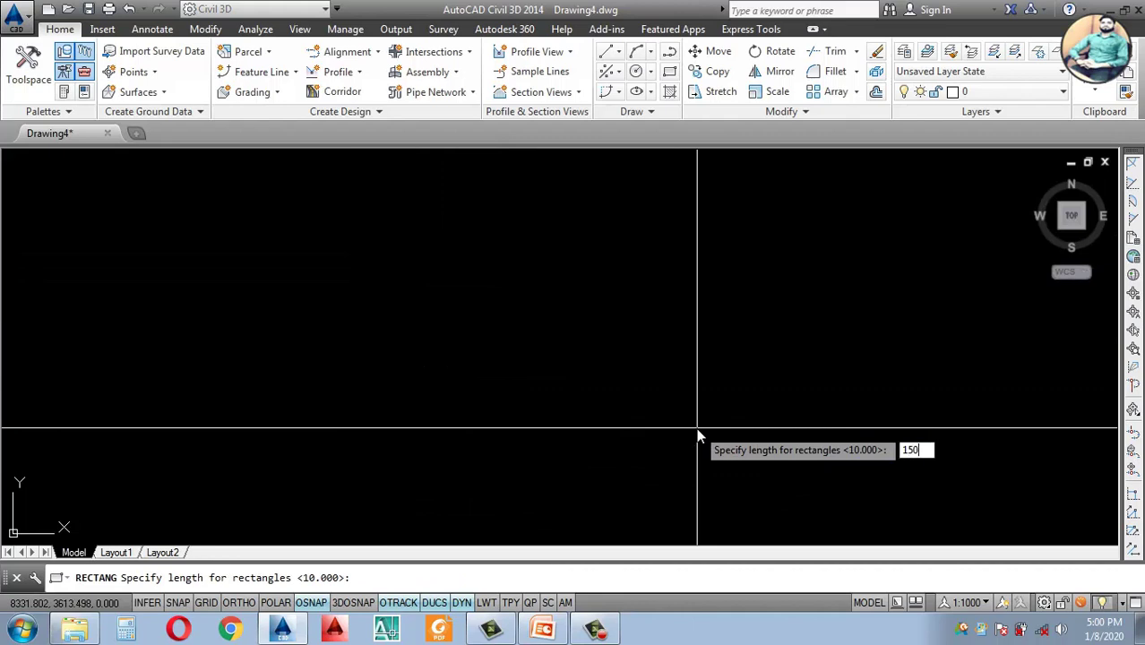
Step: Draw the site boundary as a rectangle with a length of 1500
text(0)
key(Return)
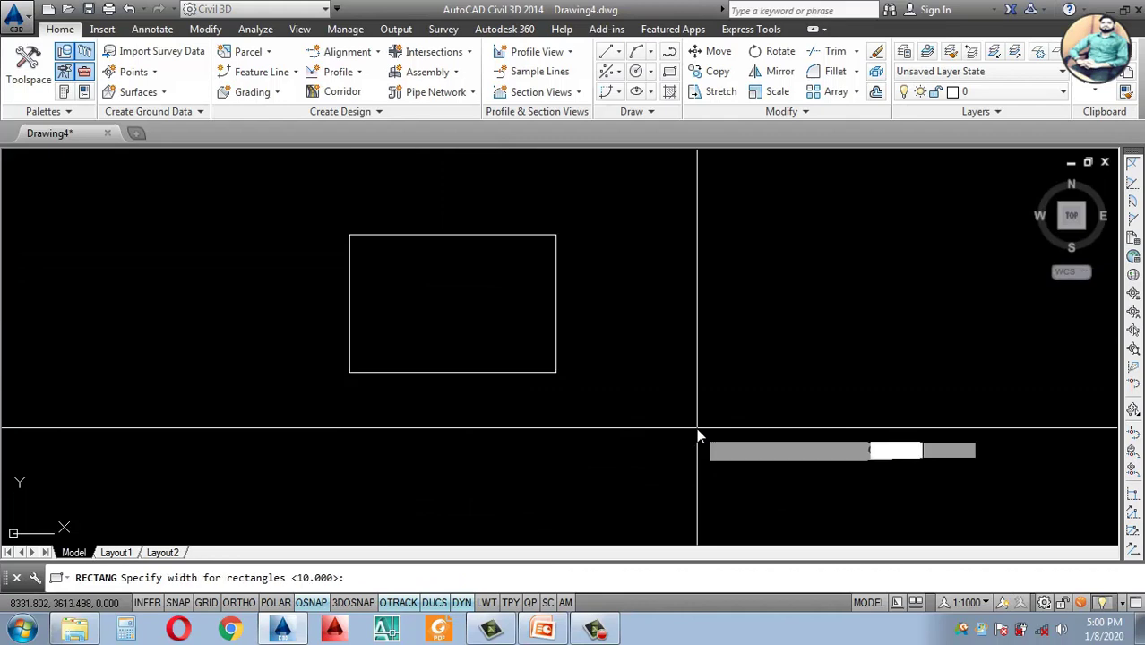
click(697, 430)
scroll(390, 331, down, 2)
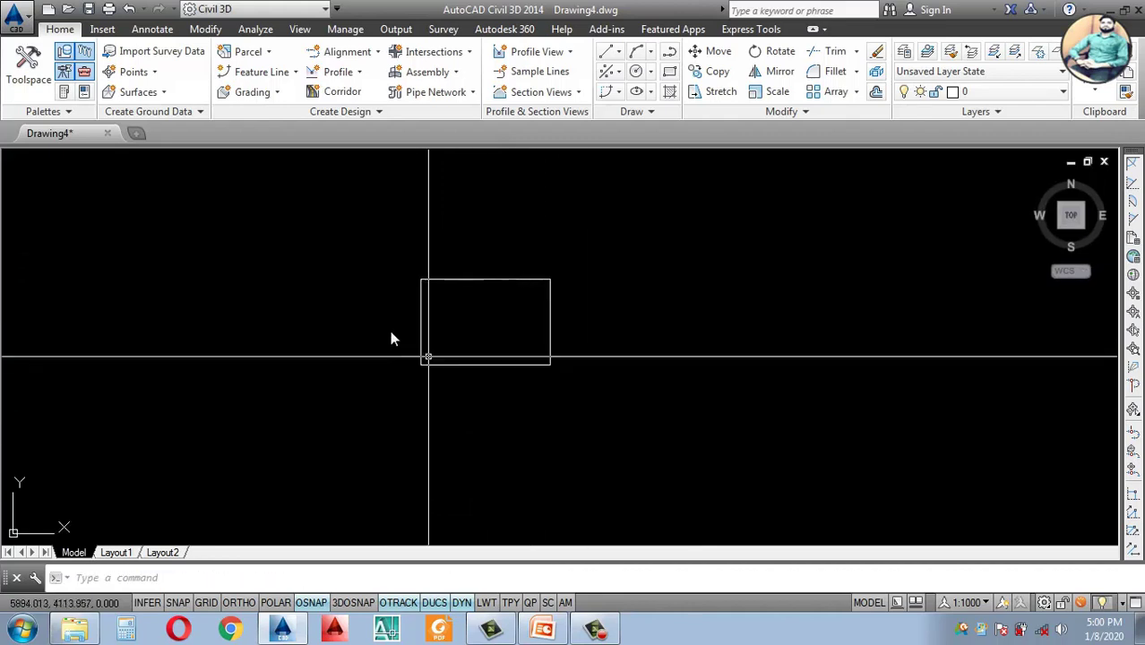
scroll(511, 294, up, 4)
scroll(527, 363, down, 2)
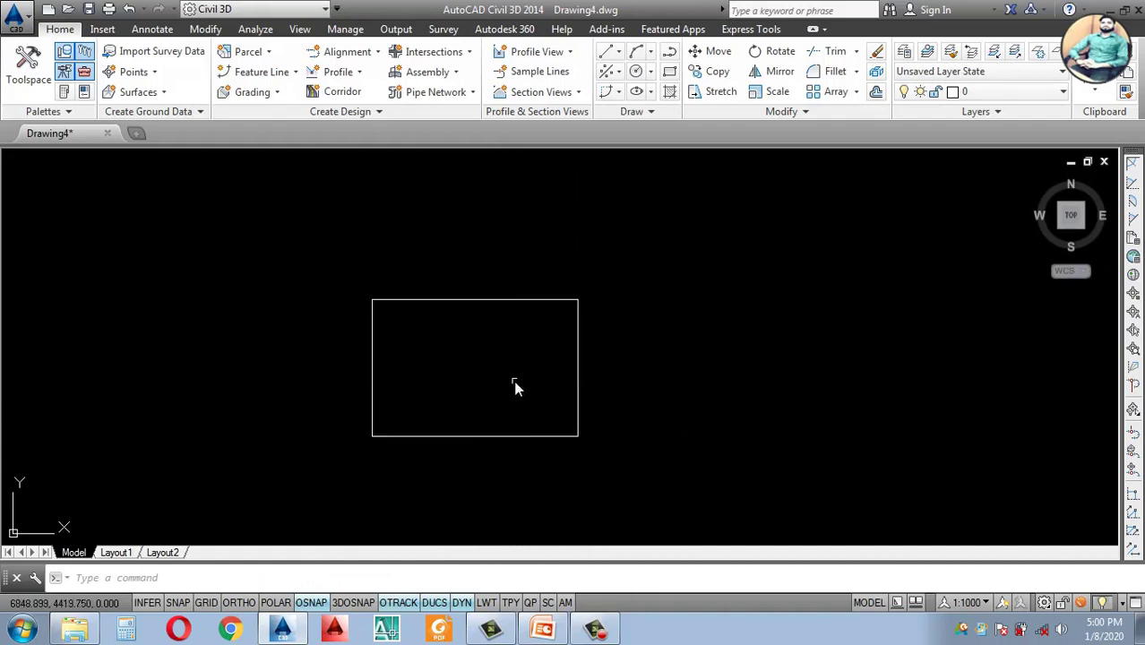
Step: Save the drawing to the Desktop as Shaheen Town in AutoCAD 2007/LT2007 format
key(ctrl+s)
click(160, 418)
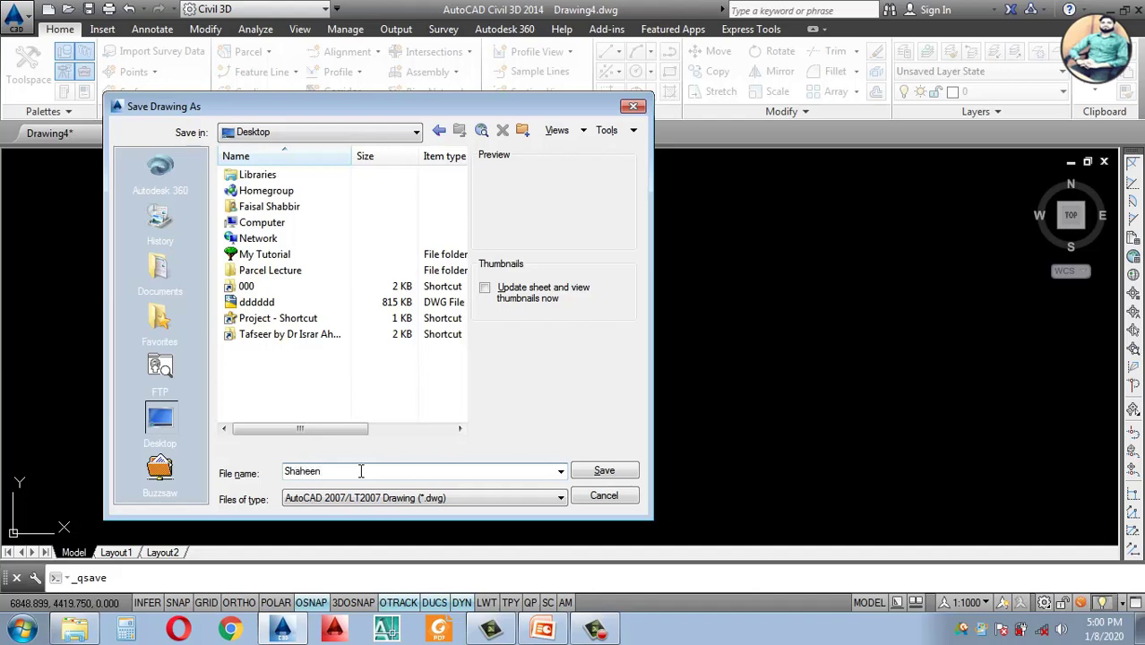
key(Return)
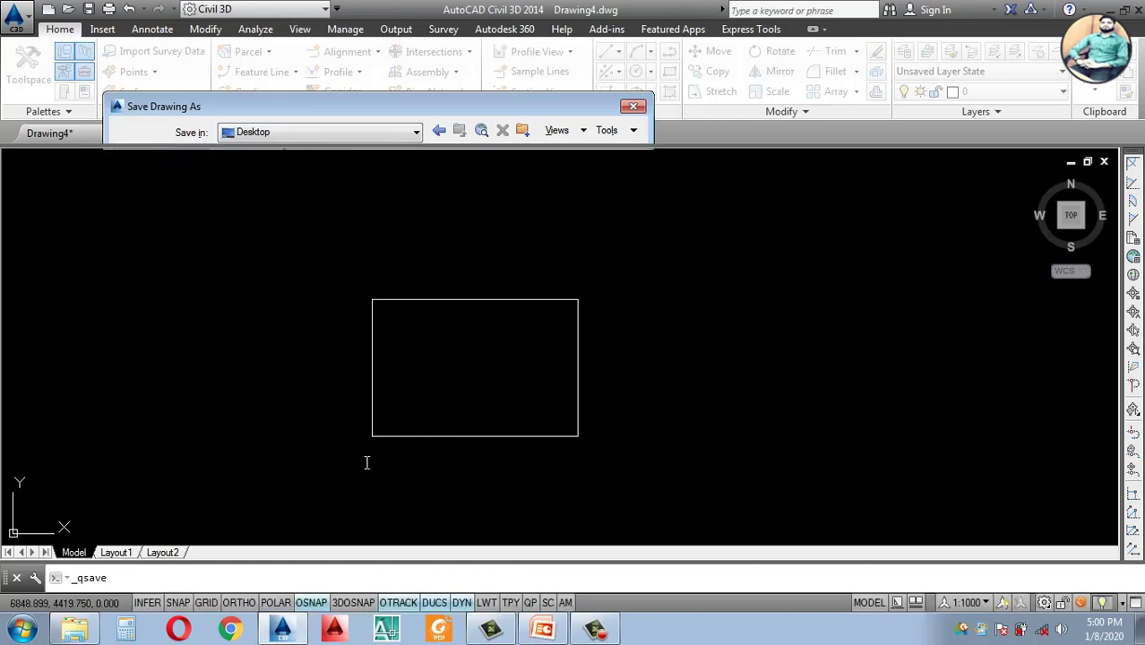
click(687, 364)
click(657, 402)
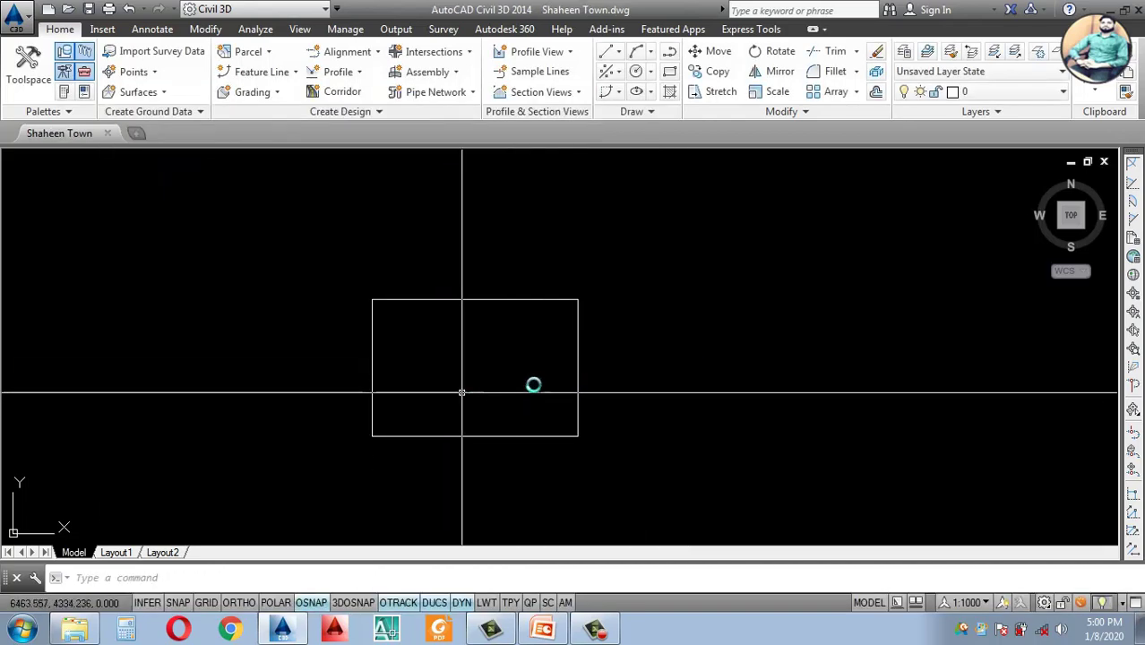
scroll(537, 417, up, 4)
click(755, 355)
click(703, 405)
scroll(695, 417, down, 4)
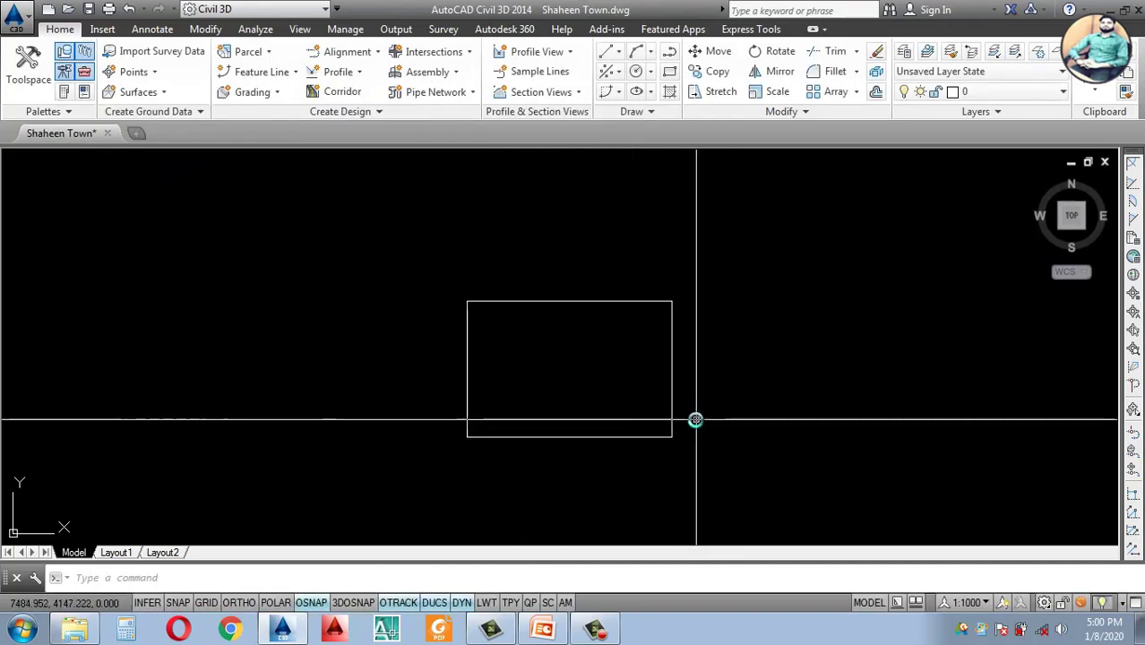
click(690, 415)
click(608, 428)
key(Escape)
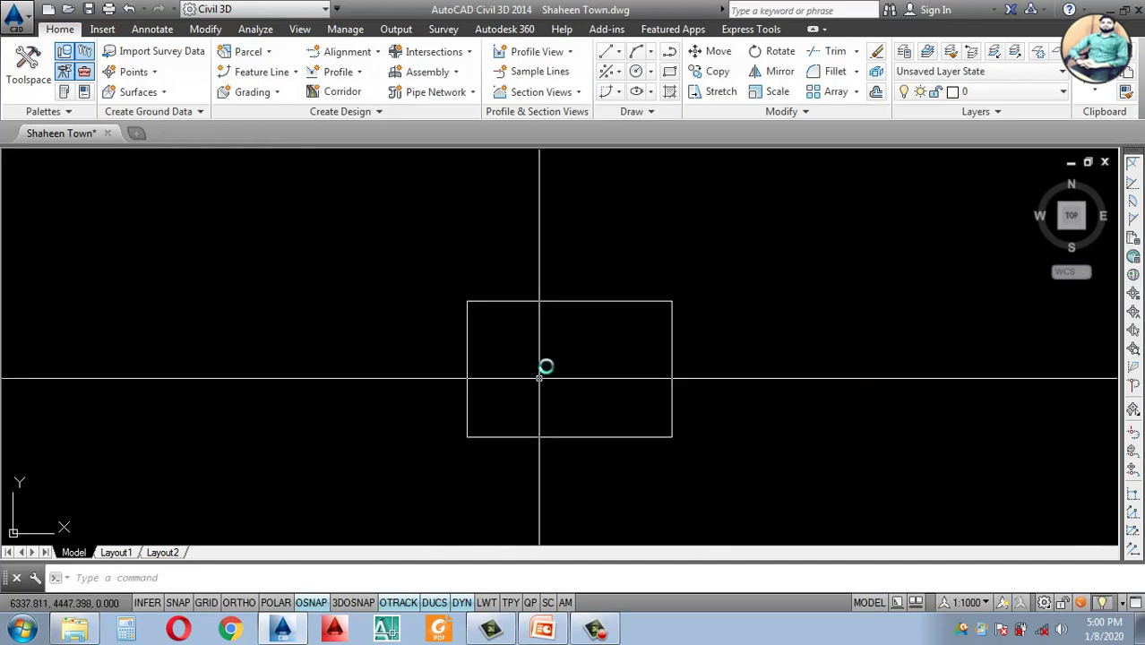
Step: Save the Shaheen Town drawing again under its existing name
click(565, 303)
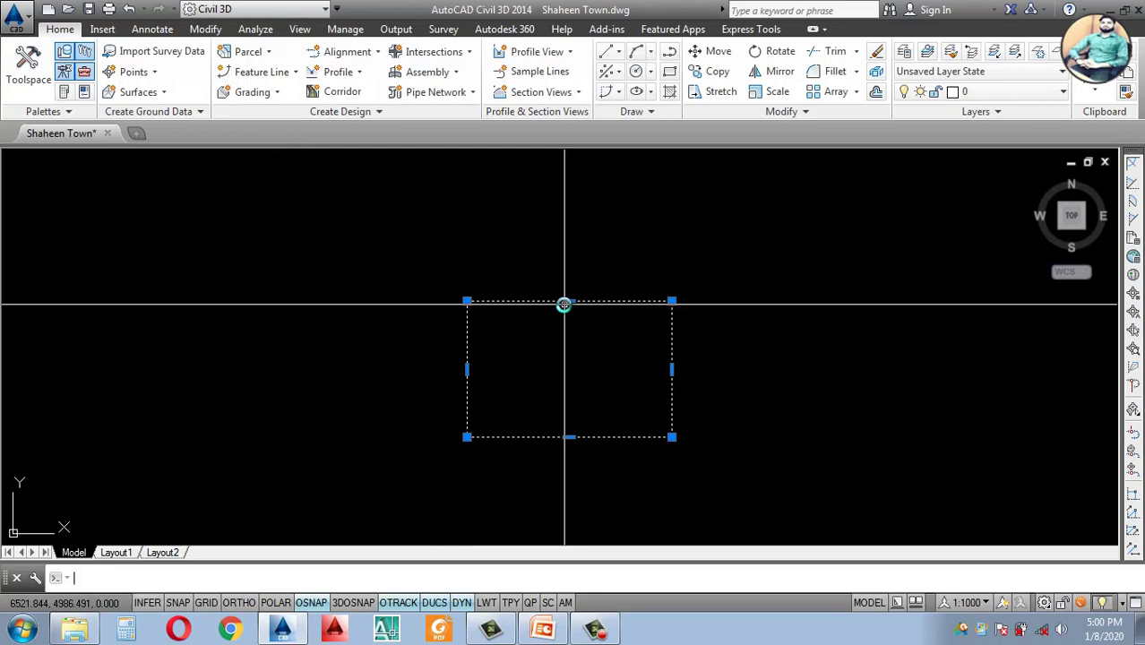
key(ctrl+s)
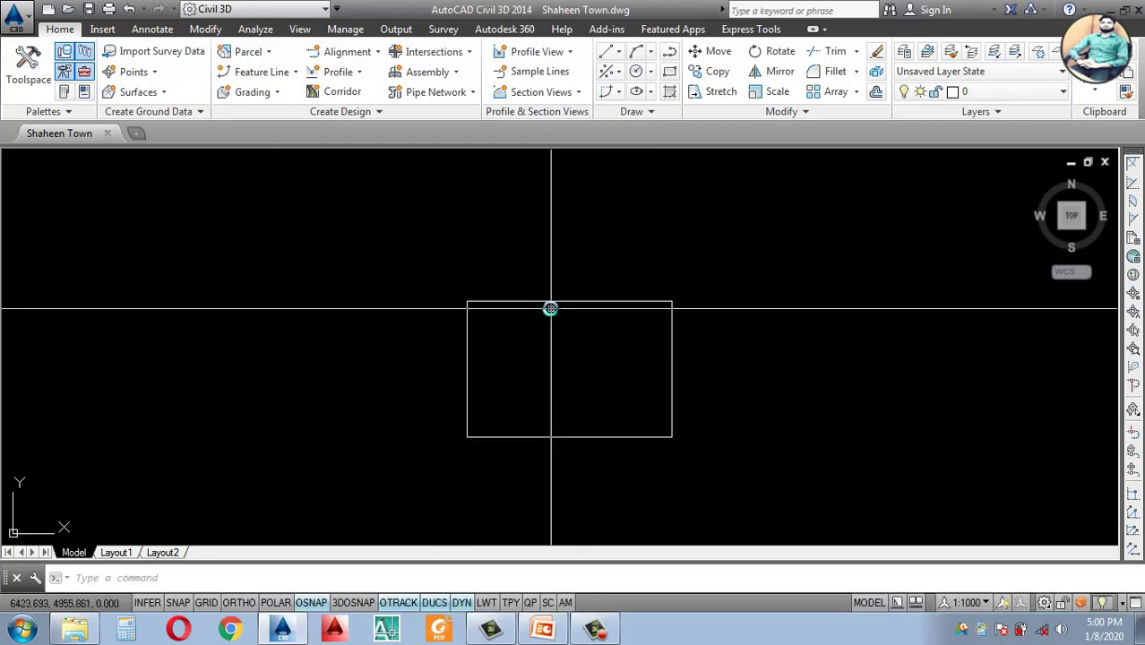
click(527, 292)
key(Escape)
click(548, 302)
text(x)
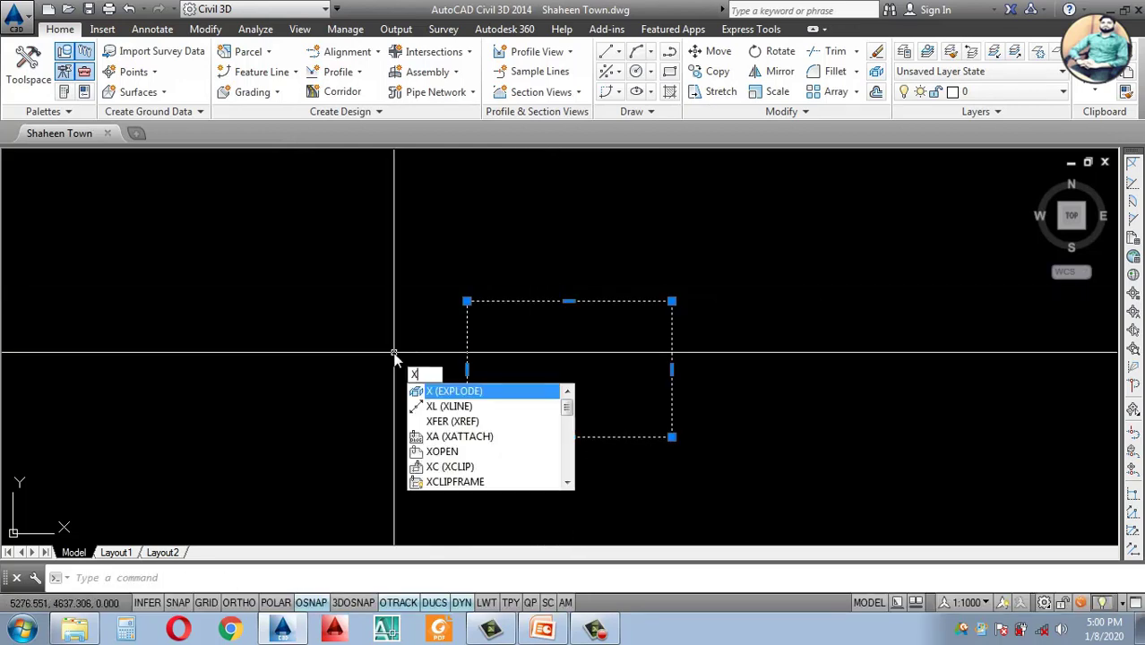
key(Escape)
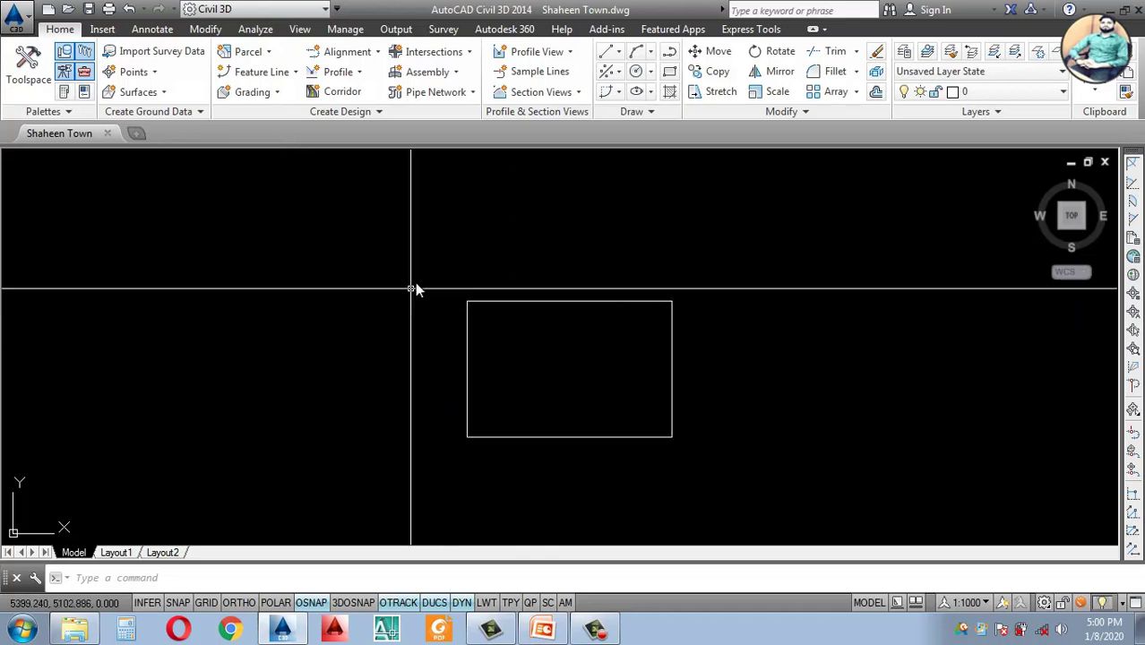
Step: Explode the boundary rectangle into separate lines
click(542, 256)
click(475, 319)
text(x)
key(Return)
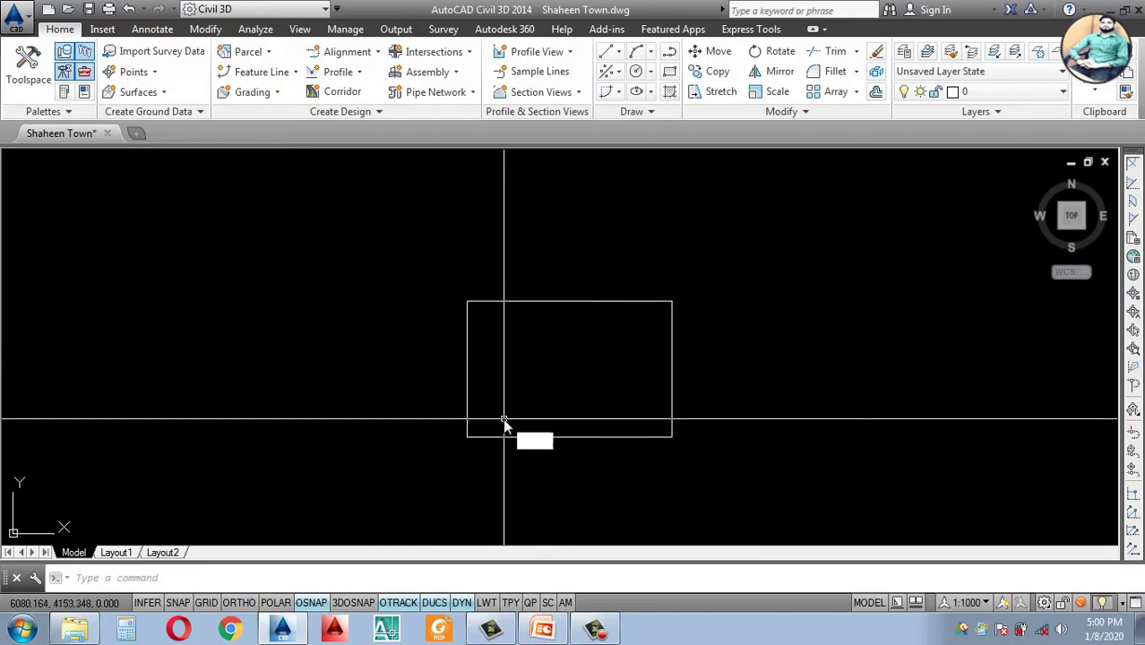
Step: Offset the boundary's left edge 100 towards the inside of the rectangle
key(Return)
text(100)
key(Return)
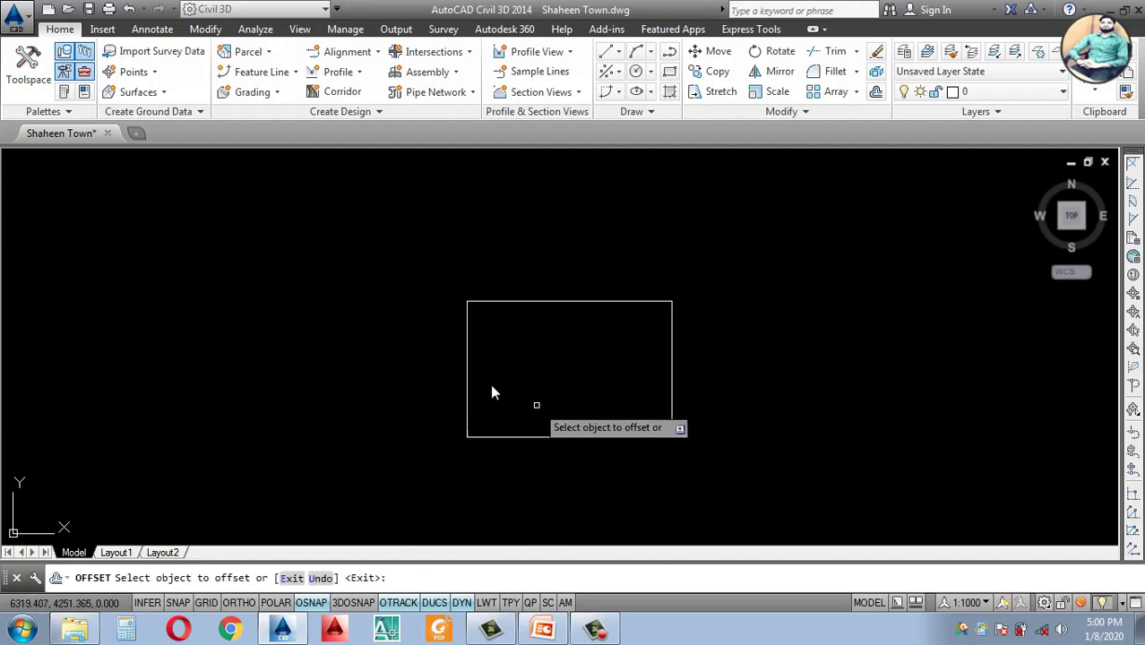
click(466, 387)
click(518, 391)
key(Escape)
scroll(491, 395, up, 2)
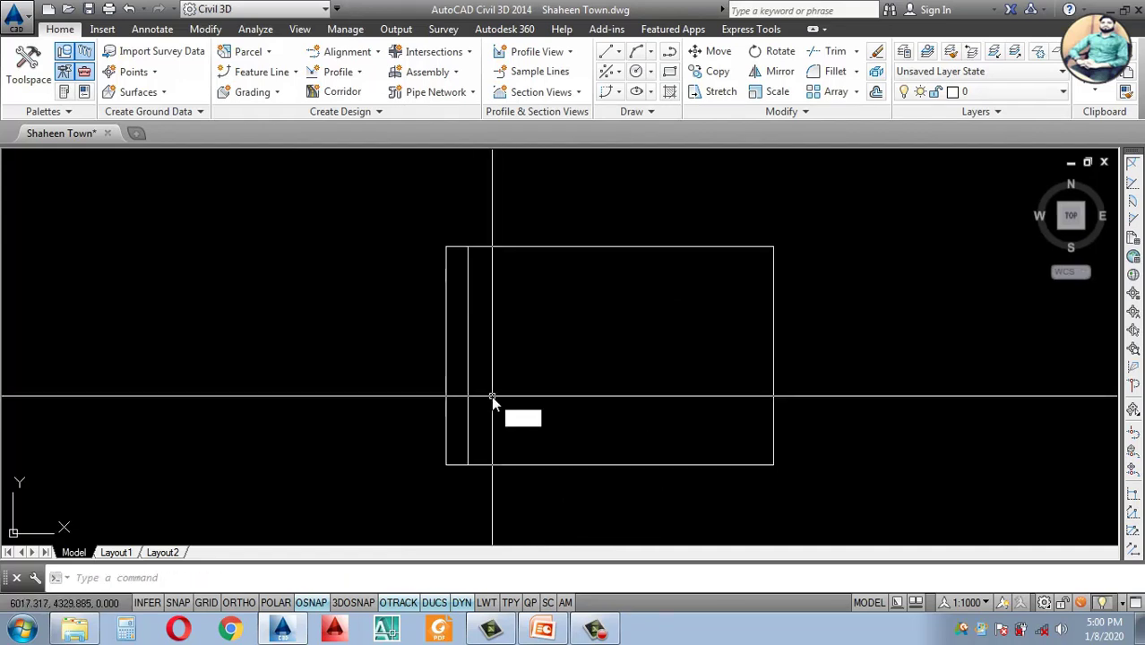
Step: Offset the inner vertical line 15 inward, and offset the resulting line another 15 in the same direction
key(Return)
text(1)
key(Escape)
text(o)
key(Return)
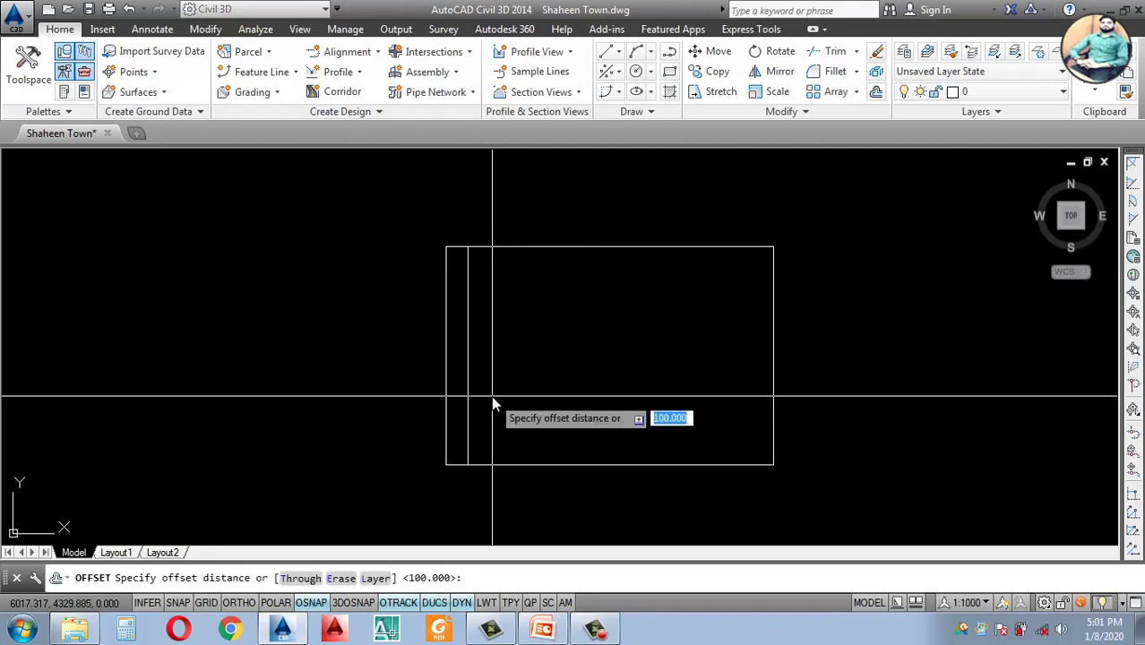
key(Return)
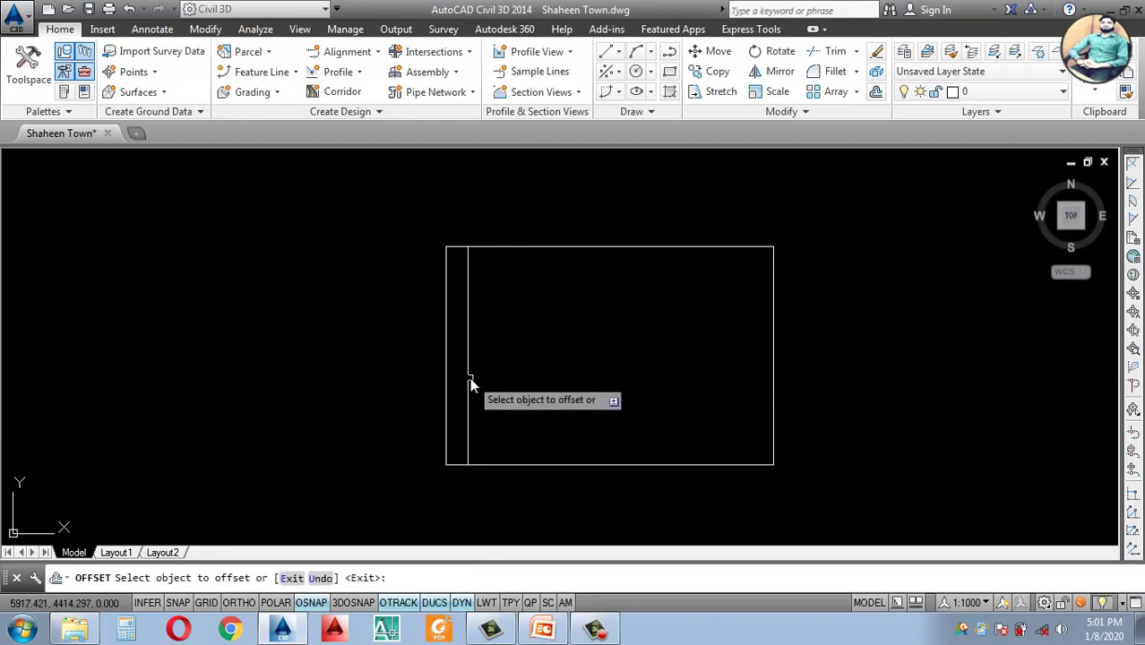
click(469, 377)
click(538, 388)
key(Escape)
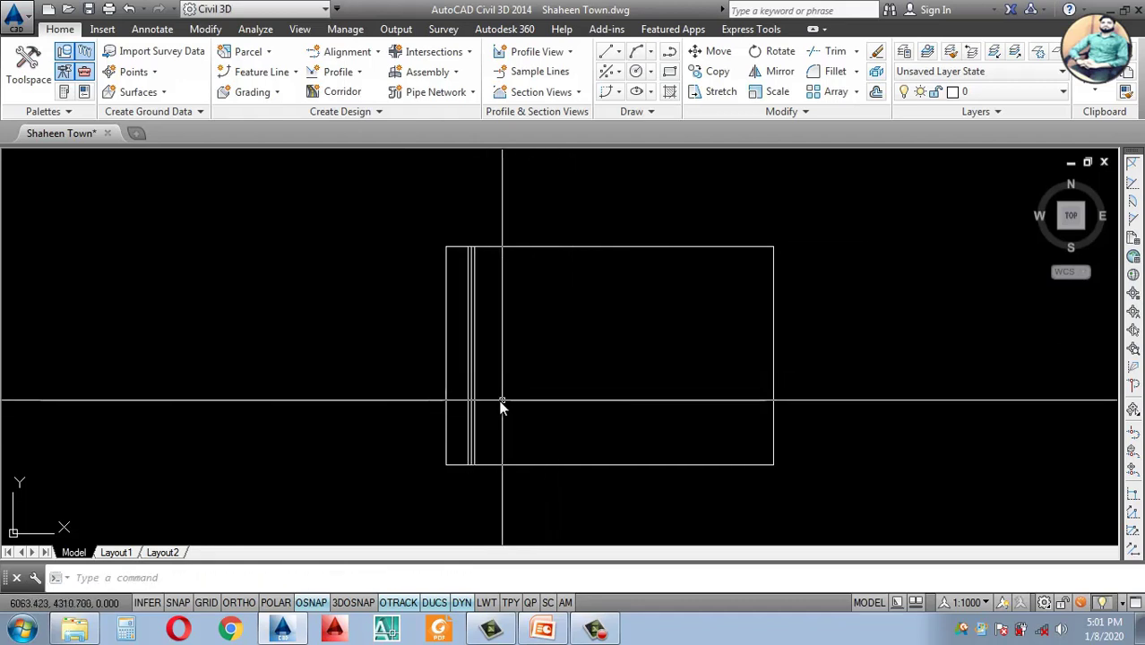
scroll(502, 405, up, 3)
scroll(467, 402, down, 5)
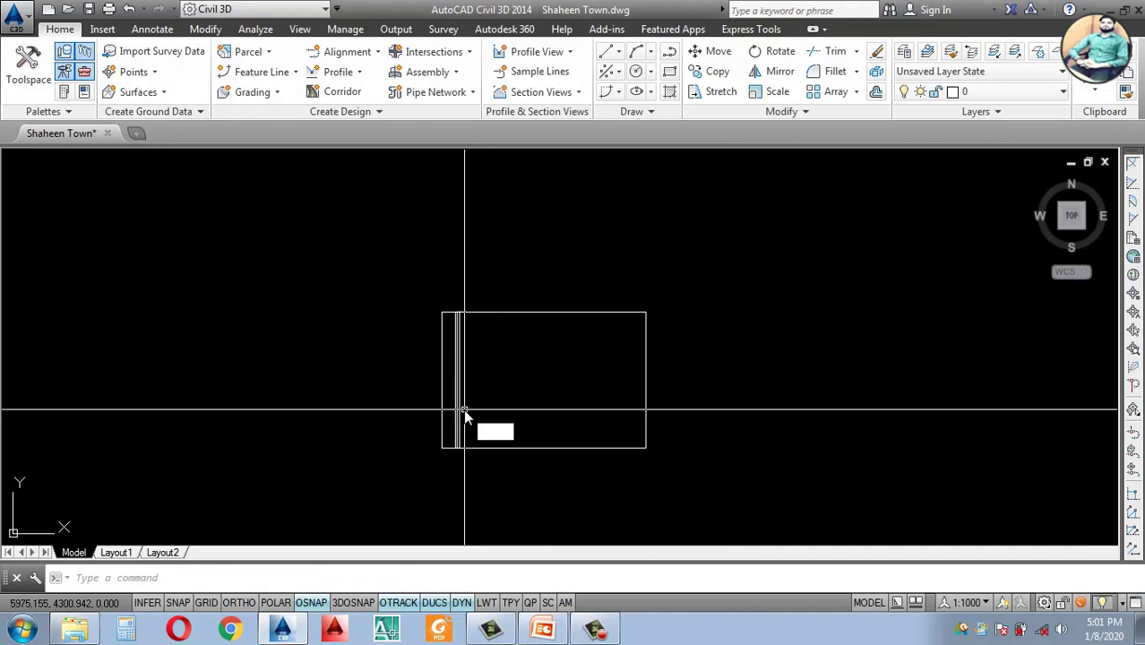
Step: Offset the boundary's top edge 100 towards the inside of the rectangle
key(Return)
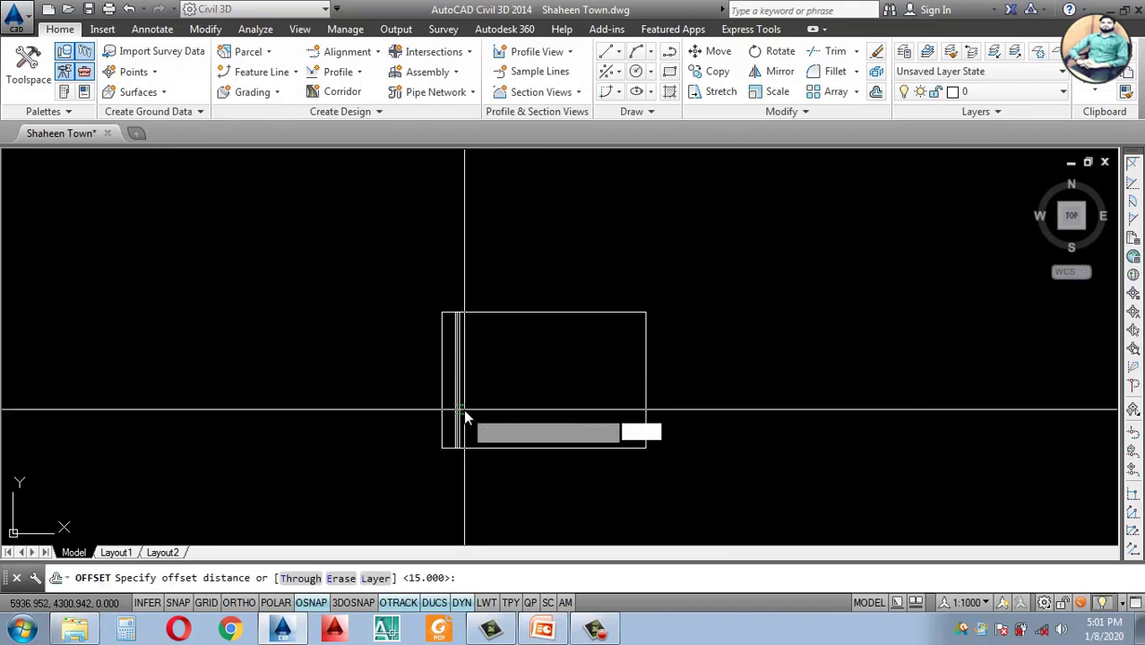
text(100)
key(Return)
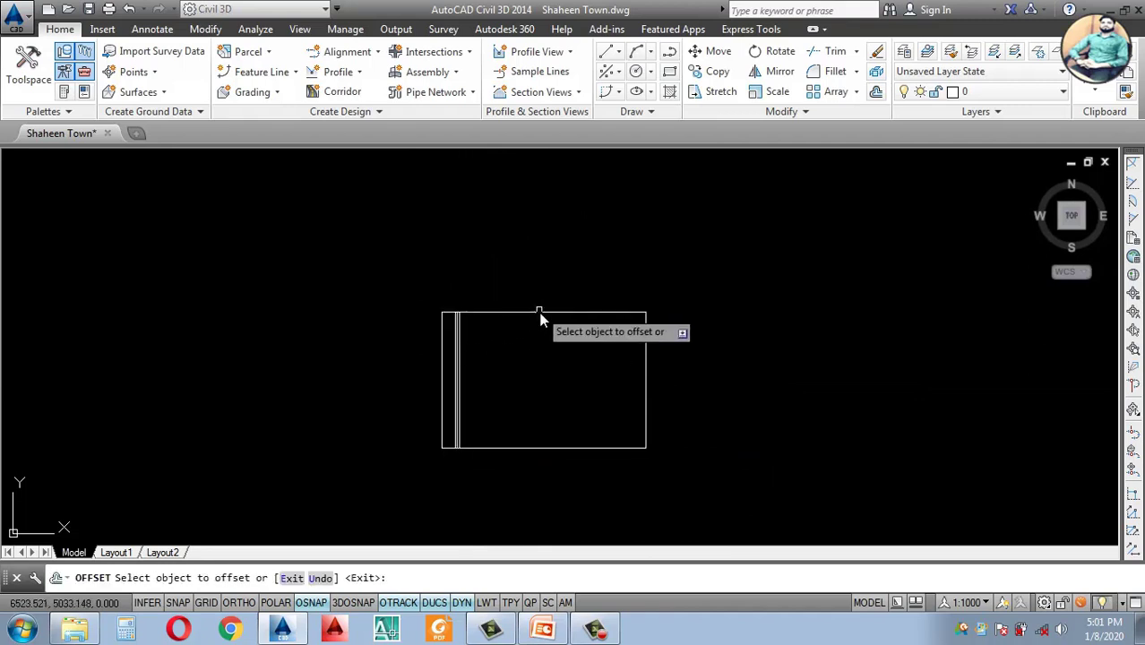
key(Escape)
Step: Offset the inner horizontal line 15 downward, and offset the resulting line another 15 in the same direction
text(o)
key(Return)
text(100)
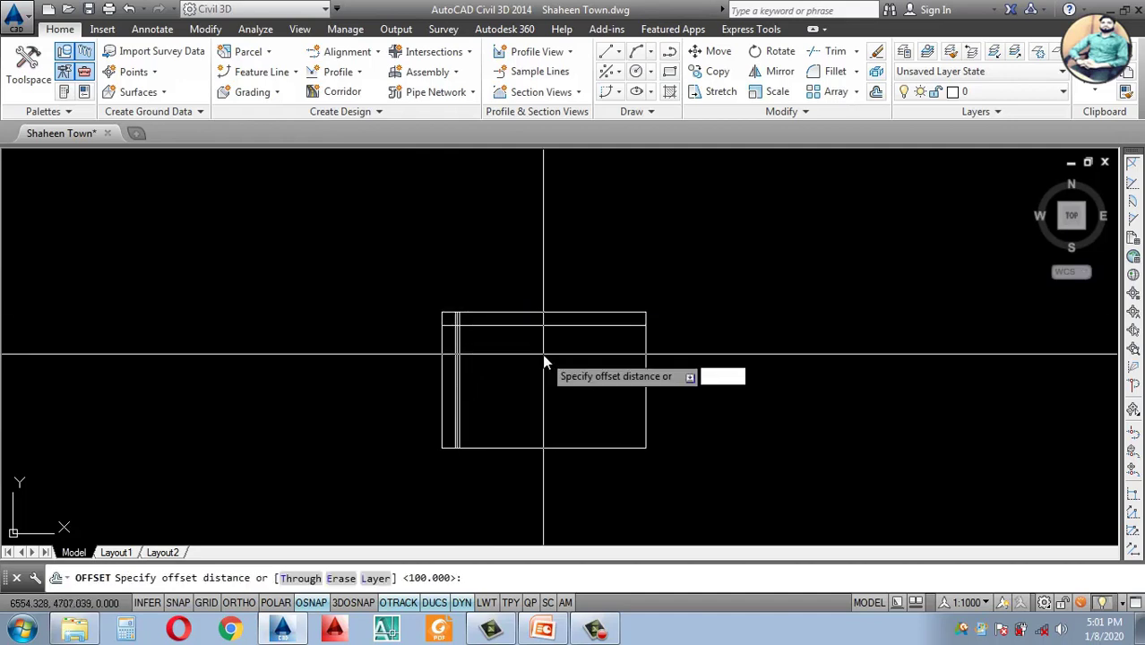
key(Return)
scroll(599, 319, up, 4)
click(560, 337)
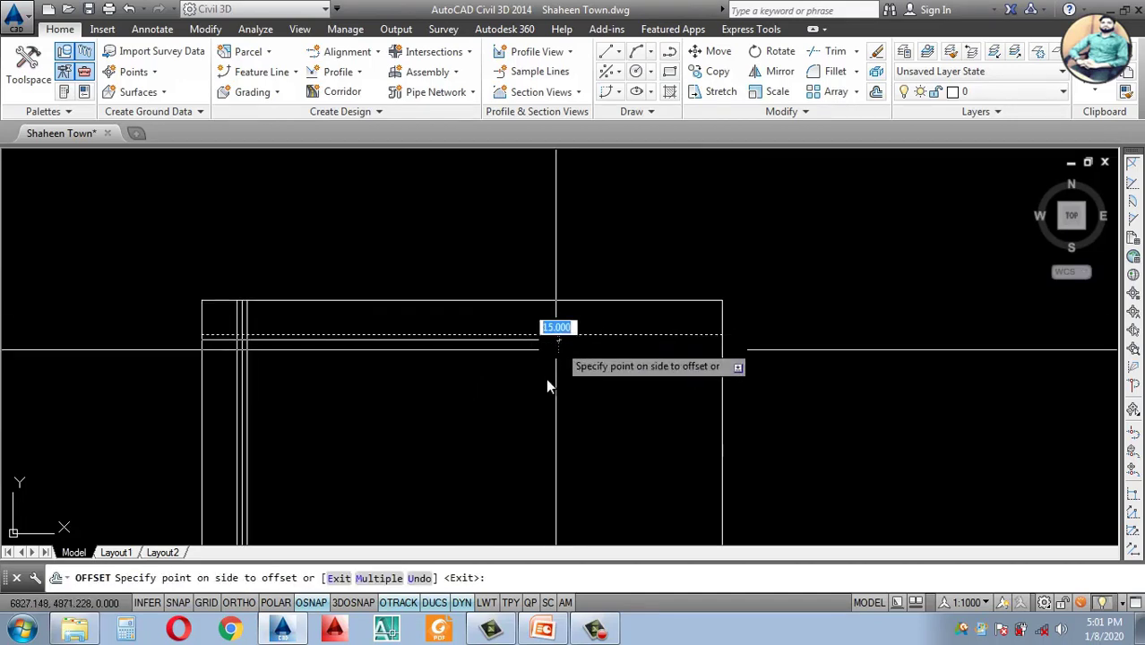
click(553, 392)
key(Escape)
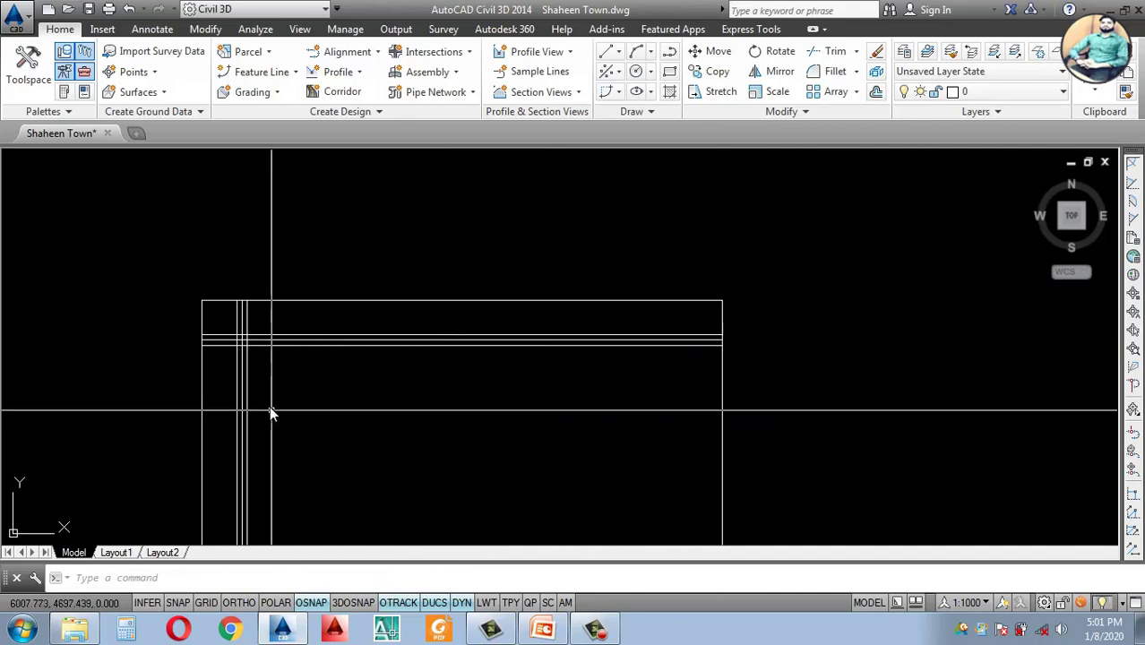
Step: Mirror the three inner vertical lines to the right side about a vertical axis through the top edge's midpoint, keeping the originals
click(266, 396)
click(240, 414)
click(202, 402)
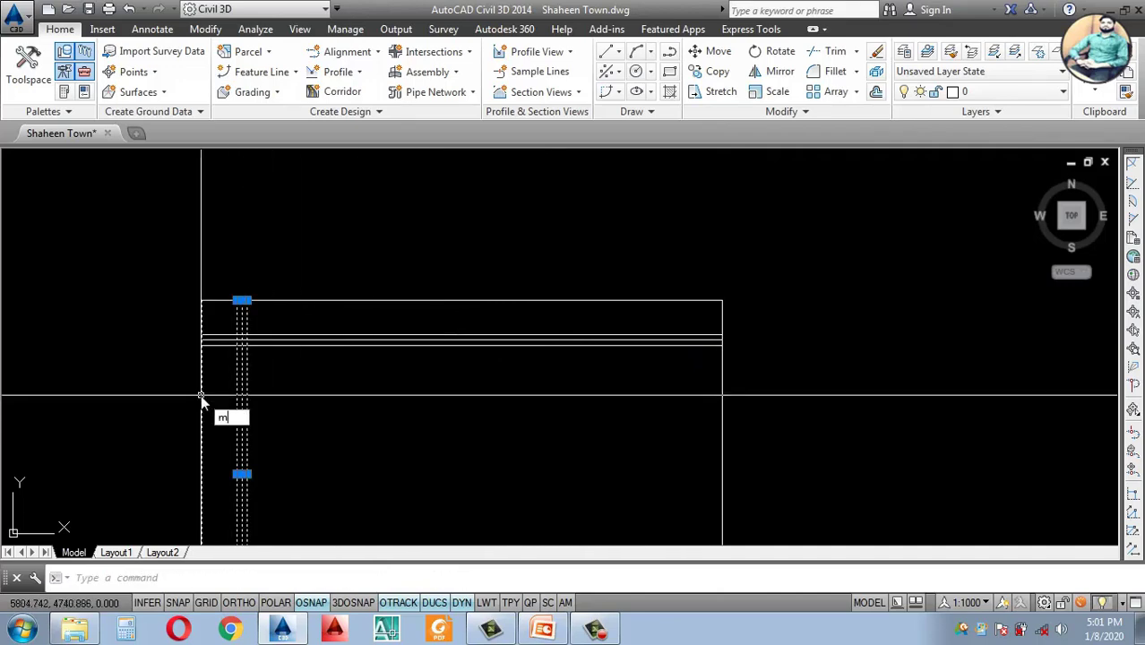
text(mi)
key(Return)
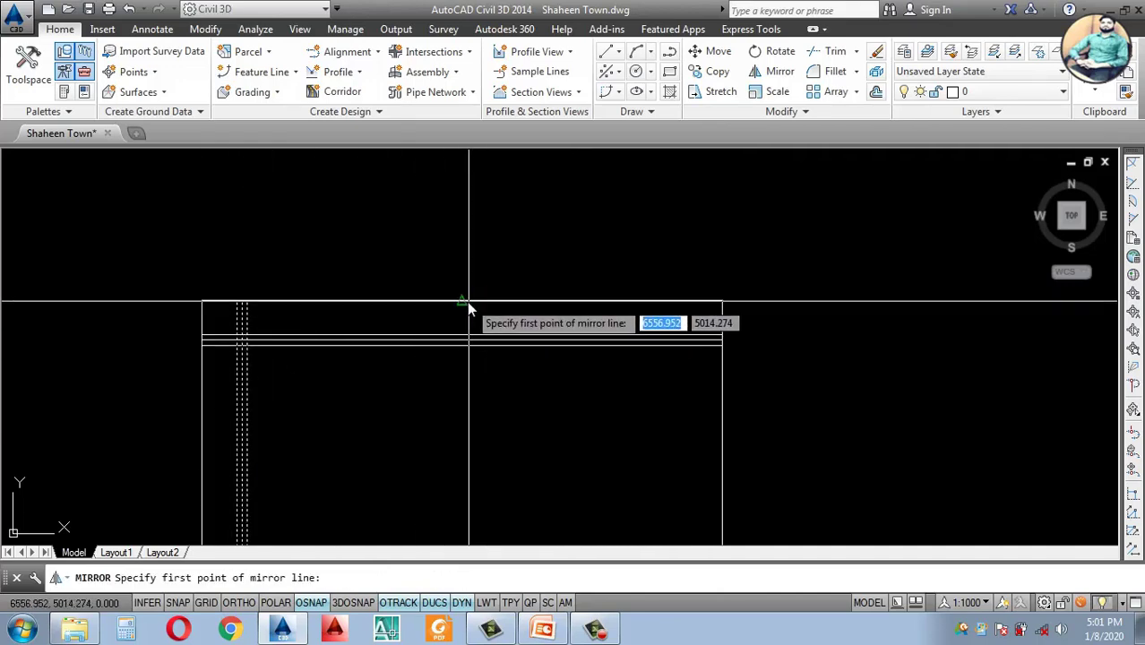
click(463, 301)
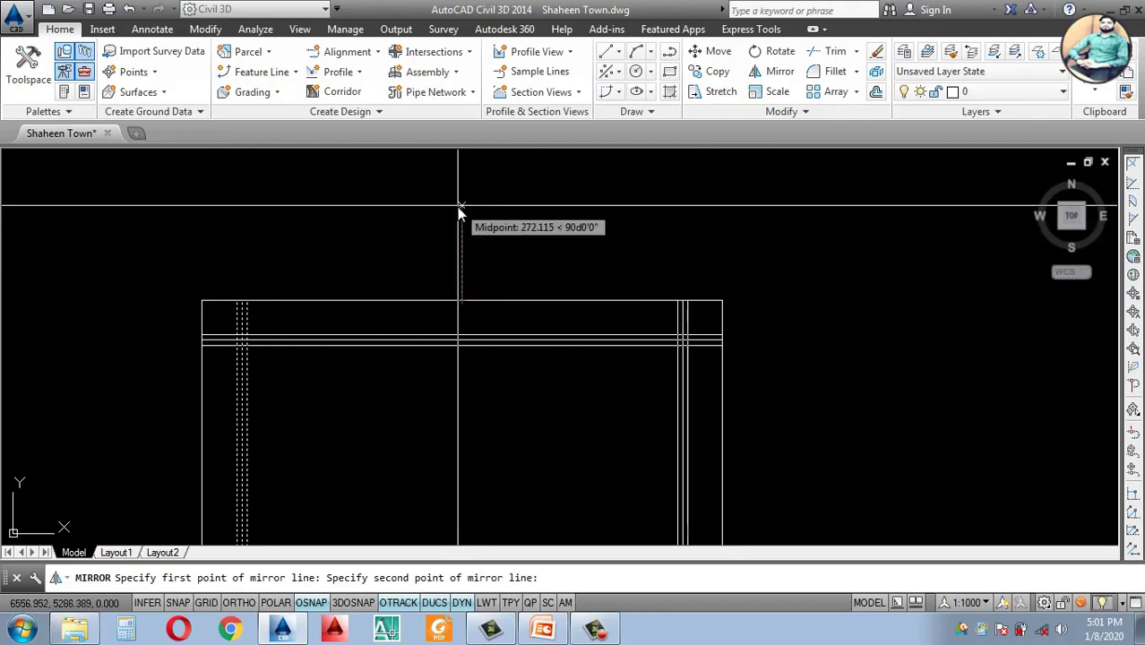
key(F8)
click(460, 215)
key(Return)
Step: Delete the two outer lines of the left vertical set and of the upper horizontal set, keeping each middle line
scroll(523, 282, down, 6)
scroll(473, 339, up, 7)
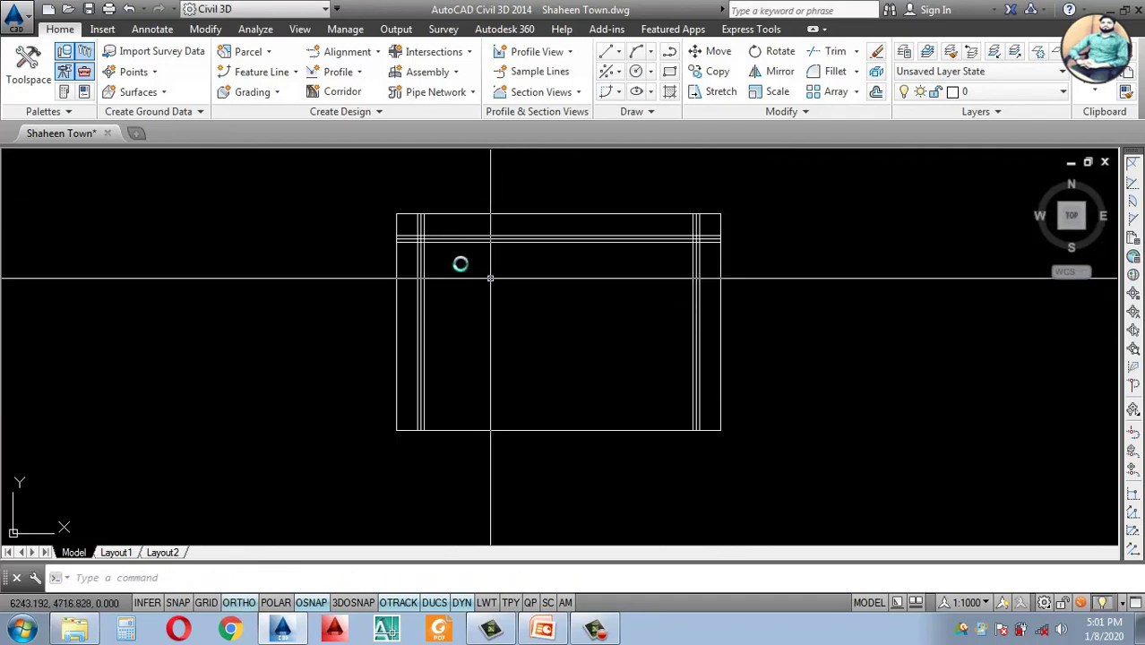
scroll(425, 269, down, 3)
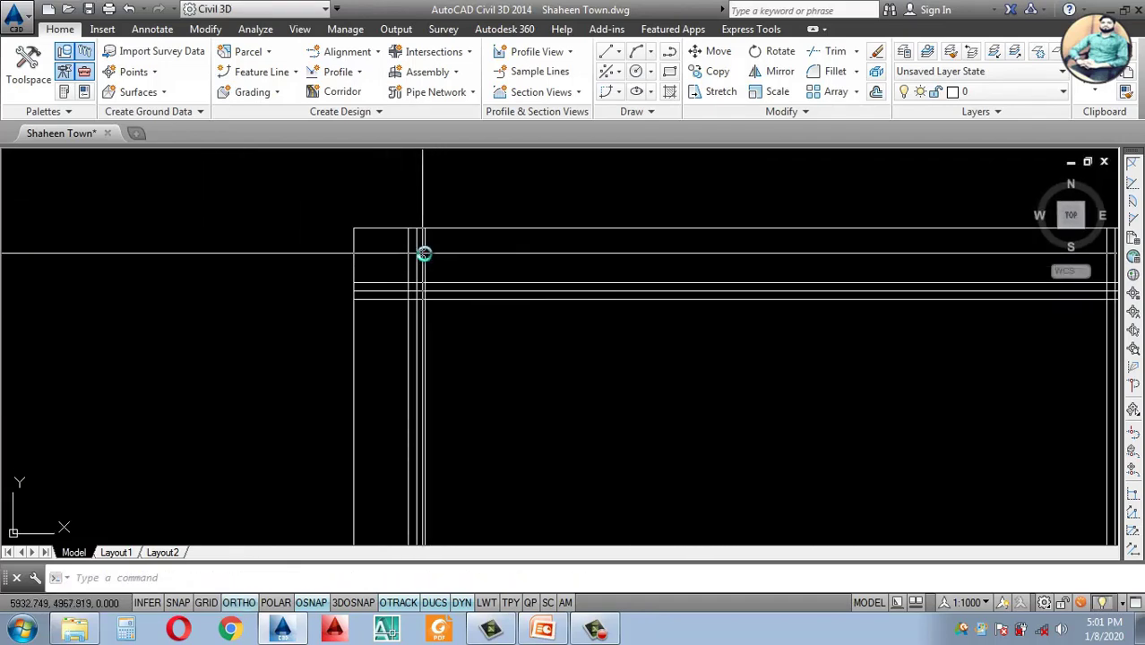
click(411, 257)
scroll(421, 269, up, 3)
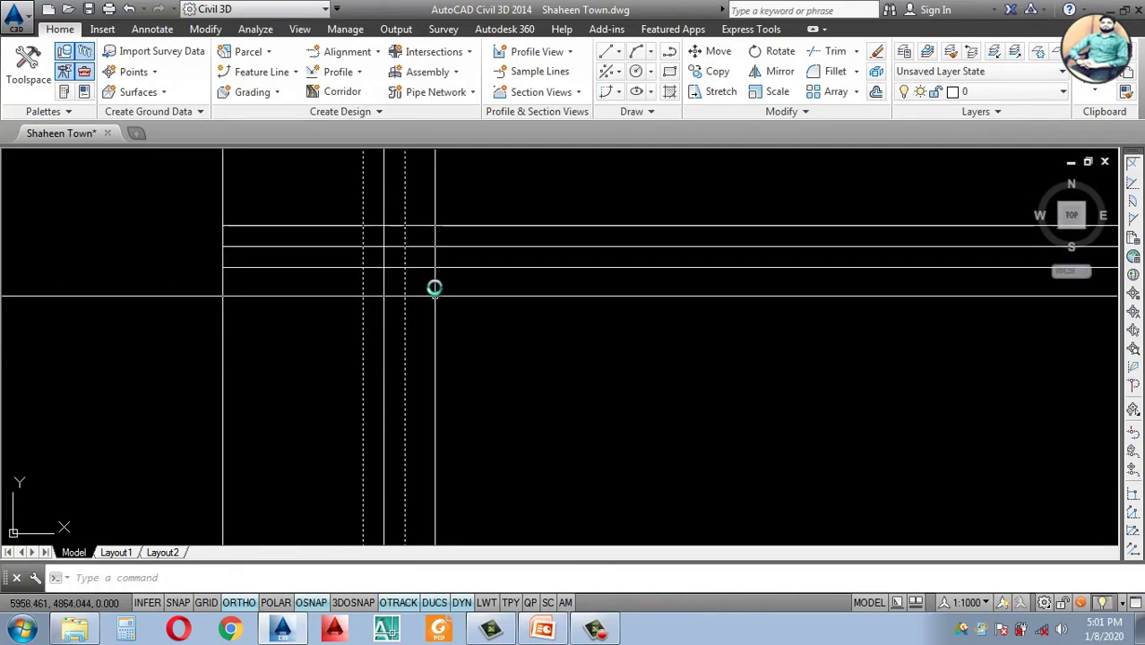
click(437, 267)
click(430, 225)
key(Delete)
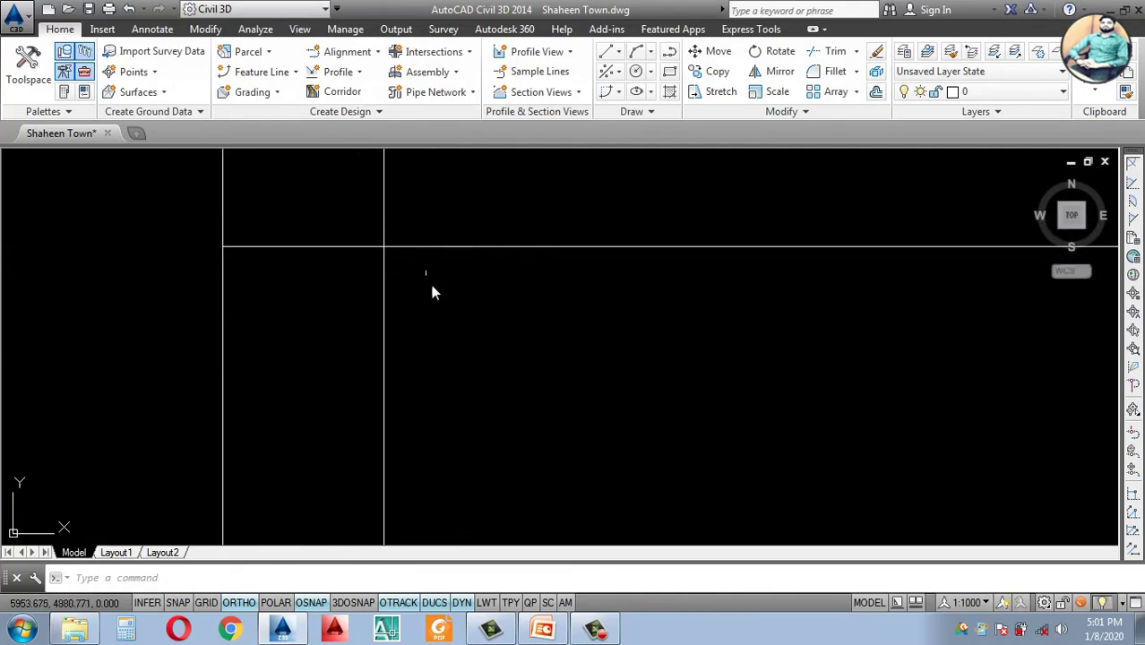
Step: Delete the two outer lines of the right vertical set, keeping the middle line
scroll(433, 290, down, 4)
scroll(887, 268, up, 4)
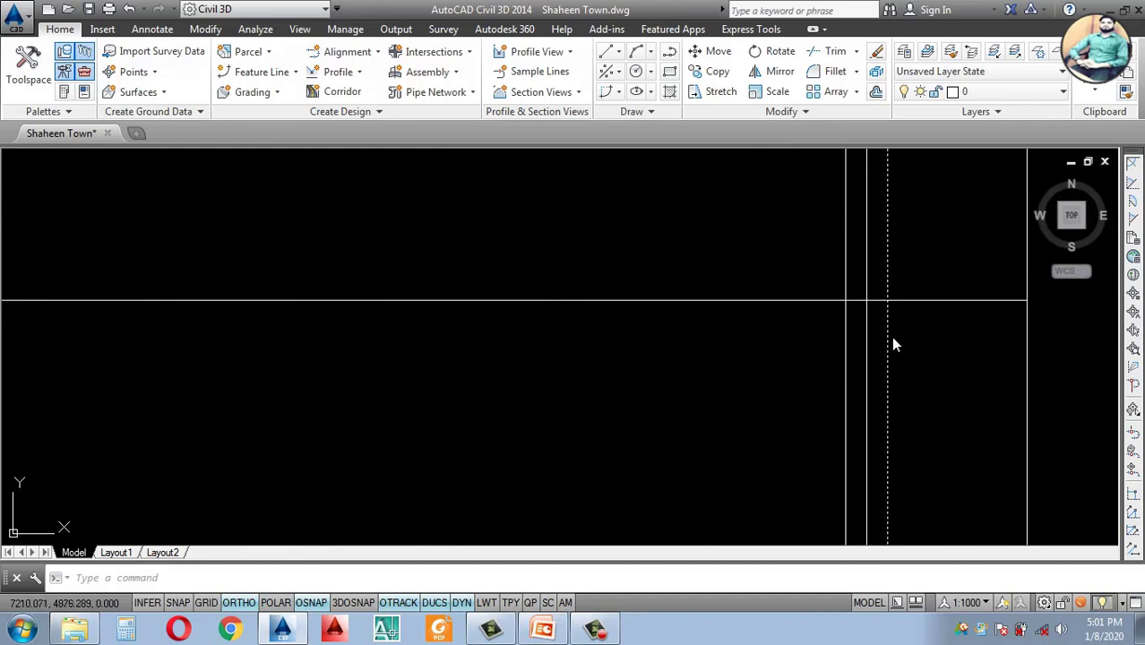
click(860, 354)
click(782, 388)
key(Delete)
Step: Fillet the upper-left corner of the inner lines with a radius of 100
scroll(708, 366, down, 4)
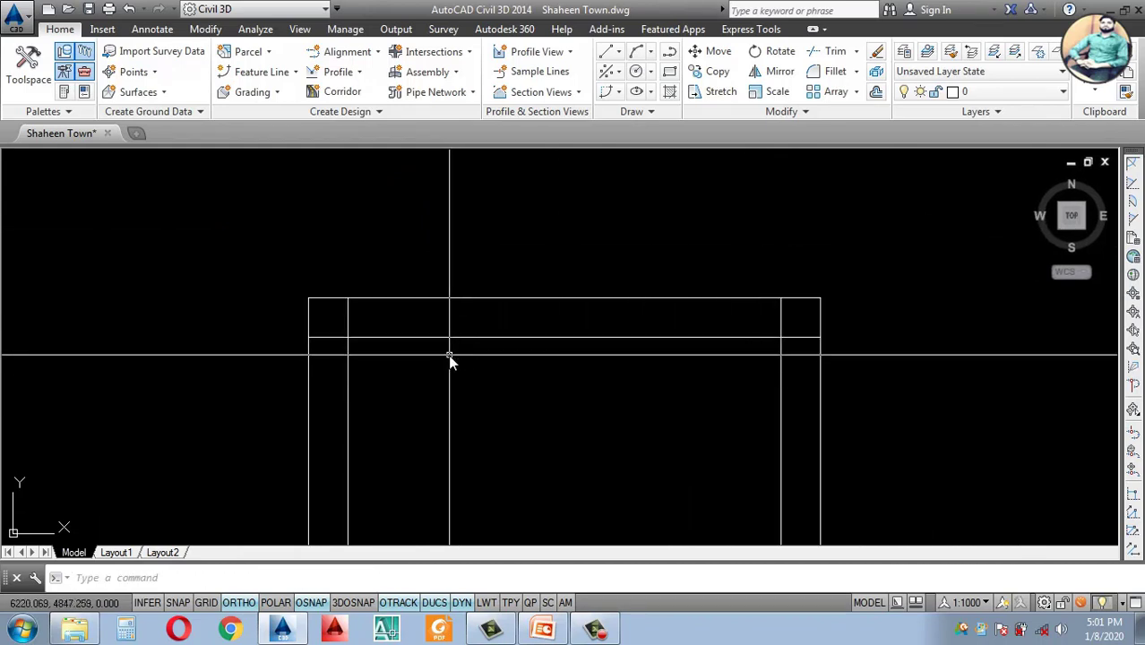
text(f)
key(Return)
text(r)
key(Return)
text(100)
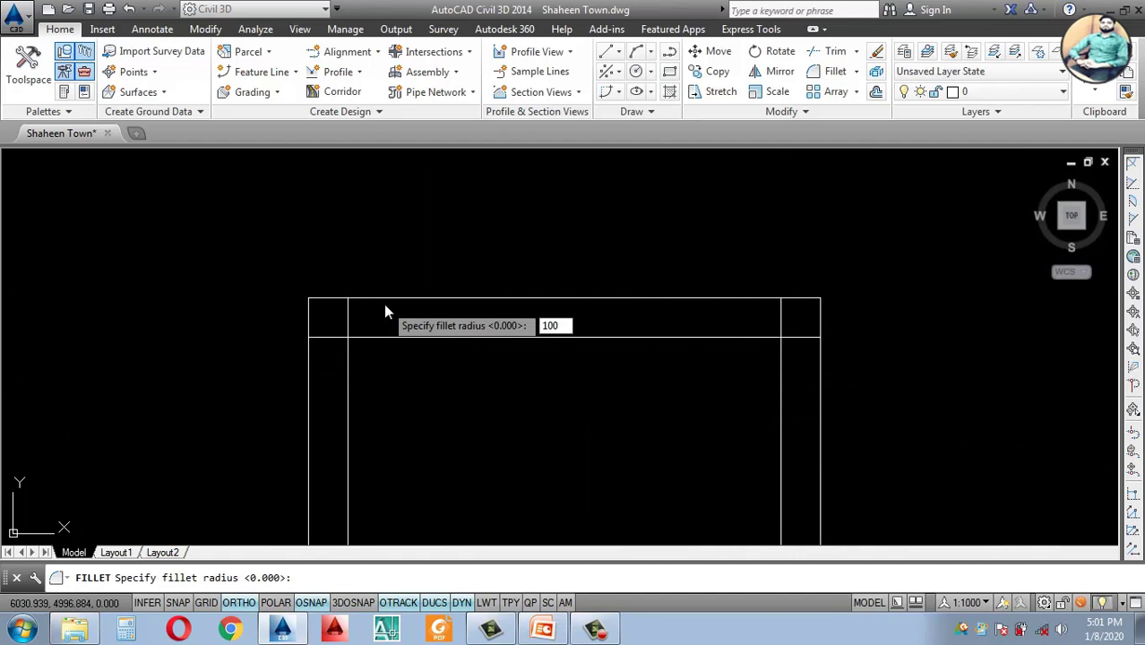
key(Return)
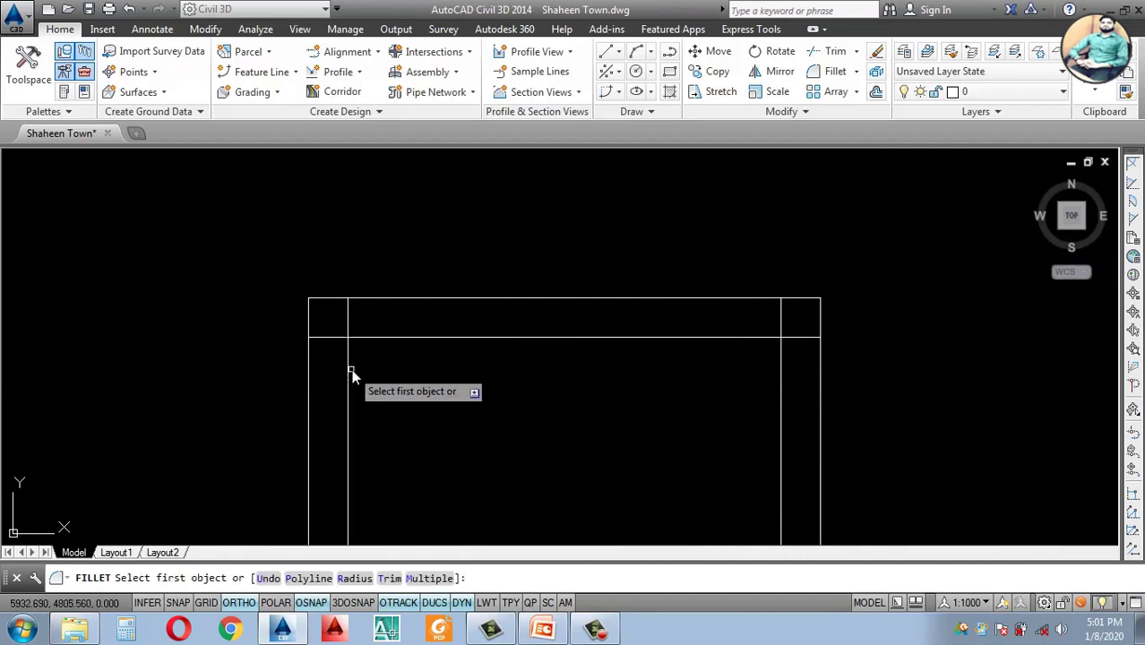
click(381, 338)
click(347, 364)
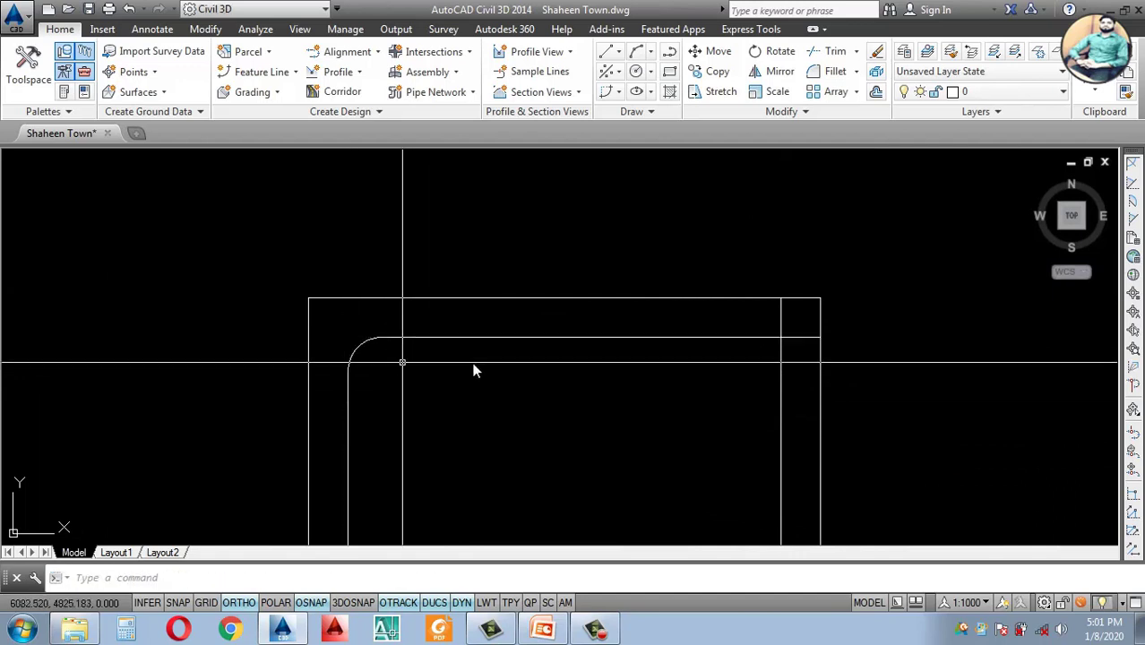
Step: Fillet the upper-right corner of the inner lines with the same radius
key(Return)
click(751, 339)
click(781, 362)
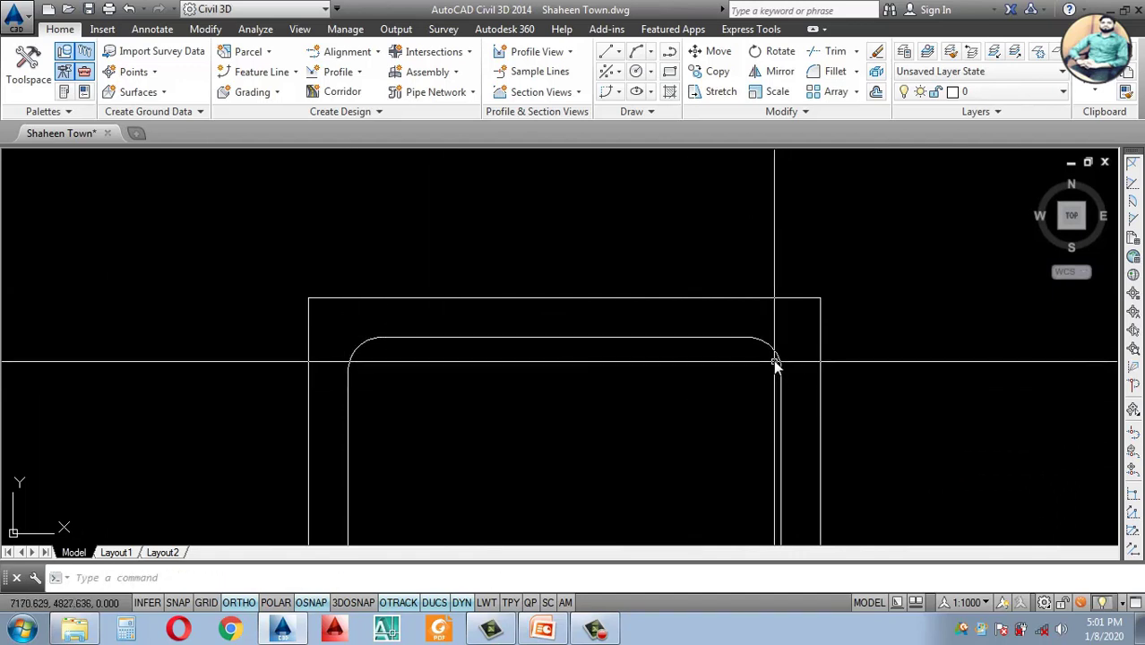
click(774, 355)
key(Escape)
text(p)
key(Return)
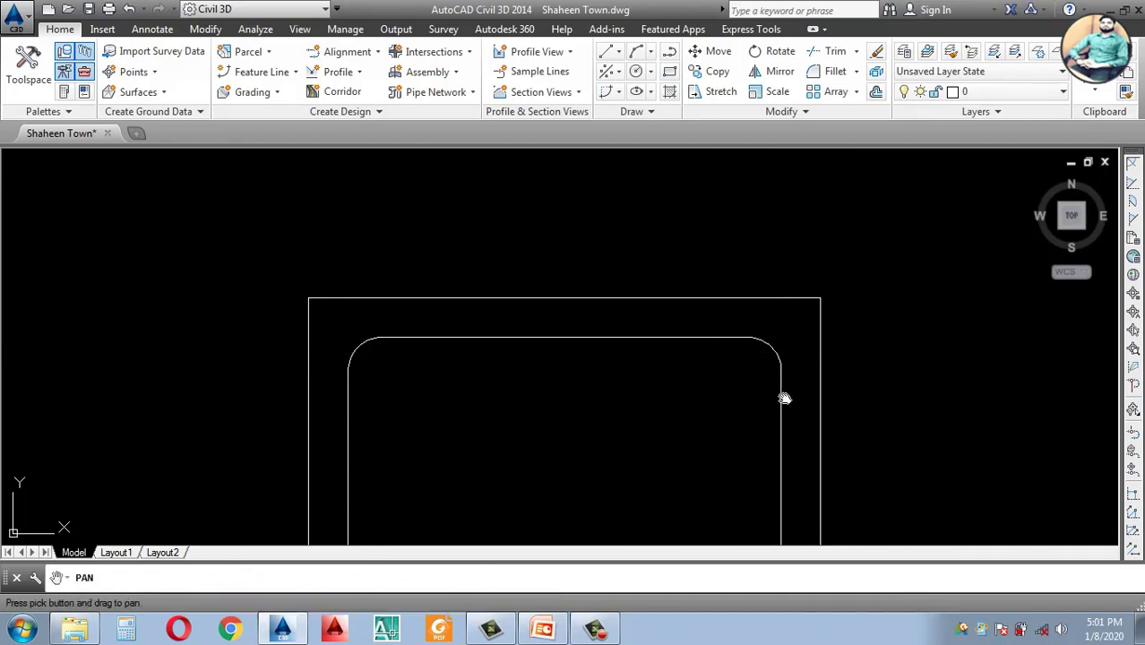
key(Escape)
click(588, 375)
click(561, 400)
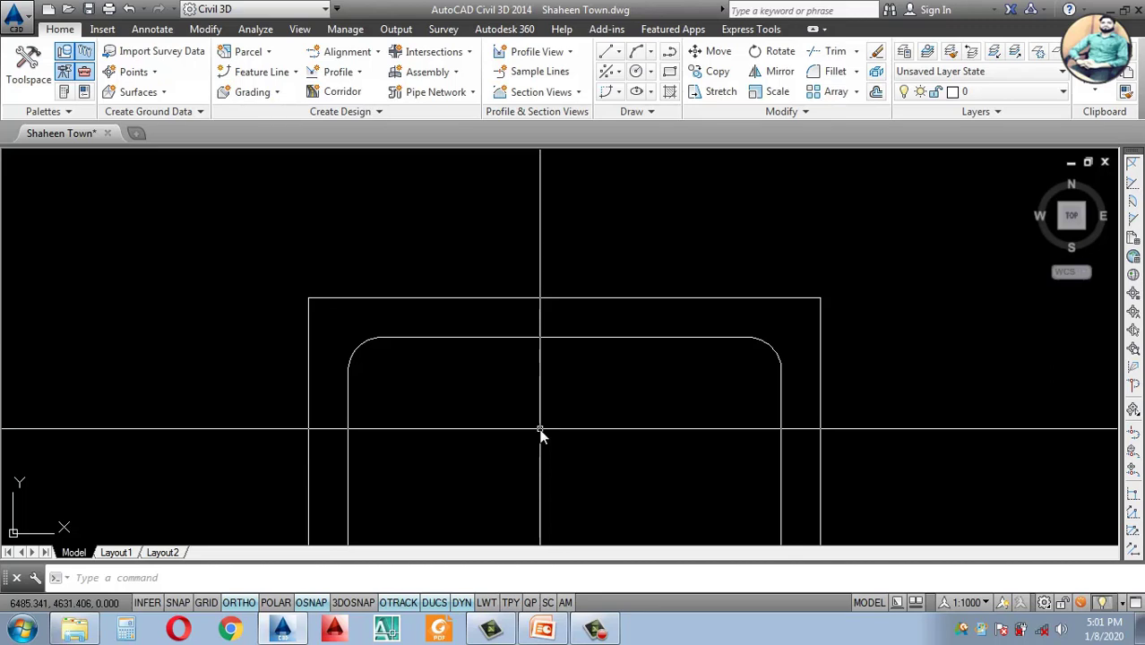
Step: Offset the inner top horizontal line 180 downward
text(o)
key(Return)
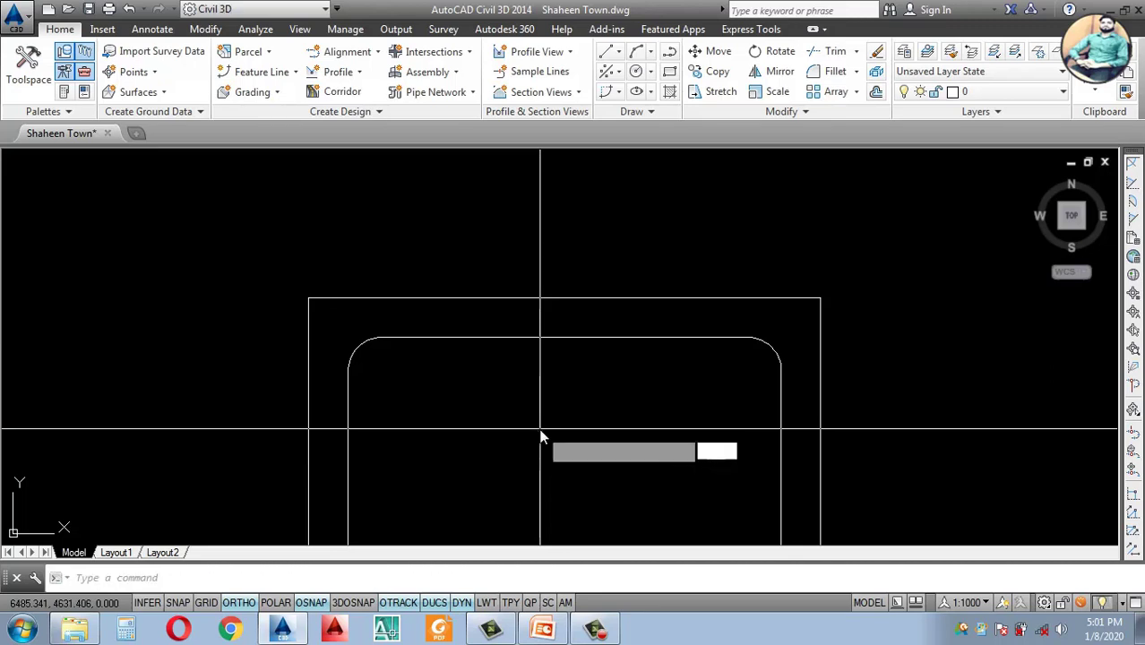
key(Return)
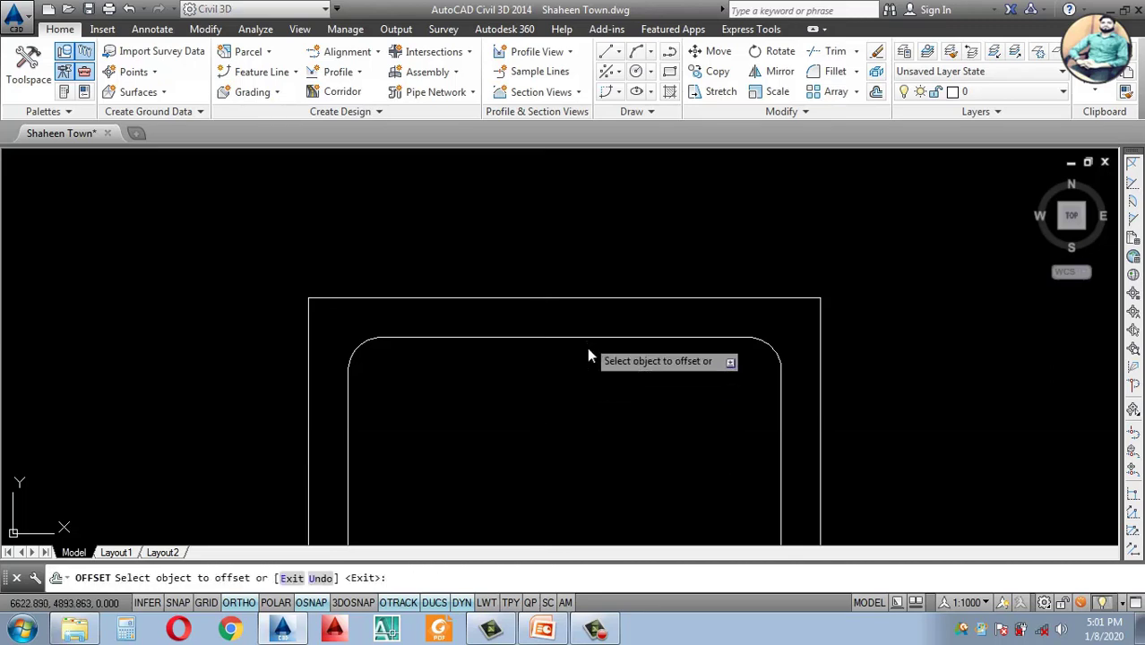
click(587, 341)
click(583, 449)
key(Escape)
Step: Offset the new horizontal line downward twice at a spacing of 15 to form a set of three lines
text(o)
key(Return)
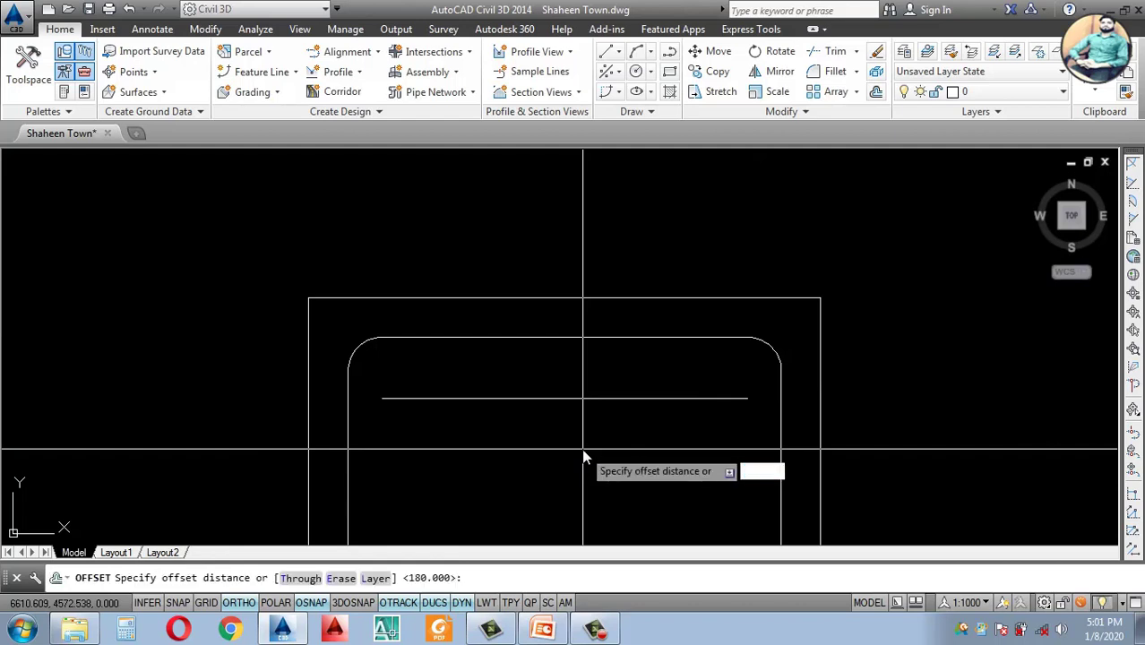
text(15)
key(Return)
click(581, 398)
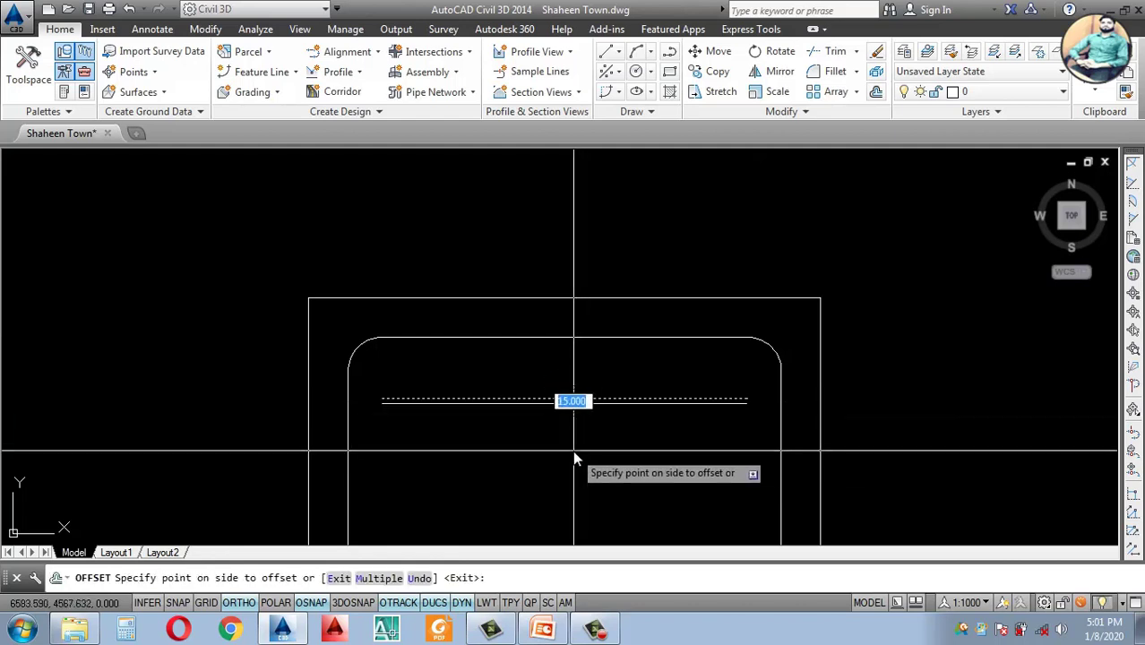
click(573, 459)
key(Escape)
Step: Offset the lowest line of the three-line set 180 downward
middle_drag(588, 471, 581, 408)
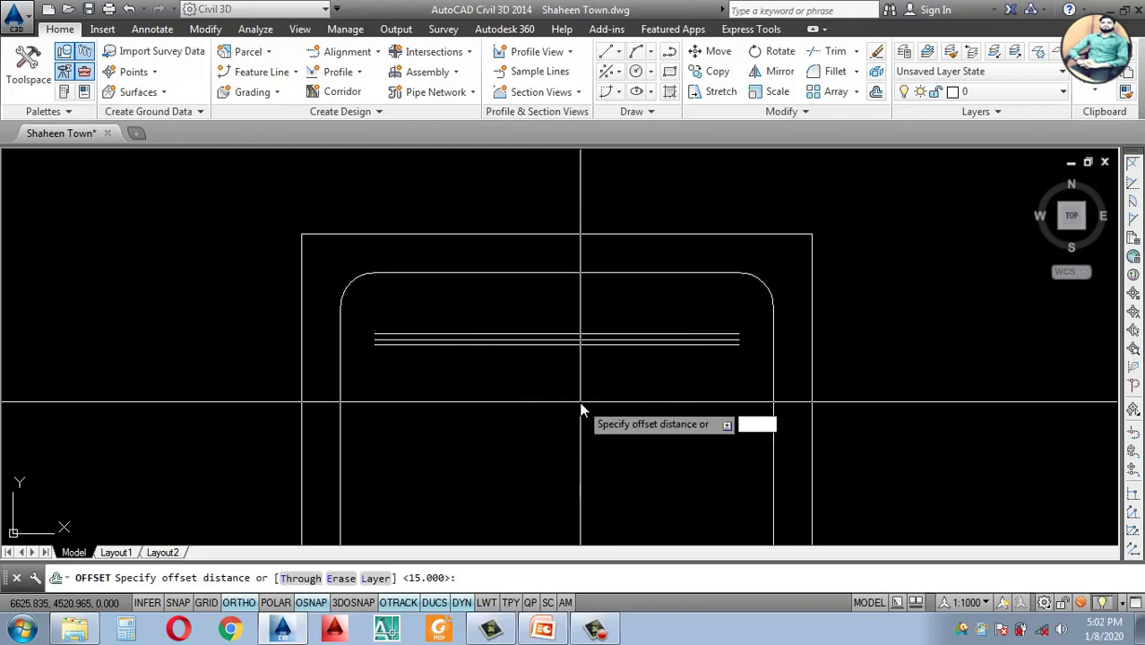
key(Return)
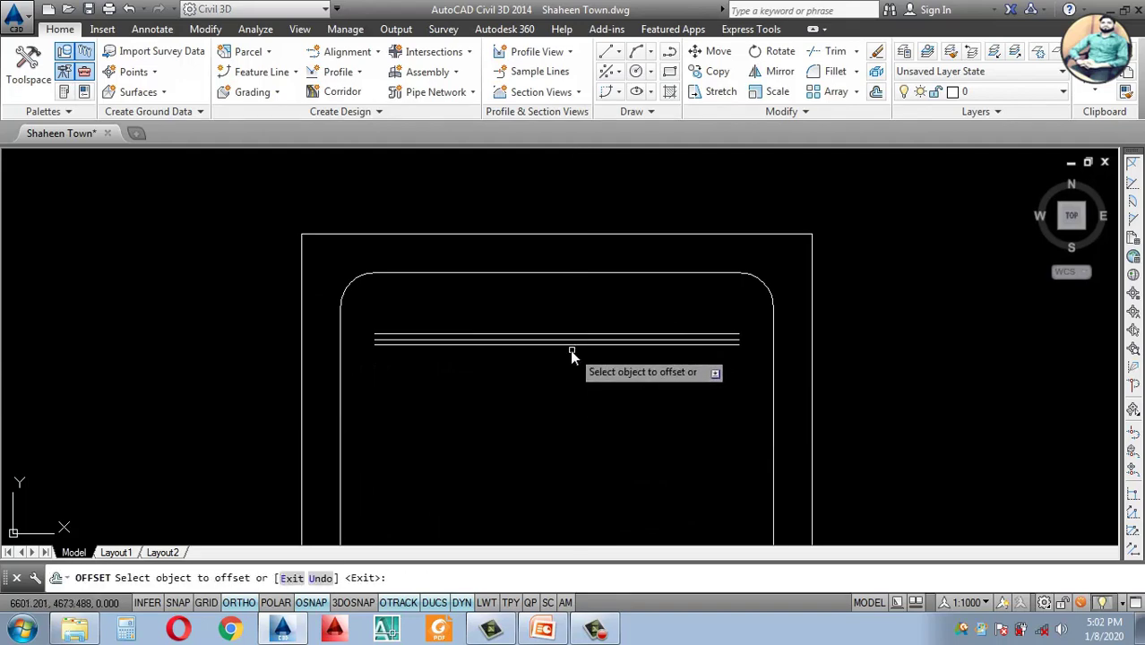
click(567, 347)
click(554, 436)
key(Escape)
Step: Offset the single line below the first set downward twice at a spacing of 15 to form the second three-line set
text(o)
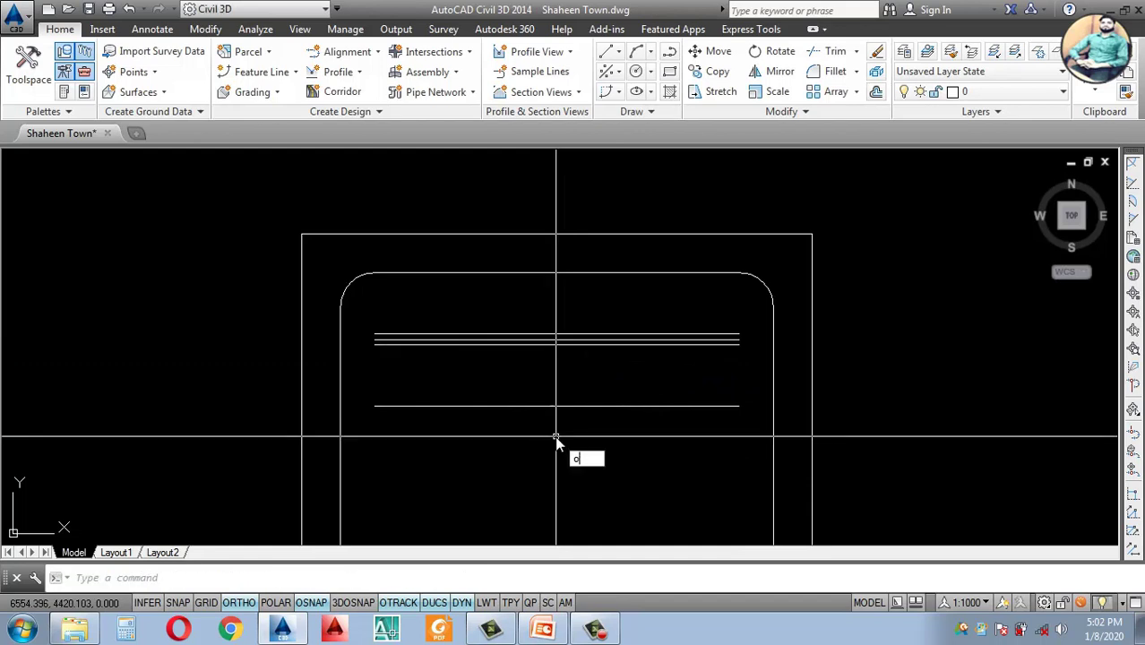
key(Return)
text(10)
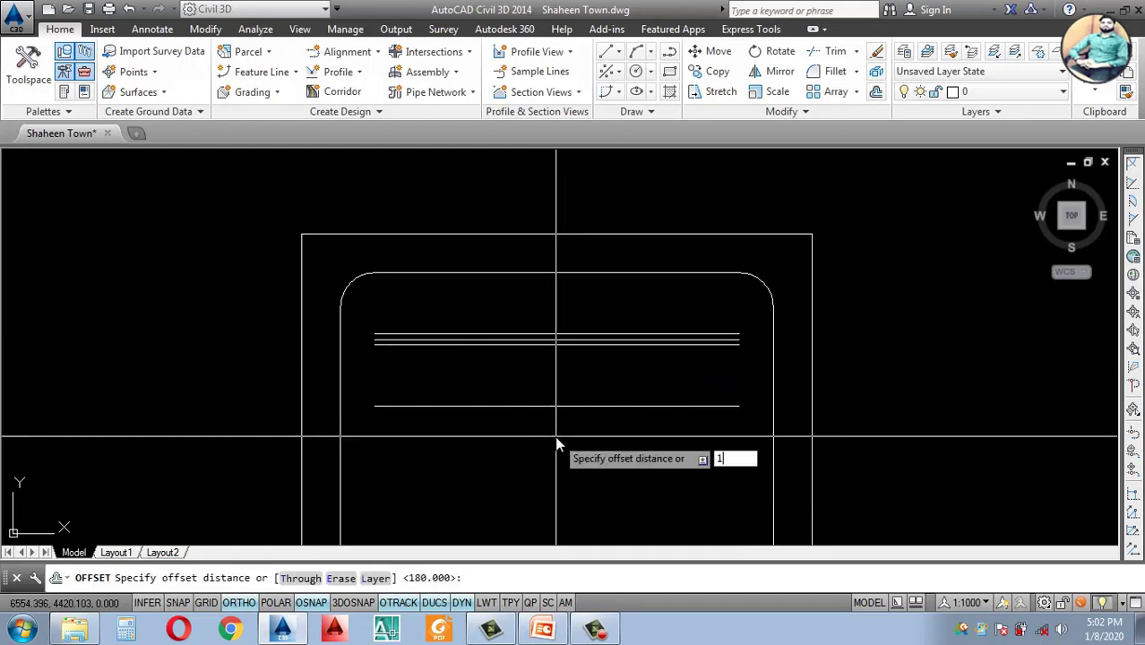
key(Return)
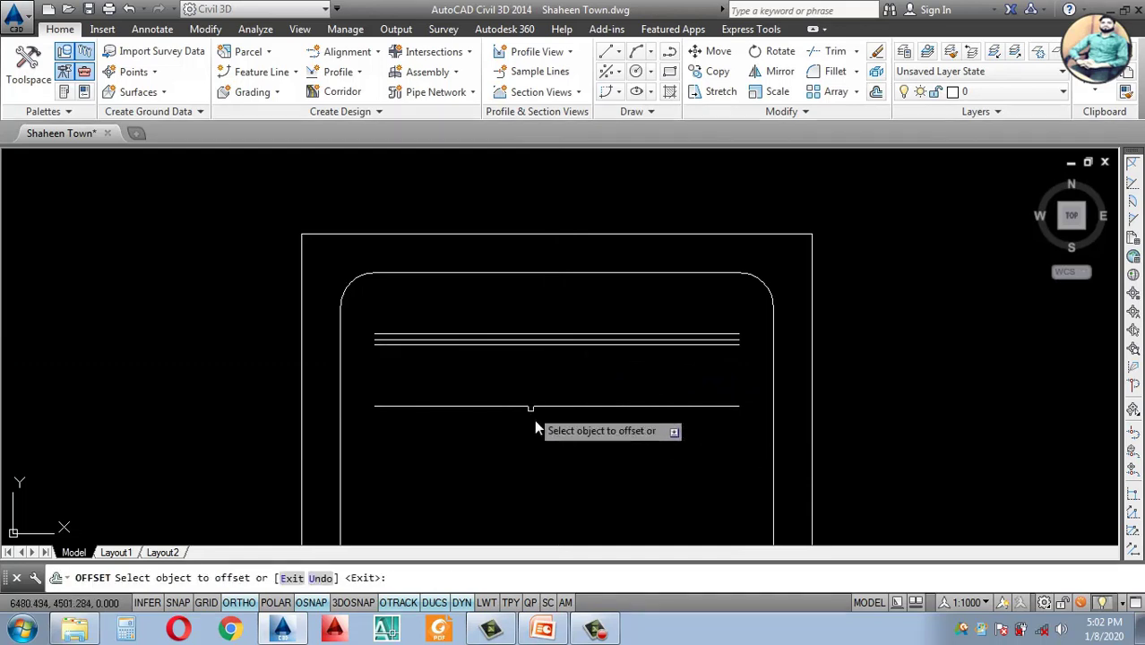
click(544, 406)
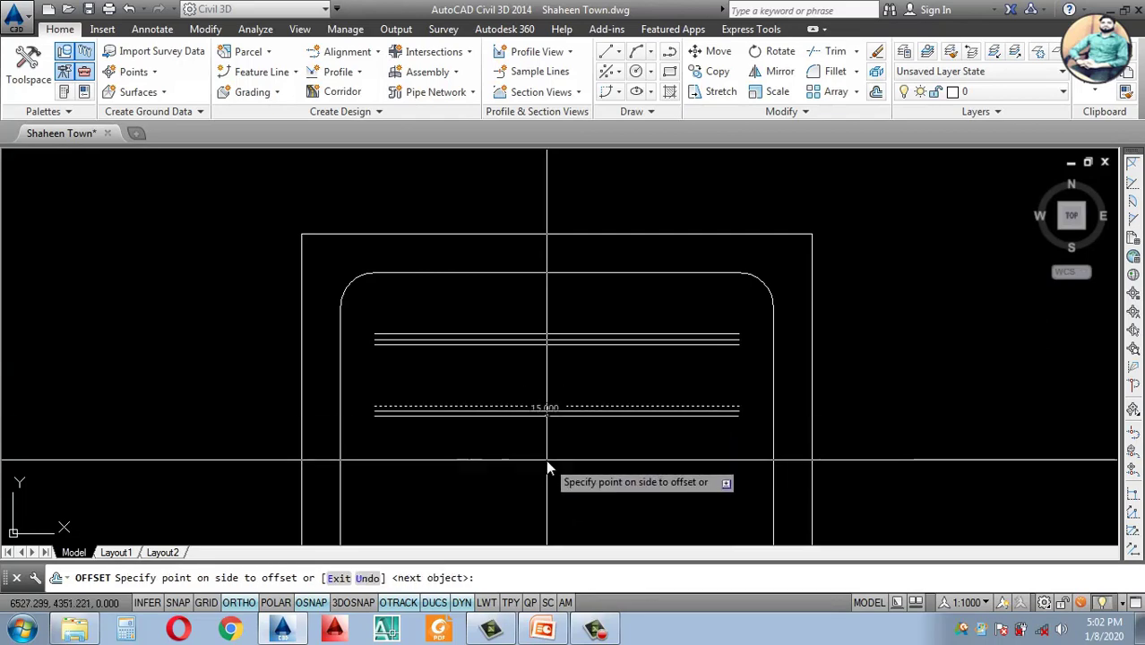
click(546, 459)
key(Return)
Step: Offset the lowest line of the second three-line set 180 downward
scroll(545, 406, down, 4)
scroll(548, 428, up, 4)
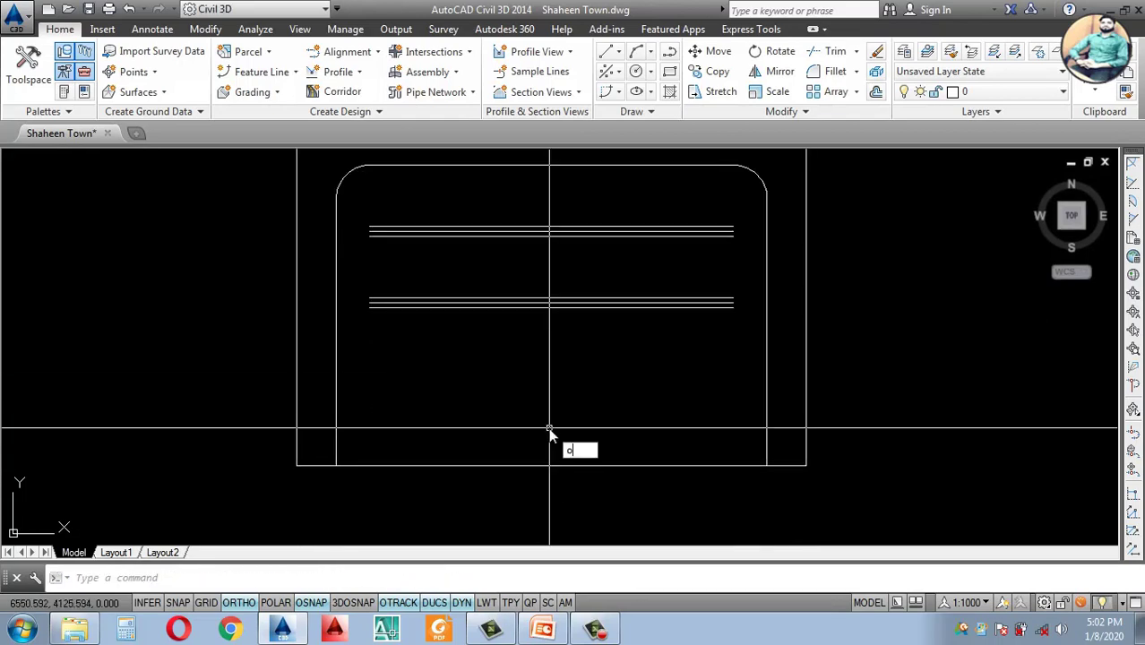
key(Return)
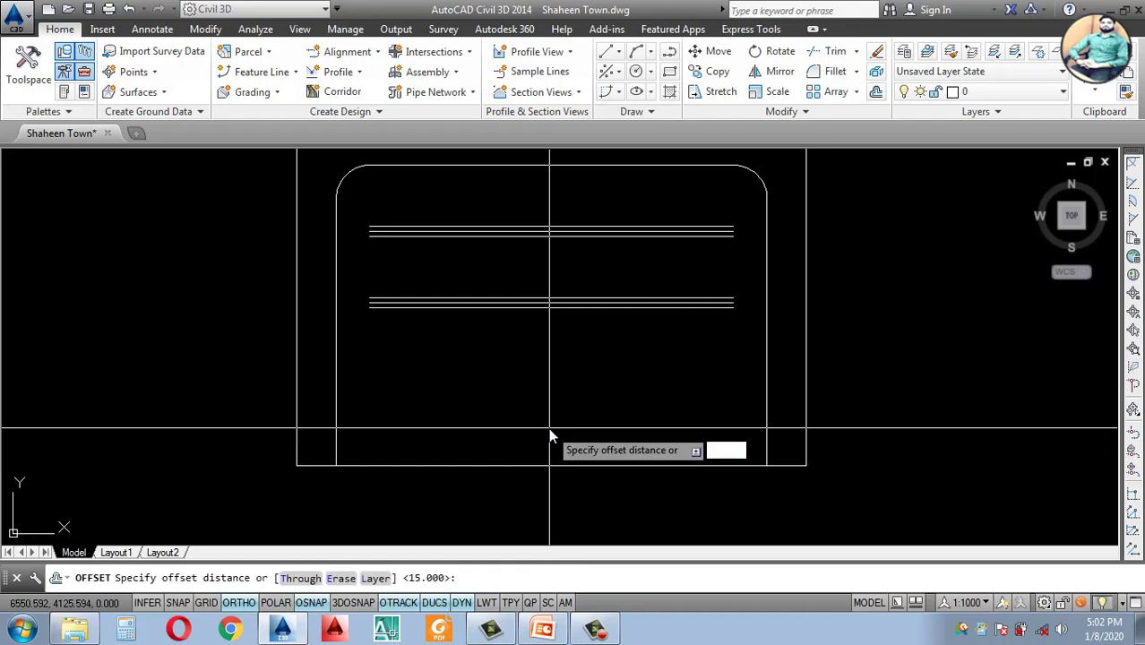
text(10)
key(Return)
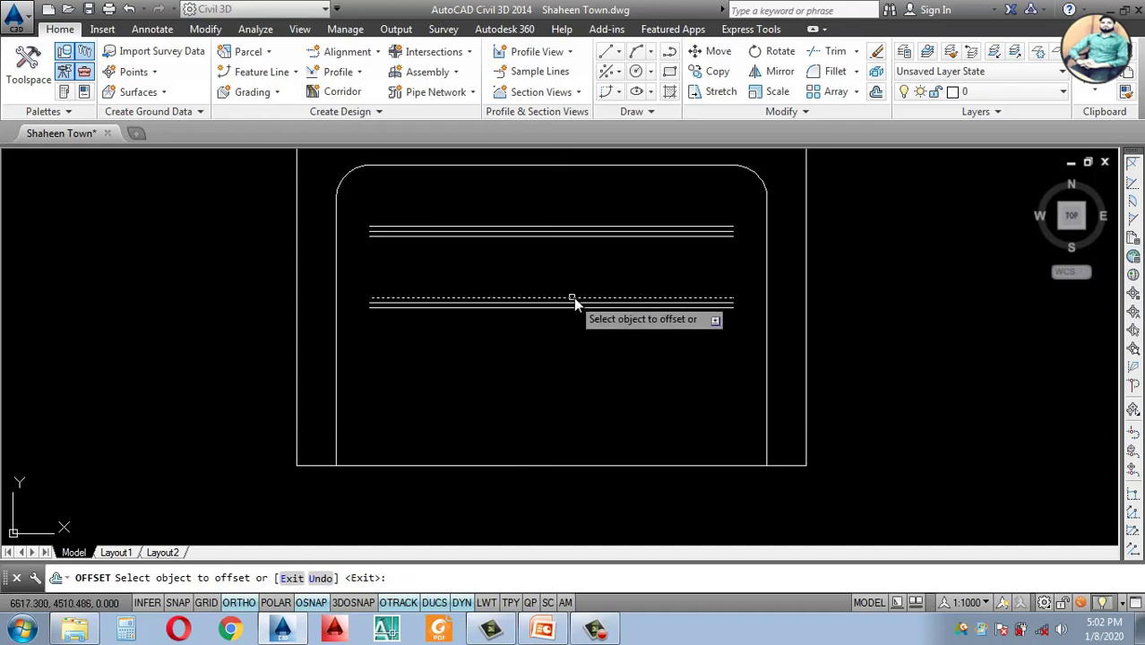
click(578, 311)
click(575, 359)
key(Return)
Step: Offset the single line below the second set downward twice at a spacing of 15 to form the third three-line set
text(o)
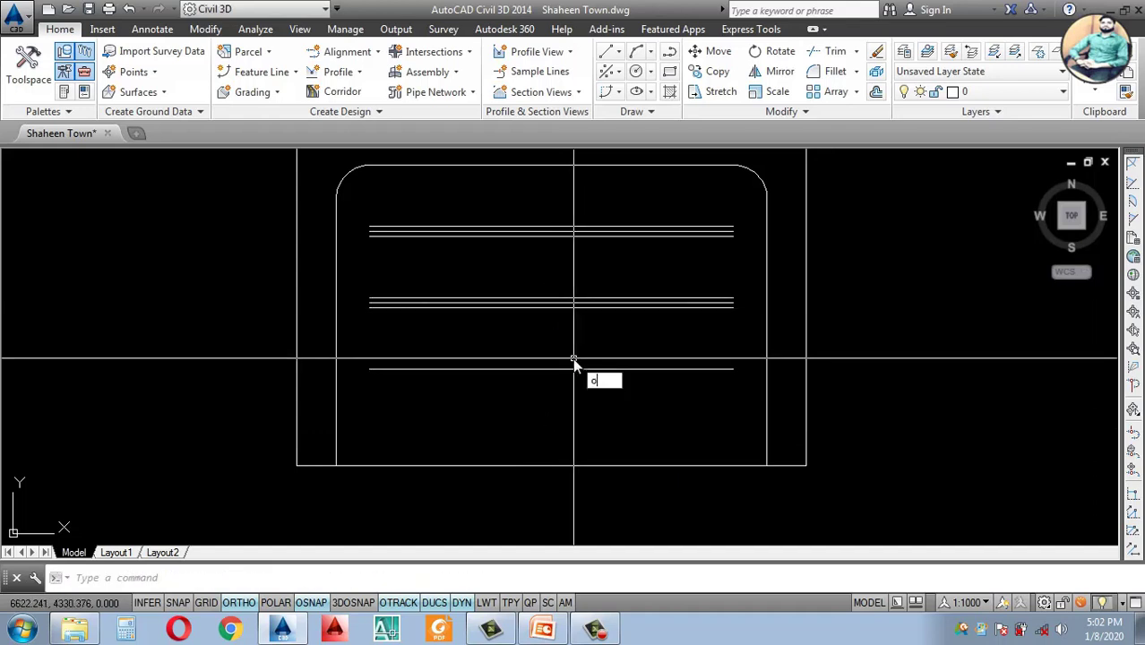
key(Return)
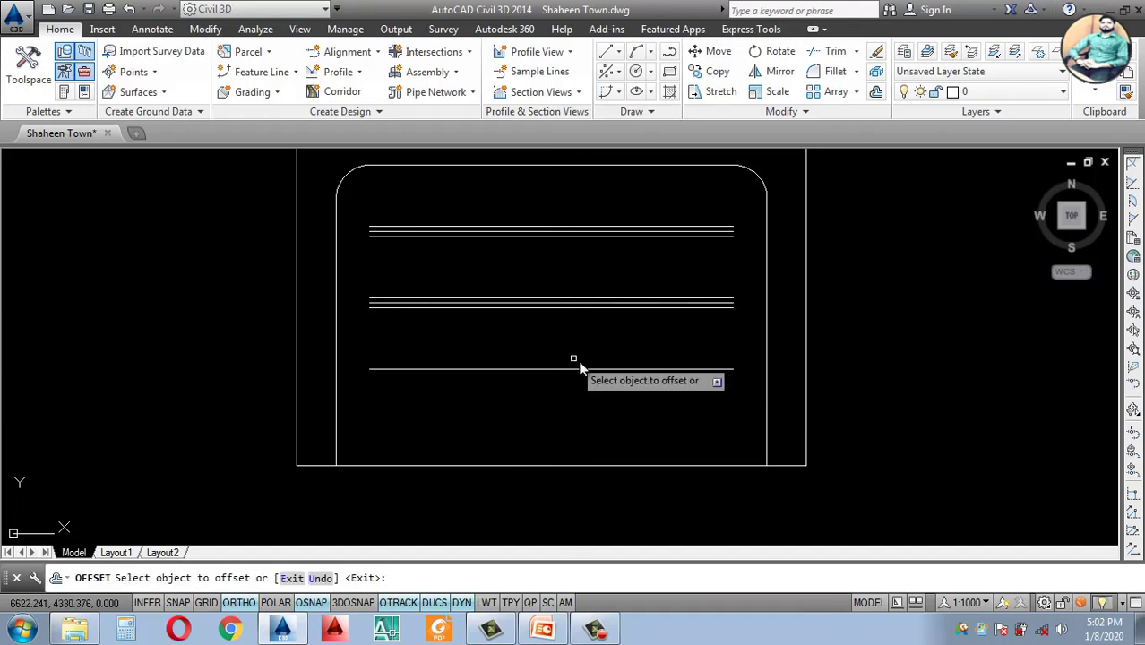
click(552, 368)
click(546, 422)
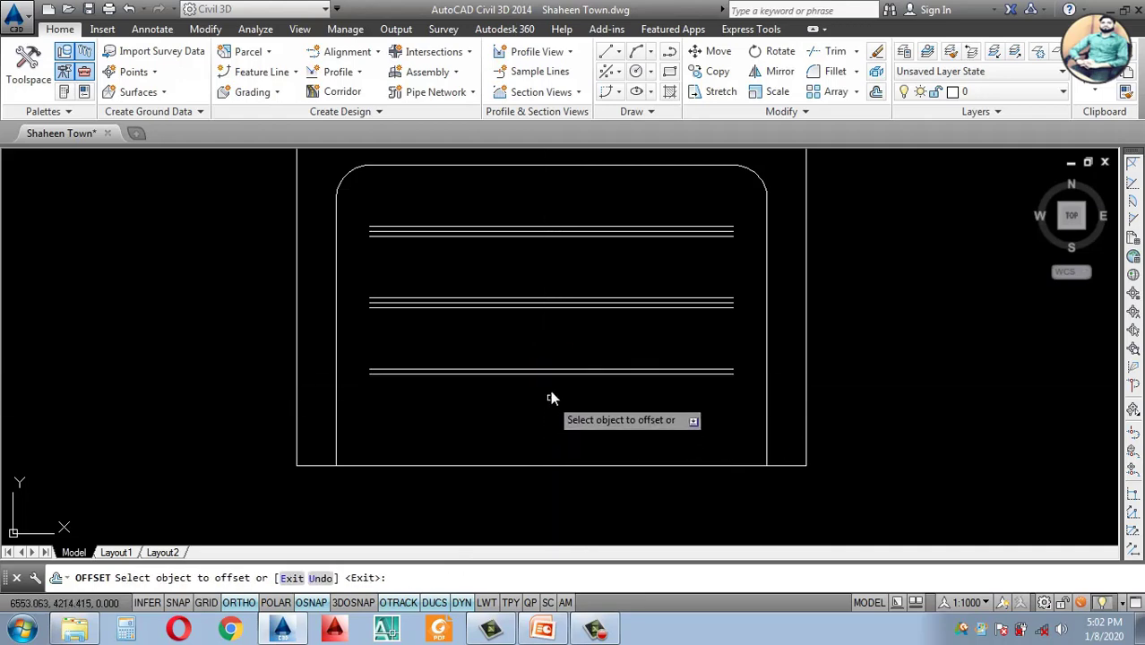
scroll(554, 371, up, 2)
click(554, 369)
click(548, 418)
key(Return)
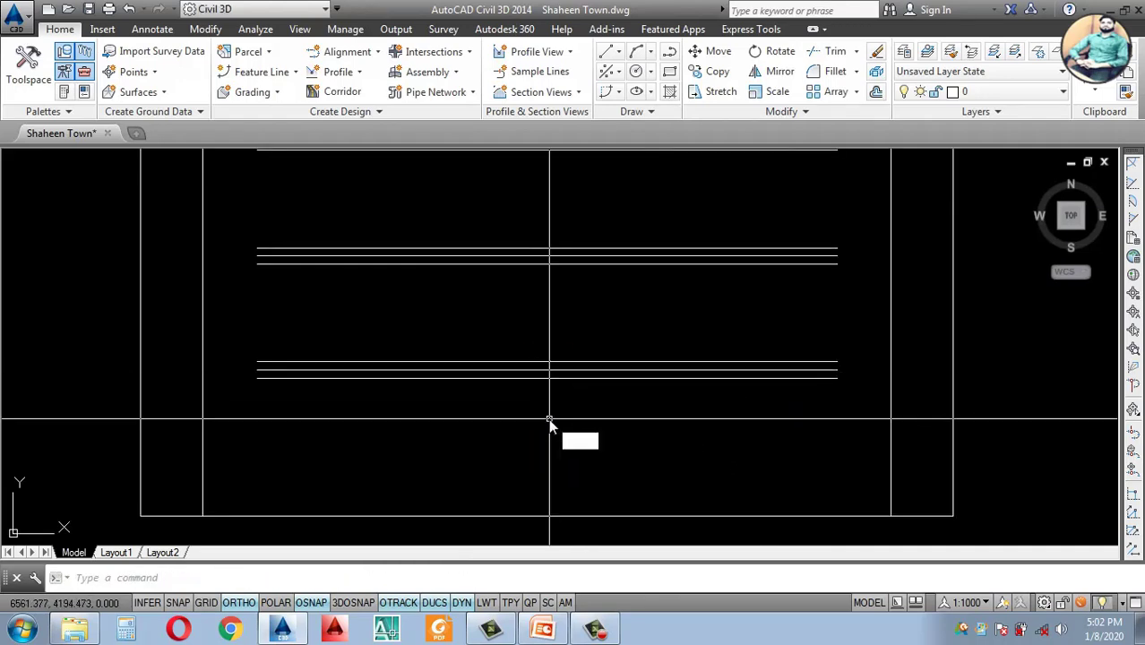
Step: Offset the lowest line of the third set 200 downward and measure its gap to the boundary's bottom edge with a linear dimension
text(180)
key(Return)
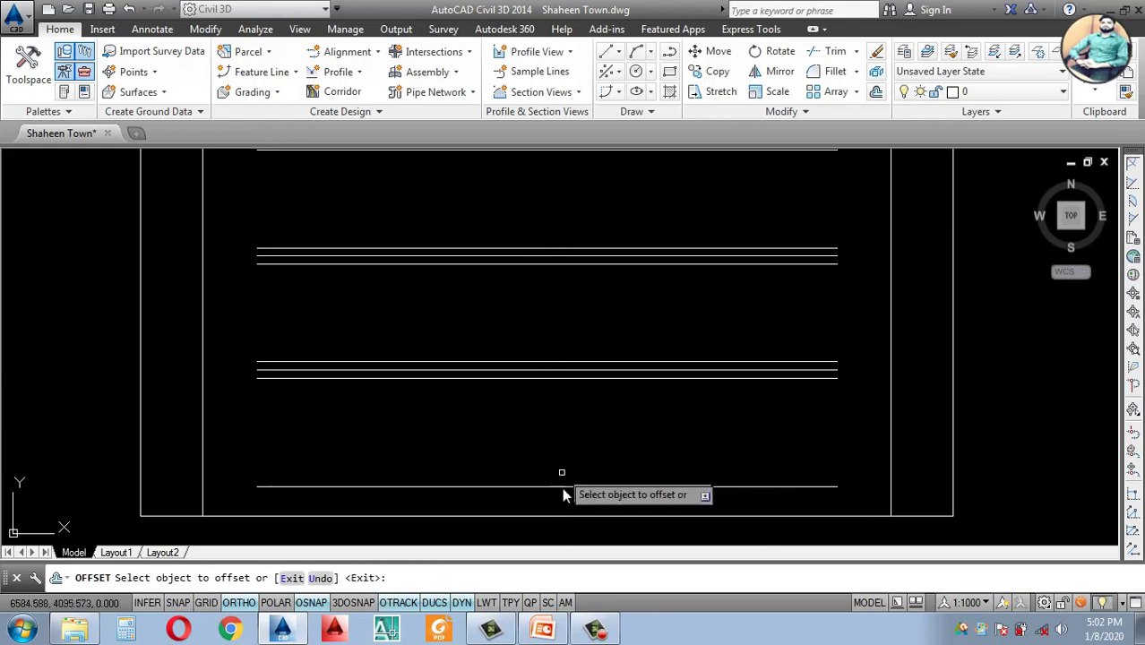
scroll(553, 532, up, 5)
key(Escape)
text(dli)
key(Return)
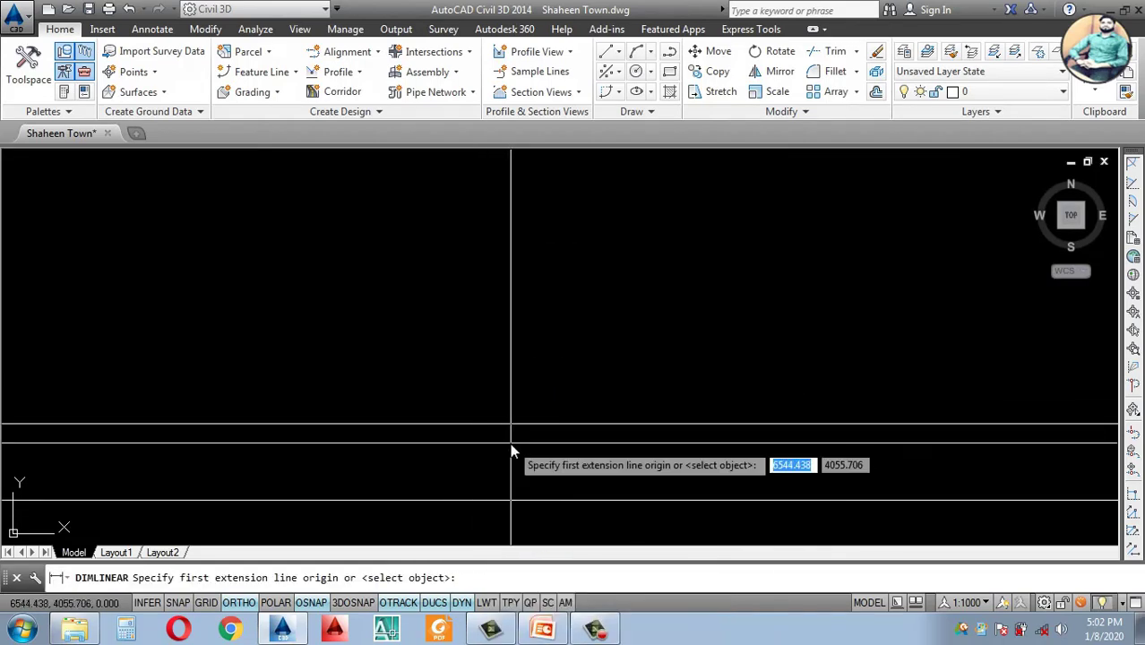
click(514, 433)
click(516, 495)
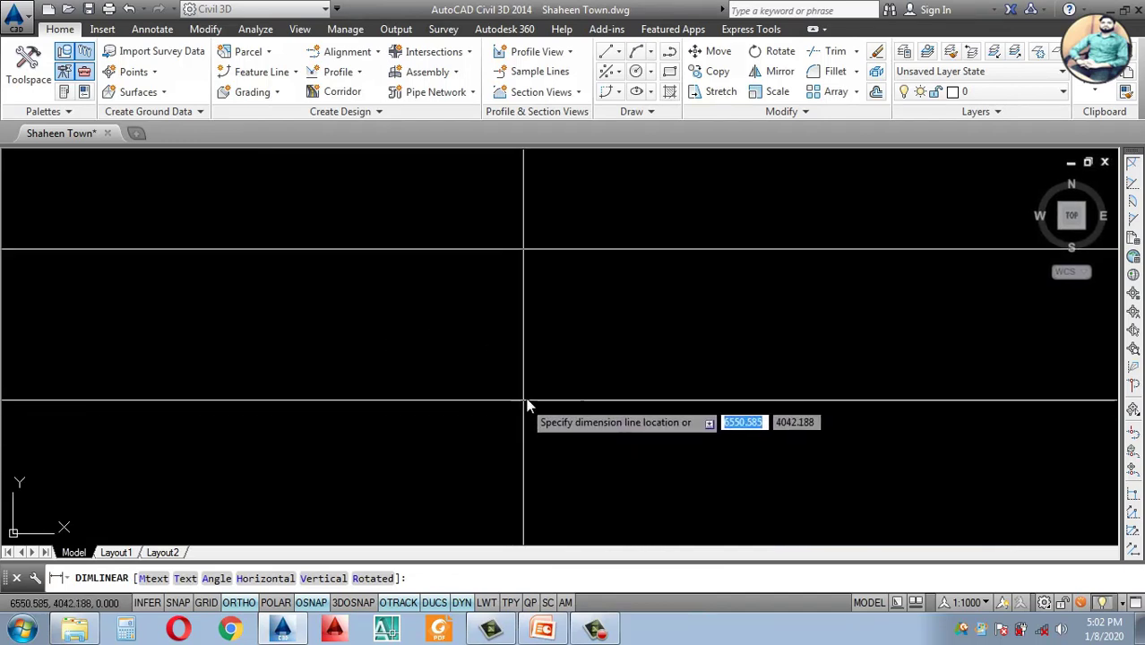
click(537, 419)
scroll(538, 412, down, 5)
scroll(530, 397, up, 3)
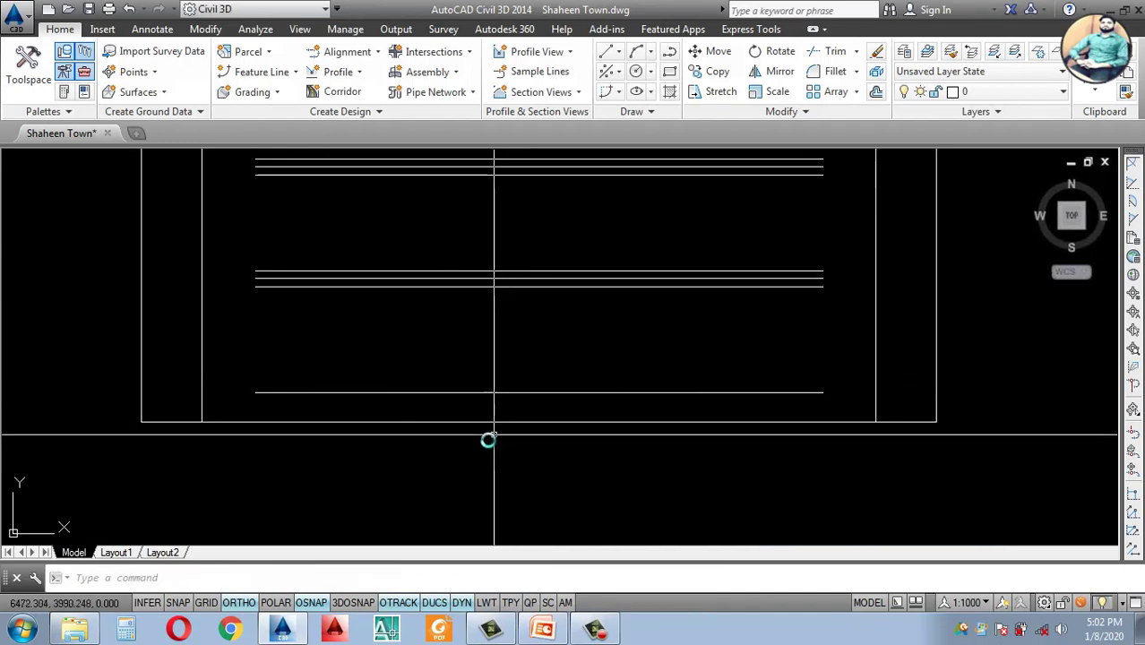
Step: Offset the boundary's bottom edge upward twice at a spacing of 20
click(489, 421)
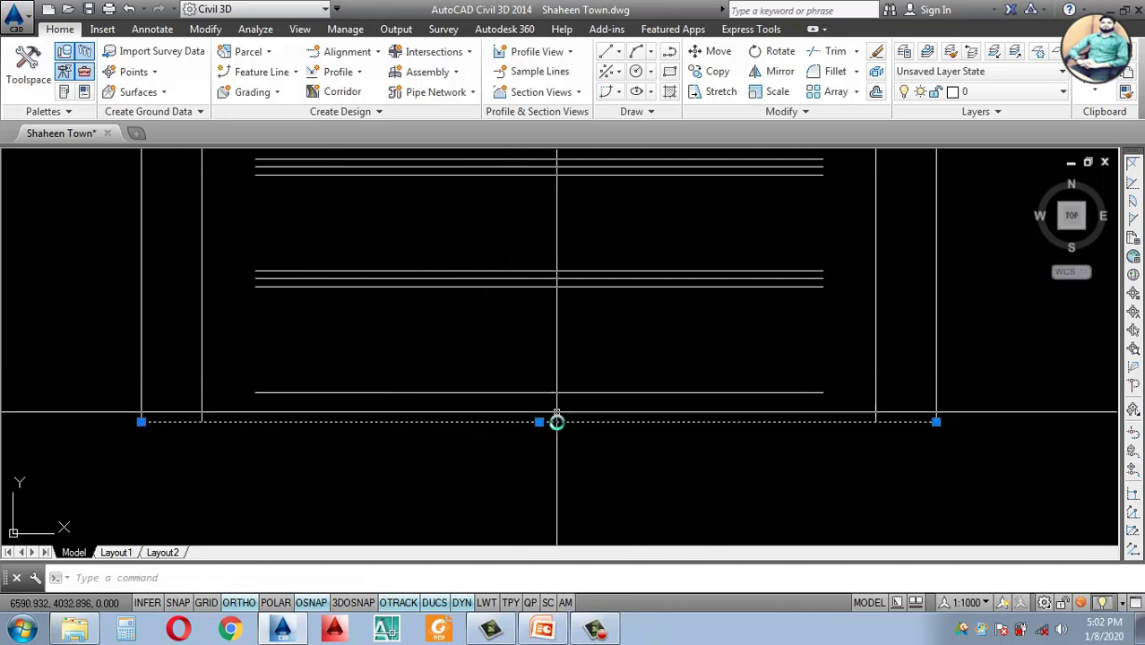
key(Escape)
text(o)
key(Return)
text(1)
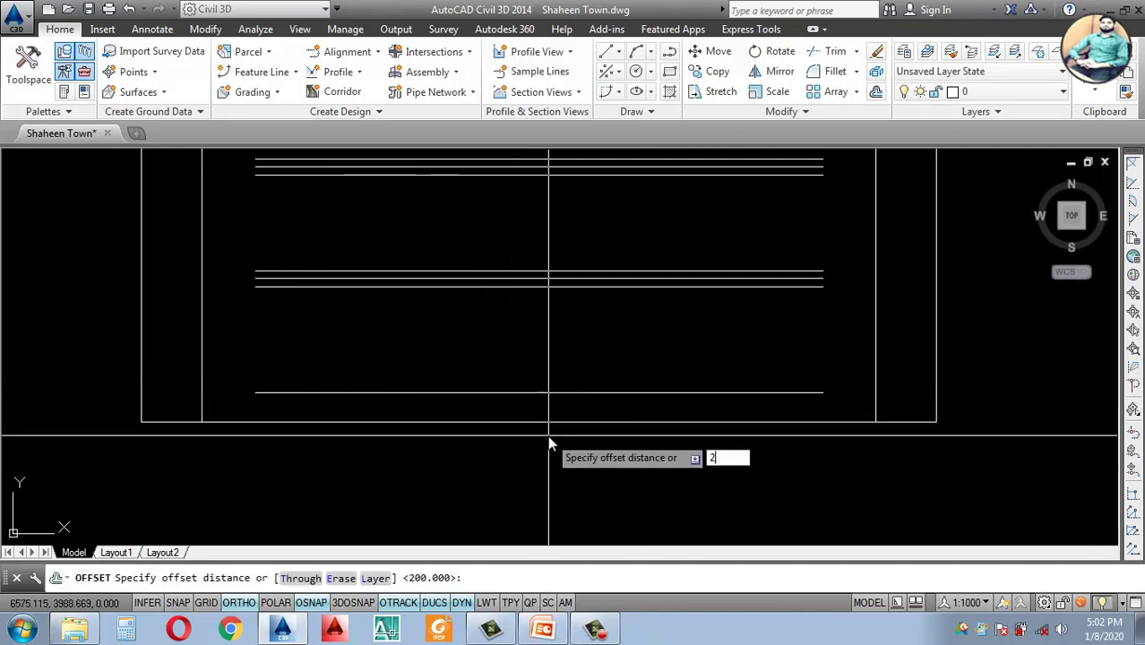
key(Return)
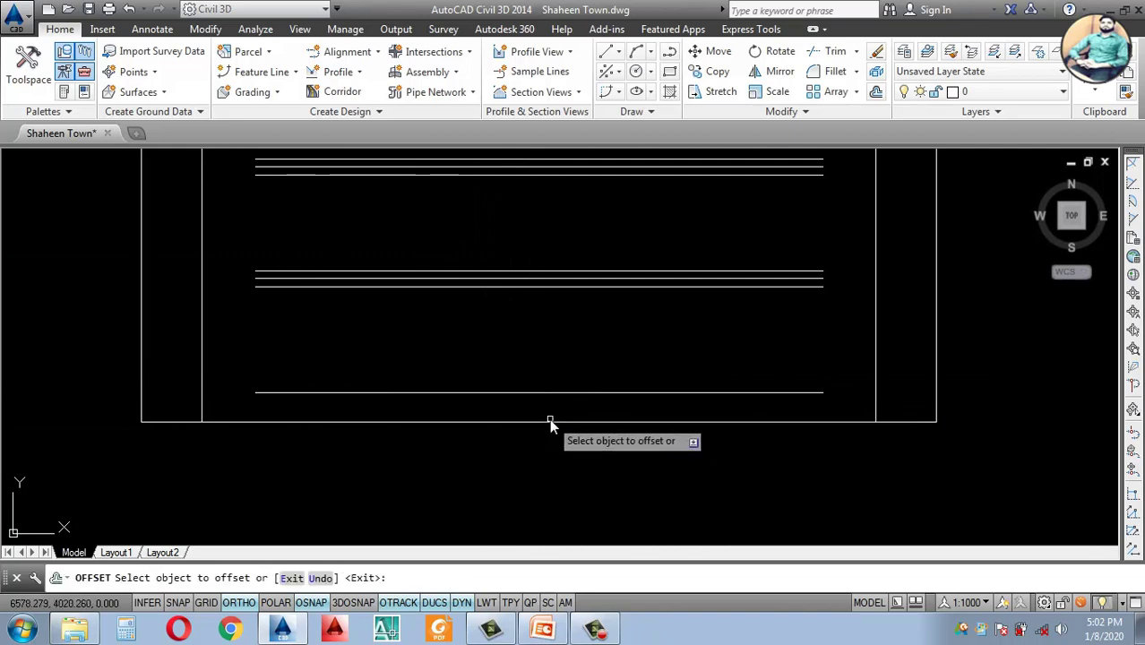
click(549, 420)
click(558, 328)
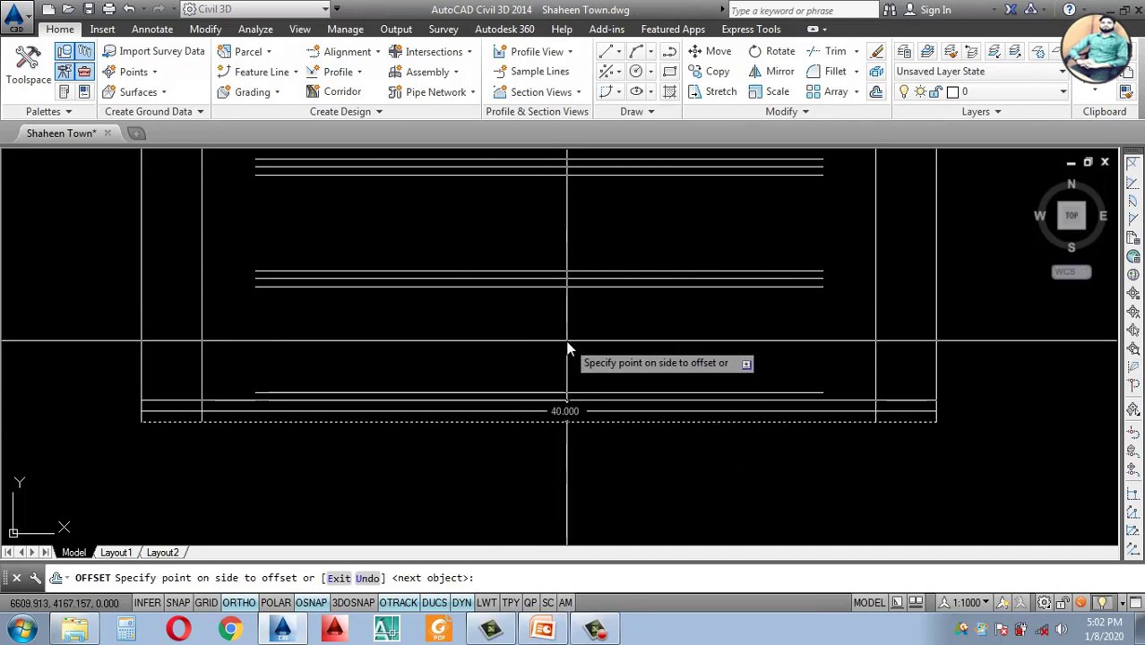
key(Escape)
Step: Erase the single short horizontal line just above the two new lines along the bottom edge
scroll(633, 439, down, 1)
scroll(562, 422, up, 3)
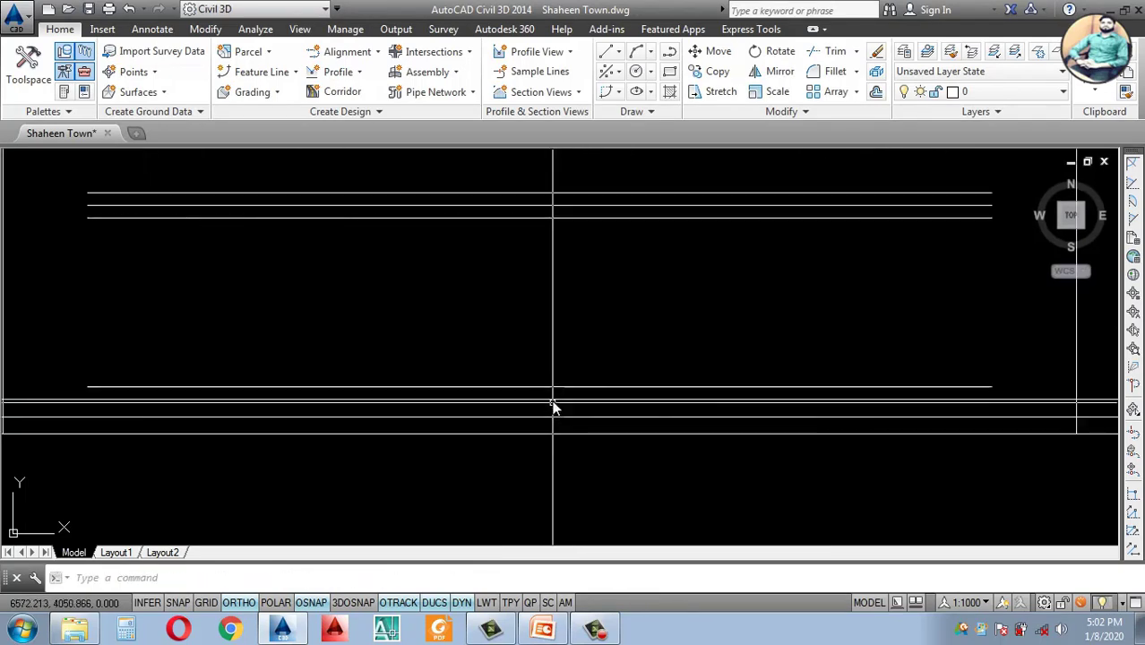
click(549, 387)
text(e)
key(Escape)
scroll(557, 399, down, 3)
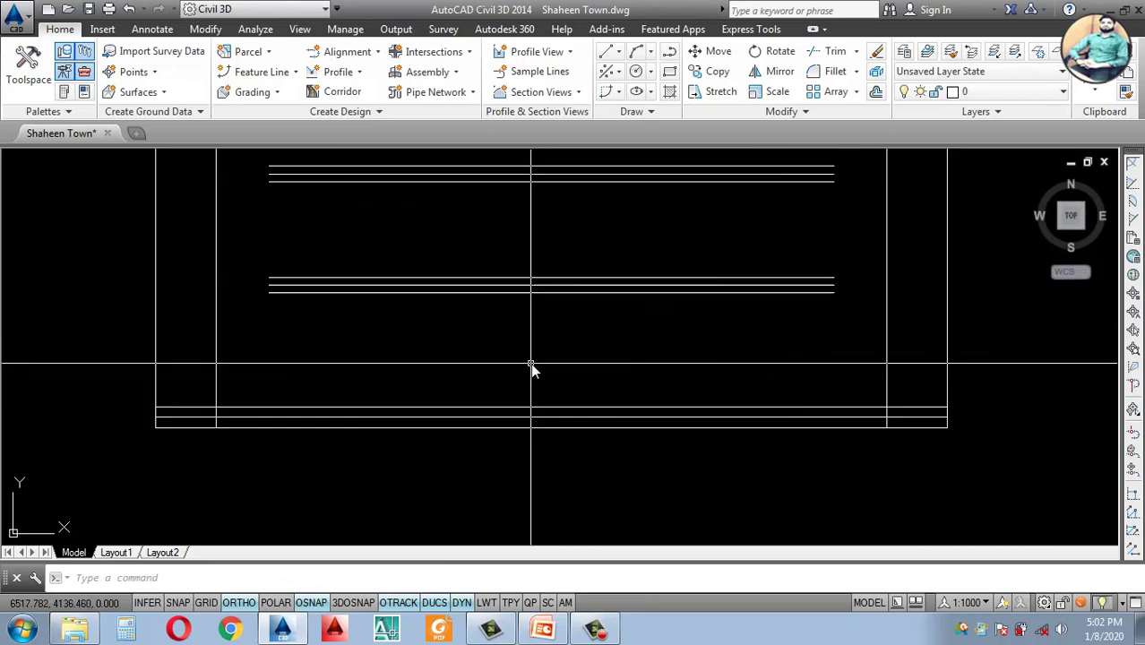
Step: Measure the gap between the upper of the two lines along the bottom edge and the third set's lowest line with a linear dimension
text(DI)
key(Down)
key(Down)
key(Return)
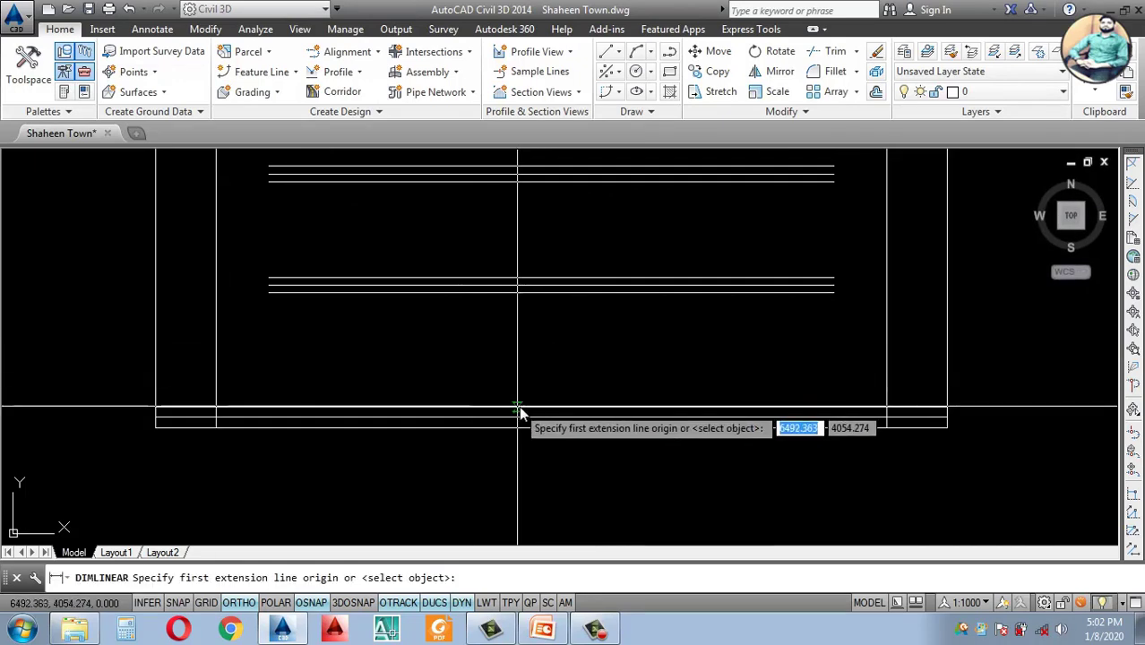
click(519, 408)
click(519, 294)
scroll(524, 421, up, 3)
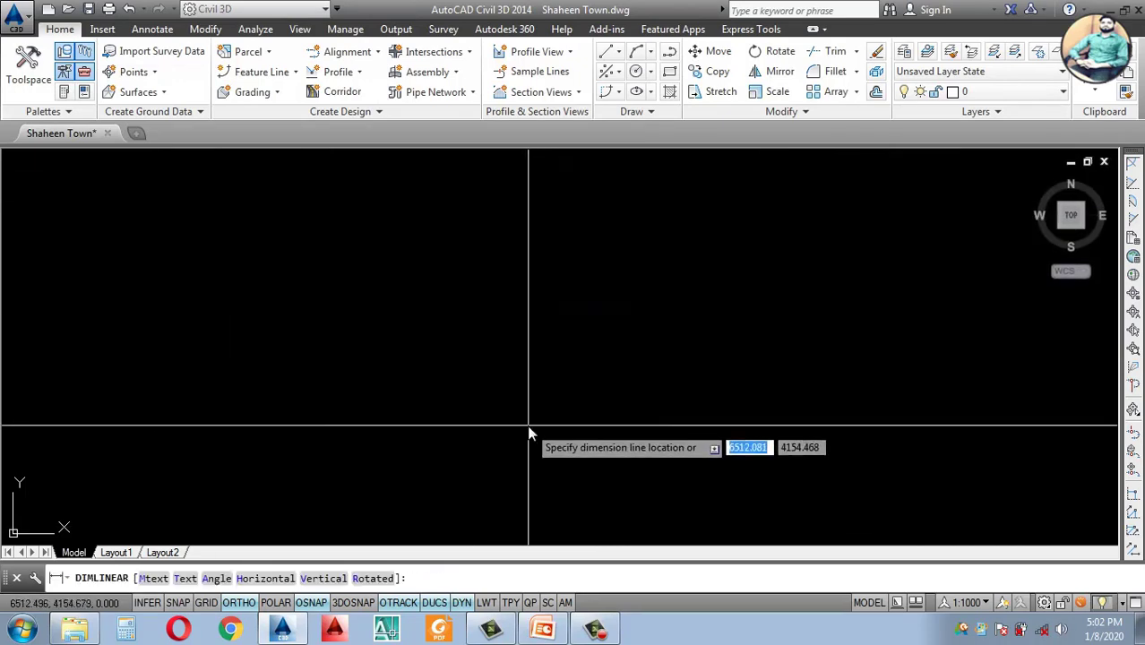
key(Escape)
Step: Change the Standard text style's font to Arial
text(st)
key(Return)
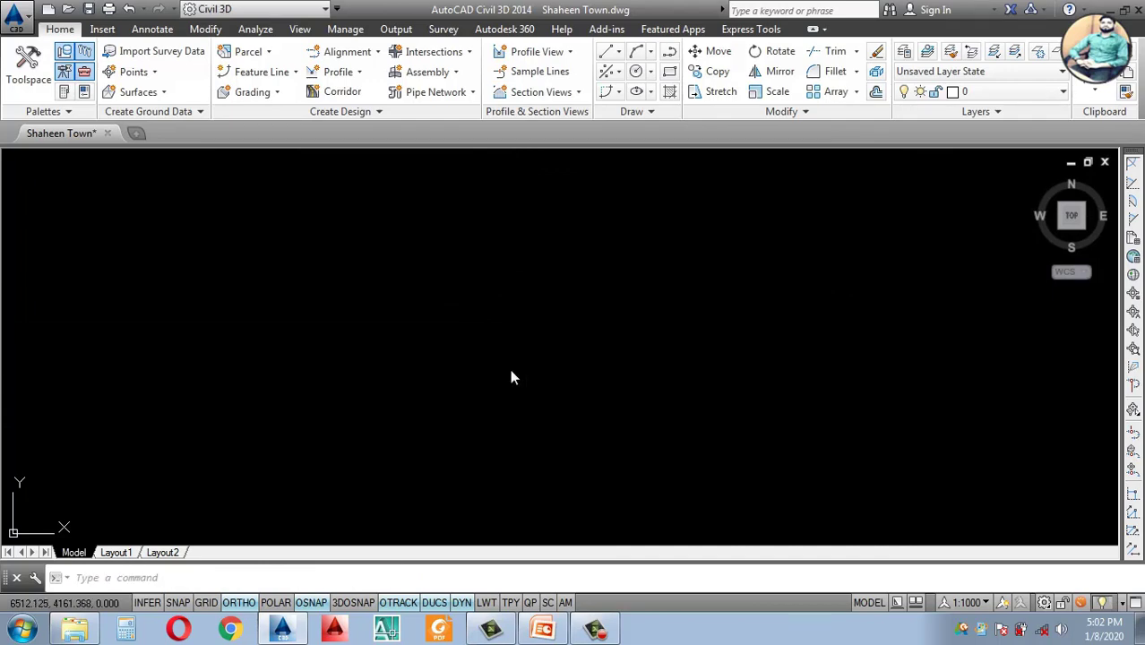
click(573, 232)
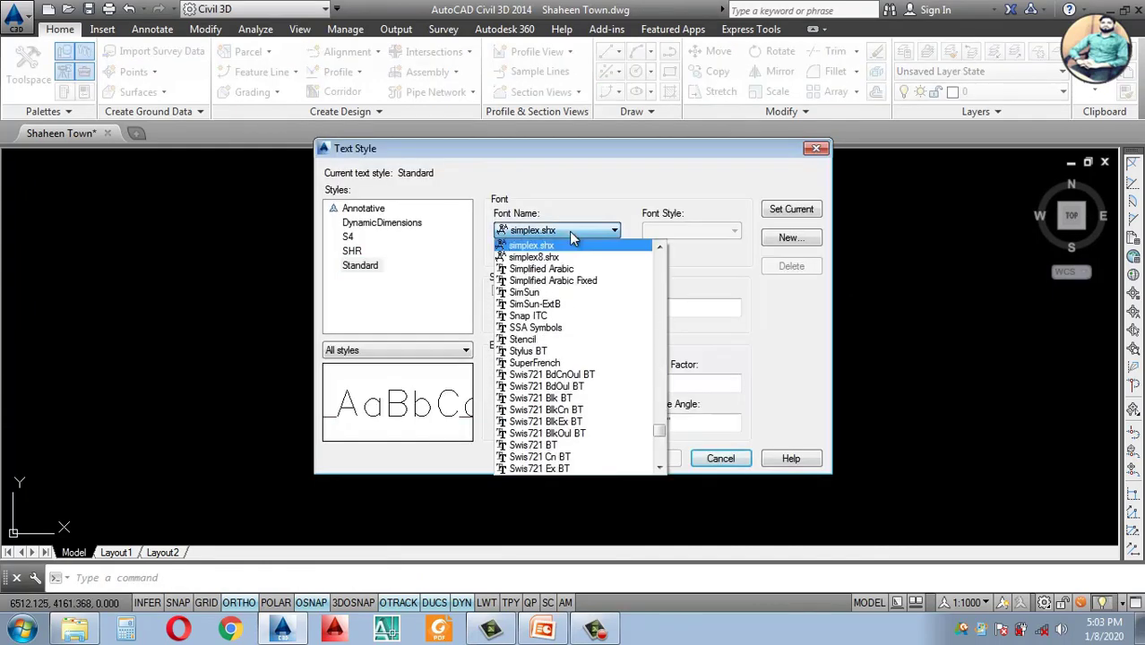
text(ar)
click(557, 271)
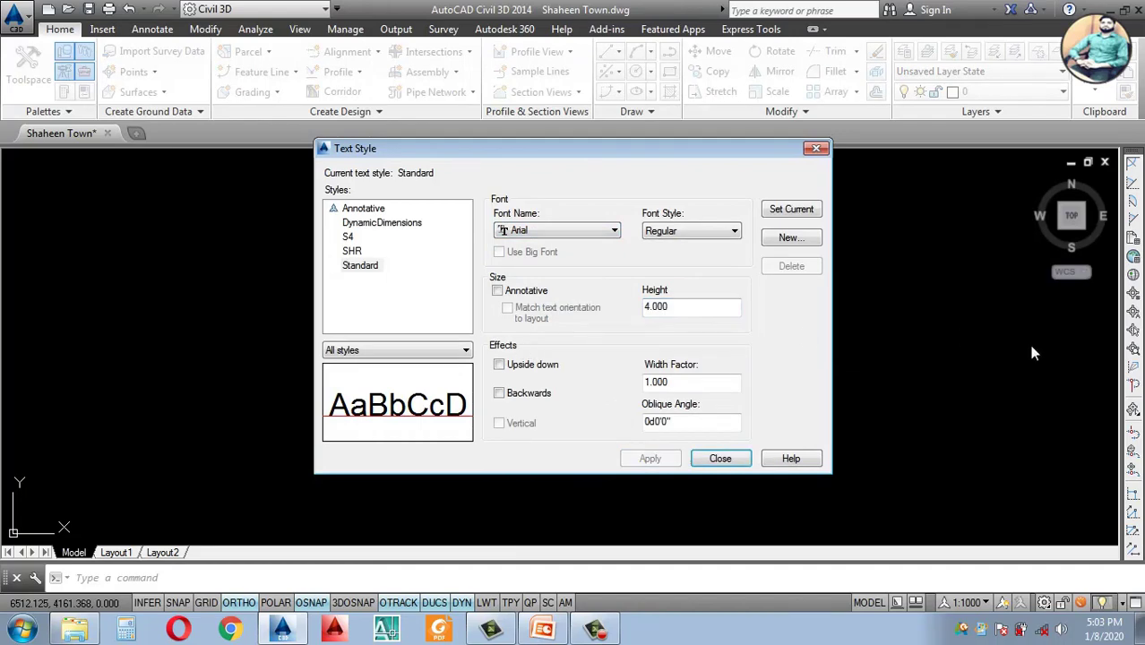
click(712, 460)
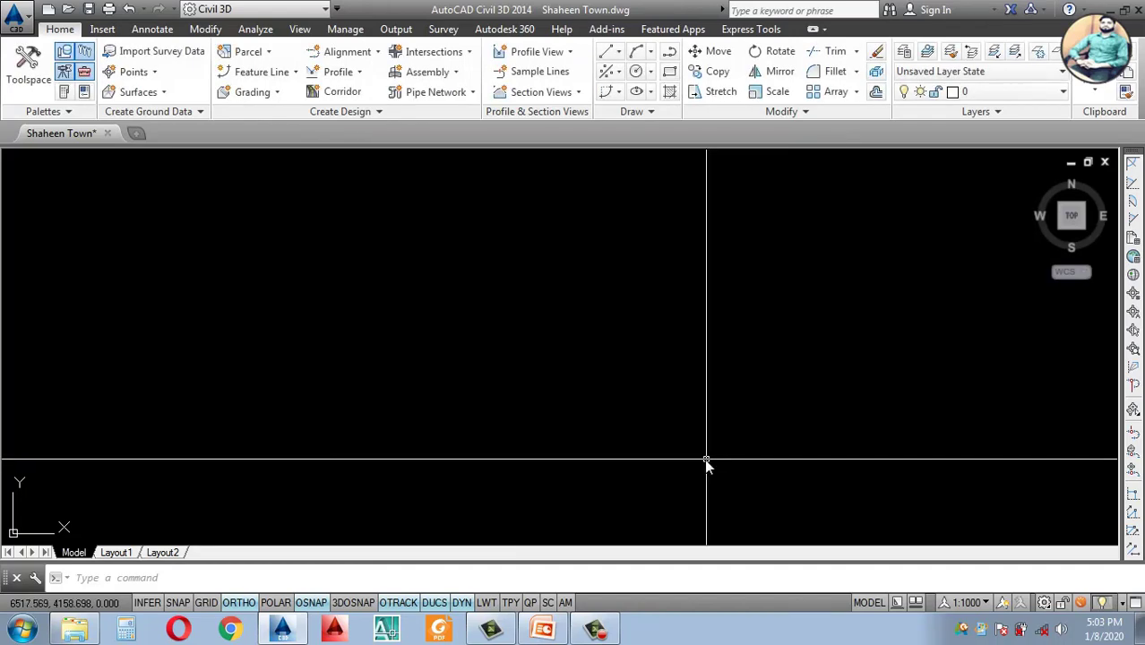
Step: Remeasure the gap from the upper bottom-edge line to the lowest line of the third three-line set with a linear dimension
text(dli)
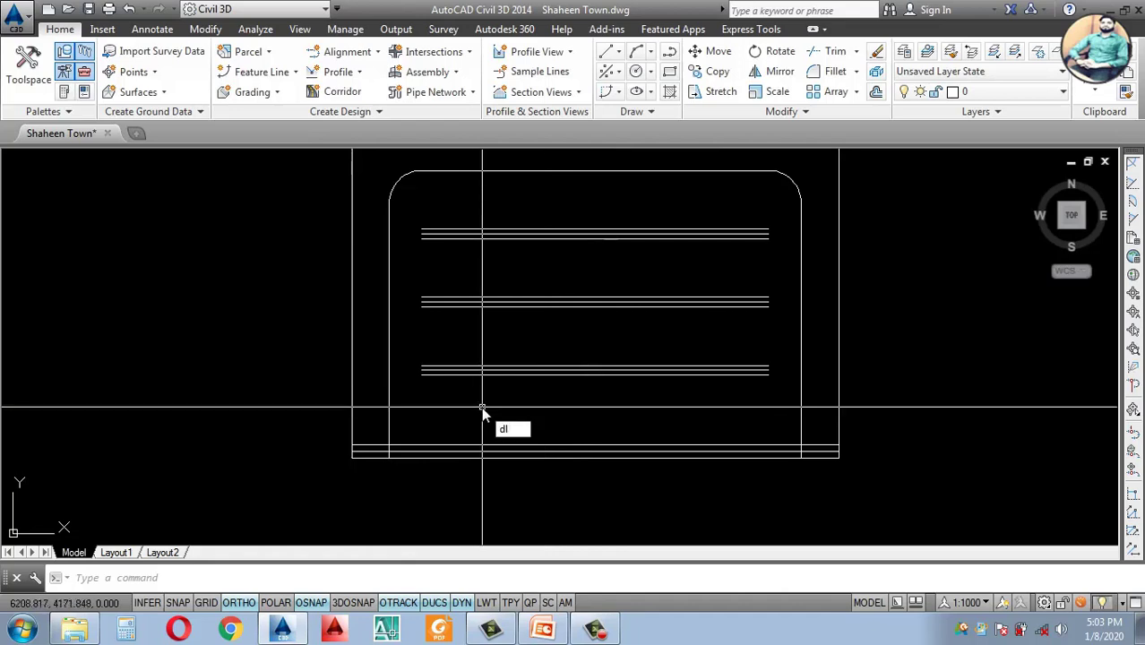
key(Return)
scroll(509, 436, up, 4)
click(566, 461)
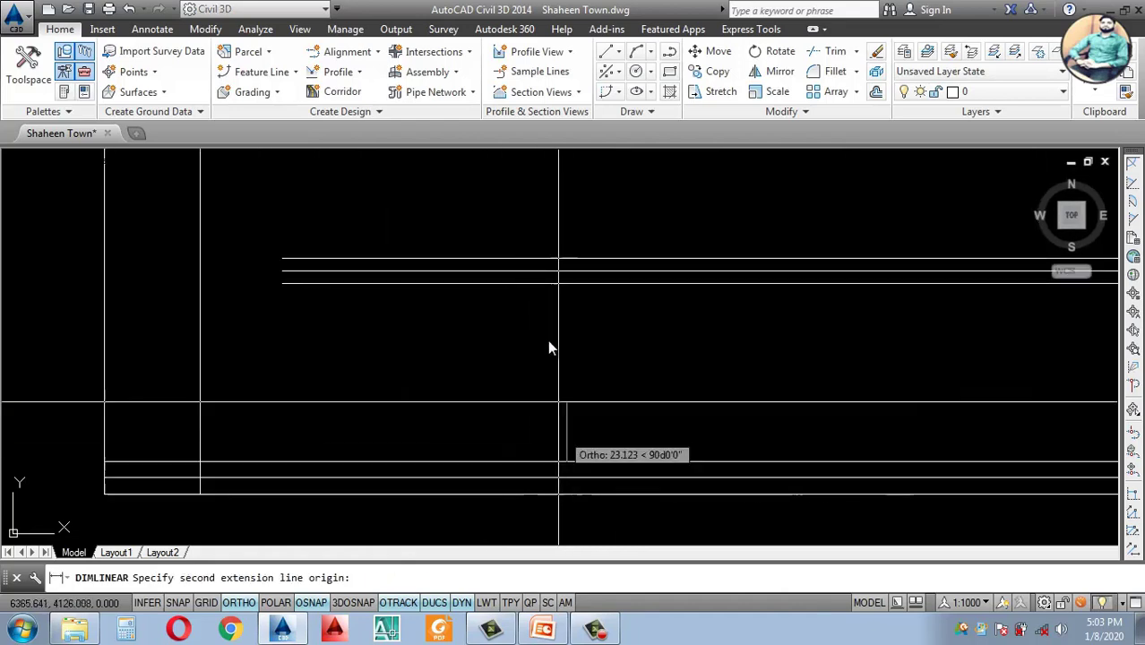
click(562, 283)
scroll(572, 358, up, 5)
key(Escape)
scroll(573, 396, down, 10)
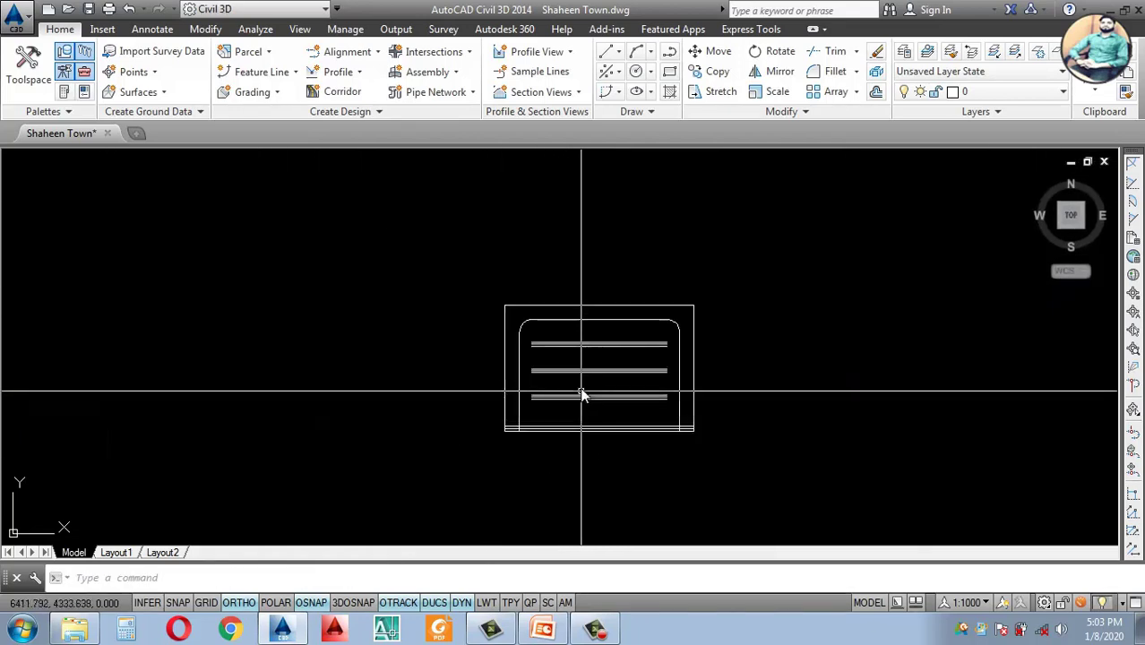
Step: Measure the gap between the filleted inner top line and the highest line of the first three-line set
scroll(580, 380, up, 6)
scroll(577, 250, down, 3)
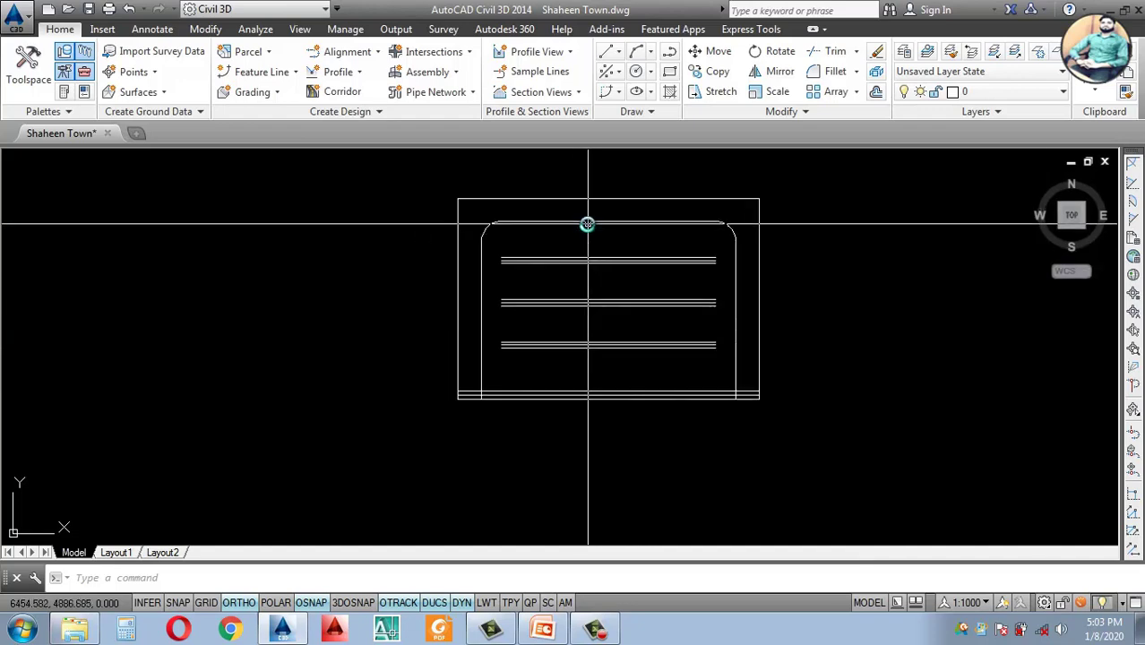
scroll(585, 223, up, 1)
text(dli)
key(Return)
scroll(517, 184, up, 2)
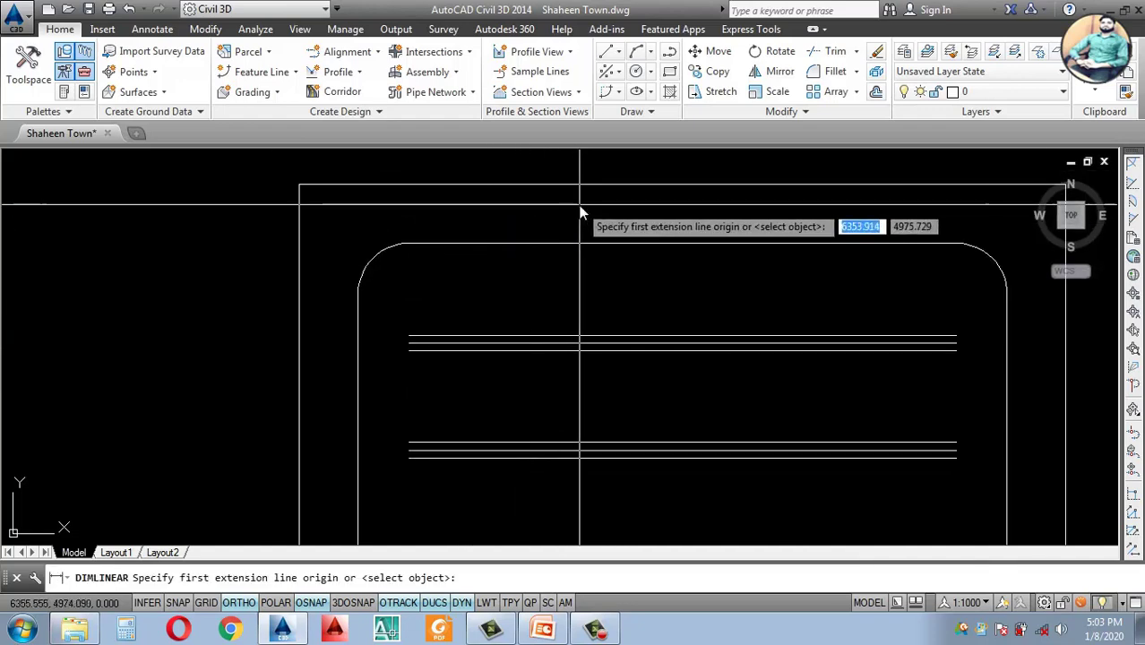
click(599, 244)
click(600, 338)
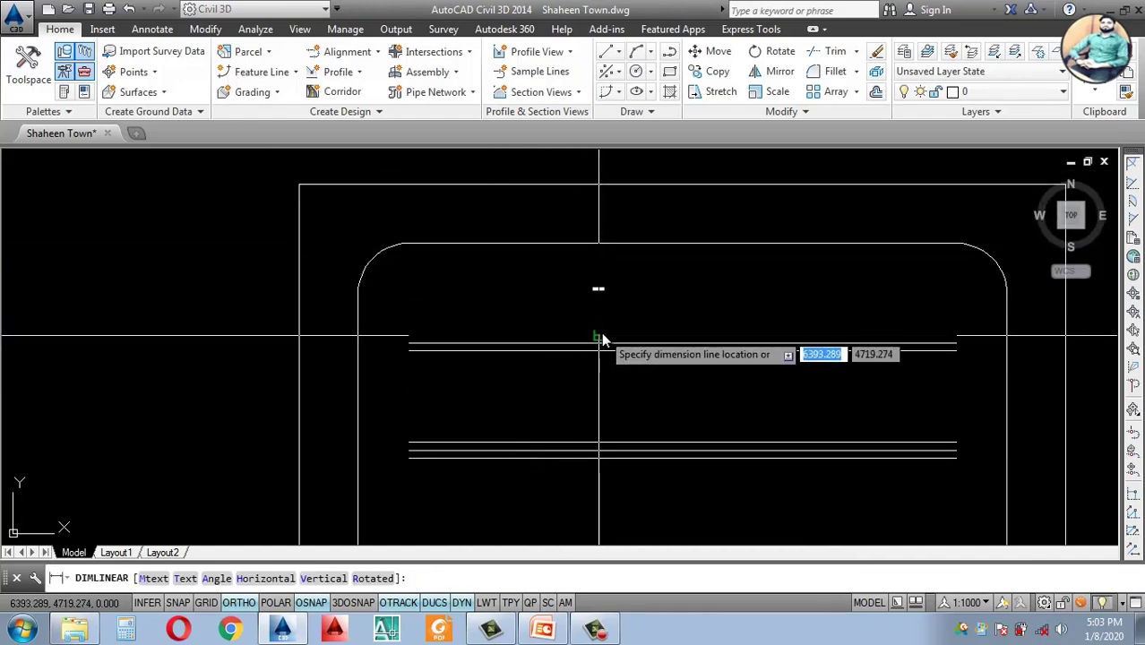
scroll(600, 338, up, 4)
scroll(601, 240, down, 5)
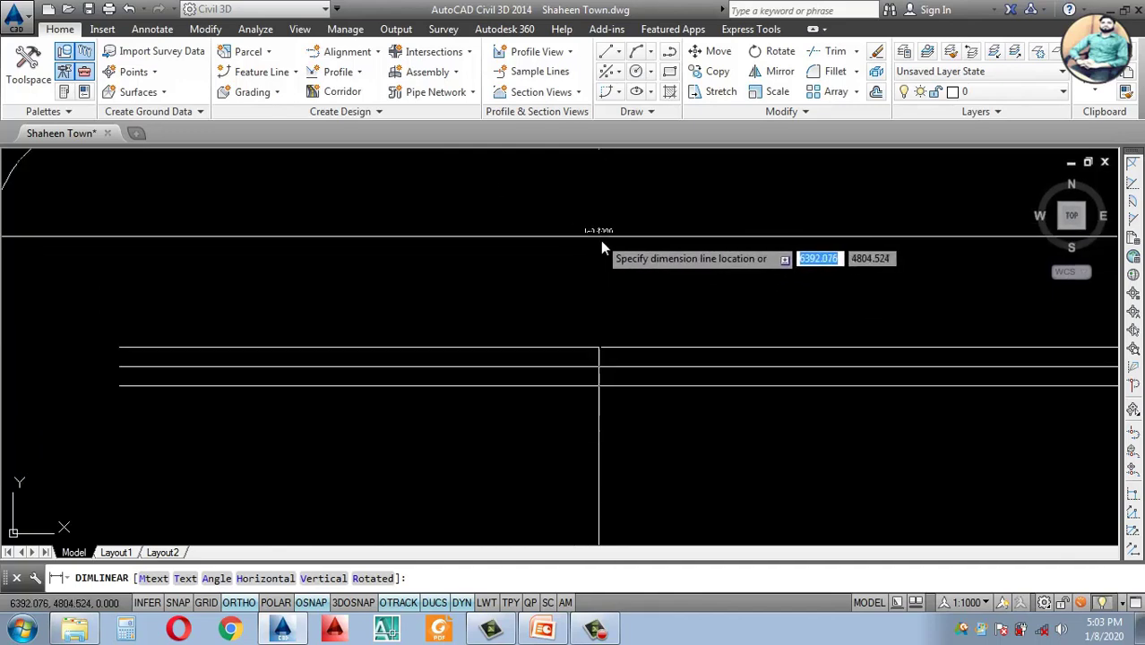
key(Escape)
Step: Move all three horizontal three-line sets together slightly downward inside the filleted inner boundary
click(646, 258)
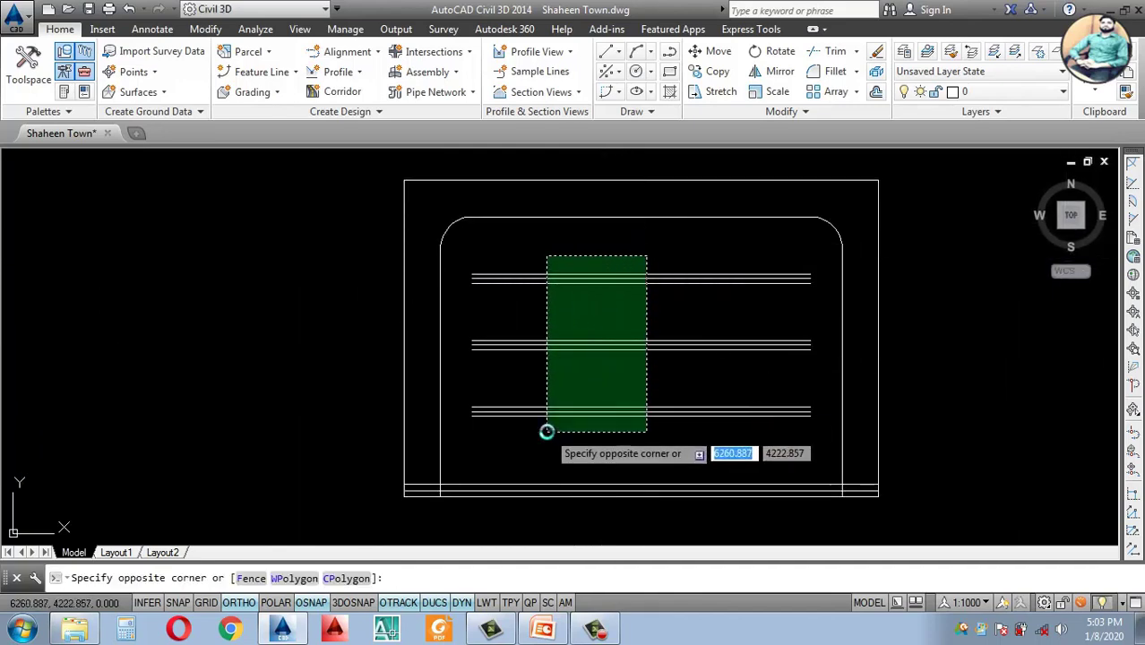
click(573, 426)
text(m)
key(Return)
click(975, 324)
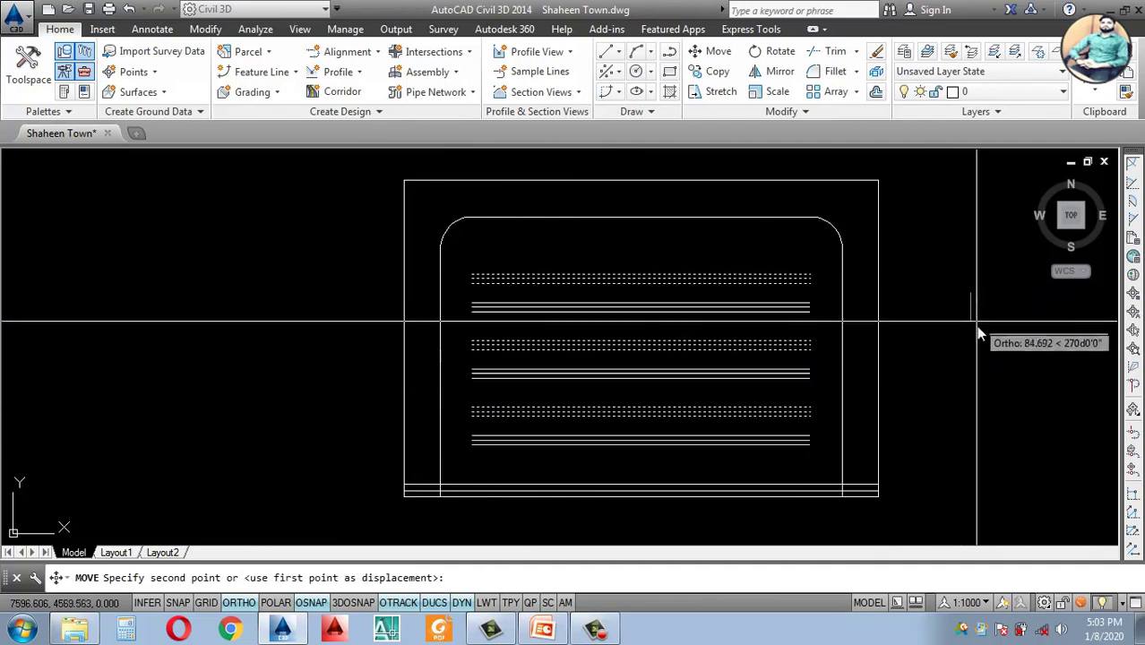
click(976, 329)
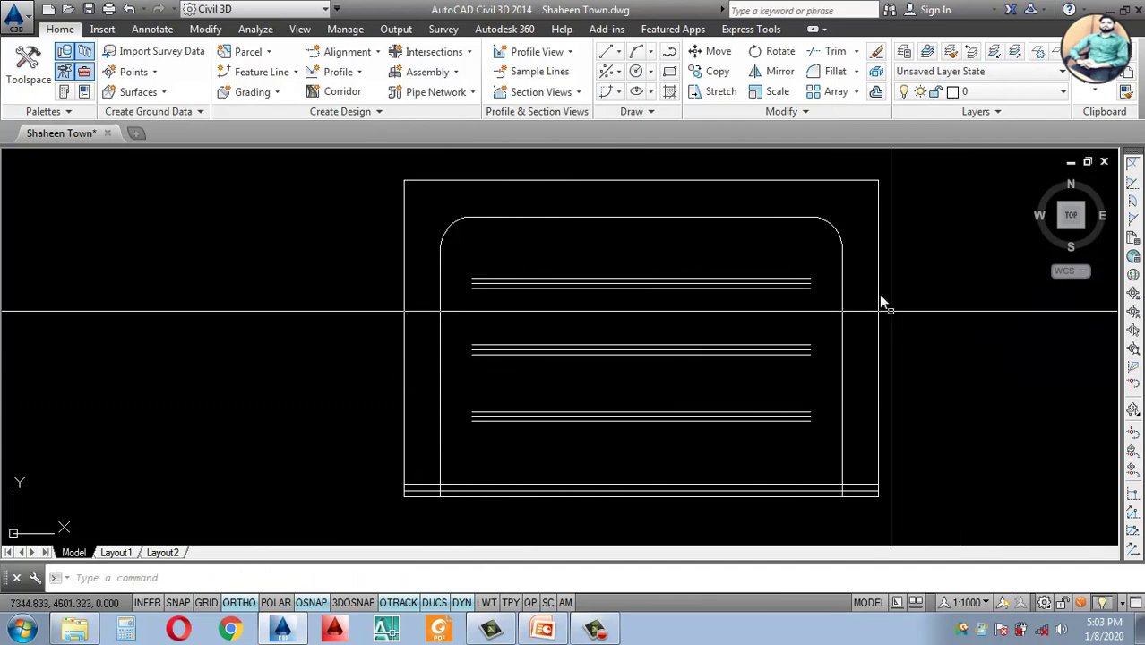
Step: Measure the vertical gap below the moved third set down to the upper bottom-edge line
scroll(653, 237, up, 2)
scroll(607, 404, down, 2)
scroll(591, 430, up, 2)
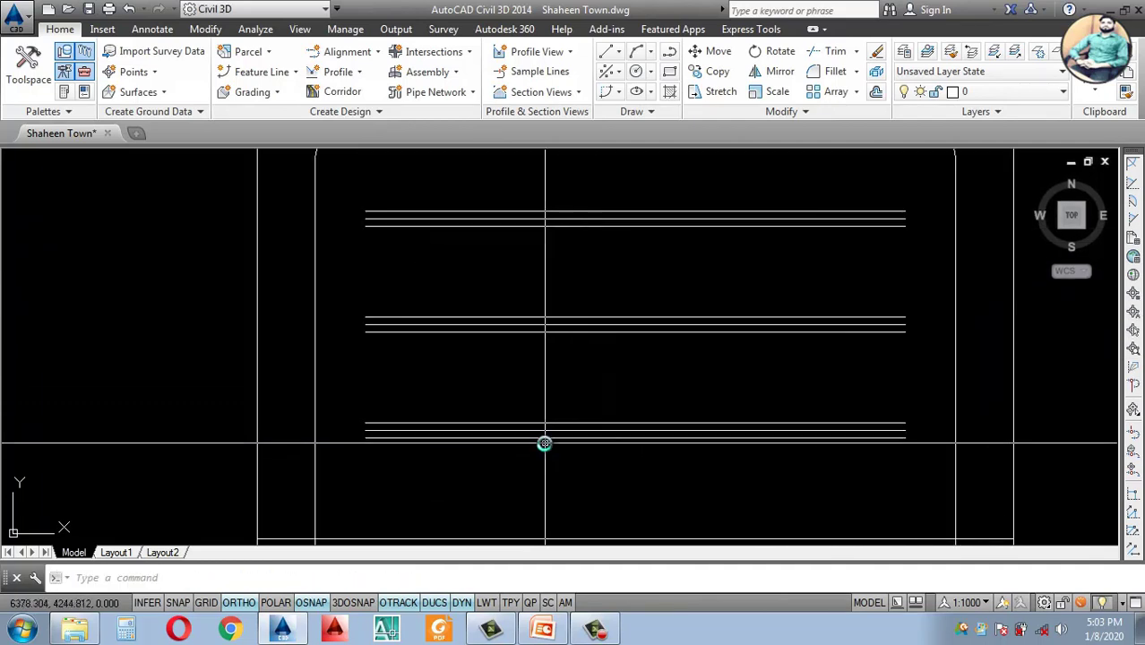
text(DI)
key(Return)
scroll(560, 470, down, 3)
scroll(560, 484, up, 4)
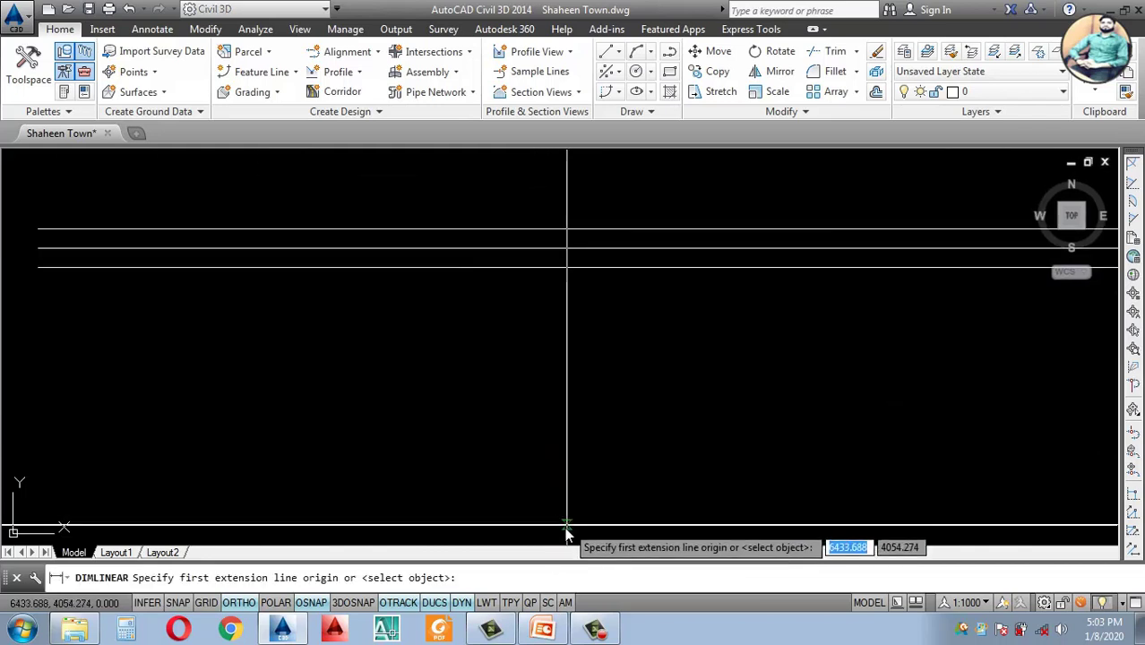
click(561, 527)
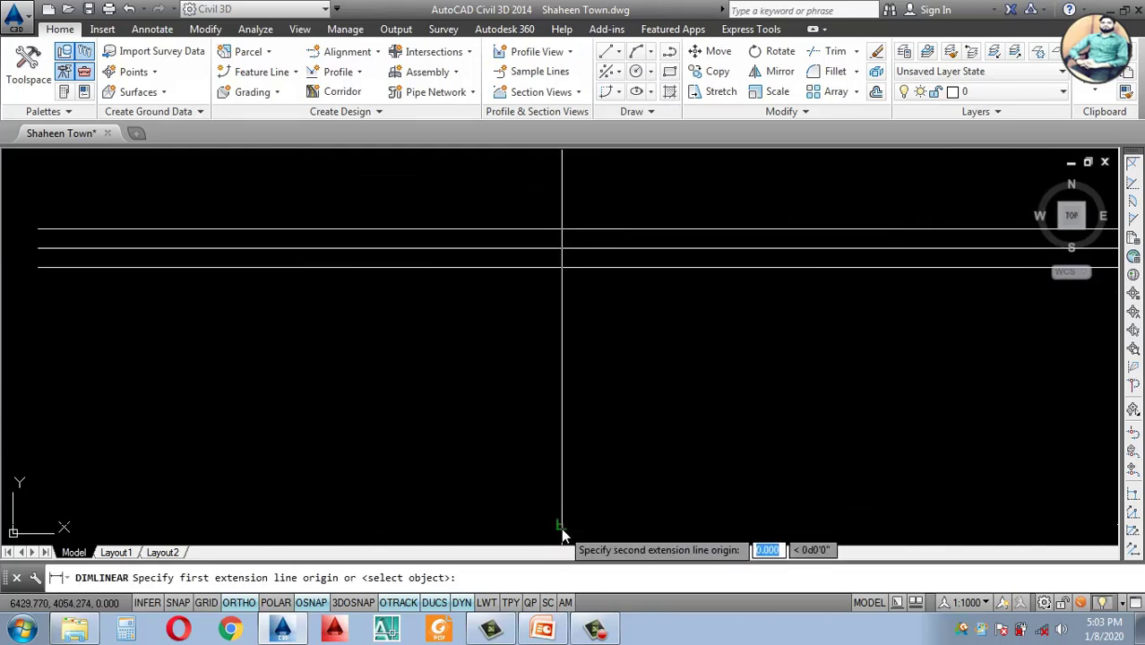
click(563, 268)
scroll(566, 423, down, 8)
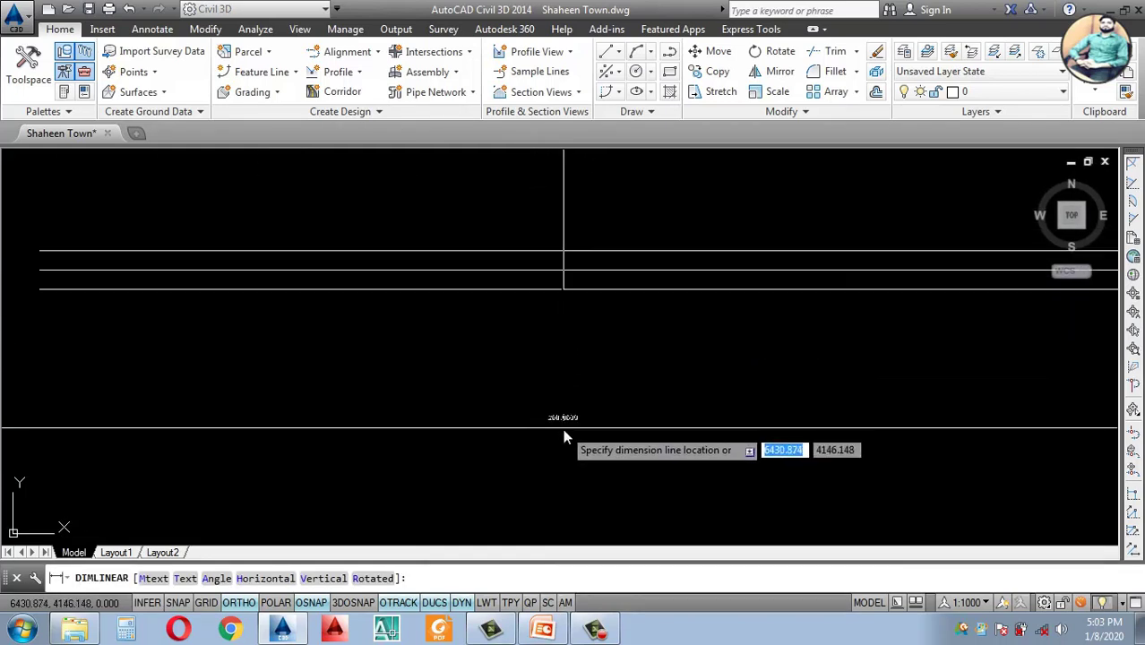
key(Escape)
Step: Measure the gap between the third set's highest line and the second set's lowest line
scroll(566, 348, up, 4)
key(space)
click(572, 379)
scroll(572, 378, down, 2)
scroll(572, 379, up, 1)
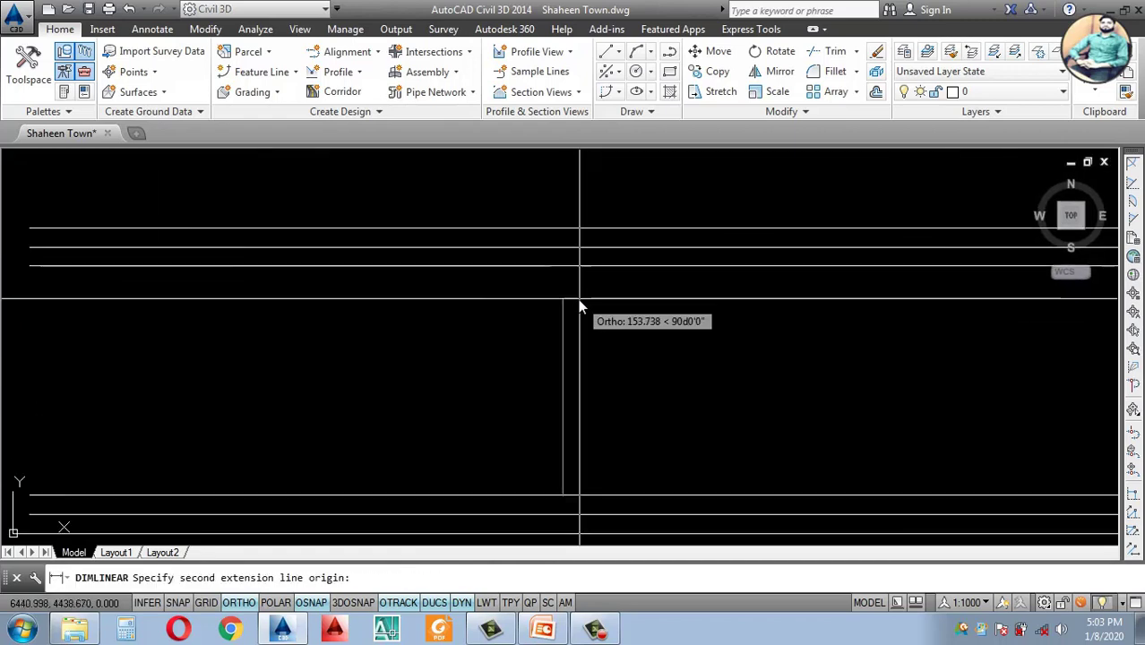
click(562, 271)
scroll(574, 384, up, 3)
scroll(567, 391, down, 3)
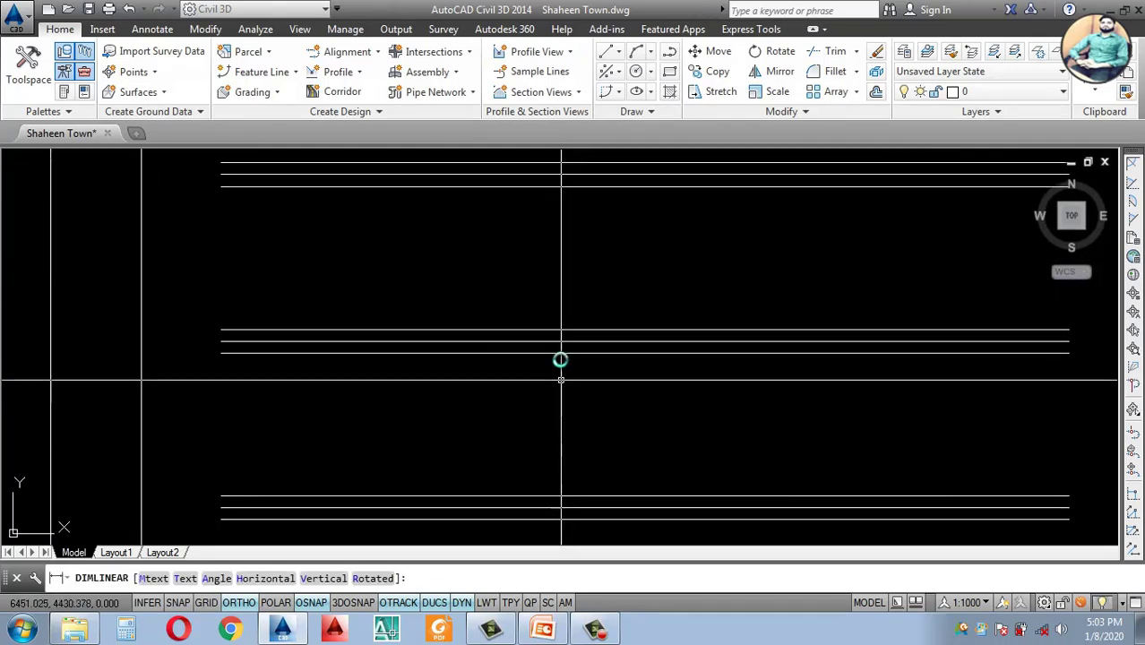
key(Escape)
Step: Measure the gap between the second set's highest line and the first set's lowest line
key(space)
click(567, 358)
scroll(579, 318, up, 2)
scroll(578, 318, up, 3)
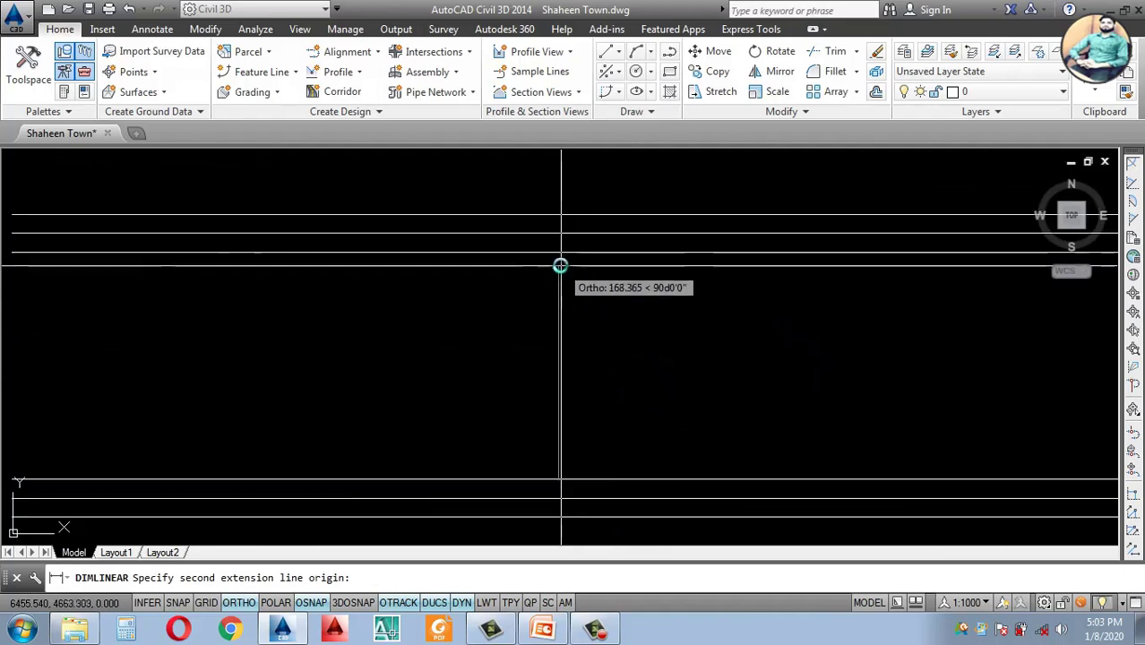
click(560, 256)
scroll(559, 273, up, 2)
scroll(564, 358, down, 4)
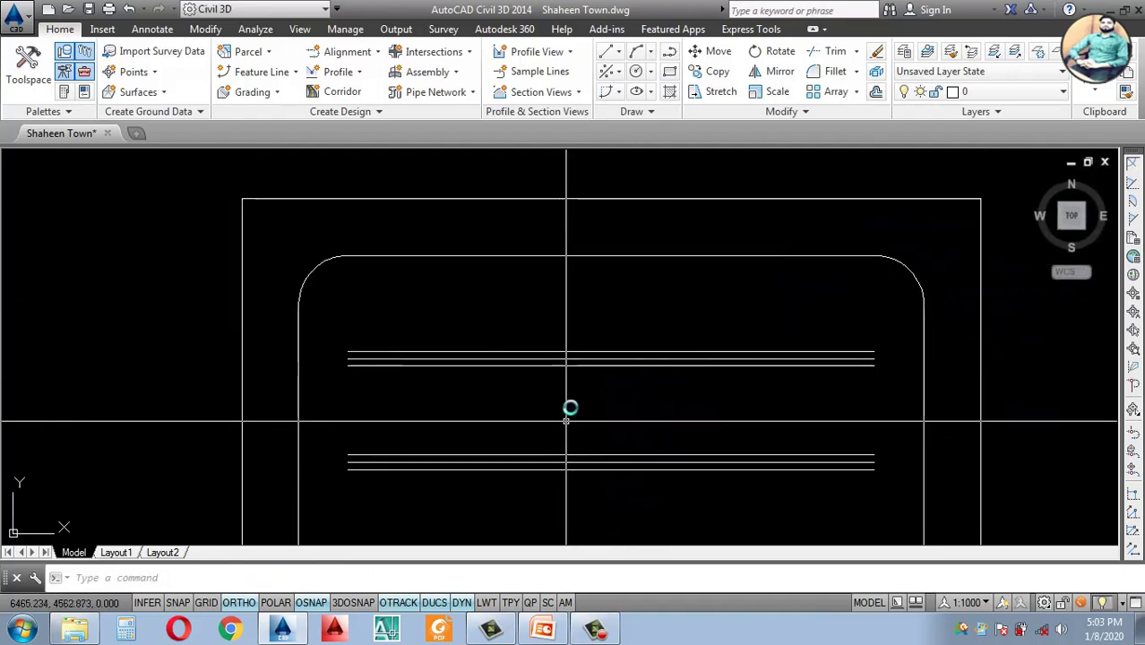
key(Escape)
Step: Draw a vertical centre line from the midpoint of the middle bottom-edge line up to the filleted inner top line
key(Return)
scroll(583, 466, up, 3)
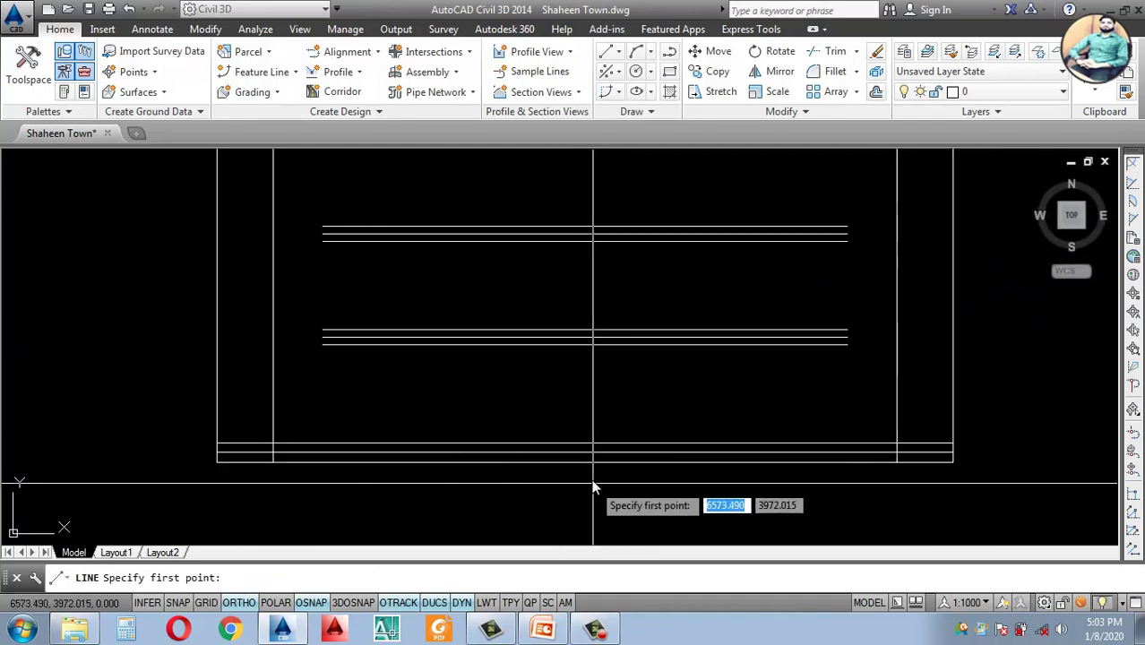
click(582, 457)
scroll(587, 408, down, 4)
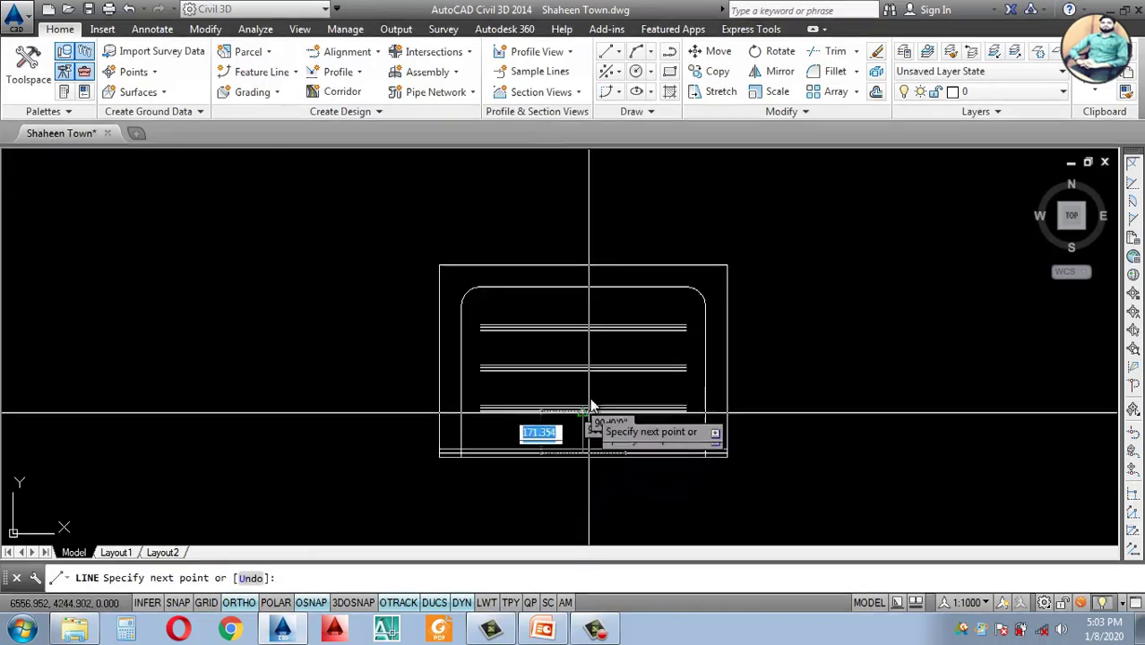
scroll(582, 312, up, 4)
scroll(600, 313, down, 4)
key(Escape)
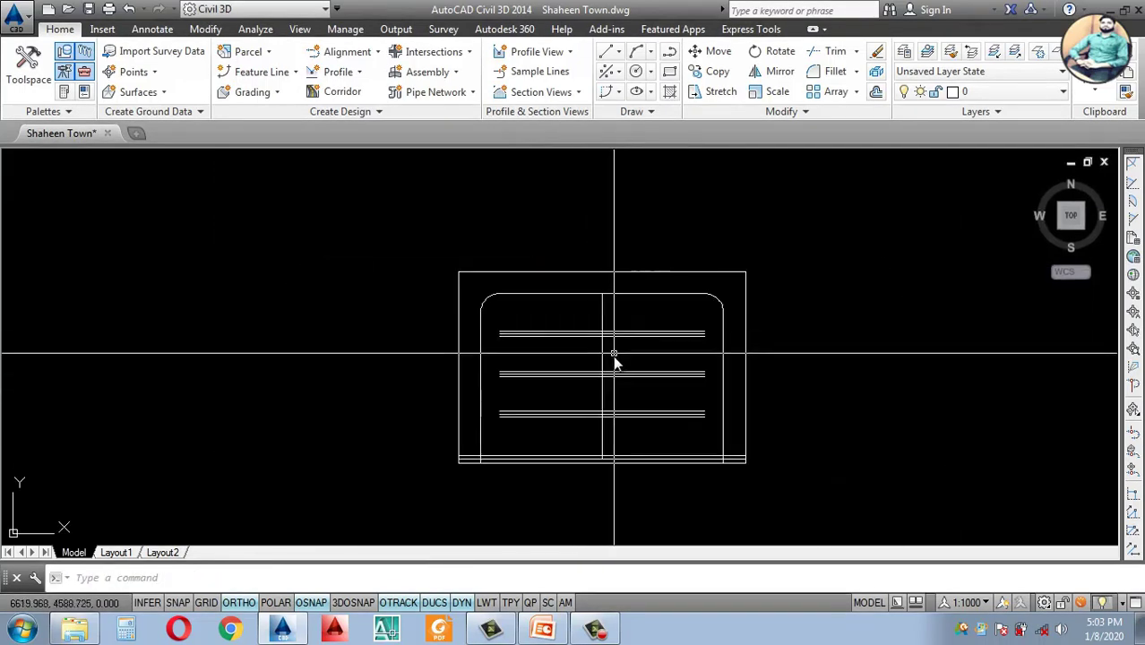
Step: Offset the vertical centre line by 20 to both sides
scroll(604, 368, up, 2)
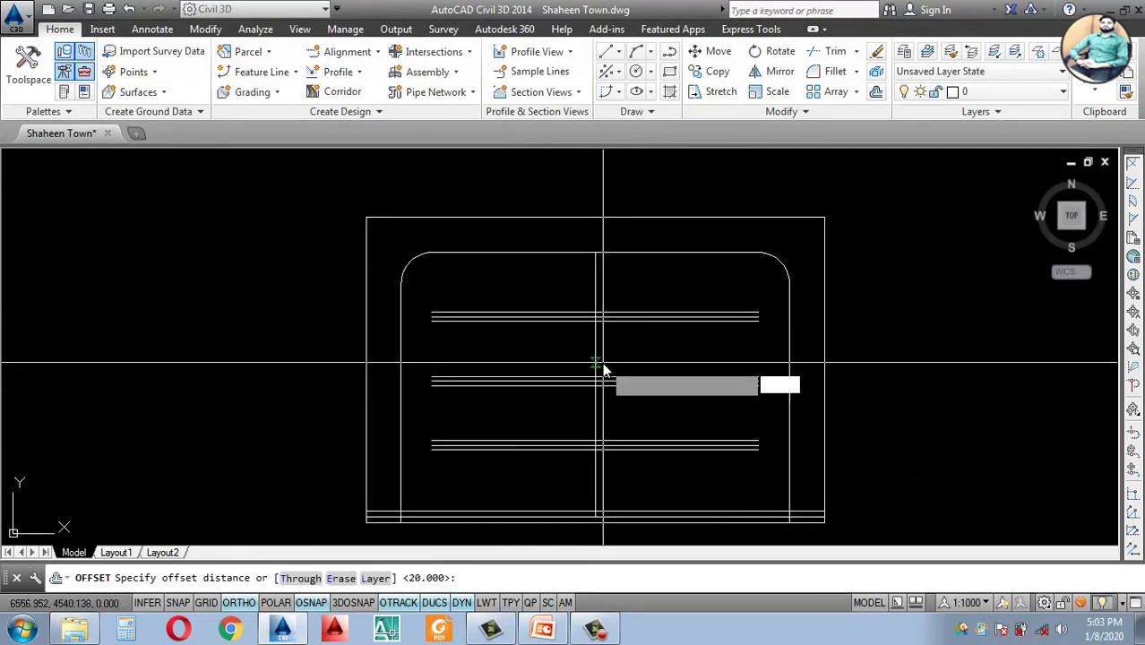
key(Return)
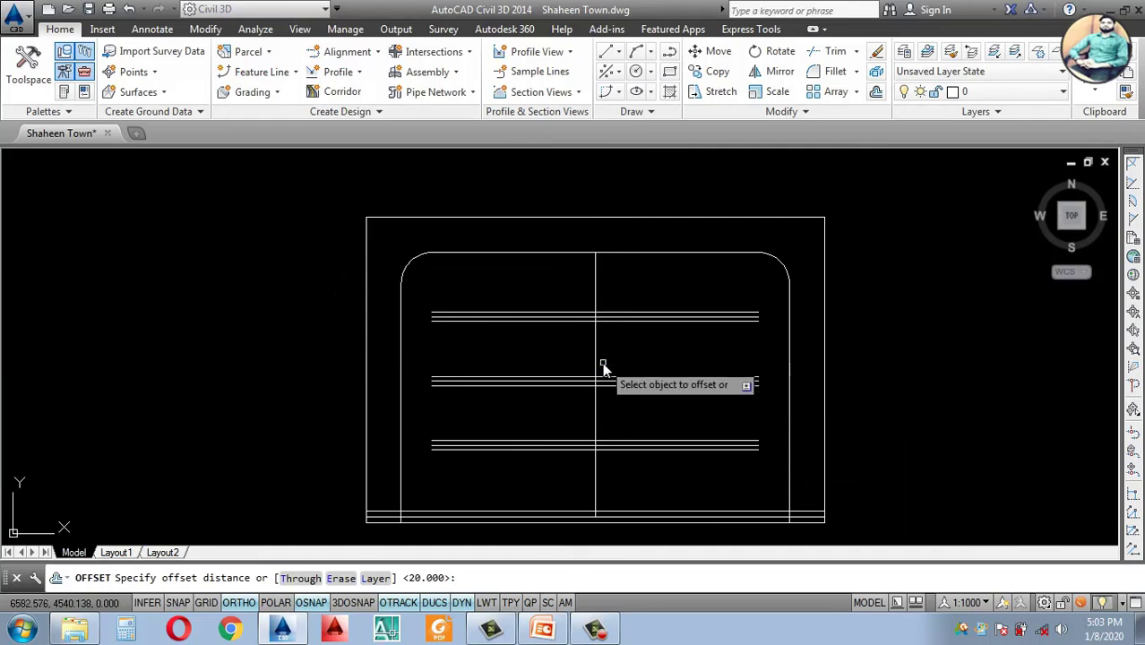
click(595, 362)
click(626, 366)
scroll(590, 364, up, 2)
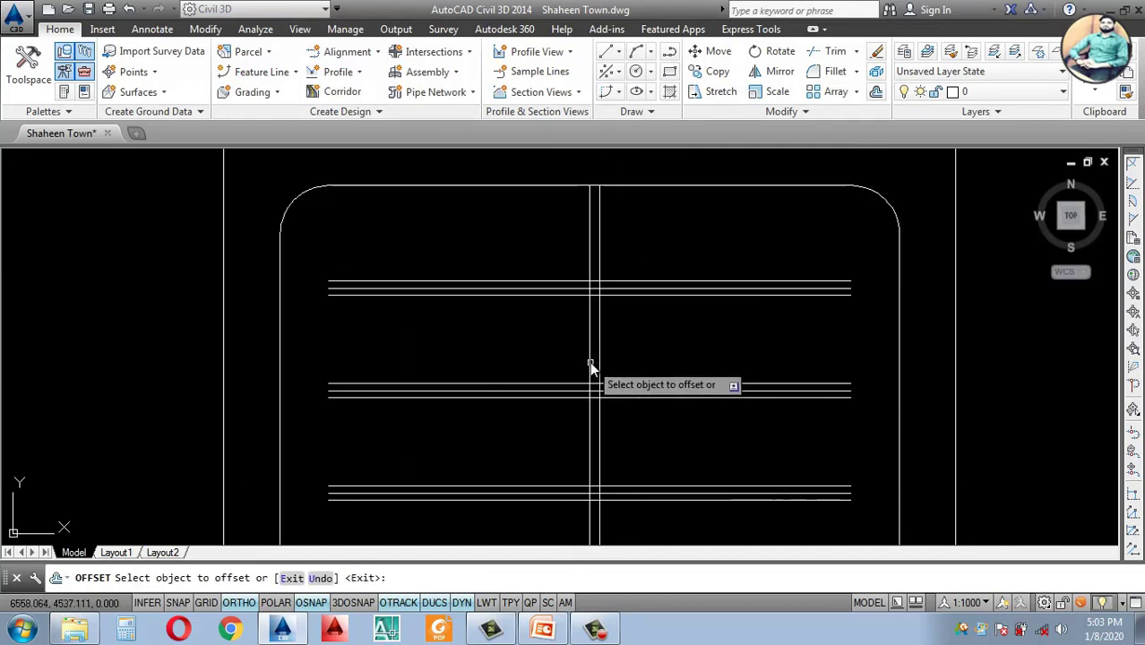
click(590, 361)
click(520, 364)
key(Escape)
scroll(591, 399, up, 2)
scroll(594, 401, down, 1)
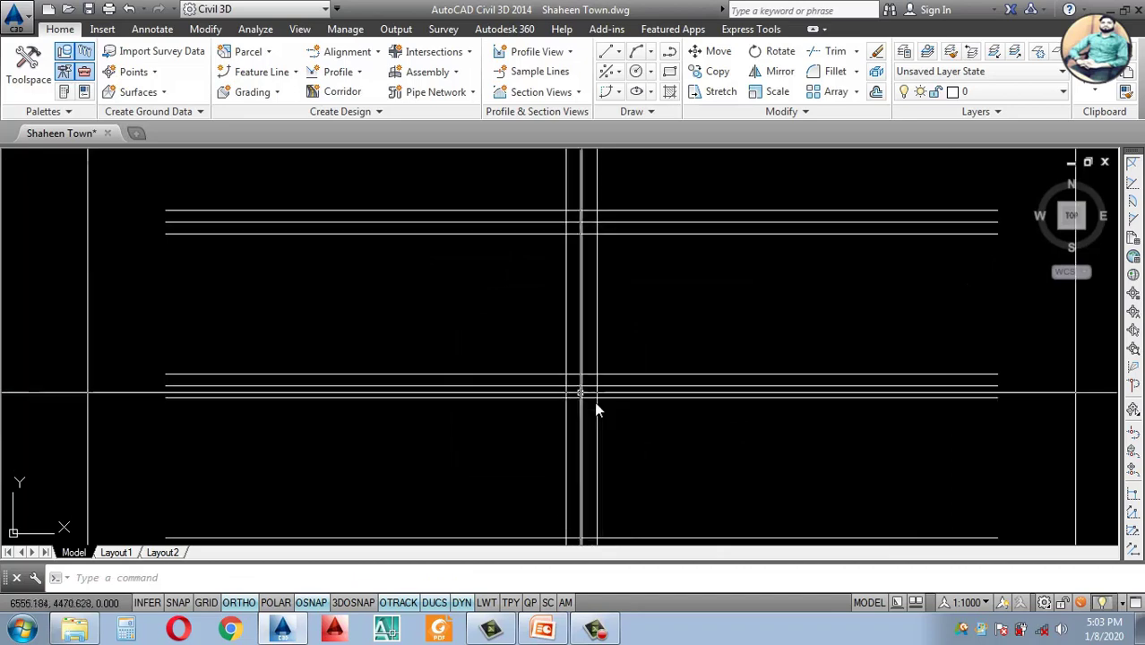
scroll(595, 399, up, 1)
scroll(601, 397, down, 1)
scroll(595, 385, up, 2)
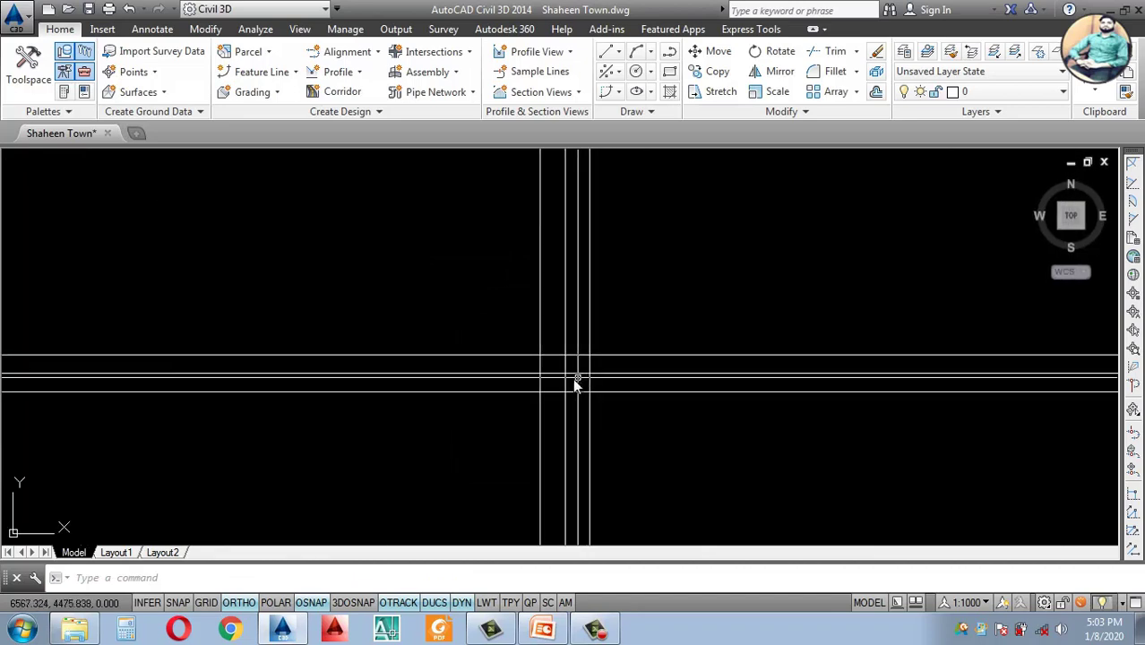
scroll(576, 384, down, 2)
scroll(567, 361, up, 2)
click(637, 428)
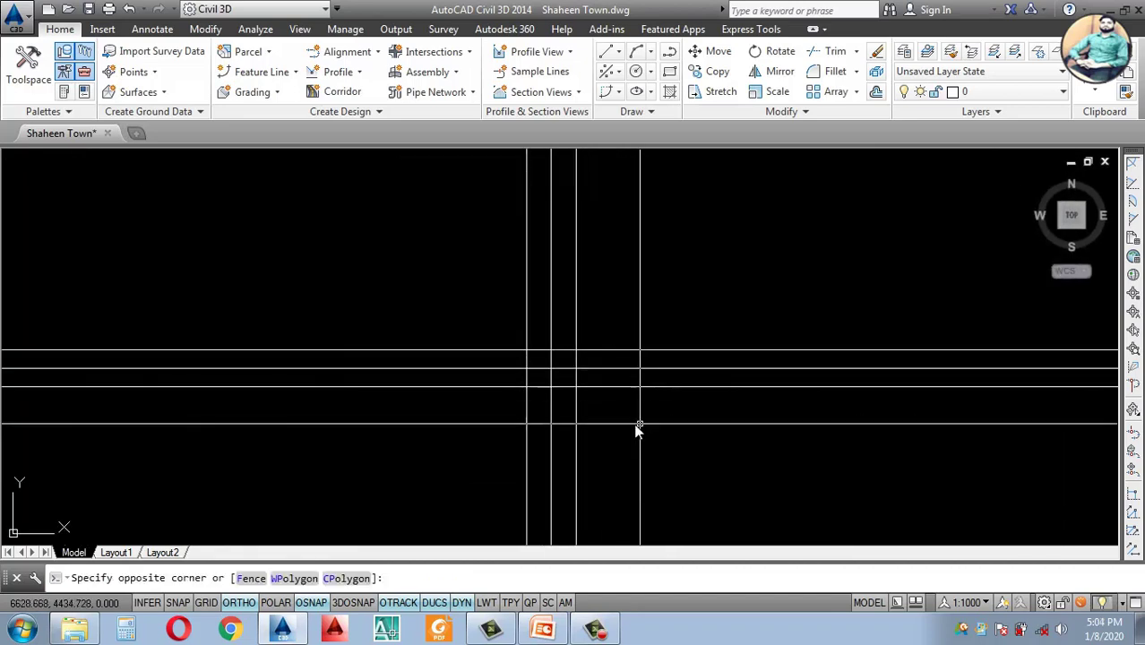
key(Escape)
Step: Draw a circle centred where the vertical centre line crosses the middle set's centre line, reaching beyond the road edges
scroll(573, 355, down, 2)
scroll(549, 358, up, 3)
scroll(523, 363, up, 1)
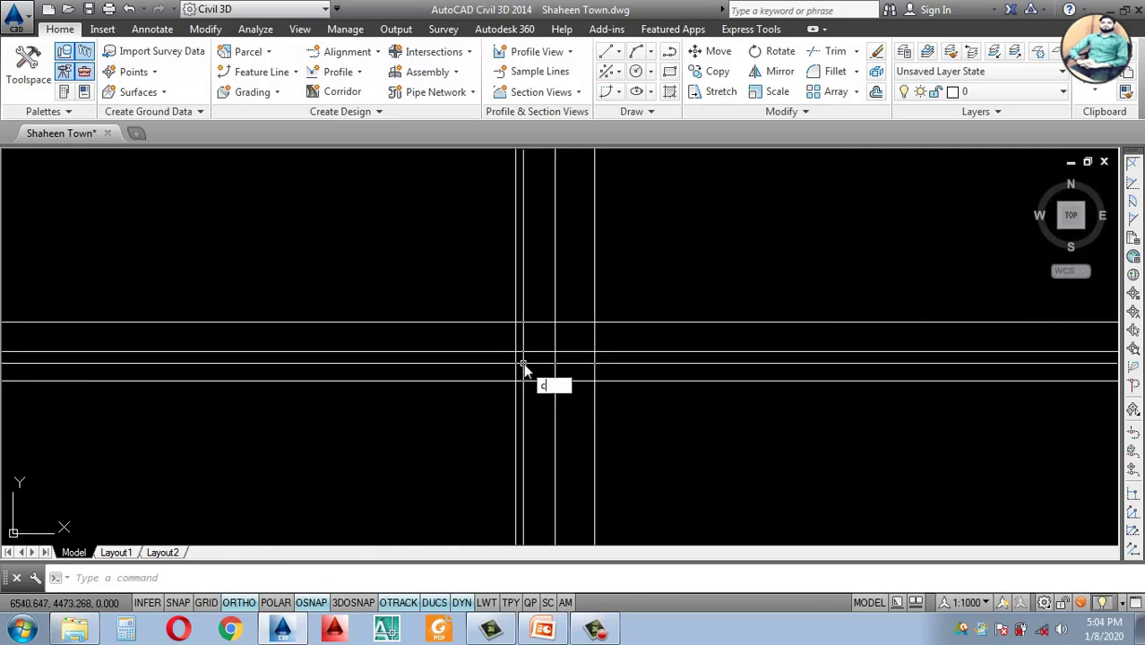
text(c)
key(Return)
click(555, 352)
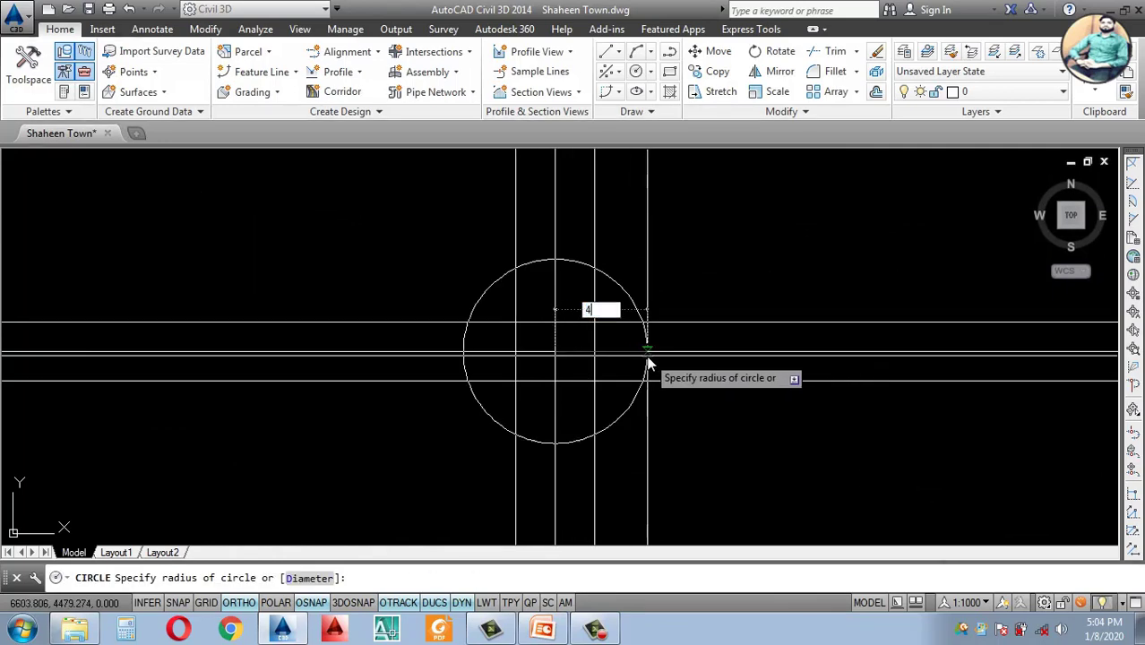
scroll(588, 376, down, 2)
scroll(587, 375, up, 2)
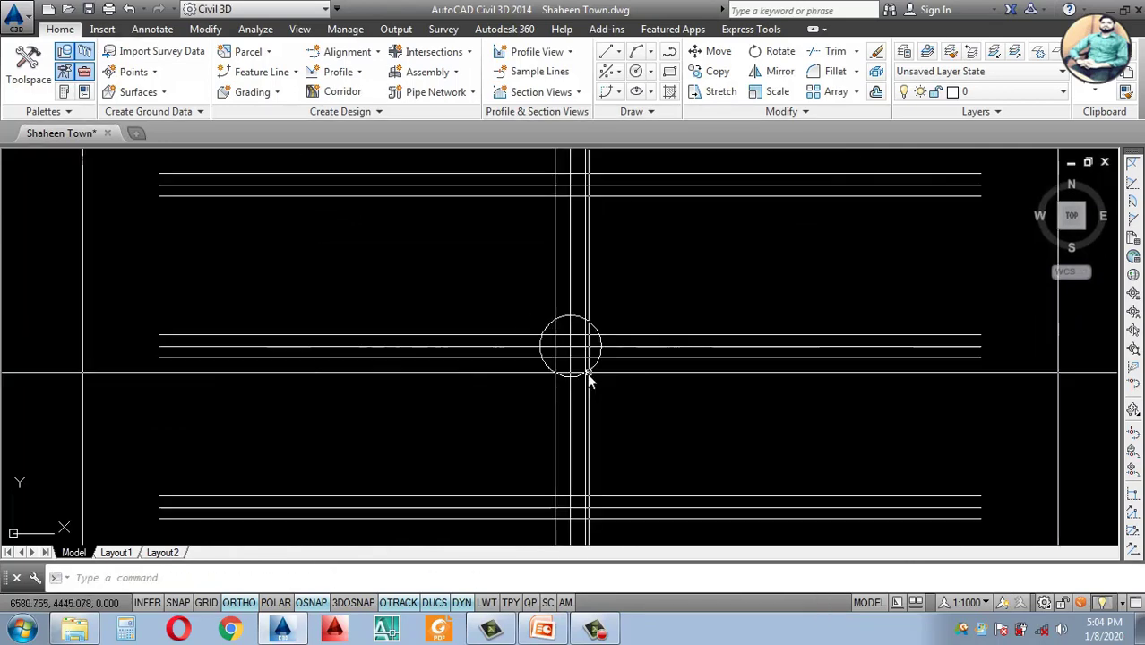
Step: Trim the vertical and horizontal road edge lines inside the circle, using the circle as cutting edge and keeping both centre lines
scroll(587, 374, down, 2)
scroll(586, 382, up, 2)
text(tr)
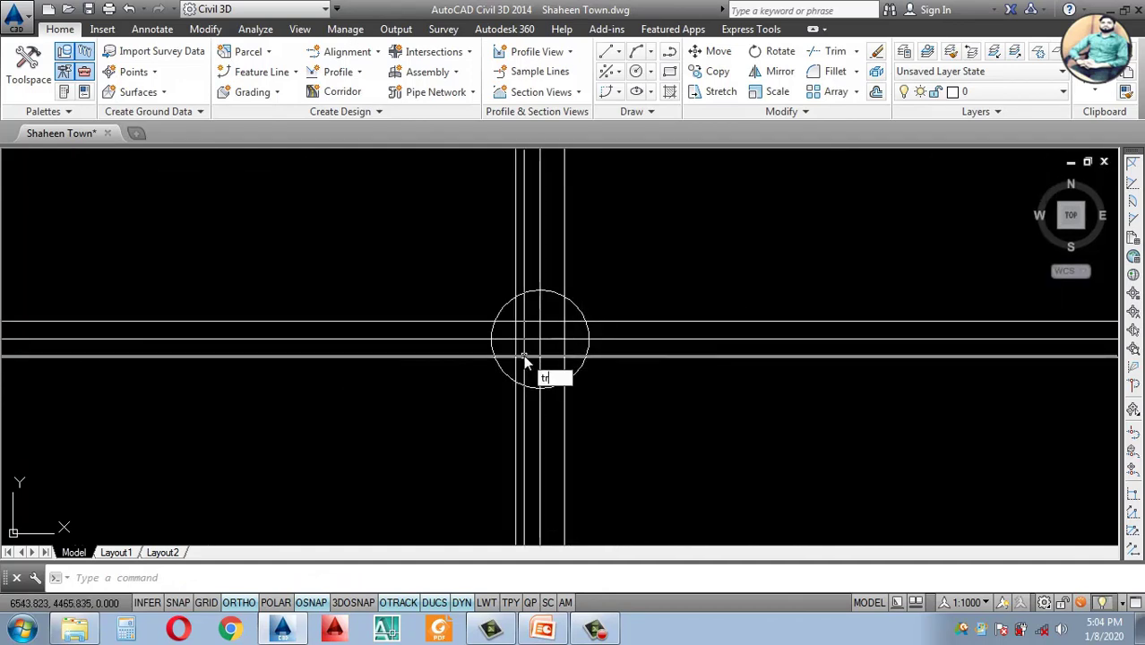
key(Return)
key(Return)
scroll(574, 311, up, 2)
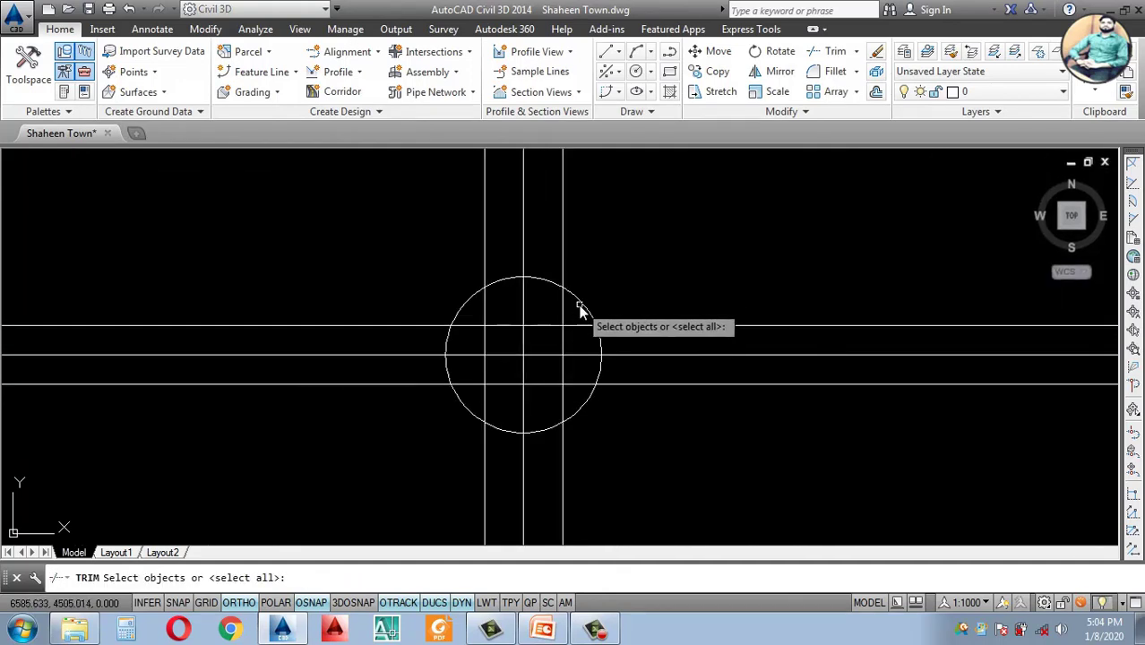
click(562, 314)
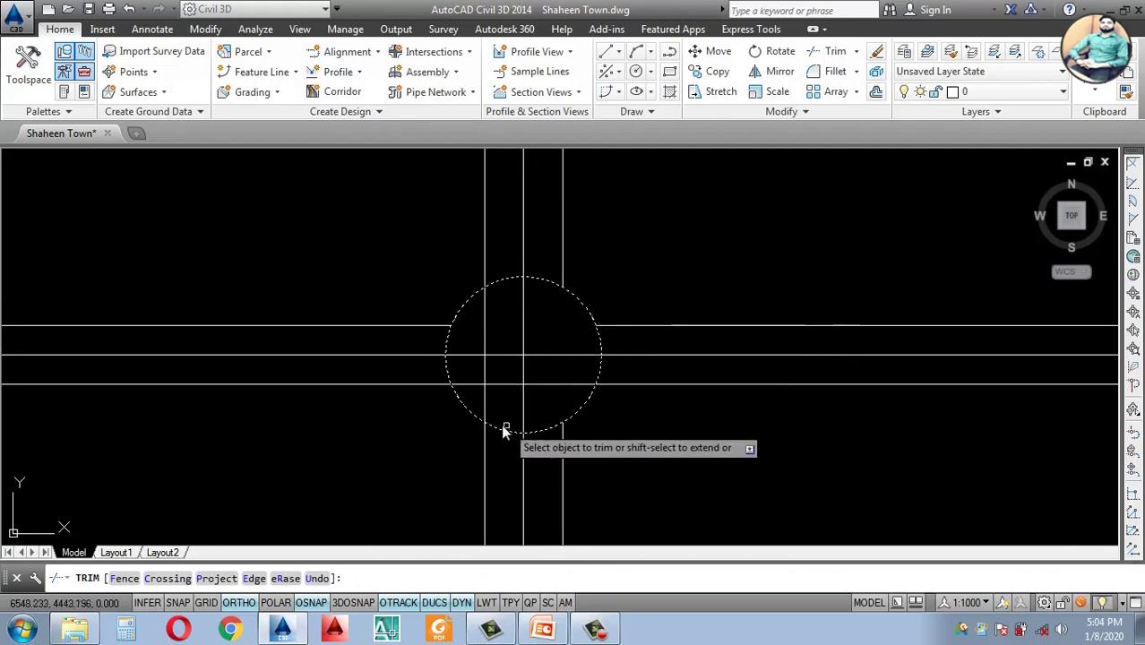
scroll(578, 376, down, 4)
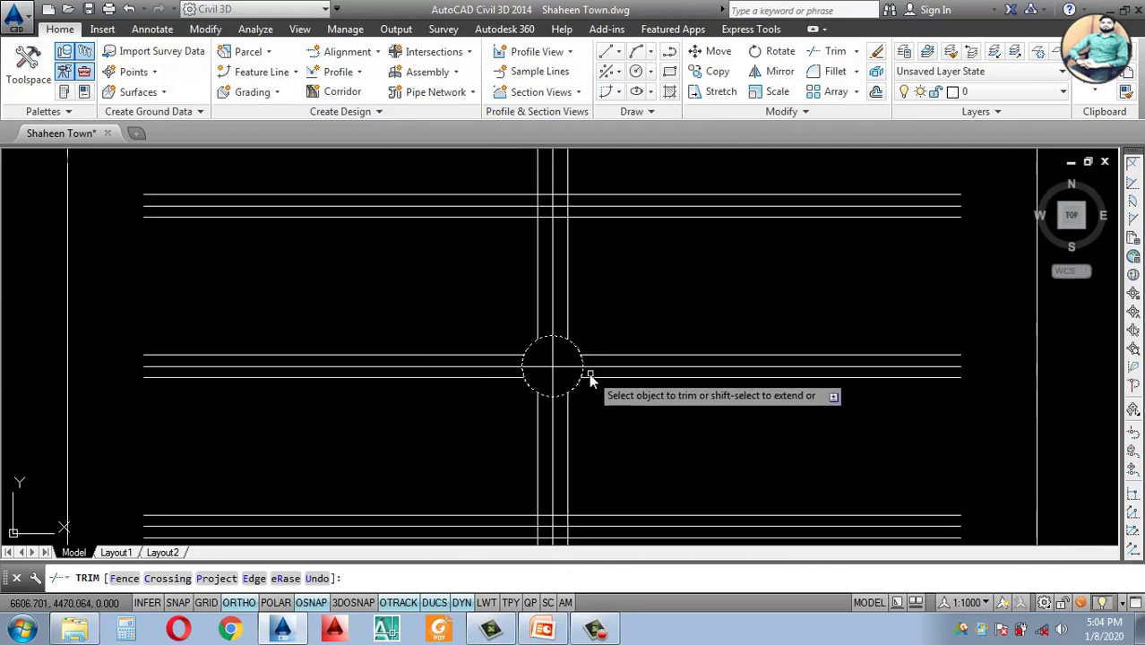
scroll(588, 381, up, 4)
key(Escape)
Step: Trim the circle across the four road openings, leaving only the arcs at the four corners of the middle crossing
text(tr)
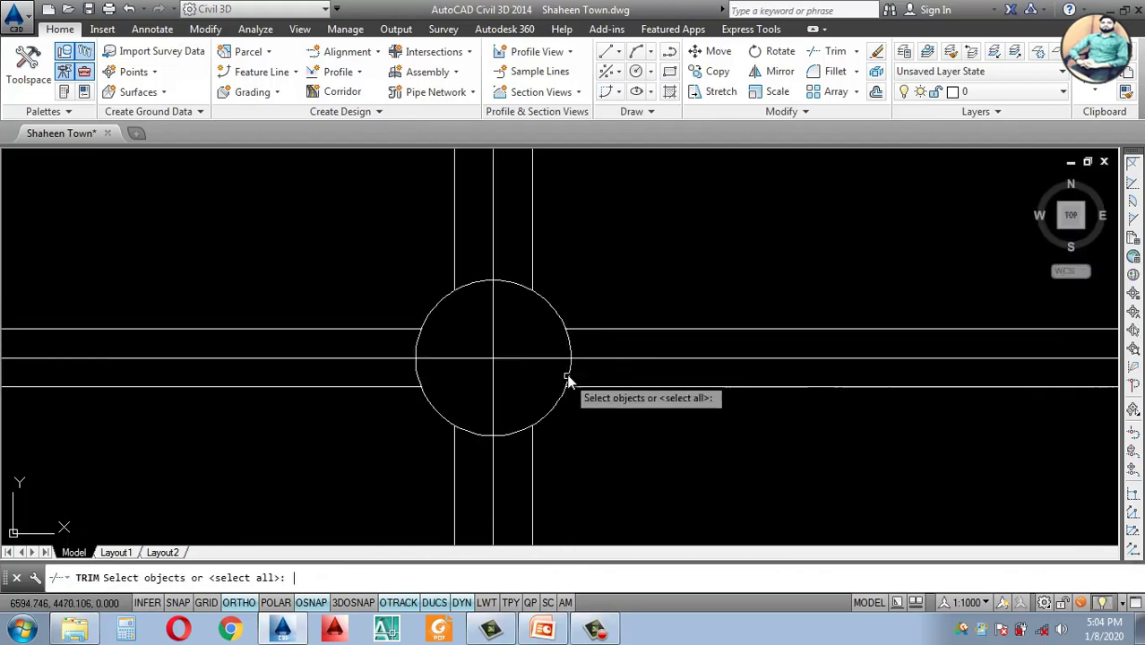
click(567, 378)
key(Return)
click(550, 387)
click(557, 329)
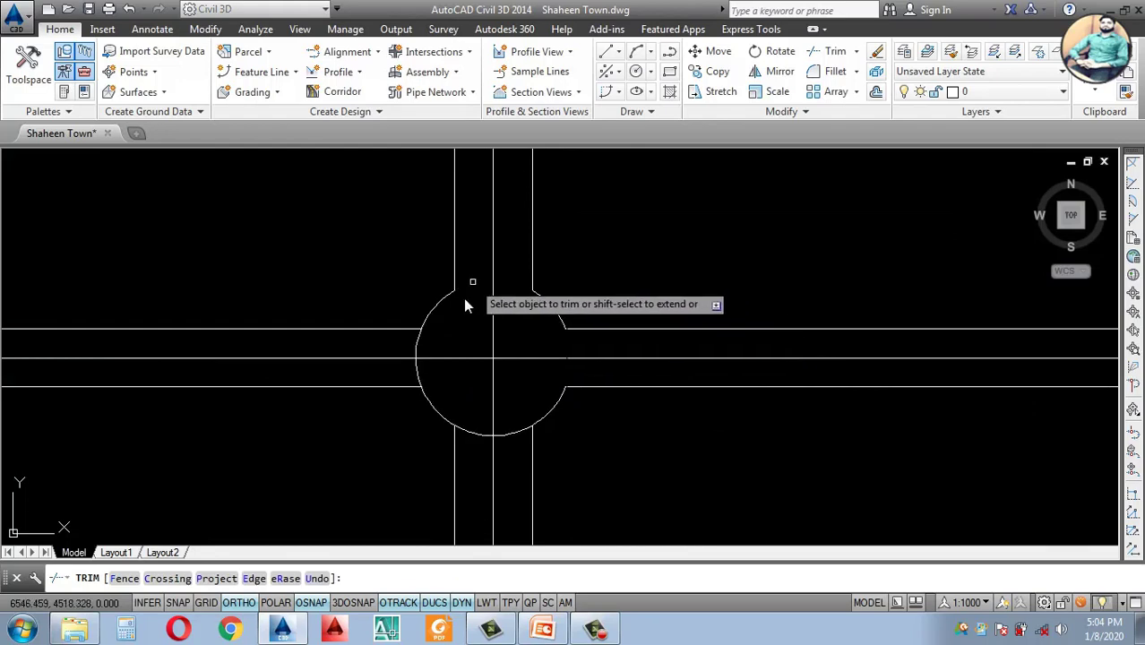
click(472, 285)
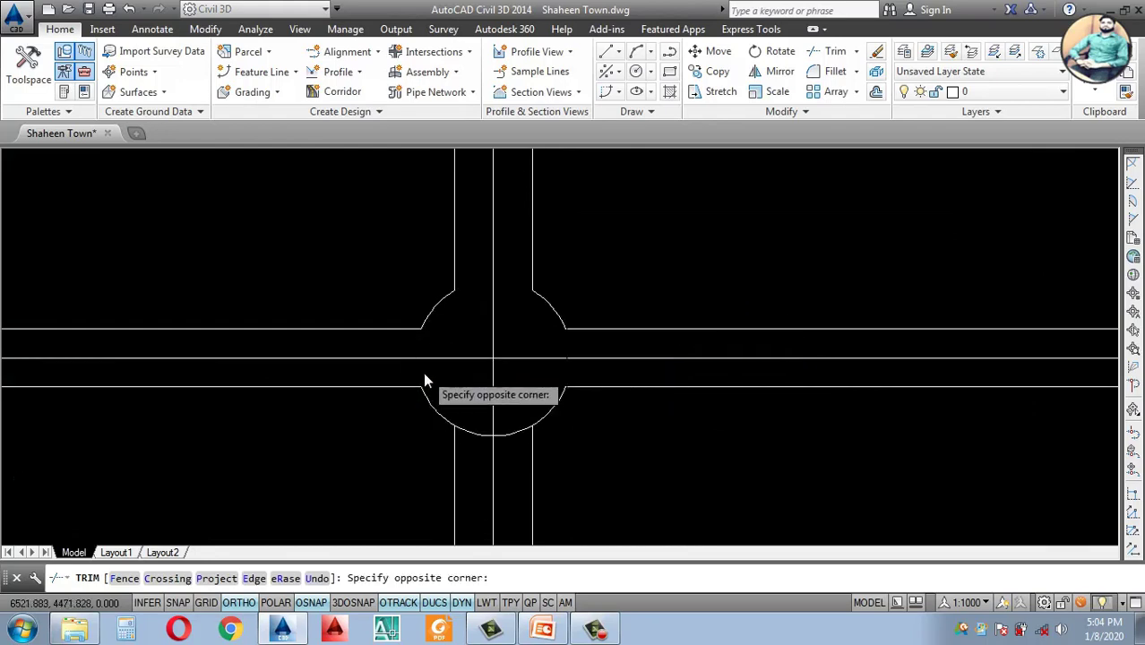
click(421, 370)
click(470, 435)
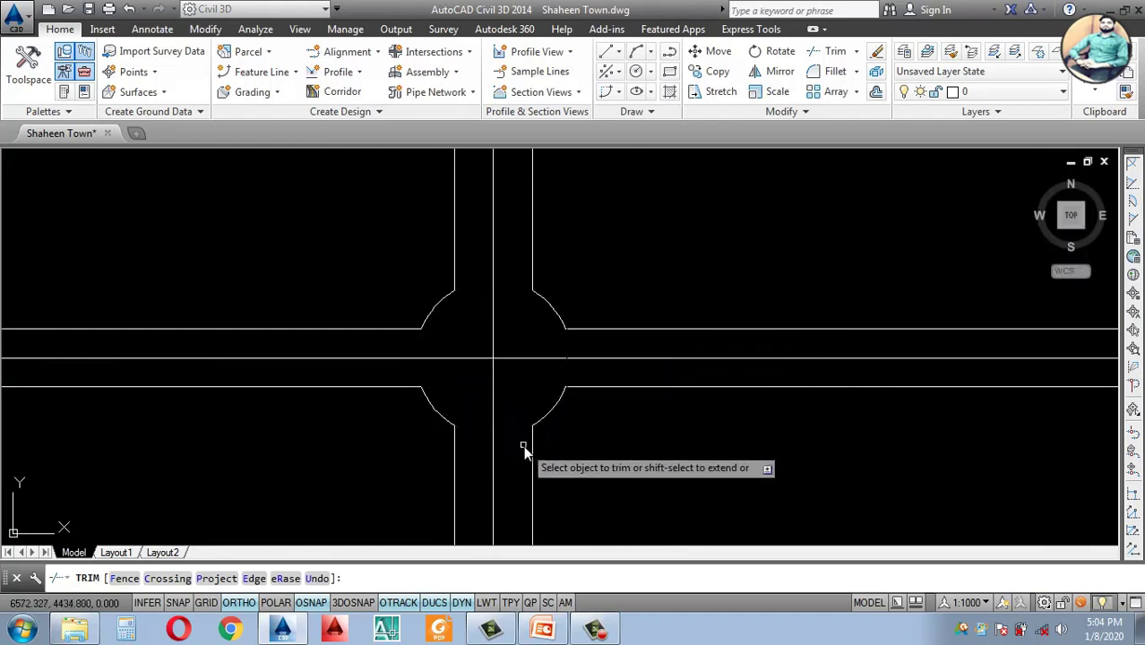
Step: Trim the road edge lines inside the crossing of the lowest horizontal set and the vertical road, keeping both centre lines
scroll(524, 449, down, 2)
scroll(516, 396, up, 2)
scroll(536, 345, down, 2)
scroll(535, 466, up, 1)
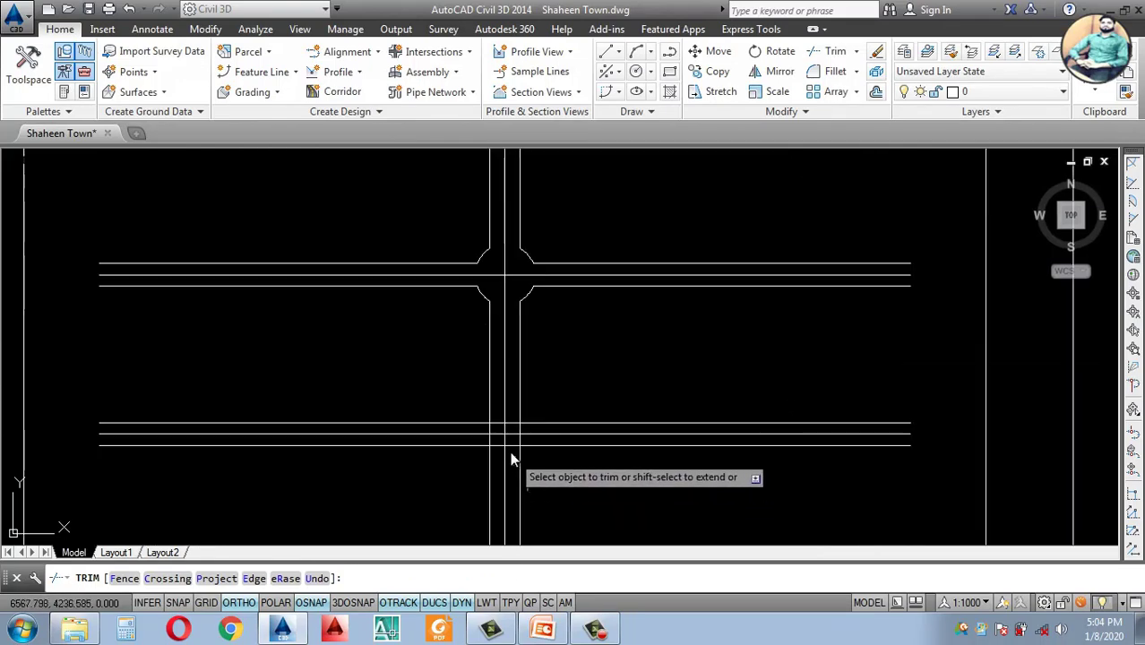
key(Return)
key(Return)
key(Return)
scroll(517, 440, up, 4)
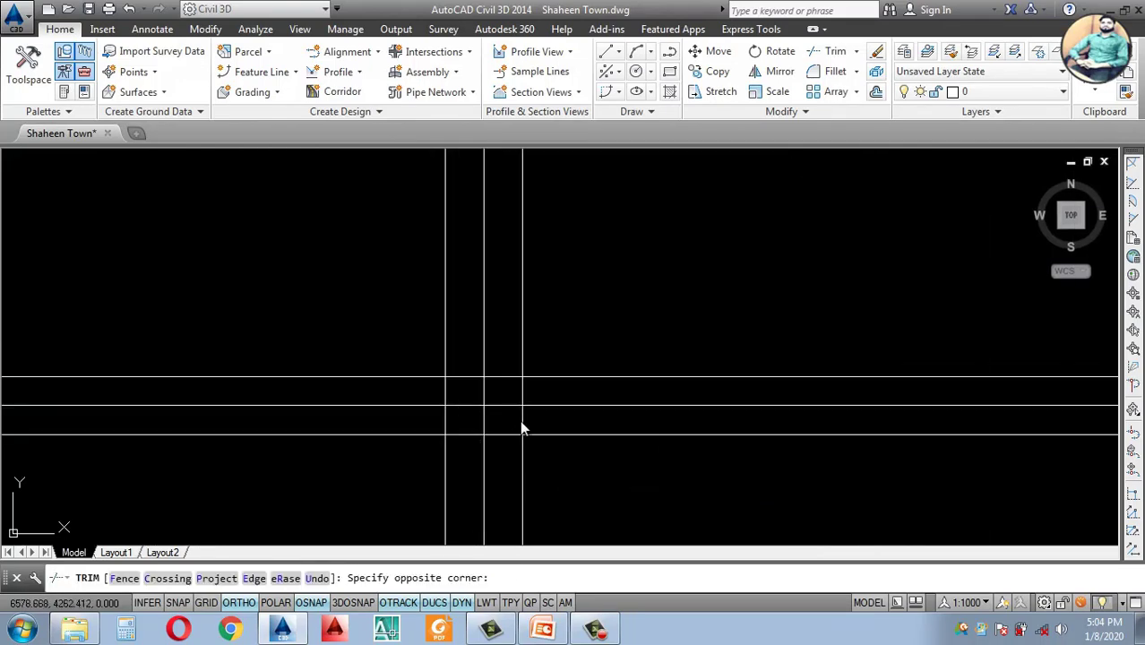
click(494, 379)
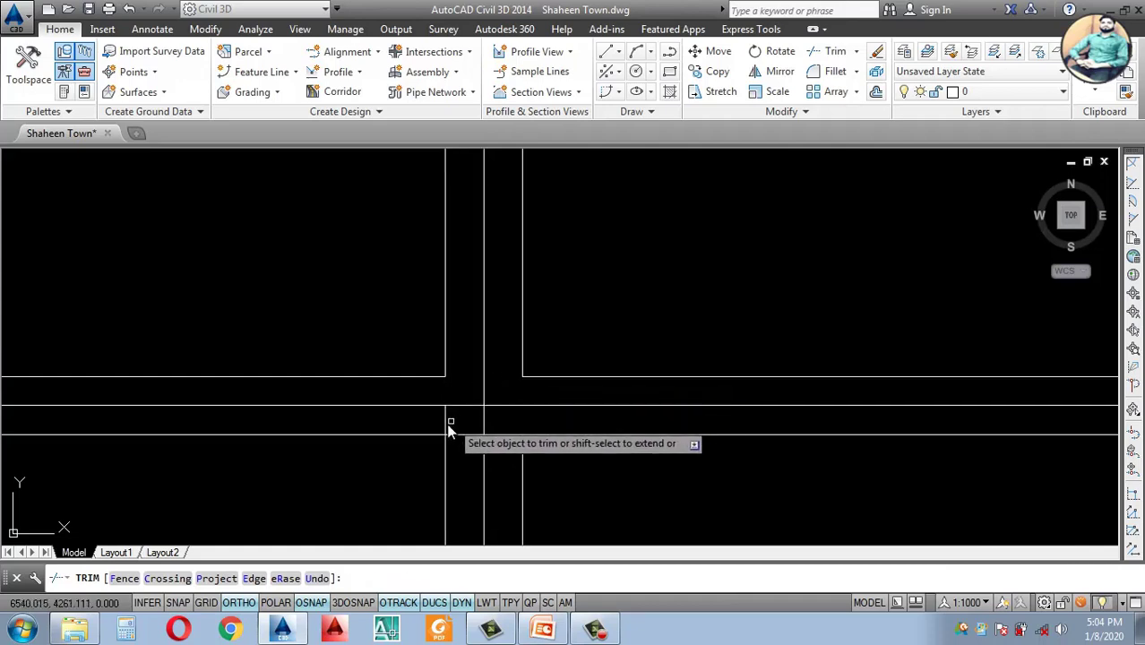
scroll(506, 438, down, 5)
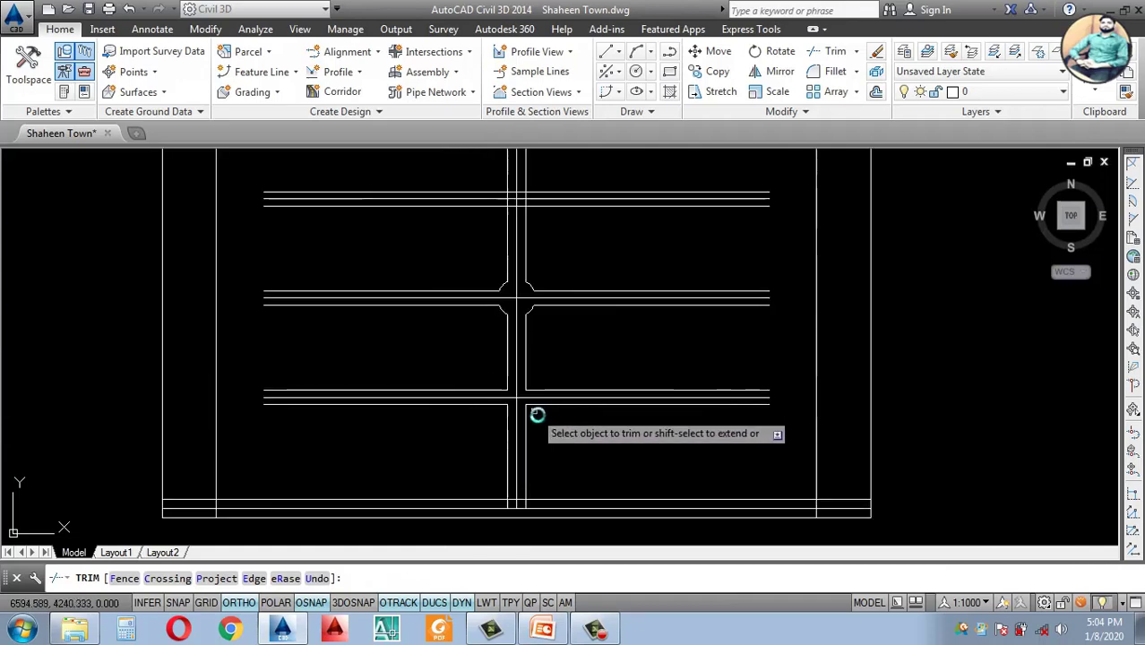
scroll(536, 413, up, 3)
scroll(525, 376, down, 4)
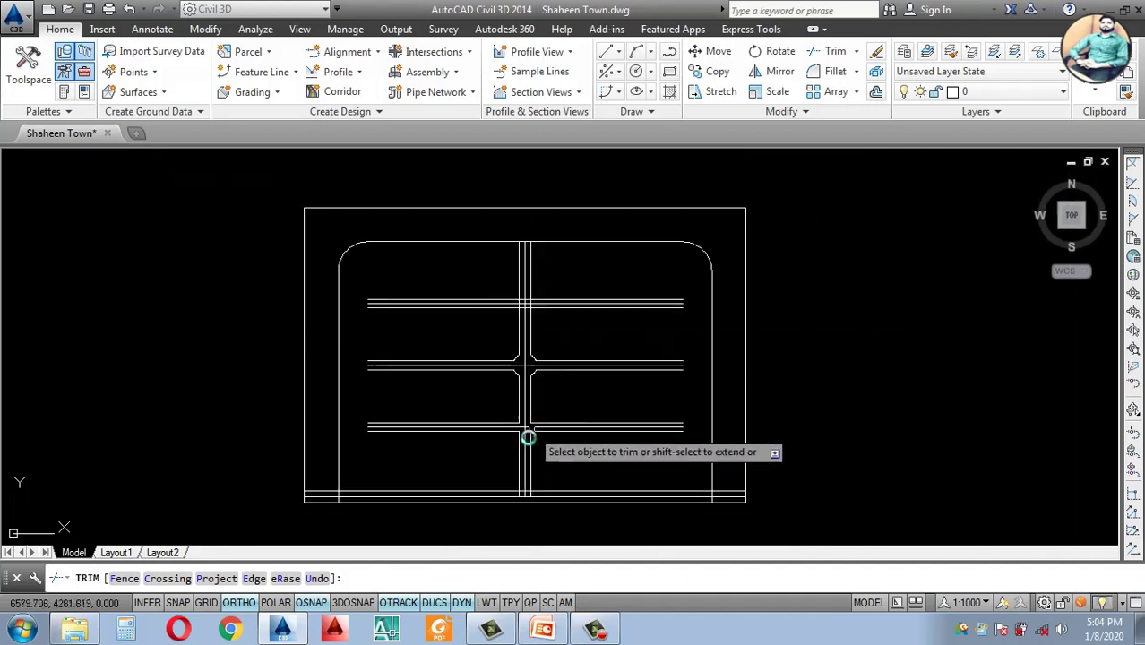
scroll(524, 435, up, 6)
key(Escape)
Step: Fillet the middle crossing's lower-right arc to the vertical road edge with a radius of 10
scroll(538, 403, down, 5)
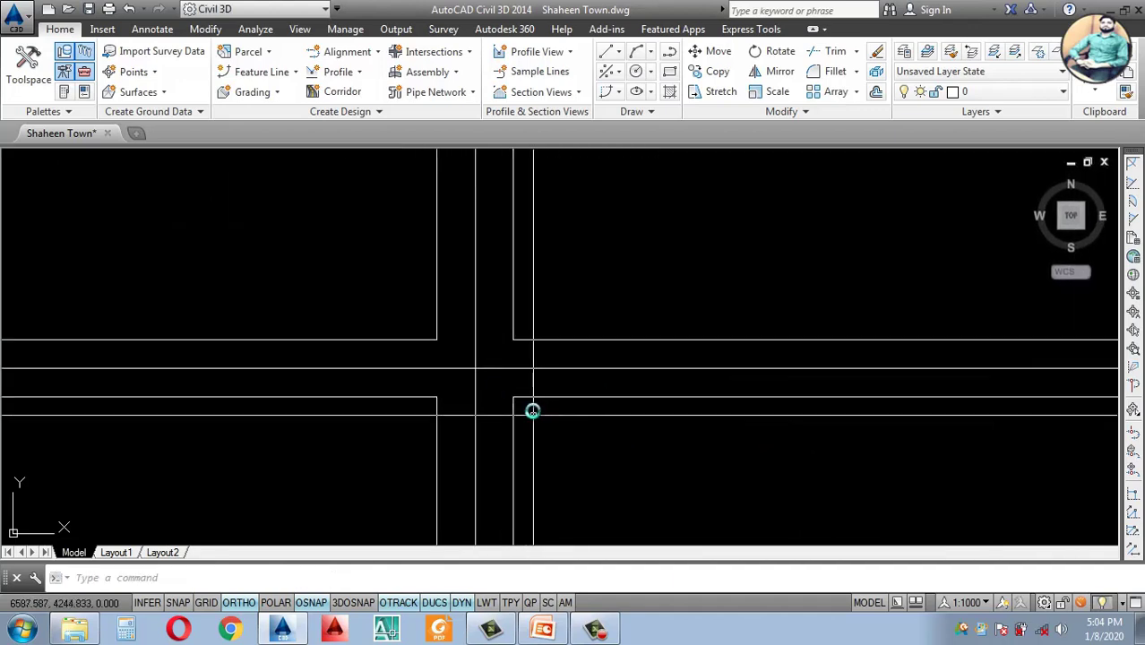
scroll(532, 383, up, 6)
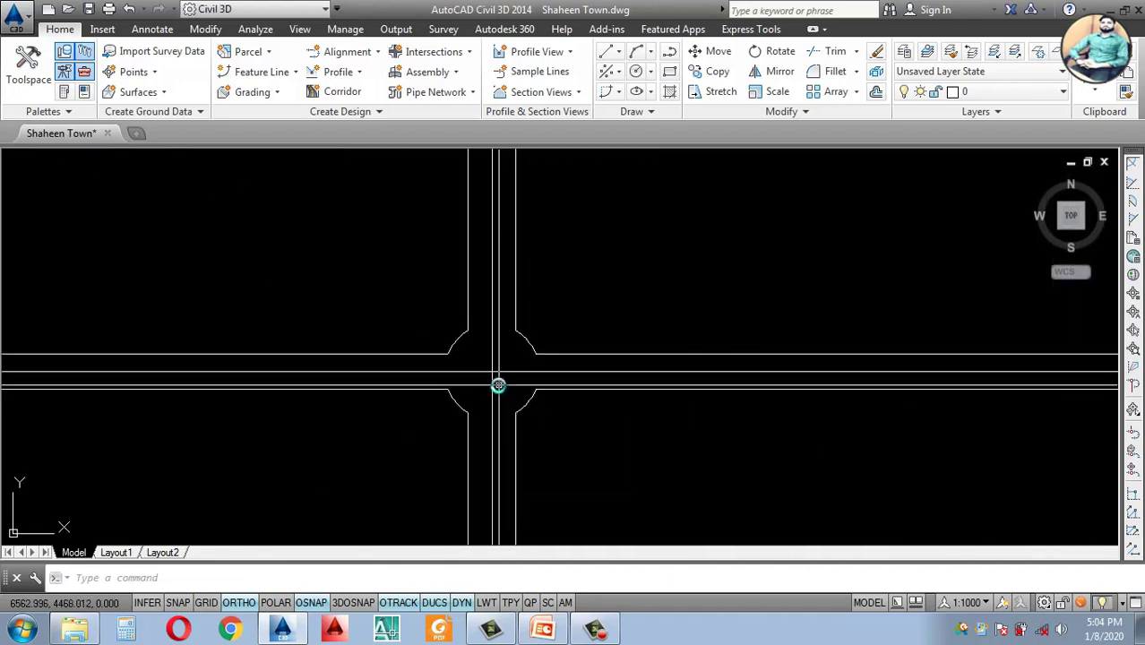
text(f)
key(Return)
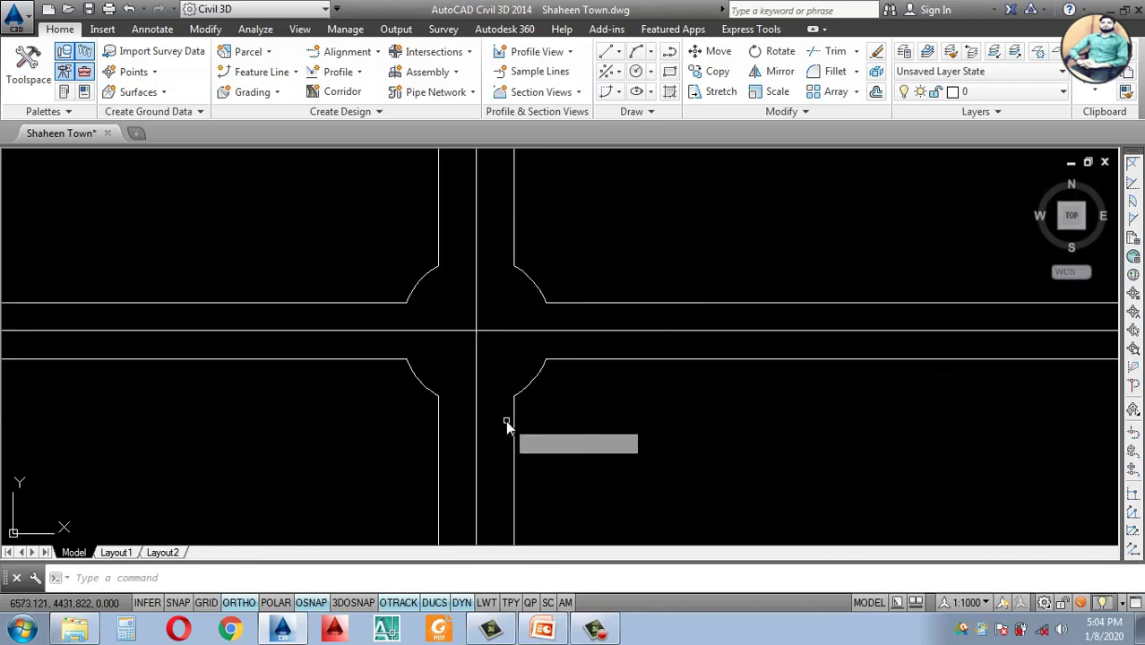
text(r)
key(Return)
text(10)
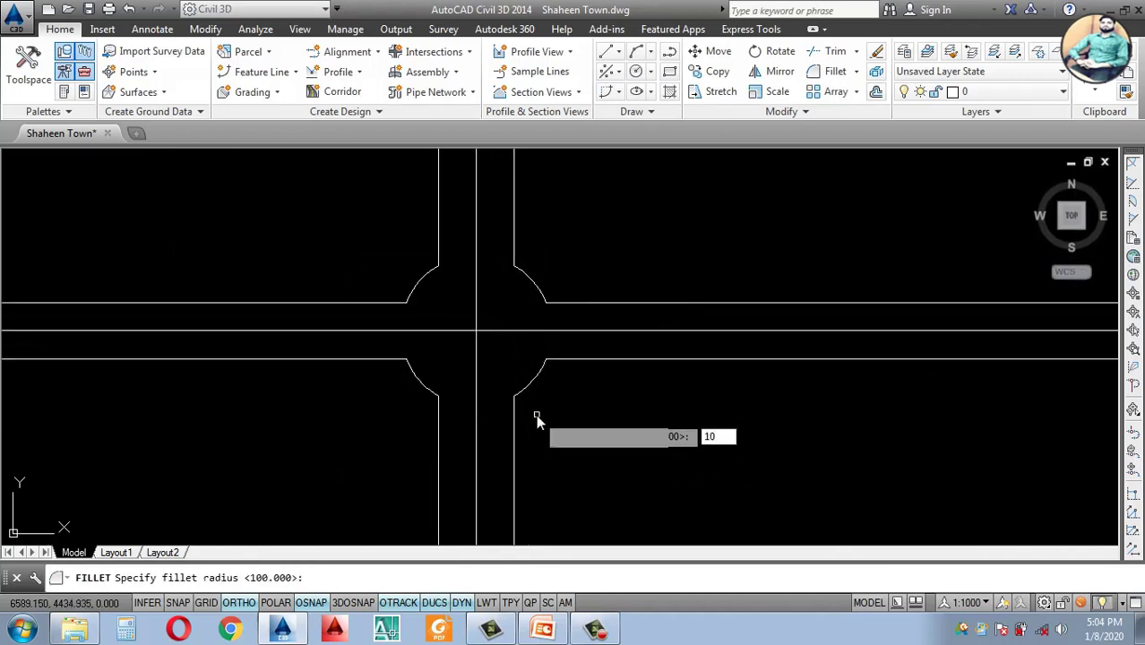
key(Return)
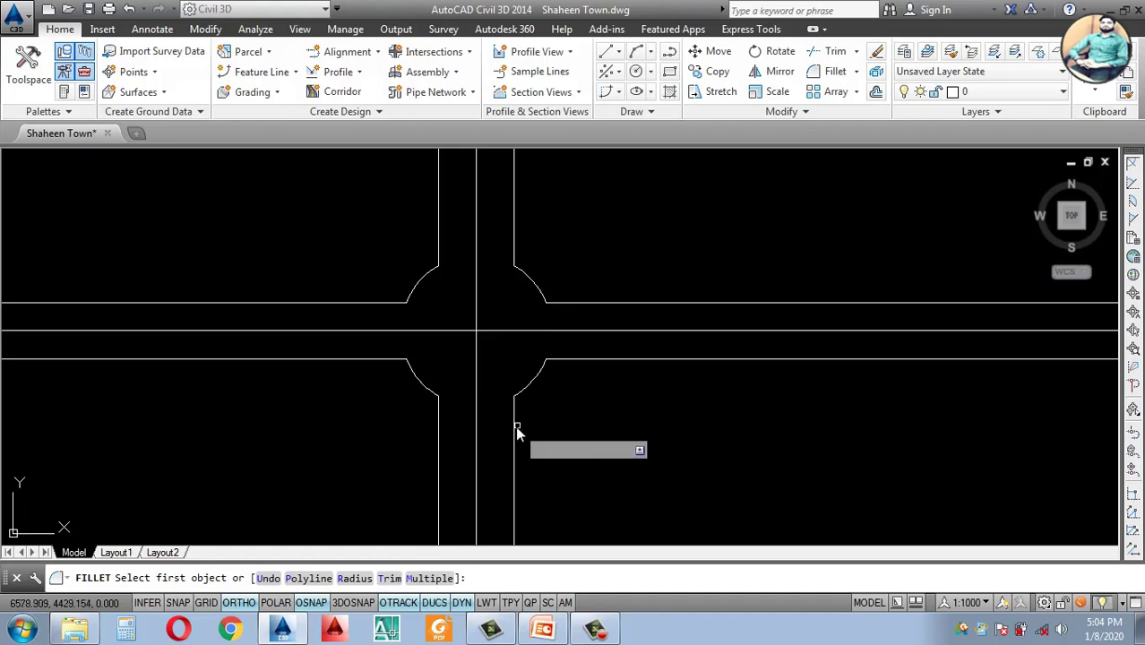
click(517, 419)
click(525, 391)
scroll(530, 384, up, 3)
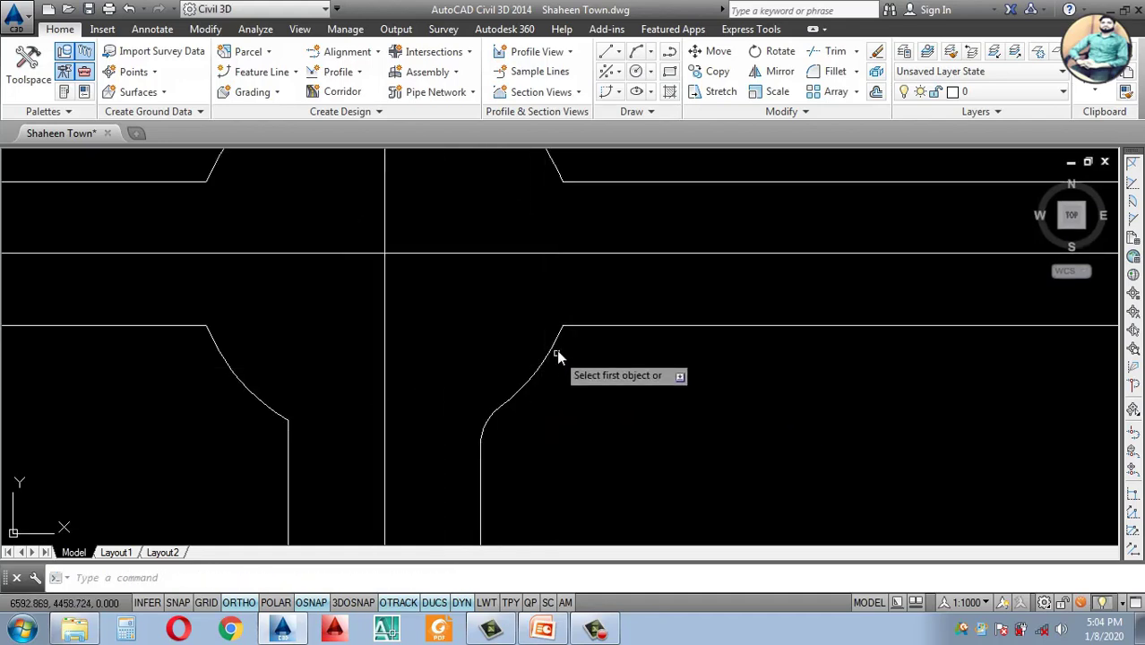
Step: Fillet the lower-right arc to the adjoining horizontal road edge with the same radius
key(Return)
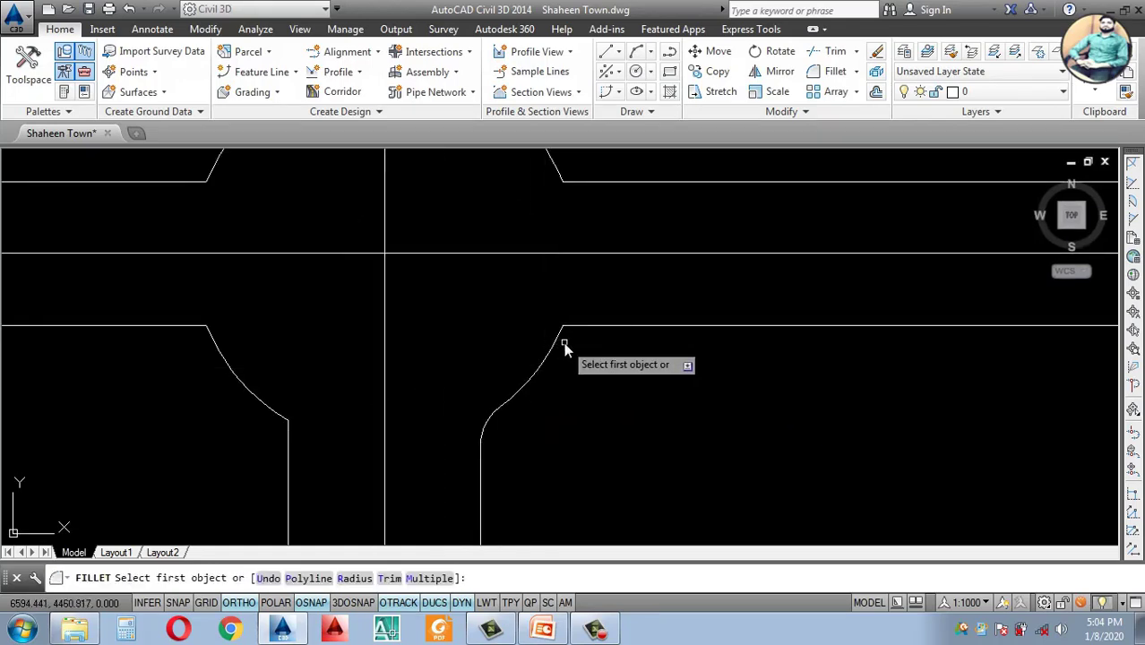
click(617, 325)
scroll(607, 387, down, 4)
scroll(642, 255, up, 4)
Step: Fillet both ends of the upper-right arc to the adjoining horizontal and vertical road edges
key(Return)
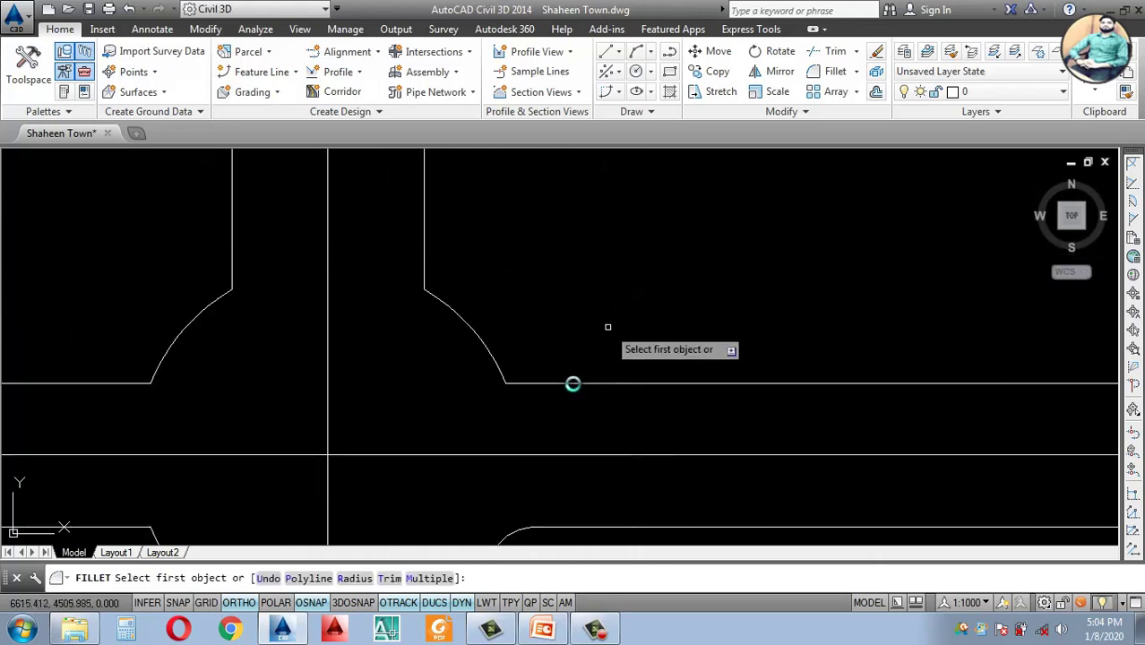
click(549, 387)
click(420, 296)
key(Return)
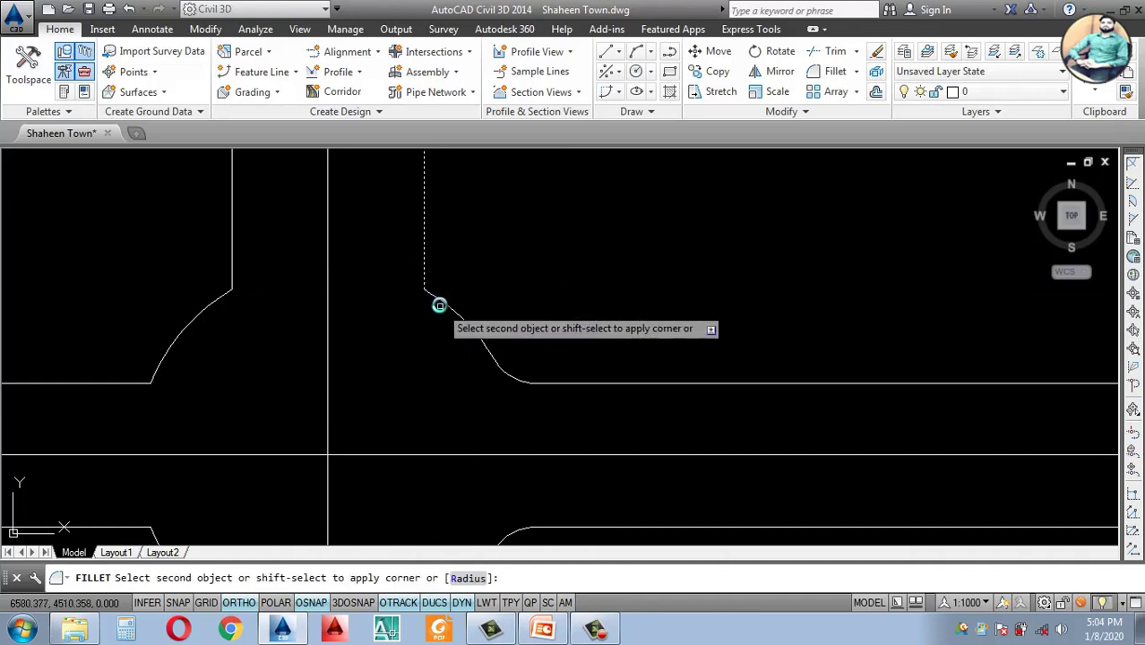
click(435, 300)
Step: Fillet both ends of the upper-left arc to the adjoining vertical and horizontal road edges
key(Return)
scroll(447, 306, down, 3)
scroll(518, 341, up, 3)
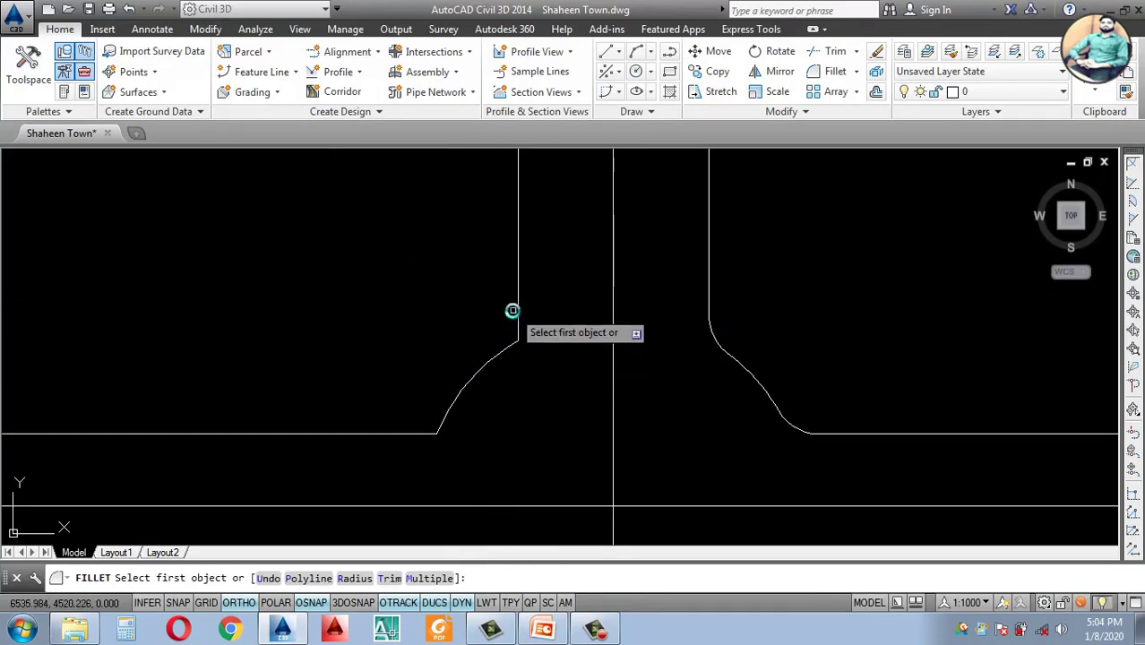
click(500, 350)
key(Return)
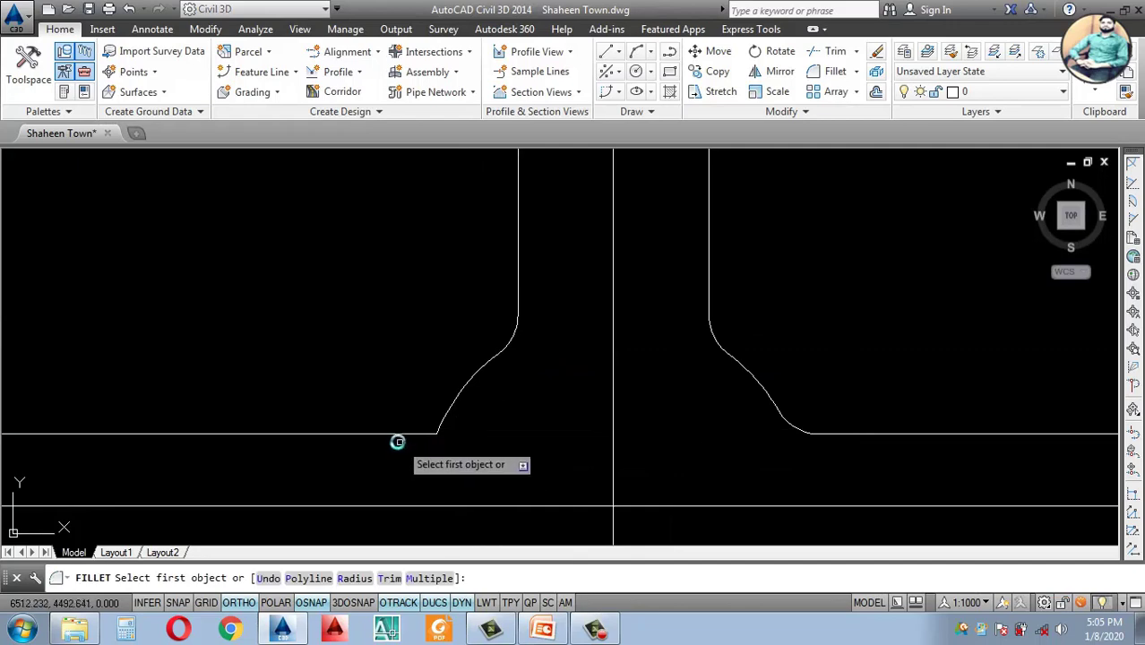
click(387, 436)
click(445, 414)
Step: Fillet both ends of the lower-left arc to the adjoining horizontal and vertical road edges
scroll(520, 339, down, 4)
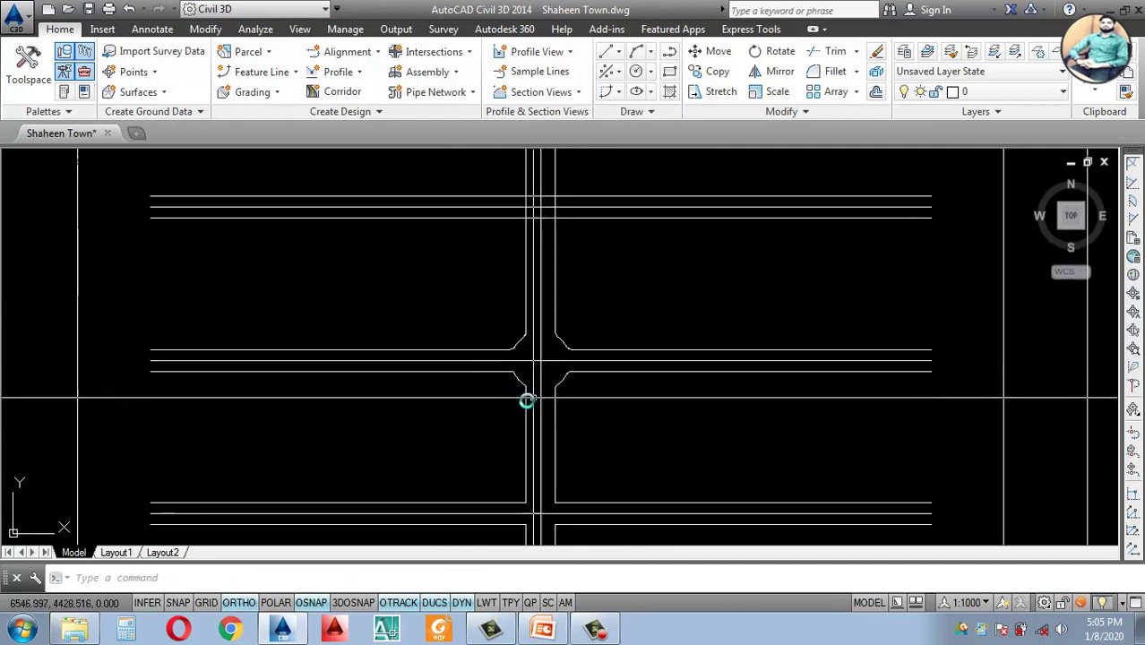
scroll(527, 398, up, 3)
key(Return)
click(441, 288)
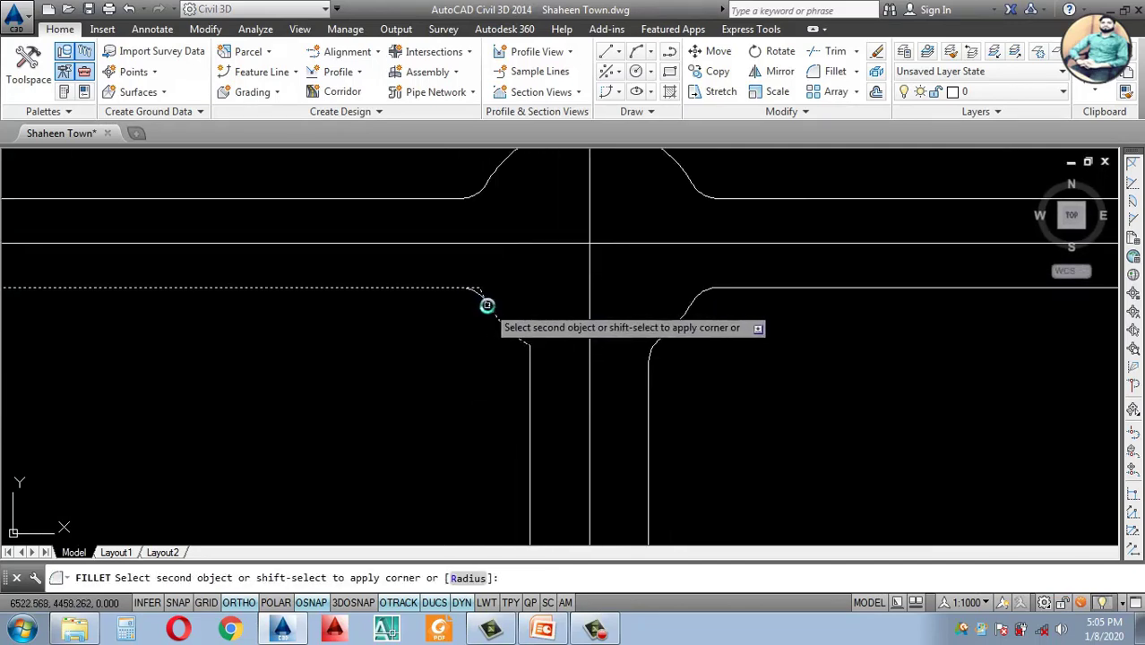
click(533, 372)
key(Return)
click(512, 336)
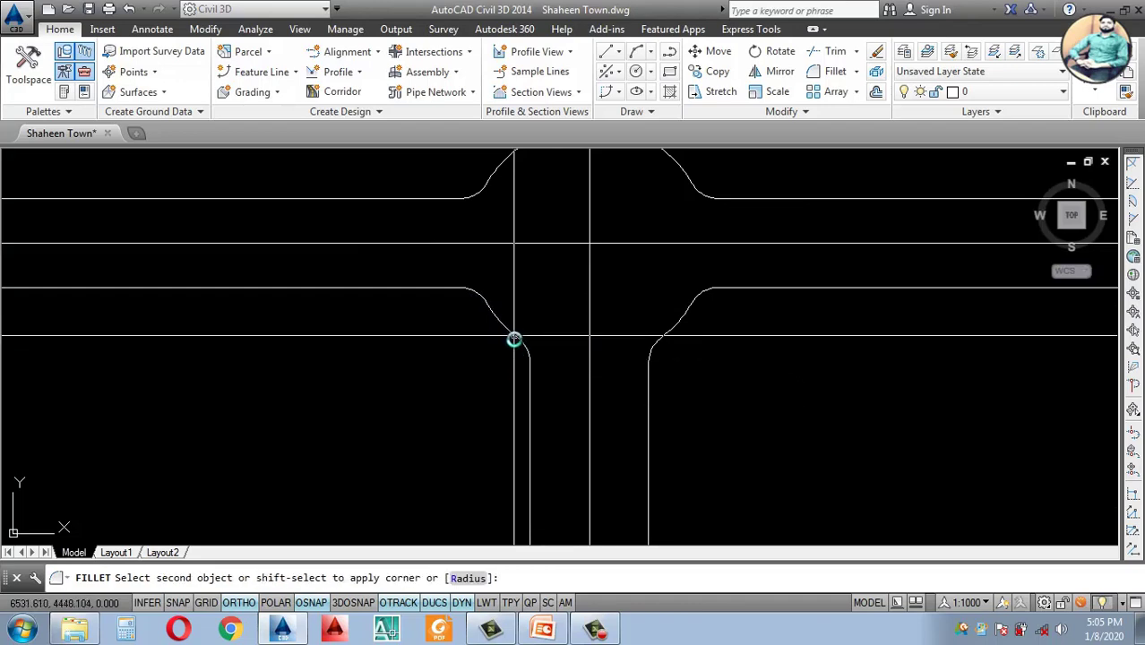
click(514, 342)
Step: Trim the part of the inner boundary's left vertical line that extends below the middle bottom-edge line
scroll(623, 392, down, 5)
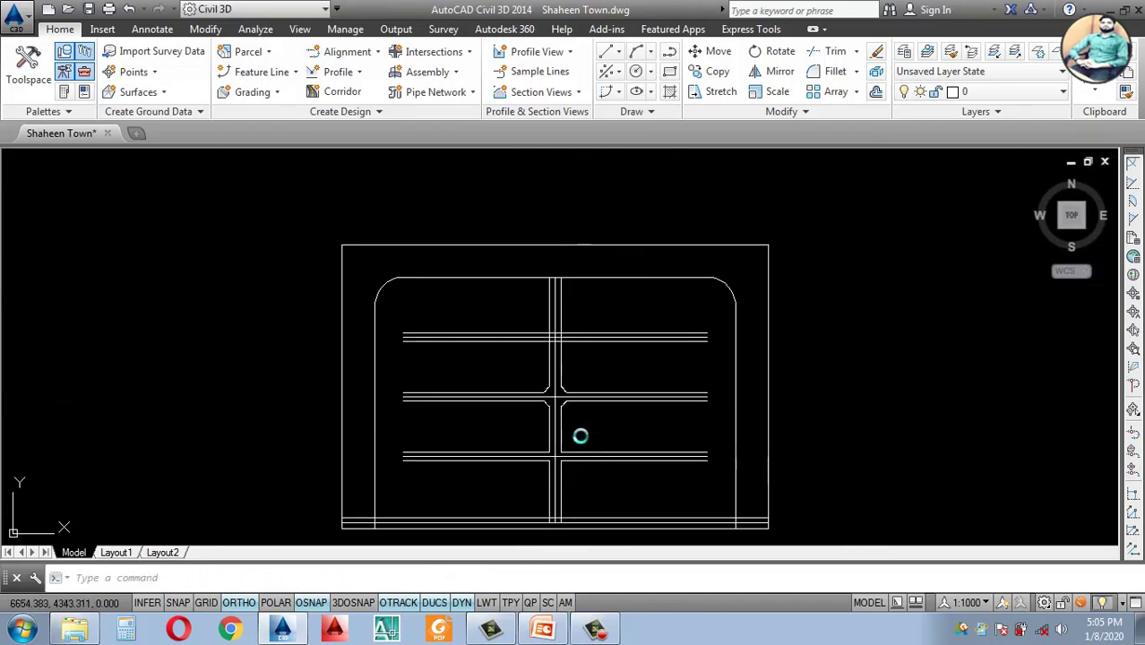
scroll(535, 397, down, 2)
scroll(425, 422, up, 5)
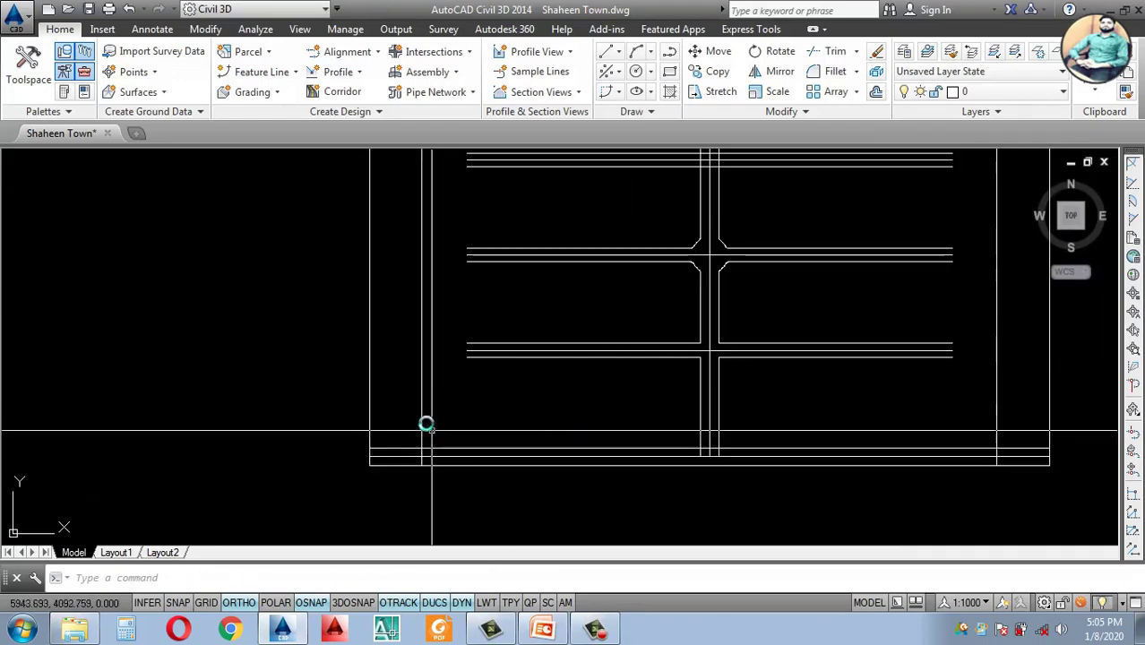
click(419, 448)
scroll(434, 417, down, 4)
scroll(431, 421, up, 6)
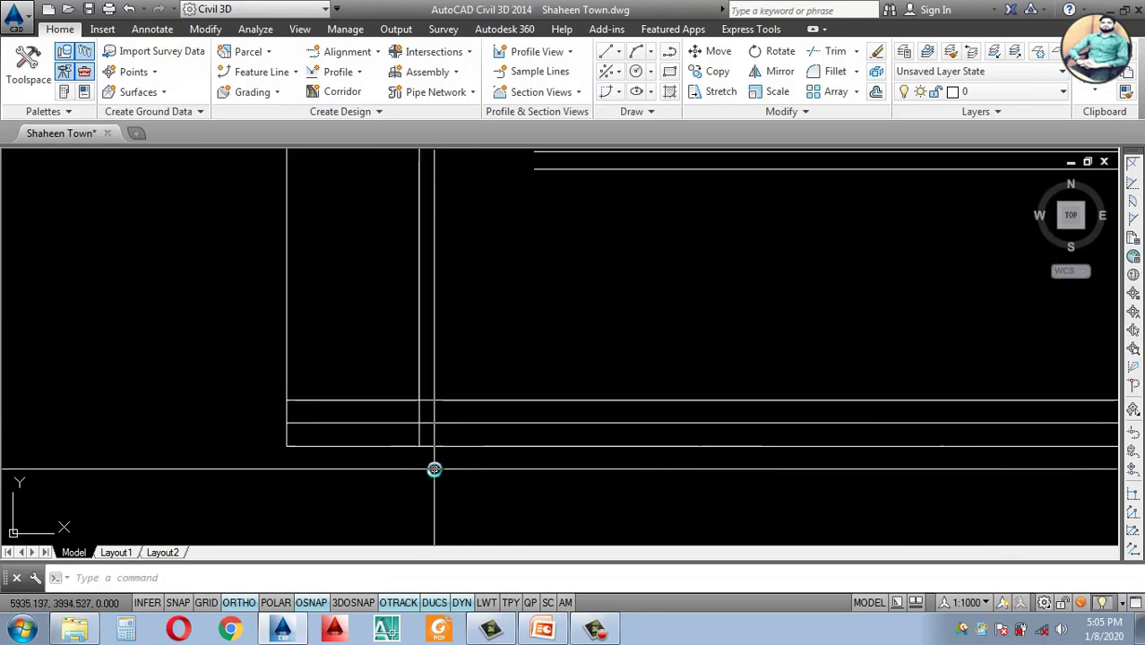
key(Return)
scroll(429, 449, up, 3)
click(402, 413)
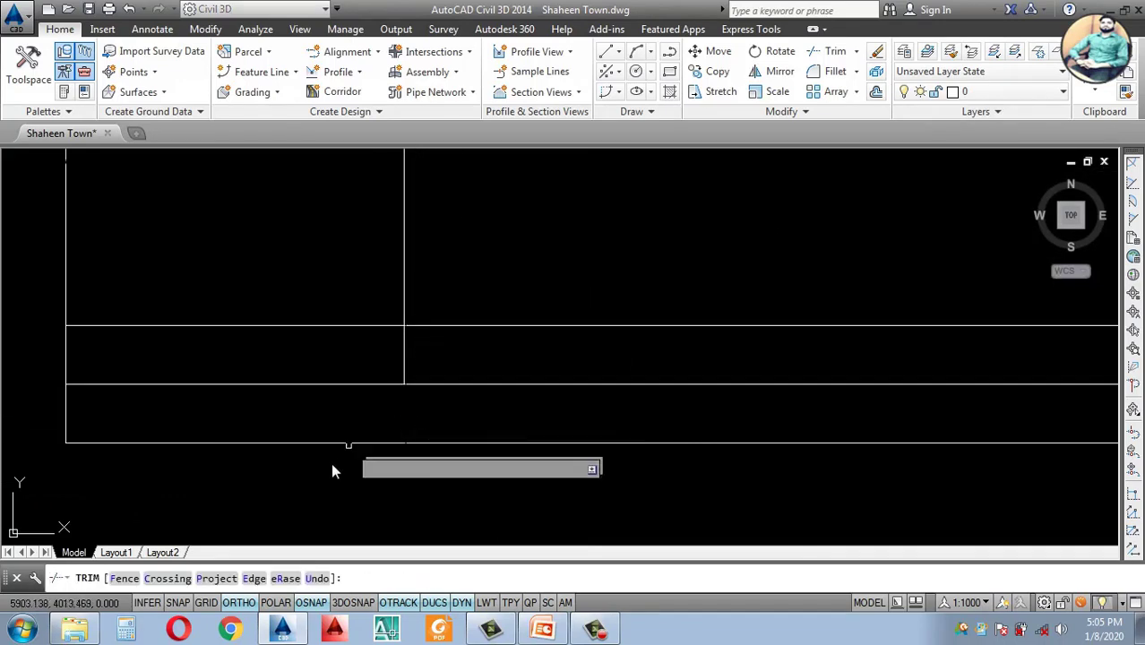
Step: Trim the part of the inner boundary's right vertical line that extends below the middle bottom-edge line
scroll(332, 461, down, 5)
scroll(935, 453, up, 5)
click(856, 464)
click(763, 486)
scroll(763, 489, down, 4)
key(Escape)
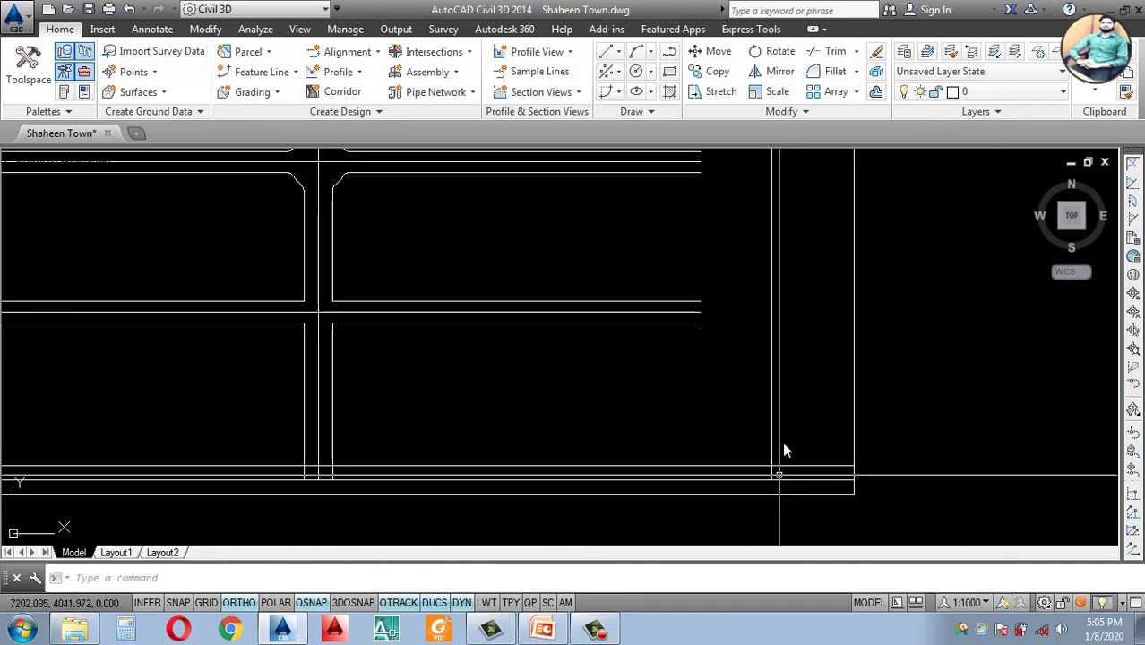
Step: Join the inner boundary's vertical sides, top side and rounded corner arcs into a single polyline
click(772, 413)
scroll(757, 453, down, 4)
key(Escape)
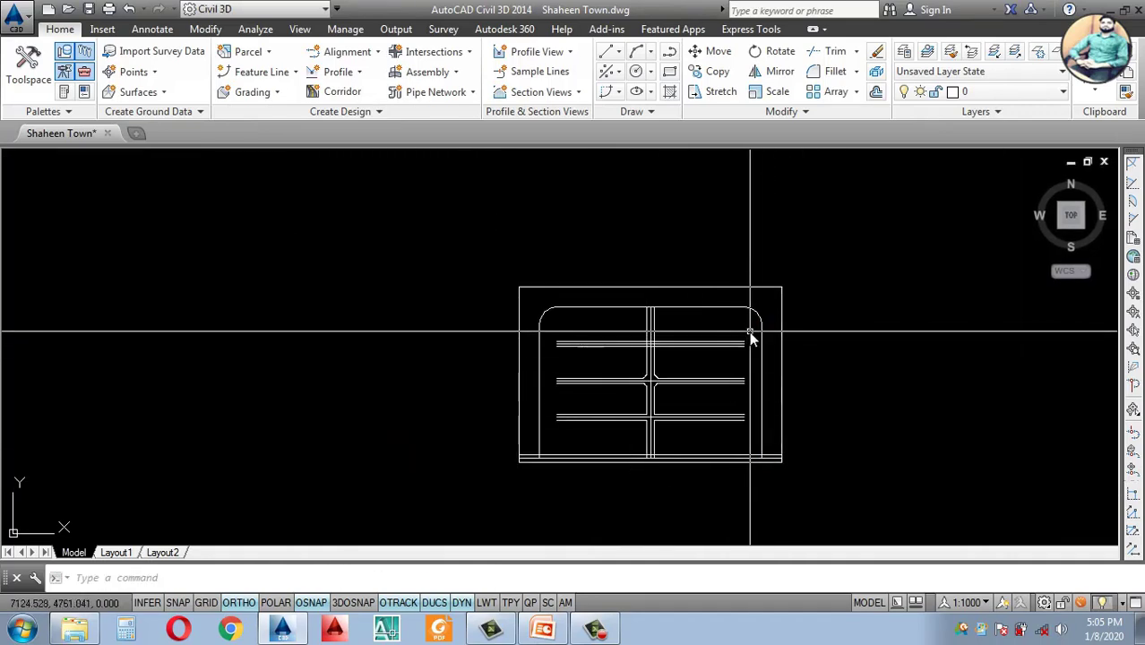
text(Pe)
key(Return)
scroll(754, 312, up, 4)
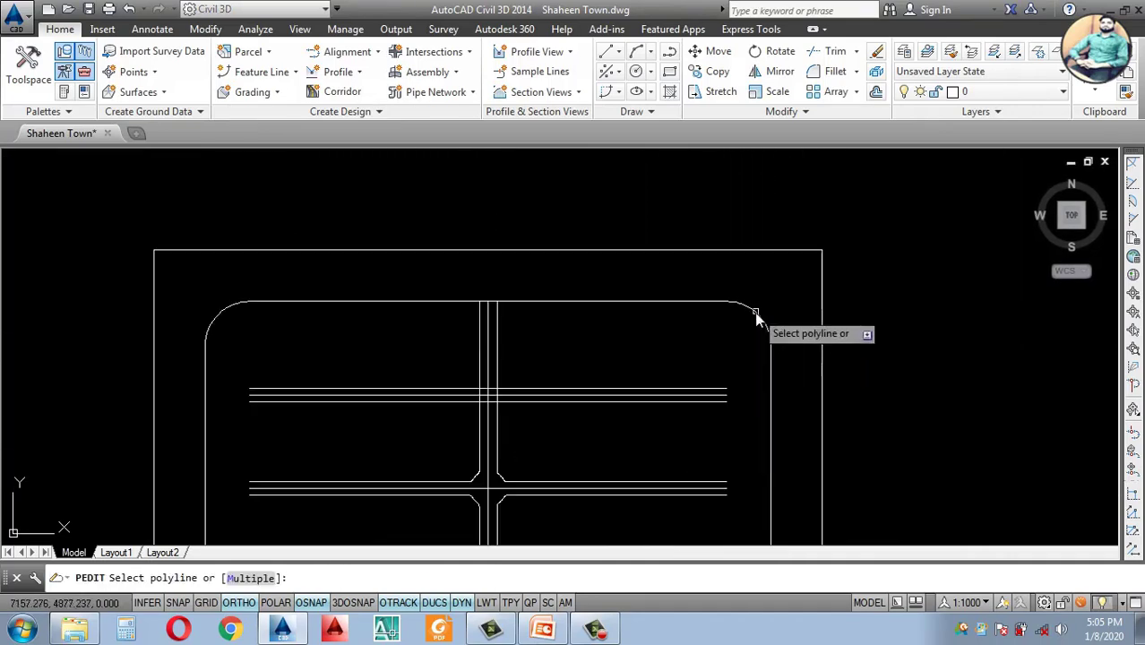
click(770, 378)
key(Return)
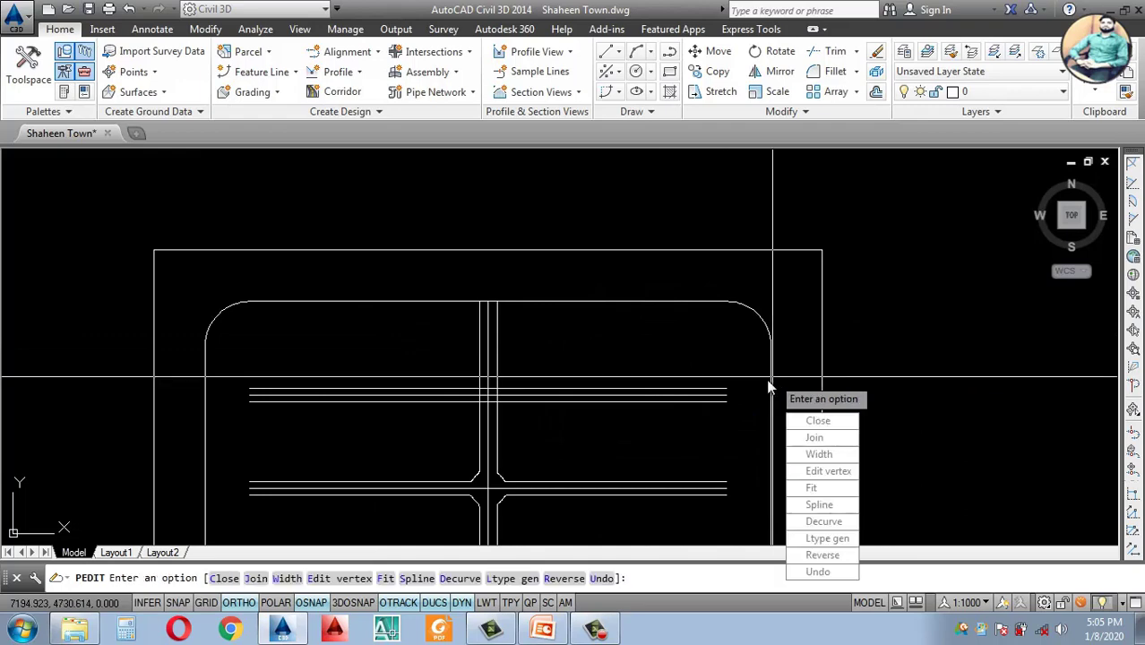
click(754, 437)
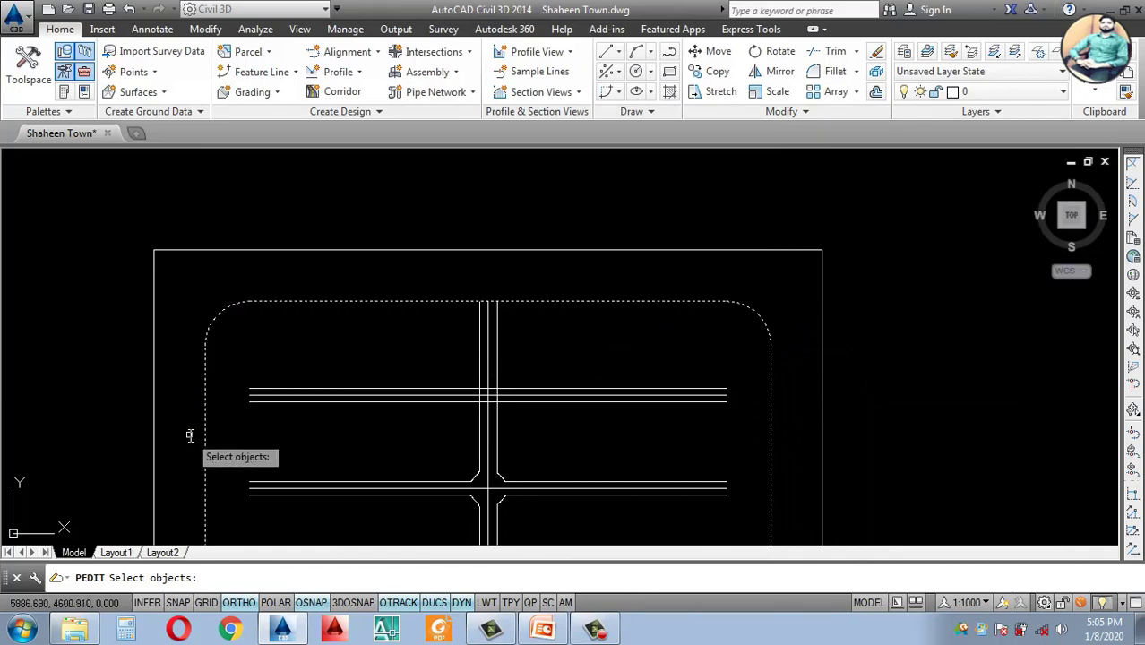
key(Return)
key(Return)
Step: Select the joined inner boundary and the outer boundary lines to check their extents
click(378, 300)
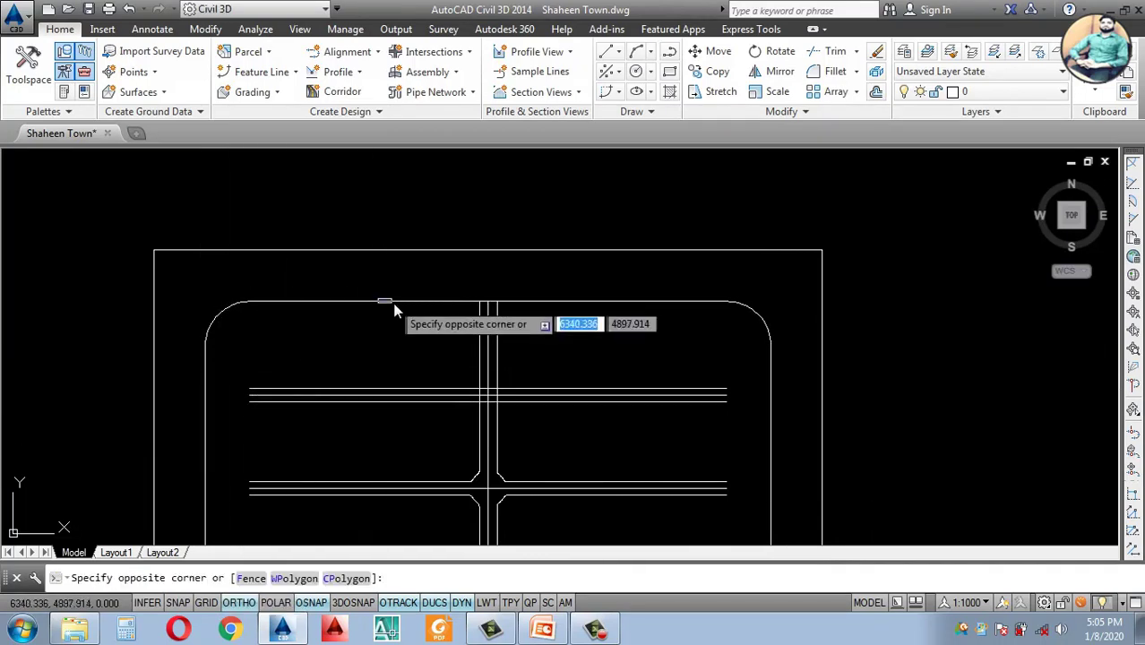
click(408, 314)
scroll(412, 318, down, 4)
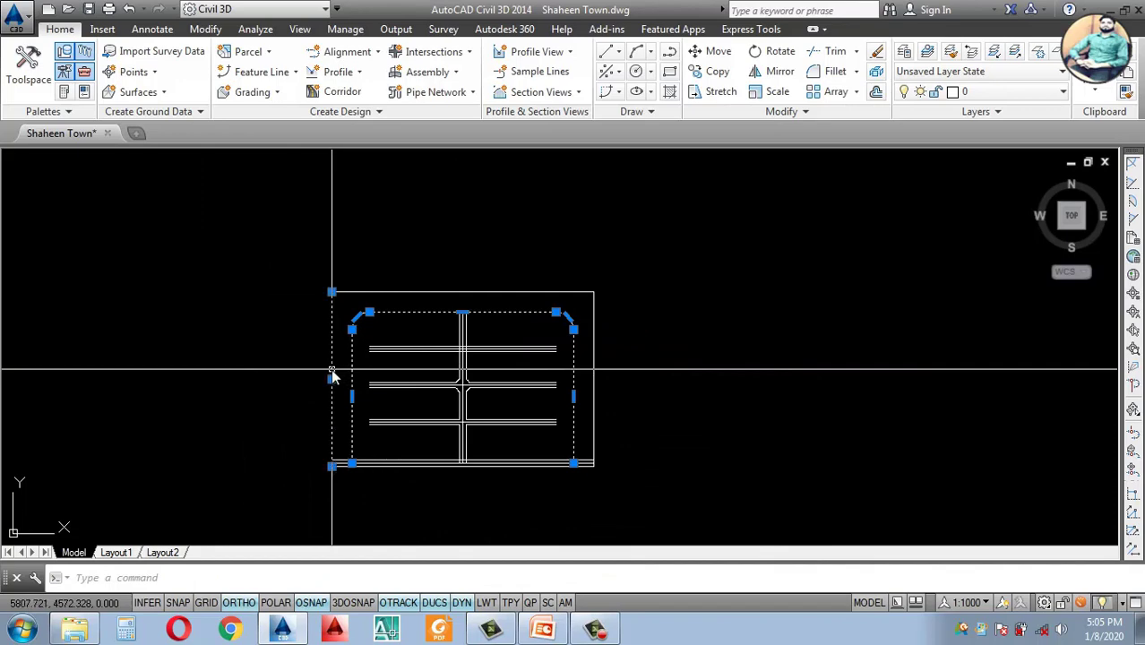
click(331, 376)
scroll(538, 305, up, 2)
click(675, 276)
Step: Check the road centrelines by adding the vertical, middle bottom-edge and three horizontal centrelines to the selection, and clear it
click(472, 351)
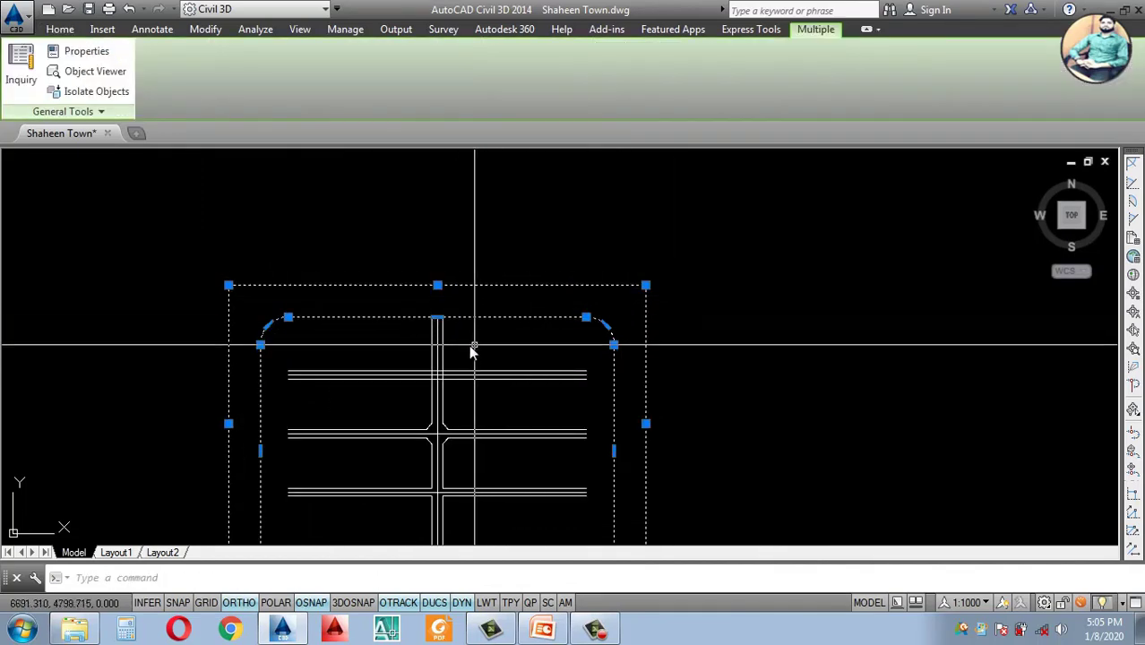
scroll(453, 341, up, 4)
scroll(497, 304, down, 6)
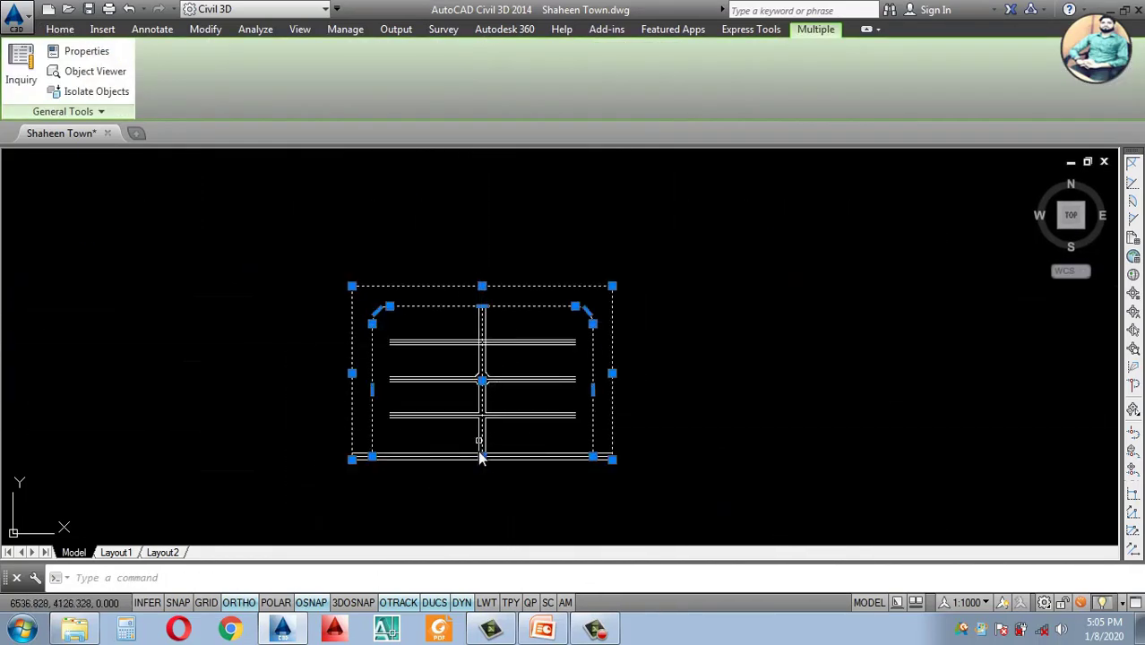
scroll(479, 457, up, 5)
click(529, 474)
scroll(528, 476, down, 4)
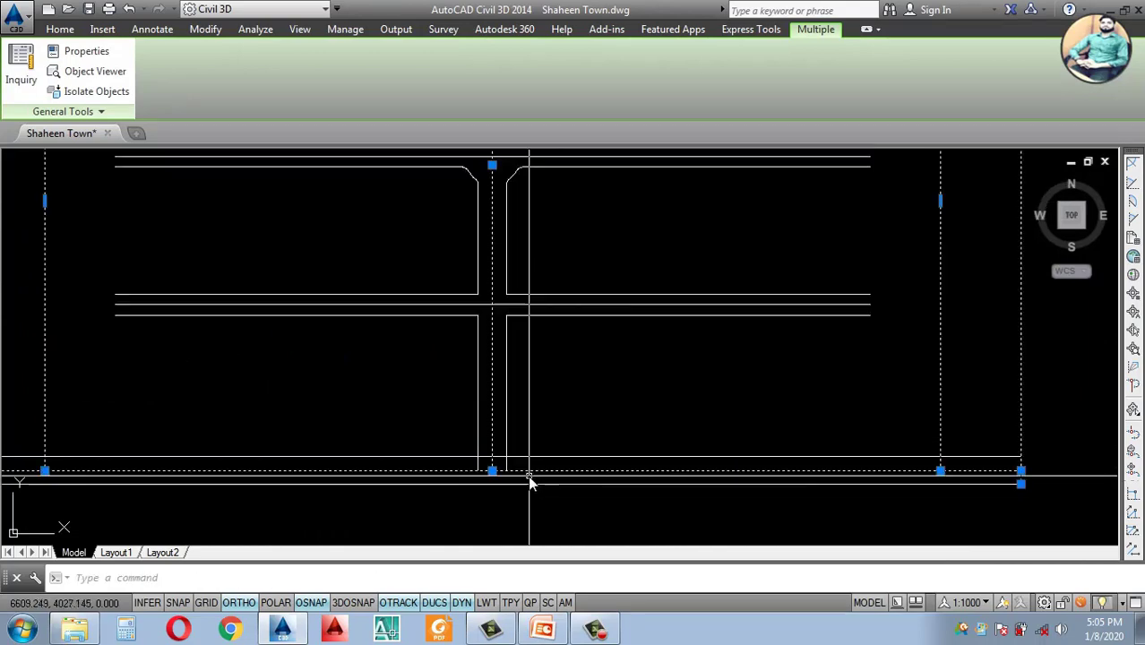
scroll(515, 362, up, 4)
click(557, 370)
scroll(551, 394, down, 4)
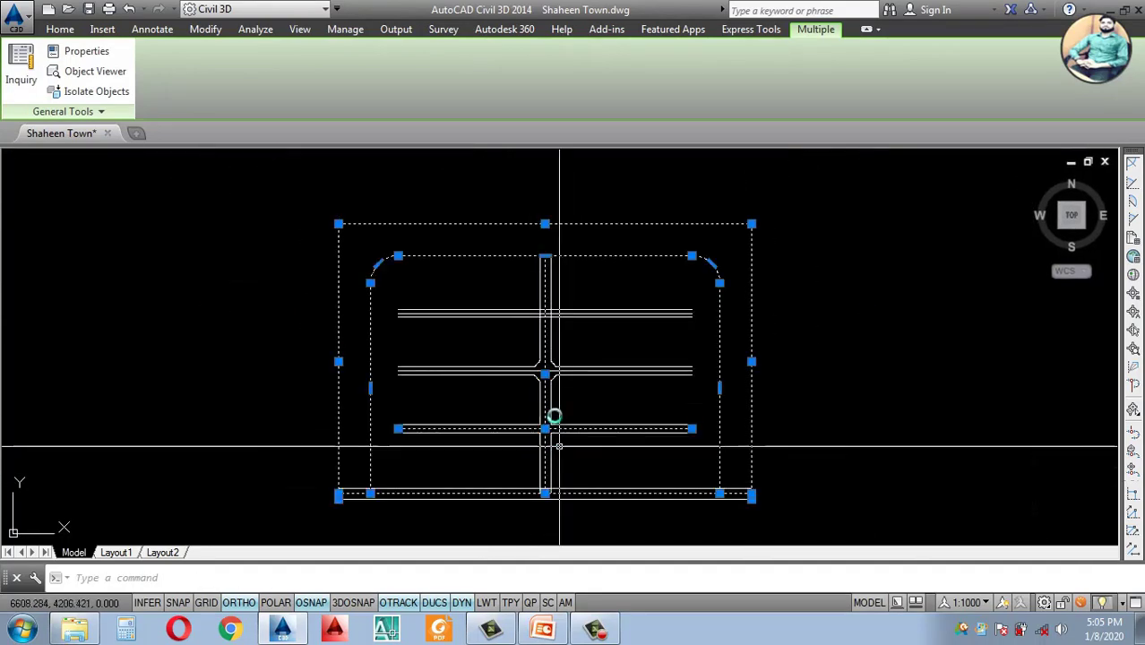
scroll(567, 332, up, 4)
scroll(557, 284, down, 4)
scroll(561, 261, up, 4)
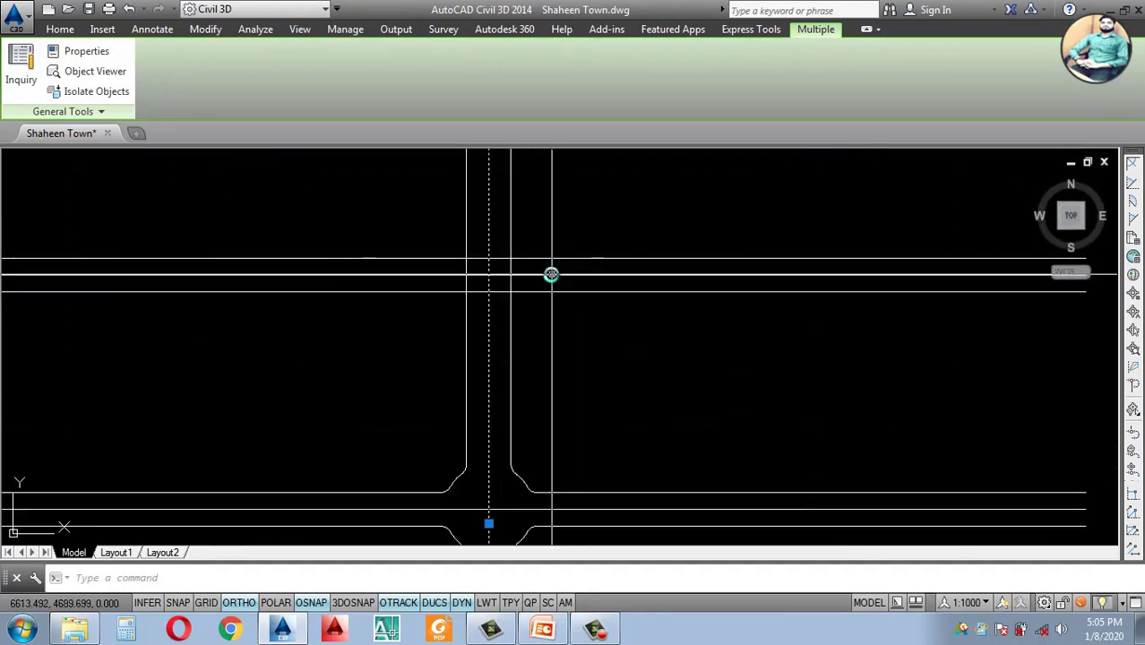
scroll(545, 275, down, 4)
scroll(570, 356, up, 4)
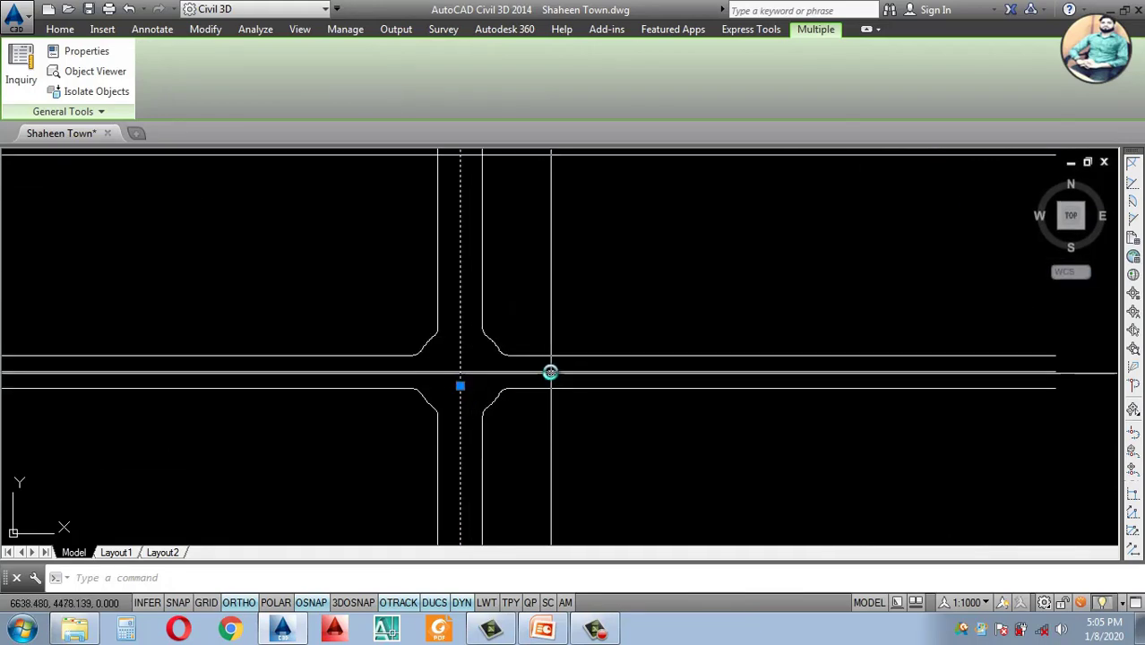
scroll(551, 370, down, 2)
scroll(558, 406, down, 2)
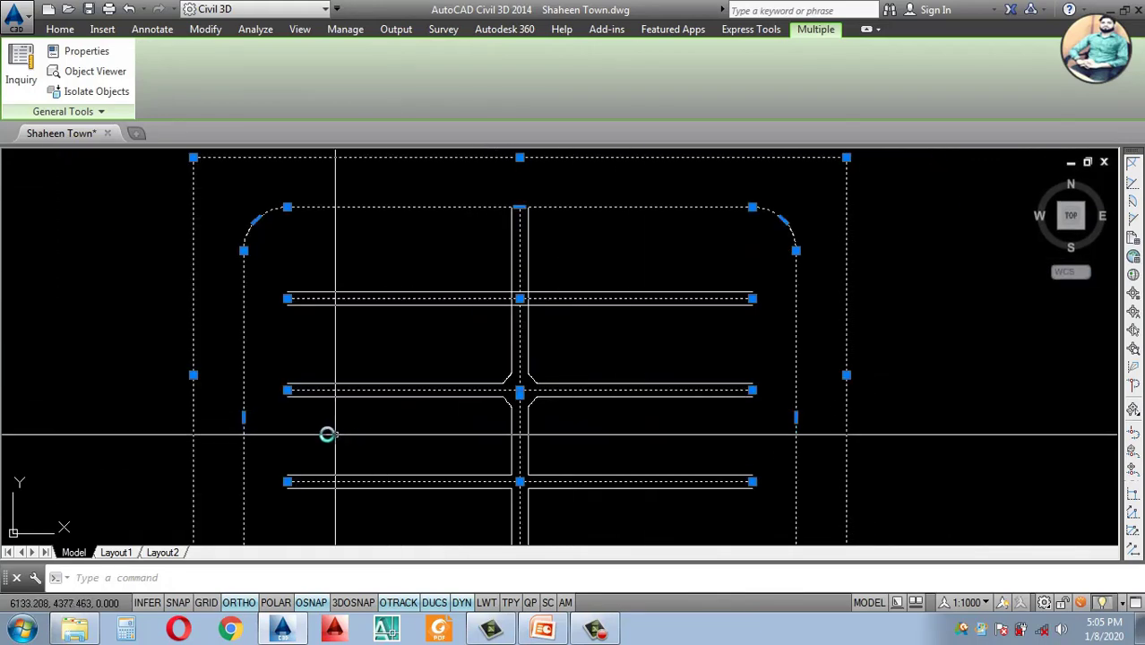
key(Escape)
scroll(349, 439, down, 4)
scroll(363, 440, up, 4)
scroll(376, 410, down, 4)
scroll(439, 404, up, 4)
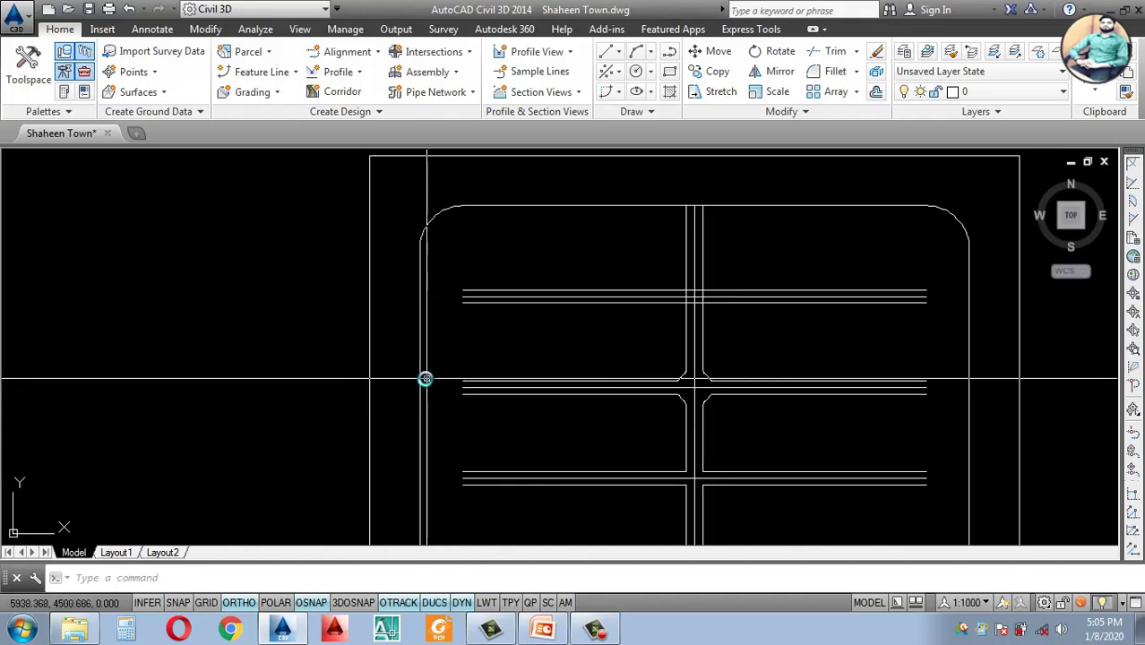
text(s)
click(447, 412)
key(Return)
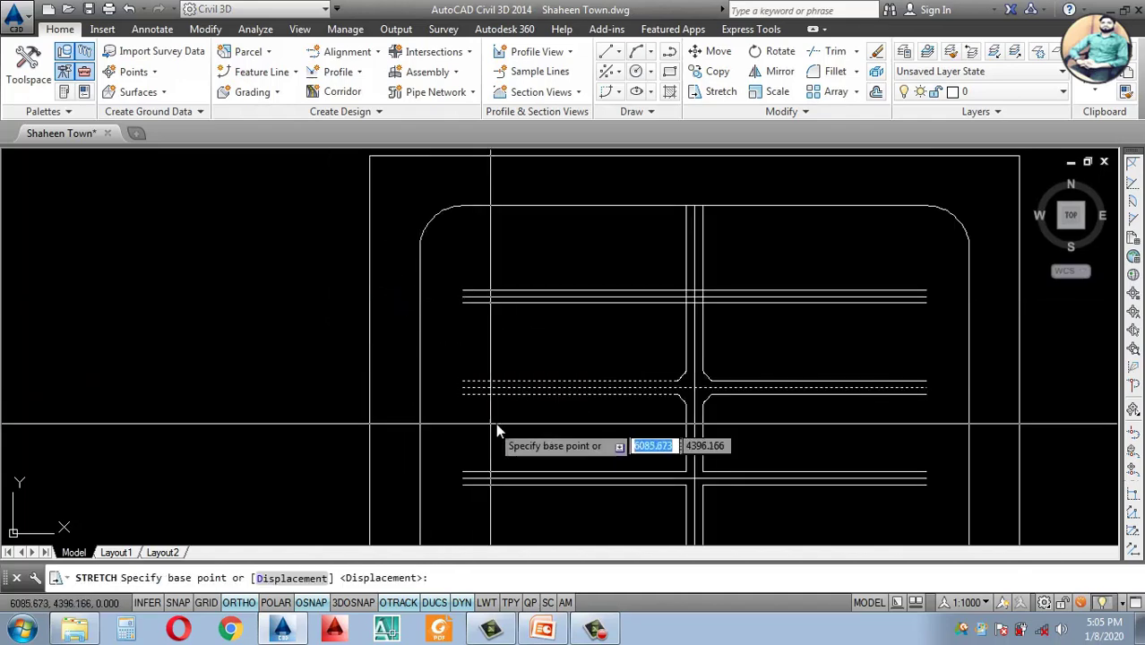
scroll(495, 421, up, 2)
key(Escape)
scroll(498, 421, down, 2)
Step: Offset the inner boundary polyline inward by 15, and offset the resulting line inward by another 15
text(o)
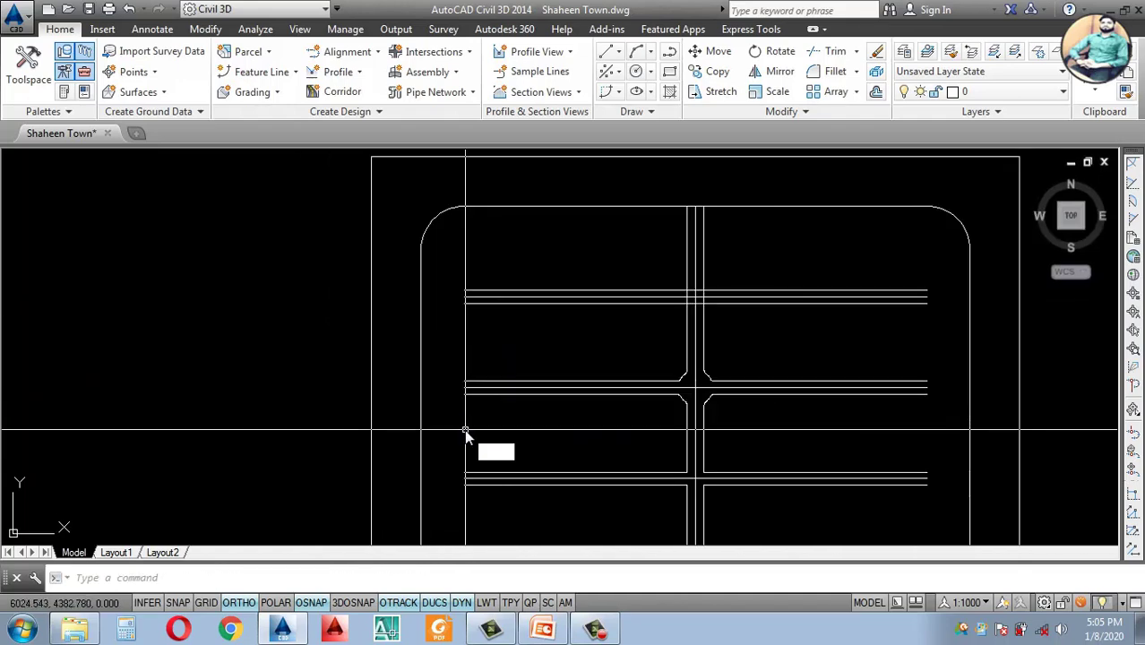
key(Return)
text(1)
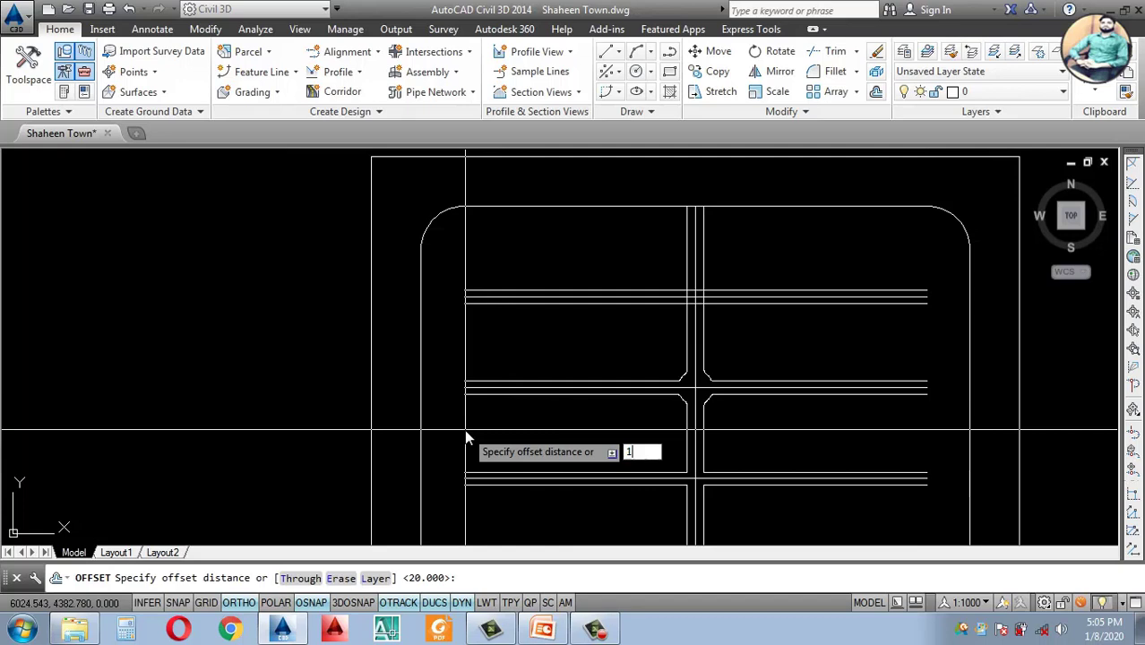
key(Return)
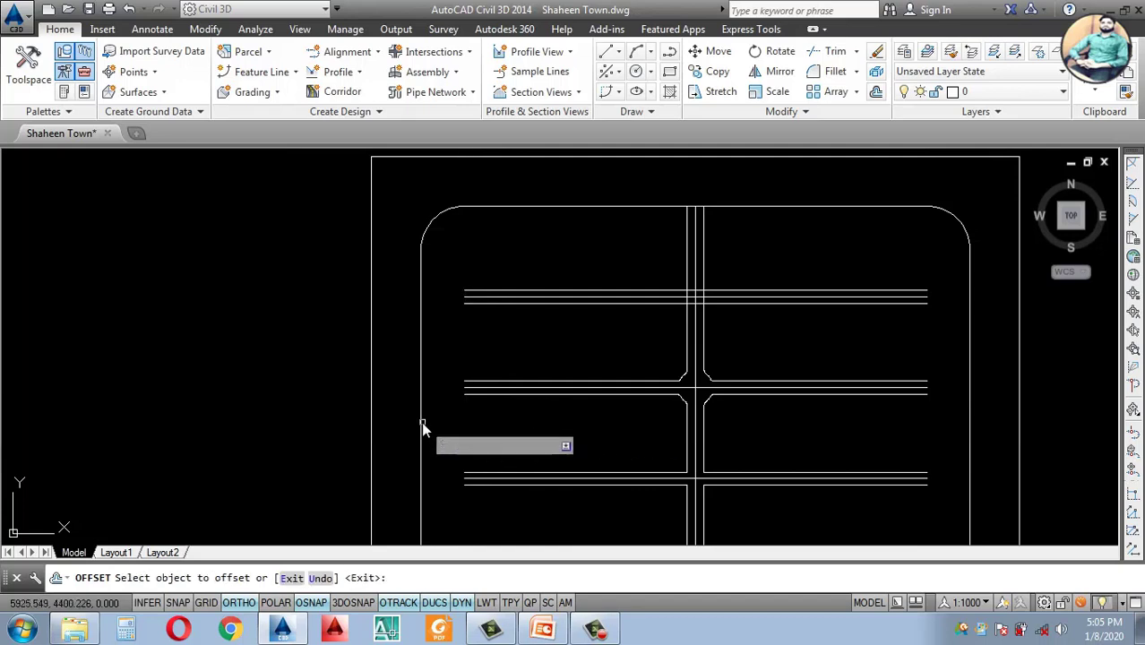
click(422, 422)
click(472, 426)
scroll(450, 427, up, 3)
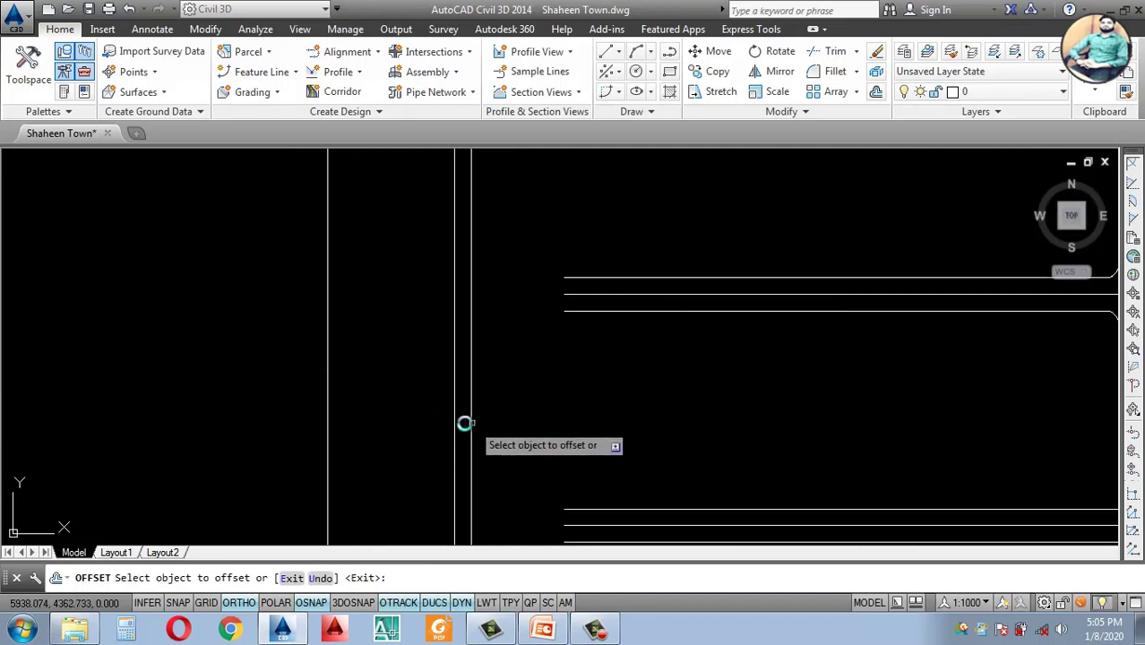
click(465, 423)
click(531, 434)
scroll(531, 403, down, 3)
scroll(511, 369, up, 3)
key(Escape)
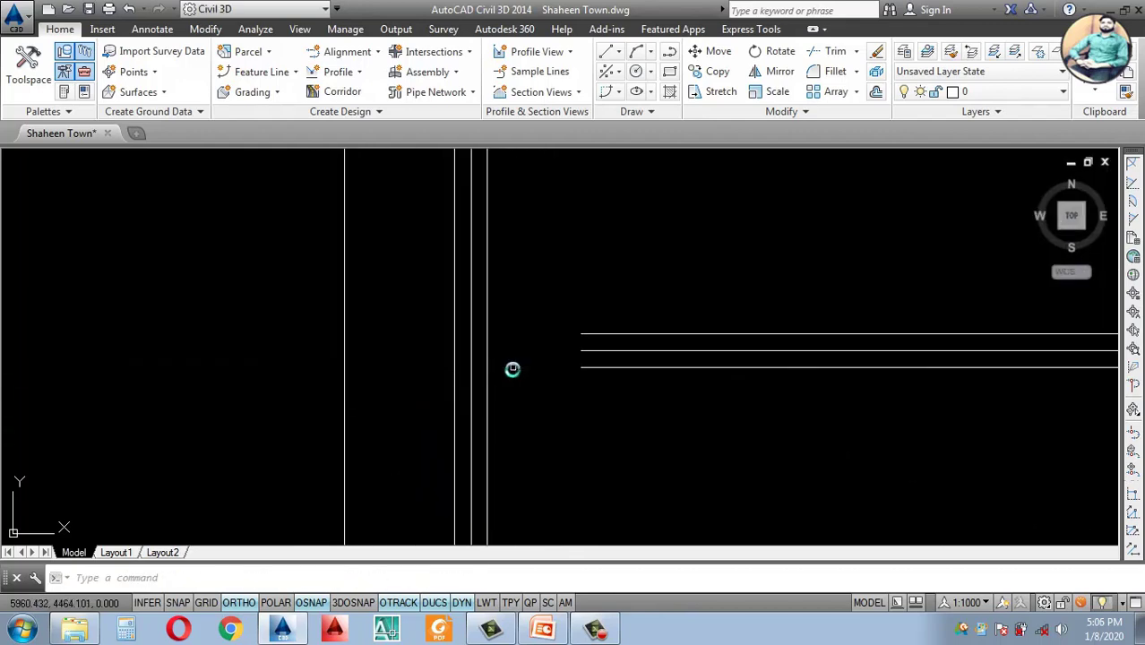
Step: Extend the left ends of the middle horizontal road's three lines to the innermost boundary offset
text(ex)
key(Return)
key(Return)
click(618, 312)
click(562, 414)
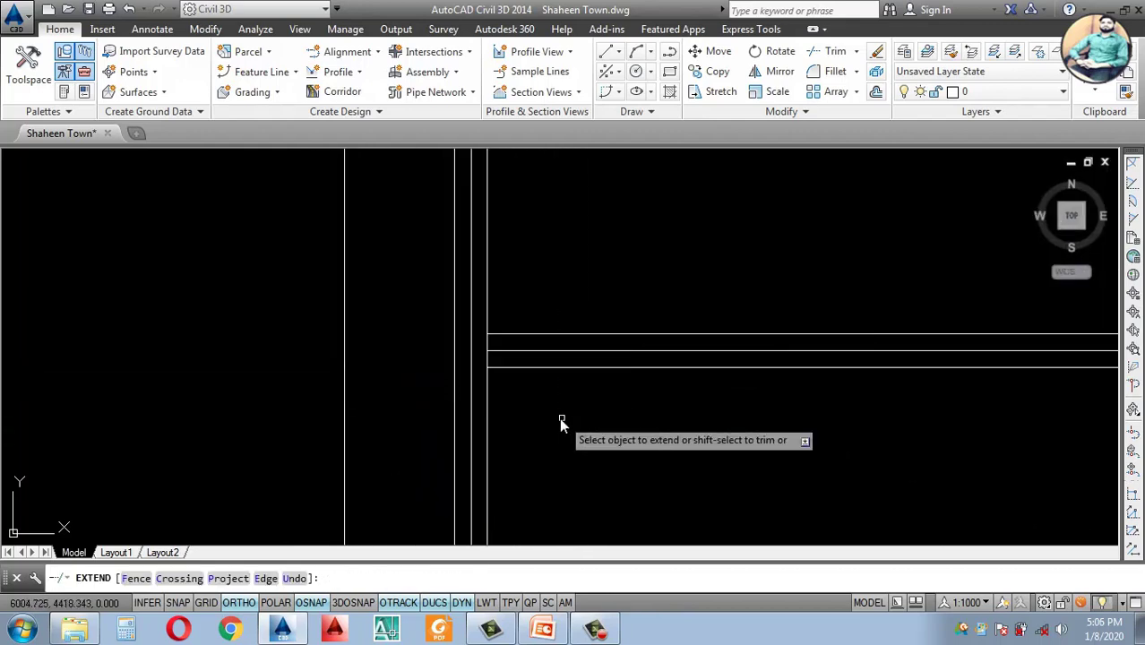
key(Escape)
text(c)
key(Return)
click(489, 355)
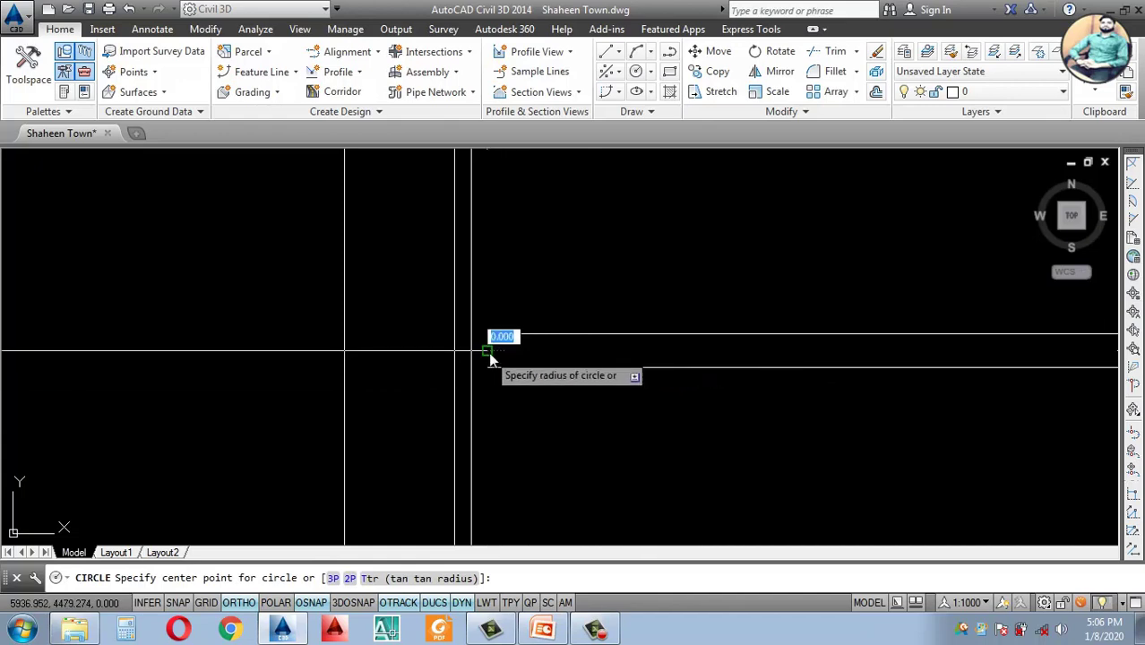
key(Escape)
Step: Offset the innermost boundary line inward by 35, and offset the resulting line inward by another 35
text(o)
key(Return)
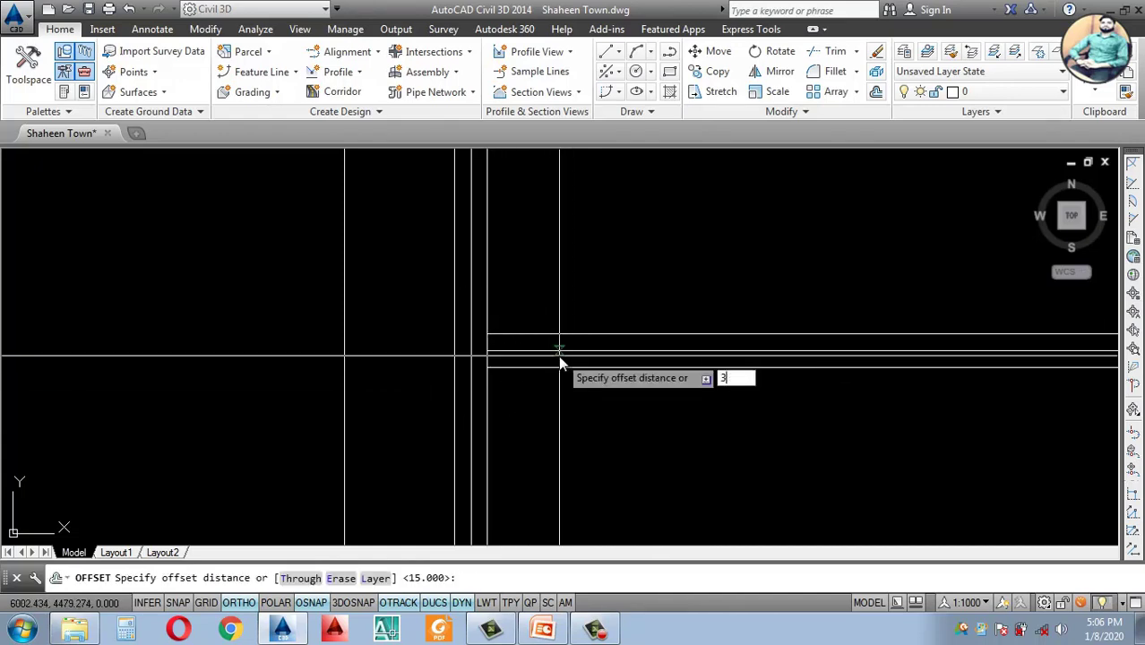
key(Return)
click(488, 400)
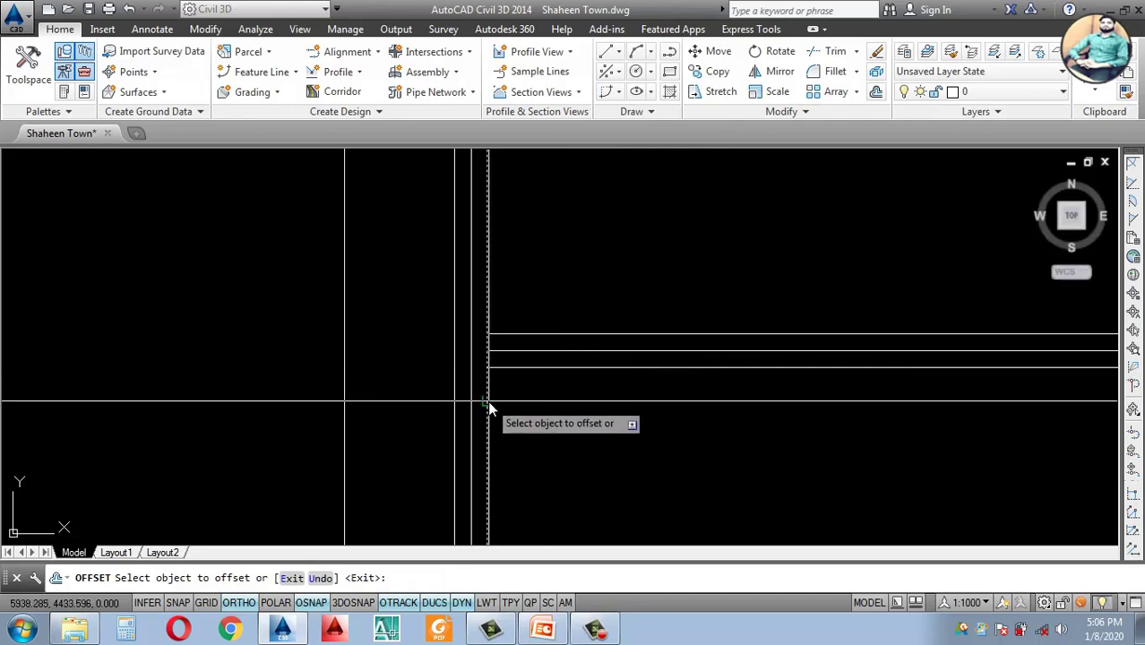
click(570, 408)
key(Escape)
scroll(568, 407, down, 3)
scroll(566, 402, up, 5)
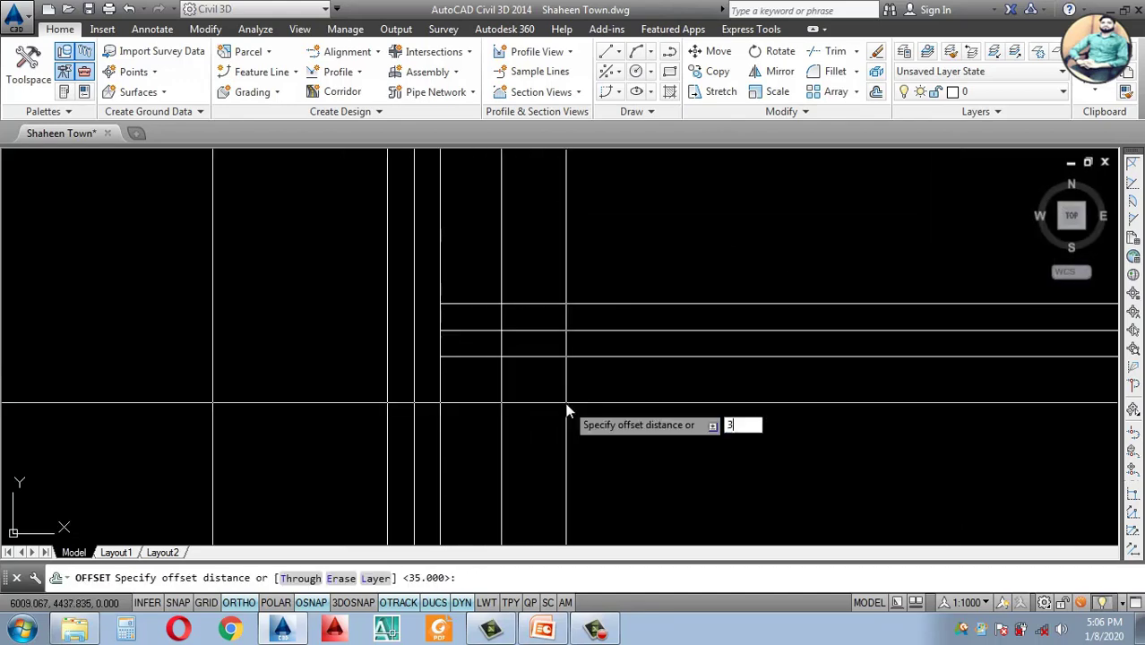
click(501, 401)
click(640, 404)
key(Escape)
Step: Draw a circle centred where the middle horizontal road's centreline crosses the innermost offset, reaching the adjacent offset line
text(c)
key(Return)
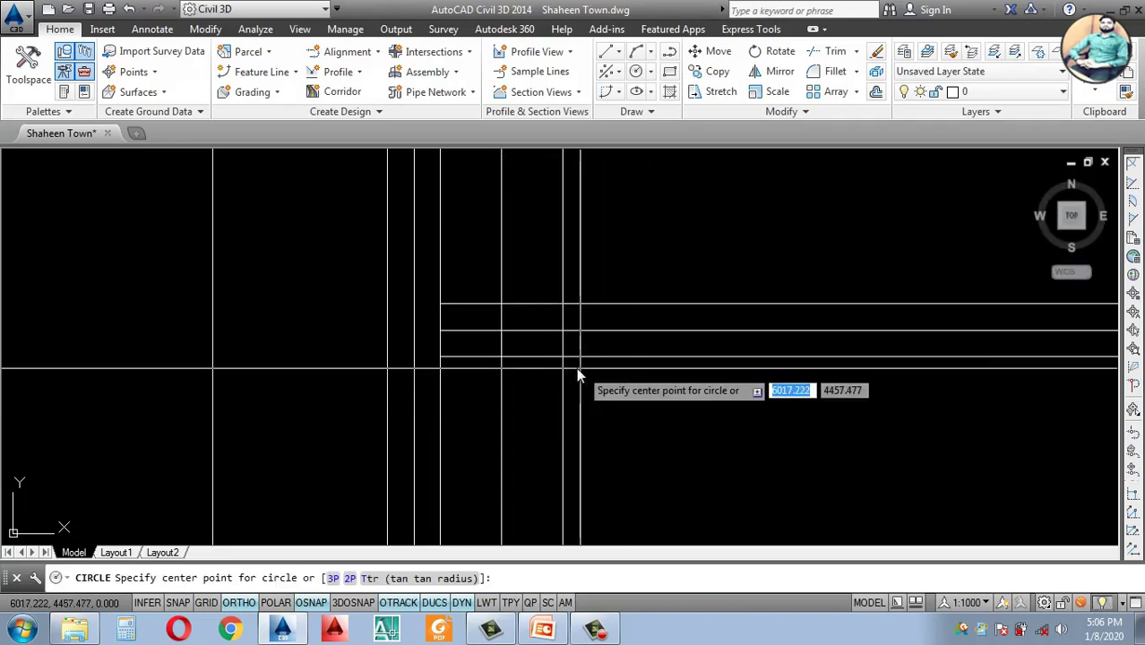
click(562, 330)
click(502, 338)
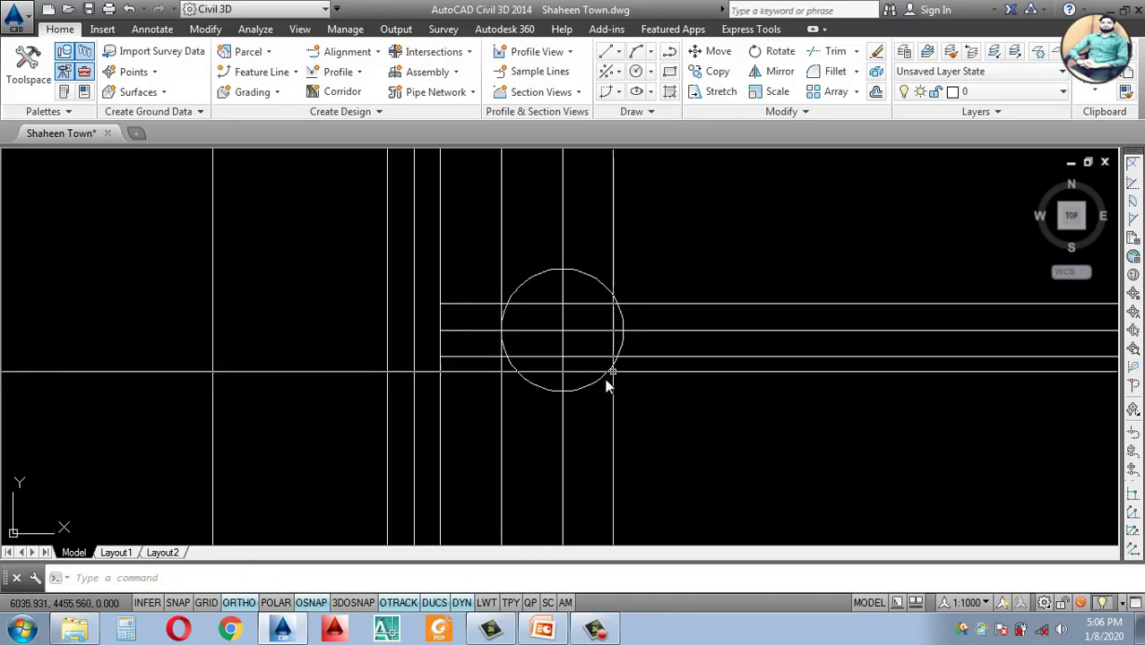
Step: Try to trim the part of the circle lying between the middle horizontal road's edge lines on its right side
scroll(611, 372, down, 4)
scroll(609, 366, up, 2)
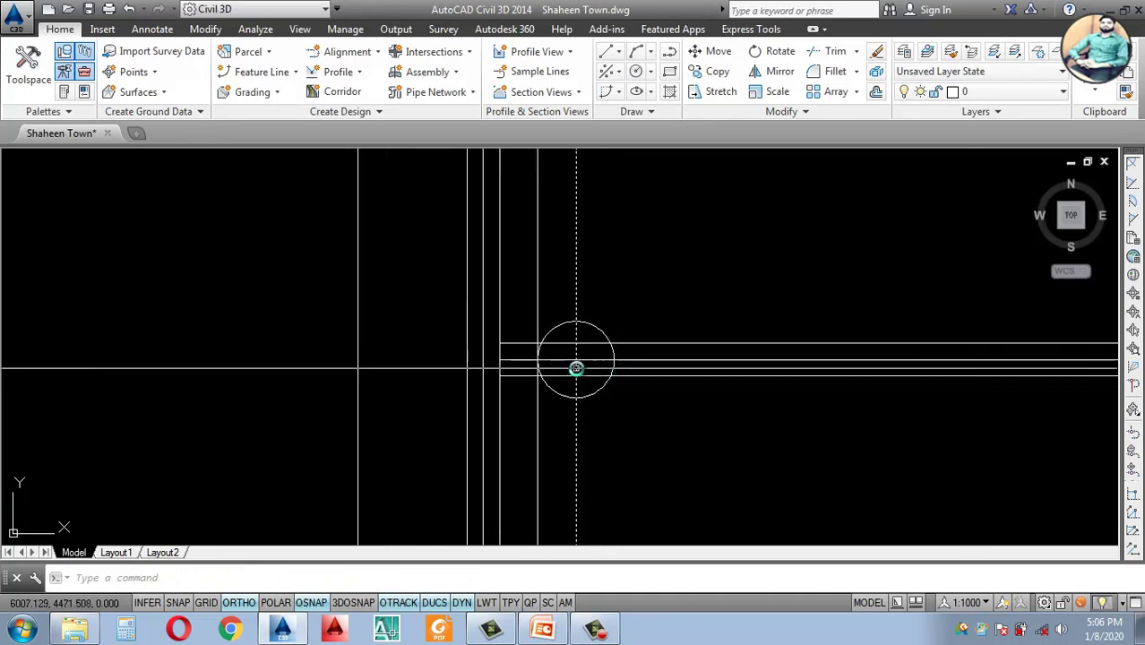
key(Return)
key(Return)
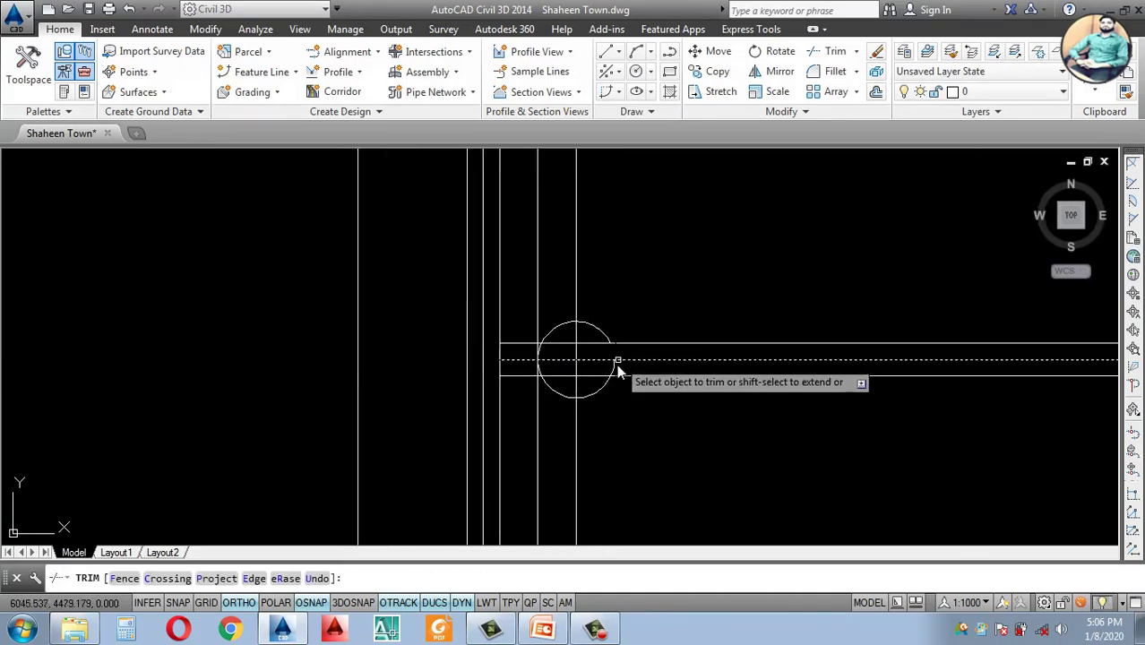
scroll(612, 368, up, 4)
scroll(534, 411, down, 7)
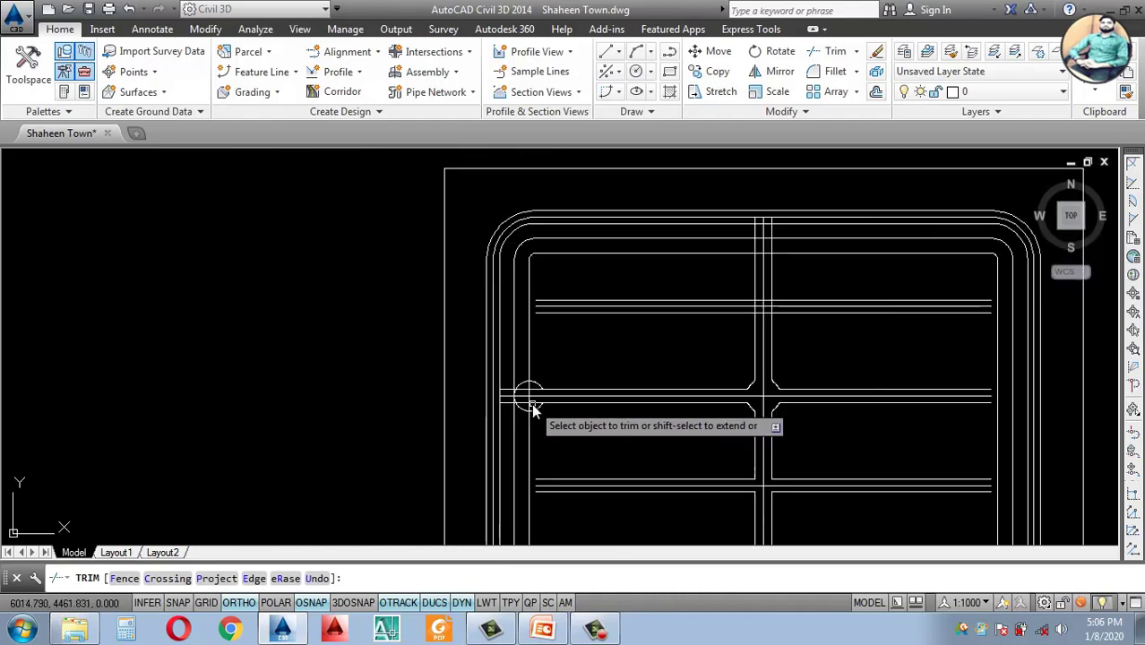
scroll(534, 408, up, 5)
key(Escape)
Step: Undo the trims on the circle
click(541, 421)
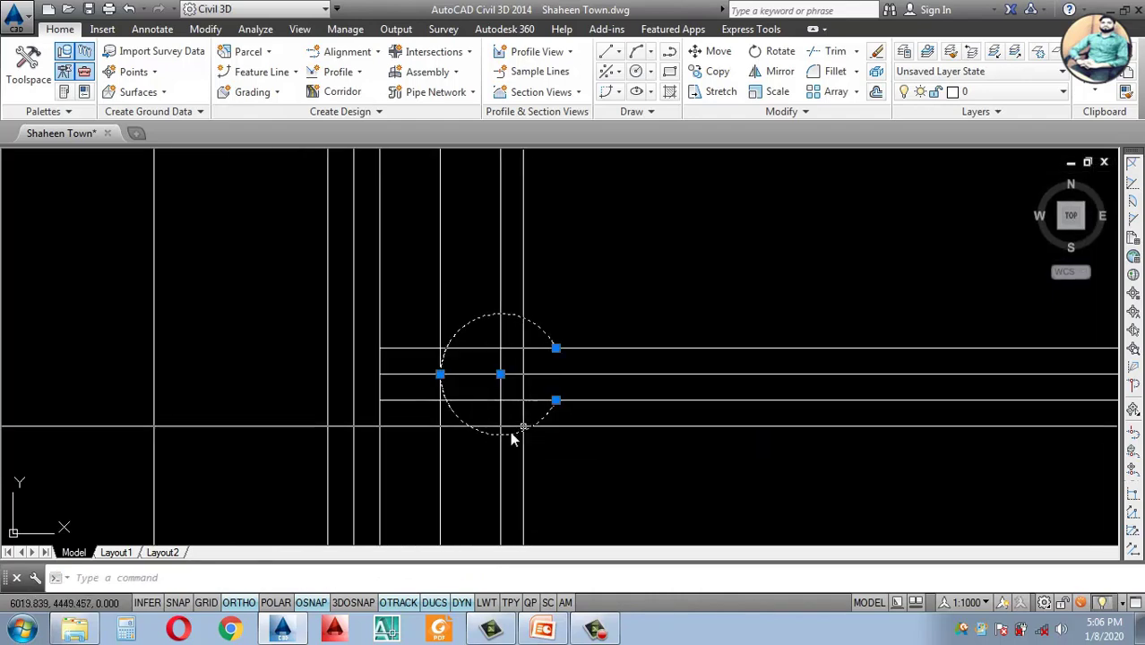
key(Escape)
scroll(502, 395, up, 2)
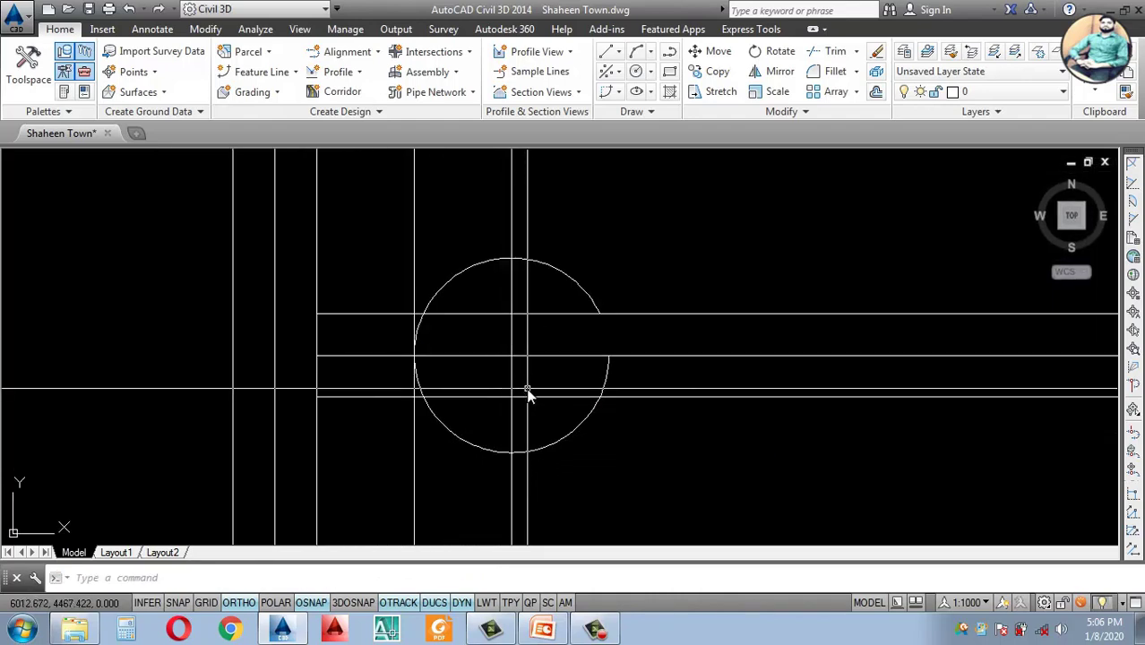
scroll(527, 394, down, 4)
Step: Set the circle's radius to 30 using its lower quadrant grip
scroll(591, 403, up, 4)
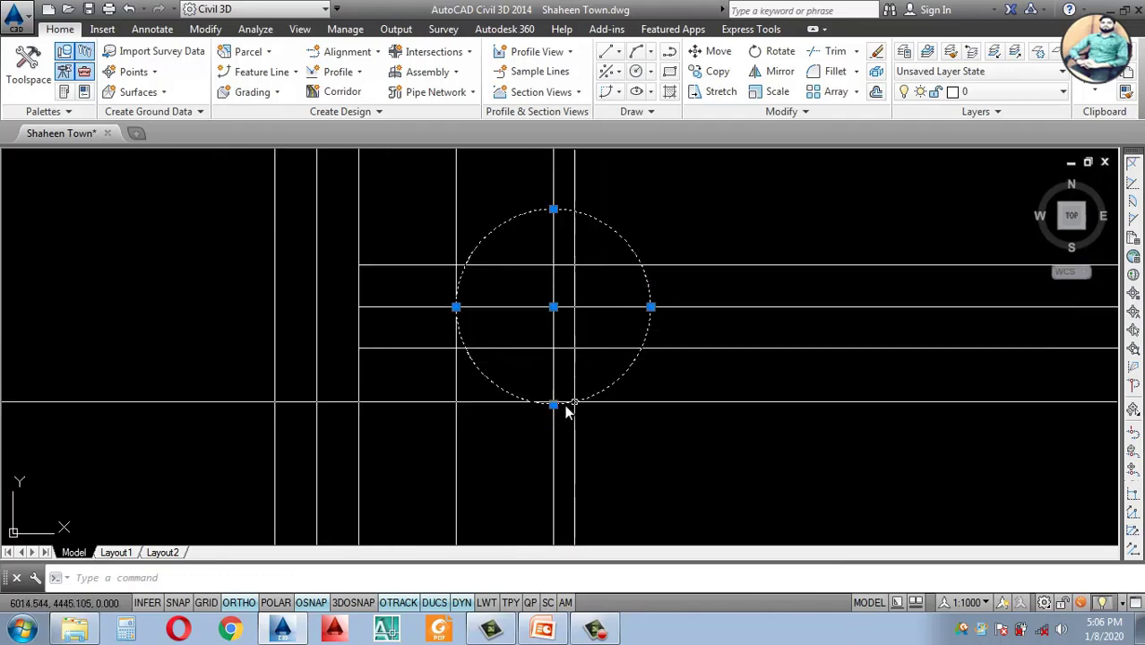
click(555, 402)
text(30)
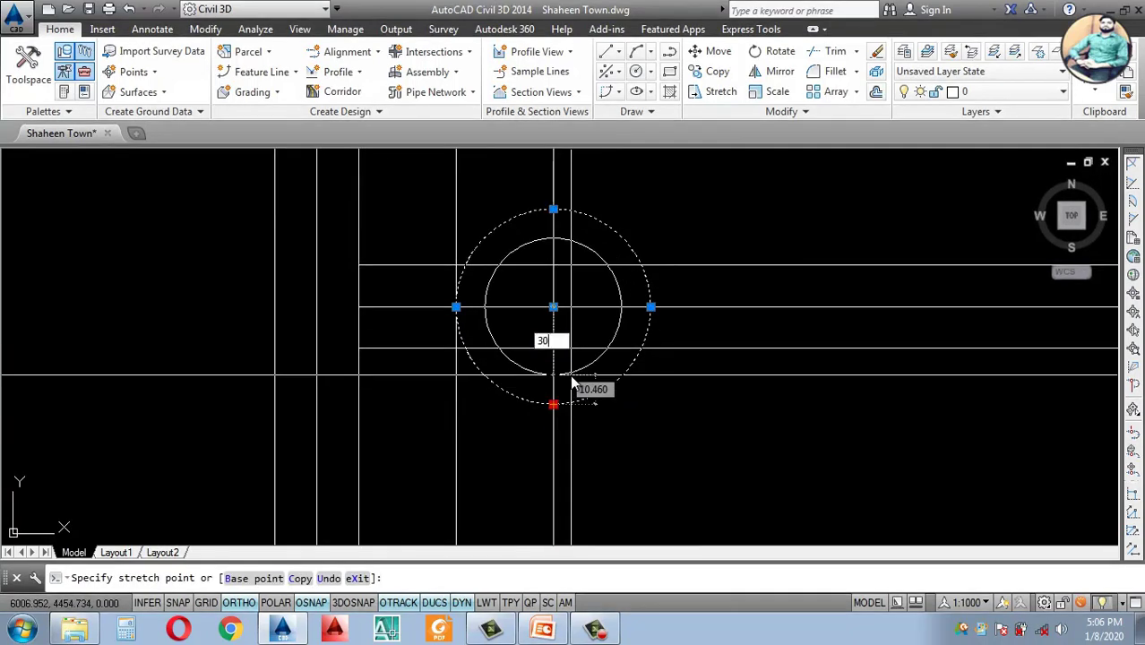
key(Return)
scroll(460, 403, down, 4)
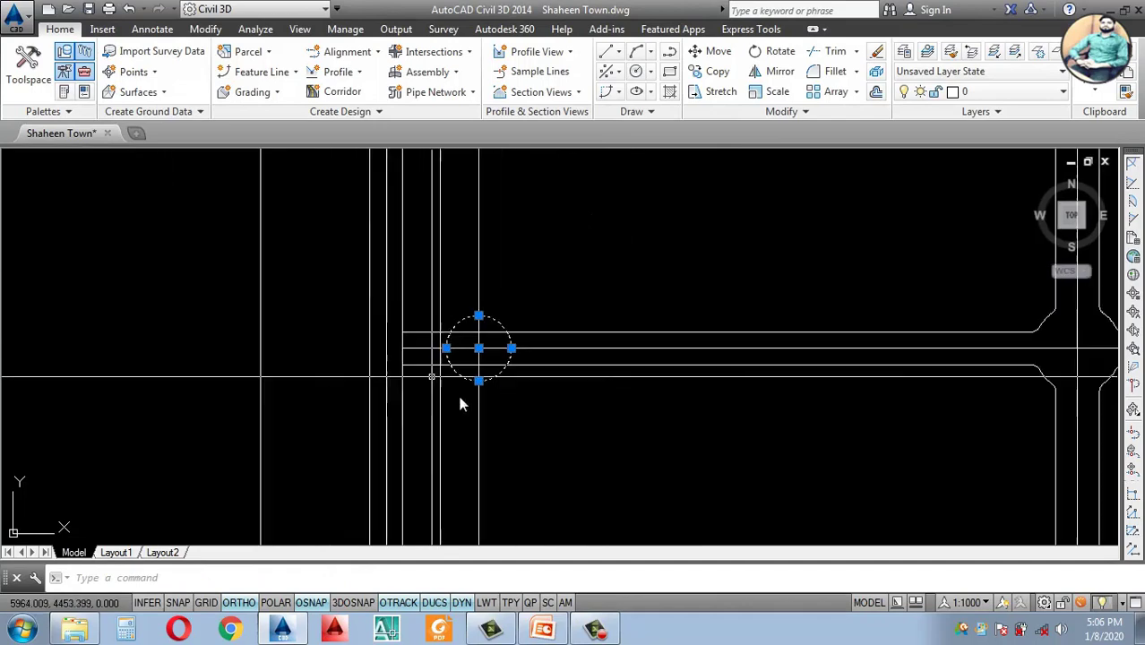
scroll(487, 372, up, 4)
key(Escape)
click(364, 475)
click(360, 480)
text(e)
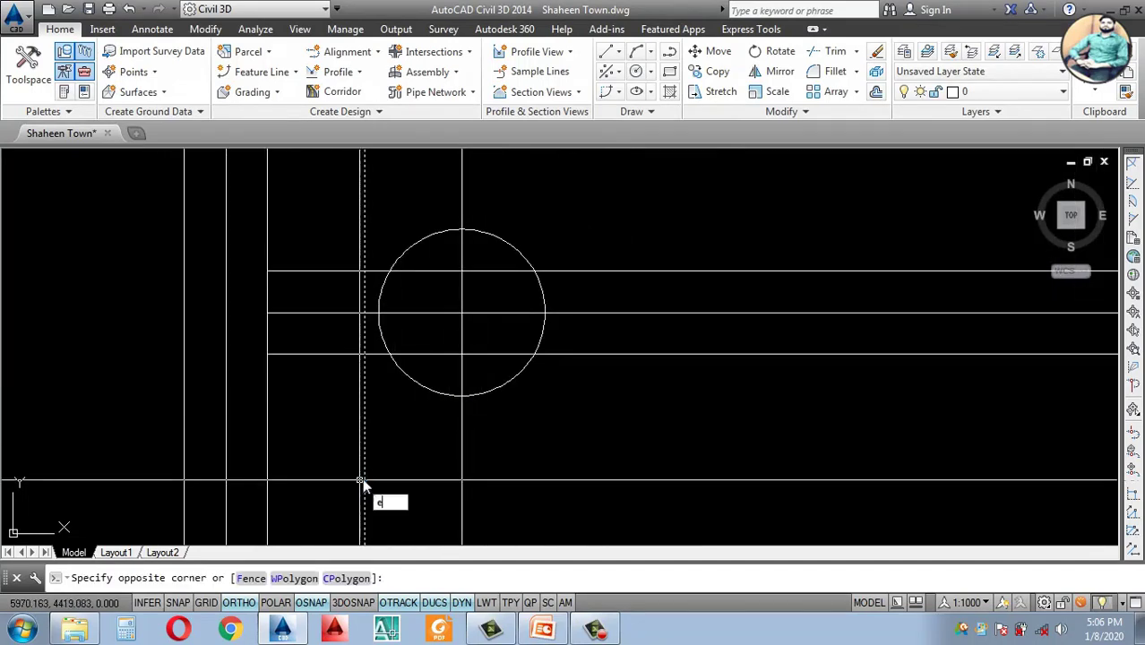
key(Escape)
click(462, 395)
scroll(424, 392, down, 6)
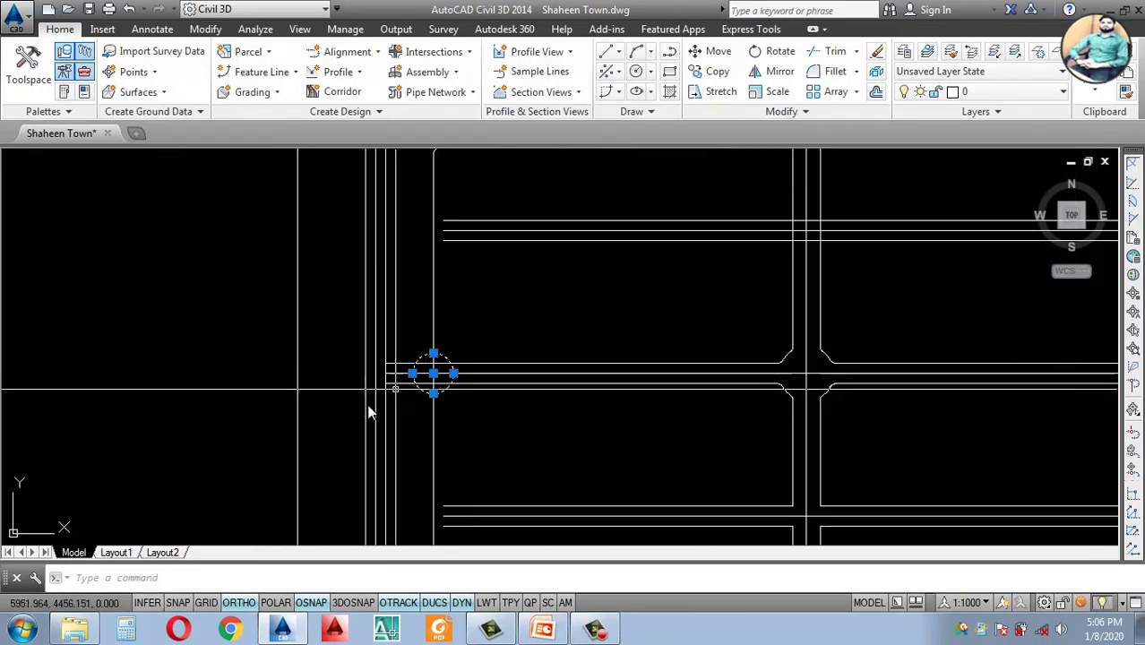
key(Escape)
Step: Trim the circle's arc between the middle road's edge lines on the right, and both edge lines back to the circle on that side
scroll(427, 367, up, 4)
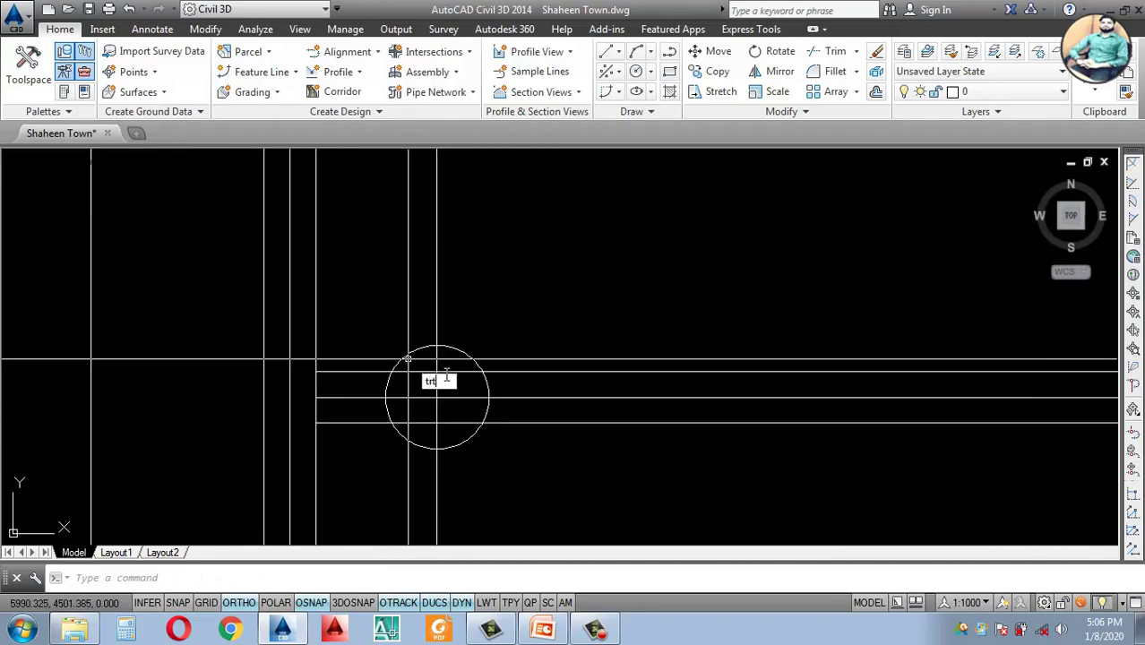
key(Return)
text(tr)
key(Return)
key(Return)
scroll(483, 421, up, 4)
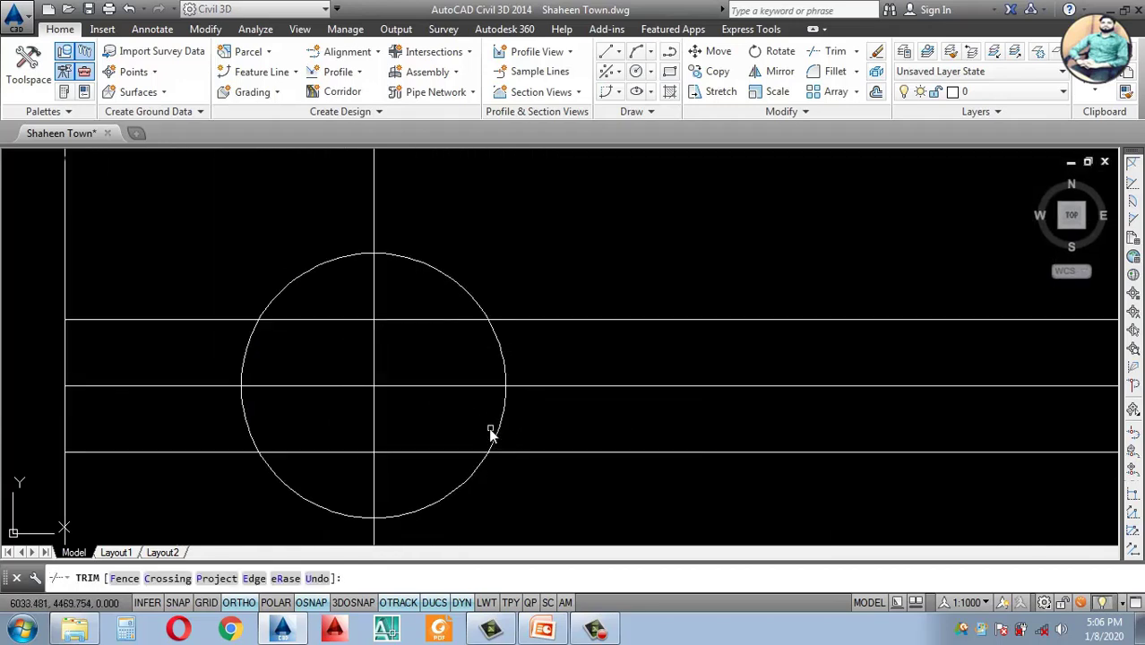
click(439, 452)
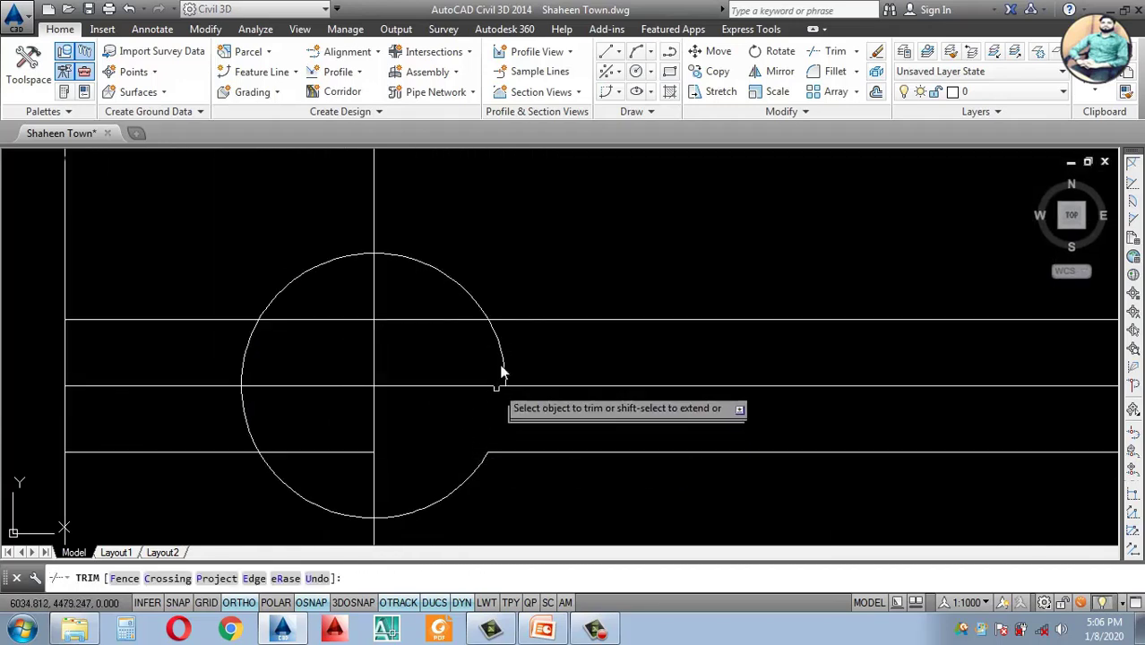
click(498, 371)
click(459, 320)
scroll(434, 347, down, 5)
scroll(442, 341, up, 5)
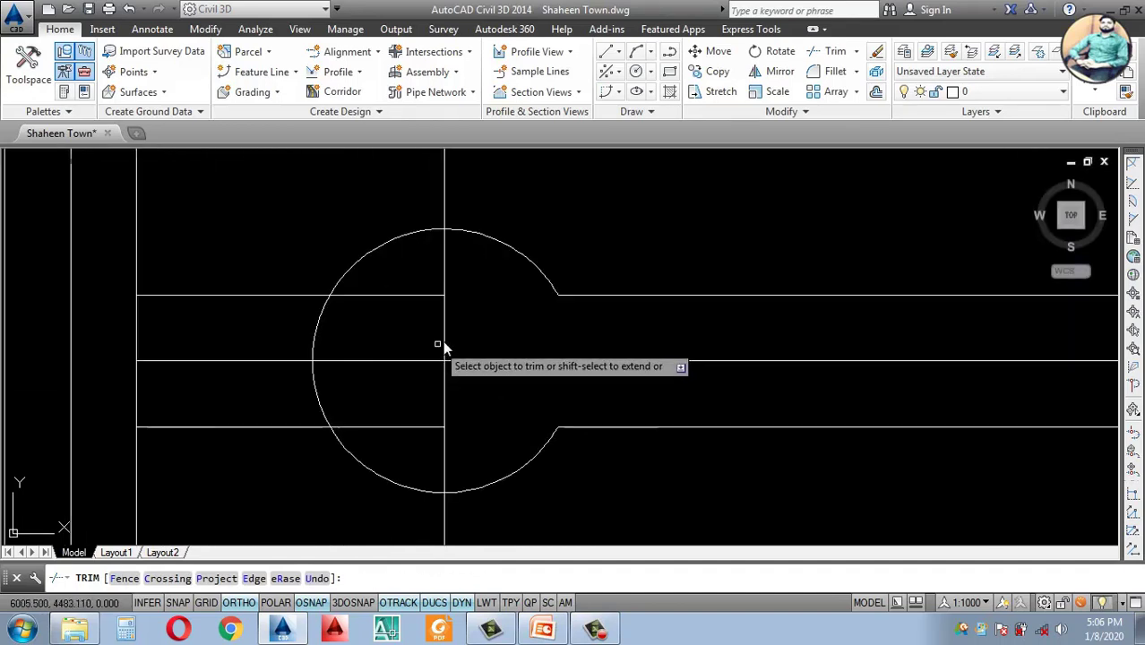
scroll(473, 336, down, 4)
key(Escape)
Step: Erase the middle road's two edge-line stubs at the circle's left side and trim the centreline from the circle's left edge to its centre
click(389, 295)
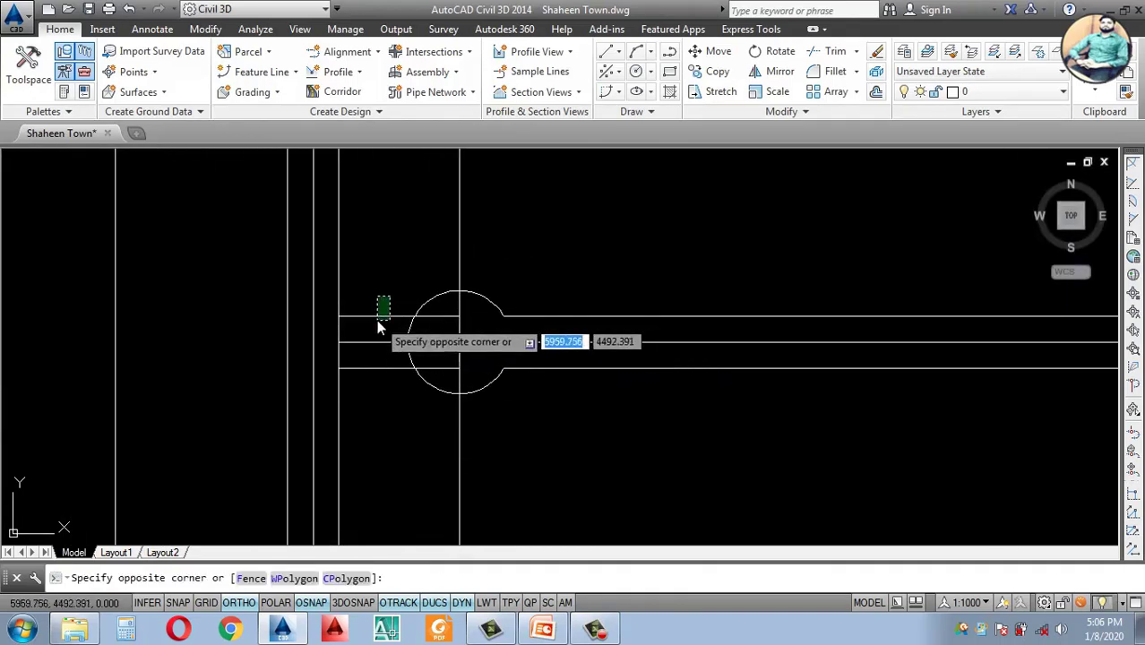
click(377, 320)
click(378, 368)
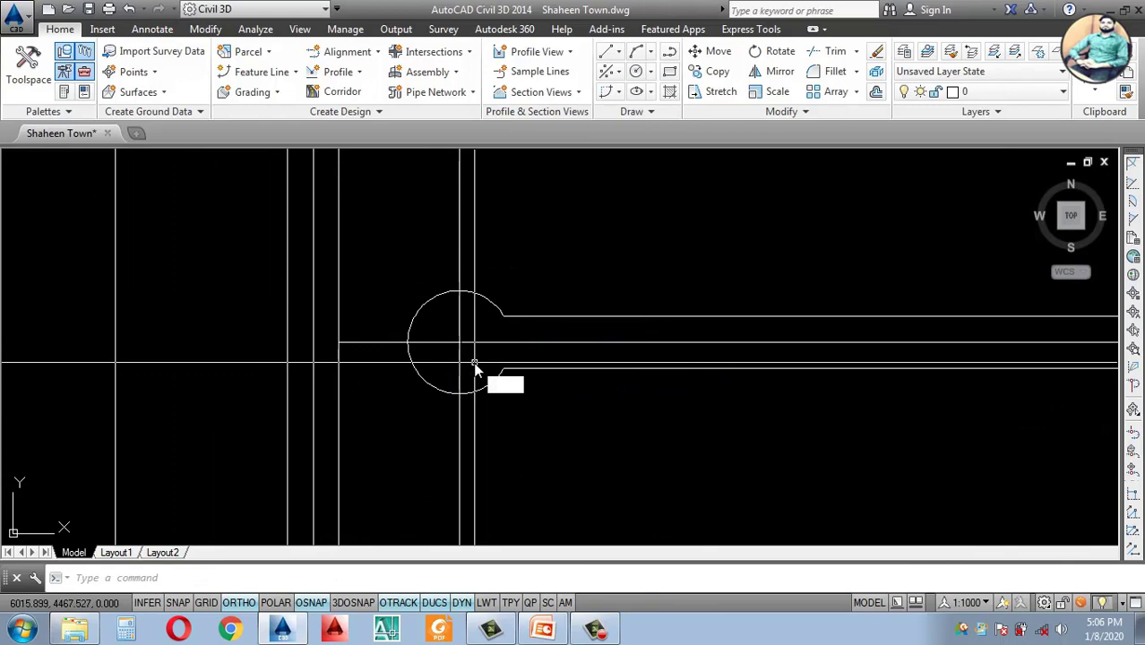
key(space)
key(space)
click(441, 342)
key(Escape)
Step: Erase the leftover centreline stub left of the circle and the innermost offset line passing through the circle's centre
click(375, 329)
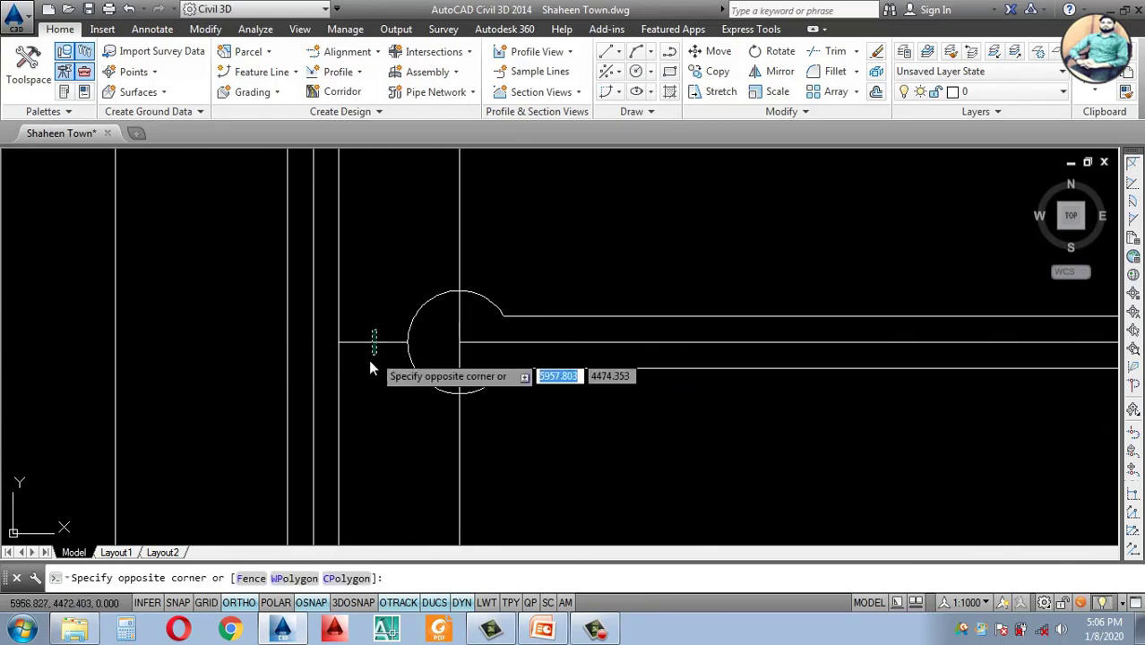
click(369, 359)
text(e)
key(Return)
scroll(464, 312, down, 4)
Step: Fillet both edge lines of the middle road to the circular end with a radius of 10
scroll(474, 376, up, 8)
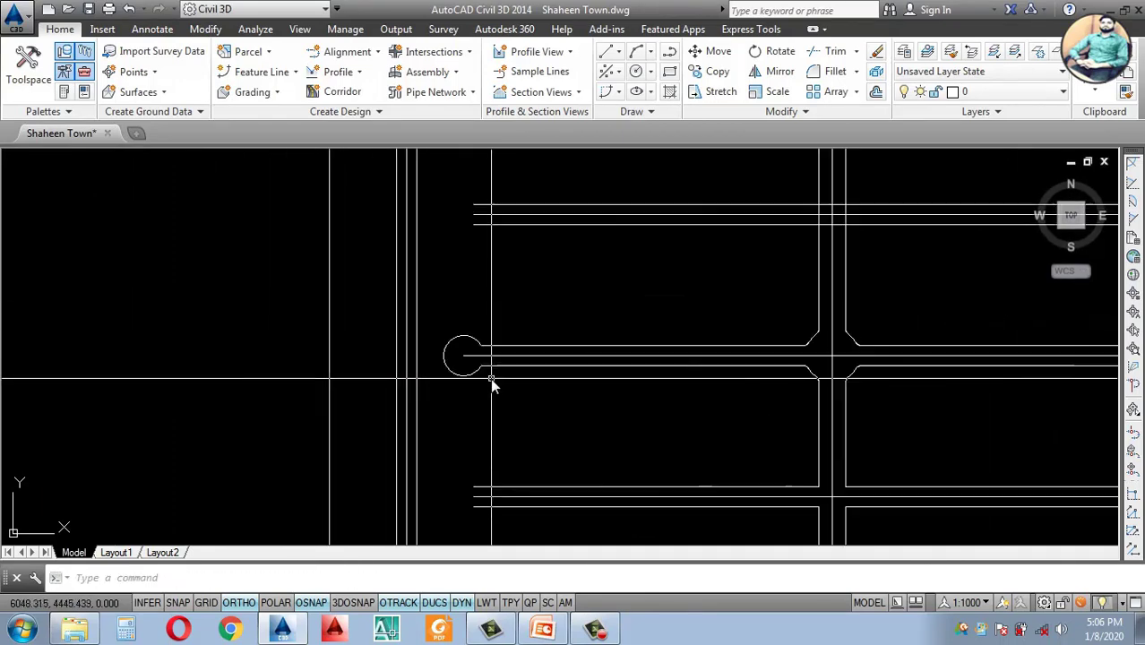
text(f)
key(Return)
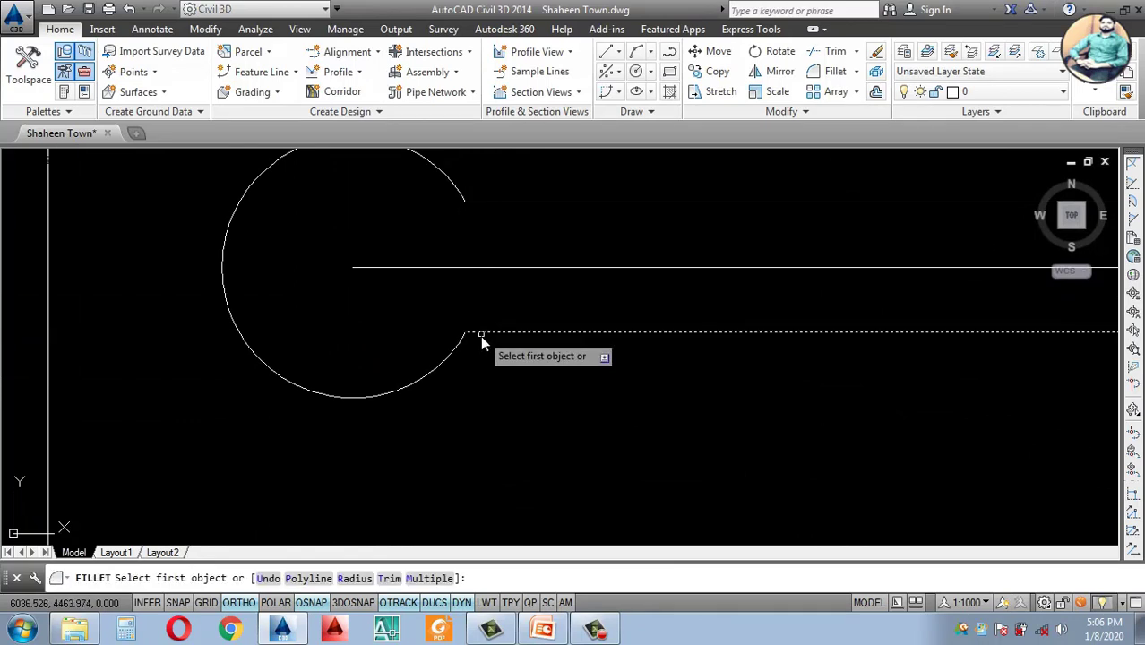
text(r)
key(Return)
text(10)
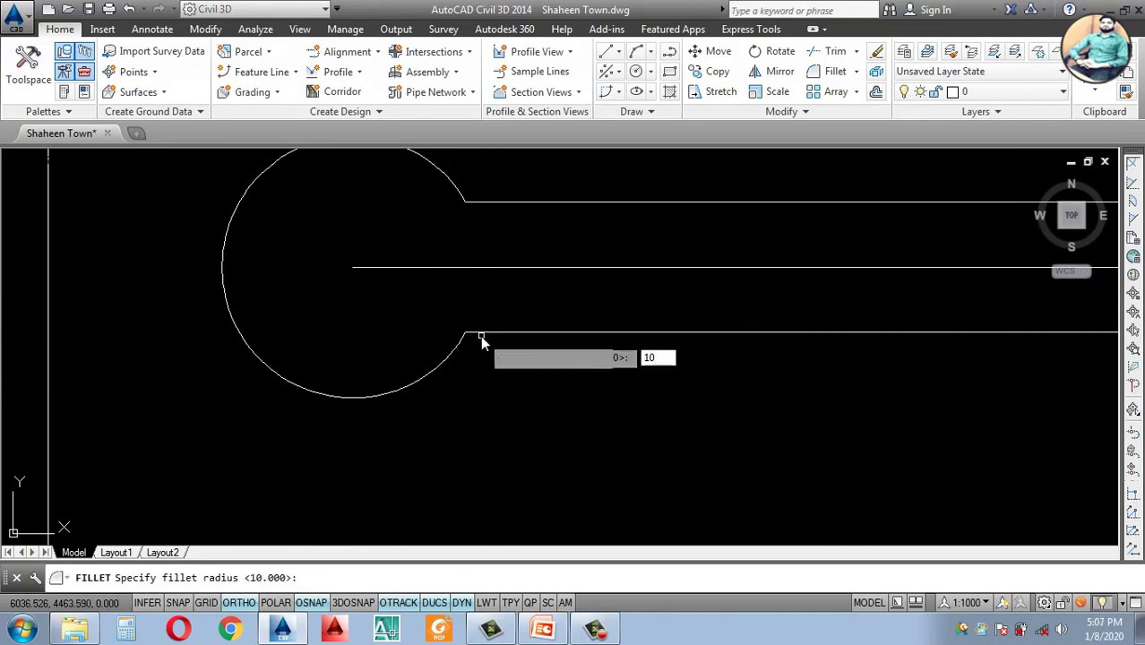
key(Return)
click(524, 333)
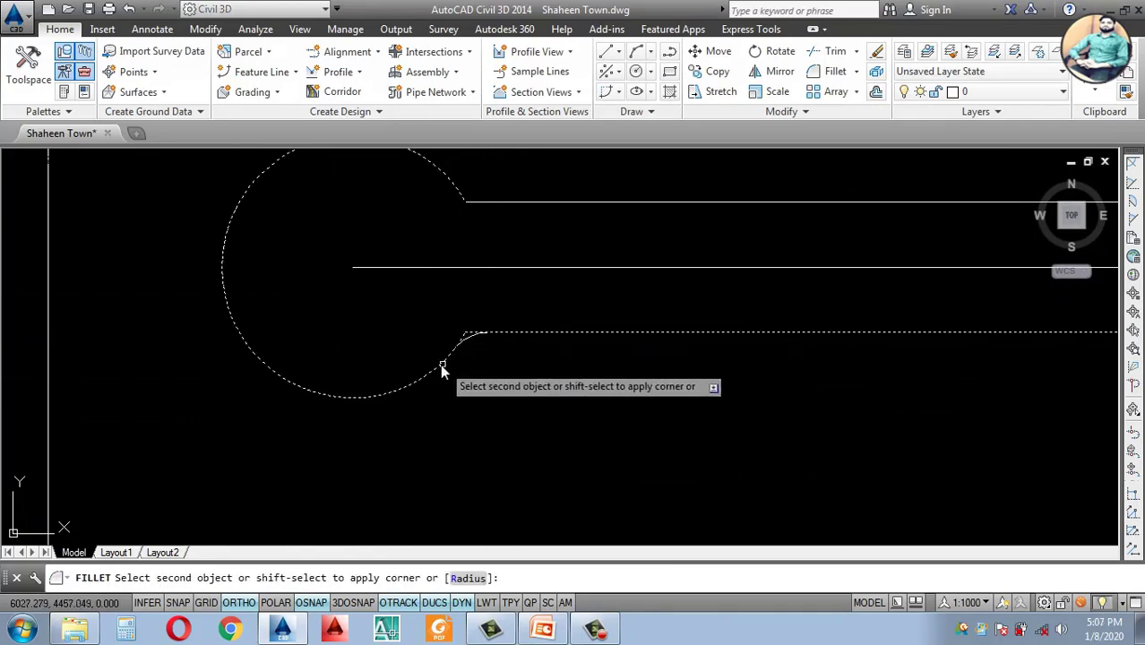
click(438, 363)
scroll(531, 383, down, 3)
click(526, 324)
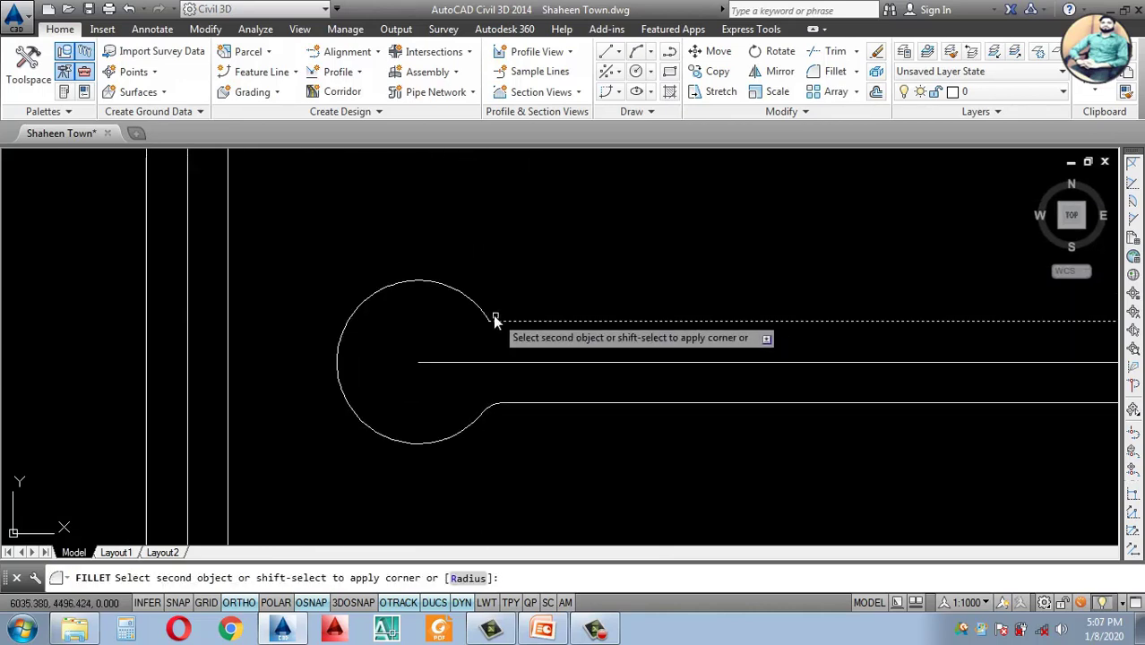
click(473, 308)
scroll(468, 310, down, 5)
Step: Mirror the left circular end and its fillets about the central vertical road's centreline, keeping the originals
click(460, 304)
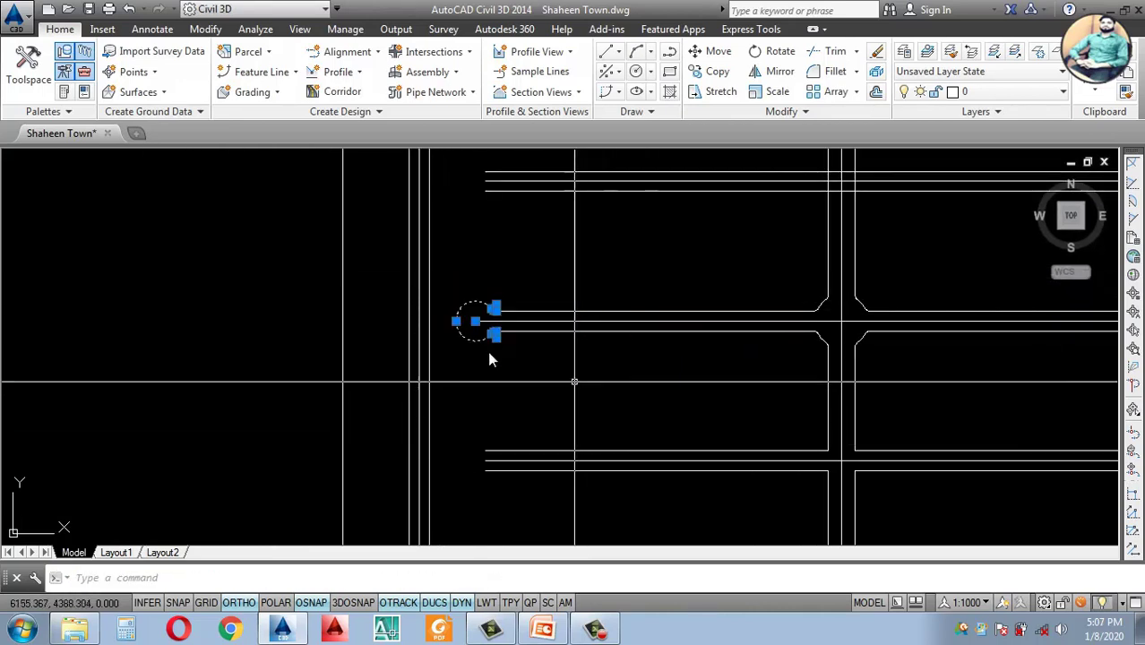
scroll(468, 333, down, 5)
text(mi)
key(Return)
scroll(616, 373, up, 5)
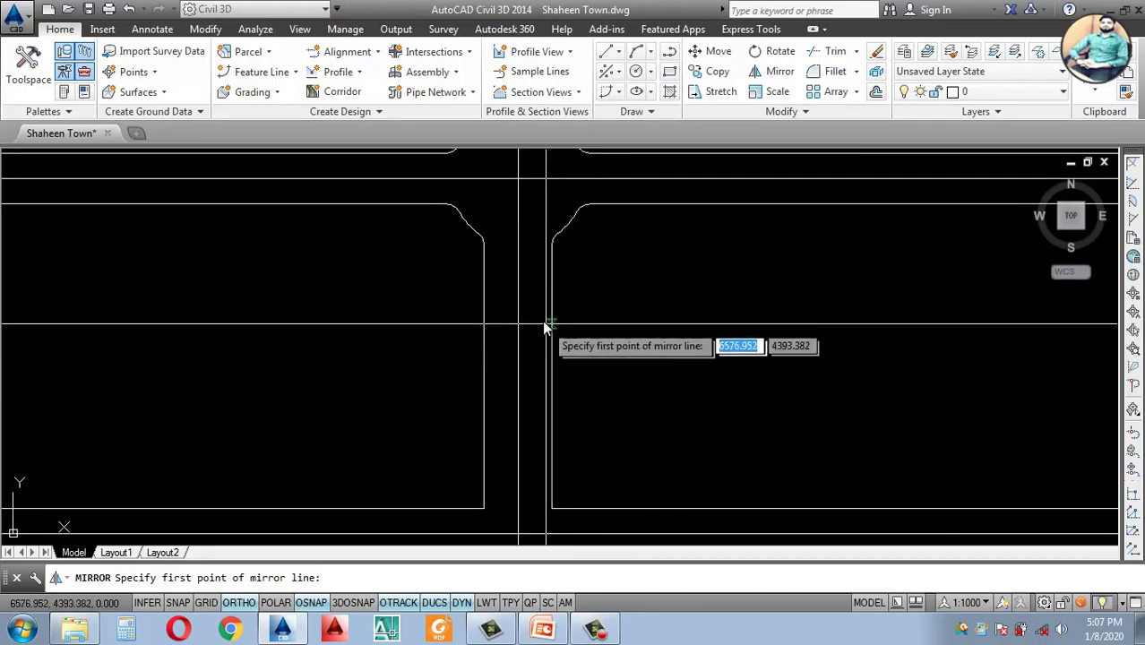
click(518, 291)
click(524, 428)
key(Return)
scroll(650, 375, down, 5)
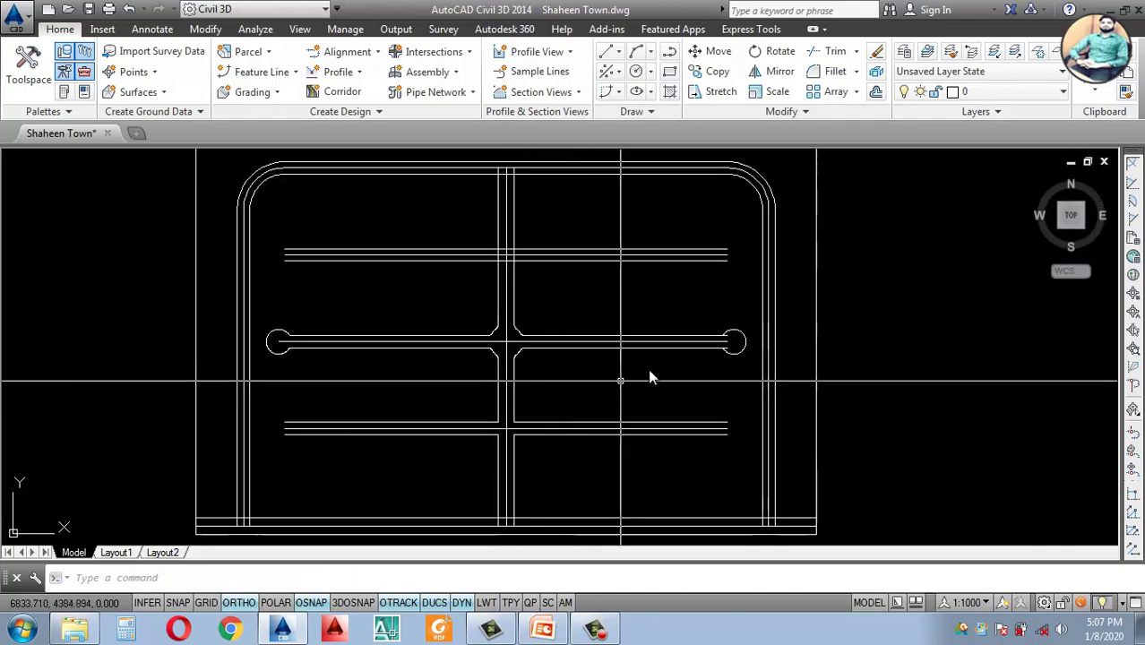
Step: Delete the middle road's two edge lines between the central crossing and the right circular end
scroll(743, 353, up, 6)
scroll(674, 286, up, 2)
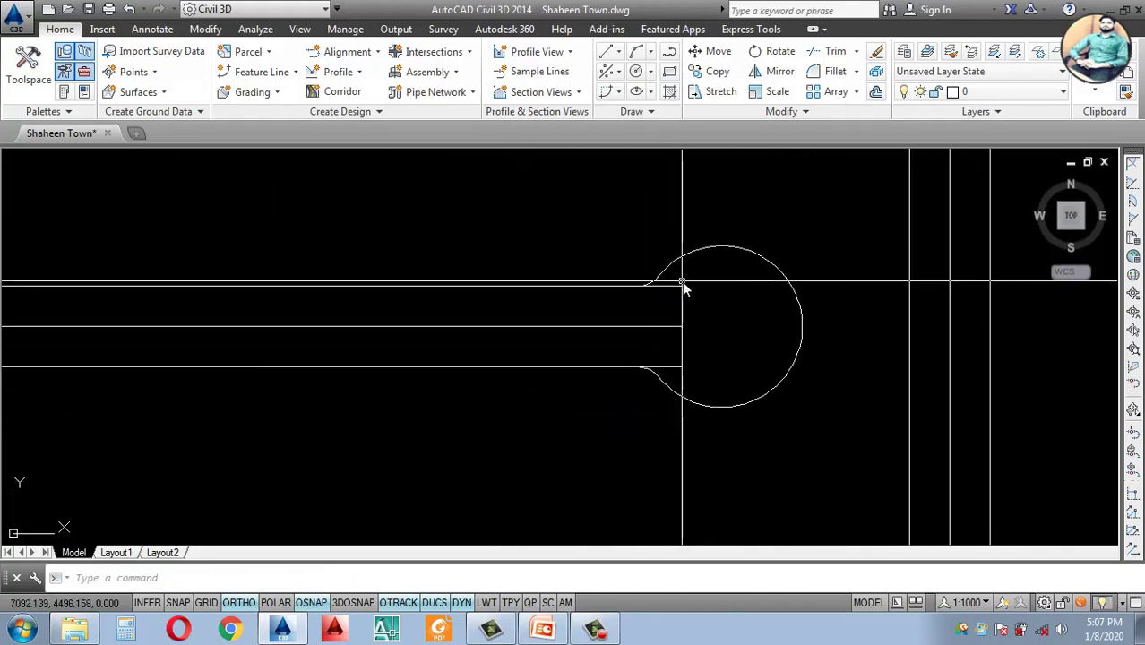
click(674, 370)
scroll(690, 361, down, 5)
key(Delete)
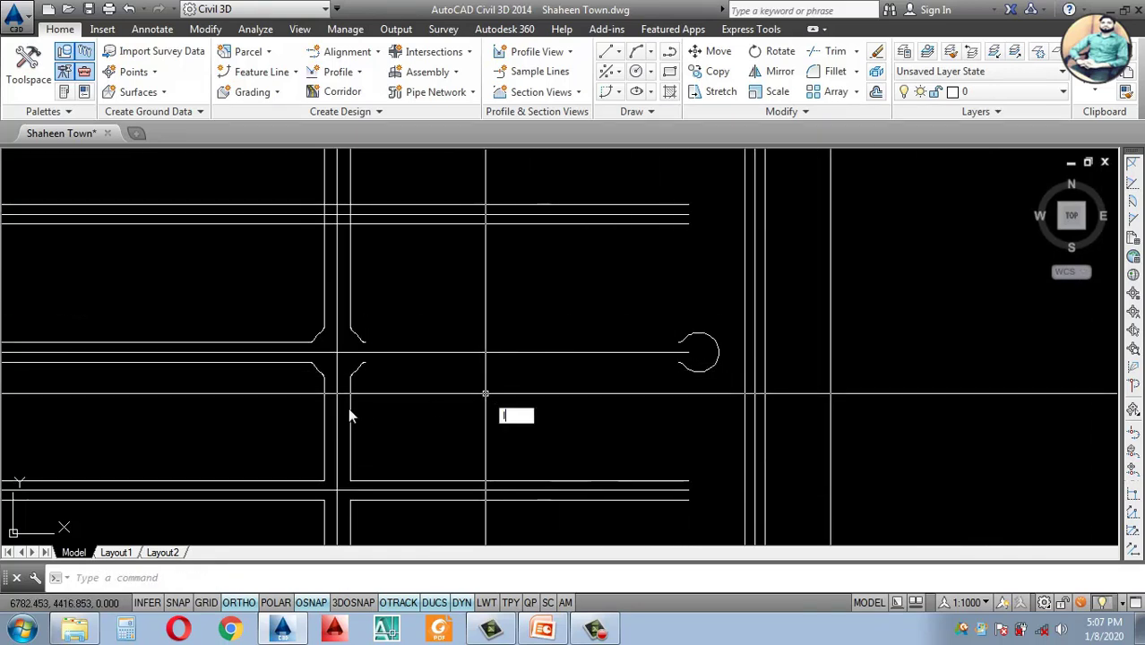
Step: Mirror the middle road's two left-hand edge lines about the central vertical road's centreline, keeping the originals
click(256, 343)
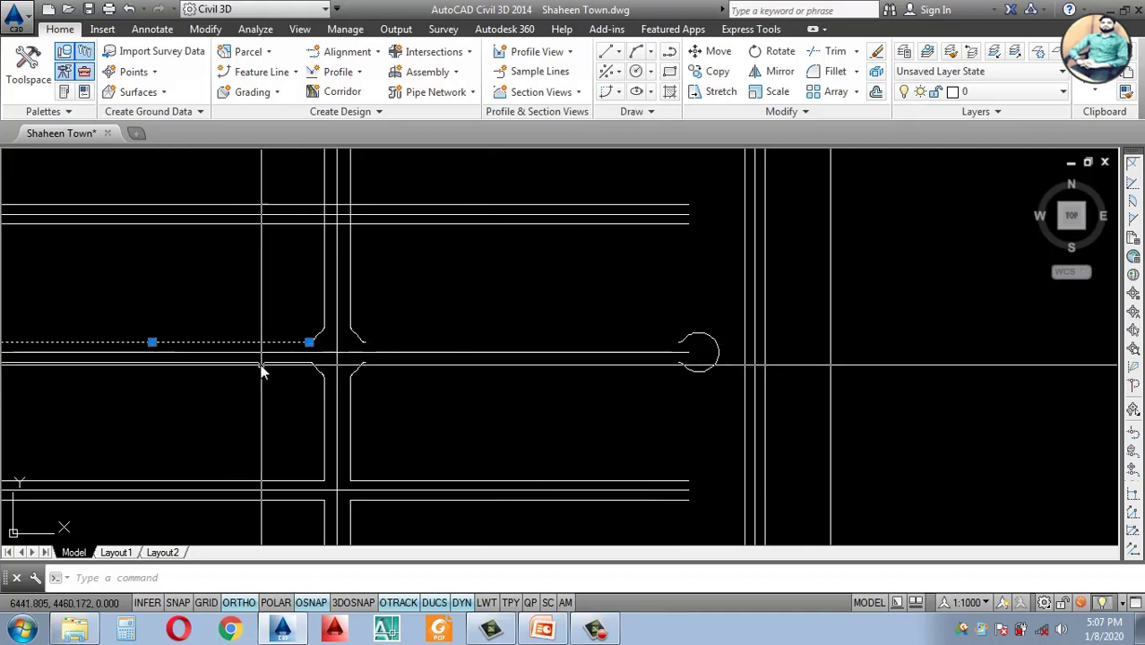
text(mi)
key(Return)
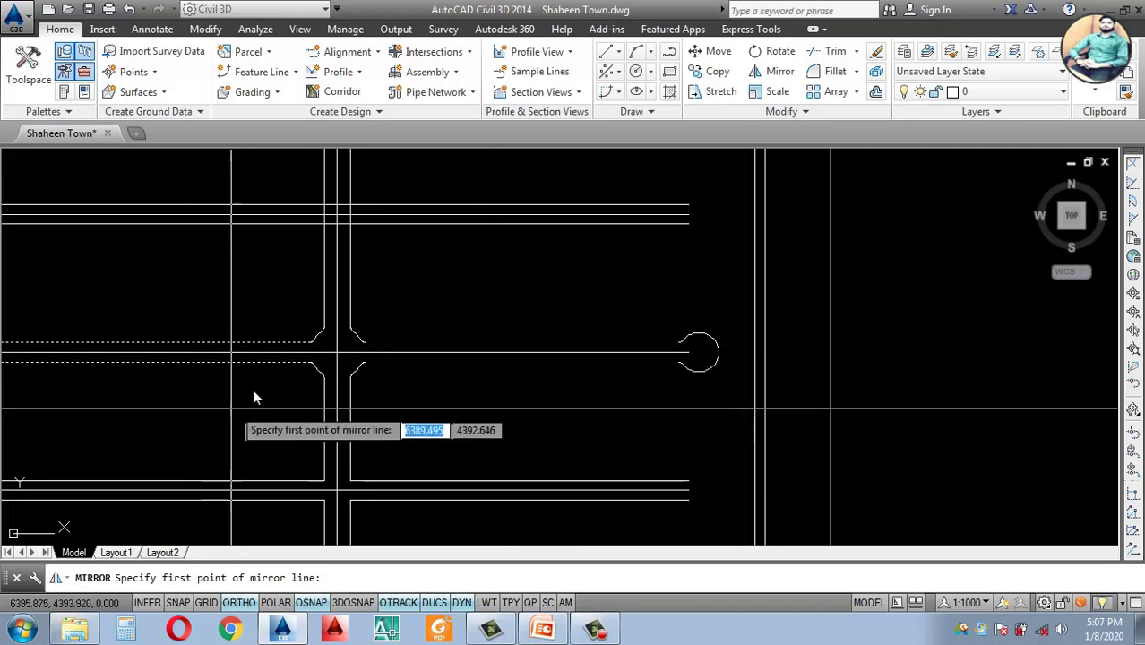
scroll(253, 388, up, 3)
click(434, 337)
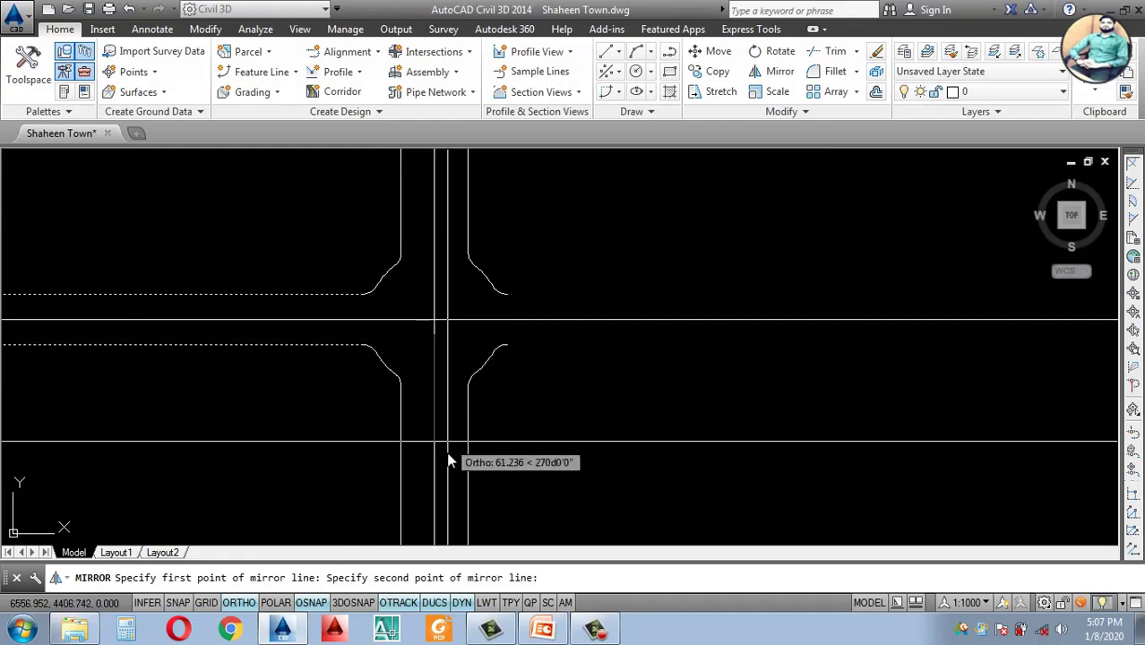
click(450, 530)
key(Return)
scroll(498, 391, down, 3)
scroll(499, 399, down, 2)
scroll(556, 380, up, 2)
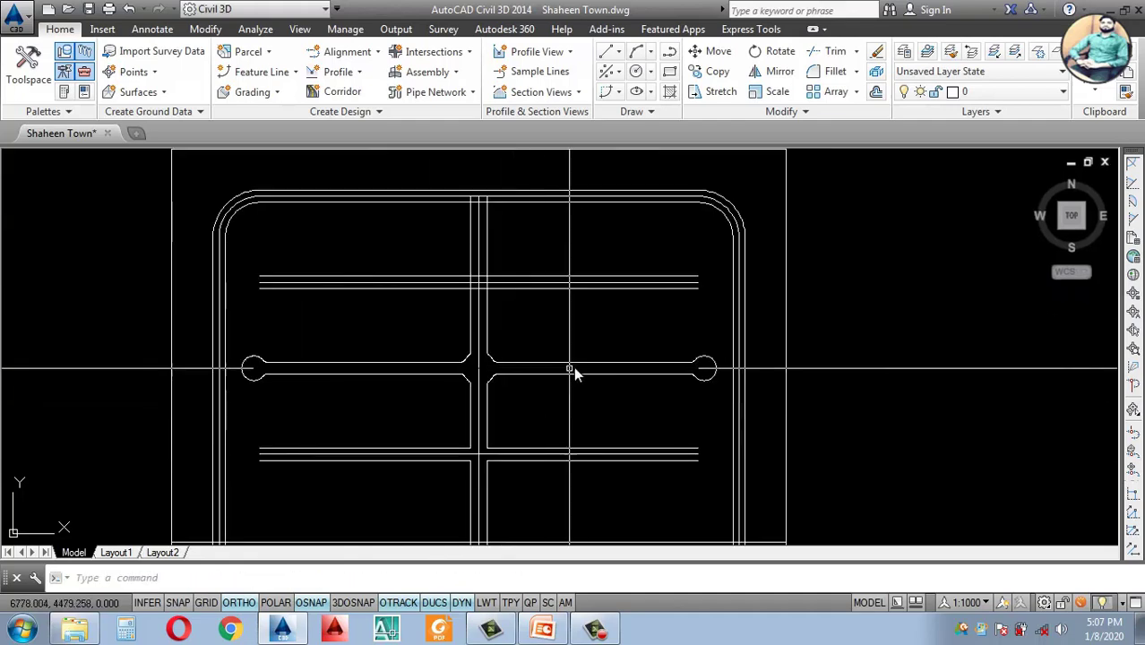
scroll(552, 374, down, 2)
scroll(516, 356, up, 3)
scroll(515, 355, down, 3)
scroll(532, 362, up, 3)
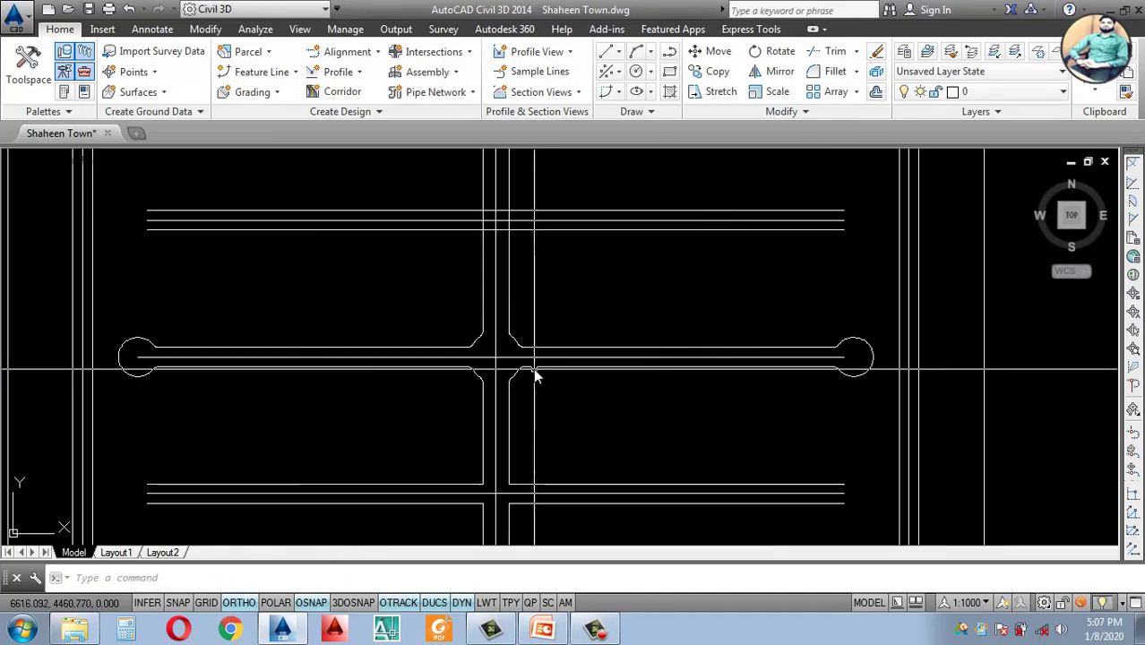
scroll(535, 377, down, 3)
scroll(549, 299, up, 3)
scroll(587, 351, down, 3)
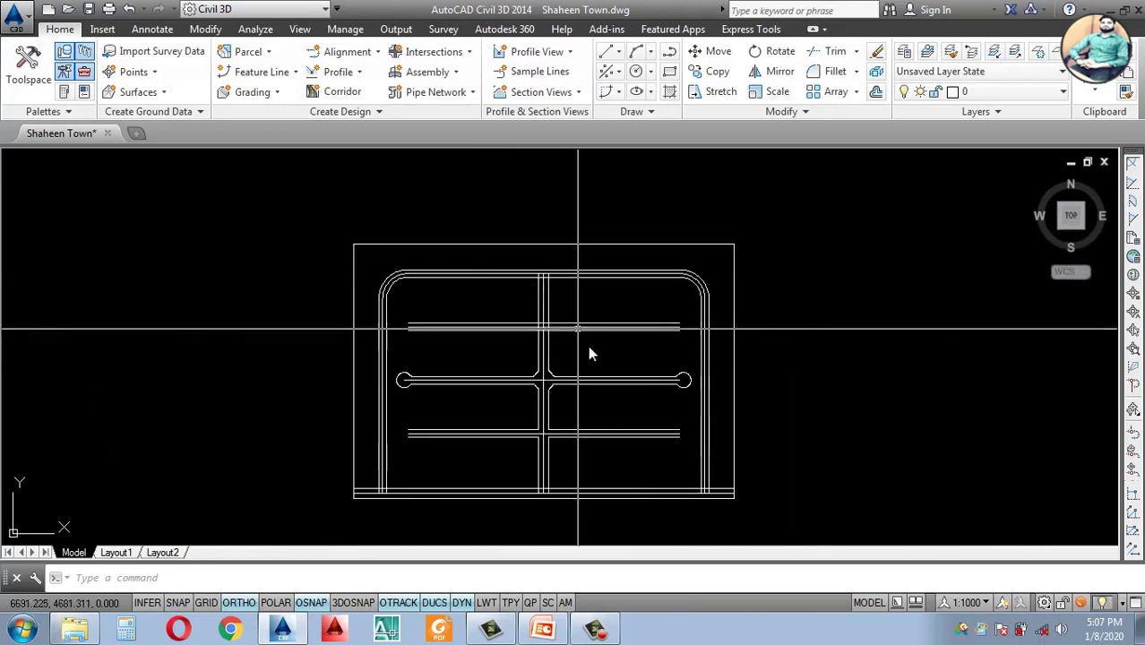
scroll(537, 367, up, 2)
scroll(497, 406, down, 3)
scroll(557, 404, up, 5)
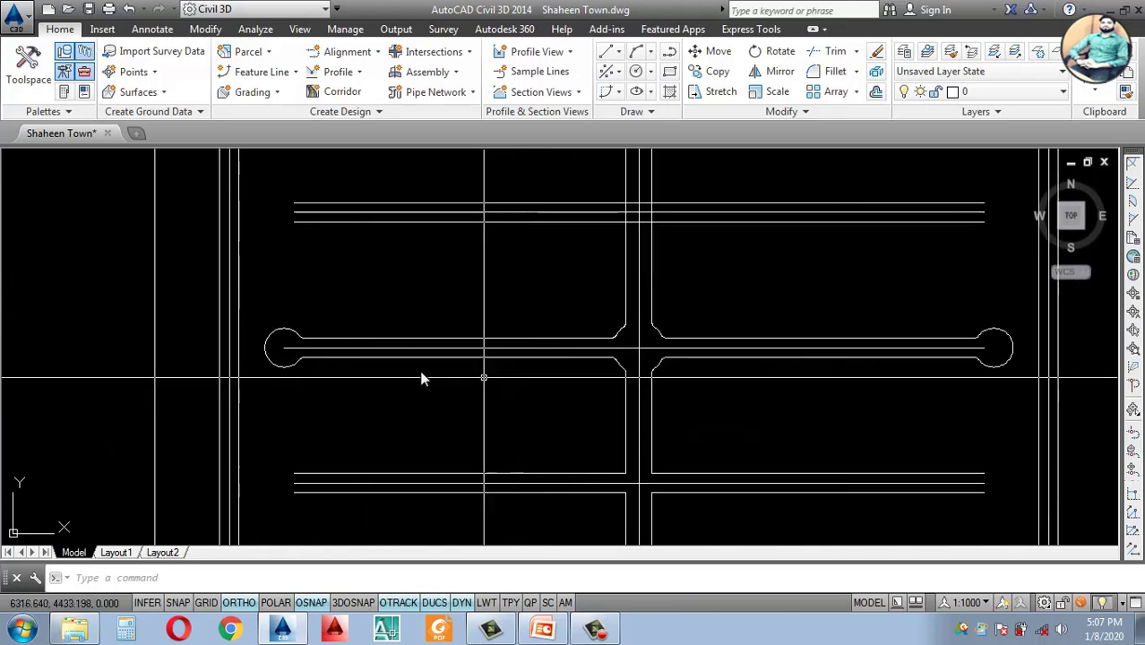
click(258, 313)
scroll(780, 413, down, 2)
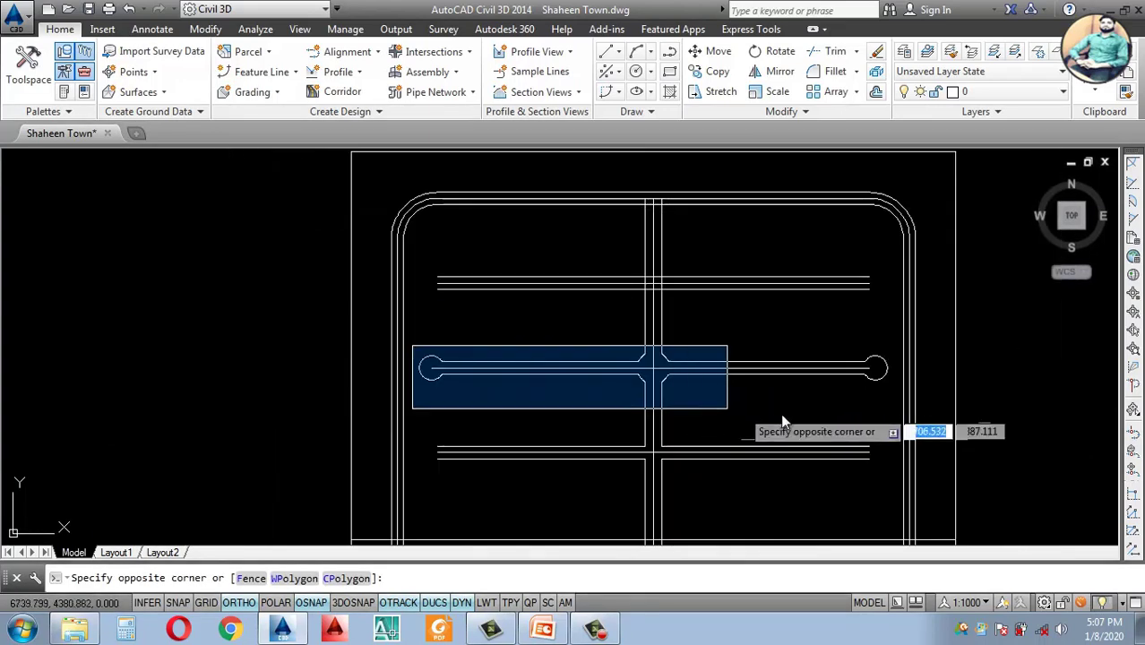
click(898, 411)
scroll(647, 376, up, 2)
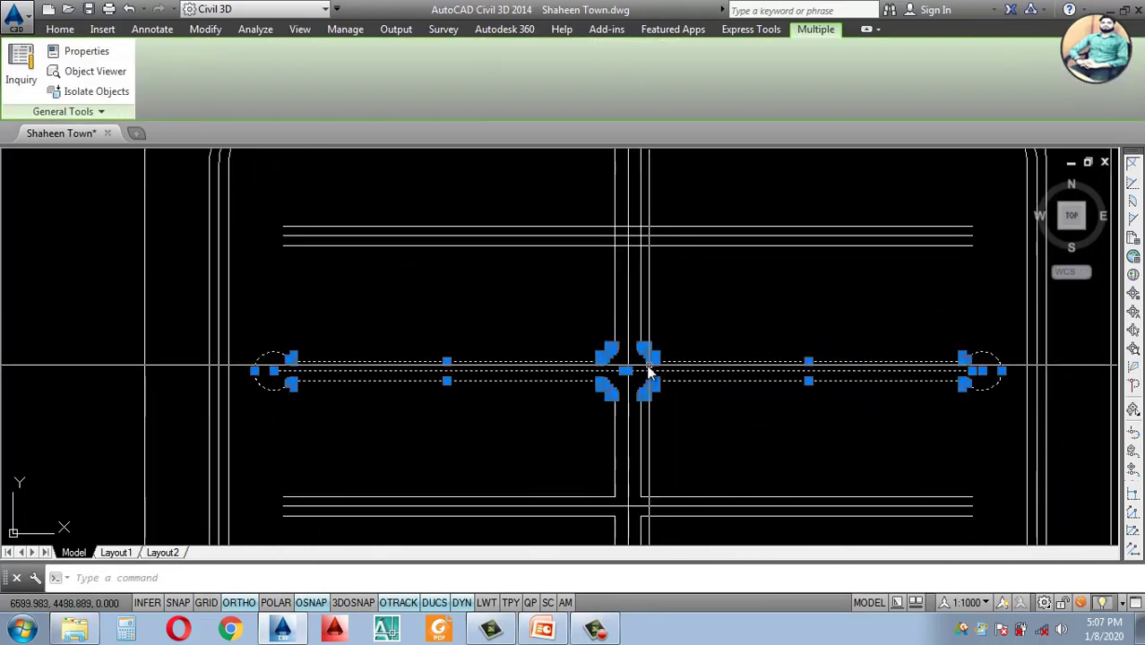
scroll(654, 376, down, 2)
scroll(627, 358, up, 4)
scroll(618, 327, down, 4)
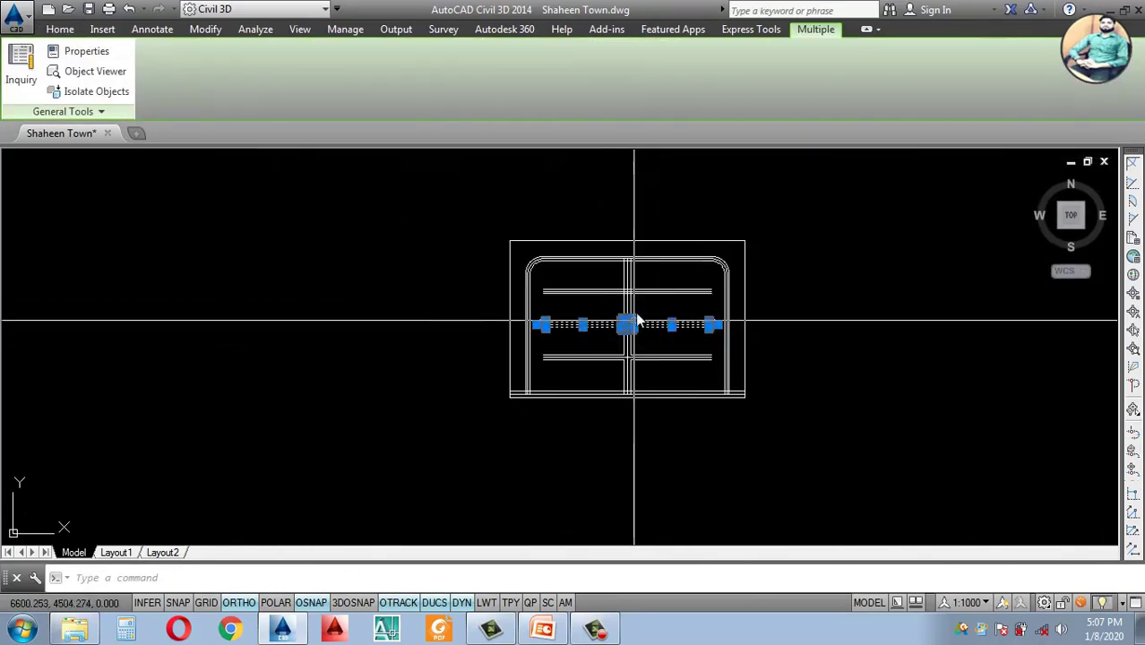
scroll(629, 318, up, 5)
scroll(634, 287, down, 4)
scroll(634, 294, up, 3)
scroll(644, 294, down, 5)
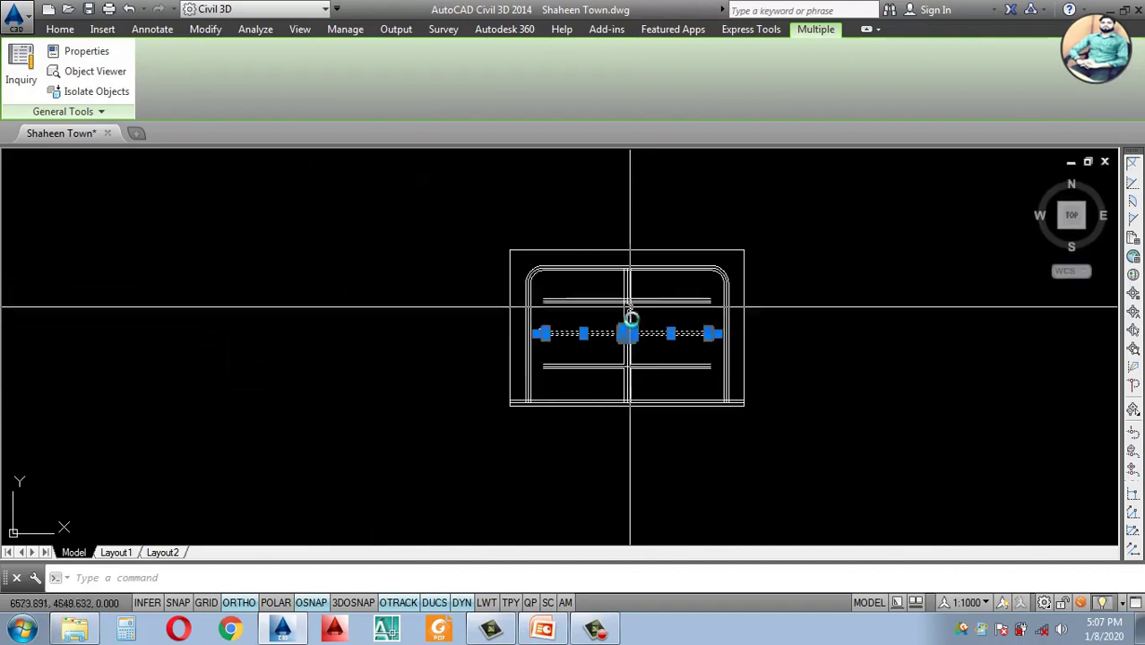
scroll(631, 317, up, 8)
scroll(617, 266, up, 2)
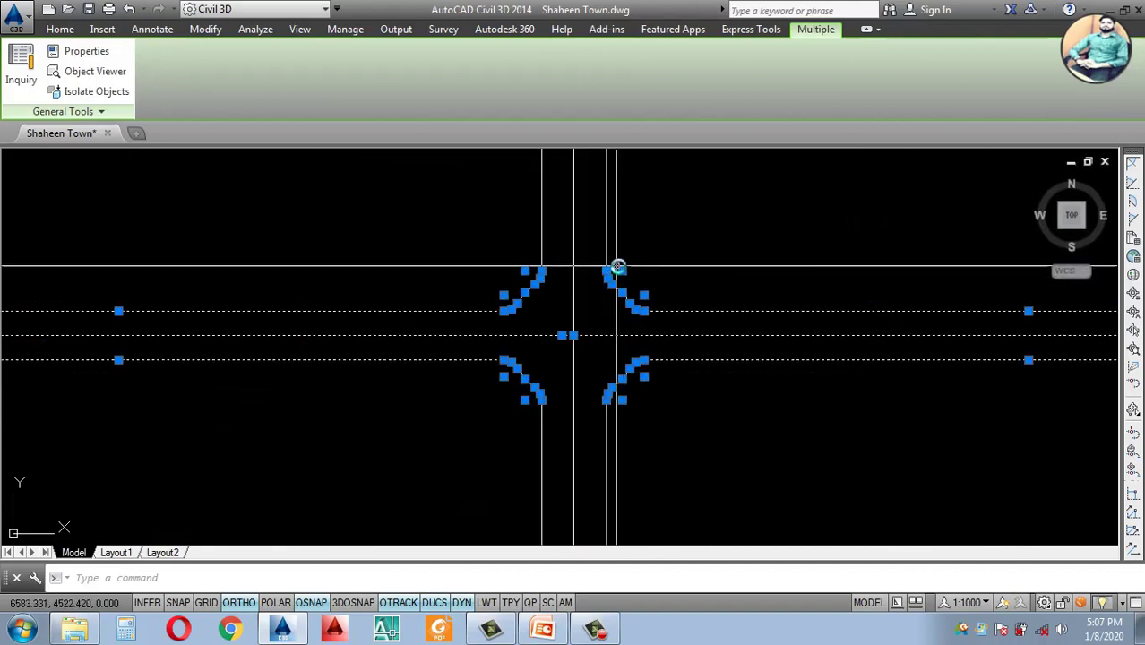
scroll(620, 296, down, 4)
scroll(618, 312, up, 2)
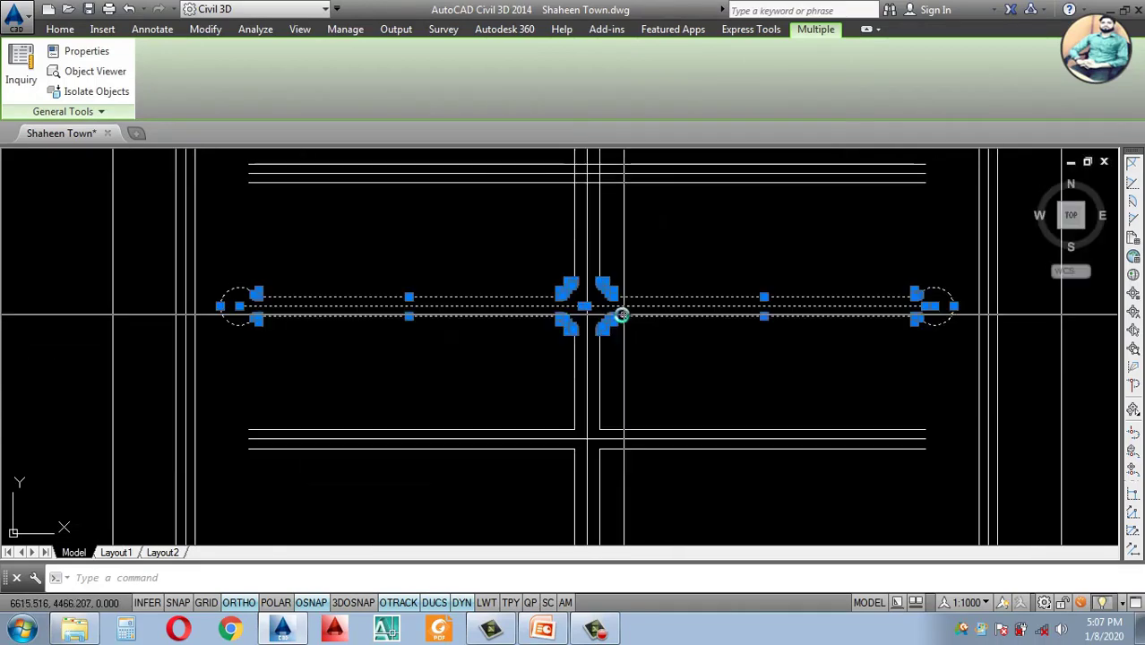
scroll(591, 321, down, 2)
scroll(606, 322, up, 2)
scroll(602, 327, down, 2)
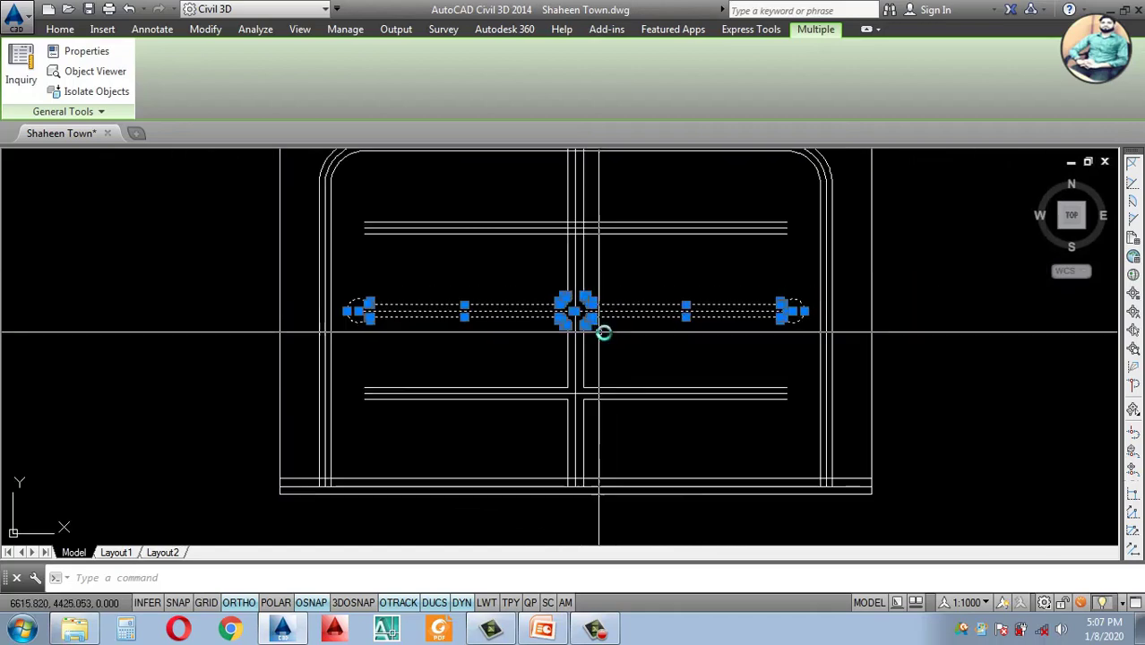
key(Escape)
scroll(774, 309, up, 2)
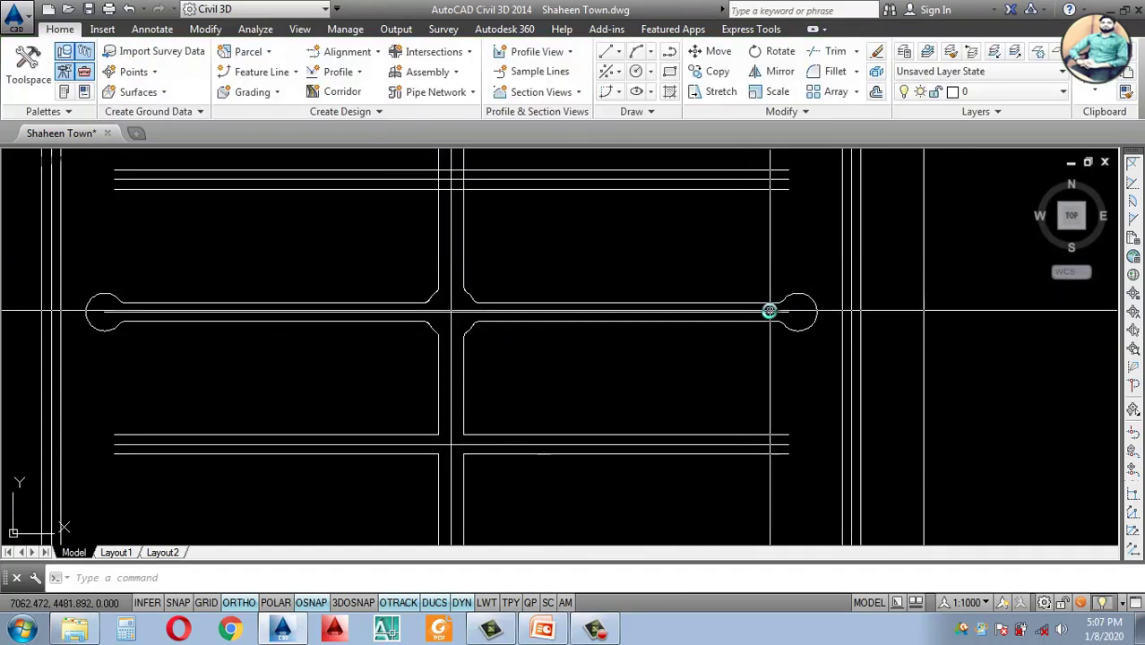
click(727, 269)
click(792, 336)
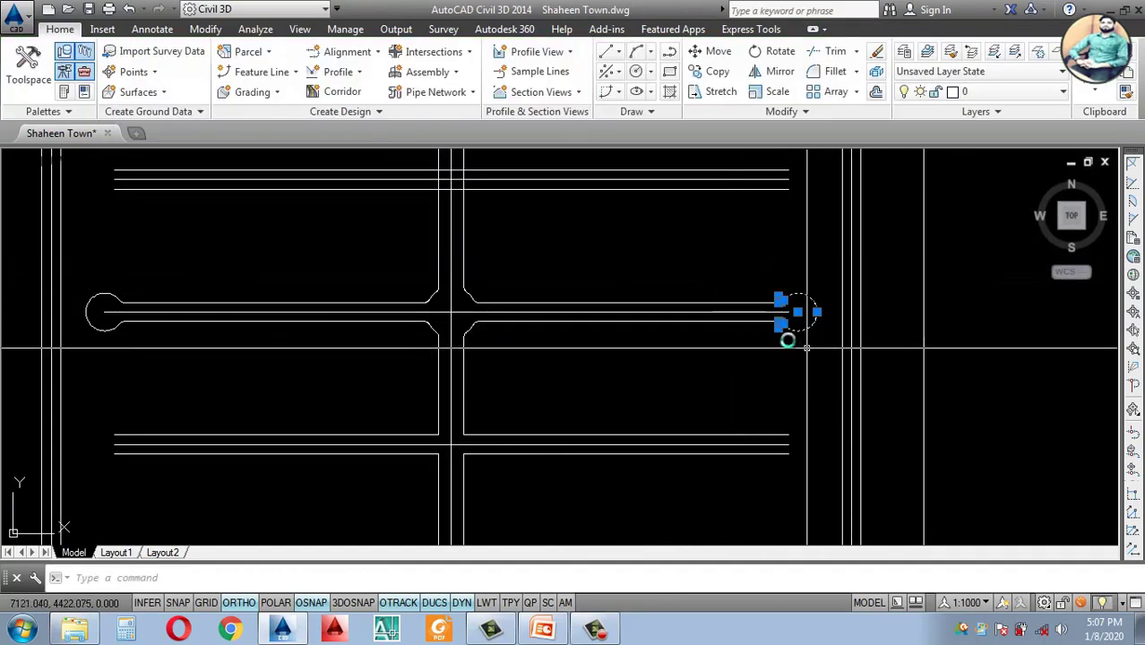
key(Escape)
scroll(591, 329, down, 4)
scroll(597, 323, up, 2)
scroll(504, 327, up, 3)
click(467, 305)
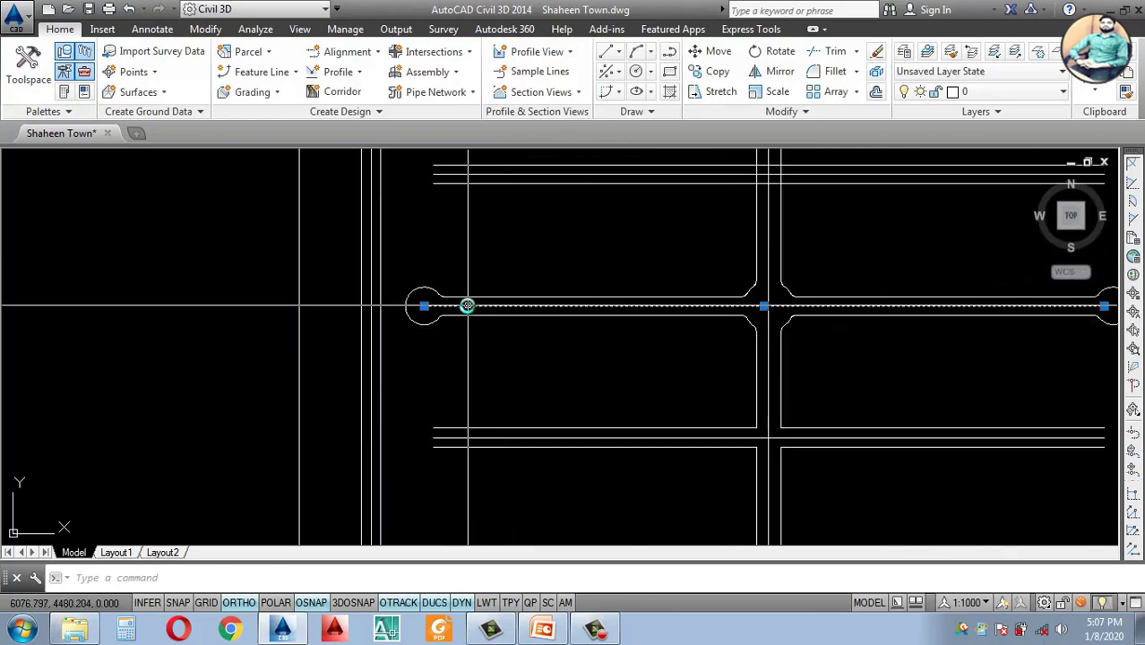
click(370, 340)
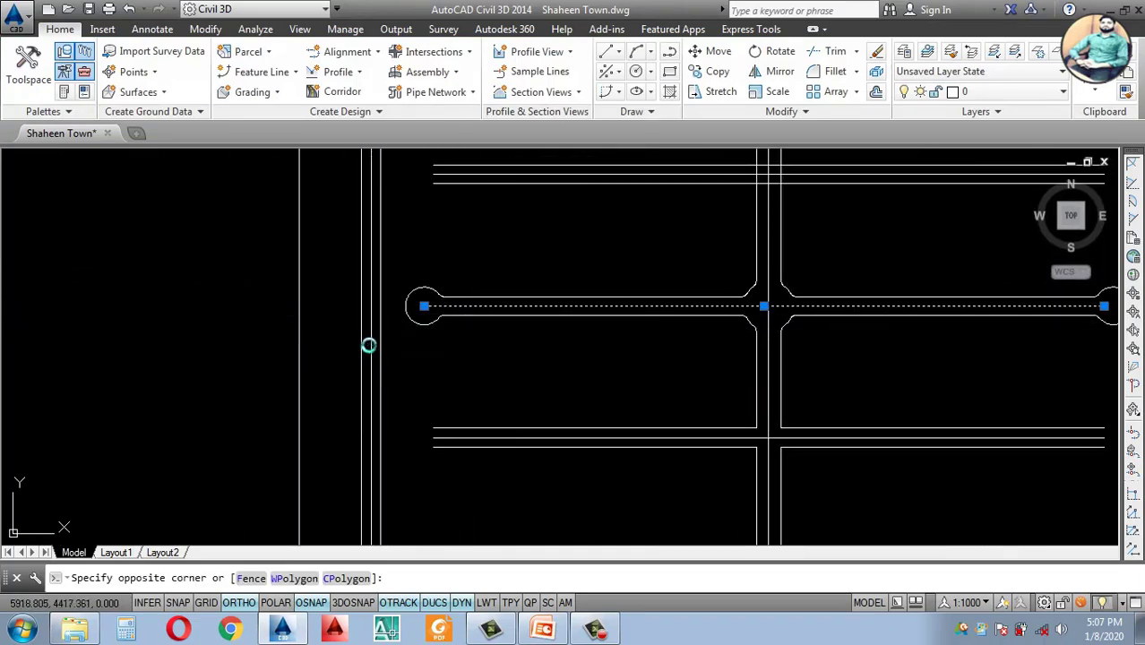
click(294, 364)
scroll(362, 374, down, 4)
scroll(545, 223, up, 2)
click(544, 221)
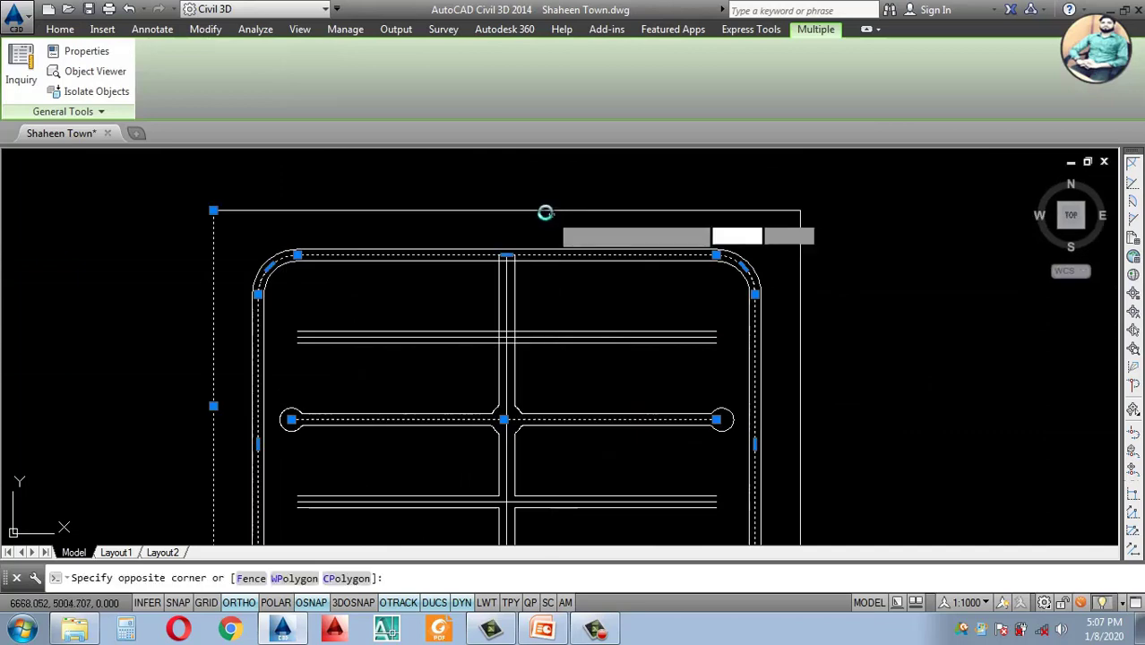
click(542, 206)
click(832, 226)
click(779, 251)
scroll(769, 255, down, 3)
scroll(756, 365, up, 3)
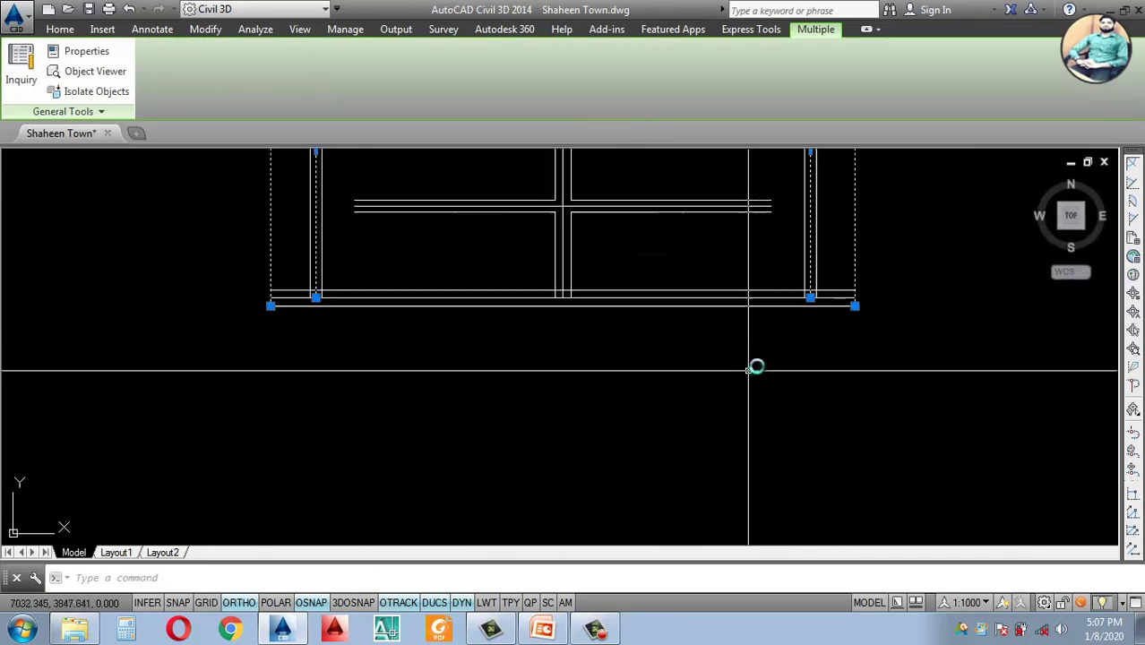
scroll(825, 311, up, 1)
scroll(627, 403, down, 3)
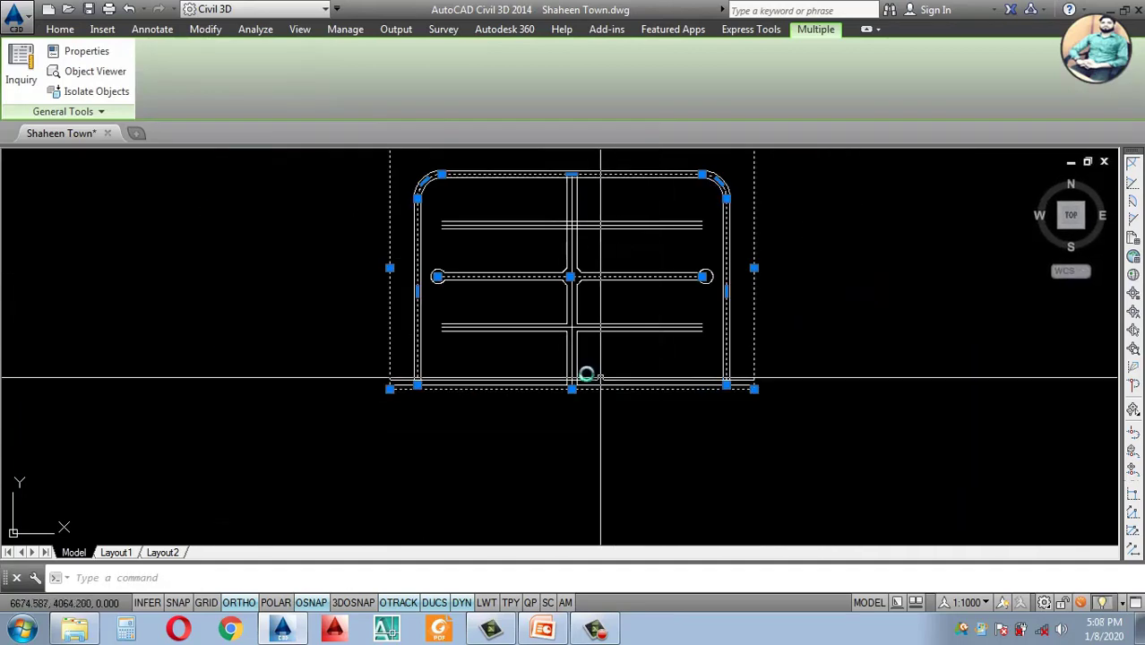
scroll(537, 426, up, 5)
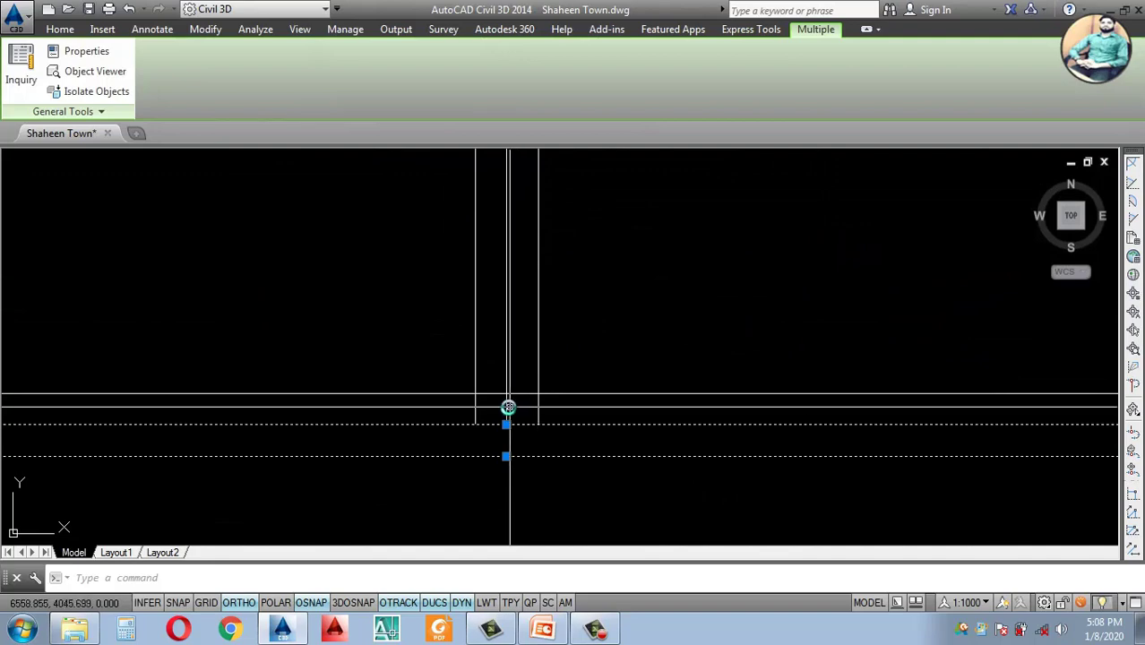
scroll(540, 458, down, 3)
scroll(538, 341, up, 4)
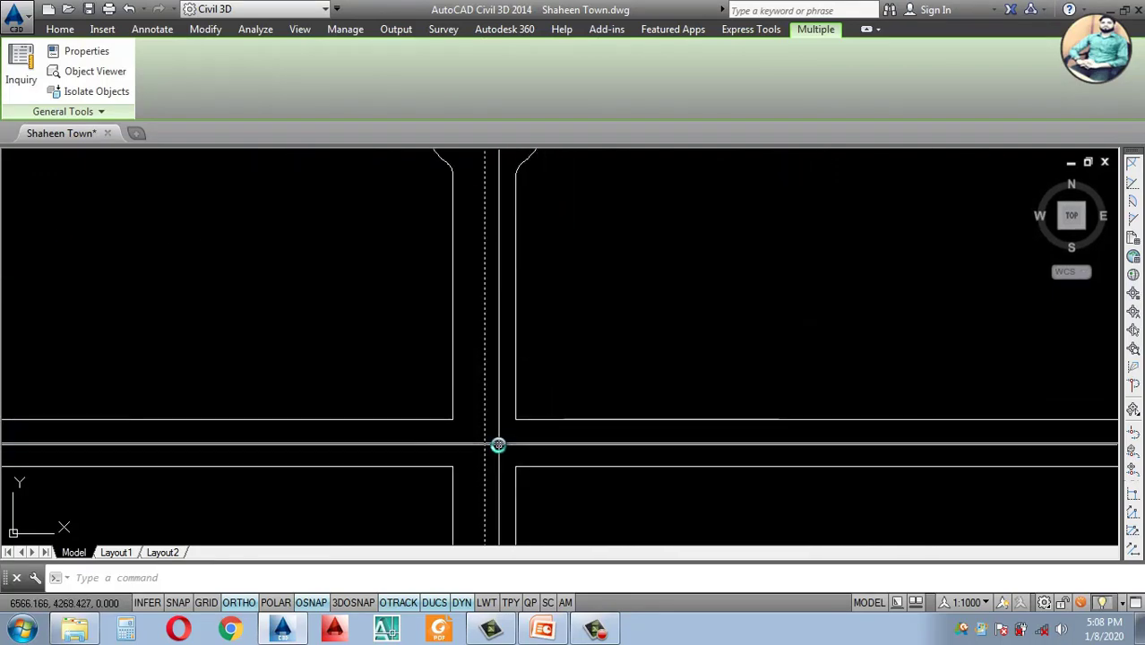
scroll(396, 425, down, 3)
key(Escape)
Step: Select the centrelines of the three horizontal inner roads and the central vertical road
scroll(370, 379, up, 5)
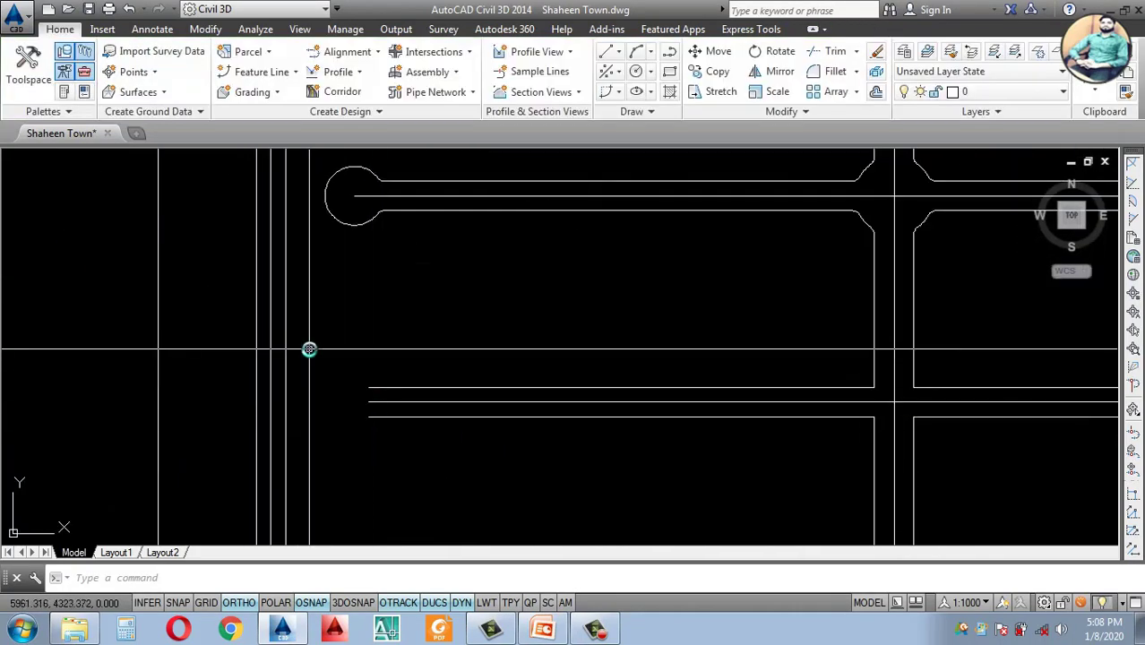
scroll(924, 412, up, 1)
click(881, 391)
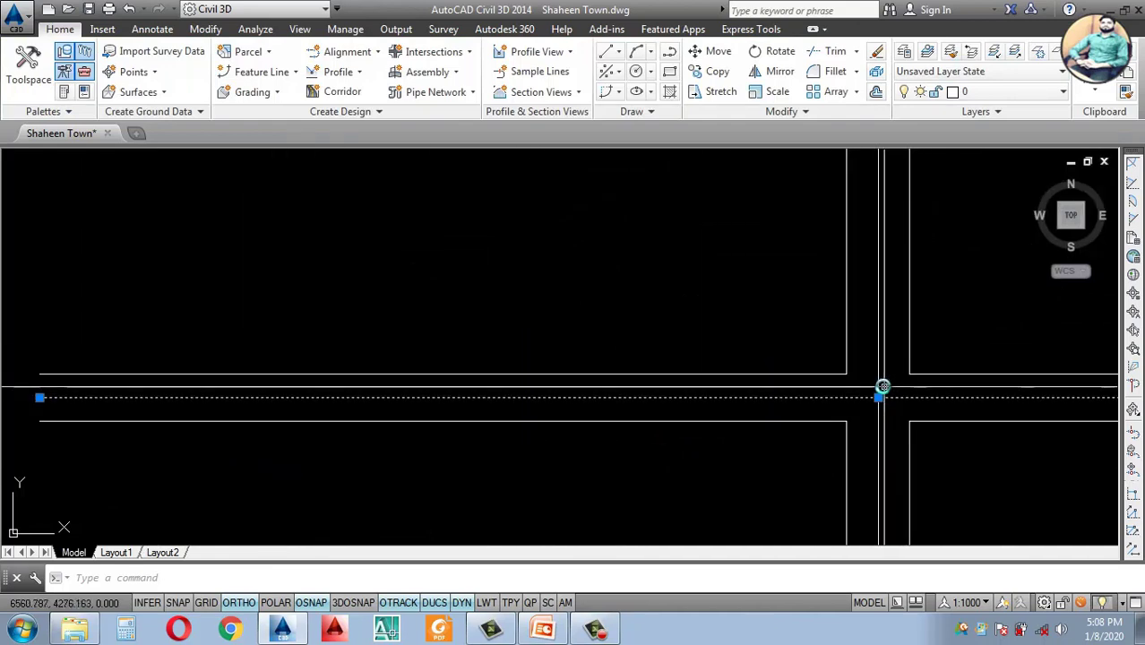
click(859, 404)
scroll(785, 377, down, 3)
scroll(788, 367, up, 4)
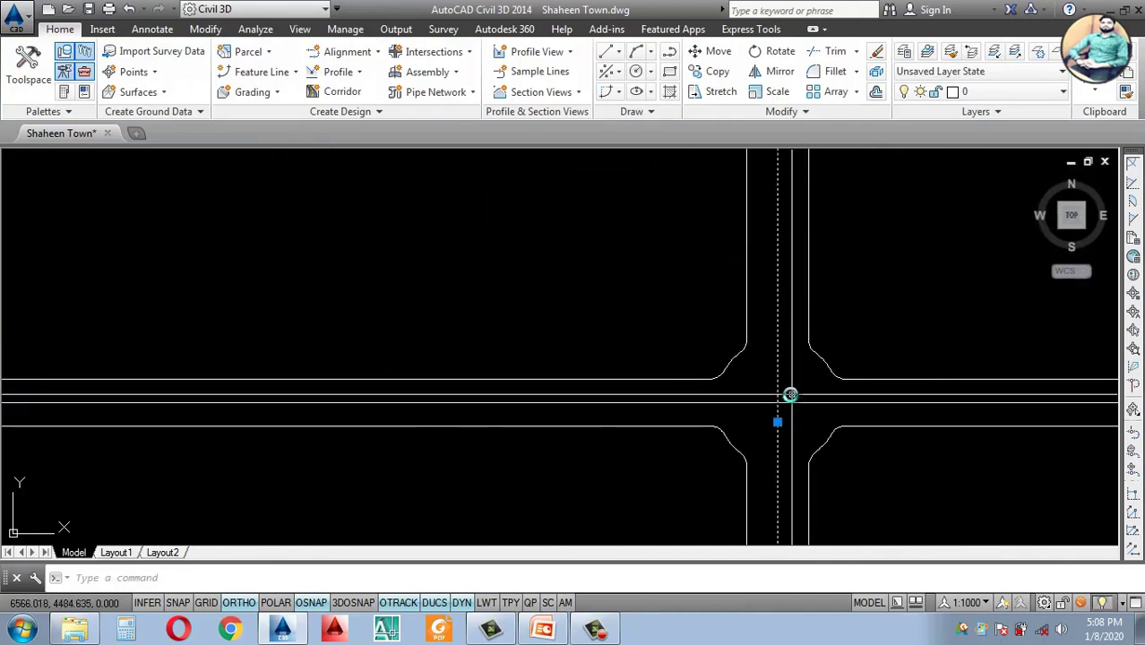
click(792, 395)
click(761, 408)
scroll(672, 418, down, 4)
scroll(554, 513, down, 2)
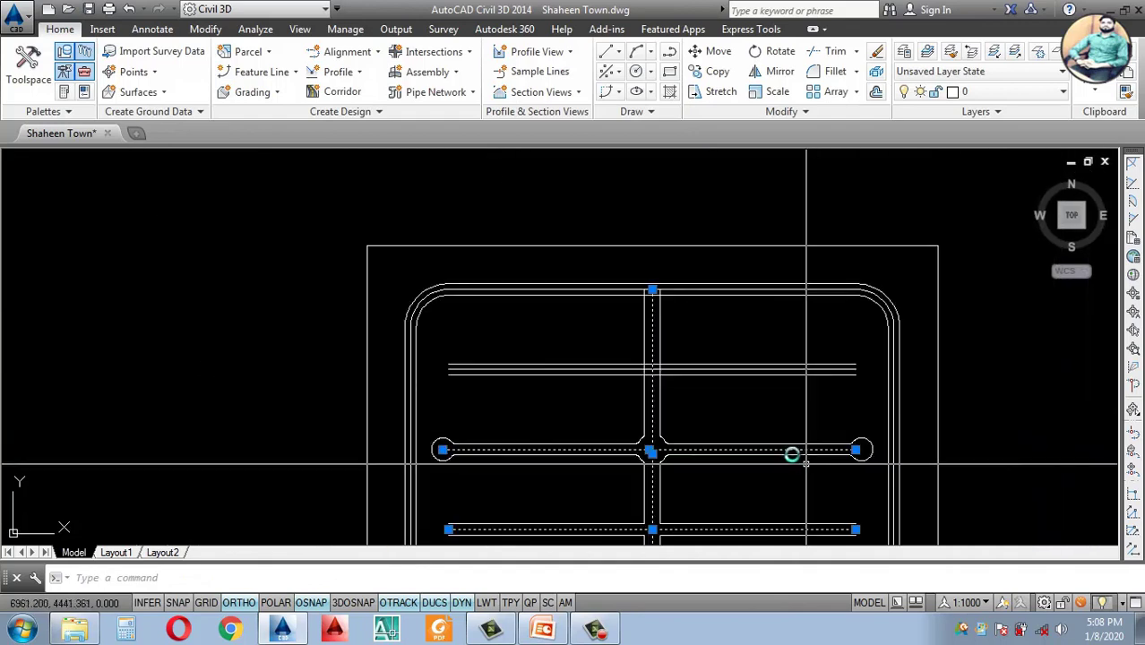
scroll(645, 363, up, 4)
click(614, 351)
click(608, 385)
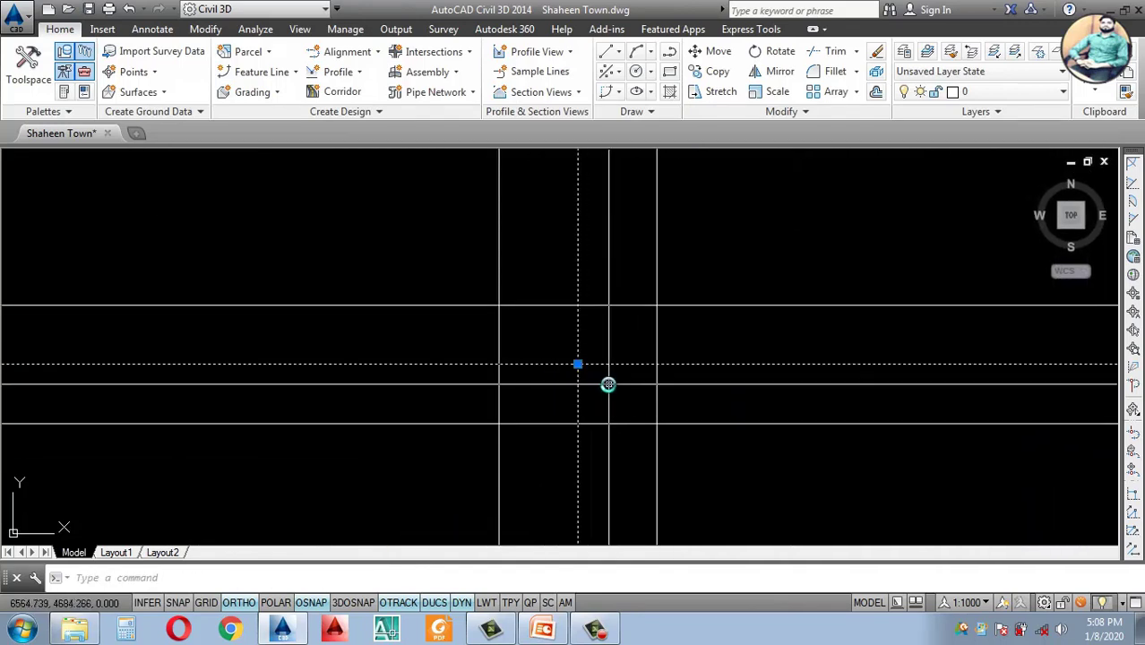
Step: Add the perimeter road centreline, the bottom road centreline and the right and lower boundary lines to the selection
scroll(667, 401, down, 4)
scroll(652, 345, up, 4)
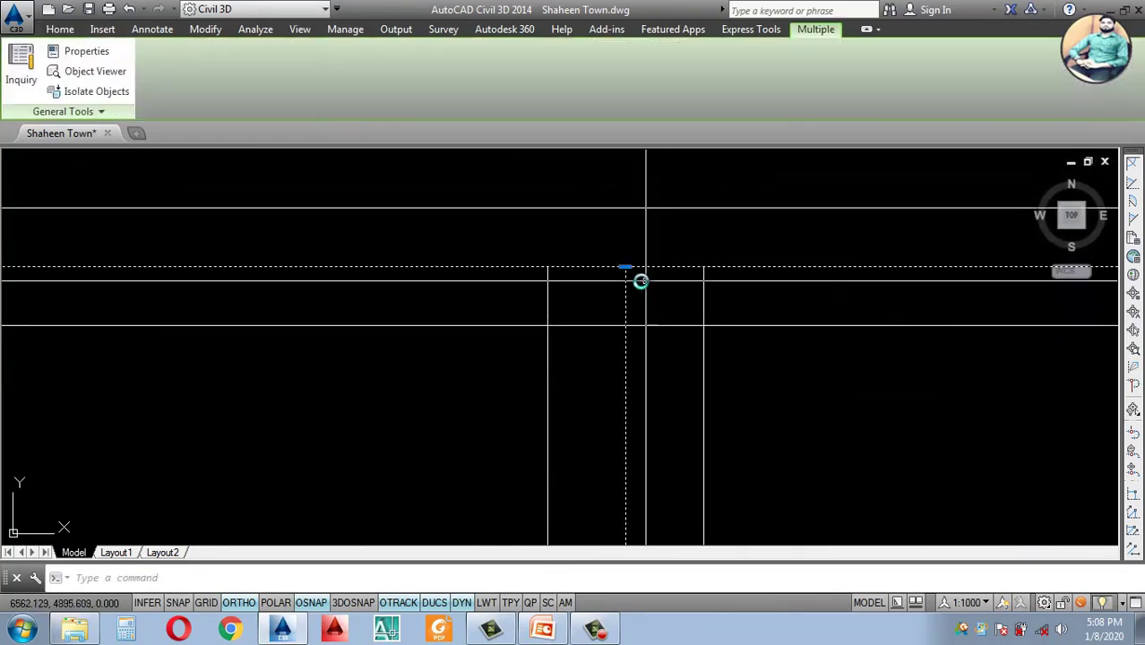
scroll(667, 287, down, 5)
scroll(779, 430, up, 5)
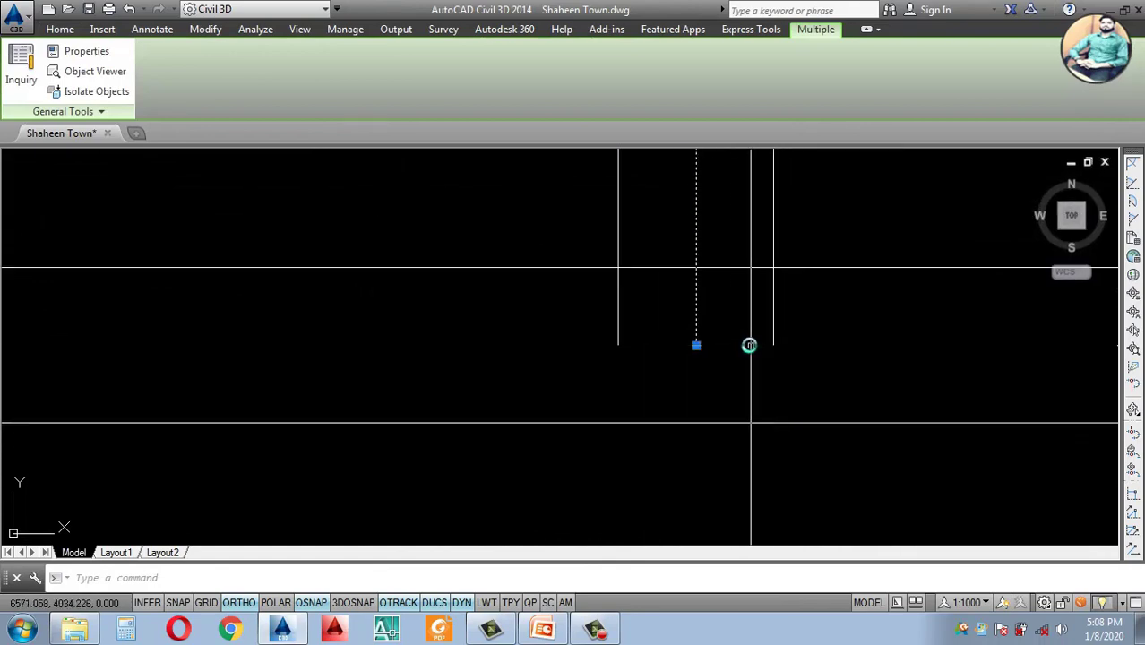
click(749, 345)
click(636, 381)
scroll(937, 422, down, 5)
scroll(853, 441, up, 5)
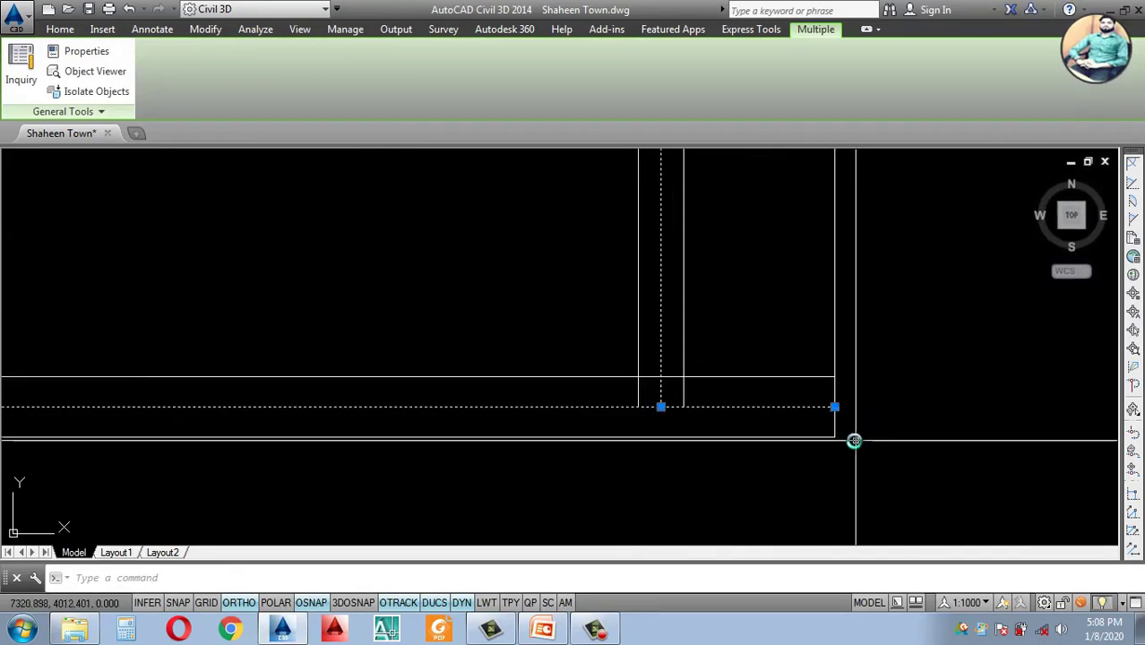
scroll(853, 440, down, 8)
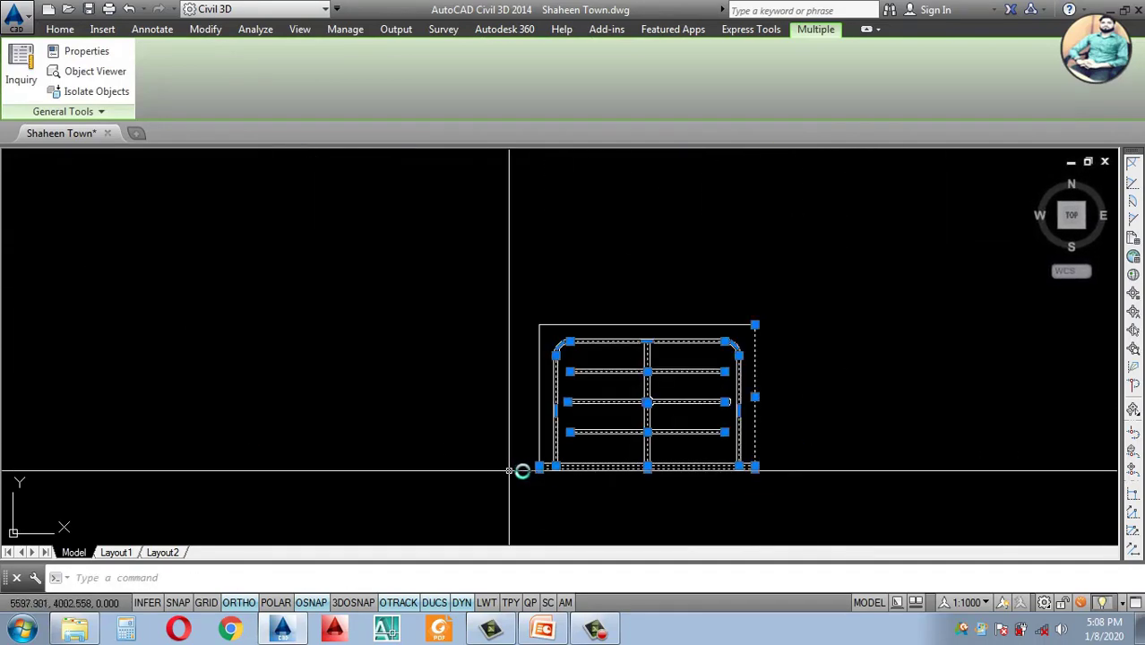
Step: Add the site's left and upper boundary lines to the selection
scroll(537, 469, up, 9)
click(546, 449)
click(502, 476)
scroll(481, 478, down, 6)
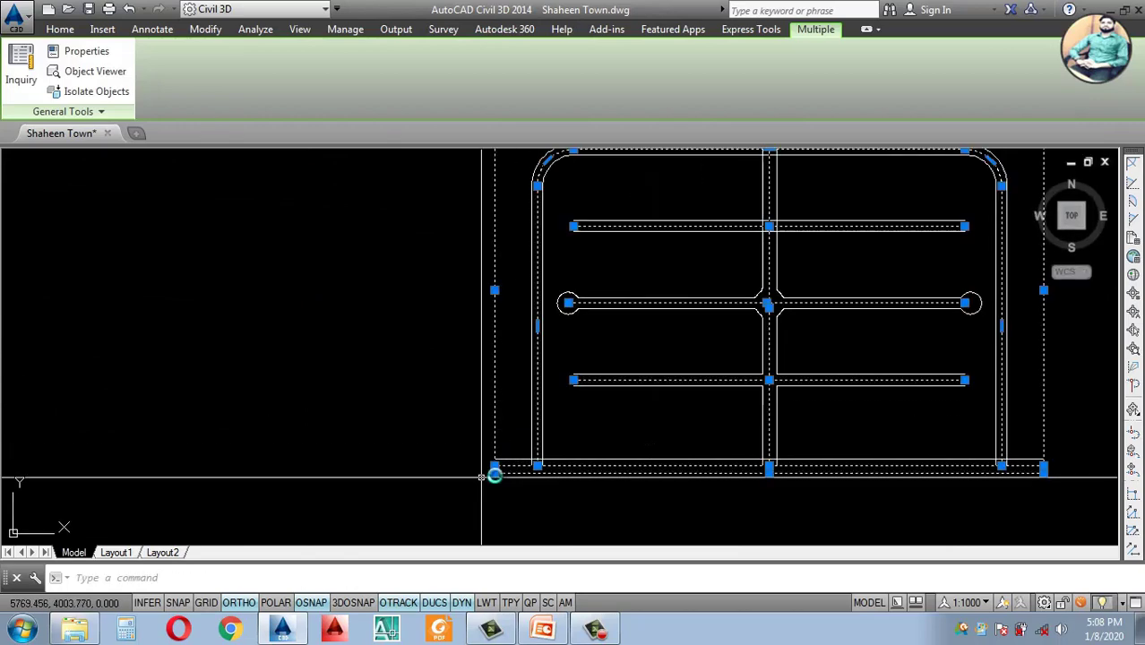
scroll(481, 478, down, 4)
scroll(608, 224, up, 4)
click(616, 219)
click(593, 234)
scroll(731, 301, down, 5)
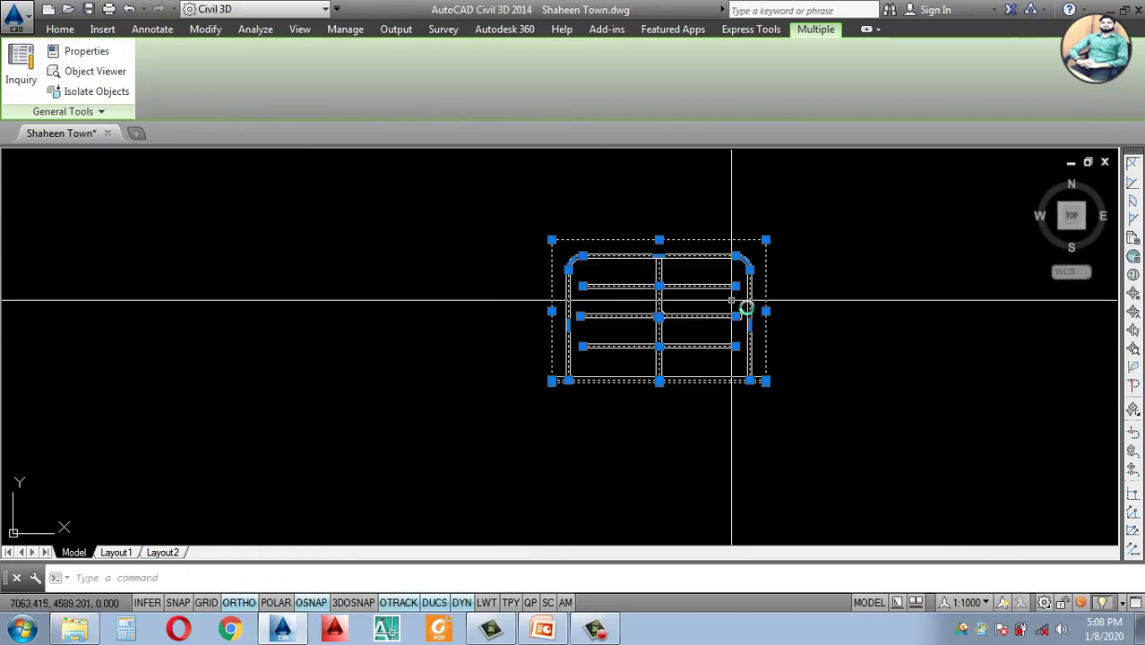
scroll(731, 304, up, 2)
scroll(735, 323, down, 2)
scroll(716, 328, up, 4)
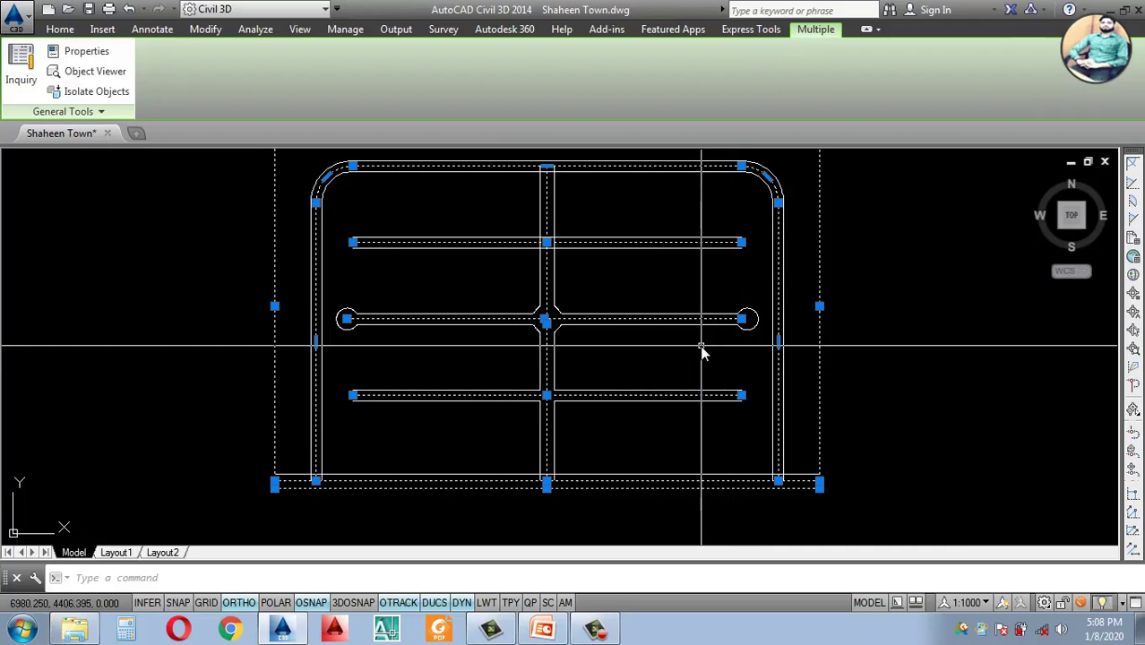
Step: Copy the selected boundary lines and road centrelines horizontally into the empty area left of the layout
text(CO)
key(Return)
click(875, 364)
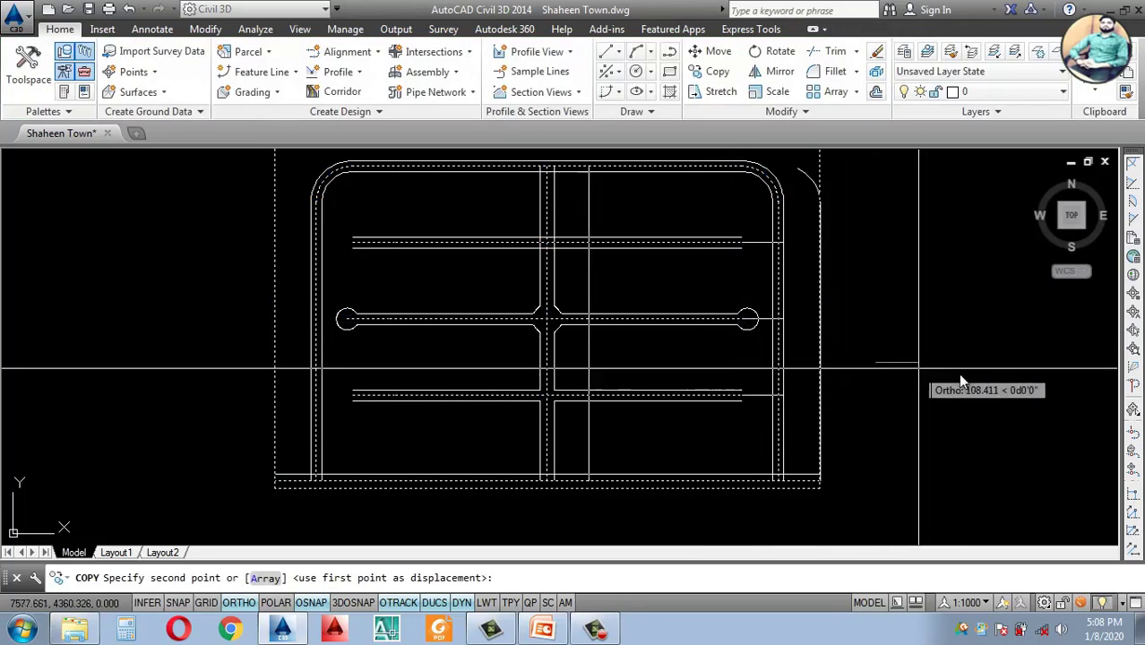
scroll(960, 381, down, 4)
click(433, 446)
key(Return)
scroll(298, 394, up, 3)
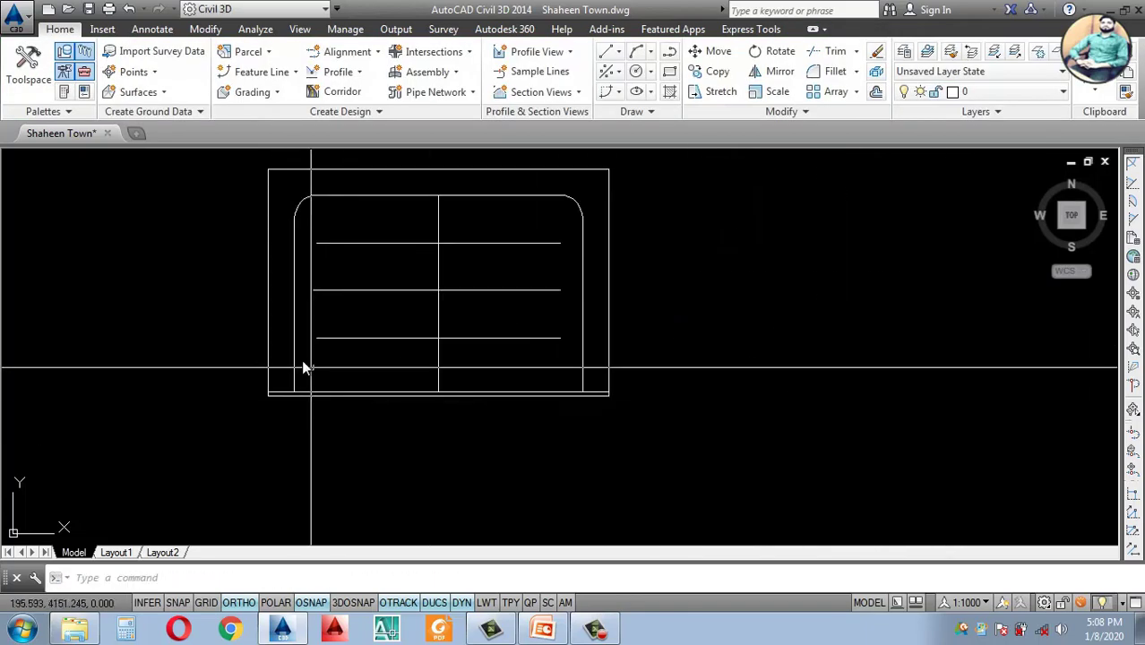
Step: Extend both ends of the copied lower horizontal centreline to the perimeter road centreline
scroll(299, 351, up, 2)
text(EX)
key(Return)
key(Return)
click(367, 372)
click(329, 315)
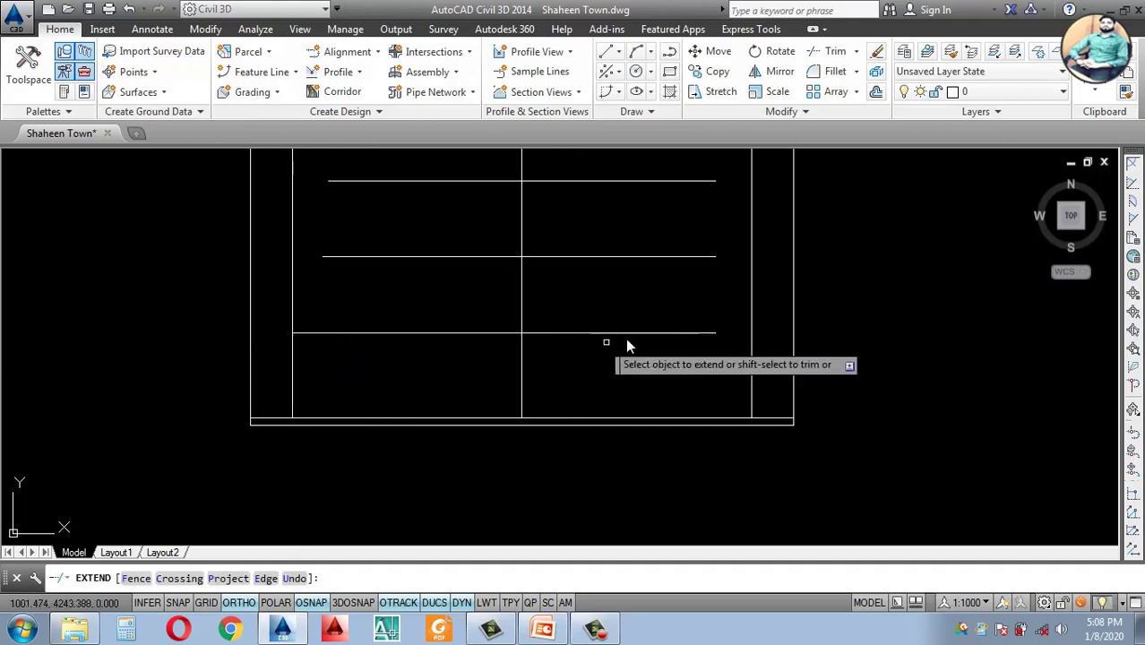
click(691, 305)
click(660, 360)
Step: Extend both ends of the copied upper horizontal centreline to the perimeter road centreline
scroll(660, 361, down, 3)
scroll(549, 292, up, 3)
click(529, 274)
click(501, 305)
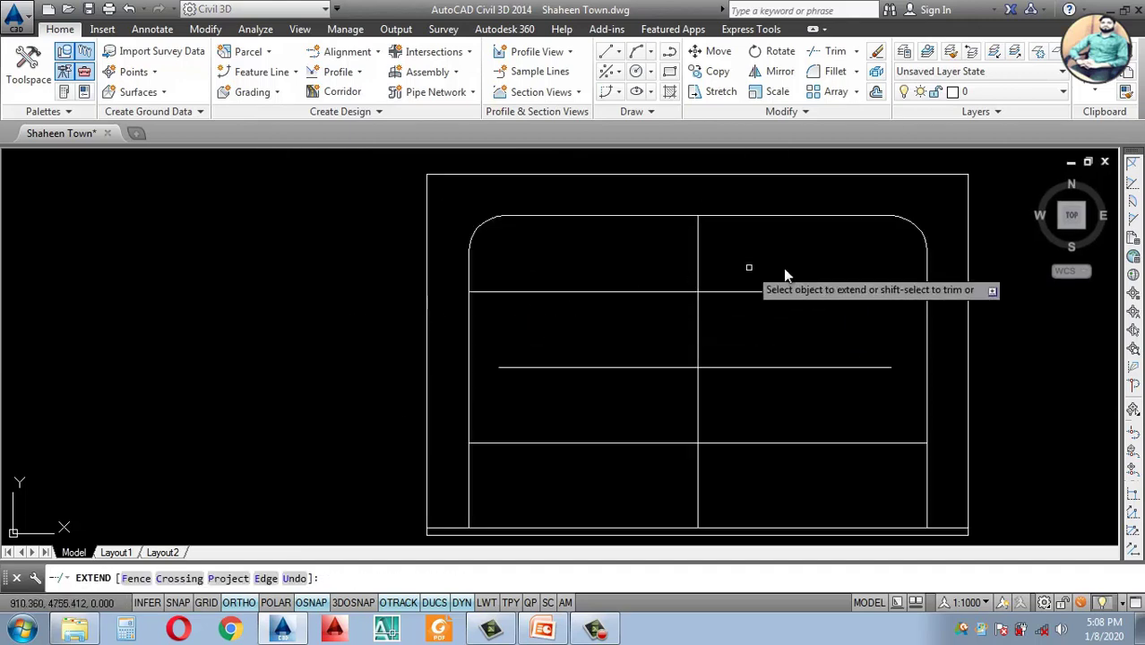
click(843, 293)
scroll(708, 385, down, 3)
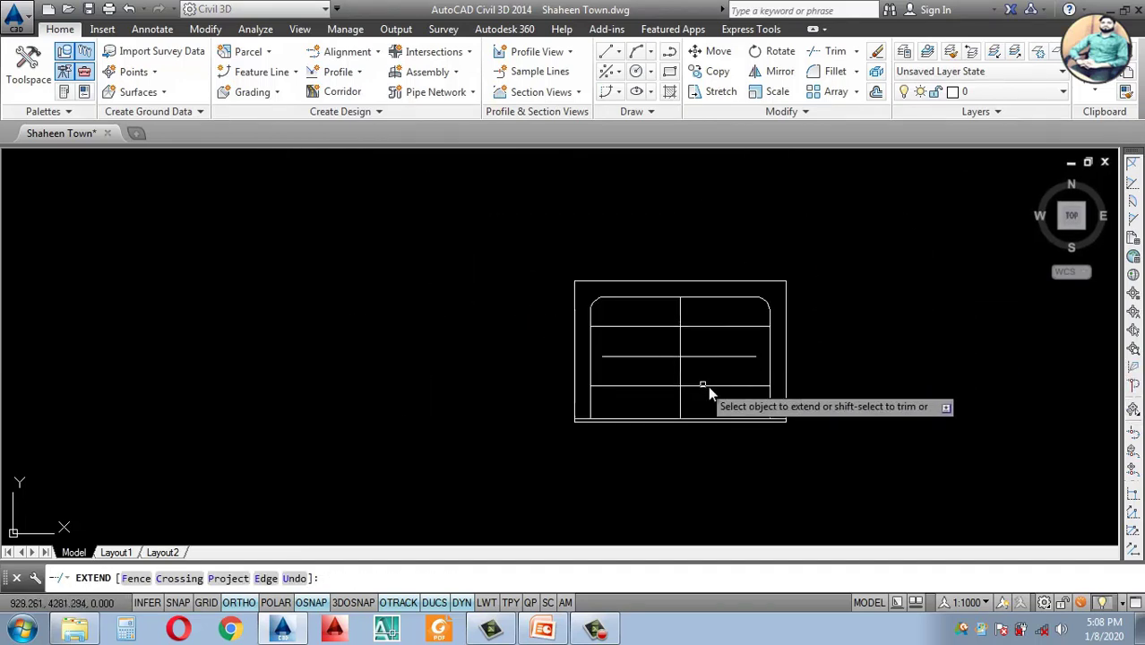
scroll(700, 371, up, 3)
key(Escape)
Step: Start Create Parcel from Objects with the whole copied boundary and centreline drawing
scroll(825, 392, down, 4)
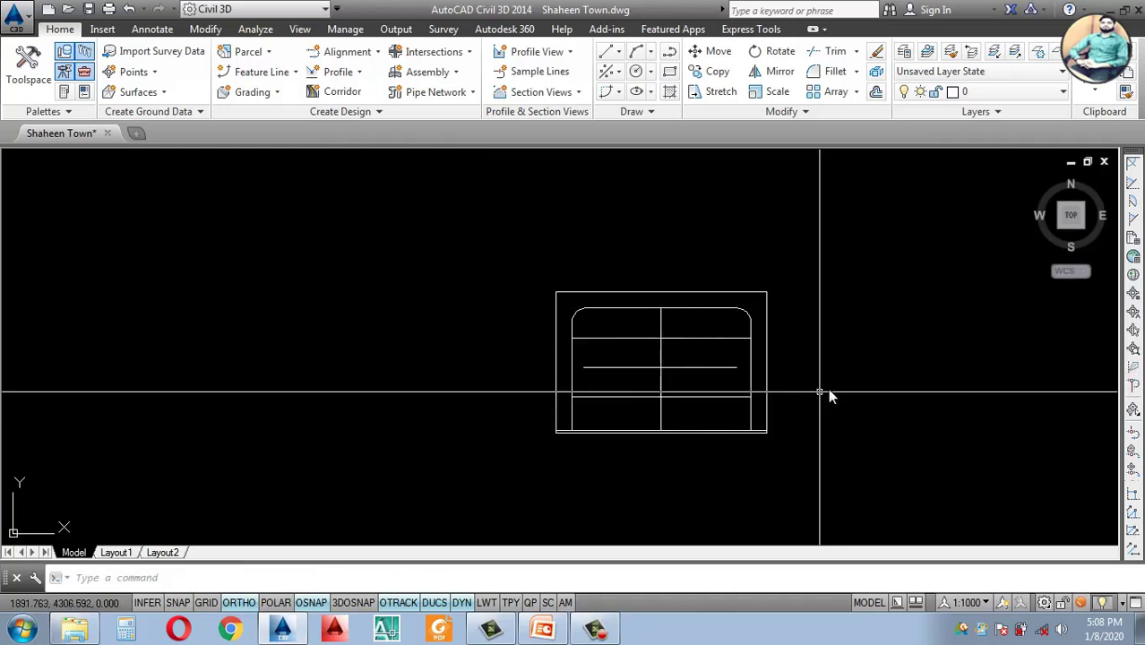
scroll(830, 397, up, 2)
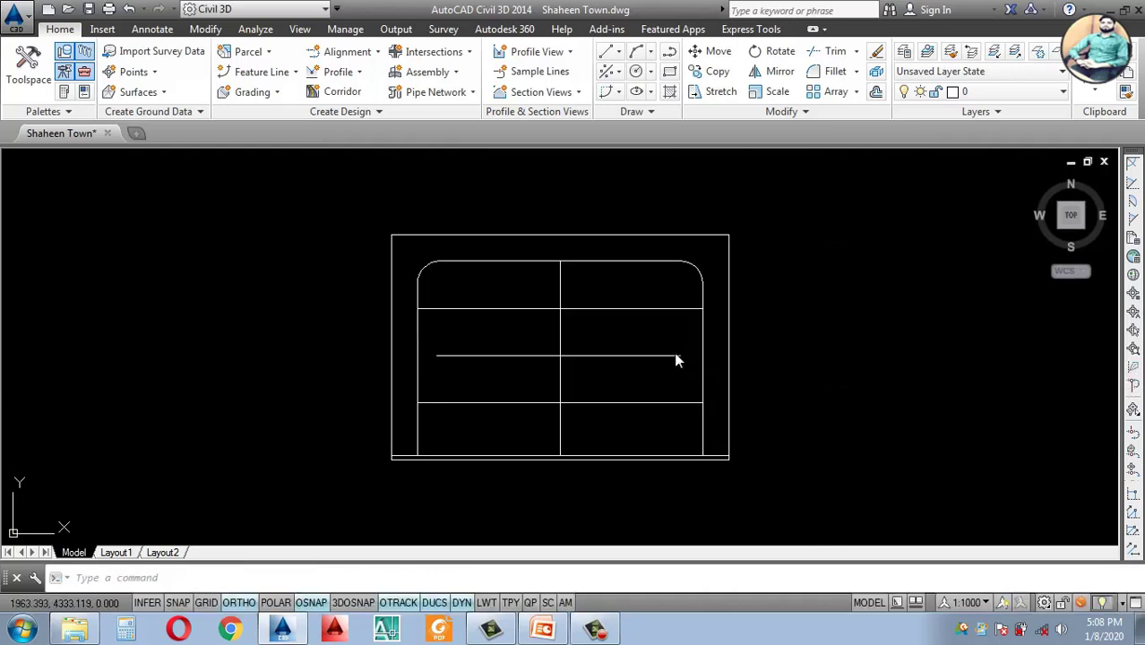
click(767, 197)
click(345, 499)
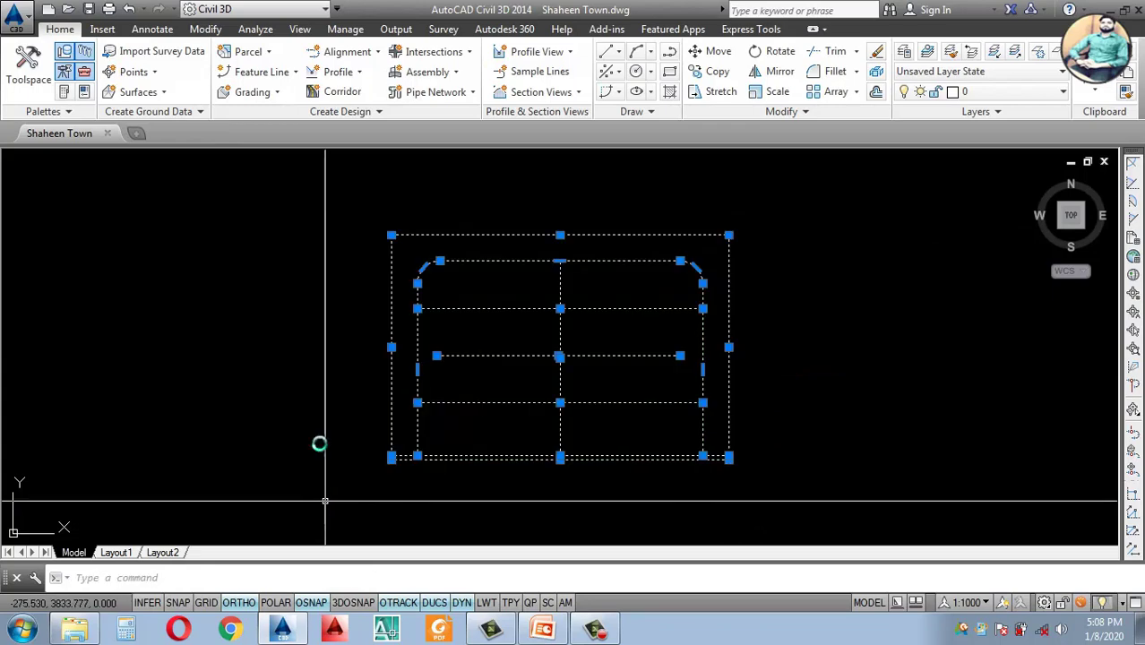
click(60, 29)
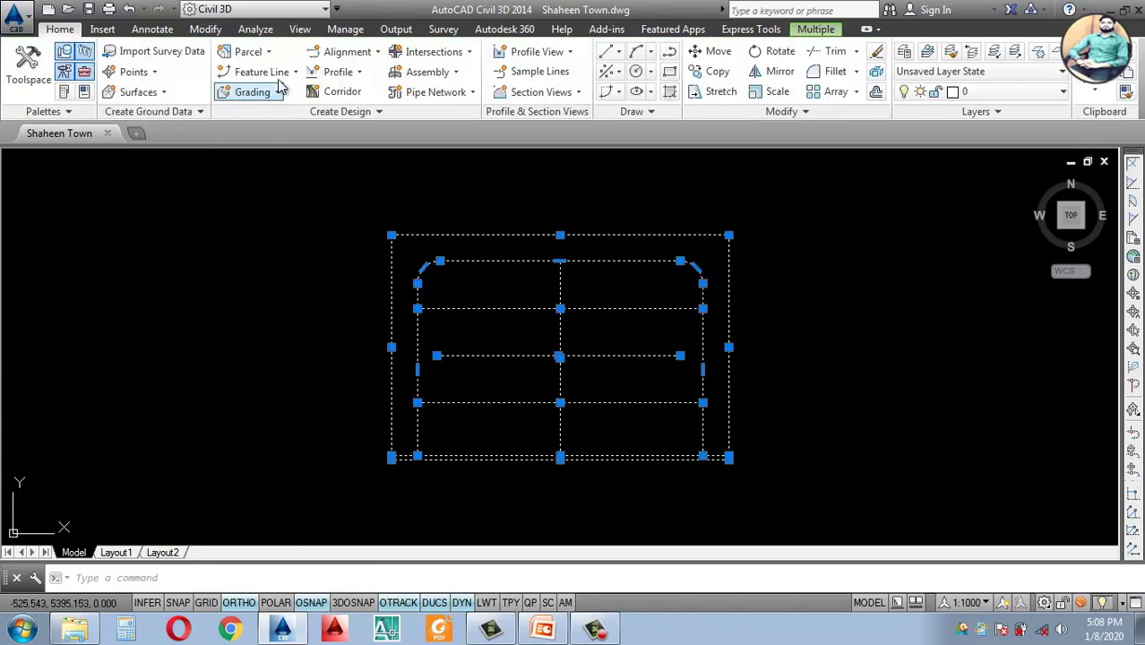
click(267, 54)
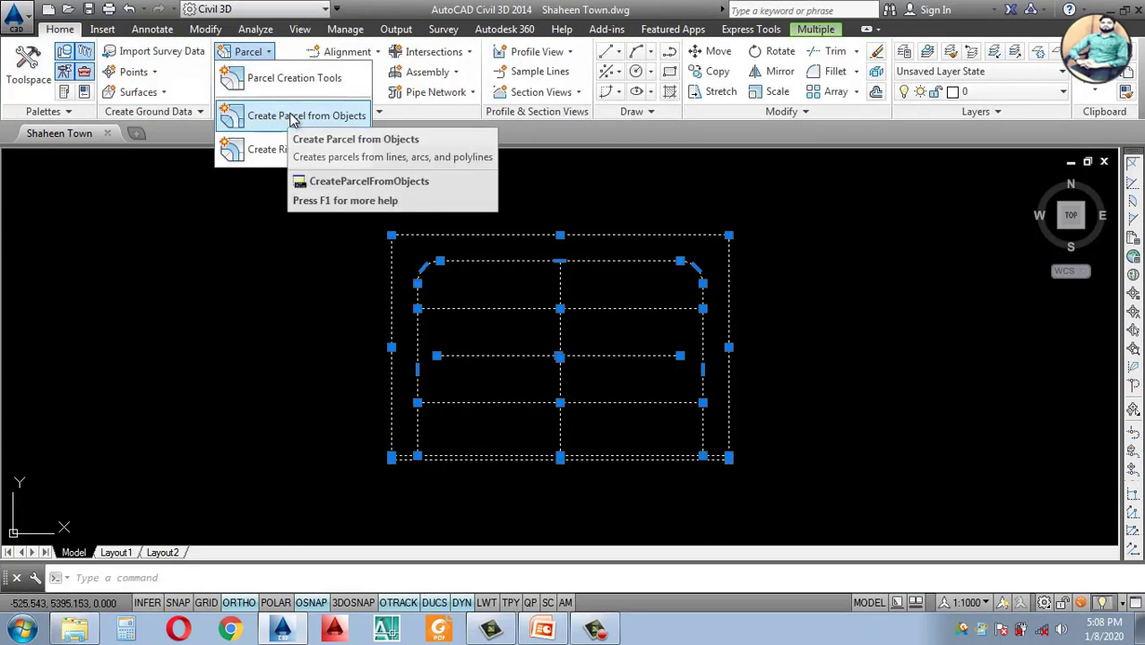
click(283, 122)
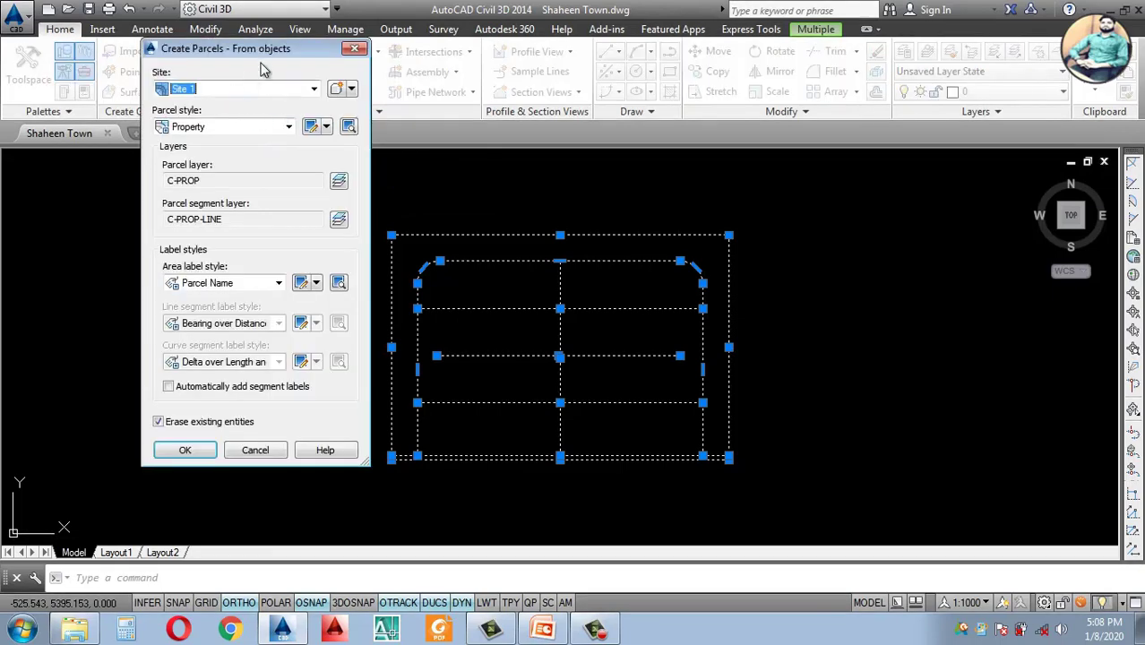
Step: Create a new site named Shaheen Town for the parcels being made from the copied drawing
drag(267, 54, 290, 53)
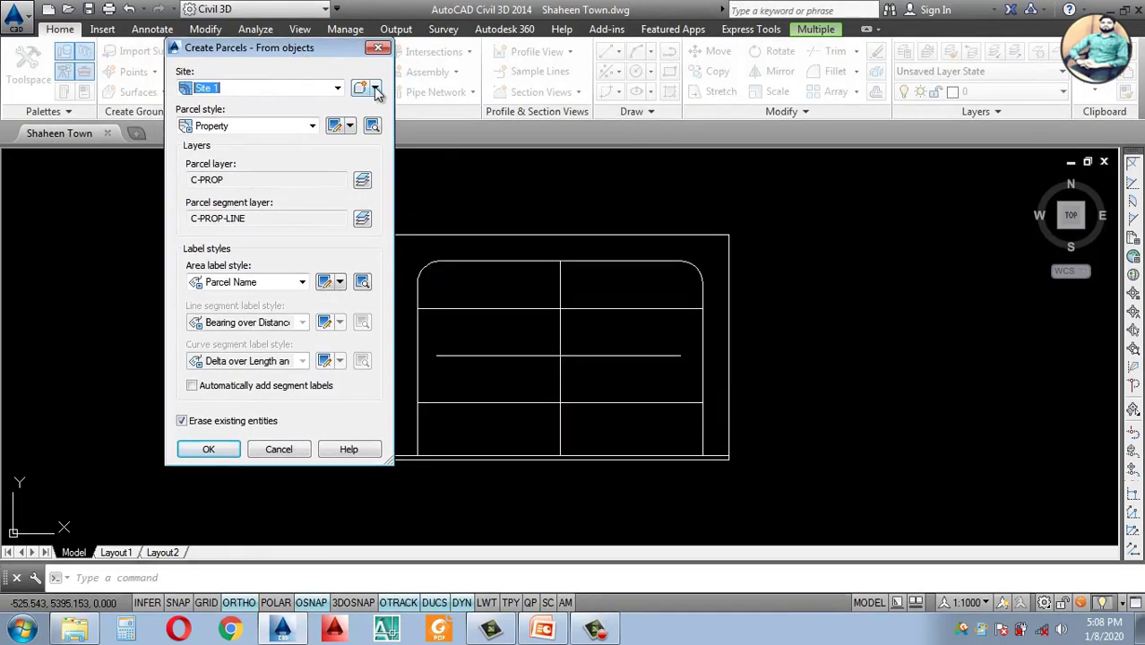
click(408, 108)
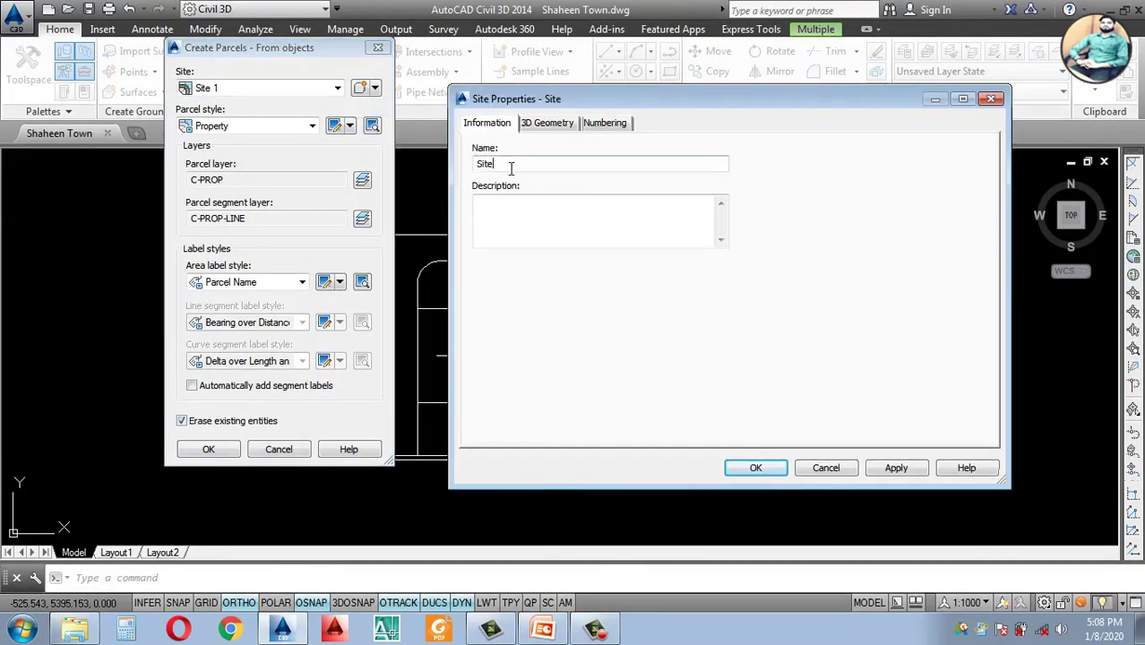
text(S)
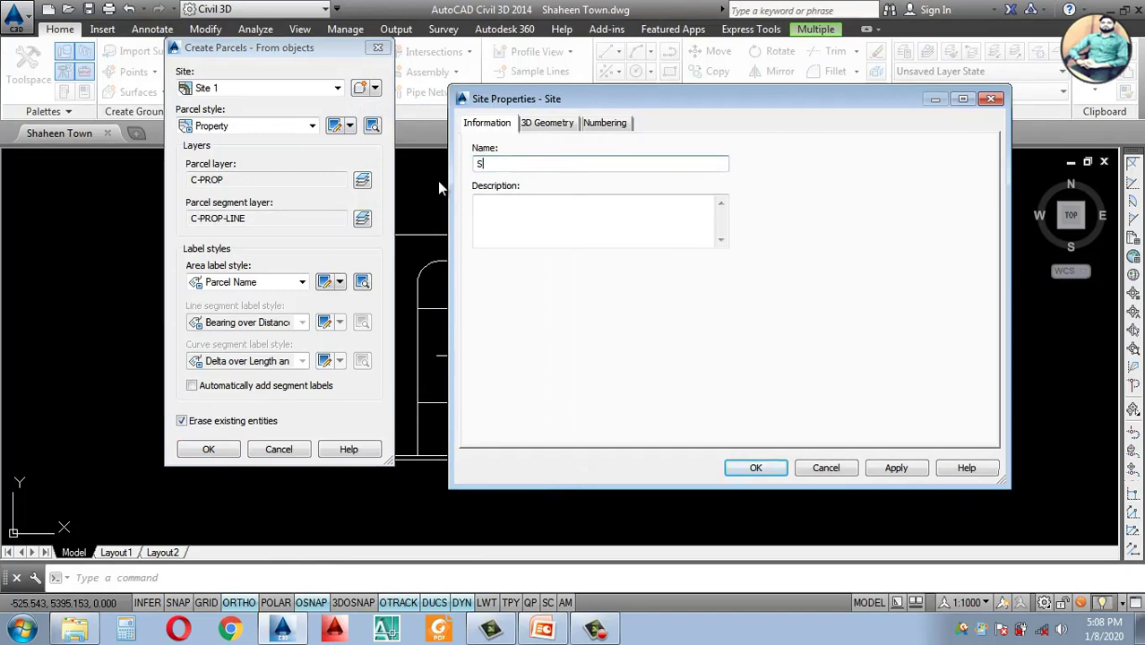
text(haheen Town)
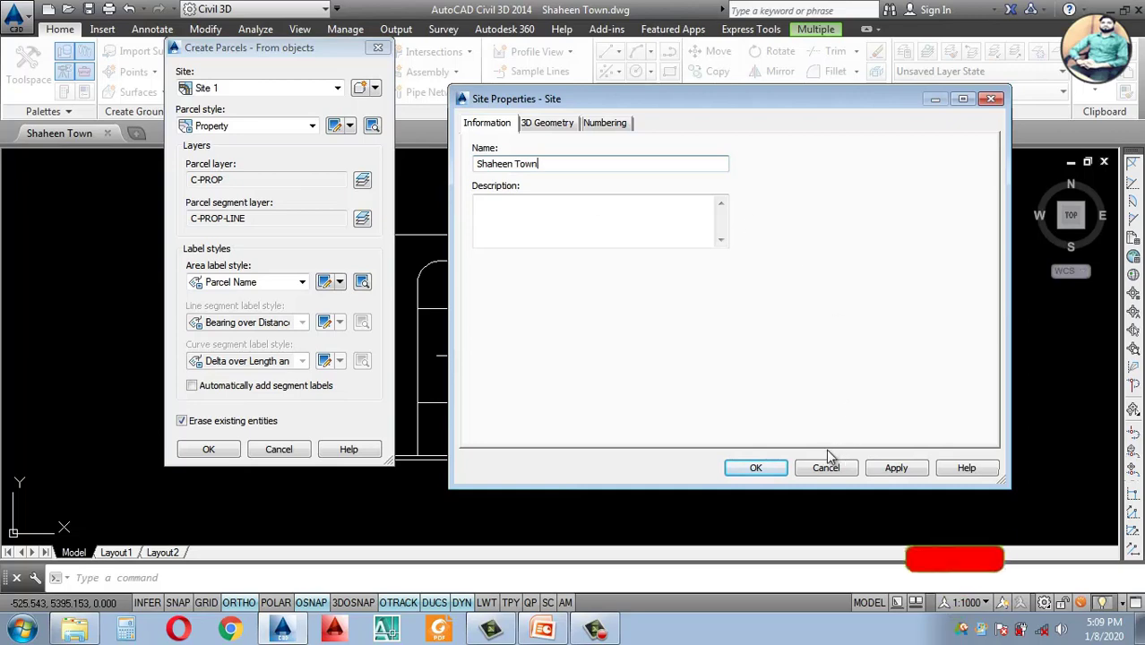
click(754, 471)
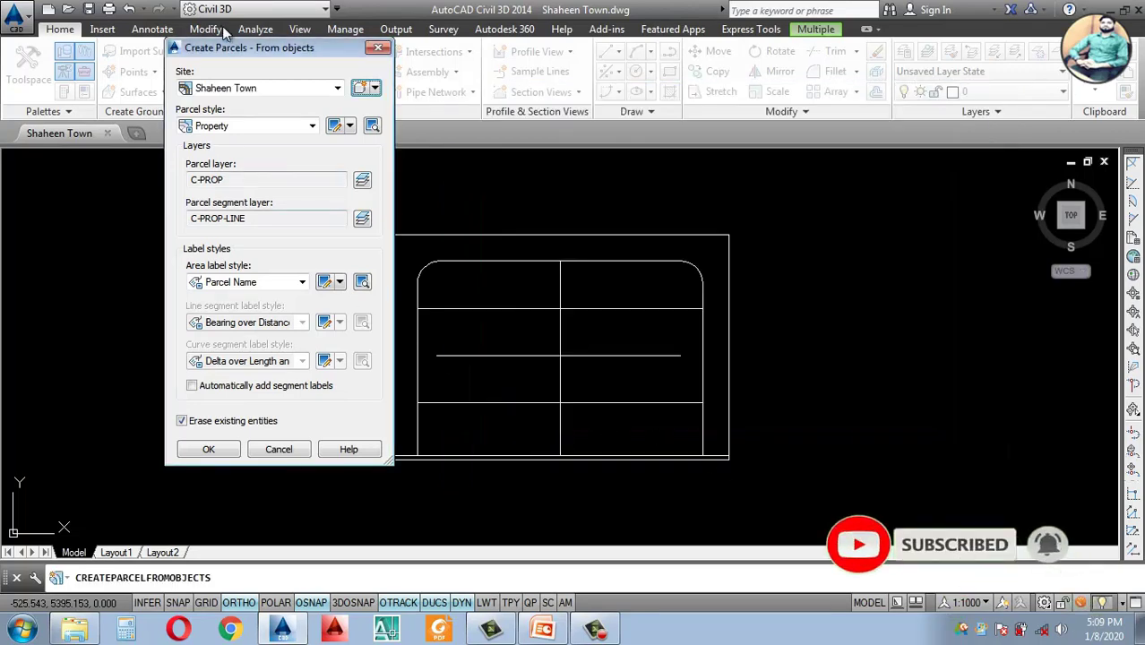
drag(240, 46, 242, 62)
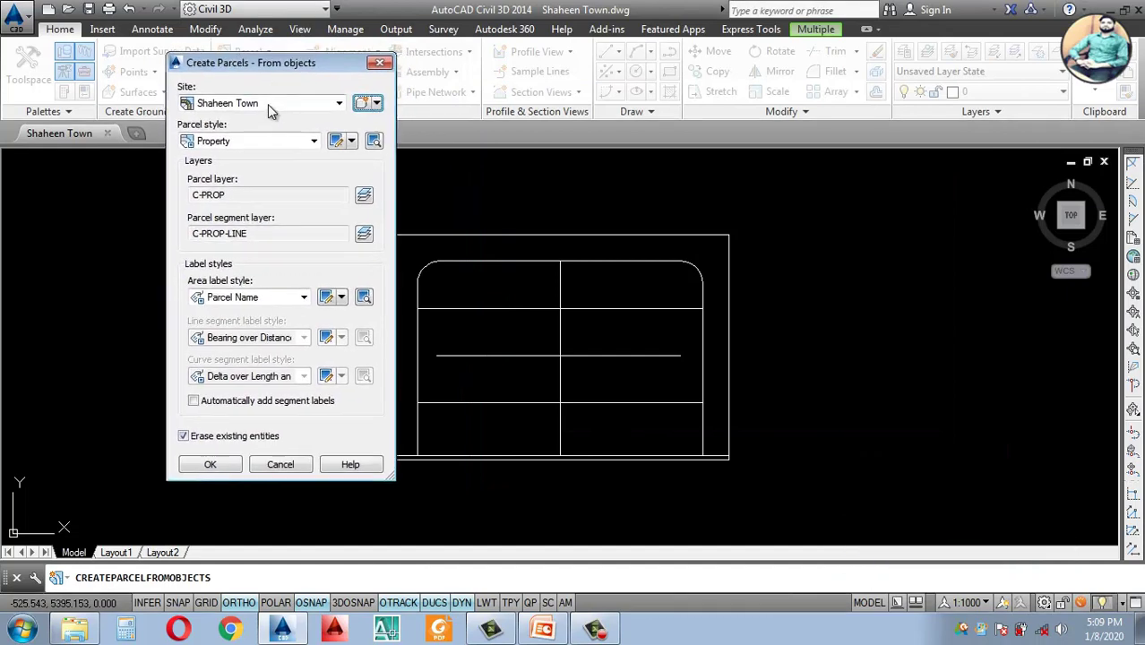
Step: Turn on automatic segment labels for the parcels and set the line segment label style to Distance Only
click(270, 104)
click(267, 104)
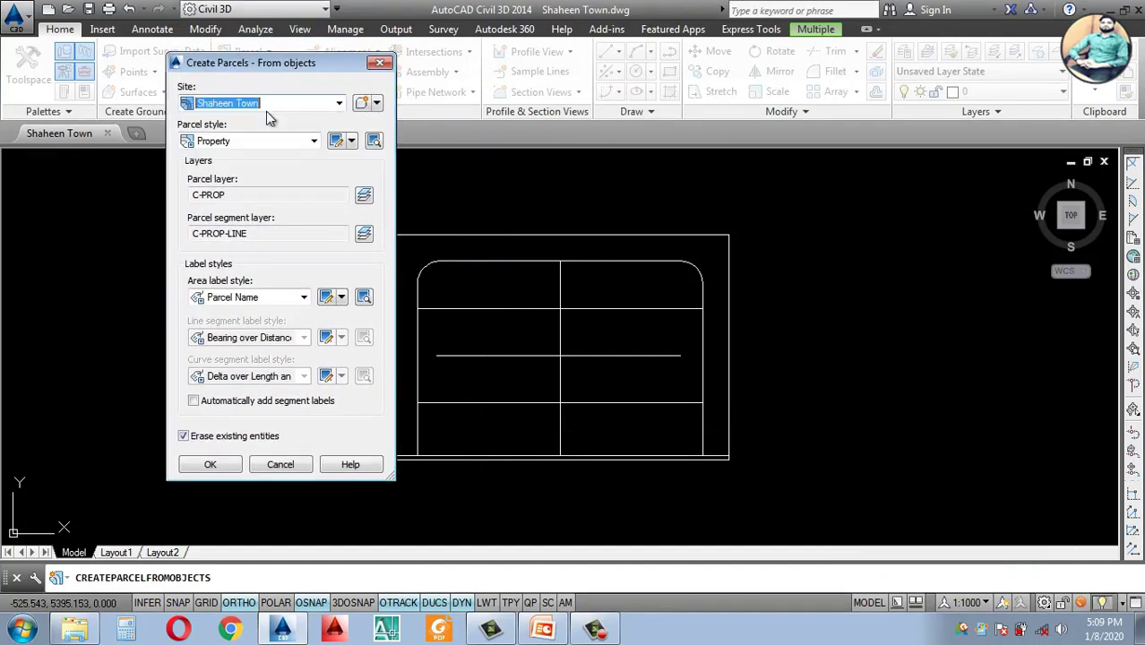
click(251, 143)
click(254, 143)
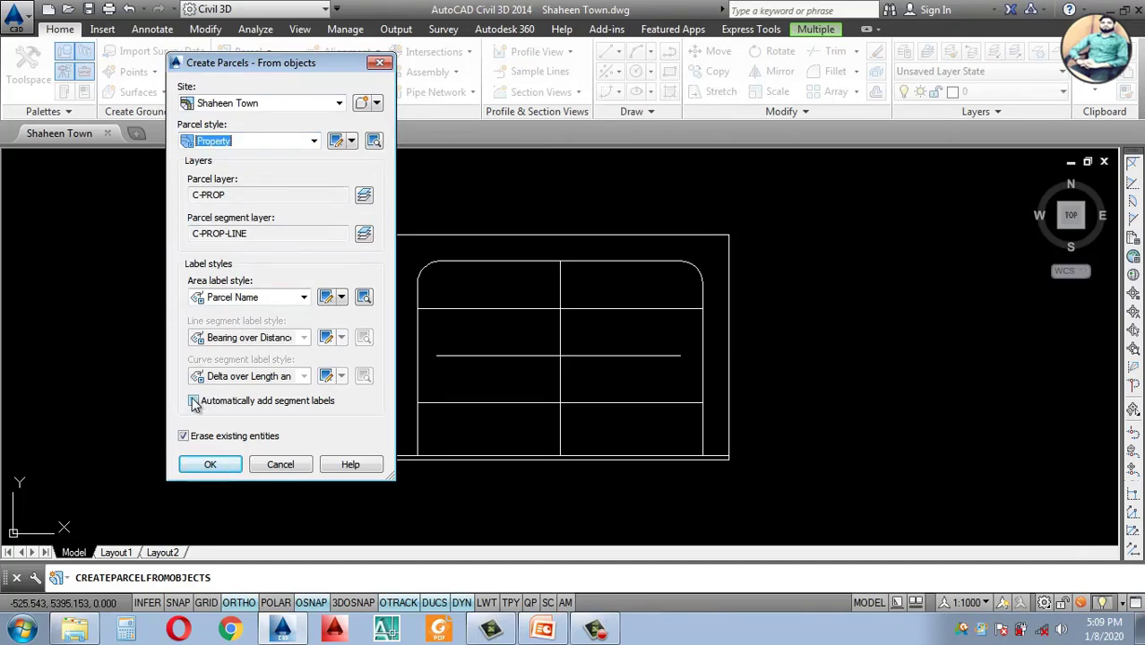
click(305, 337)
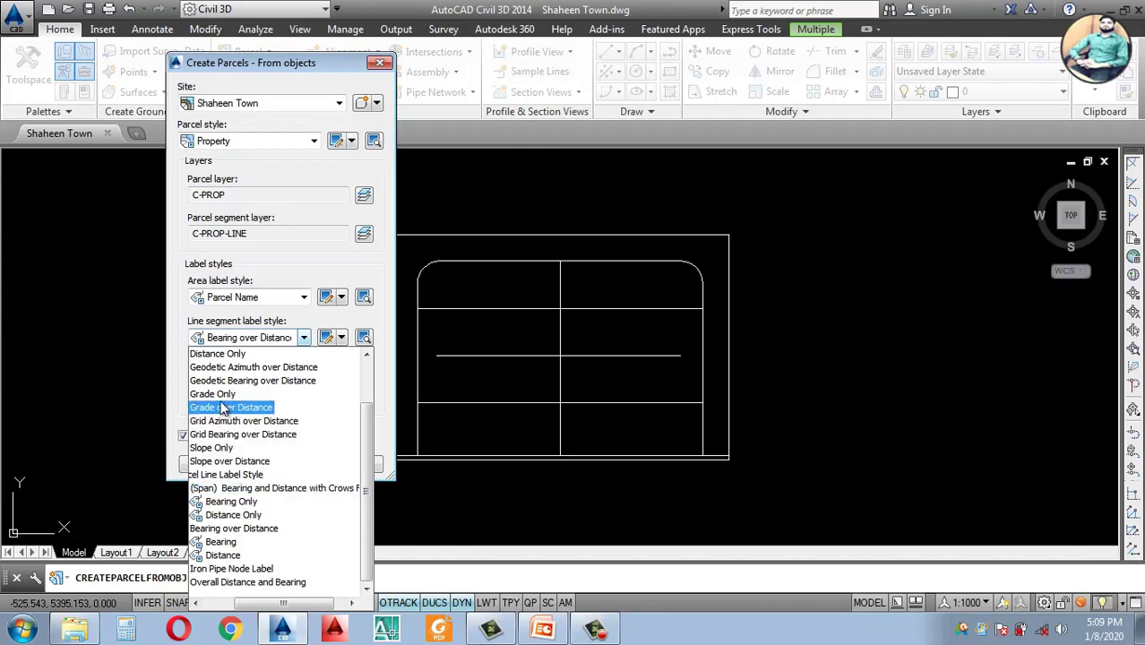
drag(291, 606, 242, 611)
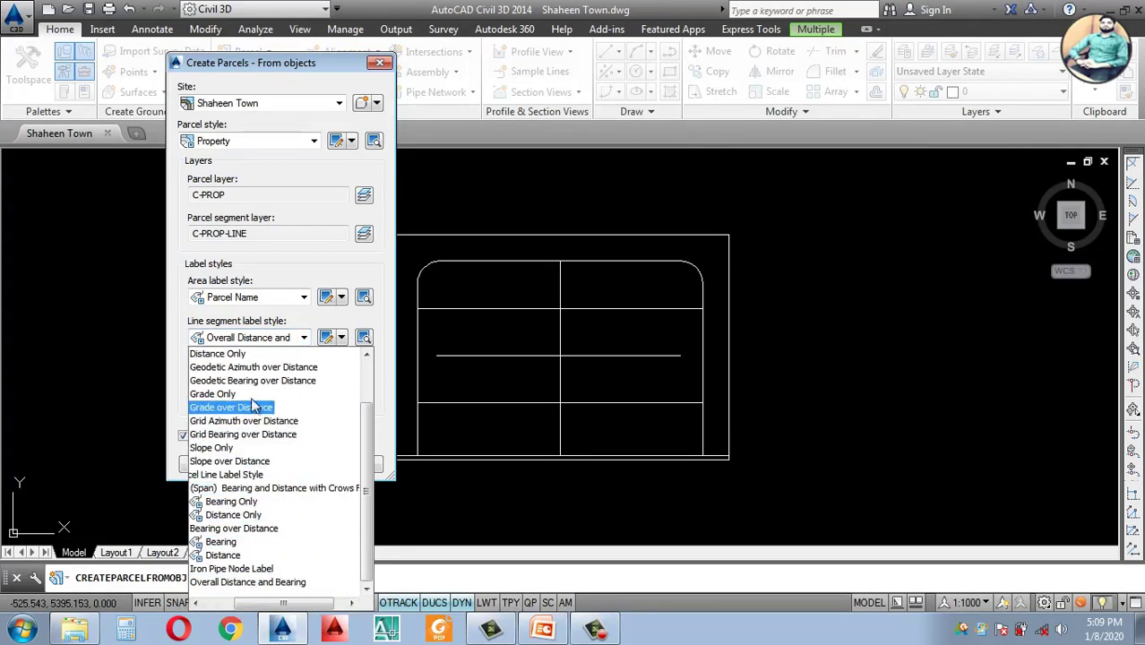
click(219, 355)
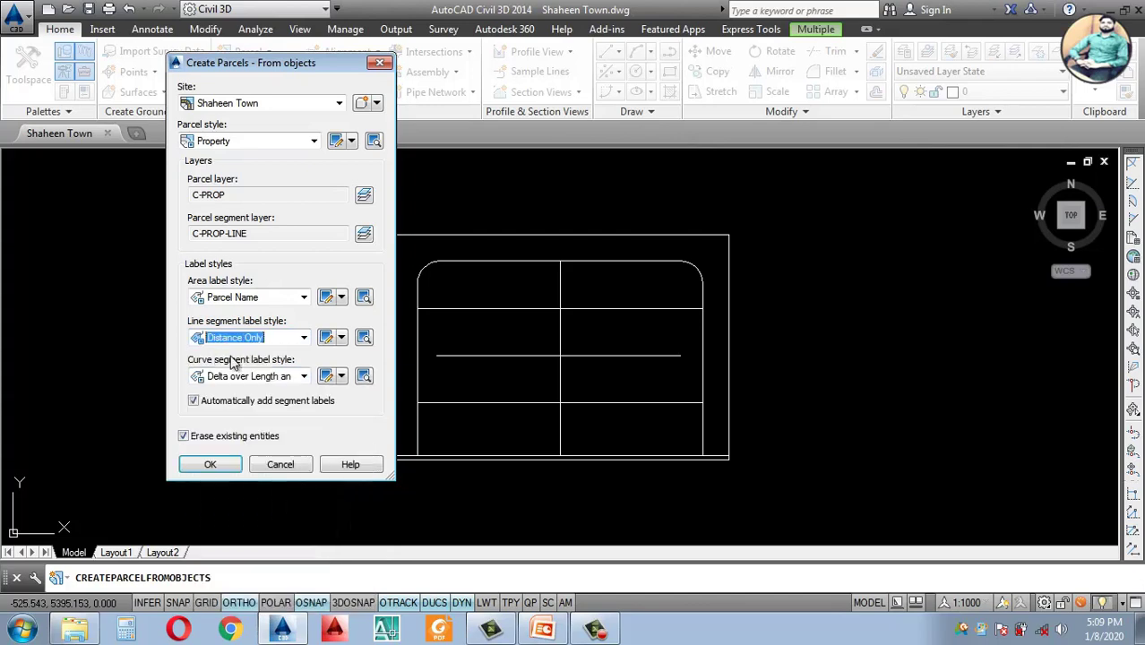
Step: Set the line segment label style to Bearing over Distance and create the parcels from the copied boundary and centrelines
click(304, 337)
scroll(241, 376, up, 1)
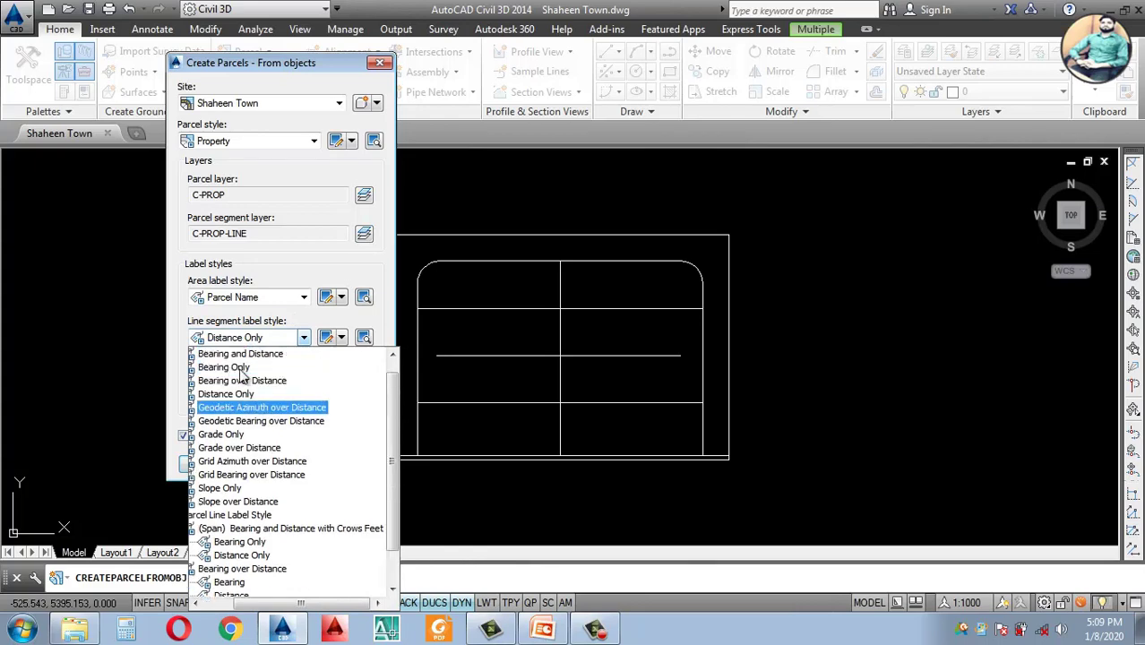
scroll(237, 360, up, 1)
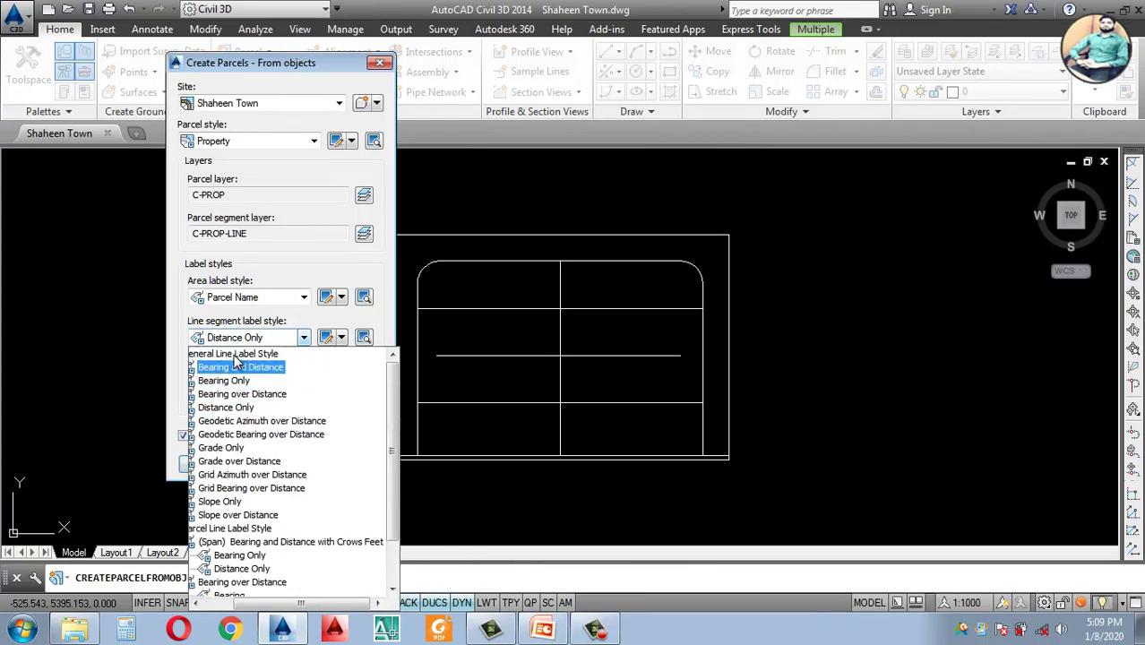
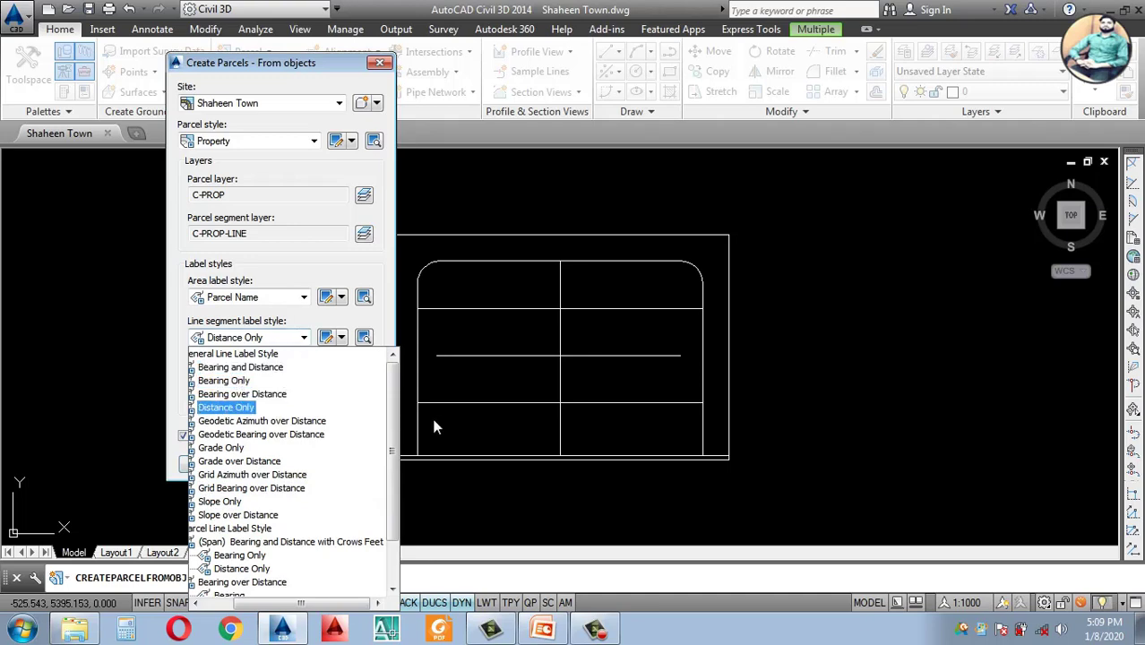
click(247, 395)
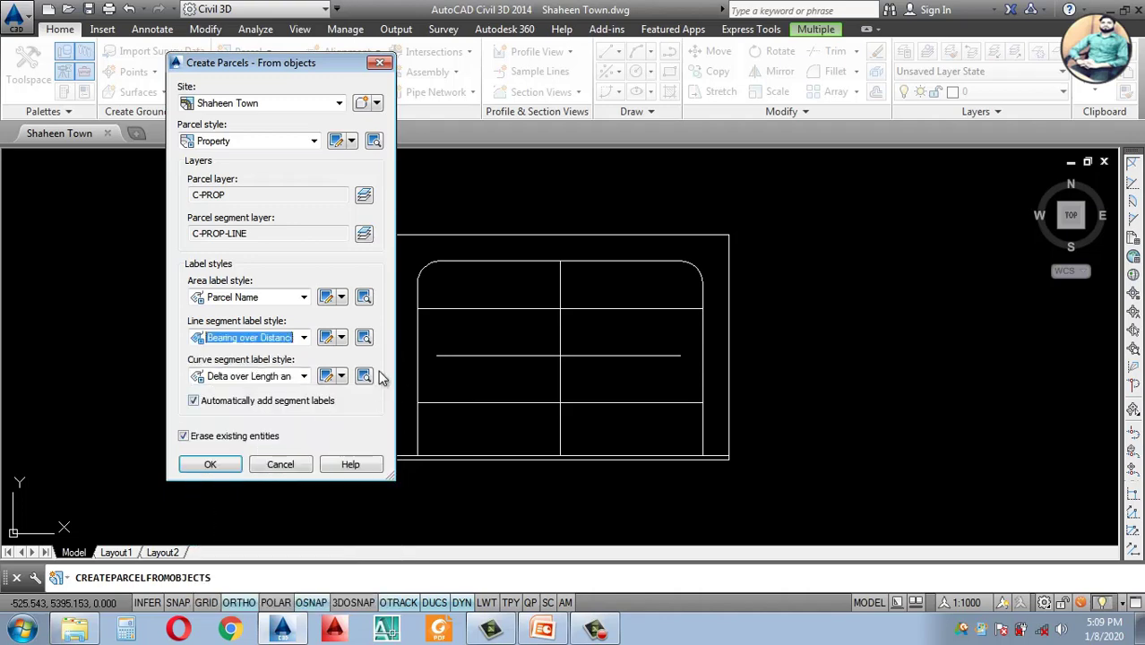
click(210, 466)
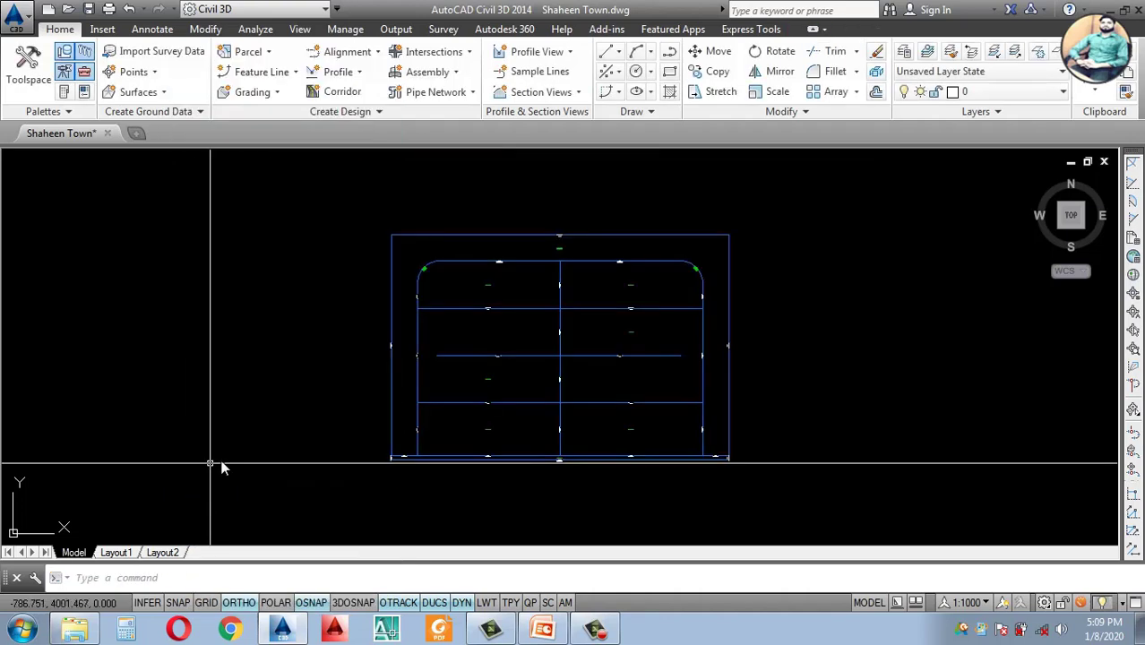
Step: Examine the parcel name labels and the bearing and distance labels along the segments of the created parcels
scroll(398, 376, up, 5)
scroll(348, 395, up, 3)
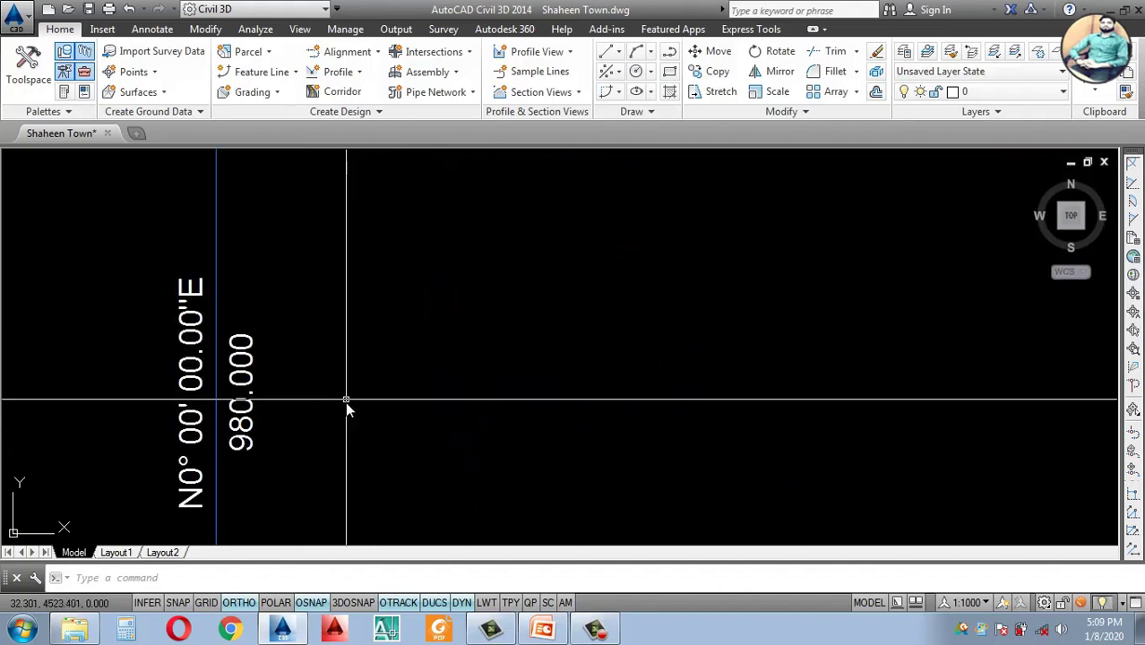
scroll(341, 399, down, 3)
scroll(307, 448, up, 5)
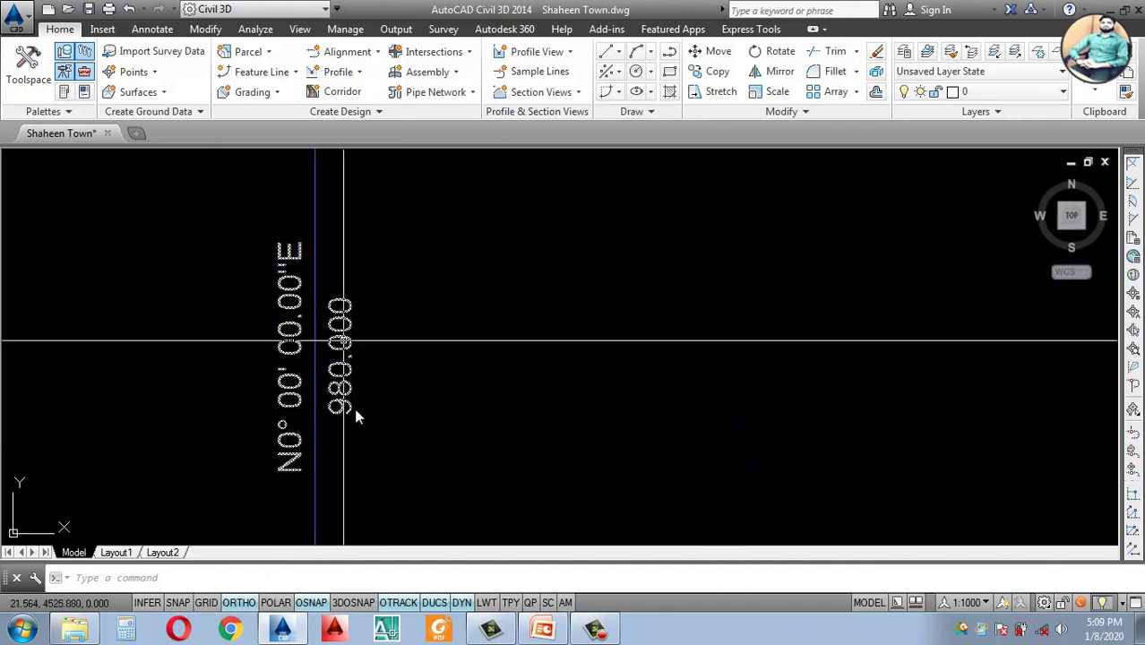
scroll(367, 421, down, 3)
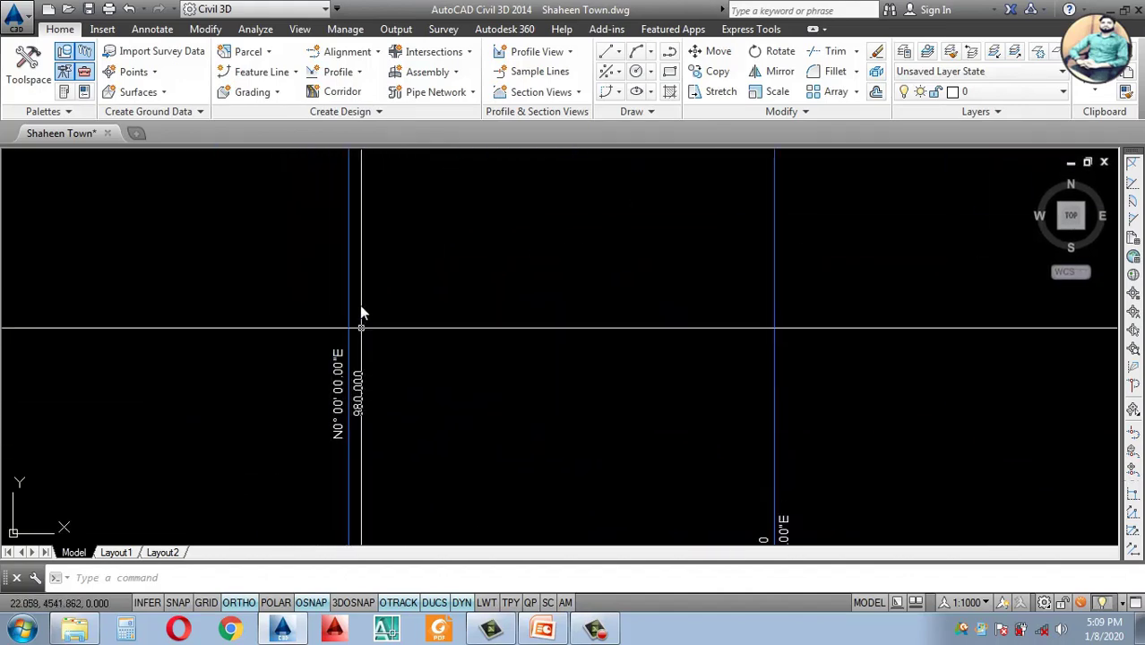
scroll(363, 359, down, 4)
scroll(389, 386, up, 4)
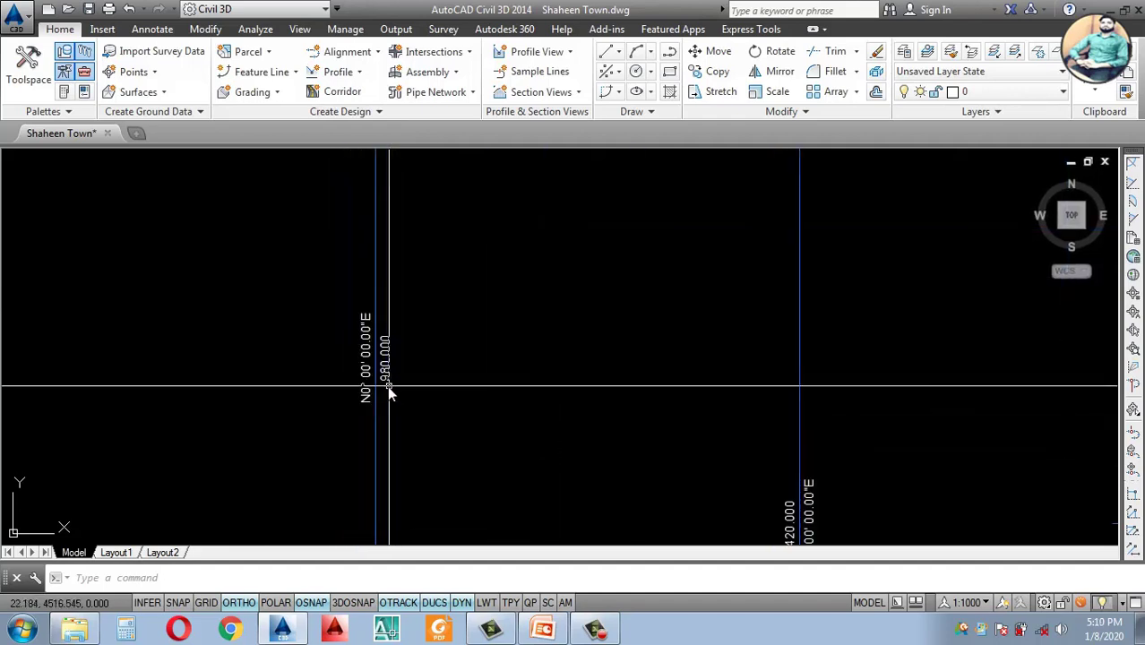
scroll(453, 345, down, 5)
scroll(647, 402, up, 3)
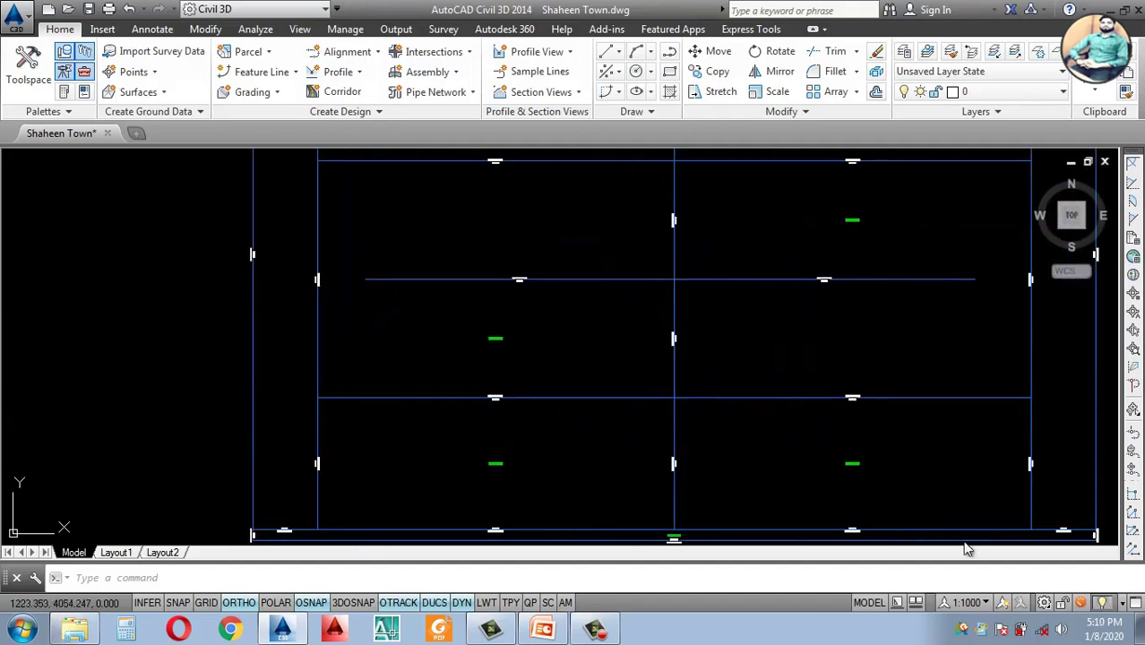
scroll(605, 535, down, 5)
scroll(614, 409, up, 6)
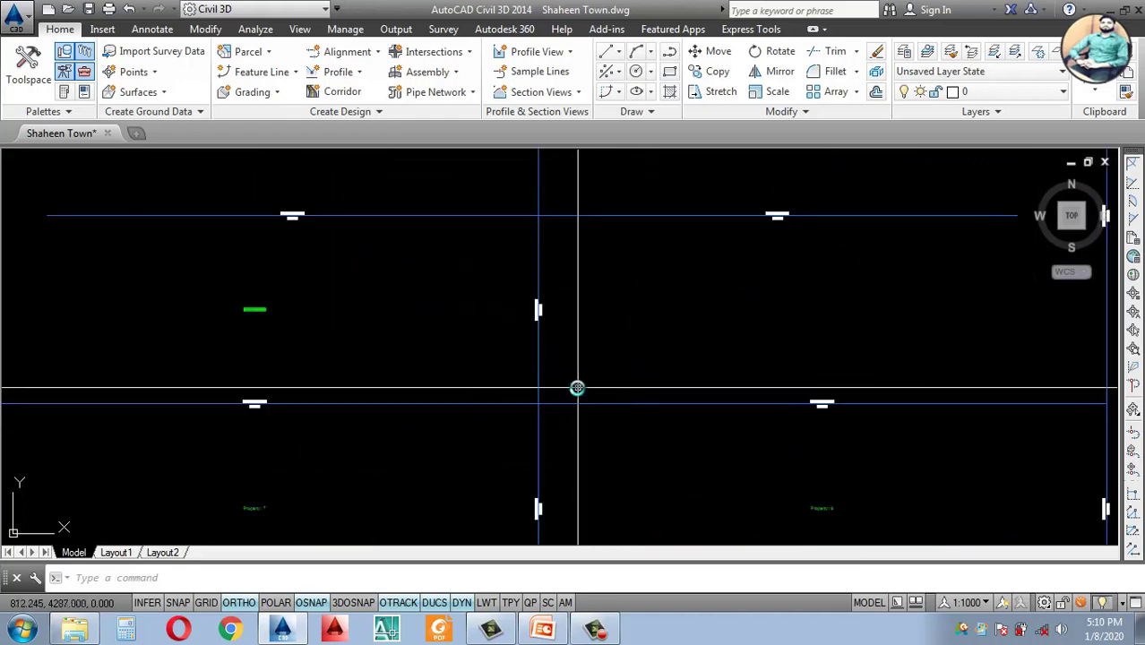
scroll(570, 342, down, 2)
scroll(570, 343, up, 4)
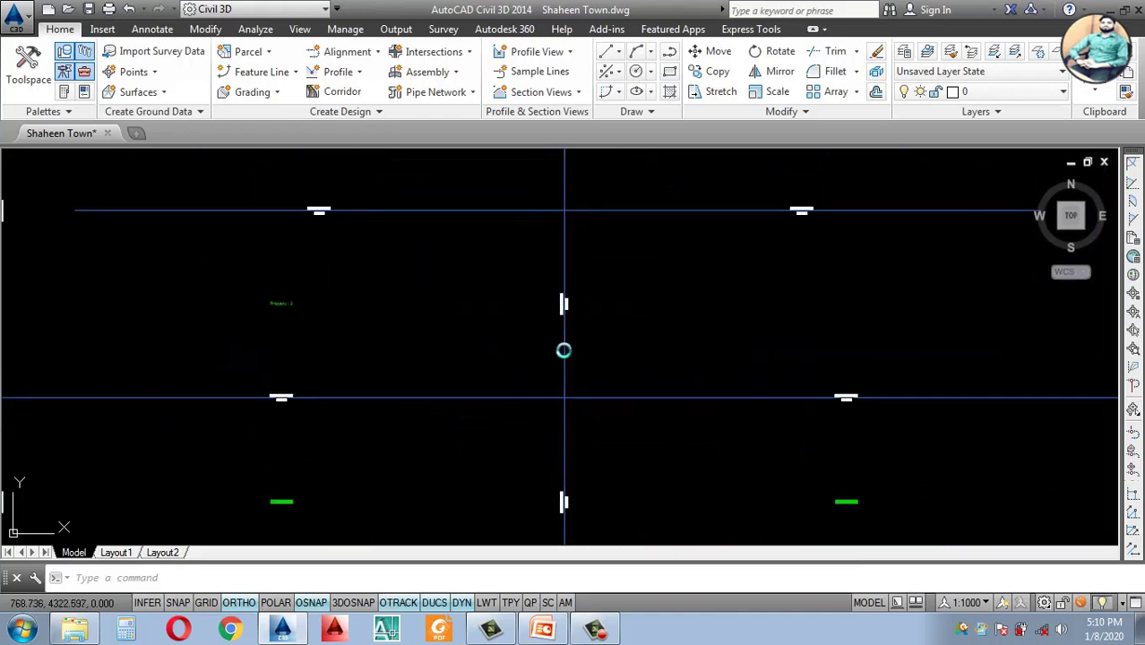
click(561, 348)
scroll(584, 336, down, 4)
scroll(447, 388, down, 2)
scroll(447, 383, up, 4)
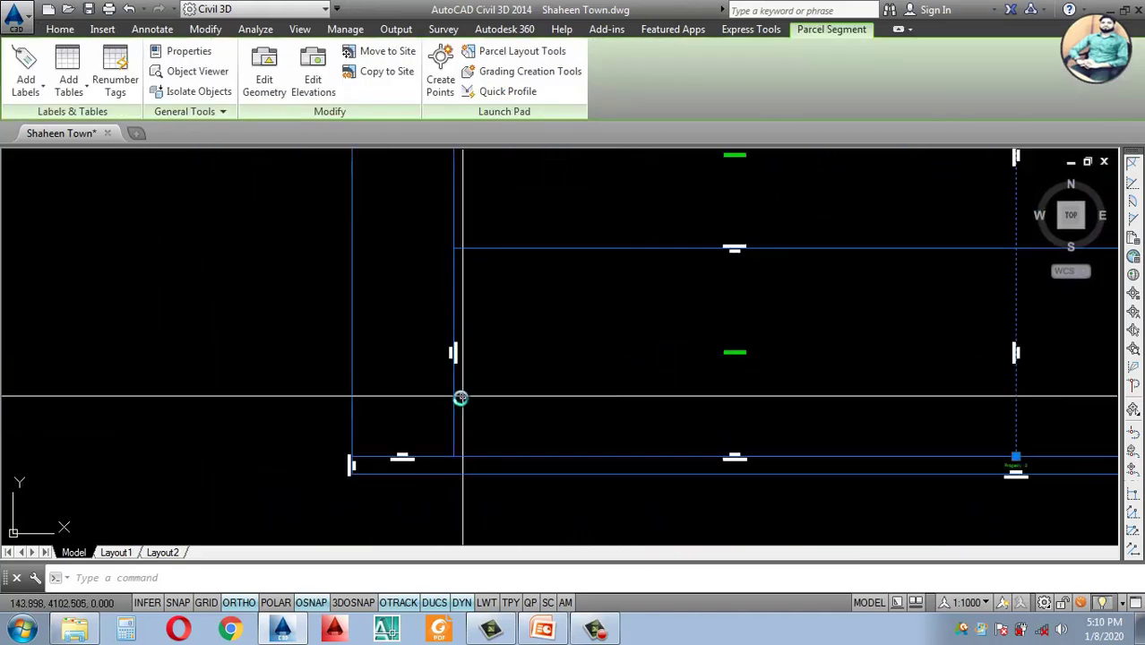
scroll(456, 397, down, 6)
key(Escape)
scroll(644, 399, up, 4)
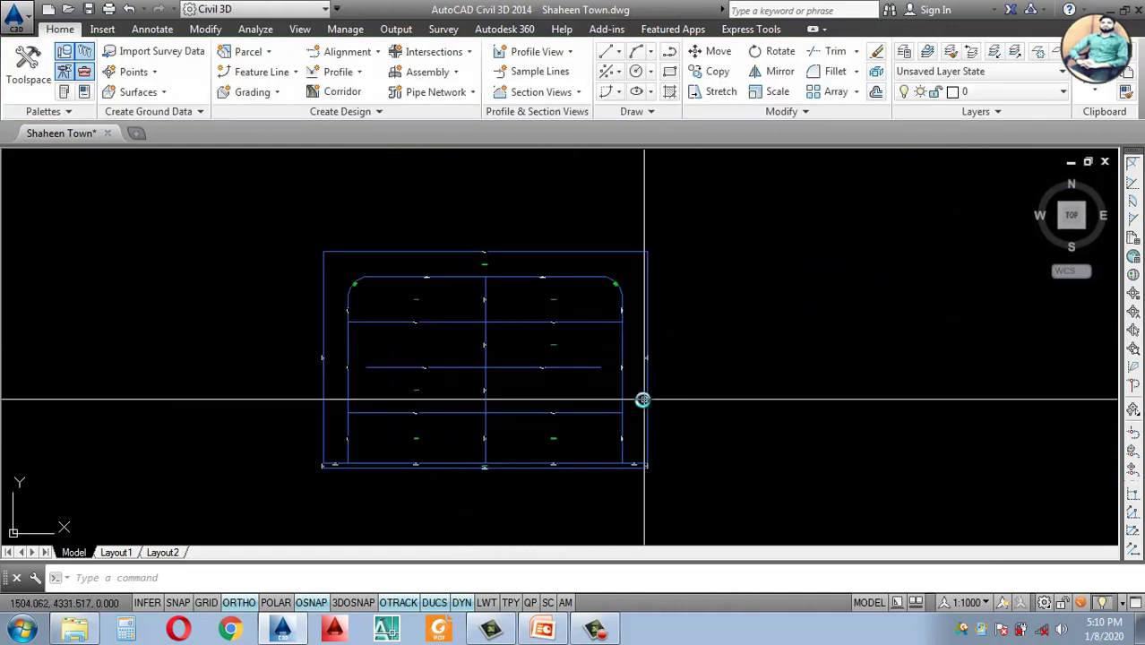
scroll(451, 481, up, 2)
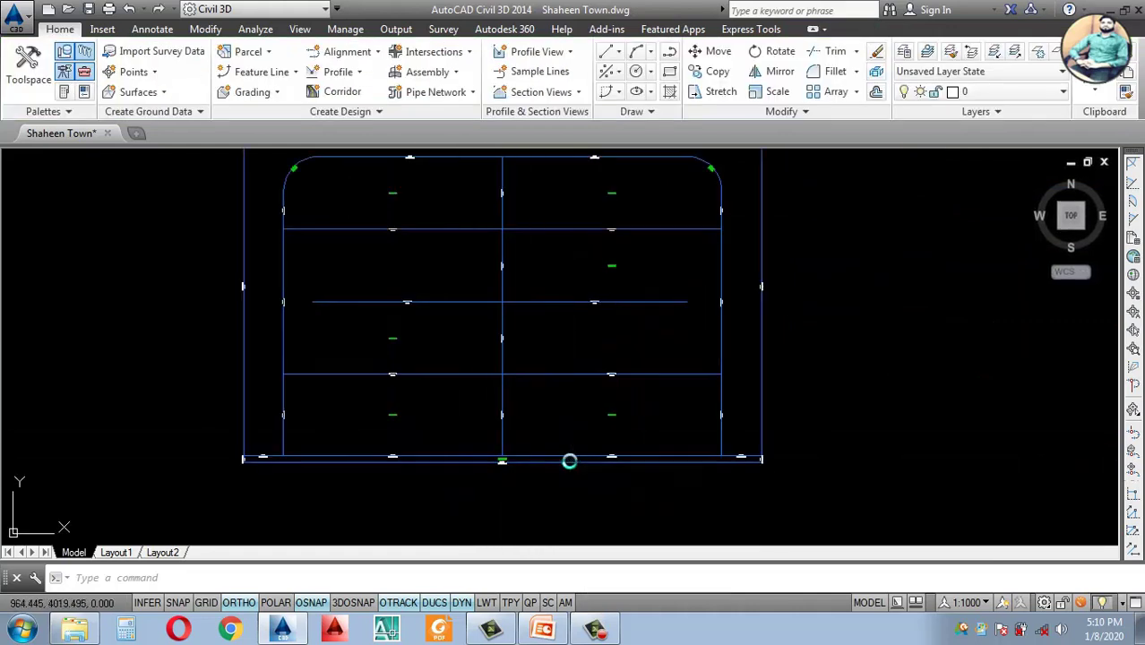
scroll(570, 460, up, 6)
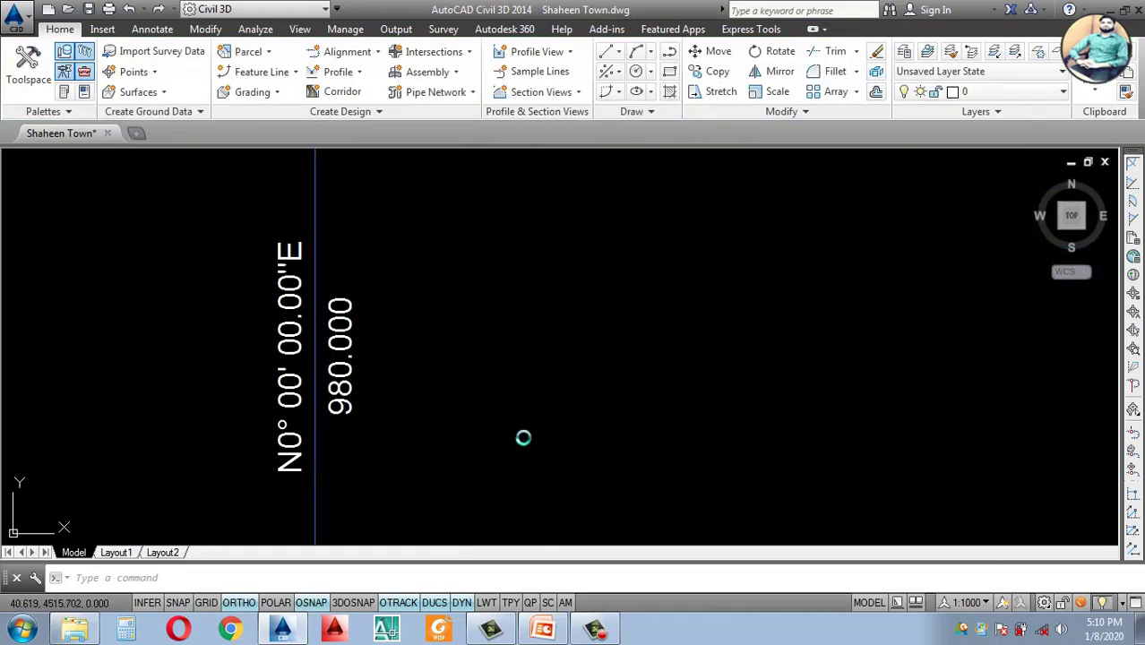
Step: Examine the central road intersection in the original road layout
scroll(524, 435, down, 10)
scroll(681, 408, up, 8)
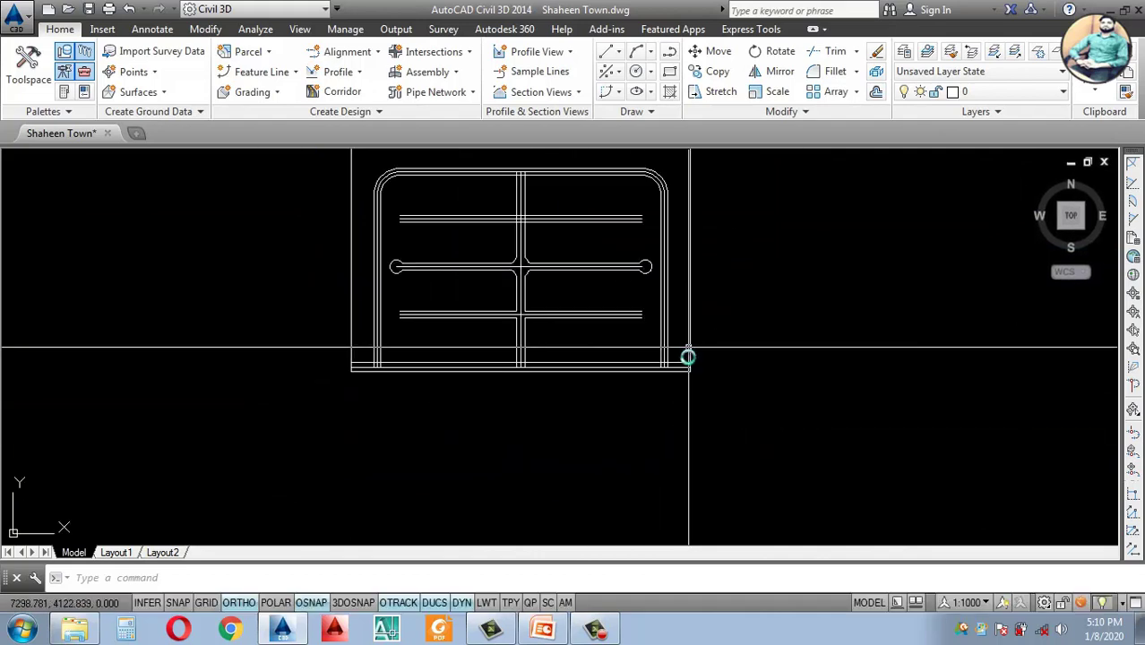
scroll(644, 332, down, 5)
scroll(685, 370, up, 10)
click(628, 425)
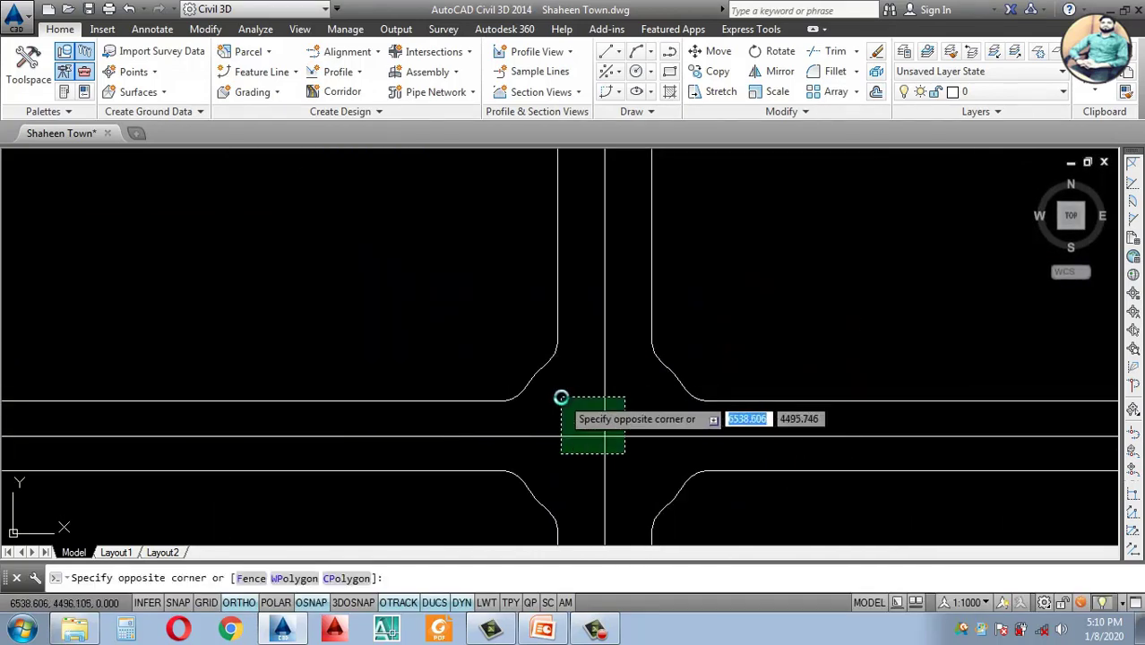
click(562, 397)
key(Escape)
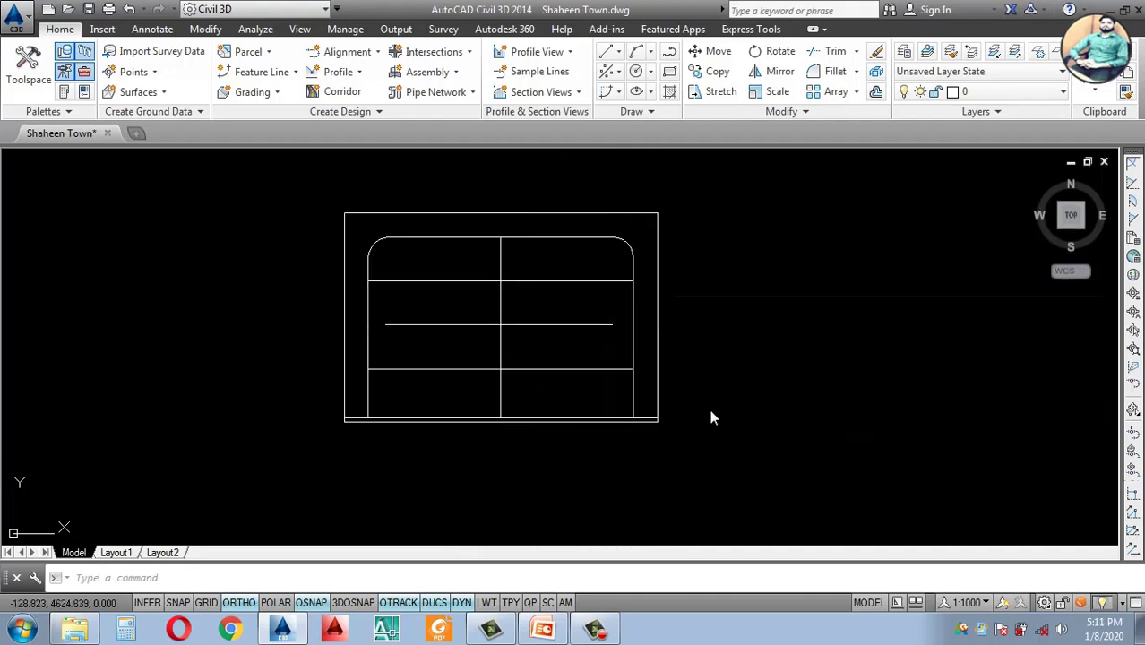
Step: Start creating a parcel from the outer boundary rectangle of the original layout and create a new site named Shaheen Town for it
click(657, 248)
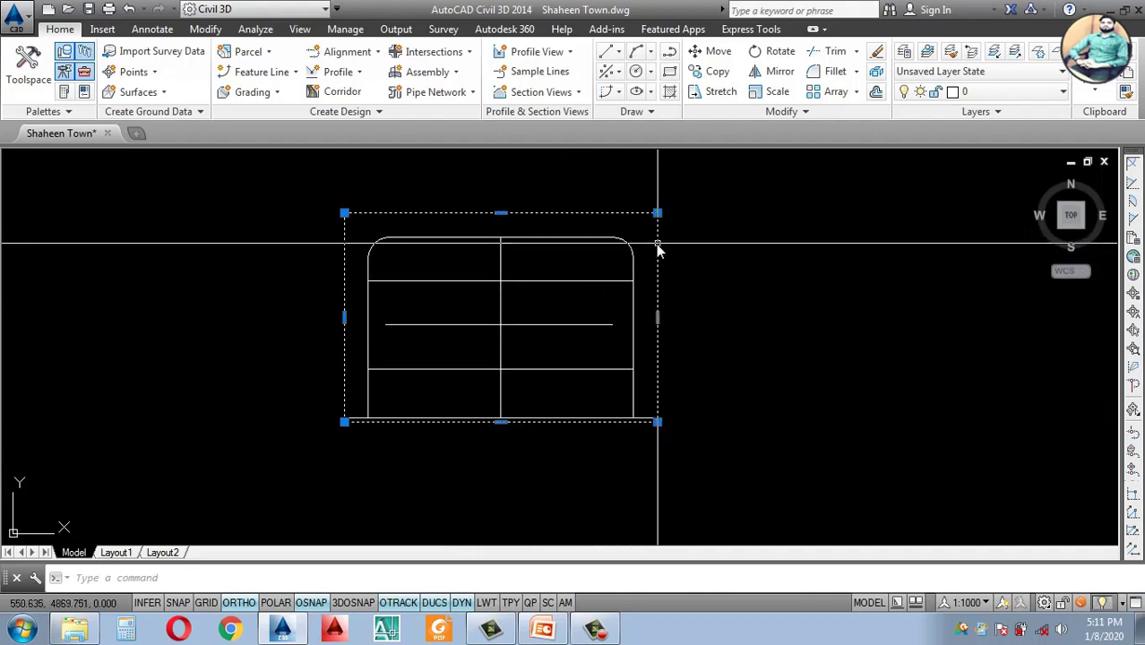
click(254, 51)
click(296, 117)
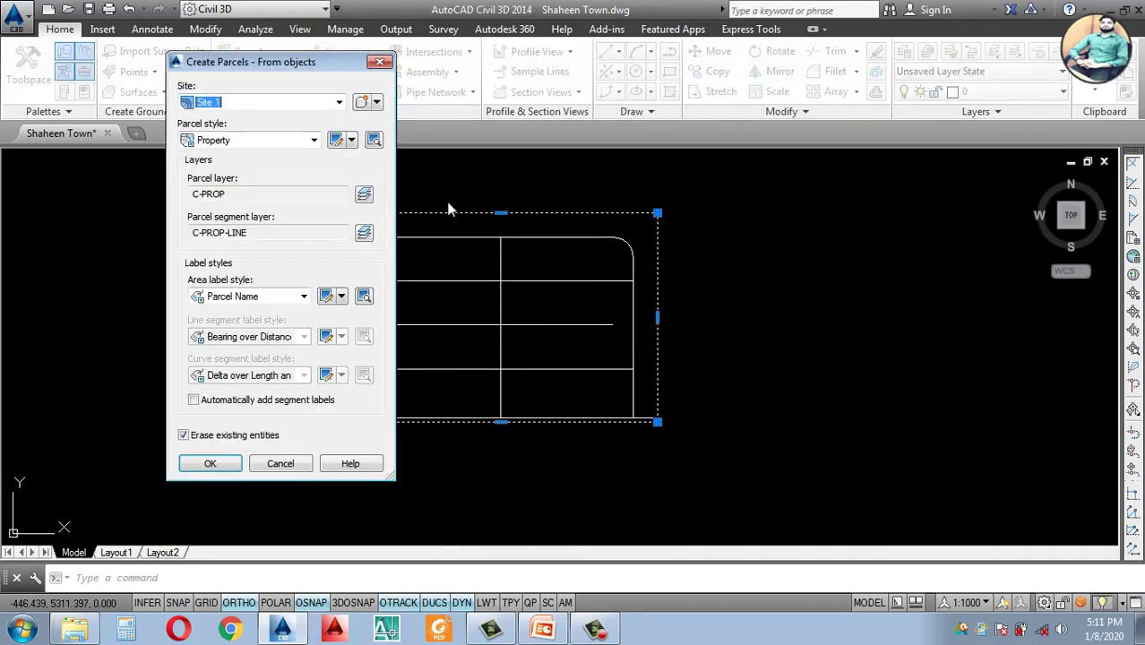
click(268, 102)
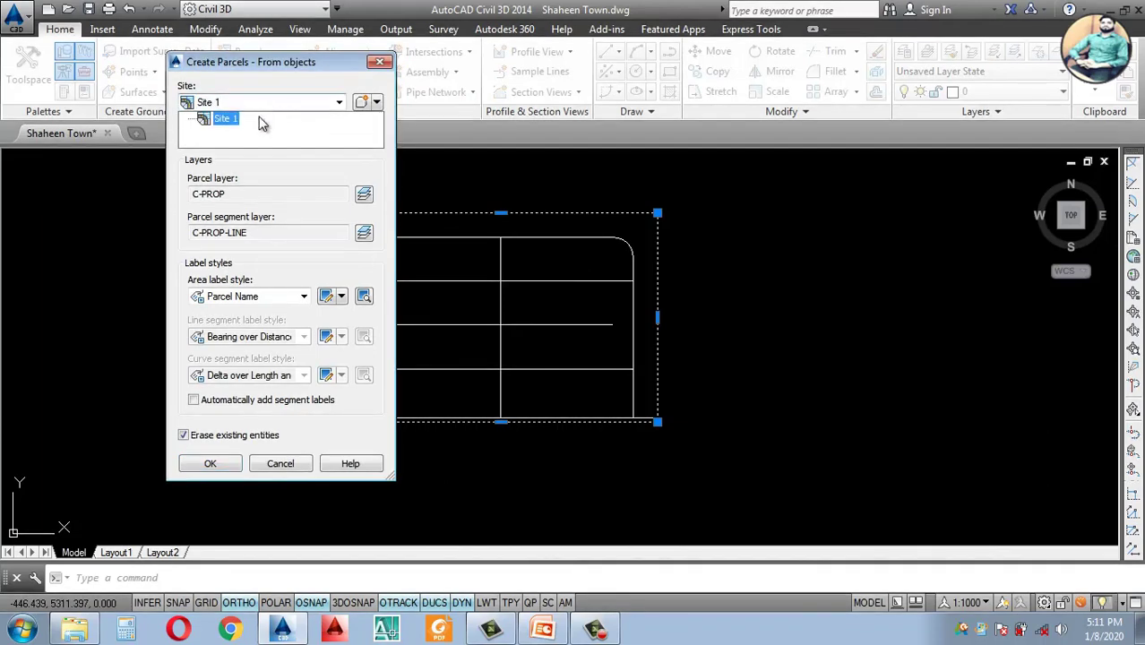
click(305, 104)
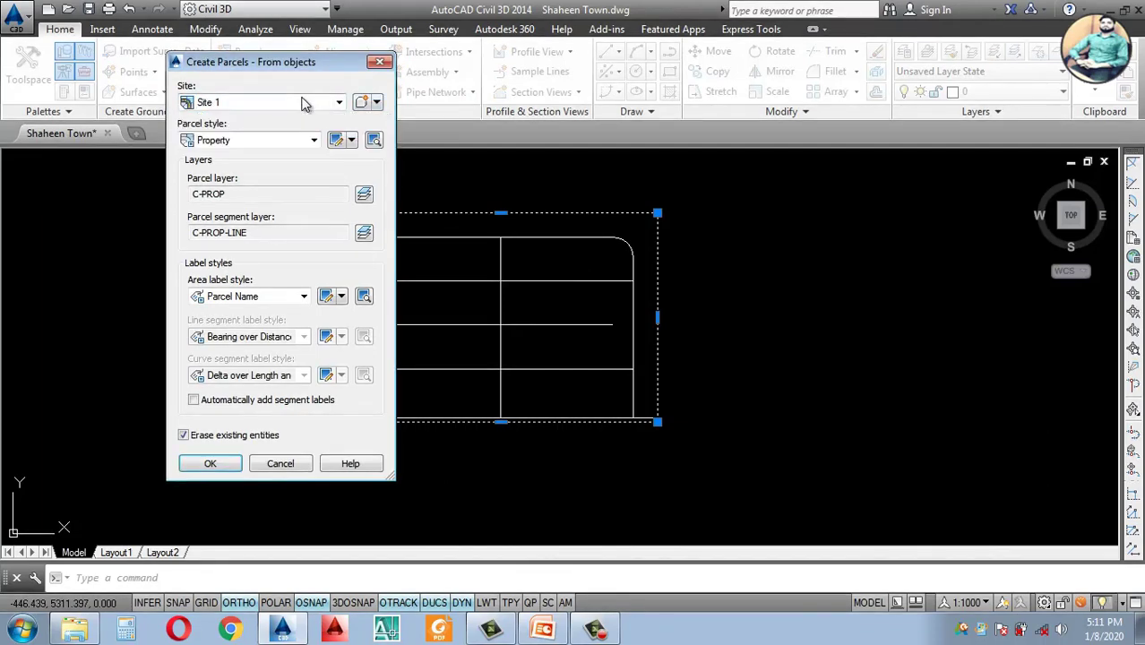
click(303, 104)
click(364, 104)
click(377, 102)
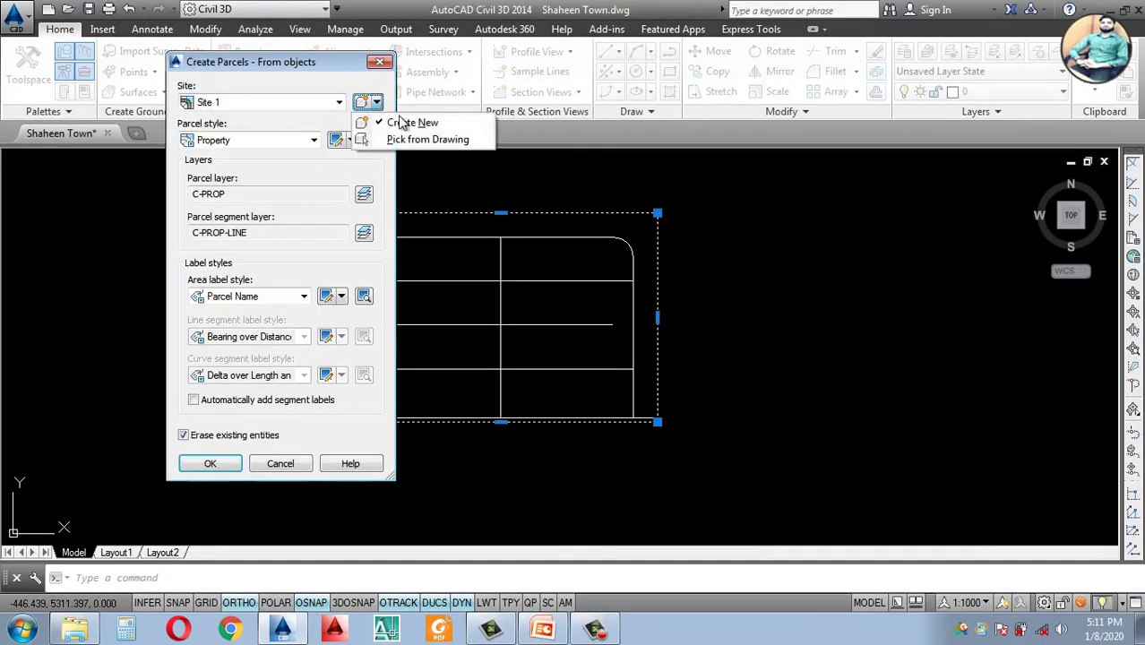
click(414, 120)
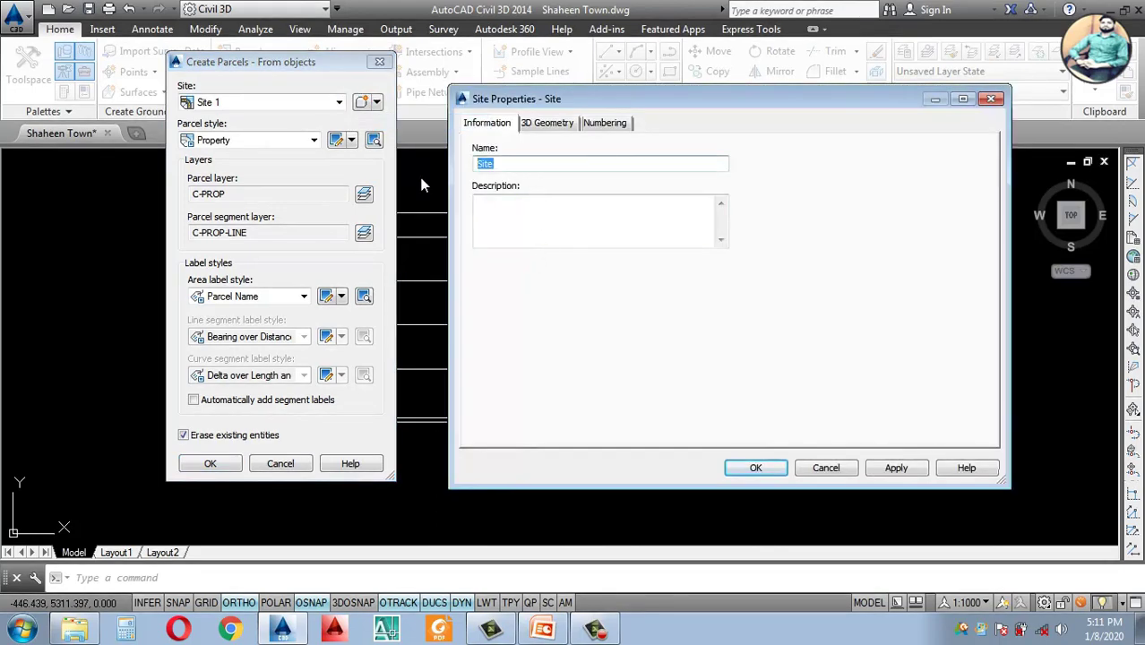
text(Shaheen Town)
click(744, 467)
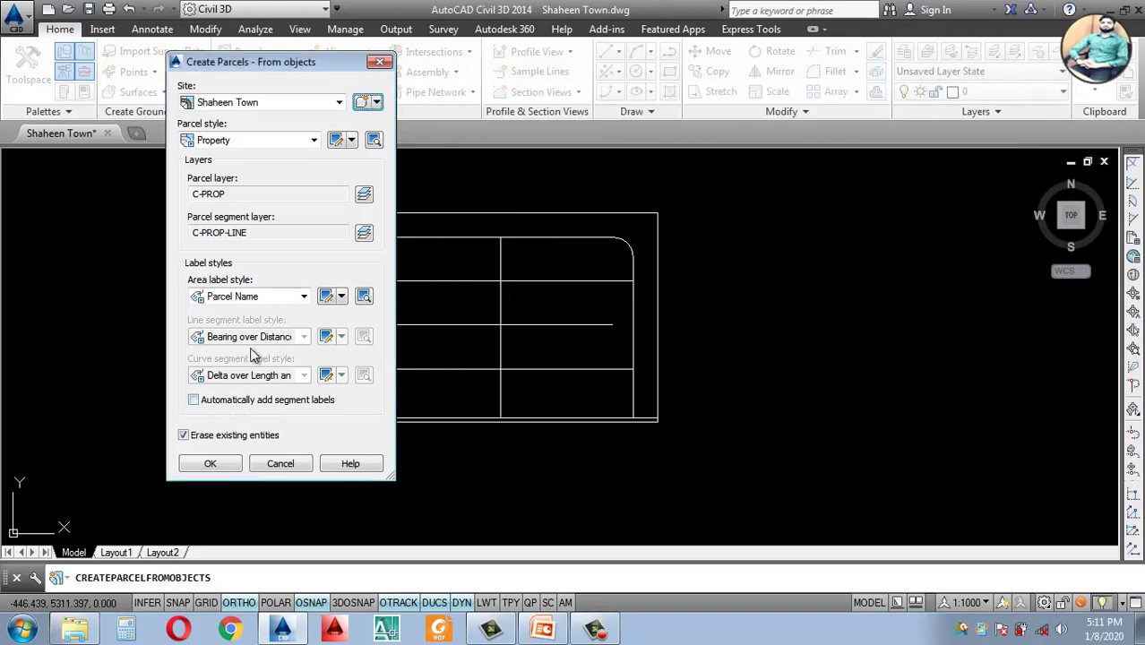
Step: Turn on automatic segment labels with the Grade over Distance line style and create the boundary parcel
click(194, 401)
click(304, 336)
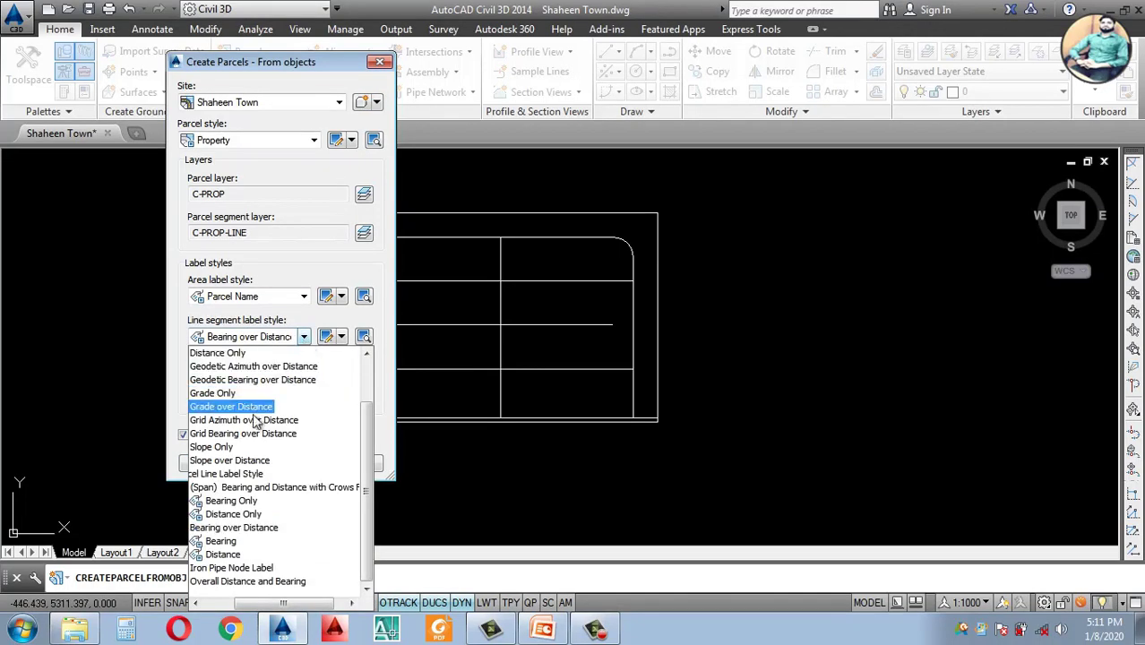
click(235, 407)
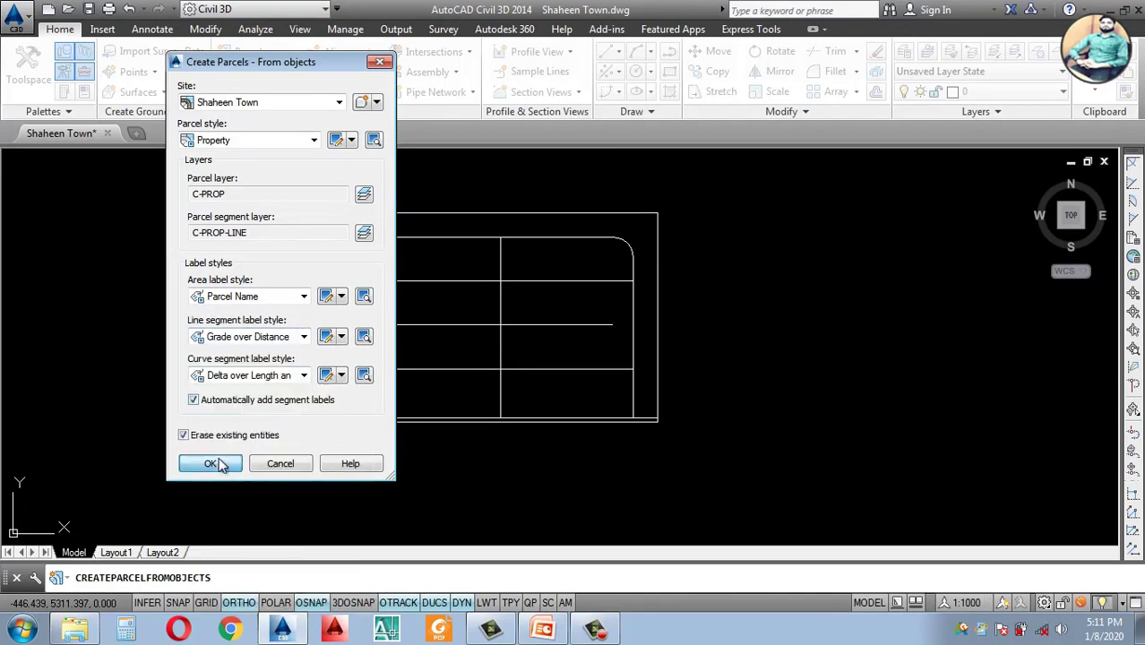
click(211, 463)
Step: Start an alignment from objects with the outer loop road polyline with rounded corners and accept its default direction
scroll(467, 363, up, 3)
scroll(519, 376, down, 3)
scroll(452, 354, up, 2)
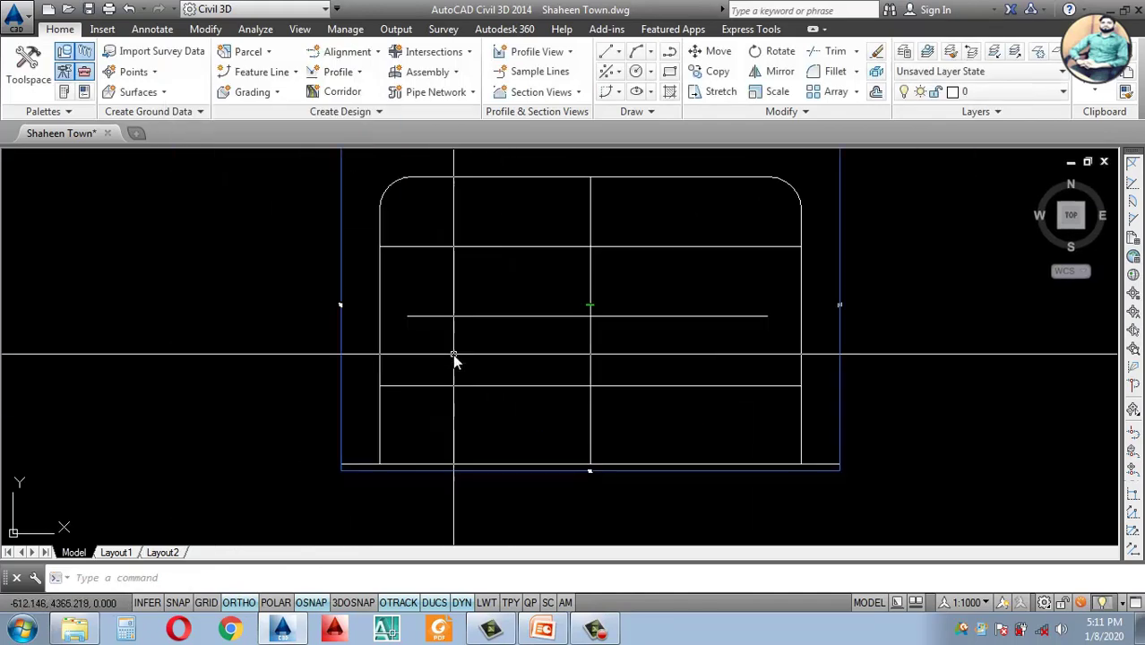
click(354, 51)
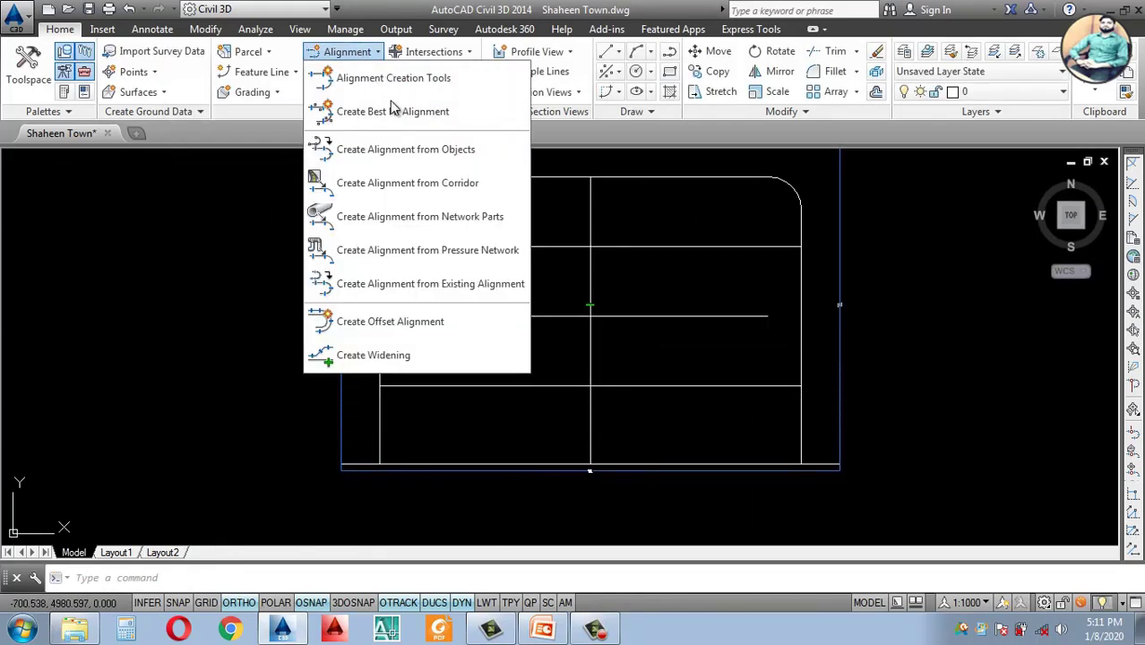
click(398, 150)
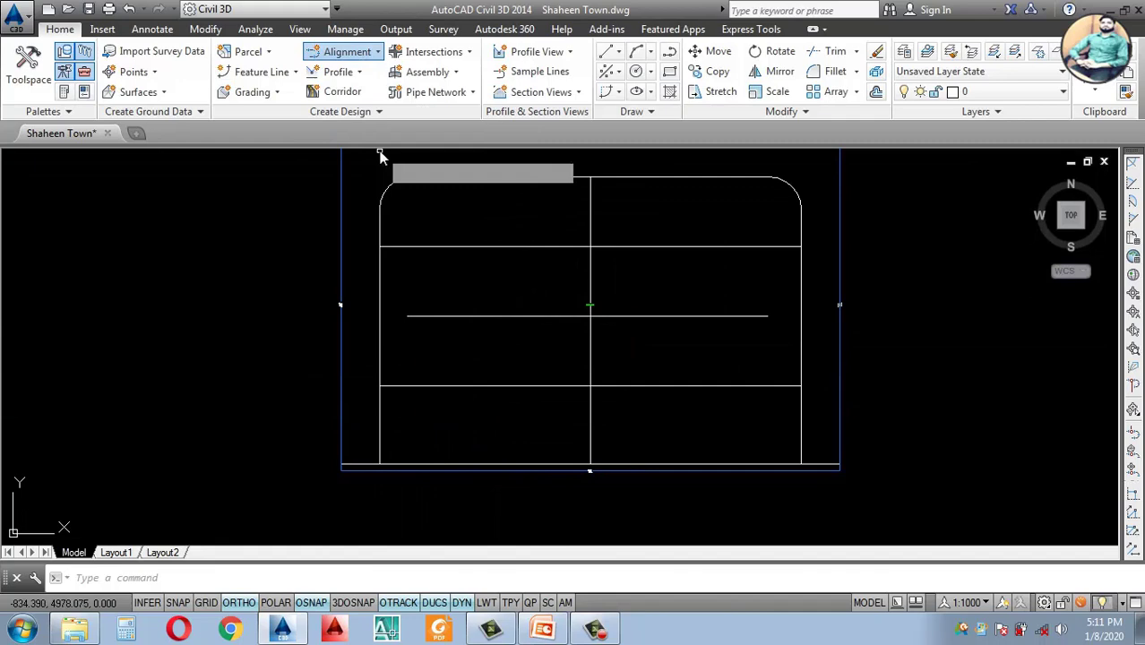
click(384, 450)
key(Return)
key(Return)
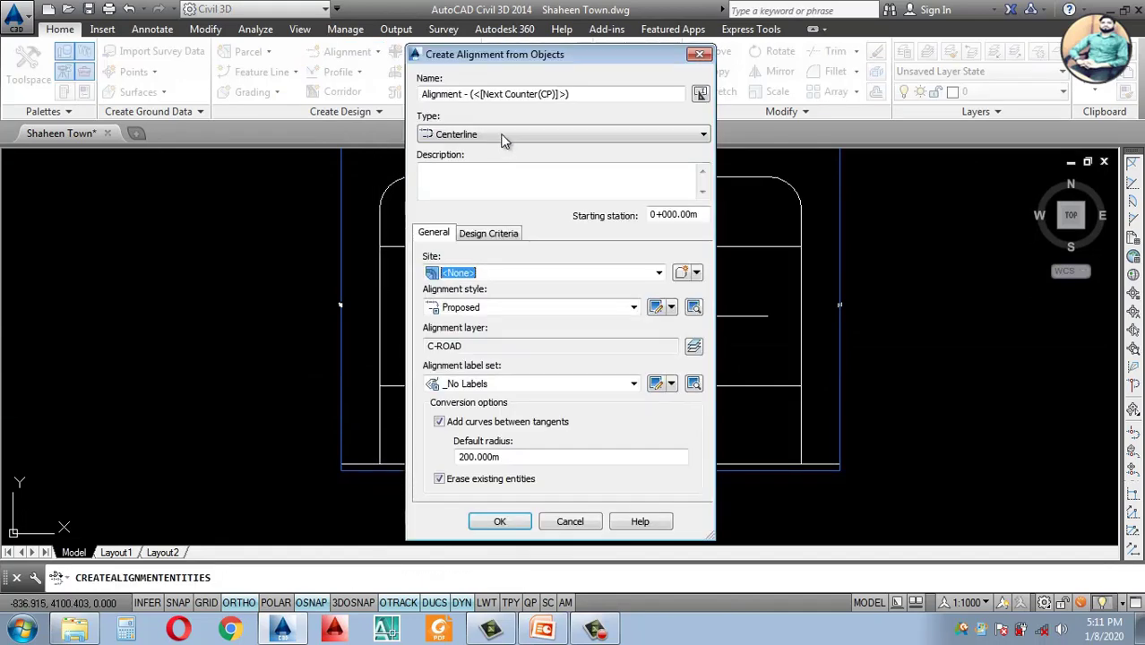
Step: Name the loop road alignment Long Road, assign it to the Shaheen Town site and create it
click(569, 93)
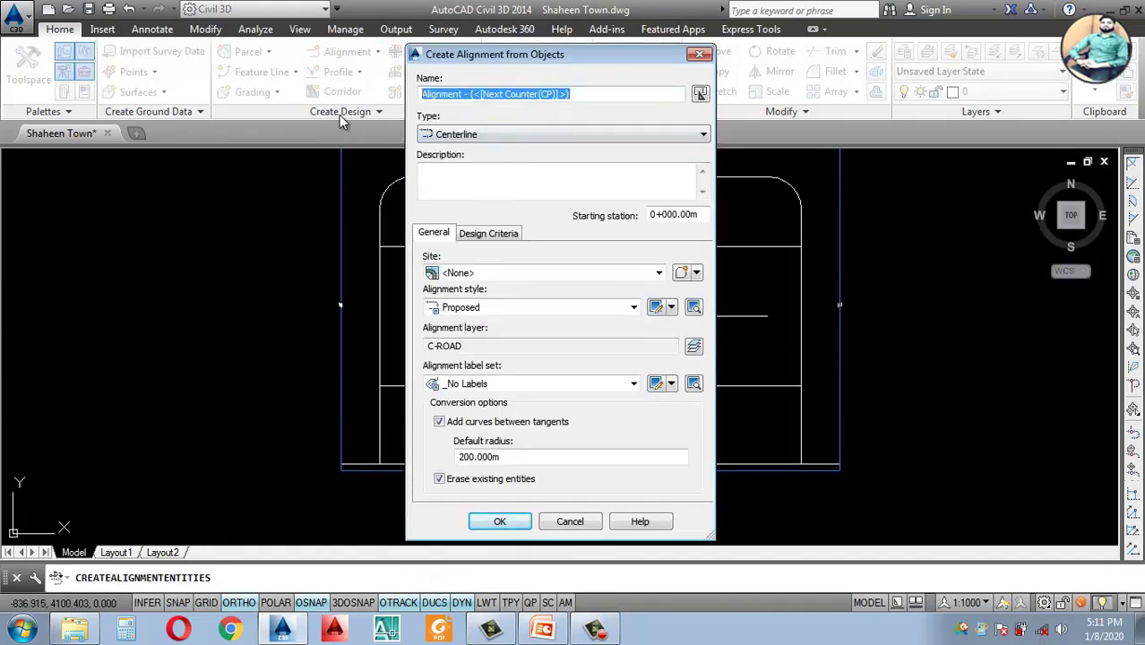
text(Long )
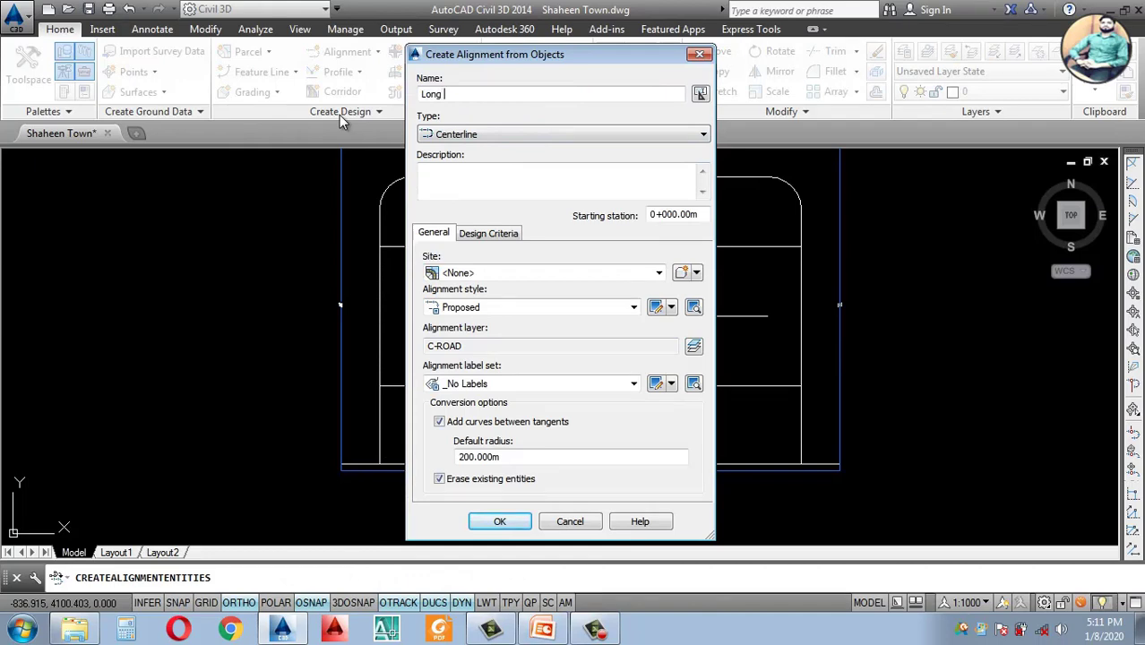
text(s)
key(BackSpace)
text(Road)
click(522, 271)
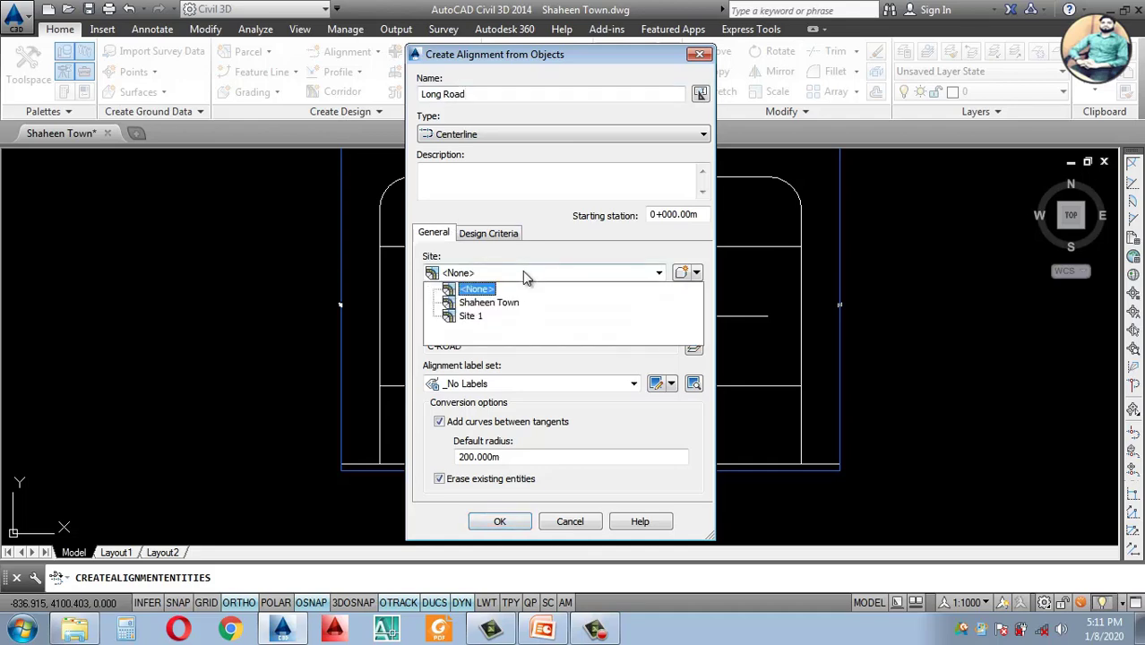
click(492, 303)
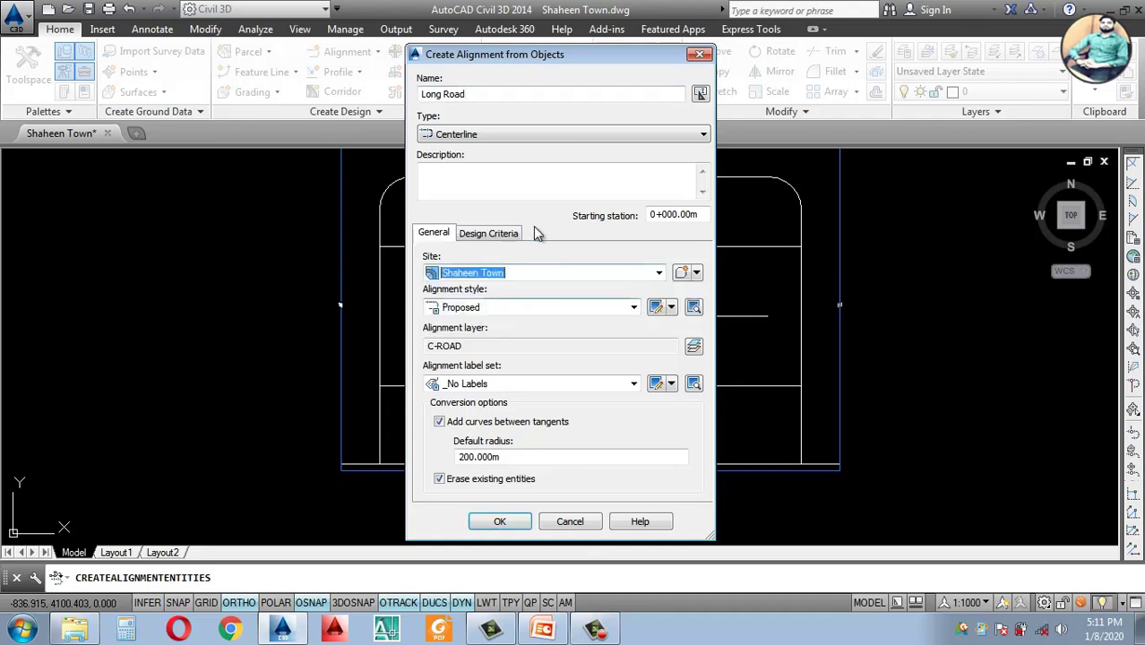
click(494, 523)
Step: Start an alignment from objects with the central vertical road line and accept its default direction
scroll(542, 385, down, 5)
scroll(567, 380, up, 4)
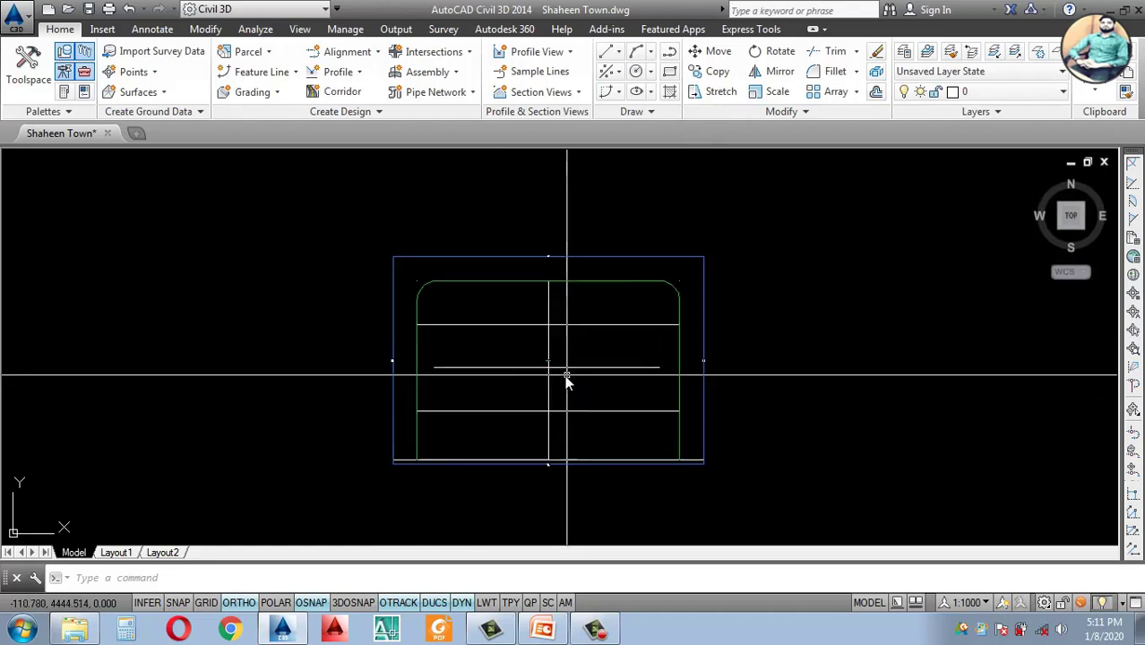
scroll(552, 455, up, 4)
click(545, 447)
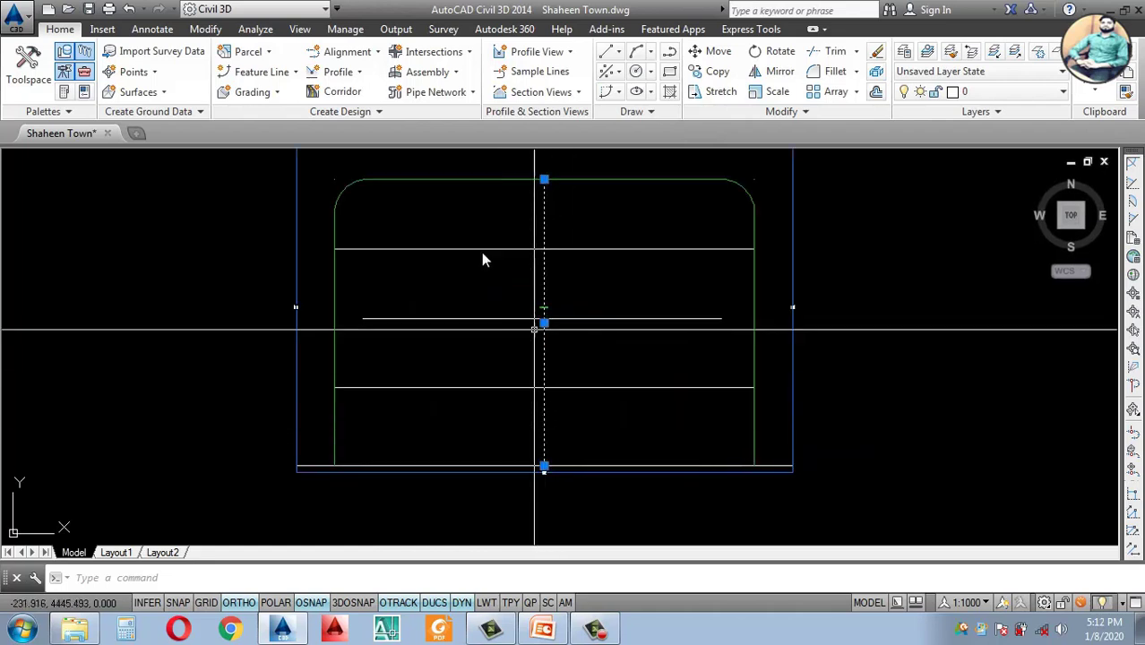
click(358, 53)
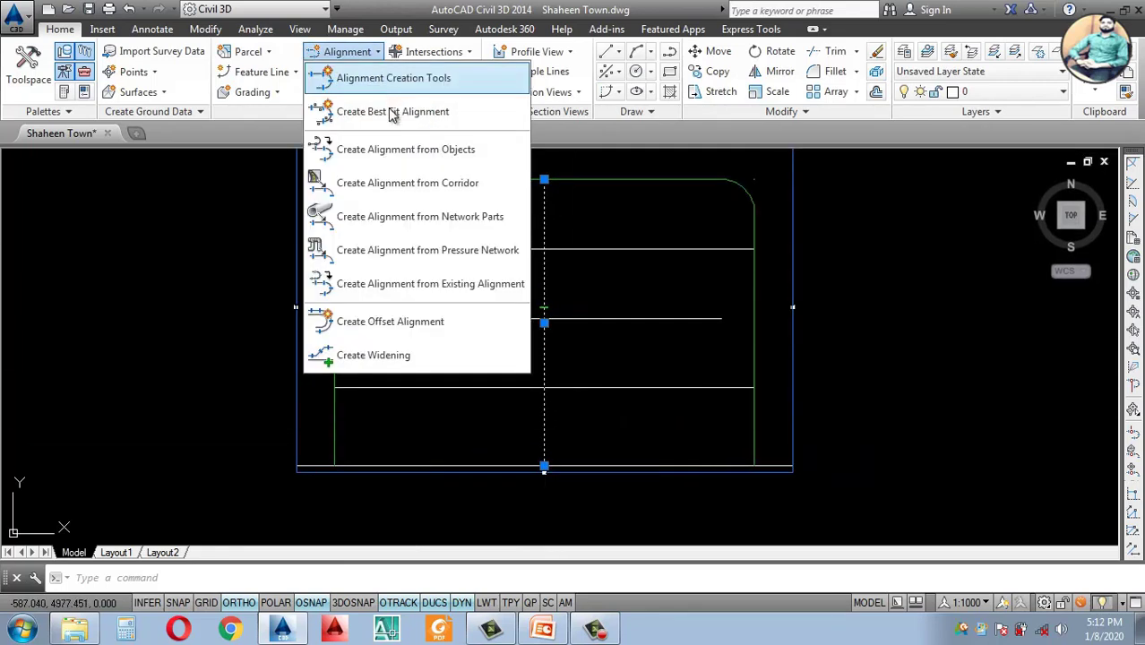
click(404, 151)
click(545, 428)
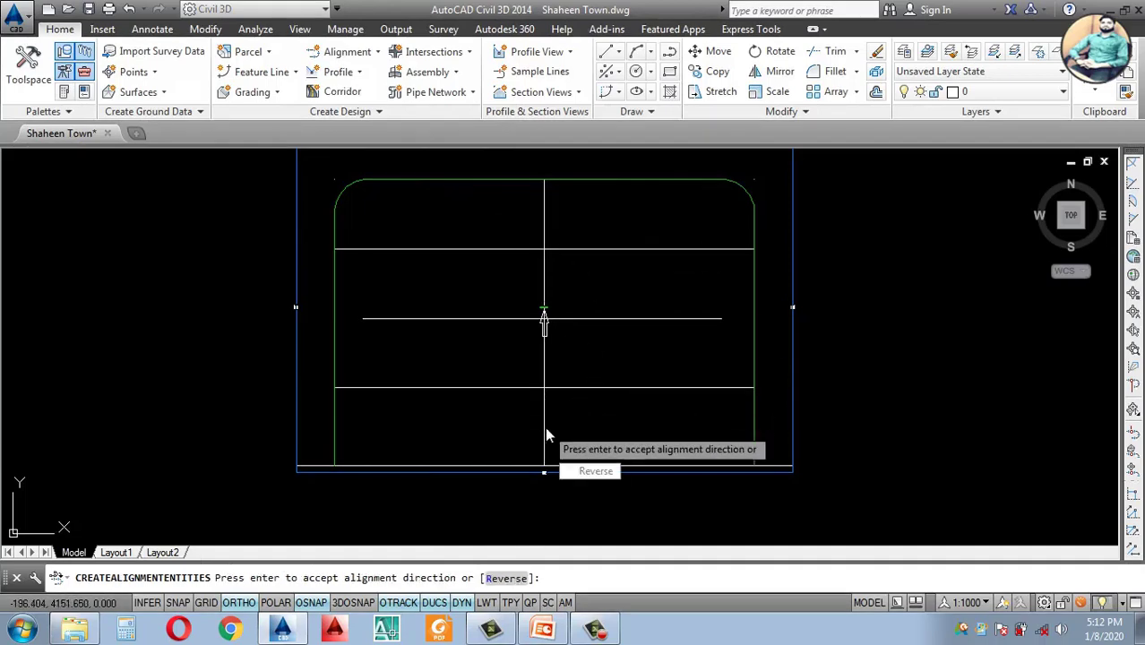
key(Return)
Step: Name the central alignment Center Road, assign it to the Shaheen Town site and create it
drag(466, 94, 395, 119)
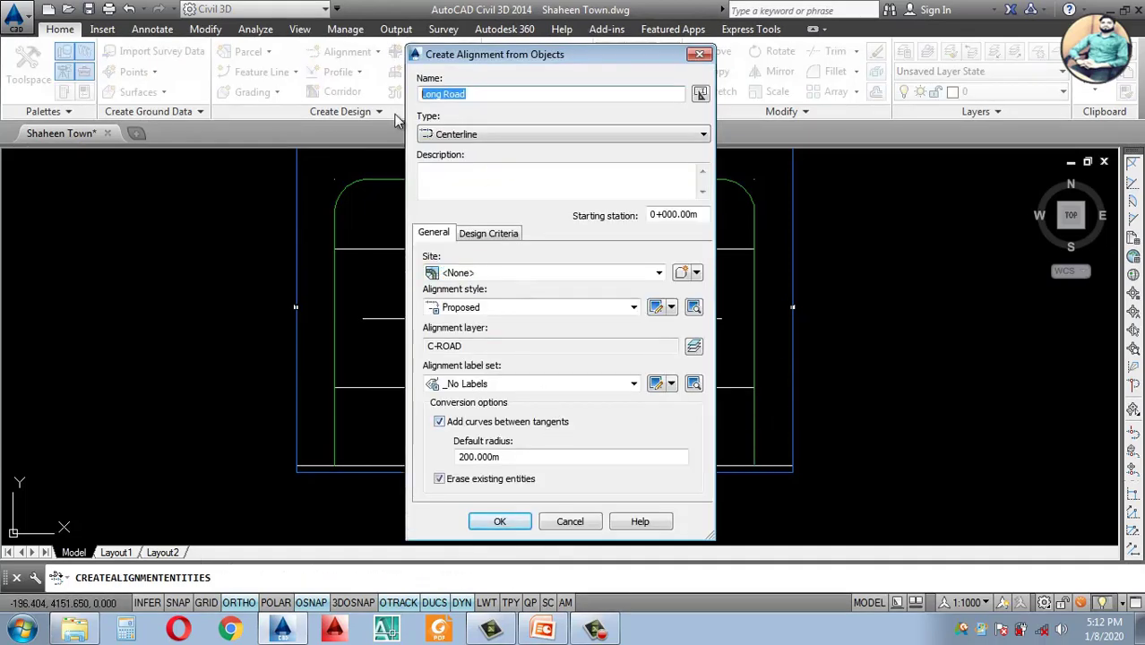
text(Center)
click(494, 273)
click(480, 301)
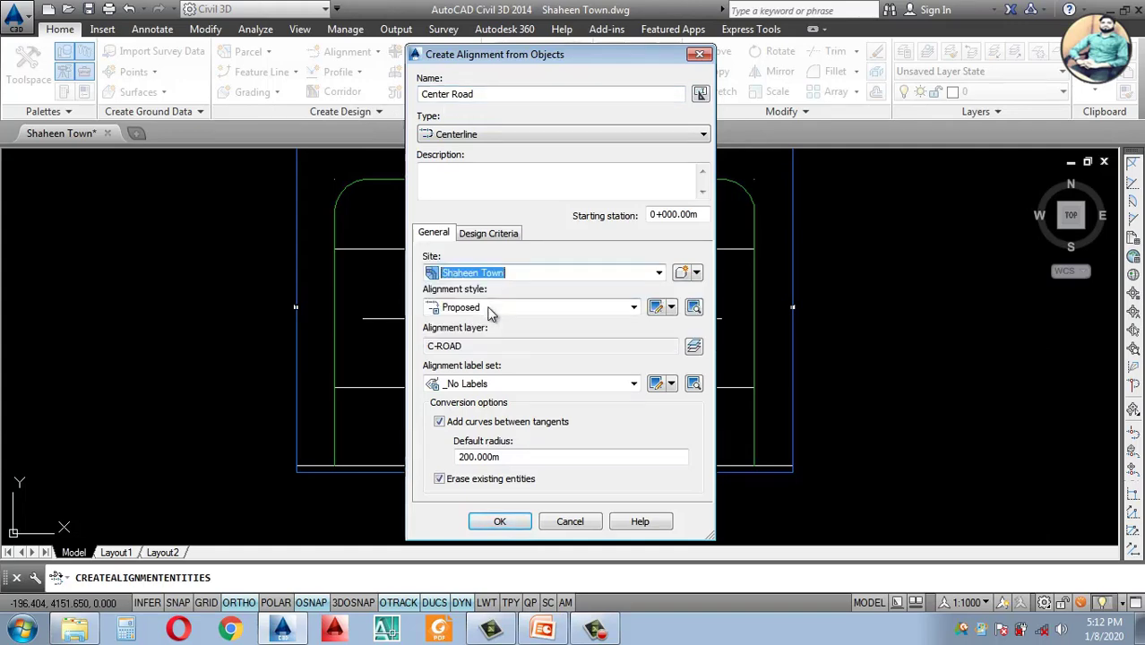
click(500, 521)
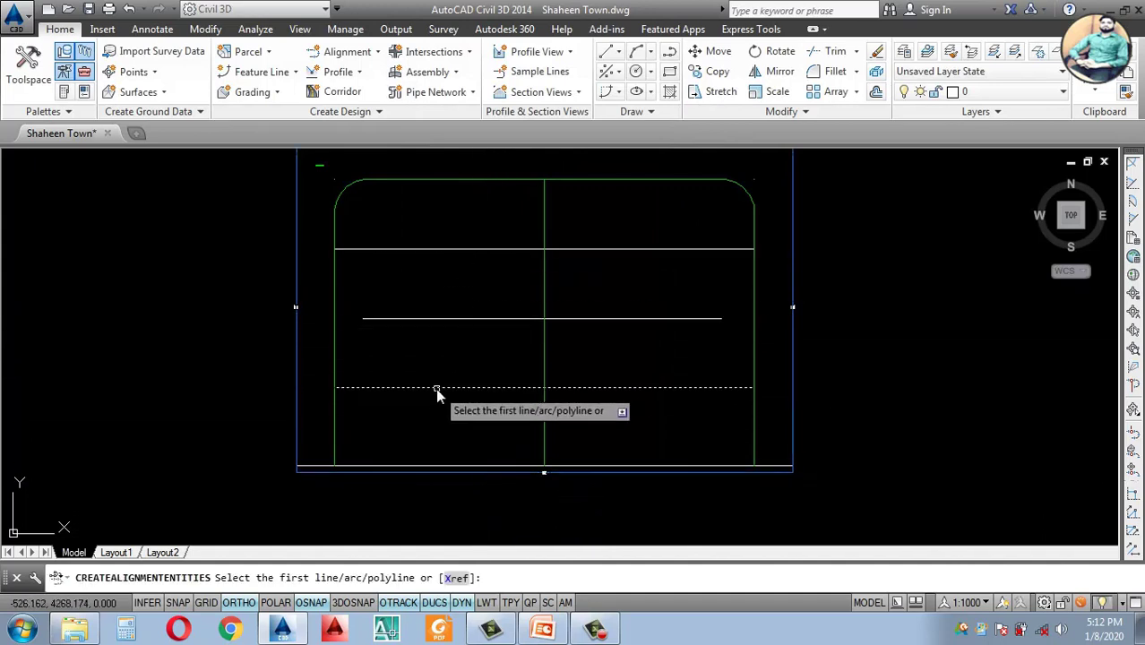
Step: Create an alignment named Front Road in the Shaheen Town site from the horizontal road line along the lower boundary
click(426, 467)
key(Return)
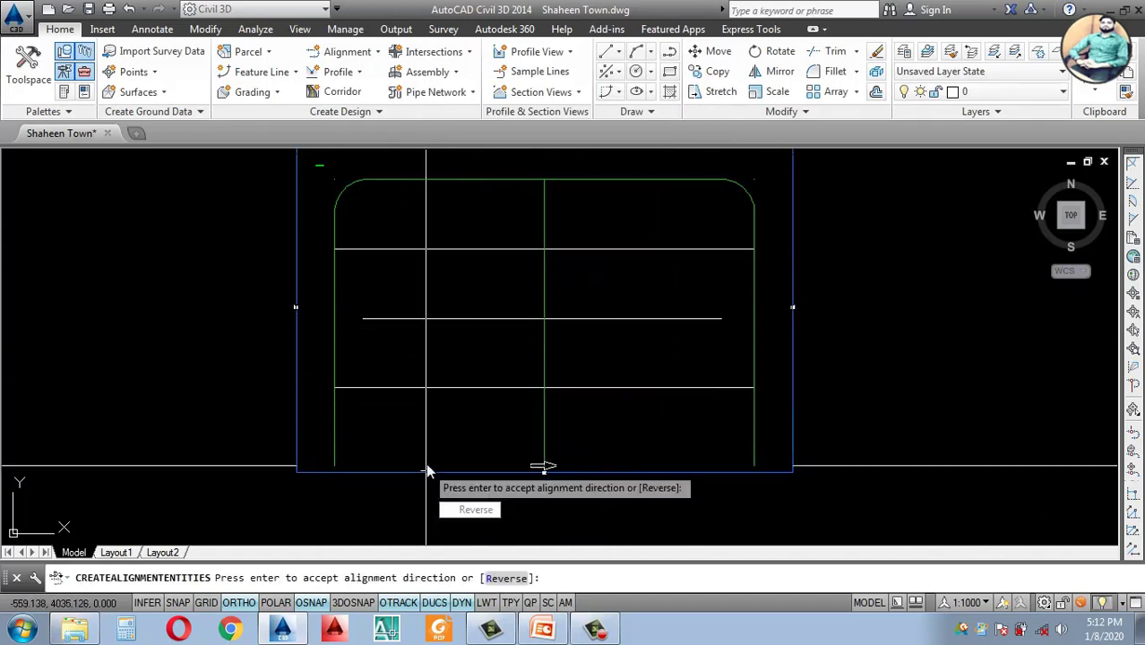
key(Return)
double_click(446, 95)
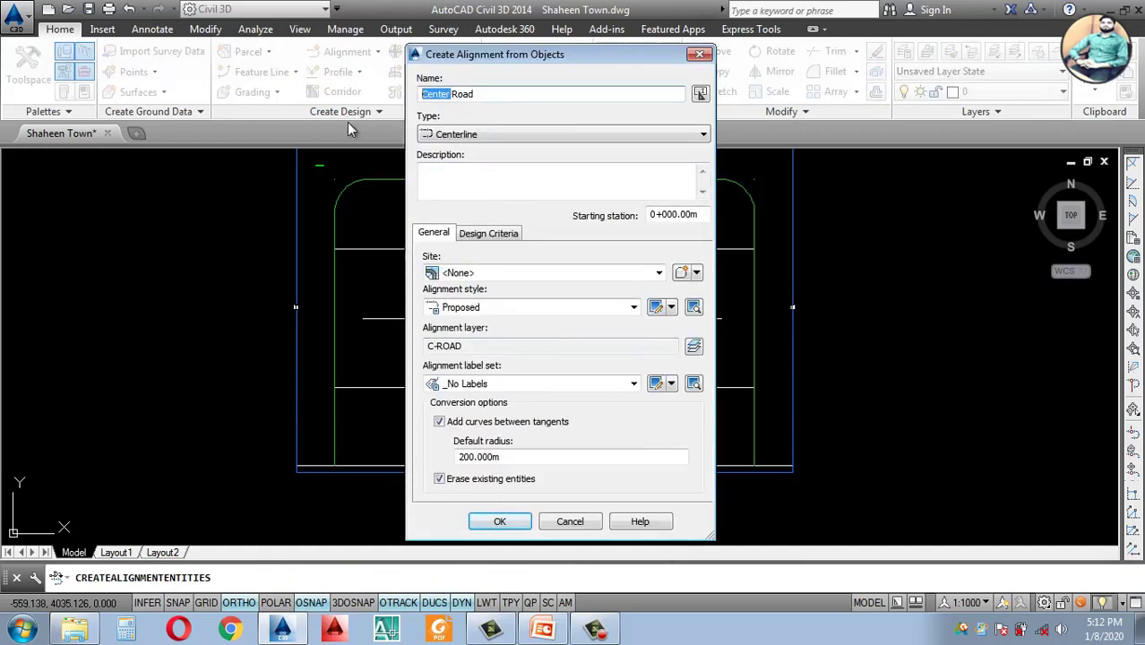
text(Front)
click(488, 274)
click(480, 299)
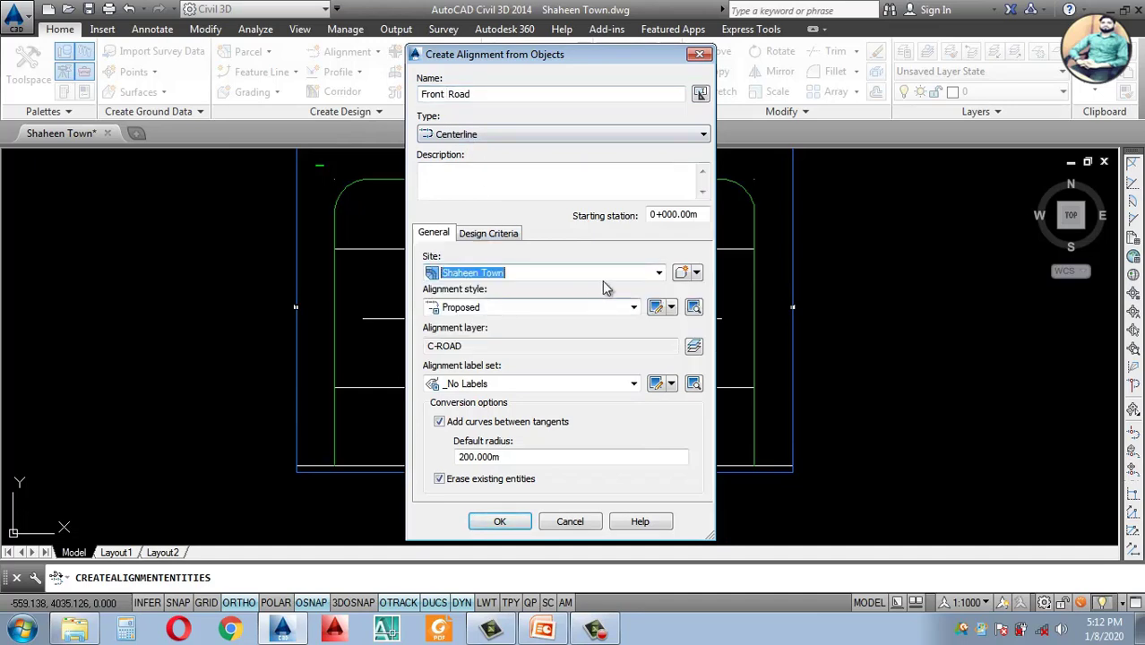
click(500, 522)
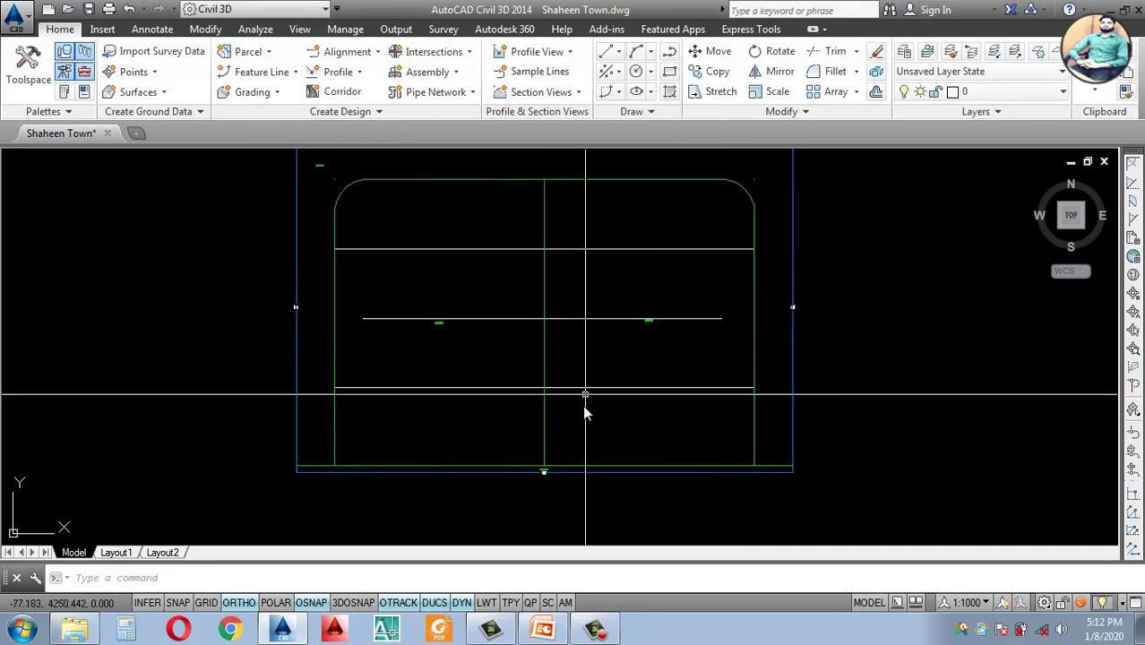
Step: Create an alignment named Road-1 in the Shaheen Town site from the lower inner horizontal road line
click(465, 388)
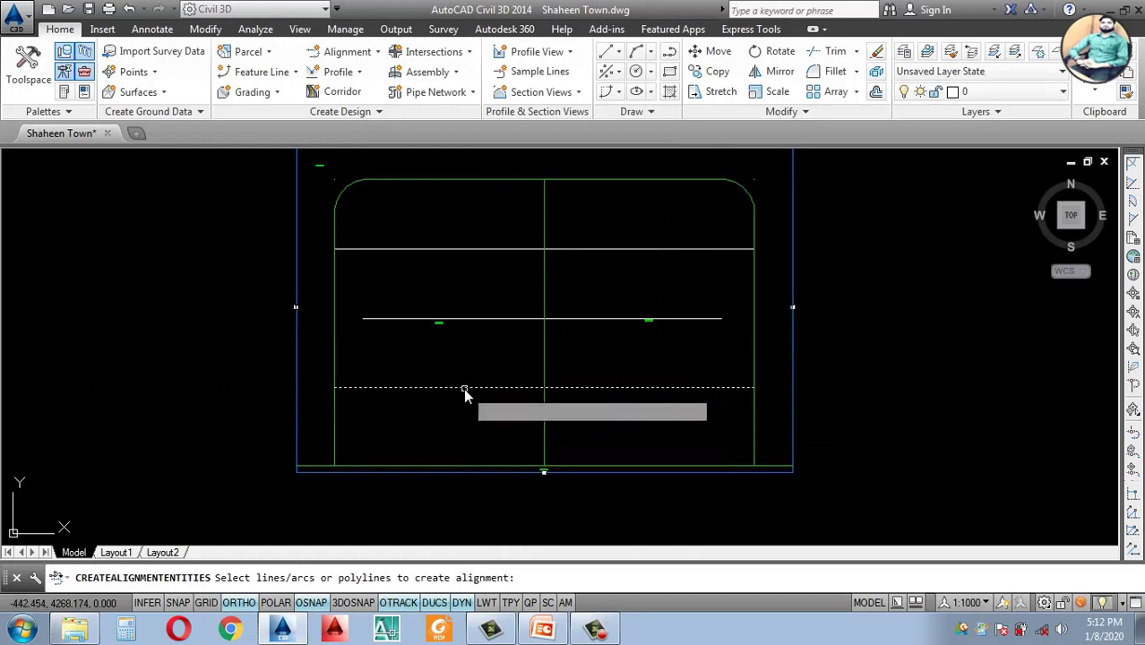
key(Return)
key(Return)
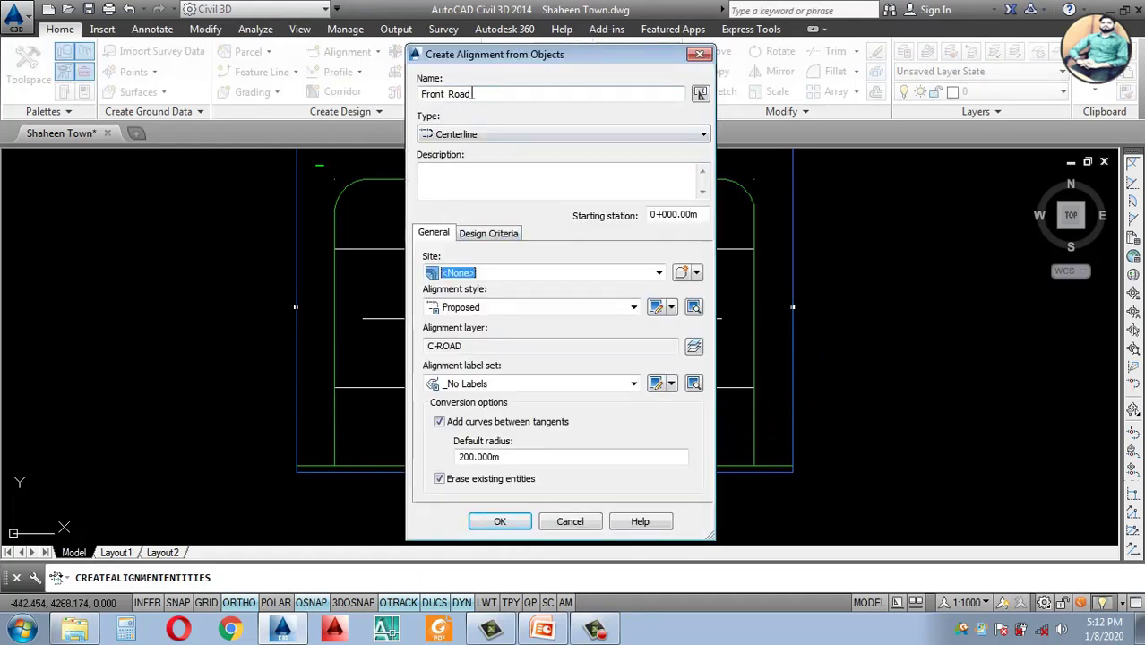
drag(446, 93, 419, 93)
key(BackSpace)
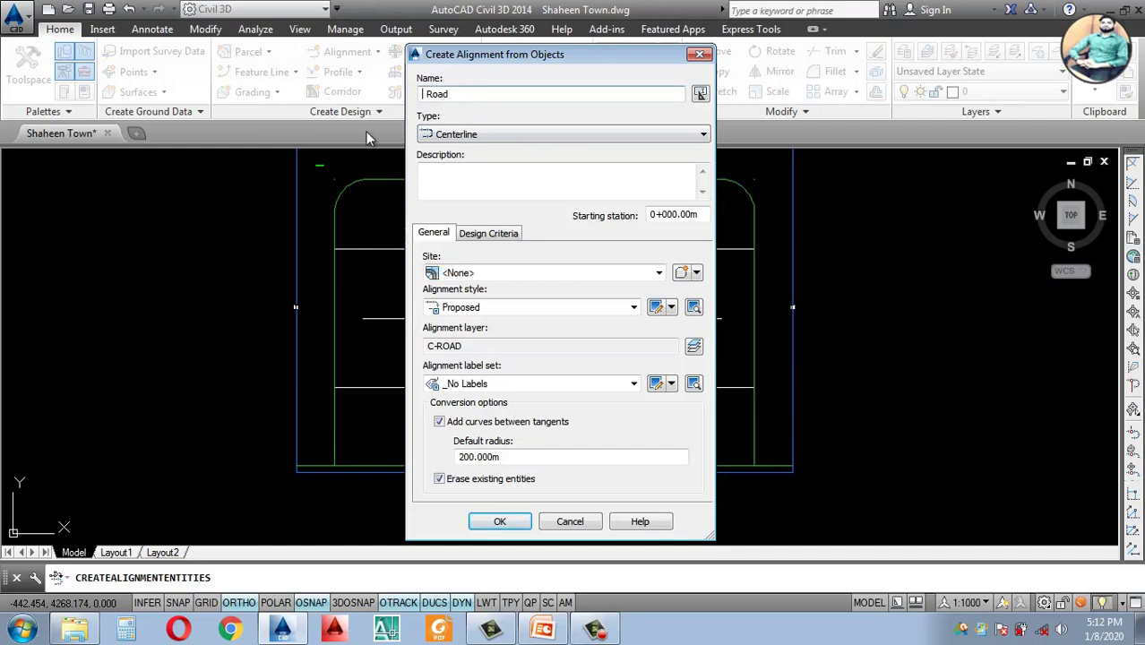
key(Delete)
text(-1)
click(473, 273)
click(490, 309)
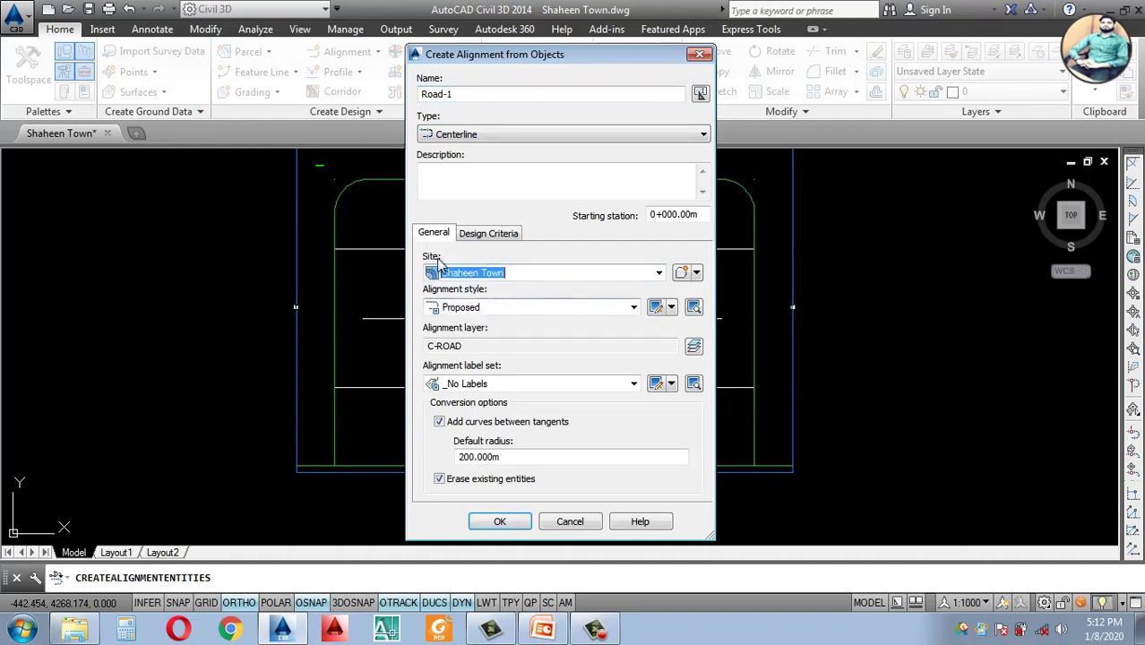
click(499, 522)
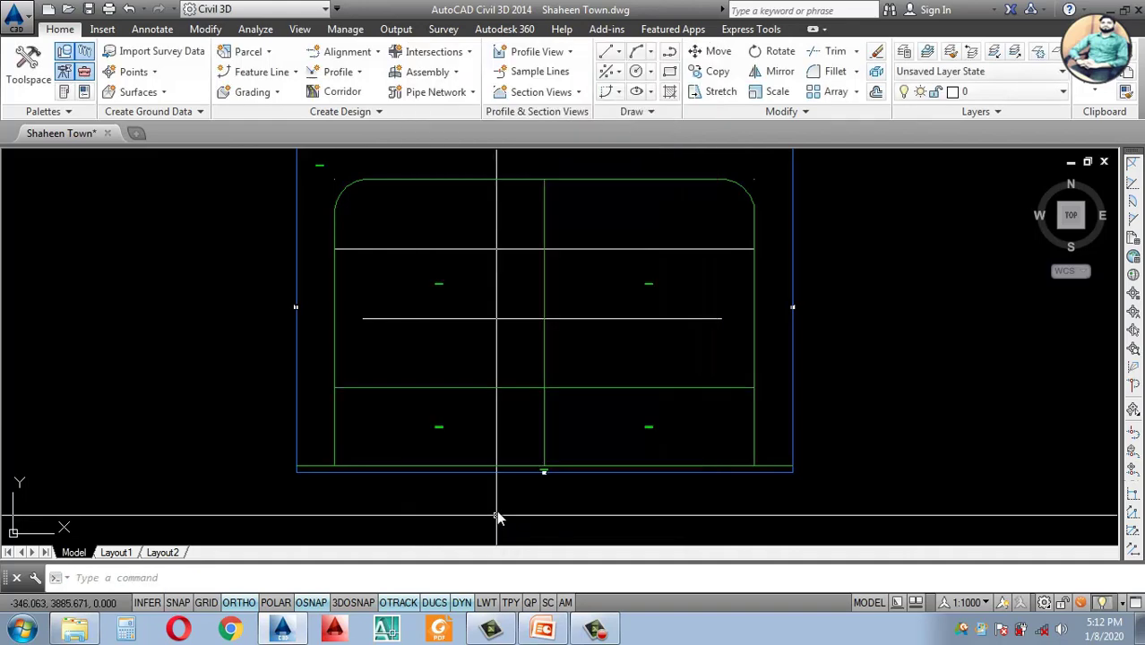
Step: Create an alignment named Road-2 in the Shaheen Town site from the upper inner horizontal road line
key(Return)
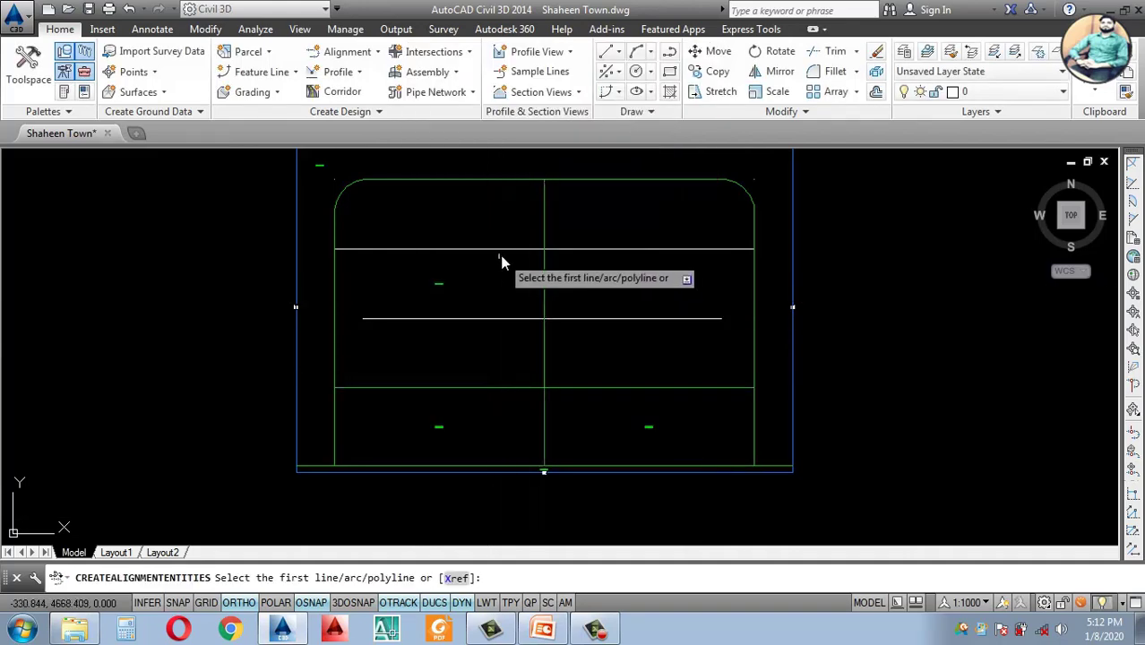
click(495, 250)
key(Return)
key(Return)
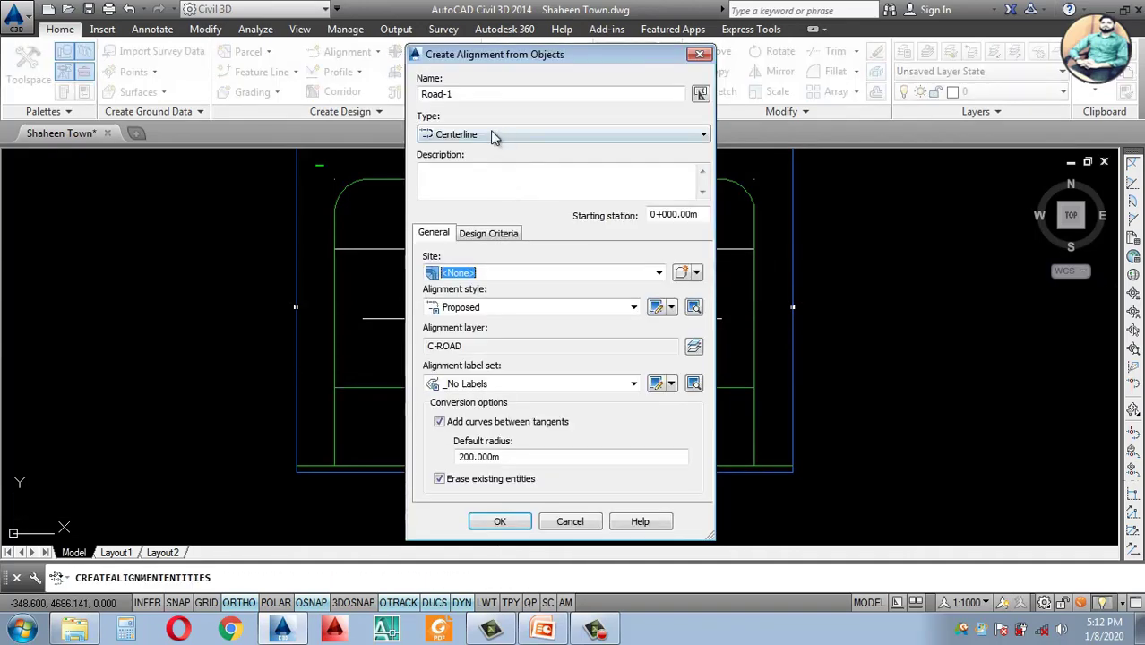
click(456, 94)
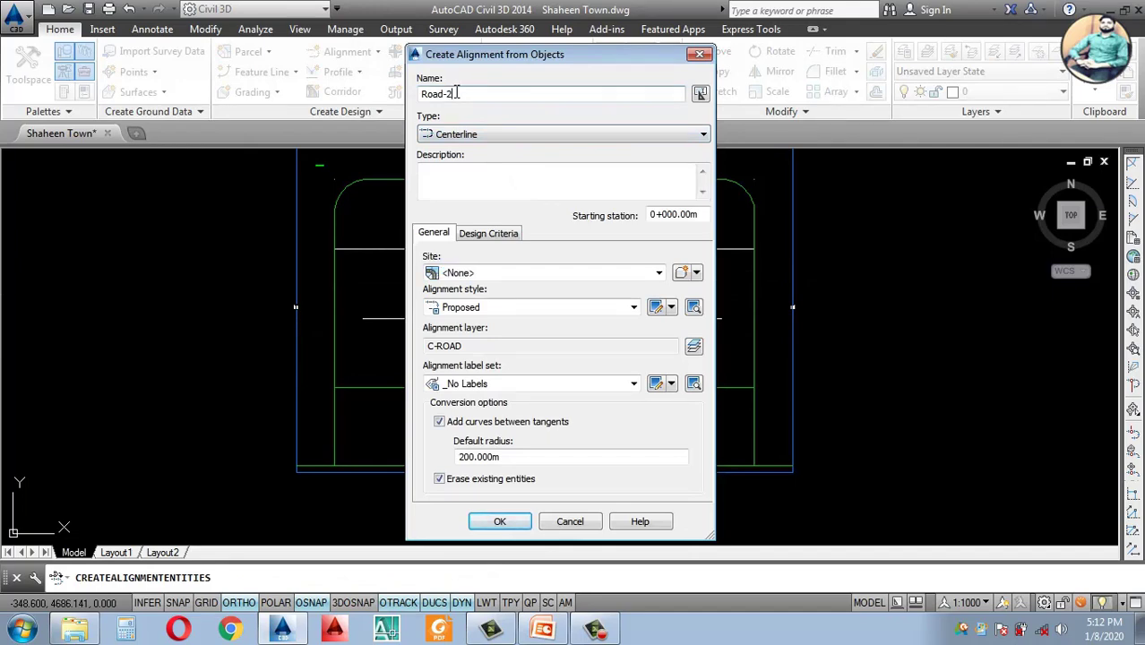
click(504, 273)
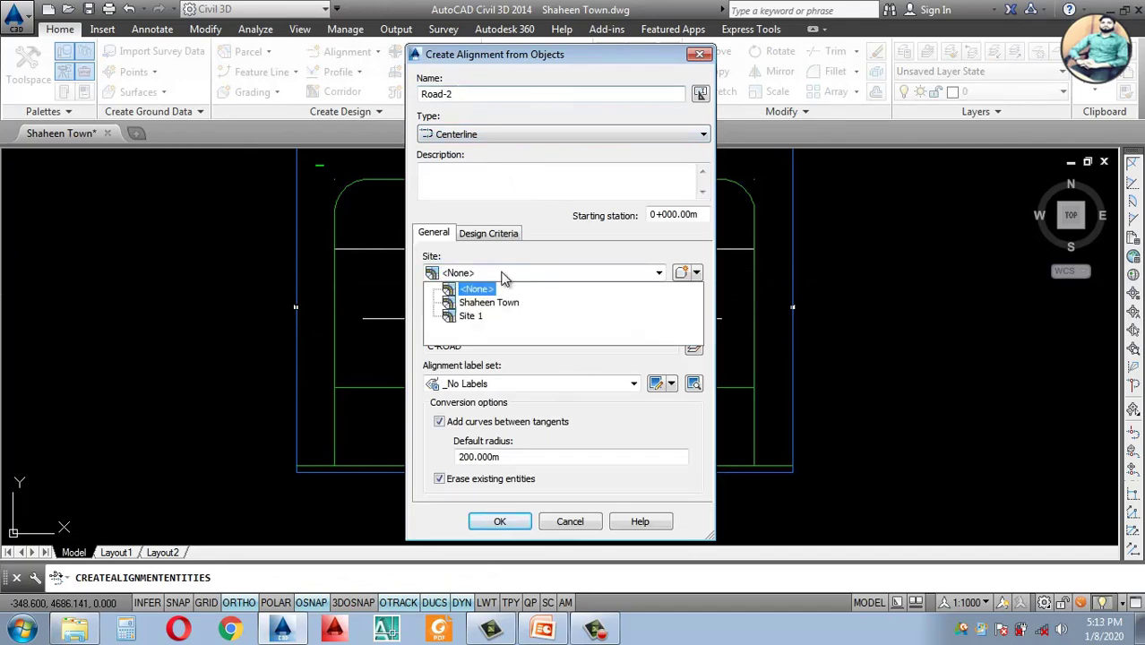
click(479, 299)
click(499, 522)
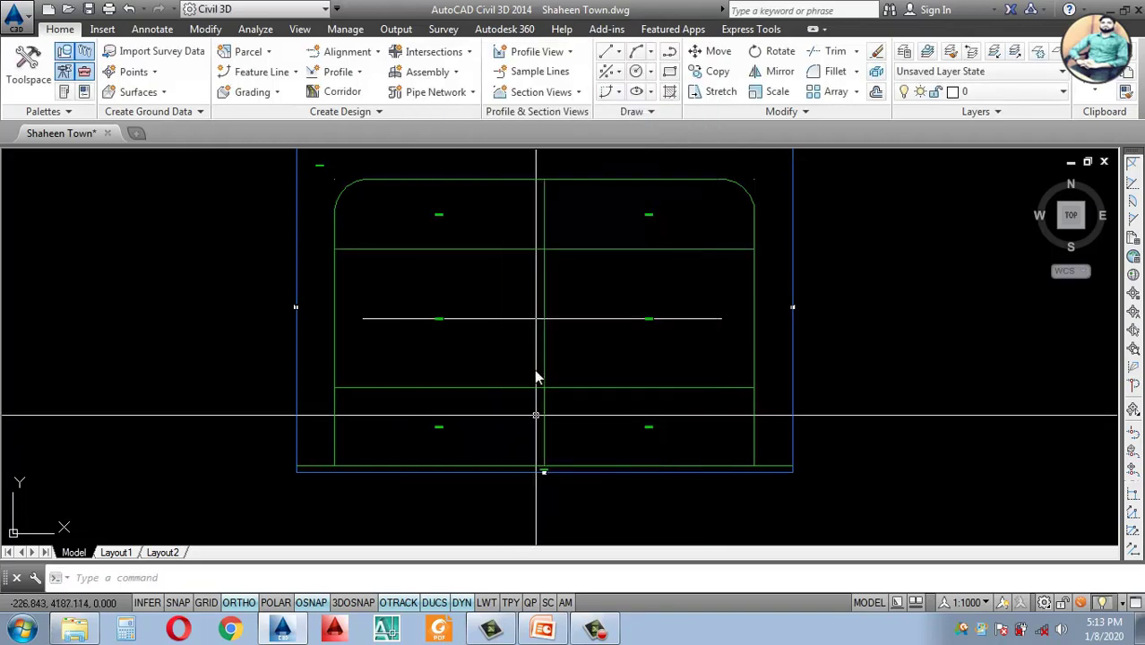
Step: Create an alignment named Roundabout Road in the Shaheen Town site from the short middle horizontal line
key(Return)
click(486, 320)
key(Return)
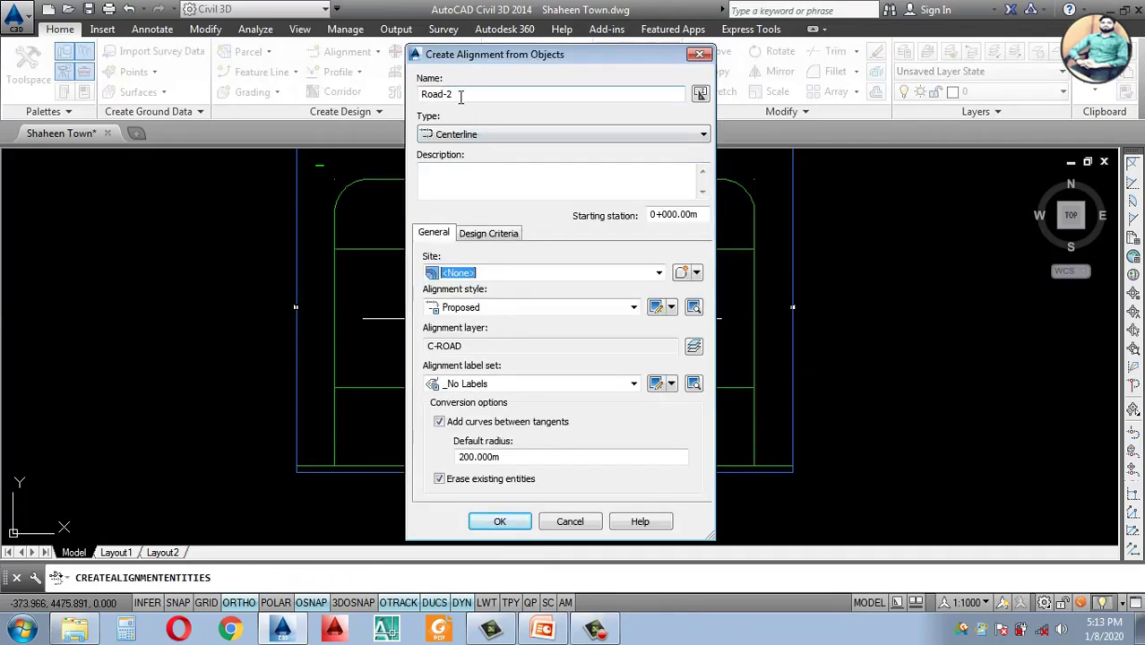
drag(461, 97, 366, 126)
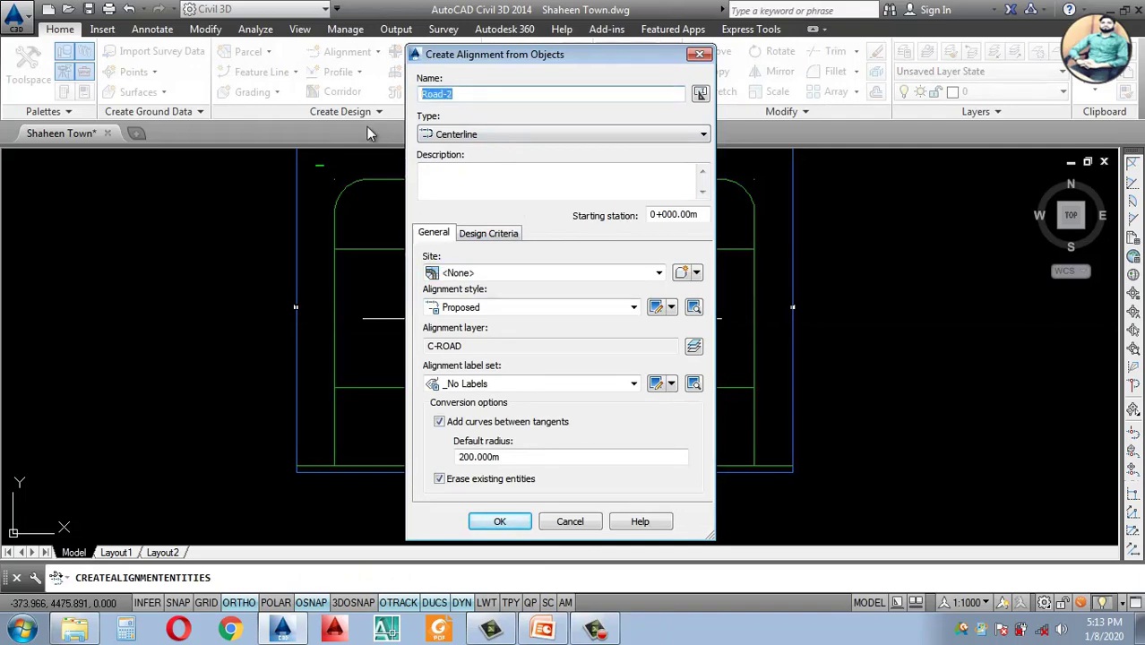
text(Roundabout Road)
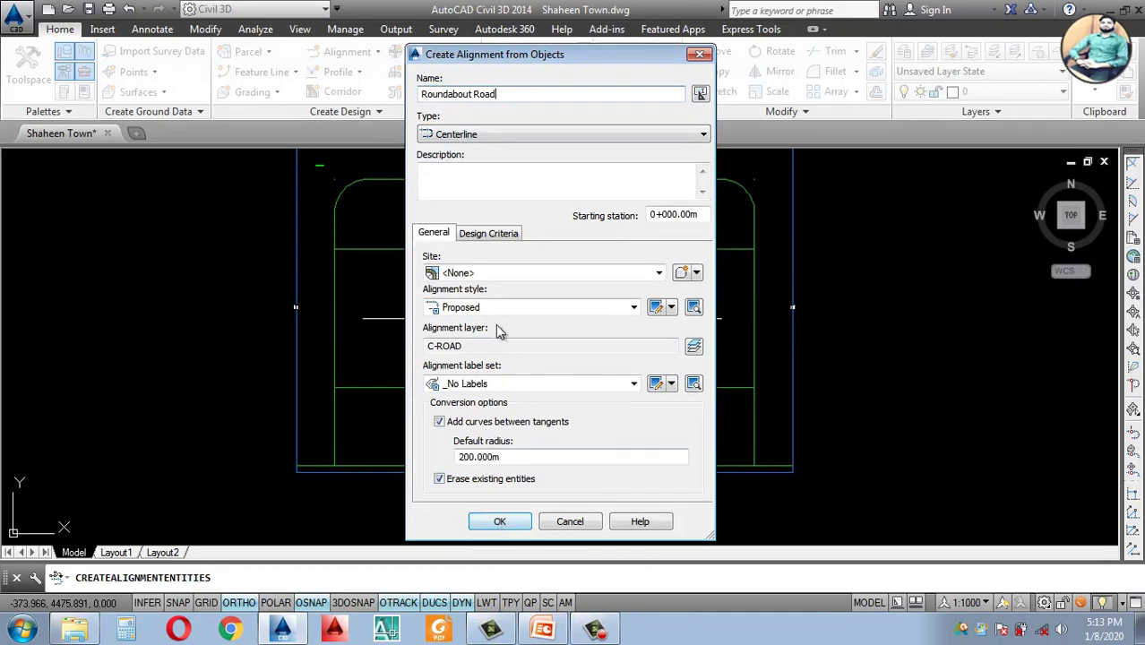
click(506, 274)
click(475, 295)
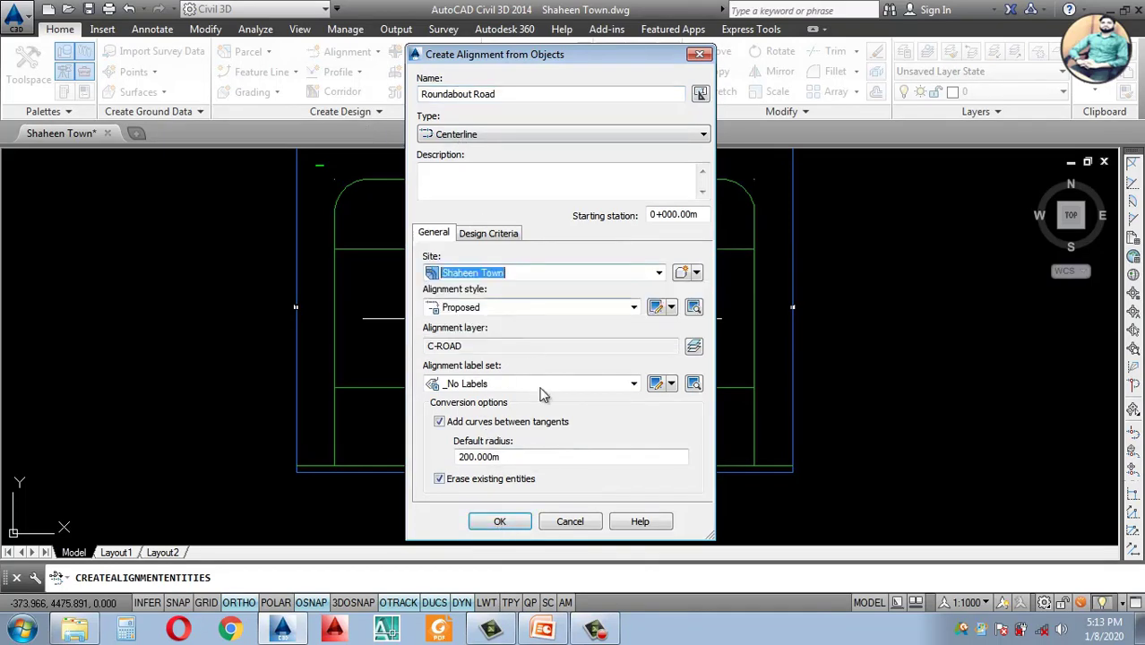
click(500, 521)
Step: Examine the subdivided layout and check the vertical alignment on its west side
scroll(565, 472, up, 2)
scroll(600, 391, down, 4)
scroll(567, 355, up, 2)
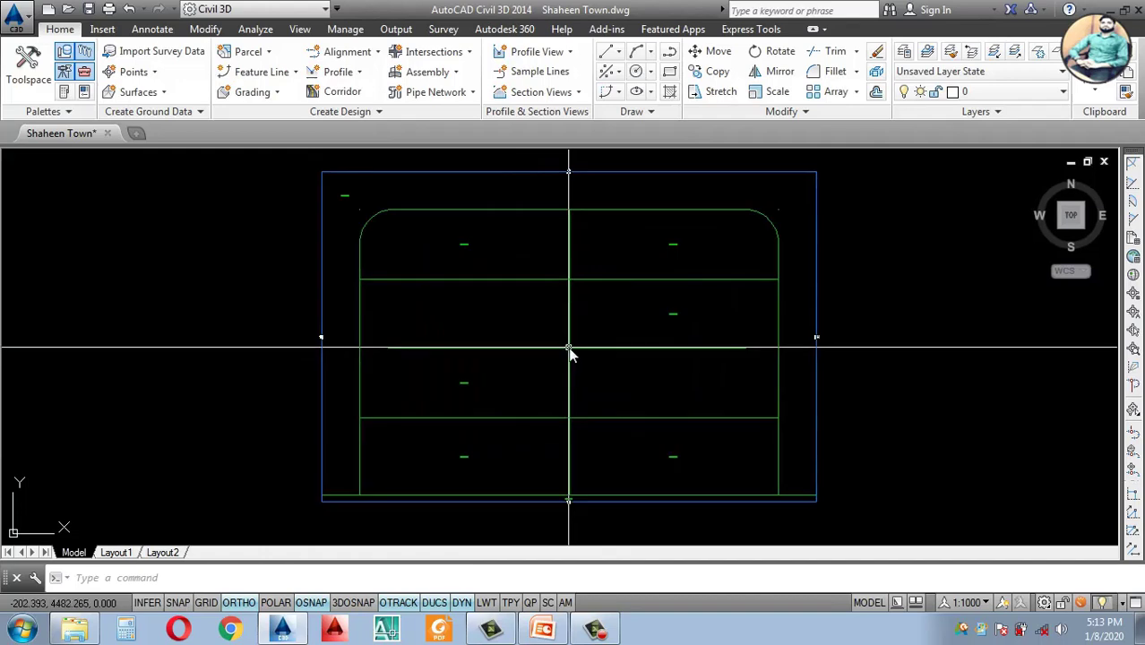
scroll(567, 353, down, 2)
scroll(511, 345, up, 4)
scroll(689, 512, down, 4)
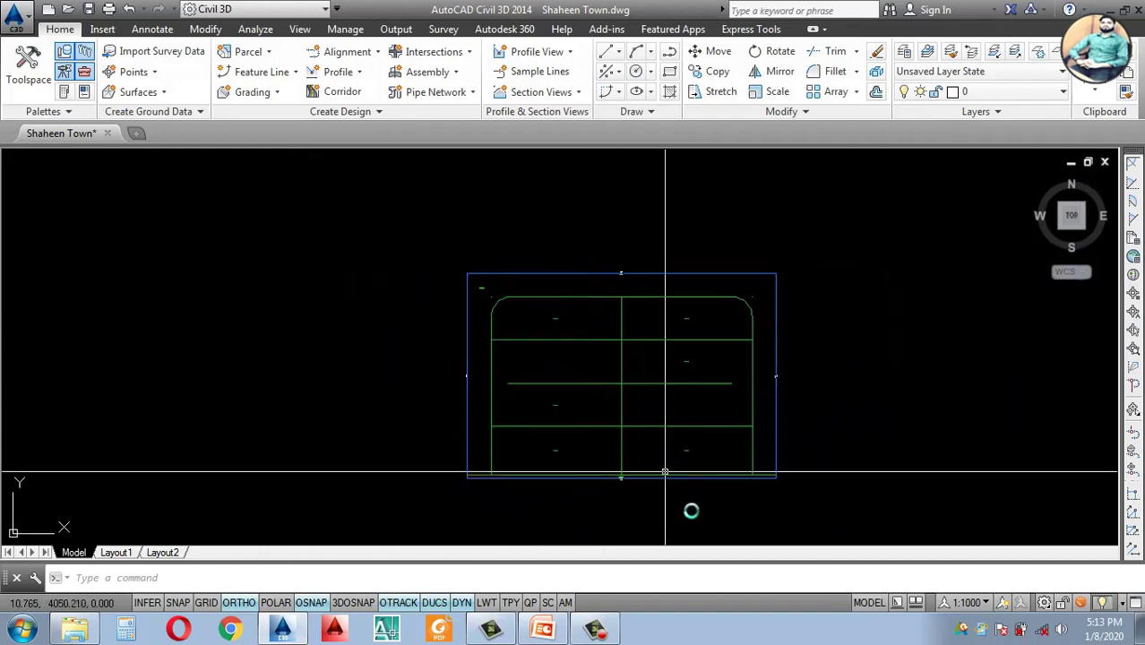
scroll(624, 511, up, 2)
scroll(565, 391, down, 4)
scroll(537, 362, up, 6)
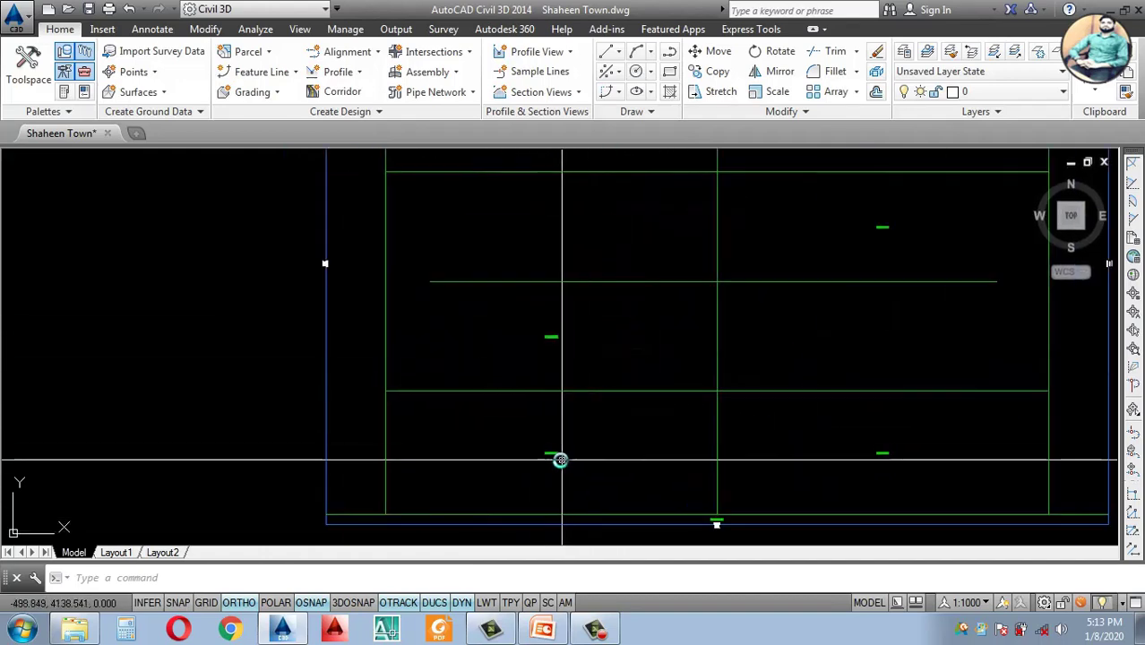
scroll(566, 430, down, 4)
scroll(567, 428, up, 2)
scroll(506, 401, down, 4)
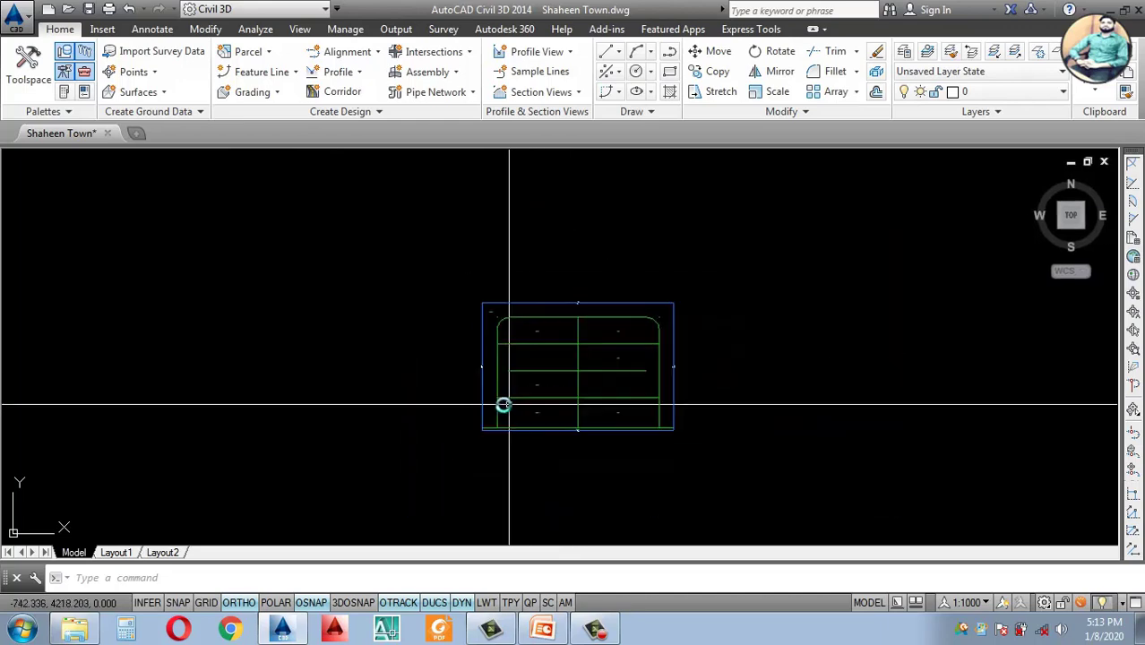
scroll(491, 392, up, 4)
click(488, 363)
scroll(567, 386, down, 3)
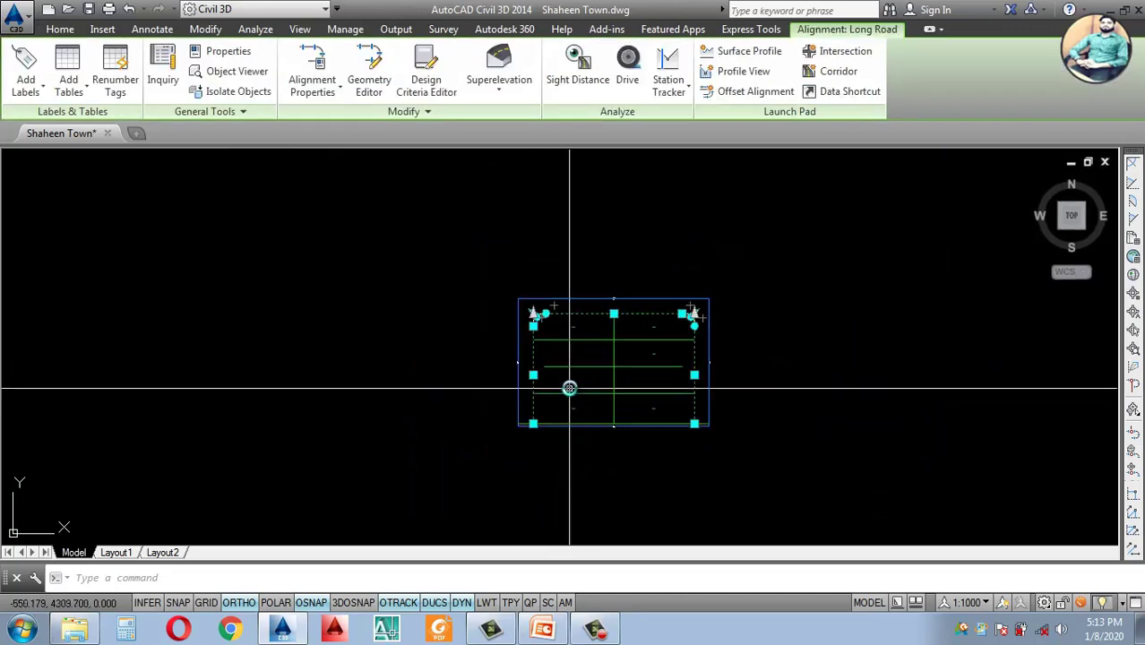
scroll(527, 390, up, 3)
key(Escape)
click(475, 387)
key(Escape)
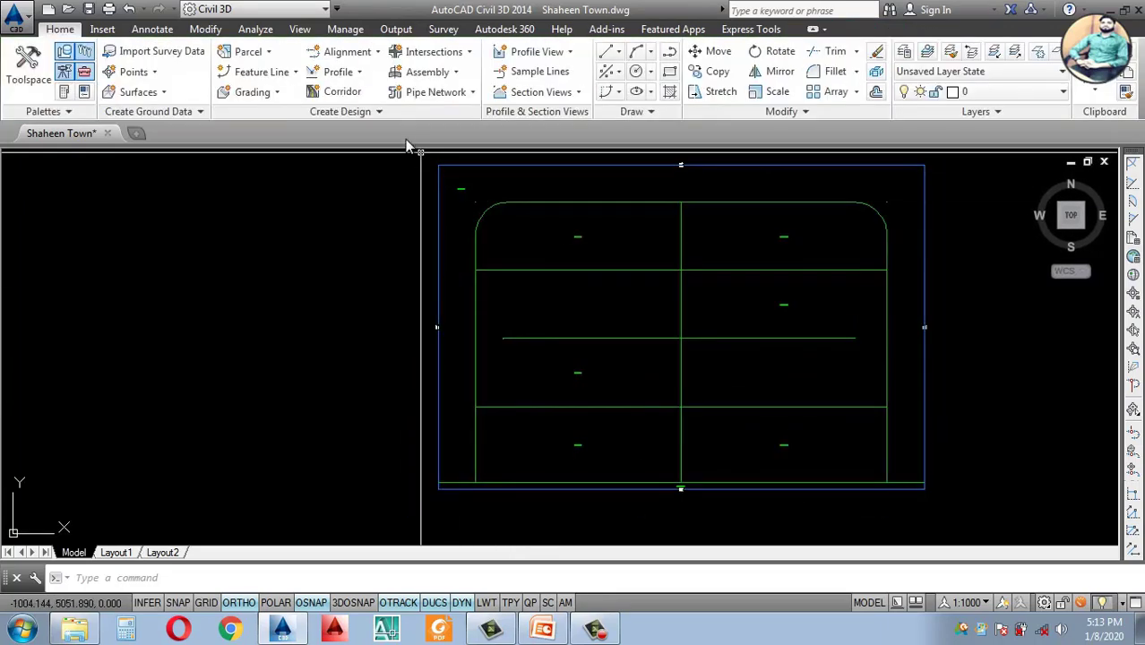
Step: Start a right of way and select the parcels formed between the road alignments by their area labels
click(251, 52)
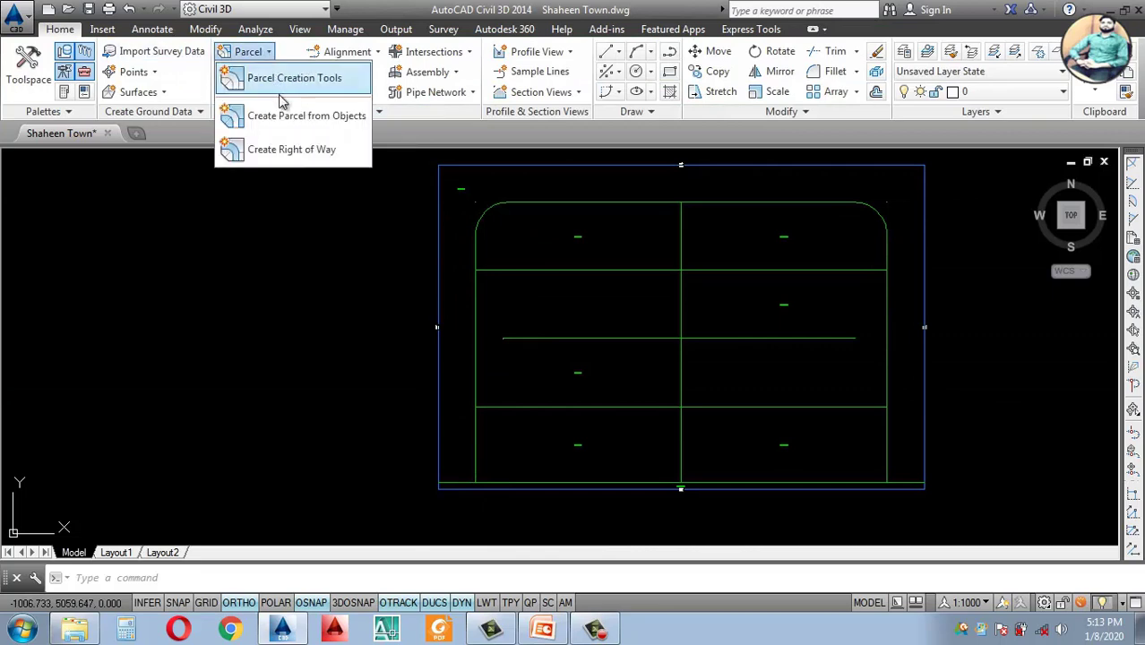
click(277, 150)
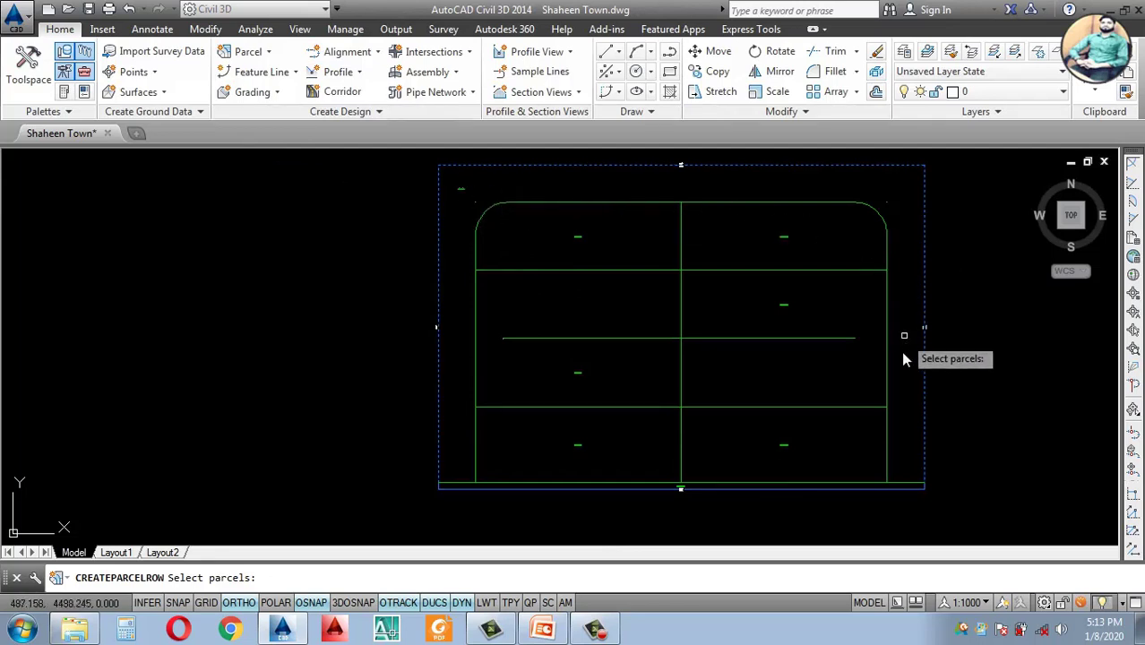
scroll(627, 450, up, 2)
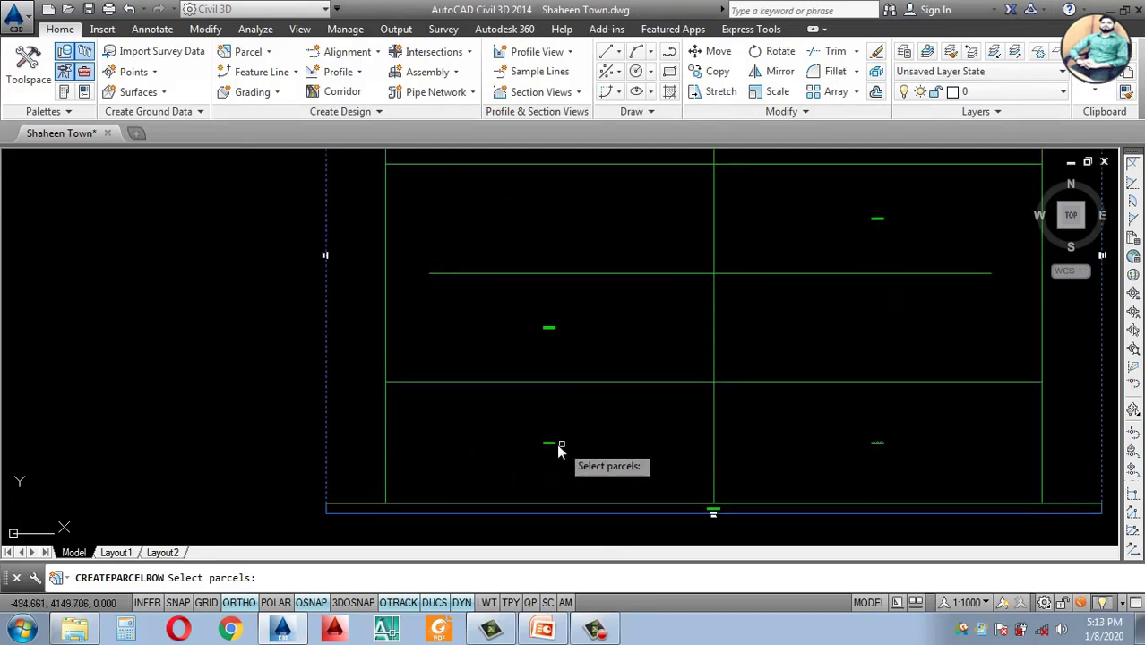
scroll(705, 524, up, 3)
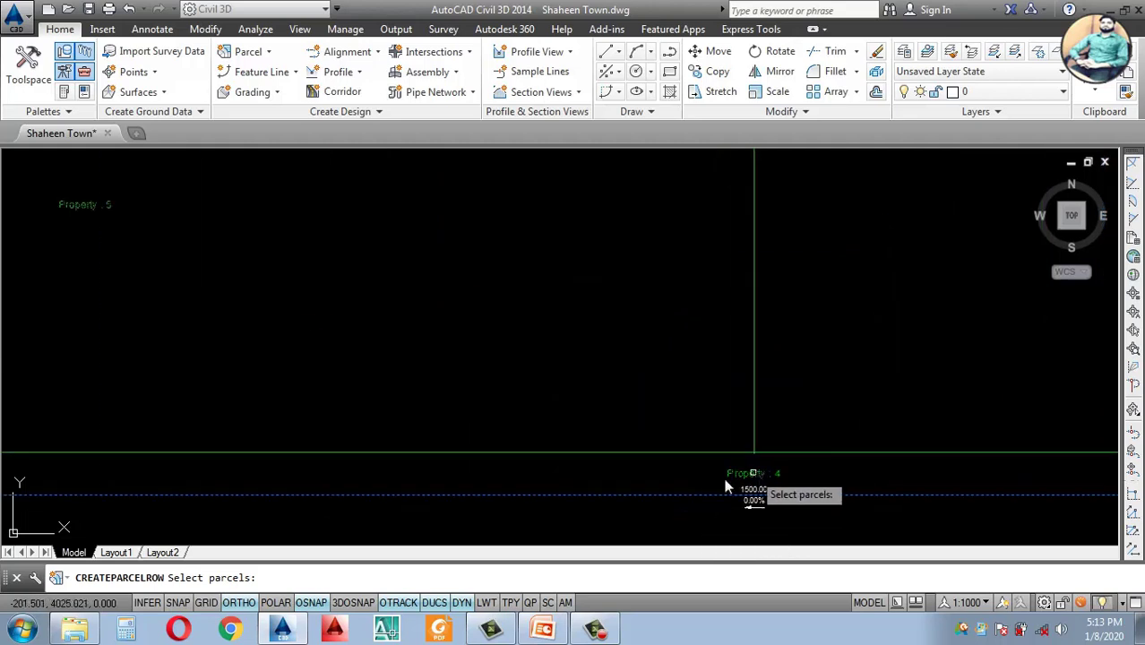
scroll(722, 475, down, 3)
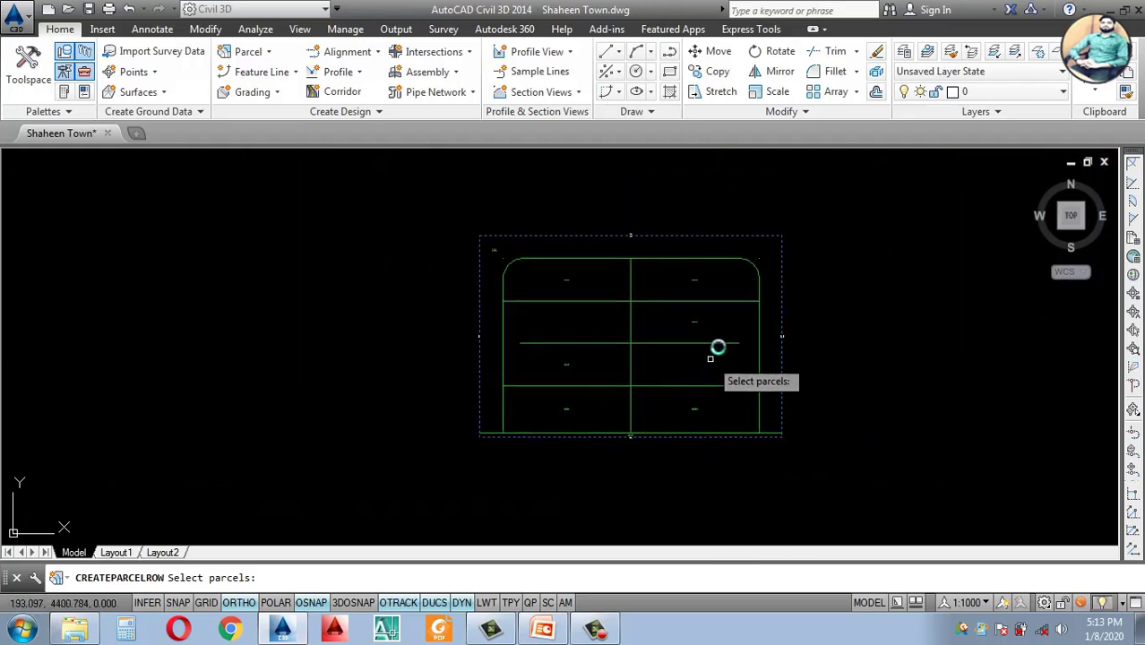
scroll(627, 358, down, 4)
scroll(706, 278, up, 2)
click(718, 267)
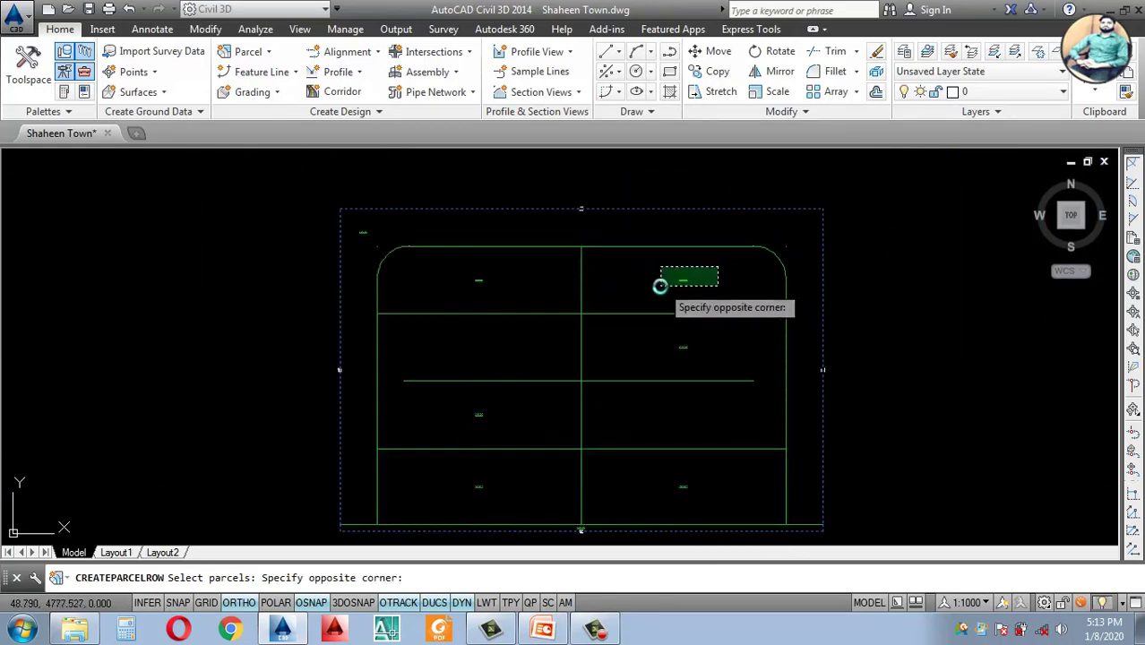
click(657, 286)
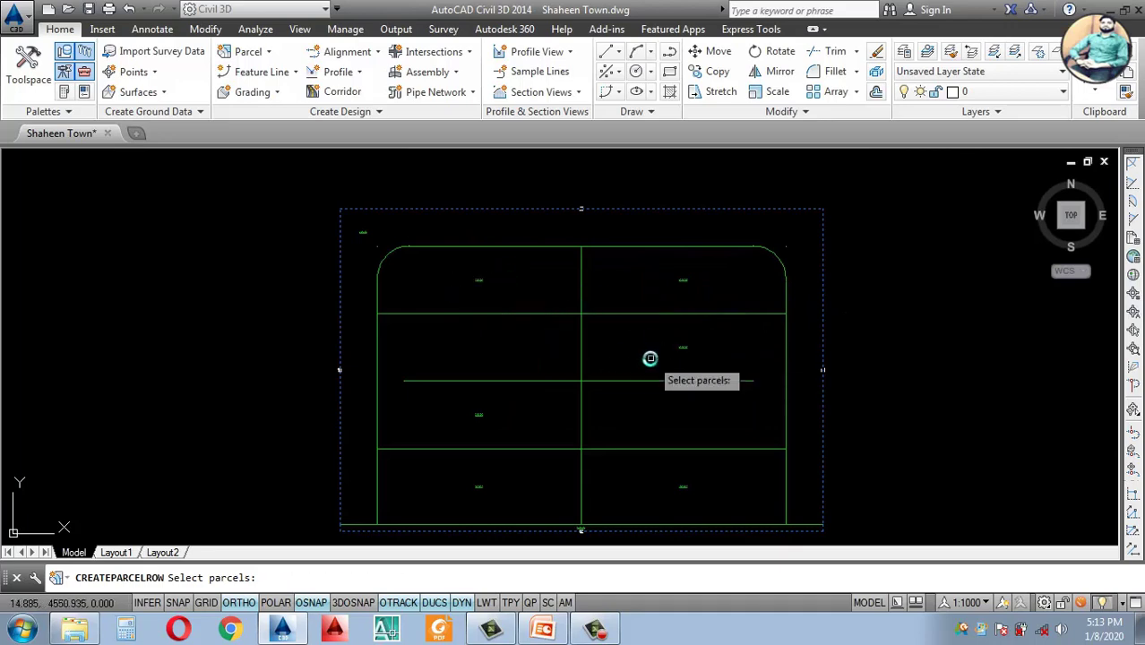
click(525, 409)
click(459, 428)
click(709, 479)
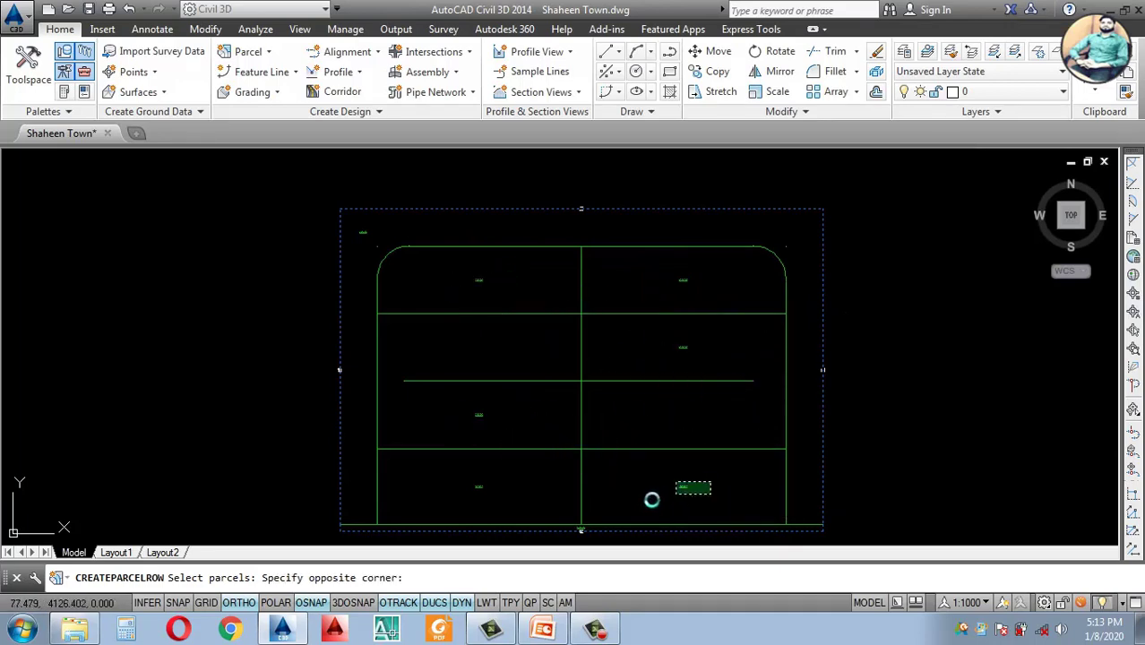
click(674, 497)
click(509, 481)
click(449, 499)
scroll(600, 418, down, 2)
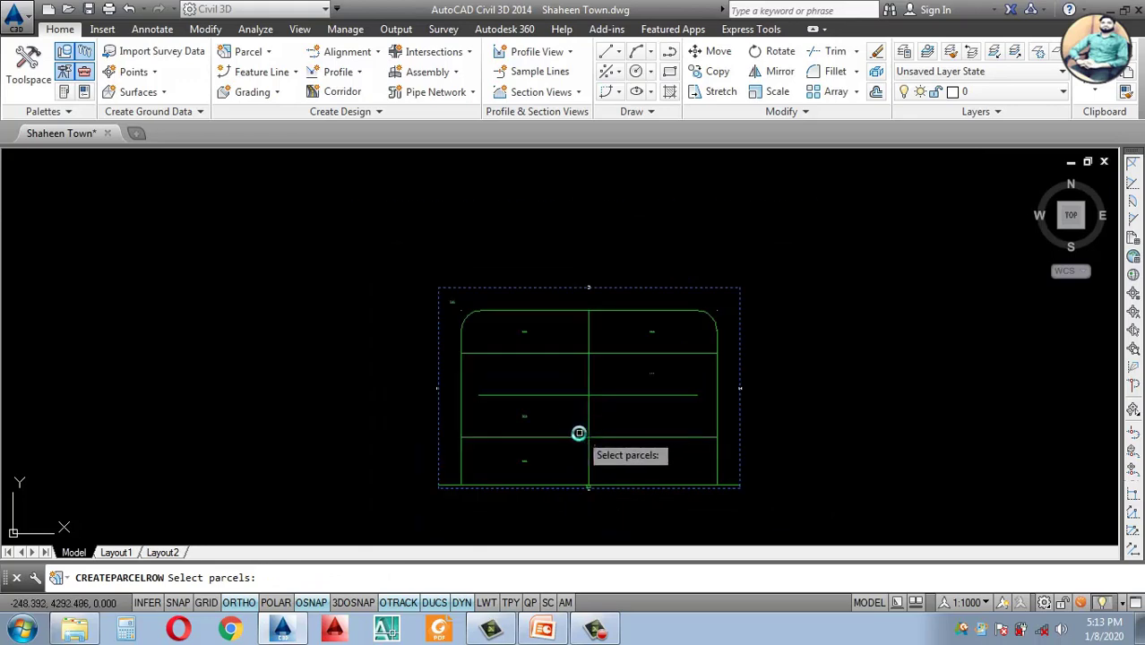
scroll(579, 432, up, 2)
key(Return)
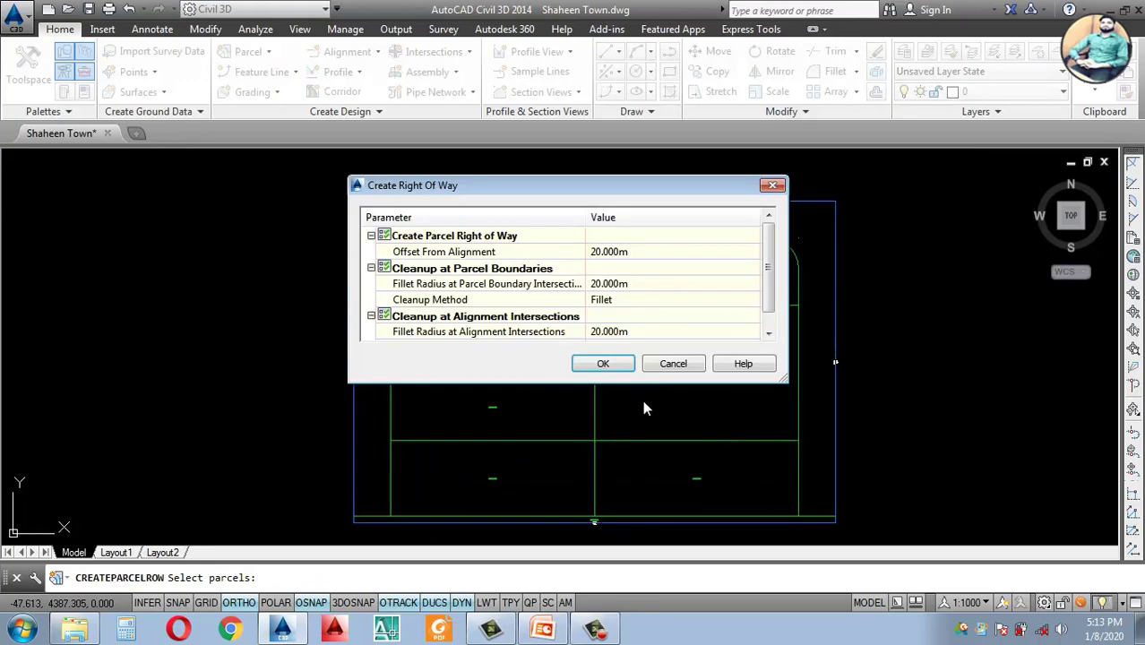
Step: Set the right-of-way offset from alignment to 15 m and the fillet radii at parcel boundaries and alignment intersections to 3 m
click(639, 252)
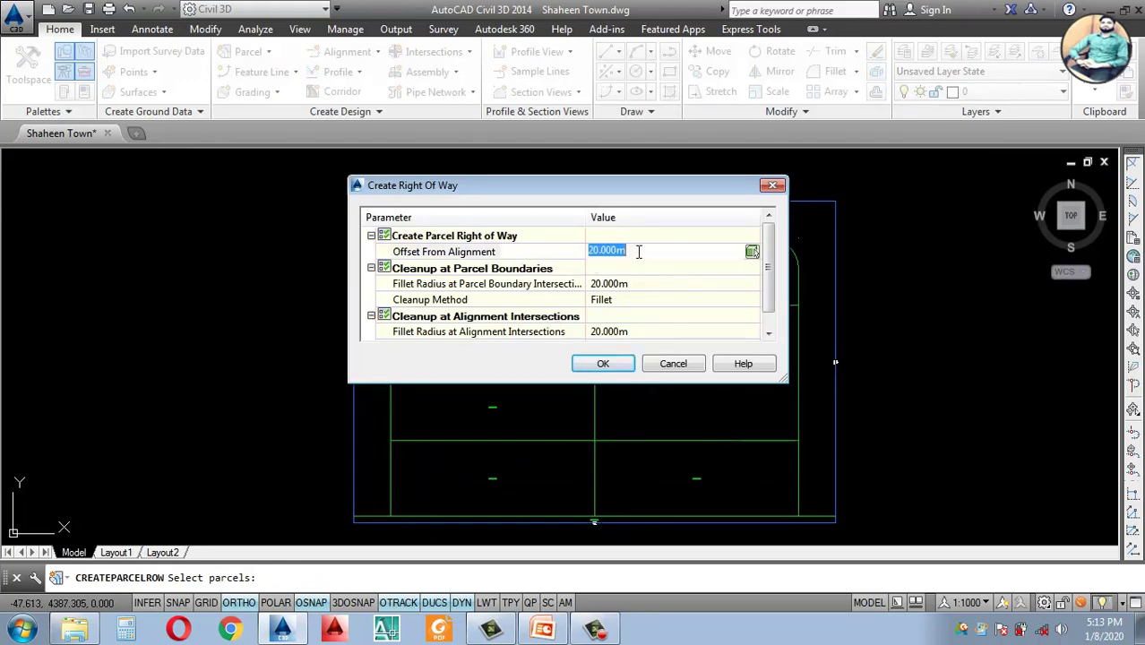
click(654, 285)
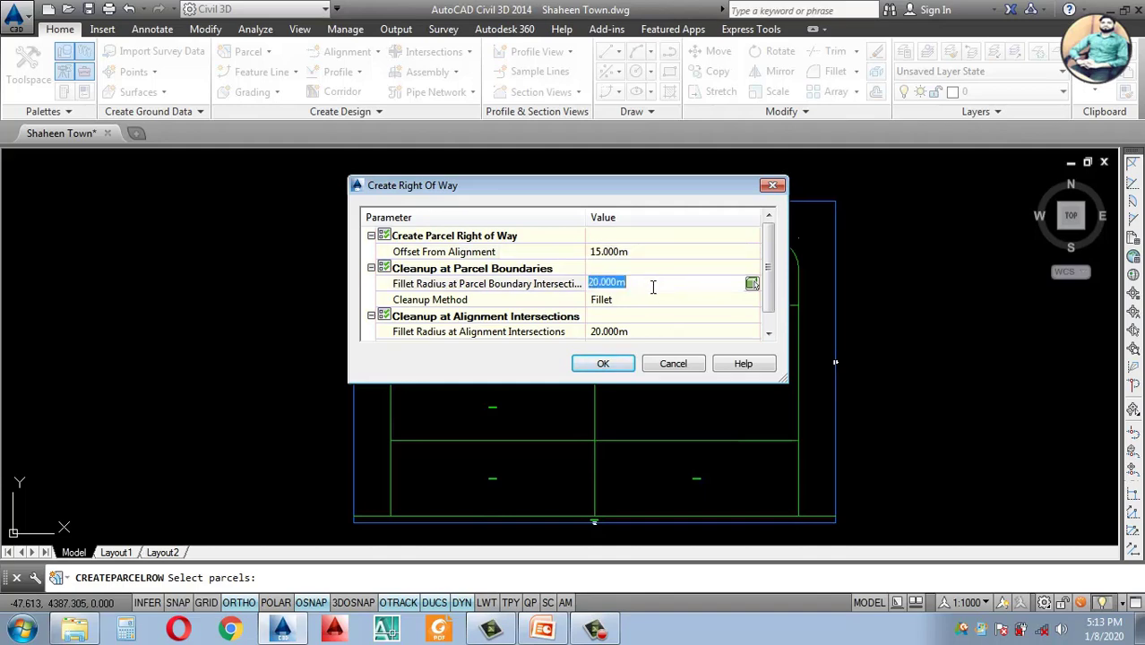
drag(768, 305, 767, 326)
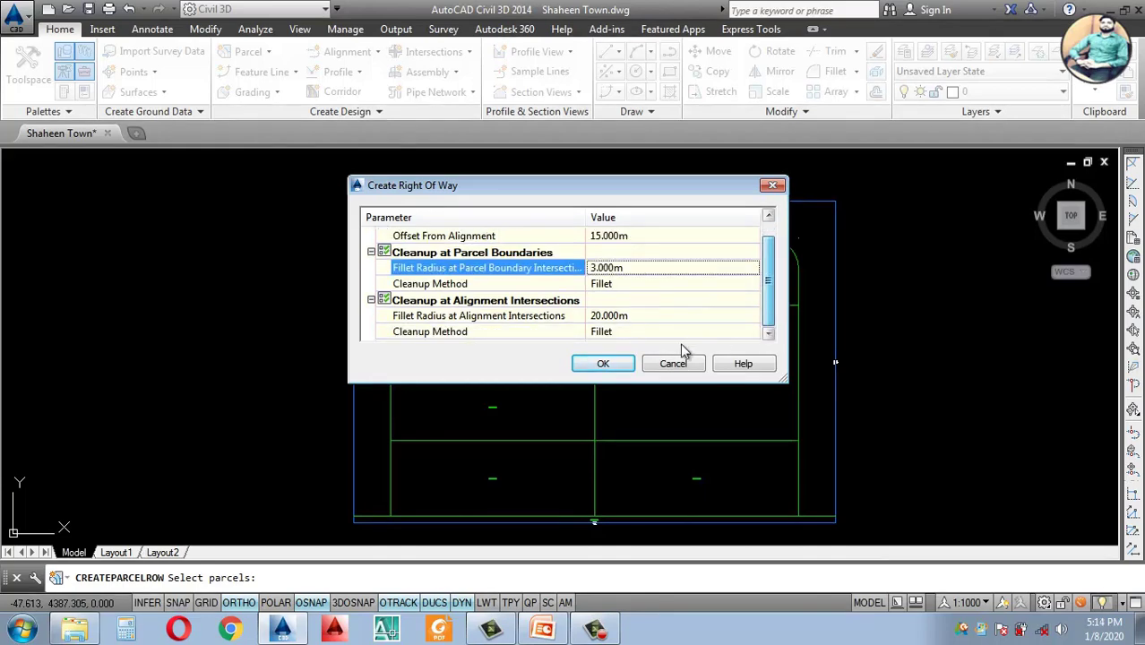
click(632, 318)
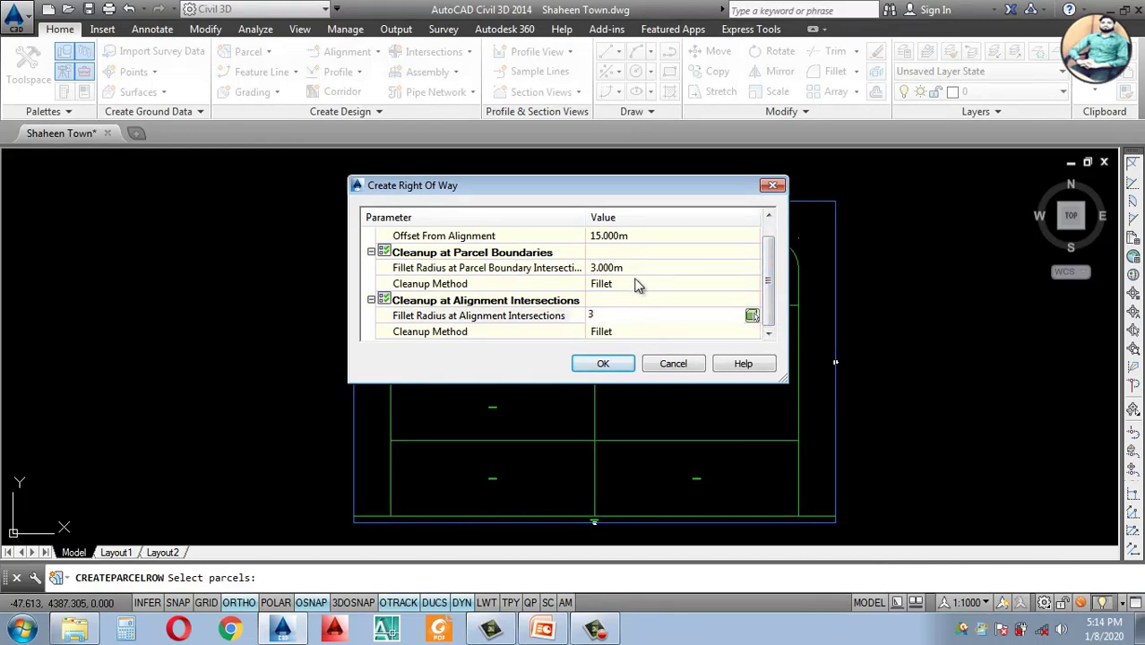
text(3)
Step: Set the cleanup method to Chamfer for both parcel boundaries and alignment intersections, and create the right of way
click(637, 283)
click(636, 283)
click(627, 325)
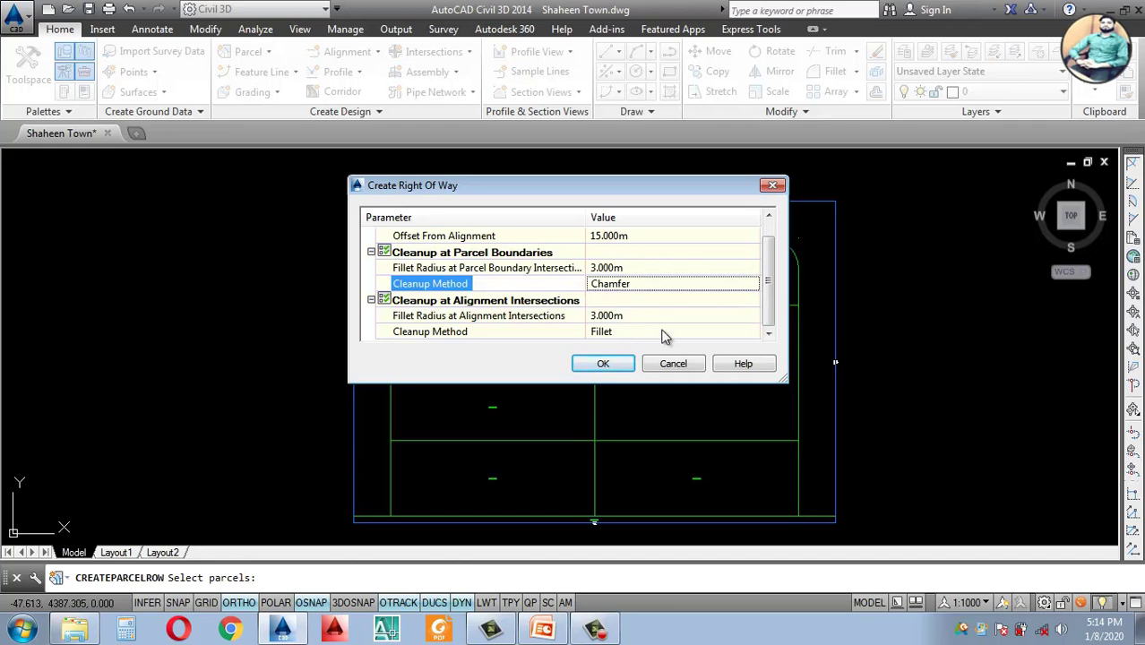
click(664, 333)
click(625, 375)
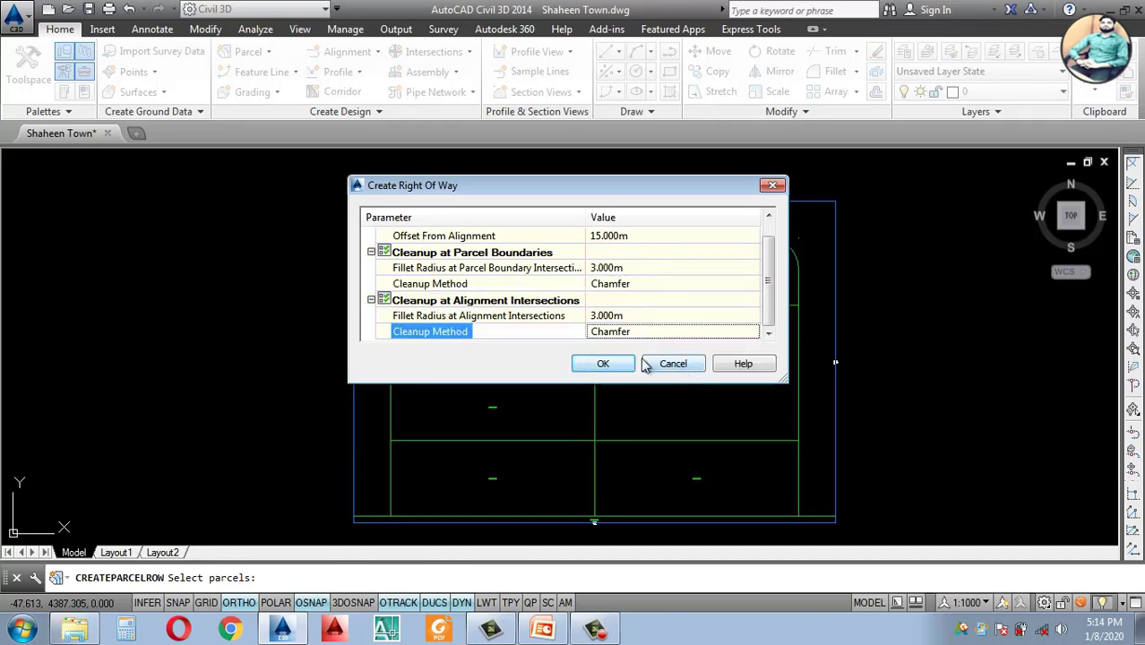
click(604, 363)
Step: Measure the distance from the Front Road alignment to the southern boundary with a linear dimension
scroll(609, 371, down, 4)
scroll(648, 395, up, 5)
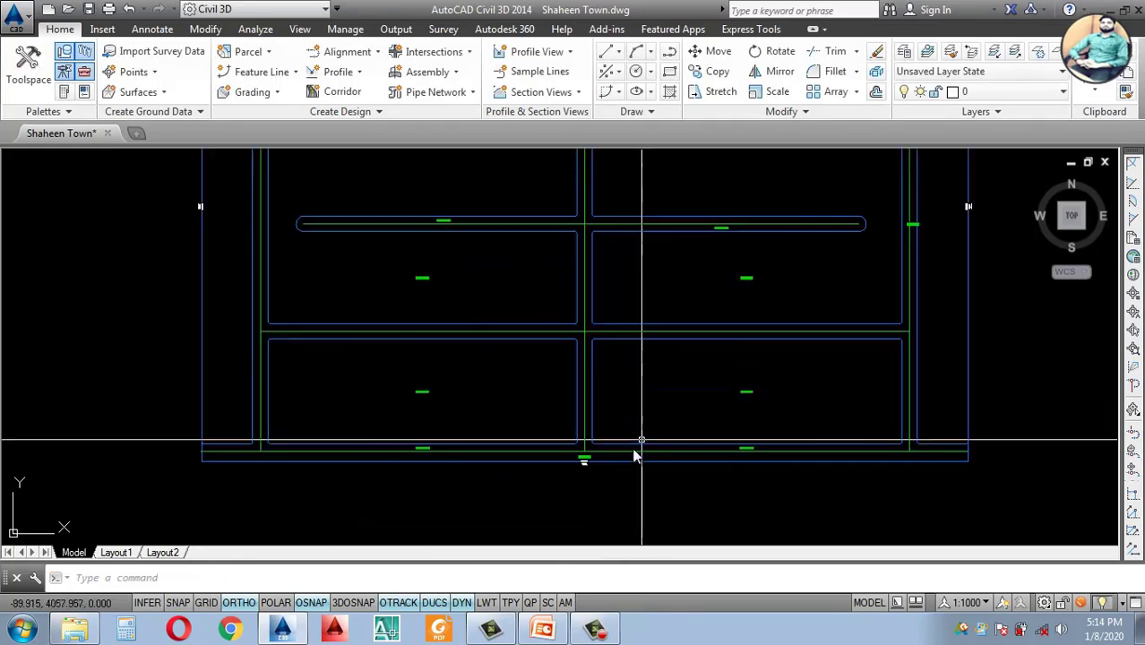
scroll(641, 440, up, 3)
scroll(627, 461, down, 3)
scroll(397, 431, up, 3)
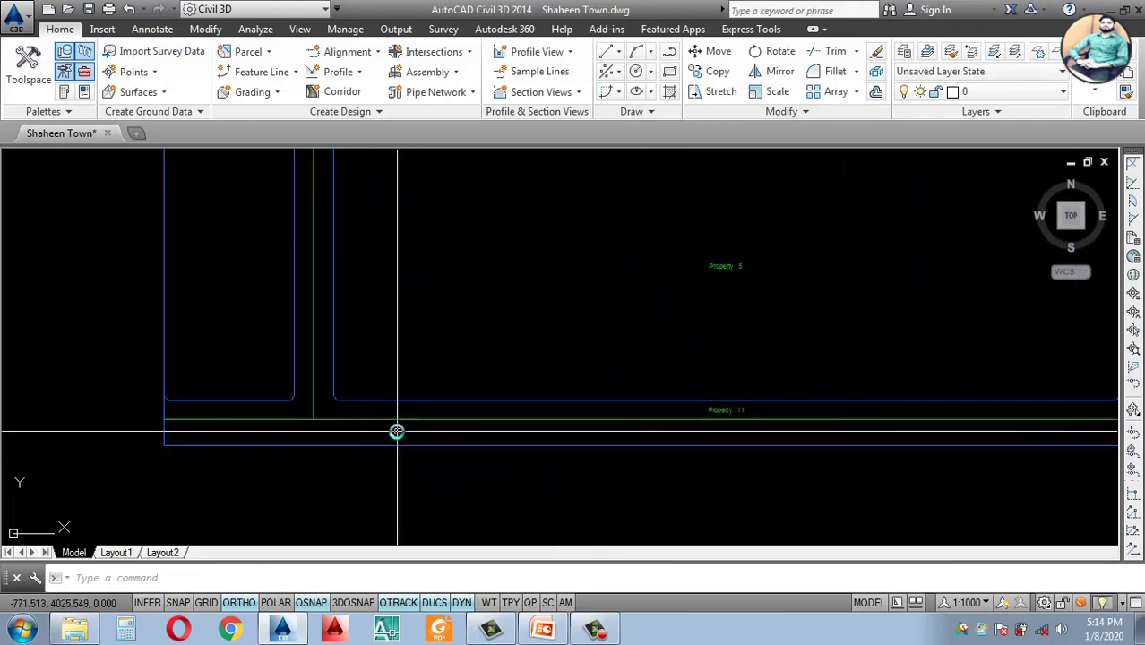
scroll(397, 432, down, 3)
scroll(558, 444, up, 5)
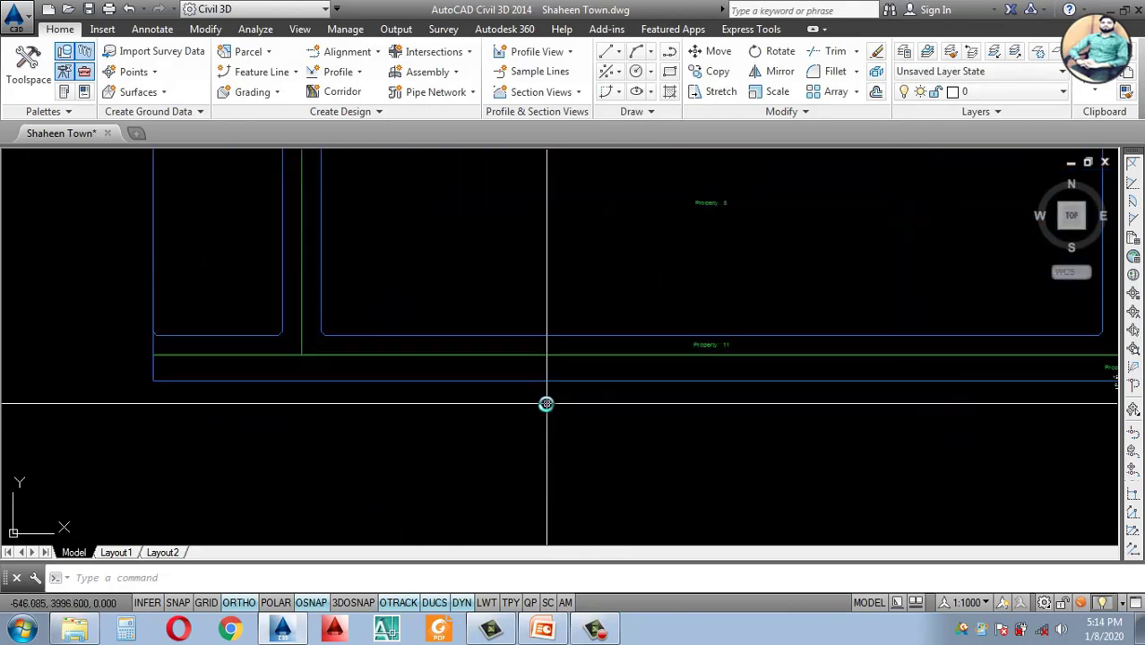
text(dl)
key(Return)
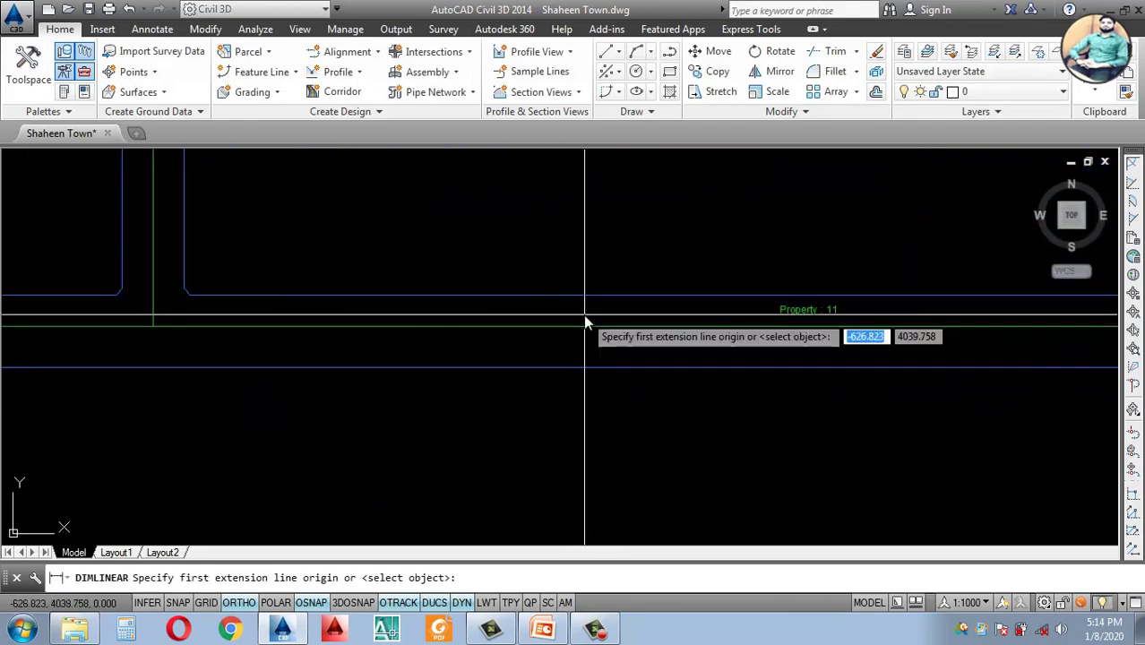
click(583, 327)
click(583, 368)
scroll(586, 343, up, 2)
middle_drag(588, 346, 575, 368)
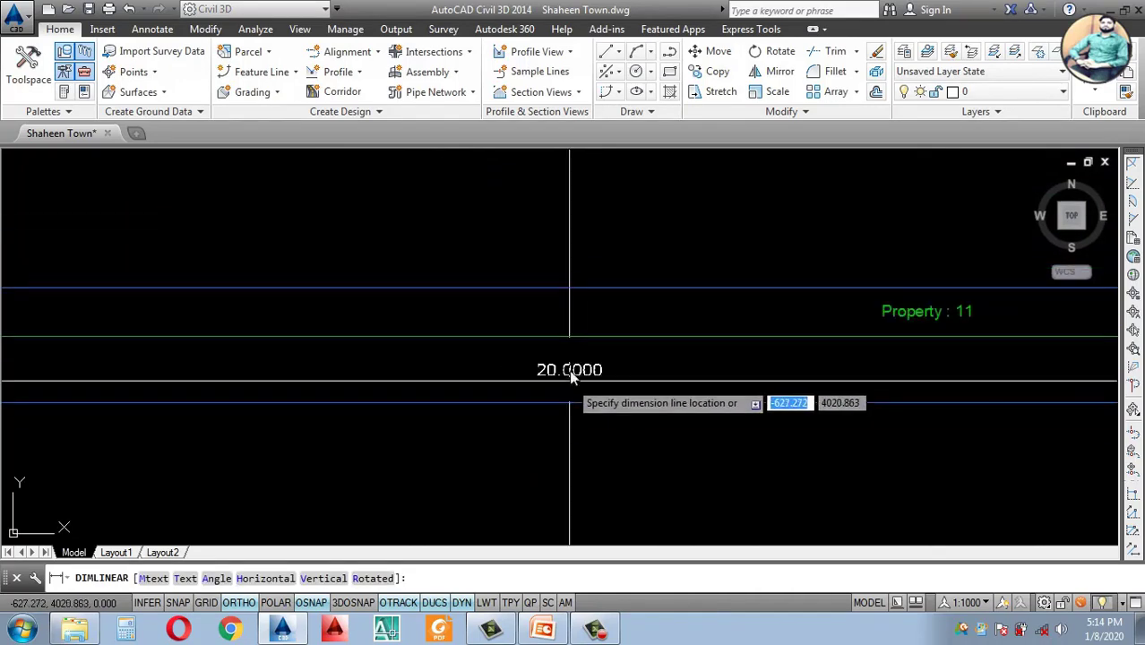
click(576, 378)
Step: Measure the distance from the Front Road alignment to the right-of-way line on its north side
key(Return)
click(568, 291)
click(570, 337)
scroll(575, 307, up, 2)
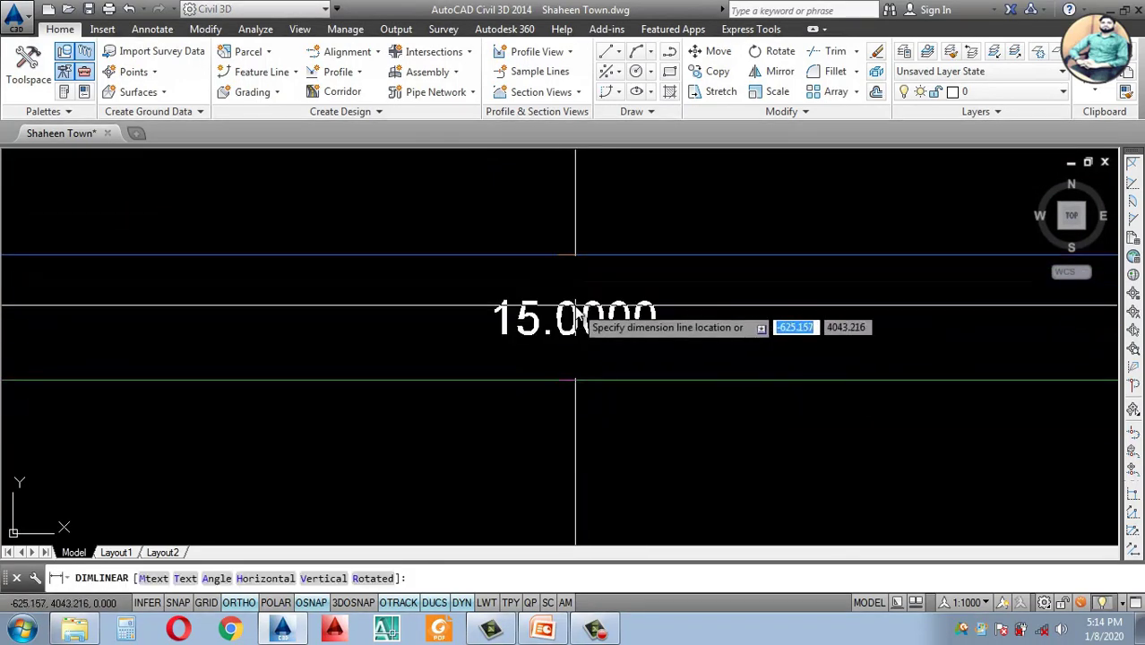
scroll(585, 394, down, 5)
key(Escape)
scroll(502, 386, down, 2)
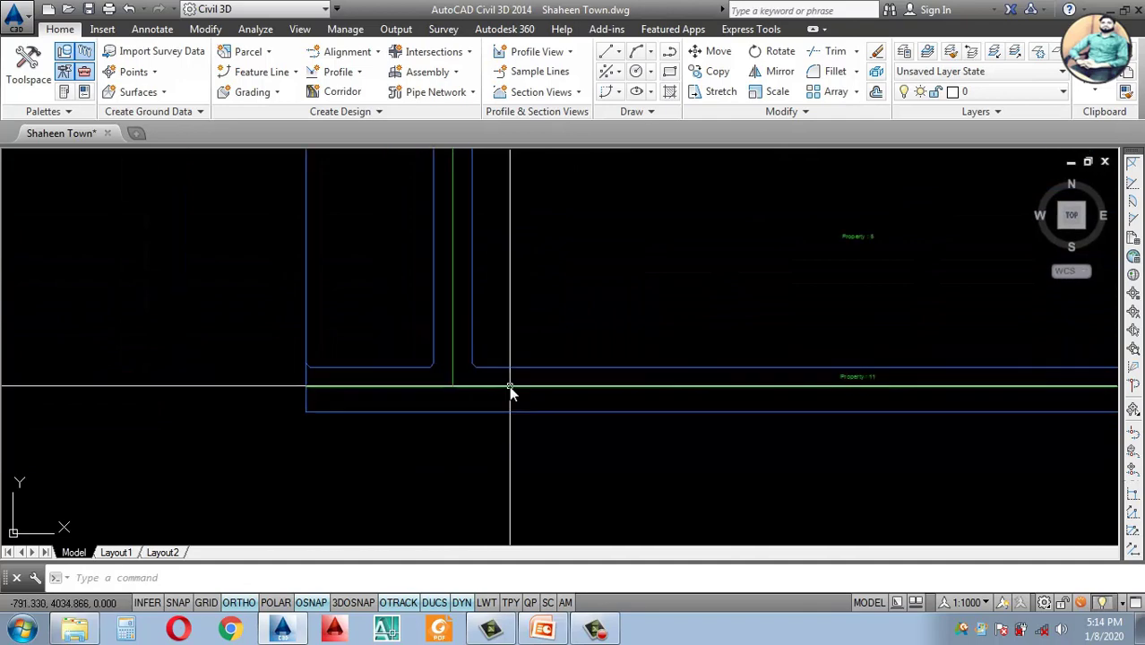
Step: Draw a horizontal construction line along the right-of-way line north of Front Road
text(xl)
key(Return)
click(535, 368)
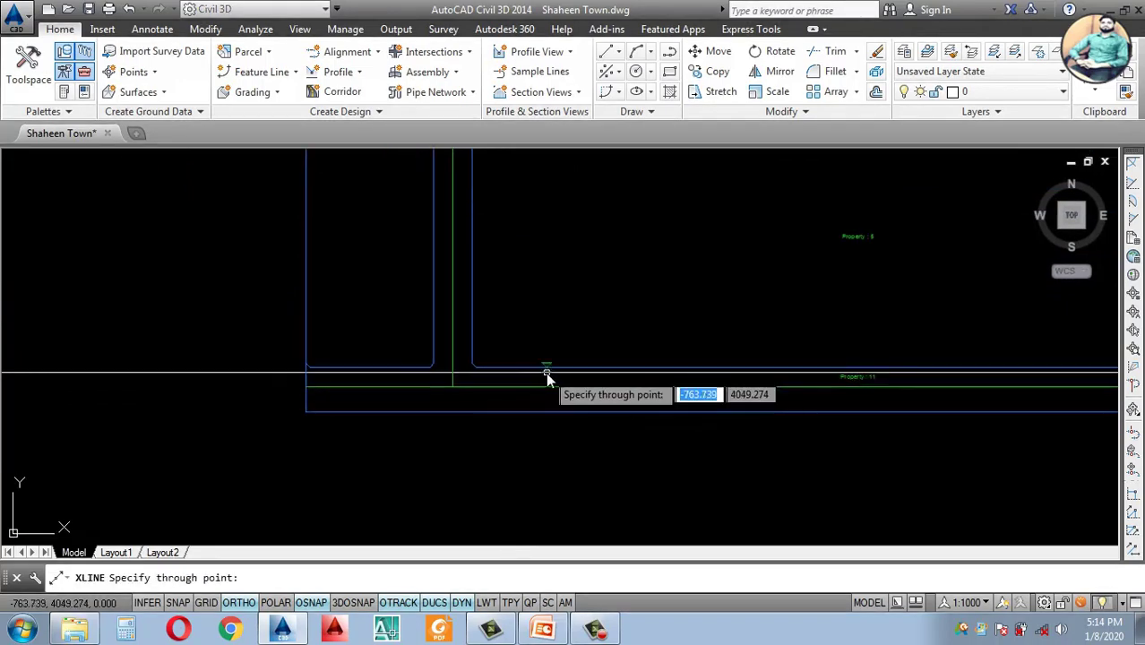
click(549, 368)
key(Return)
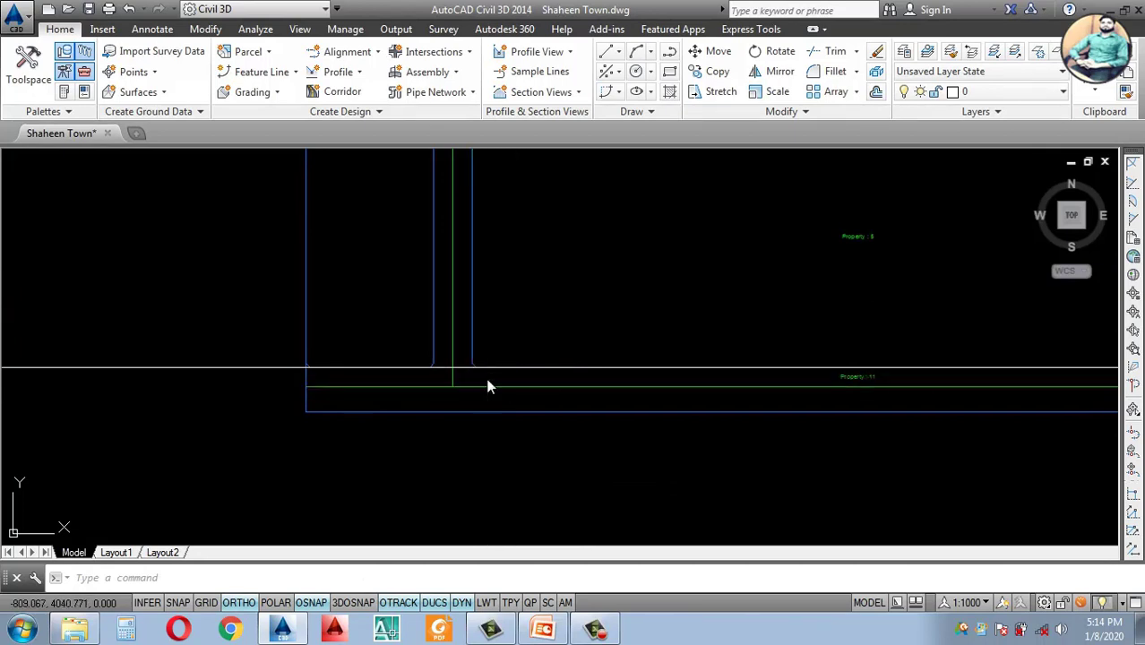
Step: Offset the Front Road alignment 20 m to the north as a guide line
text(o)
key(Return)
text(20)
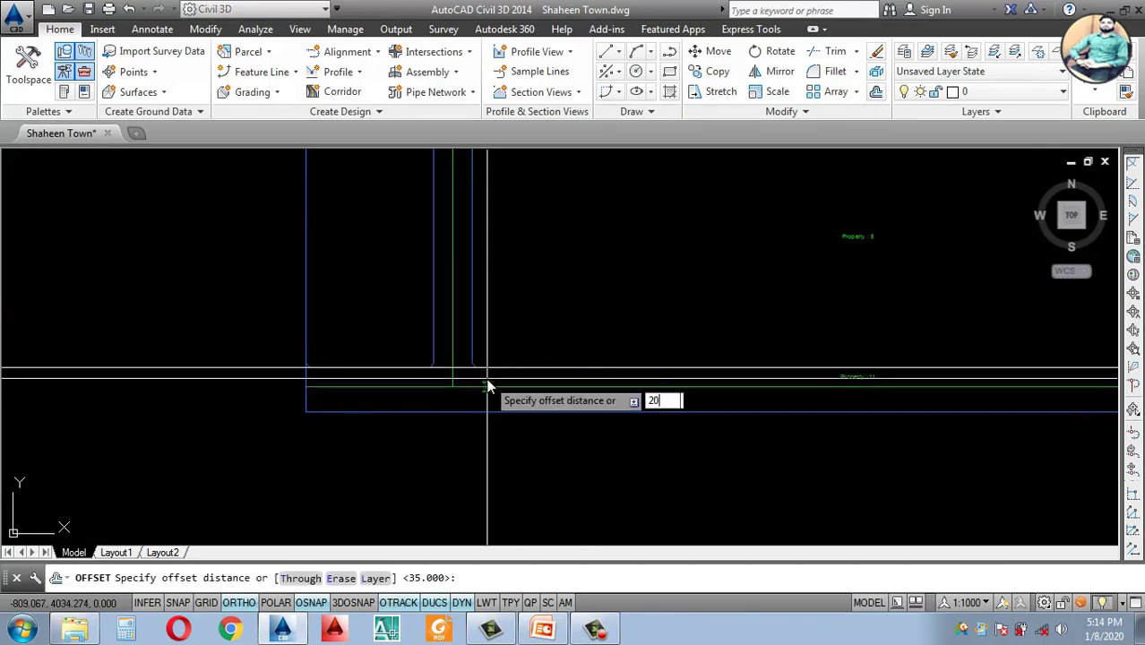
click(609, 386)
click(629, 269)
Step: Remove the horizontal construction line and offset the new guide line once more to the north
scroll(459, 377, up, 3)
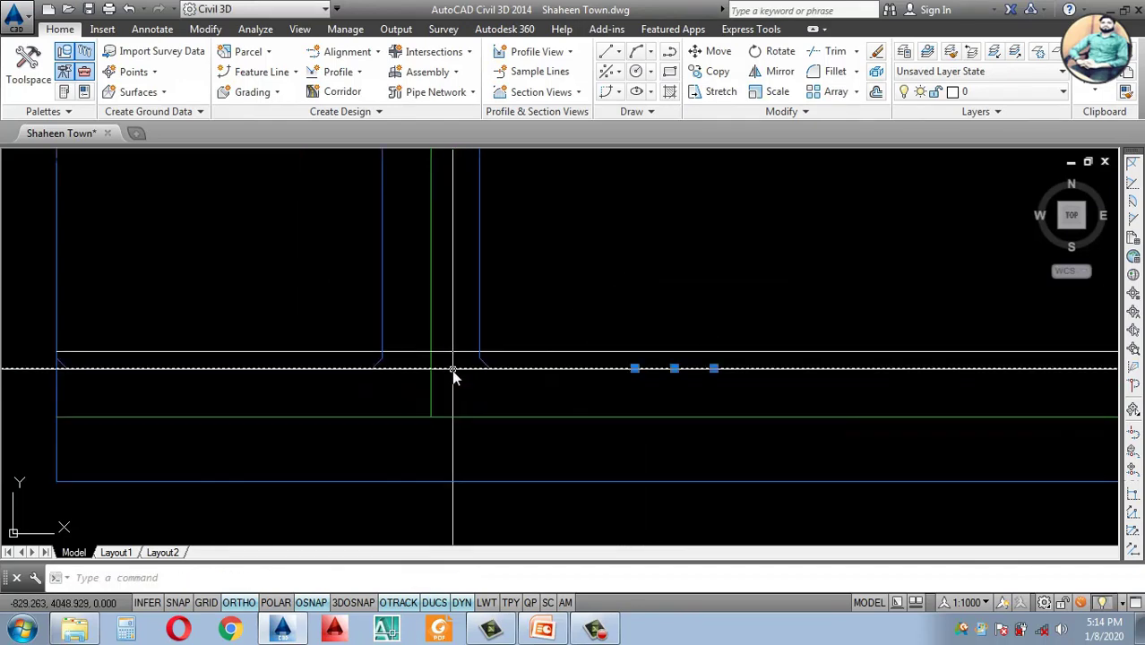
key(Escape)
key(Return)
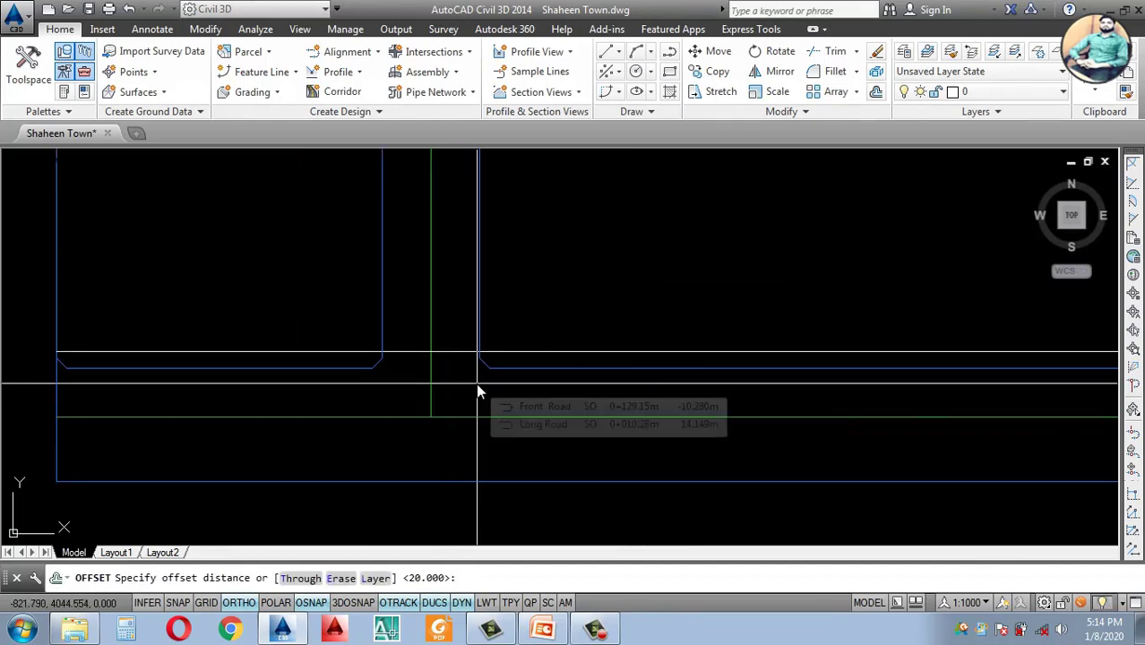
text(4)
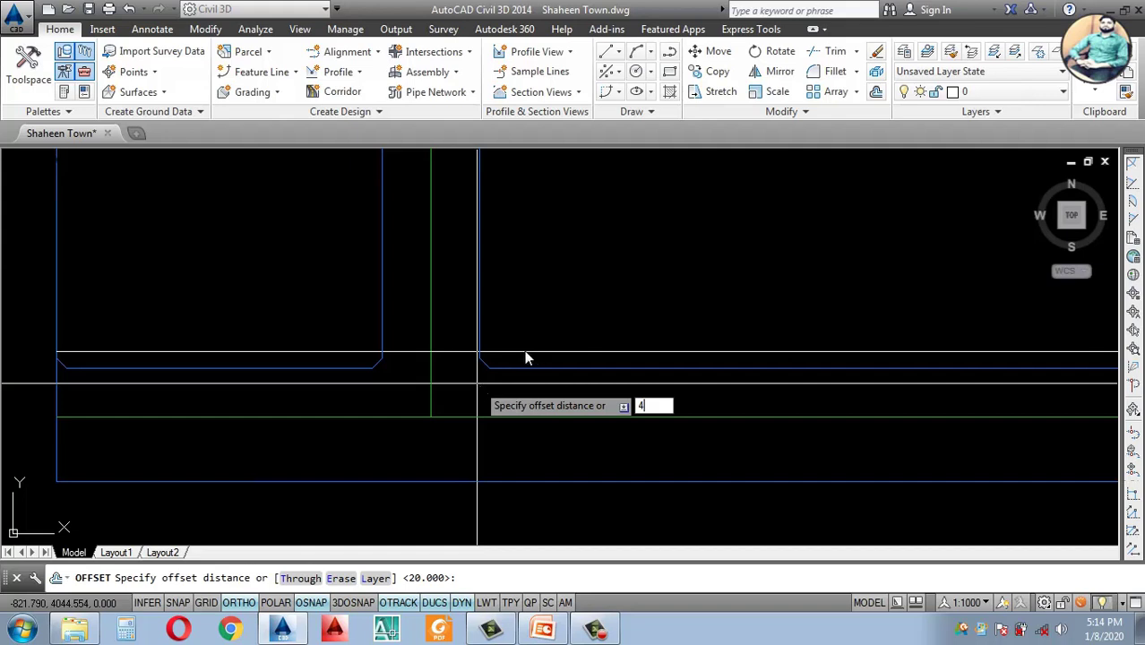
key(Escape)
scroll(489, 361, up, 4)
scroll(508, 382, down, 1)
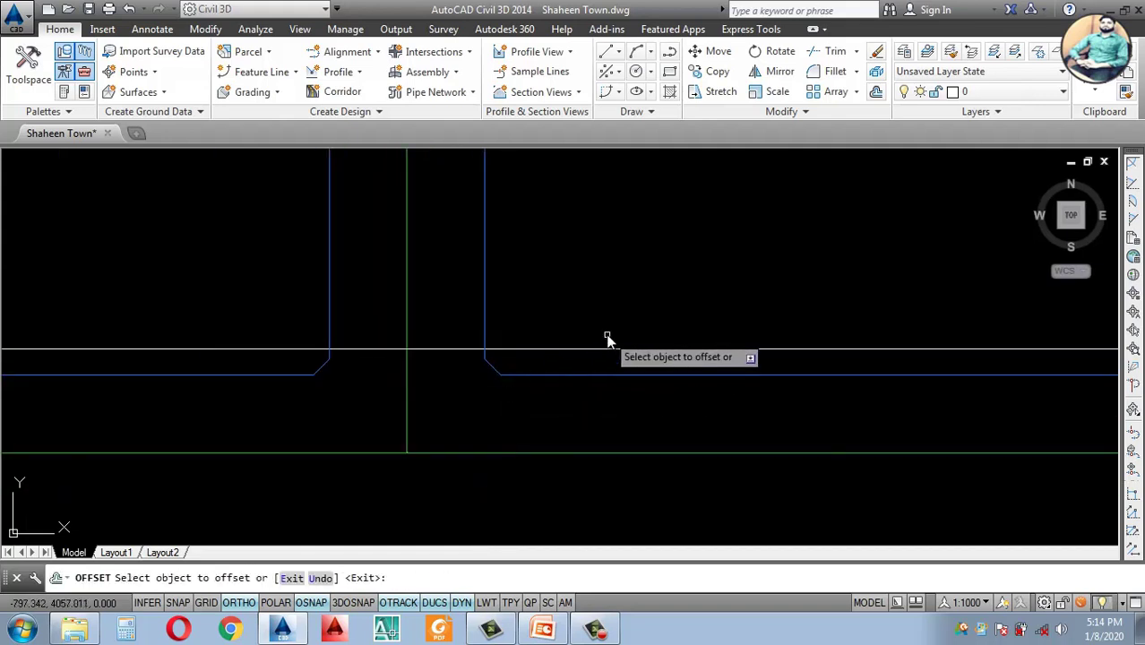
click(584, 372)
click(573, 339)
key(Escape)
scroll(547, 378, down, 3)
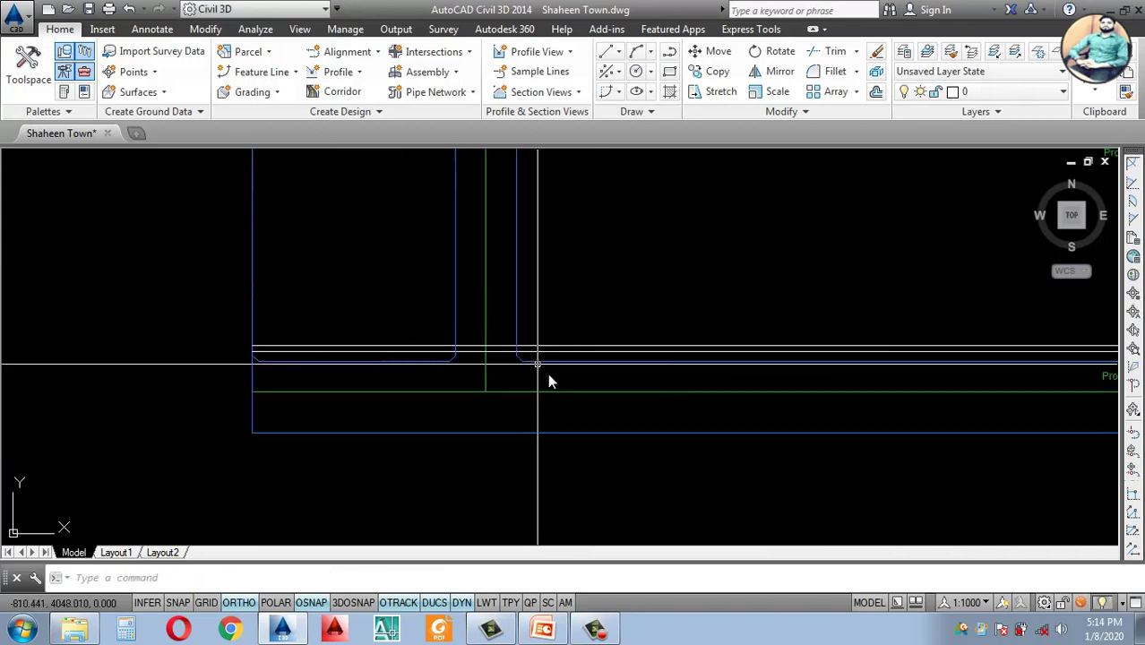
Step: Stretch both southeast chamfer vertices of the parcel west of Long Road 5 m north onto the two guide lines
scroll(519, 385, up, 4)
click(531, 361)
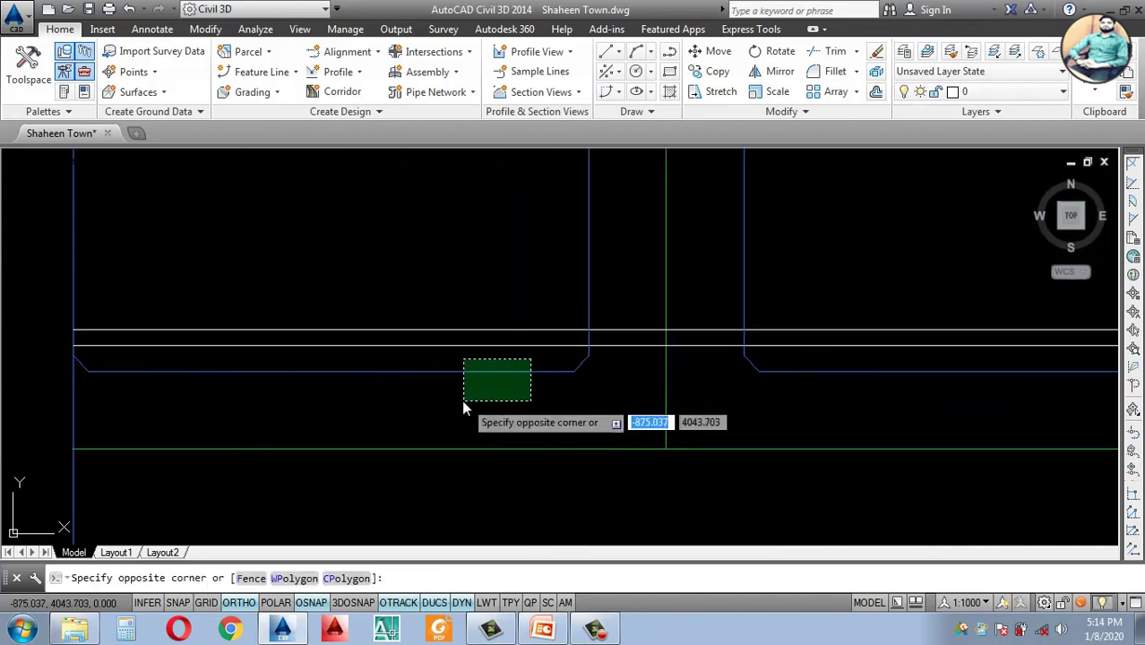
click(461, 400)
click(588, 356)
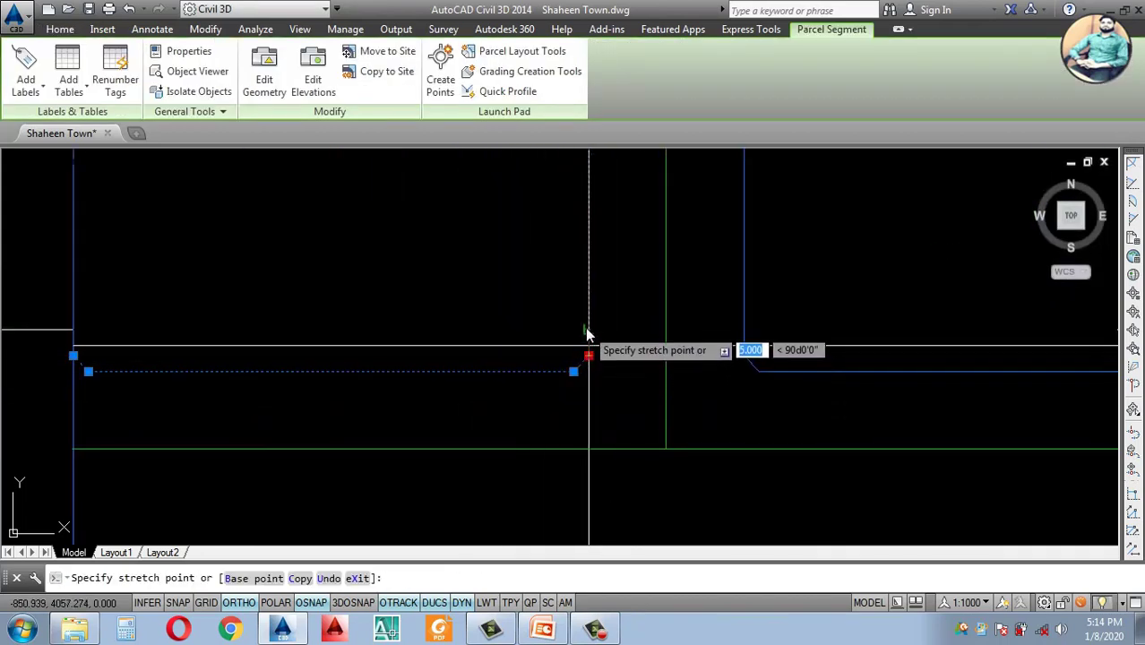
click(588, 331)
scroll(590, 348, up, 2)
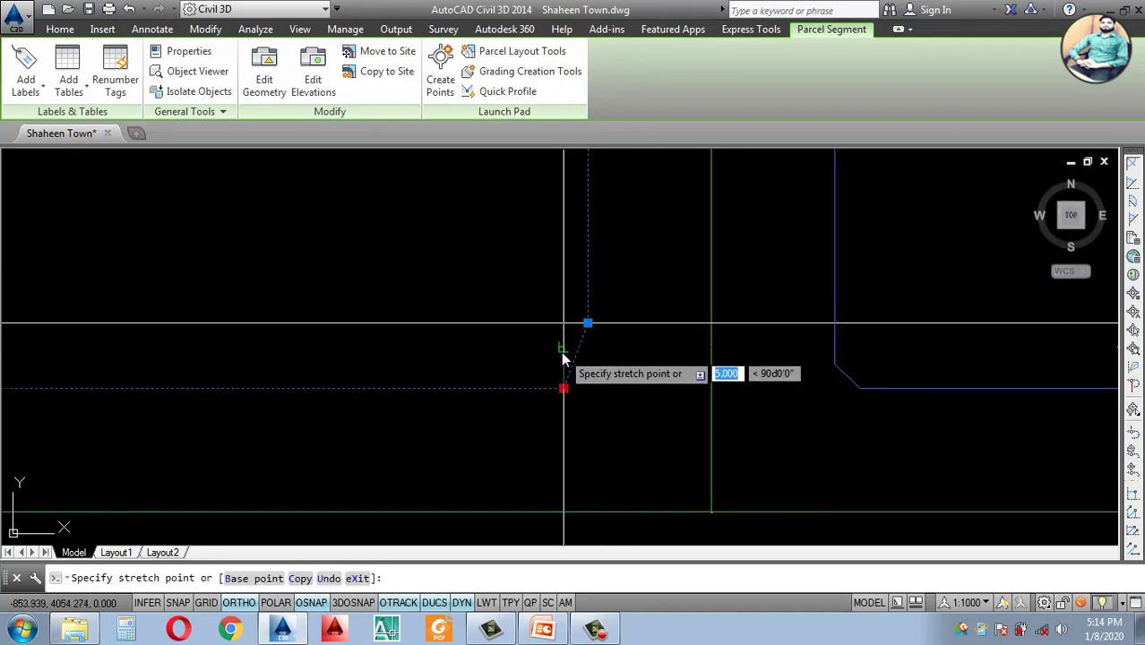
click(561, 388)
scroll(563, 388, down, 3)
Step: Stretch both southwest chamfer vertices of the parcel west of Long Road north onto the lower guide line
scroll(277, 374, up, 3)
click(269, 367)
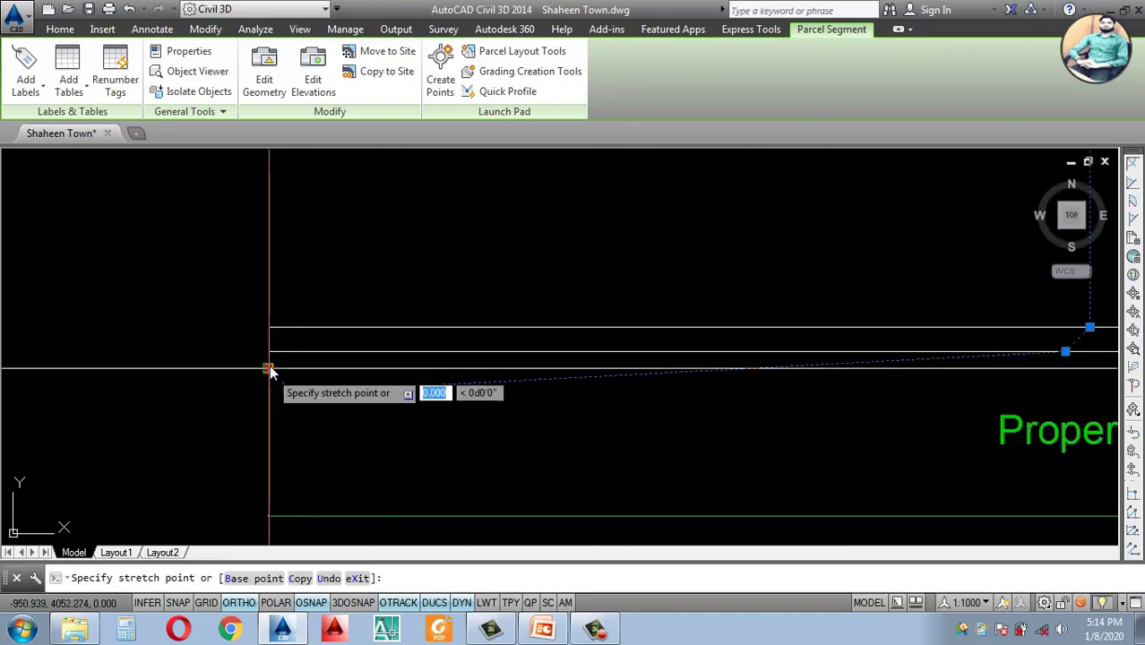
click(270, 351)
click(293, 391)
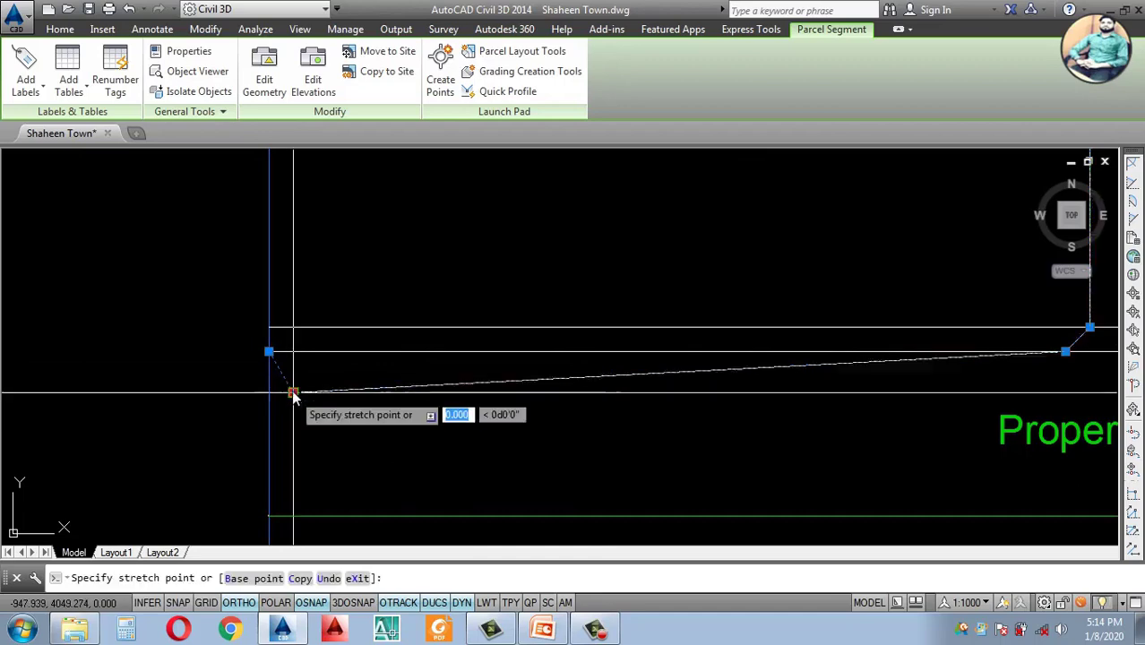
click(292, 351)
scroll(327, 350, down, 4)
scroll(621, 347, up, 5)
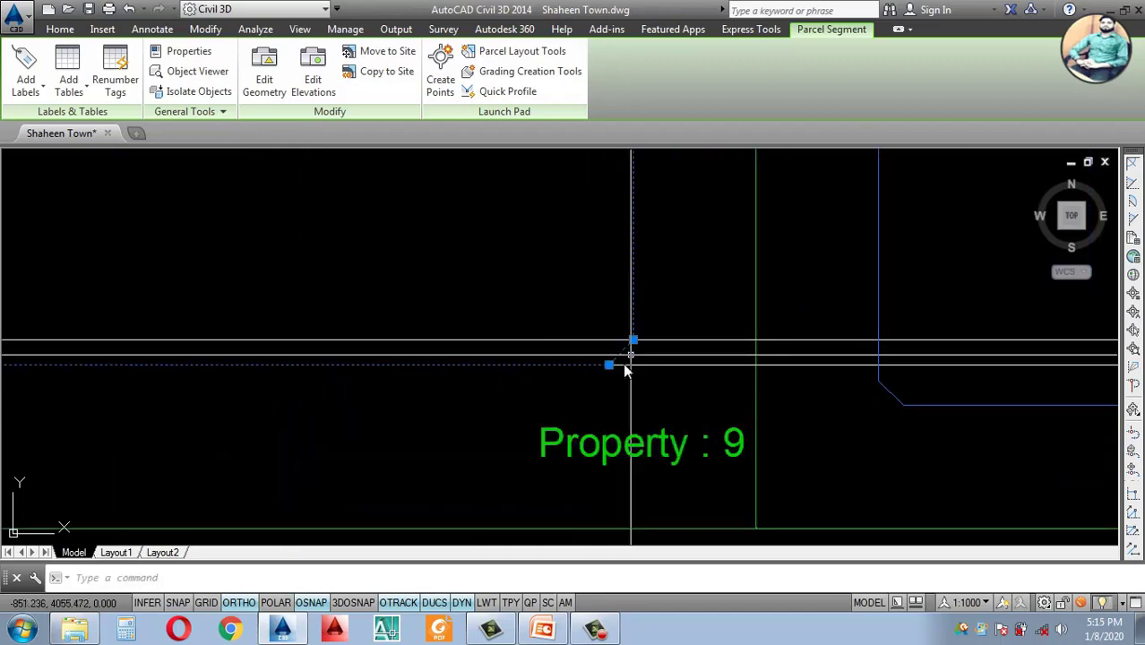
scroll(627, 466, down, 2)
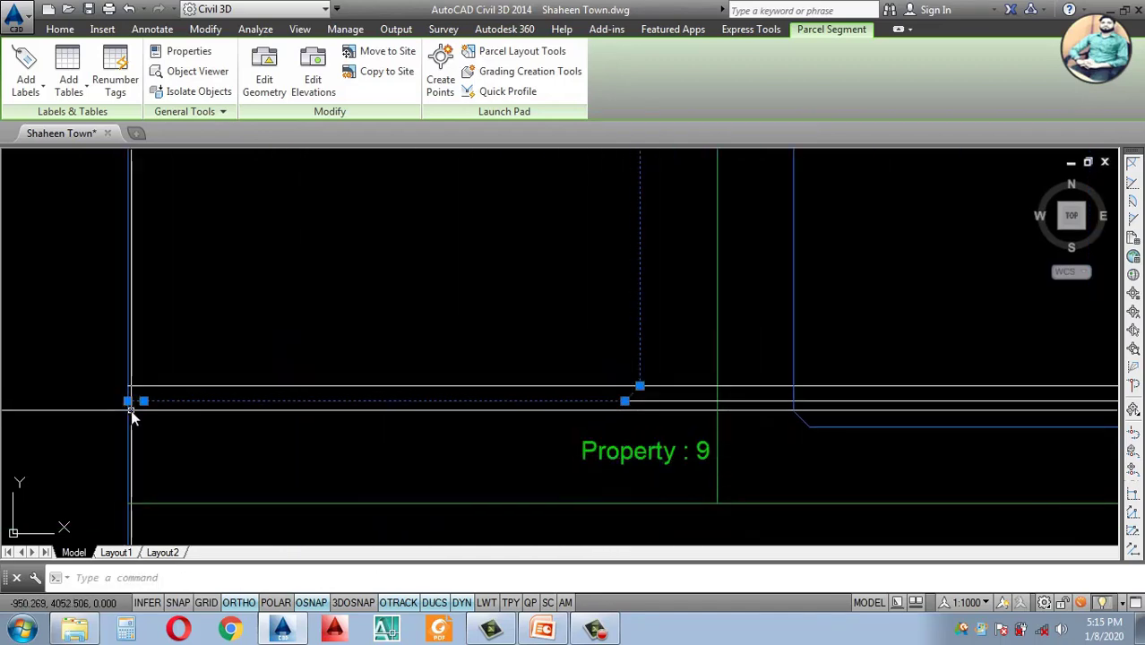
Step: Stretch the southwest chamfer vertices of the parcel east of Long Road up to the upper and lower guide lines
scroll(667, 378, down, 3)
scroll(671, 376, up, 5)
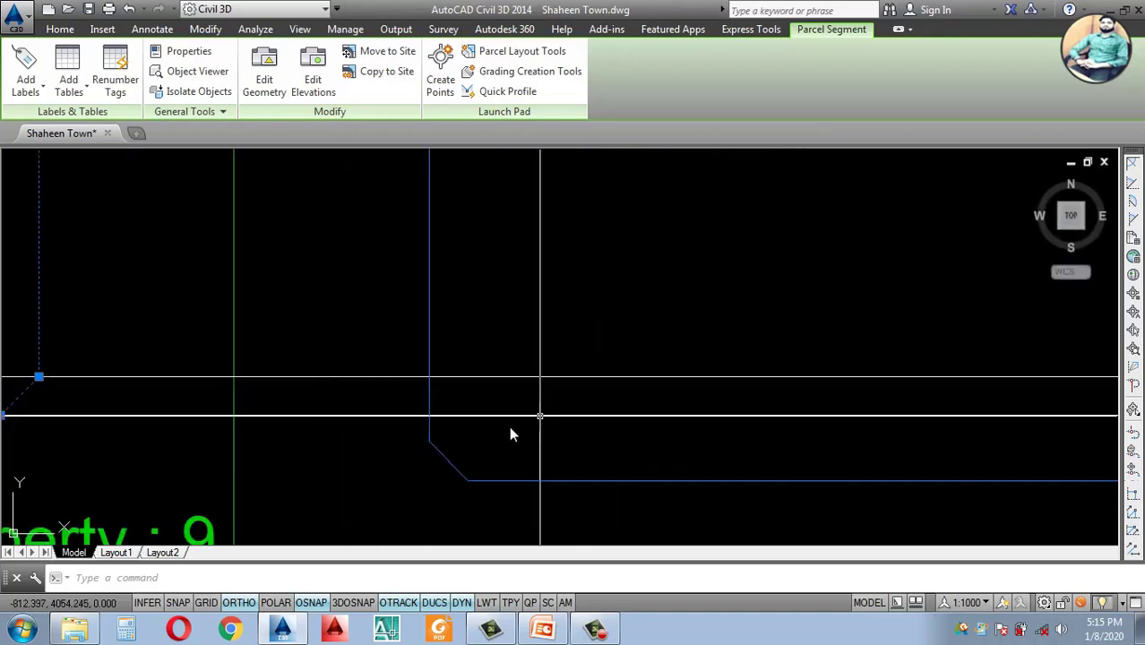
key(Escape)
click(469, 435)
click(429, 441)
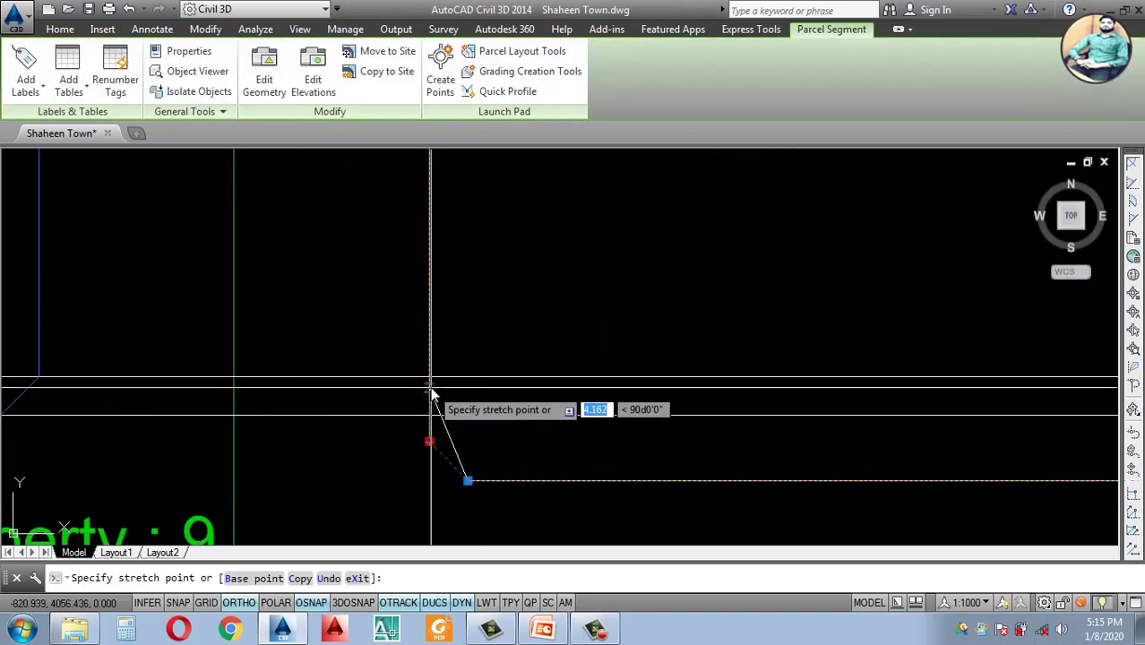
click(429, 377)
click(467, 481)
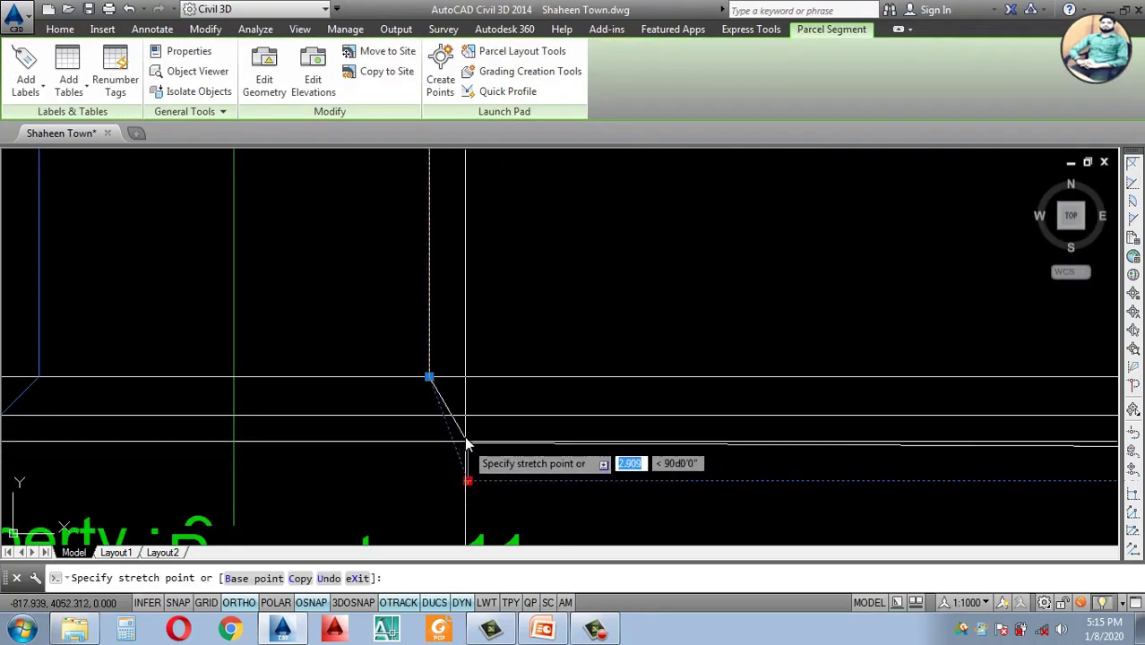
click(466, 418)
Step: Stretch the same parcel's southeast chamfer vertices beside the central road onto the upper and lower guide lines
scroll(564, 391, down, 4)
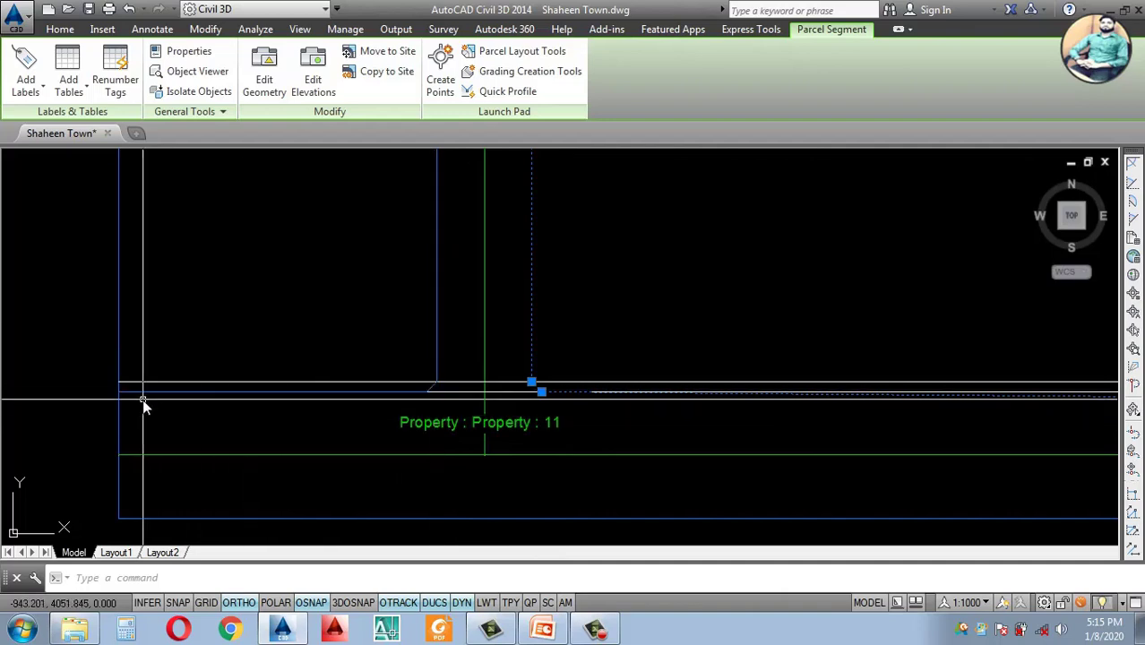
scroll(262, 381, down, 4)
scroll(358, 403, down, 3)
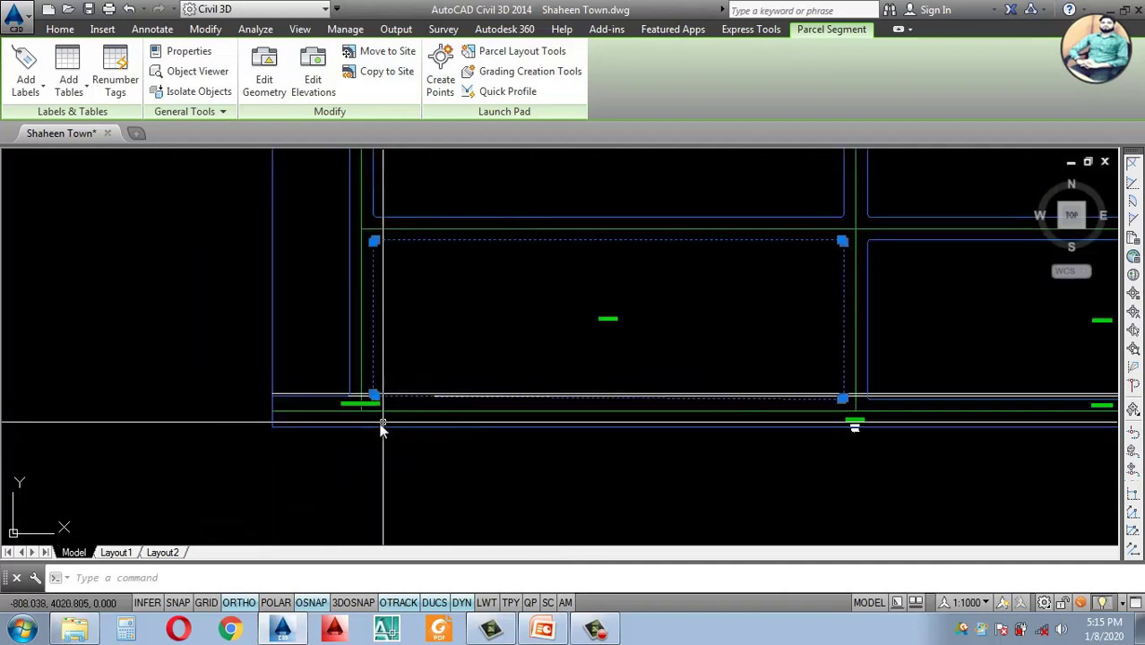
scroll(383, 389, up, 5)
scroll(376, 368, down, 4)
scroll(582, 349, up, 5)
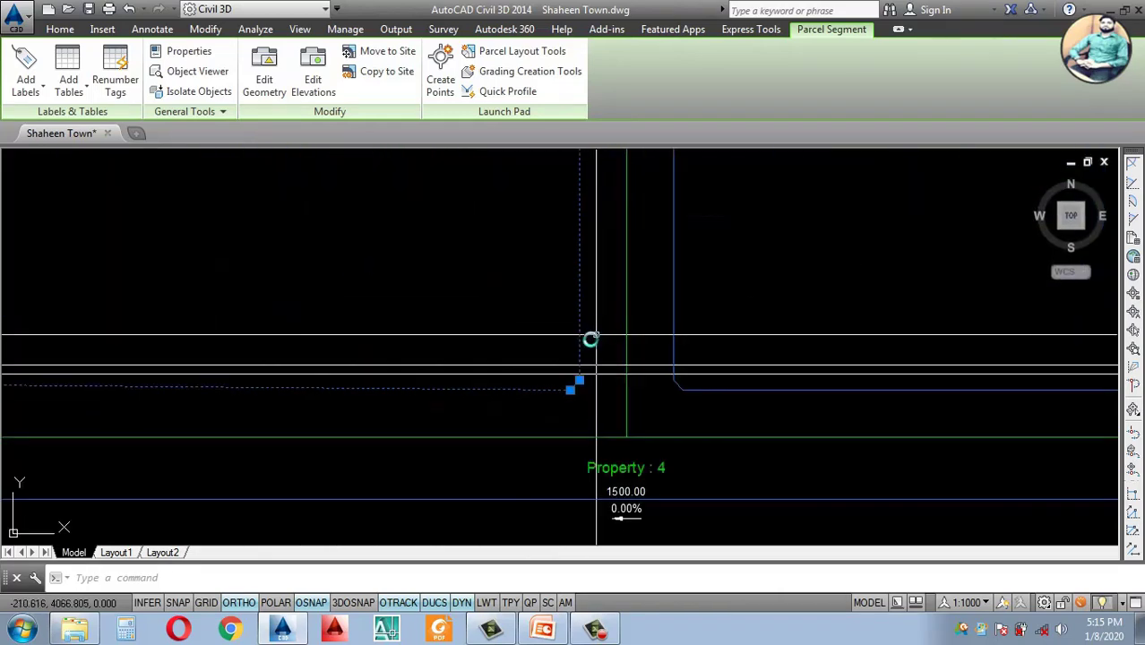
click(558, 456)
click(557, 397)
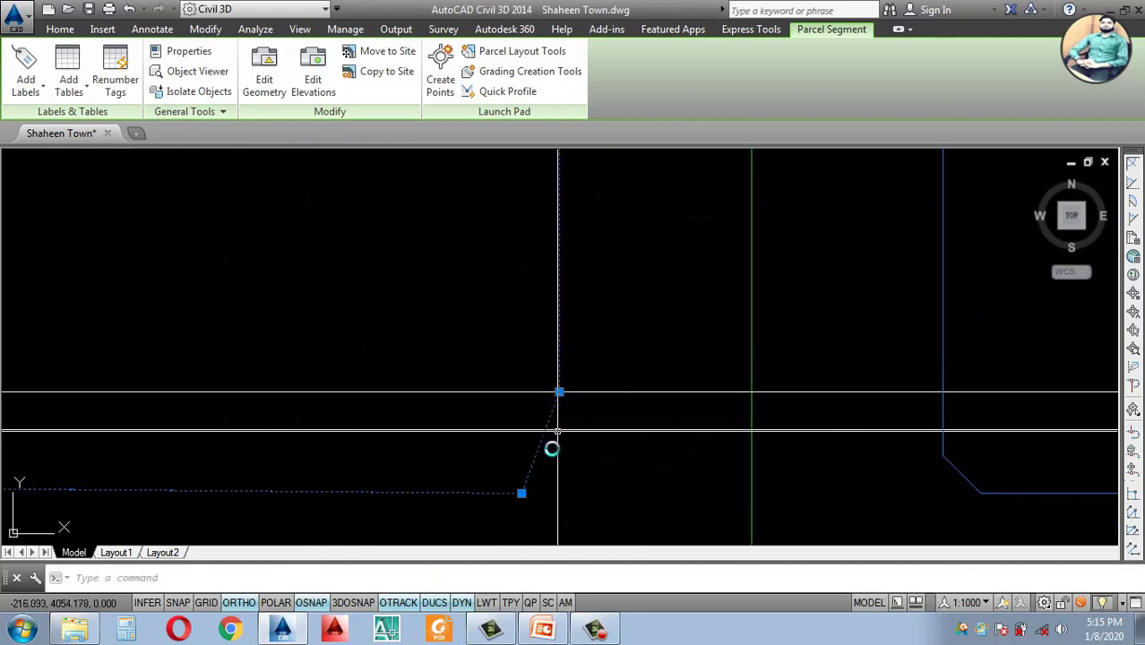
key(Escape)
key(Escape)
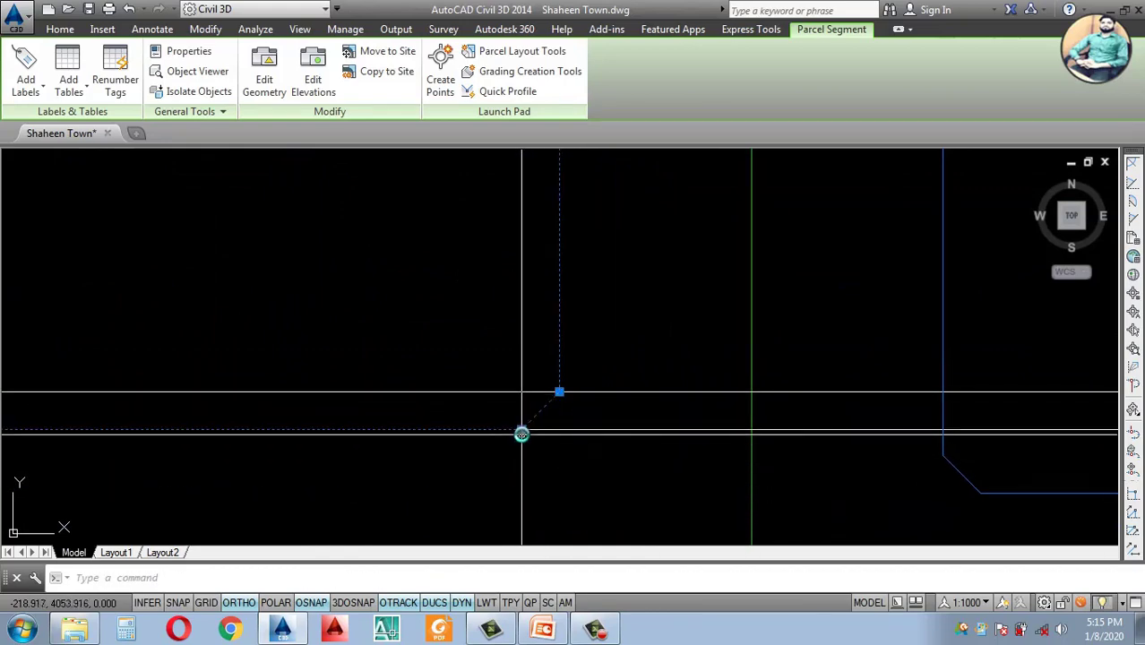
Step: Finish aligning the eastern parcels' south corners with the guide lines and delete the guide lines
scroll(529, 398, up, 5)
click(456, 440)
click(582, 395)
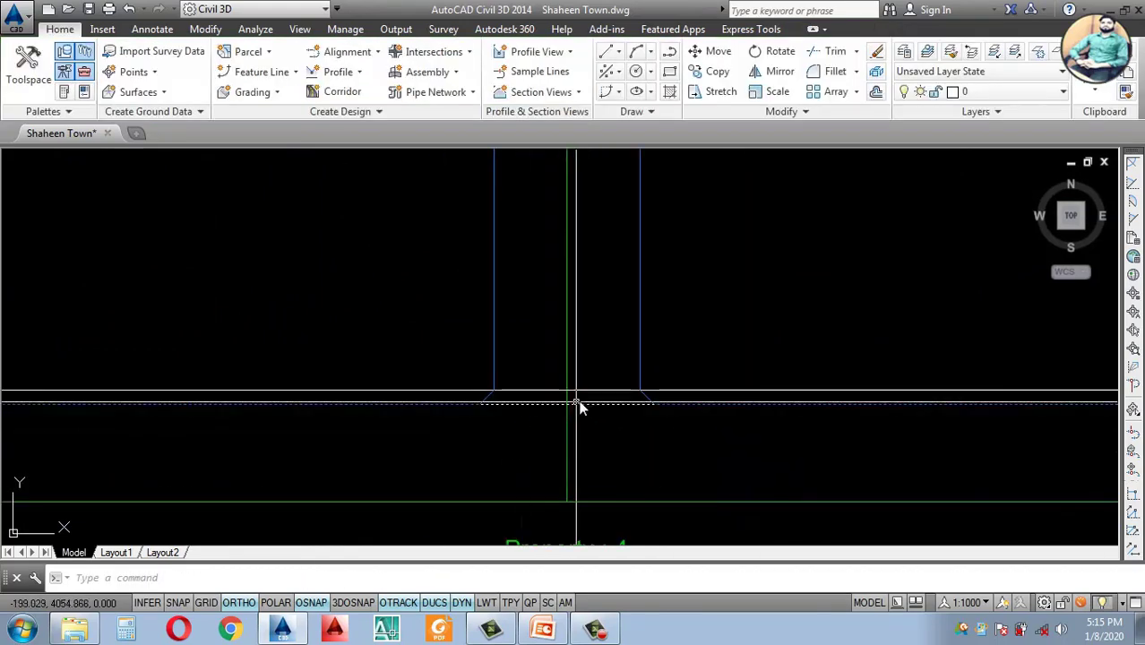
scroll(604, 434, down, 5)
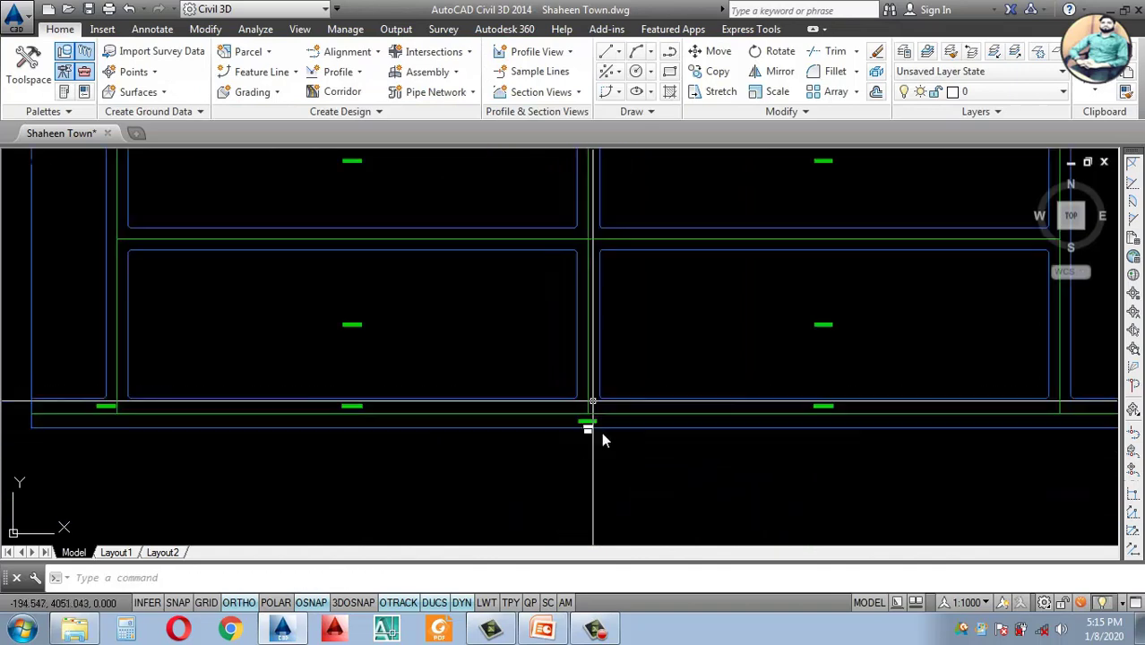
Step: Measure the distance from the adjusted right-of-way line to the Front Road alignment near the Property 11 label
scroll(543, 449, up, 5)
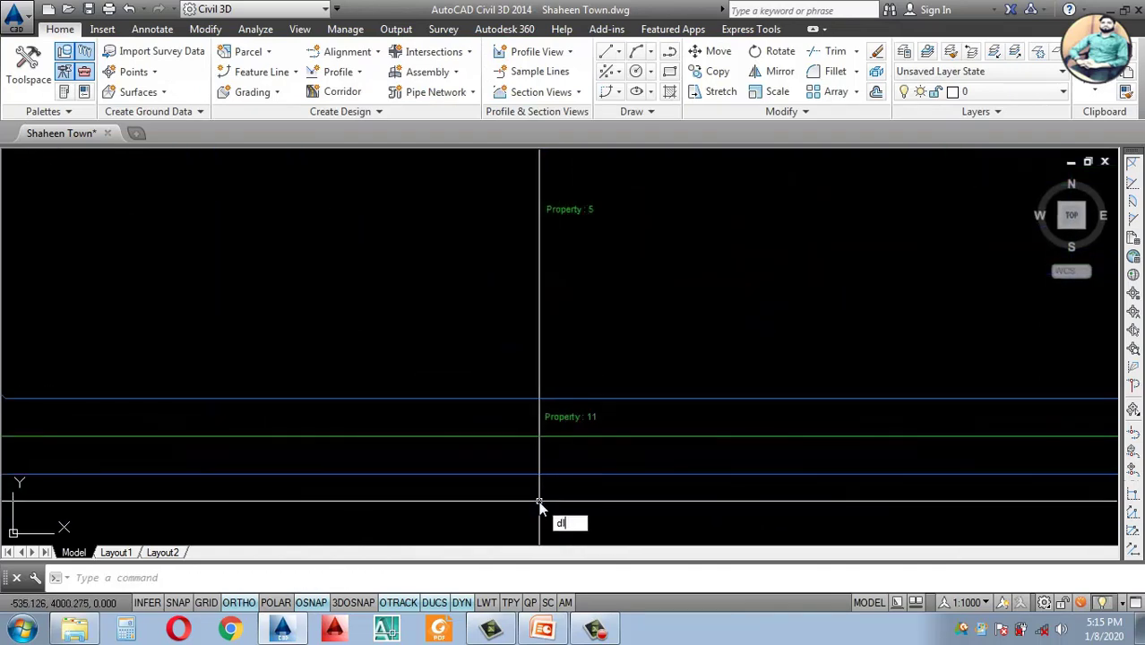
key(Return)
click(435, 410)
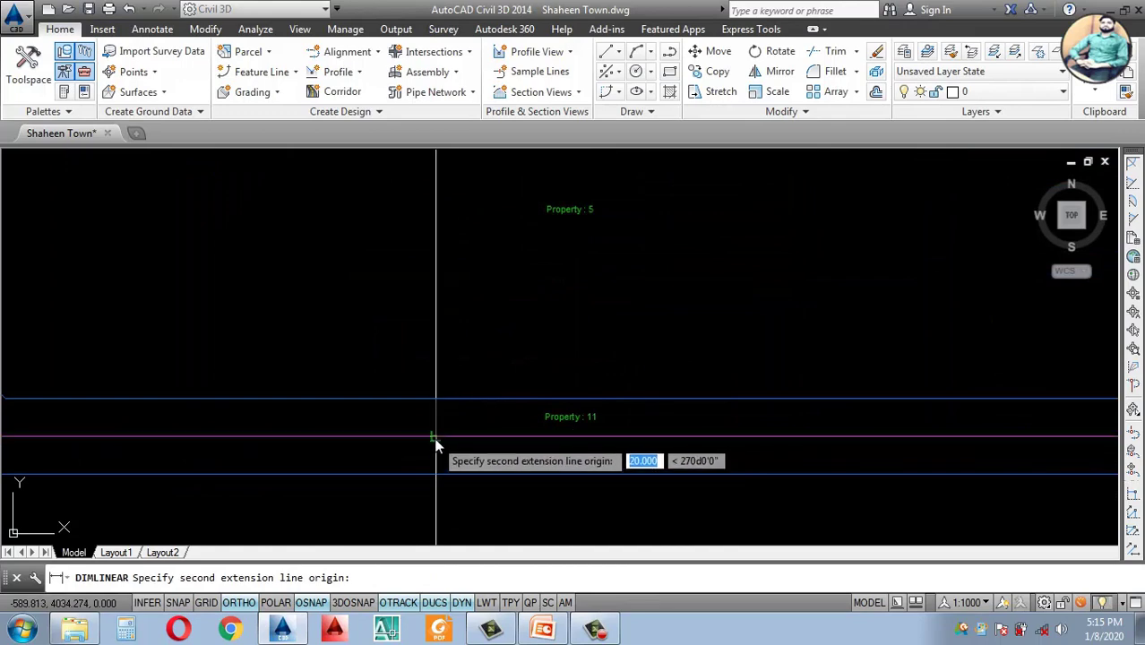
click(434, 441)
scroll(442, 421, up, 3)
scroll(448, 423, down, 5)
key(Escape)
scroll(518, 485, down, 8)
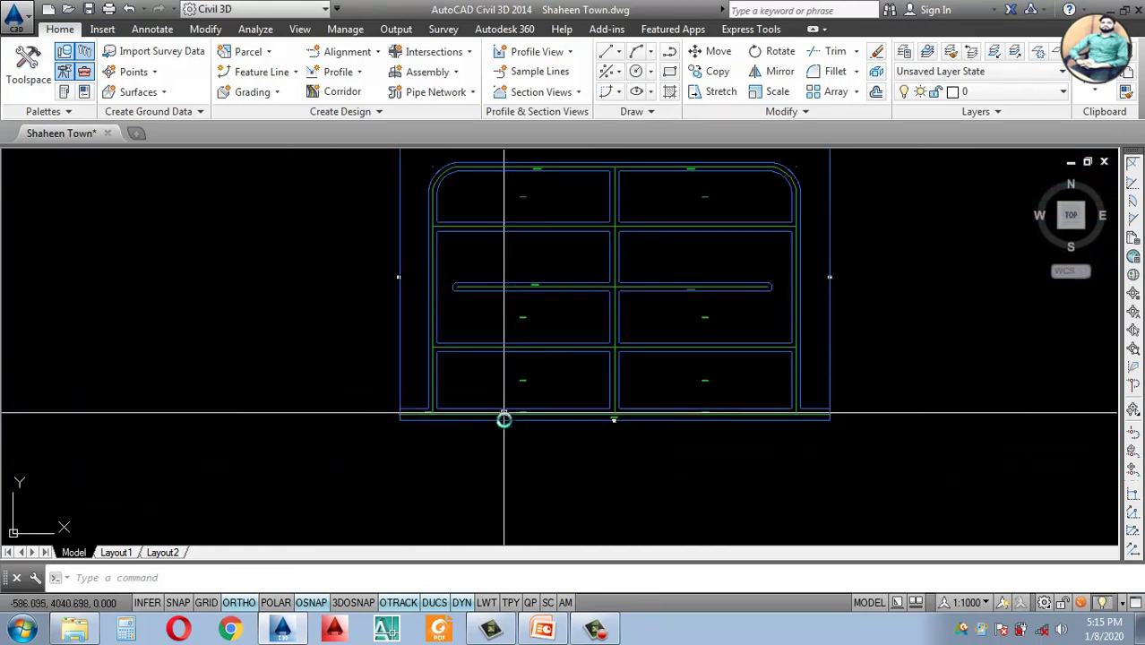
Step: Measure the central road's width between its two right-of-way lines with a linear dimension, just south of the cul-de-sac road
scroll(439, 370, up, 2)
scroll(544, 404, down, 3)
scroll(664, 335, up, 5)
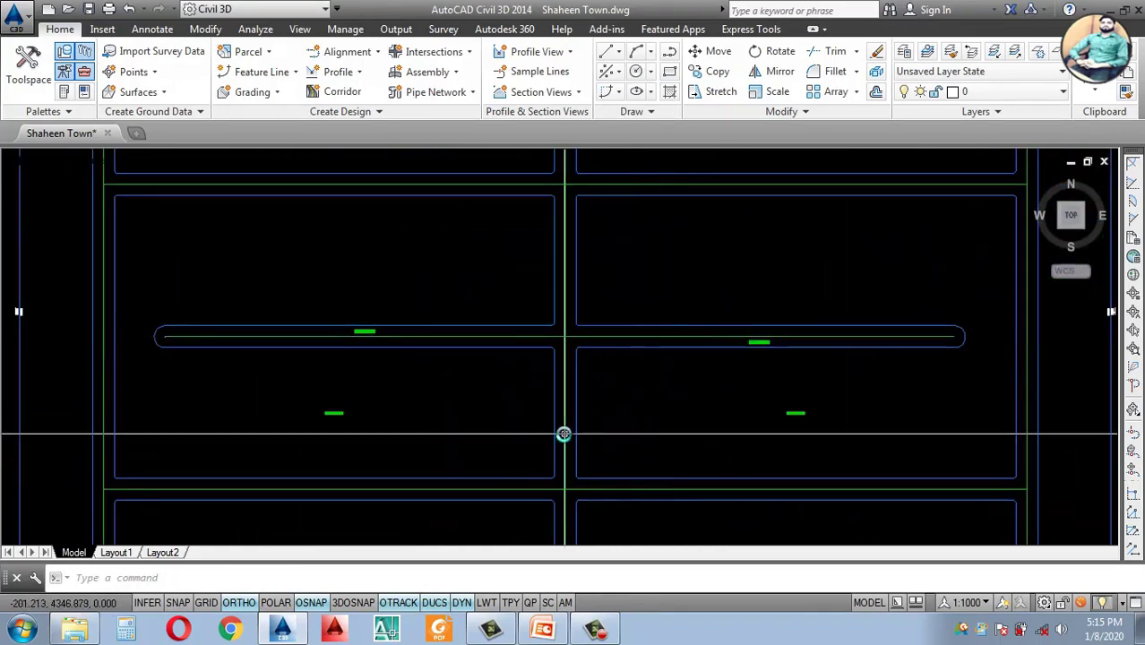
middle_drag(579, 407, 580, 379)
click(580, 380)
text(dli)
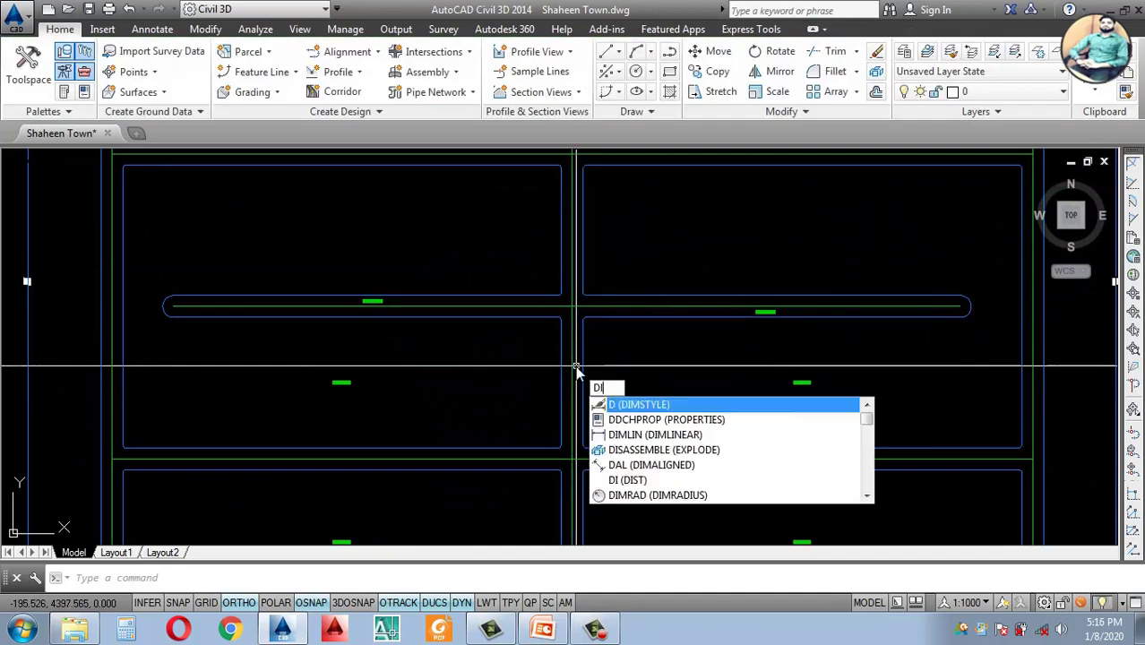
key(Return)
scroll(519, 385, up, 3)
click(514, 387)
click(597, 384)
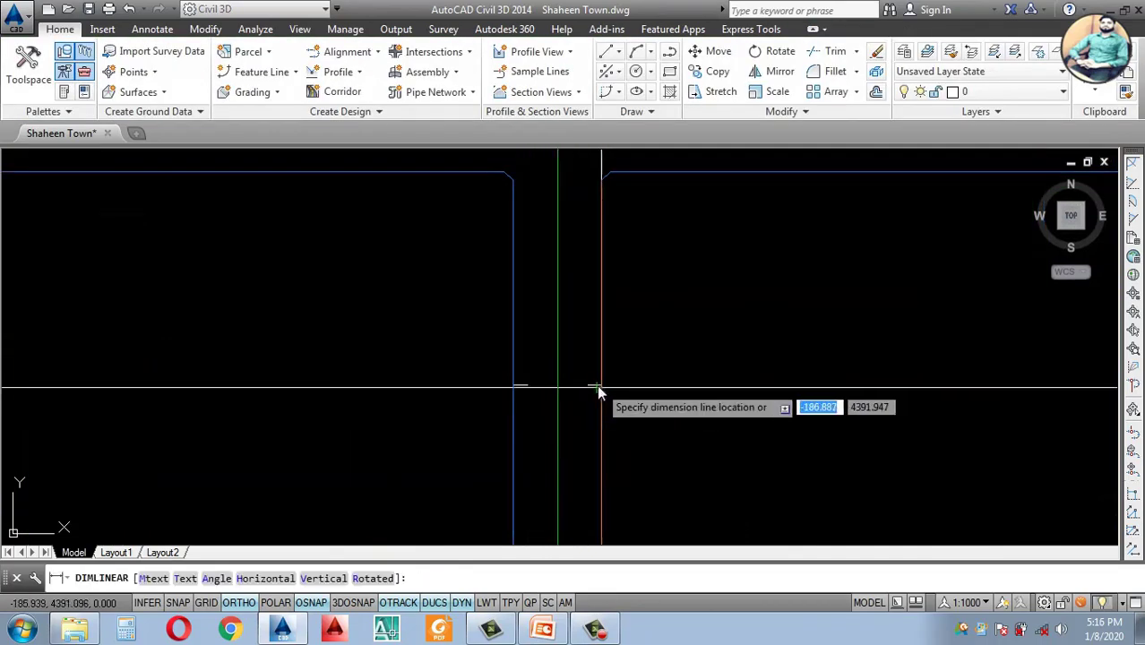
scroll(557, 391, up, 2)
click(571, 385)
scroll(582, 394, down, 6)
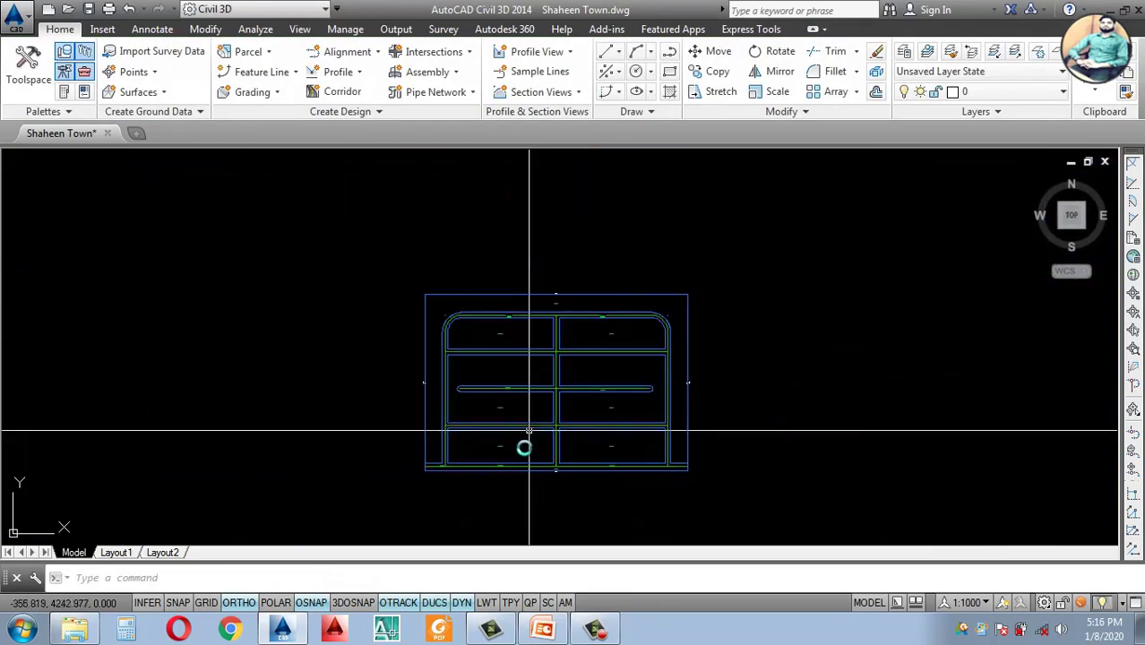
Step: Set the Offset distance to 40 for offsetting lines in the southern part of the subdivision
scroll(541, 470, up, 4)
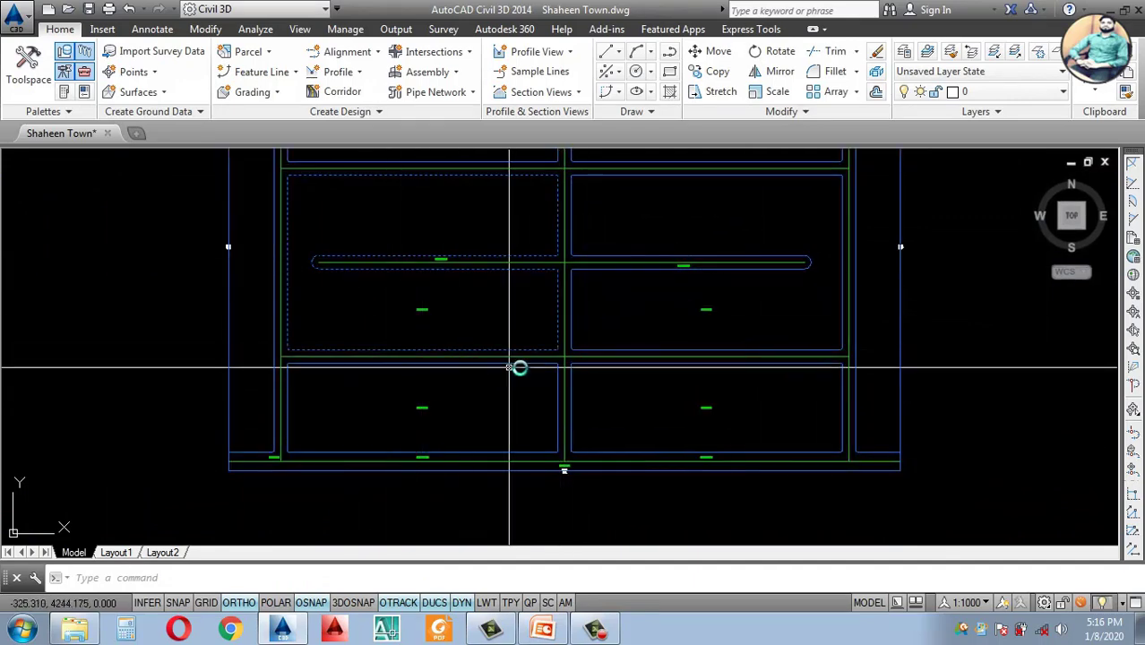
scroll(501, 361, up, 2)
scroll(475, 382, down, 2)
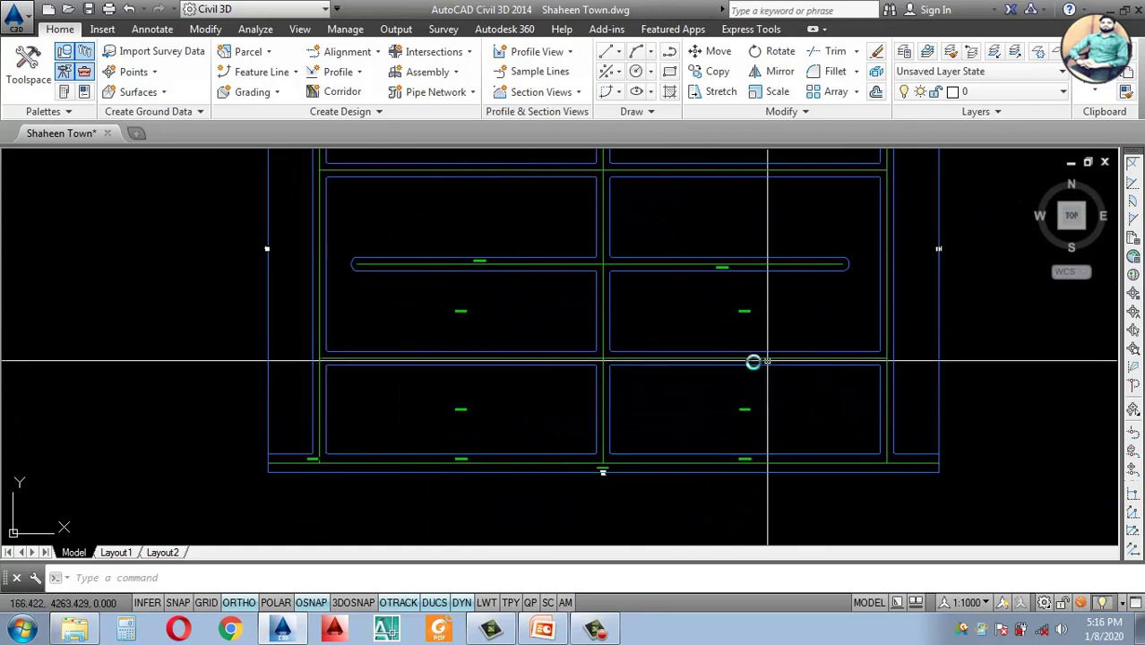
scroll(616, 386, down, 3)
scroll(591, 376, up, 5)
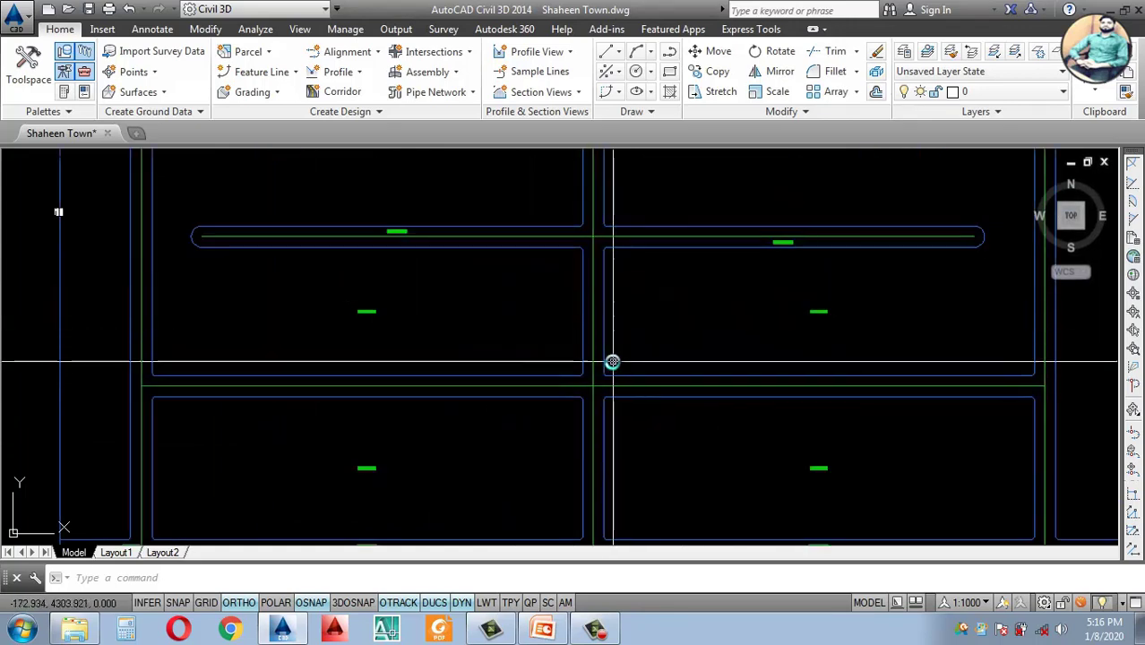
scroll(611, 362, down, 4)
scroll(630, 451, up, 4)
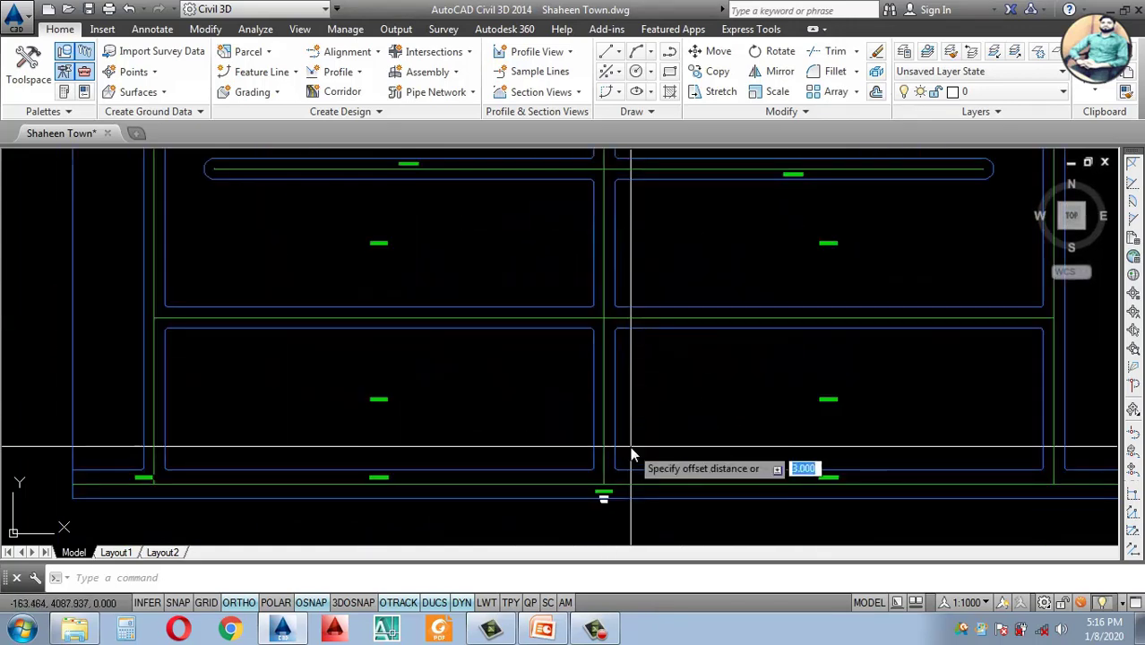
text(40)
key(Return)
key(Return)
key(Return)
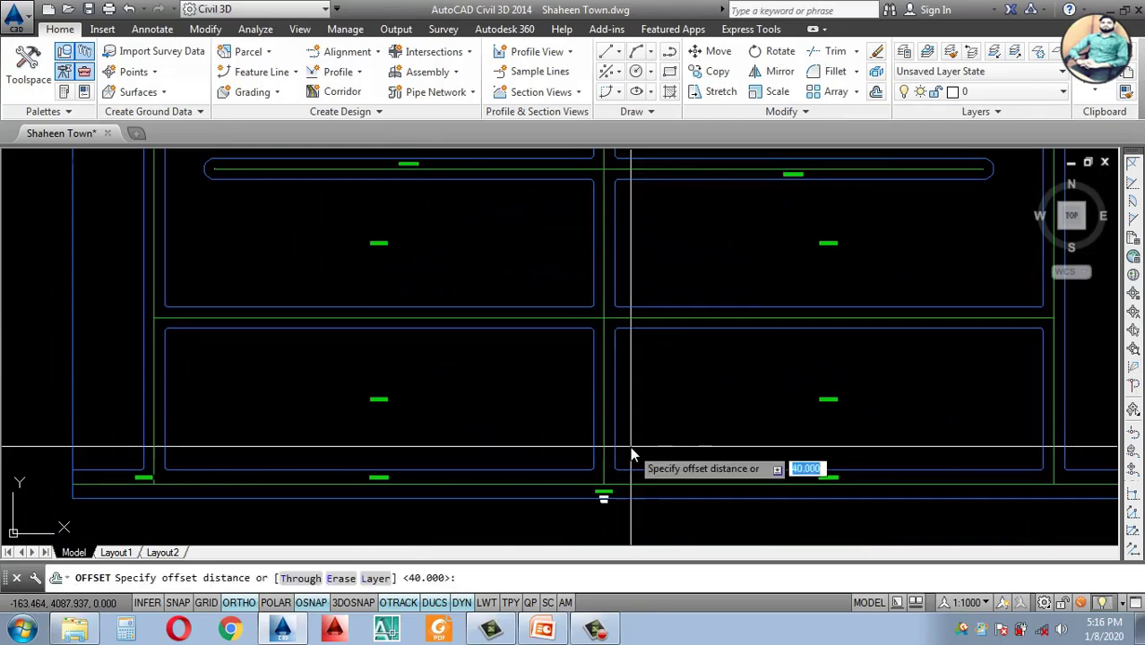
Step: Offset the central vertical road's centreline to both its east and west sides
key(Return)
scroll(592, 405, up, 4)
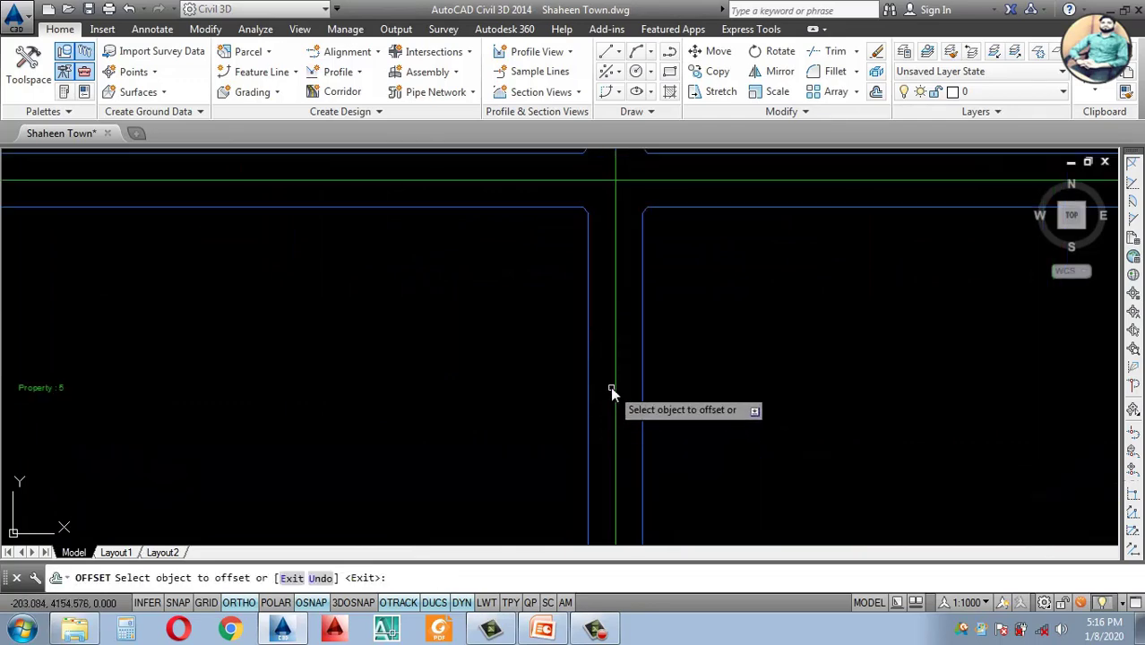
click(617, 392)
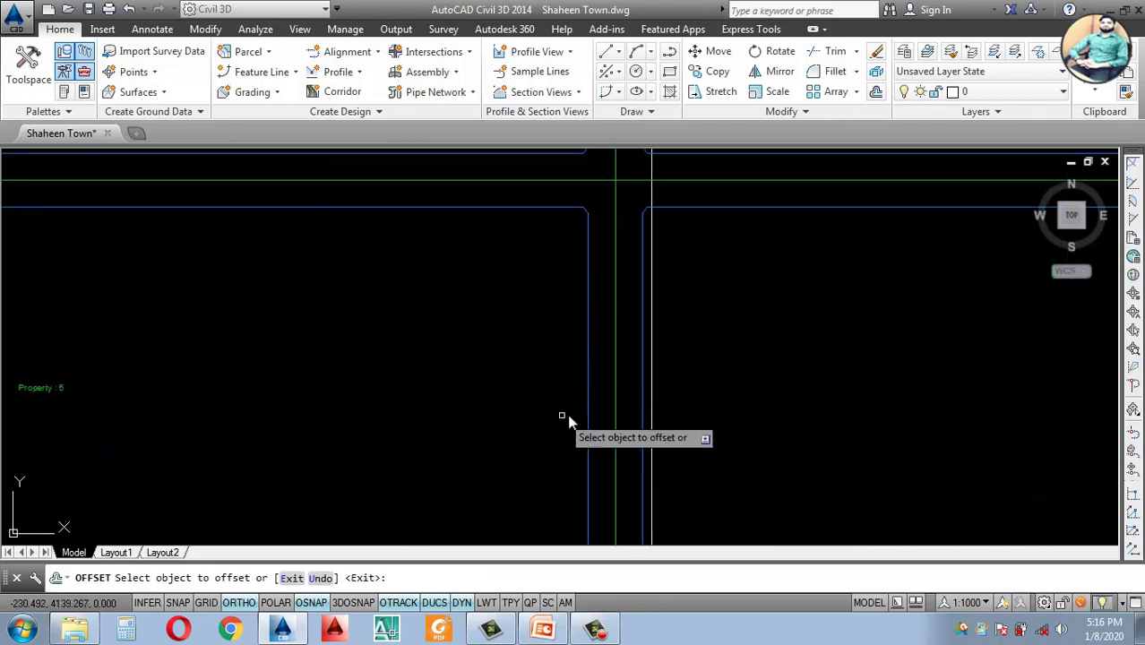
click(616, 403)
click(412, 432)
key(Return)
key(Return)
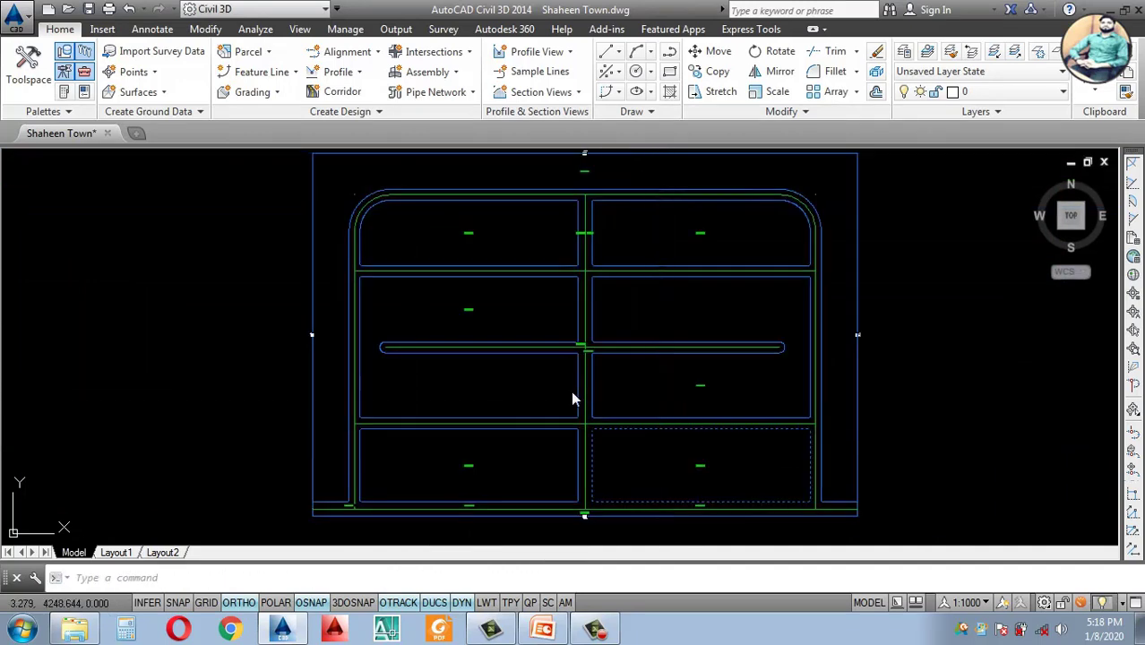
Step: Examine the central road, the dead-end cross street and the surrounding blocks in the finished coloured plan
scroll(546, 350, up, 2)
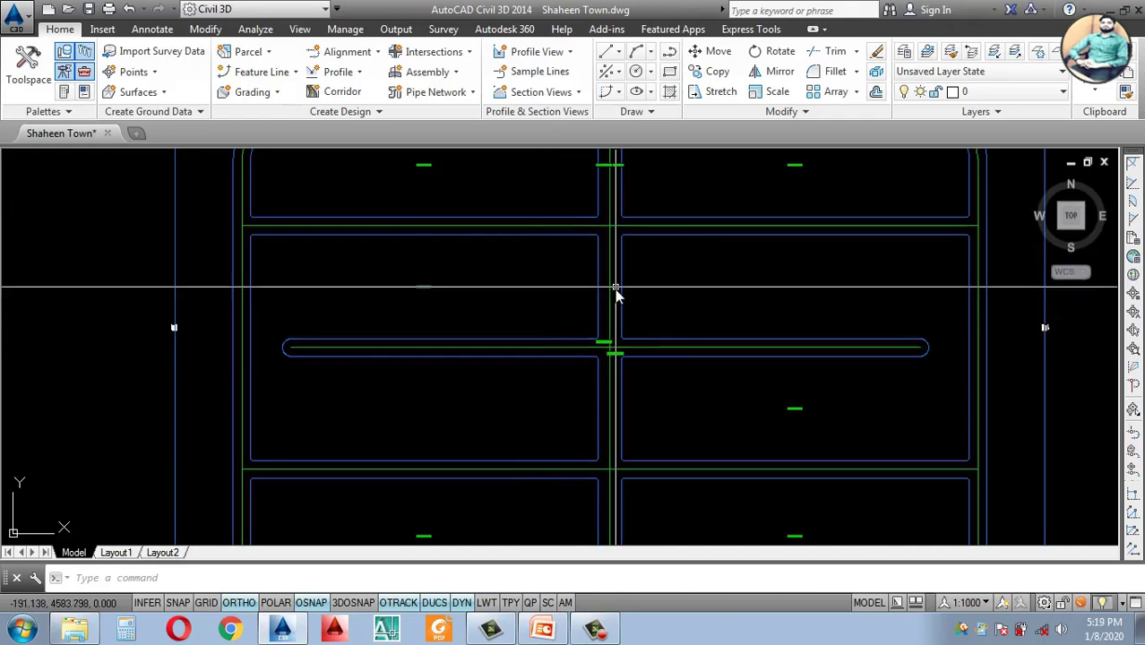
scroll(616, 289, up, 4)
scroll(591, 331, down, 5)
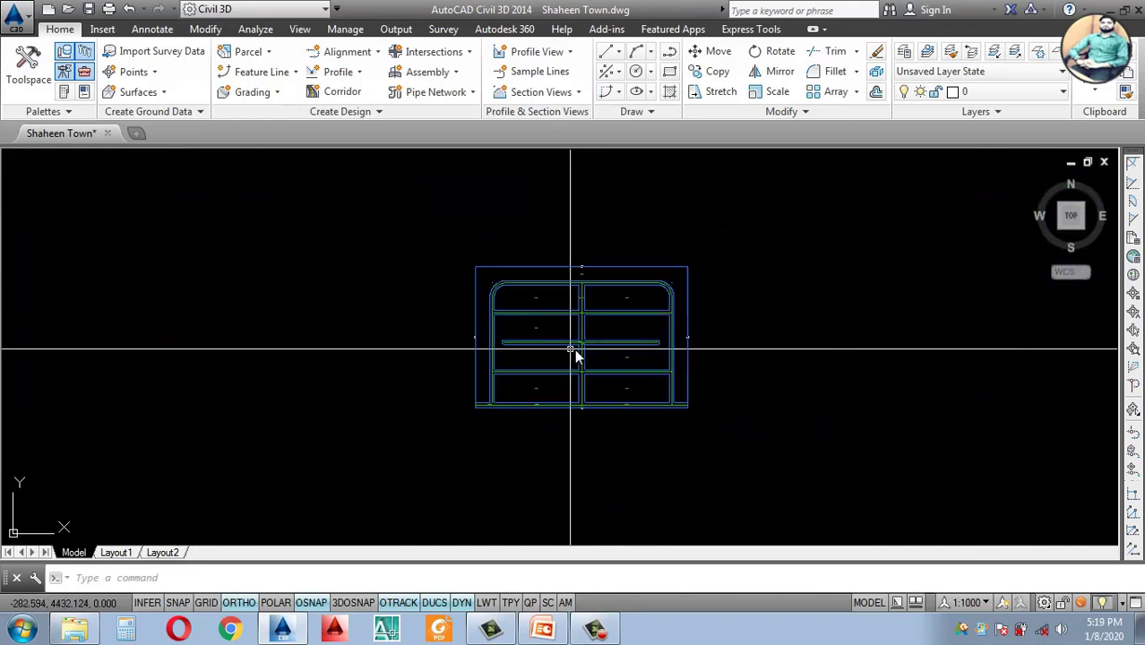
scroll(591, 345, up, 5)
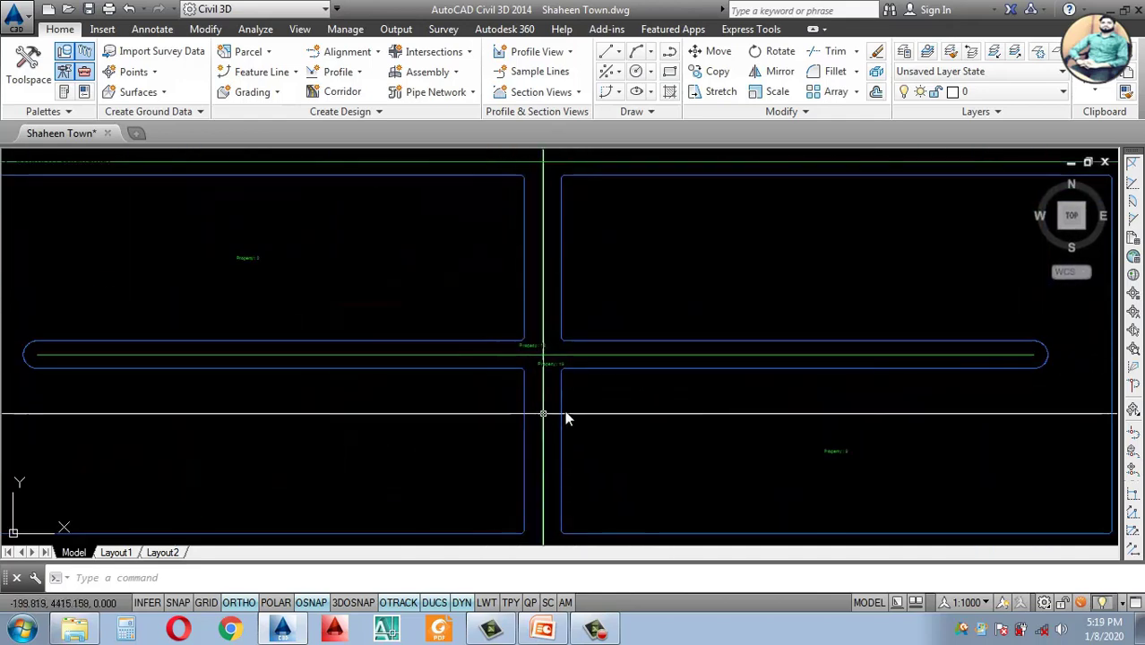
scroll(493, 372, down, 3)
scroll(448, 349, up, 3)
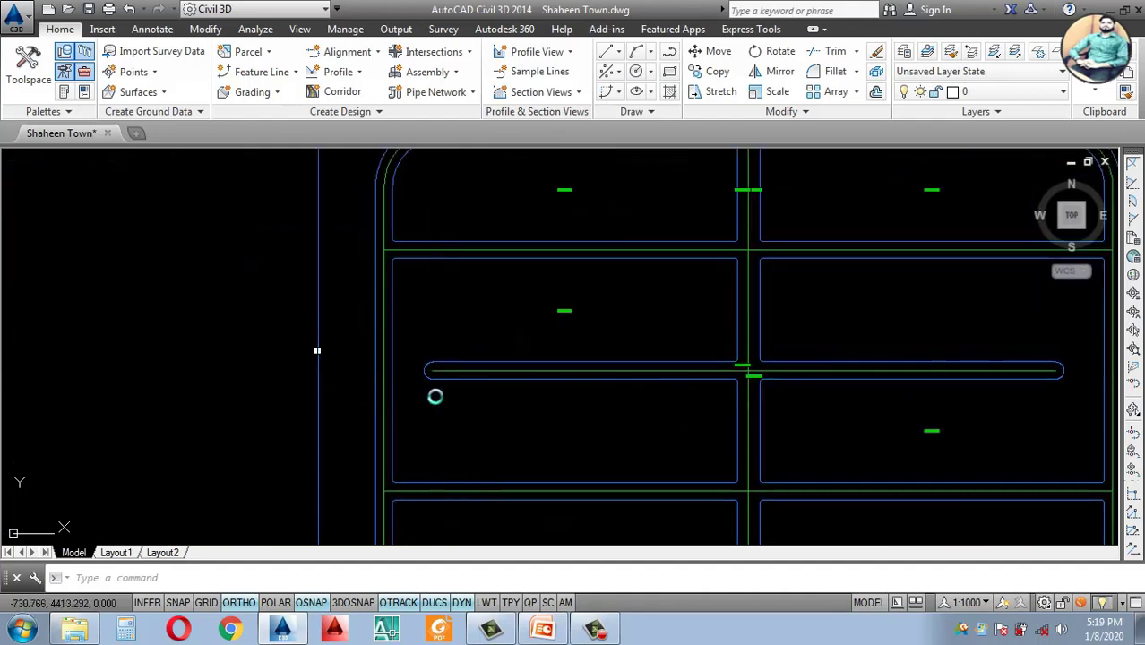
scroll(489, 386, up, 2)
scroll(440, 391, down, 7)
scroll(440, 392, down, 2)
Step: In the white road layout, extend the upper cross road's lower edge and the lower cross road's upper edge east to the perimeter road's inner edge
scroll(779, 409, up, 10)
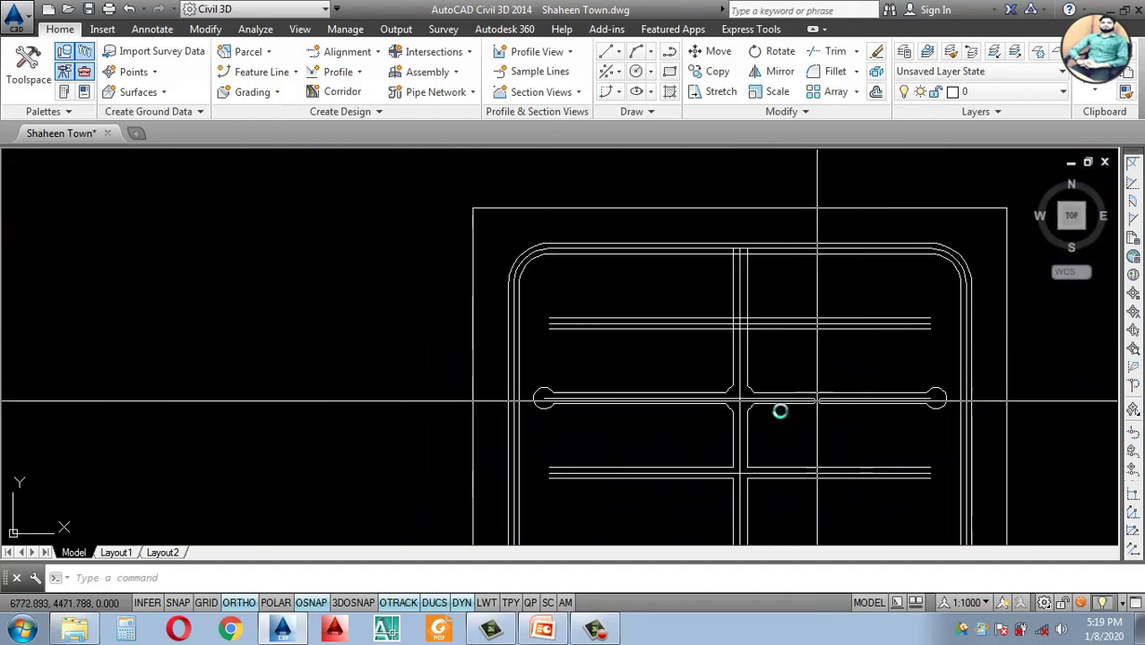
scroll(698, 370, down, 5)
scroll(703, 360, up, 4)
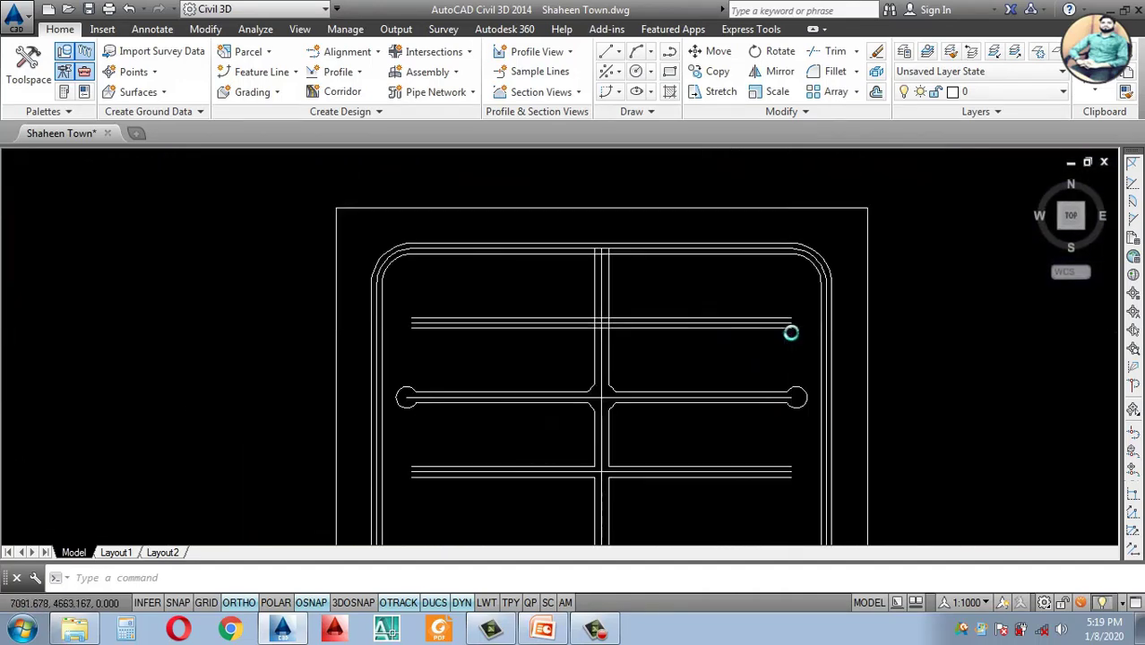
scroll(771, 358, down, 4)
scroll(831, 340, up, 5)
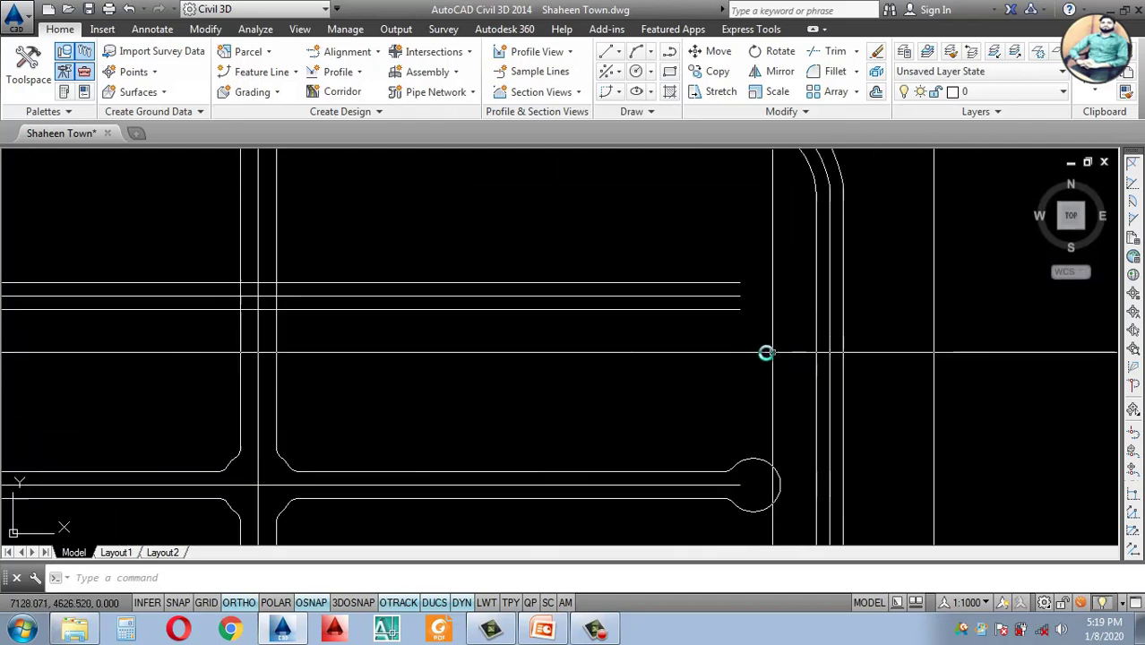
text(ex)
key(Return)
scroll(727, 318, down, 5)
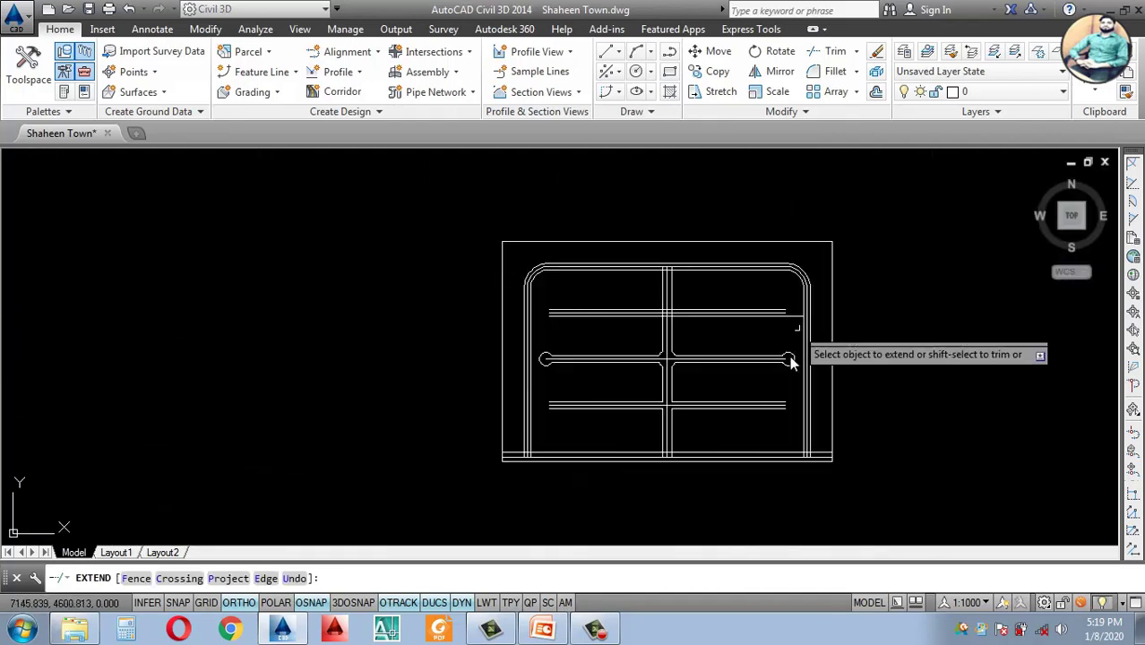
scroll(792, 358, up, 3)
scroll(790, 405, down, 4)
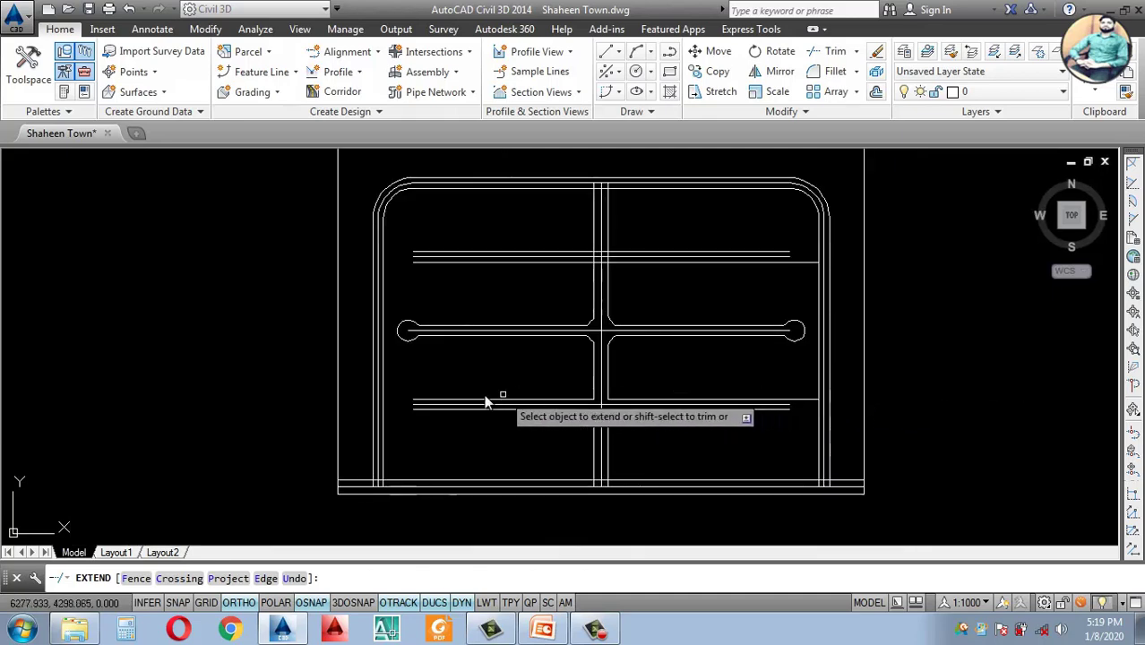
Step: Extend the lower cross road's upper edge and the upper cross road's lower edge west to the perimeter road's inner edge
scroll(486, 396, up, 4)
scroll(482, 335, down, 4)
scroll(454, 264, up, 5)
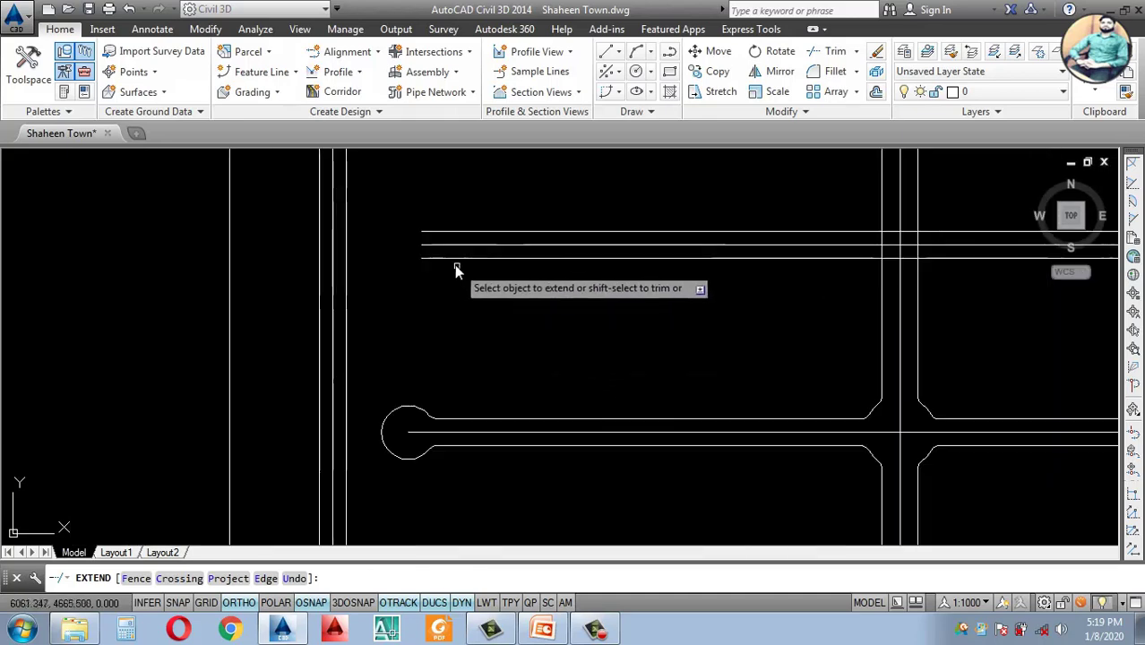
click(441, 260)
click(431, 258)
key(Escape)
Step: Break the western perimeter road's inner edge just above its junction with the upper cross road's lower edge
scroll(430, 258, down, 4)
scroll(443, 314, up, 4)
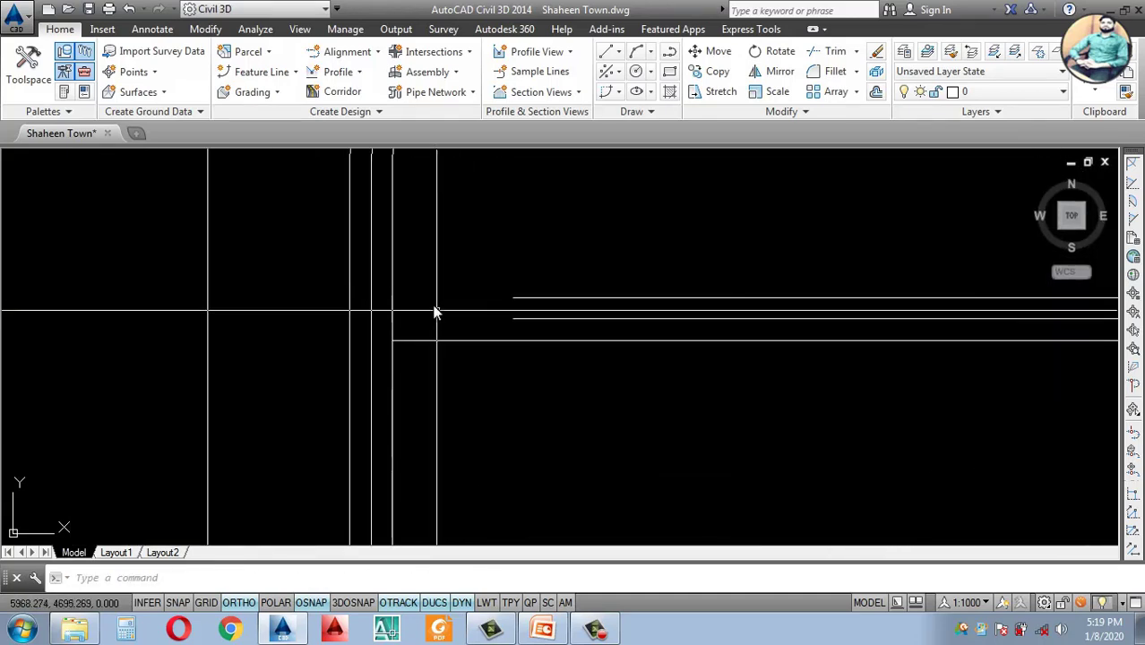
scroll(446, 316, up, 2)
text(br)
key(Return)
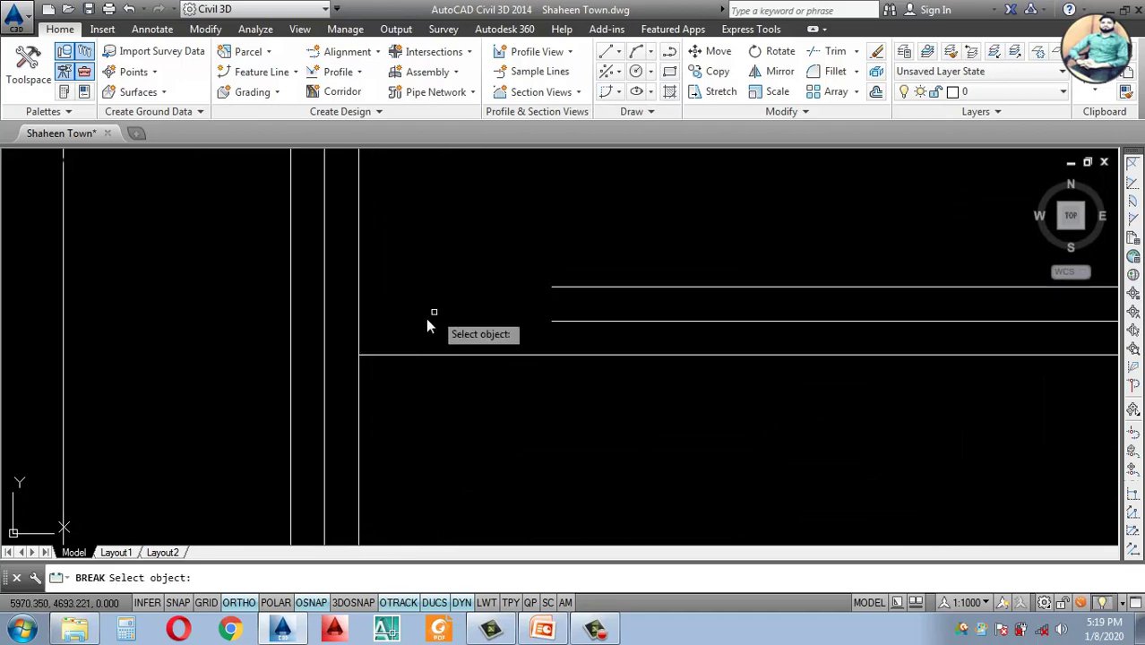
click(358, 341)
click(365, 310)
scroll(426, 466, down, 5)
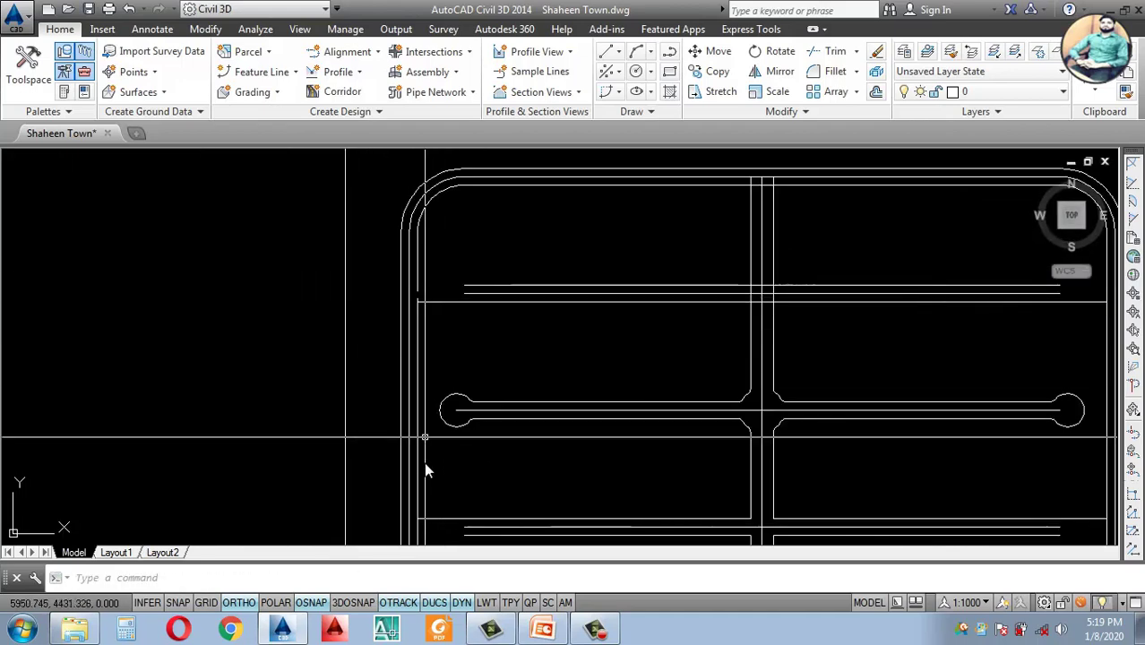
Step: Break the western perimeter road's inner edge just below its junction with the lower cross road's upper edge
scroll(409, 341, up, 5)
key(Return)
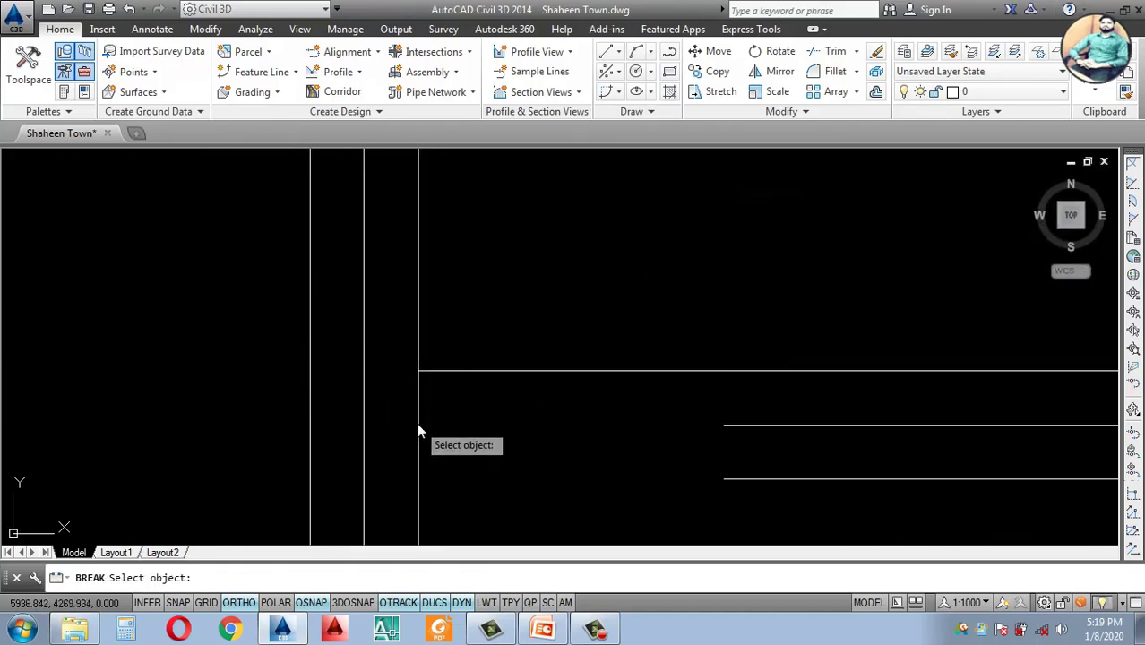
click(418, 432)
click(418, 396)
scroll(443, 392, down, 5)
Step: Break the eastern perimeter road's inner edge just below its junction with the lower cross road's upper edge
scroll(518, 415, up, 5)
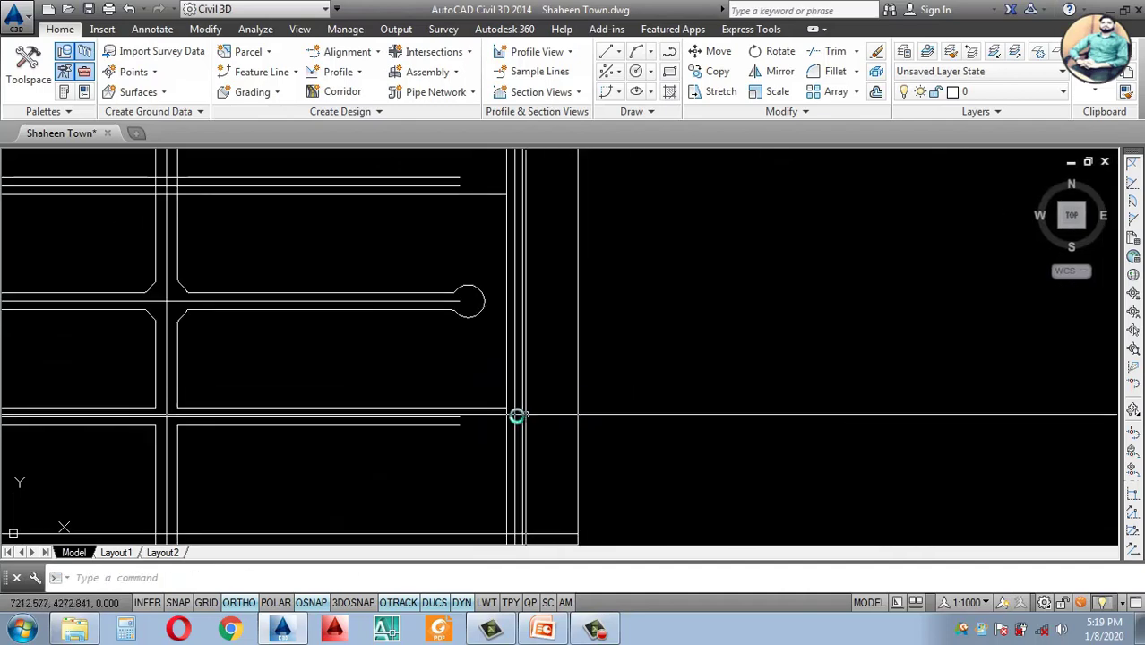
scroll(518, 415, up, 2)
key(Return)
click(464, 450)
click(465, 420)
scroll(501, 448, down, 5)
Step: Break the eastern perimeter road's inner edge just above its junction with the upper cross road's lower edge
scroll(576, 381, up, 5)
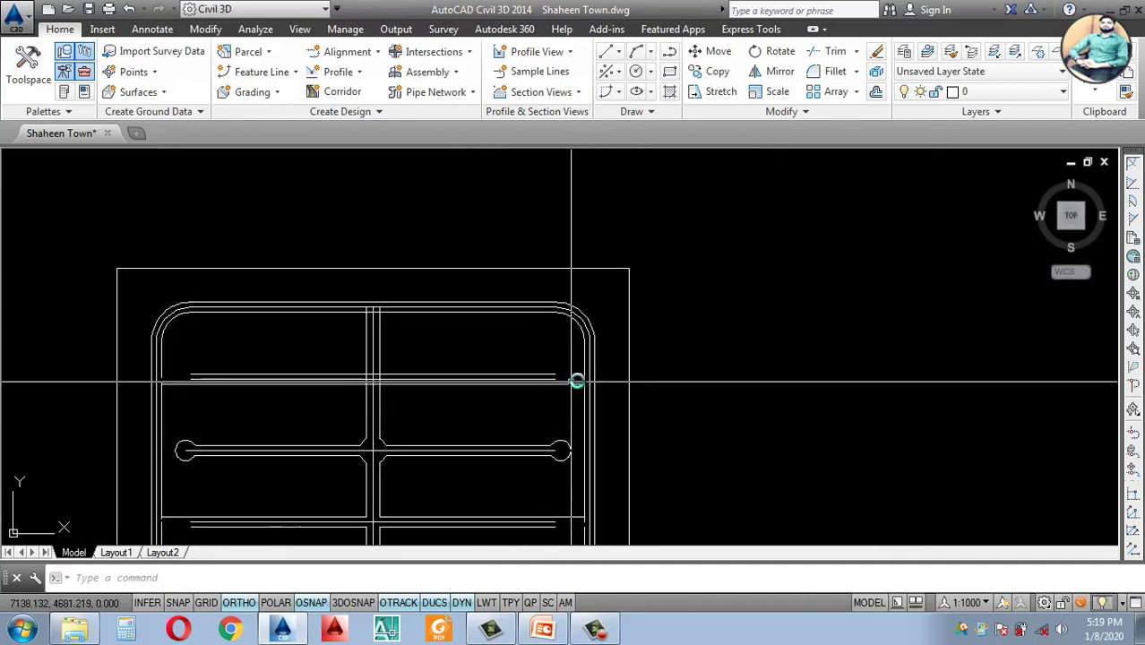
scroll(576, 381, up, 4)
key(Return)
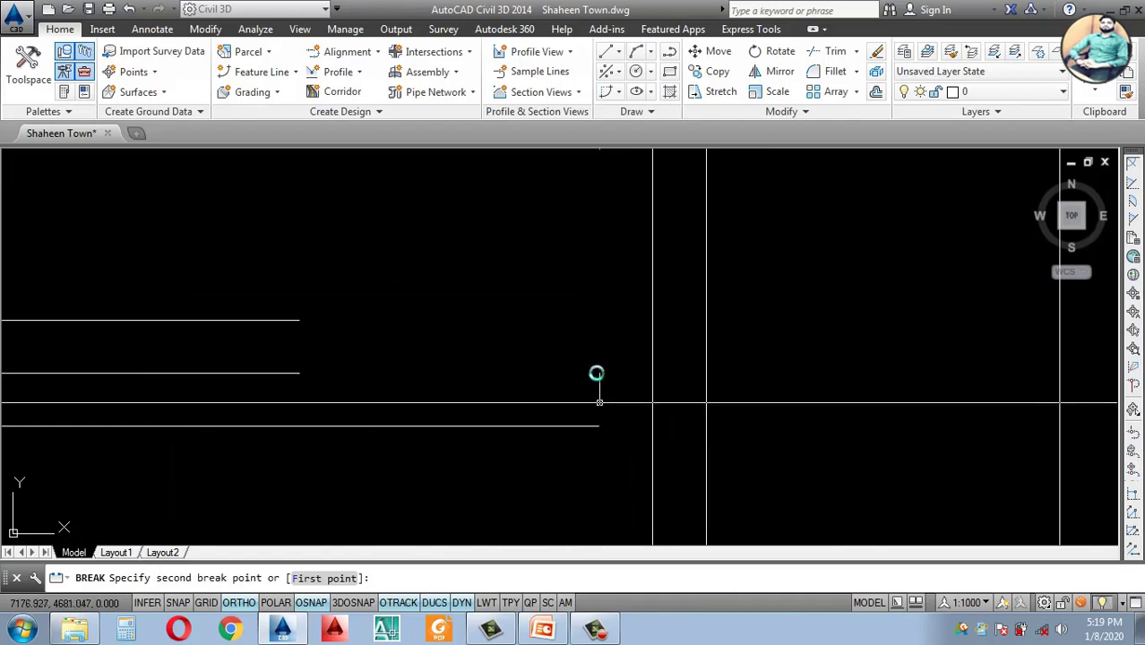
click(595, 373)
scroll(584, 394, down, 3)
key(Escape)
Step: Chamfer the middle block's northeast corner, where the eastern inner edge meets the upper cross road's lower edge, with a distance of 3
text(c)
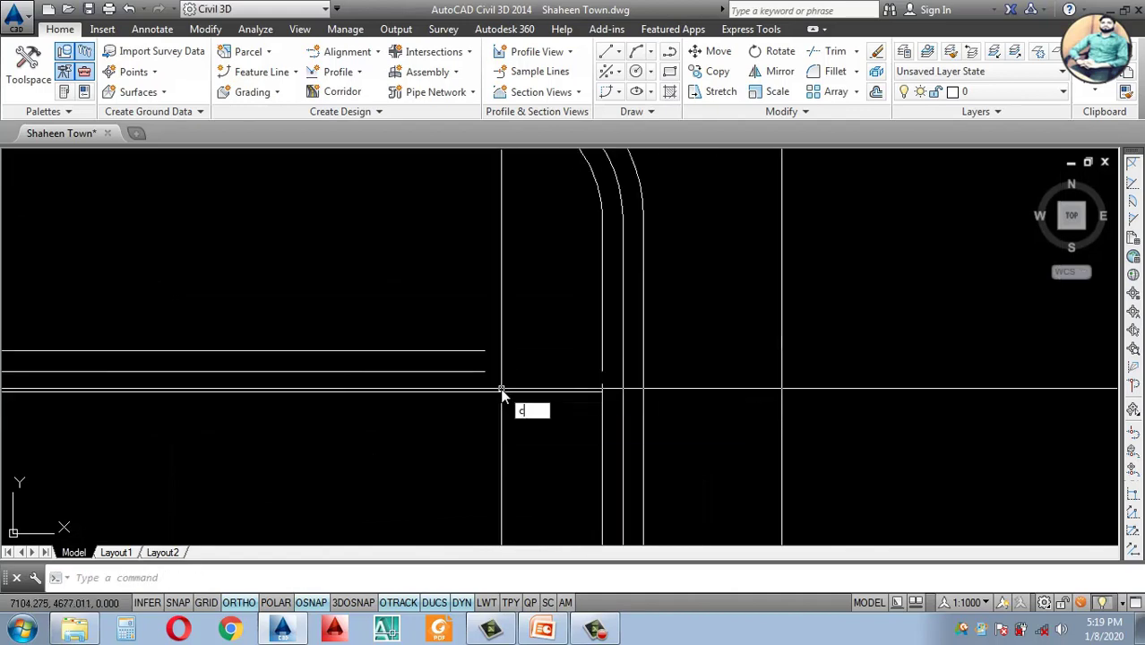
text(d)
key(Return)
text(3)
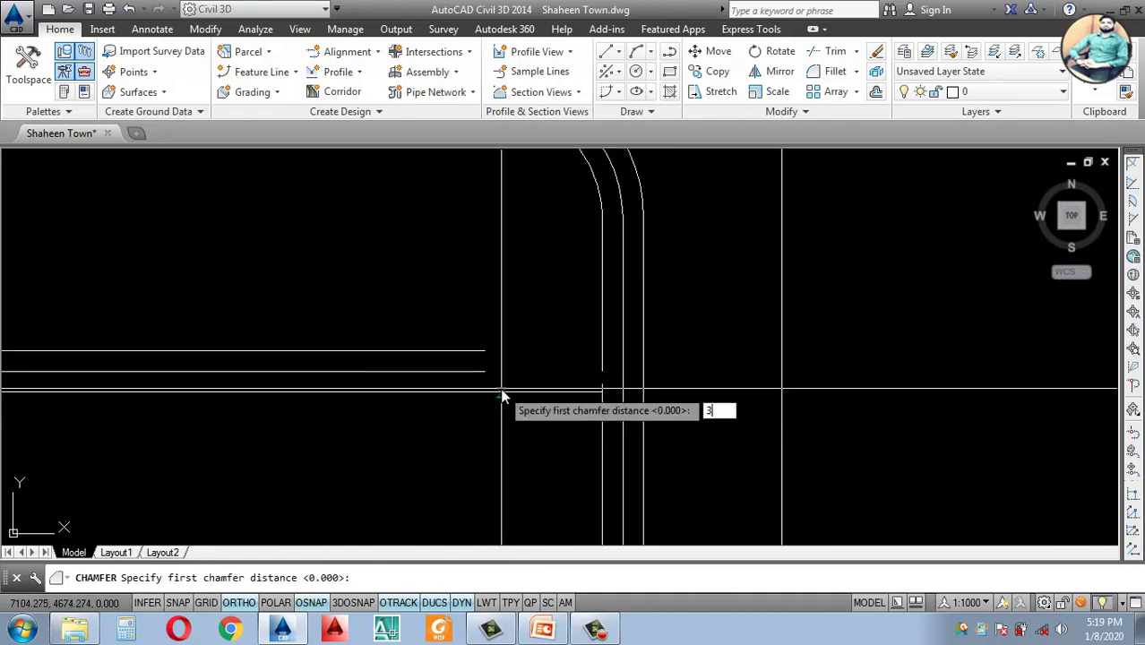
key(Return)
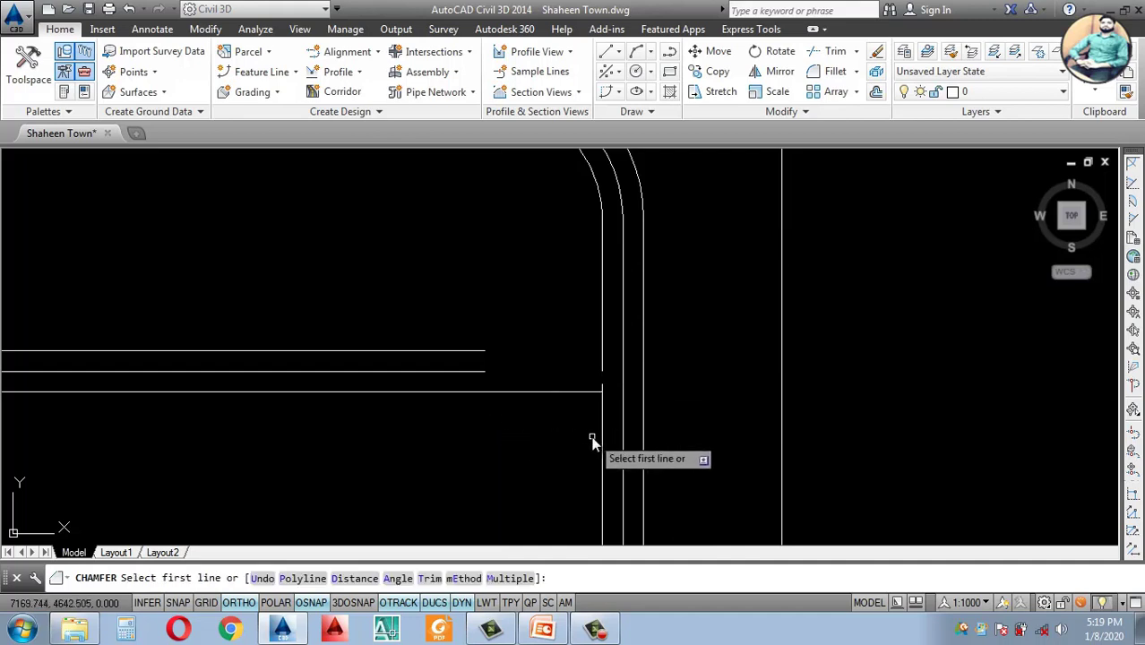
click(598, 445)
click(582, 365)
scroll(566, 362, down, 4)
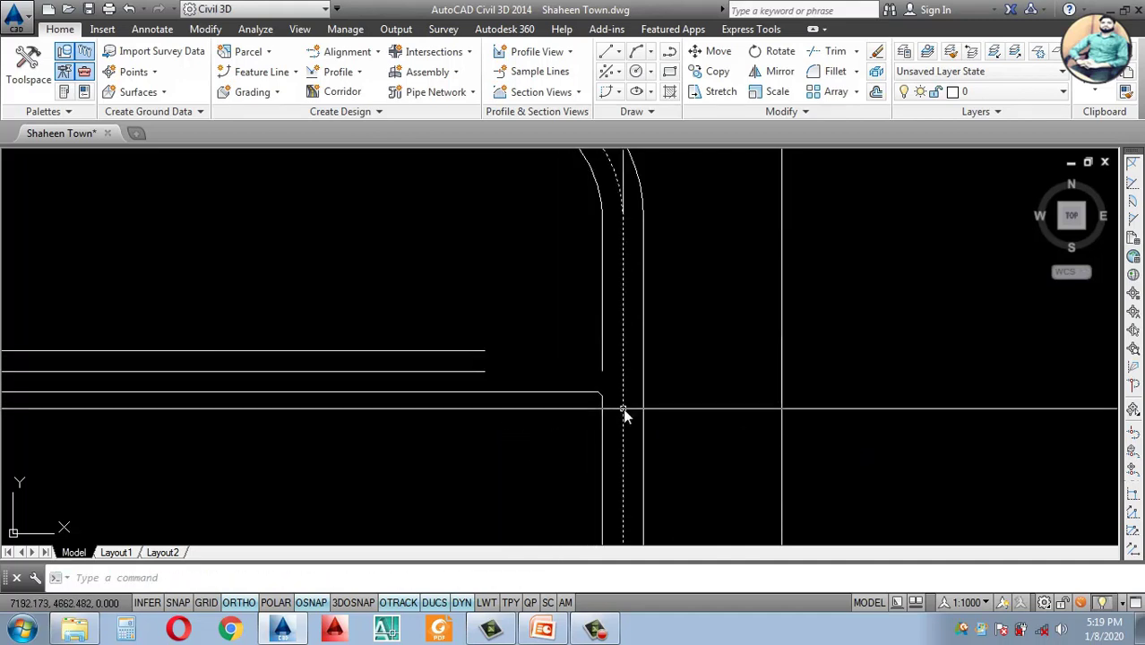
Step: Try to chamfer the middle block's southeast corner with the current distances, and undo the chamfer
scroll(566, 362, down, 3)
scroll(598, 347, up, 4)
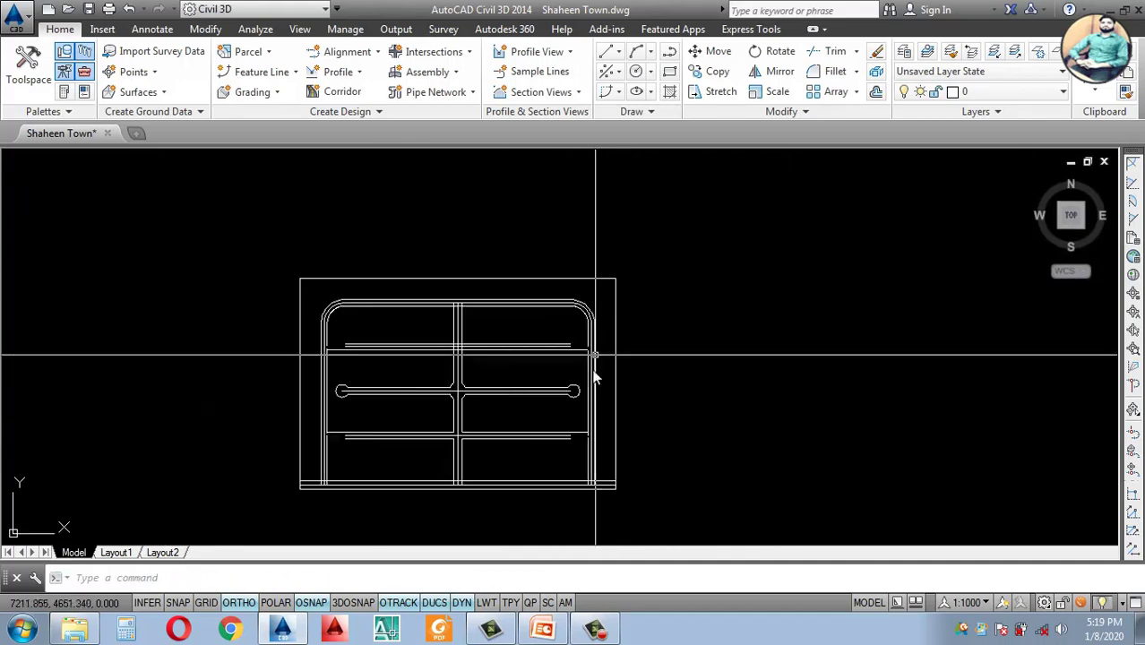
scroll(595, 462, up, 2)
scroll(575, 347, up, 5)
key(Return)
click(492, 294)
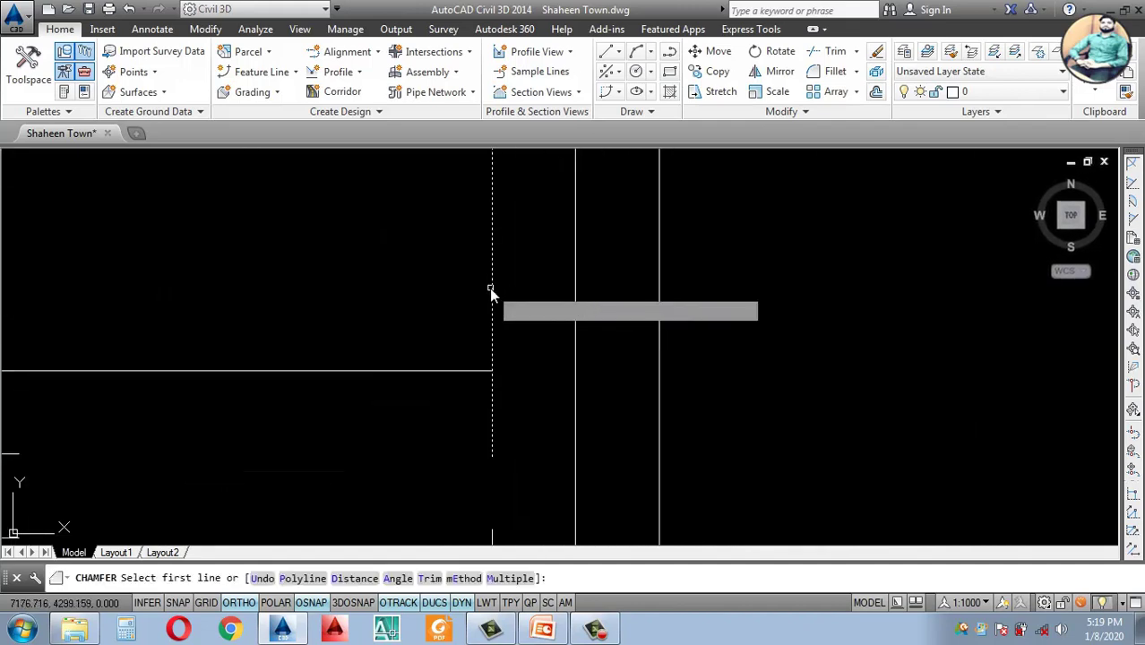
click(451, 370)
scroll(494, 364, up, 4)
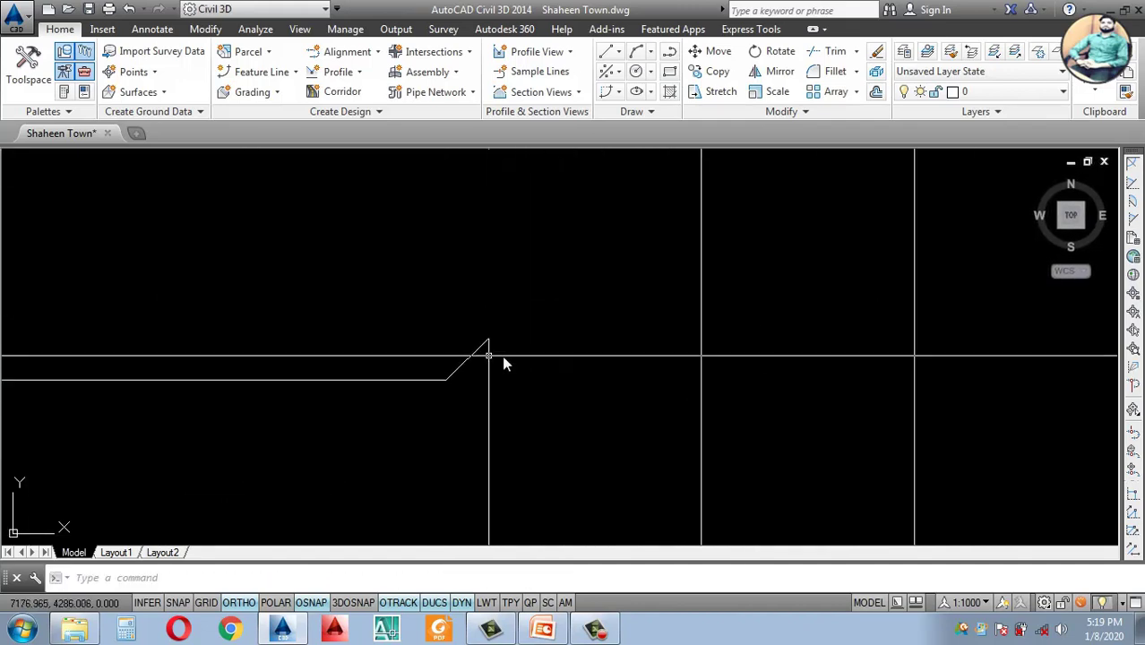
scroll(545, 385, down, 7)
scroll(574, 398, up, 4)
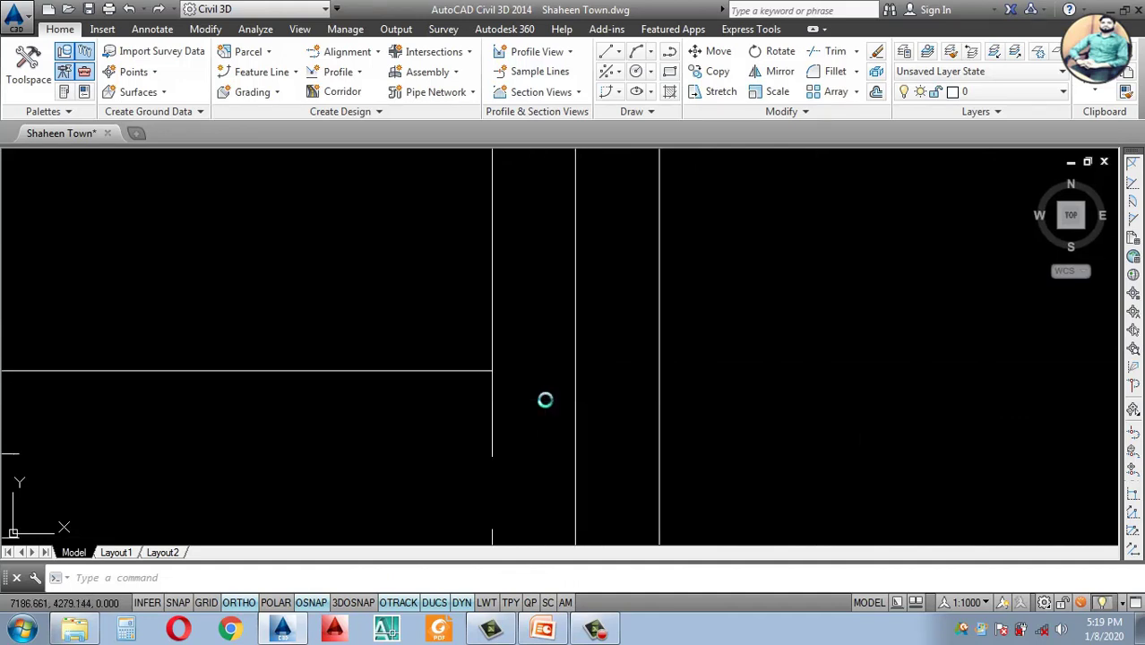
Step: Draw a circle of radius 3 centred on the middle block's southeast corner
key(Return)
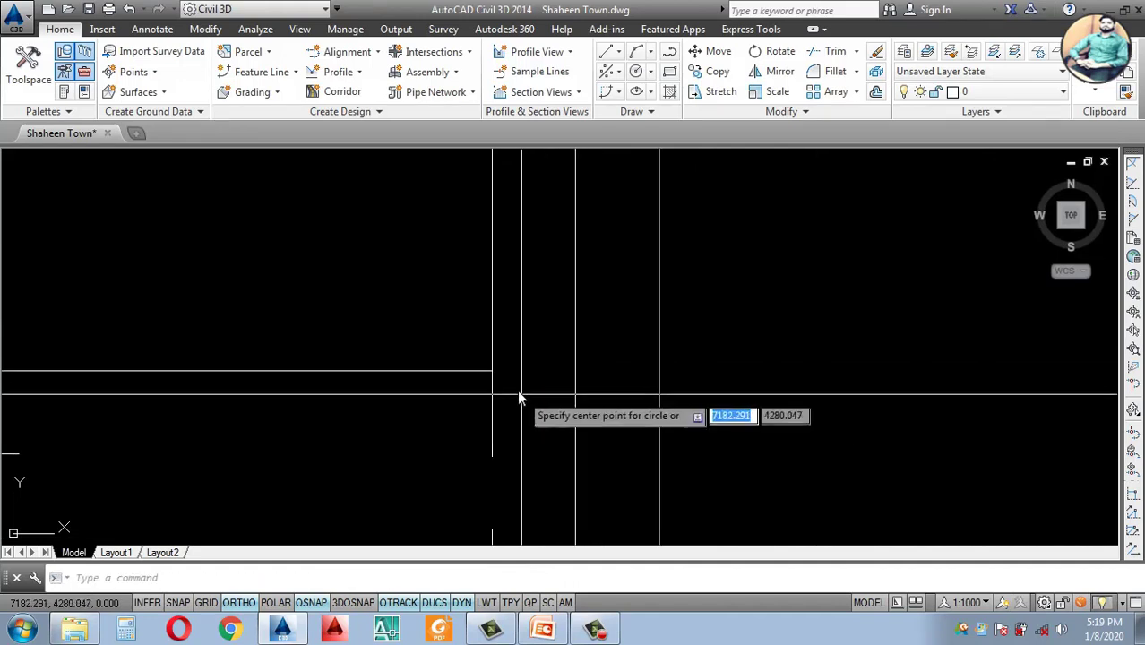
click(491, 370)
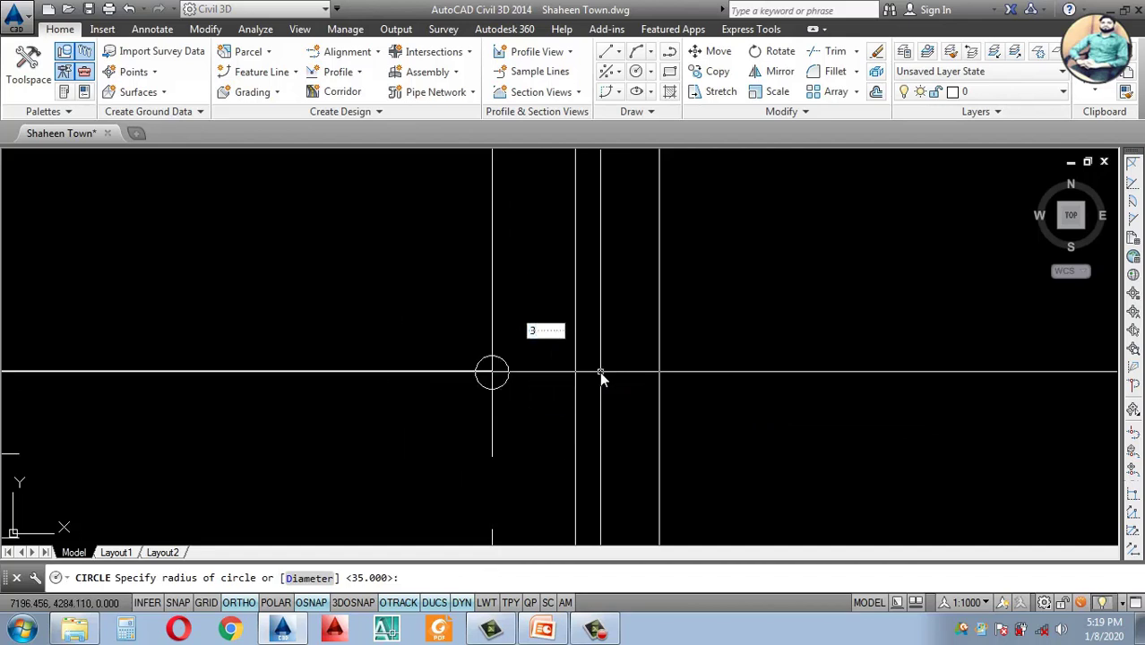
scroll(497, 381, up, 5)
Step: Chamfer the middle block's southeast corner with a distance of 3 between the eastern inner edge and the lower cross road's upper edge
text(c)
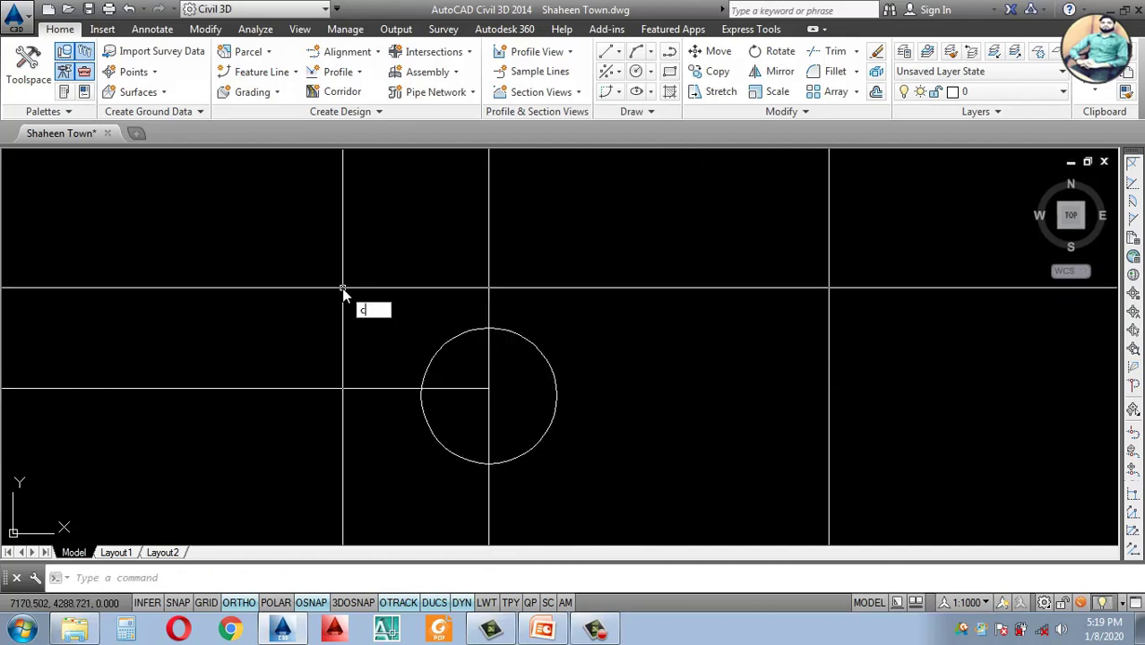
text(d)
key(Return)
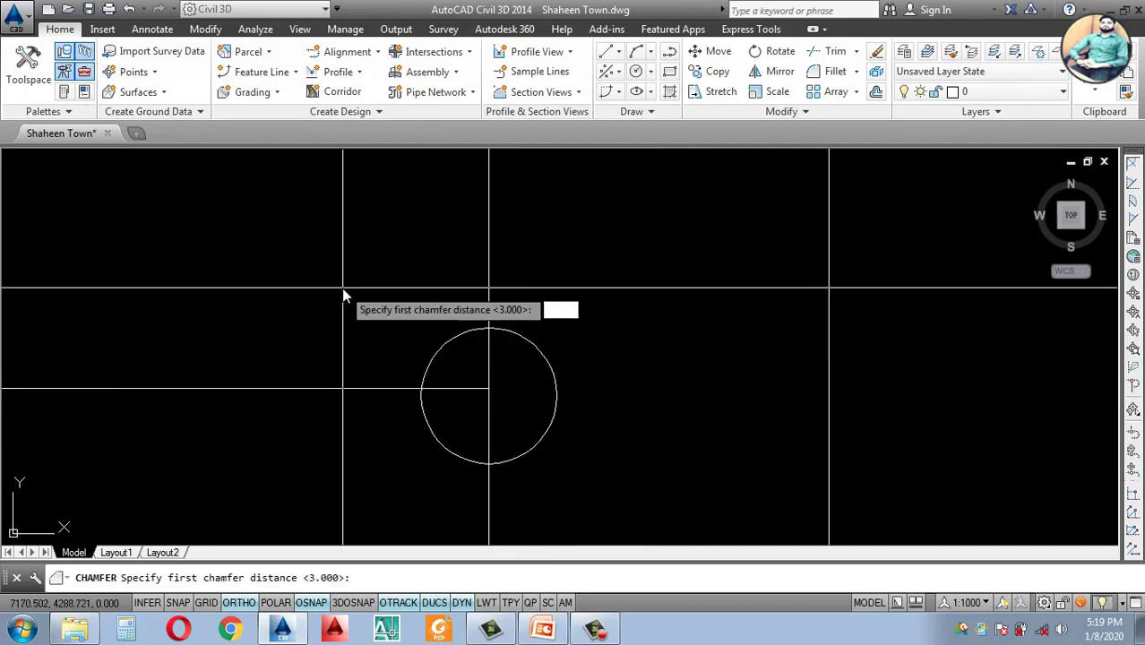
text(3)
key(Return)
key(Return)
click(488, 292)
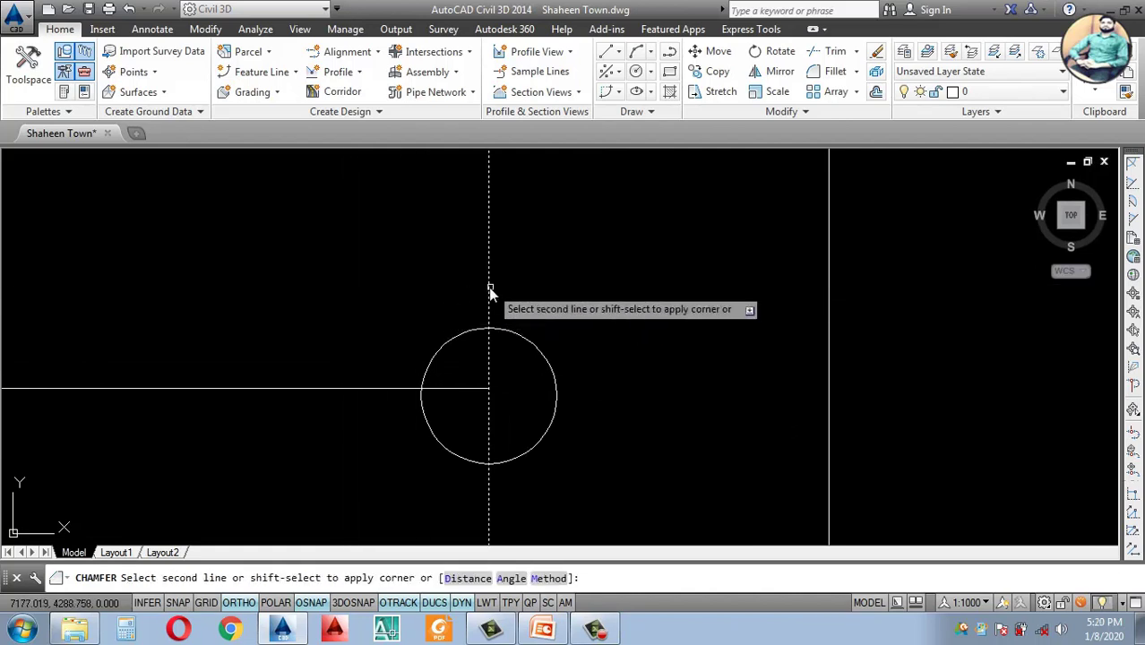
click(391, 389)
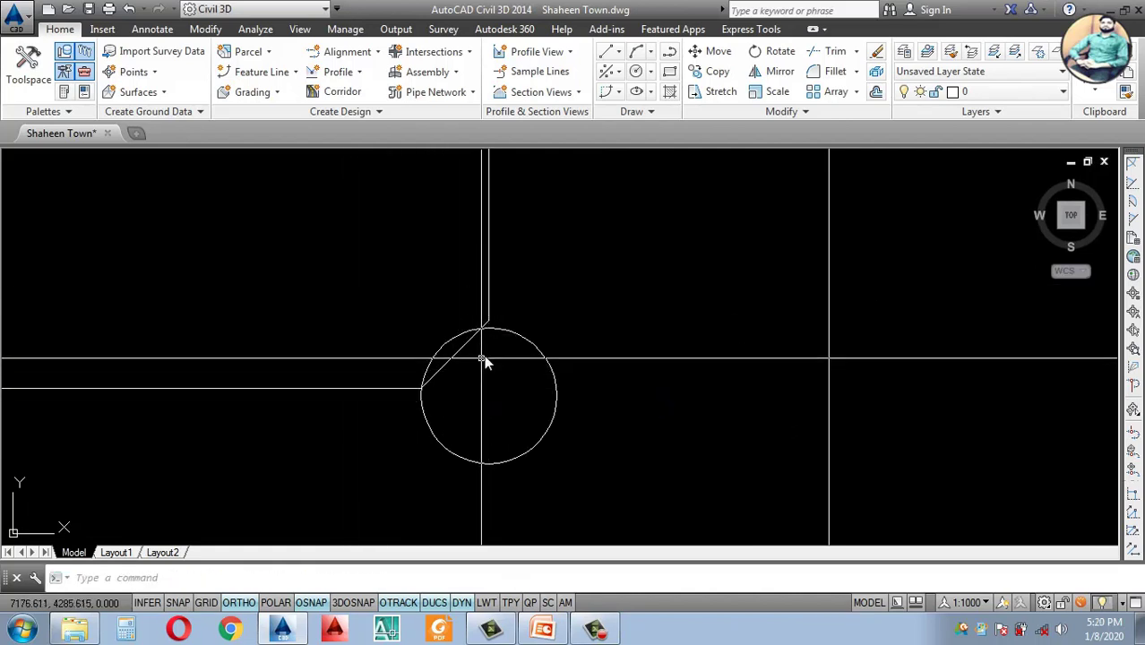
scroll(524, 357, down, 3)
scroll(526, 359, up, 3)
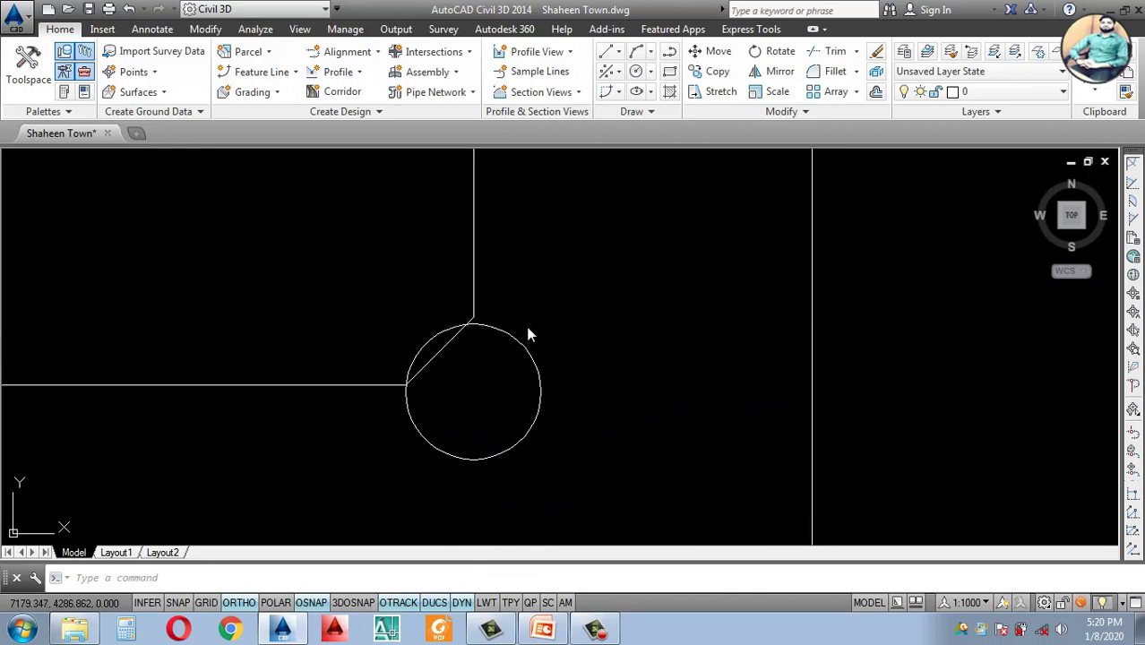
Step: Undo the middle block's southeast chamfer and move the reference circle's centre onto the corner where the two edges meet
key(ctrl+z)
key(ctrl+z)
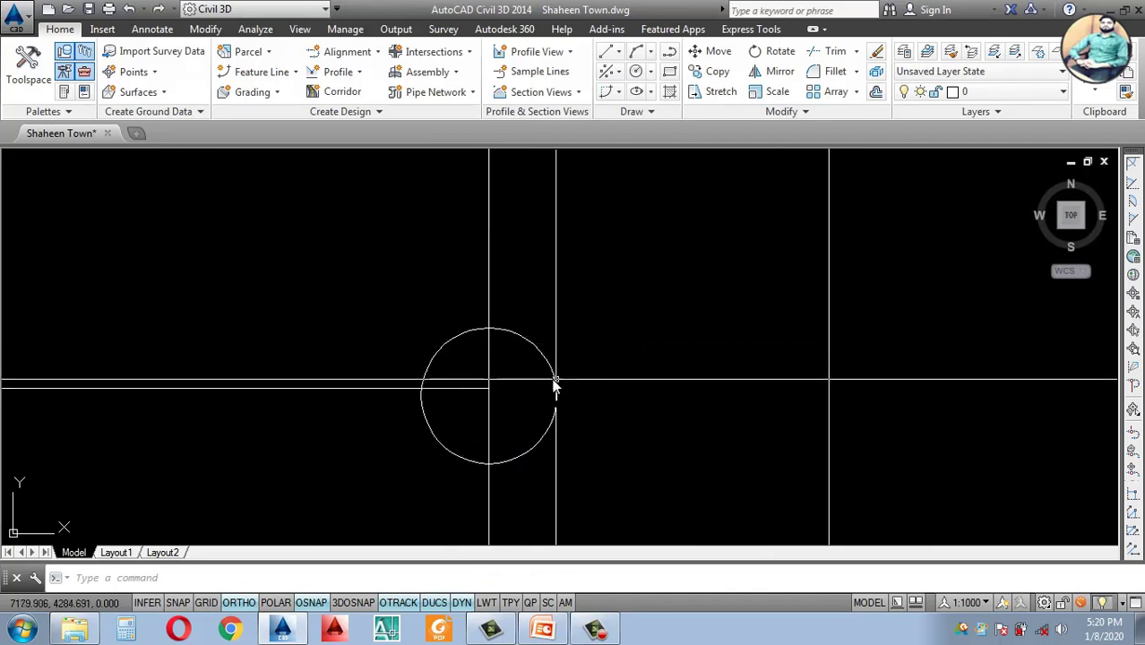
click(555, 379)
click(584, 377)
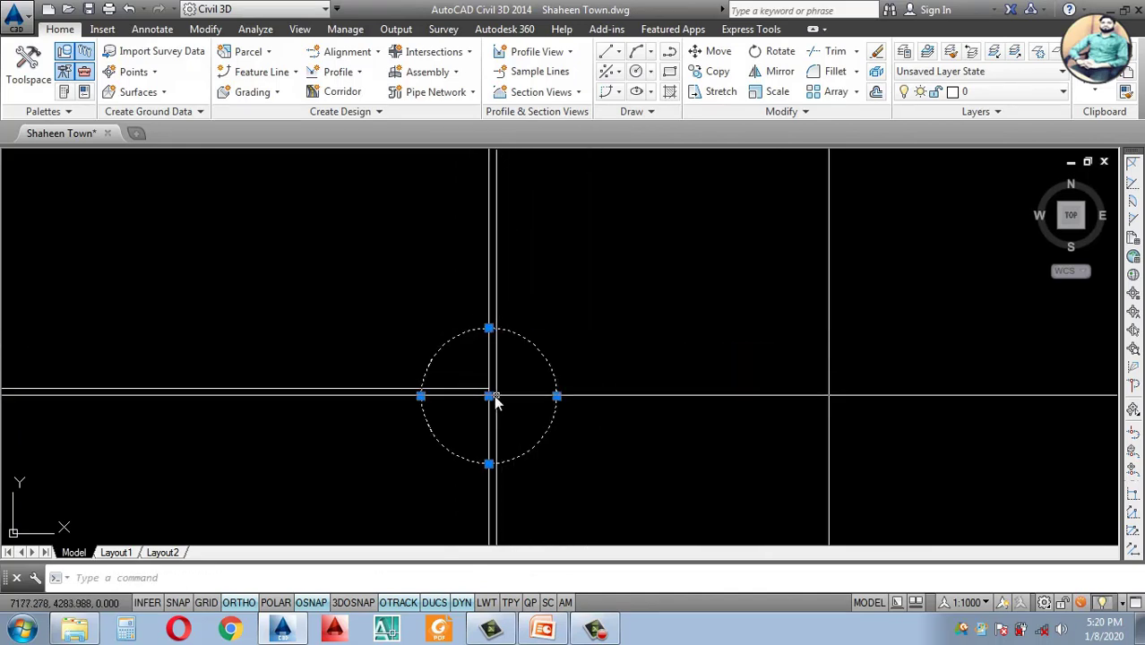
click(489, 396)
click(489, 388)
scroll(566, 393, down, 4)
key(Escape)
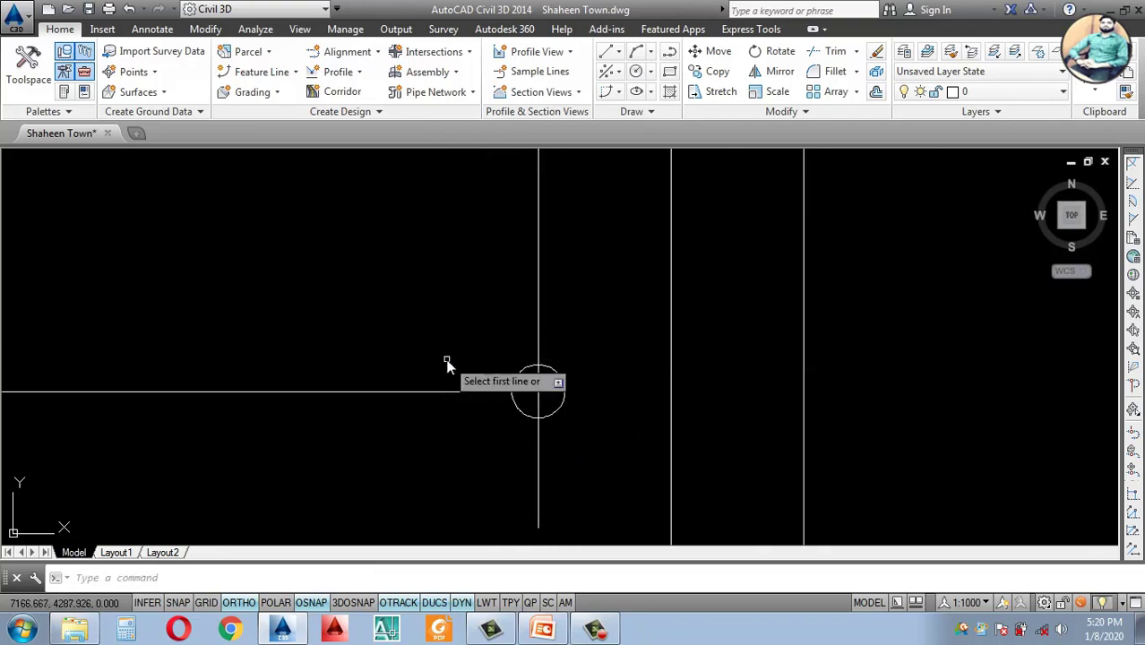
Step: Chamfer the middle block's southeast corner between the cross road edge and the eastern inner edge, and erase the reference circle
scroll(535, 367, up, 2)
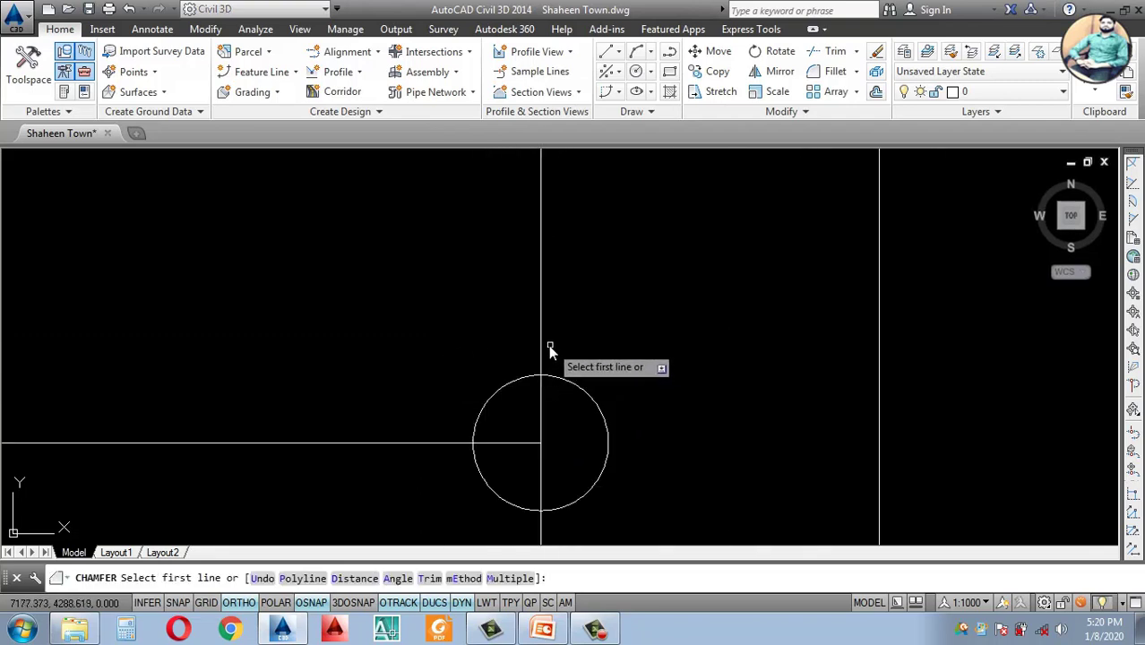
click(444, 442)
click(602, 413)
text(e)
key(Return)
scroll(592, 430, down, 5)
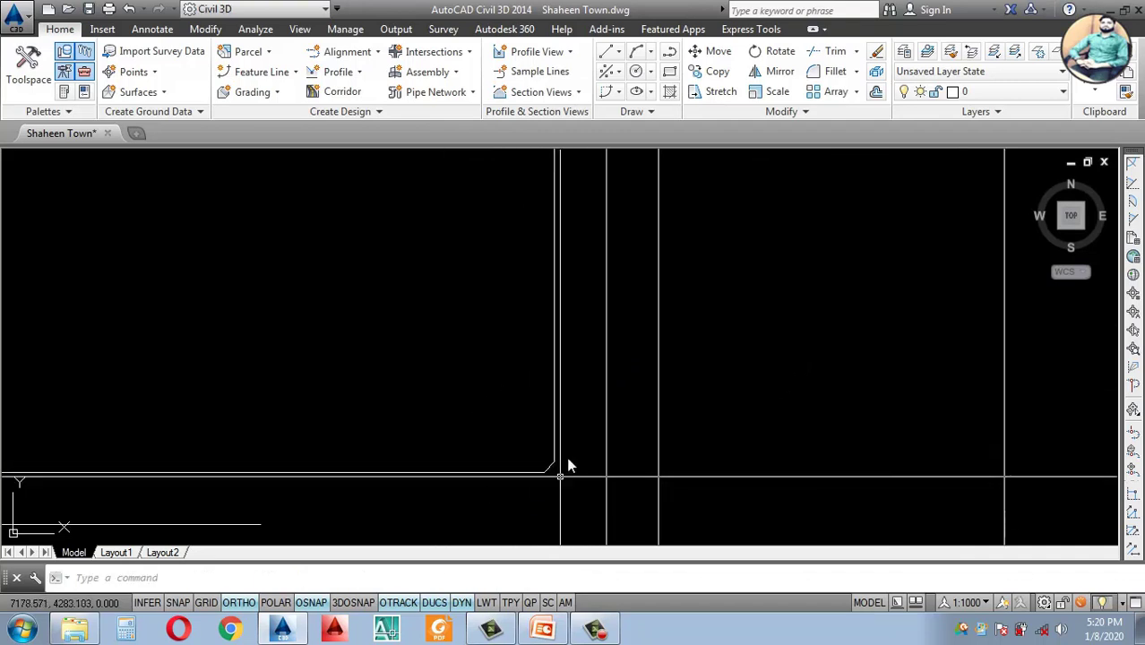
Step: Try to fillet the middle block's northeast corner with the current radius between its east and north edges
scroll(564, 360, up, 5)
scroll(581, 371, down, 3)
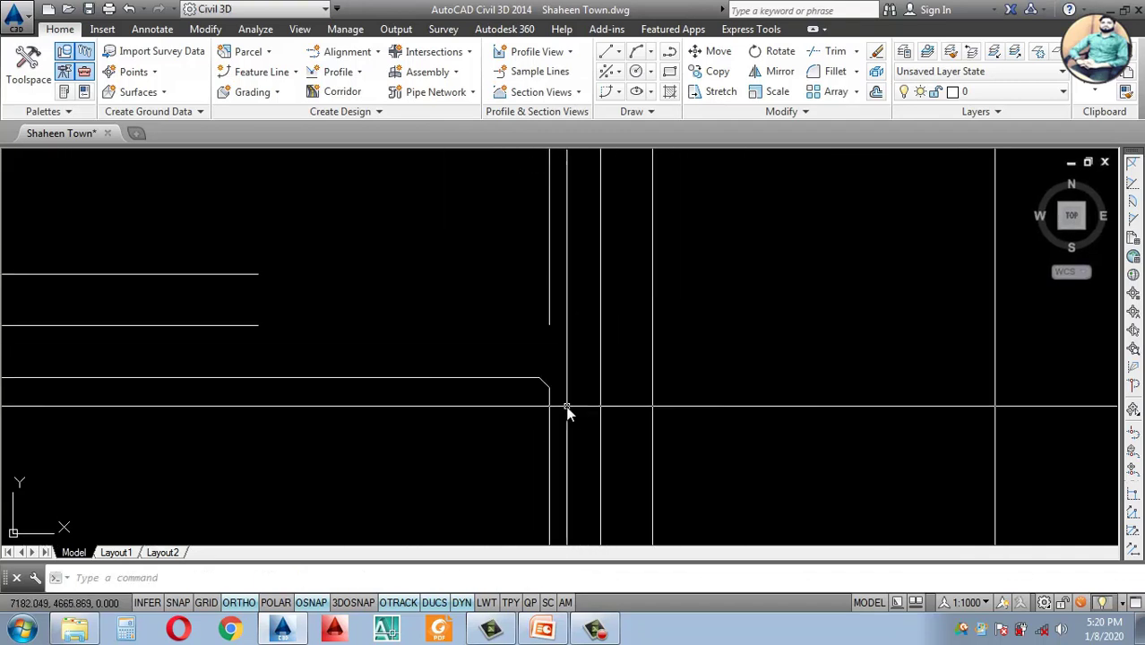
scroll(567, 407, up, 2)
key(Return)
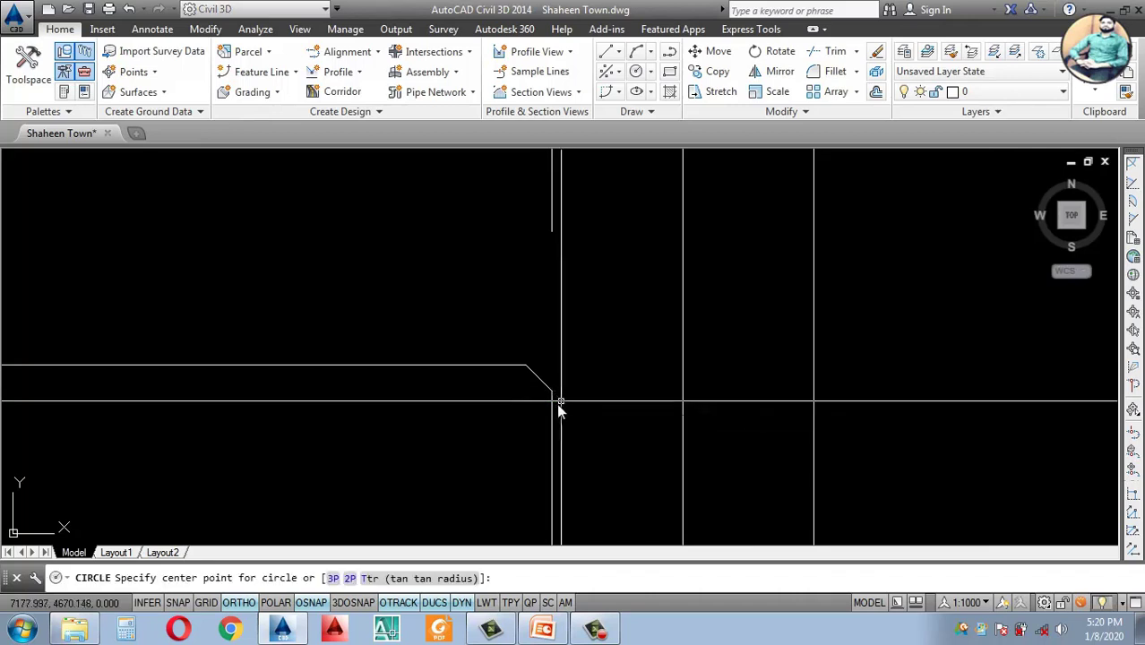
key(Escape)
text(c)
key(BackSpace)
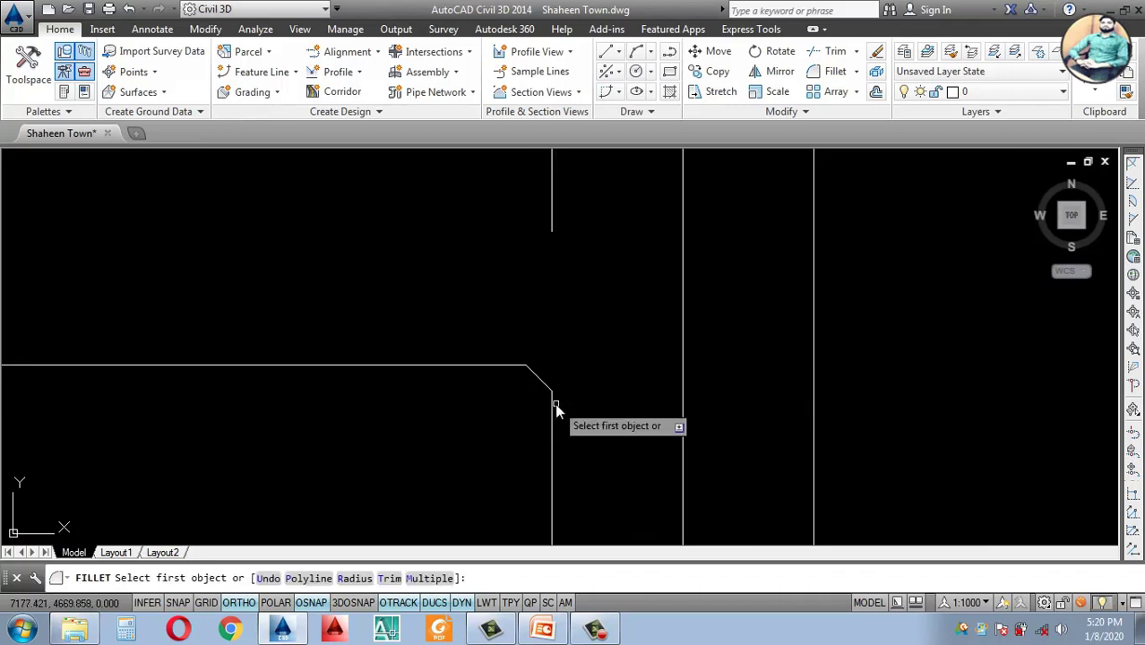
click(554, 420)
click(496, 367)
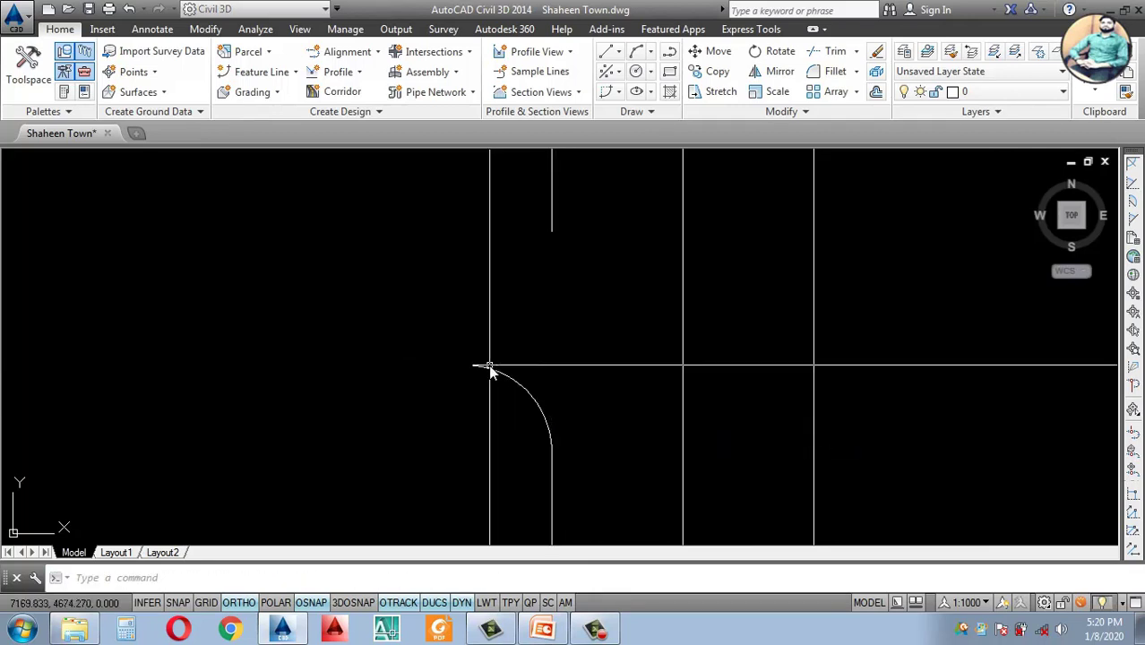
Step: Restore a sharp northeast corner on the middle block by filleting its east and north edges with a changed radius
text(f)
key(Return)
text(r)
key(Return)
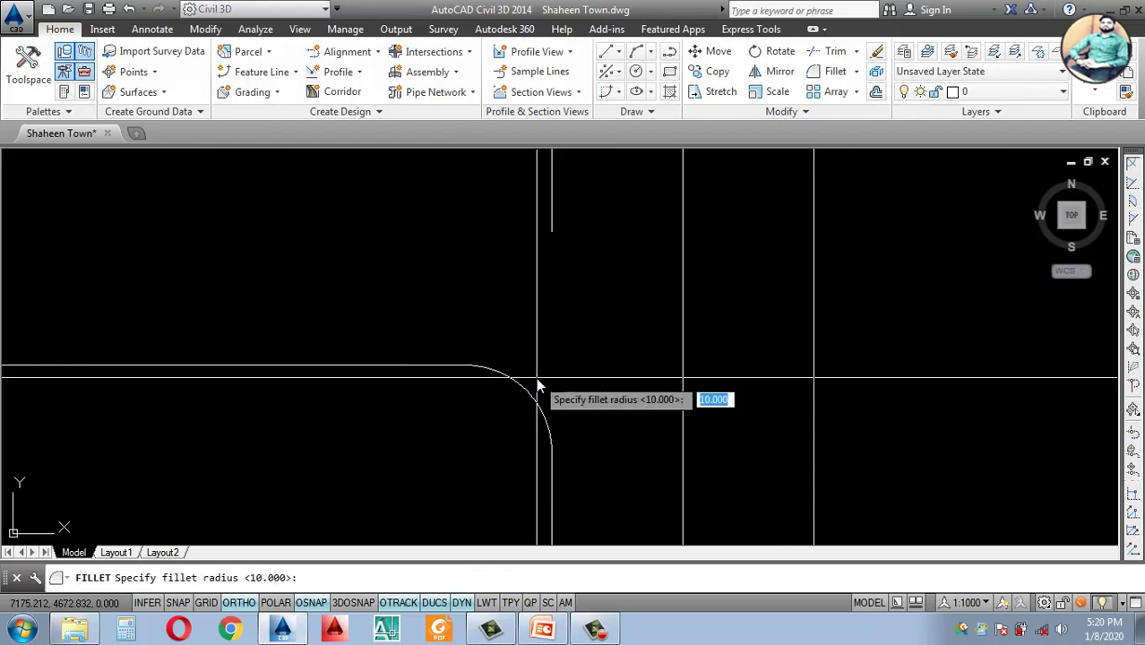
key(Return)
click(552, 515)
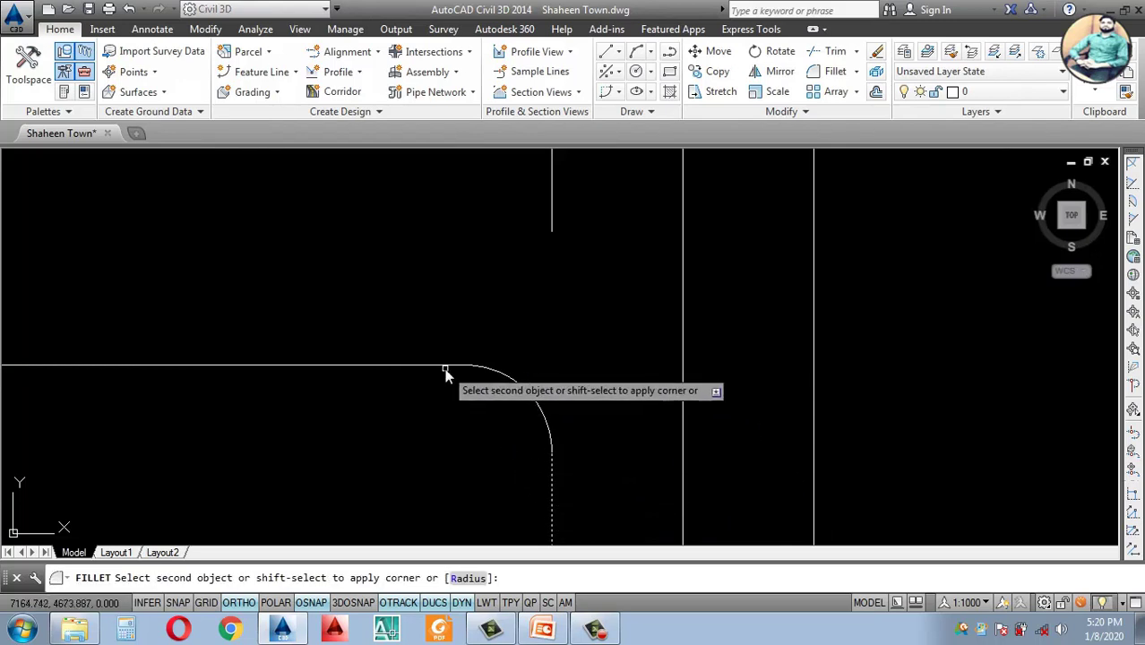
click(439, 366)
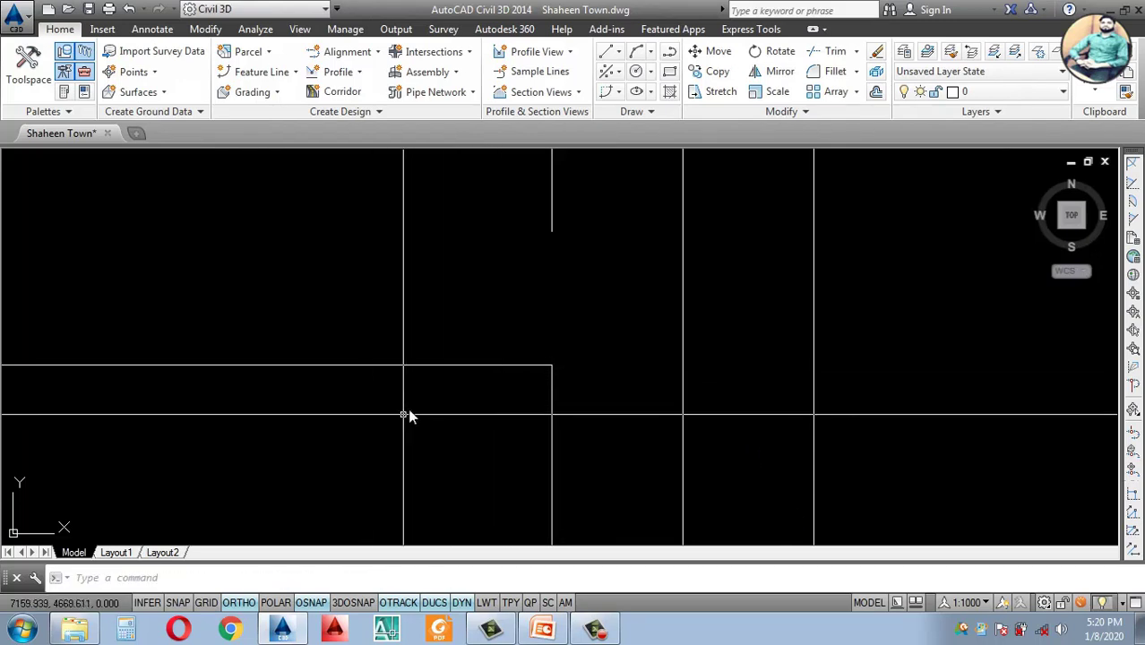
Step: Draw a reference circle of radius 3 centred on the middle block's sharp northeast corner
text(c)
key(Return)
click(549, 367)
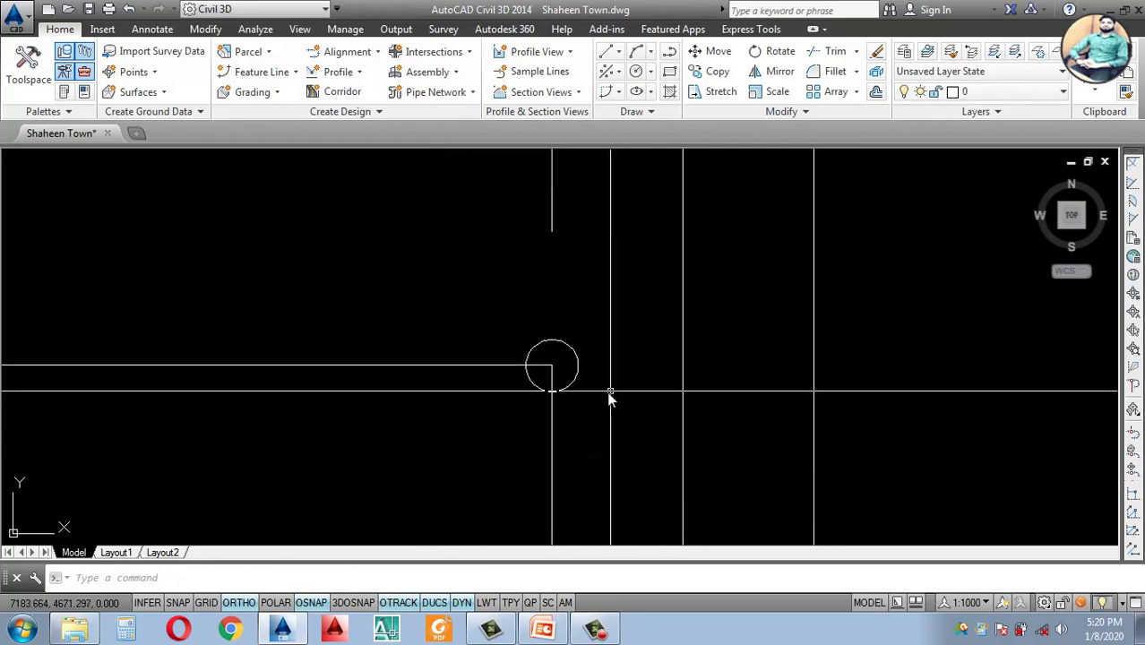
Step: Chamfer the middle block's northeast corner with the current distances and erase the reference circle around it
text(cha)
key(Return)
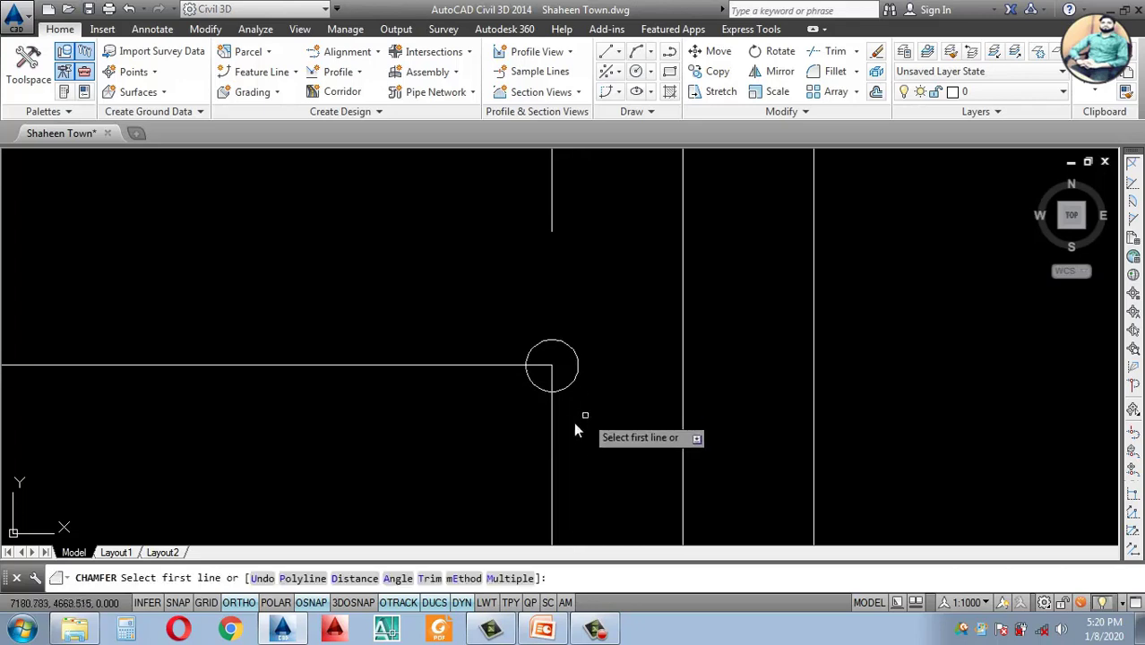
click(502, 372)
scroll(557, 374, up, 4)
click(588, 343)
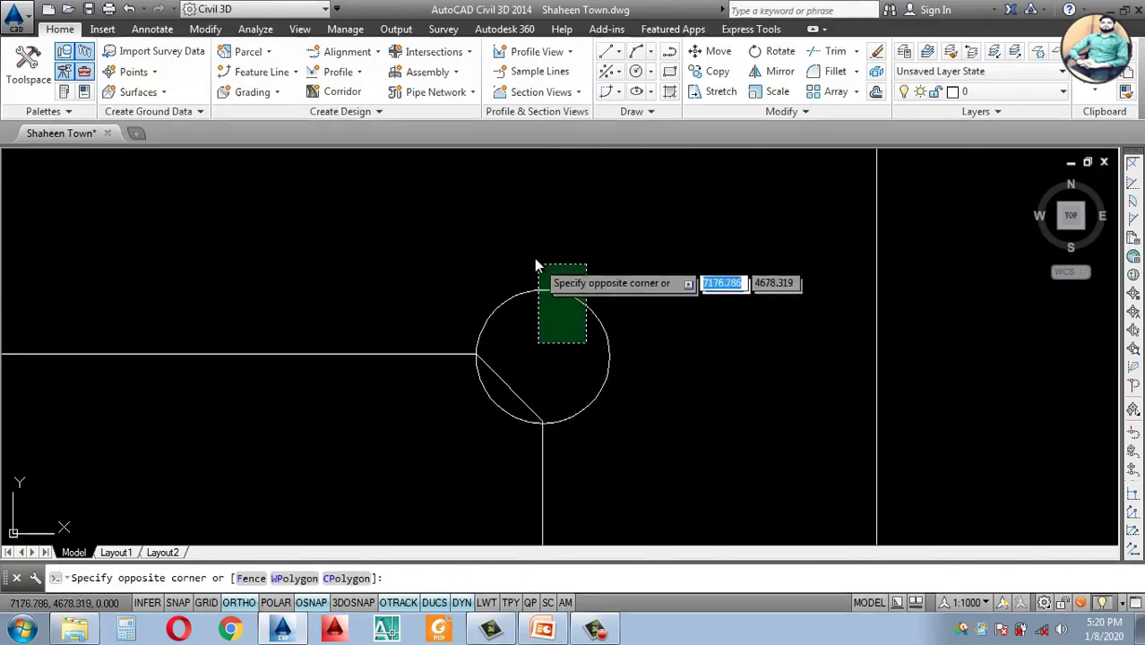
click(534, 257)
text(e)
key(Return)
Step: Trim the central road's edges and the upper cross road's lower edge to open the junction between the two roads
scroll(722, 366, down, 15)
scroll(689, 360, down, 1)
scroll(699, 385, up, 9)
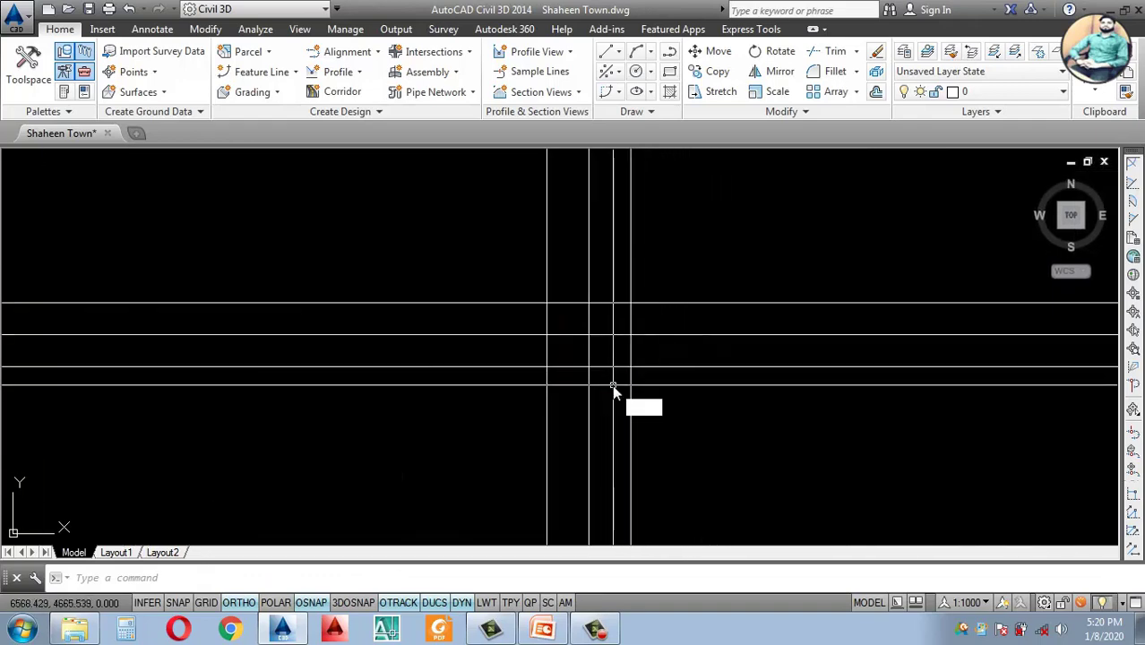
key(Return)
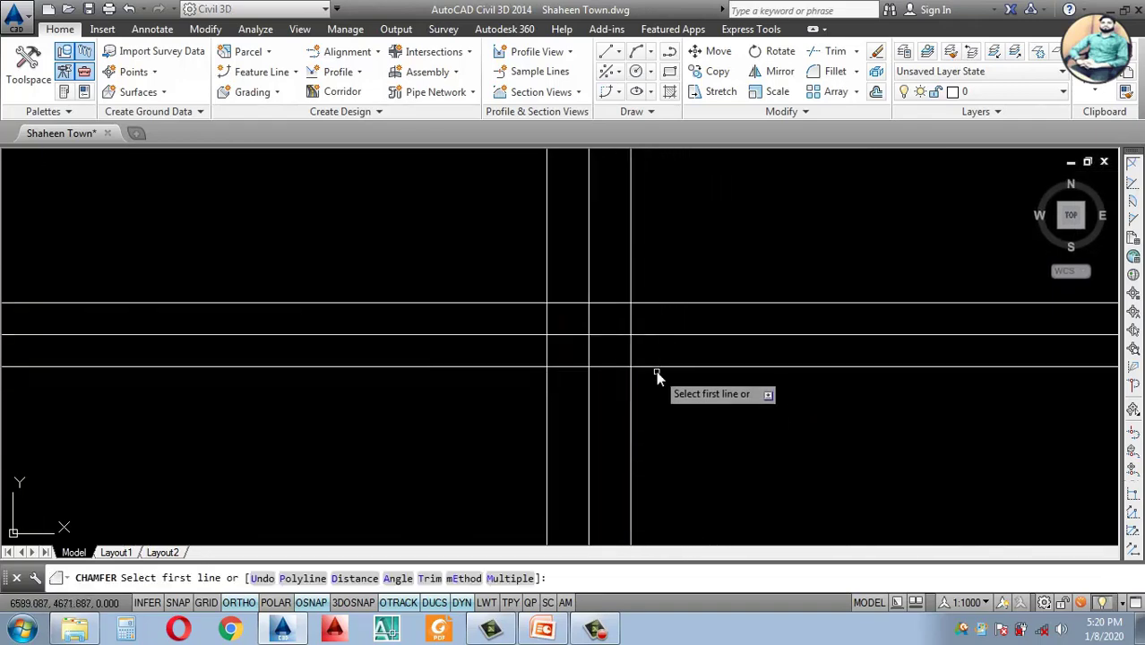
scroll(706, 377, down, 3)
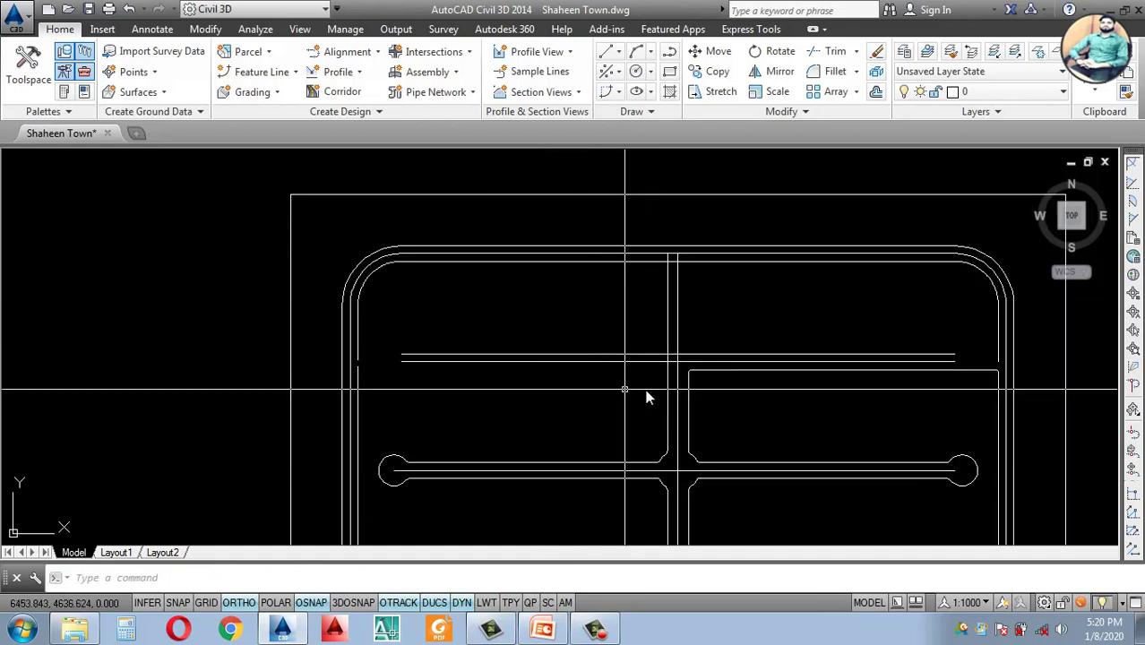
scroll(699, 387, up, 5)
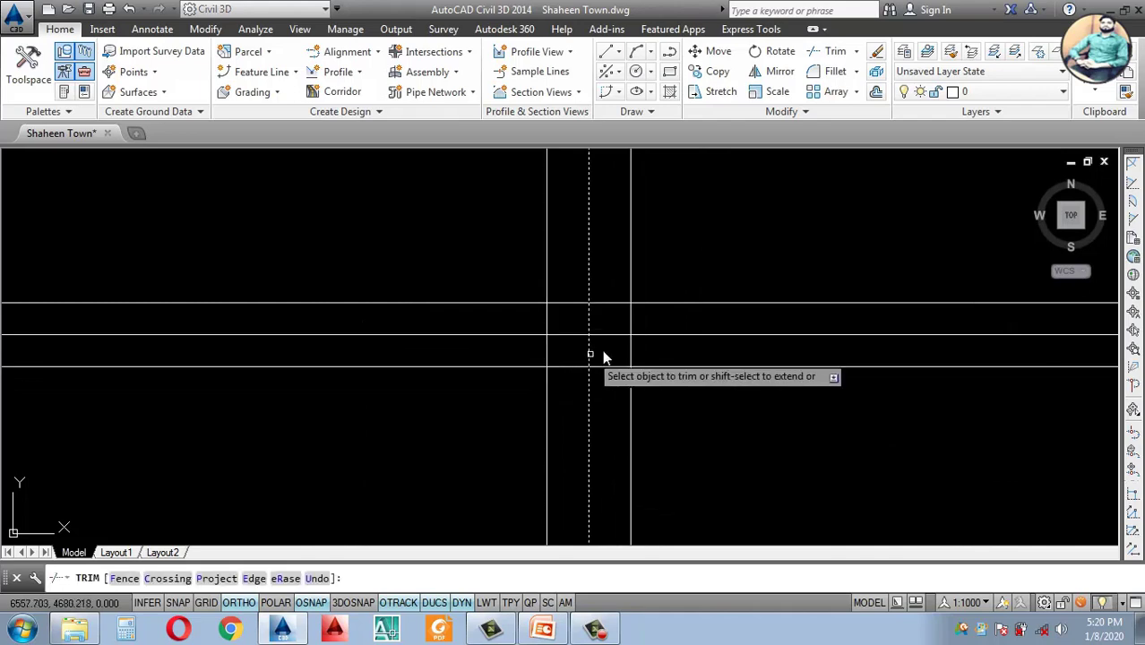
click(626, 351)
click(548, 361)
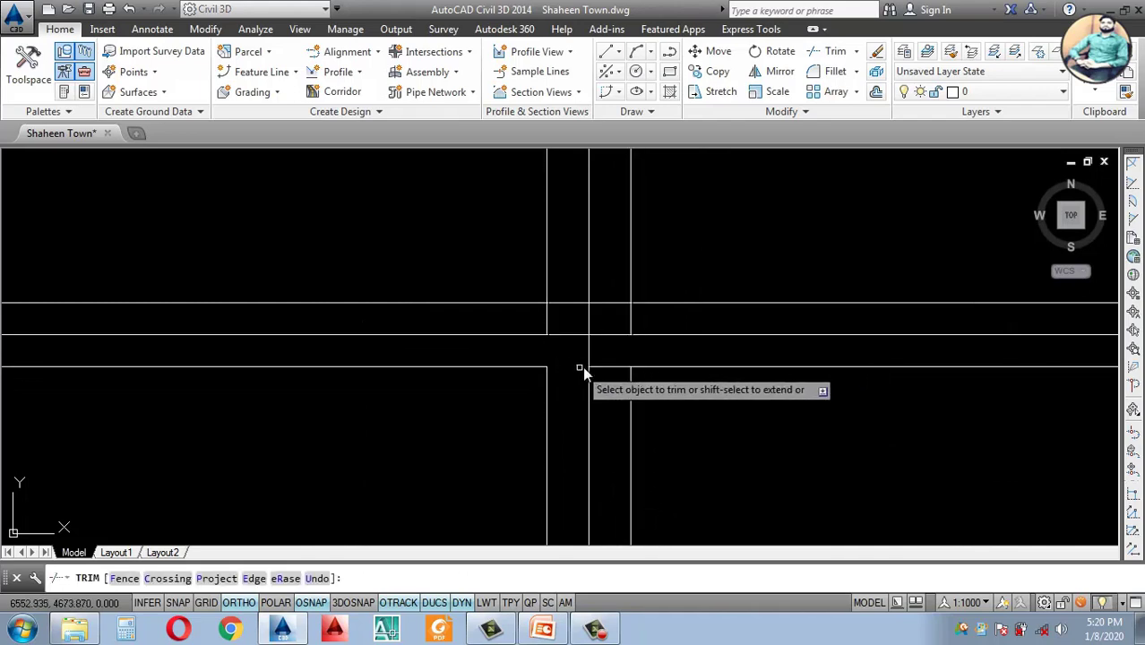
Step: Trim the central road's edges and the lower cross road's edges to open the junction between the two roads
scroll(609, 351, down, 3)
scroll(608, 347, down, 3)
scroll(614, 407, up, 3)
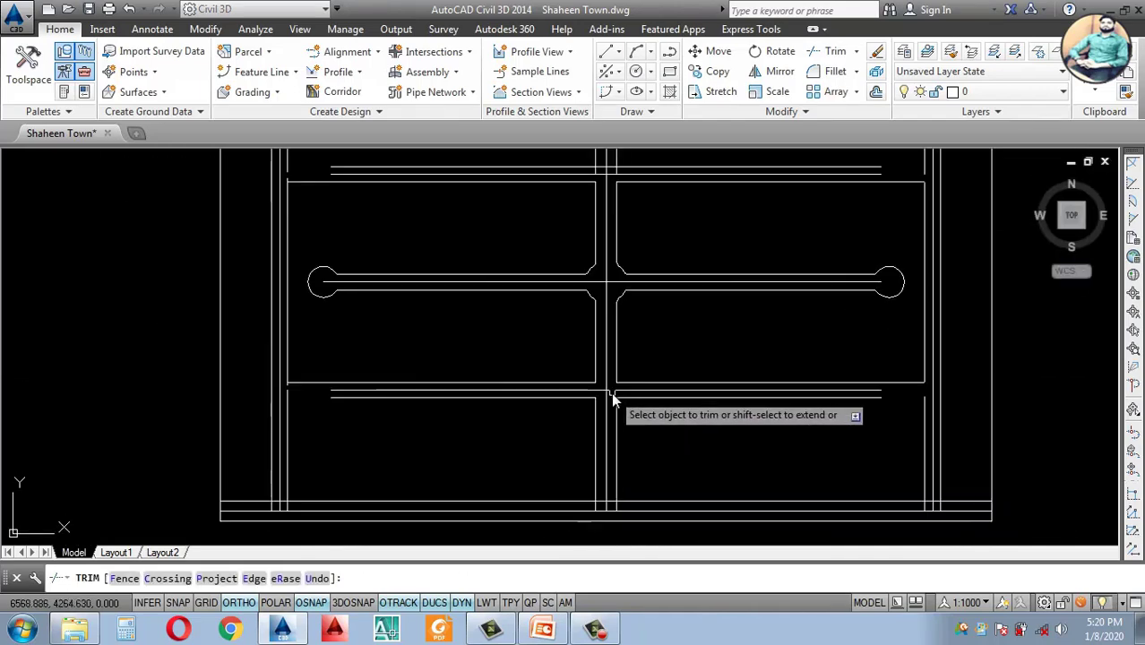
scroll(614, 401, down, 2)
scroll(452, 410, up, 4)
key(Escape)
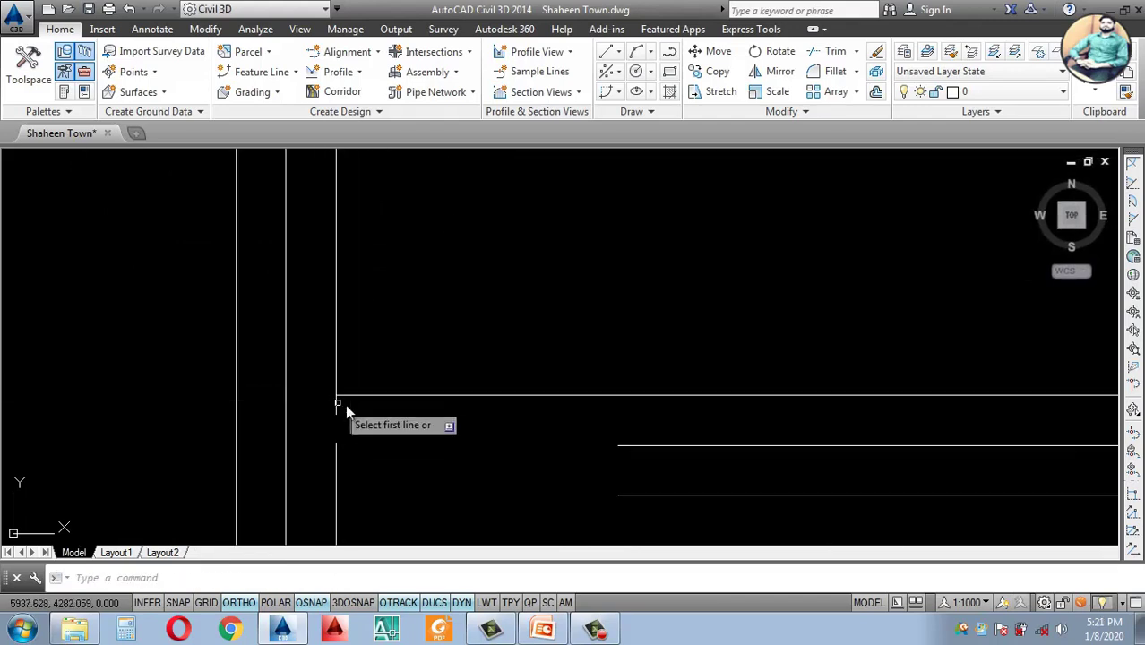
Step: Chamfer the western middle block's southwest and northwest corners against the western inner road edge with the current distances
click(359, 396)
click(339, 376)
scroll(412, 367, down, 3)
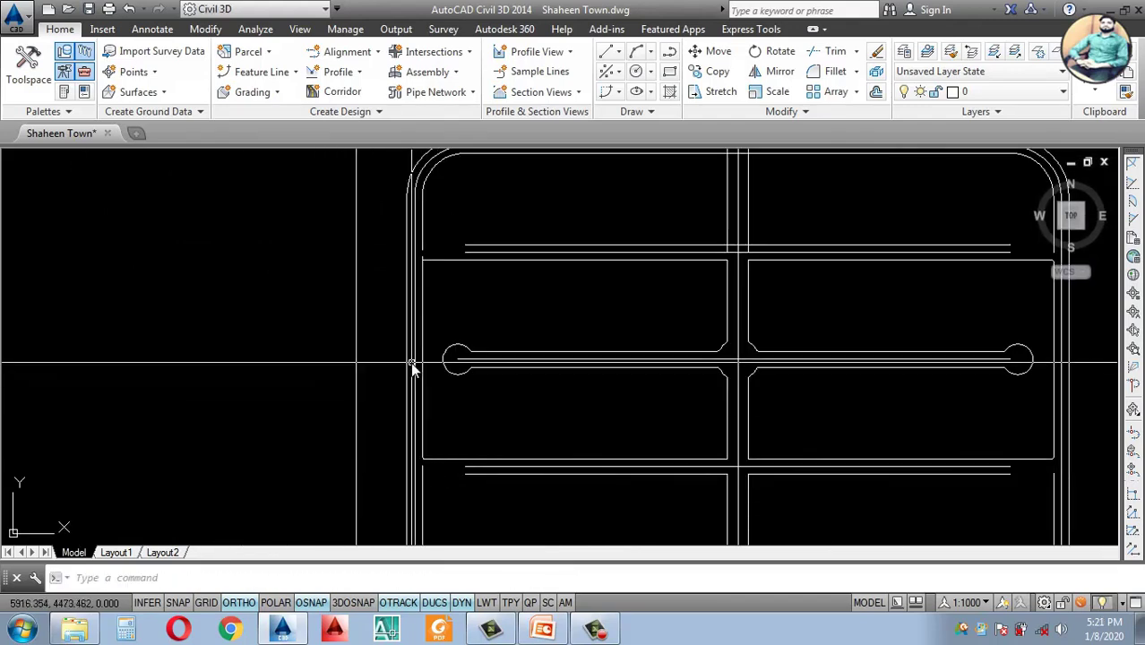
scroll(424, 265, up, 5)
click(431, 249)
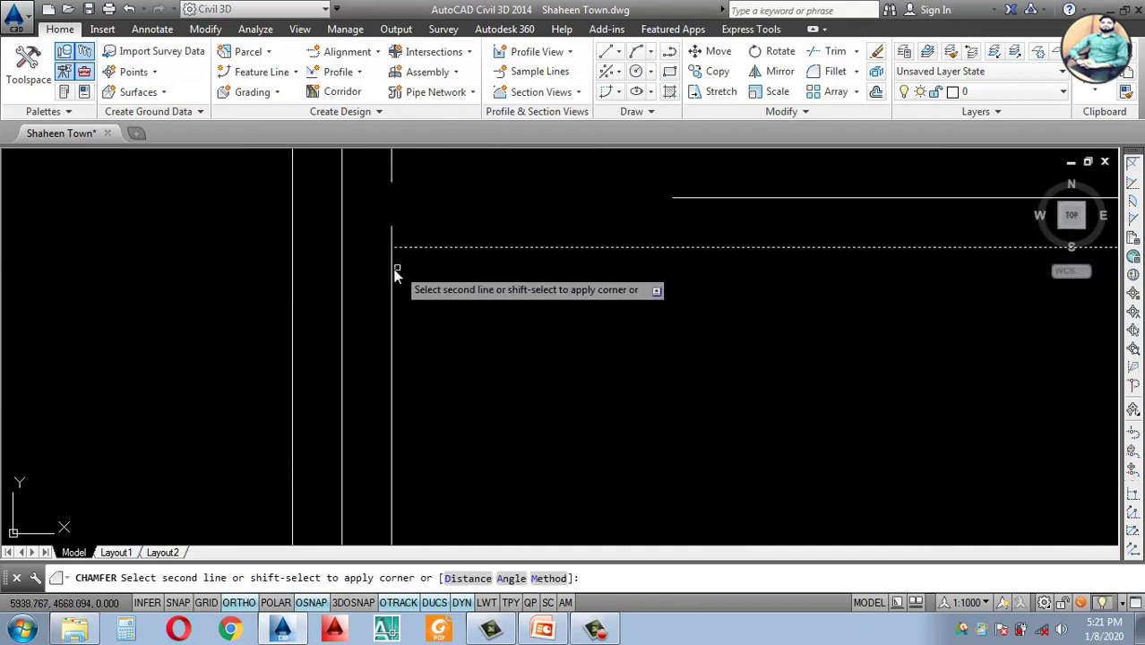
click(394, 284)
Step: Chamfer the western middle block's northeast corner, where the upper cross road's lower edge meets the central road's west edge
scroll(405, 317, down, 3)
scroll(681, 330, up, 3)
scroll(735, 324, up, 2)
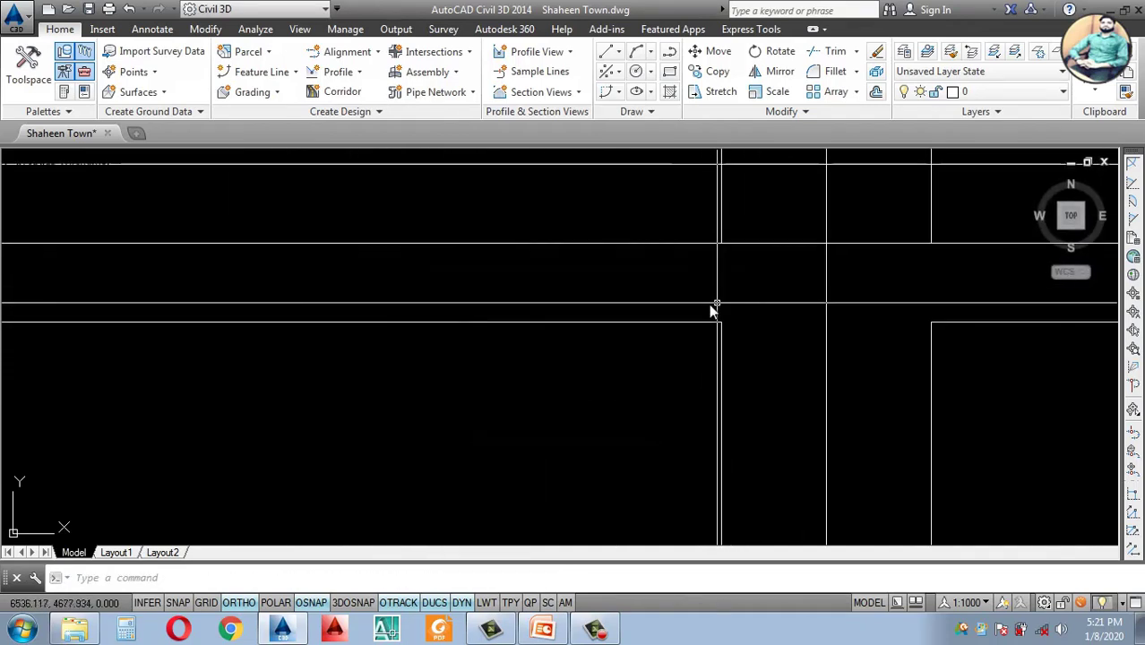
key(Return)
click(666, 321)
click(721, 368)
scroll(687, 376, down, 4)
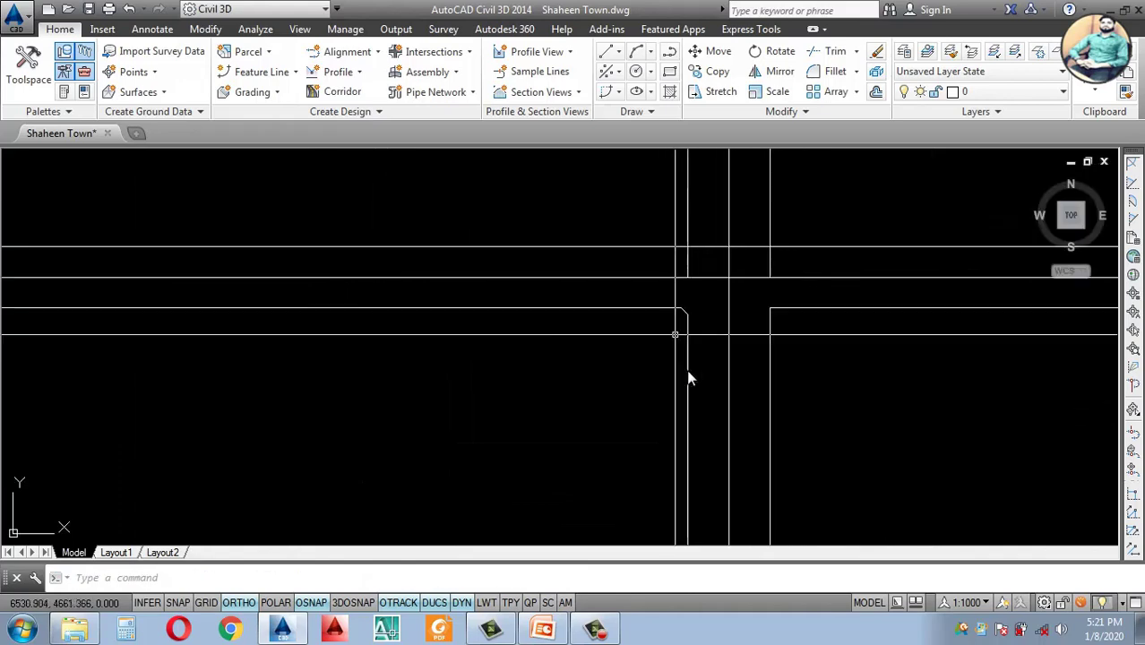
Step: Chamfer the two middle block corners above the lower cross road, on both sides of the central road
scroll(670, 439, up, 3)
scroll(618, 387, down, 3)
scroll(617, 387, up, 5)
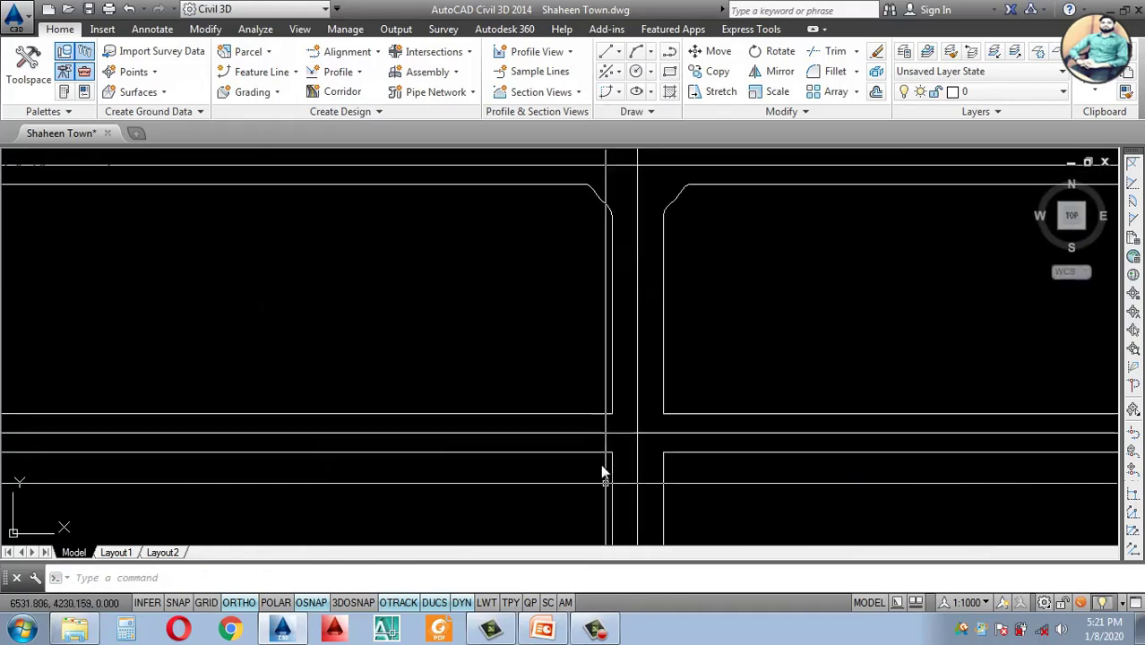
click(582, 420)
click(611, 396)
scroll(627, 412, down, 3)
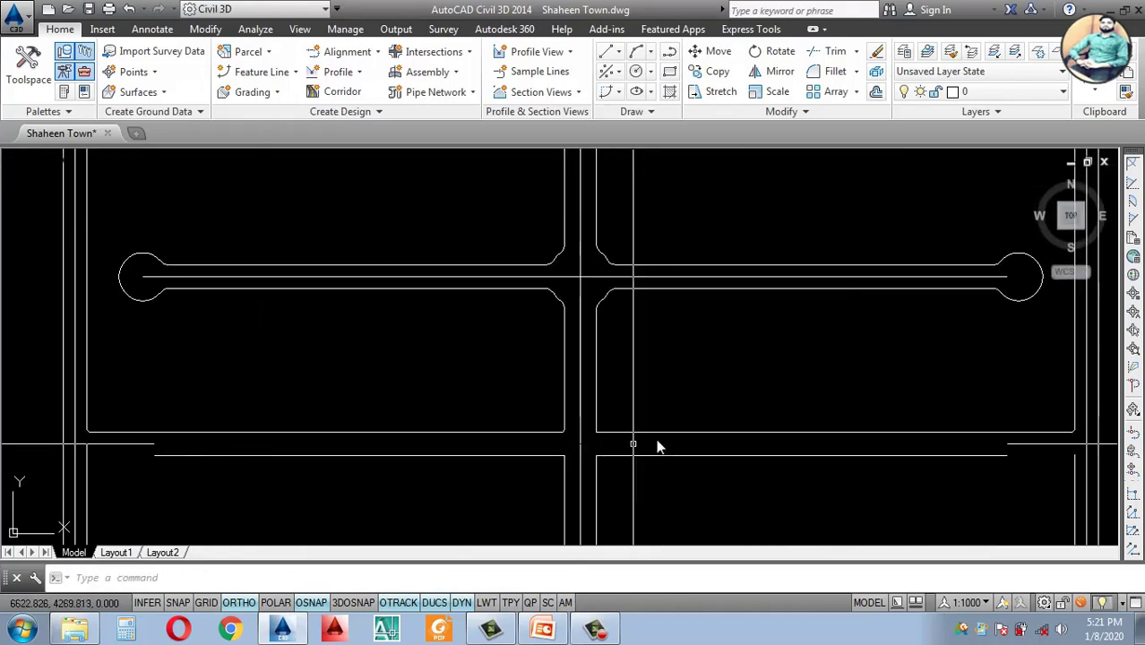
scroll(656, 443, up, 3)
click(425, 437)
click(398, 425)
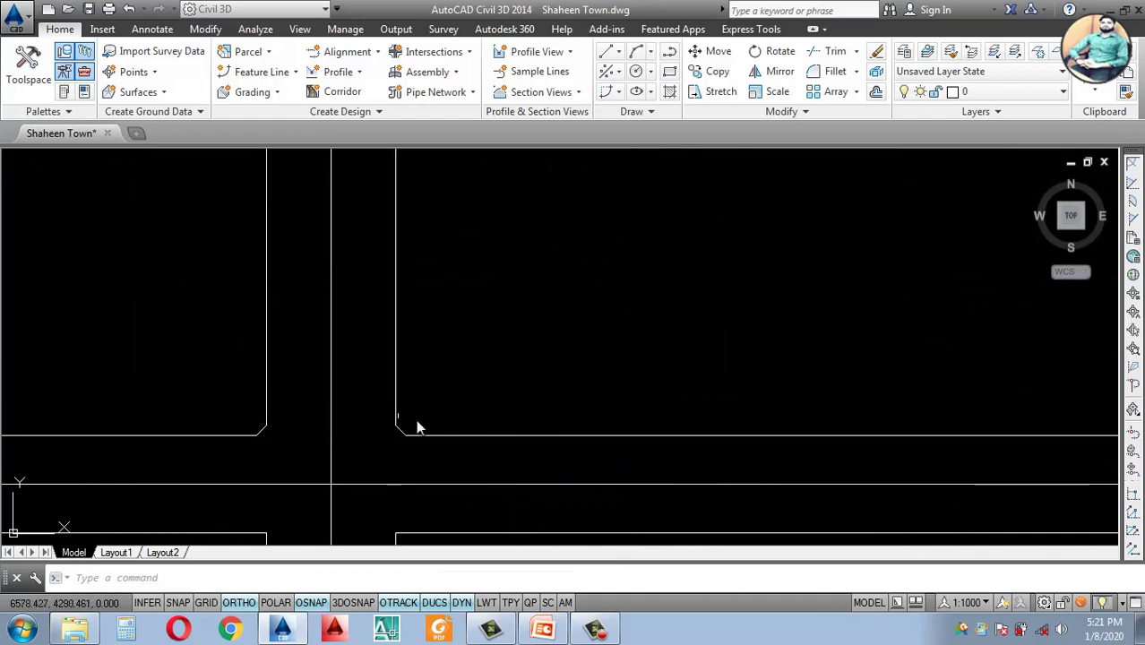
Step: Select the eastern middle block's chamfers, its north, east and south edges, and the lower part of its west edge
scroll(448, 394, down, 3)
scroll(503, 351, up, 3)
scroll(506, 339, down, 3)
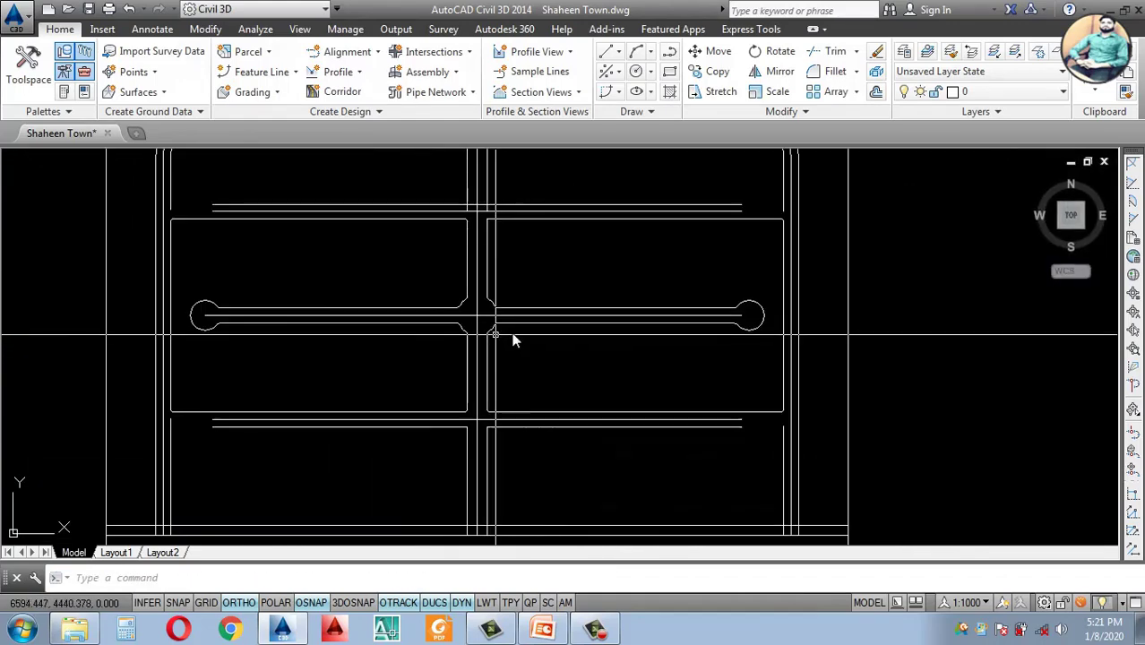
scroll(493, 332, up, 2)
scroll(560, 360, down, 2)
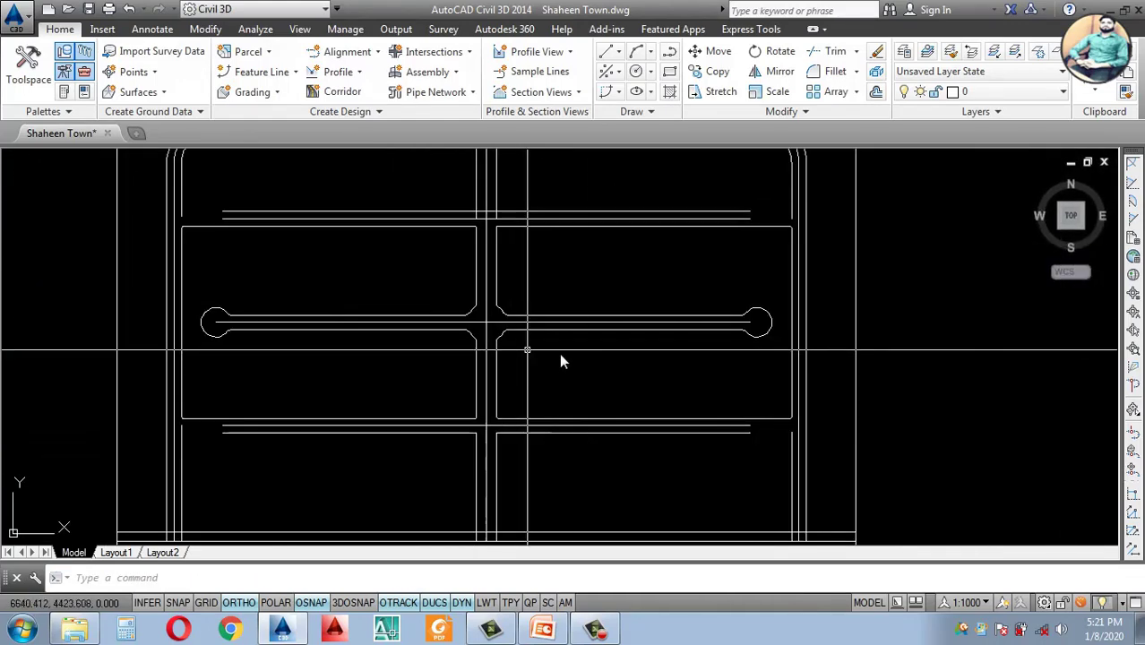
scroll(800, 240, up, 5)
scroll(794, 212, up, 3)
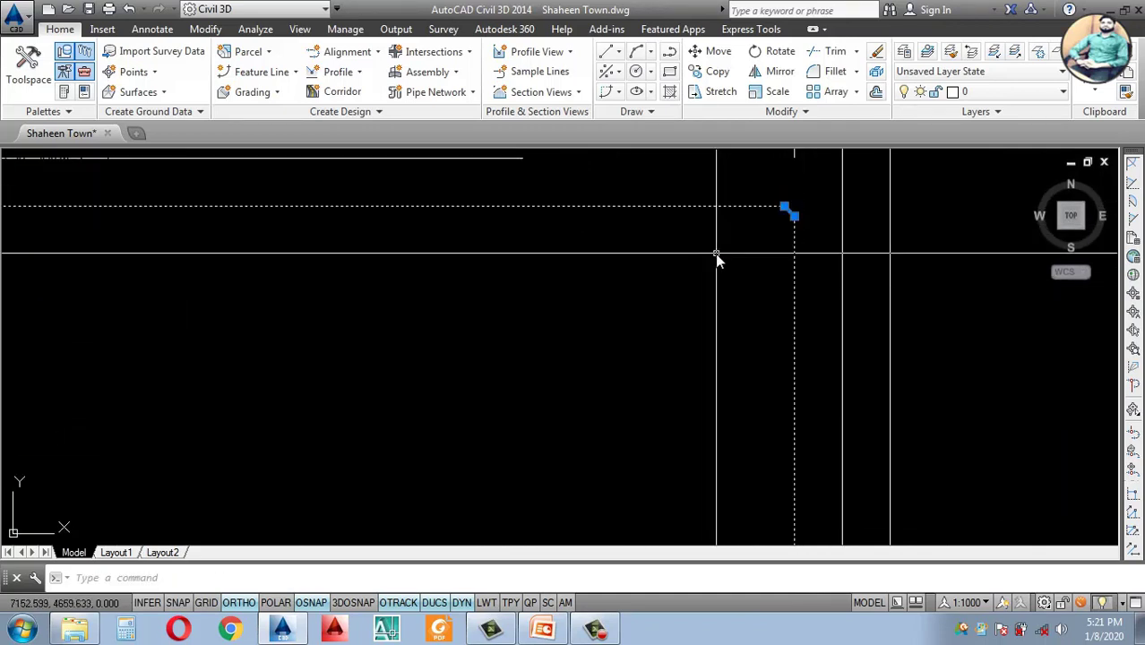
scroll(716, 255, down, 4)
scroll(744, 455, up, 2)
scroll(545, 432, down, 2)
scroll(403, 351, up, 2)
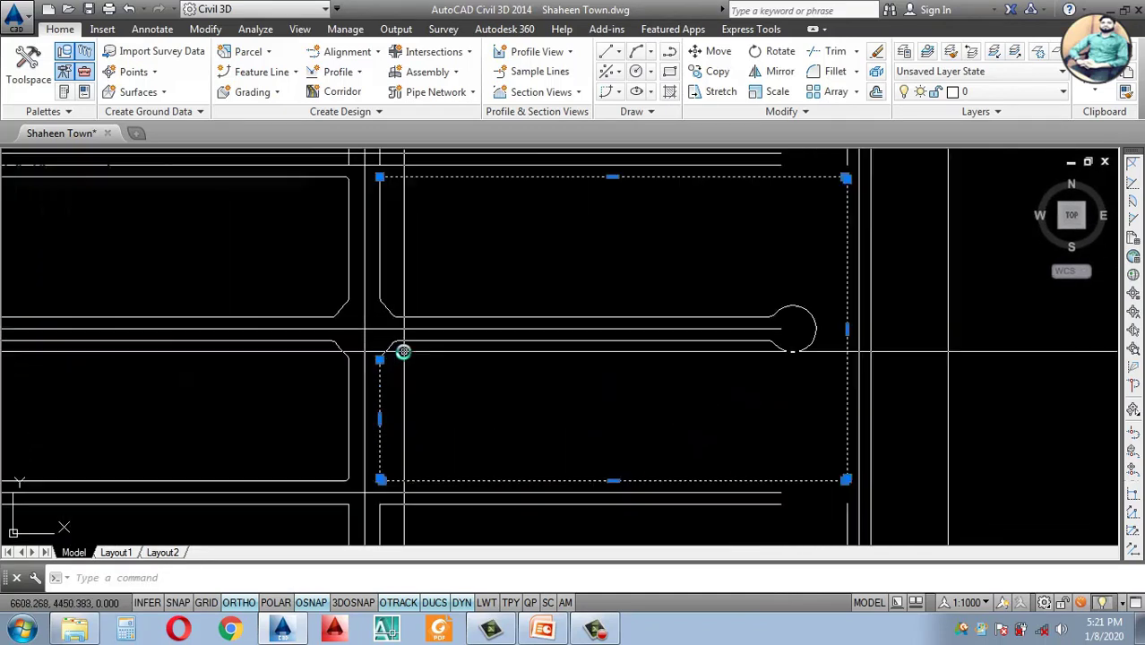
Step: Add the eastern dead-end road's edges, its two junction corner curves and the upper part of the eastern block's west edge to the selection
scroll(403, 351, down, 2)
scroll(428, 376, up, 4)
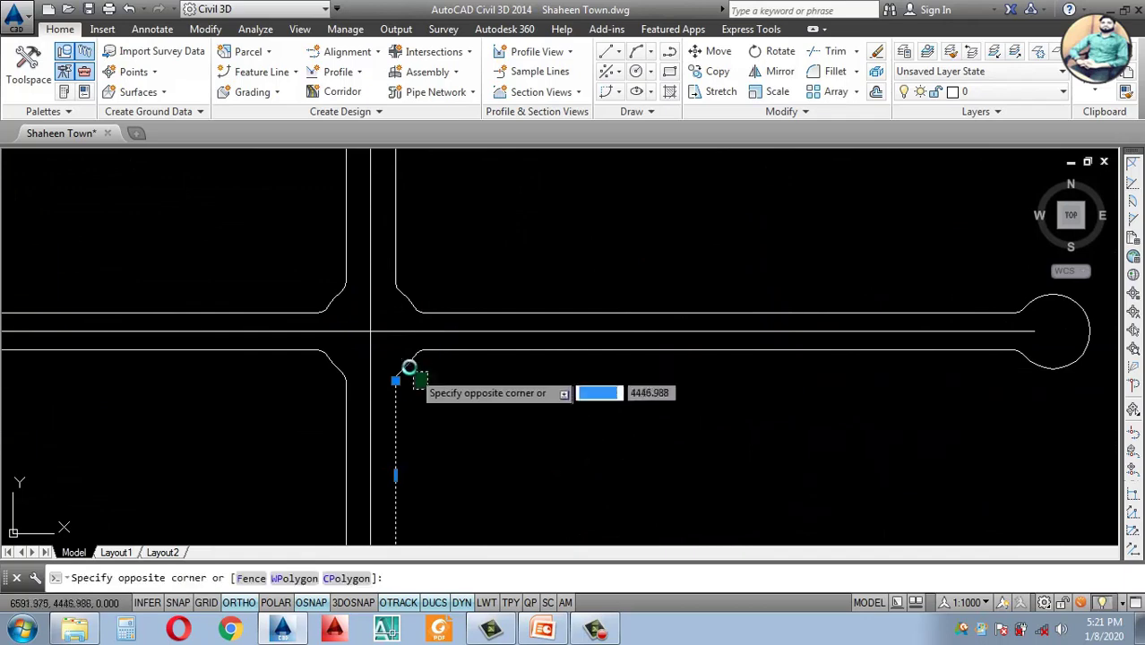
click(401, 346)
scroll(480, 363, down, 3)
scroll(446, 336, up, 4)
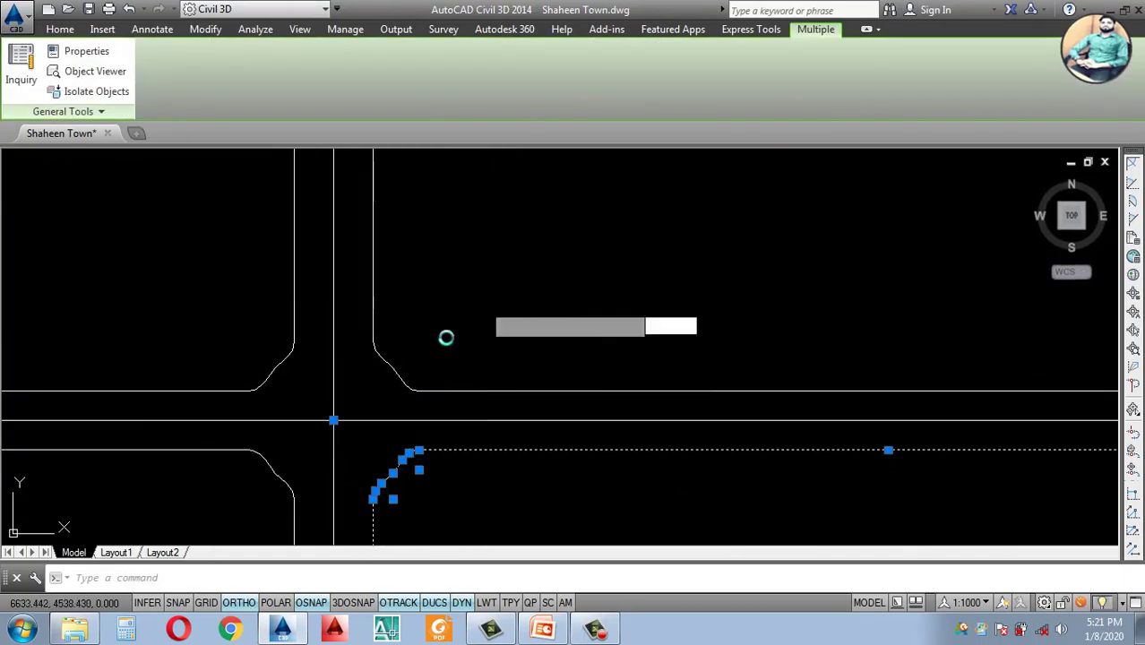
click(486, 301)
click(375, 390)
scroll(463, 378, down, 4)
scroll(860, 406, up, 3)
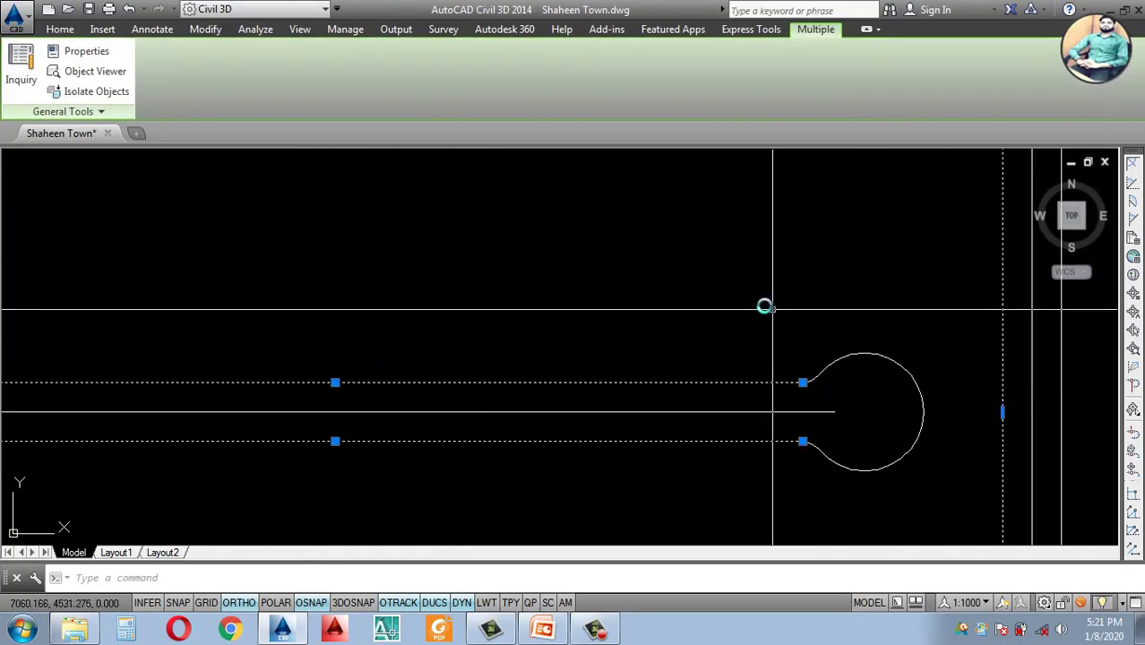
Step: Add the turning circle and its flared ends at the eastern dead end to the selection
click(764, 306)
click(928, 475)
scroll(662, 381, down, 3)
scroll(596, 359, up, 4)
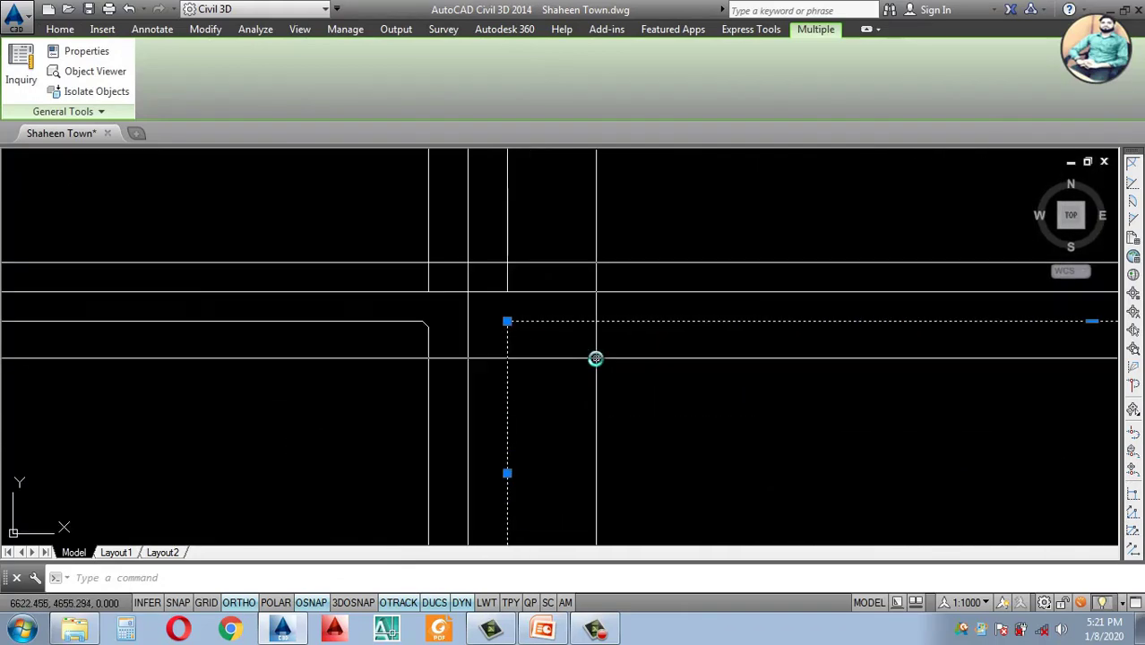
Step: Add the western middle block's outer edges and corner chamfers to the selection
scroll(596, 358, down, 3)
scroll(560, 357, up, 3)
click(573, 320)
scroll(567, 359, down, 2)
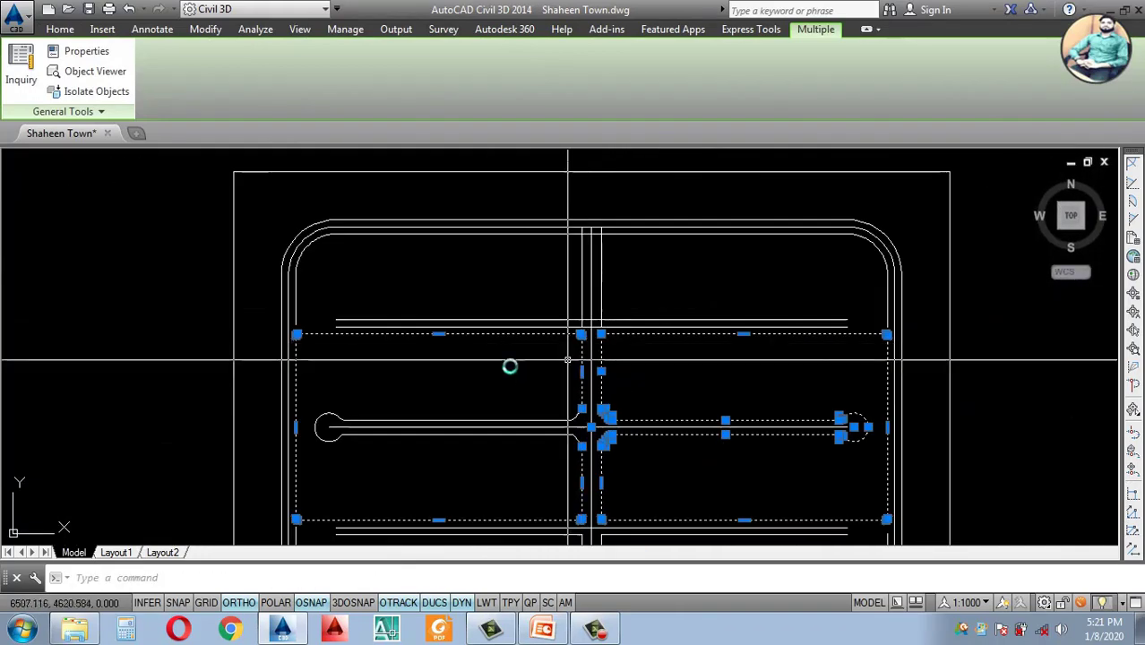
scroll(432, 391, down, 3)
scroll(577, 437, up, 4)
scroll(584, 332, up, 1)
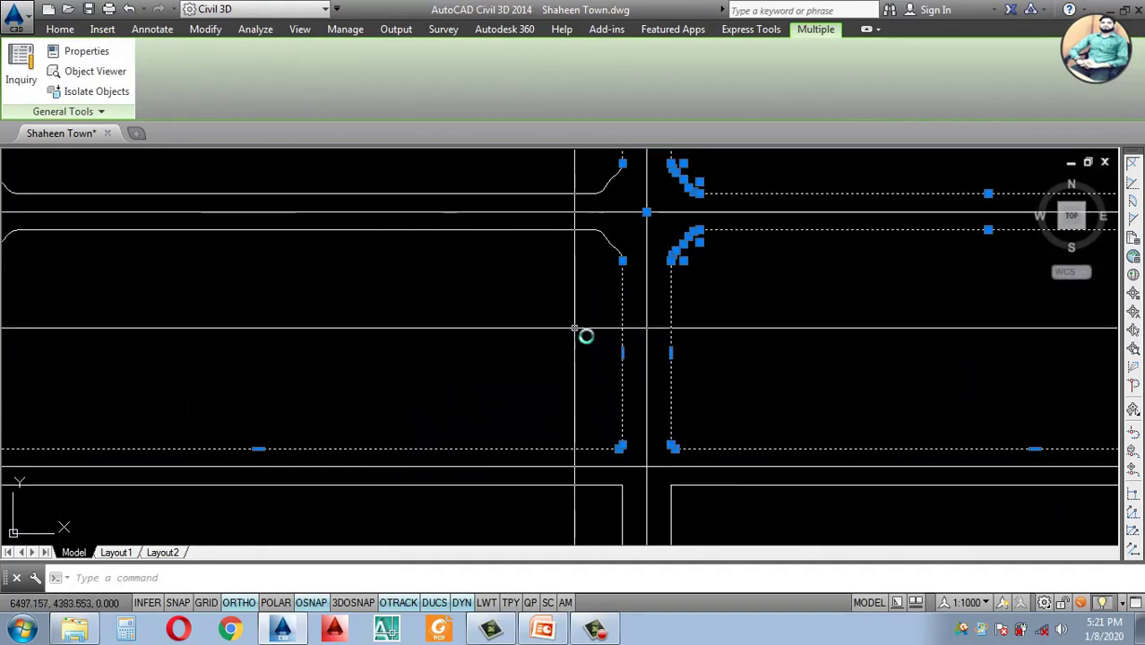
Step: Add the western dead-end road's edges, its turning circle and the two western junction curves to the selection
scroll(381, 292, down, 3)
scroll(380, 292, up, 4)
click(459, 268)
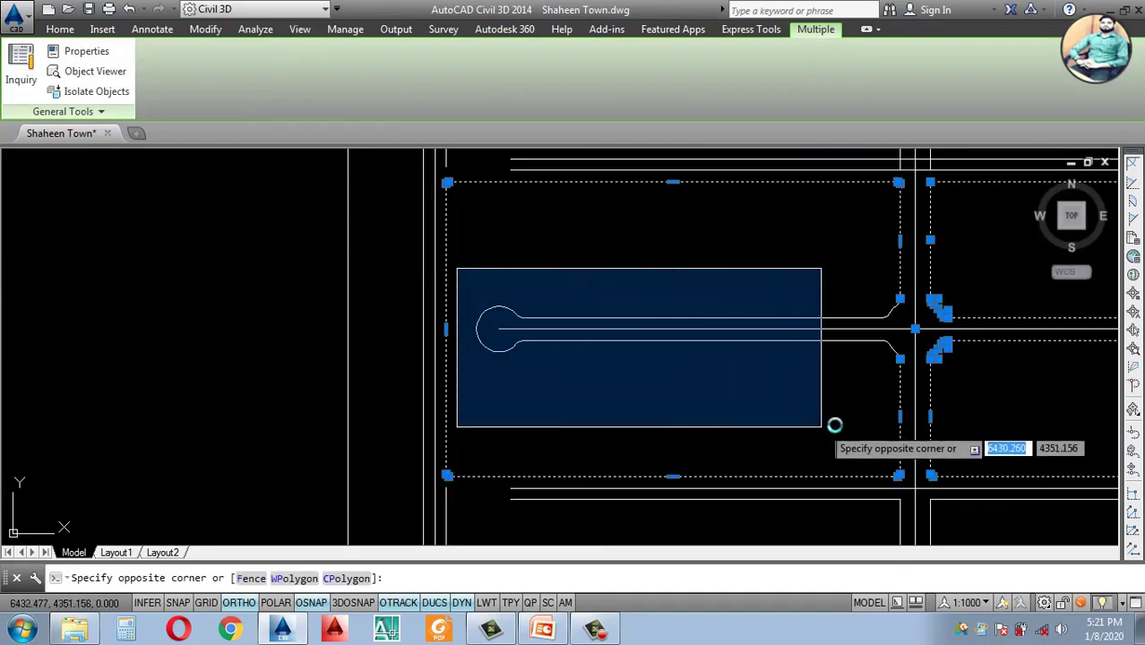
click(908, 404)
scroll(860, 340, up, 2)
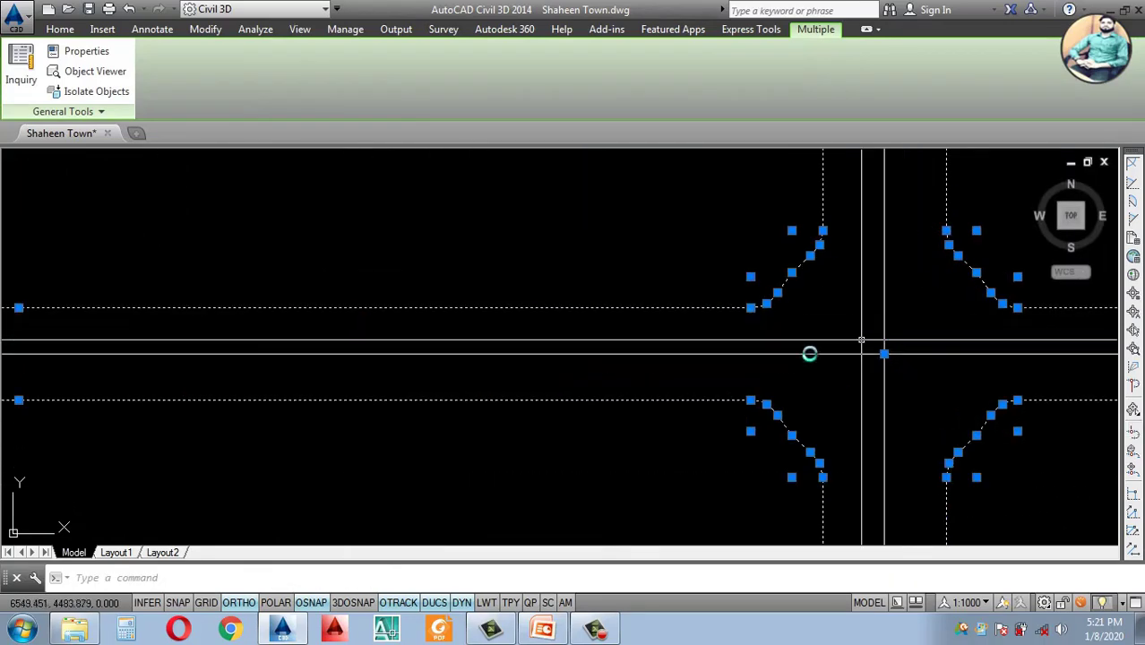
Step: Compare the selected middle block outlines with the coloured parcel layout to the west
scroll(836, 365, down, 7)
scroll(532, 404, down, 2)
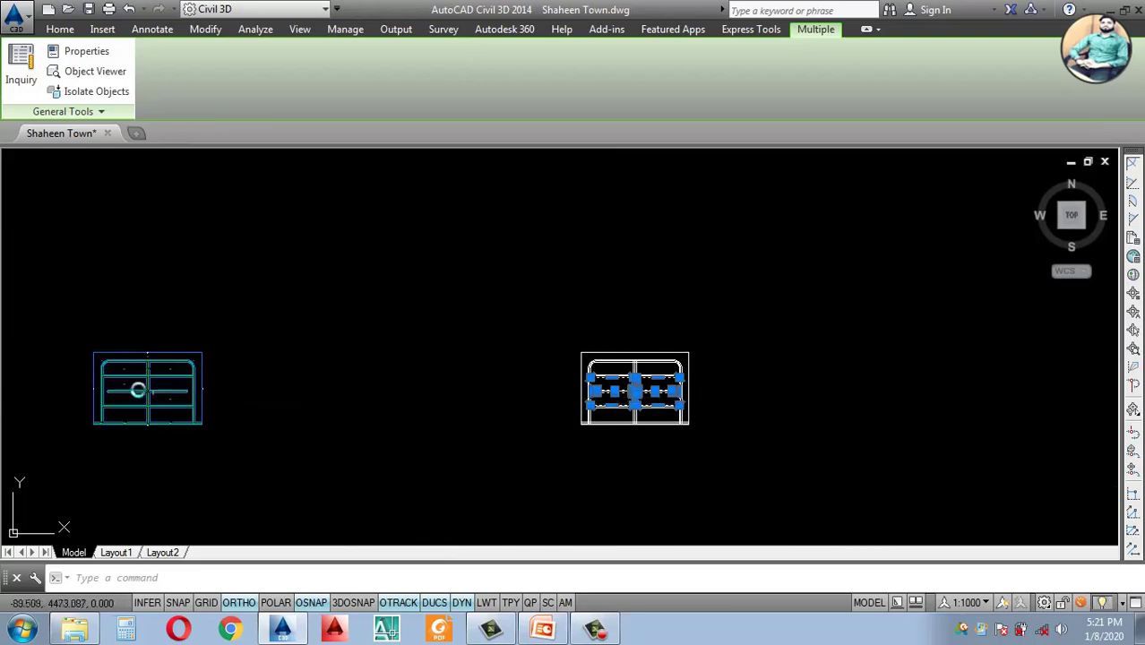
scroll(280, 399, up, 5)
scroll(314, 376, down, 2)
scroll(304, 398, up, 1)
scroll(322, 381, up, 1)
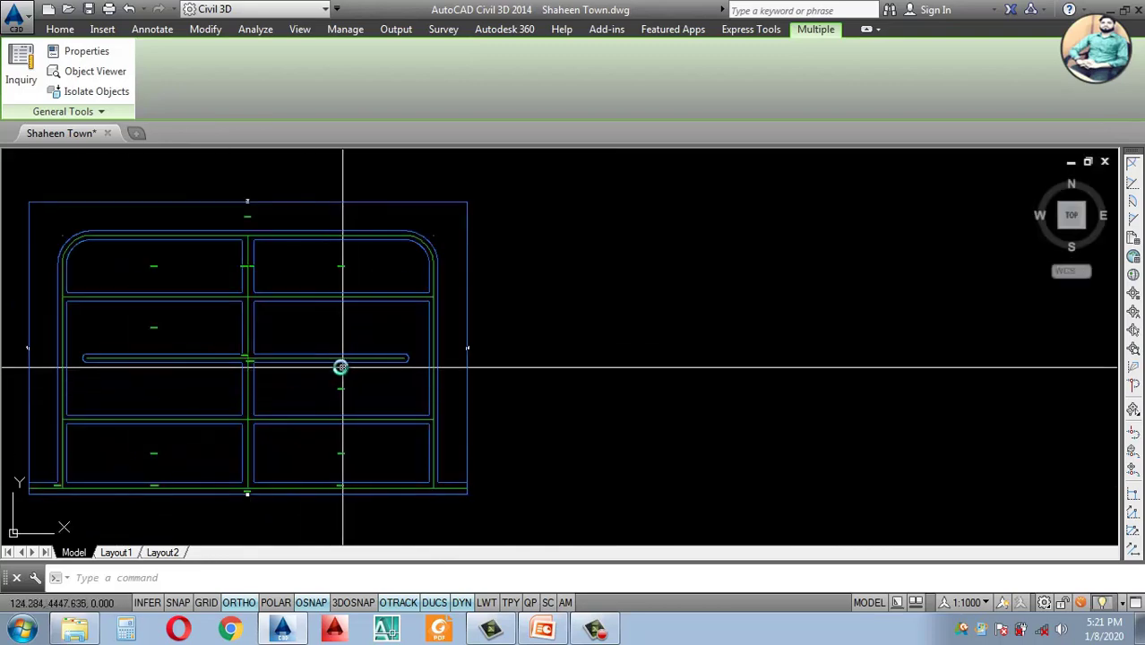
scroll(405, 385, down, 2)
scroll(473, 332, down, 2)
scroll(837, 344, up, 10)
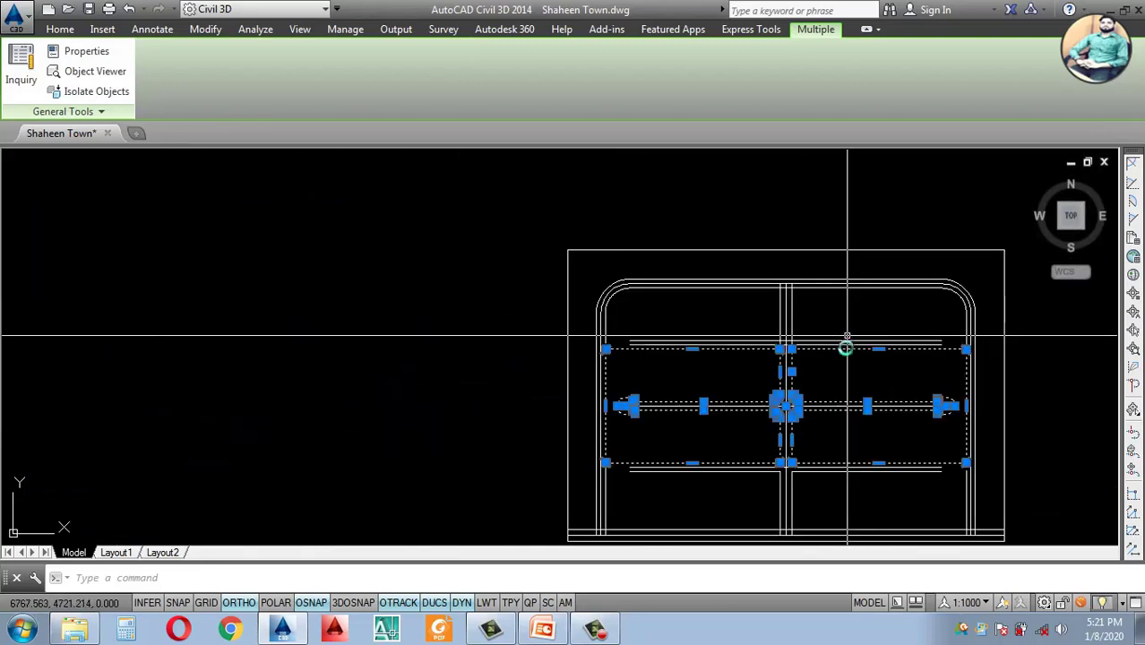
Step: Copy the selected middle block outlines from the central junction onto the matching junction of the coloured parcel layout
text(c)
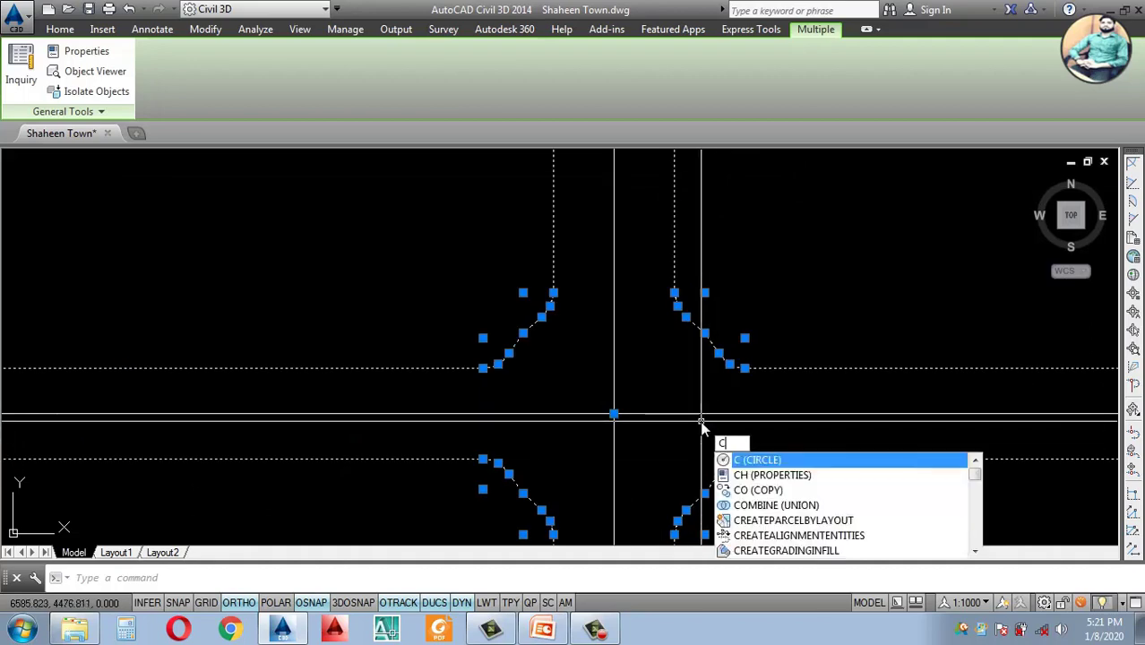
text(o)
key(Return)
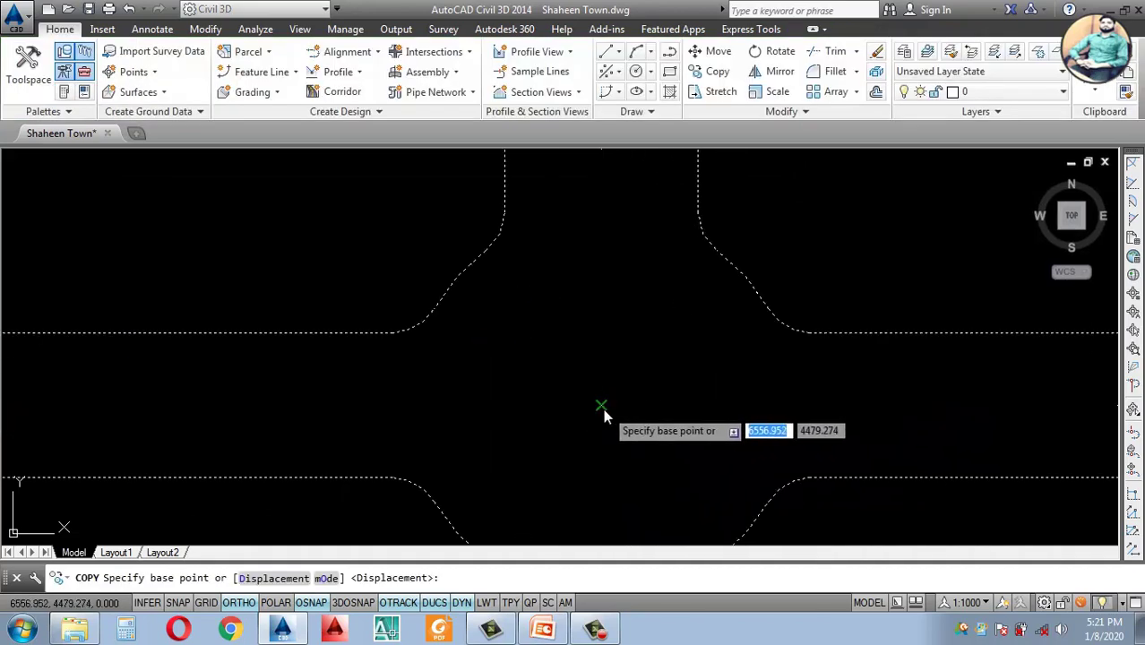
scroll(643, 417, down, 6)
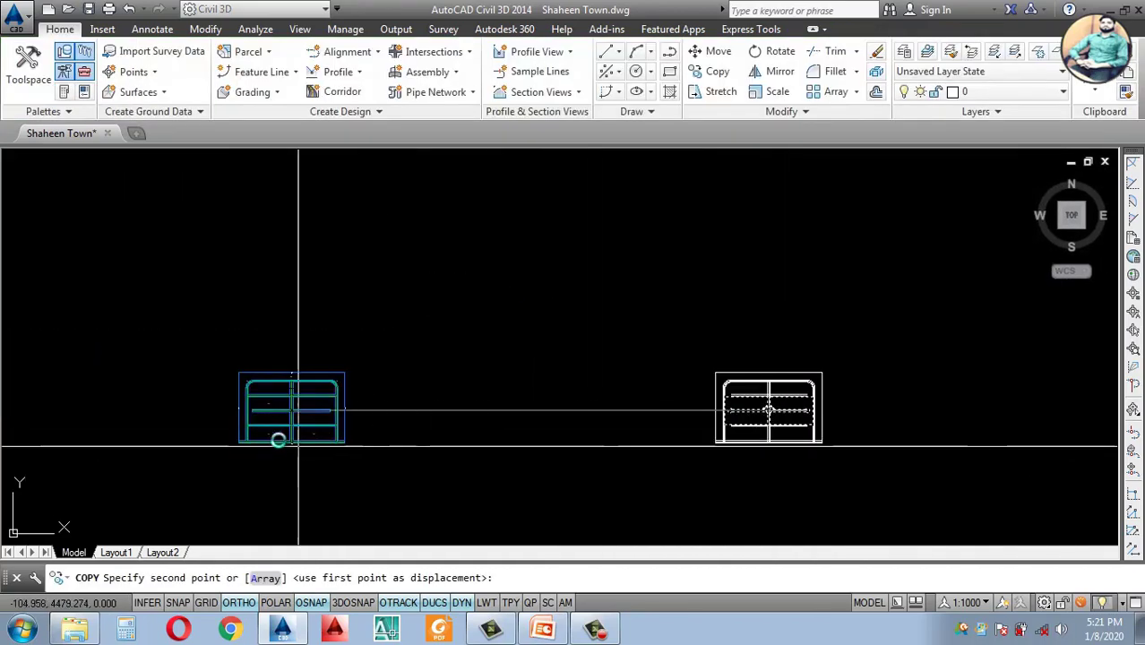
scroll(302, 411, up, 8)
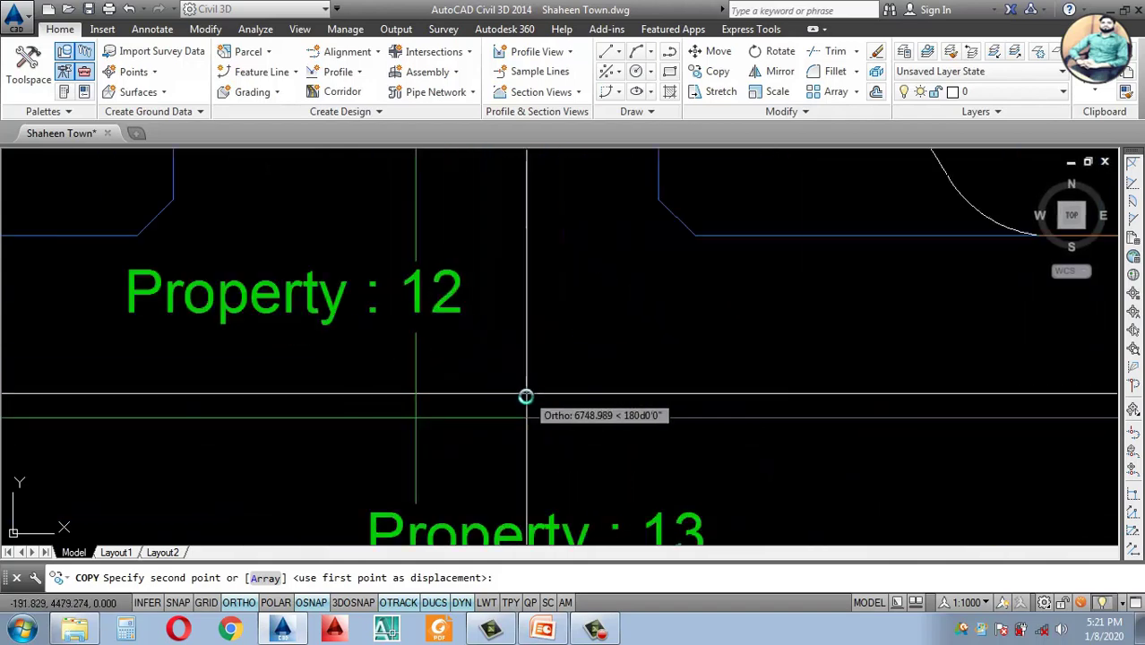
scroll(473, 405, down, 7)
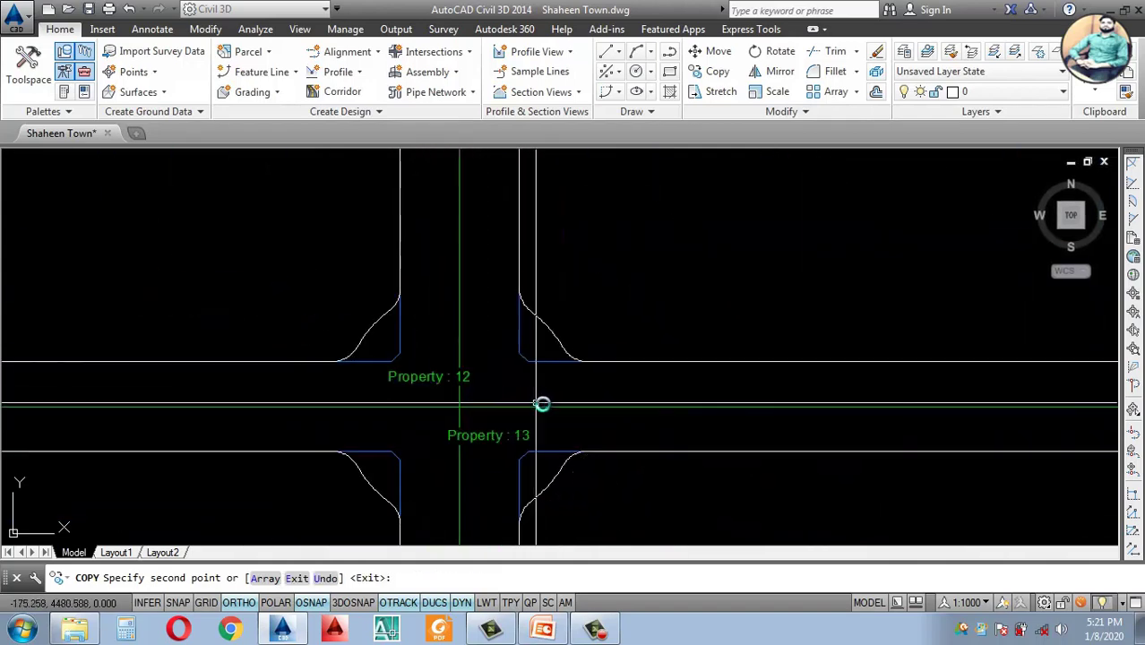
key(Escape)
Step: Delete the old parcel segments outlining the eastern and western middle blocks
scroll(534, 391, up, 4)
click(539, 378)
scroll(535, 378, down, 5)
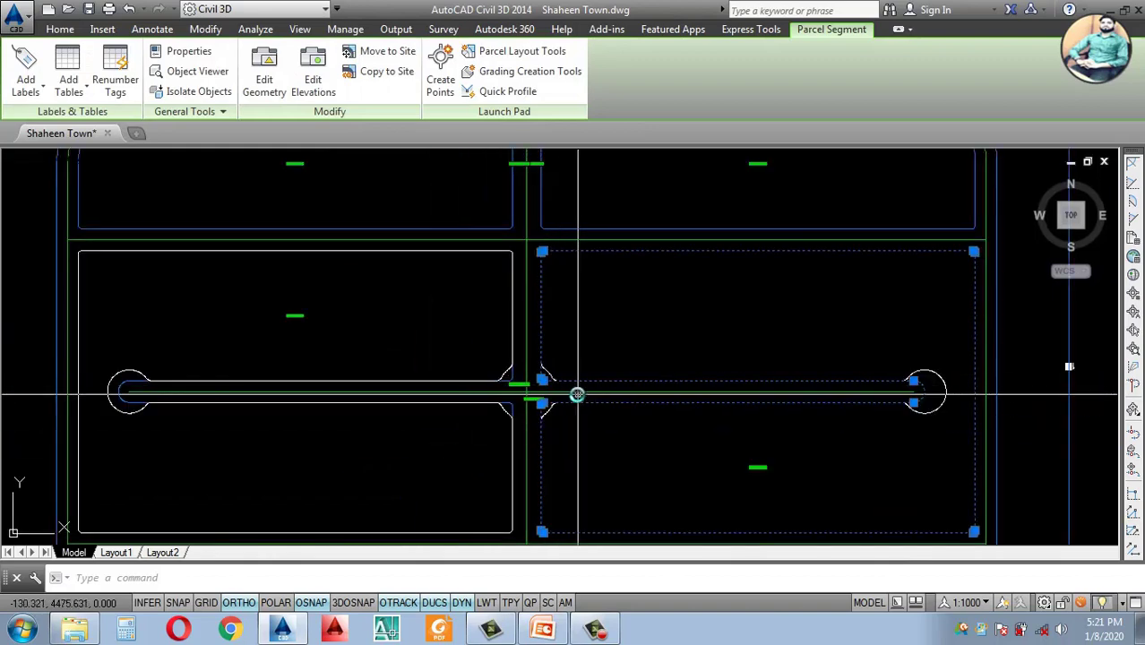
scroll(556, 394, down, 4)
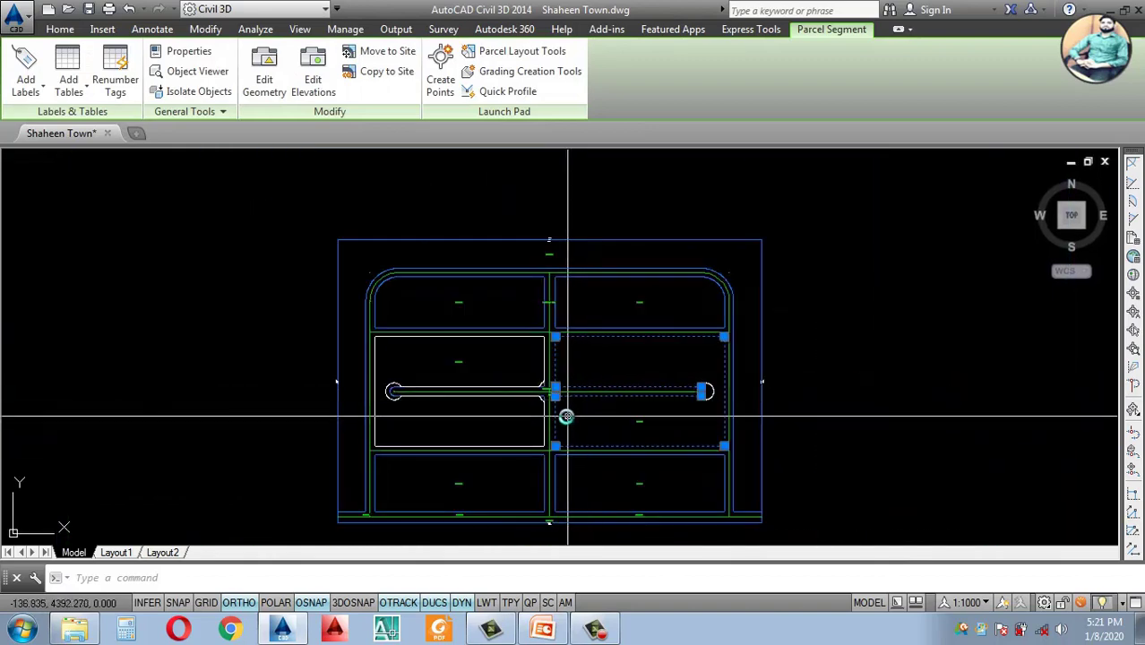
scroll(566, 415, up, 2)
key(Escape)
scroll(537, 405, up, 5)
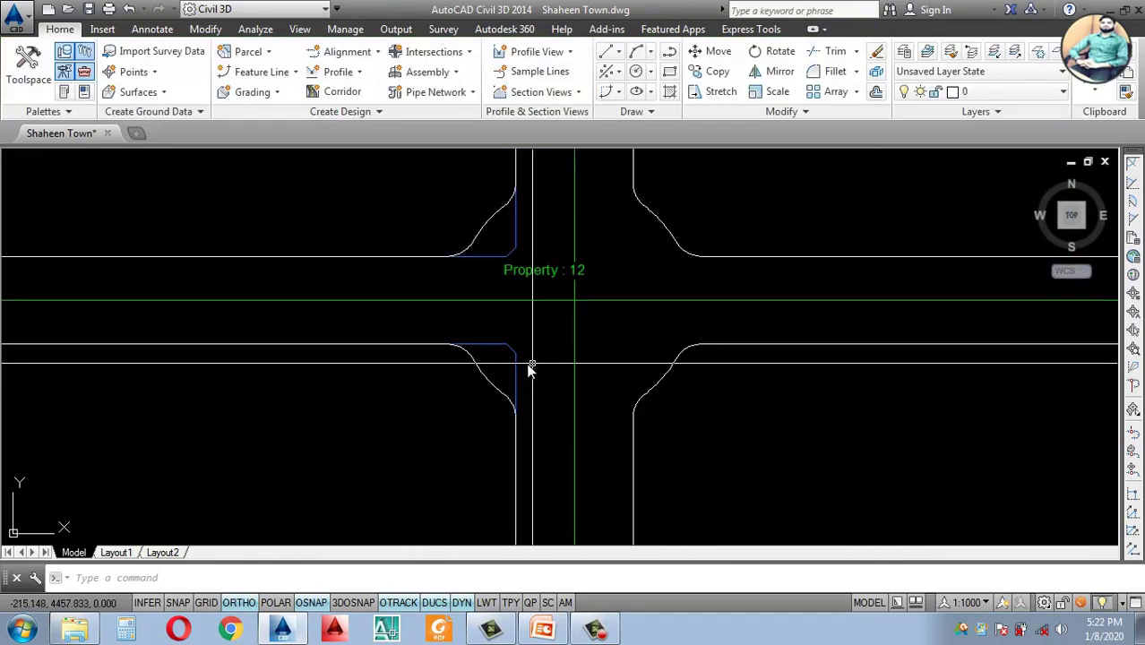
key(Escape)
scroll(626, 399, down, 5)
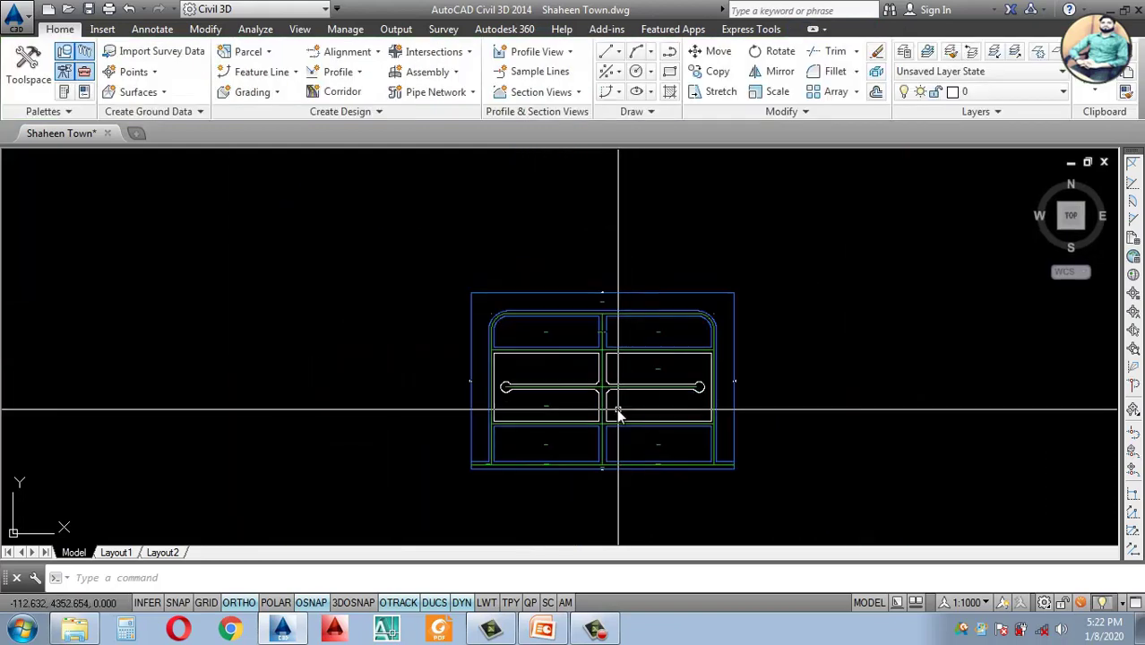
Step: Examine the copied middle block outlines and parcel labels within the parcel layout
scroll(618, 412, up, 3)
scroll(590, 402, down, 3)
scroll(601, 430, up, 3)
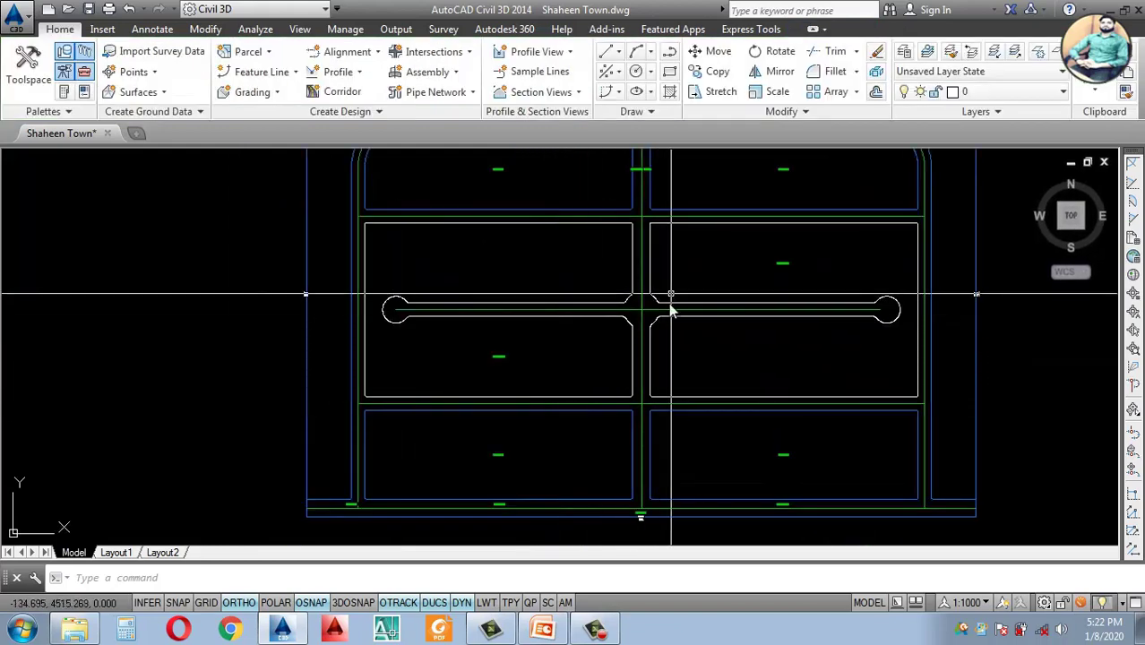
scroll(670, 309, down, 4)
scroll(573, 312, up, 7)
scroll(627, 340, down, 7)
scroll(688, 330, up, 3)
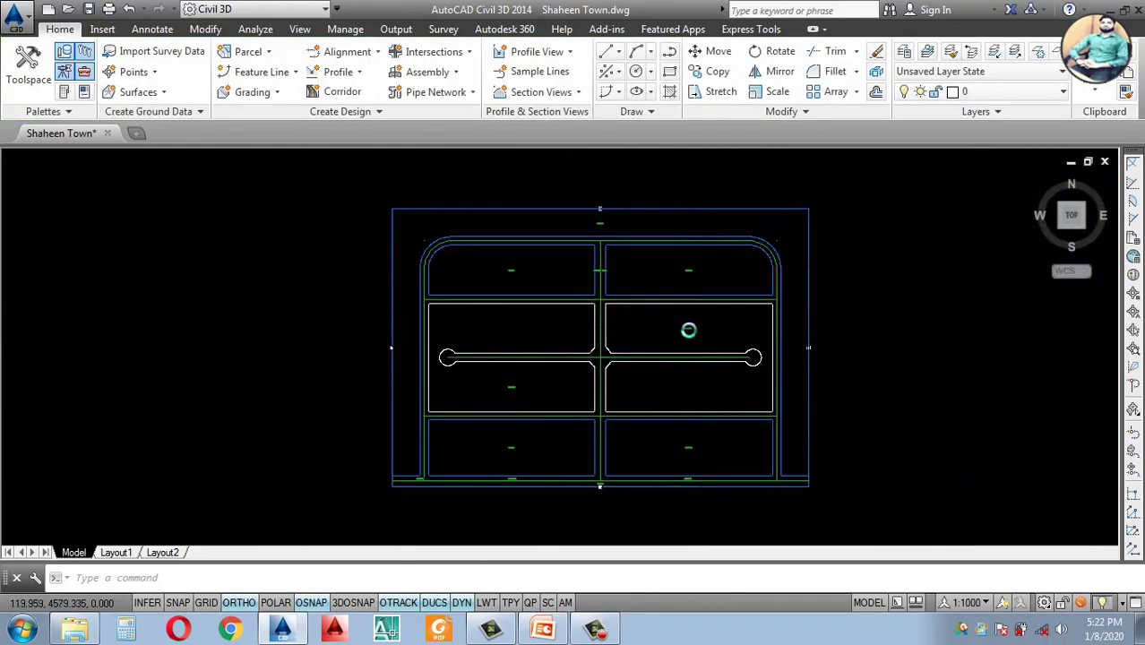
scroll(688, 330, up, 2)
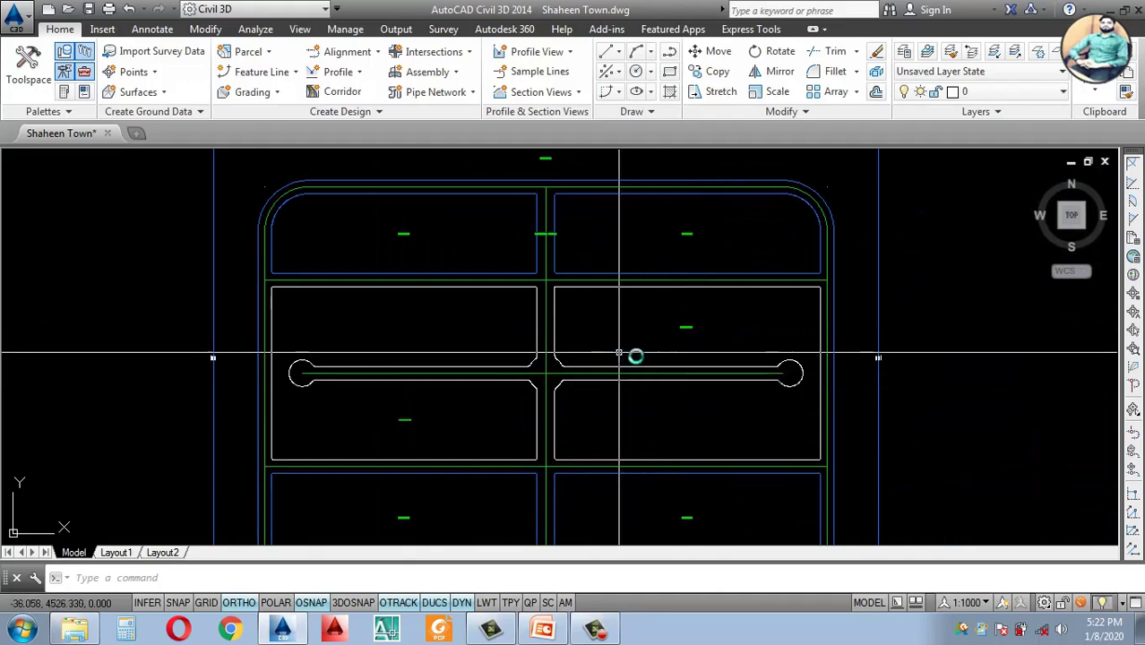
scroll(582, 394, up, 4)
click(558, 402)
click(511, 350)
scroll(746, 383, down, 3)
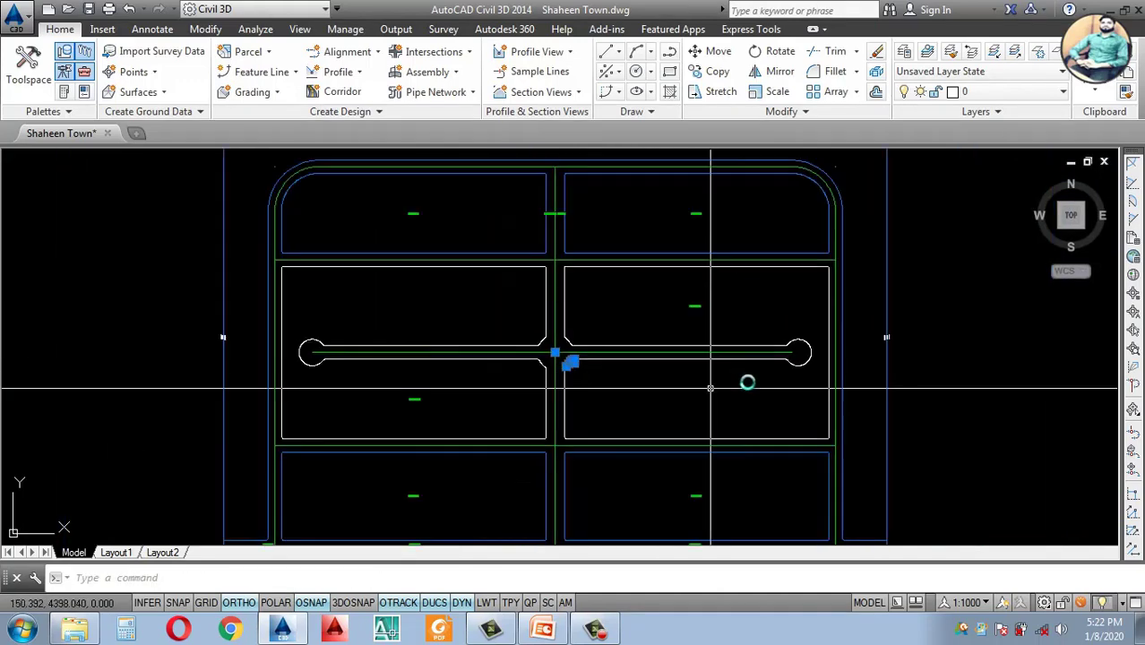
scroll(731, 304, up, 2)
click(722, 288)
click(822, 410)
scroll(823, 410, down, 4)
key(Escape)
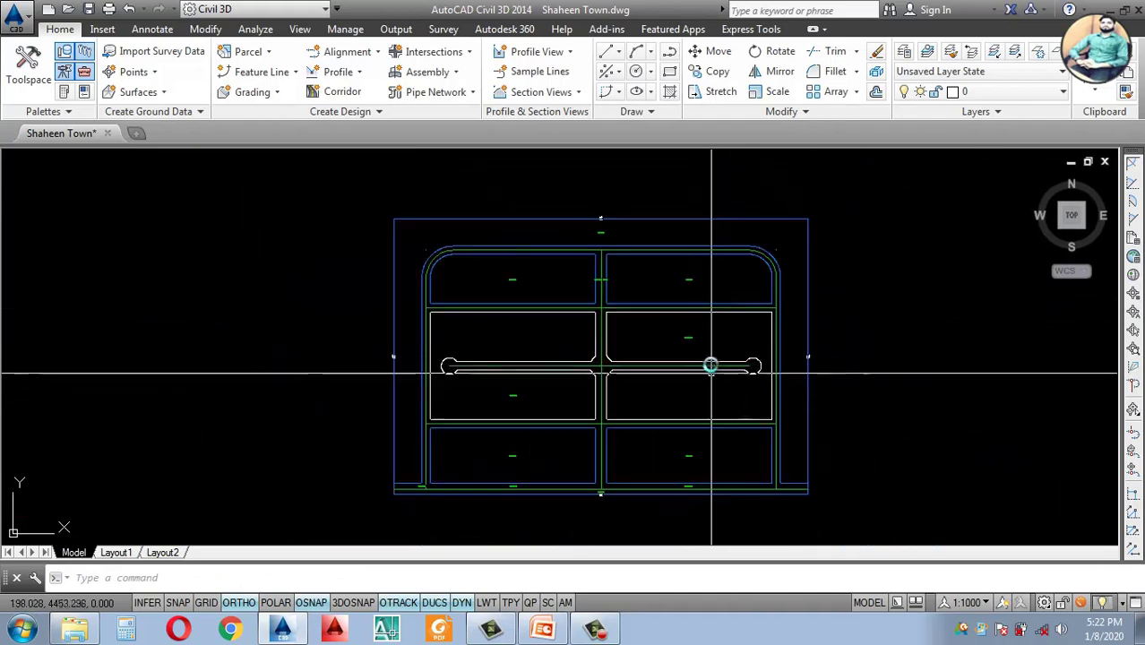
Step: Create polyline boundaries with island detection from points inside the eastern and western middle blocks
scroll(708, 360, up, 2)
text(bo)
key(Return)
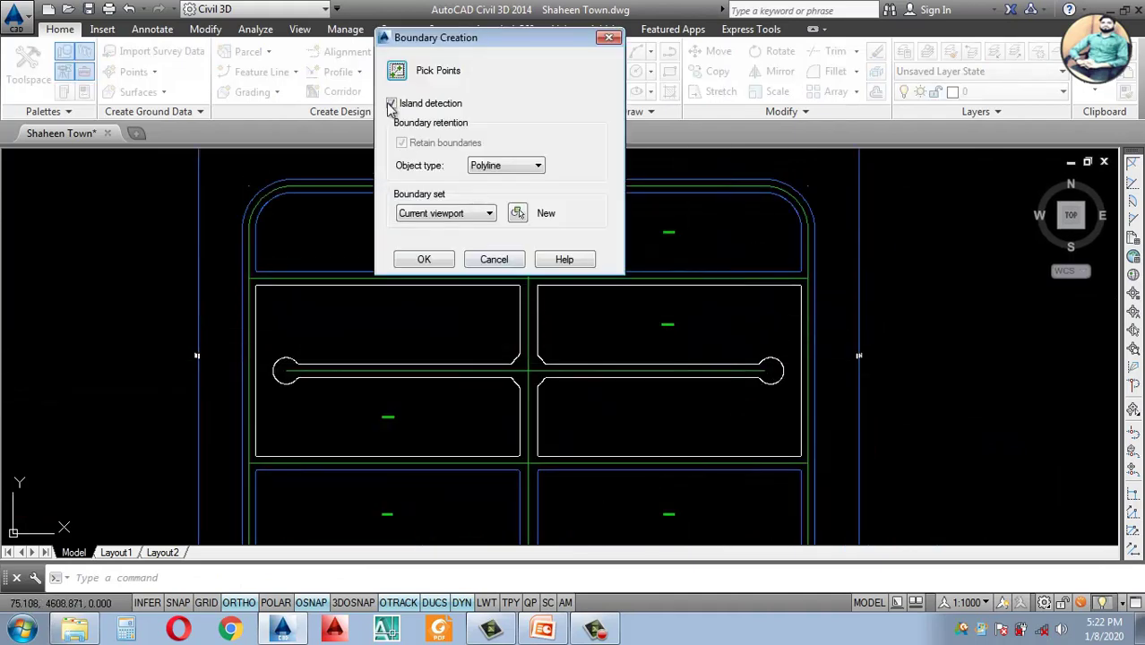
click(398, 71)
click(708, 314)
click(467, 323)
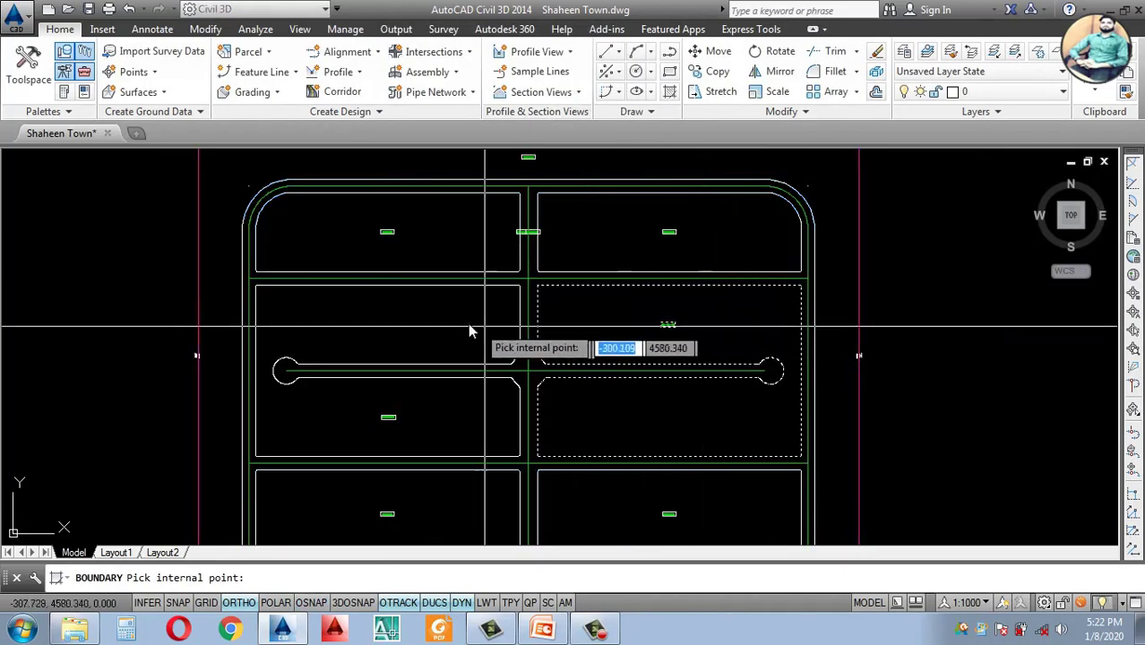
key(Return)
Step: Delete the extra island boundaries around the parcel labels in the eastern and western middle blocks
scroll(663, 329, up, 4)
click(591, 281)
click(738, 344)
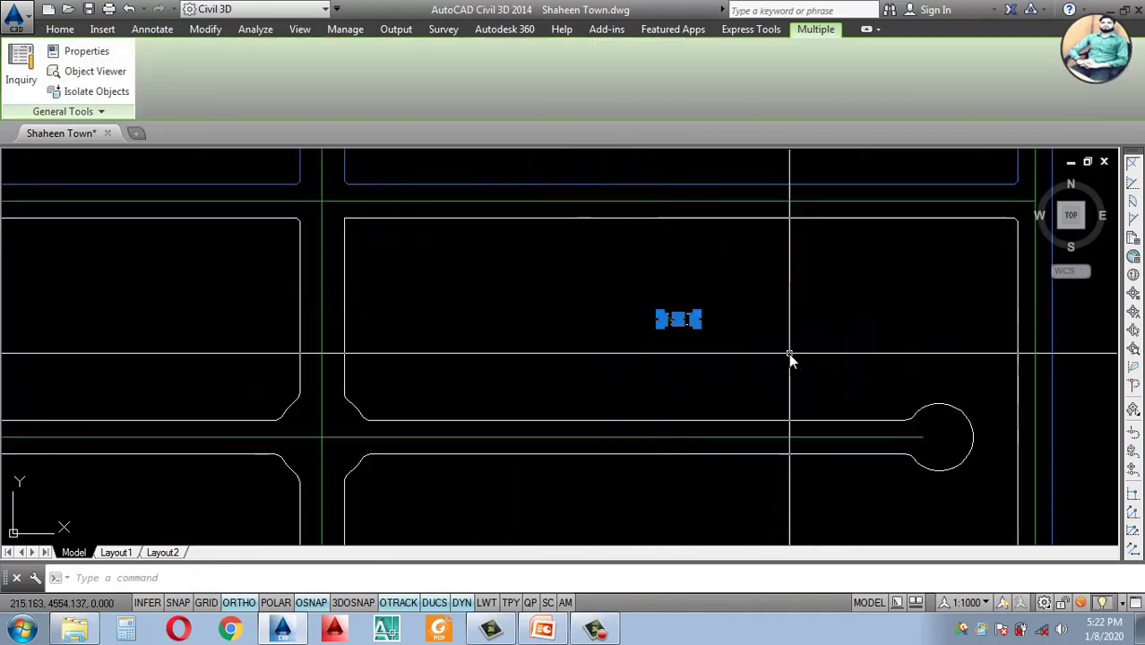
scroll(674, 348, down, 4)
scroll(425, 435, up, 4)
click(295, 390)
click(406, 462)
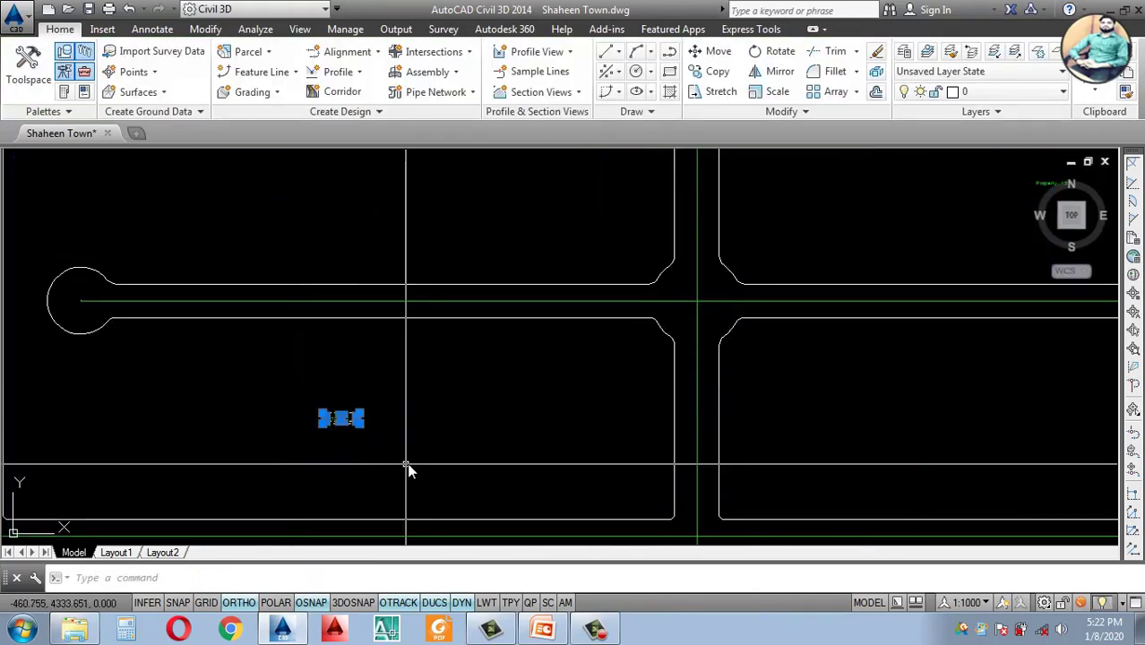
key(Delete)
scroll(642, 400, down, 4)
key(Escape)
scroll(647, 403, up, 4)
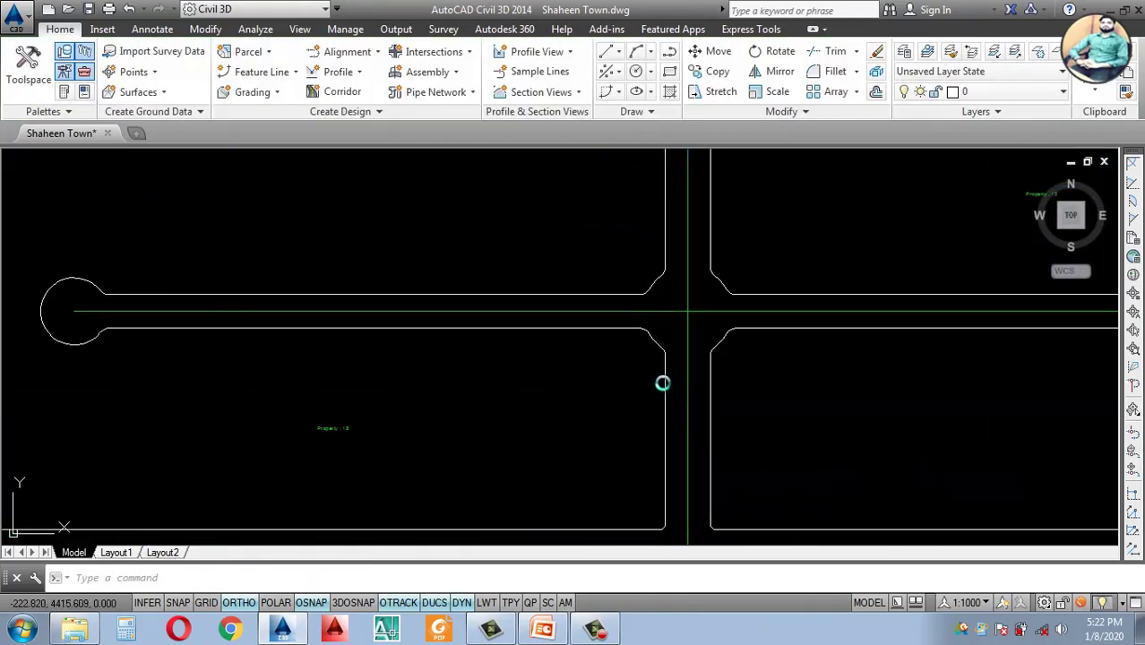
Step: Select both middle block outlines and move them from the parcel layout's central junction to the white road layout in the east
scroll(696, 389, down, 4)
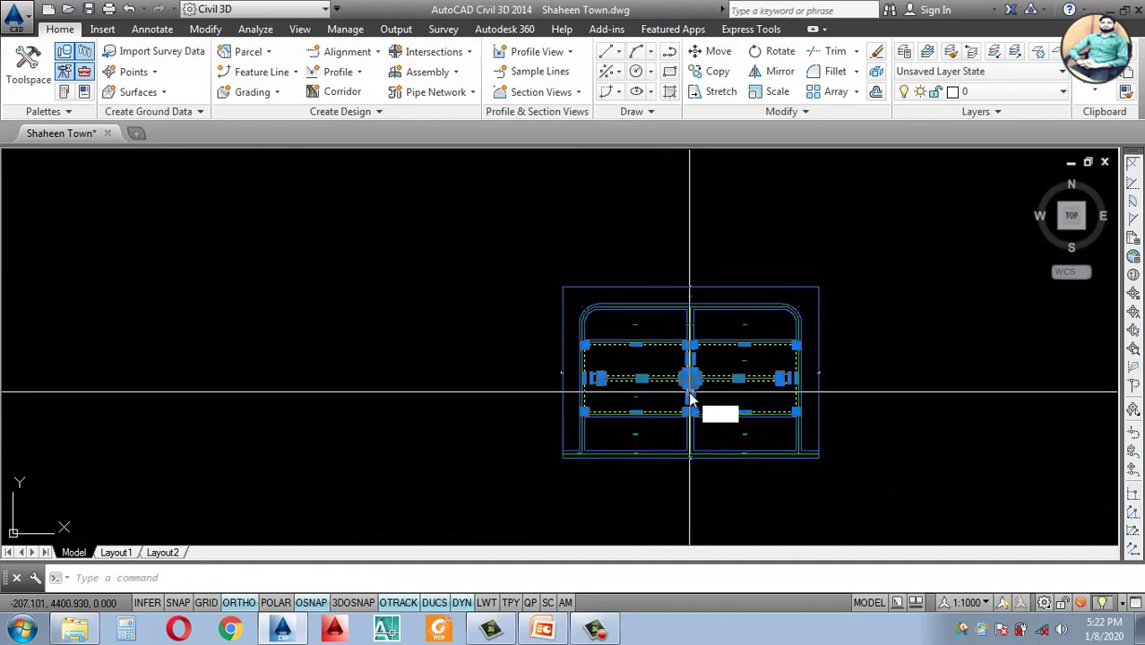
text(m)
key(Return)
scroll(685, 377, up, 4)
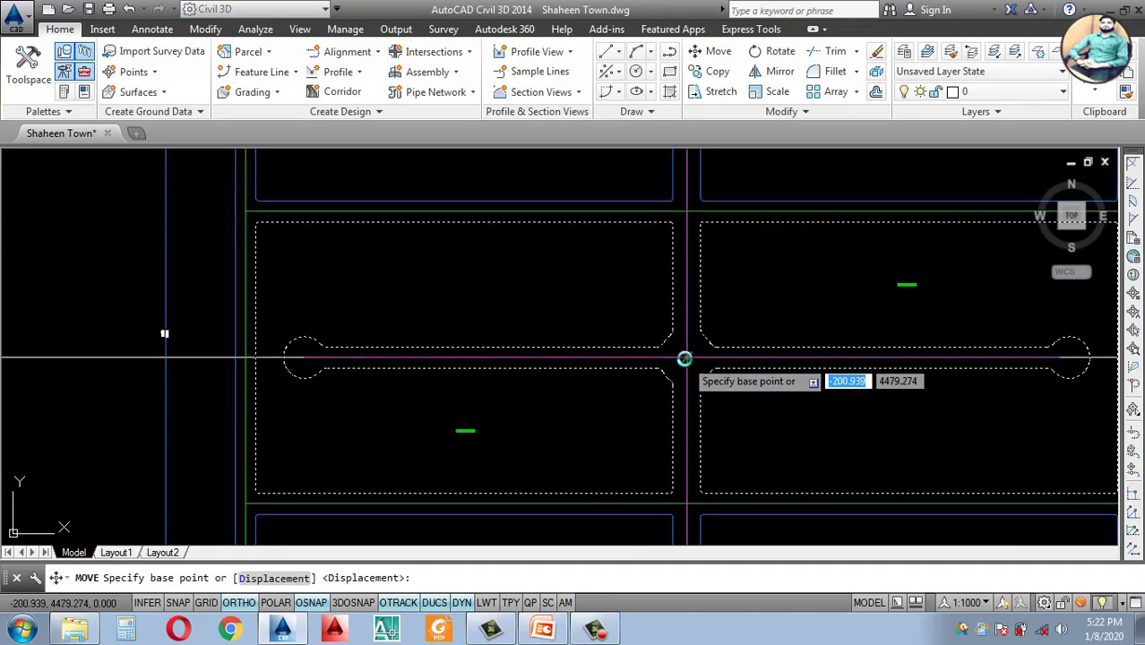
click(685, 358)
scroll(551, 360, down, 4)
scroll(690, 365, up, 5)
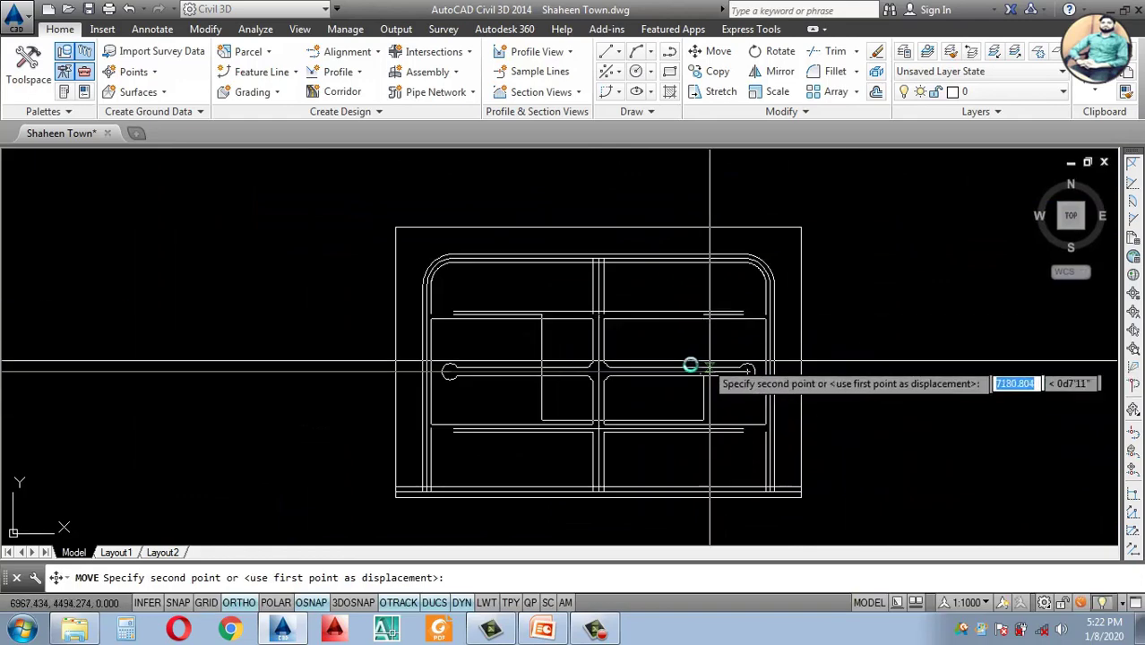
scroll(605, 403, down, 5)
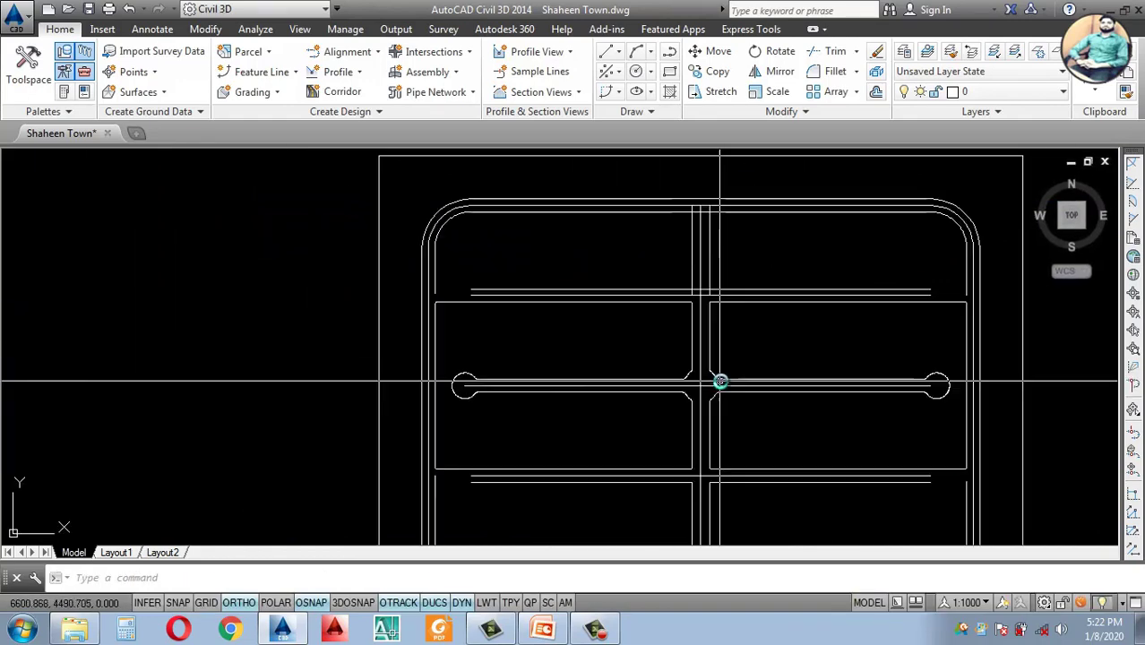
click(721, 383)
scroll(511, 387, down, 3)
scroll(260, 365, up, 10)
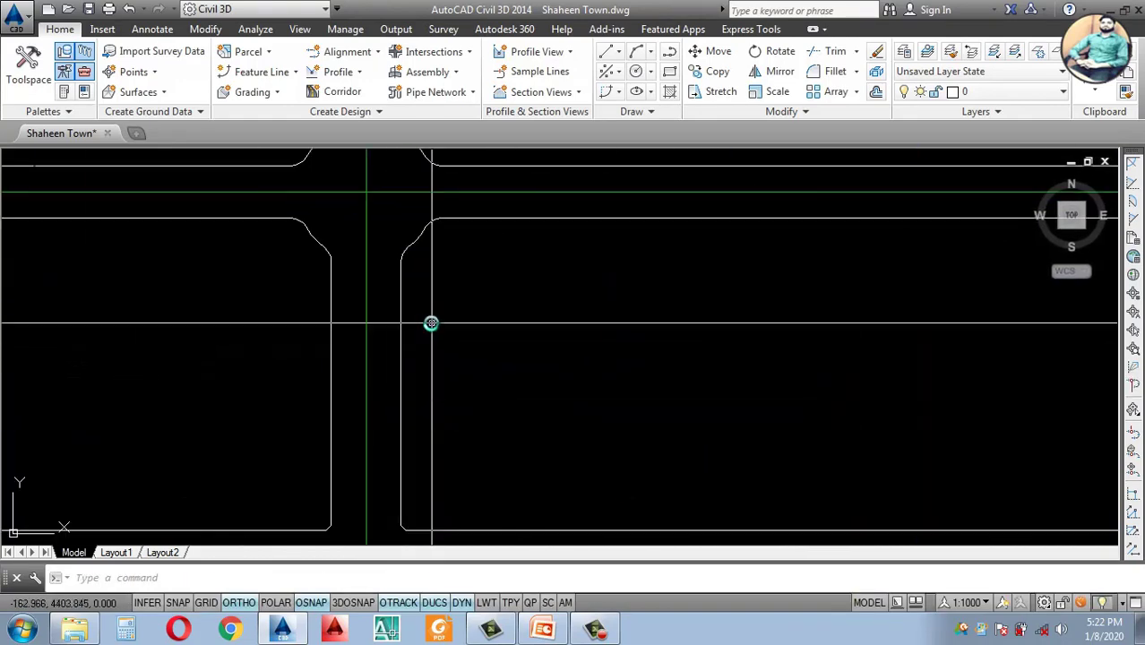
Step: Delete the old white outline and dead-end road lines of the eastern middle block in the parcel layout
click(389, 297)
key(Escape)
scroll(498, 345, down, 5)
scroll(468, 300, up, 6)
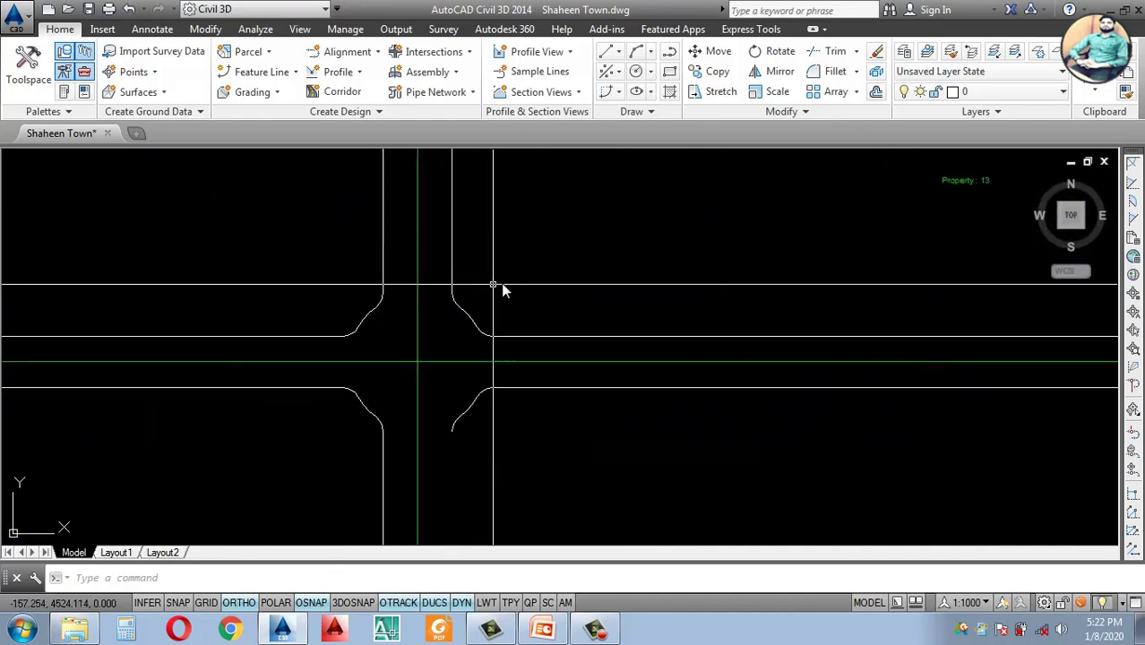
click(455, 325)
scroll(437, 275, down, 3)
click(485, 327)
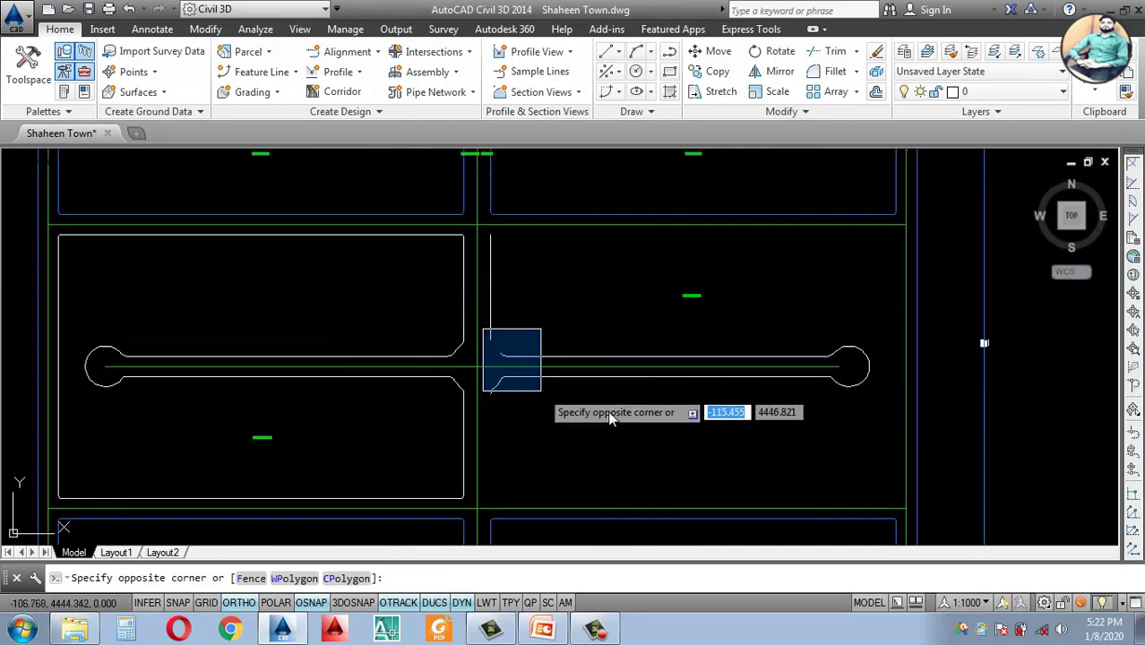
click(867, 453)
key(Delete)
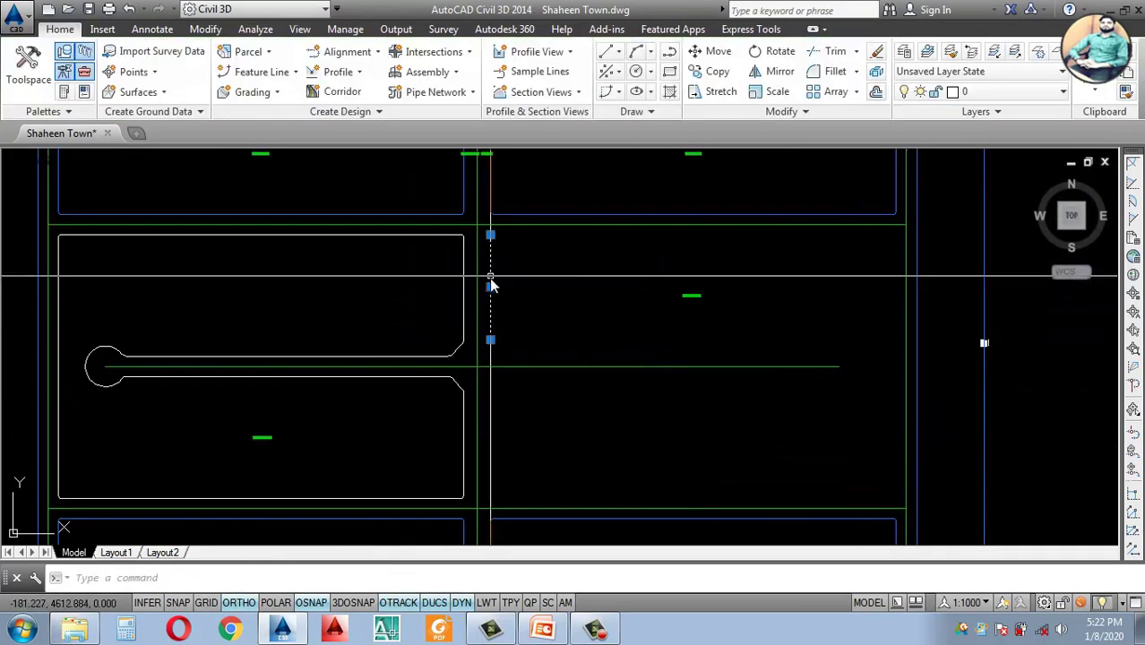
key(Delete)
Step: Delete the leftover corner curves and outline lines of the western middle block near the central junction
scroll(464, 346, up, 4)
click(468, 319)
click(386, 372)
key(Delete)
click(464, 436)
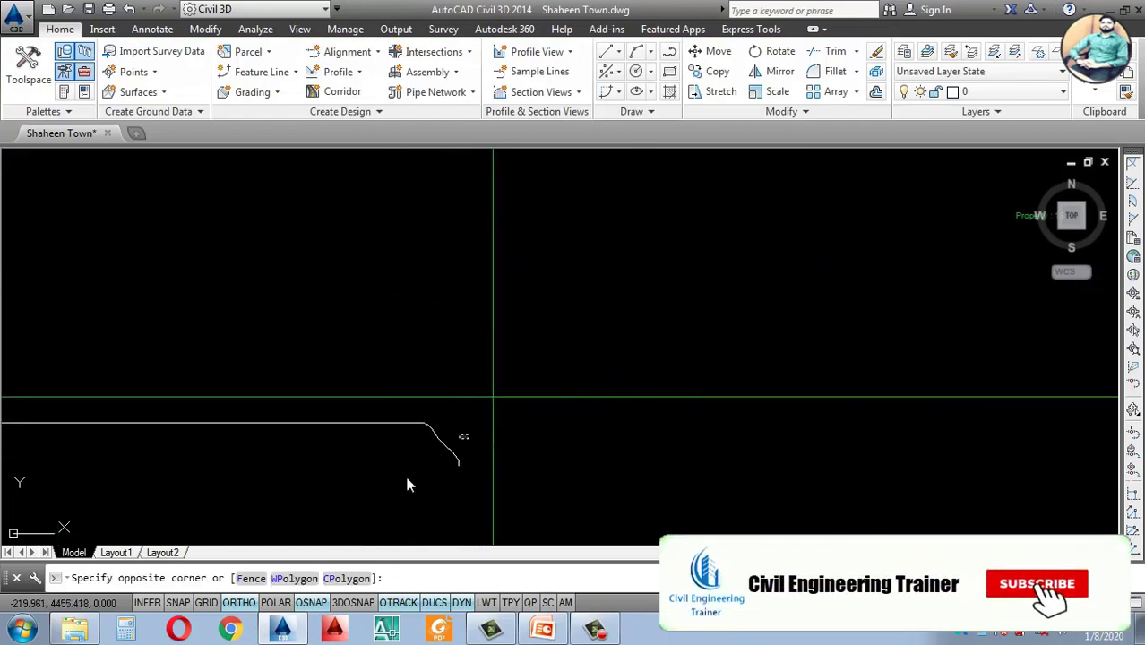
click(406, 477)
key(Delete)
click(428, 436)
click(348, 458)
key(Delete)
scroll(684, 423, down, 10)
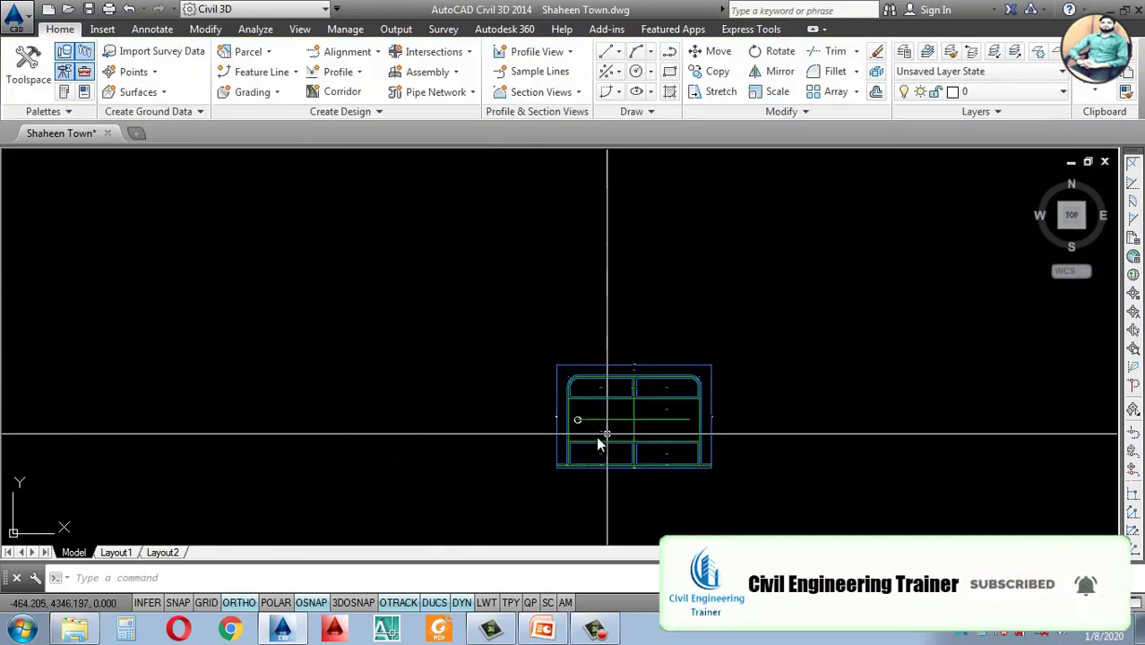
Step: Delete the remaining circular dead end of the western middle road in the parcel layout
scroll(598, 439, up, 8)
click(449, 348)
click(608, 489)
key(Delete)
scroll(542, 392, down, 6)
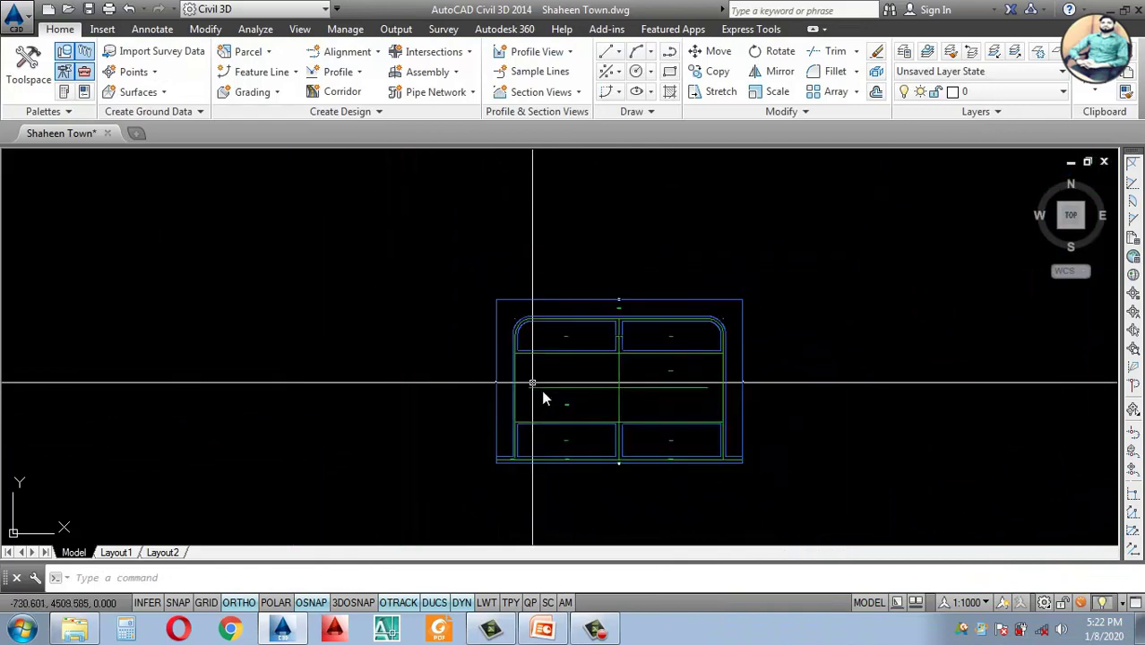
Step: Copy both middle block outlines from the eastern white layout's junction to the parcel layout's central junction
scroll(532, 383, up, 4)
scroll(770, 412, down, 7)
scroll(747, 407, up, 5)
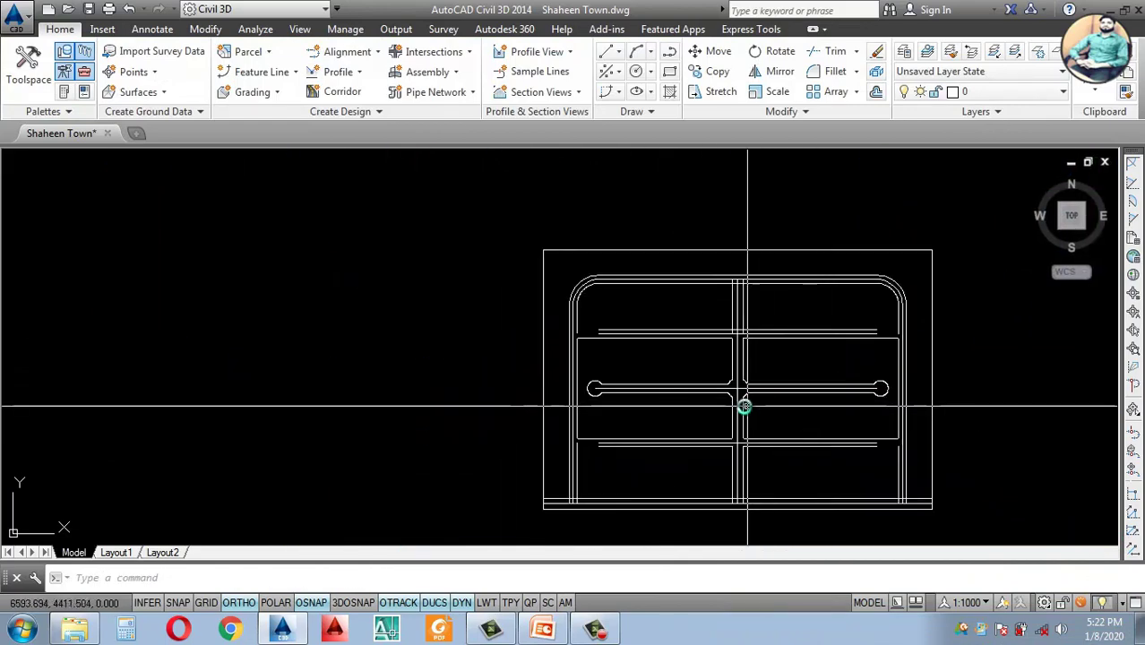
scroll(747, 406, up, 6)
click(736, 366)
scroll(678, 365, down, 5)
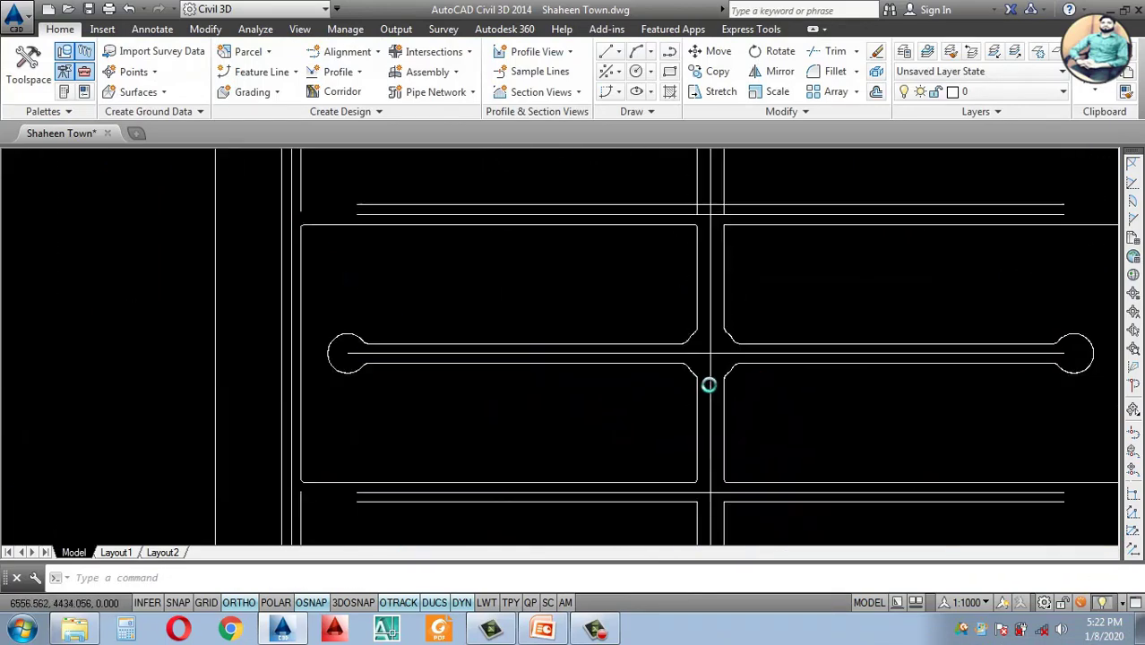
scroll(708, 383, up, 3)
click(664, 362)
key(Return)
scroll(720, 346, up, 6)
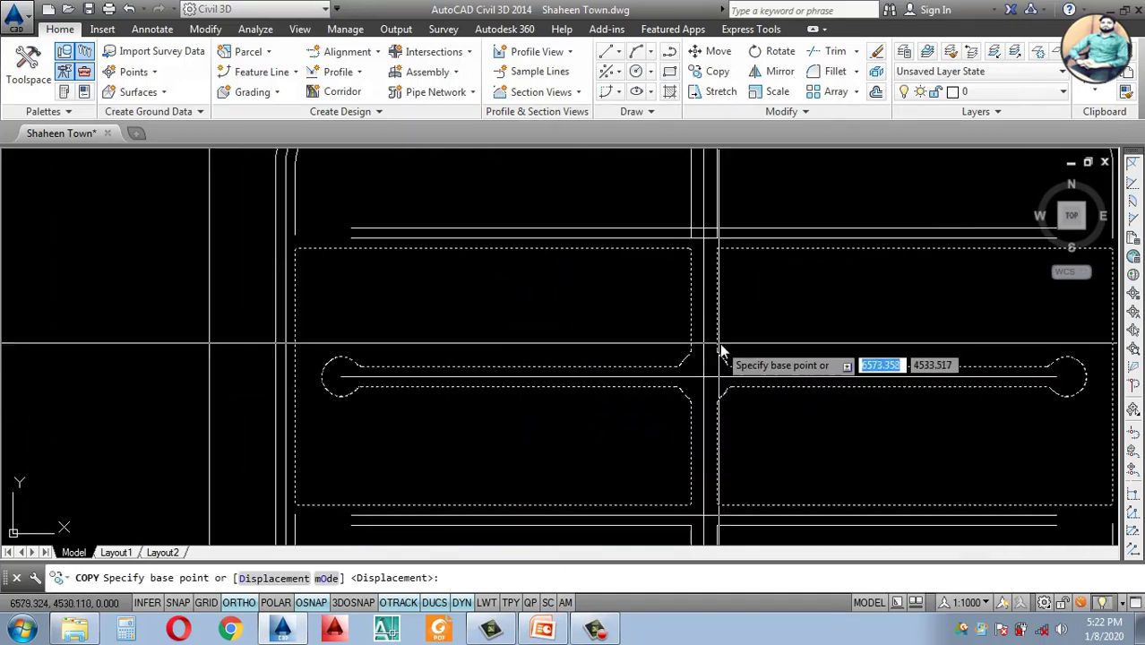
click(678, 427)
scroll(780, 400, down, 8)
scroll(782, 399, down, 3)
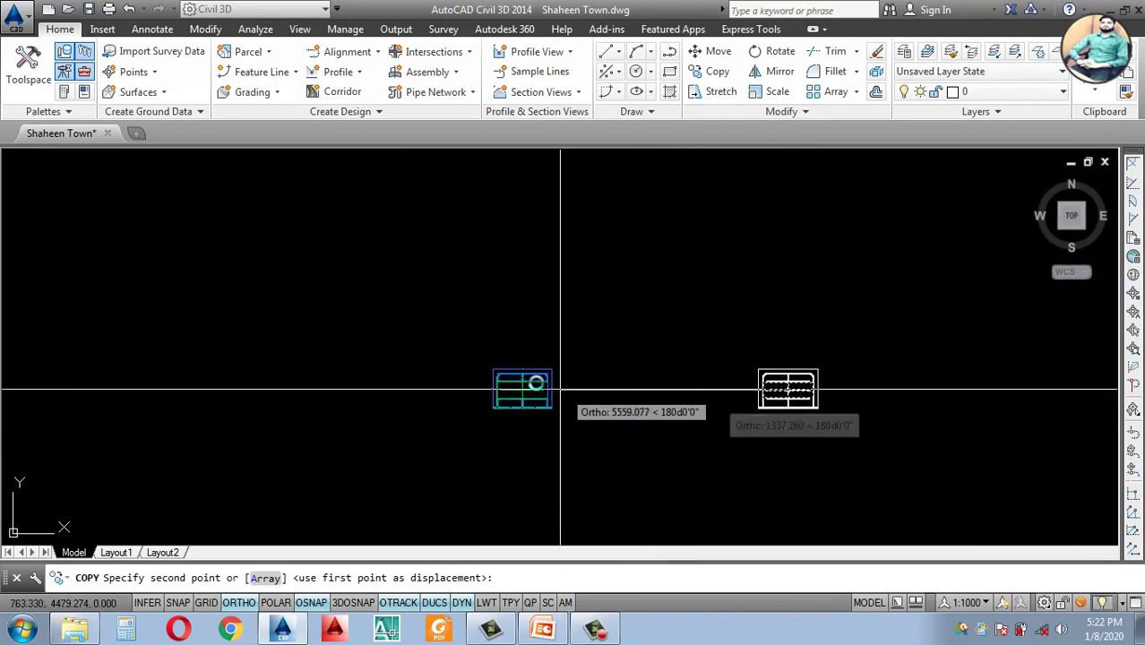
scroll(592, 447, up, 8)
scroll(721, 411, up, 8)
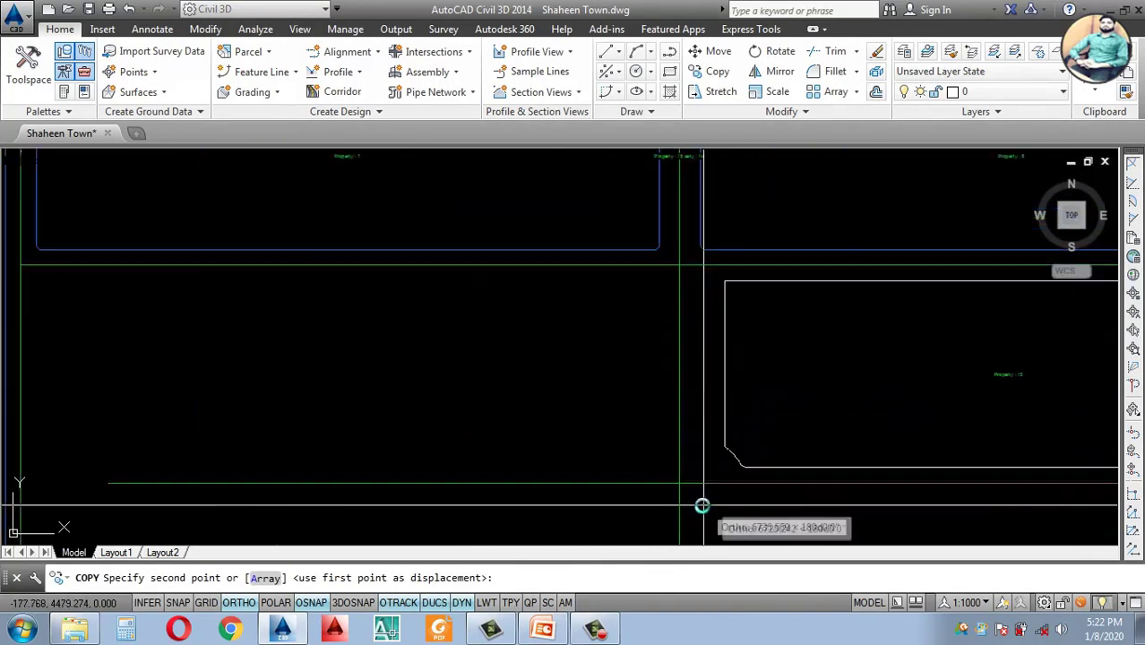
scroll(577, 427, down, 6)
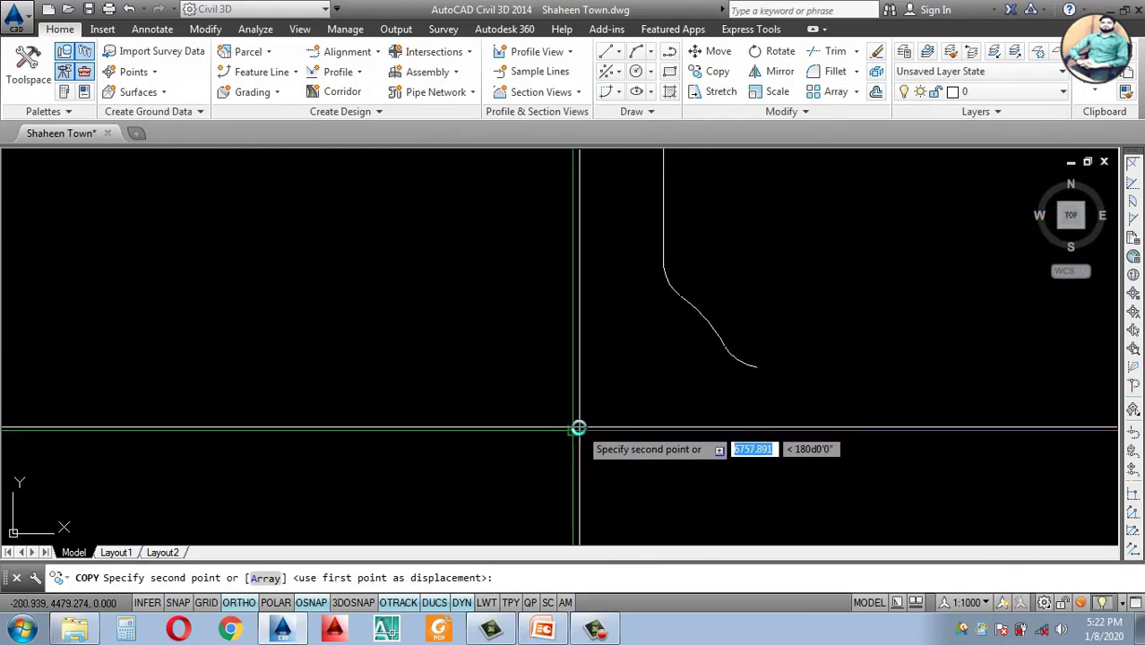
click(575, 401)
key(Return)
Step: Create parcels from both middle block outlines in the Shaheen Town site with the Property style, automatic segment labels and existing entities erased
scroll(606, 414, up, 2)
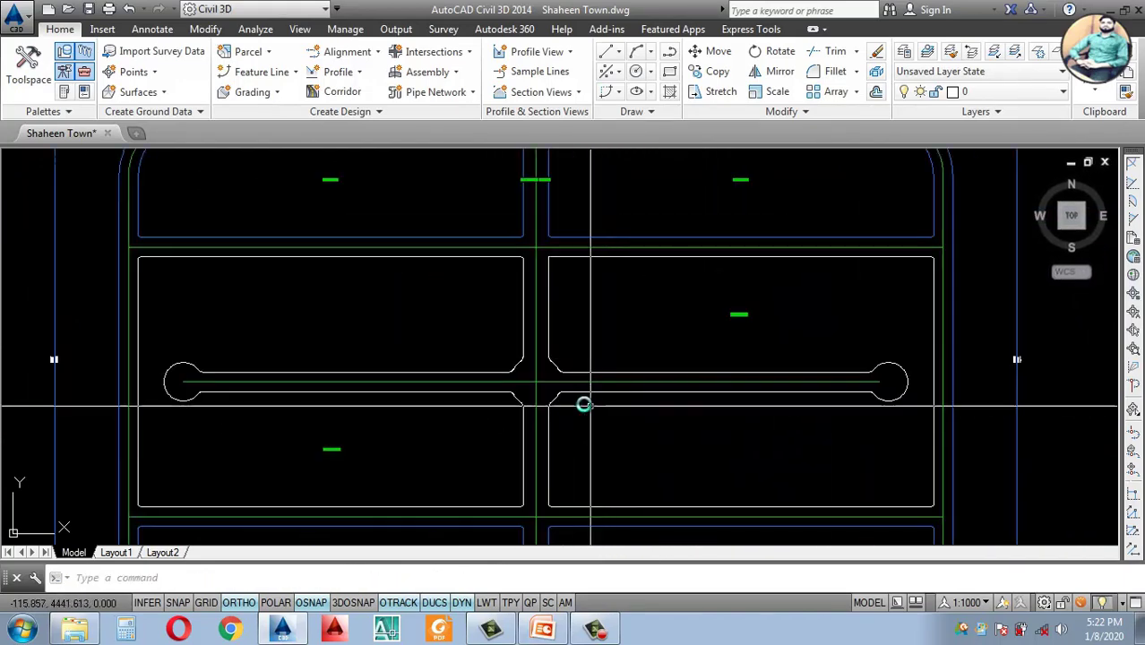
scroll(574, 401, up, 2)
click(554, 399)
scroll(554, 399, up, 1)
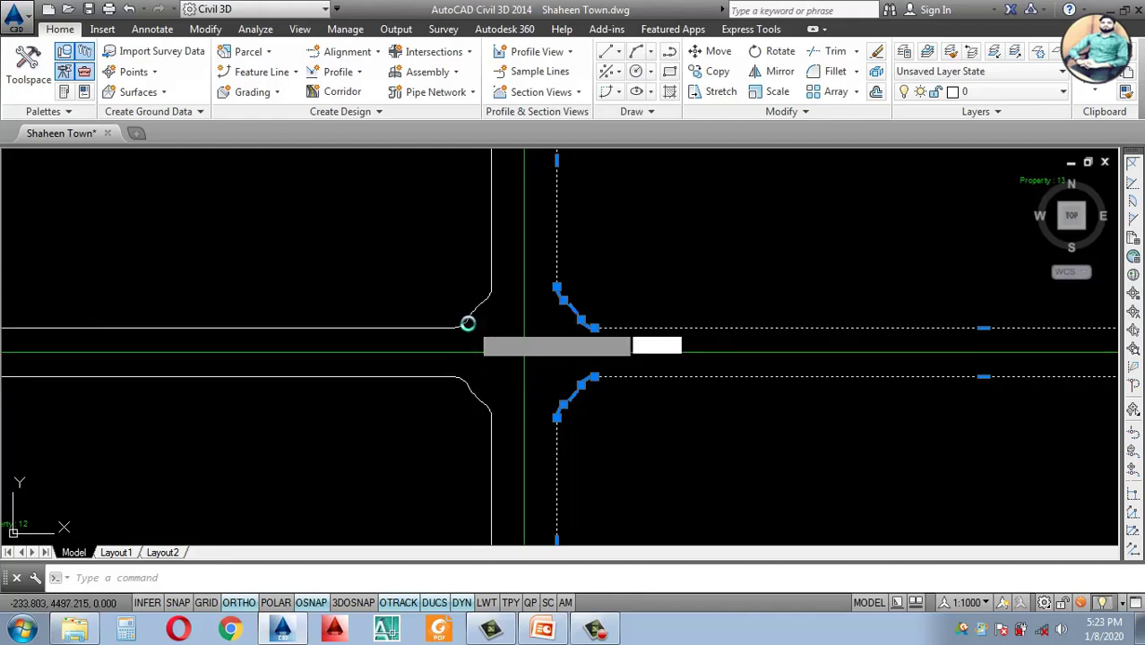
click(439, 310)
scroll(333, 337, down, 8)
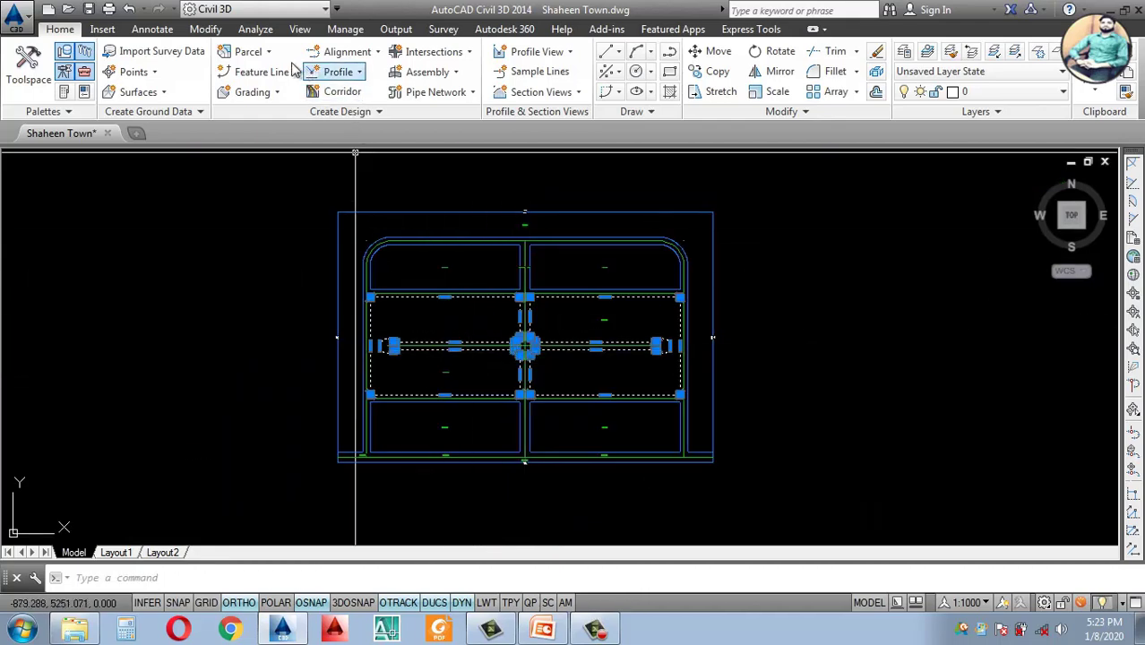
click(266, 52)
click(294, 121)
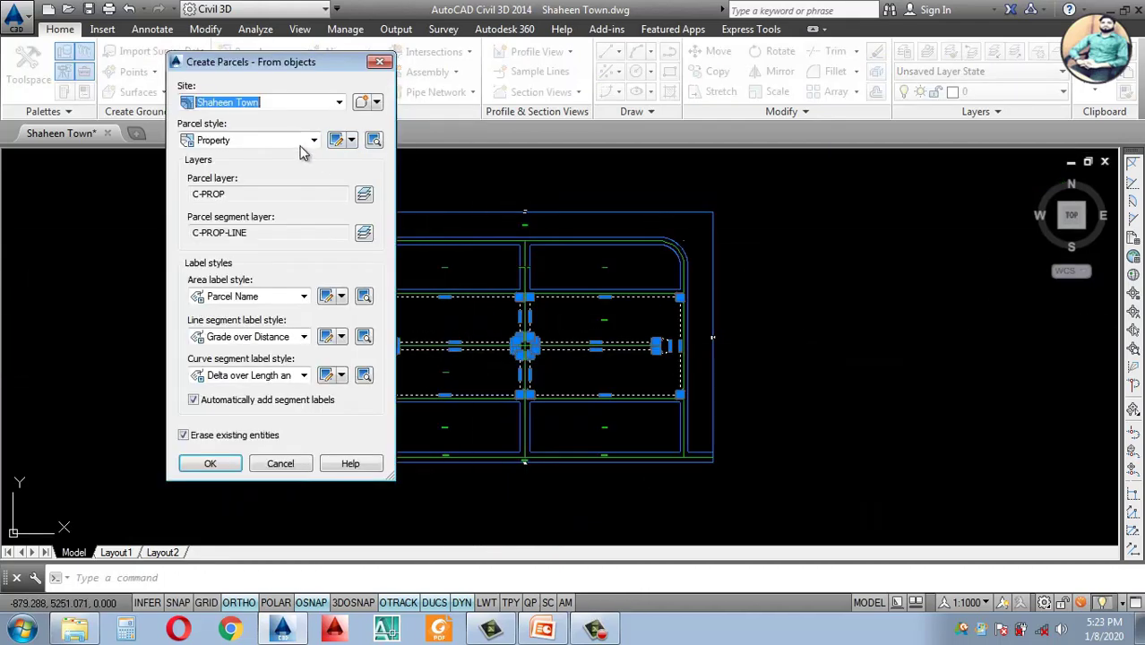
click(224, 465)
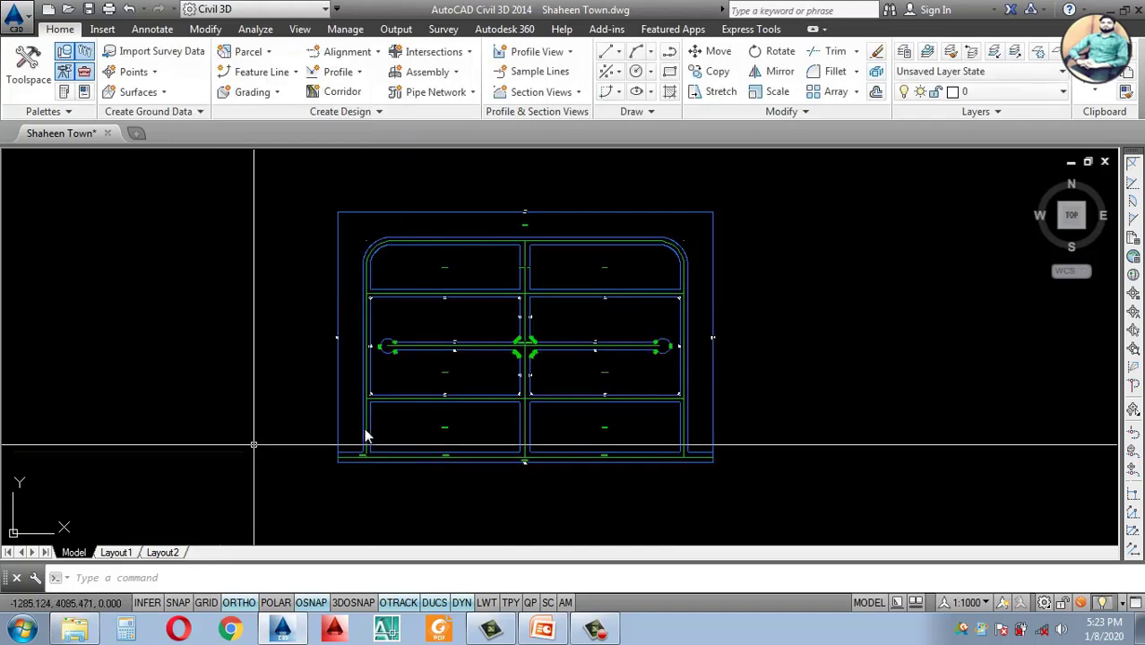
Step: Delete the middle curve label at the central junction's southeast corner
scroll(557, 351, up, 3)
scroll(511, 345, down, 2)
scroll(524, 358, up, 5)
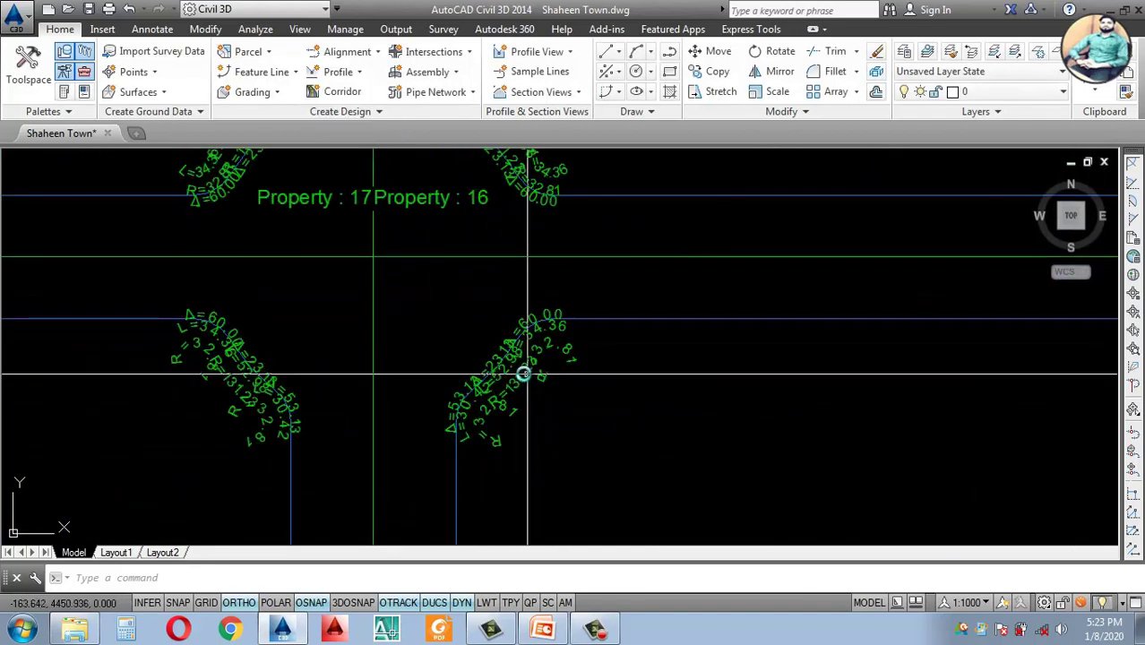
scroll(528, 377, down, 1)
scroll(511, 379, up, 4)
click(500, 376)
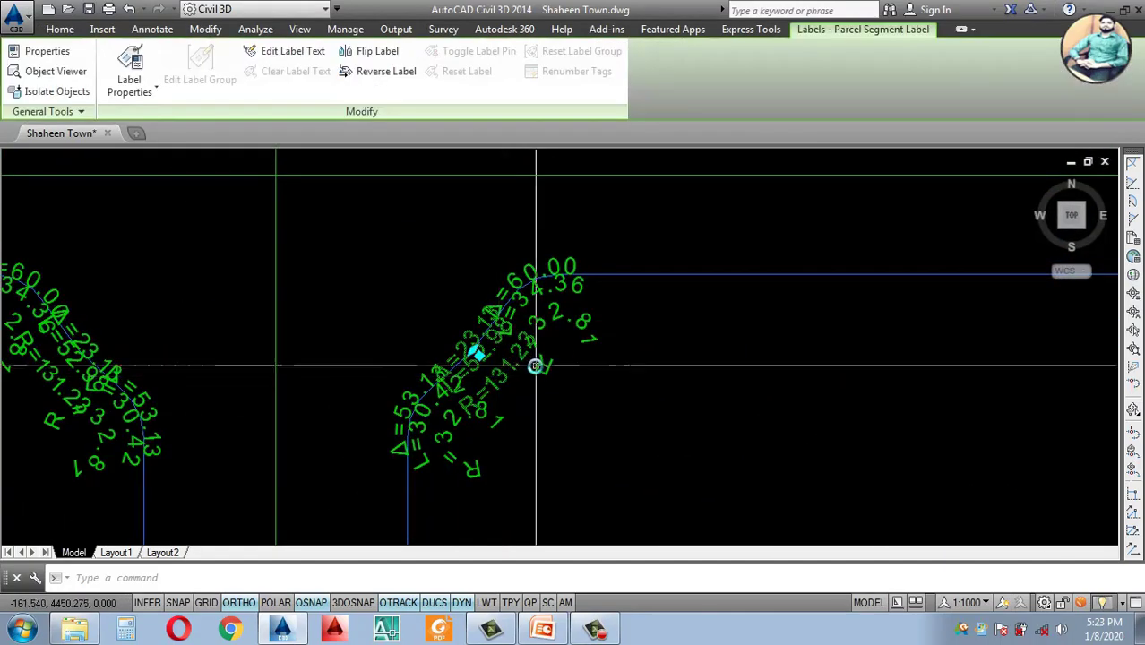
scroll(504, 383, down, 3)
key(Escape)
scroll(491, 403, up, 5)
Step: Set the annotation scale to 1:500
click(494, 399)
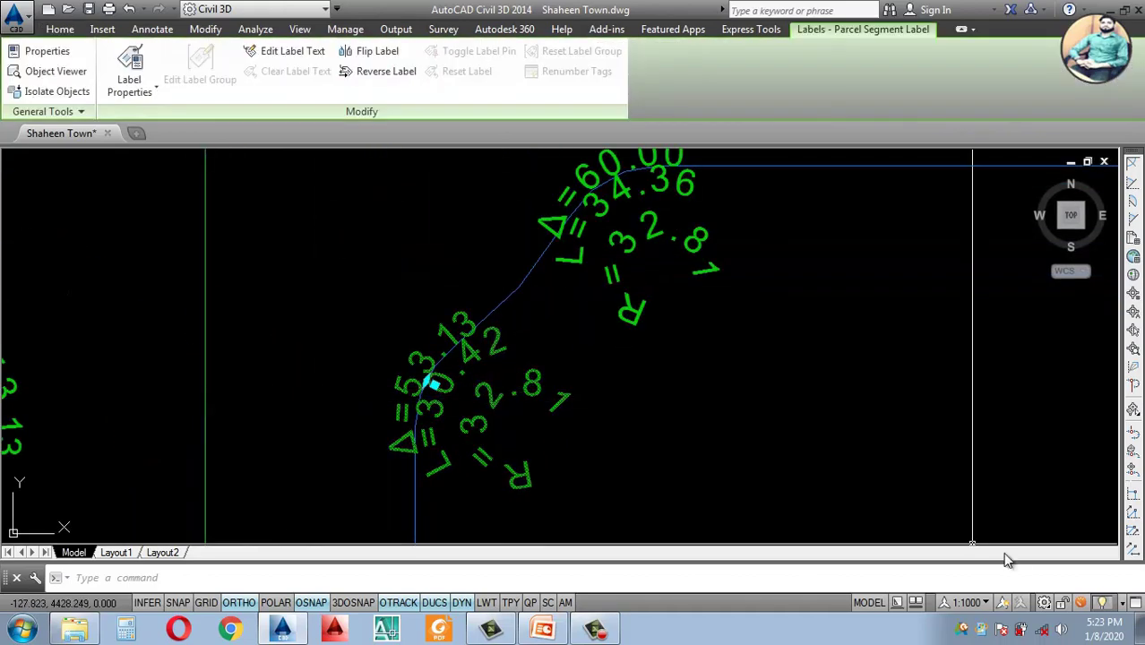
click(984, 607)
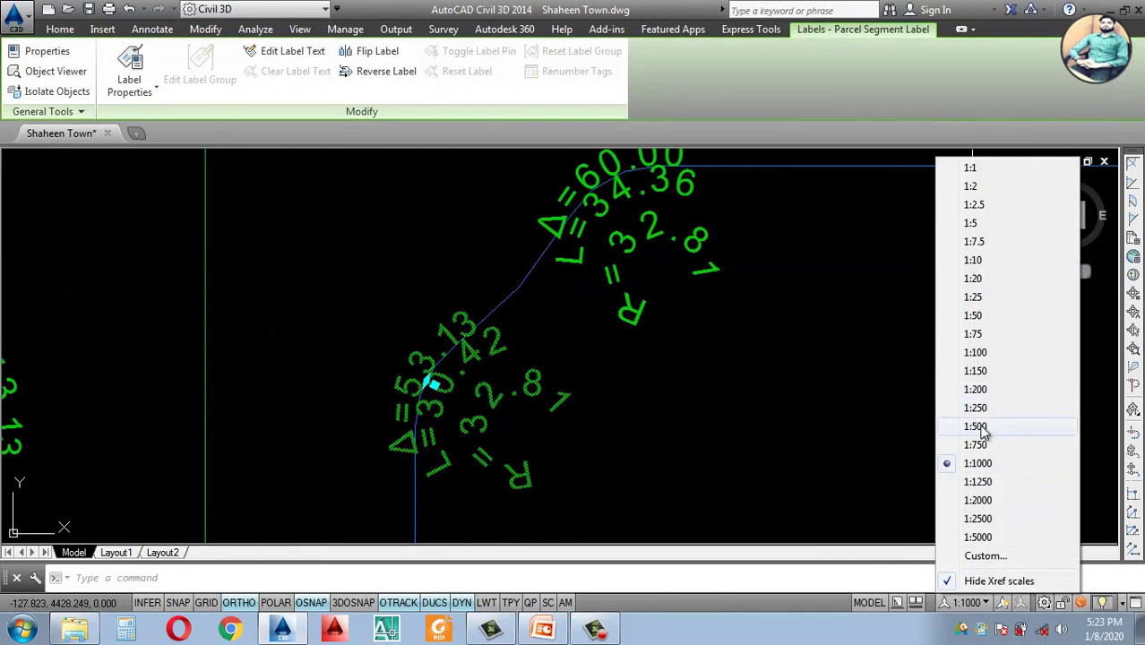
click(976, 426)
key(Escape)
scroll(636, 433, down, 2)
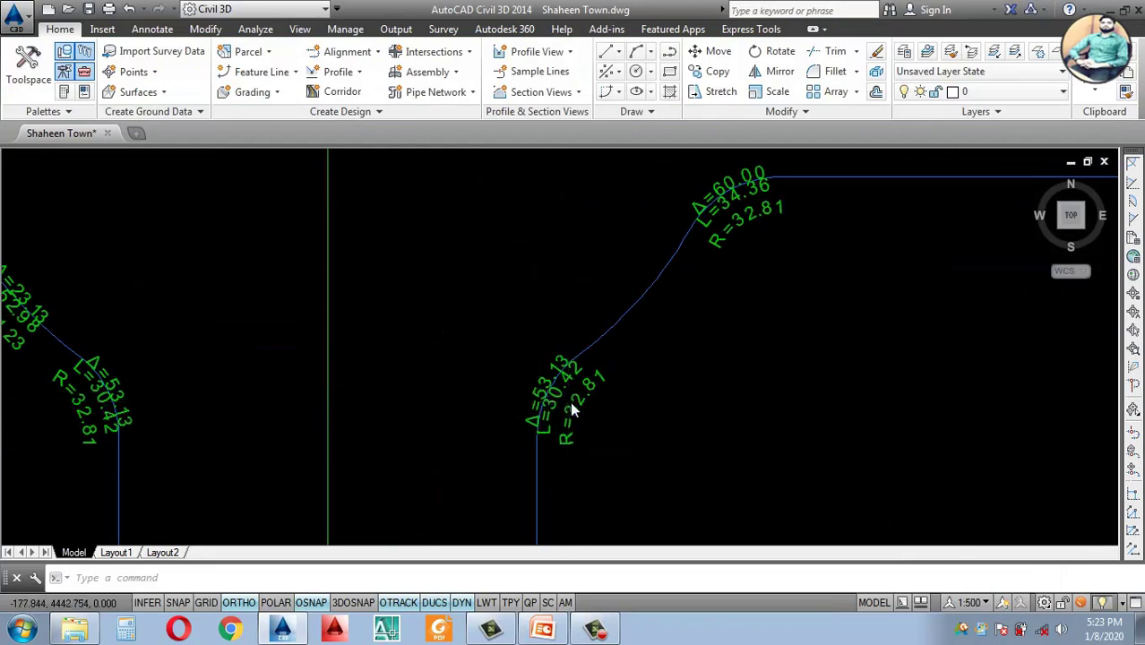
Step: Delete the two remaining curve labels at the central junction's southeast corner
scroll(573, 410, up, 4)
click(611, 411)
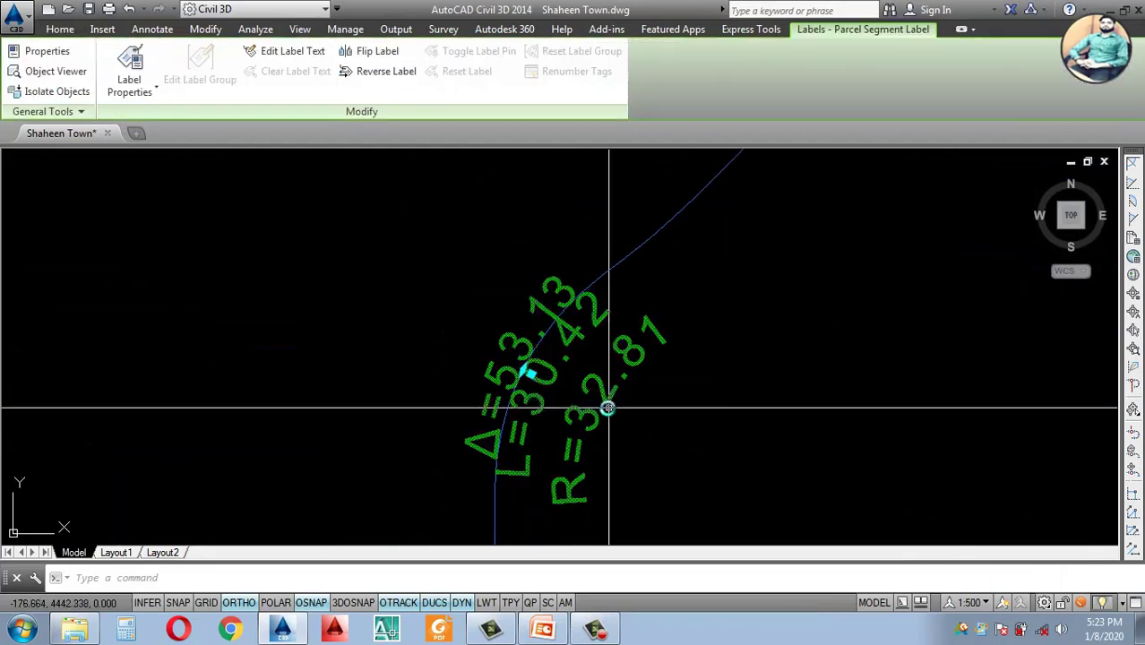
scroll(607, 407, down, 5)
key(Escape)
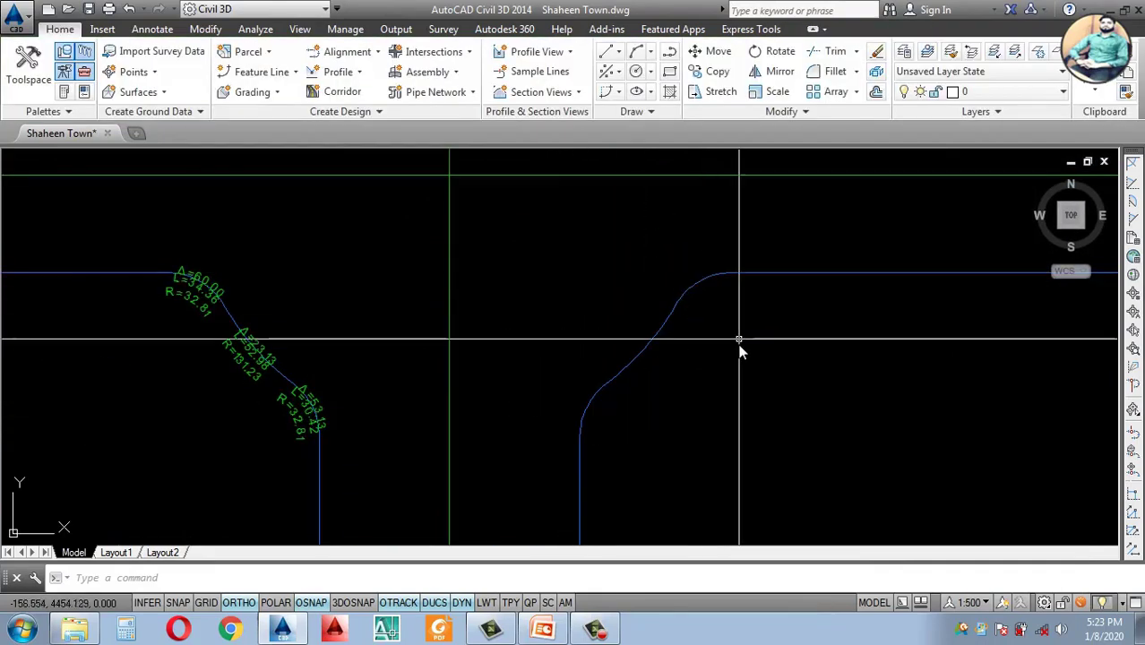
Step: Delete the three curve labels at the central junction's southwest corner
scroll(524, 386, down, 2)
scroll(562, 403, up, 4)
click(548, 421)
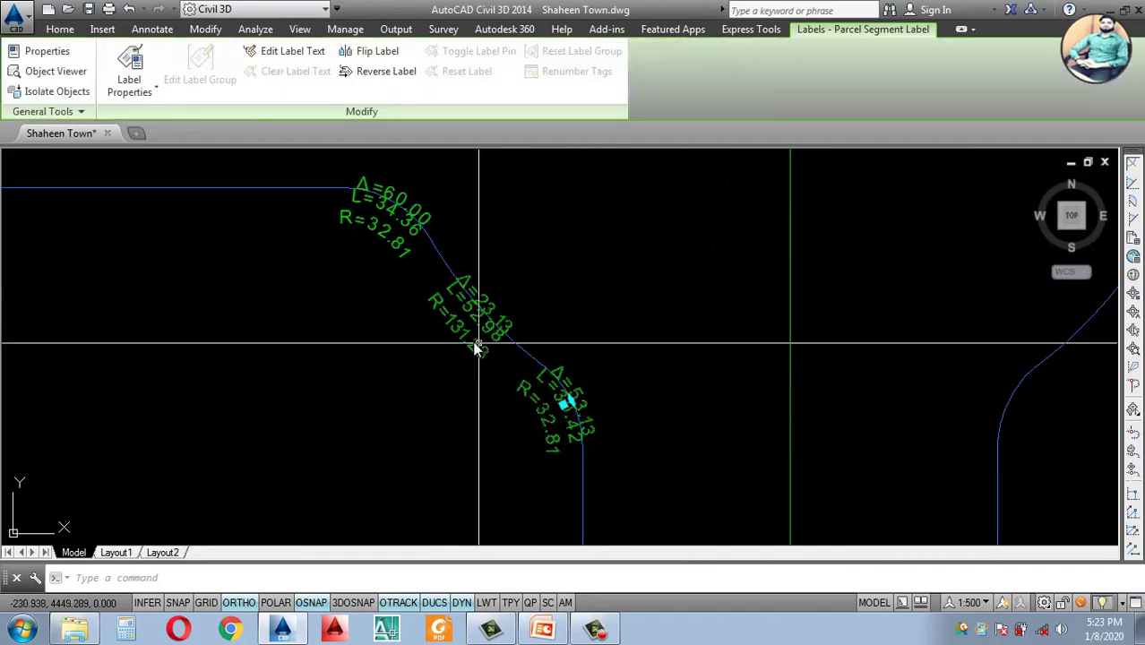
key(Escape)
scroll(551, 410, down, 4)
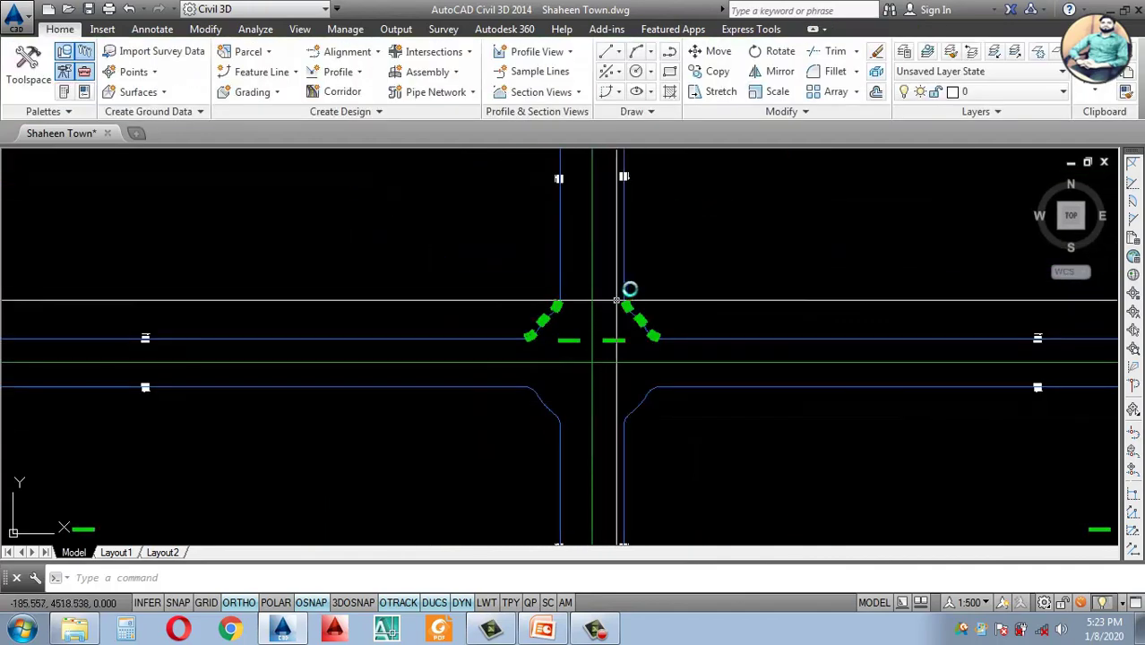
Step: Delete the curve labels at the central junction's northeast and northwest corners
scroll(661, 407, up, 3)
click(668, 414)
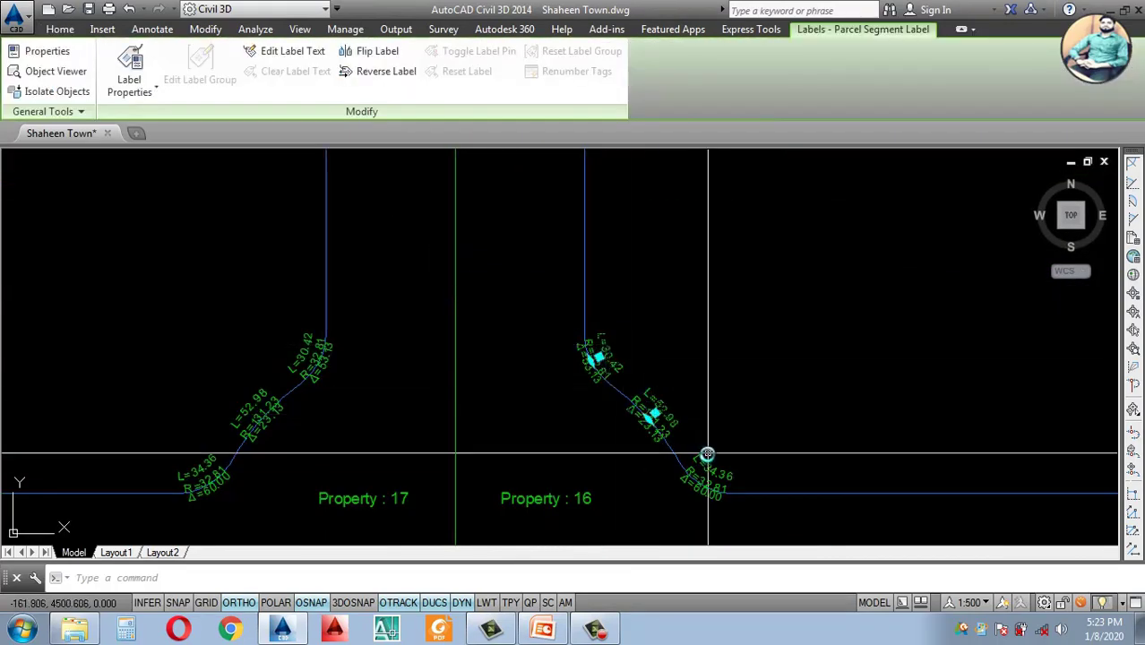
key(Delete)
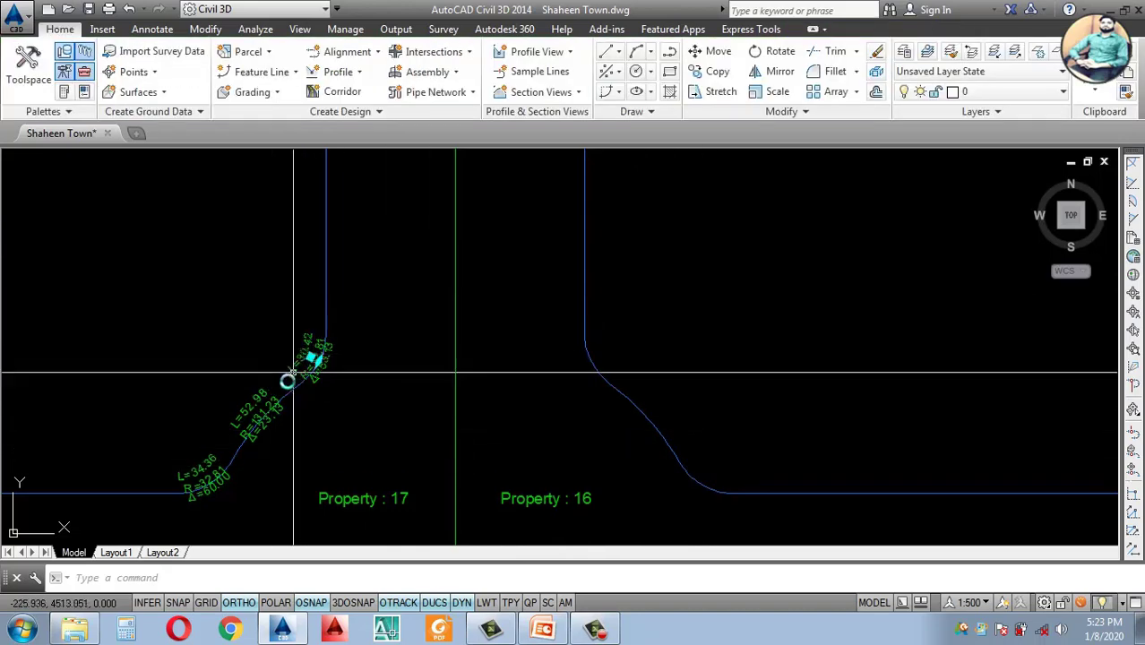
click(245, 414)
key(Delete)
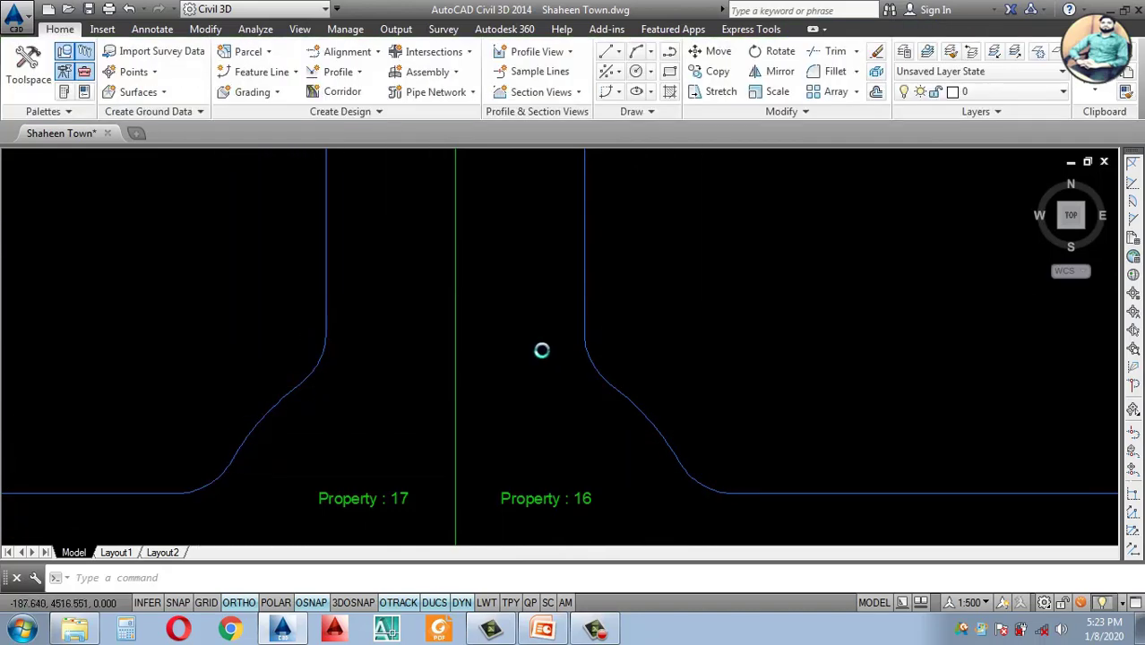
Step: Examine the new middle parcels, their dead-end circles and the remaining segment labels across the layout
scroll(555, 352, down, 5)
scroll(544, 362, up, 5)
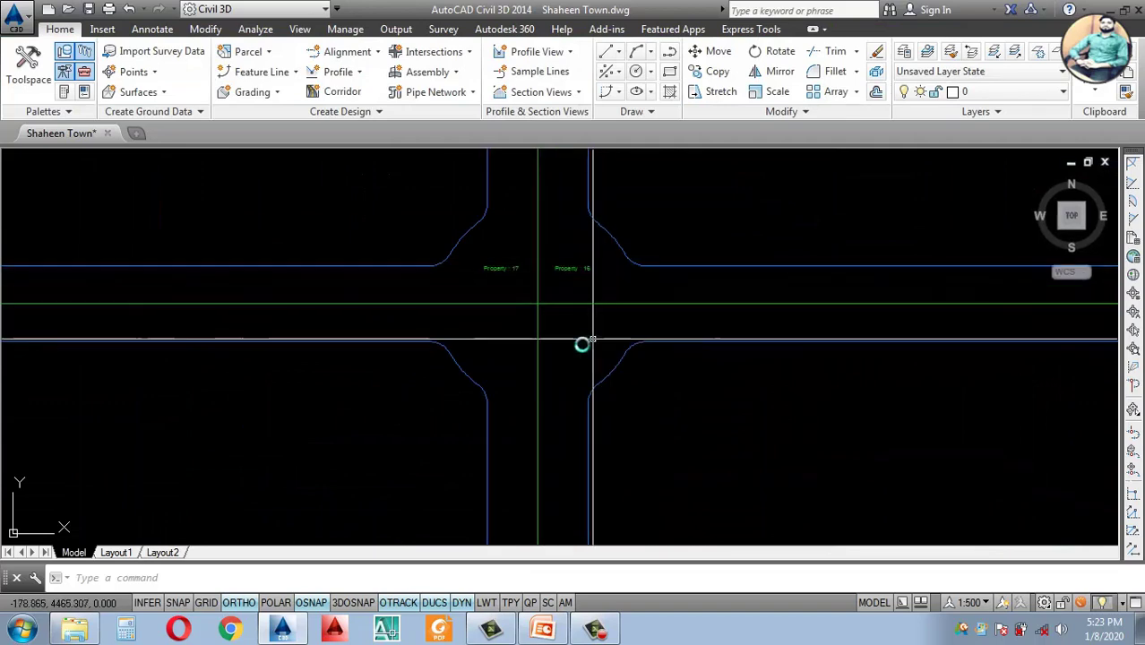
scroll(585, 307, down, 6)
scroll(773, 351, up, 4)
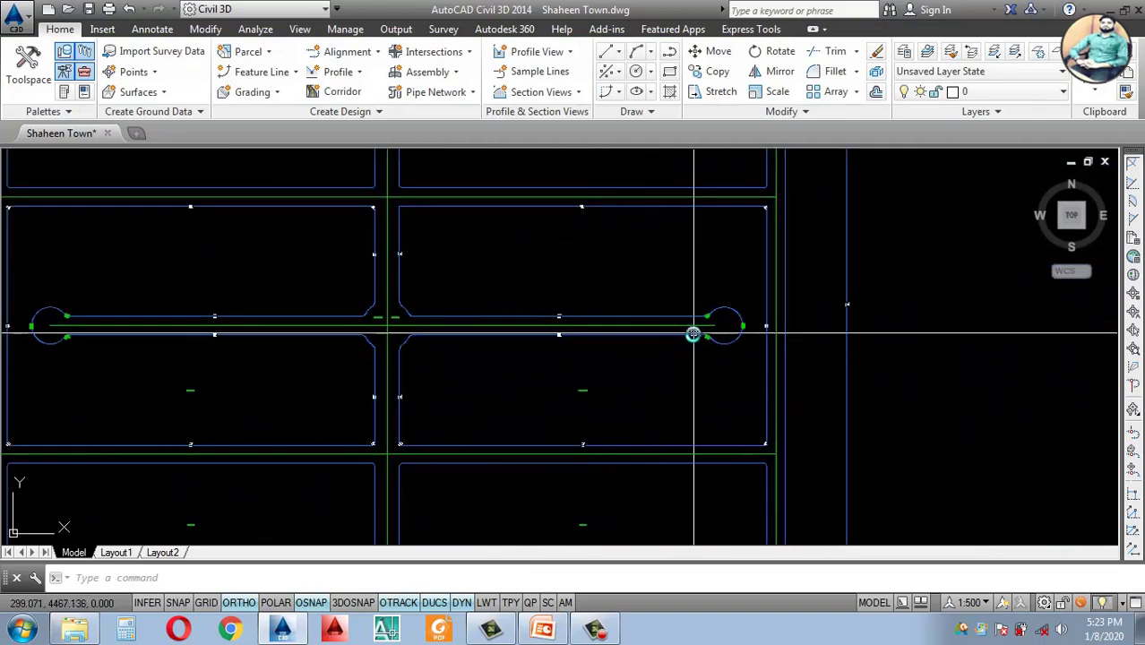
scroll(690, 349, up, 4)
scroll(698, 367, down, 4)
scroll(692, 357, up, 1)
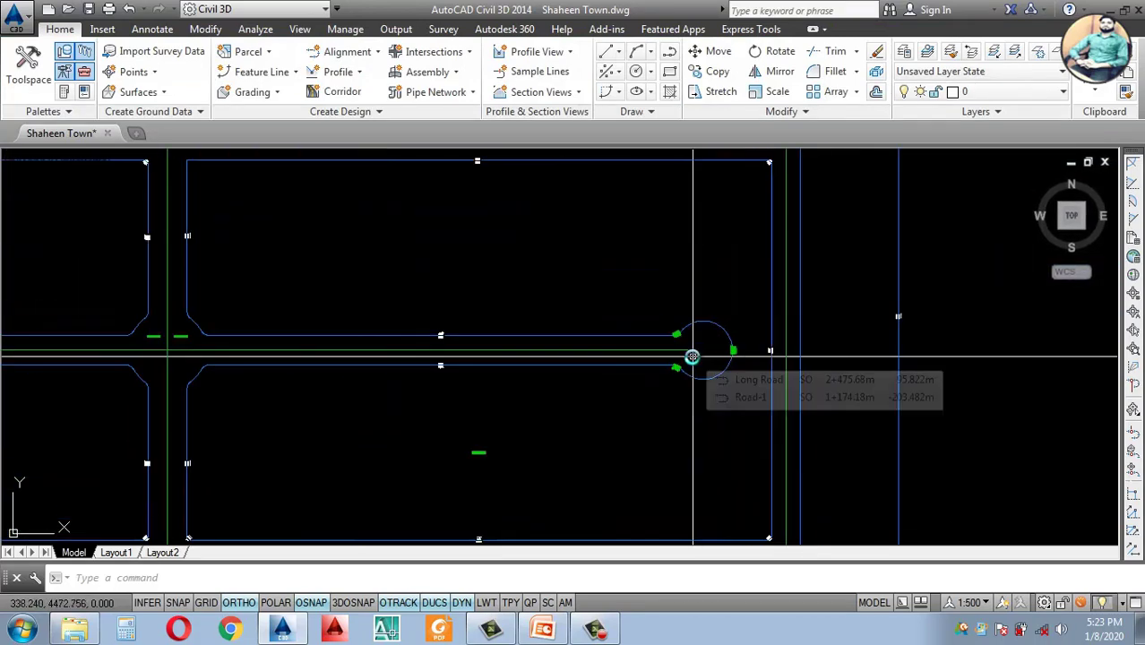
scroll(638, 367, down, 5)
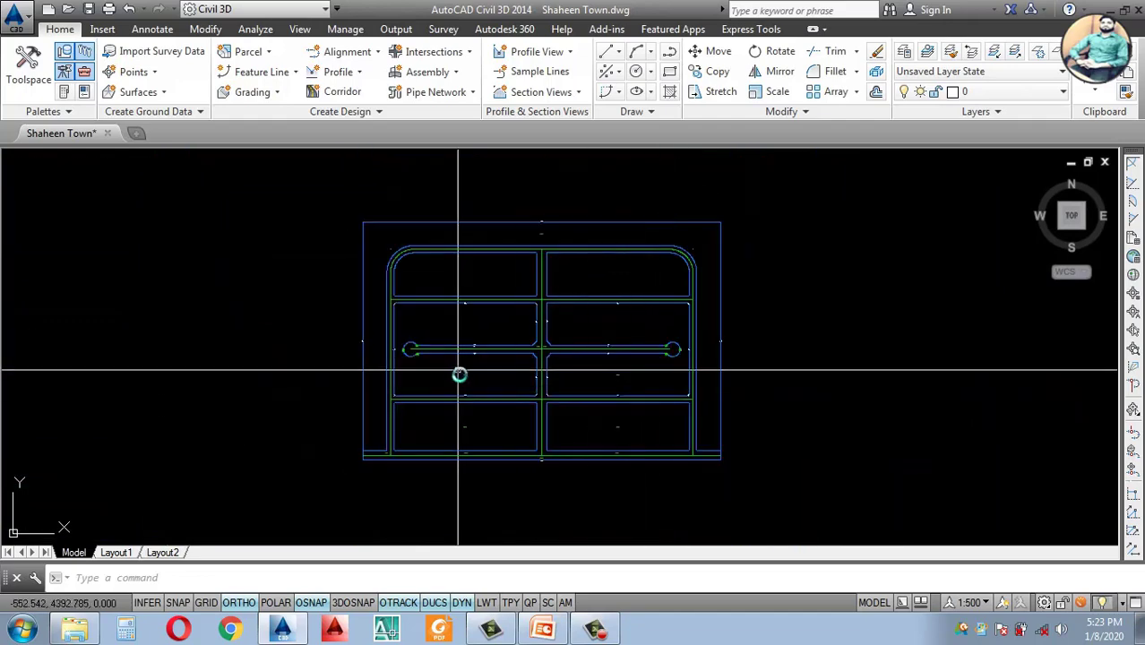
scroll(459, 375, up, 4)
scroll(484, 345, down, 5)
scroll(598, 335, up, 6)
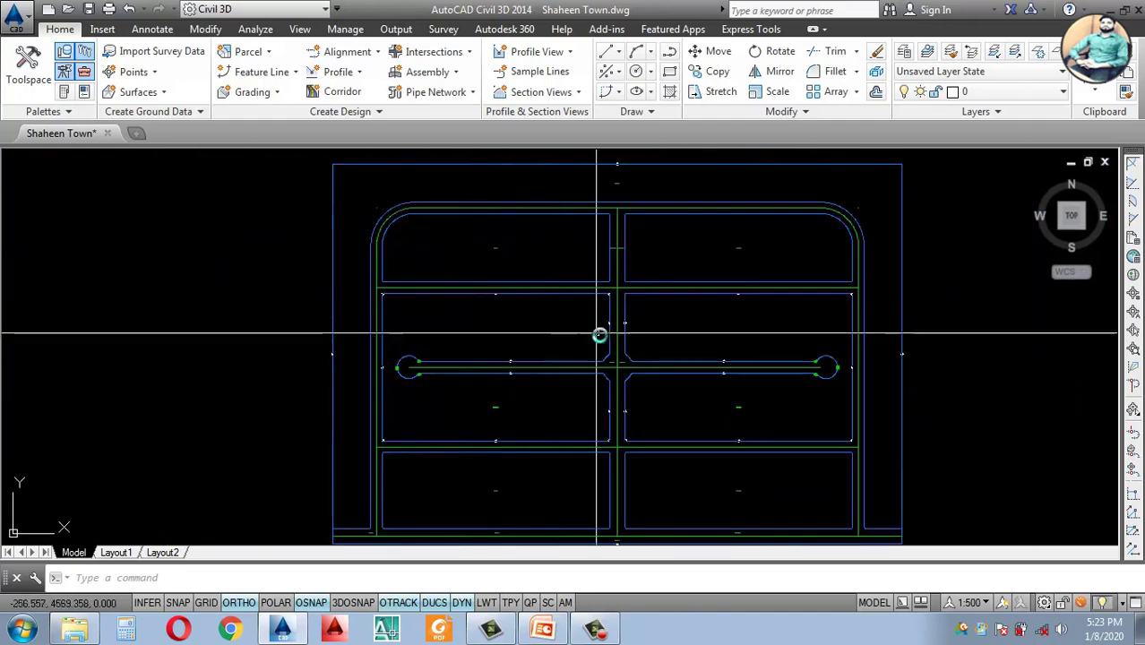
scroll(640, 337, down, 3)
scroll(640, 337, up, 8)
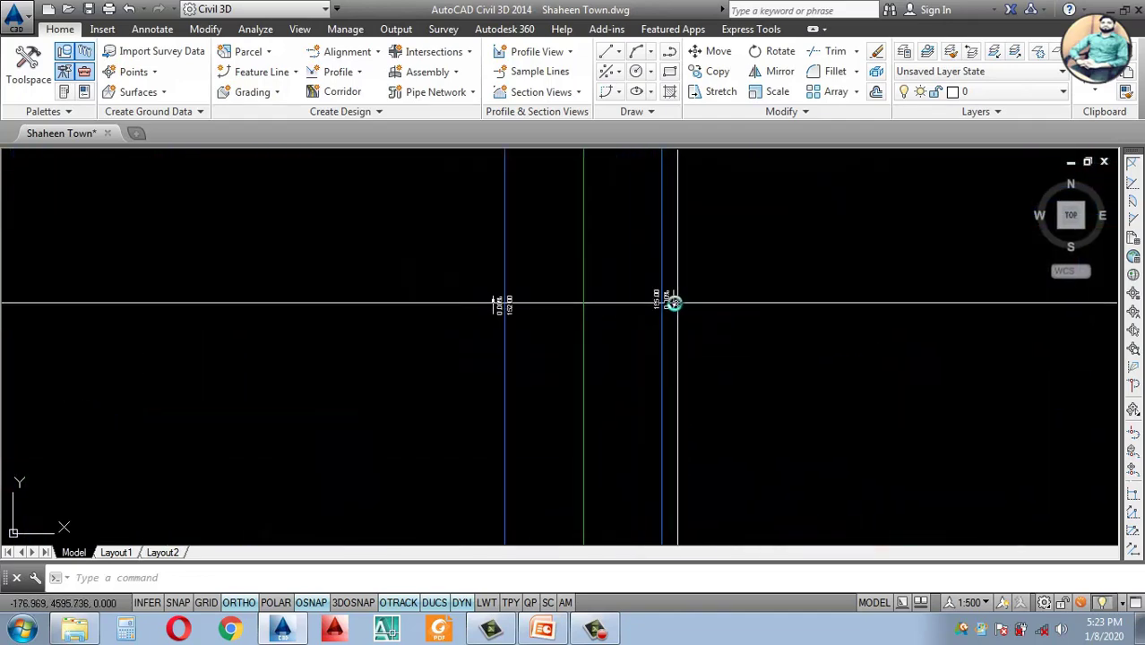
Step: Inspect the properties of the segment label on the west edge of the upper-middle parcel east of the central road
click(646, 307)
right_click(650, 313)
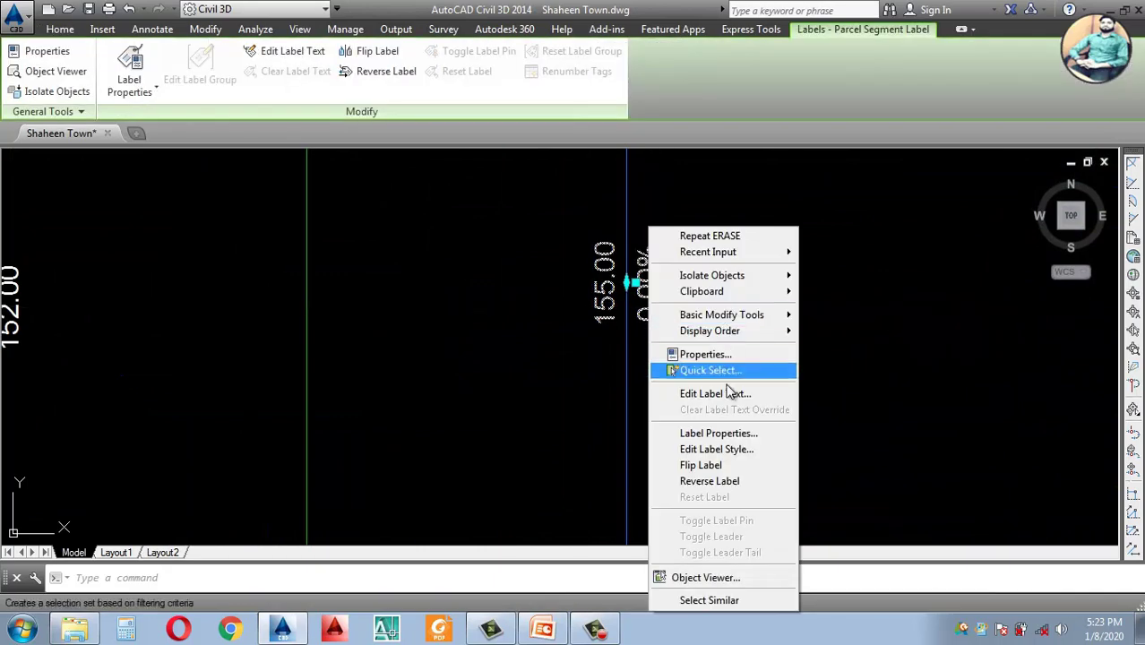
click(703, 434)
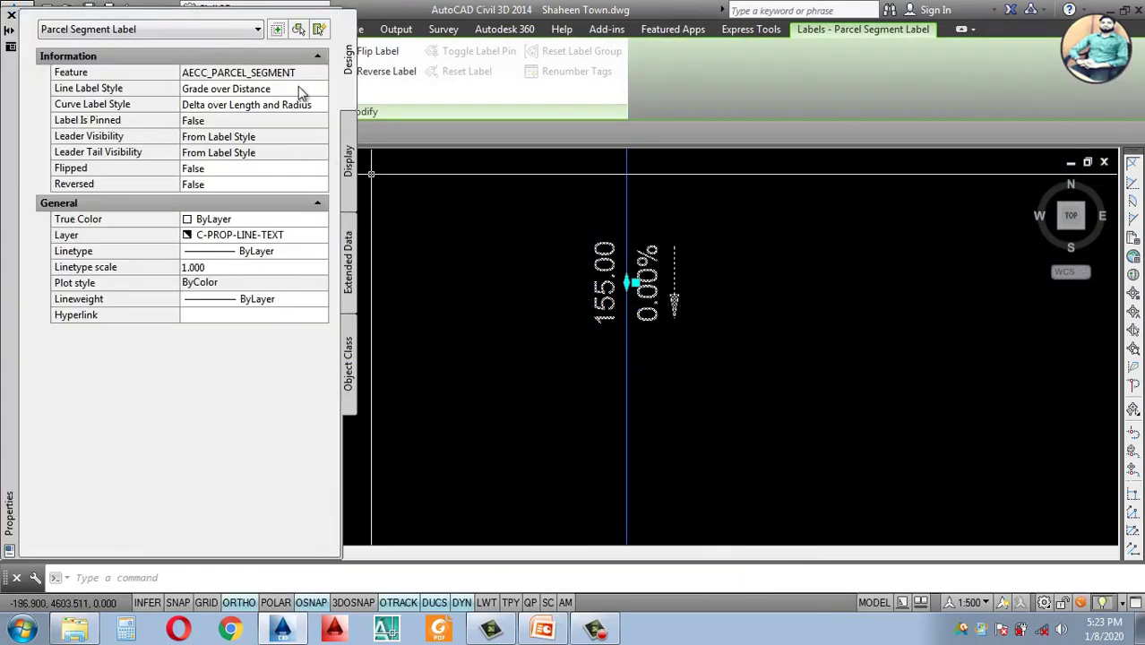
click(319, 75)
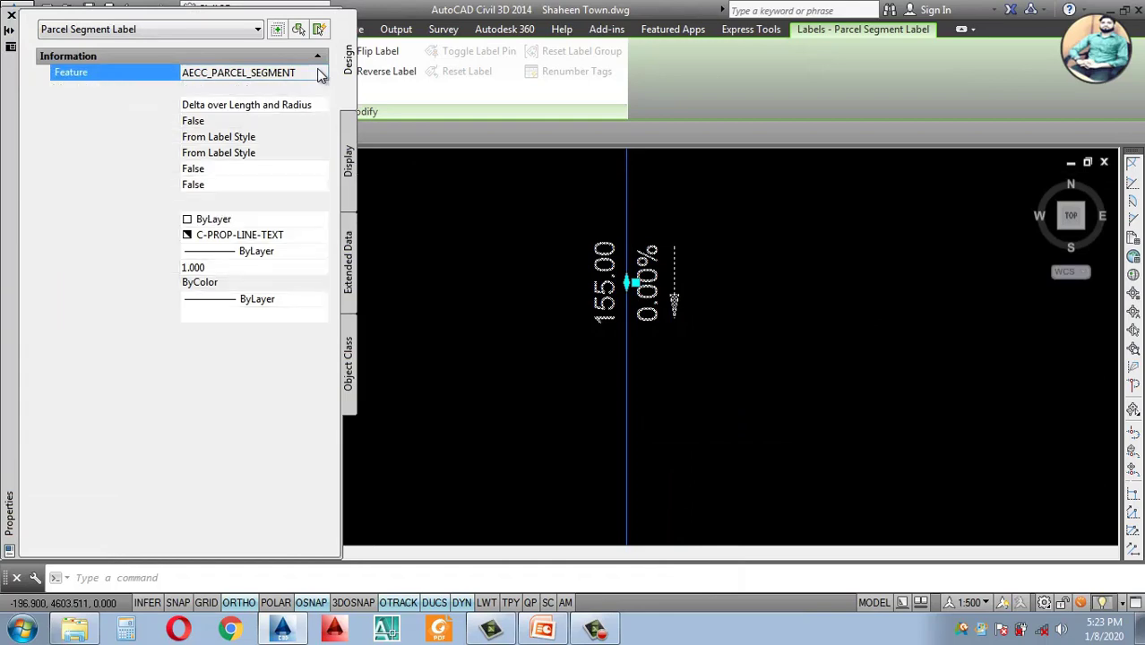
click(12, 17)
key(Escape)
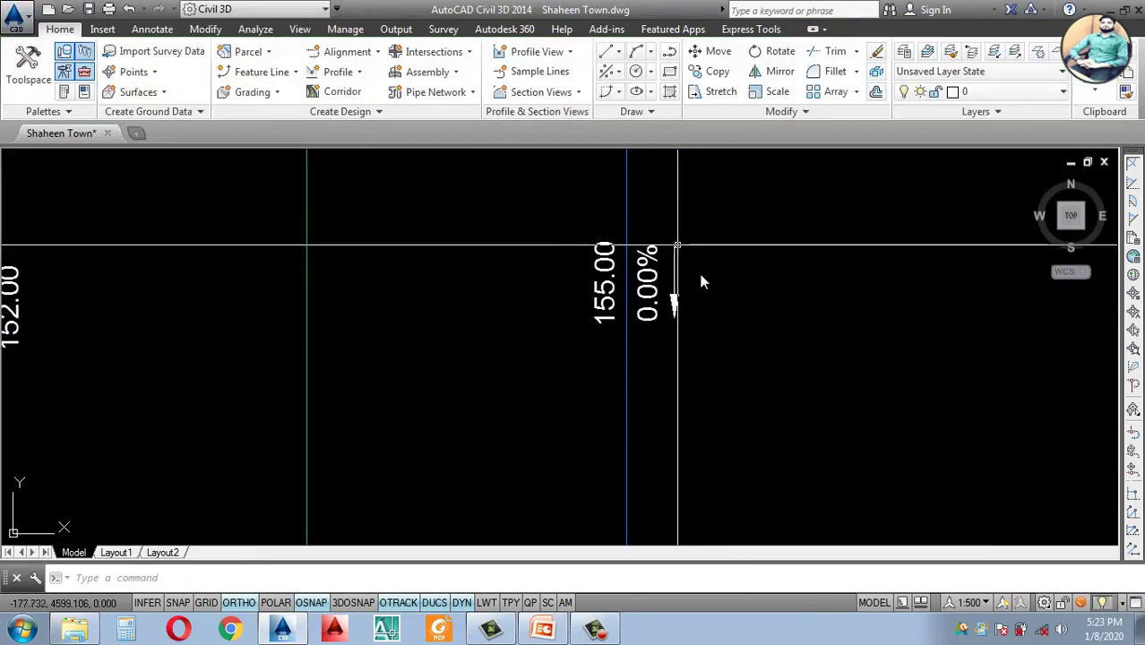
Step: Set the line label style of the segment label just east of the central road to Bearing Only
scroll(681, 268, up, 2)
click(552, 353)
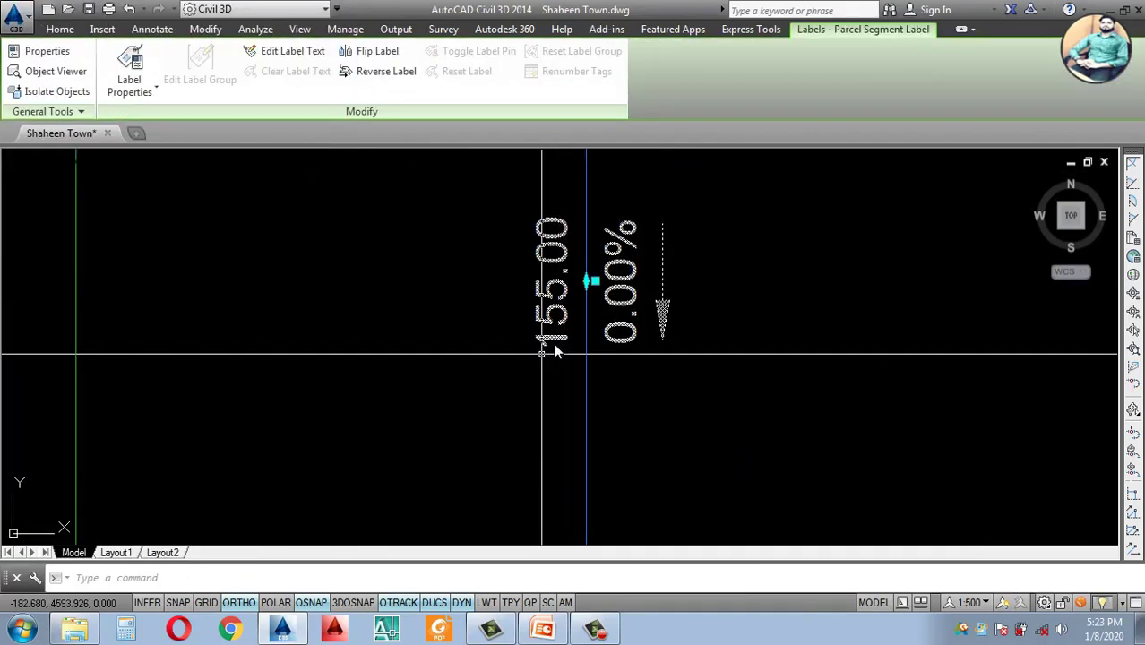
right_click(550, 348)
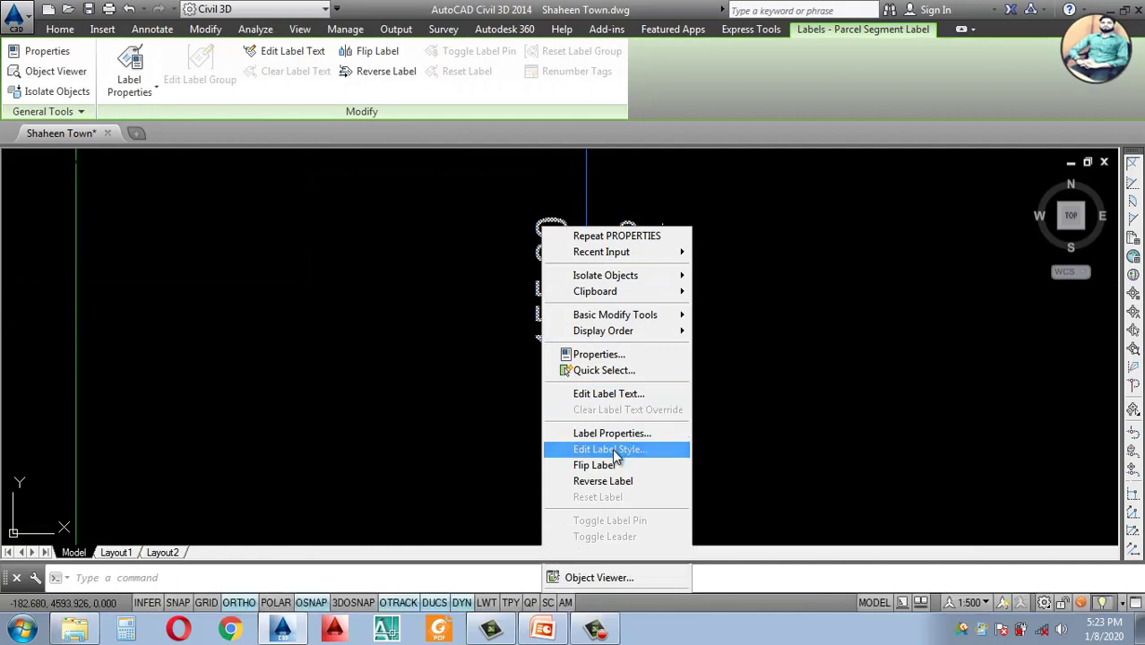
click(618, 451)
click(554, 215)
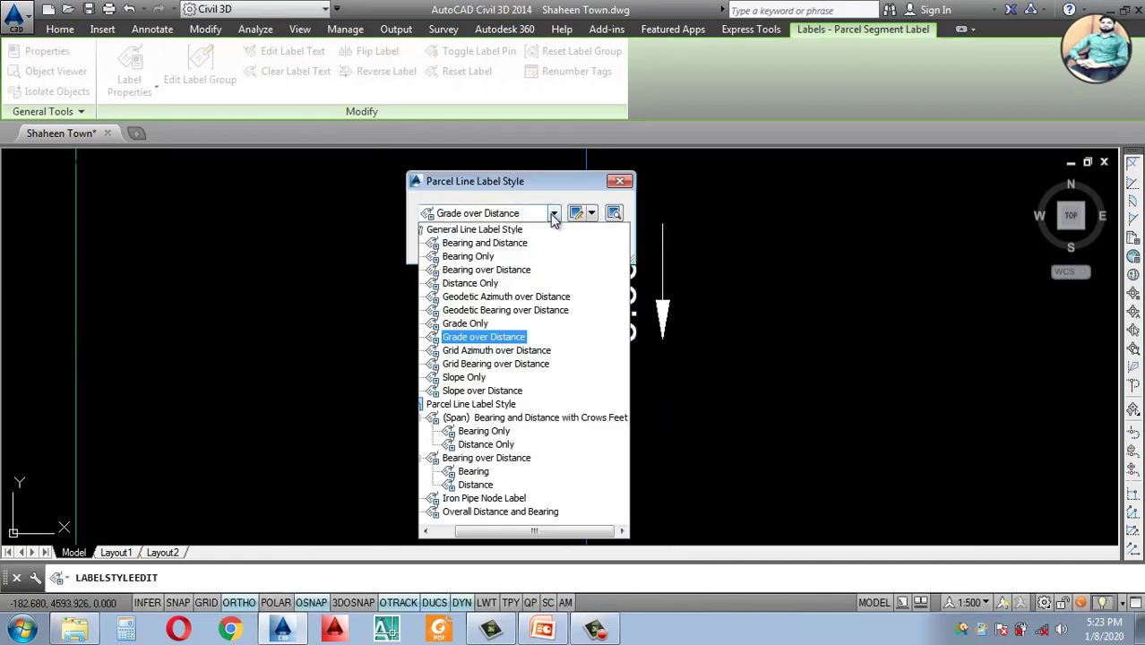
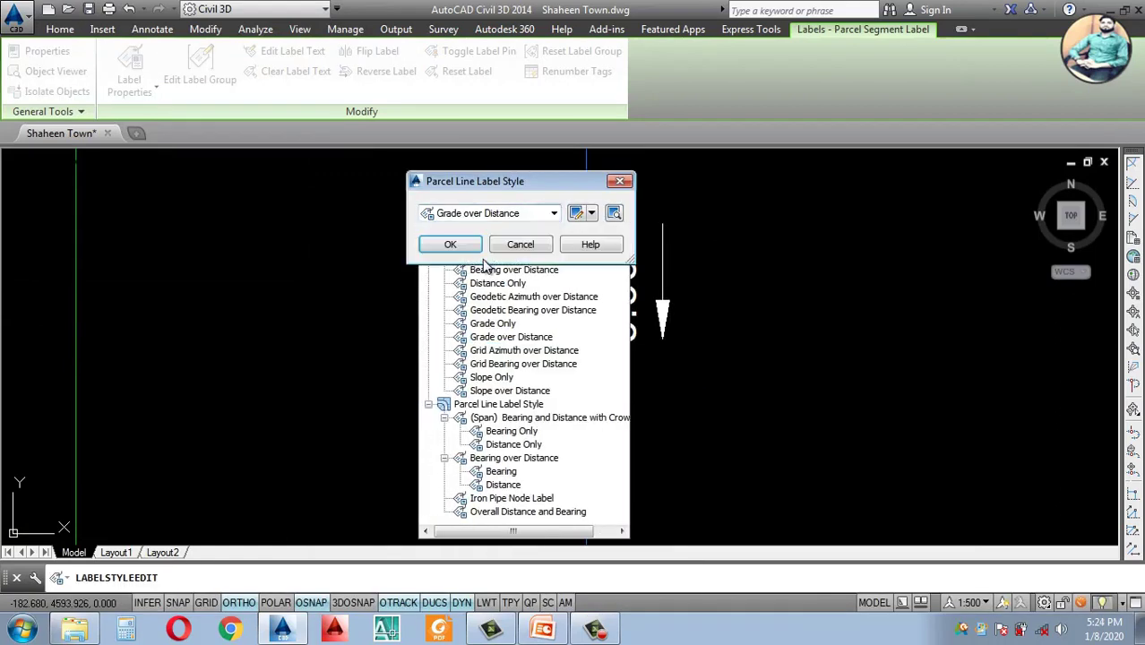
click(483, 262)
click(451, 244)
scroll(627, 403, down, 5)
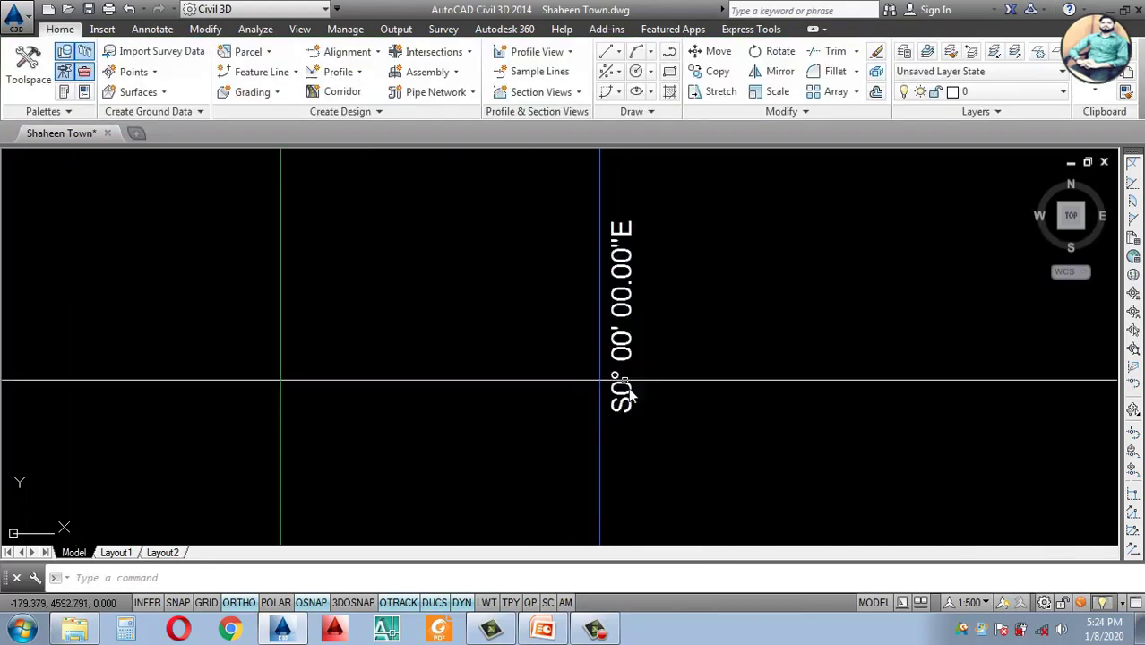
click(646, 441)
click(582, 479)
scroll(617, 442, down, 2)
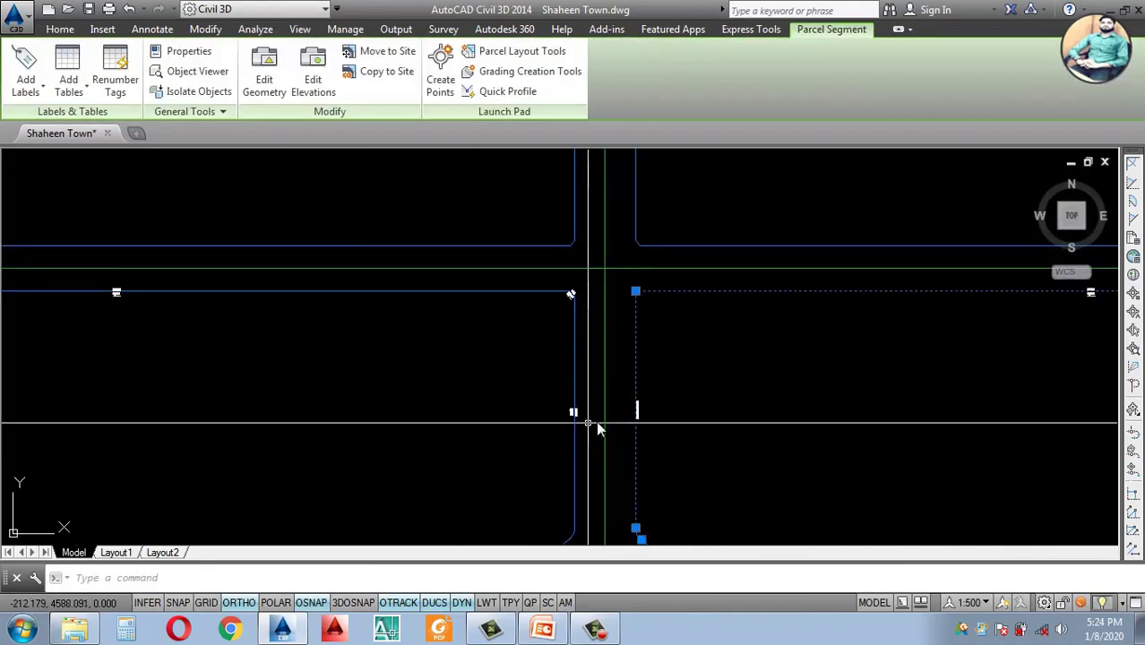
Step: Select all similar parcel segment labels across the layout and set their line label style to Distance Only
scroll(627, 412, up, 6)
right_click(687, 394)
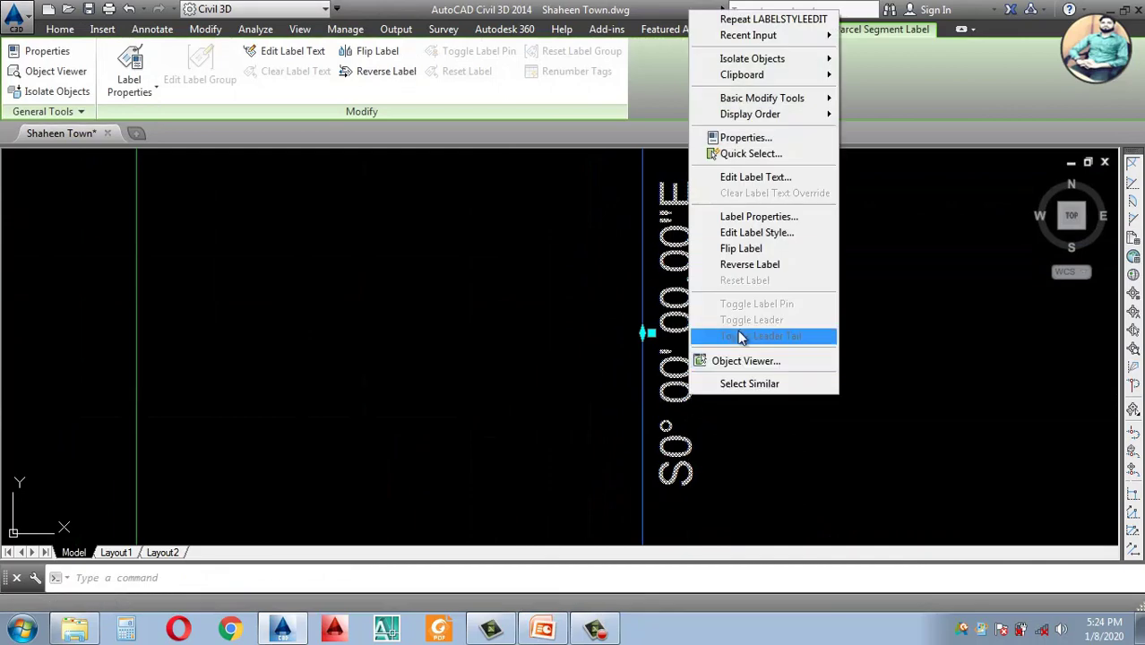
click(749, 382)
scroll(766, 384, down, 6)
scroll(498, 394, up, 6)
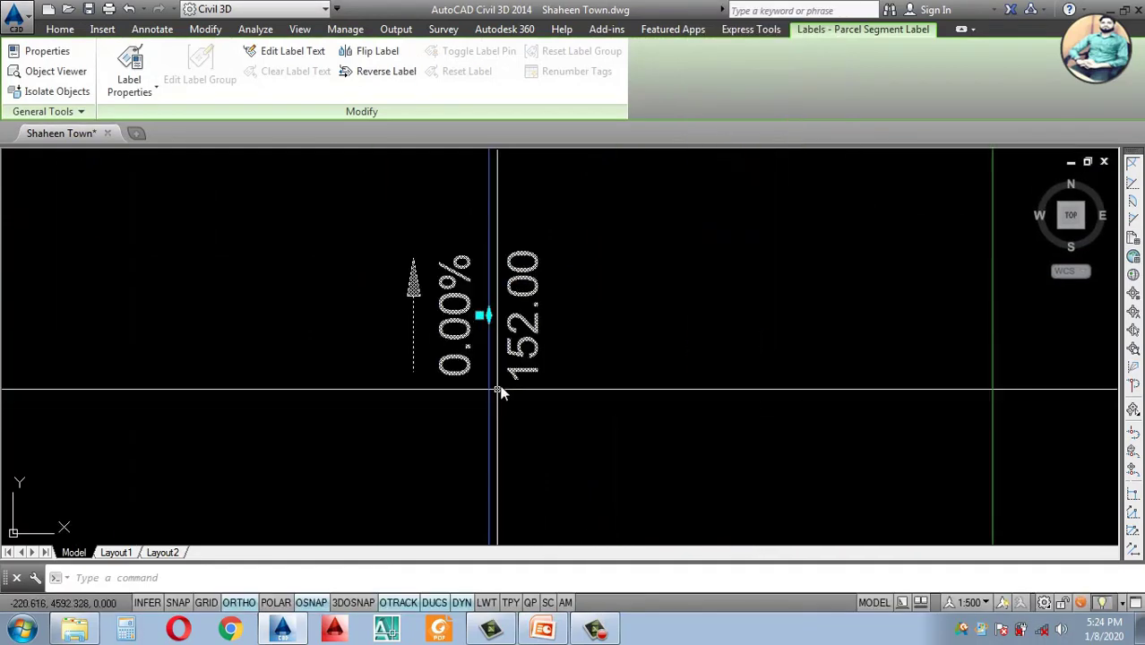
right_click(537, 348)
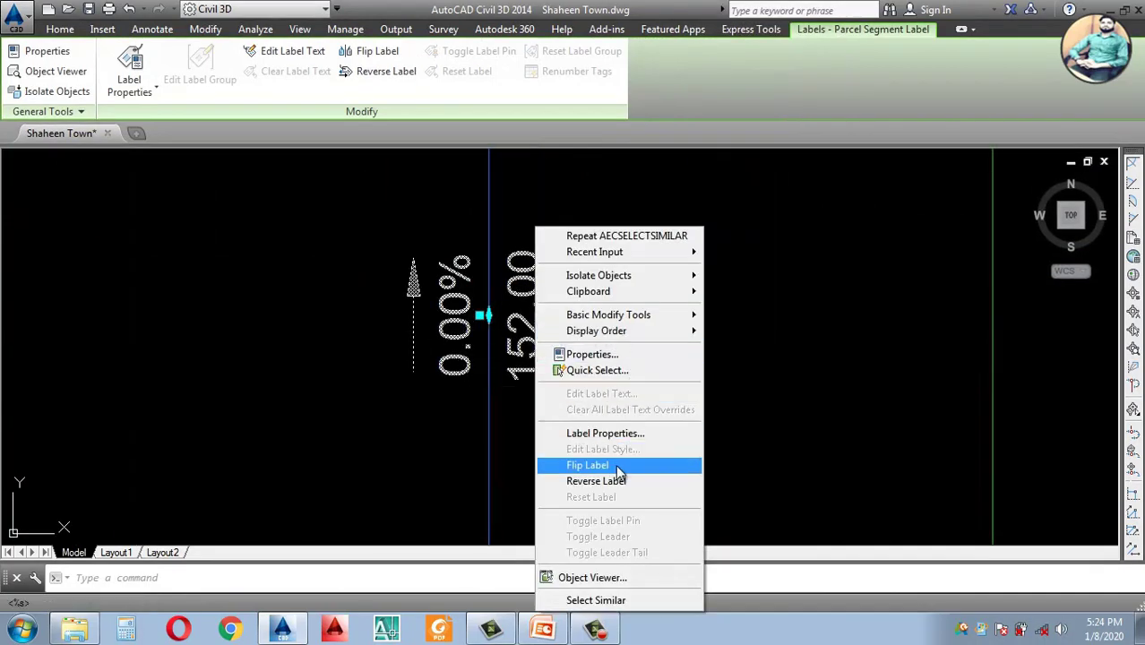
click(602, 434)
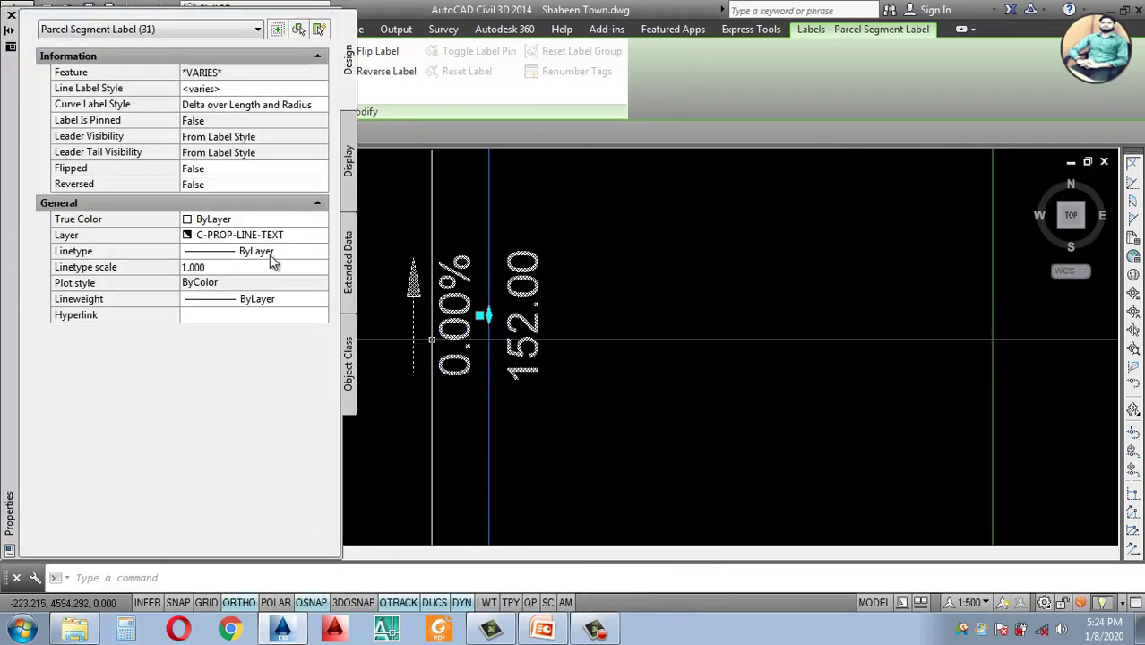
click(261, 89)
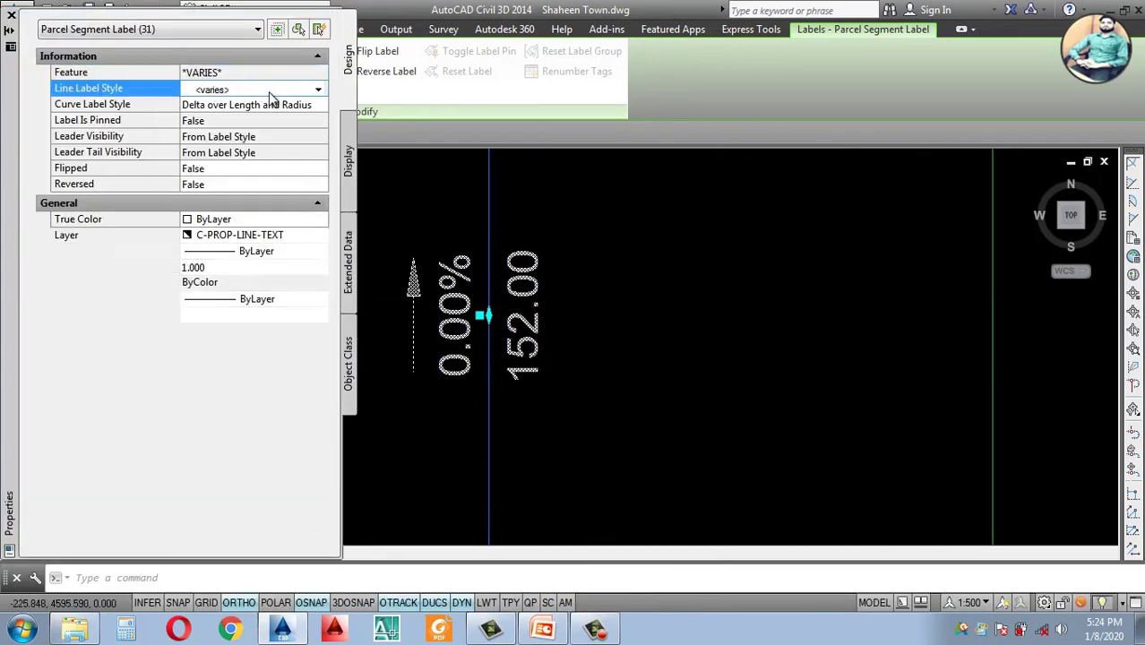
click(316, 90)
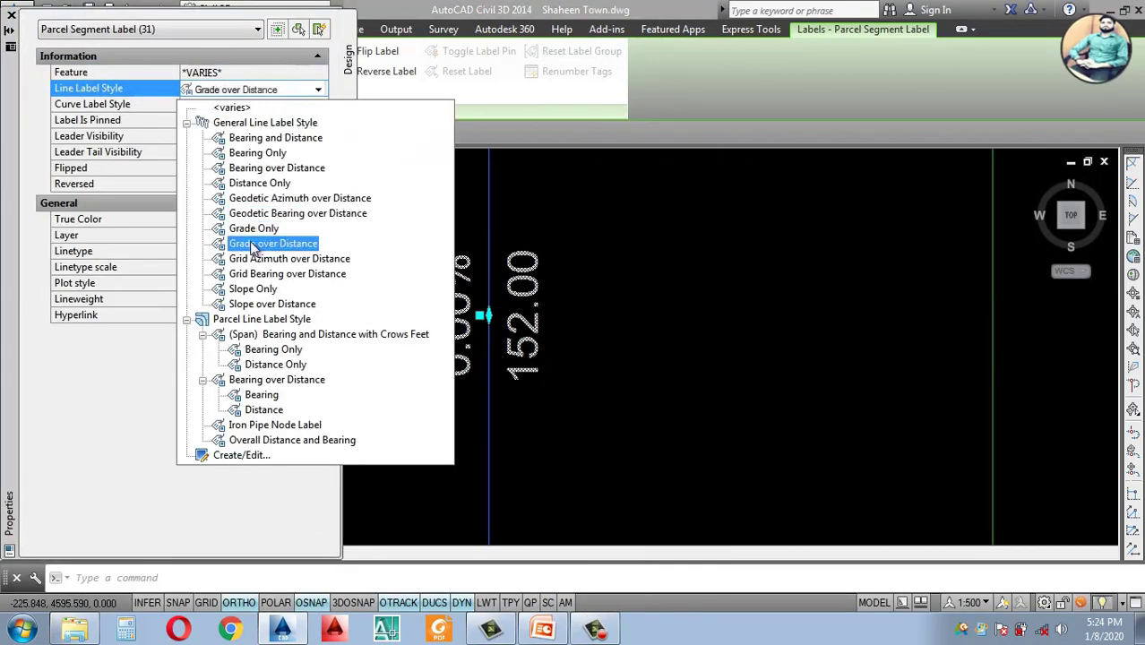
click(247, 184)
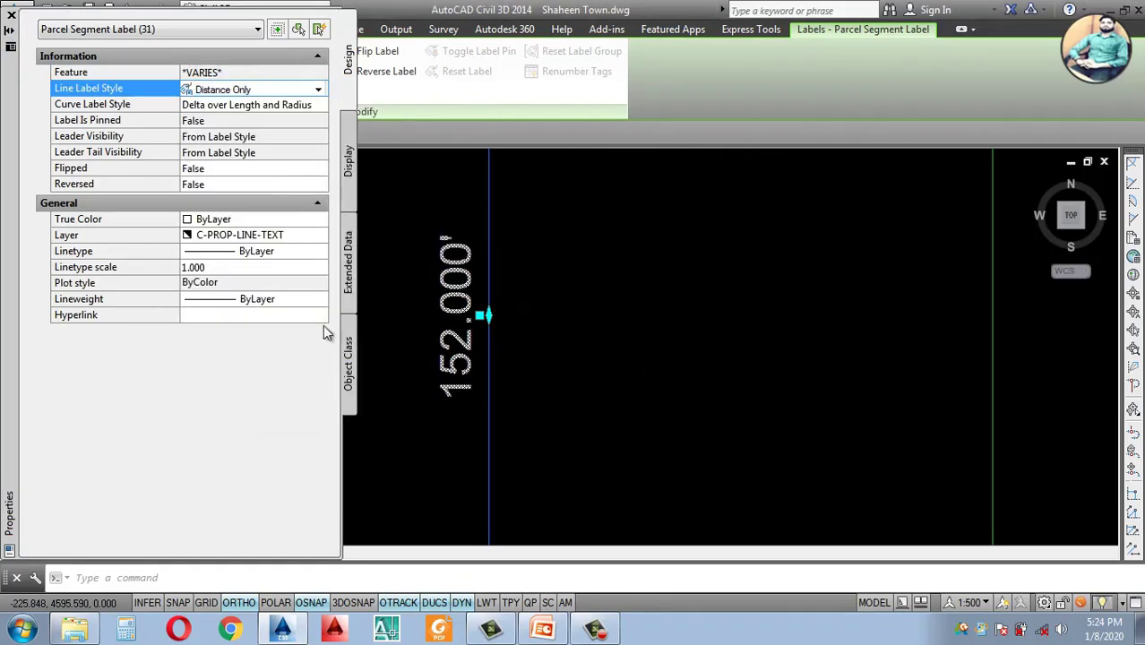
click(12, 16)
scroll(588, 397, down, 5)
key(Escape)
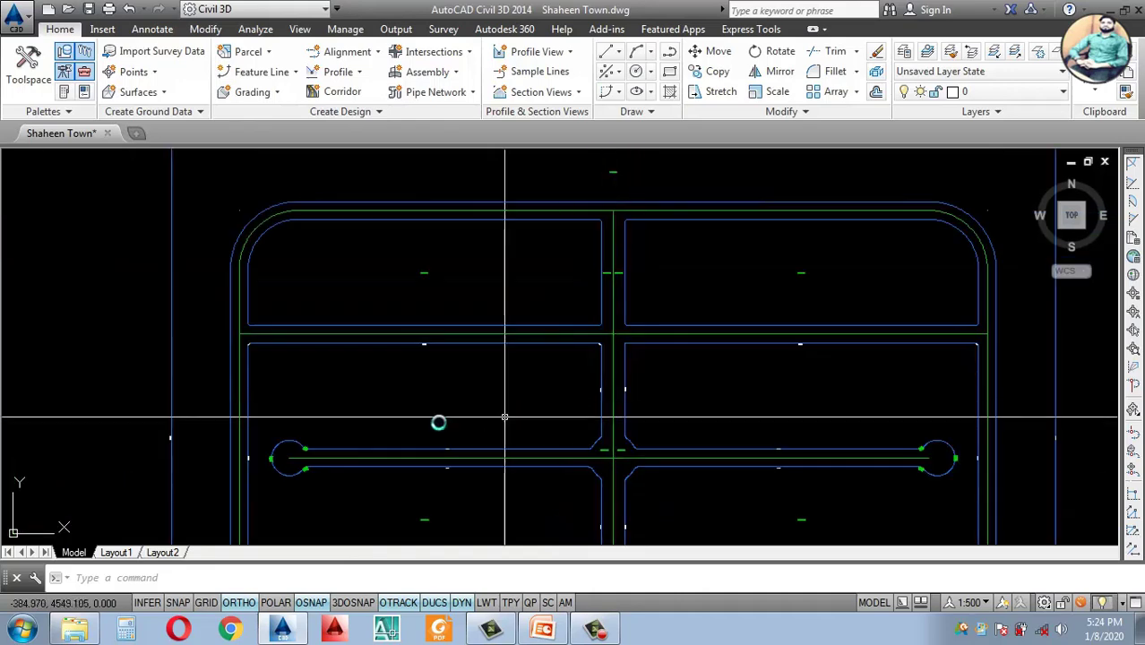
Step: Draw a horizontal line across the southwest parcel from the midpoint of its east edge to its west edge
scroll(447, 416, up, 3)
scroll(506, 415, down, 5)
scroll(564, 339, up, 6)
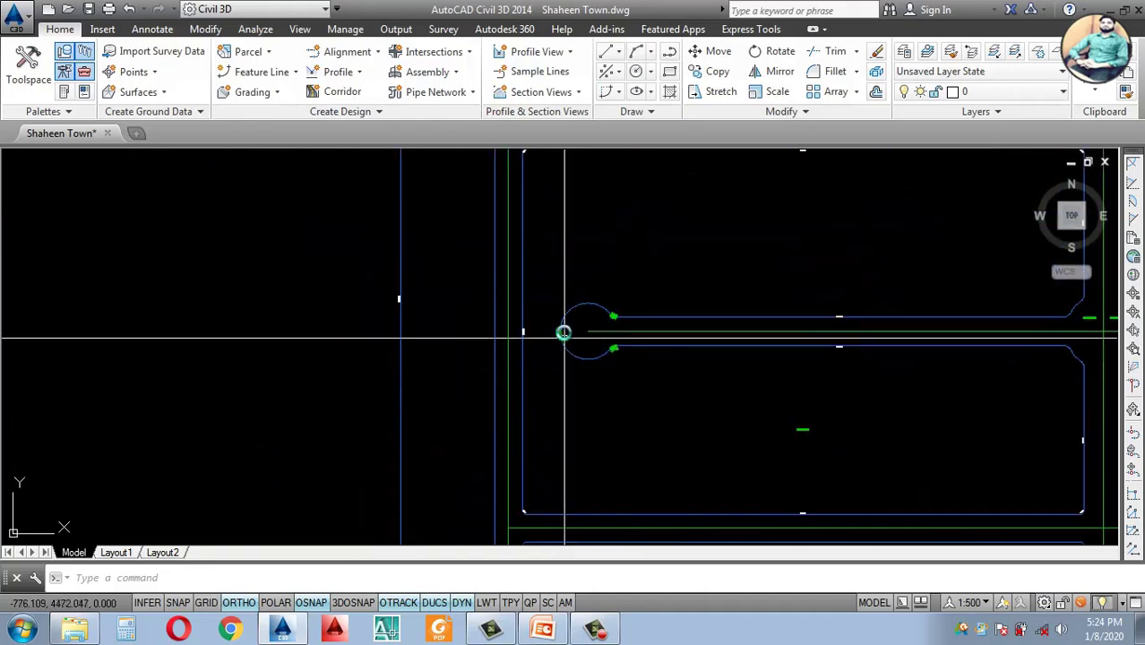
scroll(574, 364, down, 5)
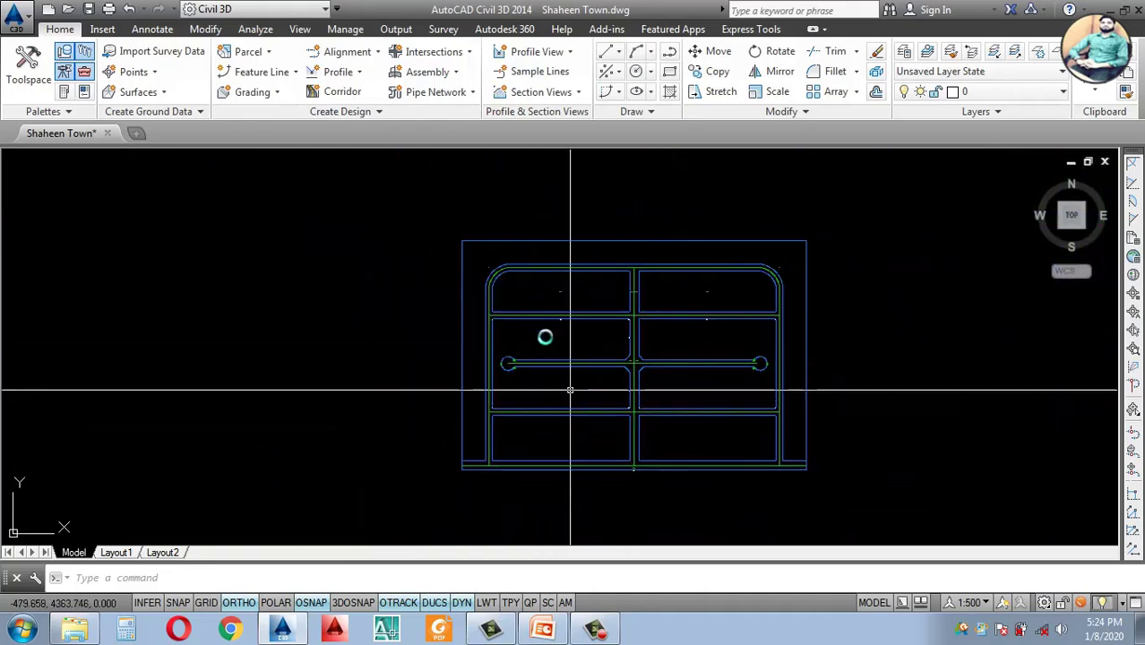
text(l)
key(Return)
scroll(664, 476, up, 3)
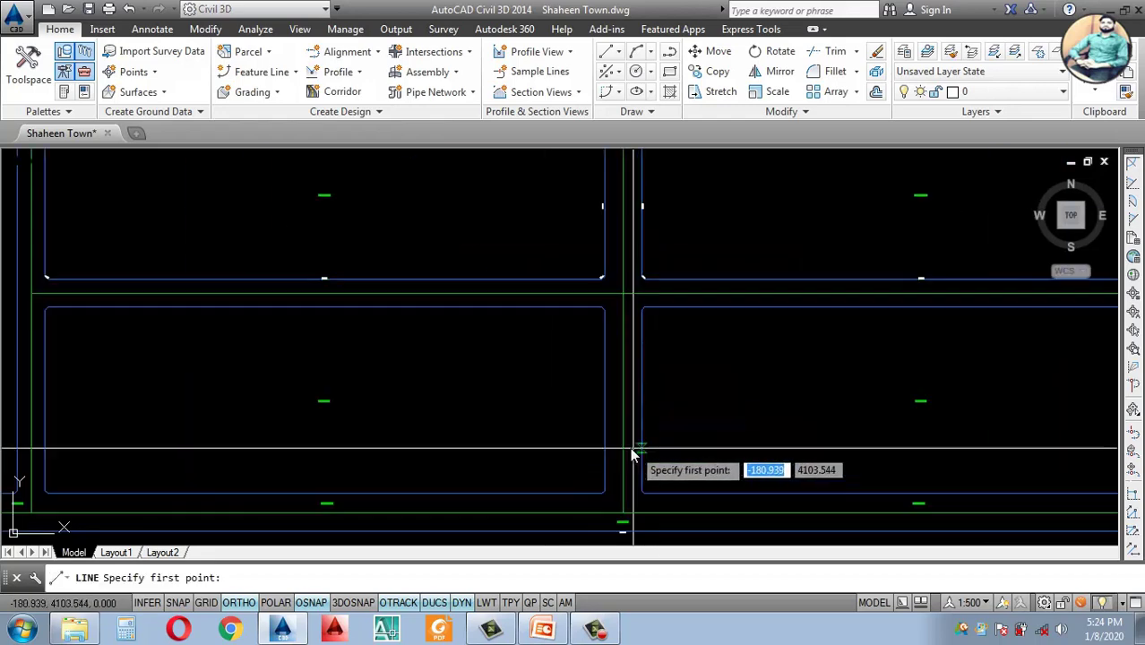
click(618, 428)
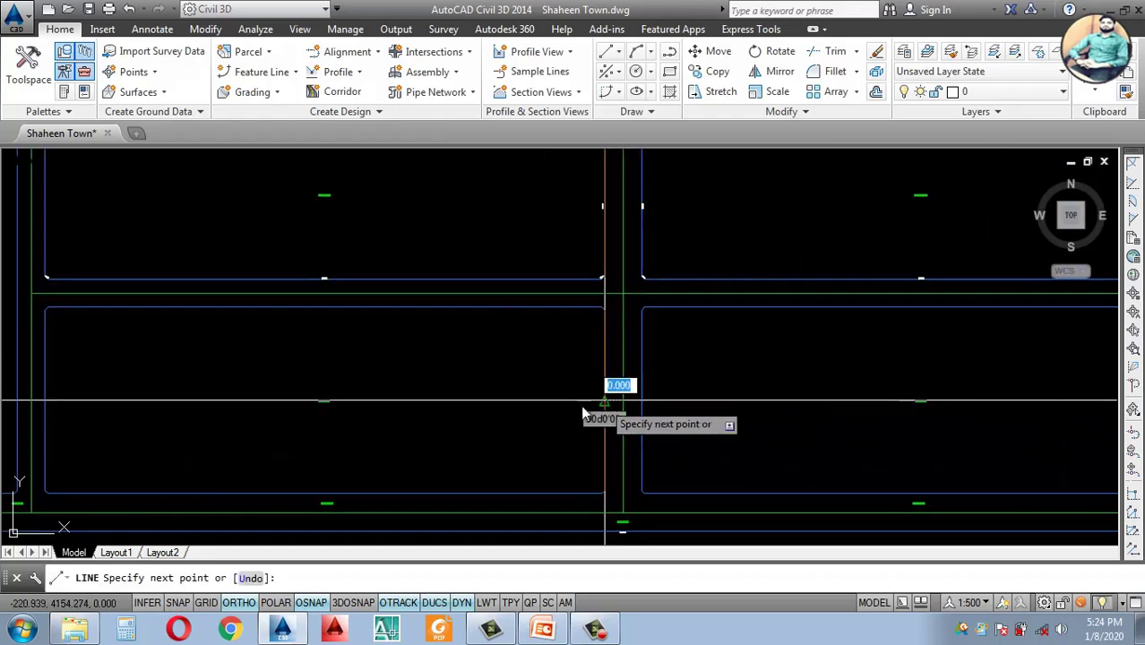
click(51, 432)
key(Escape)
scroll(358, 396, down, 3)
Step: Draw a vertical construction line from the south edge of the western dead-end road to the parcel's south edge
scroll(230, 479, up, 4)
scroll(230, 479, down, 4)
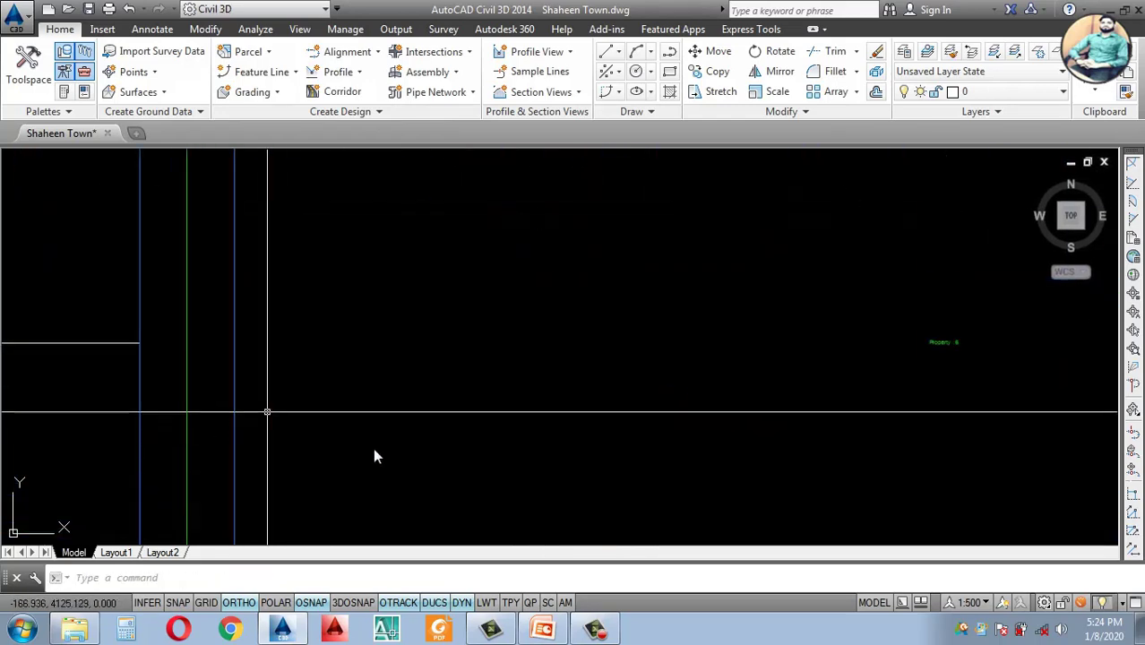
scroll(377, 333, up, 4)
scroll(377, 333, down, 3)
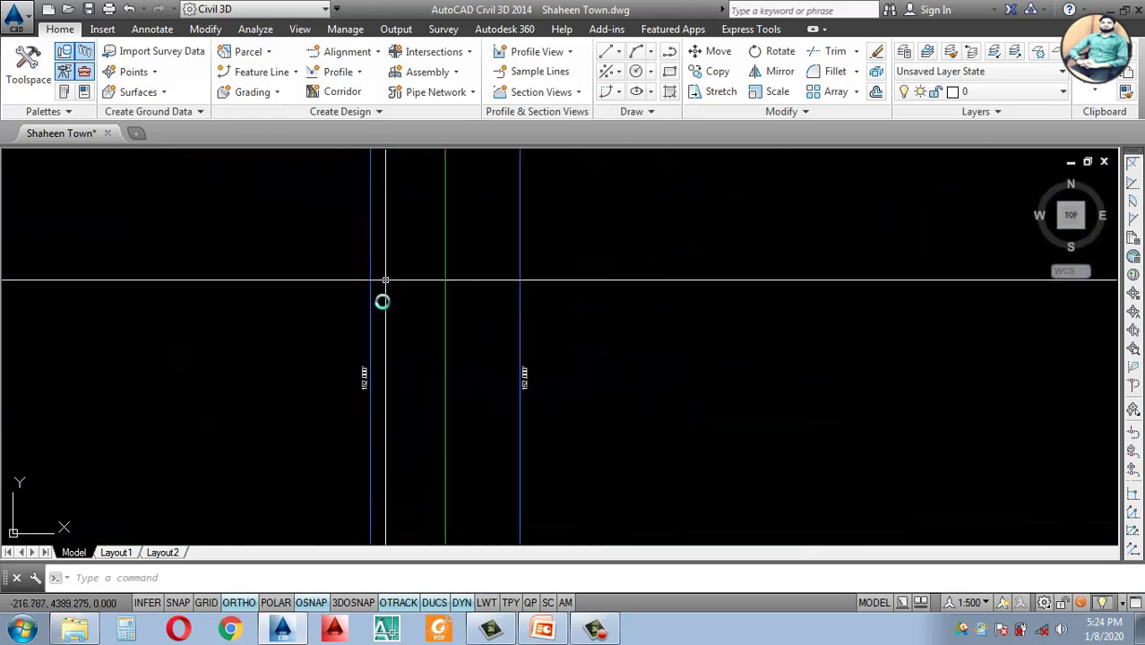
text(l)
key(Return)
scroll(396, 381, down, 2)
scroll(440, 394, up, 3)
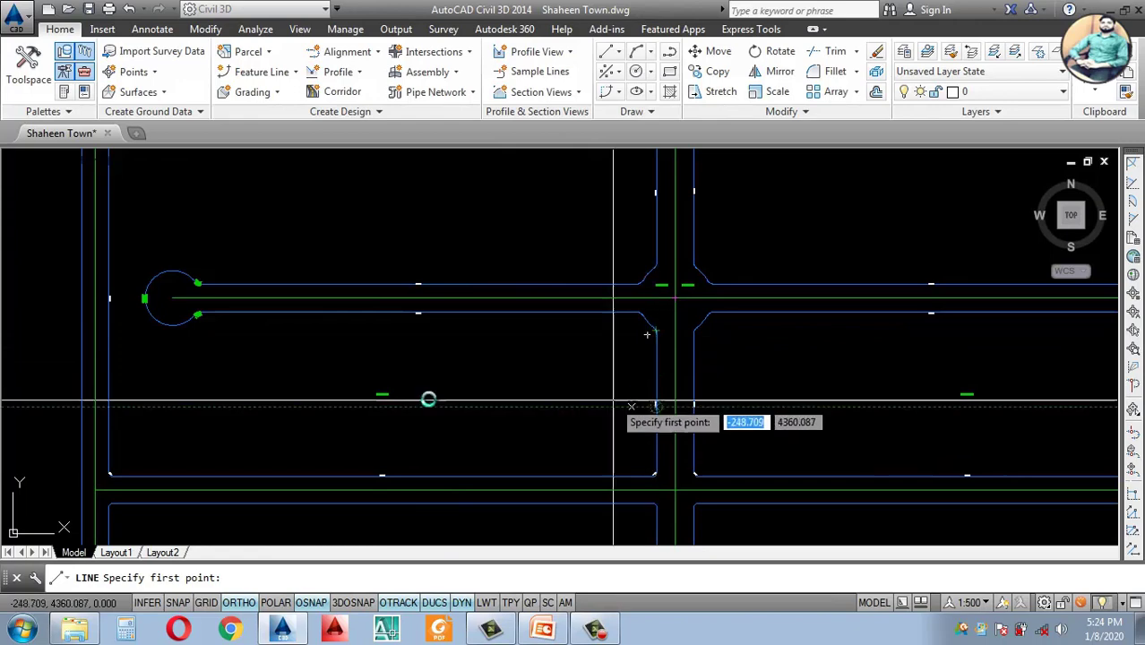
scroll(408, 375, down, 3)
scroll(335, 404, up, 2)
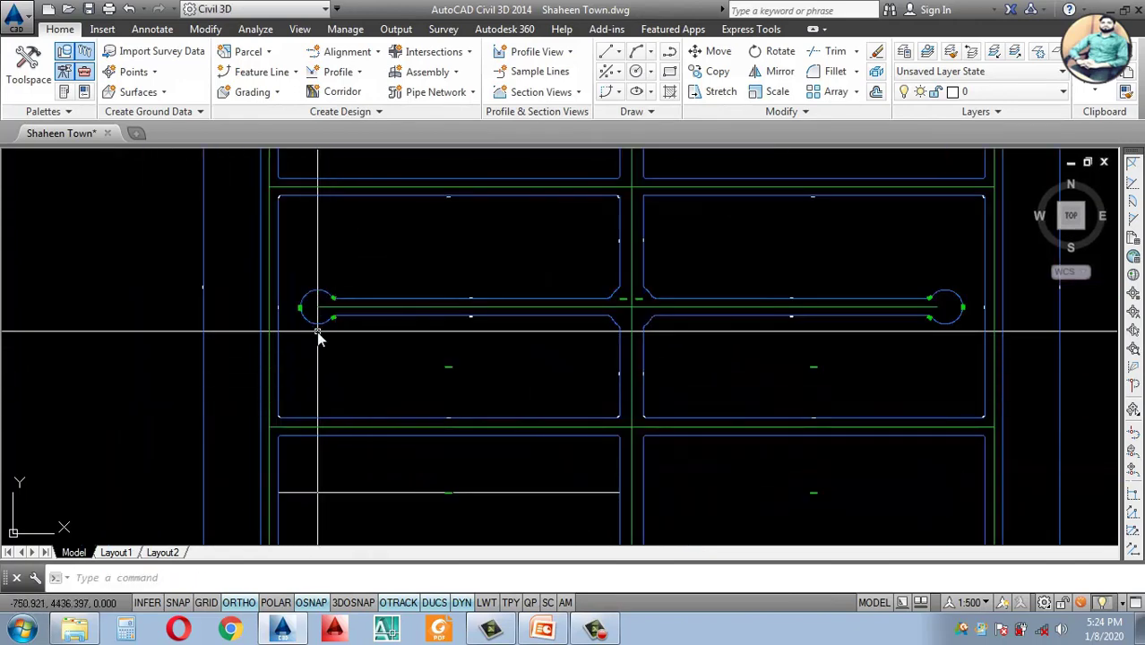
scroll(415, 341, up, 3)
click(415, 327)
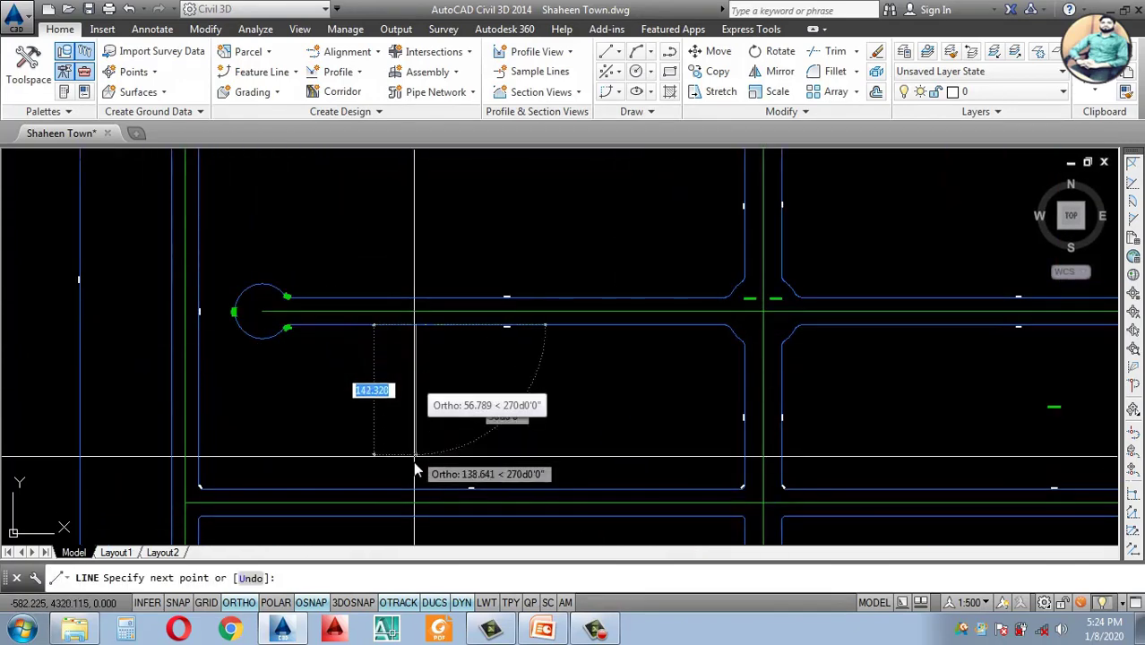
click(414, 489)
key(Escape)
Step: Draw a horizontal line from the vertical construction line's midpoint to the parcel's east edge along the central road
scroll(436, 435, down, 4)
scroll(428, 441, up, 2)
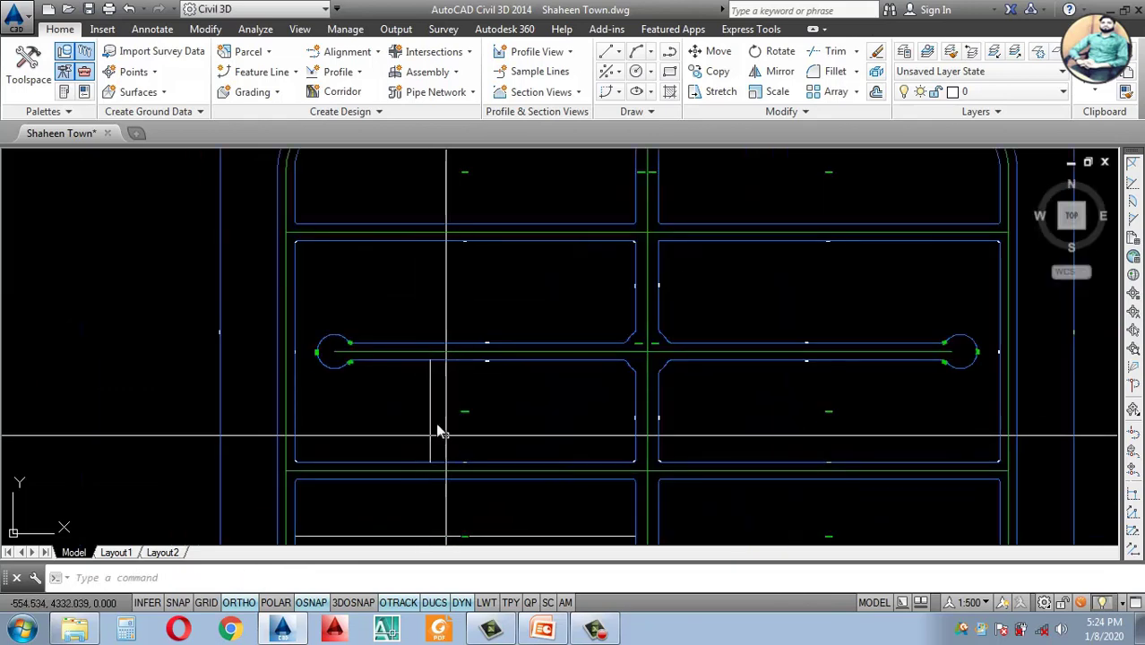
key(Return)
scroll(431, 416, up, 4)
click(429, 408)
scroll(435, 412, down, 4)
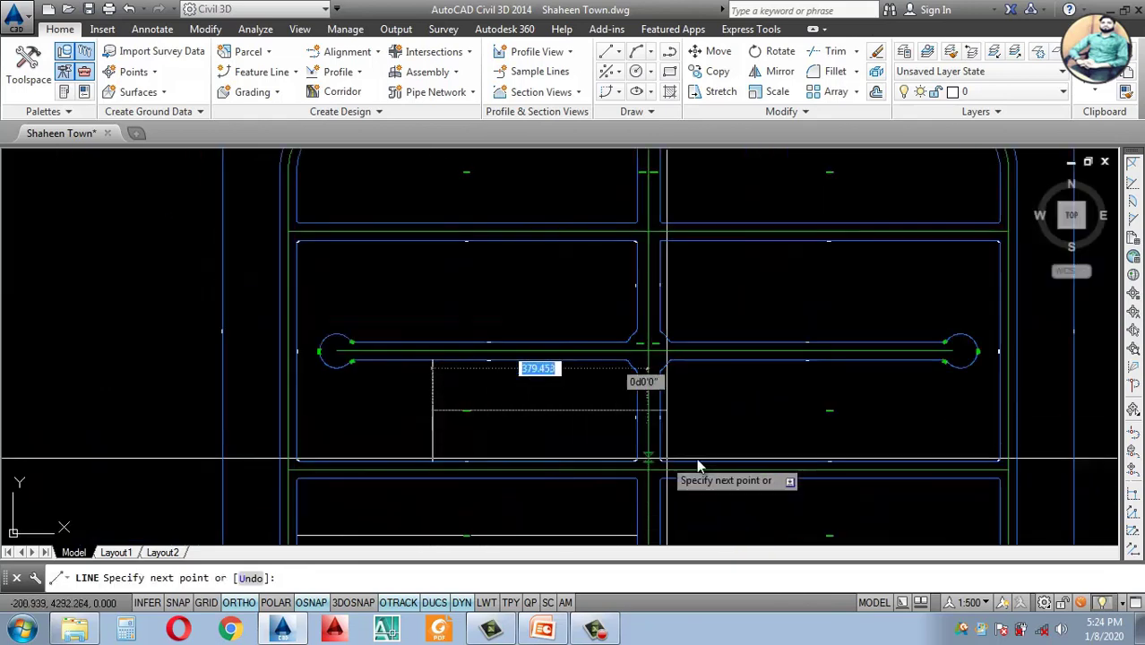
scroll(652, 435, up, 2)
scroll(627, 428, up, 2)
click(610, 380)
scroll(610, 376, down, 3)
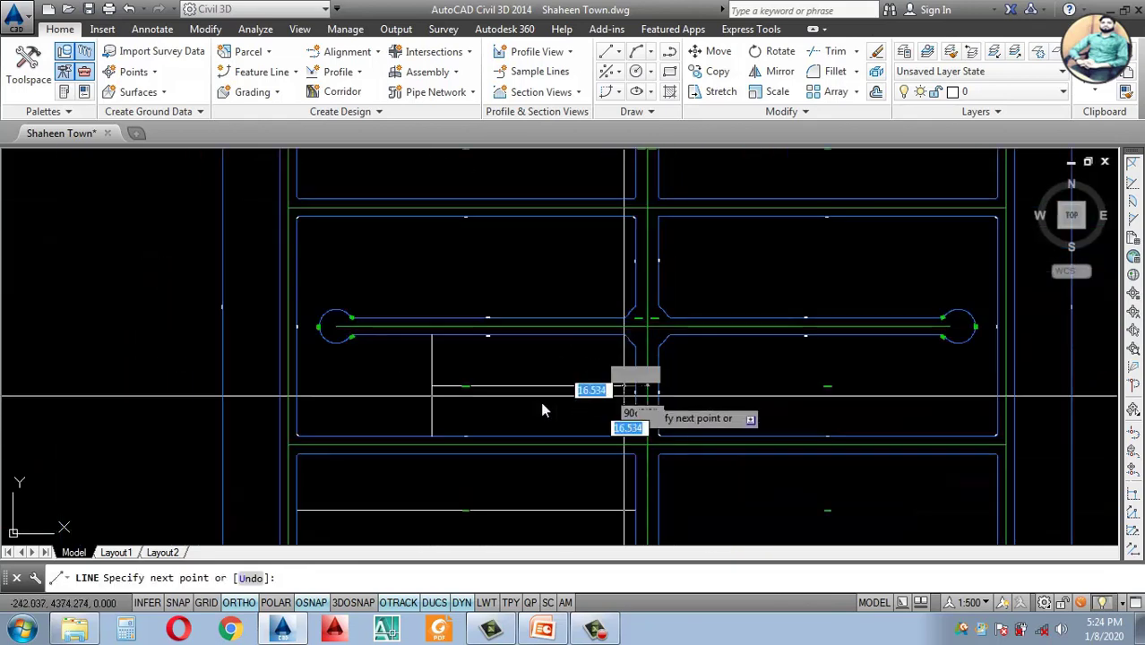
key(Escape)
Step: Extend the new horizontal line to the parcel's west edge and erase the vertical construction line
text(e)
key(Return)
scroll(436, 407, up, 2)
click(435, 374)
key(Escape)
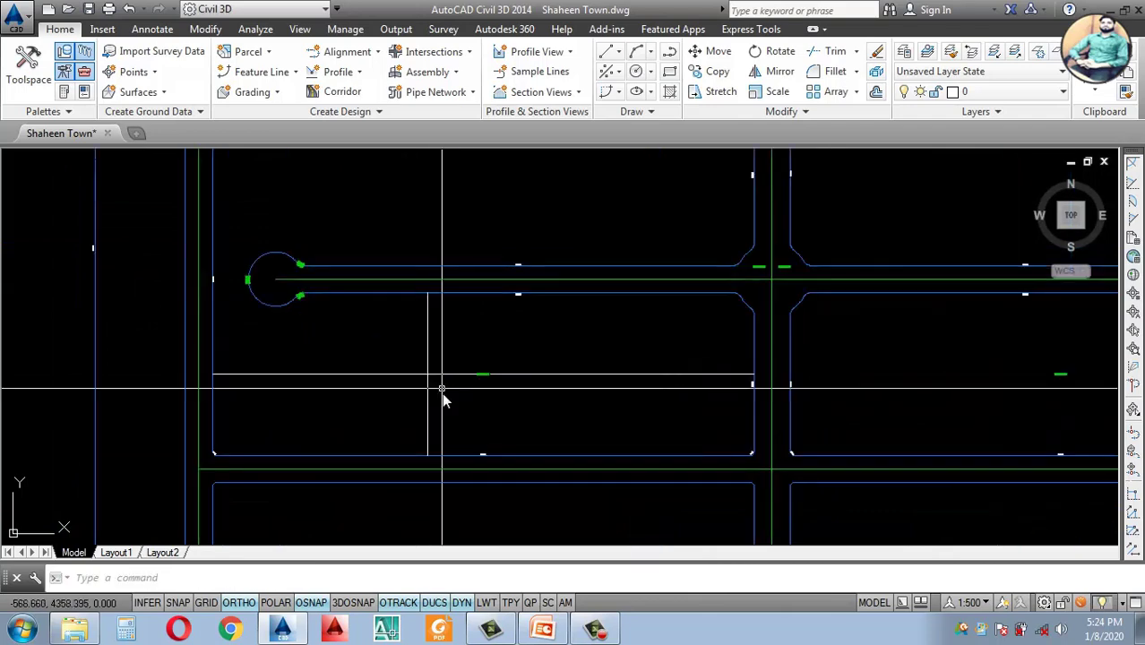
click(427, 406)
text(e)
Step: Mirror the horizontal dividing line across the western dead-end road's centerline into the parcel north of it, keeping the original
click(427, 379)
scroll(461, 376, down, 4)
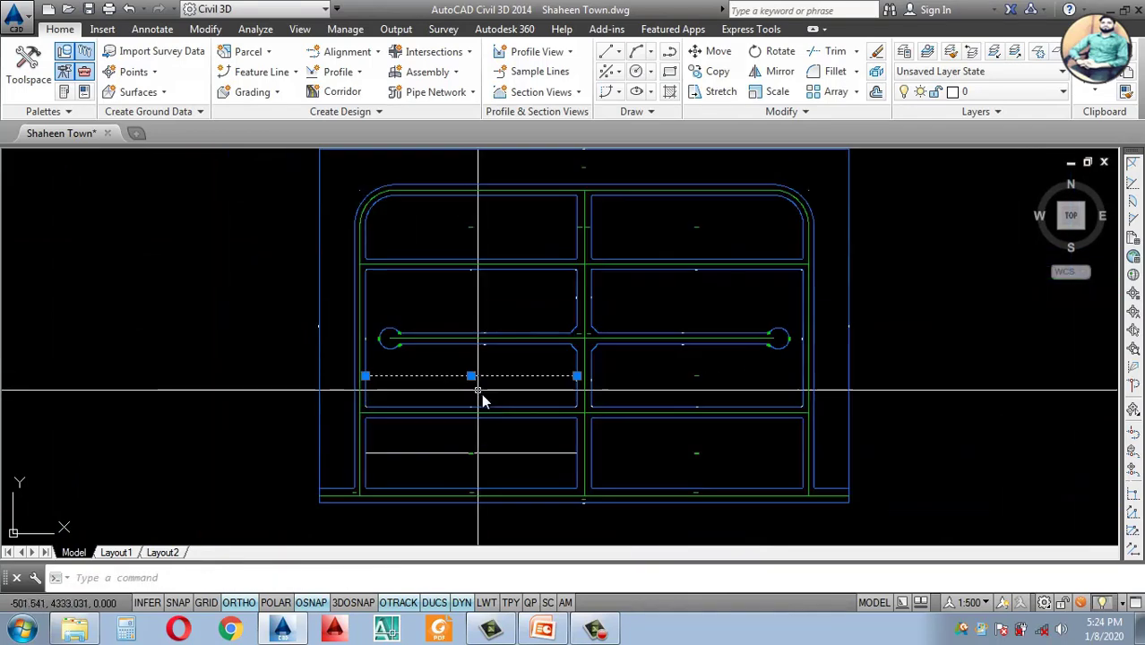
scroll(491, 358, up, 2)
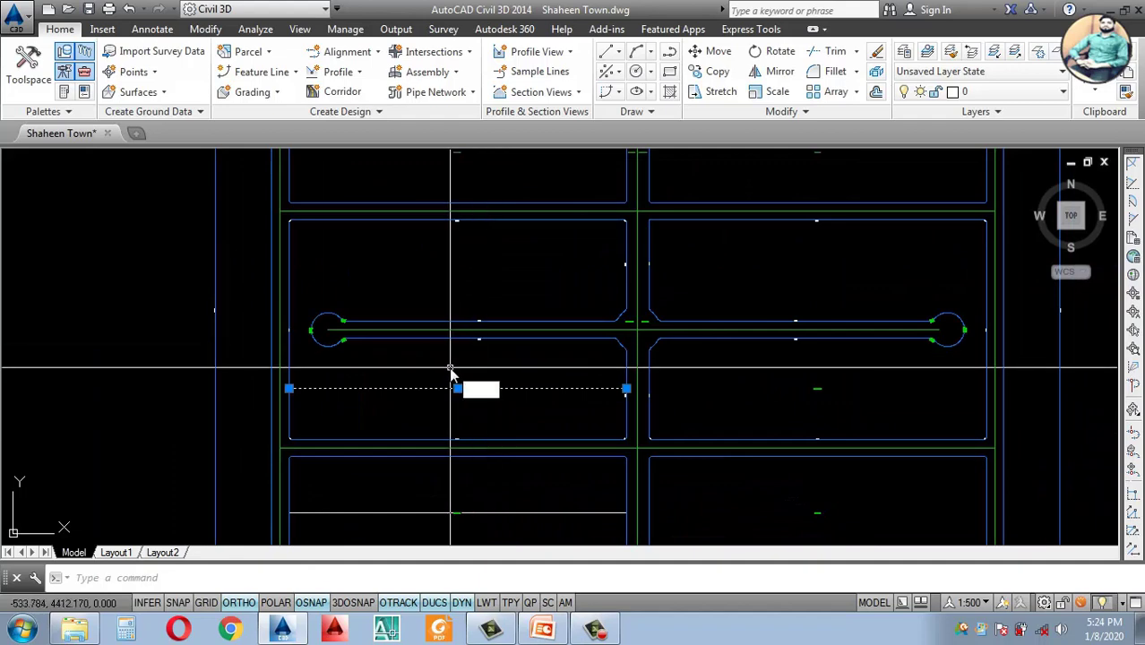
key(Return)
scroll(448, 350, up, 3)
click(365, 305)
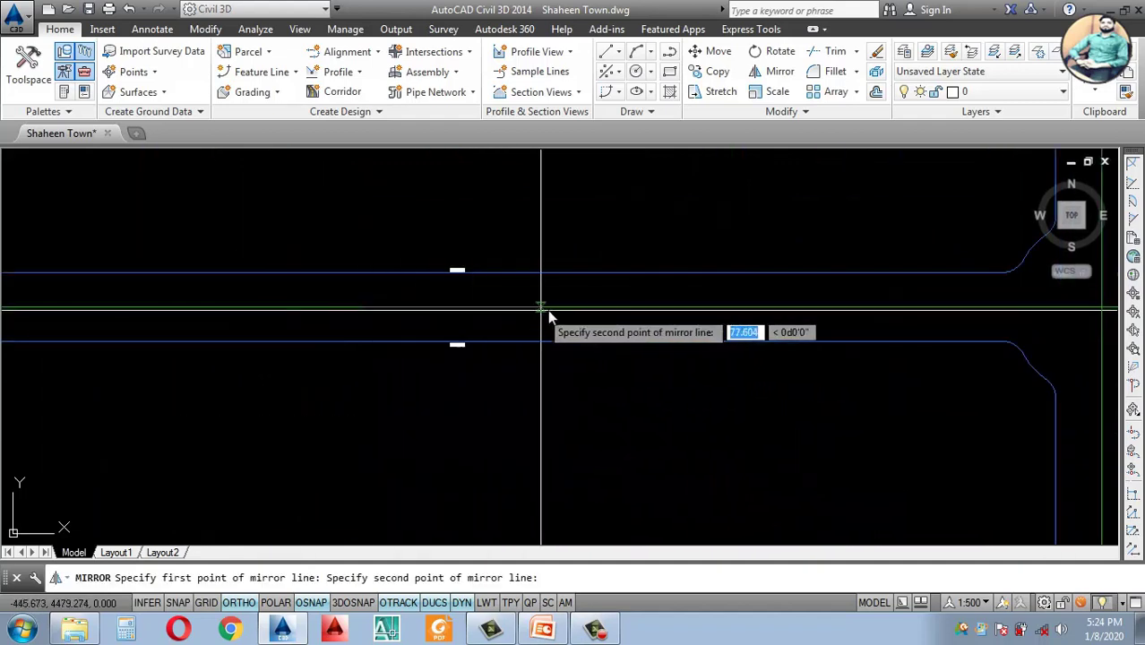
click(565, 308)
key(Return)
scroll(551, 332, down, 5)
scroll(555, 313, up, 2)
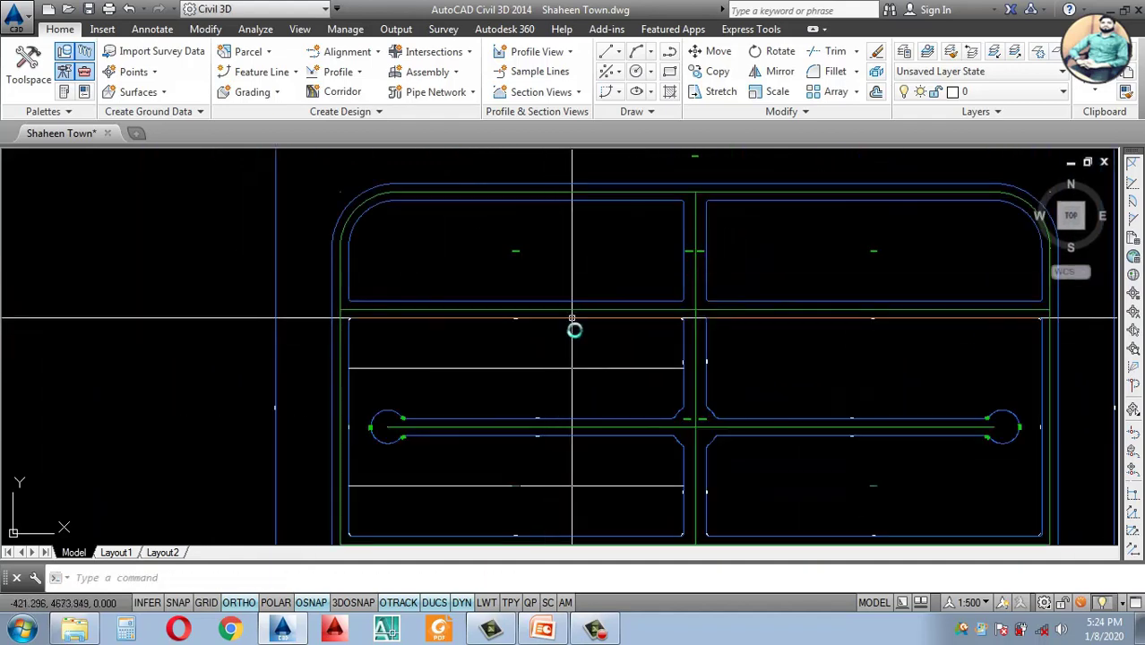
Step: Copy the dividing line north of the western dead-end road into the north-west block, ending at its east edge beside the road area labels
click(566, 367)
text(co)
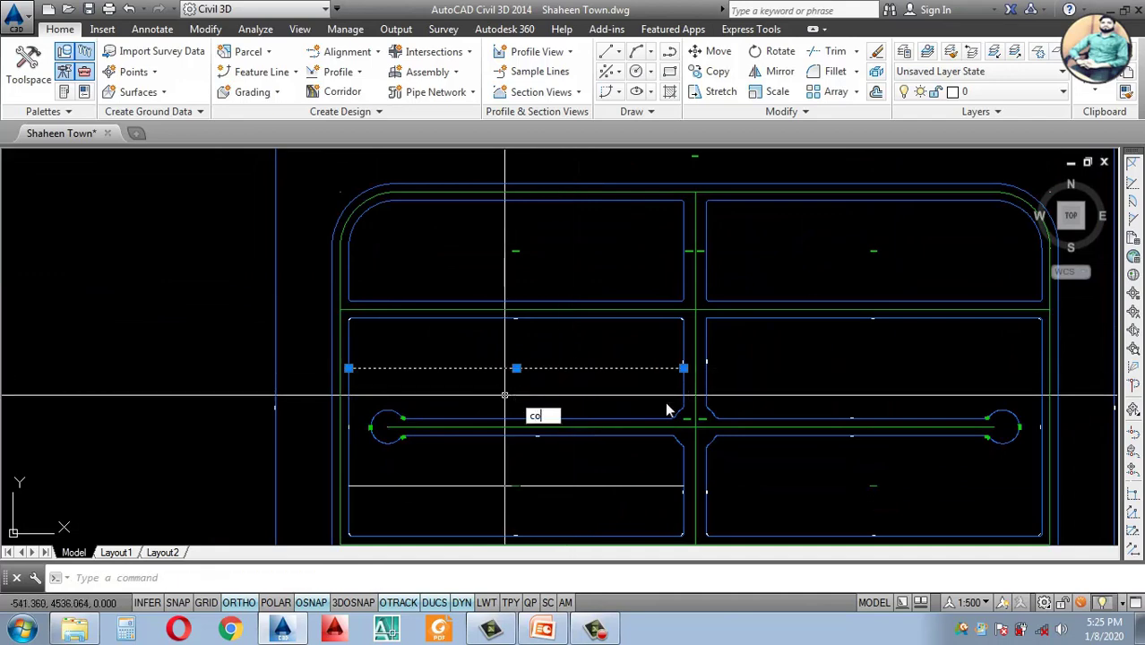
key(Return)
scroll(699, 376, up, 5)
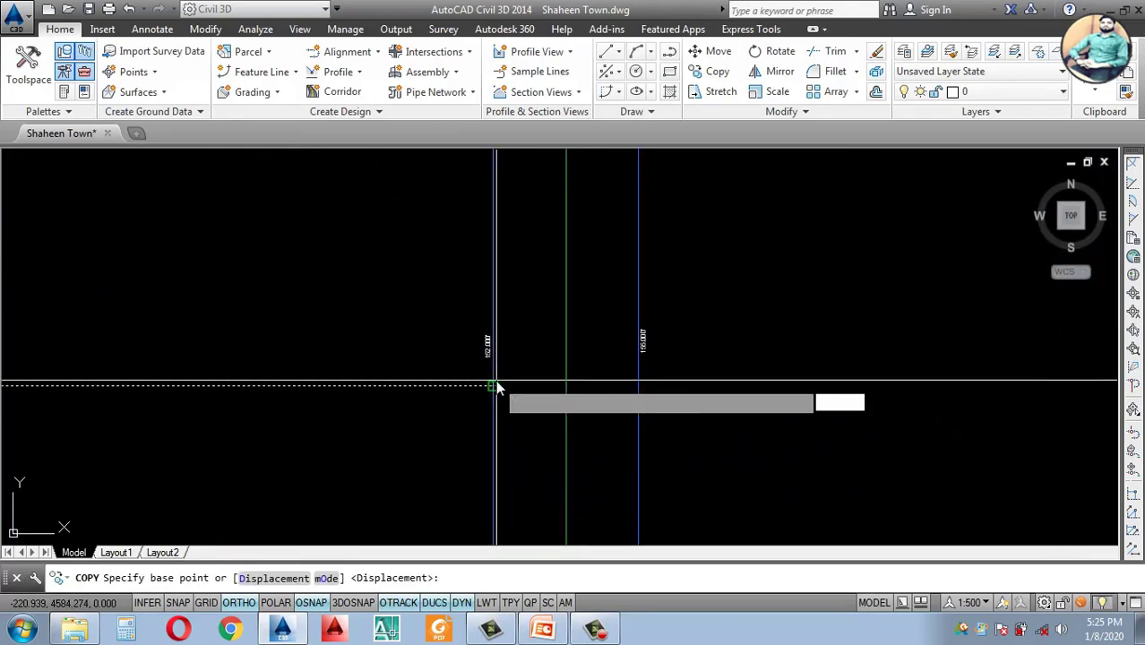
click(495, 386)
scroll(527, 407, down, 5)
scroll(533, 345, up, 5)
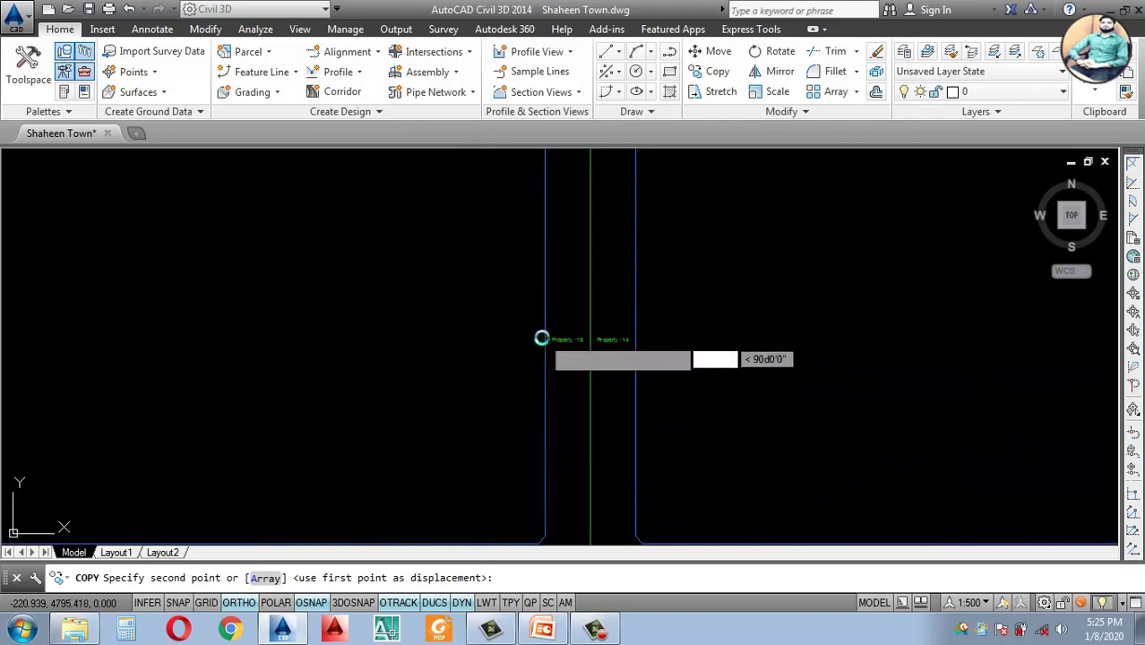
click(543, 338)
key(Escape)
scroll(543, 341, down, 6)
scroll(535, 429, up, 5)
click(599, 388)
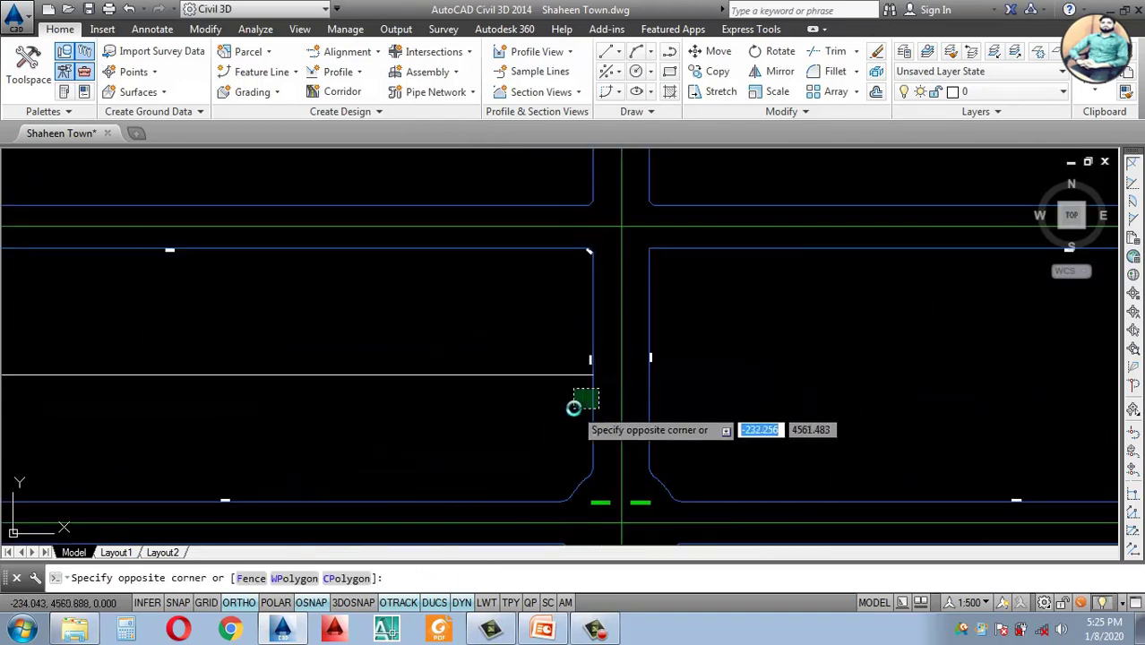
click(573, 407)
scroll(442, 389, down, 4)
scroll(434, 402, up, 2)
key(Escape)
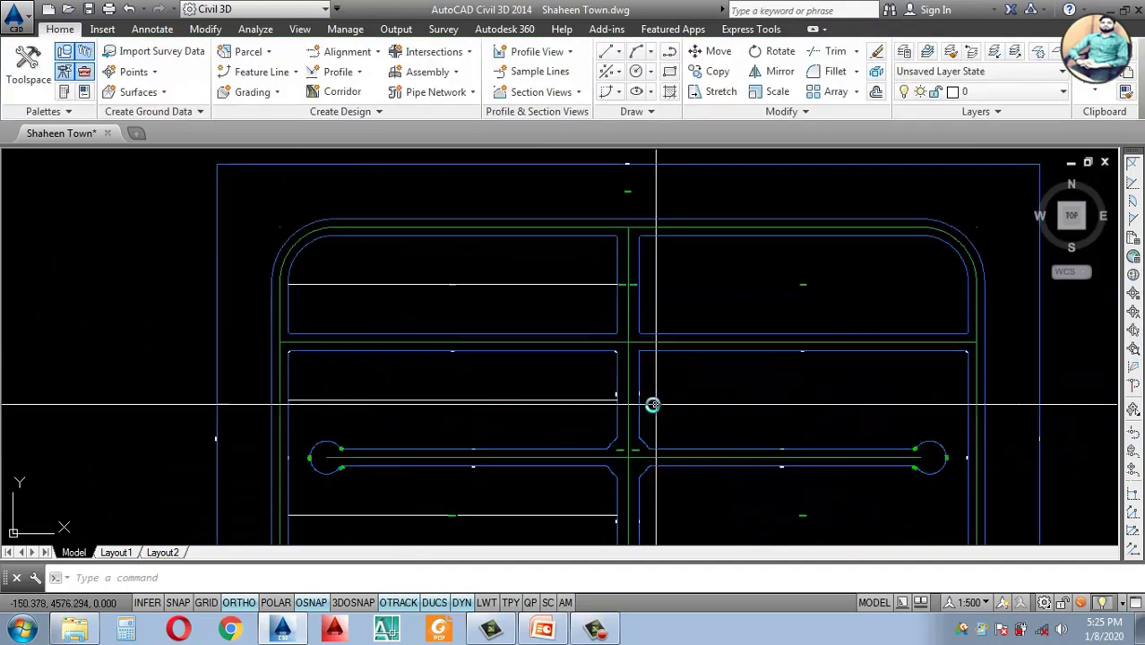
Step: Mirror the four western dividing lines across the central road's centerline into the eastern blocks, keeping the originals
scroll(610, 414, up, 2)
scroll(560, 408, down, 6)
click(525, 386)
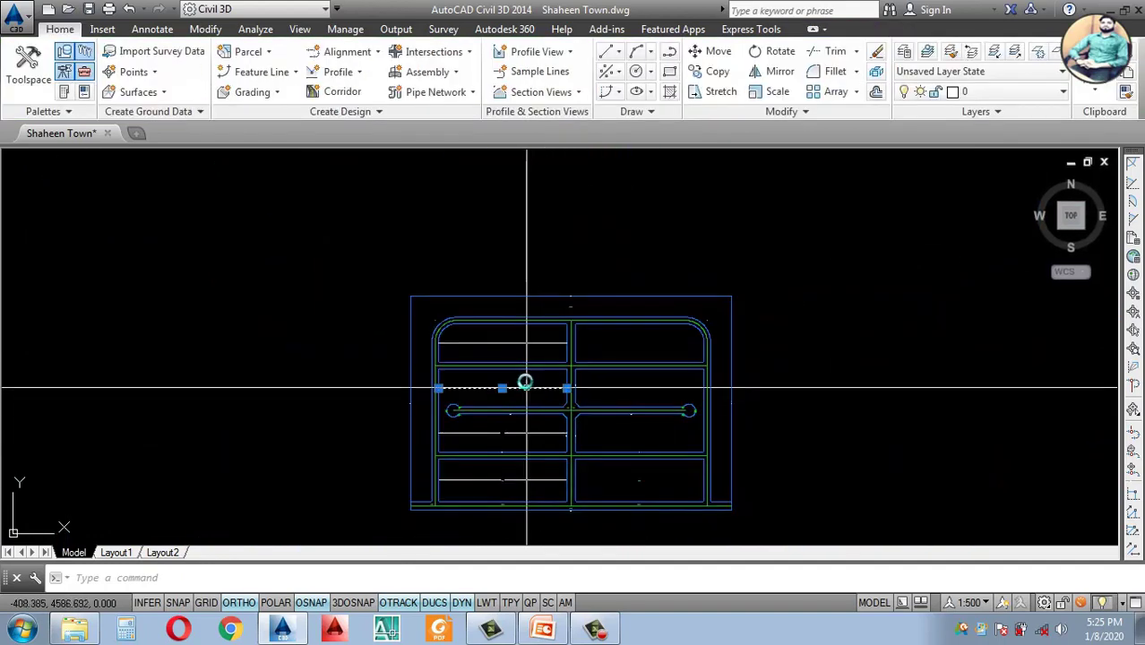
scroll(524, 421, up, 2)
scroll(524, 432, up, 2)
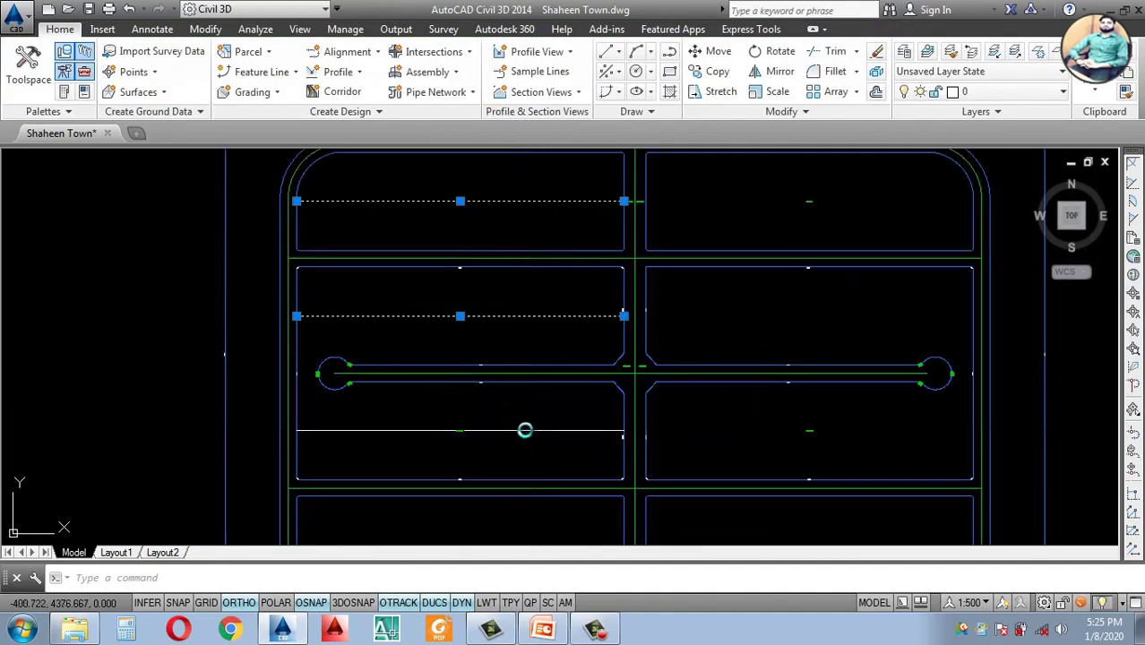
scroll(526, 423, down, 2)
scroll(530, 448, up, 2)
click(534, 481)
click(512, 517)
scroll(498, 421, down, 2)
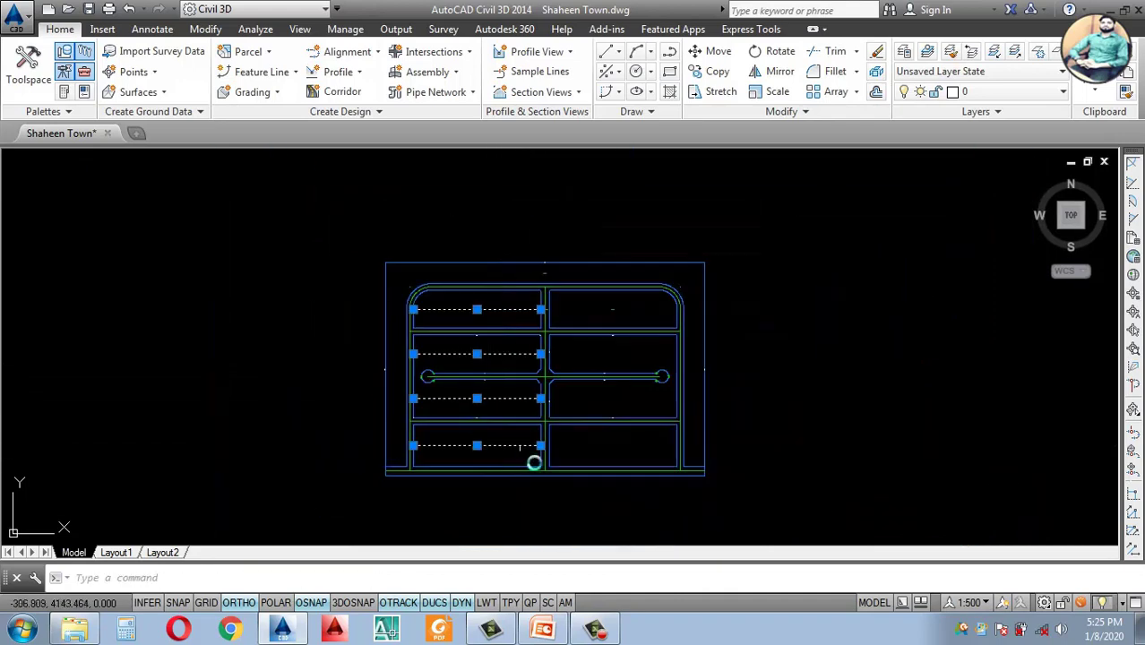
scroll(547, 455, up, 2)
scroll(481, 432, down, 2)
text(mi)
key(Return)
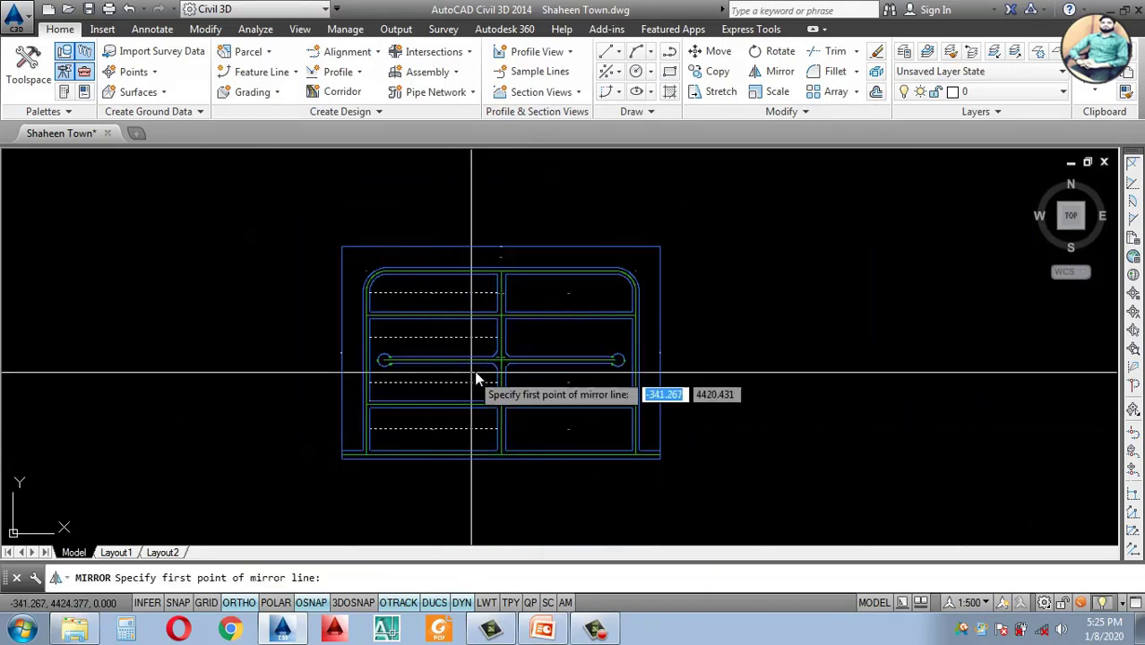
scroll(477, 378, up, 4)
click(475, 366)
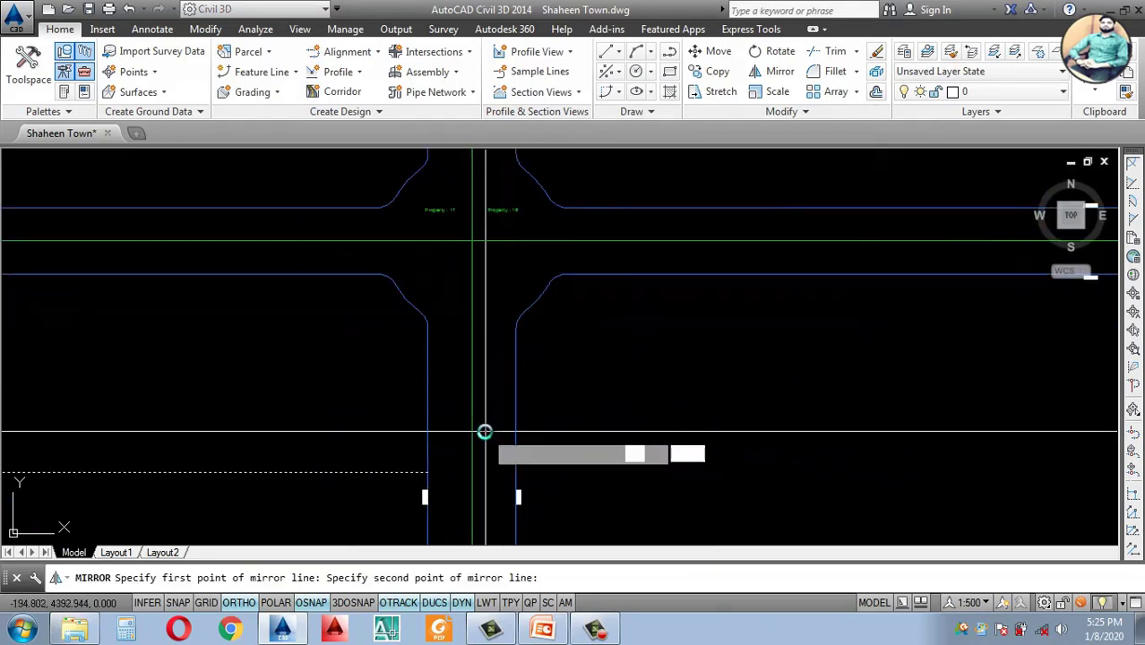
click(485, 430)
key(Return)
scroll(506, 394, down, 5)
scroll(619, 397, up, 2)
scroll(638, 397, down, 2)
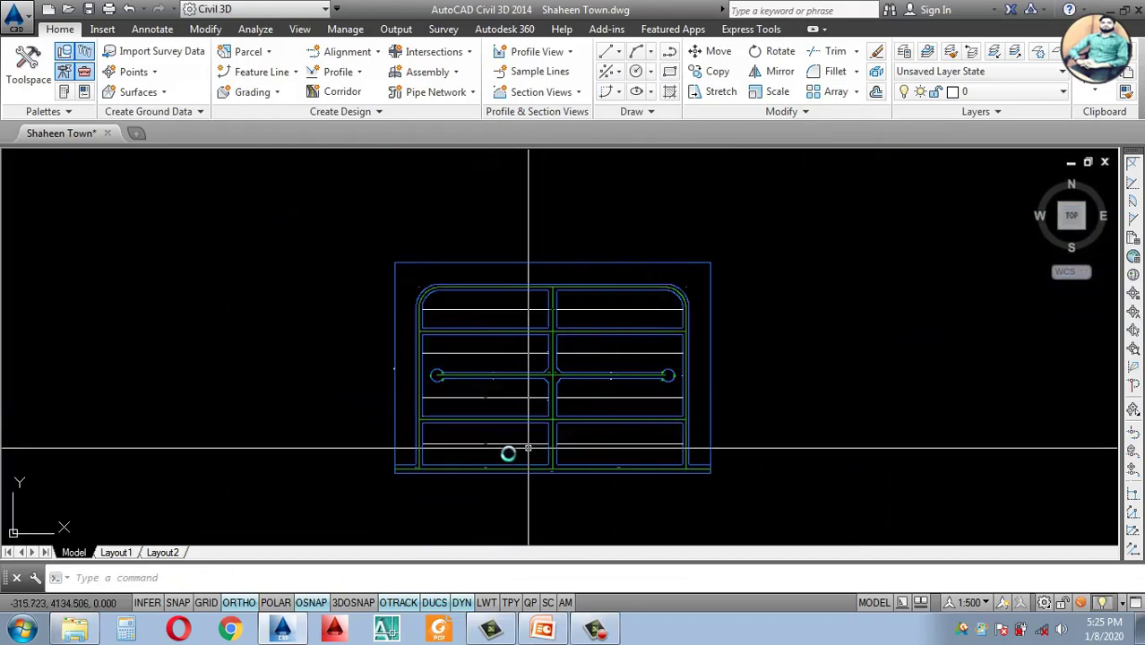
Step: Create parcels from all eight dividing lines in the Shaheen Town site with the Property style, automatic segment labels and existing entities erased
scroll(528, 448, up, 6)
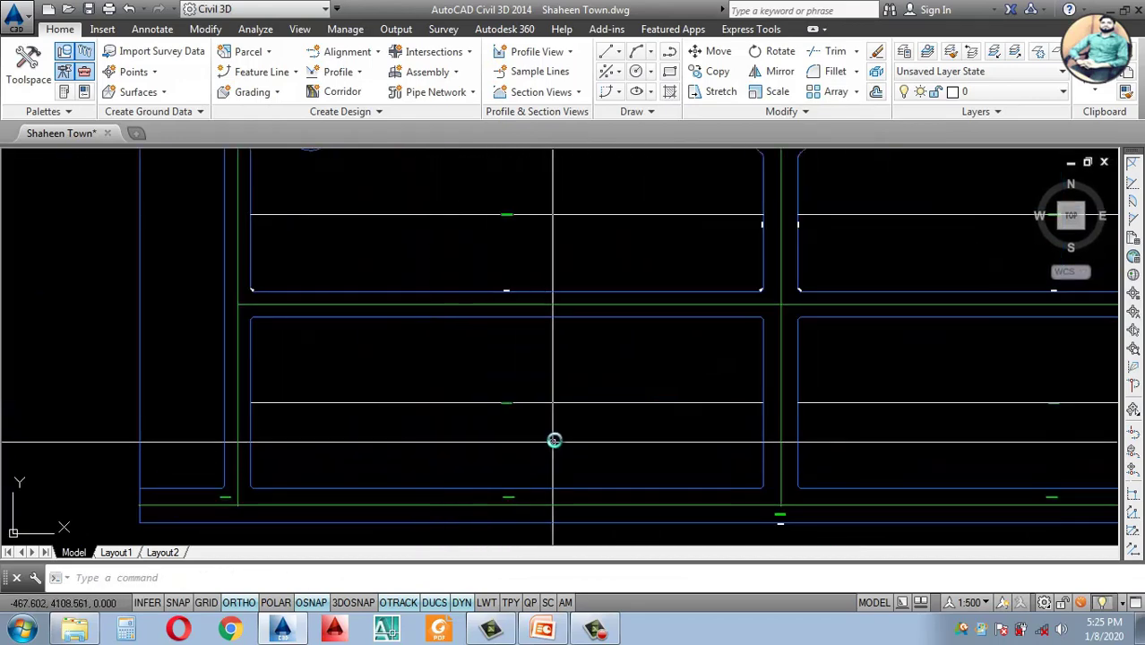
scroll(550, 444, down, 4)
scroll(511, 439, down, 1)
scroll(519, 434, up, 2)
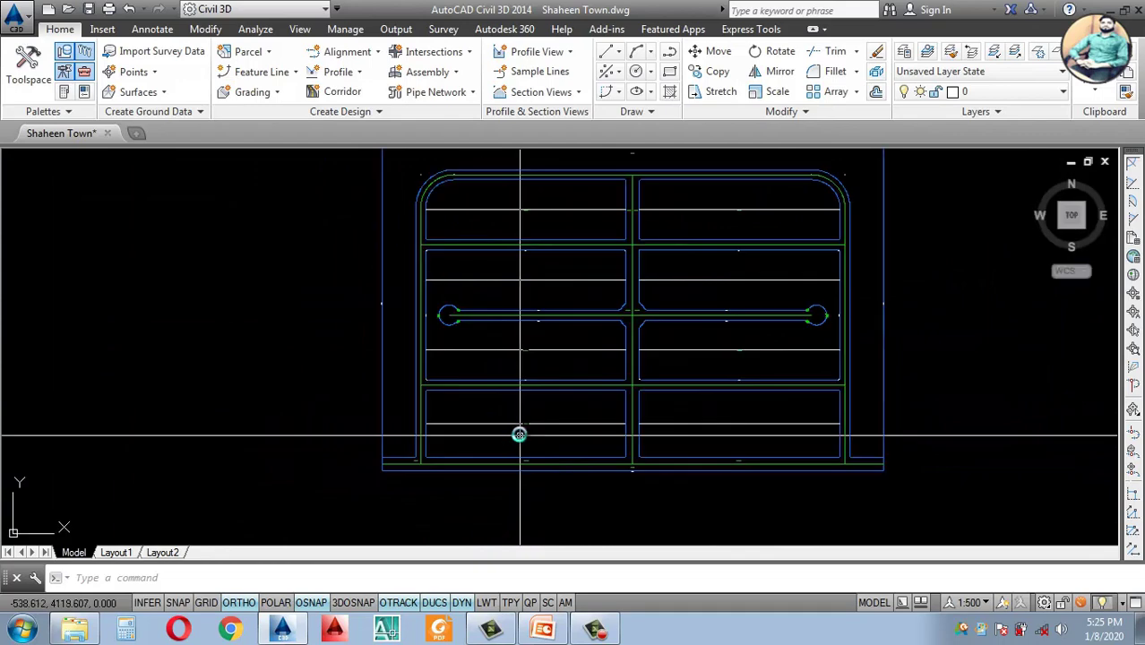
scroll(554, 426, down, 3)
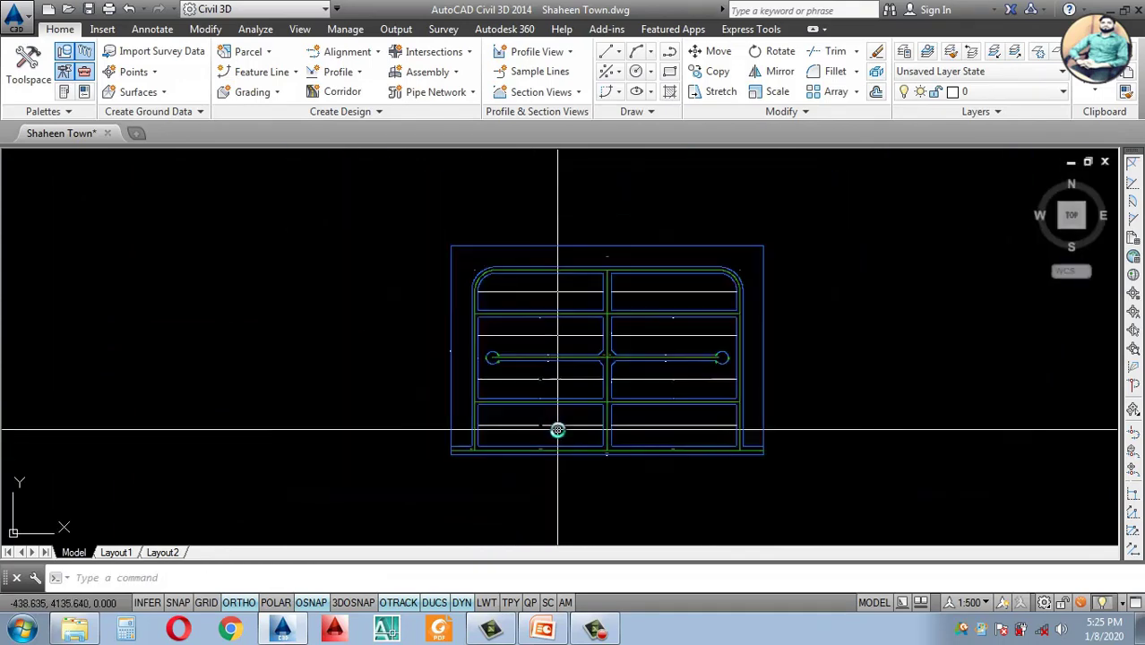
scroll(556, 424, up, 3)
click(557, 421)
click(877, 451)
click(792, 418)
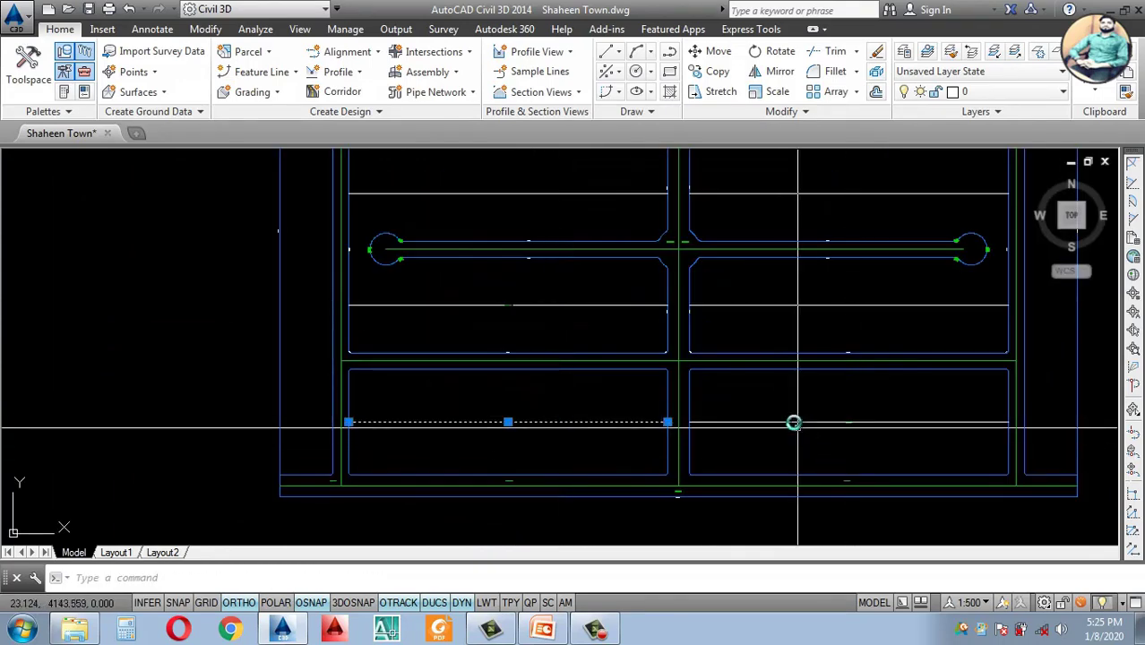
click(767, 311)
click(751, 298)
click(568, 300)
click(557, 318)
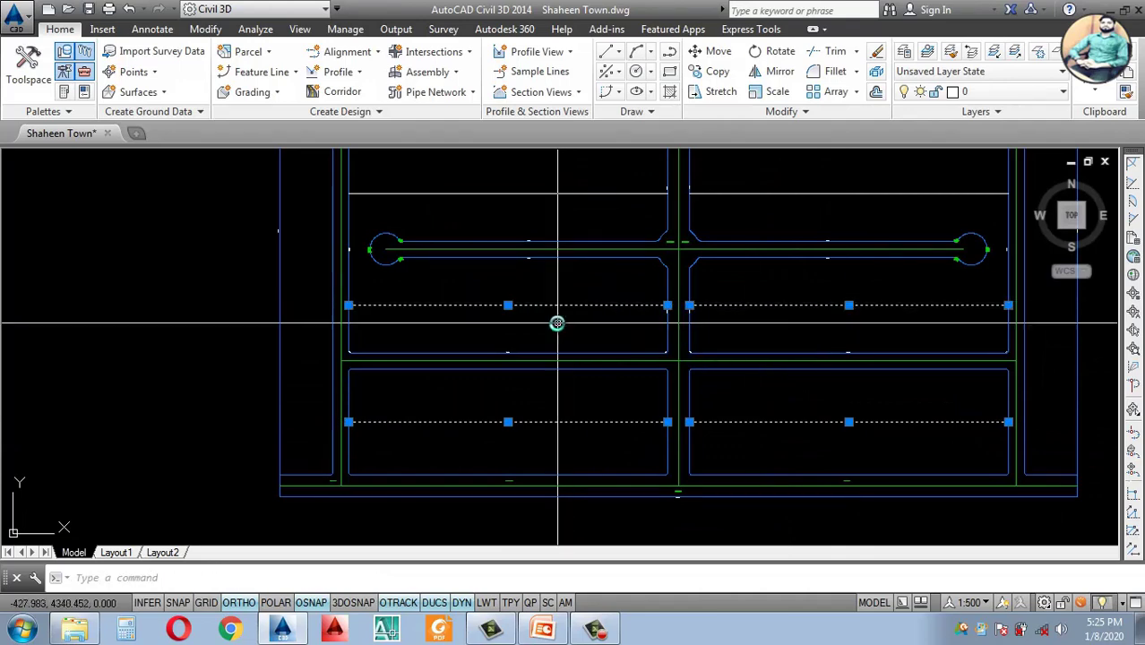
scroll(583, 380, down, 3)
scroll(576, 324, up, 3)
click(744, 258)
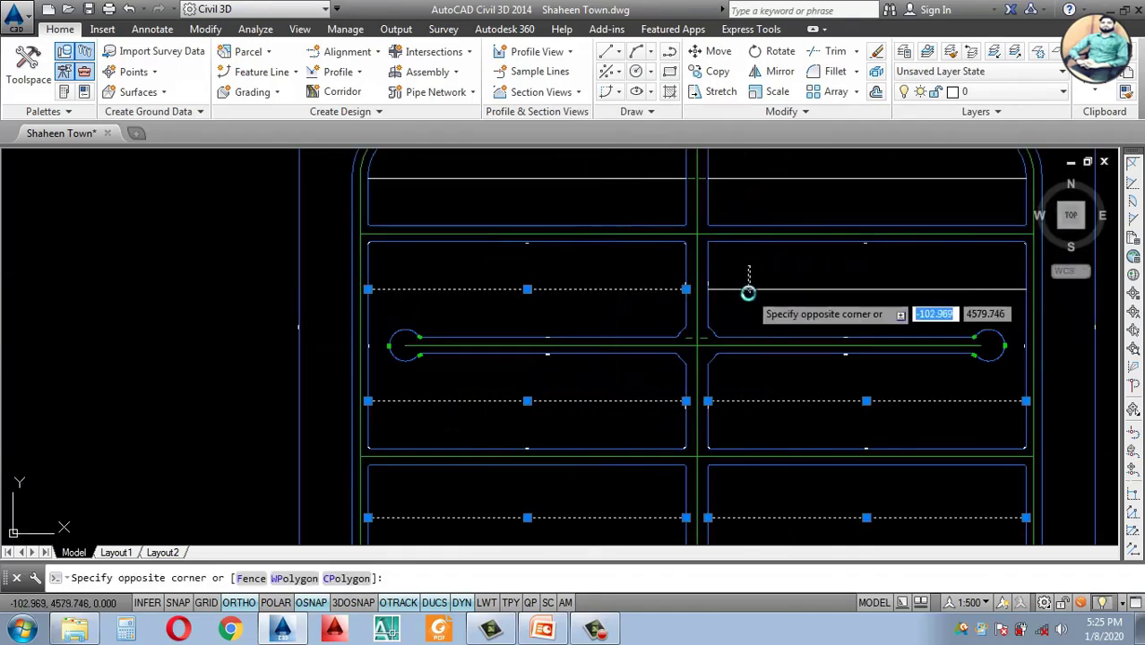
click(746, 290)
scroll(739, 215, down, 3)
scroll(754, 243, up, 3)
click(754, 244)
click(736, 204)
click(519, 202)
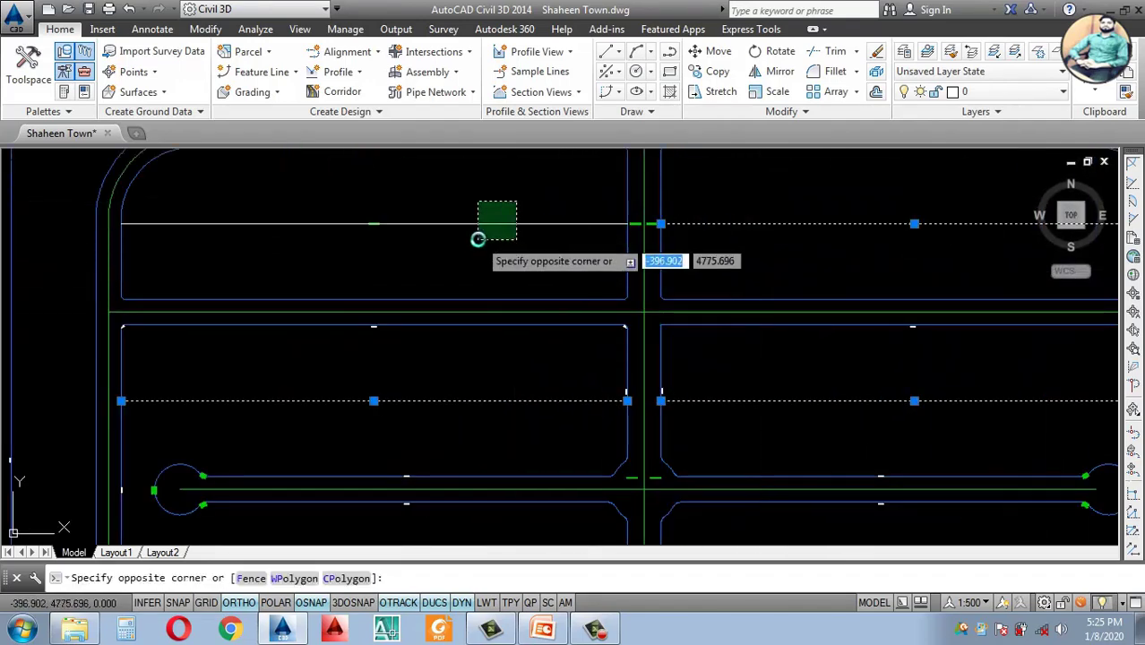
click(477, 239)
click(255, 52)
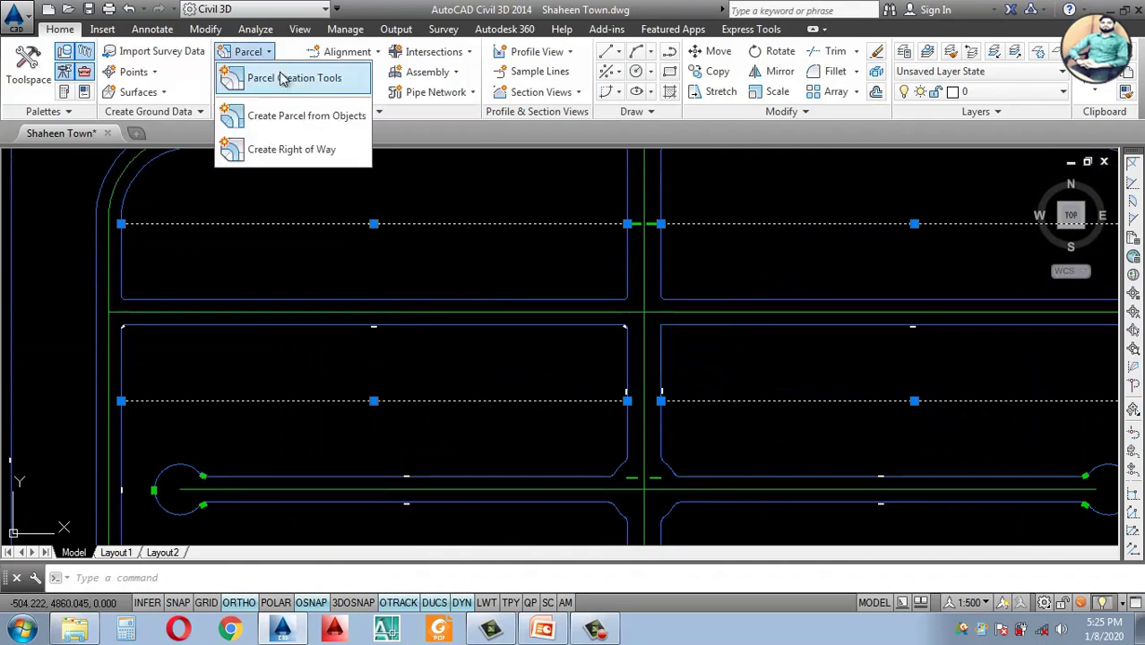
click(278, 118)
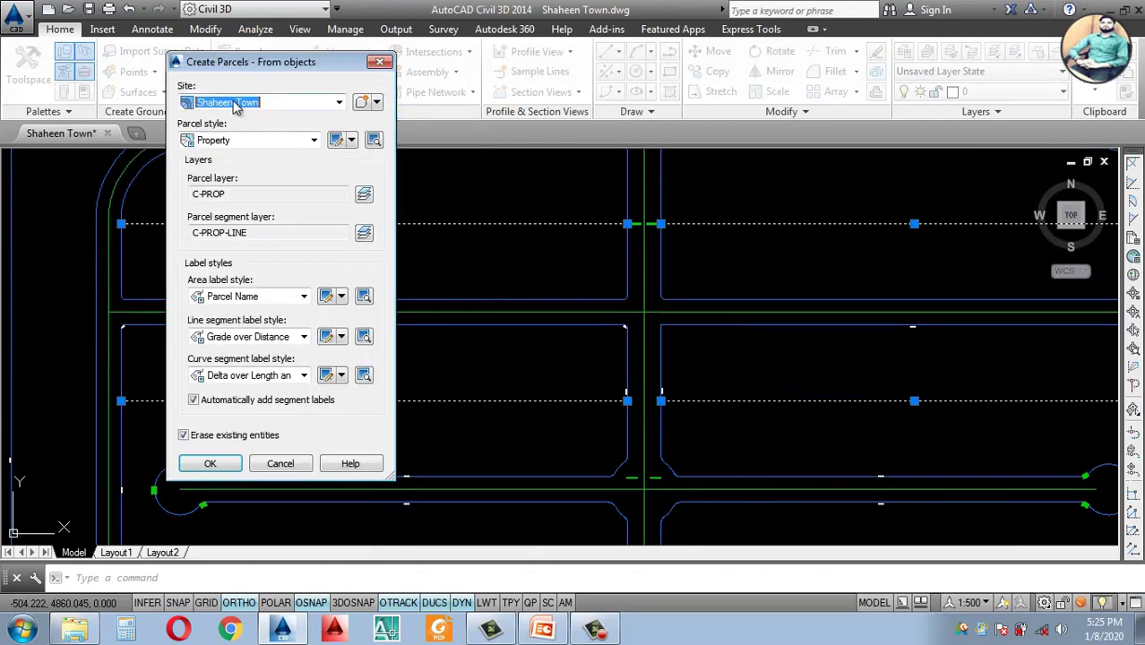
click(210, 464)
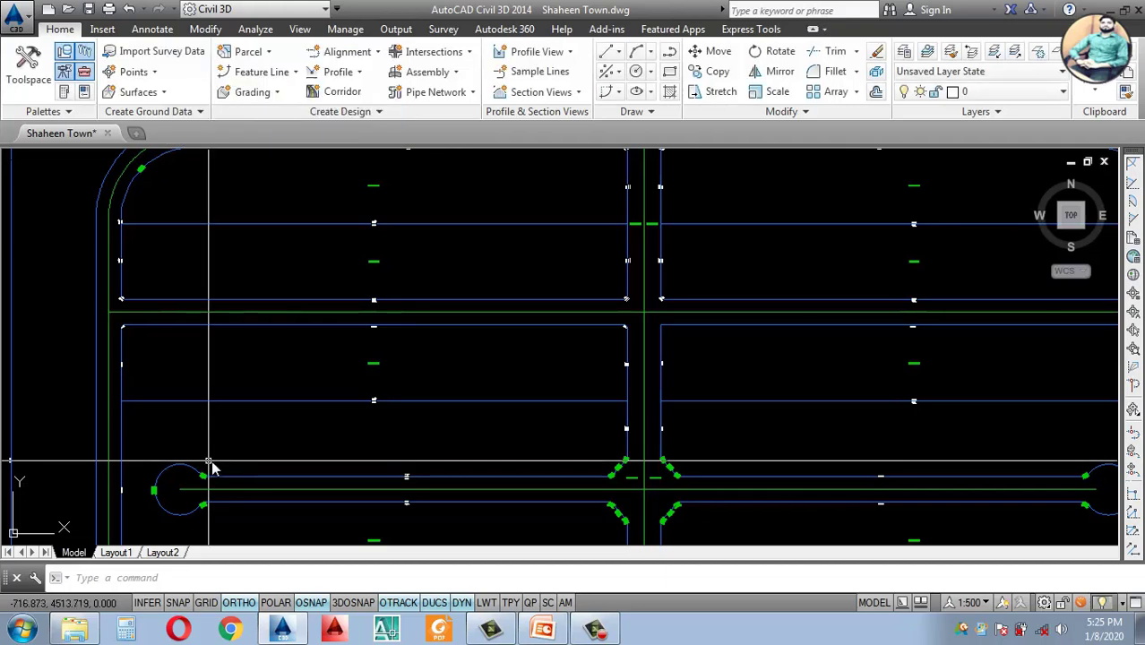
Step: Select all parcel segment labels similar to the one on a western dividing line and delete them
scroll(537, 358, down, 5)
scroll(563, 368, up, 3)
scroll(537, 376, down, 3)
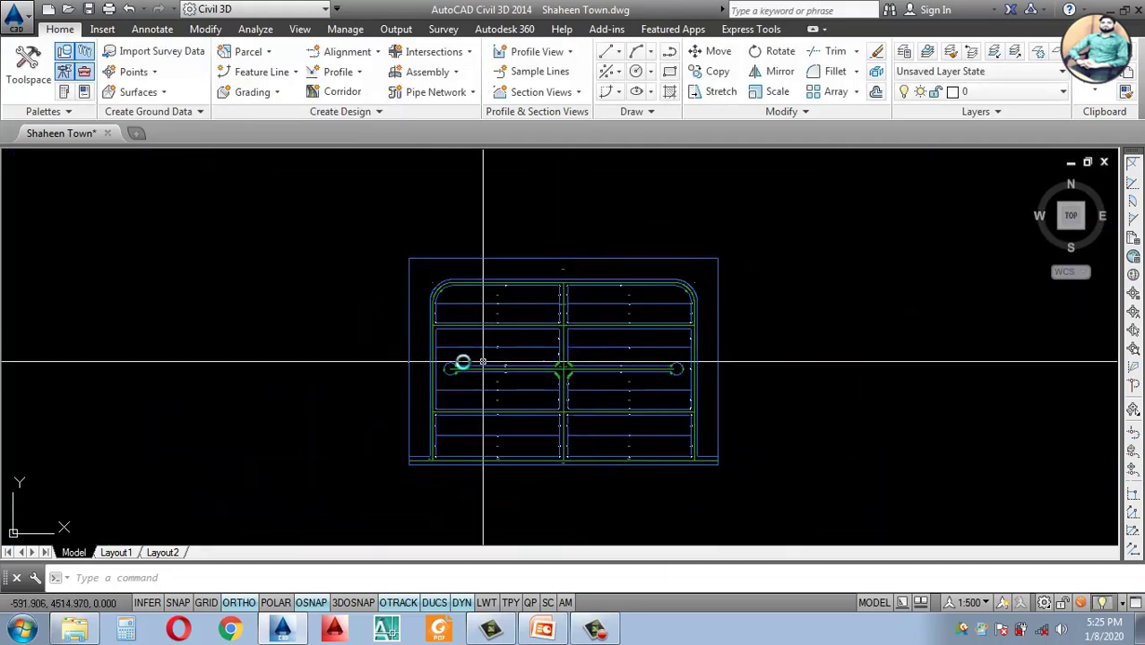
scroll(461, 360, up, 6)
scroll(560, 332, up, 5)
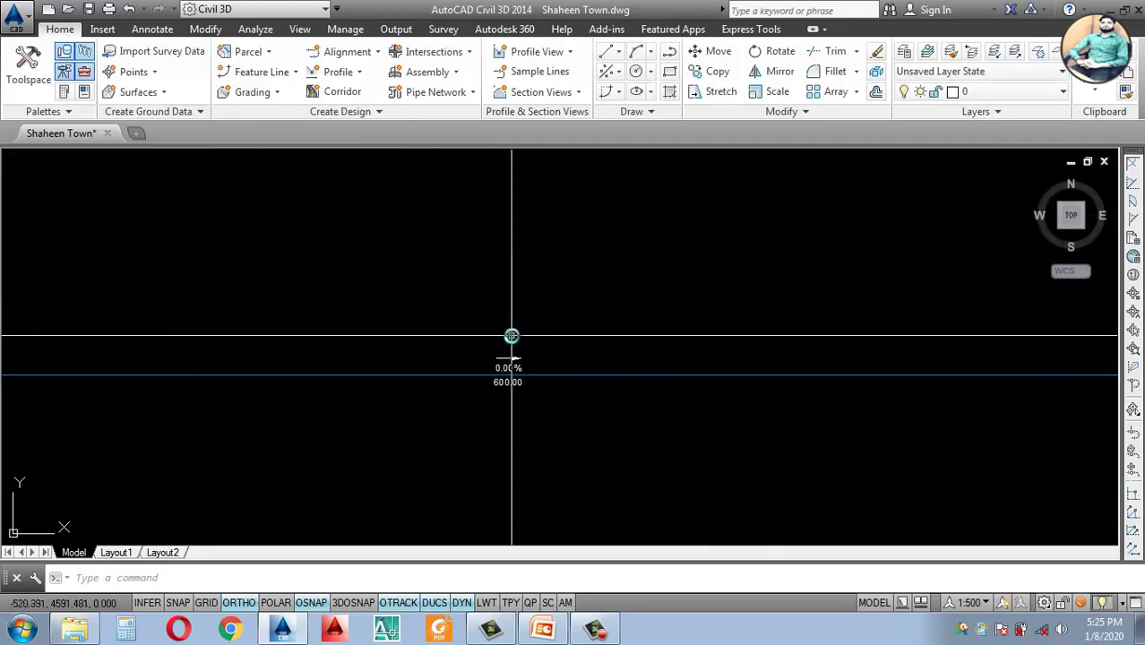
scroll(511, 335, down, 5)
scroll(516, 376, up, 5)
click(490, 386)
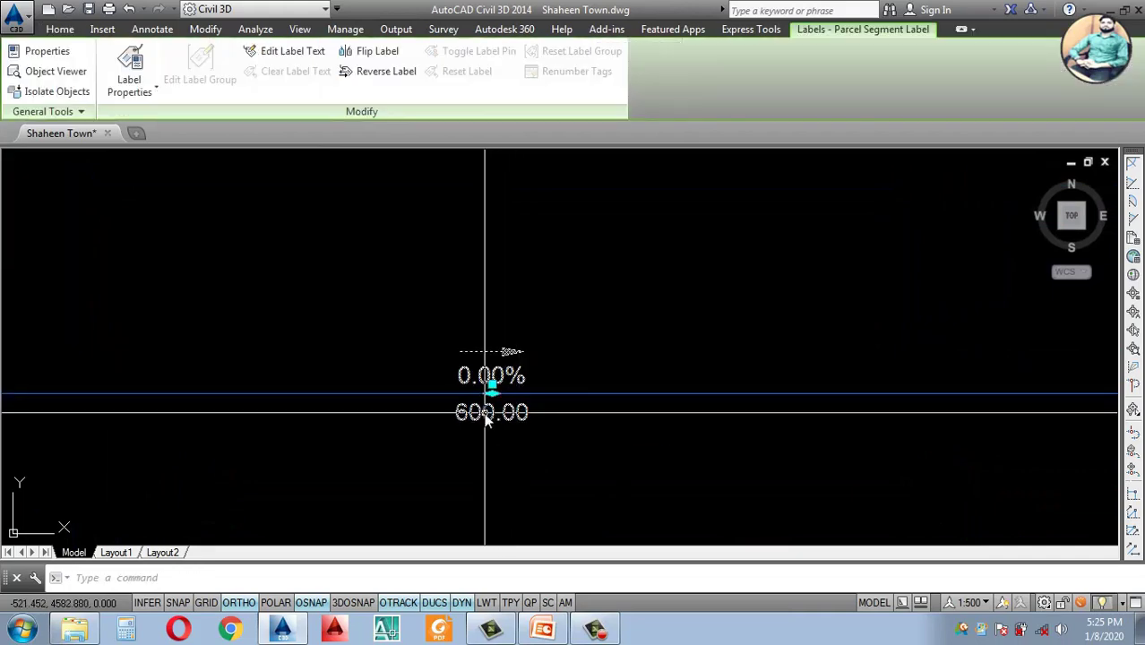
right_click(486, 394)
click(560, 403)
key(Delete)
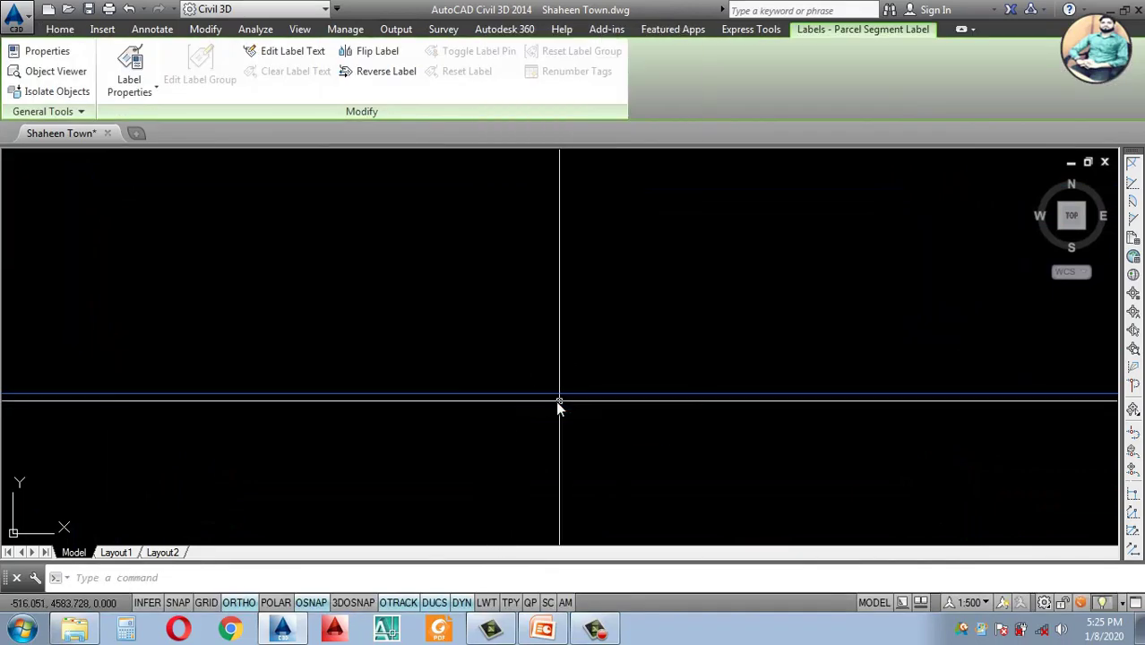
Step: Select the two road parcels by their area labels at the central junction of the dead-end roads
scroll(555, 350, down, 8)
scroll(573, 376, up, 5)
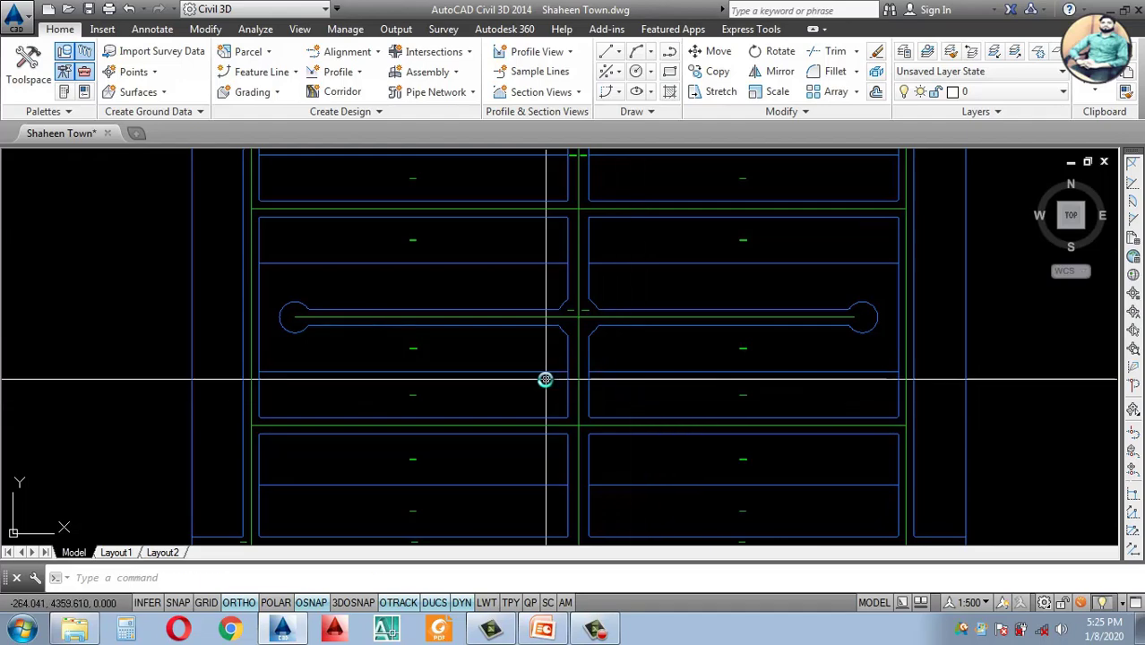
scroll(555, 363, down, 3)
scroll(578, 345, up, 6)
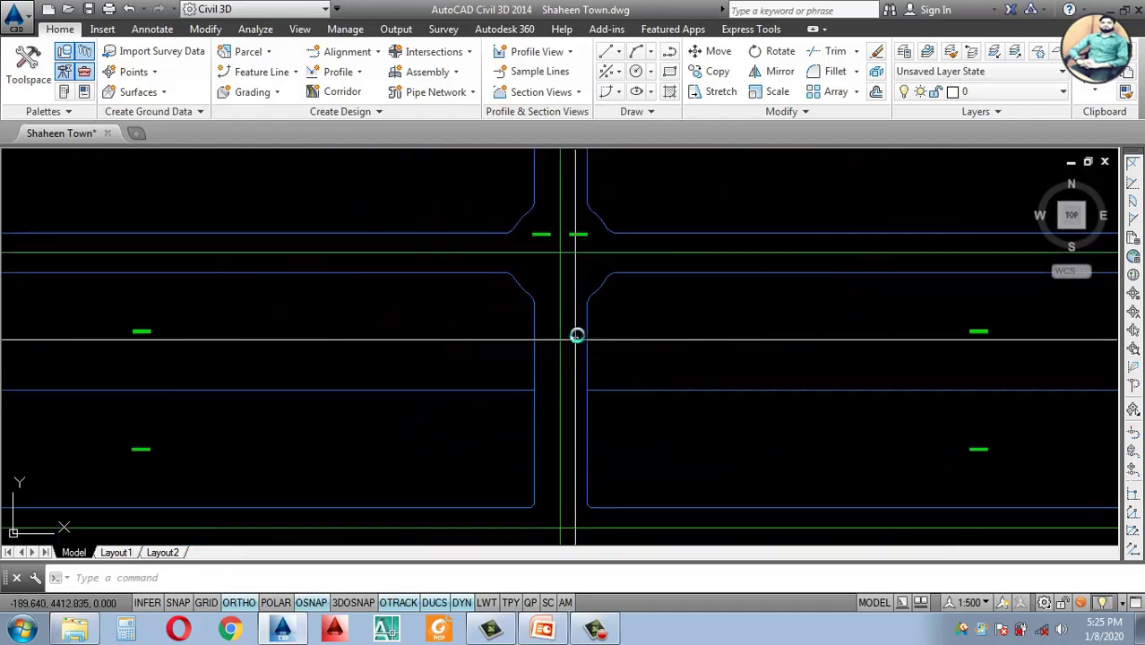
click(574, 238)
click(548, 233)
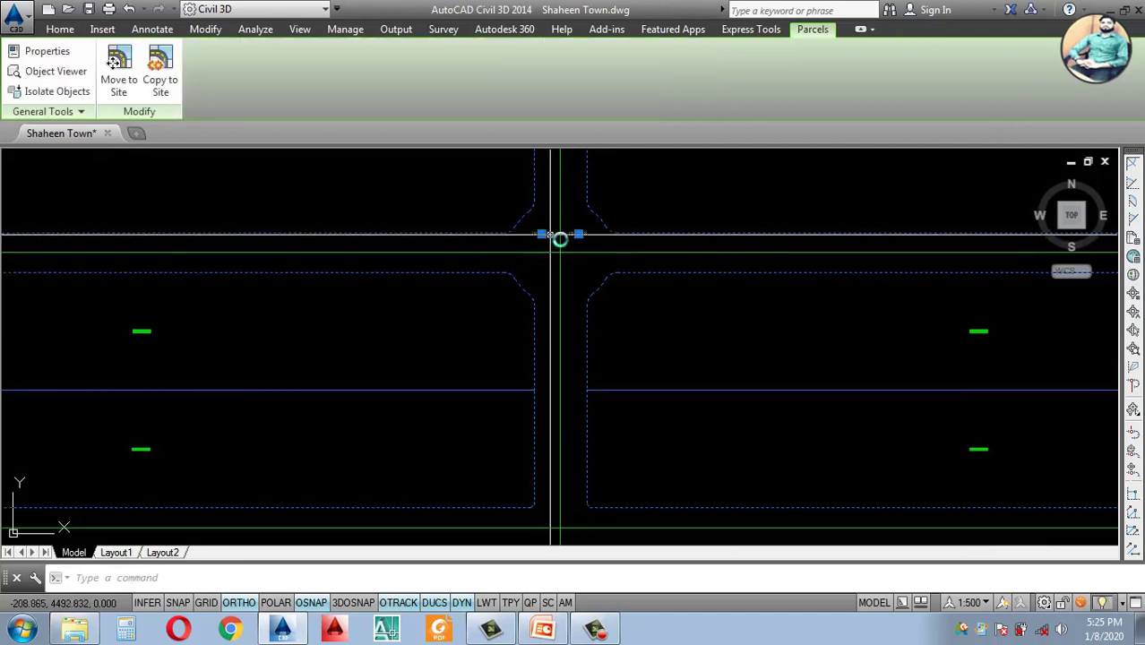
scroll(580, 303, down, 3)
scroll(538, 350, down, 2)
Step: Add the road parcel below the south-west block and the one at the foot of the central road to the selection
scroll(479, 358, up, 6)
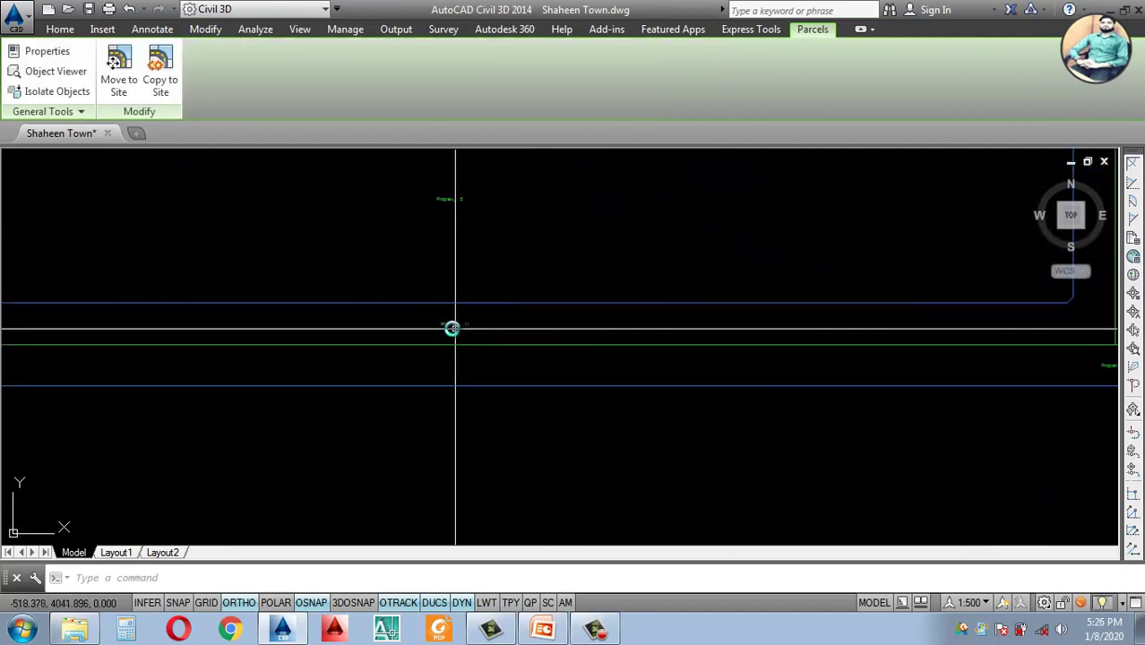
scroll(700, 350, down, 3)
scroll(742, 346, up, 4)
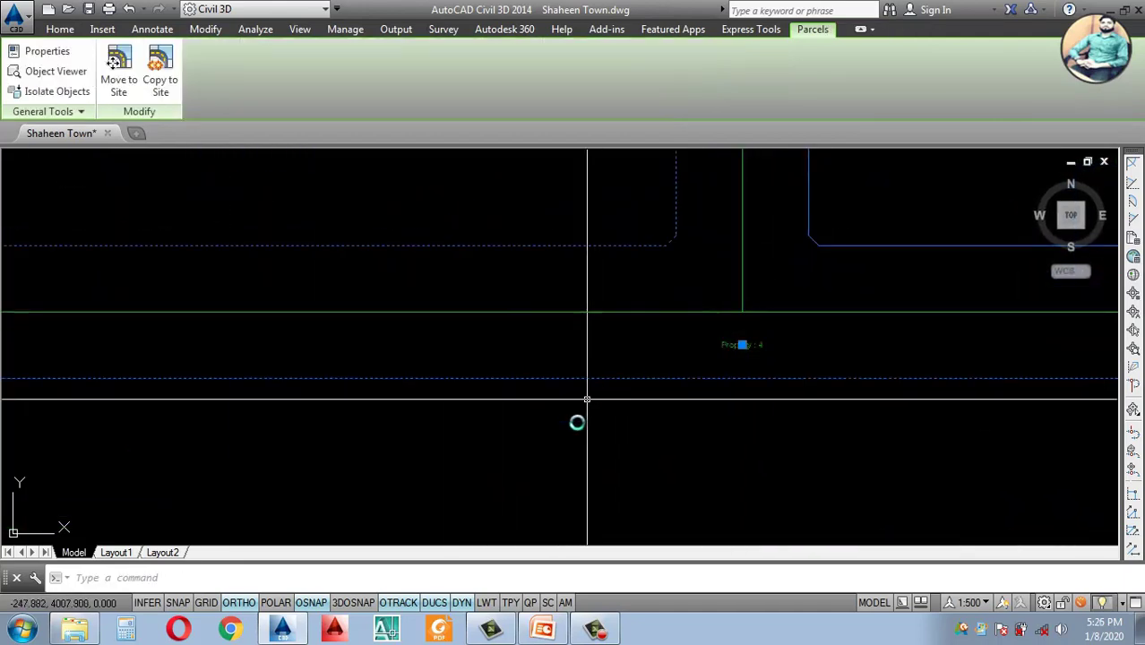
scroll(586, 399, down, 6)
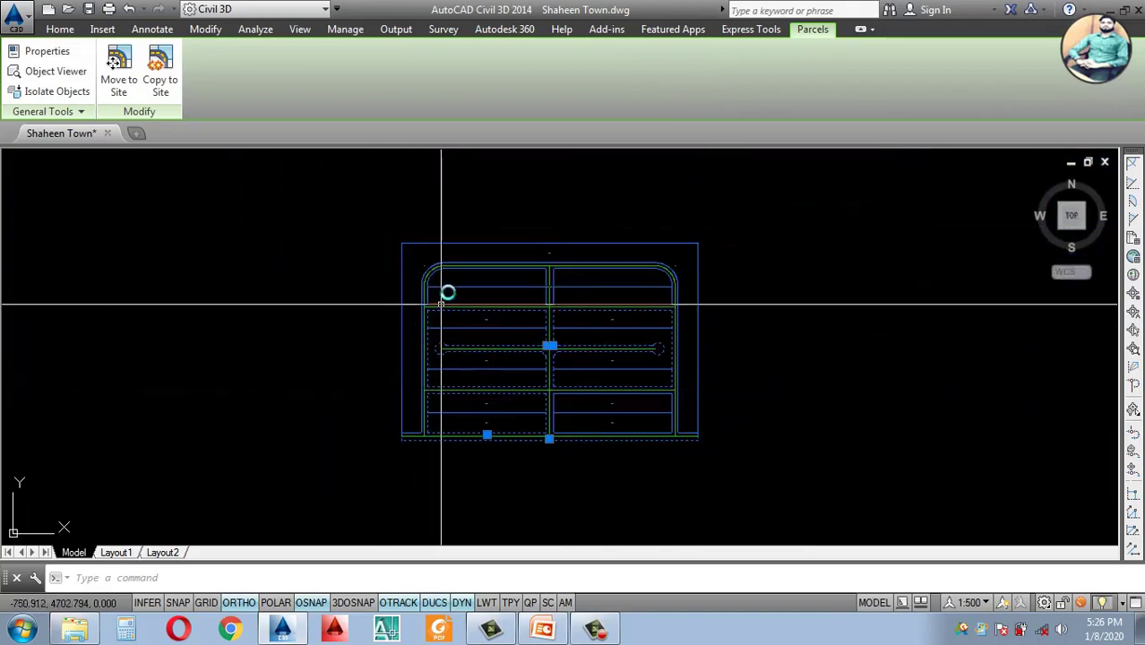
Step: Add the two road parcels labelled on either side of the central road between the northernmost blocks to the selection
scroll(549, 269, up, 10)
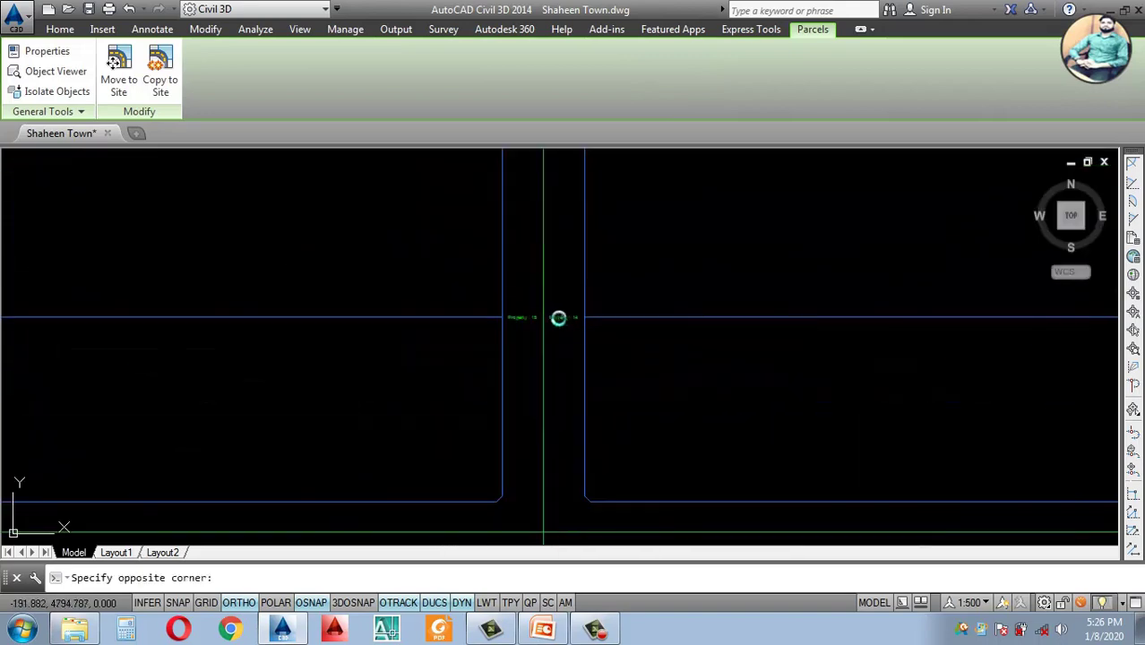
scroll(536, 353, down, 4)
scroll(657, 347, up, 3)
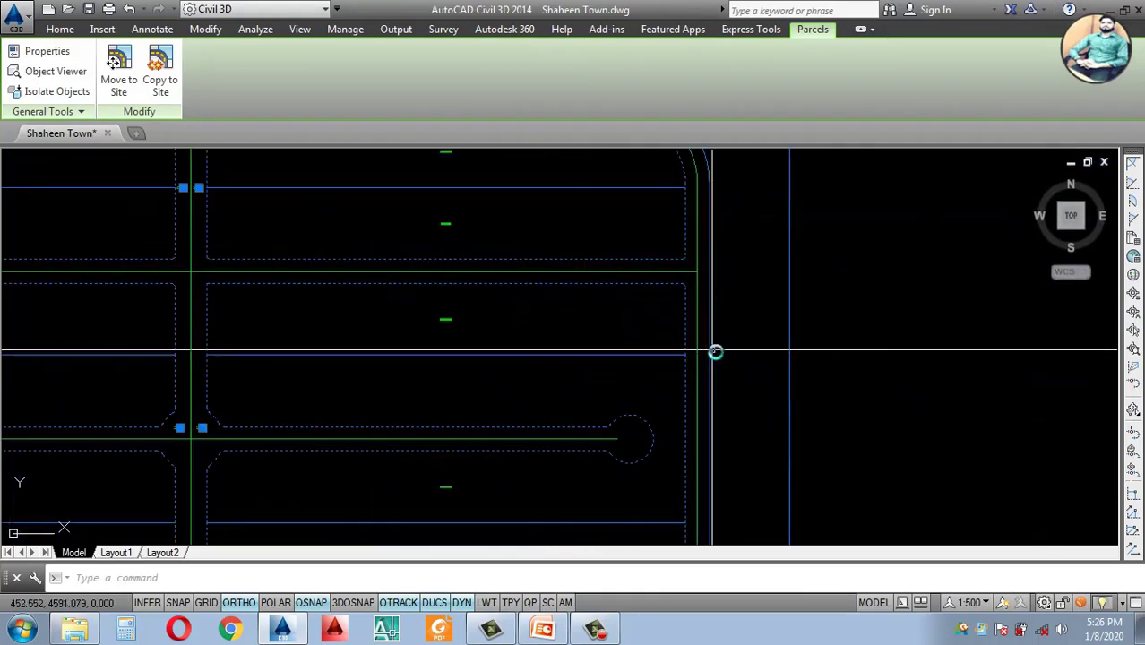
scroll(715, 350, down, 2)
scroll(542, 494, up, 2)
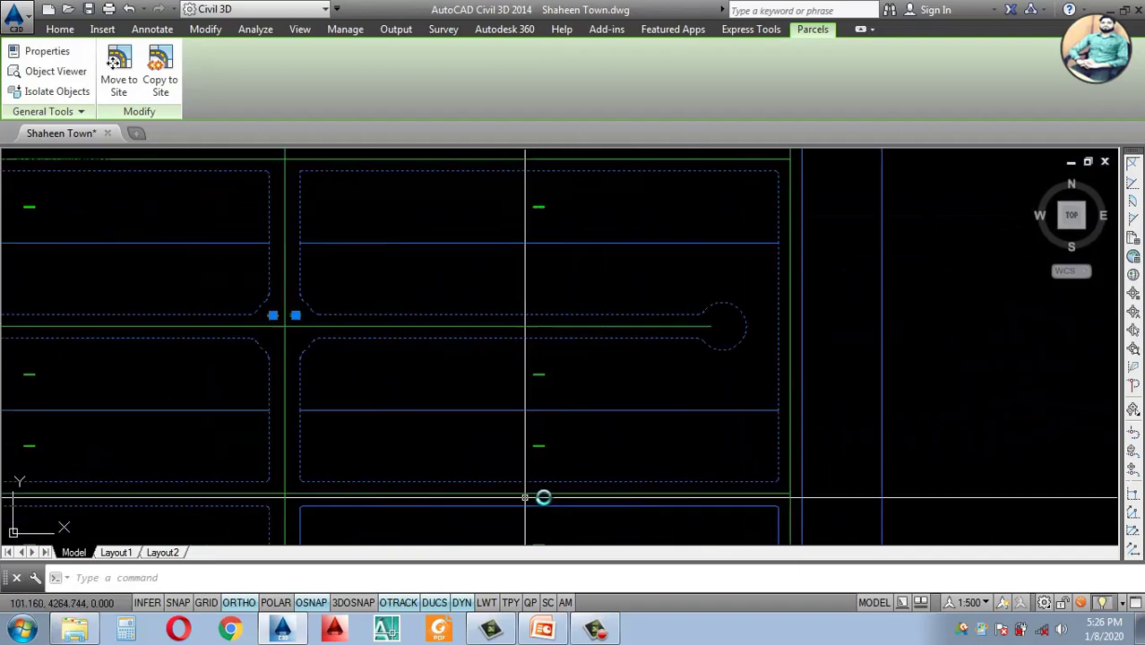
scroll(470, 488, down, 4)
scroll(406, 483, up, 6)
scroll(375, 378, down, 5)
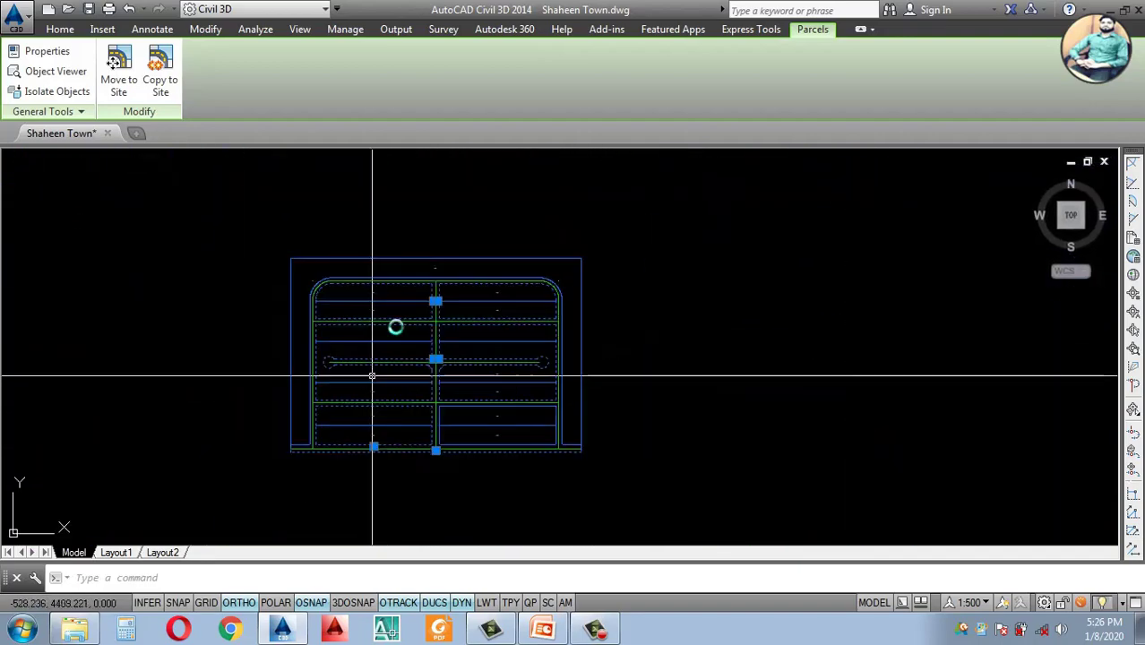
scroll(455, 287, up, 4)
scroll(487, 283, down, 1)
click(487, 283)
scroll(502, 277, down, 3)
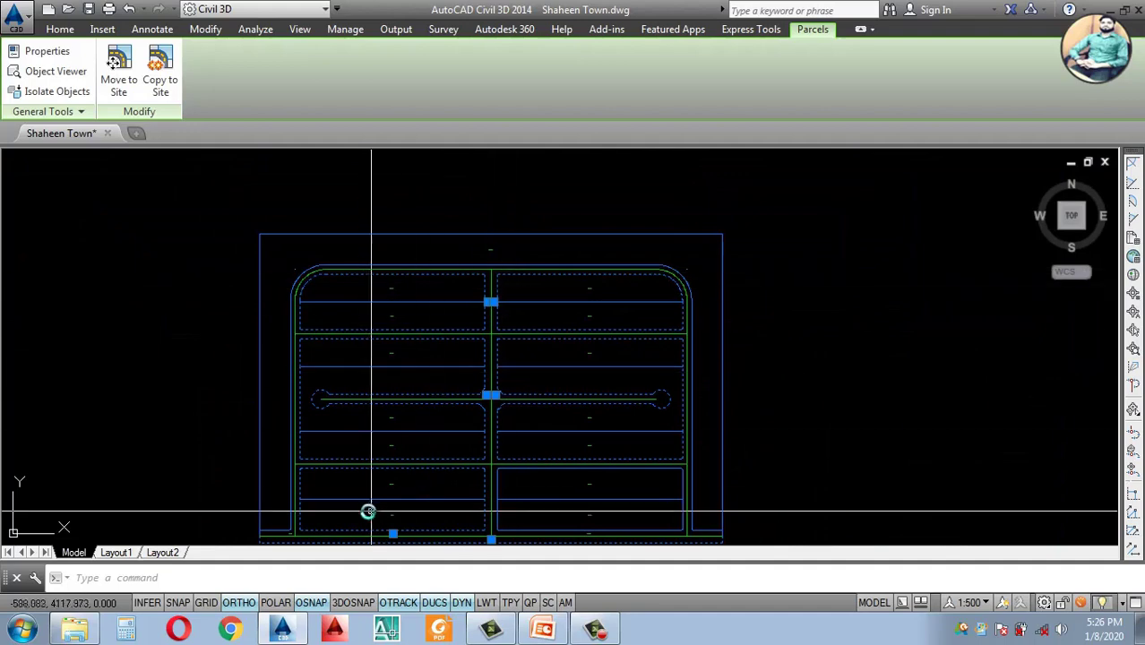
Step: Add the road parcel labelled at the foot of the western road to the selection
scroll(295, 533, up, 6)
scroll(302, 528, up, 3)
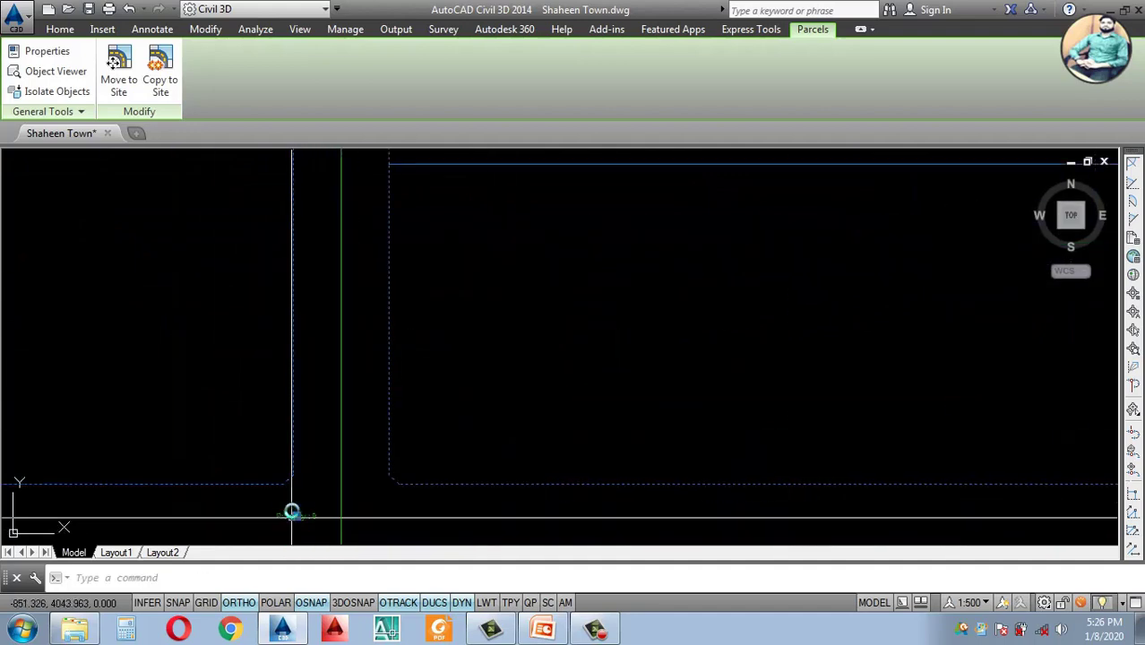
scroll(672, 444, down, 8)
scroll(721, 454, up, 7)
scroll(661, 457, down, 7)
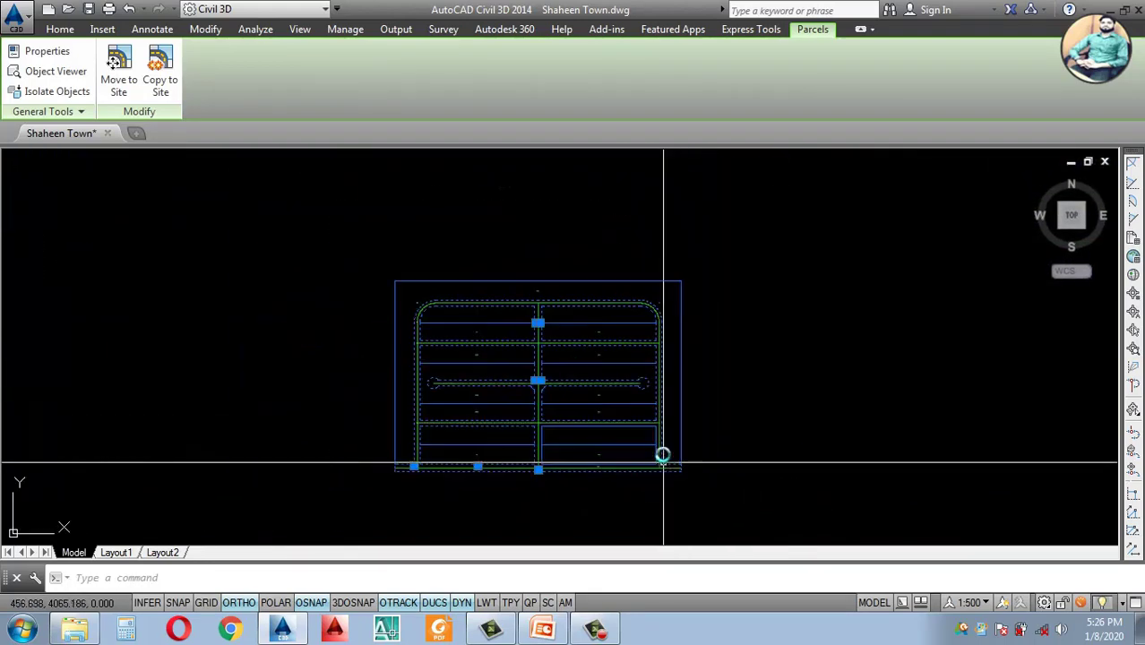
scroll(651, 332, up, 5)
scroll(529, 316, down, 6)
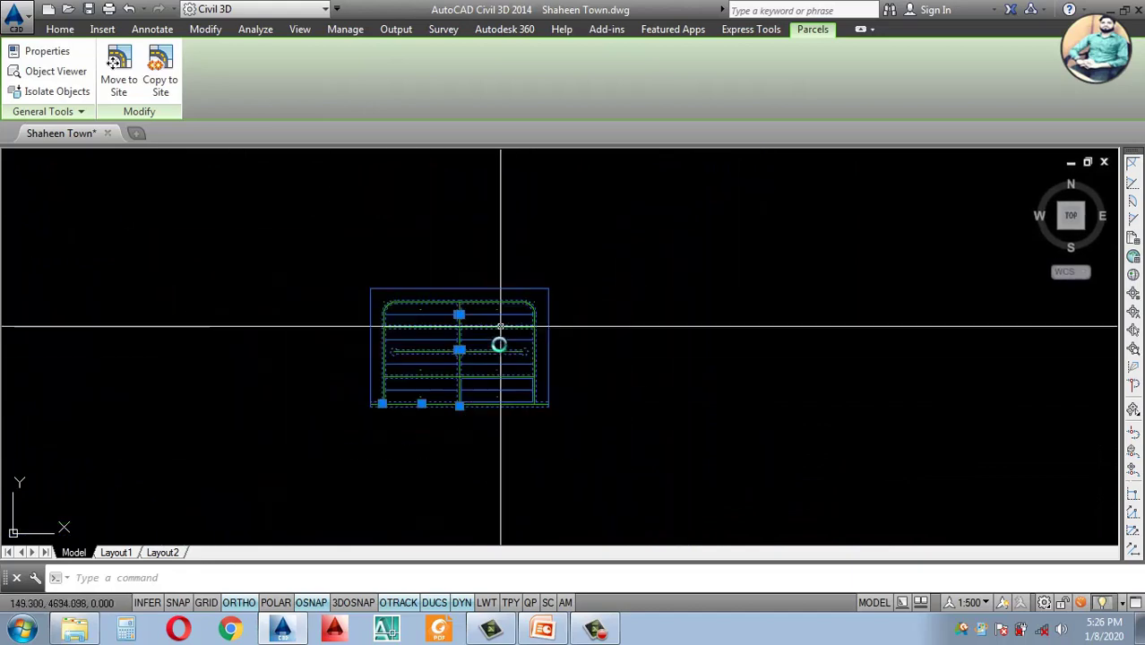
Step: Change the style of the selected parcels to Road and clear the selection
key(Return)
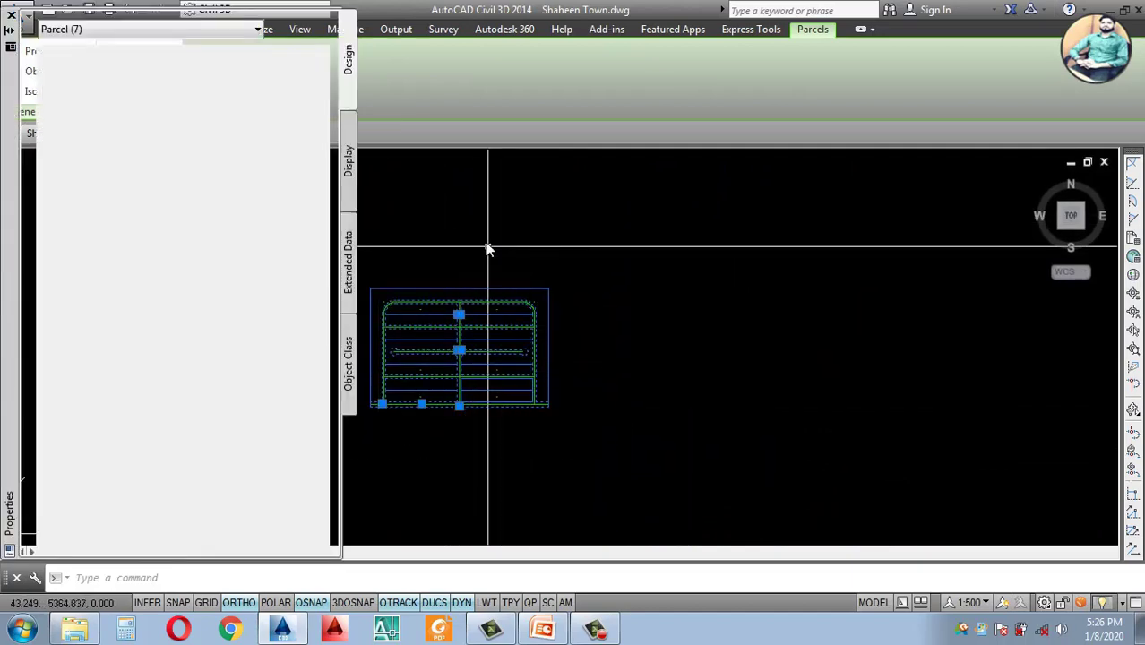
click(318, 73)
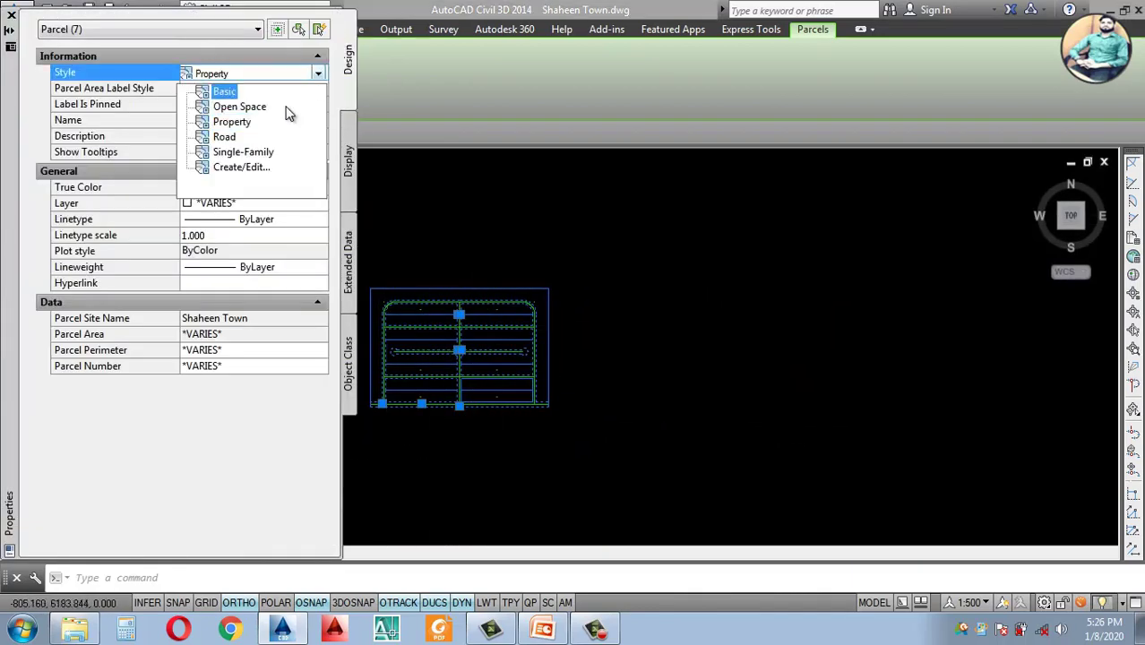
click(234, 140)
scroll(688, 369, up, 3)
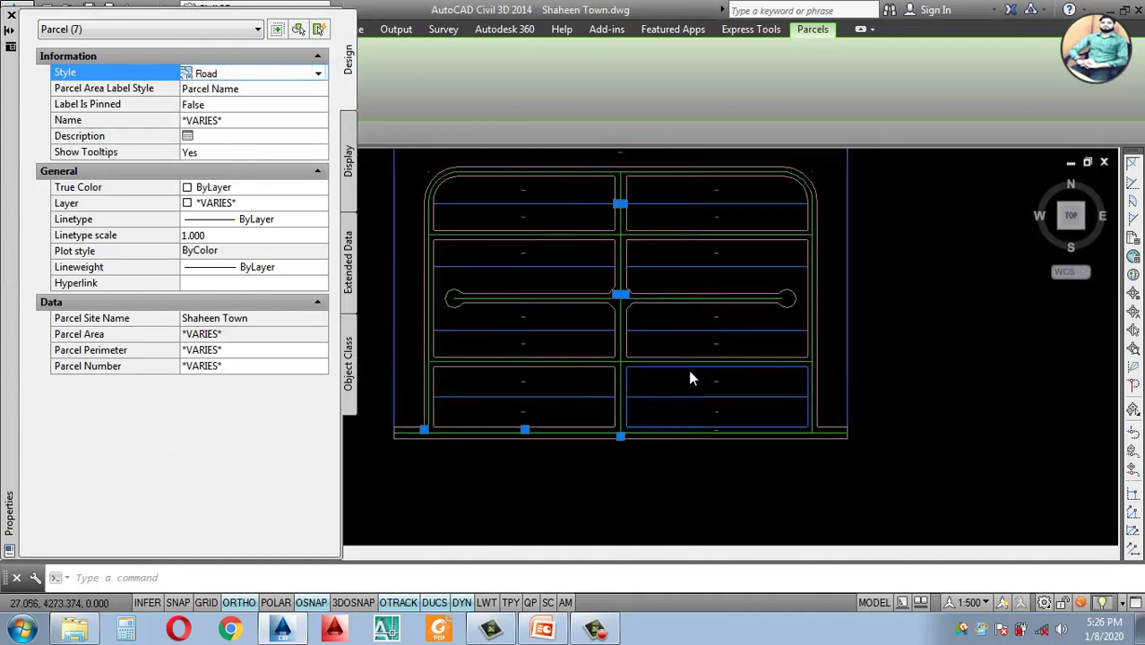
scroll(582, 365, down, 1)
scroll(620, 356, up, 1)
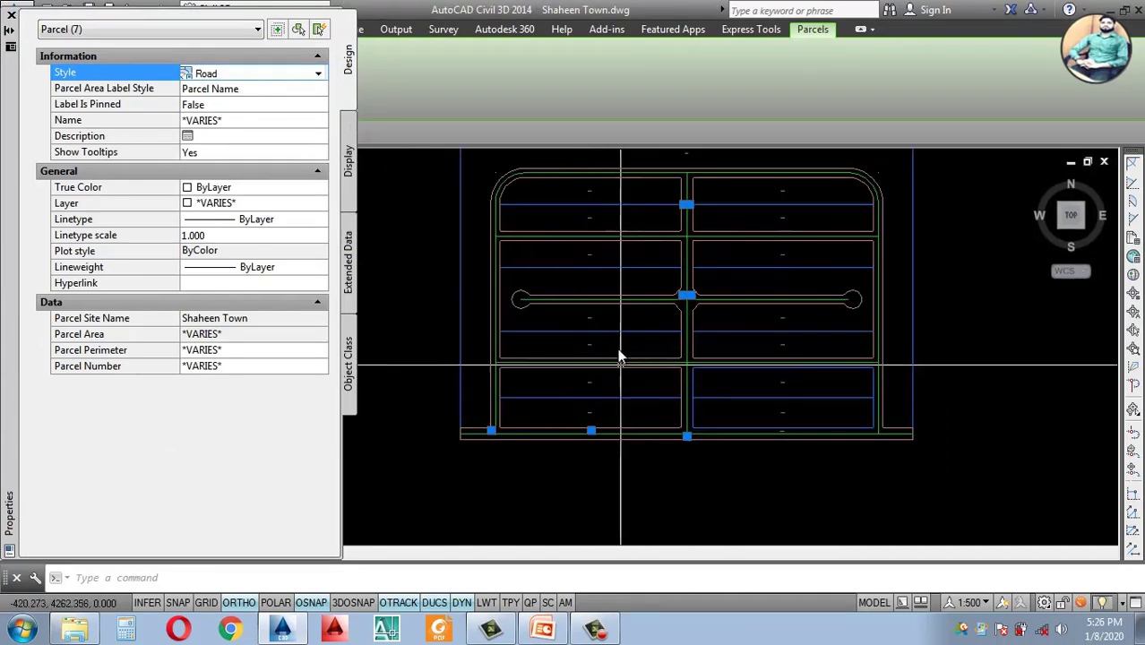
click(11, 18)
key(Escape)
Step: Set the annotation scale to 1:2000 so the parcel area labels become larger
scroll(492, 287, down, 3)
scroll(399, 311, up, 5)
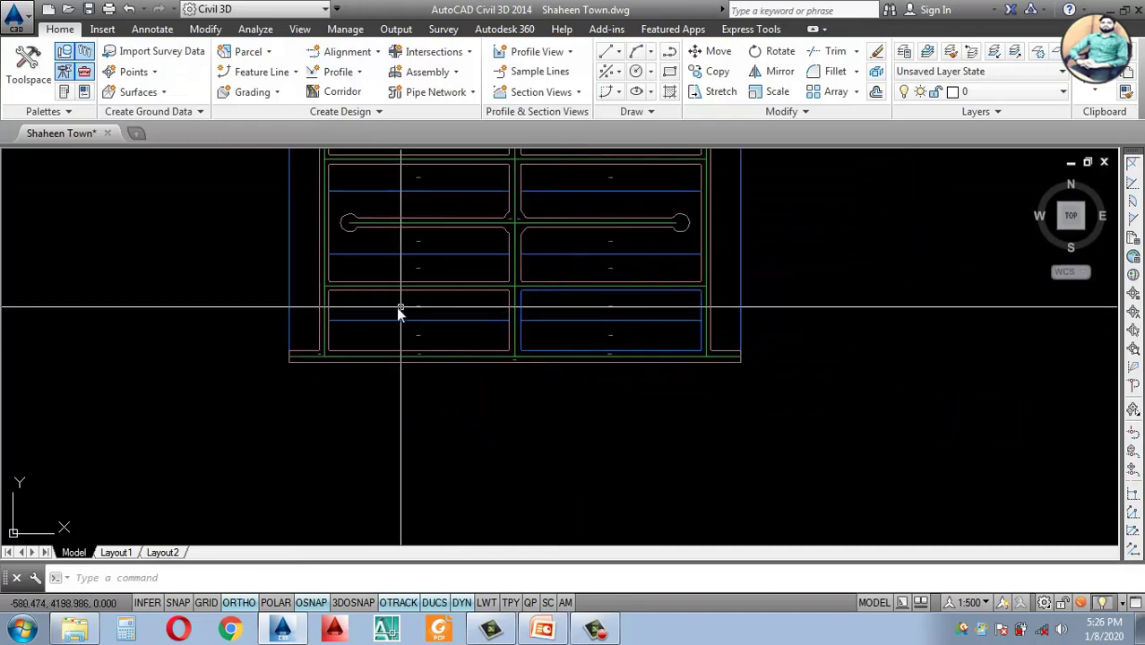
scroll(520, 357, down, 4)
scroll(488, 368, up, 4)
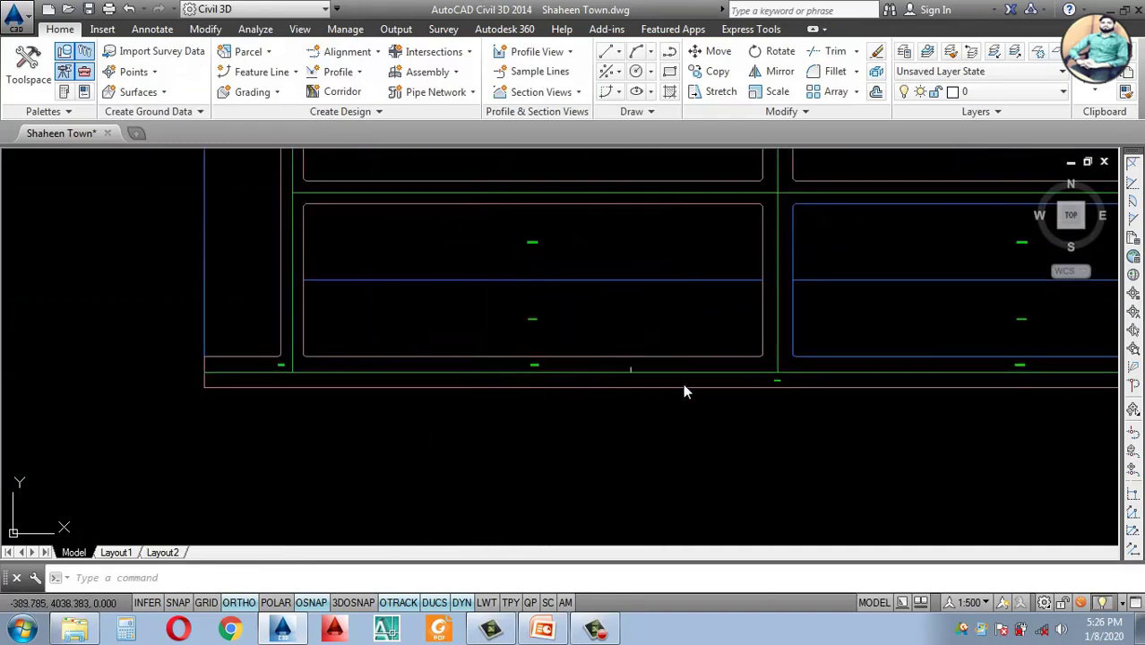
scroll(585, 342, down, 2)
scroll(528, 286, down, 2)
scroll(680, 422, up, 4)
scroll(636, 402, down, 4)
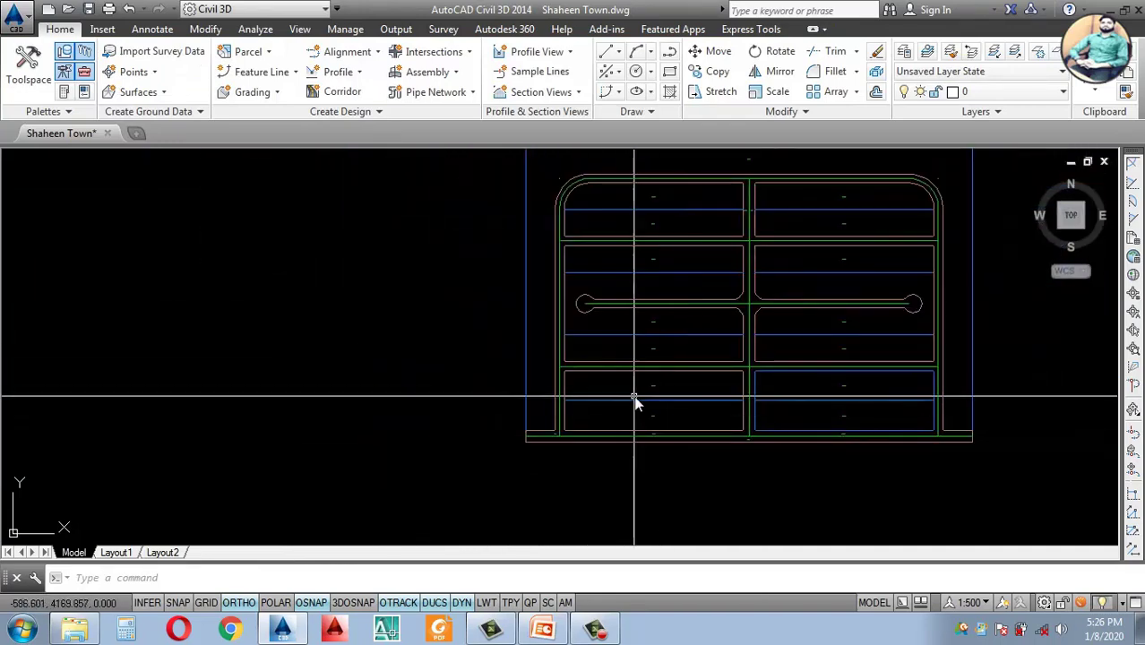
scroll(677, 423, up, 3)
click(972, 602)
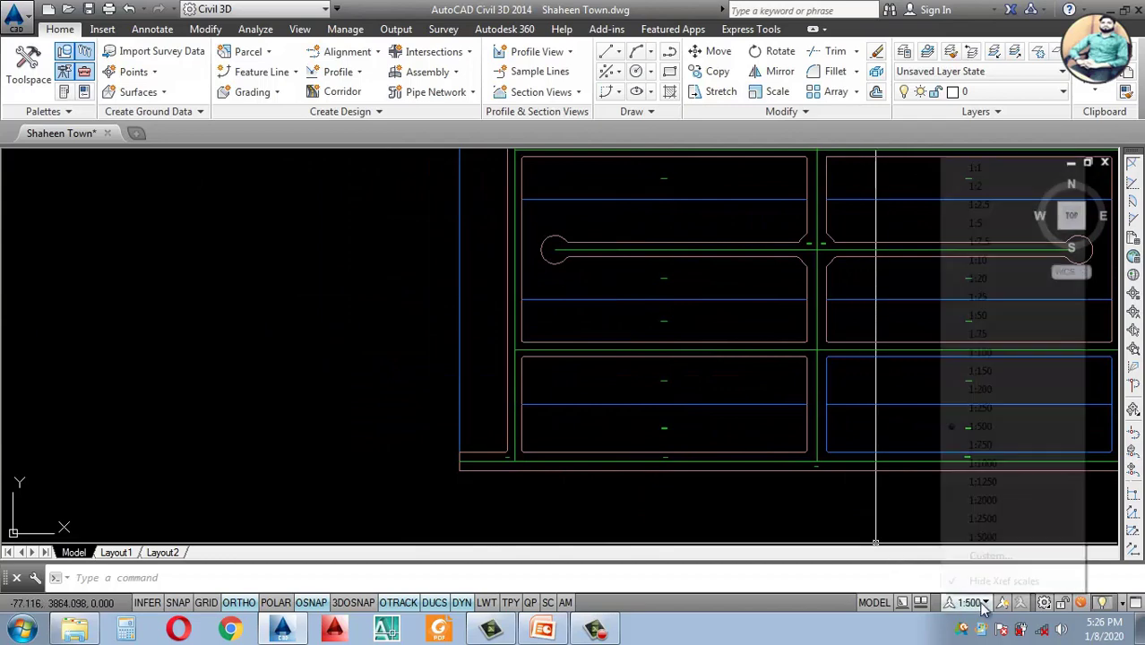
click(983, 501)
scroll(728, 446, down, 1)
scroll(692, 429, up, 3)
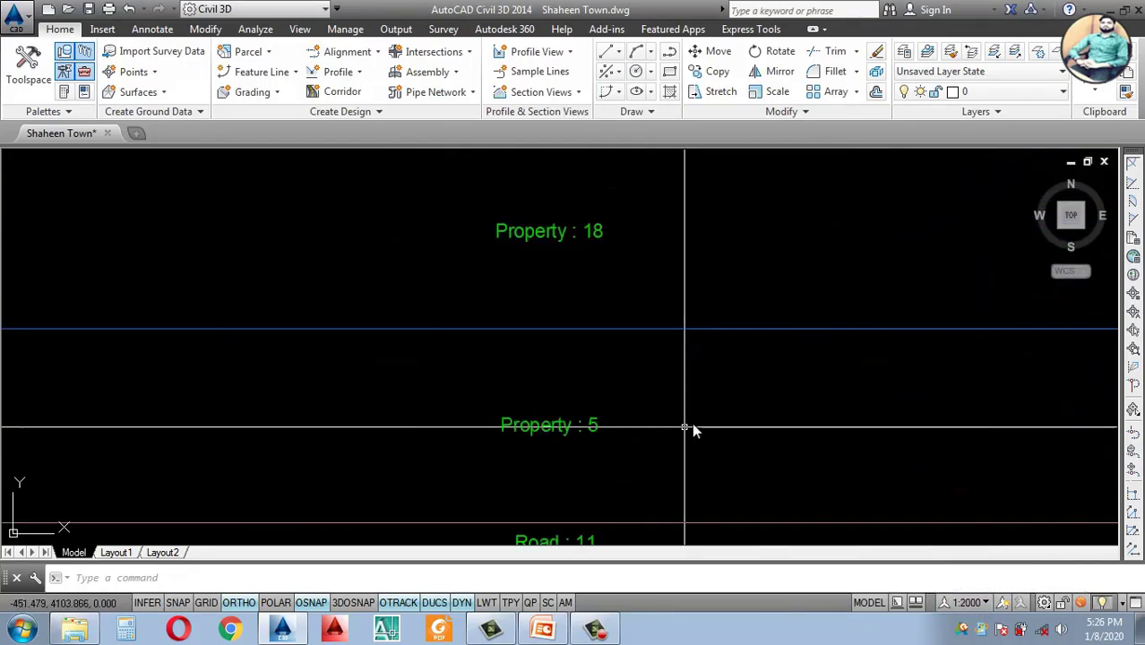
scroll(674, 440, down, 2)
scroll(667, 423, up, 2)
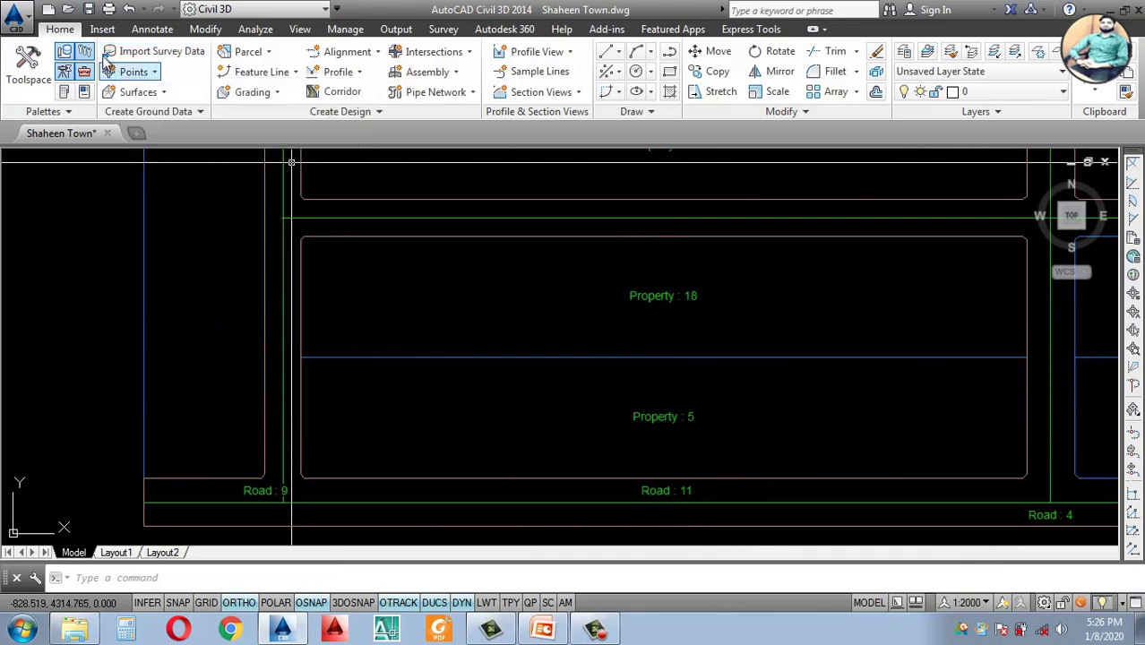
Step: Start Slide Line - Create in the Shaheen Town site with the Property parcel style and Parcel Name area labels, without automatic segment labels
click(262, 57)
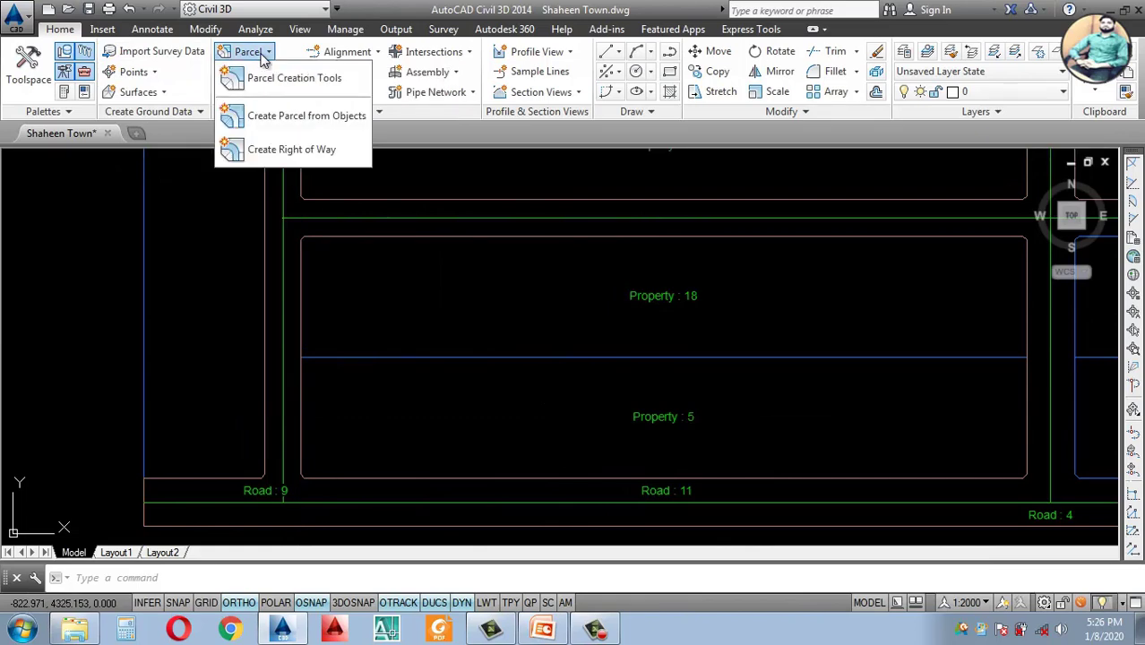
click(277, 78)
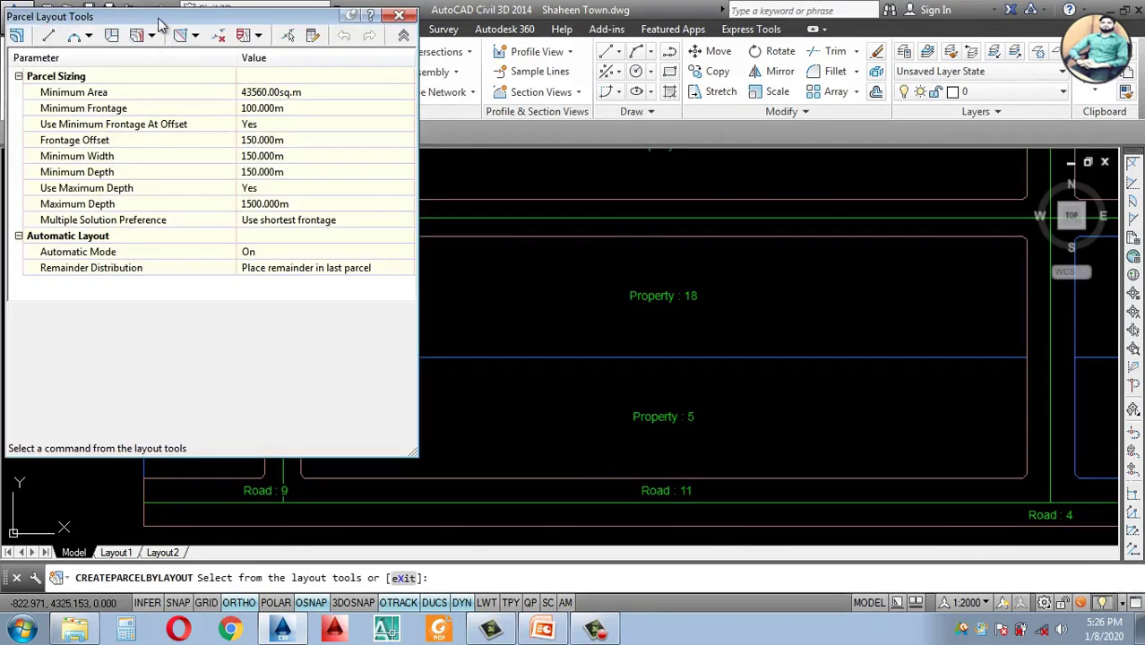
drag(159, 18, 157, 18)
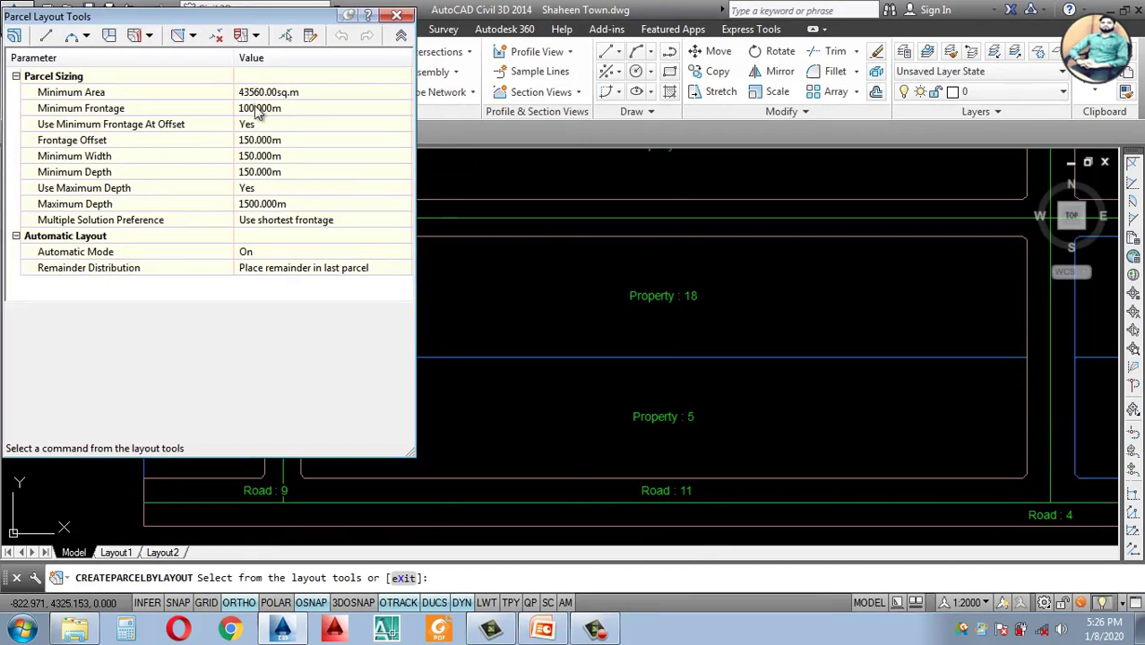
click(149, 38)
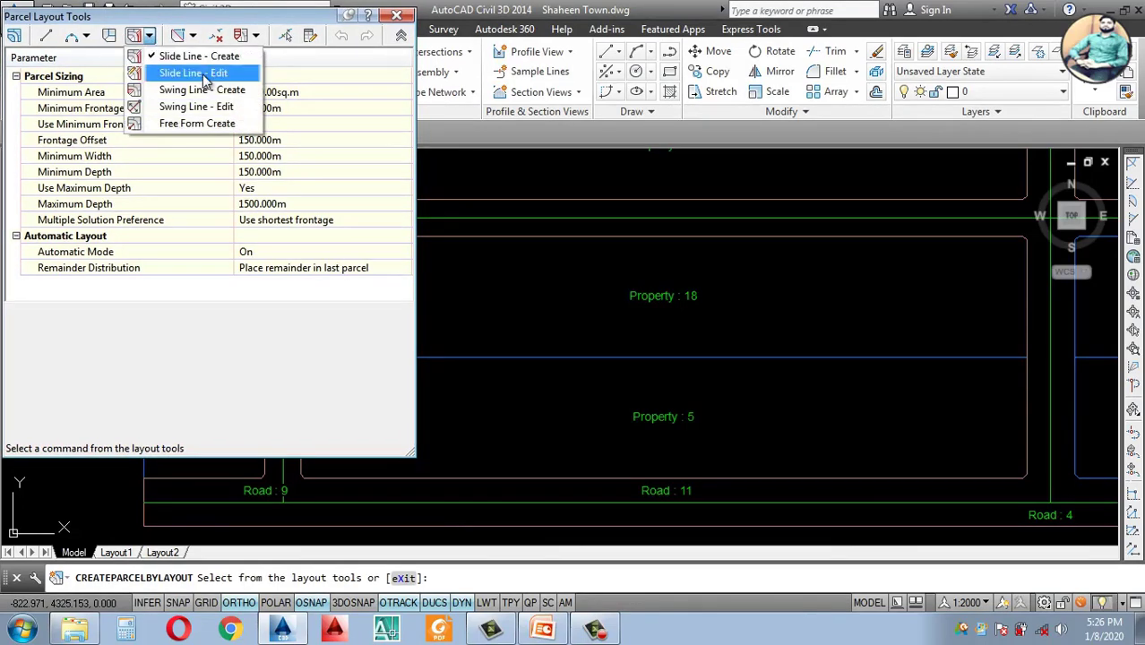
click(188, 57)
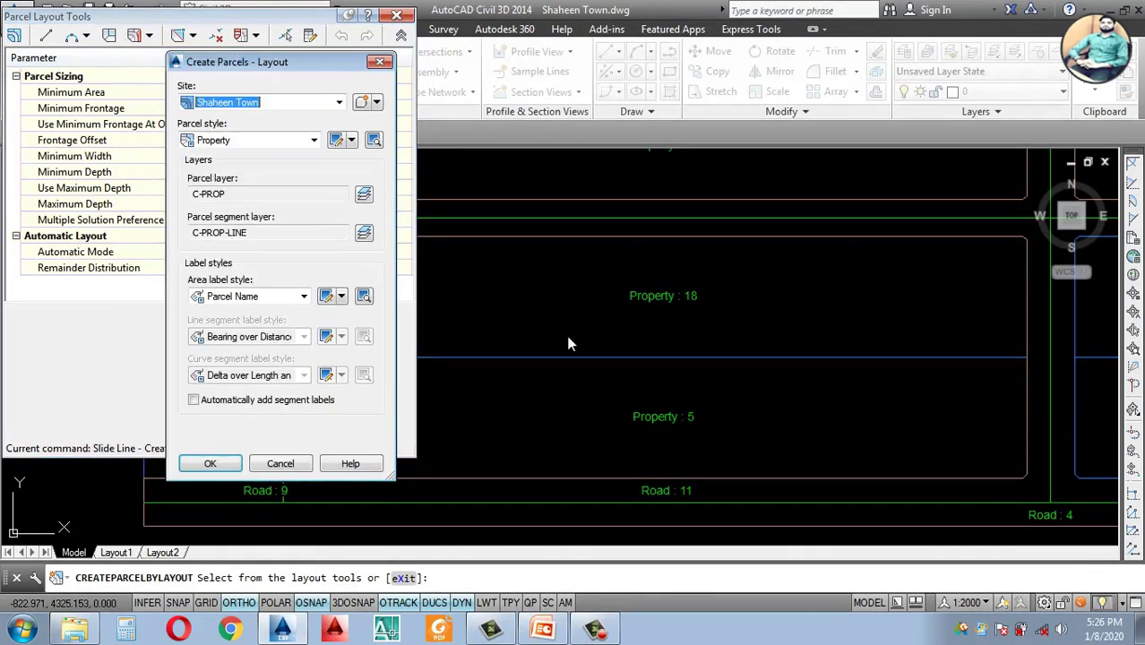
click(210, 464)
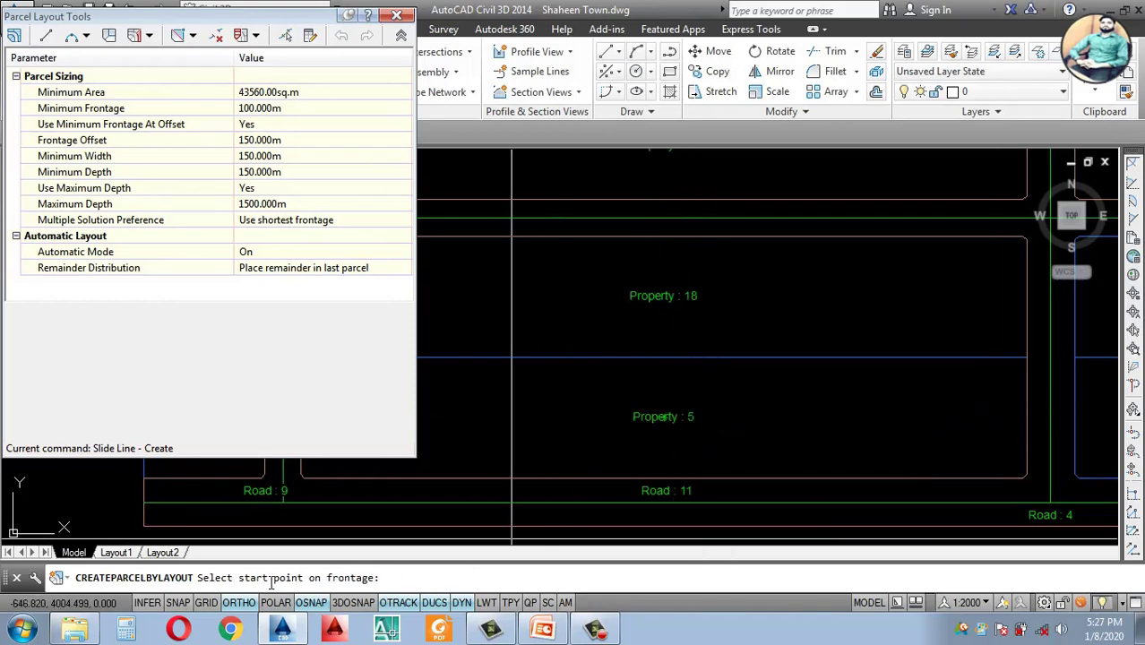
Step: Define the slide-line frontage along the south-west block's dividing line, from its east end to its west end
scroll(823, 417, down, 2)
scroll(789, 408, up, 5)
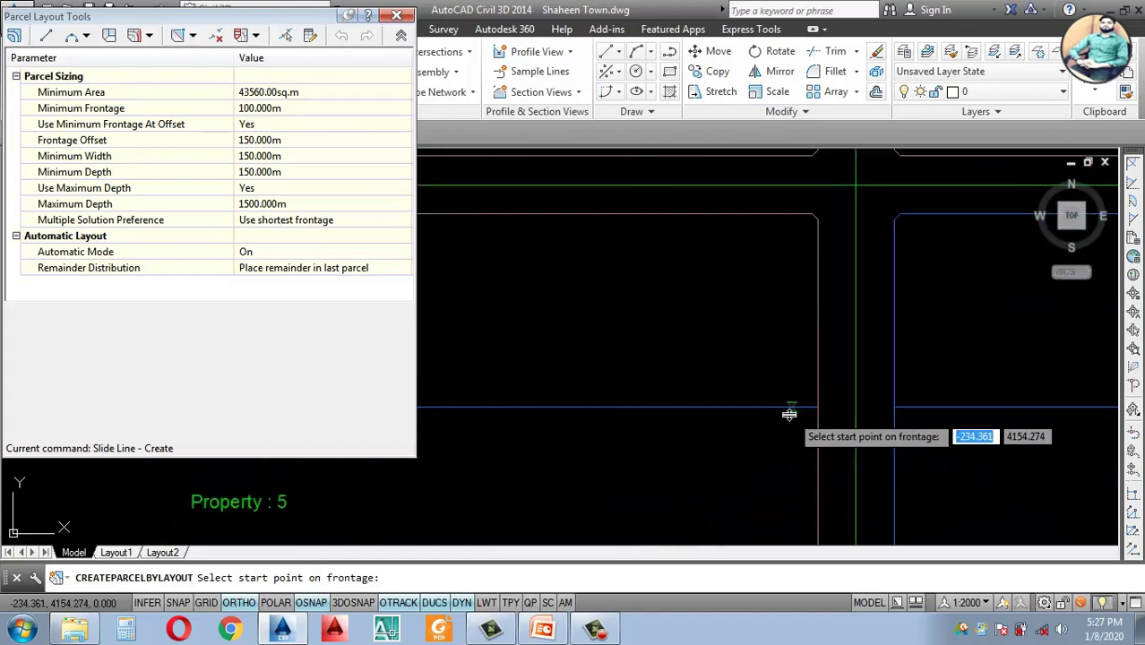
click(810, 407)
scroll(798, 405, down, 5)
scroll(519, 404, up, 5)
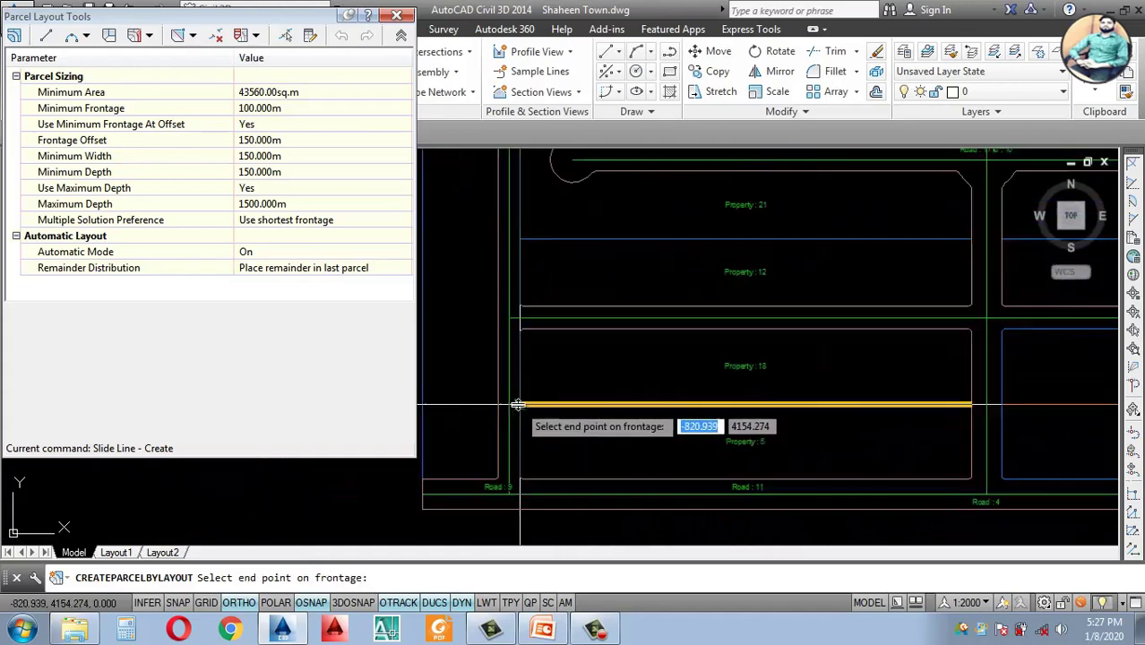
click(529, 405)
scroll(529, 405, down, 4)
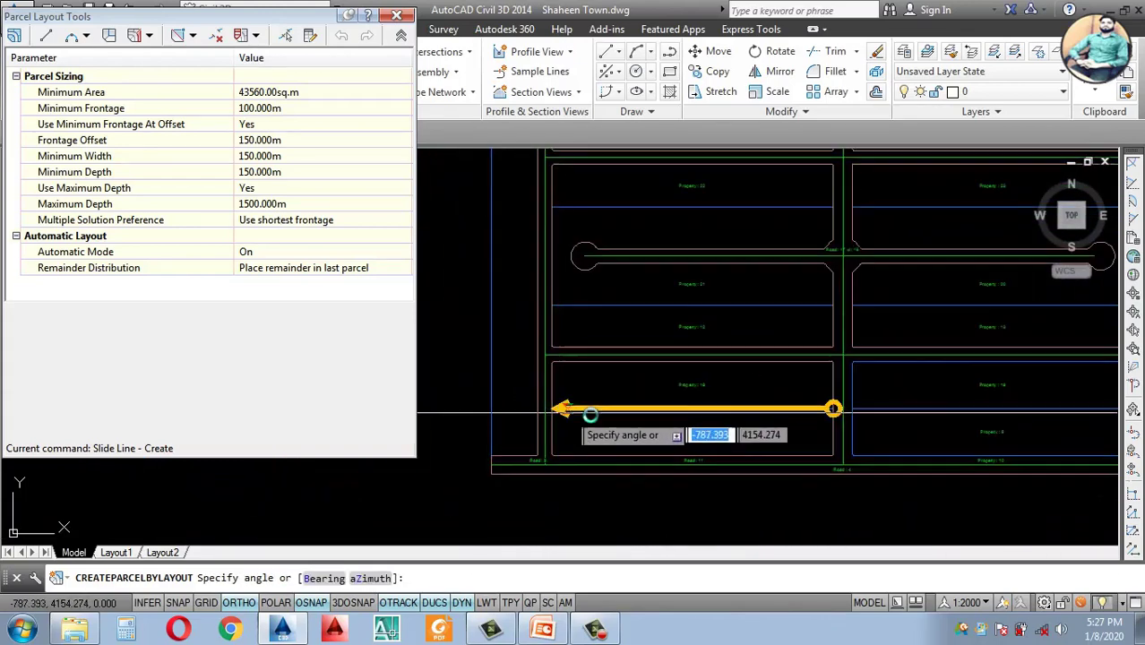
Step: Set the parcel sizing to 1000 sq.m minimum area, with minimum frontage, frontage offset, minimum width and minimum depth all at 50 m
click(304, 93)
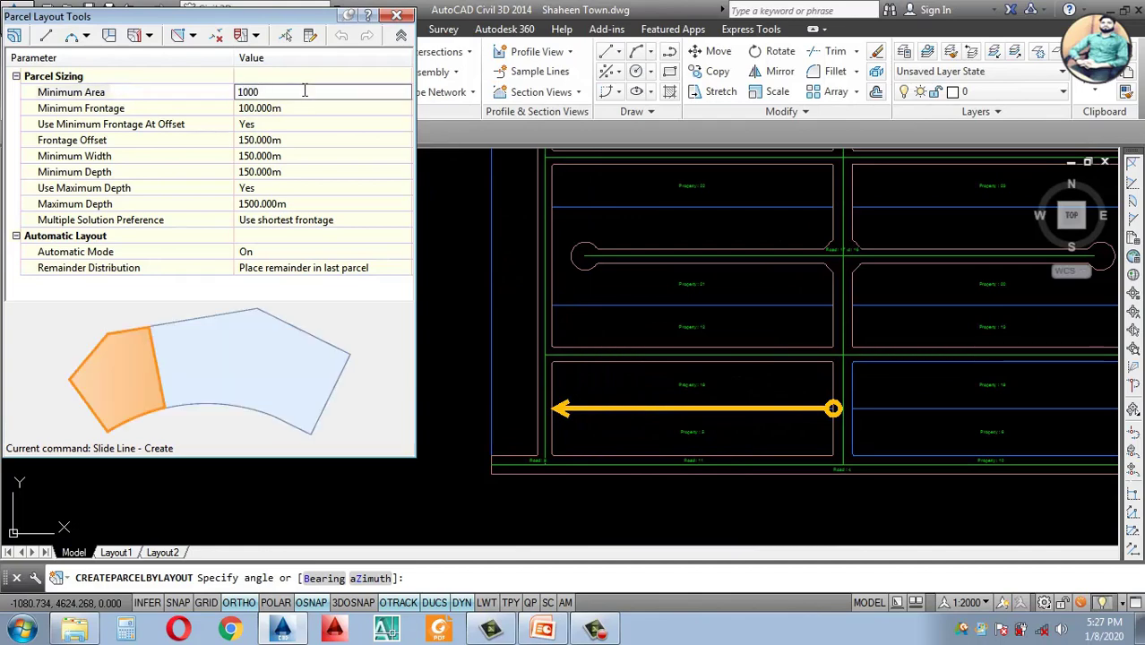
click(296, 107)
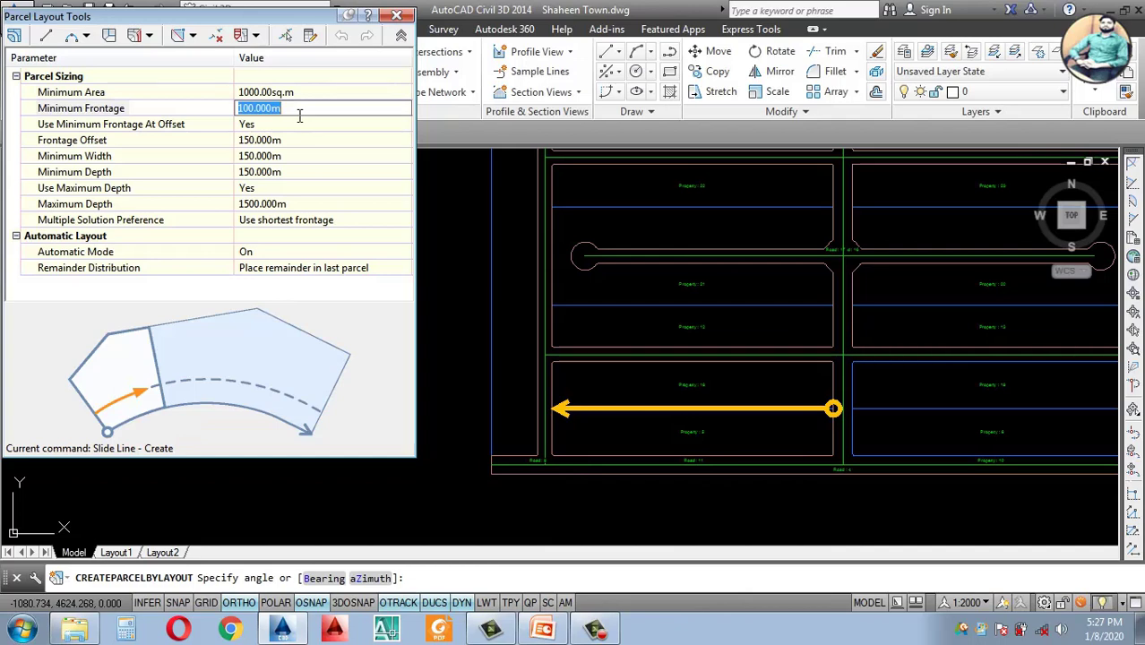
text(50)
click(294, 141)
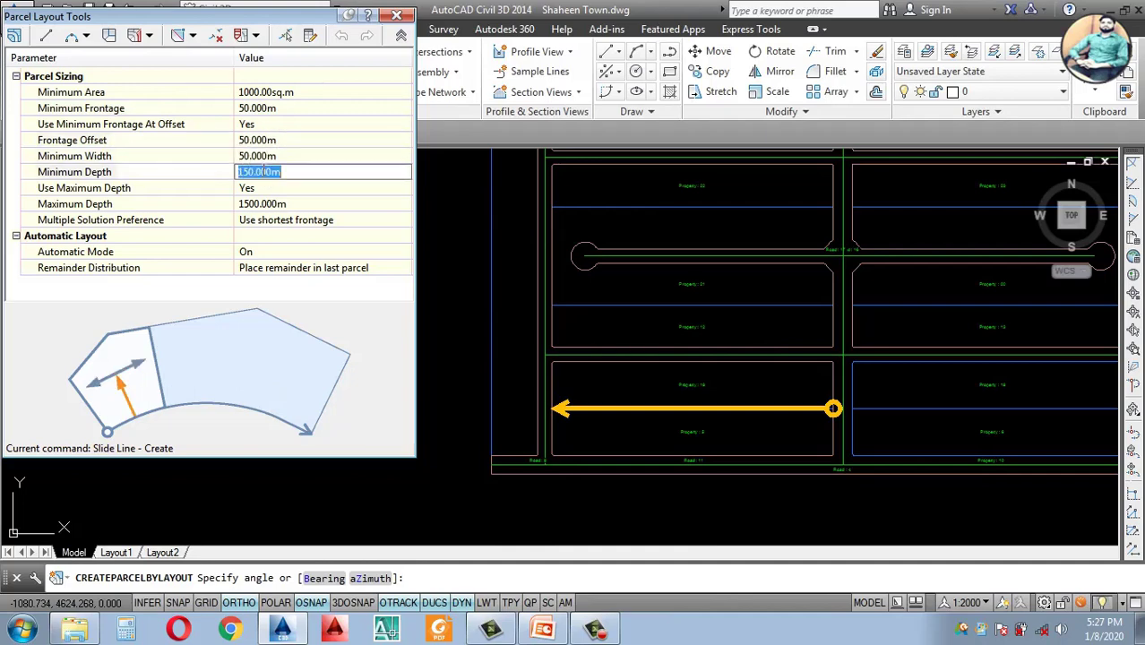
key(Return)
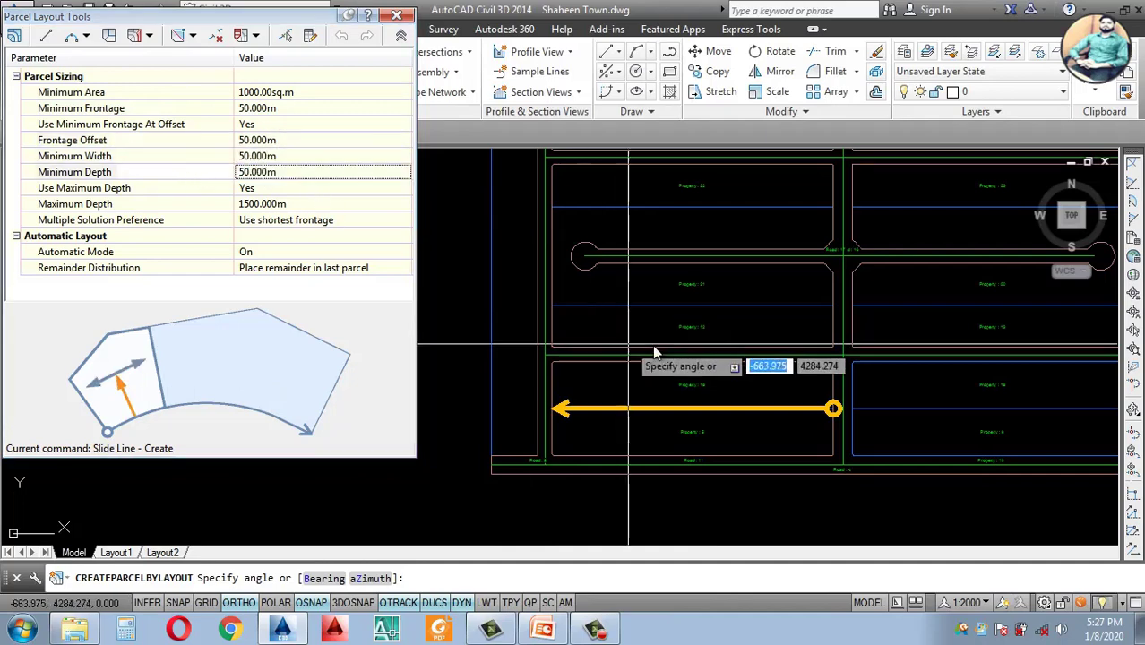
Step: Specify the slide-line angle toward the southern half of the south-west block, accept the resulting lots and close the layout tools
click(738, 434)
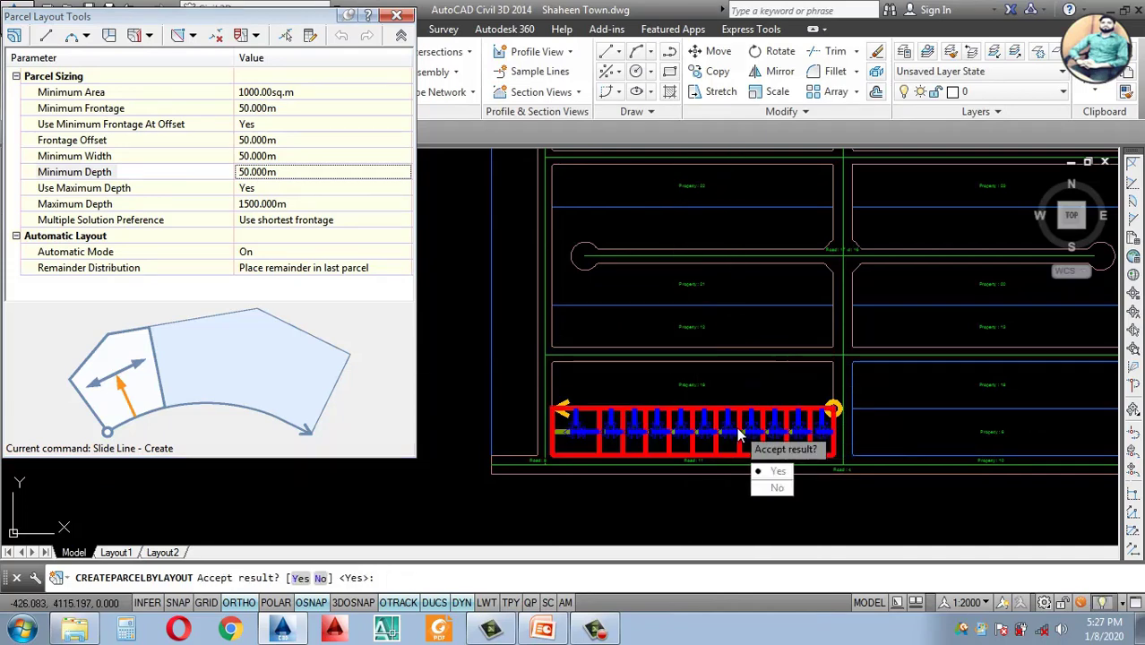
key(Return)
key(Return)
key(Return)
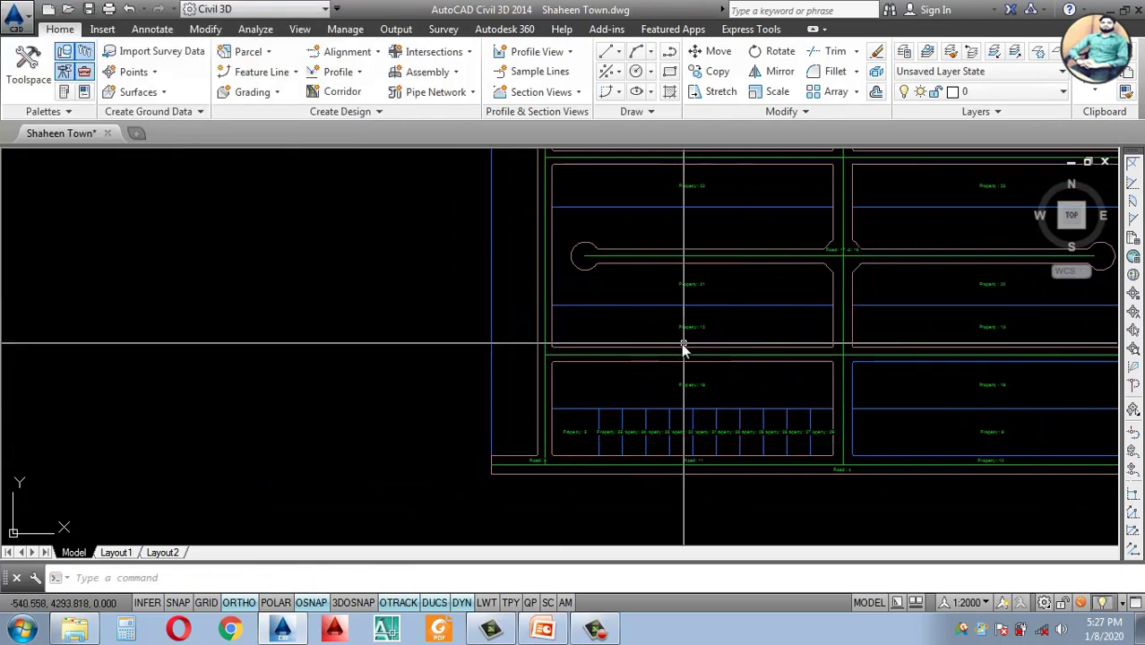
Step: Try to split the Property : 5 lot with a line from the middle of its north edge to its south edge
scroll(683, 348, down, 3)
scroll(582, 388, up, 8)
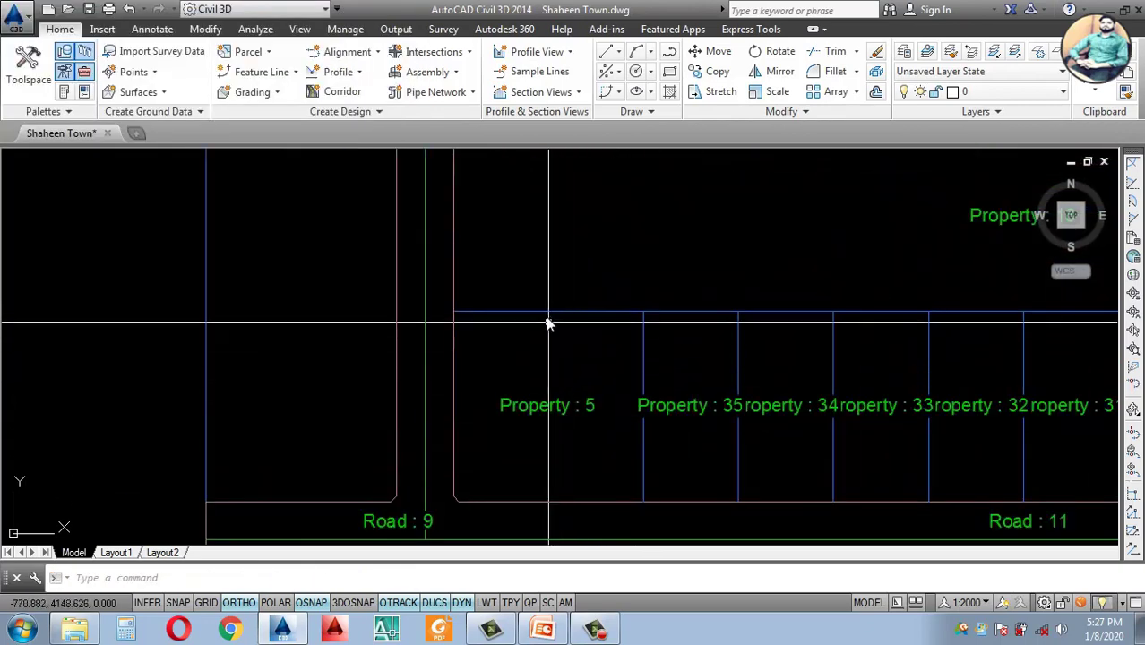
click(546, 325)
click(677, 351)
click(665, 345)
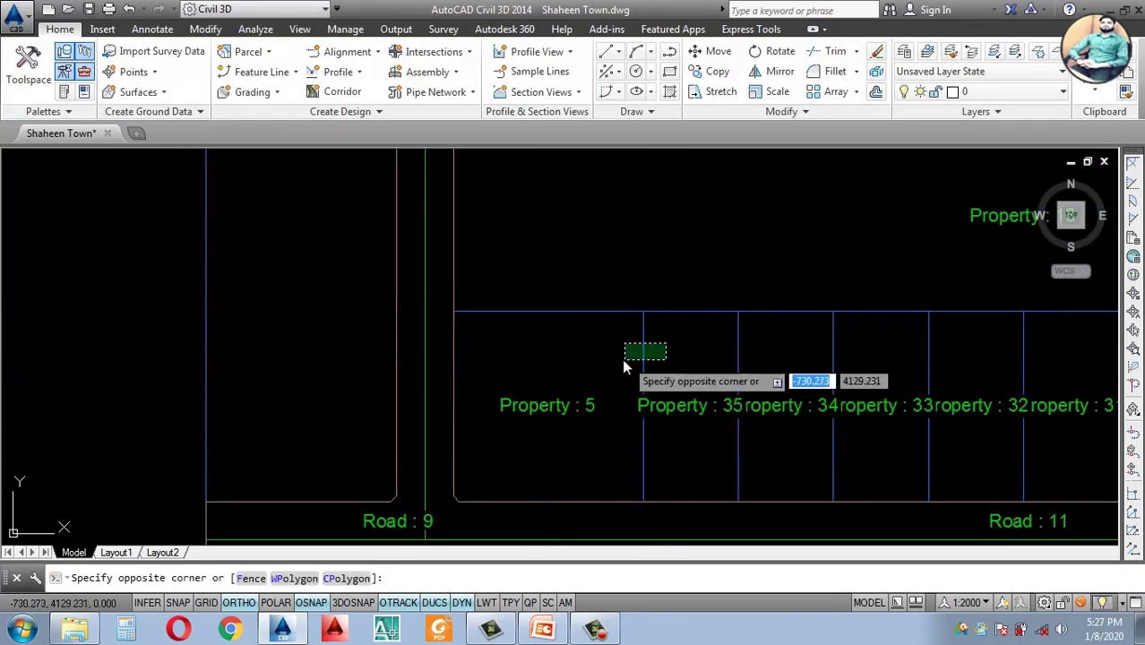
key(Escape)
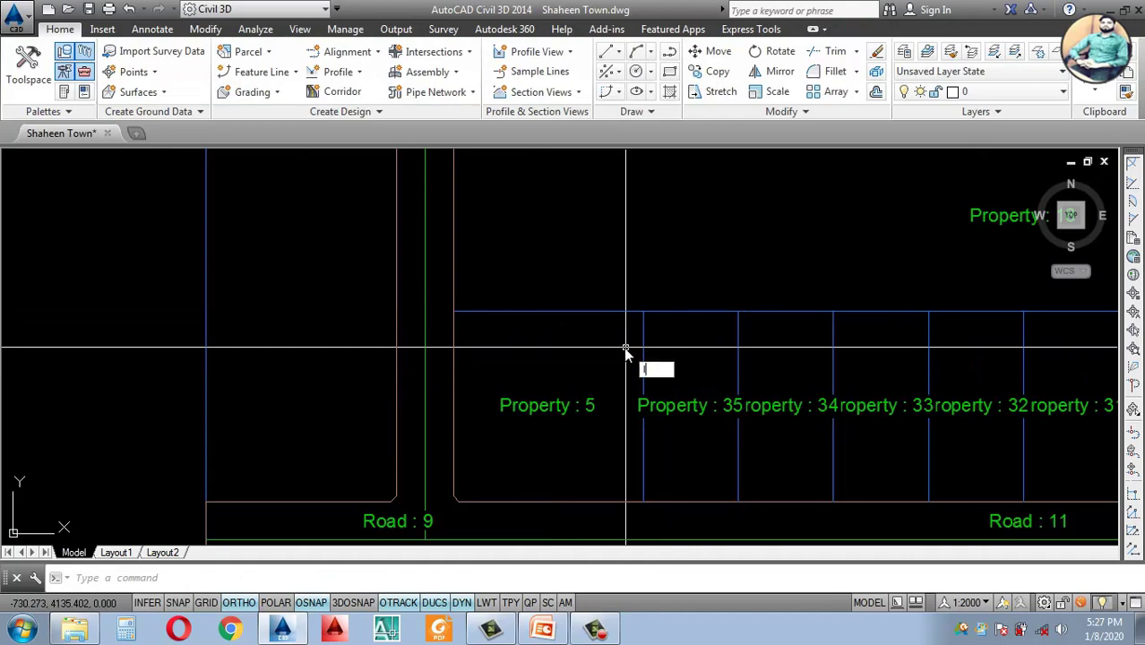
key(Return)
click(549, 315)
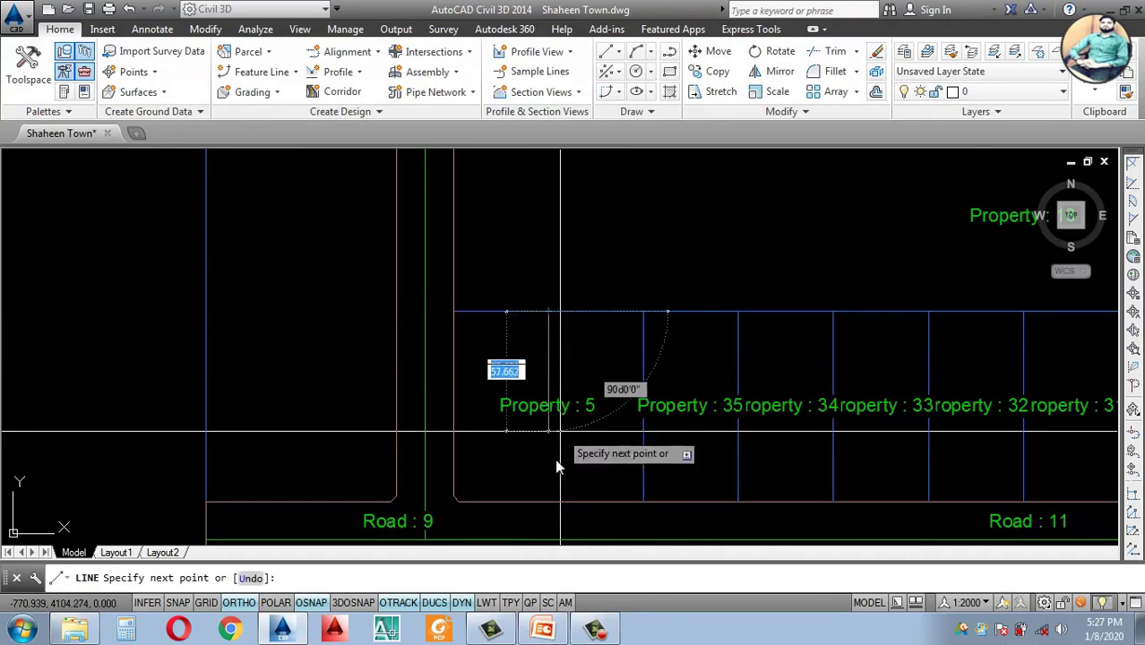
click(549, 500)
scroll(557, 461, up, 2)
key(Escape)
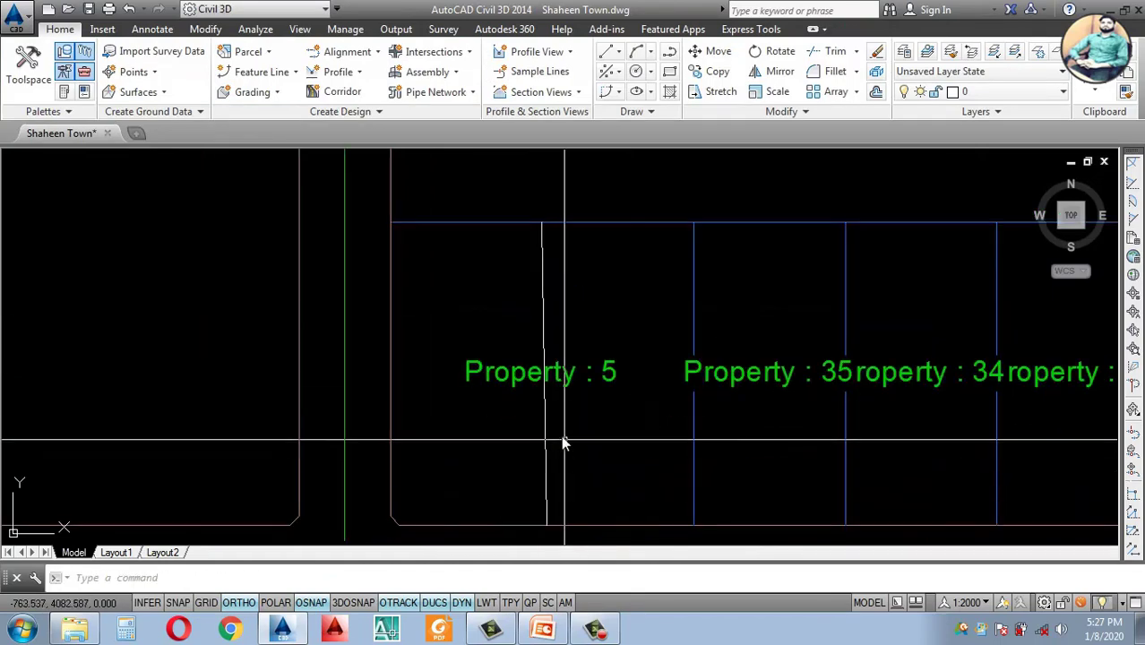
key(Return)
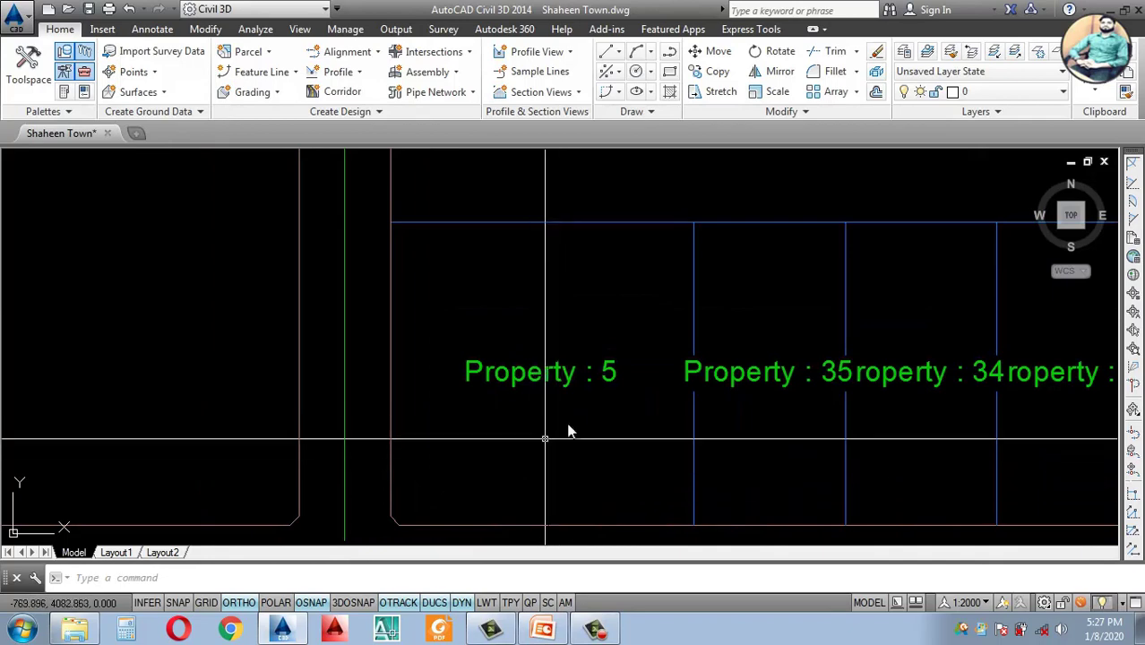
Step: Offset the lot line between Property : 5 and Property : 35 by 50 m to the west
scroll(636, 403, down, 3)
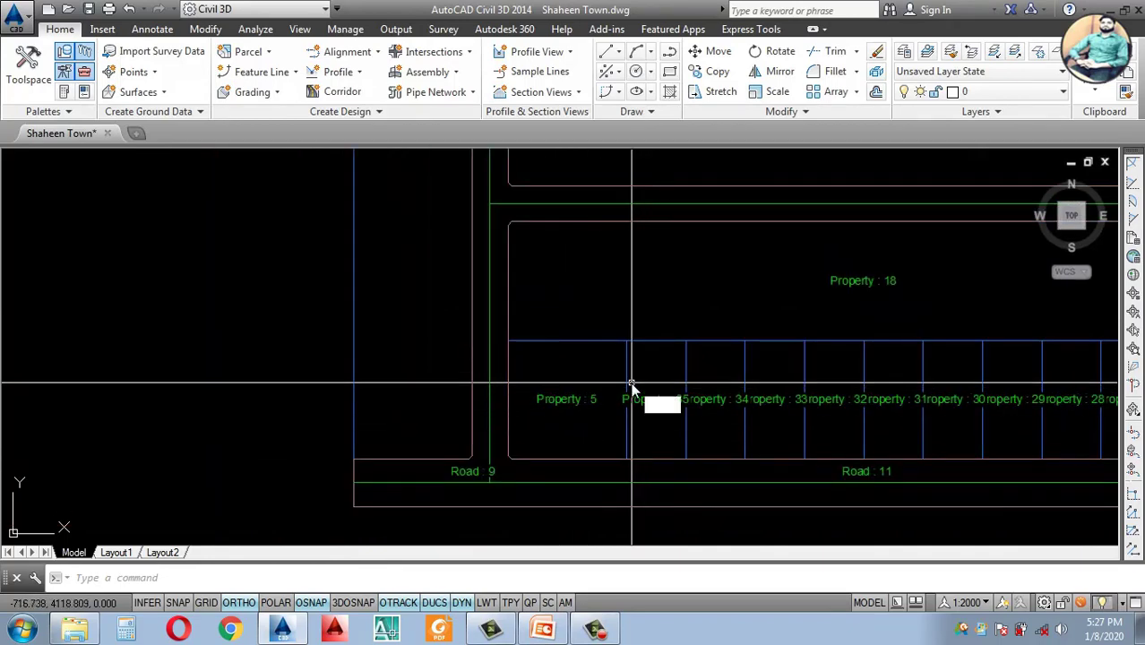
text(o)
key(Return)
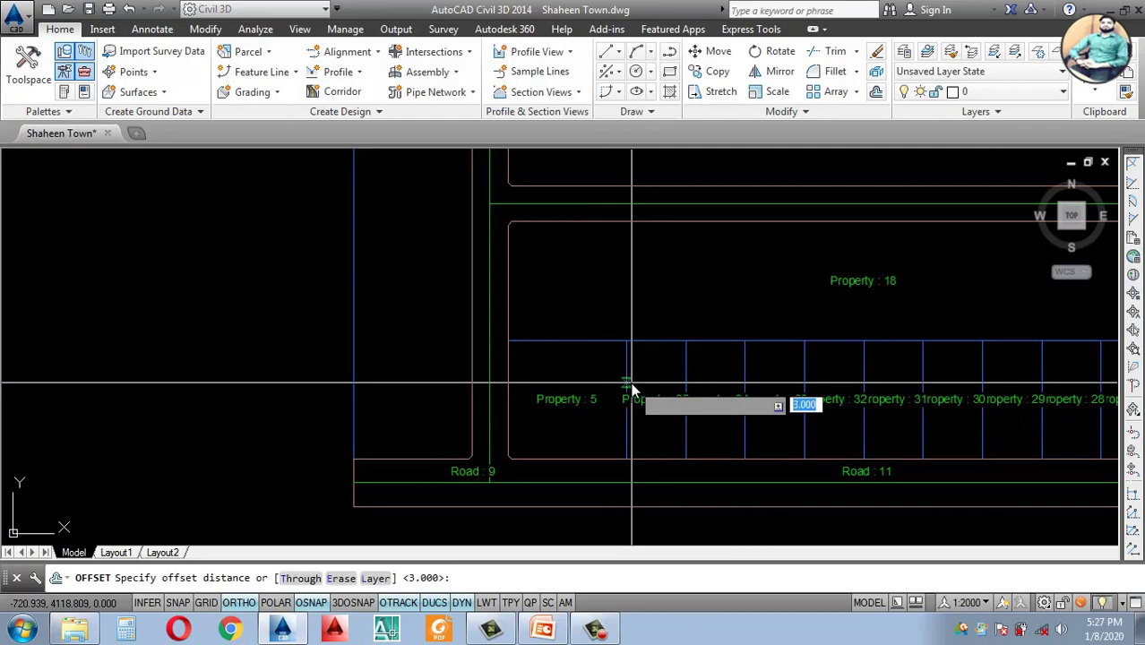
key(Escape)
text(50)
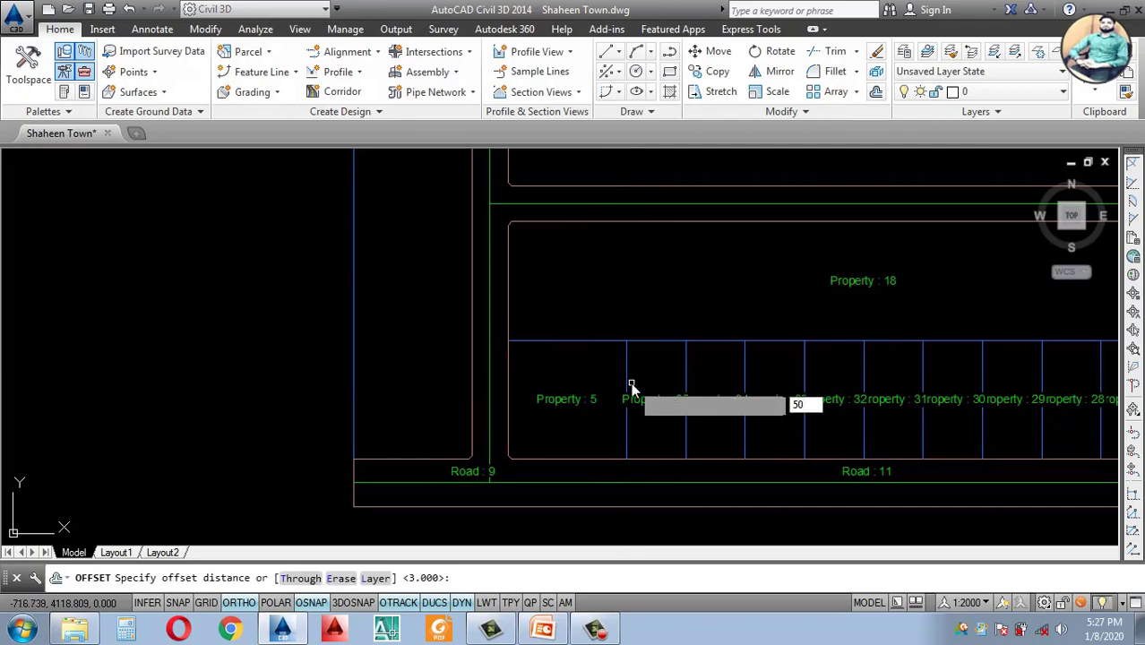
click(626, 377)
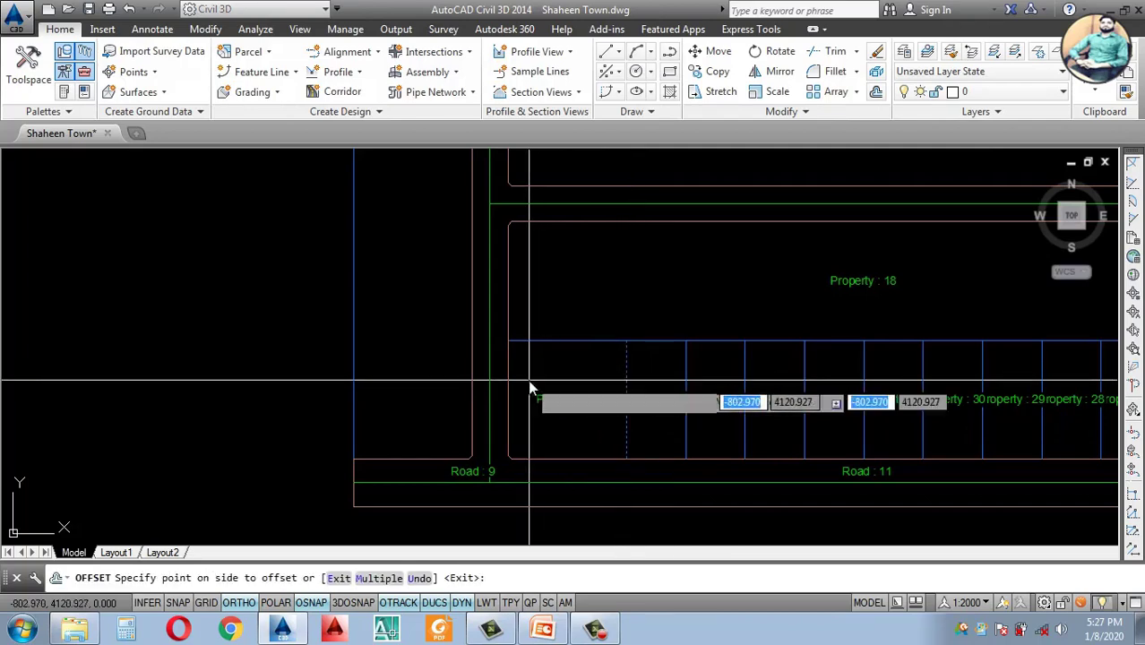
scroll(537, 385, up, 4)
click(574, 367)
key(Escape)
Step: Examine the offset line inside Property : 5 and the neighbouring blocks that are still undivided
scroll(593, 366, down, 3)
scroll(596, 369, up, 3)
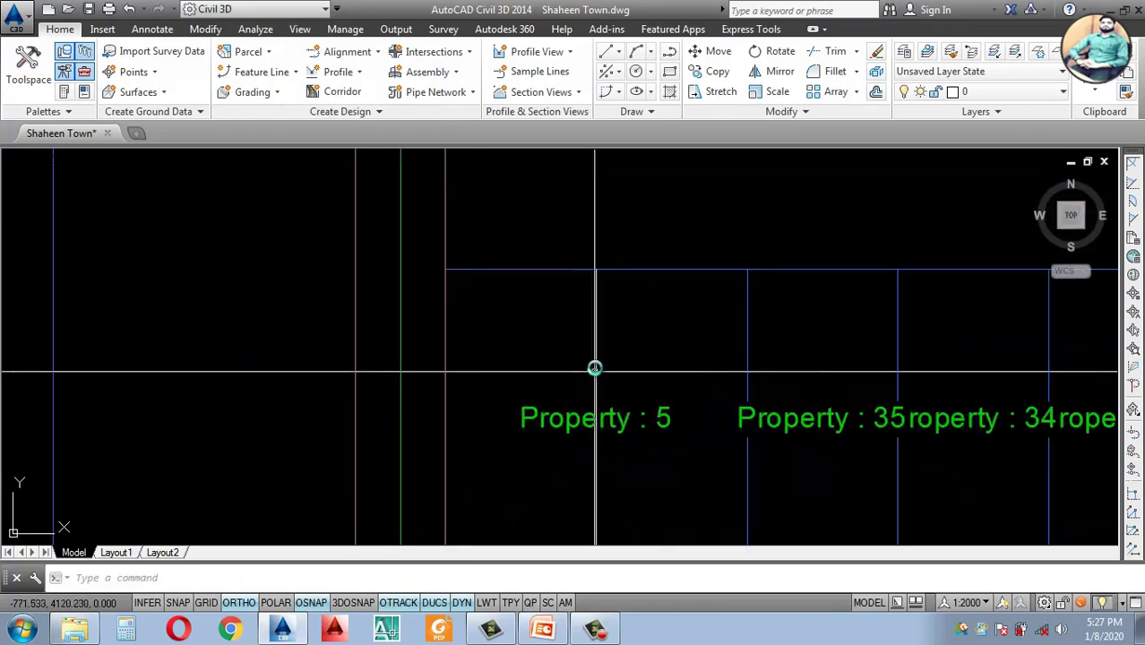
scroll(596, 369, down, 3)
scroll(595, 360, up, 3)
click(375, 157)
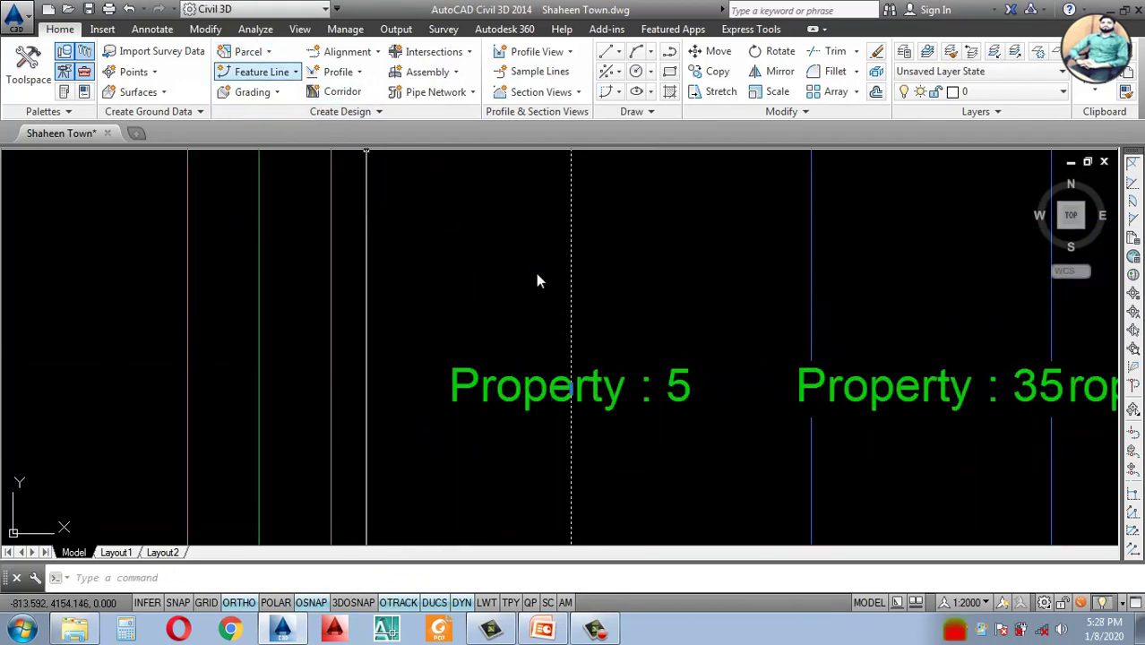
scroll(592, 403, down, 8)
scroll(609, 380, up, 4)
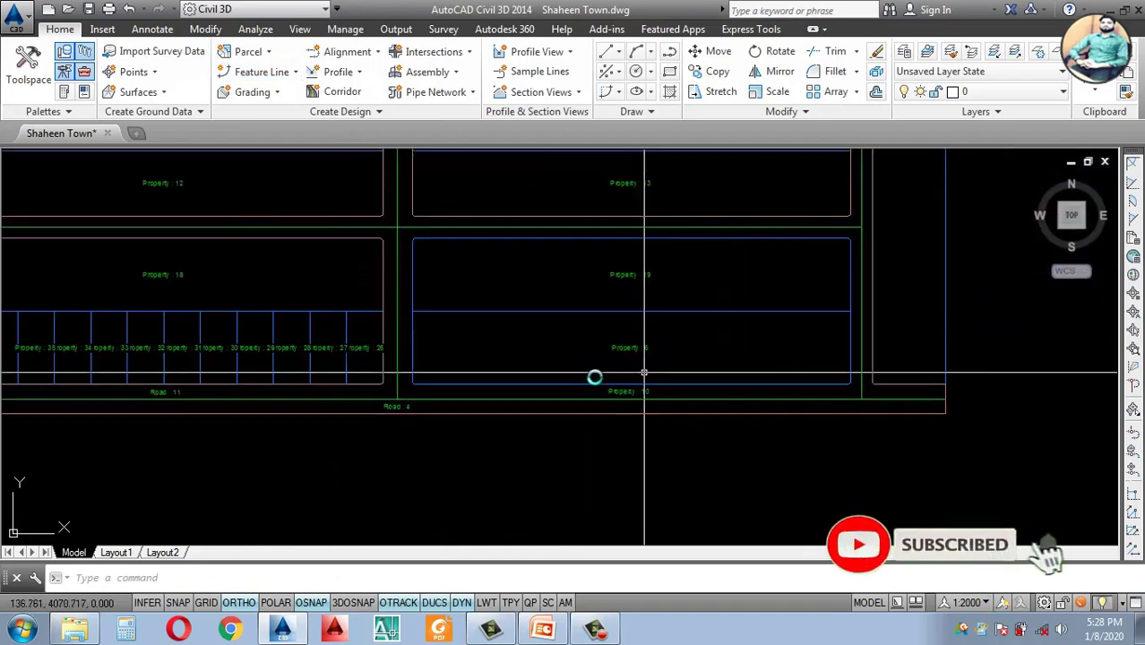
scroll(594, 377, down, 6)
scroll(595, 365, up, 7)
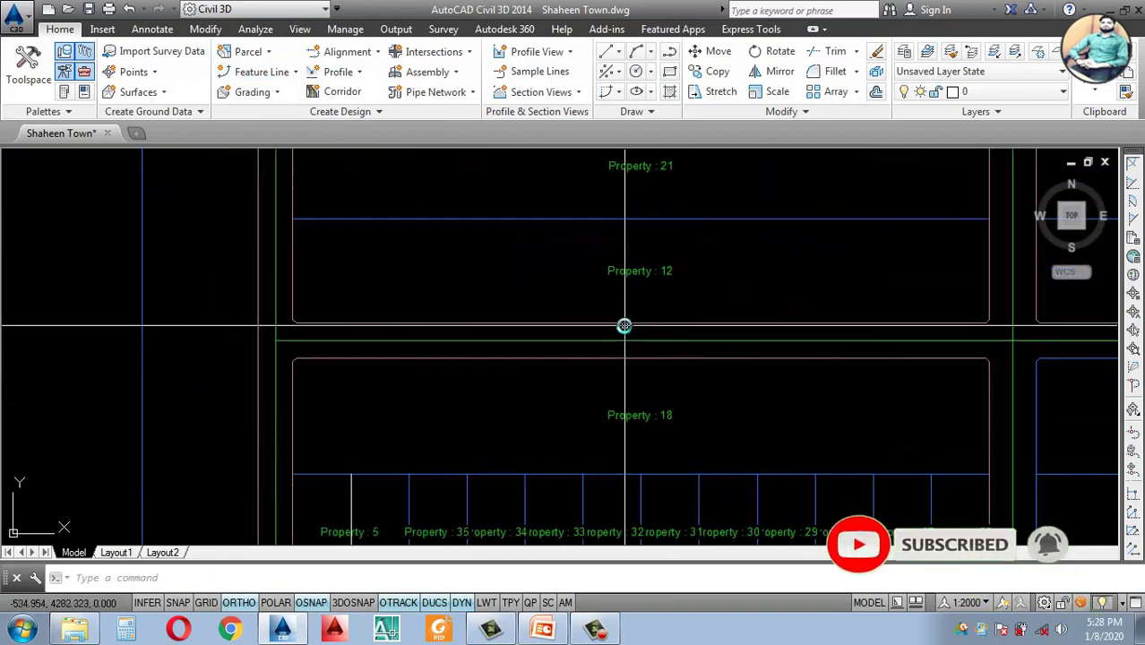
scroll(624, 326, down, 4)
scroll(421, 179, up, 4)
Step: Start Slide Line - Create in the Shaheen Town site with the Property style and Parcel Name area labels, without automatic segment labels
click(250, 51)
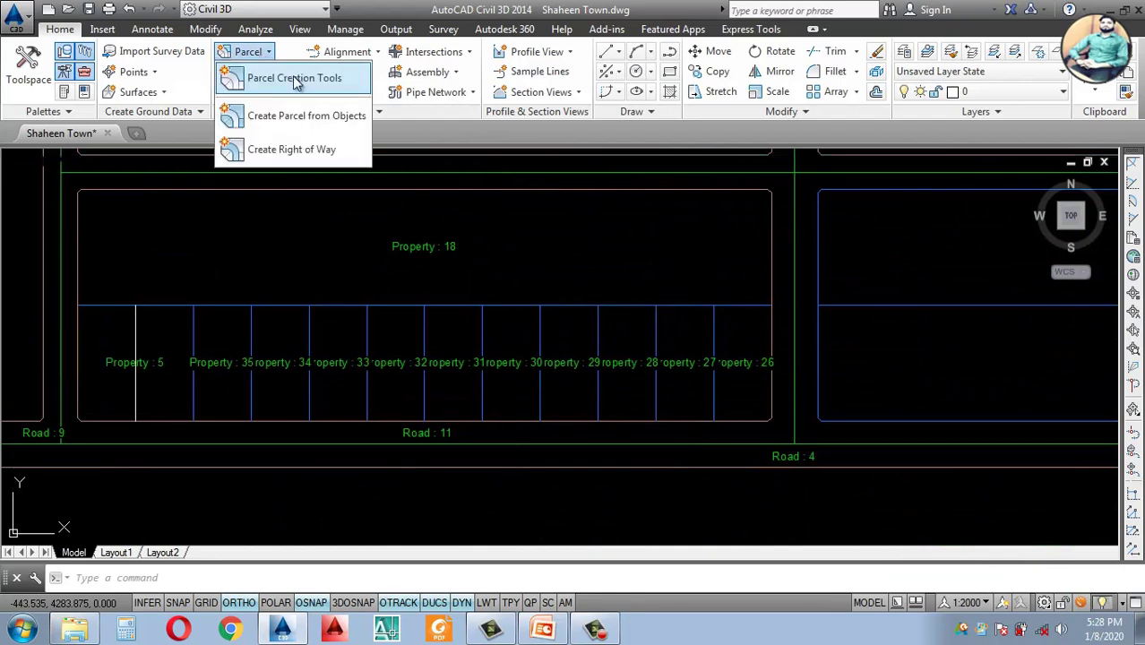
click(295, 78)
click(150, 36)
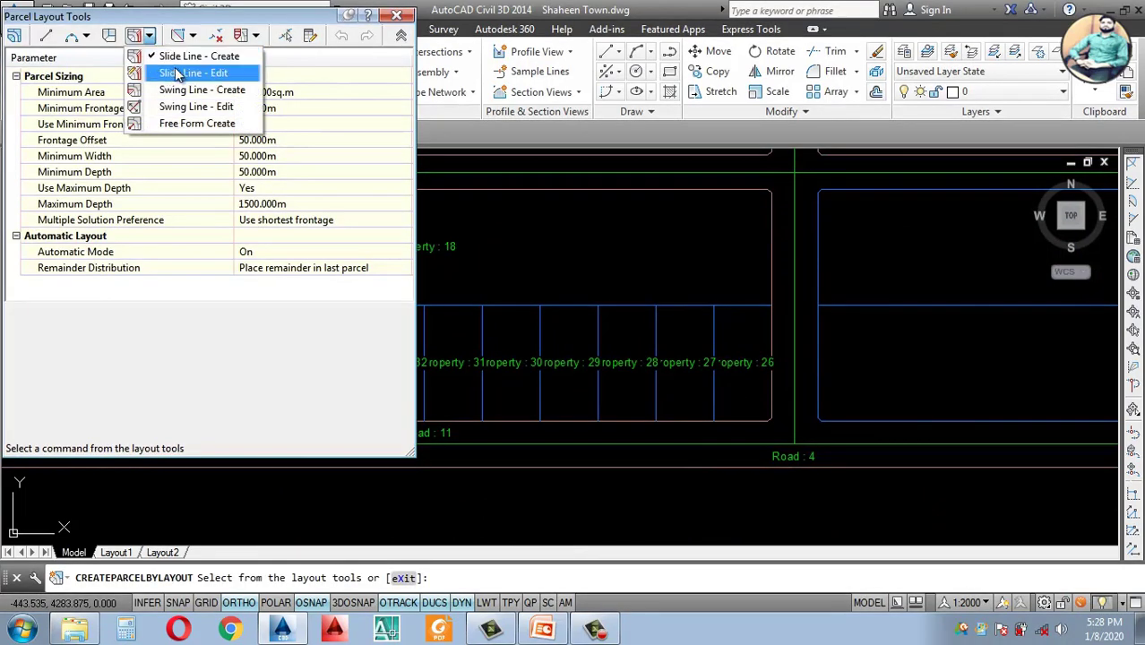
click(186, 57)
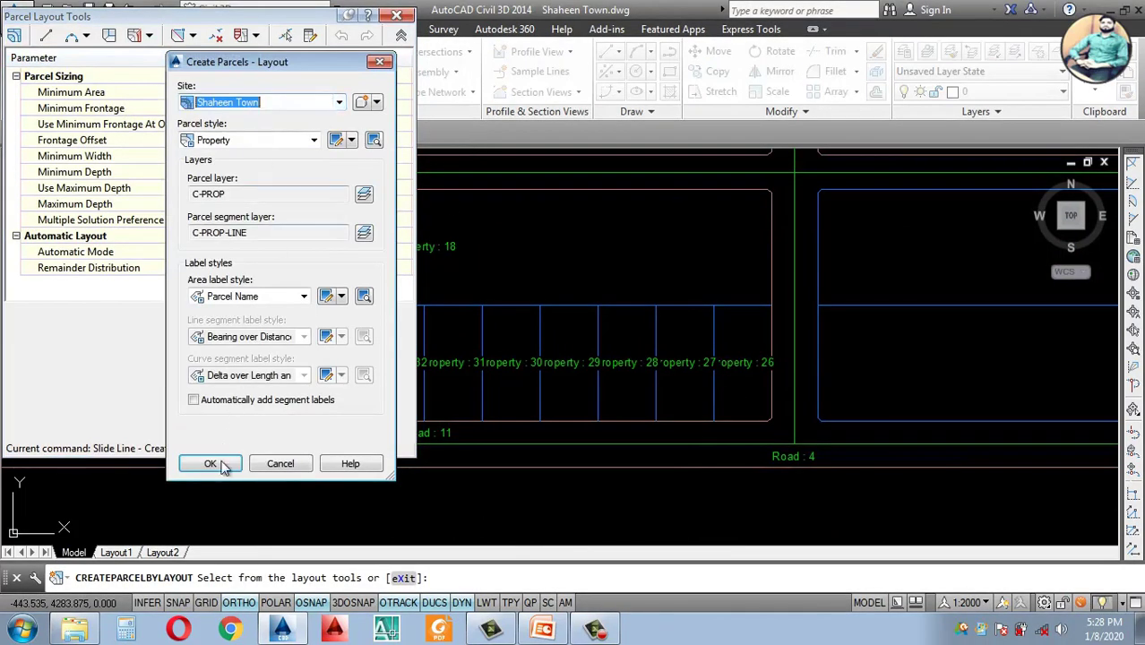
click(222, 463)
Step: Subdivide Property : 18 into lots, using its south edge from east to west as frontage, and accept the result
scroll(771, 389, down, 4)
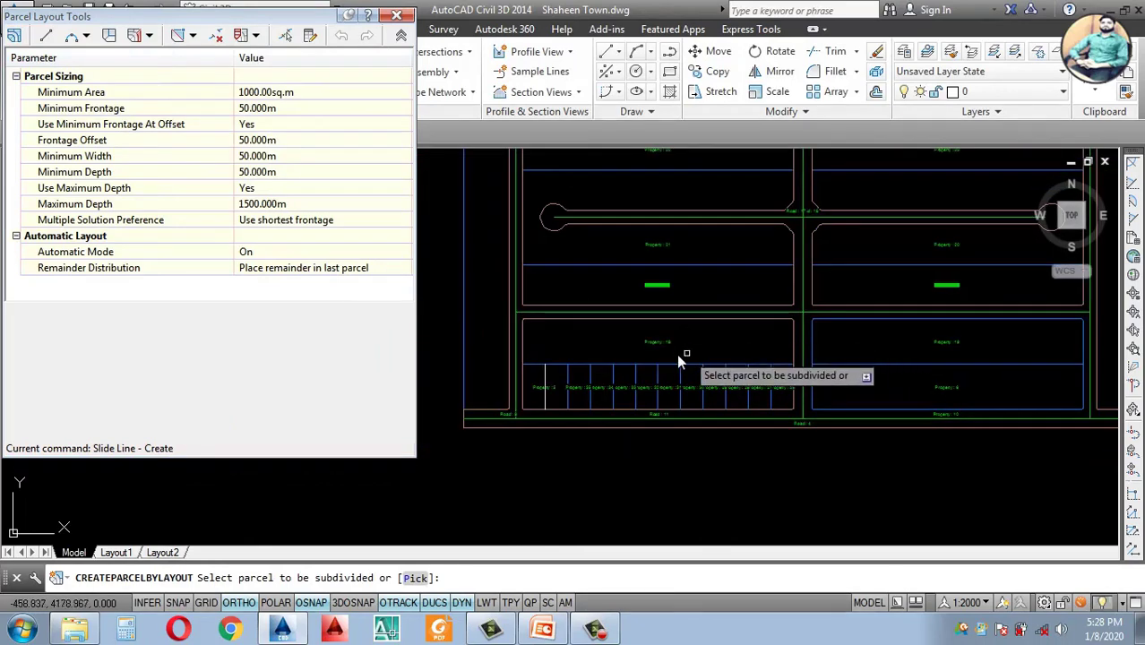
scroll(679, 358, up, 4)
click(627, 324)
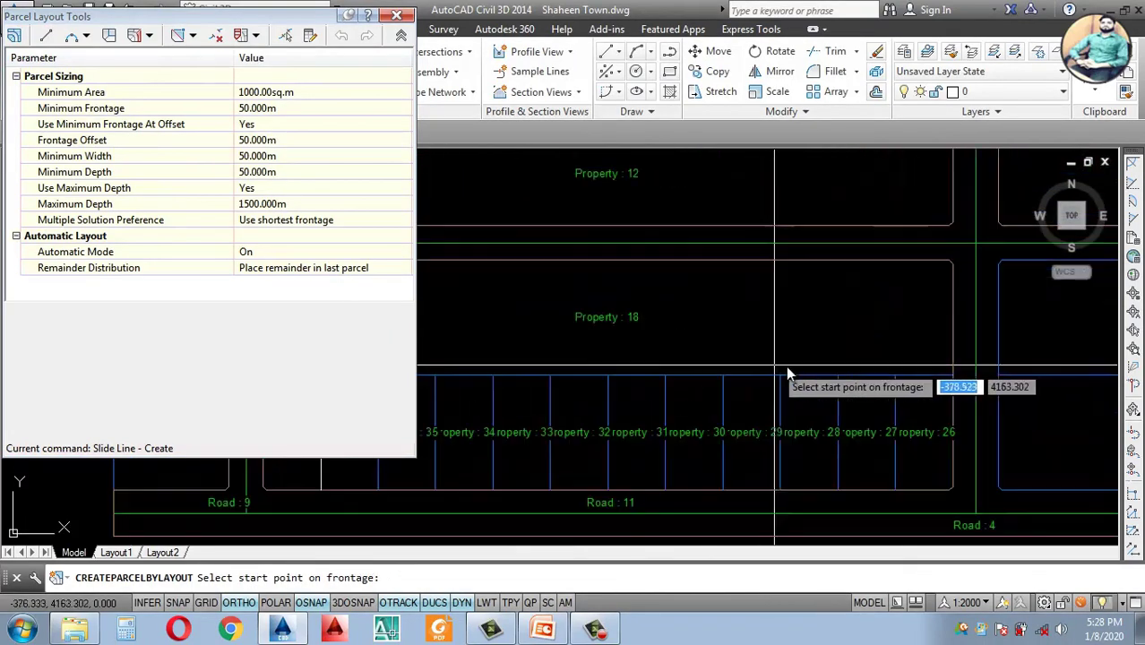
click(896, 375)
scroll(896, 376, down, 3)
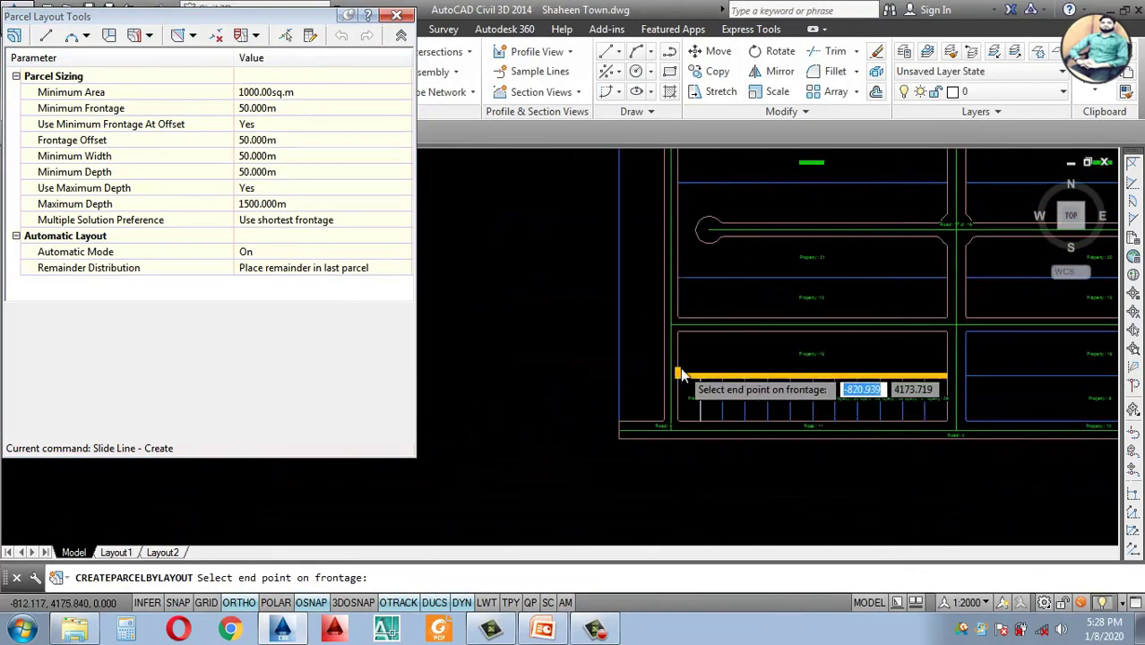
scroll(680, 375, up, 3)
click(679, 394)
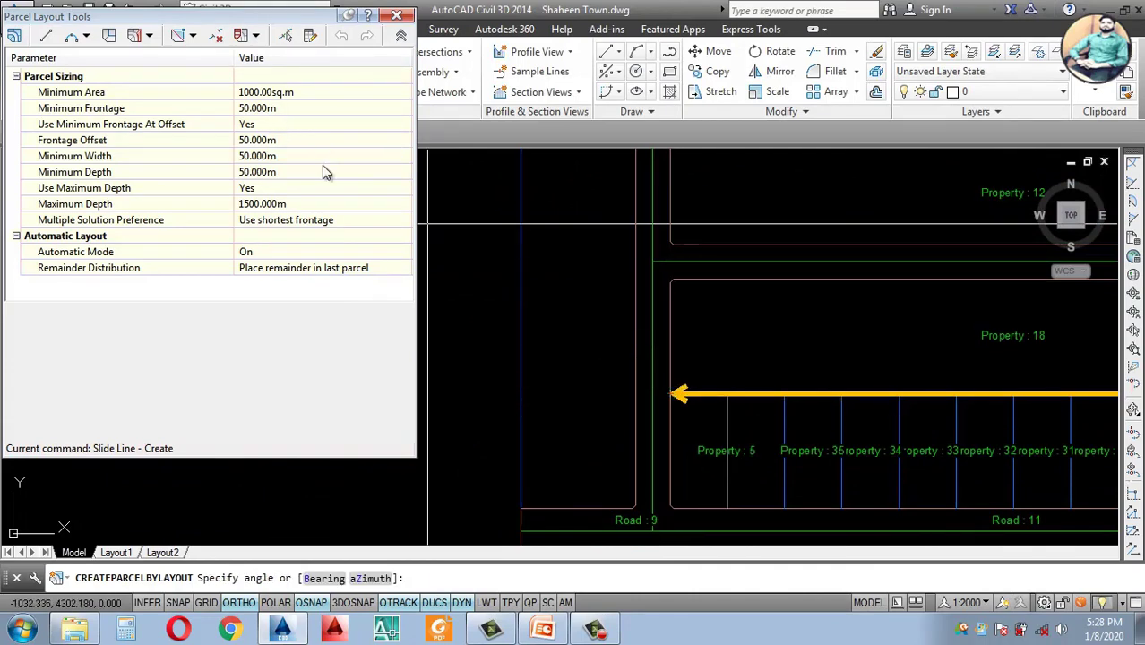
scroll(760, 366, down, 4)
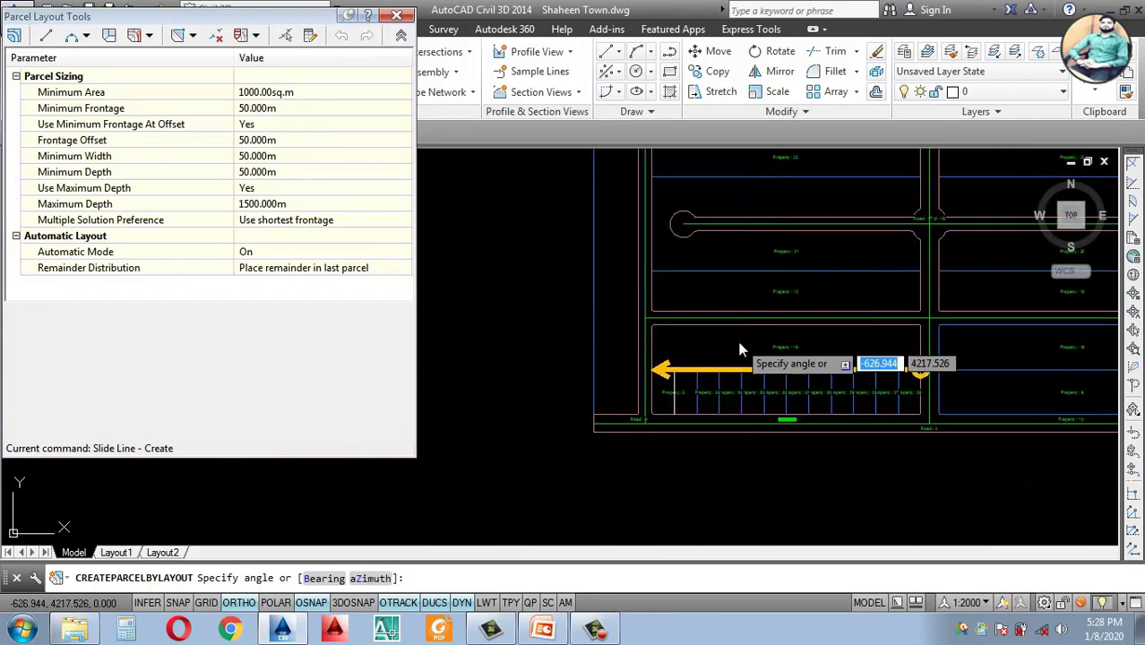
click(740, 349)
key(Return)
Step: Subdivide Property : 12 into lots, using its north edge from east to west as frontage, and accept the result
scroll(761, 349, up, 4)
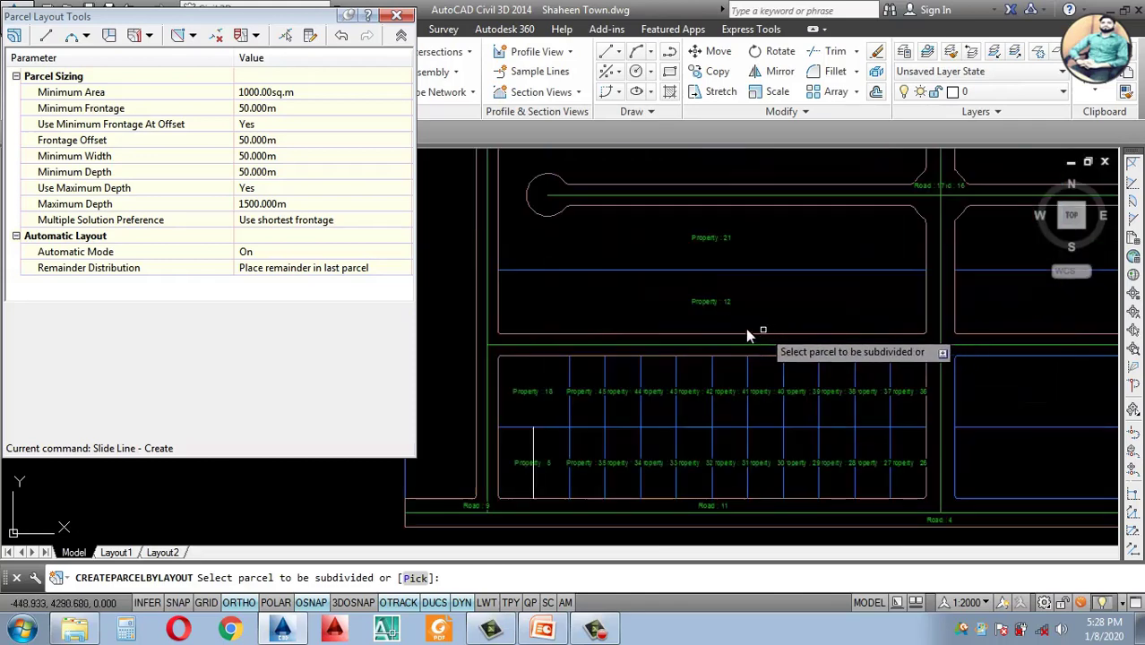
click(704, 306)
click(922, 270)
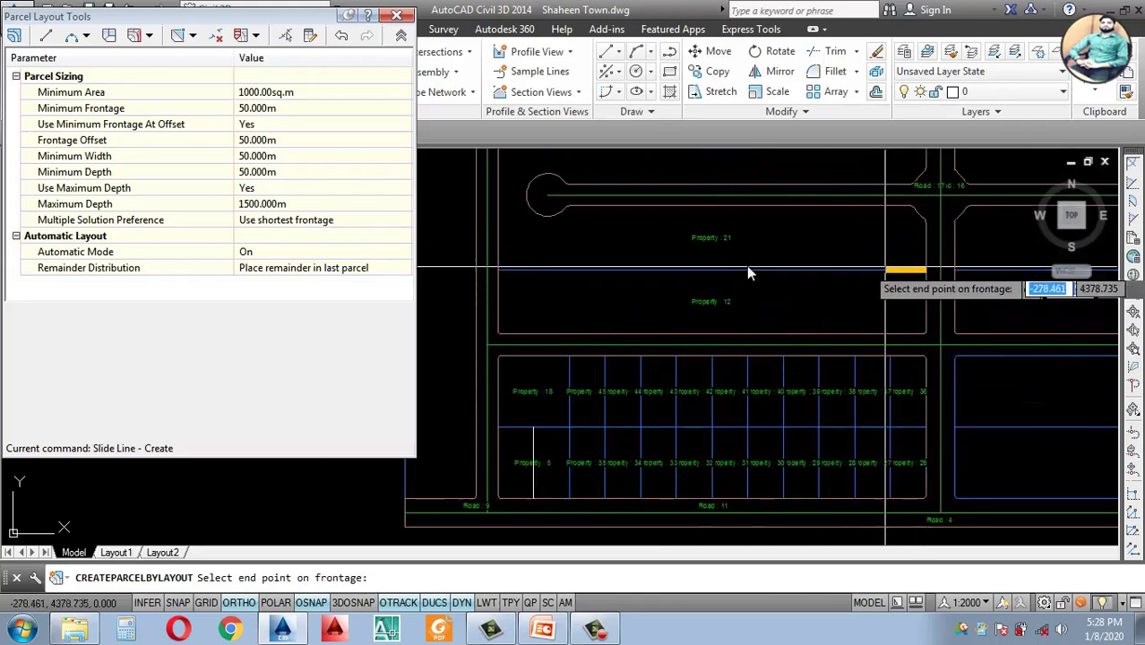
click(506, 270)
click(504, 275)
key(Return)
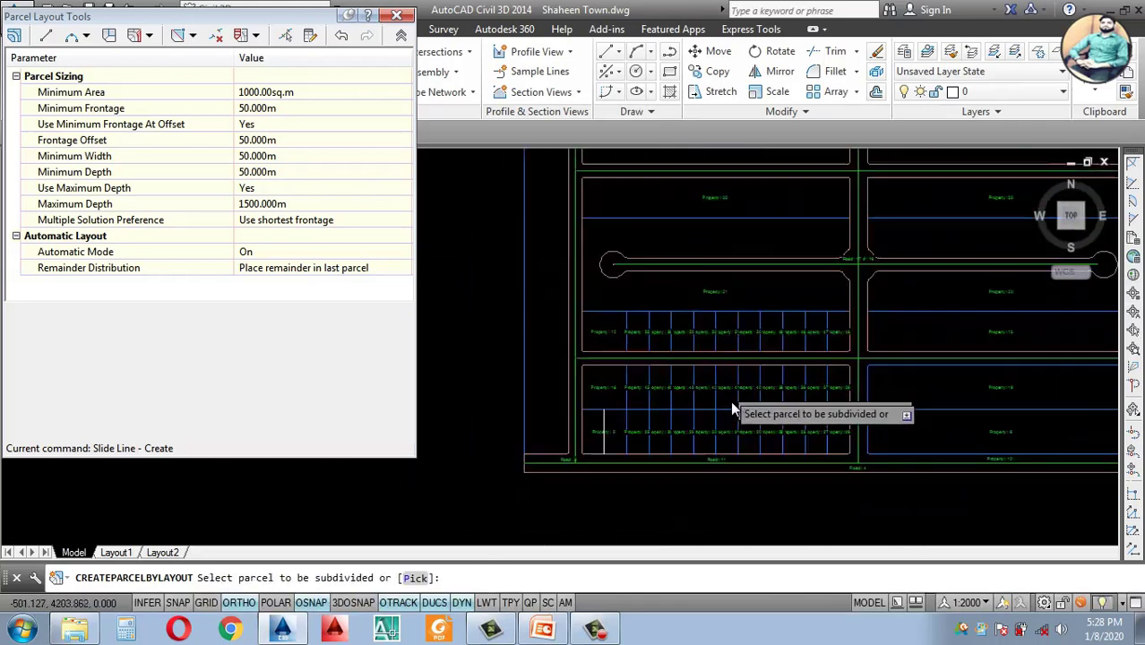
Step: Subdivide Property : 21 below the cul-de-sac road, using its south edge from east to west as frontage, and end the layout command
scroll(730, 358, up, 4)
scroll(726, 328, up, 3)
click(692, 324)
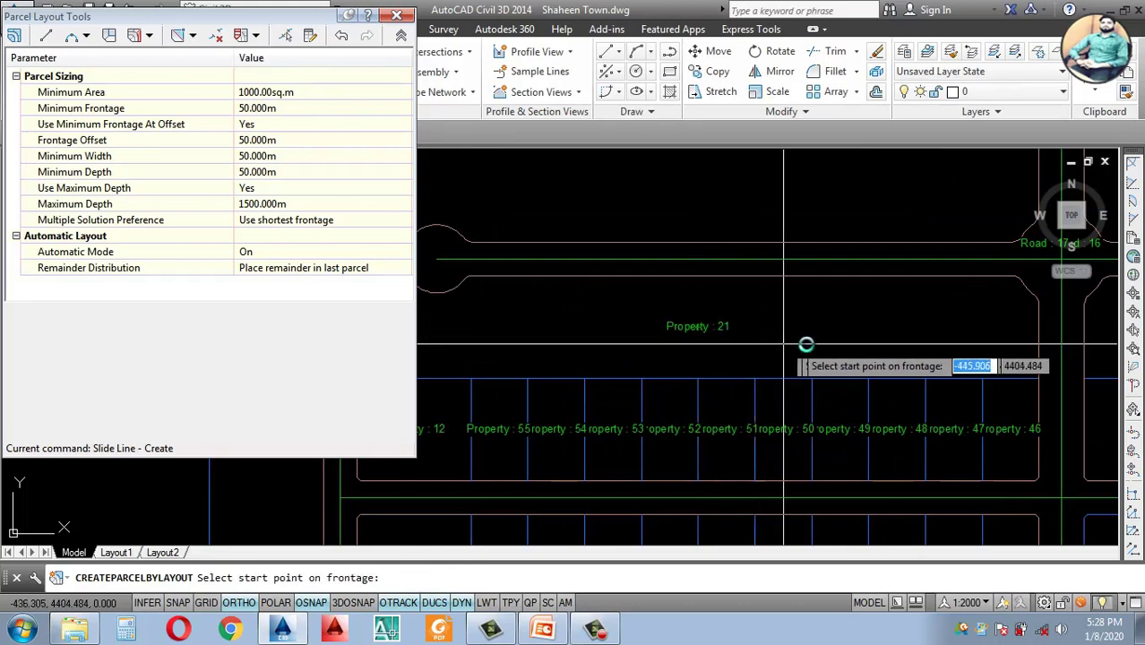
scroll(823, 388, up, 5)
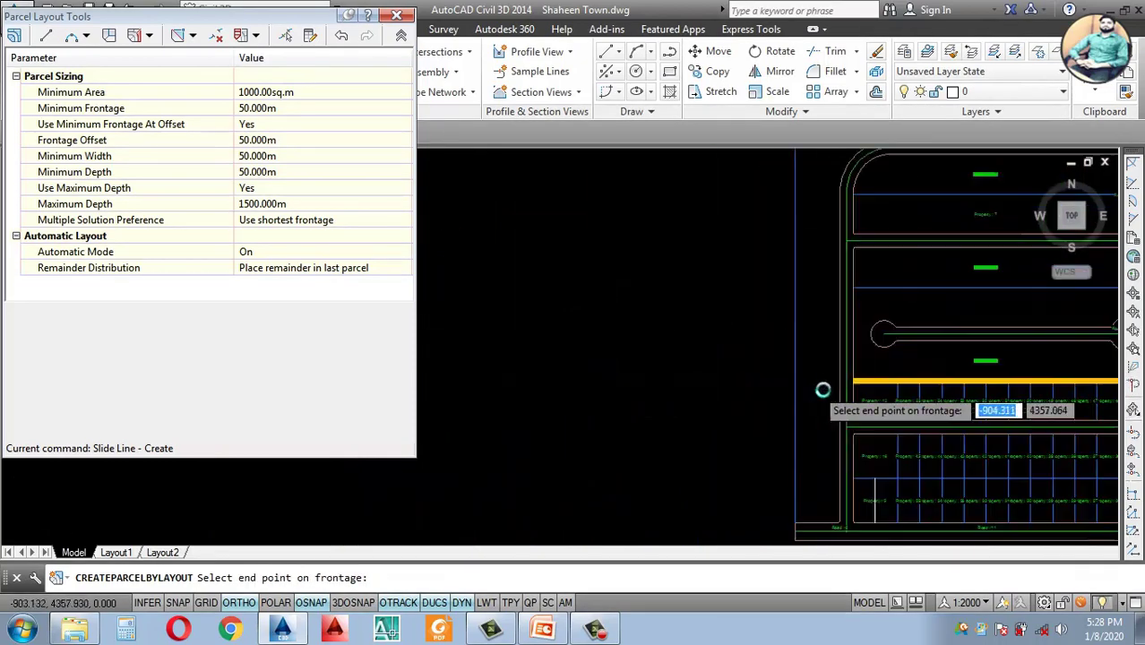
click(812, 374)
key(Return)
key(Return)
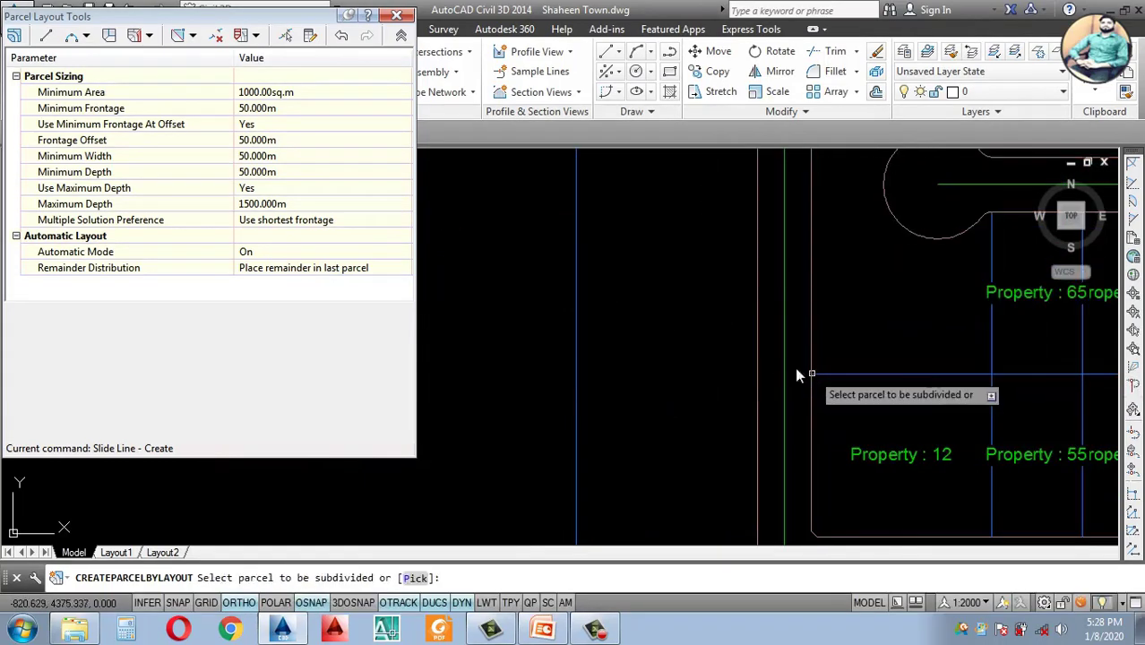
scroll(738, 373, down, 9)
key(Escape)
key(Escape)
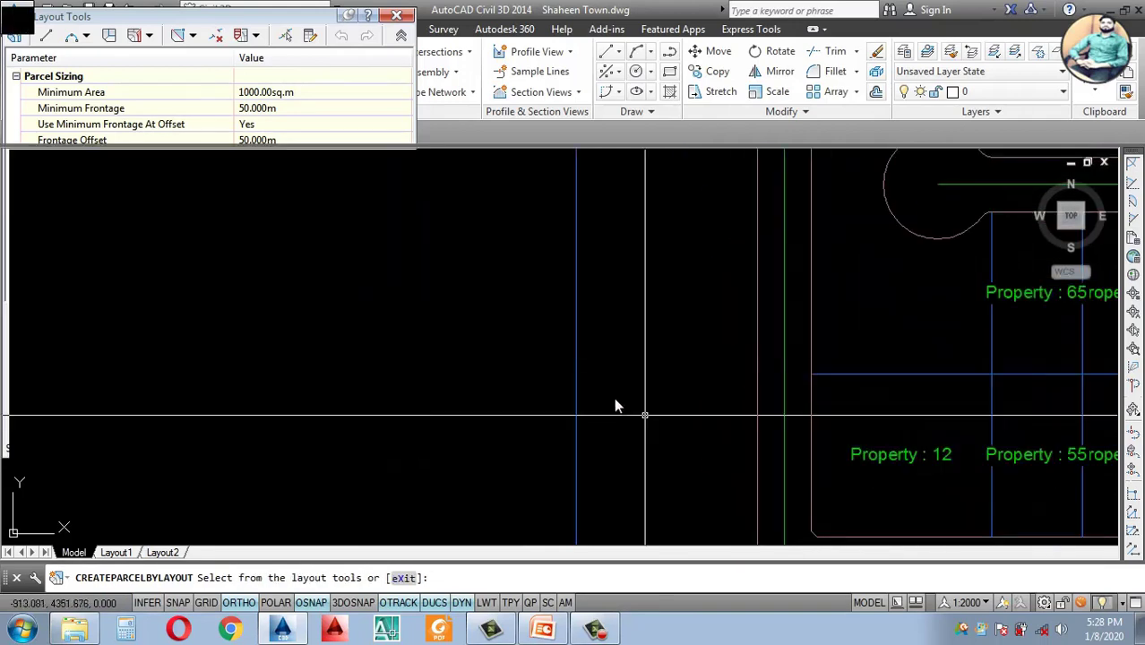
Step: Start Slide Line - Create in the Shaheen Town site with the Property style and Parcel Name area labels
scroll(627, 398, down, 5)
scroll(770, 338, up, 5)
key(Return)
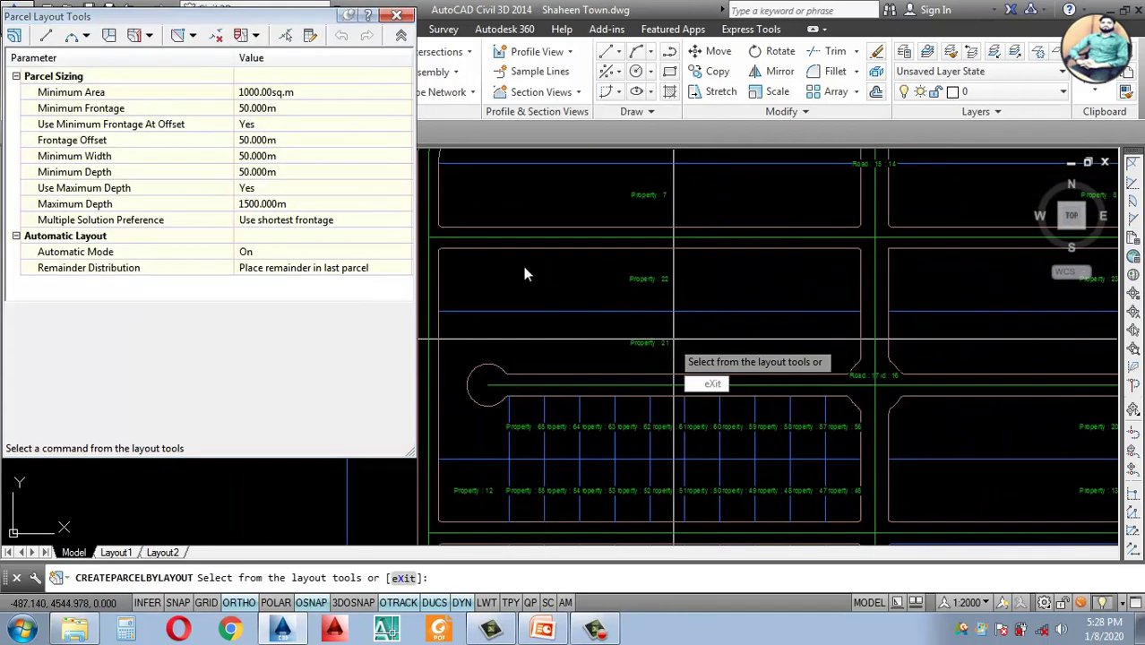
click(149, 35)
click(179, 48)
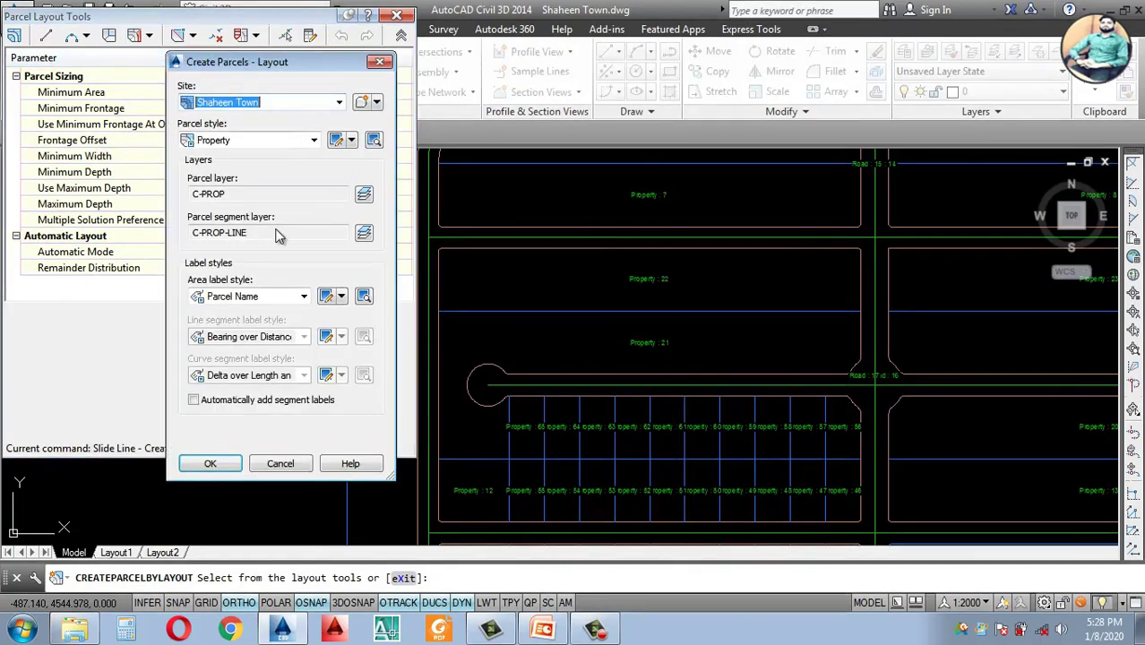
click(210, 464)
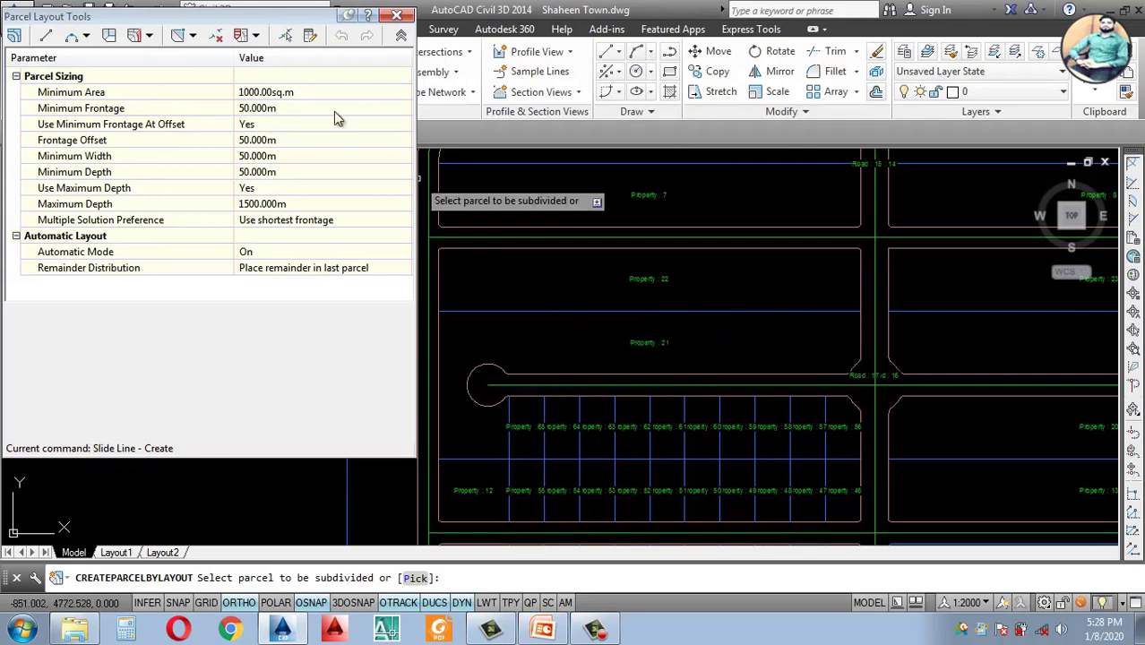
click(150, 35)
click(183, 51)
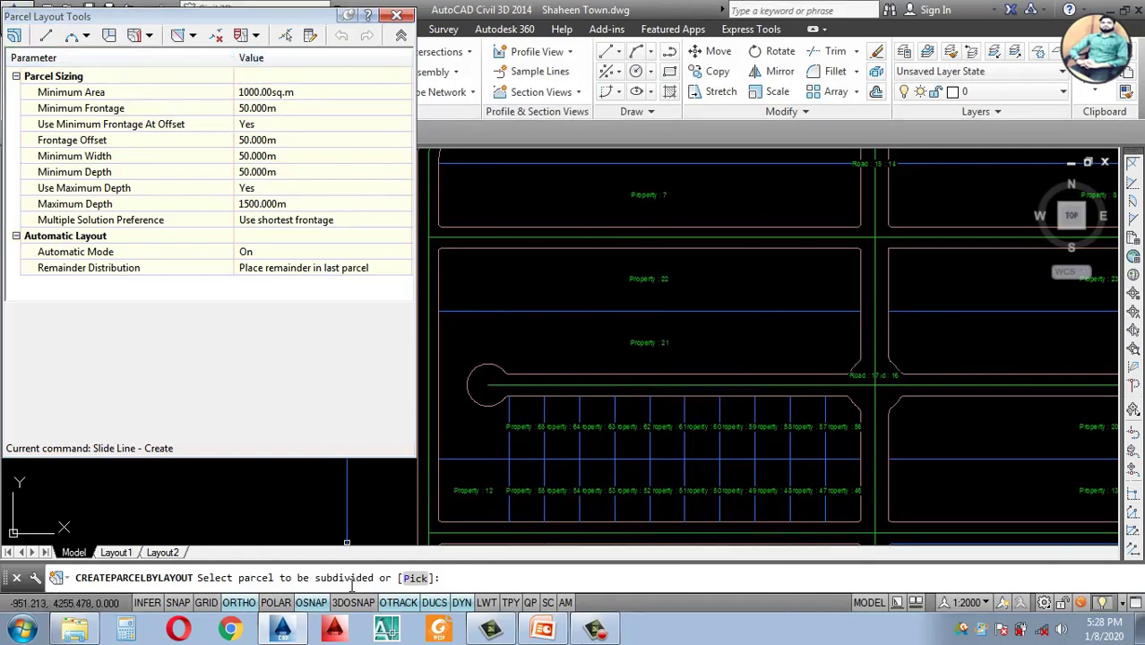
Step: Subdivide Property : 21 above the cul-de-sac road into lots, using its north edge from east to west as frontage, and accept the result
click(640, 343)
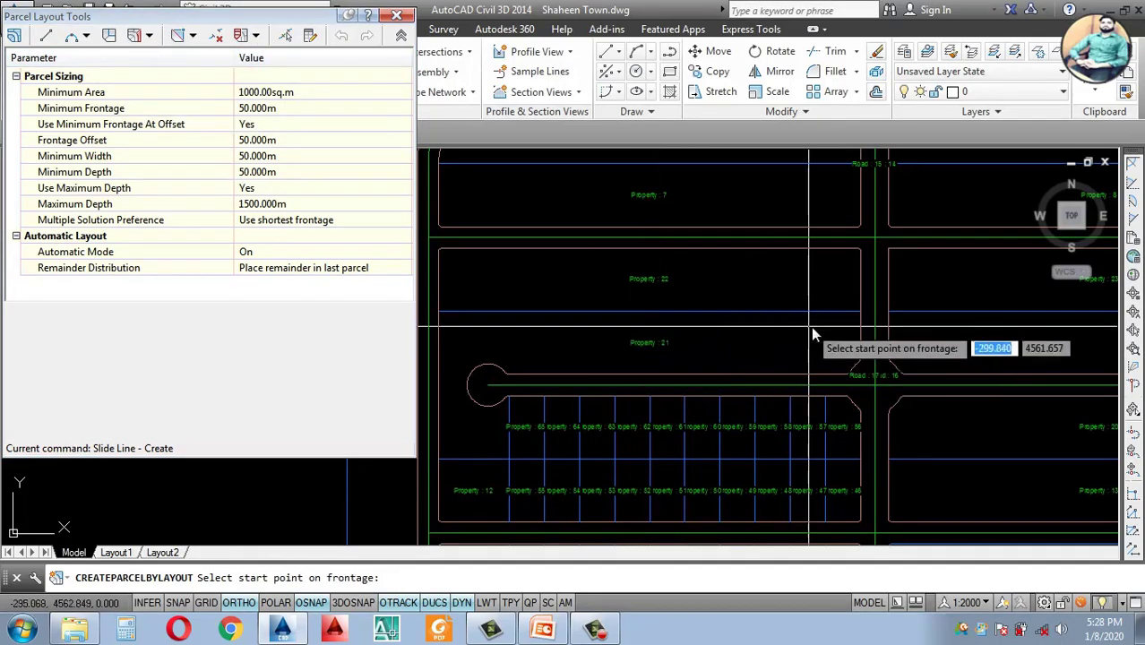
click(857, 313)
click(440, 314)
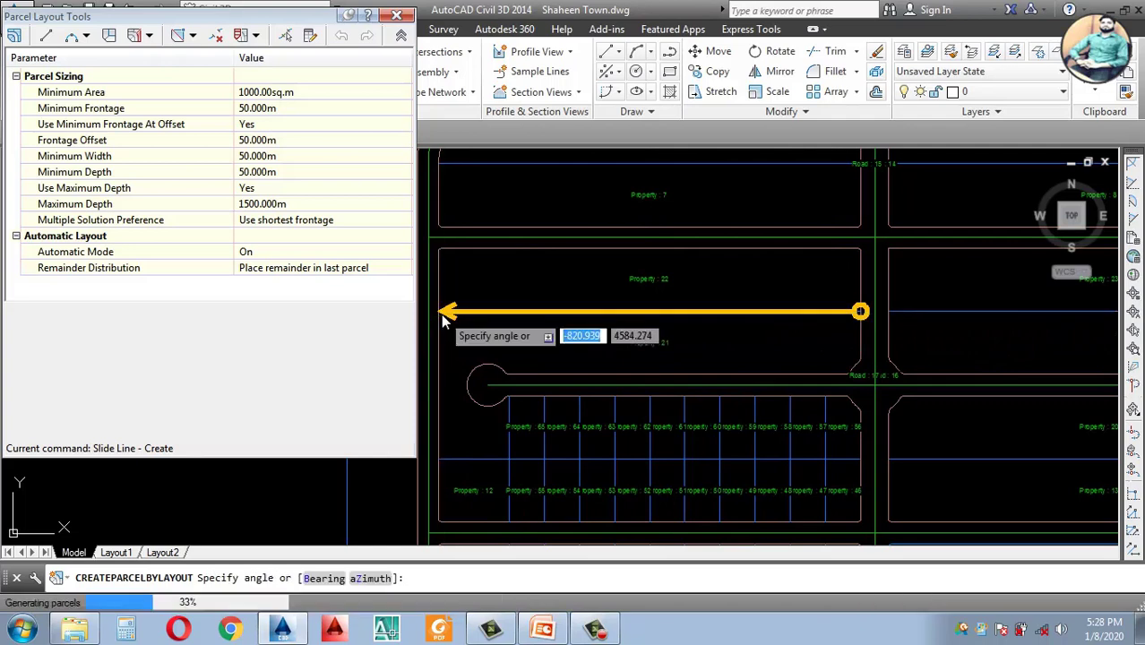
click(677, 348)
key(Return)
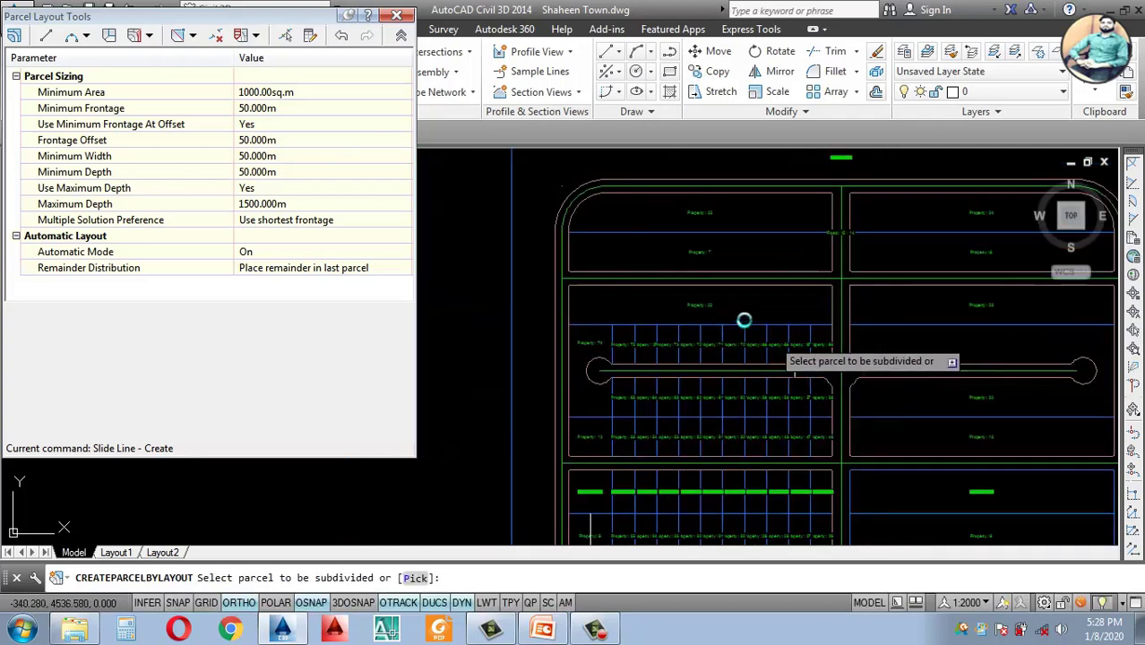
Step: Subdivide Property : 22 into lots, using its south edge from east to west as frontage, and accept the result
click(688, 311)
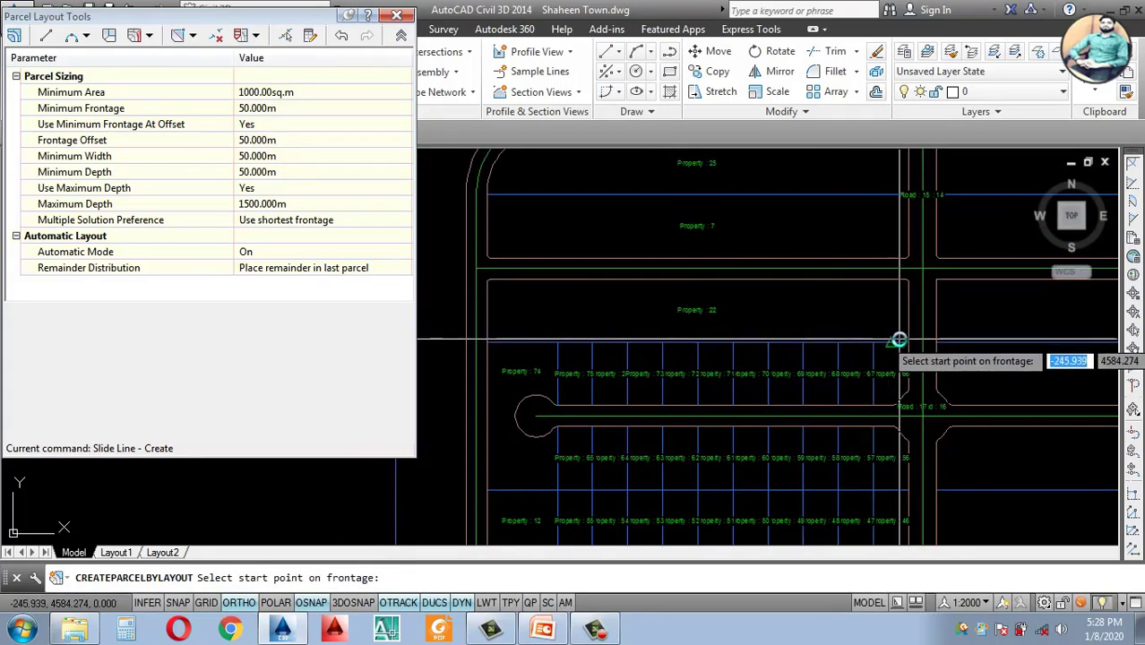
click(906, 341)
click(492, 343)
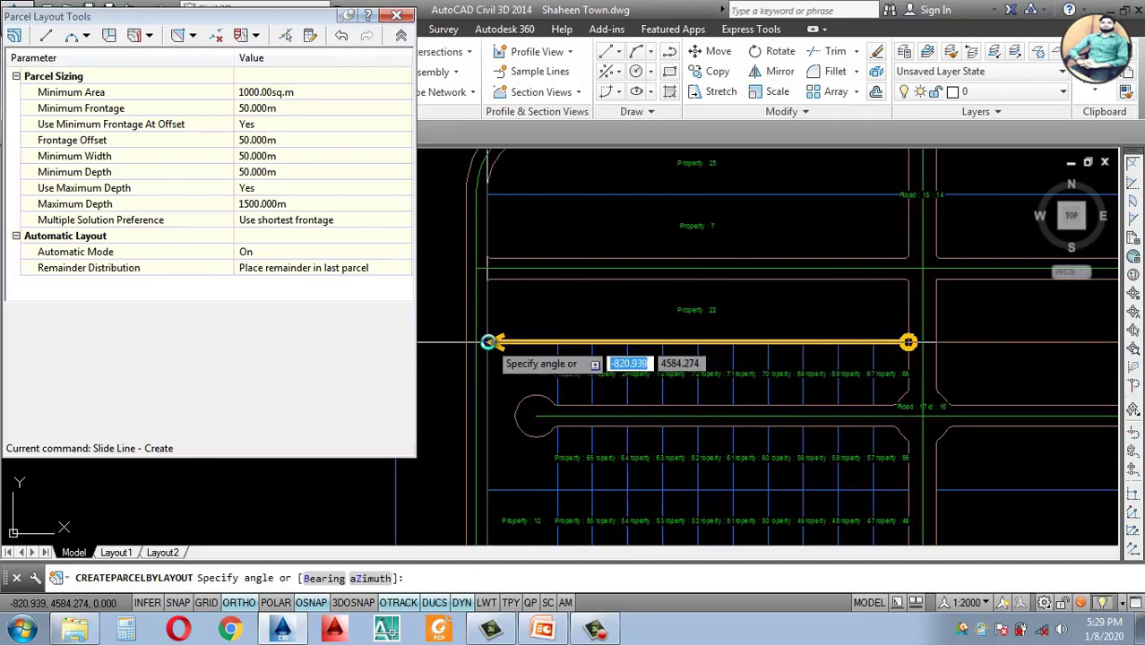
click(491, 350)
click(525, 385)
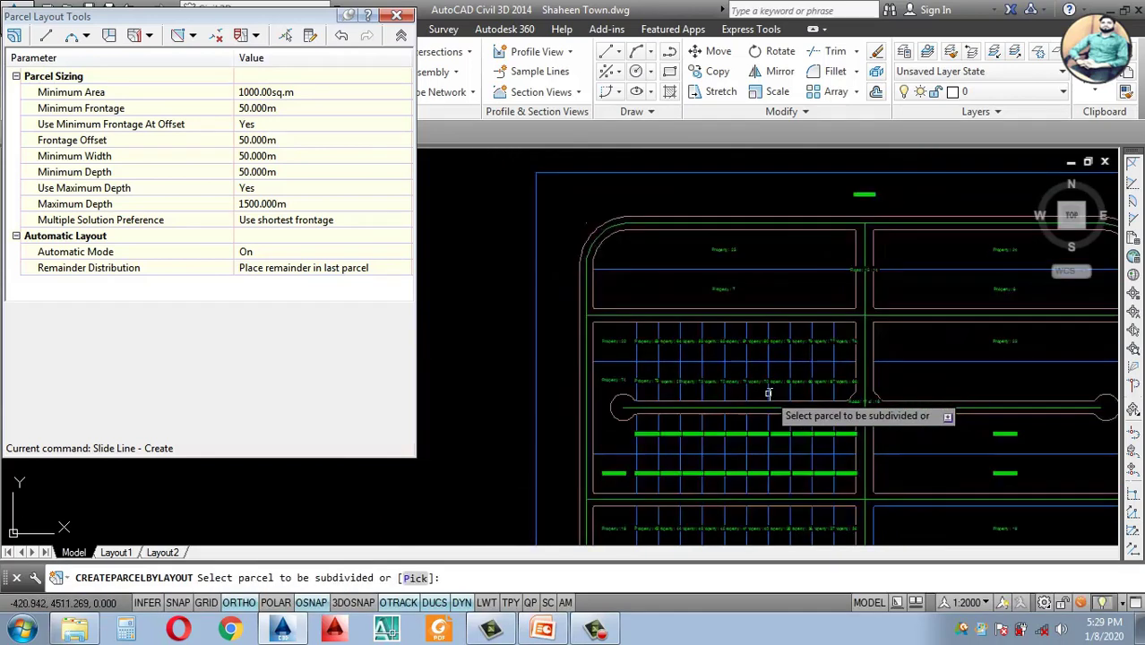
Step: Subdivide Property : 7 into lots, using its north edge from east to west as frontage, and exit the parcel layout command
scroll(742, 328, up, 2)
click(713, 311)
scroll(747, 318, down, 3)
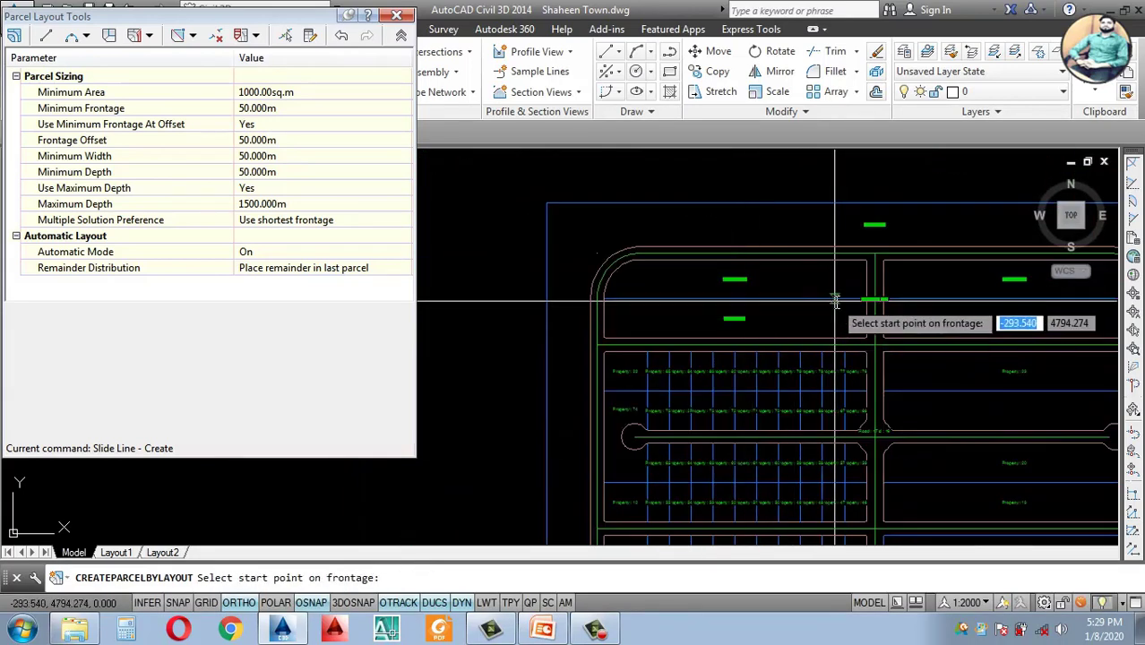
scroll(851, 305, up, 8)
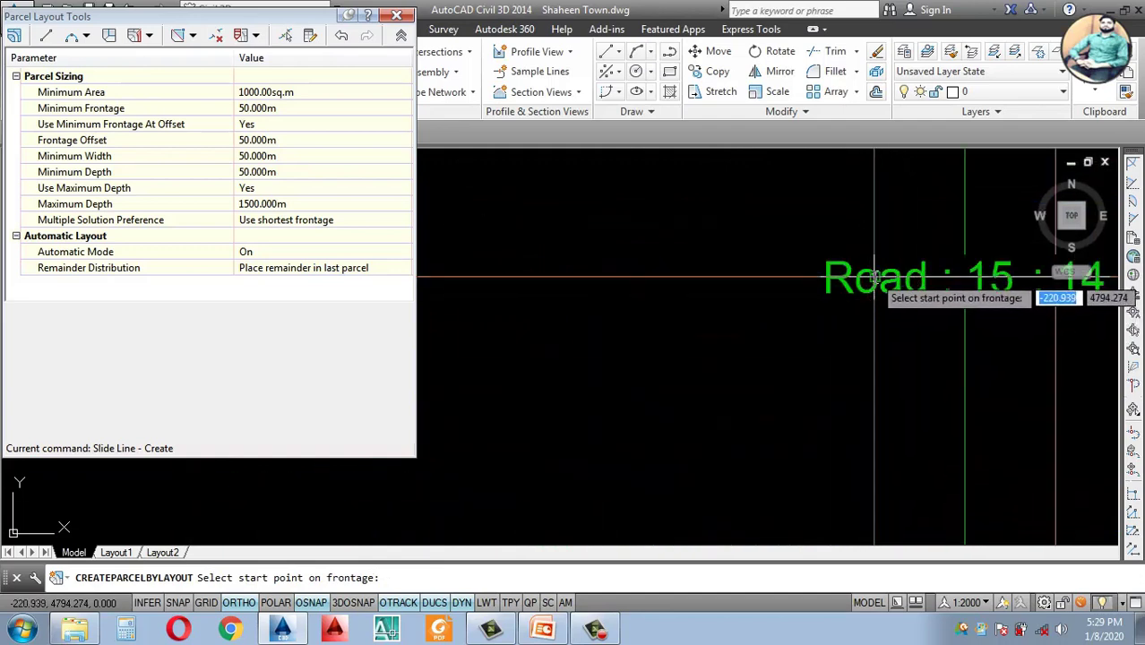
click(903, 286)
scroll(903, 286, down, 4)
click(497, 285)
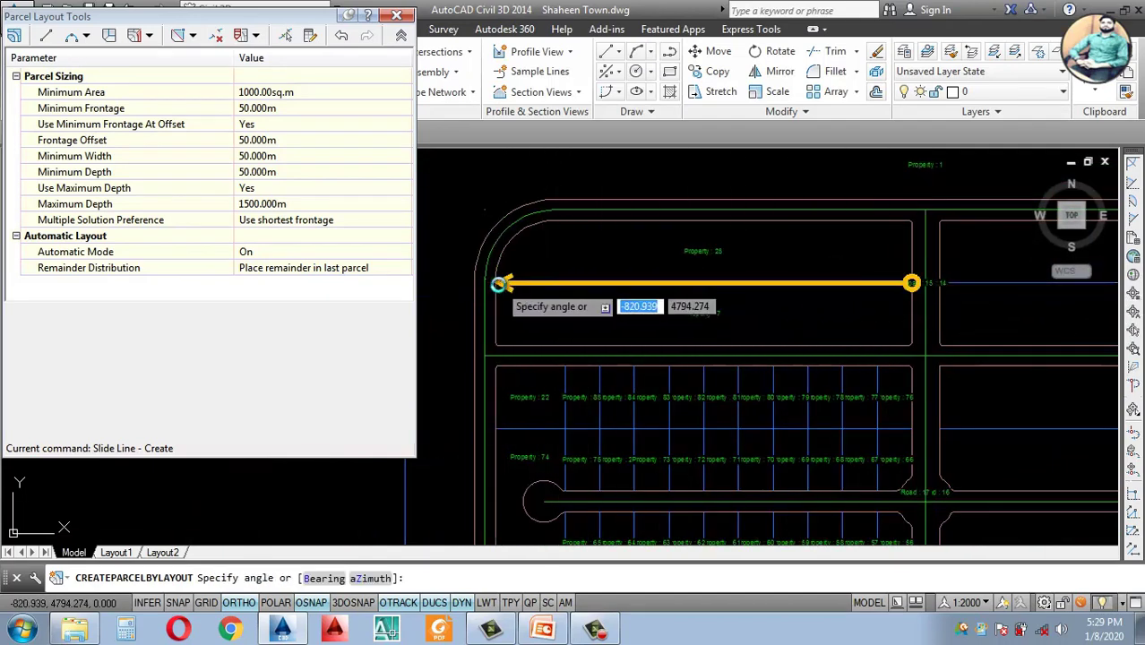
click(499, 294)
key(Return)
scroll(736, 323, down, 3)
scroll(650, 367, up, 8)
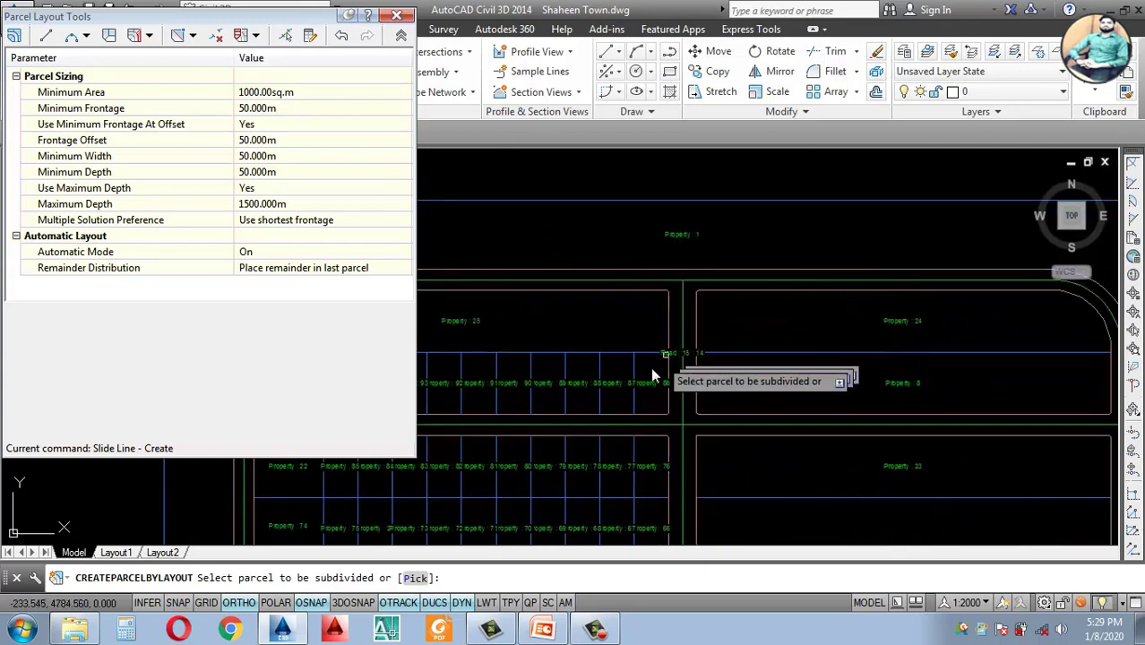
scroll(737, 336, down, 3)
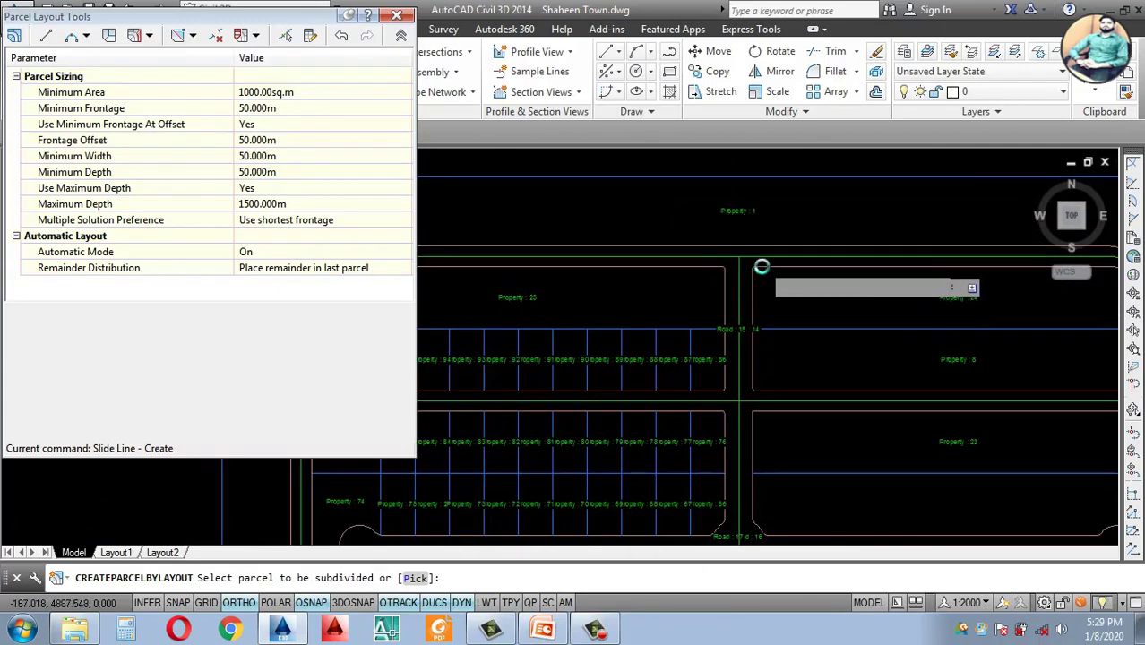
scroll(733, 494, down, 2)
scroll(815, 513, up, 3)
scroll(815, 514, down, 3)
key(Return)
scroll(795, 398, up, 3)
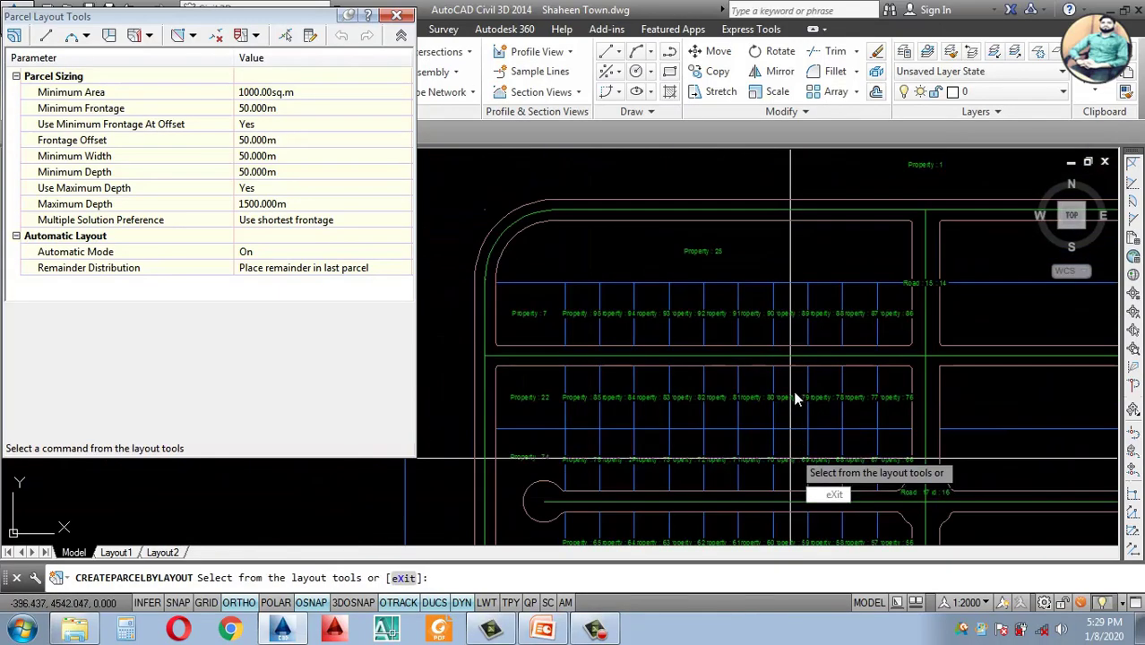
key(Escape)
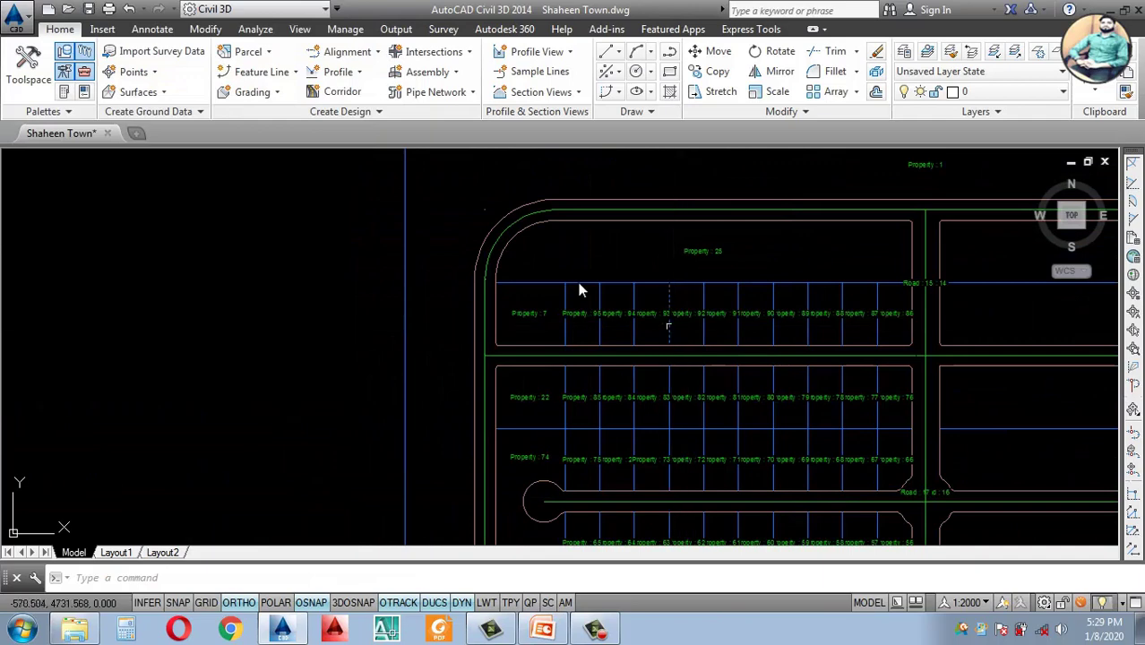
Step: Reopen the parcel layout tools and start Parcel Union with Road : 15 as the destination parcel
click(257, 53)
click(281, 78)
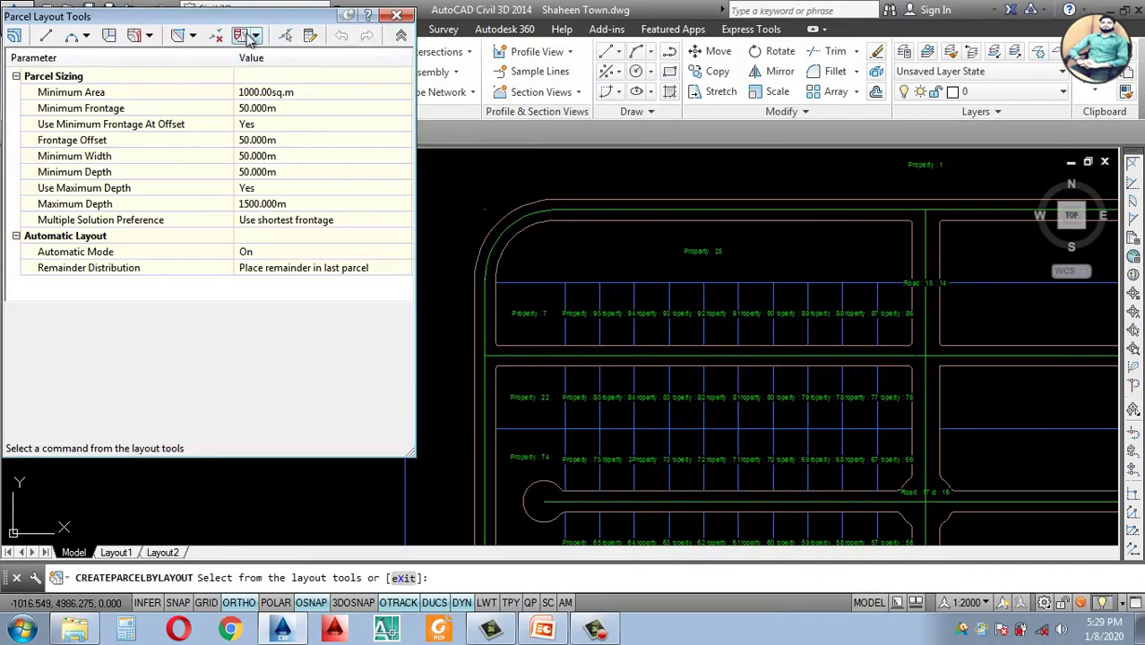
click(288, 58)
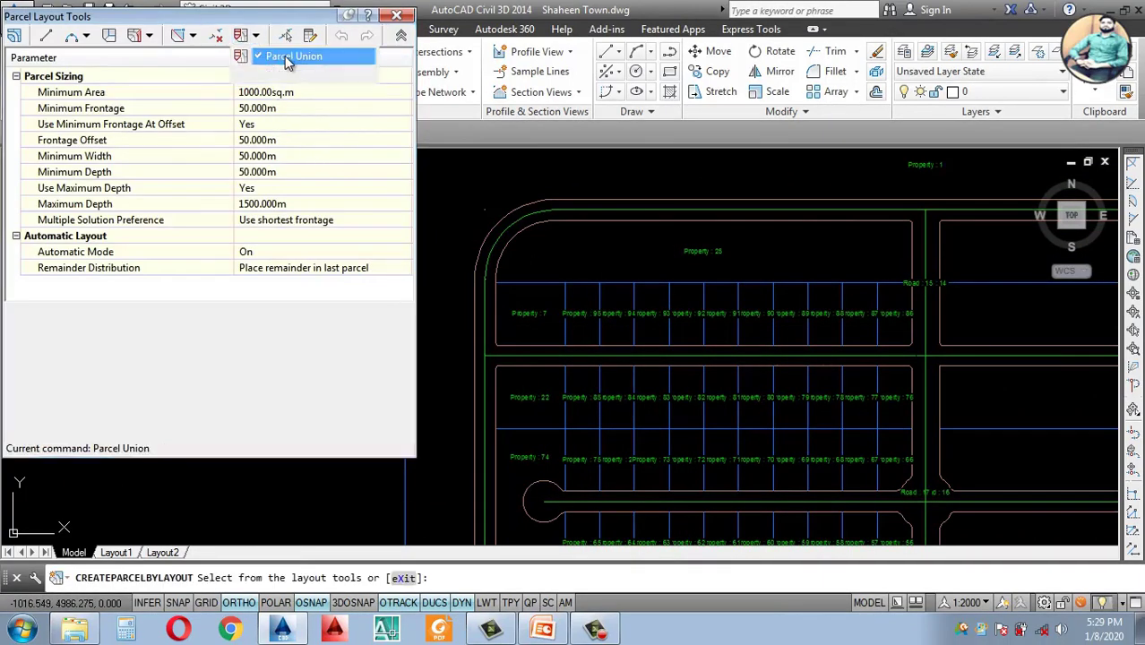
scroll(708, 287, down, 2)
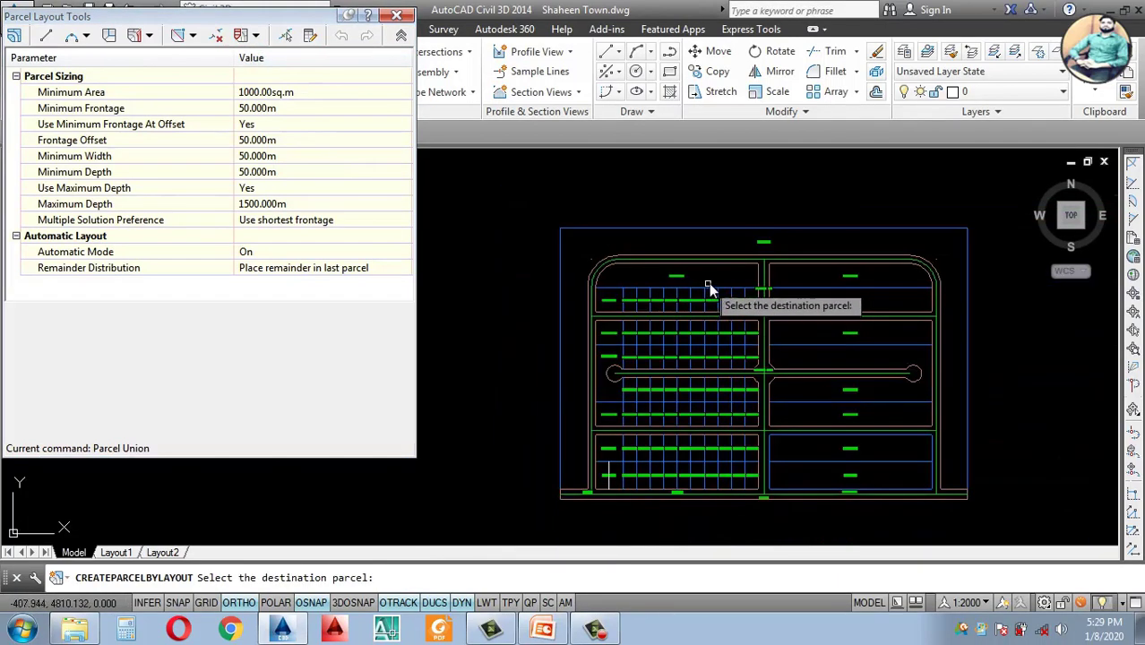
scroll(842, 289, up, 6)
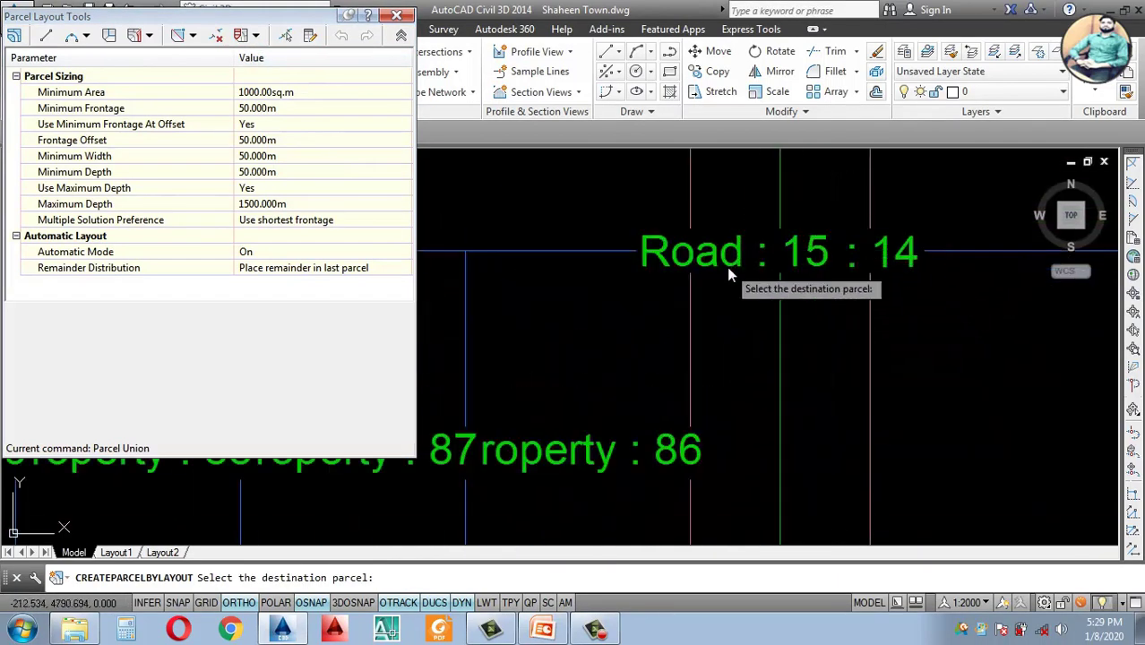
scroll(779, 282, up, 2)
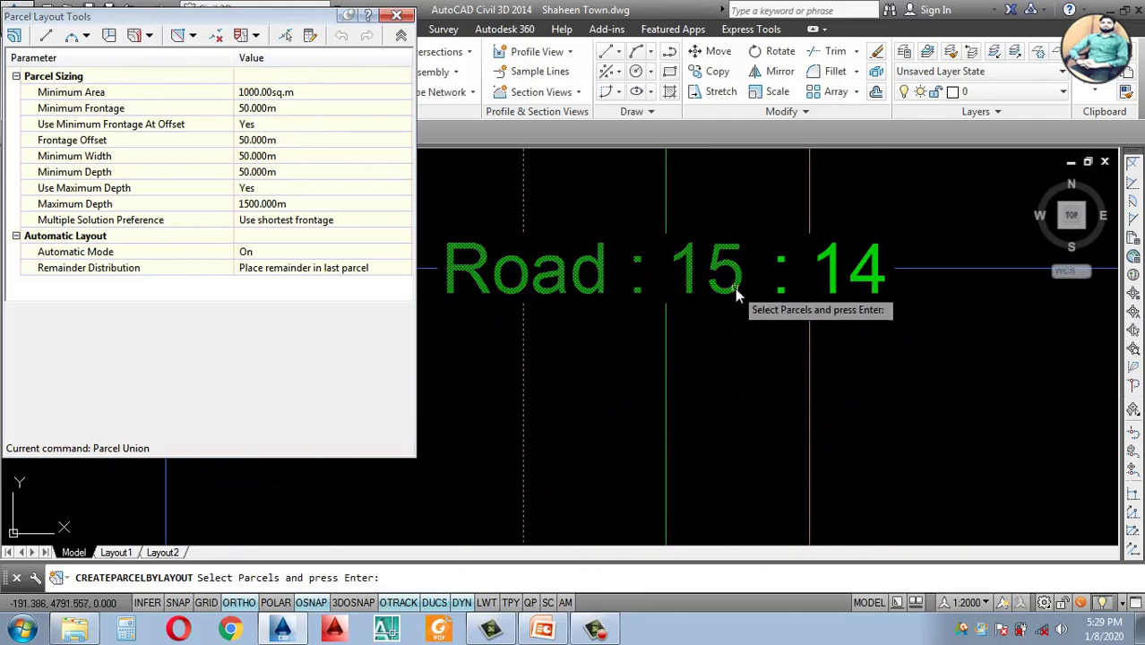
Step: Add the Road : 9, Road : 11 and Road : 4 parcels along the site's south edge to the union
scroll(753, 281, down, 4)
scroll(770, 277, down, 5)
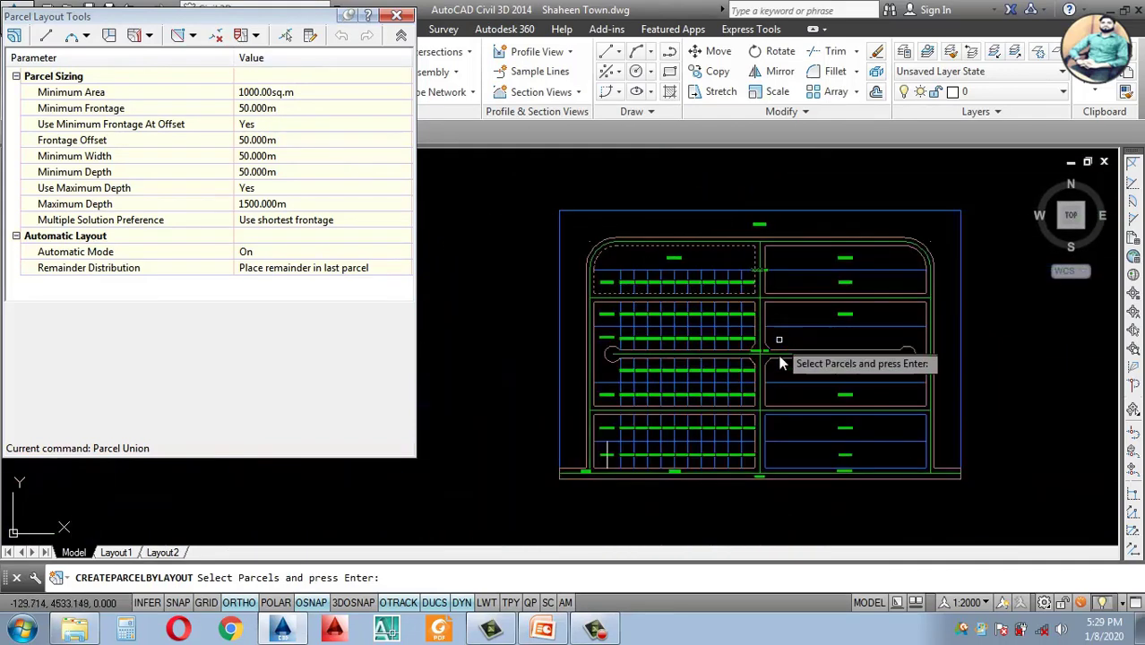
scroll(640, 397, up, 6)
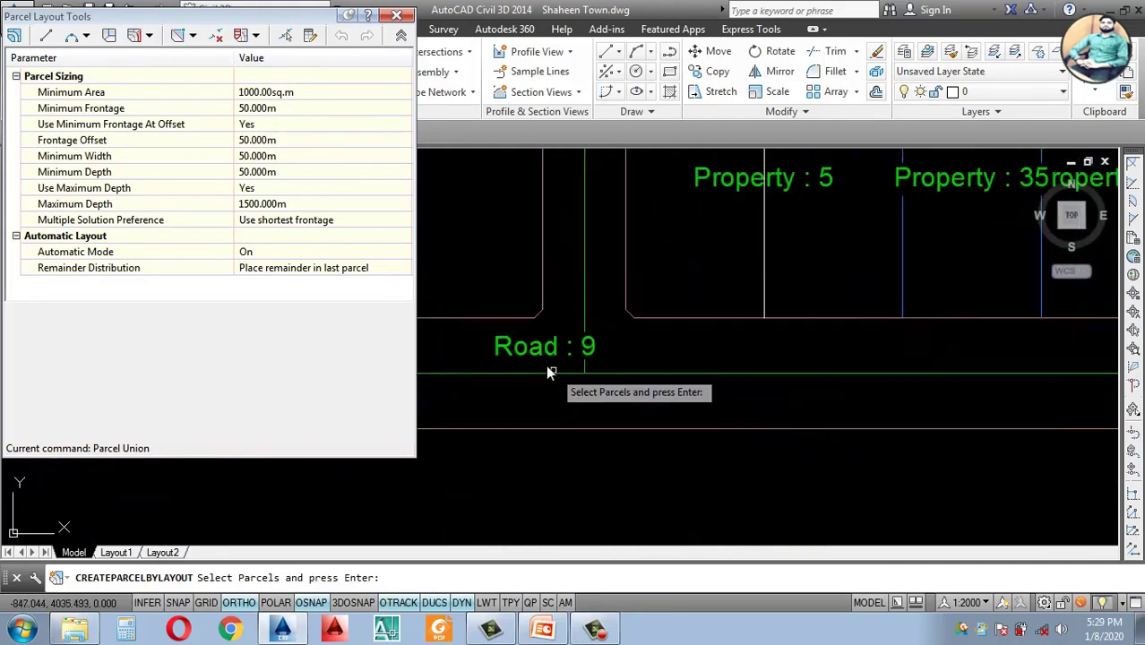
scroll(538, 356, down, 4)
scroll(776, 364, up, 4)
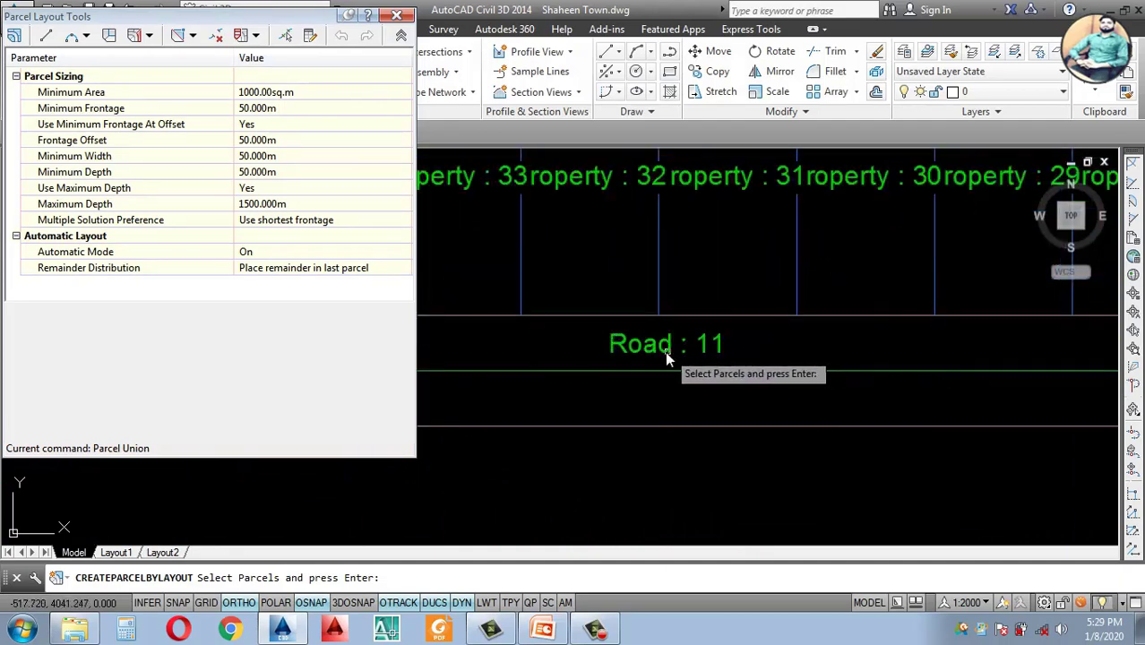
scroll(583, 347, down, 4)
scroll(785, 366, up, 2)
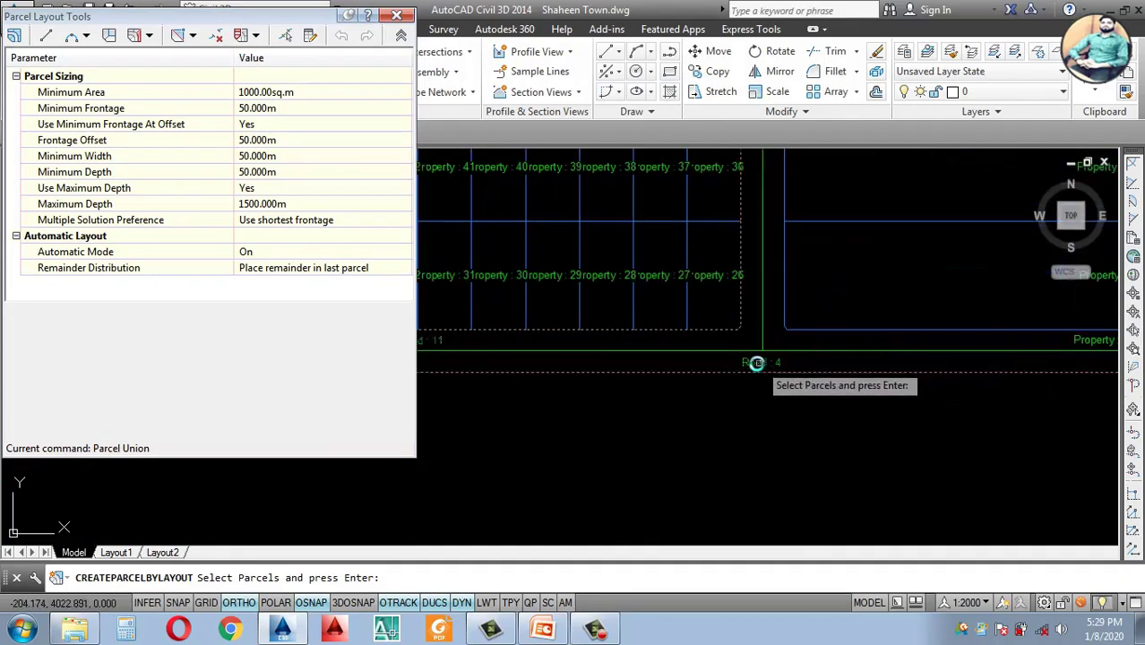
Step: Add the narrow Property : 10 strip south of Property : 6 to the parcel union
scroll(756, 363, down, 3)
scroll(799, 365, up, 5)
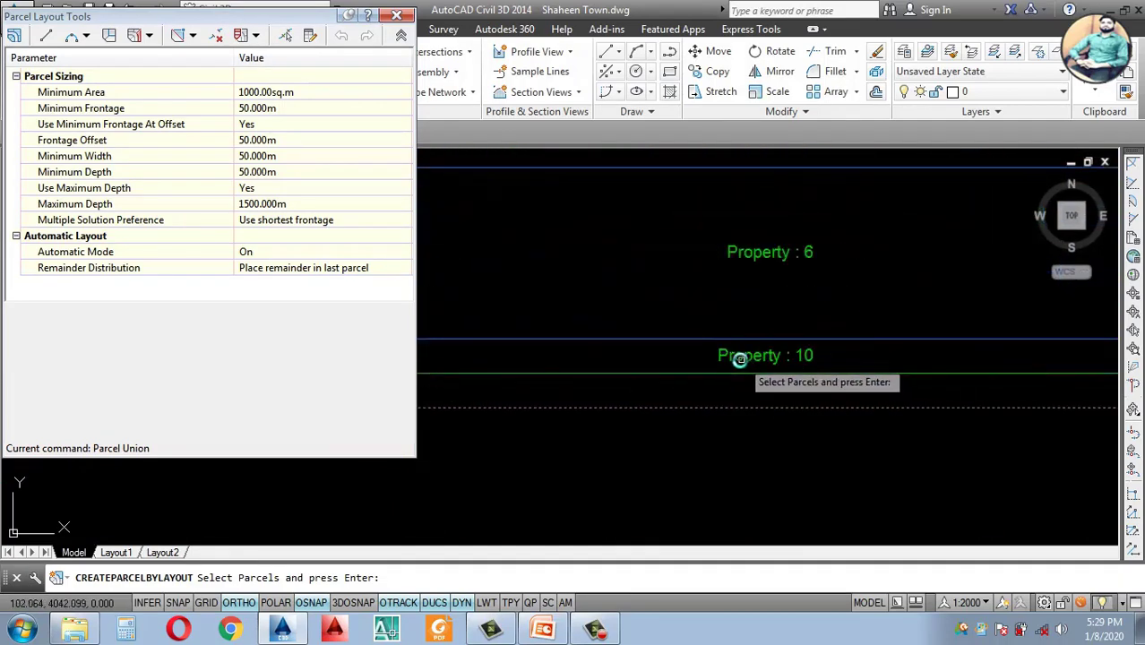
scroll(730, 361, up, 1)
scroll(708, 359, down, 1)
click(698, 357)
click(694, 358)
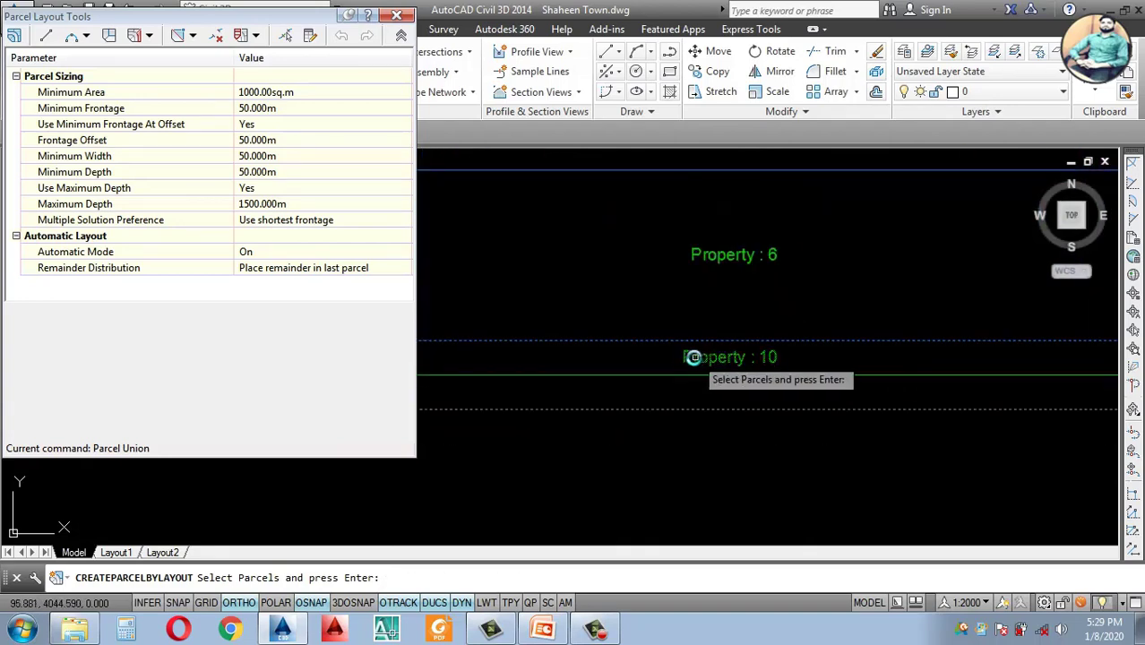
Step: Add the Road : 17 and Road : 16 parcels at the central cul-de-sac junction to the union
scroll(693, 357, down, 3)
scroll(825, 281, up, 2)
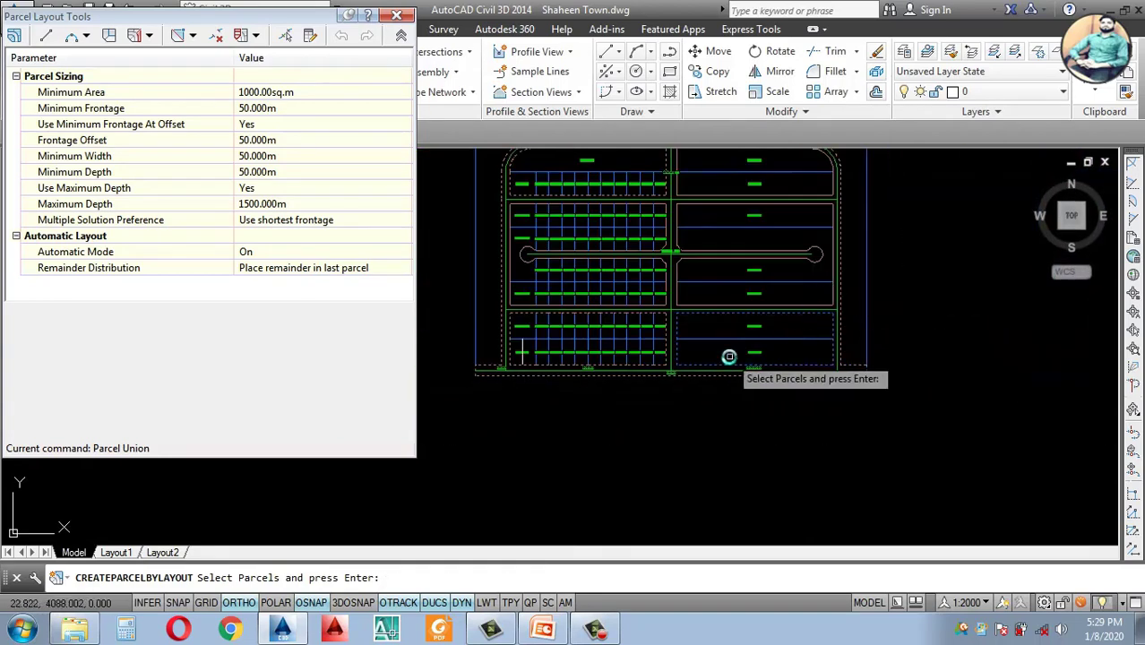
scroll(753, 322, up, 2)
scroll(771, 296, down, 1)
scroll(698, 232, down, 1)
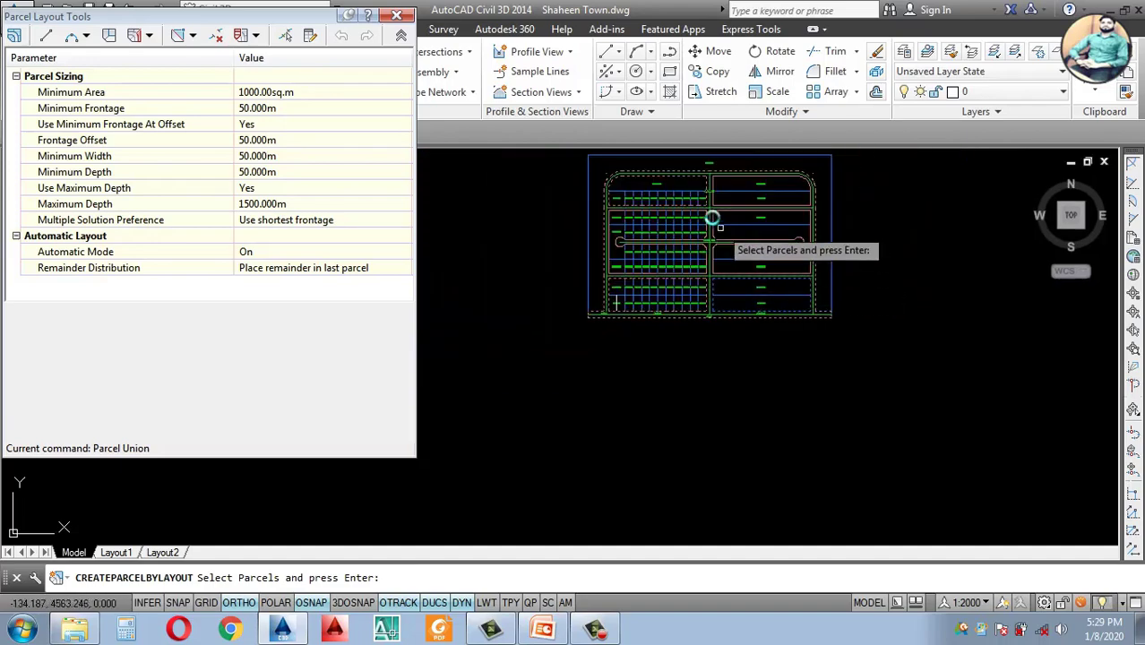
scroll(716, 287, up, 5)
click(657, 263)
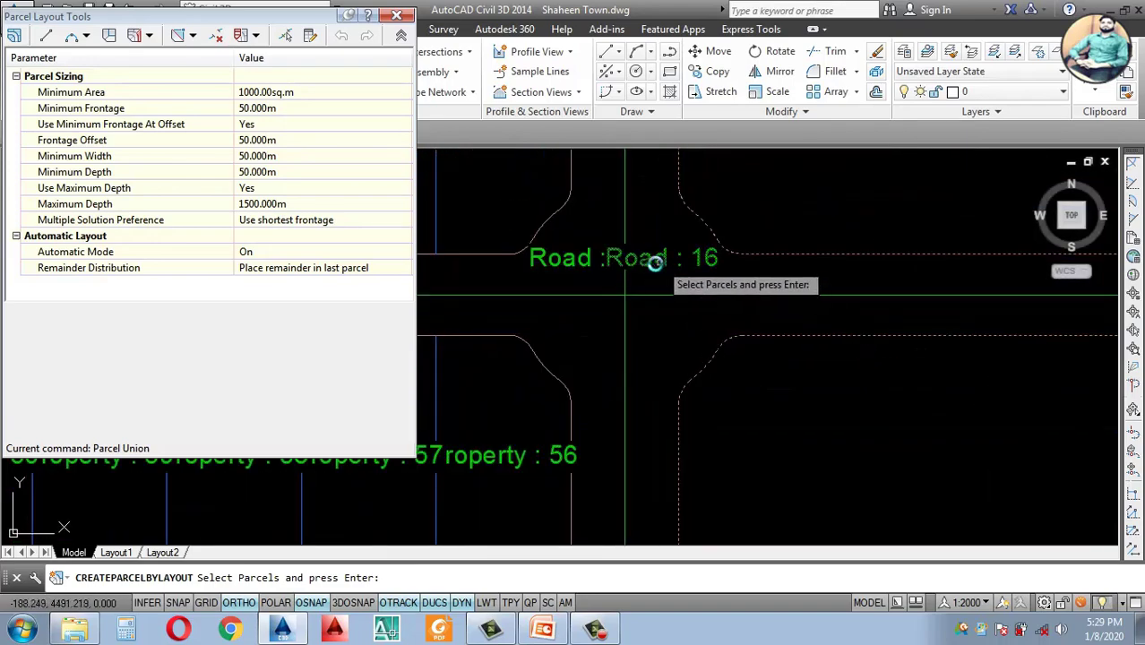
scroll(757, 339, down, 5)
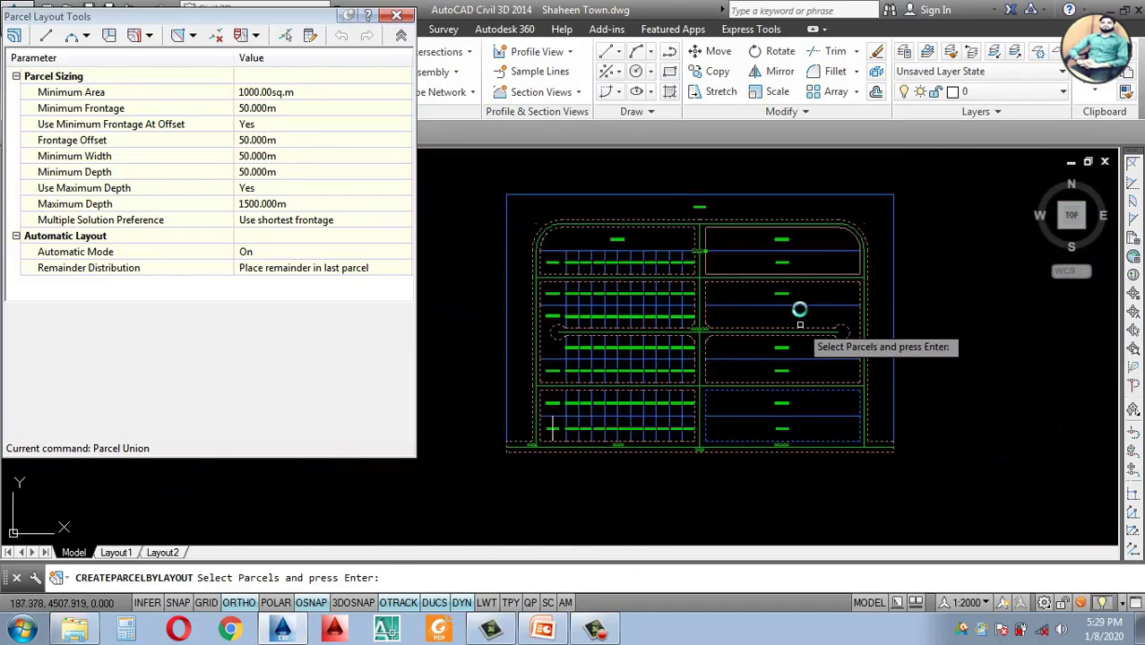
Step: Add the Road : 14 parcel around the north-eastern block to the union, complete the merge and exit the layout tools
scroll(787, 273, up, 3)
scroll(731, 278, down, 2)
scroll(731, 277, up, 6)
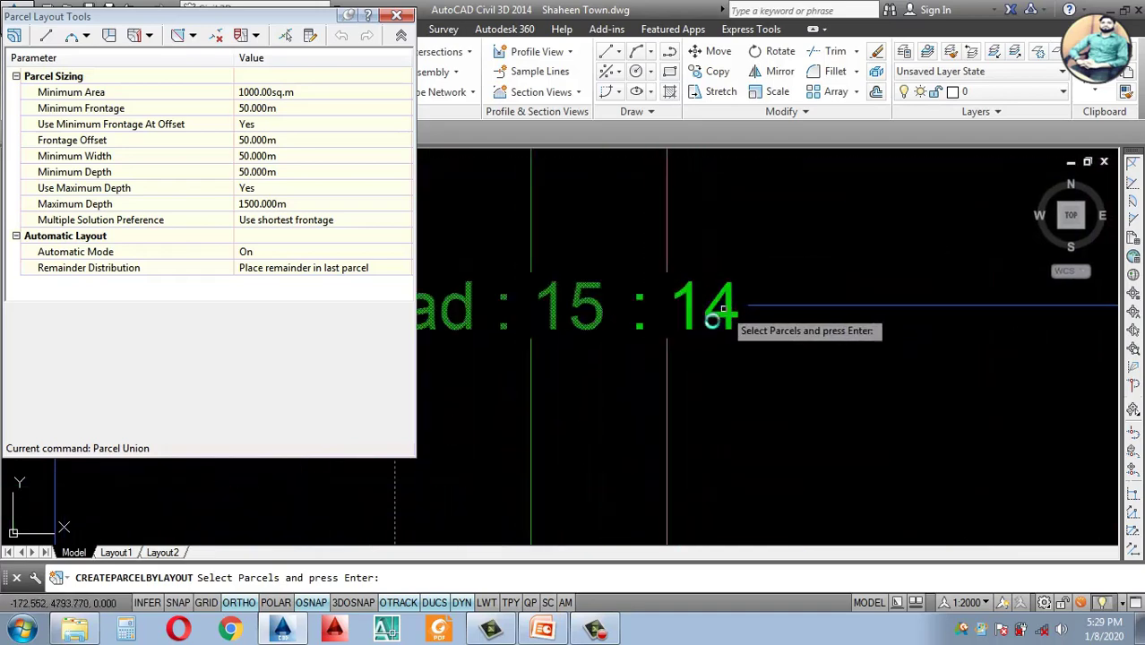
scroll(723, 319, down, 4)
scroll(679, 316, down, 2)
scroll(672, 319, up, 5)
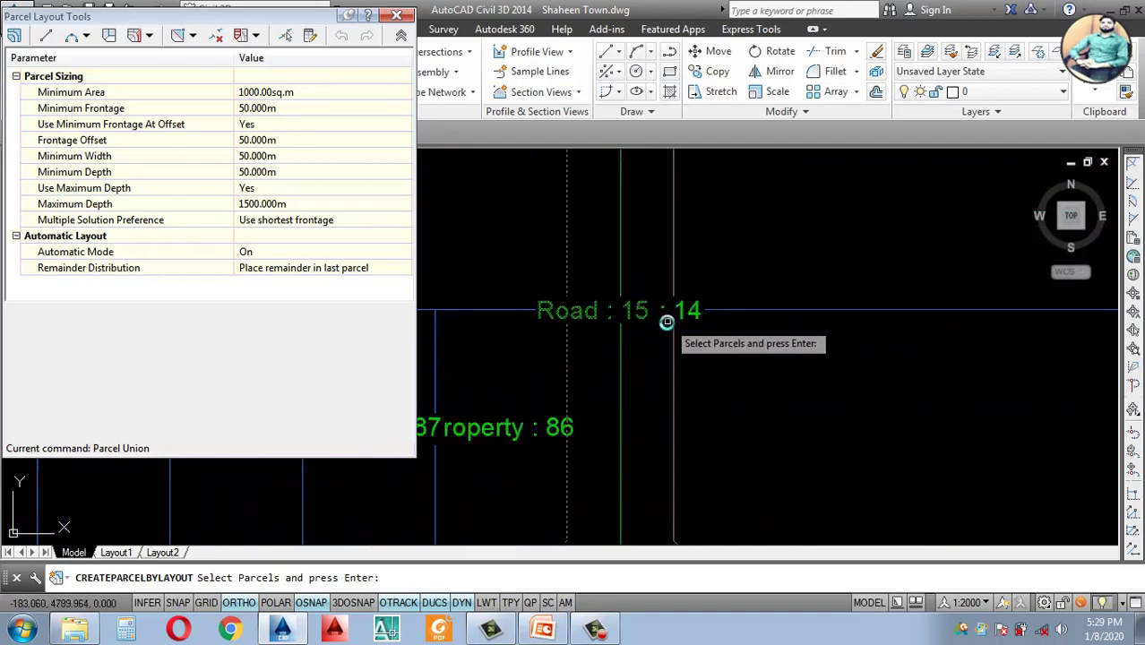
scroll(687, 315, down, 4)
scroll(695, 340, up, 6)
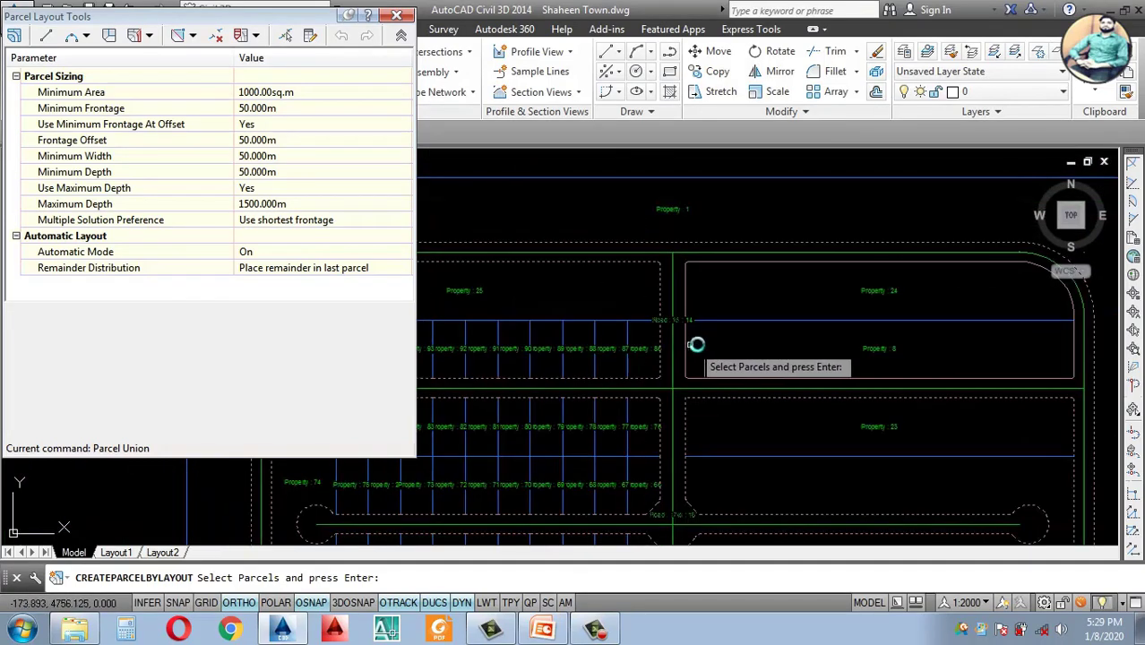
scroll(665, 297, down, 8)
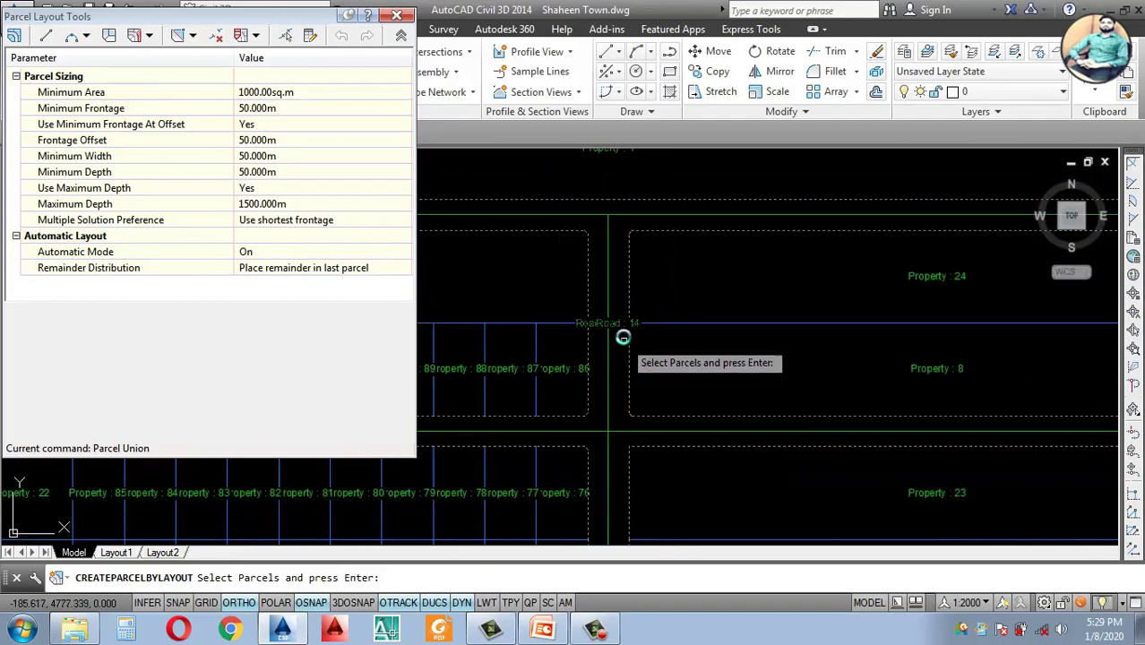
scroll(726, 408, up, 2)
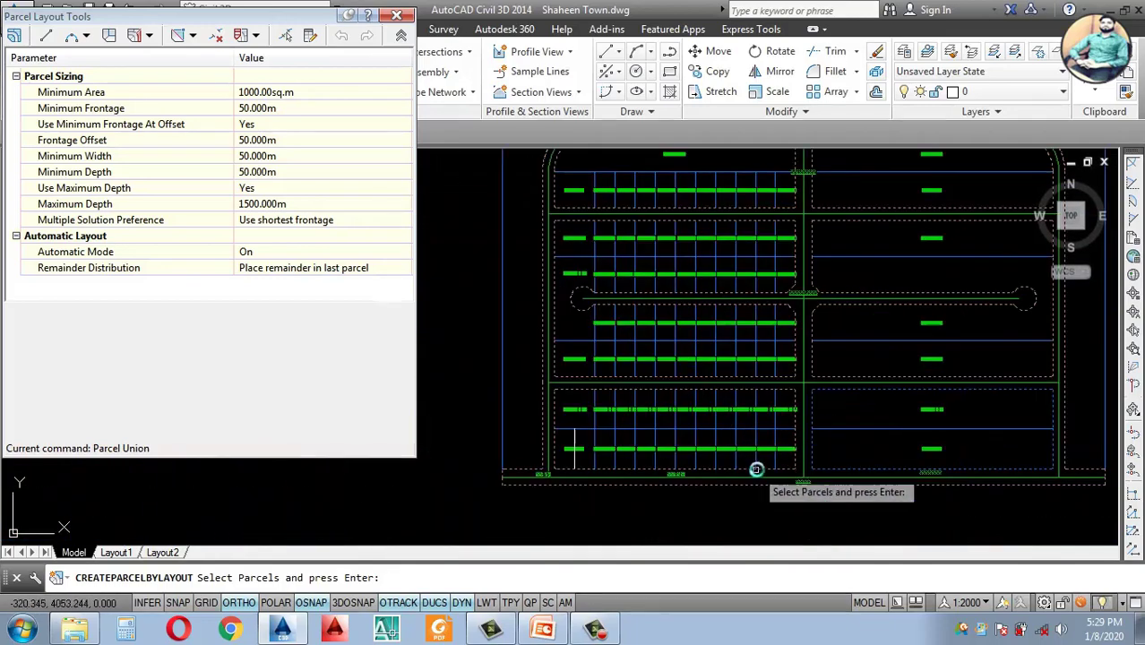
key(Return)
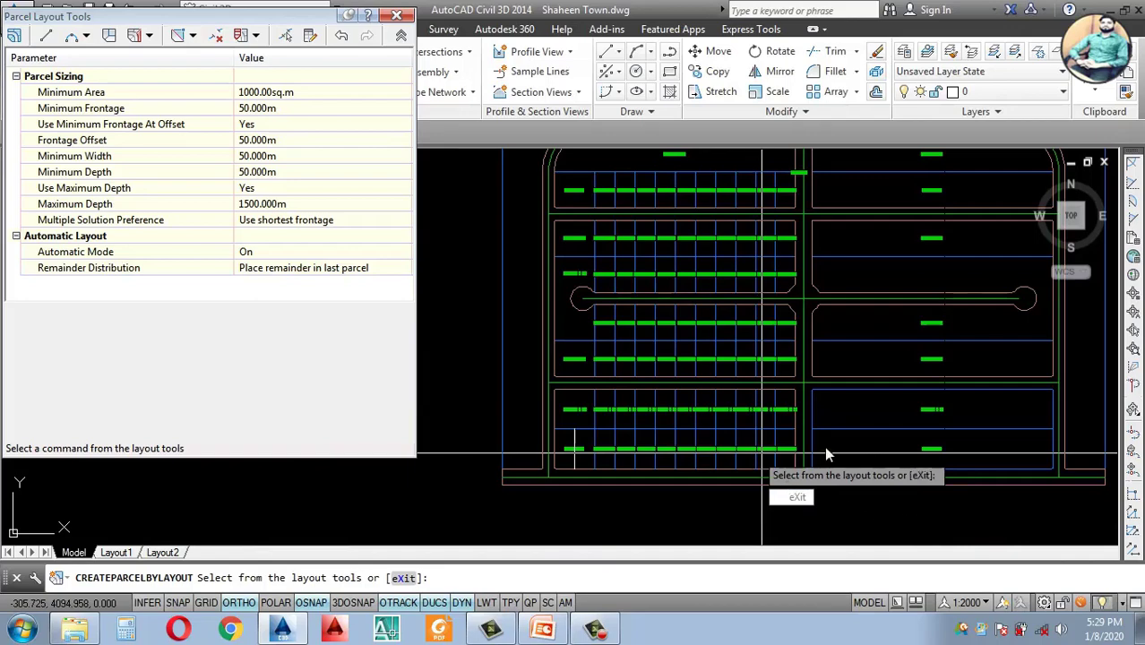
key(Return)
Step: Examine the road network across the whole site and along its southwest corner to check the merged road parcel
scroll(846, 511, down, 5)
scroll(841, 481, up, 3)
scroll(732, 355, down, 3)
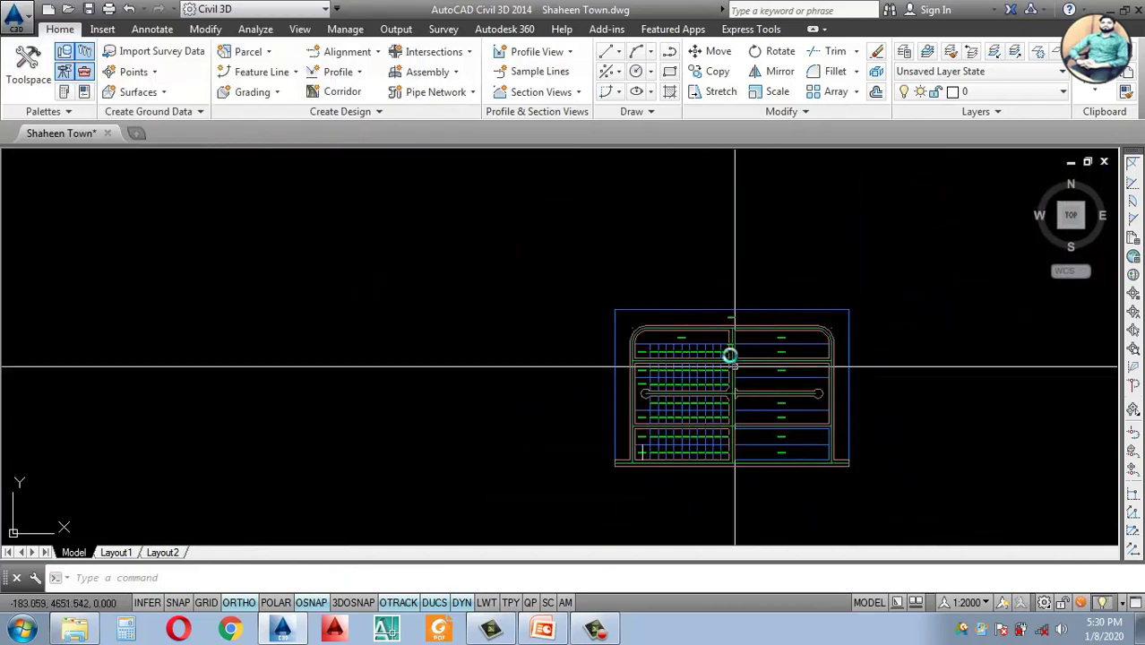
scroll(732, 356, up, 3)
scroll(567, 494, down, 3)
scroll(603, 529, up, 3)
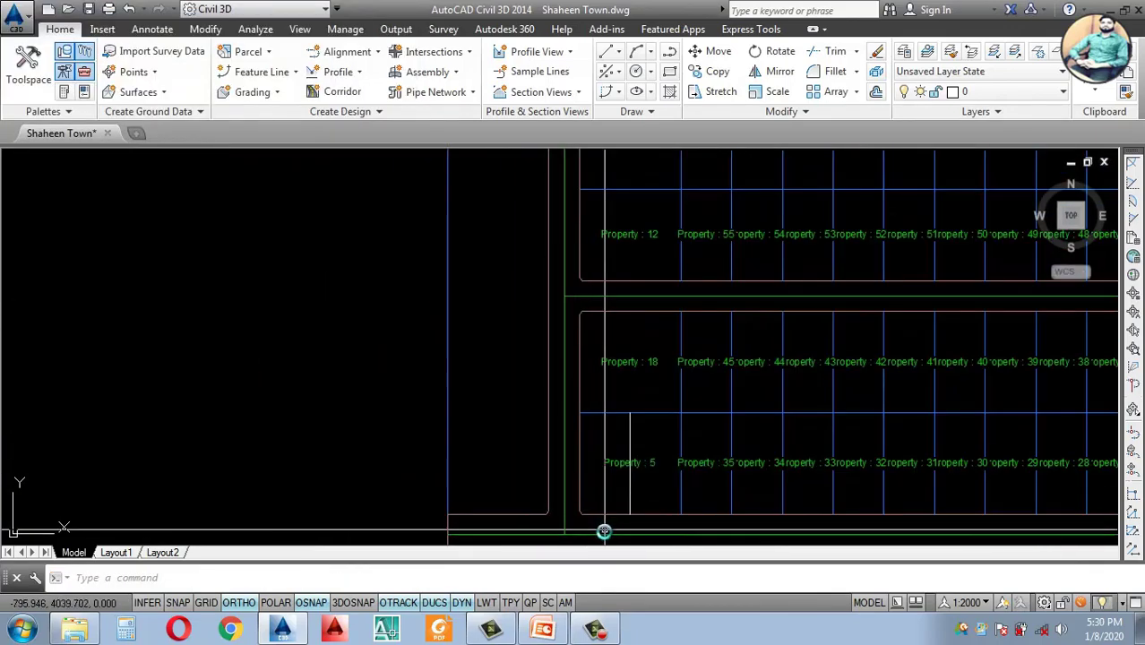
scroll(777, 491, down, 2)
scroll(826, 470, up, 1)
scroll(825, 470, up, 2)
scroll(823, 319, down, 5)
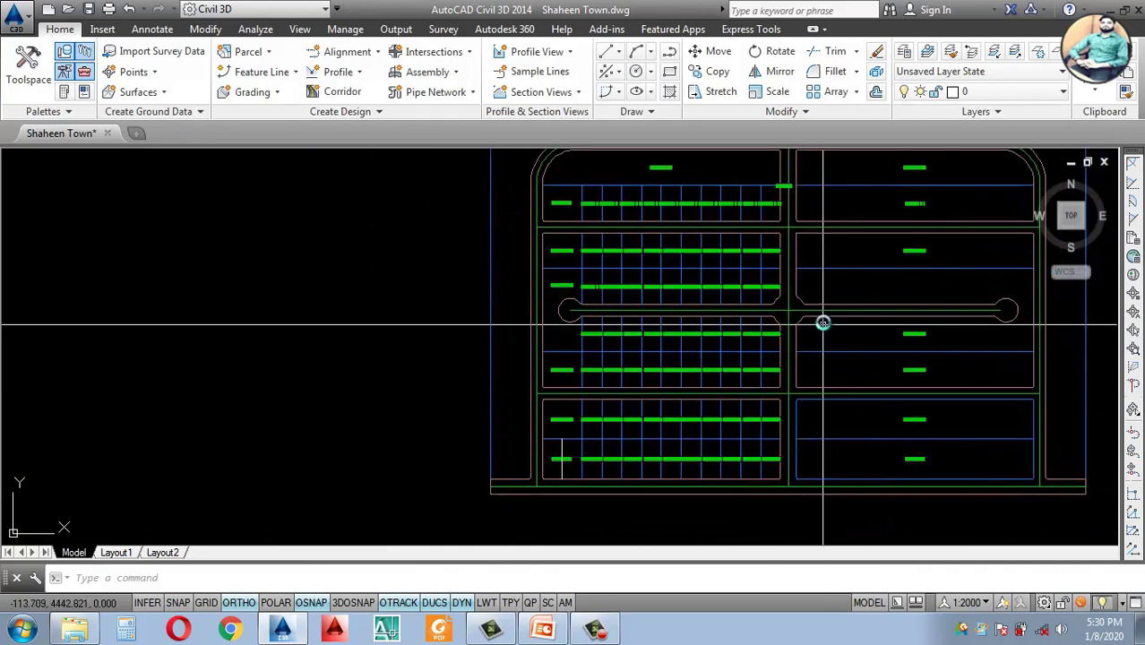
Step: Move the Road : 15 area label north onto the northern road beside the central junction, with Ortho off
scroll(786, 283, up, 6)
scroll(594, 263, up, 3)
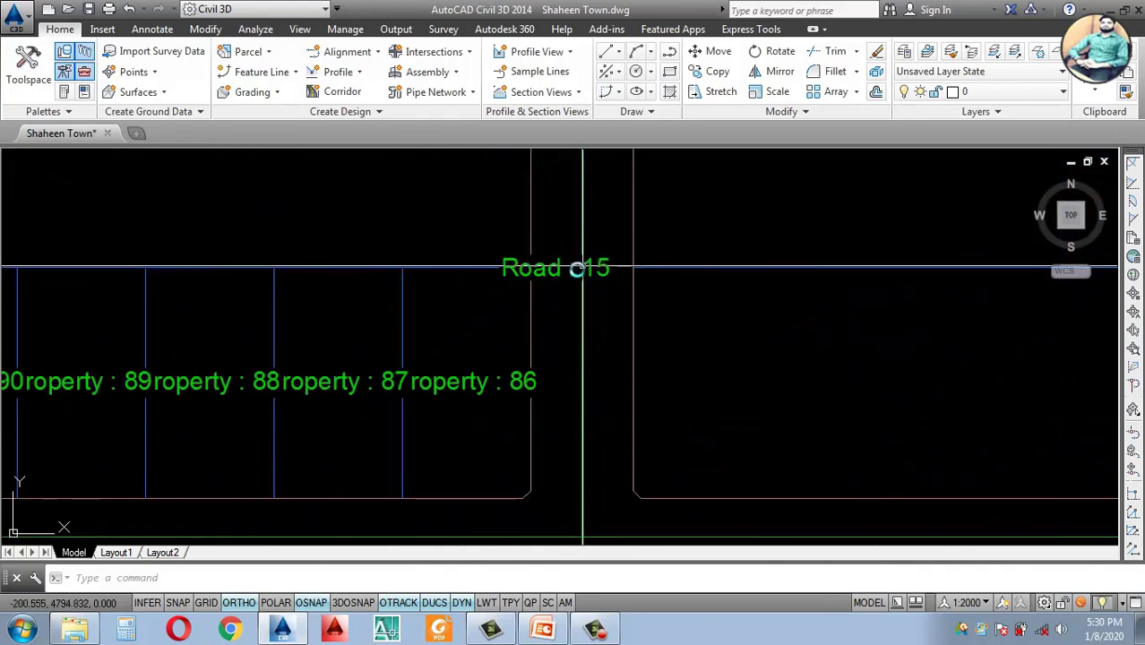
click(546, 288)
click(555, 270)
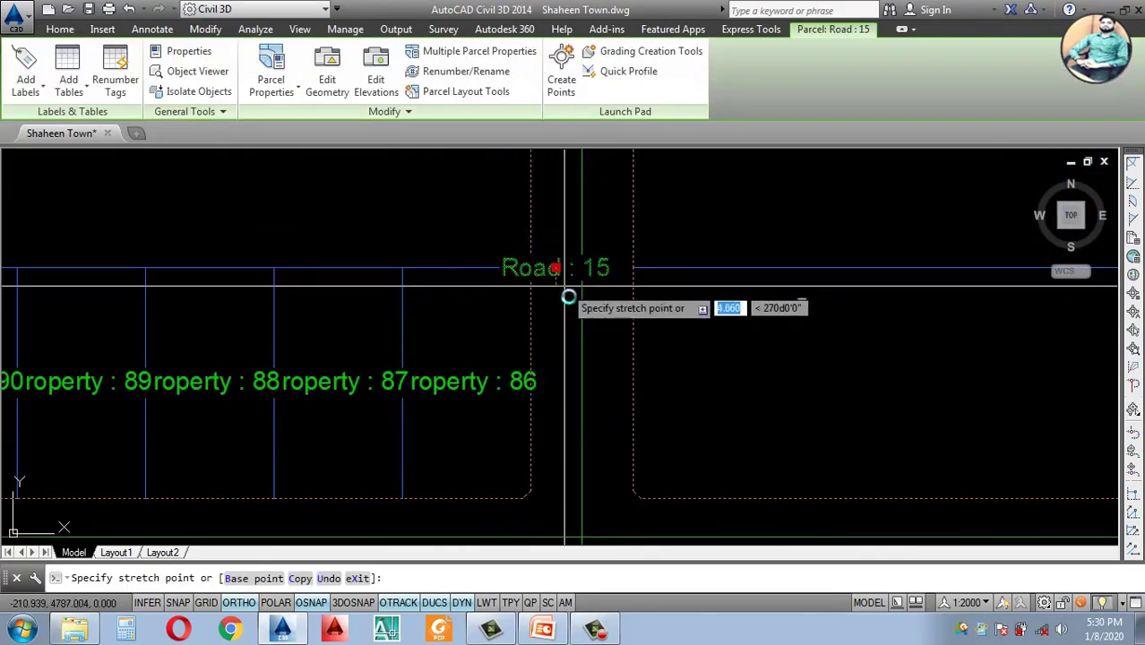
scroll(567, 292, down, 3)
scroll(567, 189, up, 5)
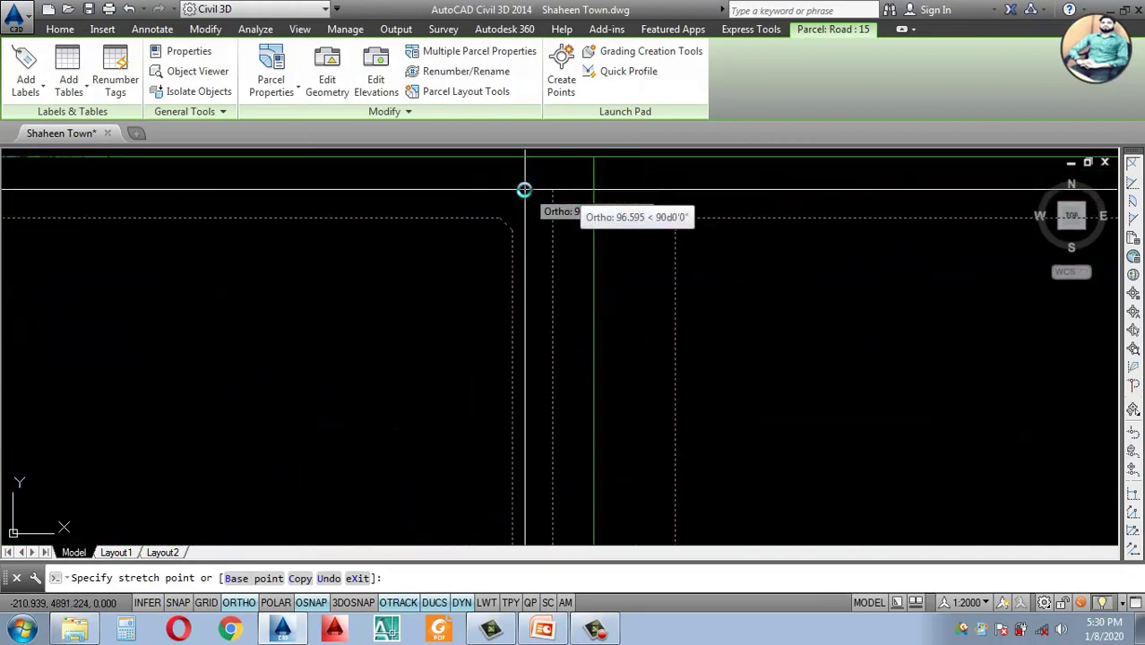
key(F8)
click(489, 185)
scroll(598, 197, down, 6)
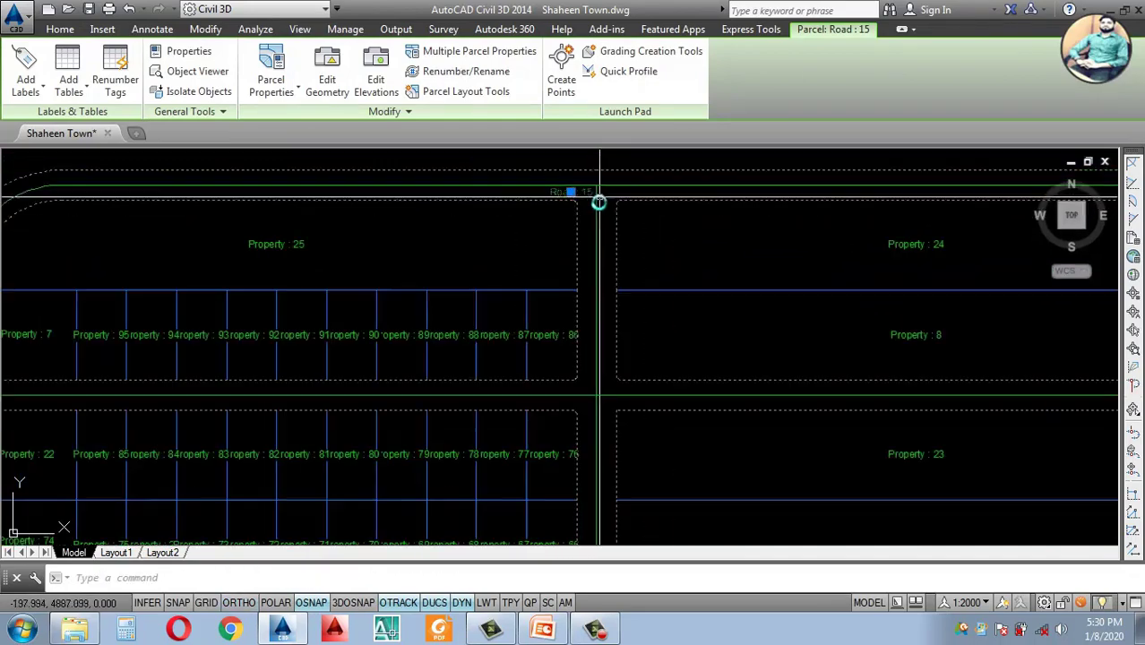
scroll(626, 350, up, 3)
scroll(724, 380, down, 3)
scroll(639, 282, up, 6)
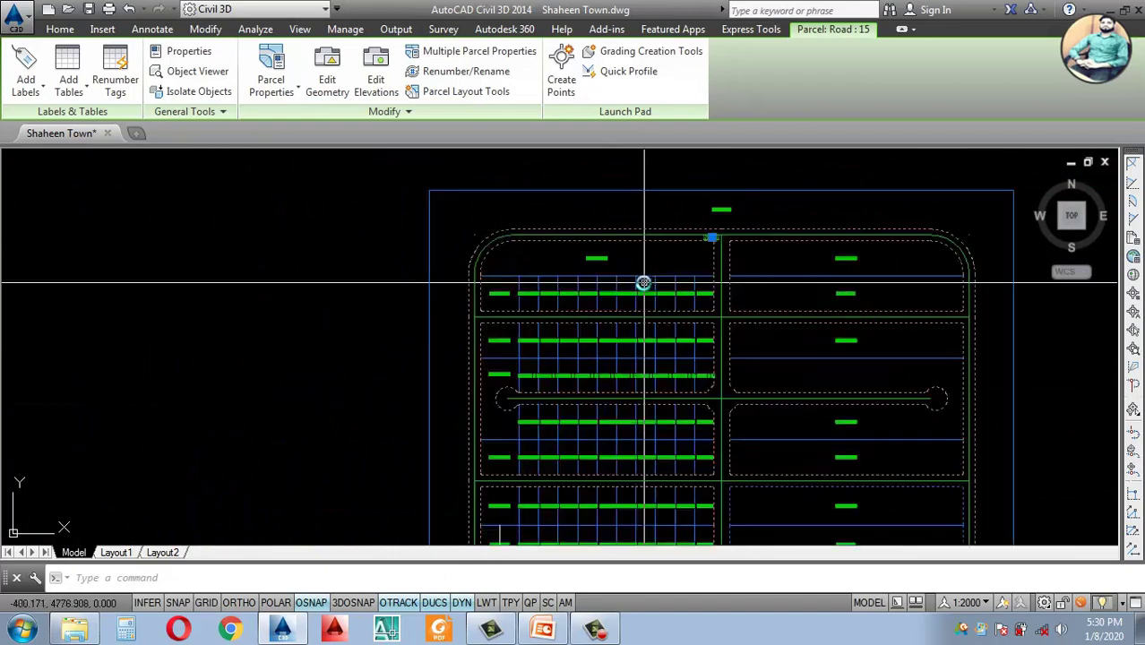
key(Escape)
scroll(498, 299, down, 4)
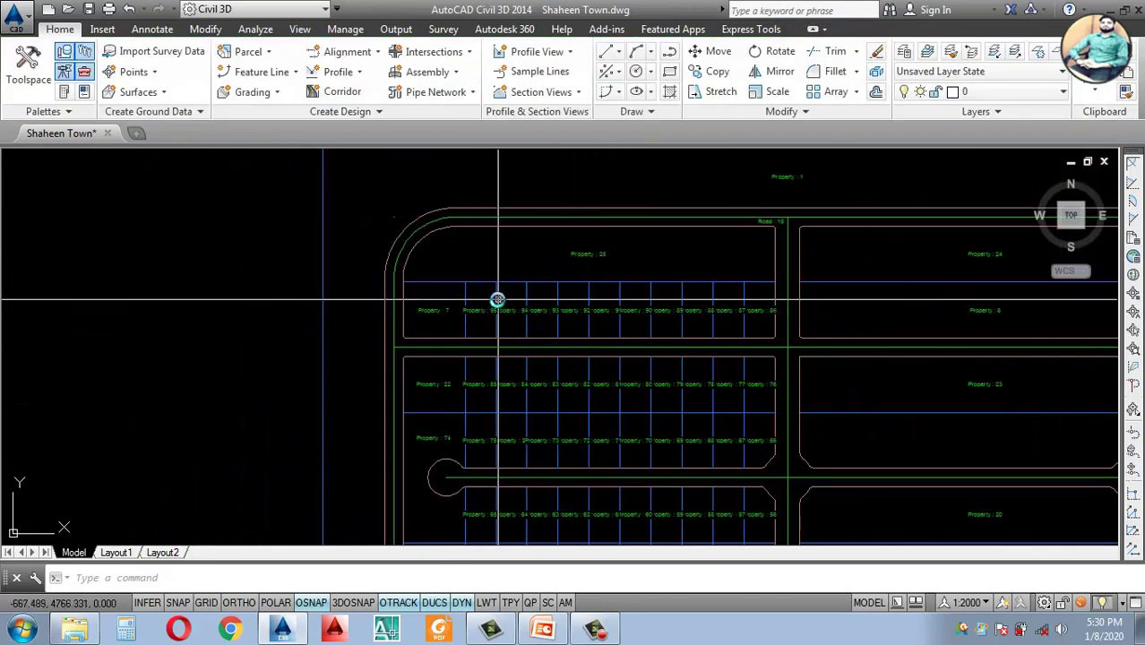
scroll(677, 282, up, 3)
scroll(692, 332, down, 3)
scroll(651, 299, up, 4)
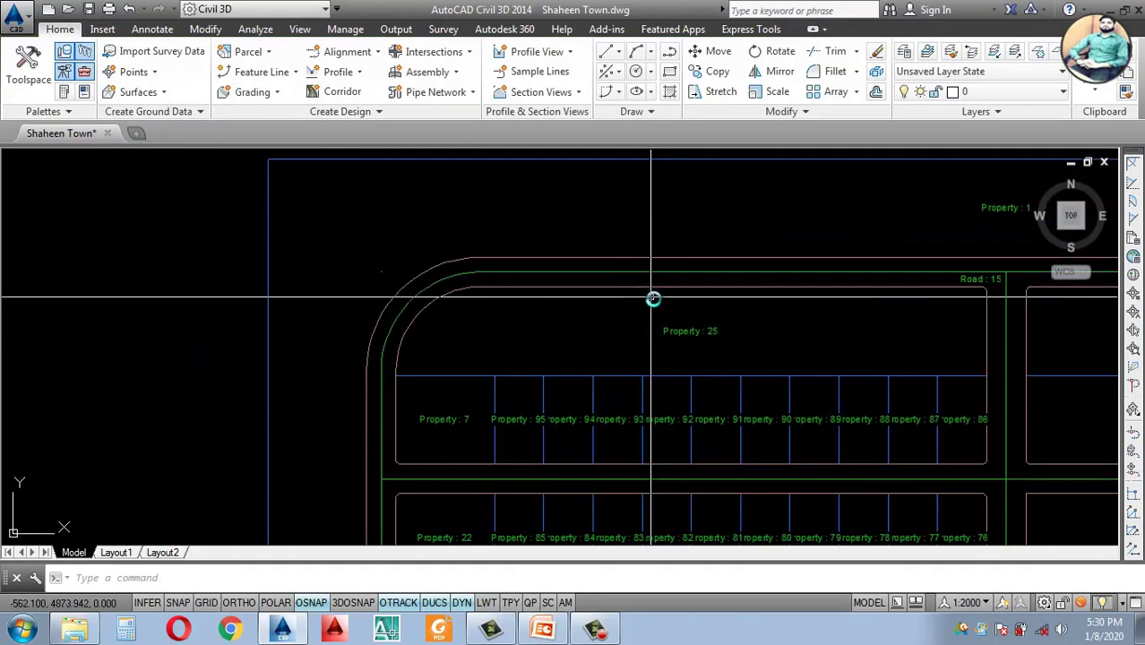
click(268, 52)
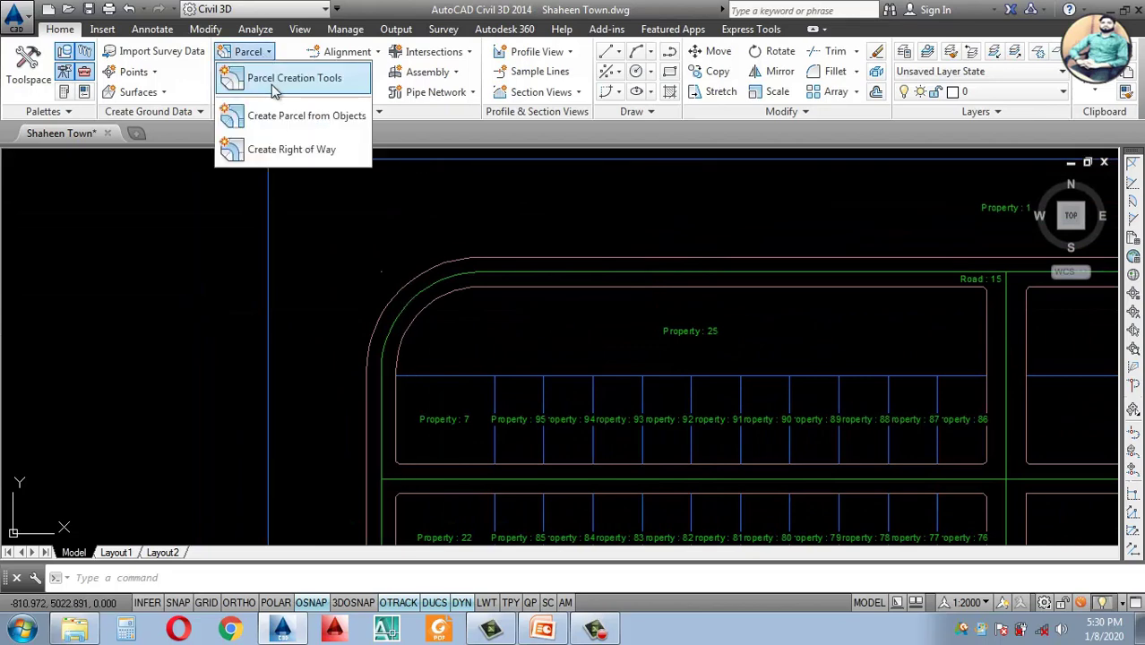
click(282, 80)
click(150, 37)
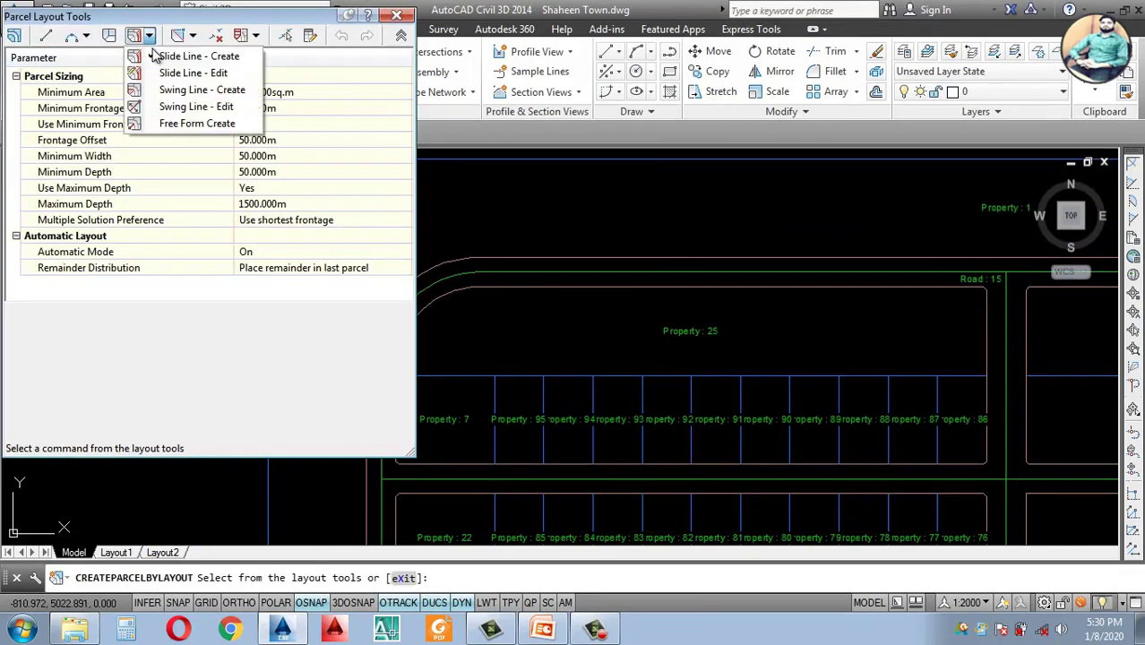
click(173, 59)
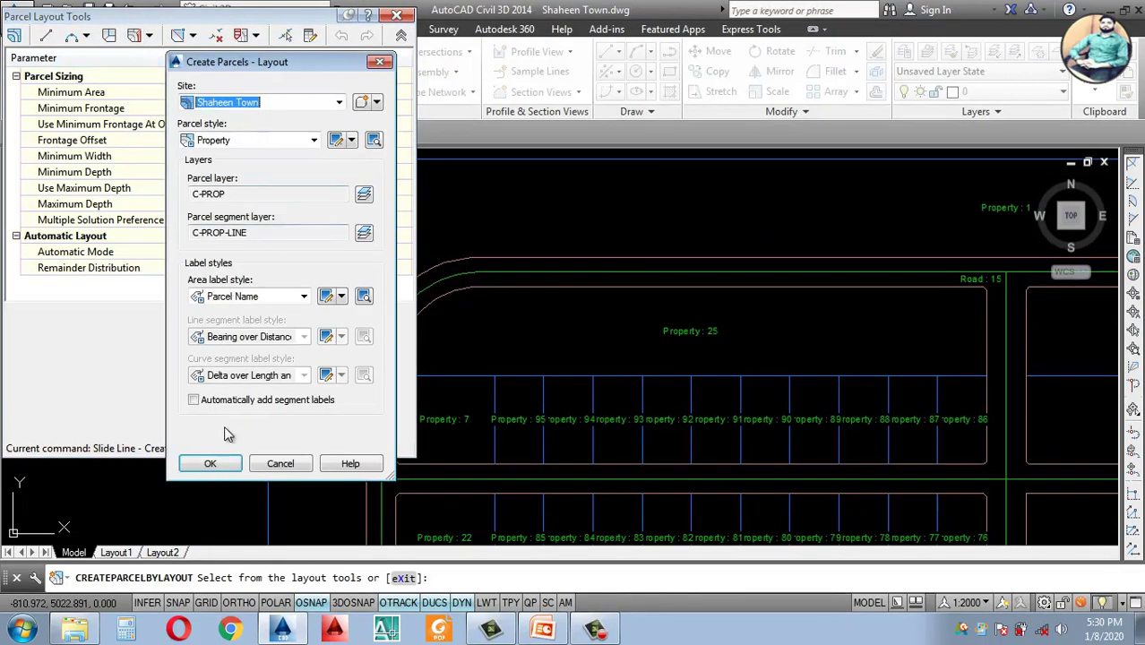
click(209, 464)
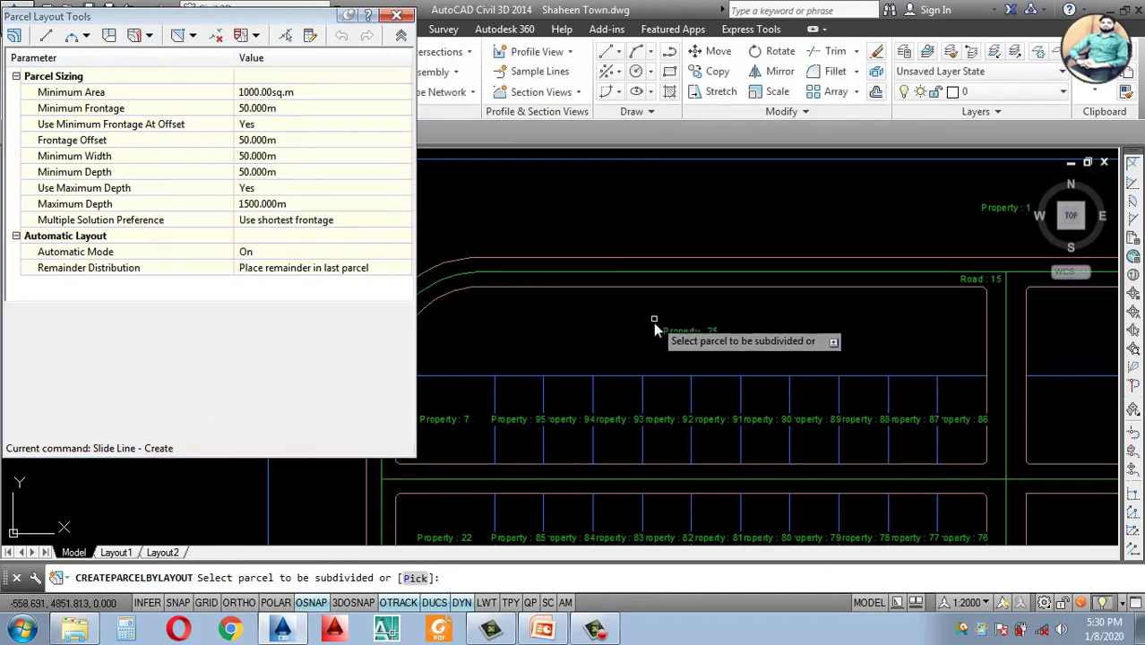
scroll(932, 367, up, 4)
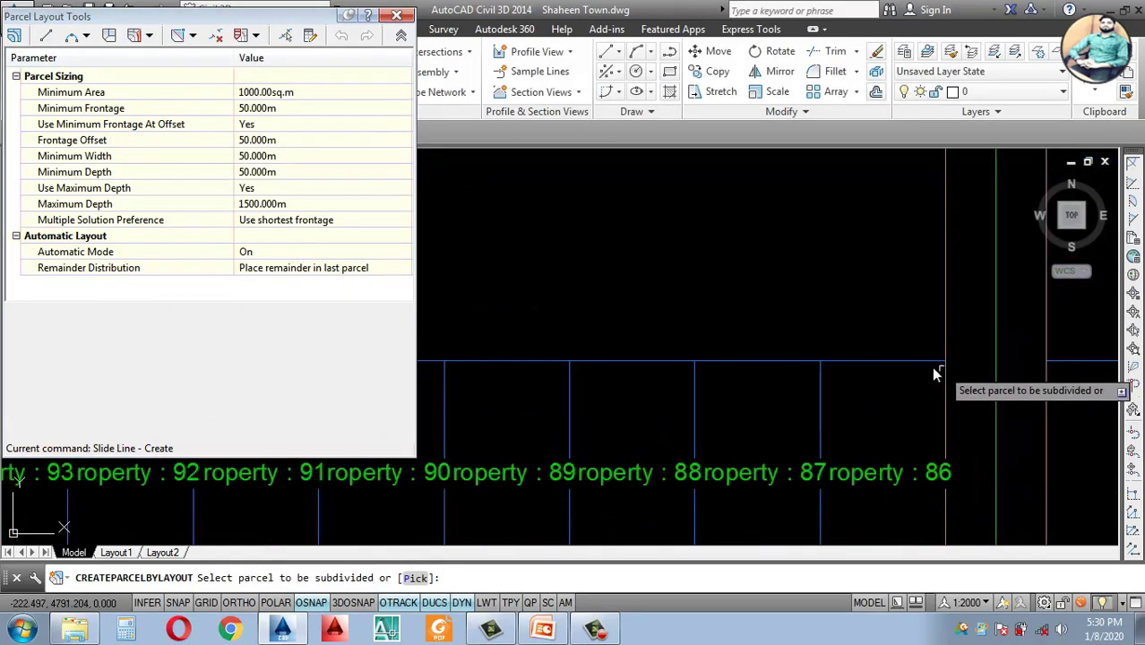
scroll(923, 363, down, 4)
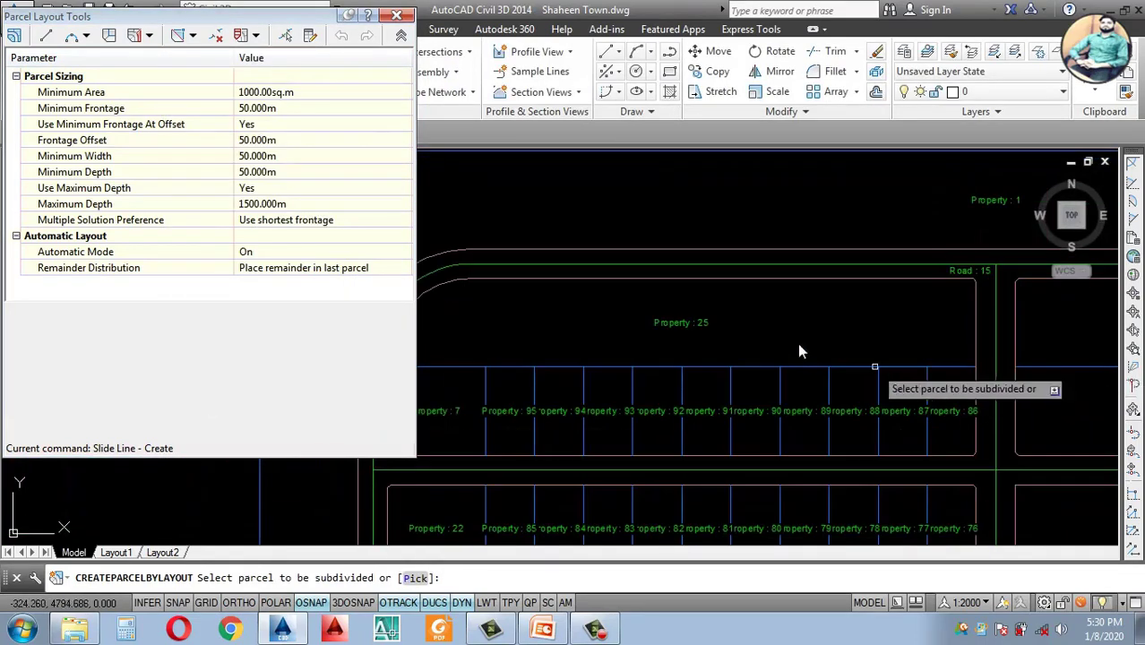
click(681, 327)
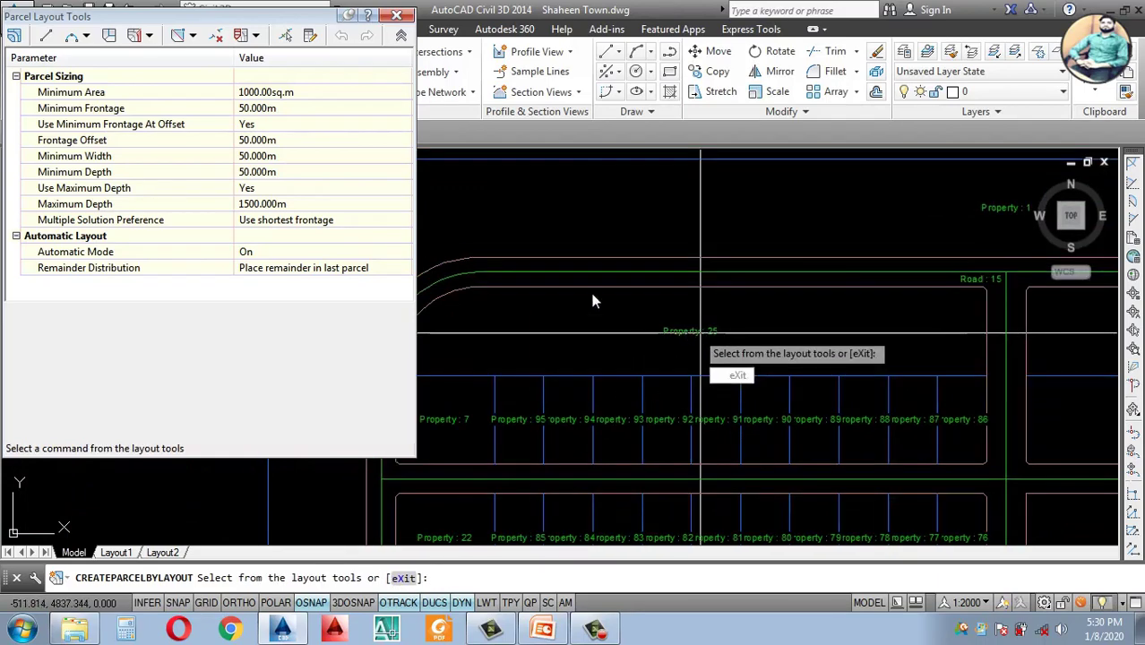
key(Escape)
Step: Subdivide Property : 25 into 50 m wide lots with Slide Line - Create, running the frontage along its south edge from east to west
click(248, 52)
click(269, 77)
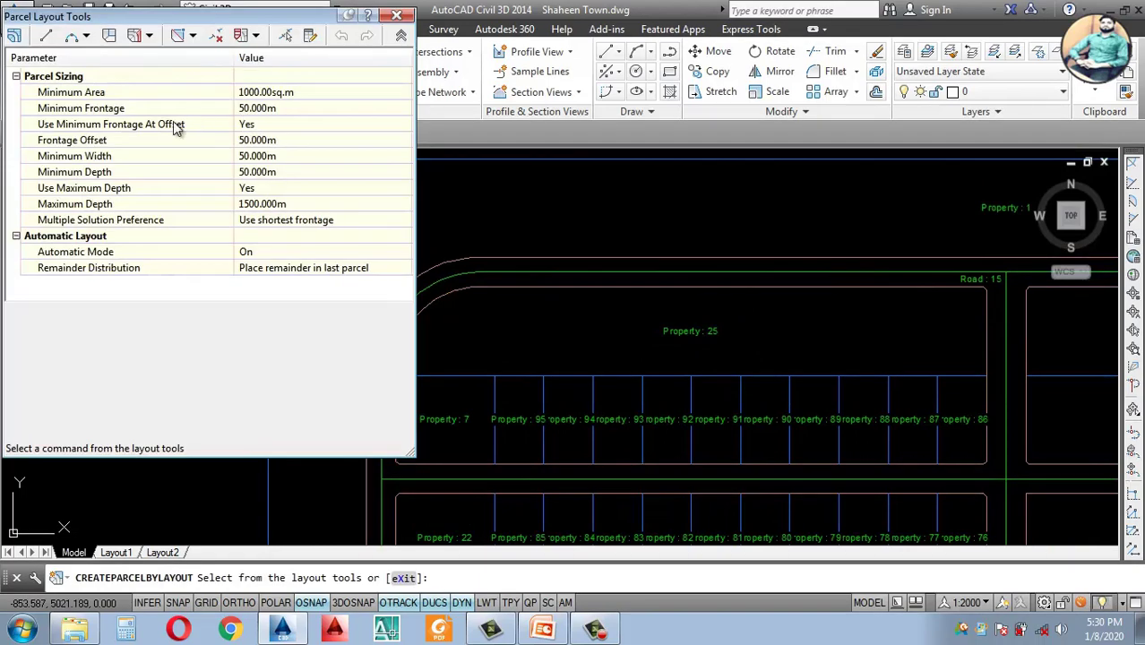
click(148, 36)
click(175, 49)
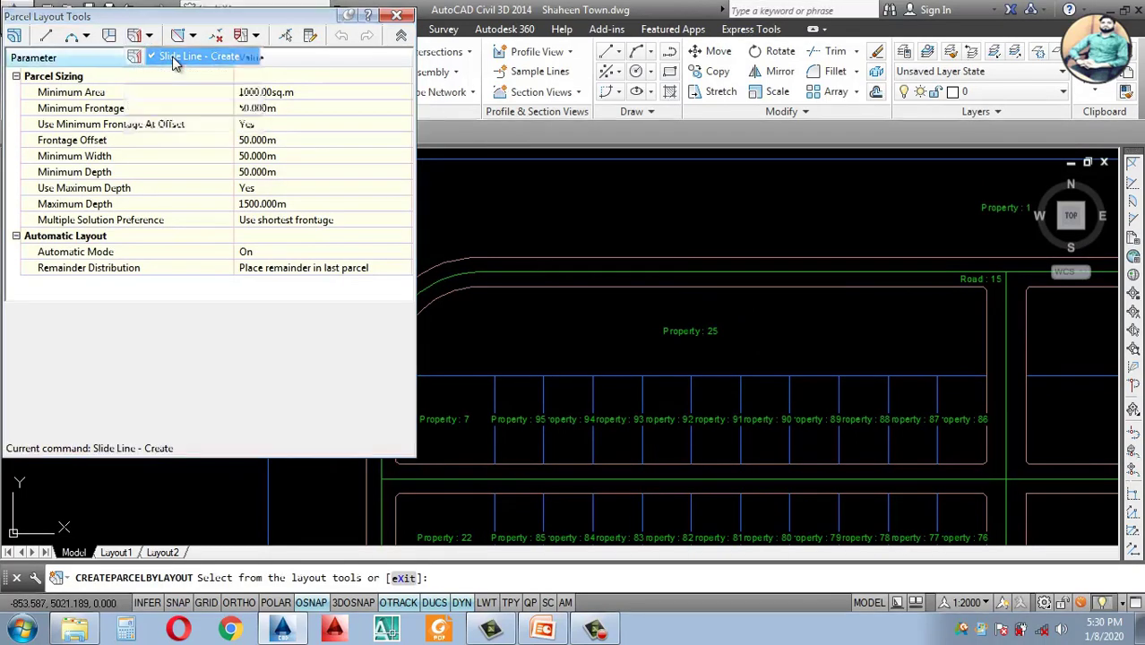
click(213, 461)
scroll(843, 351, down, 5)
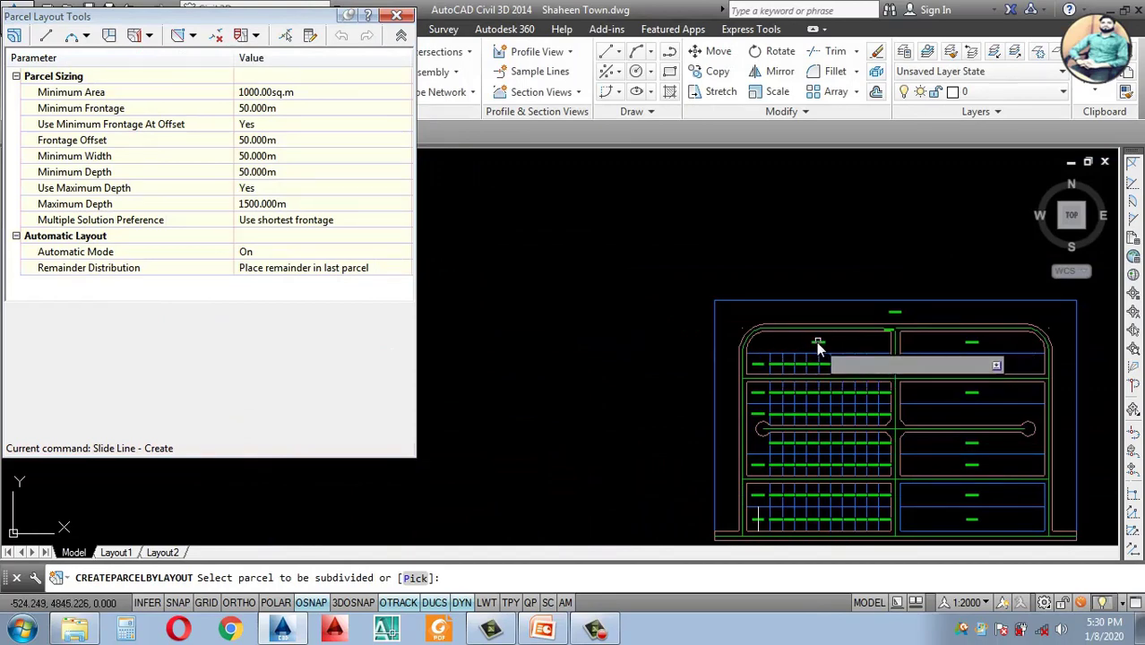
click(818, 344)
scroll(851, 347, up, 5)
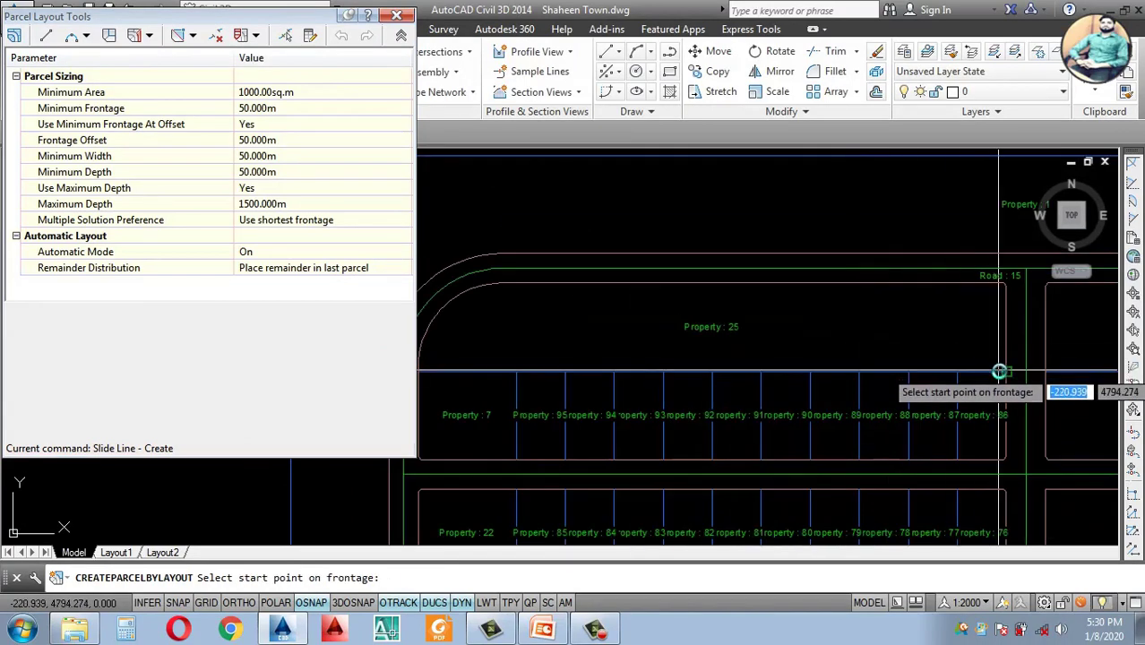
click(998, 371)
scroll(999, 371, down, 3)
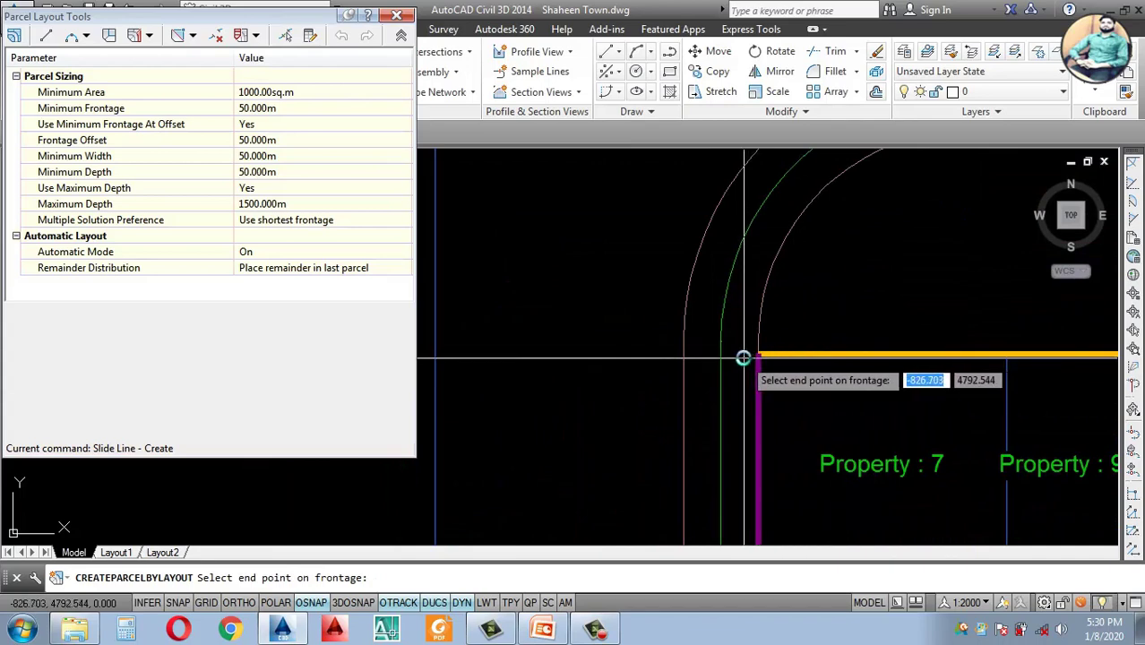
click(761, 356)
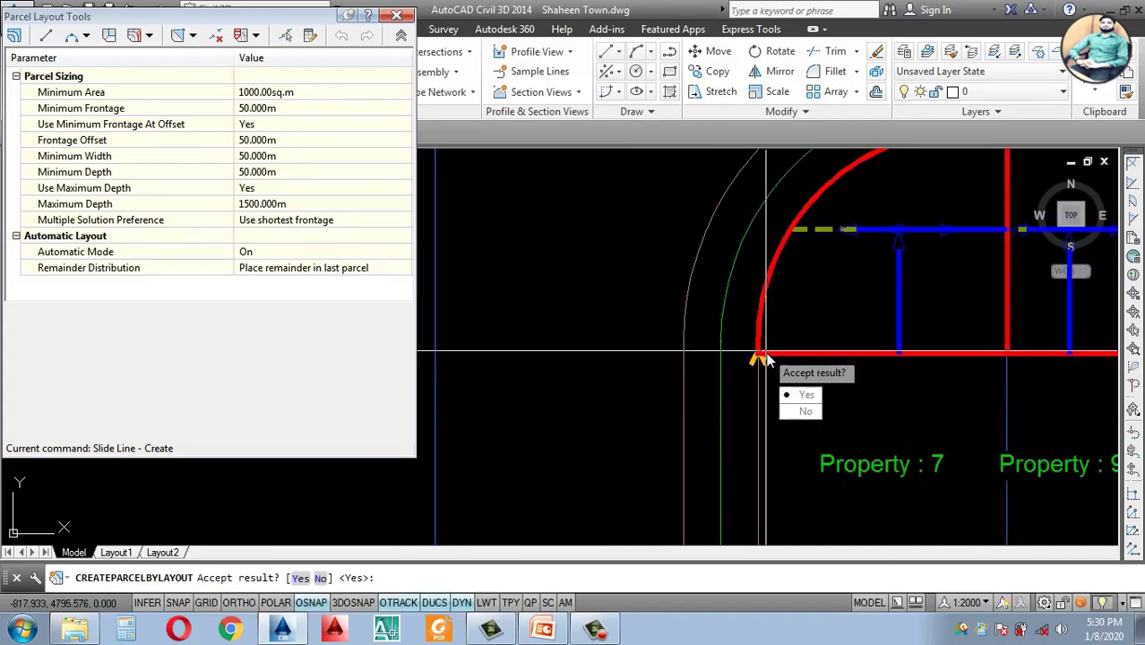
click(807, 394)
Step: Subdivide Property : 8 into 50 m wide lots along its north edge, ending the frontage at the east corner
scroll(707, 336, down, 6)
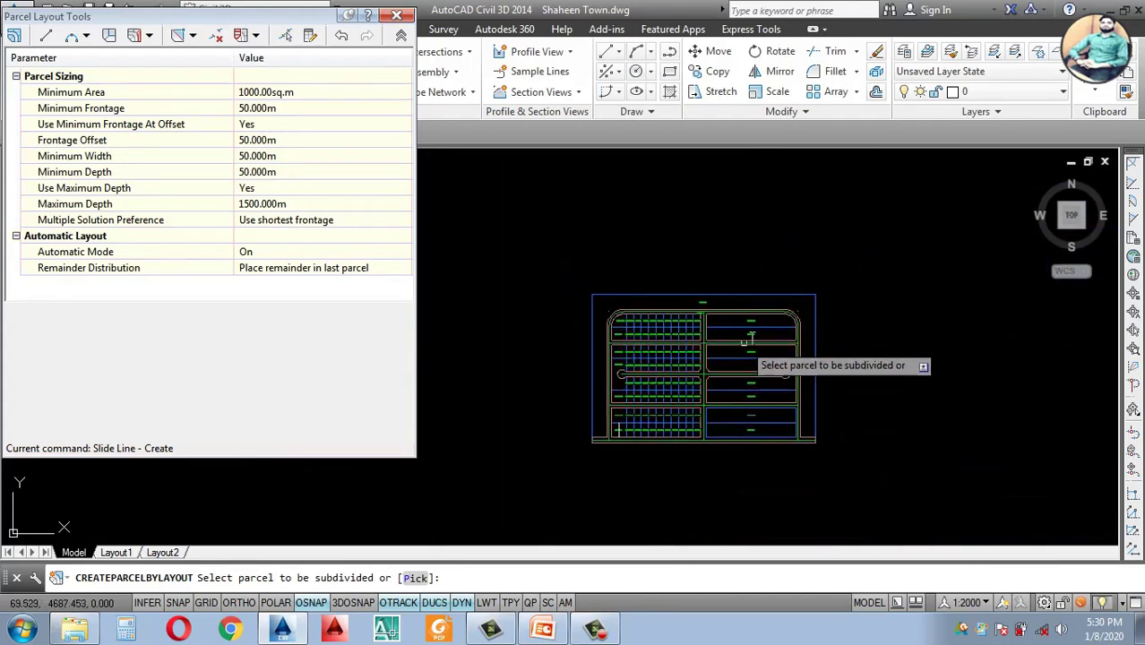
scroll(749, 323, up, 3)
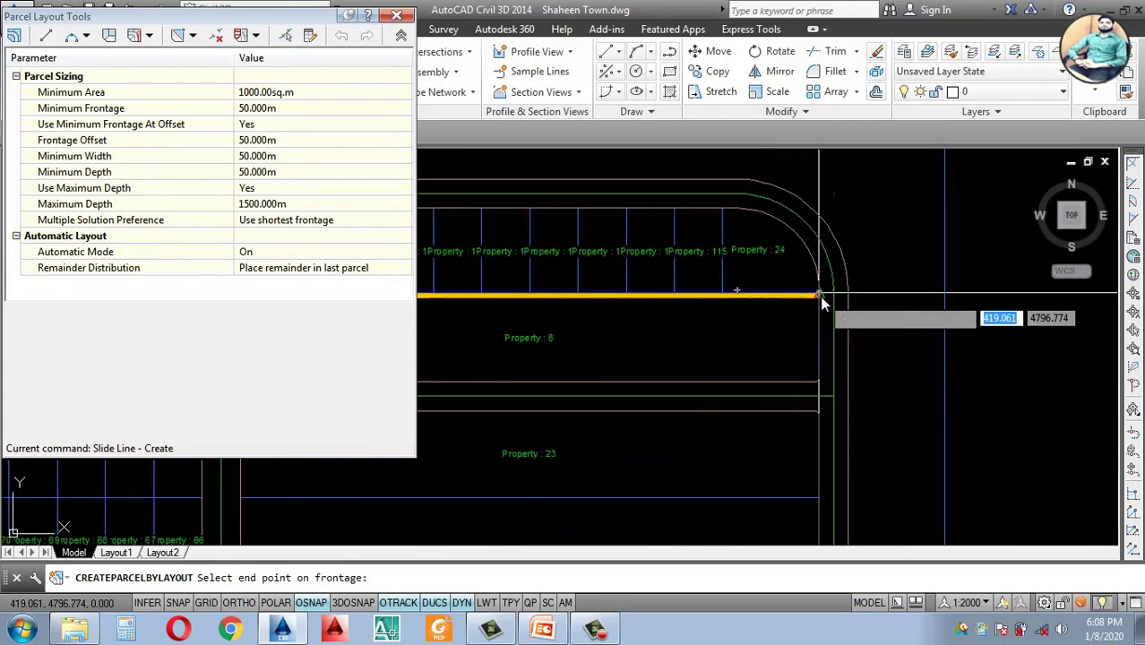
click(820, 296)
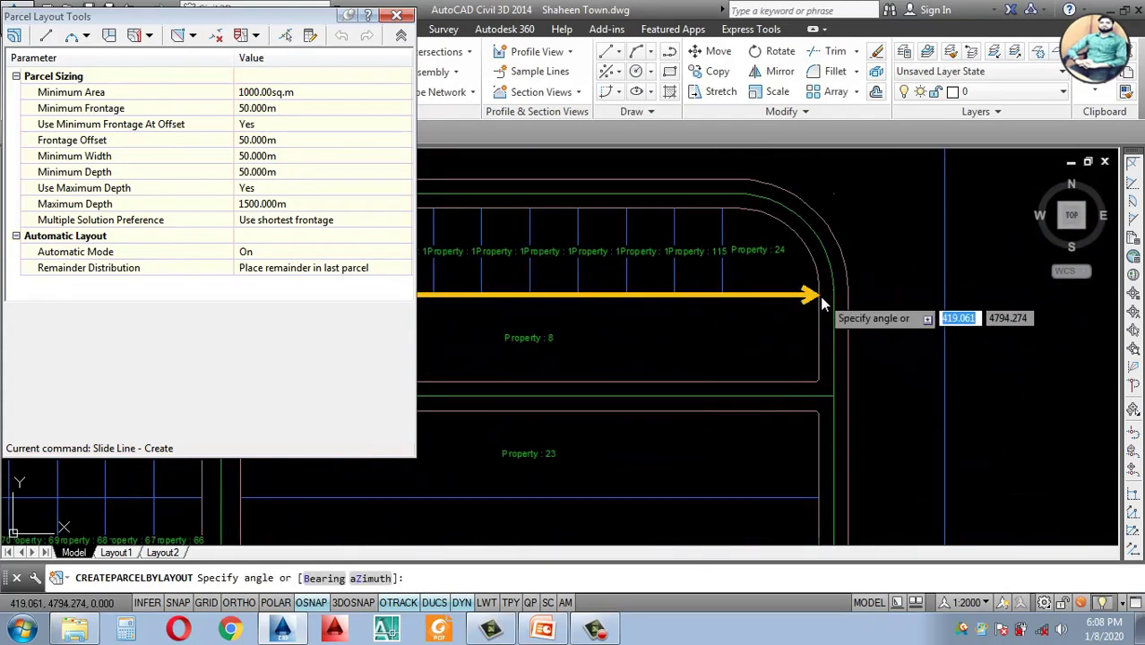
click(822, 301)
key(Return)
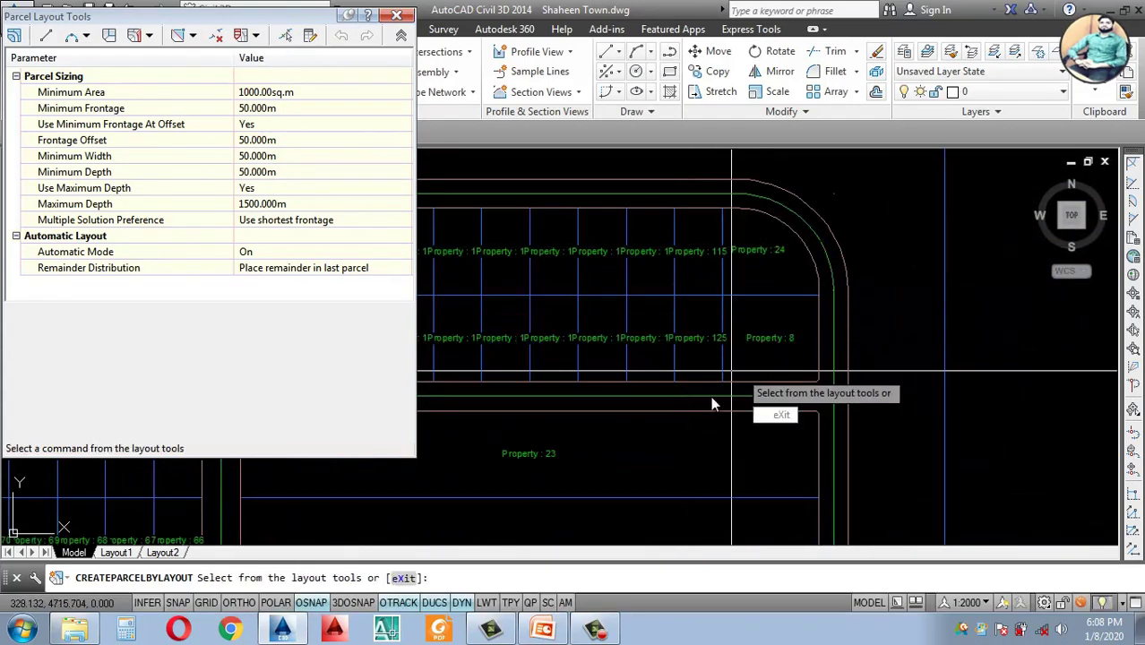
scroll(712, 399, down, 5)
scroll(674, 353, up, 7)
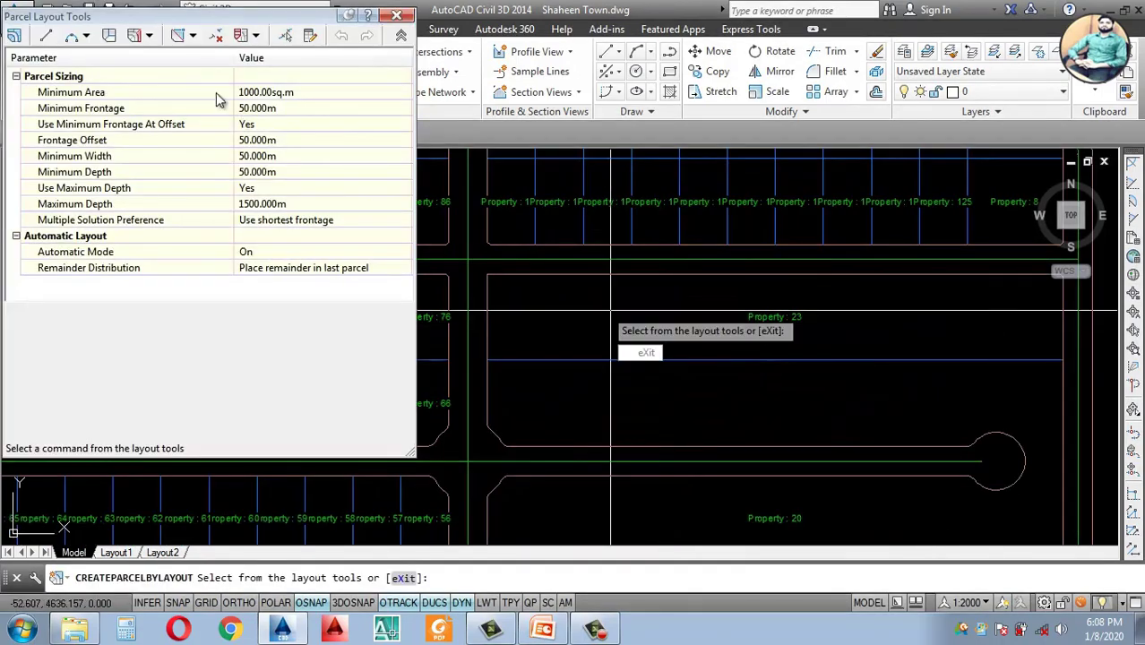
click(149, 35)
click(178, 58)
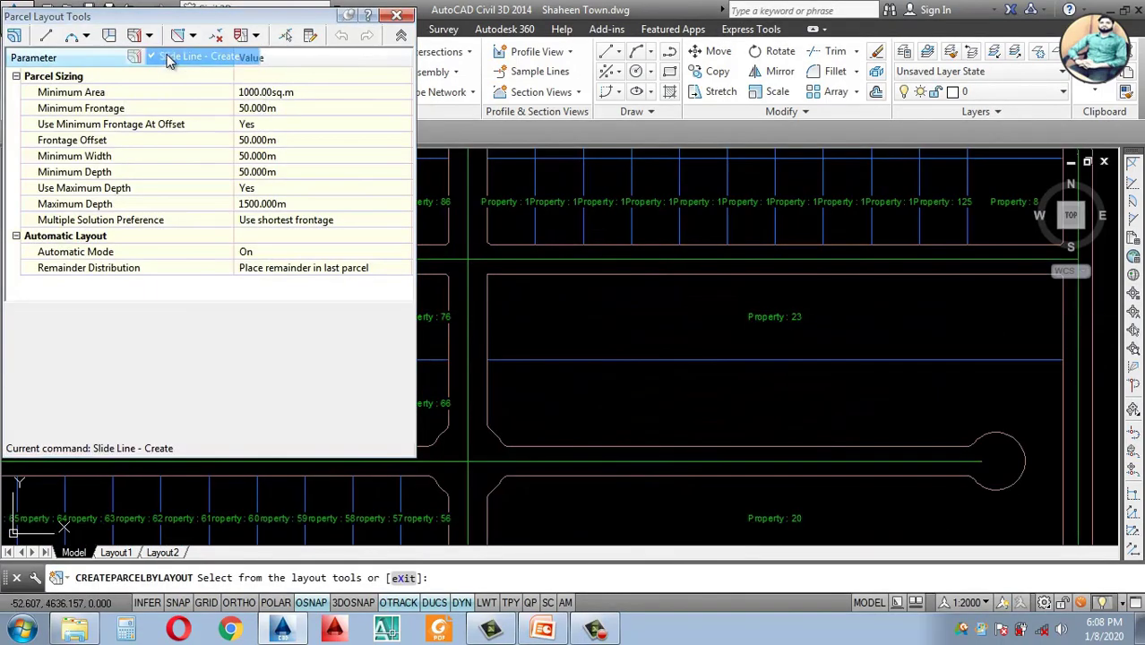
click(209, 465)
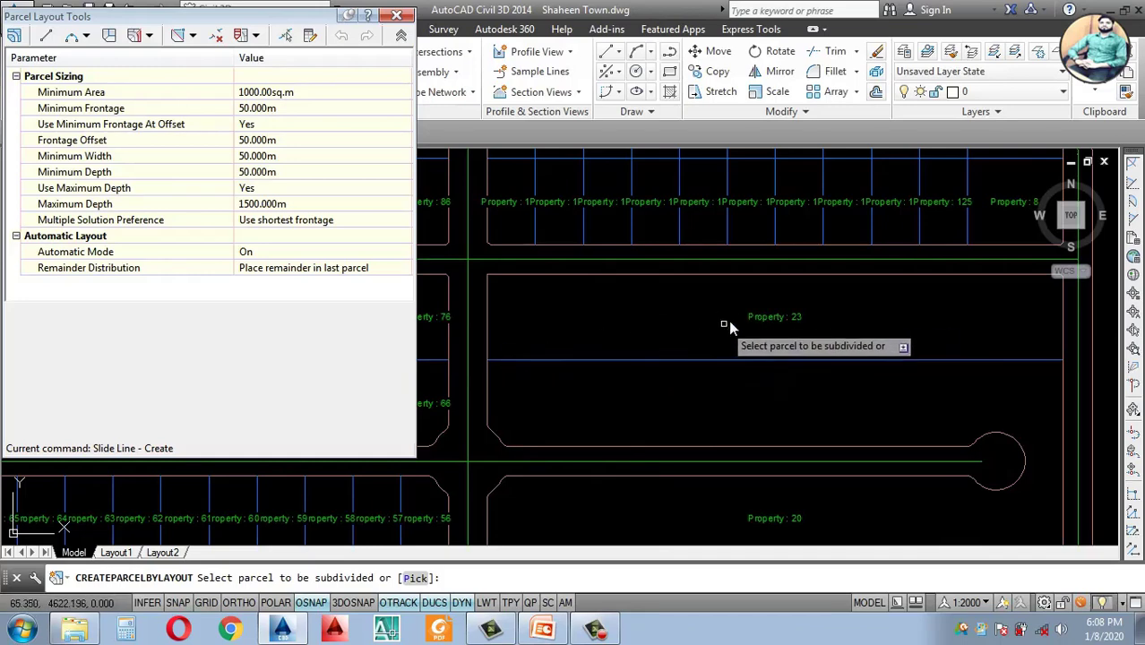
click(760, 315)
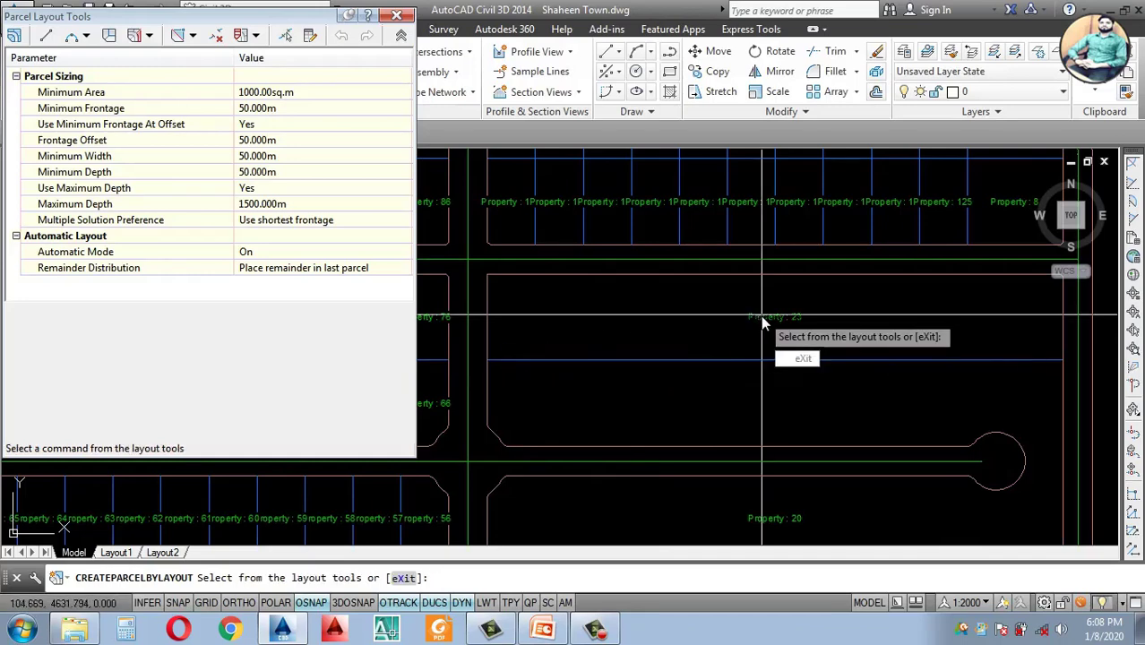
key(Escape)
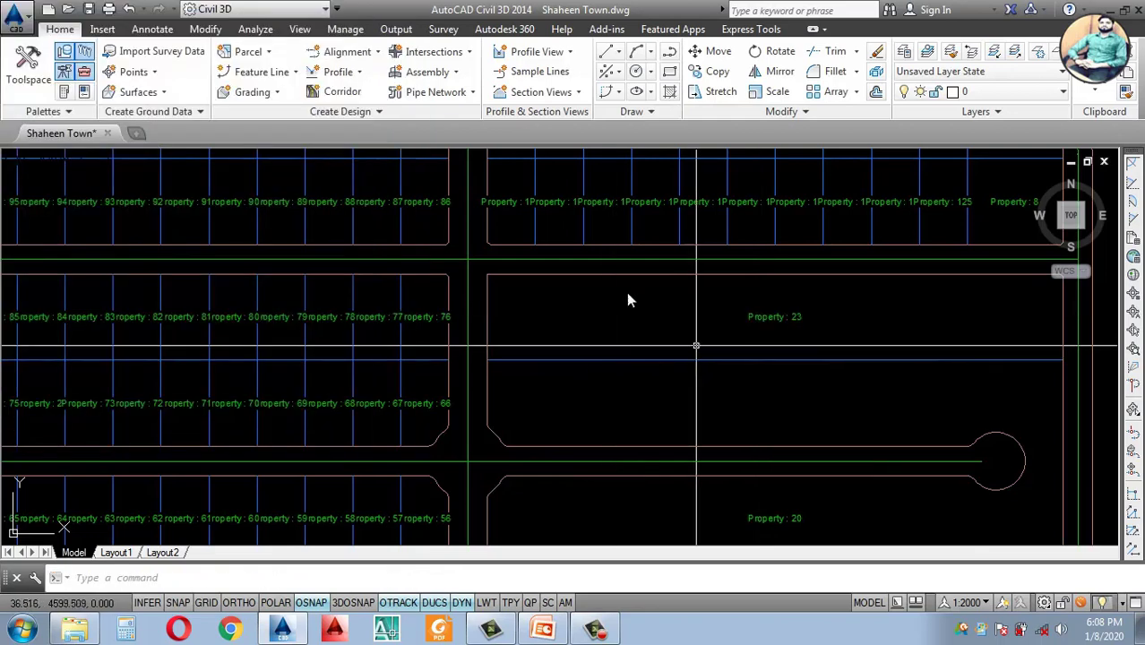
Step: Subdivide Property : 23 into 50 m wide lots with Slide Line - Create, running the frontage along its south edge from west to east
click(251, 54)
click(261, 80)
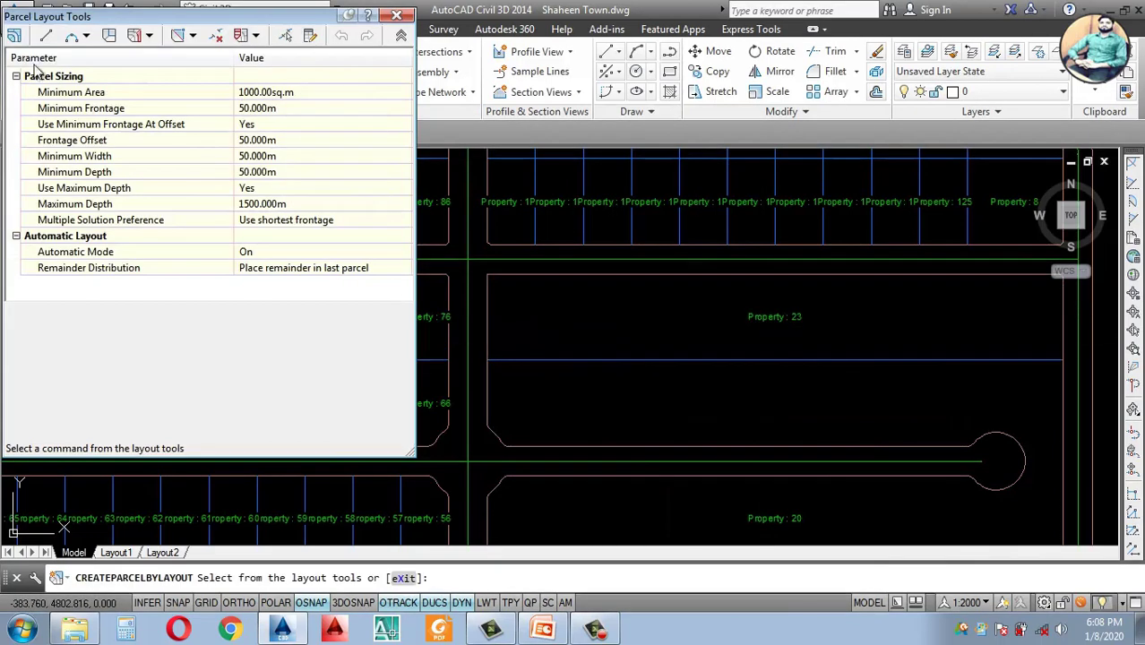
click(148, 36)
click(192, 51)
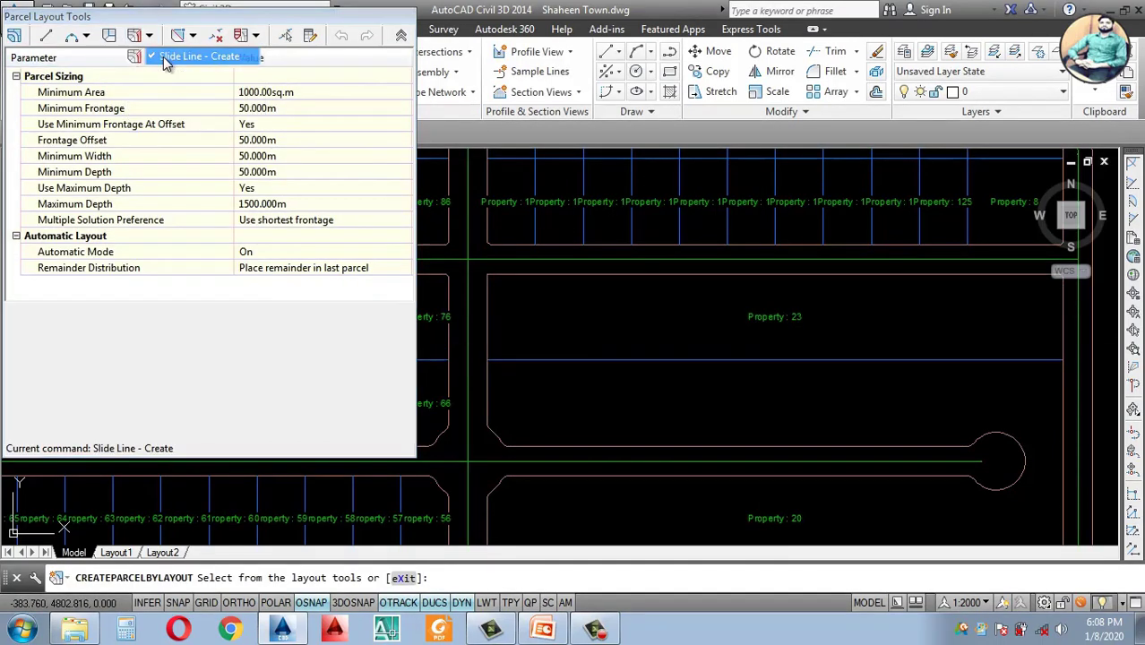
click(212, 464)
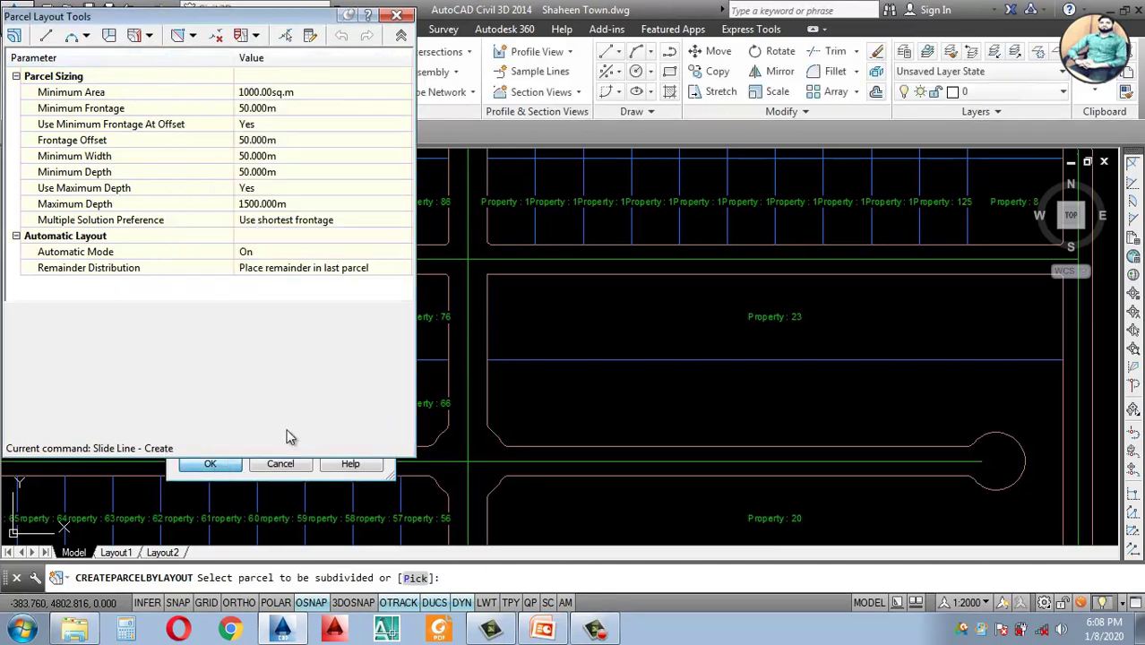
click(486, 360)
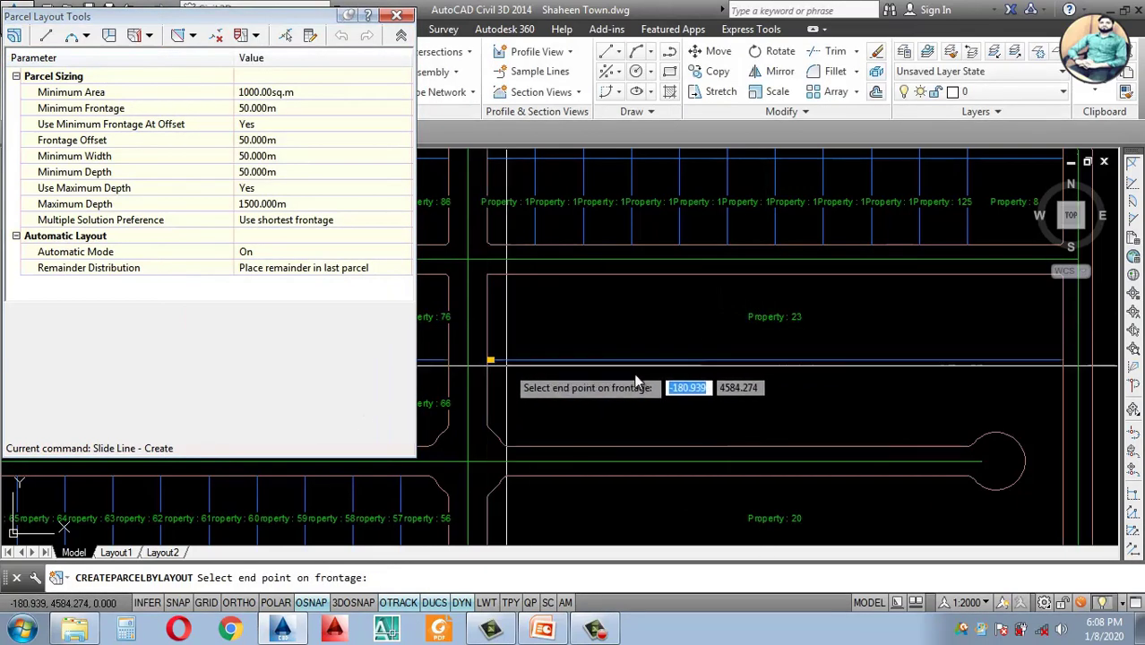
click(1061, 362)
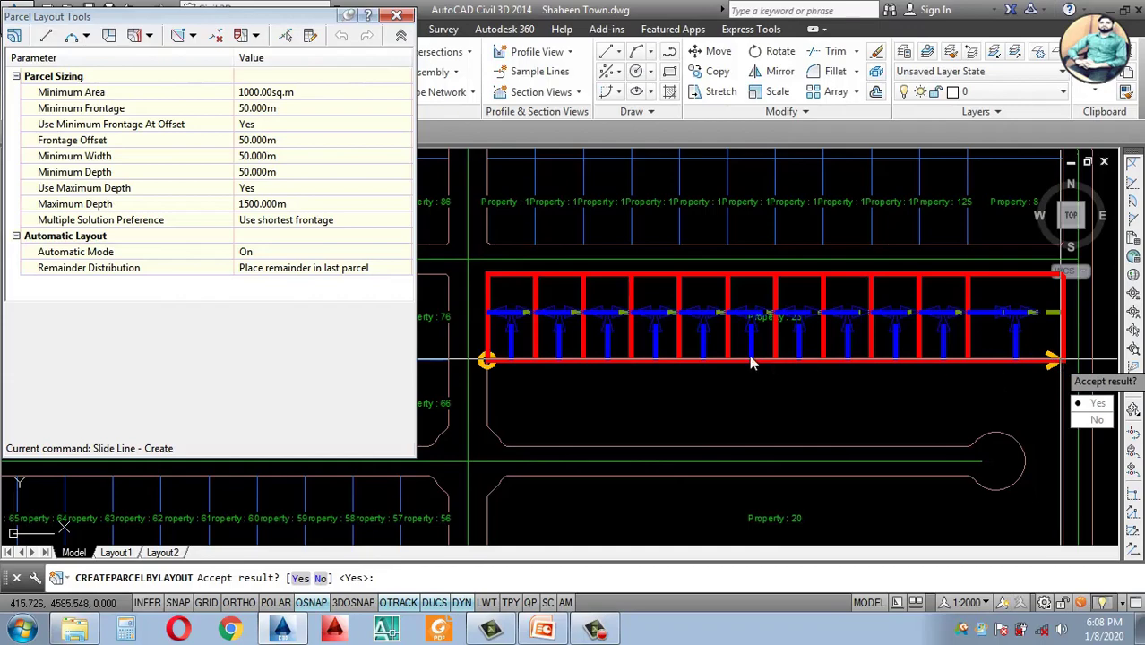
key(Return)
Step: Subdivide the part of Property : 20 south of the cul-de-sac road into 50 m wide lots, using its south edge from west to east
scroll(927, 373, down, 5)
scroll(867, 391, up, 3)
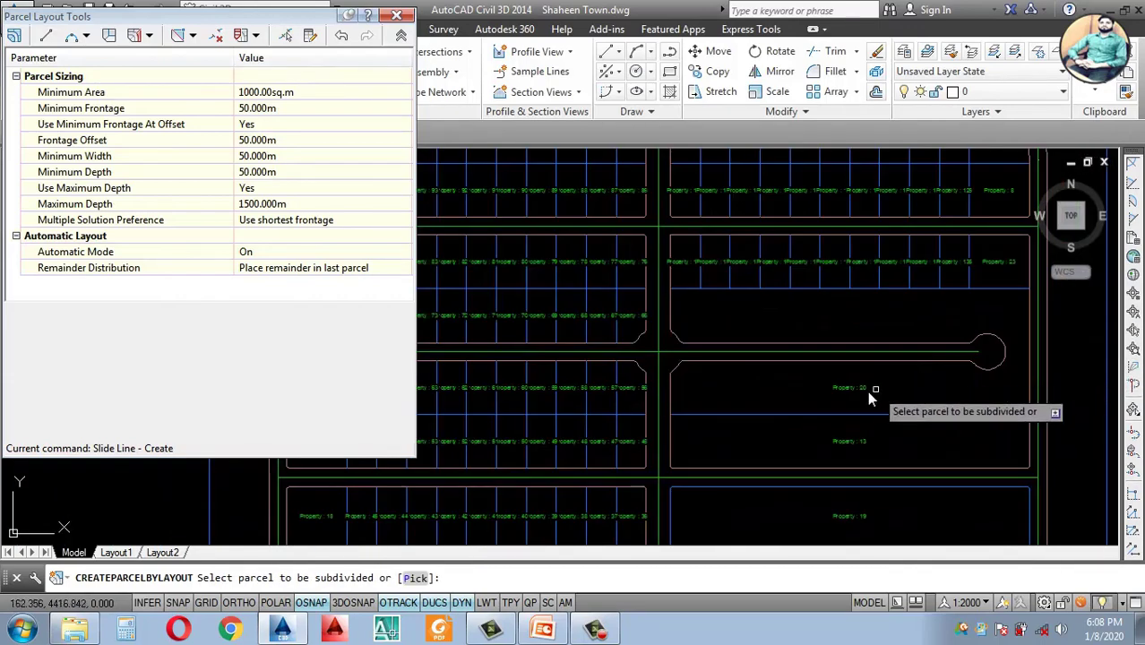
click(841, 392)
click(678, 420)
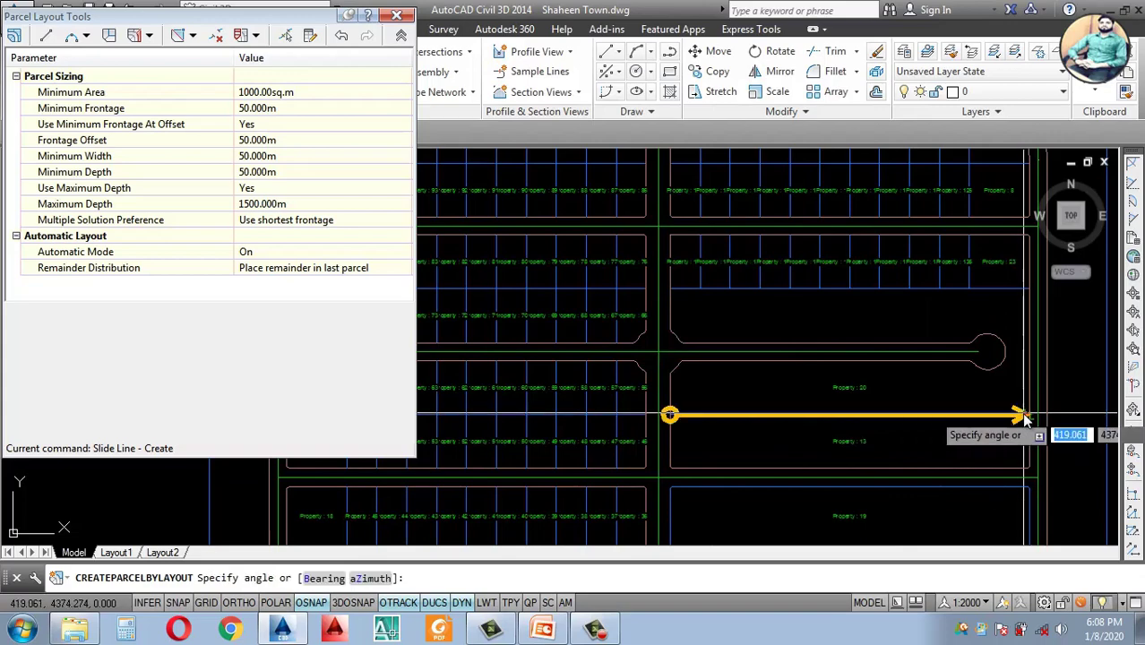
click(1023, 419)
key(Return)
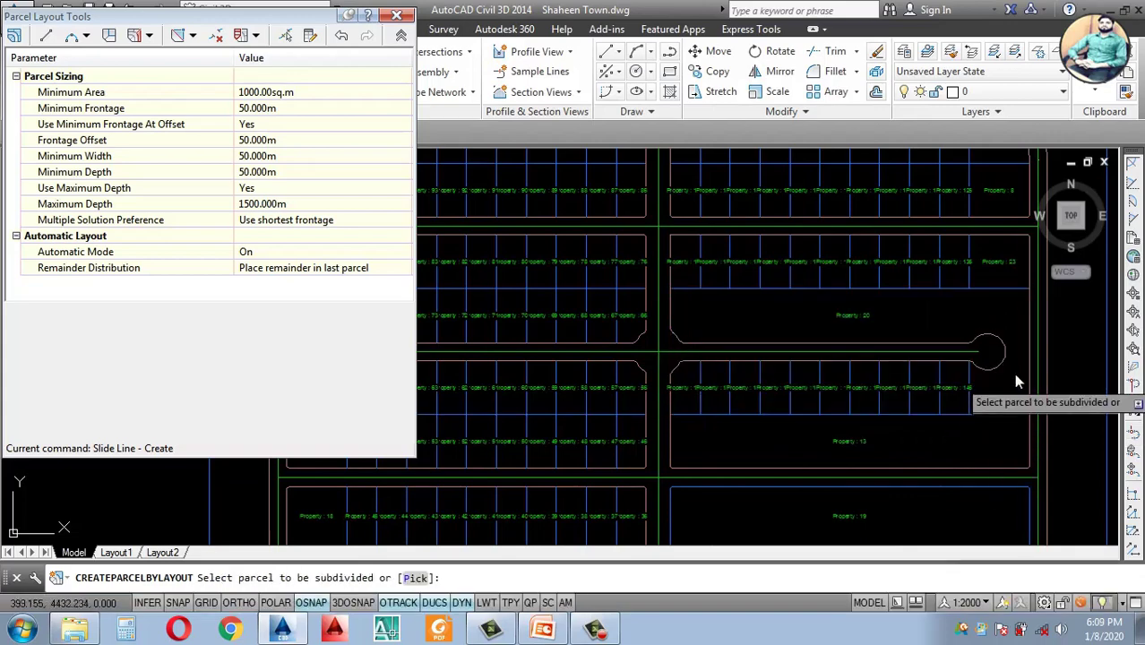
Step: Subdivide the remaining Property : 20 north of the cul-de-sac road into 50 m wide lots along its north edge, from west to east
scroll(807, 318, up, 2)
click(869, 316)
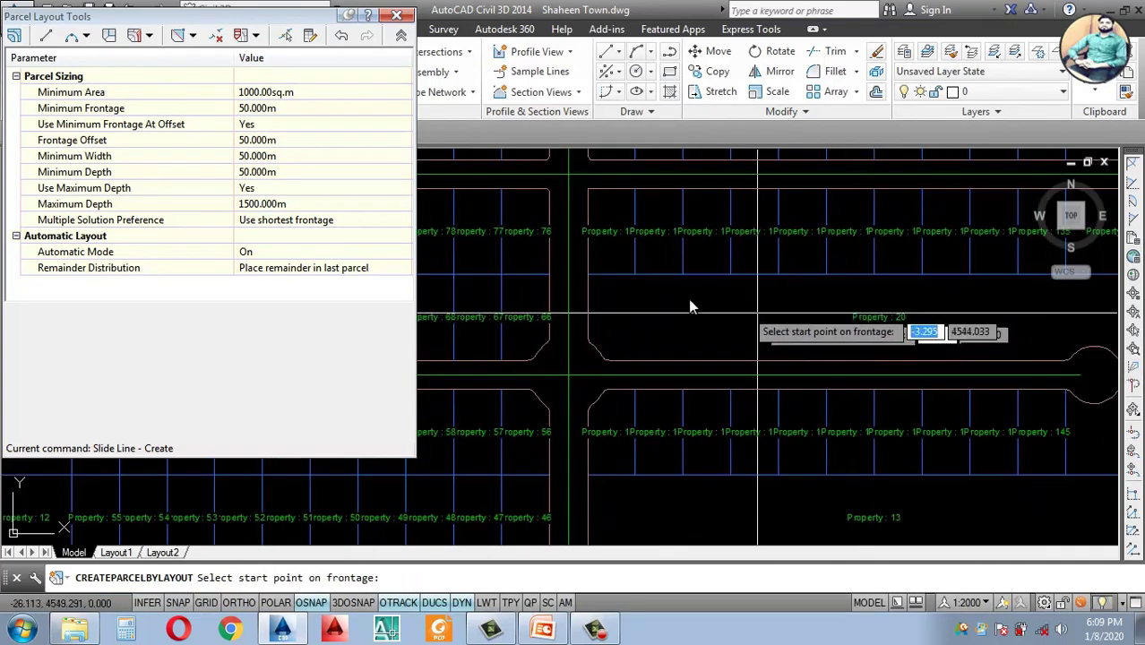
click(588, 274)
scroll(588, 274, down, 4)
scroll(716, 282, up, 3)
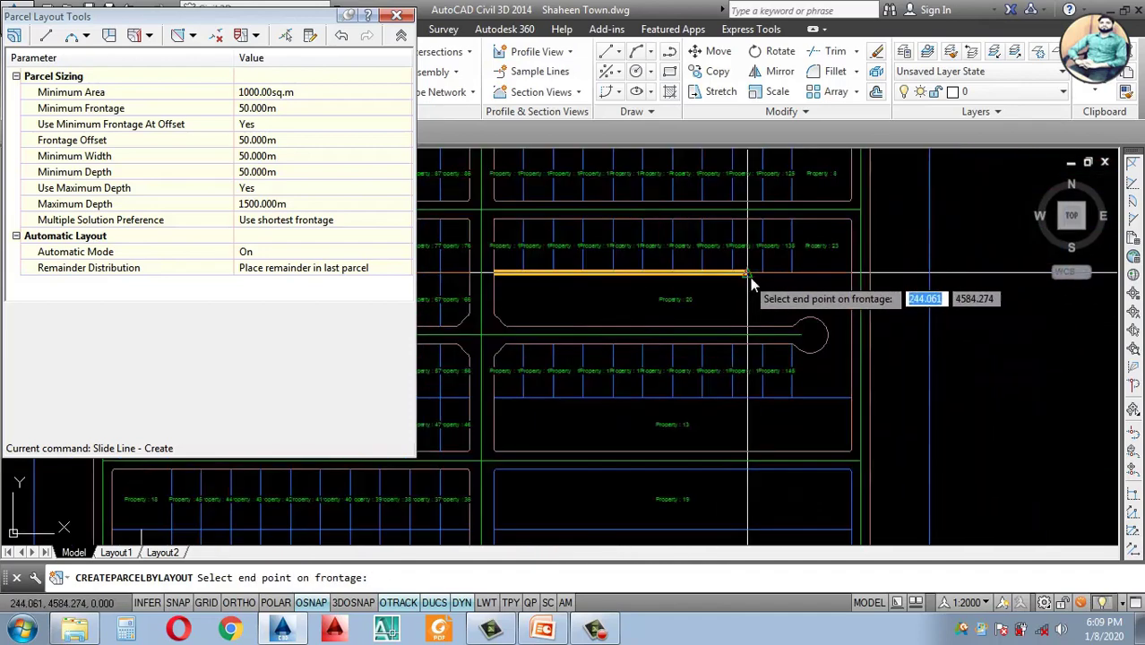
click(912, 271)
click(915, 280)
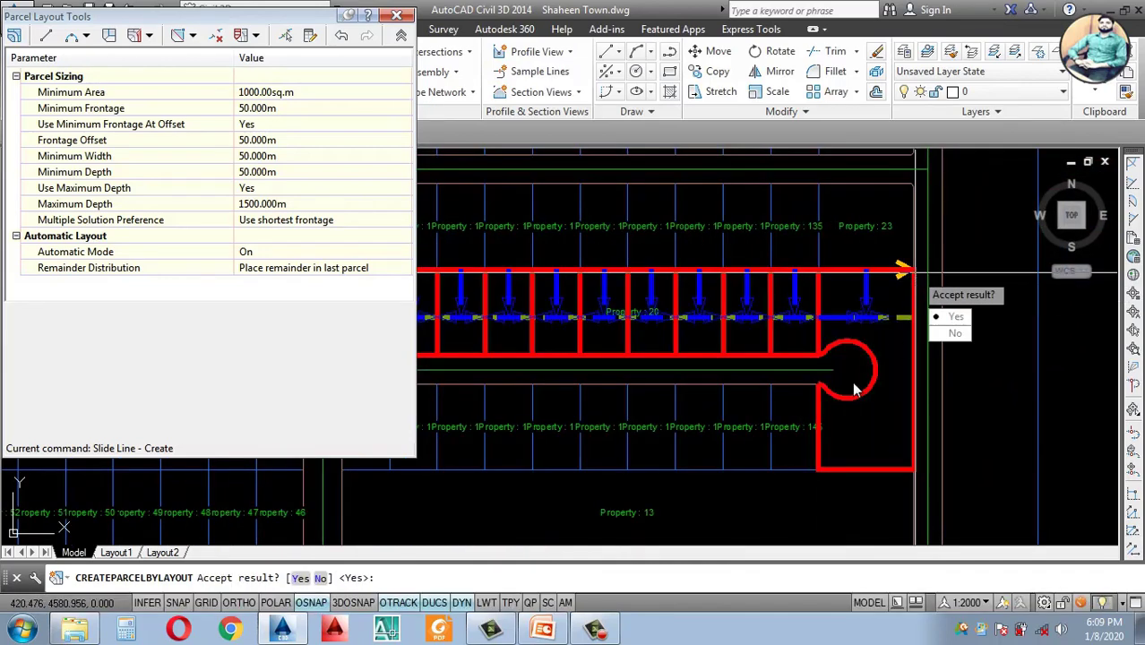
click(952, 325)
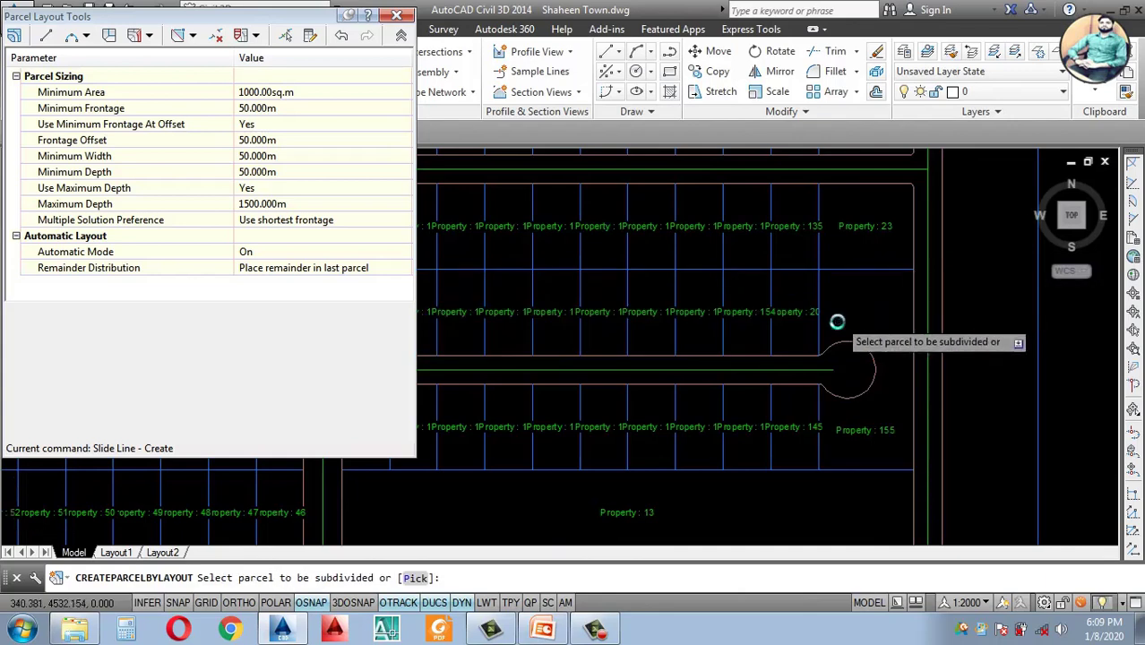
Step: Subdivide Property : 13 into 50 m wide lots, running the frontage along its north edge from west to east
scroll(838, 321, down, 3)
scroll(800, 378, up, 3)
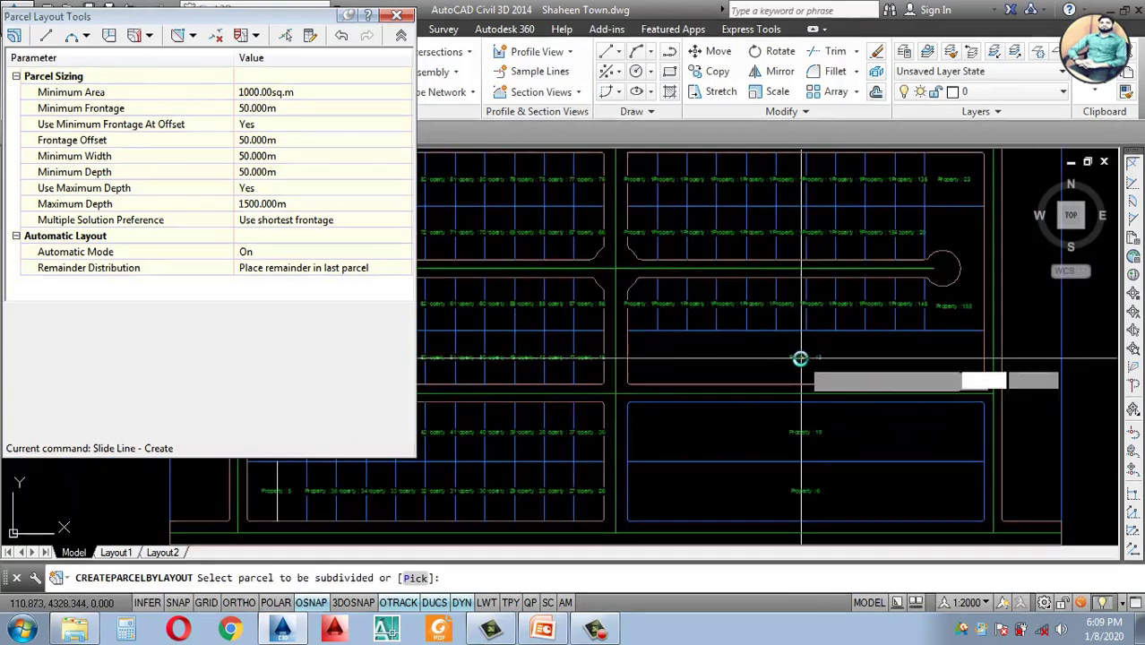
click(800, 358)
click(628, 332)
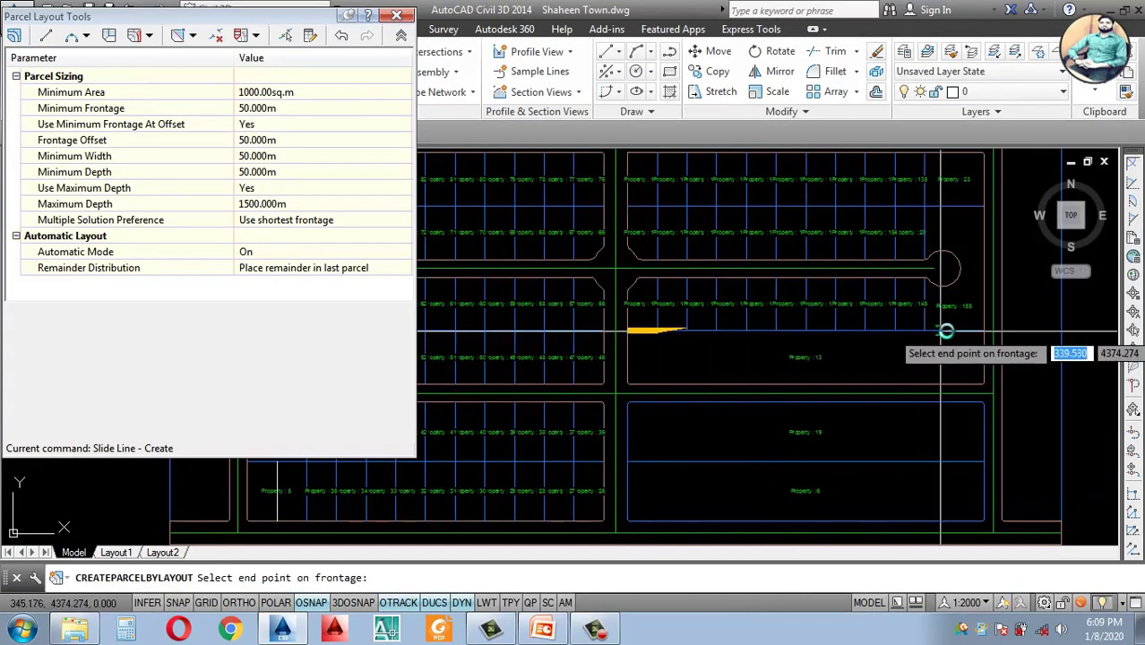
click(979, 332)
click(952, 375)
Step: Subdivide Property : 19 into 50 m wide lots, running the frontage along its south edge from west to east
scroll(802, 418, down, 2)
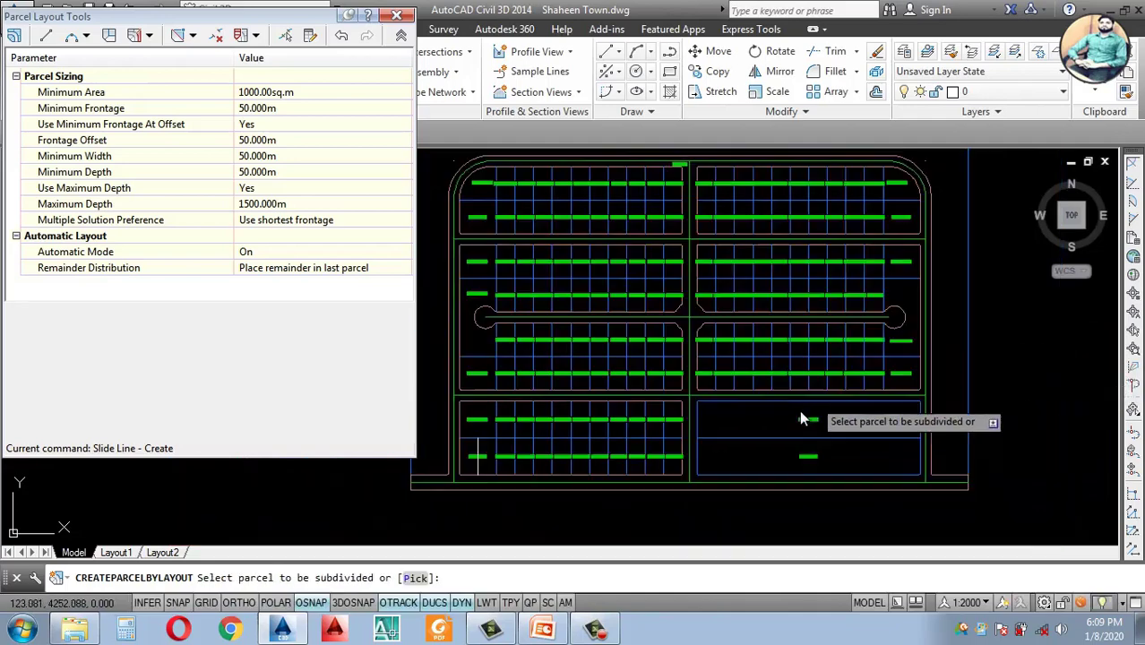
scroll(833, 443, up, 2)
scroll(776, 430, up, 2)
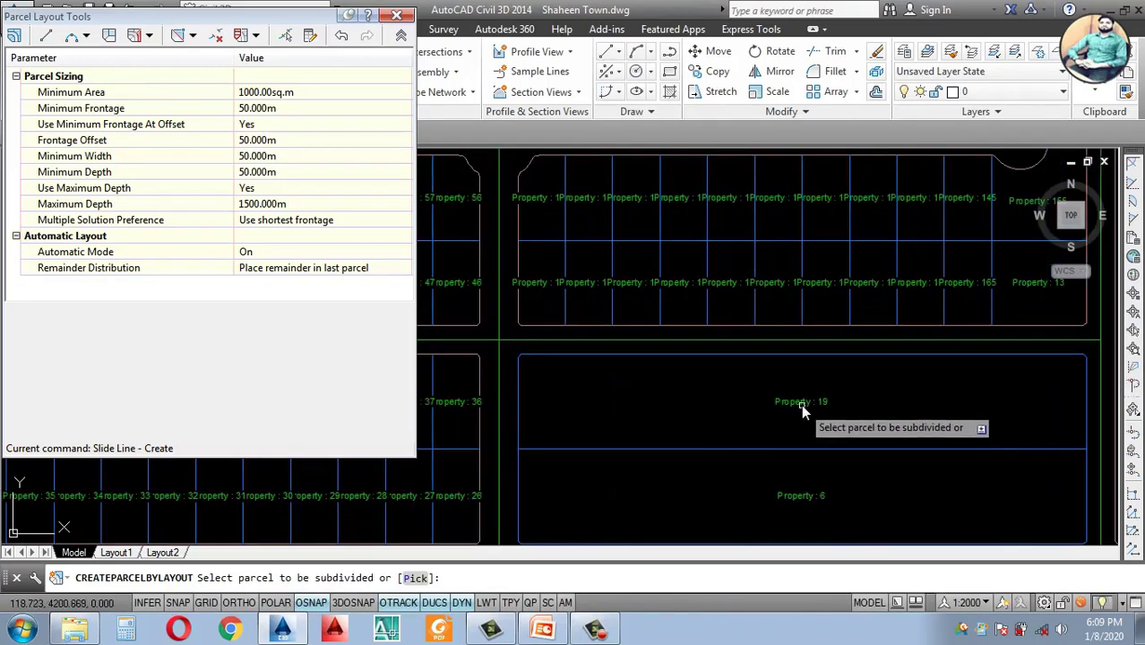
click(798, 401)
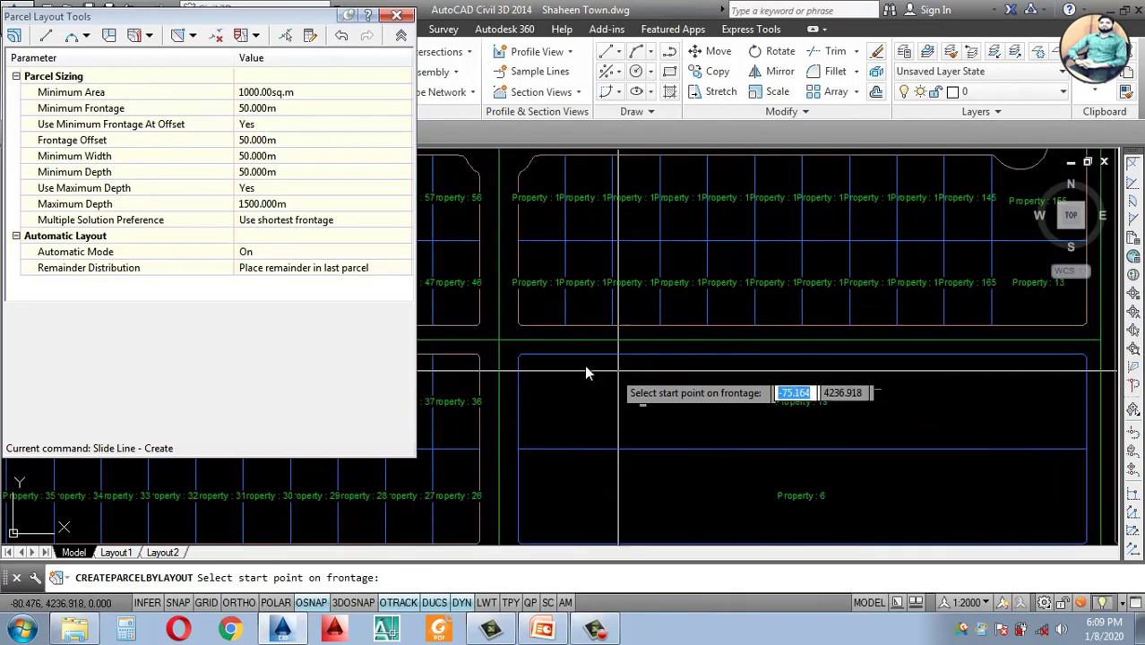
click(522, 450)
click(1073, 450)
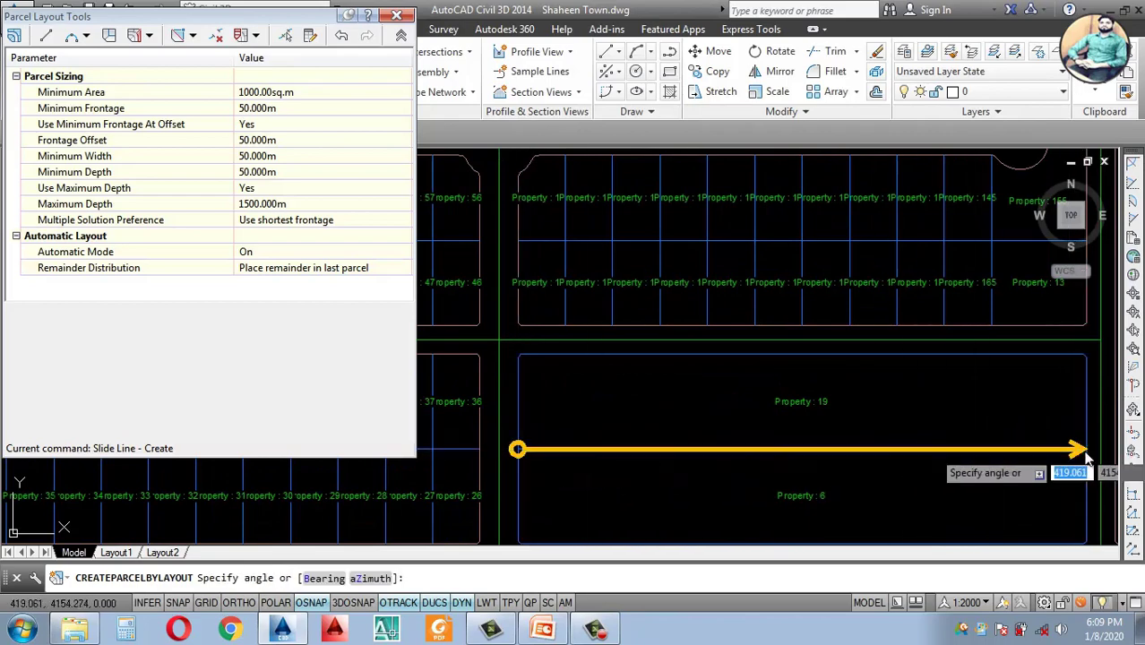
key(Return)
key(Return)
Step: Subdivide Property : 6 into 50 m wide lots, running the frontage along its south edge from west to east
scroll(750, 394, down, 2)
scroll(773, 414, up, 2)
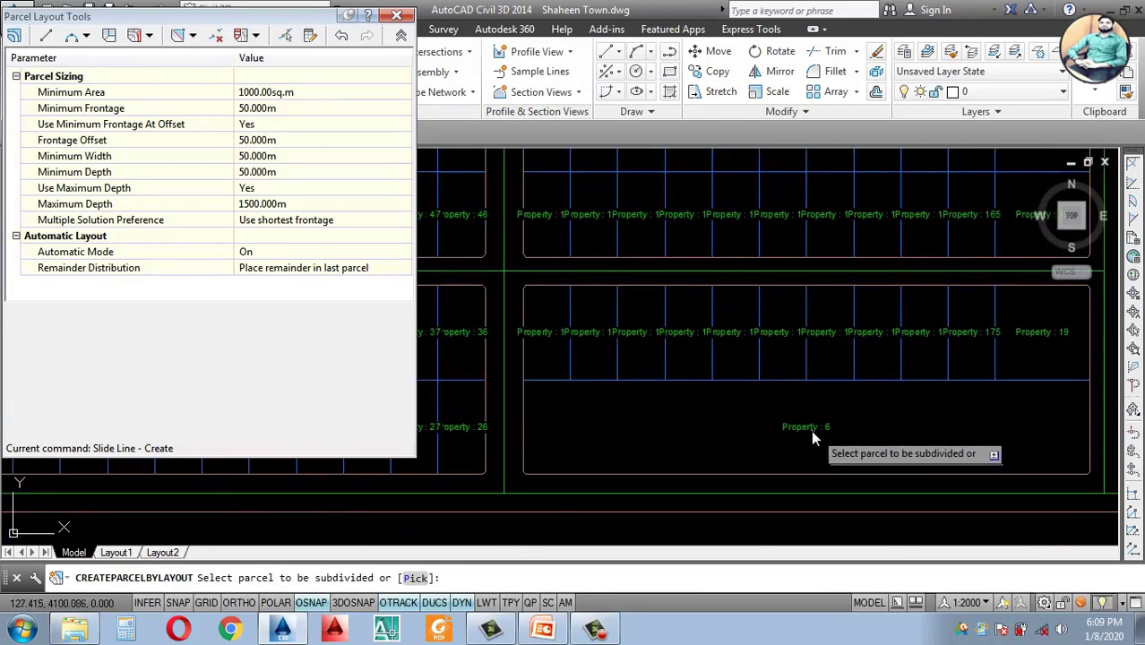
click(526, 474)
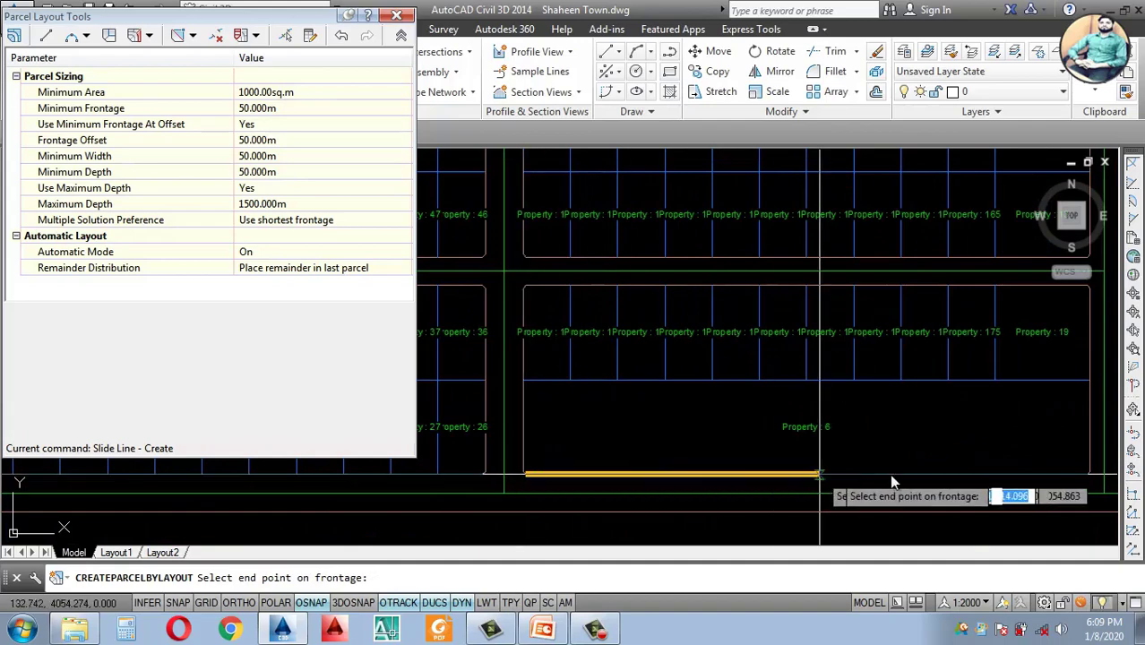
click(1075, 473)
key(Return)
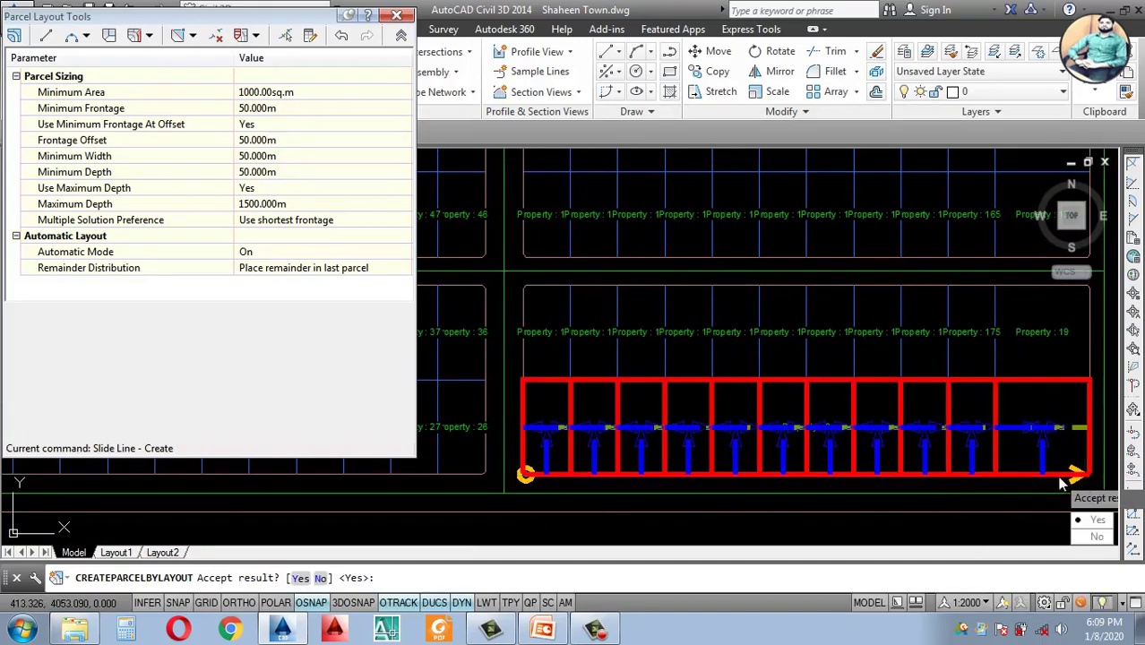
key(Return)
Step: End the parcel layout command and examine the subdivided blocks across the whole site and the strip along its west boundary
scroll(772, 421, down, 2)
scroll(754, 404, up, 2)
scroll(763, 427, down, 2)
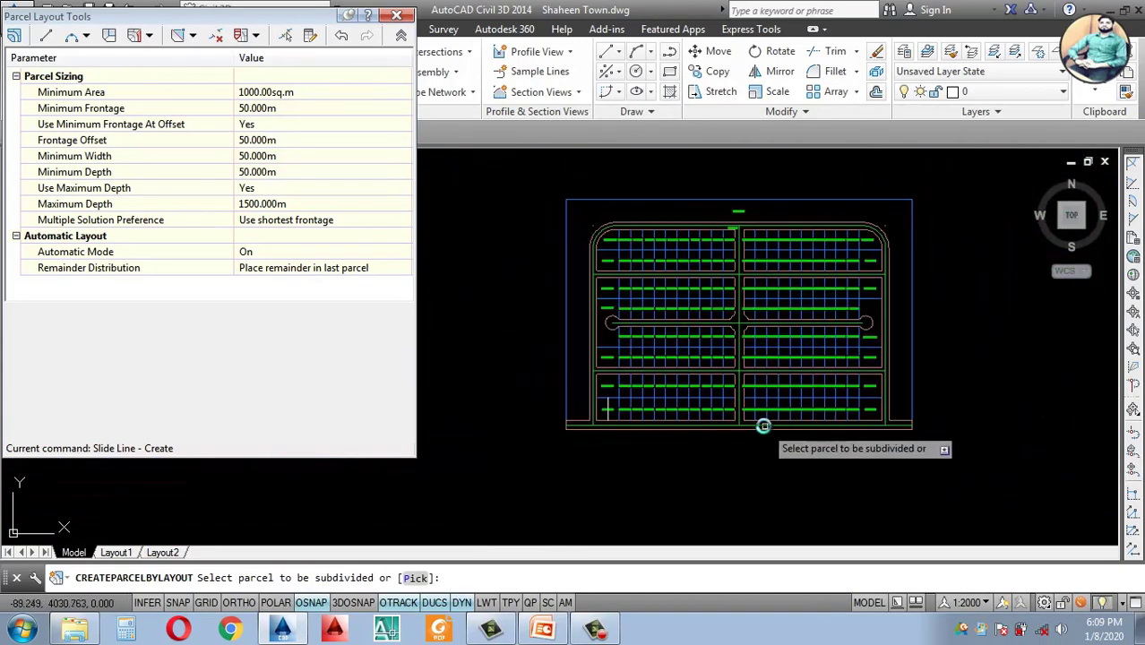
scroll(763, 426, up, 2)
scroll(731, 396, down, 2)
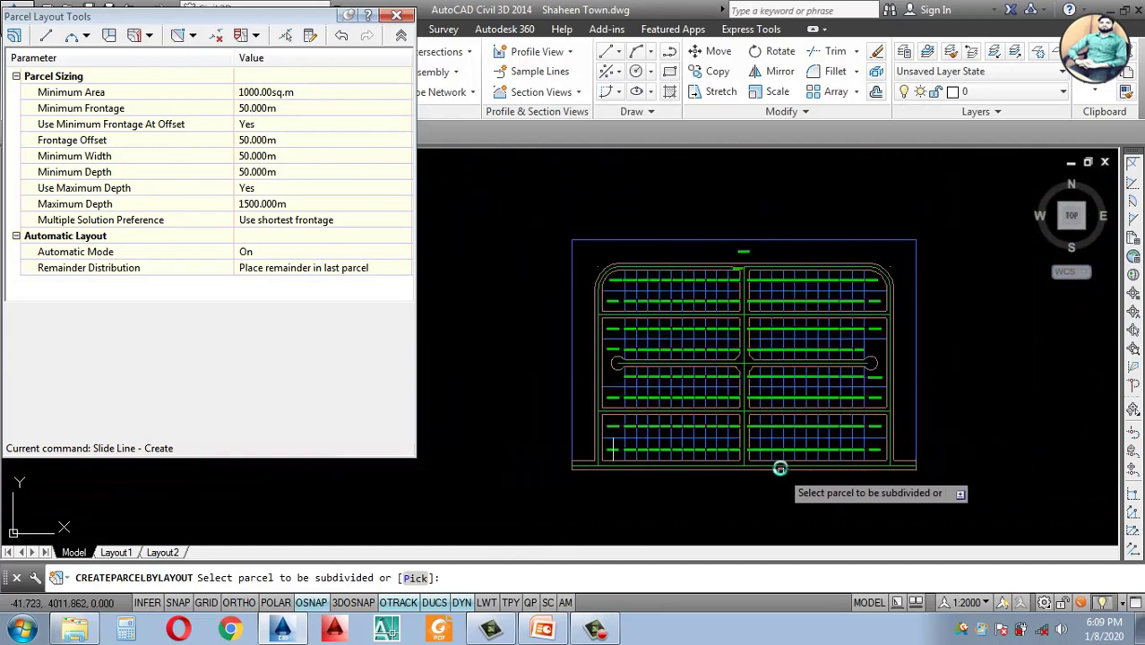
scroll(806, 448, up, 2)
scroll(708, 456, down, 2)
key(Escape)
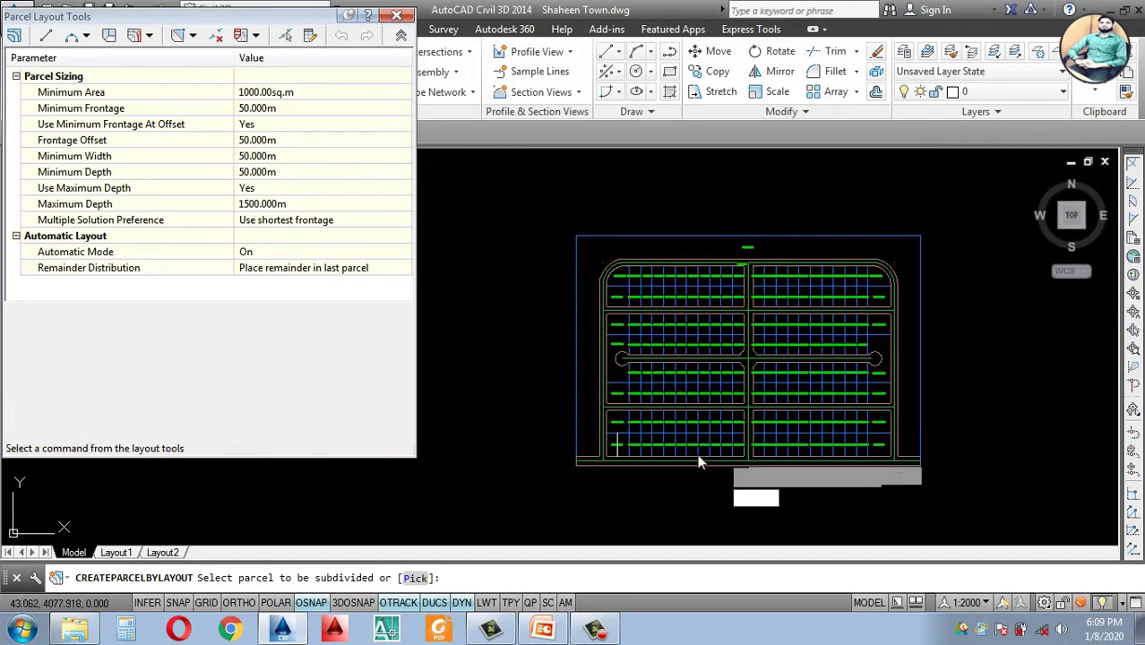
scroll(704, 424, up, 5)
key(Escape)
scroll(717, 421, down, 4)
scroll(627, 408, up, 3)
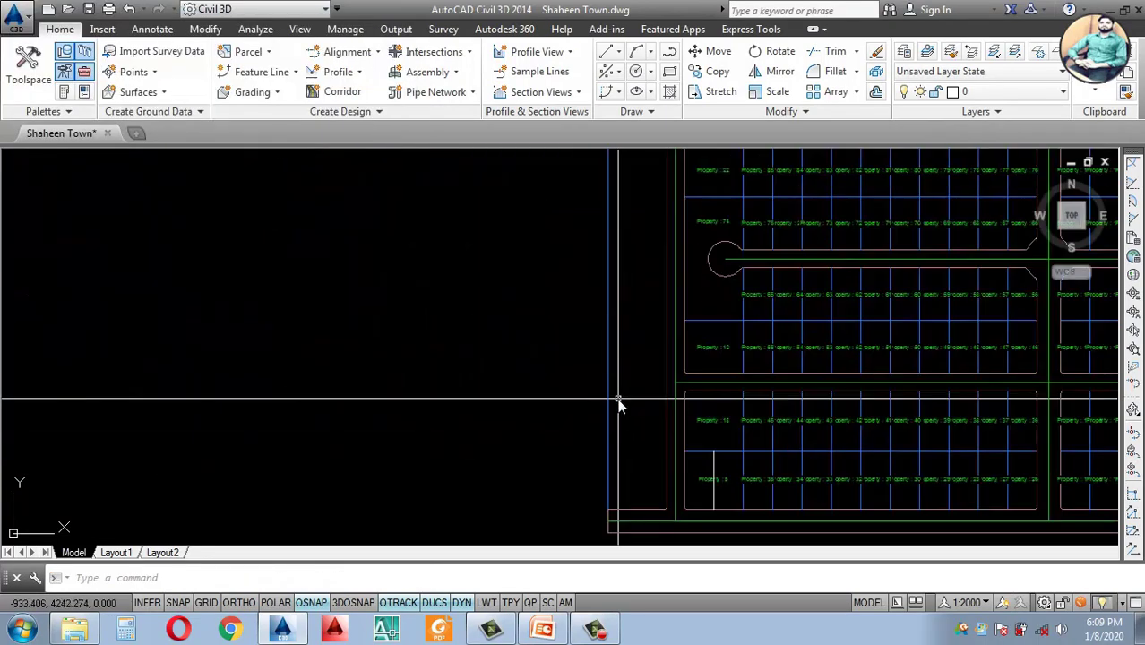
scroll(663, 434, down, 3)
scroll(681, 448, up, 2)
scroll(681, 434, down, 2)
scroll(701, 419, up, 2)
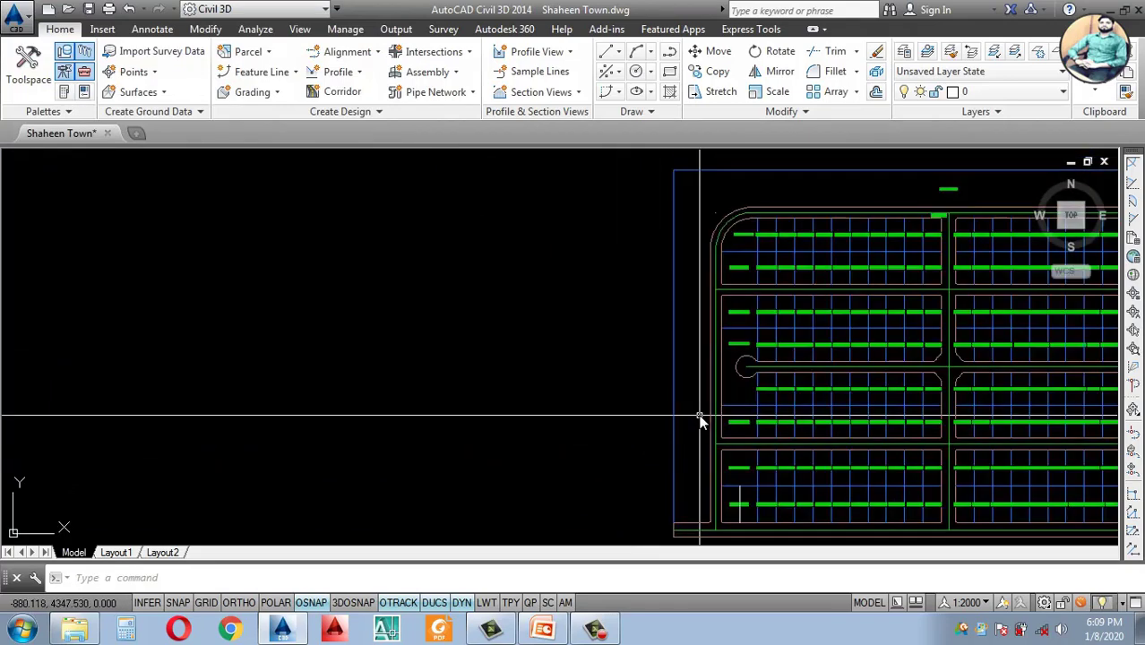
scroll(703, 394, down, 2)
Step: Start Slide Line - Create parcel sizing for the Shaheen Town site with Property style, Parcel Name area labels and automatic segment labels
click(248, 51)
click(268, 75)
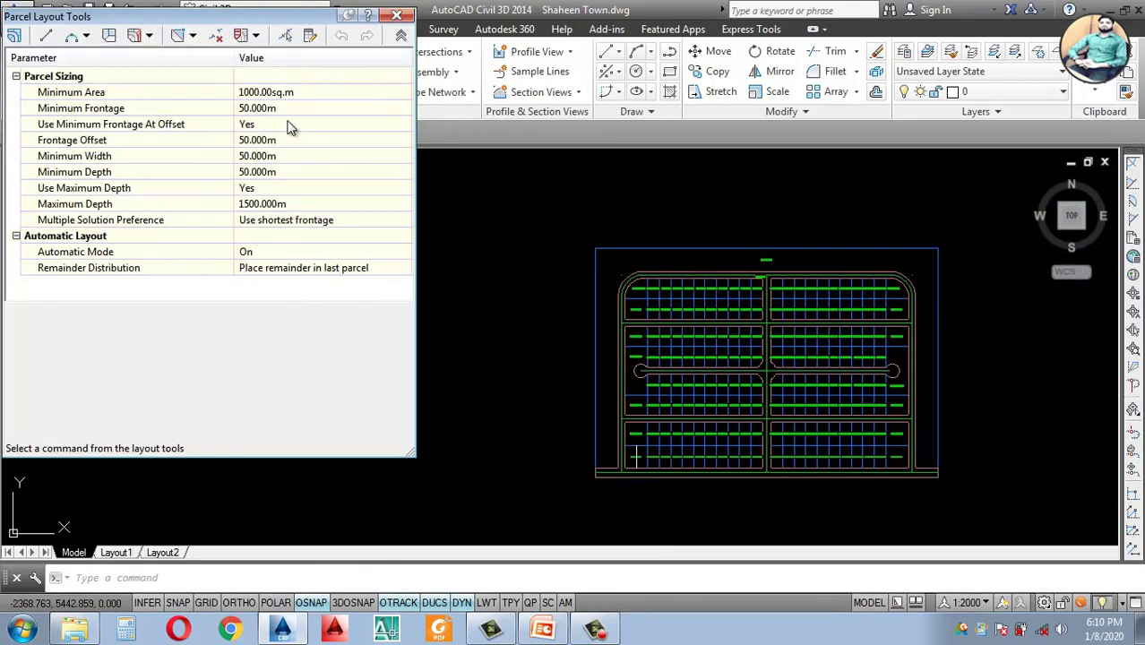
click(151, 37)
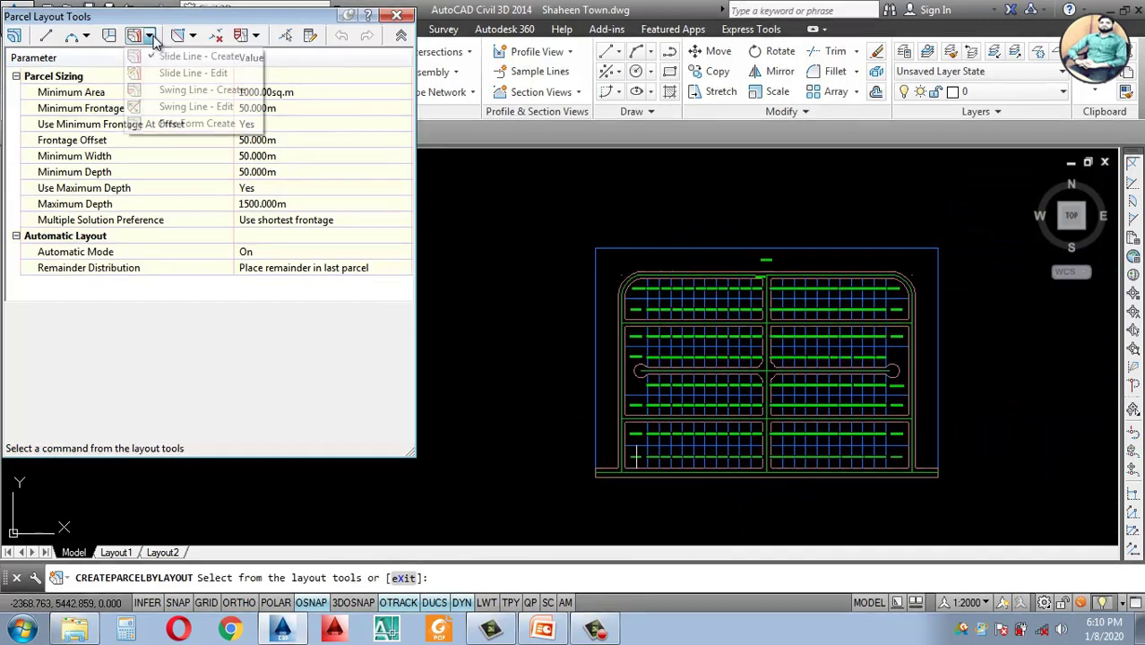
click(172, 58)
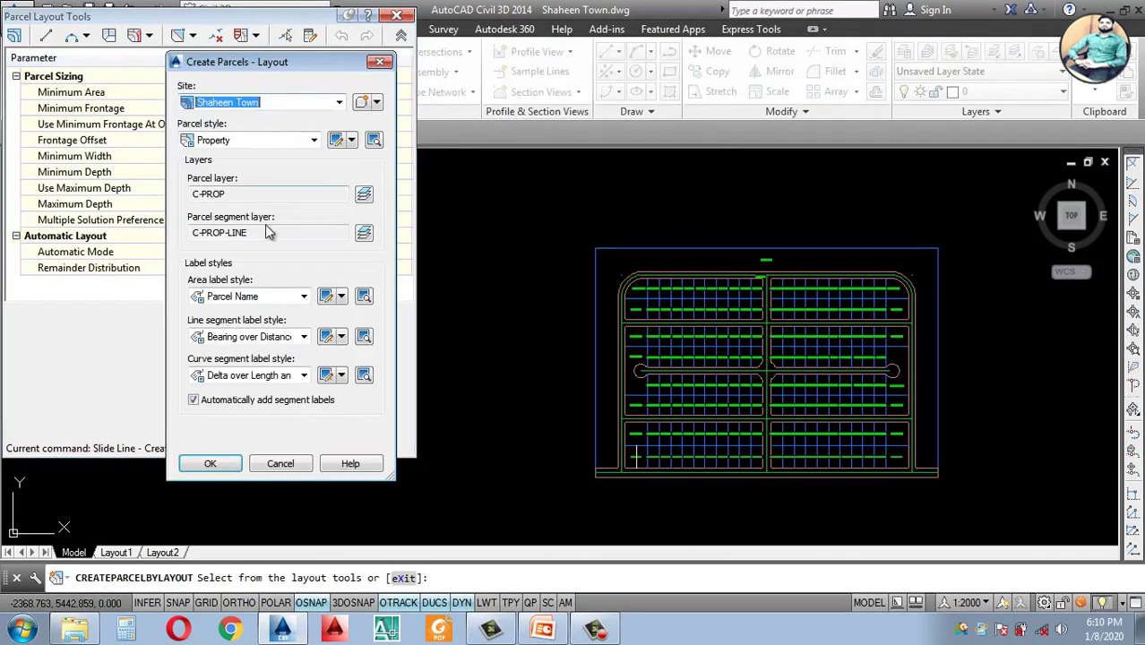
click(209, 464)
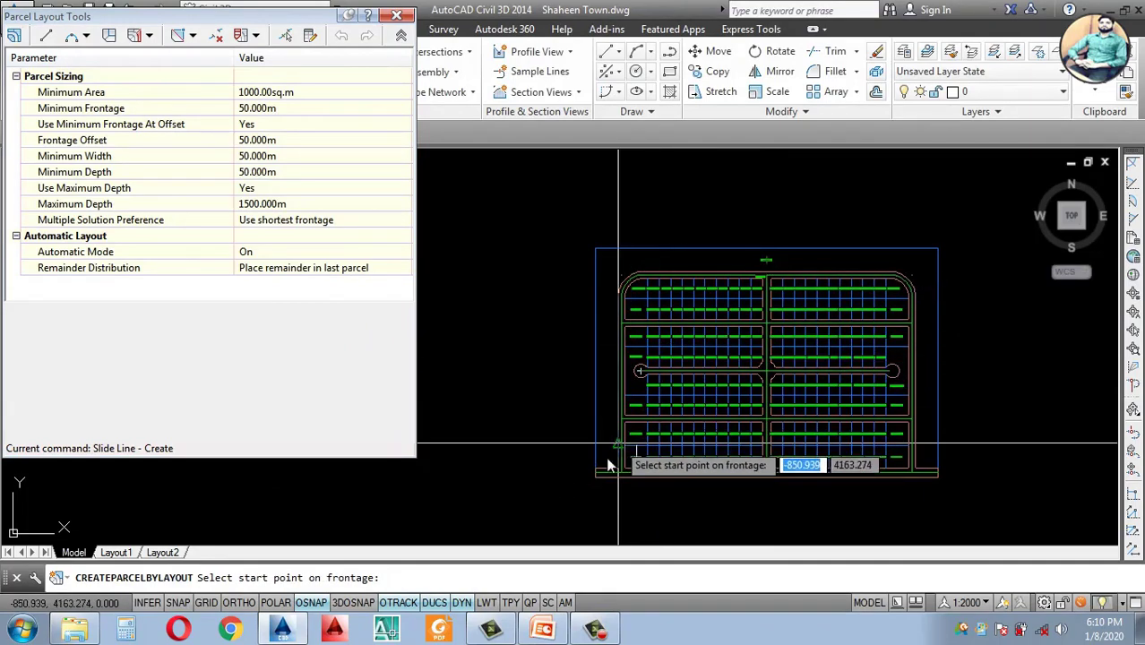
Step: Subdivide the outer parcel into 50 m lots, running the frontage along the outer road edge from the southwest corner around to the southeast, and end the layout command
scroll(667, 473, up, 6)
click(663, 478)
scroll(663, 477, down, 6)
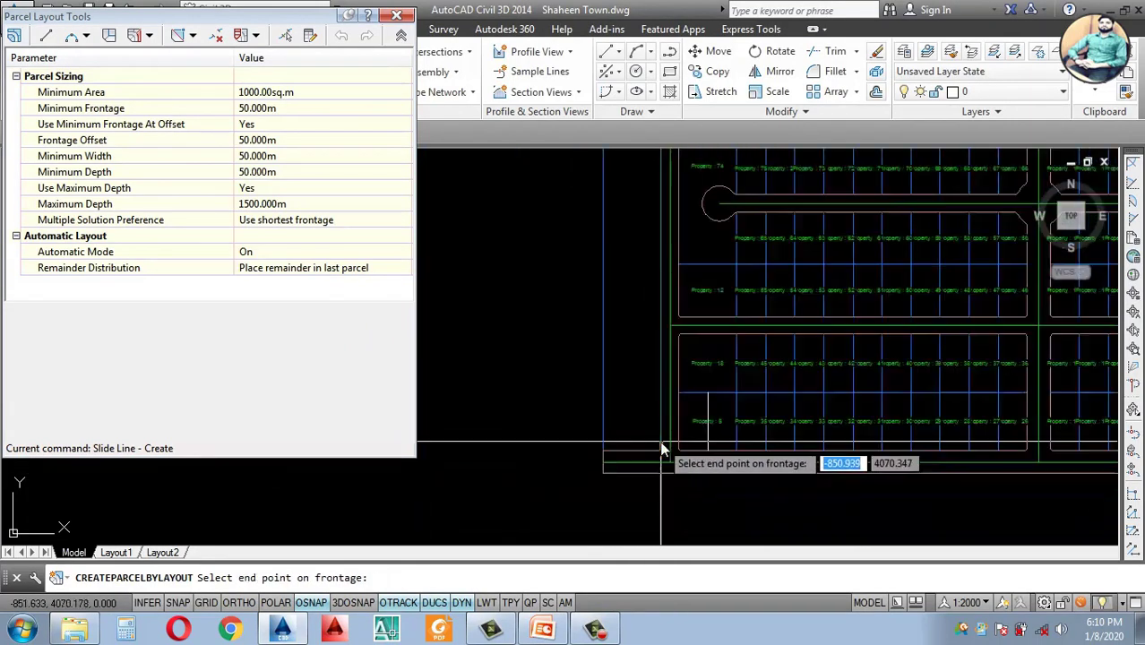
scroll(784, 430, up, 4)
scroll(785, 446, up, 5)
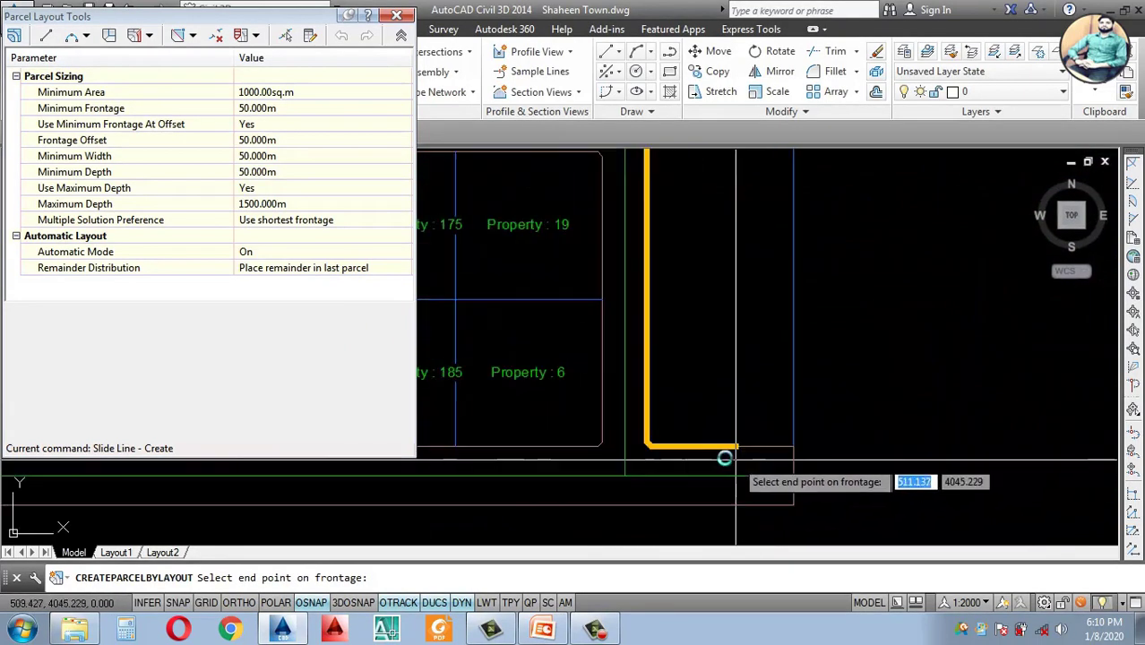
click(582, 435)
click(583, 435)
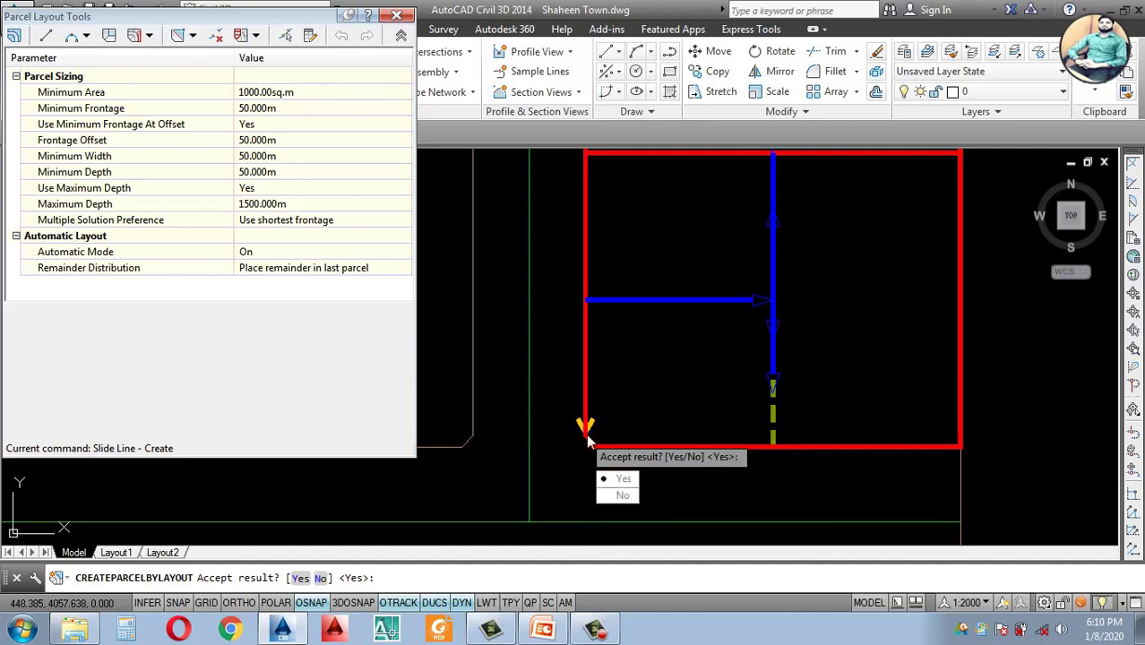
key(Return)
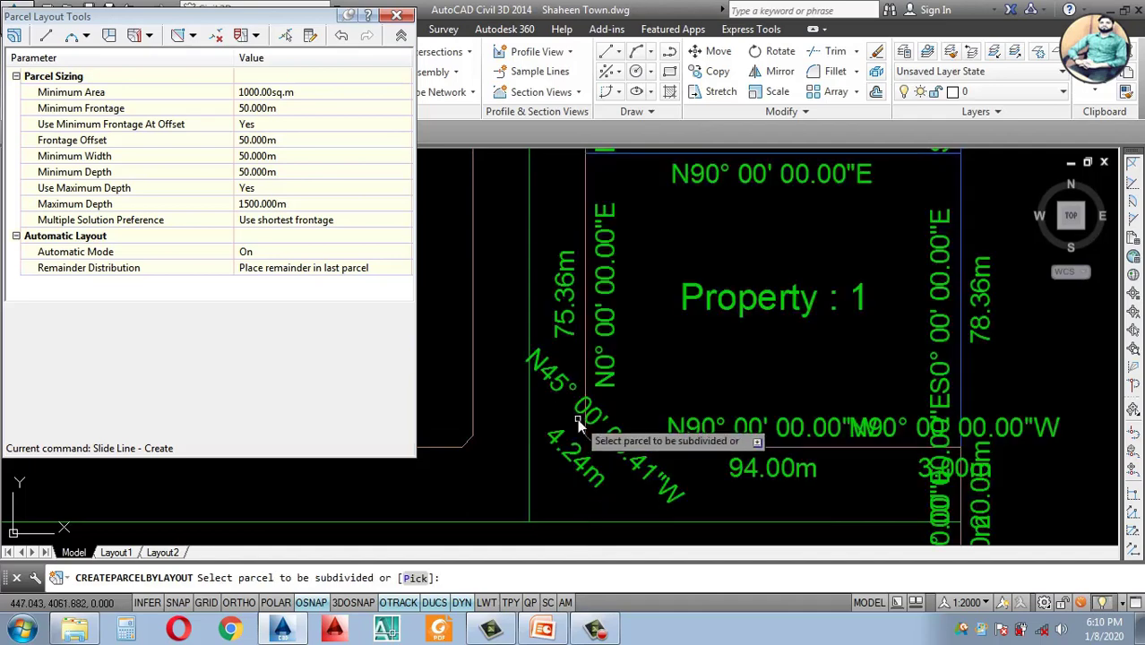
key(Return)
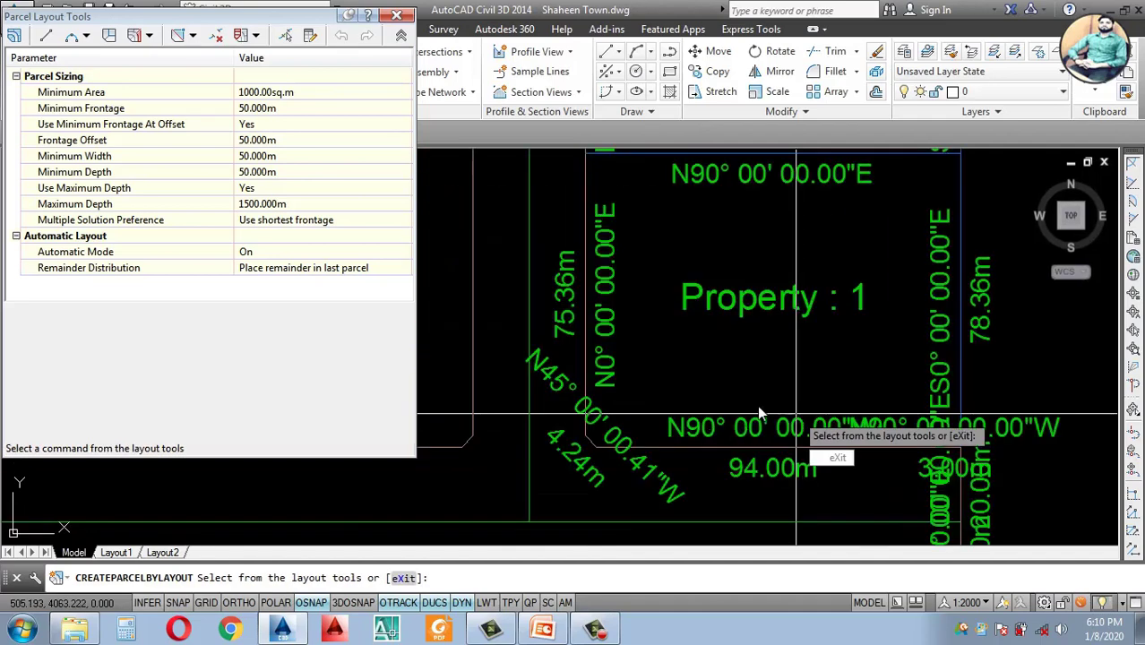
scroll(757, 385, down, 3)
key(Escape)
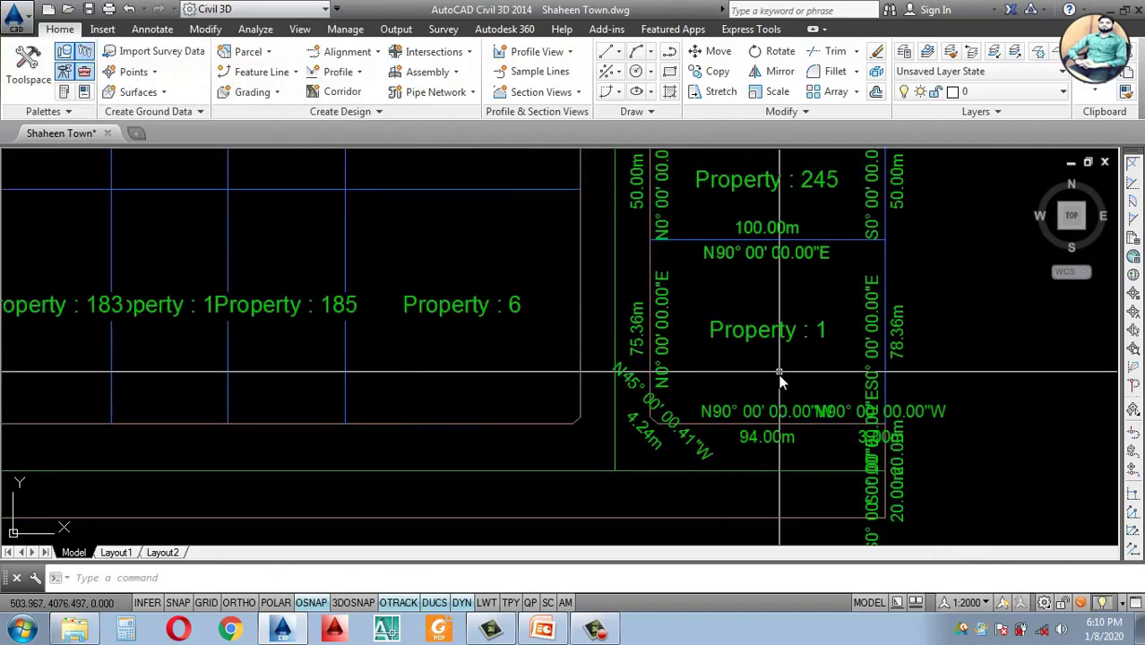
Step: Examine the perimeter lots along the site's southern edge, the southwest and southeast corners, and the curved northern corners
scroll(695, 409, down, 5)
scroll(433, 354, up, 5)
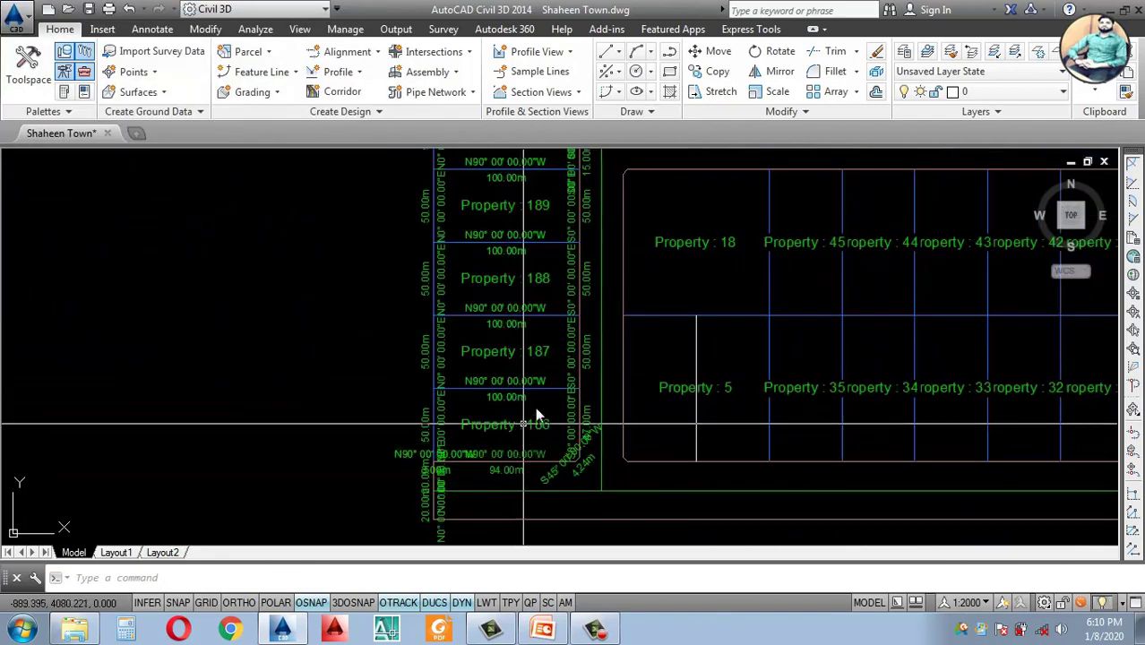
scroll(535, 407, down, 1)
scroll(501, 461, up, 1)
scroll(519, 439, down, 2)
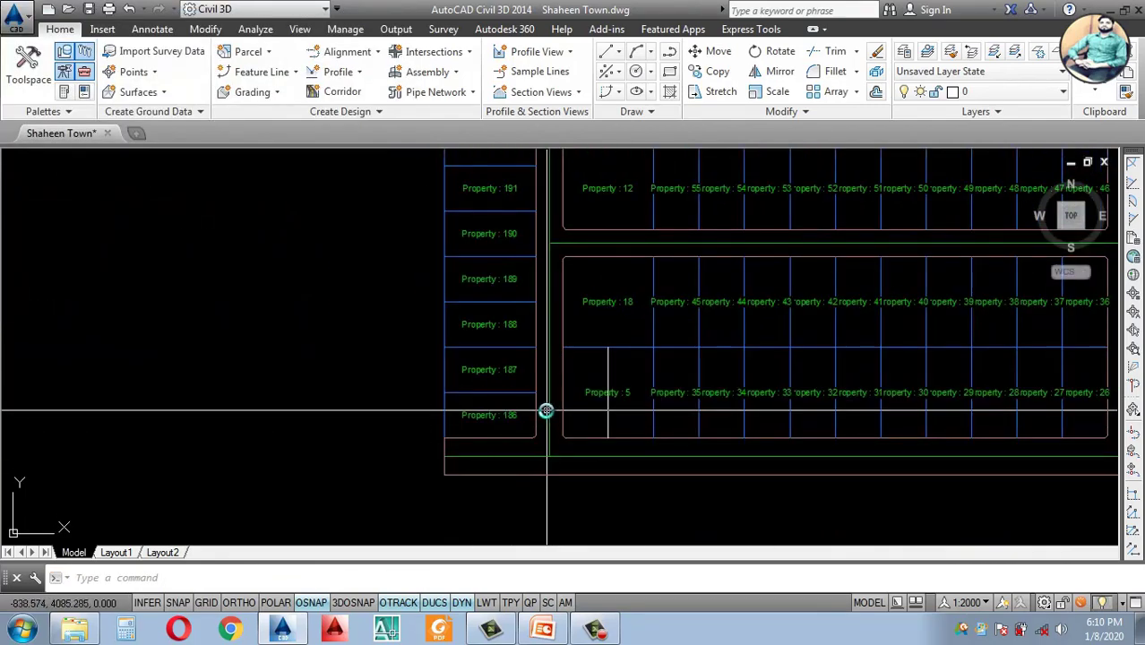
scroll(543, 434, down, 3)
scroll(680, 409, down, 2)
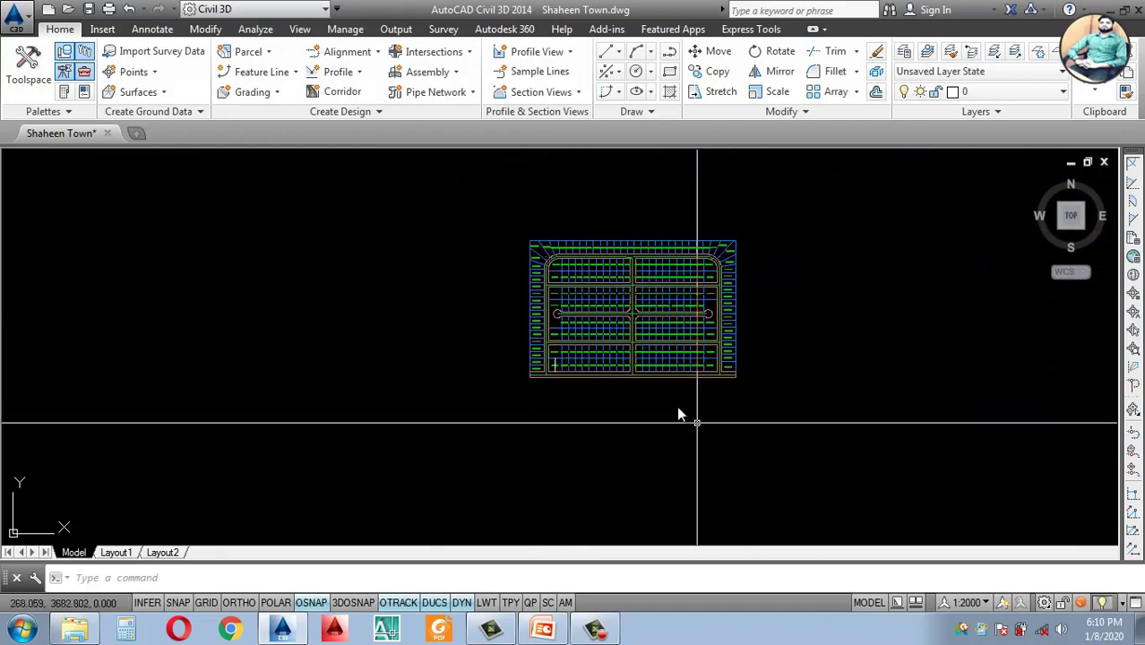
scroll(613, 375, up, 7)
scroll(466, 387, down, 2)
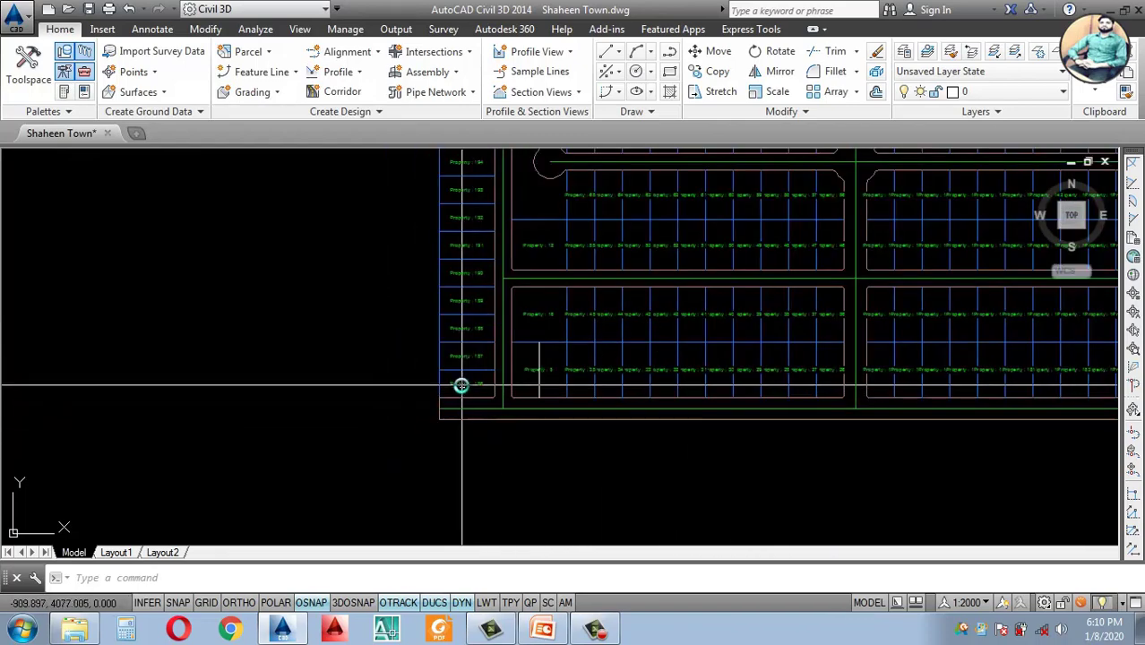
scroll(484, 399, up, 4)
scroll(493, 466, down, 6)
scroll(537, 314, up, 1)
scroll(582, 301, up, 5)
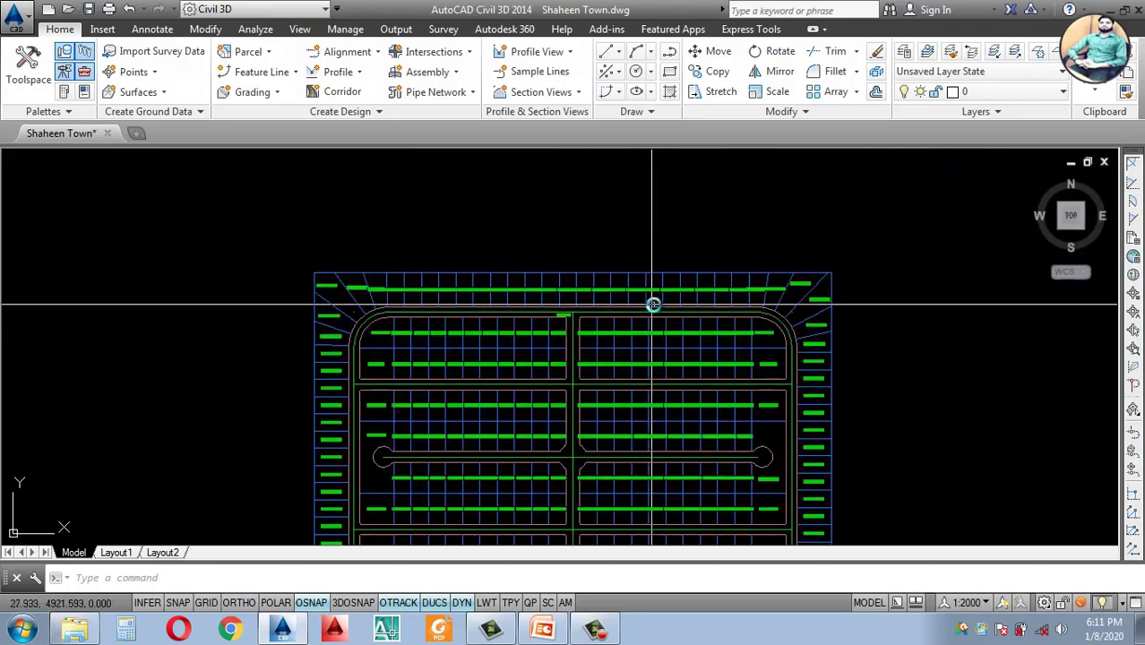
scroll(549, 314, down, 4)
scroll(485, 293, up, 7)
scroll(459, 286, down, 4)
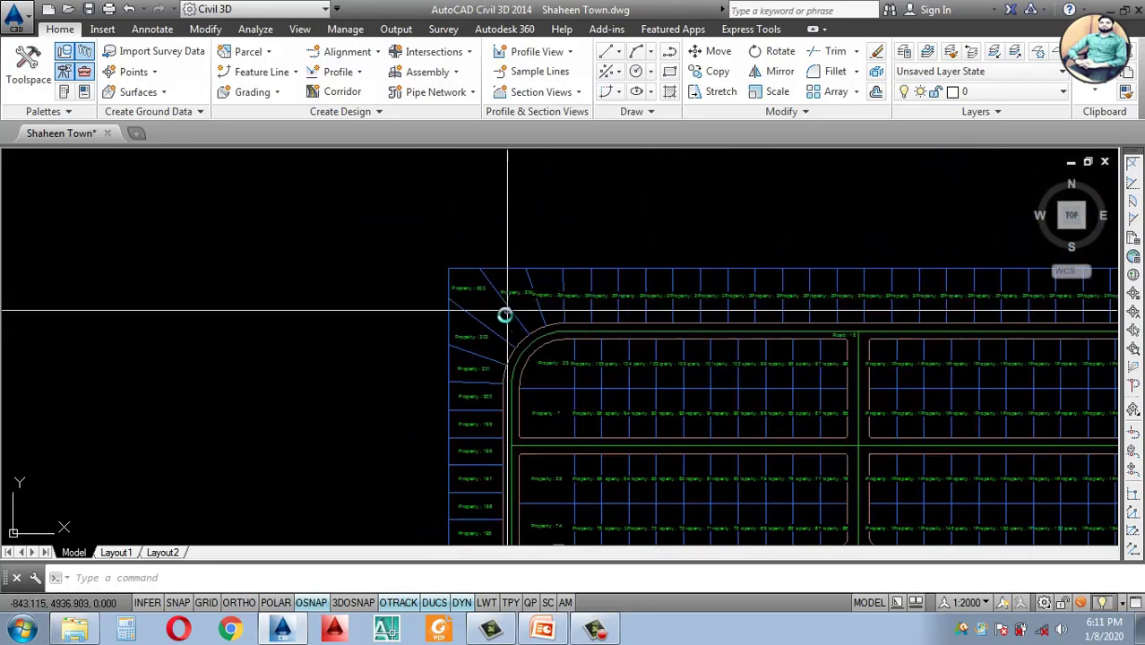
Step: Delete the four slanted lot lines around the northwest curve that separate Property 201 through 204 and the adjoining lot
scroll(490, 333, up, 4)
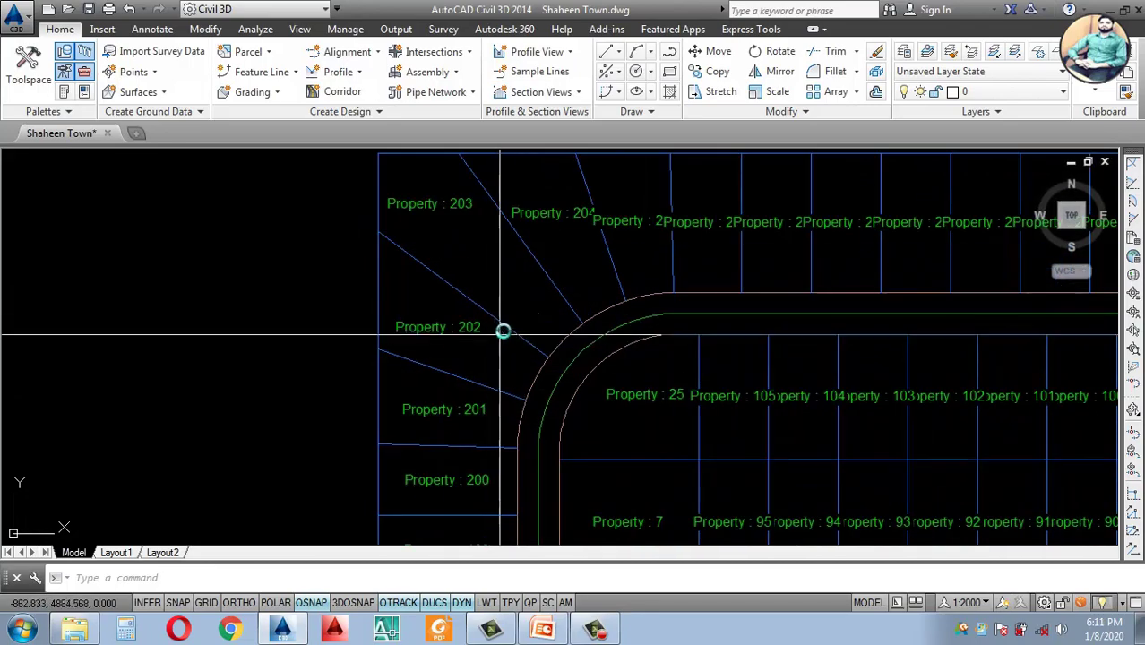
scroll(475, 355, down, 2)
click(459, 357)
click(438, 373)
click(464, 306)
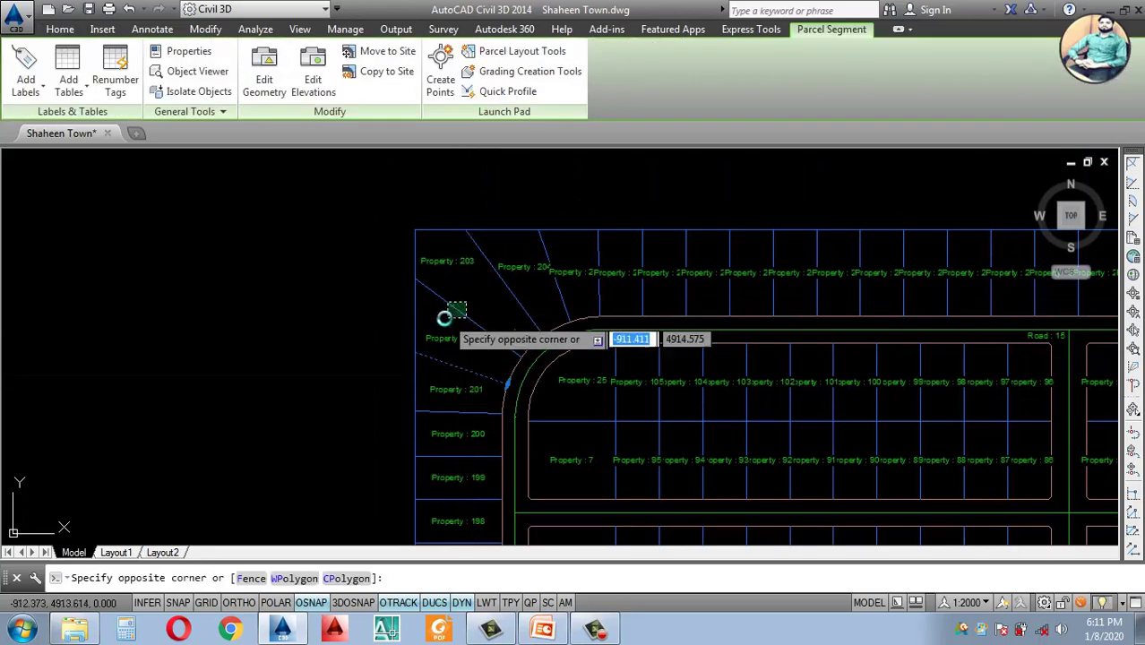
click(443, 316)
click(510, 288)
click(557, 285)
click(557, 286)
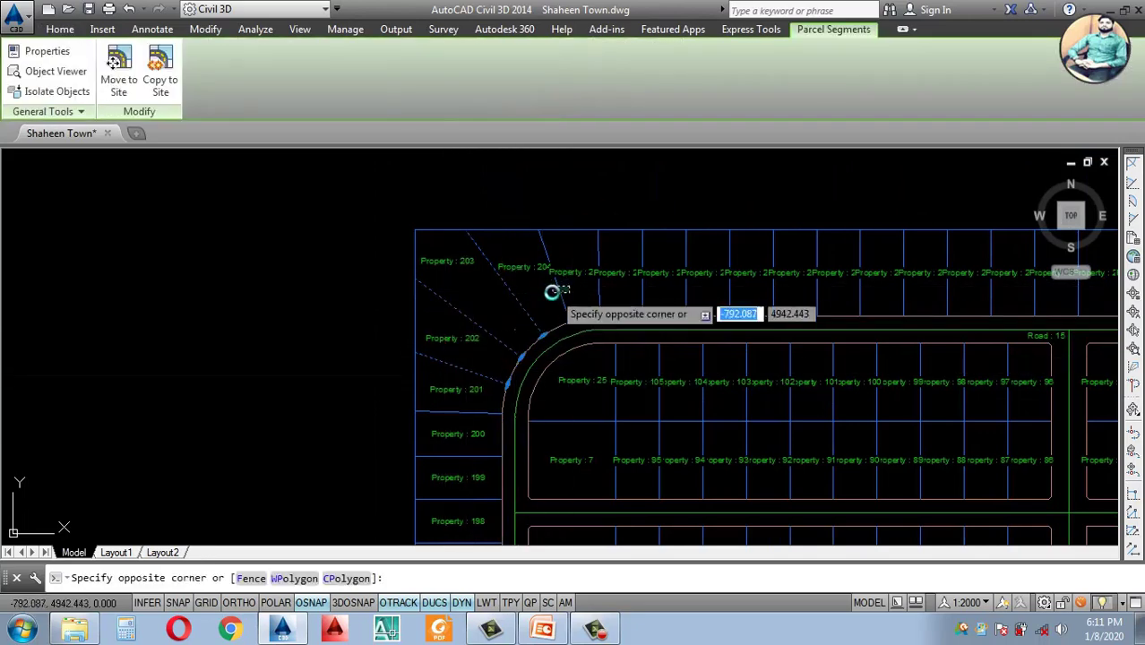
click(548, 291)
key(Delete)
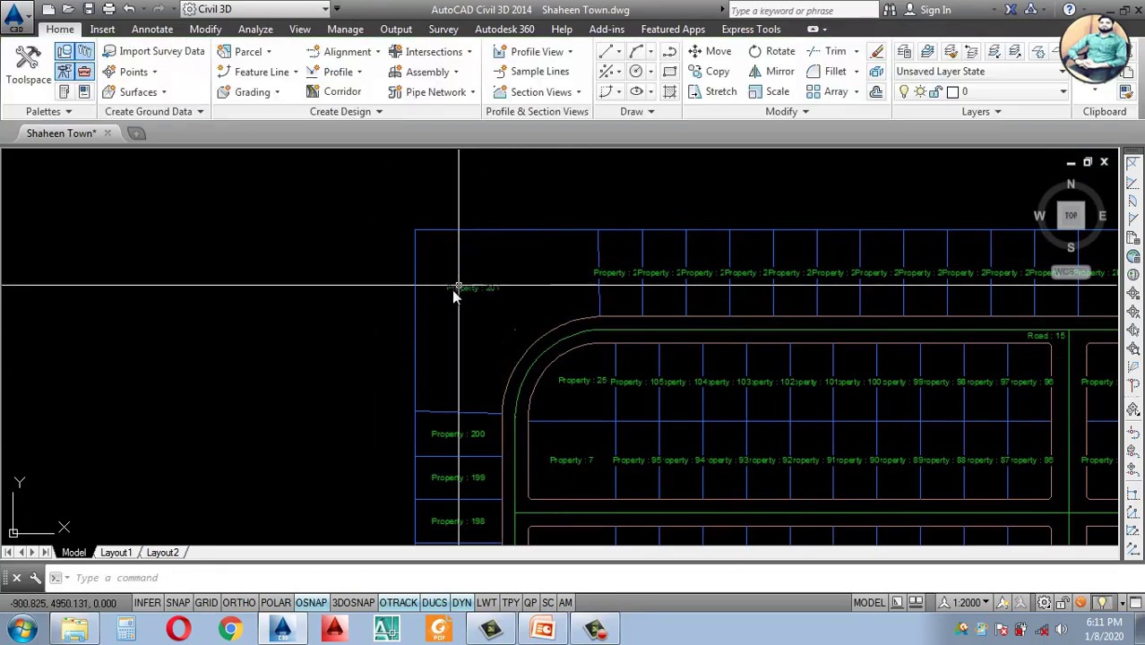
Step: Delete the five slanted lot lines around the northeast curve, from the west side of Property 228 to the line between 231 and 232
scroll(457, 288, down, 2)
scroll(472, 307, up, 2)
scroll(502, 314, down, 2)
scroll(910, 320, up, 5)
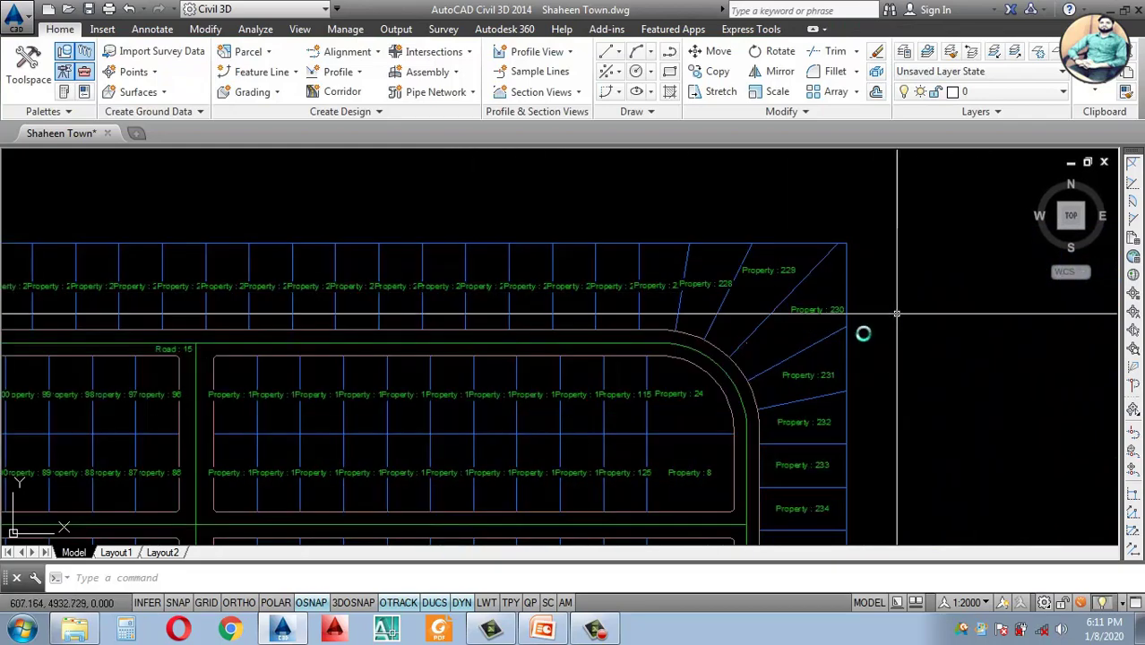
click(780, 437)
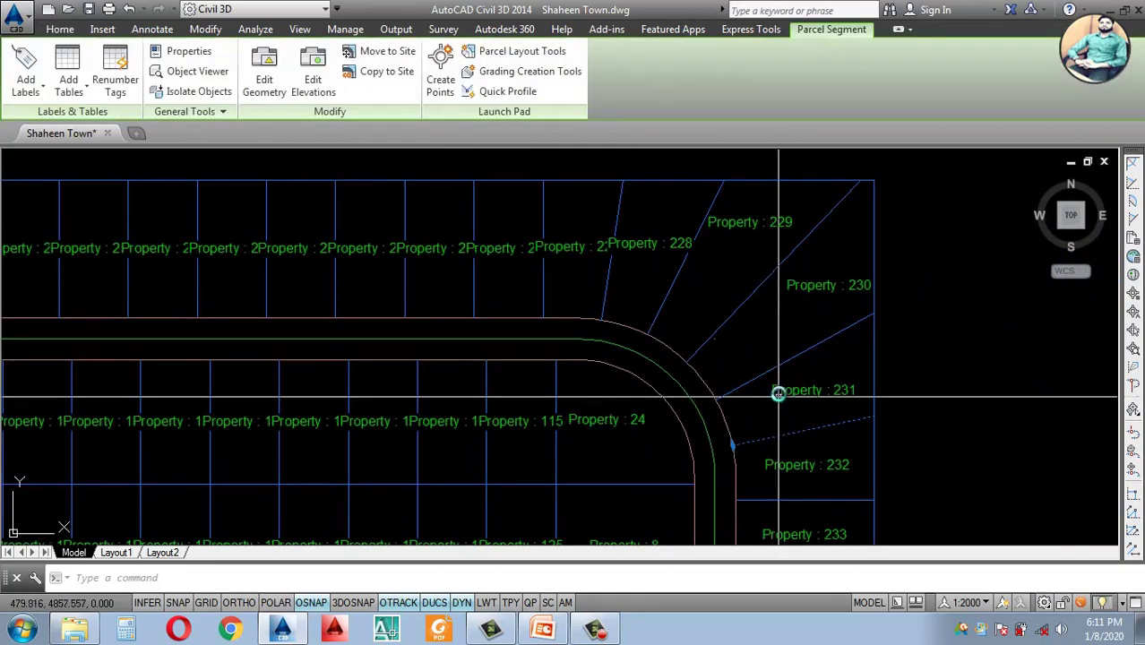
scroll(776, 391, down, 4)
click(766, 386)
click(759, 361)
click(740, 346)
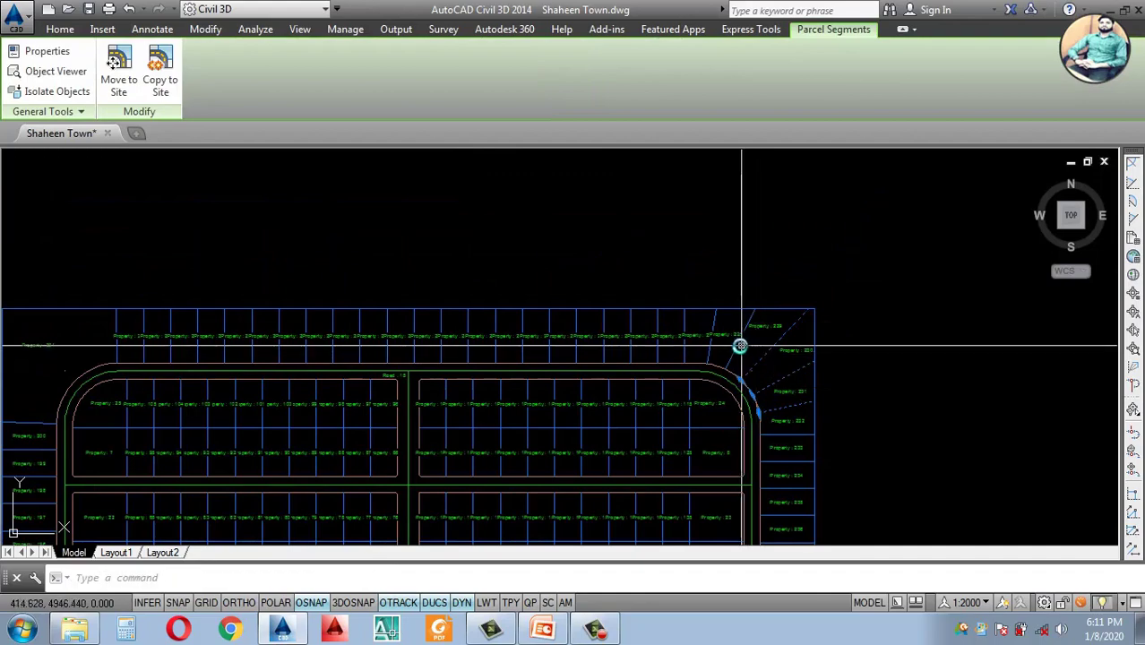
scroll(708, 348, up, 6)
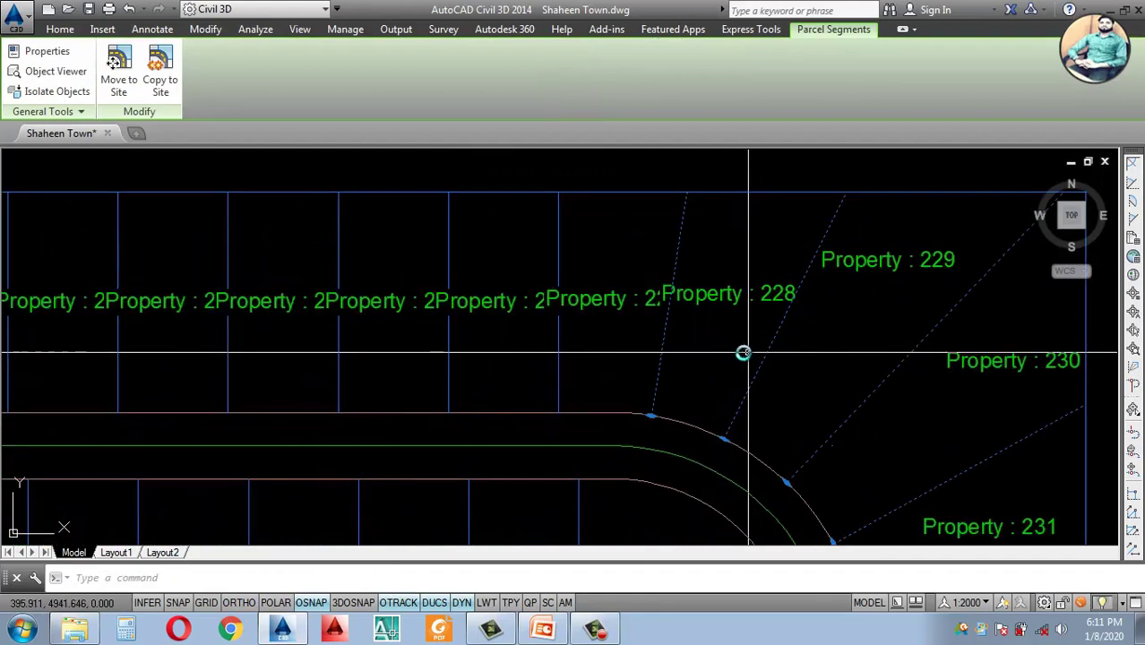
key(Escape)
scroll(700, 357, down, 5)
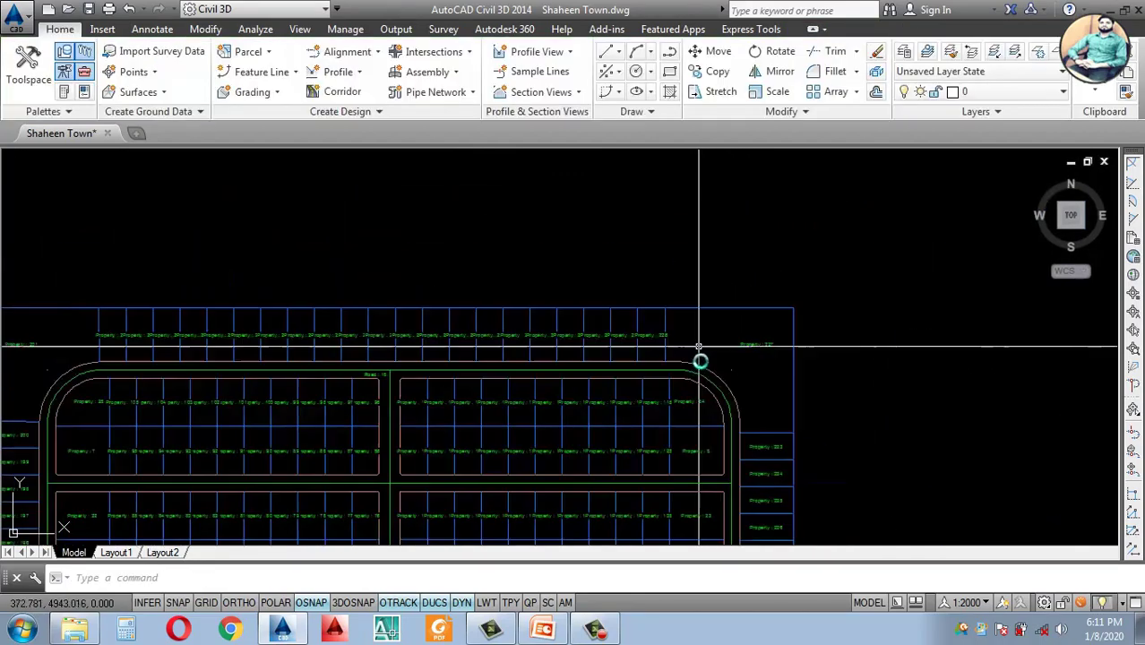
Step: Examine the cleared northwest and northeast corner parcels and the lots along the site's eastern and southern edges
scroll(520, 388, up, 2)
scroll(435, 363, up, 4)
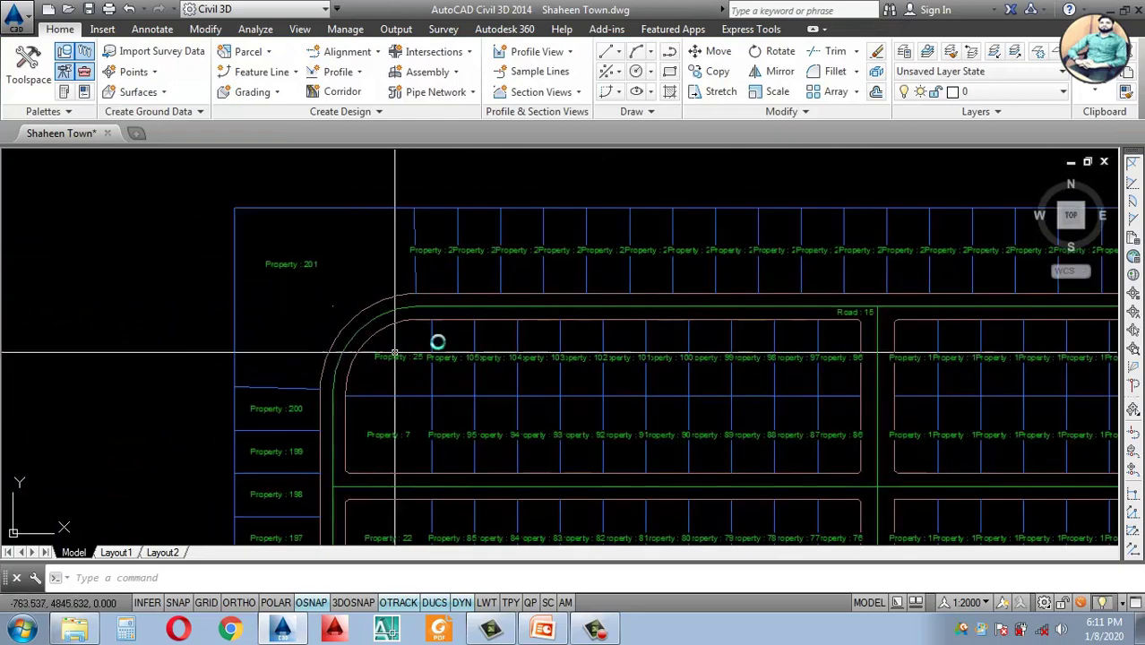
scroll(752, 393, down, 5)
scroll(722, 337, up, 4)
scroll(722, 338, up, 2)
scroll(657, 276, down, 6)
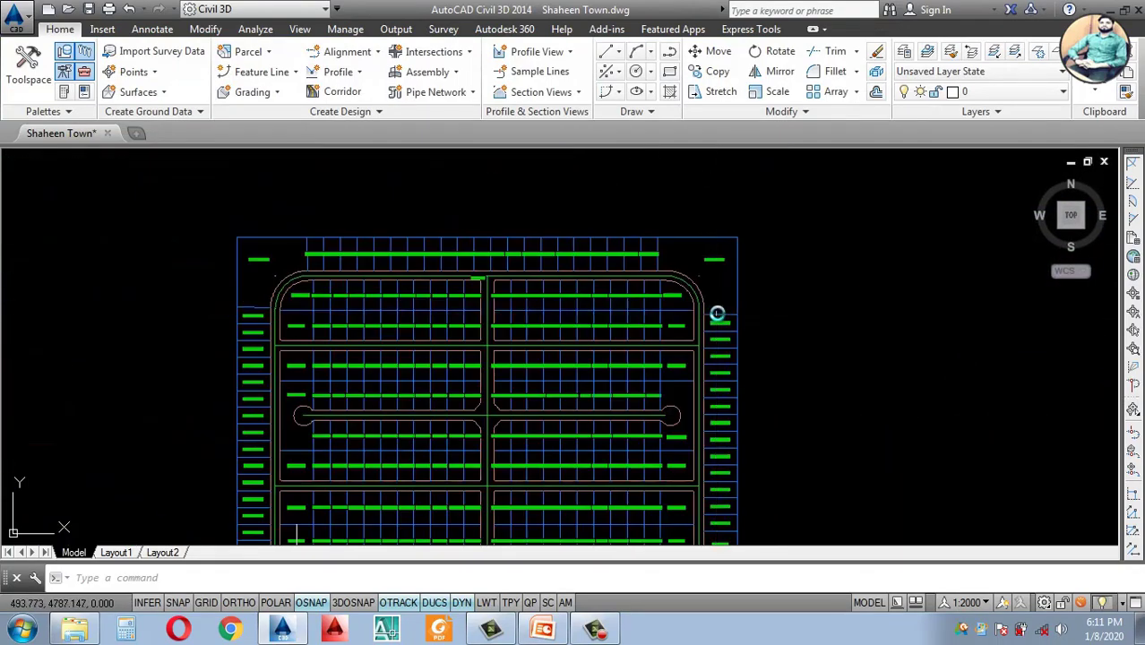
scroll(646, 388, up, 3)
middle_drag(555, 435, 712, 458)
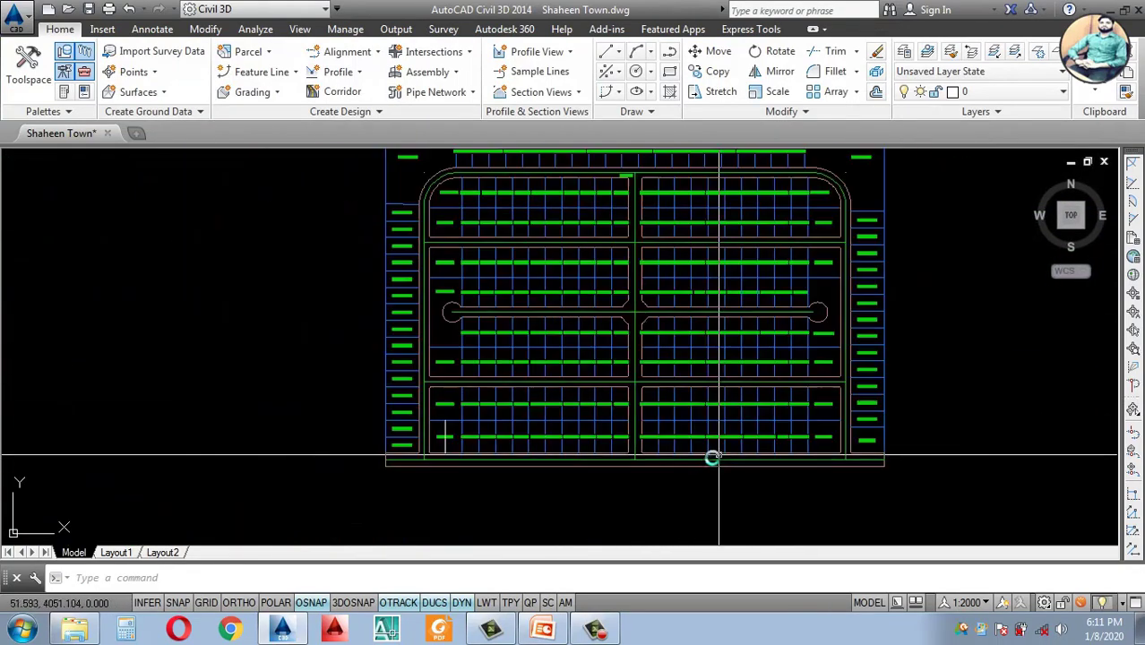
scroll(415, 448, up, 3)
scroll(869, 475, down, 4)
scroll(829, 427, up, 5)
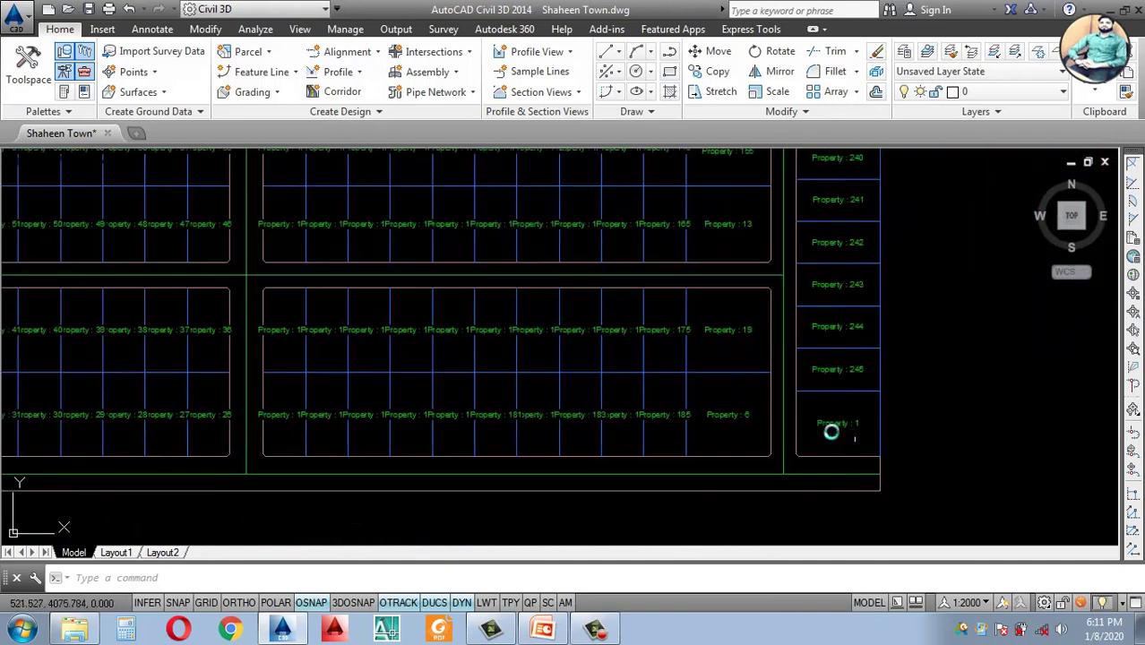
scroll(837, 424, down, 7)
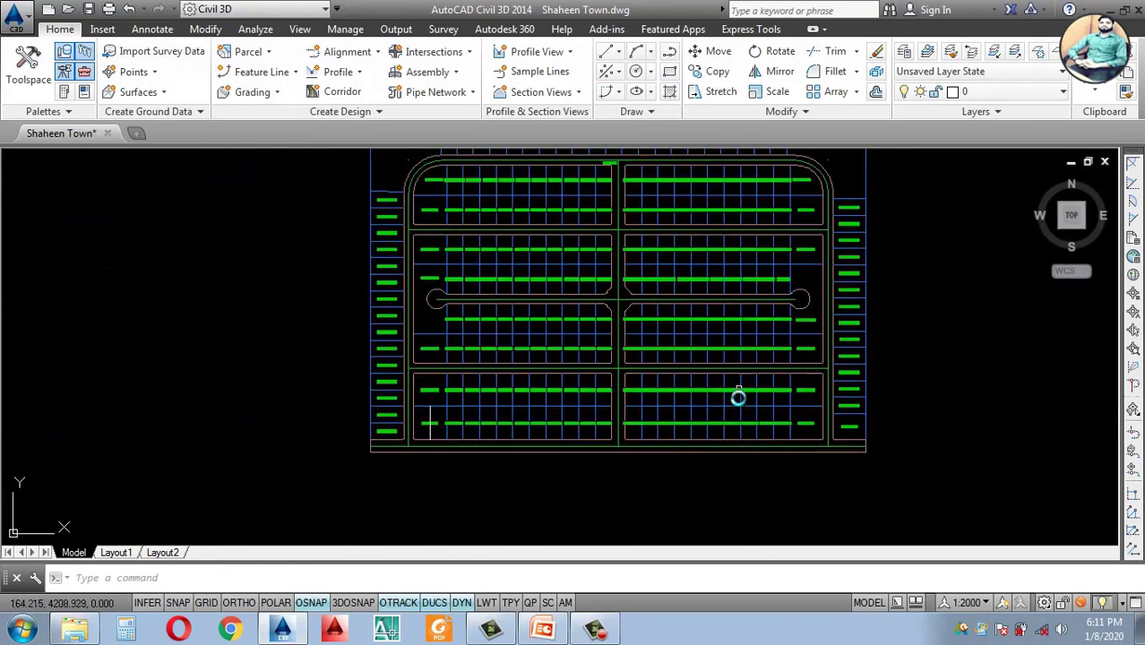
scroll(673, 293, up, 8)
scroll(701, 314, down, 4)
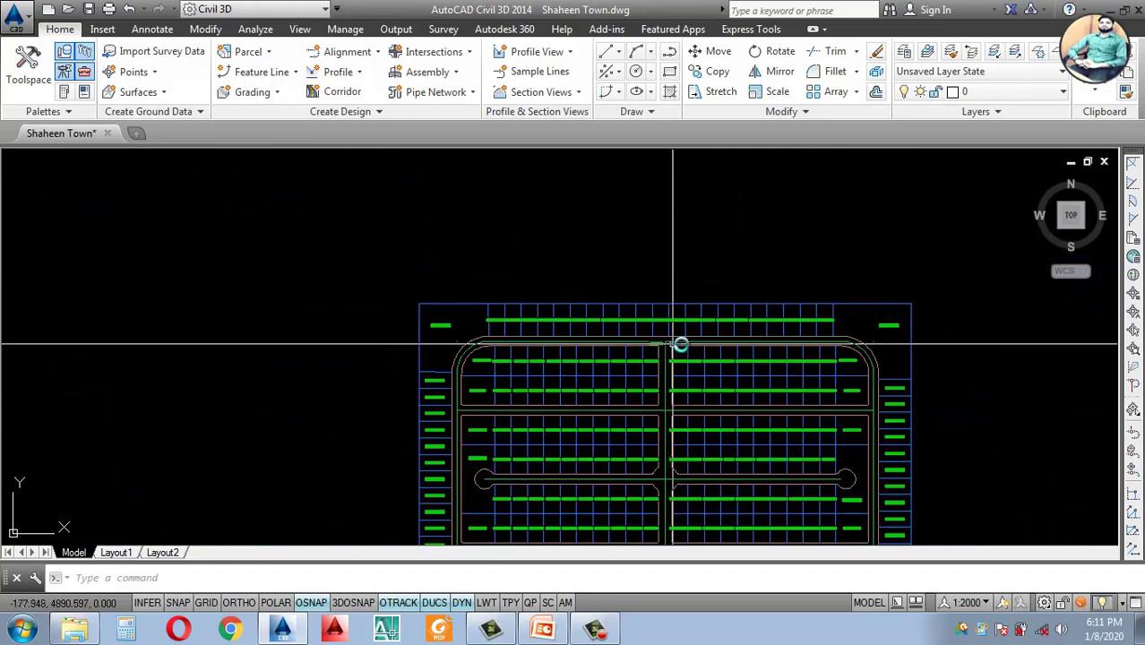
scroll(680, 342, up, 3)
scroll(686, 331, down, 6)
scroll(788, 417, up, 2)
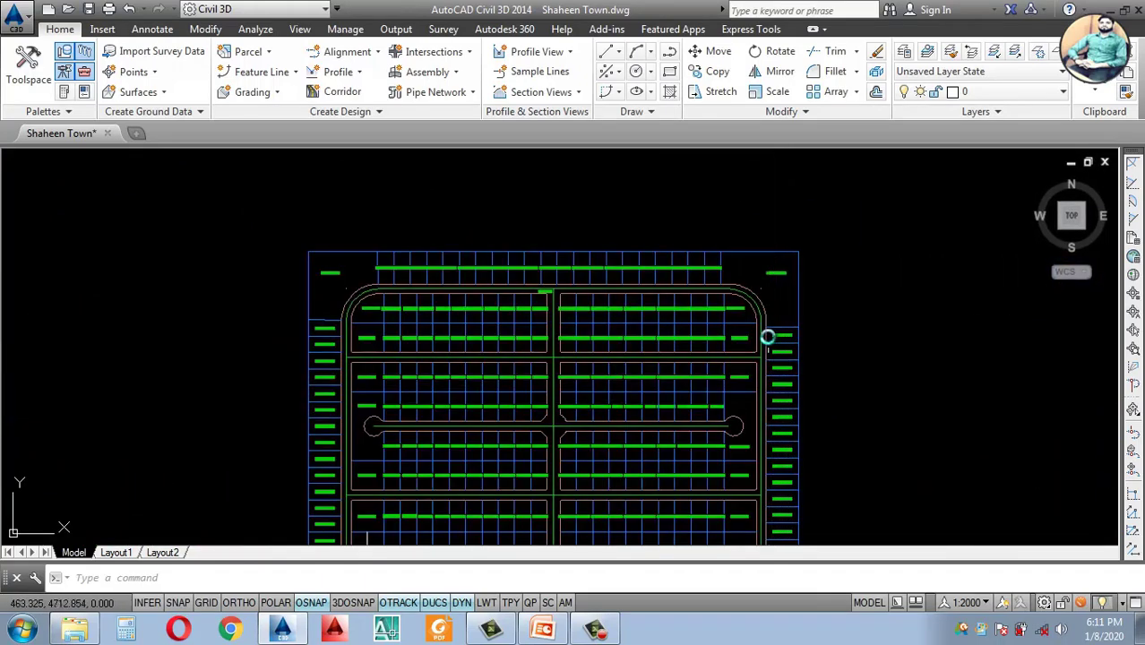
scroll(351, 301, up, 4)
scroll(692, 357, down, 5)
scroll(677, 321, up, 7)
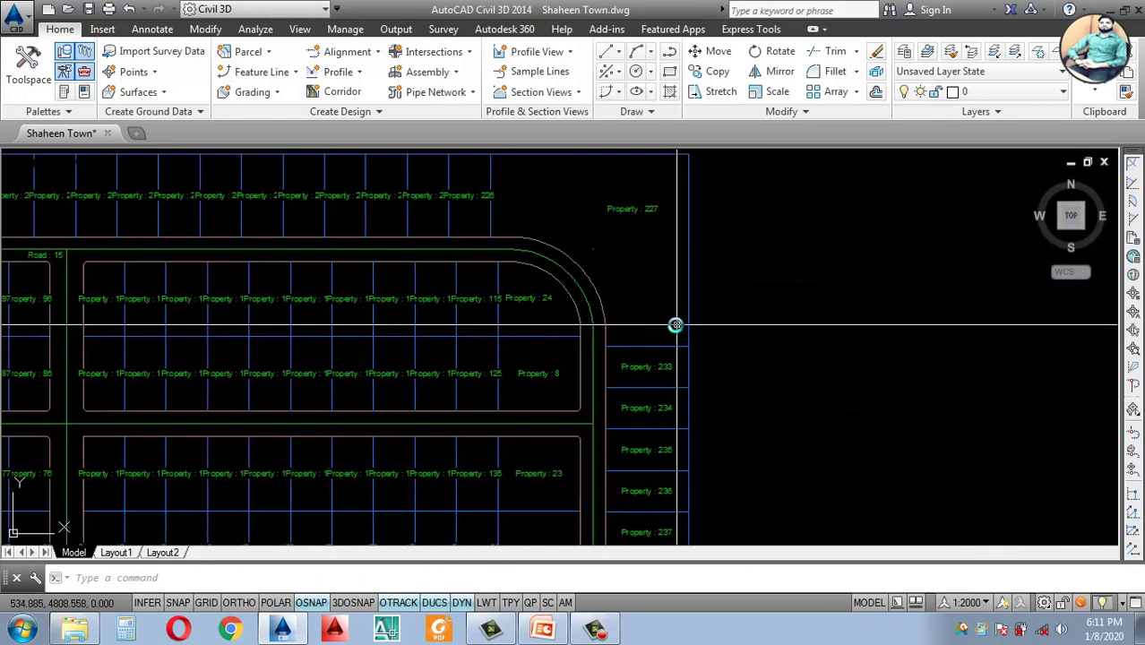
click(614, 365)
click(601, 349)
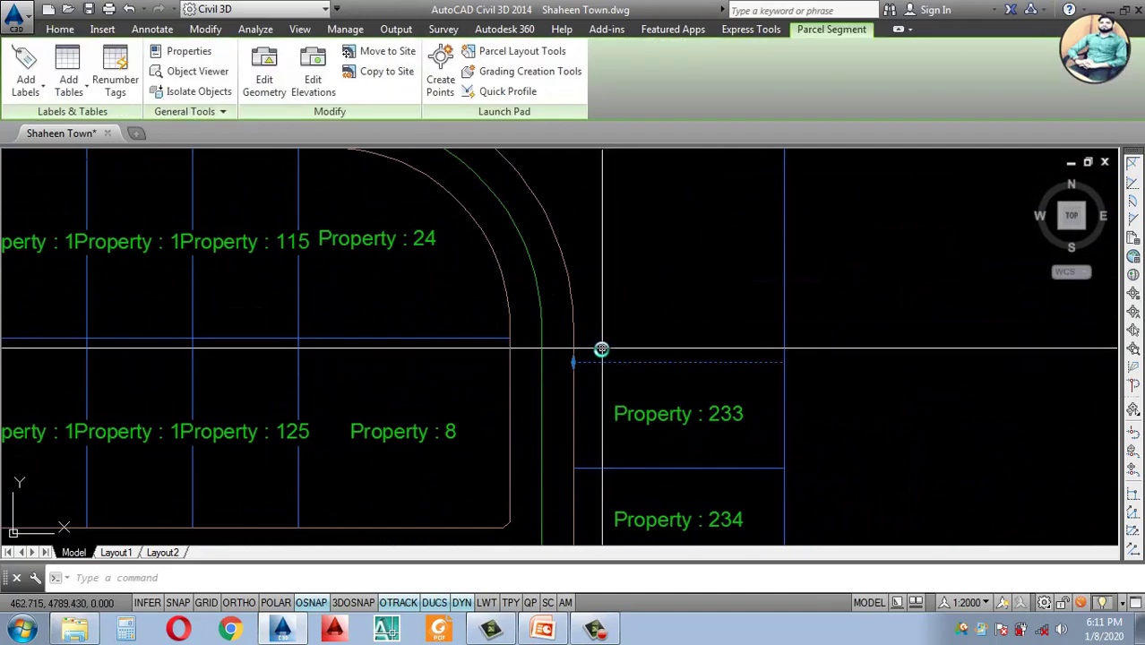
key(Return)
key(Escape)
scroll(632, 328, down, 9)
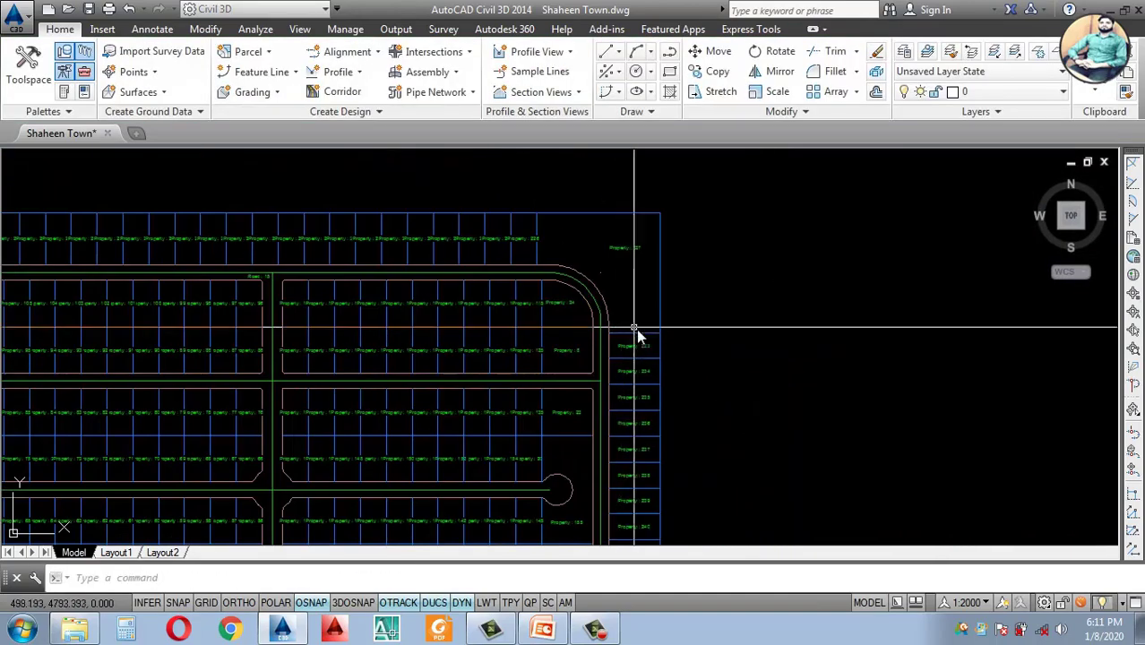
Step: Inspect the boundary of the Property 1 parcel in the southeast corner by selecting it and clearing the selection
scroll(631, 469, up, 6)
scroll(667, 501, up, 2)
scroll(672, 491, down, 3)
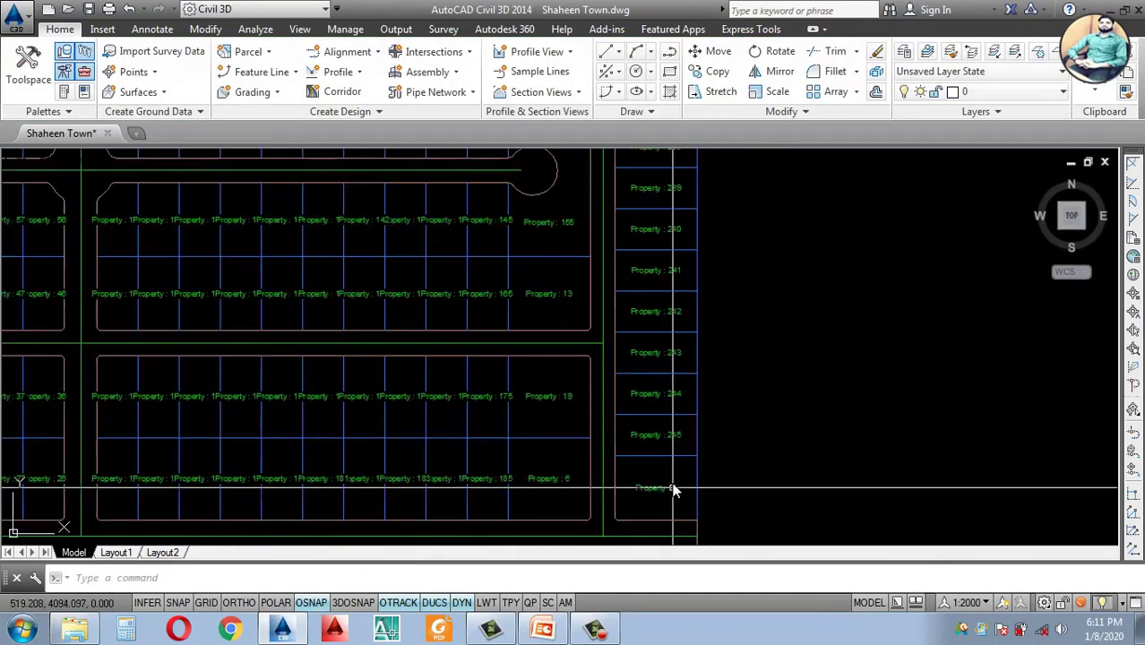
scroll(645, 497, up, 5)
click(626, 477)
scroll(651, 453, down, 4)
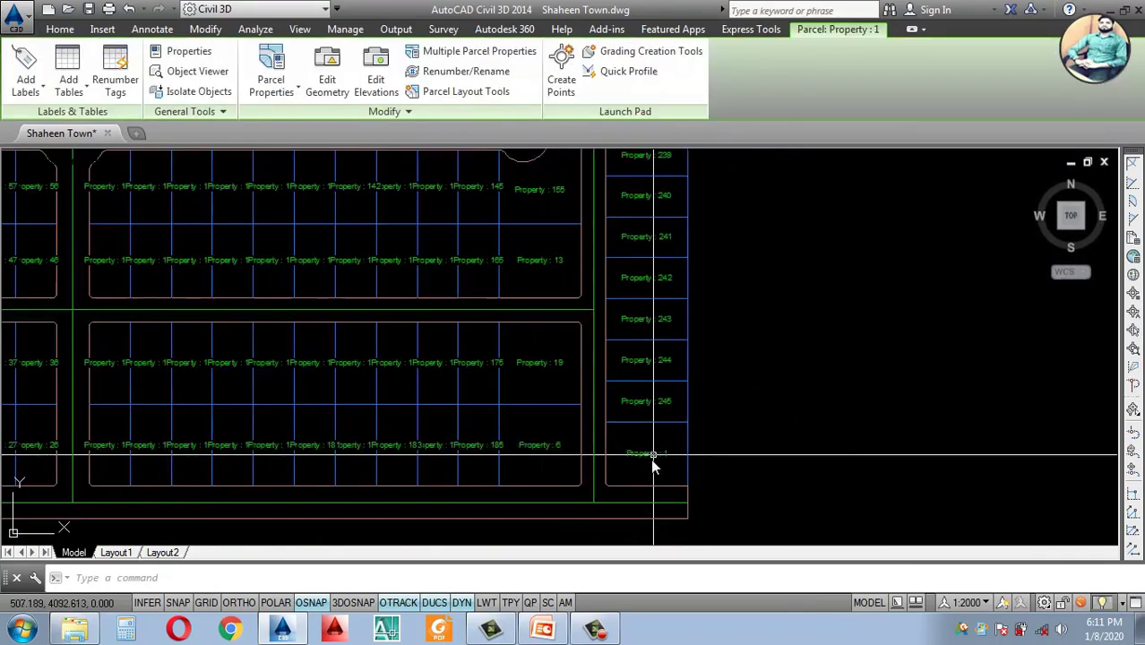
key(Escape)
scroll(649, 458, up, 4)
click(627, 453)
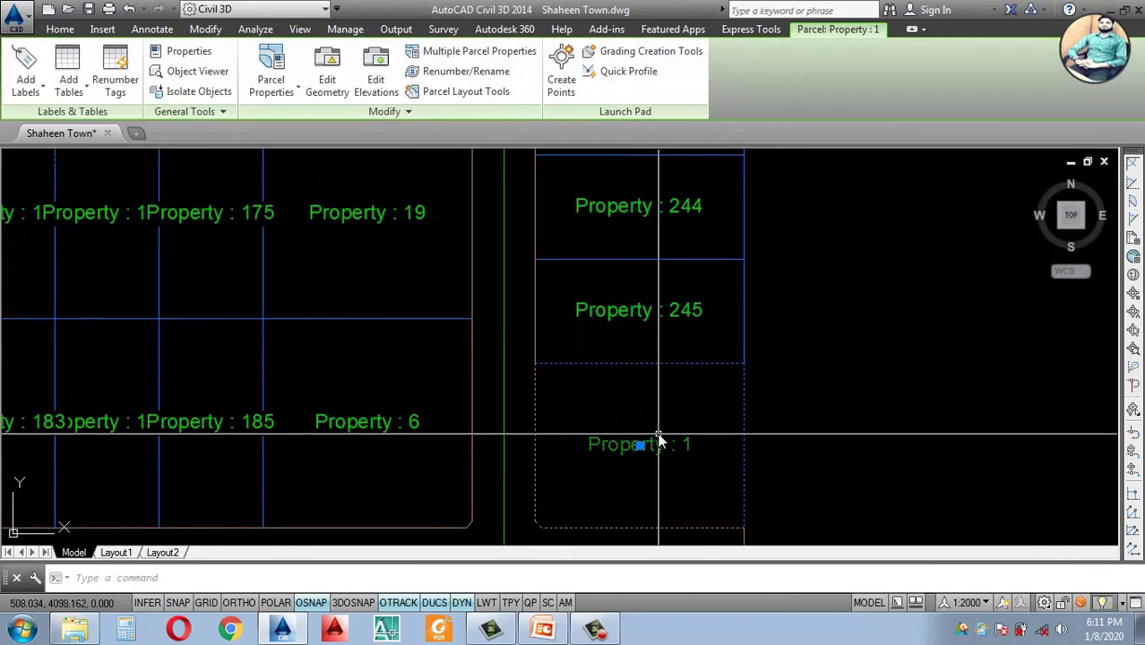
key(Escape)
scroll(658, 403, down, 2)
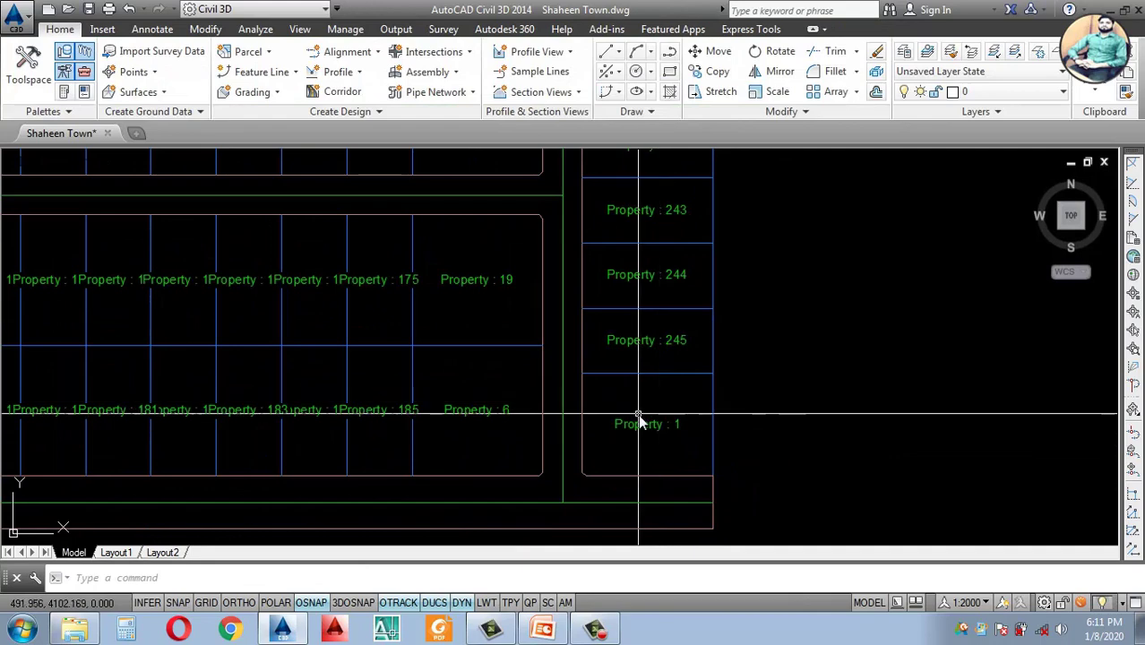
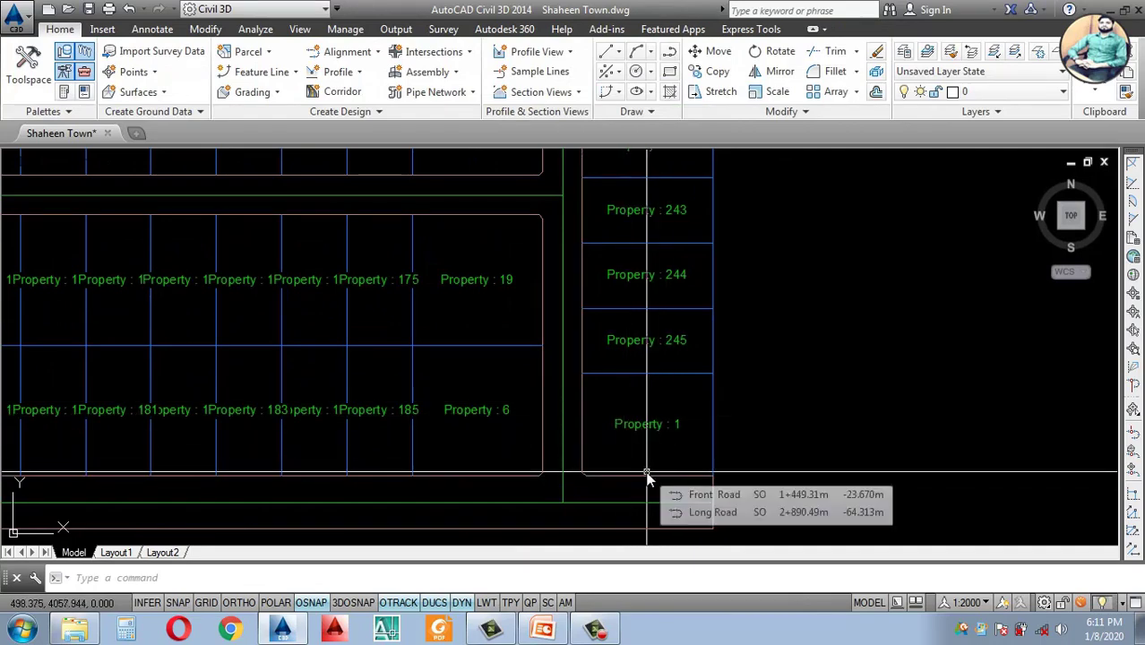
Step: Draw a horizontal line along Property 1's south edge, from the end of its corner chamfer eastward past the site boundary
text(l)
key(Return)
scroll(646, 475, up, 3)
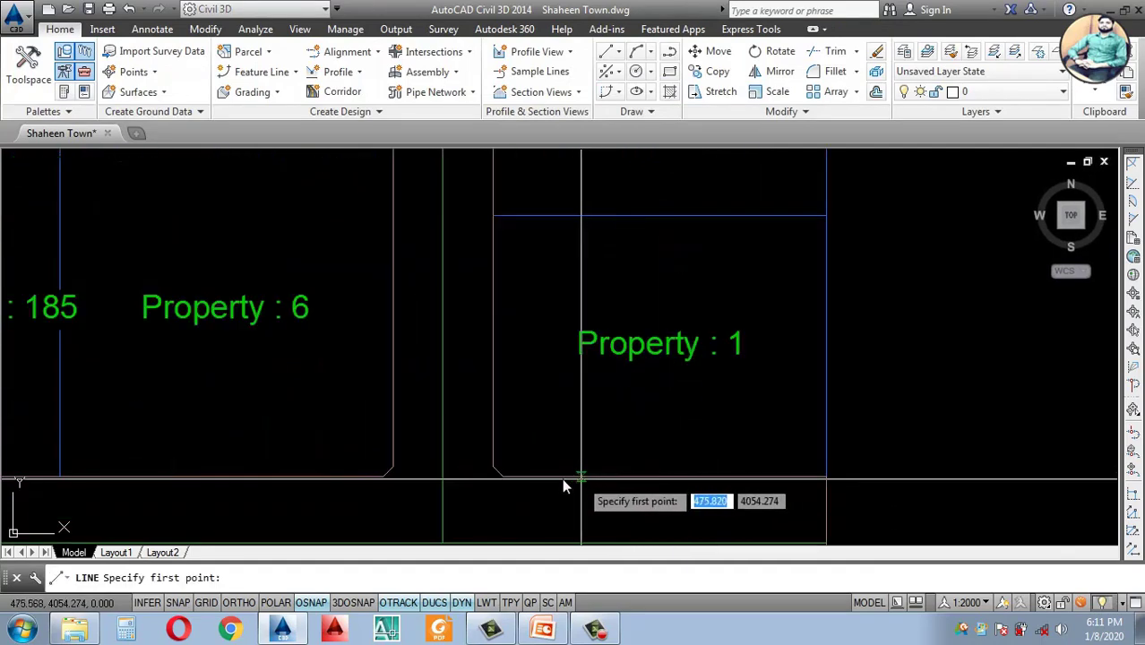
click(504, 474)
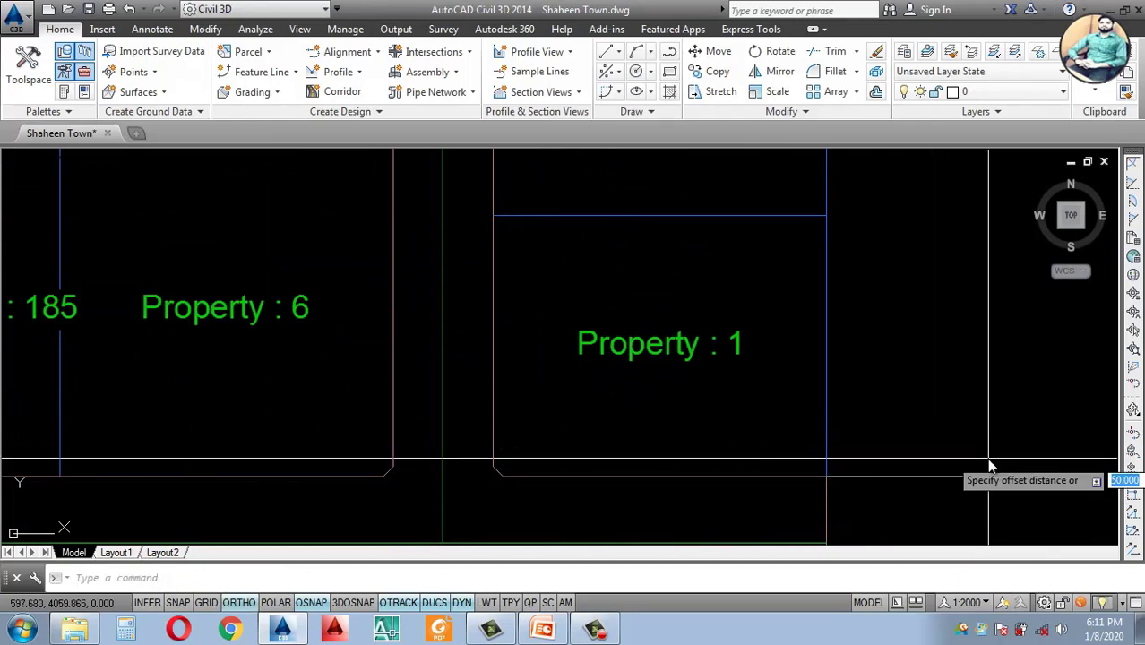
Step: Offset the line on Property 1's south edge 50 m to the north and delete the original line
key(Return)
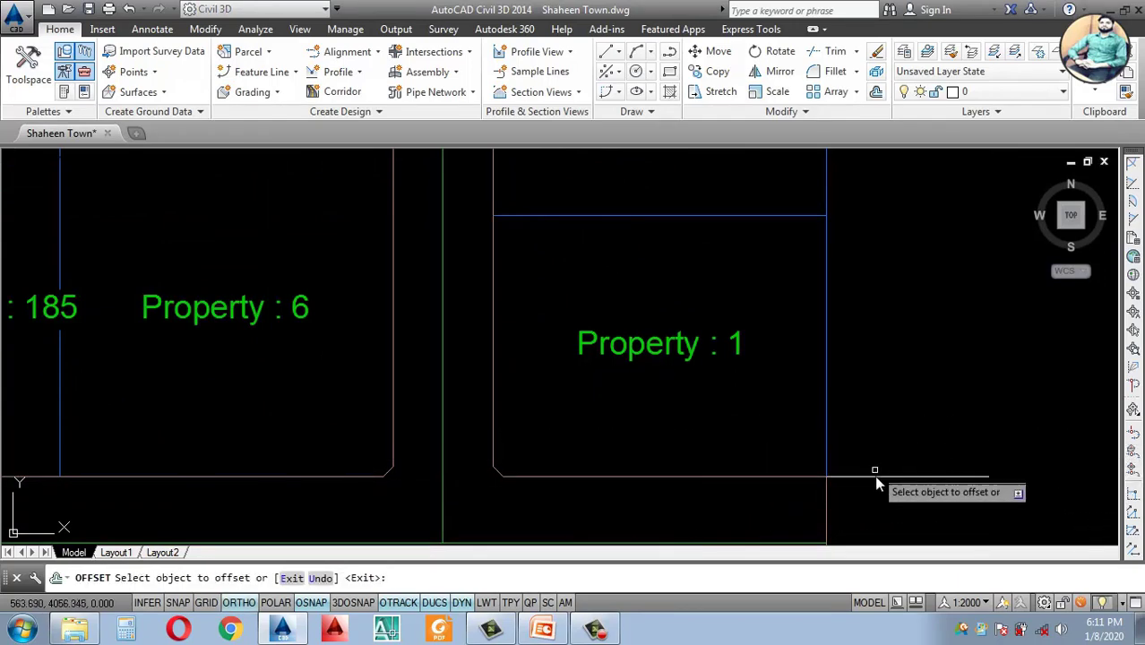
click(874, 472)
click(867, 370)
key(Return)
click(952, 475)
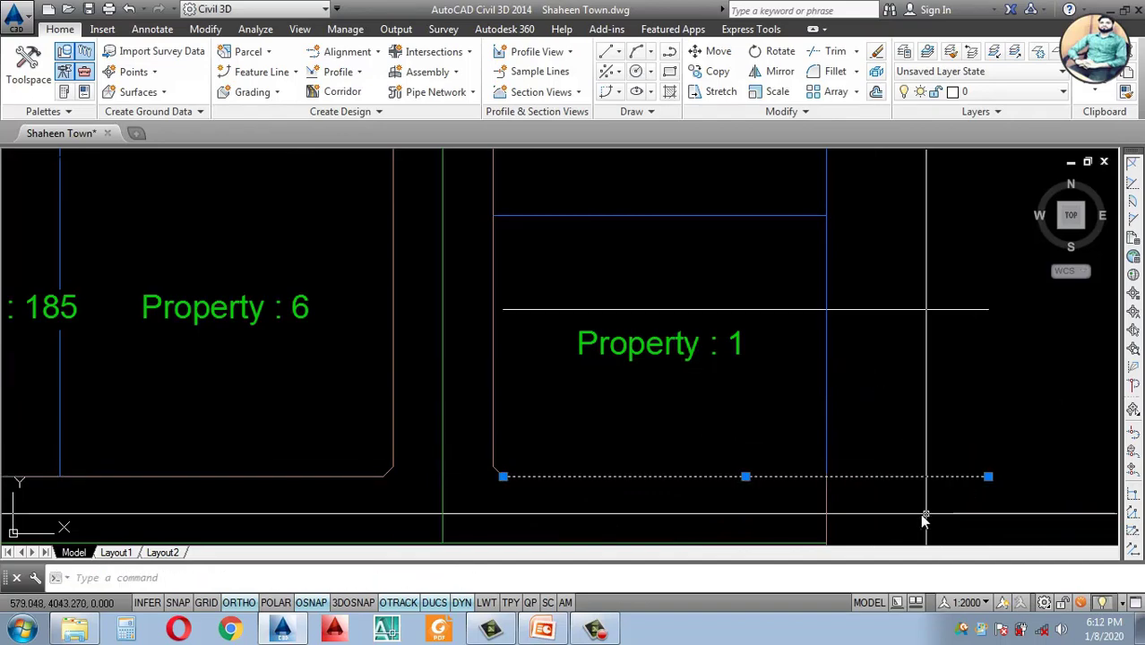
scroll(899, 493, down, 3)
Step: Extend the offset line inside Property 1 west to the parcel's west boundary
click(753, 283)
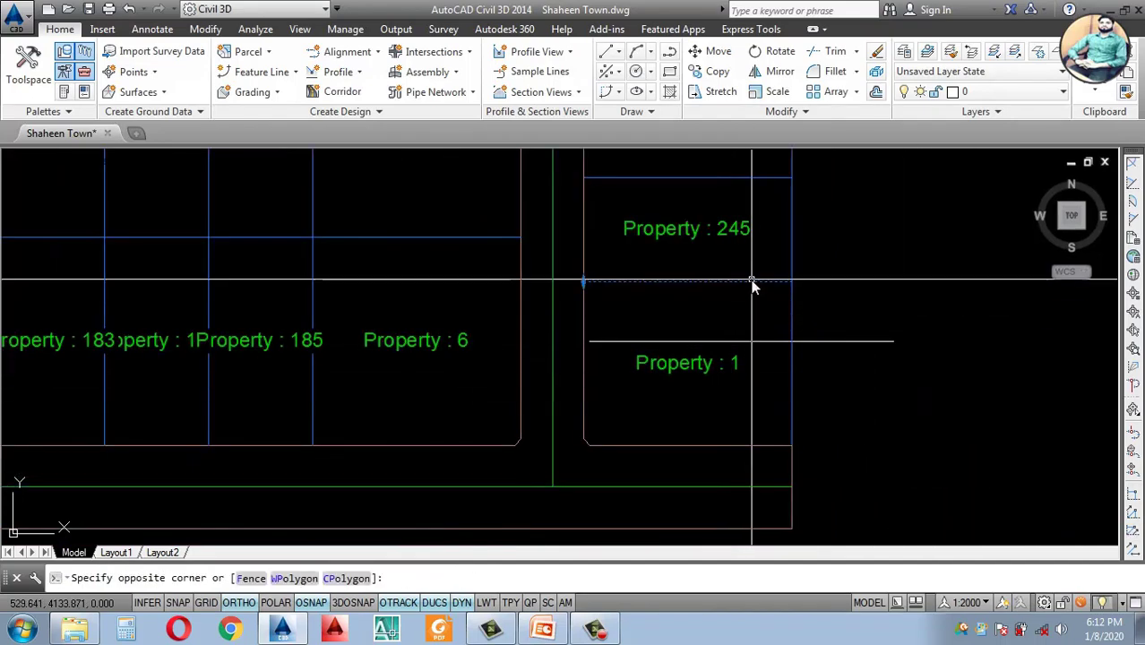
key(Escape)
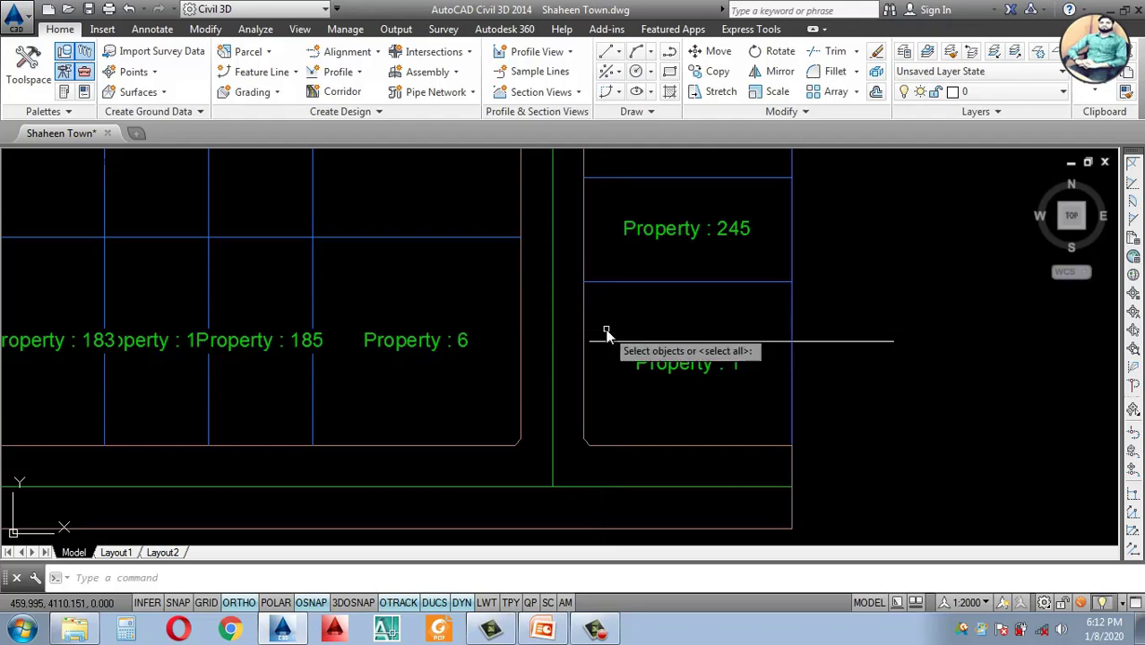
click(603, 337)
click(588, 353)
scroll(588, 351, up, 3)
scroll(609, 318, down, 3)
key(Escape)
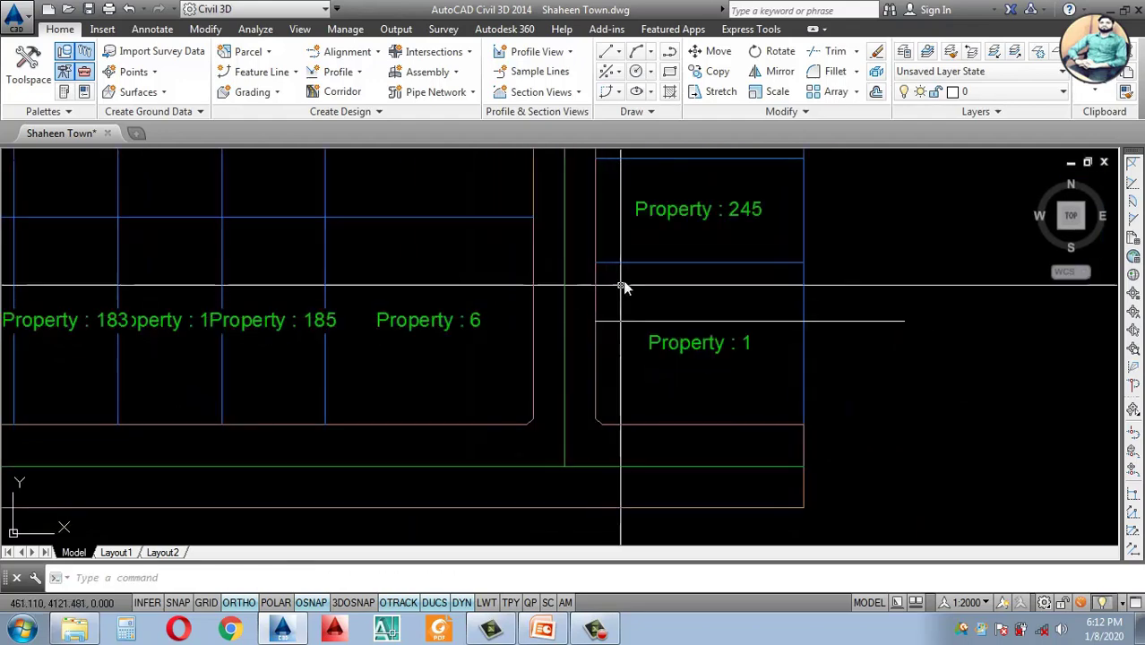
Step: Move the lot line between Property 245 and Property 1 south onto the 50 m offset line
click(596, 262)
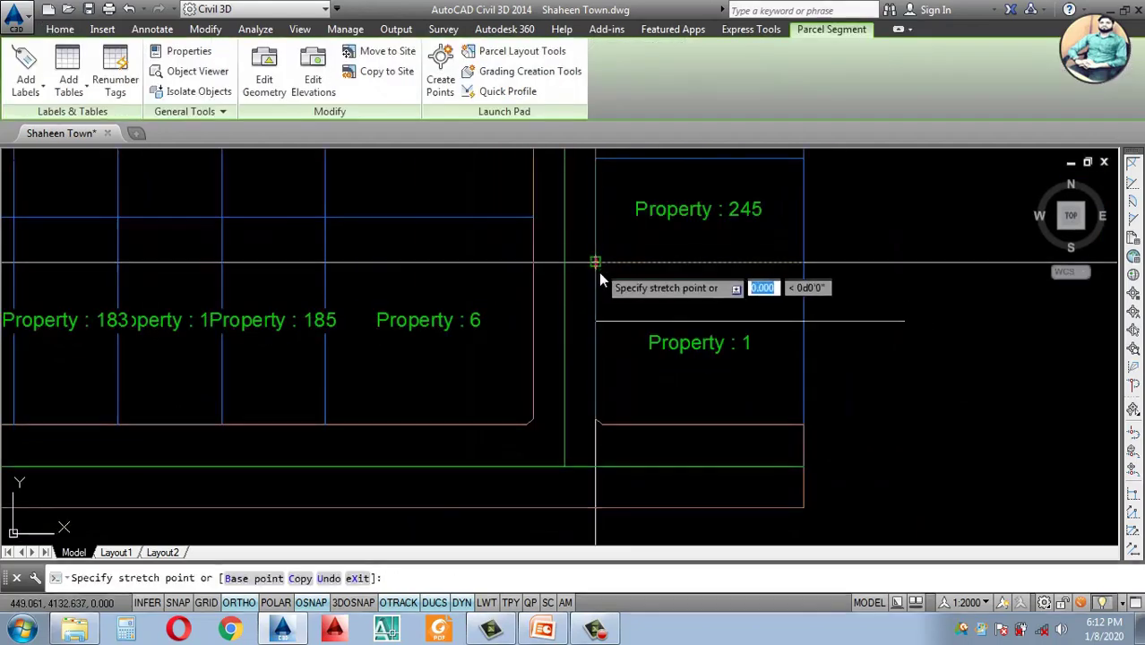
click(593, 320)
scroll(730, 383, up, 2)
scroll(703, 335, down, 4)
scroll(830, 371, up, 2)
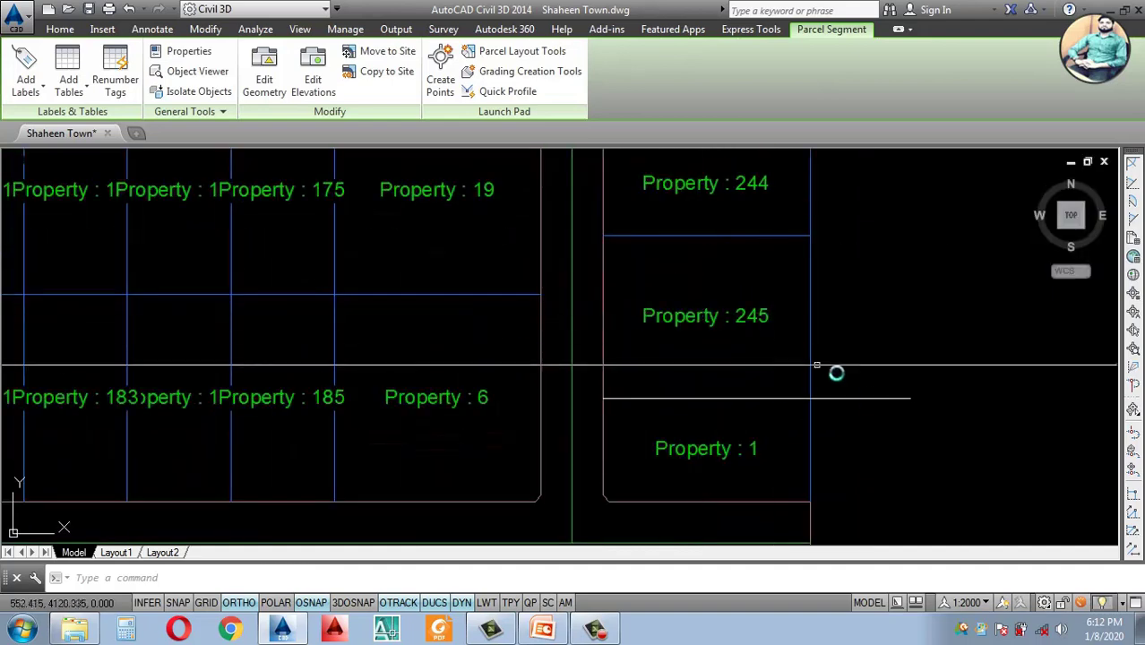
key(Escape)
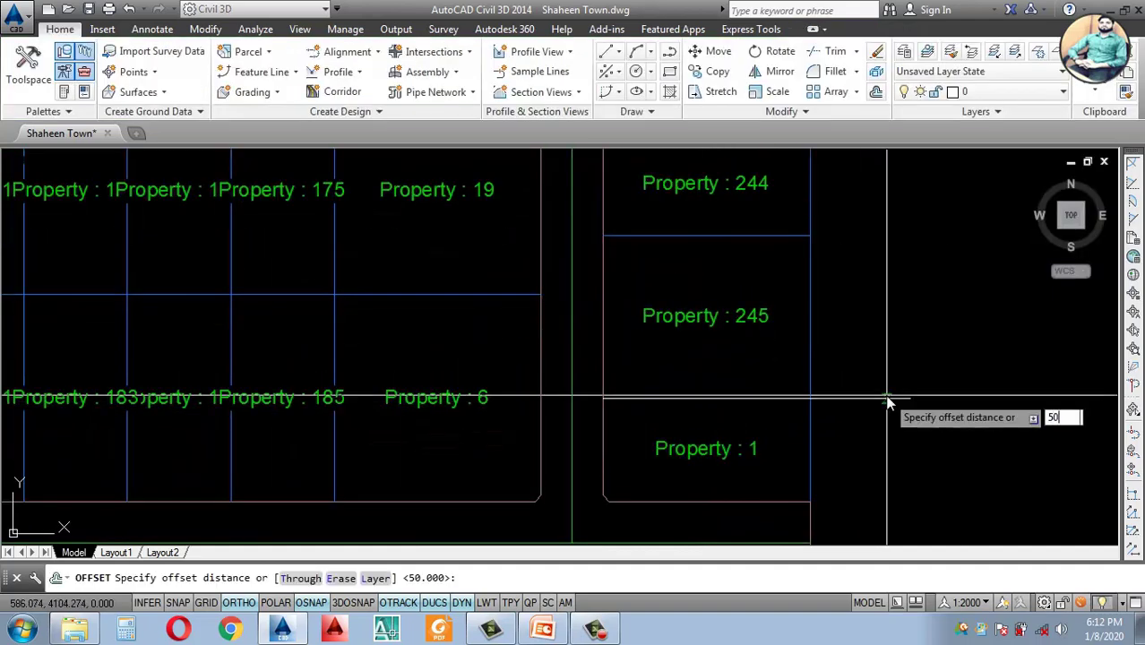
Step: Offset the guide line repeatedly northward at 50 m spacing along the eastern lots, up to the start of the northeast road curve
click(881, 397)
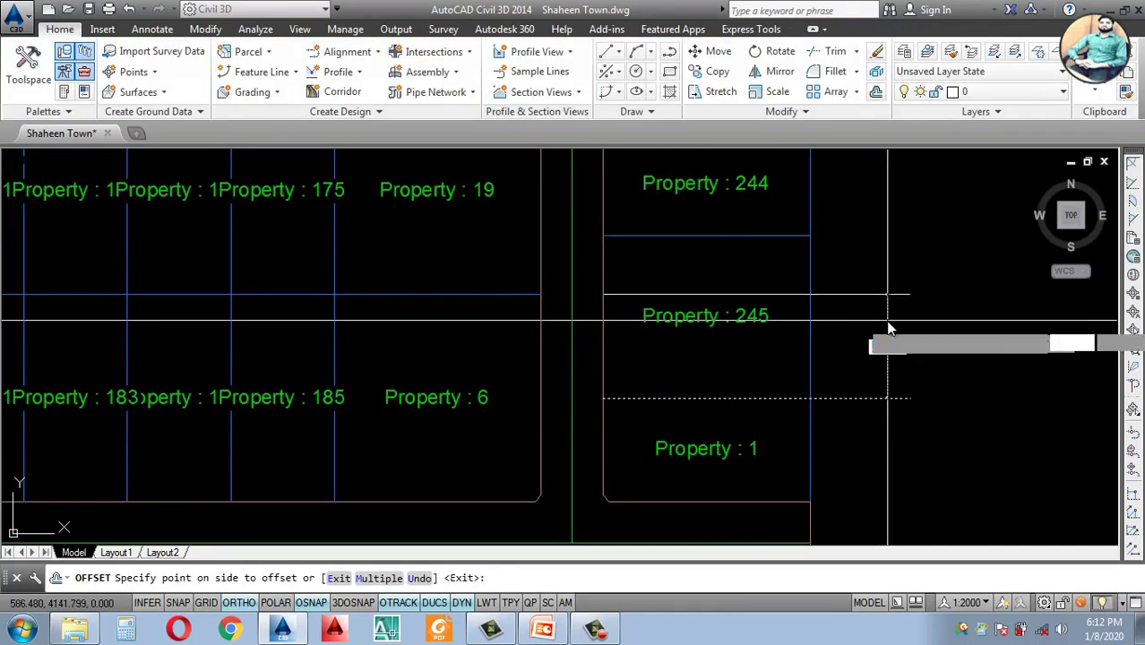
scroll(835, 467, down, 3)
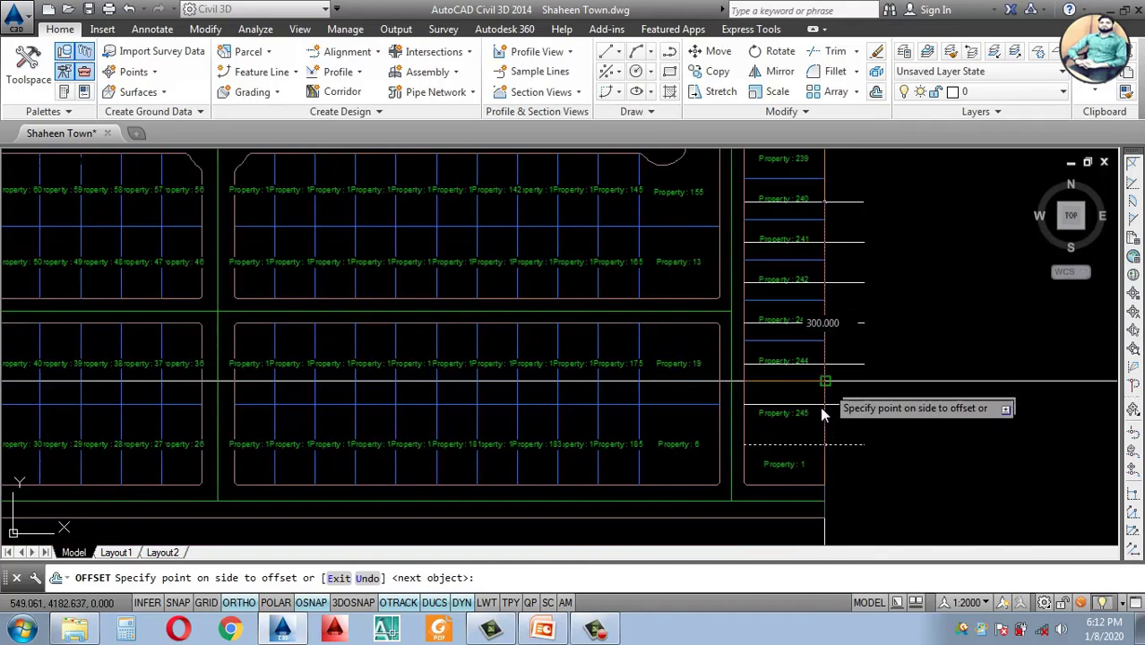
scroll(868, 287, down, 4)
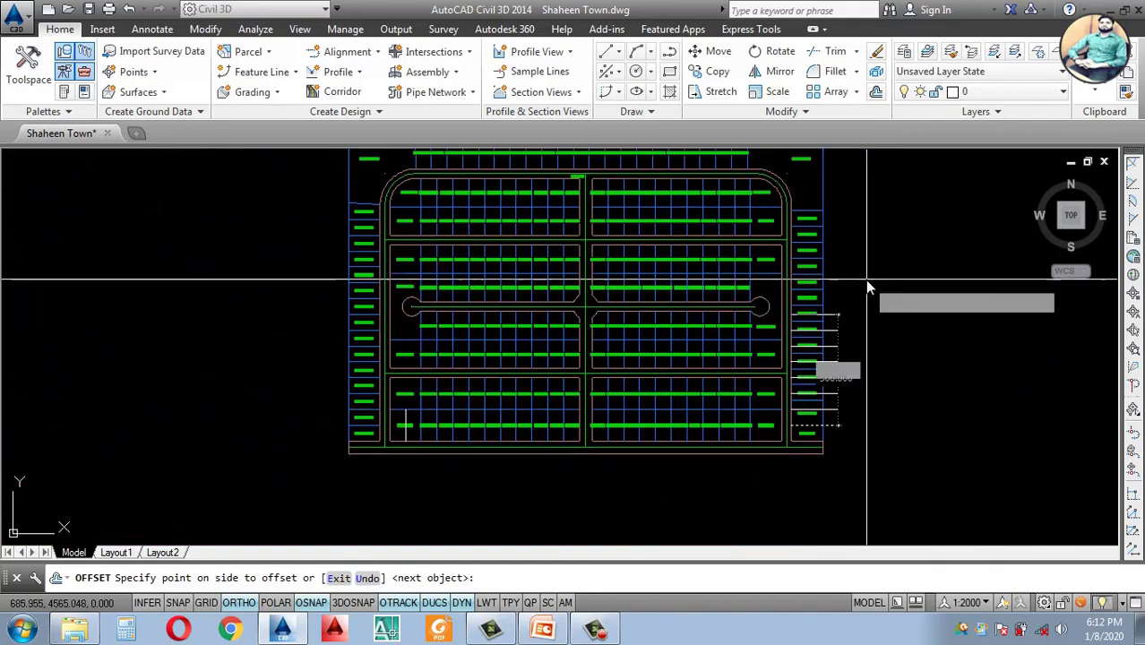
click(844, 195)
key(Escape)
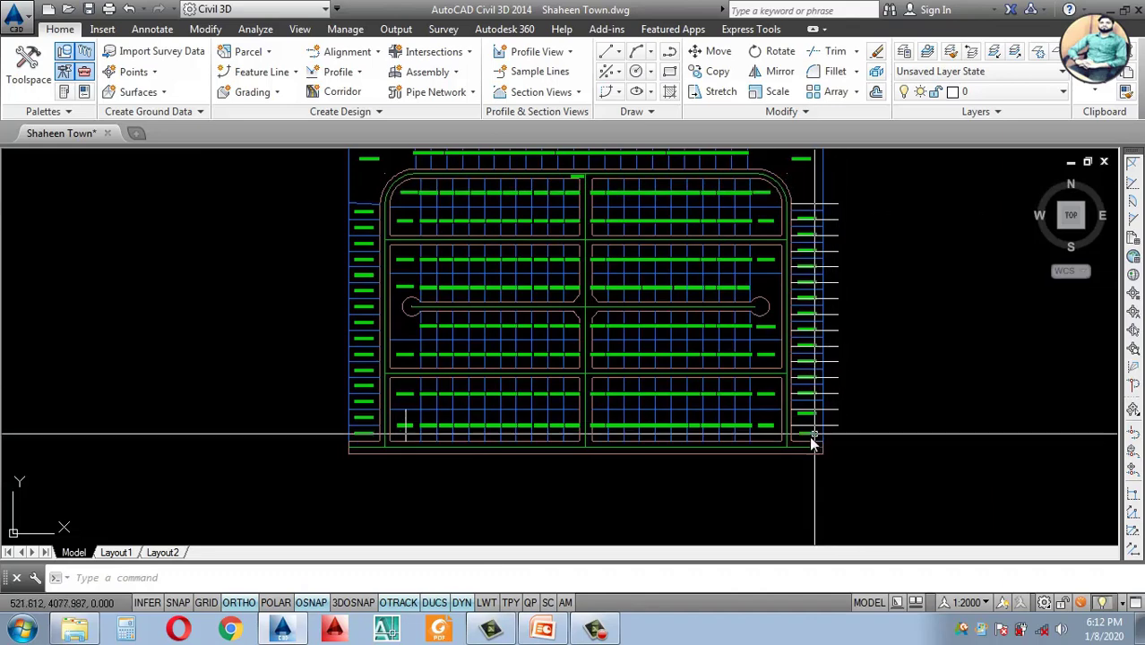
Step: Delete the guide line lying over the relocated lot line between Property 245 and Property 1
scroll(813, 434, up, 3)
scroll(777, 326, up, 2)
scroll(790, 345, down, 2)
scroll(775, 308, up, 2)
click(781, 316)
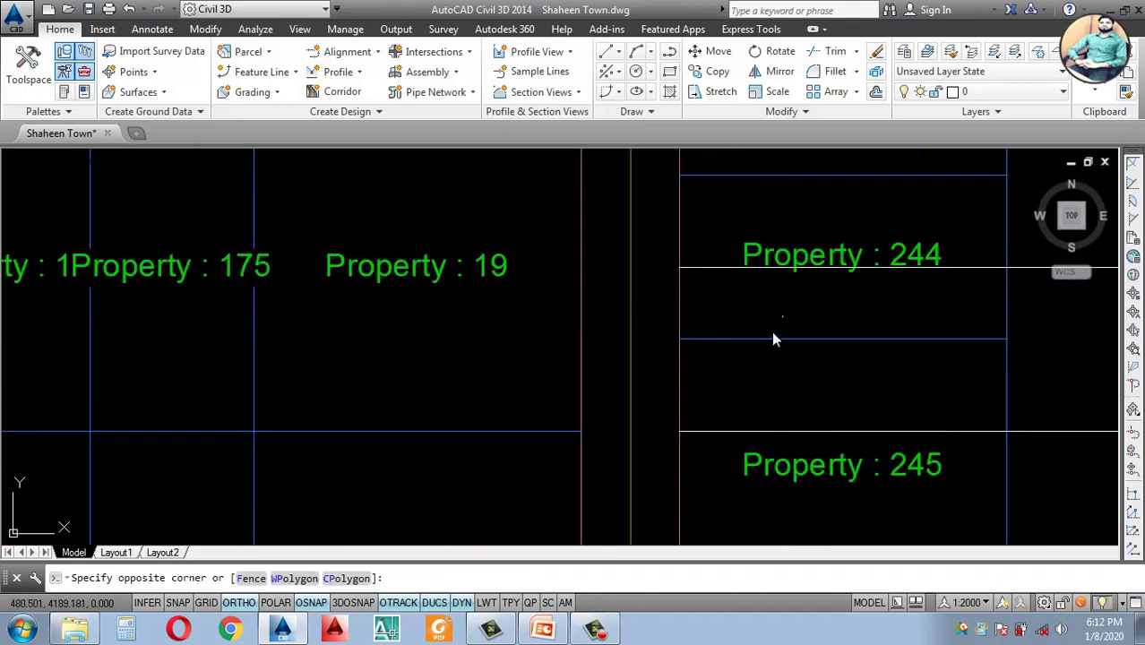
scroll(757, 341, down, 3)
scroll(767, 355, up, 2)
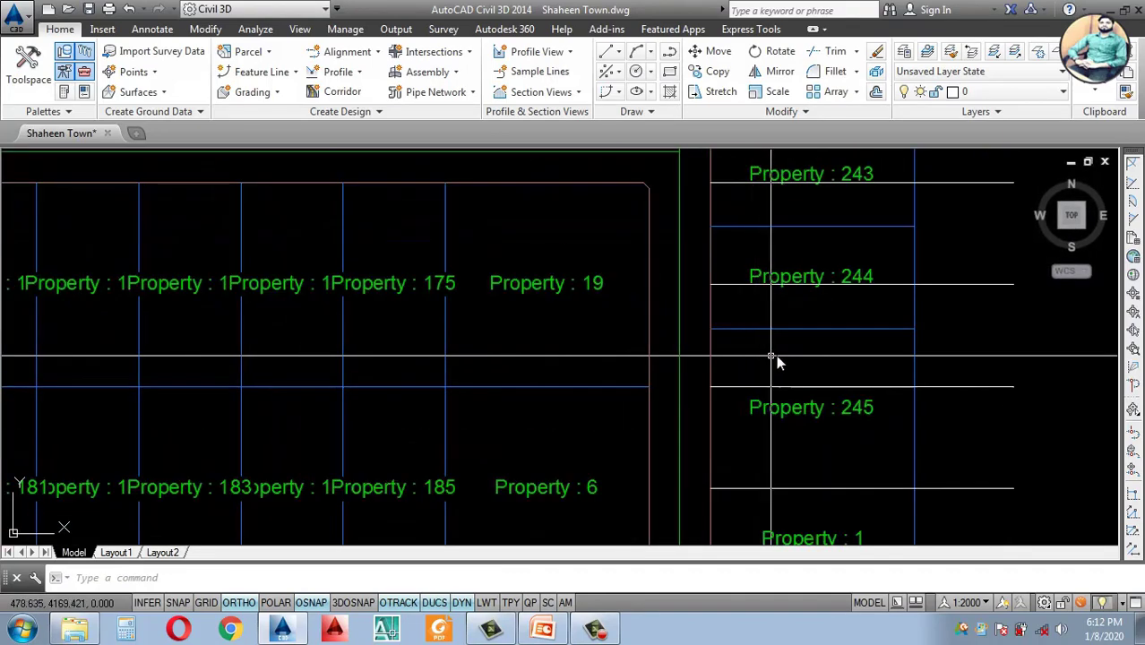
click(986, 470)
click(971, 498)
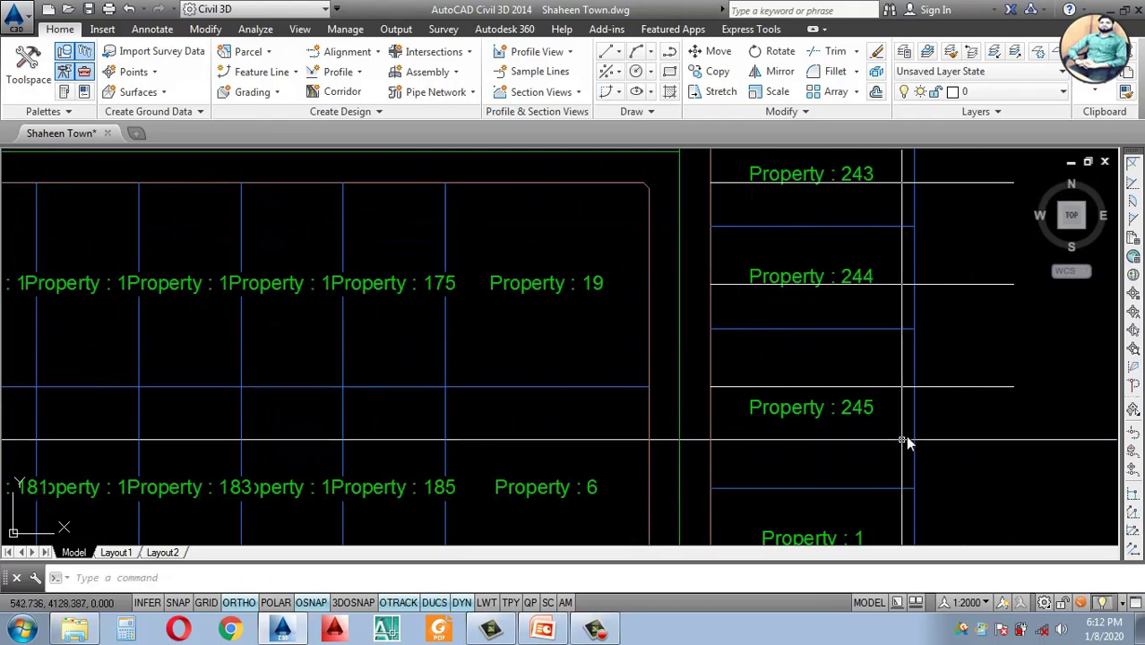
Step: Move the lot lines on the south sides of Properties 244 and 243 down onto the nearest guide lines
scroll(751, 317, up, 3)
click(699, 325)
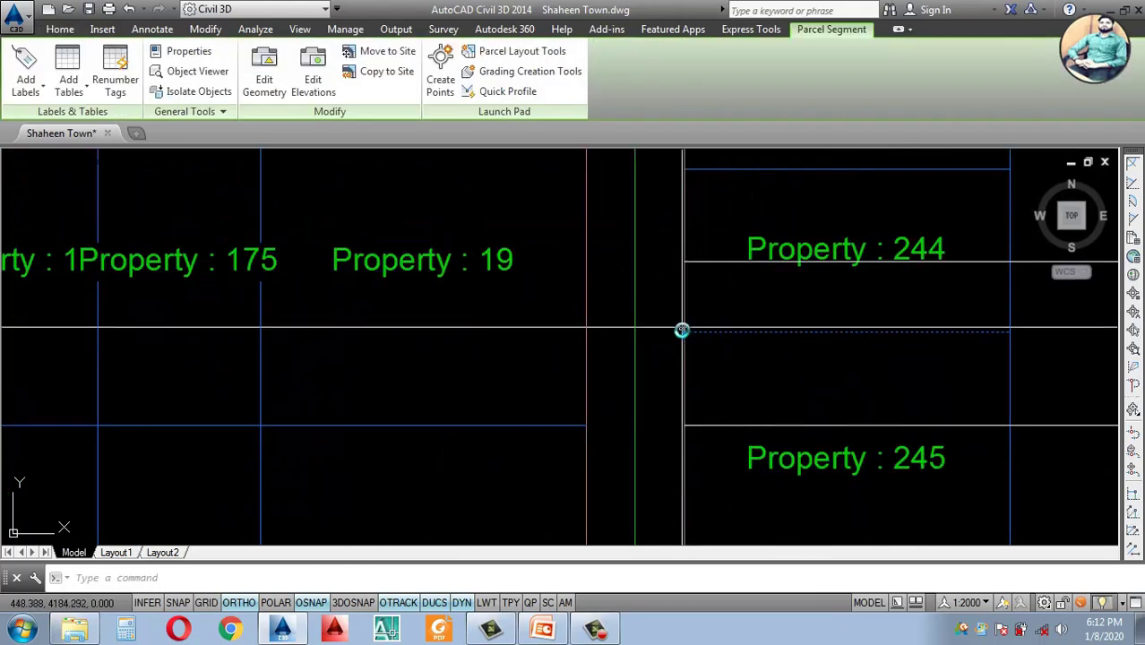
click(685, 425)
scroll(723, 437, down, 2)
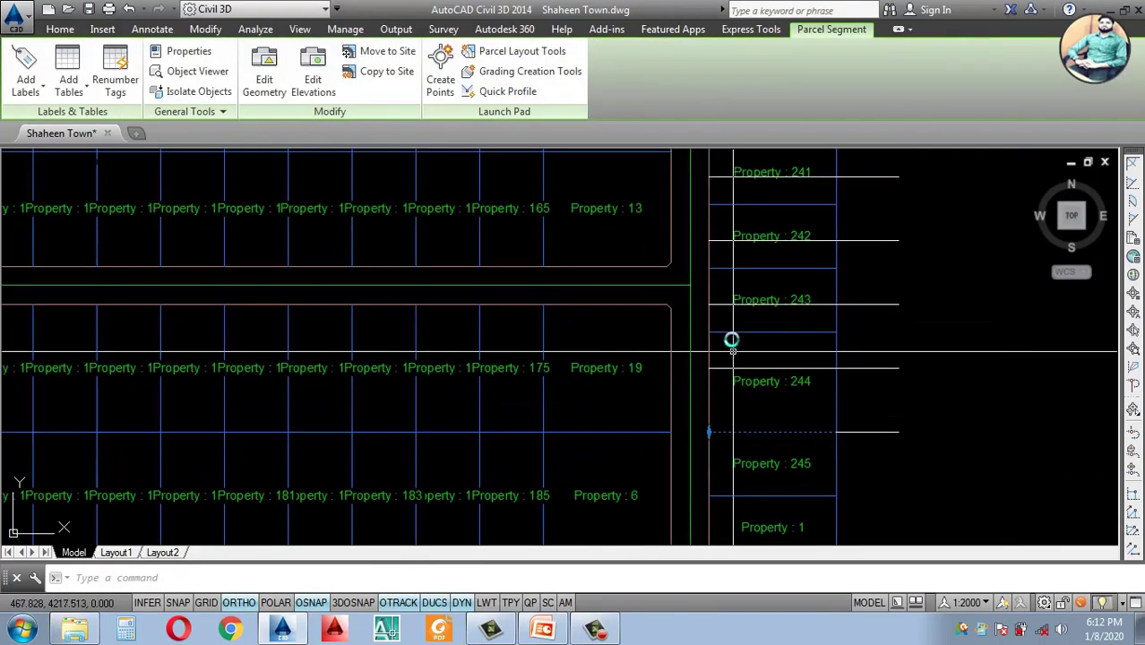
scroll(733, 328, up, 2)
click(694, 345)
click(673, 346)
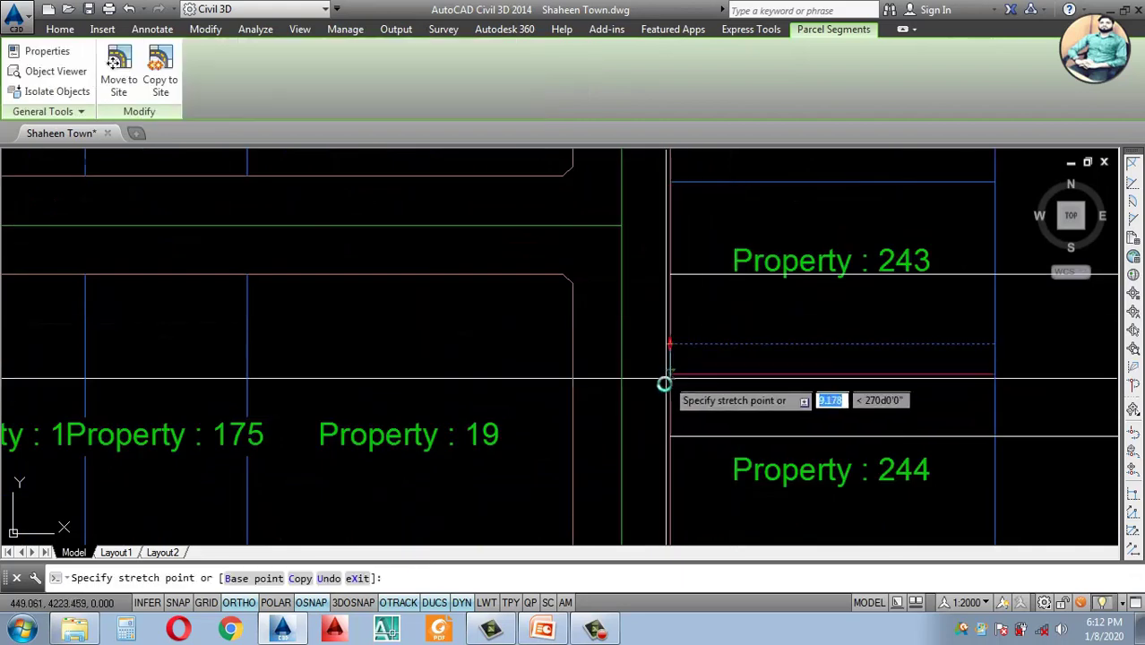
click(665, 434)
scroll(754, 417, down, 2)
Step: Move the lot lines on the south sides of Properties 242, 241 and 240 down onto the nearest guide lines
scroll(746, 321, up, 2)
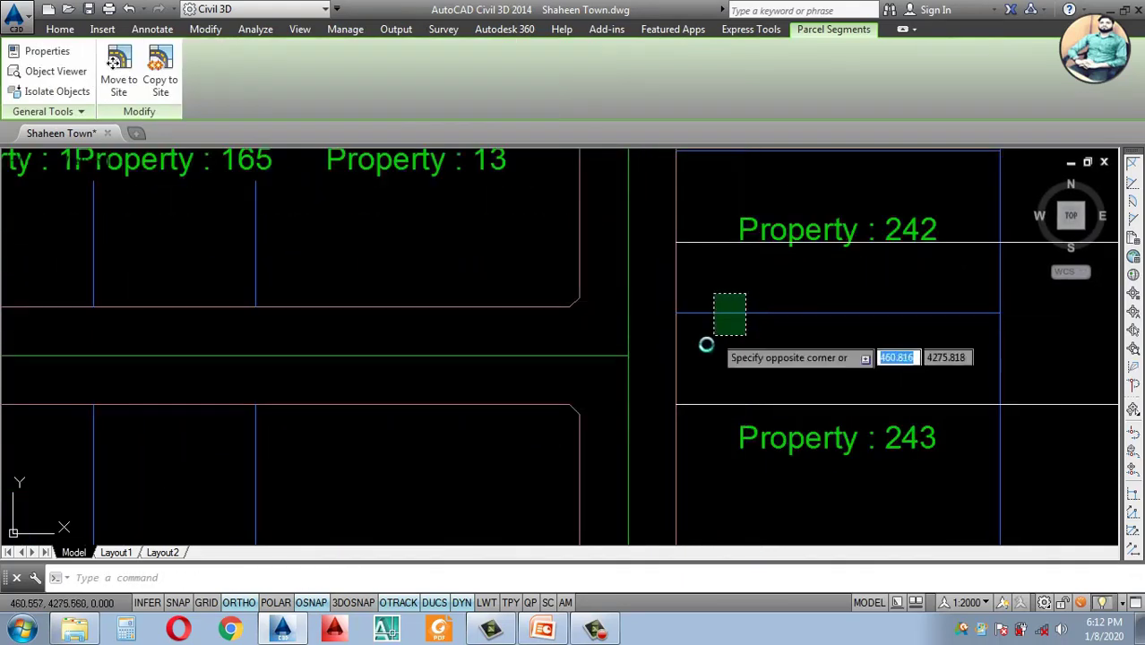
click(672, 403)
scroll(754, 408, down, 2)
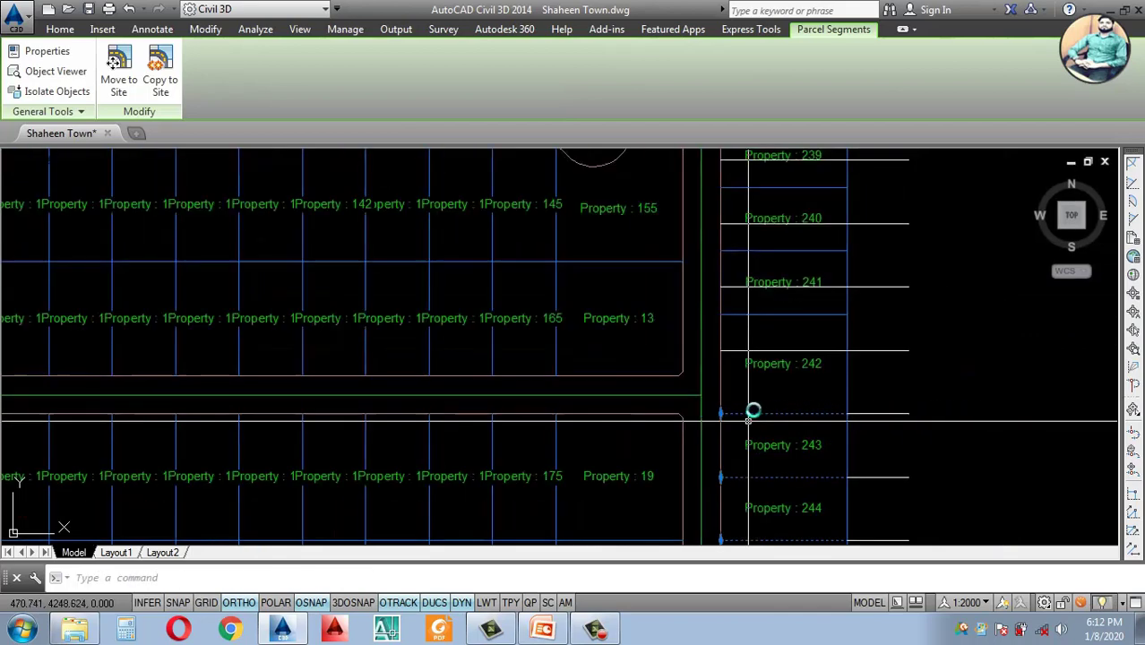
scroll(755, 302, up, 2)
click(757, 318)
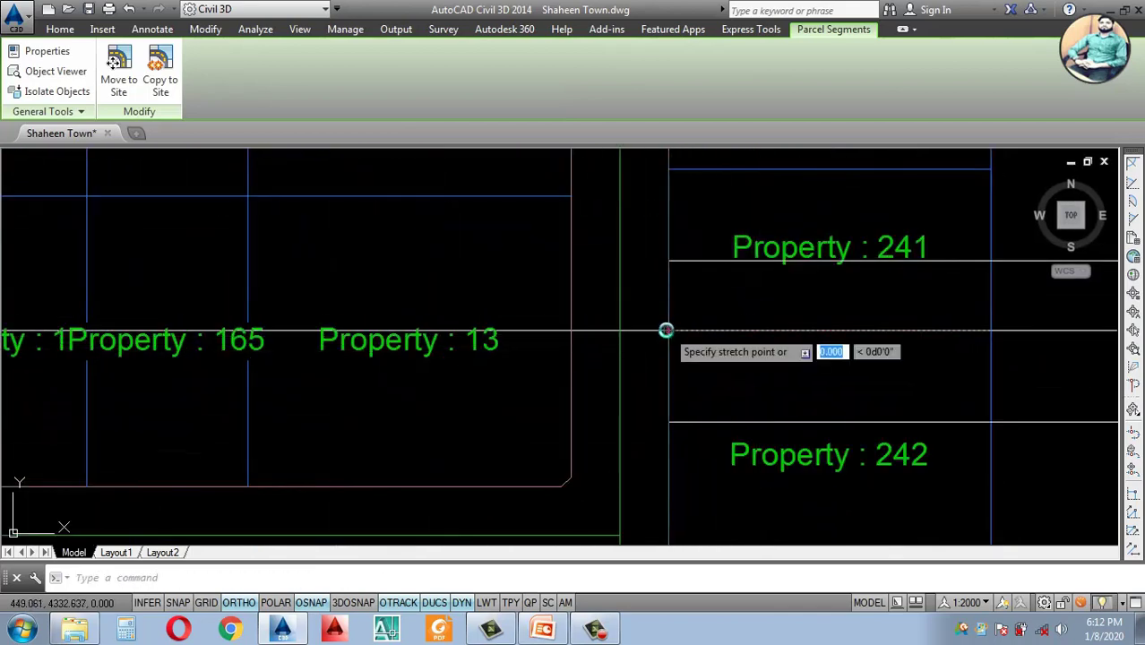
click(670, 417)
scroll(756, 378, down, 2)
scroll(749, 305, up, 2)
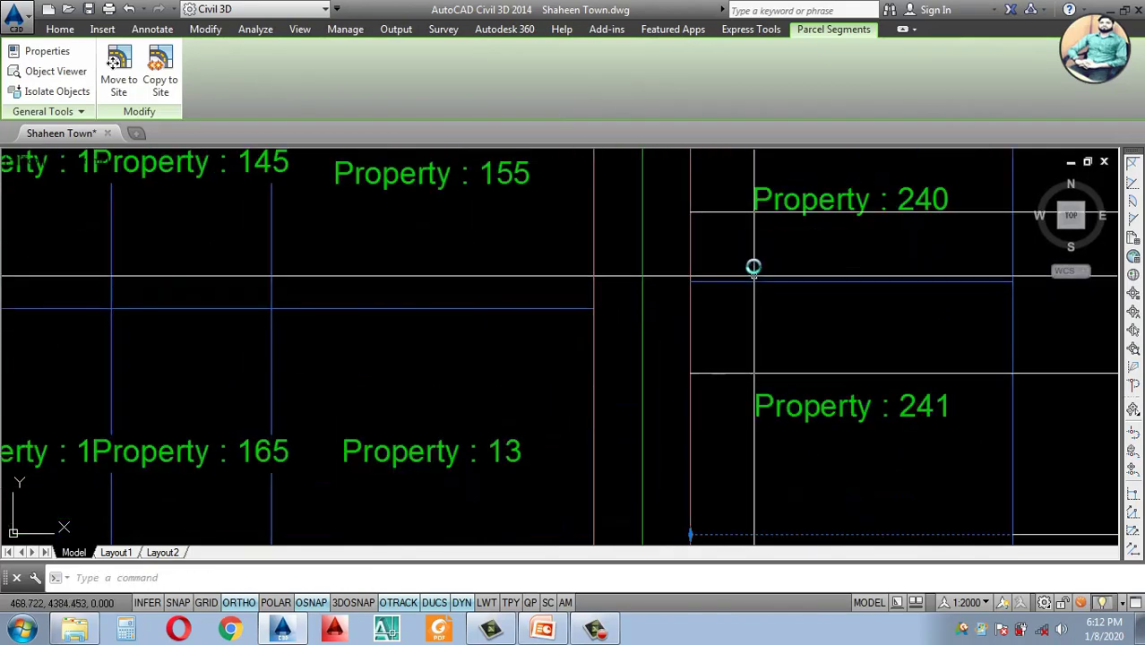
click(689, 363)
scroll(647, 412, down, 4)
Step: Examine the whole layout, checking the northern row, the northeast corner and the remaining eastern lots against their guide lines
middle_drag(335, 453, 415, 383)
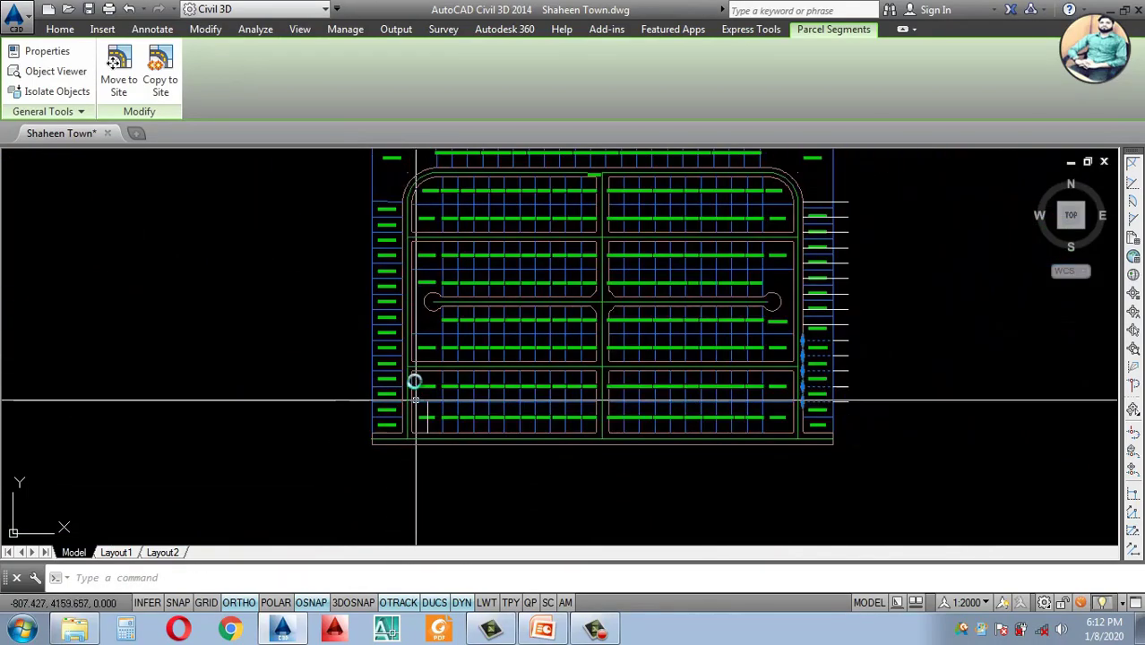
scroll(402, 243, down, 3)
scroll(418, 227, up, 3)
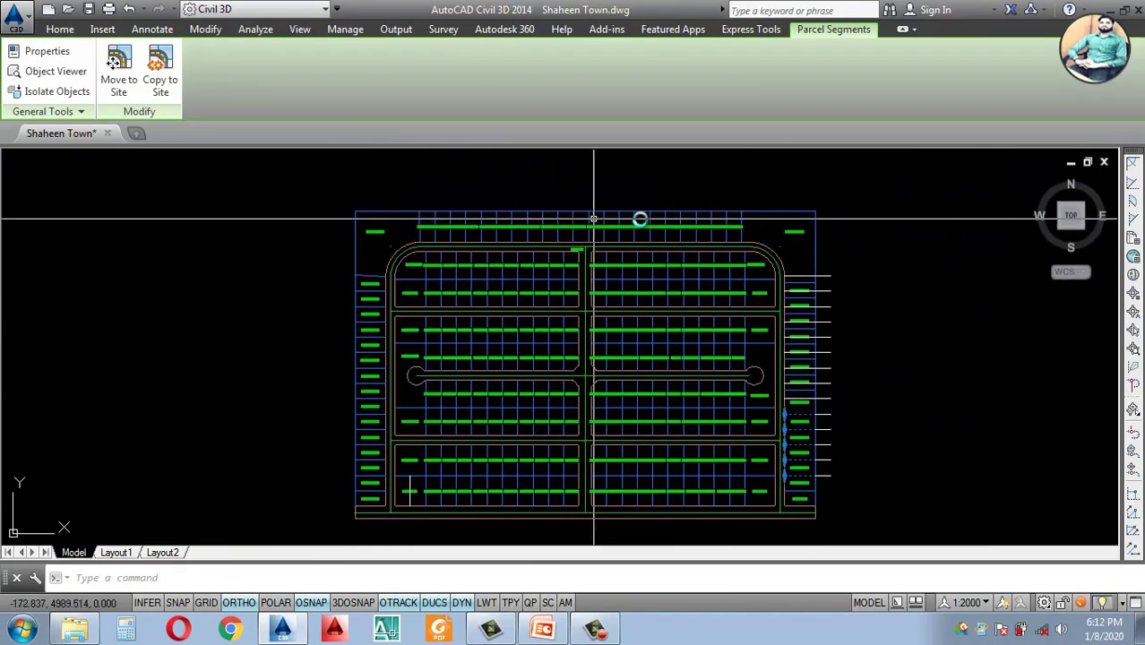
scroll(801, 486, up, 2)
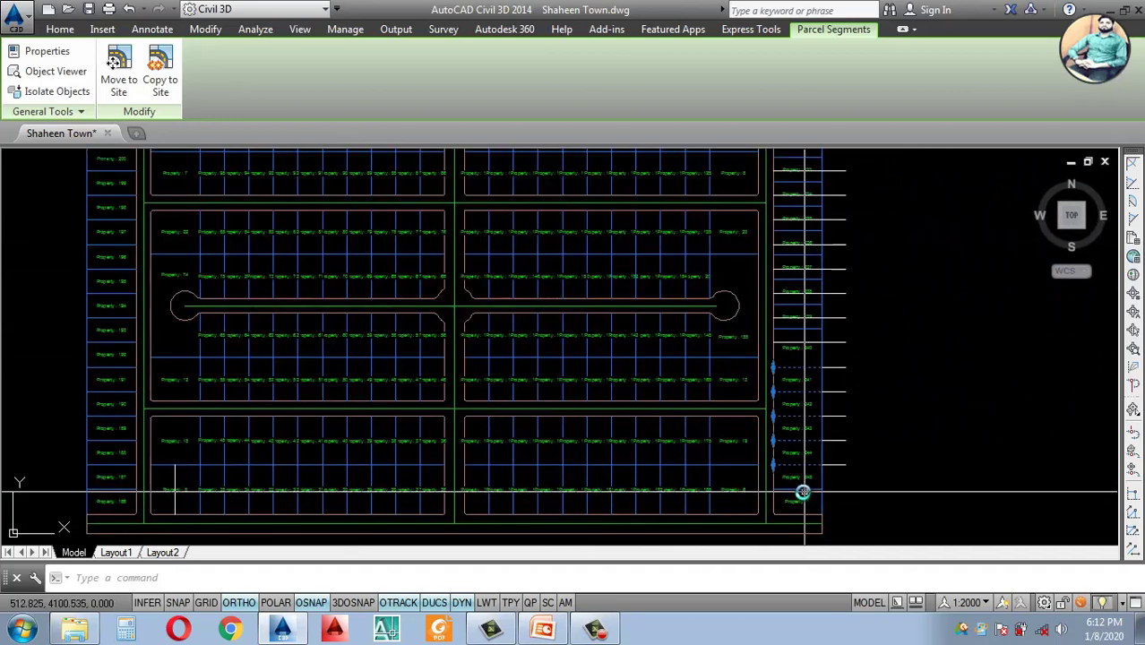
scroll(774, 478, down, 4)
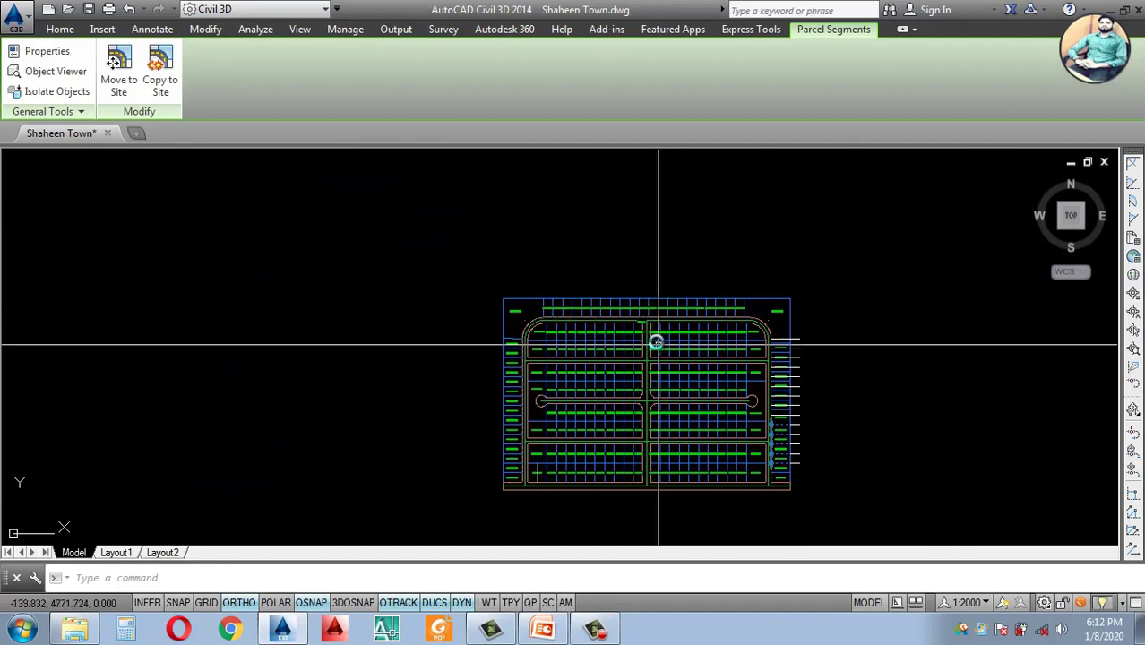
scroll(655, 342, up, 4)
scroll(639, 257, down, 4)
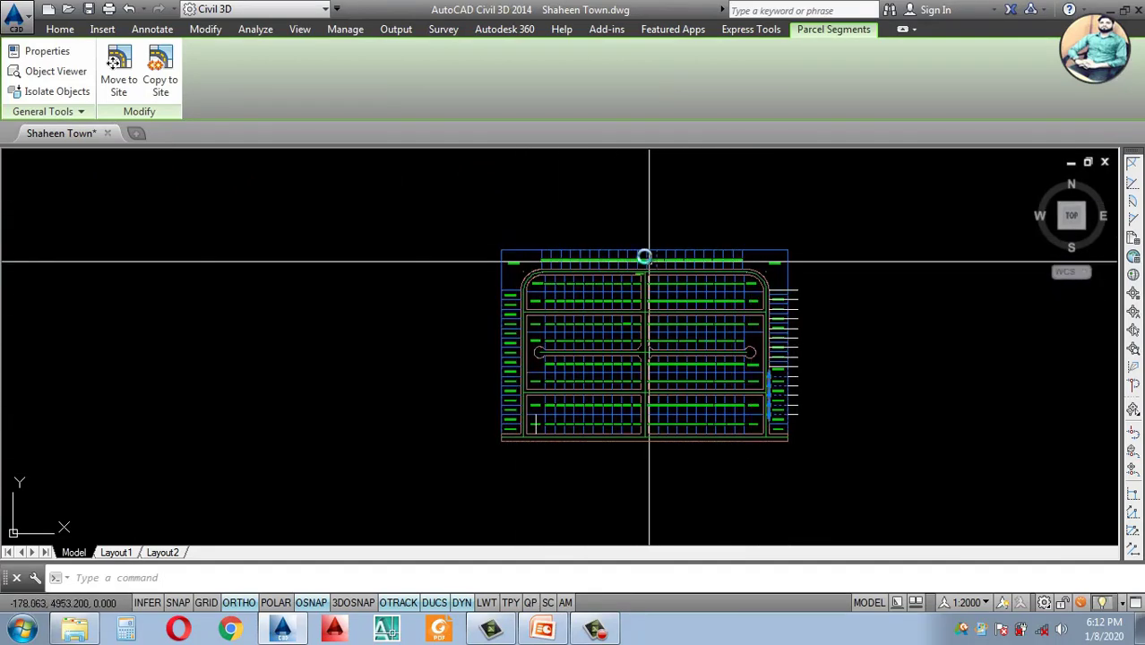
scroll(652, 260, up, 3)
scroll(753, 311, down, 4)
scroll(758, 372, up, 6)
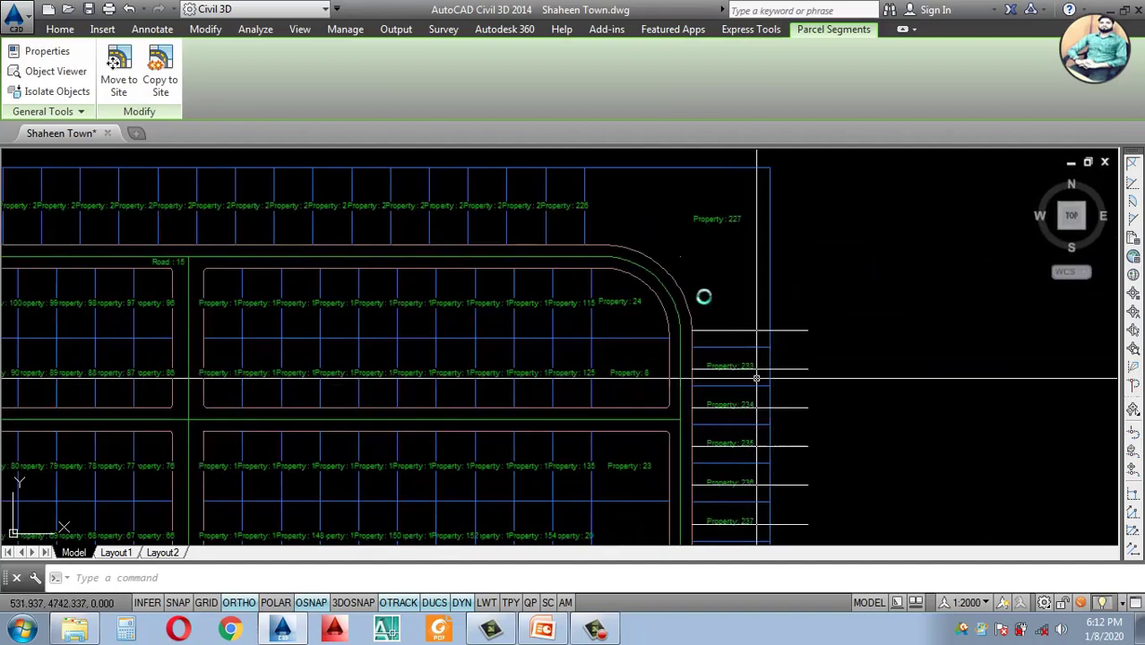
scroll(719, 442, down, 5)
scroll(677, 335, up, 4)
scroll(718, 458, down, 1)
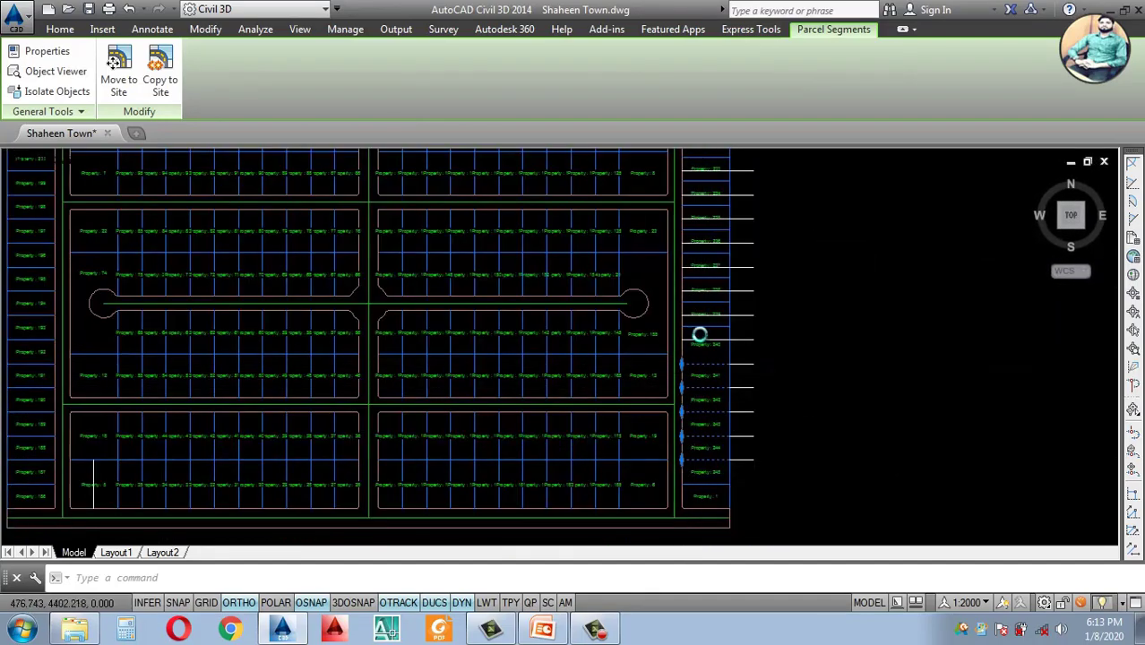
Step: Move the lot line between Properties 239 and 240 south onto its guide line and clear the selection
scroll(700, 334, up, 3)
click(688, 285)
click(642, 302)
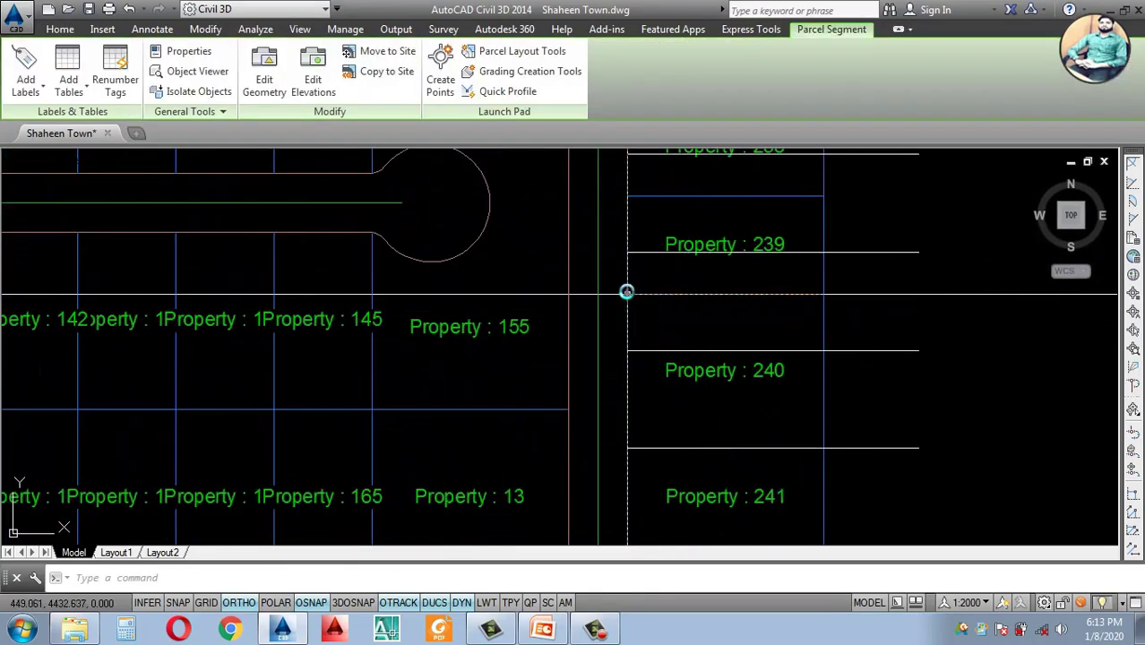
click(627, 292)
click(626, 350)
key(Escape)
scroll(820, 417, down, 5)
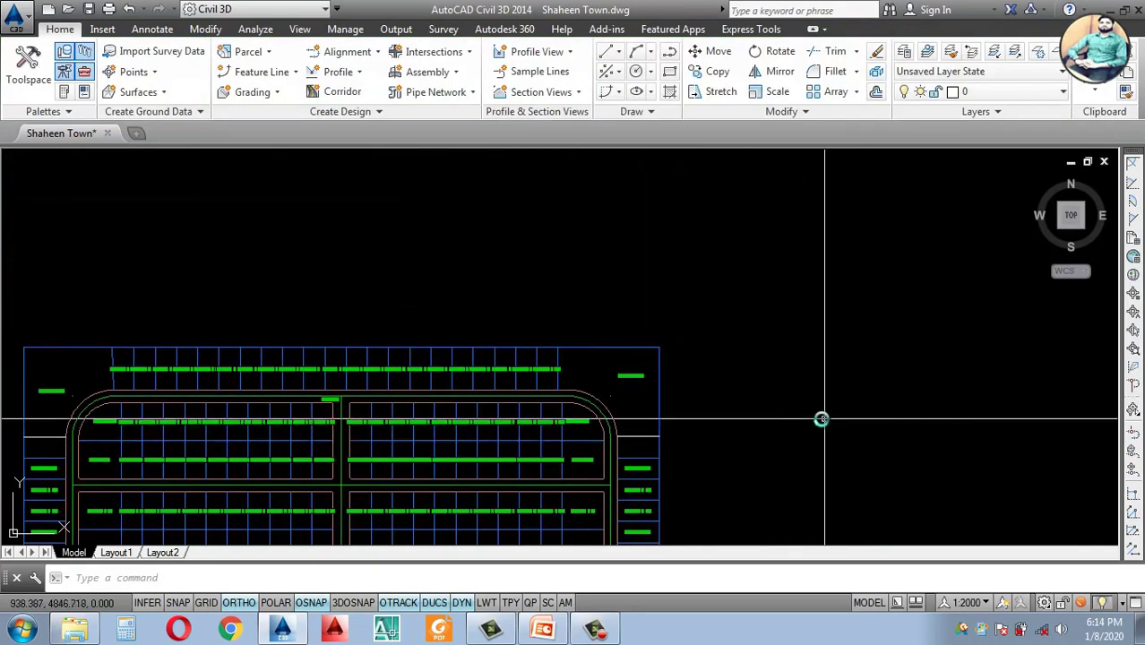
Step: Draw a vertical line along Property 226's east edge, from the road boundary north past the site boundary
scroll(826, 430, up, 2)
scroll(621, 402, up, 2)
scroll(642, 394, up, 1)
scroll(642, 394, up, 4)
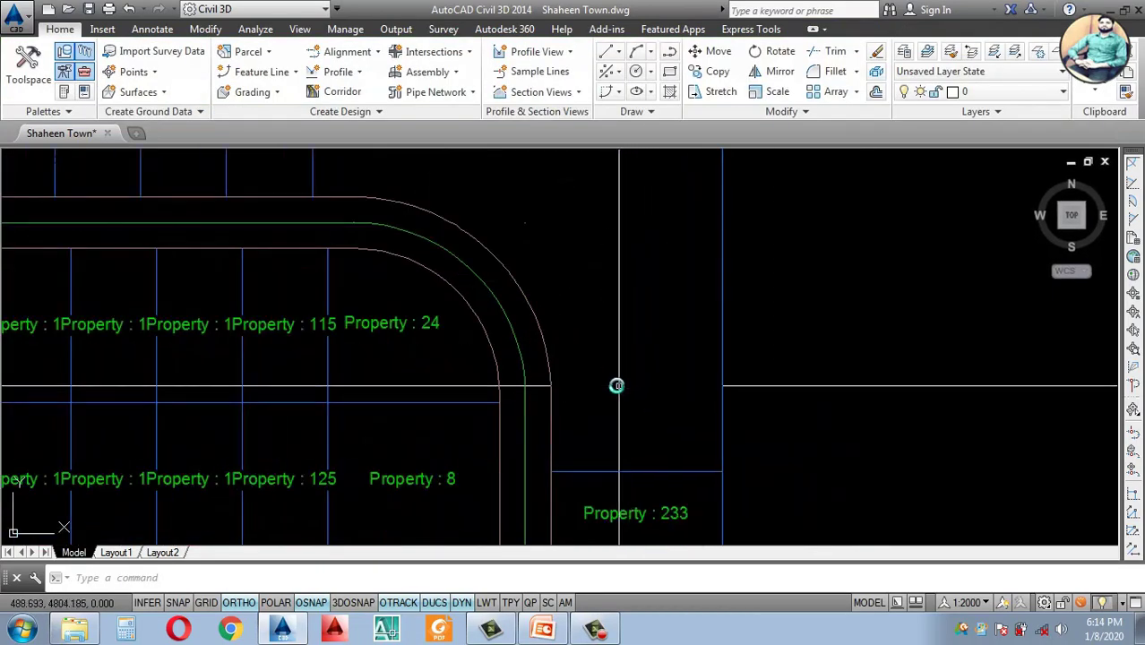
scroll(614, 383, down, 4)
scroll(602, 374, up, 3)
key(Return)
scroll(531, 315, up, 2)
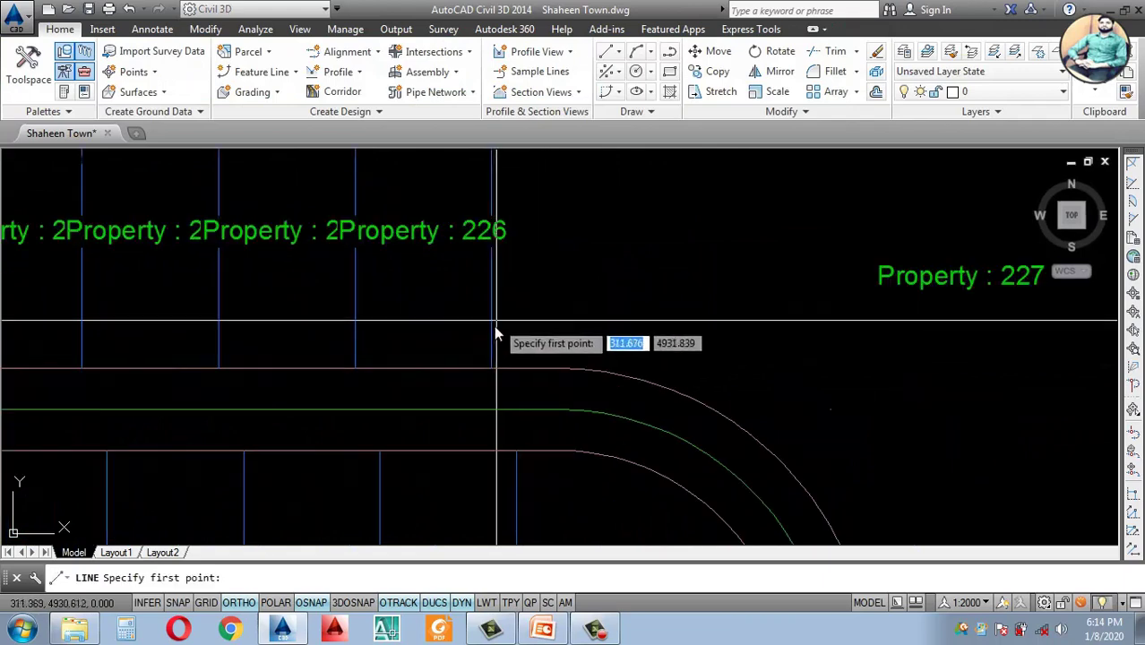
click(493, 366)
scroll(493, 365, down, 4)
click(490, 211)
key(Return)
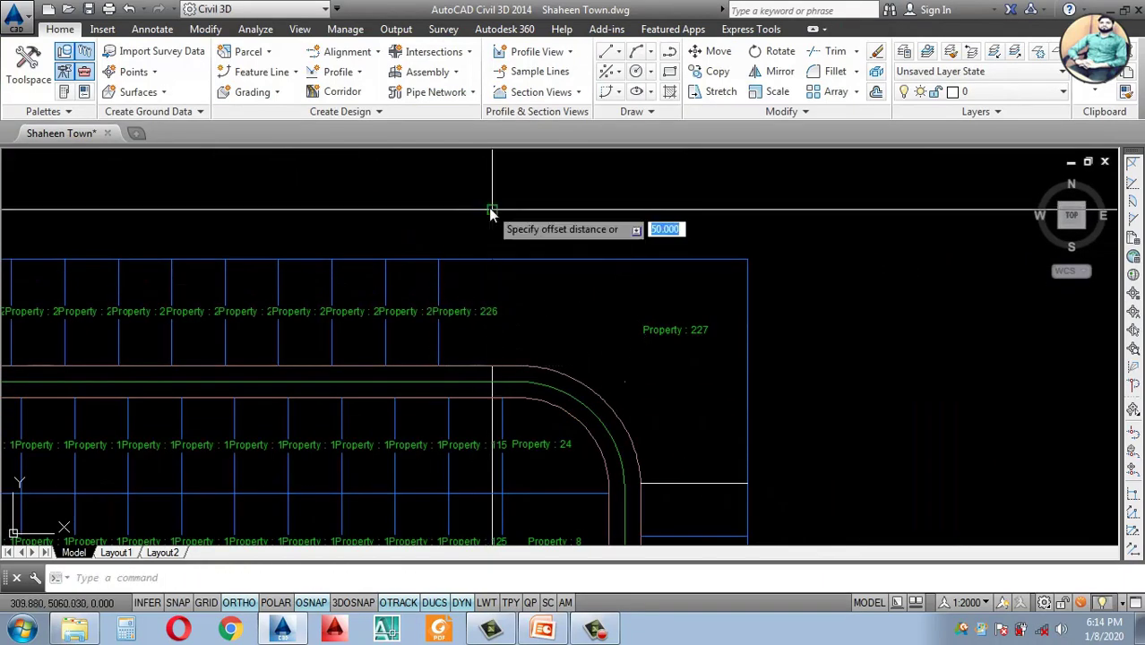
Step: Offset the vertical line on Property 226's east edge 50 m to the east and delete the original line
click(491, 220)
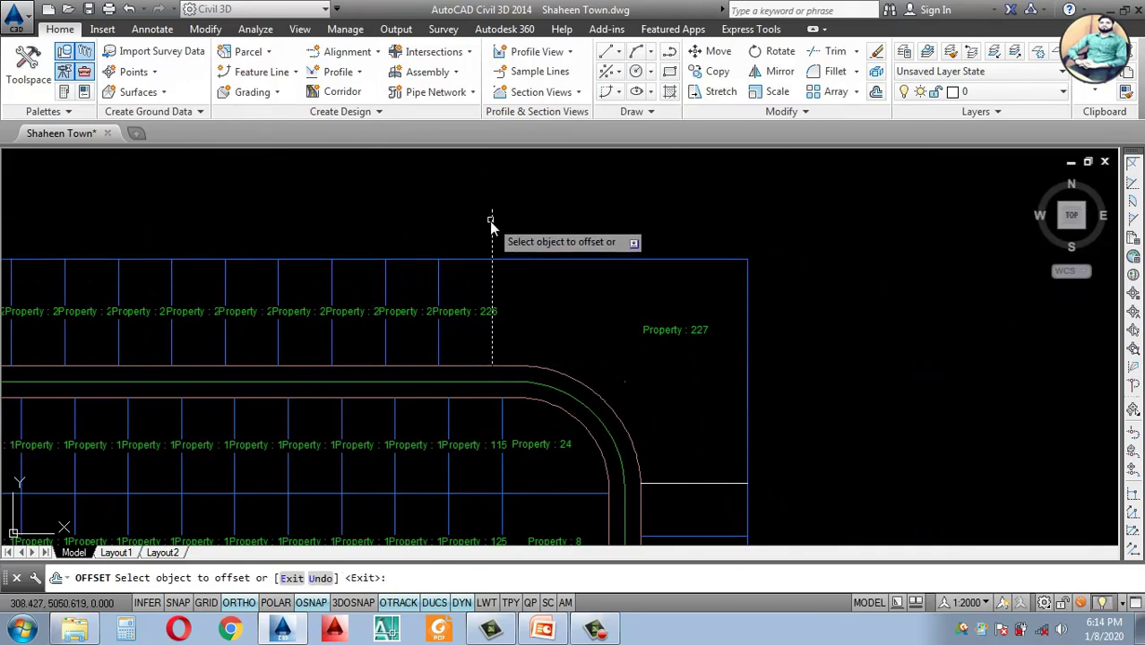
click(532, 235)
key(Return)
click(512, 221)
click(479, 244)
Step: Extend the offset vertical line east of Property 226 south to the curved road boundary
scroll(564, 381, up, 4)
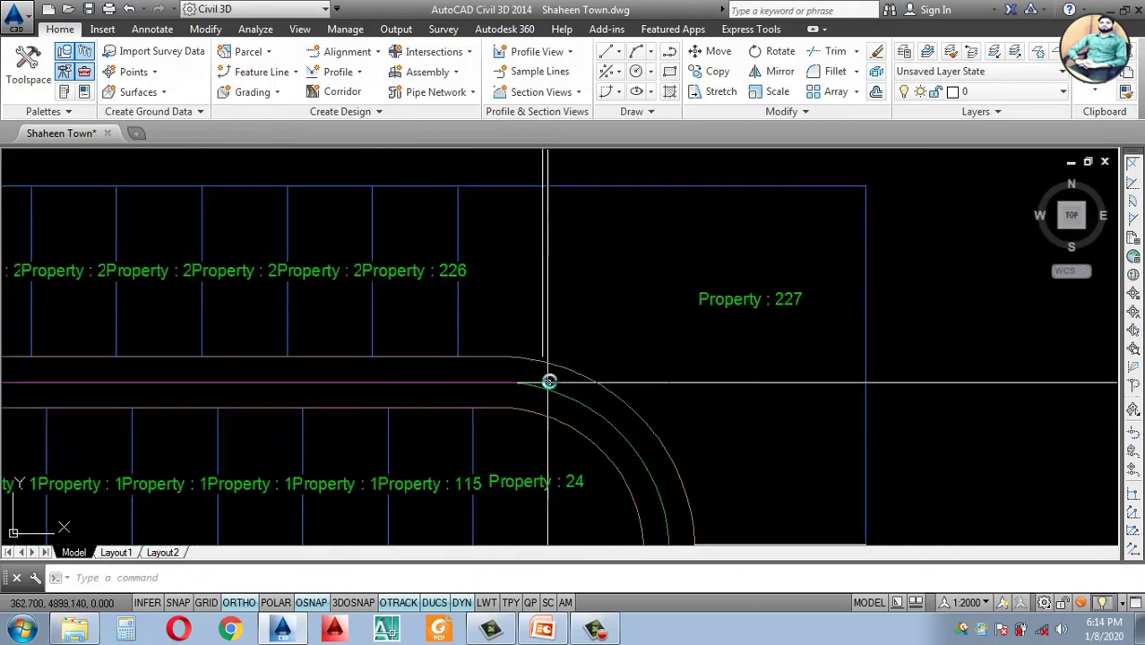
key(Return)
key(Return)
click(563, 295)
click(526, 314)
scroll(558, 387, down, 4)
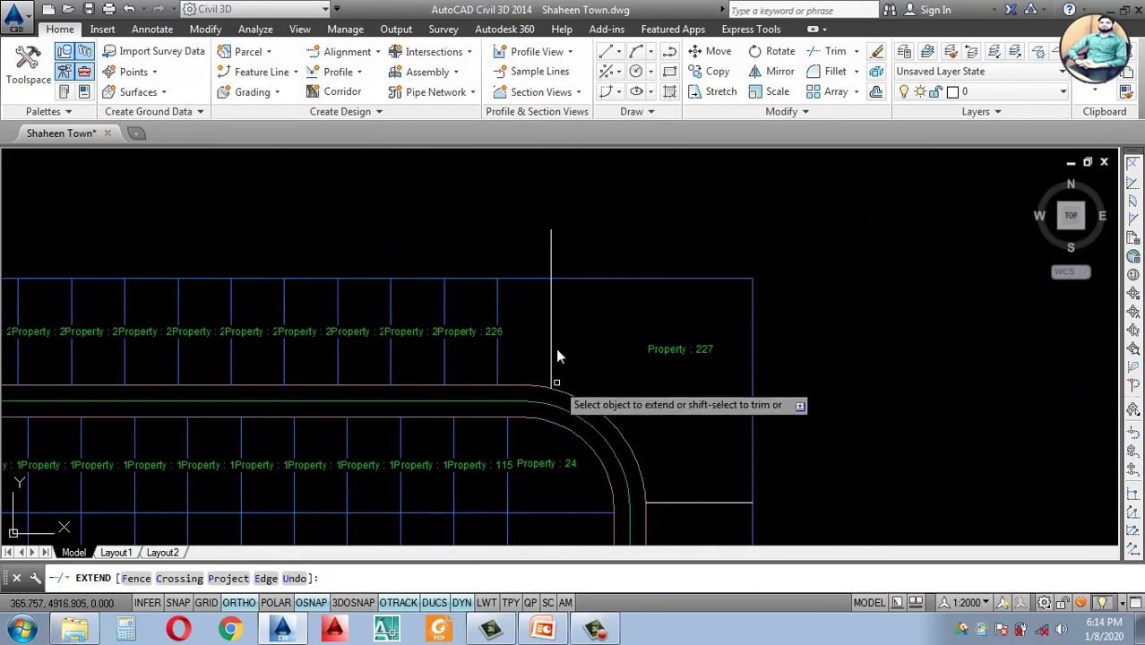
Step: Trim the vertical line east of Property 226 back to the site's north boundary
key(Escape)
key(Return)
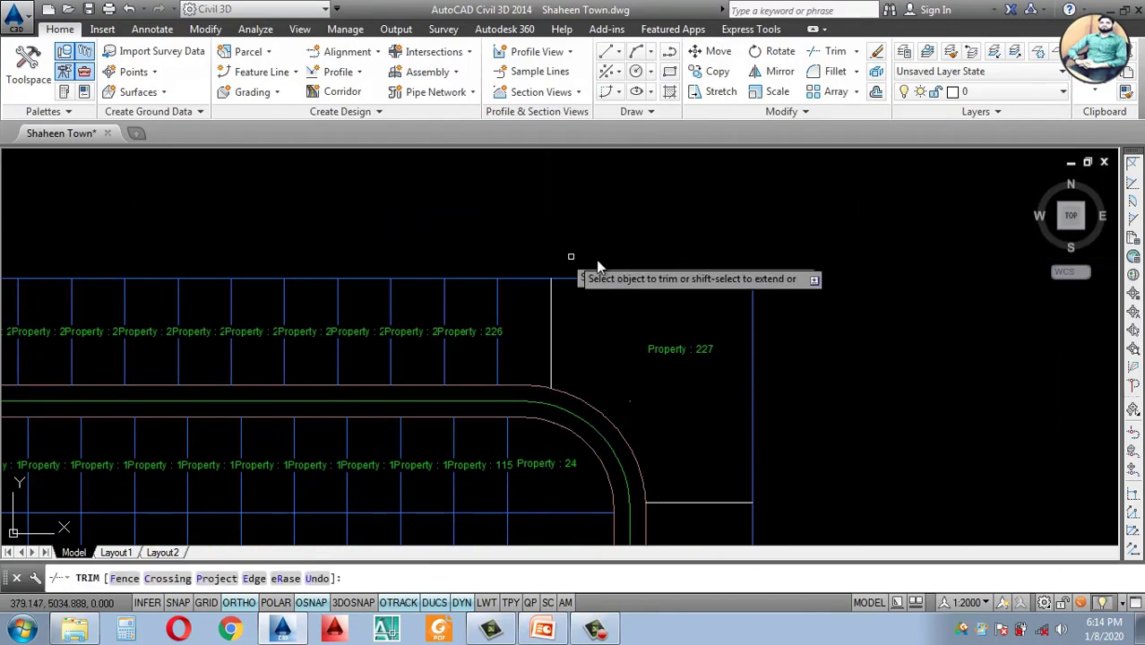
scroll(738, 355, down, 4)
scroll(412, 340, up, 4)
key(Escape)
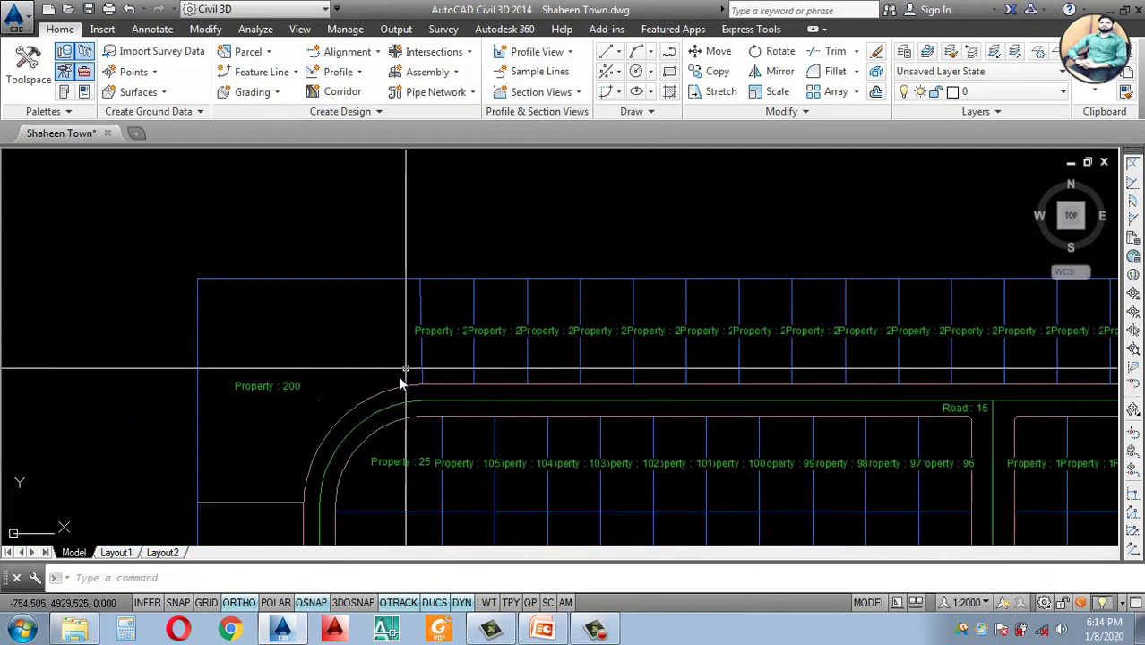
Step: Draw a vertical line at the slanted lot line east of Property 200, from the road boundary north past the site boundary
scroll(406, 341, up, 4)
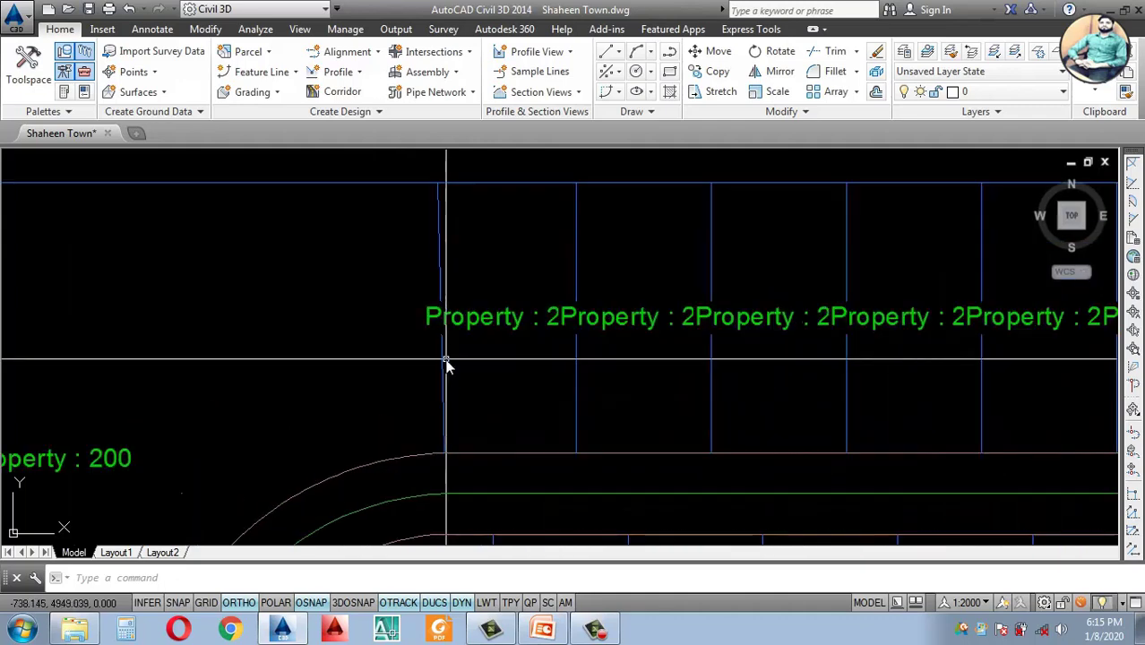
text(l)
key(Return)
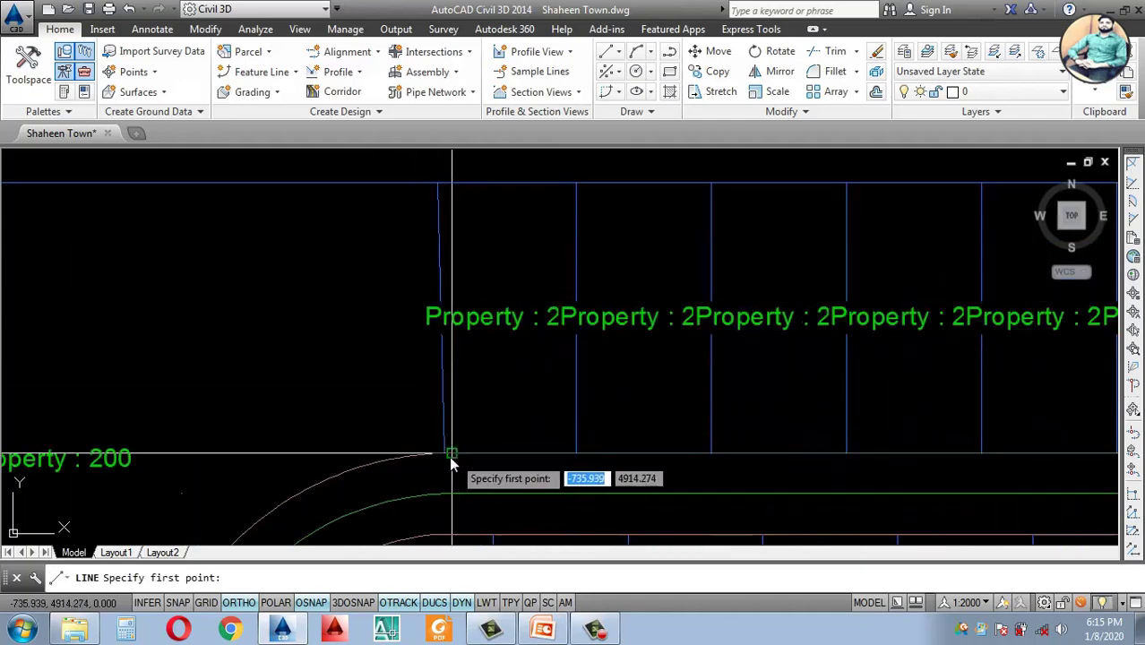
click(442, 455)
middle_drag(443, 454, 446, 480)
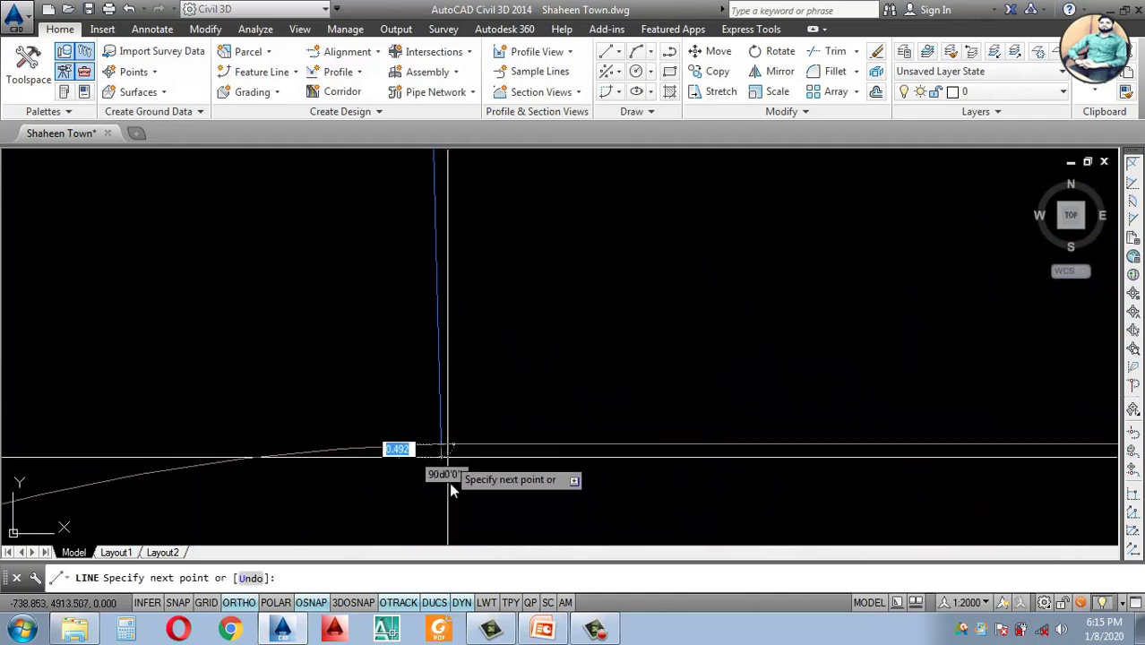
scroll(473, 309, down, 4)
click(474, 272)
key(Escape)
Step: Delete the slanted lot line east of Property 200 and trim the new vertical line to the north site boundary
scroll(467, 322, up, 6)
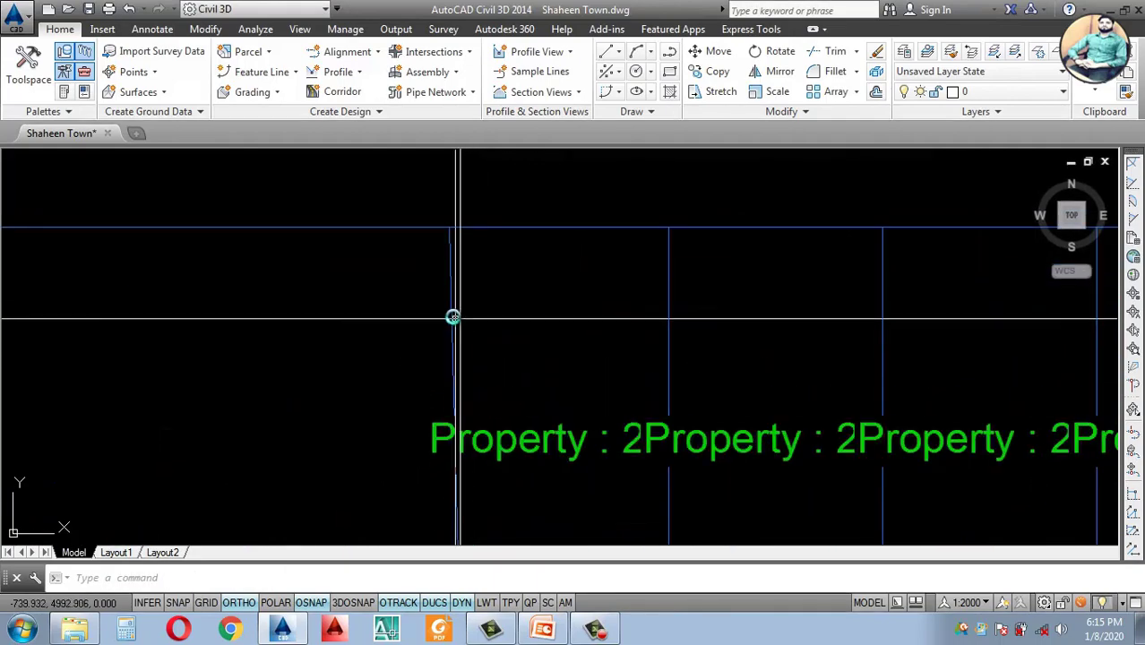
click(447, 301)
key(Escape)
scroll(491, 361, down, 6)
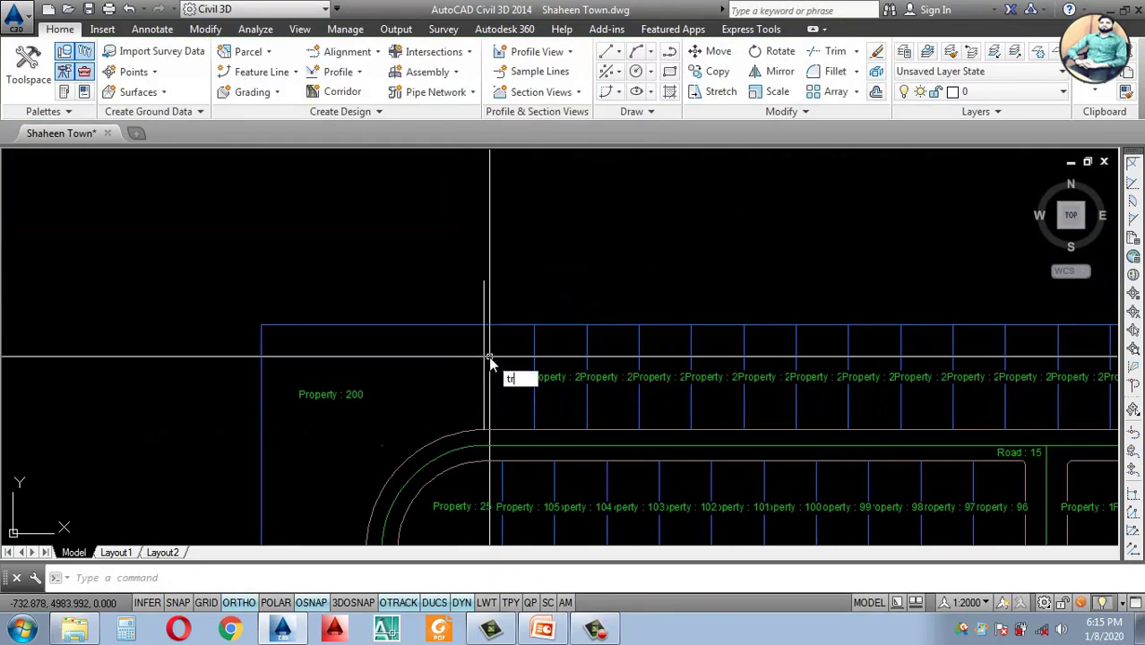
scroll(474, 299, down, 4)
scroll(503, 393, up, 6)
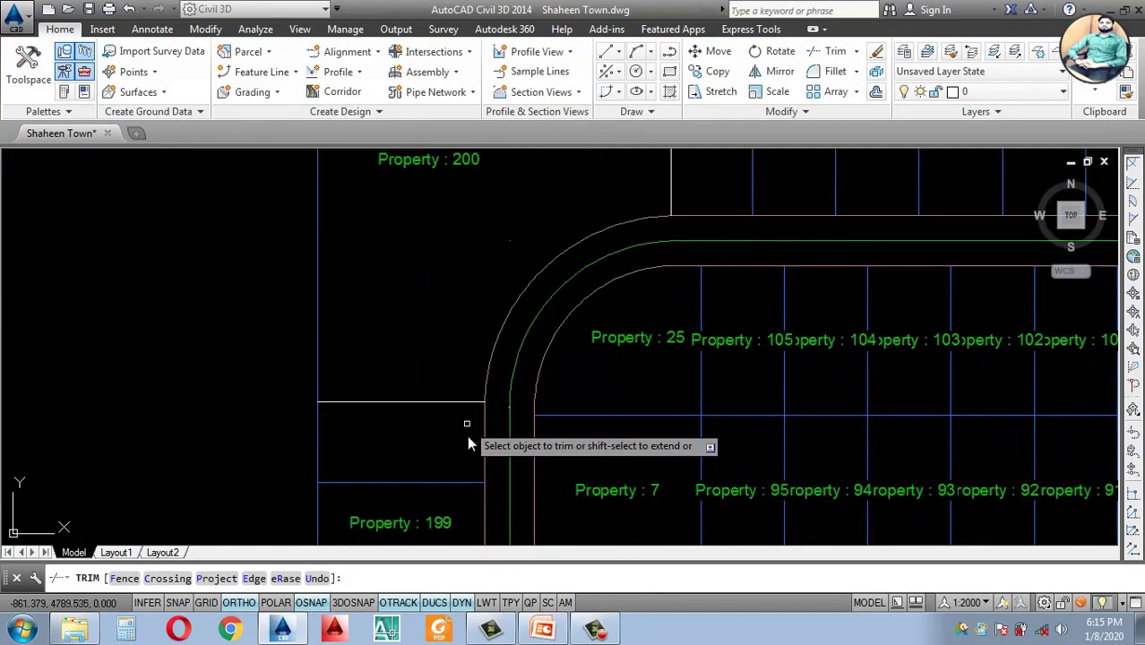
key(Escape)
Step: Create parcels from the four white lot lines at the two north corners, using site Shaheen Town and the Property parcel style
key(Delete)
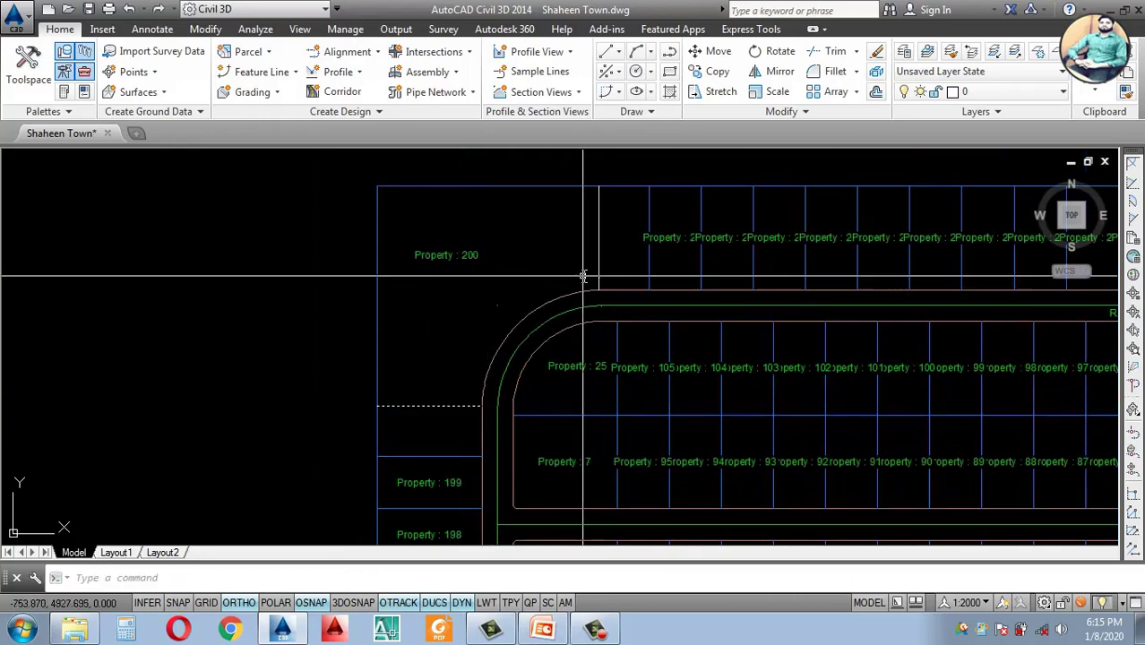
scroll(488, 501, down, 3)
scroll(526, 359, up, 3)
click(508, 360)
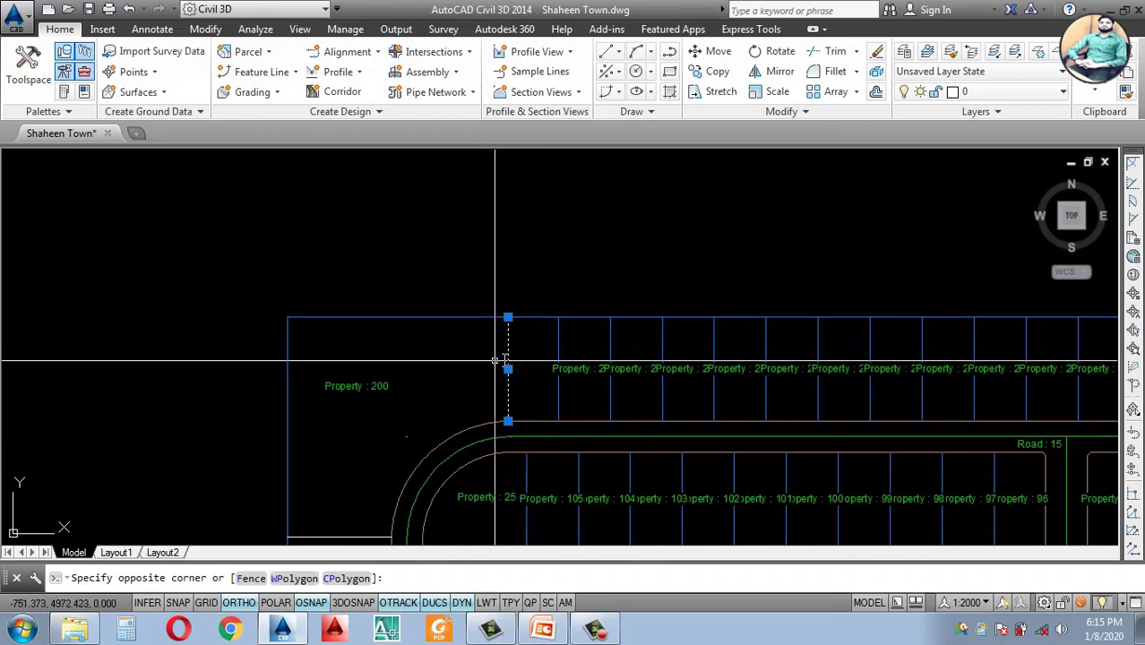
scroll(455, 415, down, 4)
scroll(462, 407, down, 2)
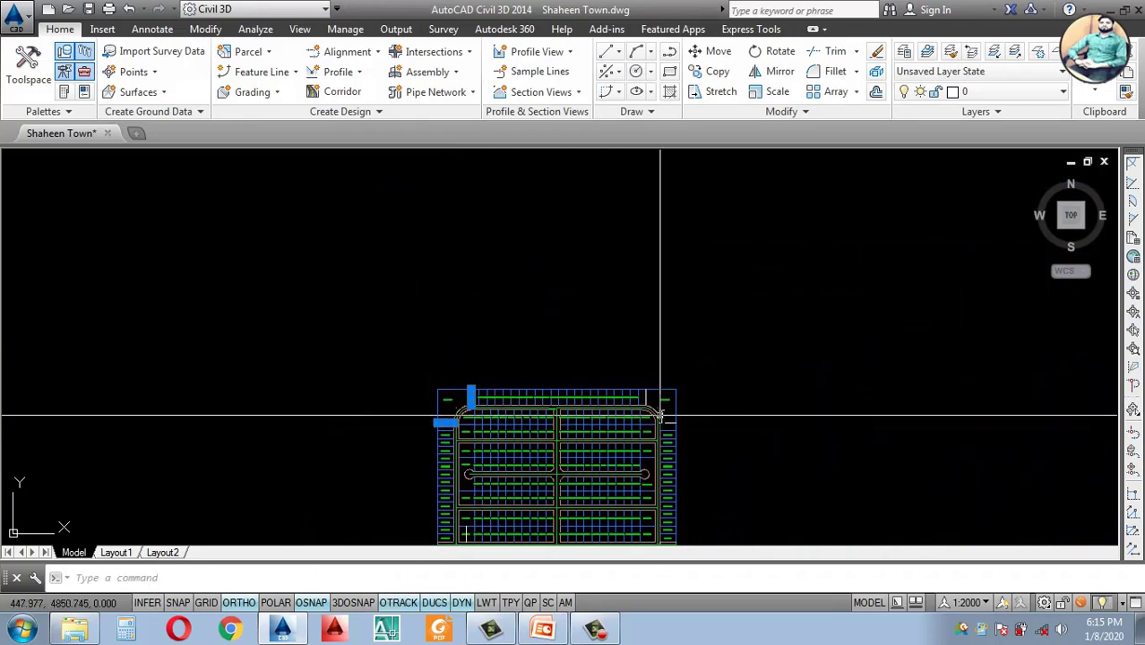
scroll(689, 455, up, 5)
click(690, 459)
click(635, 369)
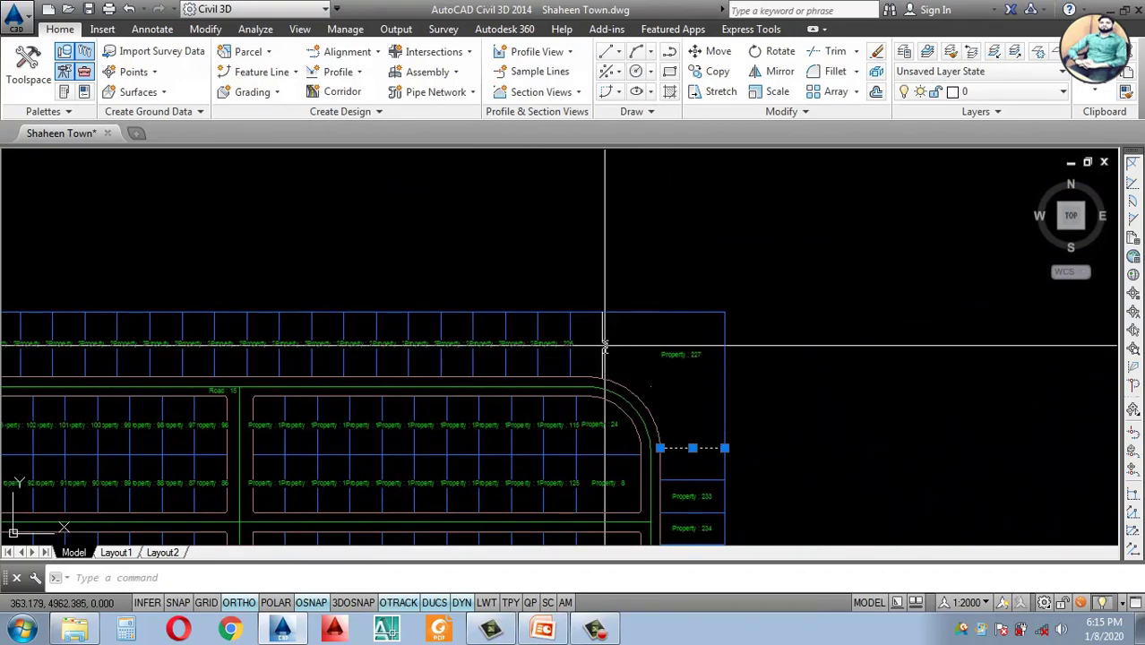
click(603, 345)
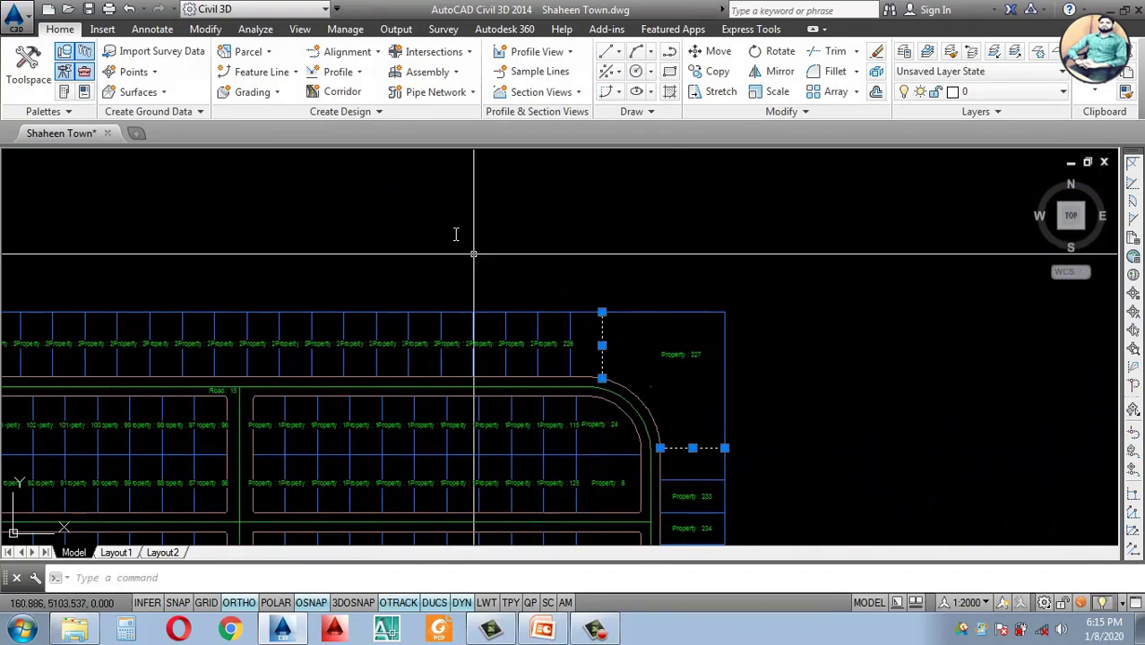
click(266, 54)
click(279, 119)
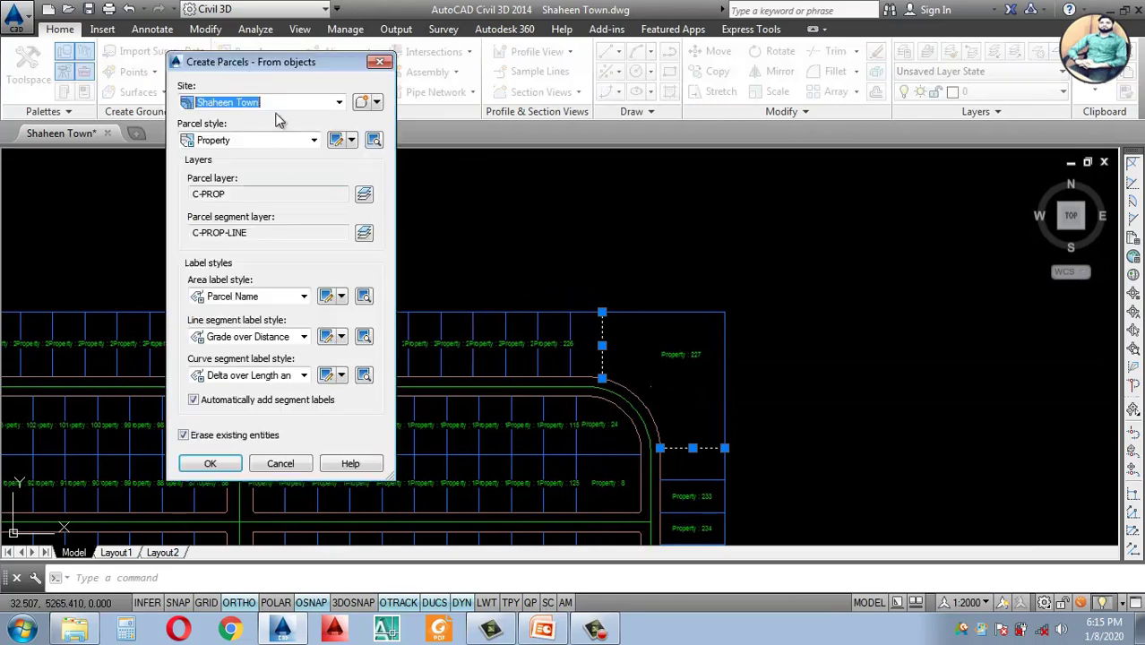
click(208, 464)
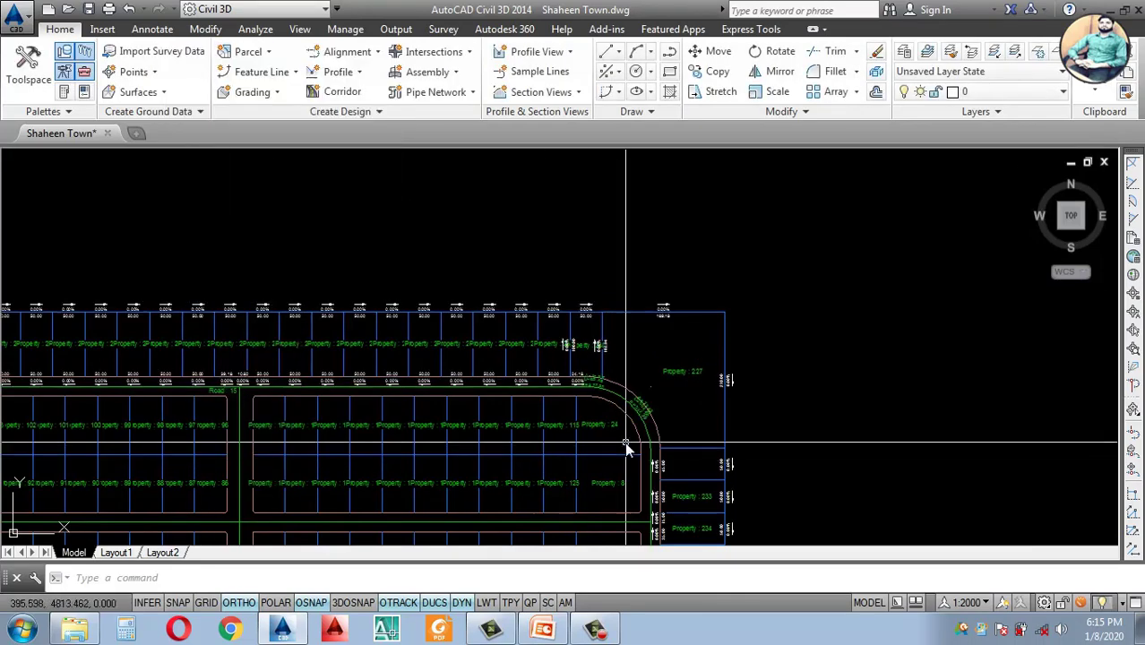
Step: Select all parcel segment labels similar to the one on the lot east of Property 200 and delete them
scroll(633, 344, down, 5)
scroll(494, 385, up, 2)
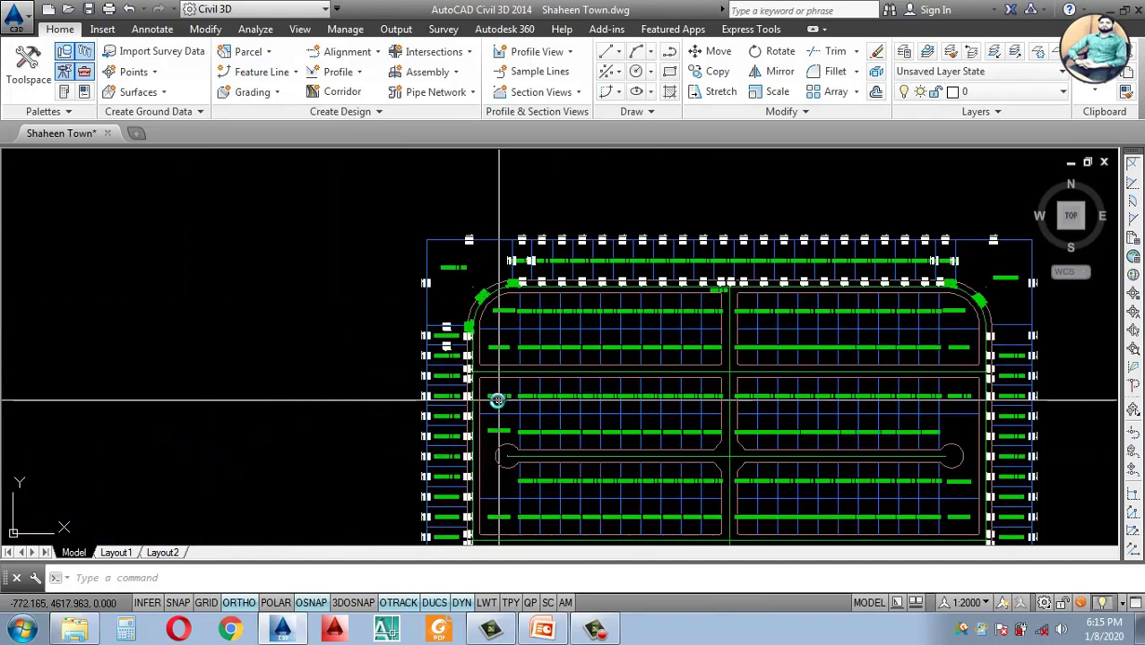
scroll(513, 336, down, 2)
scroll(484, 334, up, 6)
scroll(472, 330, down, 2)
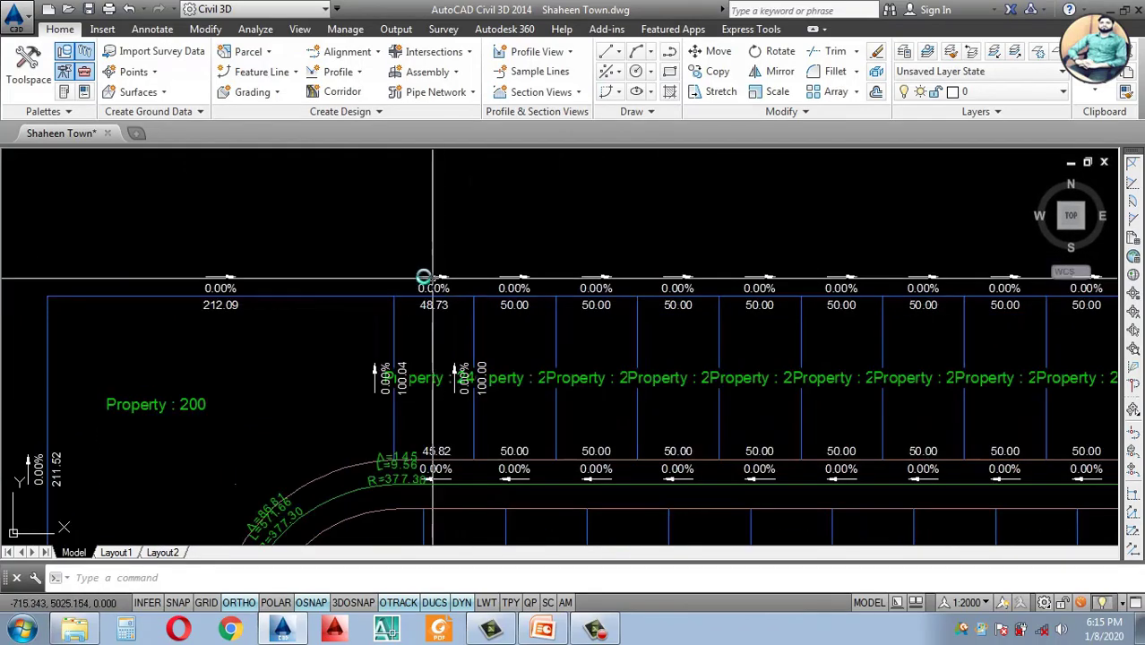
click(432, 288)
right_click(433, 291)
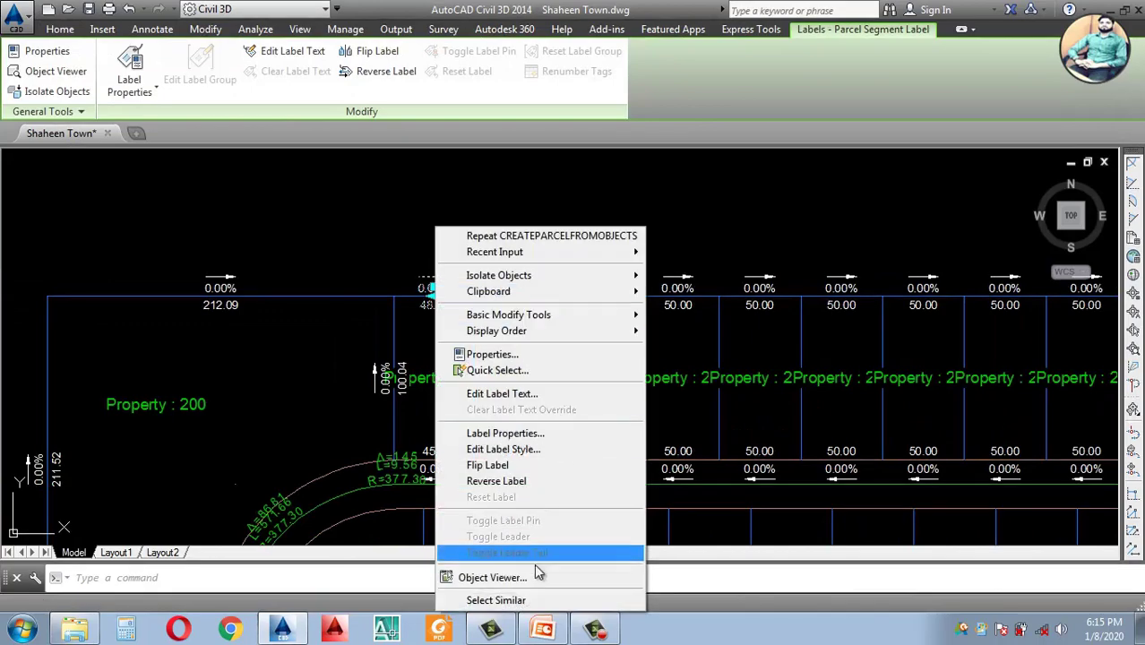
click(518, 601)
key(Delete)
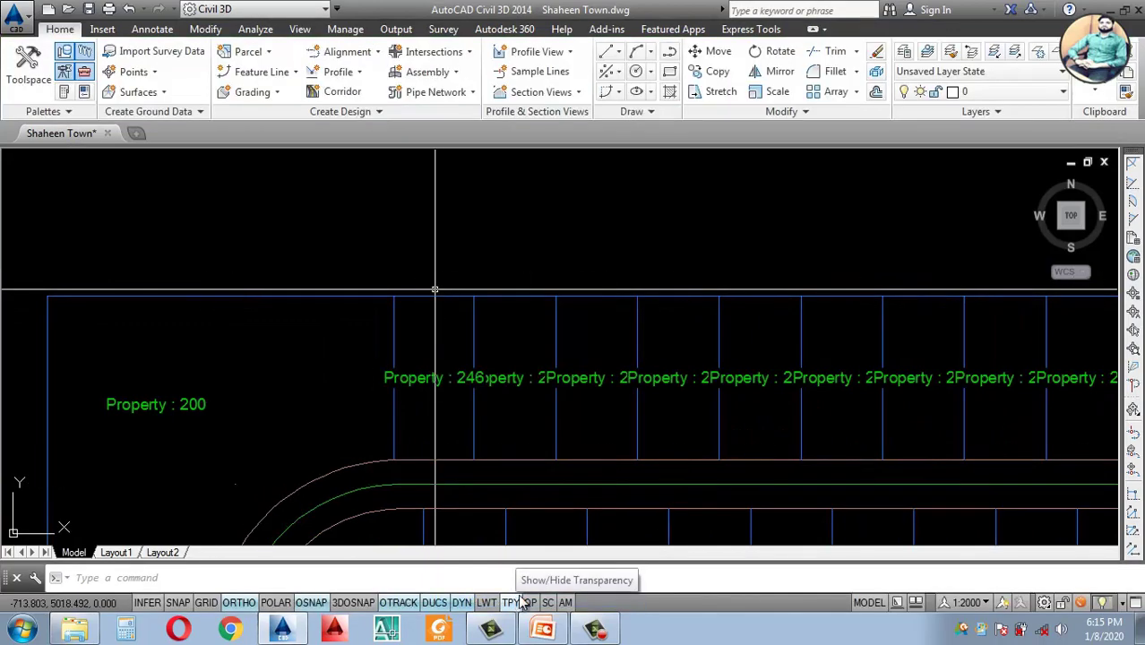
Step: Draw a vertical line through Property 7 from the midpoint of its north edge down to its south edge
scroll(573, 403, down, 5)
scroll(503, 372, up, 6)
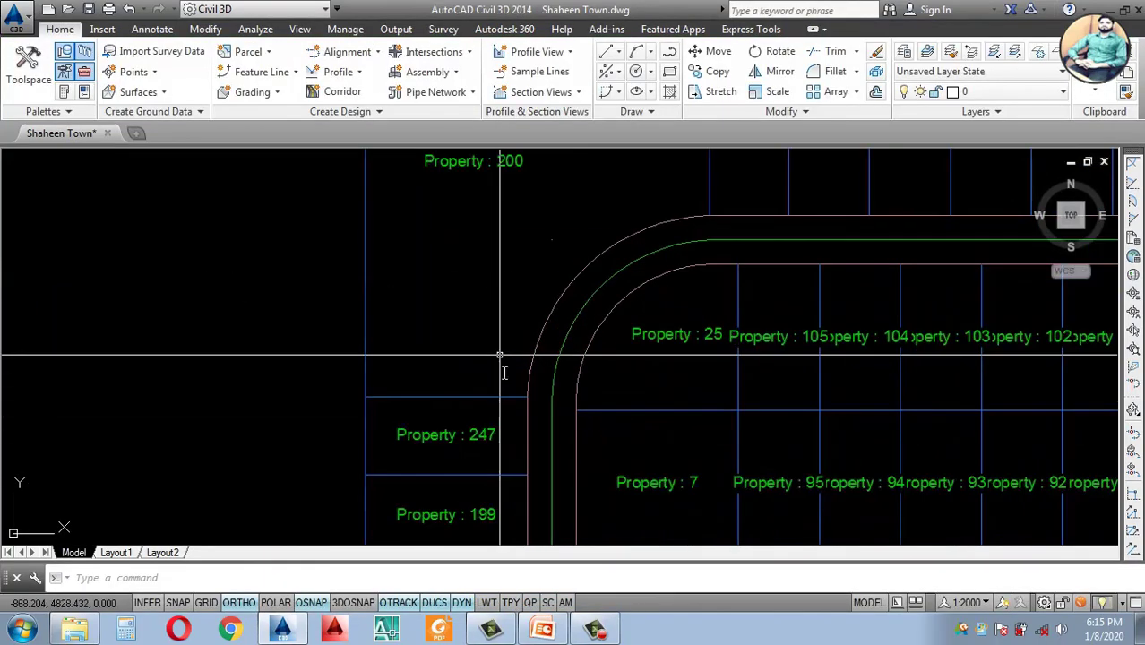
scroll(503, 372, down, 5)
scroll(567, 416, up, 6)
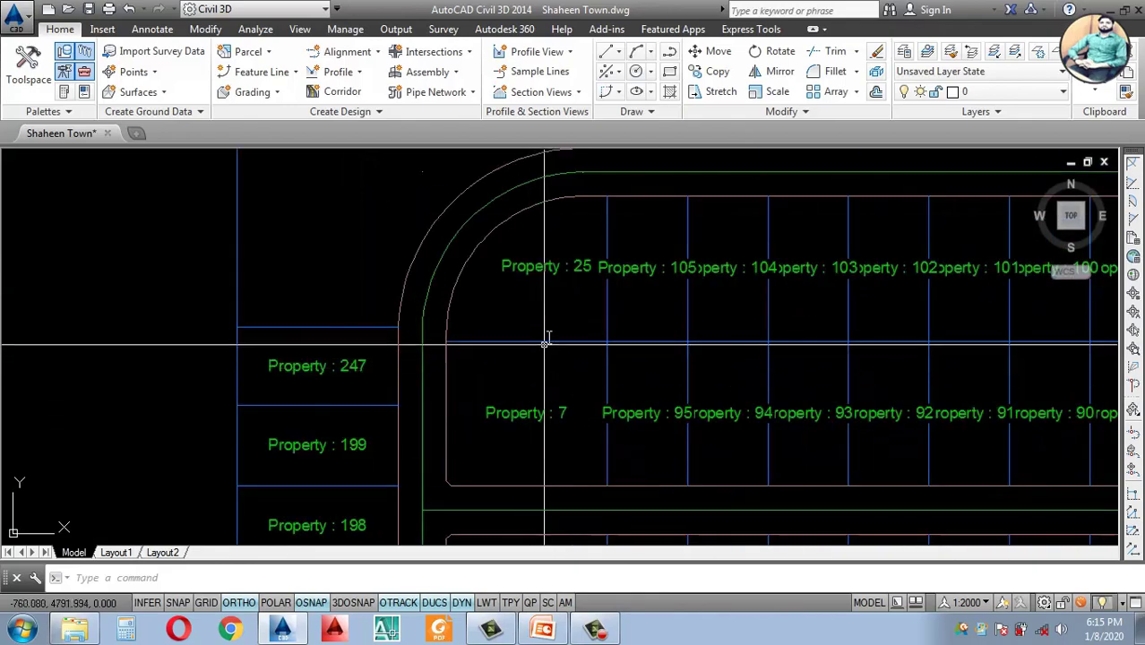
scroll(545, 343, down, 3)
scroll(518, 292, down, 4)
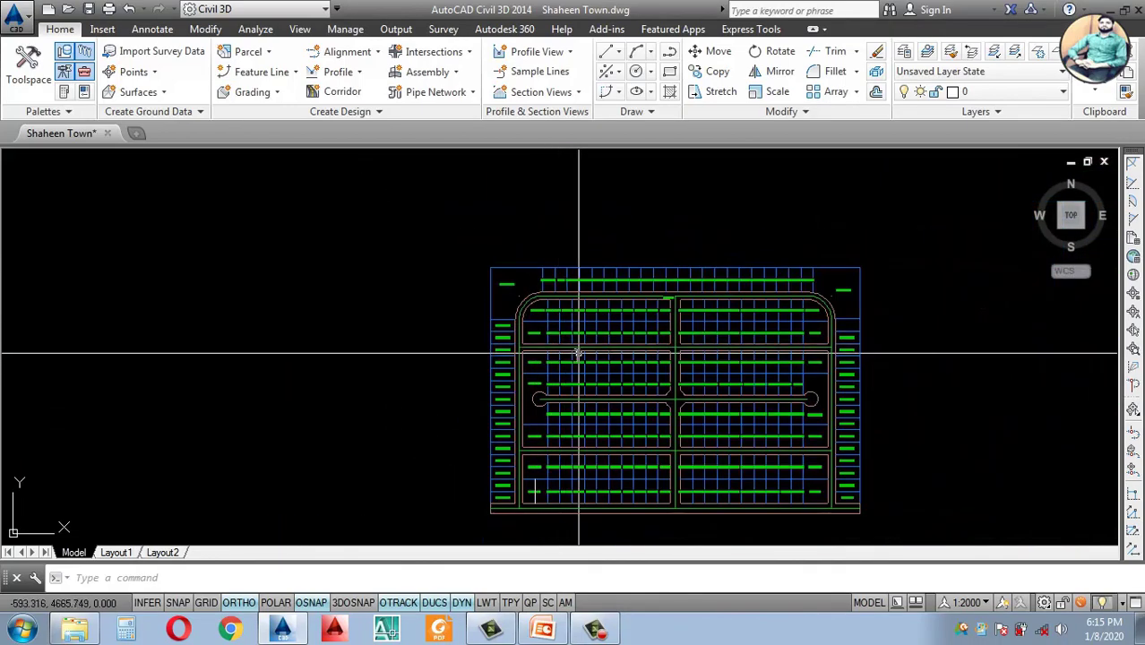
scroll(507, 312, up, 7)
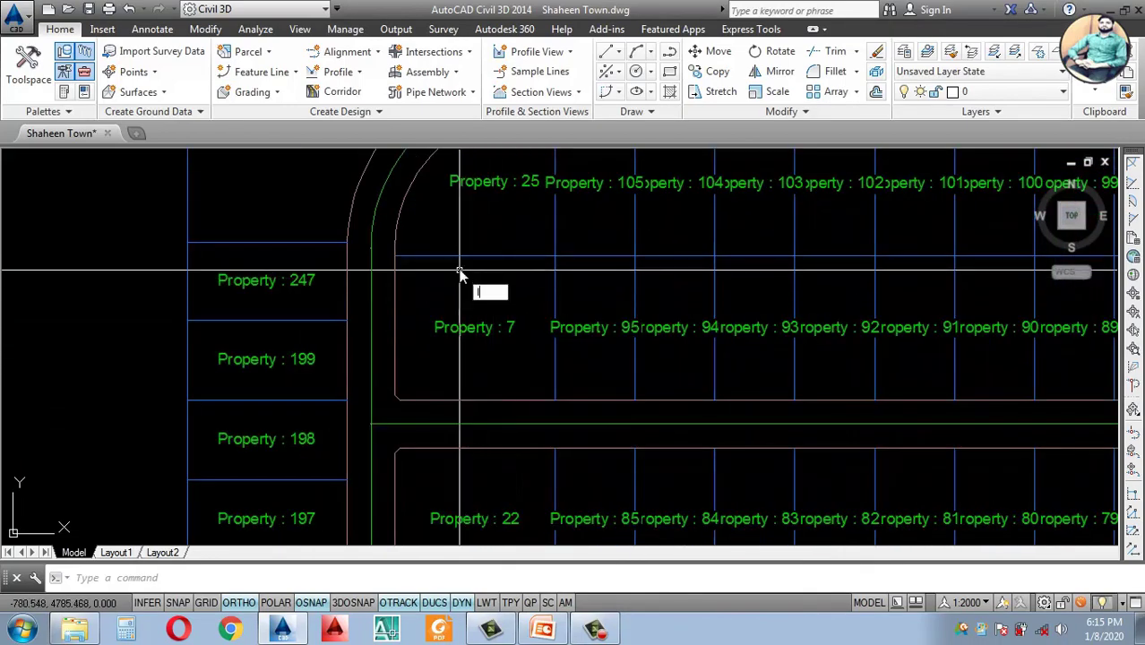
click(473, 261)
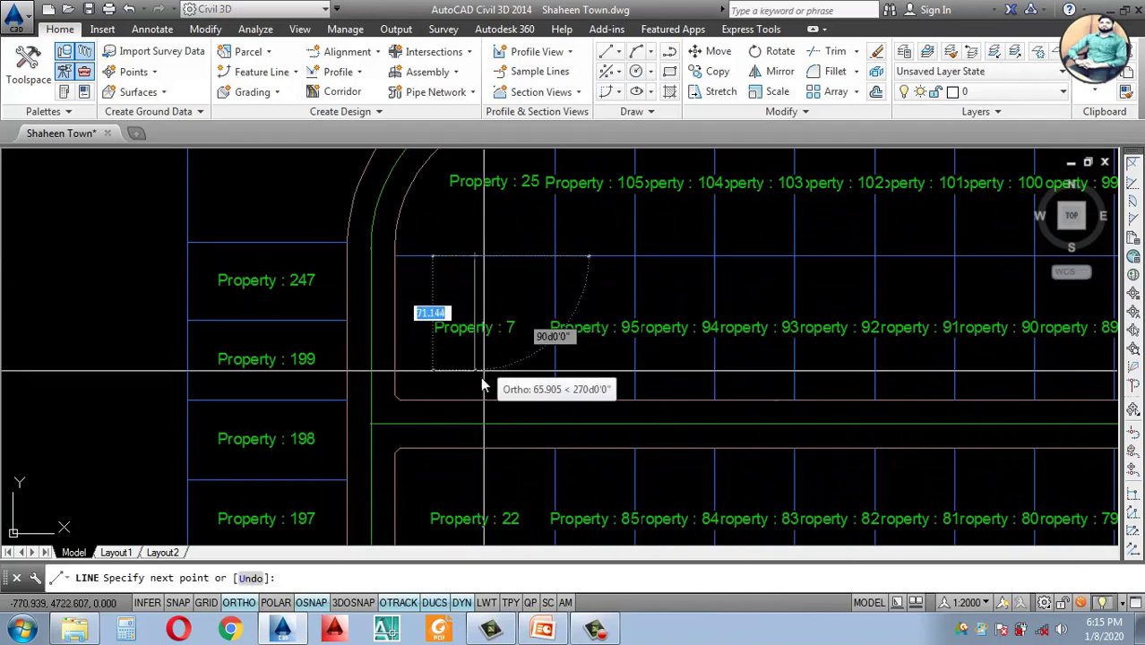
click(473, 398)
key(Return)
scroll(494, 253, down, 2)
scroll(494, 325, up, 2)
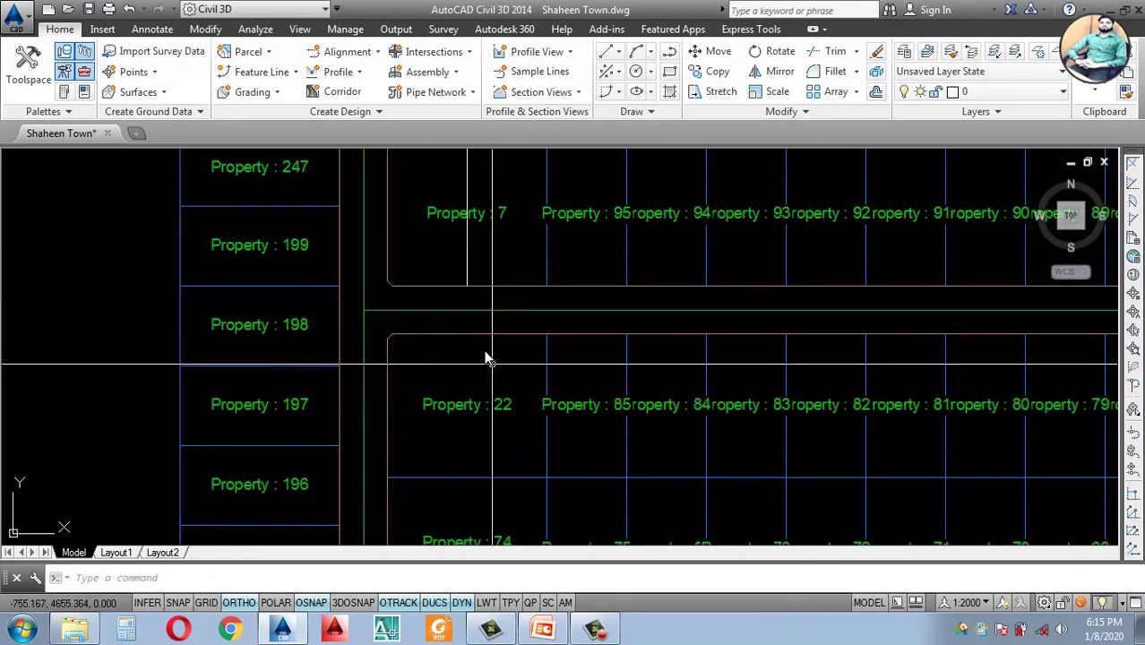
Step: Try to draw a line through Property 22 from its south edge's midpoint to its north edge, and erase it
scroll(490, 353, down, 2)
key(Return)
click(472, 427)
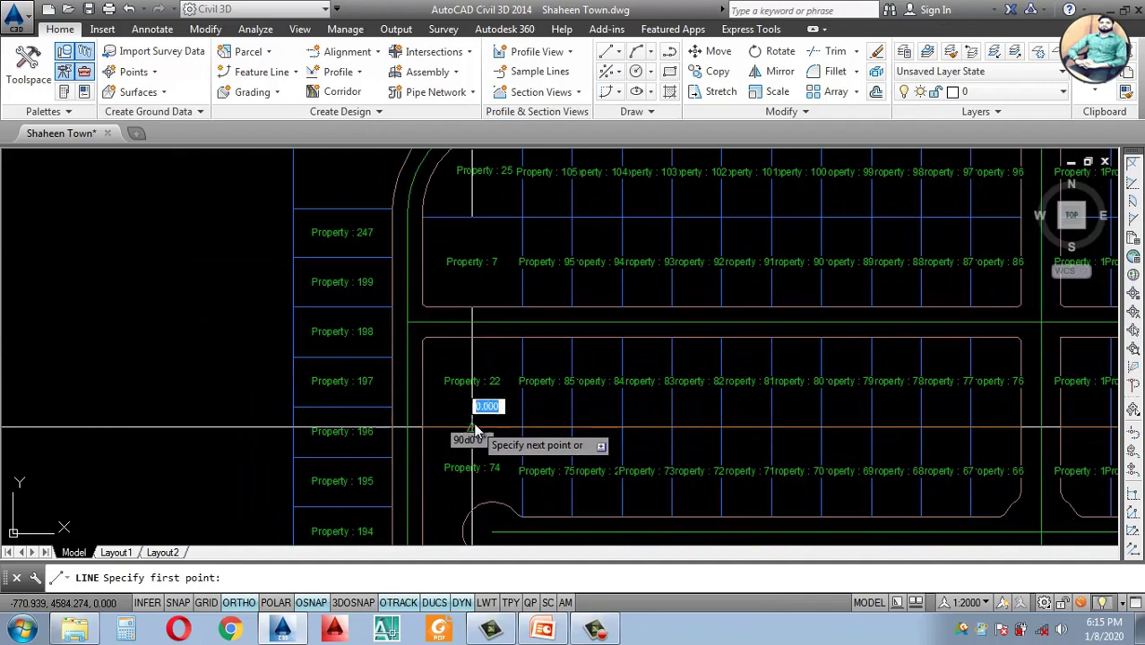
click(488, 338)
key(Return)
scroll(484, 362, up, 2)
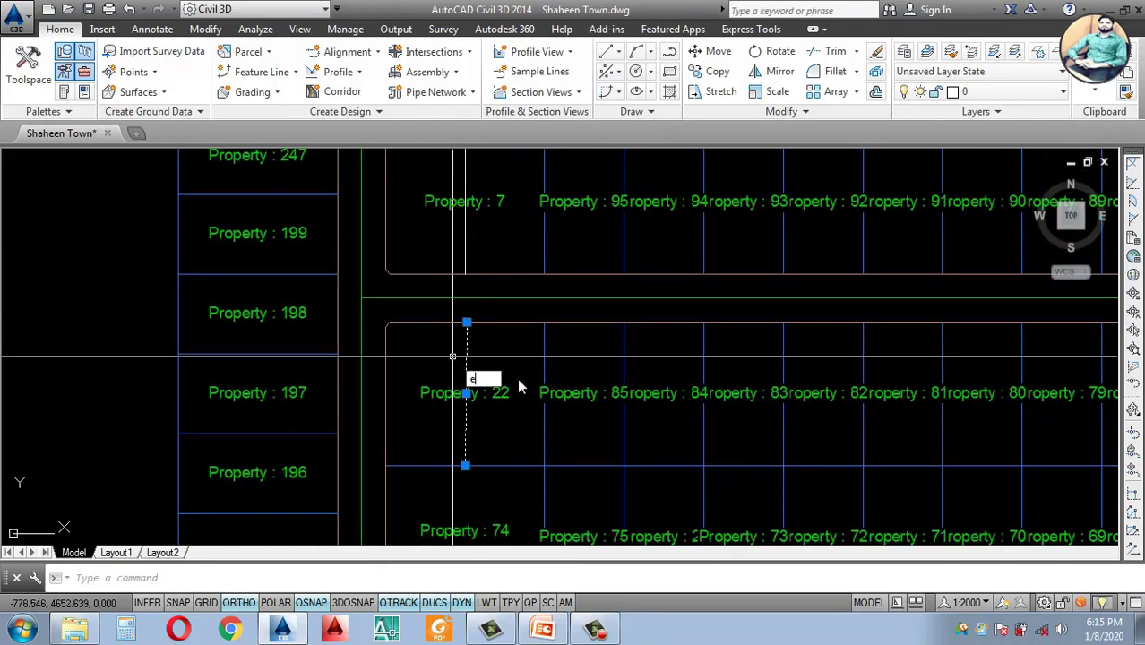
key(Return)
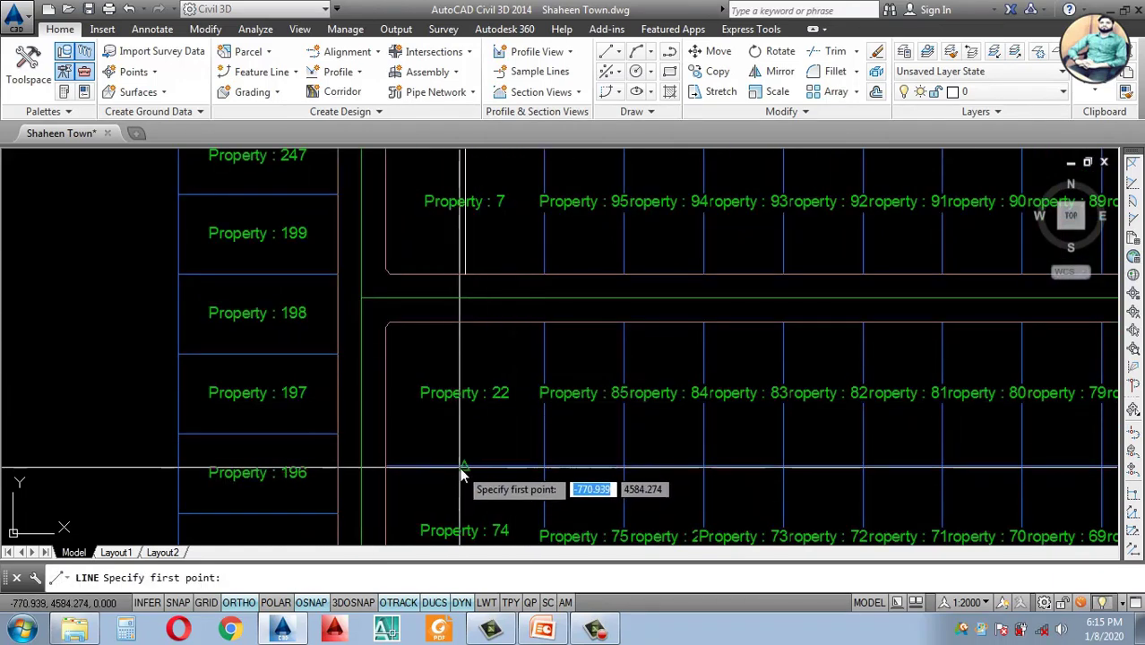
Step: Draw a vertical line from the midpoint of Property 22's south edge past its north edge and trim the overshoot
click(461, 466)
scroll(460, 319, up, 3)
click(461, 302)
key(Return)
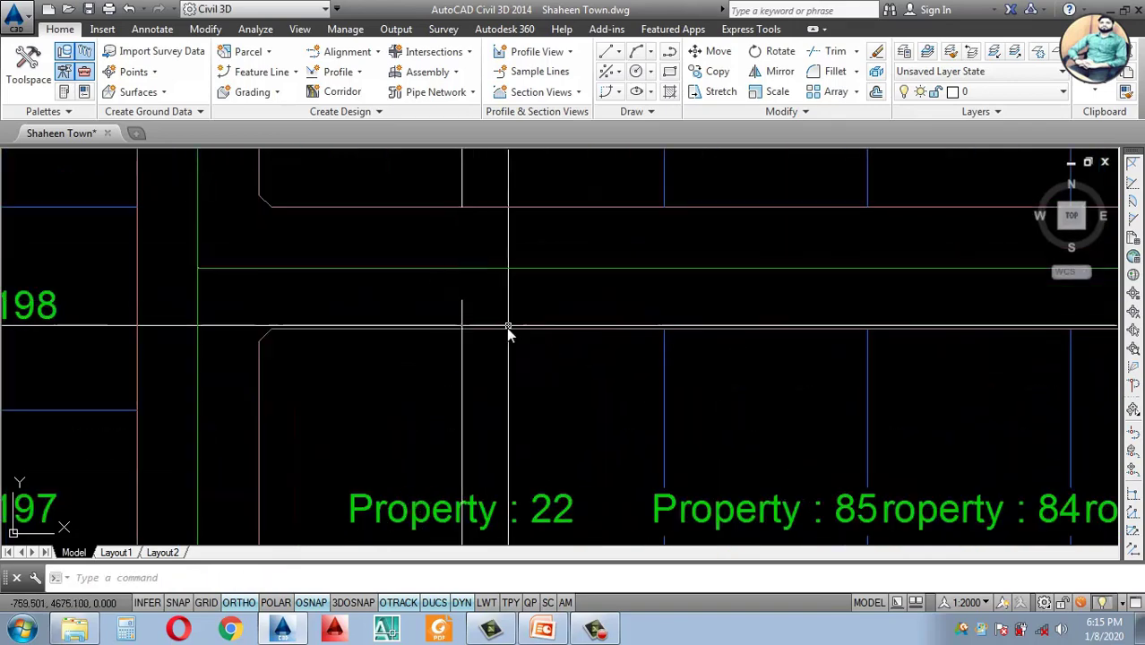
text(tr)
key(Return)
scroll(488, 309, down, 6)
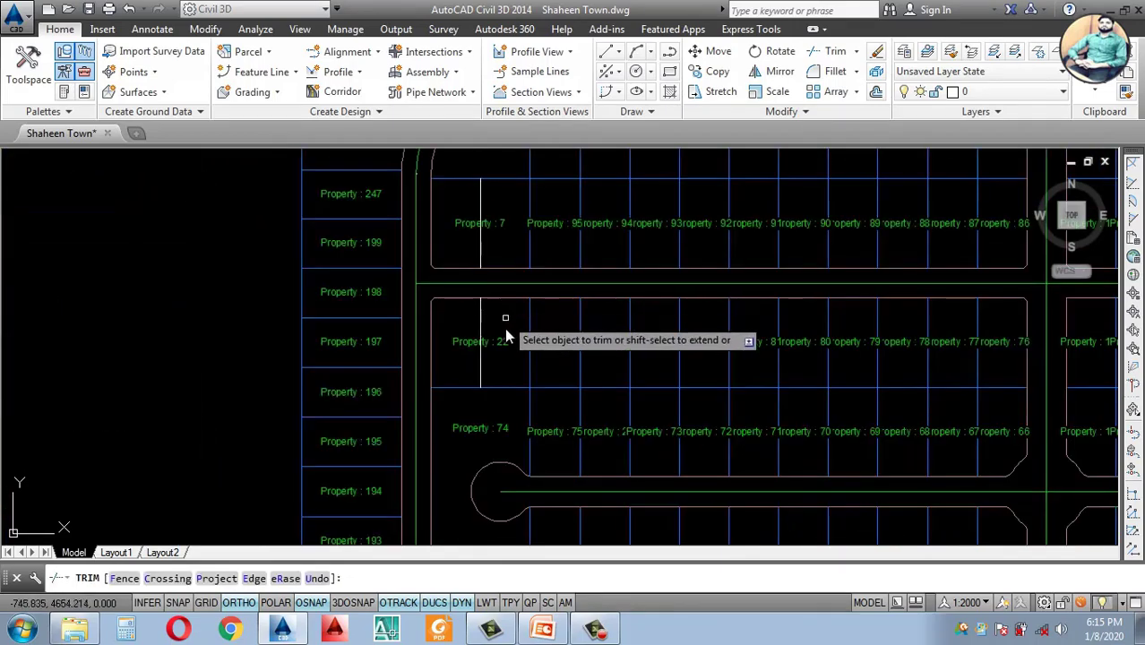
scroll(506, 430, up, 4)
key(Escape)
Step: Draw a vertical line 90 m long through Property 12, from its north edge's midpoint to its south edge
text(l)
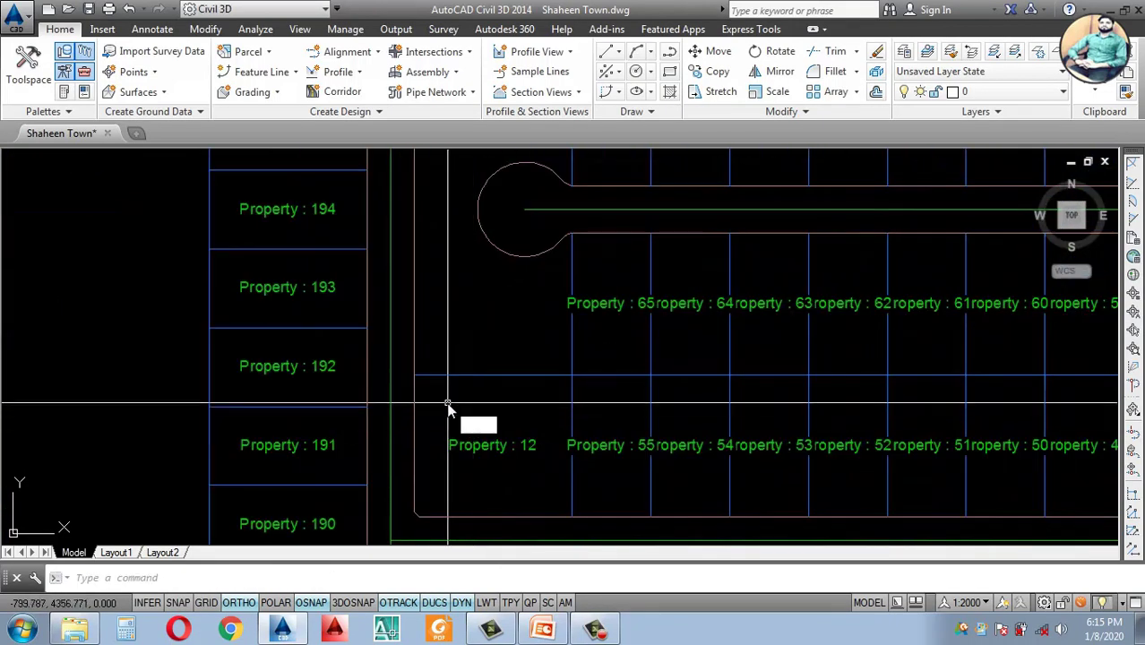
key(Return)
scroll(493, 375, up, 2)
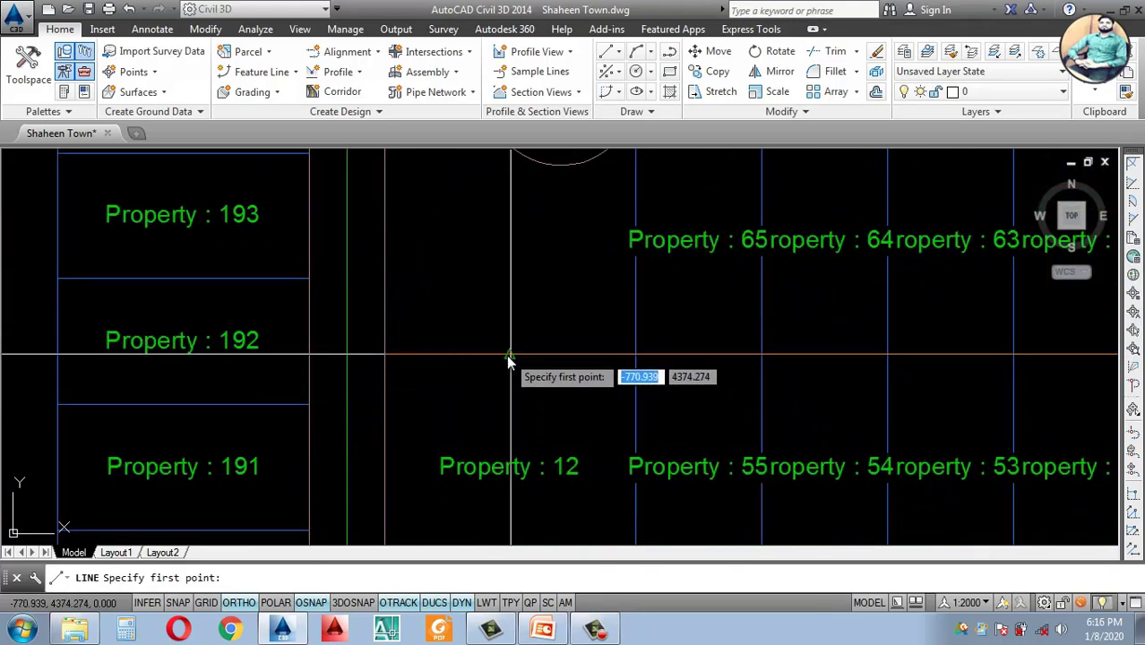
click(508, 356)
scroll(507, 352, down, 3)
scroll(498, 470, up, 4)
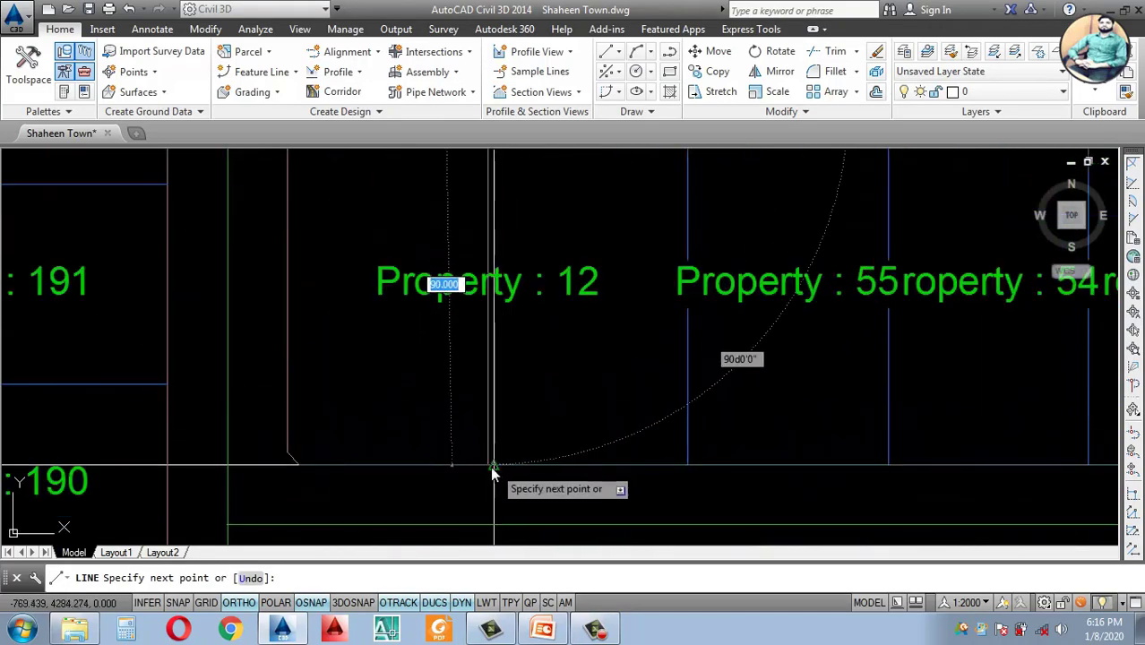
key(Escape)
scroll(499, 332, down, 7)
scroll(504, 412, up, 4)
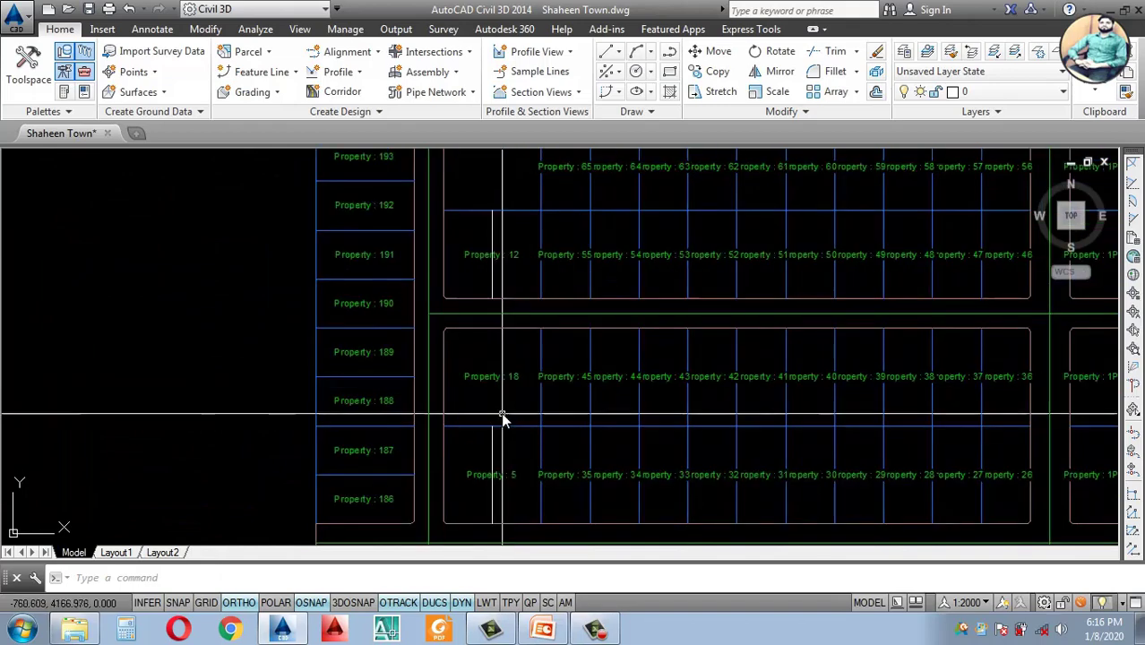
key(Return)
click(483, 440)
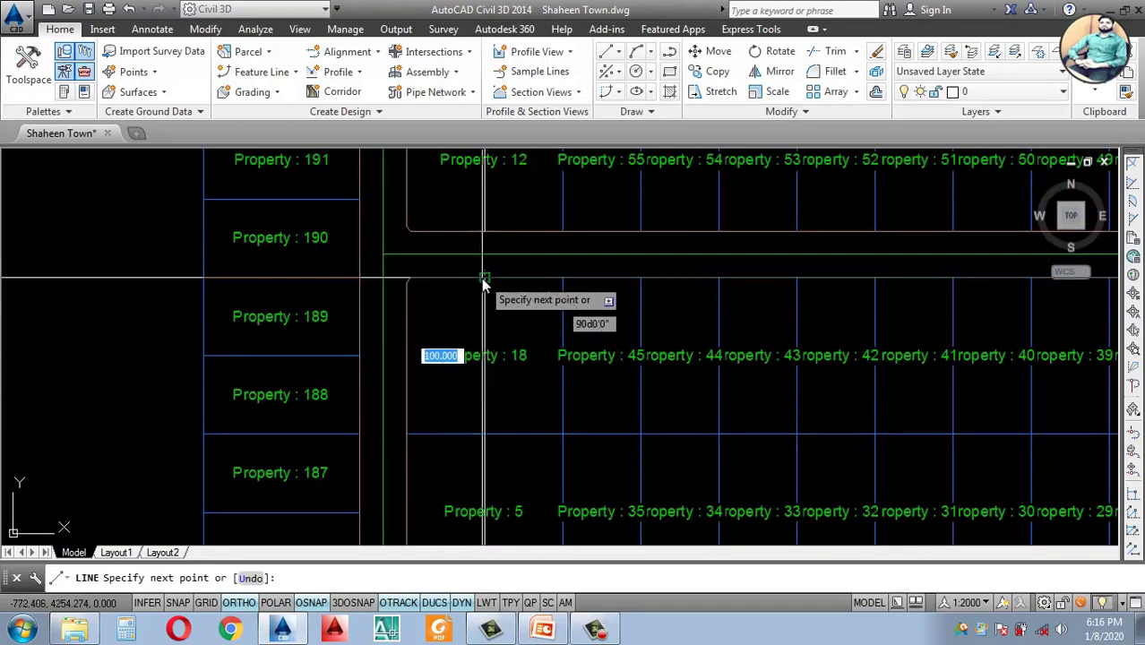
key(Escape)
scroll(499, 283, up, 4)
click(499, 294)
key(Escape)
scroll(487, 352, down, 4)
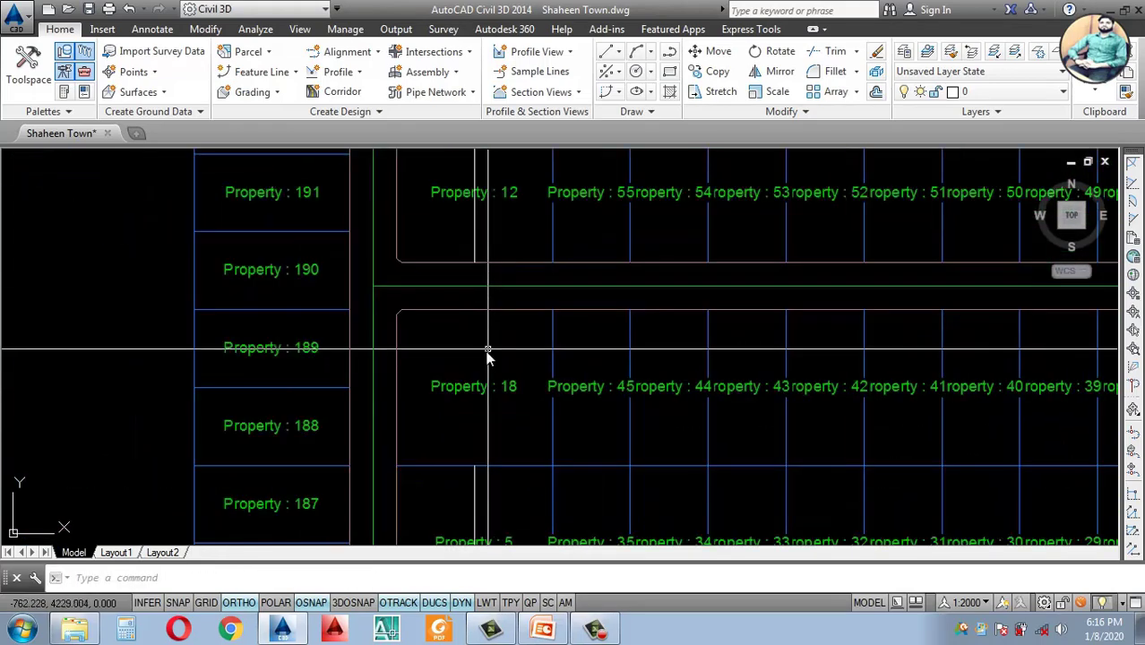
Step: Draw a vertical line from the midpoint of Property 18's south edge past its north edge and trim the overshoot
key(Return)
click(477, 457)
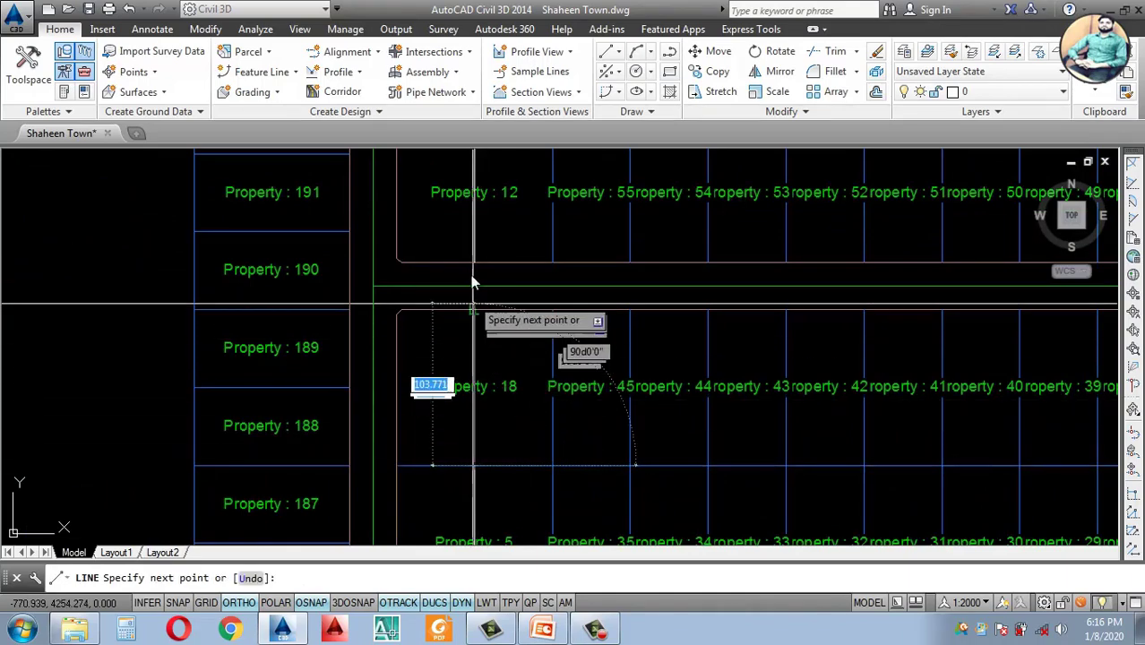
scroll(486, 333, up, 4)
click(477, 402)
key(Escape)
text(tr)
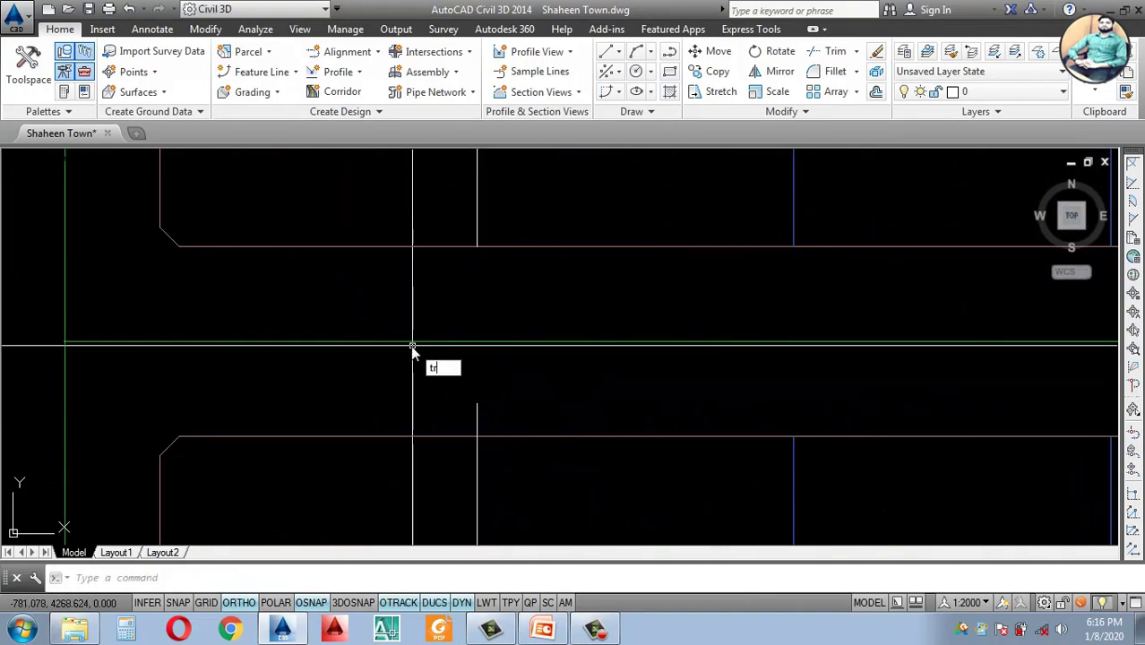
key(Return)
key(Return)
key(Escape)
scroll(503, 363, down, 5)
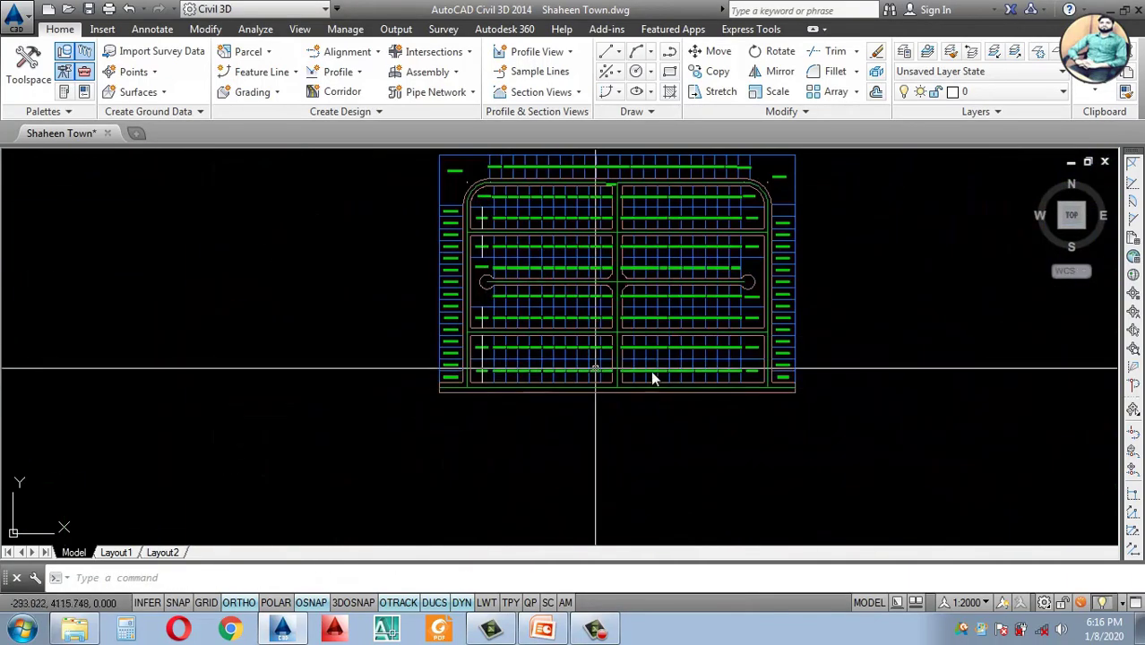
Step: Draw a vertical line through Property 6 from the midpoint of its north edge down to its south edge
scroll(652, 378, up, 5)
text(l)
key(Return)
scroll(743, 454, up, 6)
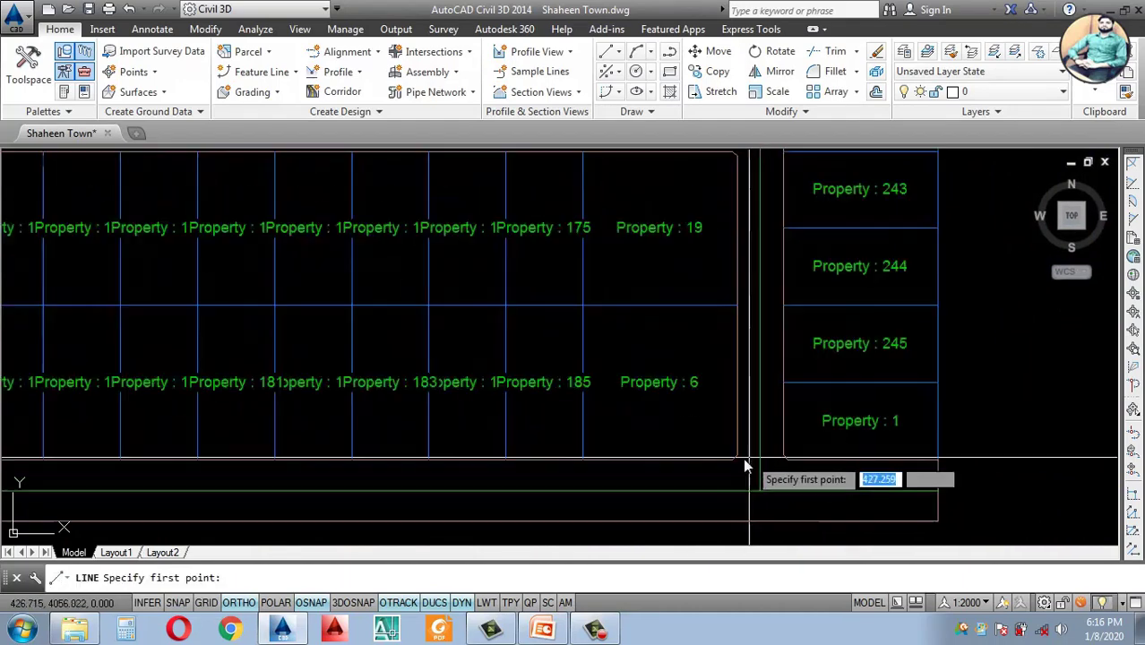
scroll(544, 469, down, 3)
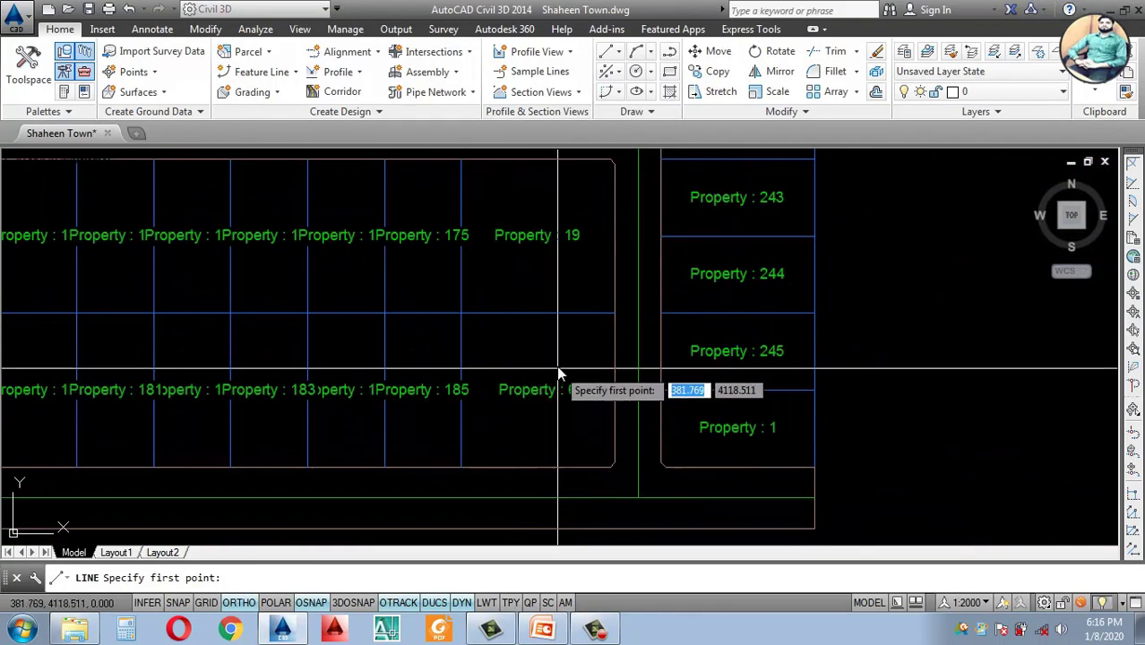
click(537, 314)
scroll(541, 469, up, 5)
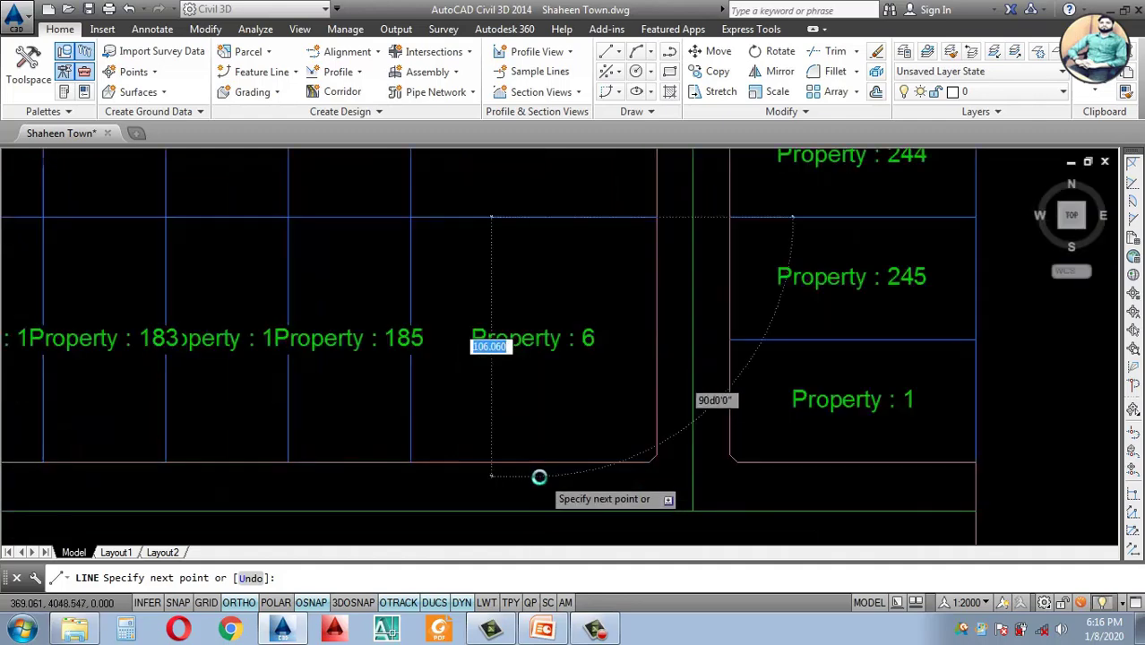
scroll(539, 467, down, 3)
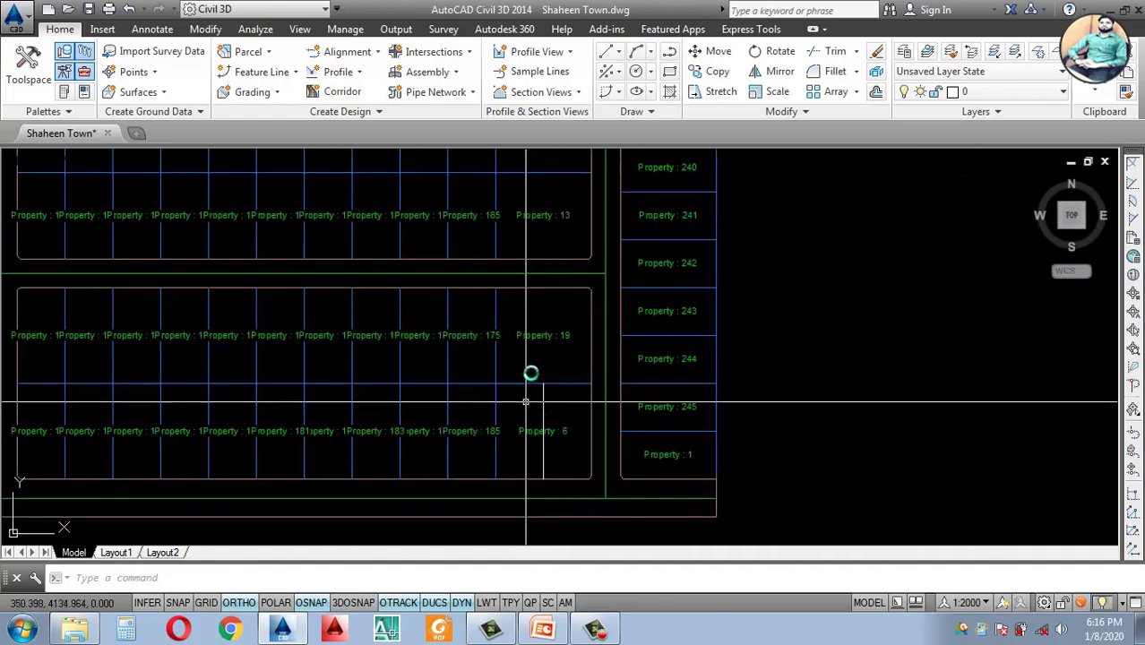
Step: Draw a vertical line through Property 19 from the midpoint of its south edge up to its north edge
scroll(531, 373, up, 4)
key(Escape)
key(Return)
click(554, 426)
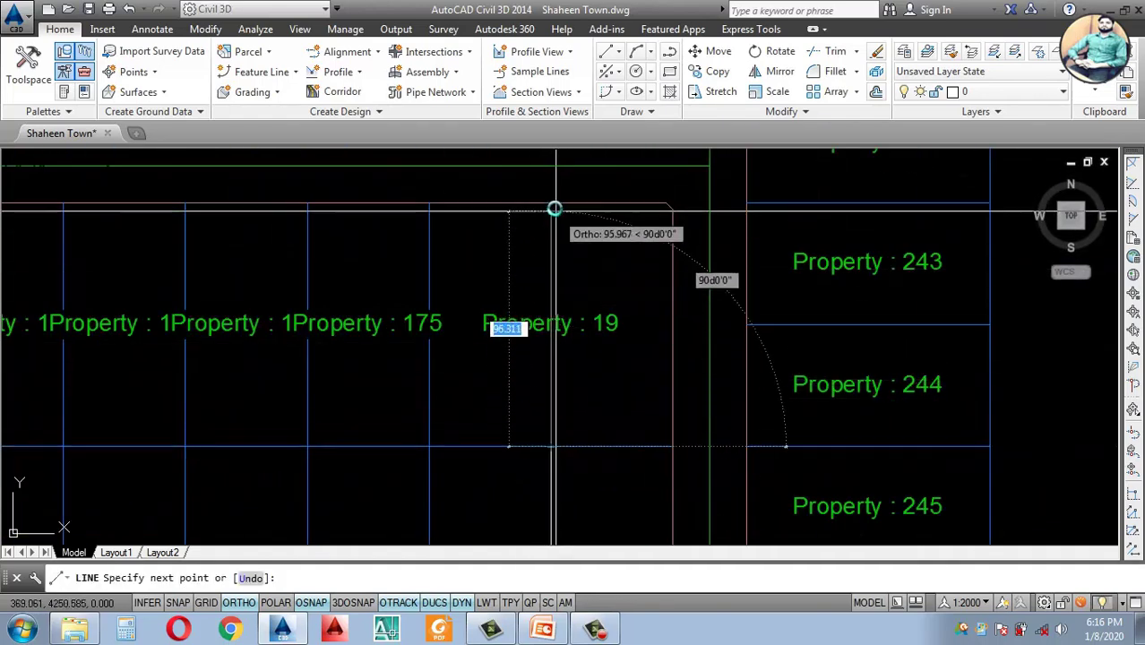
click(554, 203)
key(Escape)
scroll(576, 358, down, 6)
Step: Try to draw a line through Property 13 from its north edge's midpoint to its south edge, and erase it
scroll(579, 303, up, 4)
key(Return)
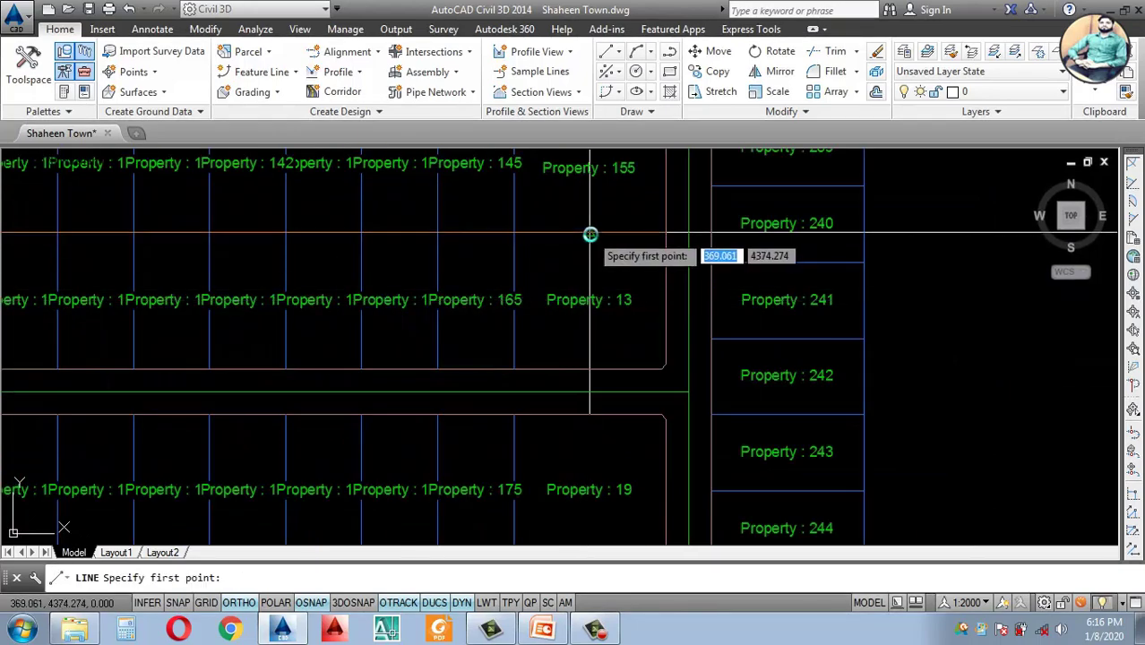
click(589, 234)
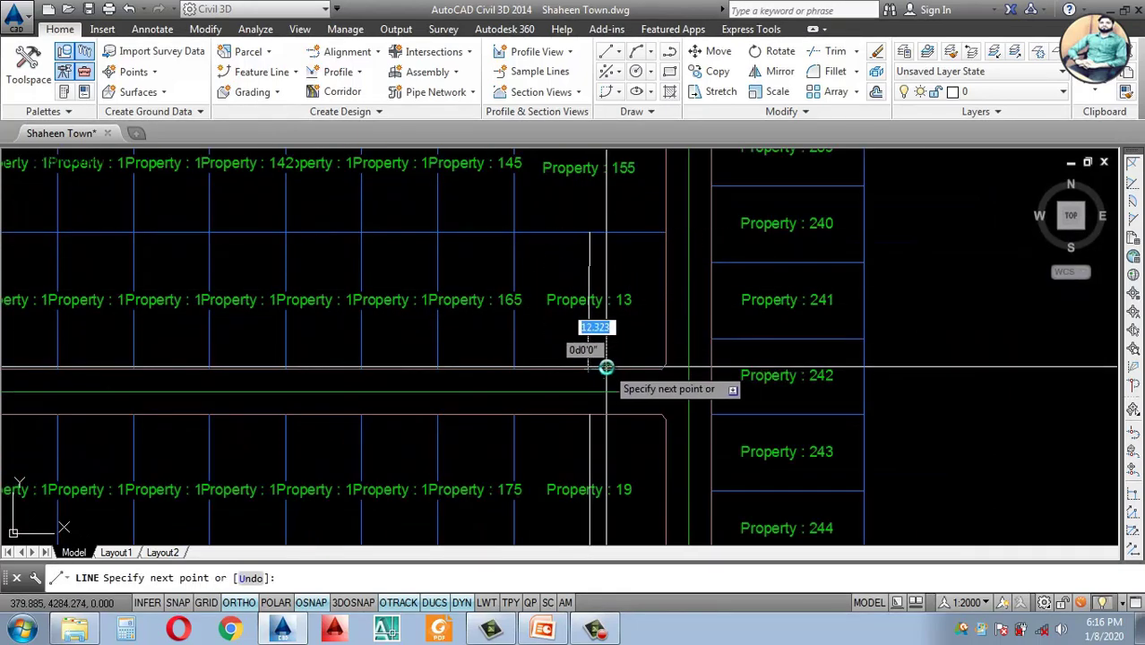
key(Escape)
click(605, 343)
click(575, 353)
key(Delete)
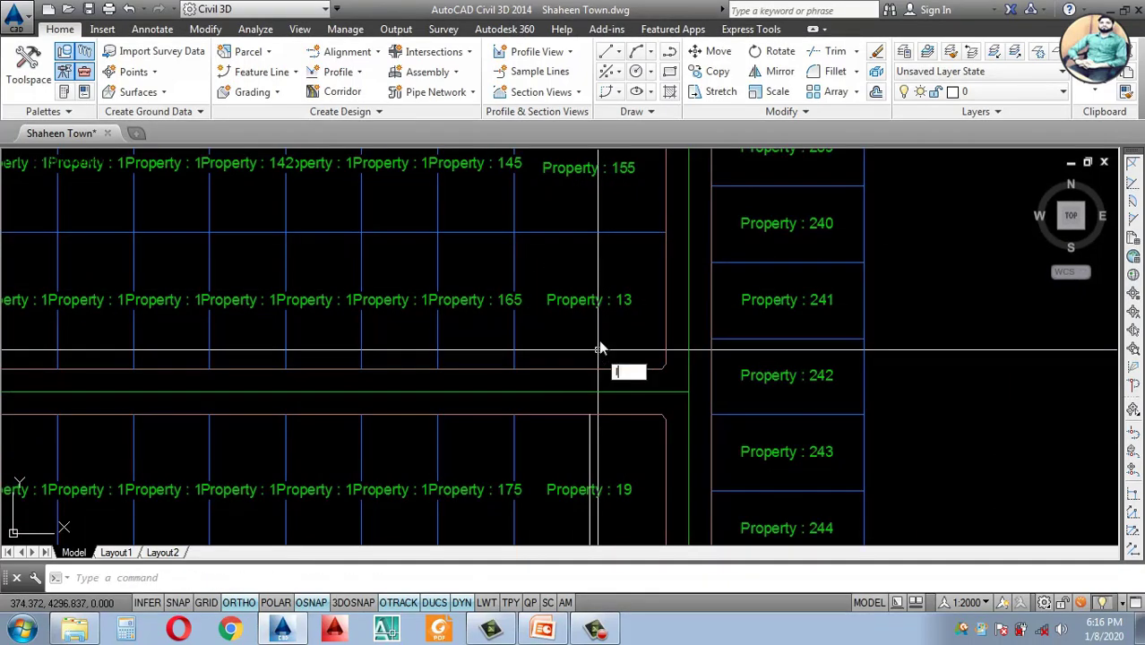
Step: Draw a vertical line from the midpoint of Property 13's north edge past its south edge and trim the overshoot
key(Return)
click(598, 236)
scroll(591, 394, up, 4)
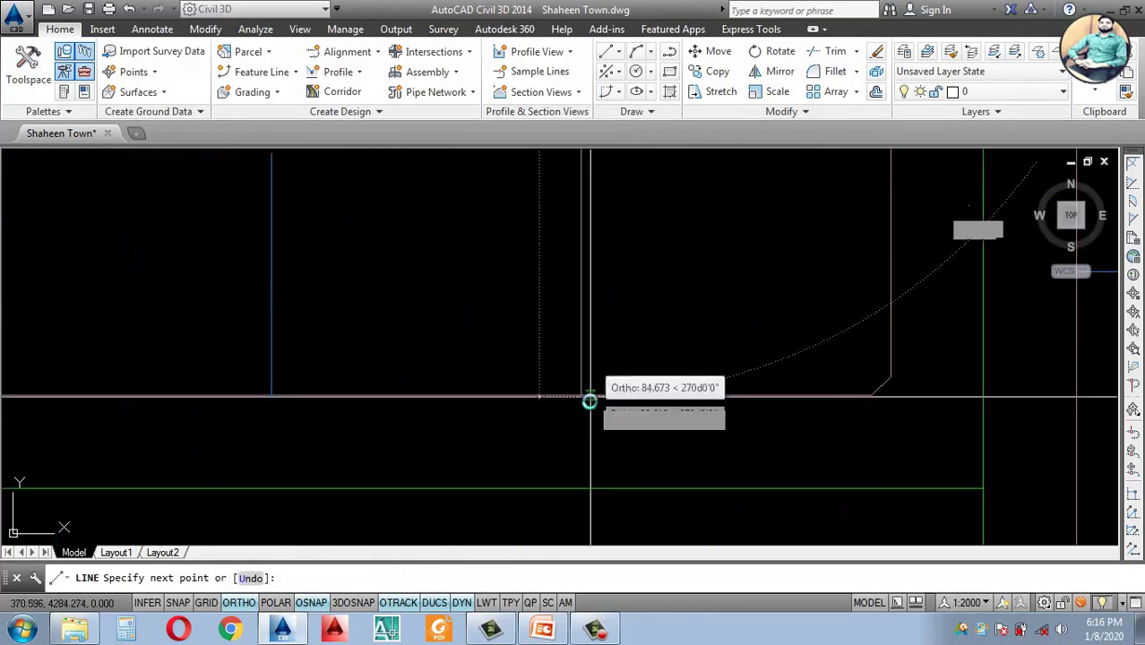
click(589, 401)
key(Return)
text(t)
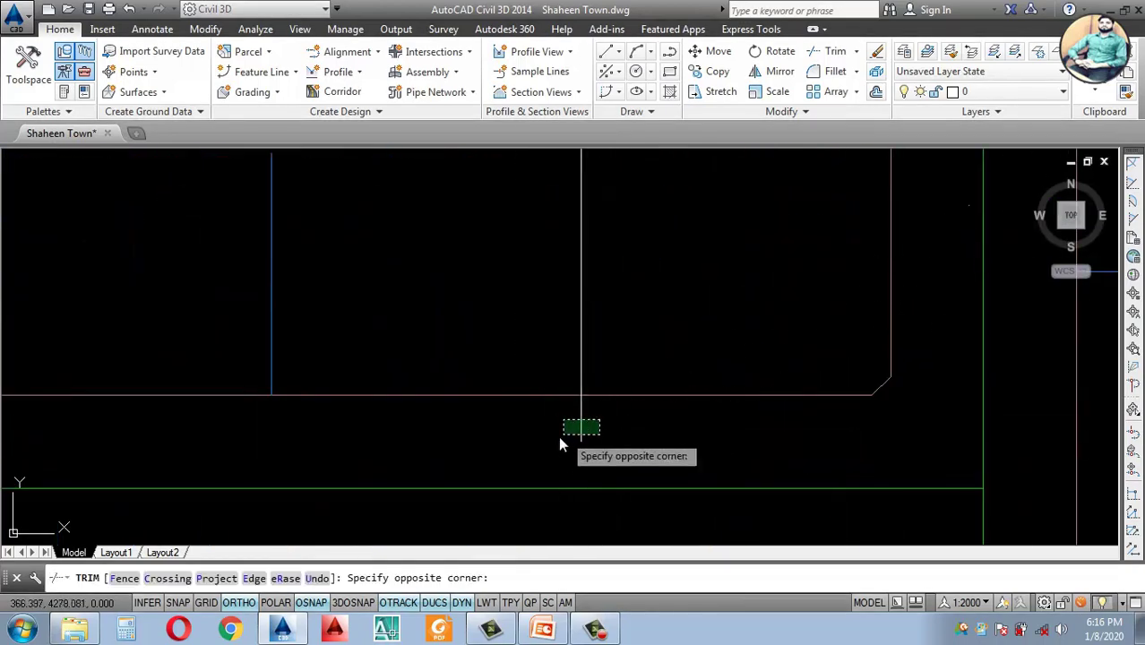
click(560, 439)
scroll(591, 455, down, 4)
scroll(603, 375, down, 4)
scroll(631, 304, up, 4)
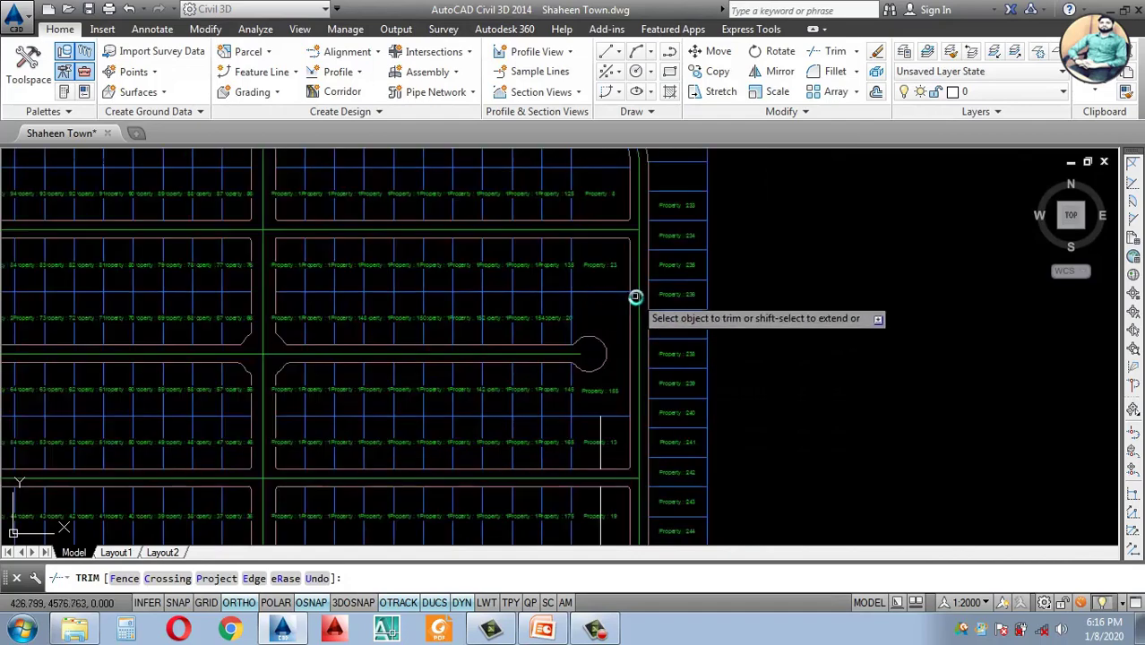
scroll(610, 261, down, 4)
scroll(639, 305, up, 6)
key(Escape)
Step: Draw a vertical line through Property 23 from the midpoint of its south edge up to its north edge
text(l)
key(Return)
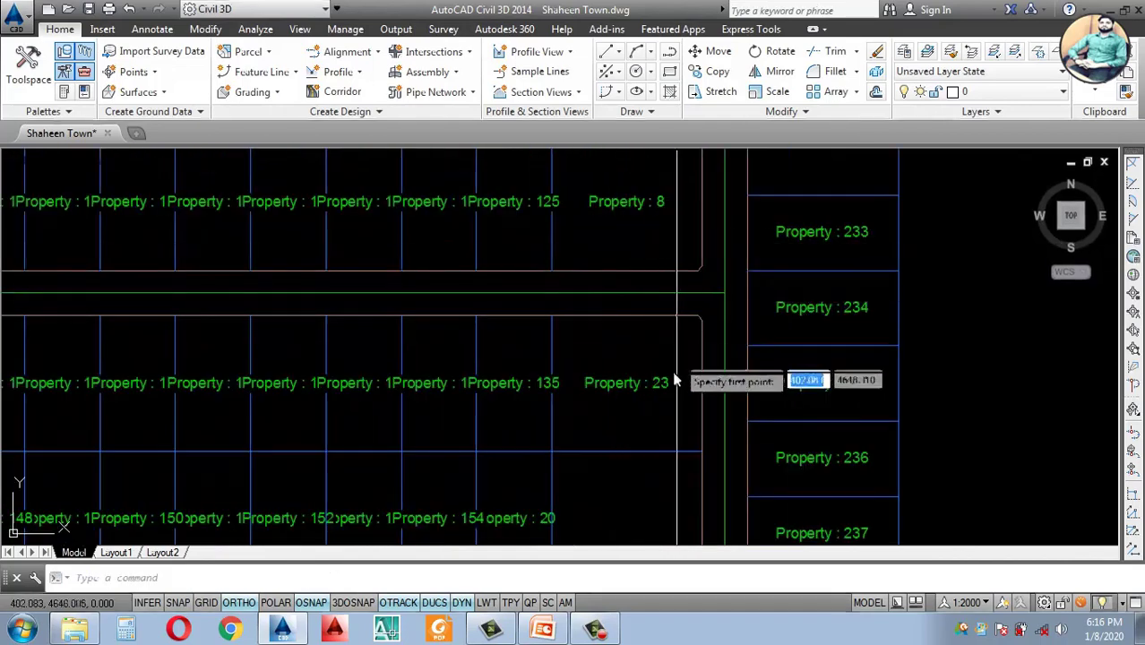
click(627, 450)
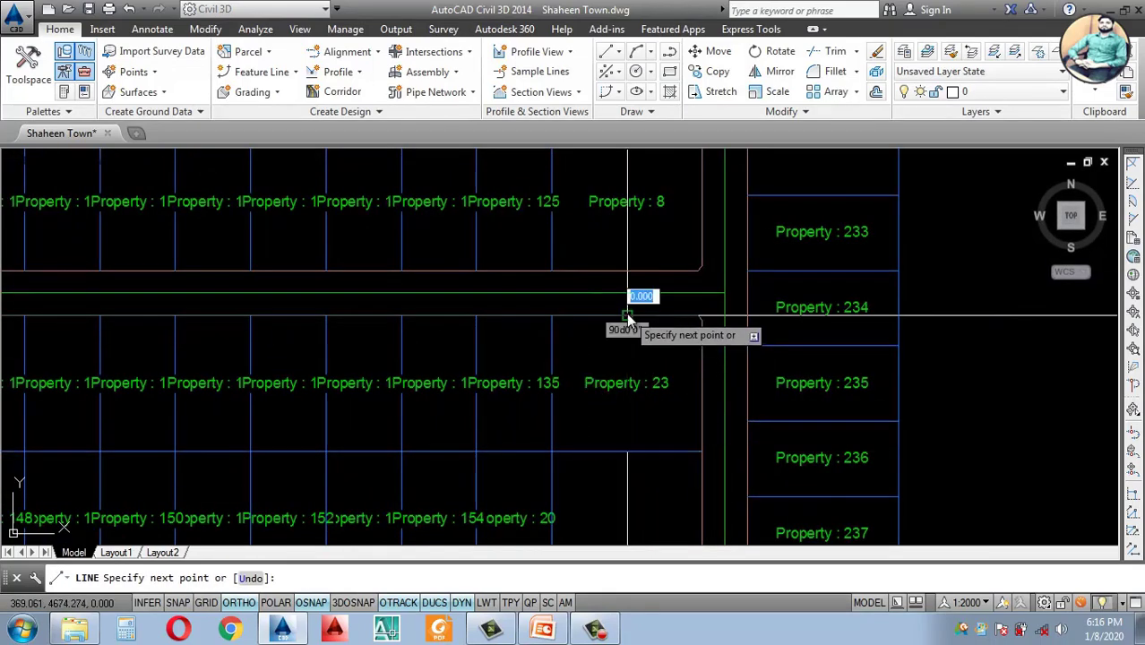
click(626, 314)
key(Escape)
scroll(633, 302, down, 4)
Step: Draw a vertical line from the midpoint of Property 8's north edge past its south edge and trim the overshoot
scroll(663, 439, up, 3)
text(l)
key(Return)
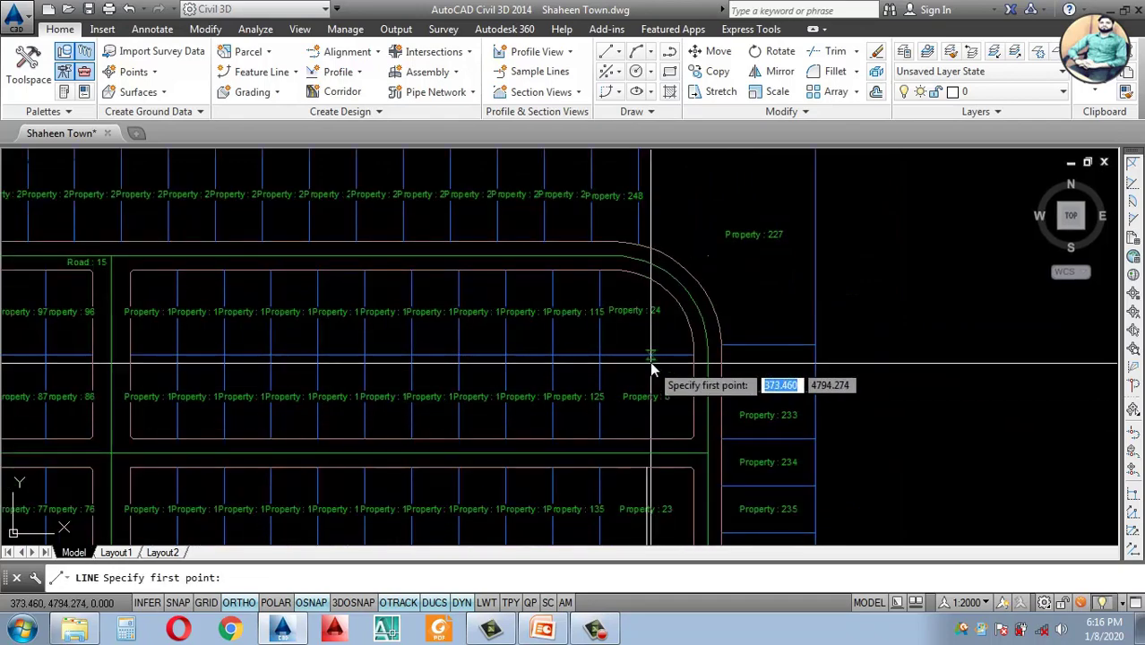
click(630, 355)
scroll(651, 429, up, 4)
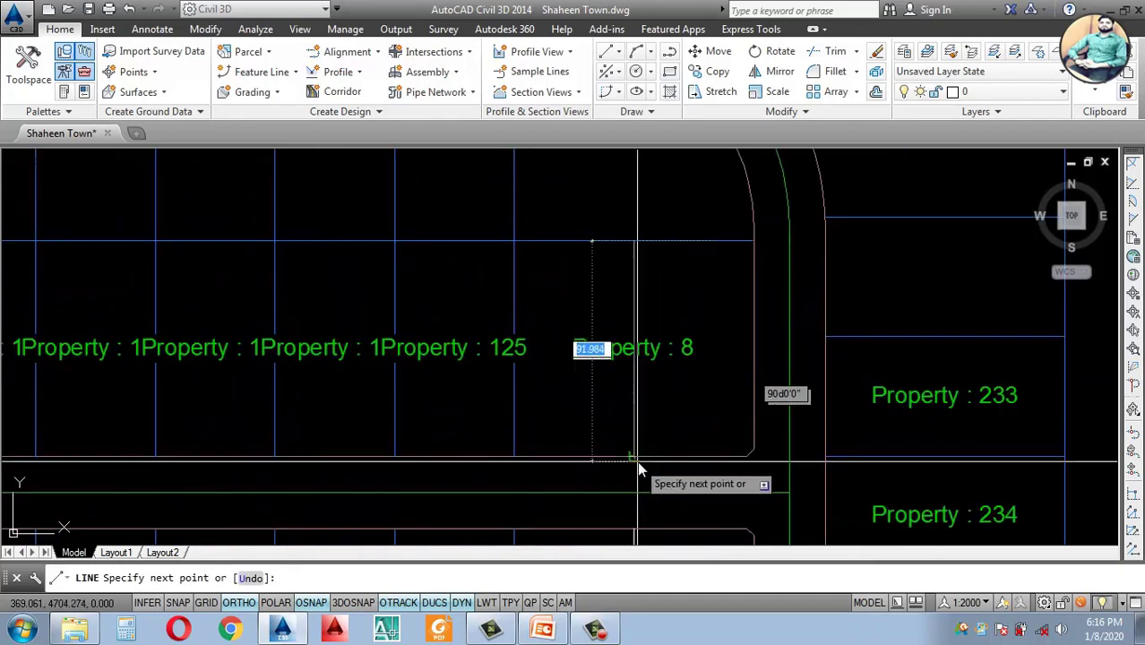
scroll(639, 466, up, 4)
key(Escape)
text(tr)
key(Return)
key(Return)
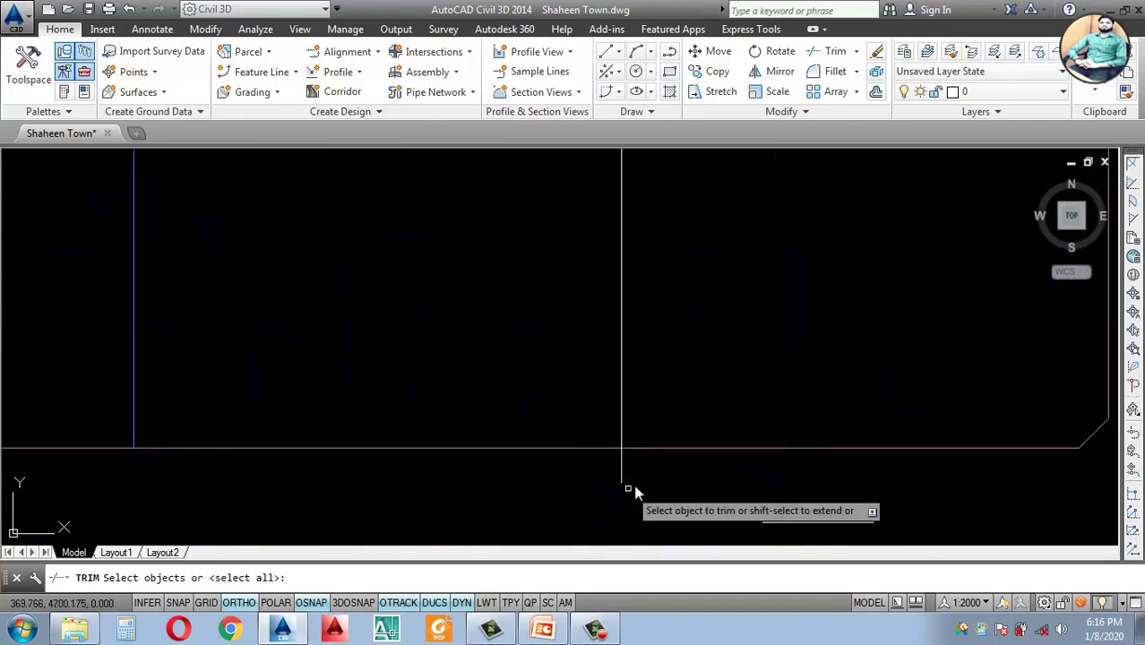
click(633, 458)
key(Escape)
Step: Select the five new vertical split lines at the east end, through Properties 8, 23, 13, 19 and 6
scroll(654, 357, down, 5)
scroll(663, 363, up, 3)
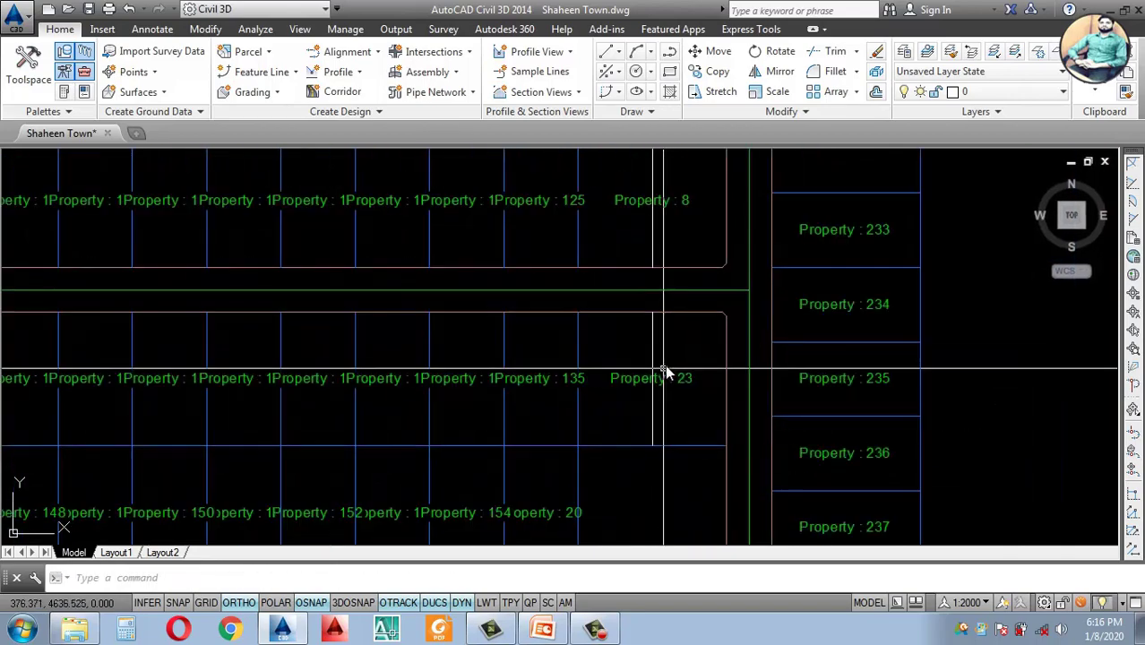
click(651, 345)
scroll(667, 253, down, 5)
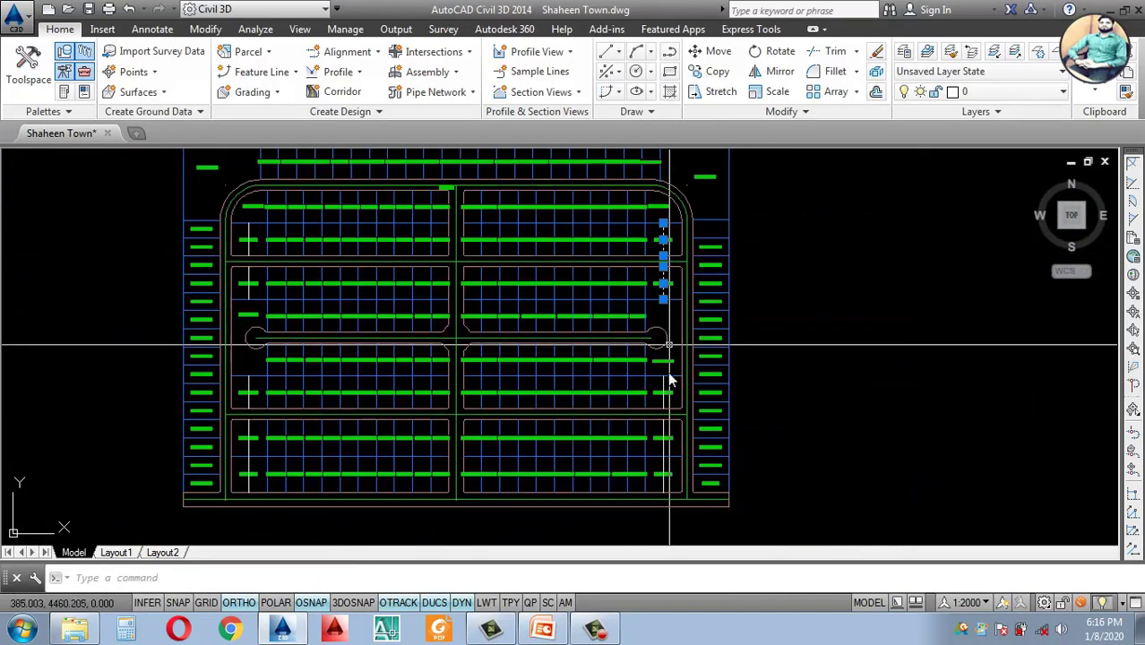
scroll(667, 399, up, 5)
click(675, 402)
click(651, 408)
scroll(676, 358, down, 5)
scroll(681, 407, up, 5)
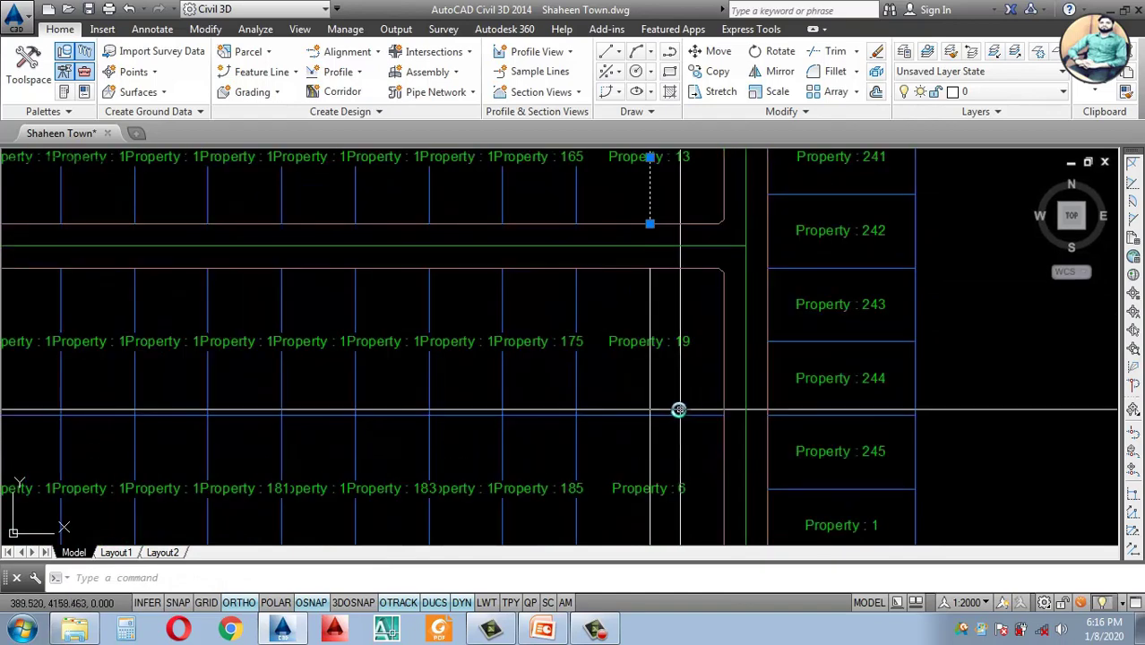
scroll(777, 425, down, 5)
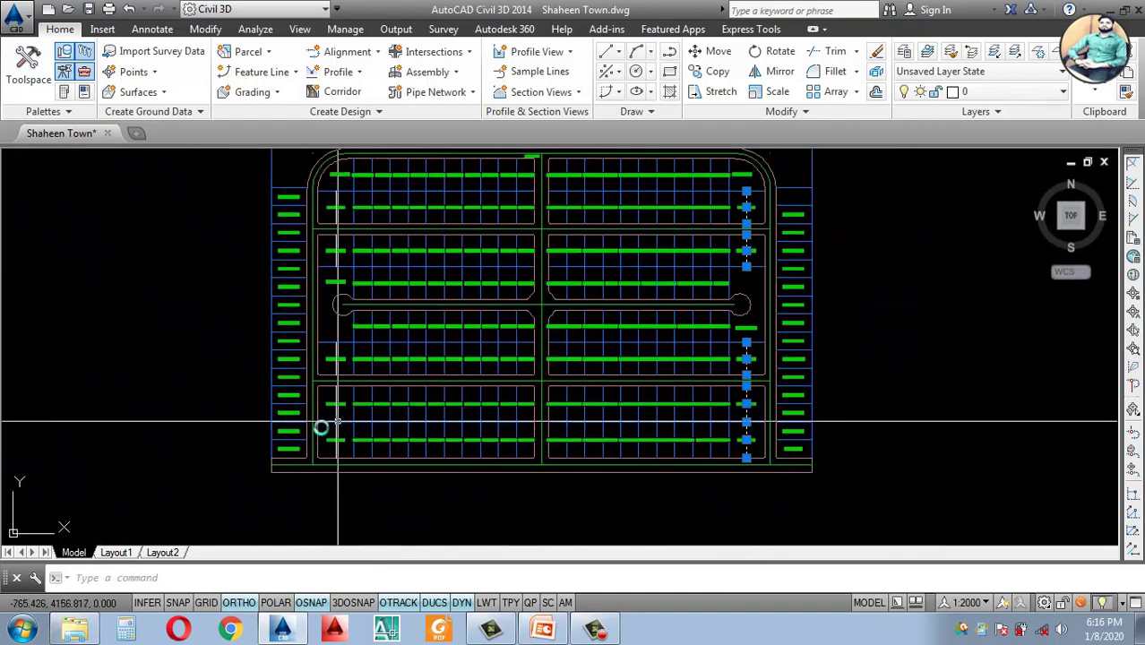
Step: Add the west-end split lines through Properties 5, 18 and 12 to the selection
scroll(399, 446, up, 5)
click(399, 445)
click(367, 430)
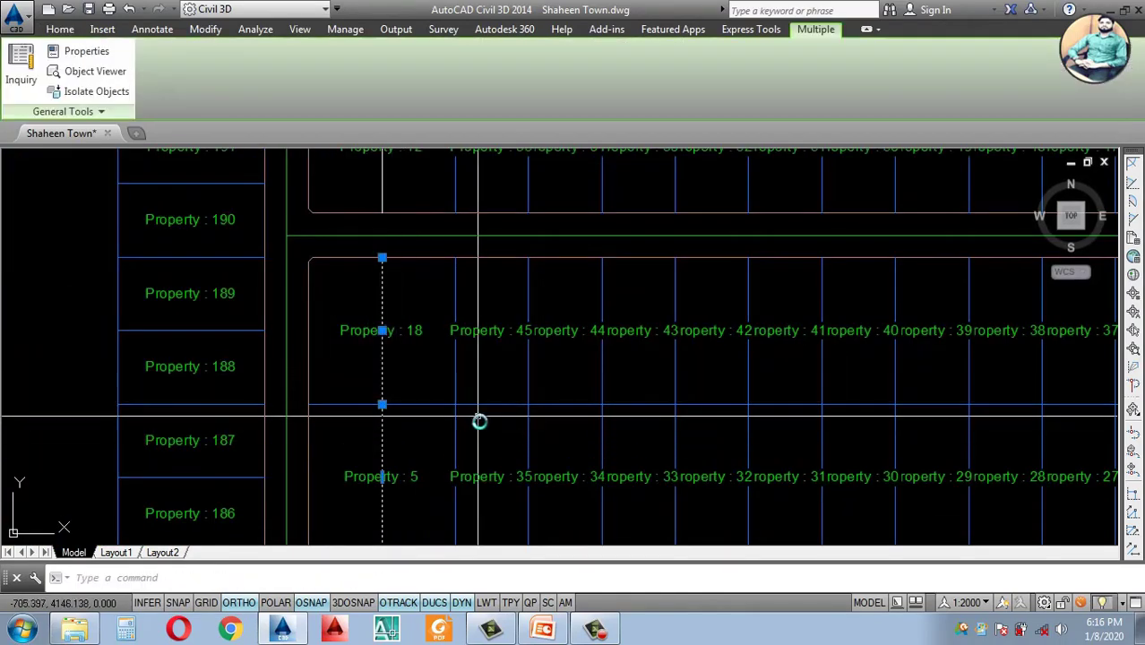
scroll(466, 394, down, 3)
scroll(459, 353, up, 2)
click(421, 287)
scroll(509, 392, down, 5)
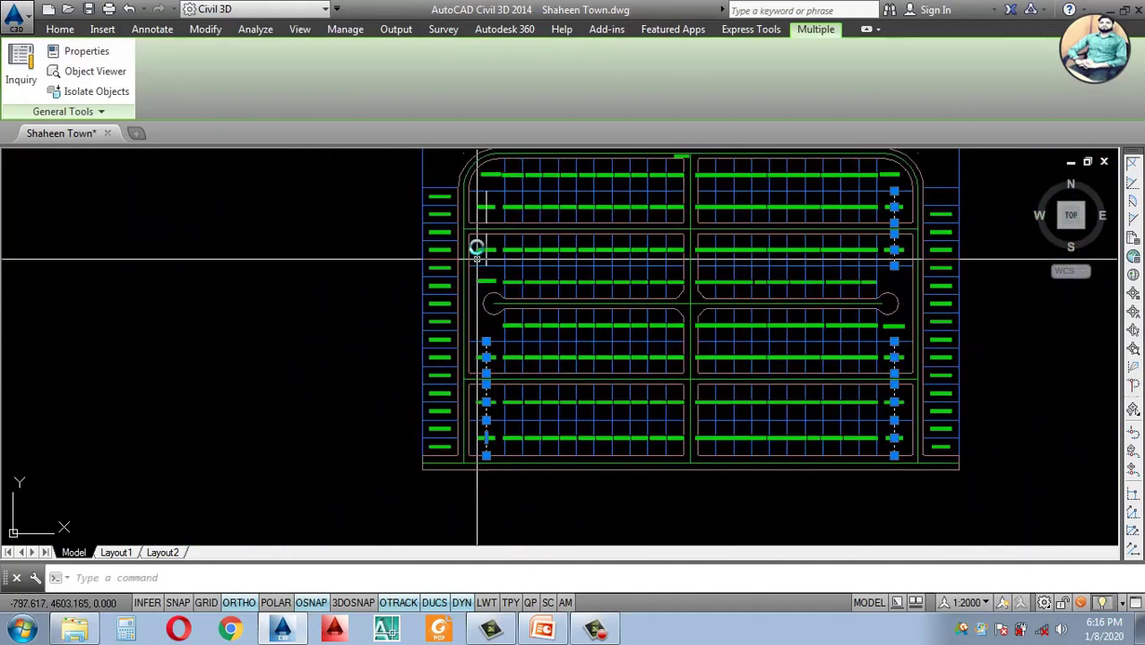
Step: Add the west-end split lines through Properties 22 and 7 to the selection
scroll(476, 248, up, 5)
click(509, 310)
click(479, 324)
scroll(542, 380, down, 5)
scroll(532, 322, up, 7)
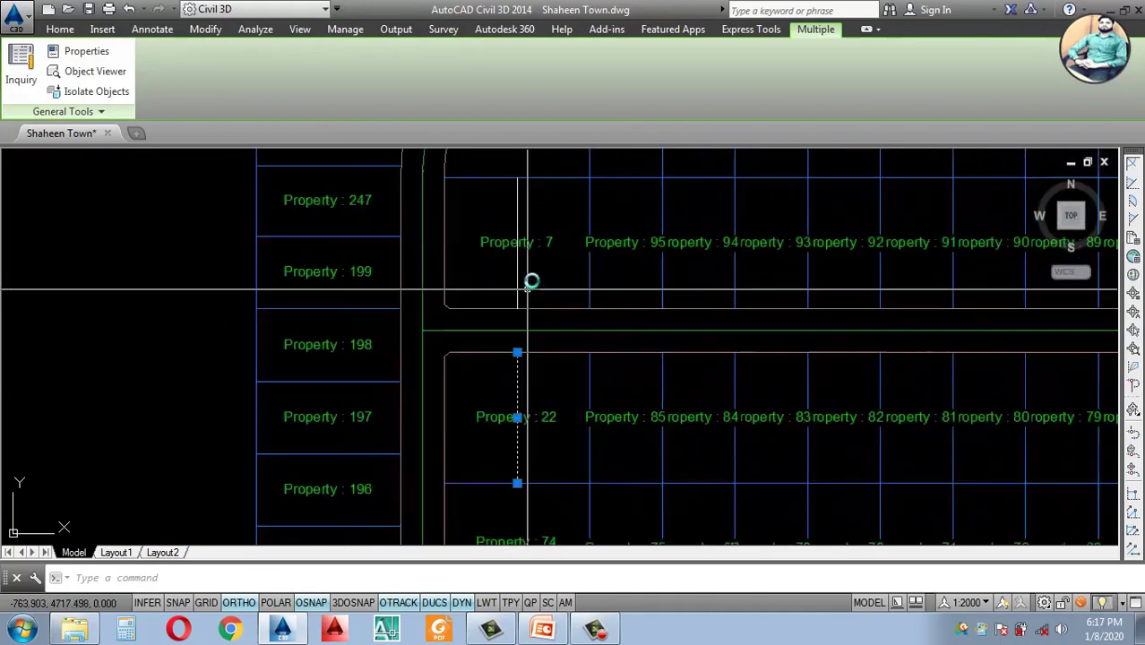
click(524, 276)
click(487, 285)
scroll(550, 375, down, 7)
scroll(557, 320, up, 5)
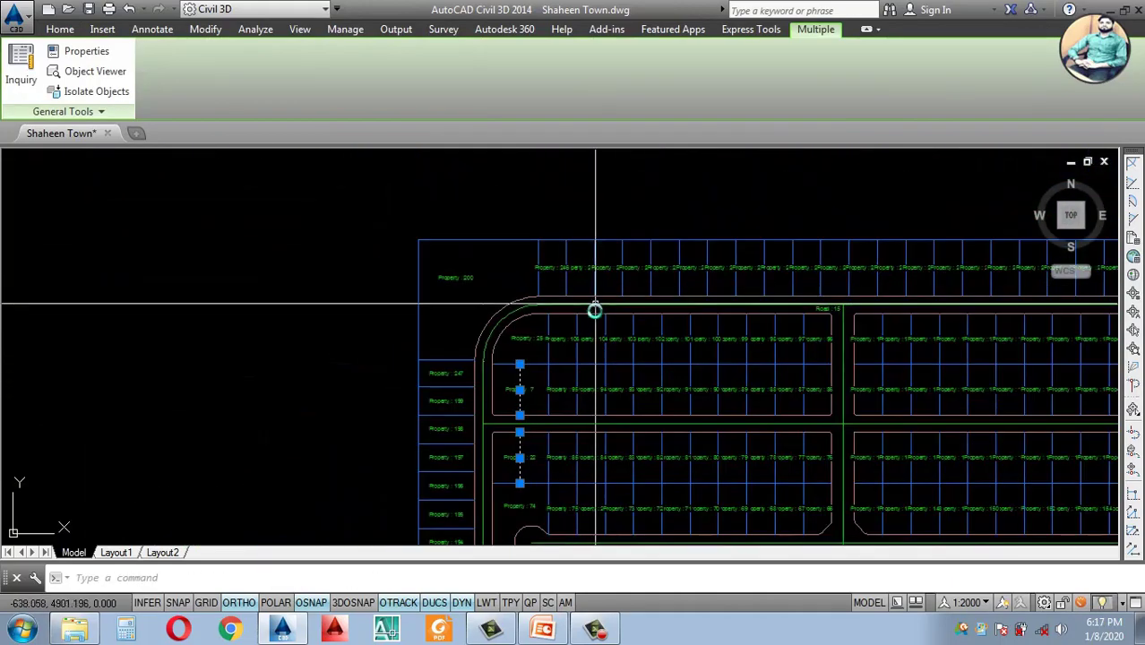
scroll(595, 309, down, 5)
Step: Create parcels from the selected lines in the Shaheen Town site with the Property style, Parcel Name area labels, automatic segment labels and existing entities erased
click(61, 31)
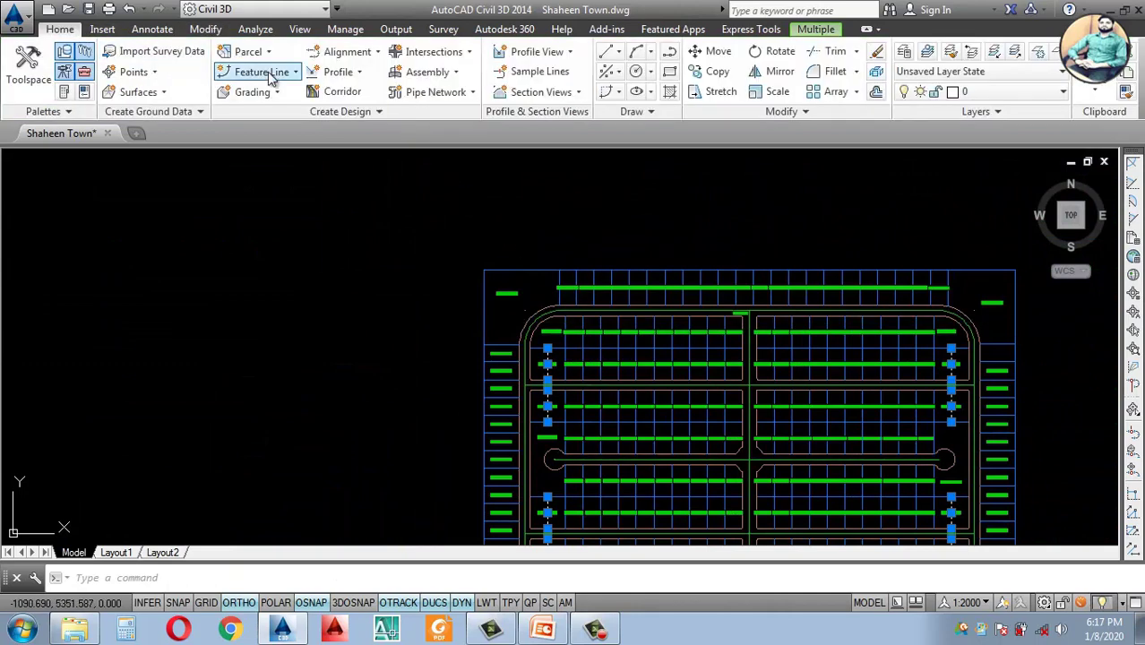
click(270, 53)
click(296, 115)
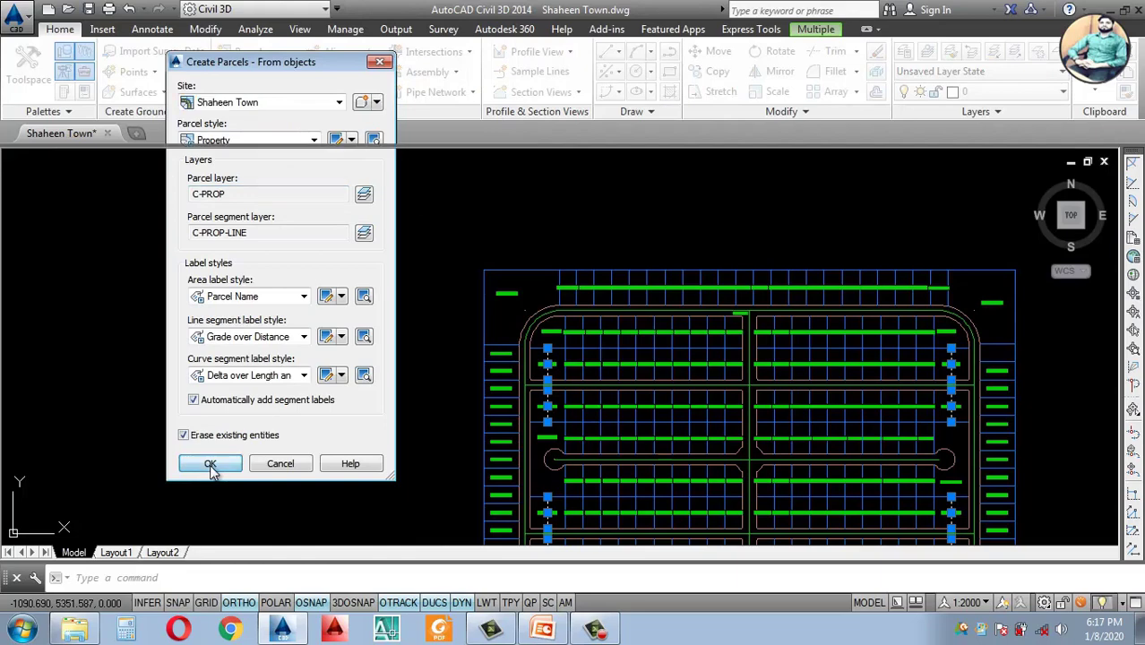
click(210, 465)
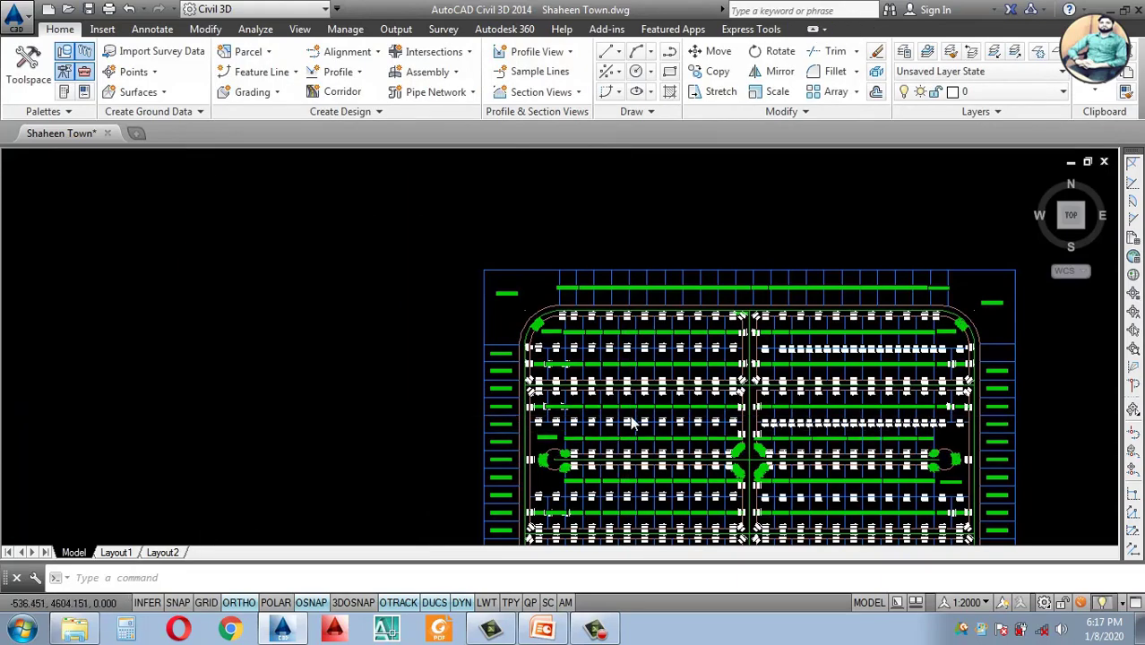
scroll(630, 415, down, 3)
scroll(652, 415, up, 8)
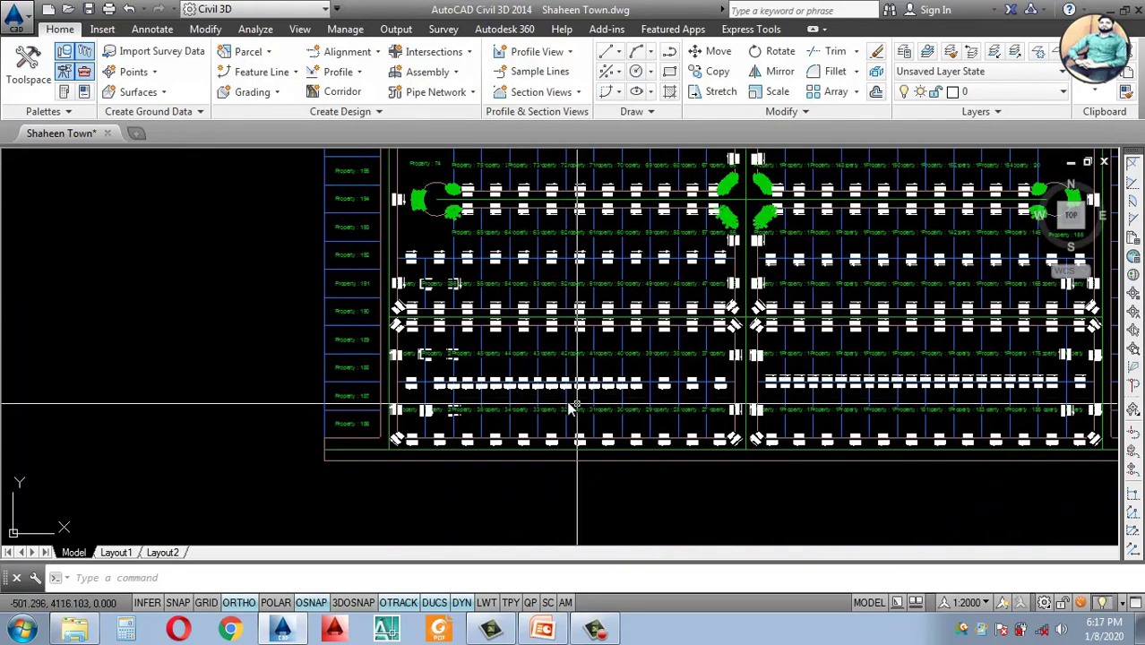
scroll(573, 405, up, 3)
scroll(560, 396, down, 5)
scroll(560, 376, up, 2)
scroll(559, 374, down, 5)
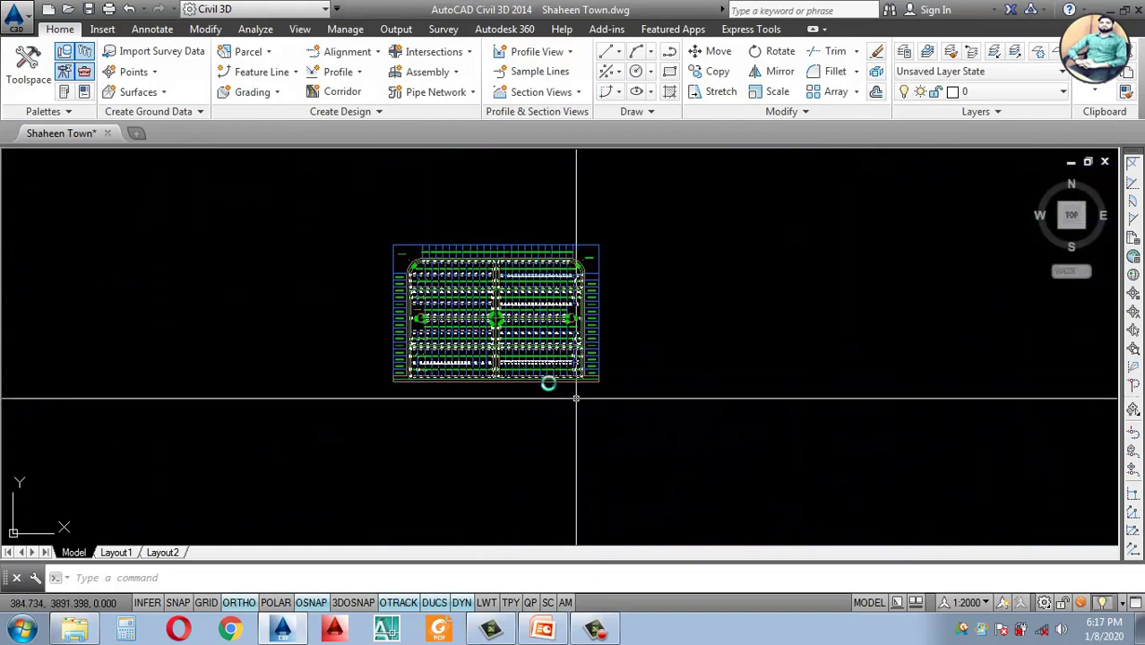
Step: Draw a rectangle about 915 units high in the empty space between the parcelled layout and the plain copy
scroll(494, 372, up, 4)
scroll(573, 322, down, 6)
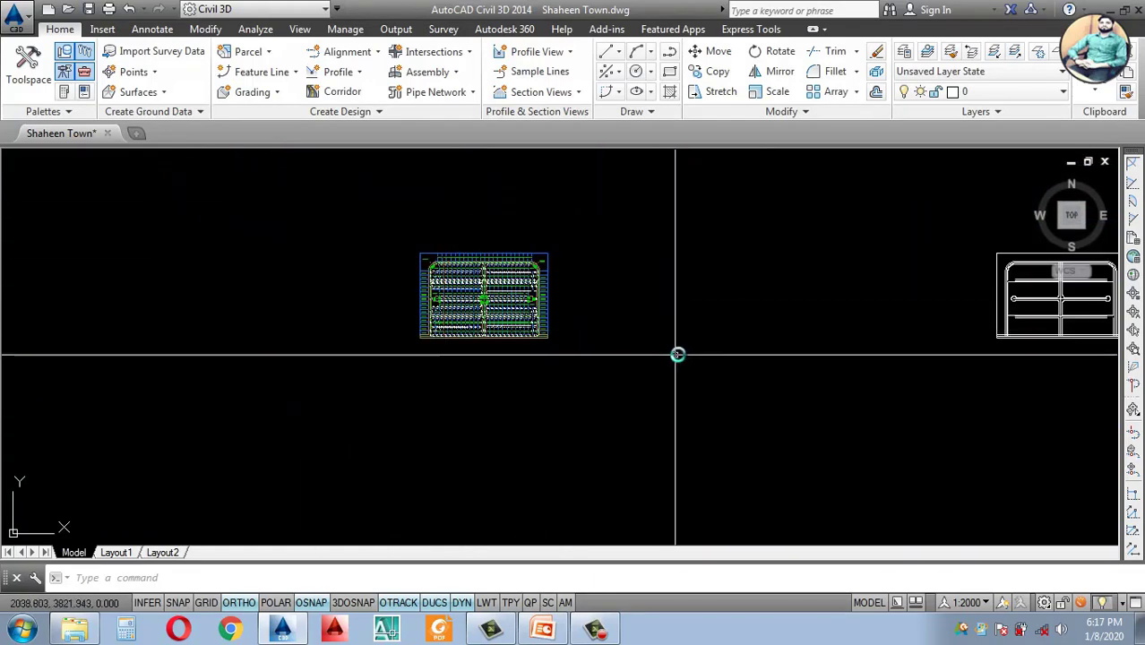
scroll(649, 376, up, 4)
text(rec)
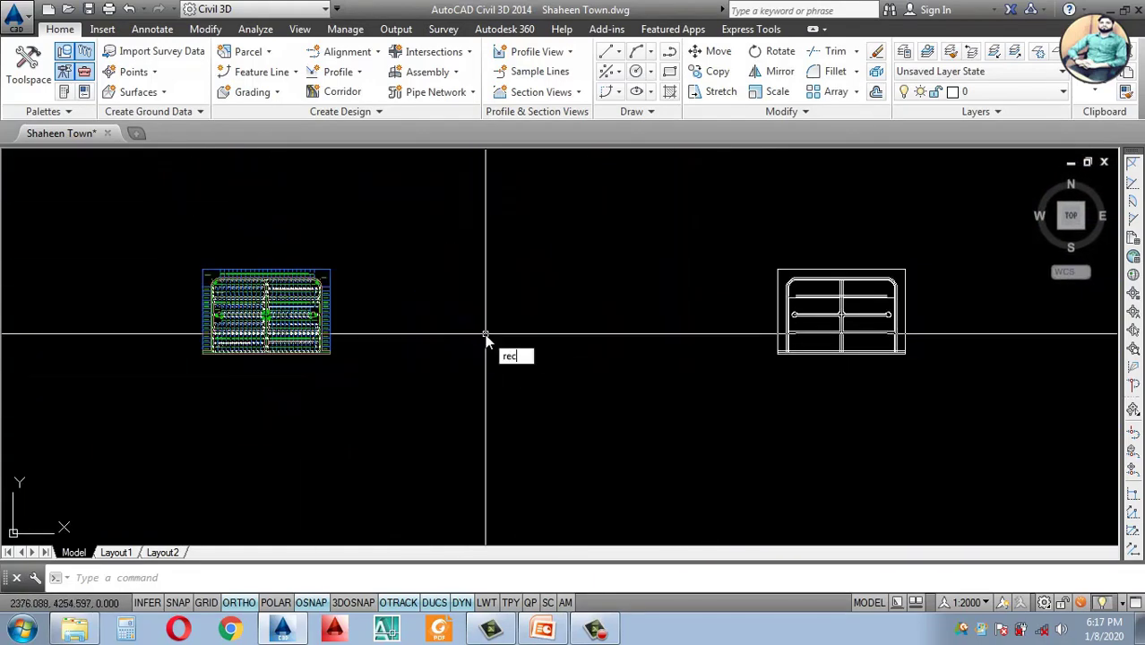
key(Return)
click(463, 301)
click(569, 380)
scroll(499, 331, up, 4)
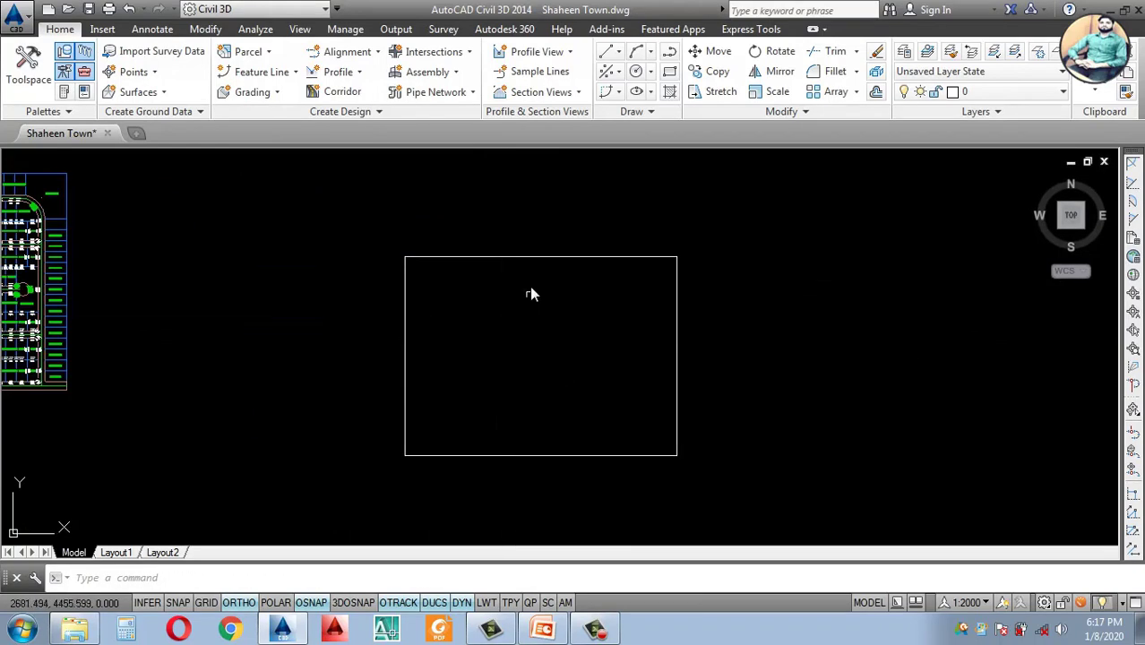
Step: Create a parcel from the rectangle in the Shaheen Town site with the Property style, Parcel Name area label, automatic segment labels and existing entities erased
click(506, 291)
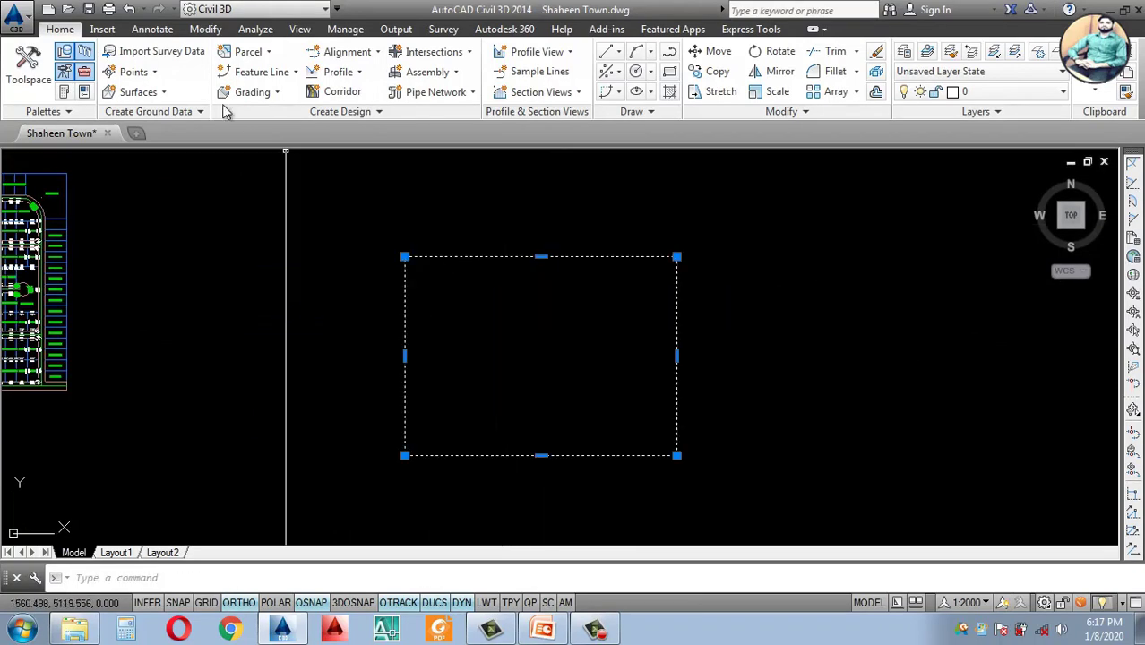
click(266, 52)
click(339, 118)
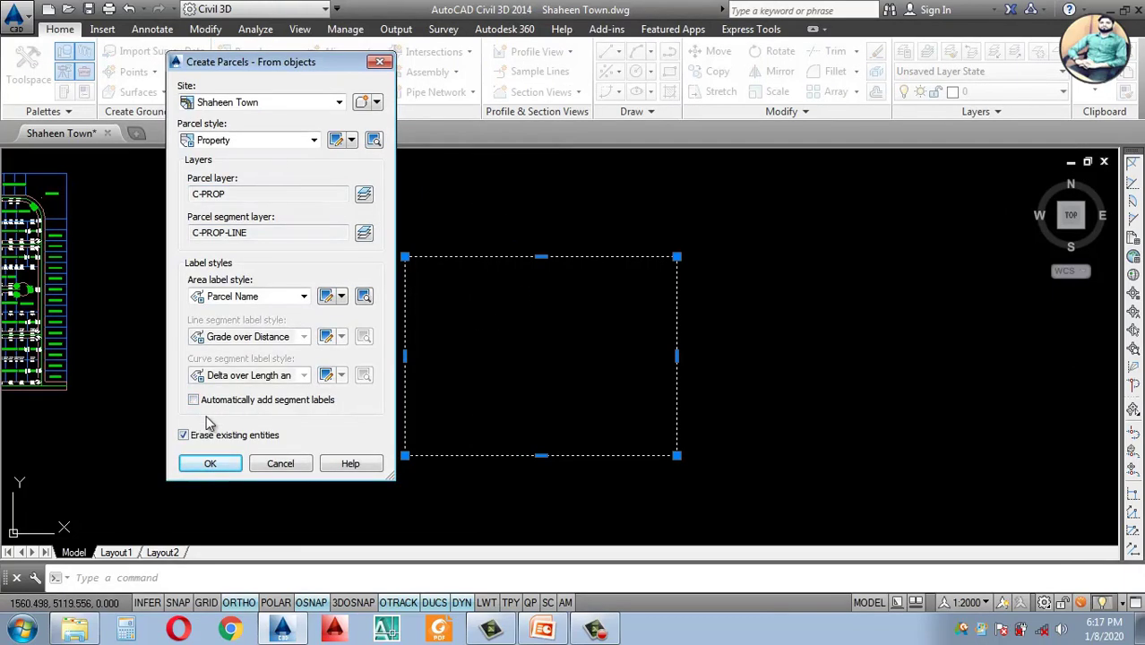
click(210, 463)
Step: Select all parcel segment labels similar to the one on the rectangle's west side and delete them from the whole drawing
scroll(409, 388, up, 6)
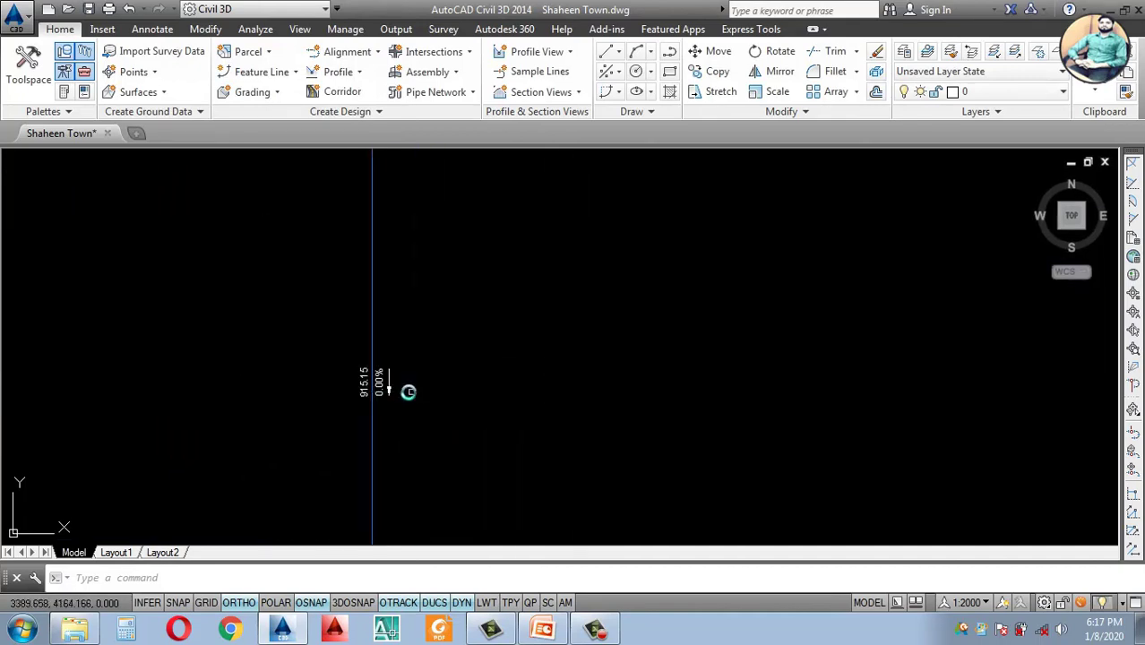
click(382, 384)
right_click(394, 380)
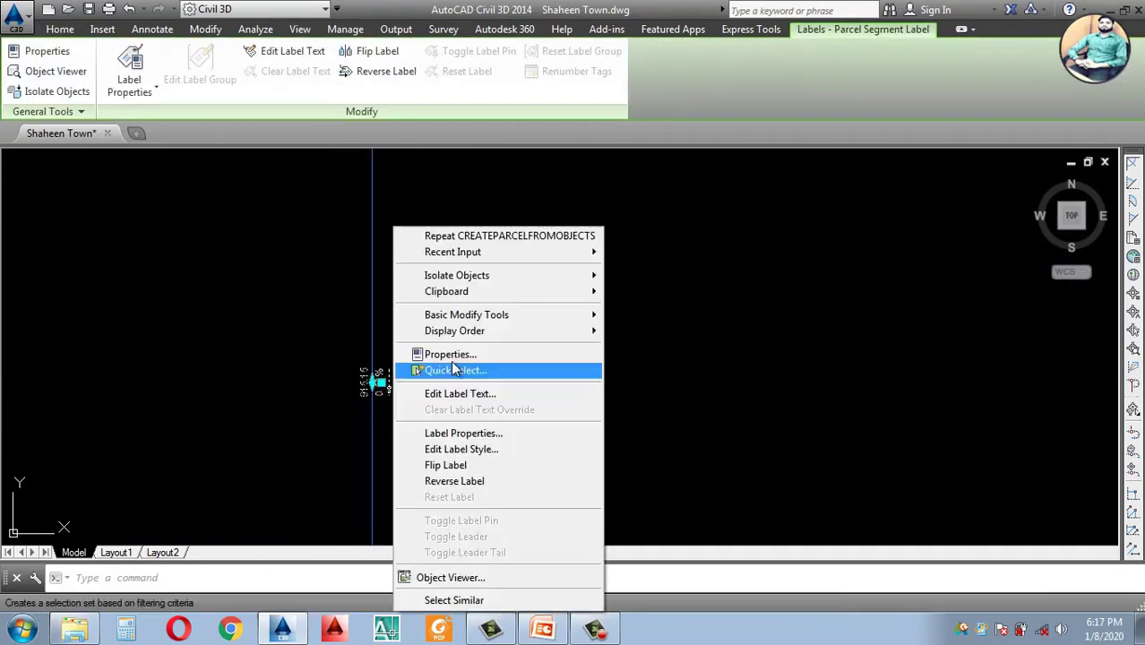
click(453, 601)
scroll(608, 423, down, 8)
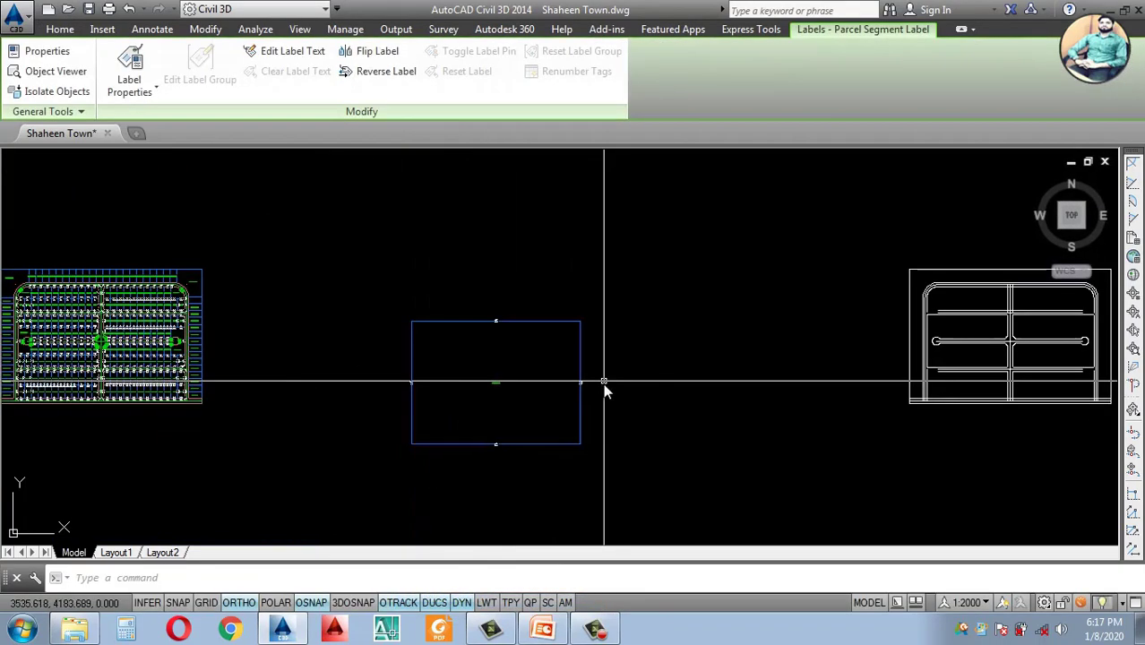
scroll(153, 387, up, 6)
scroll(408, 393, down, 4)
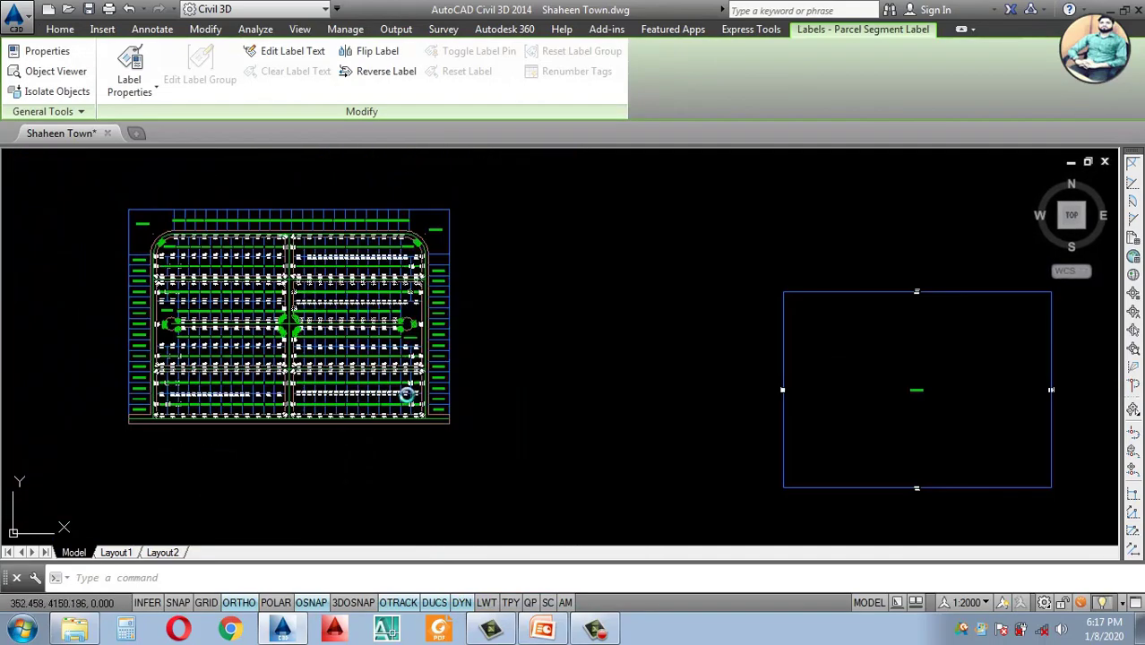
key(Escape)
scroll(843, 376, up, 3)
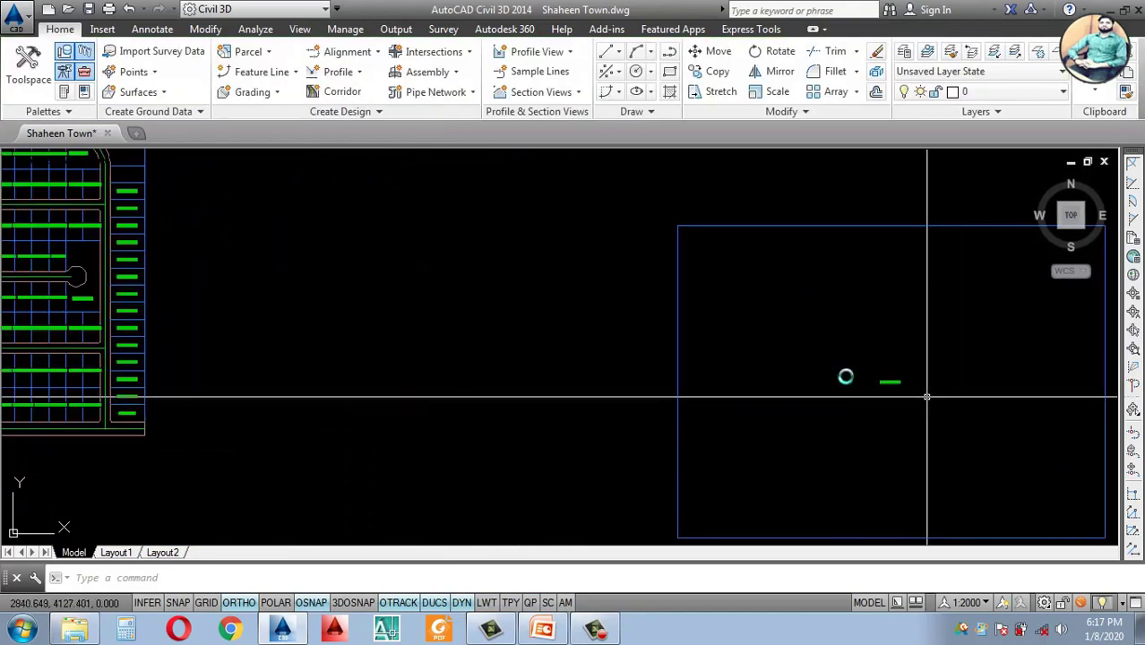
Step: Select the temporary rectangular parcel between the two layouts, including its boundary segments, and delete it
scroll(820, 366, down, 4)
scroll(819, 366, up, 2)
click(734, 376)
scroll(739, 369, down, 4)
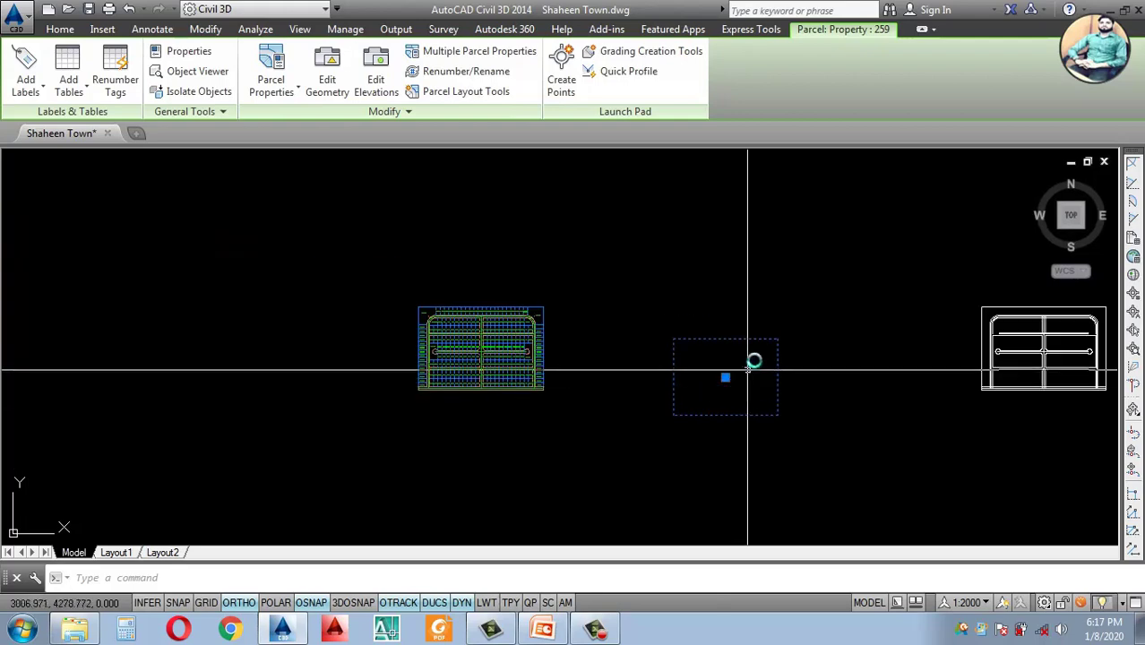
click(781, 316)
click(653, 431)
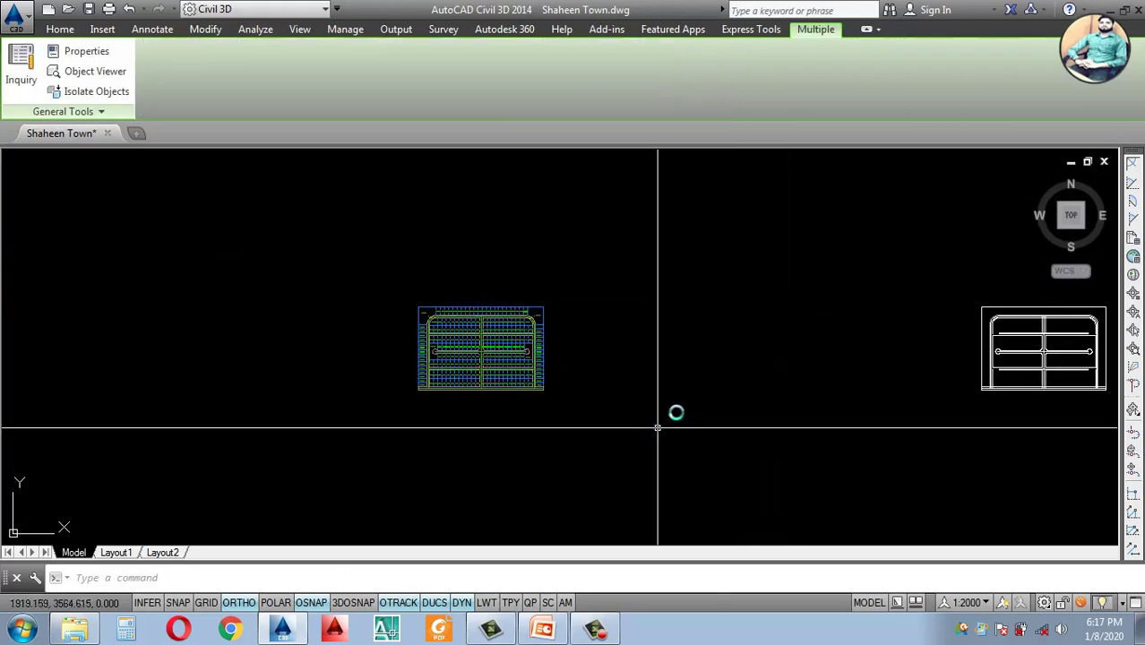
key(Escape)
Step: Add multiple segment labels to the parcel Property : 91, and end the labelling command
scroll(658, 428, down, 4)
scroll(599, 383, up, 5)
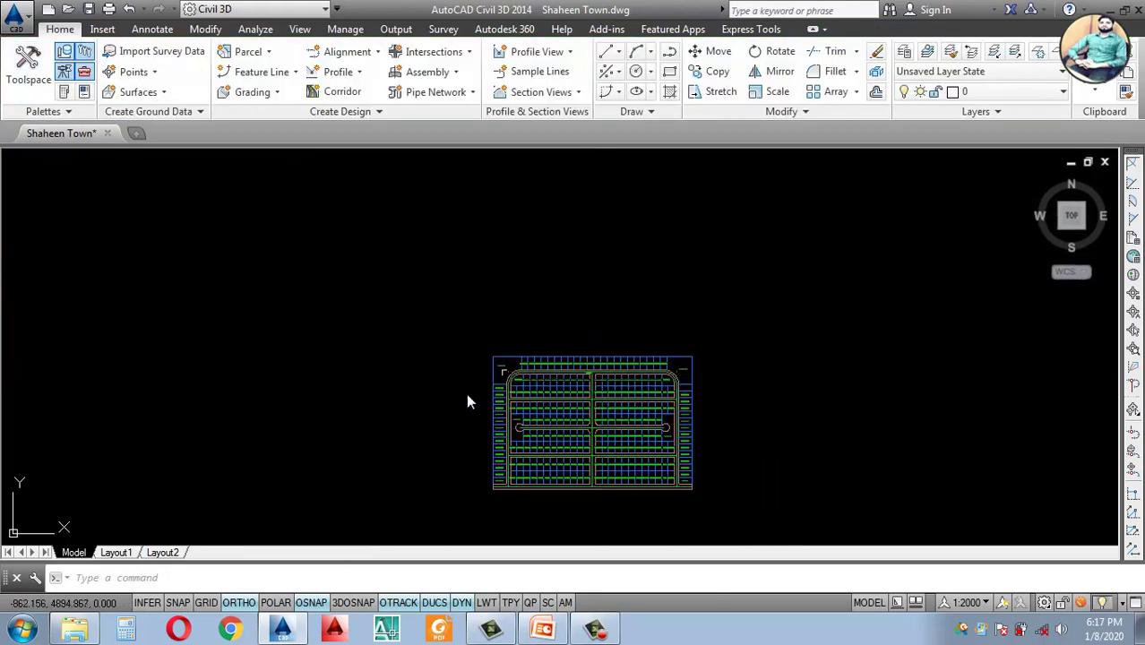
scroll(466, 401, down, 4)
scroll(774, 429, up, 2)
scroll(546, 398, down, 4)
scroll(475, 400, up, 6)
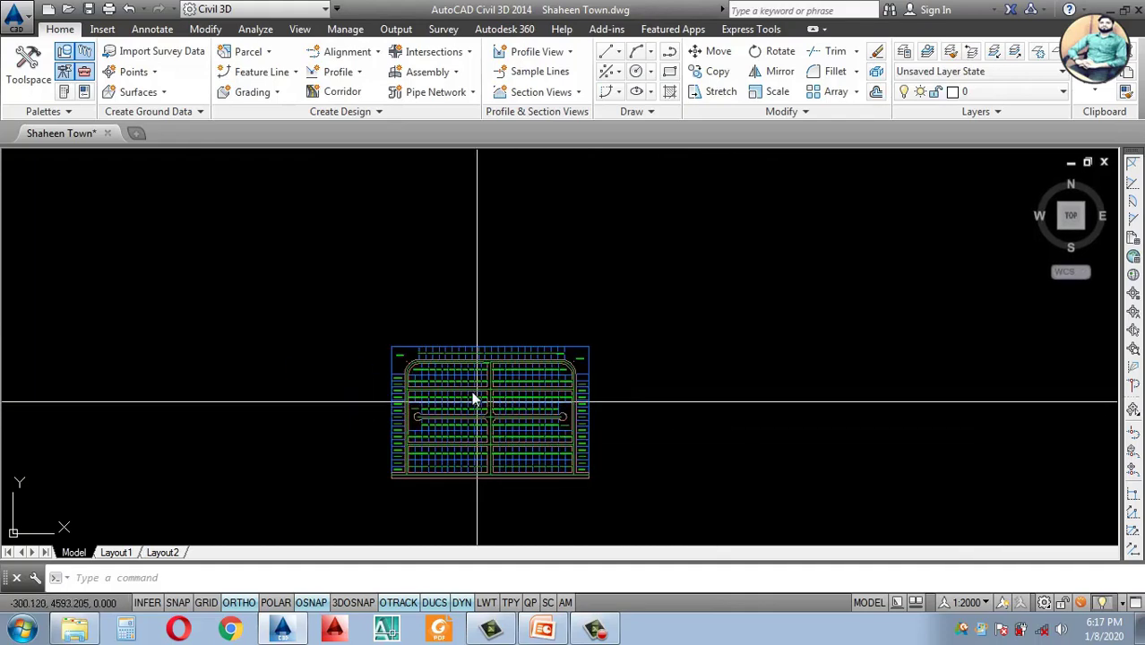
scroll(475, 400, up, 6)
click(425, 401)
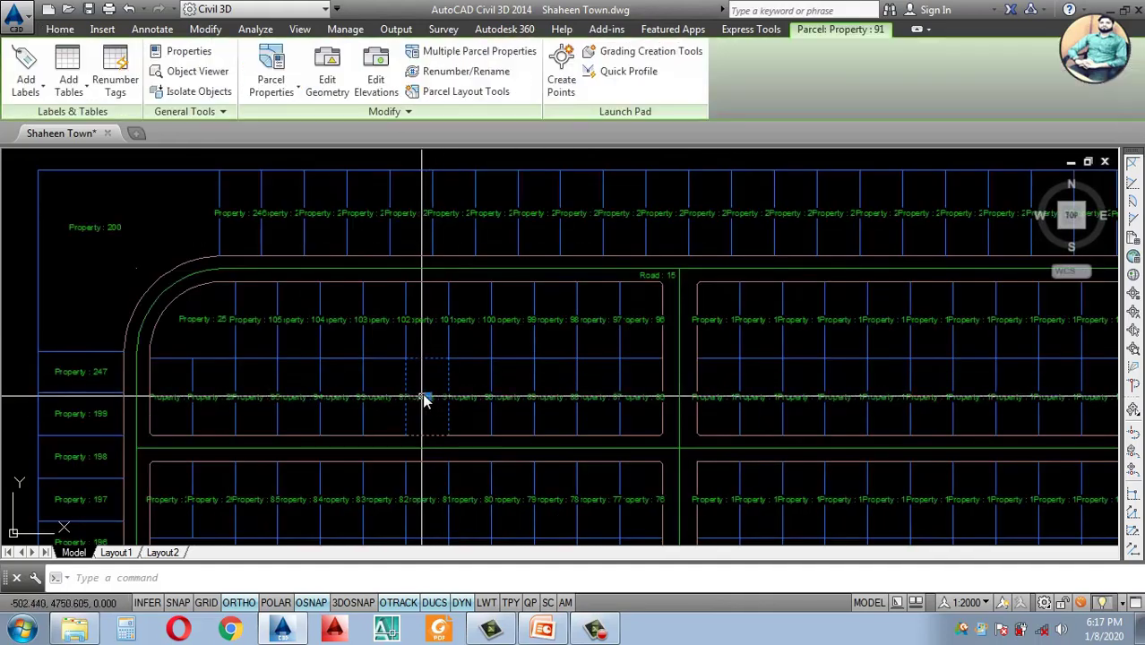
scroll(424, 400, up, 3)
scroll(429, 416, down, 1)
click(41, 86)
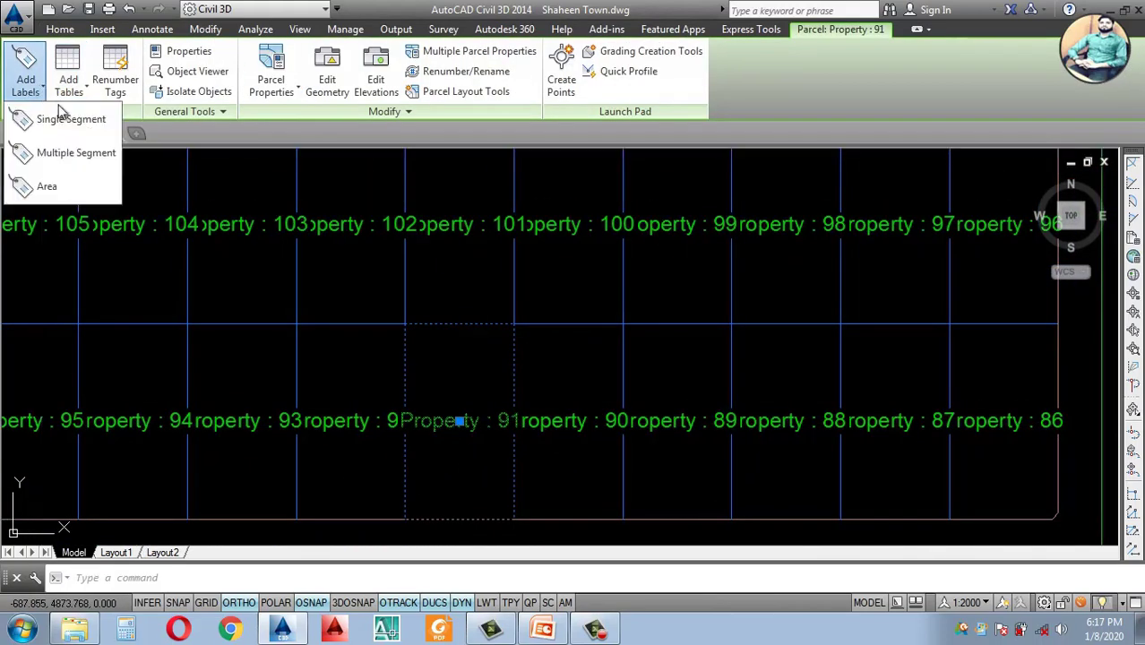
click(61, 156)
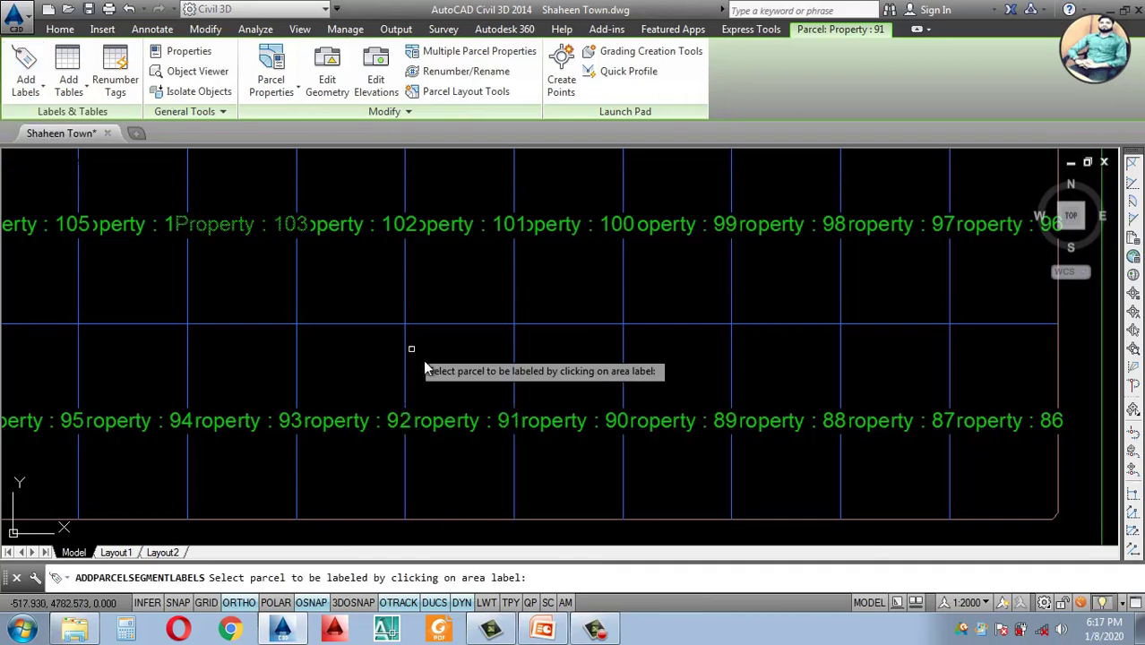
click(459, 425)
click(495, 462)
scroll(460, 409, down, 5)
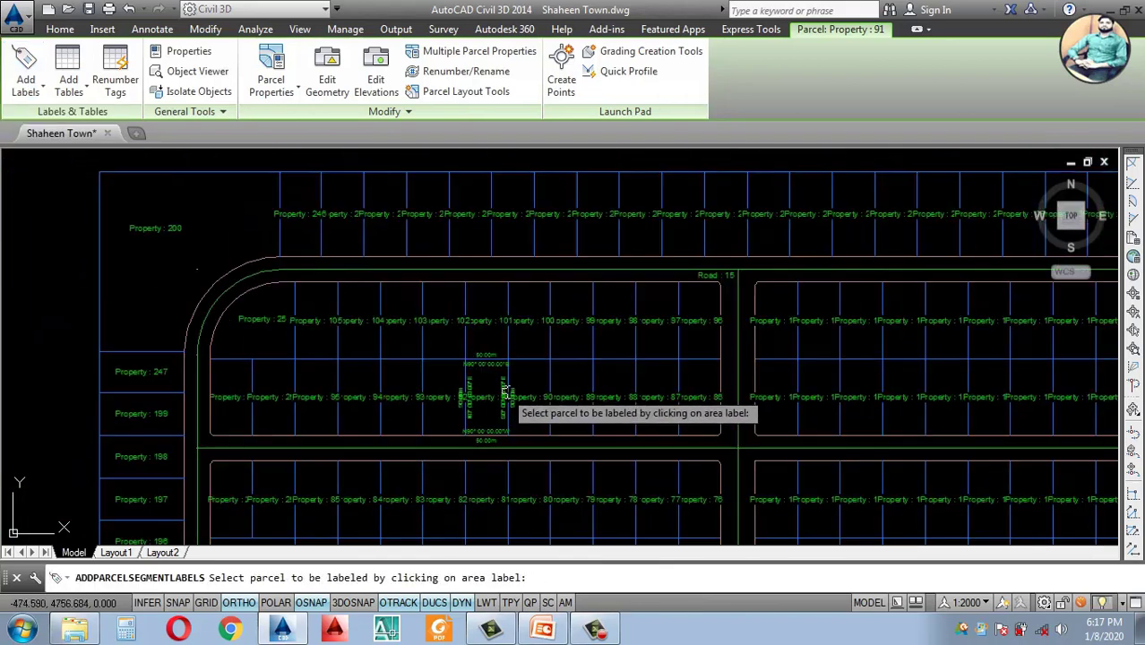
key(Escape)
key(Escape)
Step: Examine the parcel layout from the northwest blocks down to the southwest lots around Property : 186
scroll(522, 387, up, 2)
scroll(572, 365, down, 8)
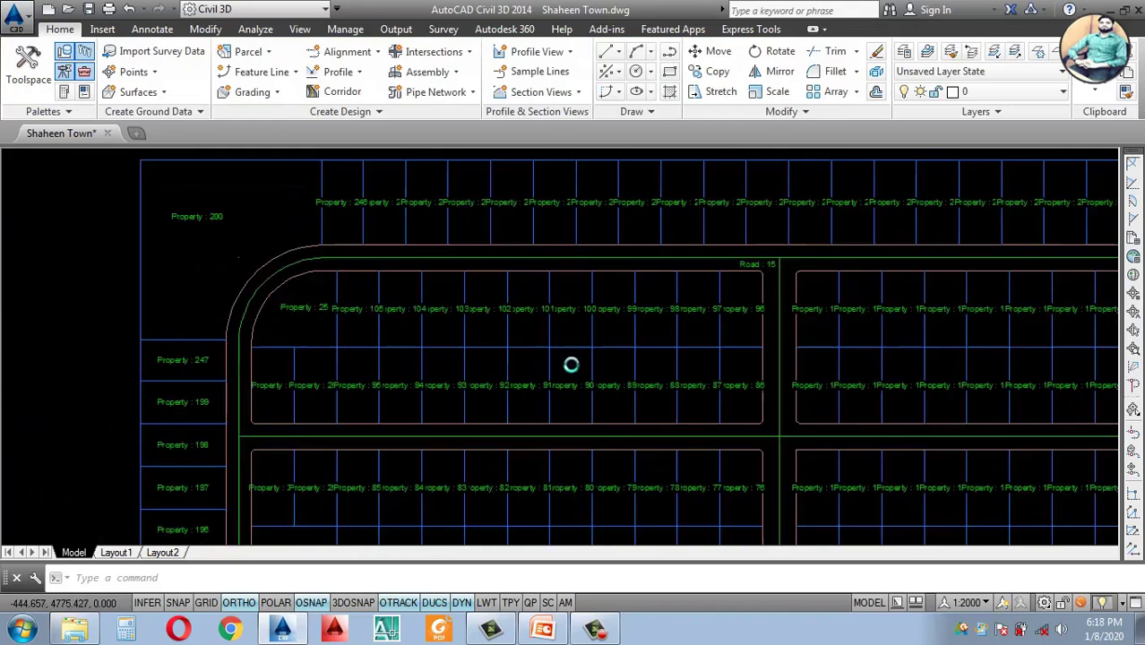
scroll(409, 438, up, 5)
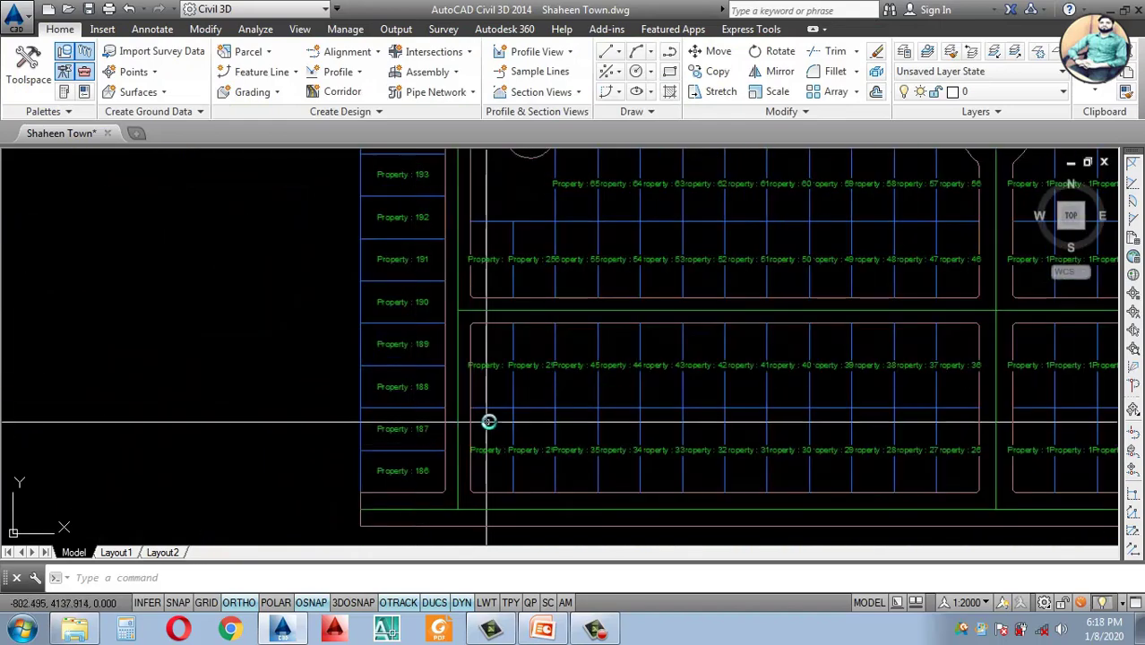
scroll(478, 455, down, 1)
scroll(436, 457, up, 1)
scroll(484, 457, down, 4)
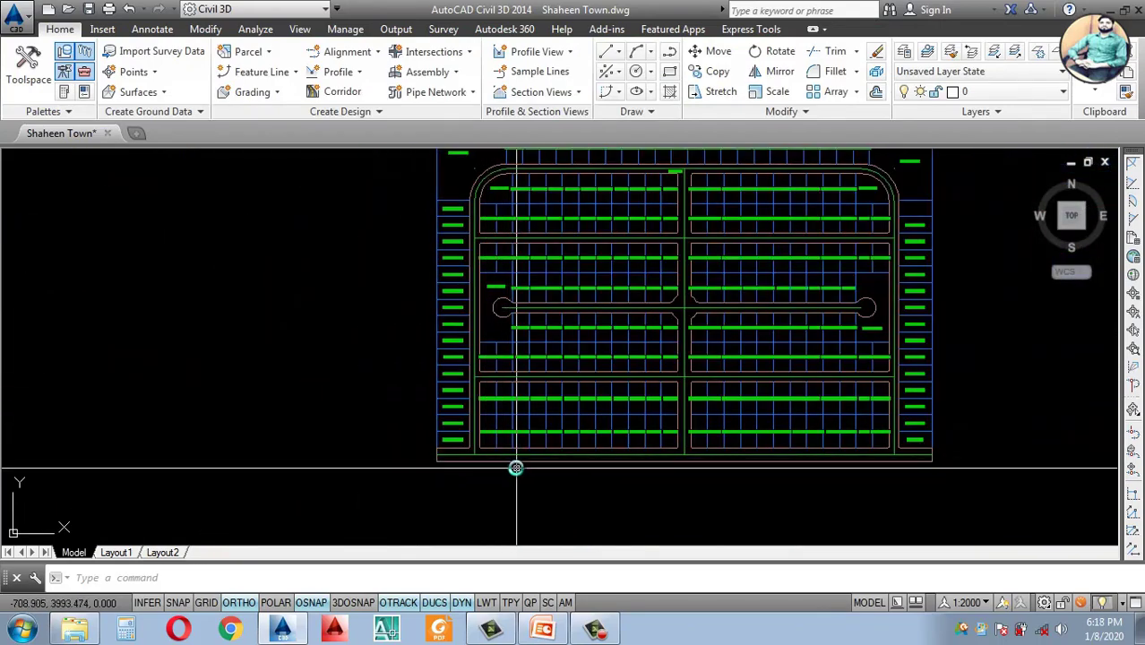
scroll(513, 454, up, 5)
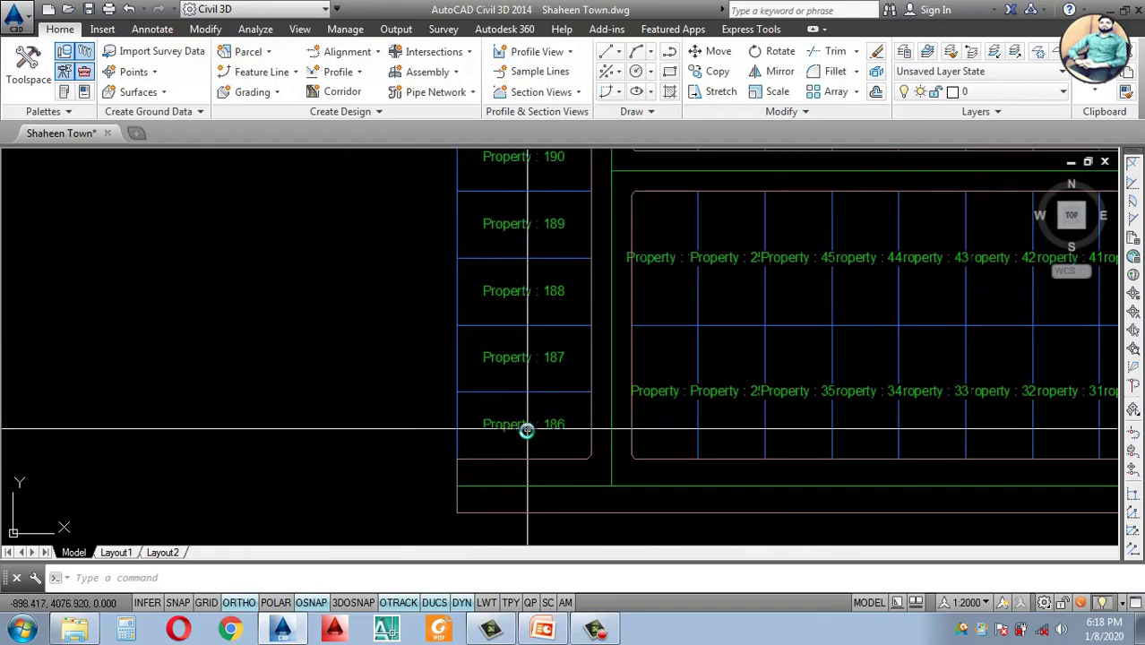
scroll(553, 377, down, 8)
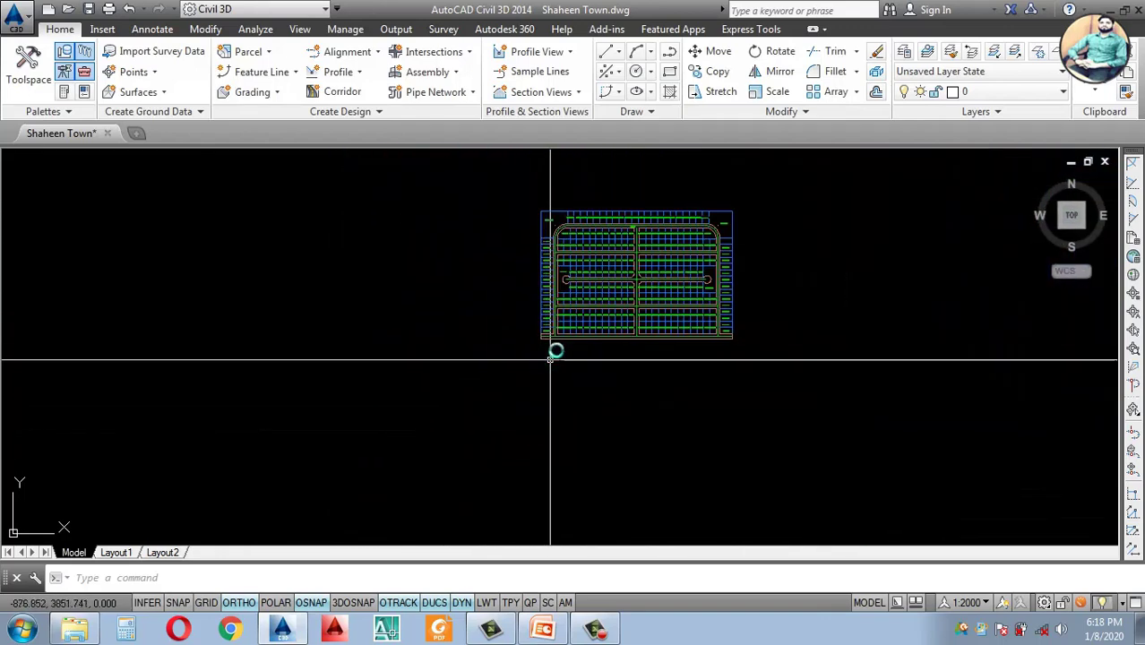
scroll(735, 310, up, 4)
scroll(734, 310, down, 2)
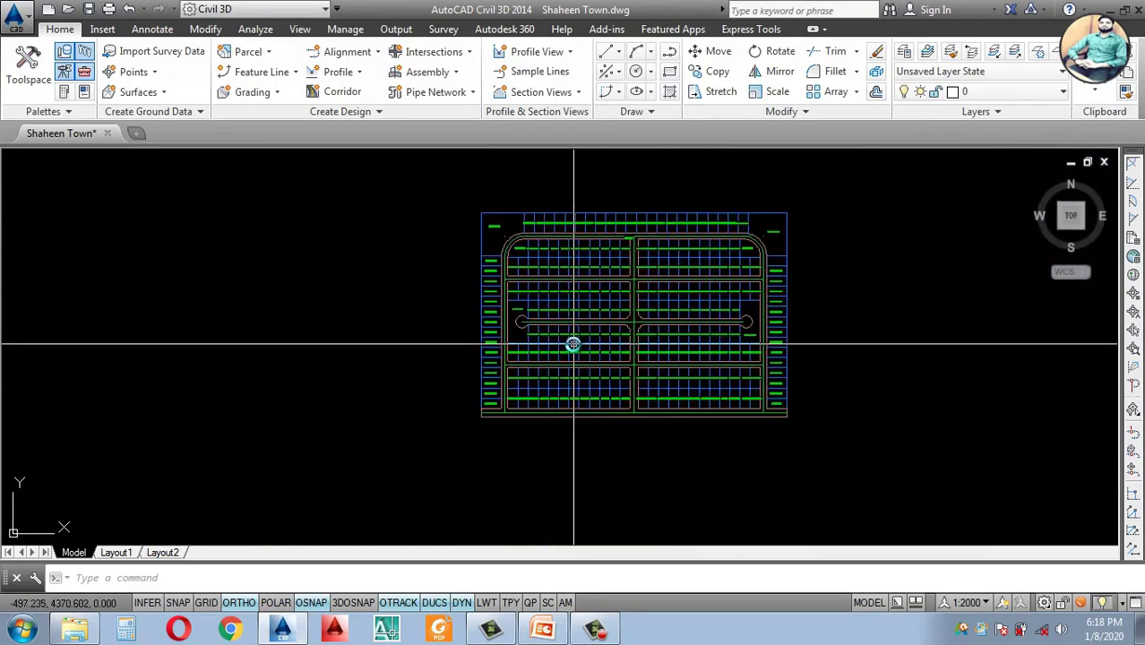
scroll(571, 385, up, 4)
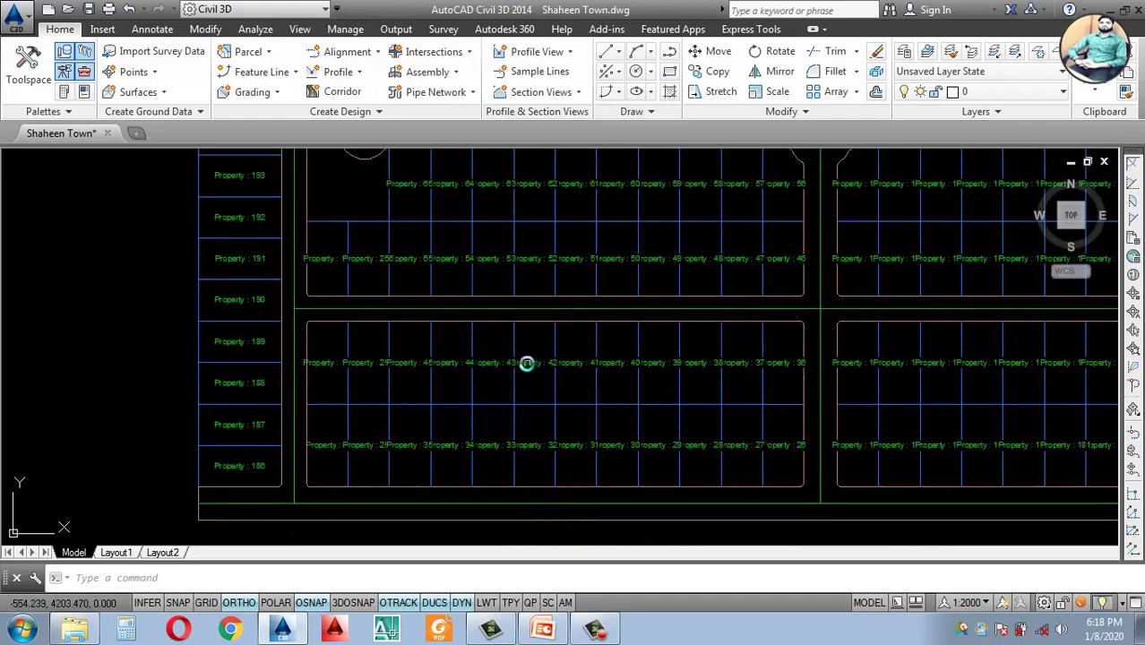
scroll(524, 365, down, 4)
scroll(477, 396, up, 3)
scroll(468, 368, down, 3)
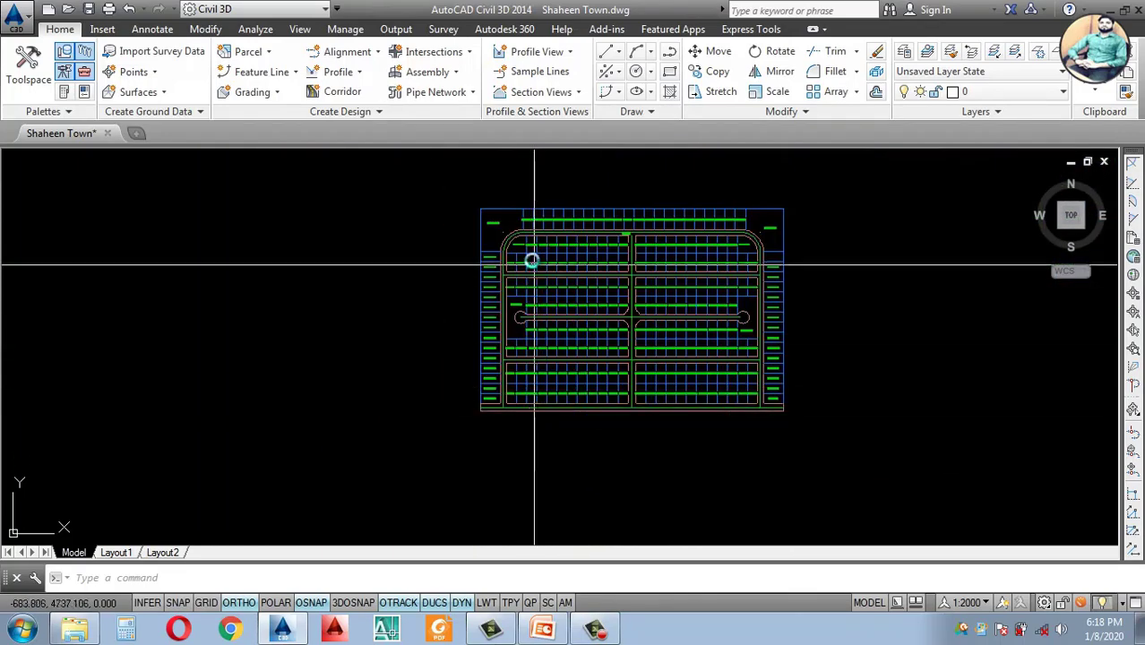
Step: Inspect the northwest corner parcel Property : 200, the numbering of its neighbouring lots and the remaining blocks across the layout
scroll(528, 252, up, 2)
scroll(511, 340, down, 2)
scroll(498, 255, up, 3)
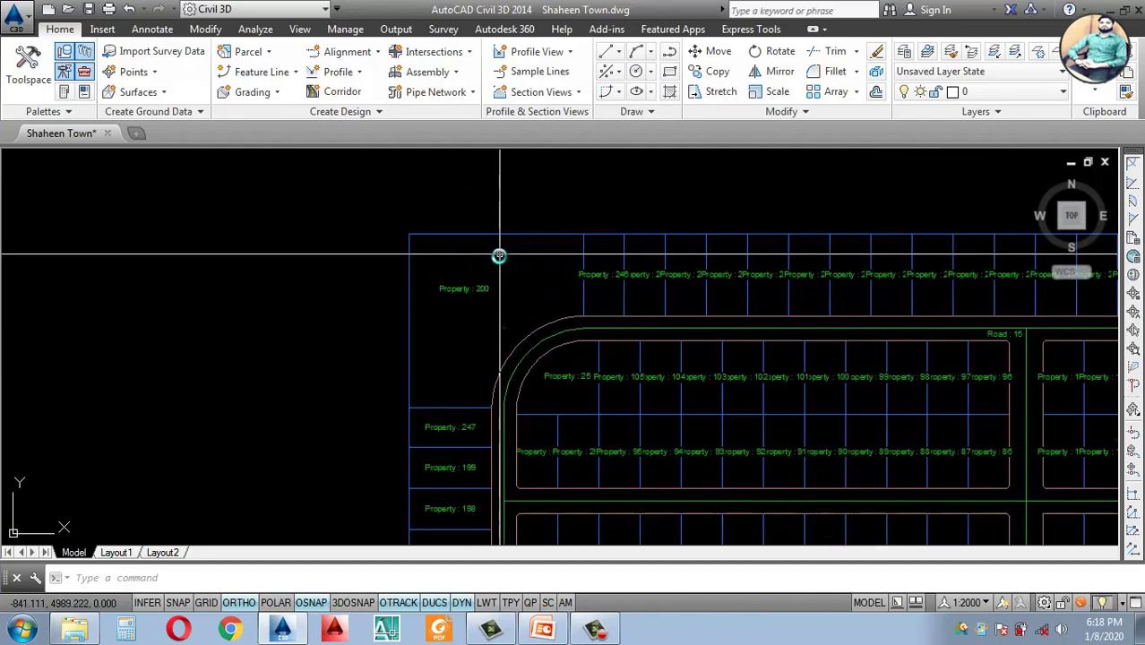
scroll(467, 312, down, 2)
scroll(481, 291, up, 2)
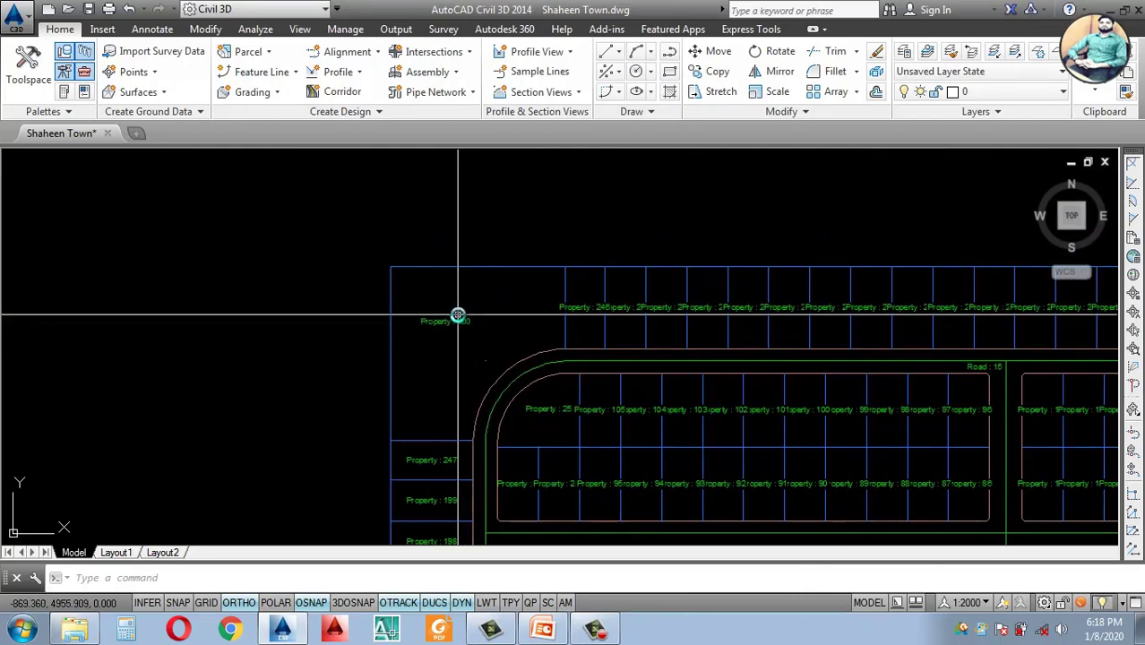
scroll(458, 314, up, 1)
scroll(457, 385, down, 3)
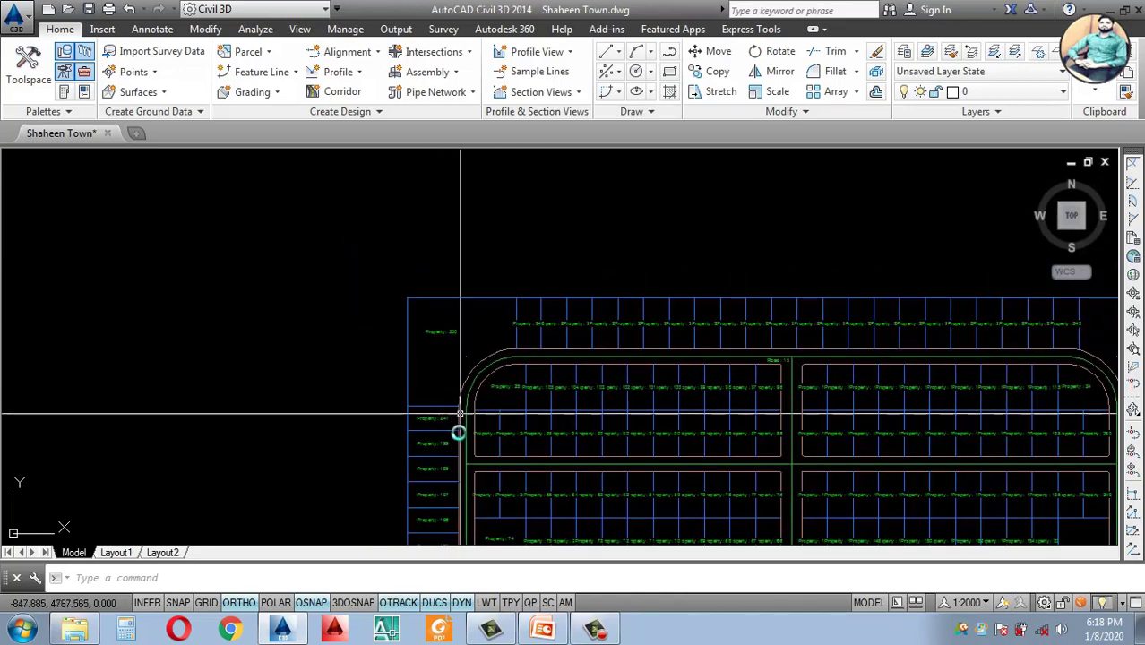
scroll(460, 414, up, 3)
scroll(423, 421, down, 5)
scroll(547, 292, up, 2)
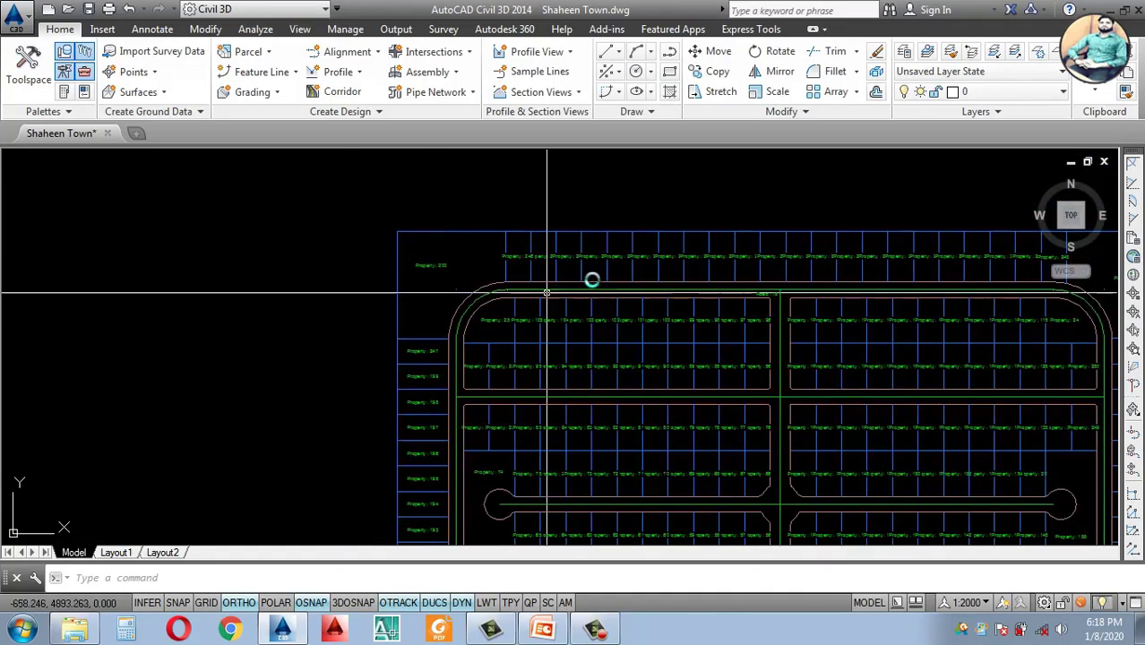
scroll(421, 425, up, 2)
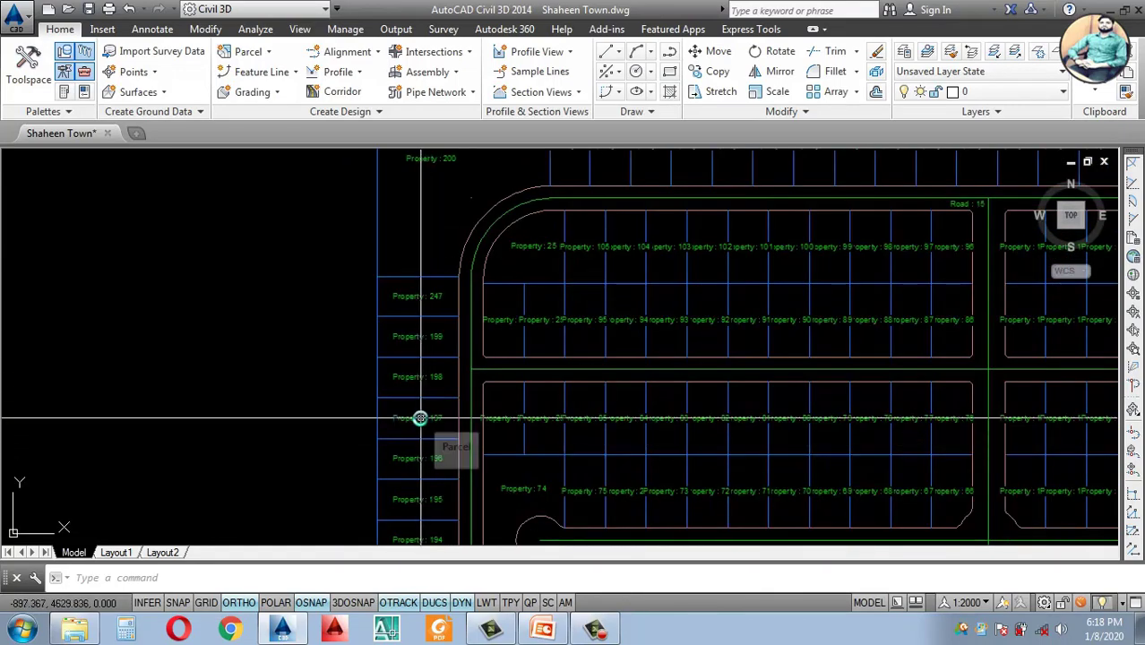
scroll(420, 419, down, 4)
scroll(421, 491, up, 3)
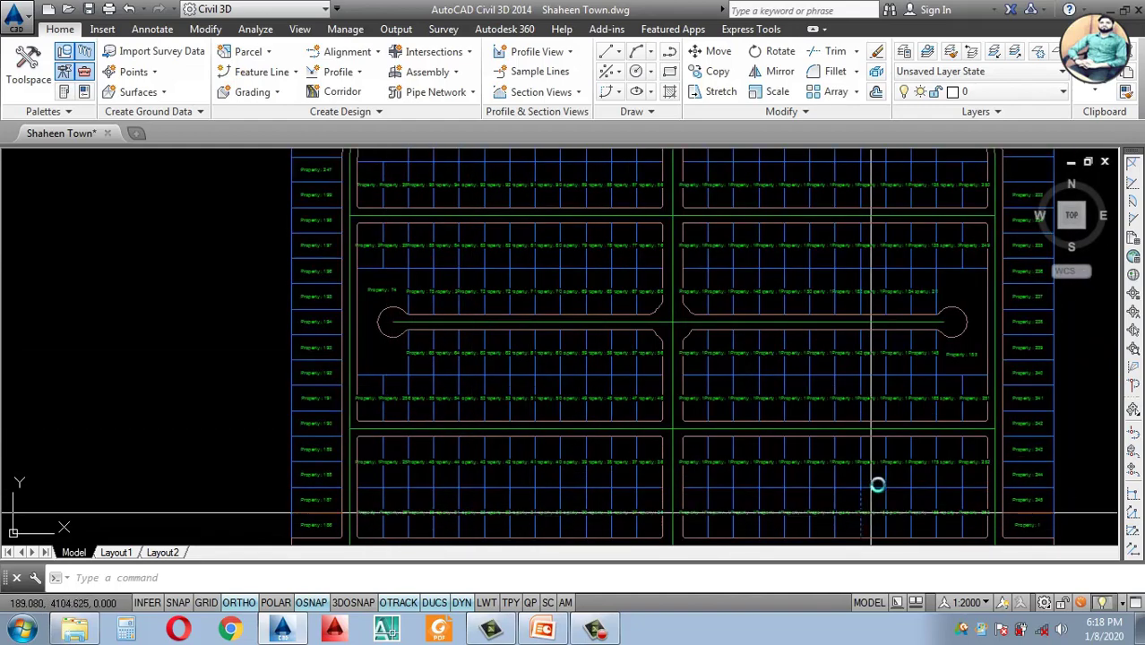
scroll(734, 430, down, 3)
scroll(754, 410, up, 3)
scroll(718, 281, down, 2)
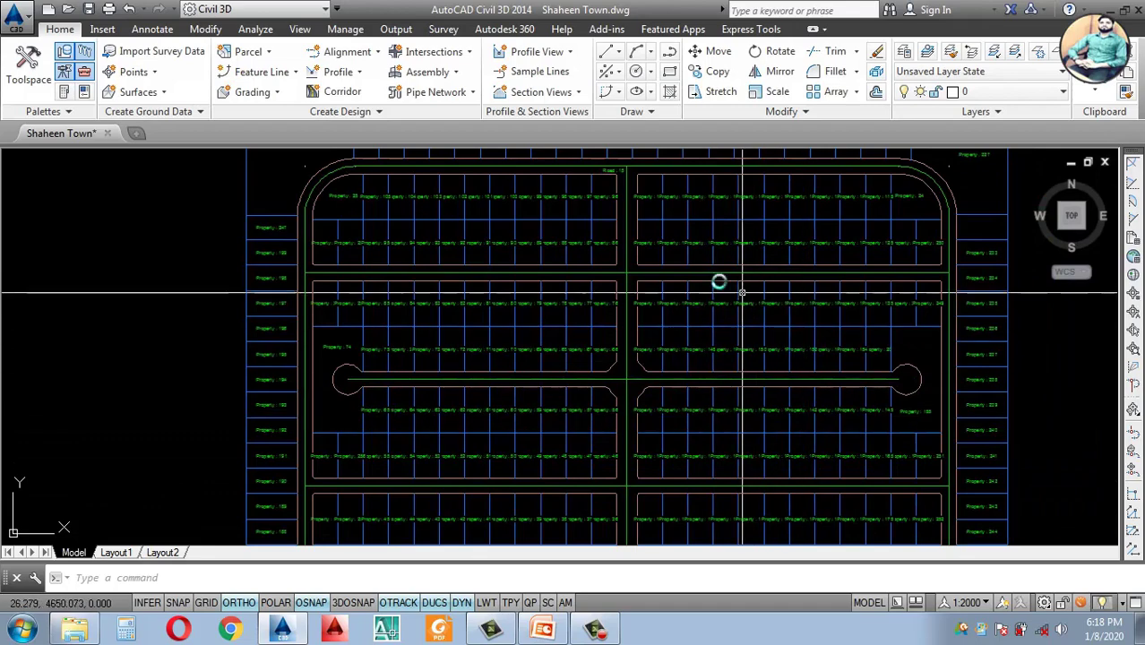
scroll(582, 356, down, 2)
scroll(558, 354, down, 2)
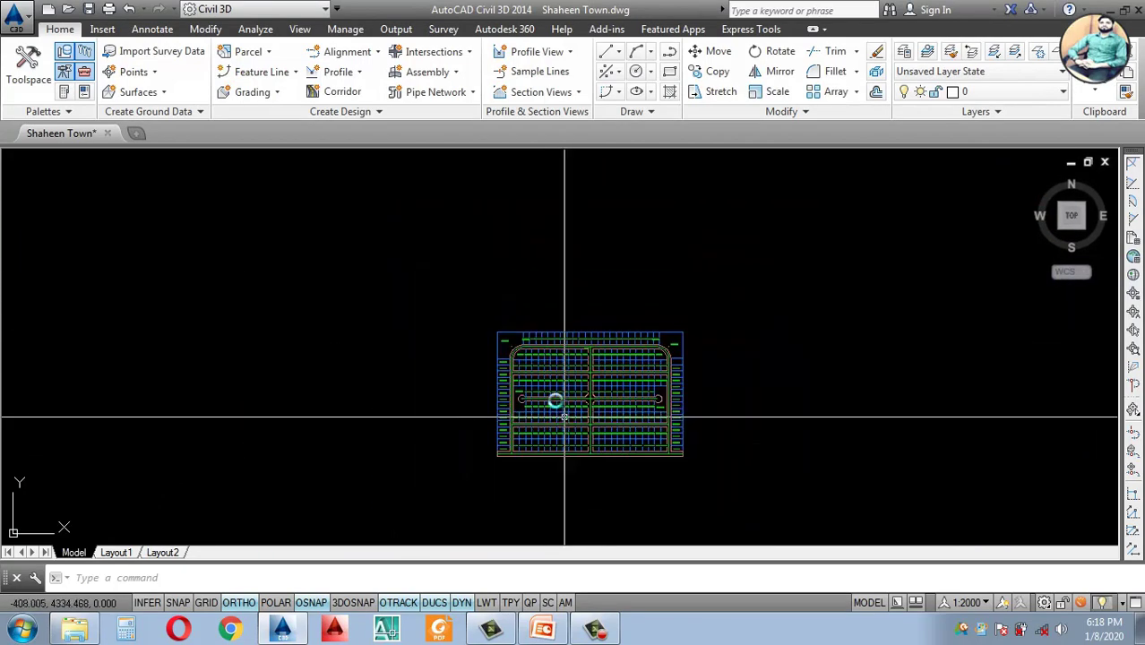
Step: Open the properties of the parcel Property : 246 in the north row and set its parcel style to Property
scroll(529, 341, up, 7)
click(484, 307)
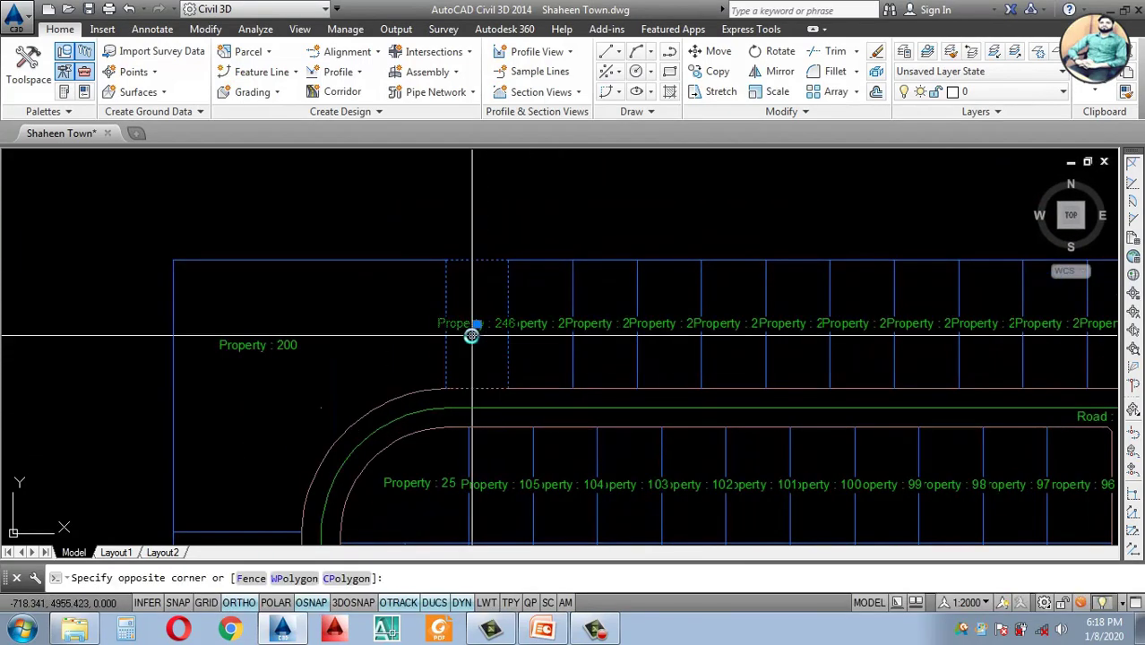
click(473, 340)
key(ctrl+1)
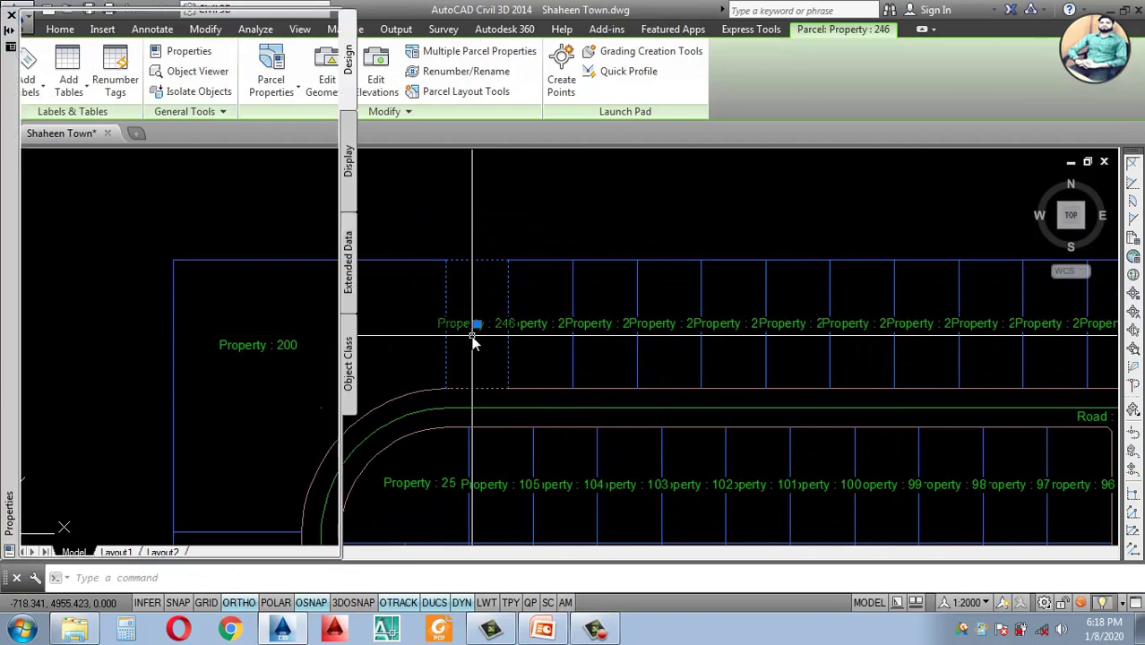
click(318, 76)
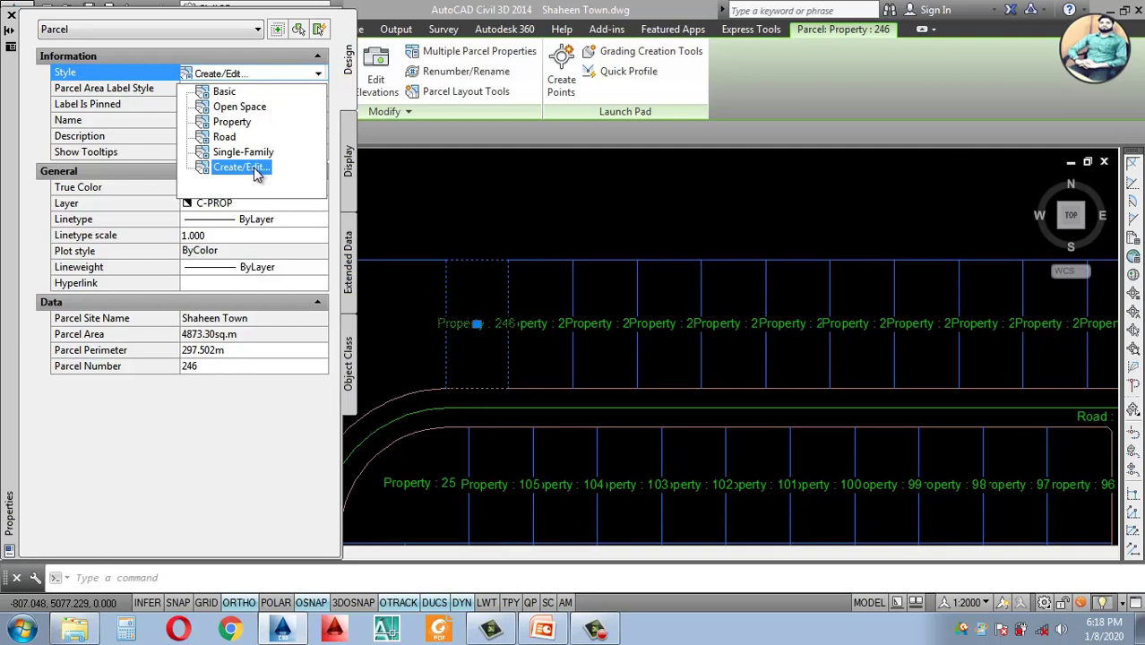
click(232, 122)
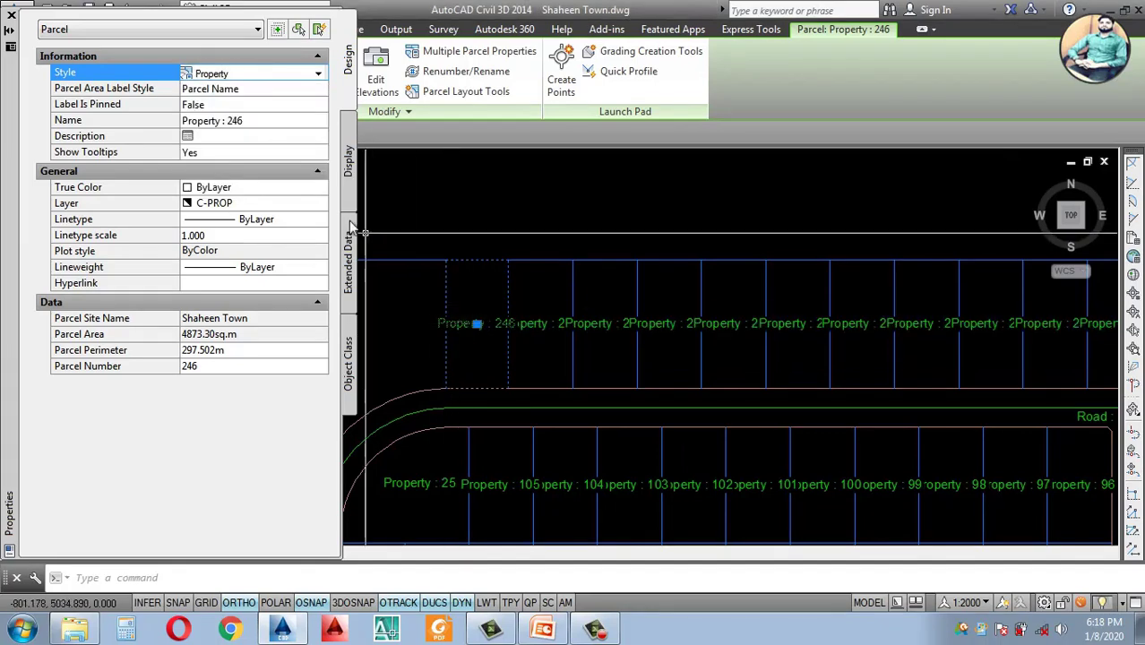
Step: Try the Name Square meter & Acres area label style on Property : 246, settle on Name Area & Perimeter, and close its properties
click(318, 91)
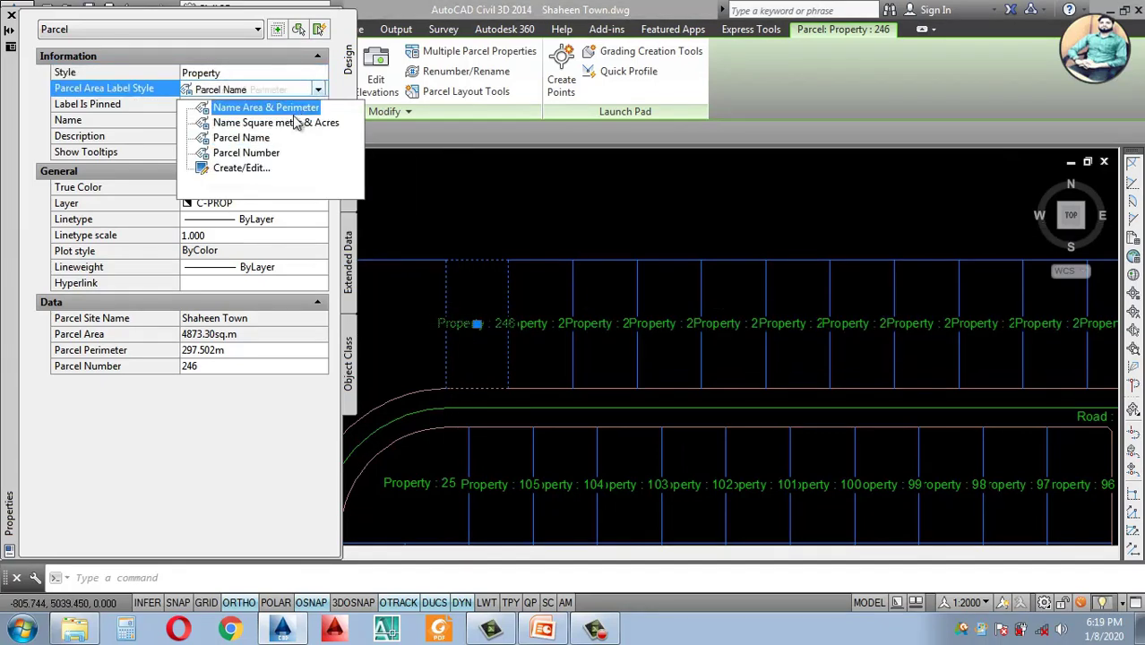
click(286, 125)
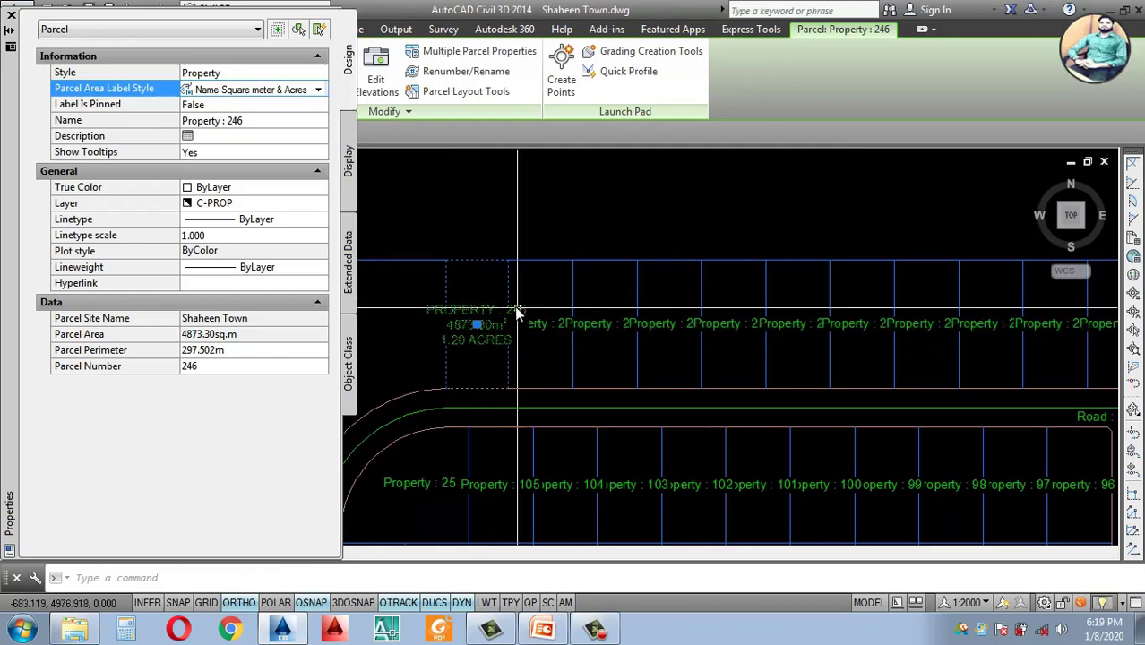
click(318, 90)
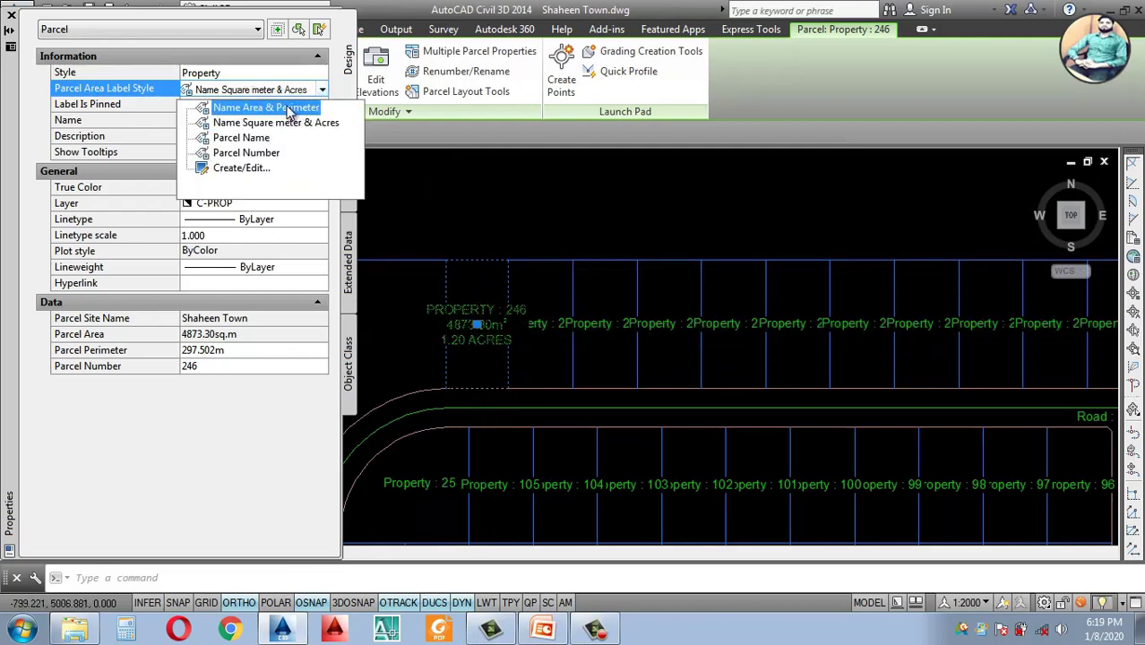
click(282, 108)
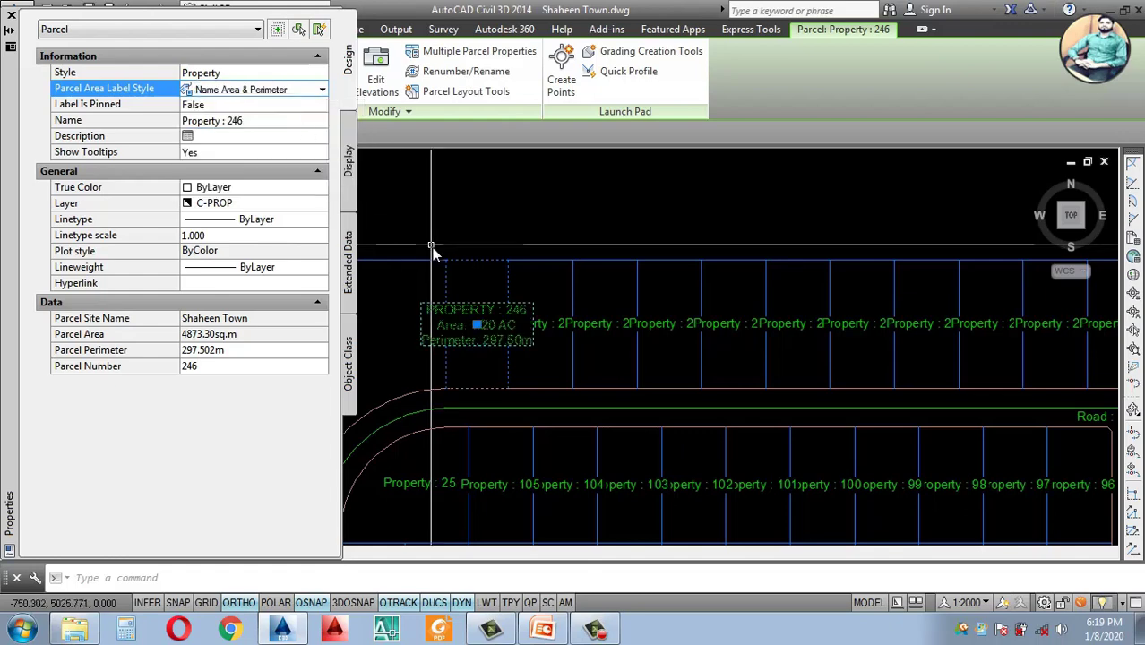
scroll(431, 252, up, 2)
scroll(506, 403, up, 1)
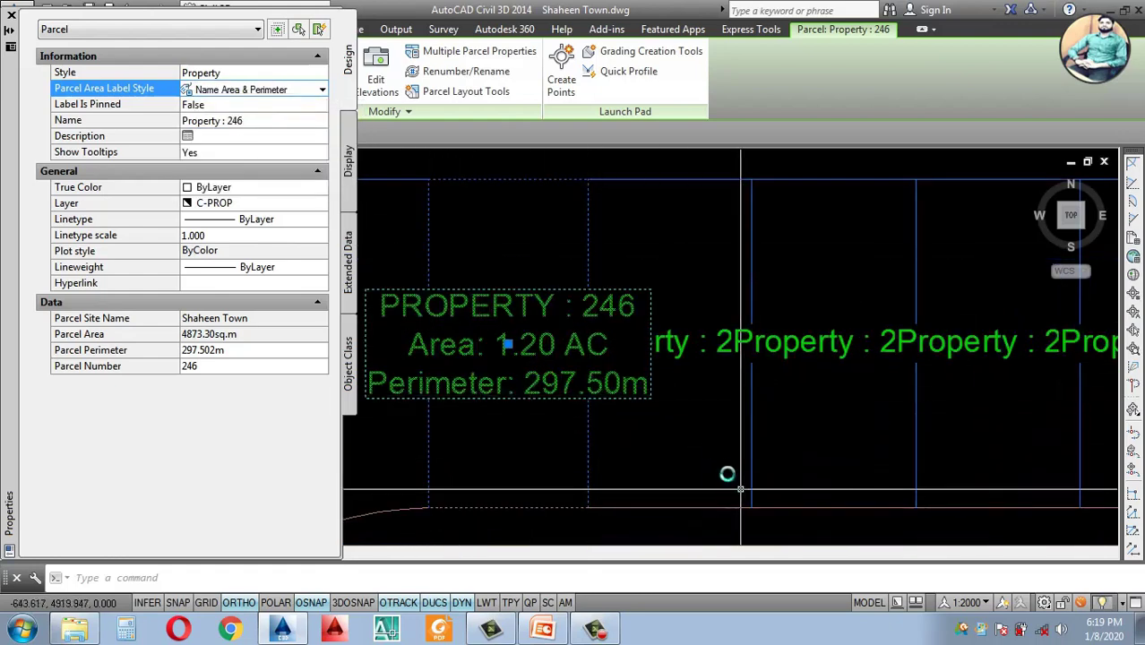
scroll(663, 419, down, 1)
scroll(587, 403, up, 1)
scroll(586, 401, down, 1)
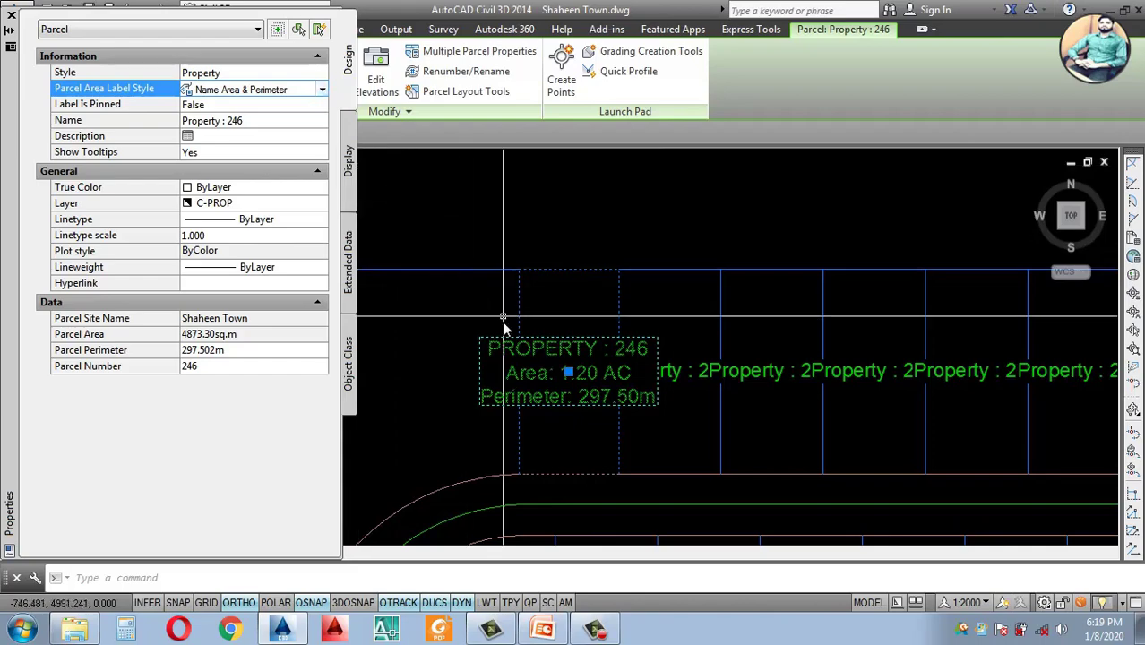
key(Escape)
scroll(504, 327, down, 6)
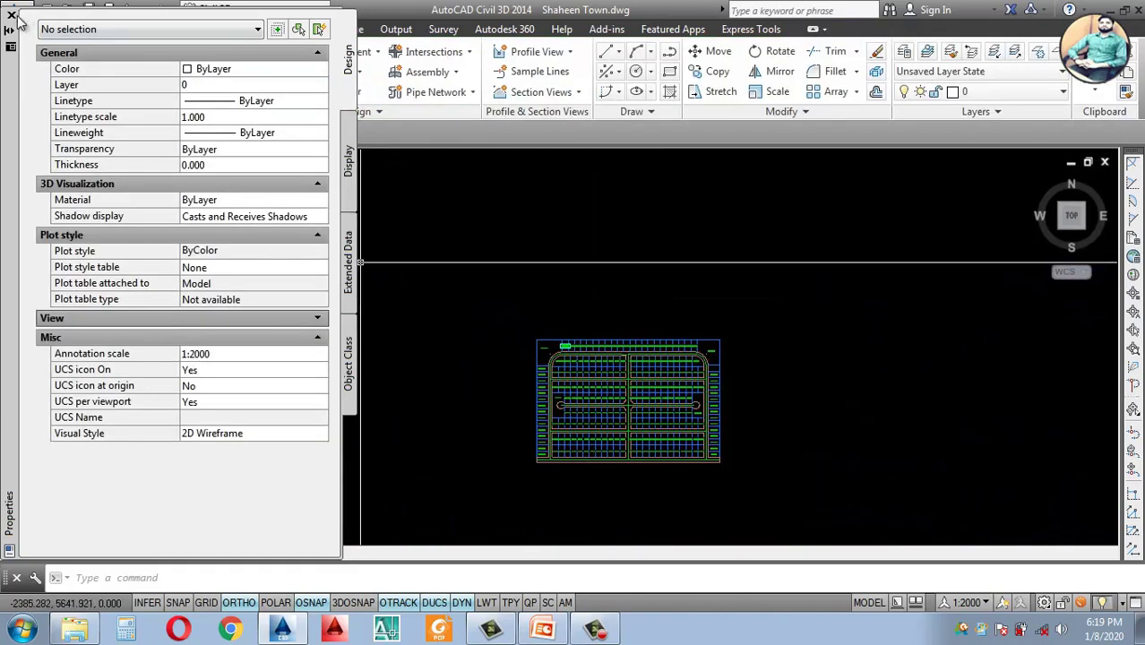
click(10, 15)
Step: Examine the southwest lots, checking which parcel lies beside Property : 35, and look over the whole layout
scroll(535, 368, up, 6)
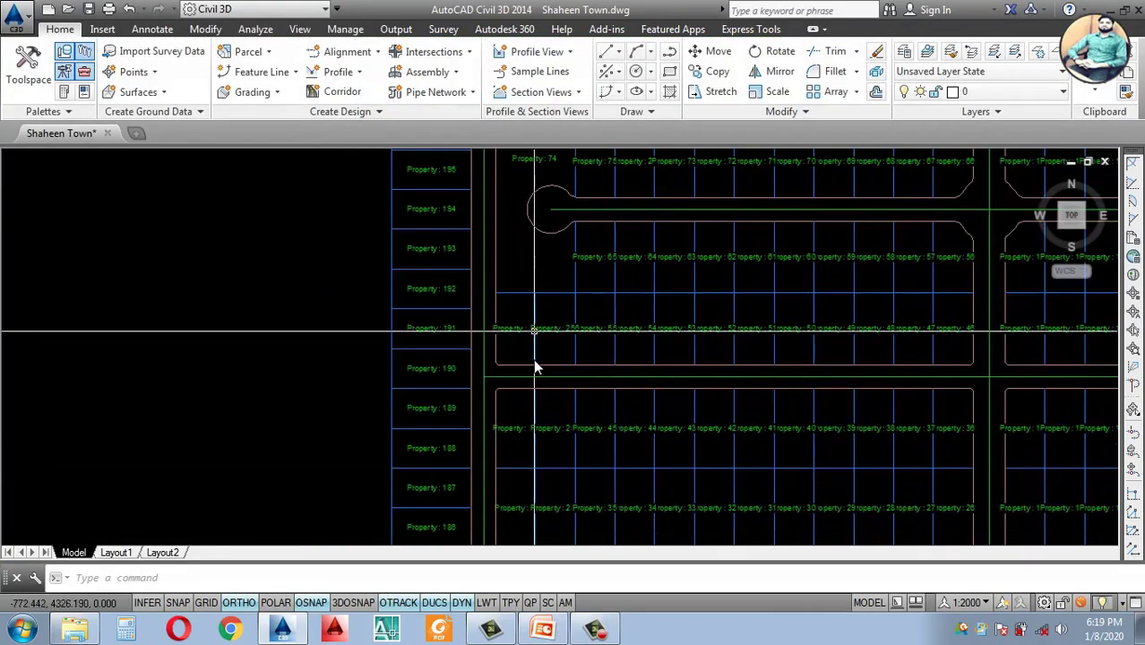
scroll(533, 385, up, 4)
click(518, 381)
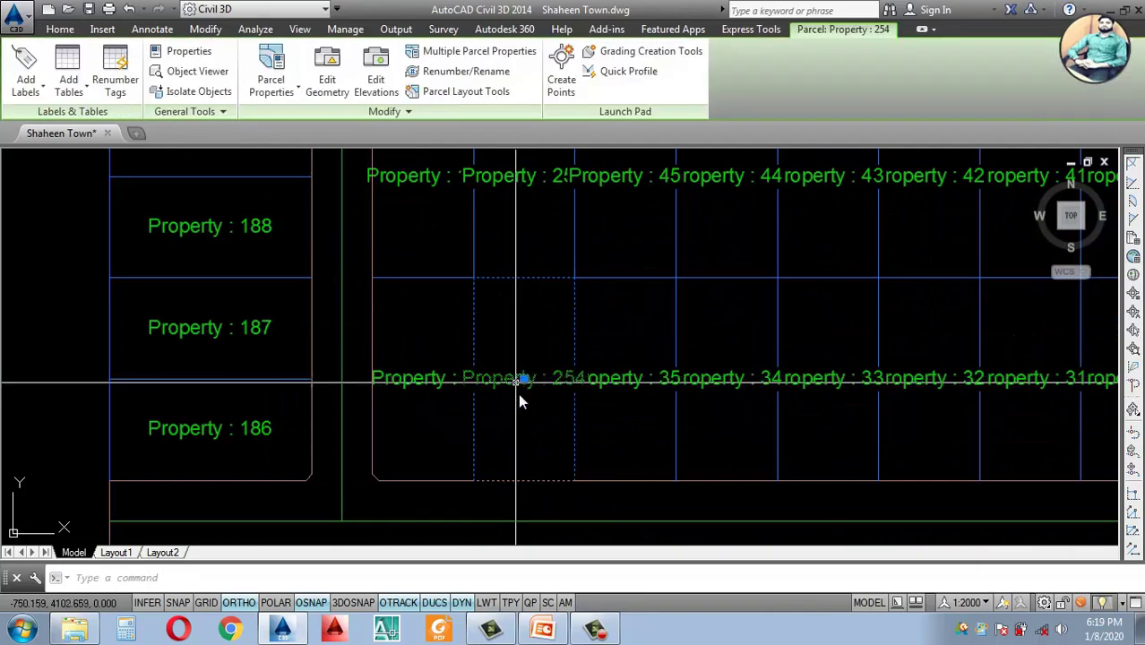
key(Escape)
scroll(585, 455, down, 8)
scroll(746, 411, down, 1)
scroll(669, 401, up, 2)
scroll(656, 411, down, 2)
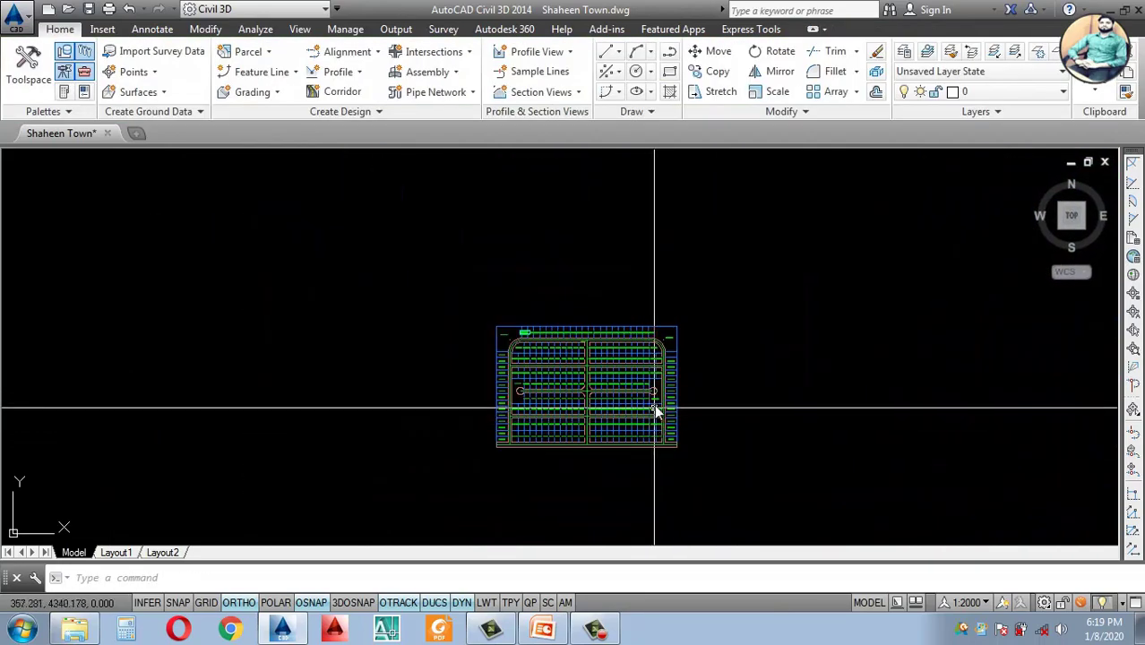
Step: Draw a horizontal polyline about 40 m long from the east cul-de-sac's outer edge to the adjoining road edge
scroll(656, 410, up, 6)
key(Return)
scroll(630, 349, up, 5)
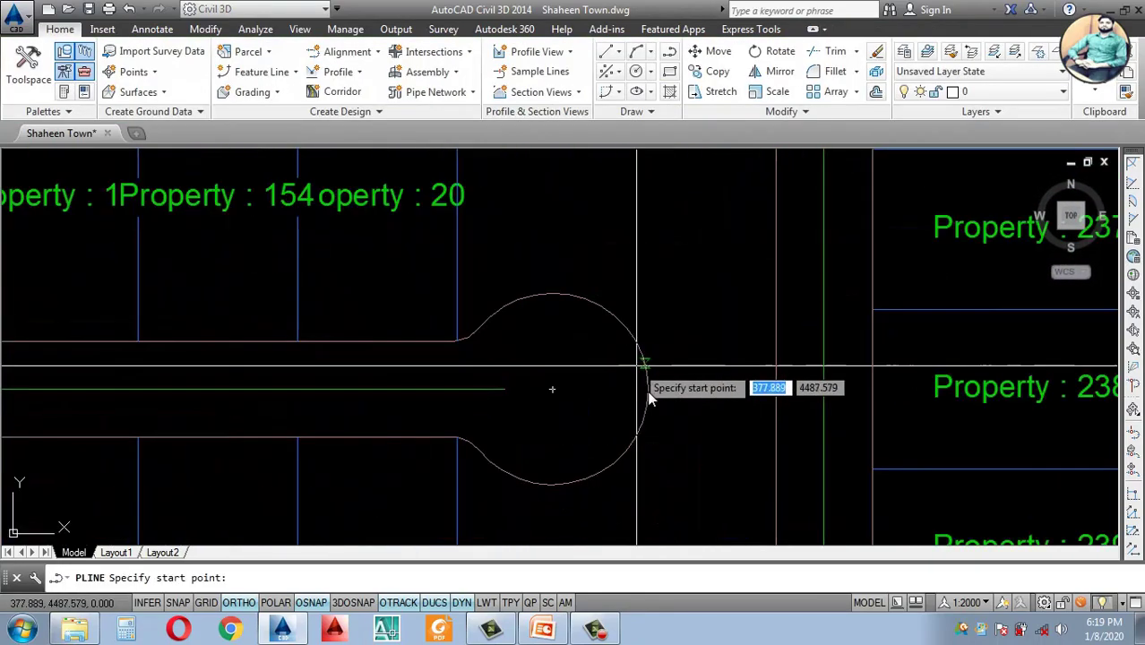
click(647, 389)
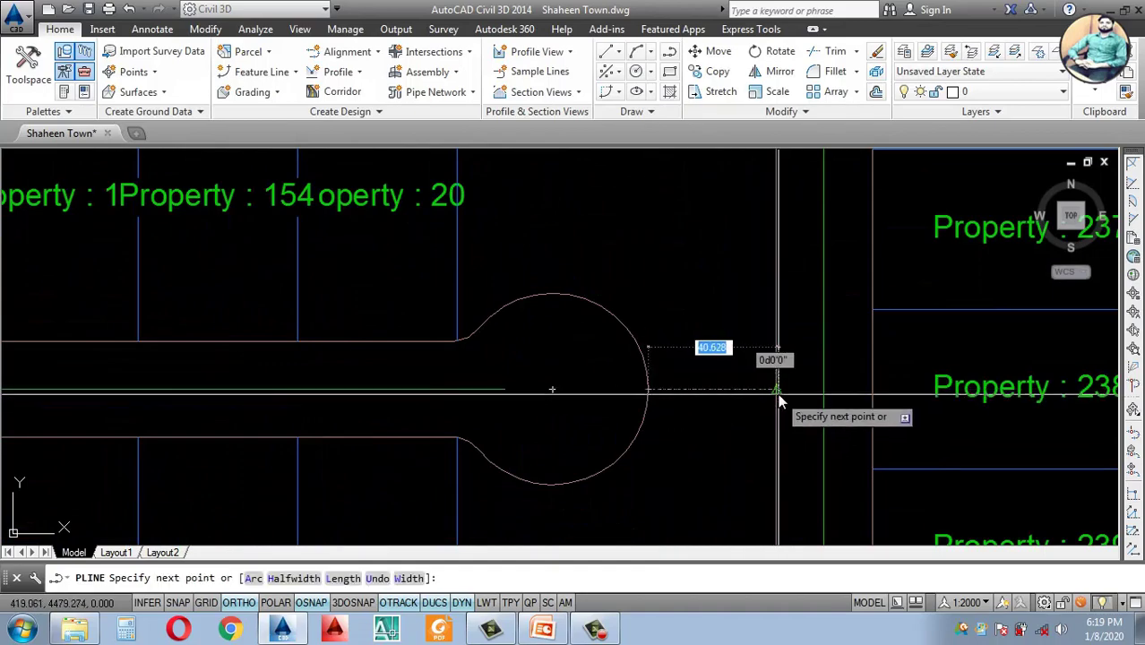
scroll(775, 397, up, 5)
key(Escape)
scroll(770, 390, down, 12)
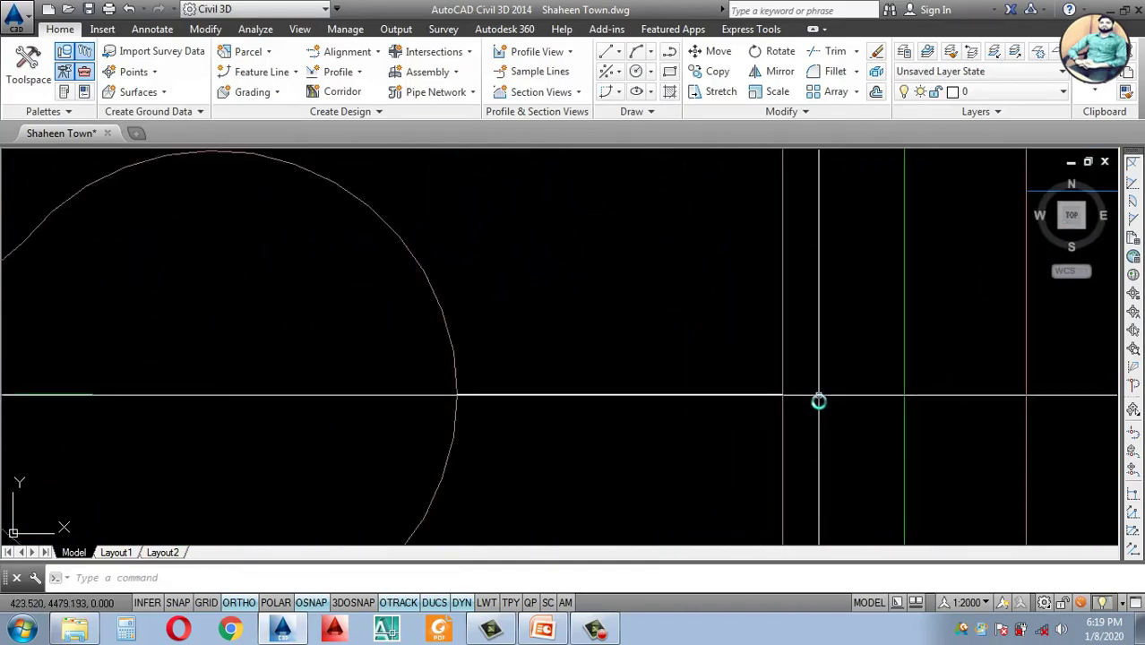
scroll(780, 383, up, 5)
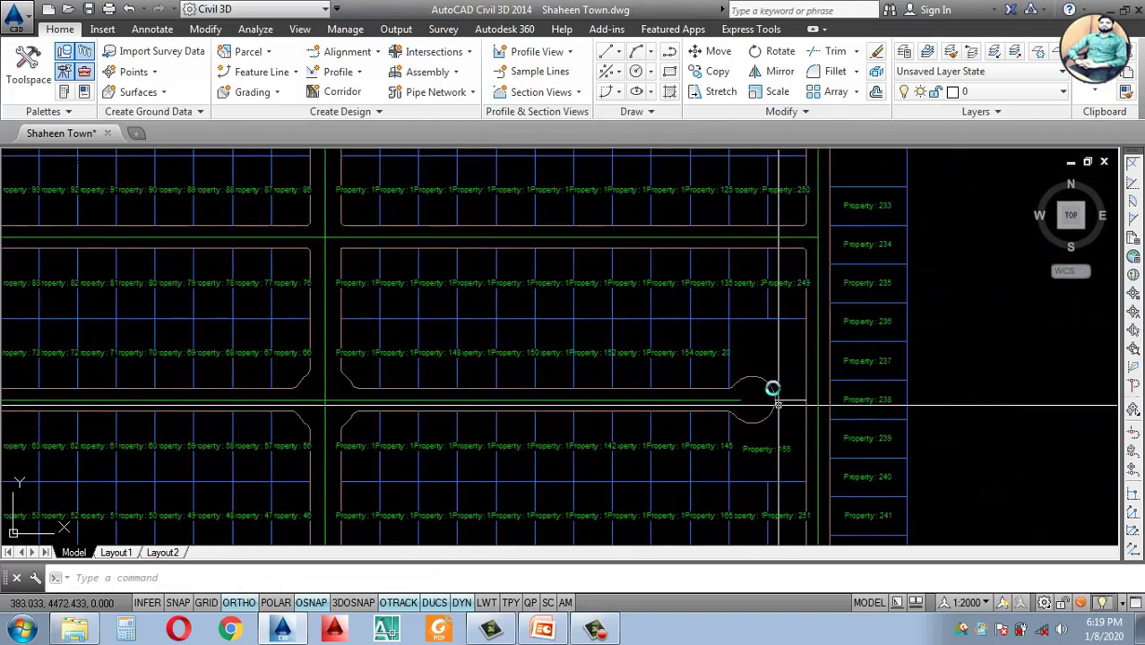
Step: Draw a matching horizontal polyline about 40 m long from the west cul-de-sac's outer edge to the adjoining road edge
scroll(752, 385, down, 8)
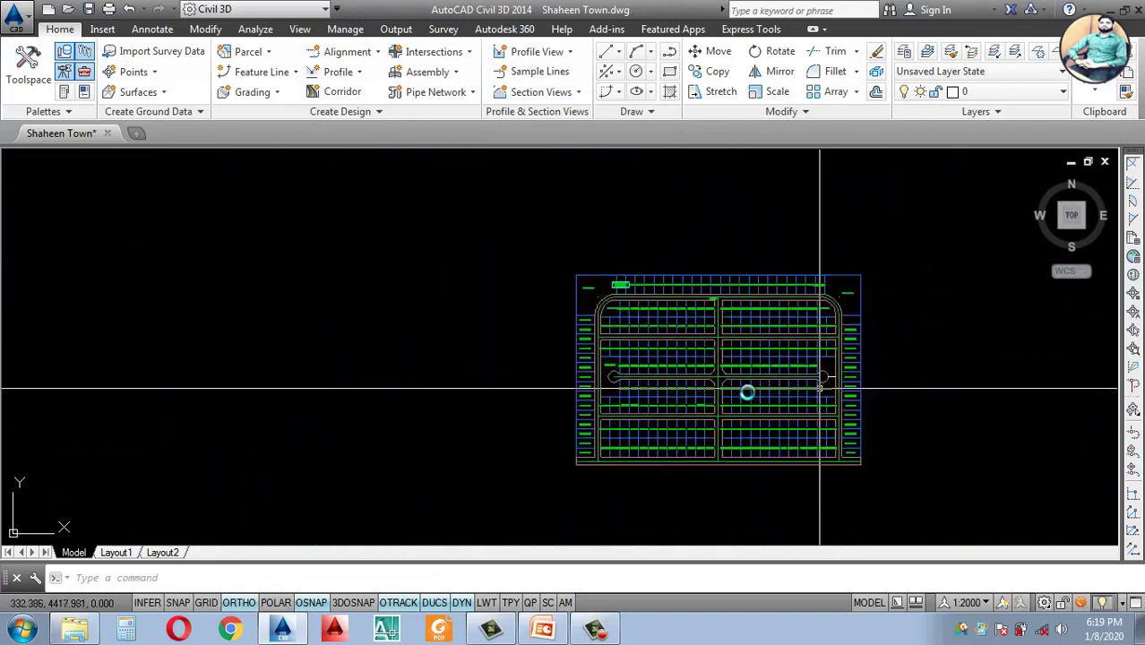
scroll(681, 387, up, 8)
key(Return)
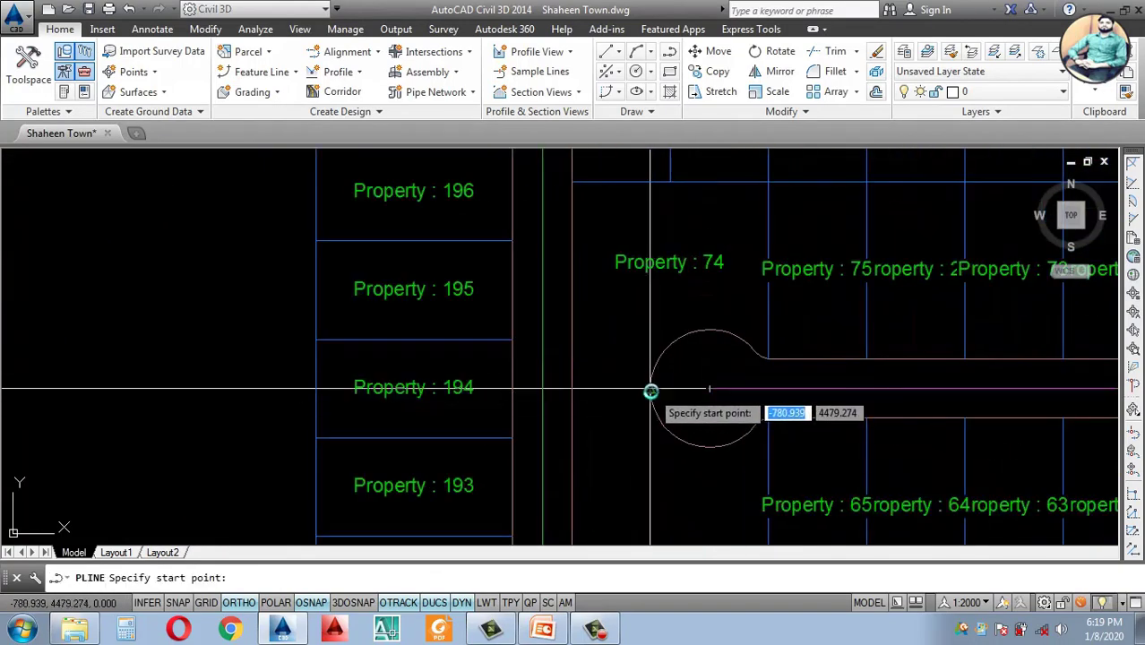
click(651, 390)
key(Return)
scroll(591, 399, down, 6)
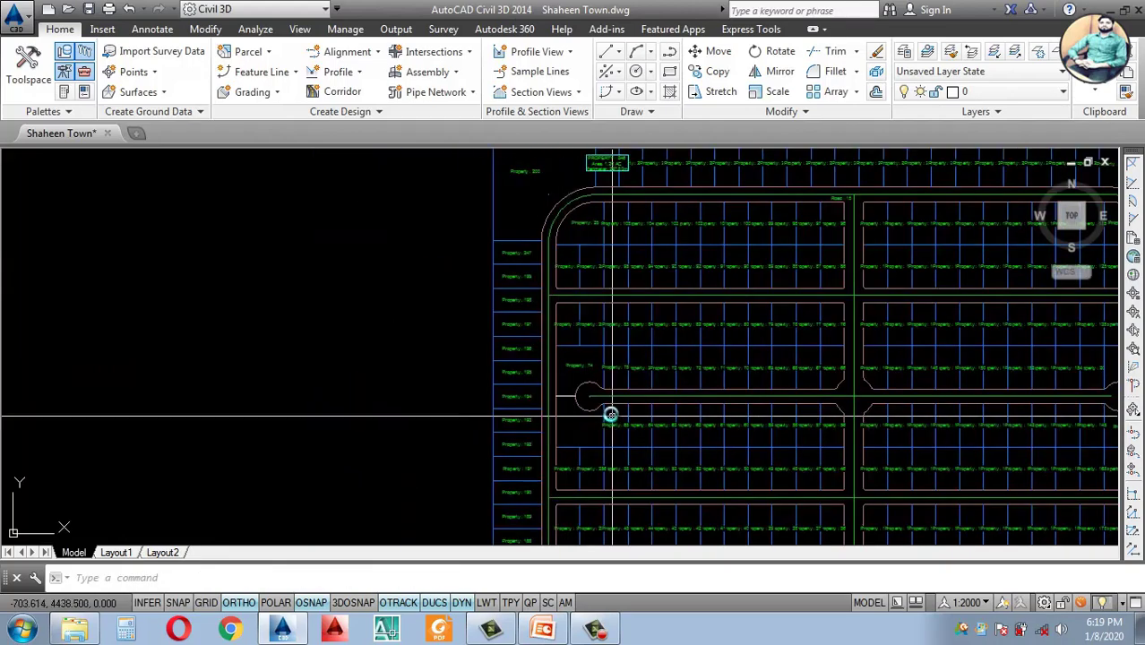
Step: Create parcels from both cul-de-sac lines in the Shaheen Town site, with Property style, Parcel Name area labels and automatic segment labels
scroll(752, 412, up, 6)
scroll(708, 395, down, 5)
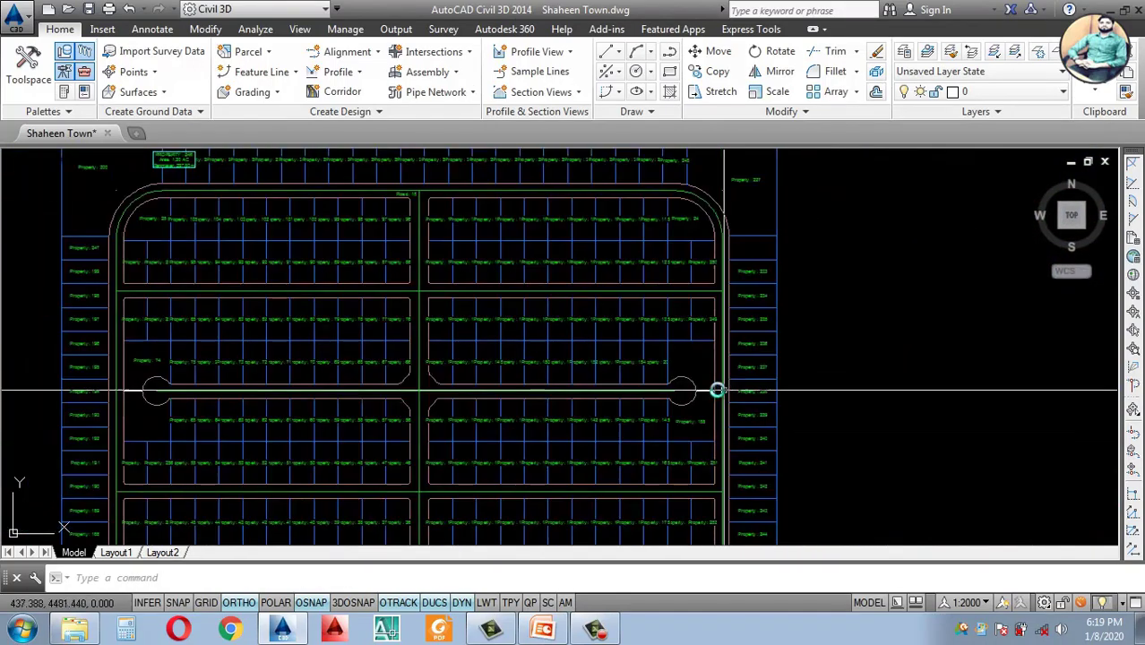
scroll(703, 392, up, 6)
scroll(714, 379, down, 5)
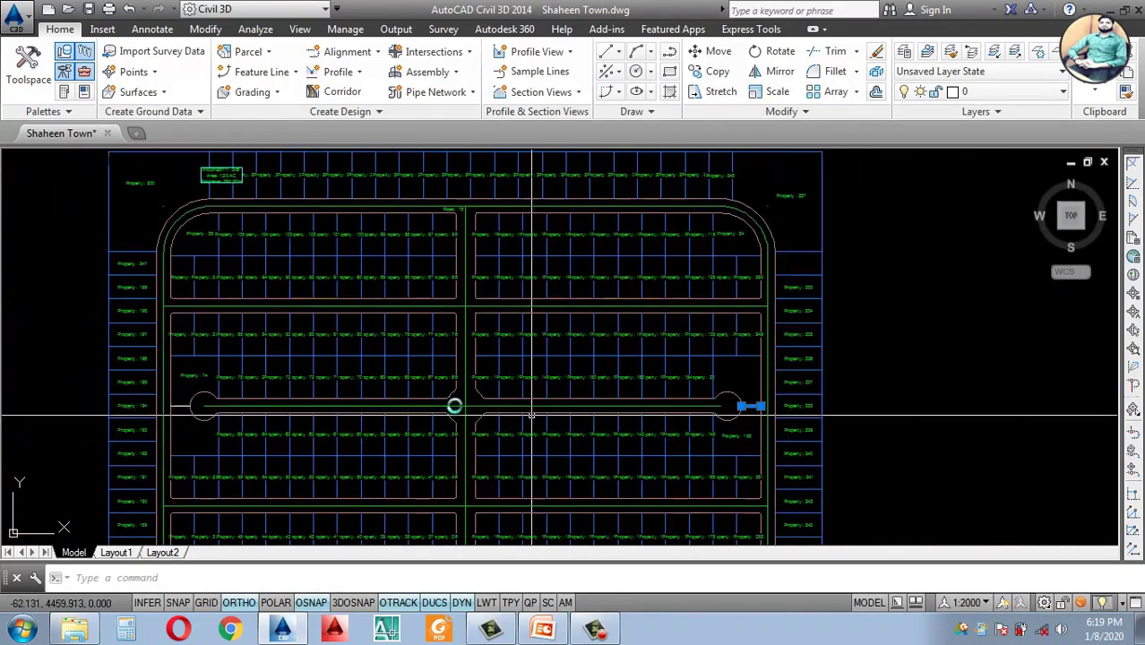
scroll(176, 408, up, 5)
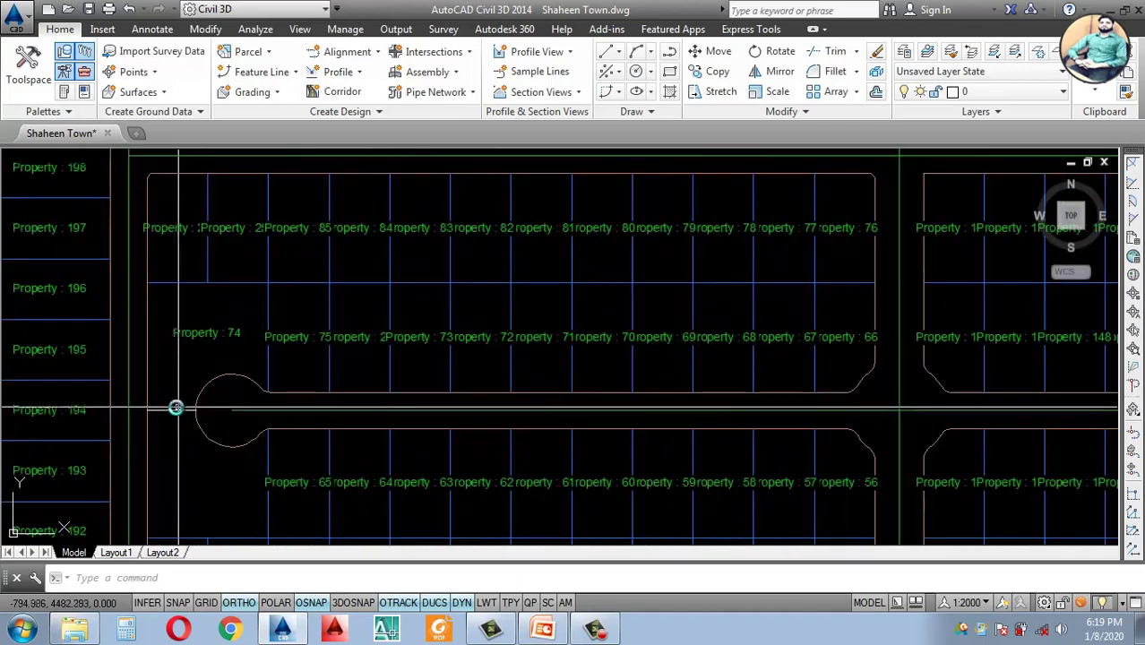
click(260, 52)
click(279, 110)
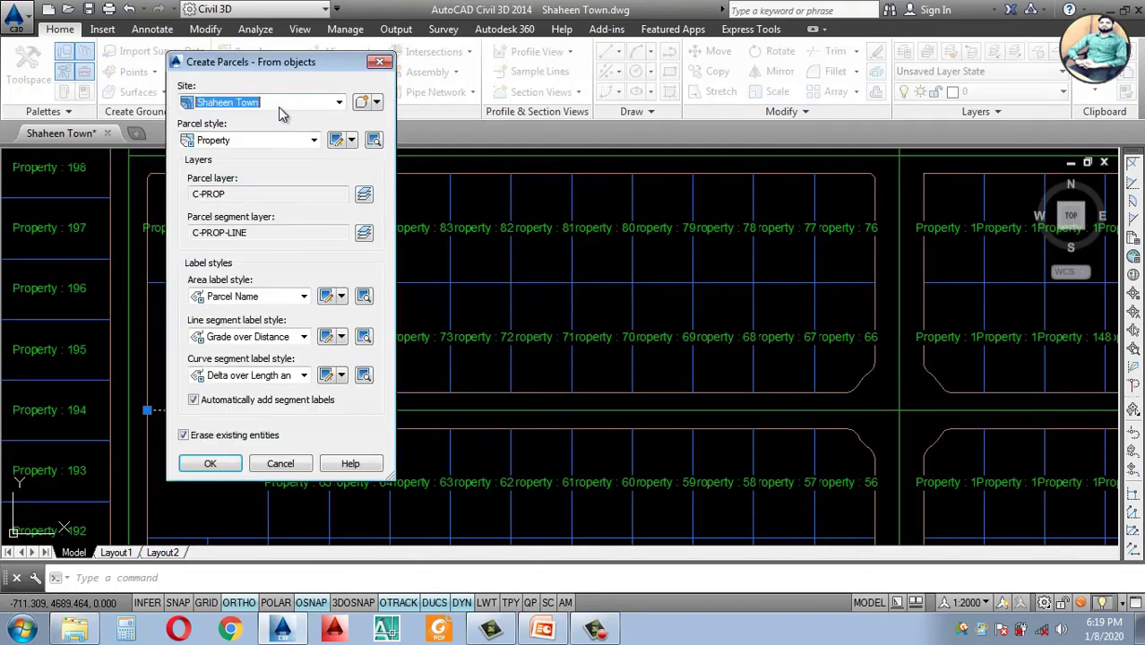
click(225, 469)
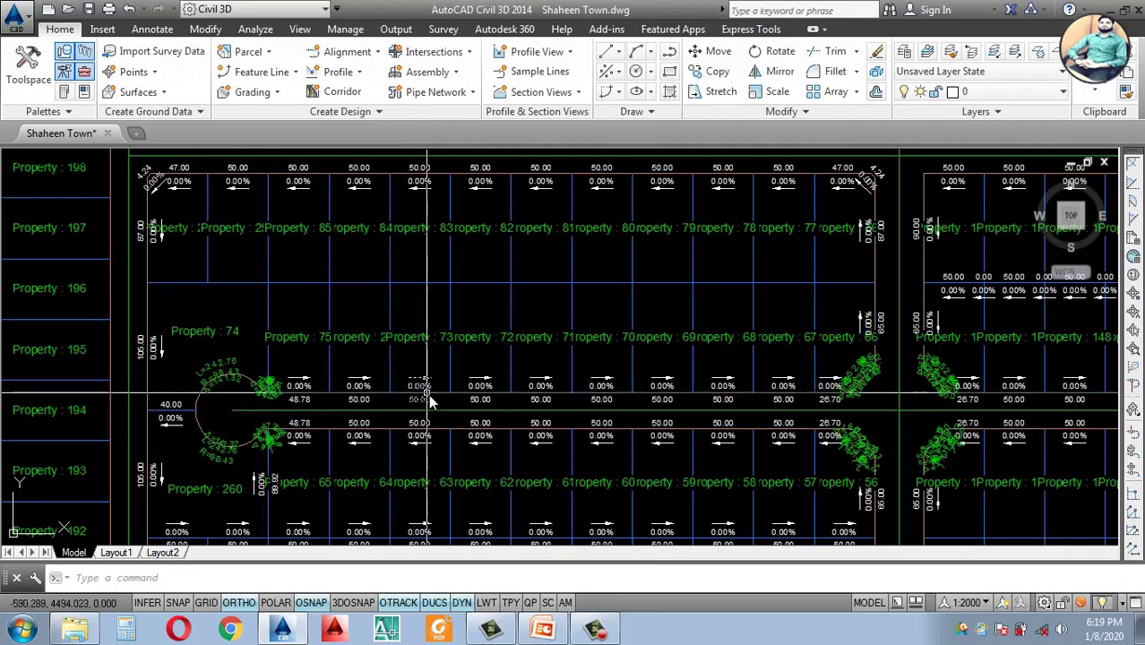
Step: Select all parcel segment labels similar to the one below Property : 51 and delete them
scroll(428, 395, down, 5)
scroll(559, 445, up, 5)
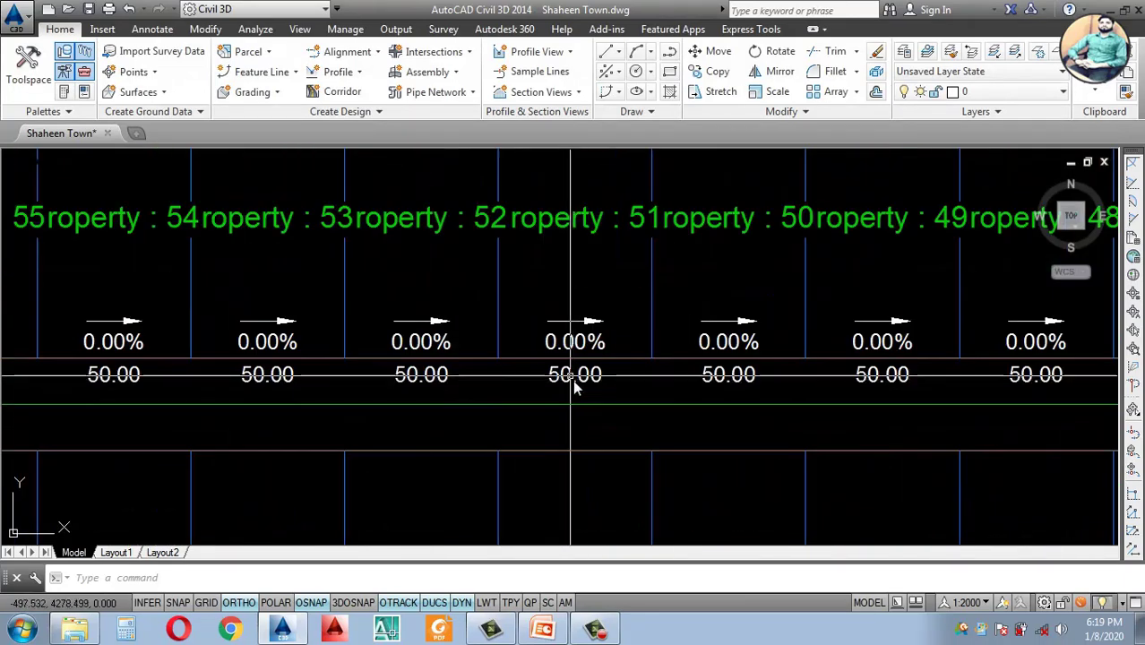
click(554, 384)
right_click(554, 383)
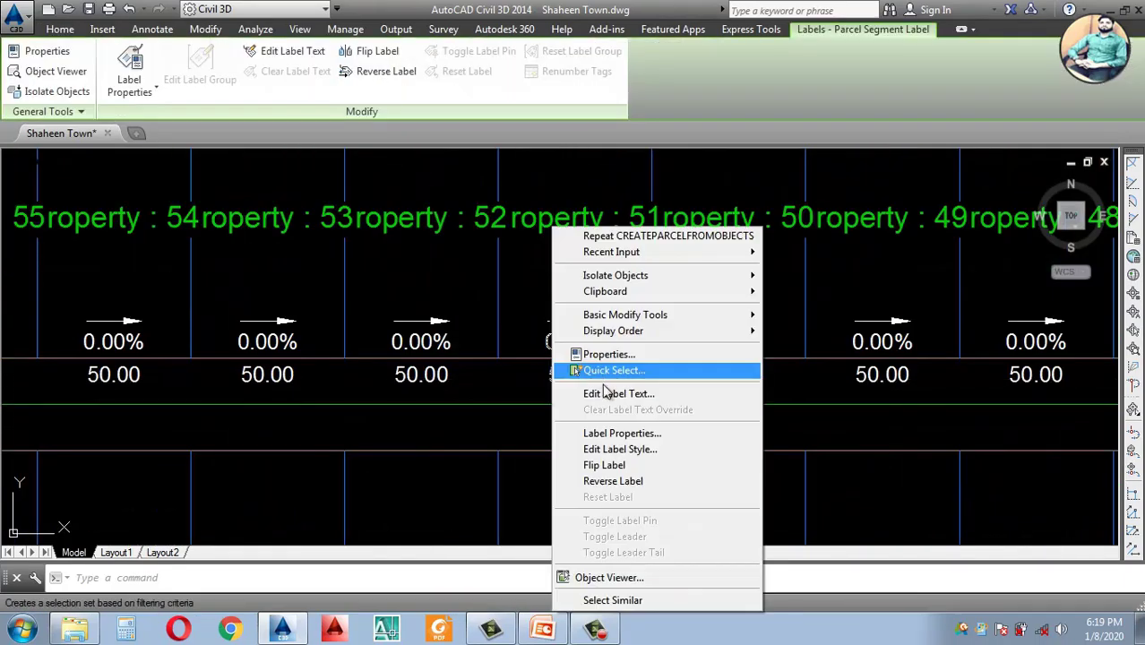
click(618, 601)
key(Escape)
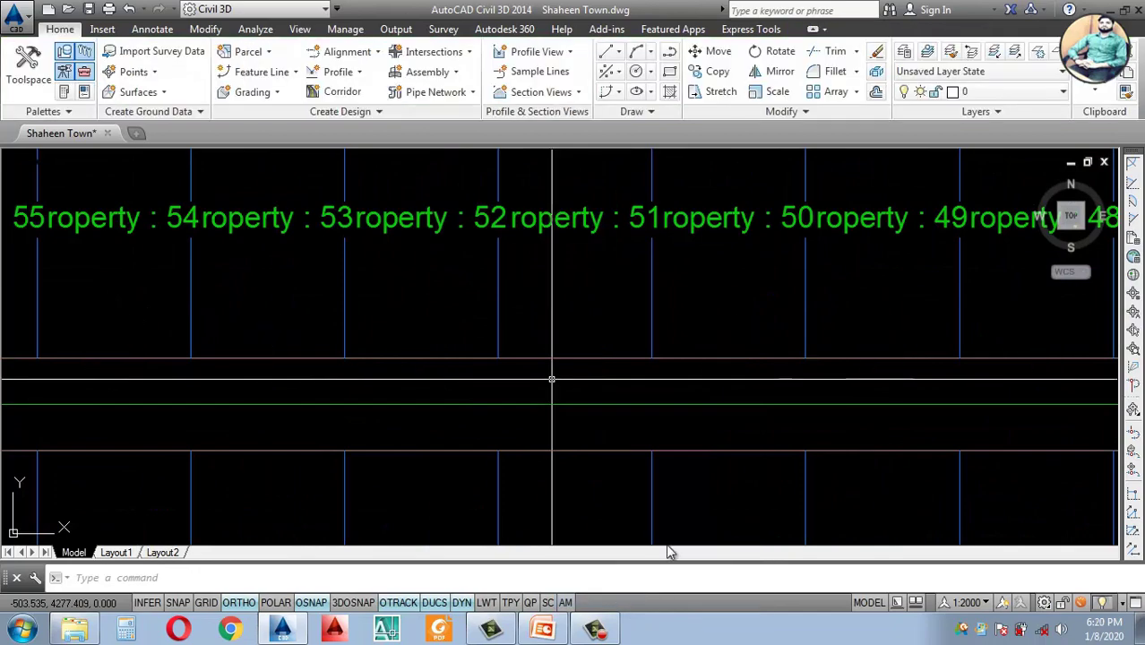
Step: Examine the two parcels split at the west cul-de-sac, Property : 74 and Property : 260, and their neighbouring lots
scroll(632, 447, down, 8)
scroll(516, 354, up, 3)
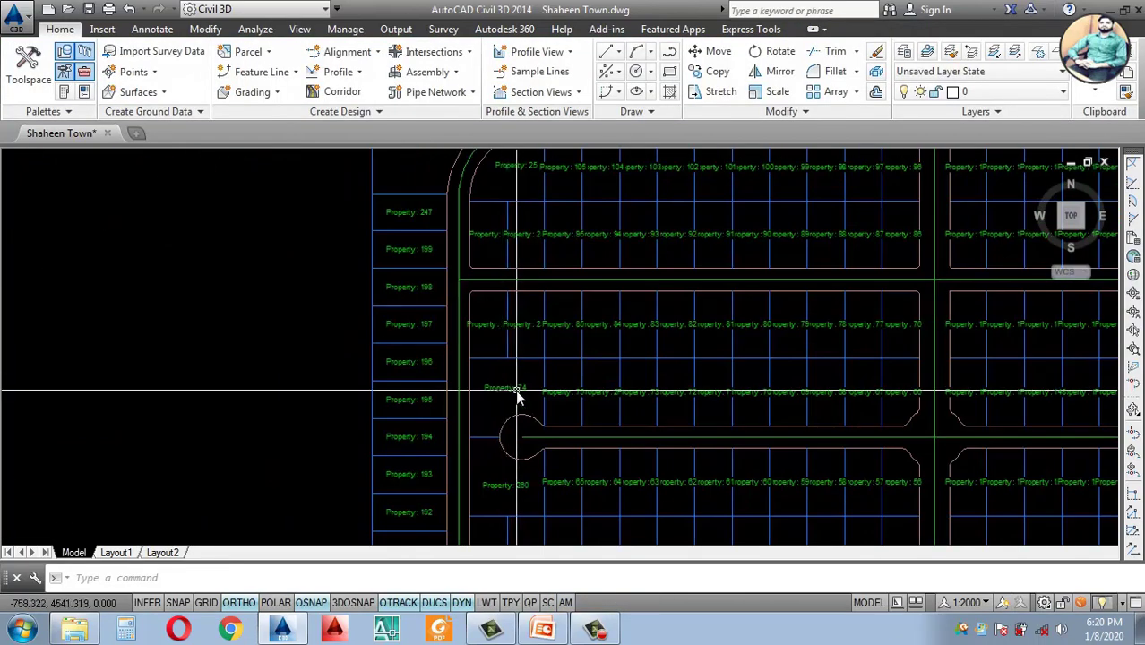
scroll(511, 403, up, 2)
scroll(498, 448, down, 2)
scroll(498, 452, up, 2)
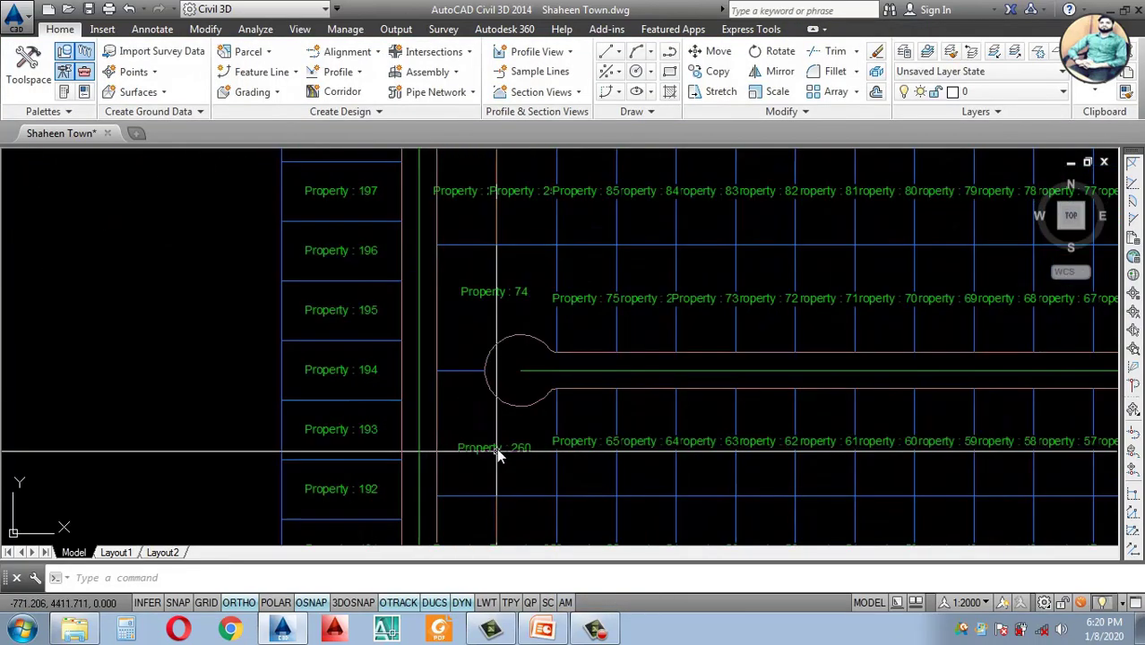
scroll(527, 441, up, 2)
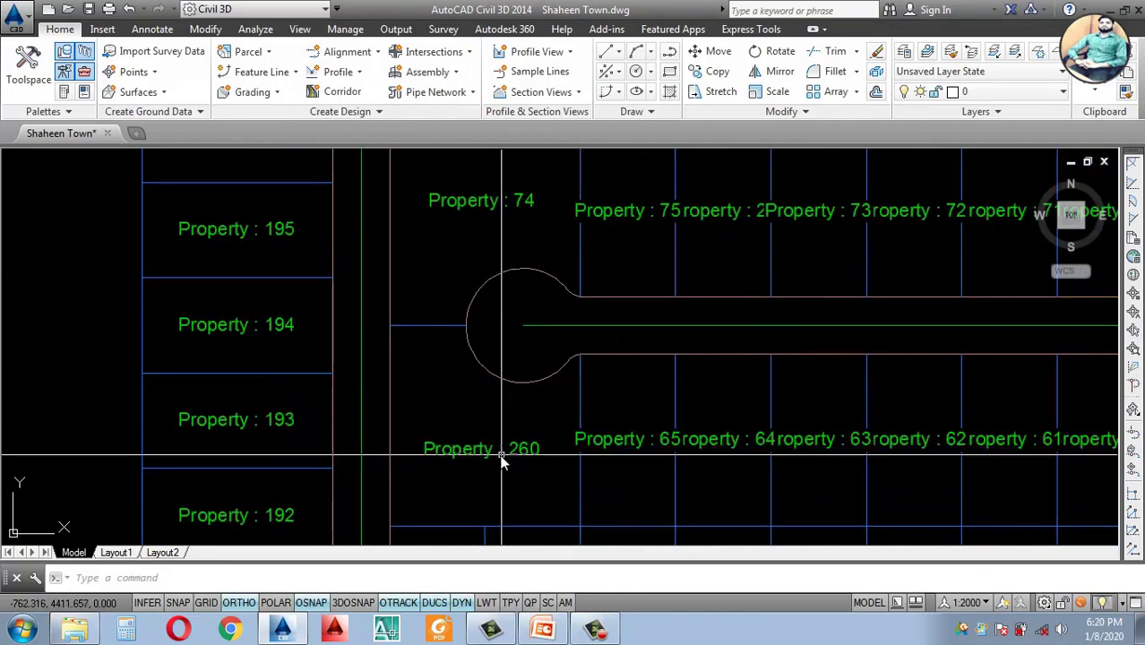
click(474, 448)
click(441, 457)
key(Escape)
scroll(516, 435, up, 4)
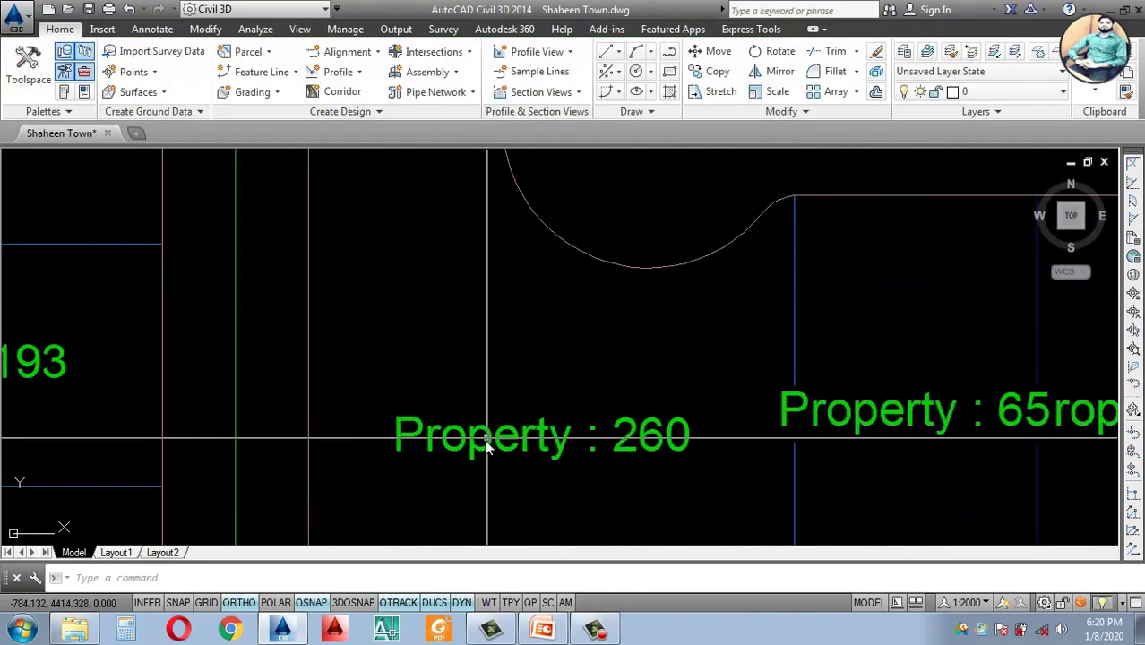
scroll(502, 448, down, 4)
scroll(498, 280, up, 2)
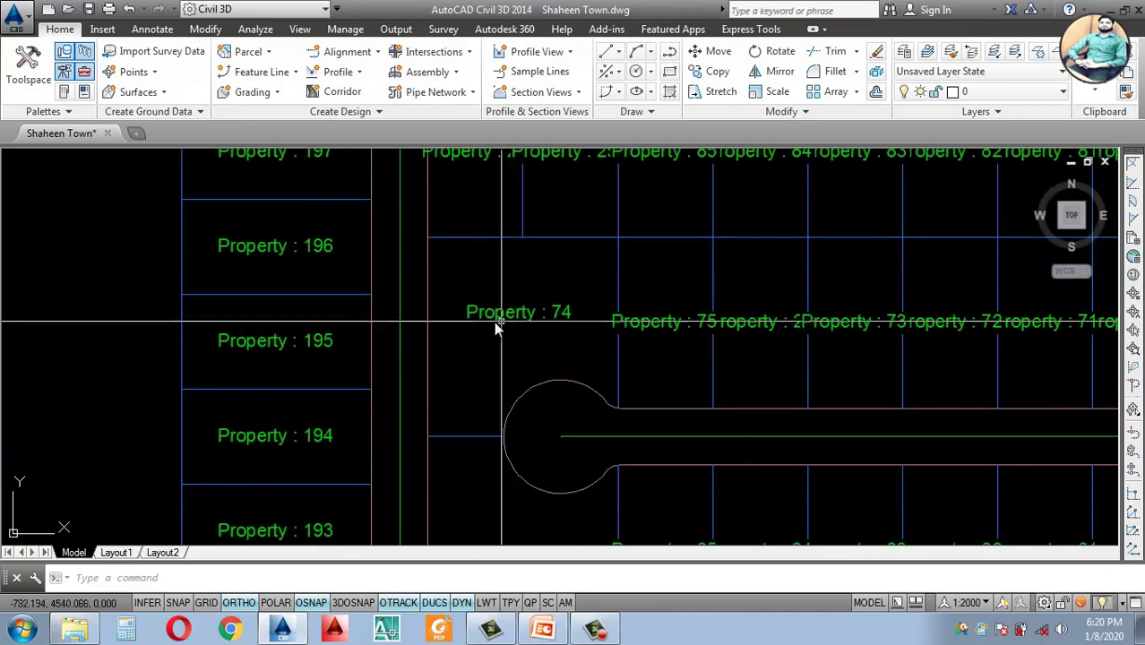
scroll(491, 309, up, 1)
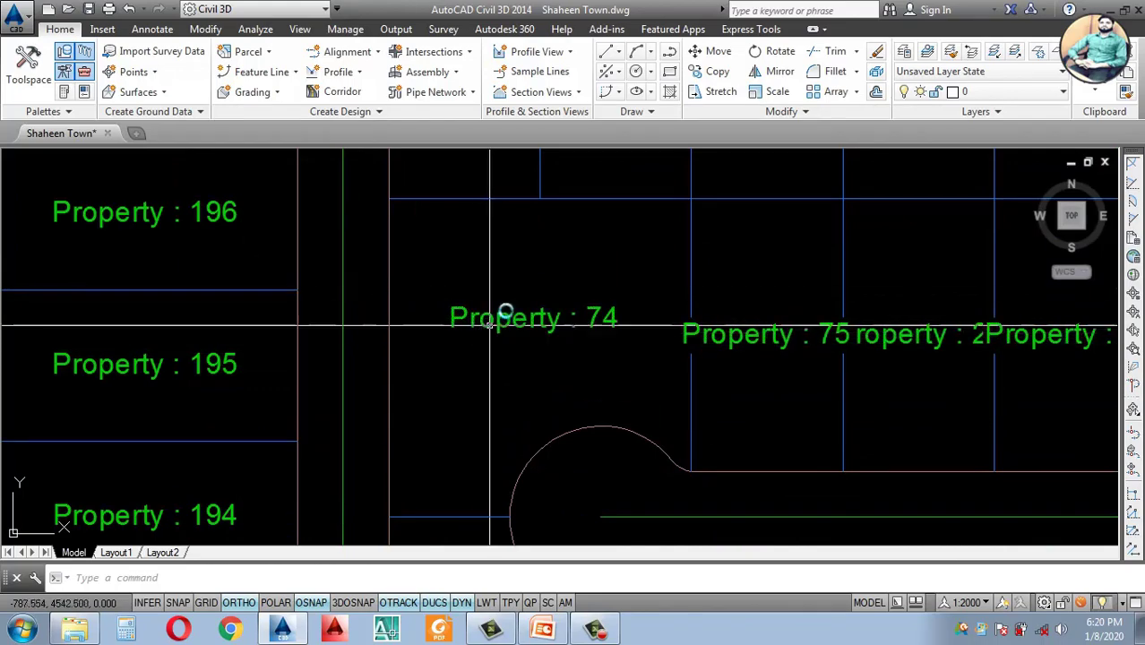
Step: Inspect the two parcels split at the east cul-de-sac, Property : 259 and Property : 155, selecting Property : 155 to check its outline
scroll(475, 335, down, 5)
scroll(677, 348, down, 3)
scroll(736, 281, up, 8)
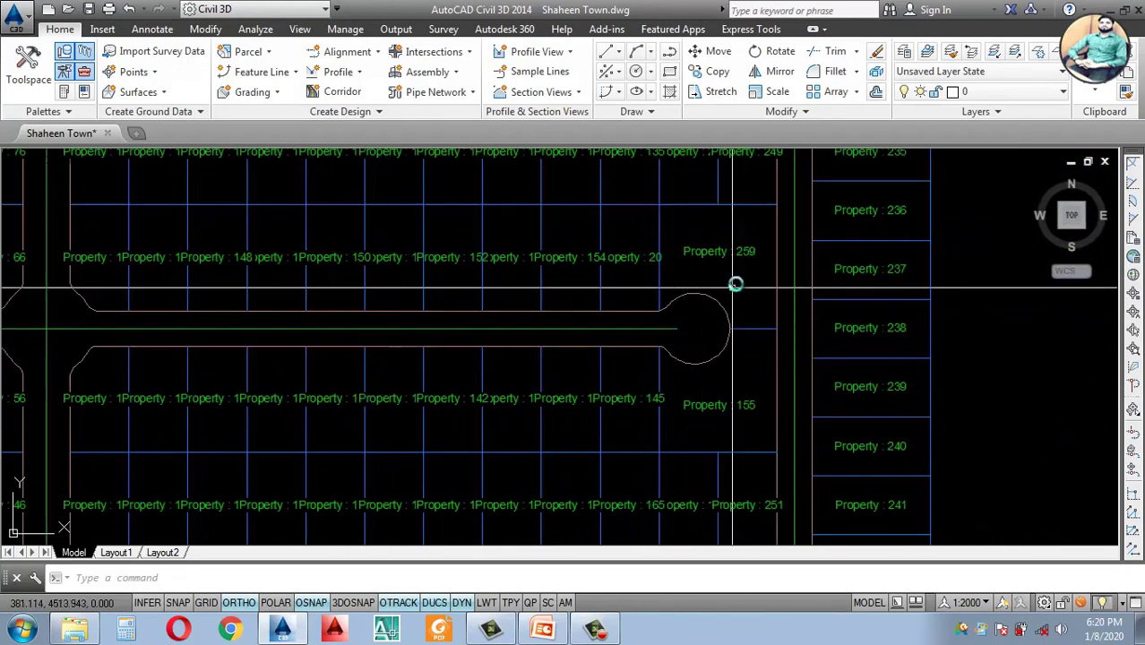
click(724, 399)
scroll(723, 399, up, 3)
scroll(717, 410, down, 2)
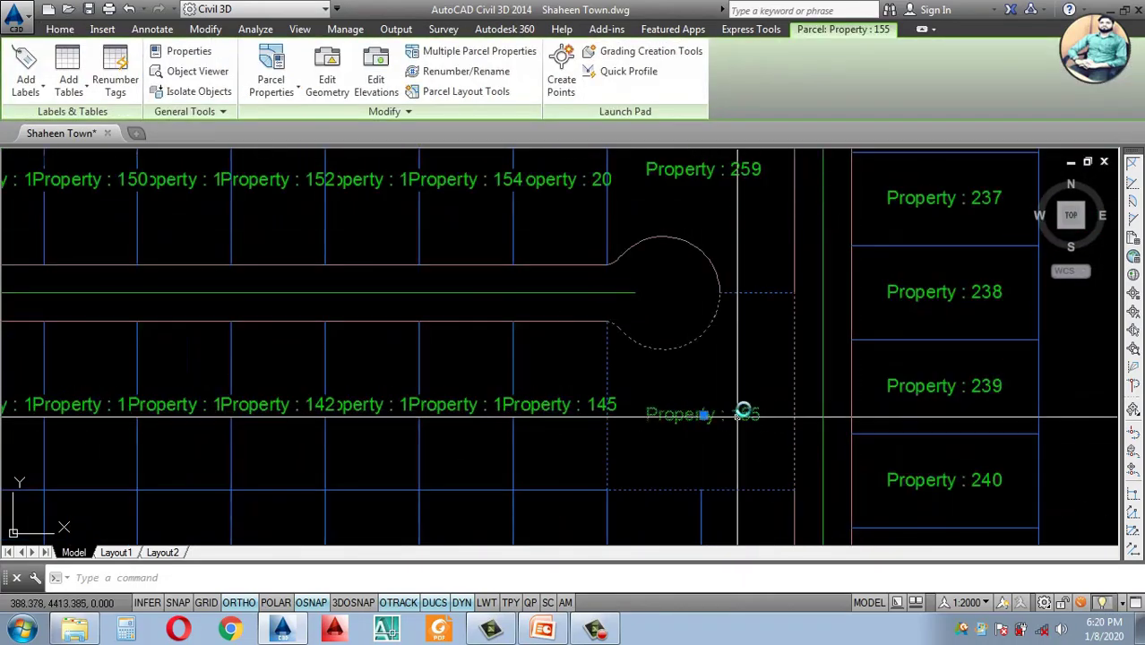
scroll(709, 420, down, 4)
key(Escape)
scroll(709, 419, down, 3)
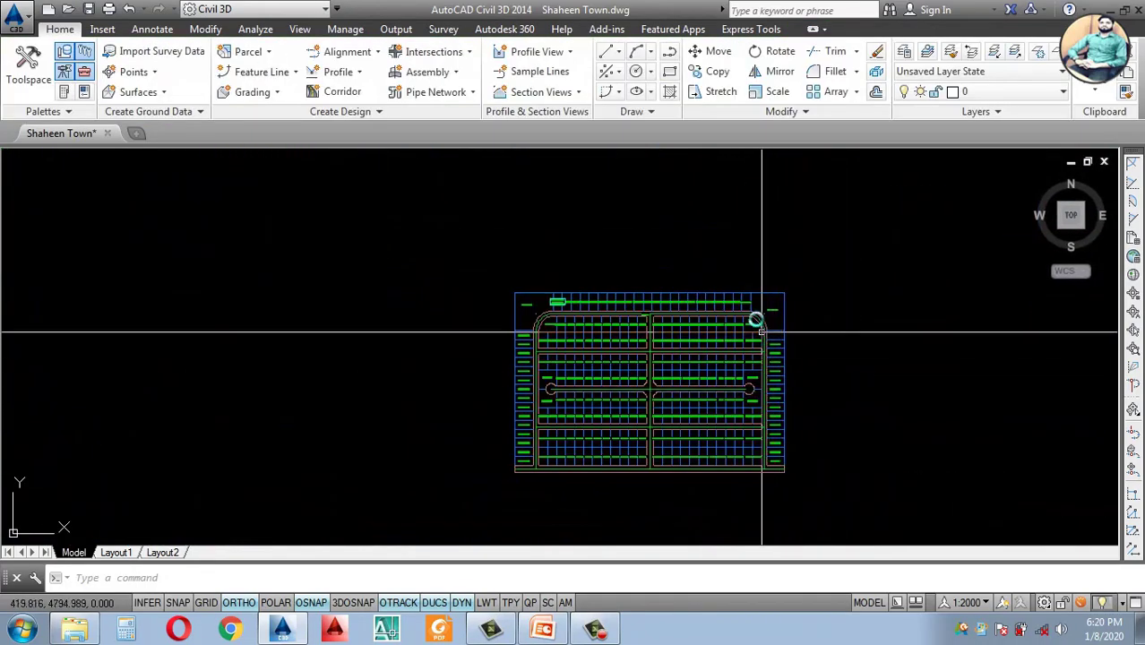
Step: Select the large northeast corner parcel, Property : 227, to check its boundary, and clear the selection
scroll(762, 333, up, 5)
scroll(844, 360, up, 1)
click(830, 352)
scroll(830, 331, down, 3)
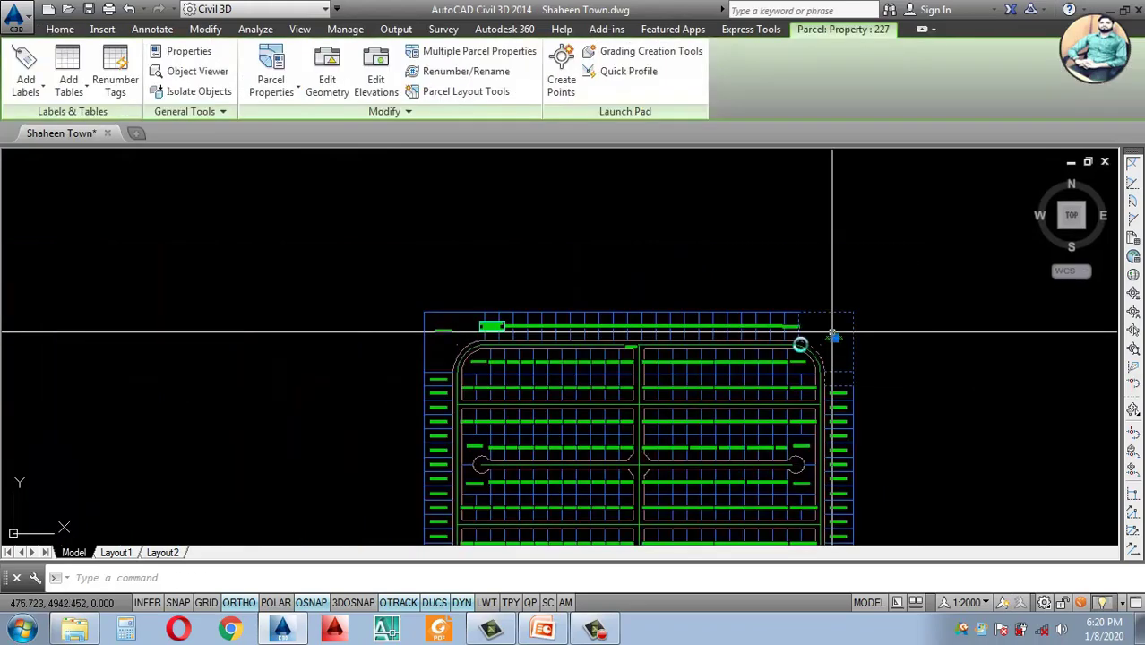
key(Escape)
Step: Select the curved northwest corner parcel, Property : 25, and compare its outline with the northeast corner and the neighbouring lots
scroll(428, 324, up, 3)
scroll(689, 327, up, 2)
scroll(587, 313, down, 4)
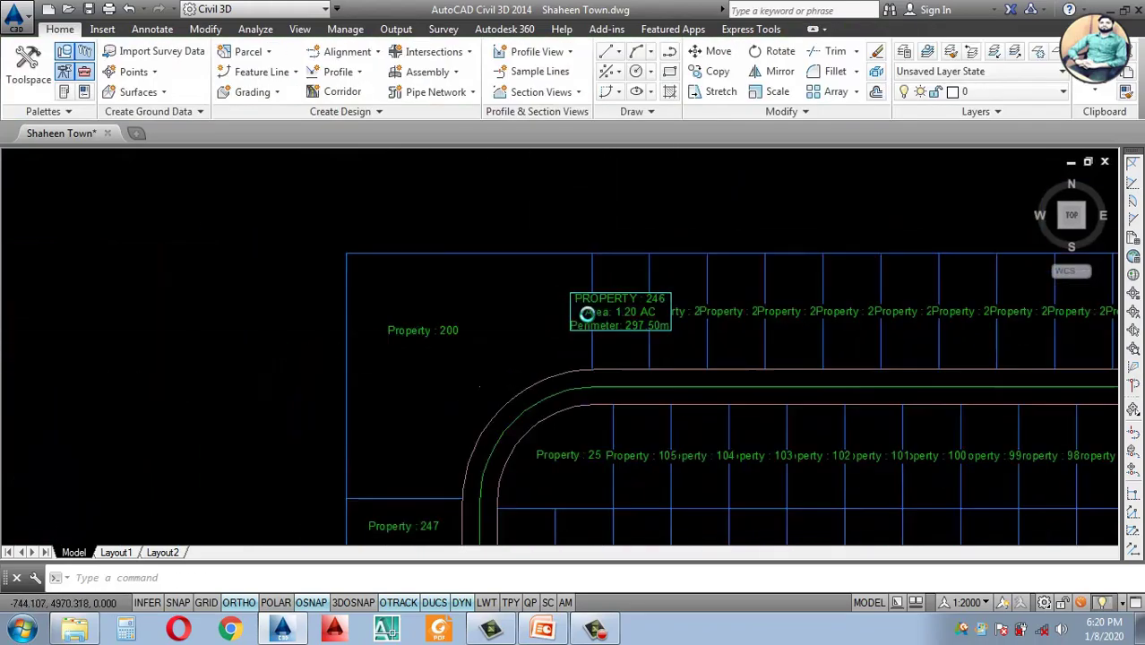
scroll(562, 385, up, 5)
click(546, 365)
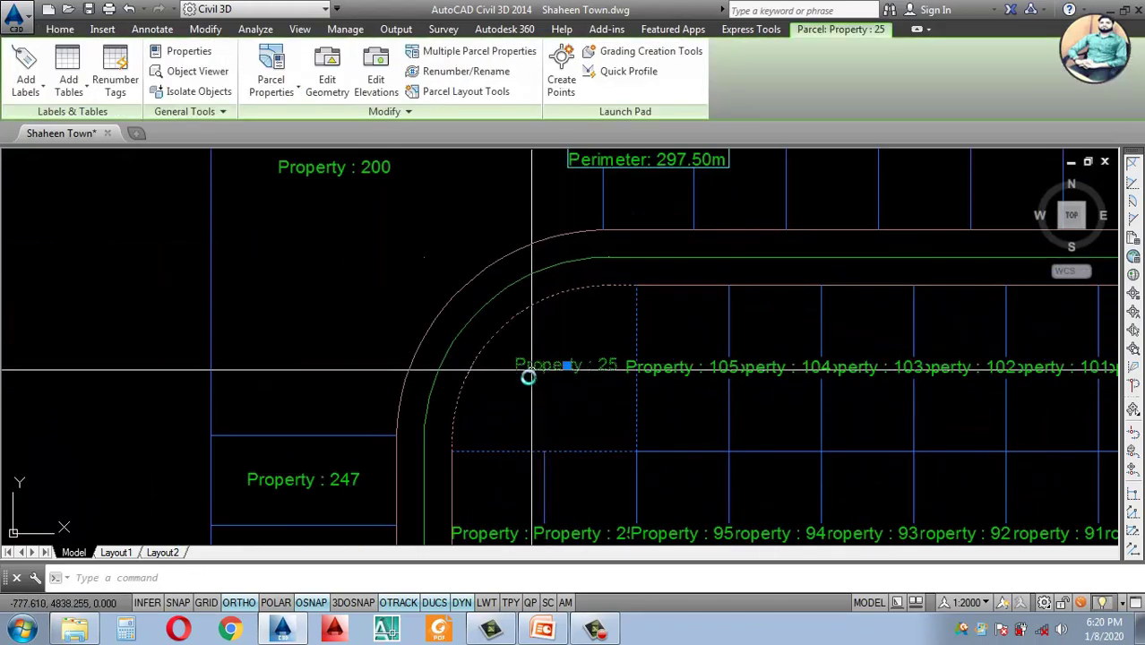
scroll(543, 372, down, 5)
scroll(833, 398, up, 4)
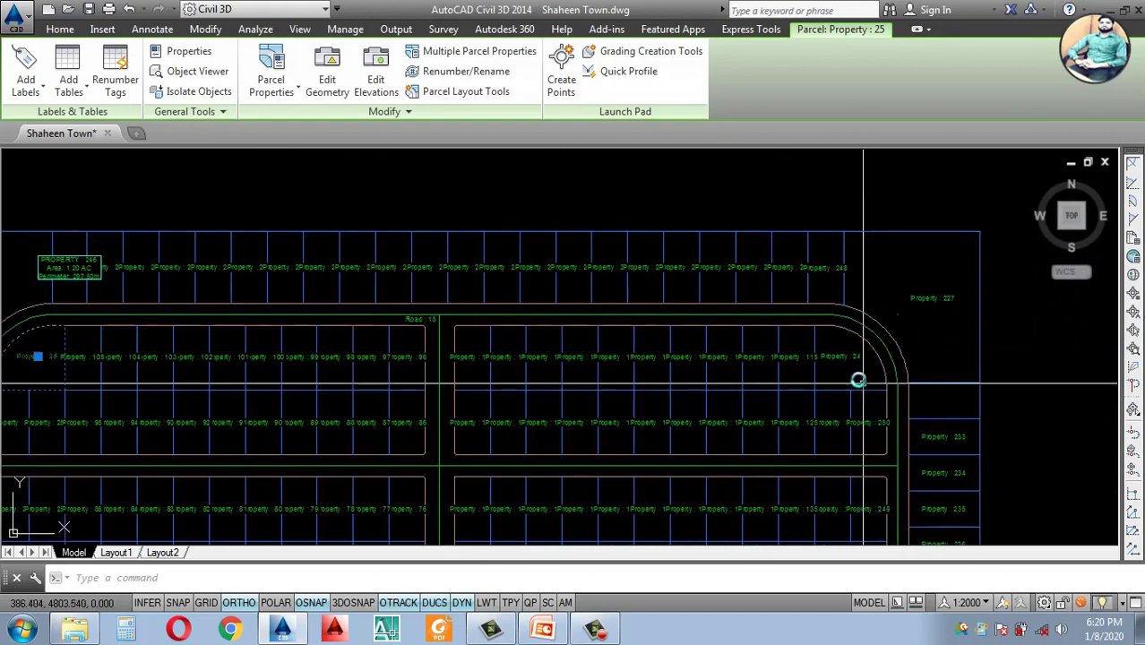
scroll(806, 357, down, 5)
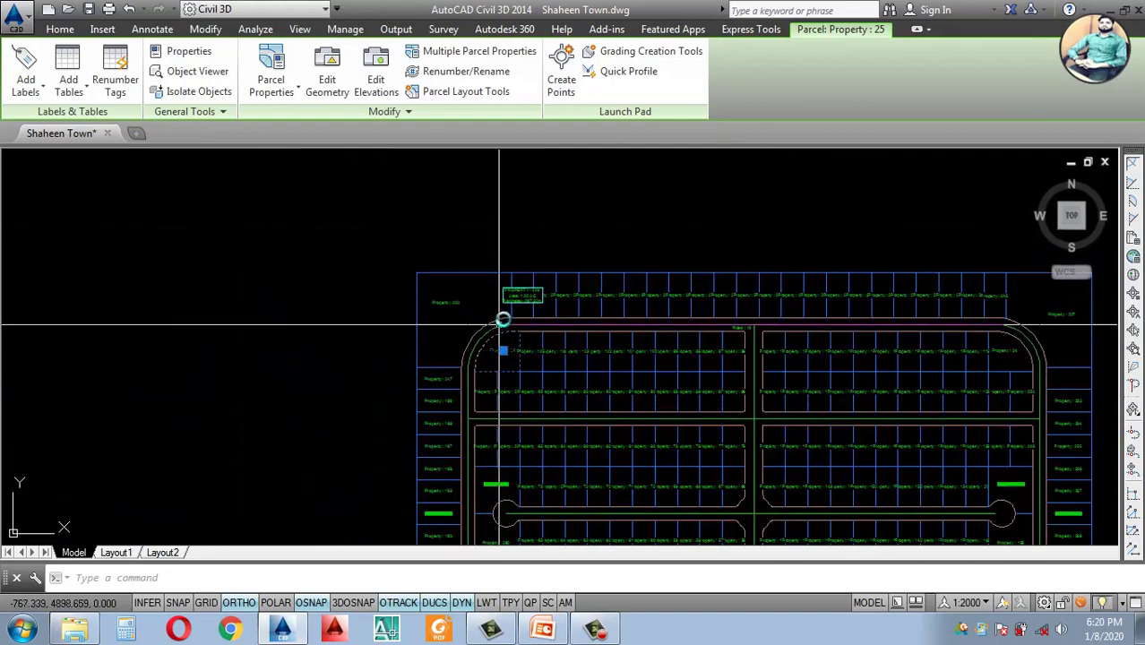
scroll(508, 382, up, 5)
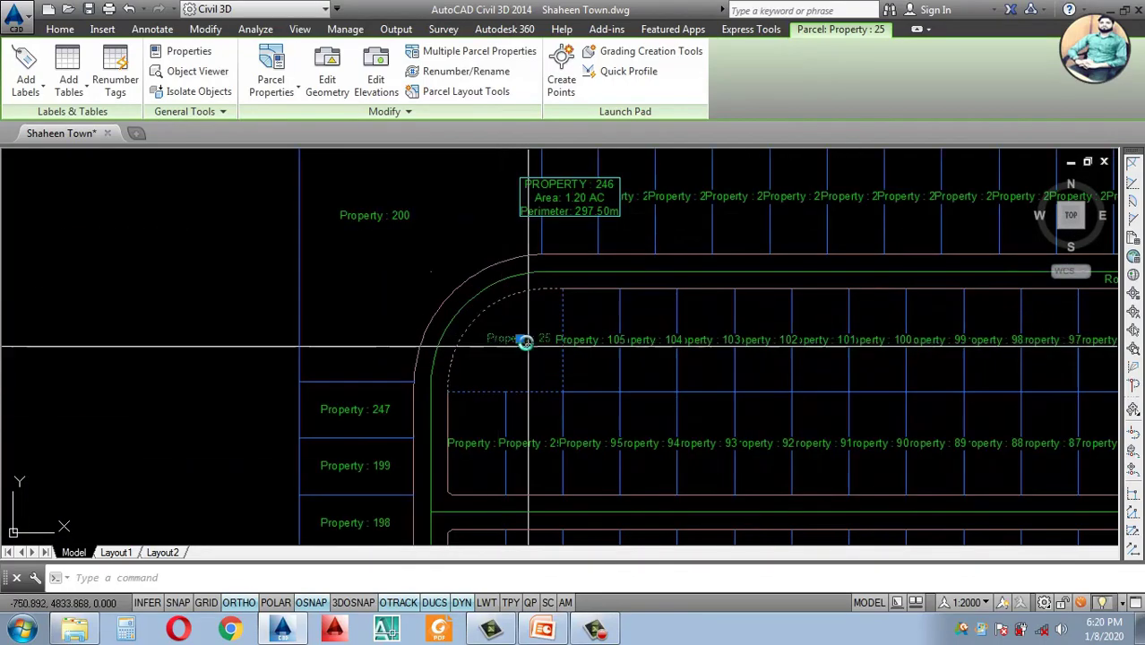
scroll(485, 326, up, 2)
scroll(495, 350, down, 1)
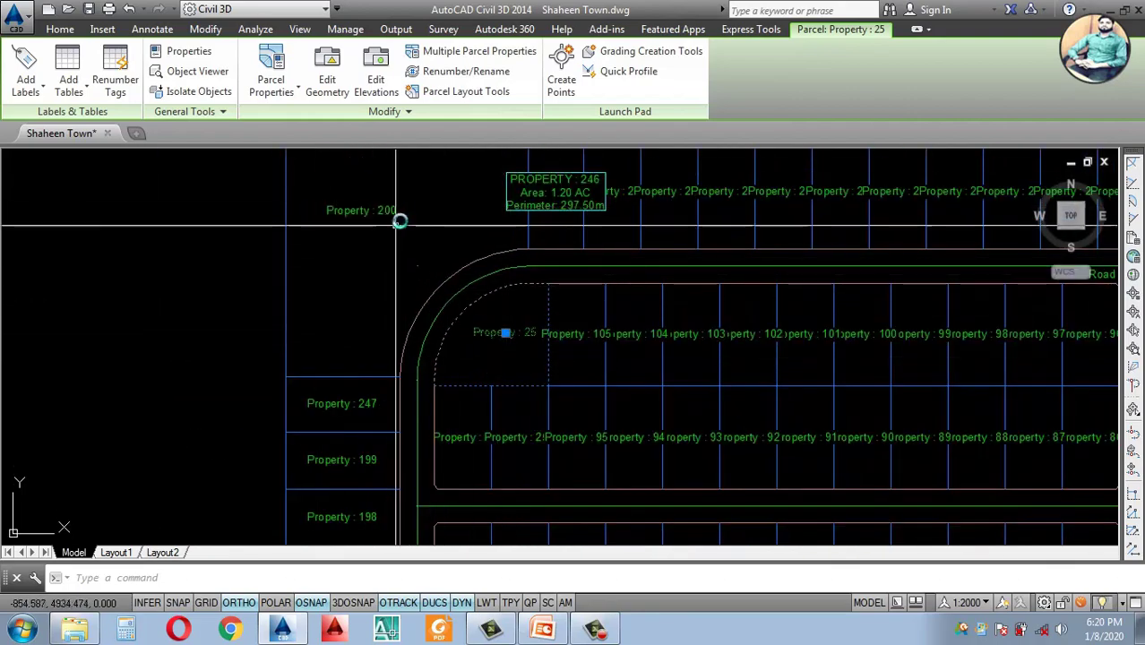
Step: Compare the oversized northwest parcels Property : 200 and Property : 25 with Property : 74 beside the west cul-de-sac
scroll(477, 310, down, 2)
scroll(471, 535, down, 3)
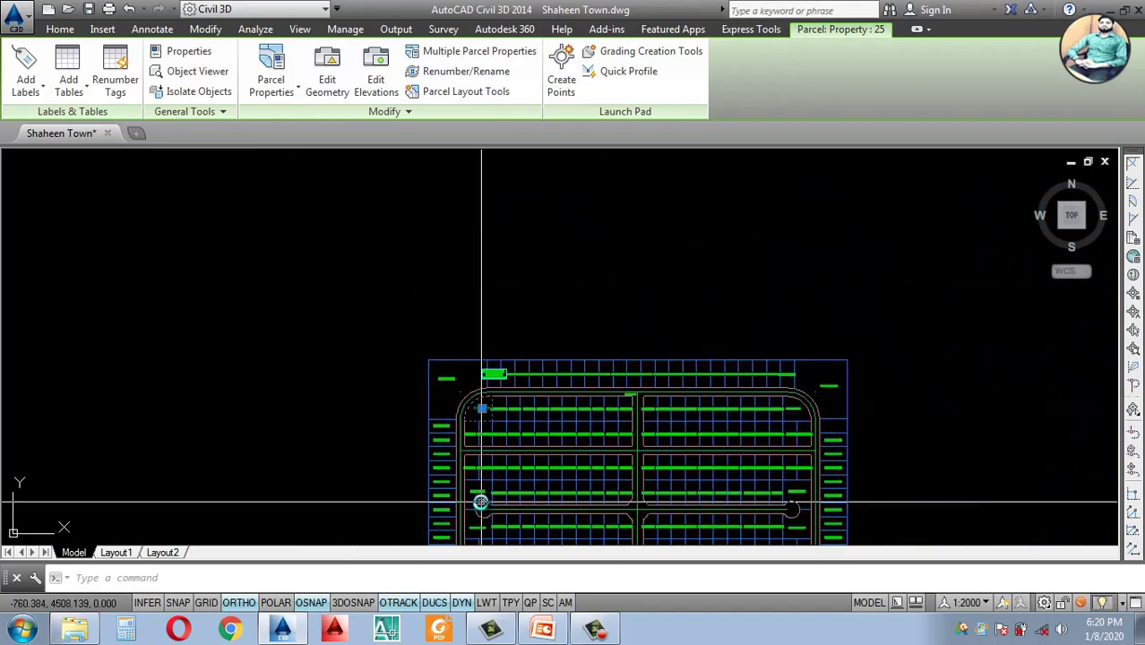
scroll(477, 500, up, 5)
scroll(448, 455, down, 3)
scroll(478, 432, up, 3)
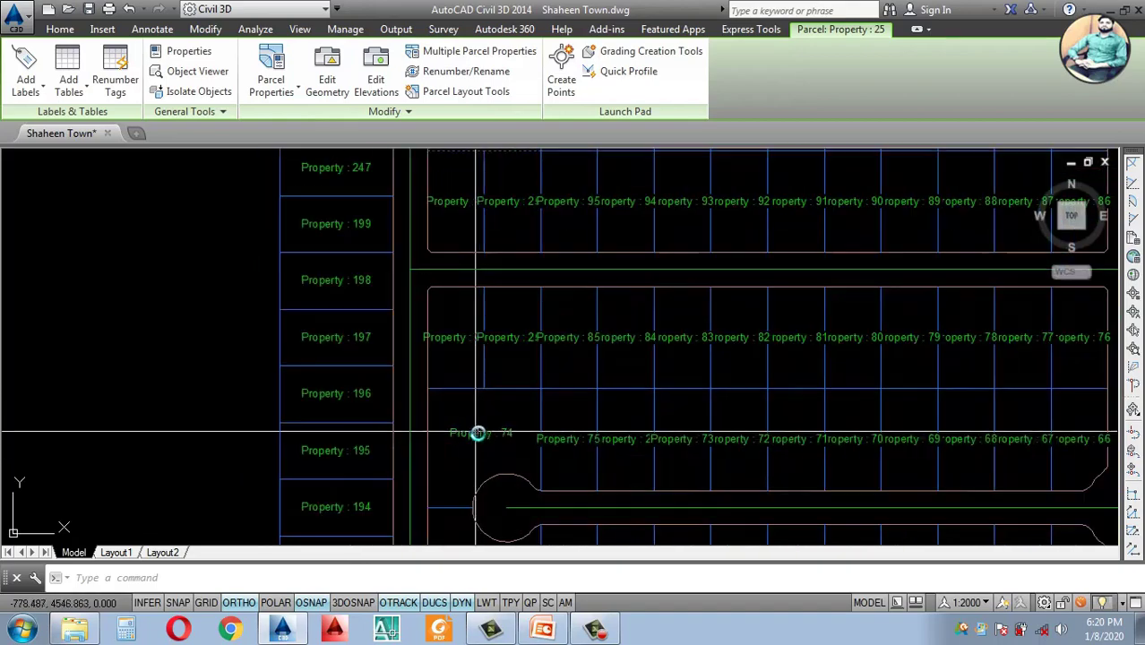
scroll(478, 448, down, 3)
scroll(464, 320, up, 3)
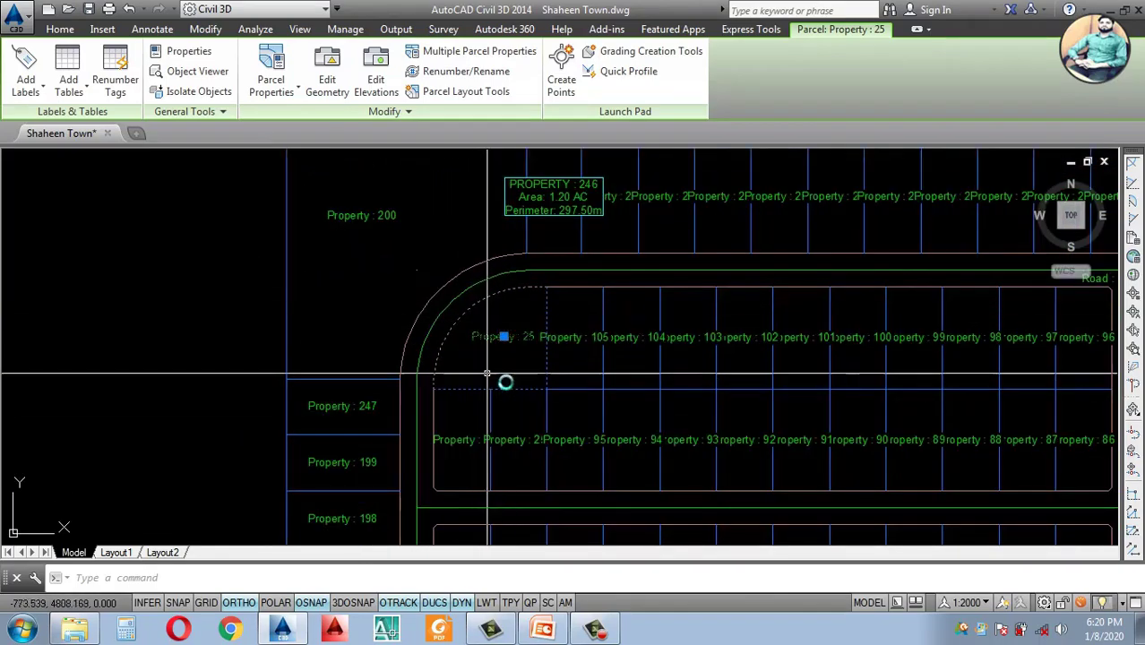
scroll(487, 374, up, 2)
scroll(511, 375, down, 2)
scroll(513, 384, up, 2)
scroll(497, 421, down, 2)
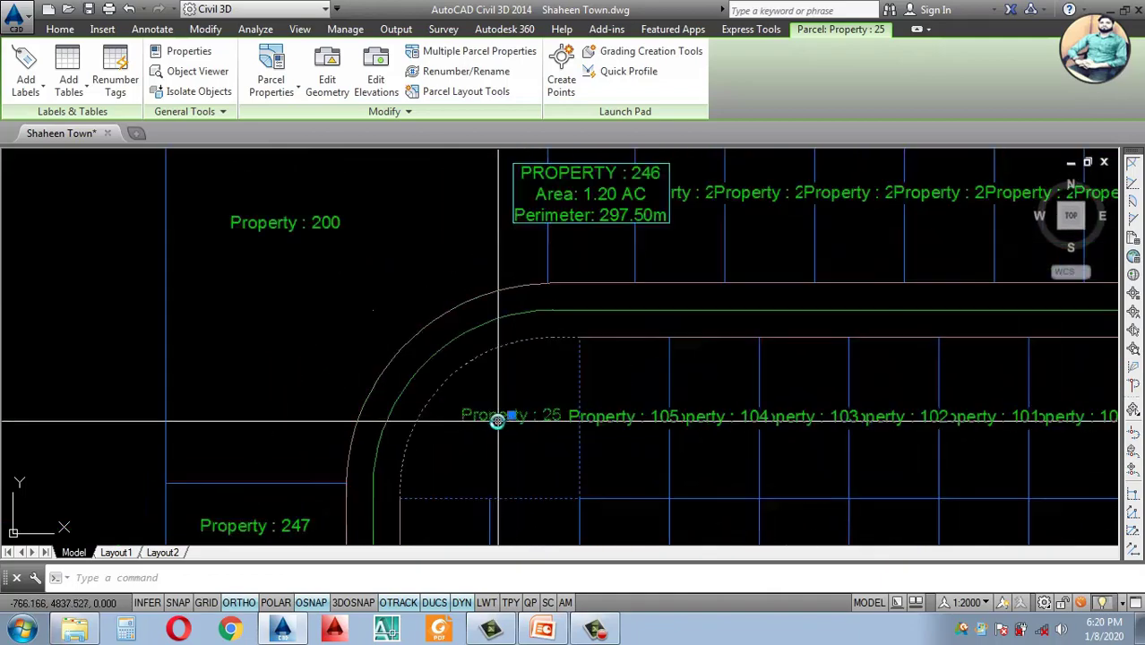
scroll(497, 421, down, 2)
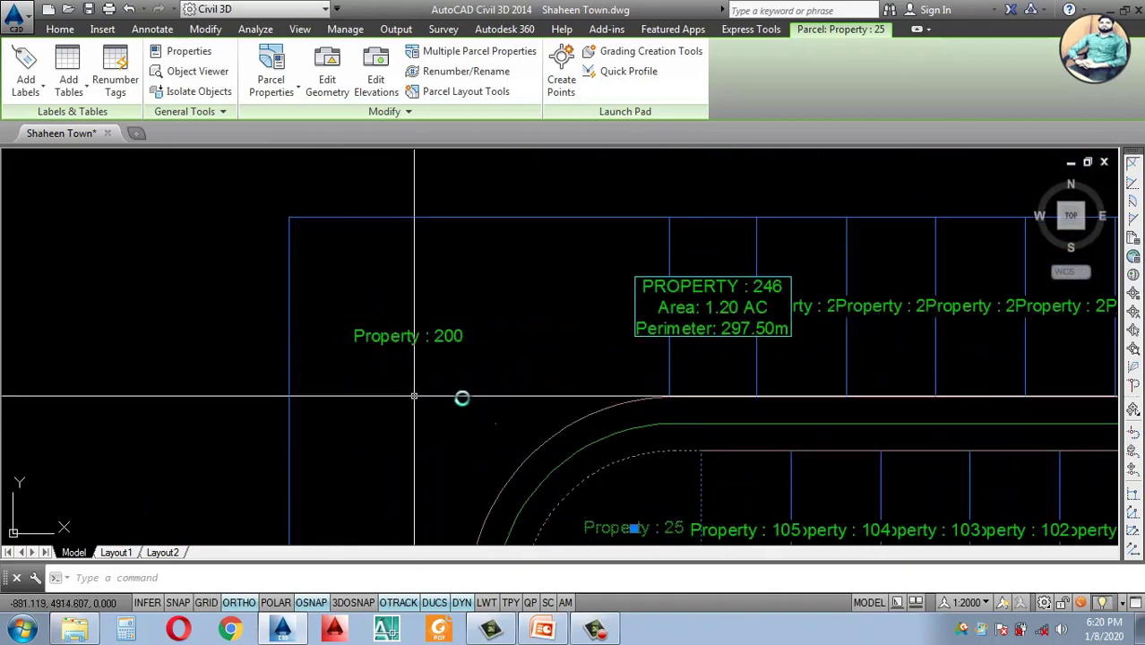
scroll(468, 331, down, 4)
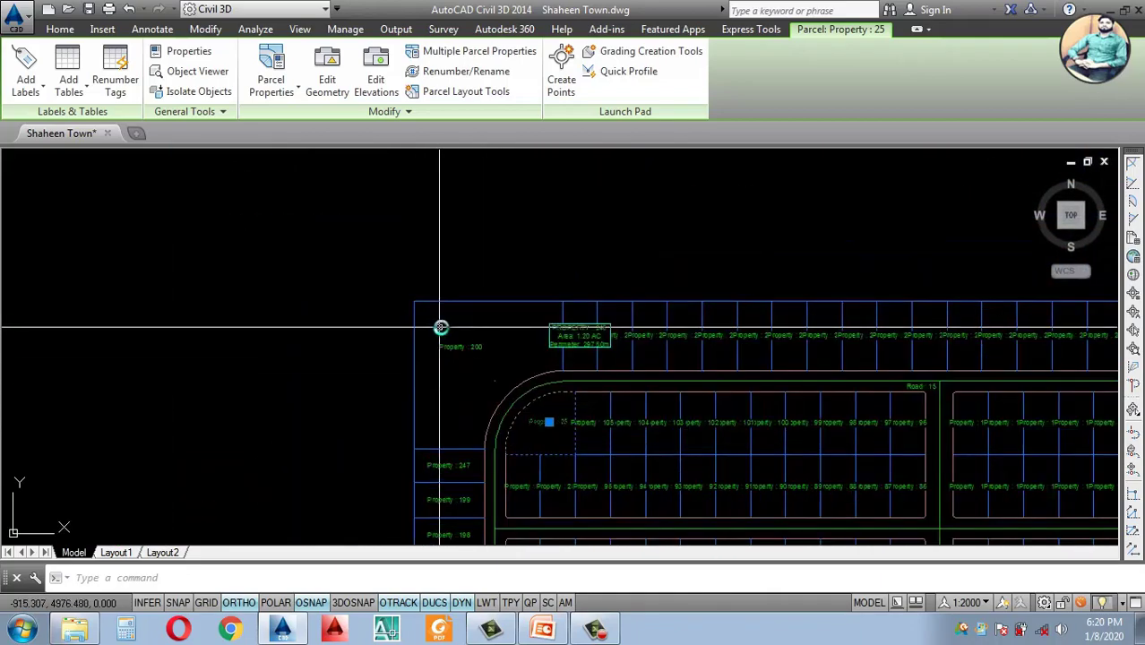
scroll(443, 327, up, 2)
scroll(469, 359, down, 2)
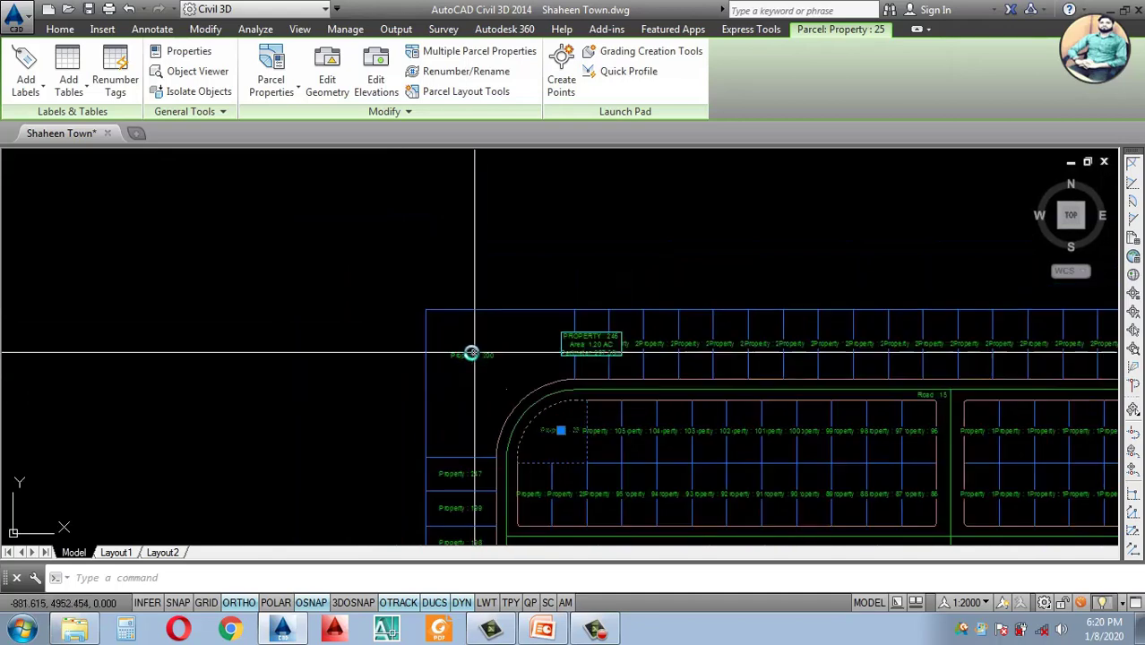
scroll(554, 430, up, 2)
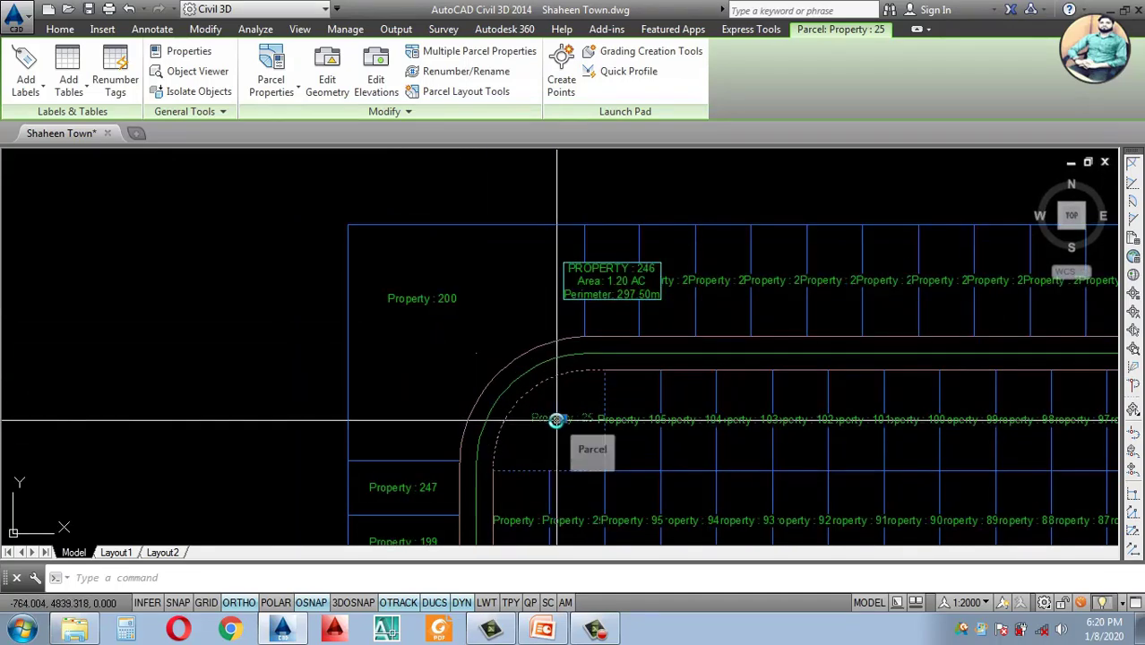
scroll(555, 419, down, 3)
scroll(511, 376, up, 4)
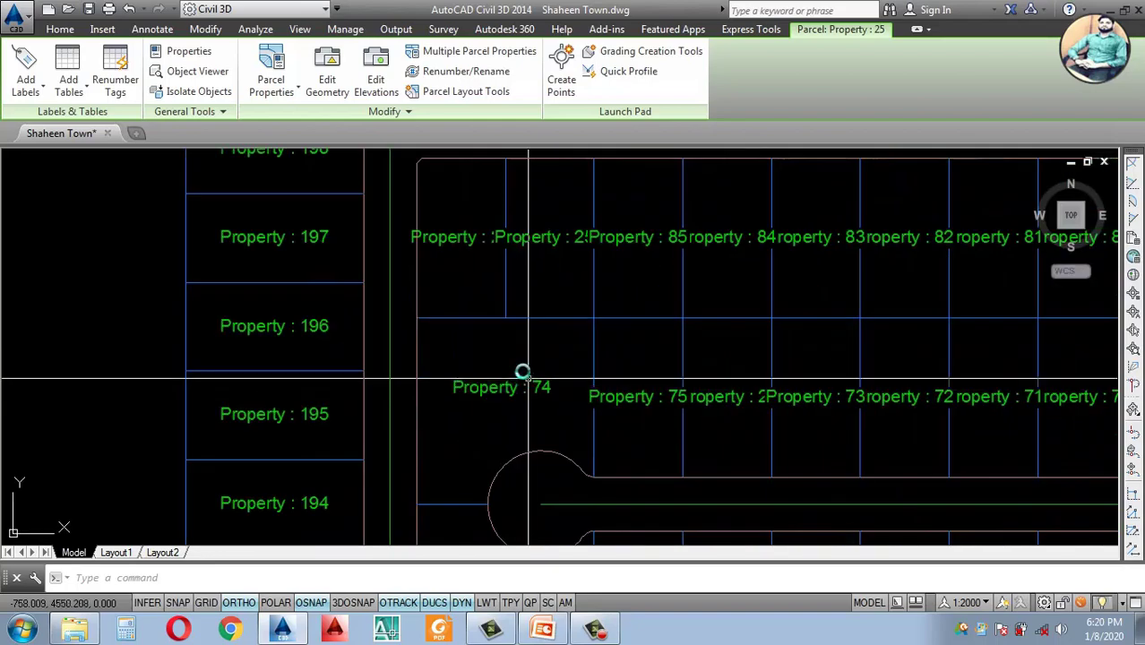
scroll(501, 394, down, 4)
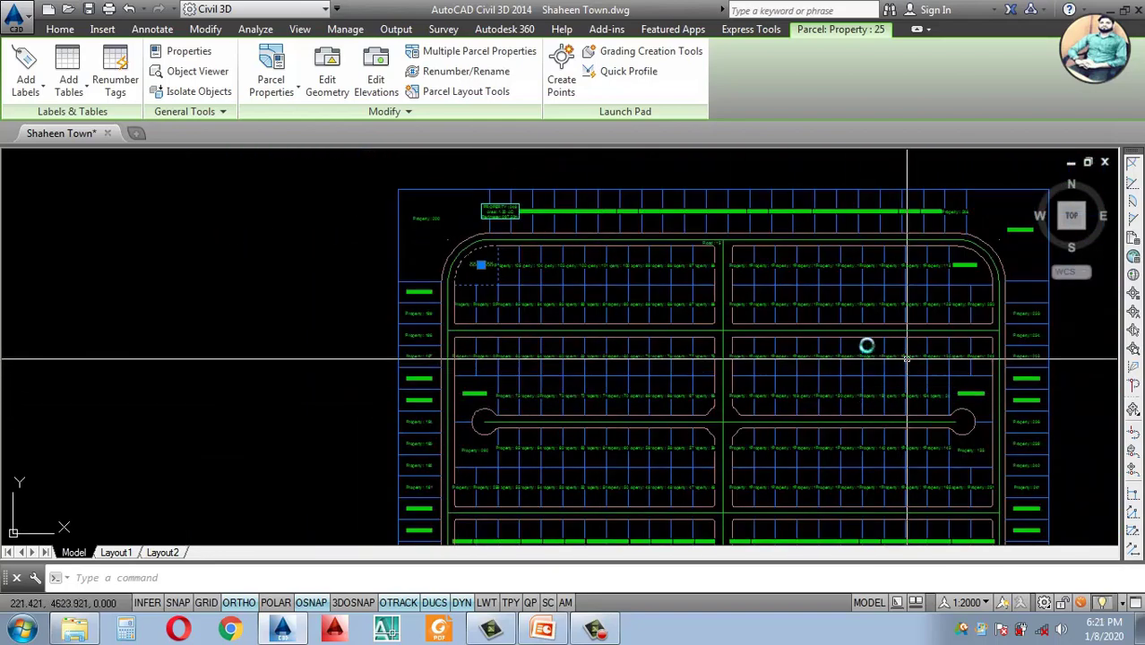
Step: Review the parcel numbering from the northern blocks through the cul-de-sac rows down to the southwest corner
scroll(953, 263, down, 2)
scroll(961, 263, up, 3)
scroll(581, 263, down, 3)
scroll(558, 255, up, 3)
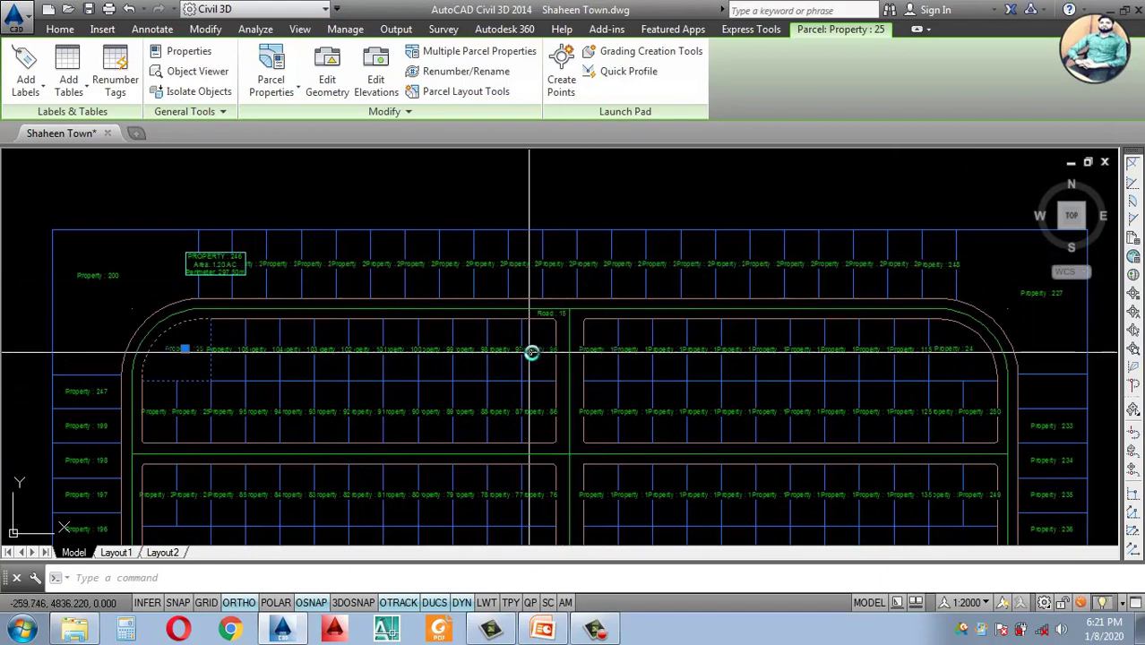
scroll(598, 353, down, 5)
scroll(601, 359, up, 5)
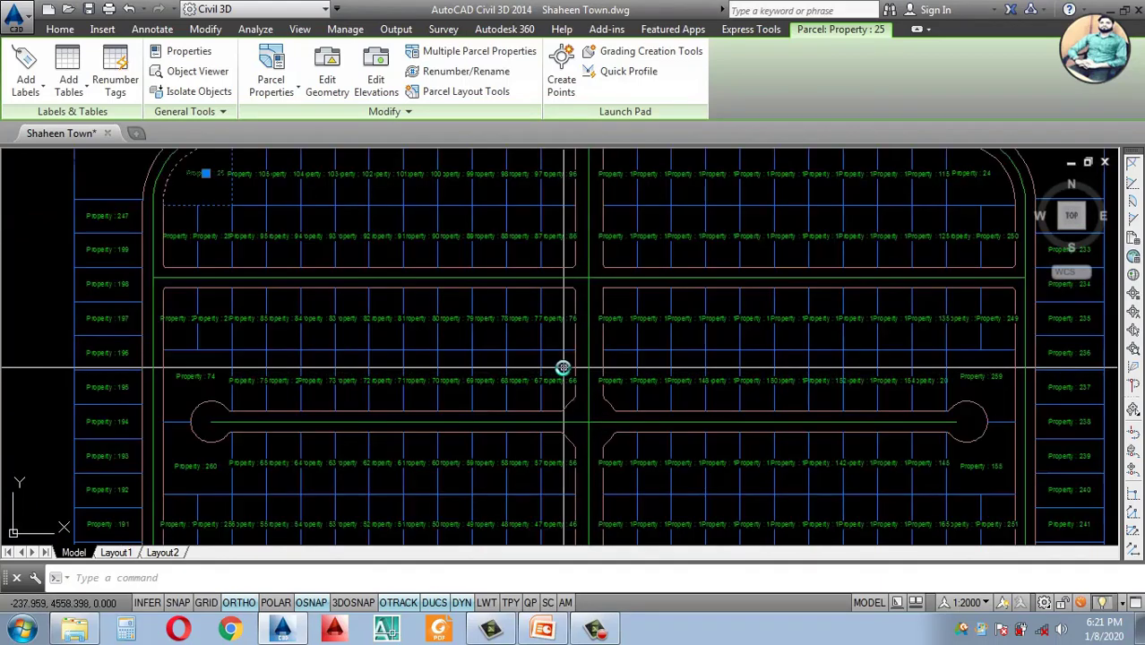
scroll(641, 348, down, 4)
scroll(595, 430, up, 5)
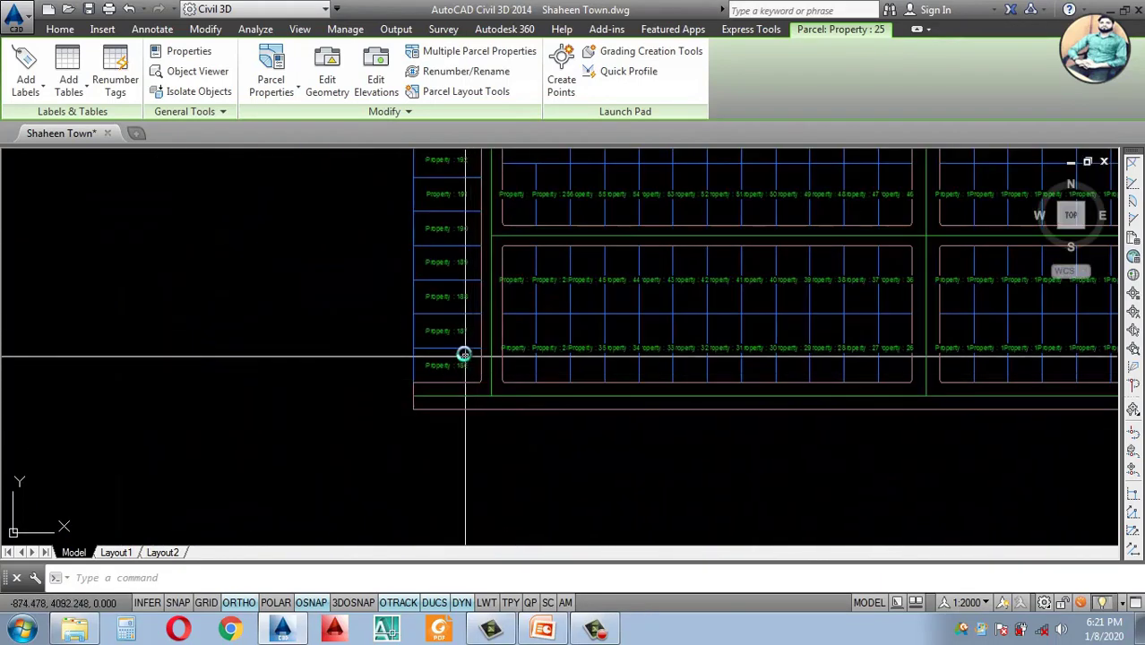
scroll(593, 409, down, 4)
scroll(749, 406, up, 4)
scroll(557, 435, down, 3)
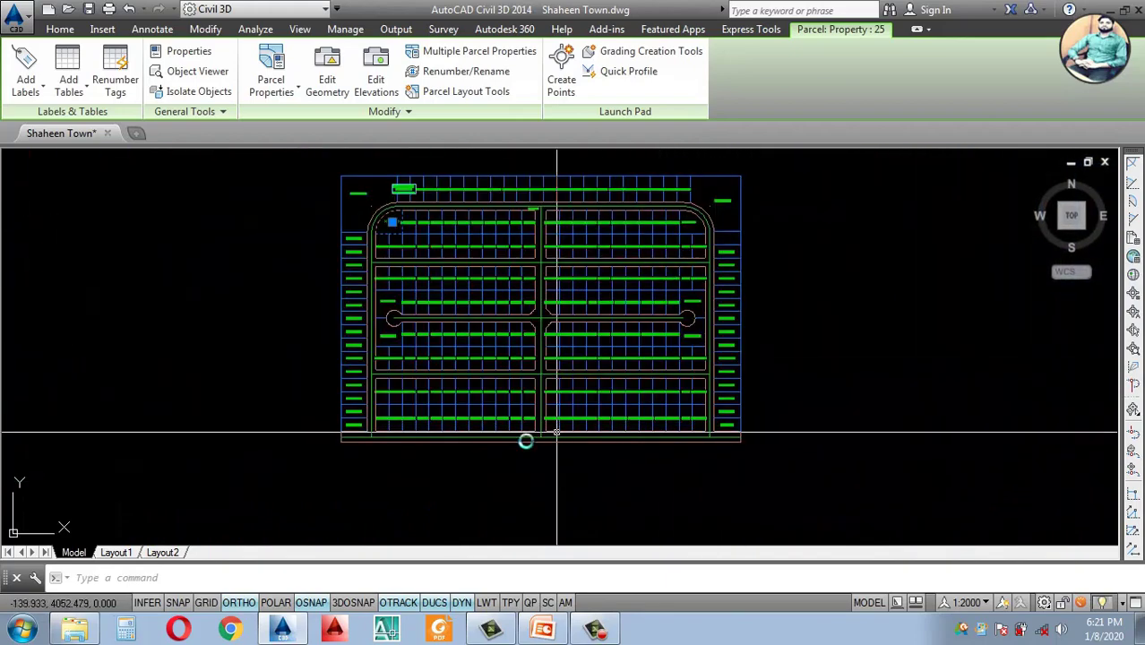
Step: Survey the southern blocks, the northeast corner and the rows around the west cul-de-sac against the overall site layout
scroll(401, 429, up, 4)
scroll(402, 417, down, 3)
scroll(363, 468, up, 2)
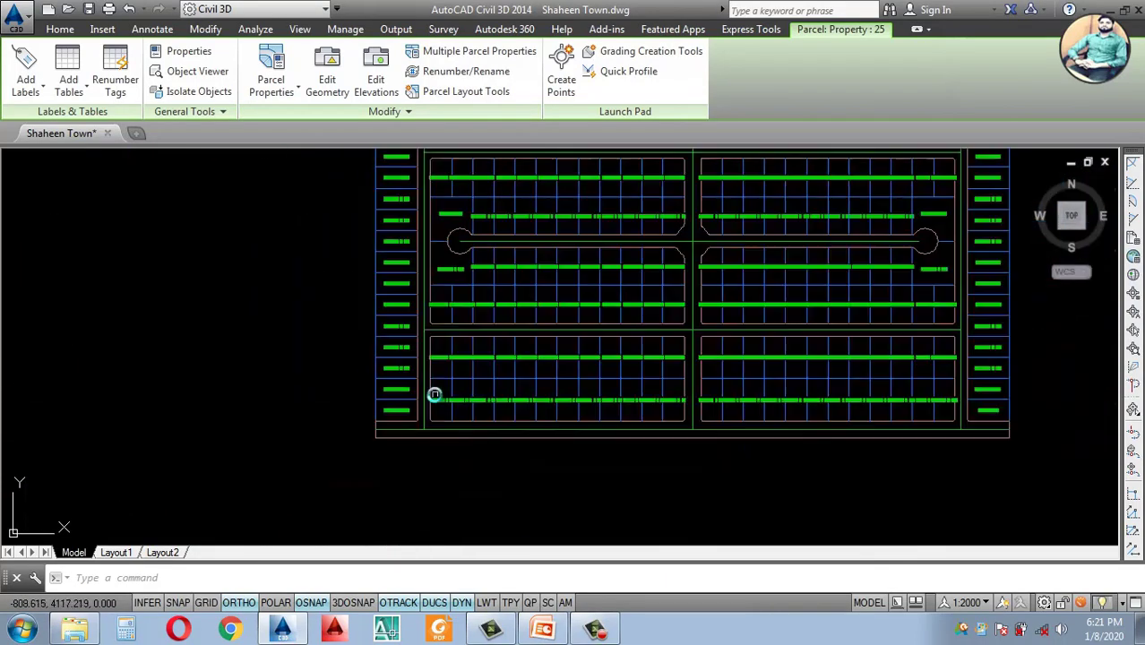
scroll(421, 415, down, 2)
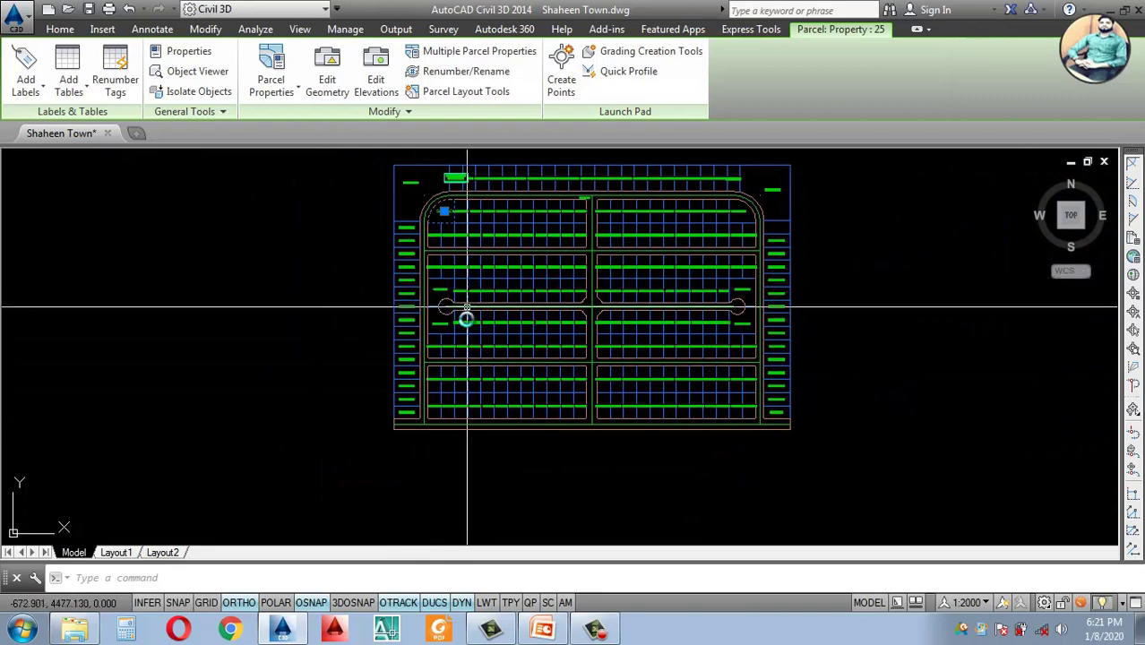
scroll(501, 223, down, 2)
scroll(638, 230, up, 4)
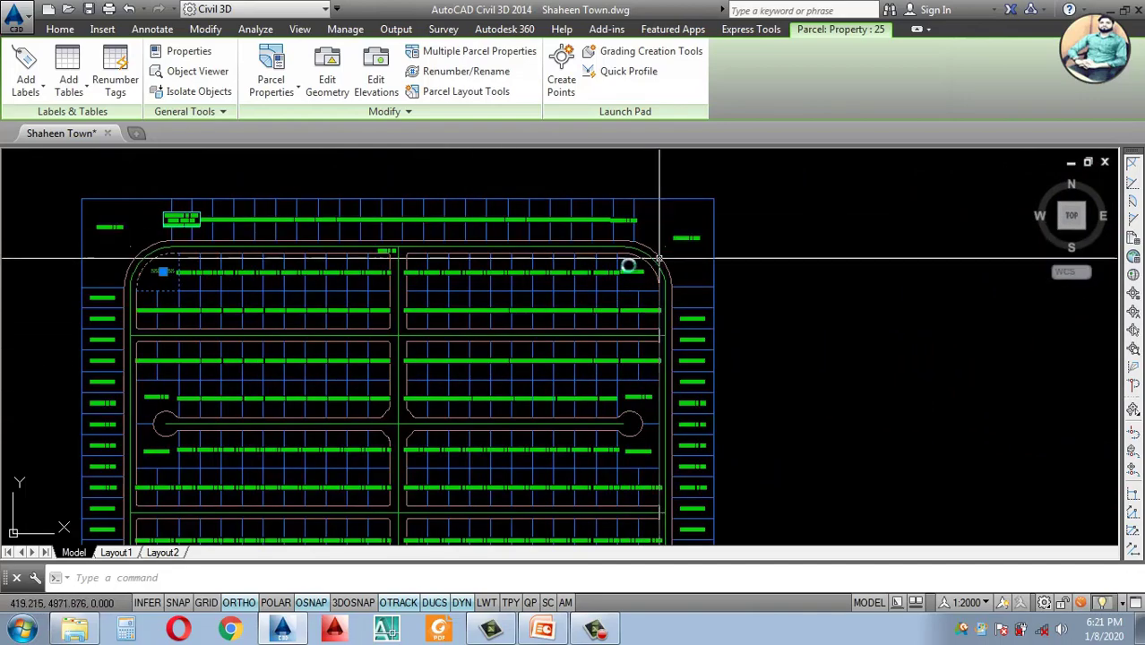
scroll(649, 335, down, 5)
scroll(581, 332, up, 6)
scroll(588, 411, down, 5)
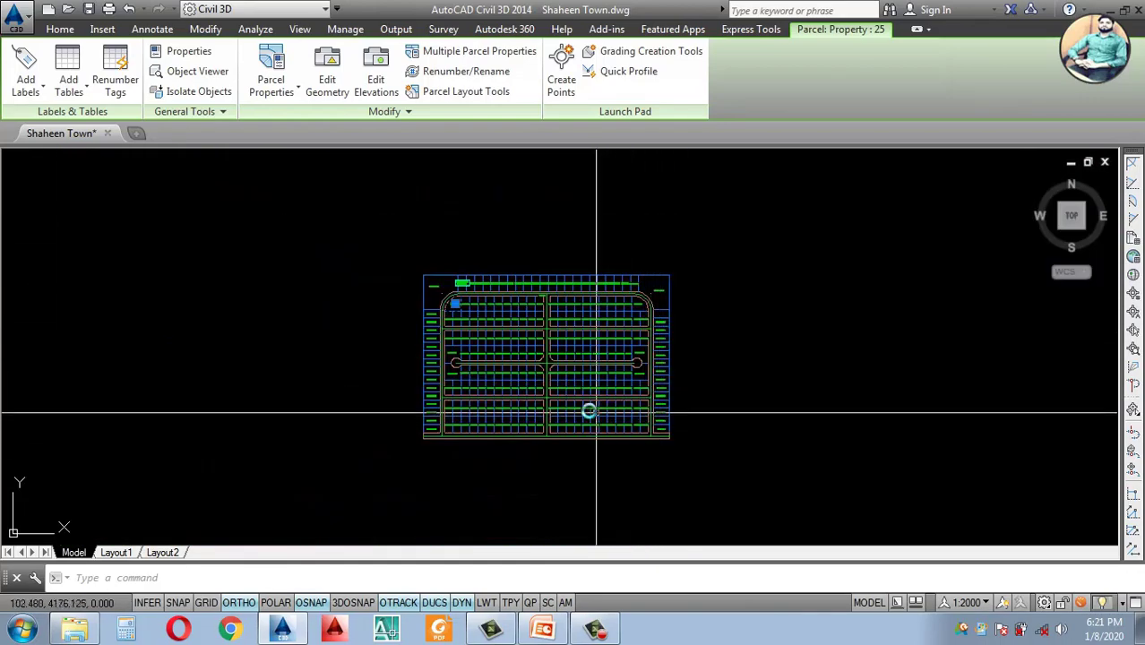
scroll(588, 411, up, 2)
scroll(484, 385, down, 4)
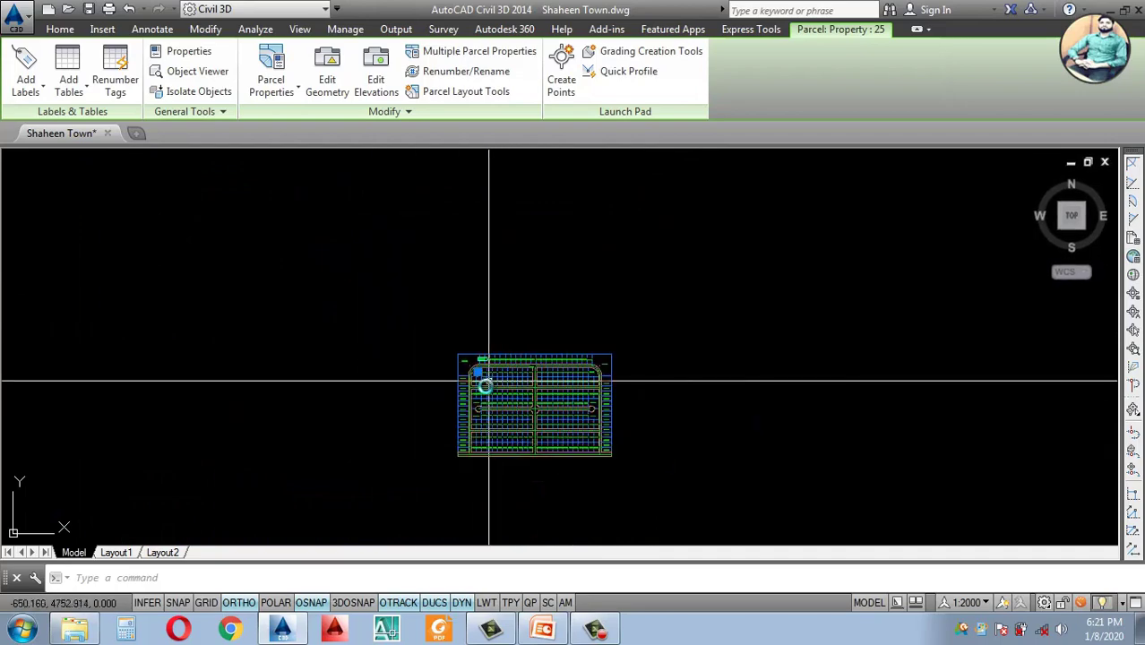
scroll(487, 381, up, 3)
scroll(512, 415, down, 1)
scroll(520, 466, up, 3)
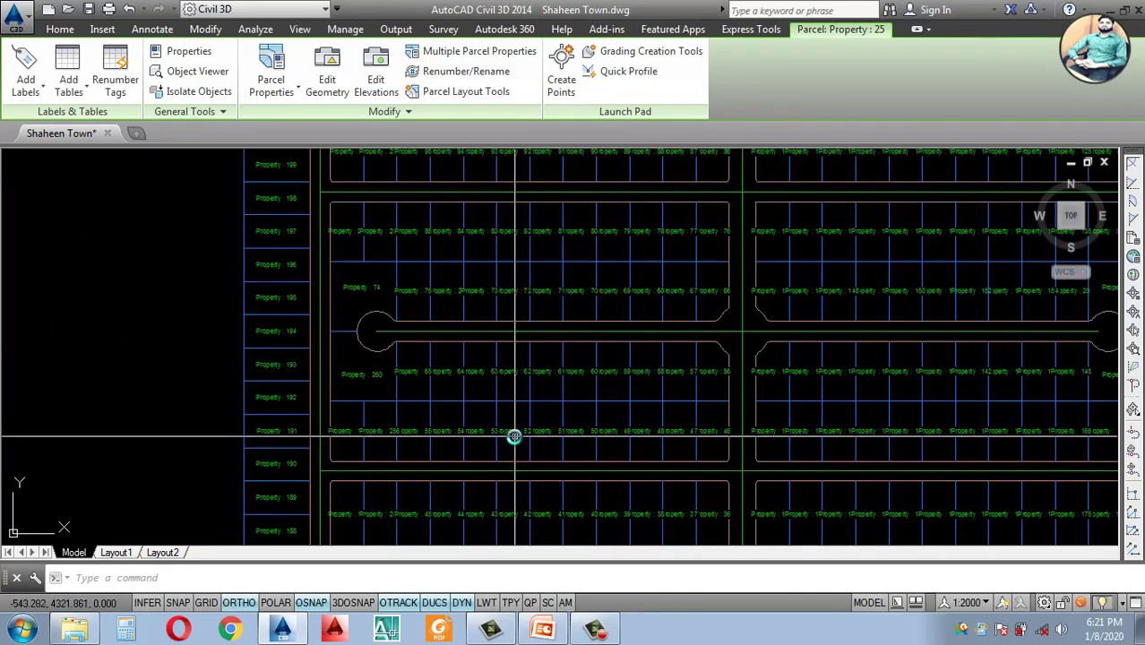
key(Escape)
click(515, 433)
click(518, 426)
scroll(546, 444, up, 2)
key(Escape)
scroll(606, 399, down, 4)
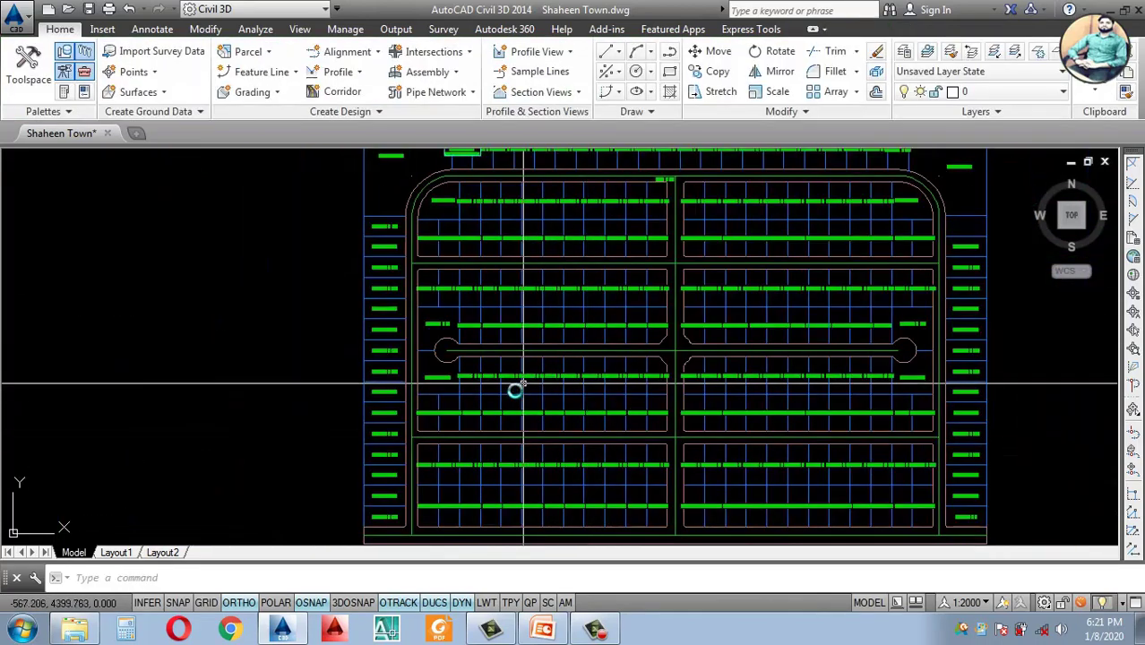
Step: Open the parcel properties of Property : 54 south of the west cul-de-sac and check its available area selection label styles
scroll(528, 412, up, 6)
scroll(528, 439, down, 4)
scroll(537, 439, up, 1)
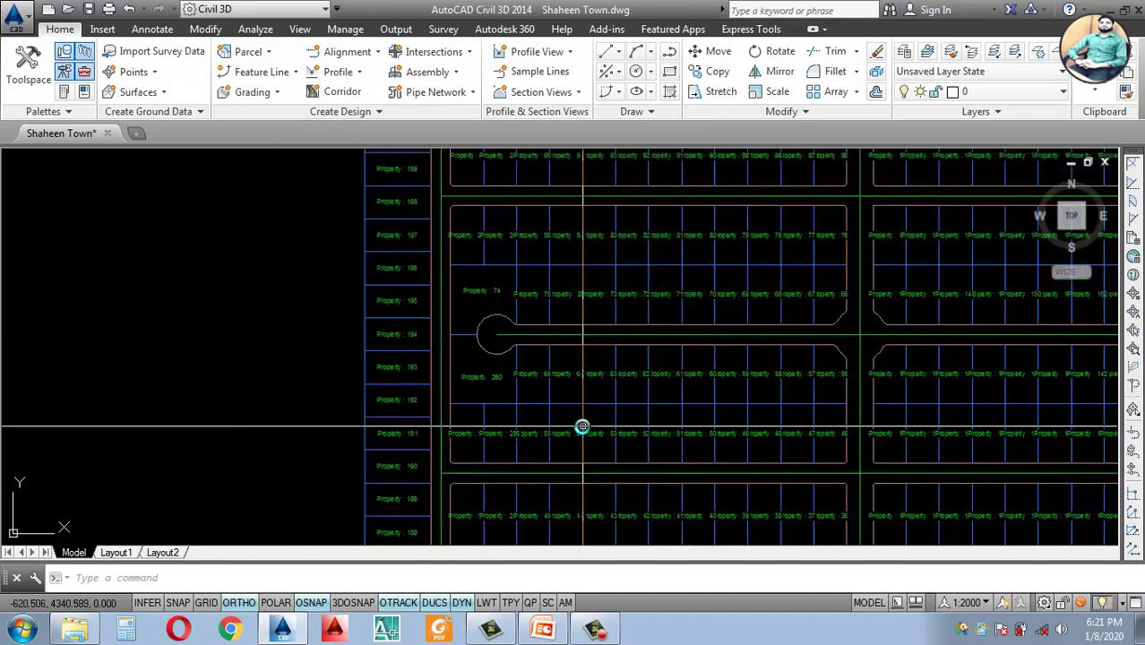
scroll(582, 426, up, 4)
click(558, 417)
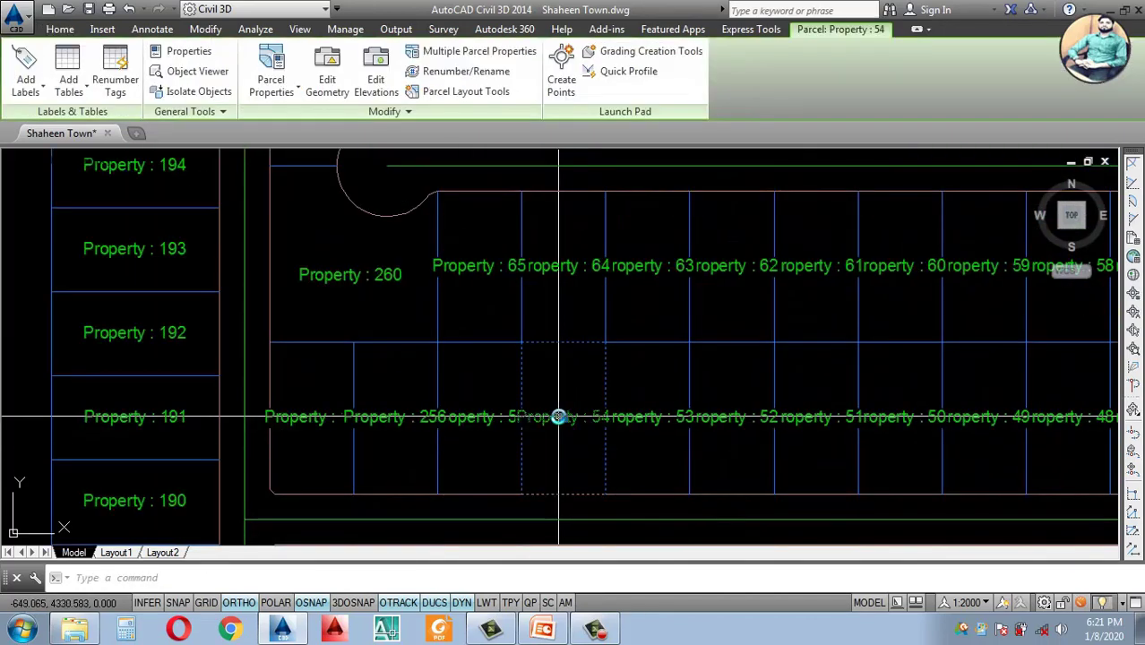
right_click(558, 417)
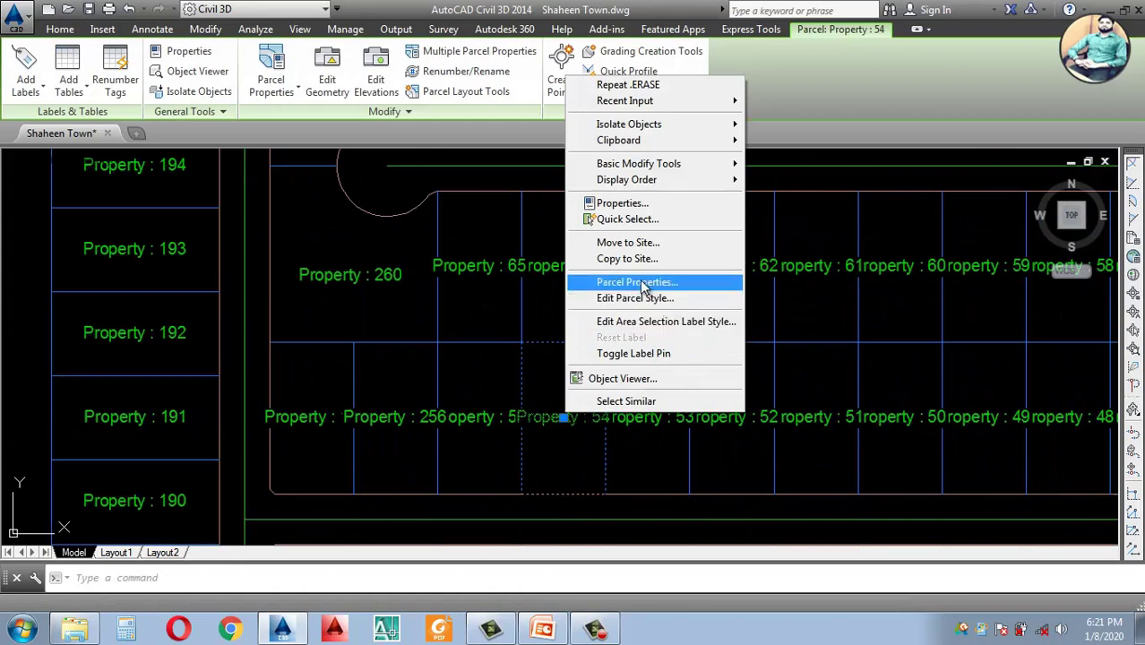
click(618, 285)
click(478, 217)
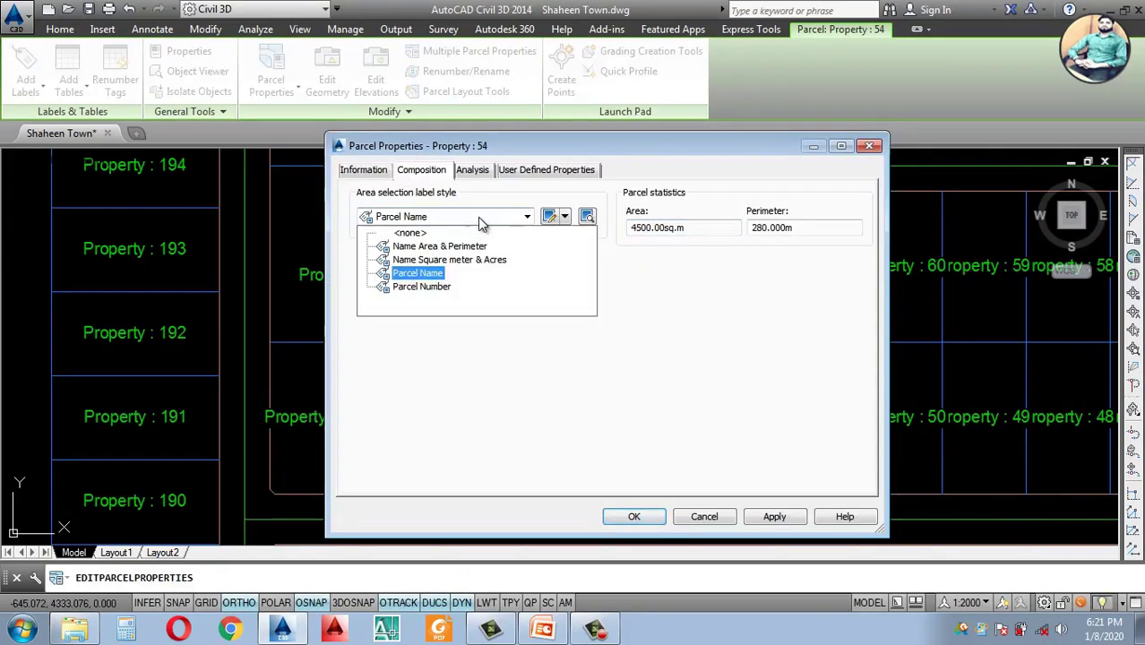
click(477, 217)
click(365, 170)
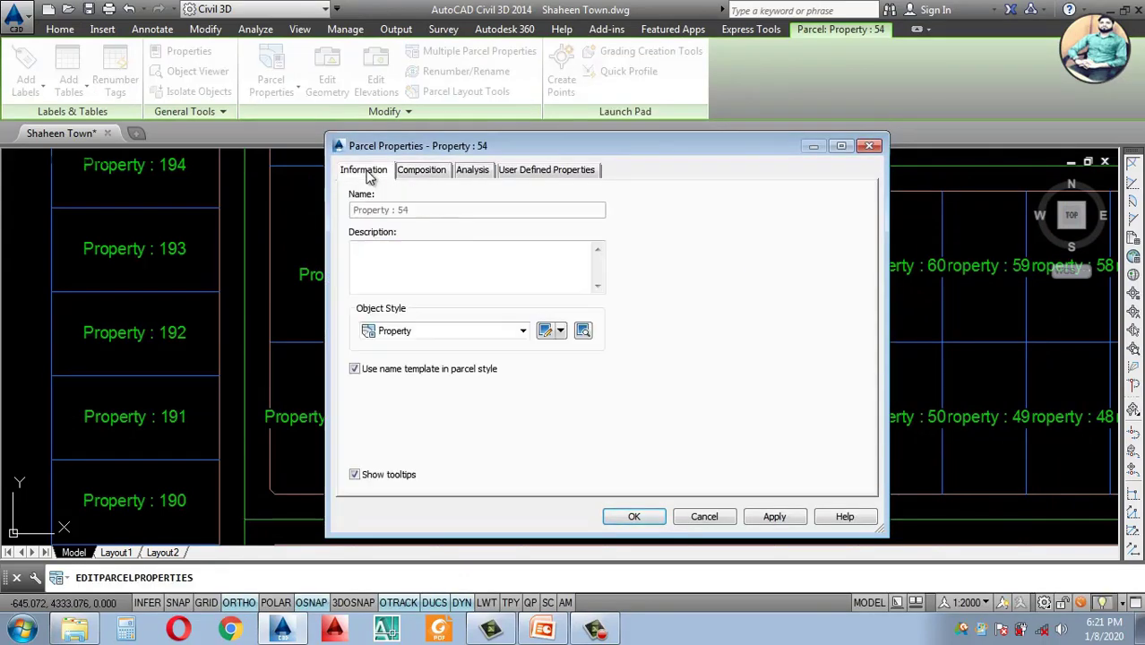
Step: Apply the Open Space object style to parcel 54
click(497, 340)
click(448, 375)
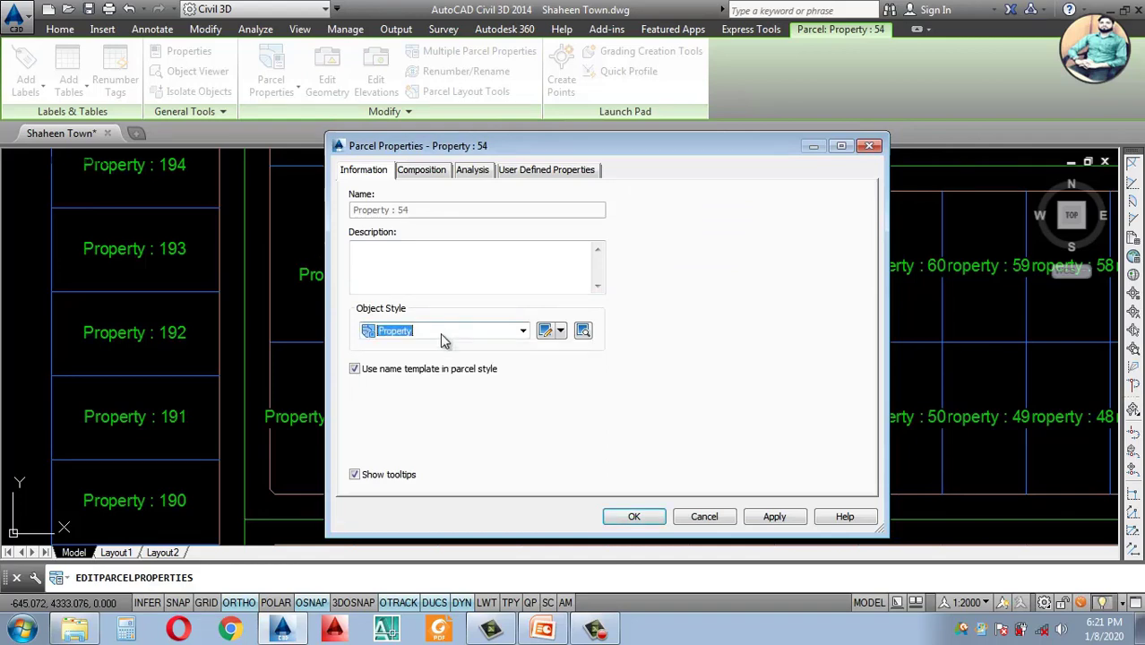
click(524, 331)
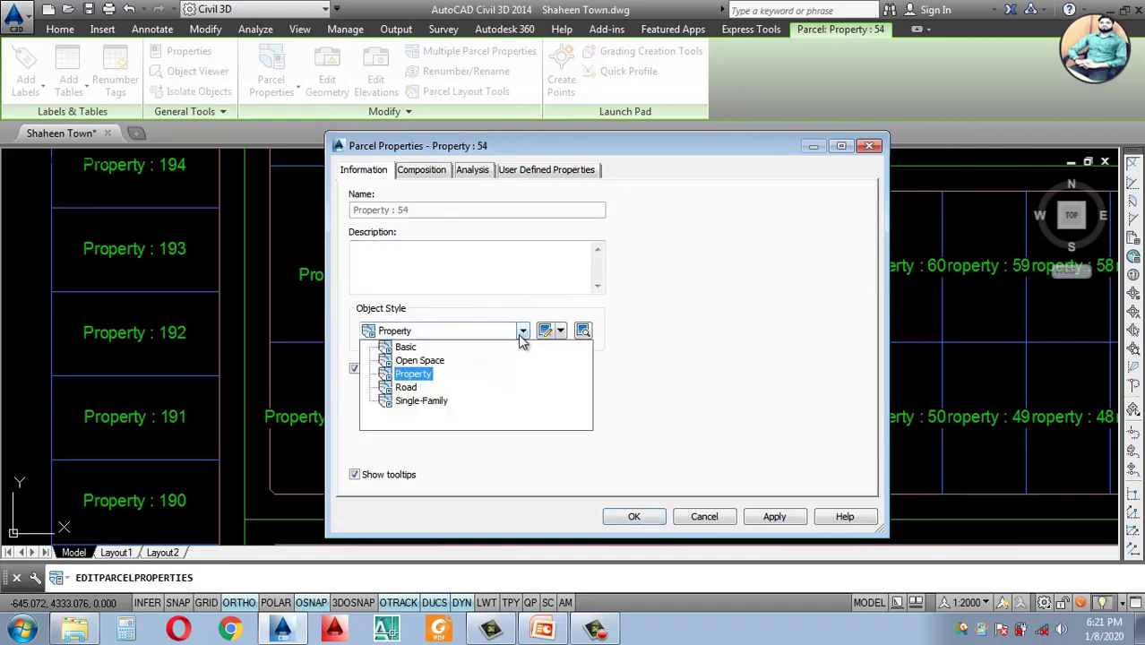
click(425, 362)
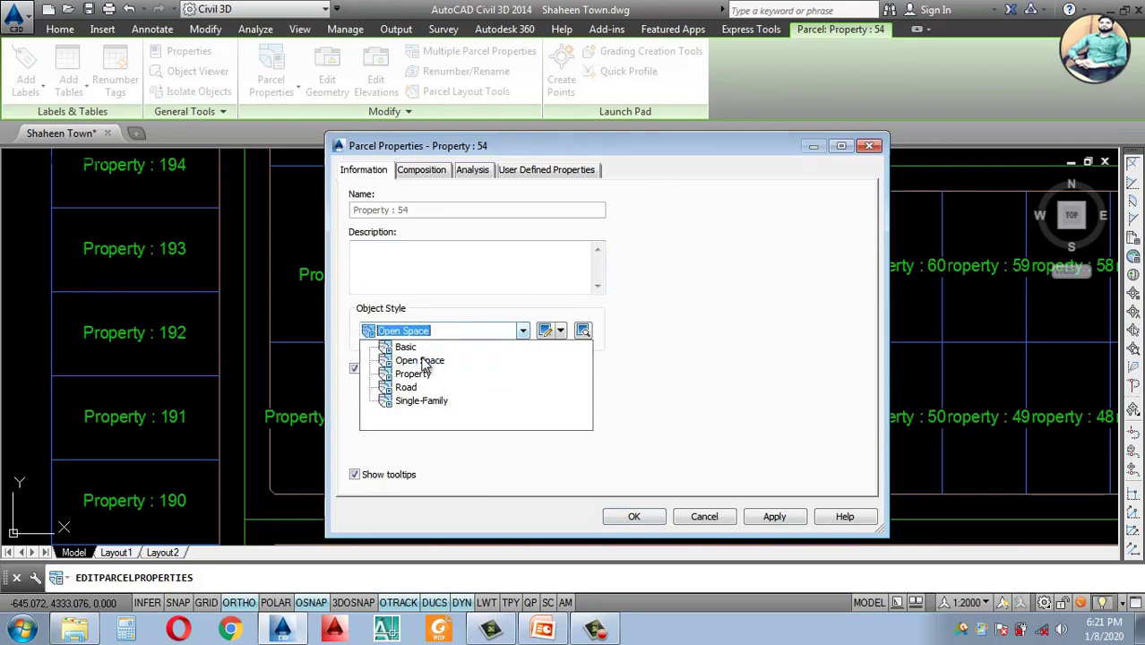
click(774, 517)
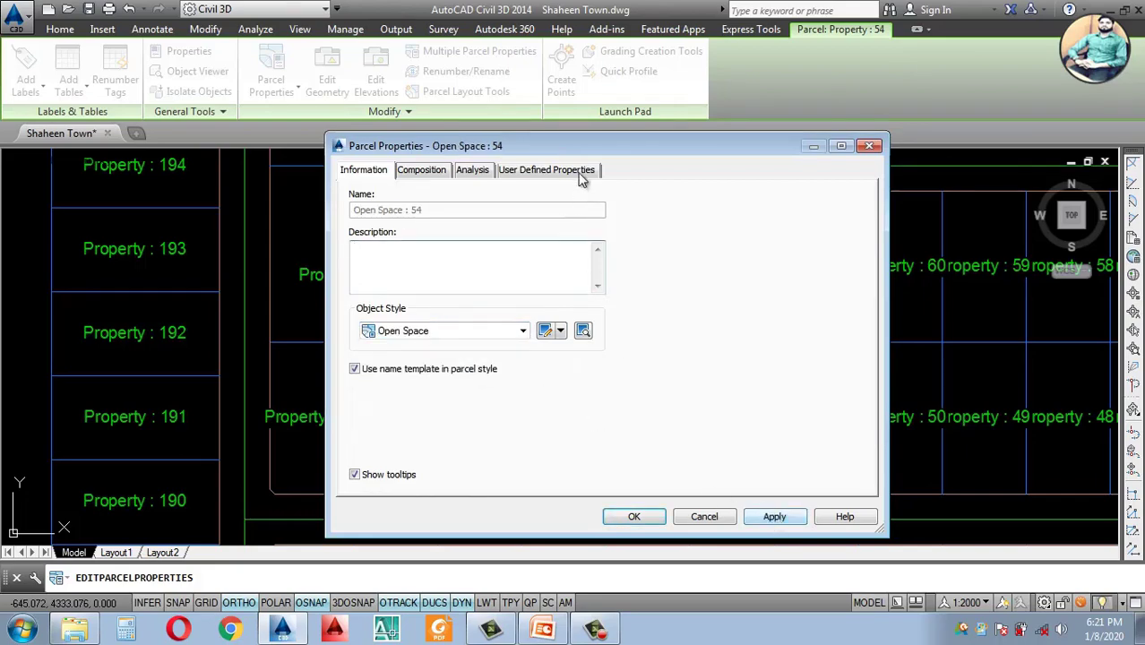
Step: Select the Property object style for parcel 54, copy it as a new parcel style and name the copy Plot
mouse_move(573, 149)
mouse_down()
mouse_move(758, 156)
mouse_move(917, 397)
mouse_move(674, 215)
mouse_move(638, 170)
mouse_up()
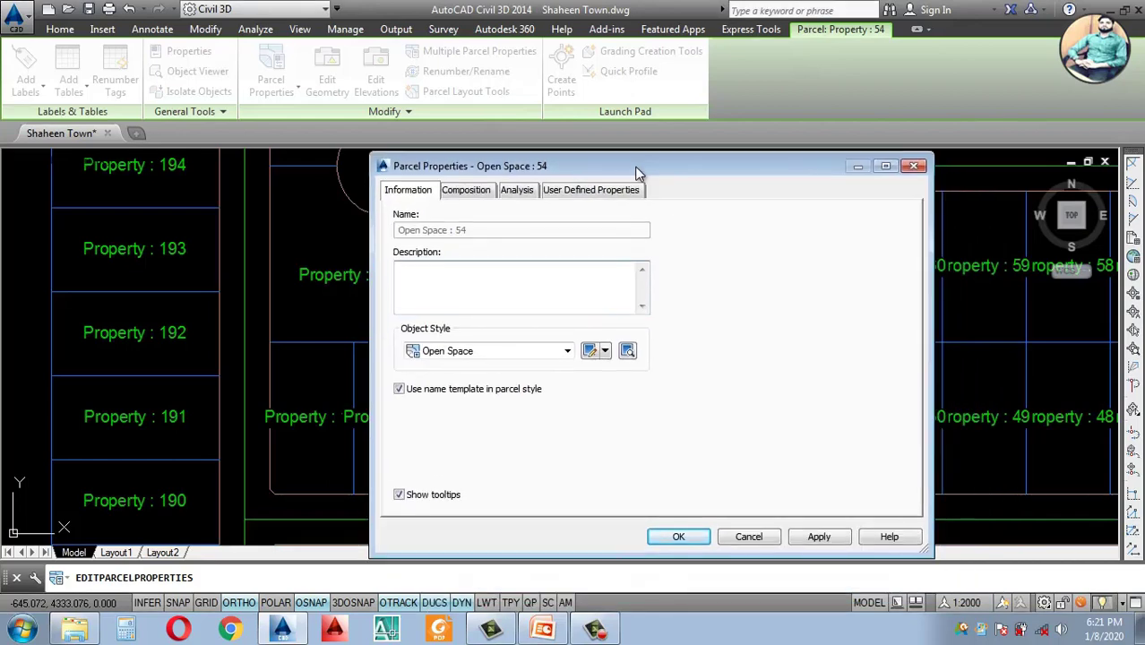
click(555, 356)
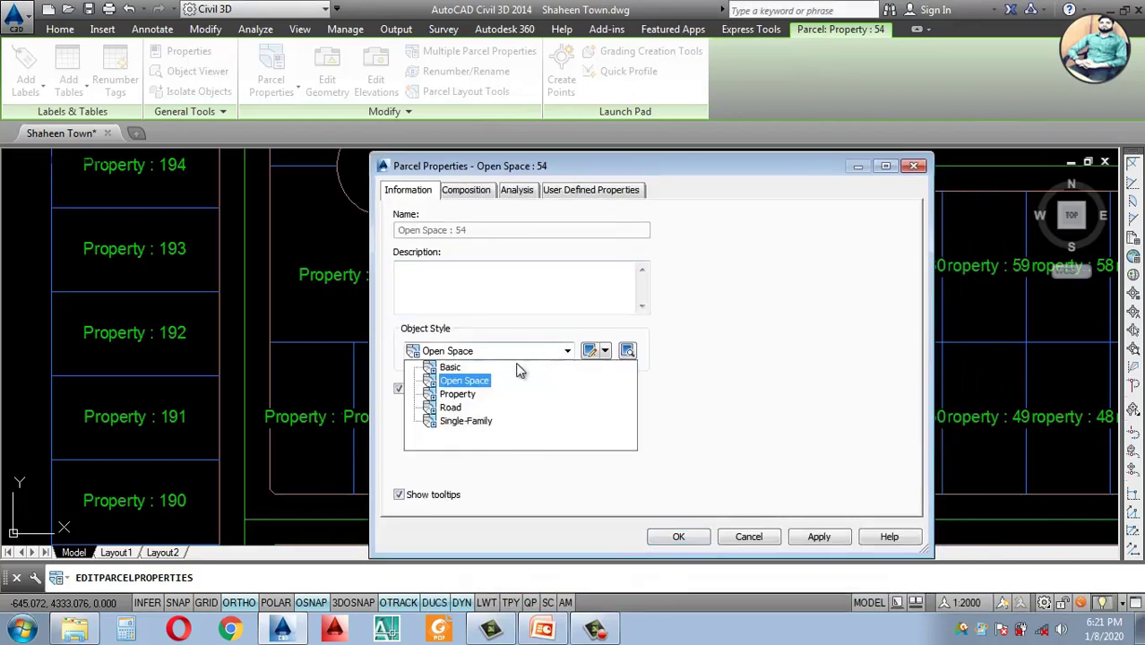
click(466, 394)
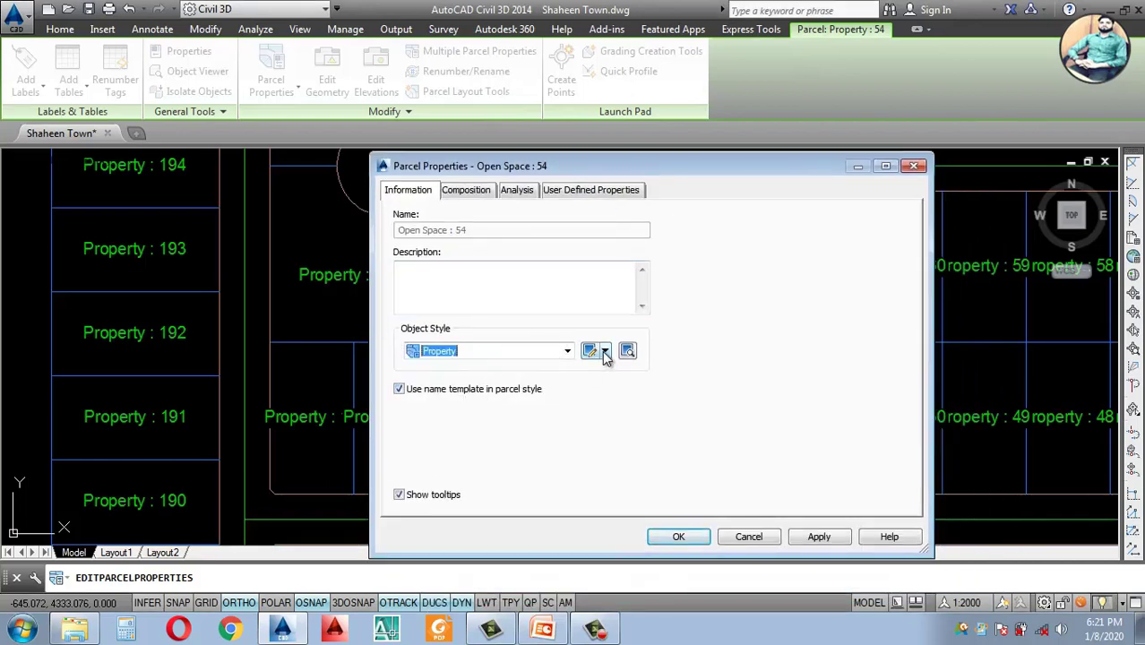
click(605, 354)
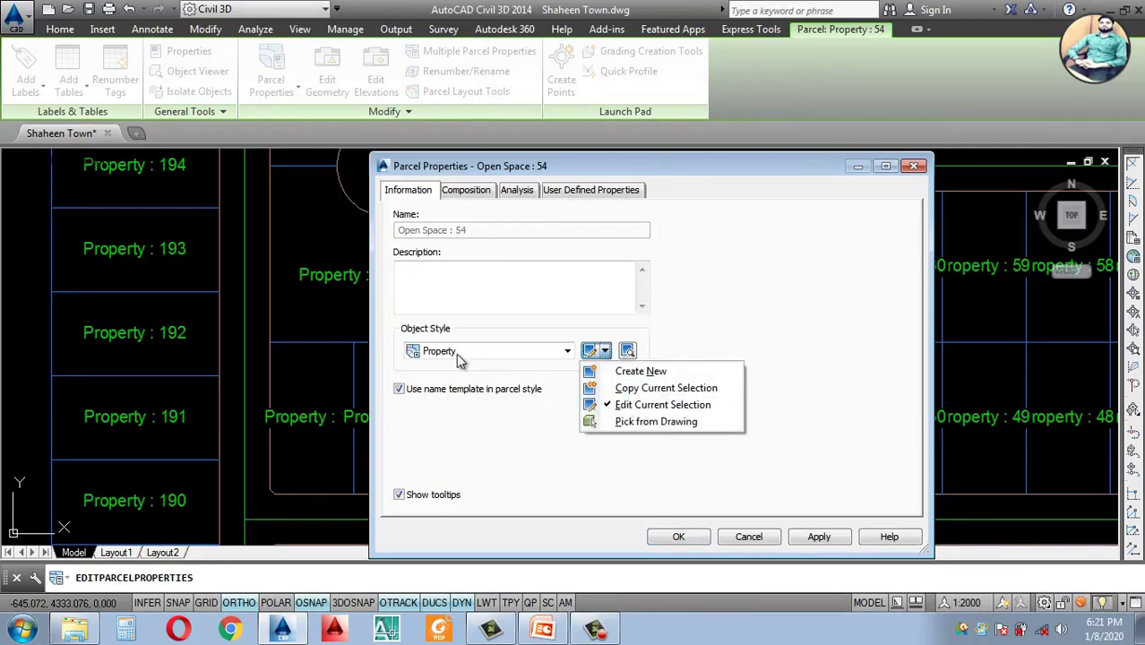
click(643, 389)
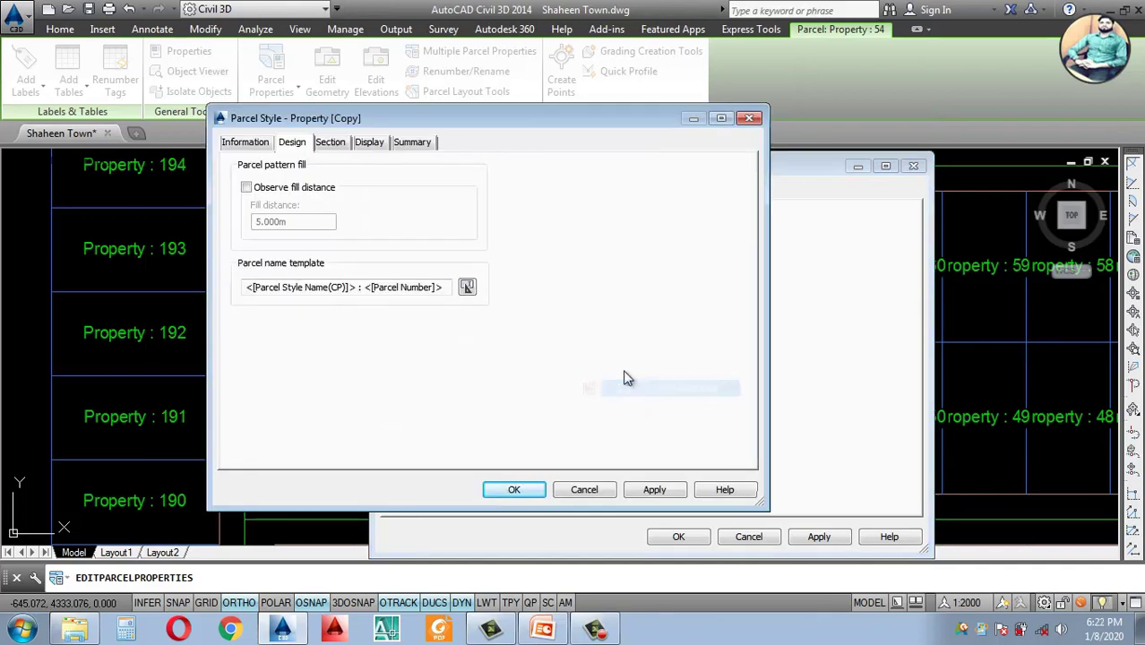
drag(426, 120, 625, 154)
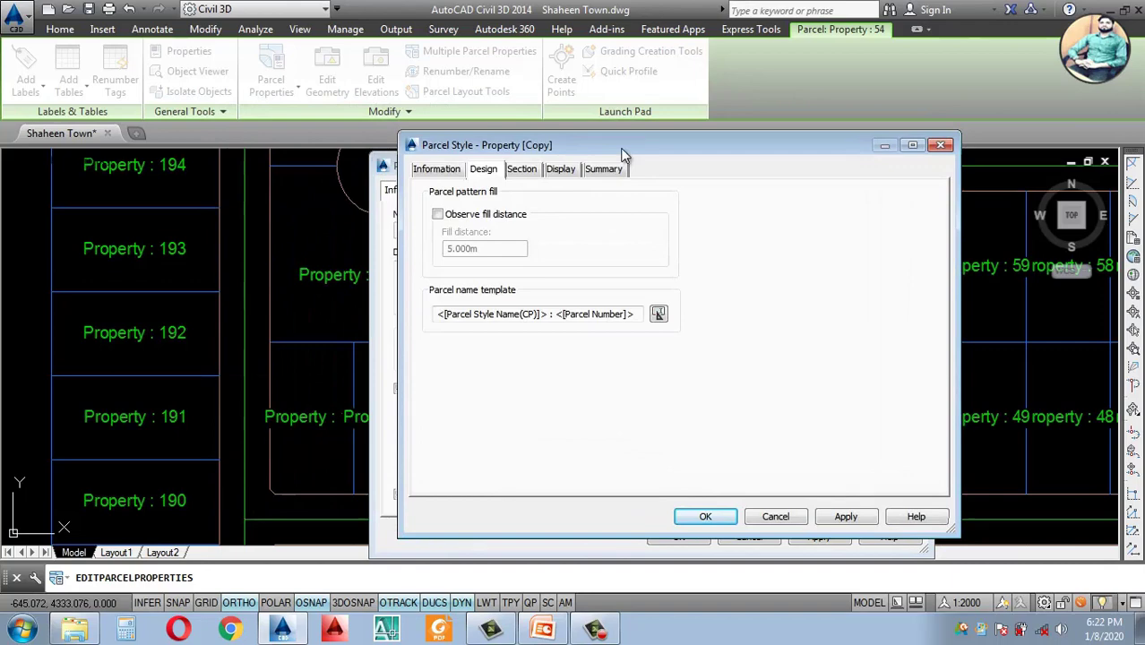
click(457, 171)
drag(495, 209, 383, 218)
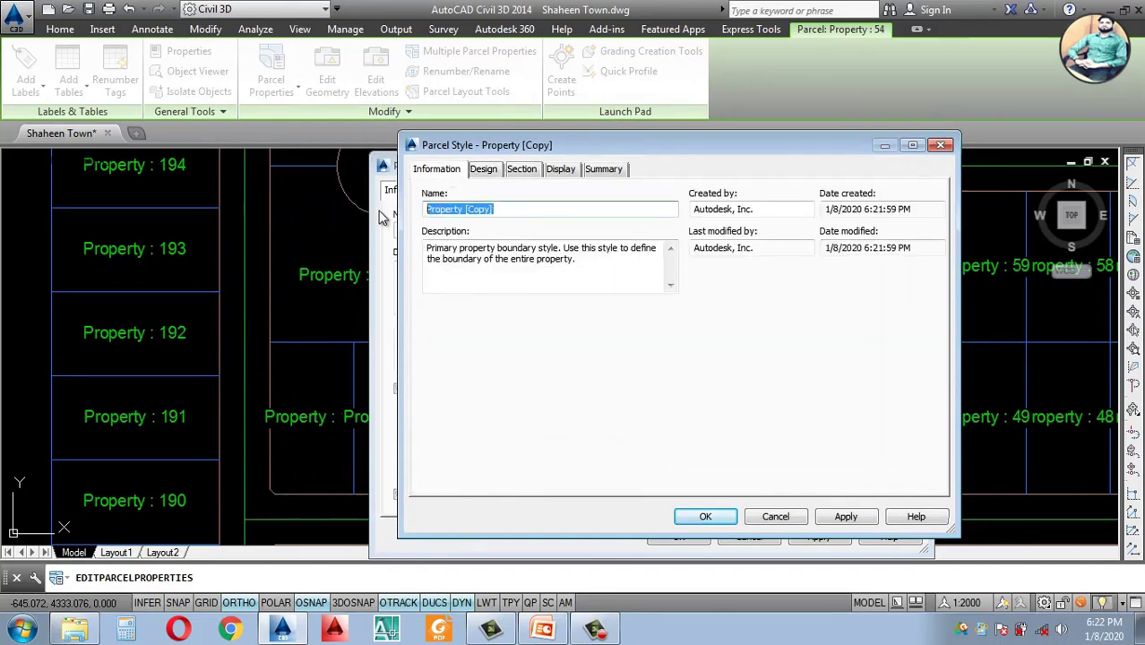
text(Plot)
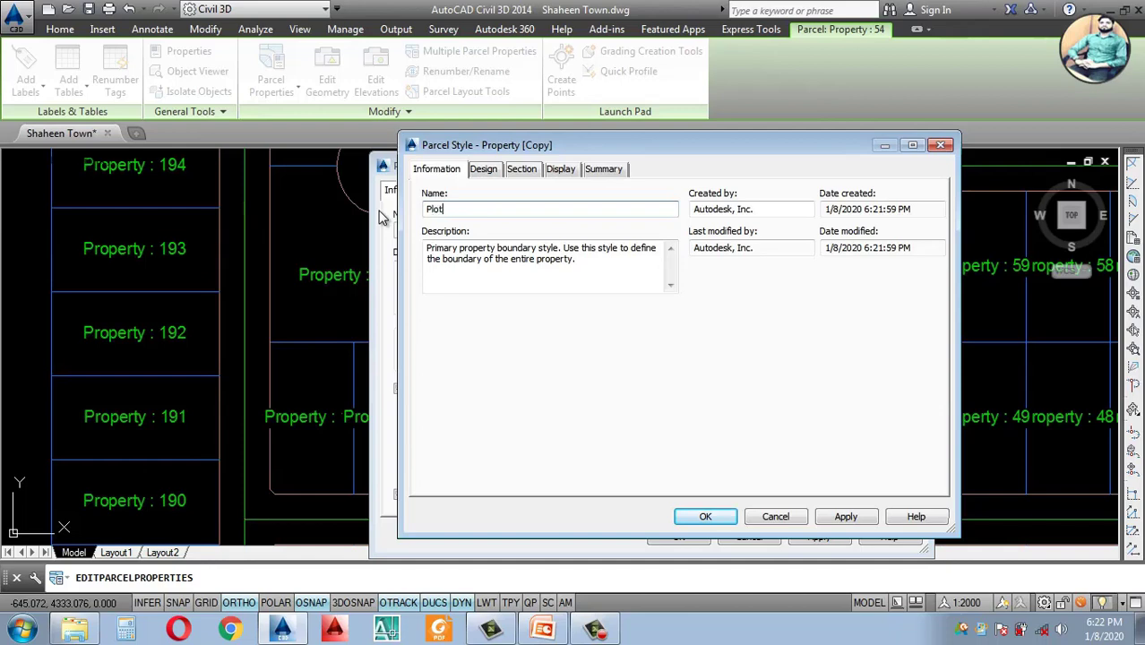
Step: Try to remove the Parcel Number field from the Plot style's parcel name template, leaving only the parcel style name
click(485, 170)
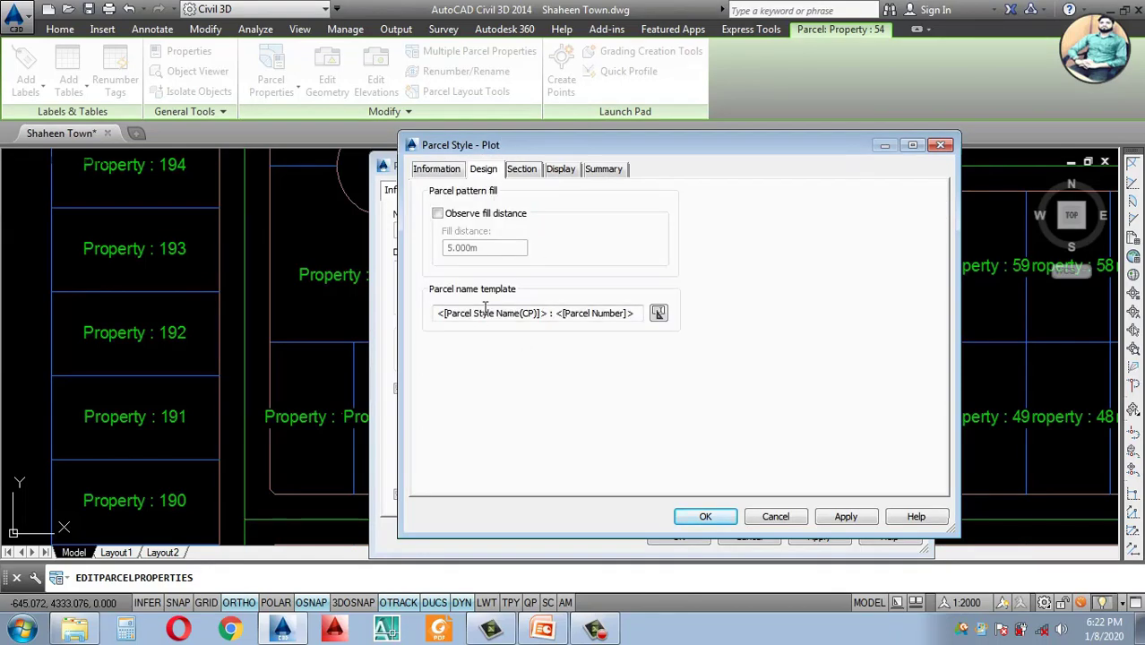
click(658, 314)
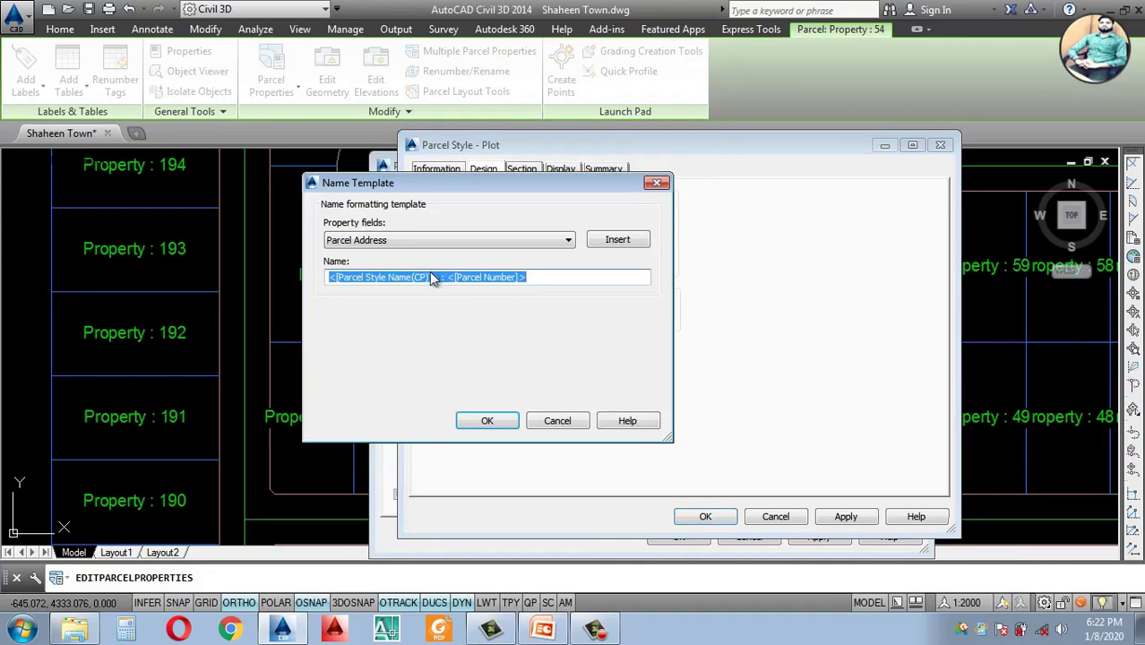
click(394, 278)
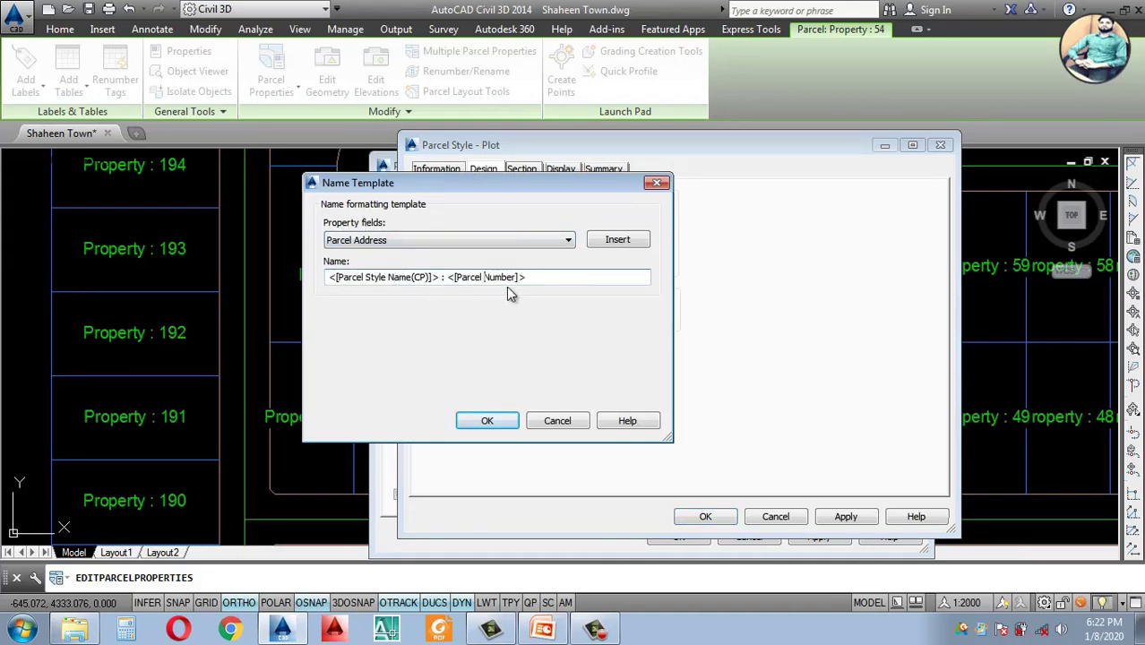
drag(523, 279, 470, 283)
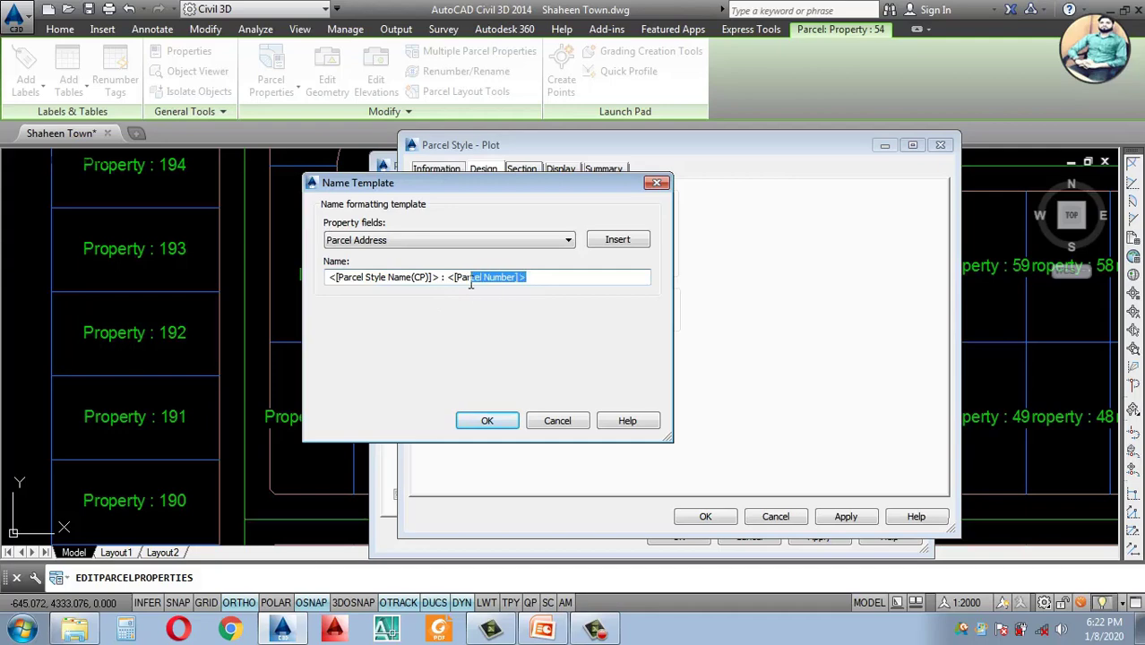
key(BackSpace)
key(BackSpace)
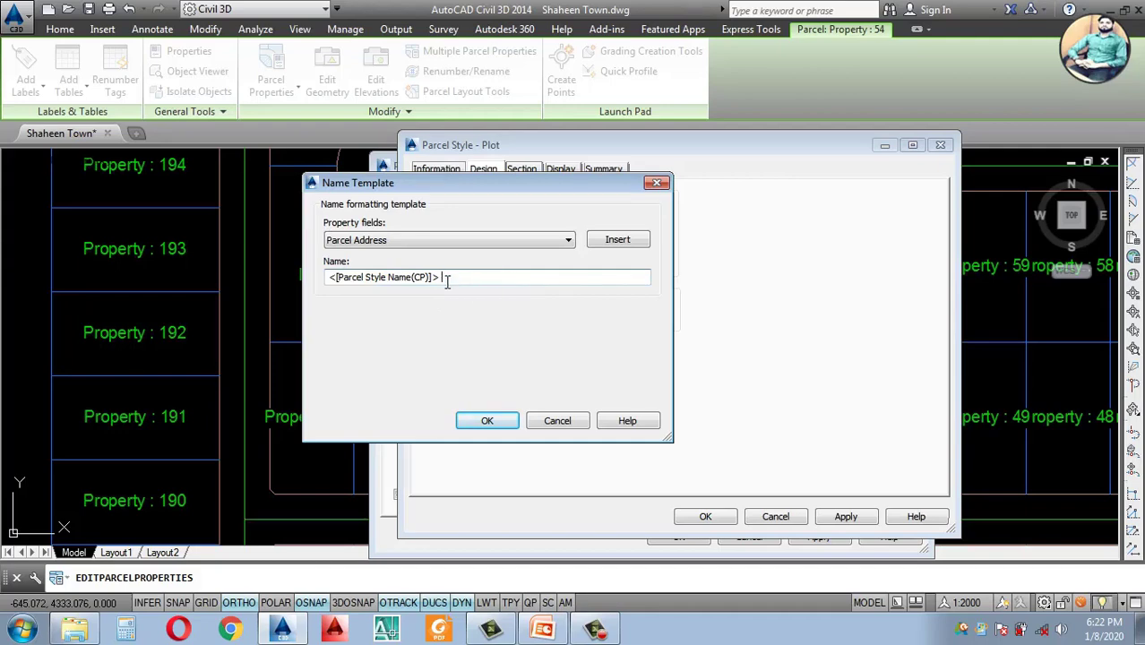
click(486, 420)
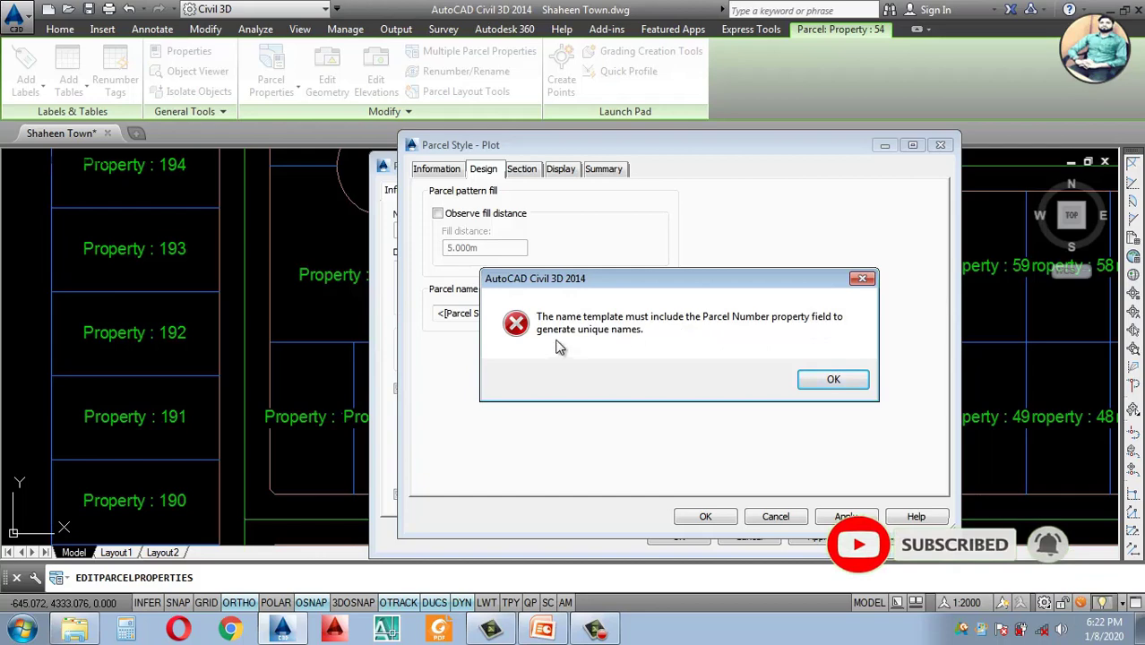
click(835, 380)
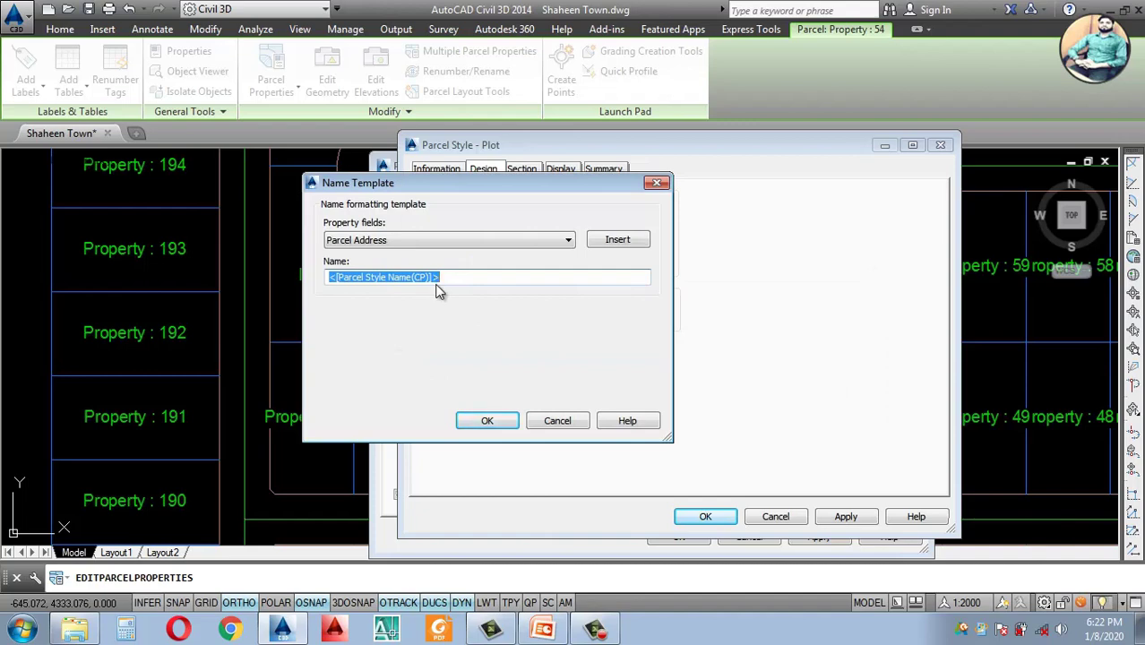
click(548, 421)
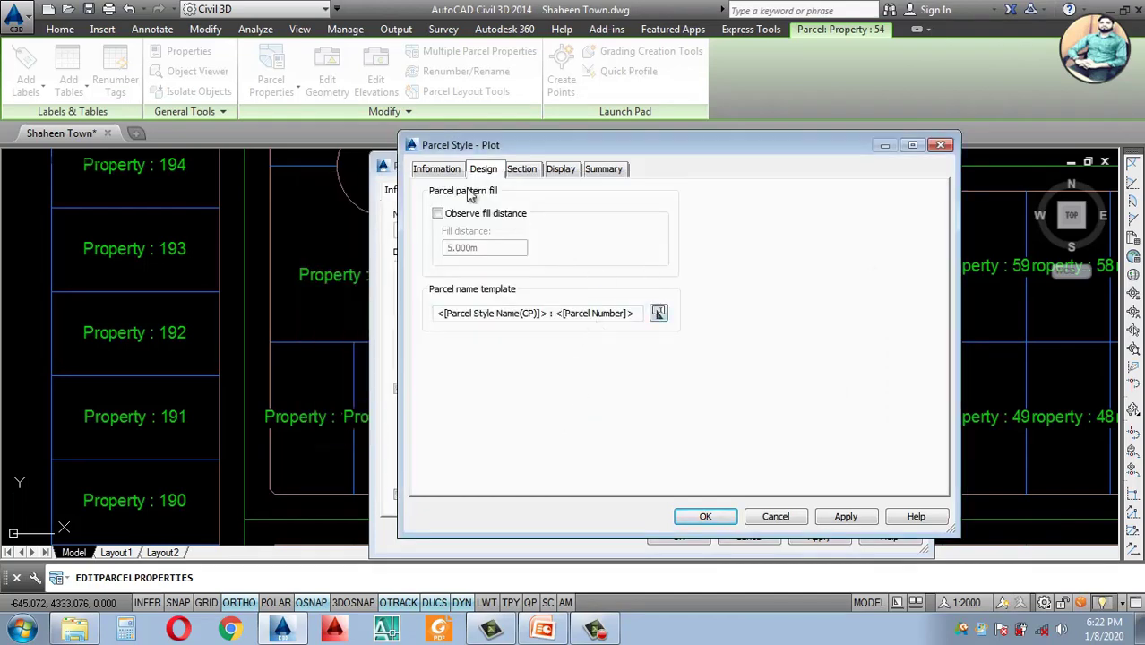
Step: Review the Plot style's design and section settings and set its Parcel Segments color to cyan in plan view
click(443, 170)
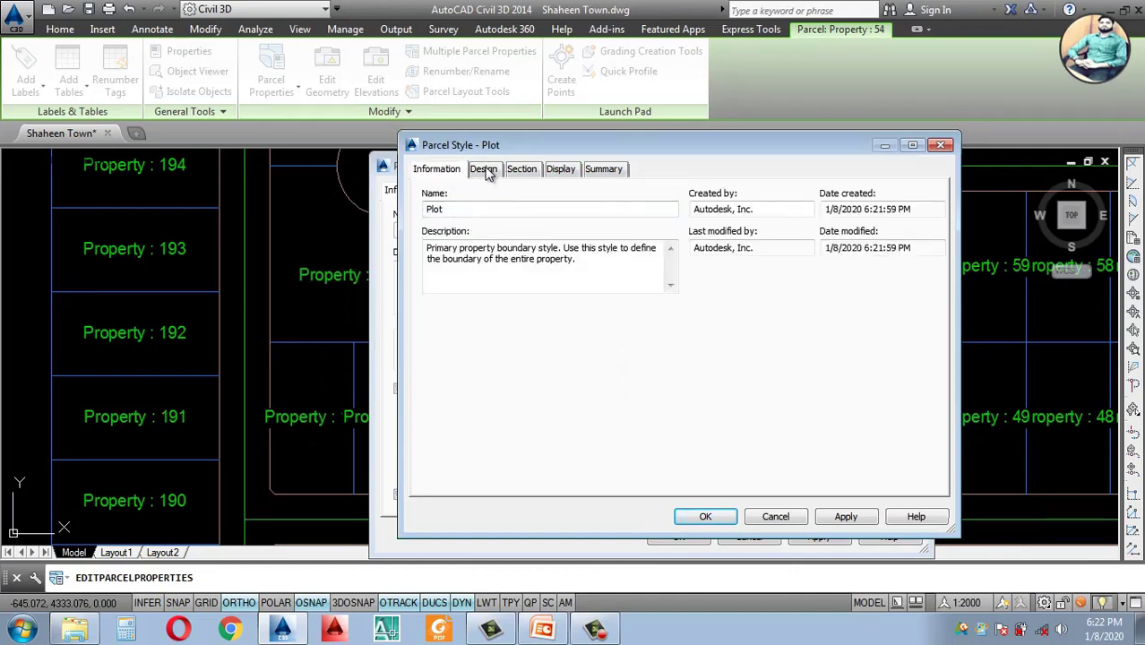
click(485, 171)
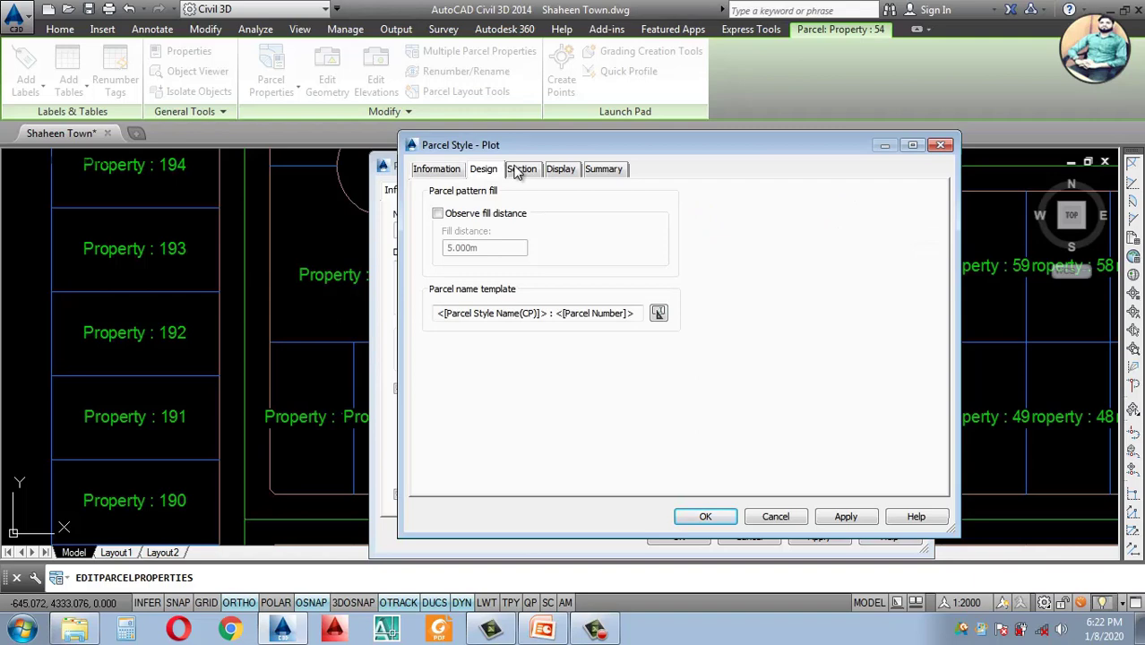
click(521, 170)
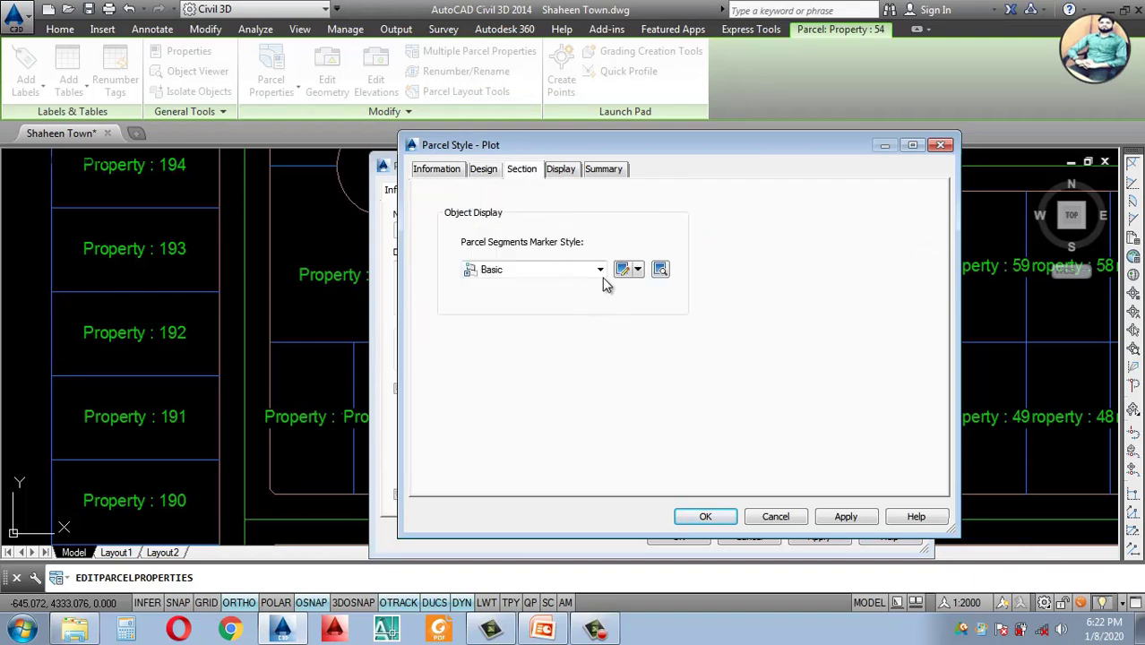
click(562, 171)
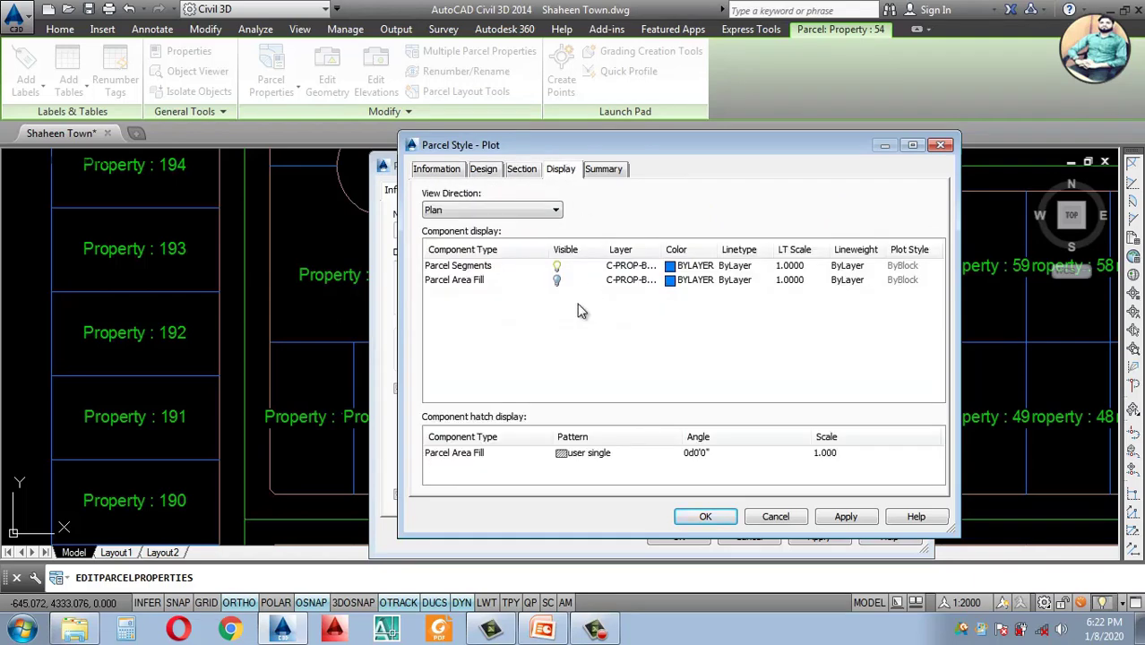
drag(636, 152, 765, 106)
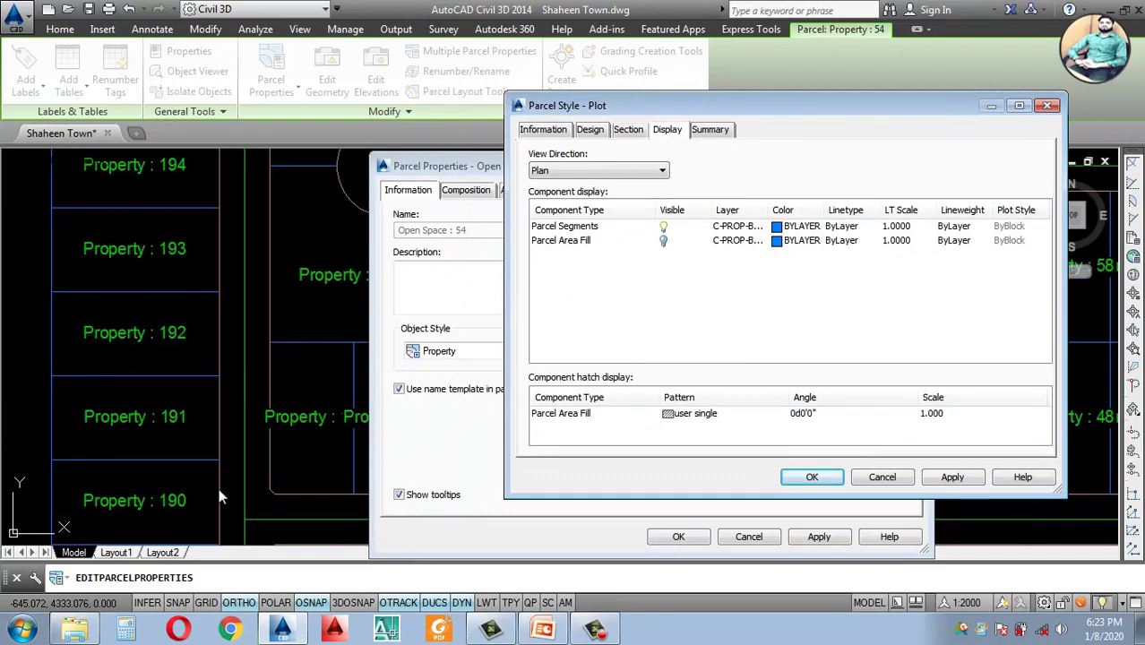
drag(753, 106, 656, 126)
click(682, 248)
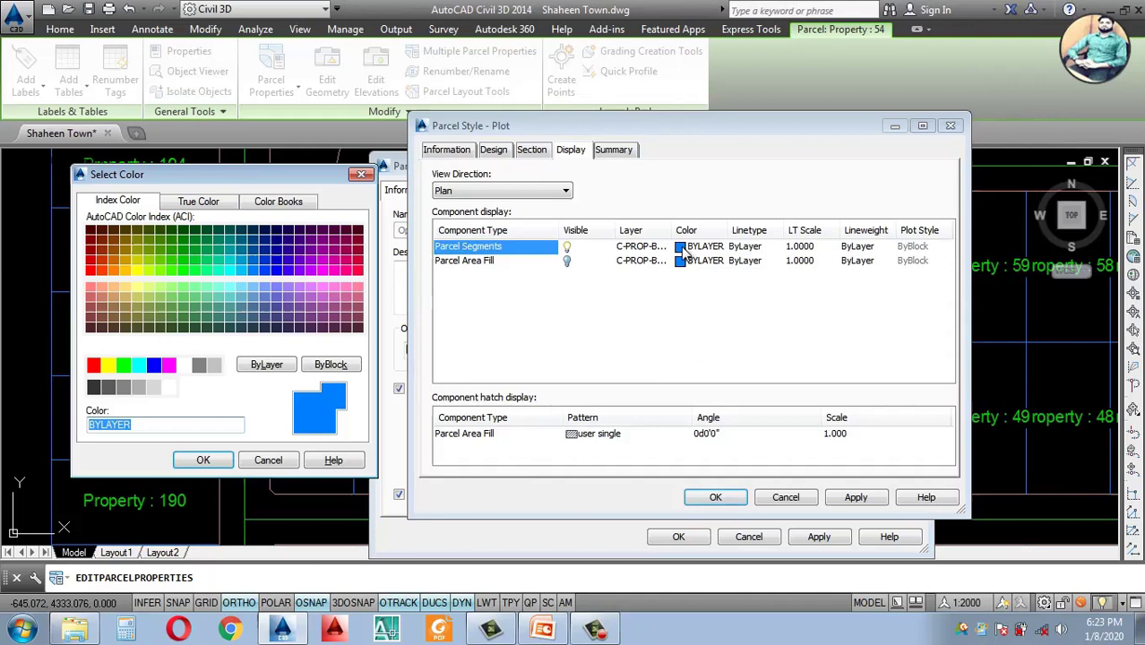
click(139, 366)
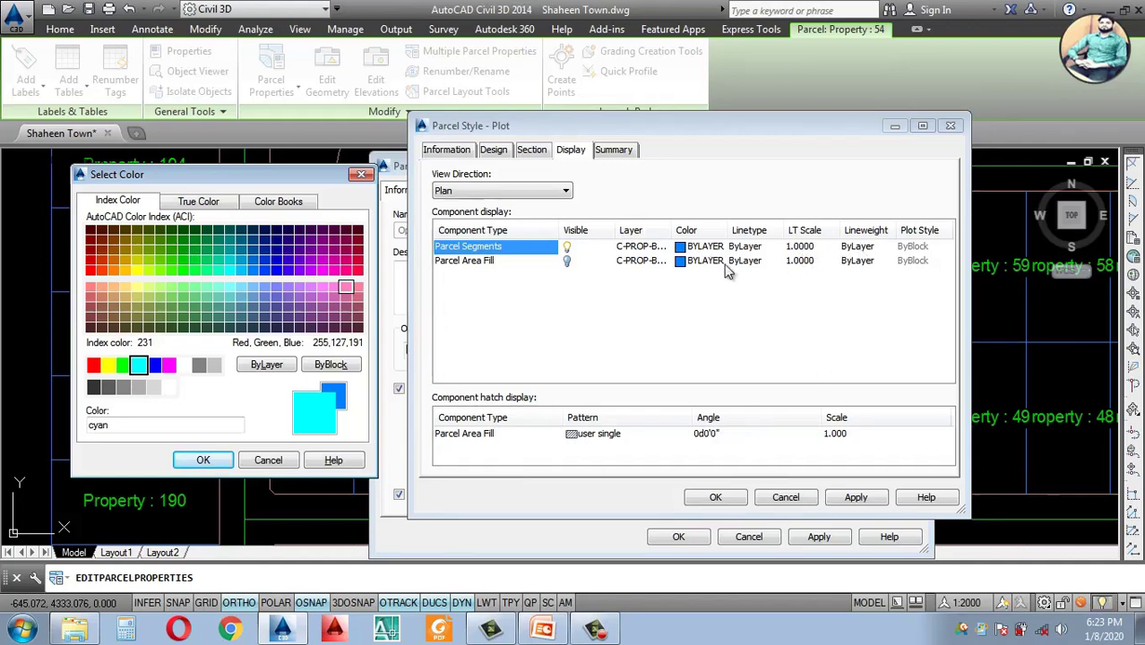
click(210, 460)
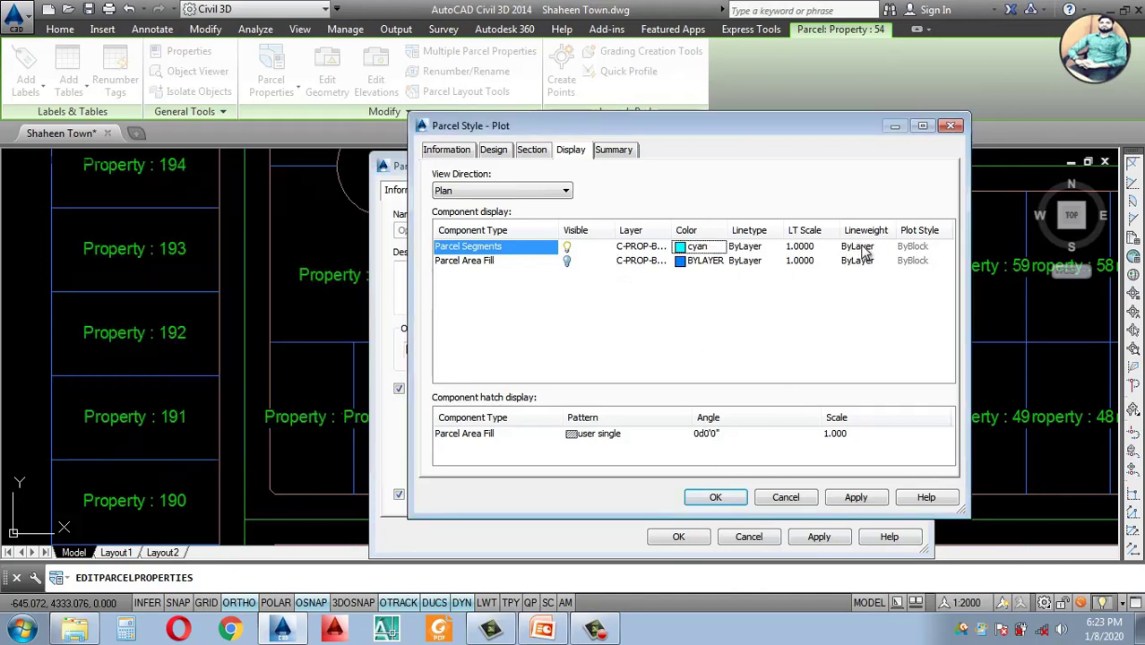
Step: Set the lineweight of the Plot style's Parcel Segments to 0.30 mm
click(865, 255)
scroll(651, 362, down, 2)
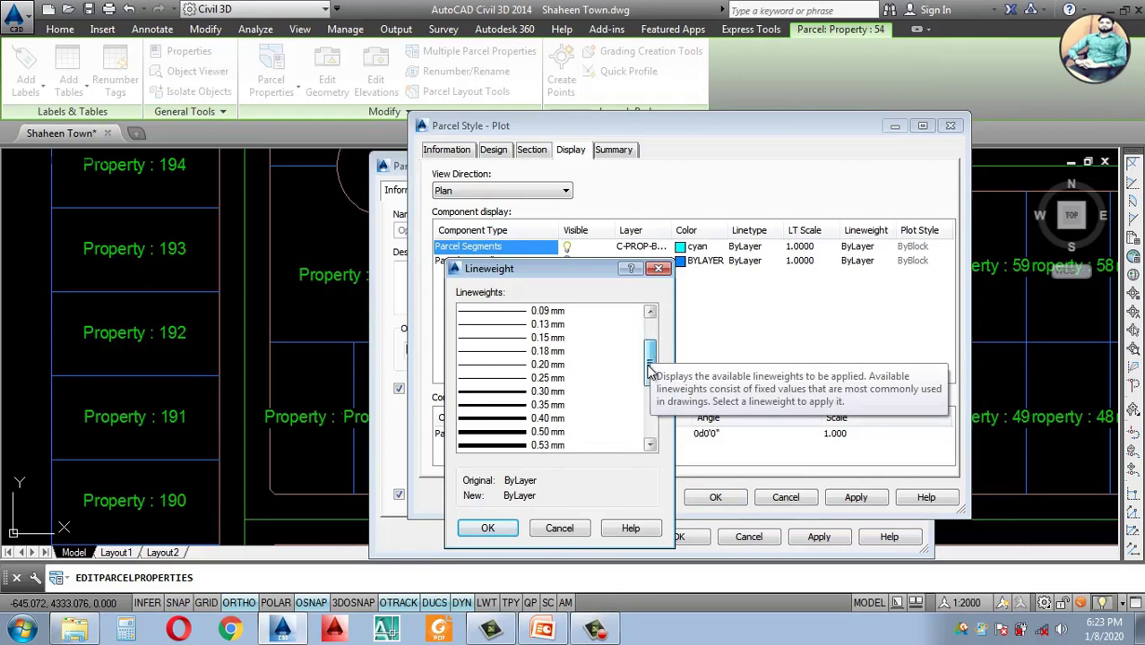
click(542, 392)
click(487, 528)
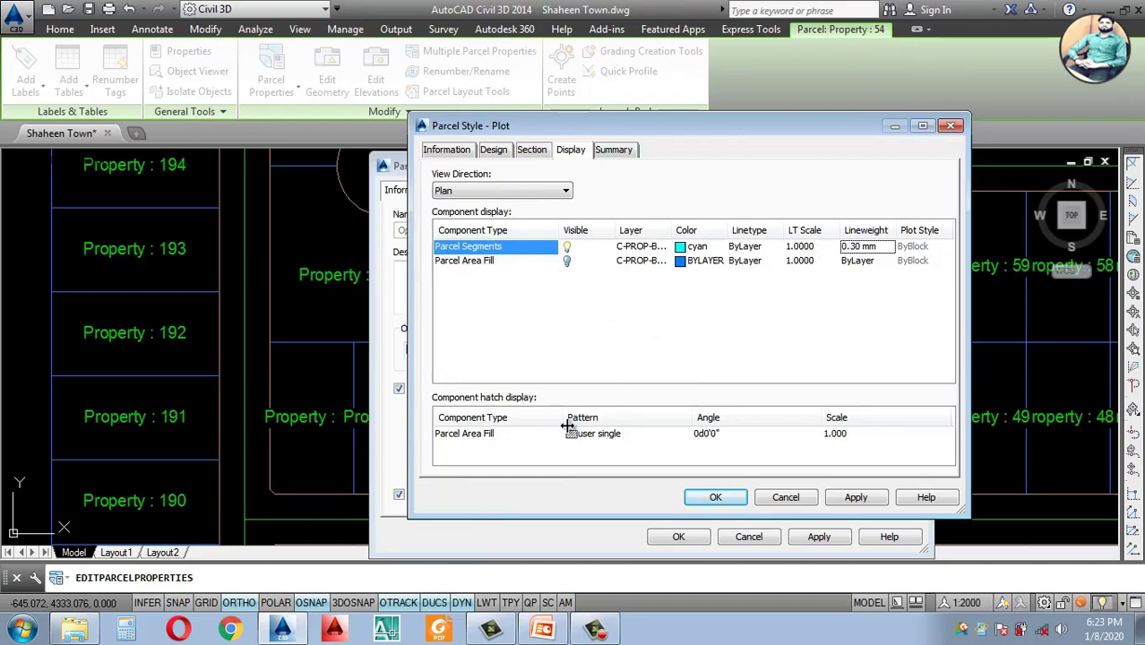
Step: Set the color of the Plot style's Parcel Area Fill component to cyan in plan view
click(680, 263)
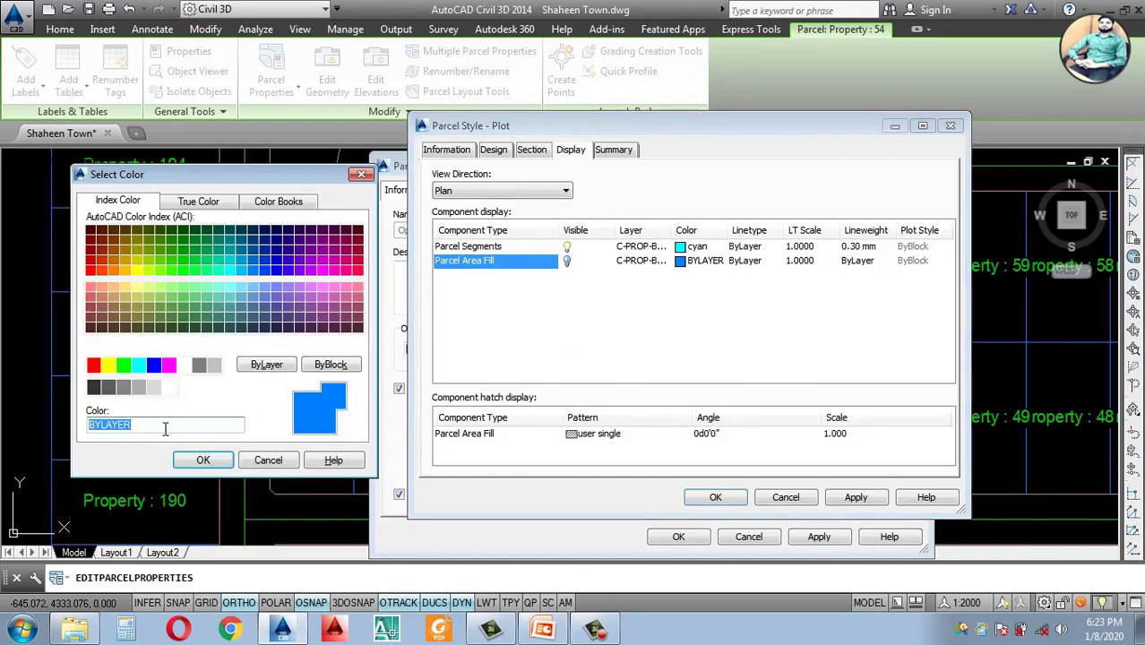
click(139, 367)
click(197, 459)
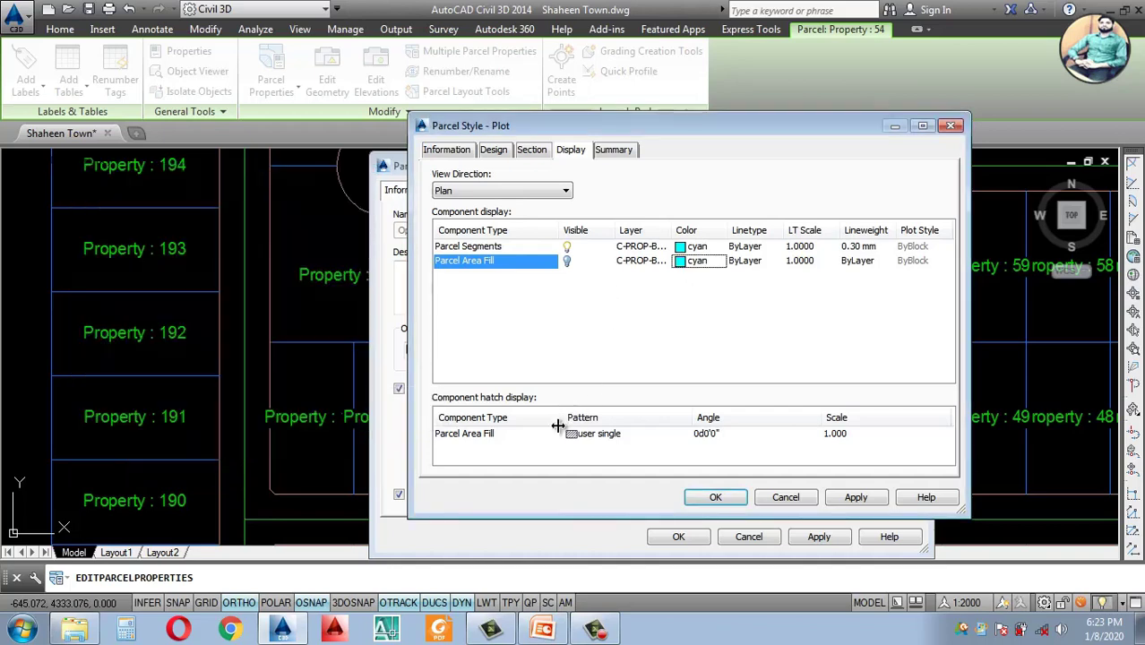
Step: Change the Parcel Area Fill hatch to the predefined ANSI32 pattern
click(573, 435)
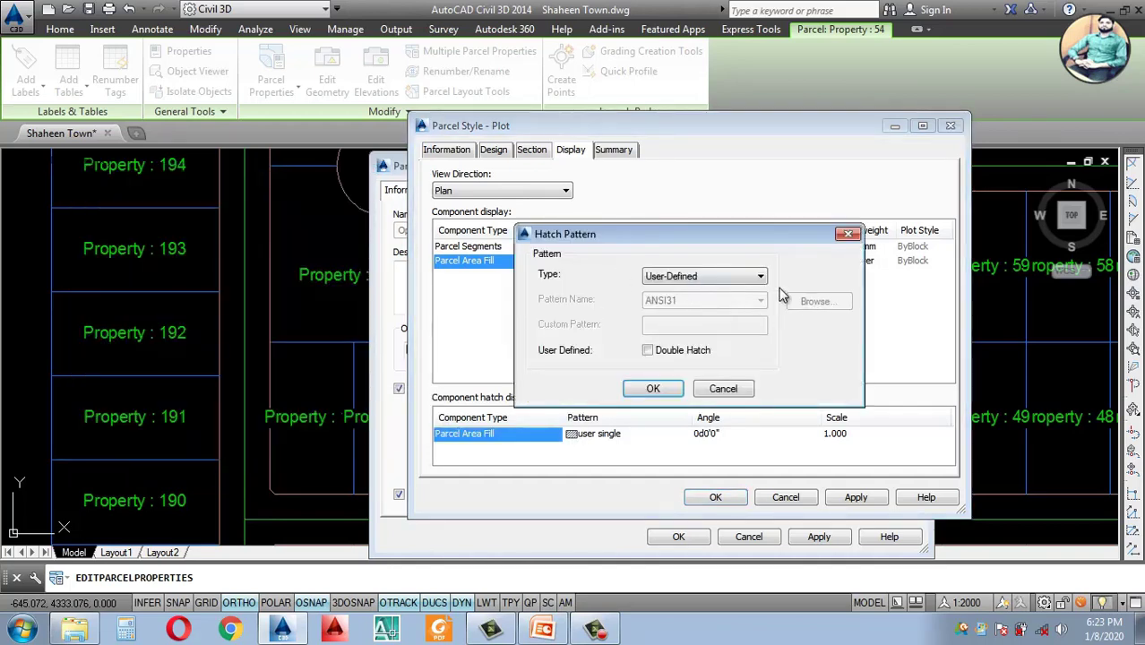
click(761, 275)
click(680, 309)
click(815, 301)
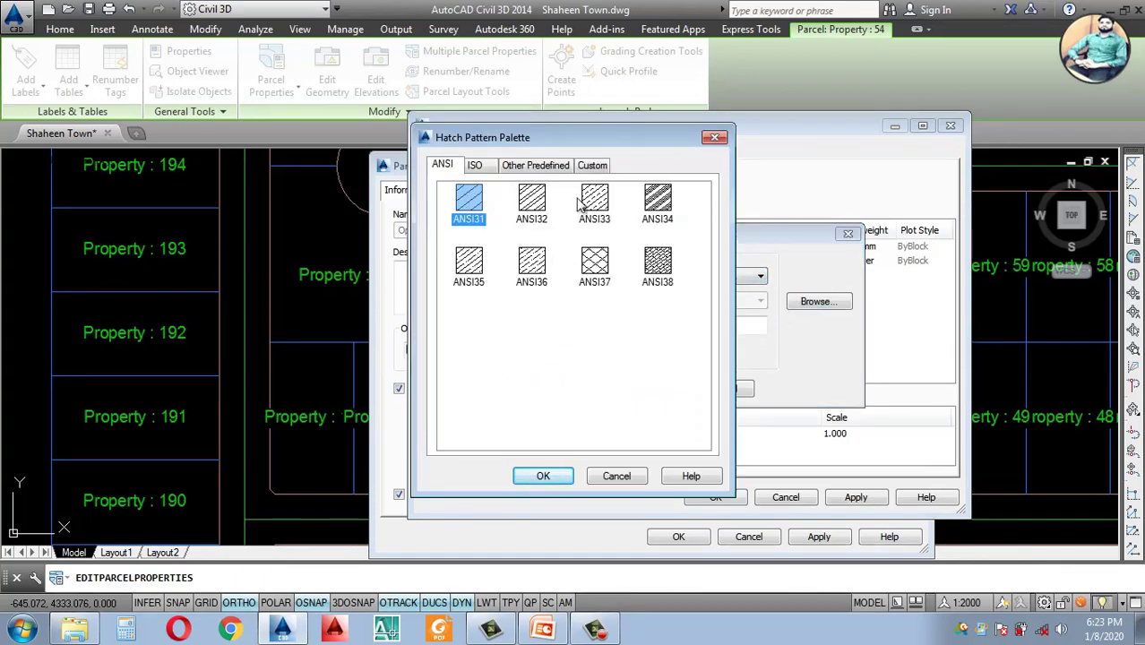
click(533, 203)
click(543, 476)
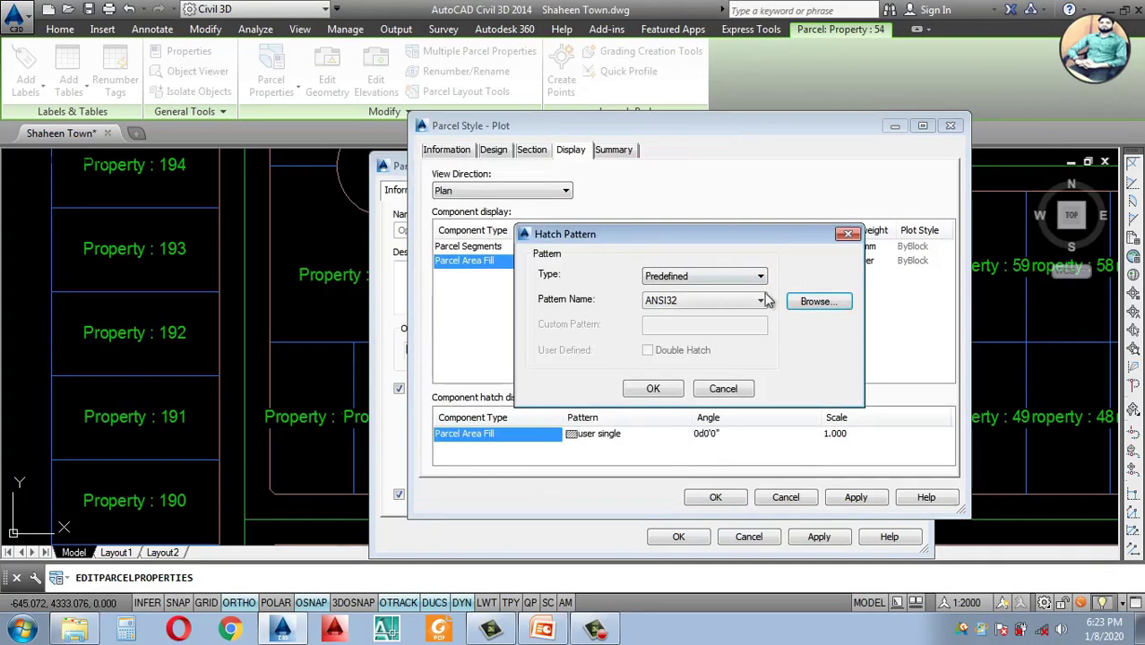
click(653, 390)
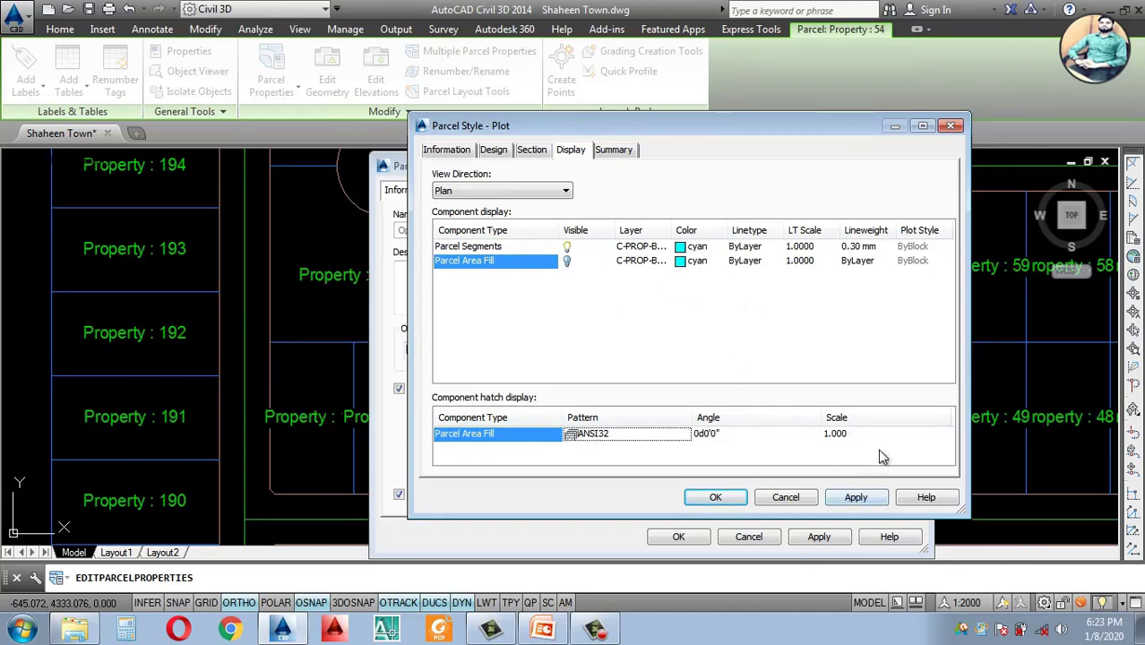
Step: Set the Parcel Area Fill hatch scale to 5 and accept the Plot style changes
click(847, 436)
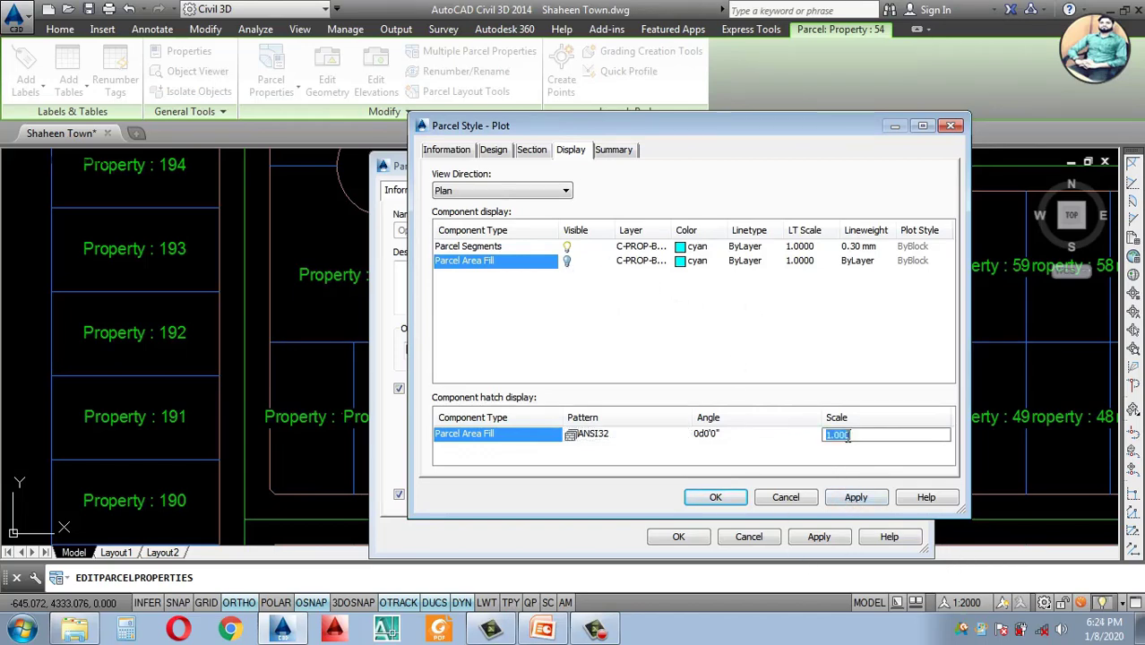
click(855, 498)
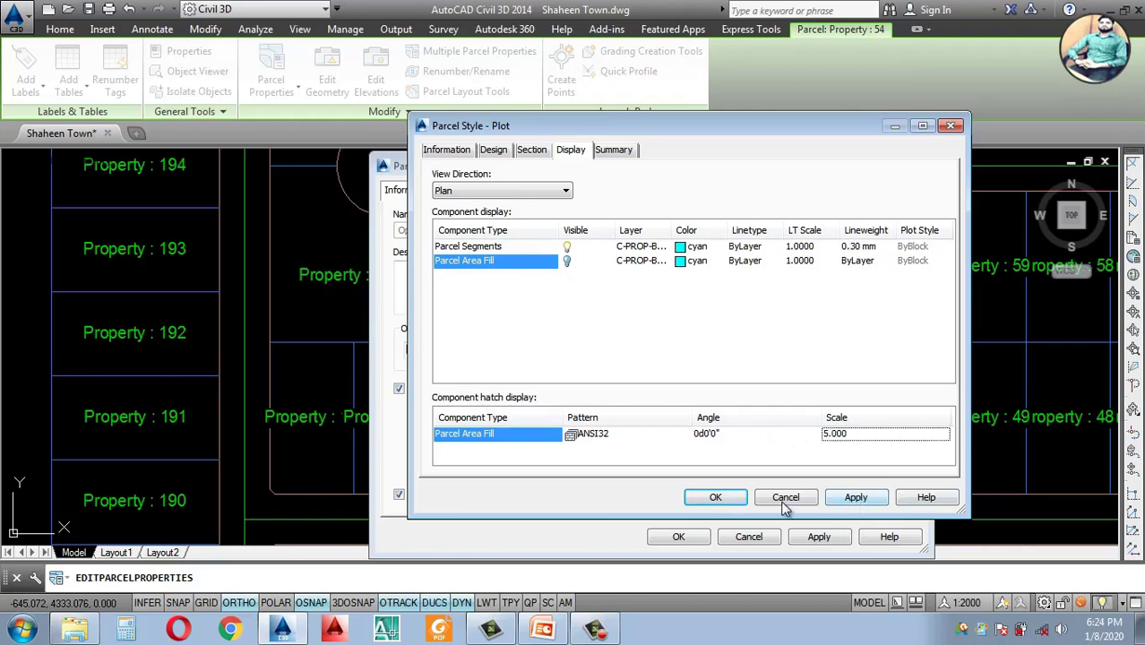
click(715, 497)
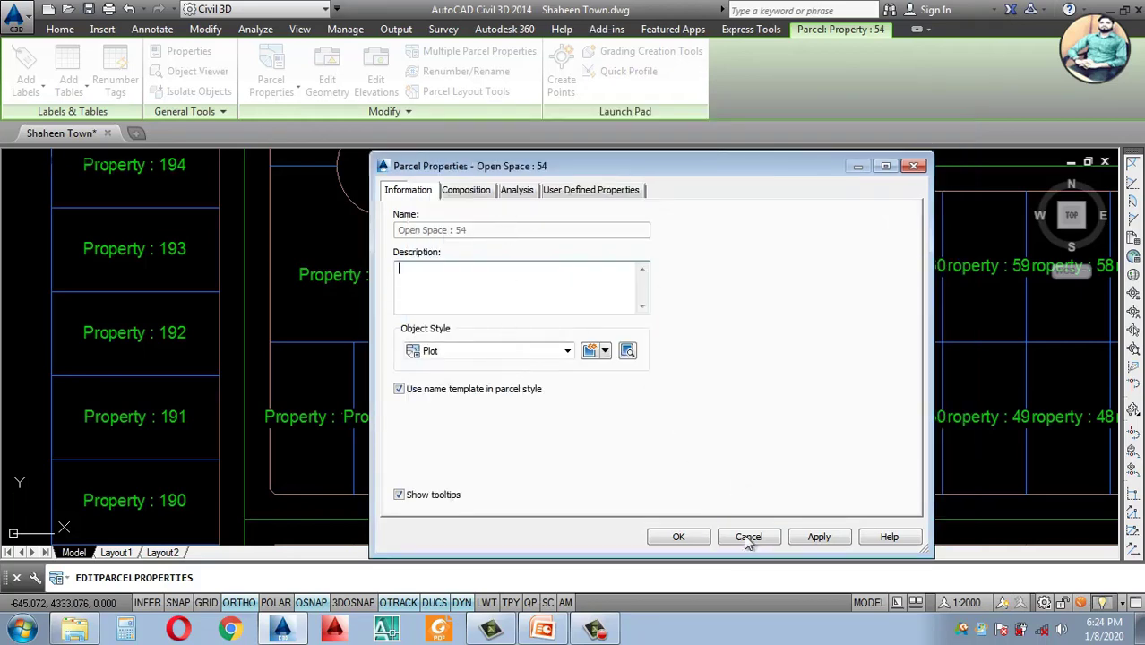
Step: Assign the Name Square meter & Acres area selection label style to parcel 54 and accept the parcel properties
click(467, 191)
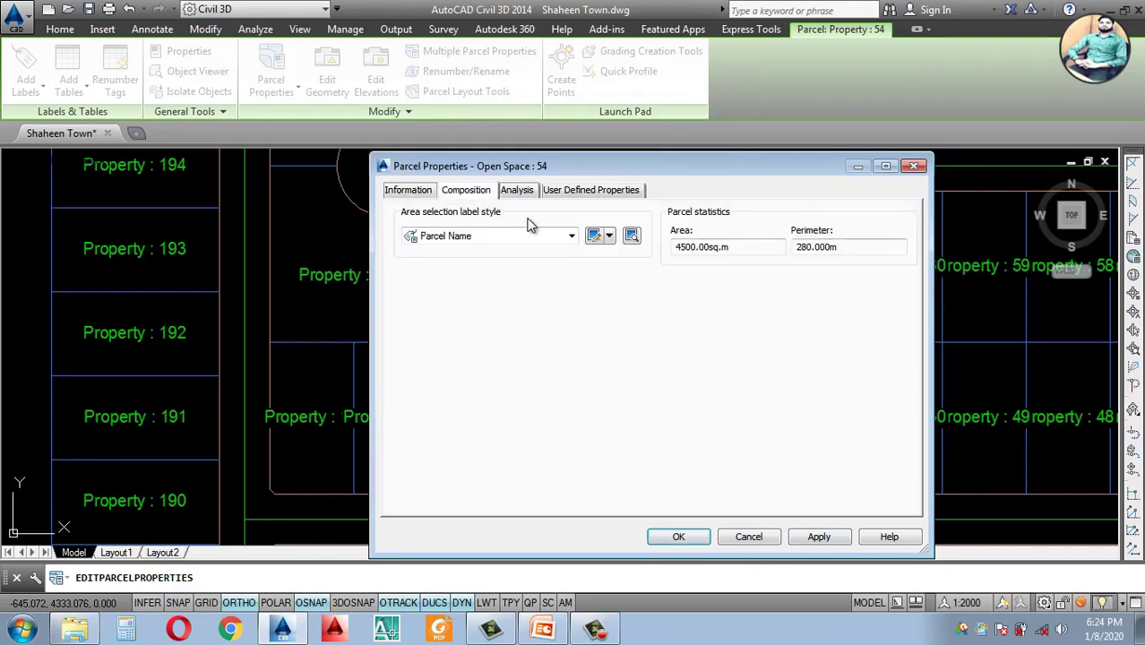
click(570, 238)
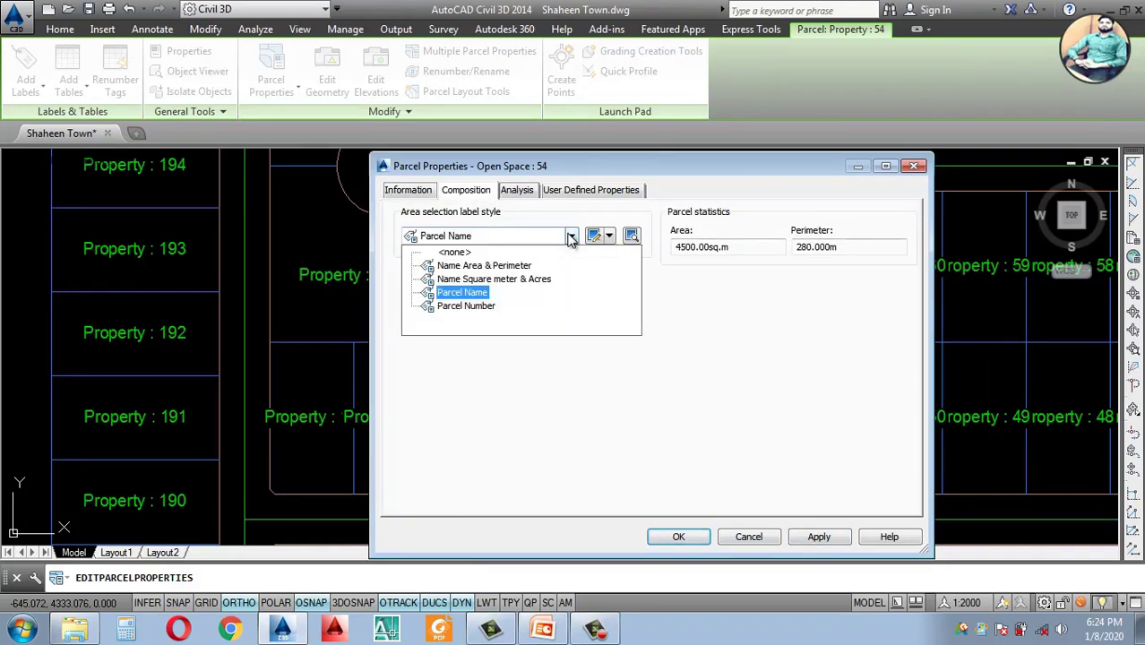
click(486, 281)
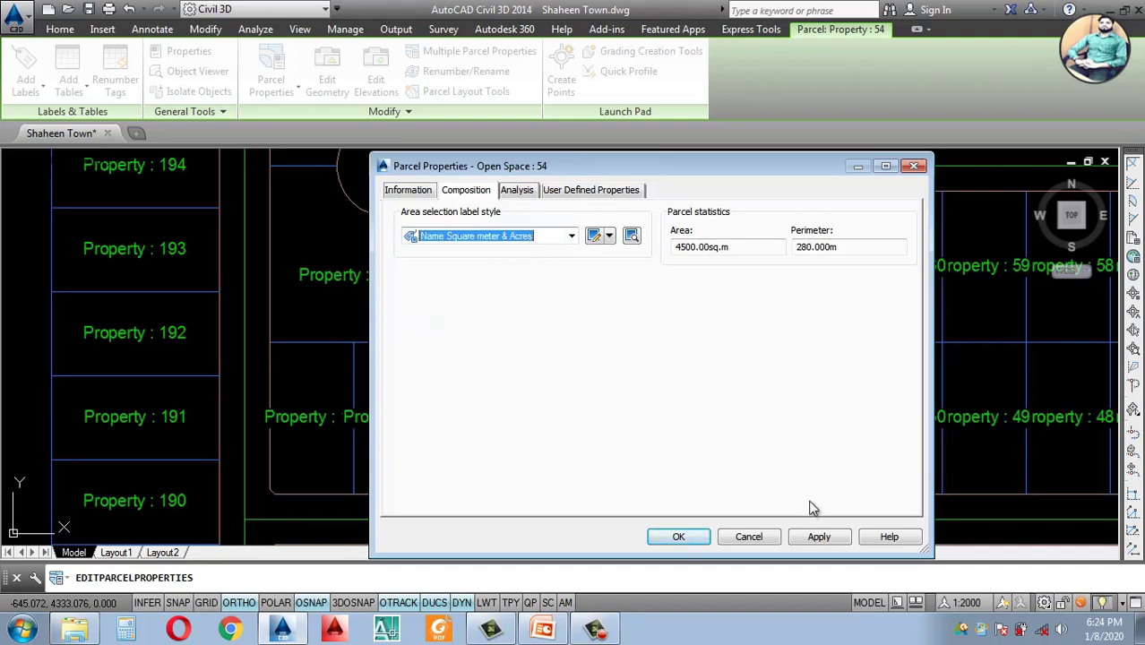
click(820, 536)
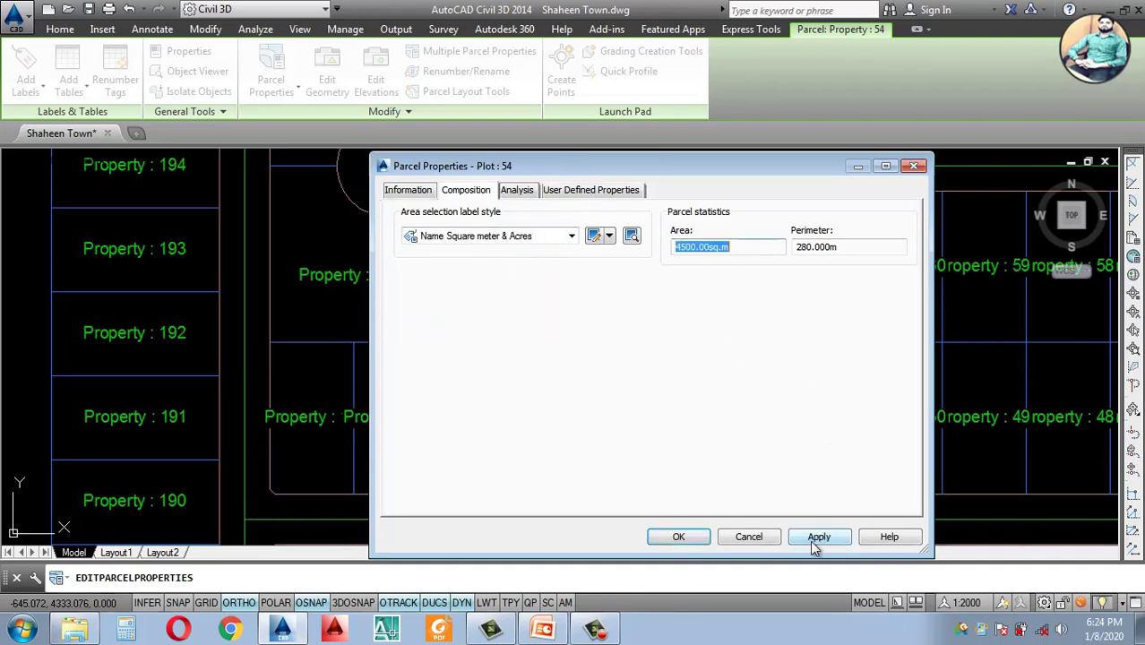
click(678, 536)
Step: Examine the new area label and boundary of parcel 54 against the neighbouring lots
scroll(575, 491, down, 5)
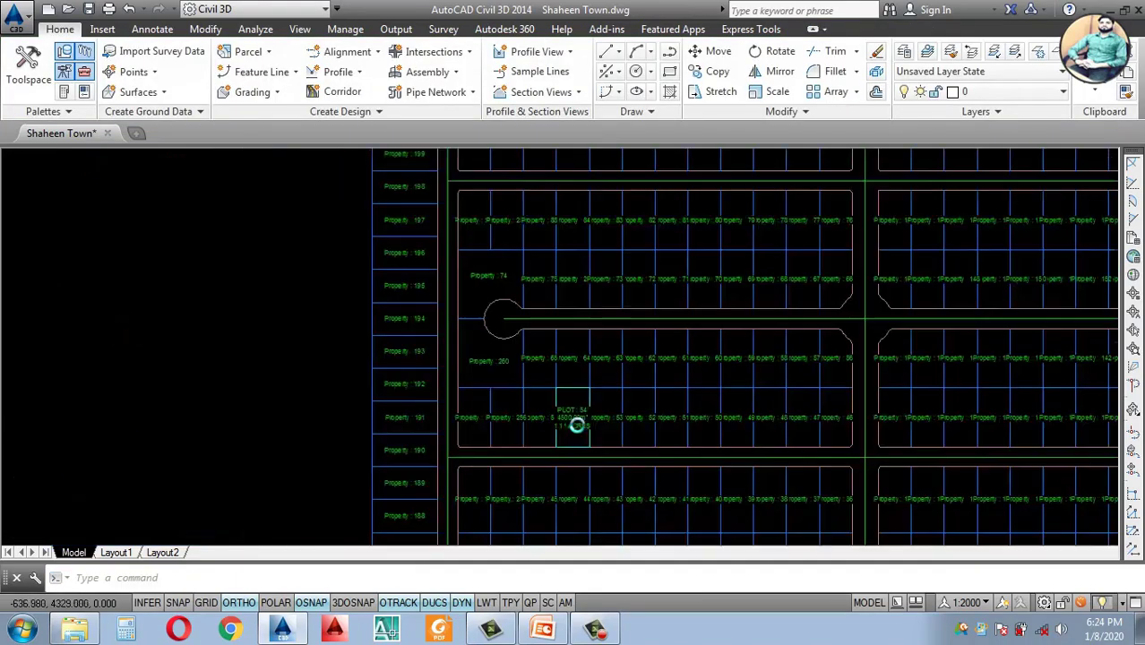
scroll(708, 486, up, 5)
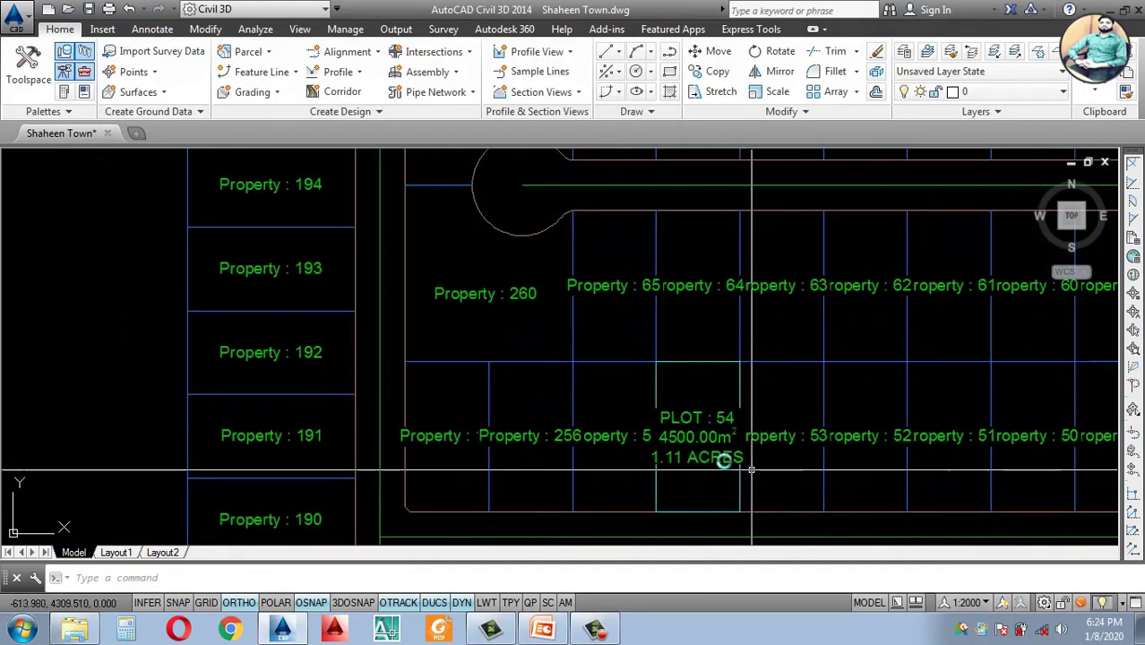
scroll(706, 461, up, 2)
scroll(692, 404, down, 5)
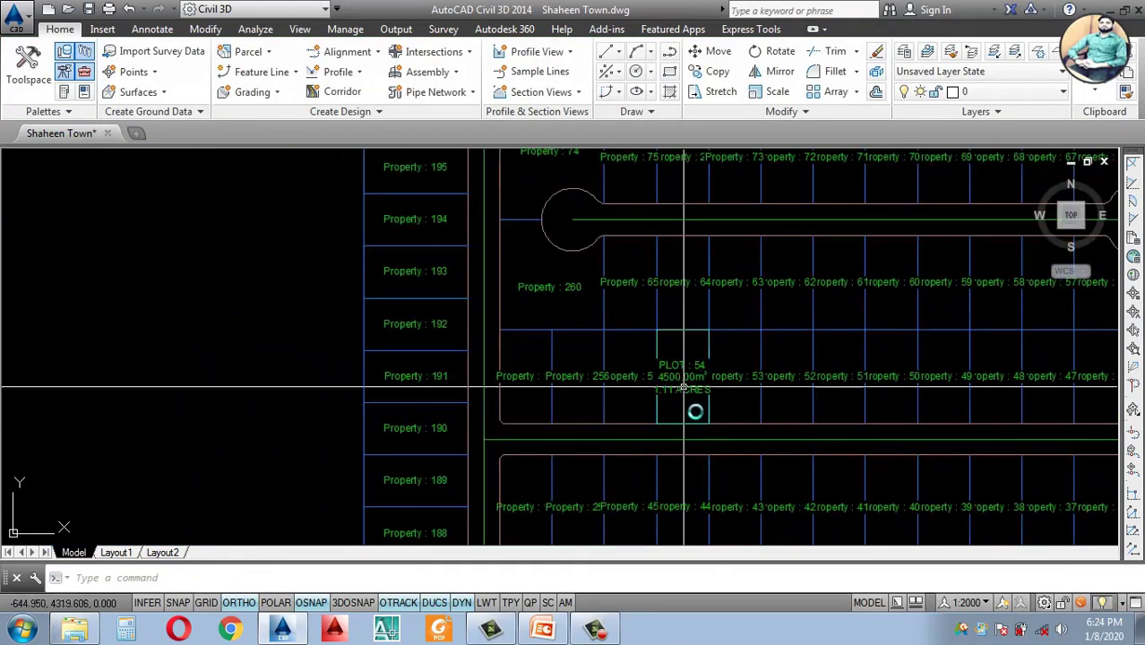
scroll(689, 484, up, 5)
middle_drag(690, 485, 661, 340)
scroll(661, 340, down, 3)
scroll(660, 342, up, 5)
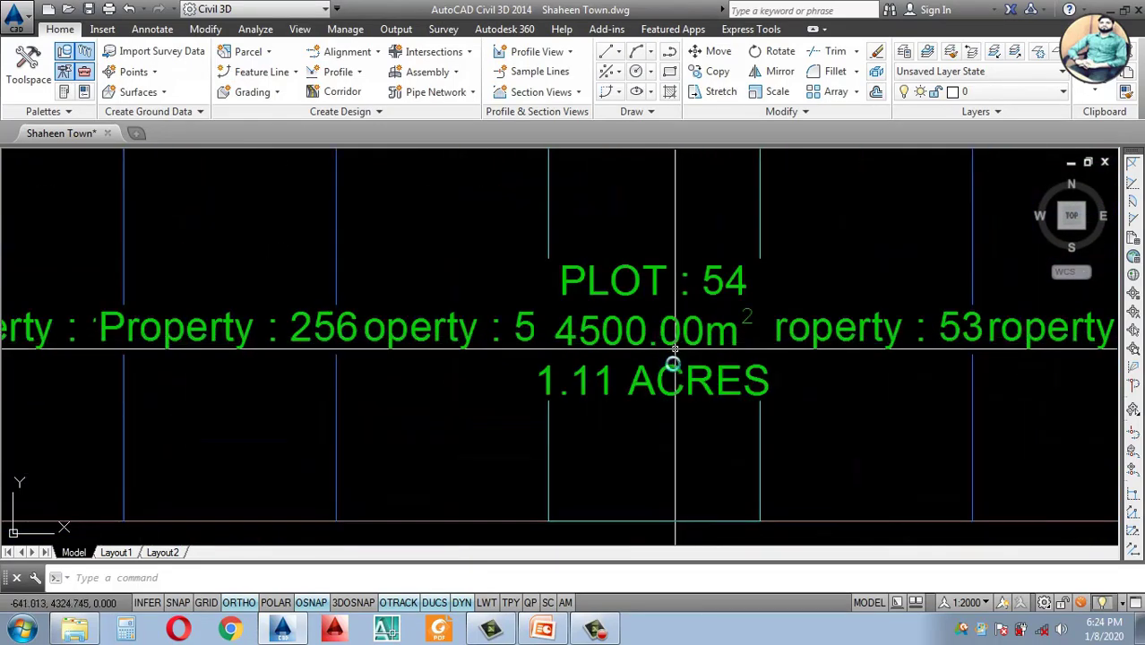
scroll(654, 380, down, 4)
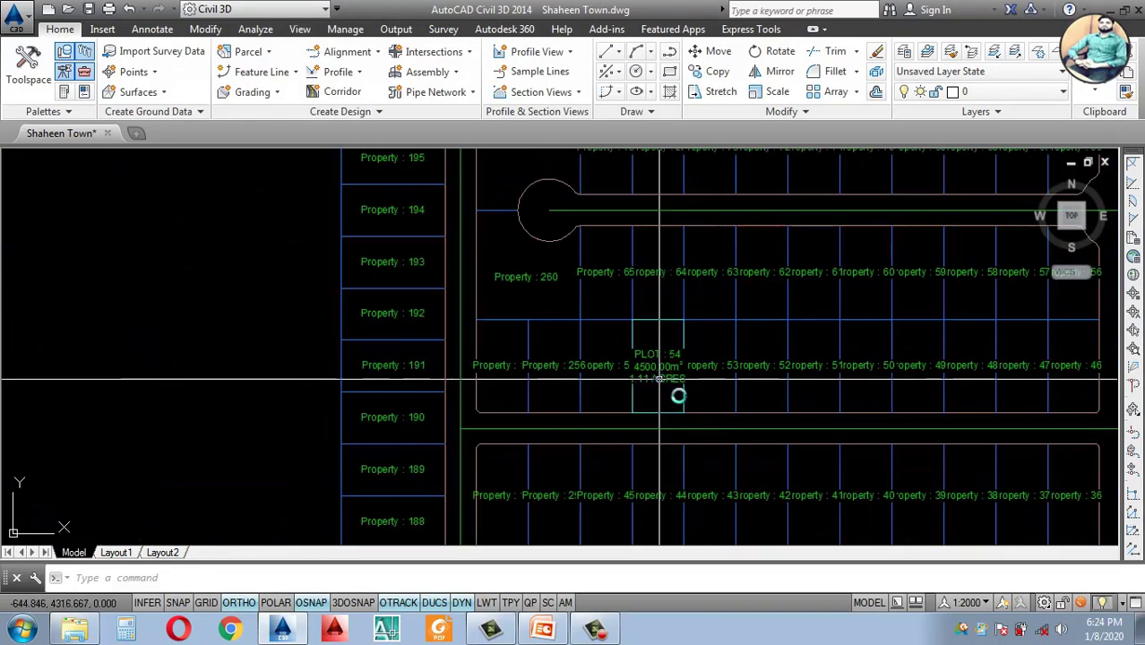
Step: Set the annotation scale to 1:1000 and check how the parcel labels fit inside their lots
click(985, 604)
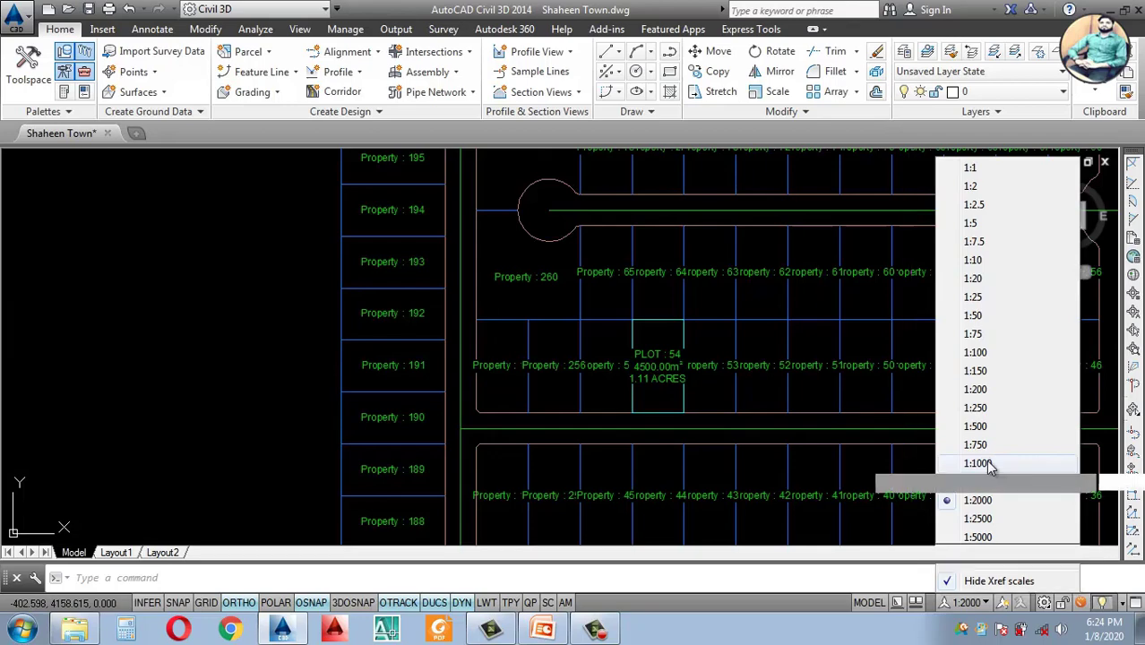
click(976, 463)
scroll(699, 394, up, 5)
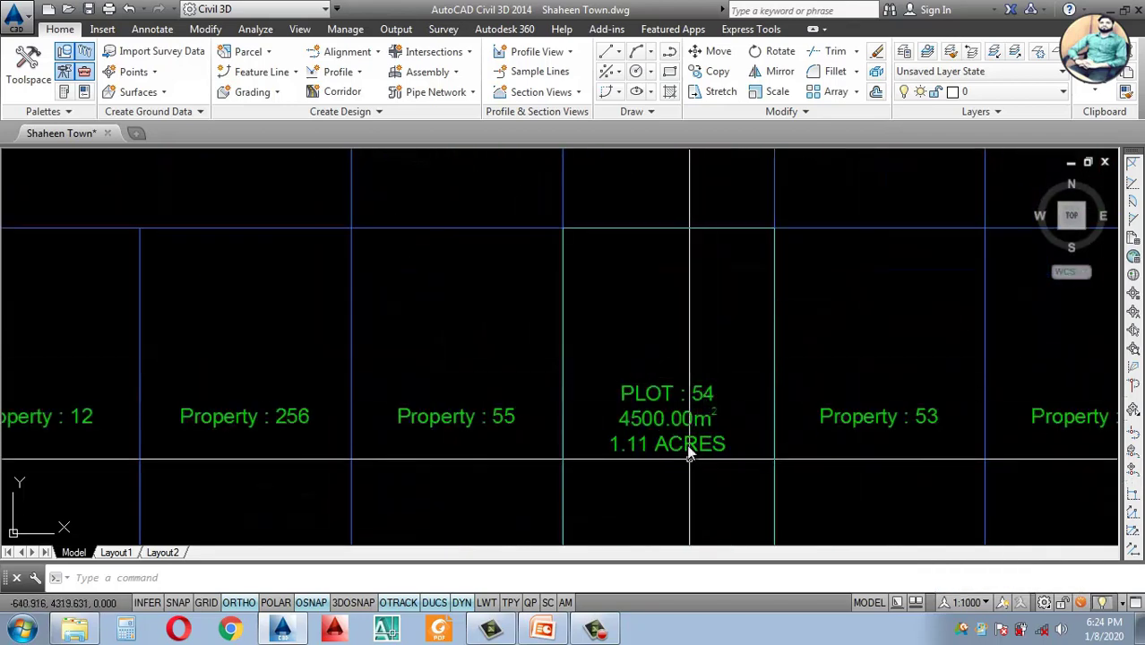
scroll(681, 385, up, 4)
scroll(663, 352, down, 6)
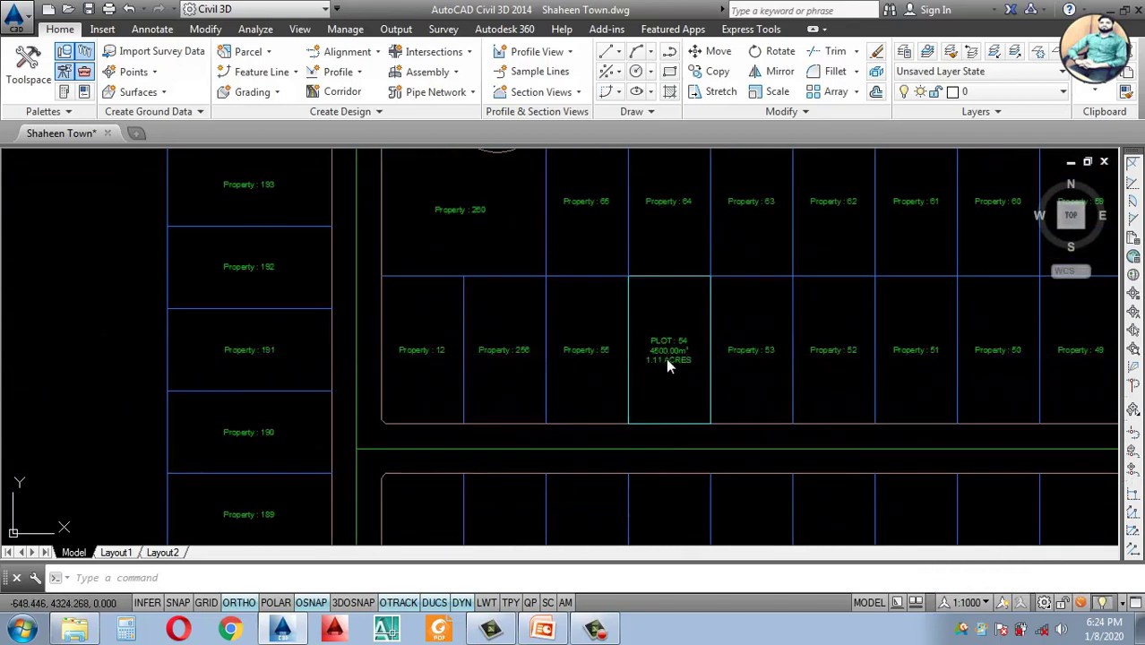
scroll(666, 348, up, 4)
click(663, 340)
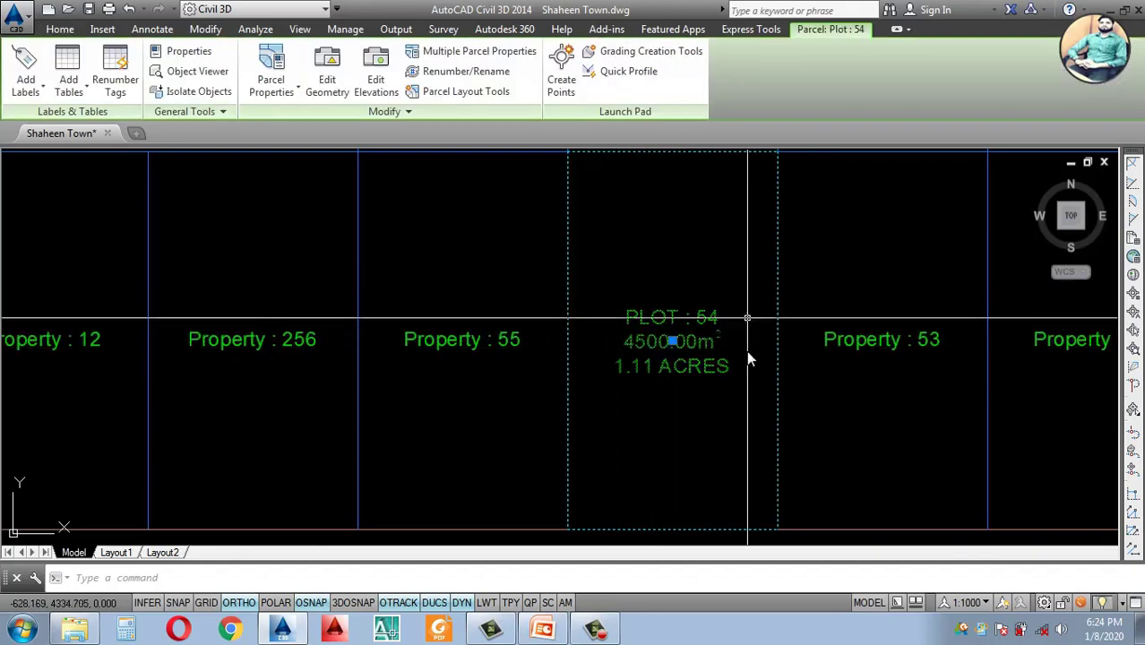
scroll(664, 345, up, 2)
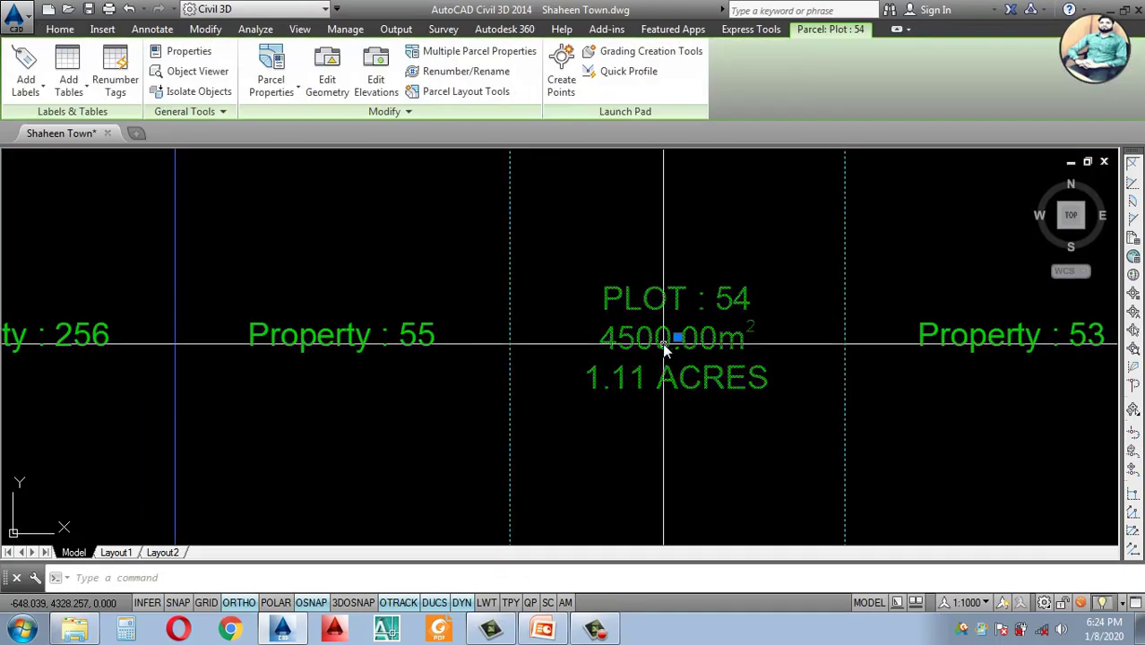
scroll(673, 351, down, 4)
scroll(677, 348, down, 1)
scroll(645, 313, up, 3)
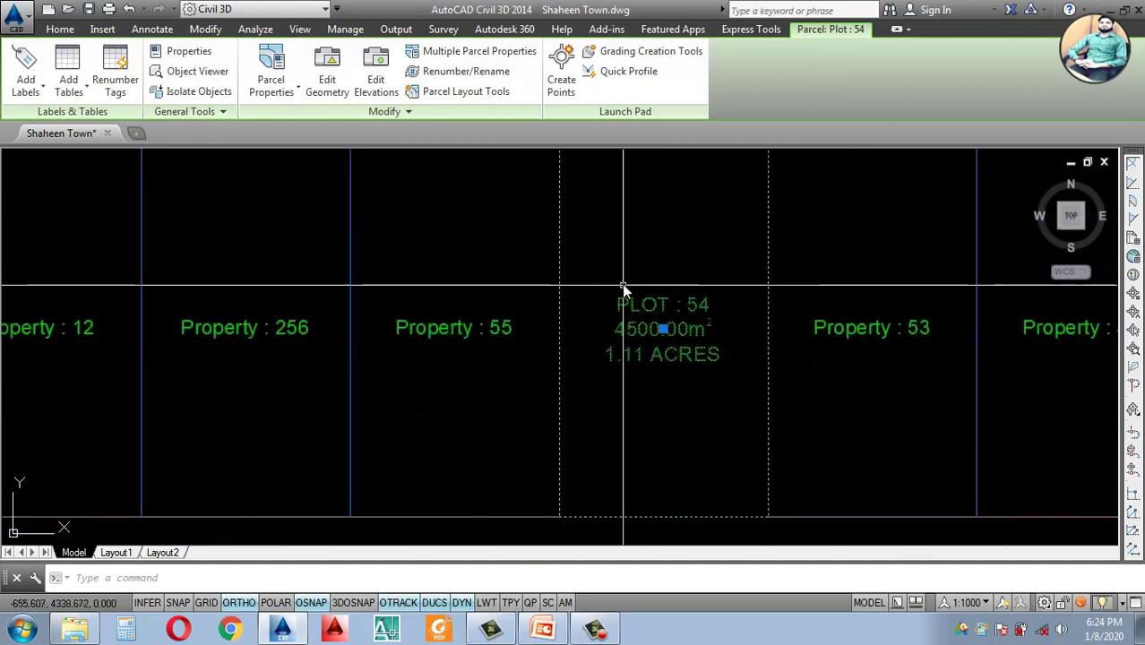
scroll(657, 338, up, 2)
key(Escape)
Step: In the parcel properties of plot 54, copy the Name Square meter & Acres label style and name the copy Plot Lable
click(659, 340)
right_click(659, 340)
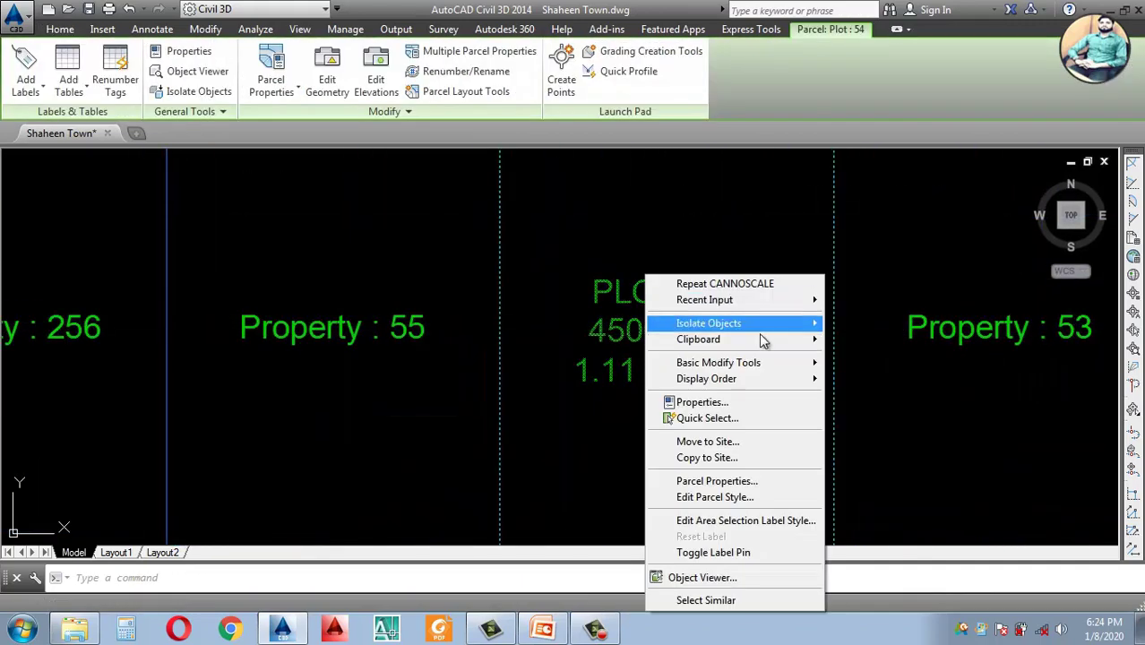
click(736, 482)
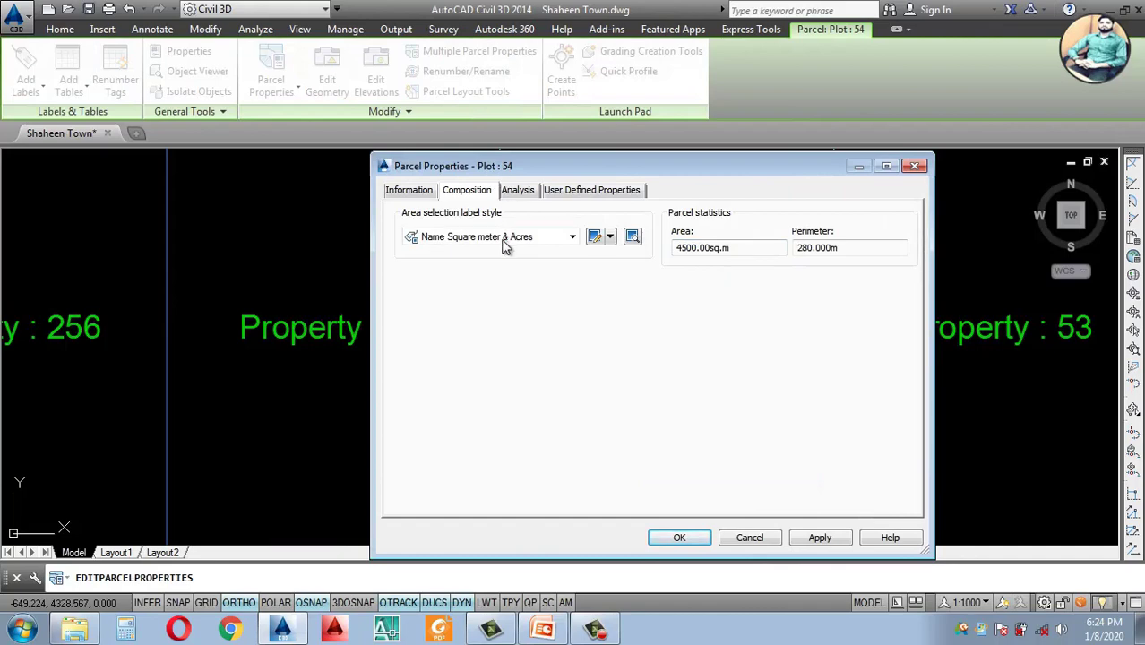
click(571, 237)
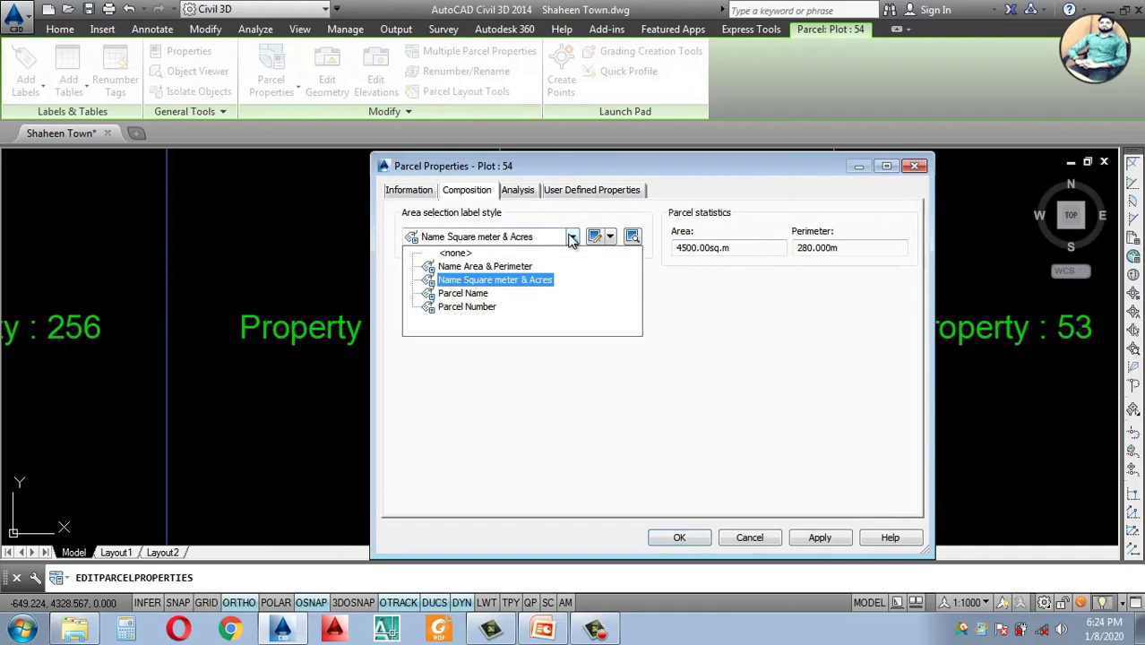
click(571, 236)
click(609, 237)
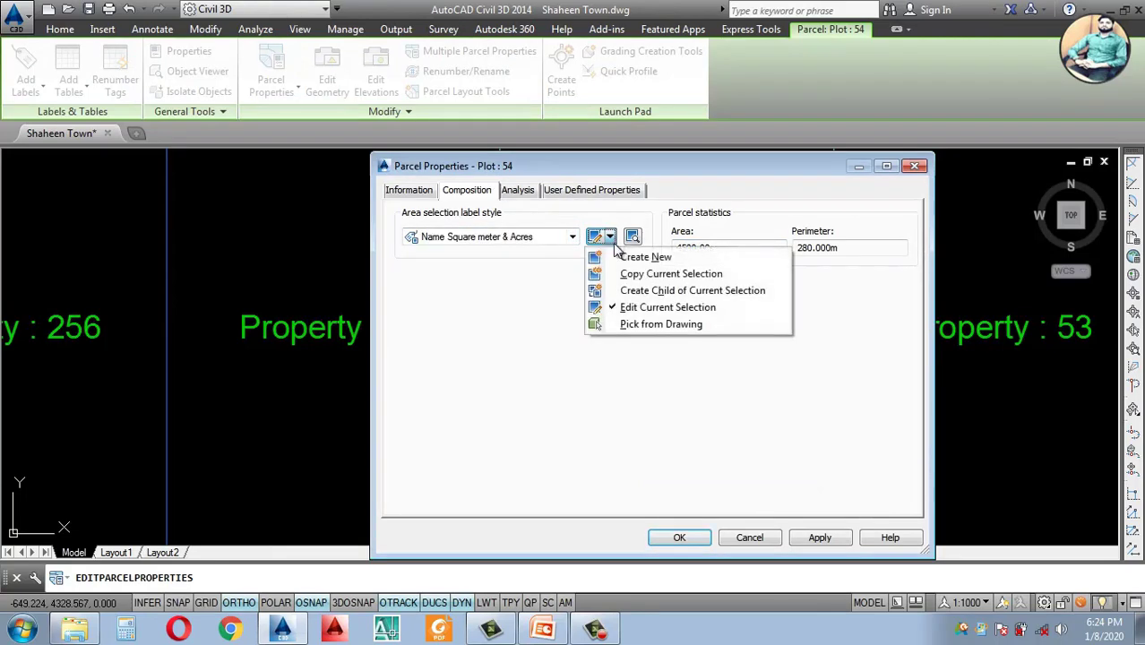
click(652, 274)
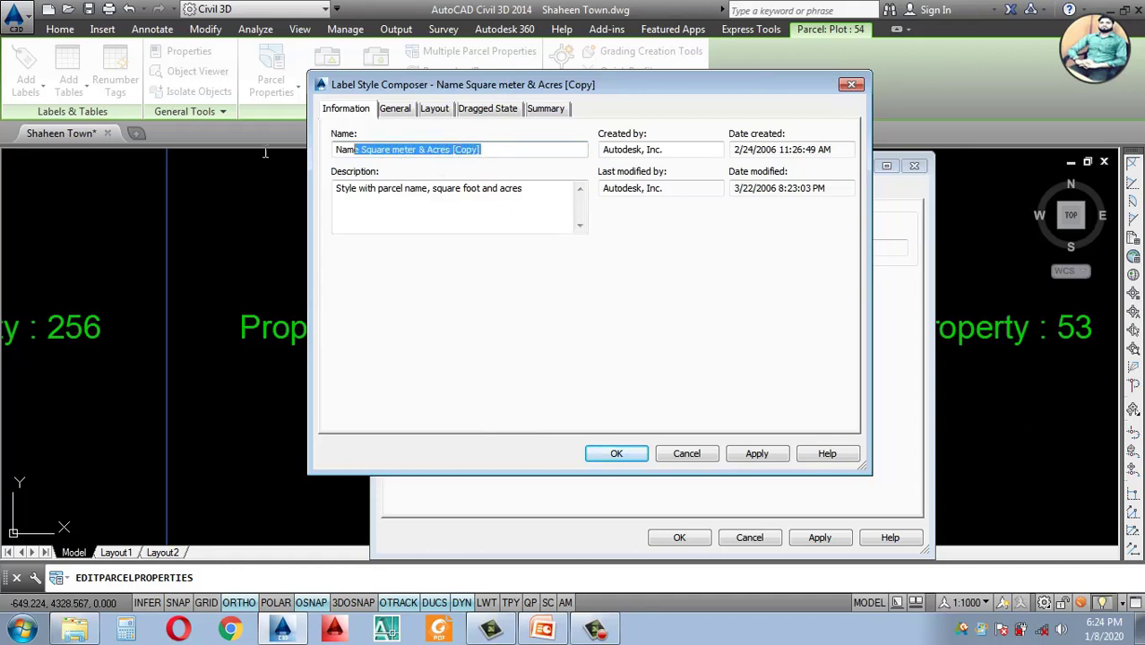
text(Plo)
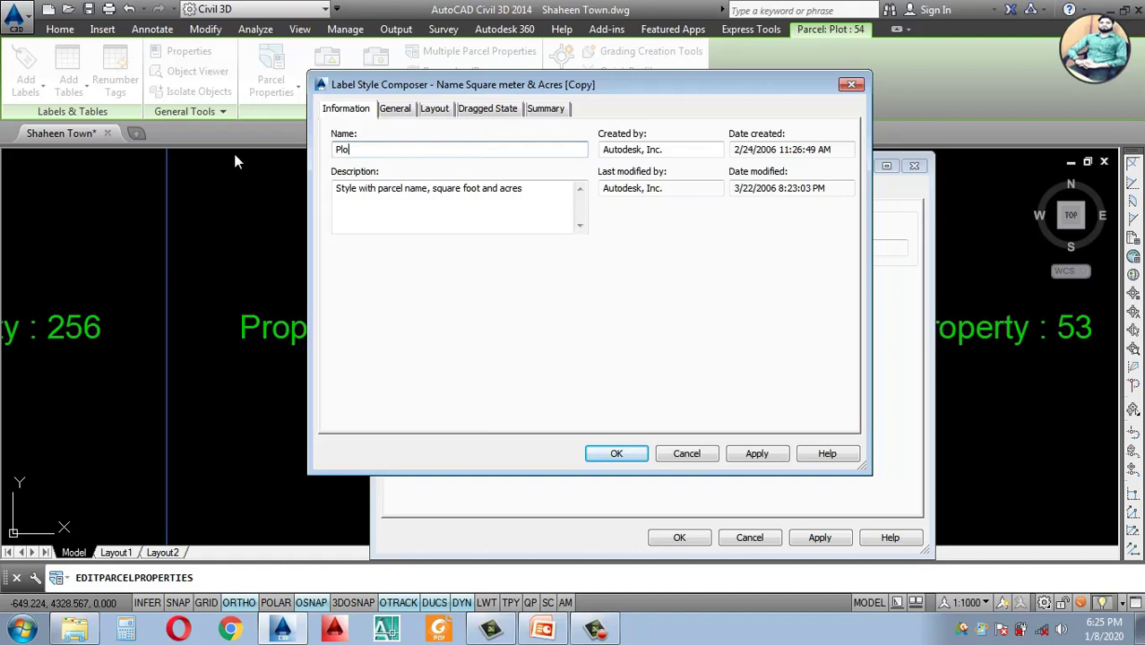
text(t Area)
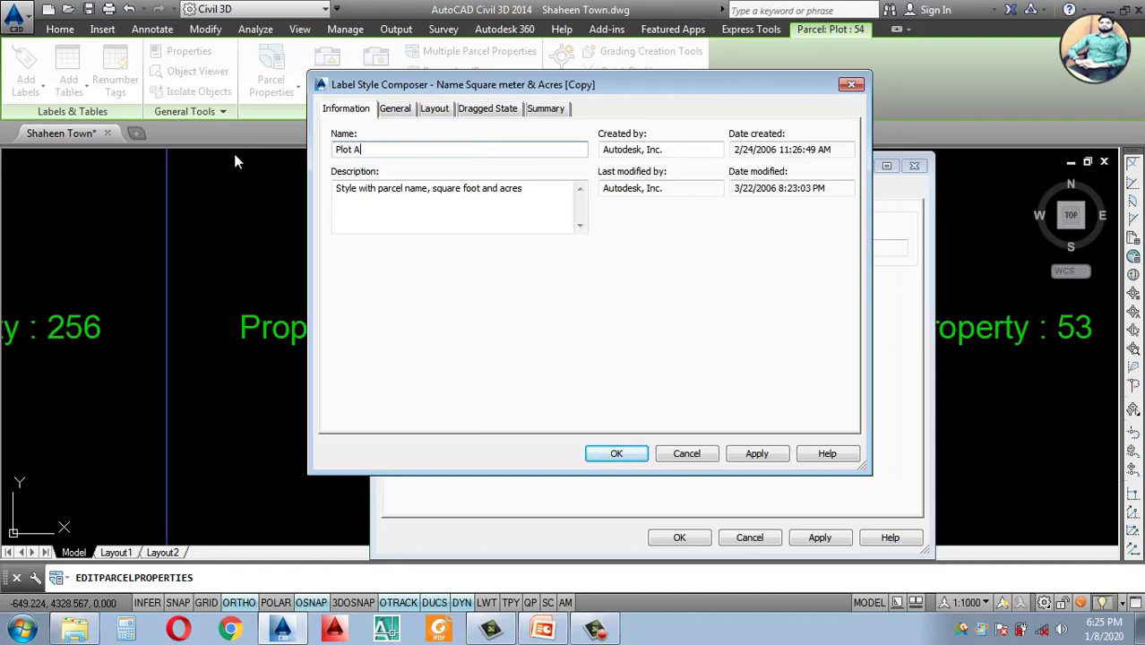
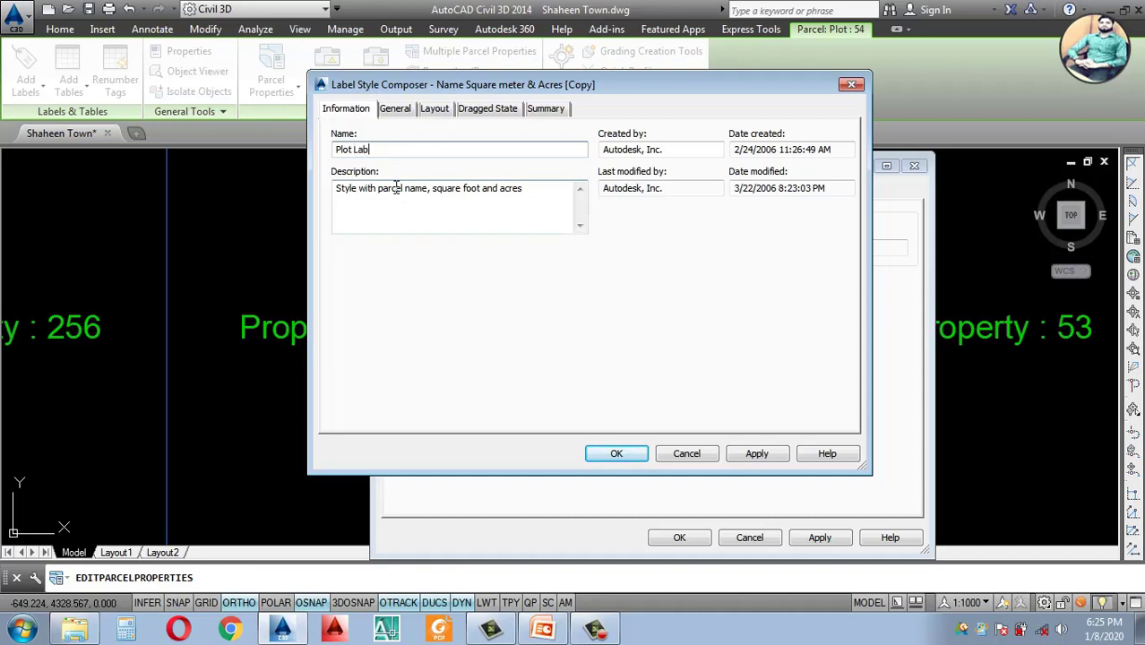
Step: In the Plot Lable style, edit the Area component's contents and color the name, square meter and acres lines white
click(396, 112)
click(434, 110)
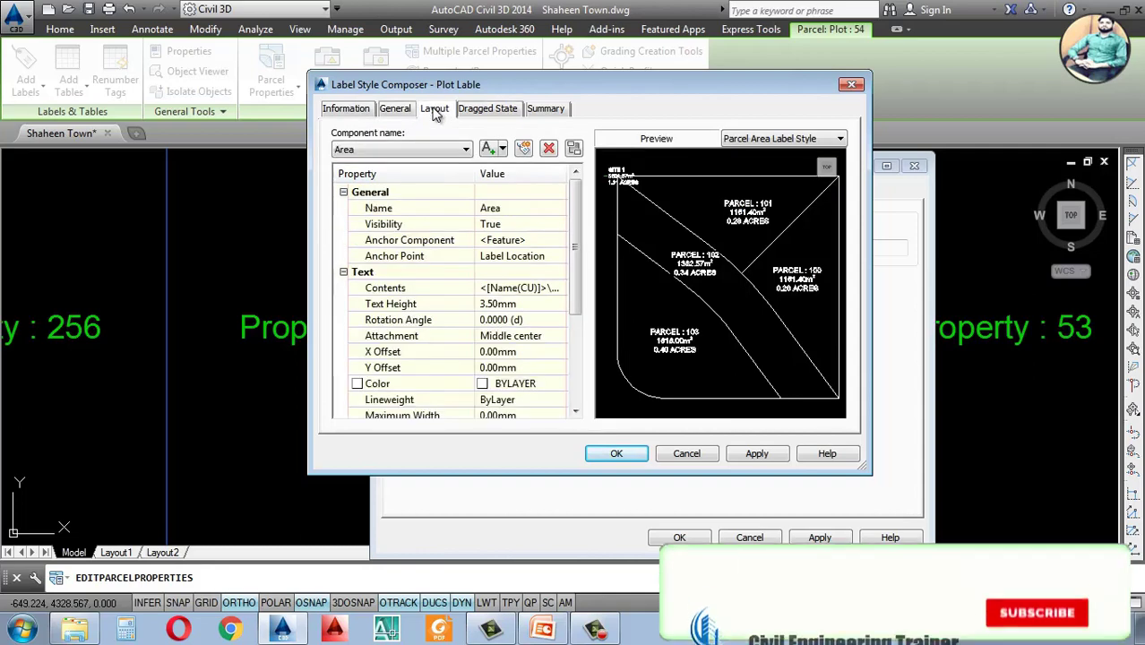
mouse_move(576, 272)
mouse_down()
mouse_move(576, 290)
mouse_move(571, 266)
mouse_up()
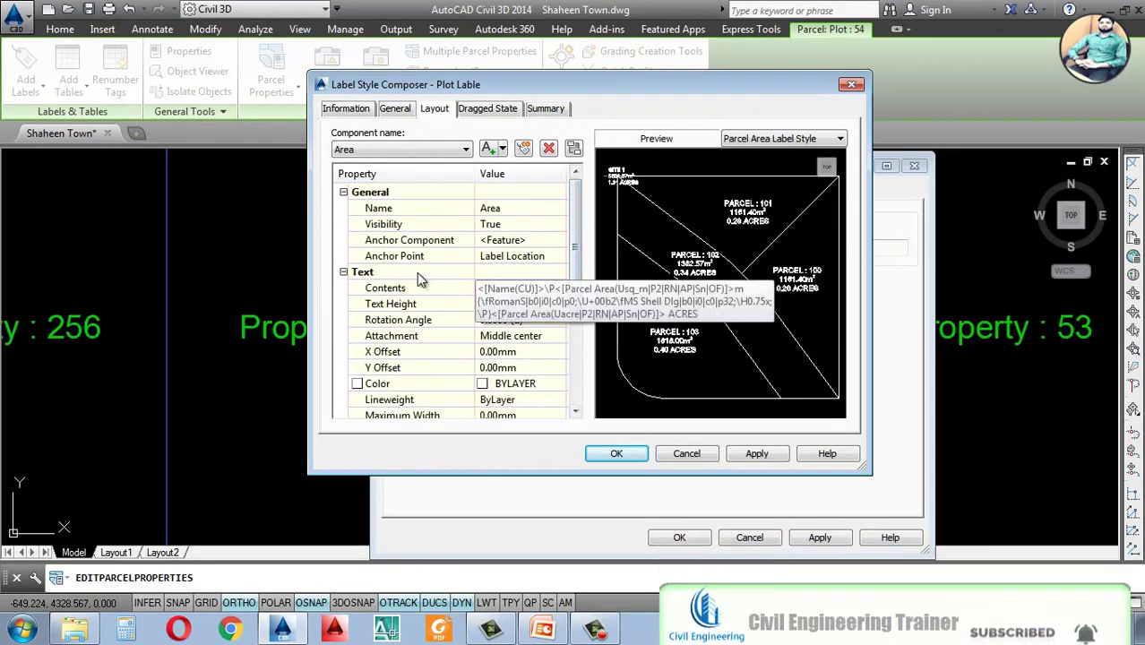
click(548, 288)
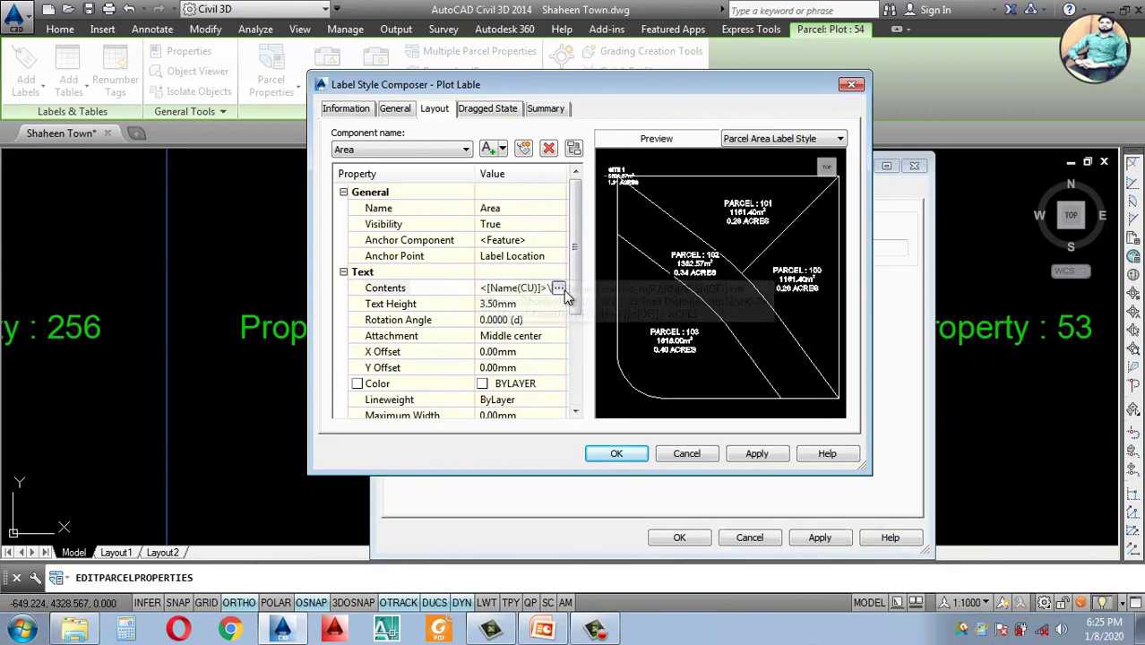
click(567, 289)
click(782, 271)
click(804, 258)
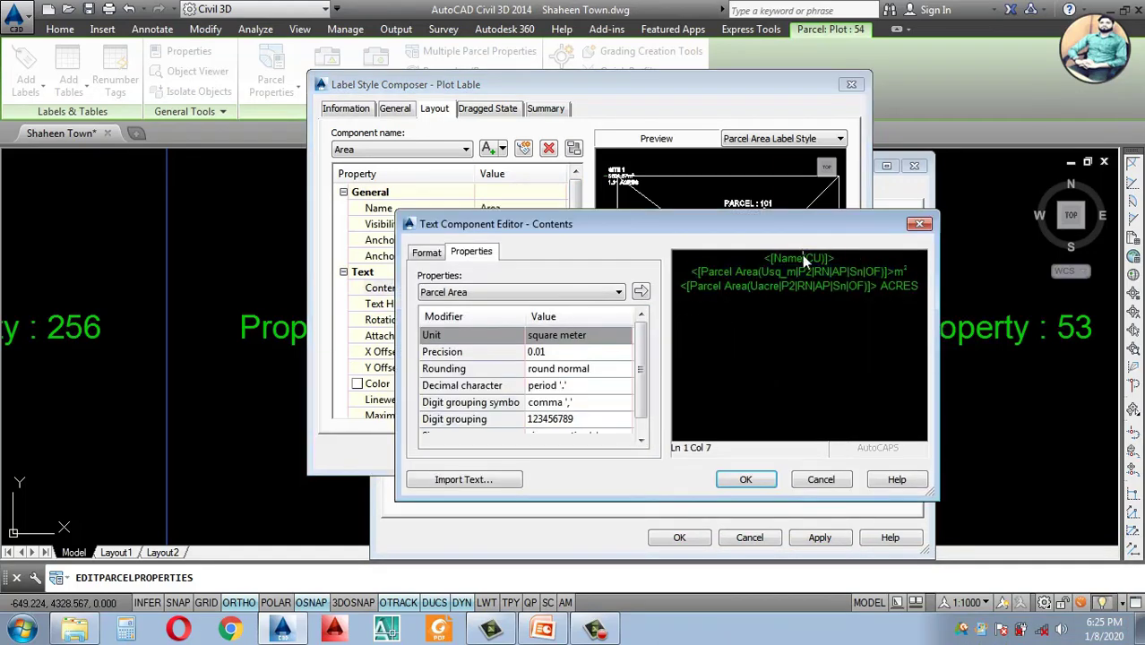
click(787, 272)
click(795, 287)
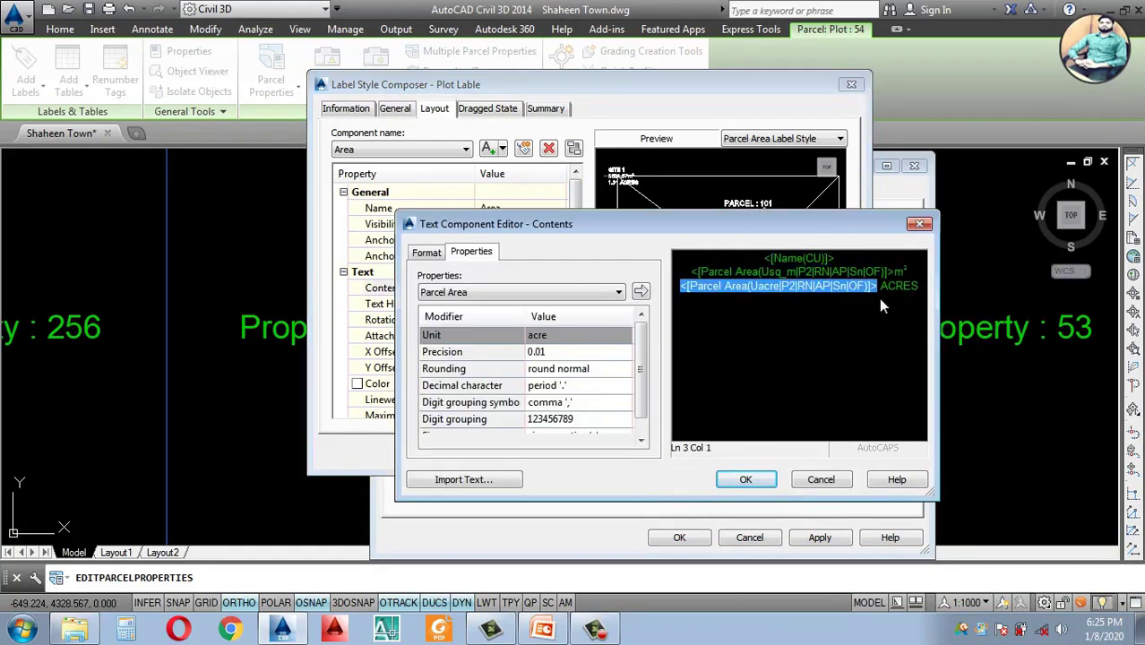
drag(917, 288, 708, 257)
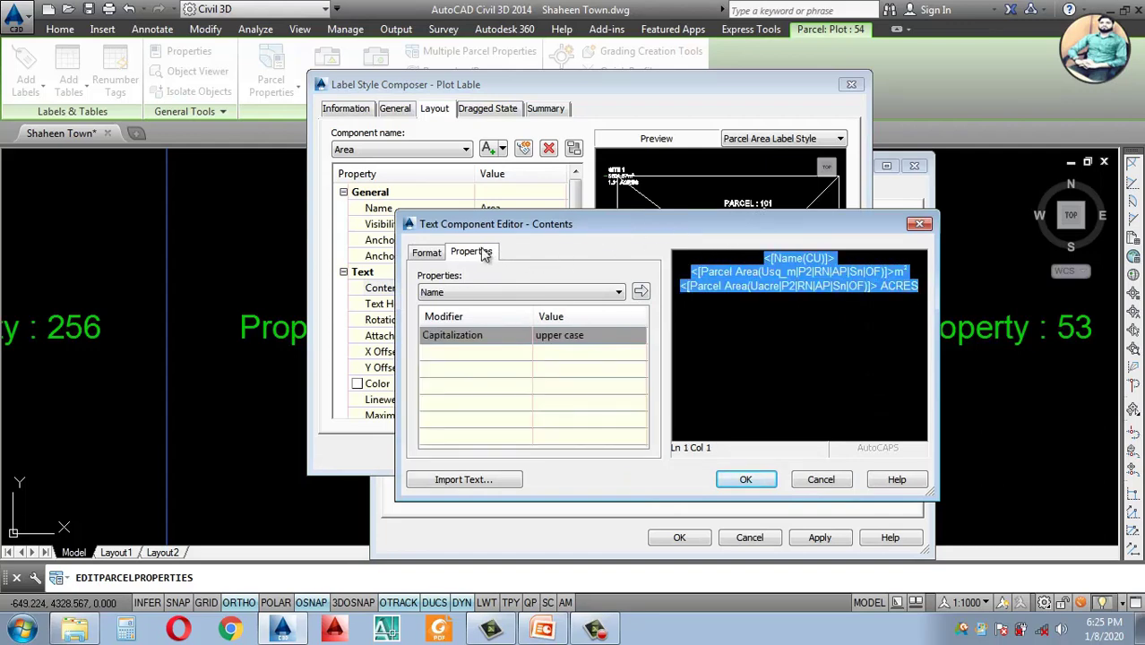
click(436, 254)
click(479, 393)
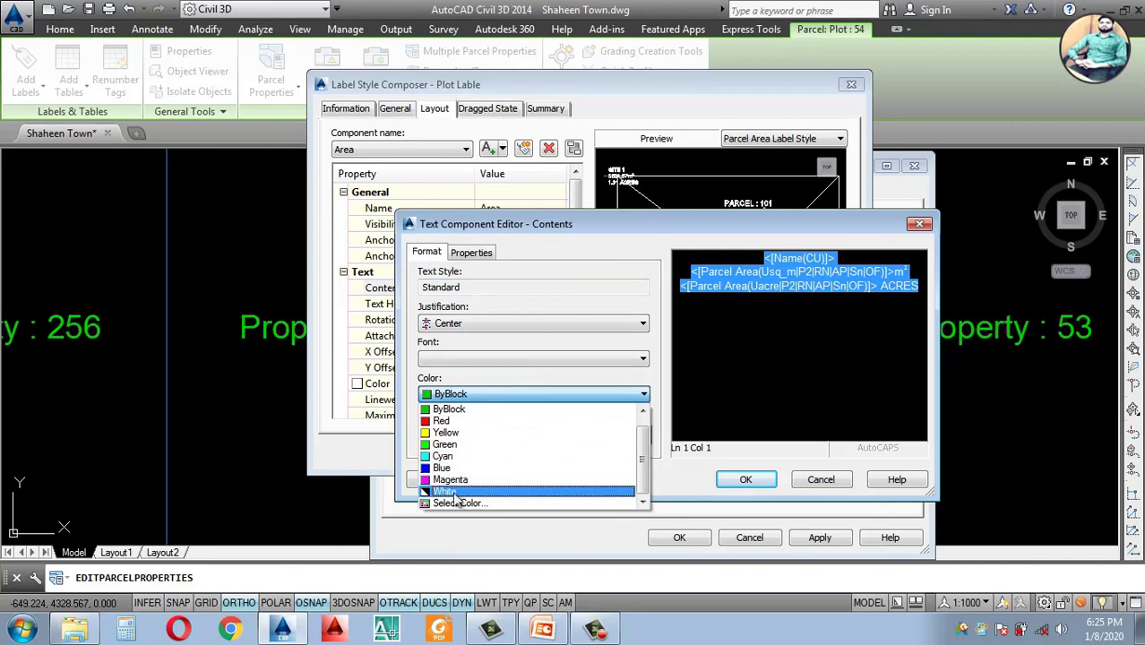
click(448, 491)
Step: Set the font of the selected label text to Arial and accept the edited contents
click(460, 360)
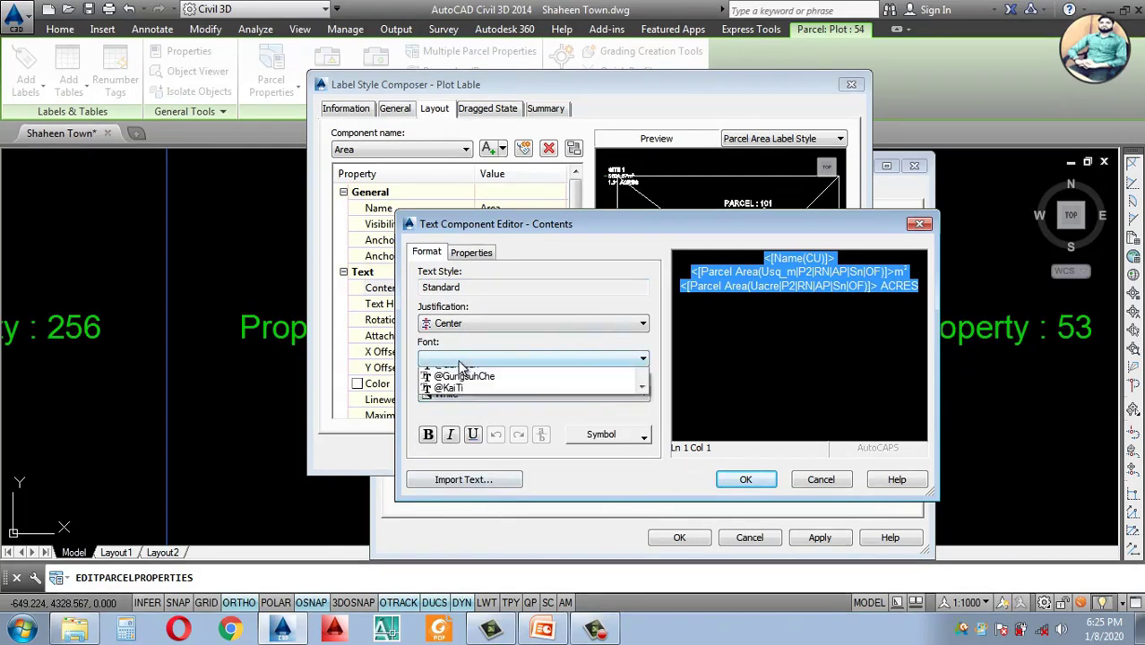
text(Arial)
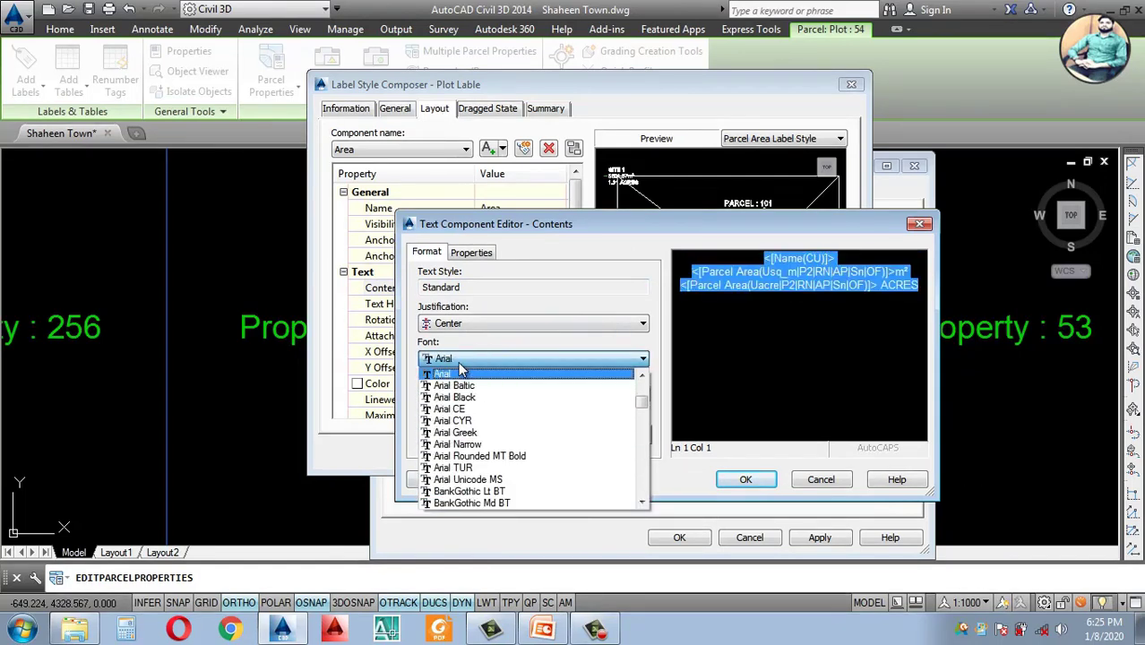
click(460, 360)
key(BackSpace)
click(461, 360)
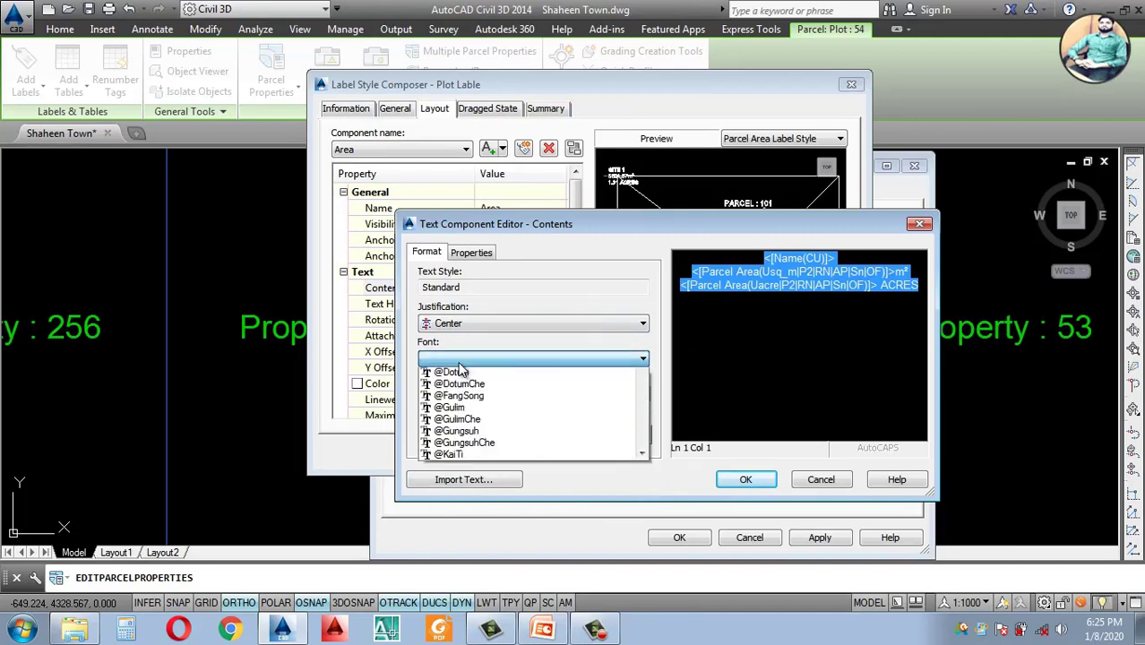
text(Arial)
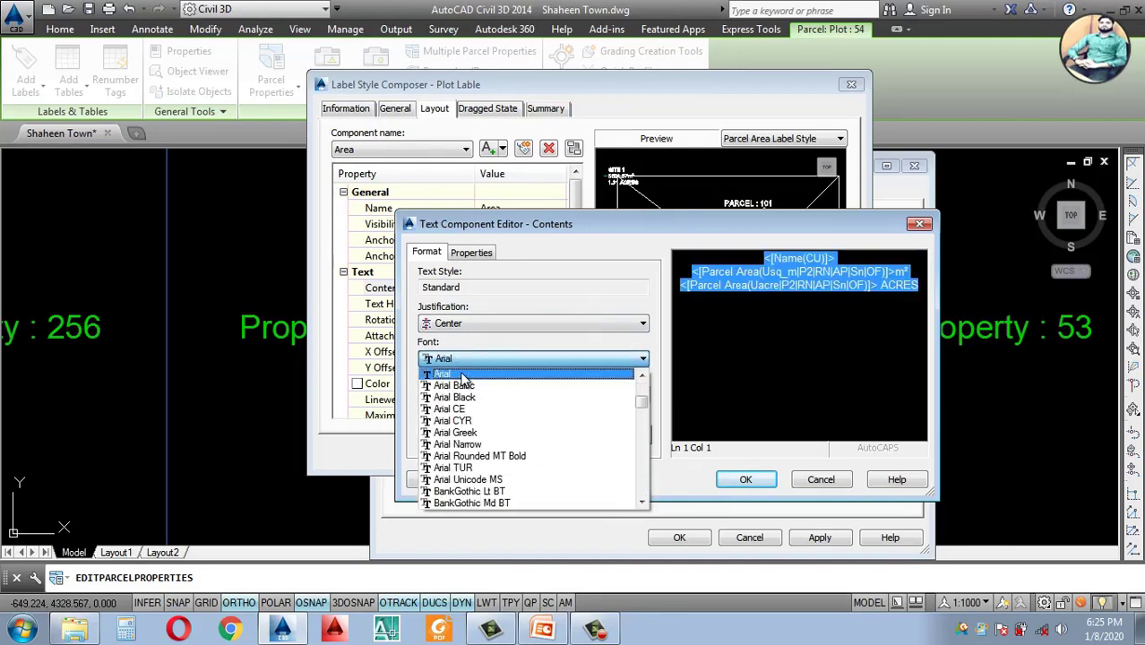
click(462, 375)
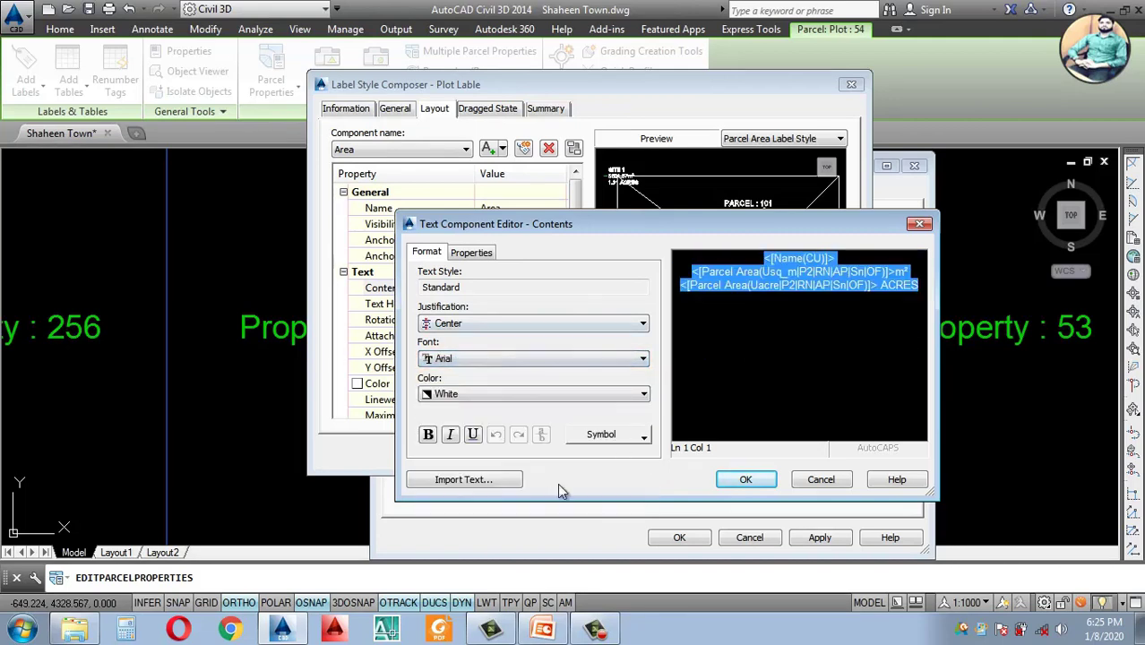
click(742, 480)
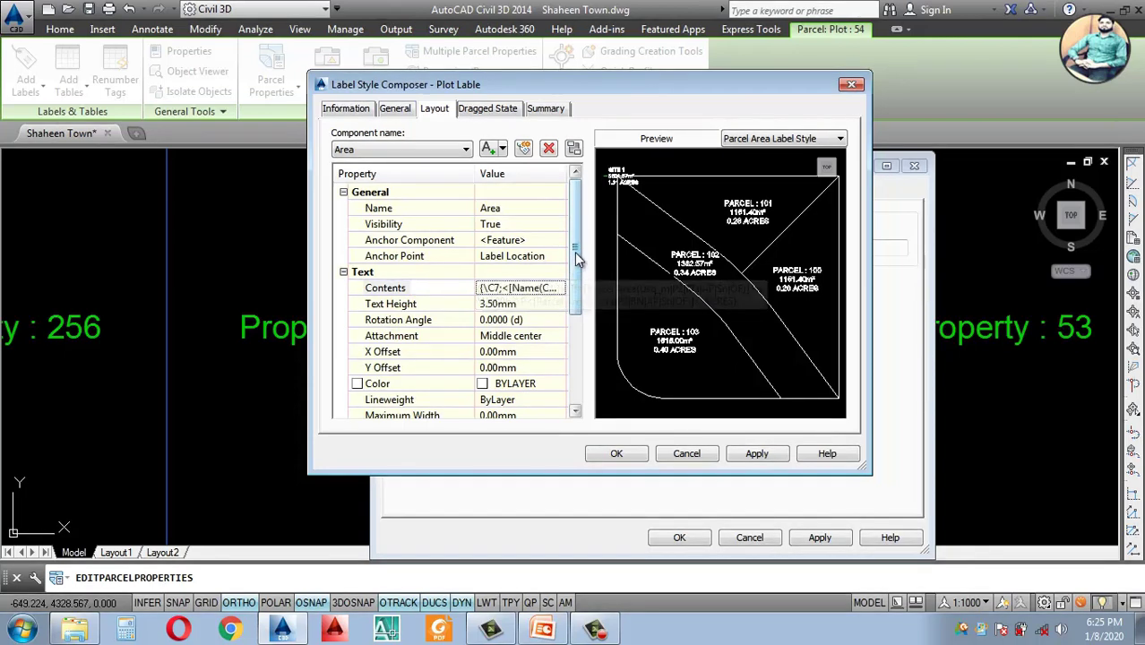
Step: Make the Area component's border visible and set its type to Rounded Rectangular
drag(577, 248, 567, 352)
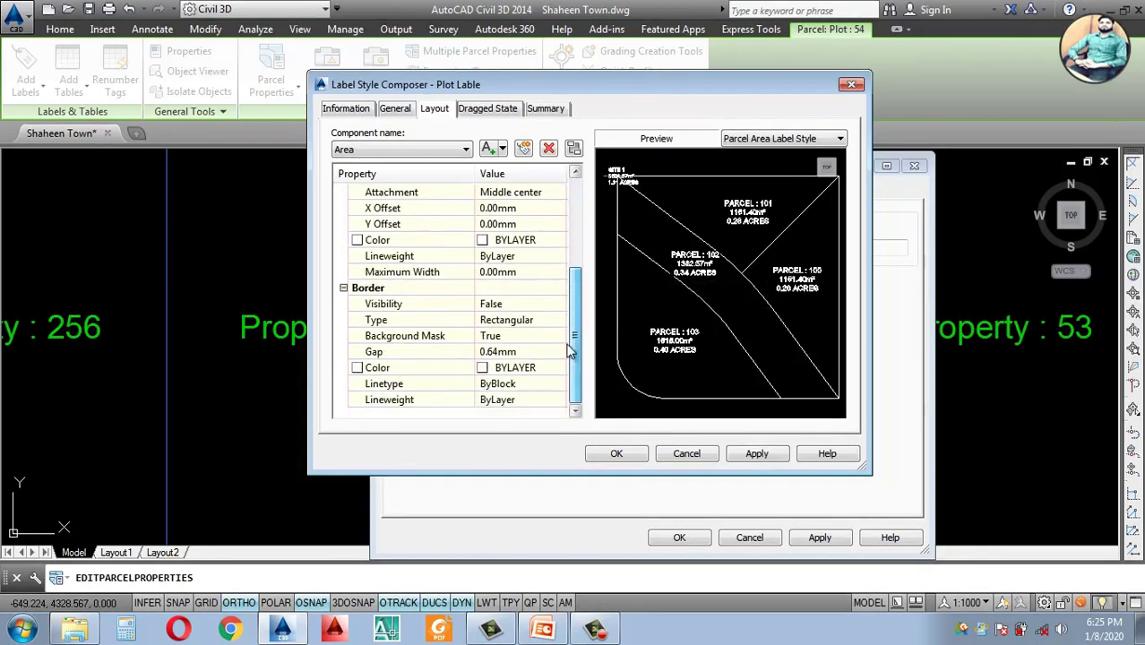
click(511, 305)
click(518, 304)
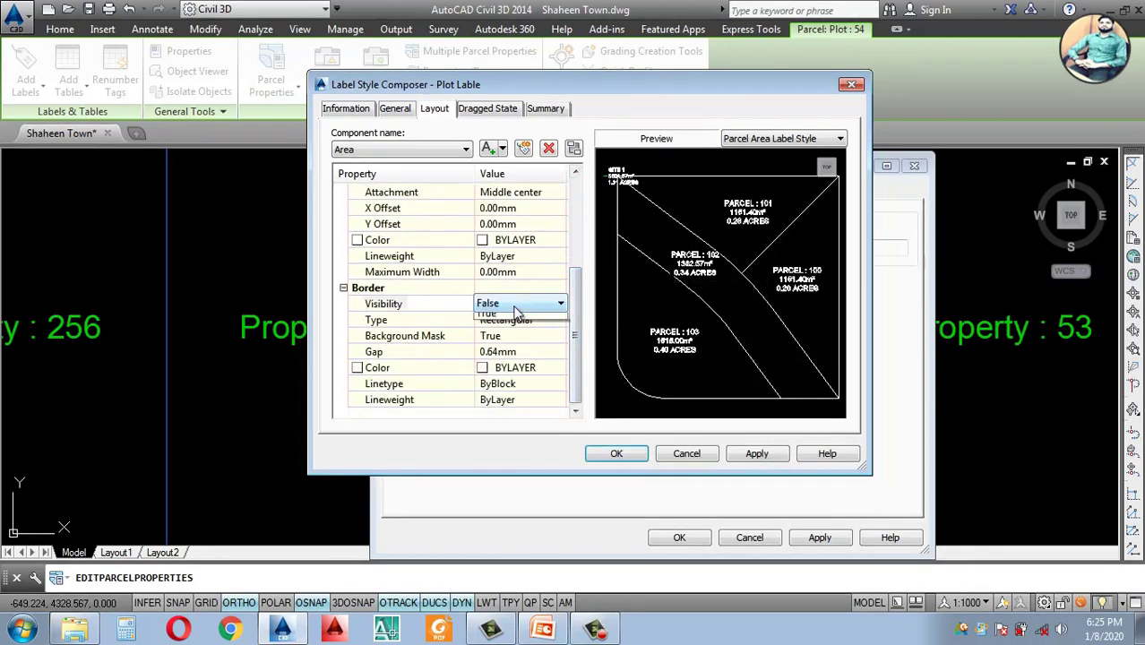
click(506, 334)
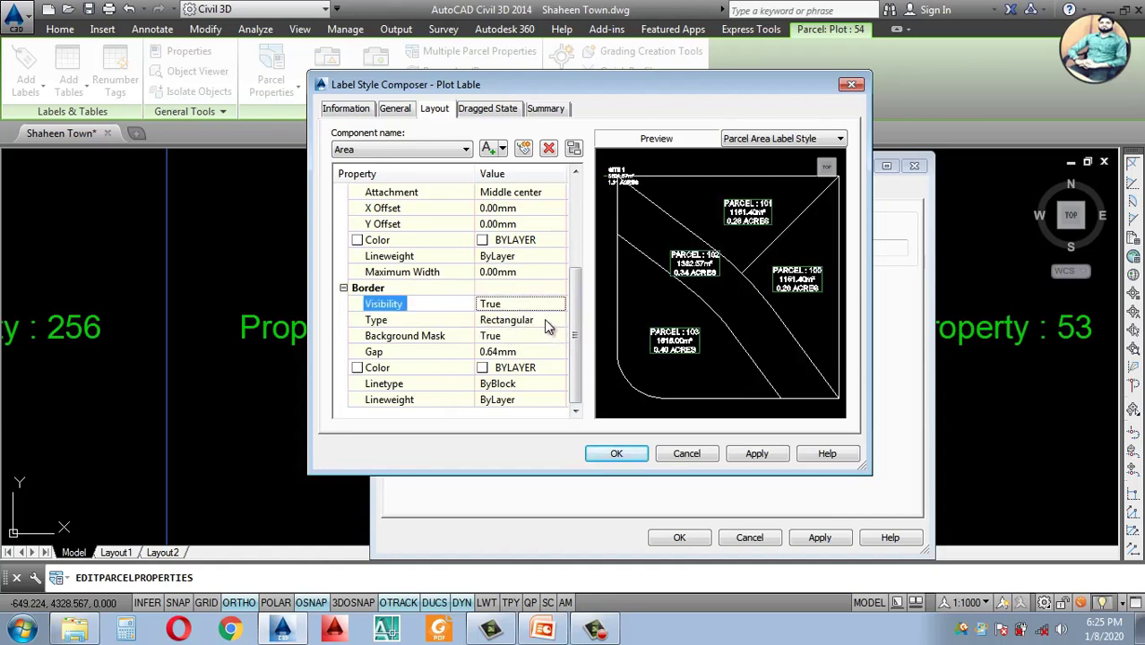
click(551, 322)
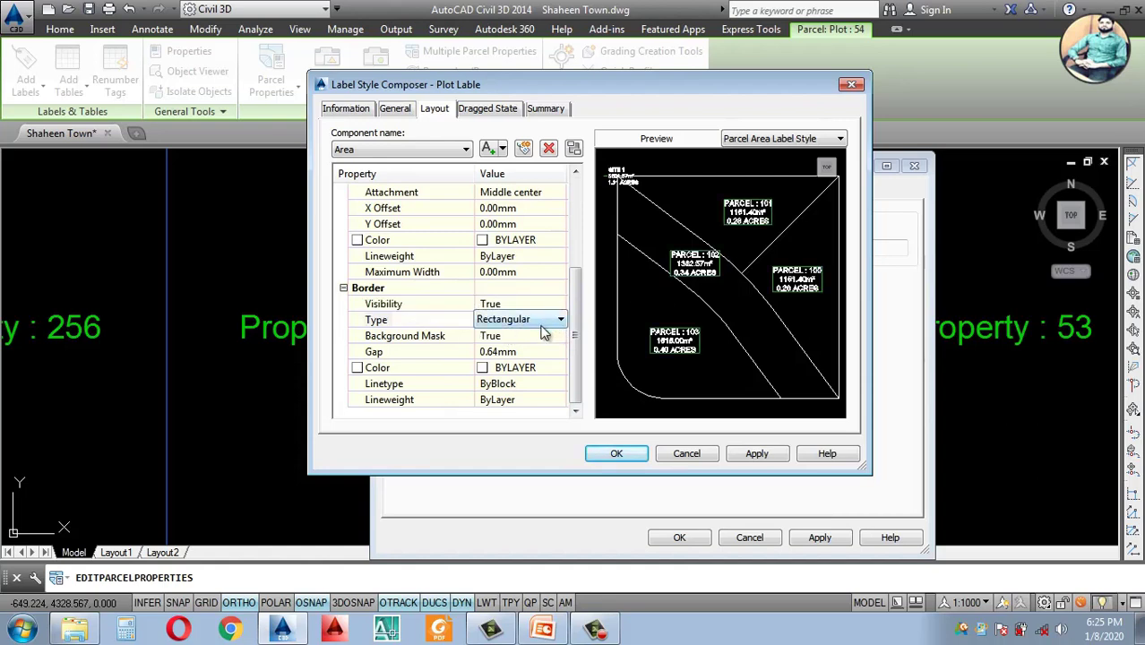
click(543, 320)
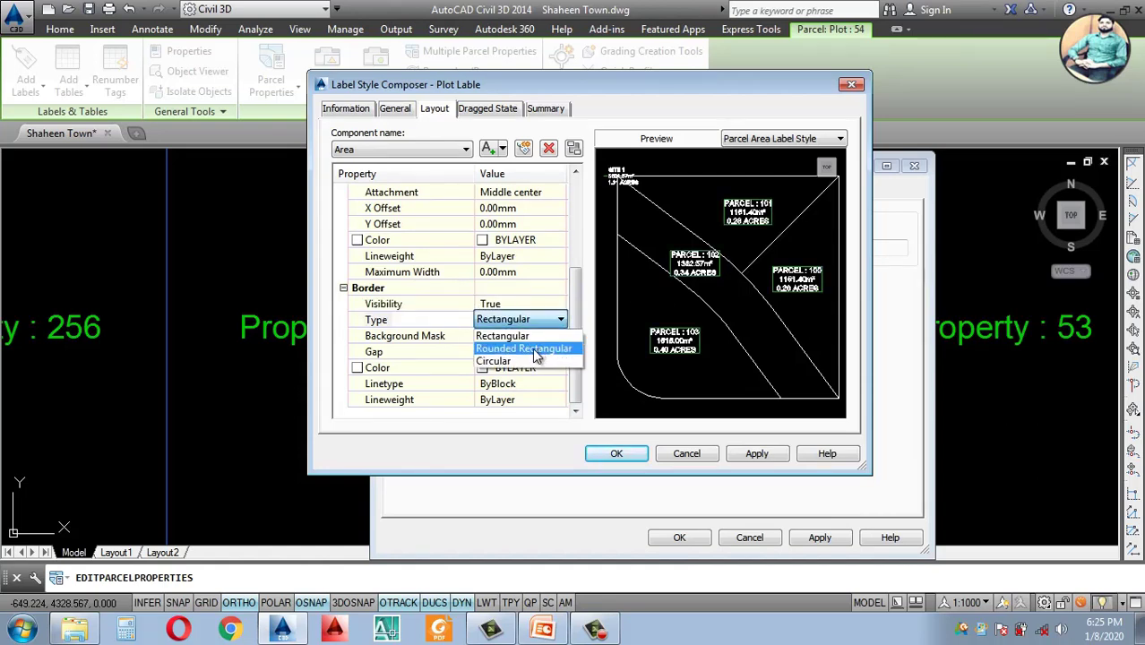
click(532, 347)
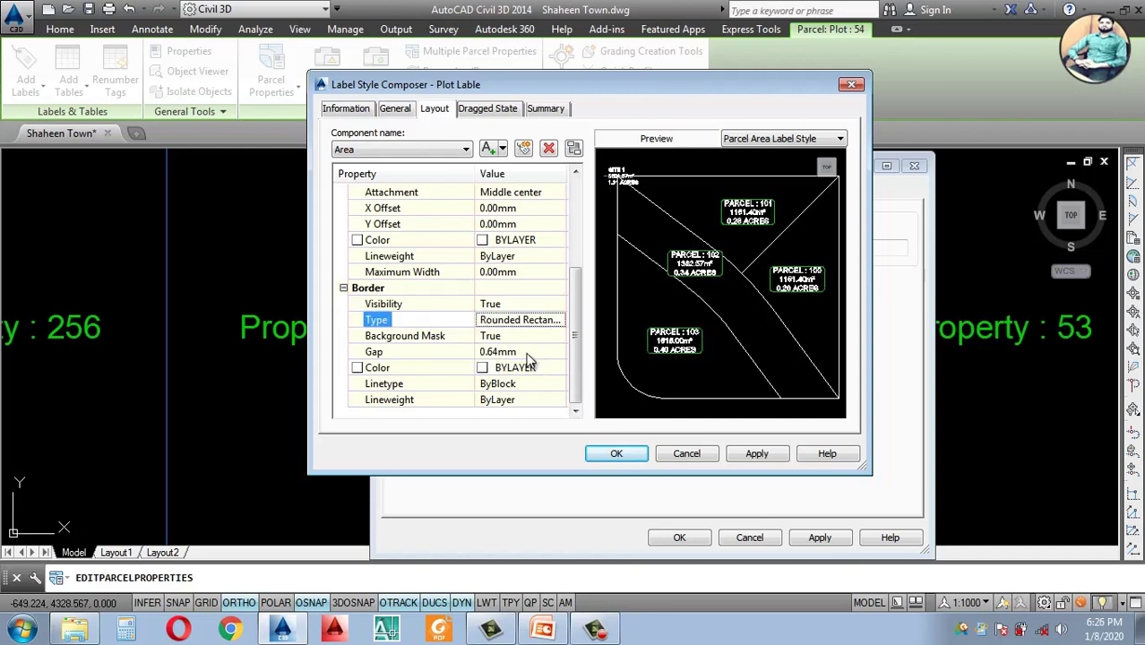
Step: Set the label border's gap to 1.50 mm
click(519, 351)
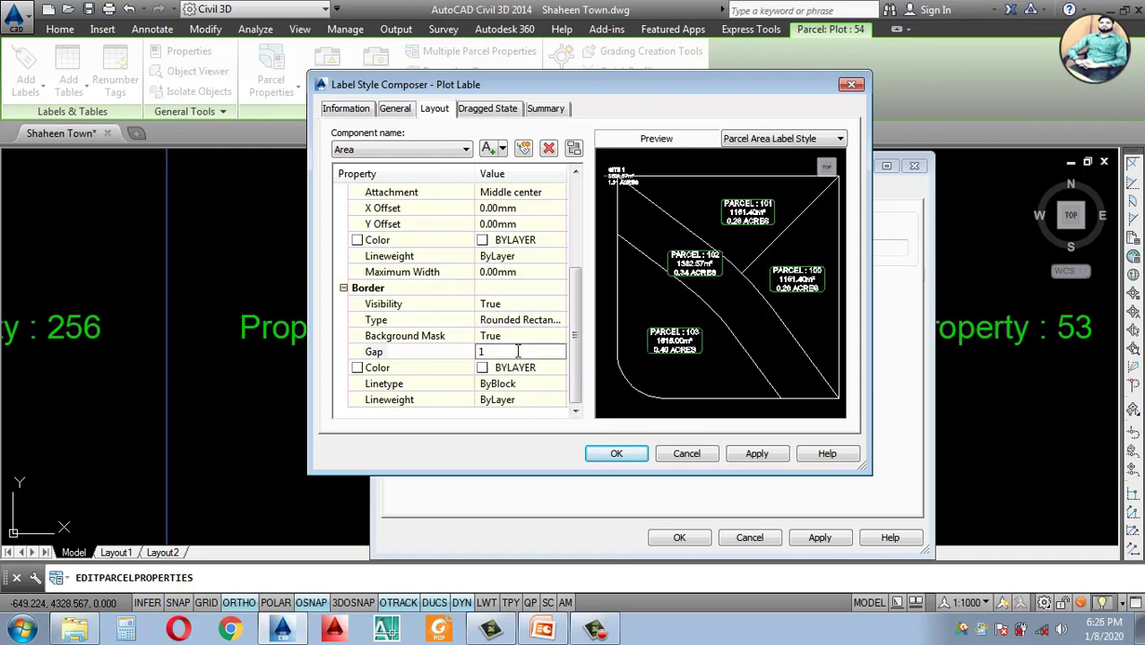
click(517, 338)
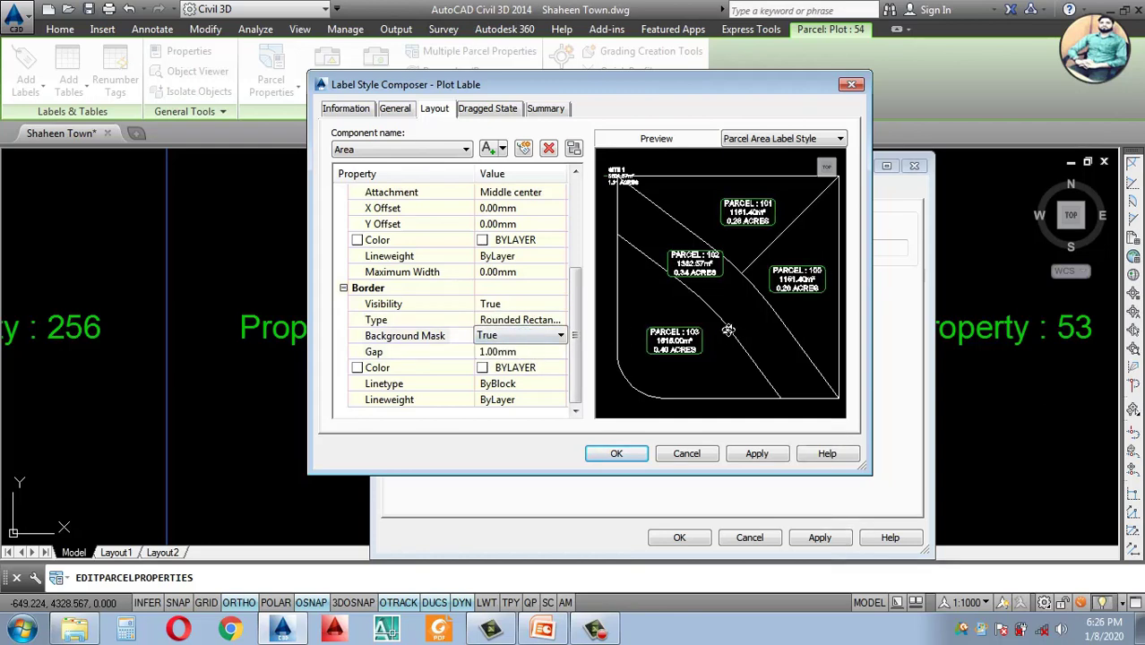
click(526, 368)
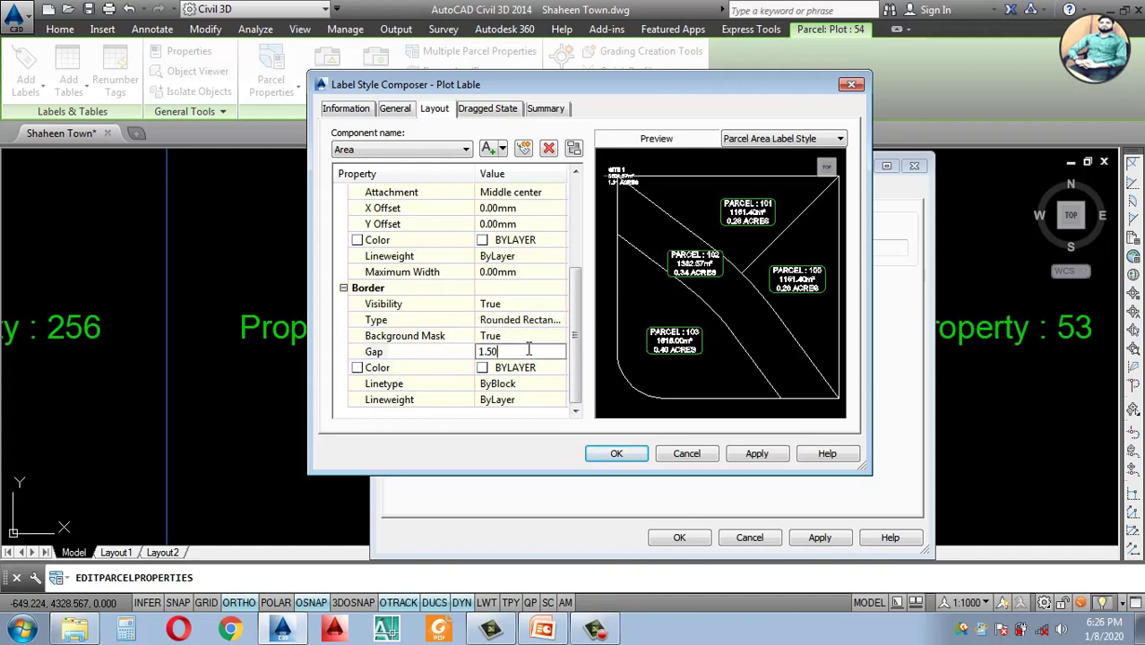
Step: Color the label border cyan, then apply and accept the Plot Lable style
click(553, 369)
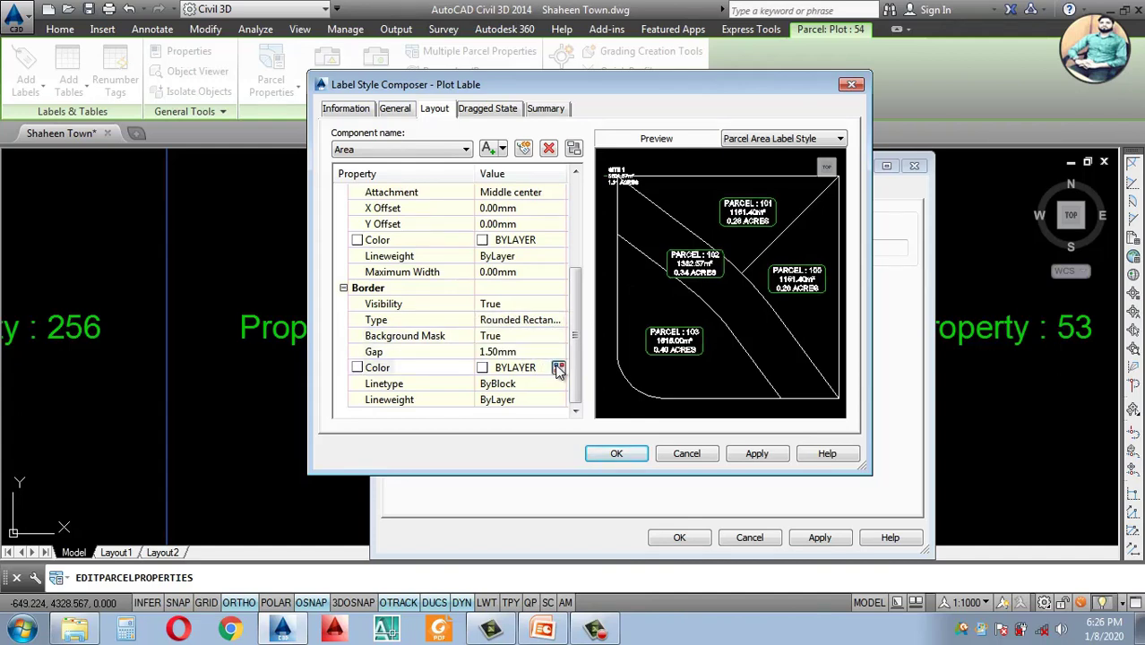
click(558, 368)
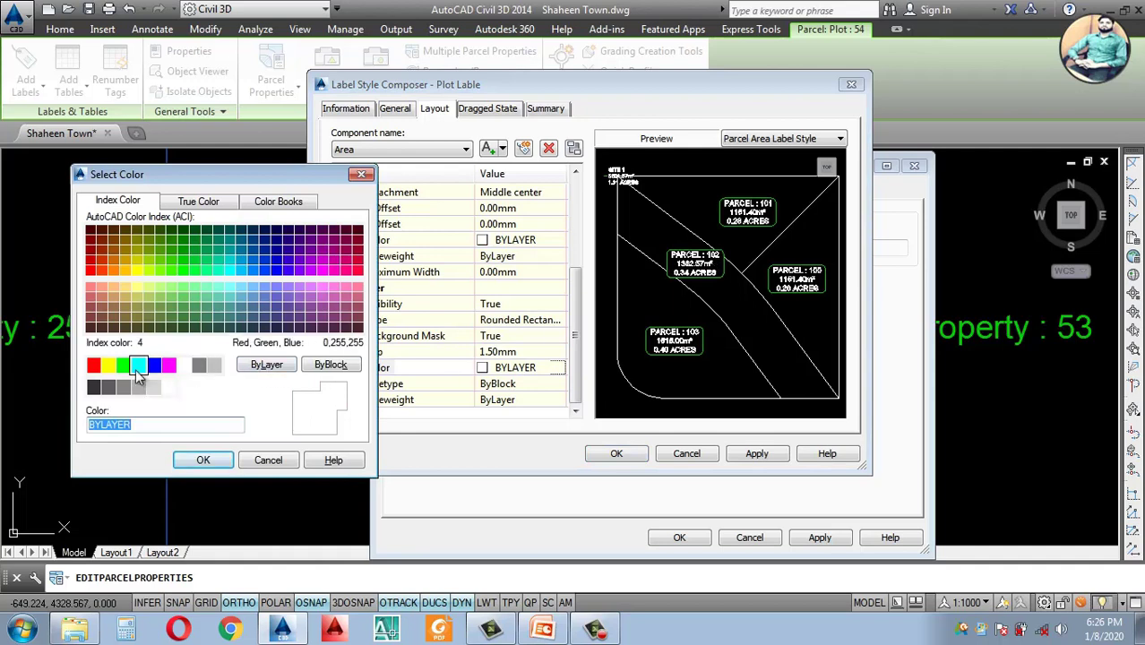
click(139, 367)
click(204, 461)
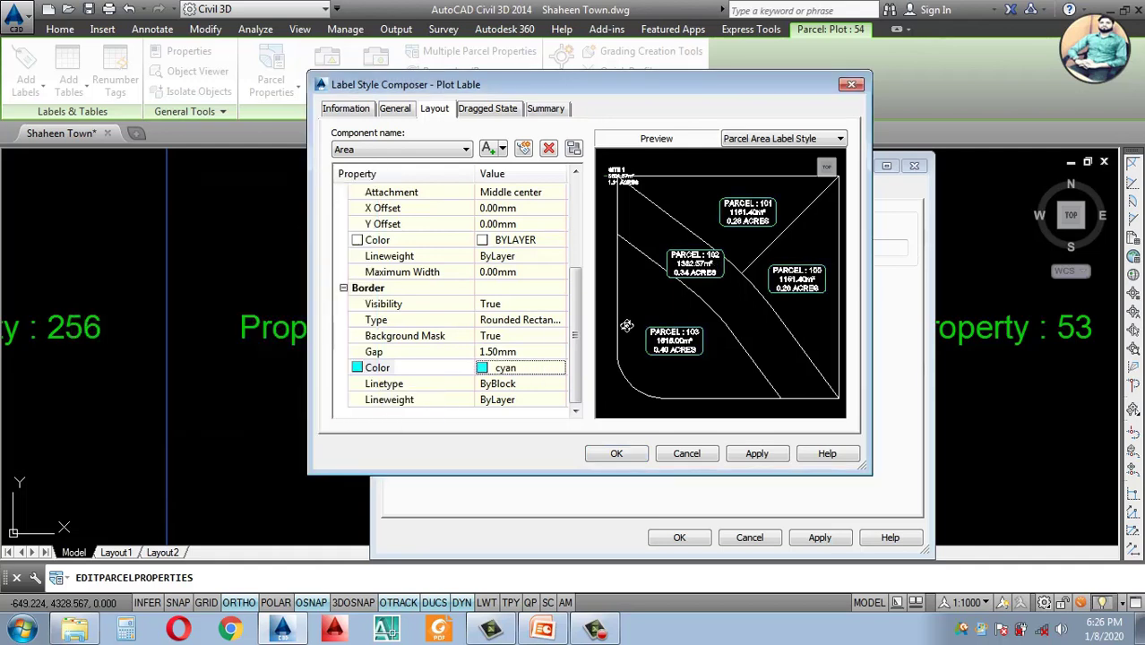
click(757, 454)
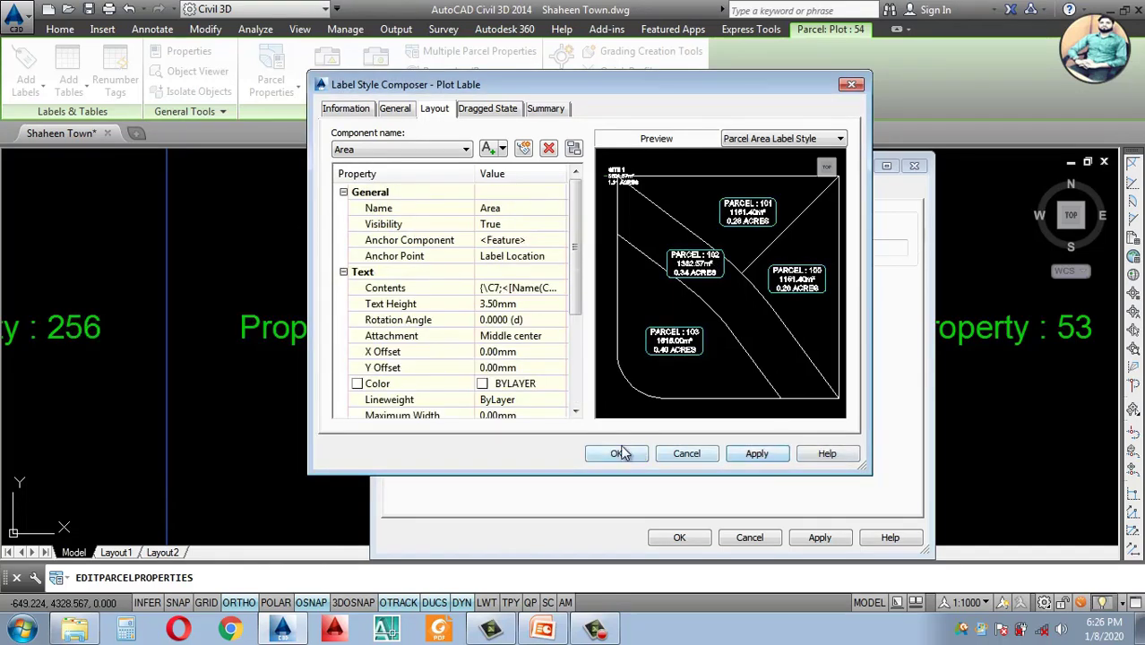
click(620, 454)
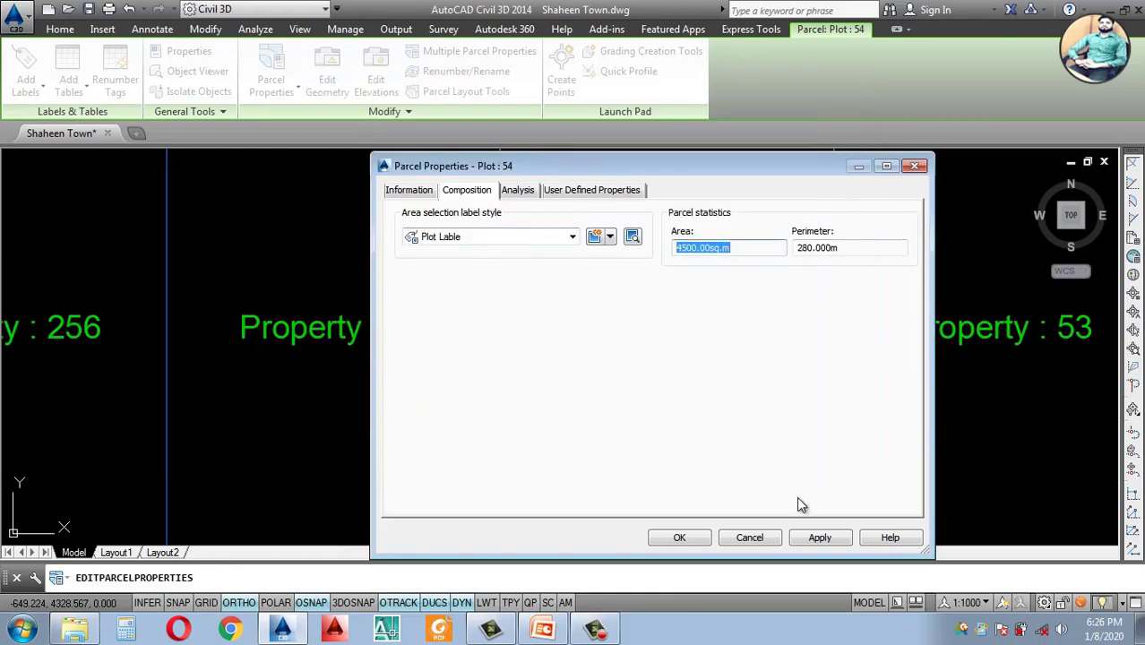
Step: Accept plot 54's parcel properties with the Plot Lable style and check its new label against the neighbouring lots
click(524, 192)
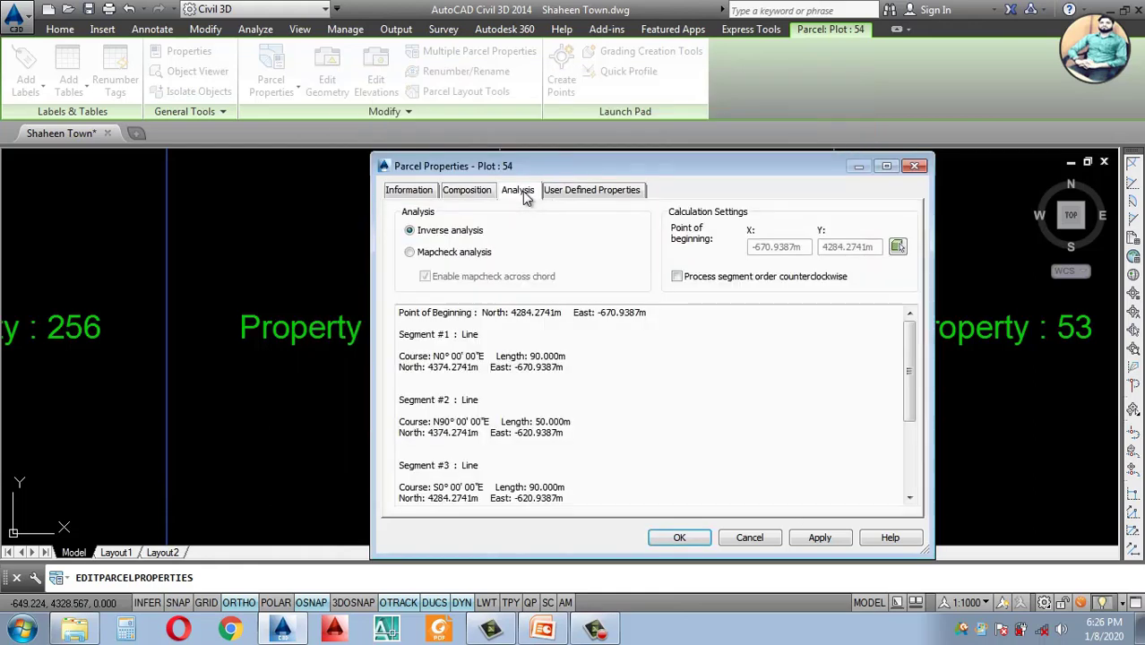
click(569, 192)
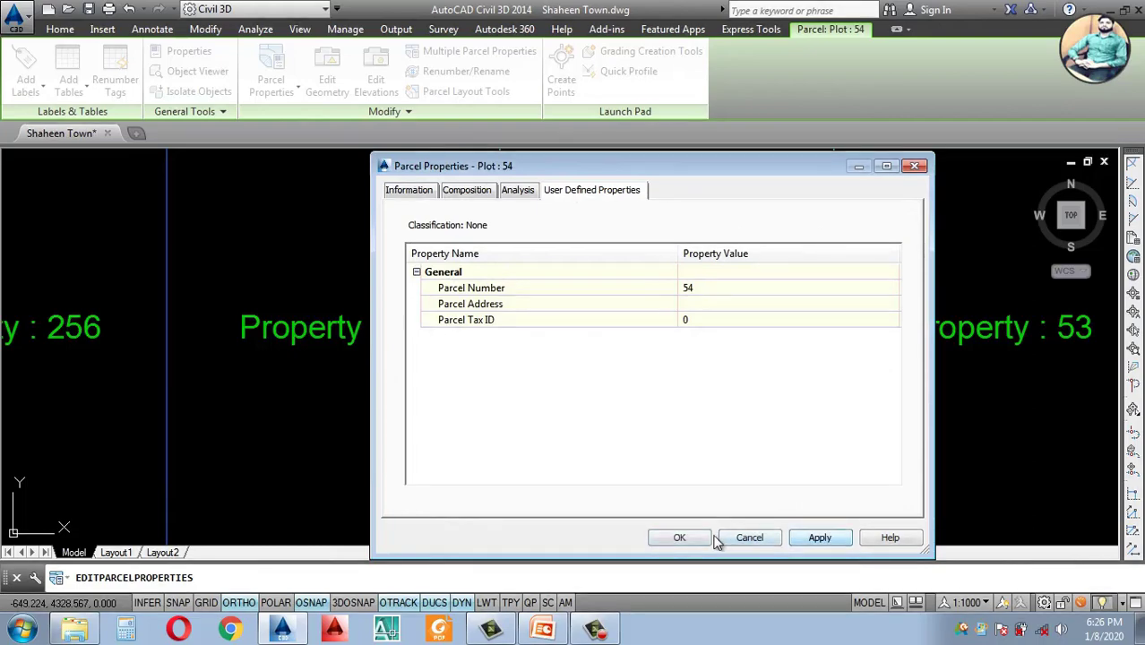
click(679, 537)
scroll(601, 383, down, 5)
scroll(601, 384, down, 3)
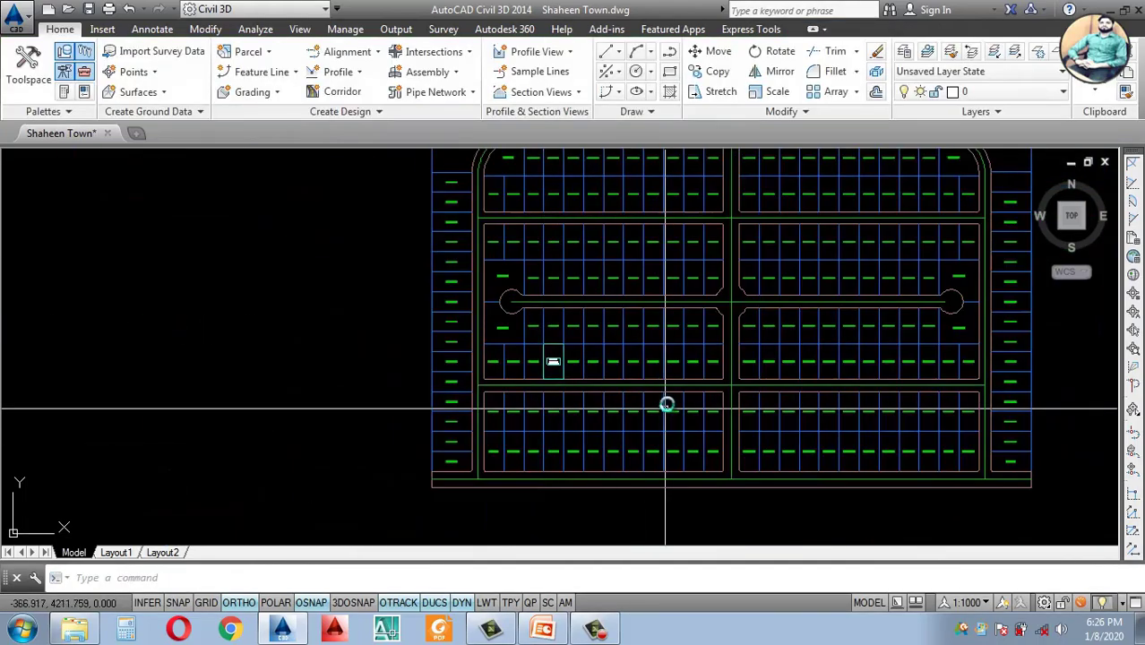
scroll(665, 402, up, 6)
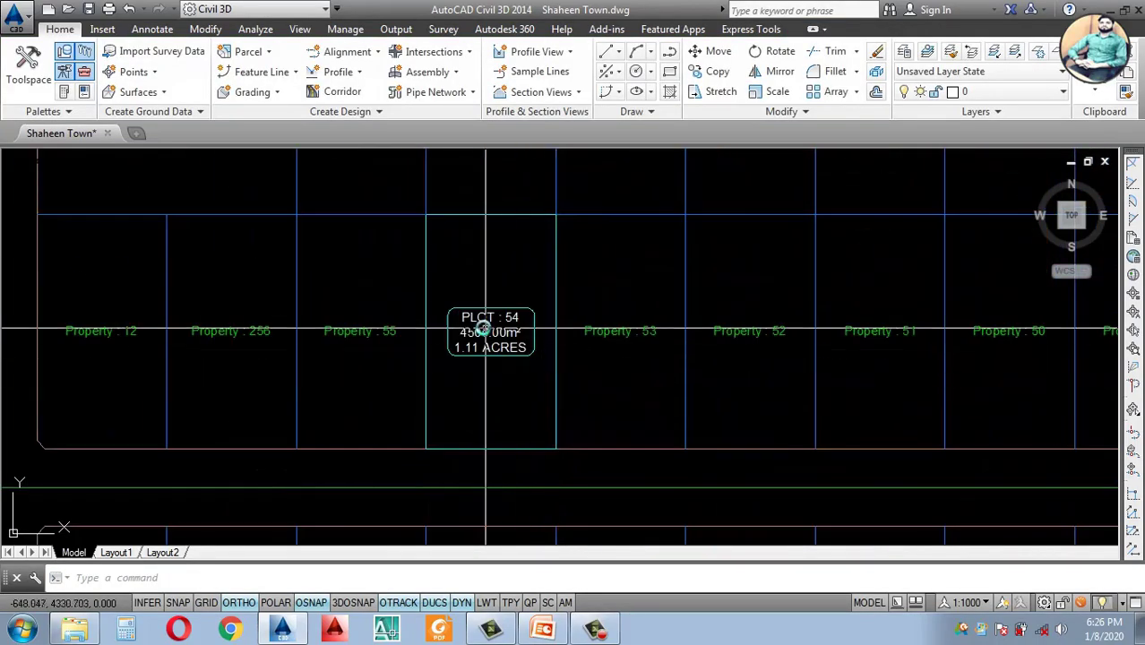
scroll(541, 372, up, 2)
scroll(447, 327, down, 5)
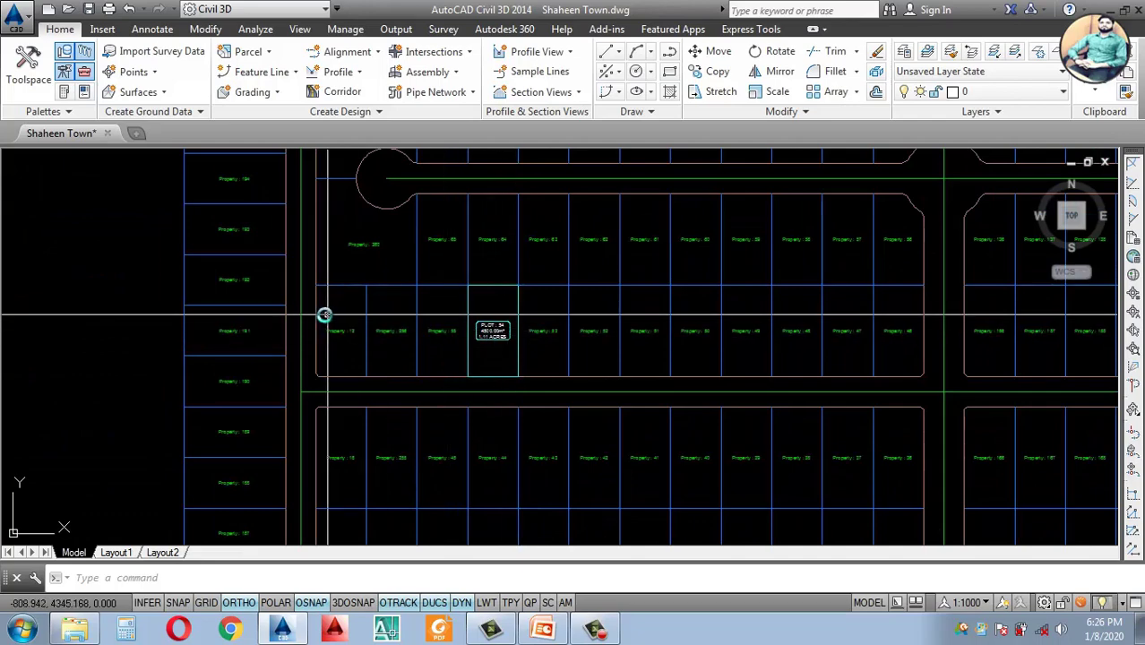
click(324, 316)
click(913, 354)
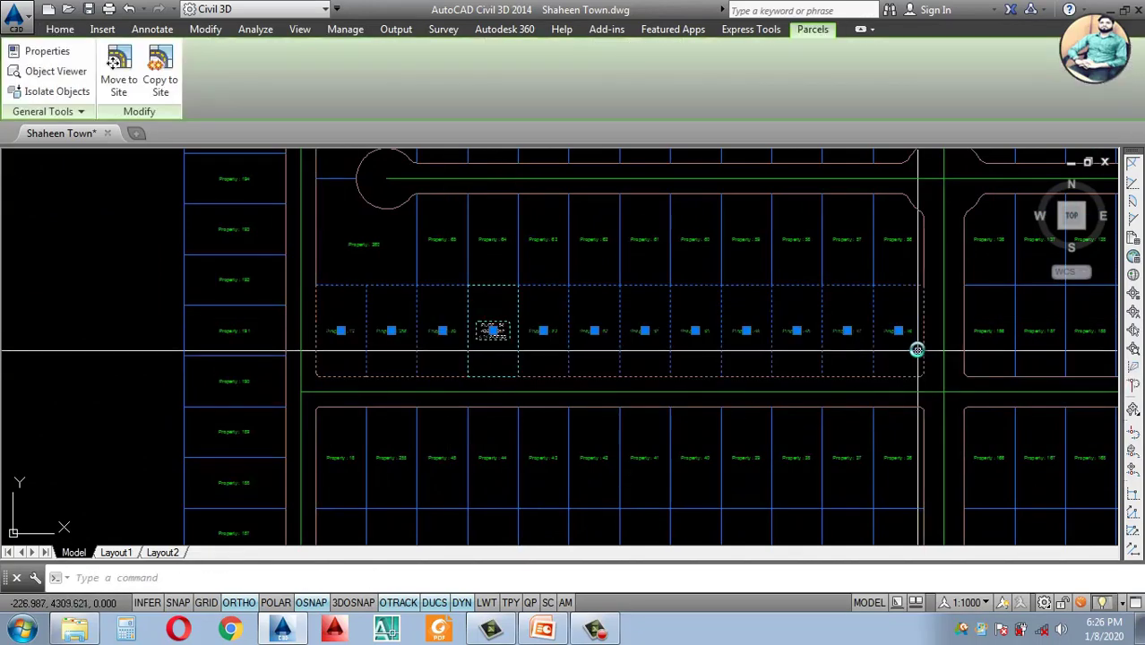
scroll(519, 312, down, 3)
scroll(454, 289, up, 3)
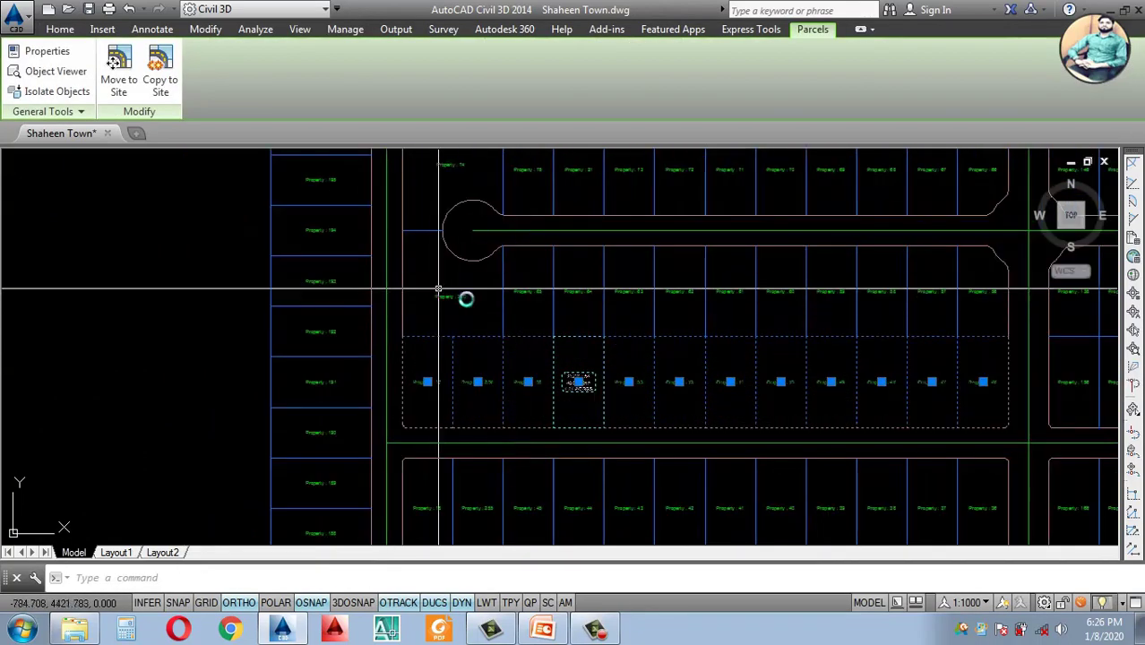
scroll(675, 335, down, 3)
scroll(707, 405, up, 2)
scroll(716, 398, down, 3)
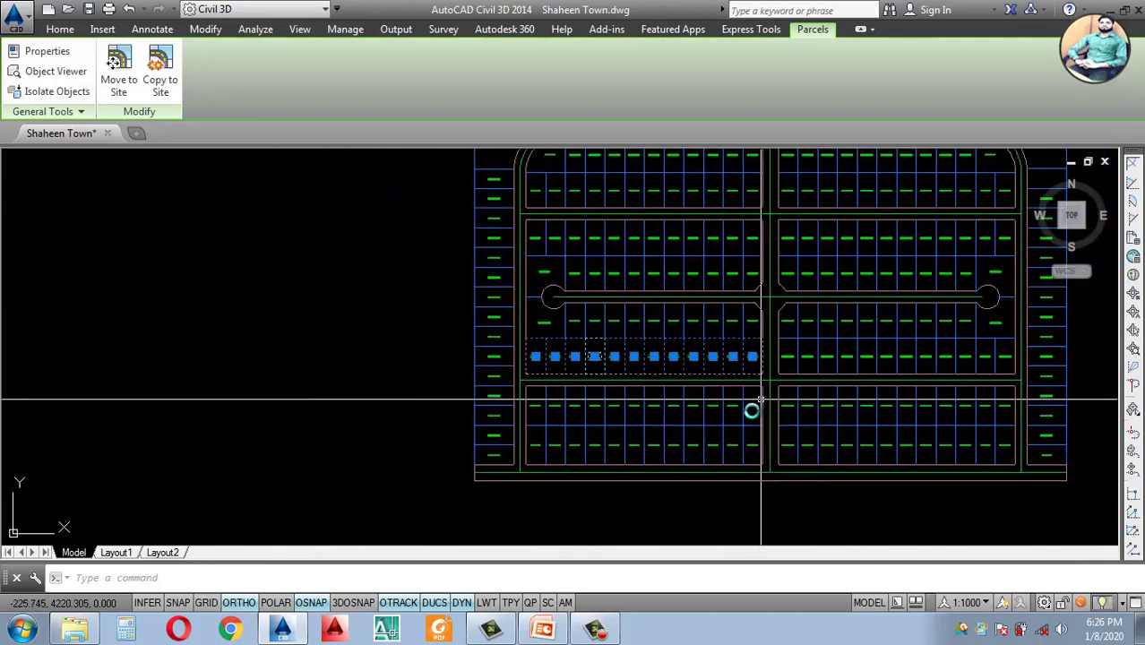
key(Escape)
Step: Select every parcel similar to Property 18 and set the parcel style of the whole selection to Plot
scroll(761, 396, up, 4)
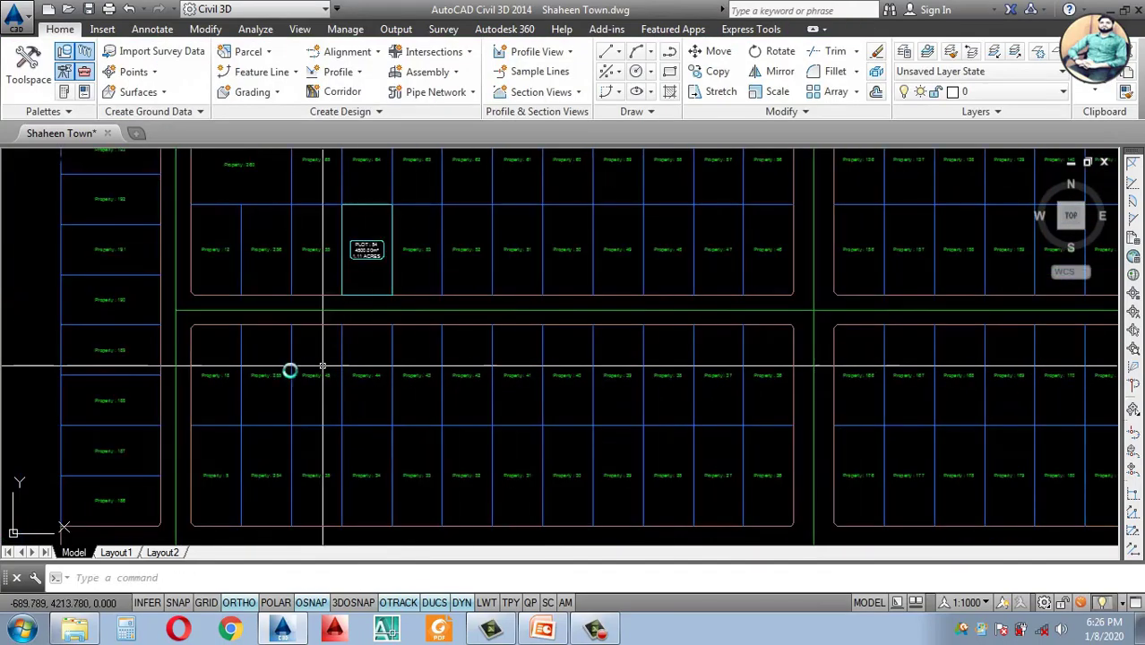
click(204, 375)
scroll(206, 376, up, 5)
scroll(383, 420, down, 2)
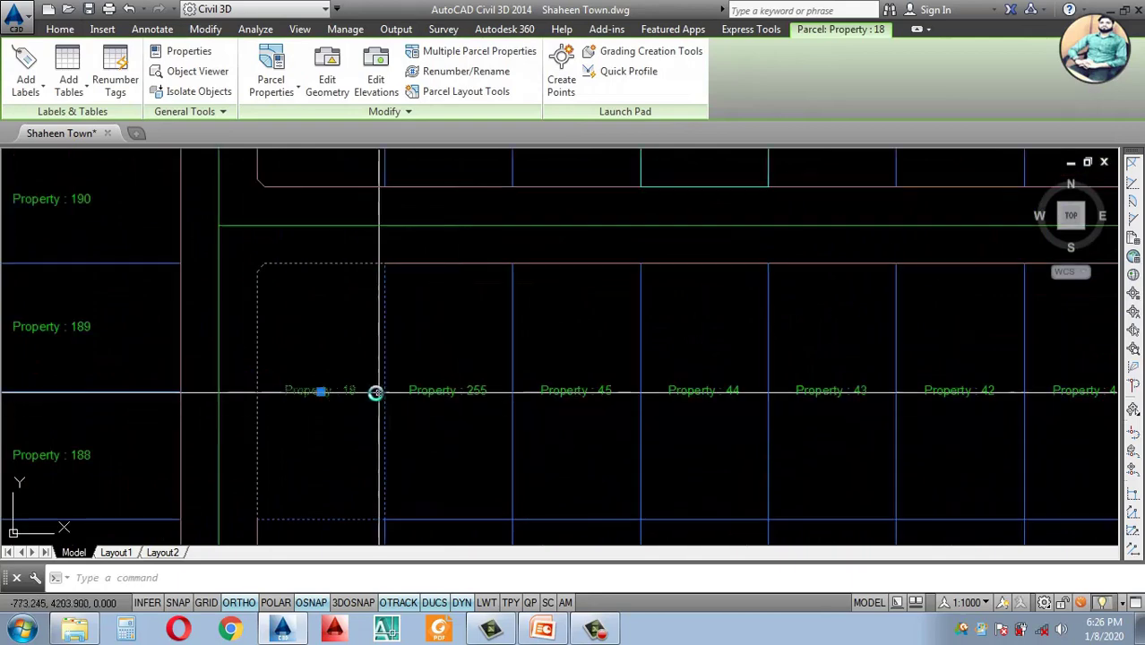
right_click(319, 386)
click(402, 375)
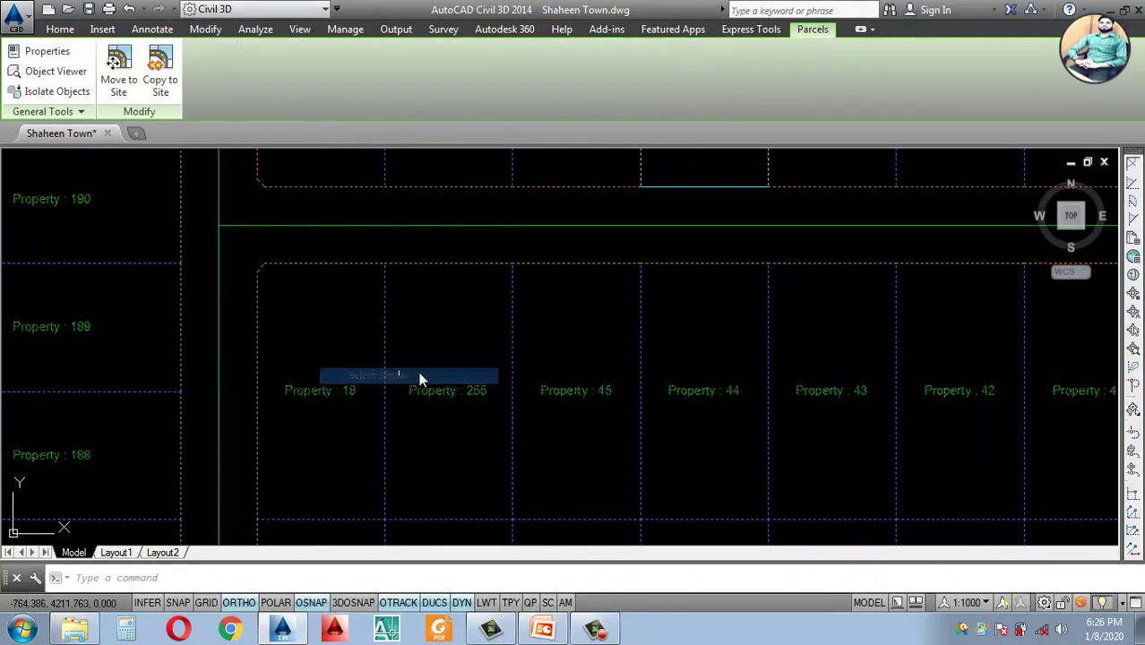
text(mo)
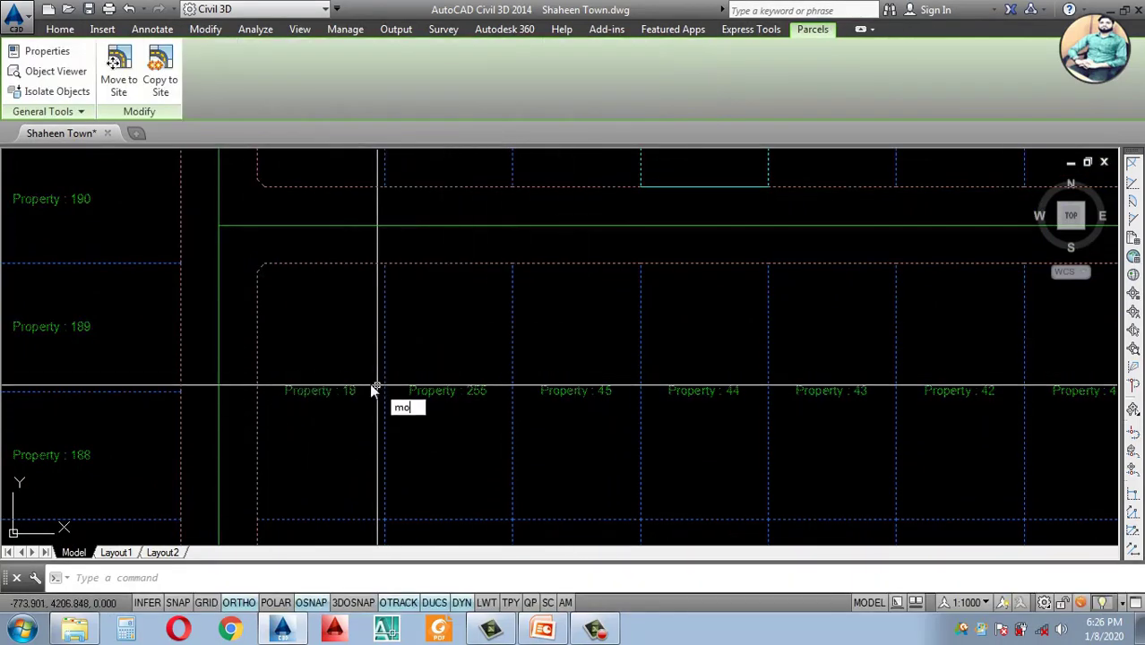
key(Return)
click(269, 72)
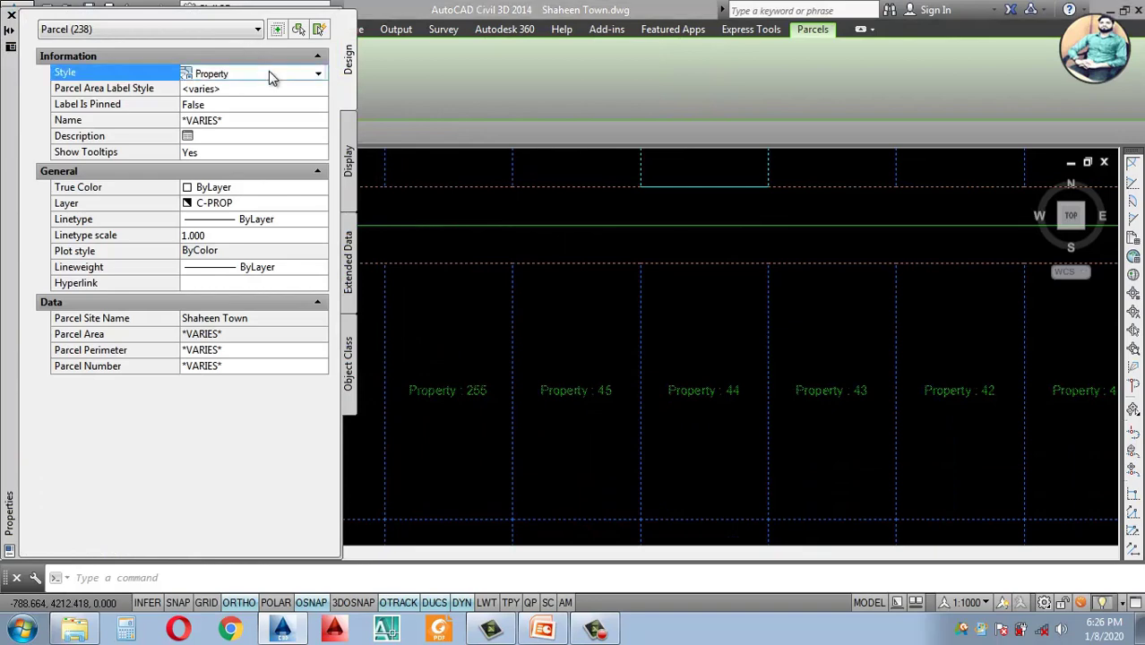
click(272, 76)
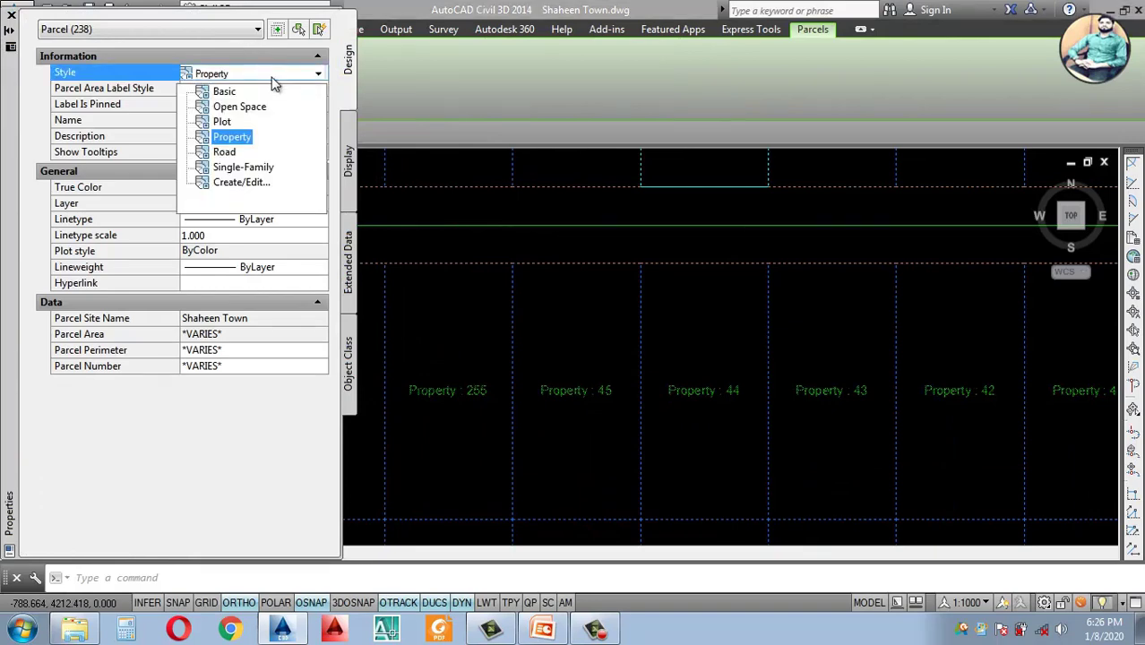
click(223, 123)
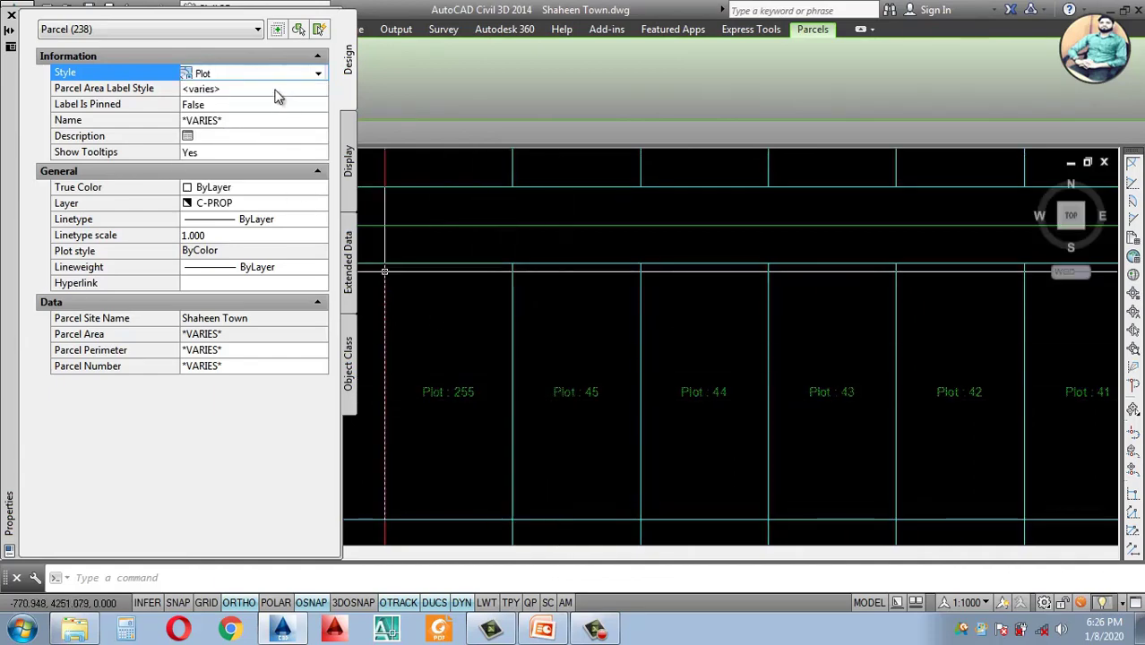
Step: Set the parcel area label style of the selected parcels to Plot Lable and clear the selection
click(295, 91)
click(318, 91)
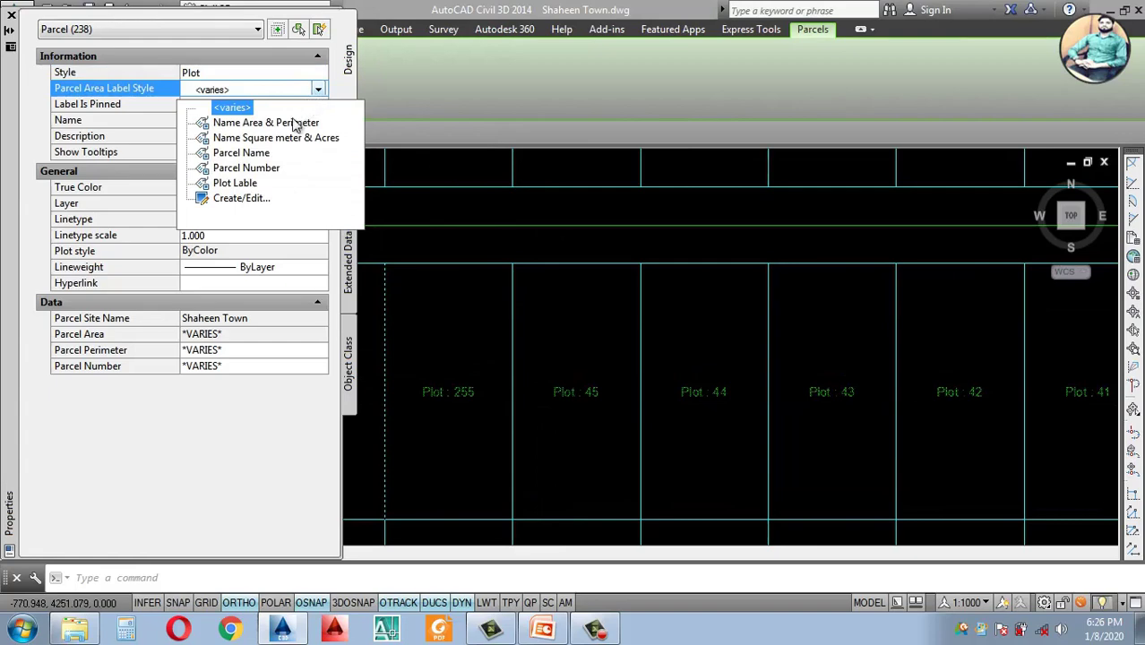
click(255, 183)
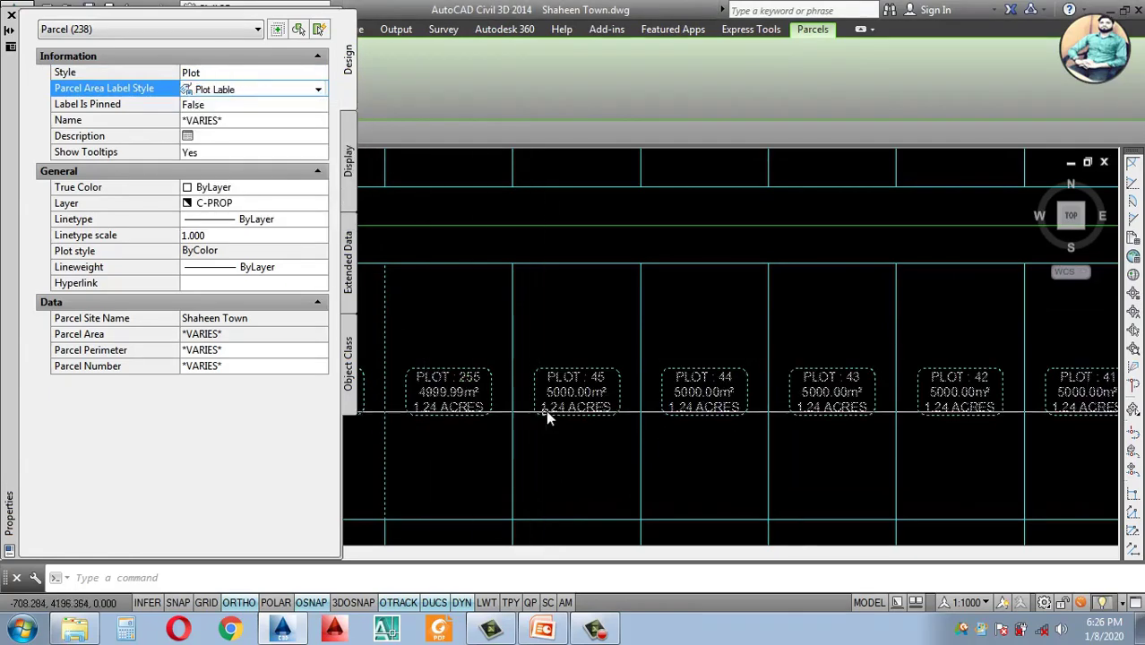
click(461, 315)
click(461, 315)
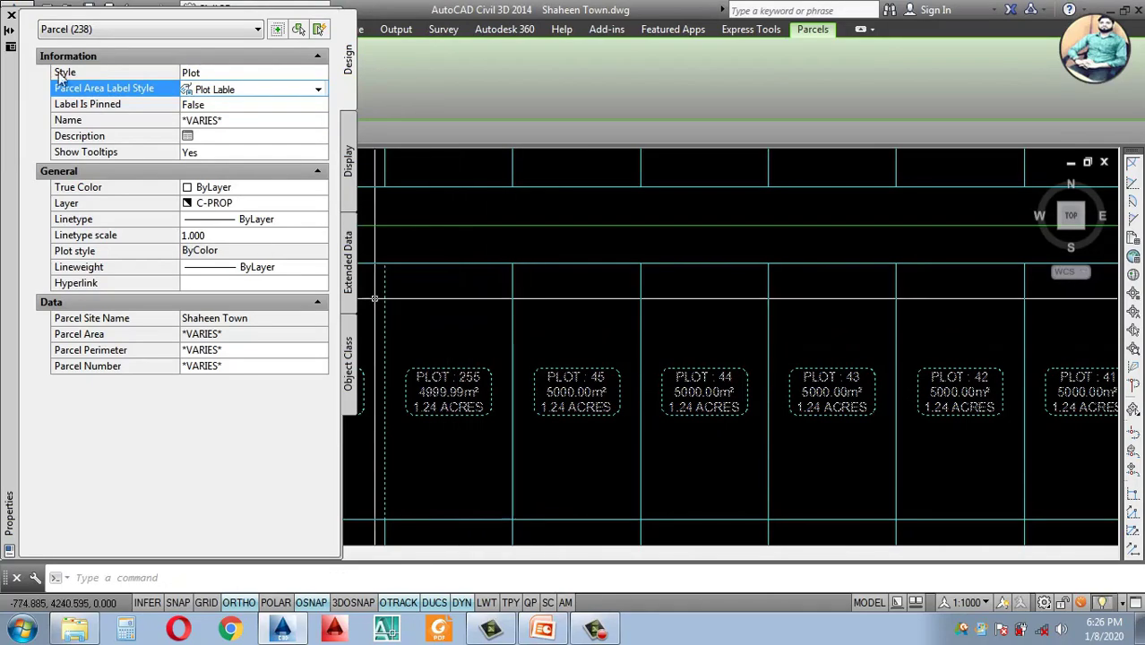
click(11, 18)
scroll(503, 389, down, 6)
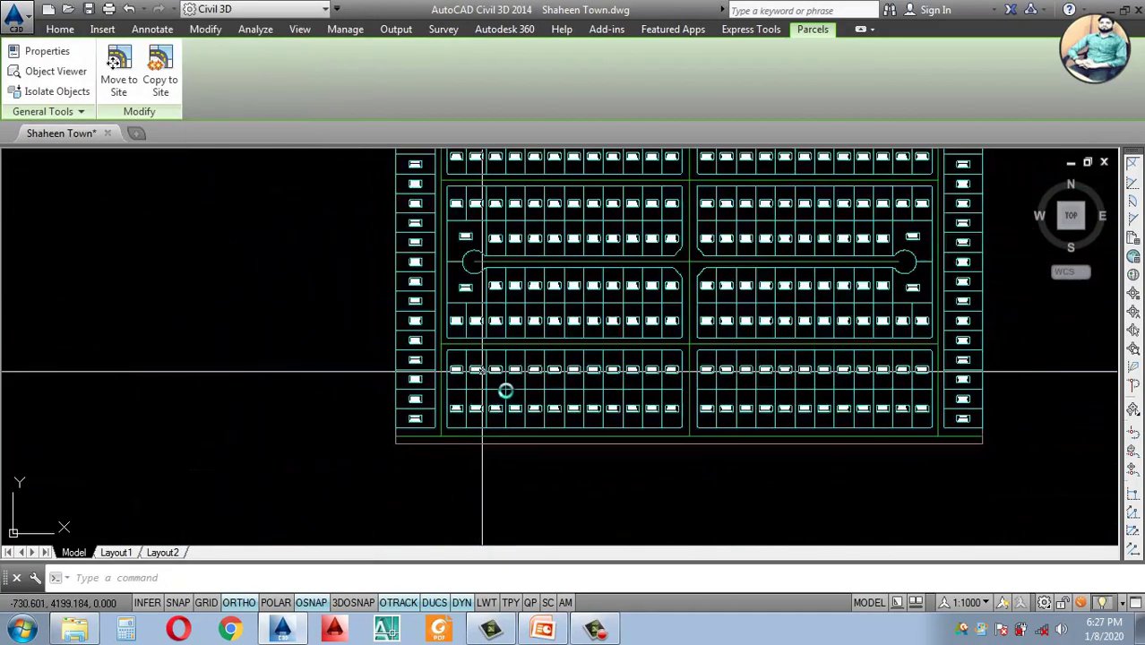
key(Escape)
Step: Examine the plot labels in the southern blocks and across the entire site layout
scroll(616, 371, up, 2)
scroll(299, 427, up, 4)
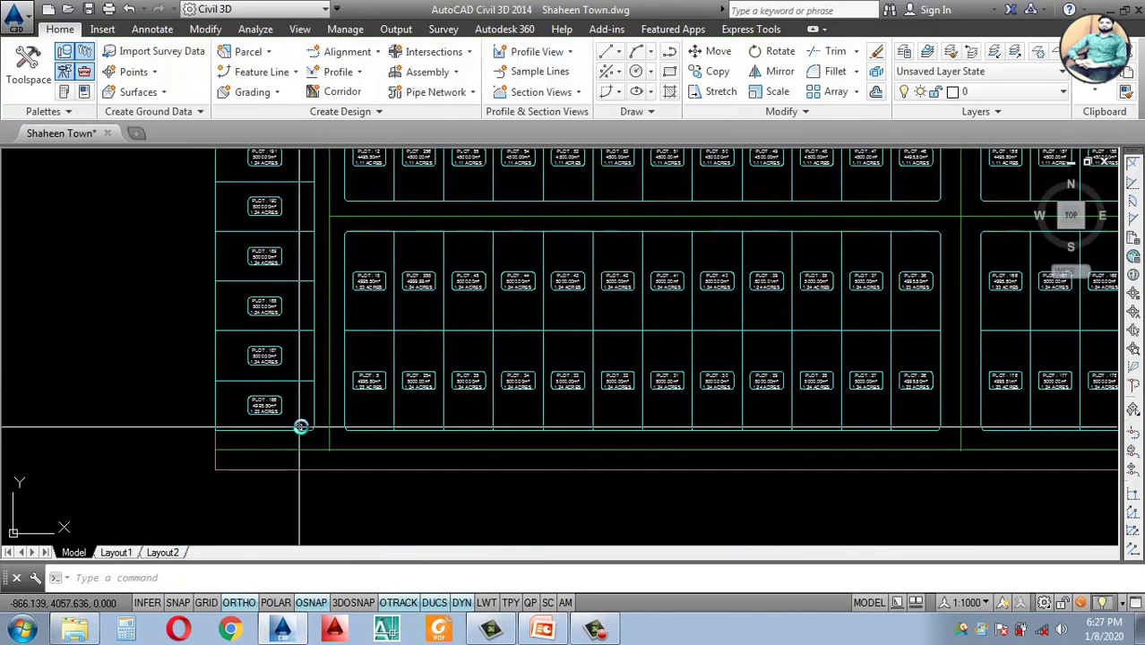
scroll(453, 416, down, 4)
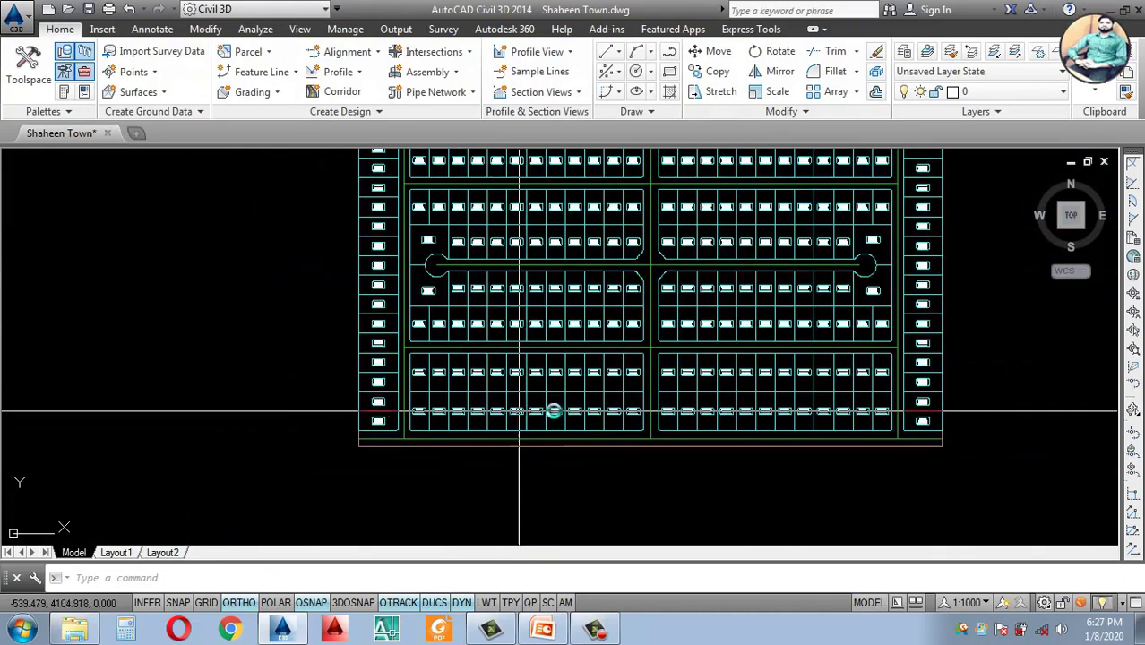
scroll(554, 316, down, 2)
scroll(507, 332, up, 4)
scroll(527, 409, down, 4)
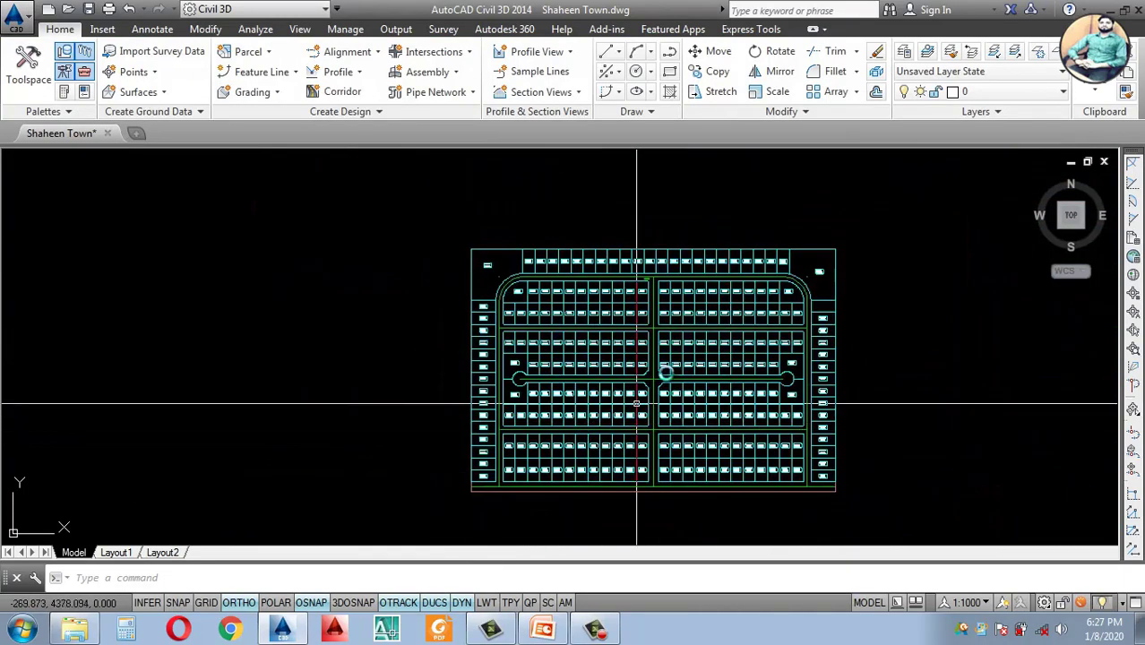
scroll(728, 262, up, 2)
scroll(605, 288, down, 3)
Step: Examine the area labels of the northwest corner plot 200 and the curved-corner plot 25
scroll(606, 182, up, 6)
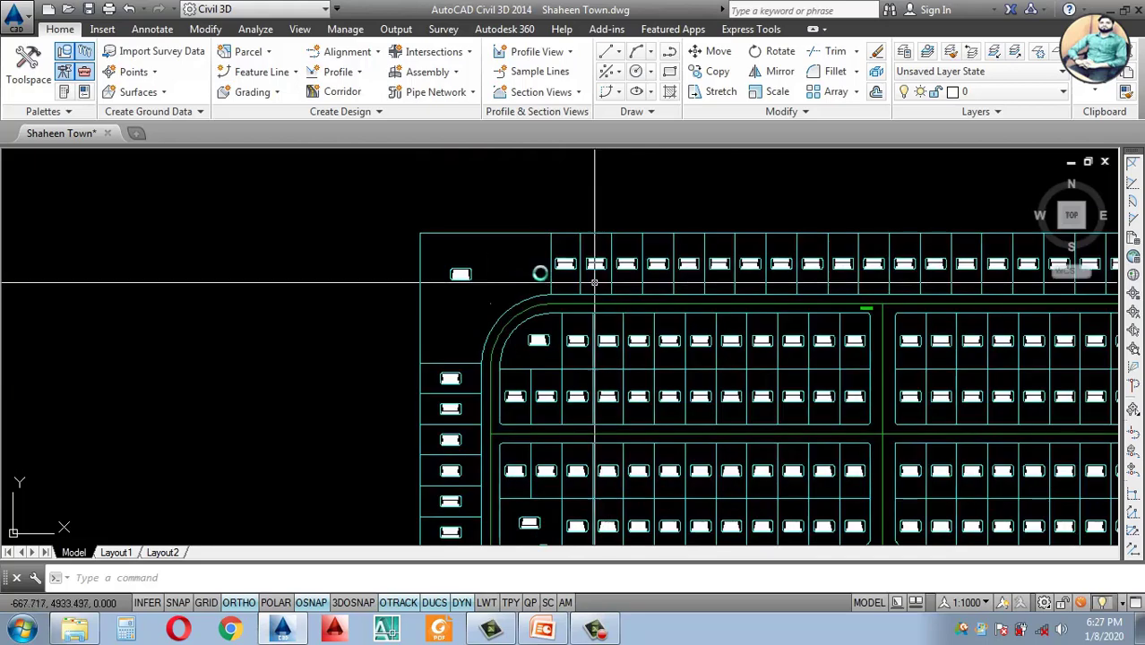
scroll(512, 294, down, 6)
scroll(480, 237, up, 6)
scroll(457, 237, up, 5)
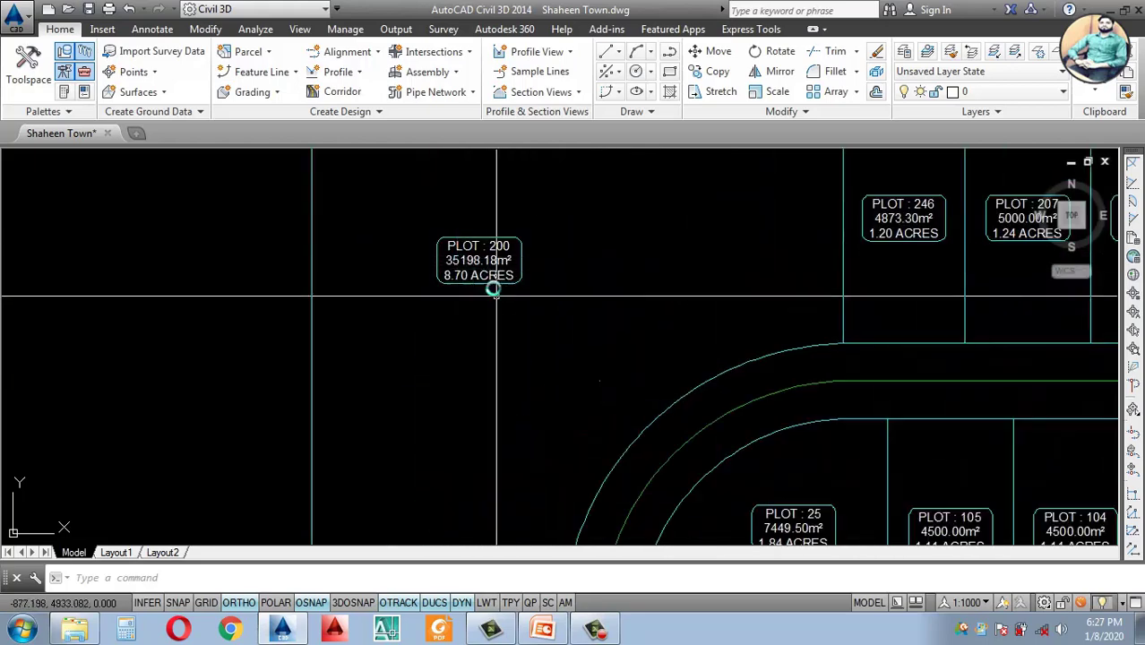
scroll(468, 263, down, 5)
scroll(491, 244, up, 1)
scroll(491, 244, up, 2)
scroll(473, 260, down, 6)
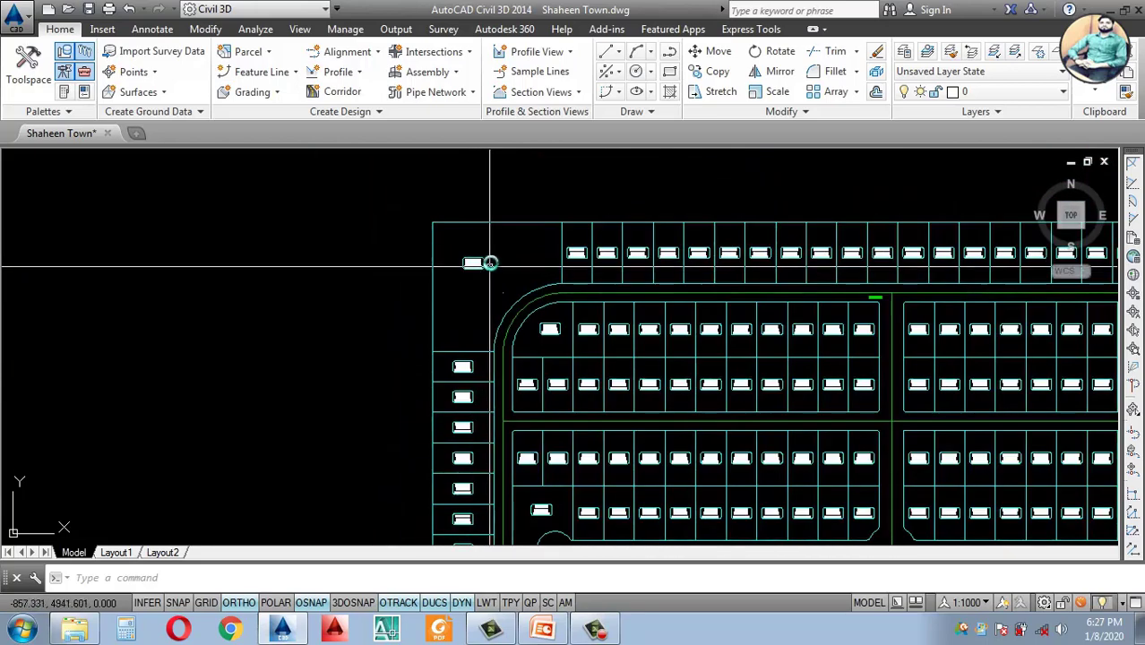
scroll(499, 278, up, 5)
scroll(491, 236, up, 4)
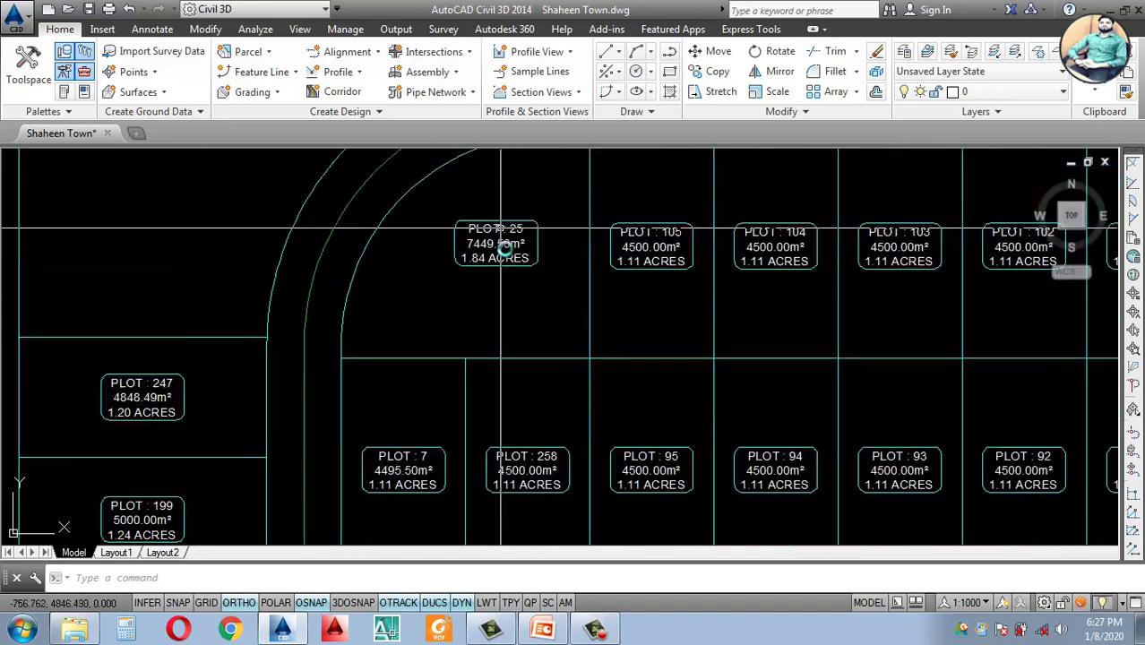
Step: Compare the labels of the cul-de-sac lots and the southwest block with that of the large corner plot 200
scroll(478, 364, down, 7)
scroll(482, 394, up, 4)
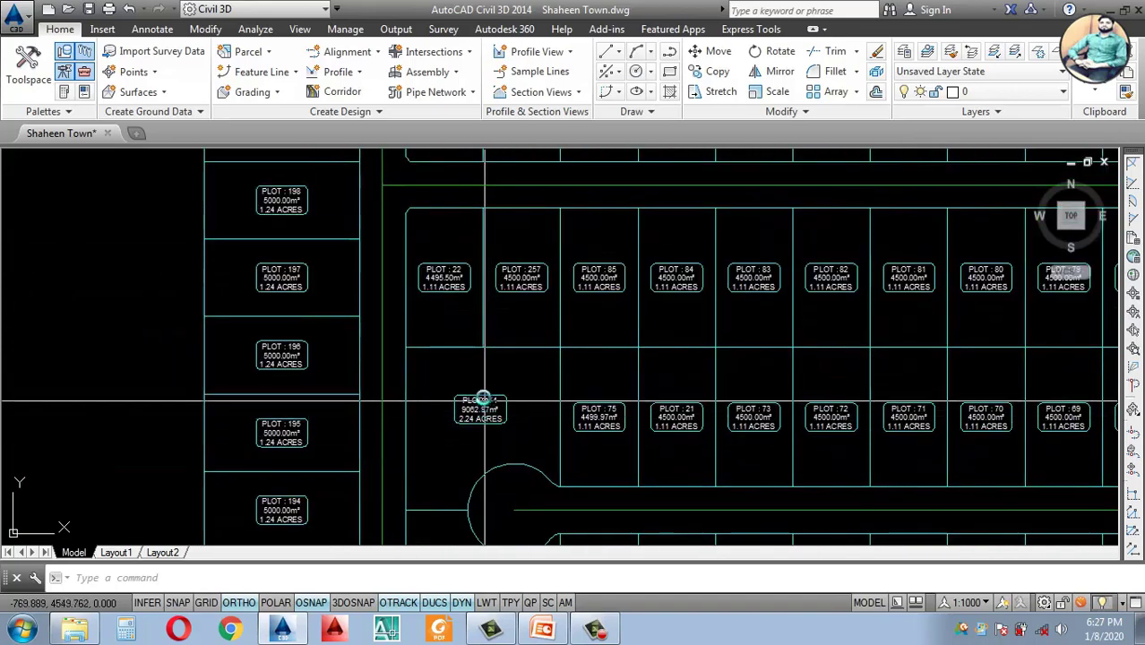
scroll(485, 404, down, 4)
scroll(478, 485, up, 4)
scroll(478, 485, down, 6)
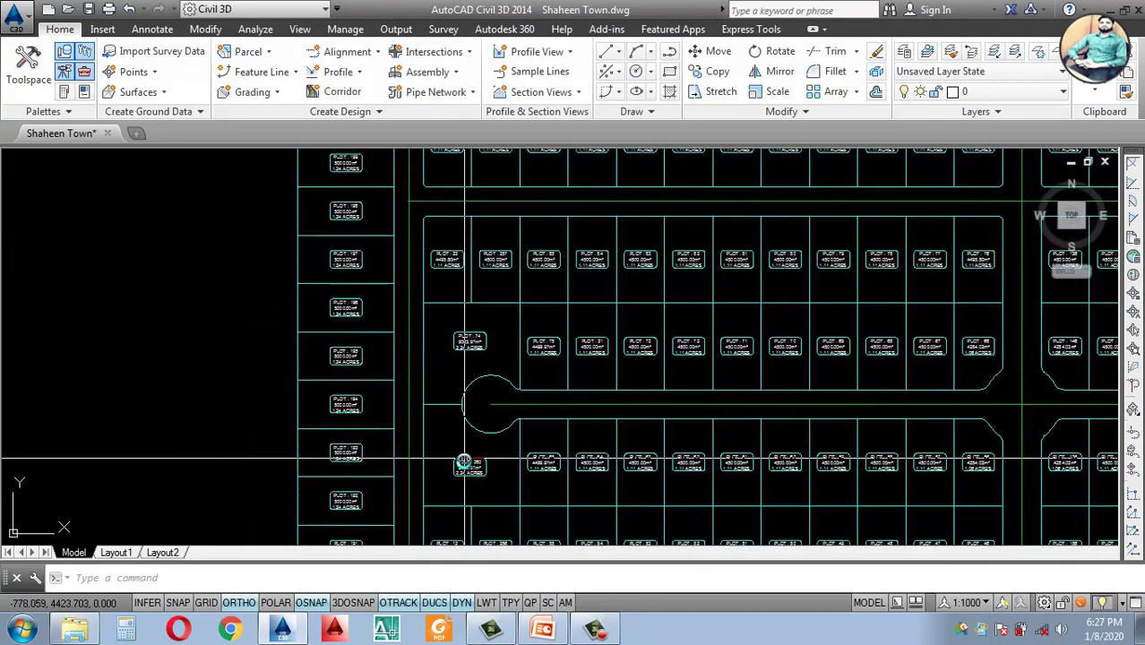
scroll(905, 472, up, 2)
scroll(739, 421, down, 5)
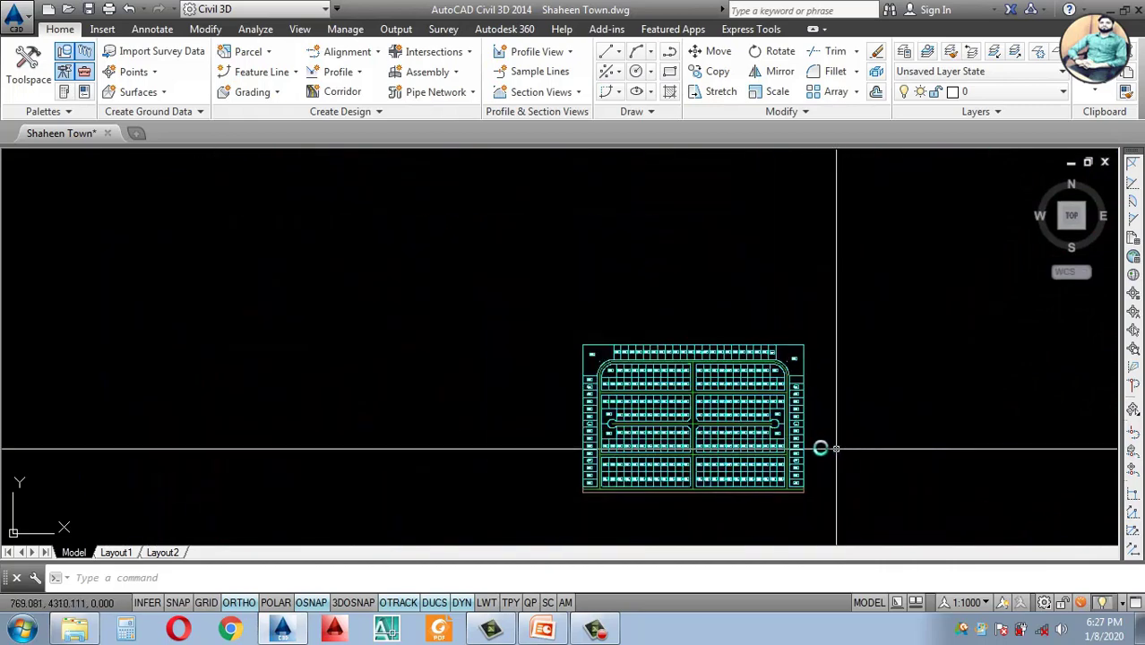
scroll(821, 448, up, 4)
scroll(496, 455, down, 2)
scroll(484, 461, up, 6)
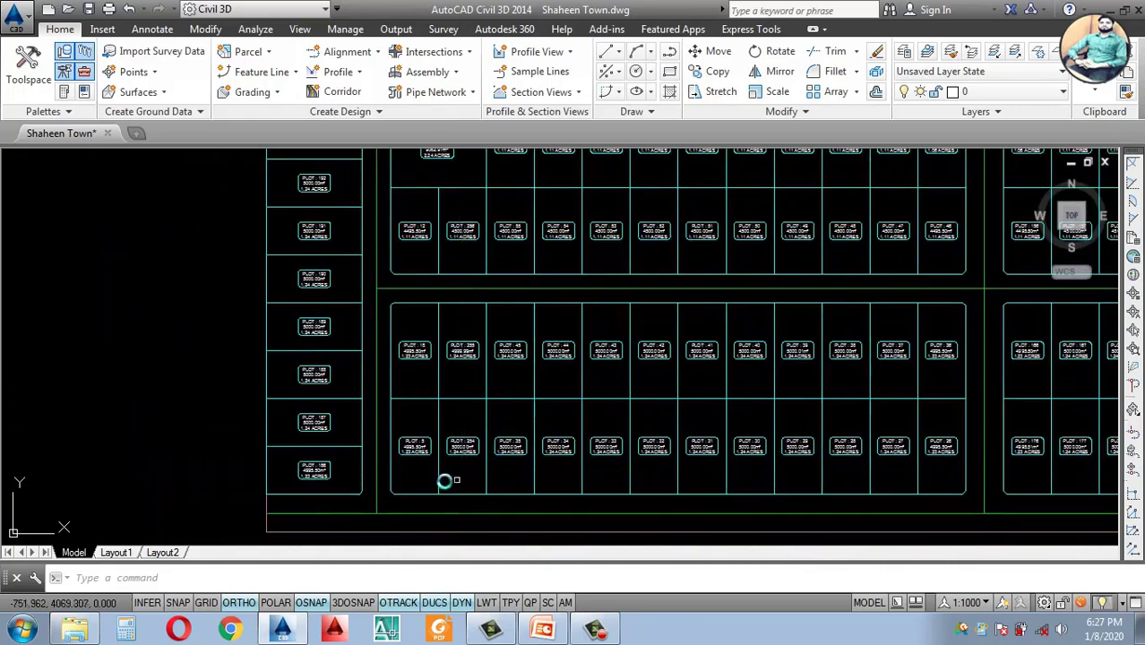
scroll(495, 456, down, 5)
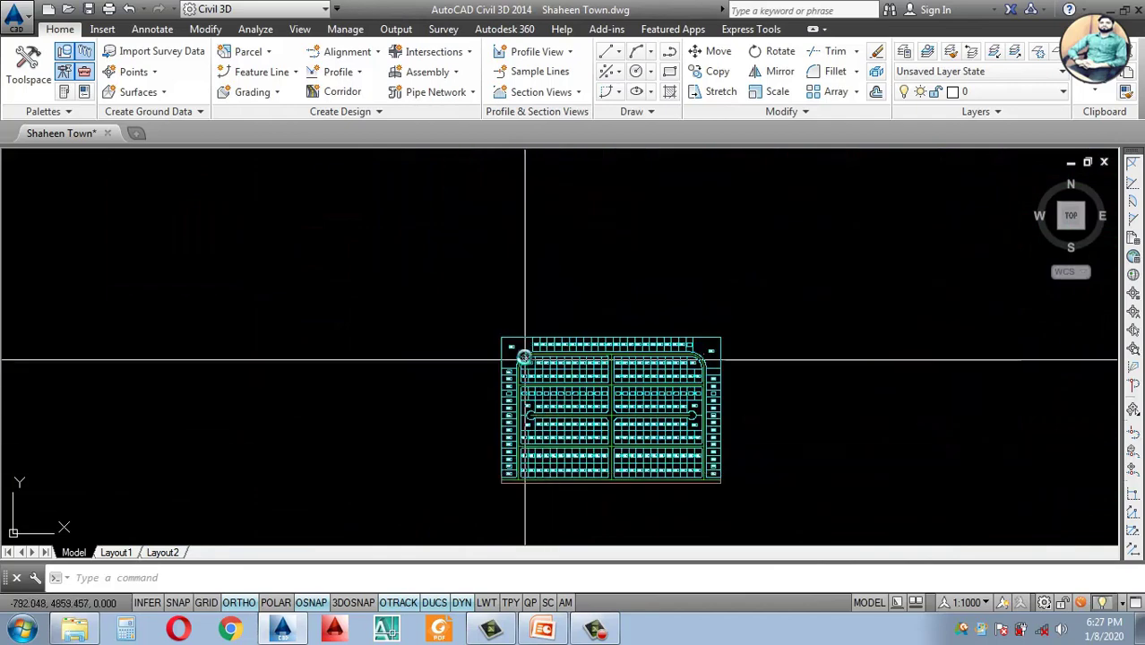
scroll(421, 298, up, 5)
scroll(476, 322, down, 2)
scroll(493, 332, up, 5)
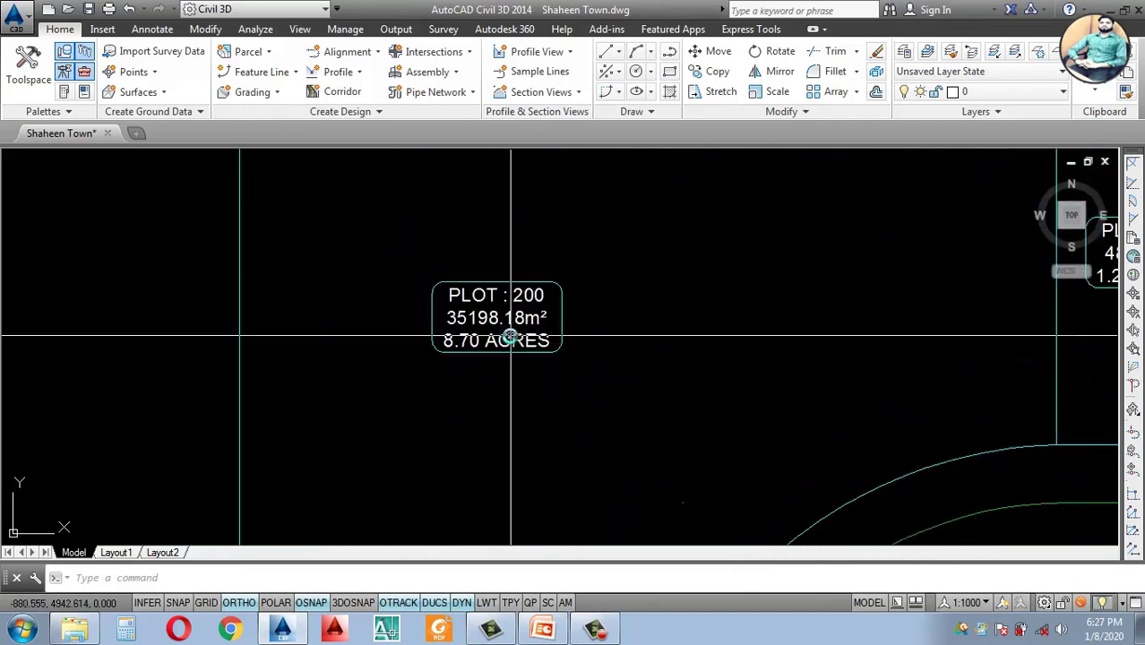
scroll(515, 334, down, 5)
scroll(523, 334, up, 4)
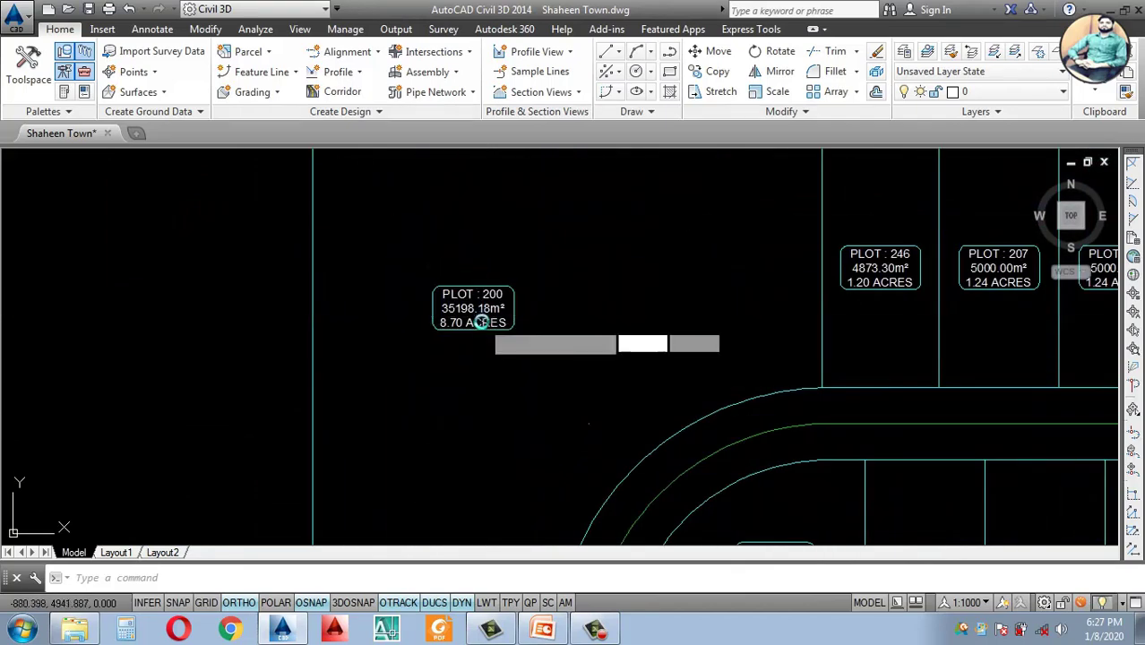
Step: Try to create a copy of the Plot parcel style from plot 200's parcel properties
click(481, 322)
right_click(481, 315)
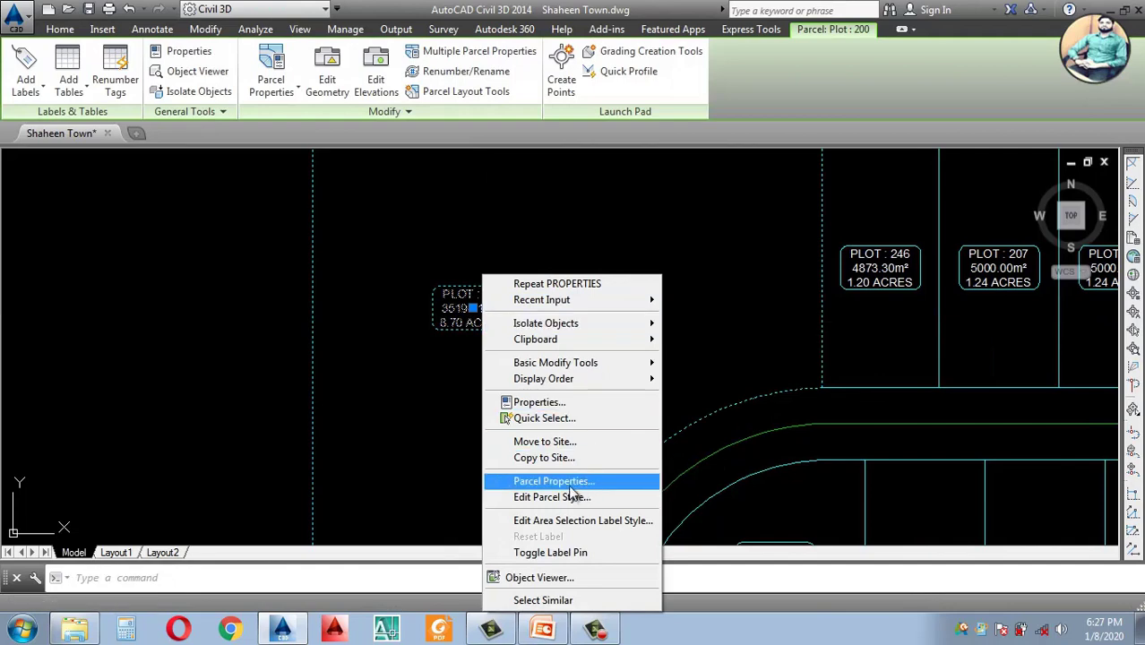
click(568, 483)
click(430, 195)
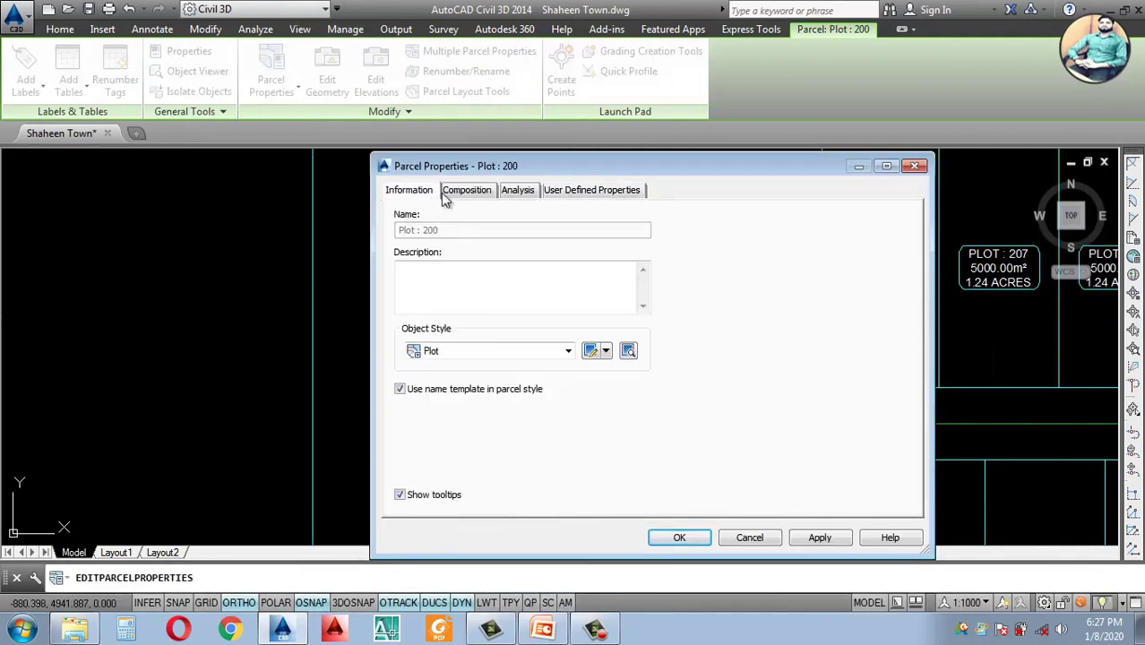
click(493, 354)
click(494, 355)
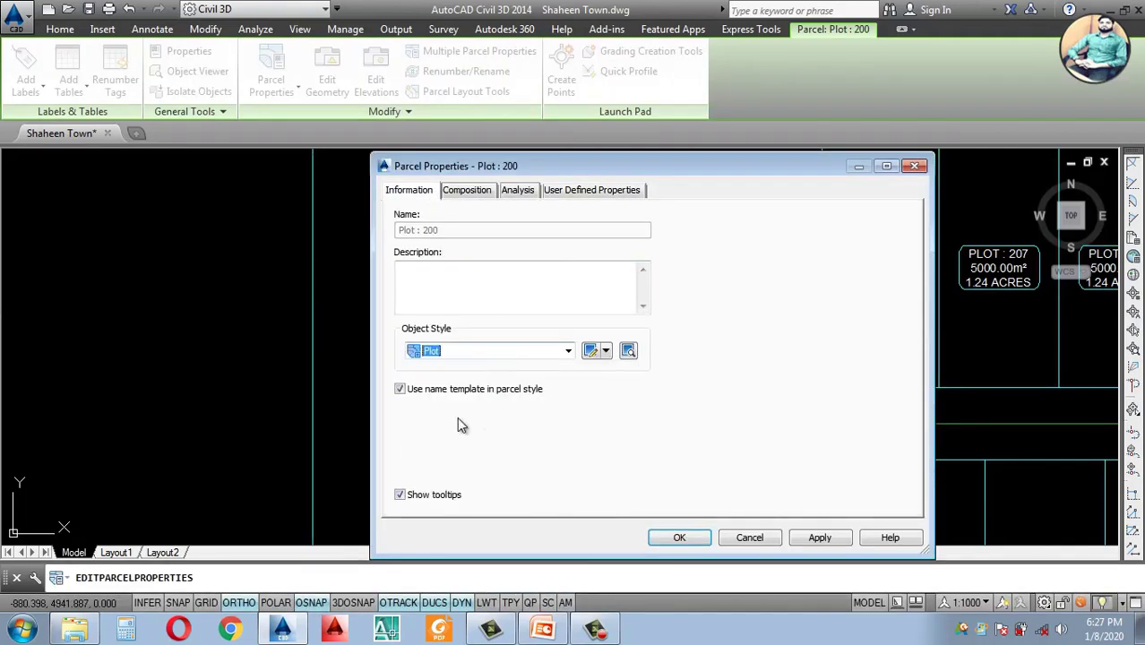
click(607, 351)
click(629, 387)
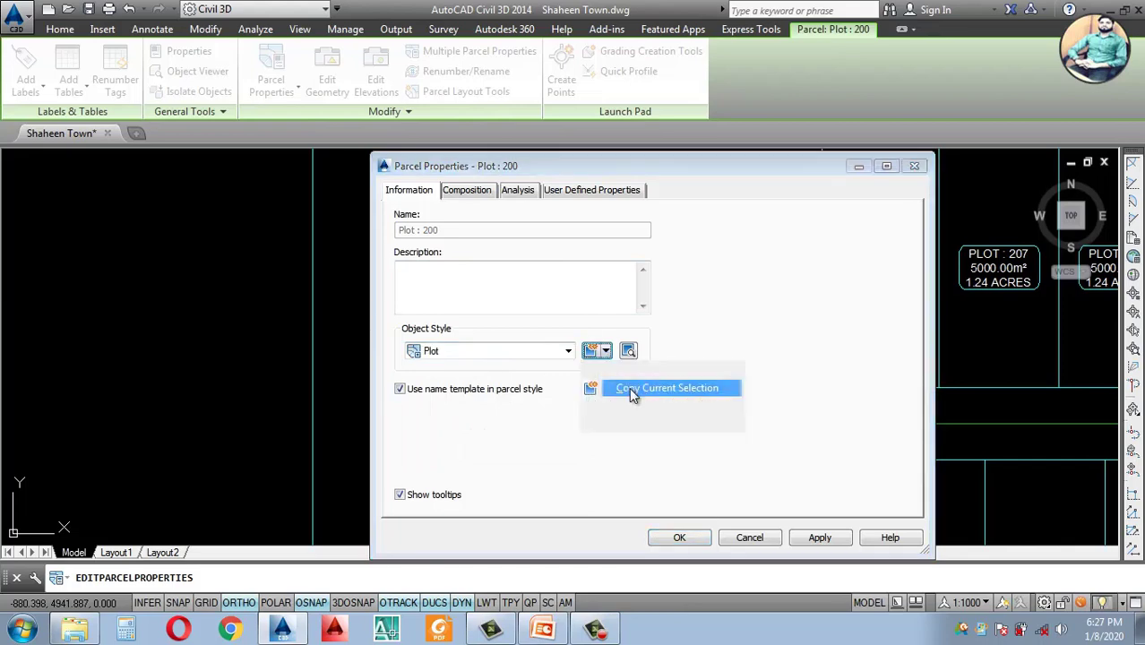
click(452, 150)
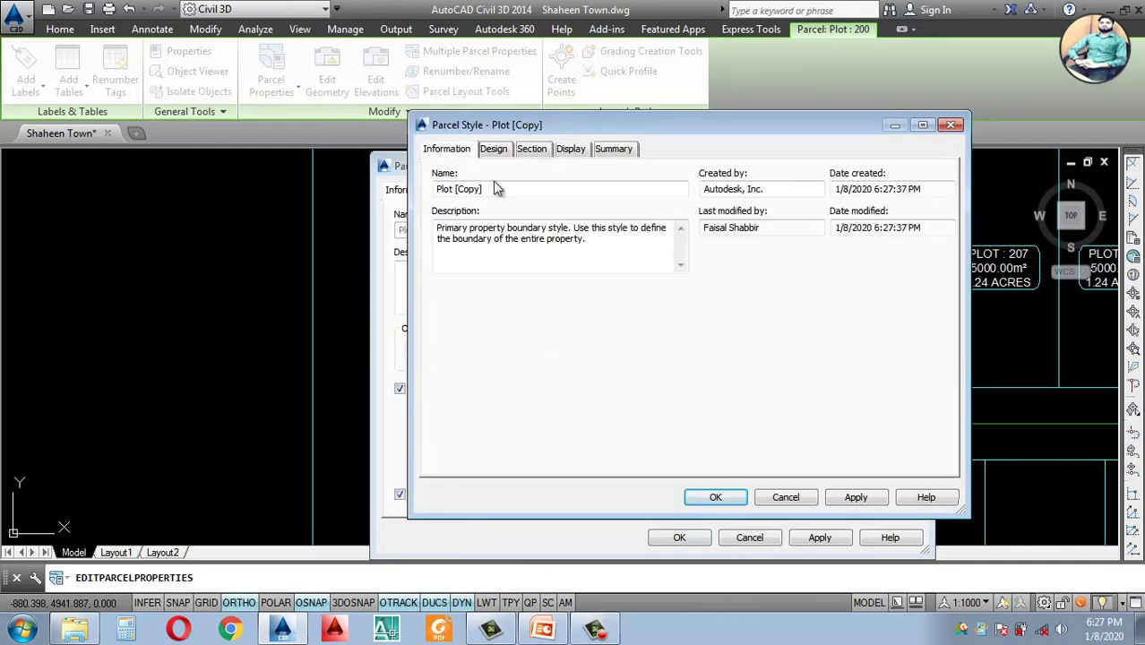
drag(482, 190, 403, 206)
key(Return)
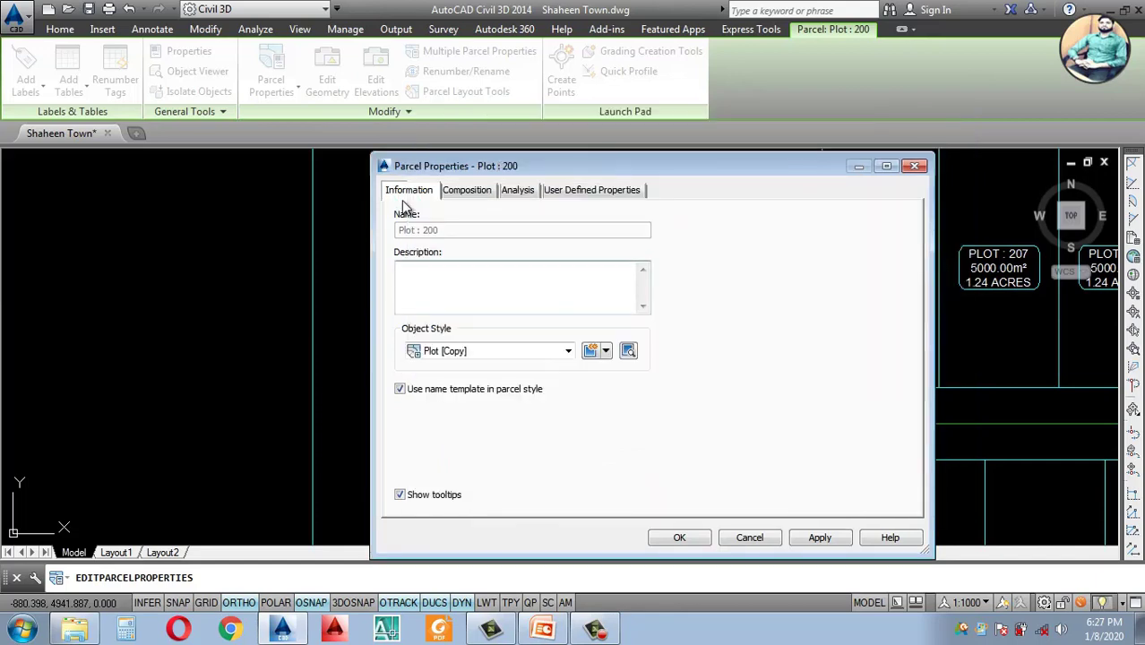
click(914, 166)
Step: Reopen the parcel properties of corner plot 200
click(490, 315)
right_click(489, 315)
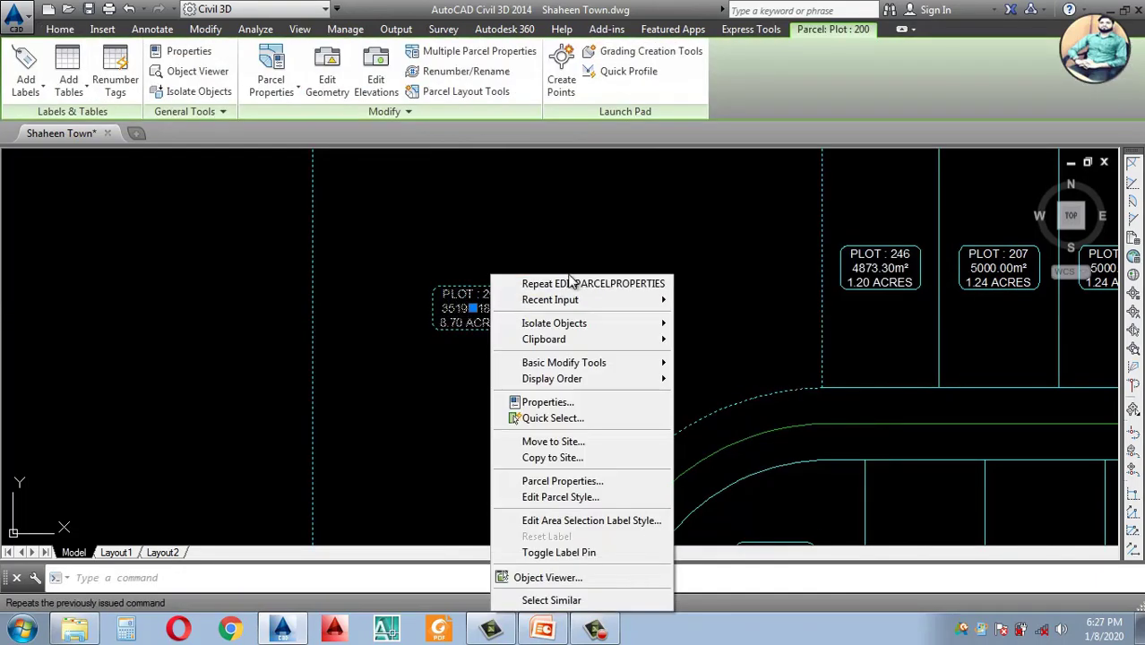
Step: Open the properties of parcel Plot : 200 and copy its Plot object style under the name Play Ground
click(561, 482)
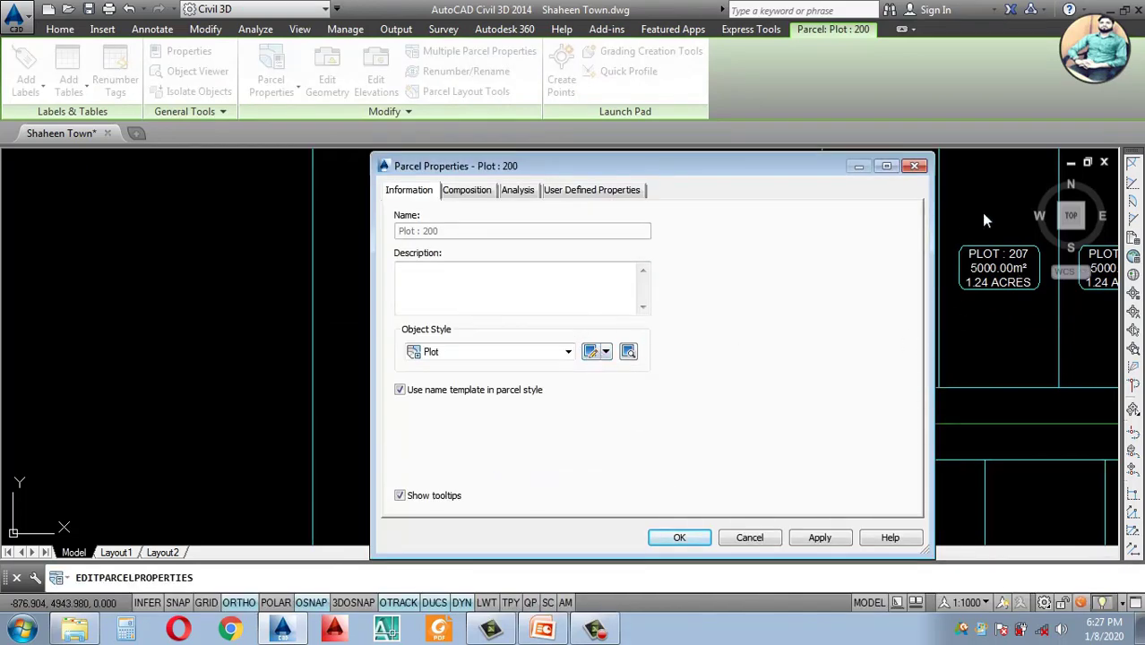
click(606, 352)
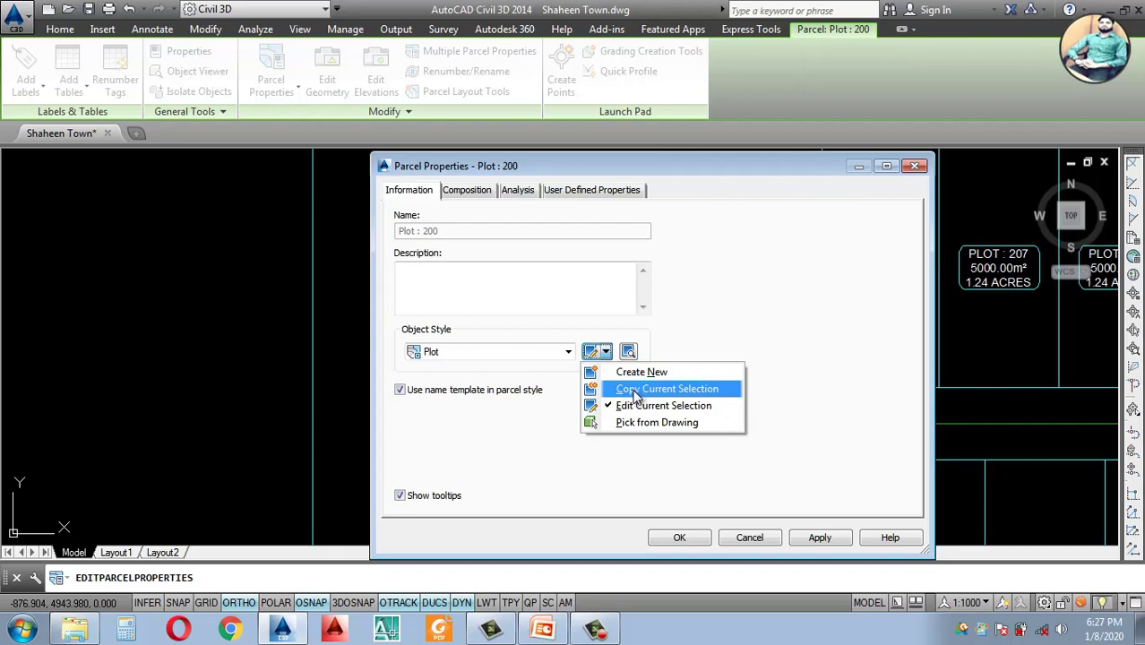
click(633, 390)
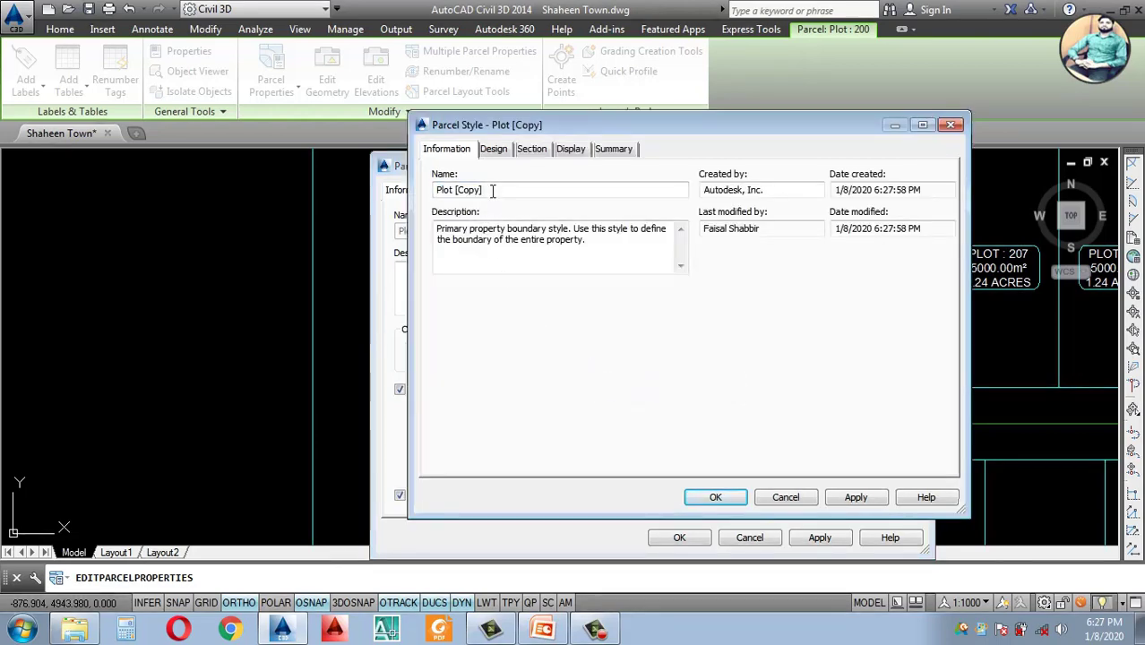
drag(493, 190, 416, 202)
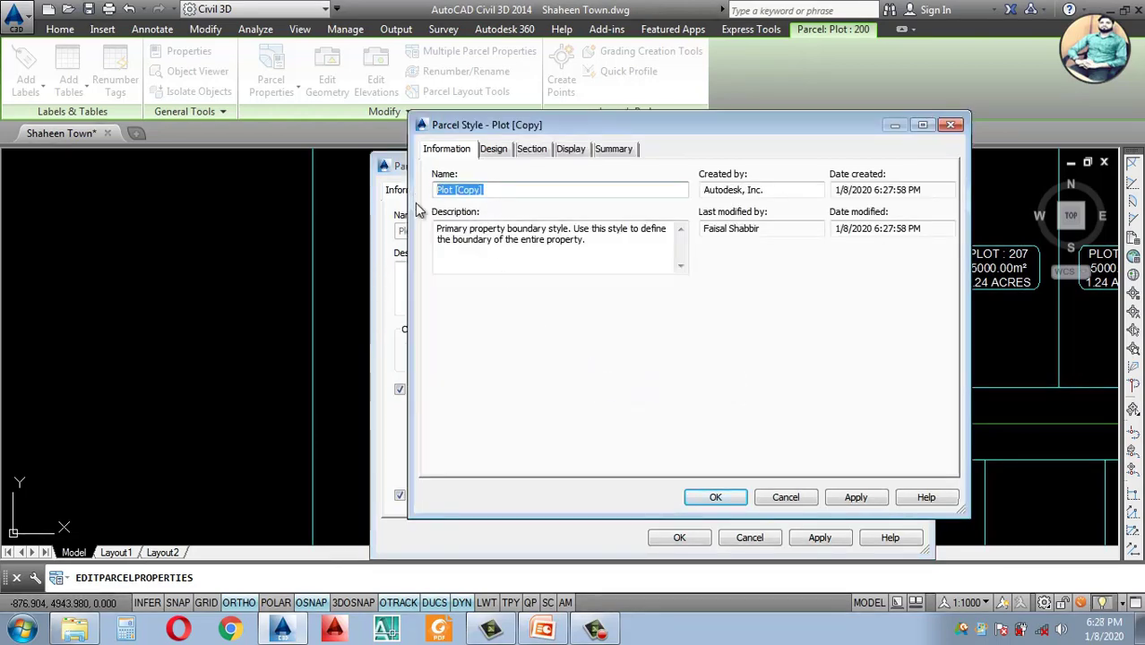
text(Play Ground)
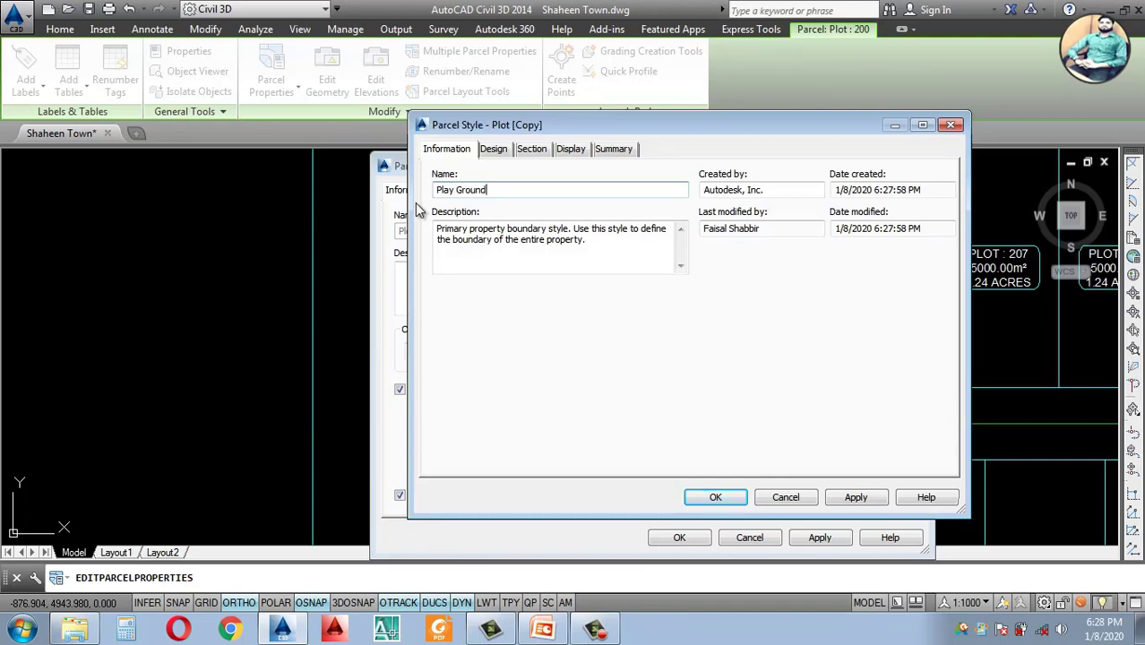
click(493, 150)
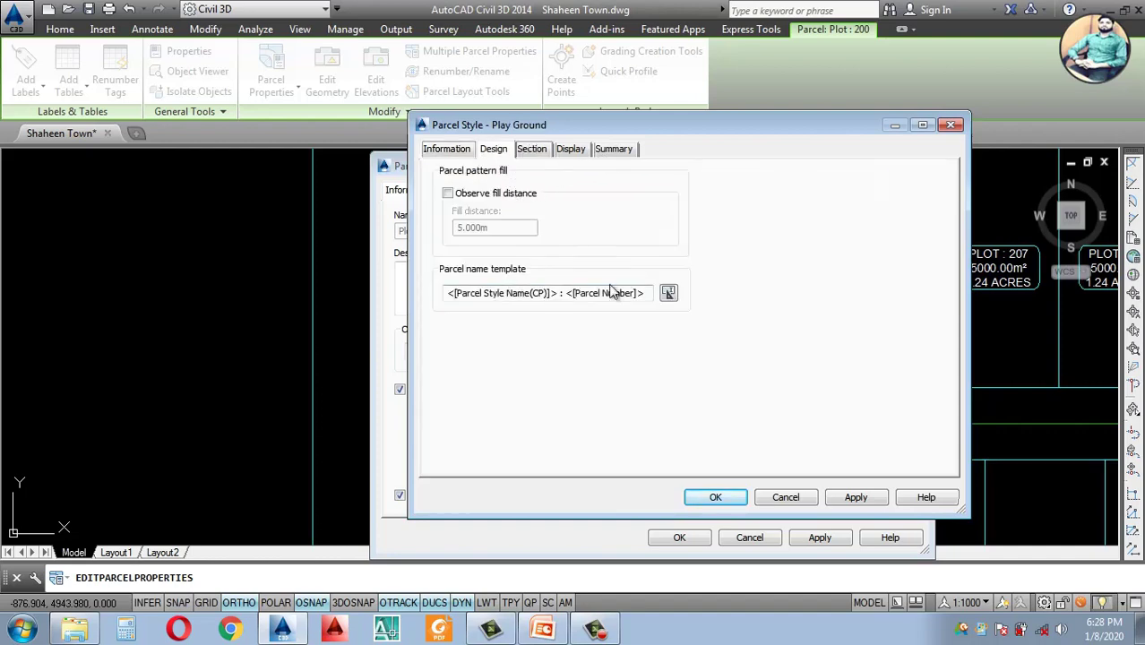
click(535, 153)
click(599, 253)
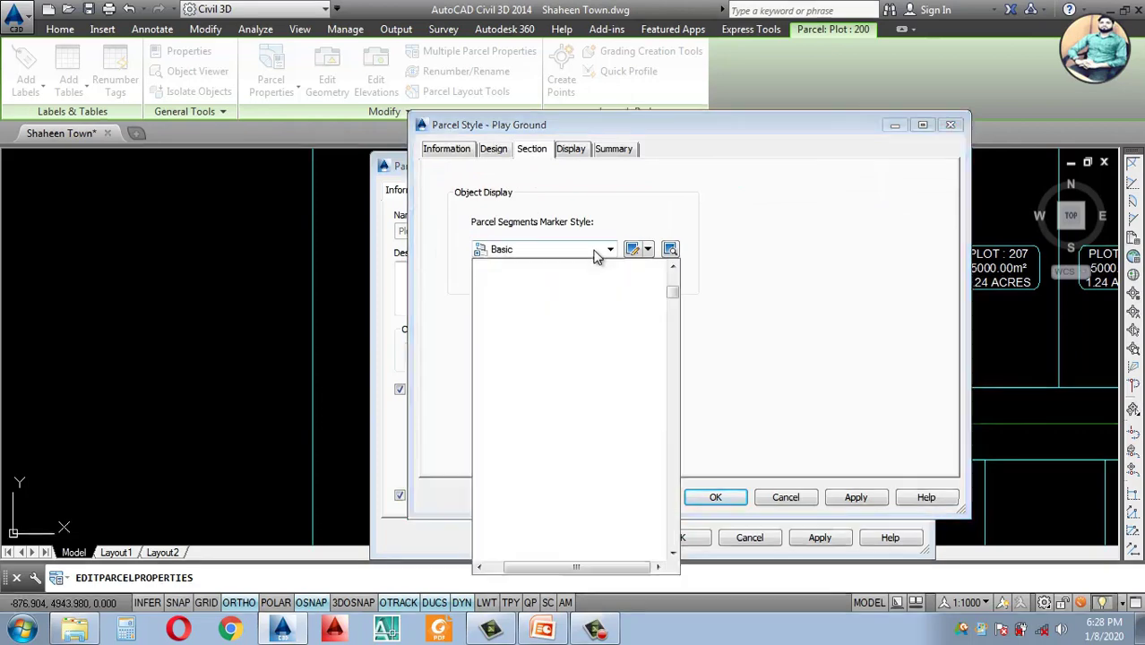
click(585, 249)
Step: Set the display color of both Parcel Segments and Parcel Area Fill to green in the Play Ground style
click(569, 152)
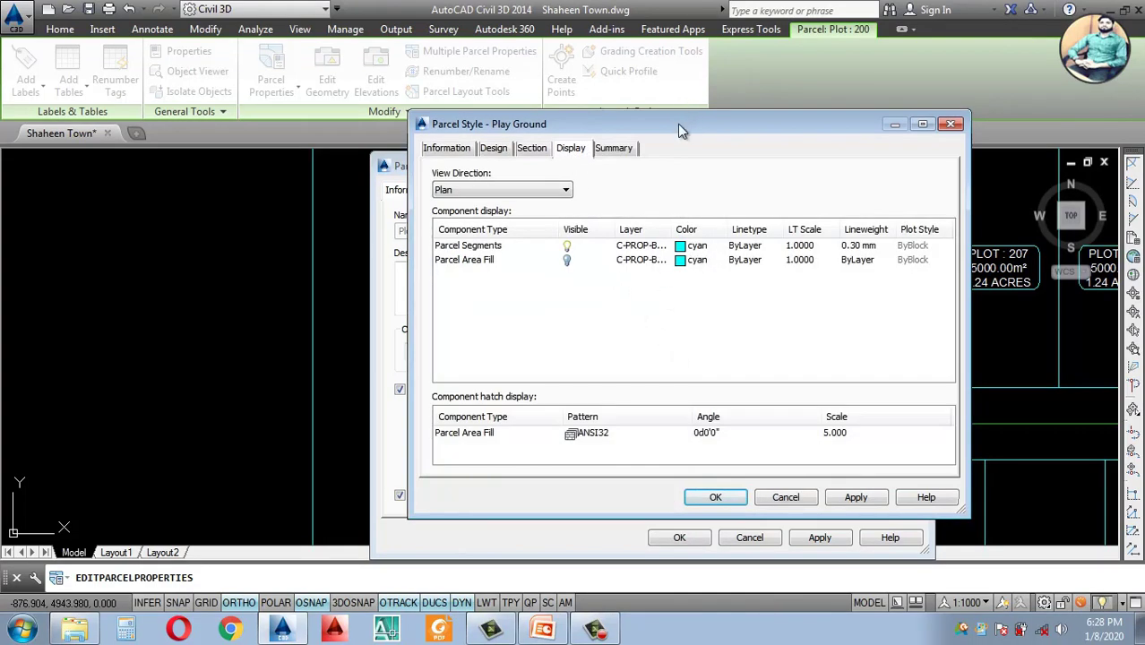
drag(686, 126, 737, 140)
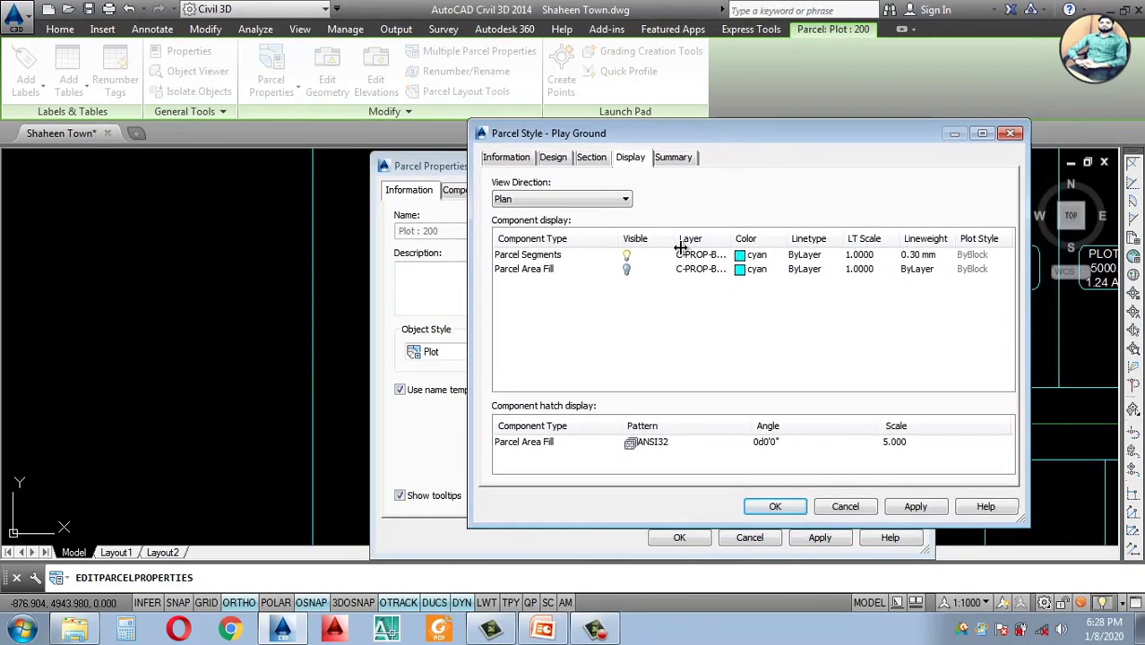
click(748, 254)
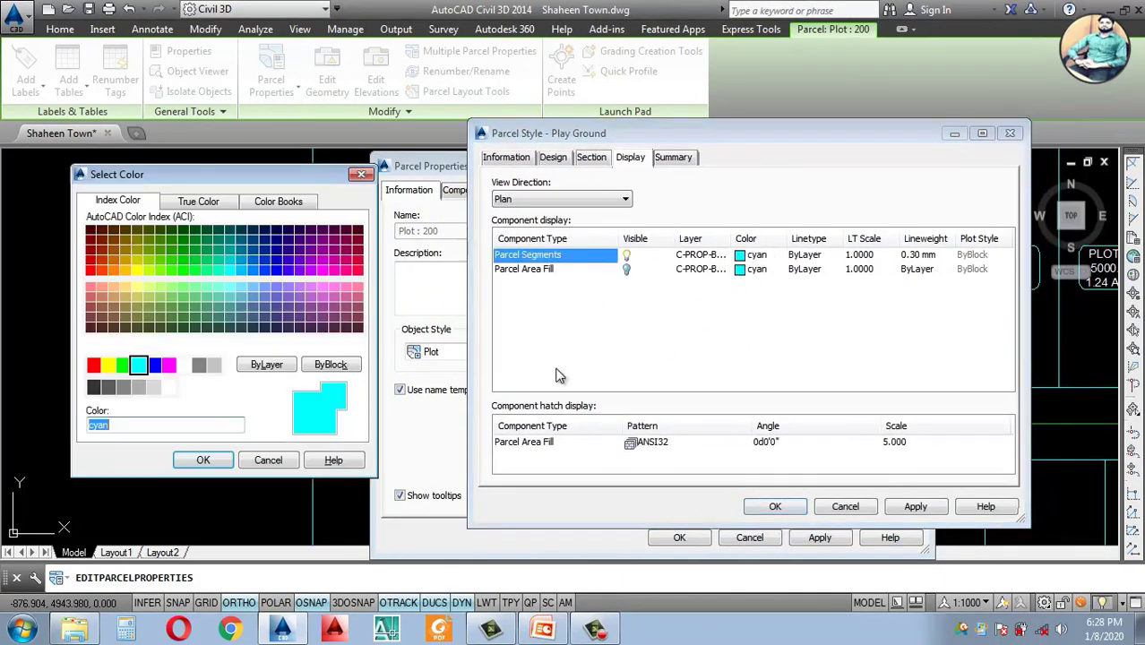
click(124, 364)
click(202, 461)
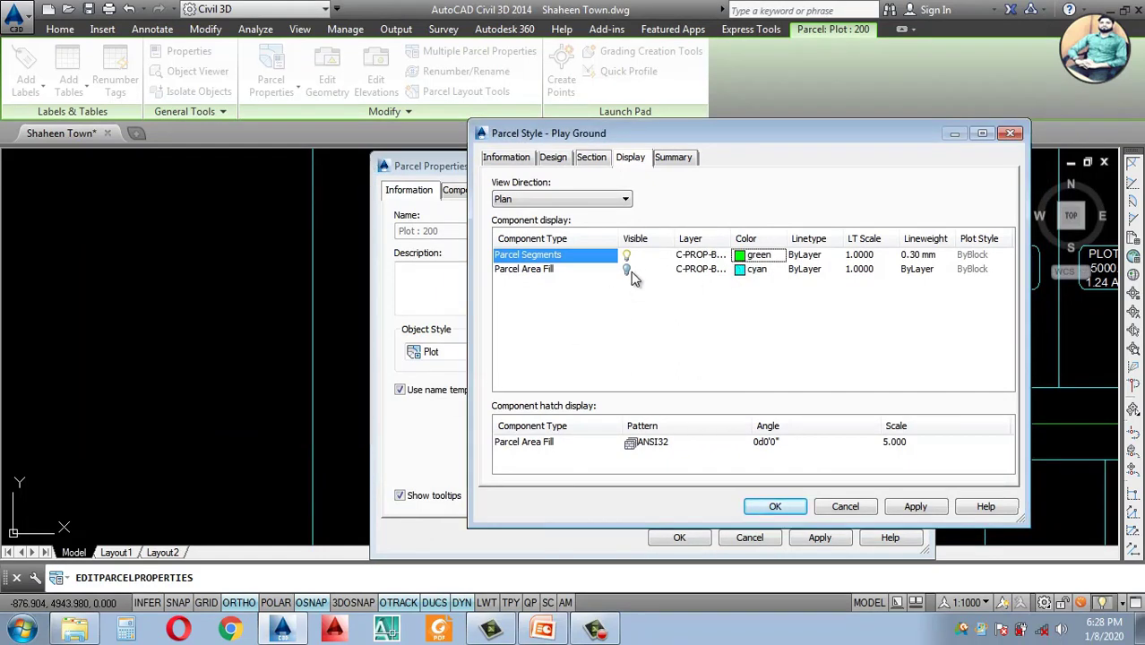
click(741, 276)
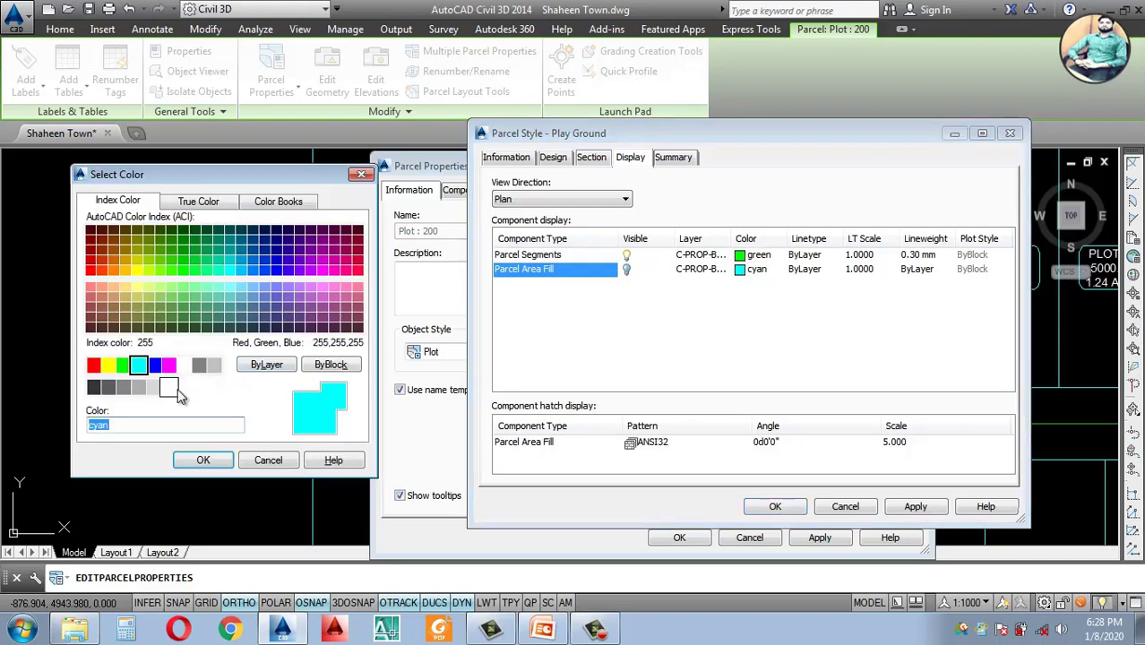
click(124, 367)
click(203, 460)
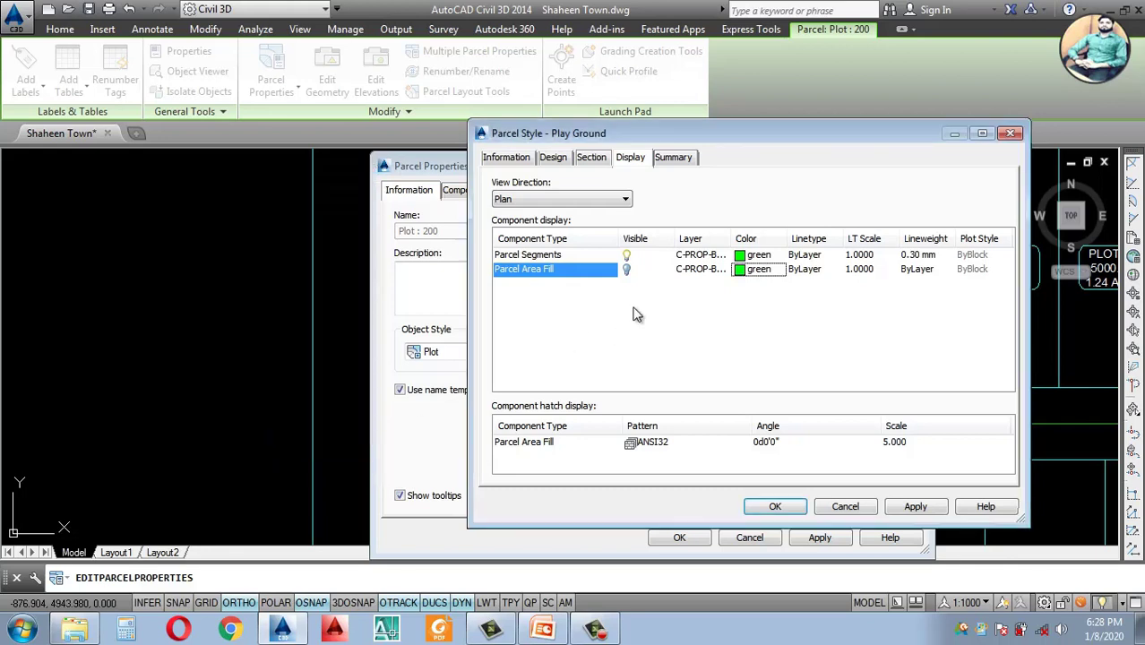
Step: Assign a custom-type hatch to the Parcel Area Fill, choosing the GRASS pattern from the other predefined patterns
click(636, 446)
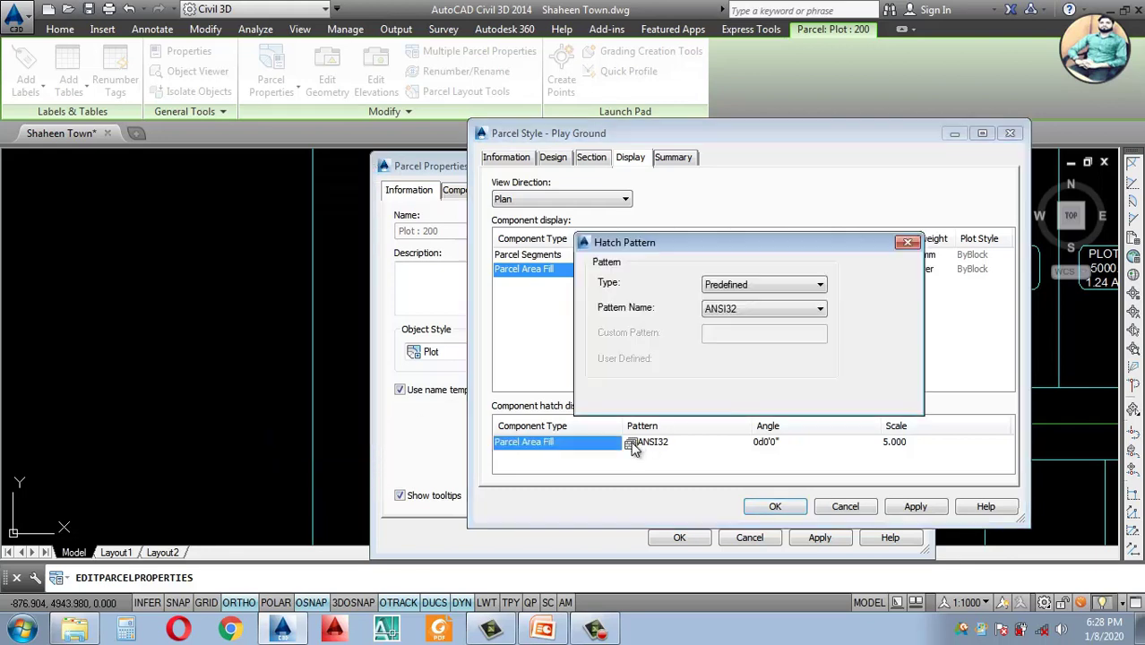
click(818, 285)
click(729, 311)
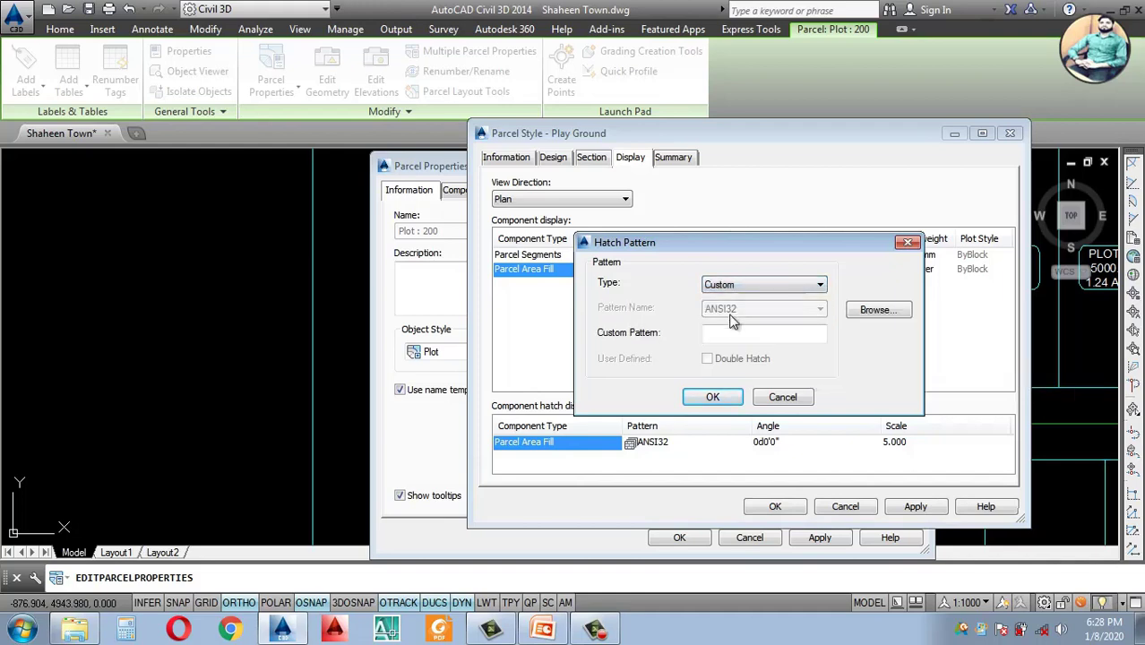
click(873, 310)
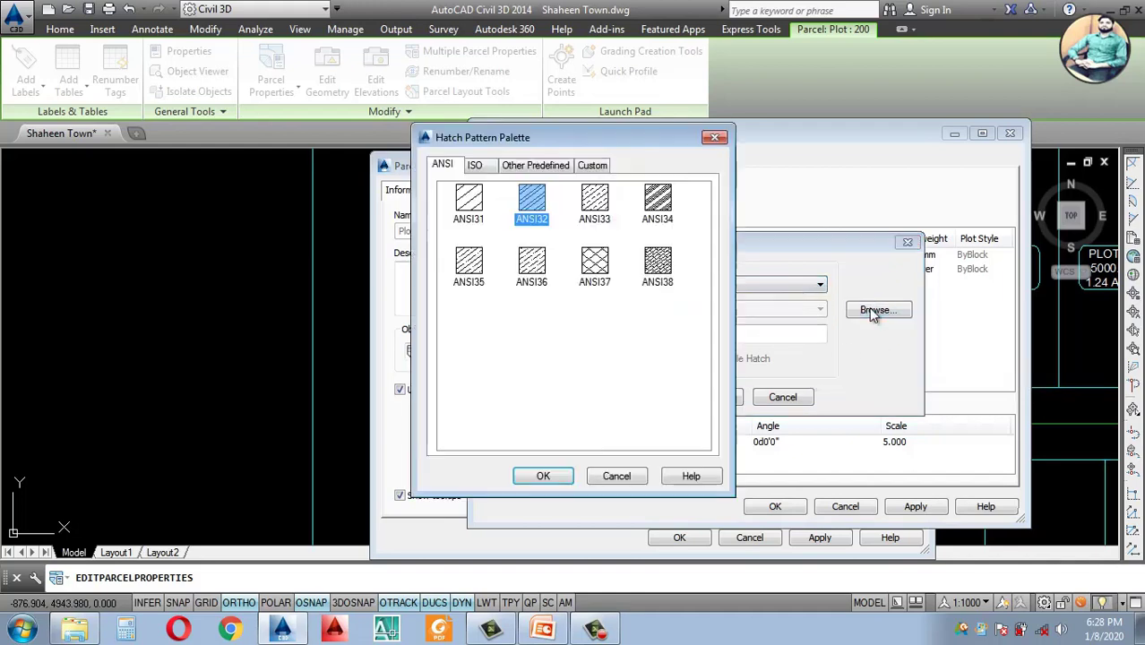
click(474, 165)
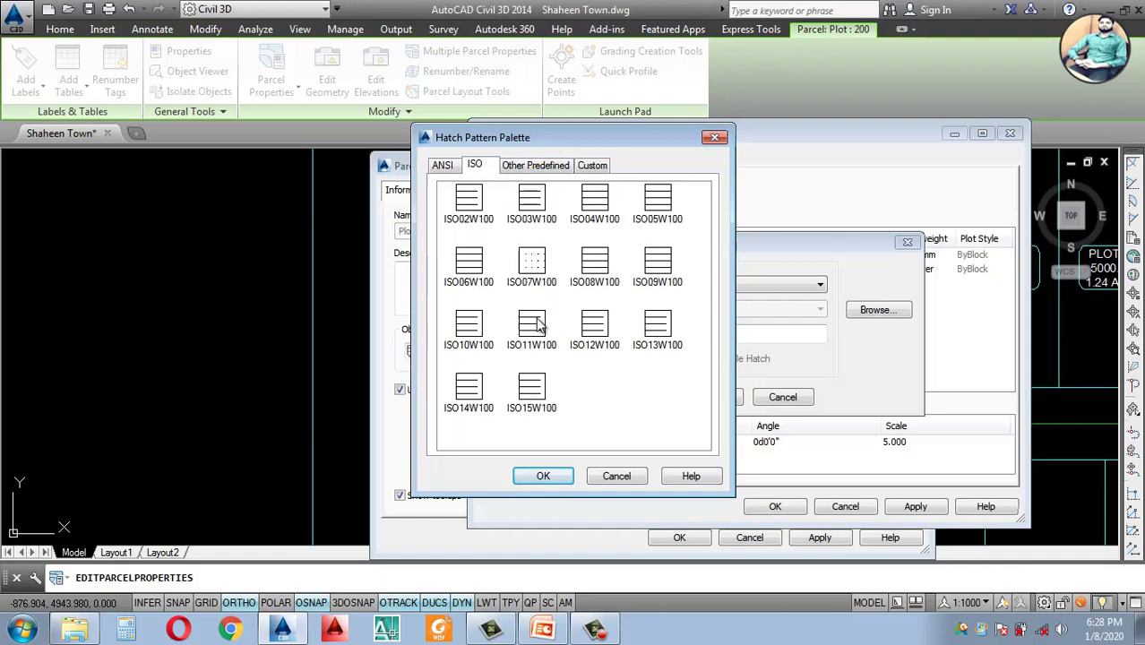
click(445, 166)
click(535, 165)
click(530, 323)
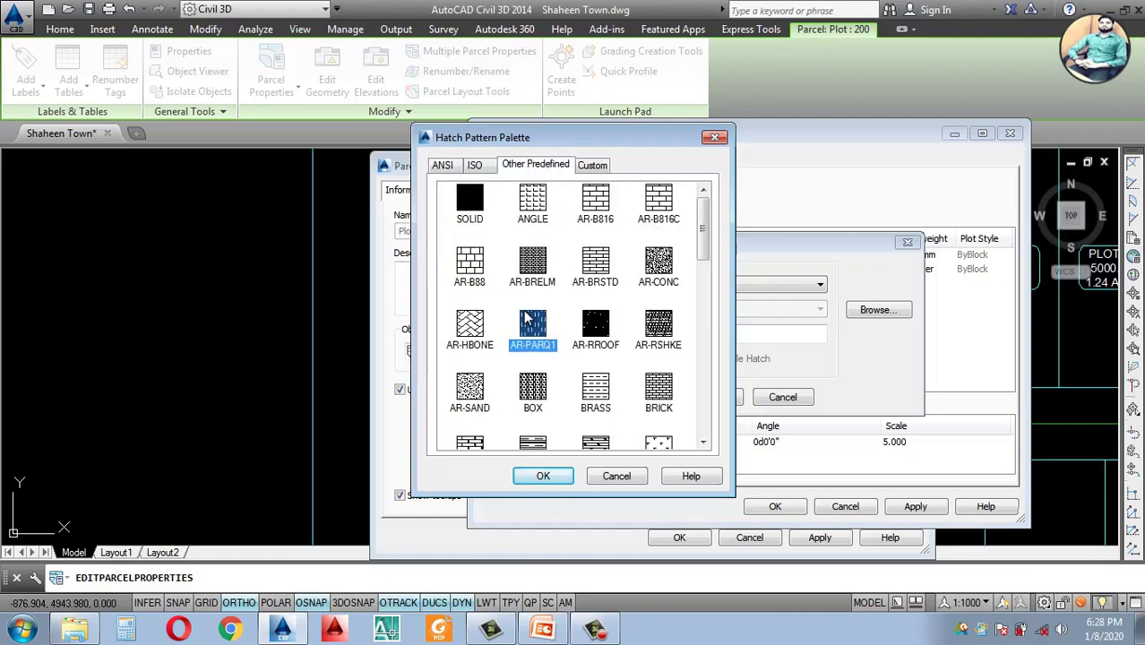
scroll(529, 319, down, 5)
click(529, 319)
scroll(527, 318, down, 1)
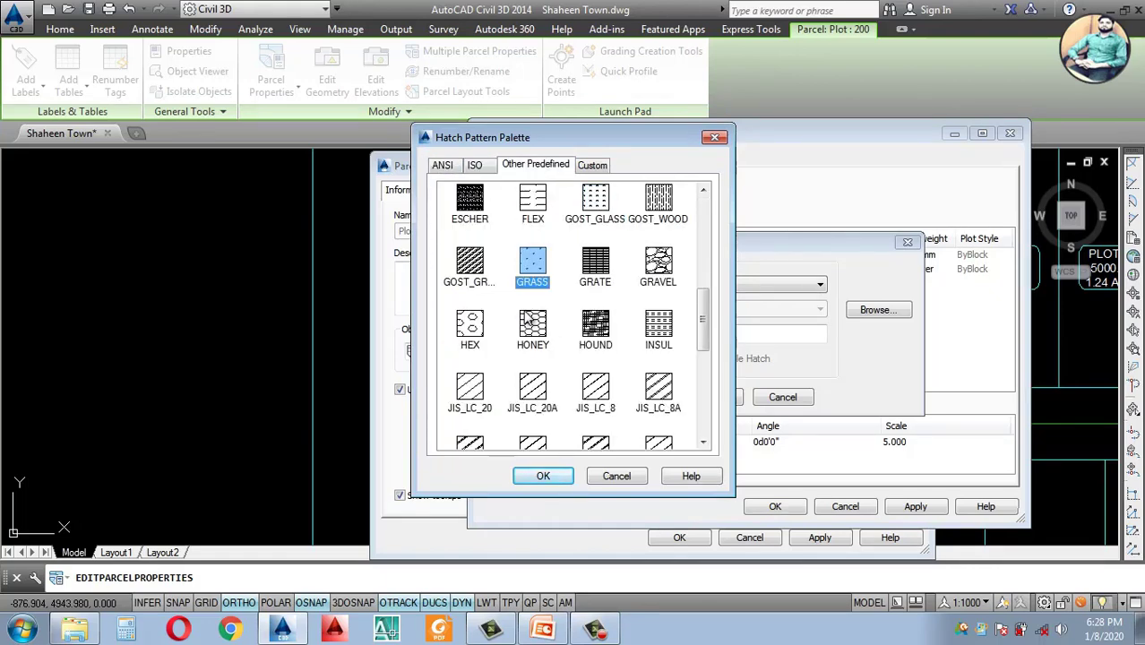
click(543, 476)
click(710, 398)
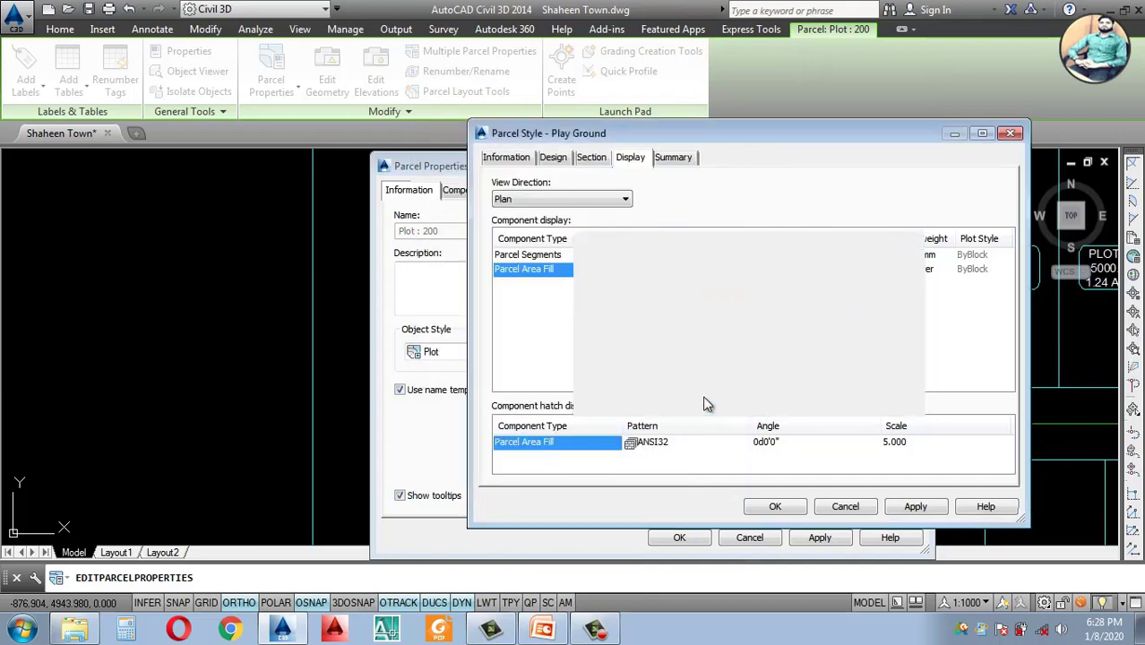
Step: Set the Parcel Area Fill hatch scale to 0.1, make the fill visible and accept the Play Ground style
click(906, 445)
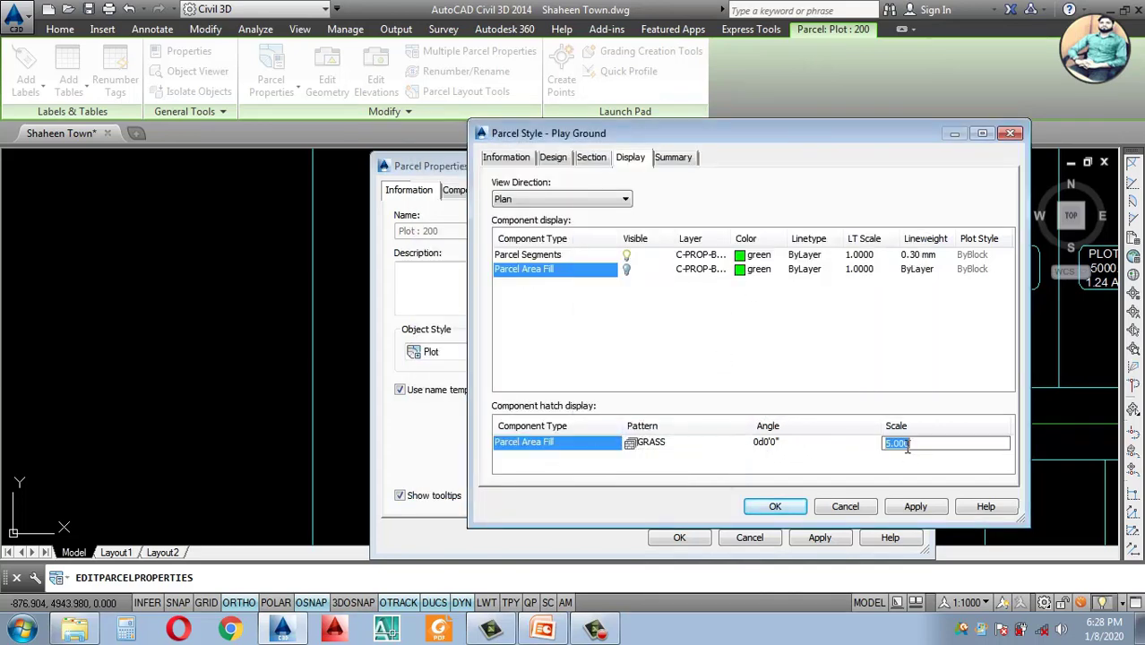
text(.1)
click(626, 269)
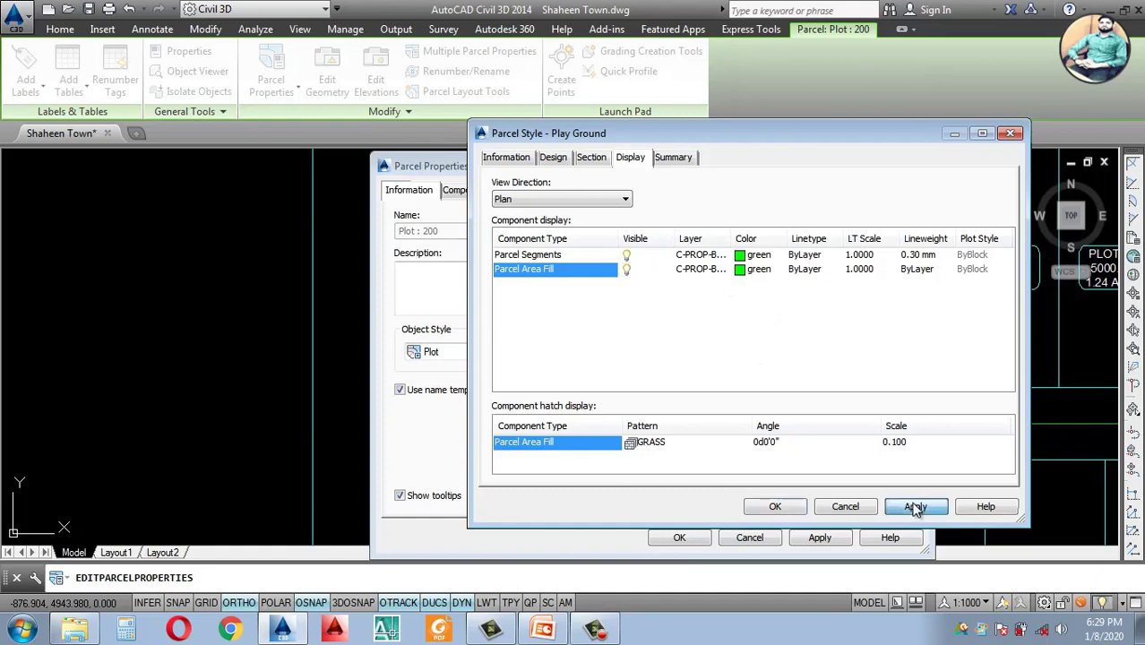
click(775, 507)
Step: Copy the parcel's Plot Lable area selection label style and name the copy Play Ground Lable
click(522, 277)
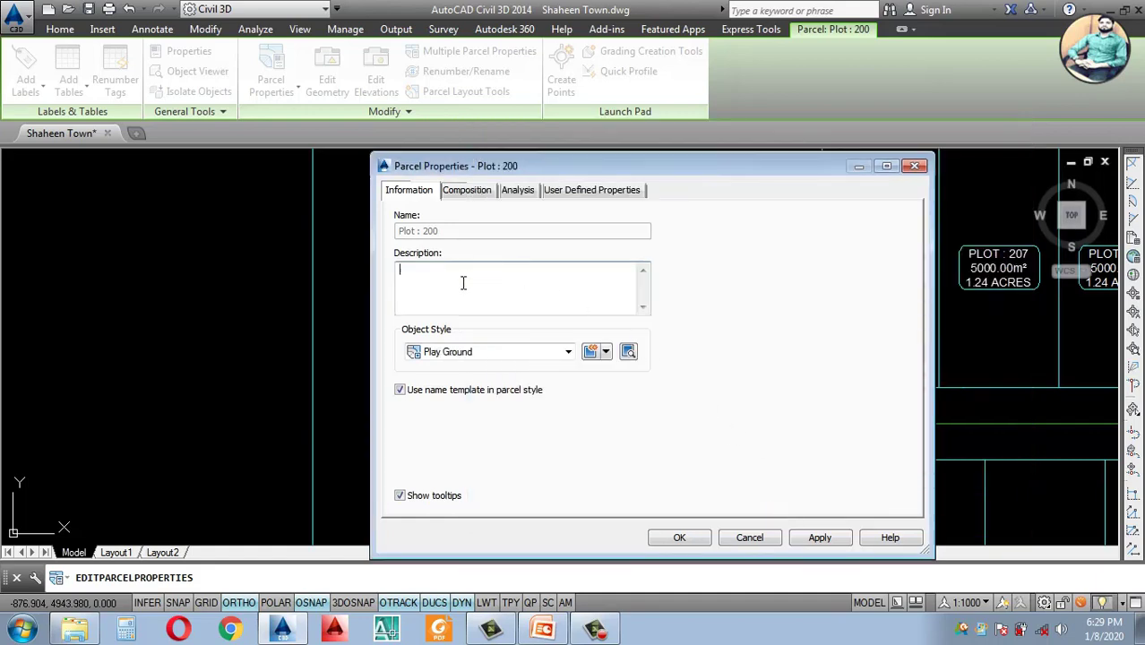
click(463, 191)
click(571, 237)
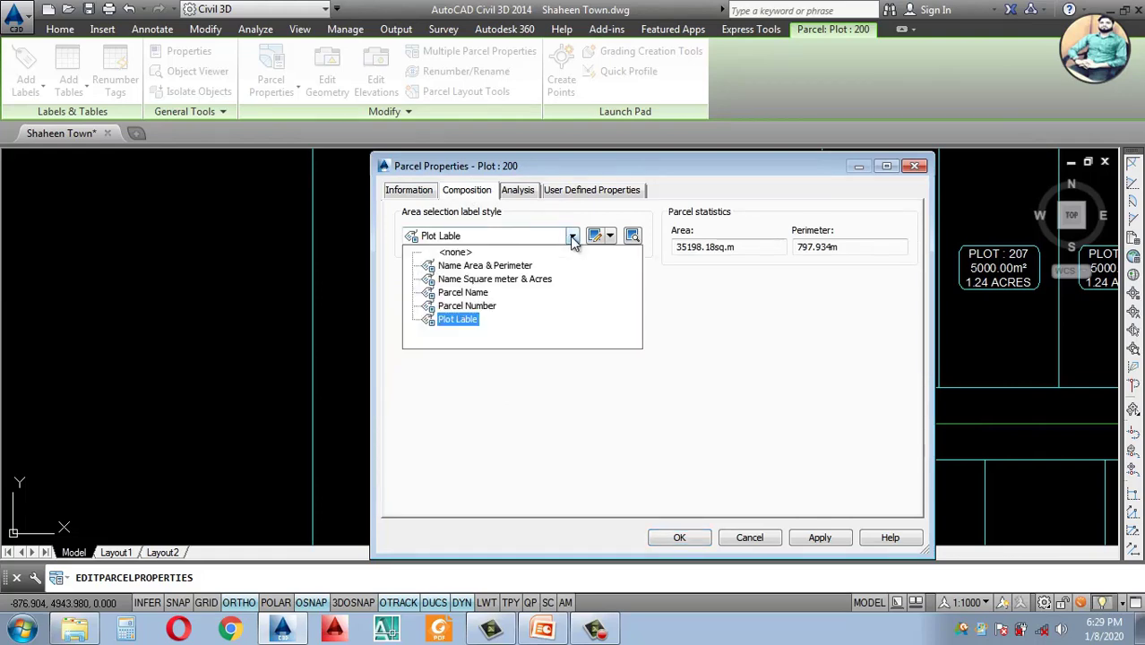
click(463, 318)
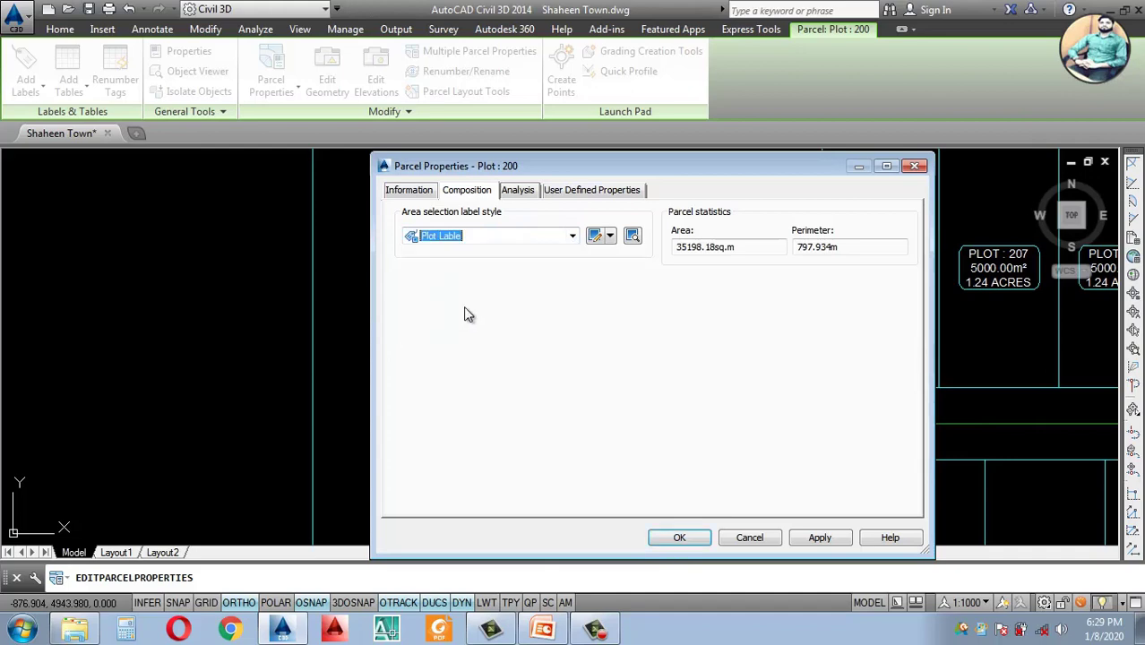
click(610, 236)
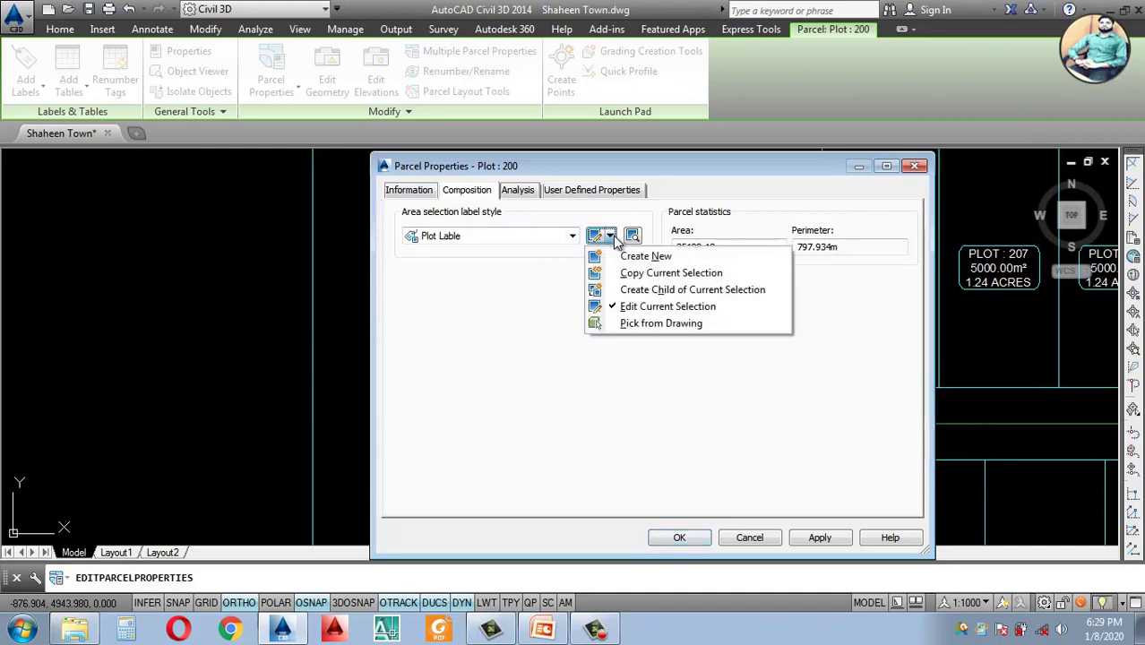
click(645, 273)
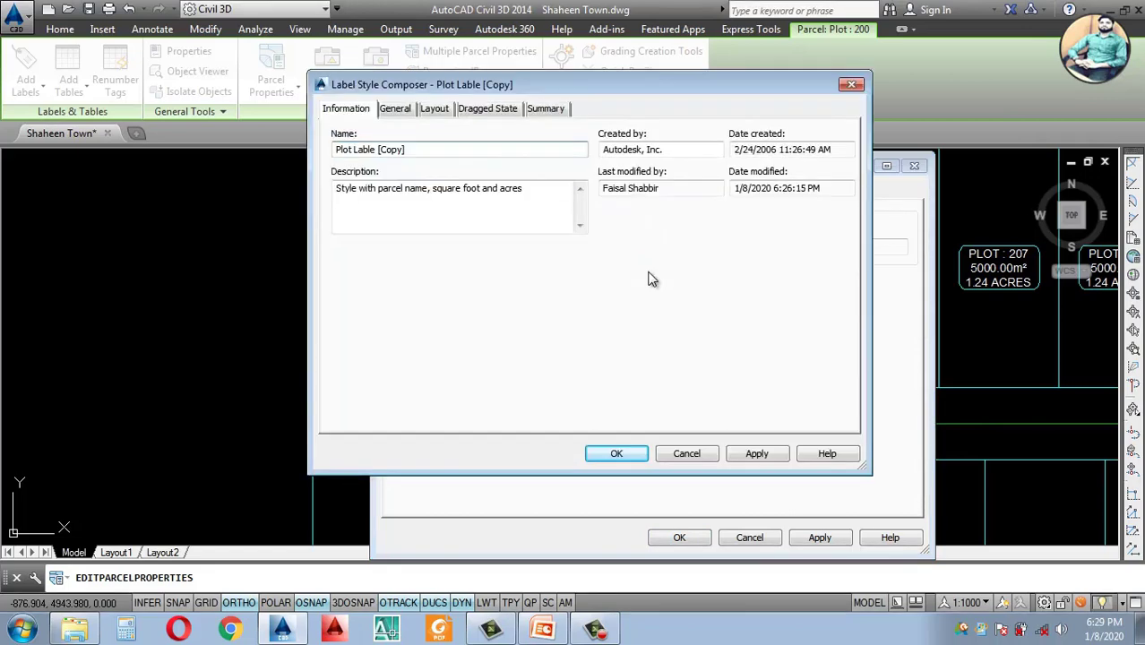
drag(407, 152, 259, 177)
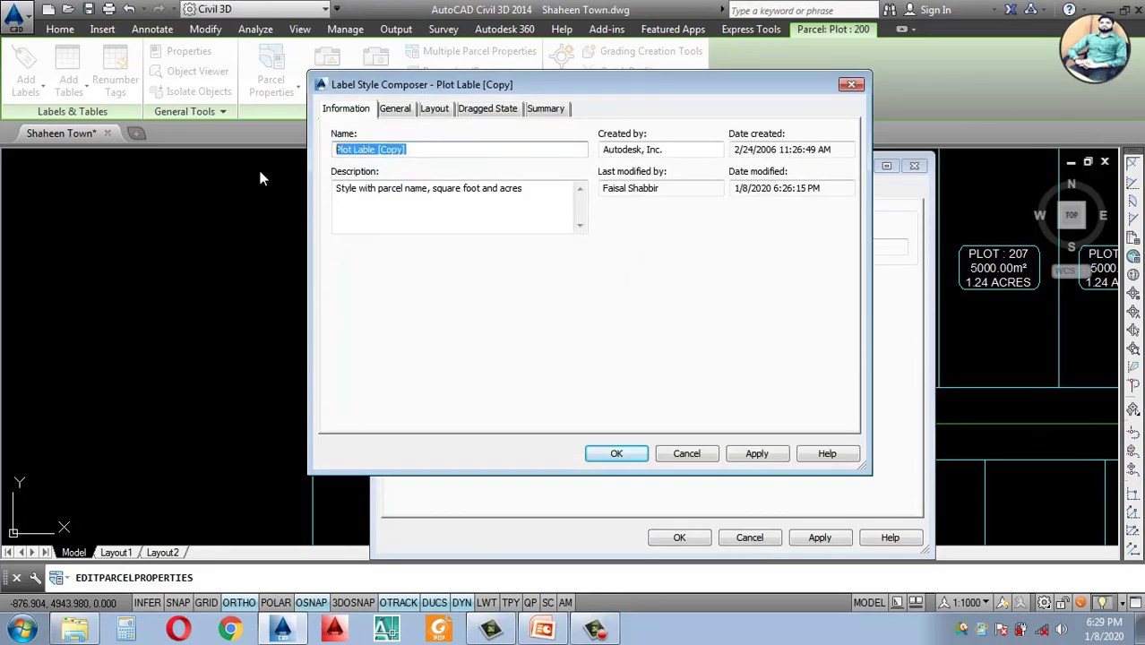
text(Play Ground)
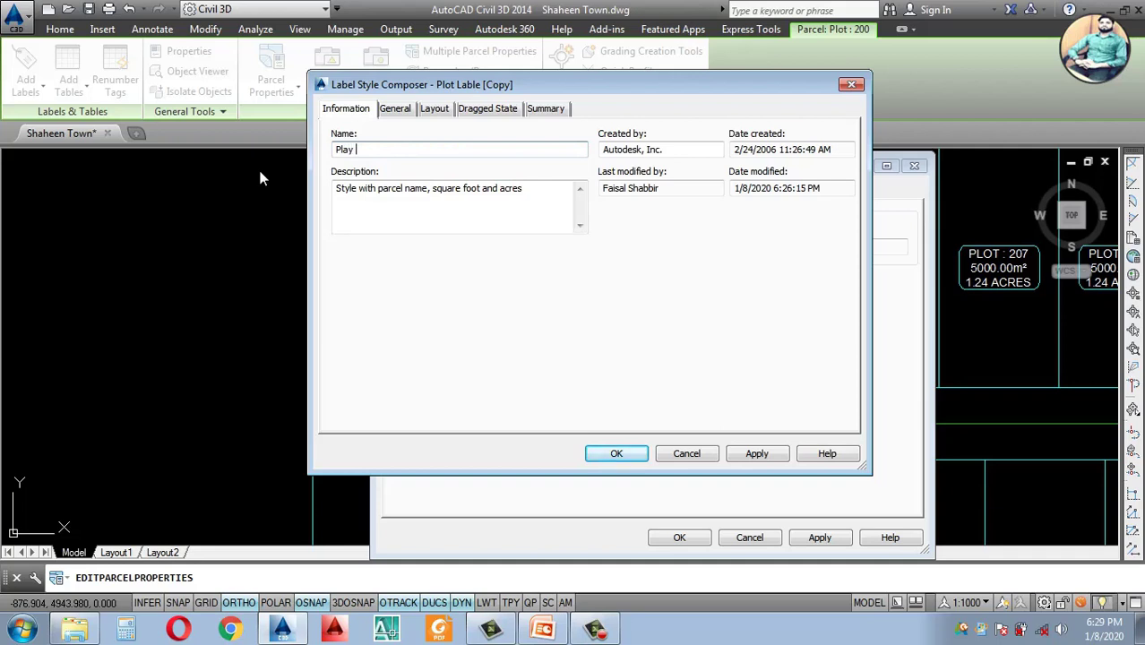
text( Lable)
Step: Set the text height of the Area component in the Play Ground Lable layout to 5.5 mm
click(394, 108)
click(435, 109)
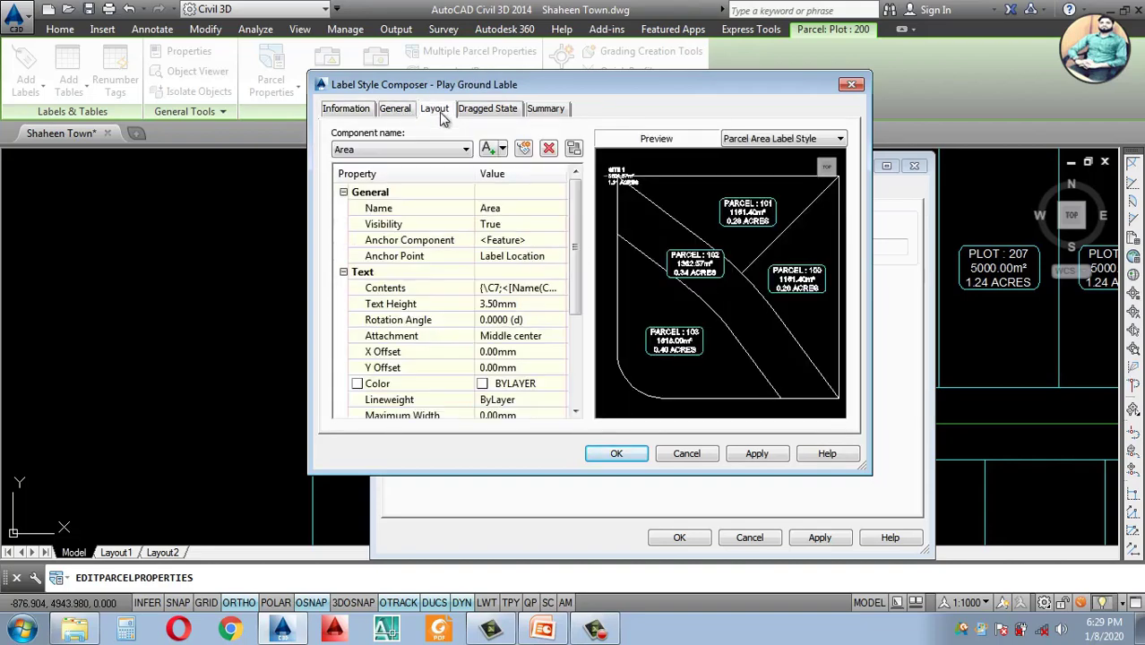
mouse_move(576, 245)
mouse_down()
mouse_move(576, 267)
mouse_move(575, 252)
mouse_up()
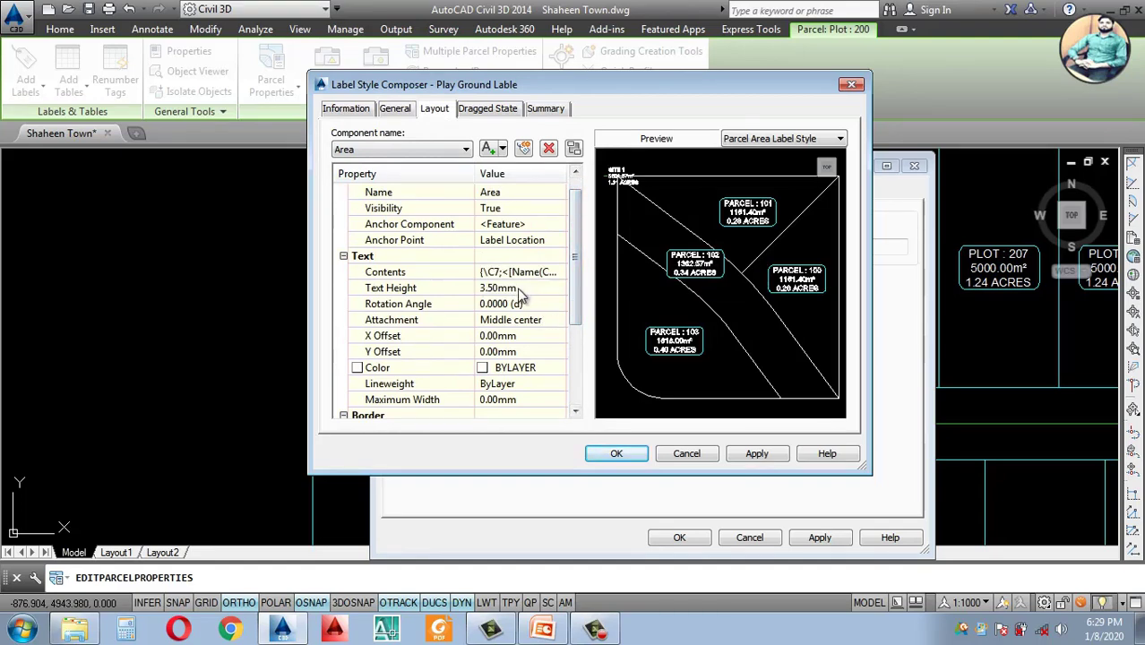
click(522, 288)
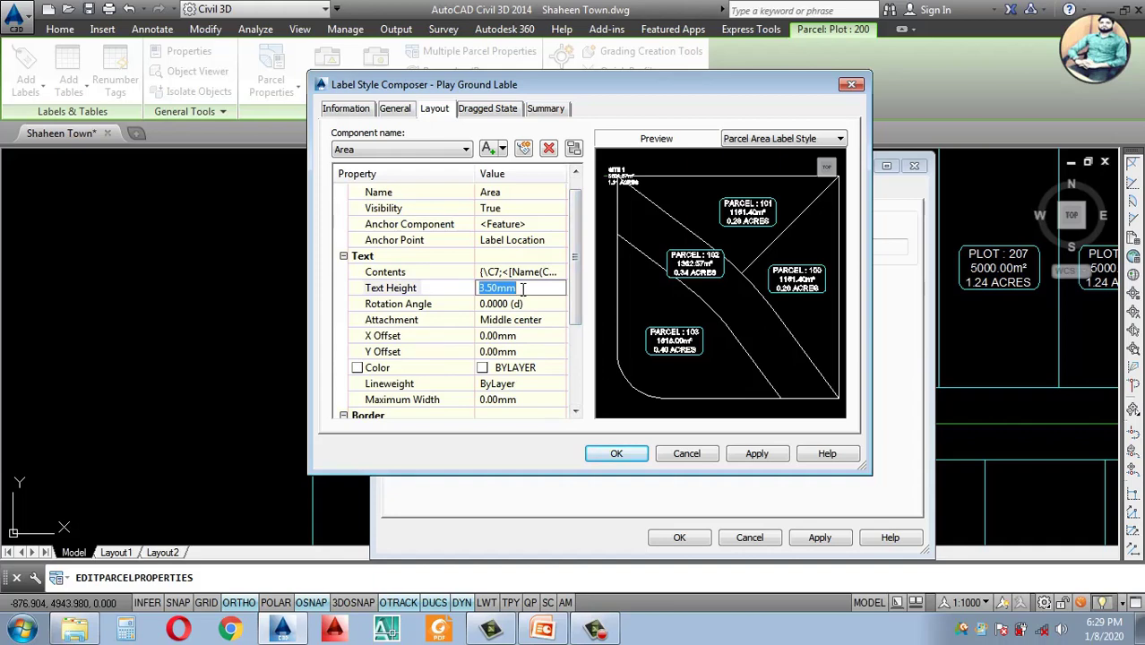
text(5.5)
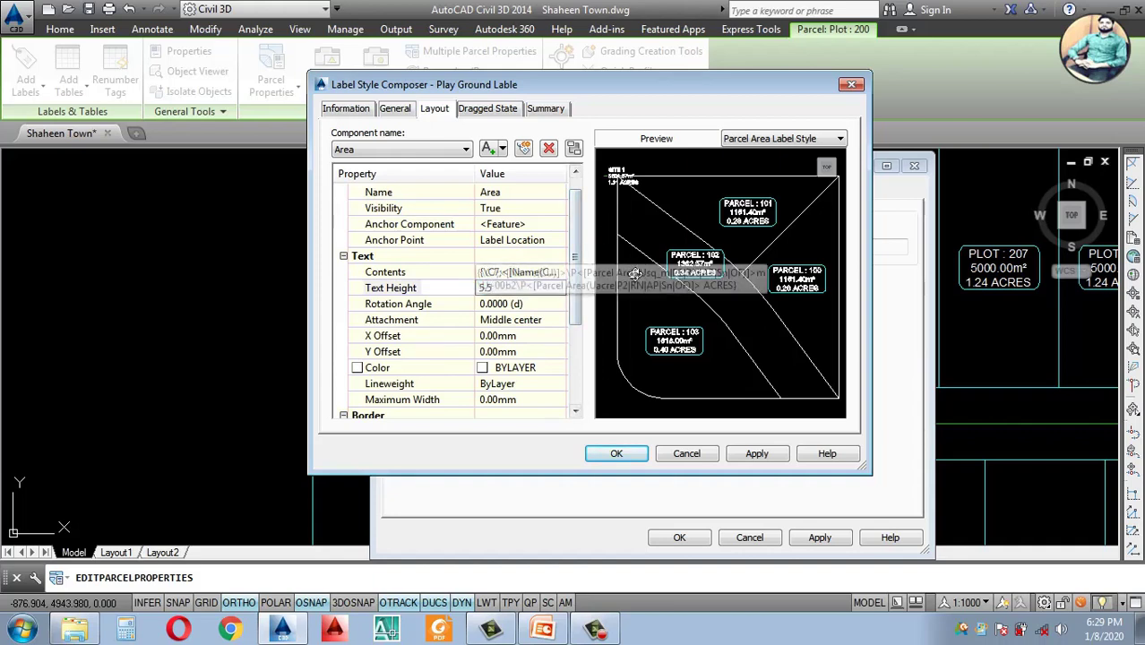
click(544, 304)
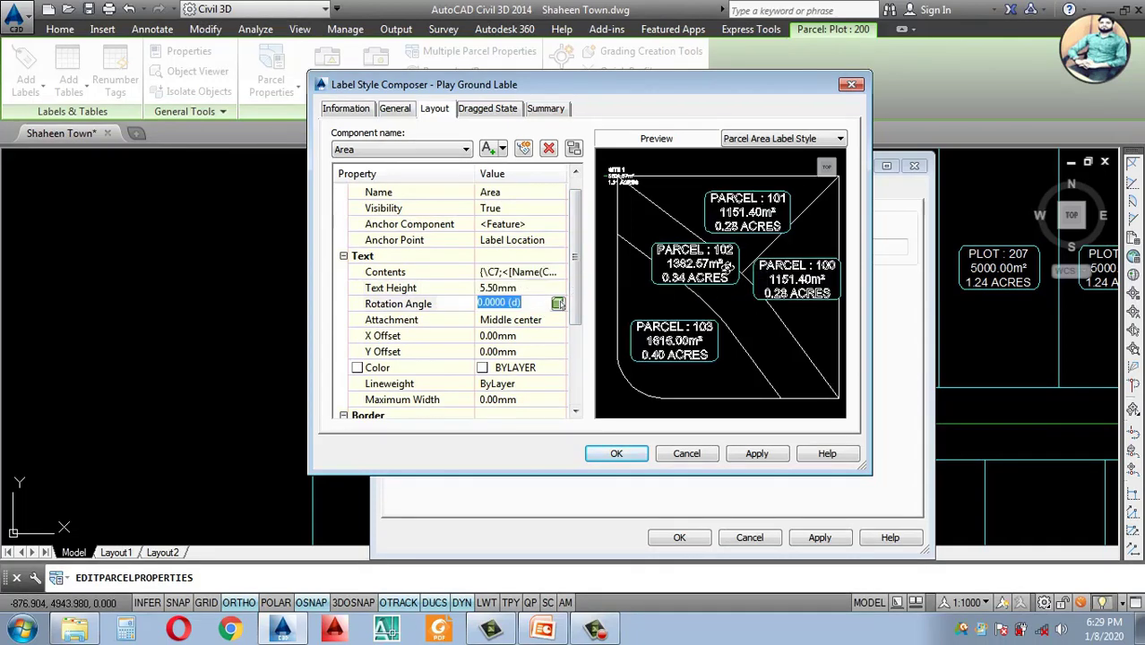
drag(574, 291, 574, 273)
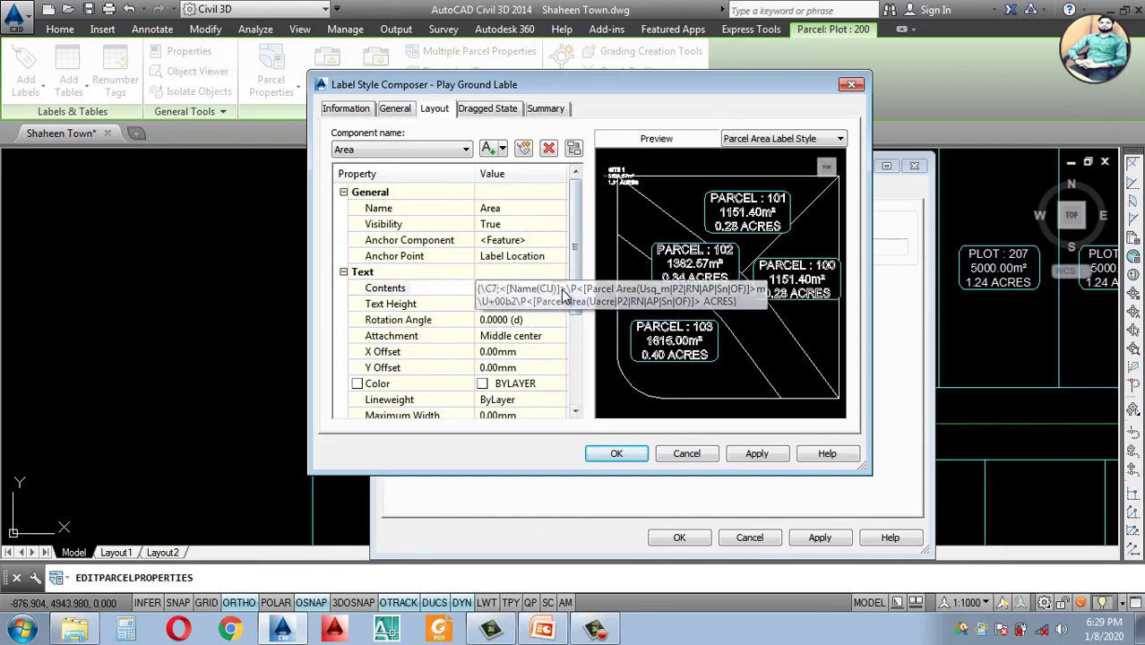
Step: Edit the Area component's text contents, colour the parcel name field green and accept the contents
click(537, 287)
click(562, 288)
click(804, 284)
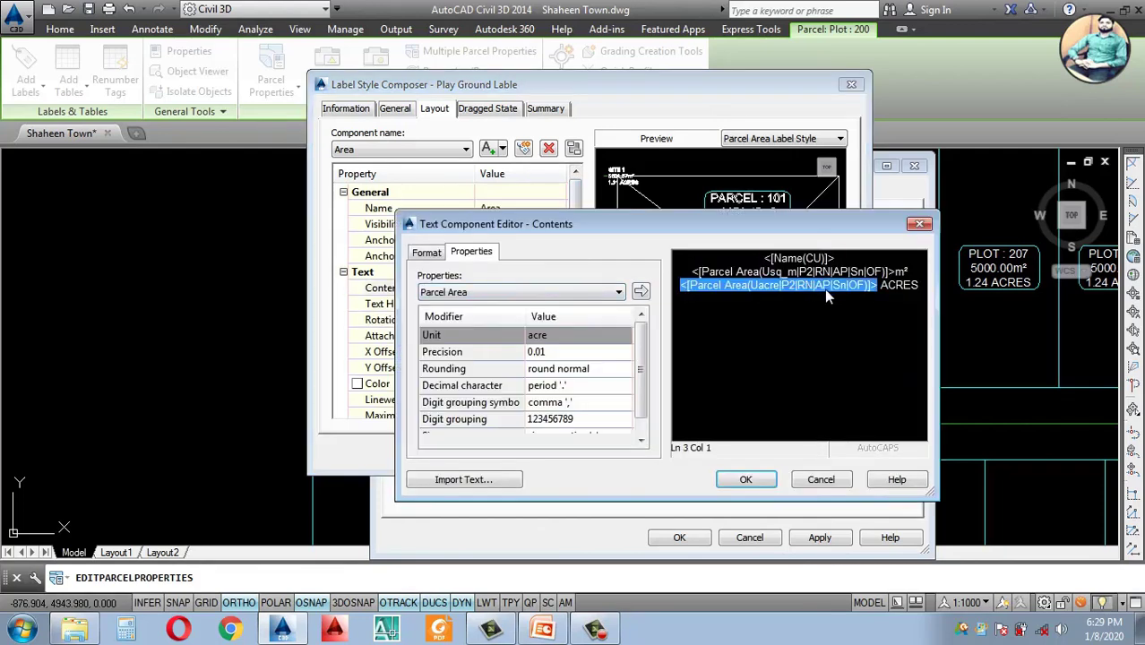
click(881, 308)
drag(844, 257, 763, 257)
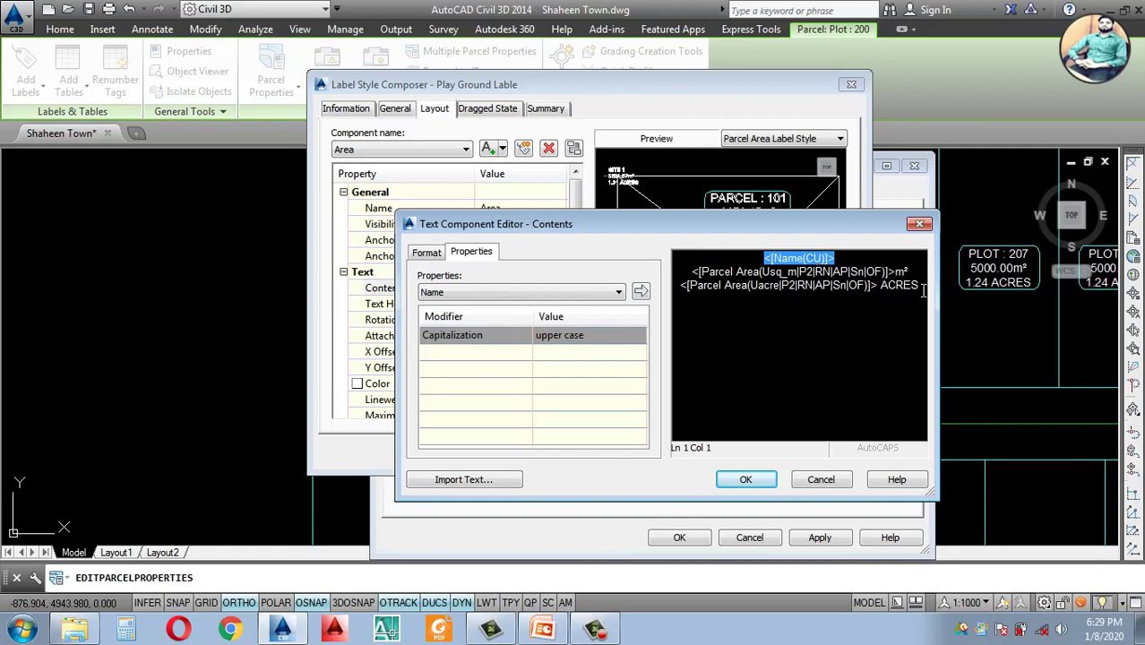
drag(923, 288, 679, 285)
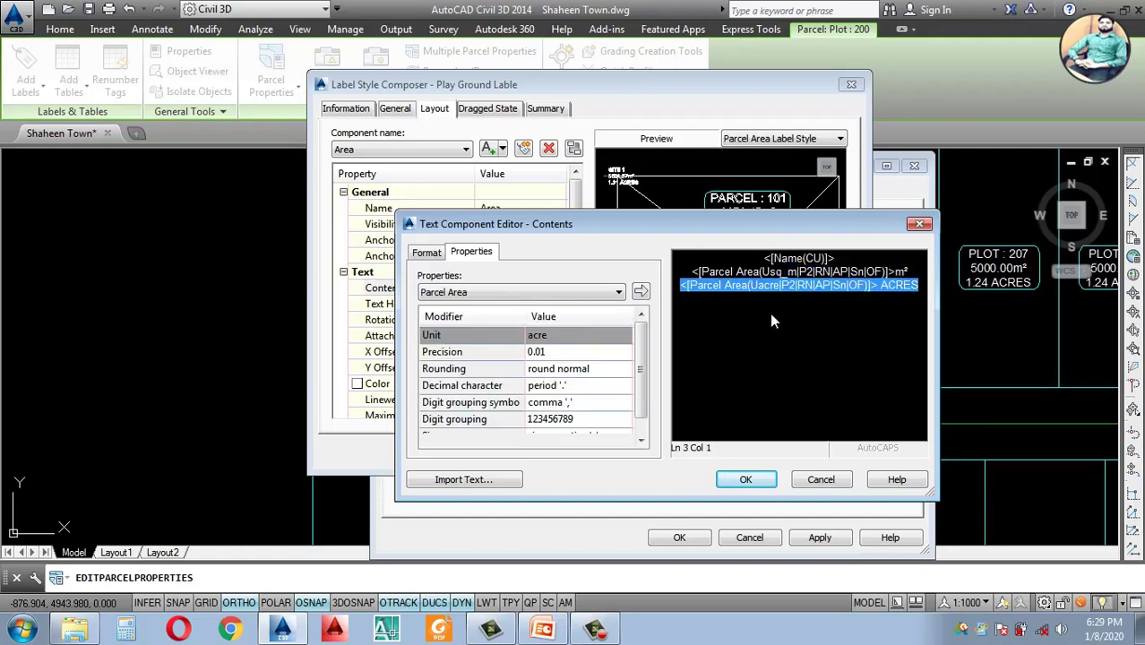
drag(840, 257, 746, 266)
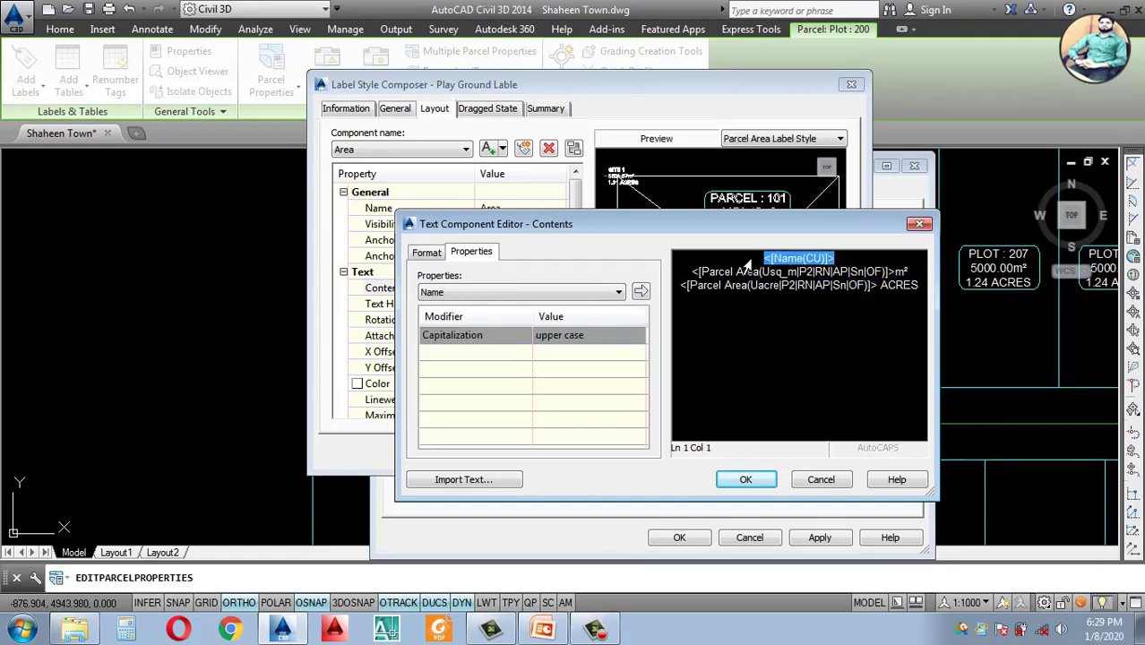
click(434, 255)
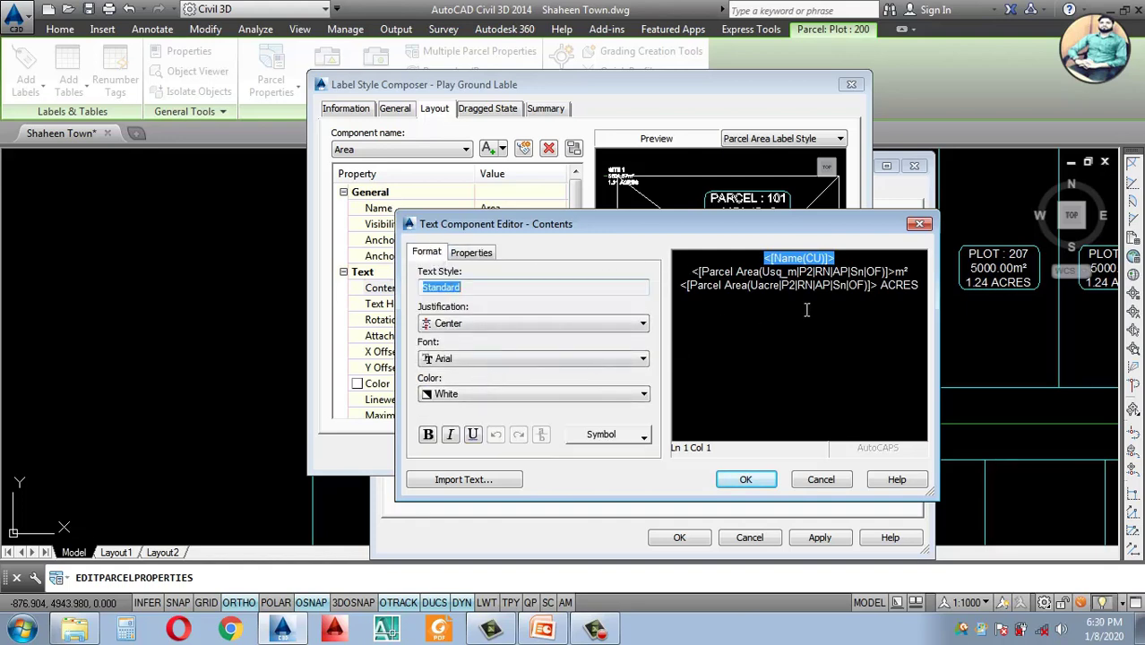
click(477, 398)
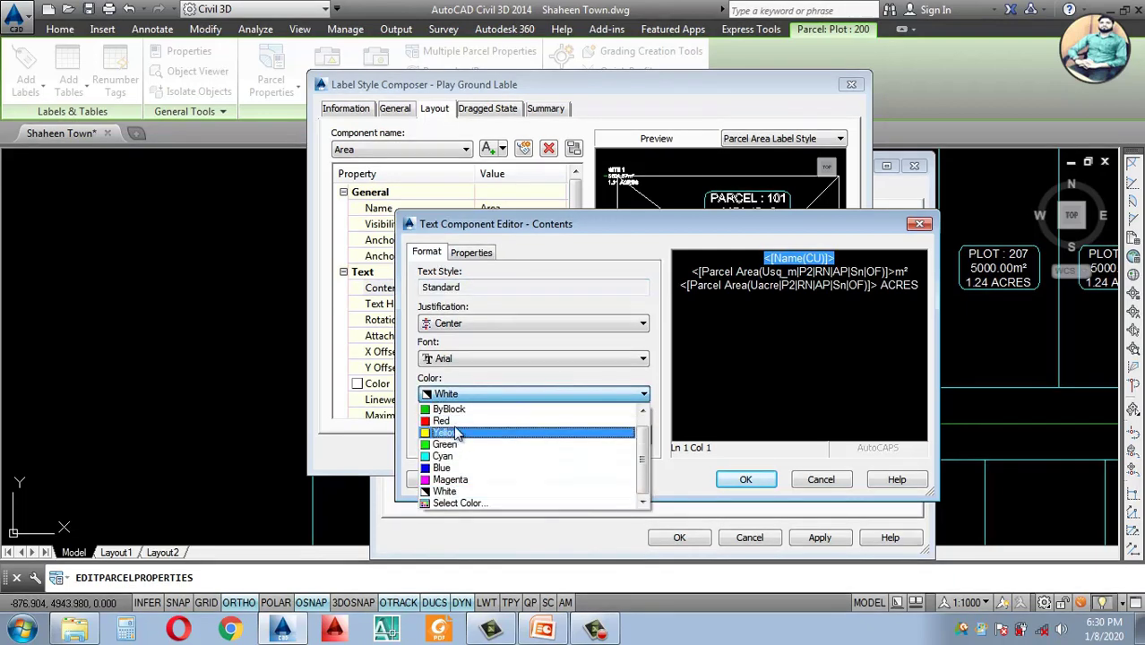
click(446, 444)
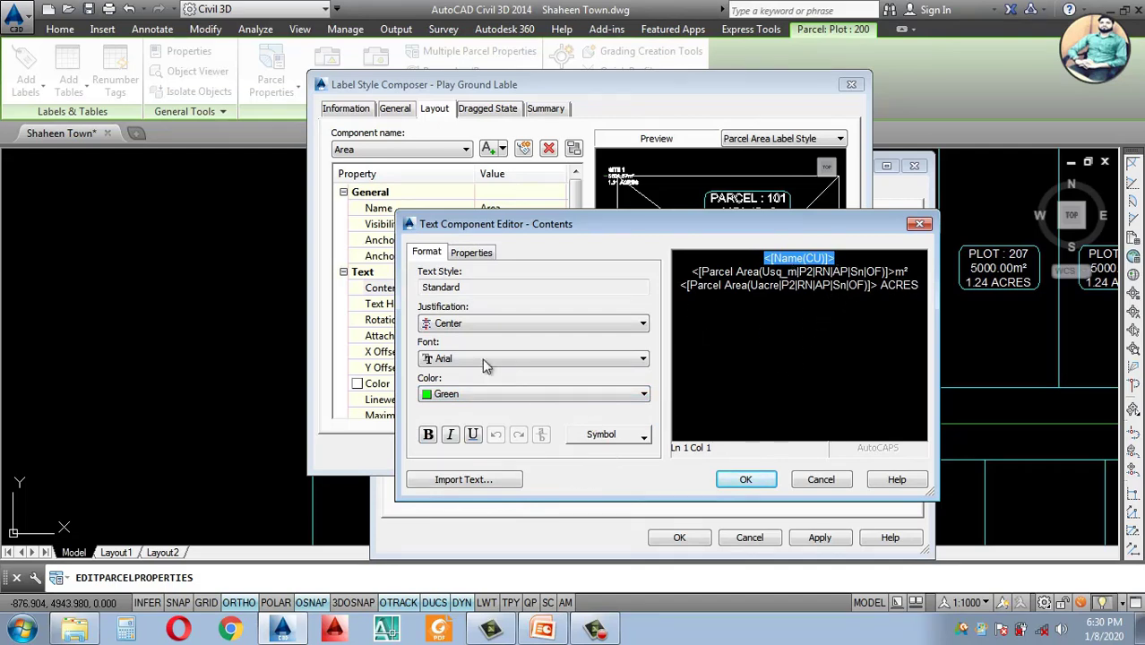
click(807, 302)
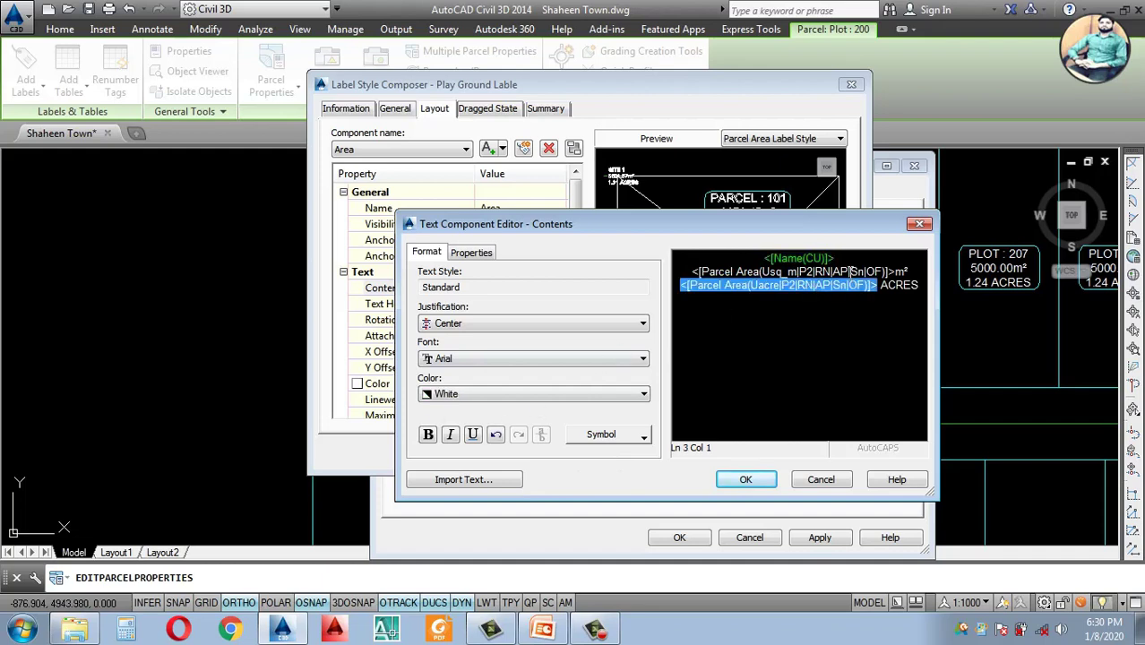
click(850, 272)
click(797, 291)
click(740, 479)
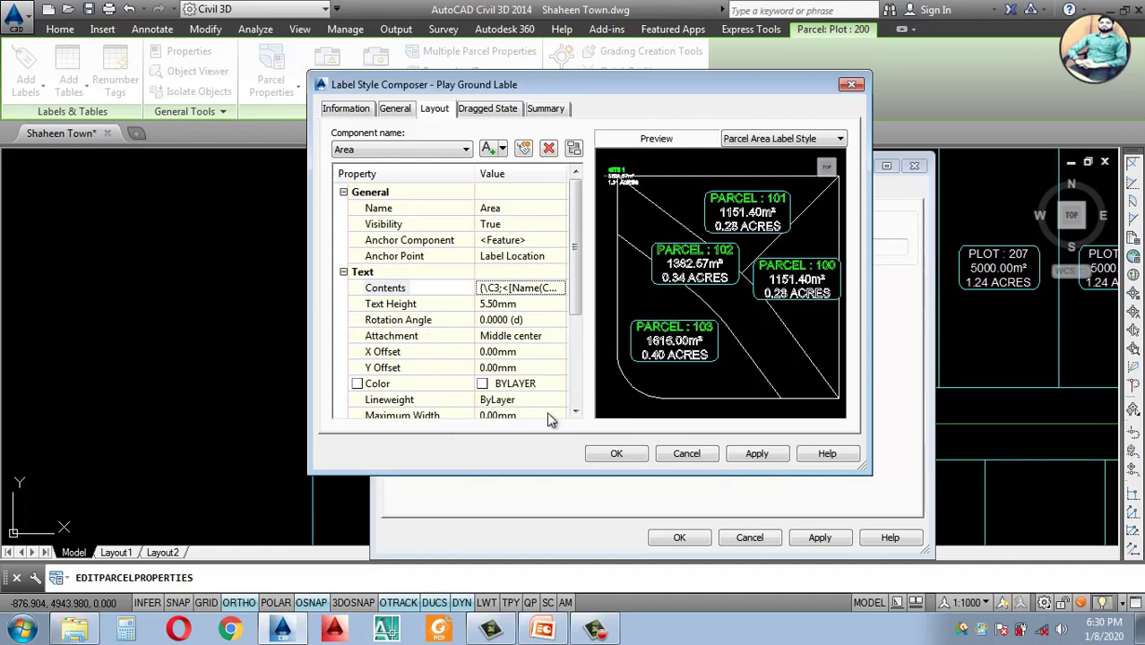
Step: Set the Area component's border colour to green, then accept the label style and the parcel properties
drag(576, 296, 569, 401)
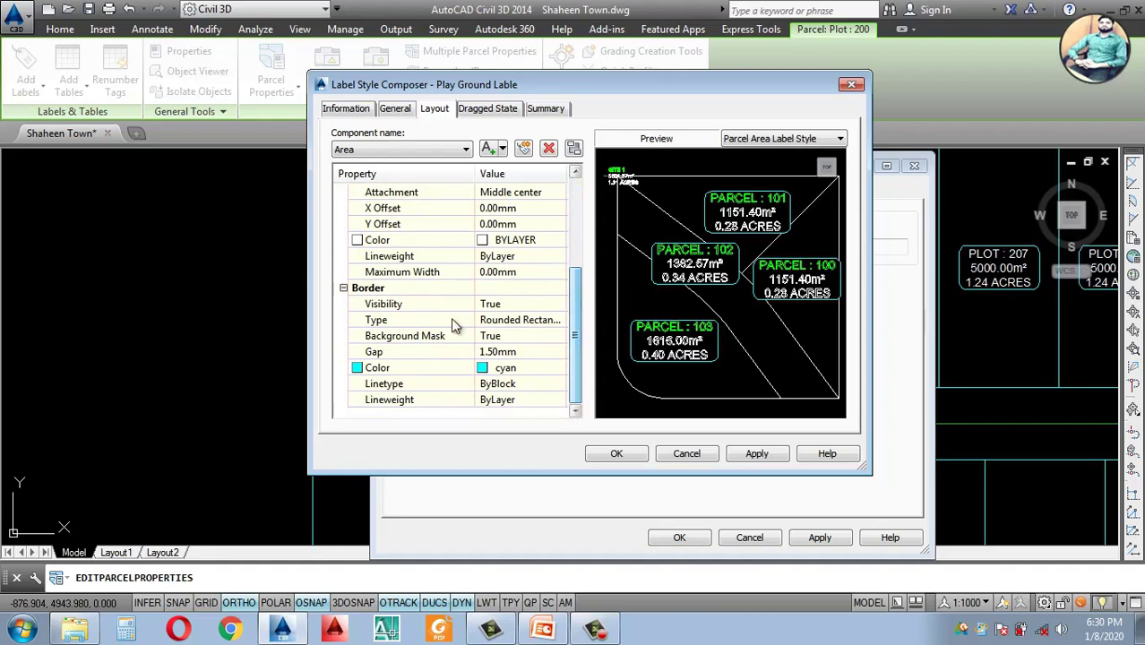
click(484, 371)
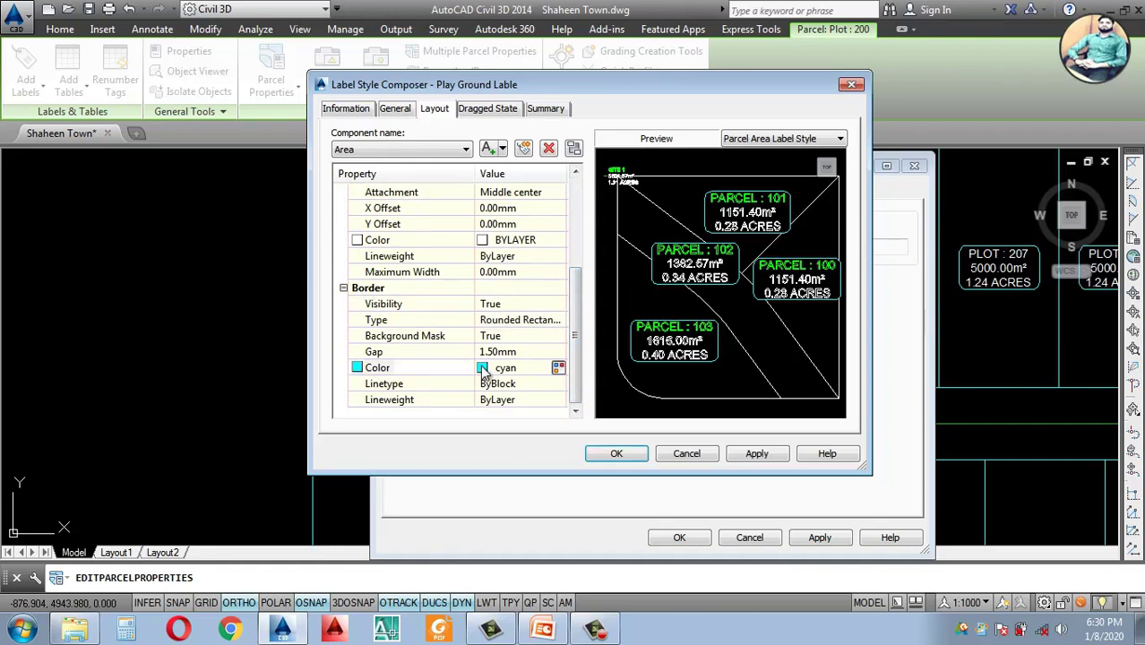
click(558, 368)
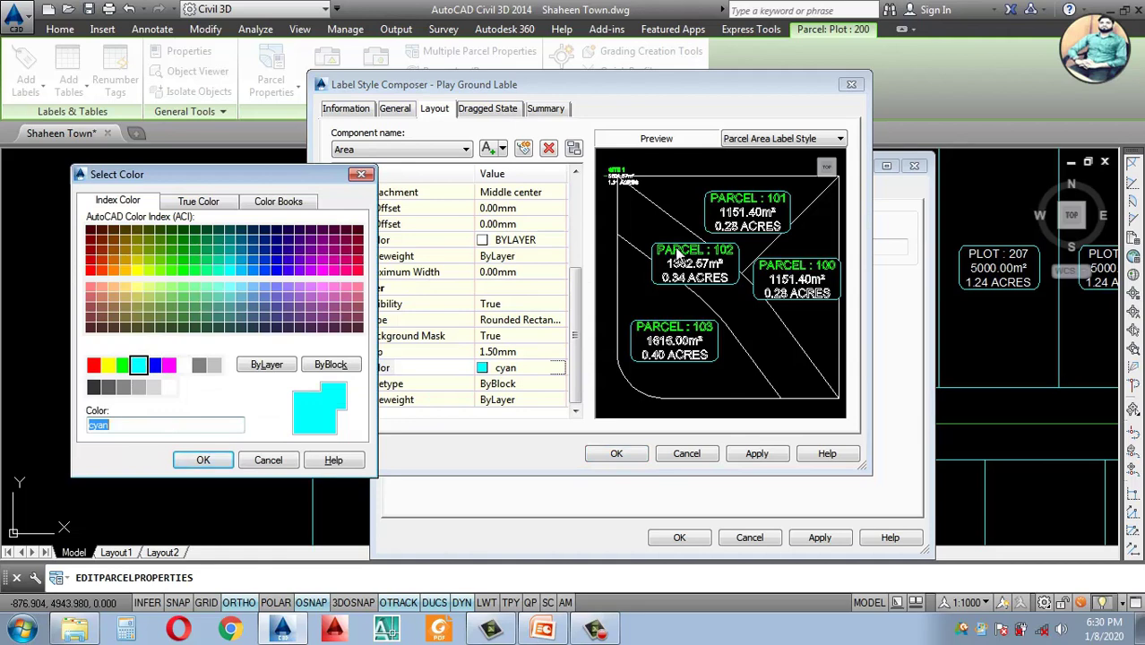
click(123, 365)
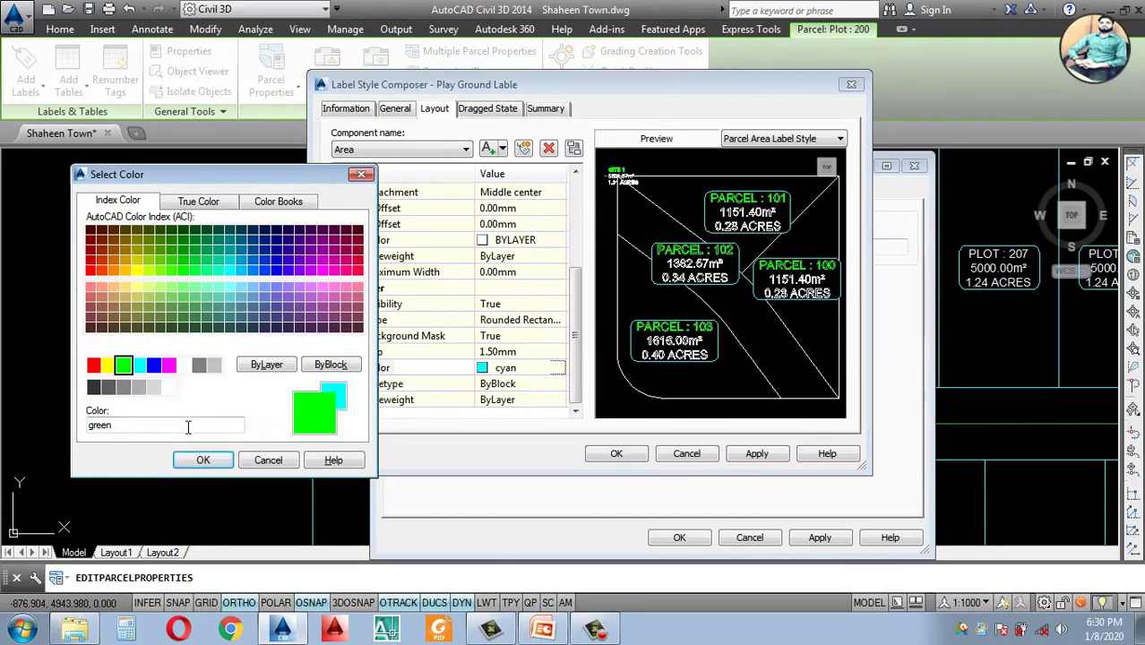
click(203, 461)
click(757, 453)
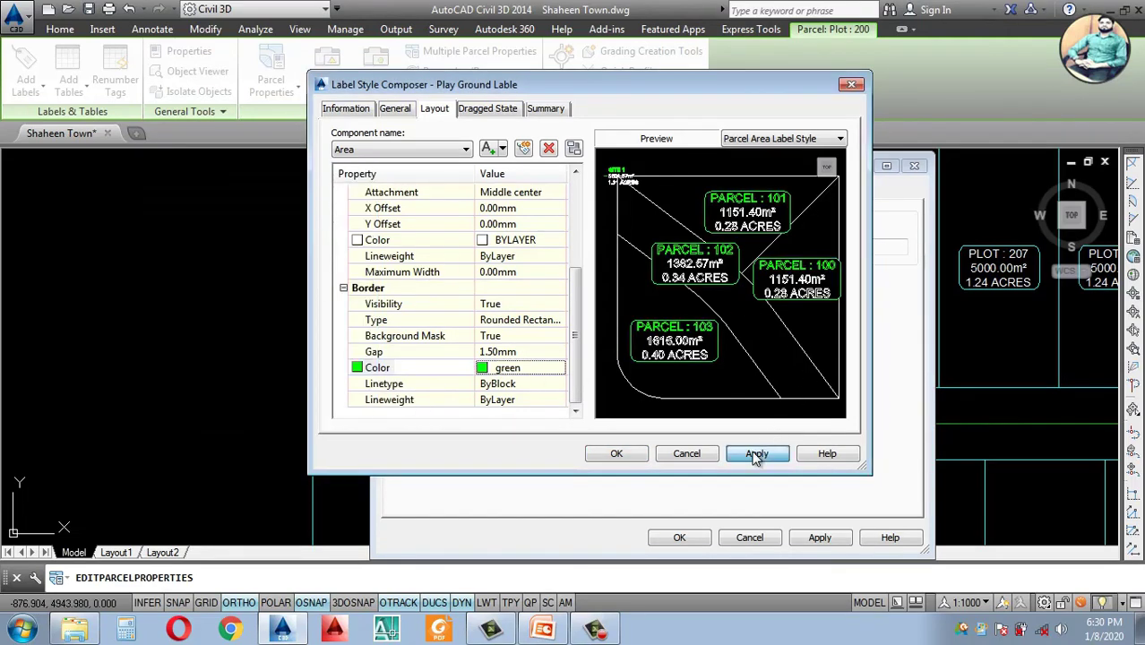
click(615, 453)
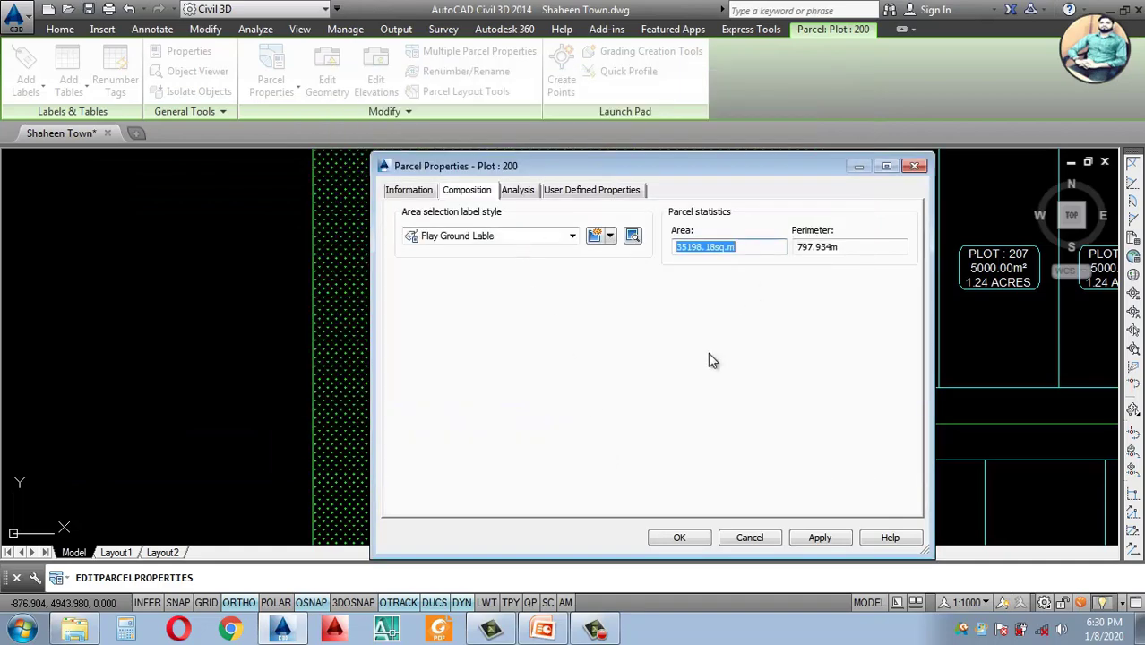
click(822, 538)
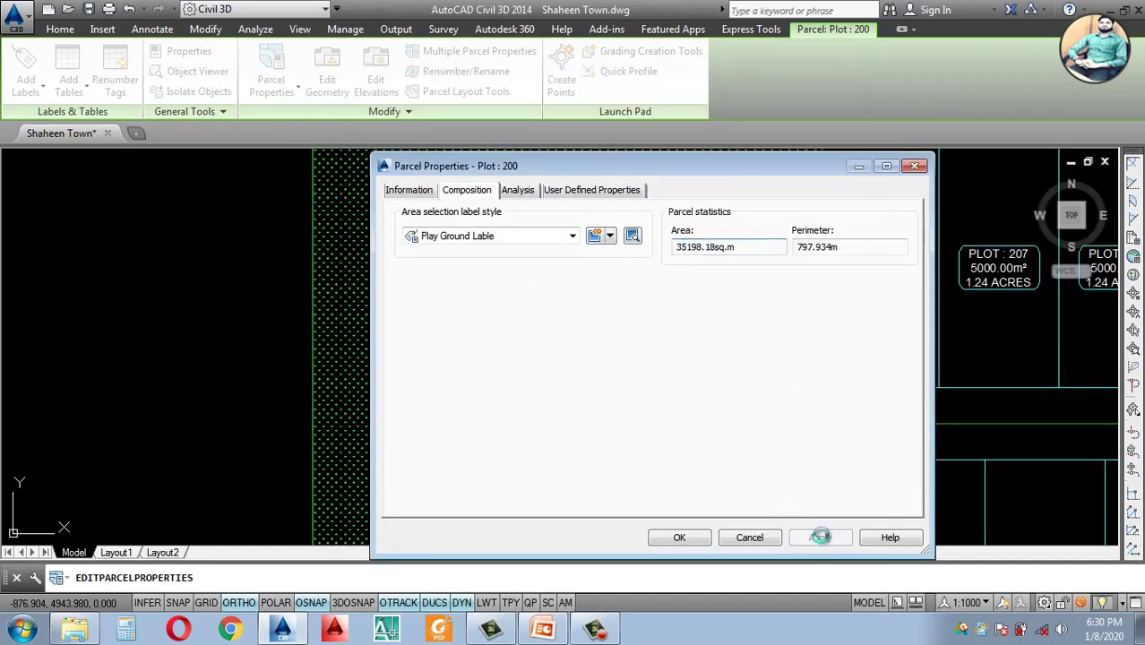
click(679, 538)
Step: Inspect the play ground parcel's label and grass fill against the neighbouring plots
scroll(551, 374, down, 6)
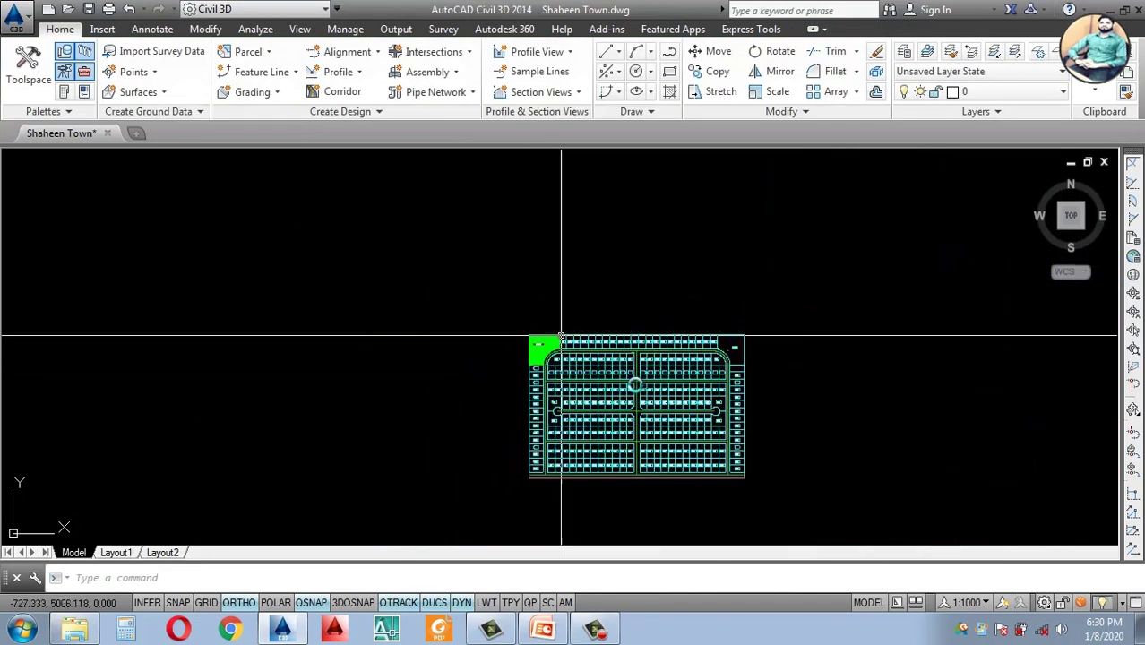
scroll(551, 374, up, 10)
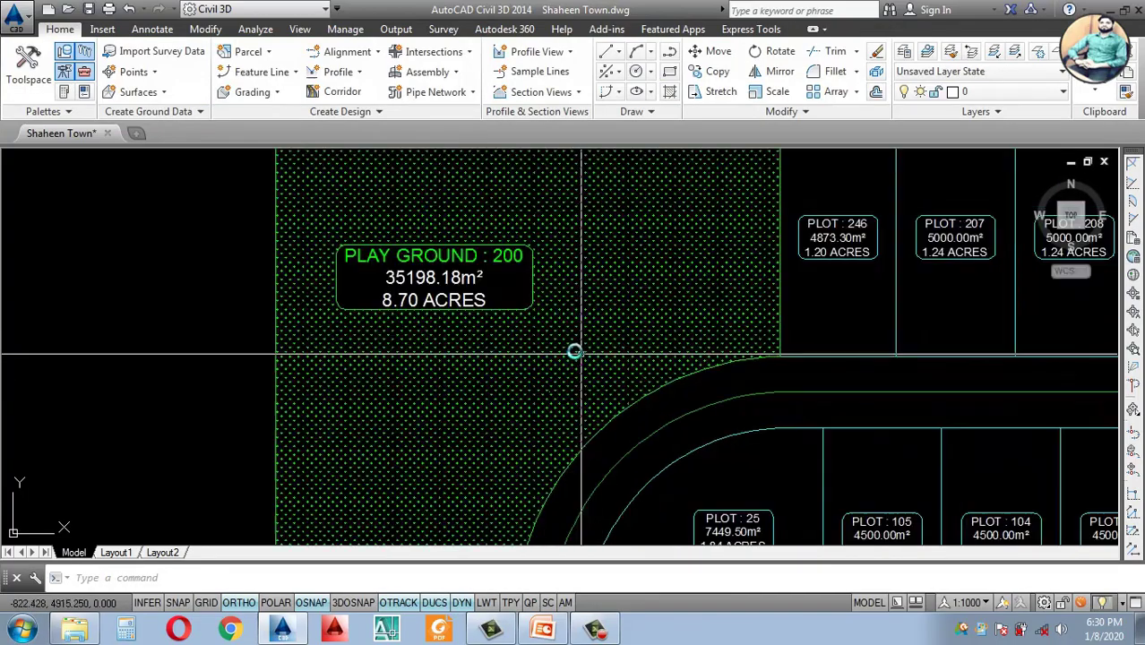
scroll(590, 323, up, 3)
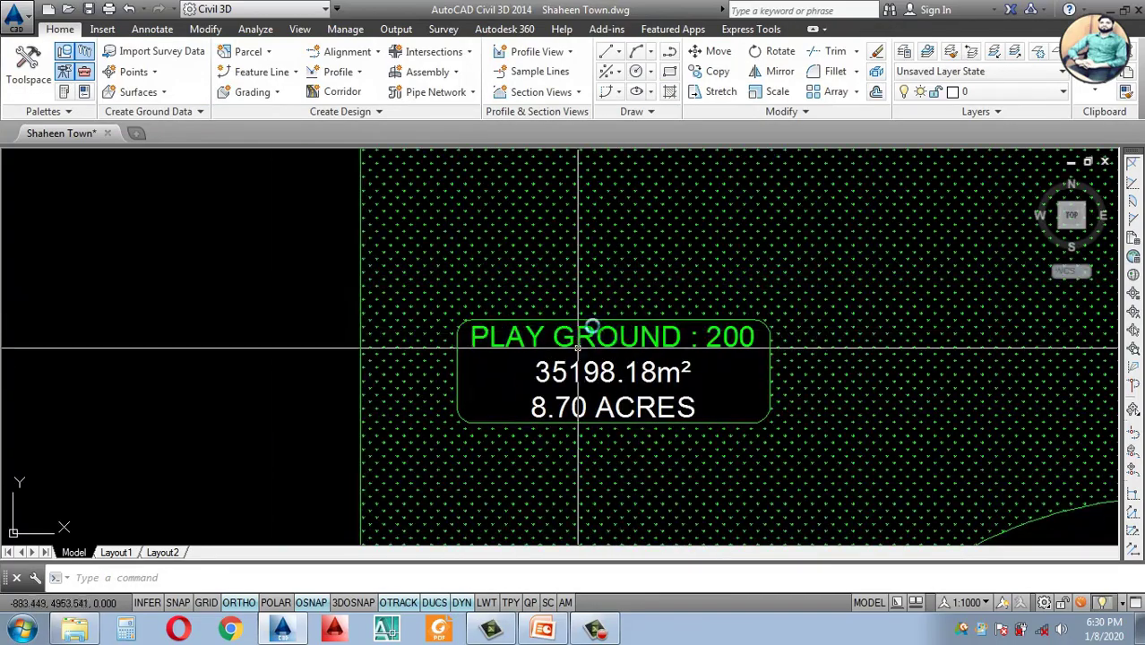
scroll(590, 323, down, 5)
scroll(714, 431, up, 2)
scroll(707, 445, down, 5)
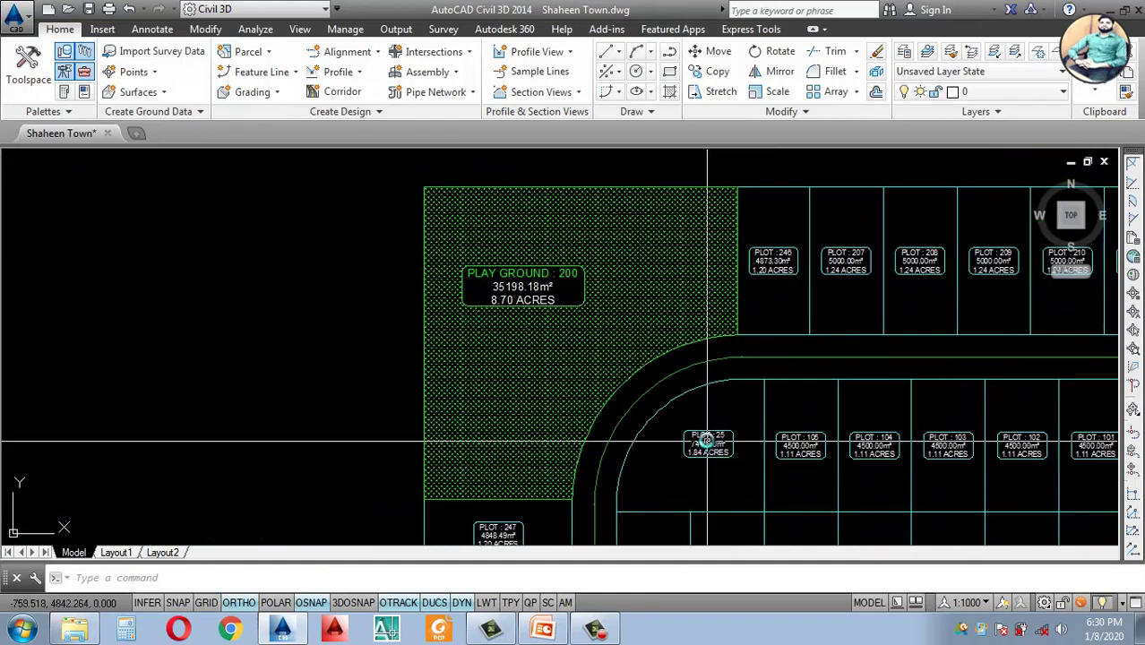
scroll(502, 255, up, 6)
scroll(594, 313, down, 3)
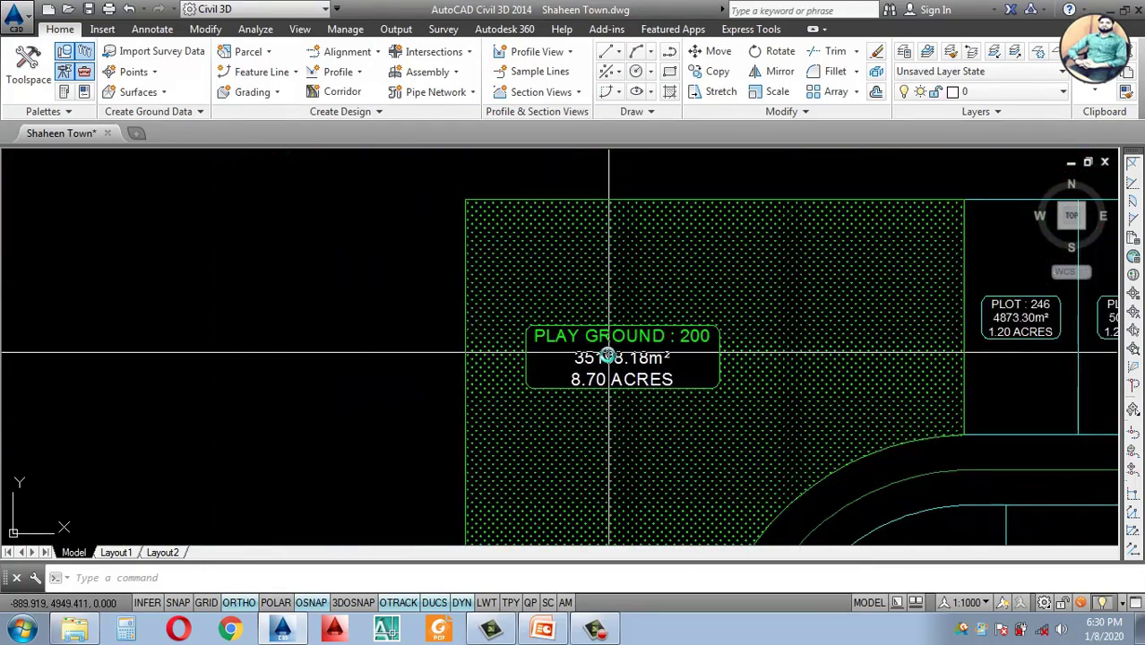
click(614, 354)
scroll(616, 347, up, 3)
scroll(614, 348, down, 3)
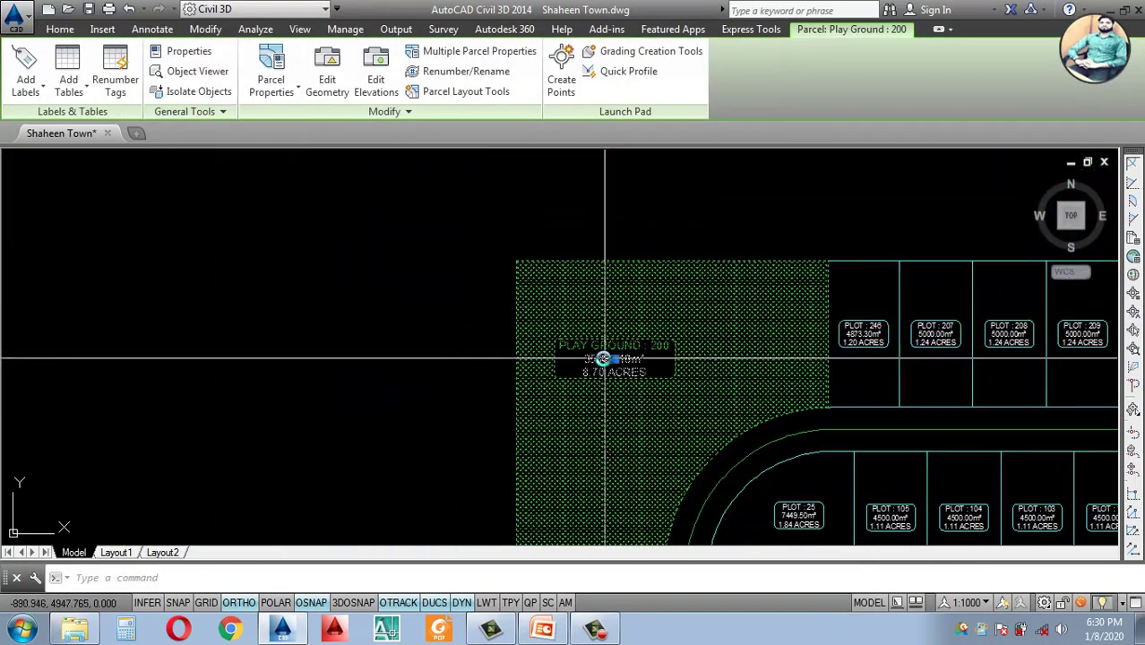
scroll(603, 353, up, 3)
key(Escape)
scroll(590, 325, down, 3)
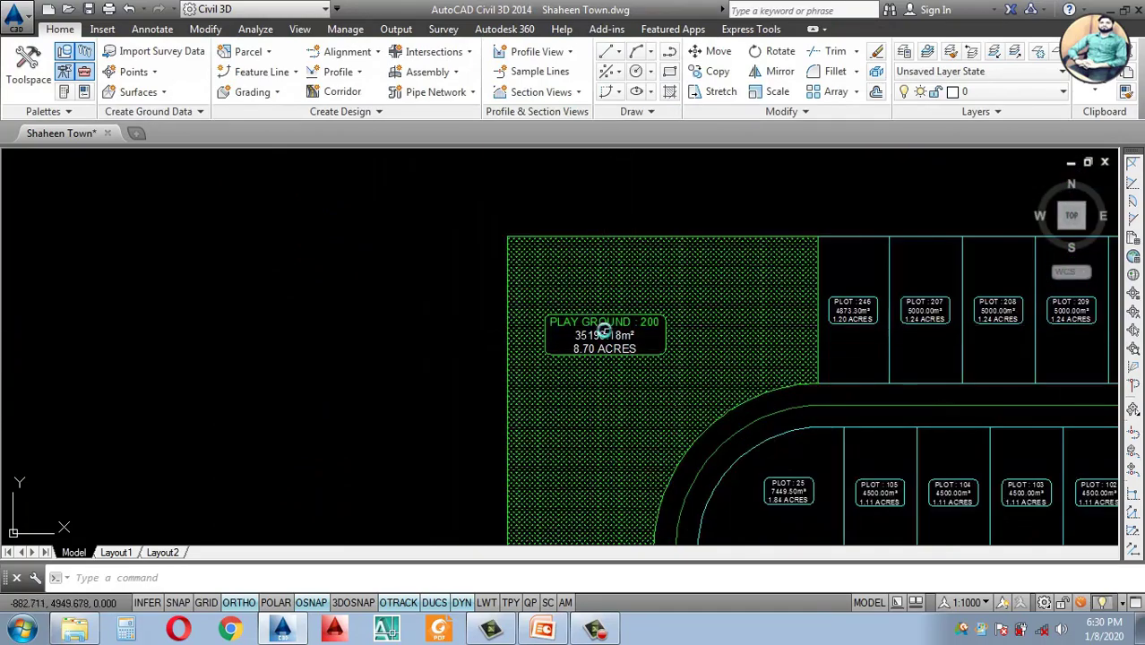
scroll(590, 325, up, 3)
click(586, 319)
scroll(584, 318, down, 3)
click(582, 317)
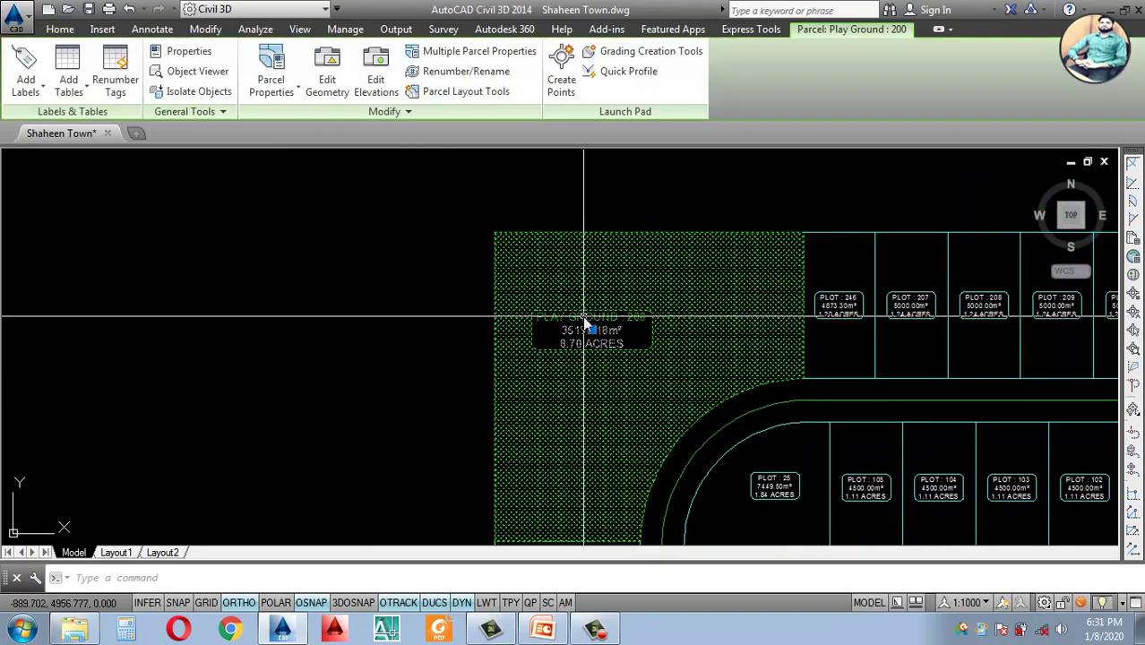
right_click(584, 319)
key(Escape)
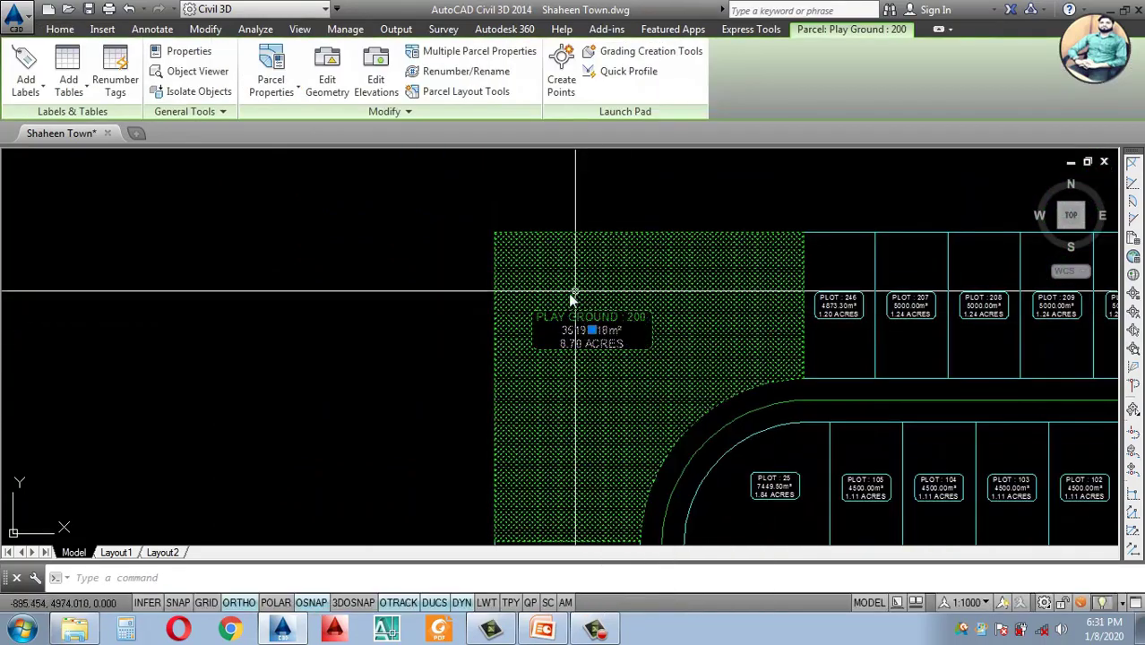
key(Escape)
scroll(633, 357, down, 3)
scroll(562, 312, up, 3)
scroll(458, 285, up, 2)
scroll(457, 285, up, 3)
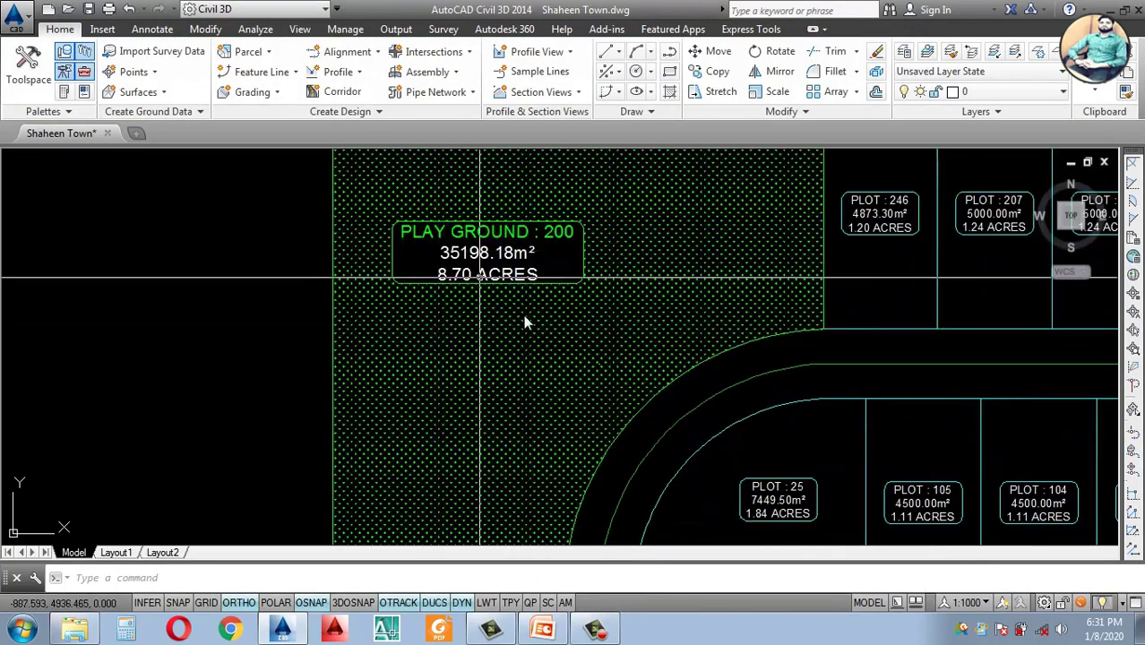
click(499, 342)
key(Escape)
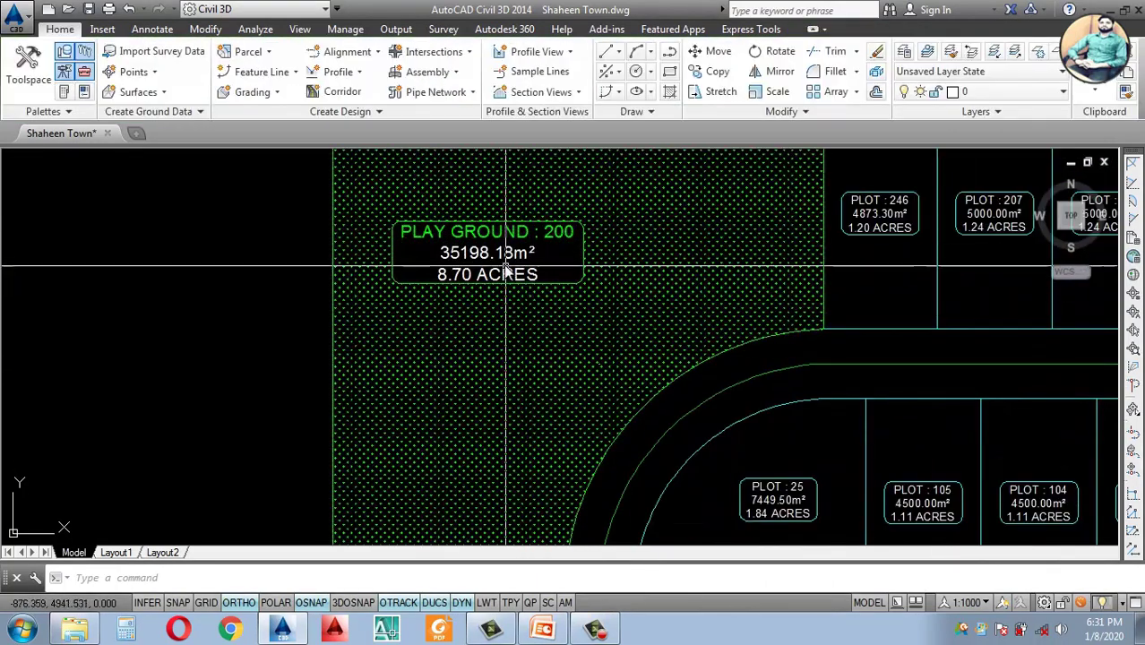
Step: Reopen the Play Ground Lable style from the play ground parcel's properties and set the Area component's text height to 6 mm
click(479, 253)
right_click(503, 252)
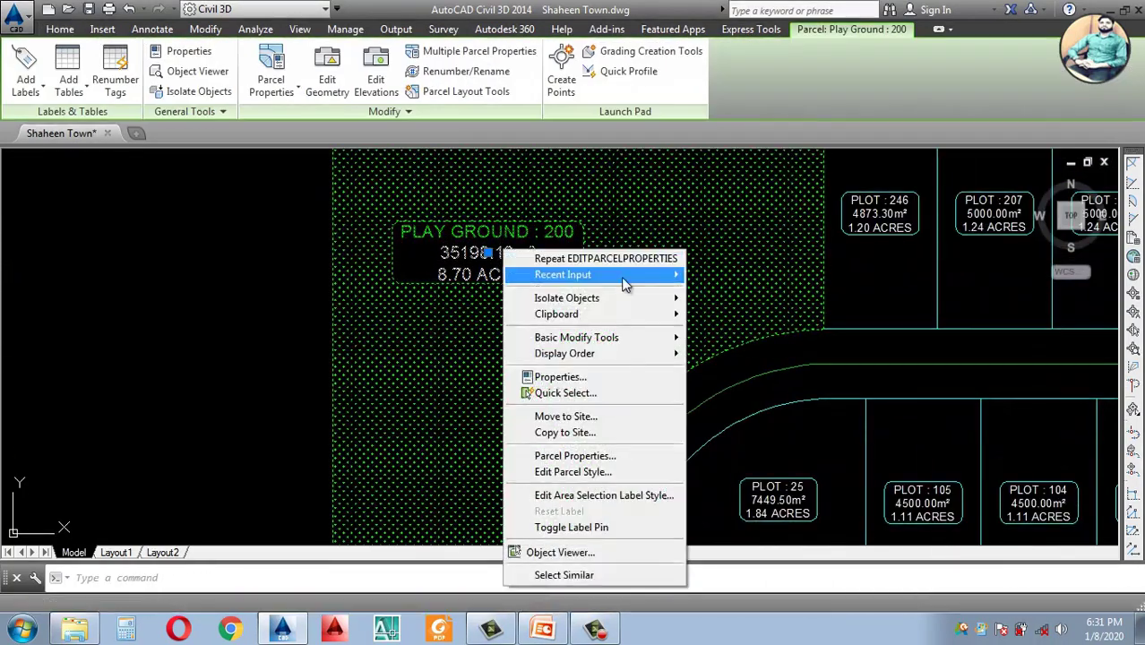
click(598, 456)
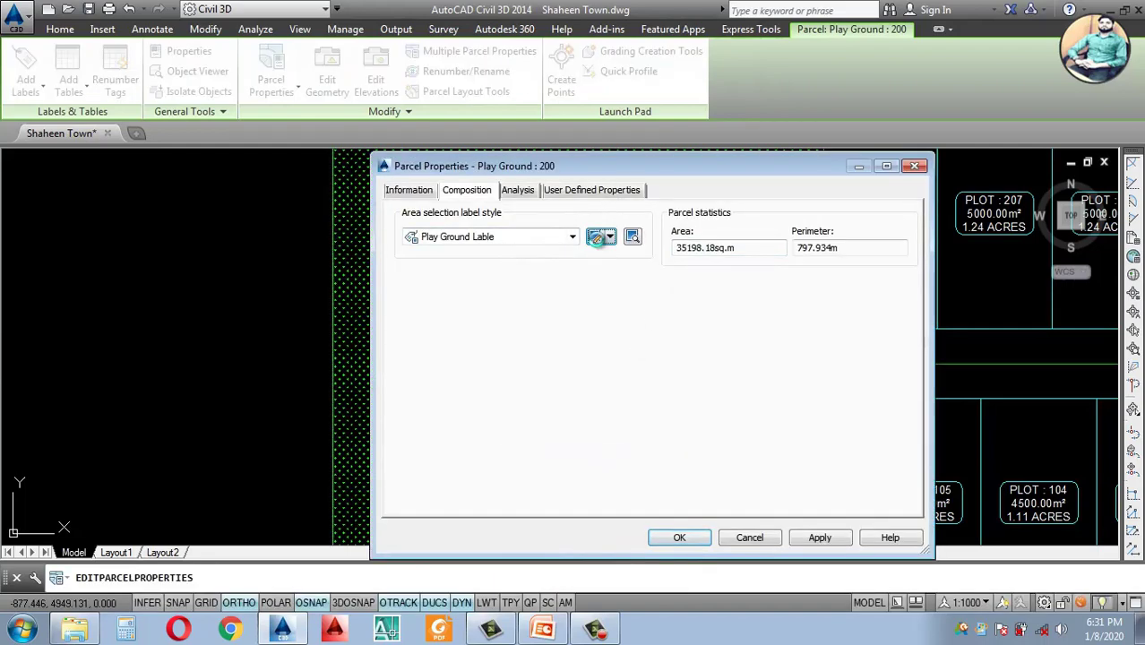
click(597, 237)
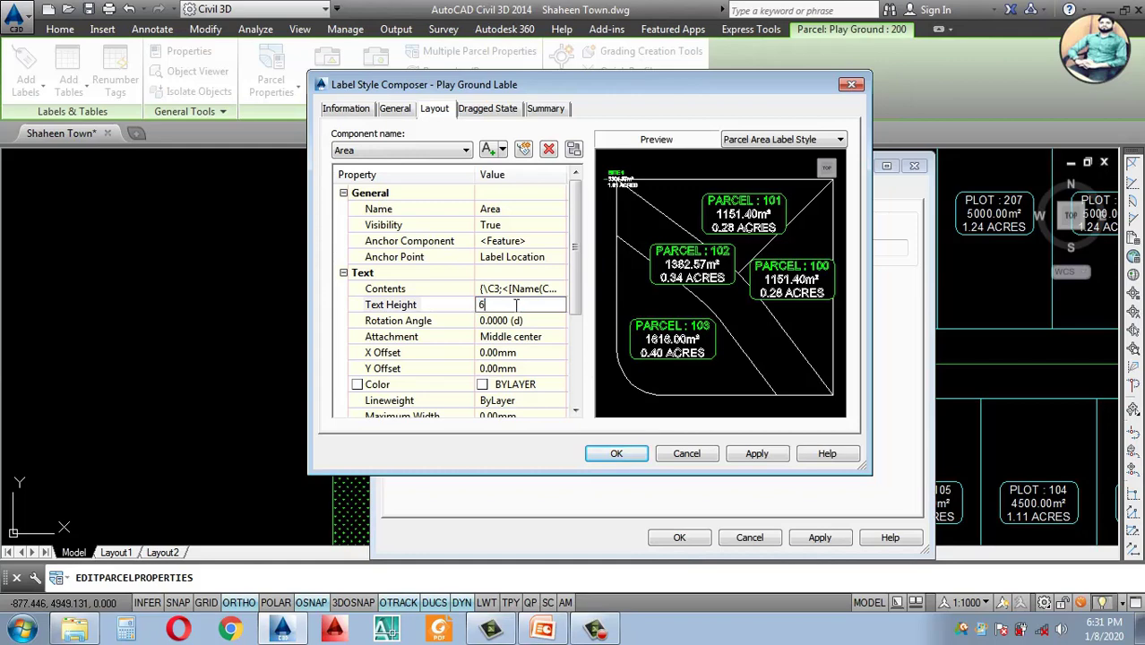
Step: Set the border colour of the Area component to white
drag(576, 281, 579, 371)
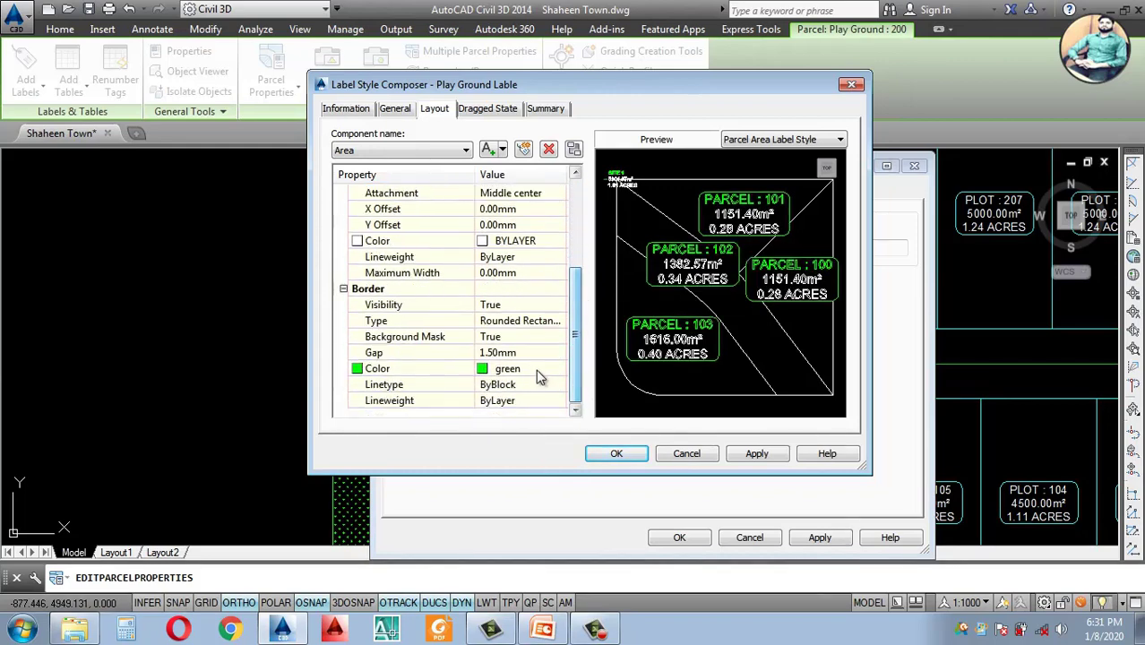
click(536, 370)
click(557, 369)
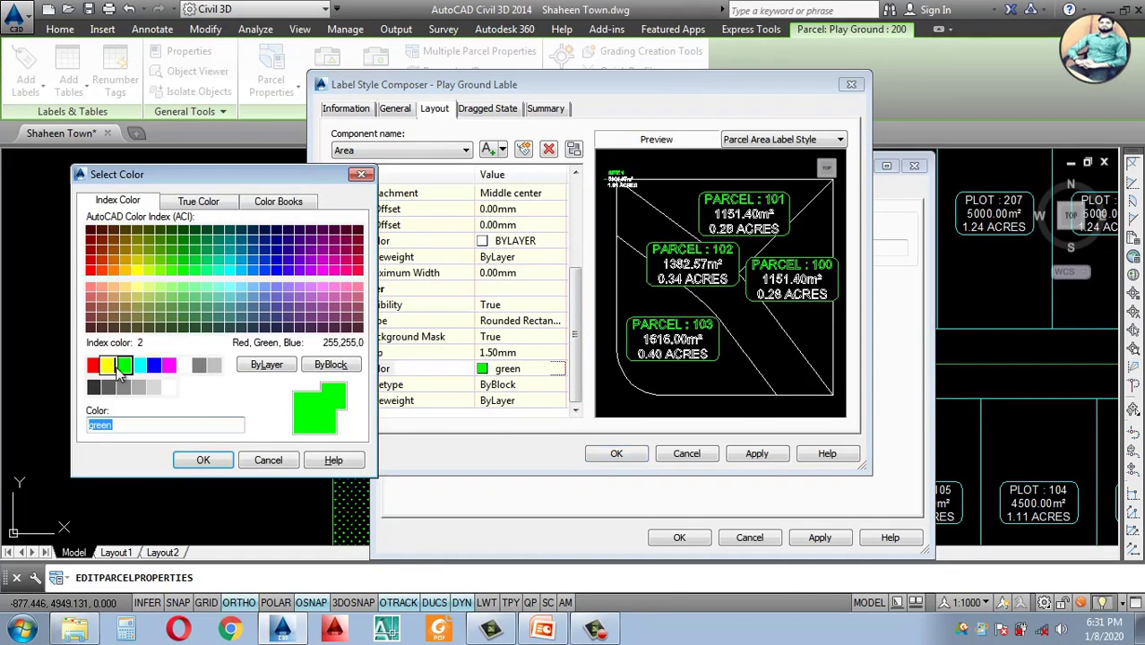
click(184, 365)
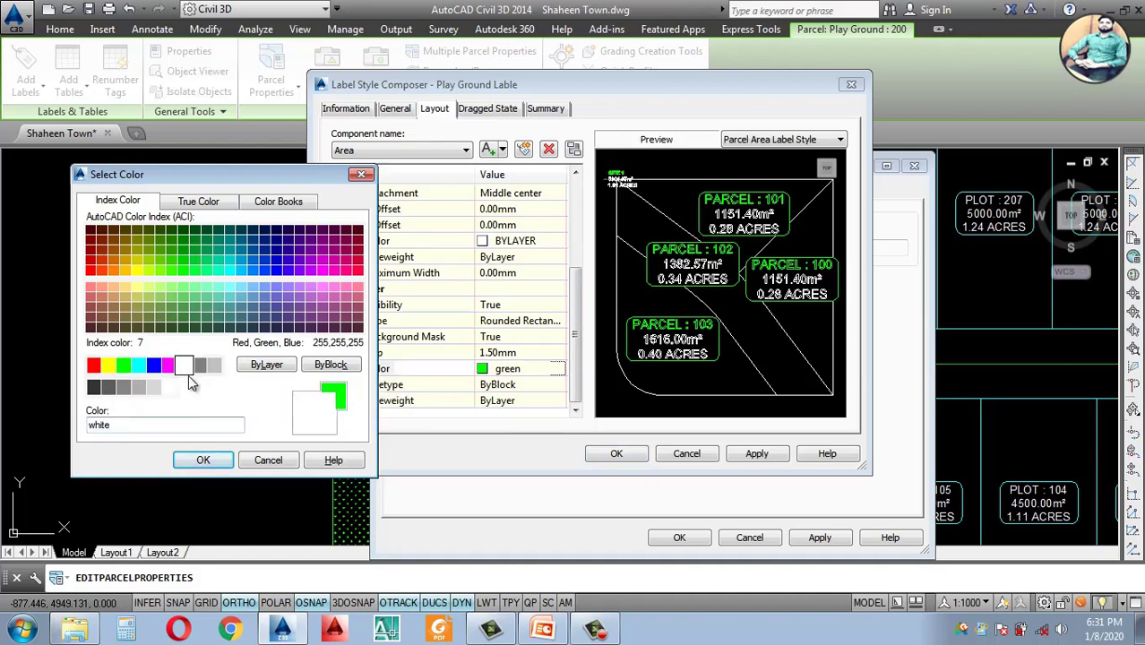
click(203, 460)
Step: In the Area component's label contents, make the parcel name line bold and colour it white
scroll(573, 352, up, 3)
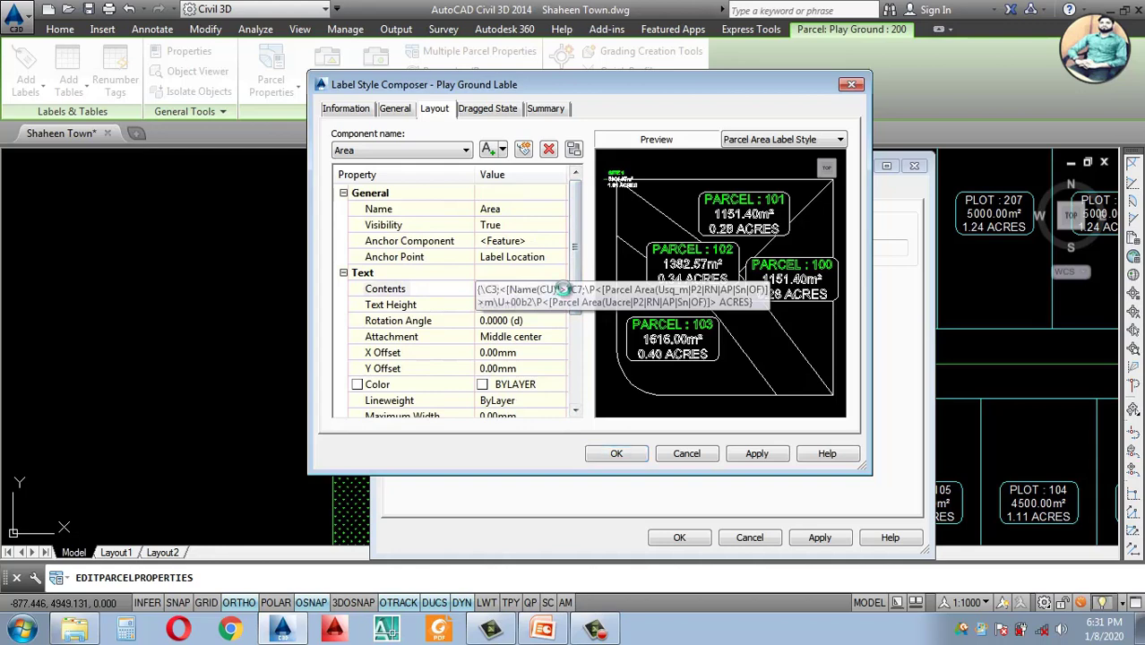
click(562, 289)
click(815, 259)
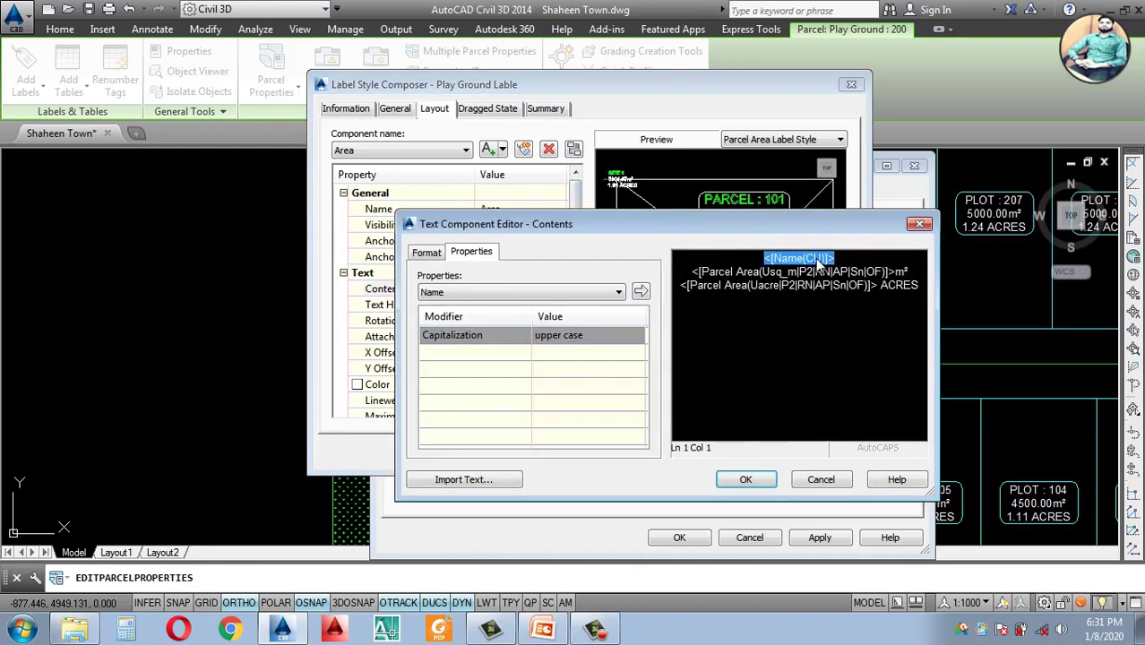
click(427, 254)
click(429, 435)
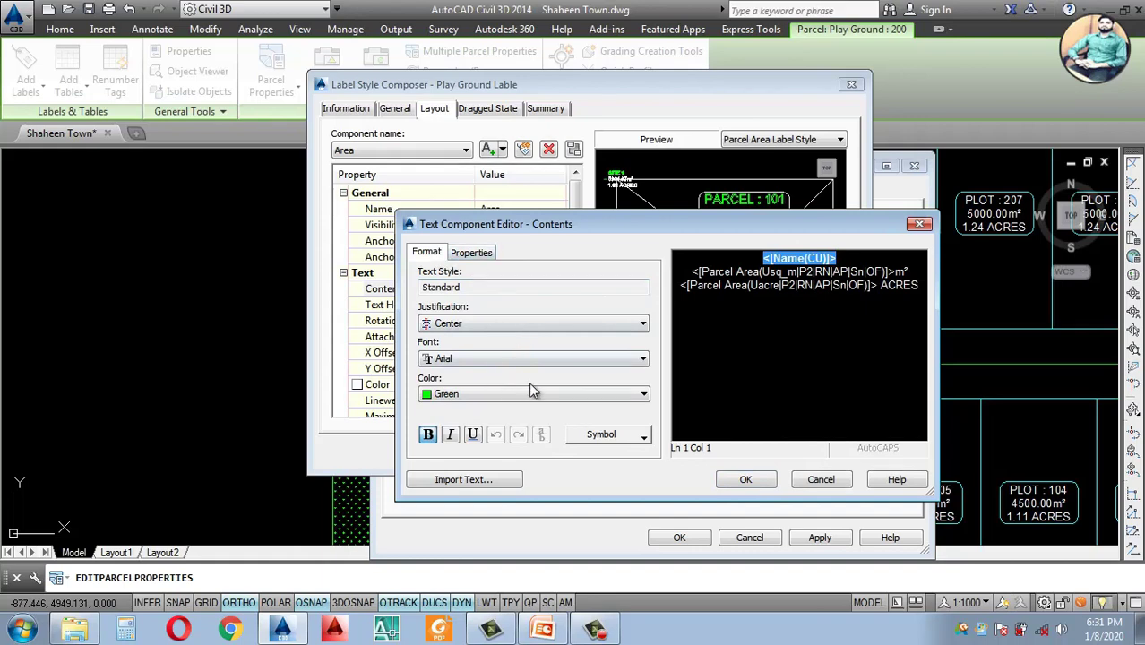
click(491, 394)
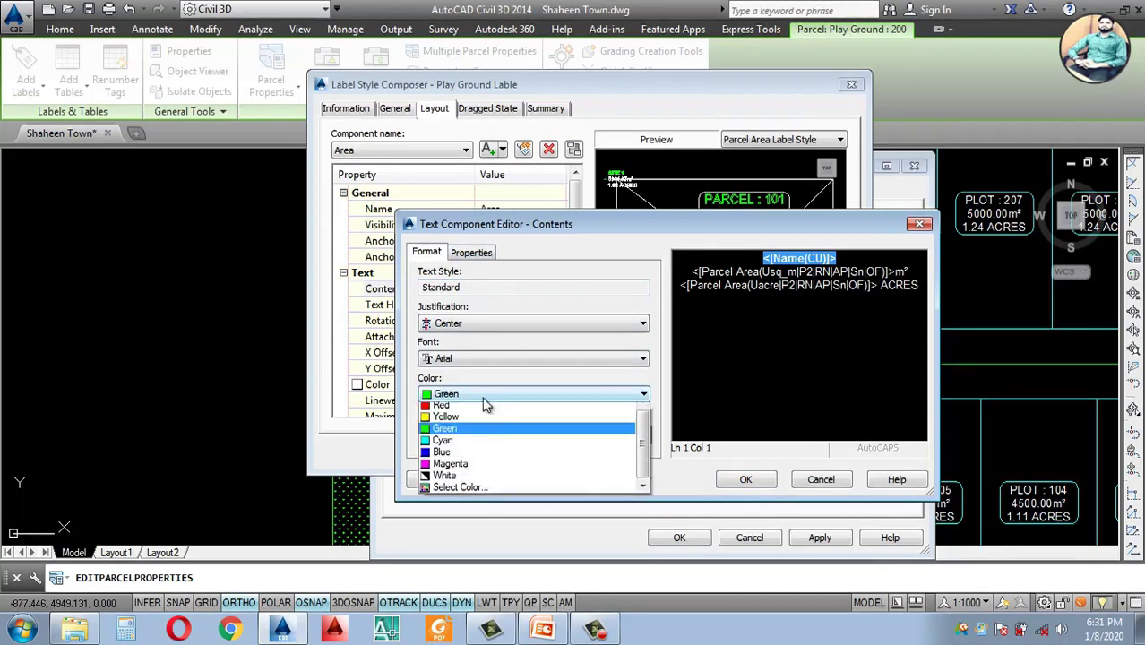
click(445, 491)
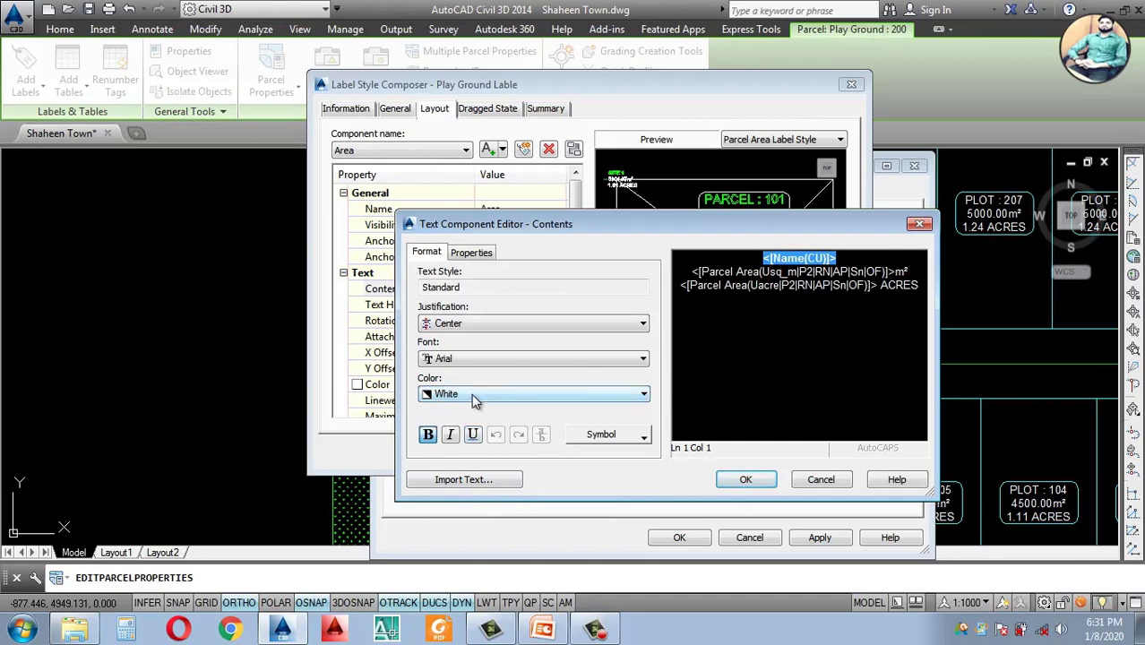
Step: Colour all three lines of the Area component's contents magenta, then accept the label style and the parcel properties
click(823, 300)
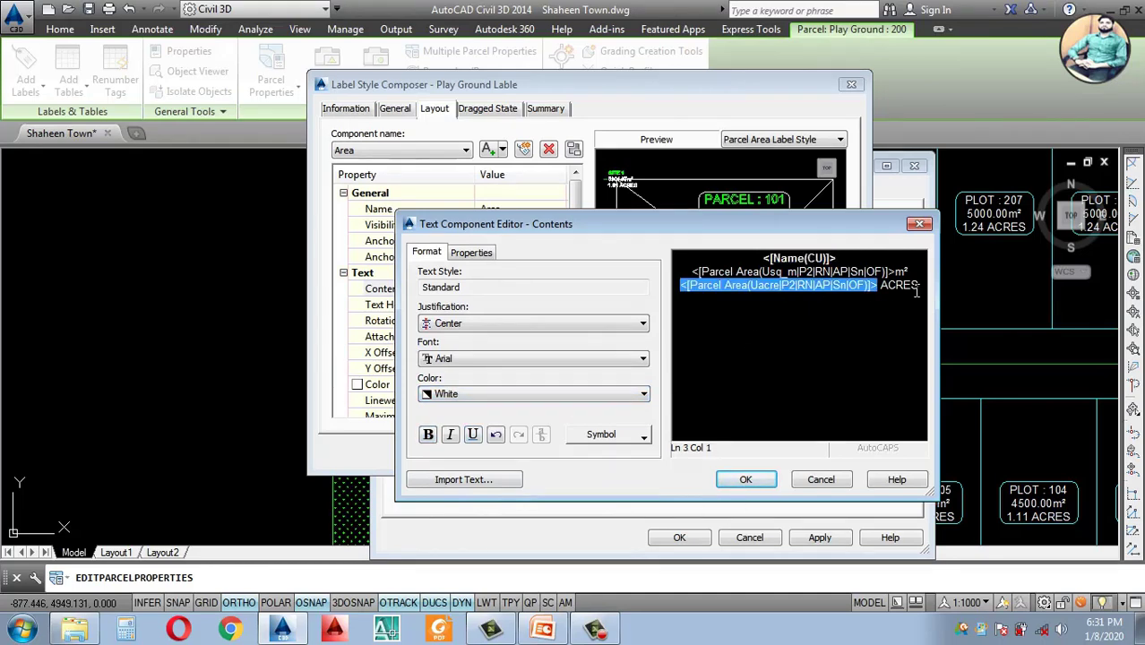
drag(915, 291, 645, 251)
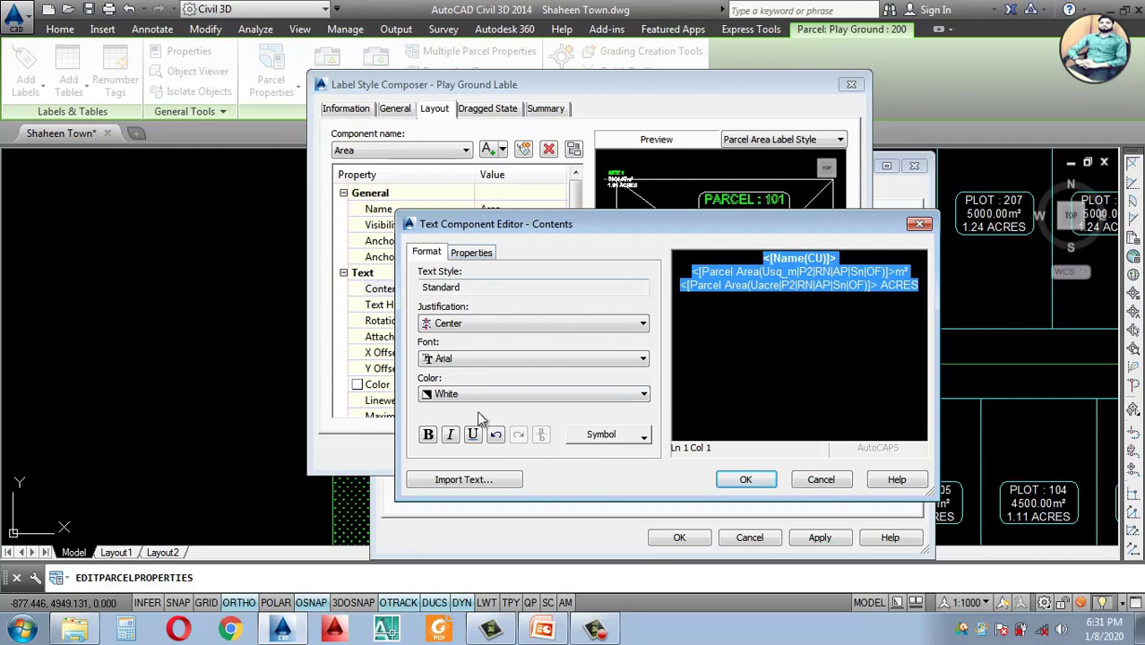
click(493, 395)
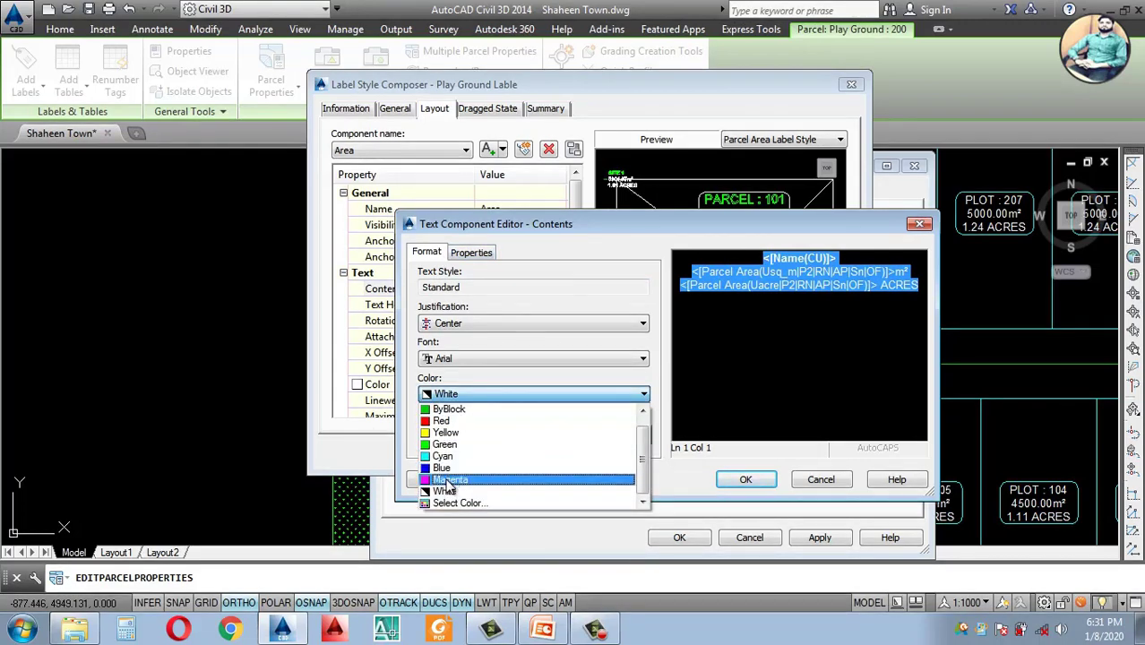
click(448, 482)
click(745, 481)
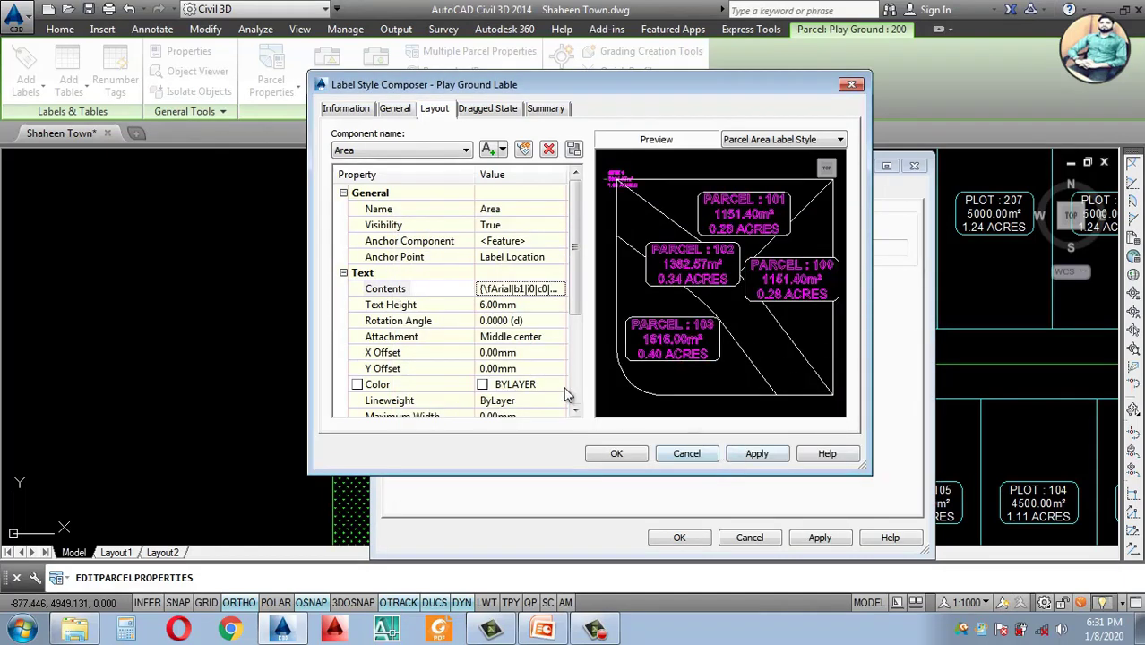
drag(578, 312, 599, 423)
click(756, 454)
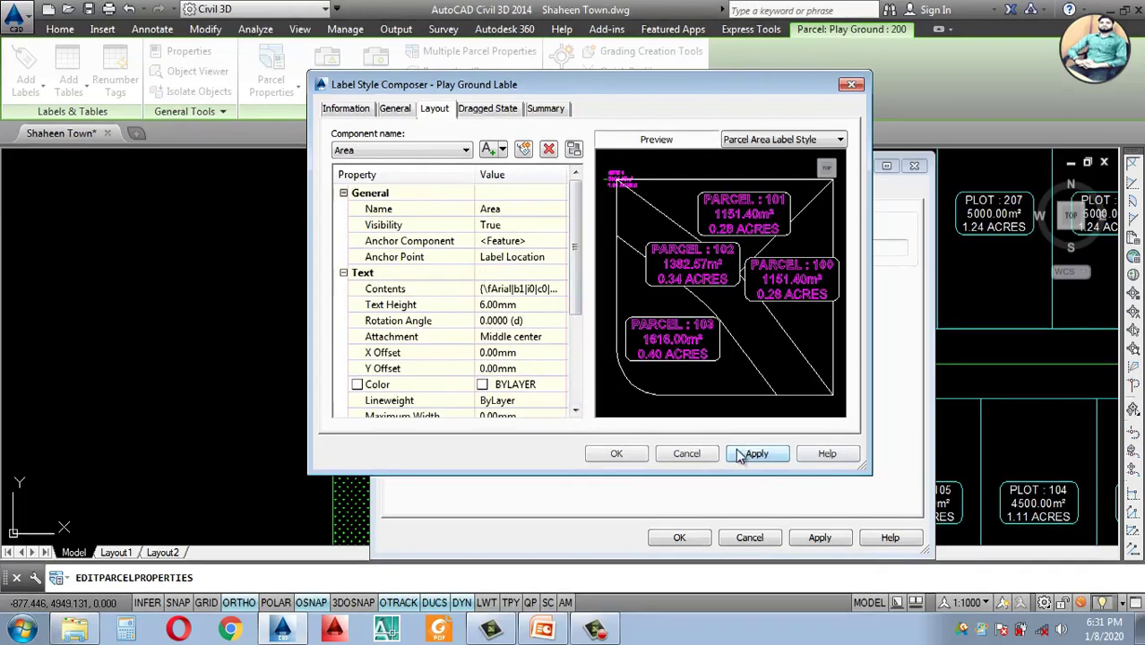
click(614, 454)
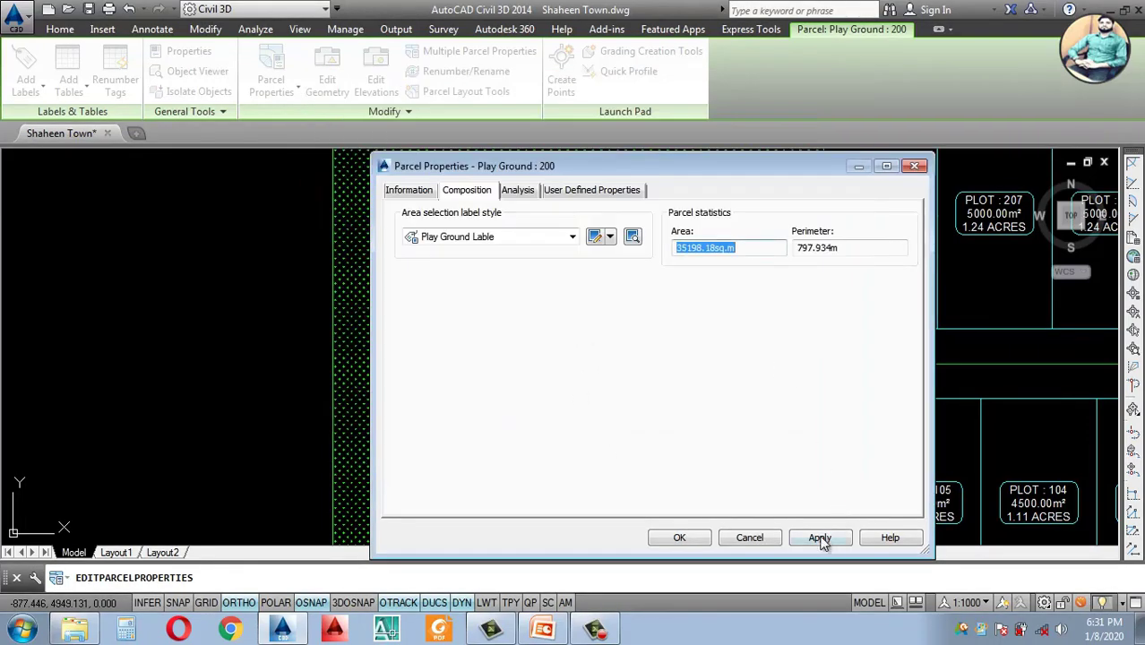
click(819, 538)
click(678, 538)
Step: Inspect how readable the recoloured play ground label is over the grass fill, both close up and across the whole town layout
scroll(396, 320, down, 3)
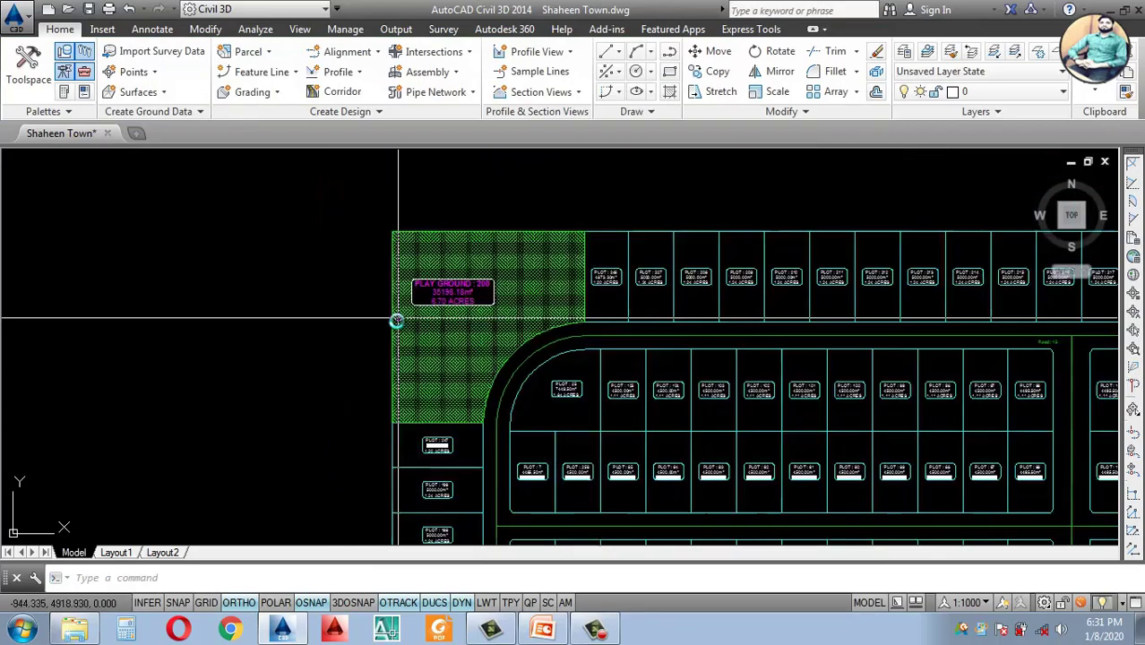
scroll(397, 321, down, 6)
scroll(512, 404, up, 2)
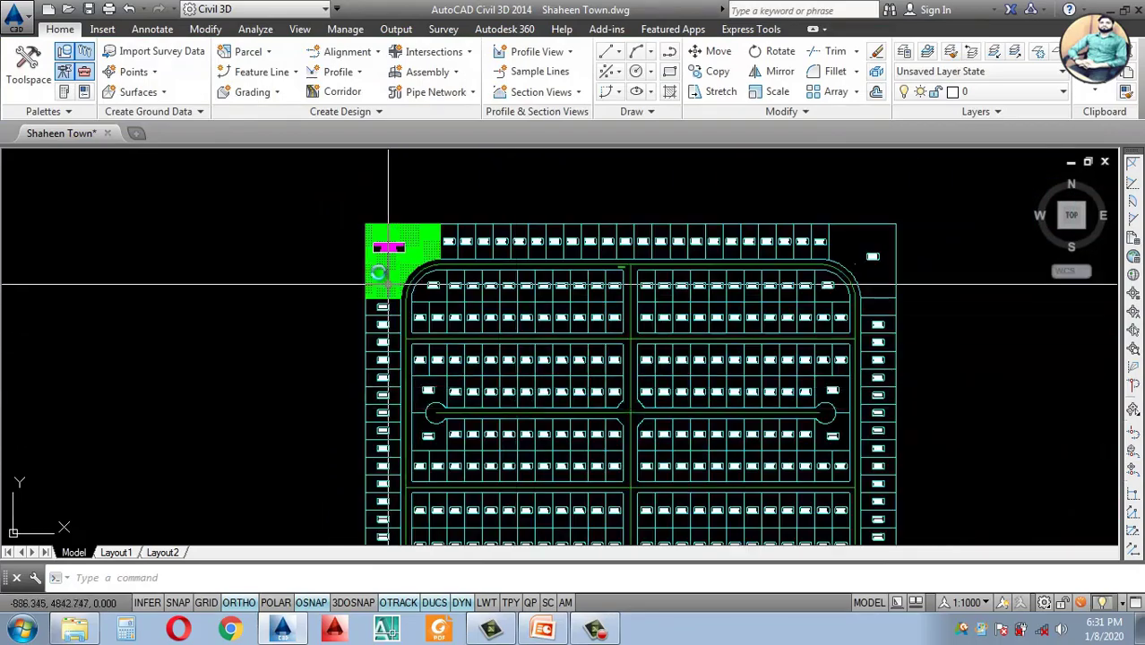
scroll(367, 255, up, 6)
scroll(498, 253, down, 3)
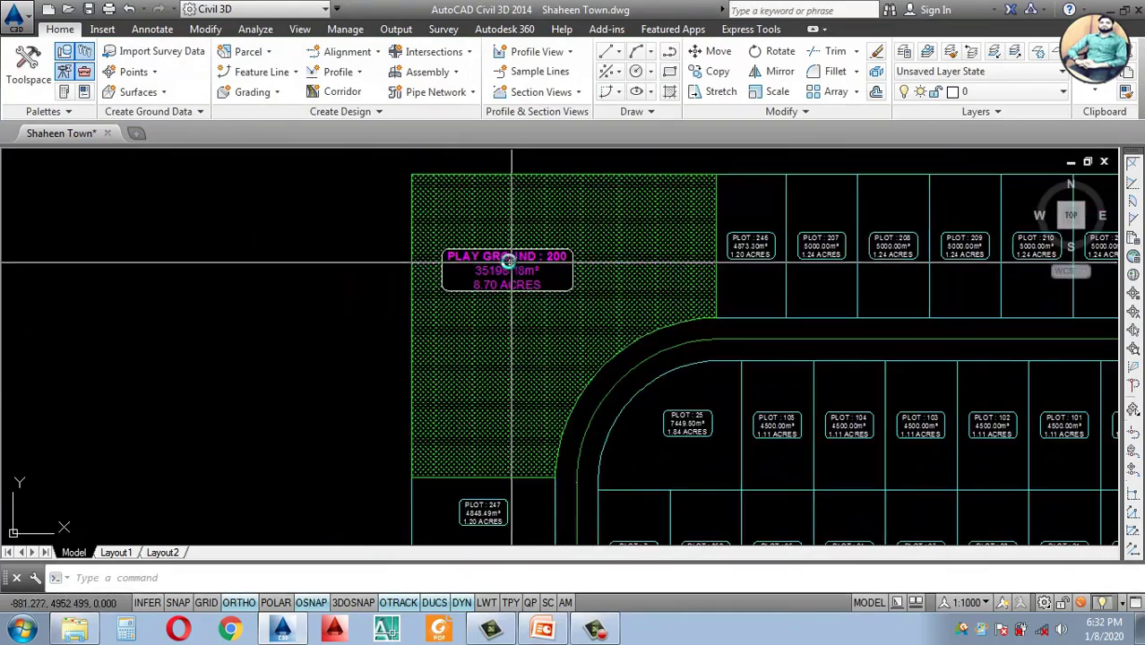
scroll(508, 259, down, 4)
scroll(498, 281, up, 6)
Step: From the play ground parcel's properties, set the Play Ground style's GRASS area fill scale to 0.250 and accept the changes
click(464, 307)
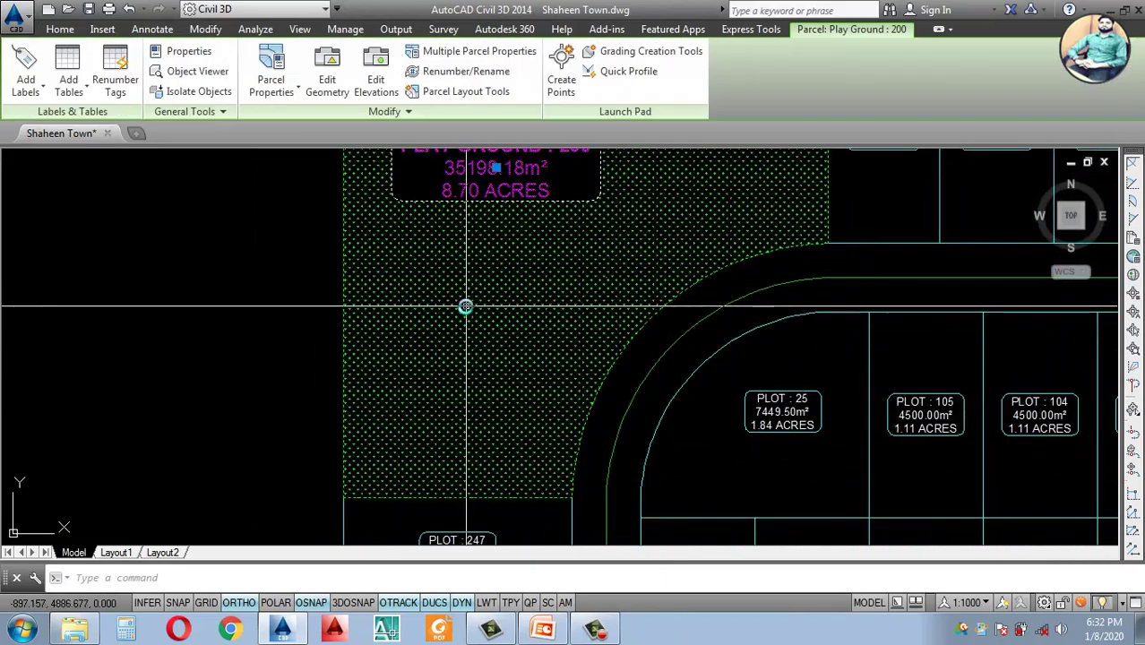
right_click(465, 306)
click(556, 476)
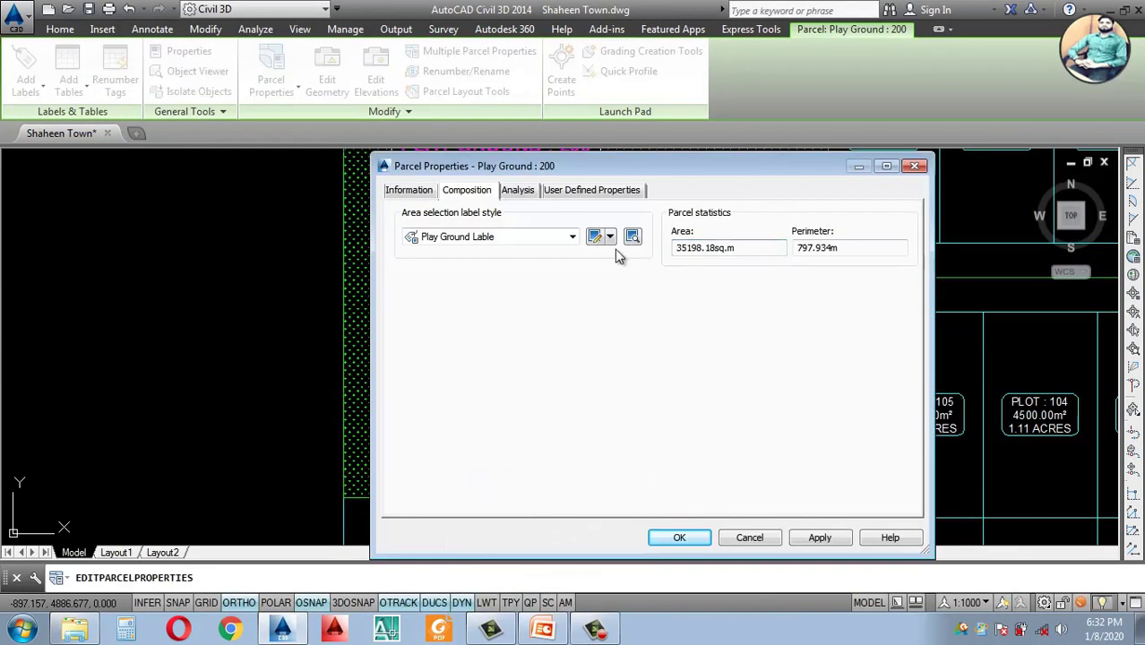
click(417, 191)
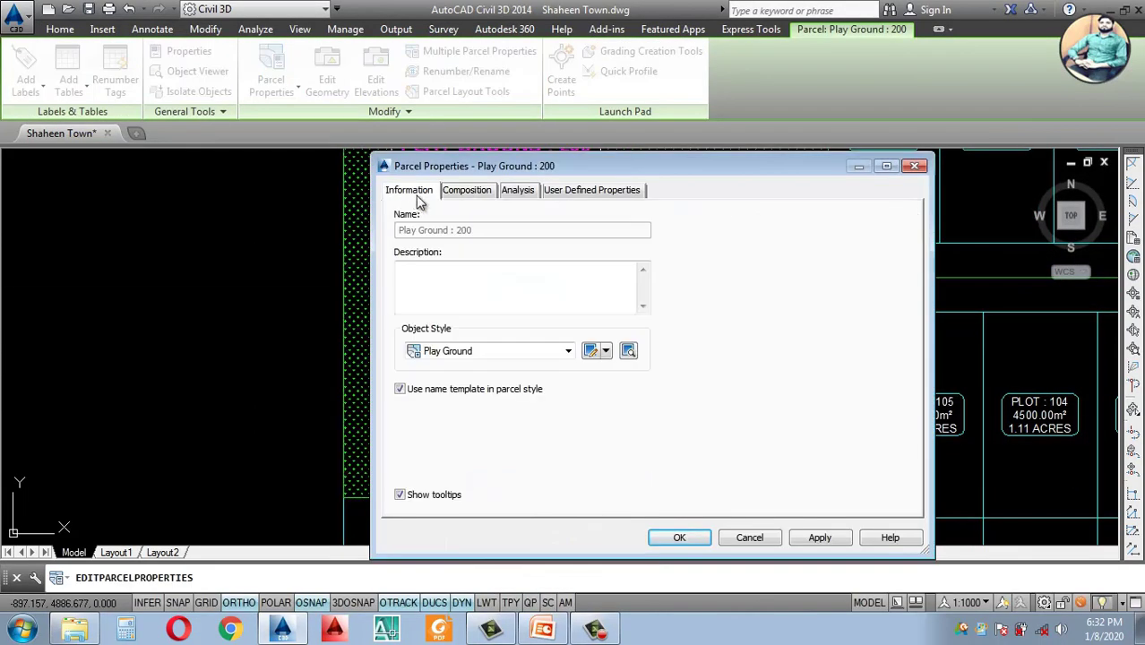
click(569, 352)
click(570, 352)
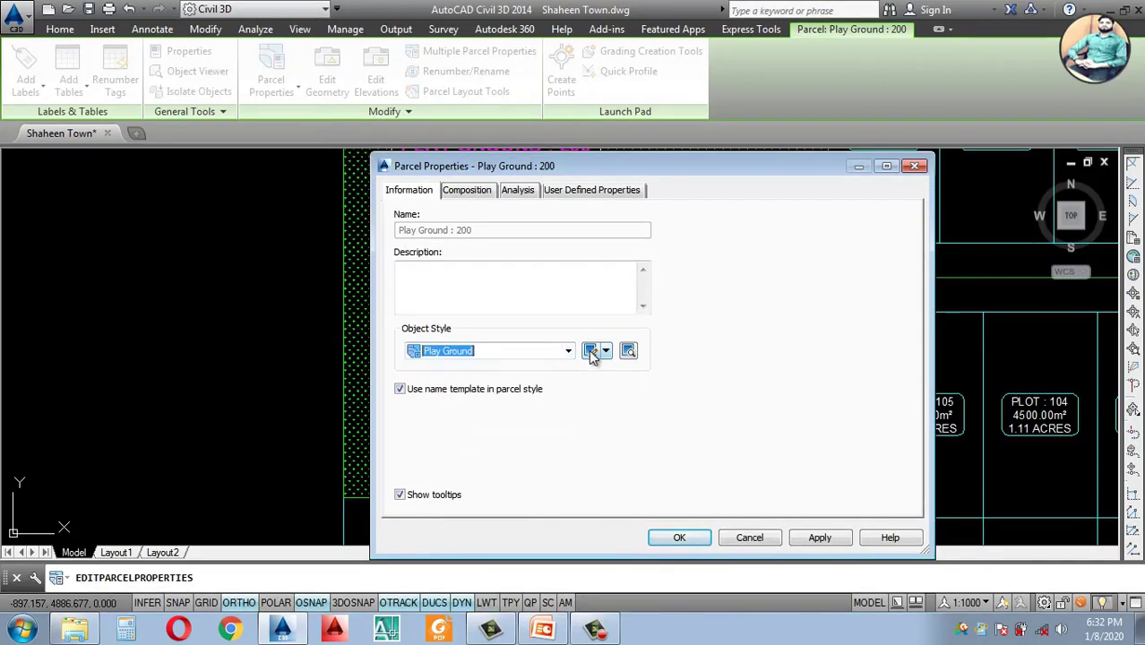
click(590, 352)
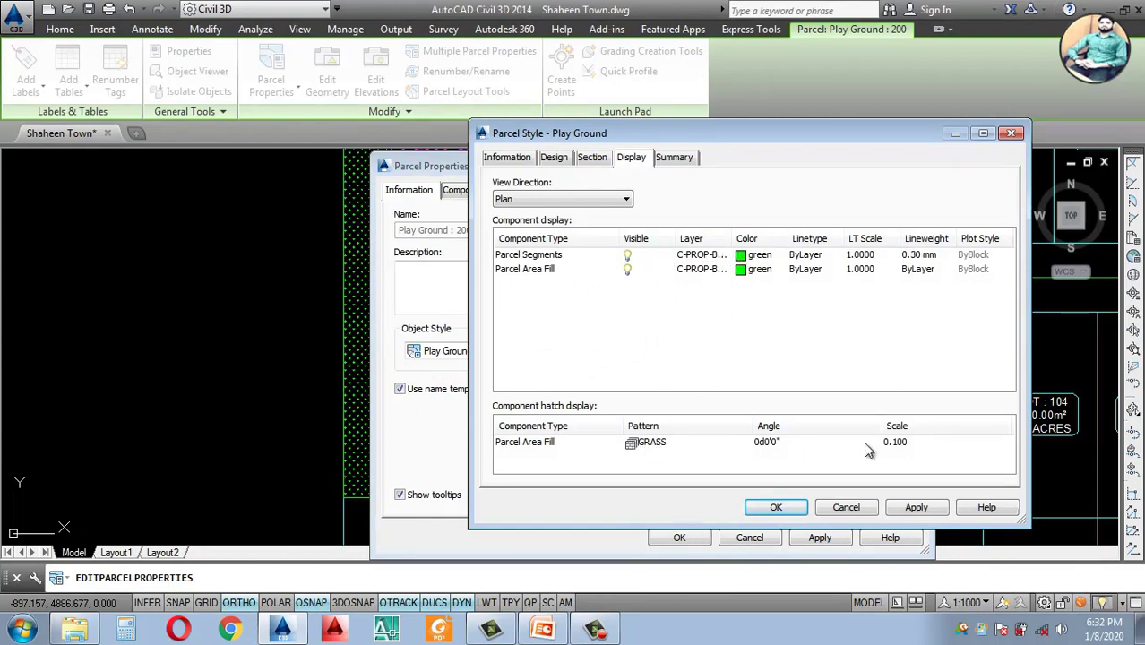
click(905, 445)
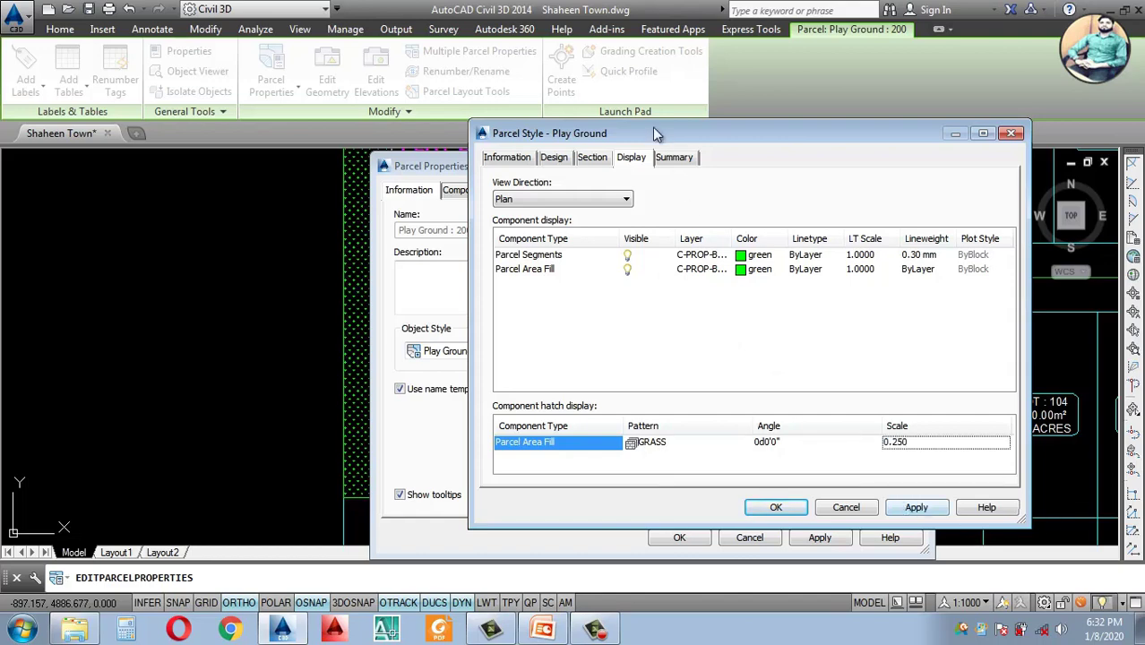
drag(653, 130, 856, 118)
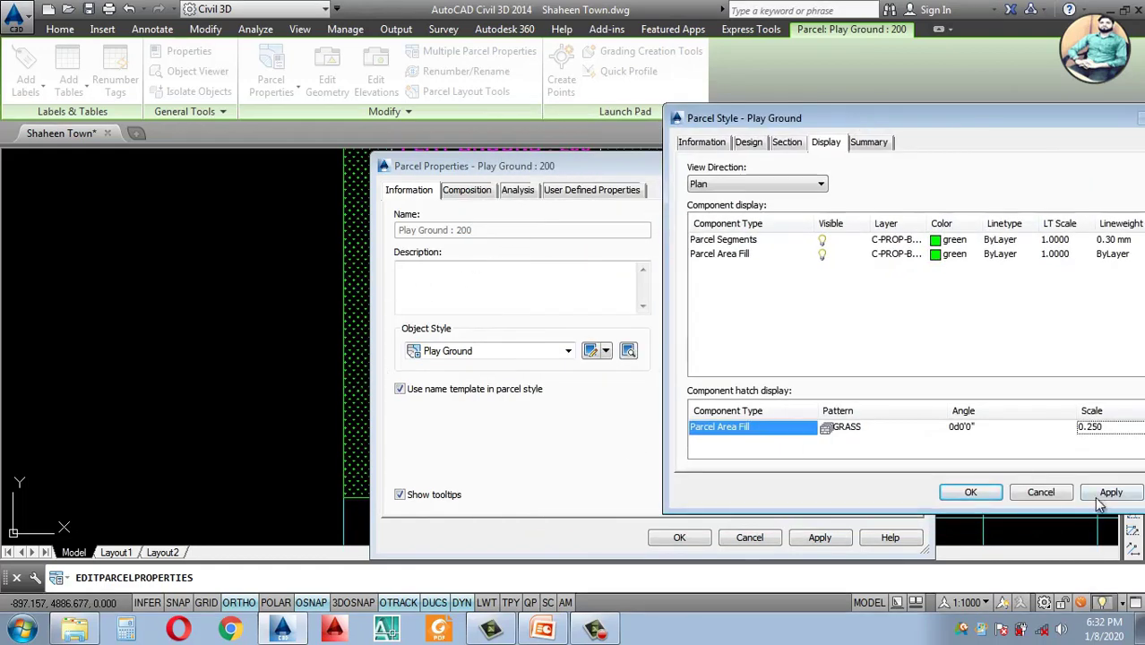
click(972, 492)
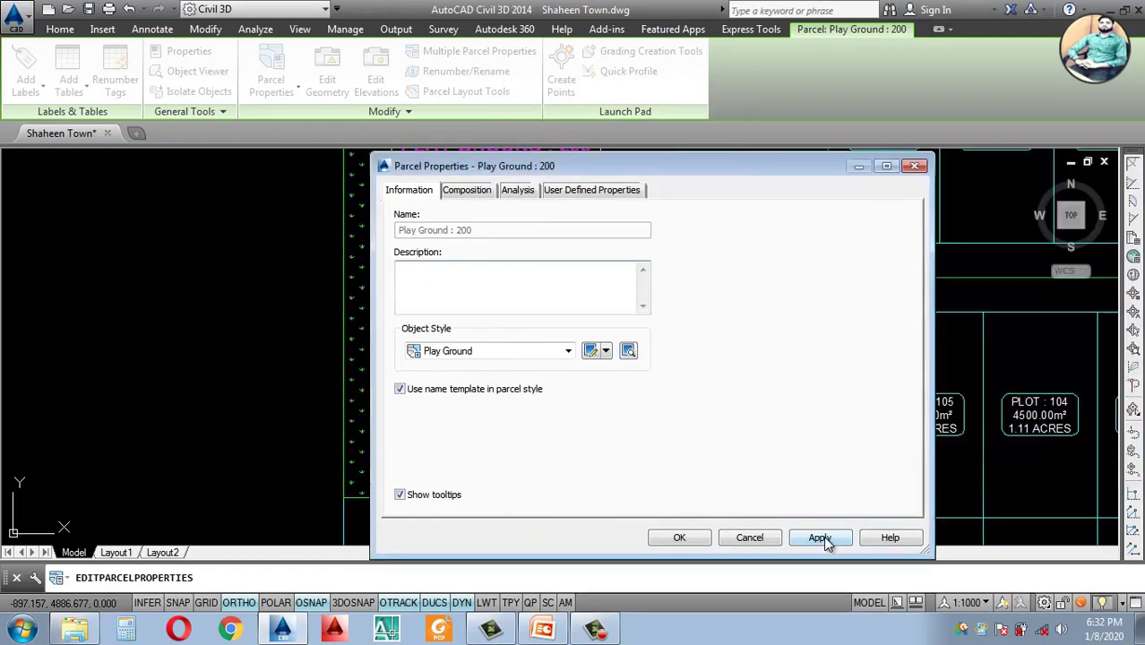
click(679, 537)
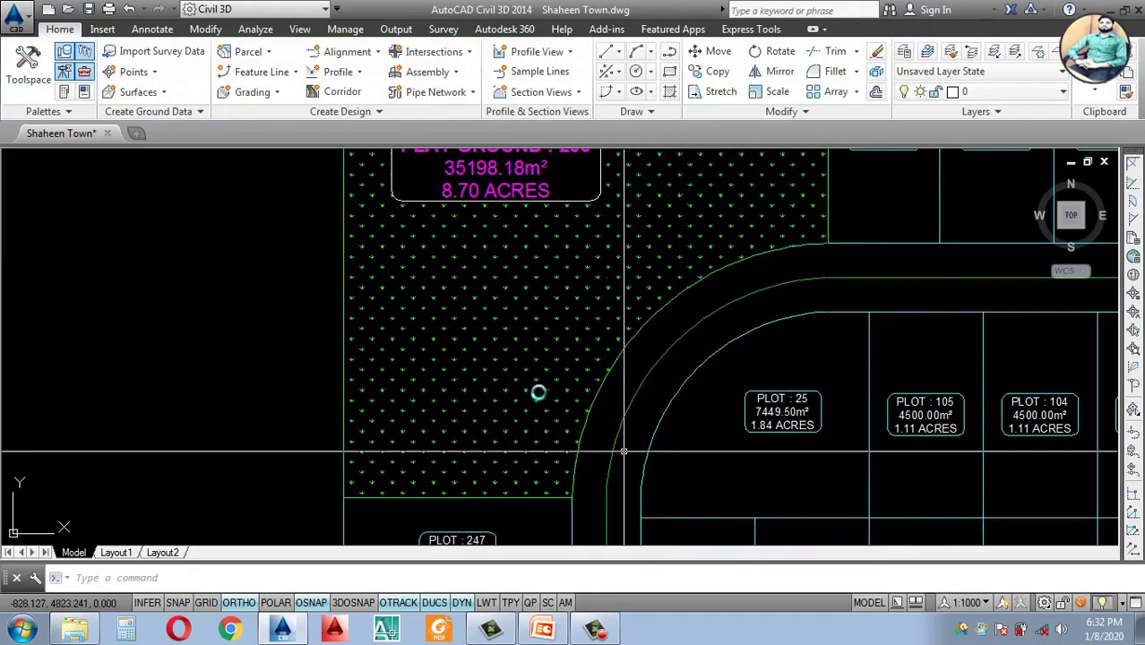
Step: Examine the extent of the large northeast corner plot and the junction of its lower lot line with the curved road edge
scroll(535, 394, down, 5)
scroll(519, 390, down, 1)
scroll(770, 354, up, 5)
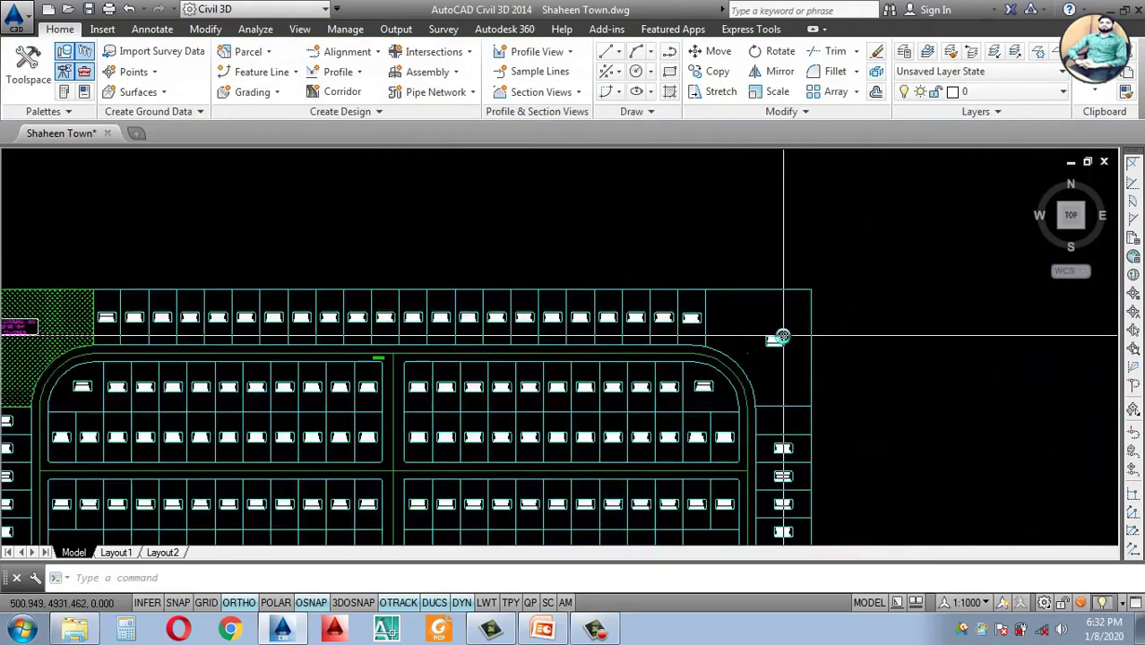
scroll(792, 356, down, 2)
click(782, 353)
click(780, 344)
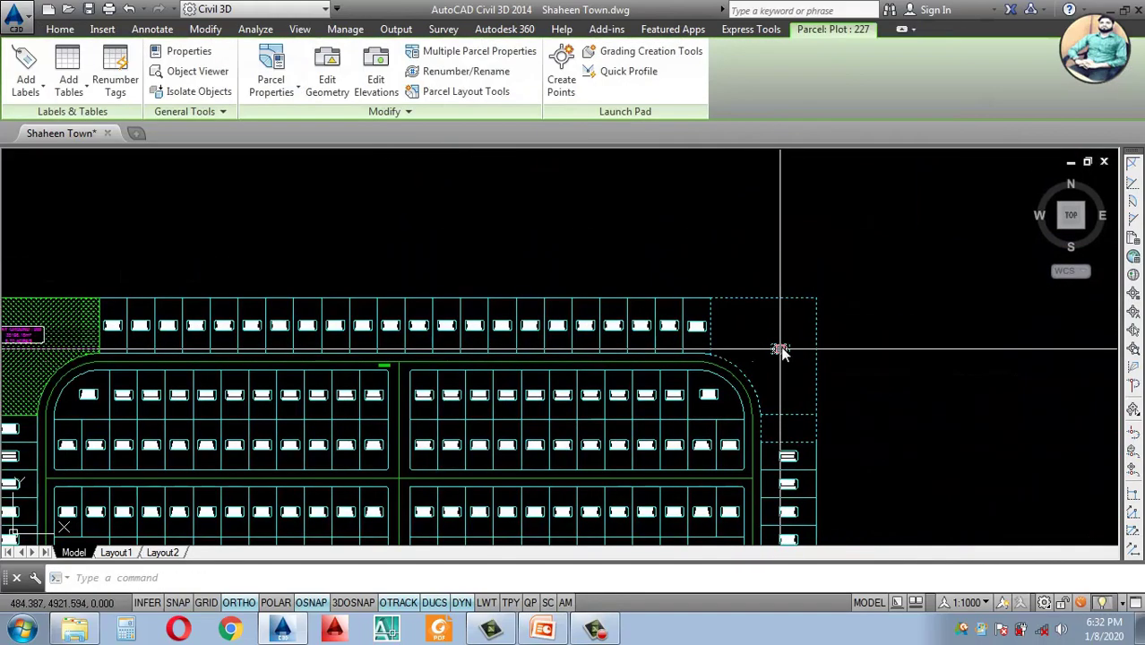
right_click(781, 348)
click(854, 368)
key(Escape)
click(786, 353)
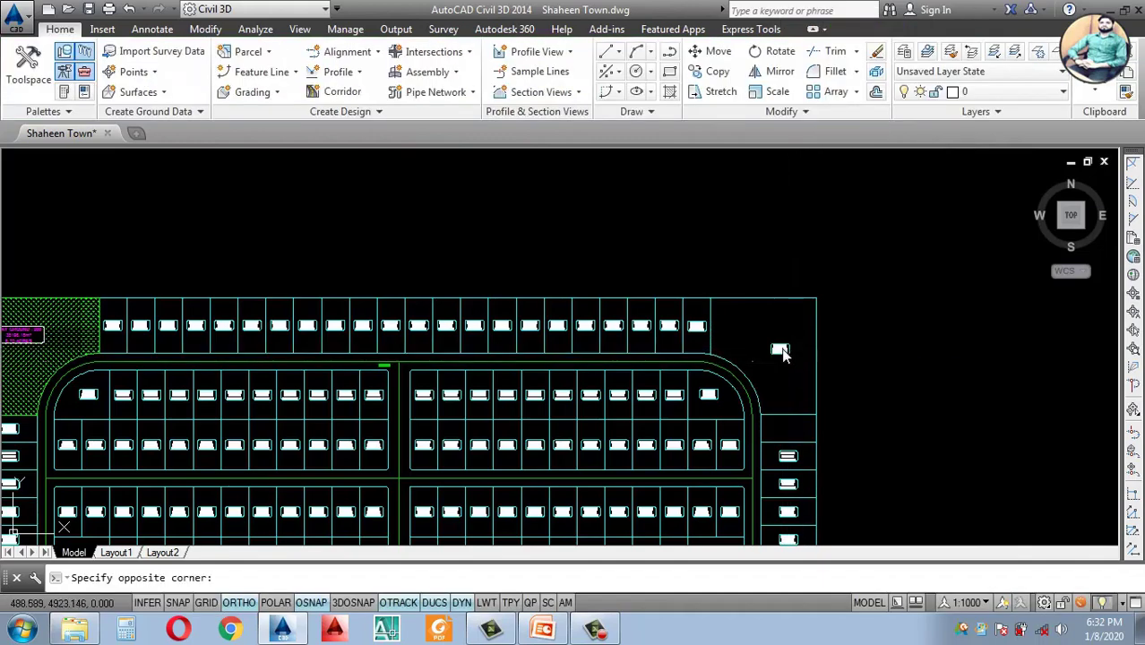
click(779, 346)
scroll(802, 427, up, 8)
key(Escape)
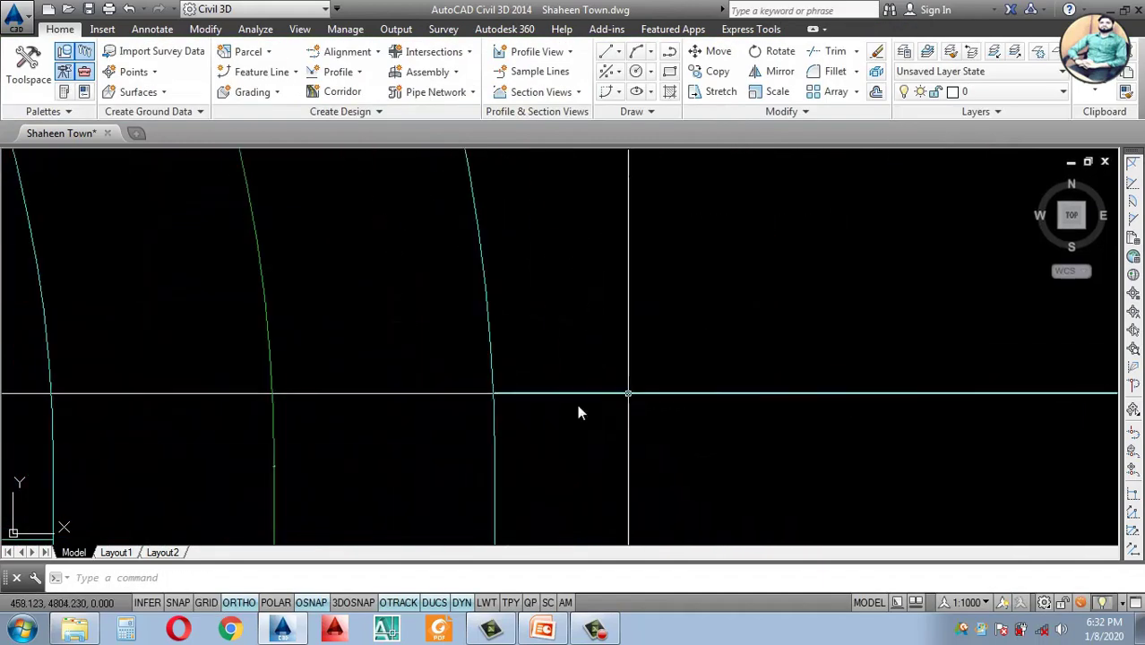
Step: Stretch the loose west end of the lot line below the northeast corner plot past the curved road edge, then back onto it
scroll(497, 391, up, 1)
click(479, 334)
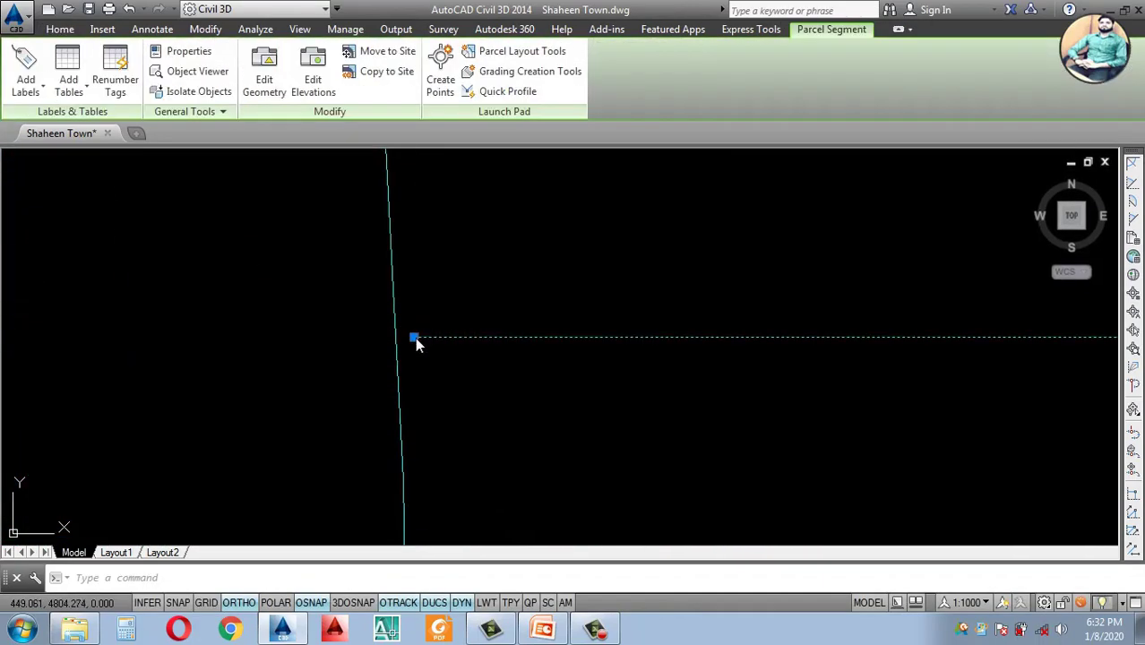
click(413, 337)
click(223, 342)
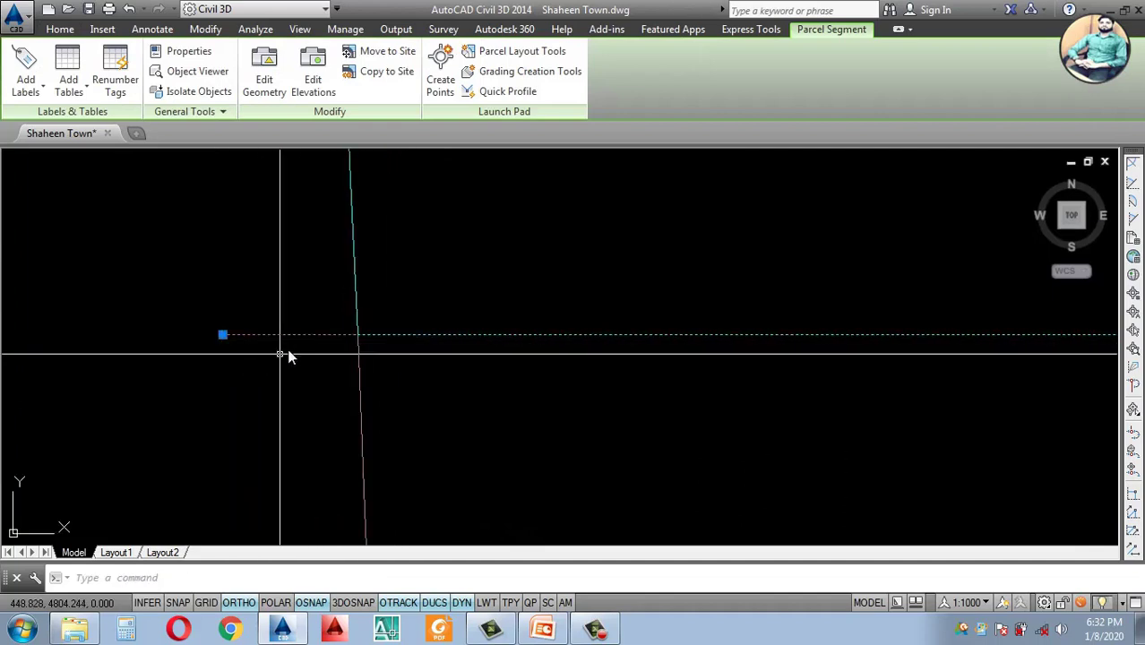
click(223, 334)
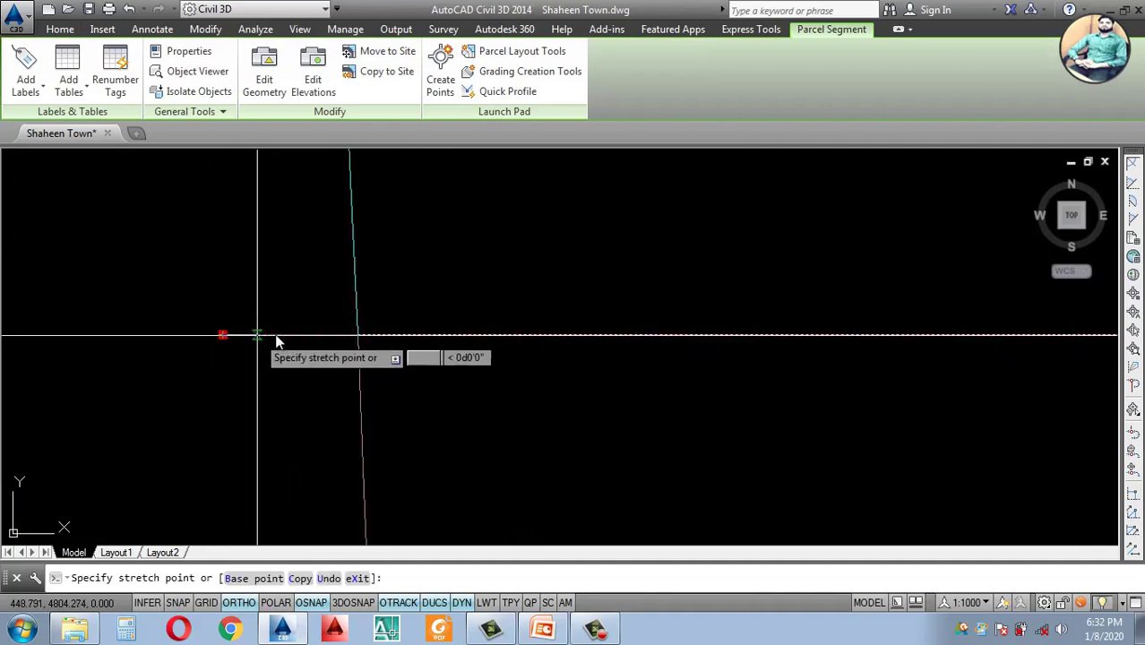
click(357, 335)
scroll(690, 386, down, 3)
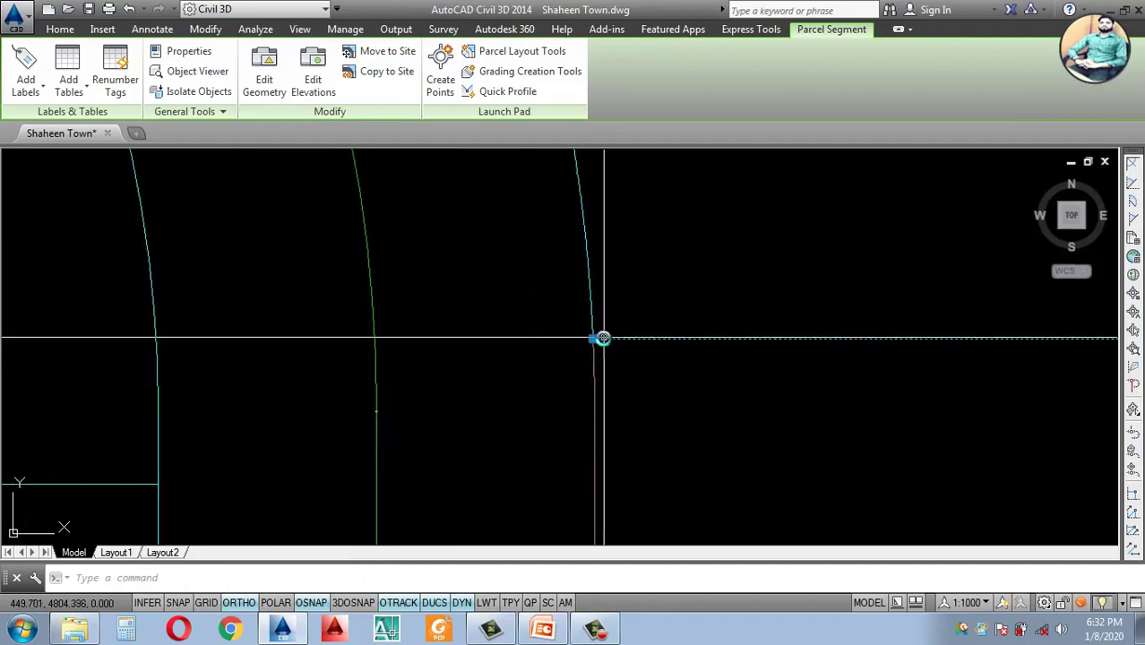
key(Escape)
Step: Open the object properties of the separated Property parcel directly above plot 233
scroll(690, 386, down, 5)
scroll(764, 435, up, 5)
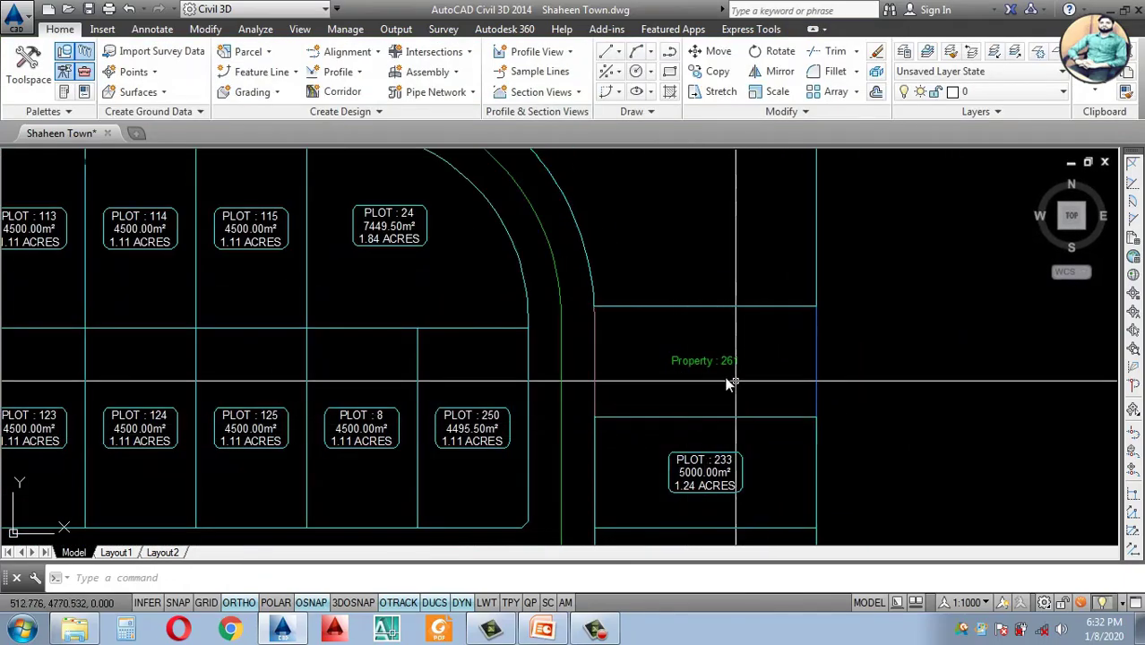
scroll(724, 387, down, 4)
scroll(724, 389, up, 4)
click(692, 358)
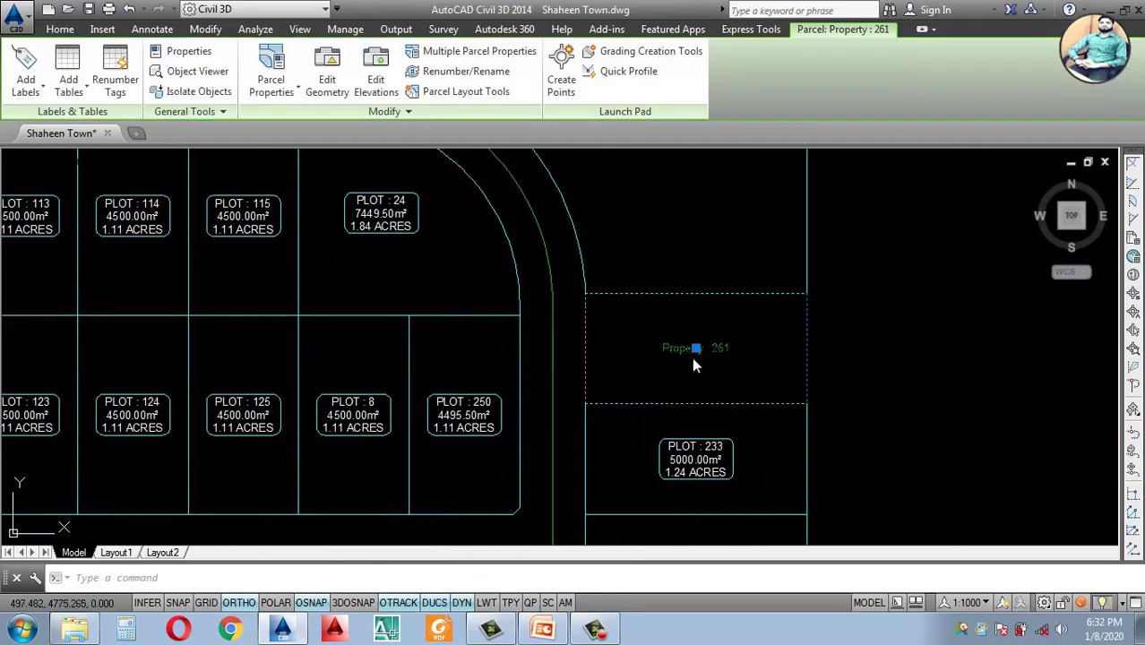
right_click(788, 383)
click(789, 346)
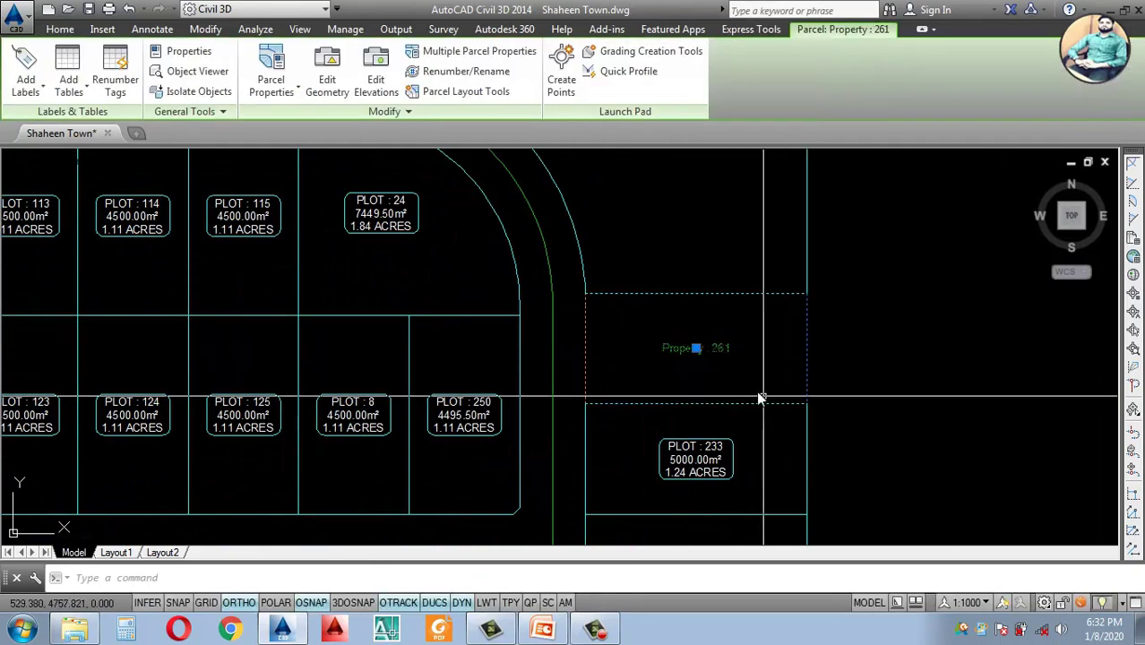
key(Return)
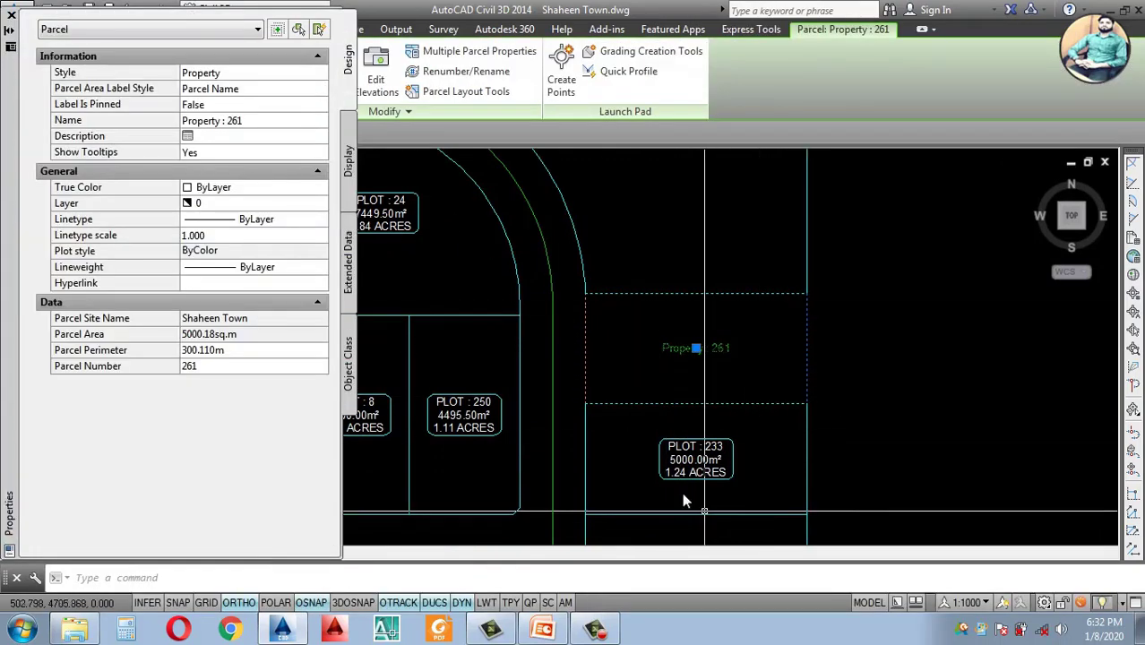
Step: Change parcel 261's style to Plot and its area label style to Plot Lable
click(321, 73)
click(318, 74)
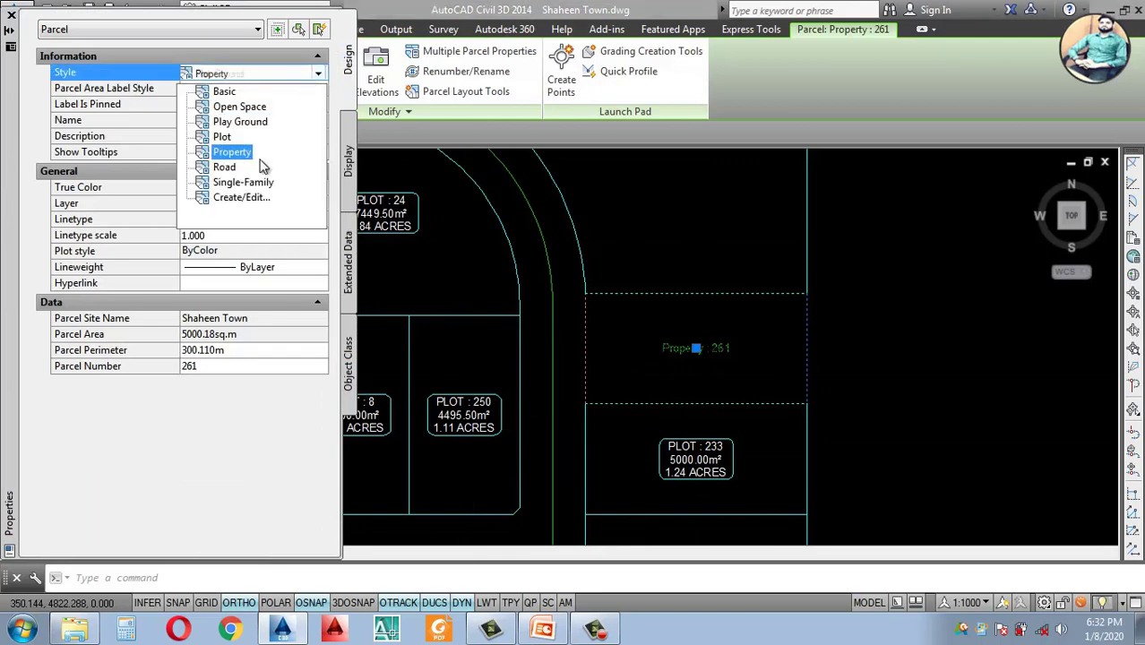
click(224, 137)
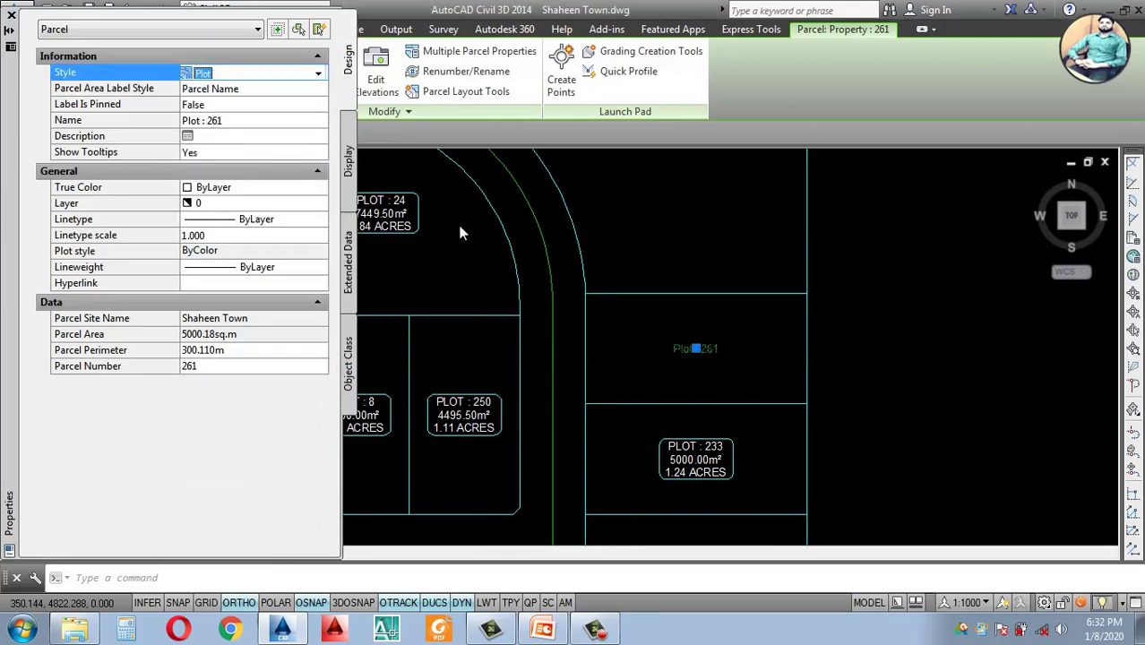
click(277, 90)
click(273, 90)
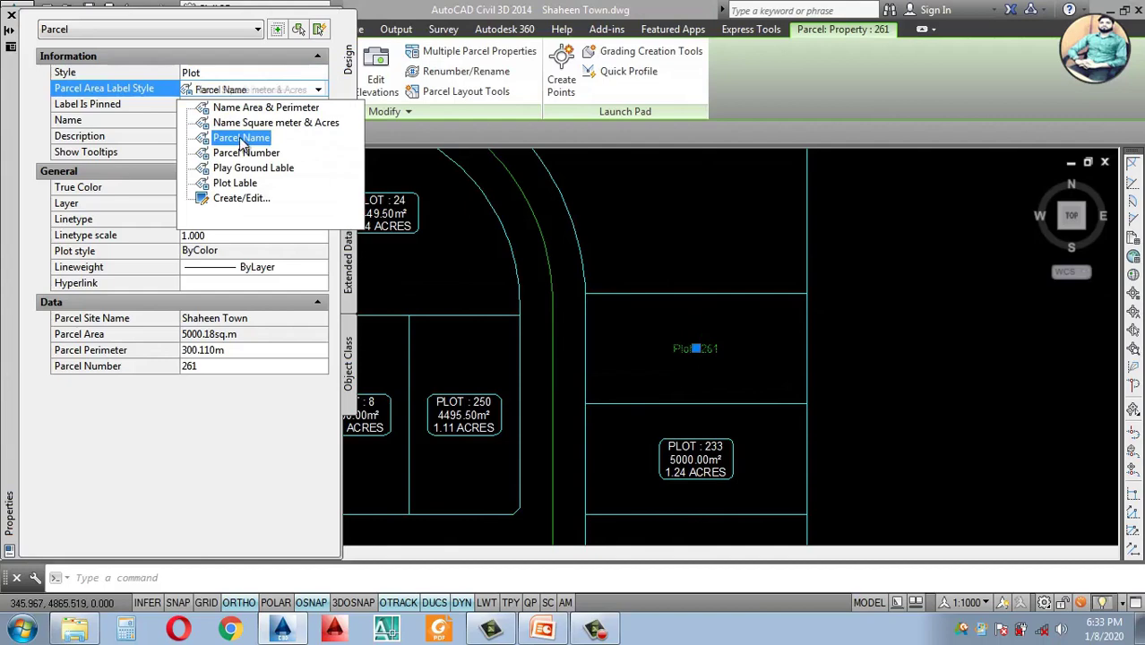
click(244, 184)
key(Escape)
Step: Assign the Play Ground style and the Play Ground Lable area label style to the large northeast corner parcel 227
scroll(761, 377, down, 3)
scroll(776, 301, up, 2)
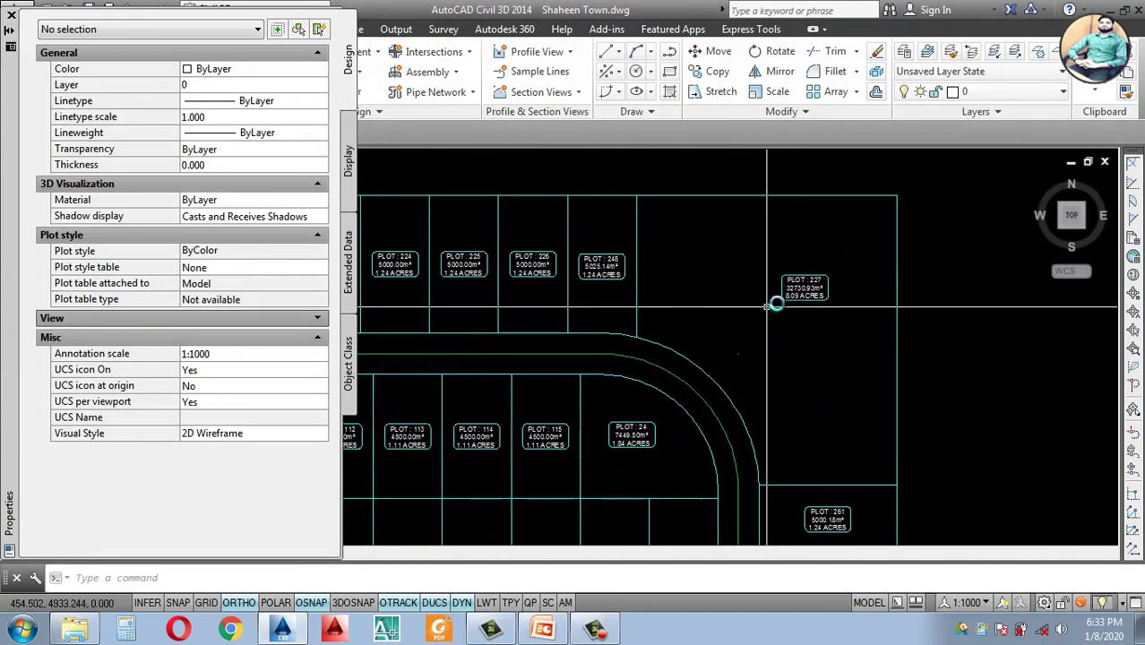
click(800, 285)
click(309, 74)
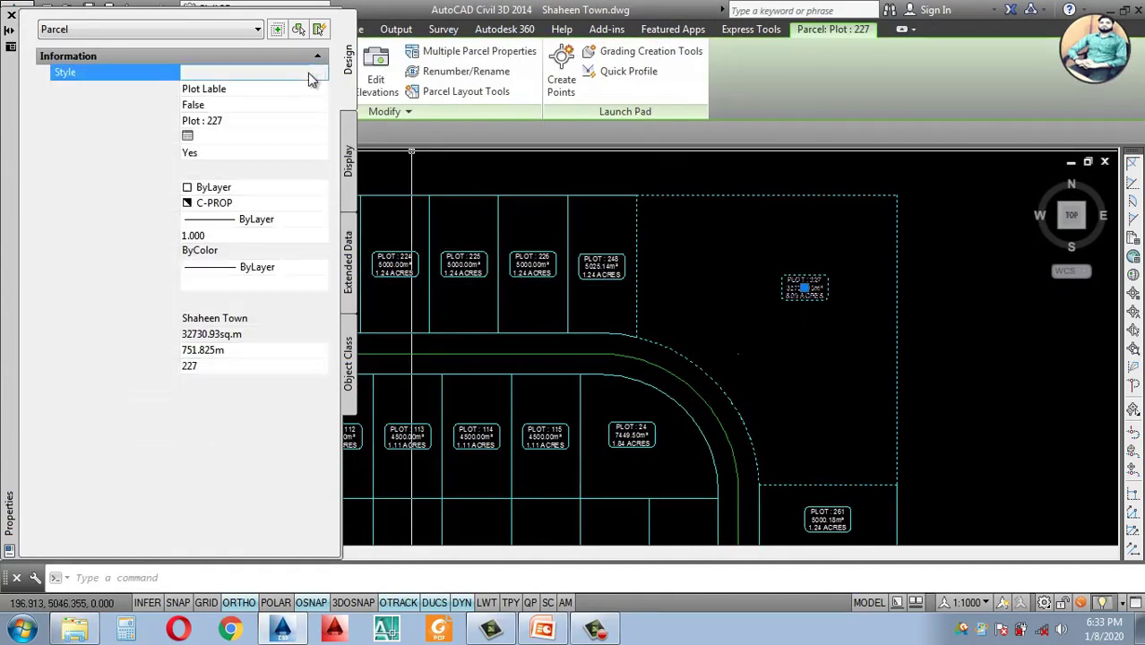
click(318, 74)
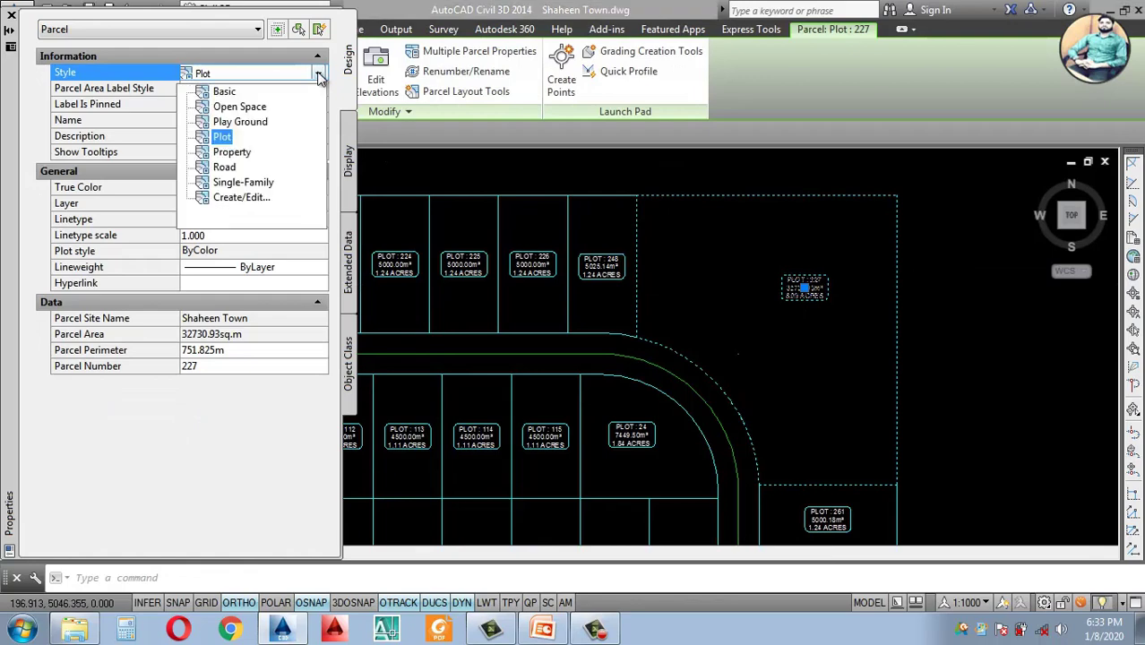
click(239, 122)
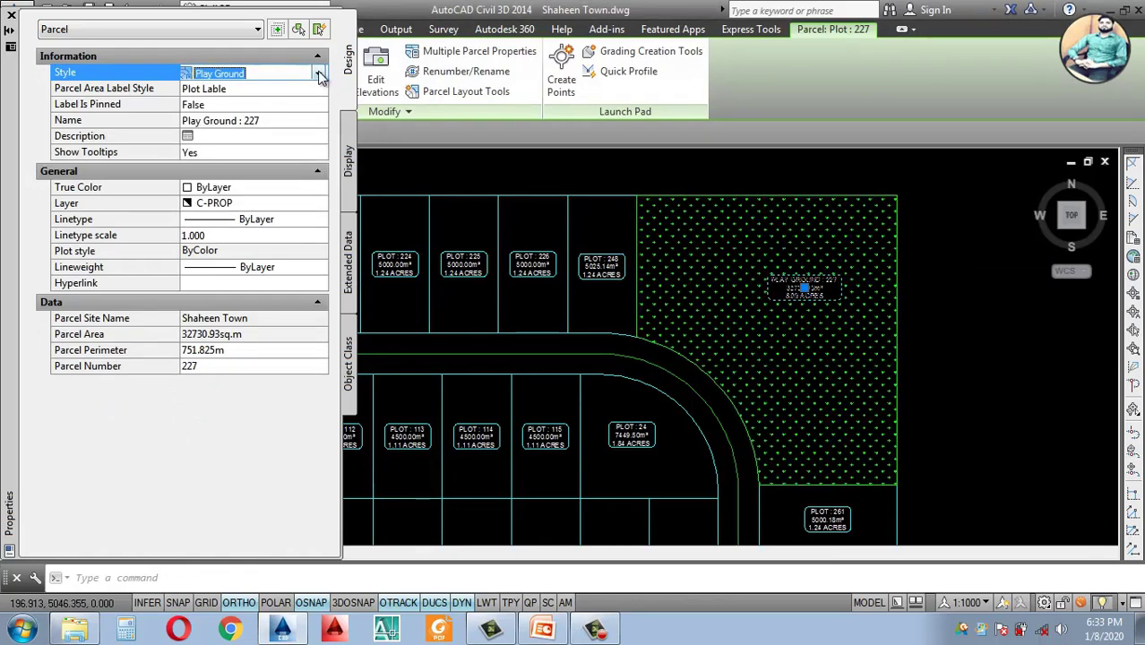
click(298, 90)
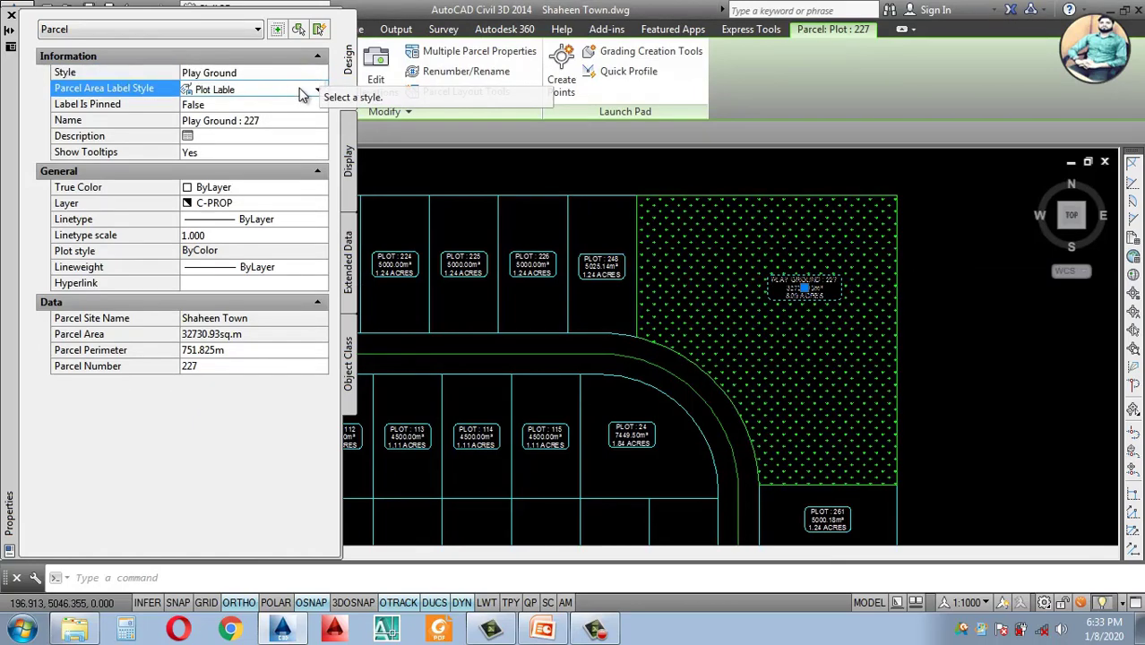
click(317, 90)
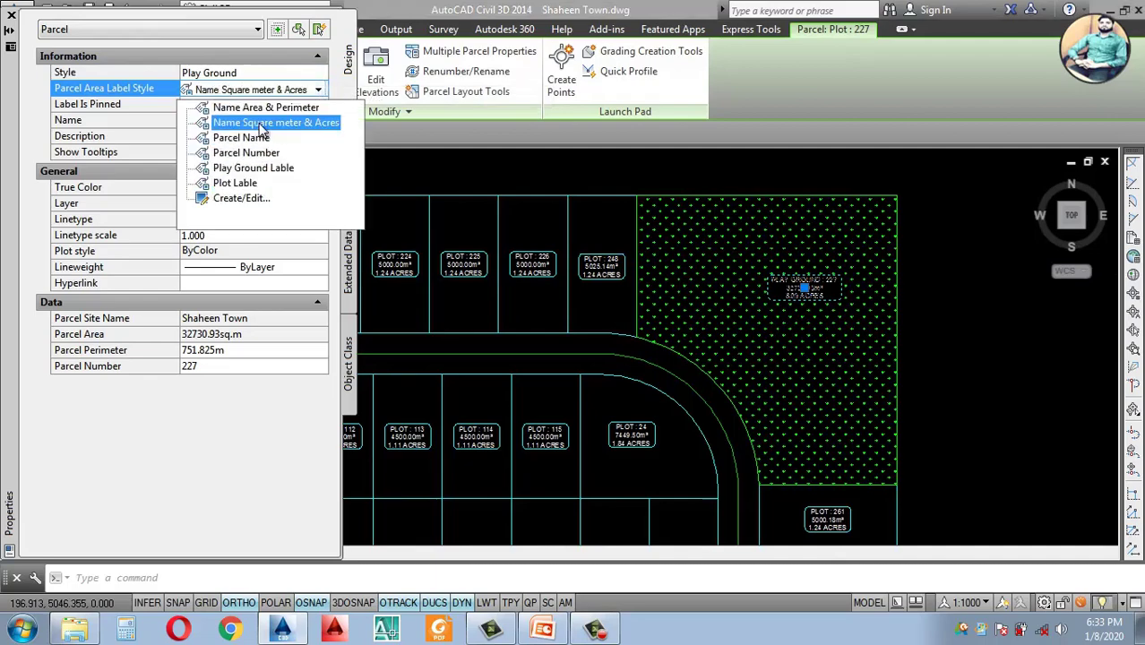
click(260, 170)
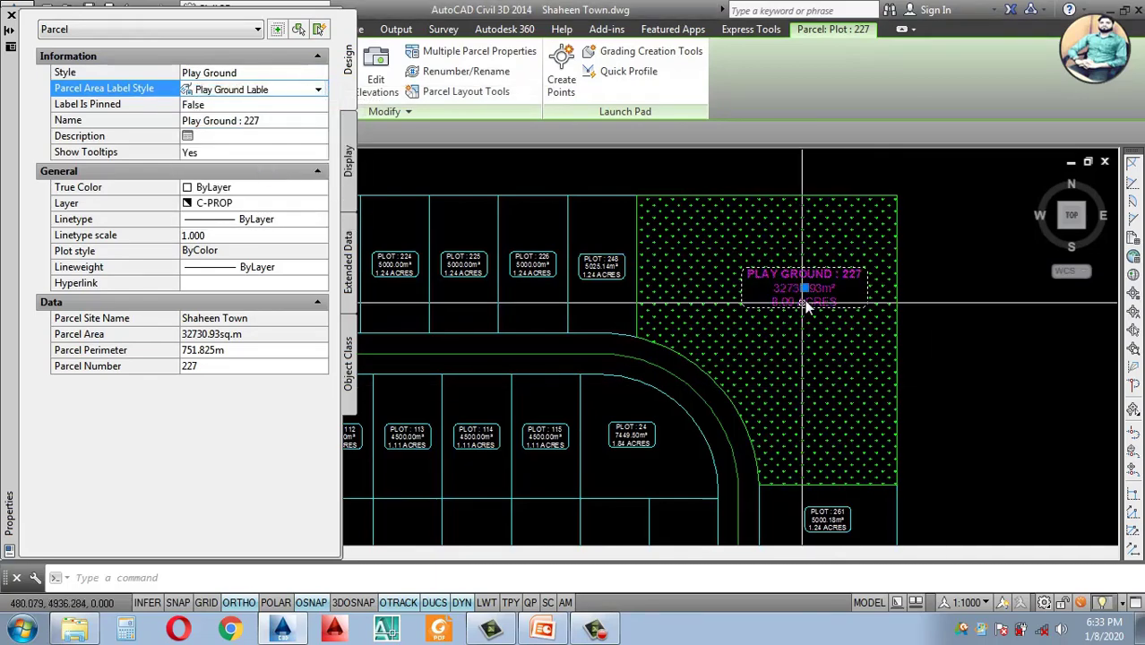
Step: Examine the two corner play grounds across the town layout and the plots around the west cul-de-sac
scroll(805, 296, down, 6)
scroll(527, 338, up, 3)
scroll(527, 339, up, 2)
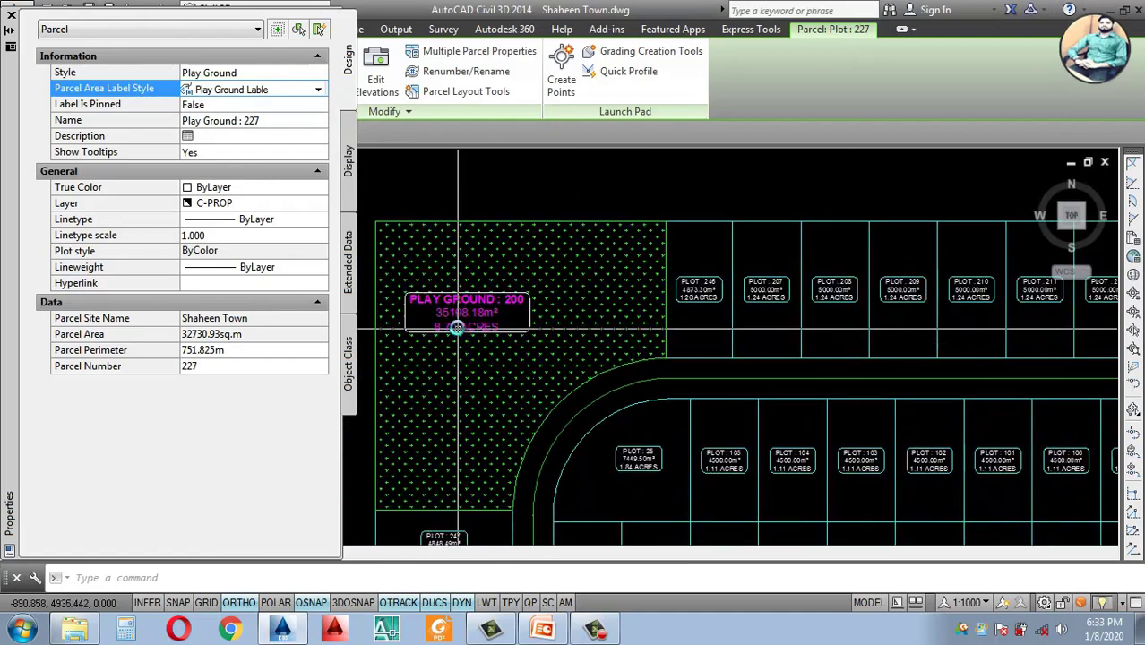
key(Escape)
scroll(740, 351, down, 6)
scroll(740, 351, up, 3)
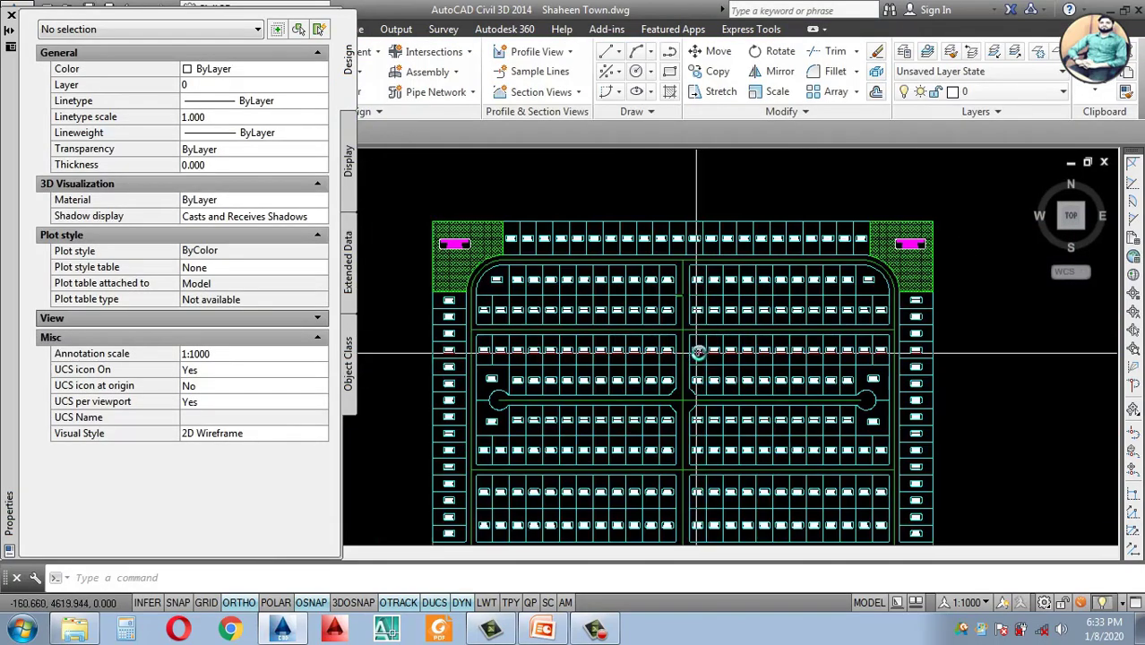
scroll(690, 346, down, 3)
scroll(812, 332, up, 4)
scroll(545, 262, up, 2)
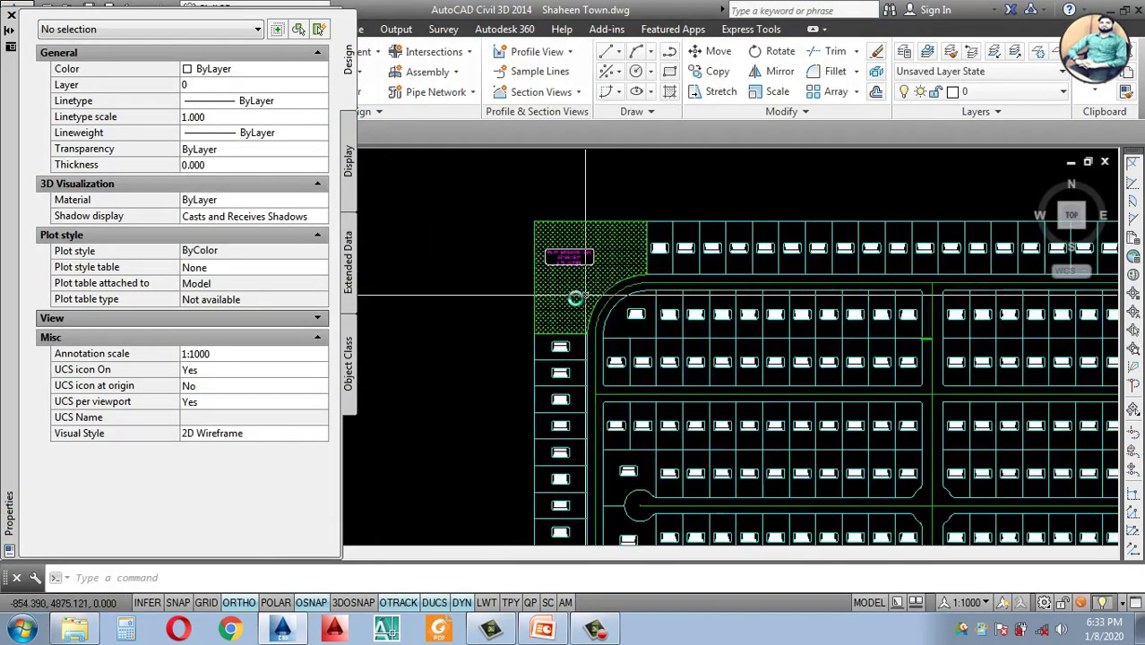
scroll(582, 269, down, 5)
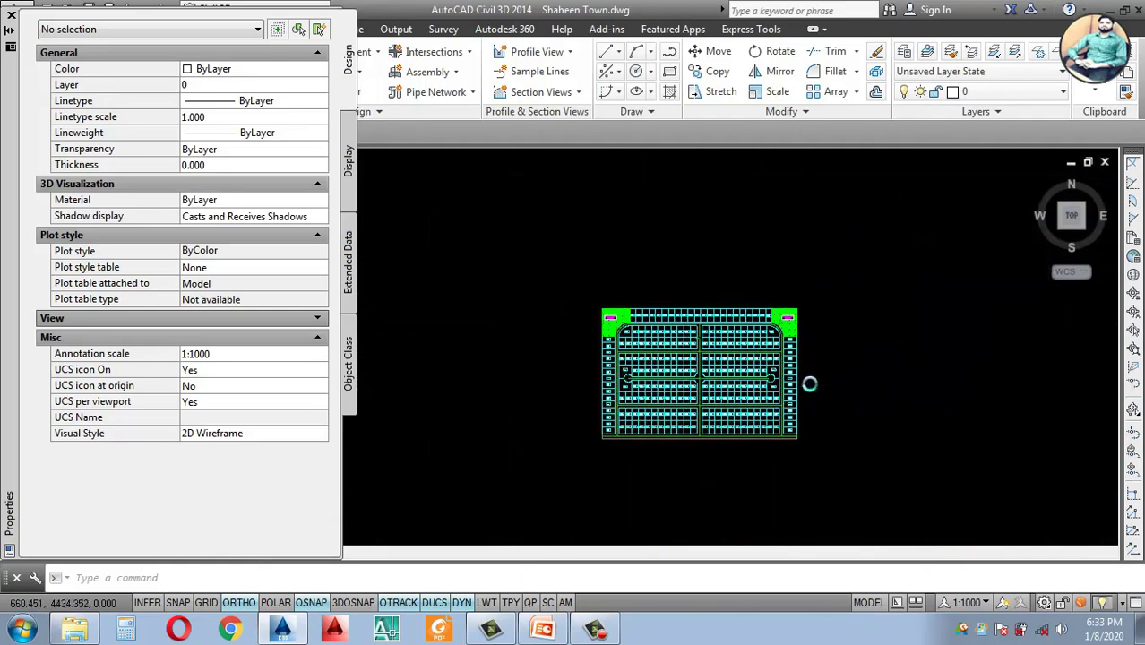
scroll(654, 381, up, 5)
scroll(653, 349, down, 3)
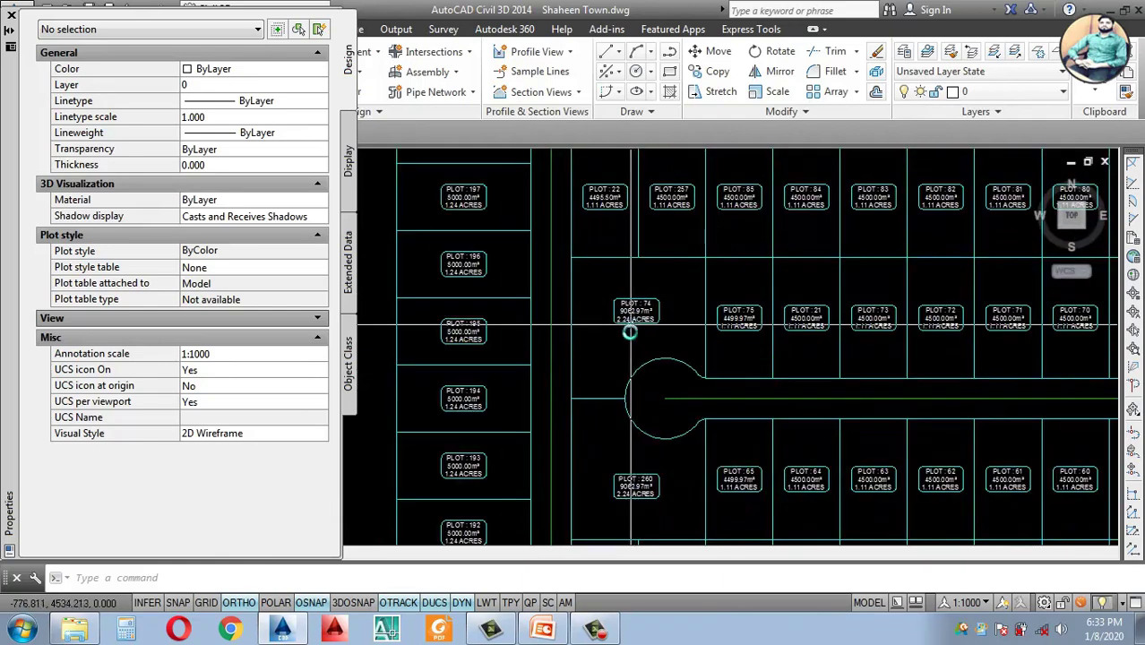
scroll(630, 376, up, 3)
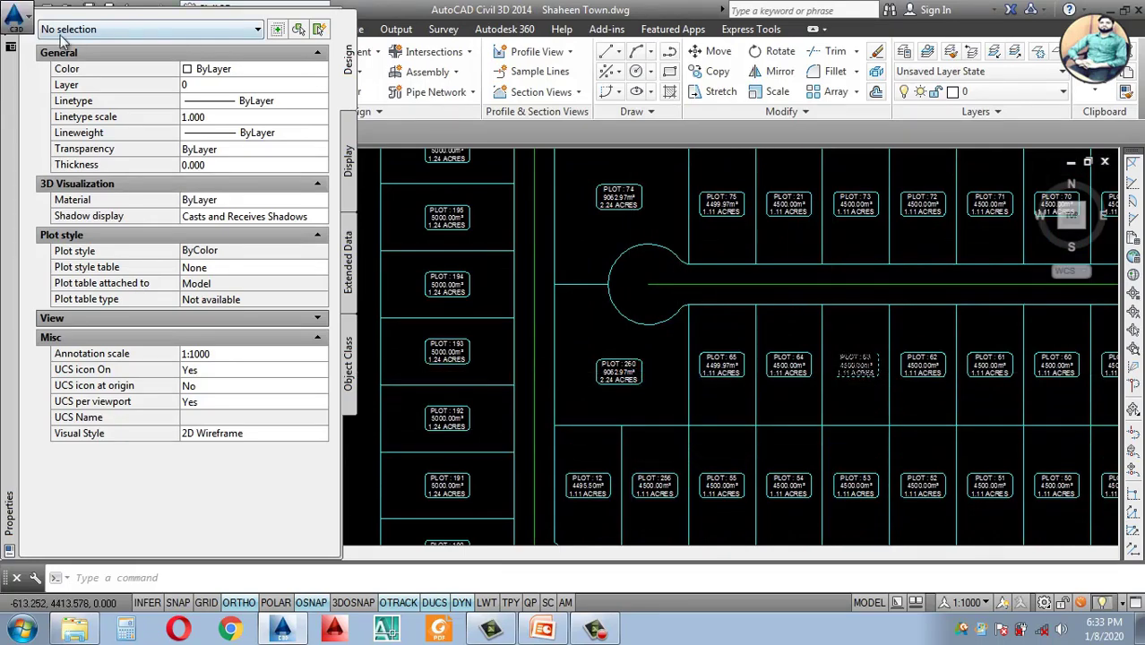
Step: Close the object properties palette and open the parcel properties of plot 260 beside the west cul-de-sac
drag(7, 69, 26, 113)
click(30, 65)
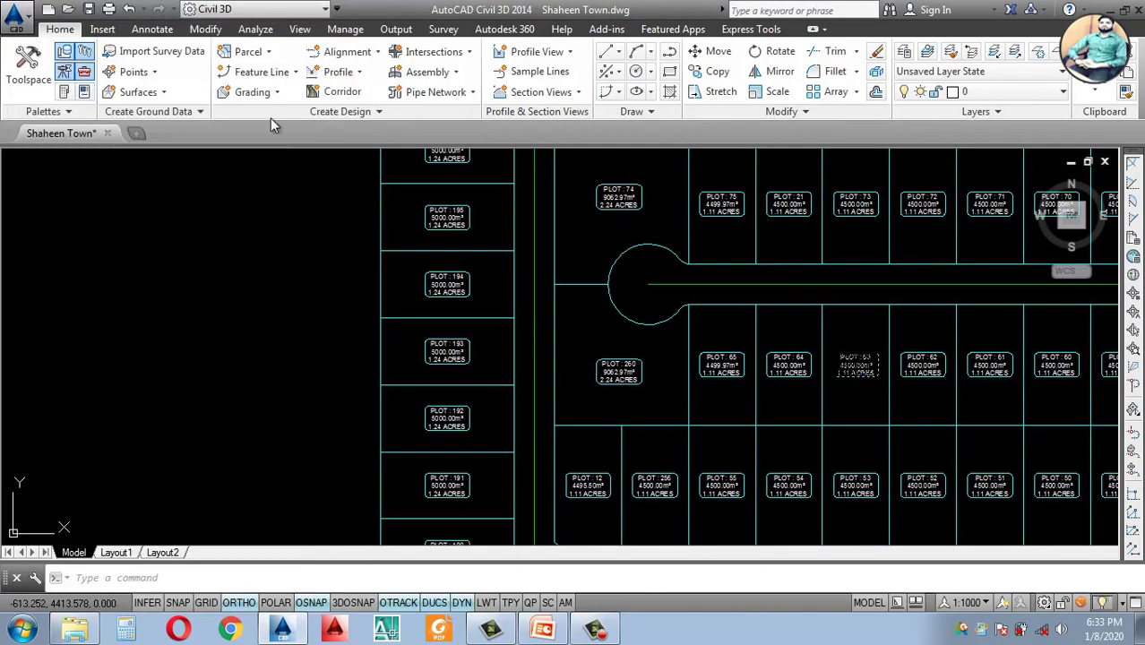
scroll(670, 318, down, 4)
scroll(670, 338, up, 4)
scroll(646, 537, down, 4)
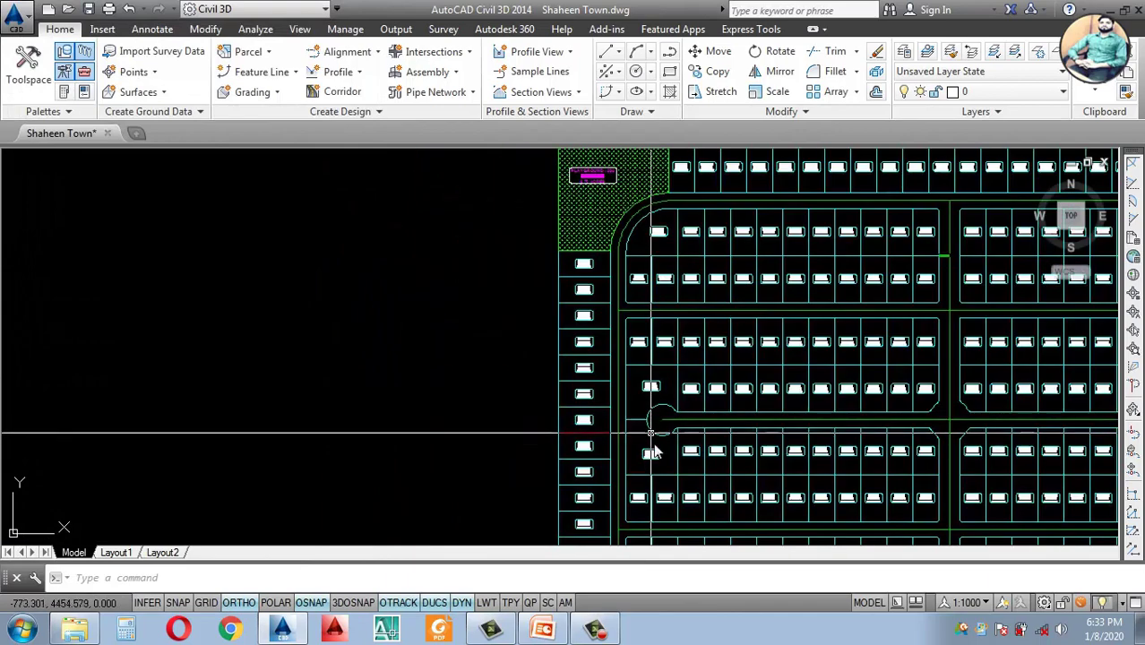
scroll(654, 467, up, 4)
click(654, 468)
right_click(651, 468)
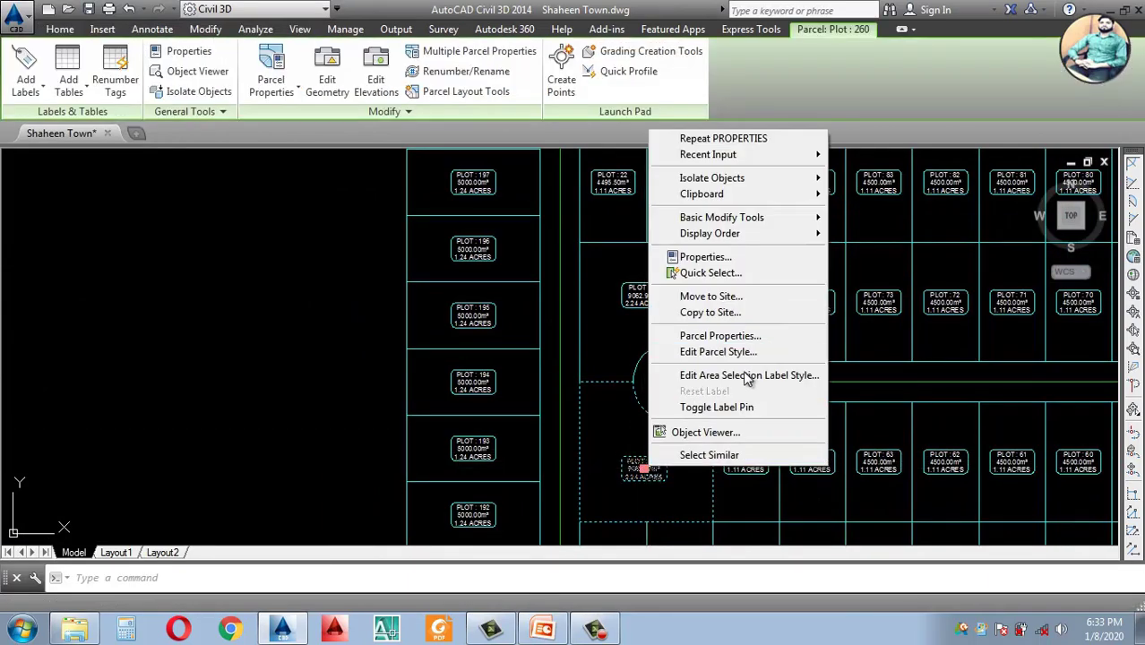
click(712, 335)
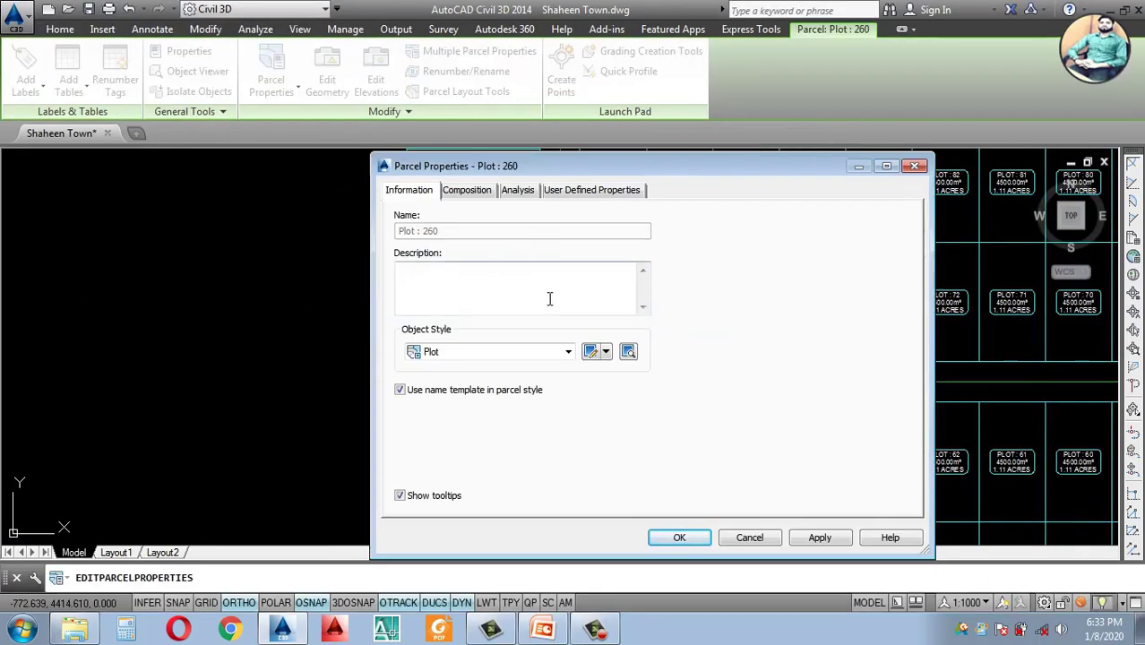
Step: Choose the Play Ground object style for plot 260 and copy it as a new parcel style named Park
click(567, 353)
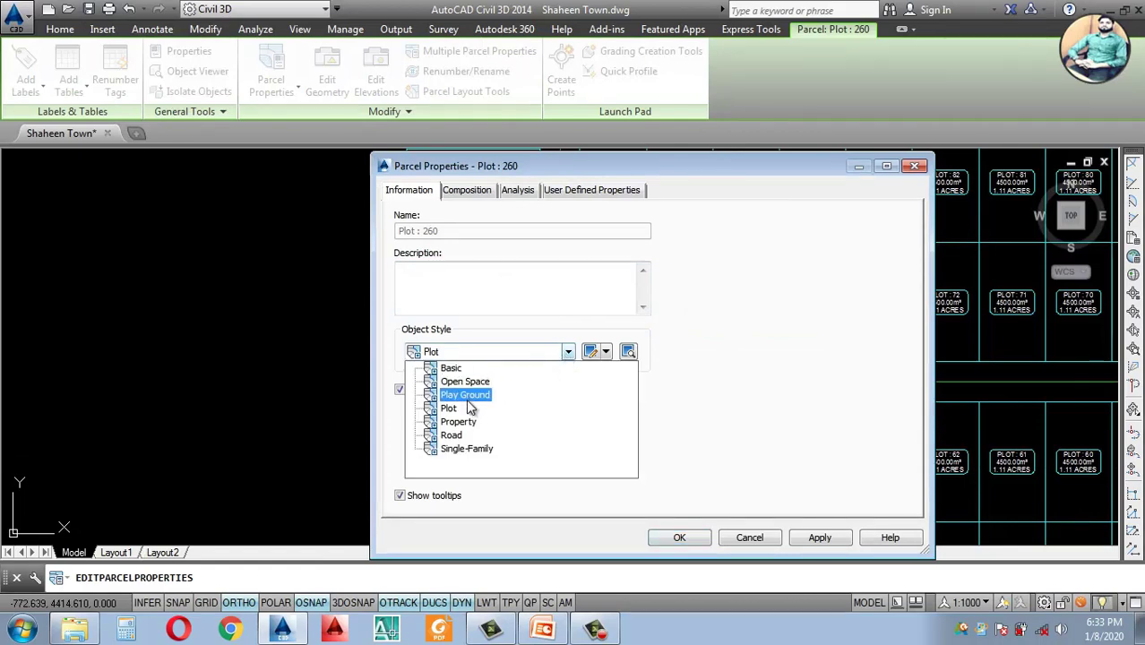
click(468, 407)
click(606, 352)
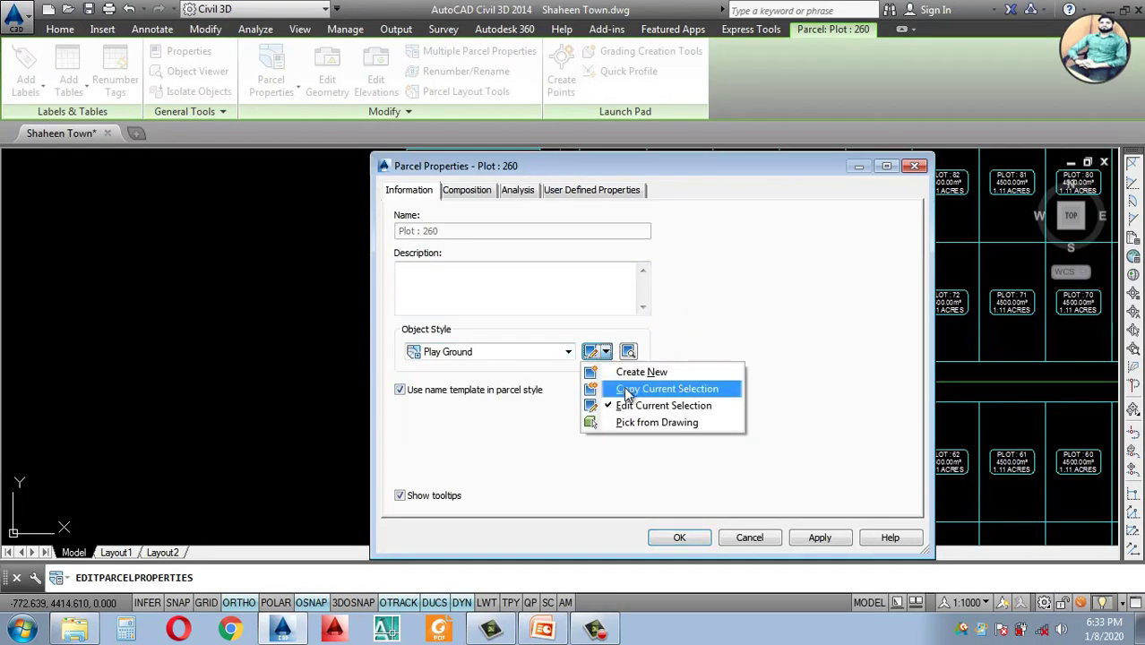
click(663, 386)
click(622, 144)
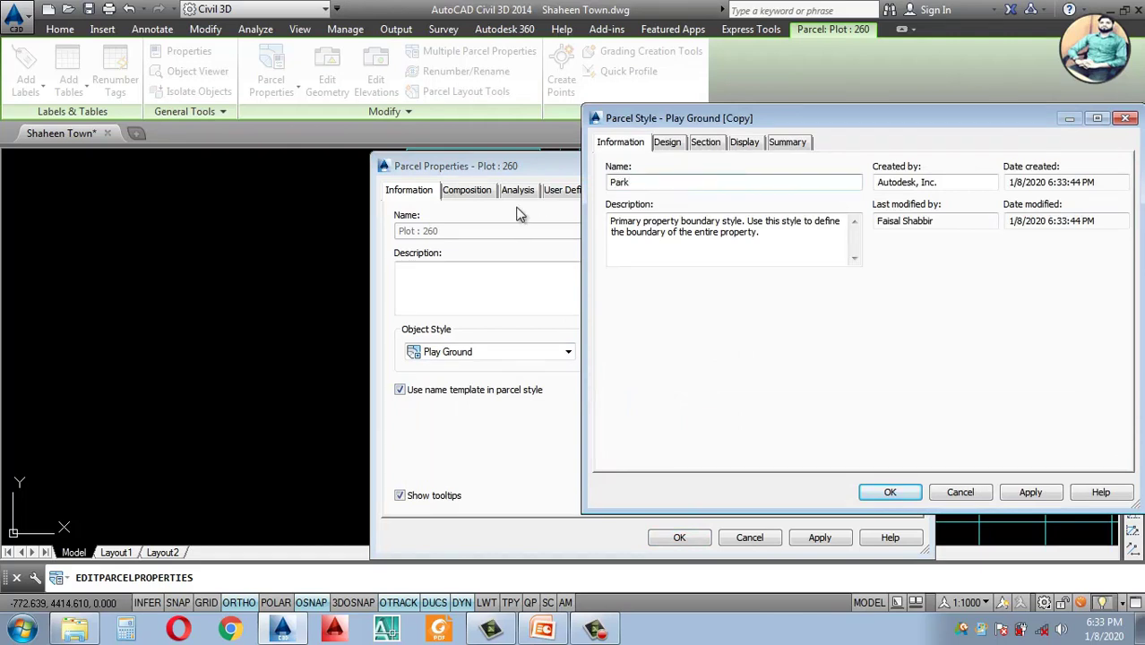
text(Park)
Step: Review the Park style's design, section and display settings, and accept the new style
click(667, 142)
click(704, 145)
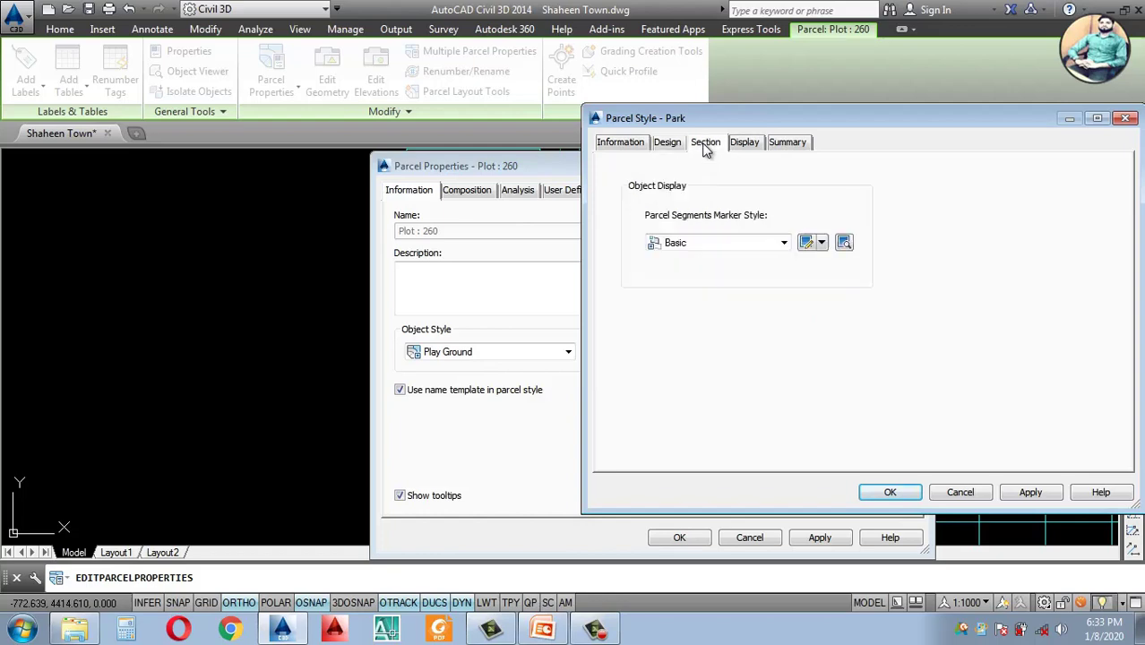
click(746, 146)
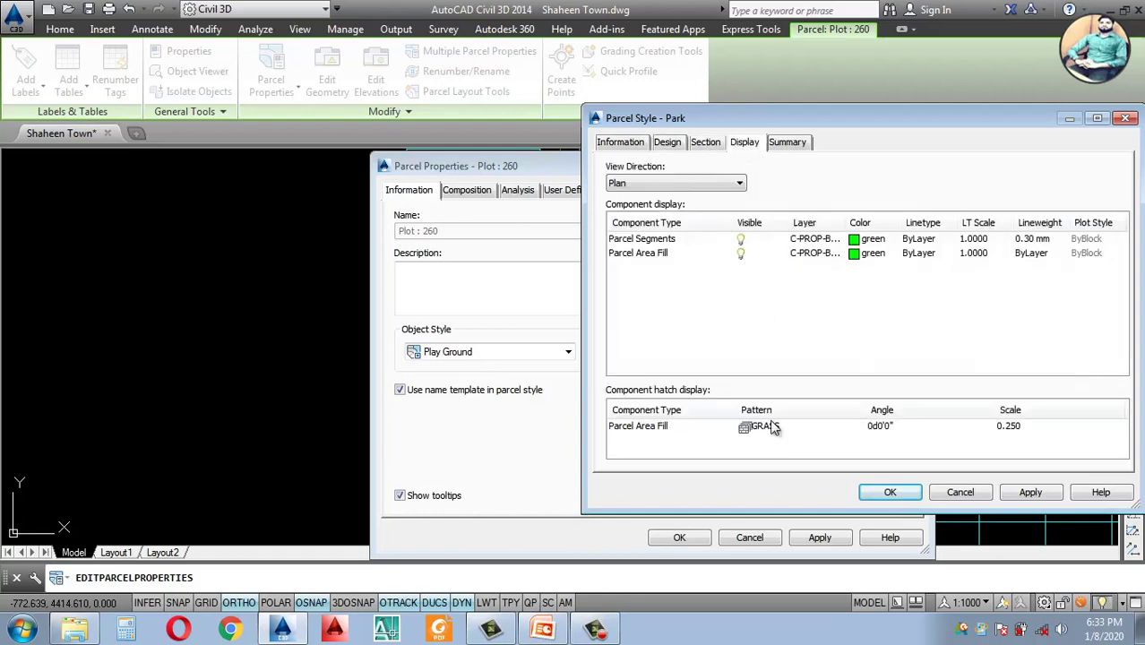
drag(783, 119, 490, 122)
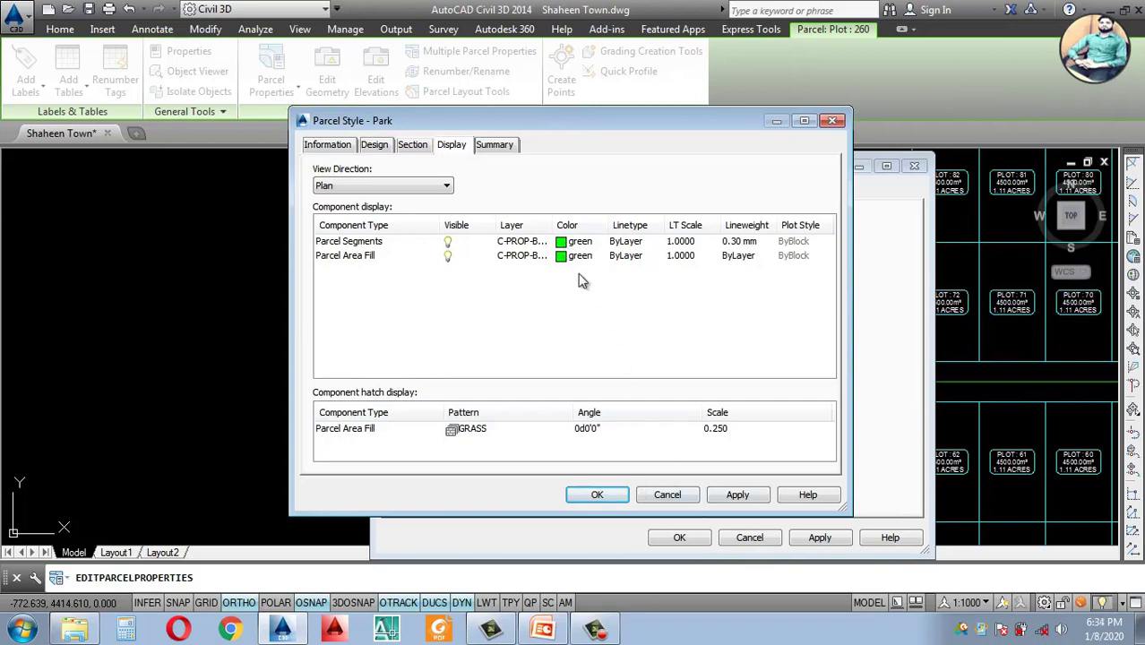
click(735, 494)
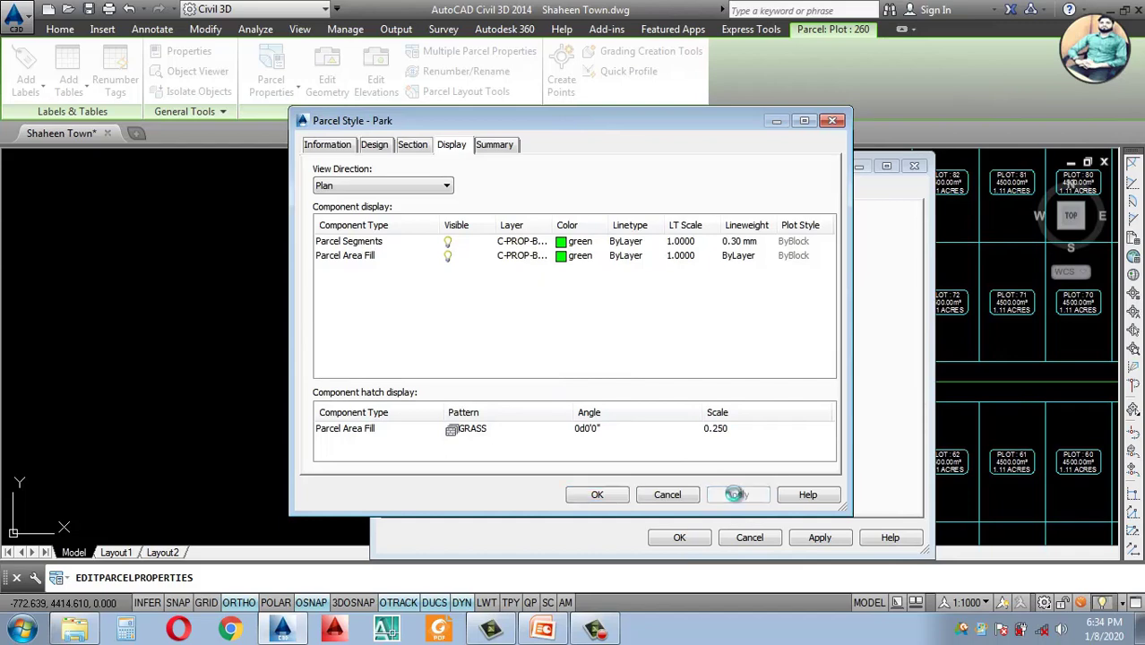
click(592, 496)
Step: Select Play Ground Lable as plot 260's area label style and copy it as a new label style named Plot
click(467, 190)
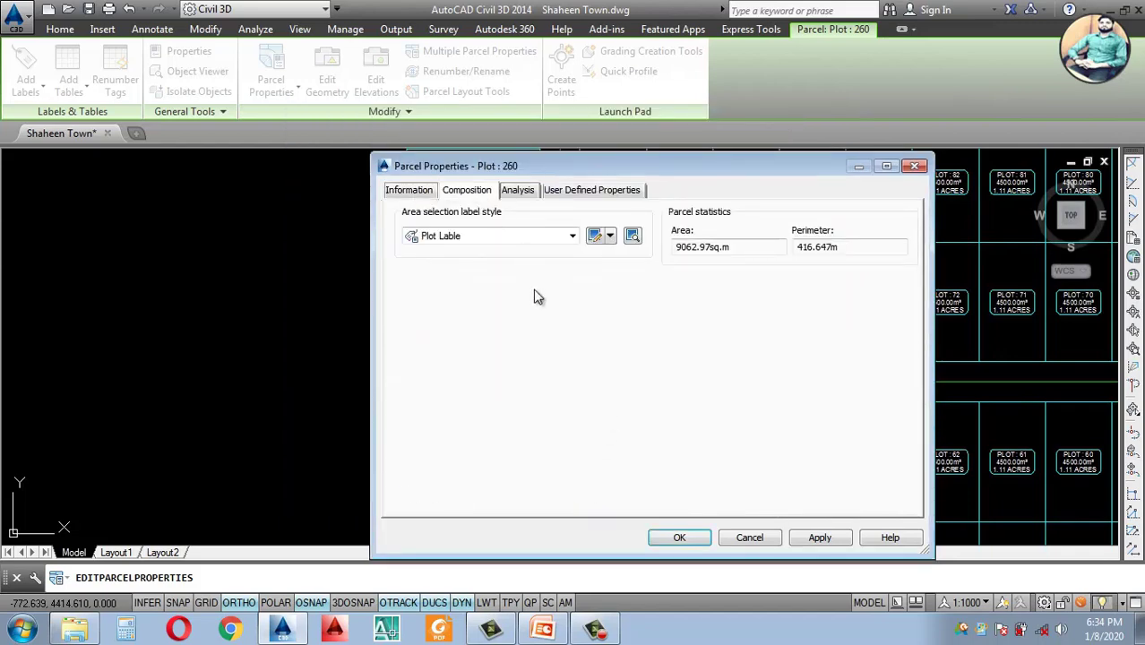
click(571, 236)
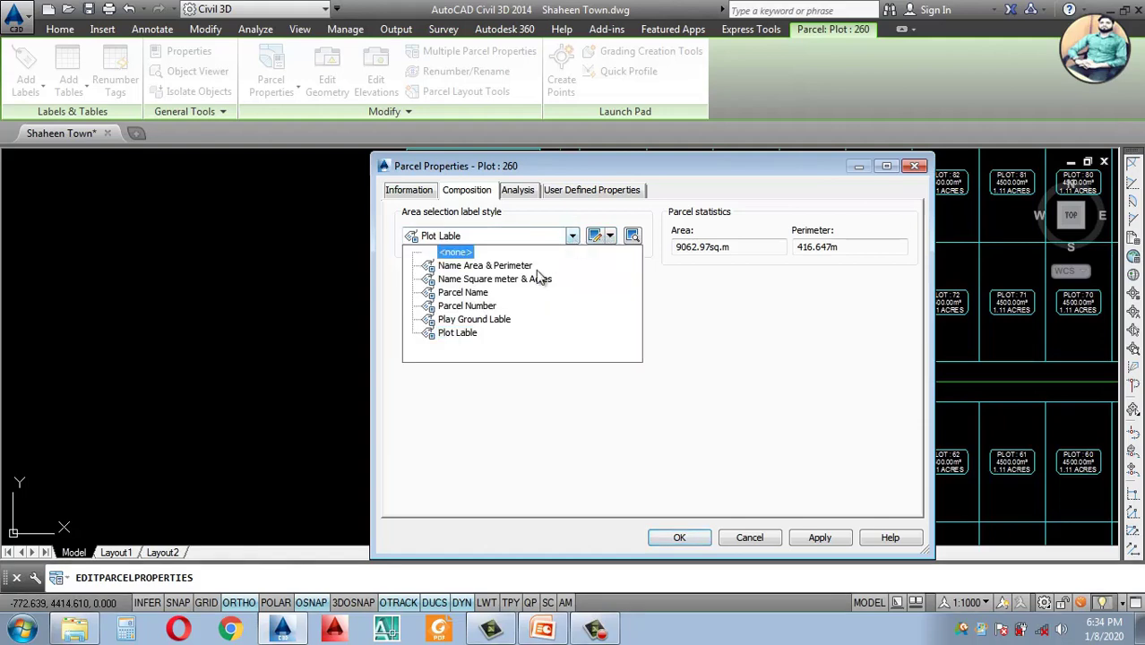
click(476, 318)
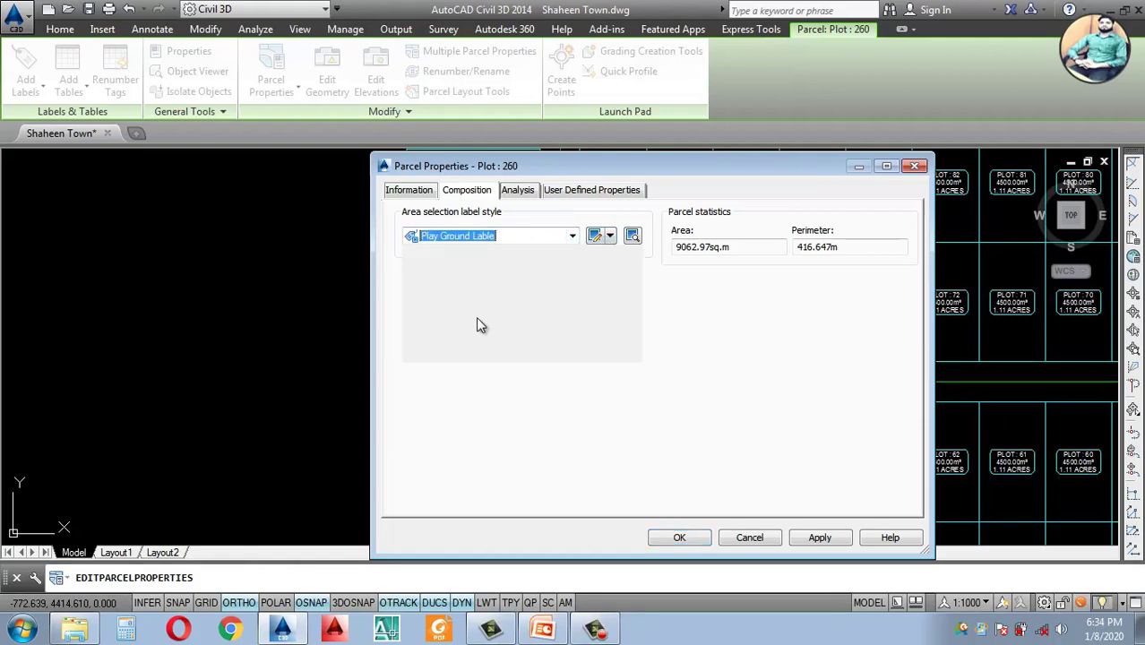
click(609, 236)
click(648, 273)
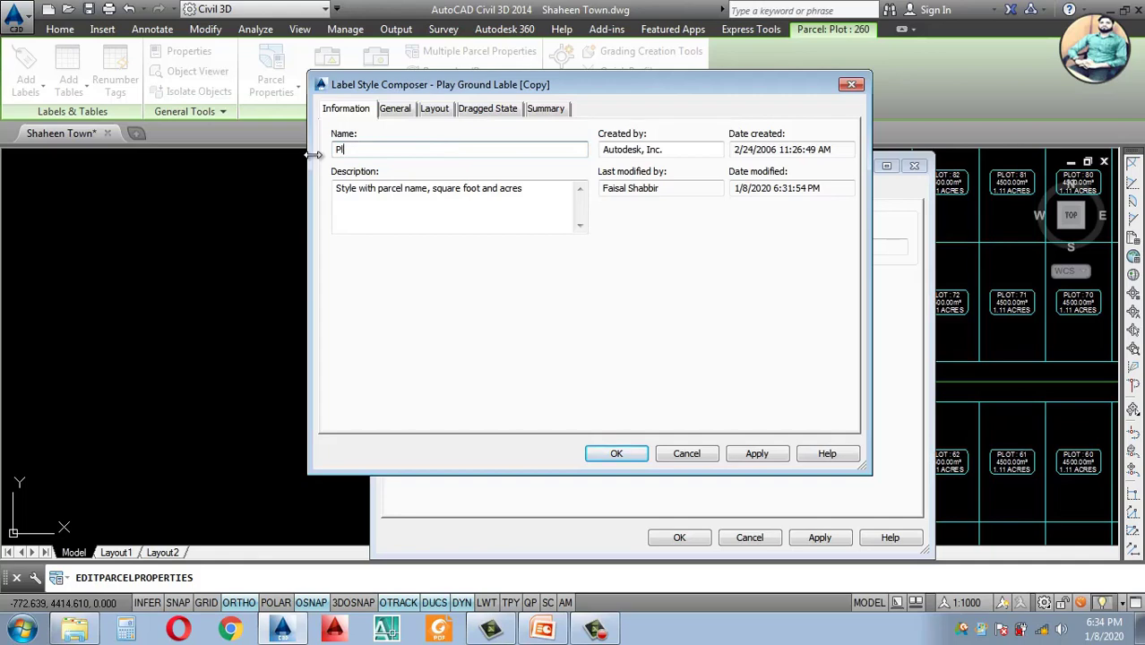
Step: Color all the area label text of the Plot label style yellow, then apply and accept the label style
click(395, 110)
click(435, 108)
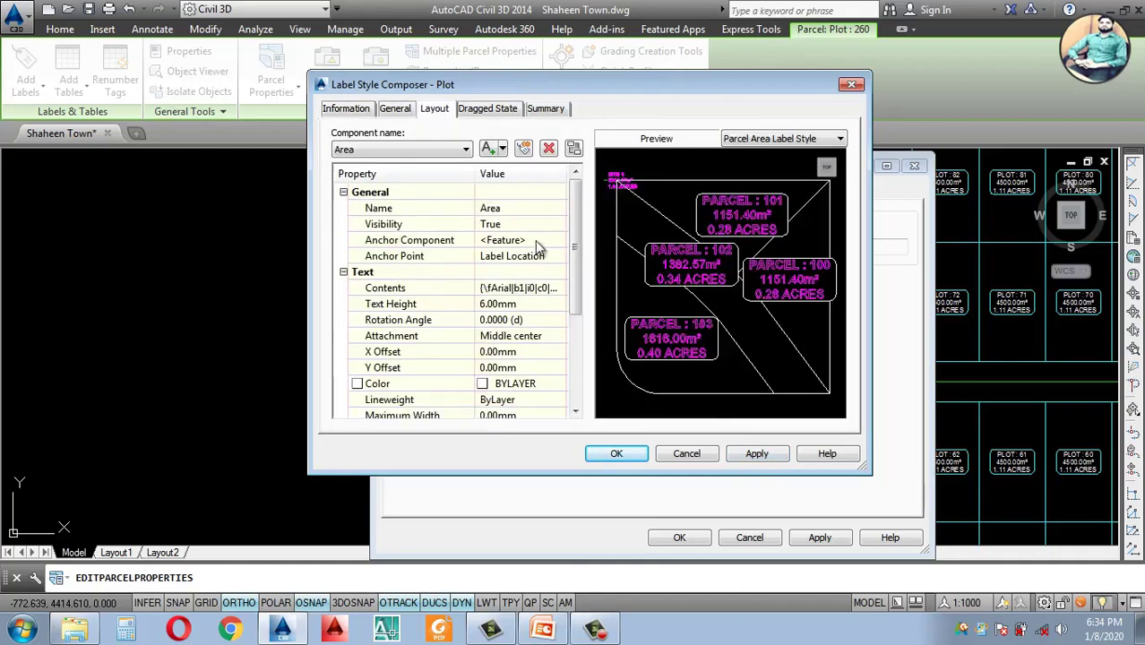
click(558, 290)
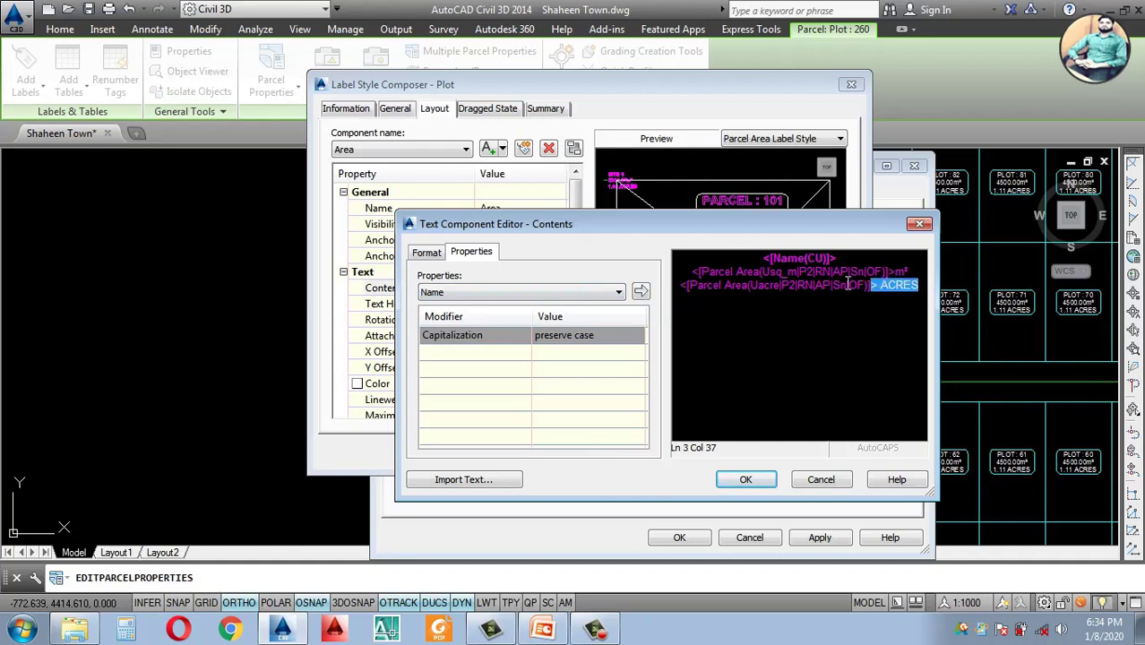
key(ctrl+a)
click(430, 255)
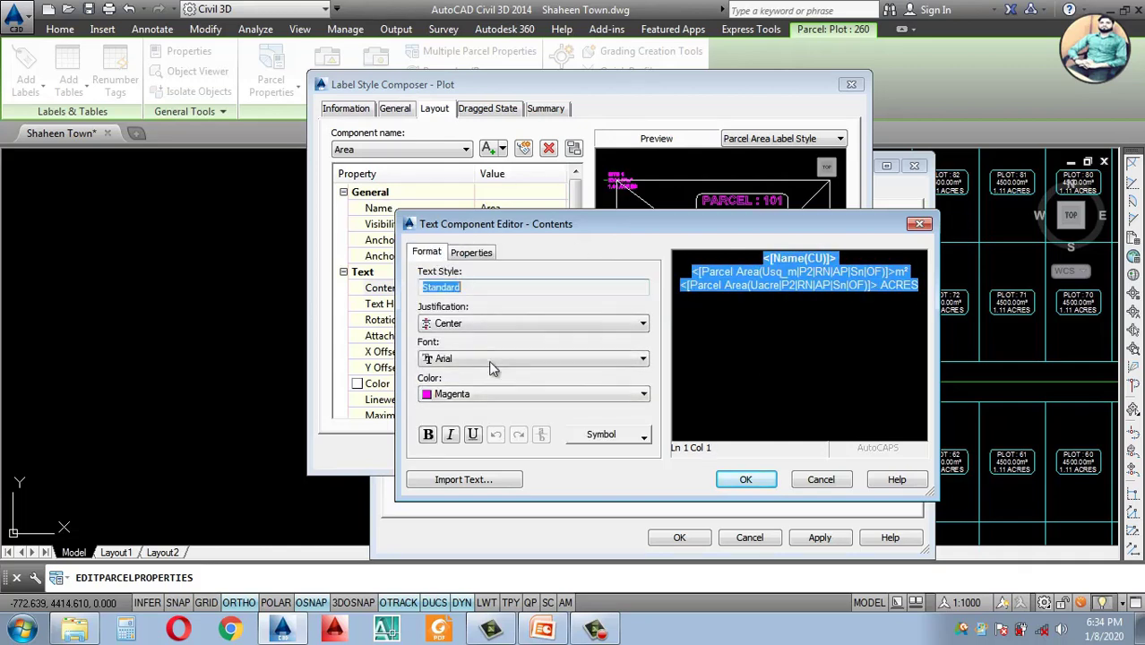
click(482, 395)
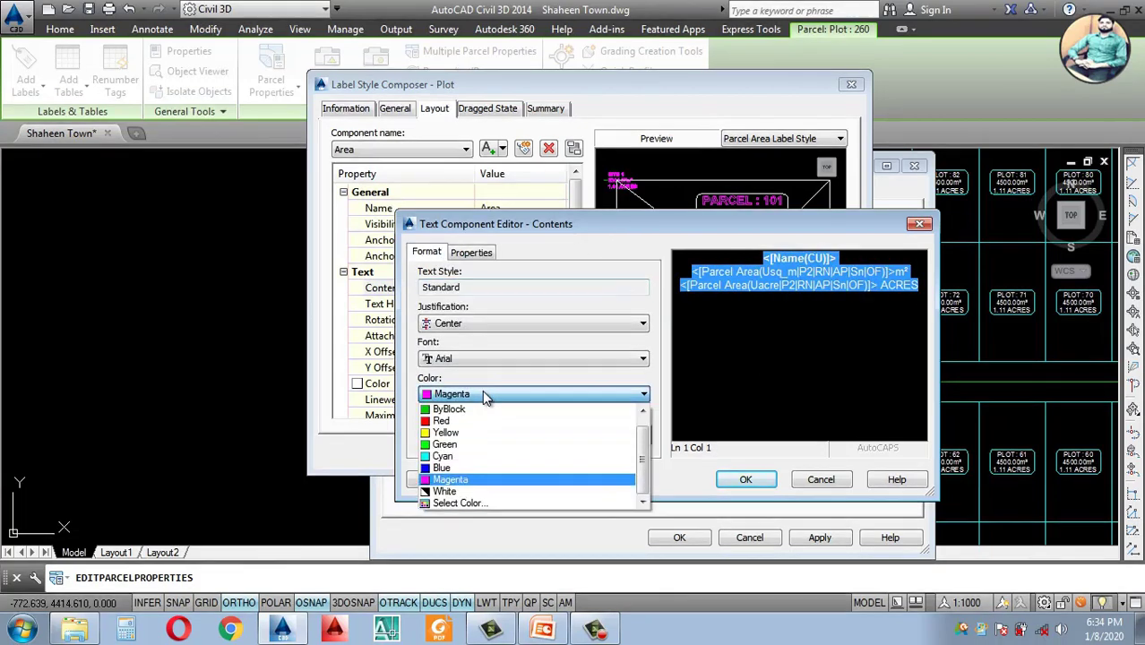
click(448, 433)
click(744, 482)
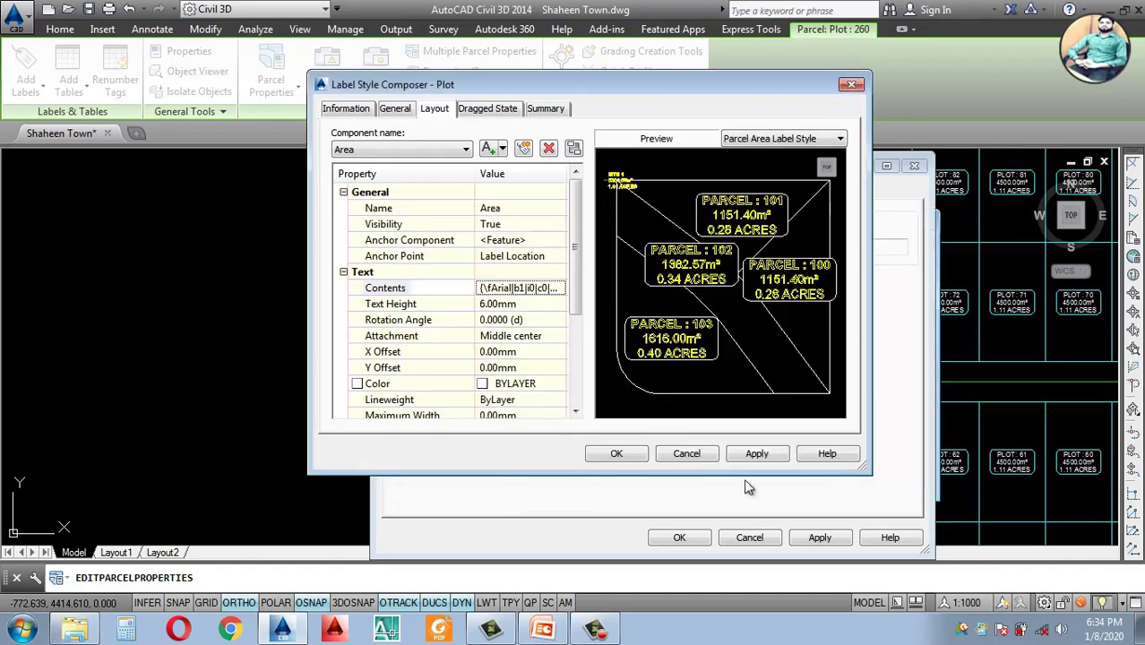
click(809, 529)
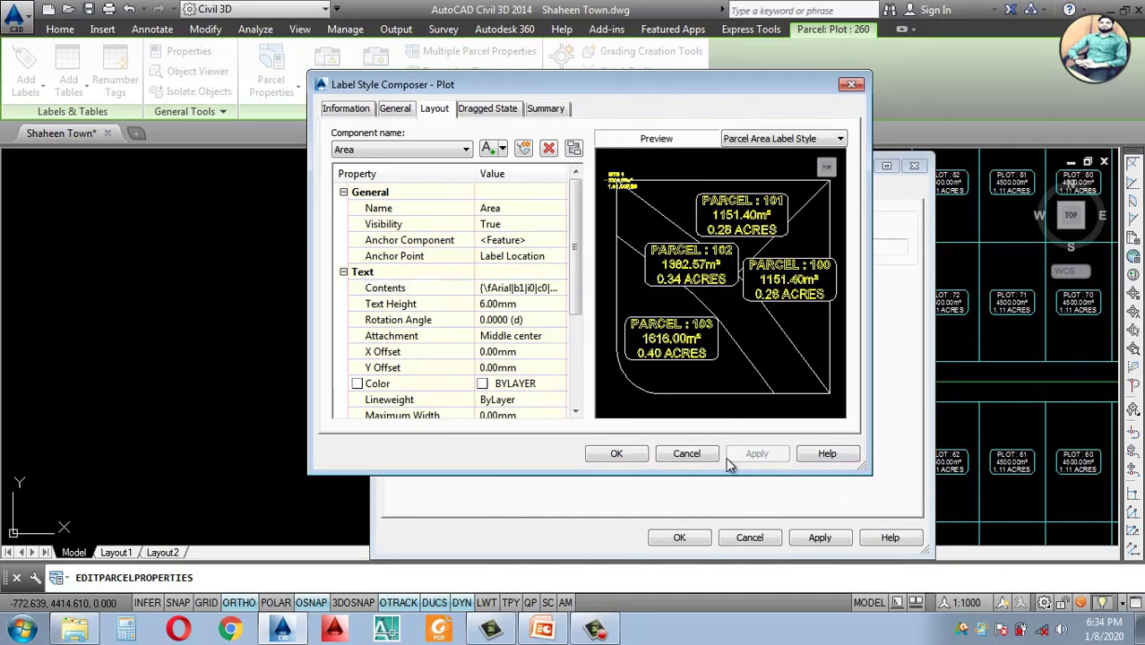
click(616, 453)
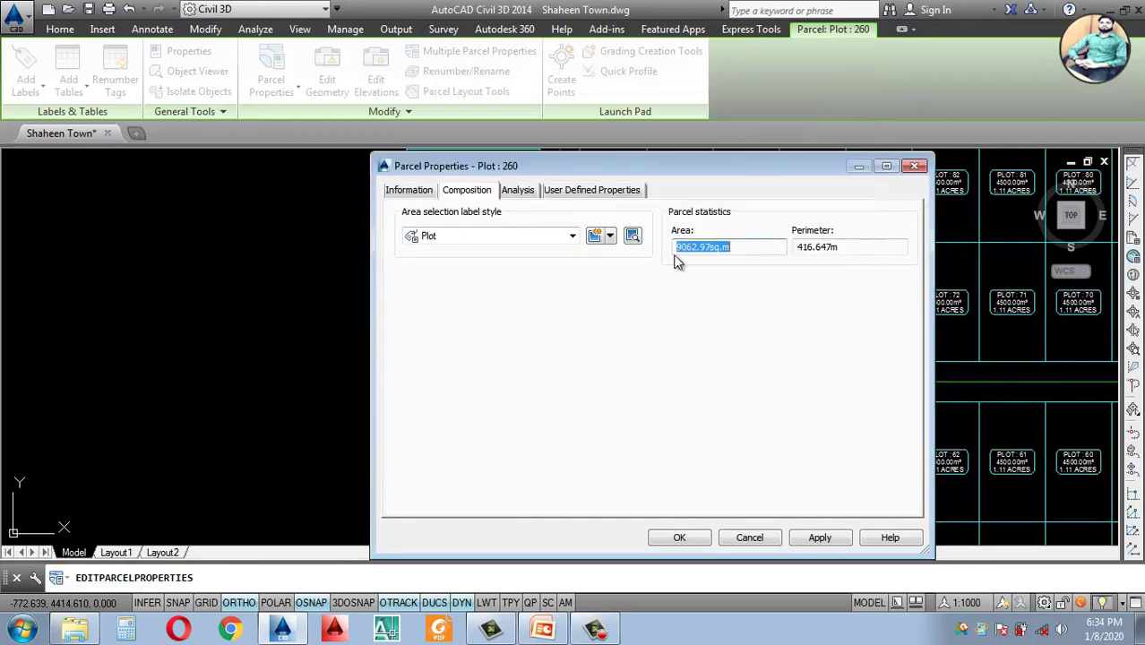
Step: Apply the Park object style and Plot label style to plot 260, then inspect the parcel in the drawing
click(817, 540)
click(679, 537)
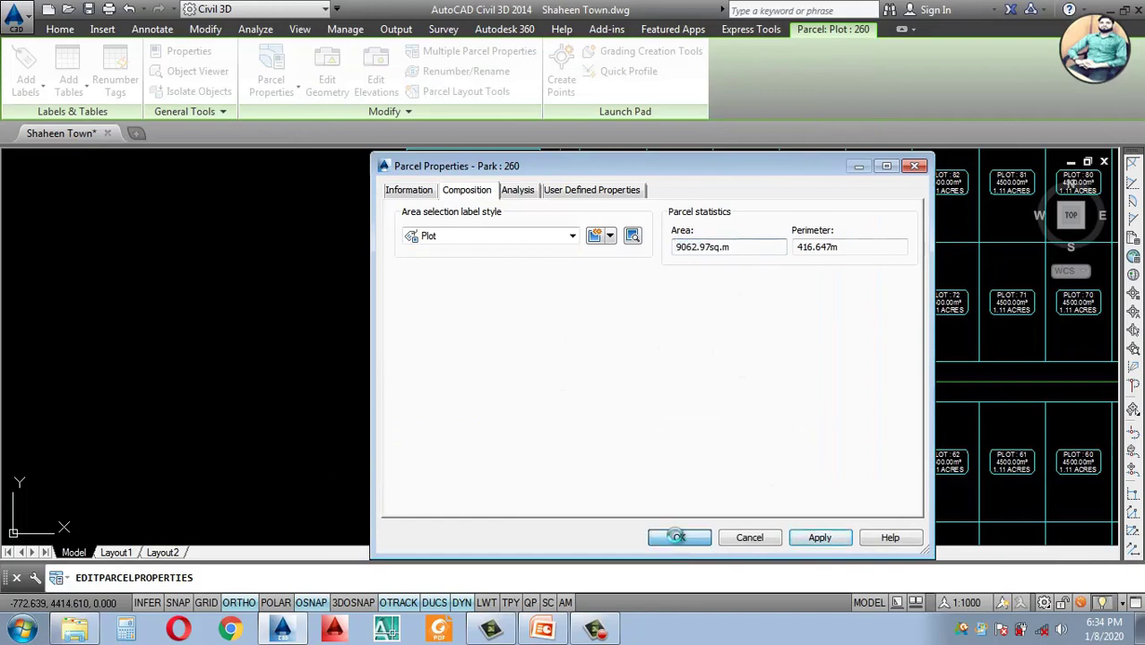
scroll(626, 425, down, 5)
scroll(626, 425, up, 5)
scroll(626, 424, up, 2)
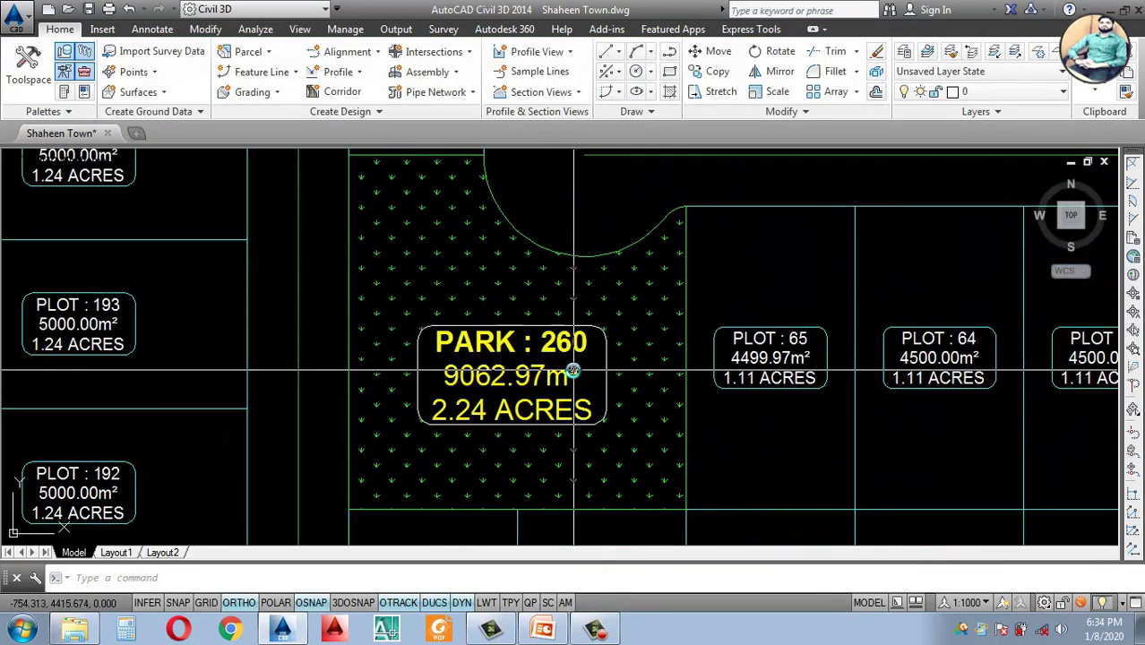
scroll(575, 371, down, 7)
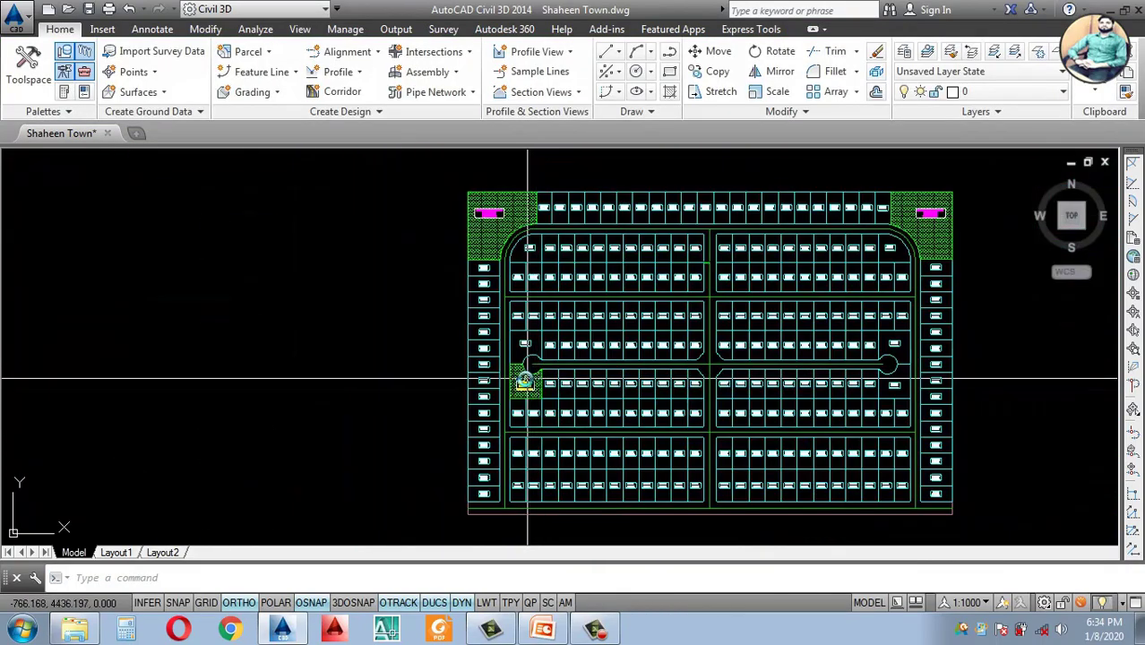
Step: Select plot 155 beside the east cul-de-sac and set its parcel style to Park in the object properties
scroll(524, 377, up, 5)
scroll(525, 376, down, 3)
scroll(843, 358, down, 3)
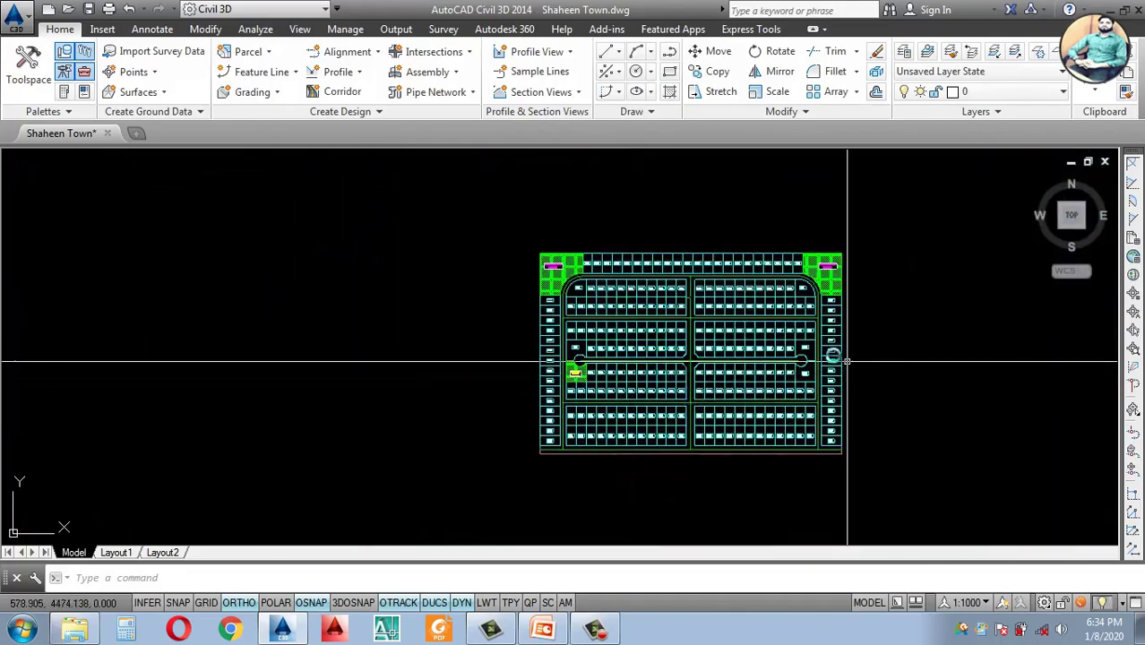
scroll(718, 429, up, 6)
scroll(701, 461, up, 2)
click(701, 469)
right_click(704, 470)
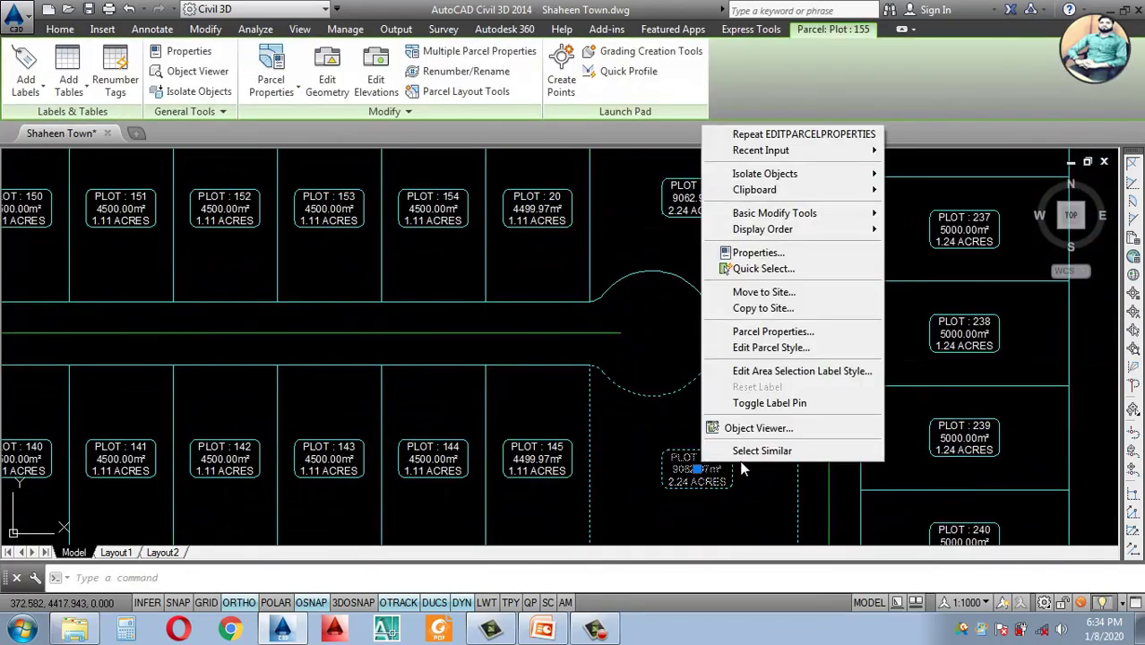
key(Escape)
text(mo)
key(Return)
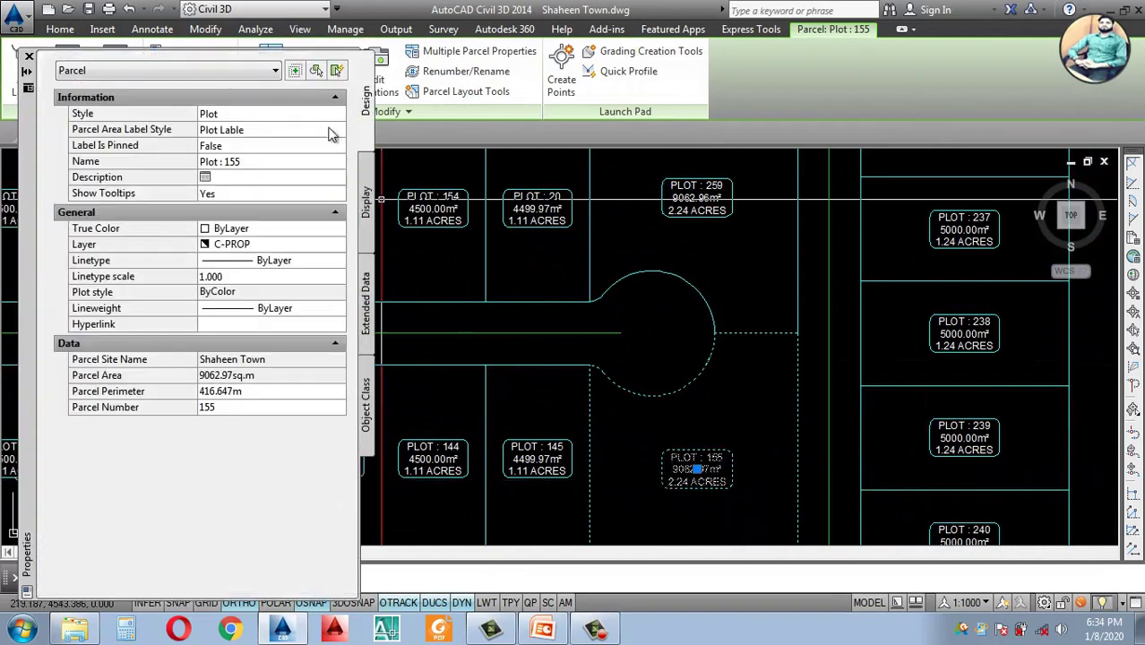
click(301, 115)
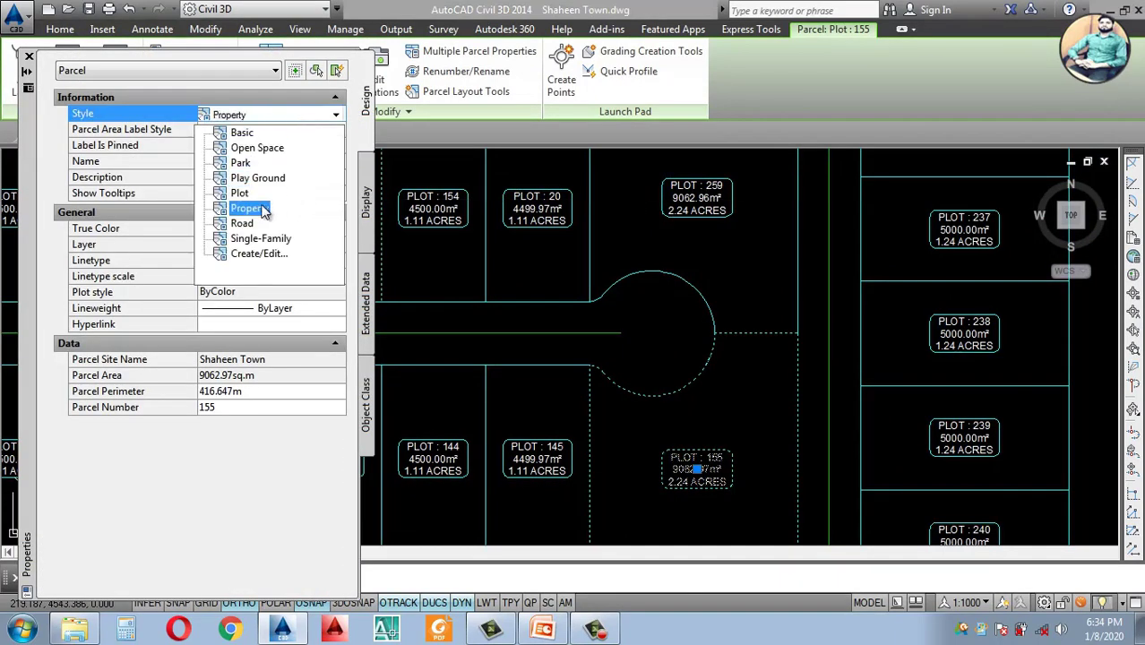
click(244, 162)
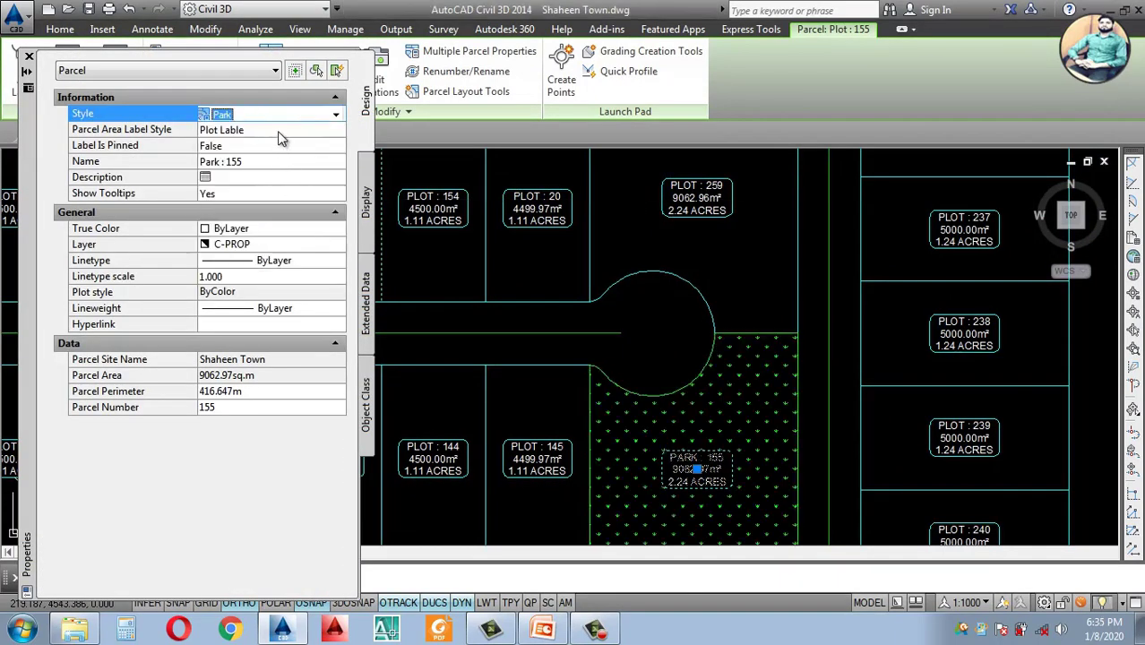
click(278, 131)
click(280, 133)
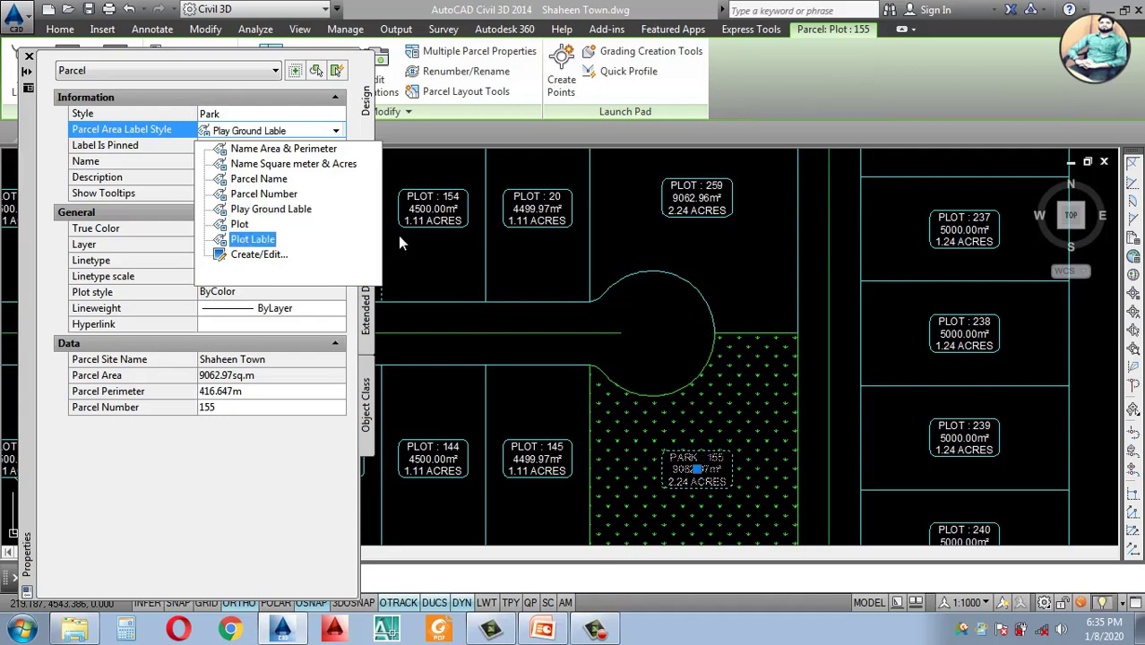
key(Escape)
key(Escape)
Step: Select parcel 260 beside the west cul-de-sac and open its parcel properties
scroll(757, 376, down, 5)
scroll(778, 405, down, 3)
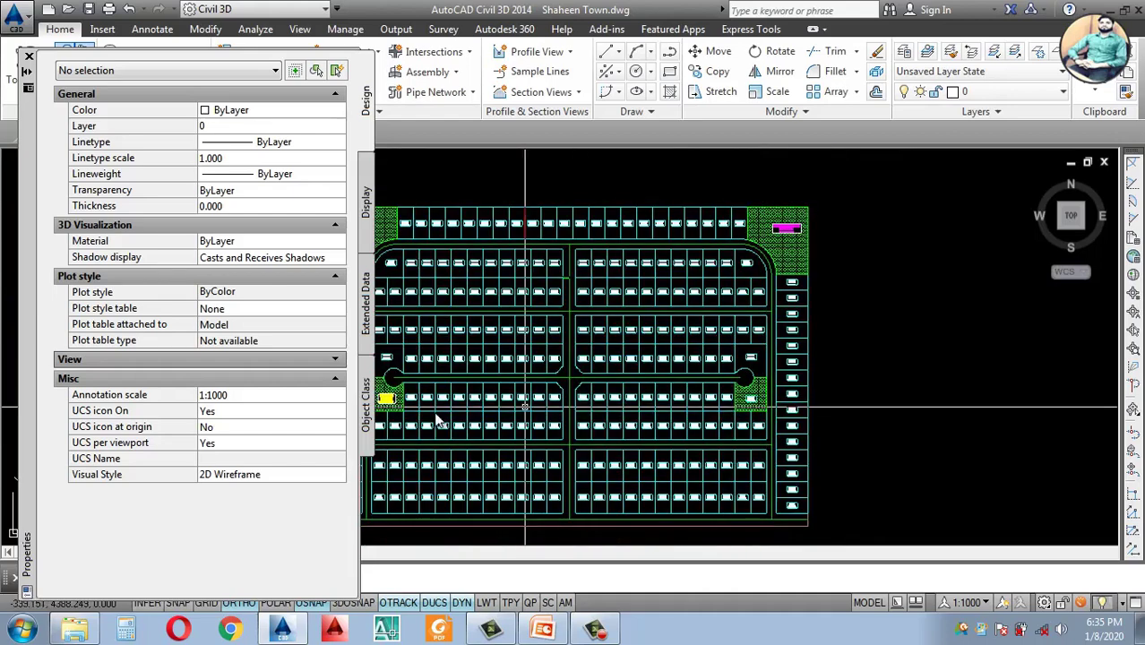
scroll(535, 408, up, 6)
click(536, 408)
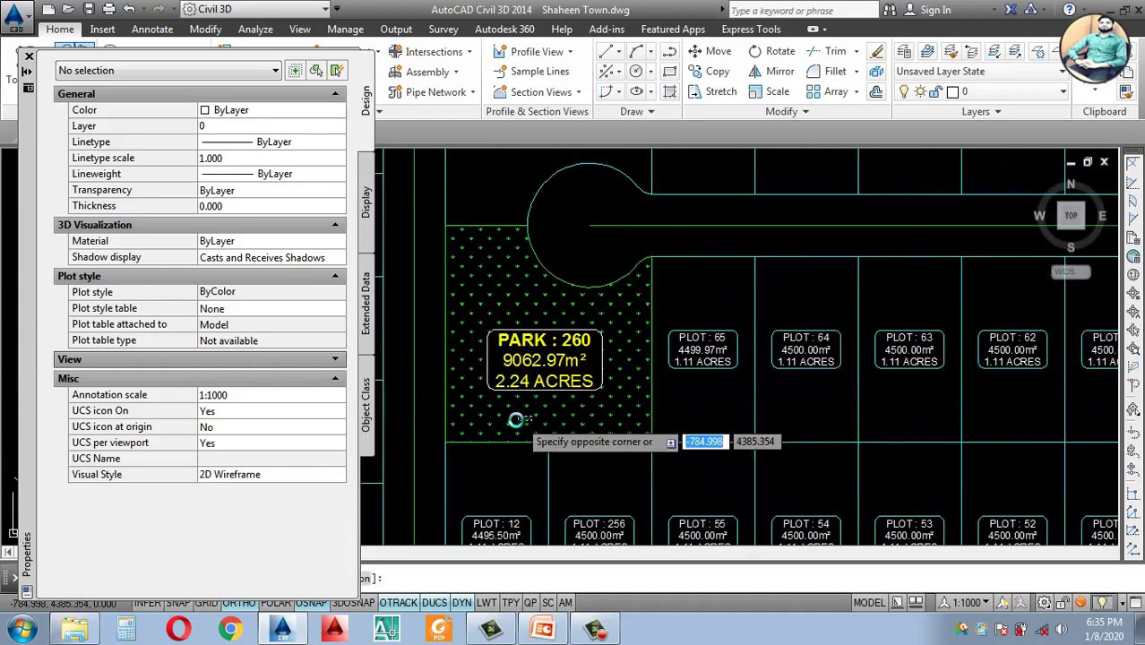
click(502, 403)
key(Escape)
click(539, 367)
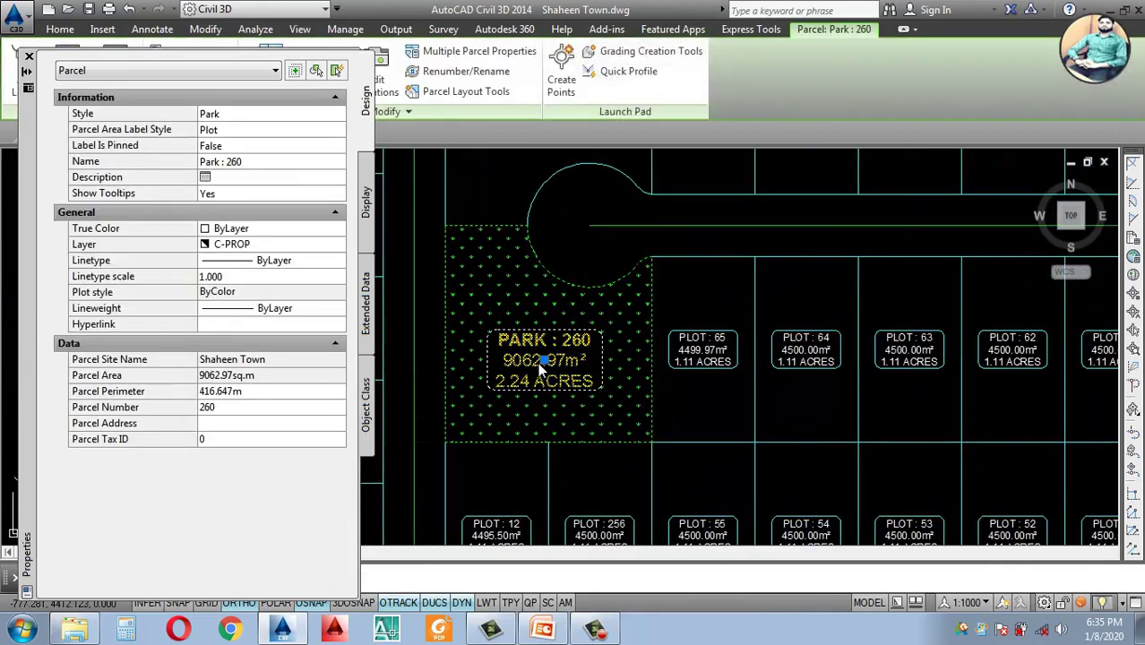
right_click(538, 361)
click(615, 237)
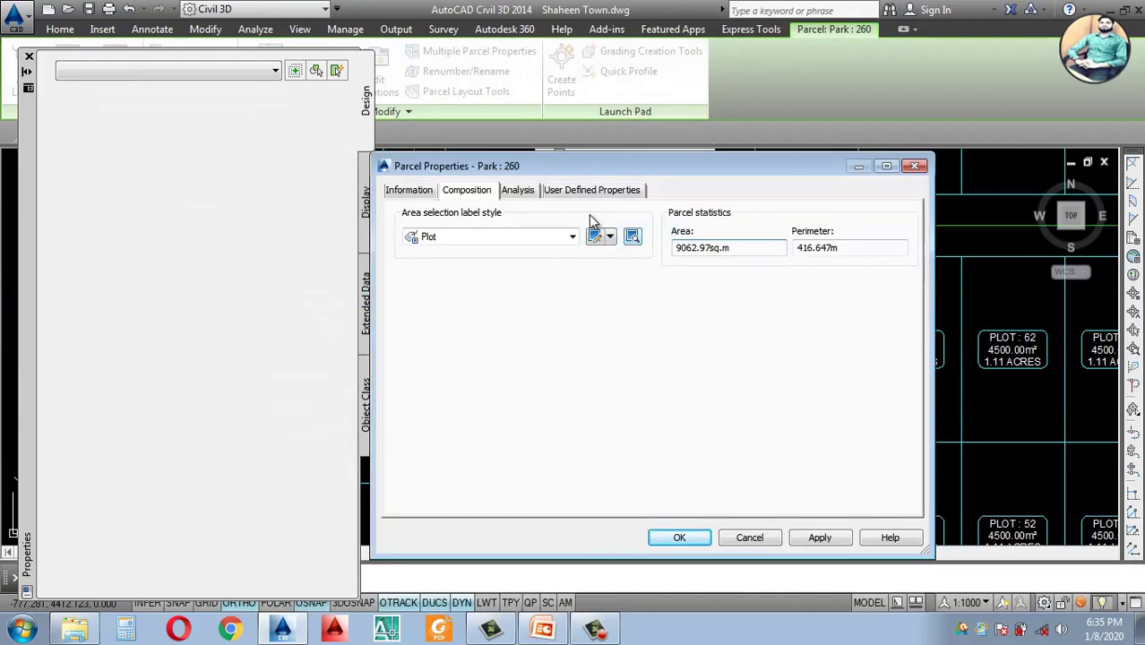
Step: Check parcel 260's object style and the name of its Plot area label style, leaving the label style without edits
click(421, 192)
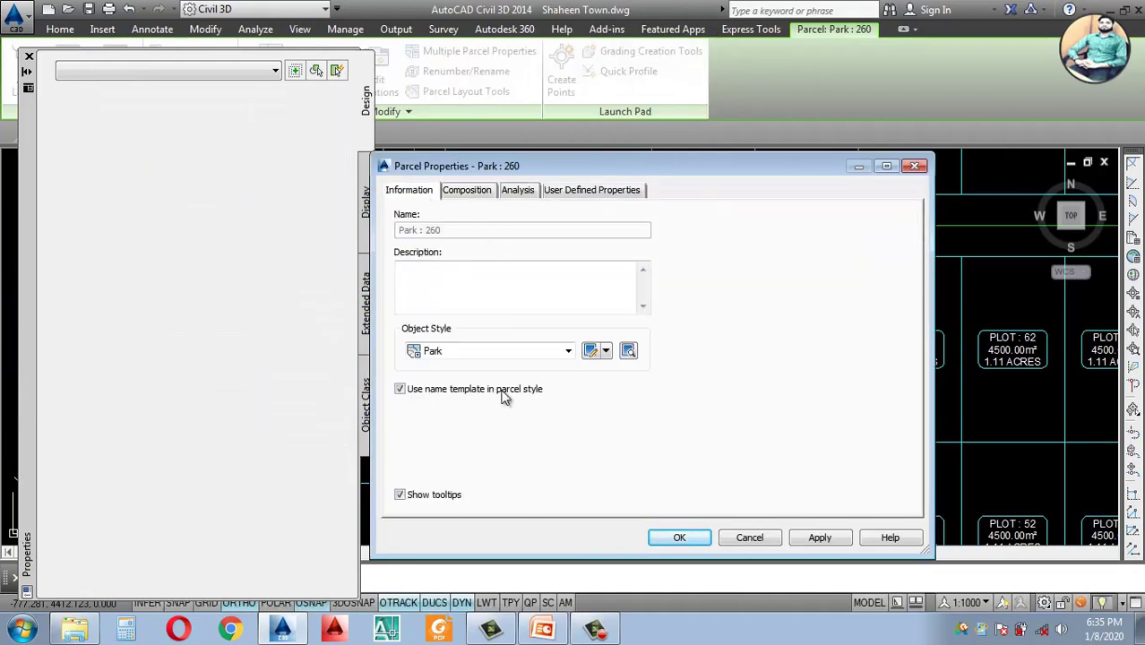
click(466, 192)
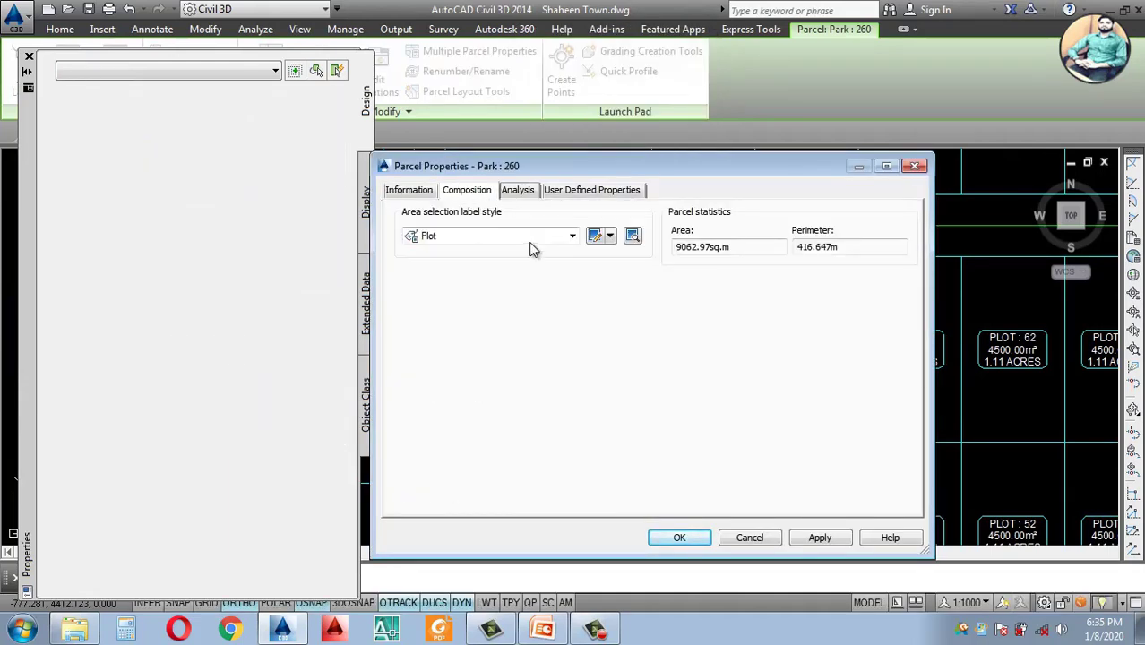
click(570, 237)
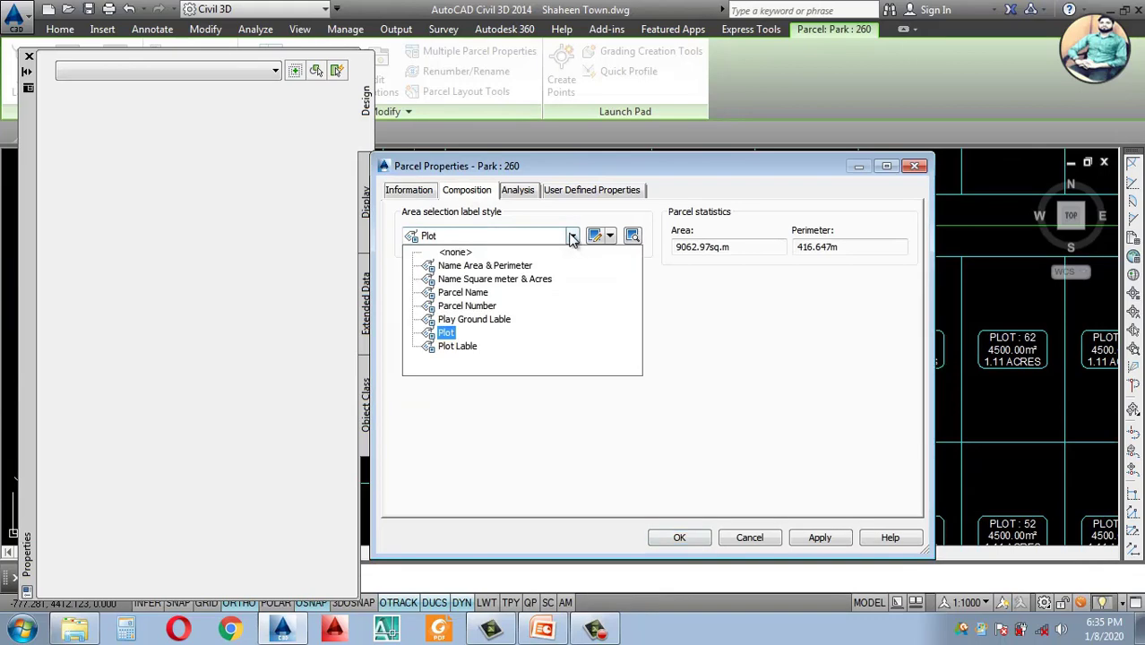
click(446, 334)
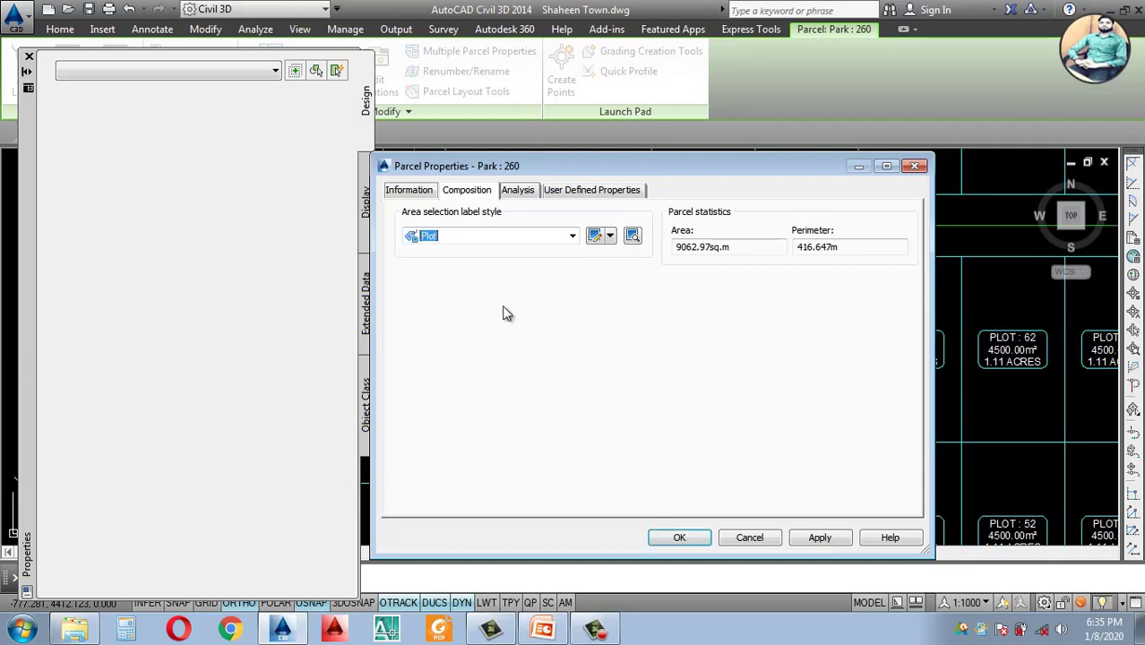
click(610, 235)
click(629, 306)
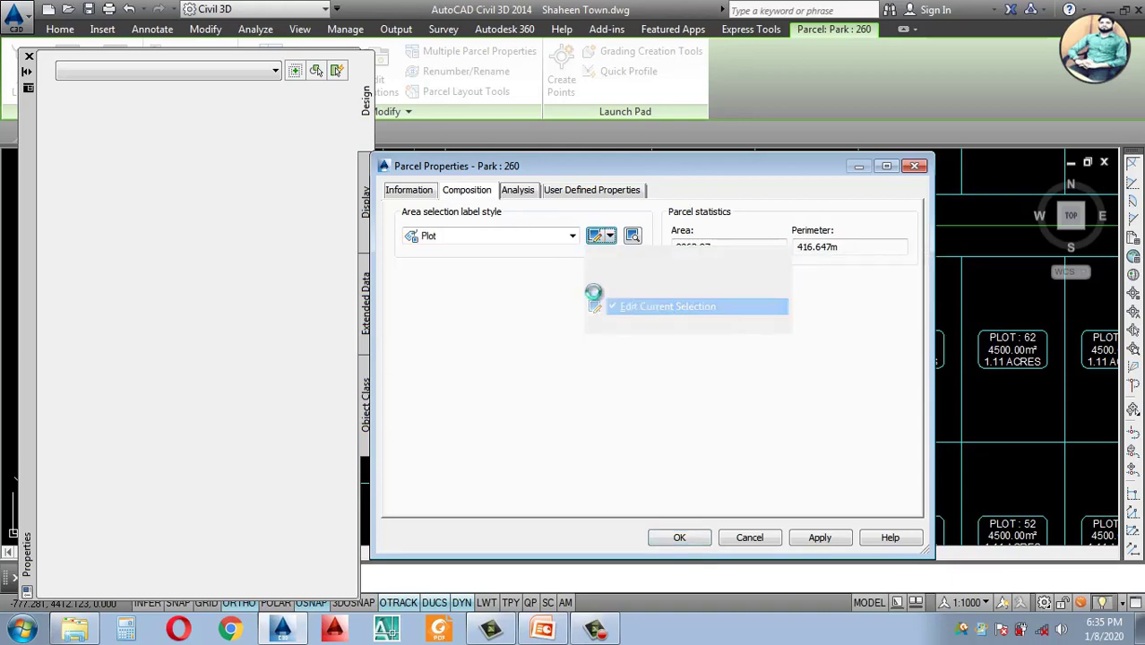
click(346, 110)
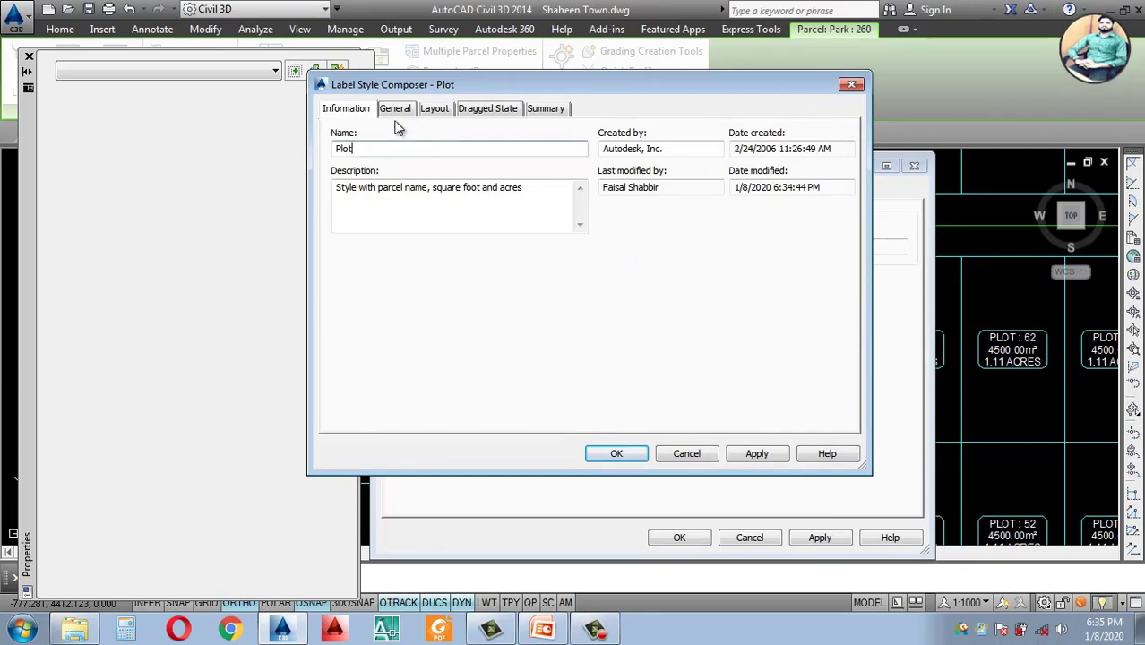
key(Escape)
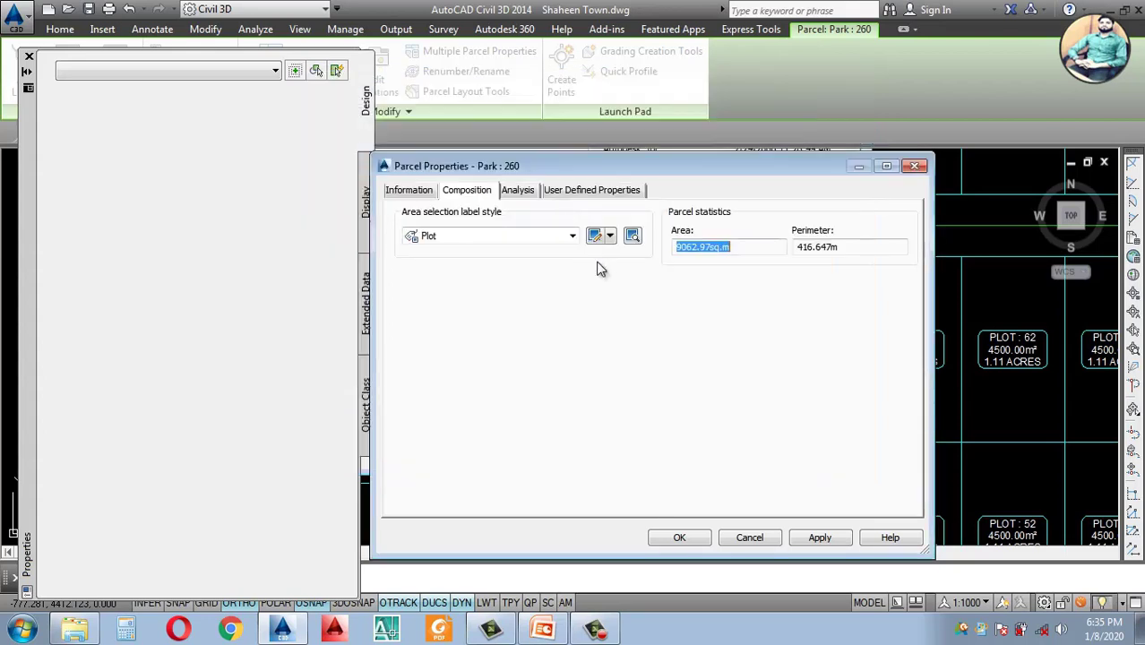
Step: Choose Play Ground Lable as parcel 260's area label style and copy it as a new label style named Park
click(570, 237)
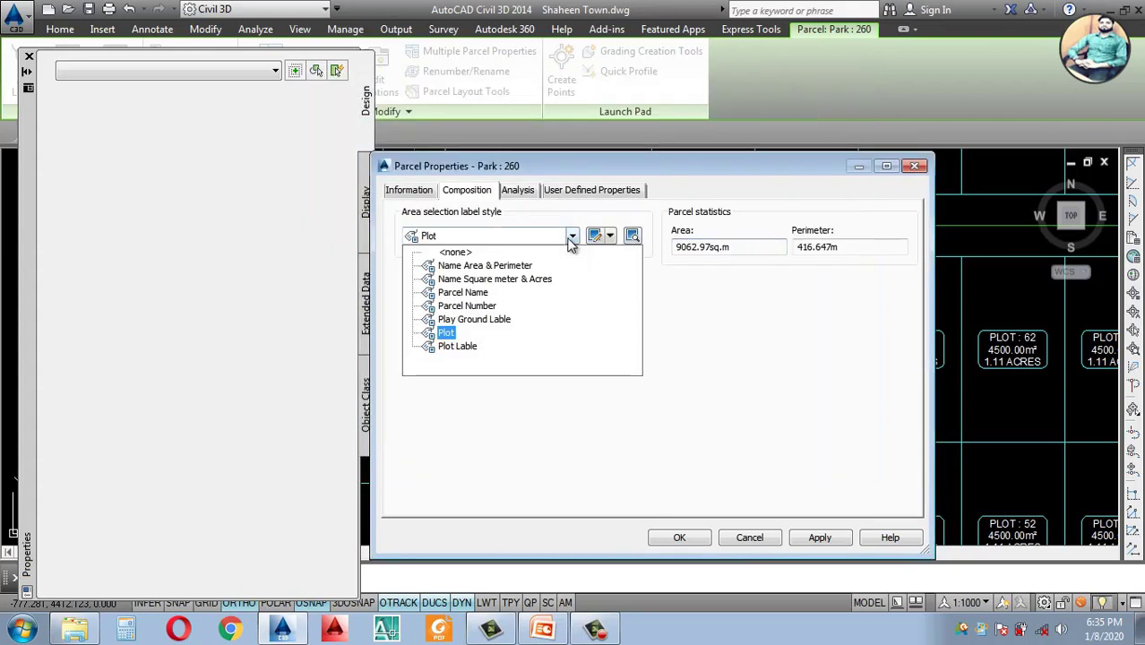
click(487, 321)
click(609, 235)
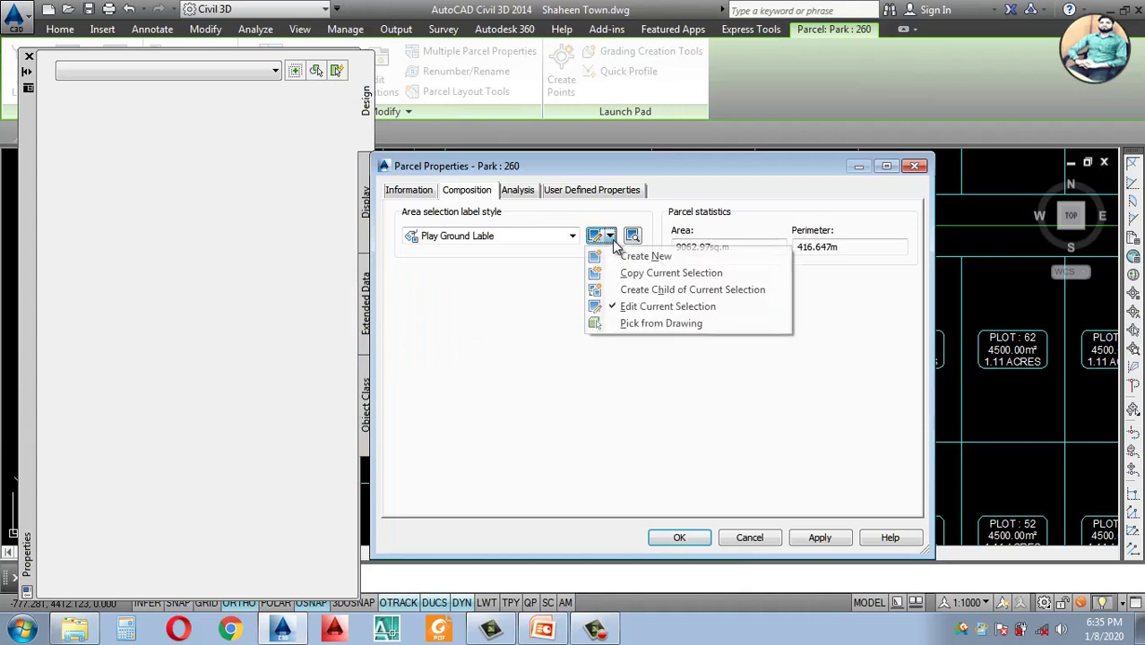
click(642, 276)
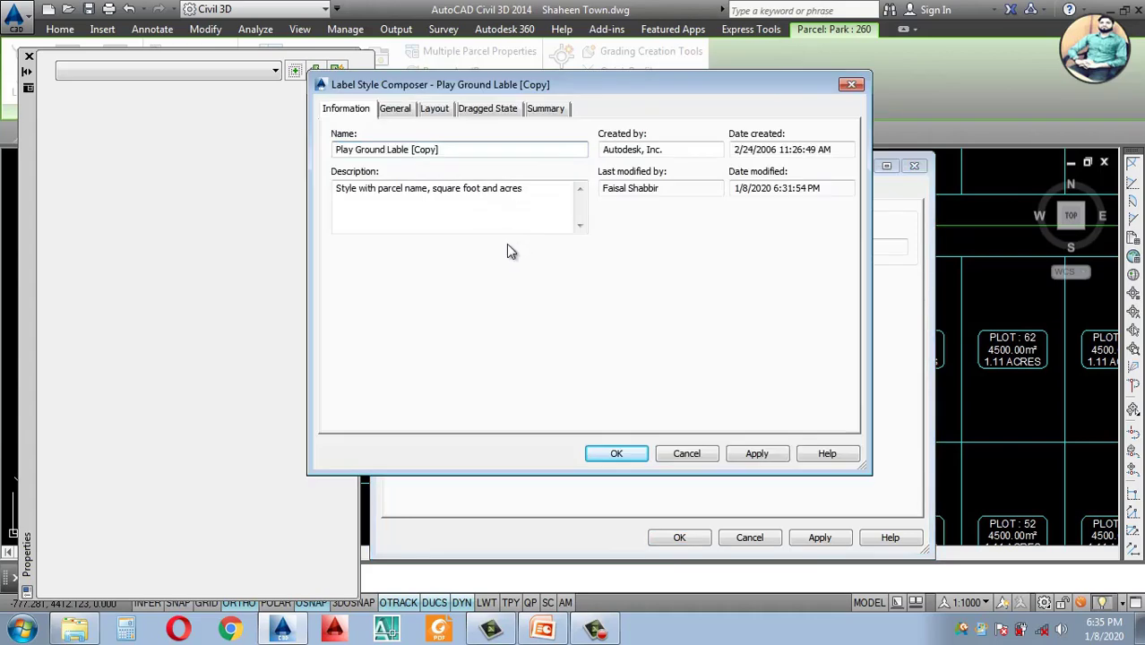
drag(457, 150, 288, 167)
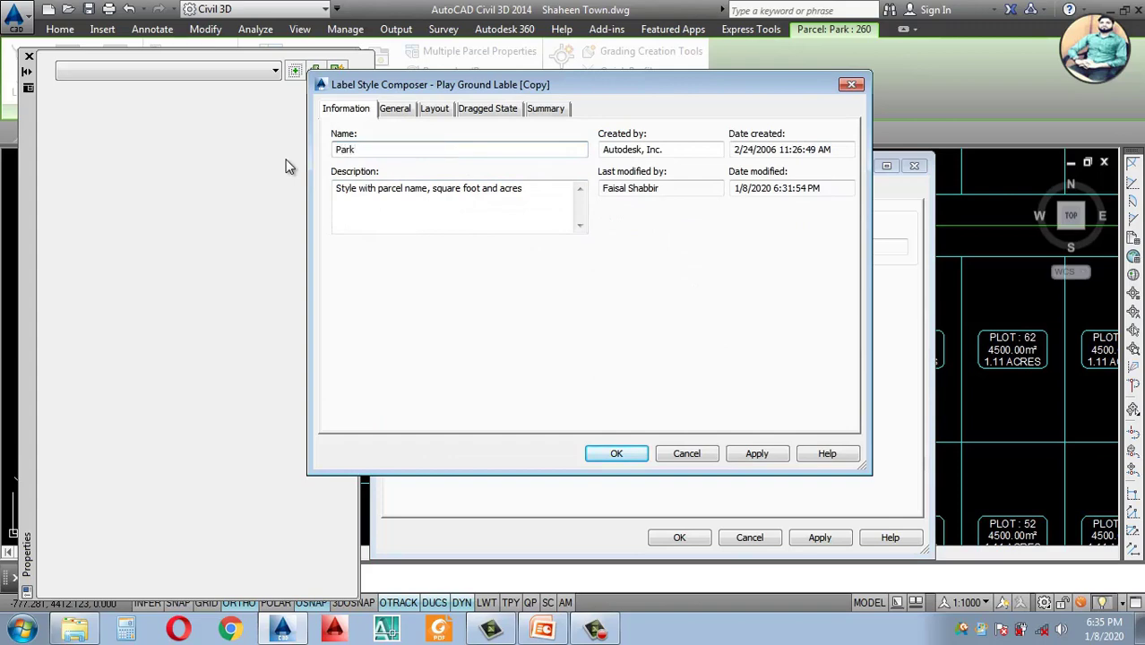
Step: Set the Area component's text colour to Yellow in the Park label style and save the style
click(434, 110)
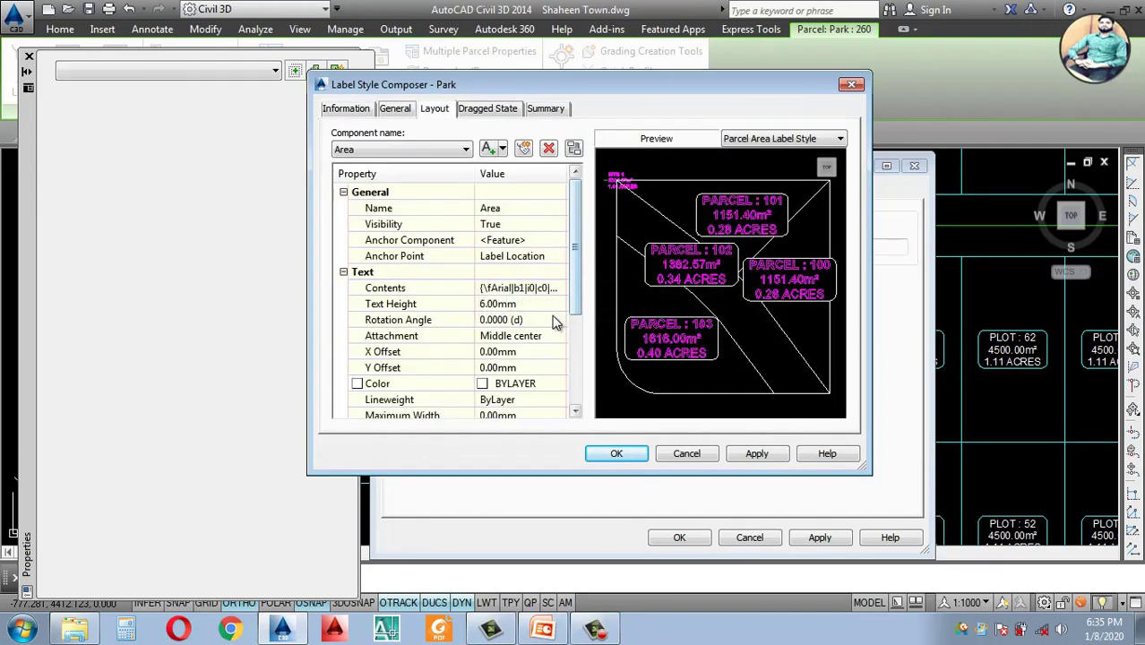
click(562, 288)
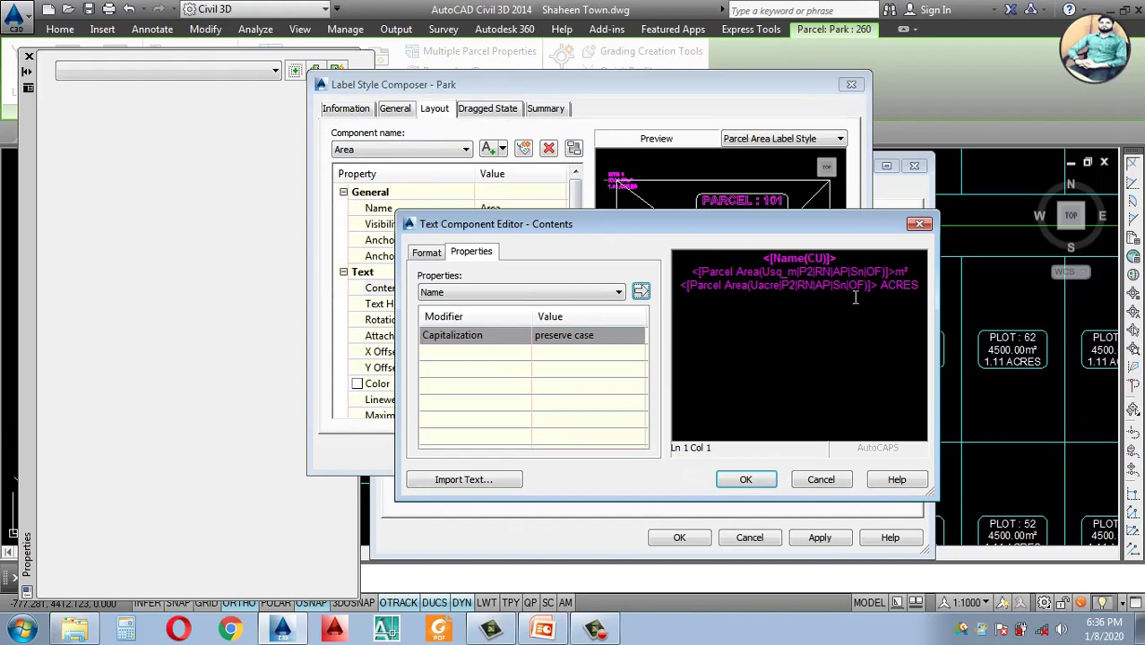
drag(920, 286, 633, 231)
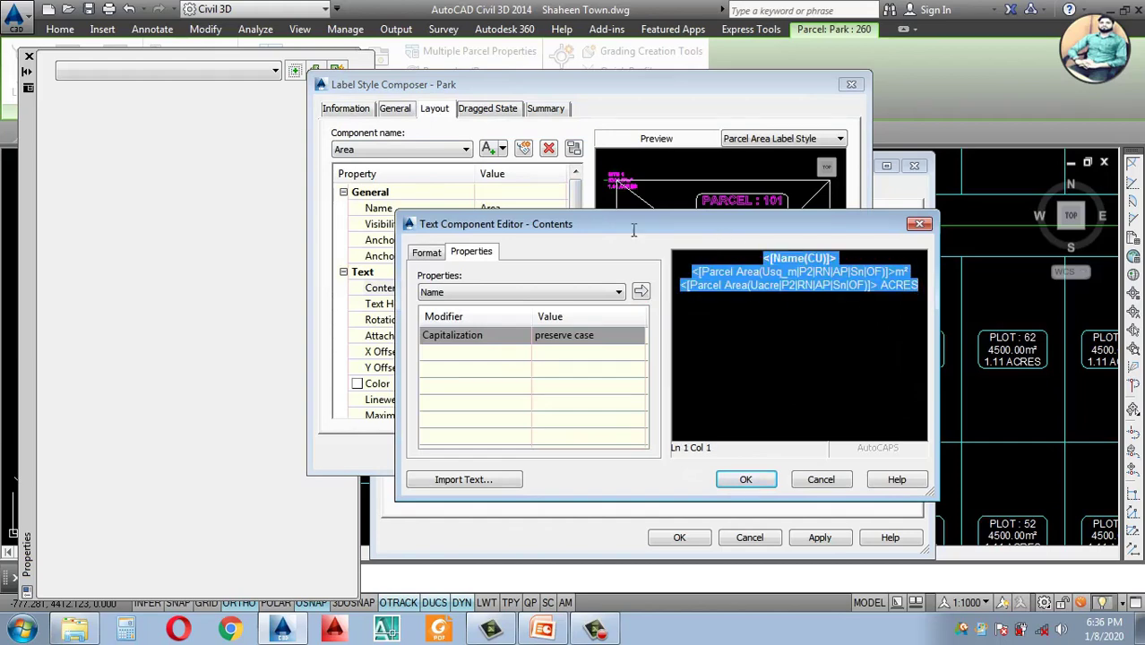
click(435, 255)
click(467, 392)
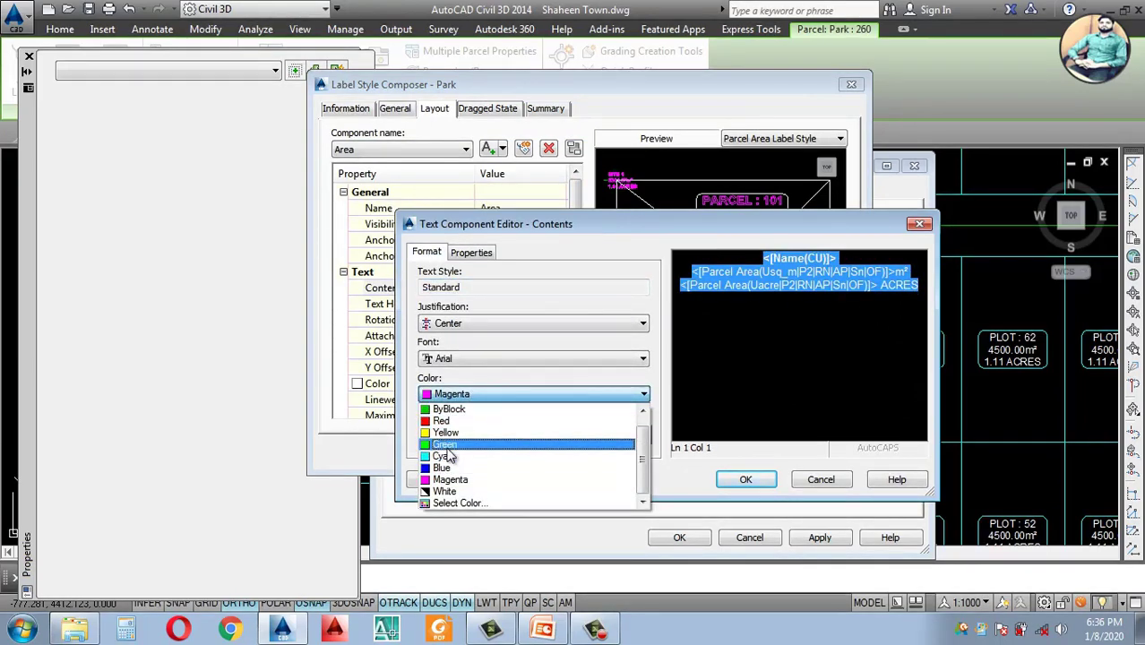
click(446, 433)
click(743, 483)
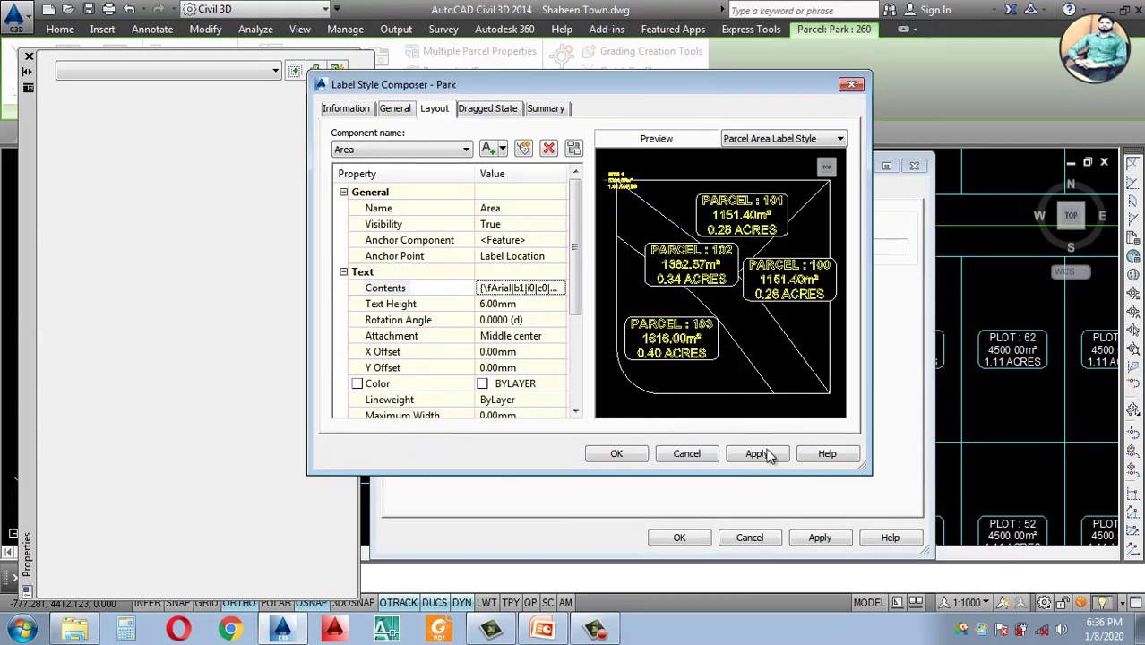
drag(578, 303, 587, 408)
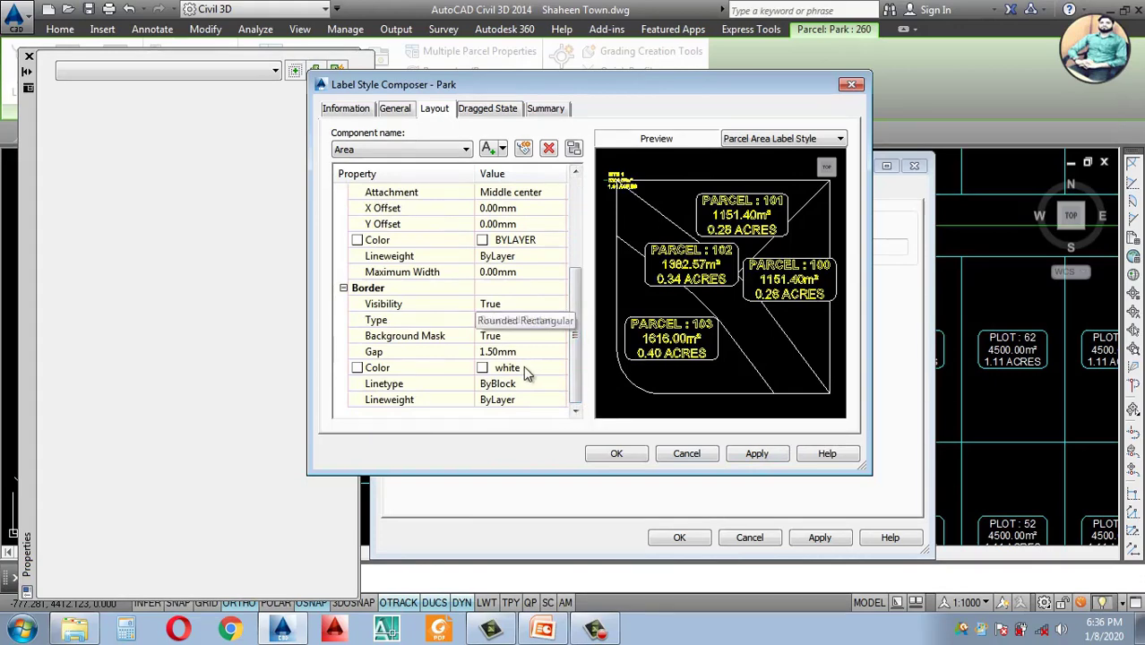
click(757, 454)
click(616, 453)
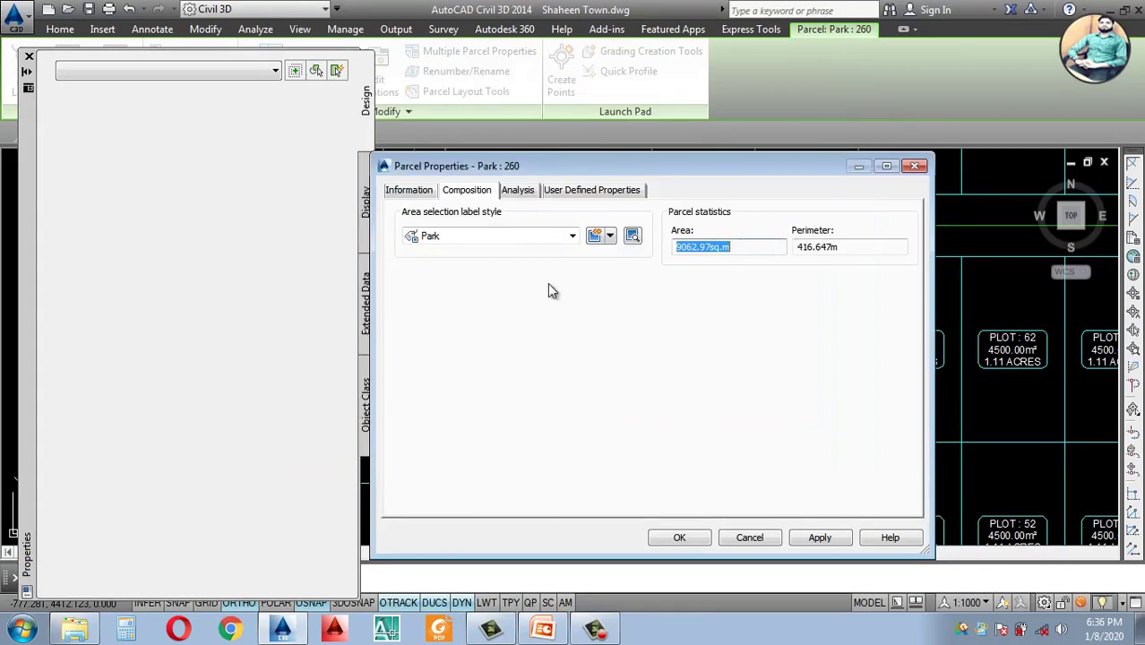
Step: Copy parcel 260's Park area label style as a new style named Park Lable and apply it to the parcel
click(418, 195)
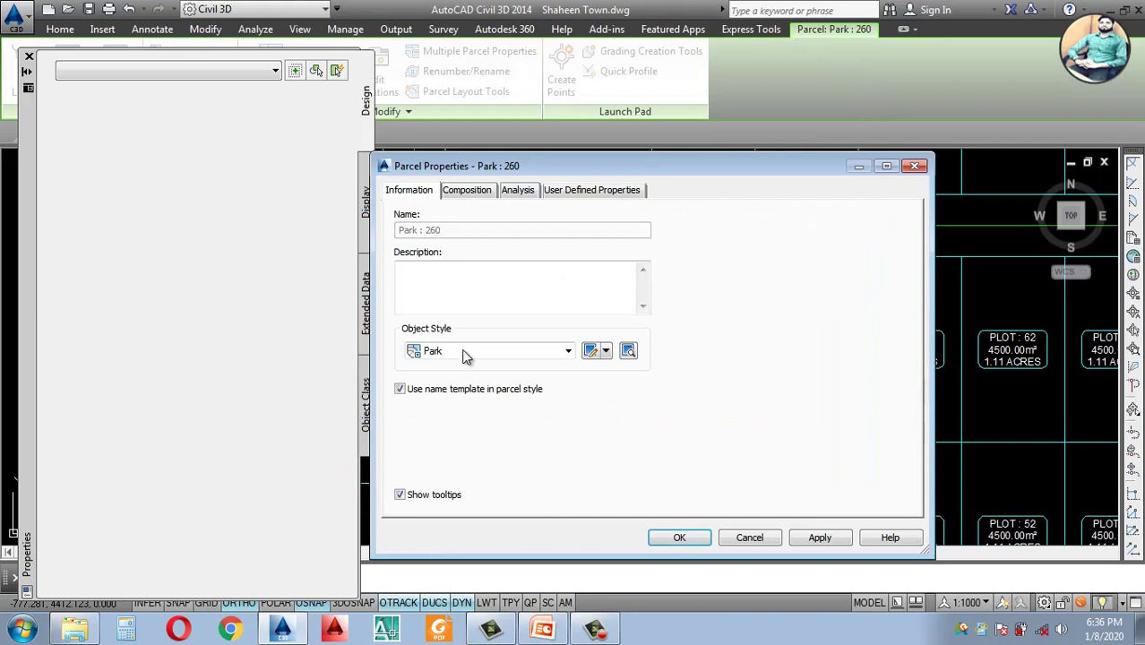
click(464, 197)
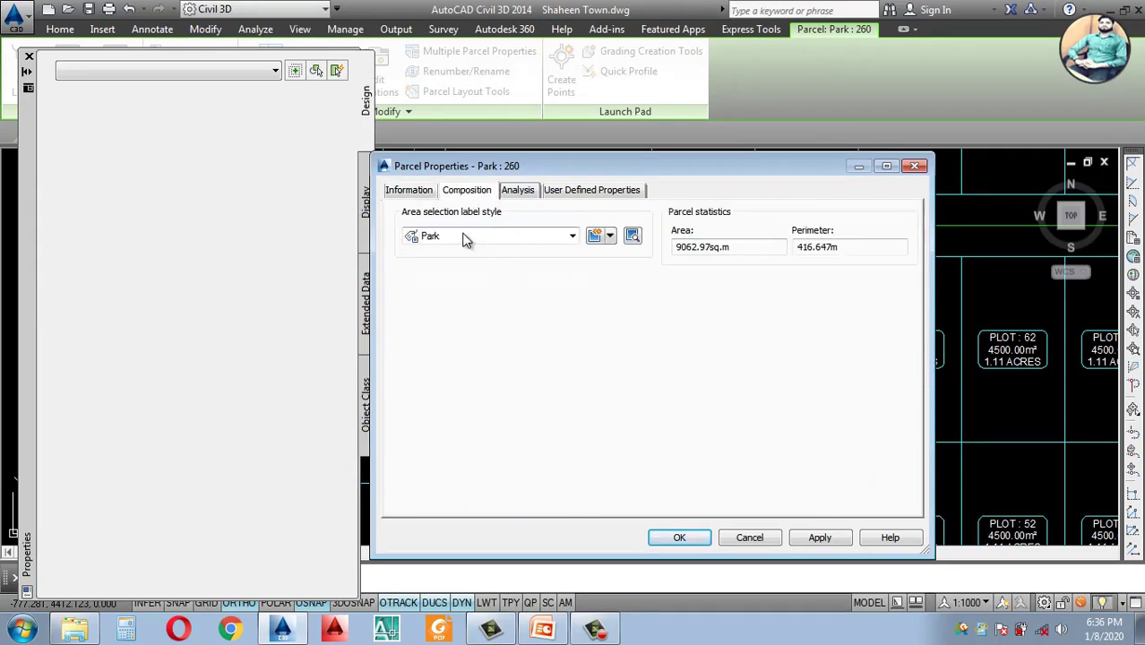
click(466, 238)
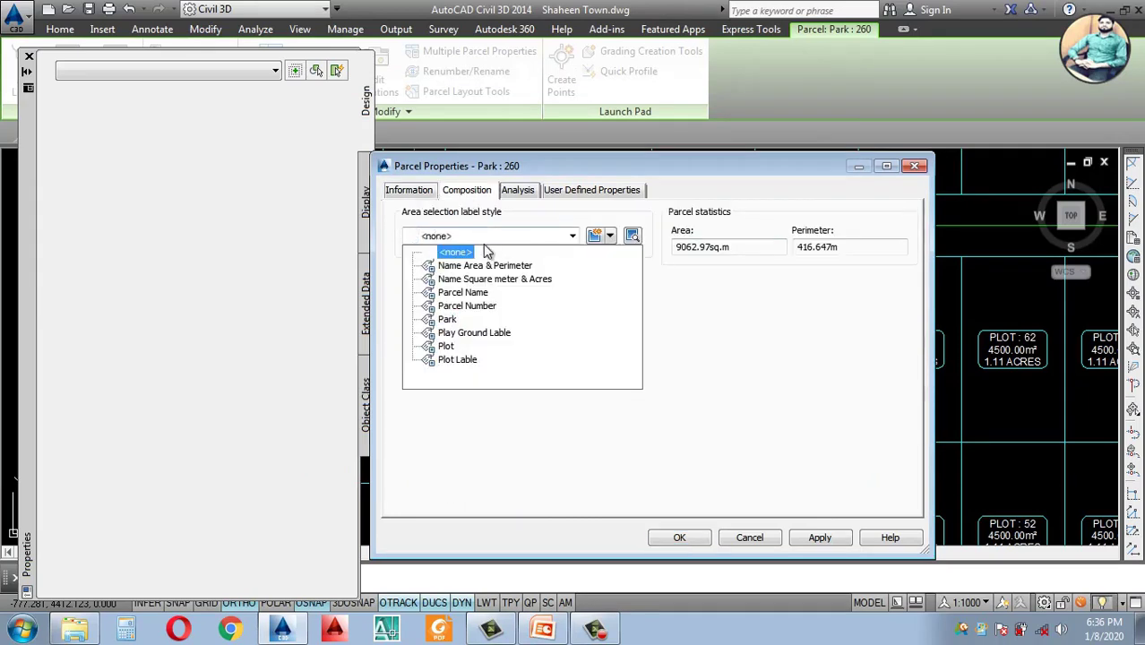
click(493, 250)
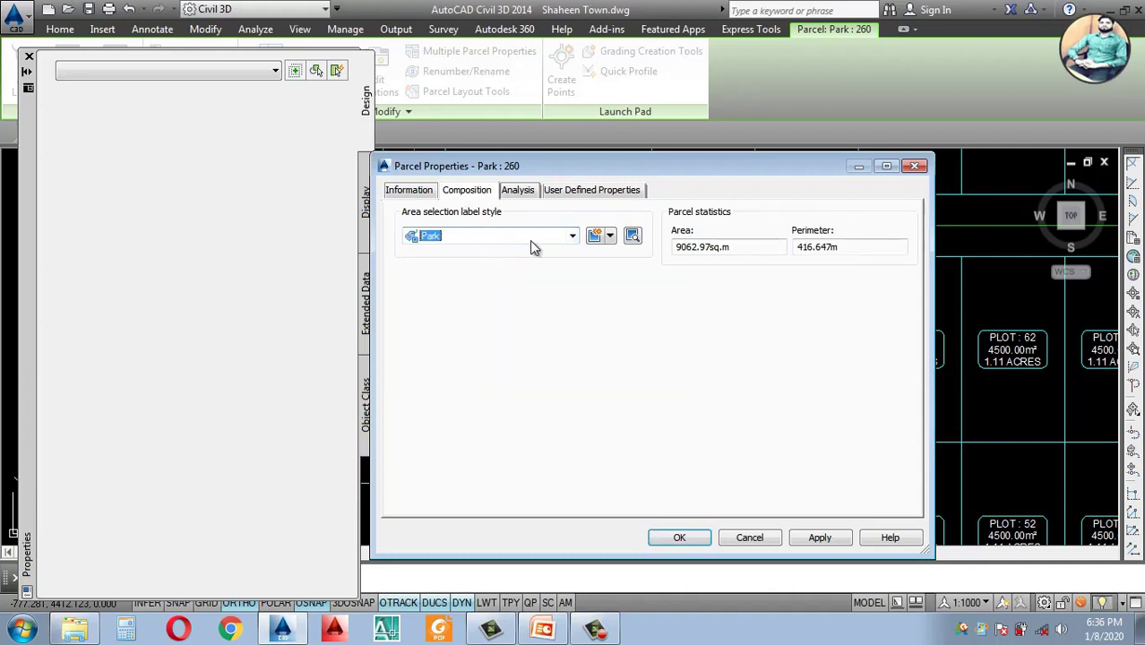
click(609, 236)
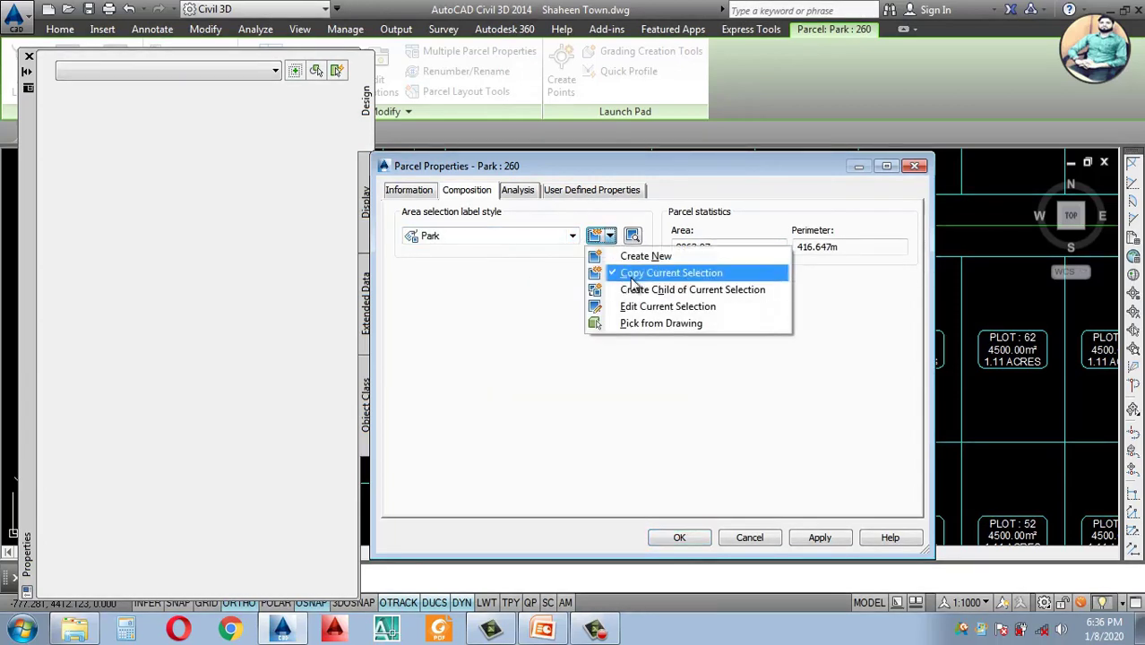
click(637, 308)
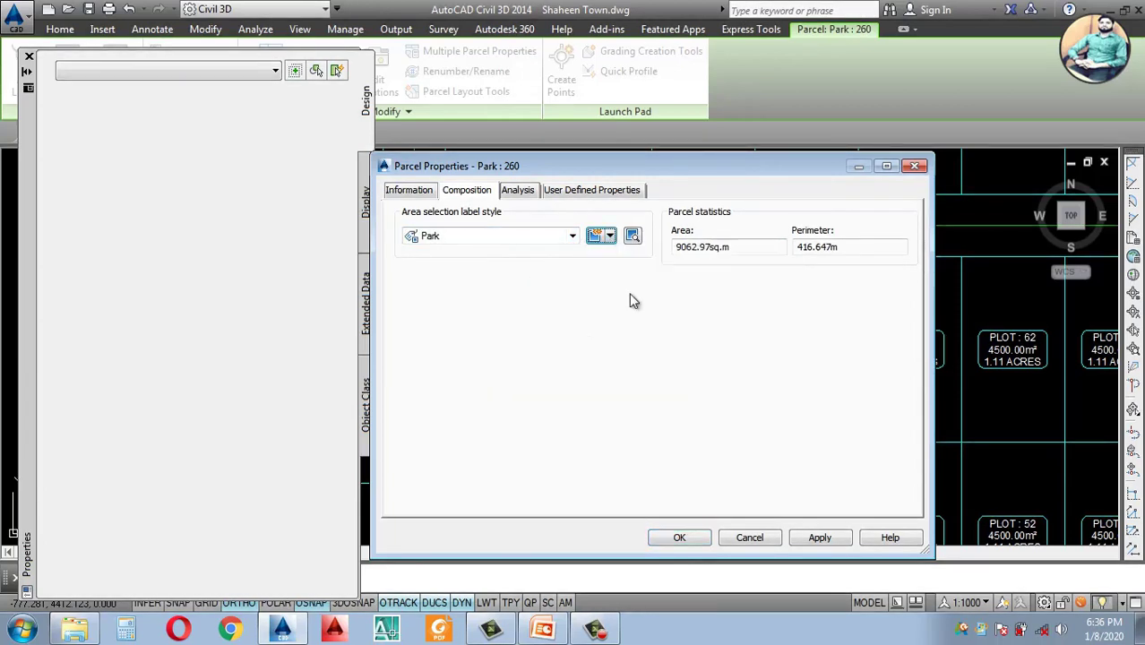
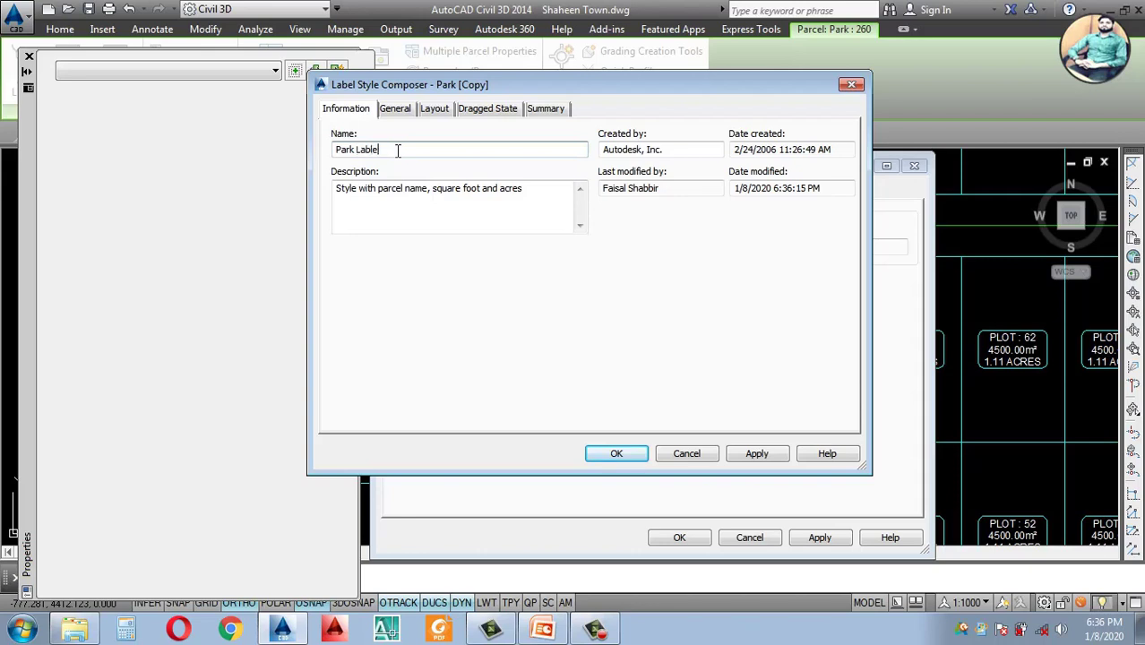
click(616, 453)
click(819, 539)
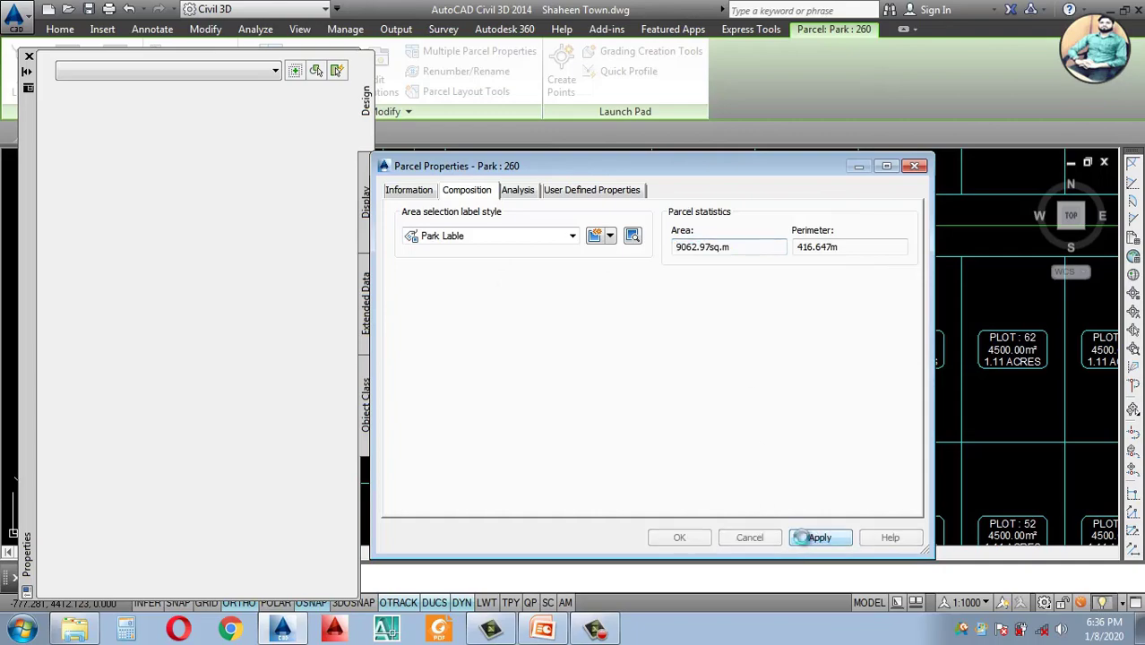
click(679, 537)
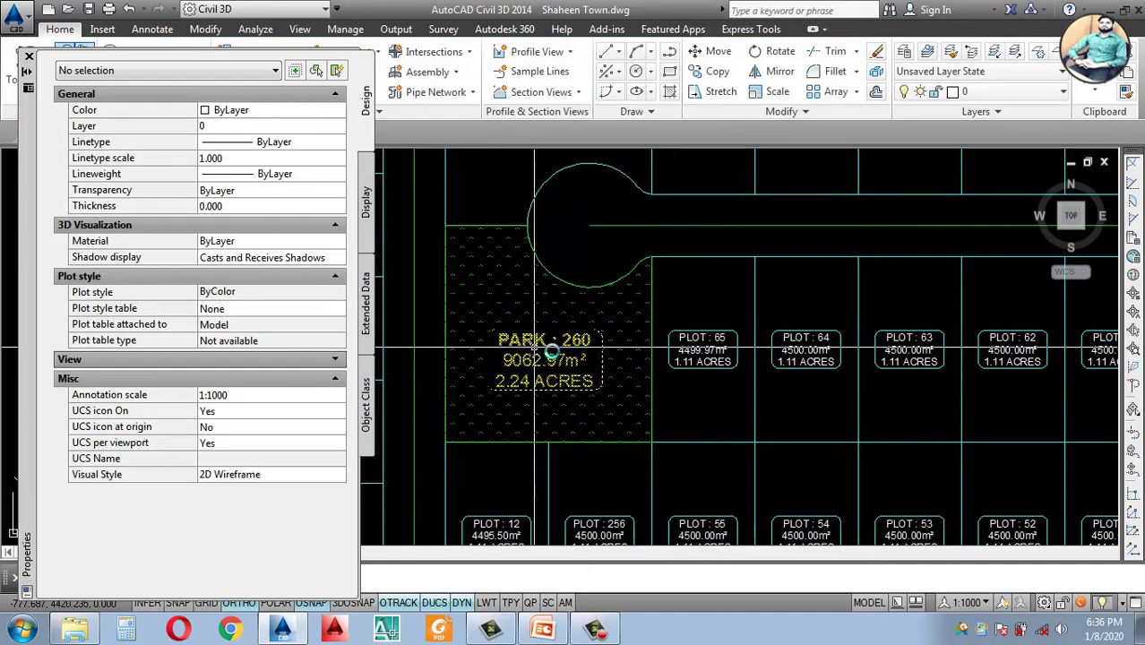
scroll(860, 350, down, 5)
scroll(836, 345, up, 3)
scroll(836, 345, up, 4)
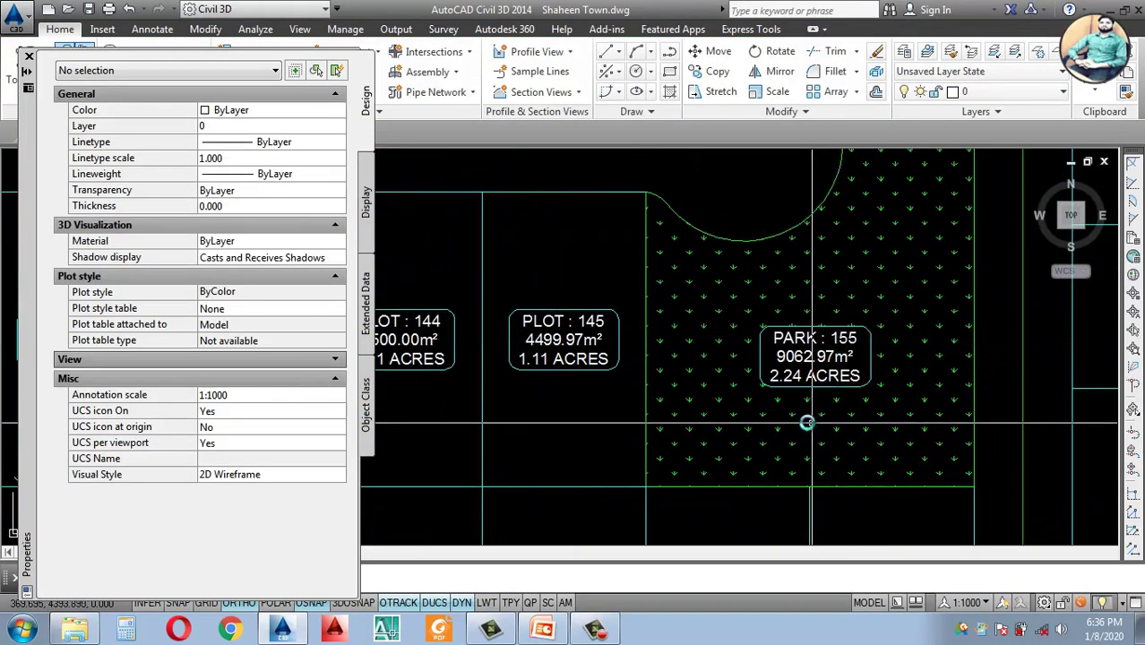
click(774, 440)
right_click(773, 443)
key(Escape)
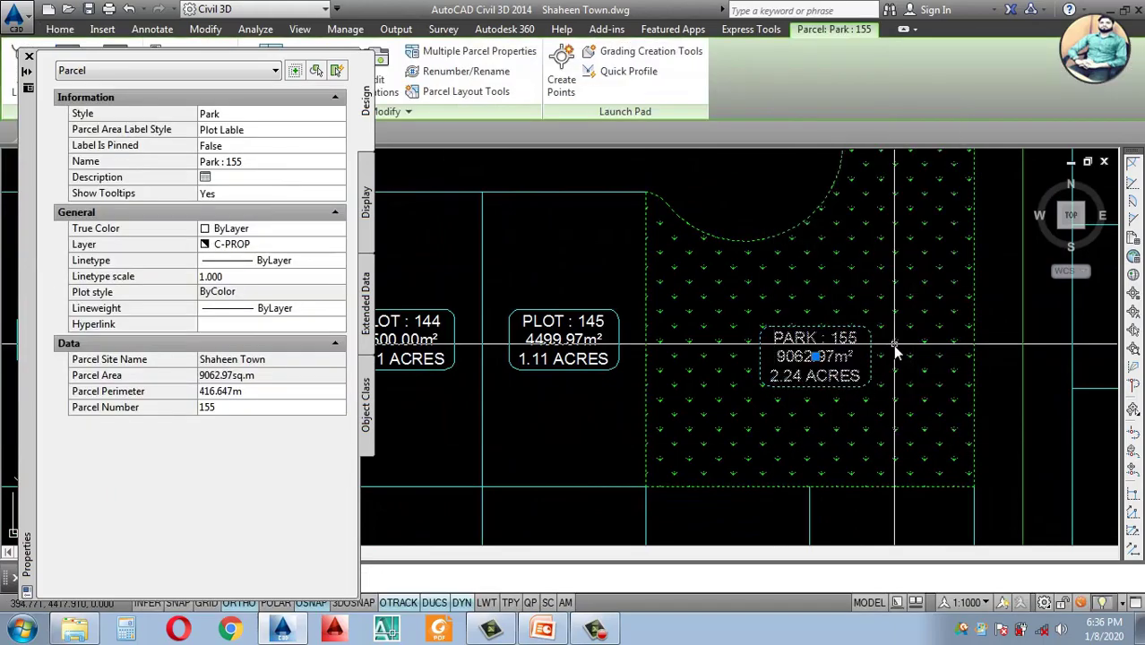
key(Escape)
Step: Select Park parcel 155 beside the east cul-de-sac and set its area label style to Park Lable
scroll(665, 390, down, 6)
scroll(385, 378, up, 3)
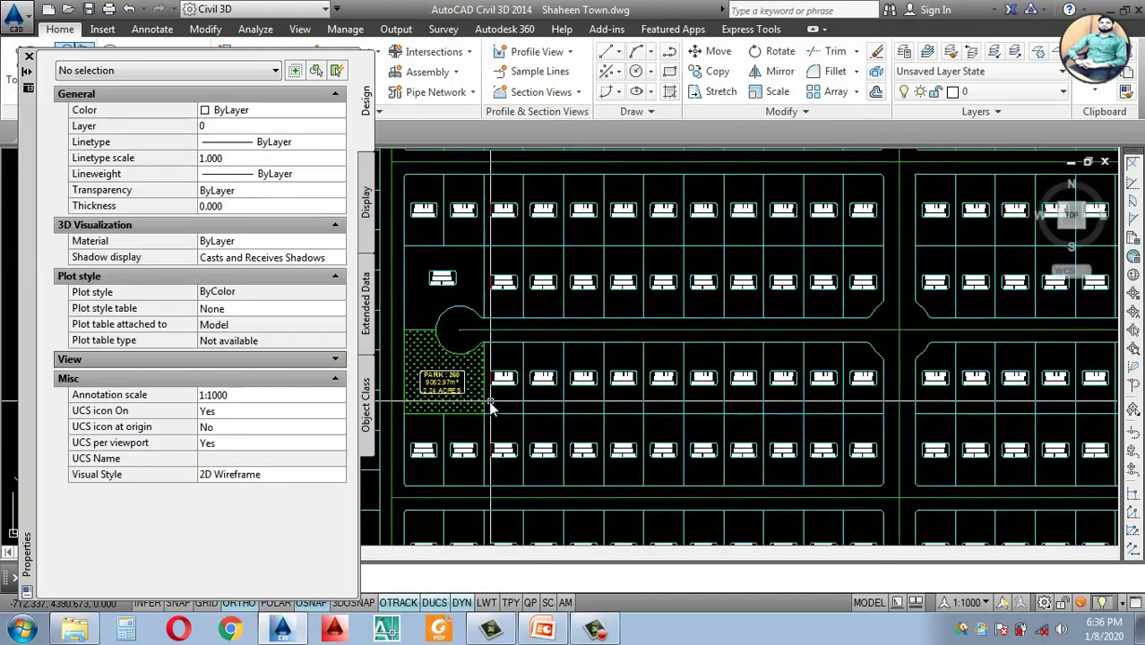
scroll(772, 415, down, 4)
scroll(627, 394, up, 6)
click(600, 431)
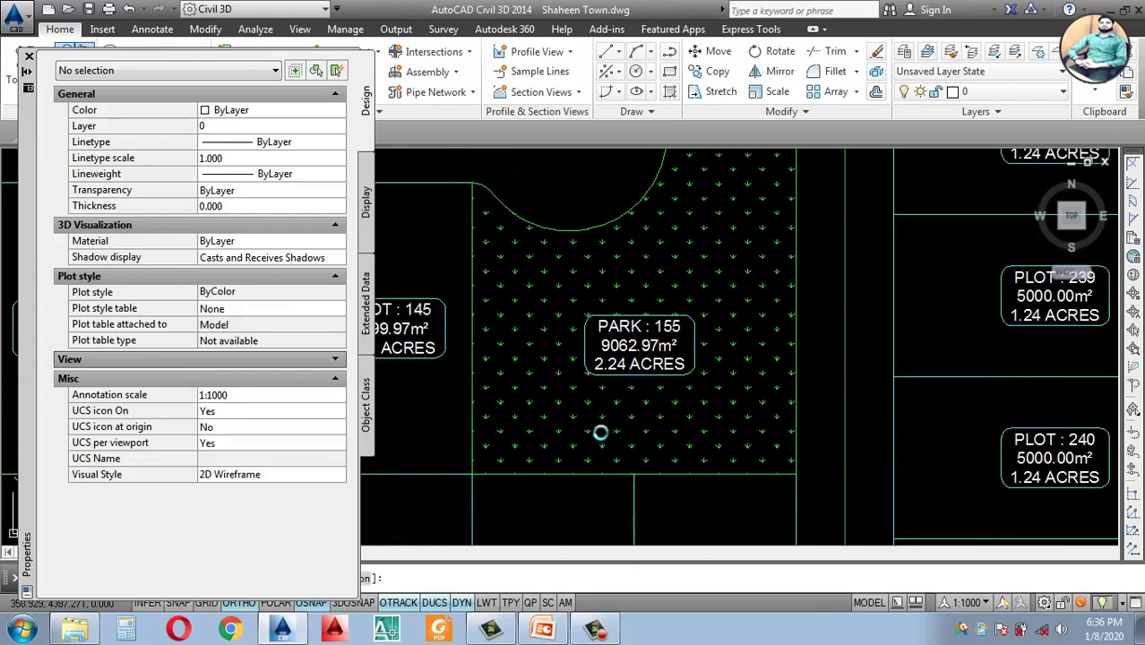
right_click(608, 421)
key(Escape)
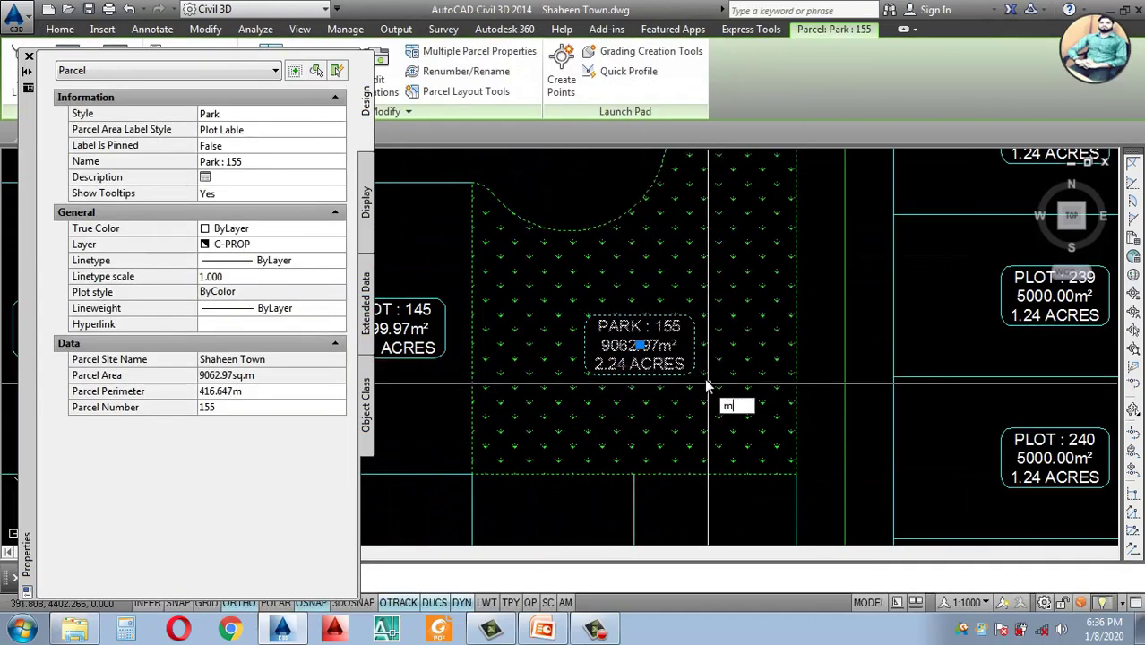
scroll(716, 386, down, 4)
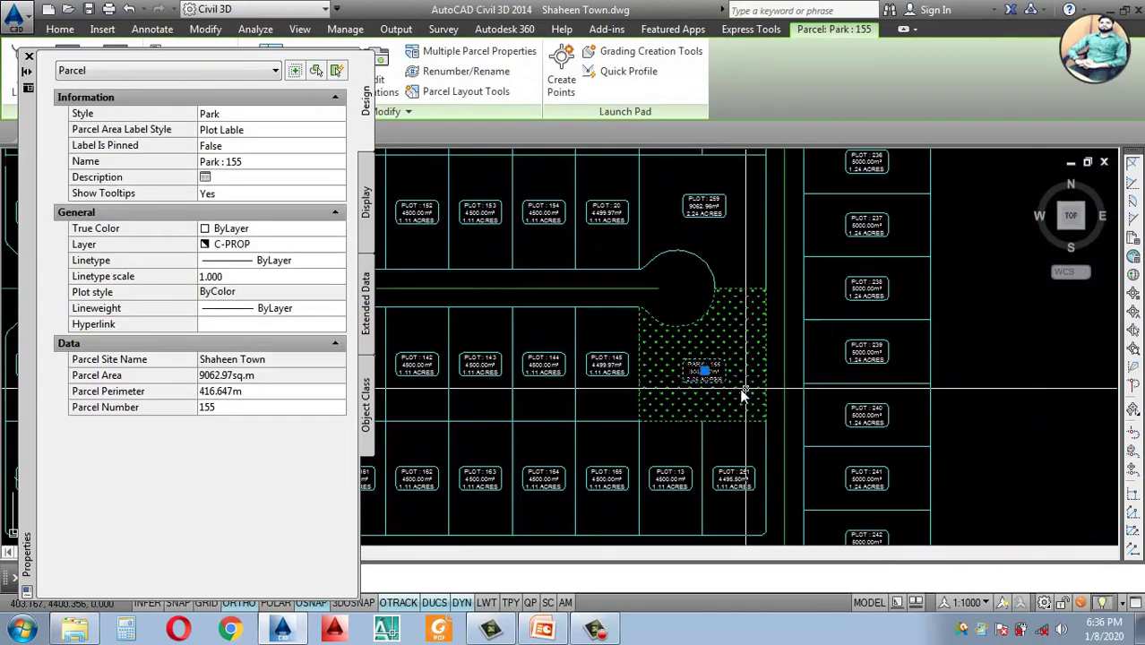
click(278, 135)
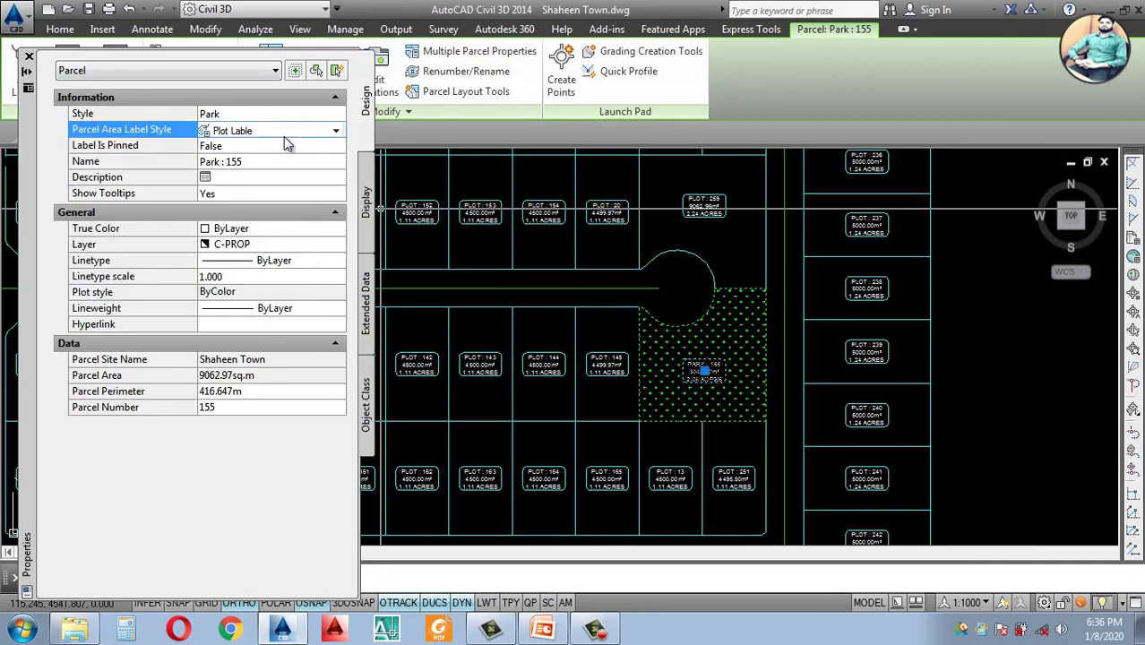
click(285, 132)
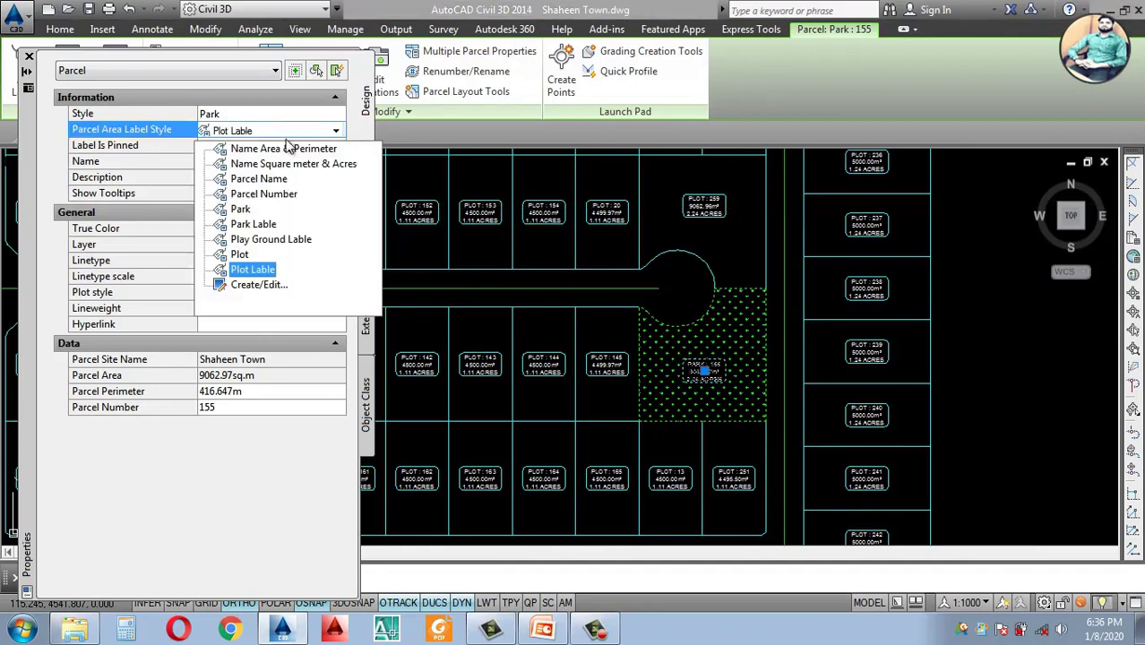
click(269, 225)
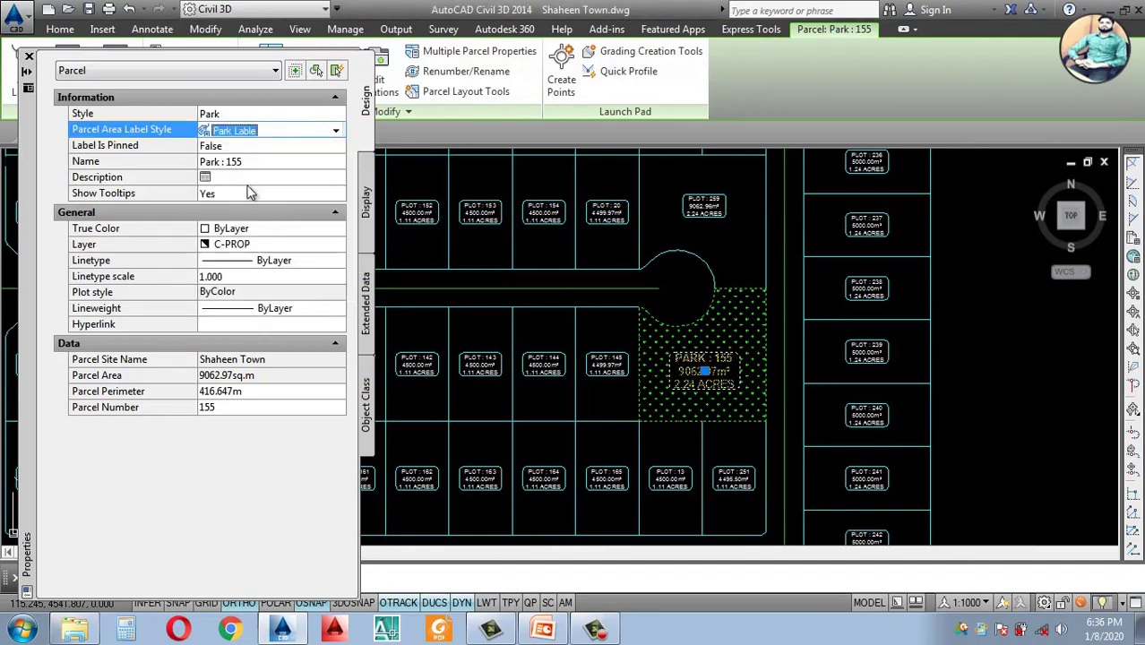
Step: Close the object properties palette, clear the parcel selection and save the Shaheen Town drawing
click(29, 57)
scroll(591, 300, down, 11)
key(Escape)
scroll(566, 305, up, 4)
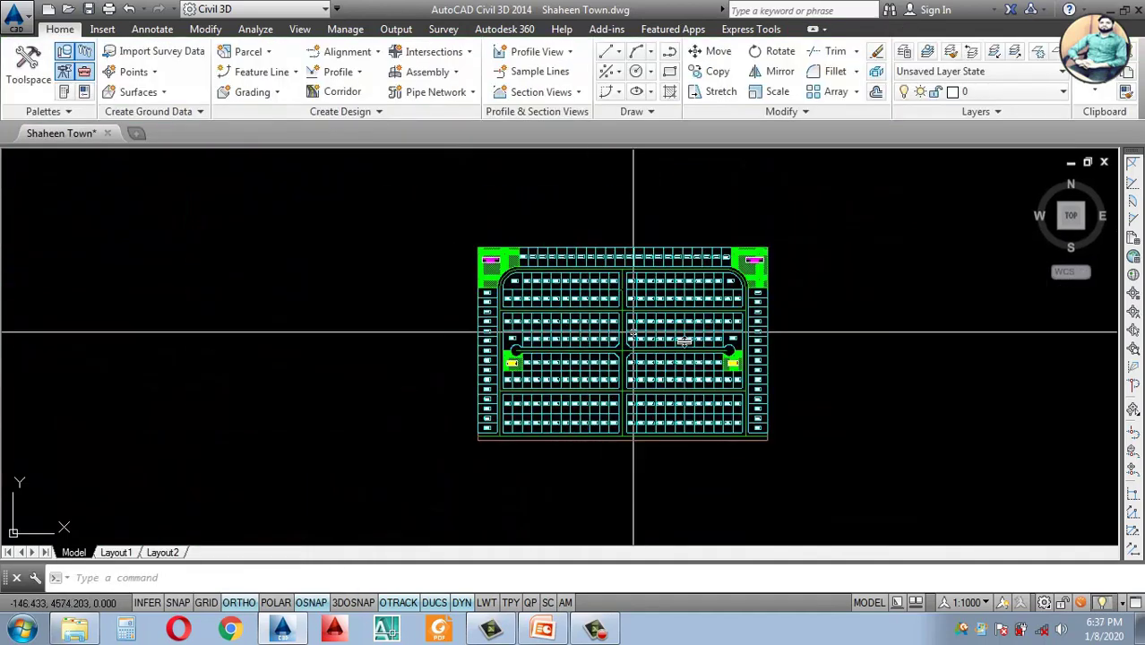
click(851, 340)
key(Escape)
scroll(651, 330, up, 2)
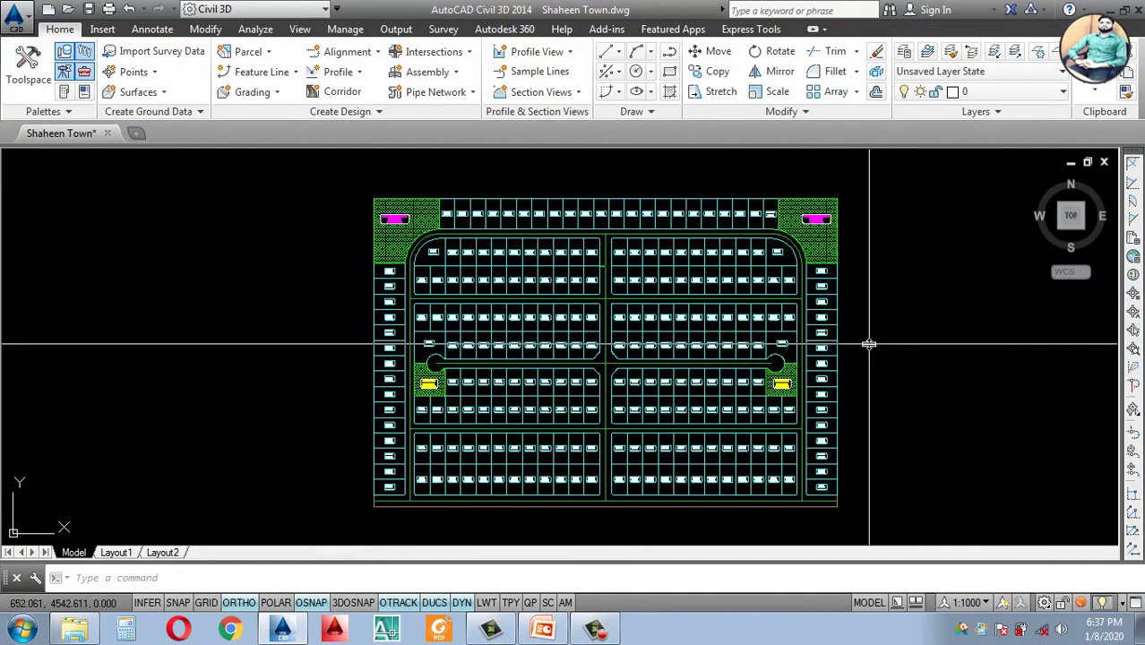
key(ctrl+s)
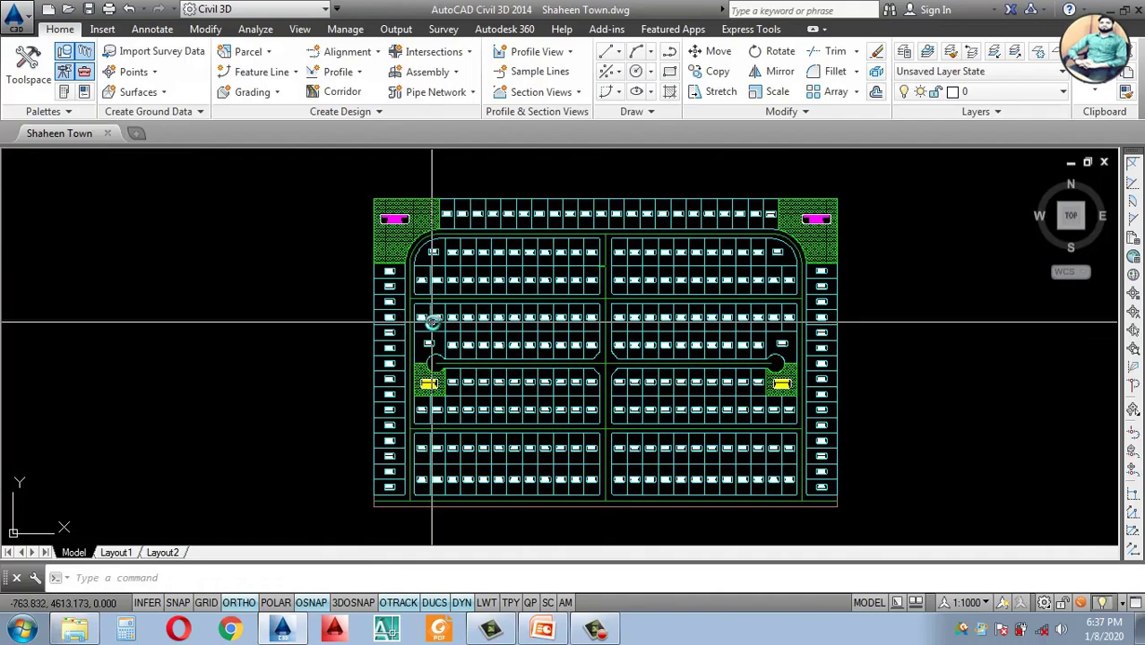
Step: Examine the large plot at the northwest road bend and the unstyled plots north of both cul-de-sacs
scroll(440, 345, up, 4)
scroll(447, 349, down, 2)
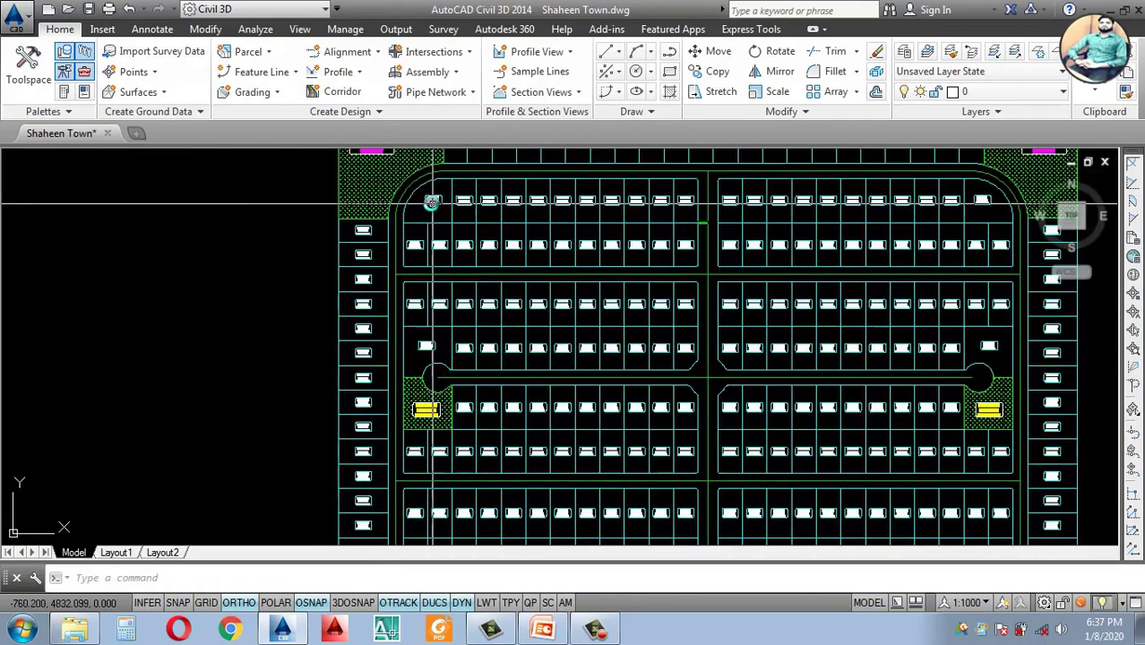
scroll(417, 297, up, 4)
scroll(429, 266, down, 4)
scroll(408, 328, up, 4)
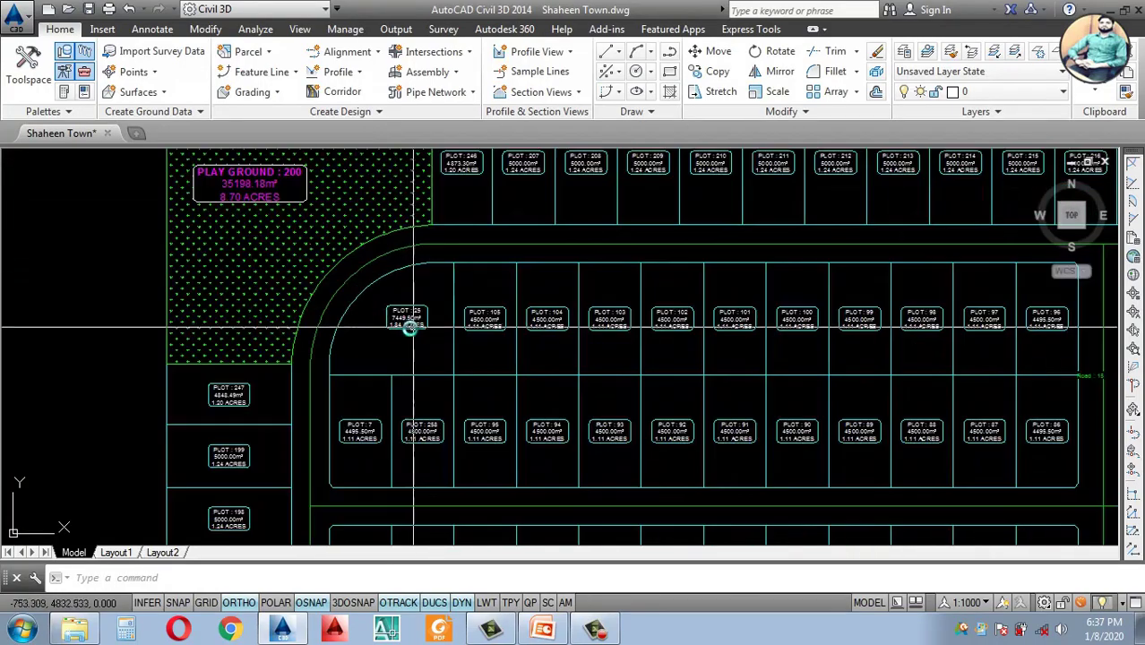
scroll(408, 328, down, 4)
scroll(409, 421, up, 3)
scroll(408, 407, down, 3)
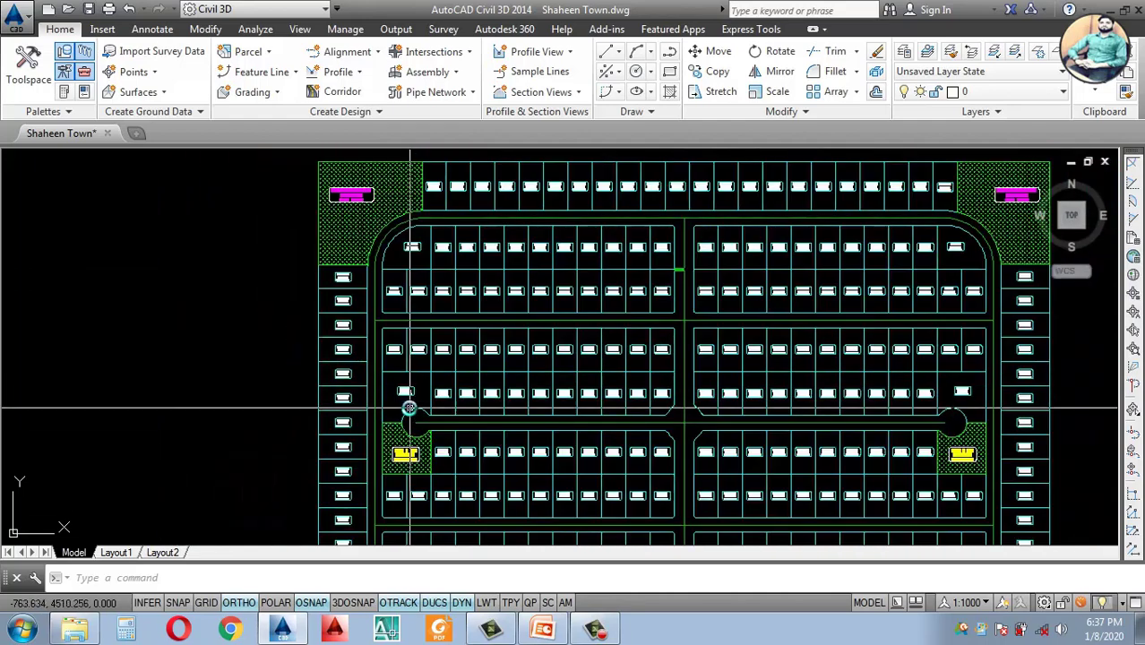
scroll(408, 407, up, 3)
scroll(398, 374, down, 3)
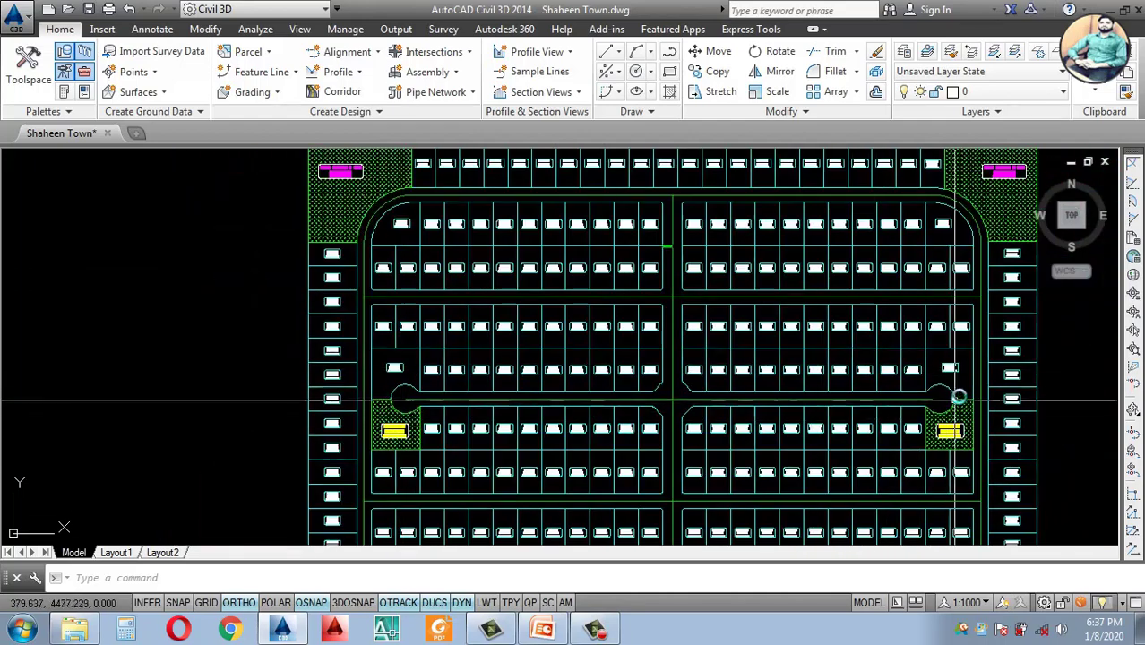
scroll(391, 365, up, 2)
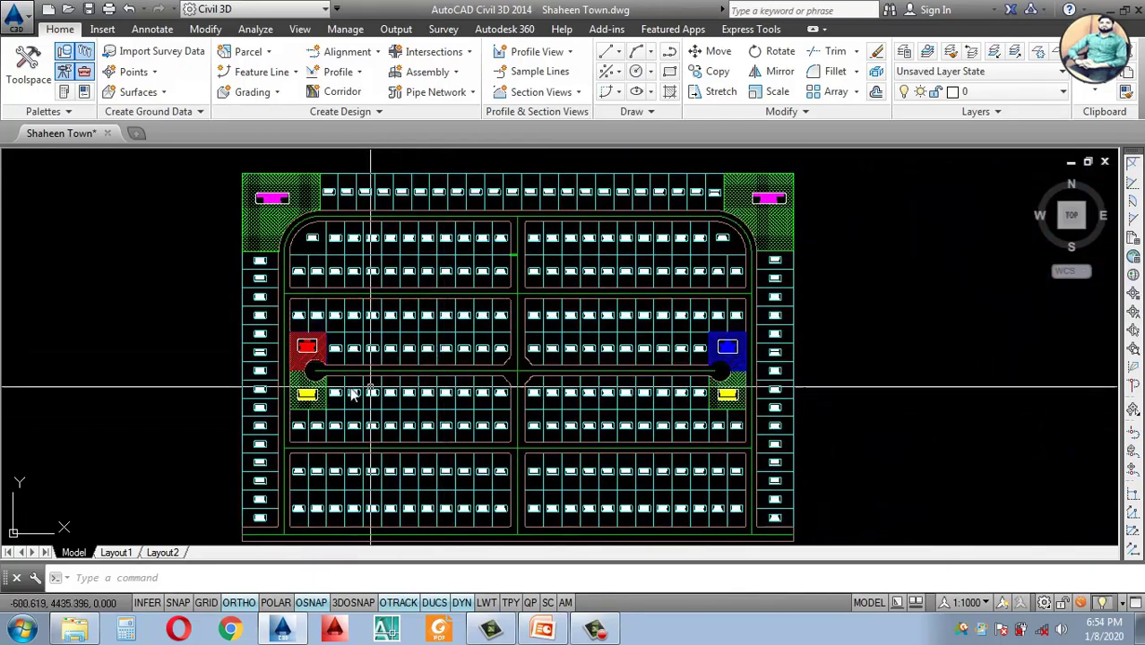
Step: Inspect the Girls High School parcel and Park parcel 260 beside the west cul-de-sac
scroll(349, 309, up, 3)
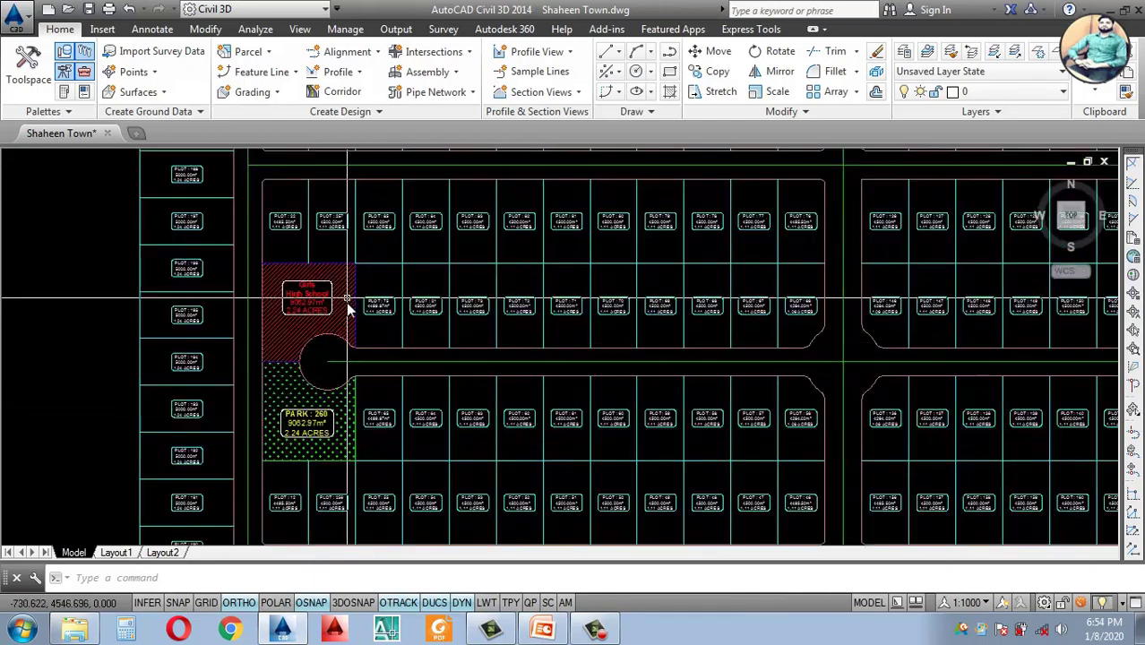
scroll(336, 332, down, 2)
scroll(323, 349, up, 3)
scroll(324, 348, down, 5)
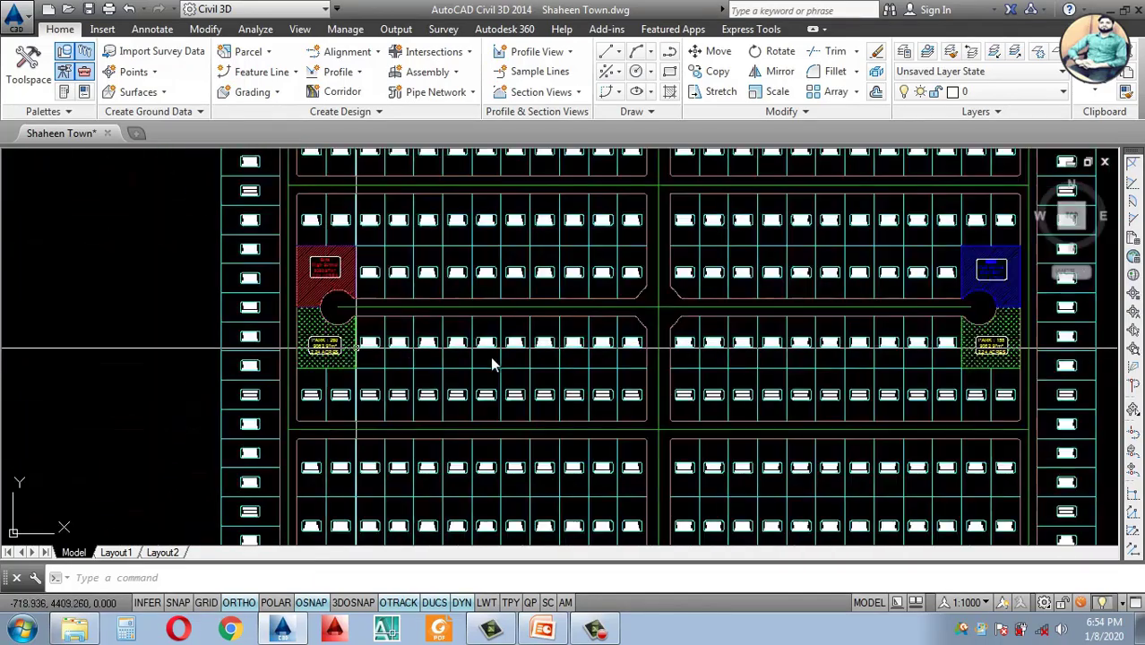
Step: Examine the school and park parcels beside the west and east cul-de-sacs
scroll(994, 358, up, 4)
scroll(994, 358, down, 4)
scroll(236, 237, up, 3)
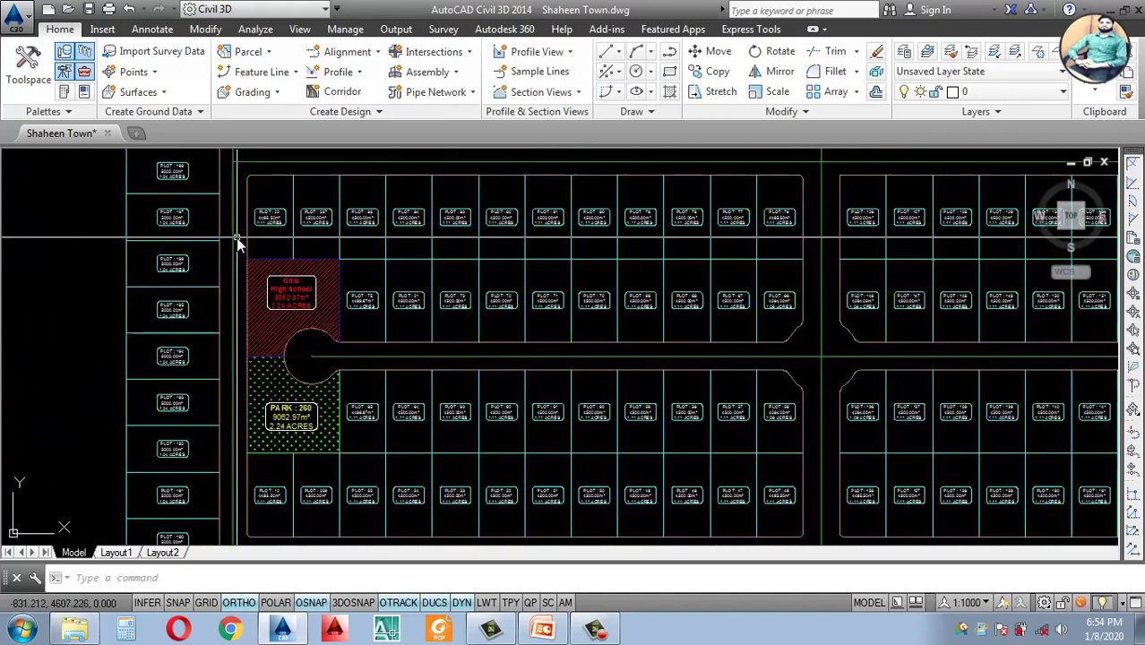
scroll(236, 237, up, 2)
scroll(527, 404, down, 5)
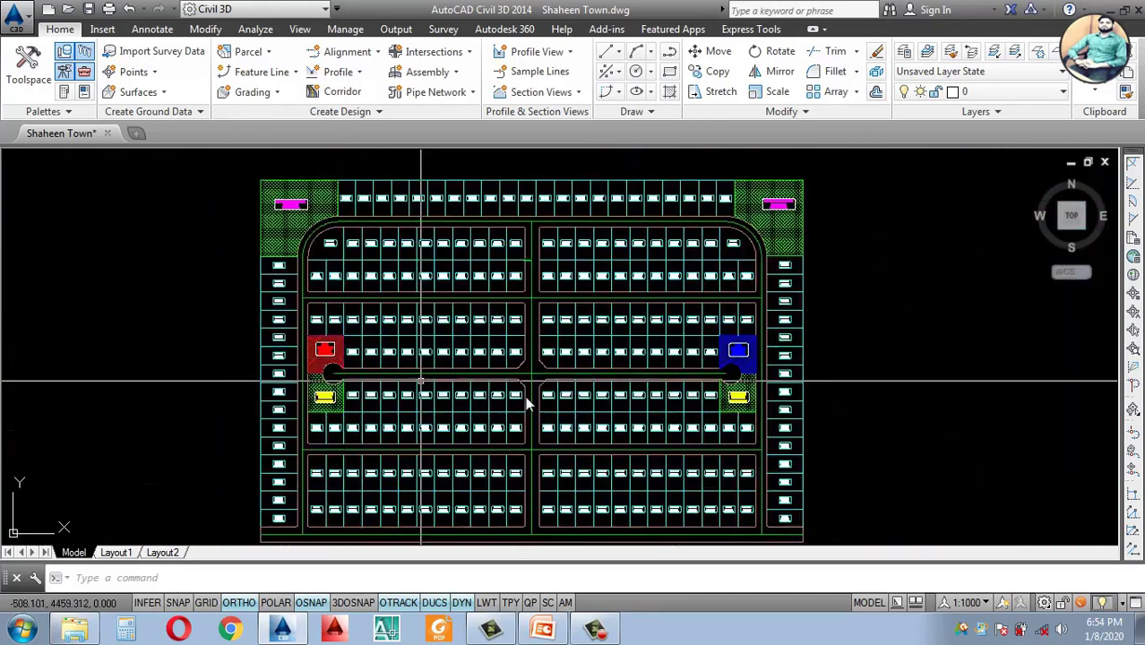
scroll(730, 369, up, 5)
scroll(755, 365, down, 2)
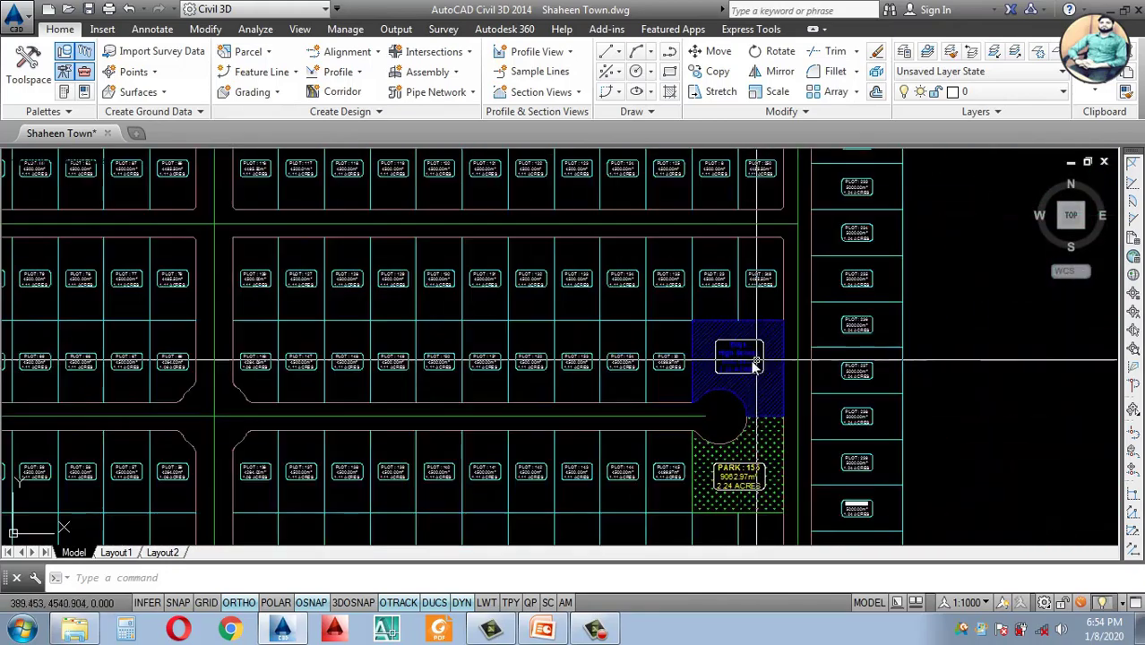
scroll(756, 364, down, 5)
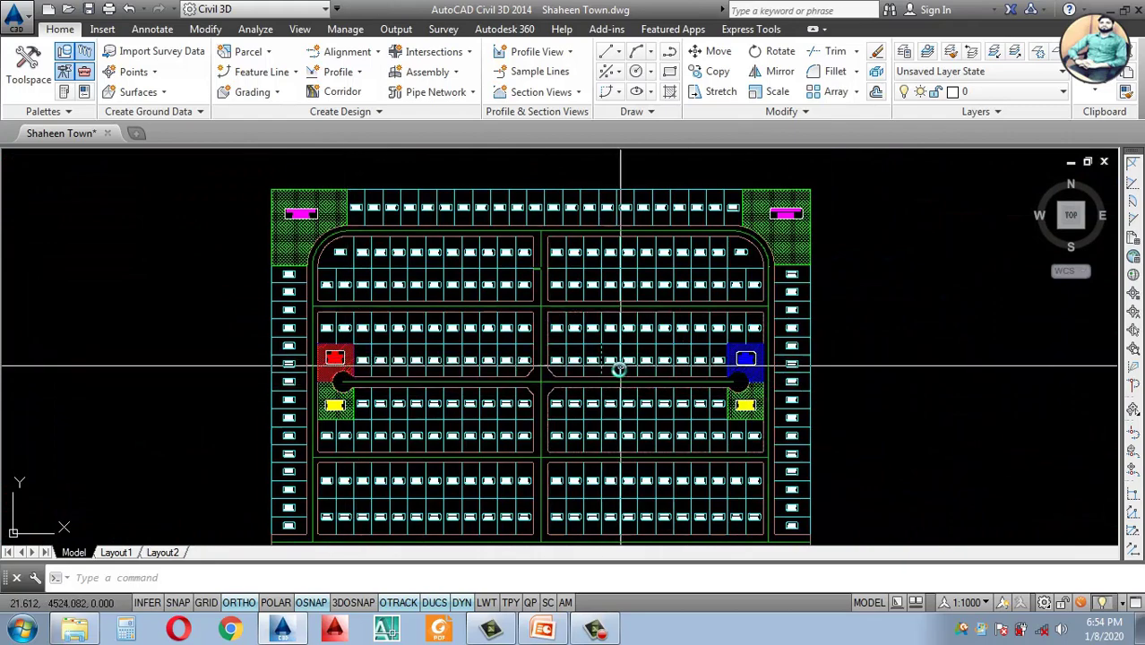
scroll(376, 269, up, 3)
scroll(376, 305, down, 3)
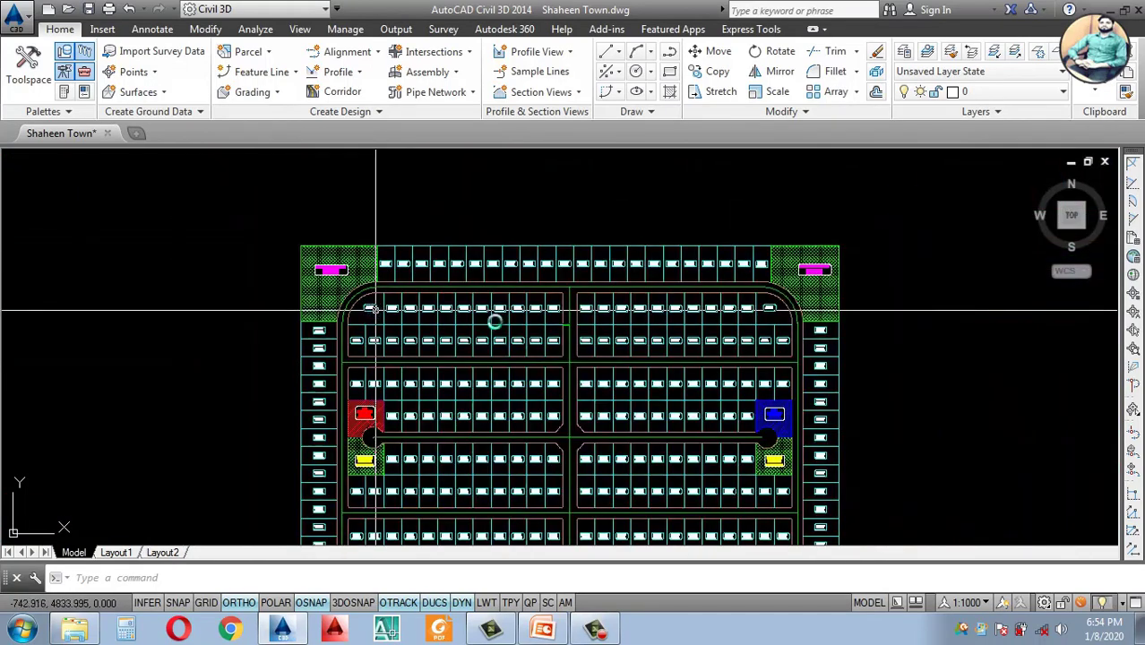
Step: Inspect the large parcel at the northwest road bend and the neighbouring plots along the northern road
scroll(372, 309, up, 2)
scroll(359, 309, down, 2)
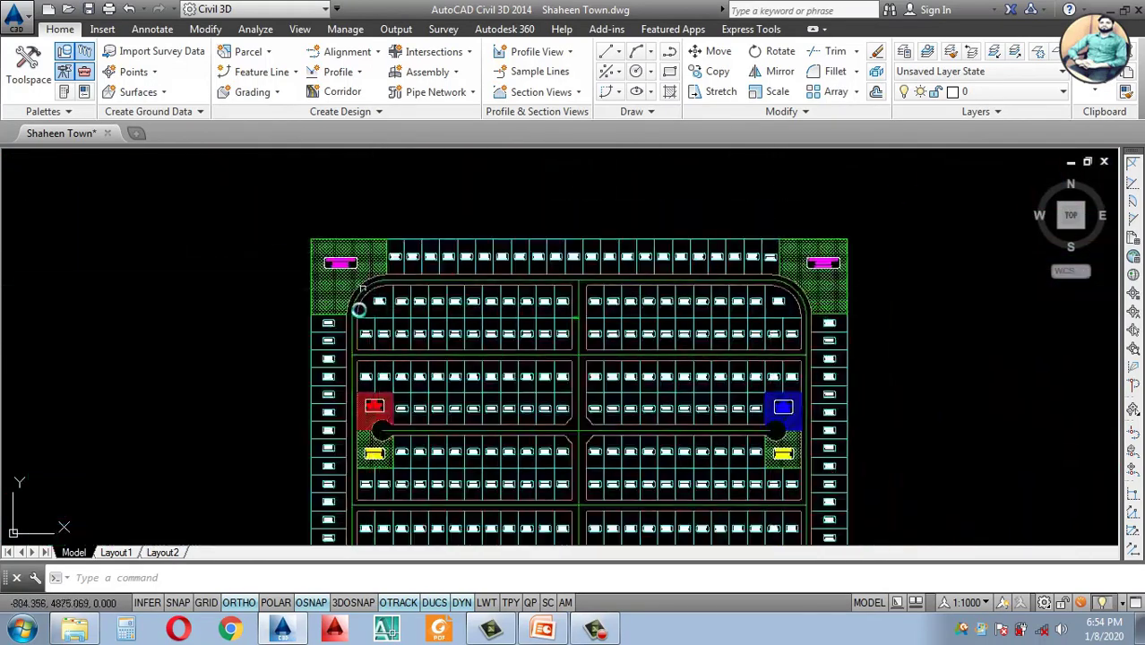
scroll(386, 287, up, 7)
scroll(401, 289, down, 6)
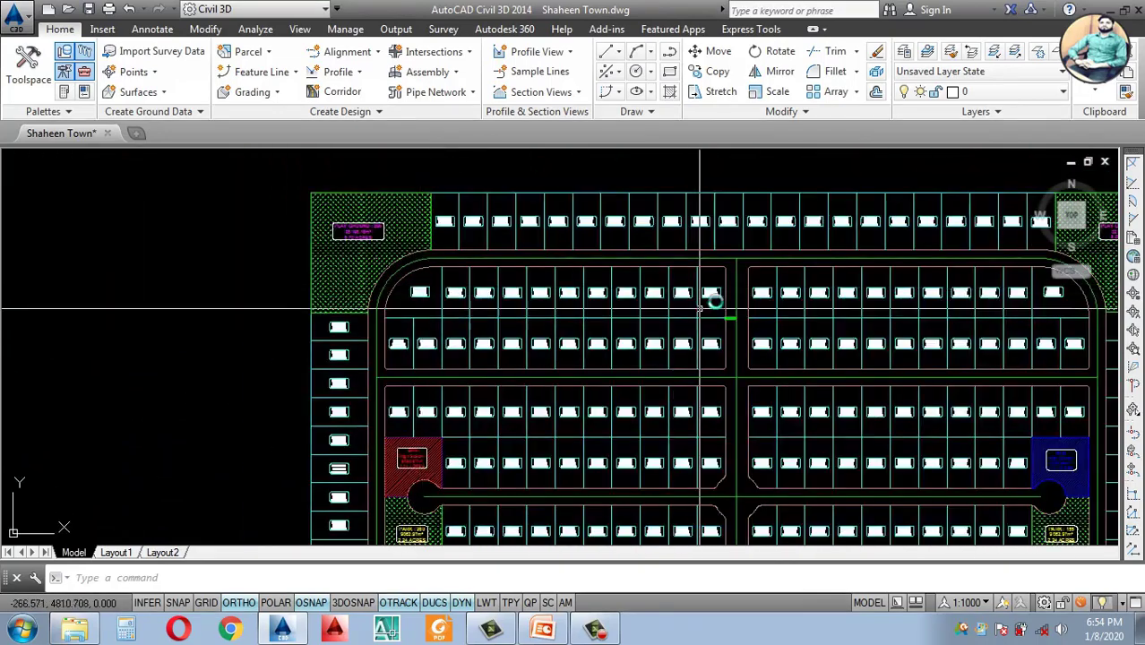
scroll(442, 309, up, 8)
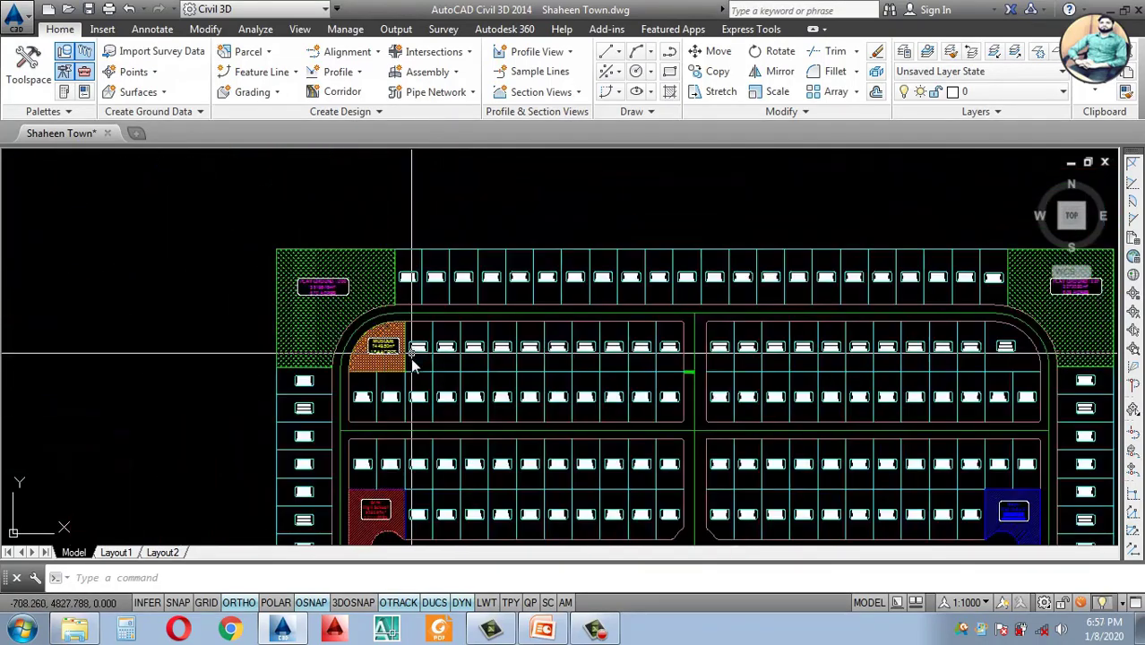
scroll(381, 367, up, 6)
scroll(329, 332, down, 3)
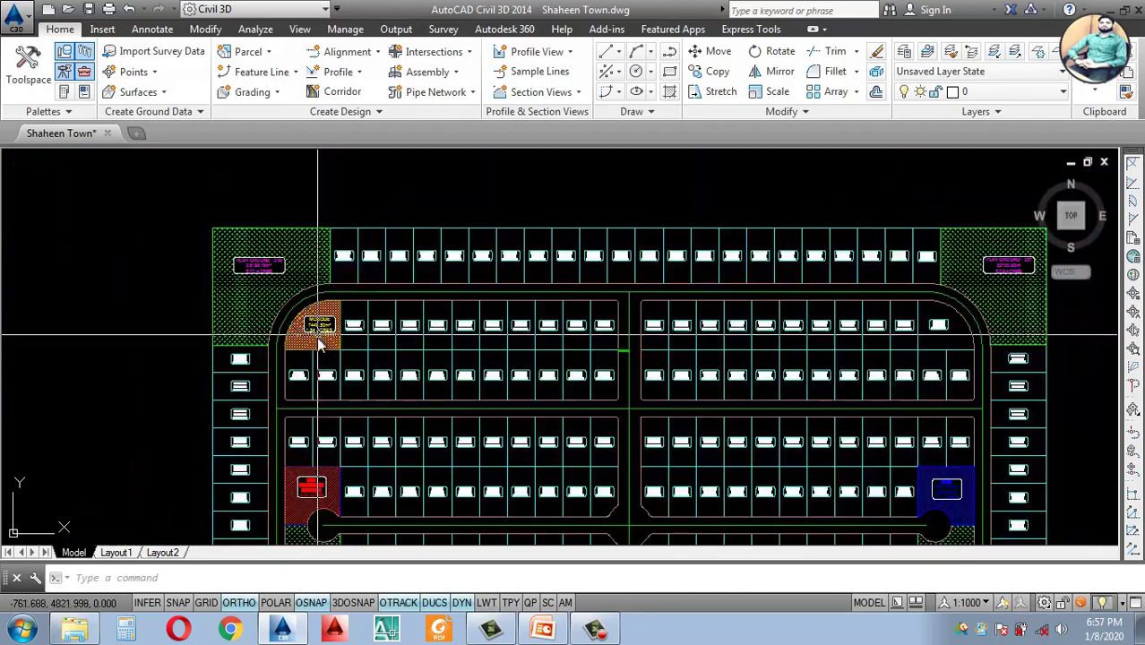
scroll(329, 331, up, 2)
scroll(329, 331, down, 3)
Step: Select Plot 24 at the northeast road bend and set its parcel style to MOSQUE
scroll(704, 349, up, 8)
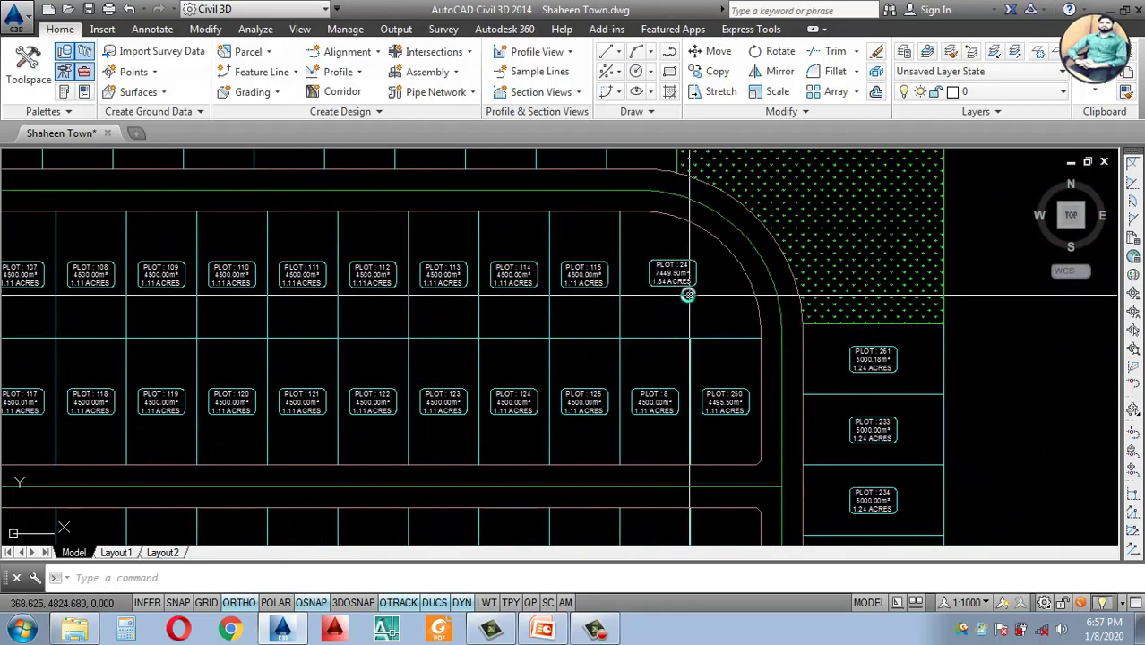
click(670, 274)
text(o)
key(Return)
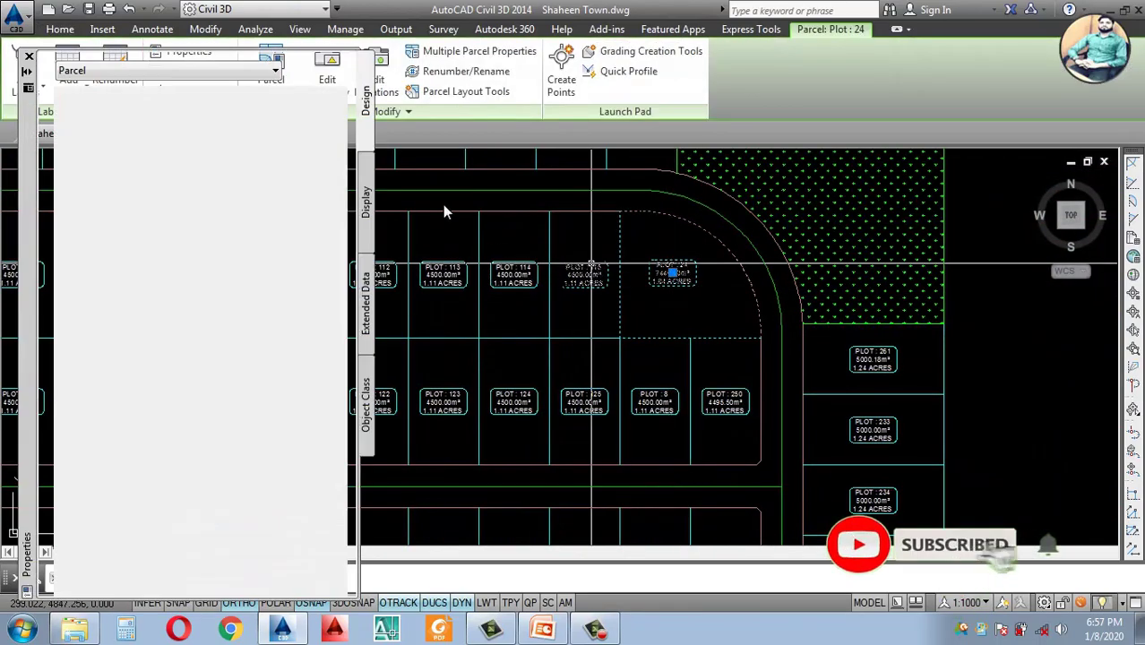
click(234, 116)
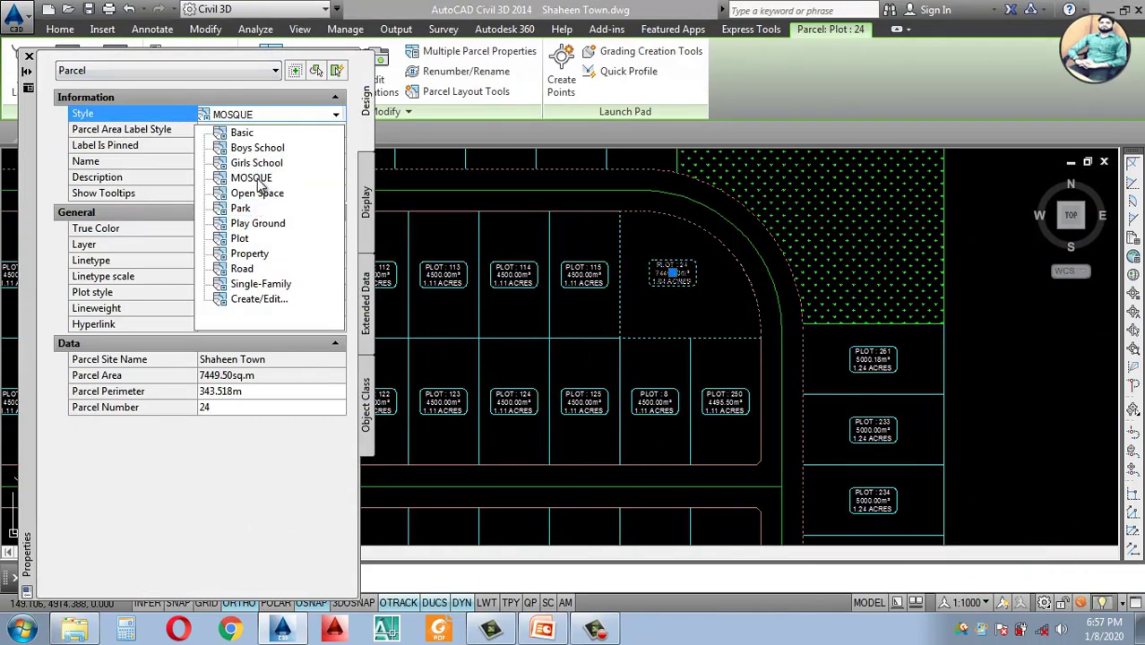
click(253, 178)
scroll(643, 281, up, 3)
scroll(578, 283, down, 1)
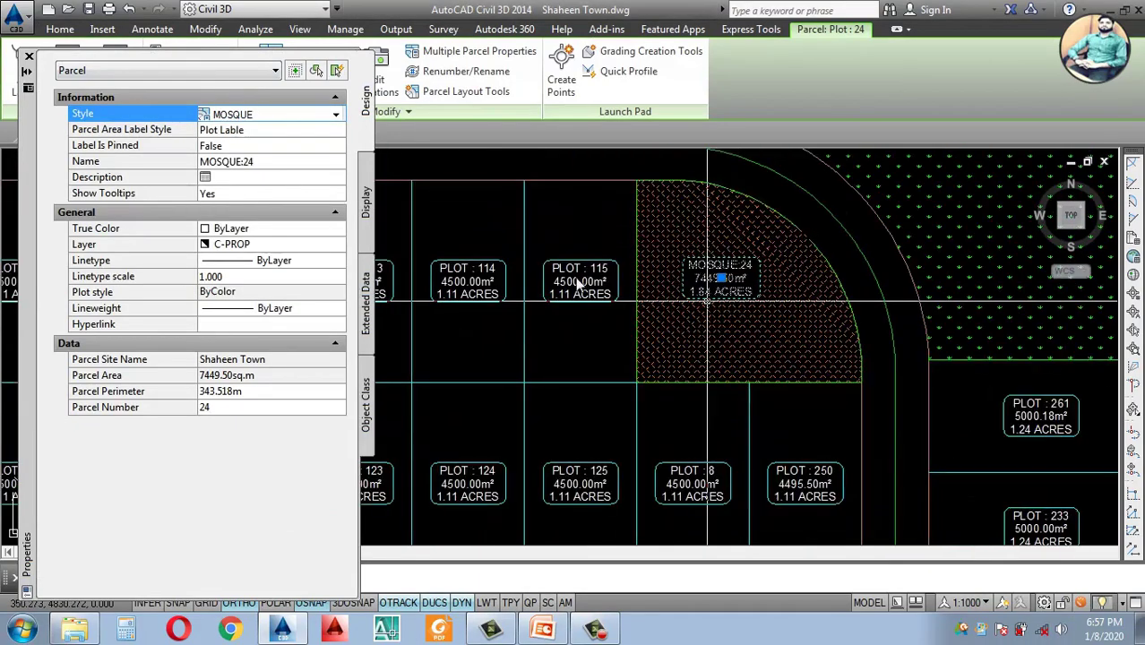
Step: Set the northeast mosque parcel's area label style to Mosque Lable, then close the properties palette and clear the selection
click(287, 131)
click(296, 131)
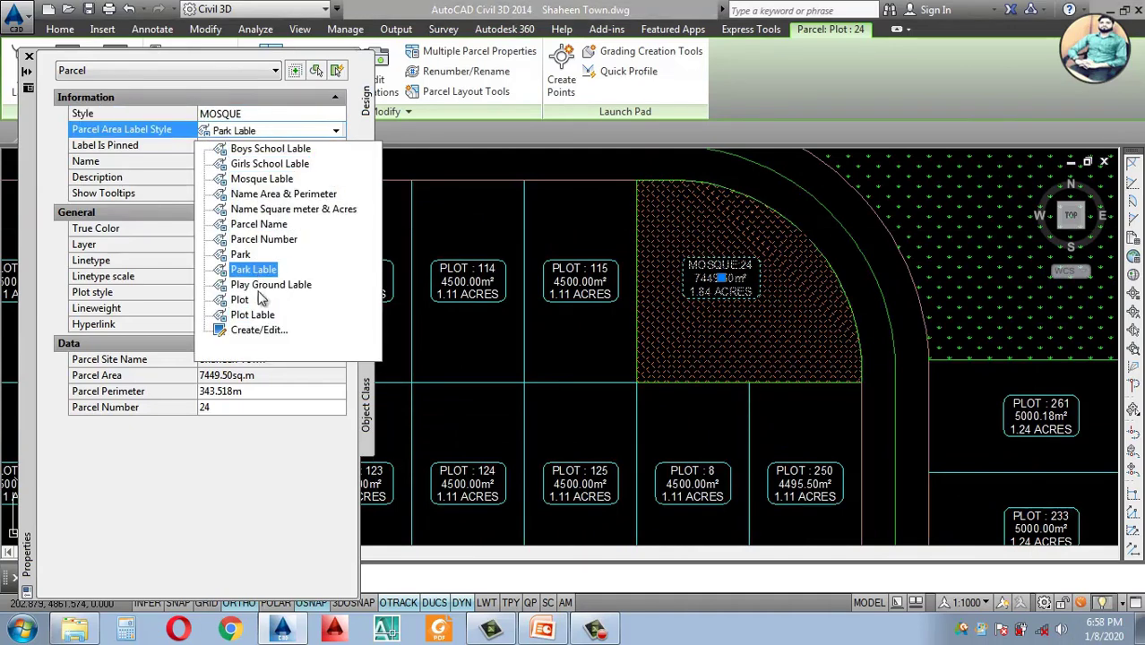
click(261, 178)
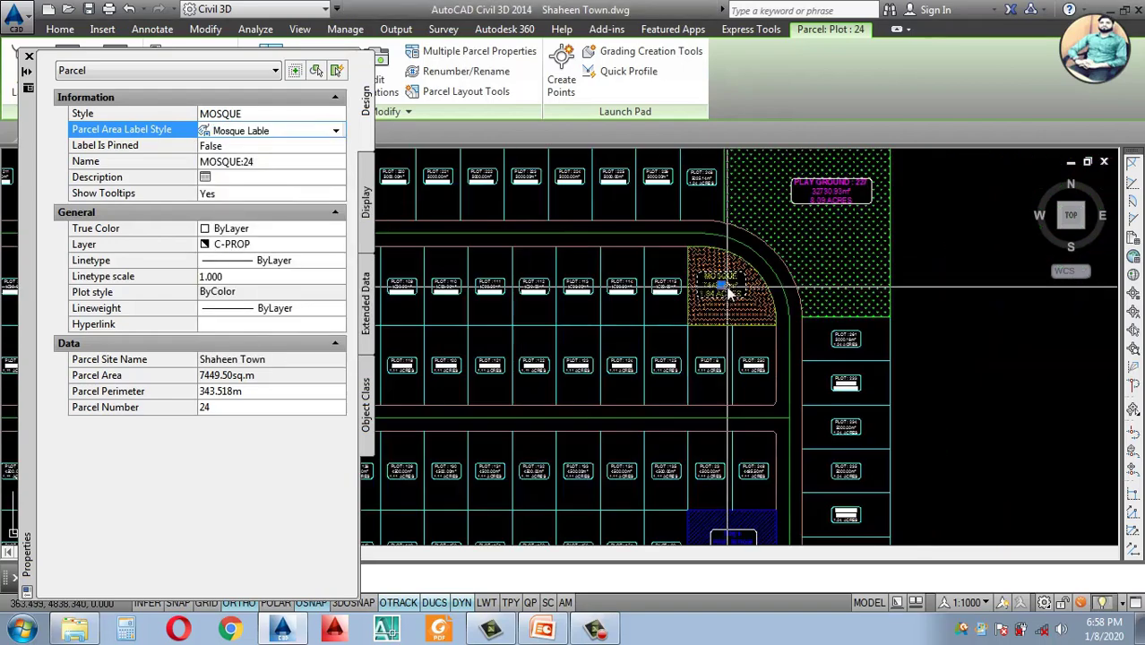
scroll(696, 286, up, 2)
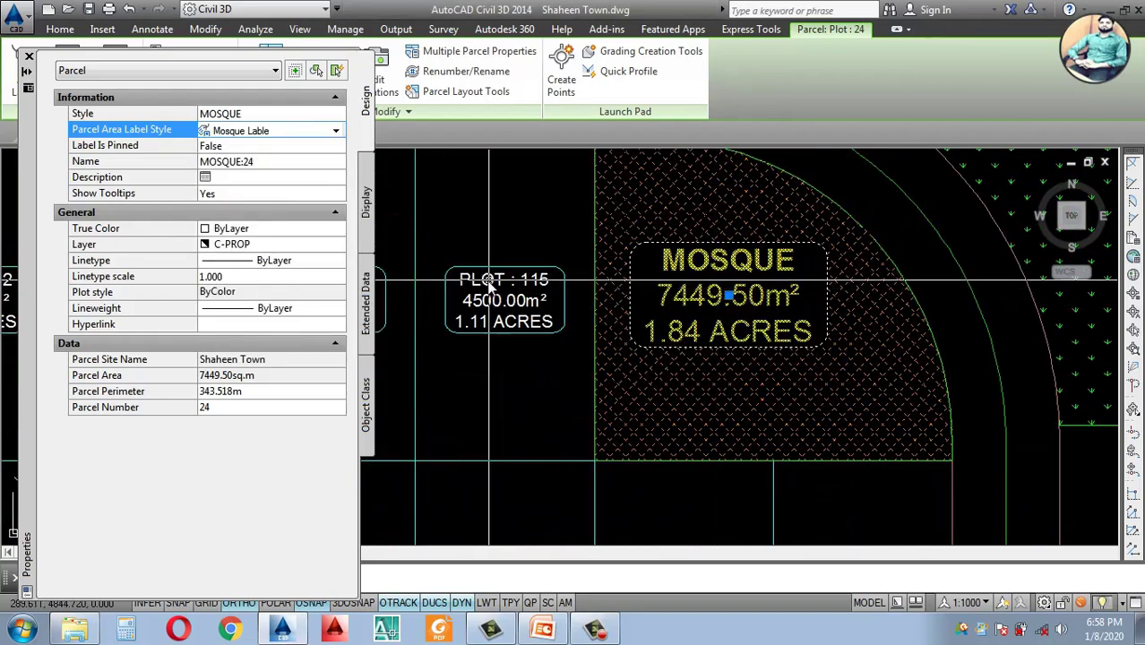
scroll(469, 283, up, 3)
scroll(767, 277, down, 3)
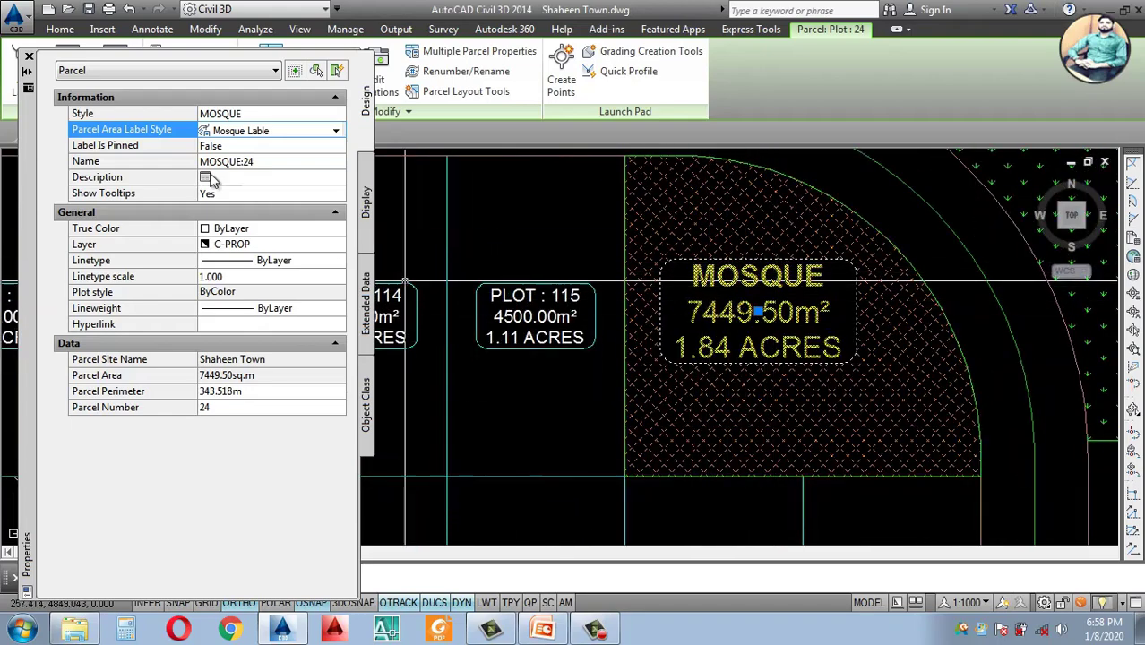
click(29, 57)
scroll(627, 350, down, 10)
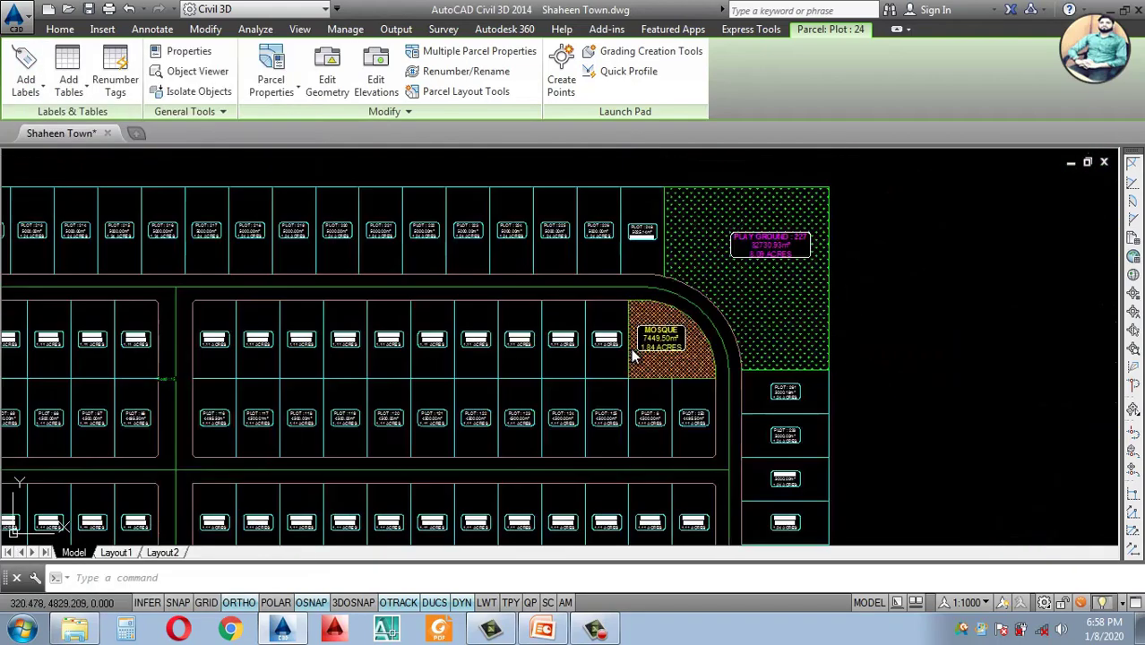
key(Escape)
Step: Examine the overall town layout and the mosque parcels at the northern road bends
scroll(462, 455, up, 2)
scroll(470, 408, down, 4)
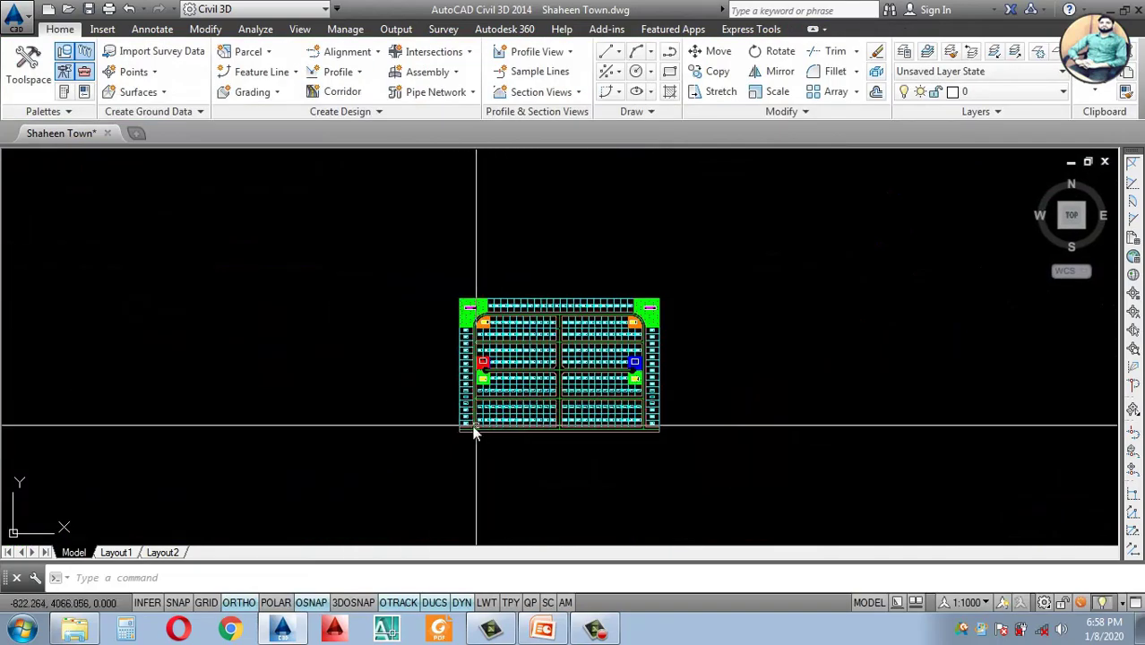
scroll(473, 417, up, 4)
scroll(473, 427, down, 2)
scroll(709, 349, up, 2)
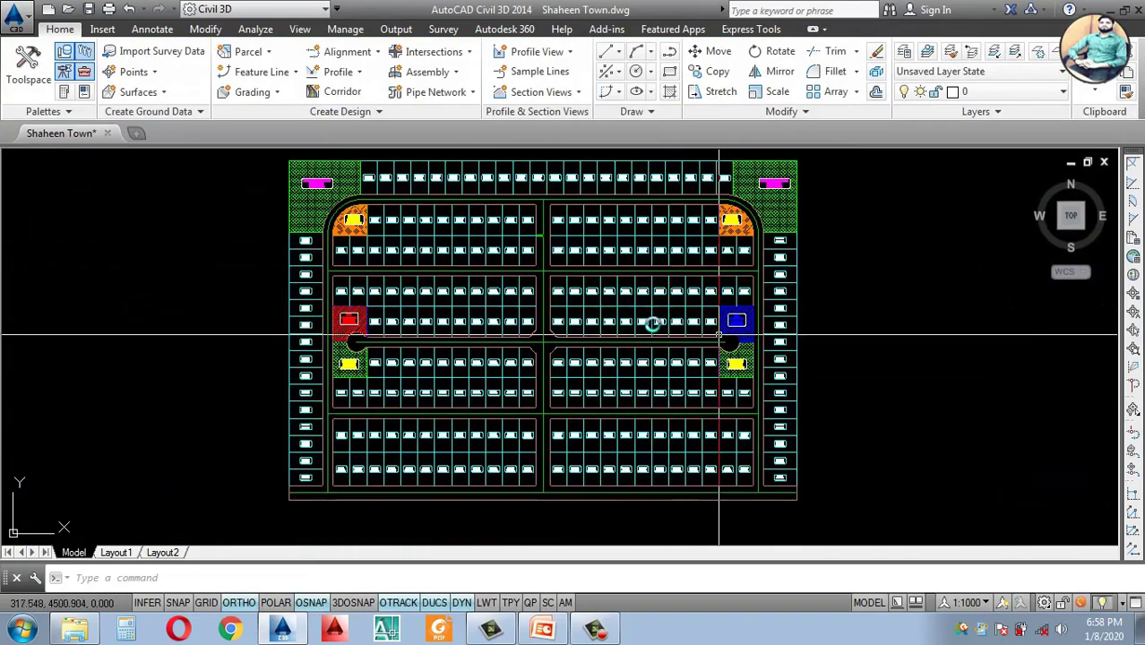
scroll(376, 249, up, 6)
scroll(453, 240, down, 4)
scroll(444, 237, up, 2)
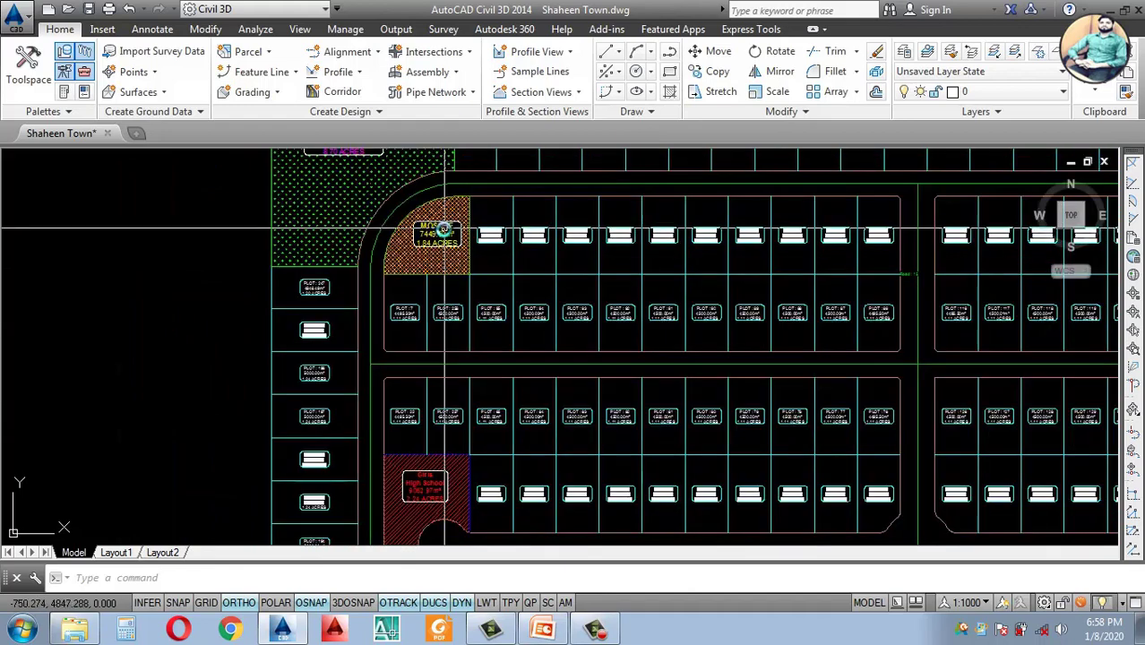
scroll(660, 230, down, 5)
scroll(681, 242, up, 2)
scroll(533, 377, down, 2)
Step: Delete the parcel lines dividing the two southernmost plots in both the west and east outer columns
scroll(533, 376, up, 8)
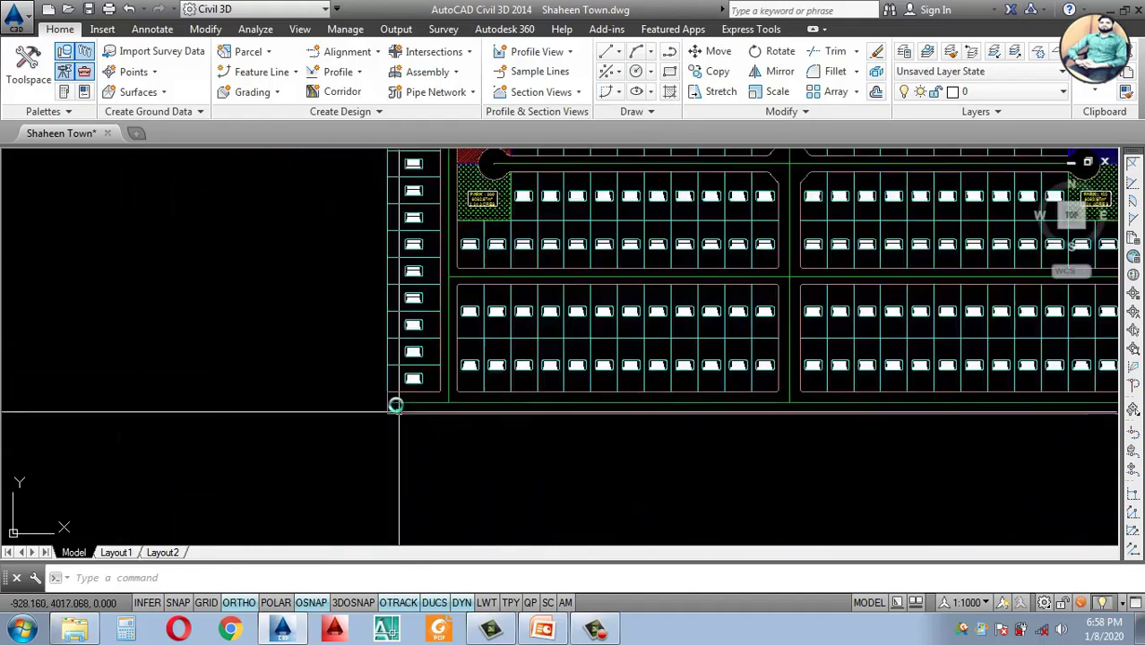
click(466, 350)
scroll(624, 389, down, 7)
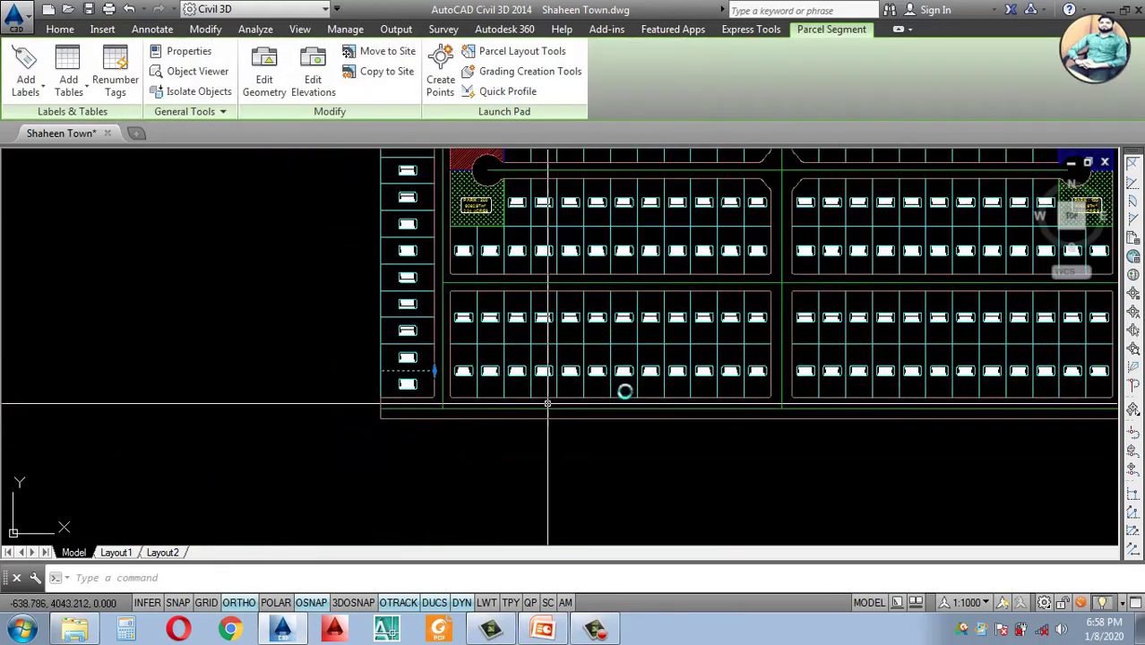
scroll(757, 373, up, 5)
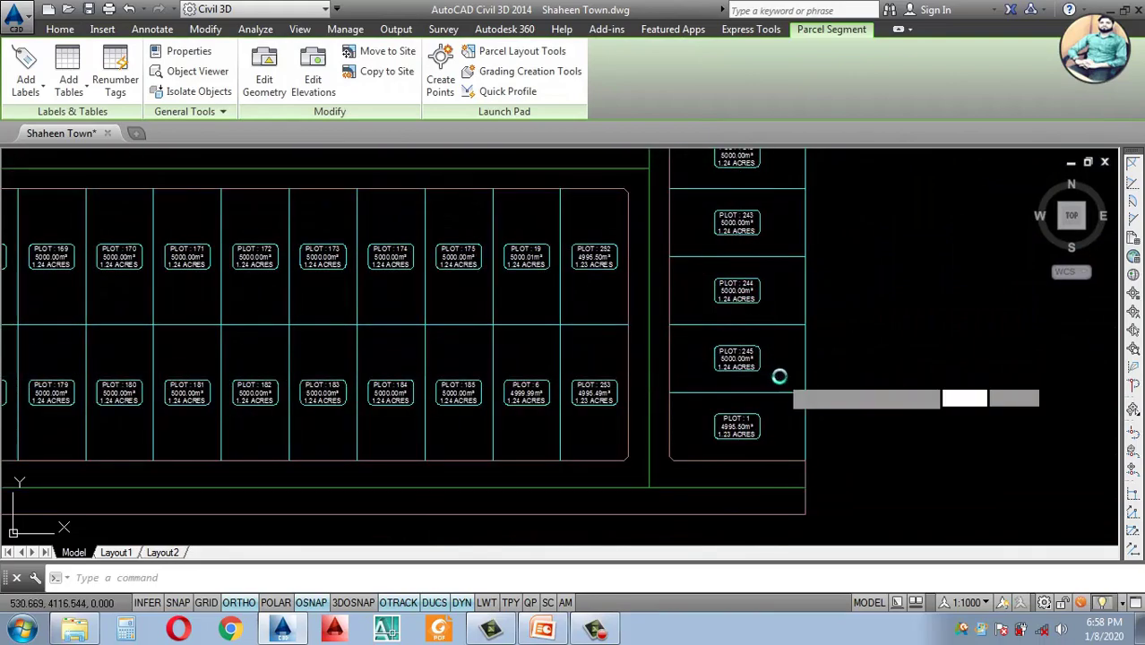
click(779, 392)
key(Delete)
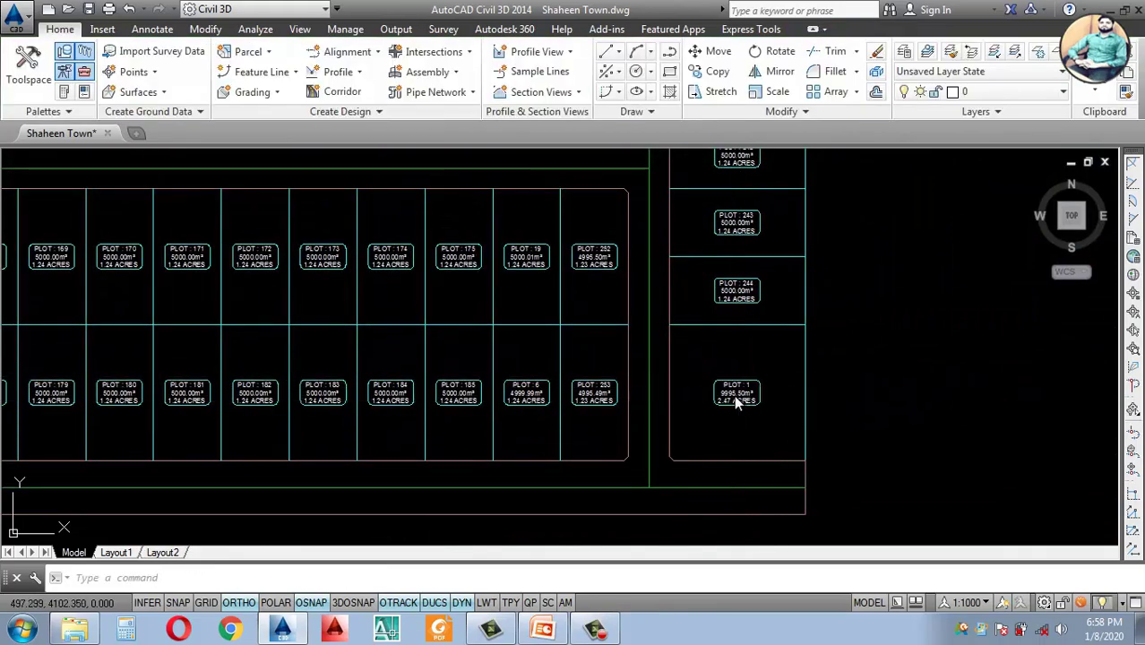
Step: Select the merged corner plots 1 and 186 at the southeast and southwest and set their parcel style to MOSQUE
click(736, 396)
scroll(781, 422, down, 8)
scroll(432, 436, up, 7)
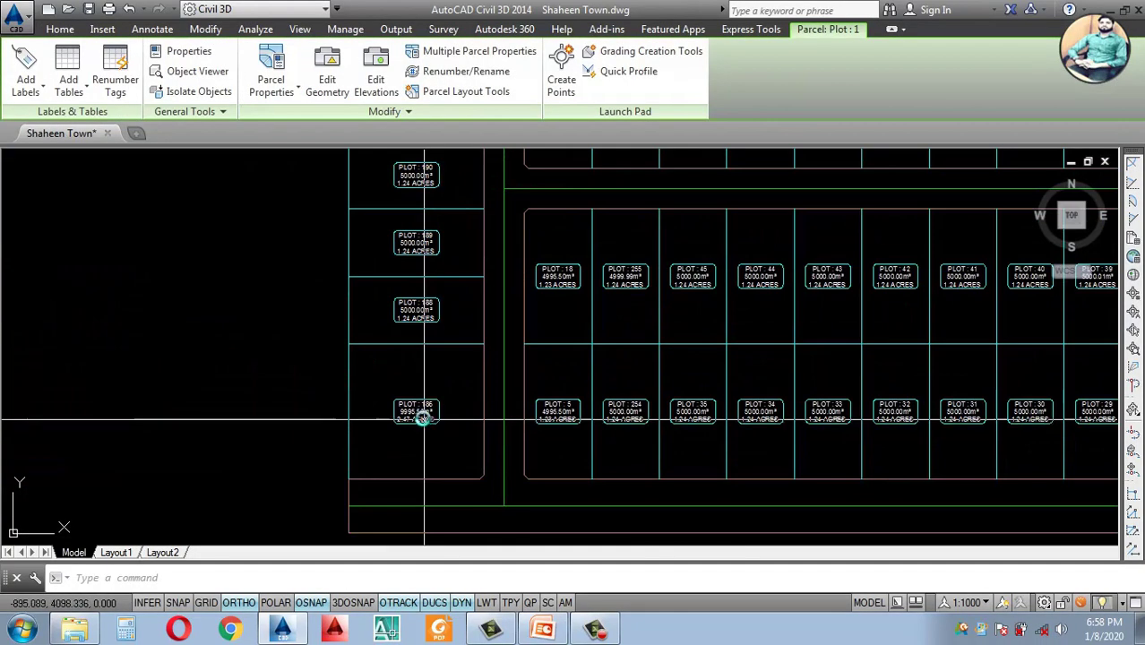
click(429, 426)
text(MO)
key(Return)
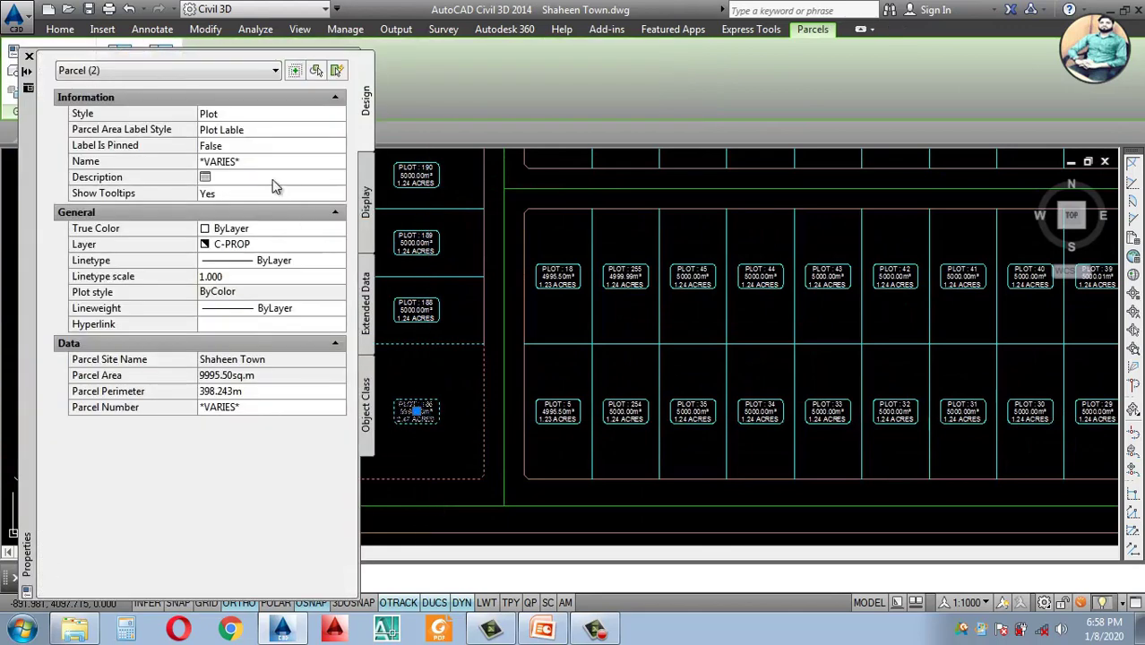
click(304, 114)
click(335, 115)
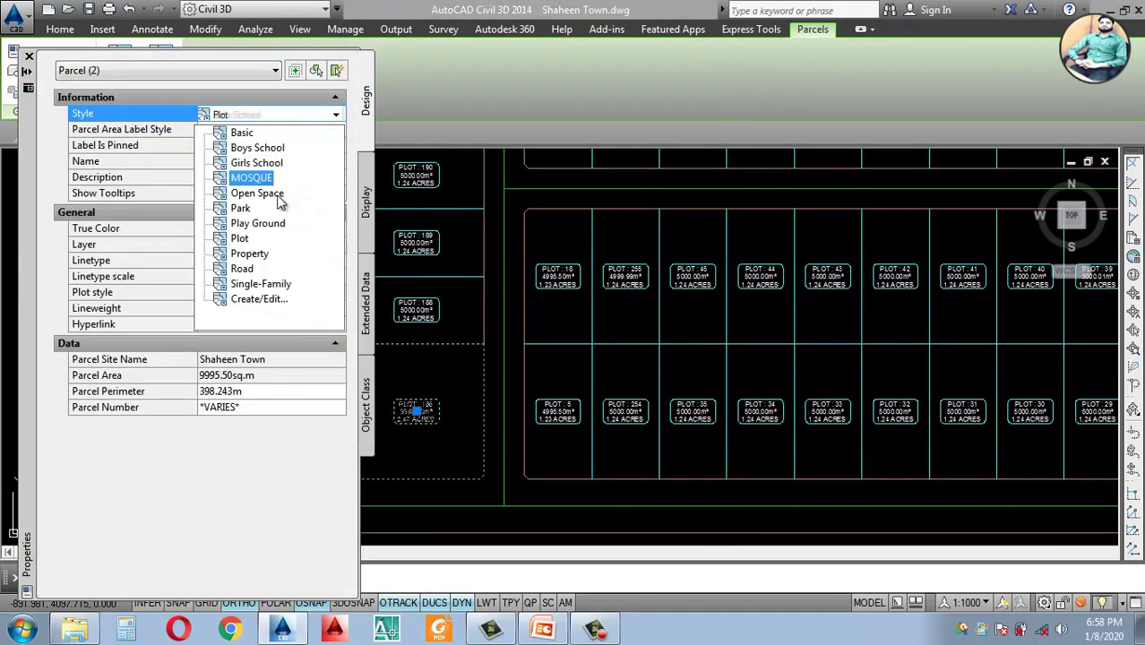
click(251, 178)
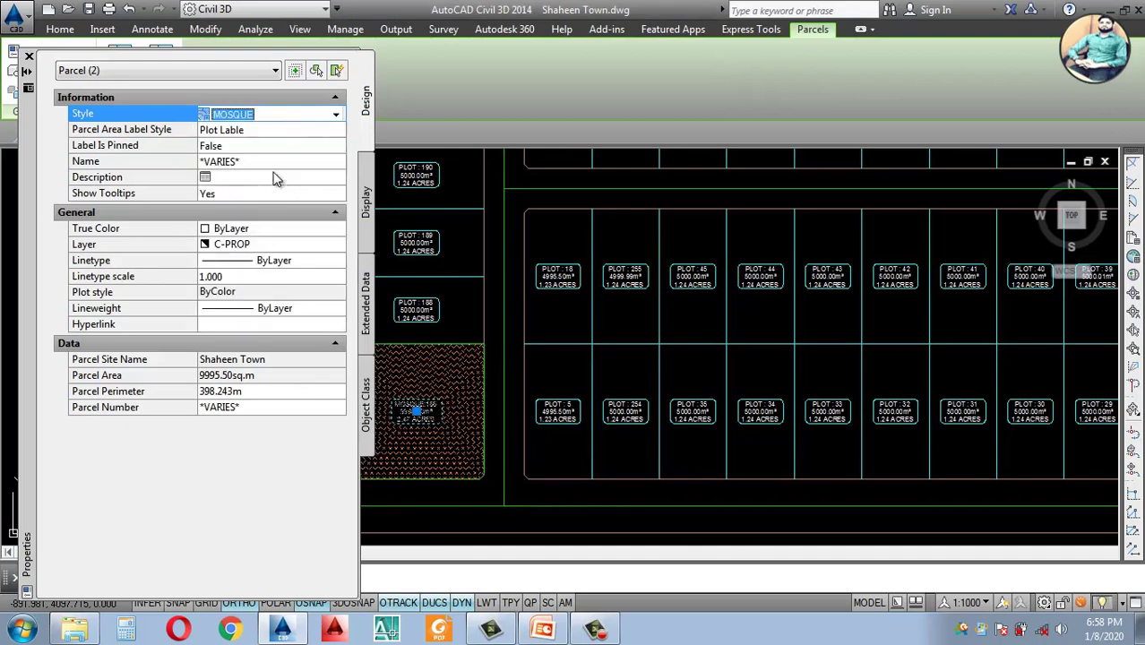
Step: Set both southern corner parcels' area label style to Mosque Lable, then close the properties palette and clear the selection
click(309, 132)
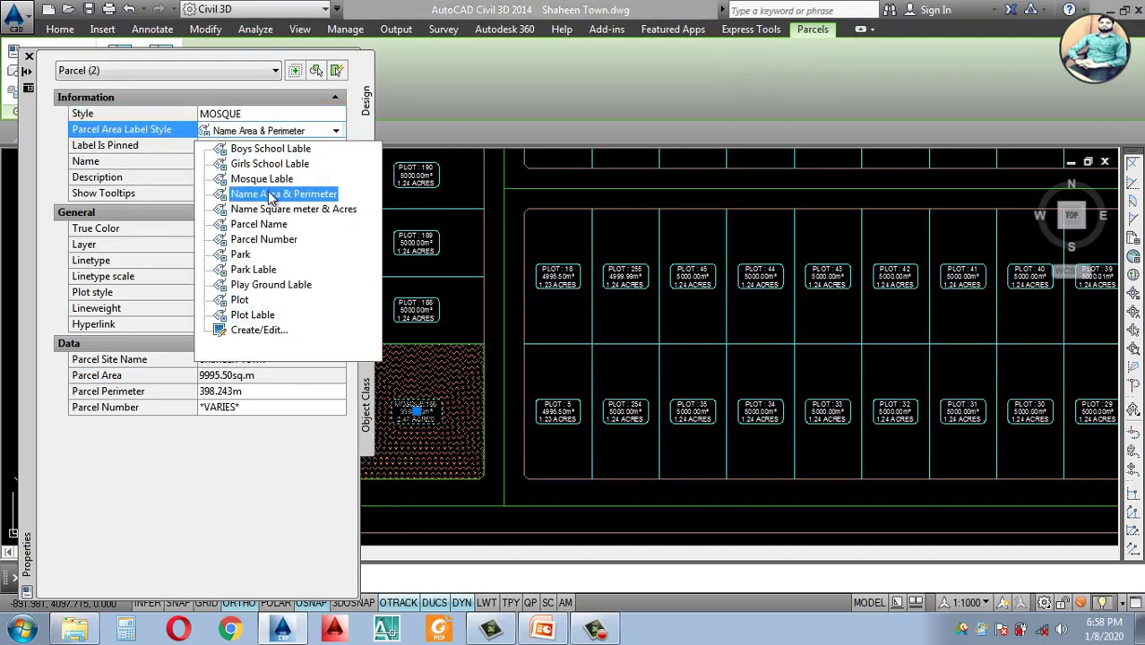
click(262, 179)
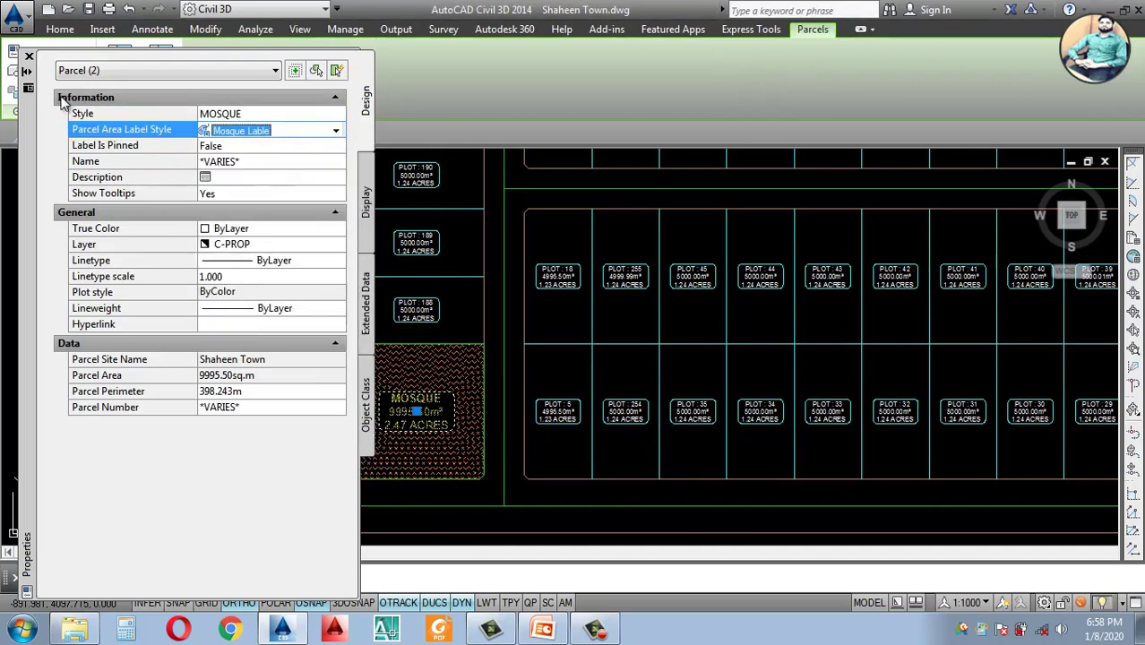
click(28, 57)
scroll(384, 332, down, 5)
key(Escape)
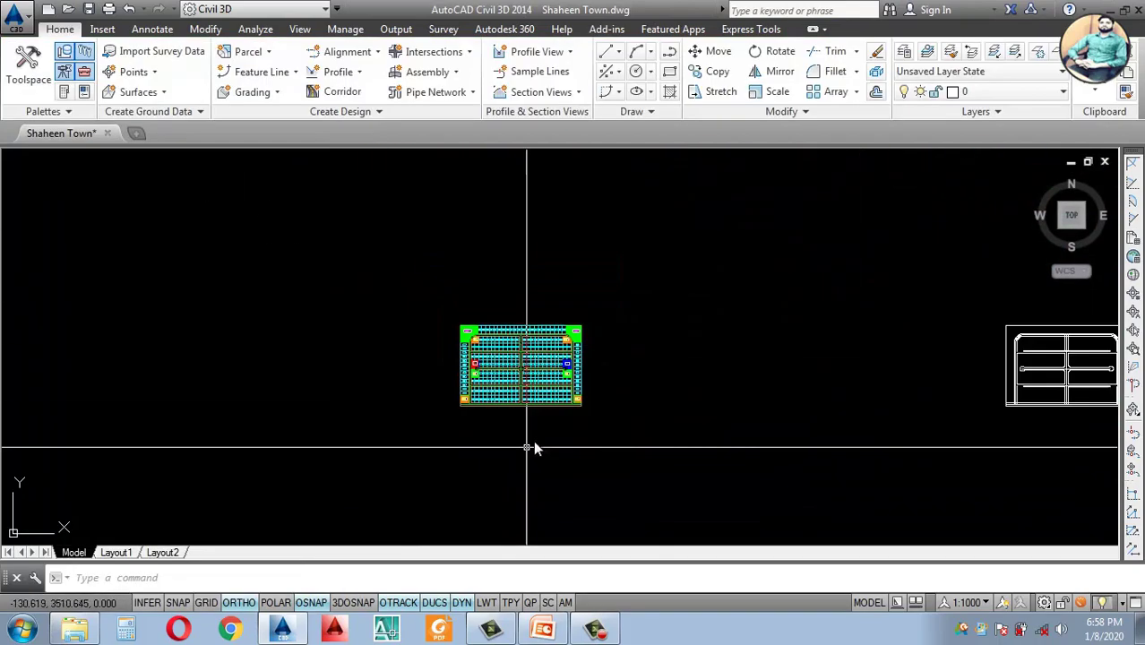
Step: Review the whole town layout with its styled mosque, school, park and play ground parcels
scroll(534, 408, up, 2)
scroll(538, 412, down, 2)
scroll(555, 394, up, 4)
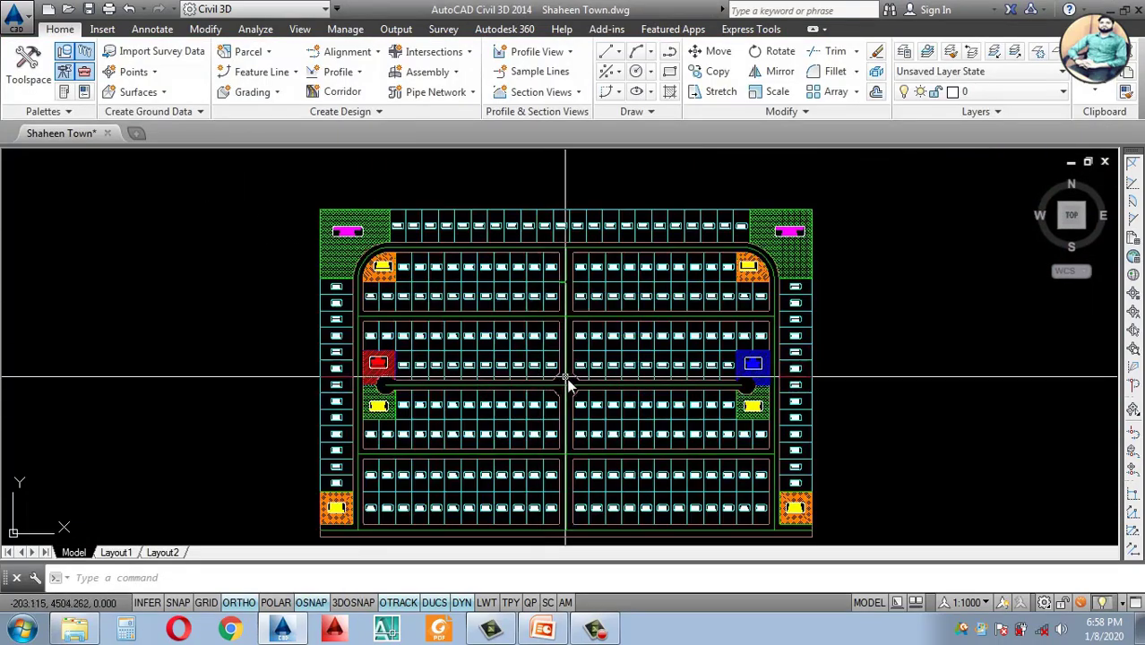
scroll(567, 385, down, 2)
scroll(567, 389, up, 3)
scroll(590, 380, down, 3)
scroll(588, 425, up, 2)
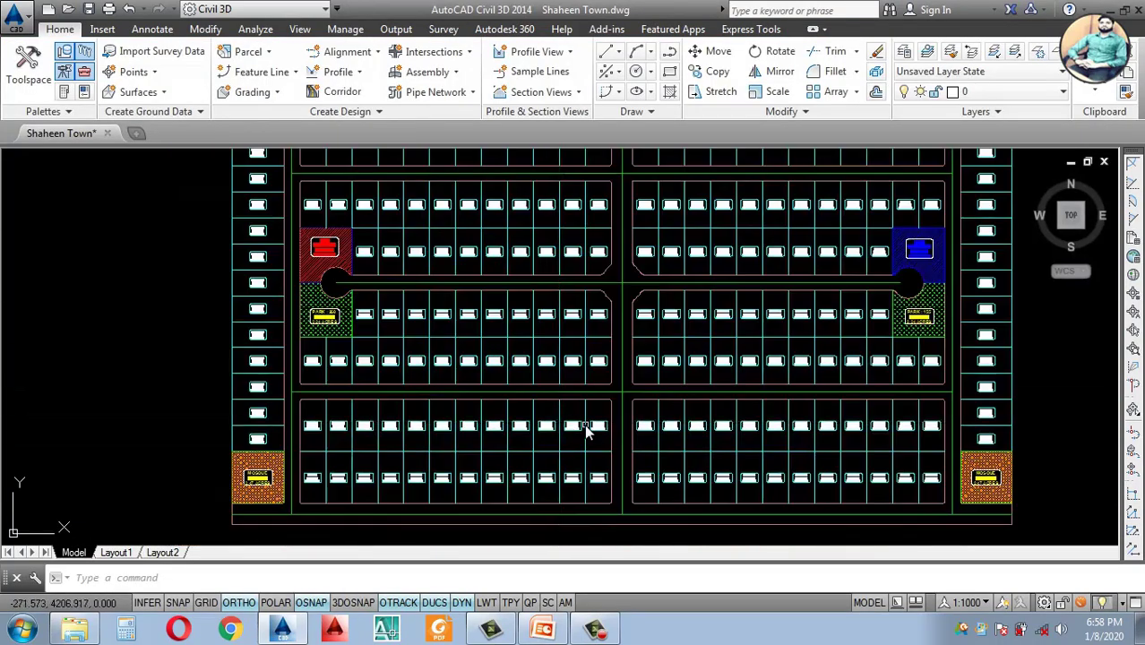
scroll(792, 429, down, 3)
scroll(833, 429, up, 3)
scroll(644, 372, down, 3)
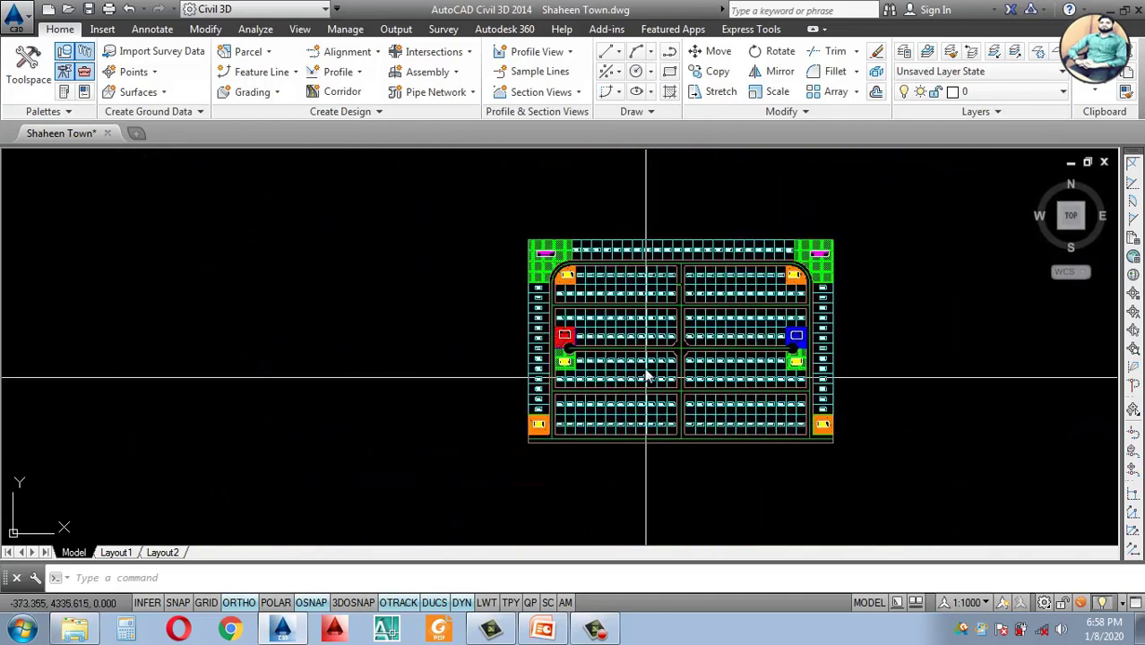
Step: Inspect the school and park parcels around the east and west cul-de-sacs against the overall town layout
scroll(635, 354, up, 2)
scroll(634, 355, up, 2)
scroll(503, 383, down, 4)
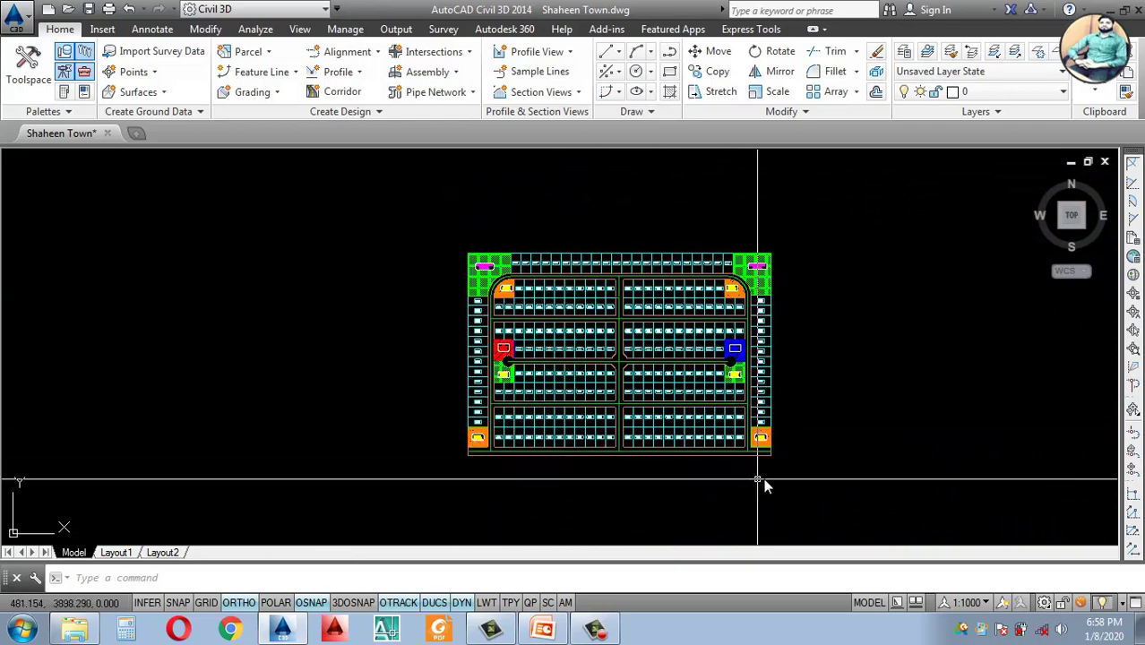
scroll(729, 394, up, 2)
scroll(730, 399, up, 4)
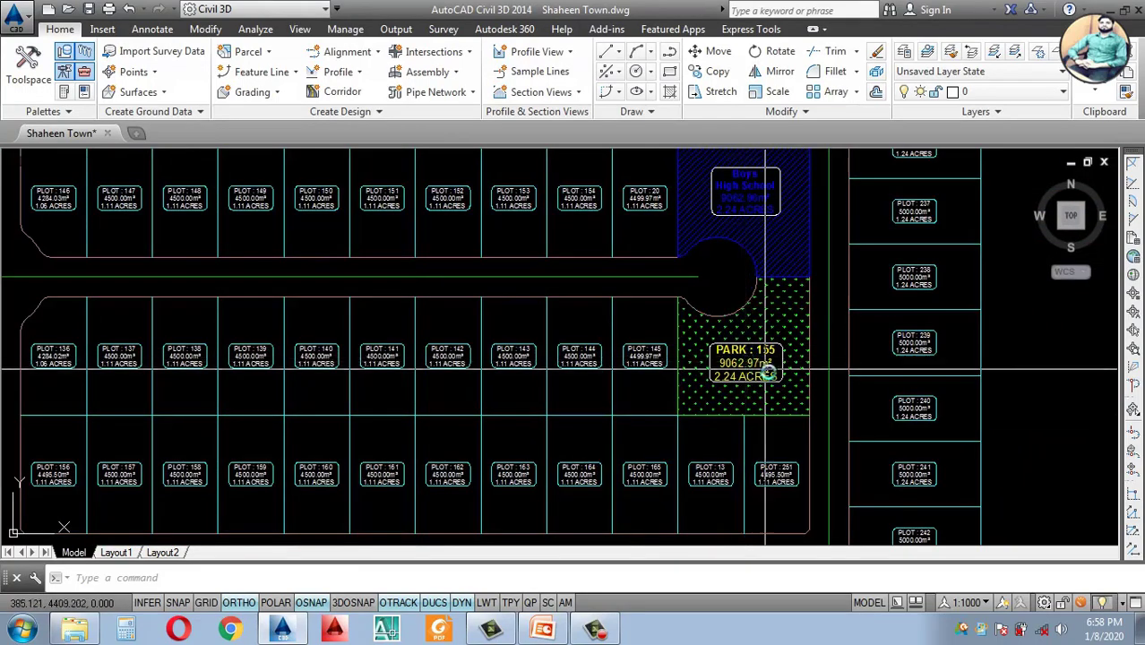
scroll(767, 378, down, 3)
scroll(161, 365, up, 4)
scroll(161, 365, down, 4)
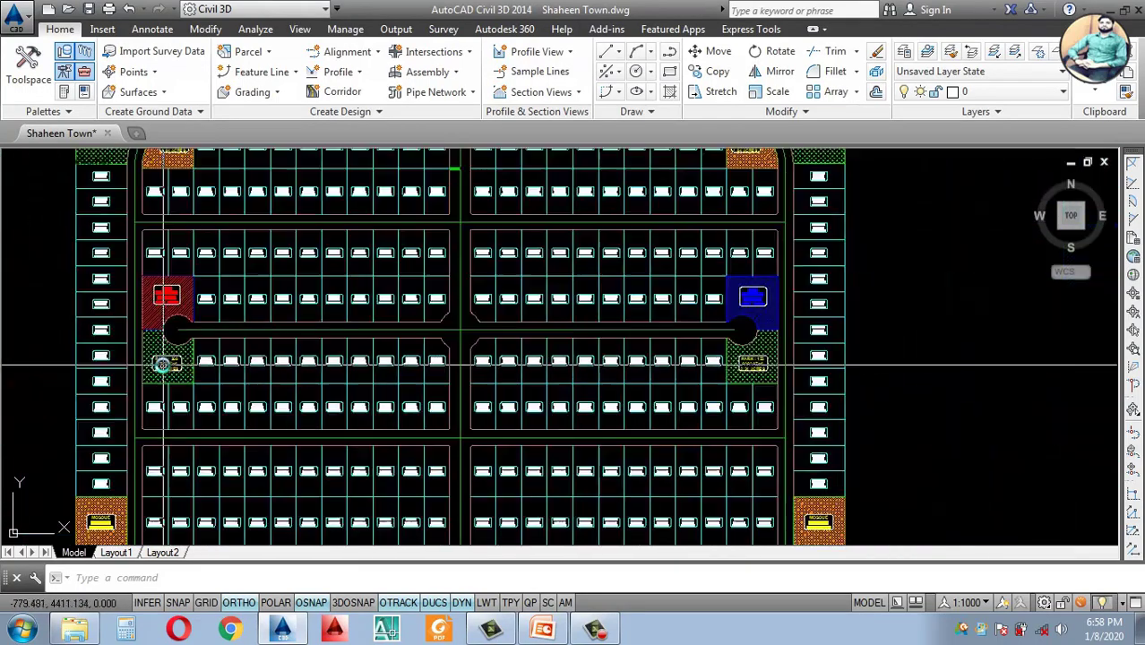
scroll(303, 392, down, 4)
scroll(288, 365, up, 2)
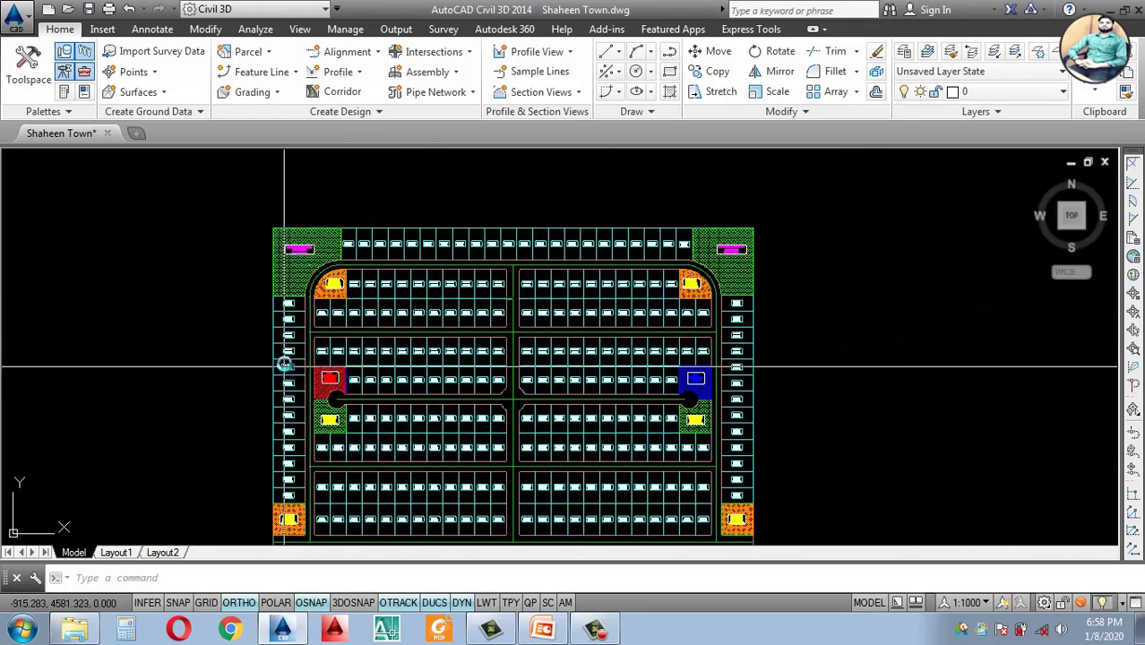
Step: Examine the play ground and mosque parcels and their area labels at the northwest and northeast road bends
scroll(293, 239, up, 4)
scroll(339, 314, down, 4)
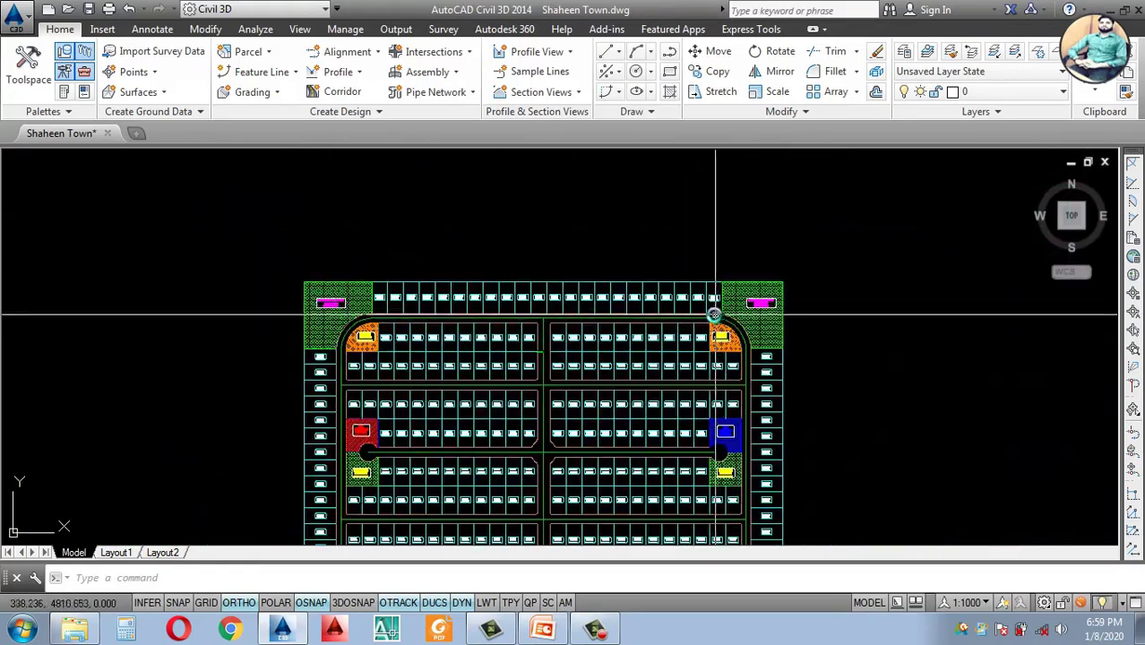
scroll(714, 315, down, 3)
scroll(542, 365, up, 4)
scroll(542, 268, up, 4)
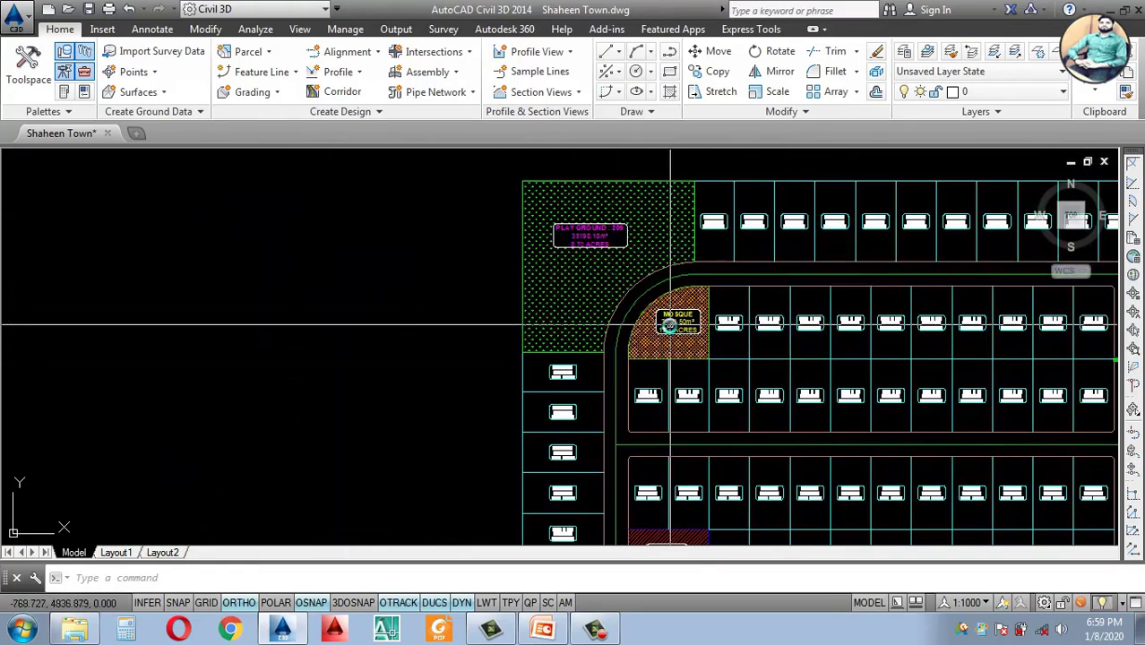
scroll(654, 358, down, 4)
scroll(588, 249, up, 5)
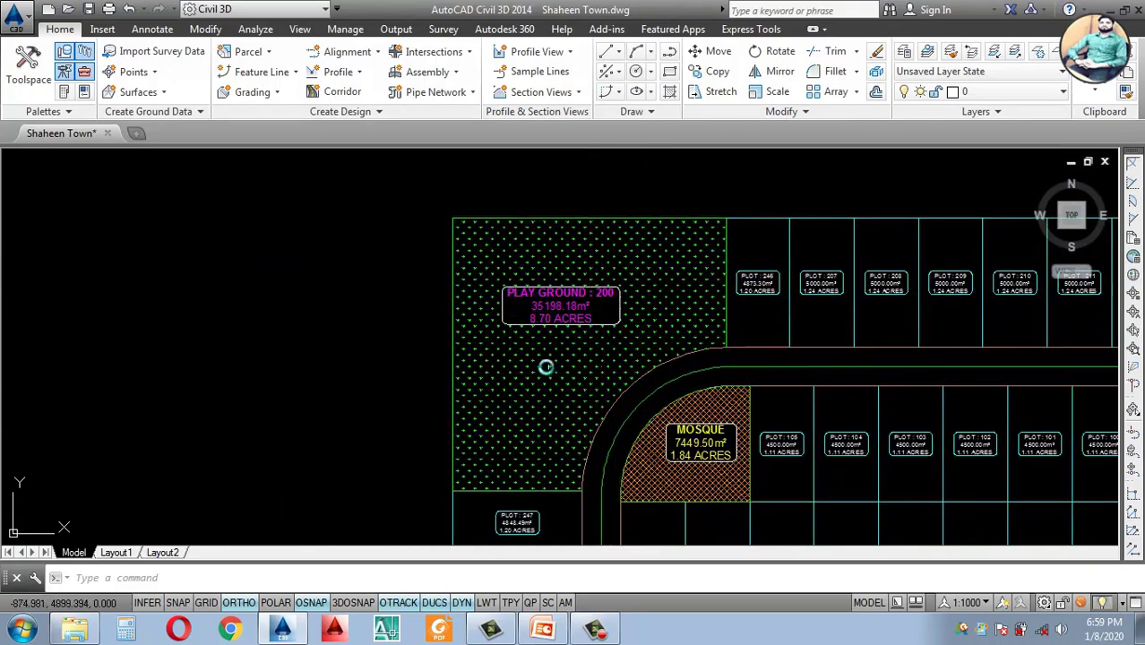
scroll(521, 367, down, 5)
scroll(559, 355, up, 2)
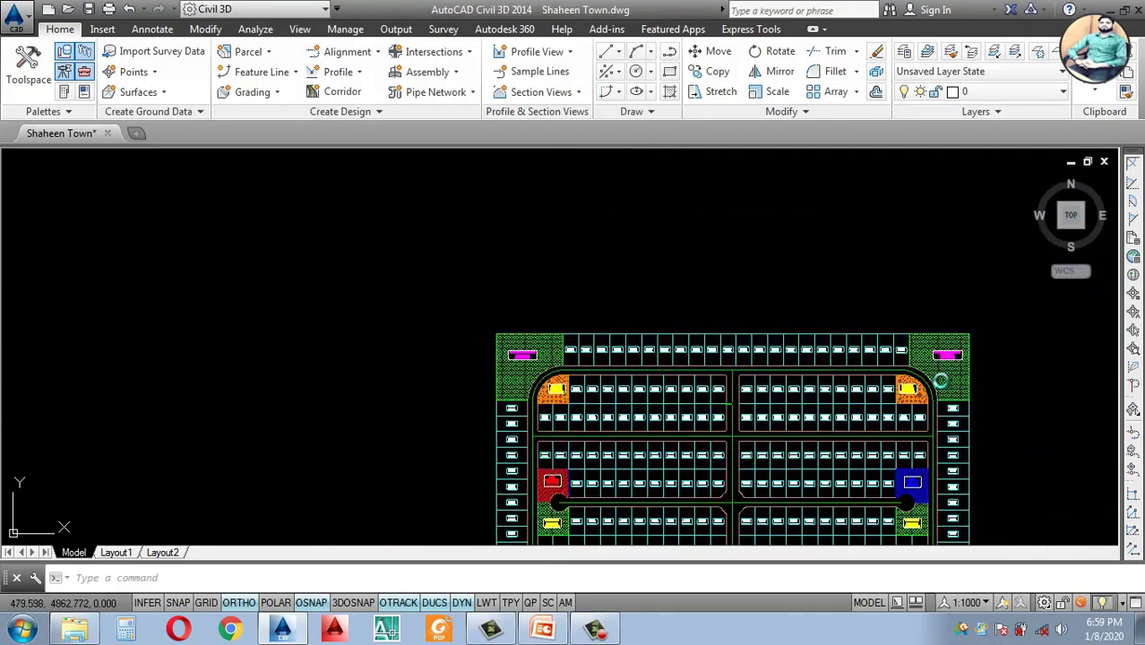
scroll(939, 376, up, 2)
scroll(935, 372, down, 4)
scroll(923, 448, up, 4)
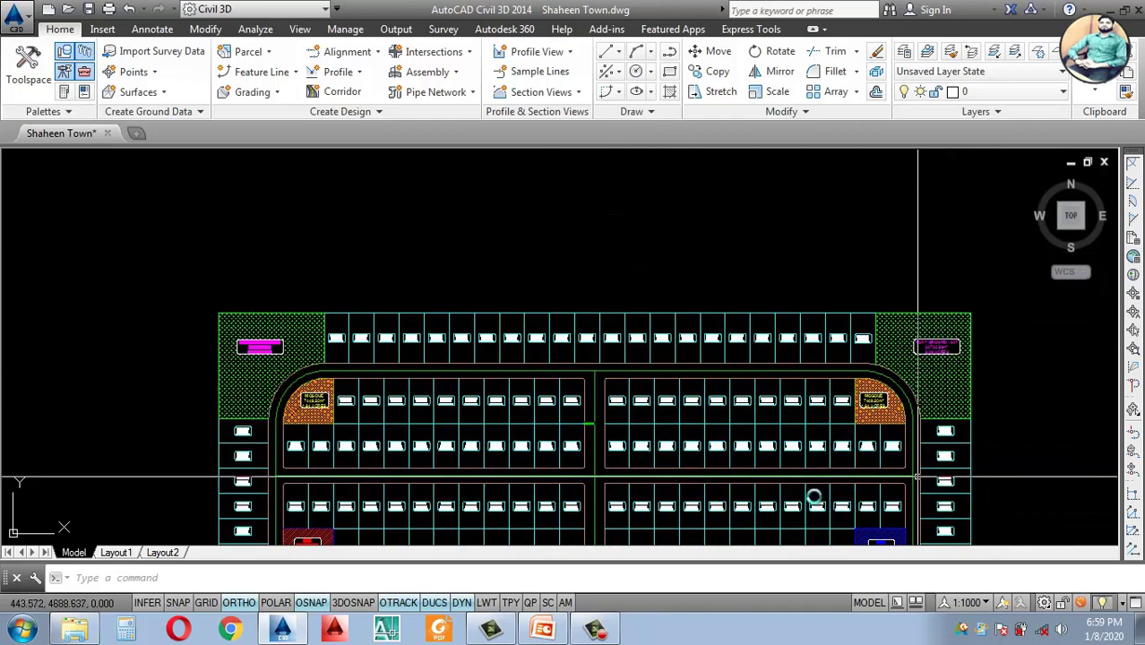
scroll(923, 326, down, 4)
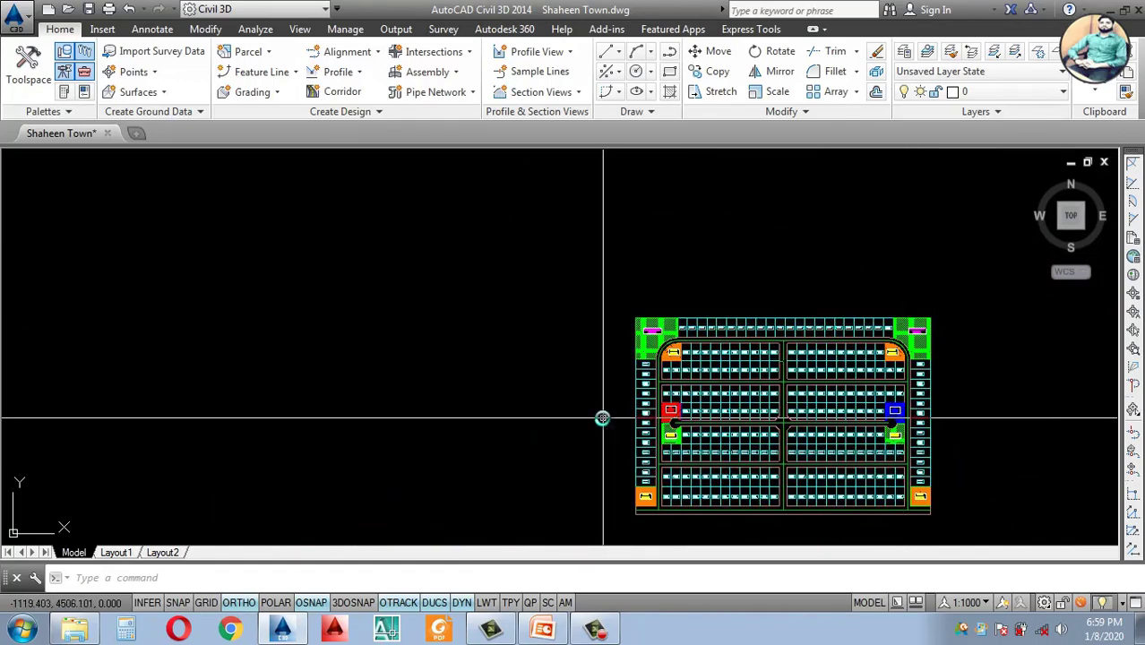
Step: Compare the special parcels along the west side with the play ground, mosque, school and park parcels along the east side
scroll(623, 394, up, 3)
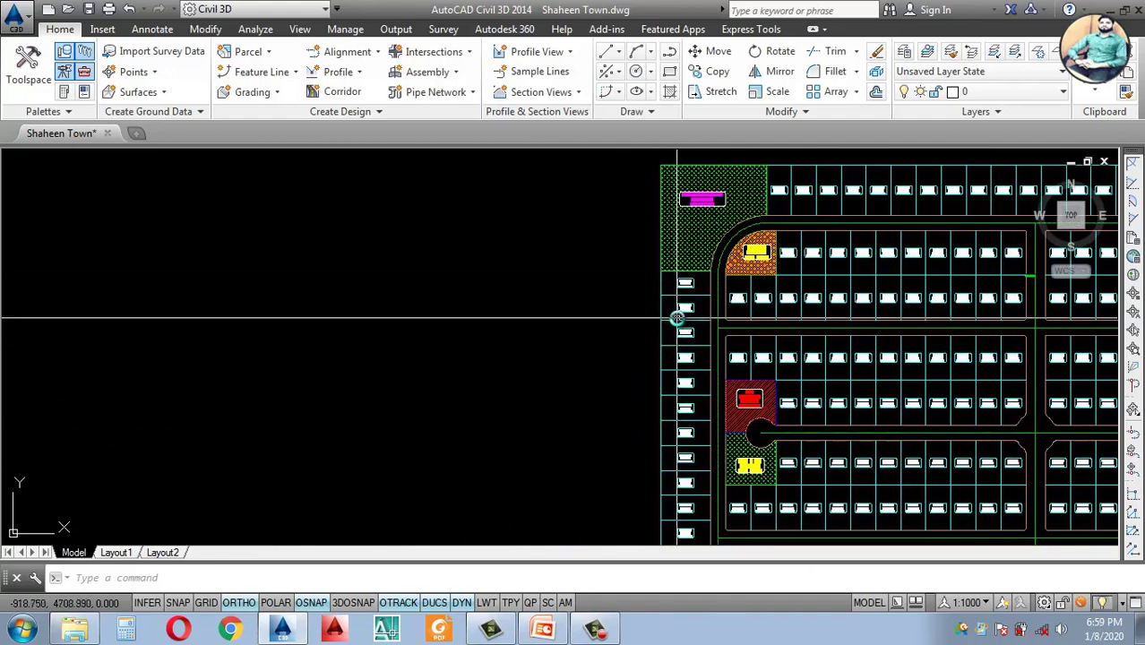
scroll(639, 323, down, 4)
scroll(659, 282, up, 4)
scroll(583, 339, down, 5)
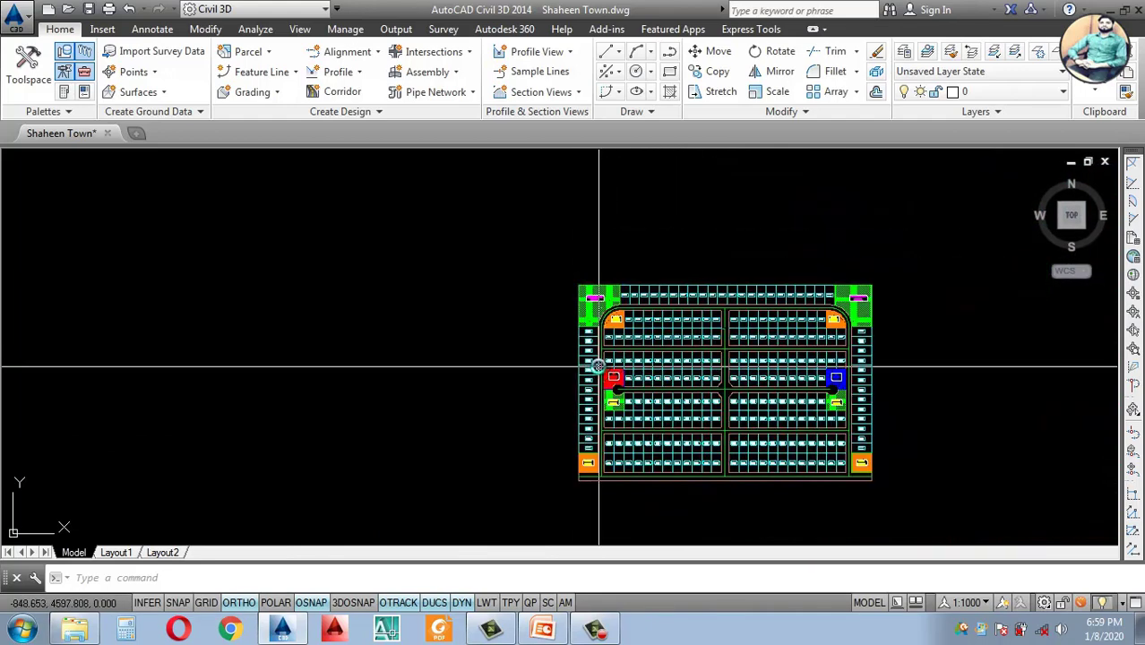
scroll(626, 333, down, 3)
scroll(594, 365, up, 3)
scroll(457, 366, up, 9)
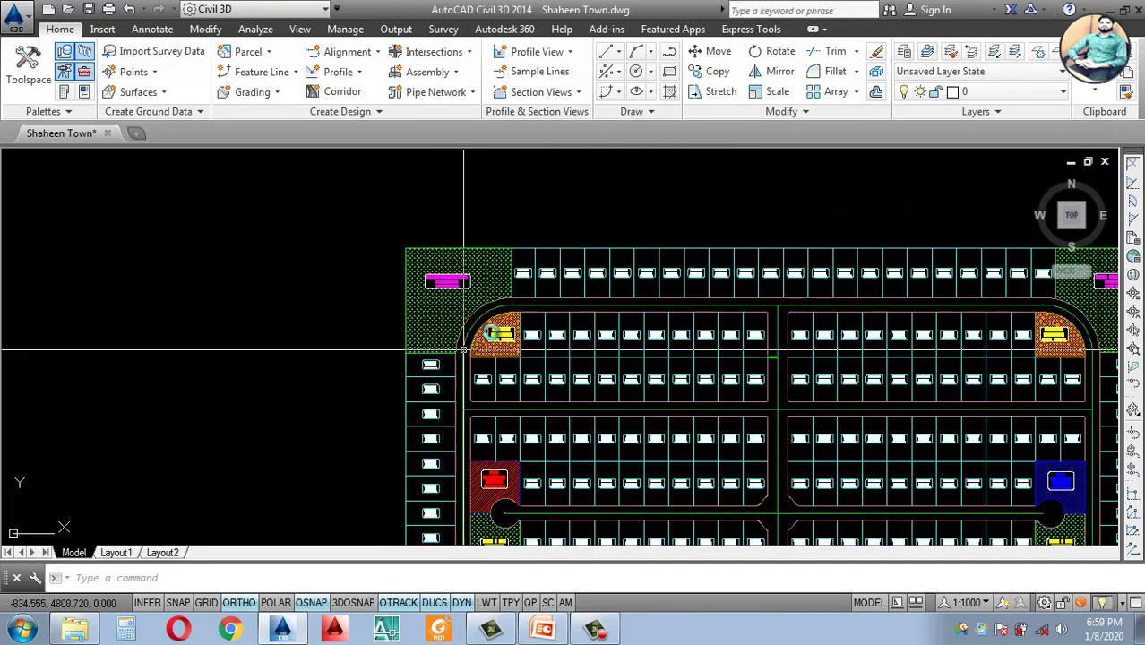
scroll(480, 318, down, 2)
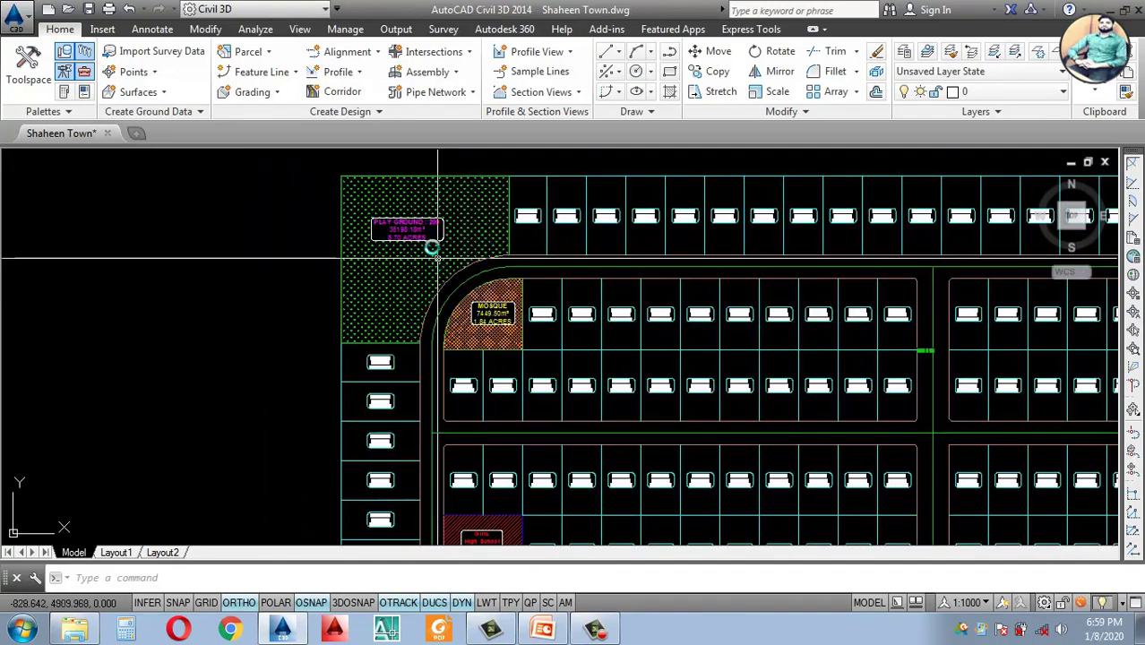
scroll(410, 226, down, 4)
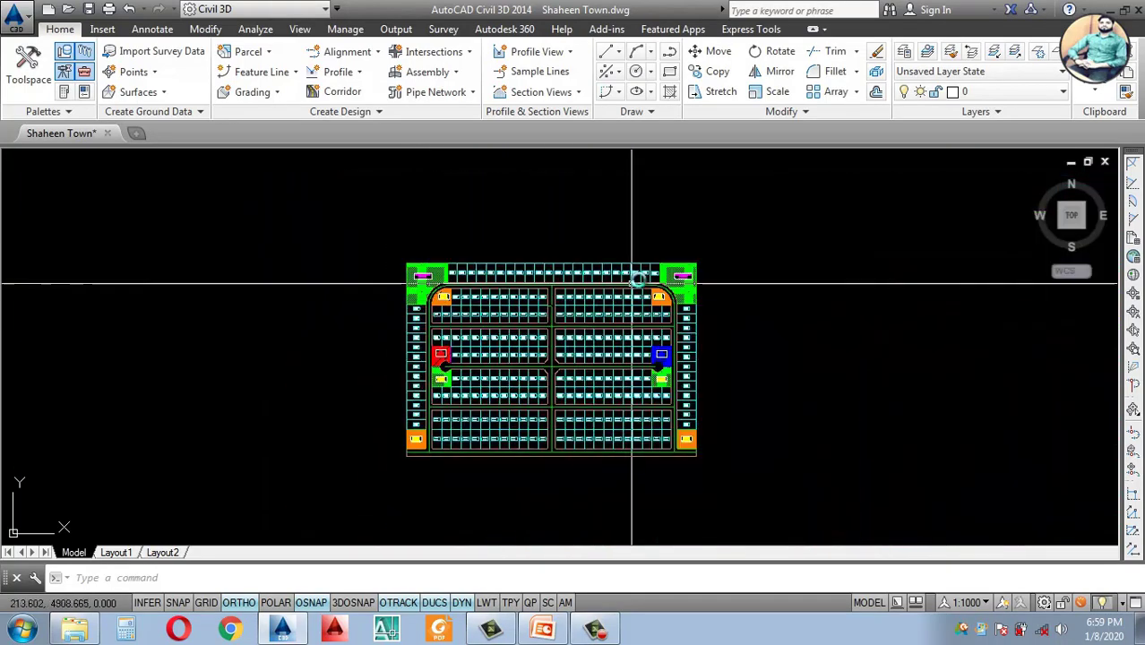
scroll(633, 179, up, 8)
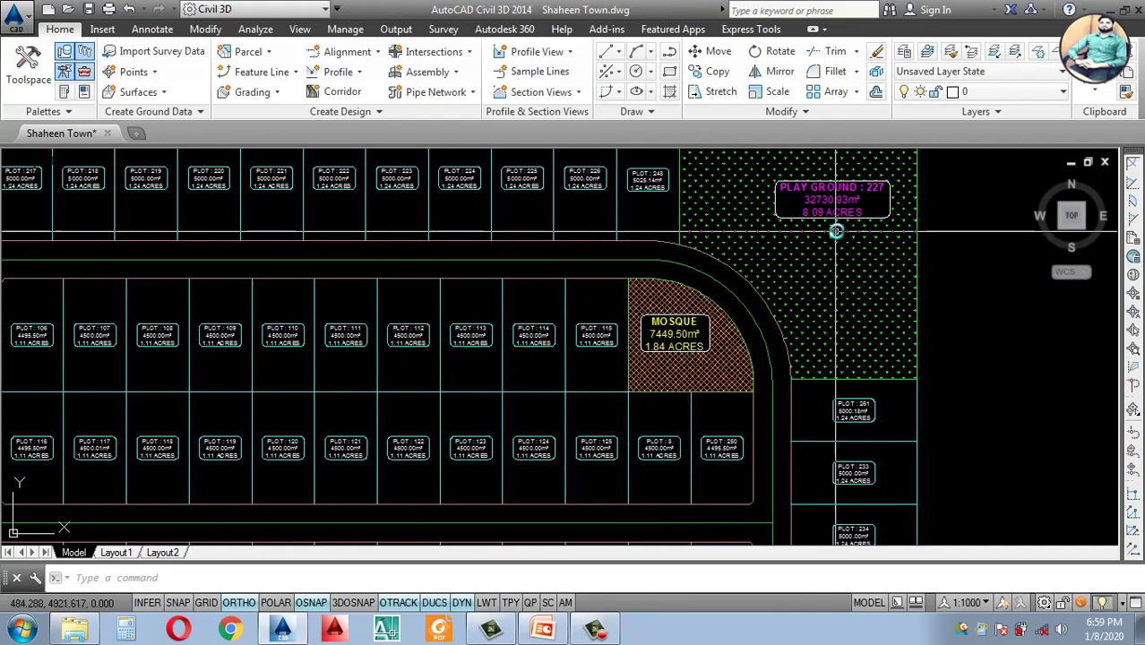
scroll(824, 214, down, 3)
scroll(762, 404, up, 2)
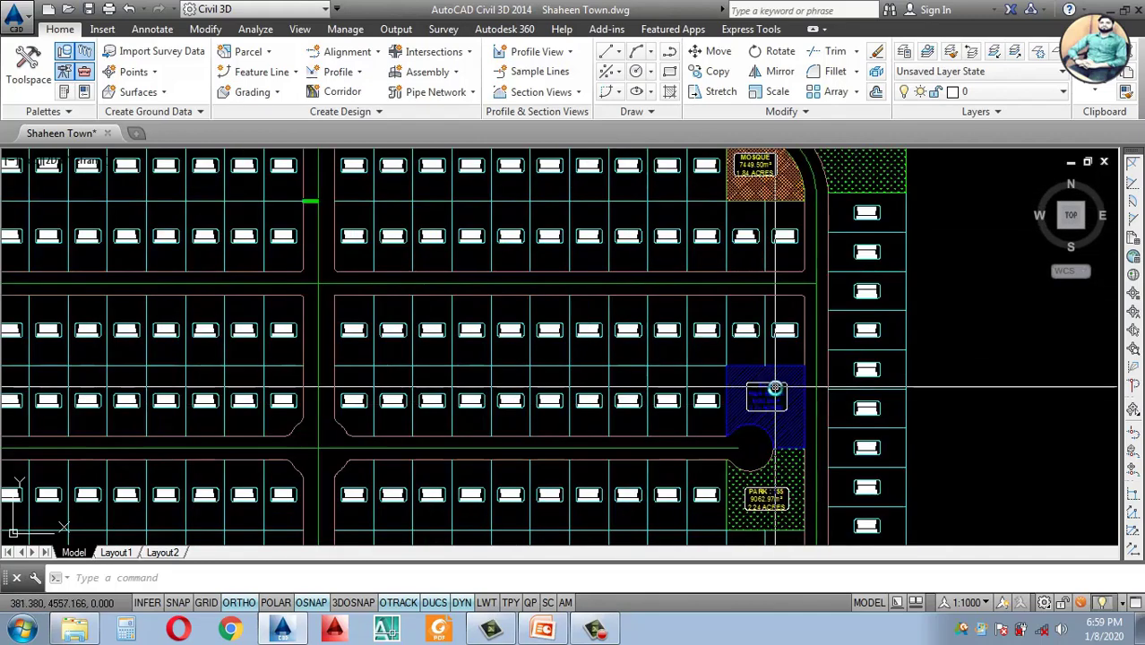
scroll(847, 203, down, 2)
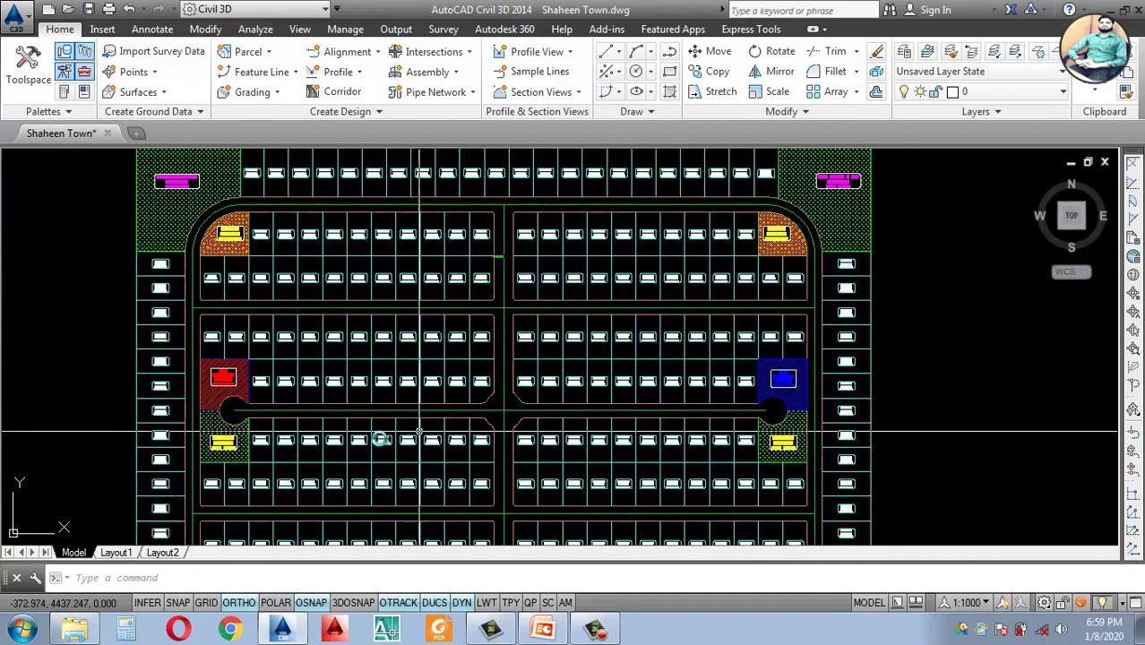
scroll(532, 349, down, 2)
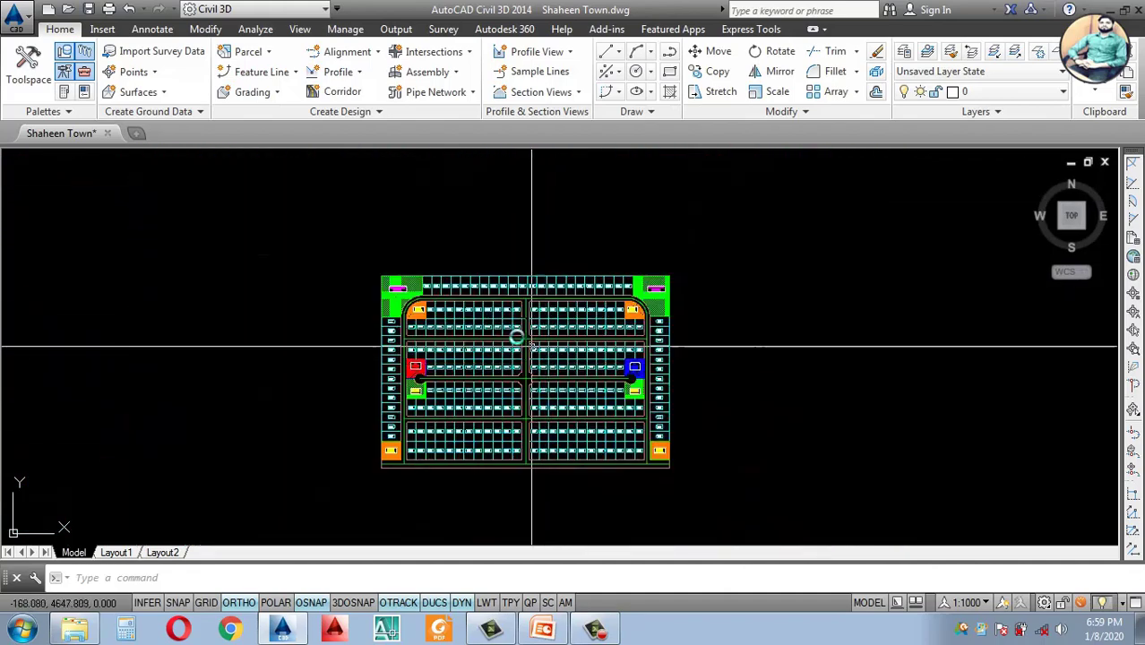
Step: Examine the residential plots and their labels on both sides of the central north-south road
scroll(519, 335, up, 6)
scroll(550, 321, down, 5)
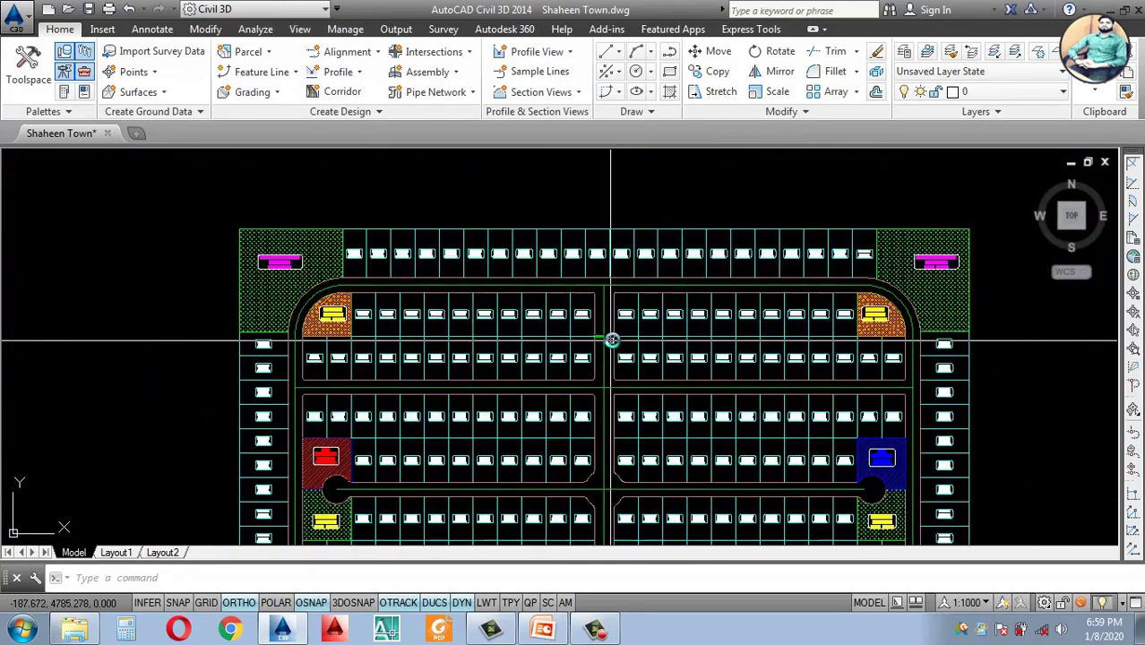
scroll(572, 378, up, 4)
scroll(638, 360, down, 5)
scroll(618, 412, down, 4)
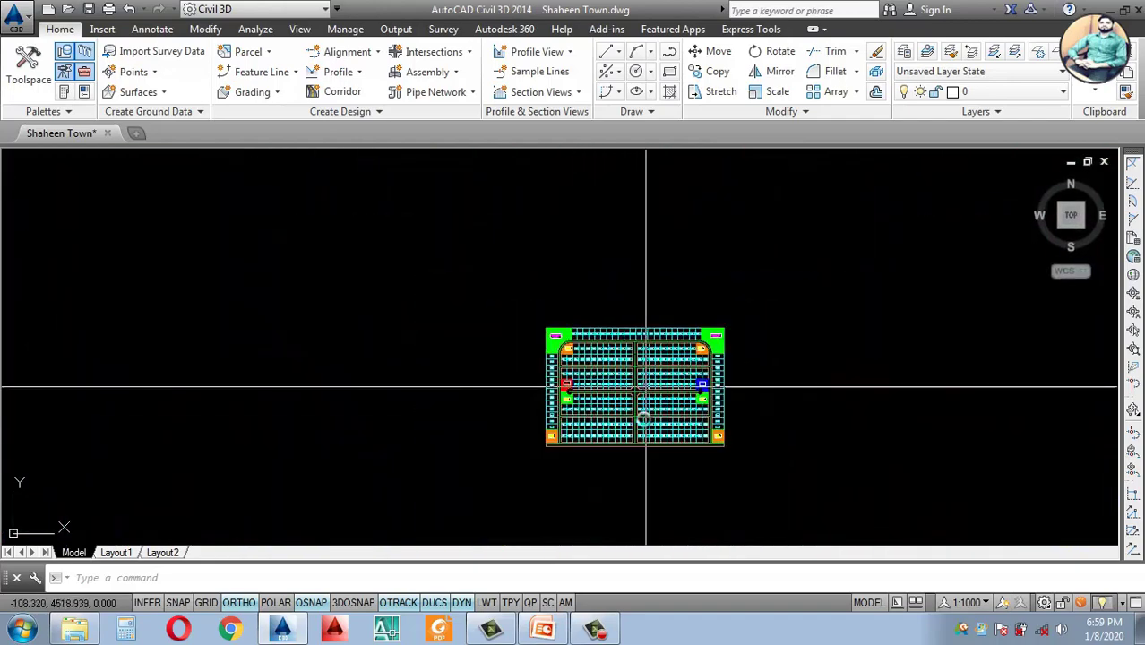
scroll(641, 383, up, 6)
scroll(635, 409, up, 3)
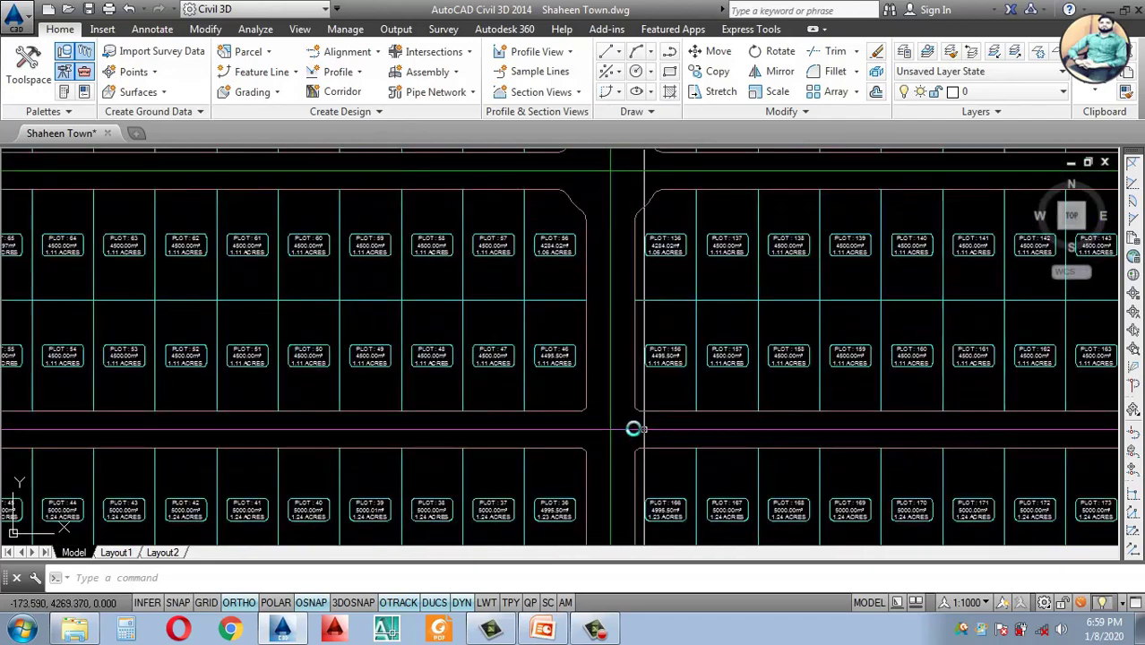
scroll(615, 402, down, 5)
scroll(613, 353, up, 3)
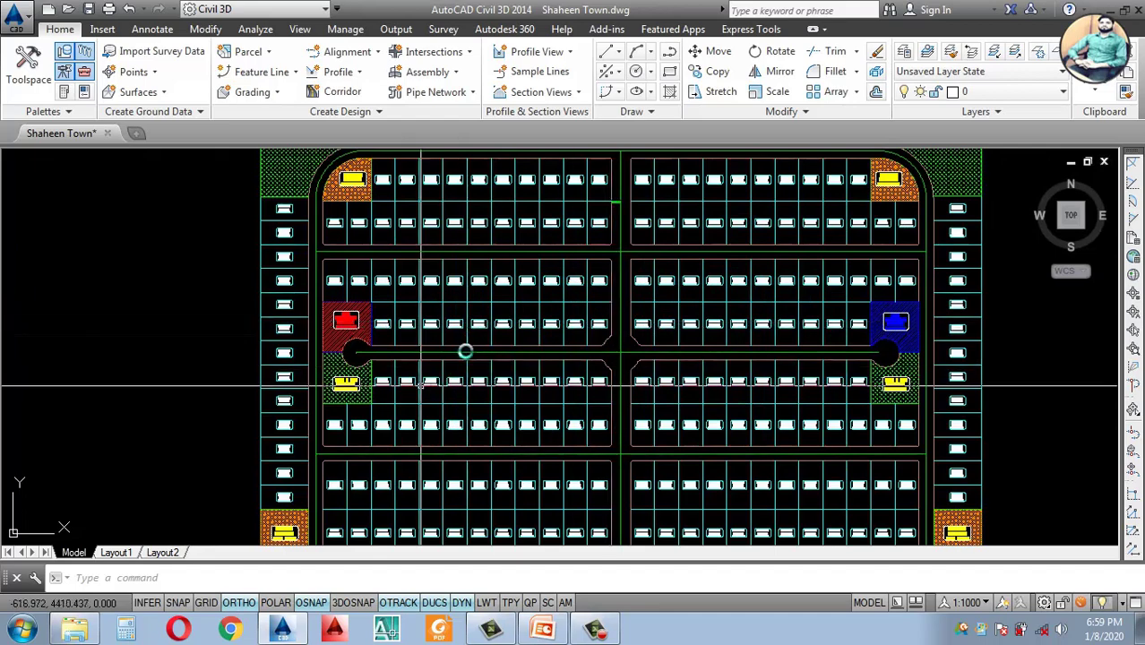
scroll(465, 352, down, 4)
scroll(544, 327, up, 7)
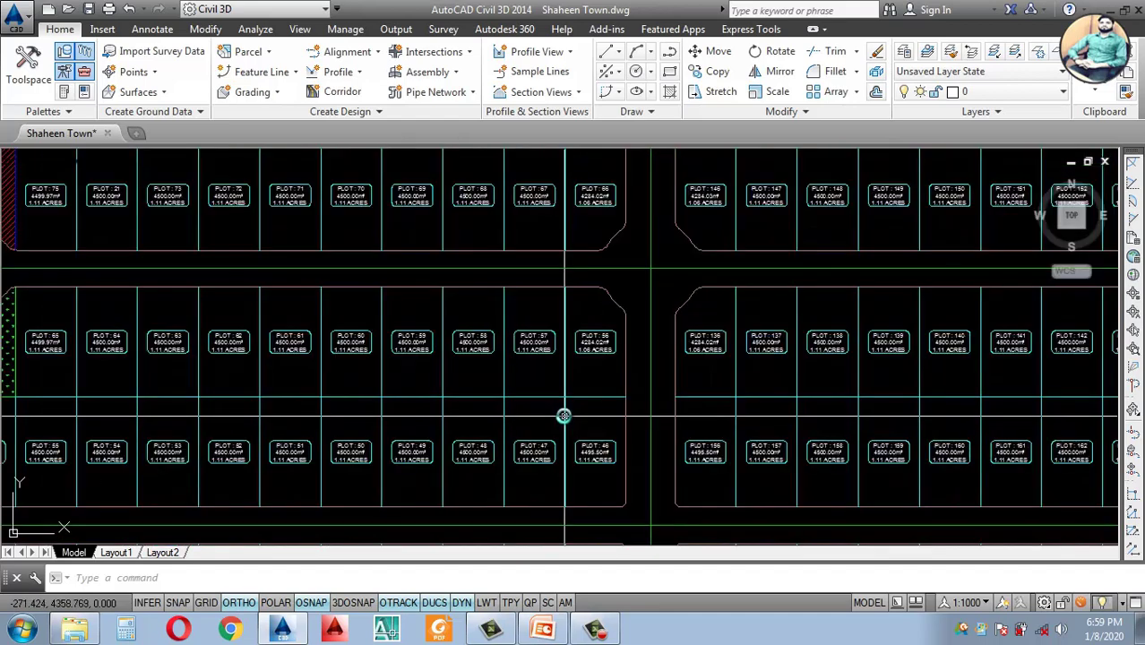
scroll(583, 403, down, 2)
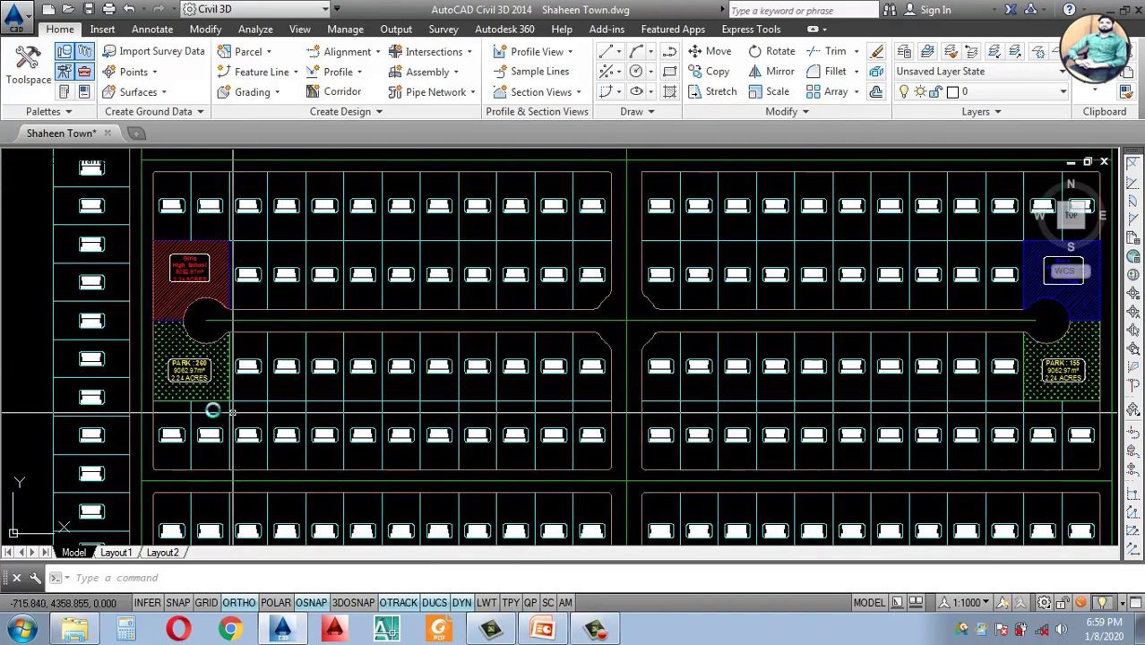
scroll(673, 441, down, 2)
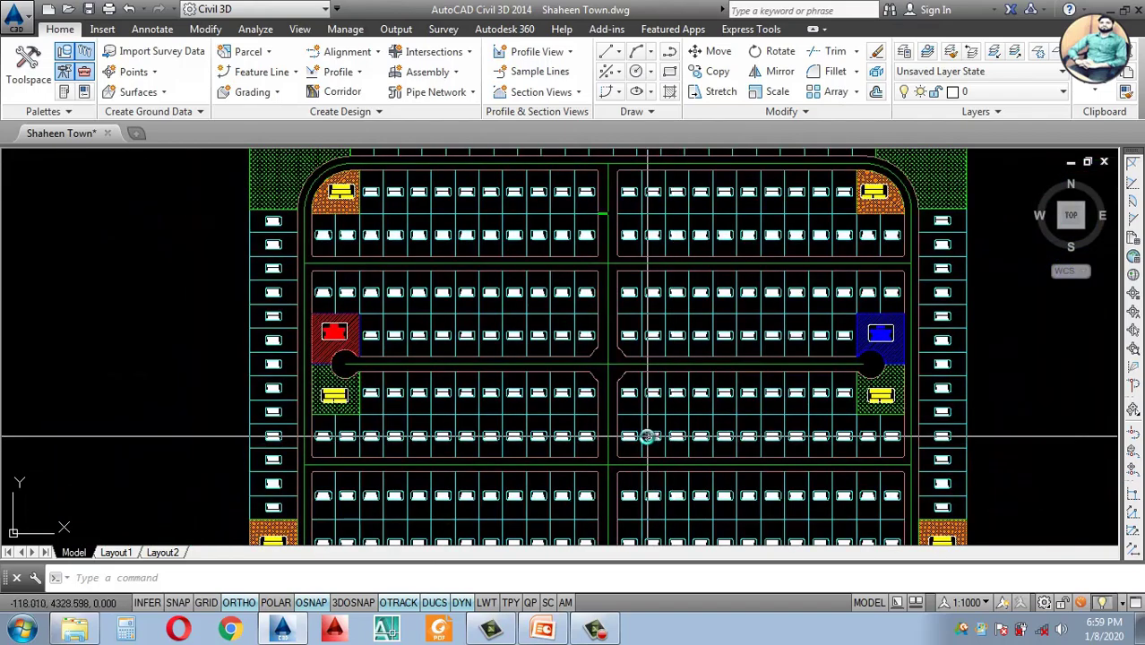
scroll(647, 433, up, 2)
scroll(647, 421, down, 5)
scroll(582, 443, up, 2)
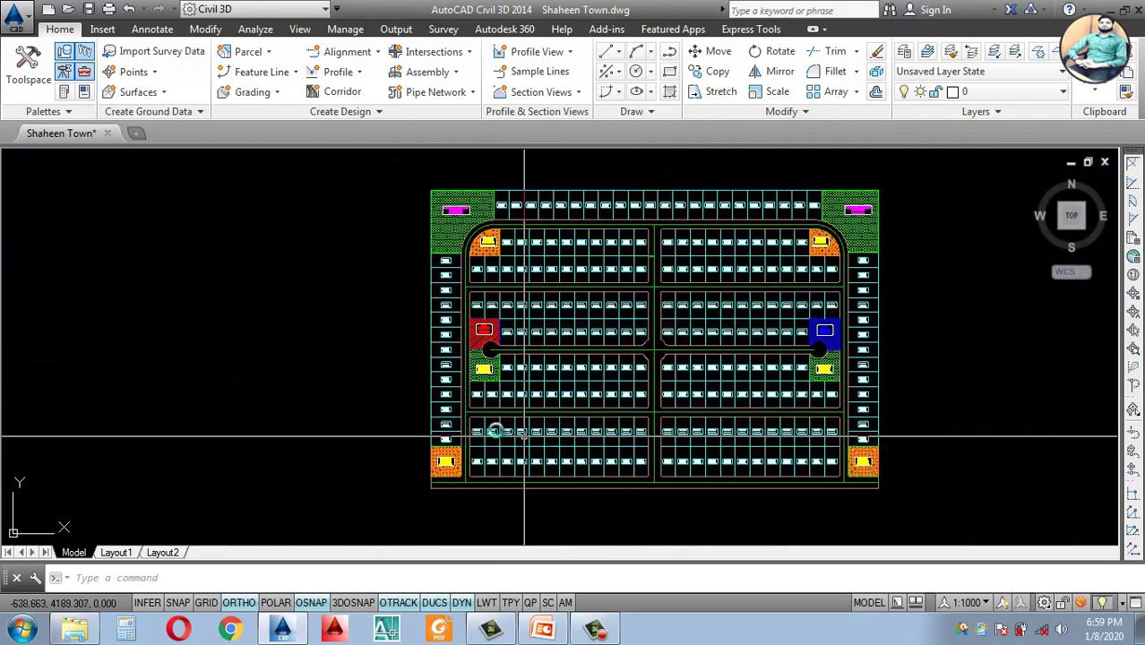
scroll(625, 454, up, 3)
scroll(627, 419, down, 4)
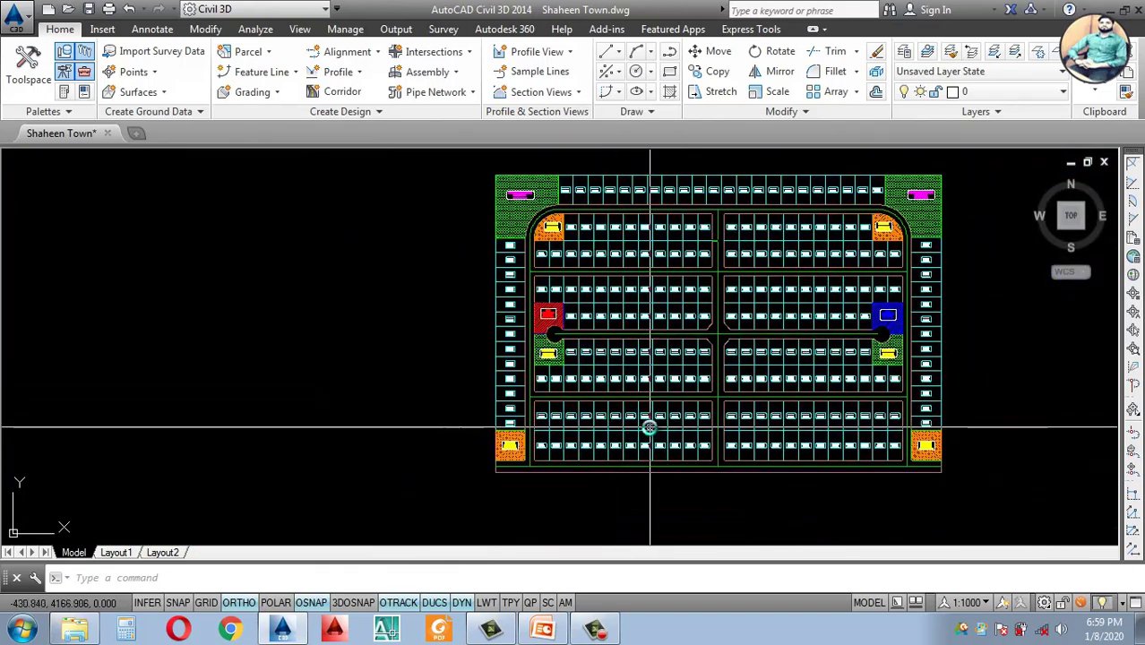
scroll(670, 417, up, 6)
scroll(670, 397, down, 5)
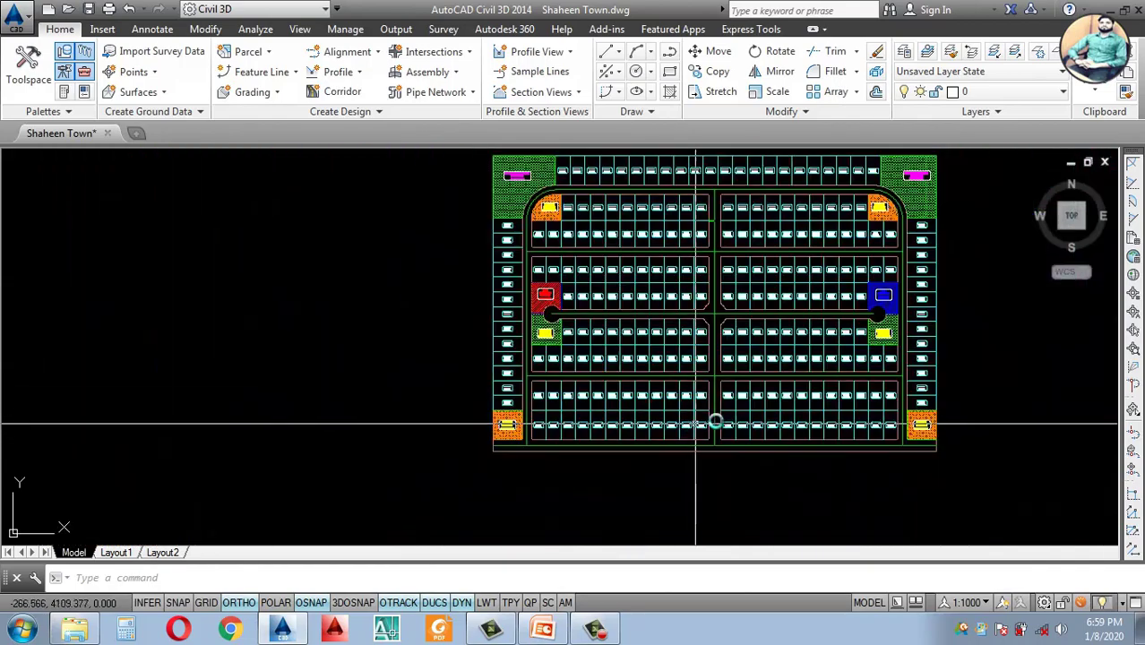
scroll(713, 414, up, 3)
scroll(749, 401, down, 3)
scroll(723, 369, up, 2)
scroll(679, 336, down, 3)
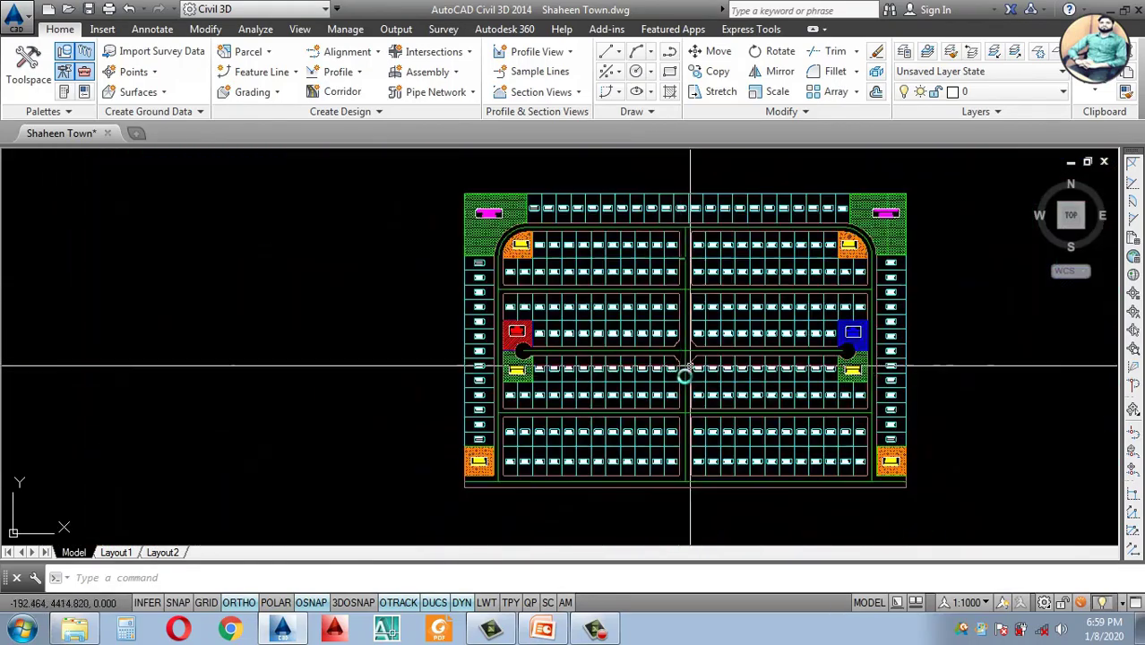
scroll(682, 377, up, 3)
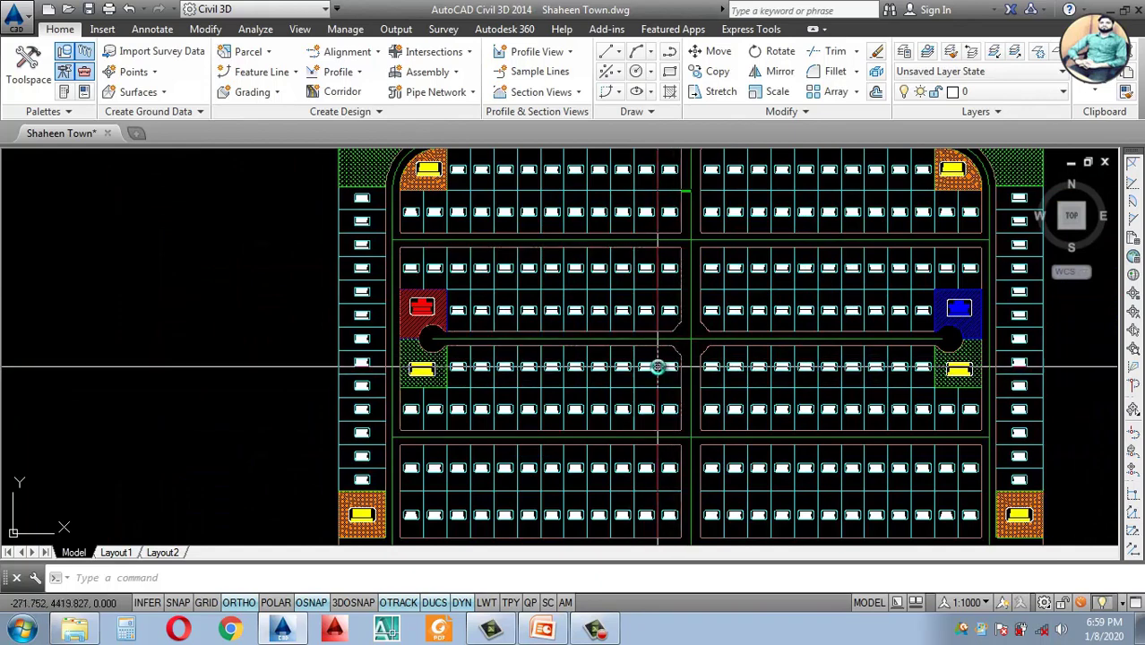
scroll(658, 367, up, 2)
scroll(663, 429, down, 3)
scroll(661, 417, up, 2)
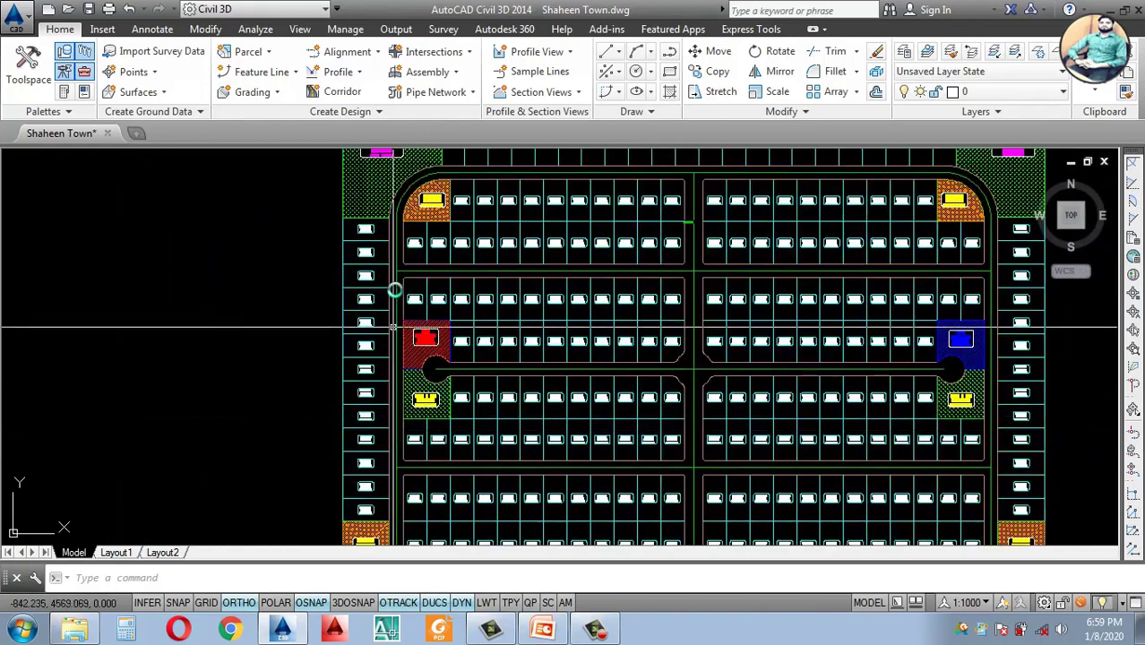
scroll(672, 421, up, 2)
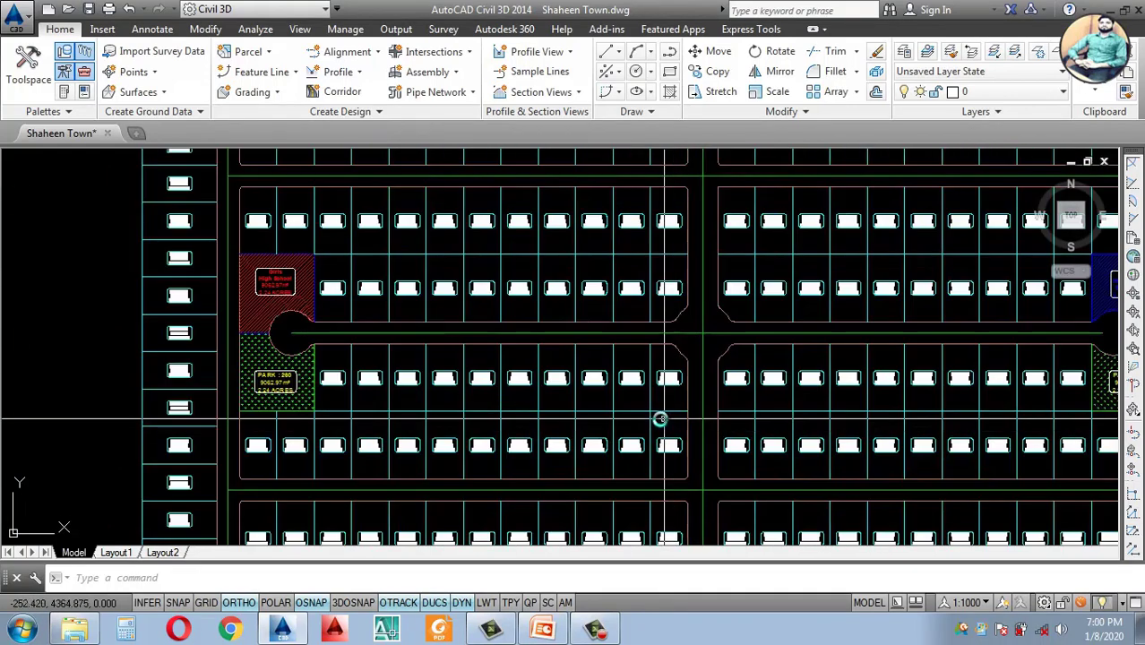
scroll(660, 419, down, 3)
scroll(668, 405, up, 3)
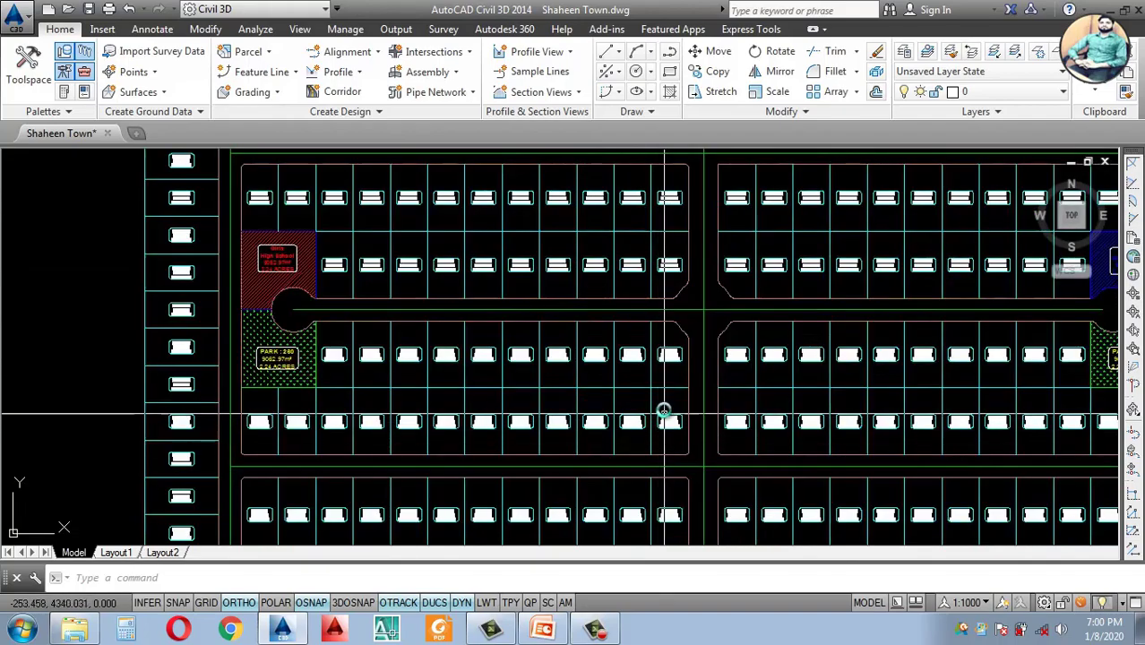
scroll(664, 411, down, 3)
scroll(659, 426, up, 4)
scroll(659, 410, down, 2)
scroll(669, 420, up, 1)
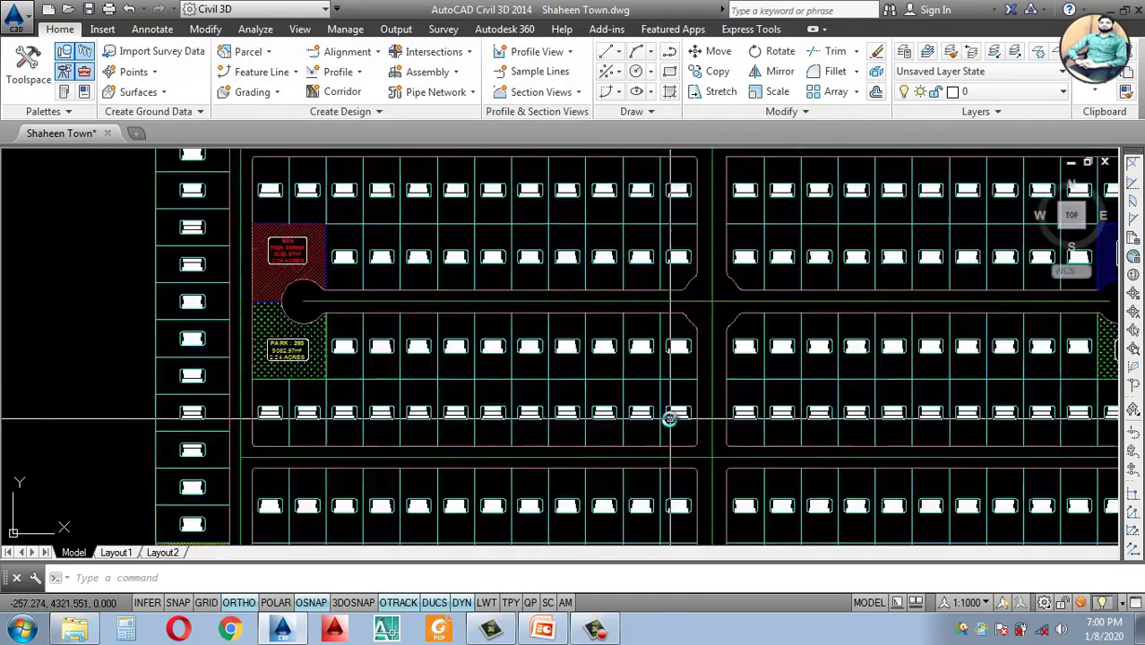
Step: Erase the lot line between plots 66 and 67, just west of the central north-south road
scroll(669, 420, down, 1)
scroll(669, 419, up, 1)
scroll(658, 405, down, 2)
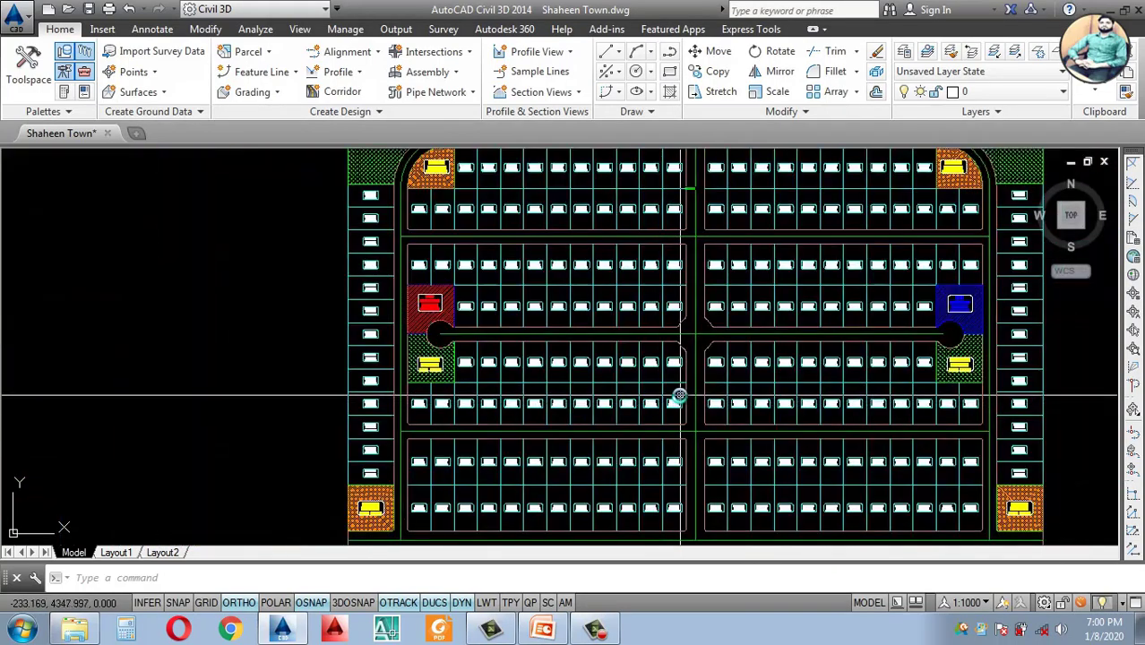
scroll(663, 403, up, 3)
scroll(665, 411, down, 2)
scroll(665, 411, down, 3)
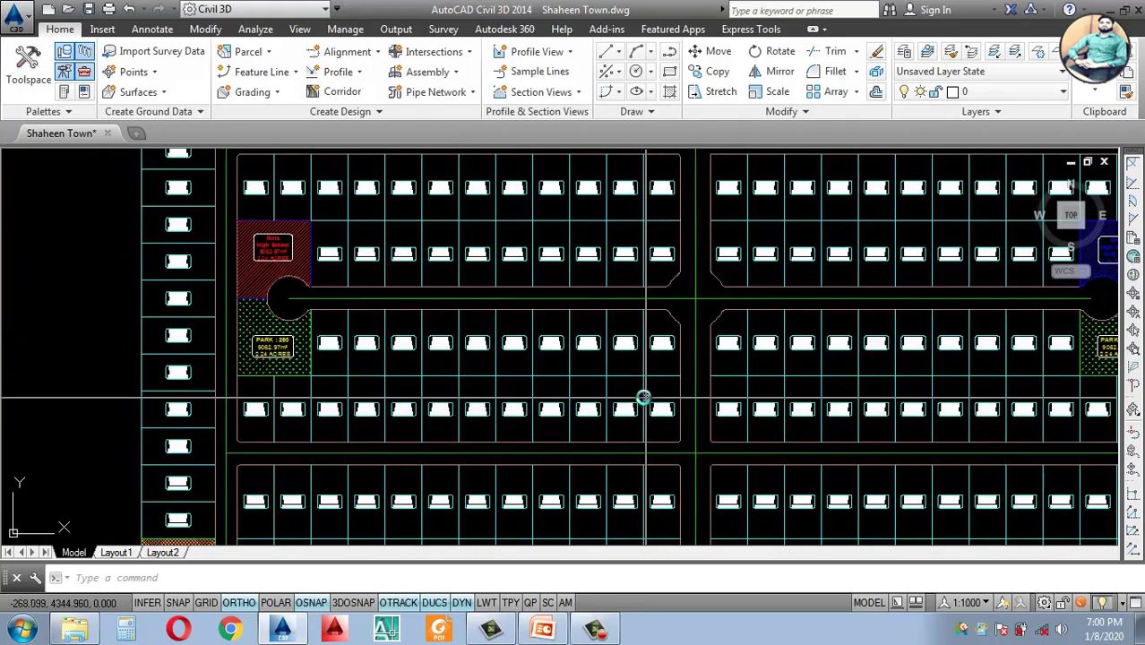
scroll(657, 326, up, 4)
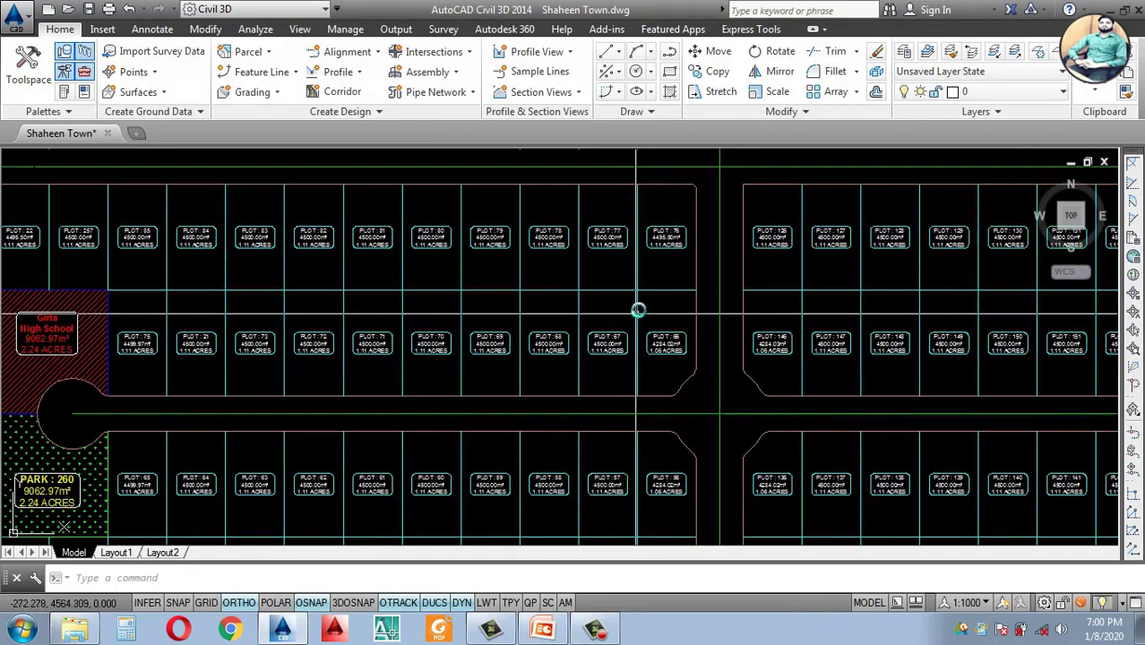
click(638, 311)
click(626, 313)
text(e)
key(Return)
Step: Erase the lot line between plots 146 and 147, just east of the central north-south road
scroll(649, 342, down, 4)
scroll(711, 331, up, 3)
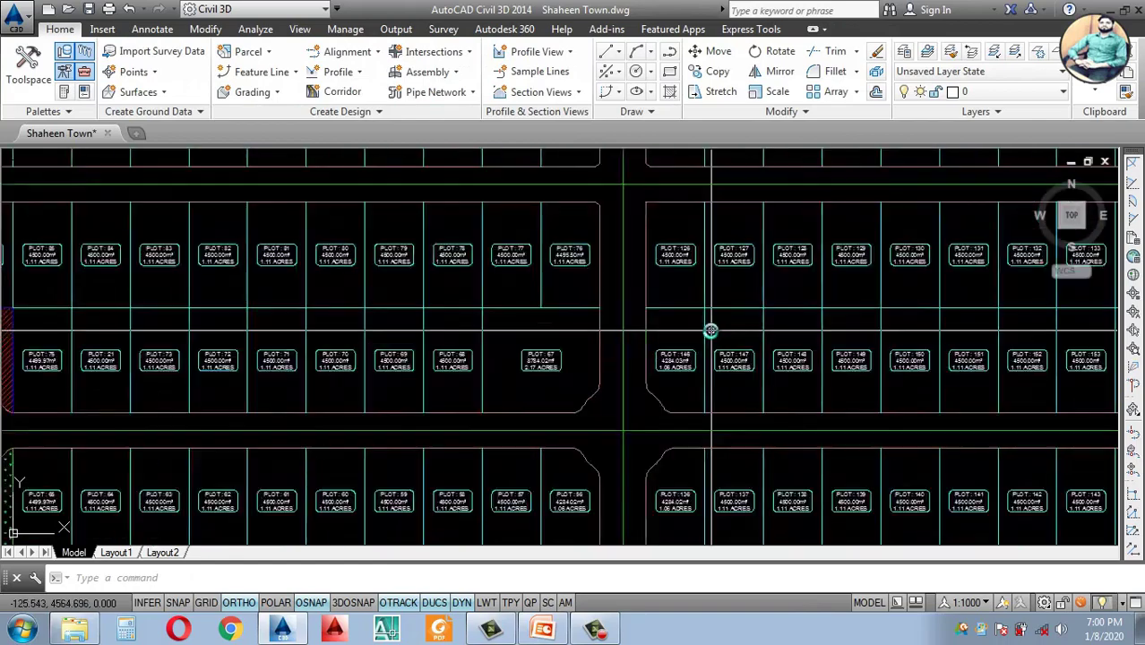
click(711, 319)
click(680, 330)
scroll(695, 353, down, 2)
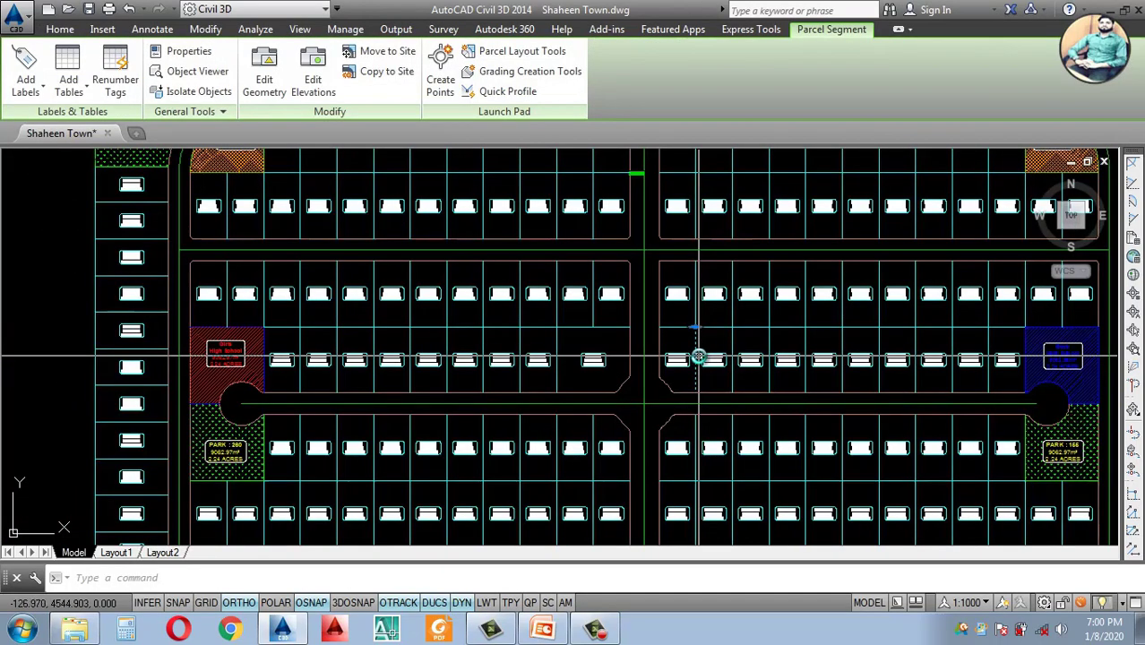
key(Escape)
Step: In the parcel properties of the merged Plot 67, copy the MOSQUE parcel style as a new style named Hospital
scroll(699, 361, down, 2)
scroll(654, 336, up, 4)
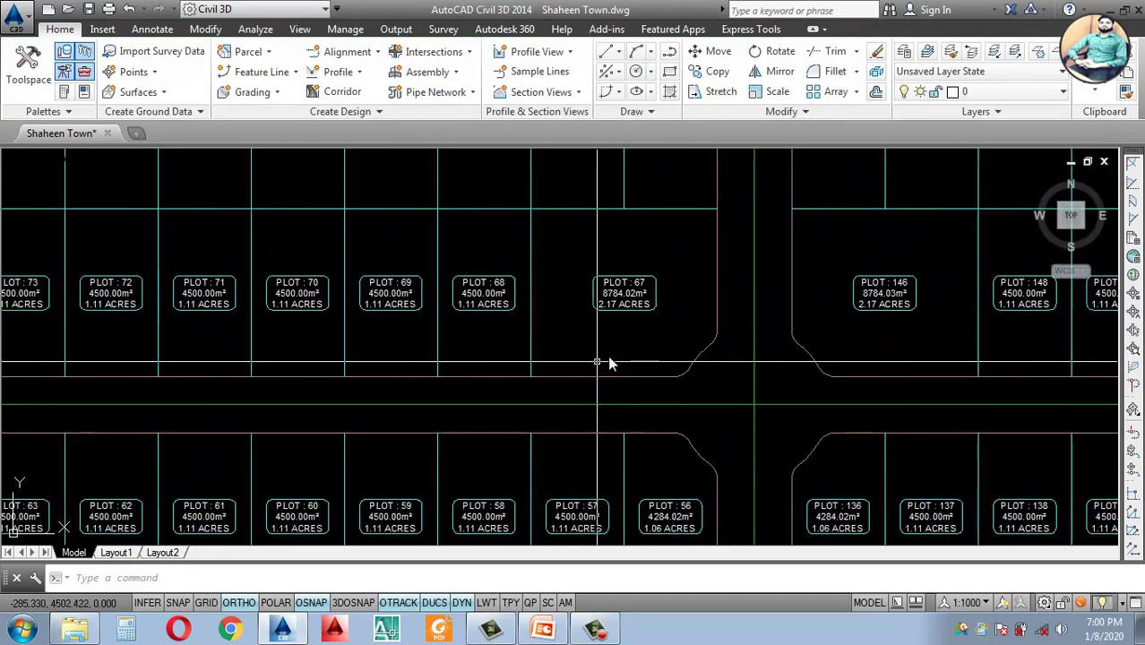
click(660, 330)
click(652, 313)
right_click(662, 276)
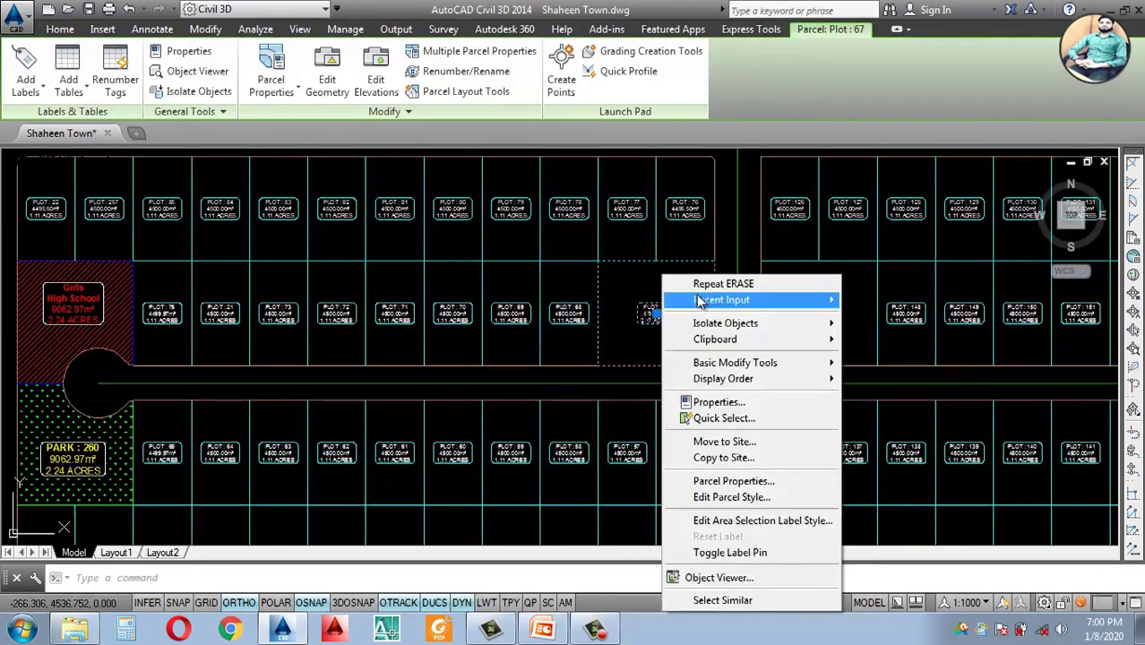
click(734, 481)
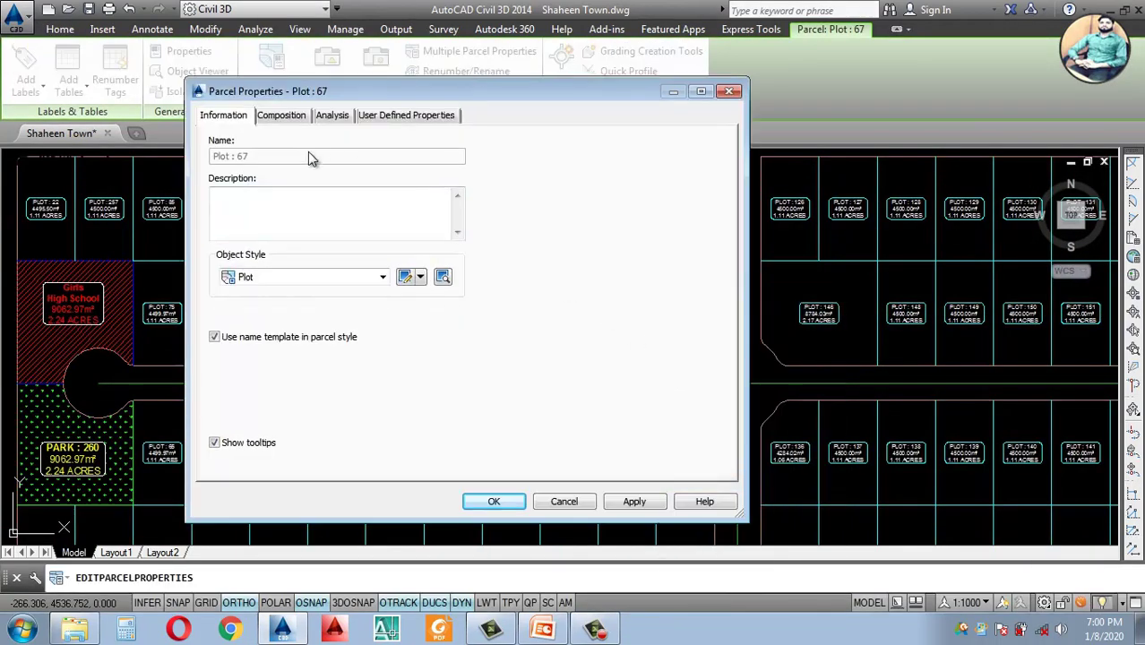
click(383, 278)
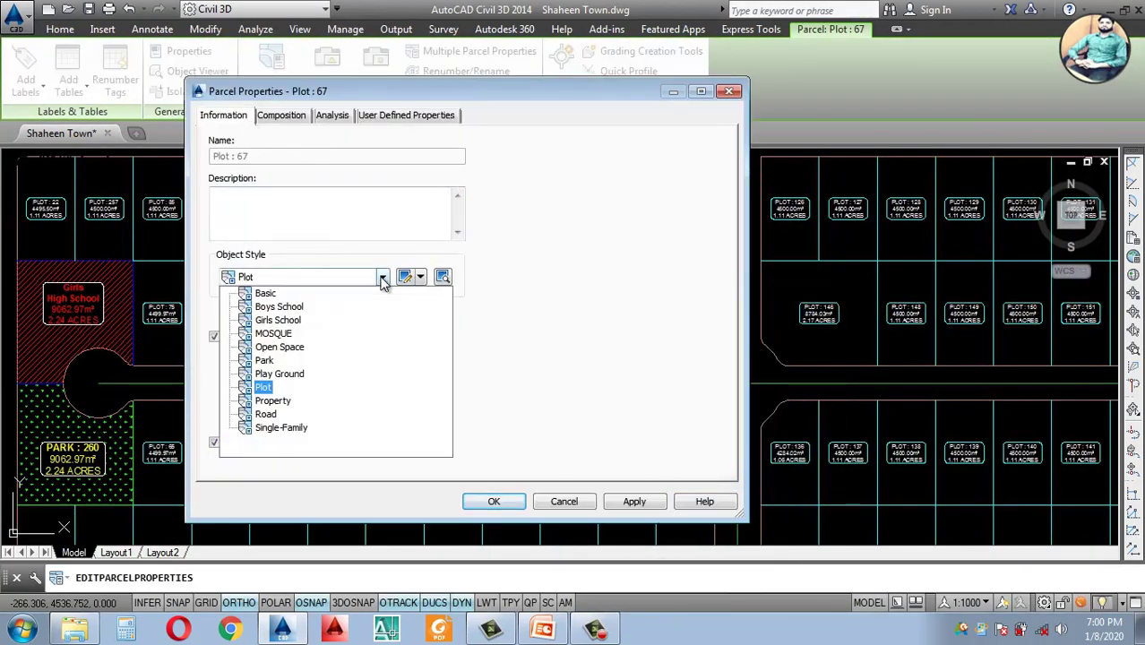
click(279, 335)
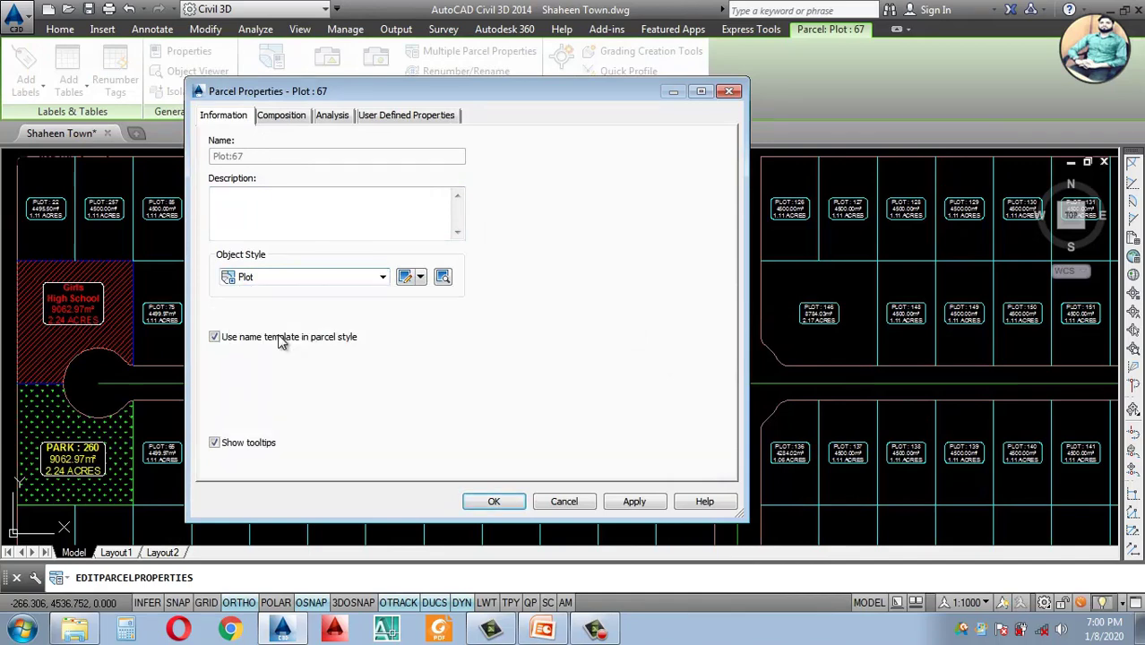
click(420, 278)
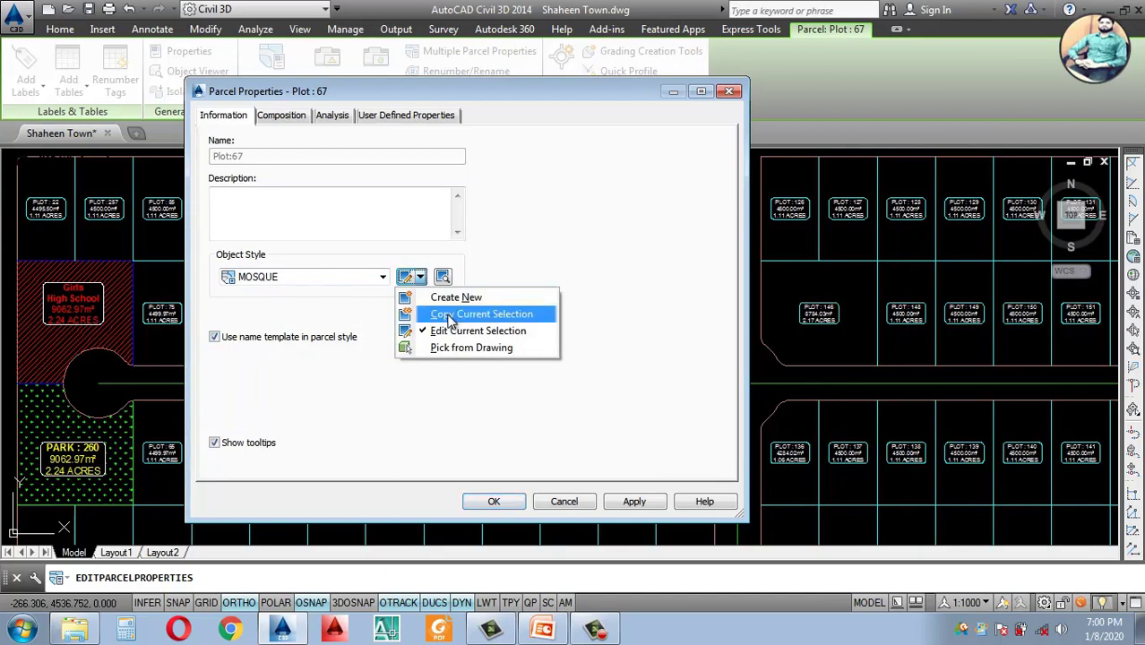
click(450, 314)
click(330, 146)
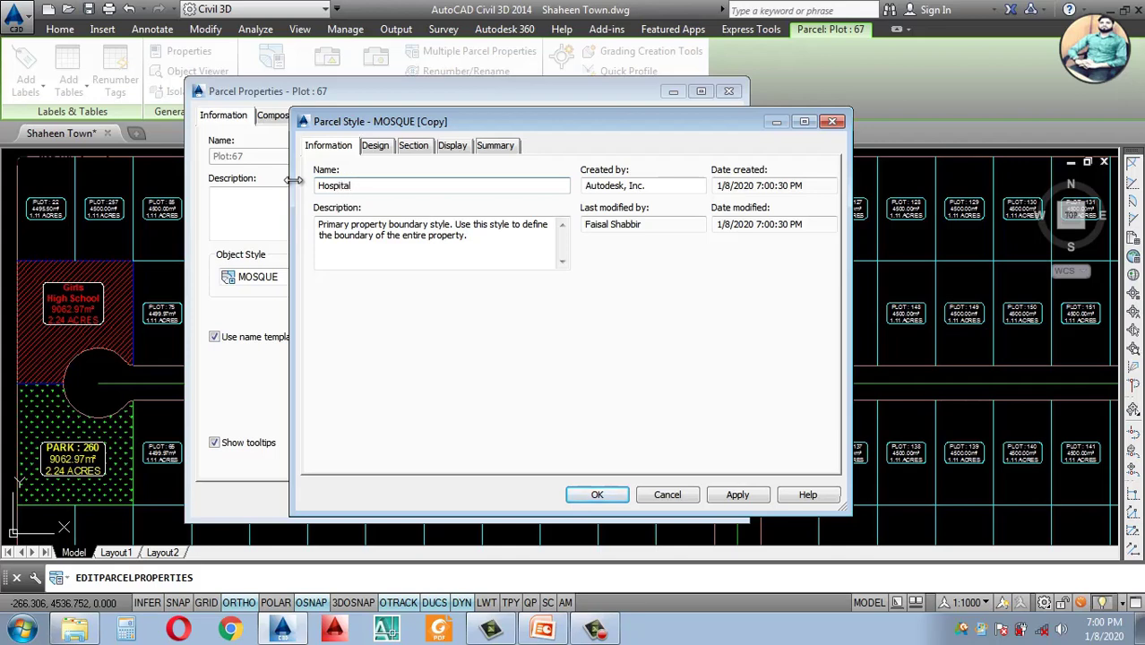
Step: Set the parcel segments color of the Hospital style to index color 11
click(377, 147)
click(412, 148)
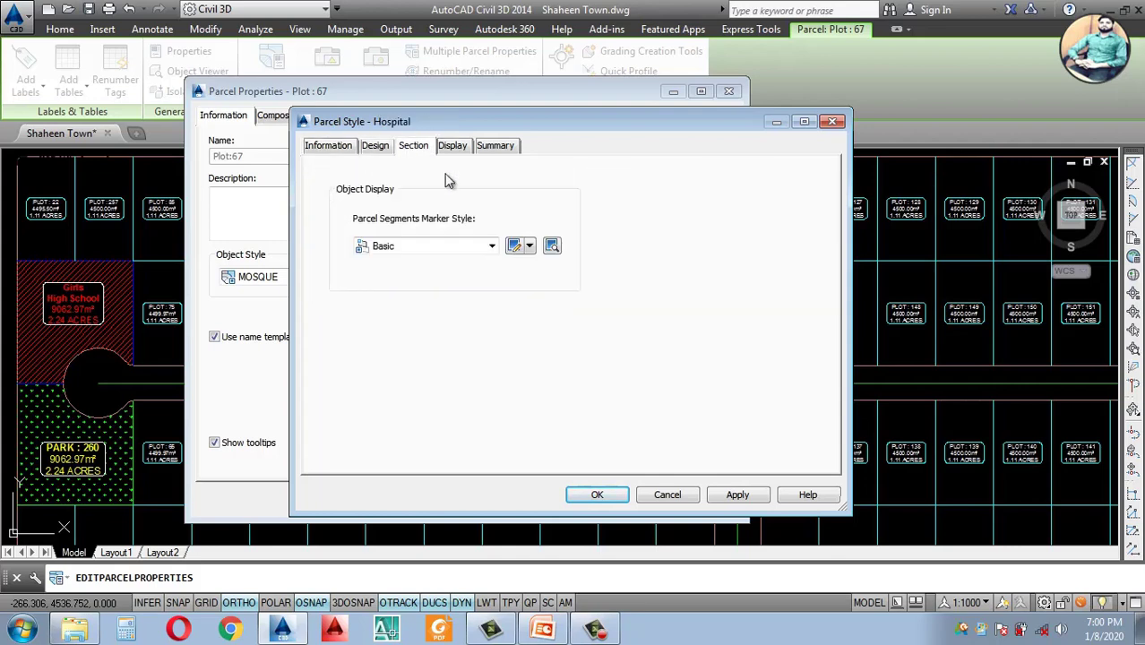
click(454, 149)
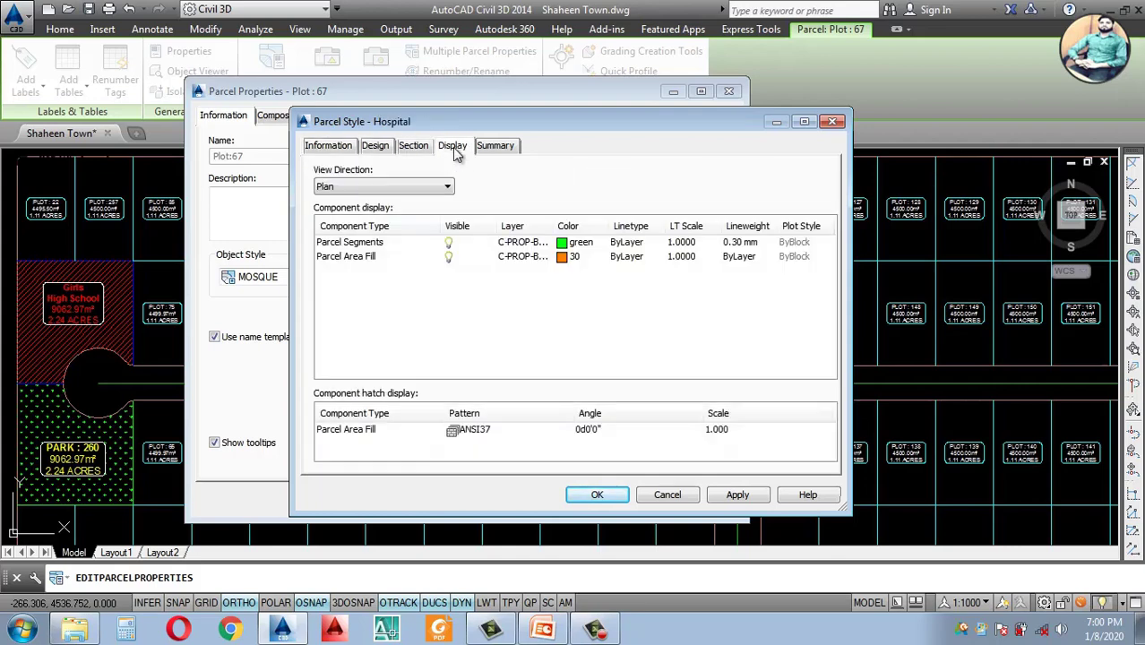
click(565, 244)
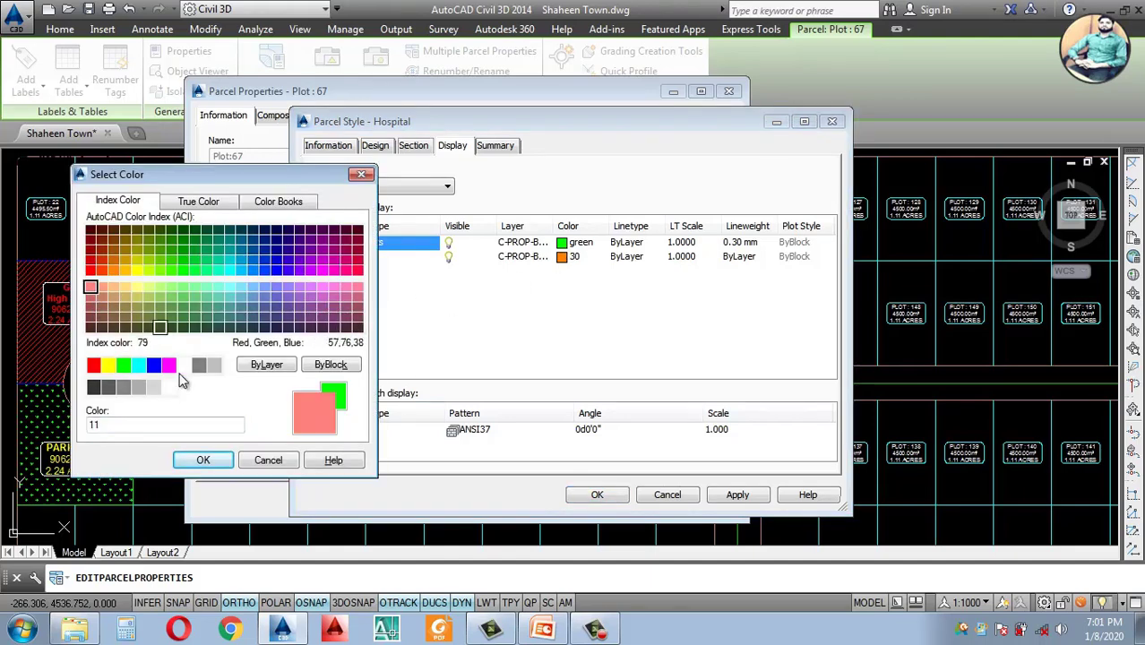
click(204, 460)
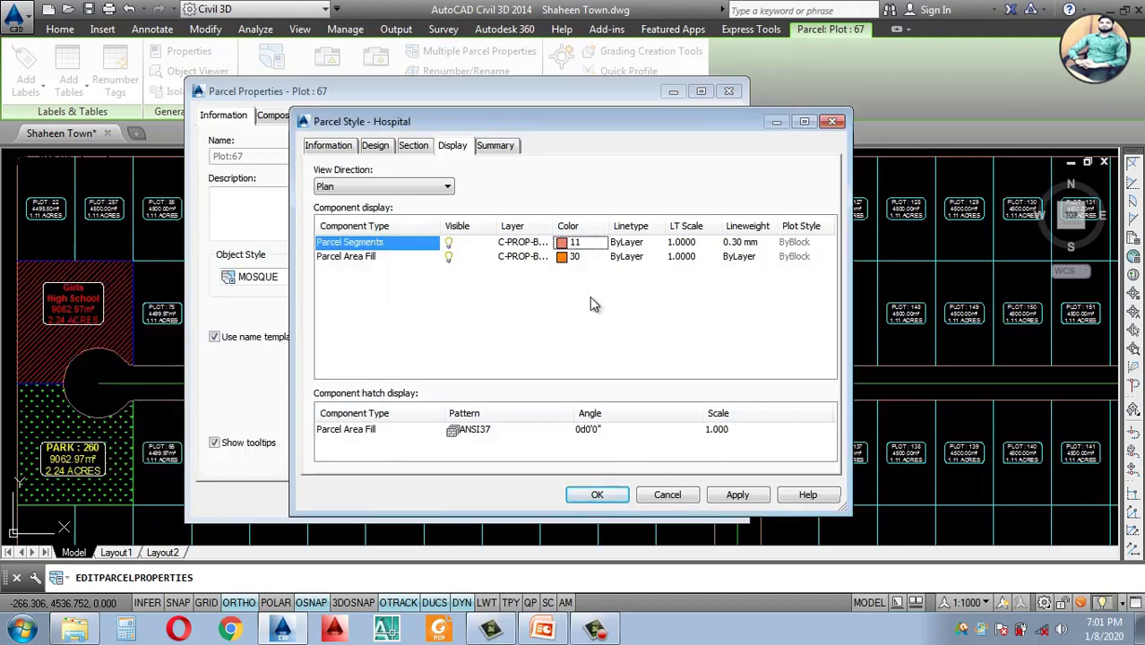
Step: Choose the predefined ANSI37 hatch pattern for the Hospital style's parcel area fill
click(452, 432)
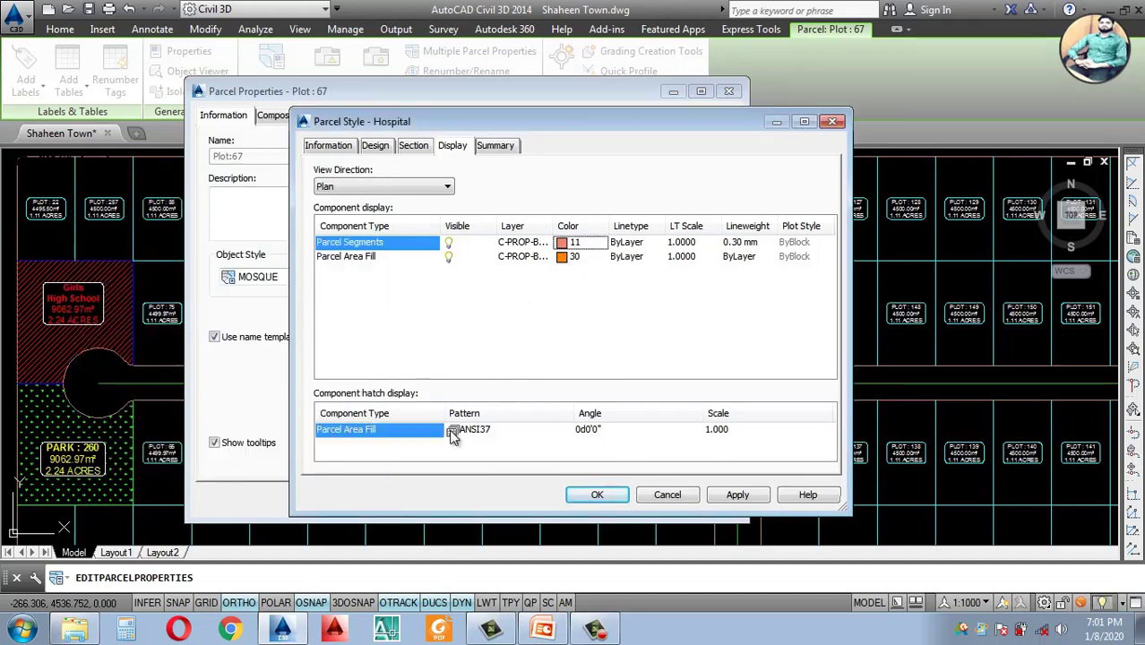
click(691, 299)
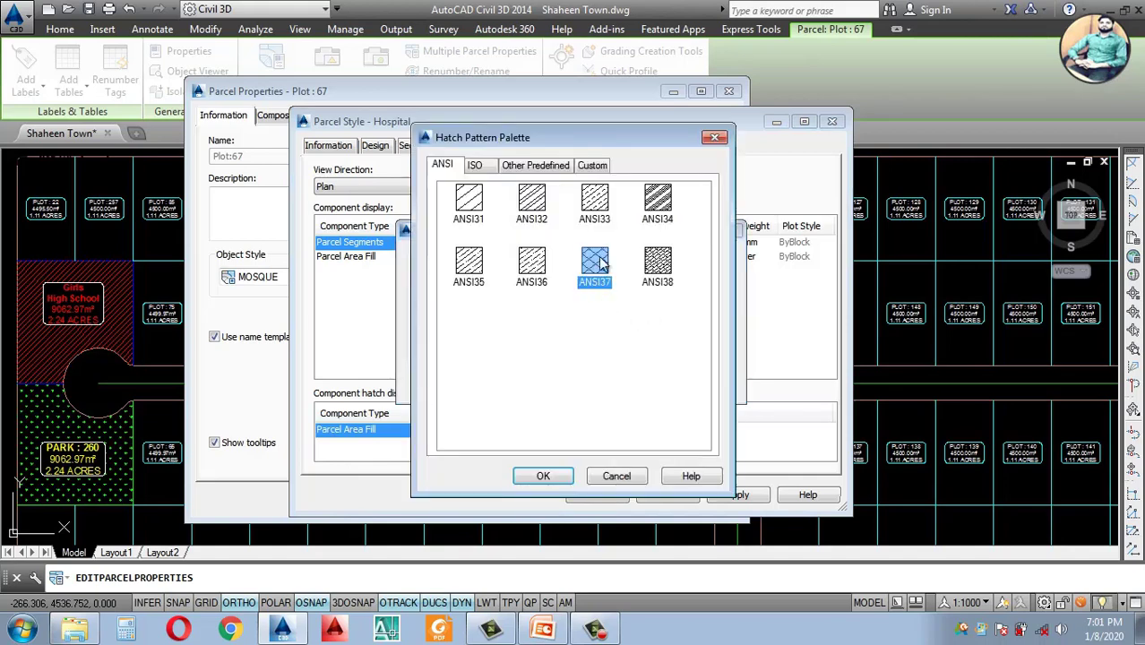
click(543, 476)
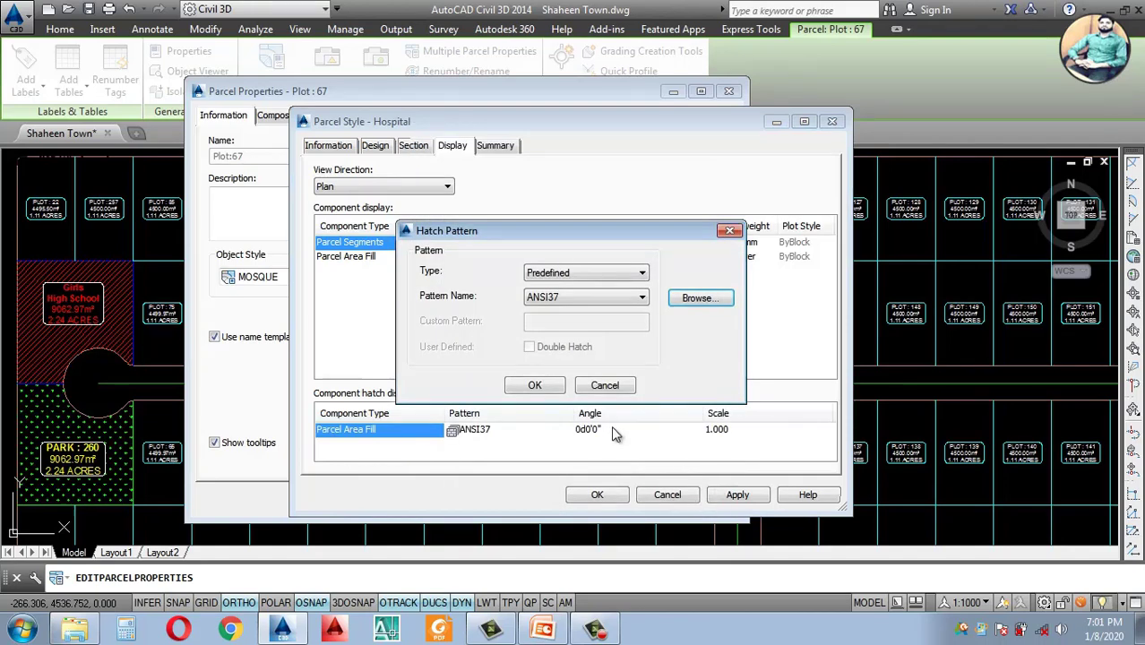
click(532, 388)
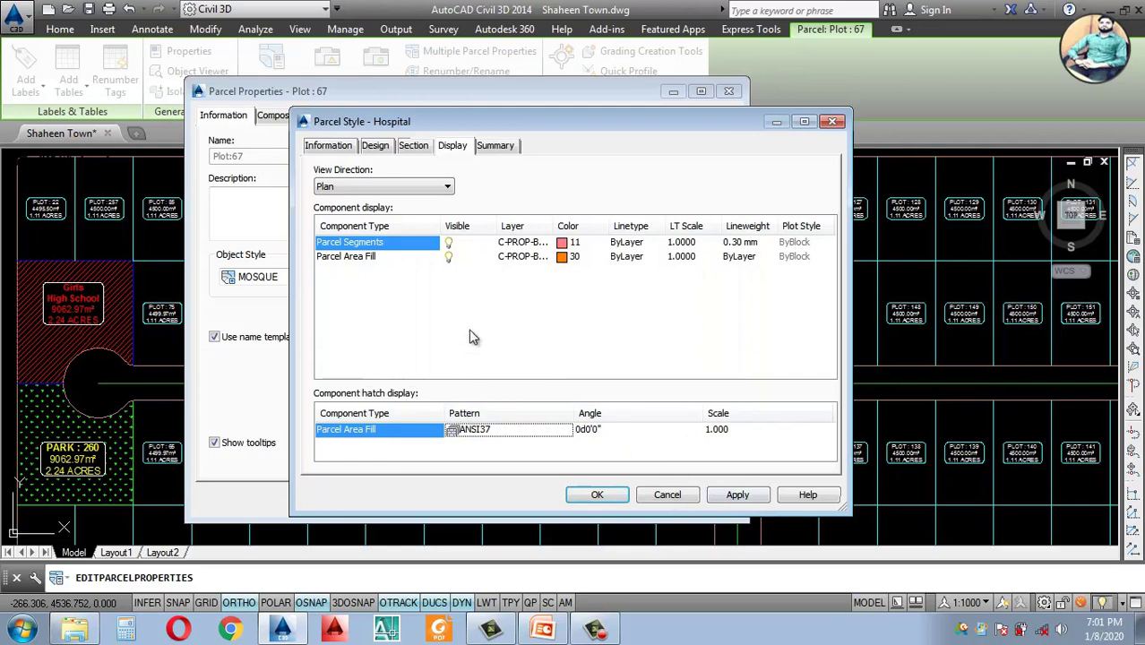
Step: Set the Hospital style's parcel area fill color to index color 112
click(561, 257)
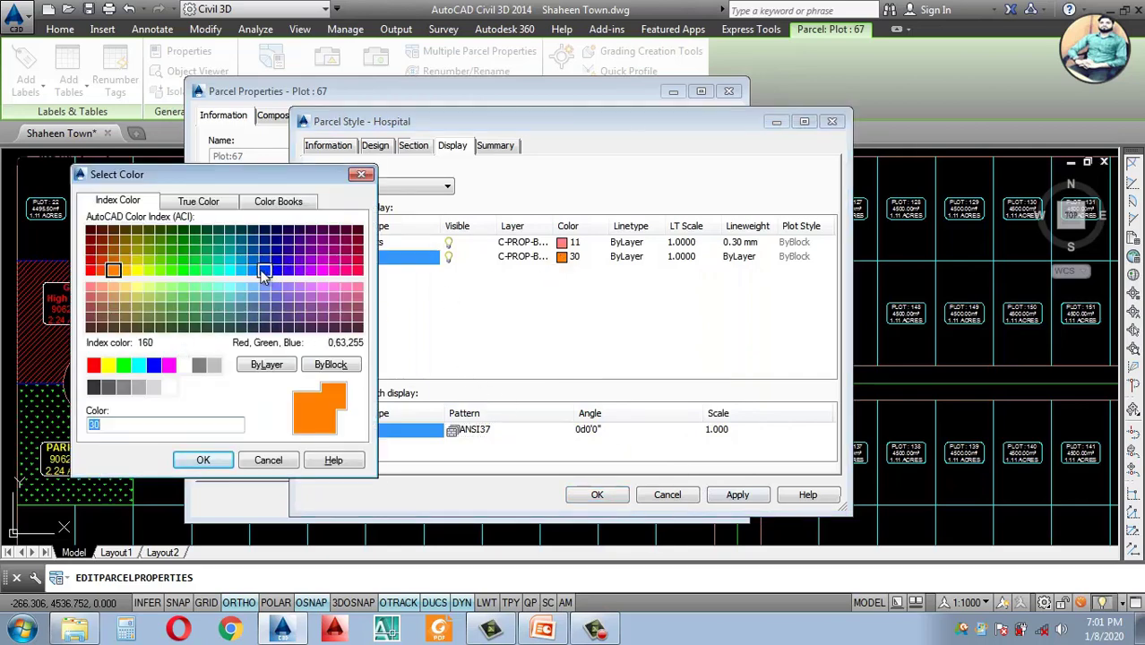
click(205, 261)
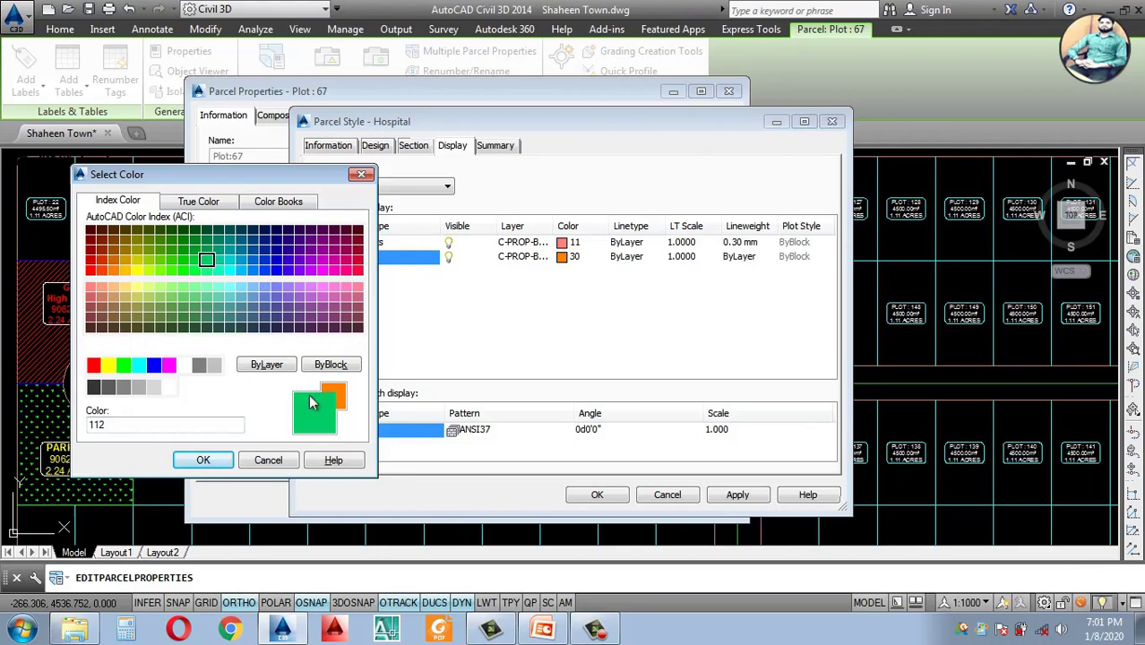
click(203, 459)
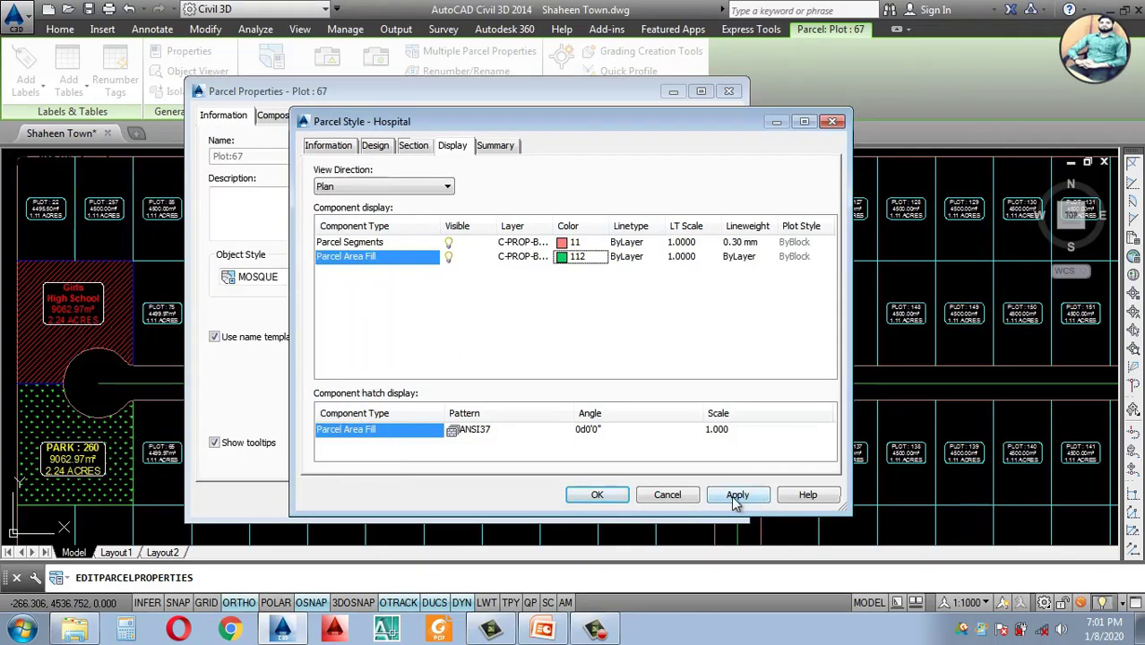
Step: Set the Hospital style's parcel area fill color to white and save the style
click(561, 258)
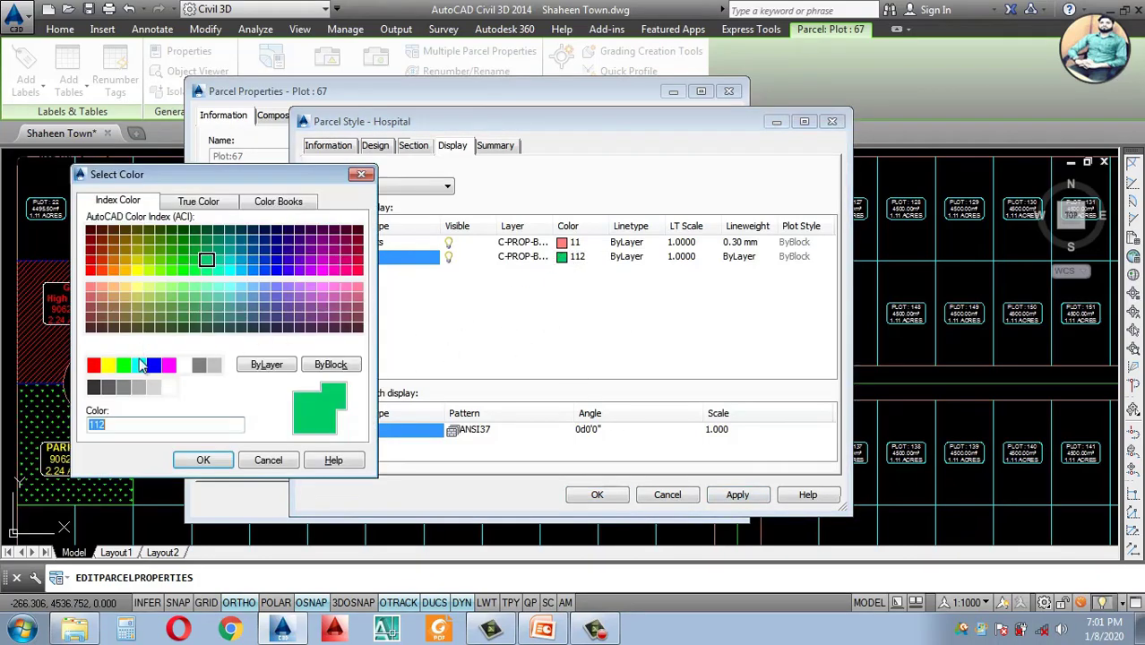
click(184, 365)
click(199, 460)
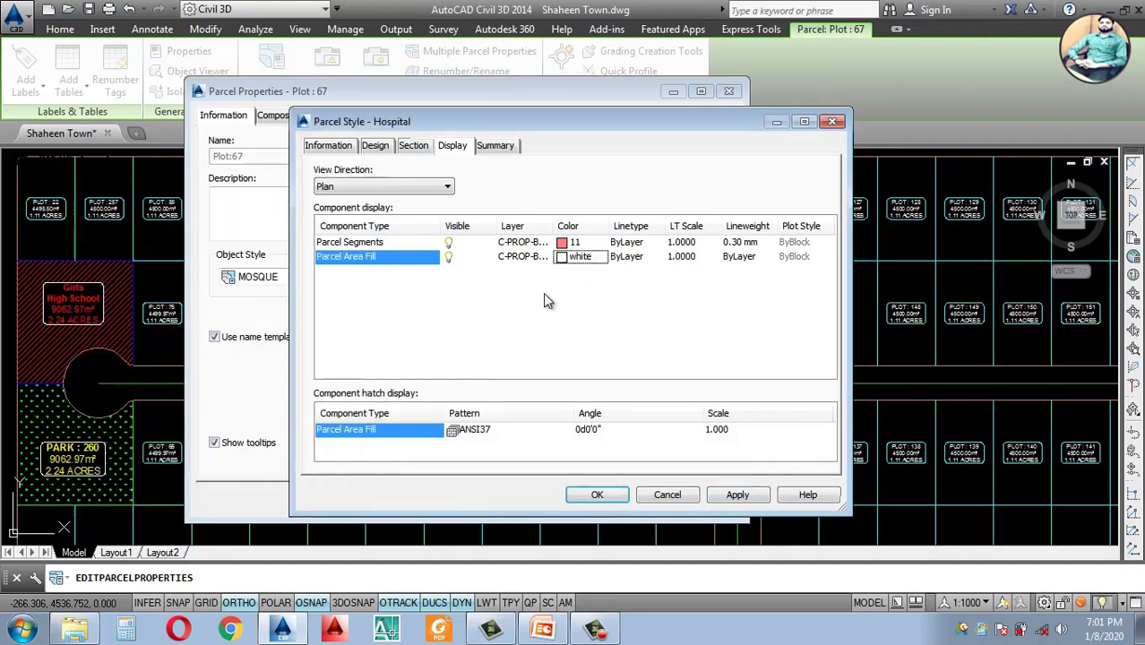
click(733, 496)
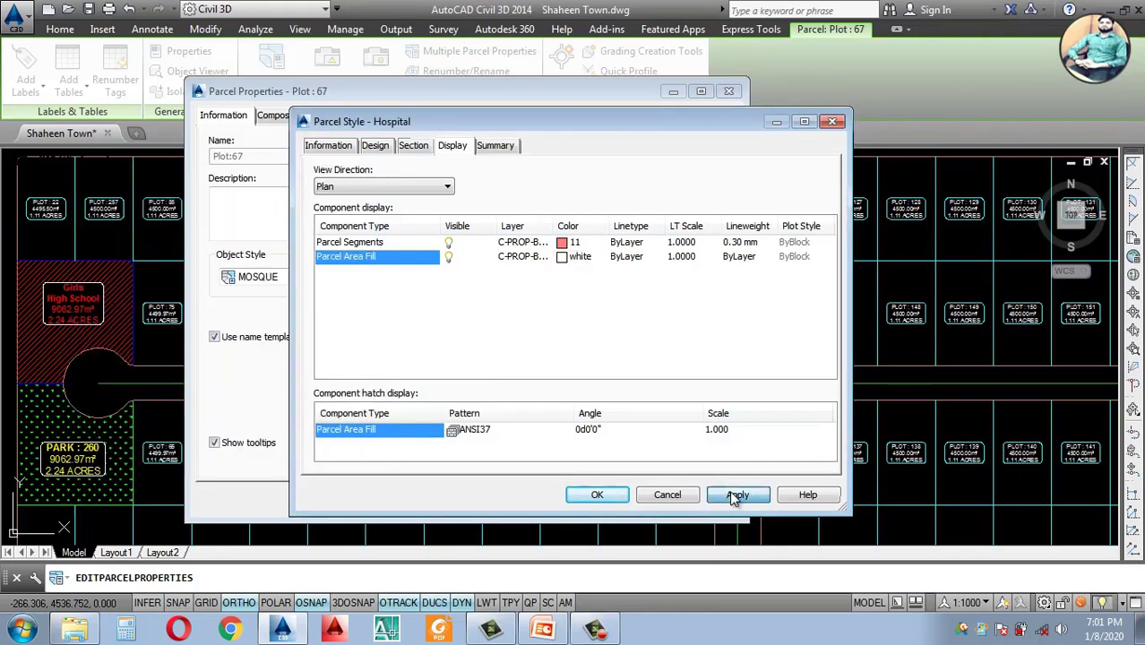
click(595, 495)
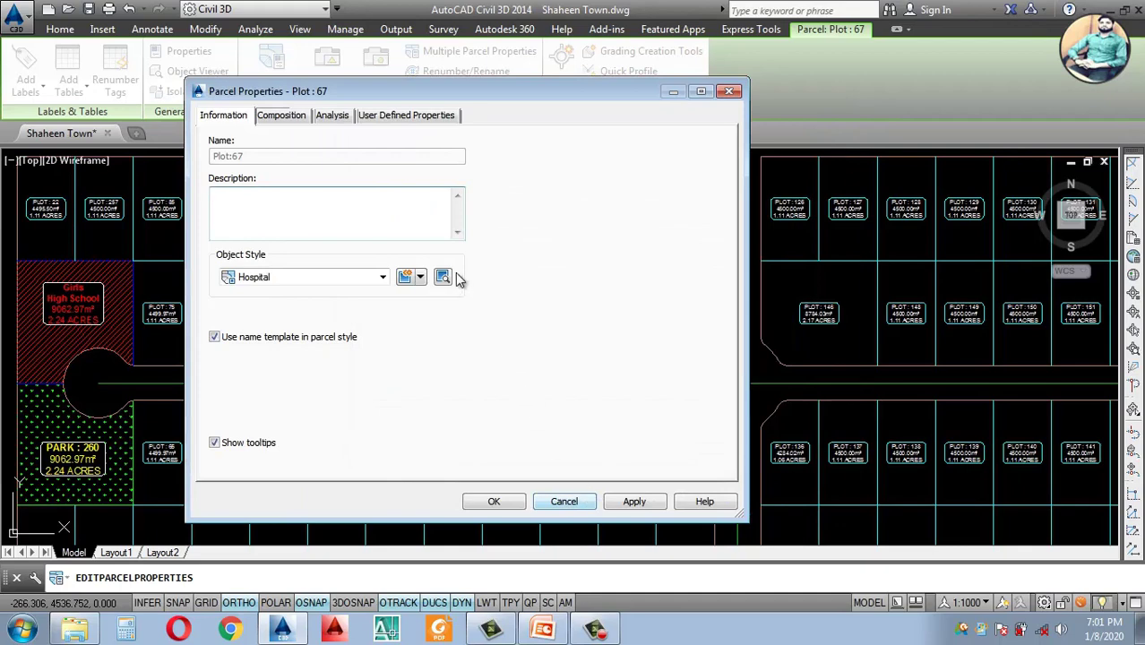
Step: Copy the Mosque Lable area label style for Plot 67 and name the copy "Hosptial Lable"
click(274, 118)
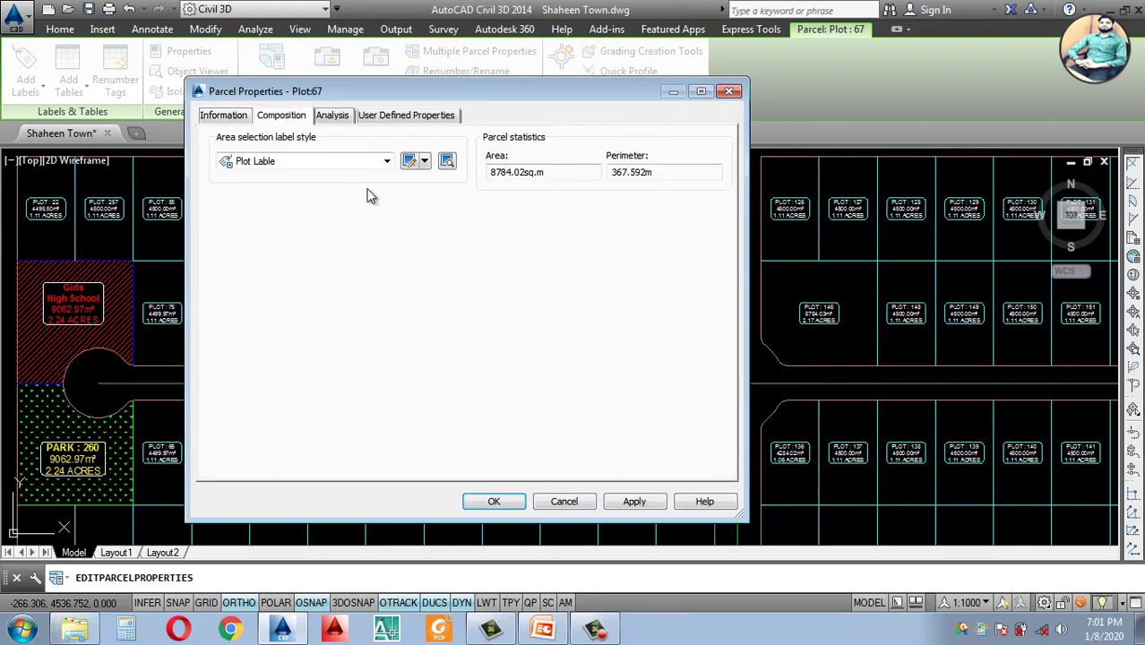
click(386, 163)
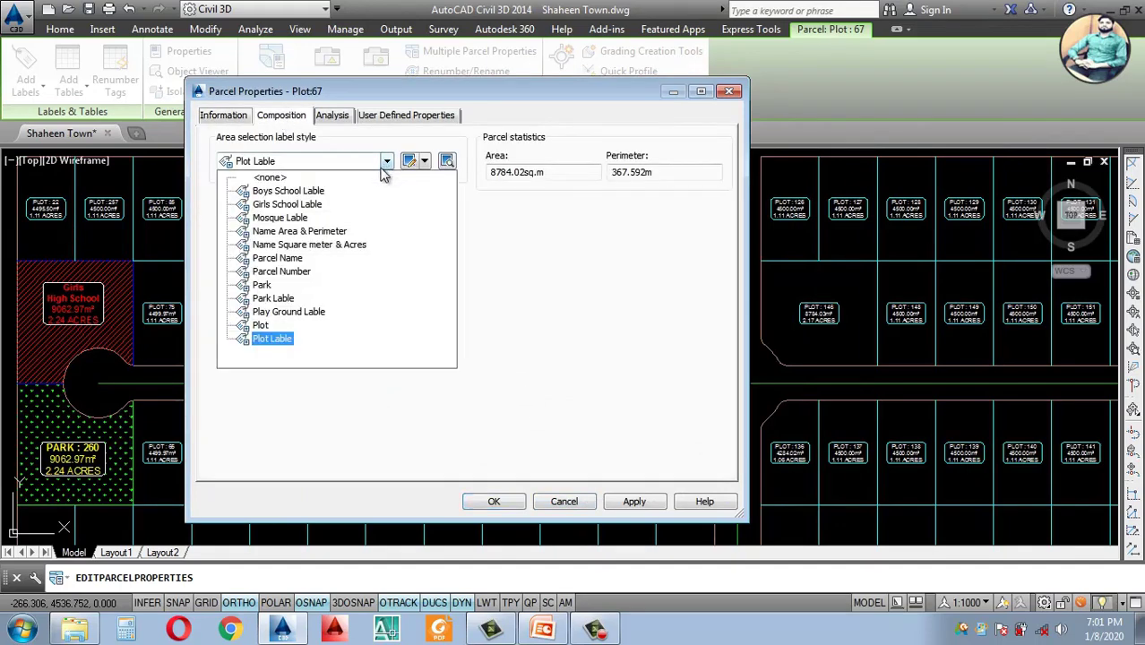
click(295, 217)
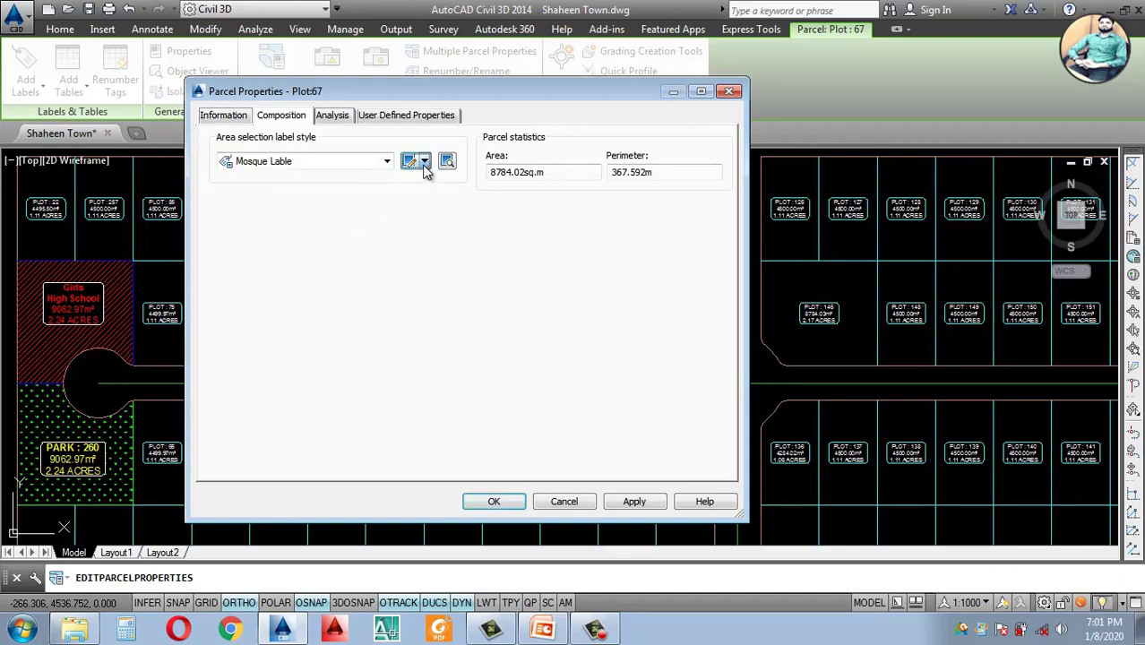
click(425, 167)
click(408, 196)
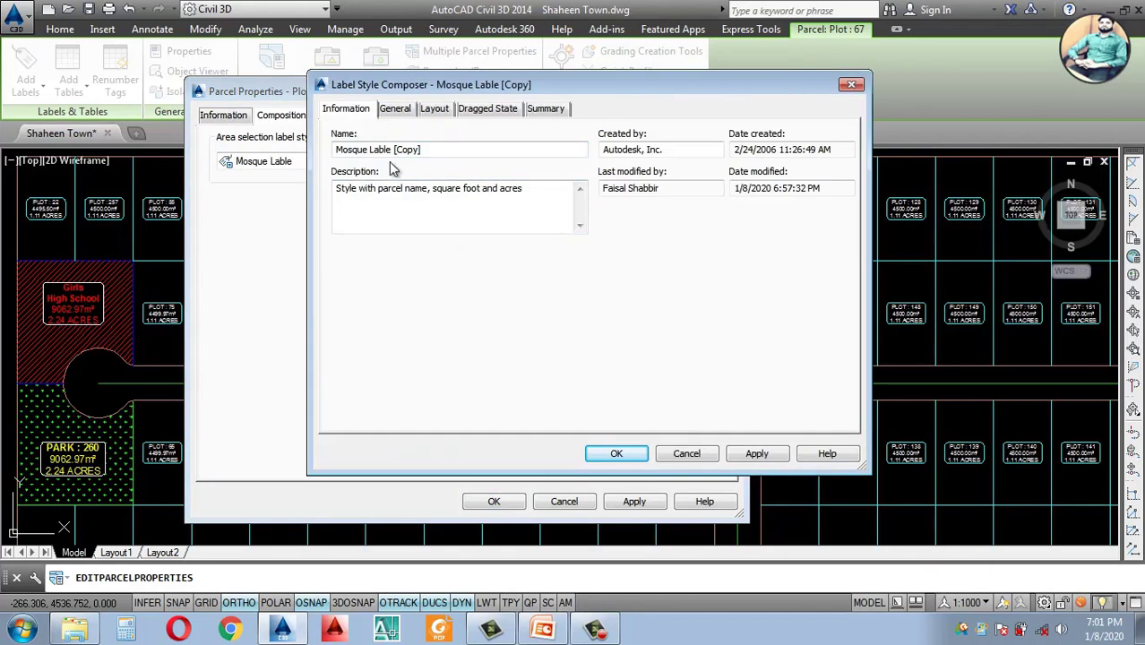
drag(429, 150, 300, 164)
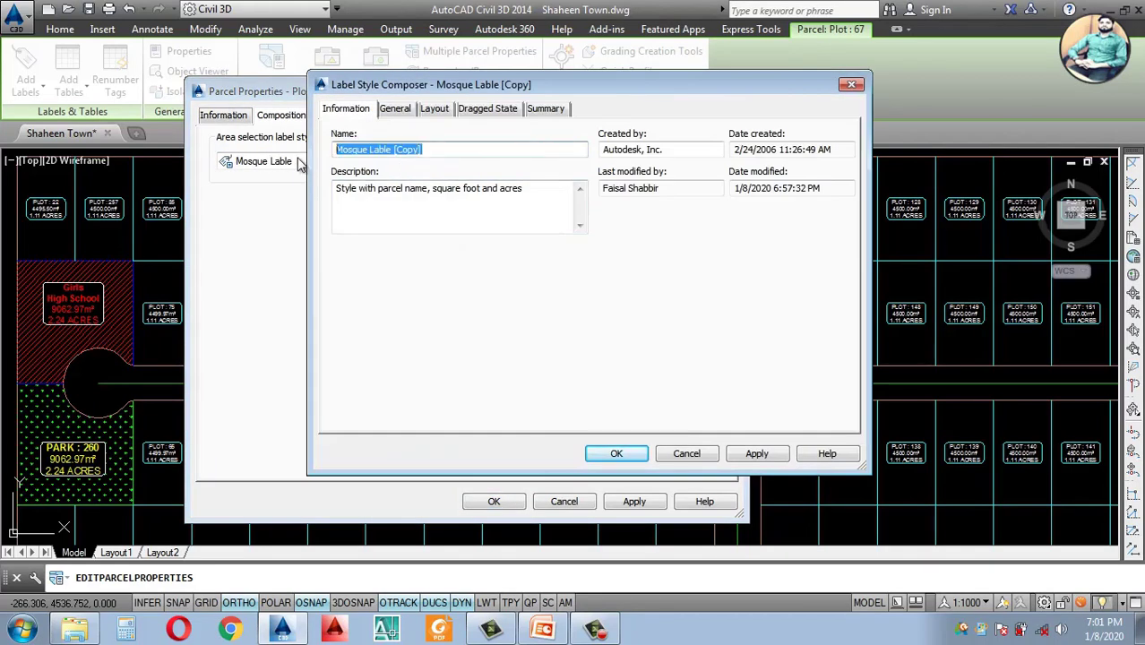
text(Hosptial Lable)
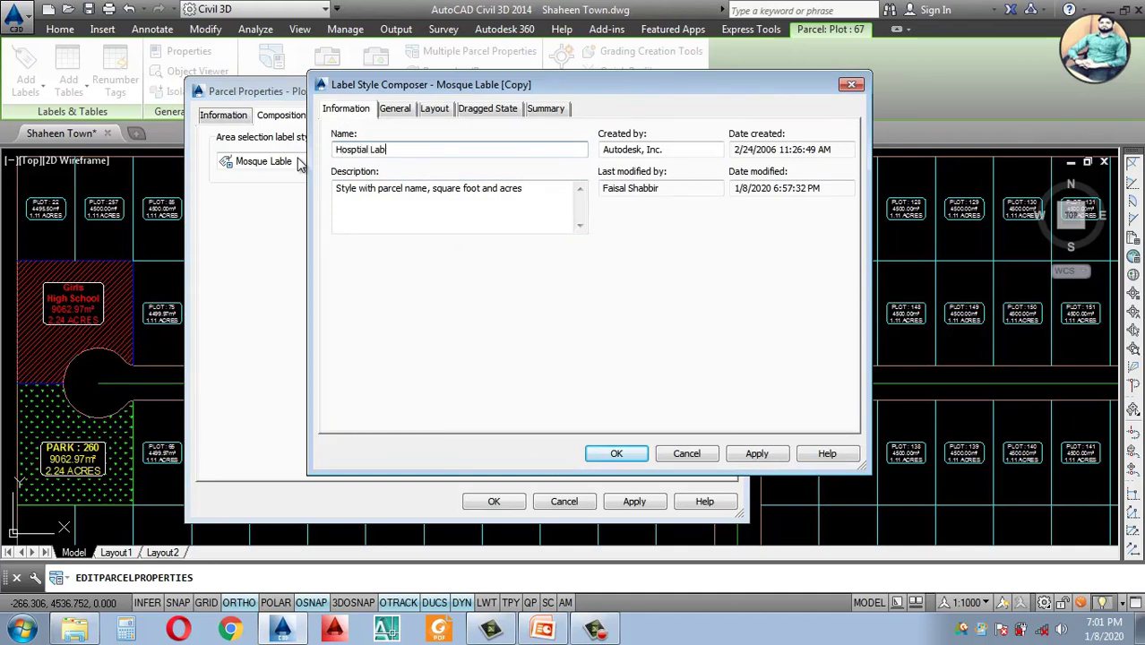
Step: Replace the MOSQUE text in the Hosptial Lable style's Area component contents with HOSPITAL
click(394, 110)
click(435, 109)
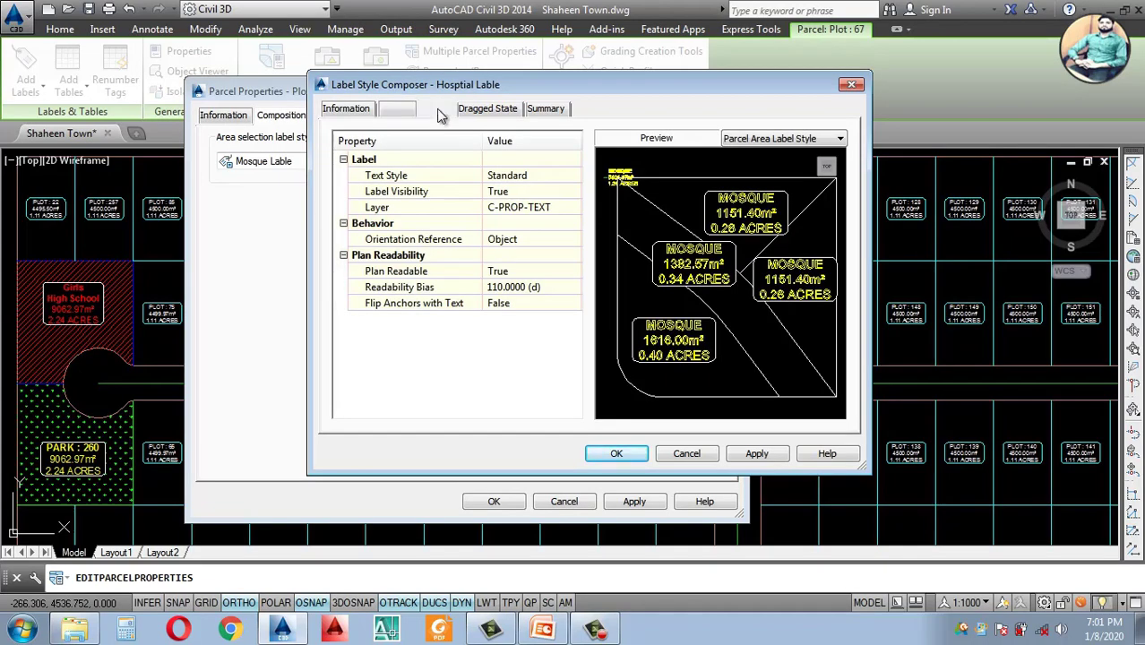
click(558, 288)
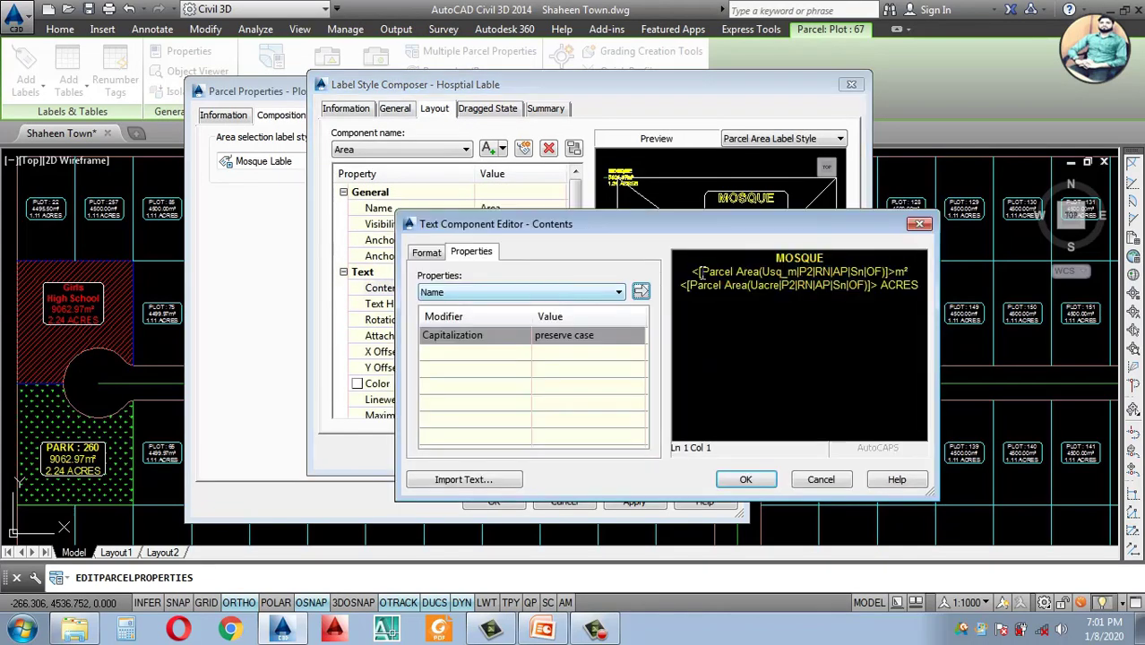
drag(826, 259, 778, 260)
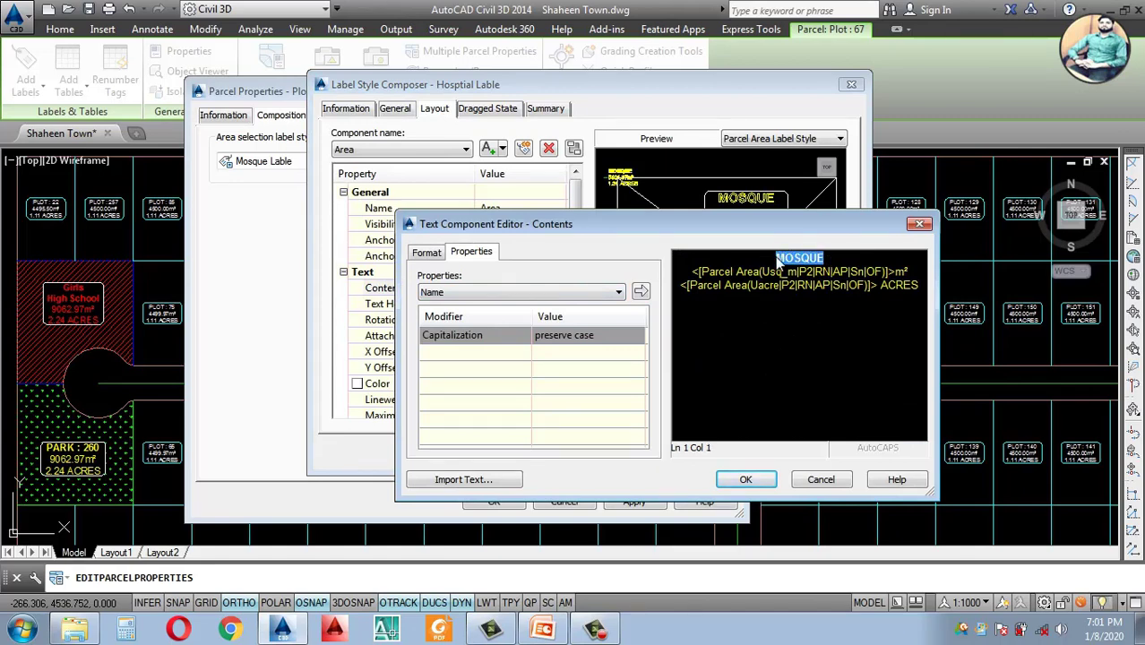
text(HOSPITAL)
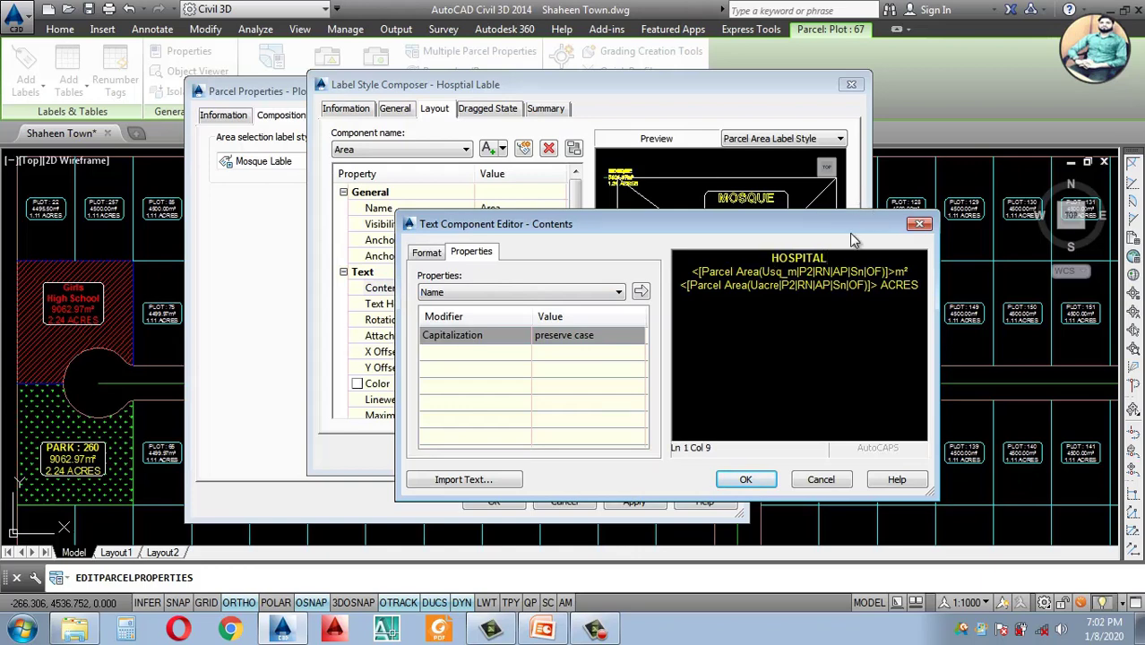
click(738, 480)
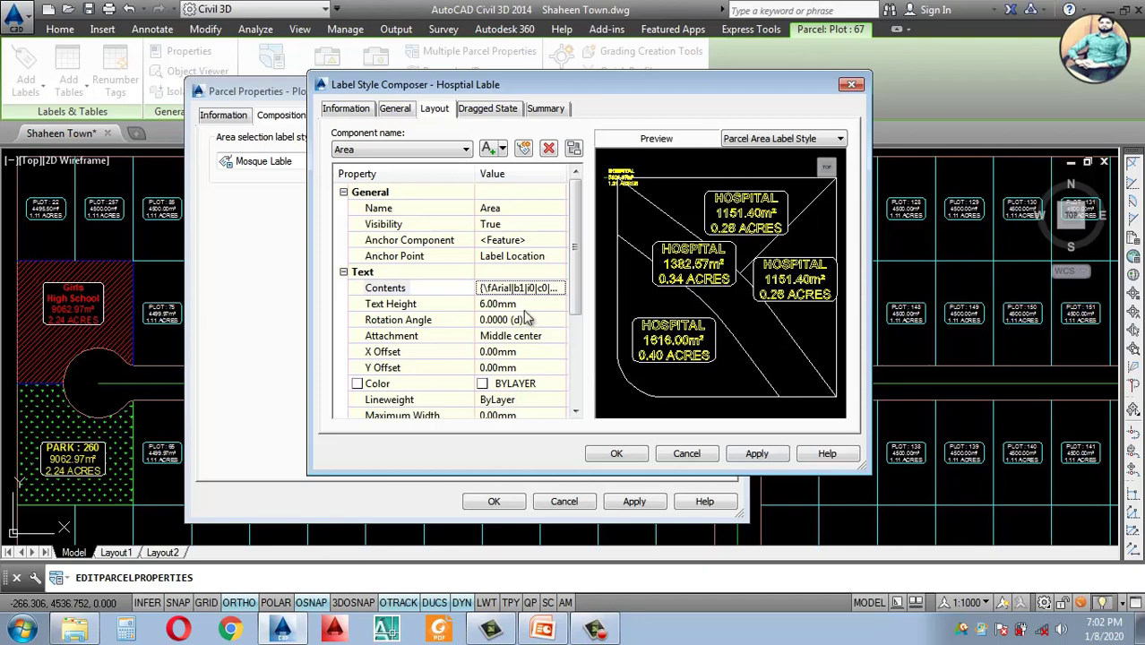
Step: Save the Hosptial Lable style with its white border color and apply the parcel properties to Plot 67
drag(576, 309, 533, 378)
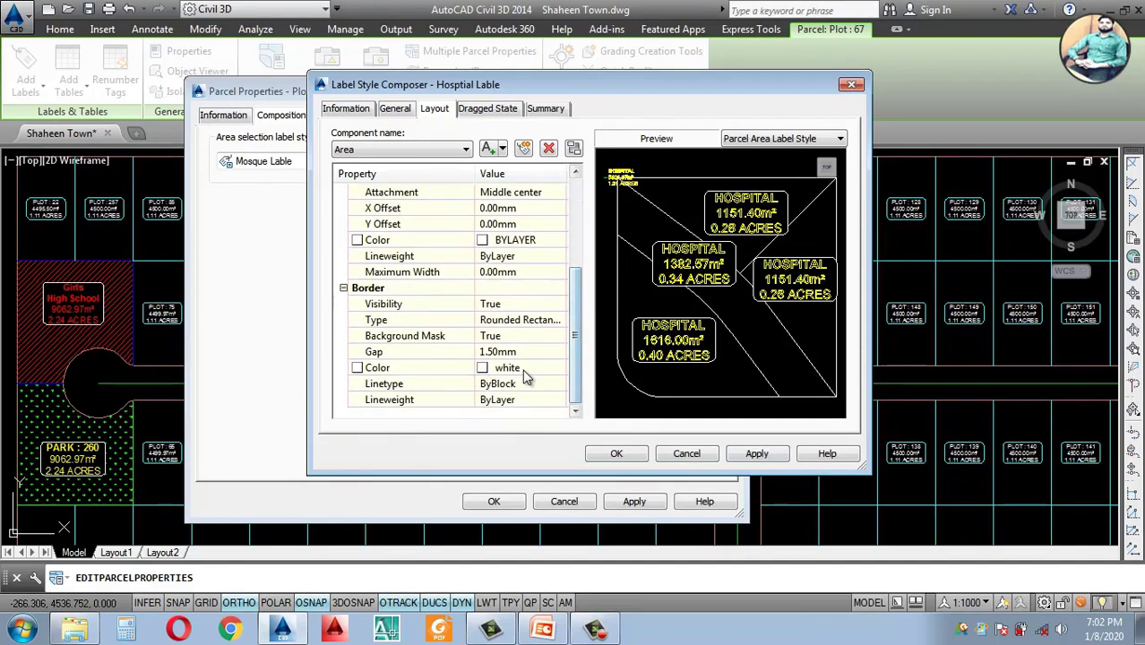
click(757, 454)
click(616, 453)
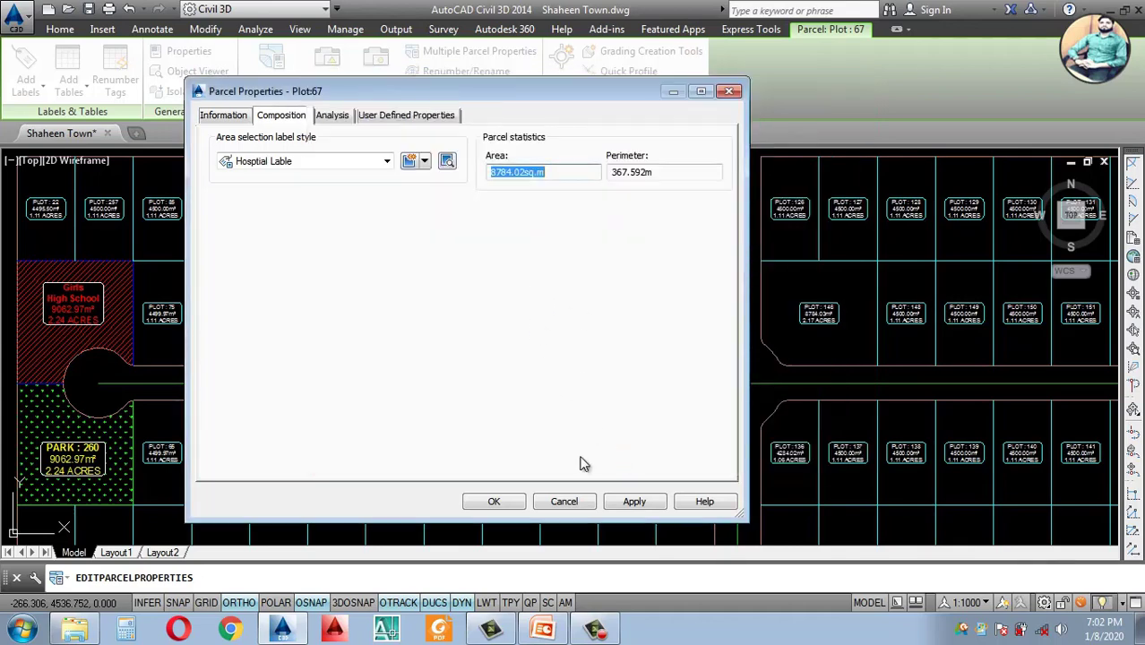
click(634, 501)
click(493, 502)
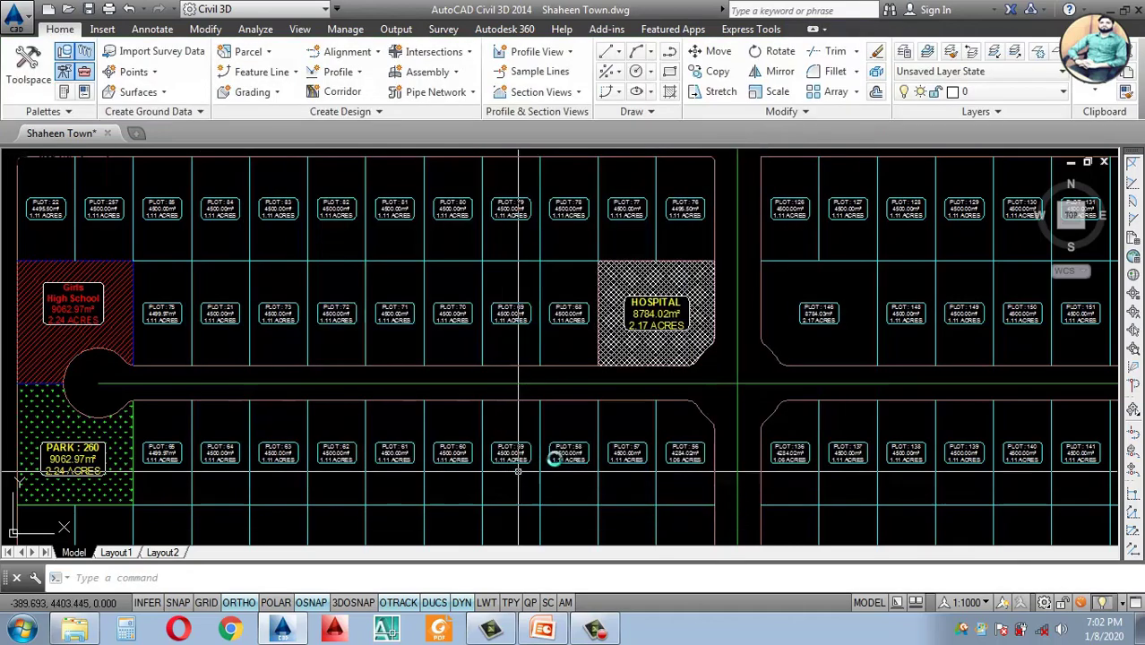
Step: Examine the Hospital parcel's hatch and label among the surrounding central plots
scroll(708, 333, up, 2)
scroll(661, 378, down, 5)
scroll(587, 382, up, 2)
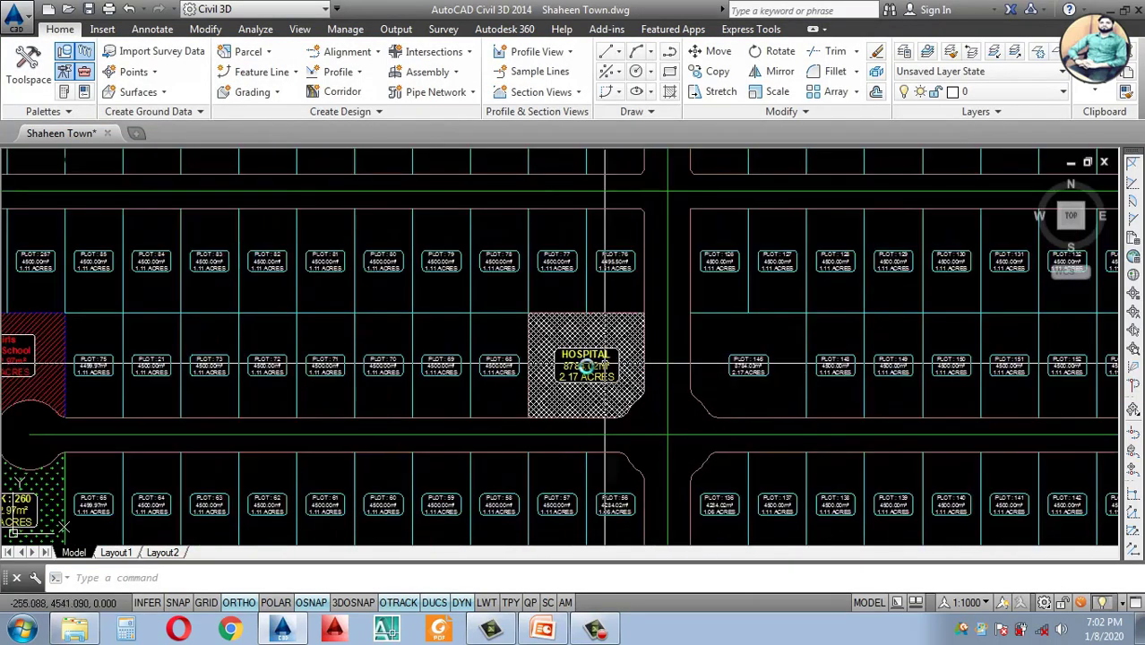
scroll(596, 388, down, 1)
scroll(596, 387, down, 2)
scroll(608, 401, up, 3)
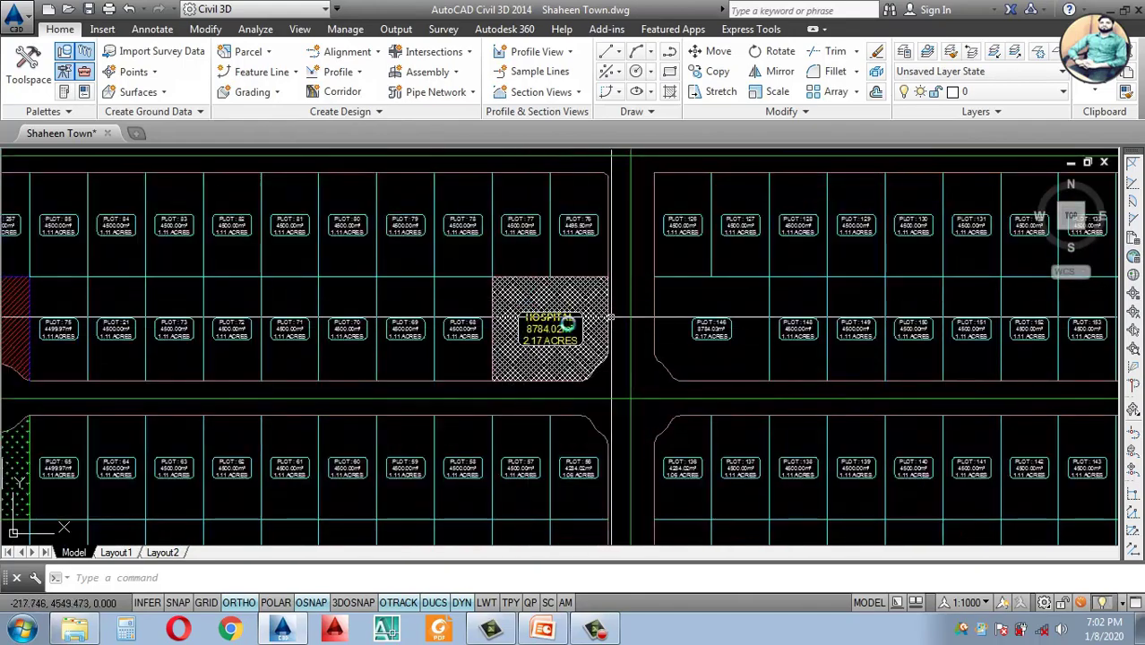
scroll(606, 391, down, 2)
scroll(574, 339, up, 4)
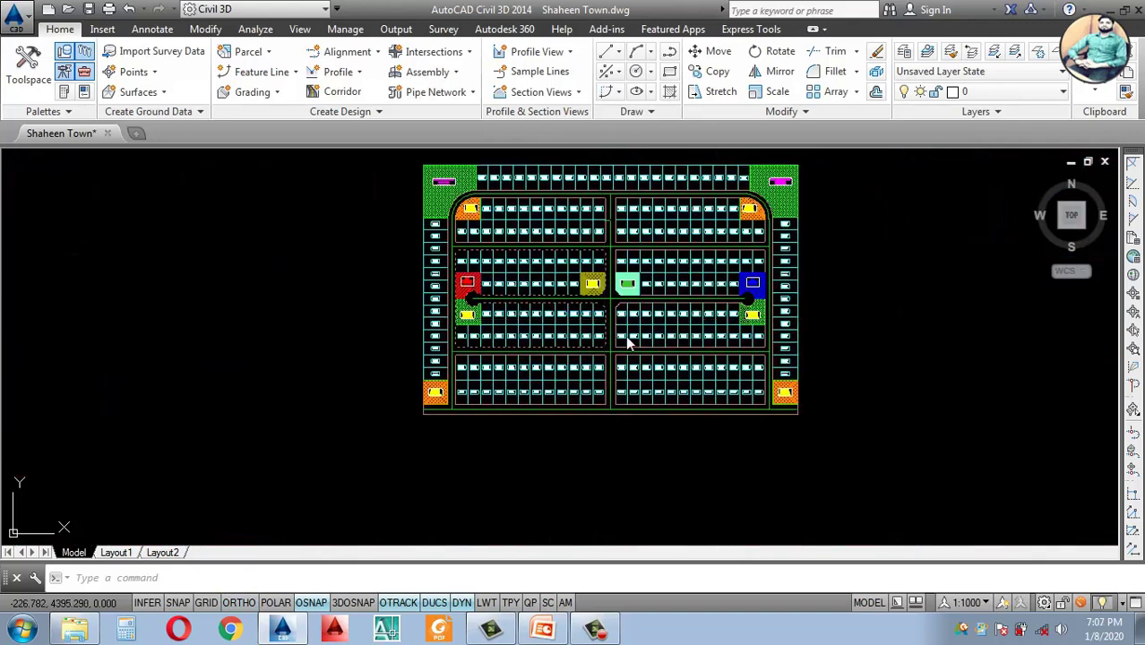
Step: Review the Hospital and Library parcels, the overall town layout and the southern plot rows beside the mosque
scroll(573, 255, up, 3)
scroll(636, 313, up, 5)
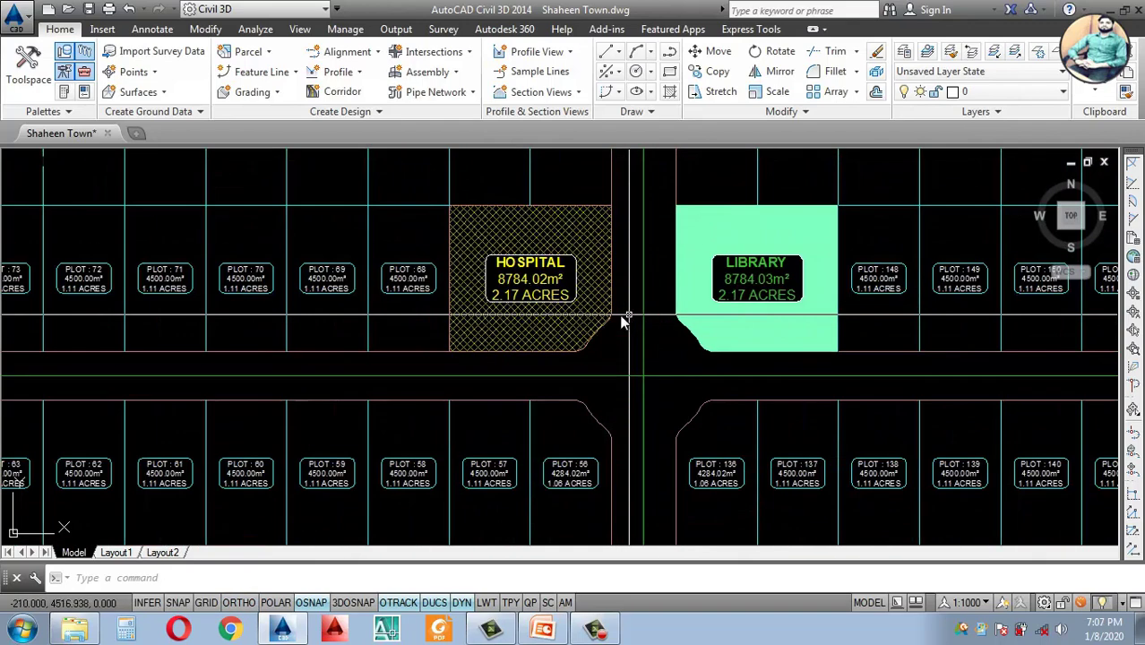
scroll(573, 296, down, 3)
scroll(627, 309, up, 5)
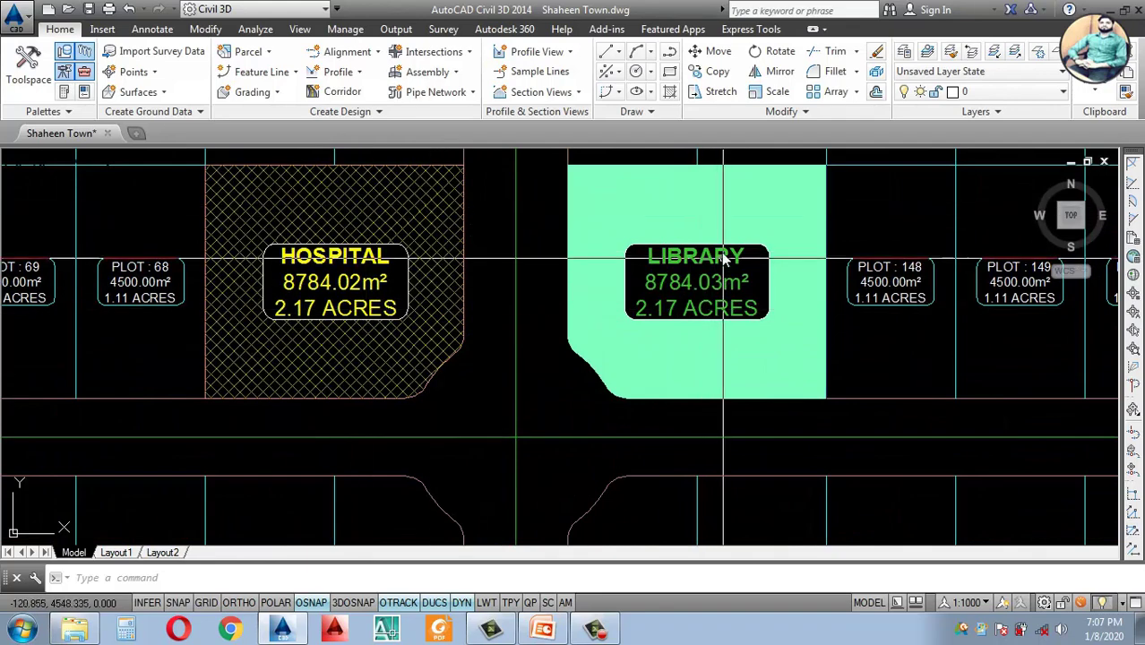
scroll(715, 218, down, 8)
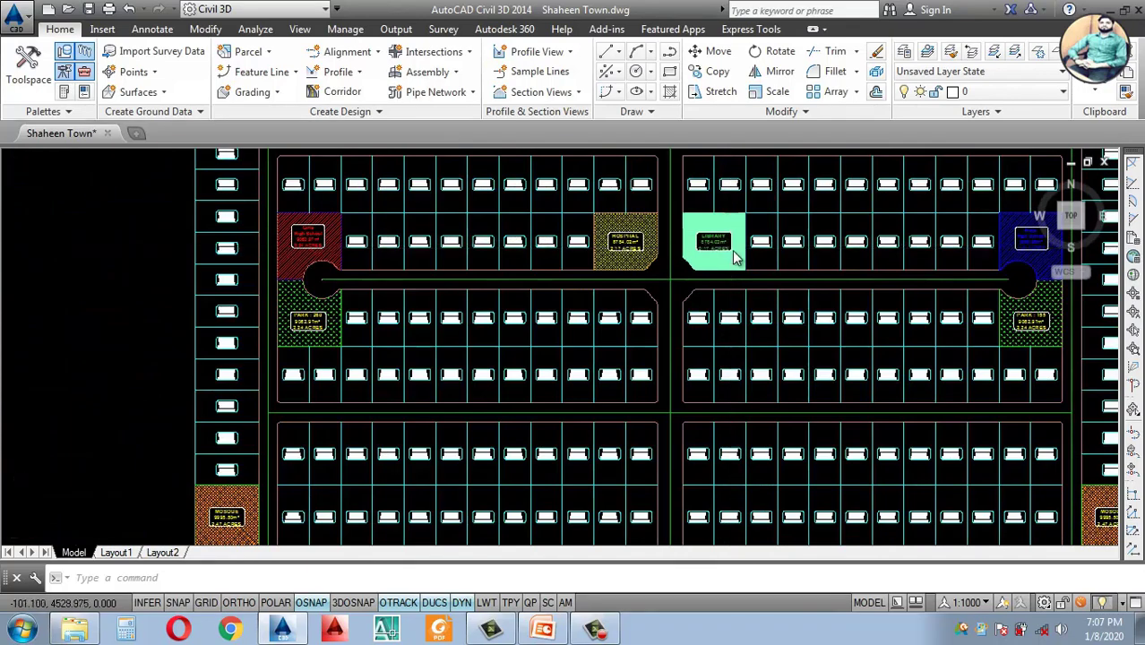
scroll(730, 296, up, 6)
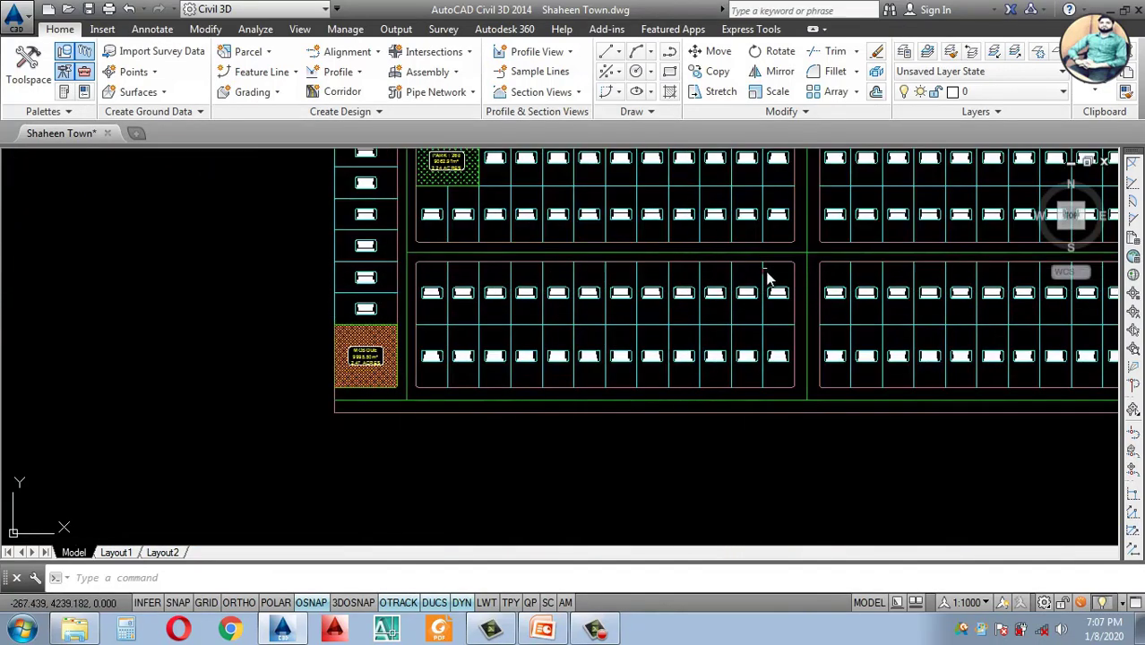
scroll(485, 294, up, 3)
scroll(582, 372, down, 5)
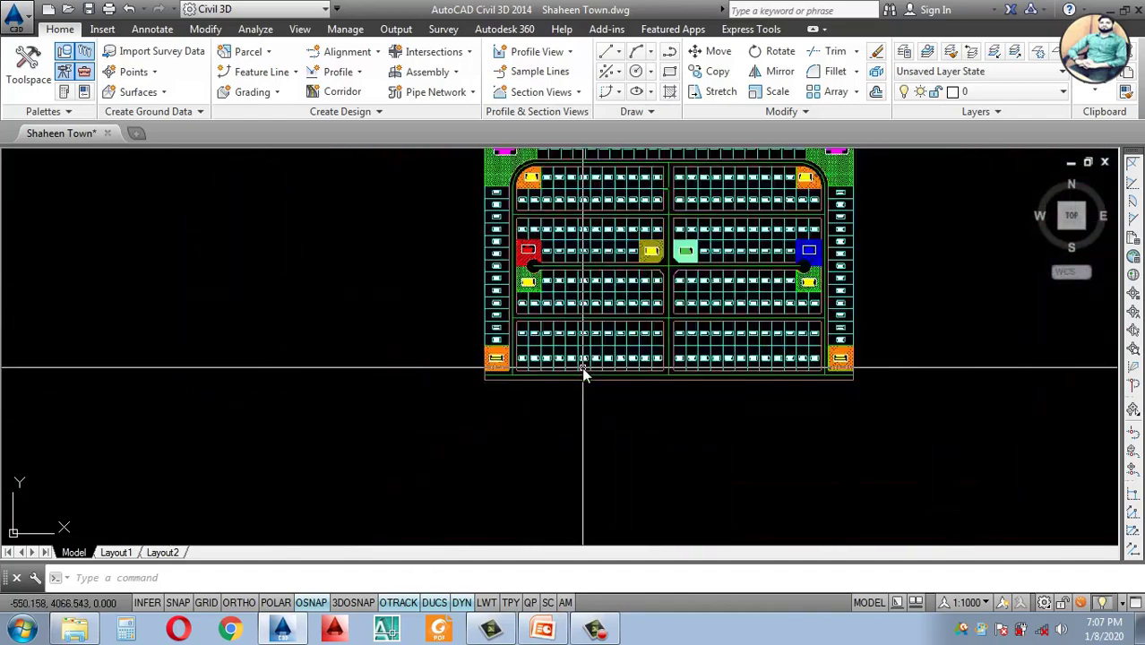
scroll(600, 309, up, 4)
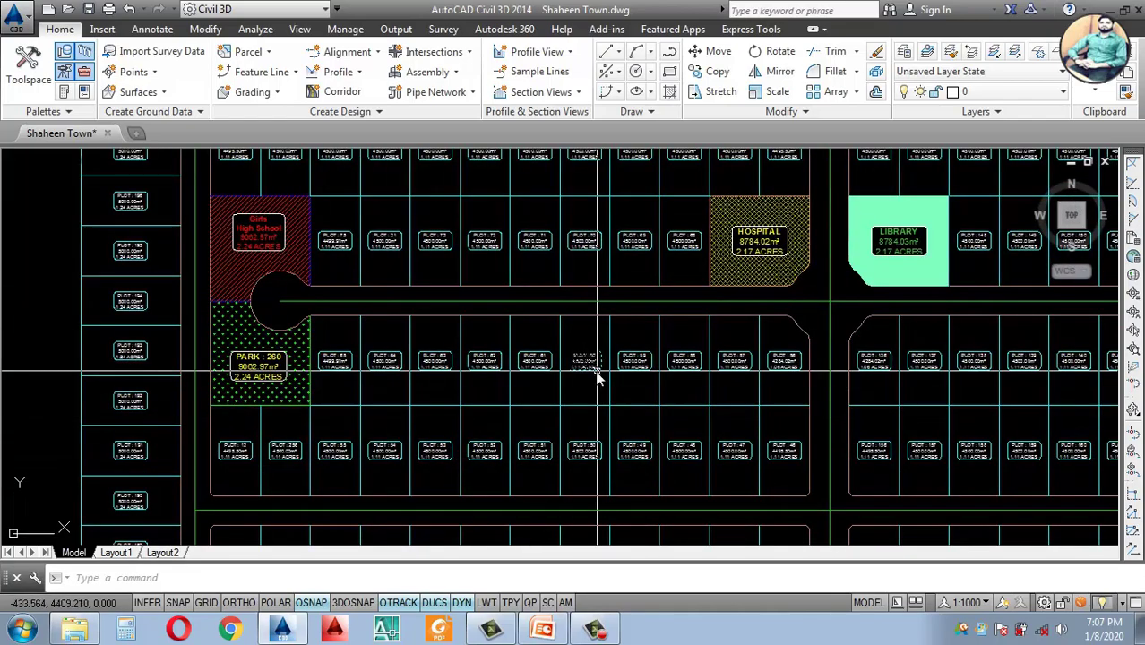
scroll(593, 372, up, 4)
scroll(557, 377, down, 5)
scroll(481, 409, up, 4)
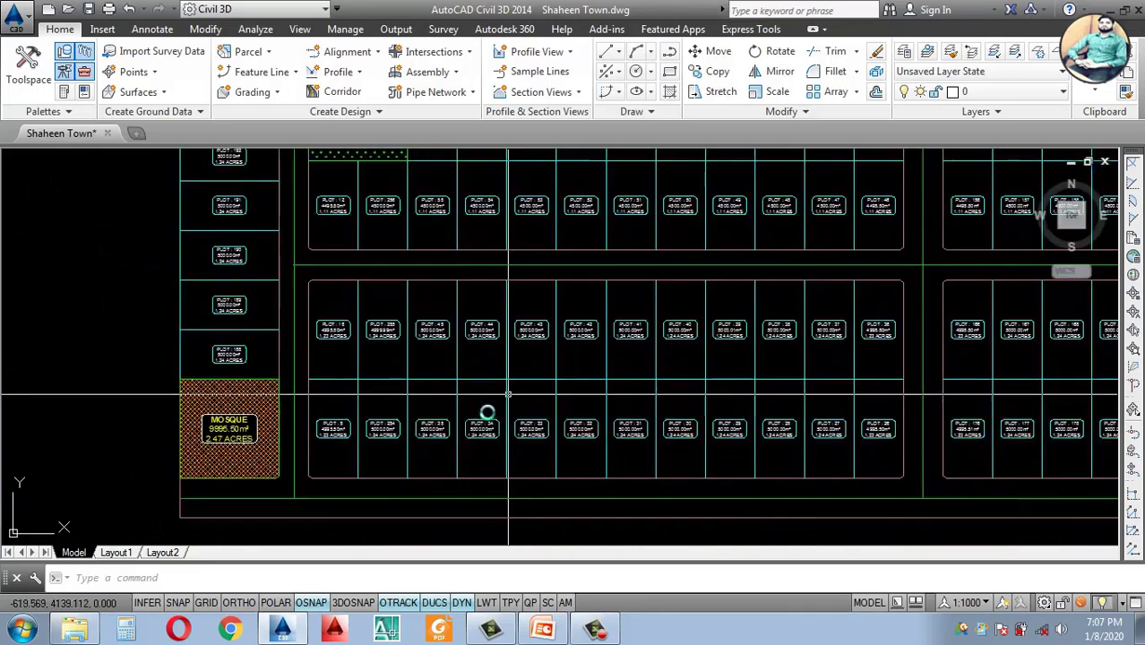
scroll(323, 440, up, 3)
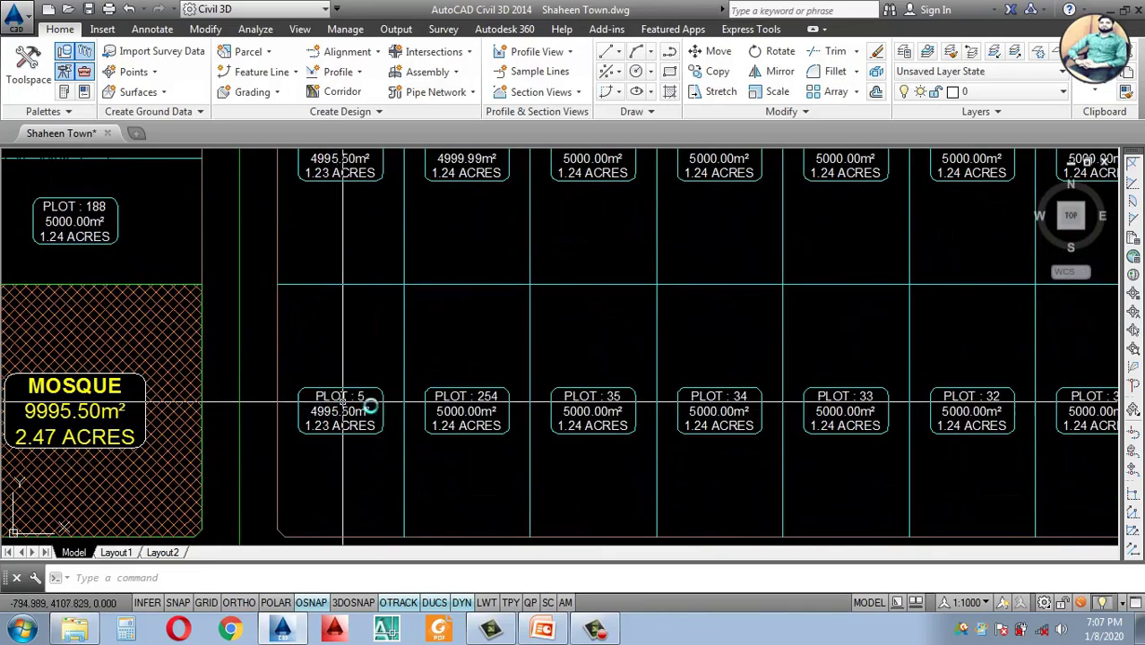
scroll(403, 405, down, 5)
scroll(548, 379, down, 4)
scroll(493, 377, up, 4)
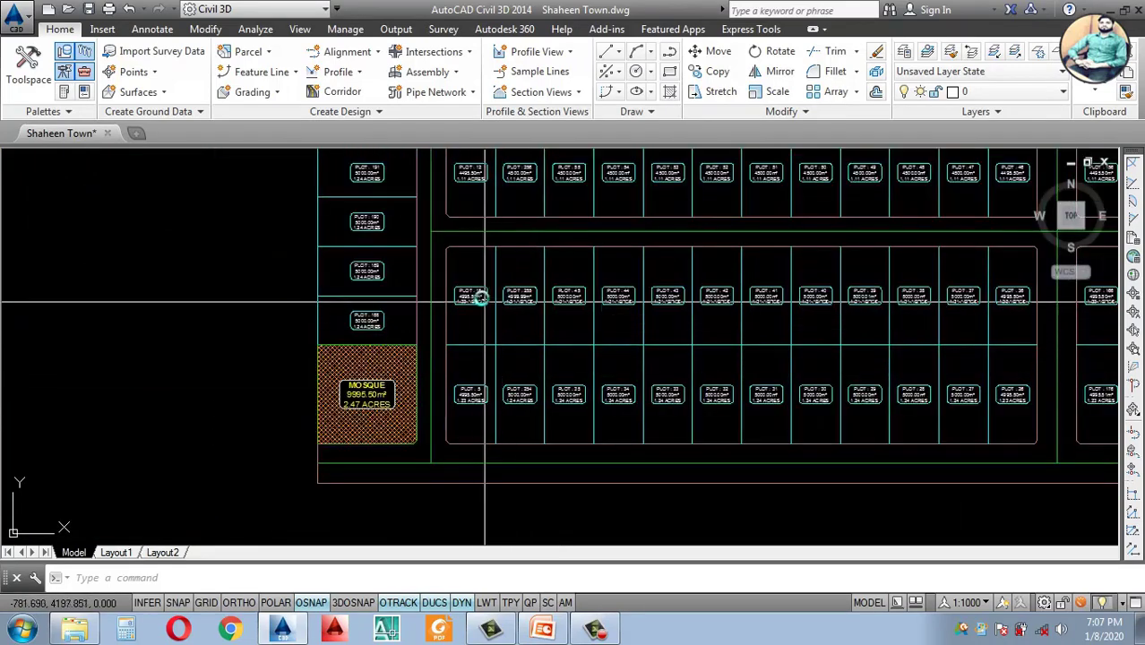
Step: Open the parcel properties of Plot 18 and select Plot as its object style
scroll(482, 299, up, 2)
click(469, 295)
click(469, 295)
right_click(469, 295)
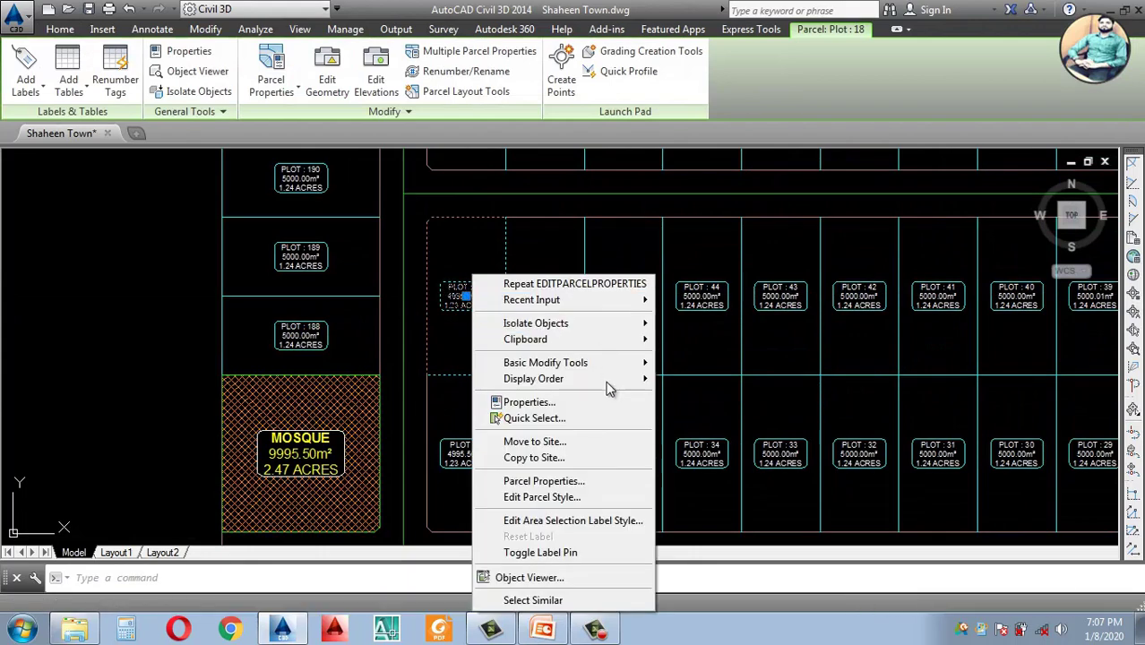
click(562, 484)
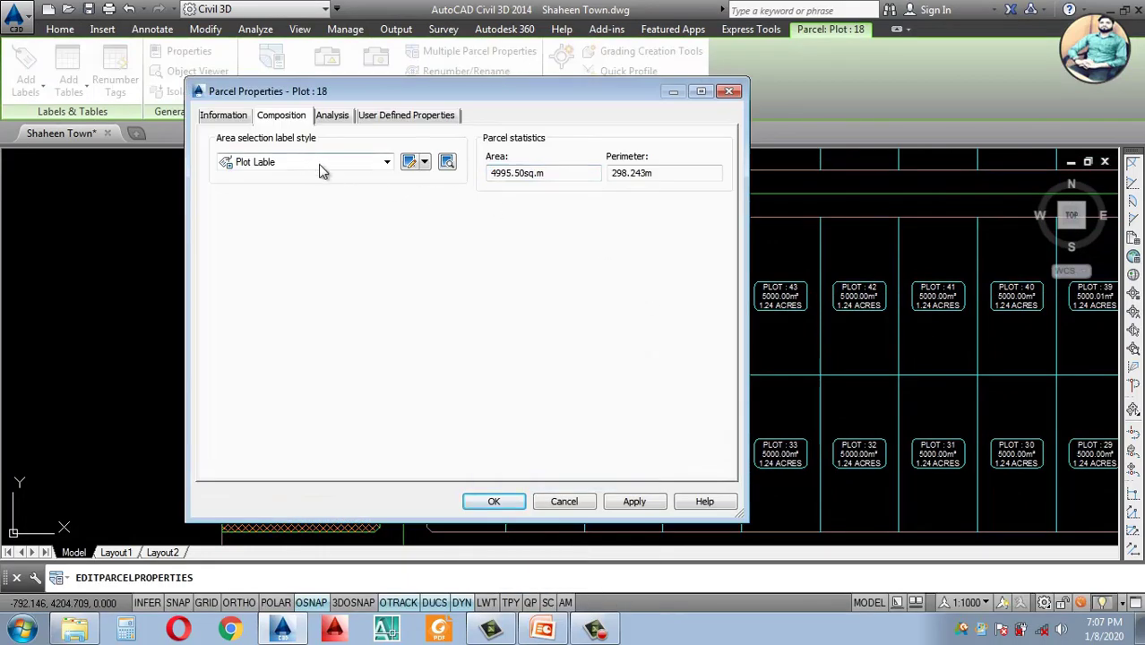
click(226, 116)
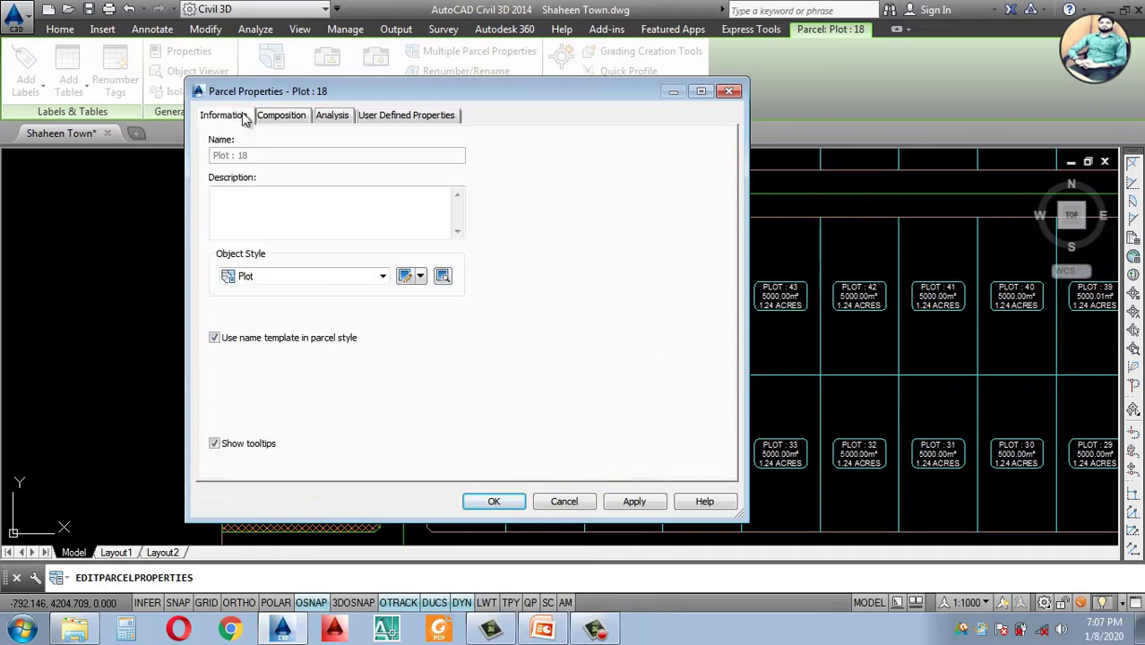
click(312, 279)
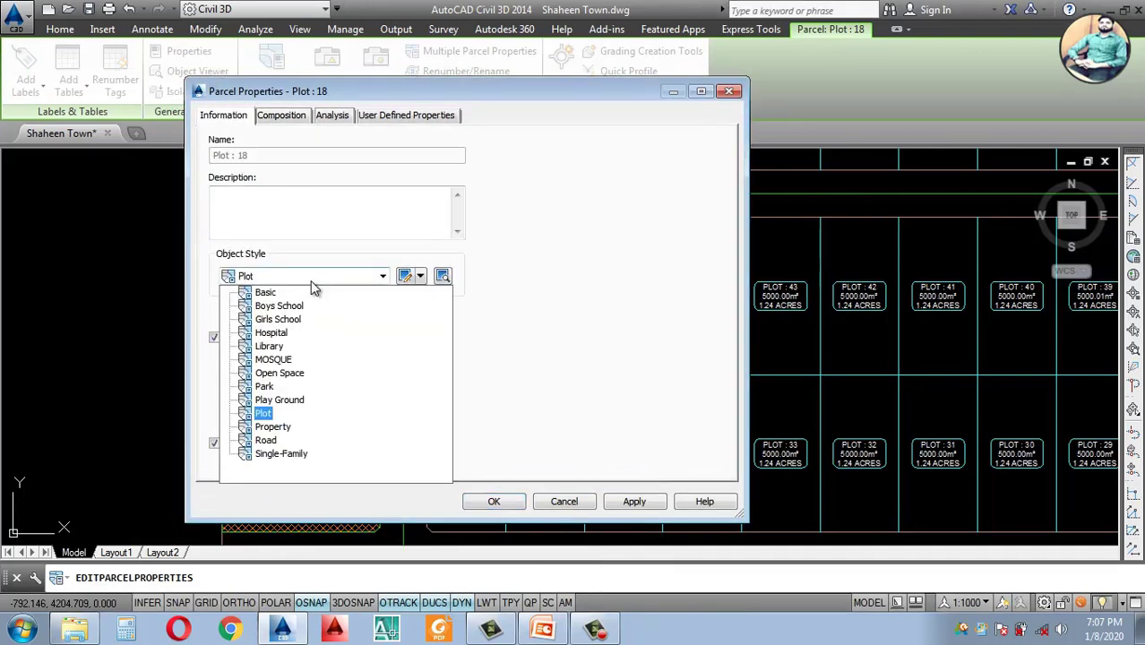
click(263, 414)
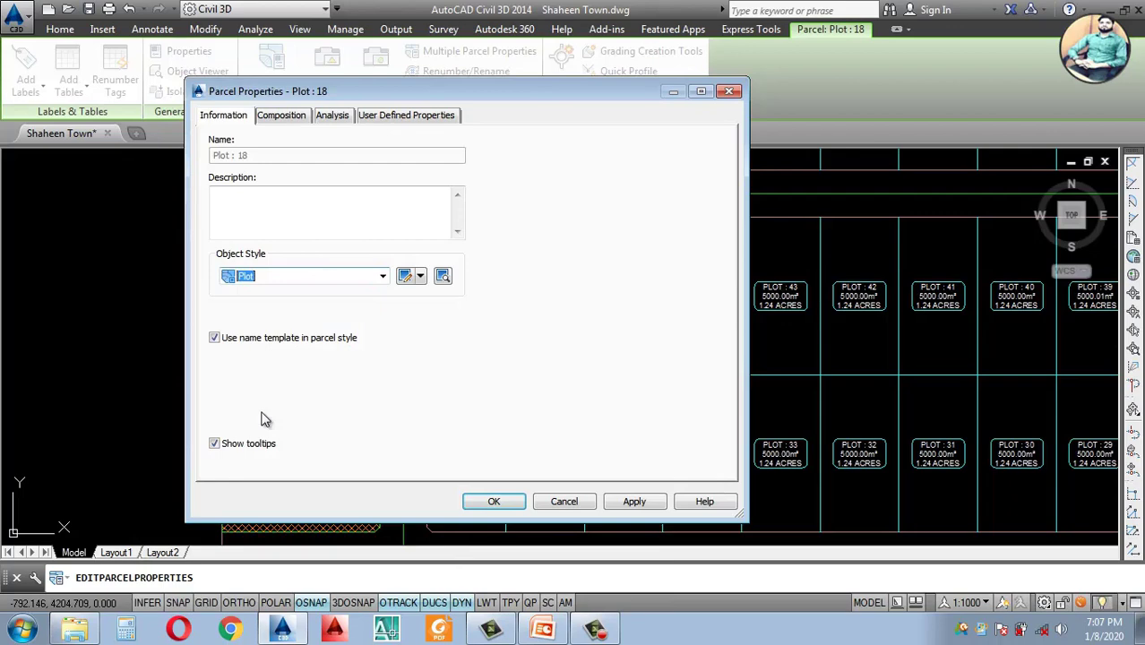
Step: Copy the Plot parcel style for Plot 18 and name the copy "Commercial Plot"
click(420, 278)
click(440, 309)
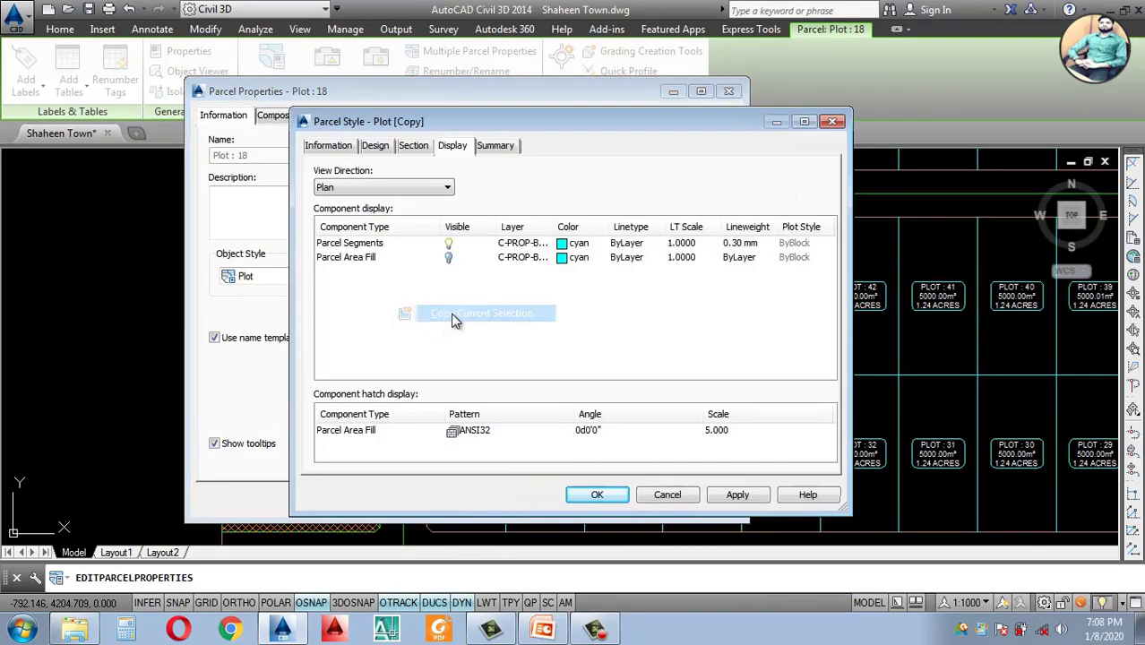
click(341, 147)
drag(377, 186, 343, 190)
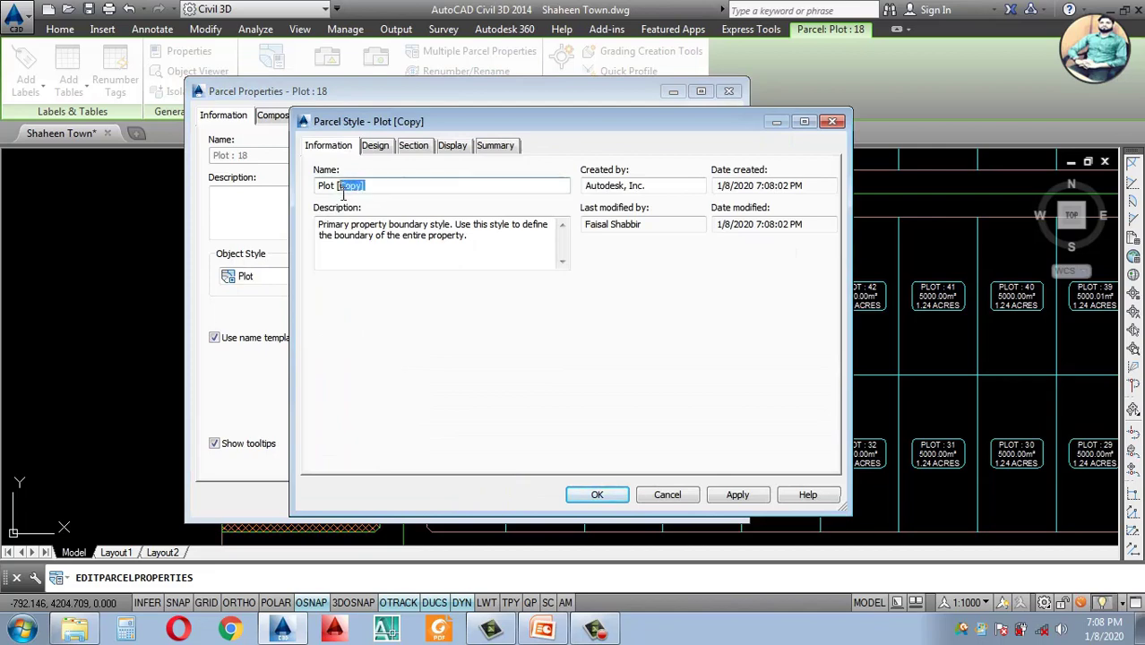
key(BackSpace)
key(BackSpace)
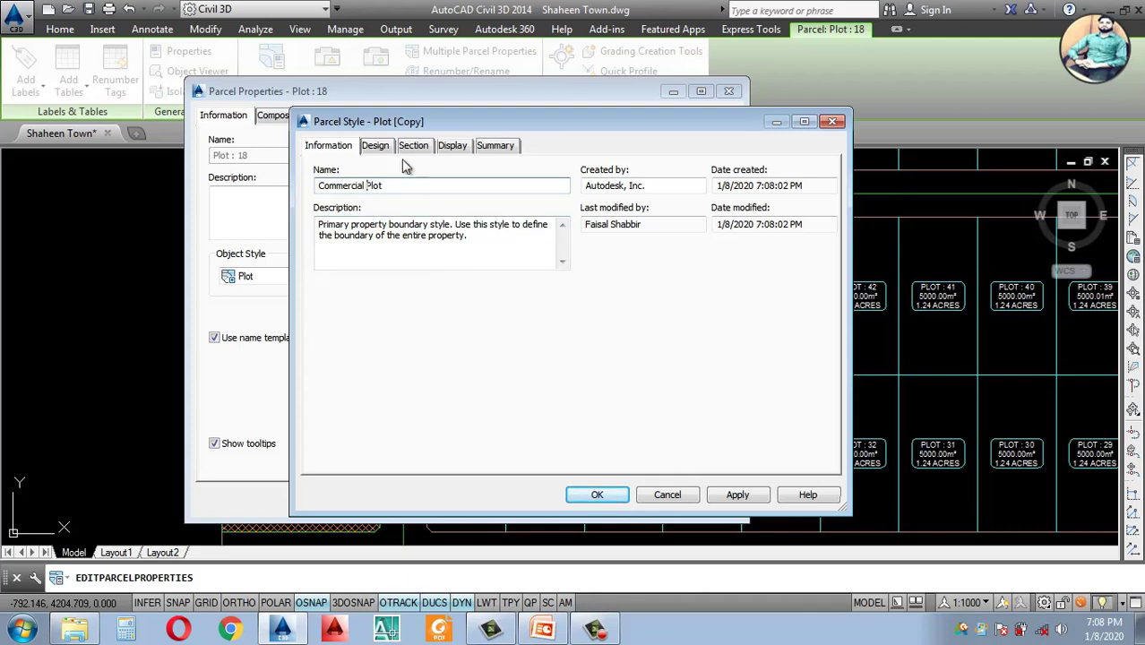
Step: Set the Commercial Plot style's parcel segments color to index color 160 and save the style
click(376, 147)
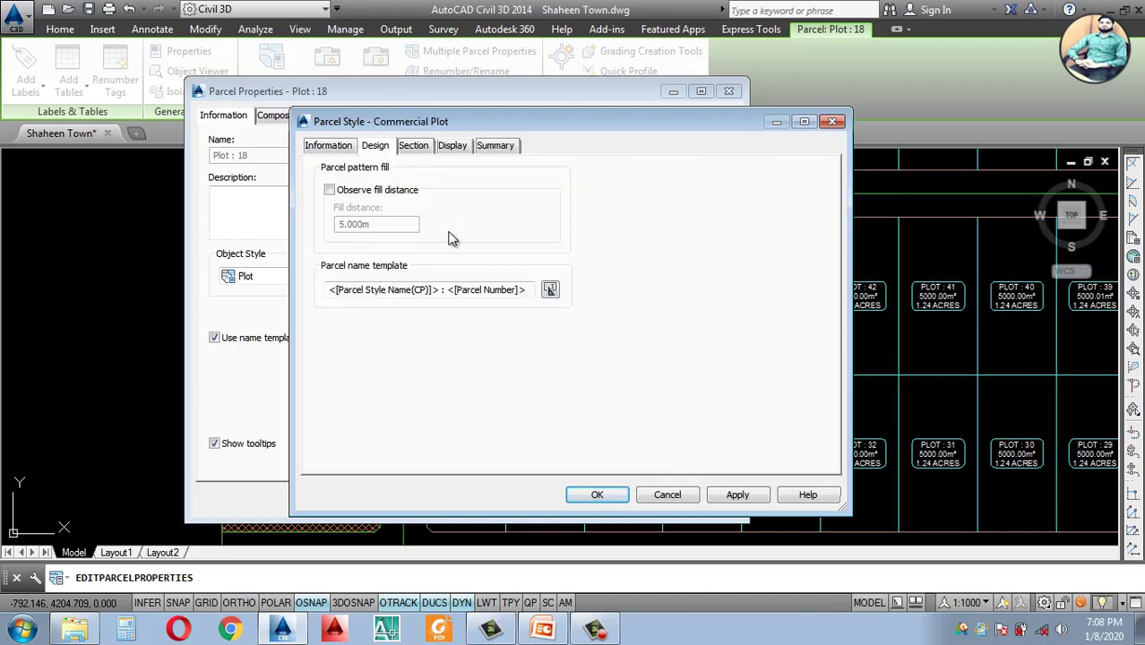
click(413, 147)
click(452, 147)
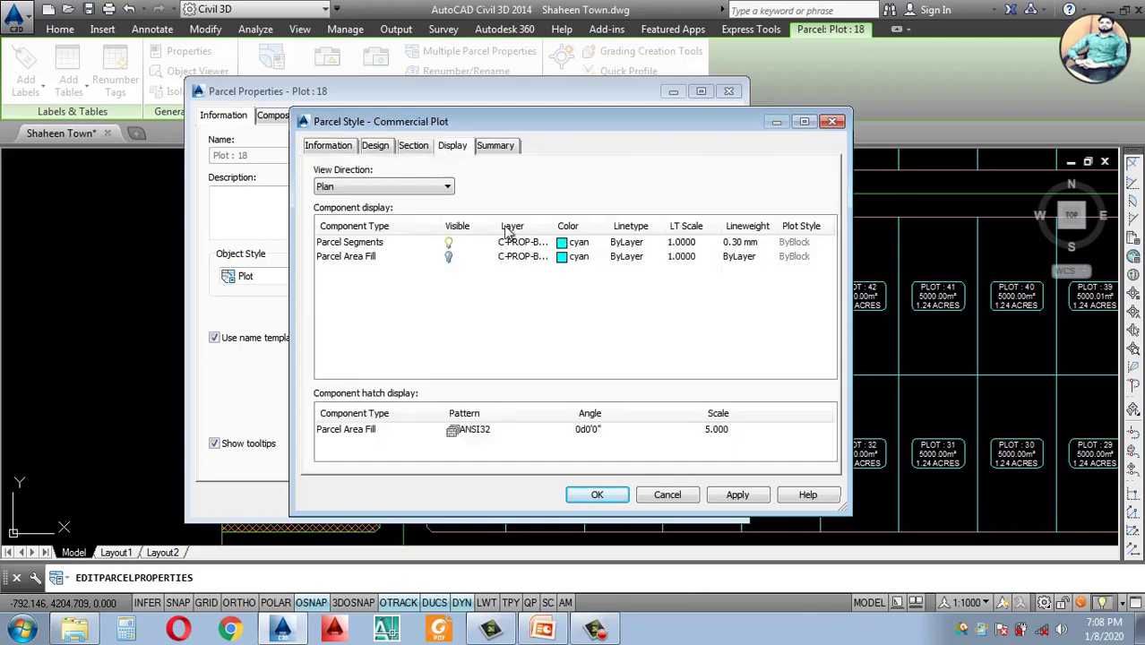
click(564, 249)
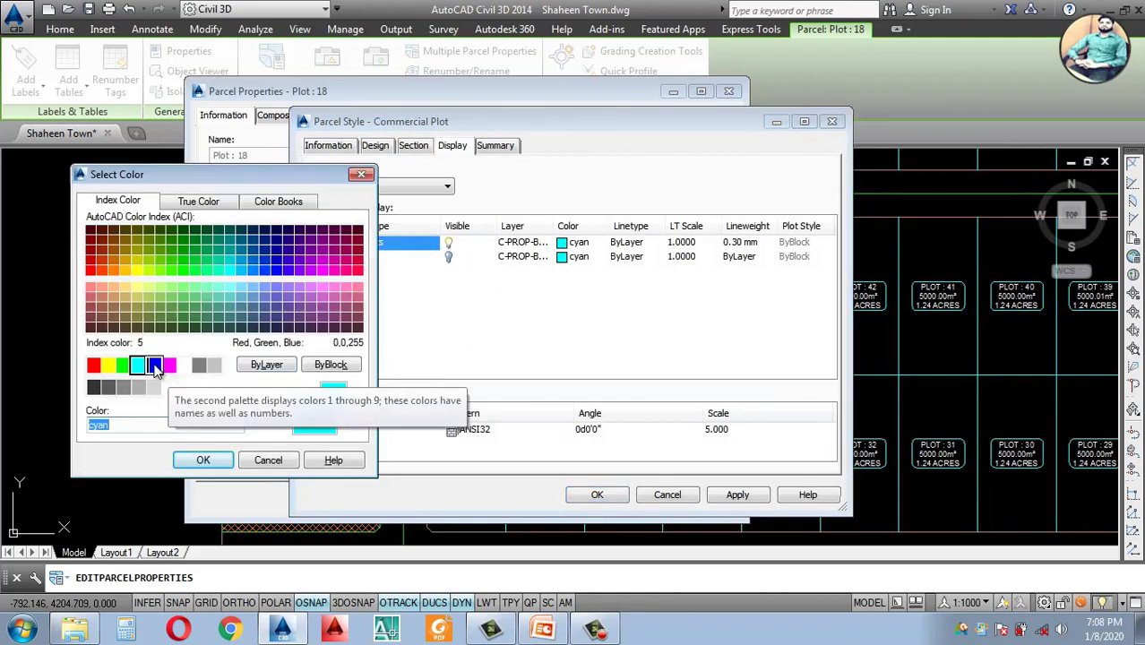
click(265, 269)
click(220, 460)
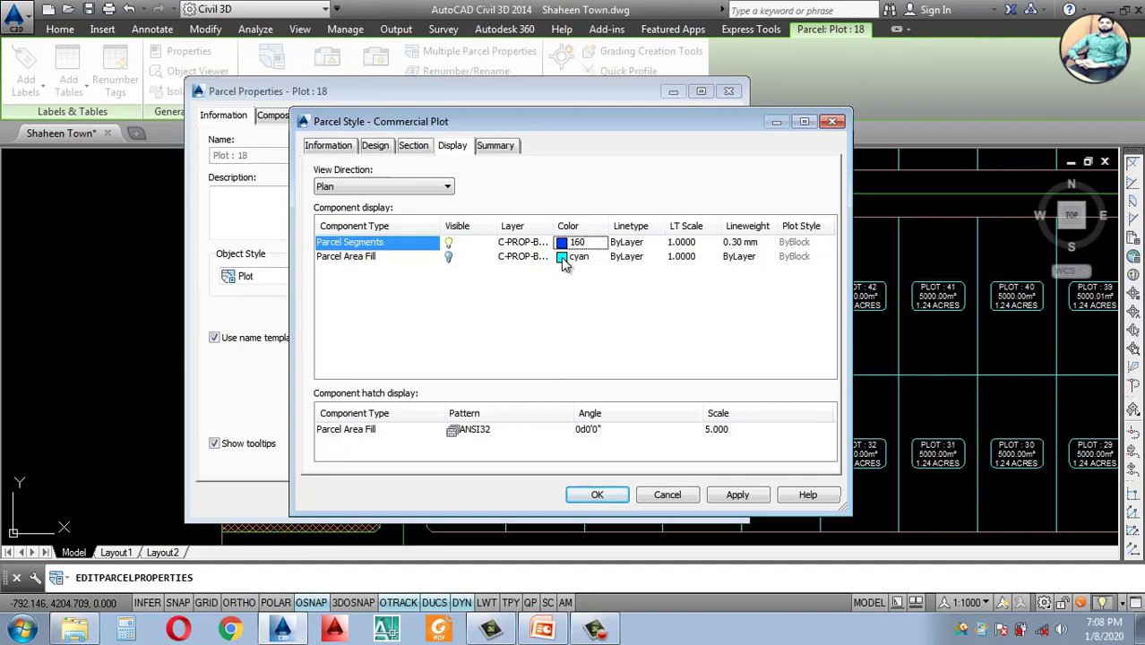
click(736, 495)
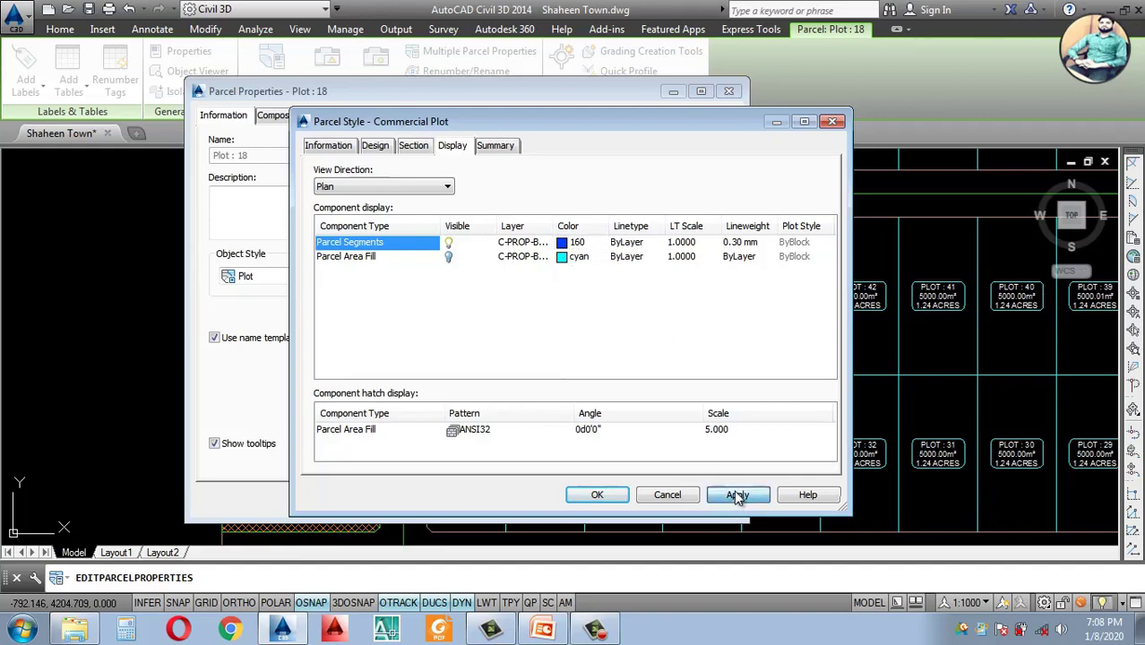
click(593, 495)
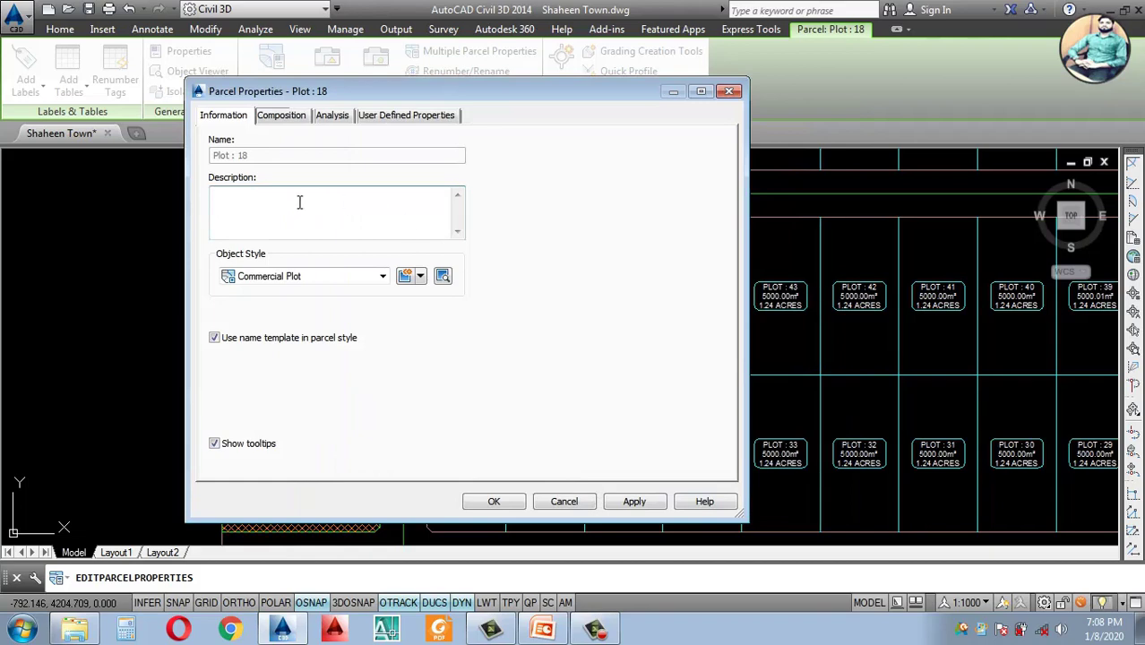
Step: Copy the Plot Lable area label style for Plot 18 and name the copy "Commercial Plot Lable"
click(283, 120)
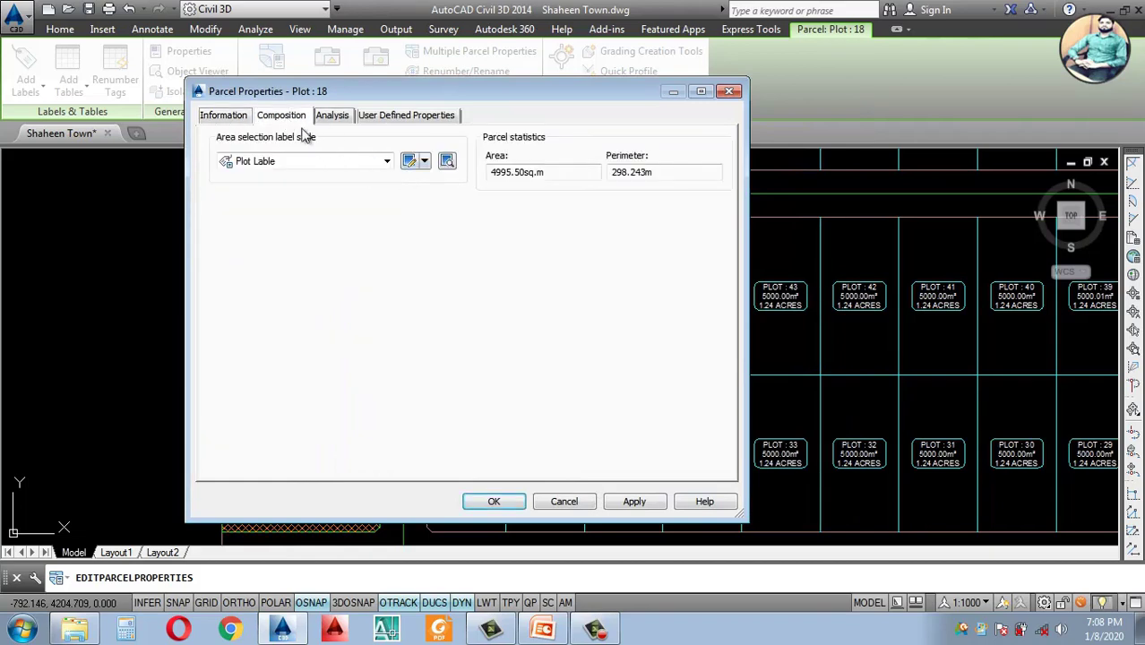
click(386, 166)
click(386, 168)
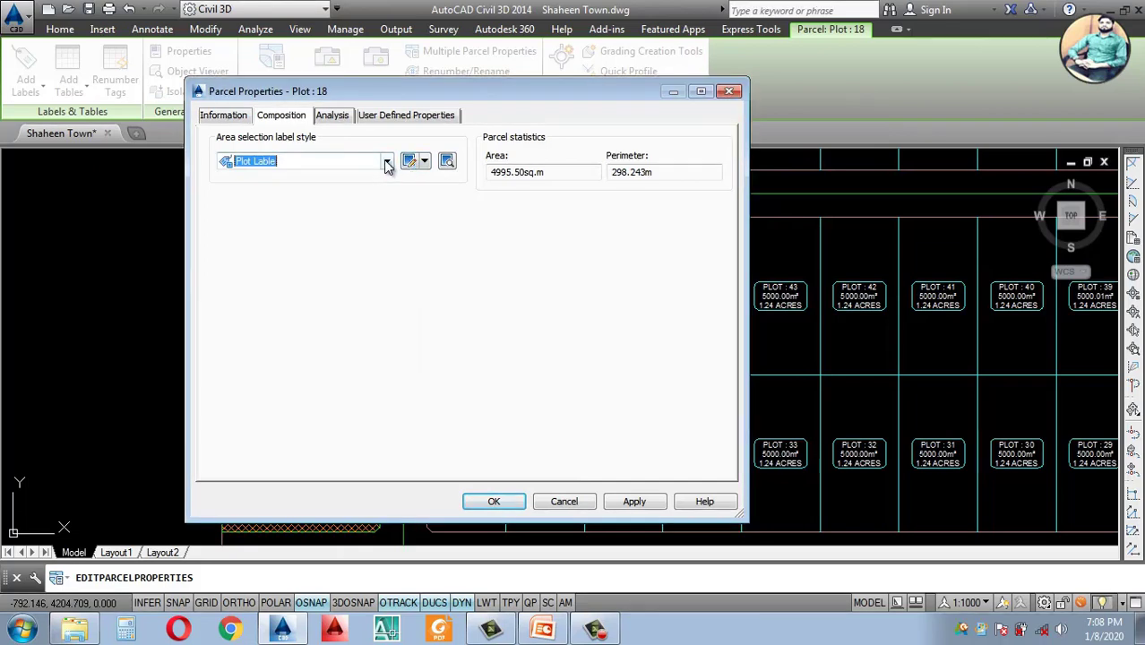
click(386, 164)
click(284, 367)
click(425, 161)
click(466, 197)
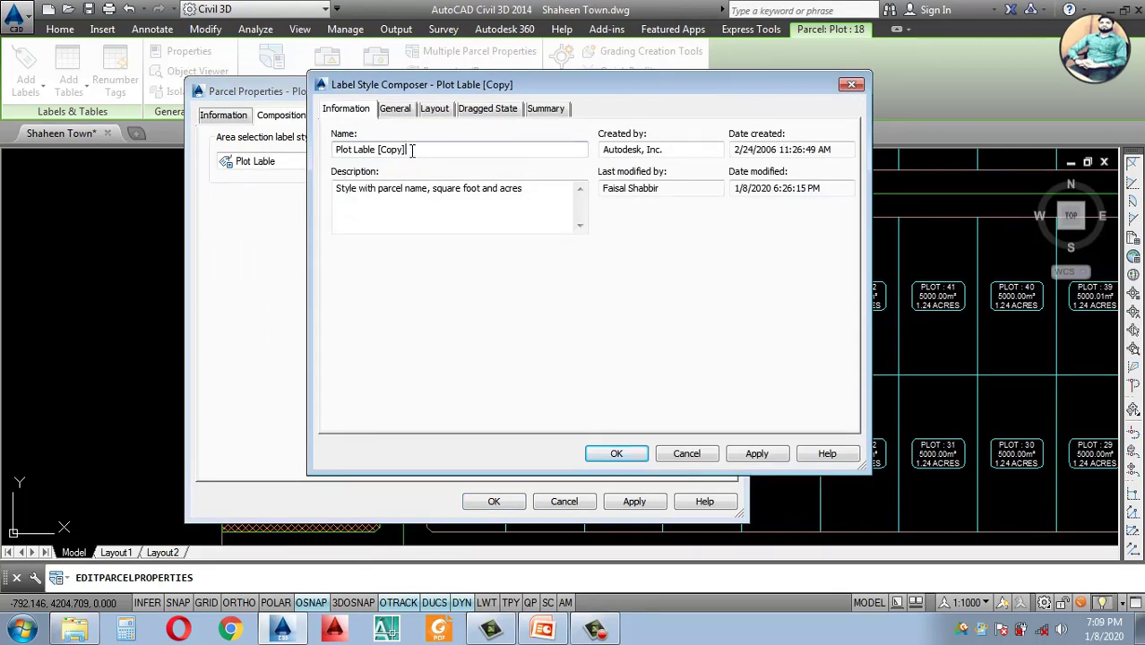
drag(412, 150, 307, 161)
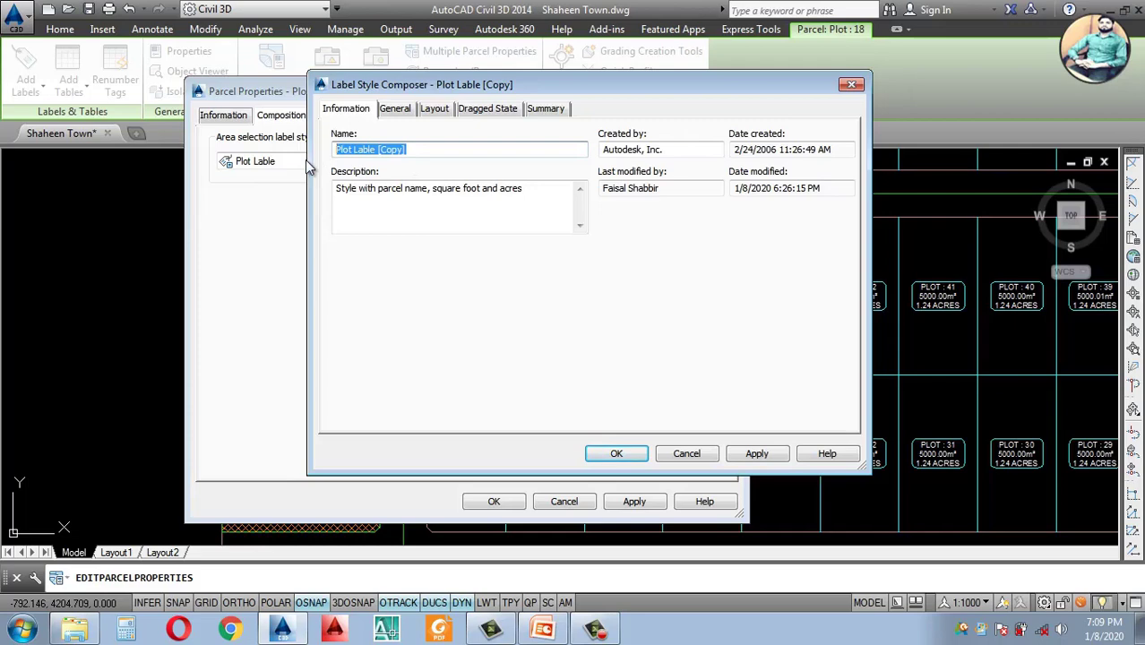
text(Commerc)
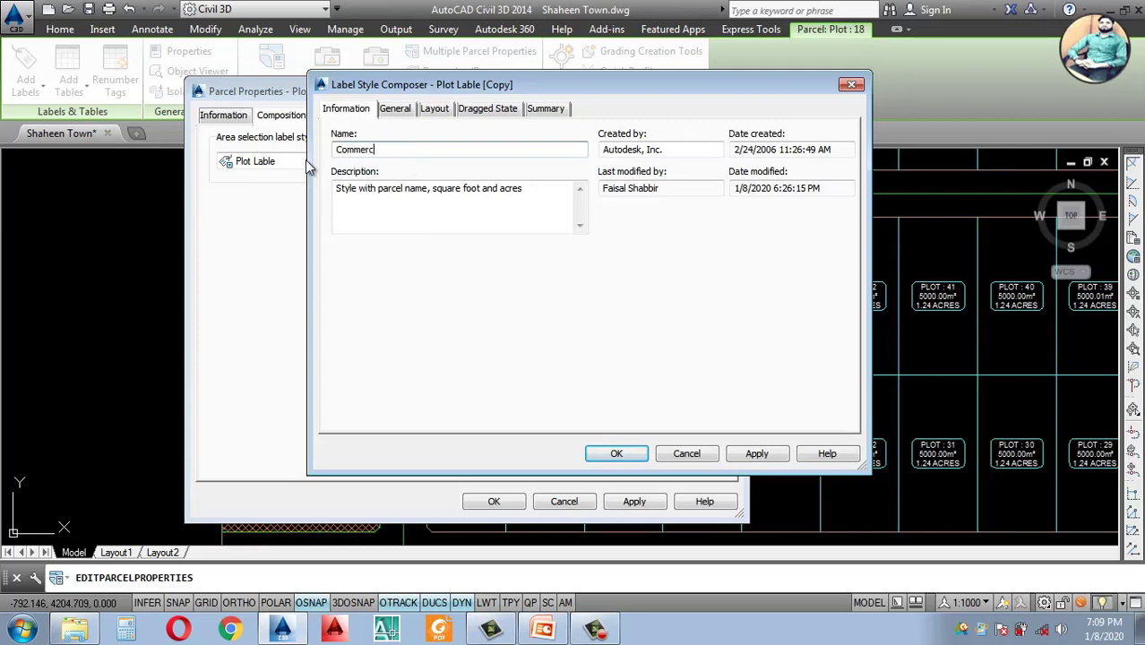
text(ial Plot Lable)
Step: Replace the parcel name field in the Area component's contents with "Commercial" and "Plot" on two lines
click(394, 112)
click(436, 112)
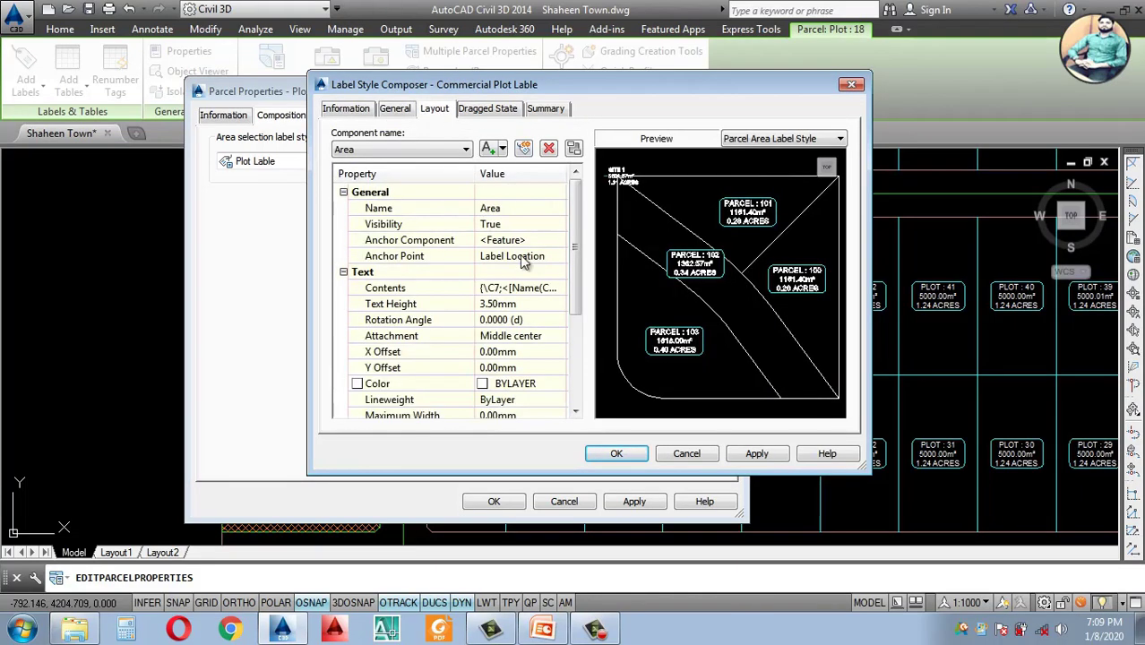
click(543, 288)
click(561, 289)
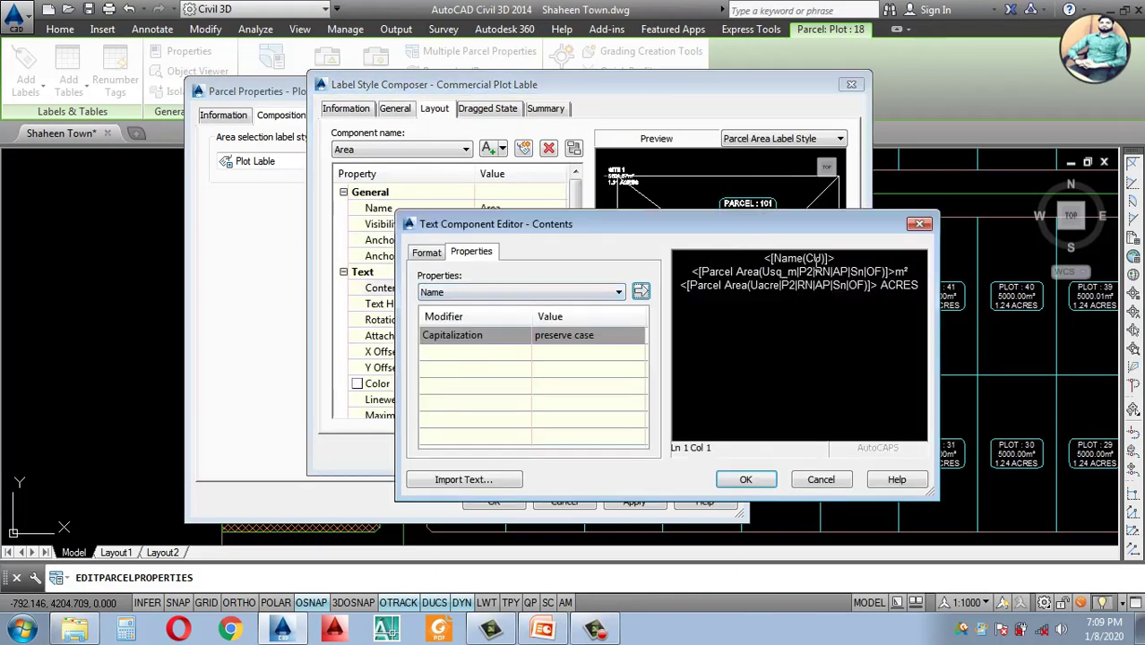
drag(836, 260, 763, 259)
key(Delete)
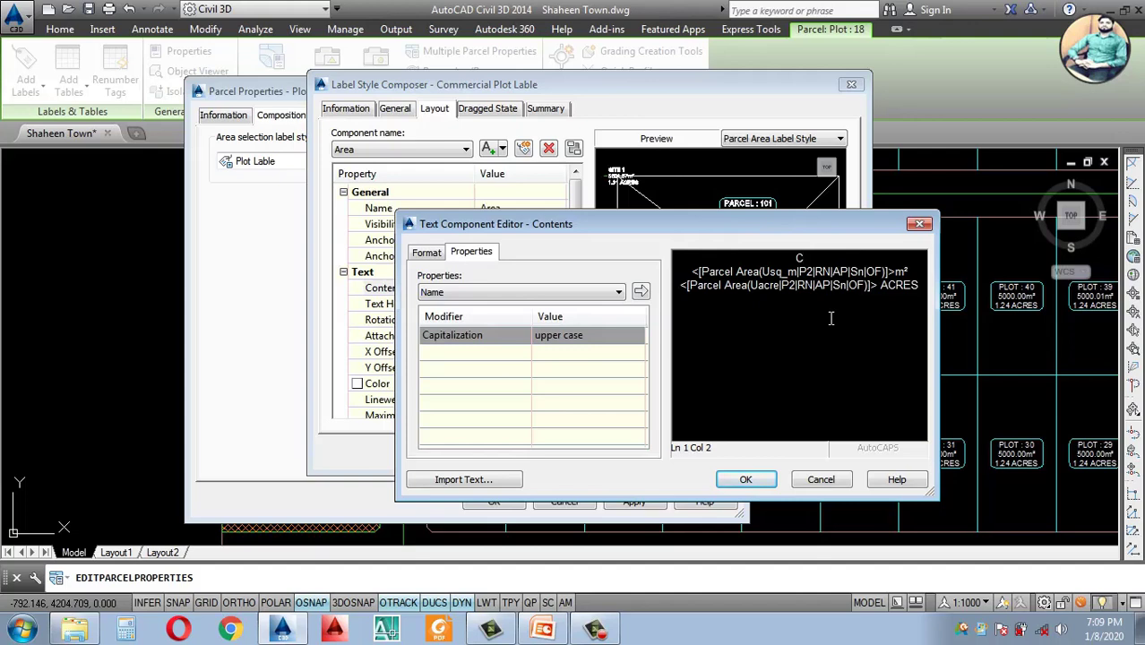
text(Commercial)
key(Return)
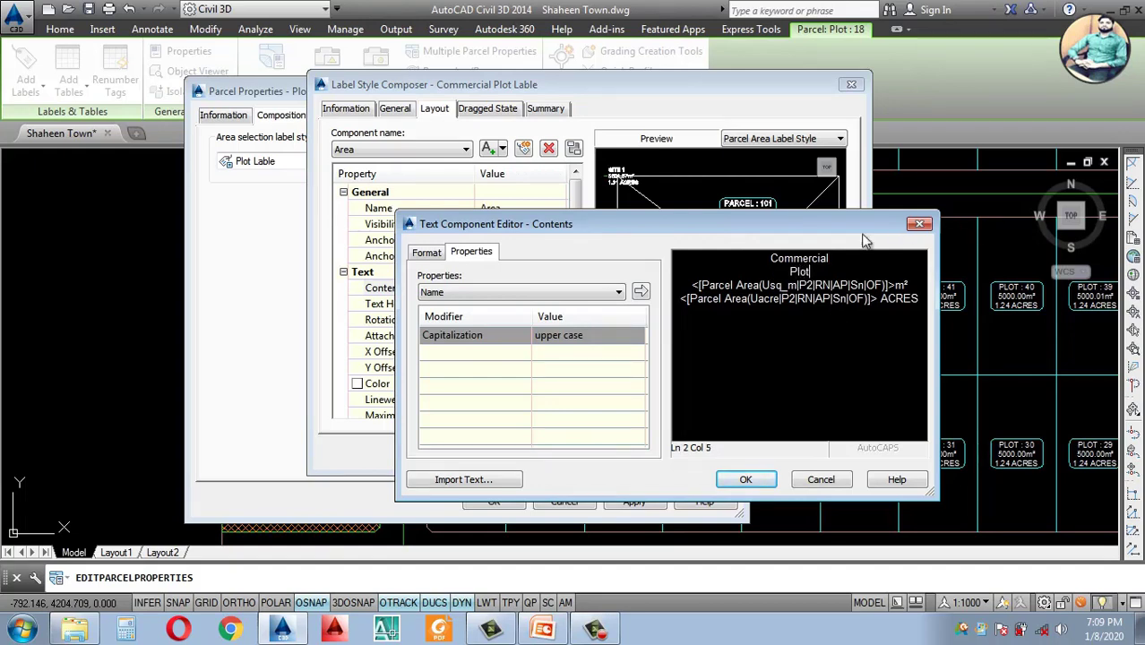
Step: Make the "Commercial Plot" text in the label contents bold
drag(814, 270, 769, 258)
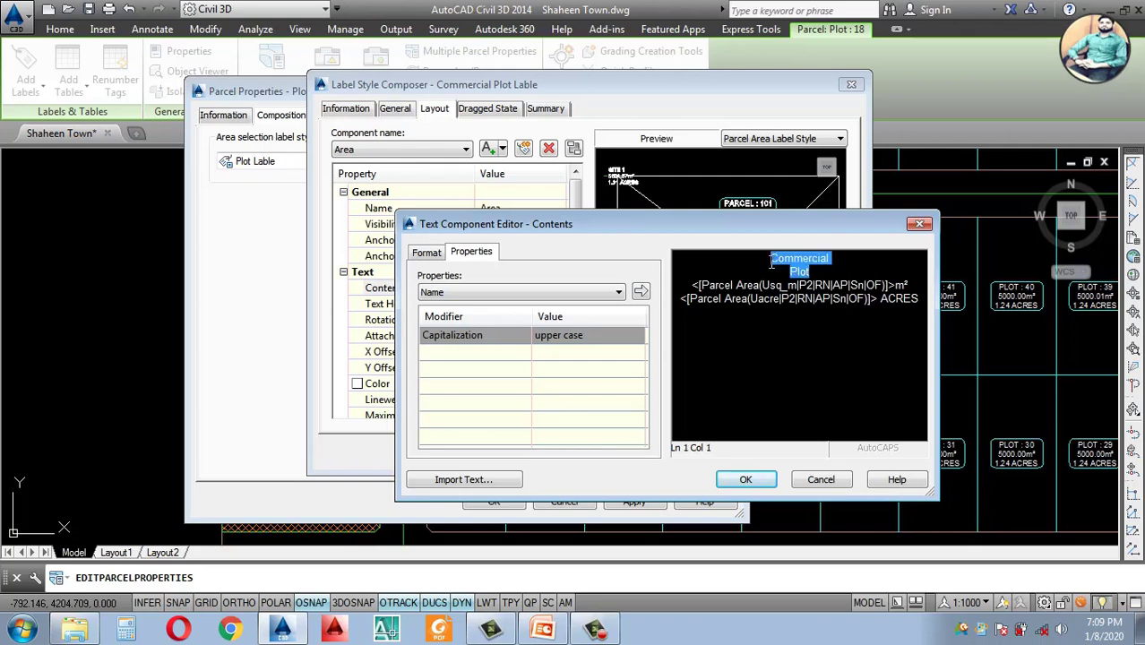
click(427, 253)
click(473, 394)
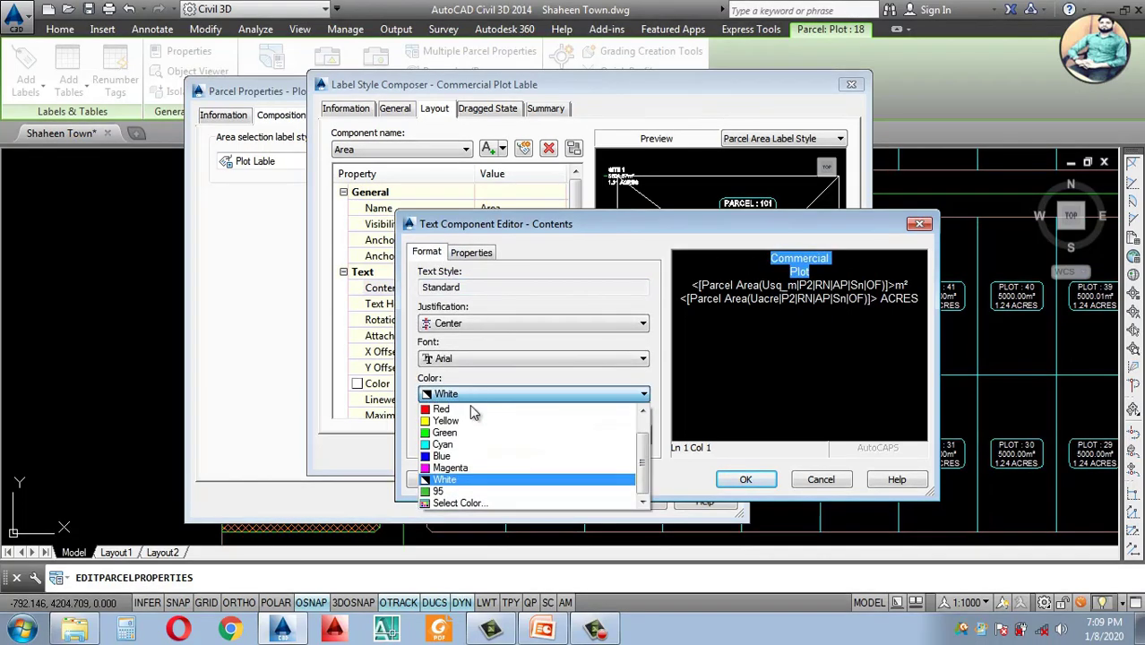
click(466, 362)
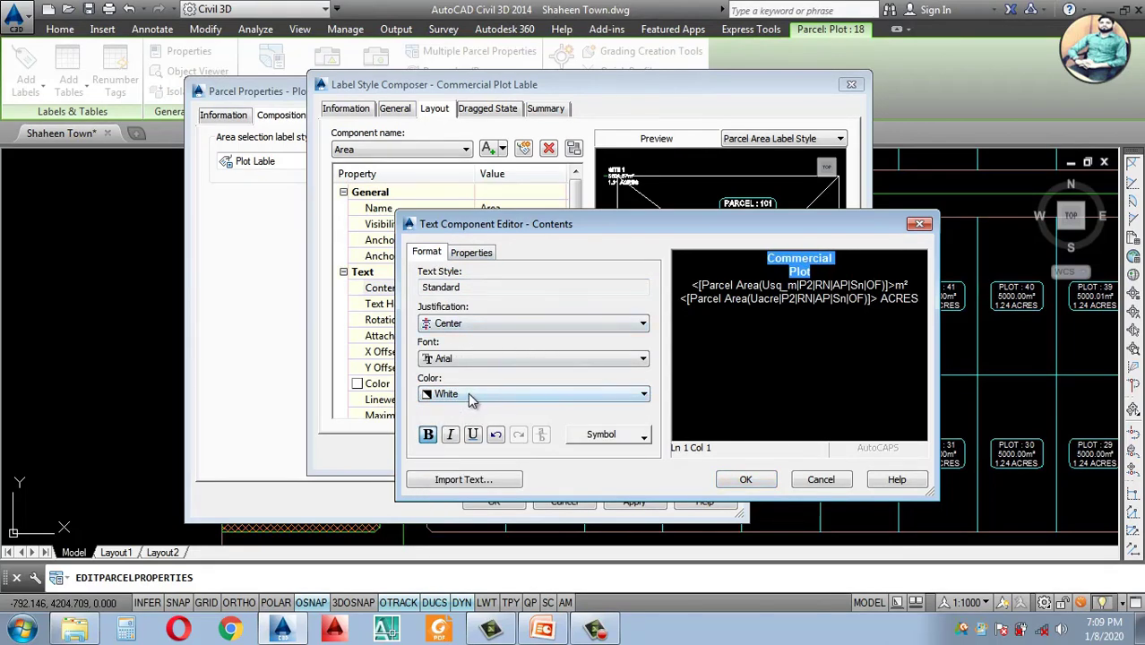
click(472, 396)
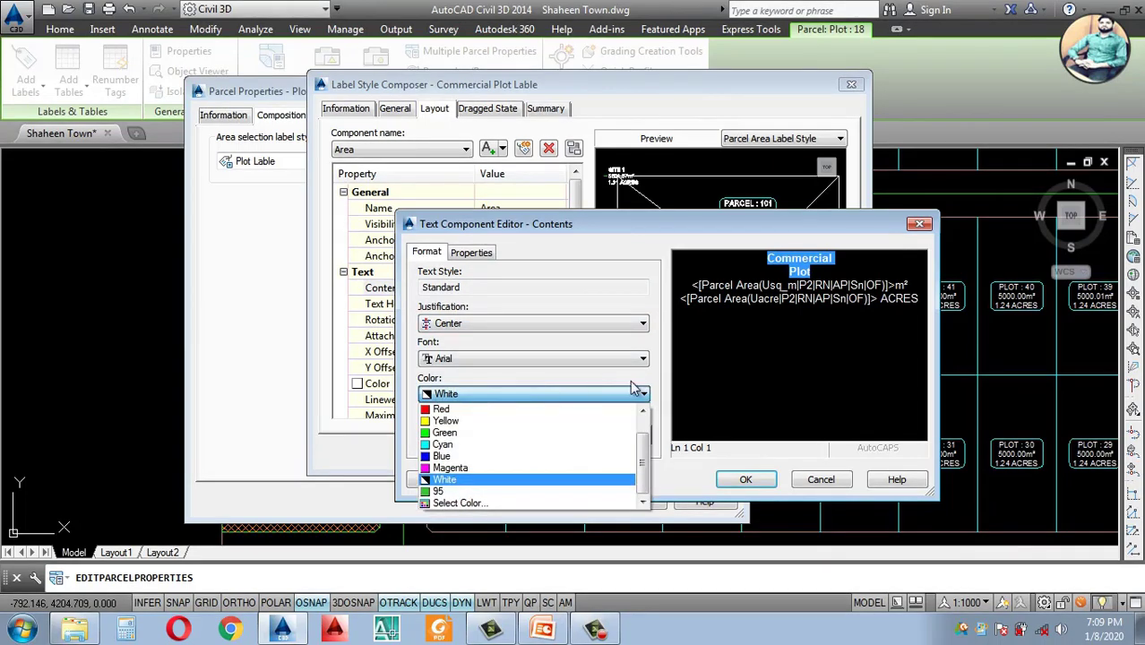
click(882, 325)
click(919, 323)
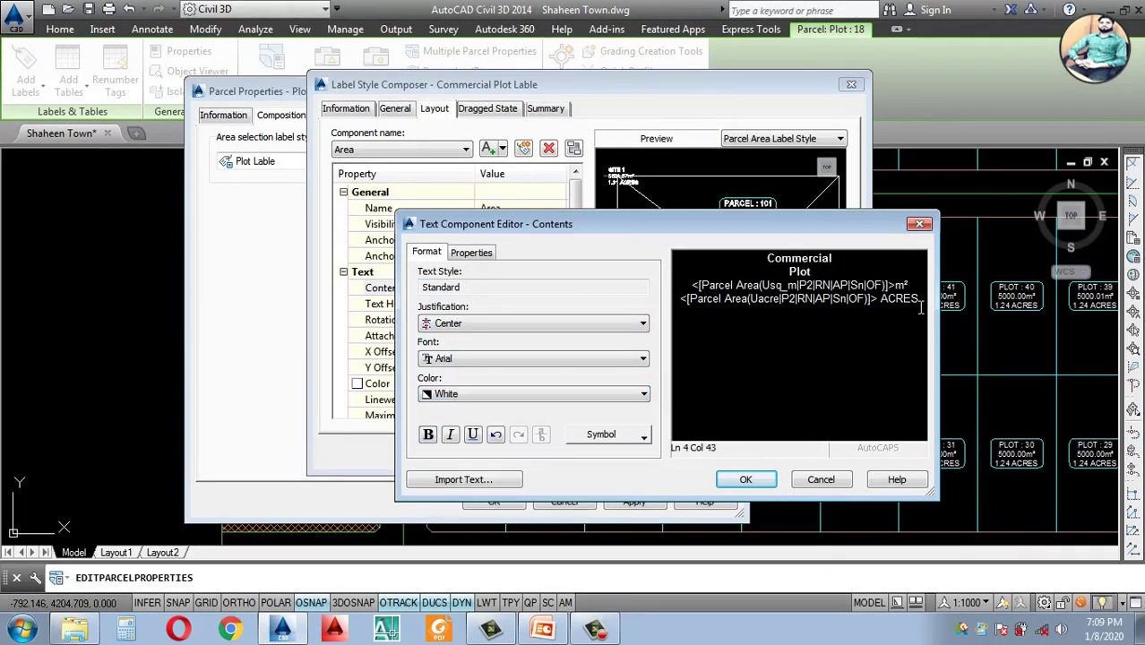
Step: Color all lines of the label contents red and accept the edited text
drag(919, 308, 748, 254)
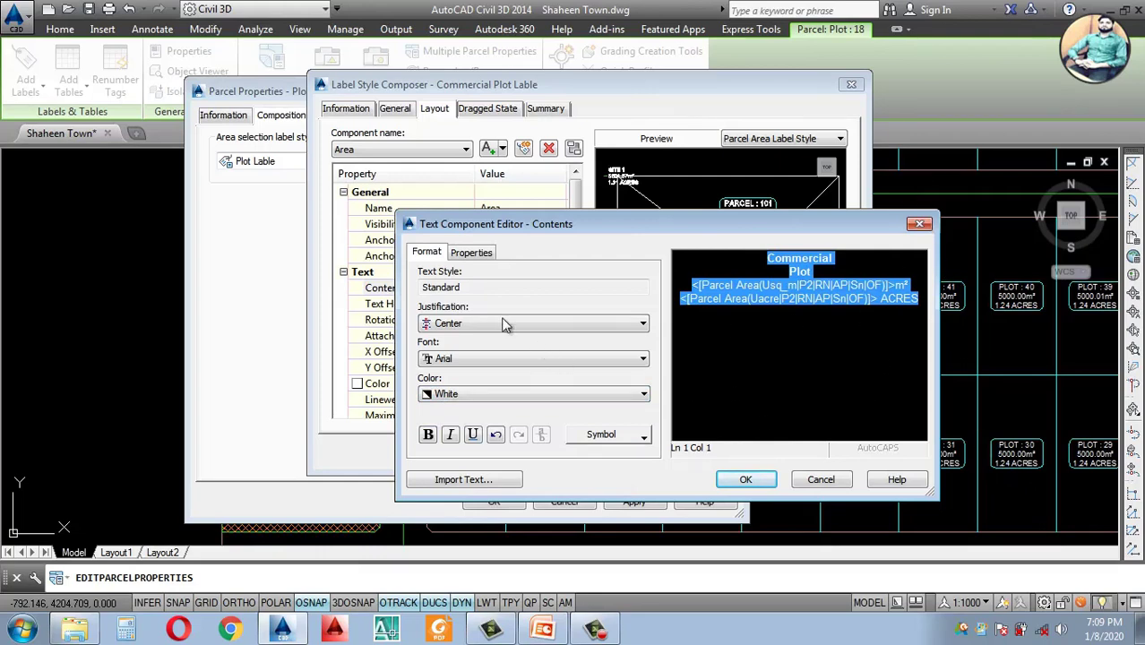
click(490, 396)
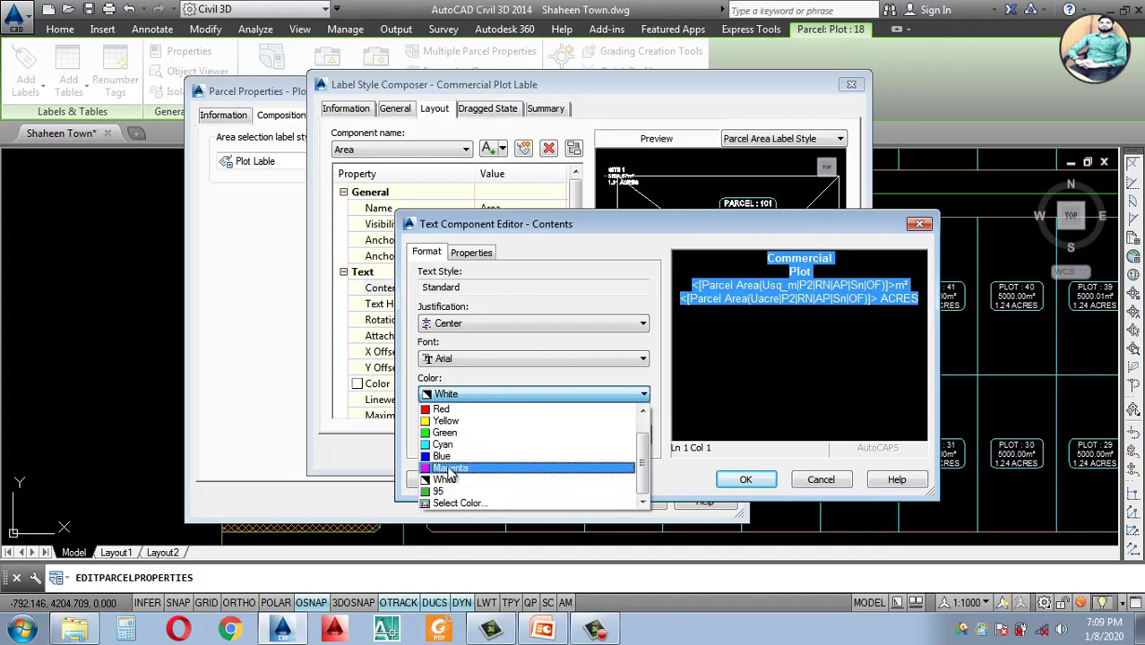
click(443, 410)
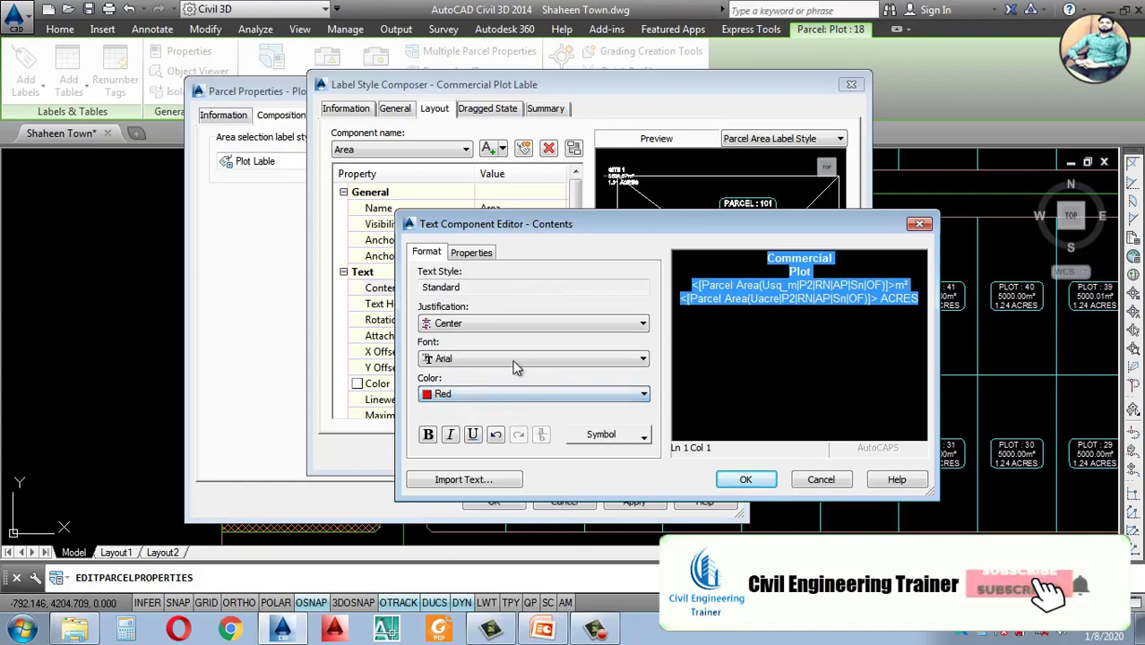
click(745, 479)
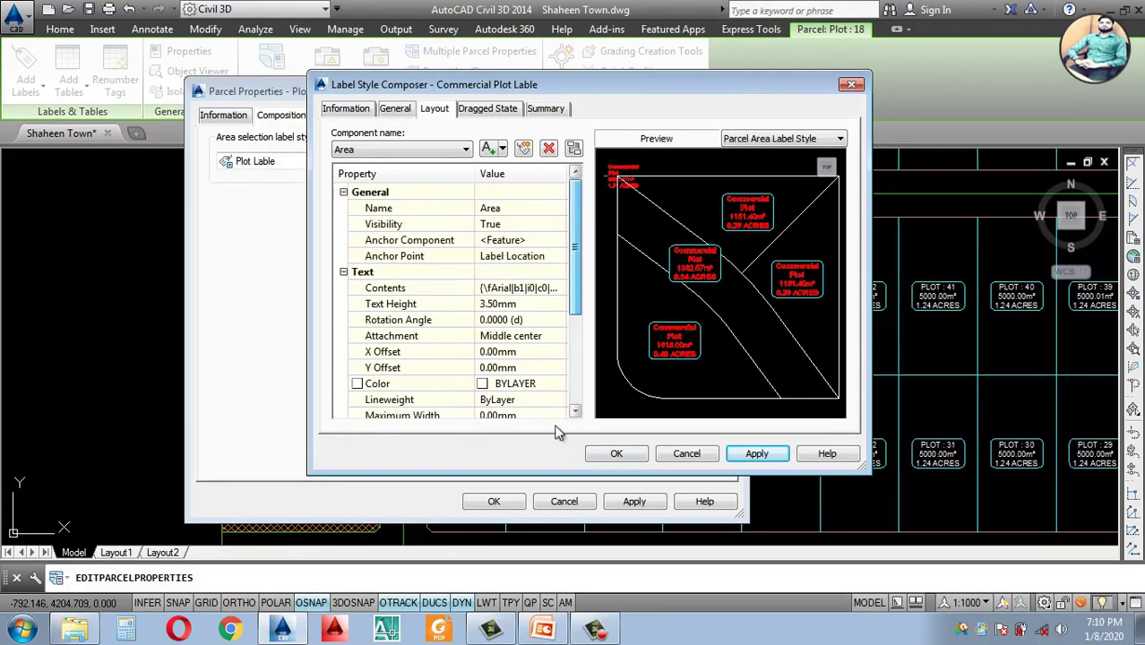
Step: Set the label's border color to white and apply the Commercial Plot Lable style to Plot 18
scroll(573, 413, down, 3)
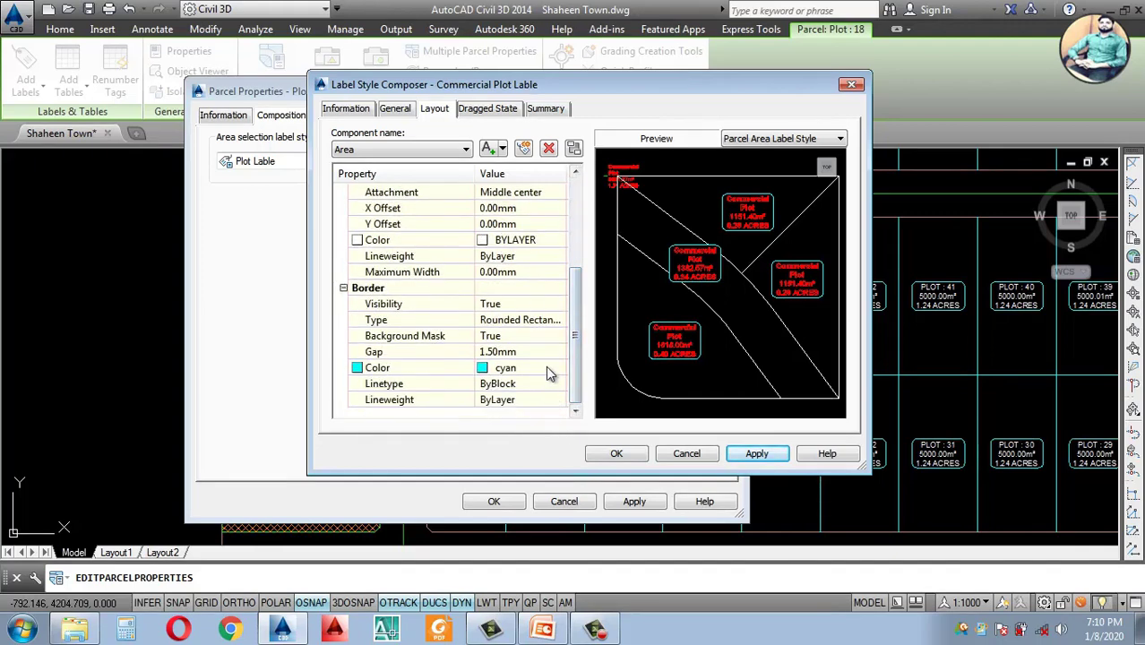
click(557, 368)
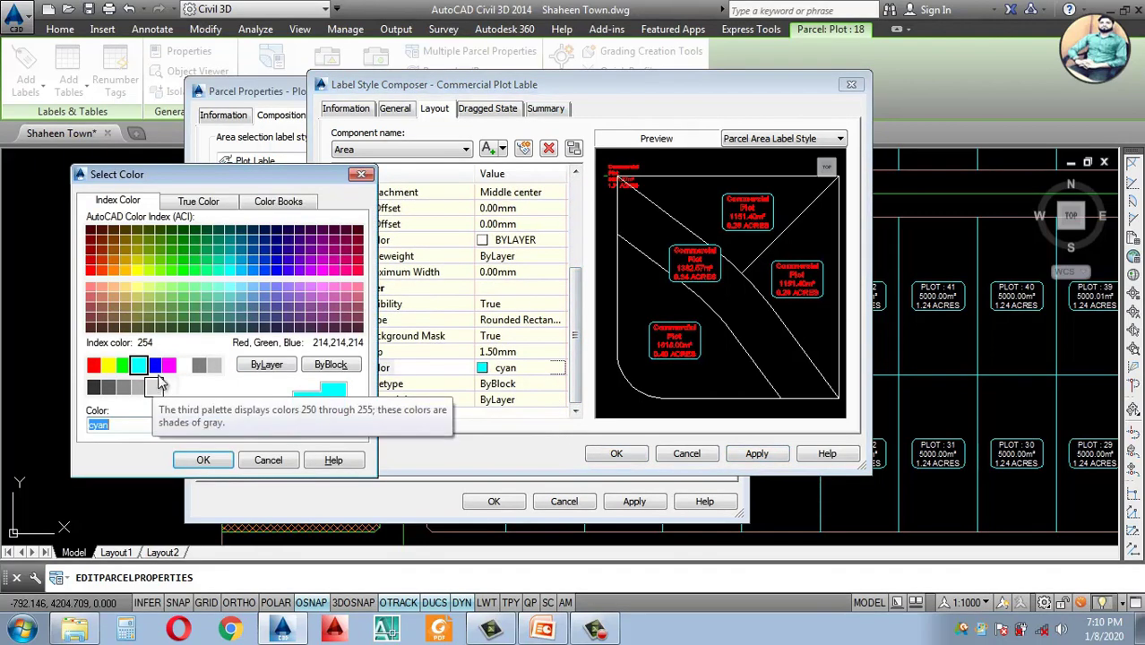
click(183, 364)
click(203, 459)
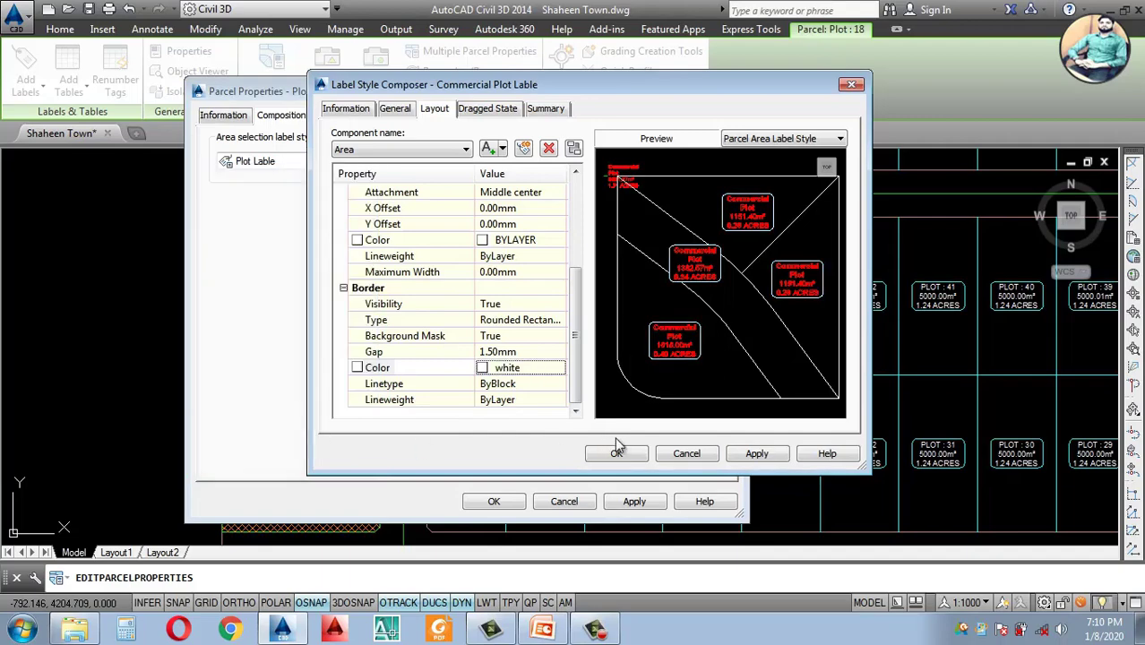
click(617, 453)
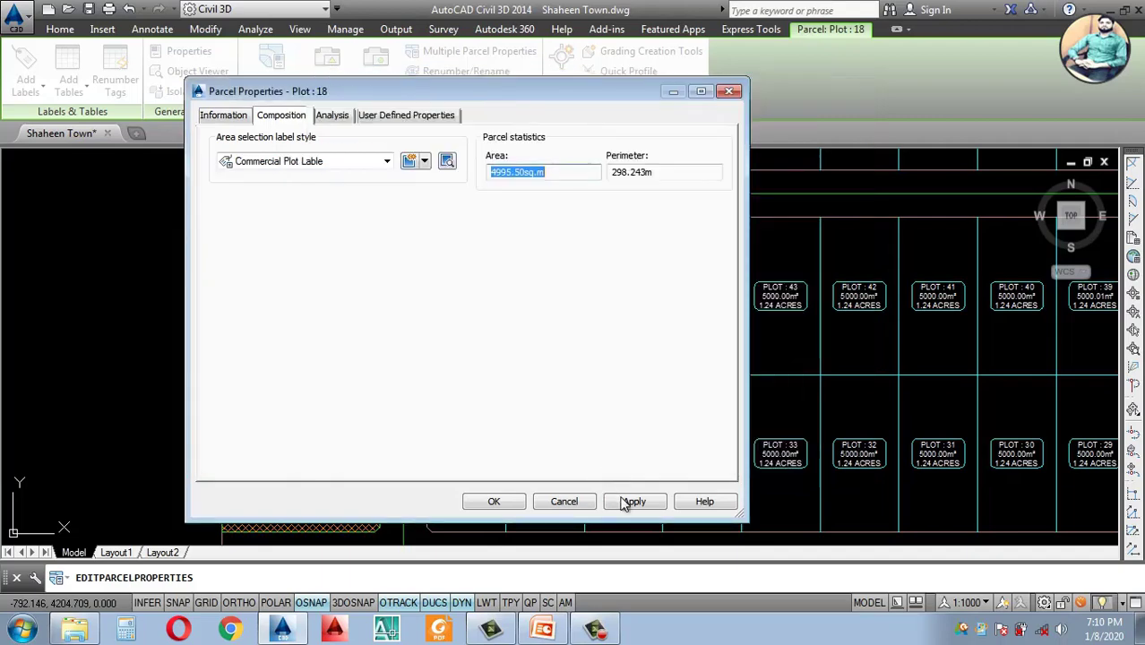
click(632, 500)
click(493, 501)
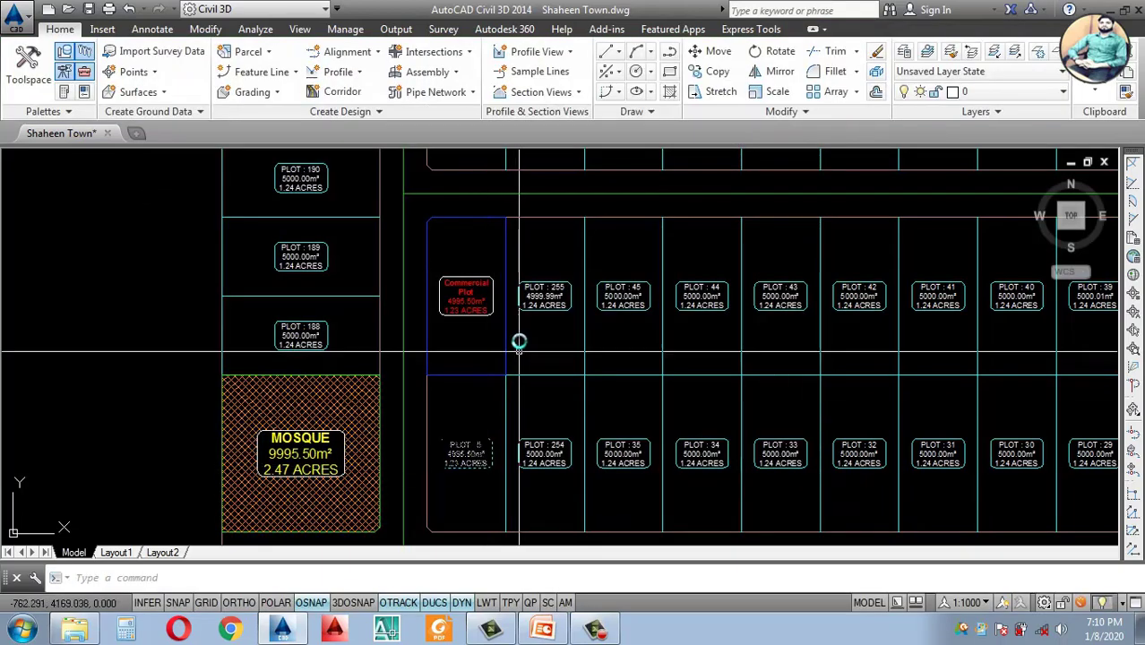
Step: Select the labels of all remaining plots in both rows of the southwest block, leaving out the finished commercial plot
scroll(520, 340, down, 5)
scroll(523, 345, up, 5)
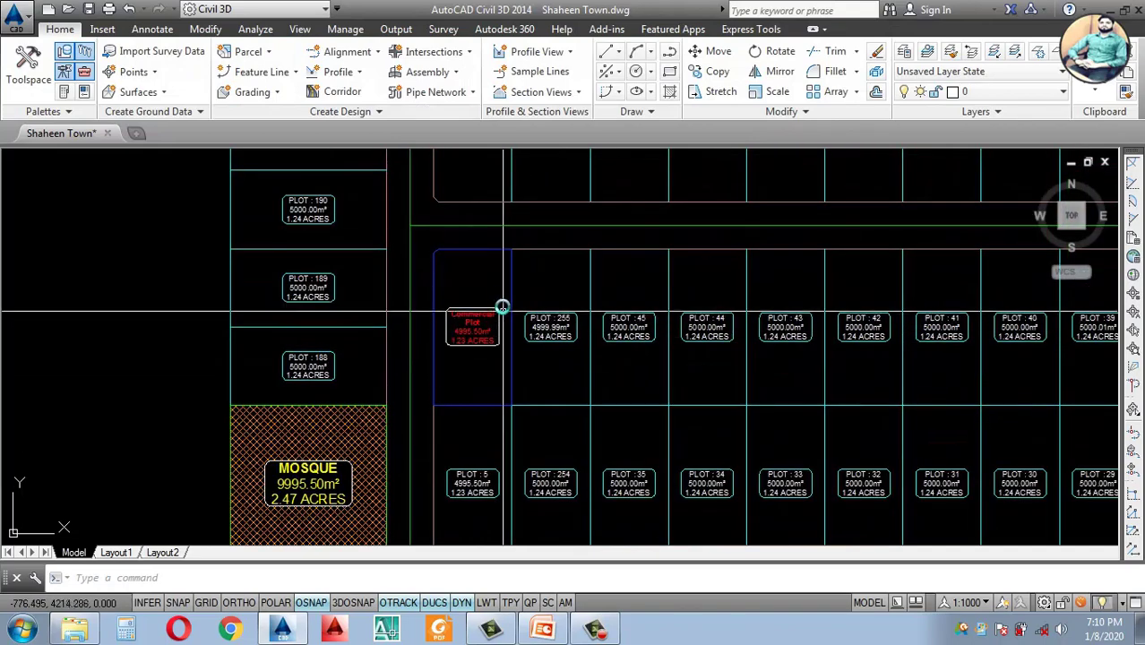
click(488, 269)
scroll(702, 347, down, 1)
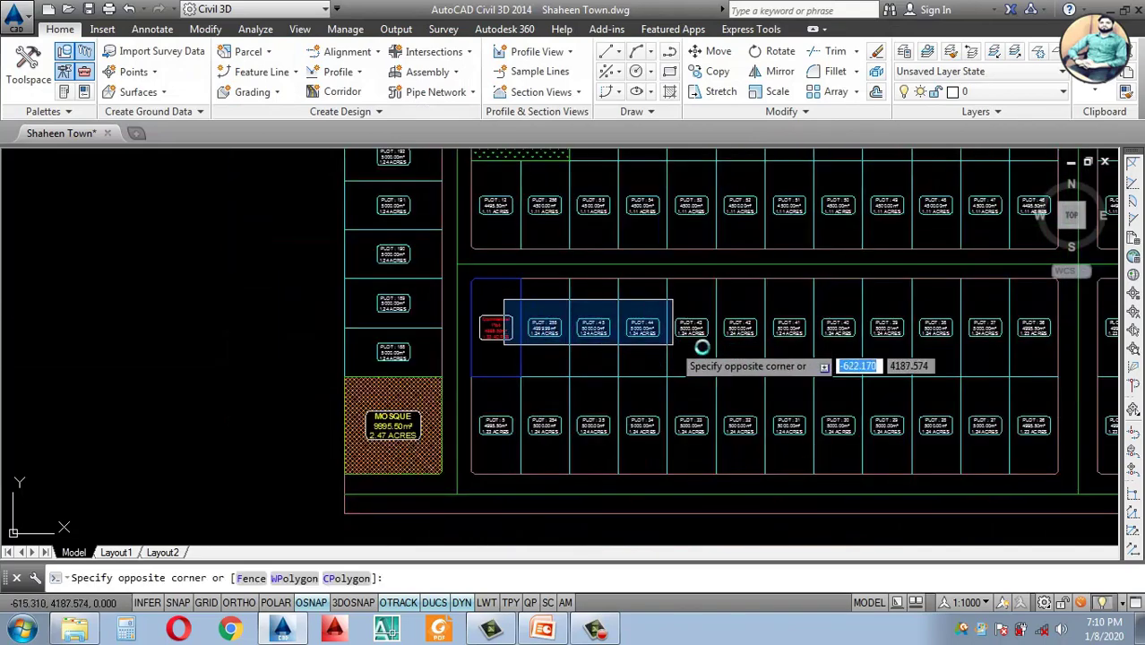
click(1052, 349)
scroll(481, 426, up, 3)
click(468, 396)
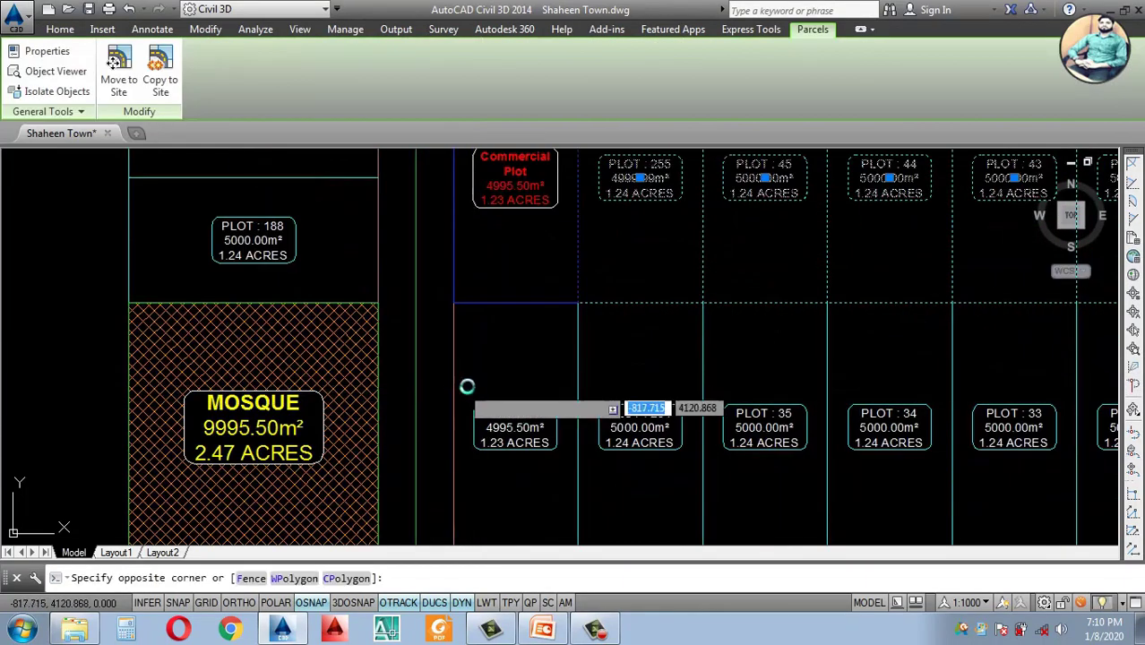
scroll(527, 436, down, 3)
click(1080, 464)
Step: Add both plot rows of the southeast block, from Plot 166 eastward and the row below it, to the selection
scroll(895, 430, down, 5)
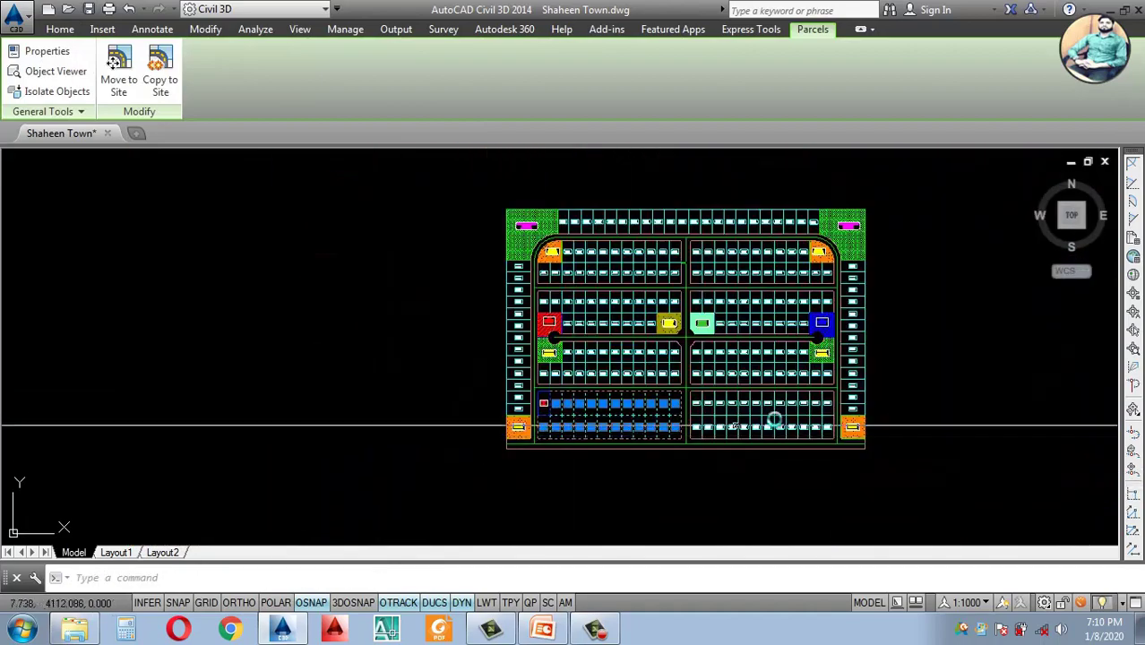
scroll(554, 396, up, 6)
scroll(529, 412, up, 3)
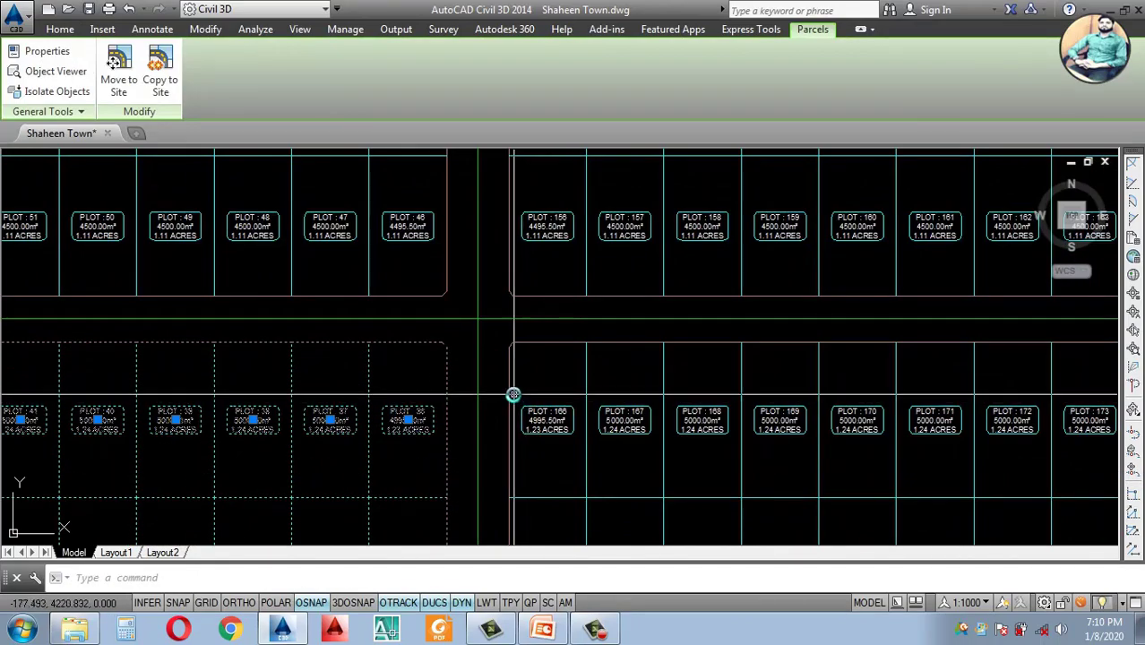
click(523, 402)
scroll(523, 401, down, 3)
click(875, 412)
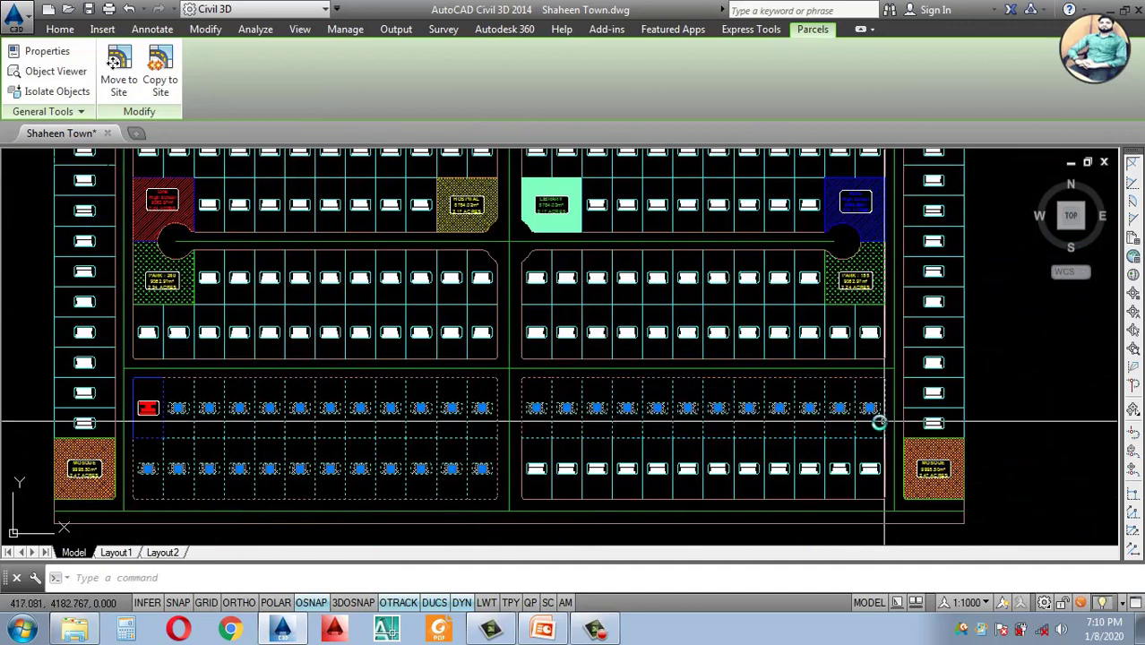
scroll(534, 465, up, 4)
click(423, 414)
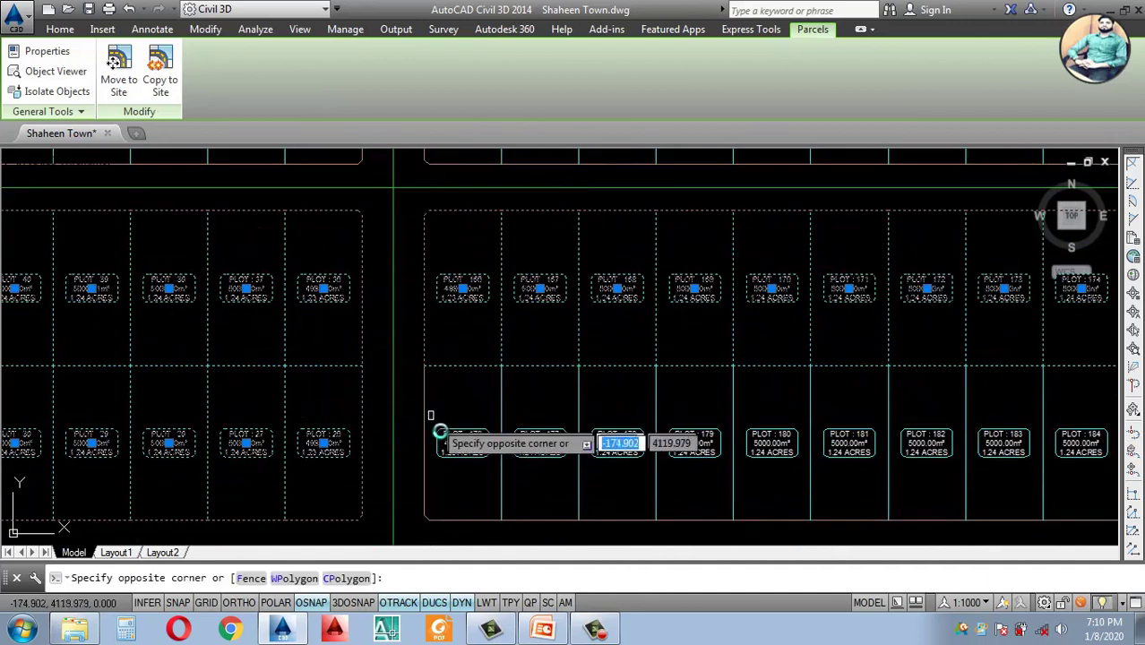
scroll(470, 488, down, 4)
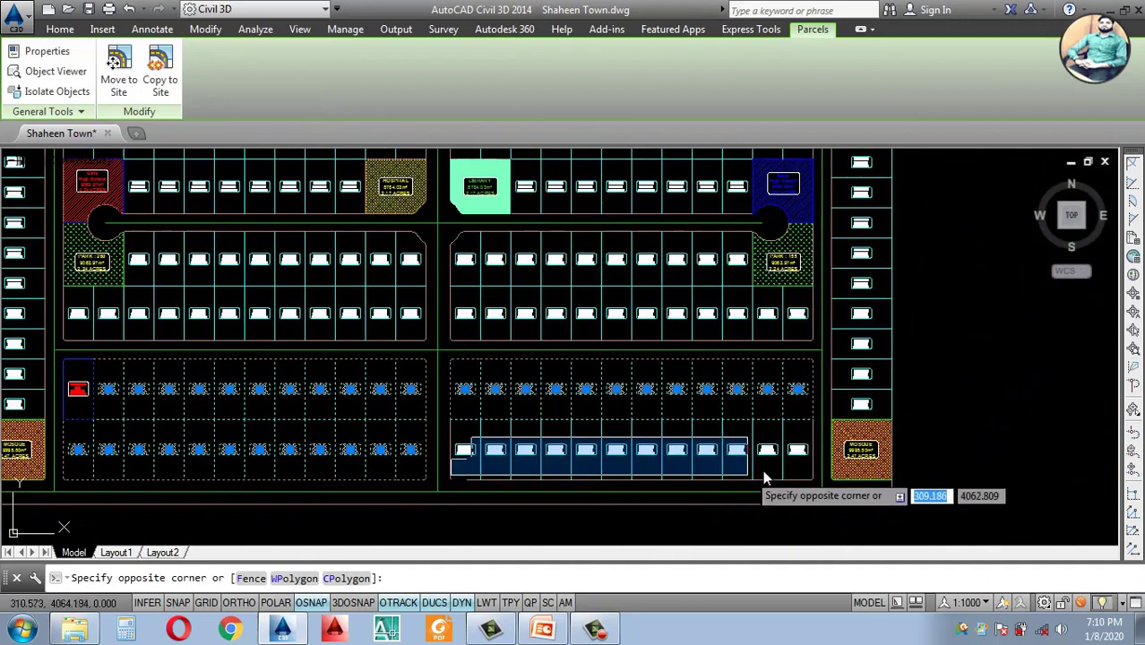
click(813, 464)
scroll(438, 474, up, 2)
scroll(648, 464, down, 2)
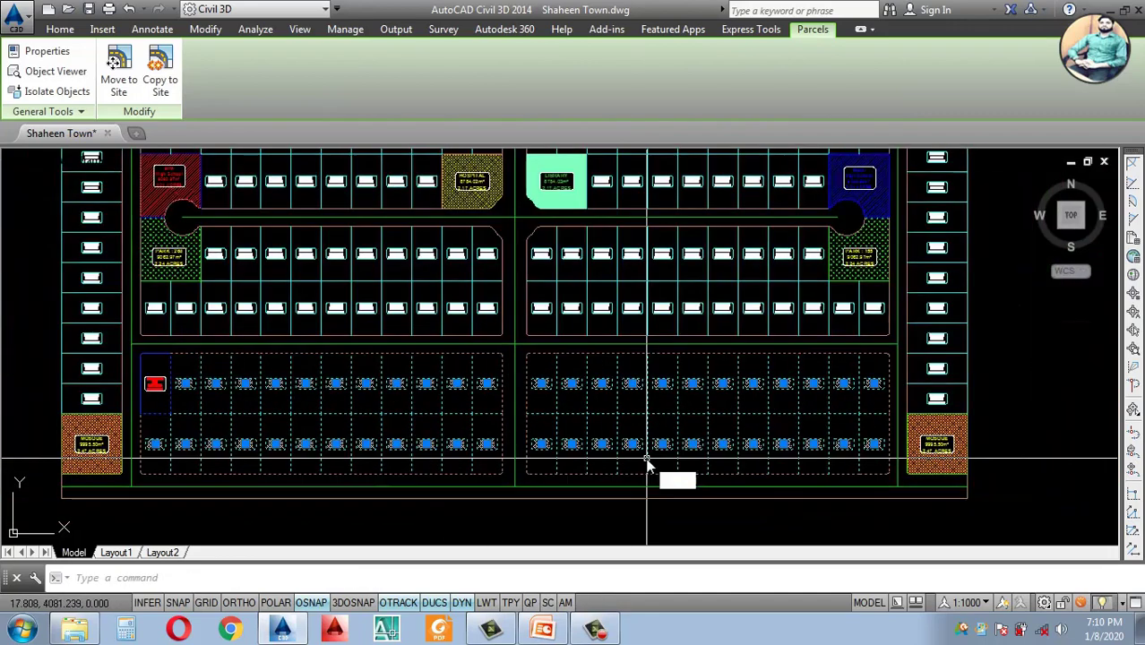
Step: Open the properties of the selected parcels and set their style to Commercial Plot
key(Return)
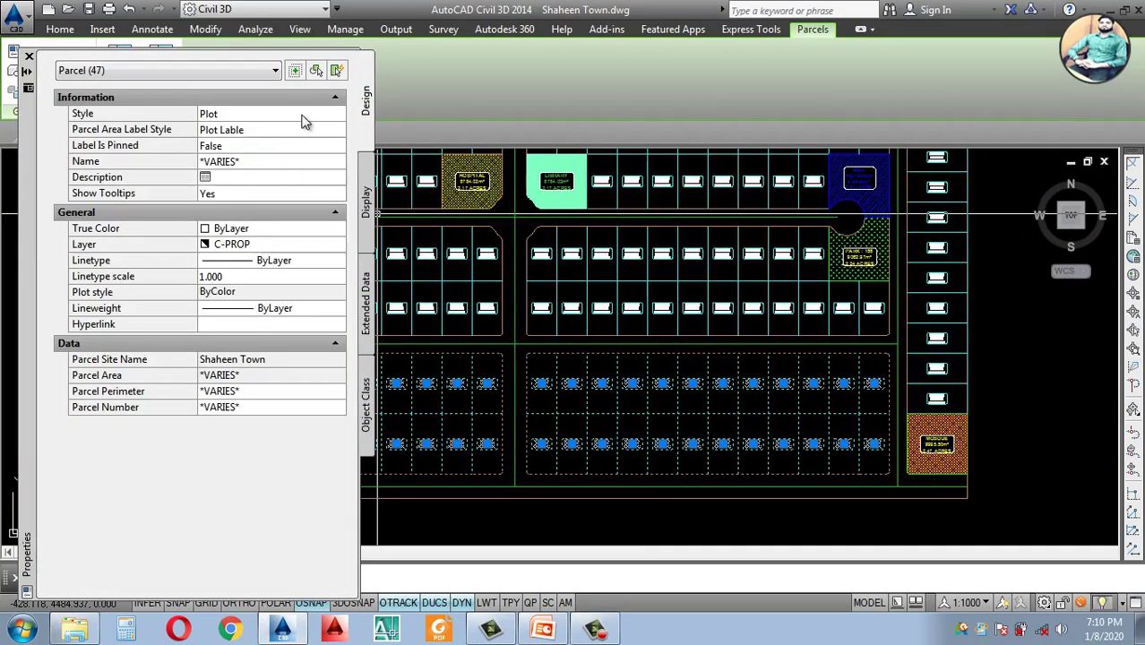
click(304, 114)
click(304, 115)
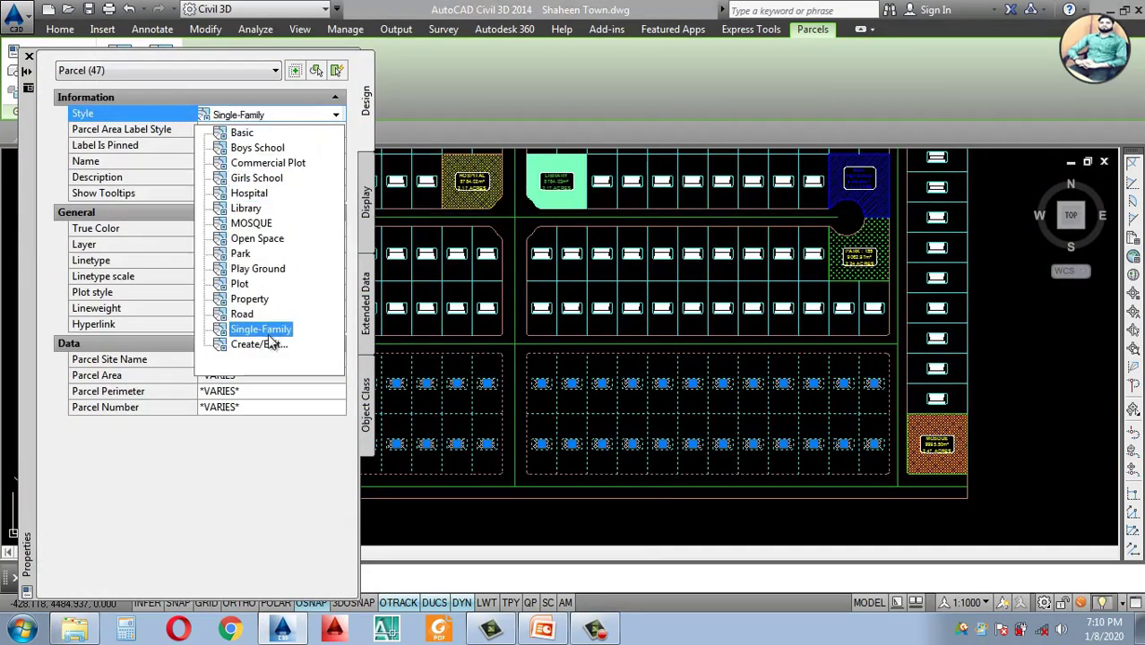
click(267, 163)
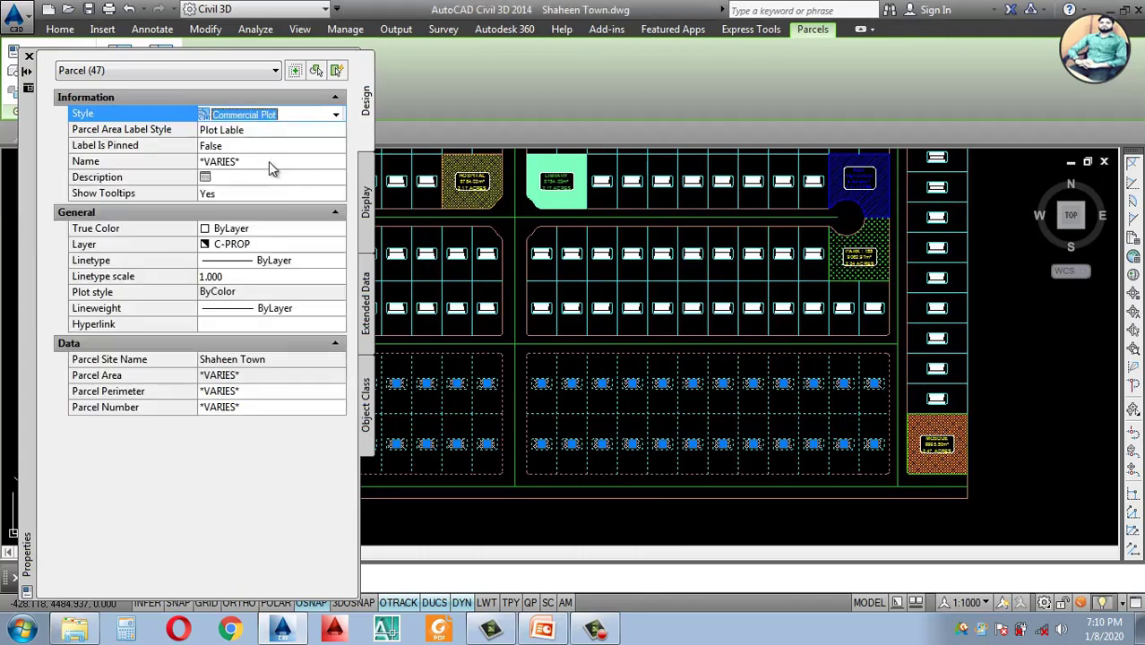
Step: Set the area label style of the selected commercial parcels to Commercial Plot Lable and clear the selection
click(276, 132)
click(277, 133)
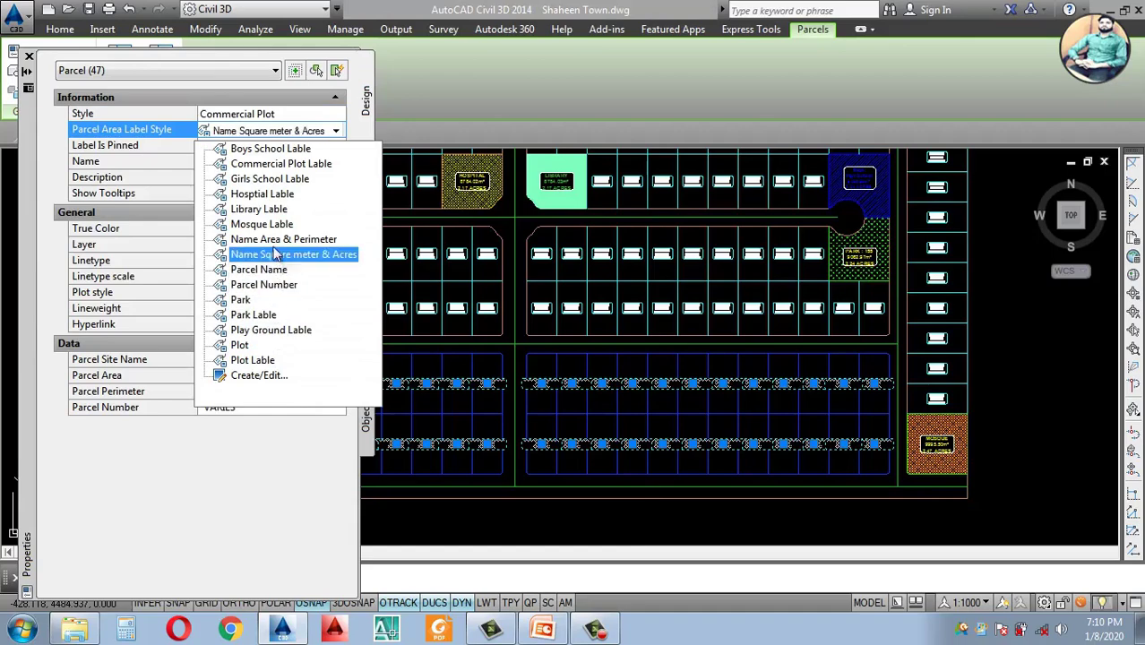
click(294, 165)
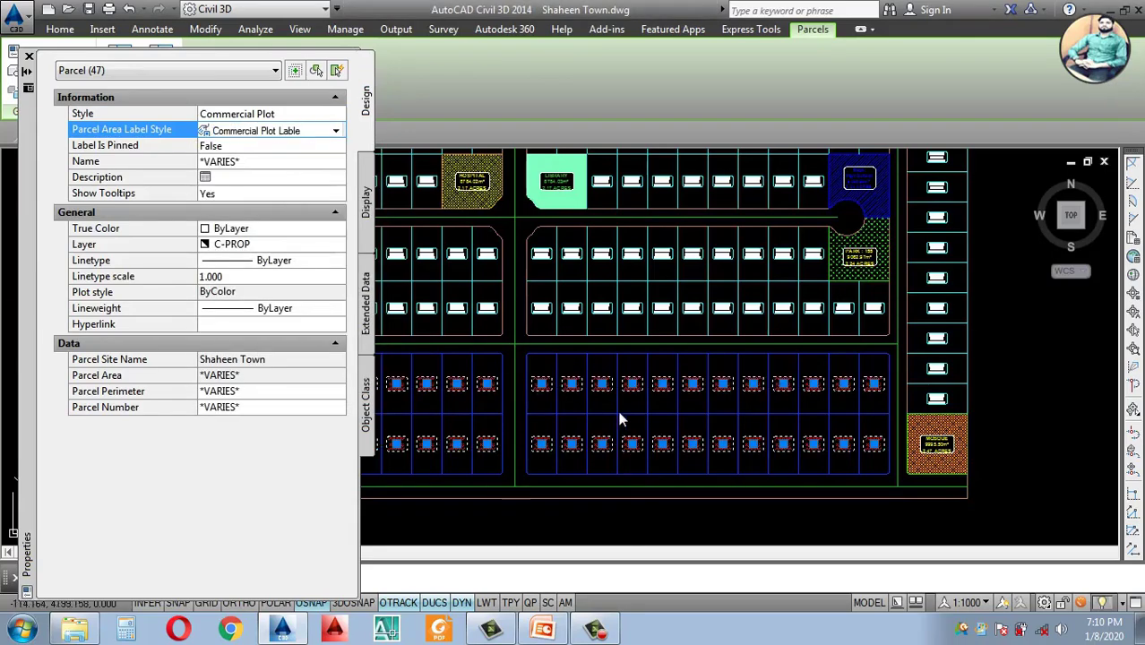
scroll(623, 420, down, 6)
click(29, 56)
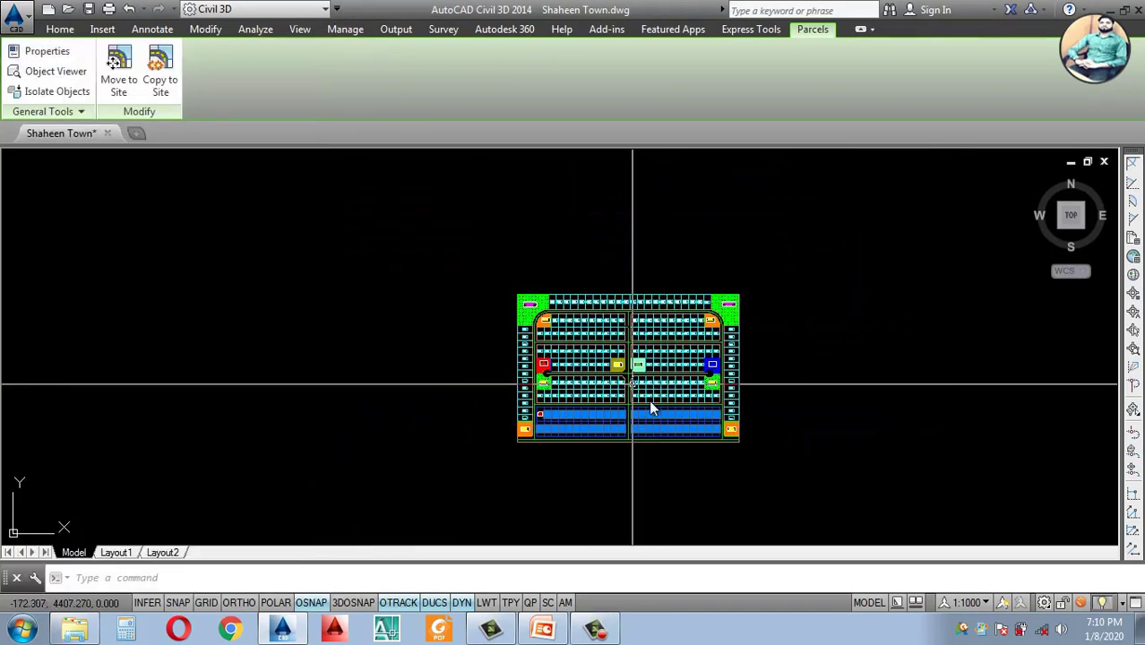
key(Escape)
Step: Examine the updated labels and outlines of the commercial plots in the two southern rows of the town
scroll(627, 394, up, 6)
scroll(587, 396, down, 2)
scroll(685, 410, up, 2)
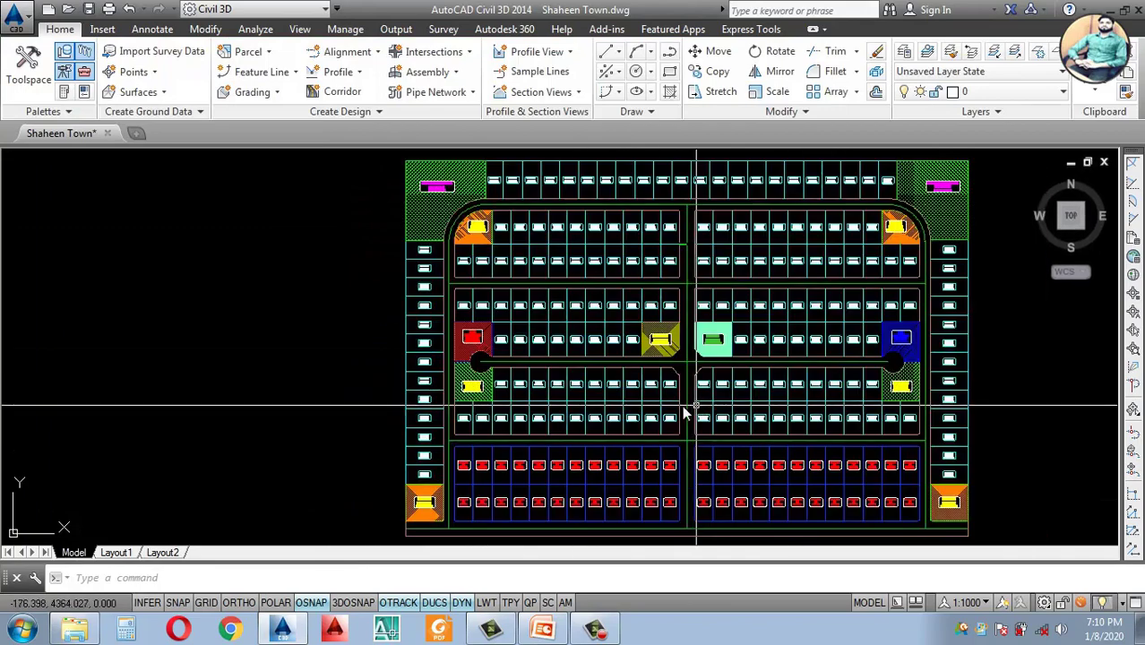
scroll(661, 413, down, 2)
scroll(563, 436, up, 2)
scroll(466, 431, up, 5)
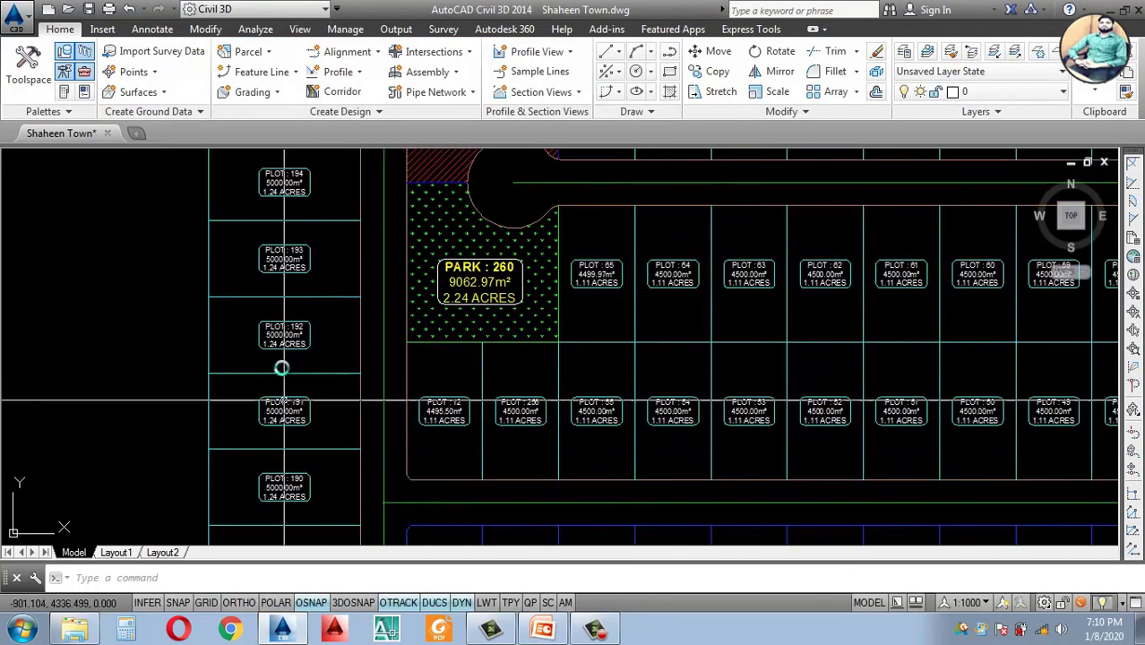
scroll(529, 430, down, 6)
scroll(506, 460, up, 4)
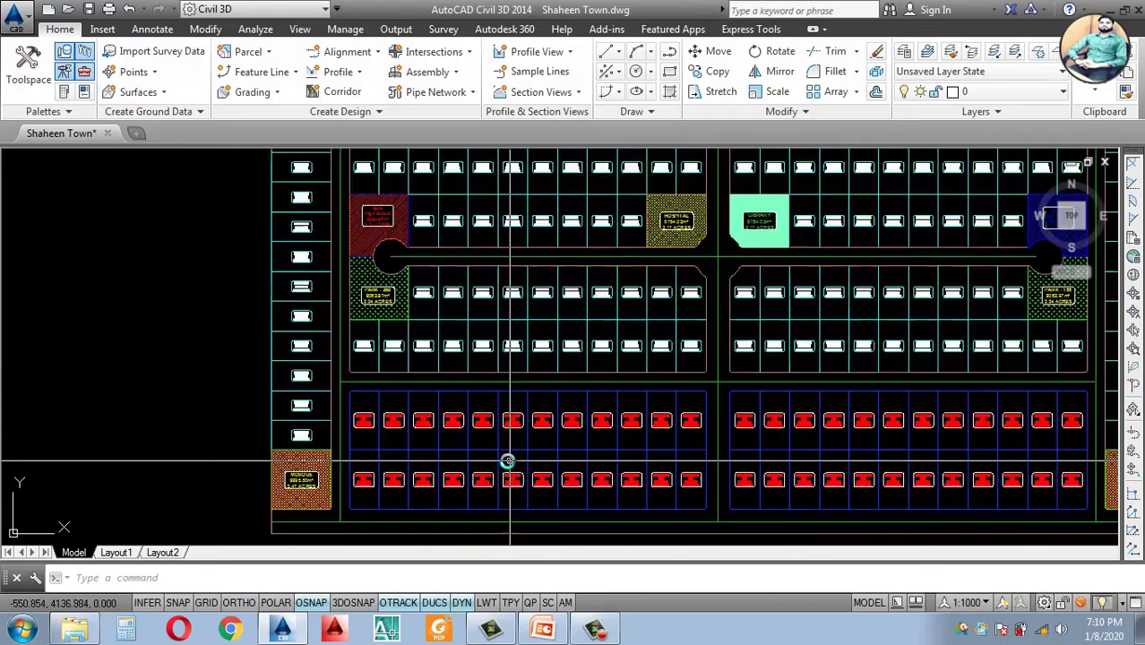
scroll(658, 432, down, 4)
scroll(358, 408, up, 5)
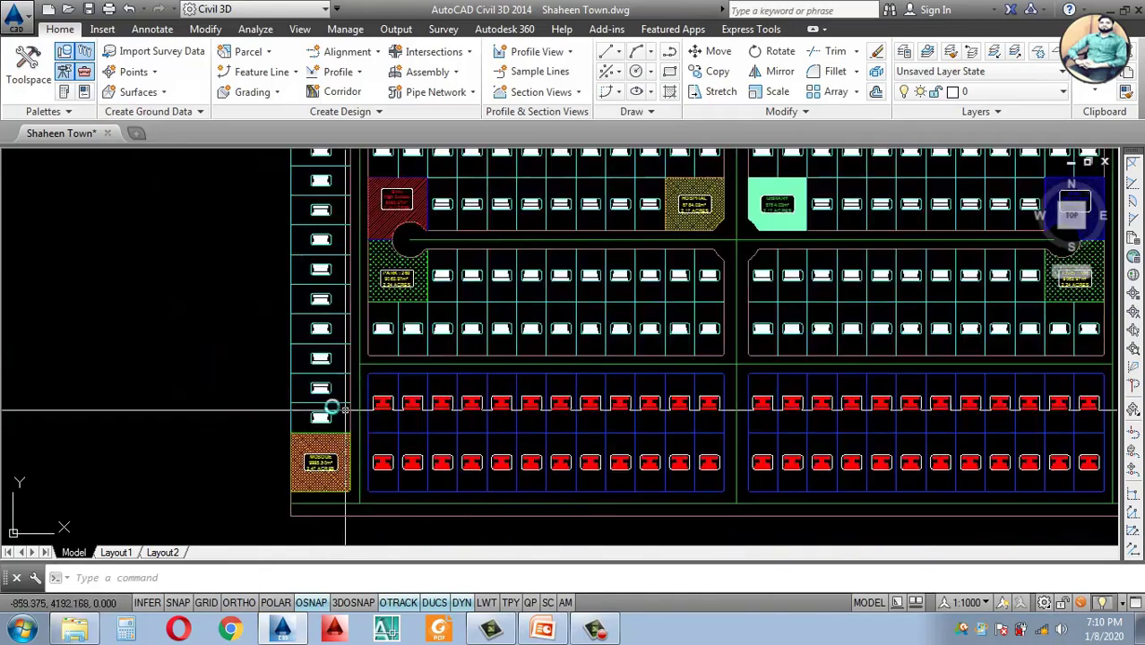
scroll(537, 403, down, 2)
scroll(710, 396, down, 4)
scroll(749, 383, up, 5)
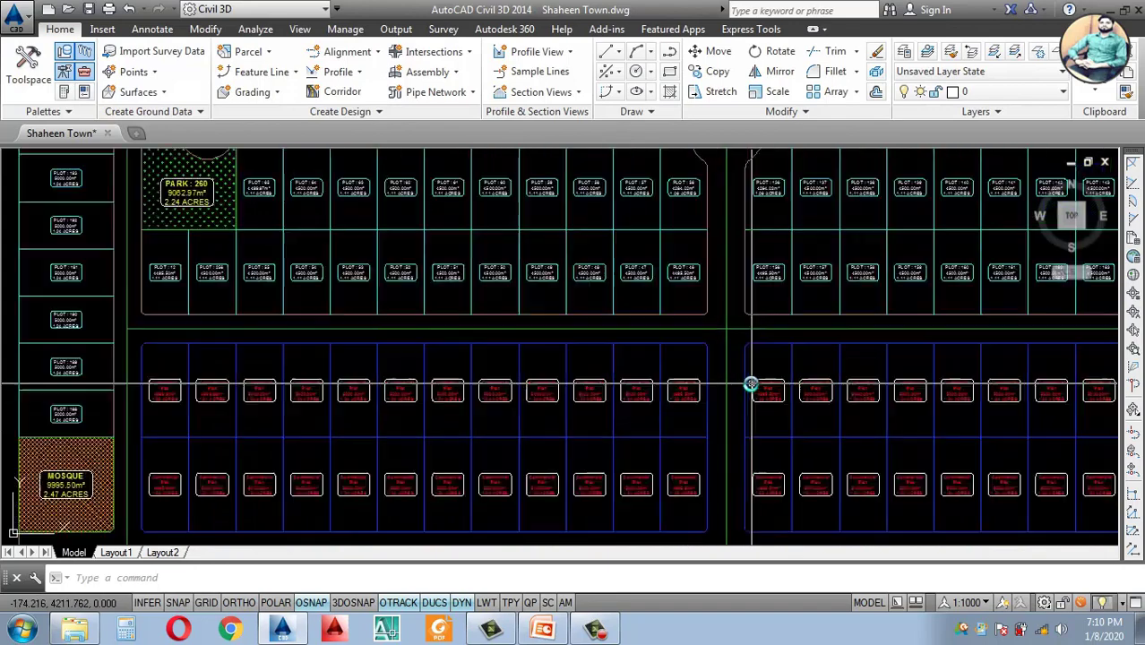
scroll(398, 462, down, 1)
scroll(412, 465, up, 1)
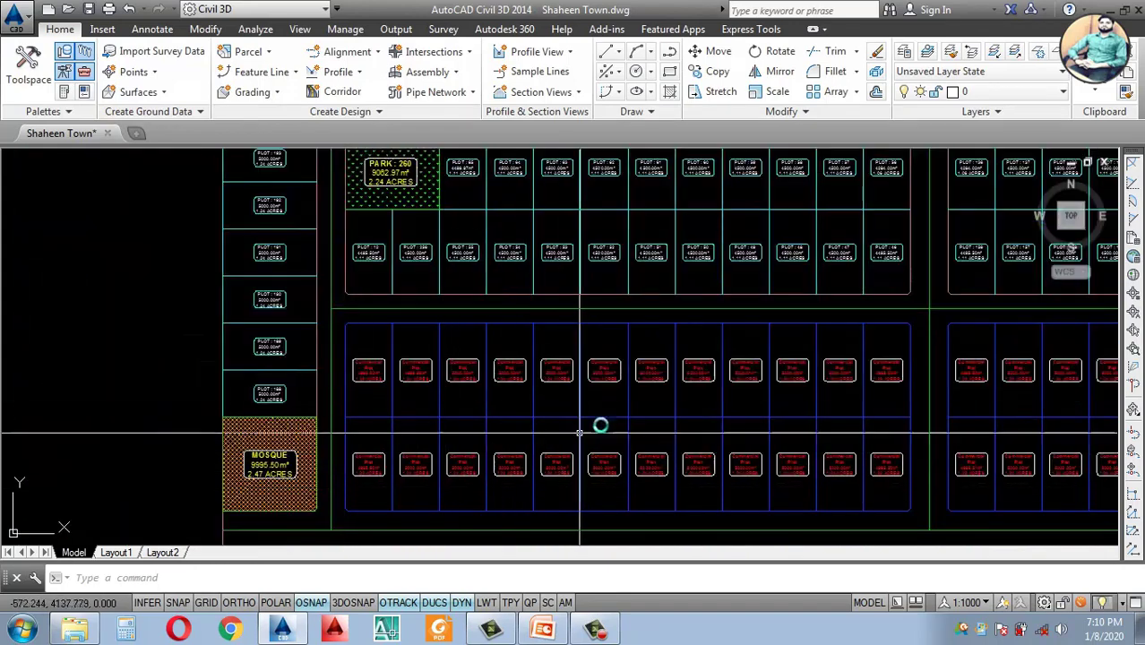
scroll(817, 428, down, 3)
scroll(817, 429, up, 5)
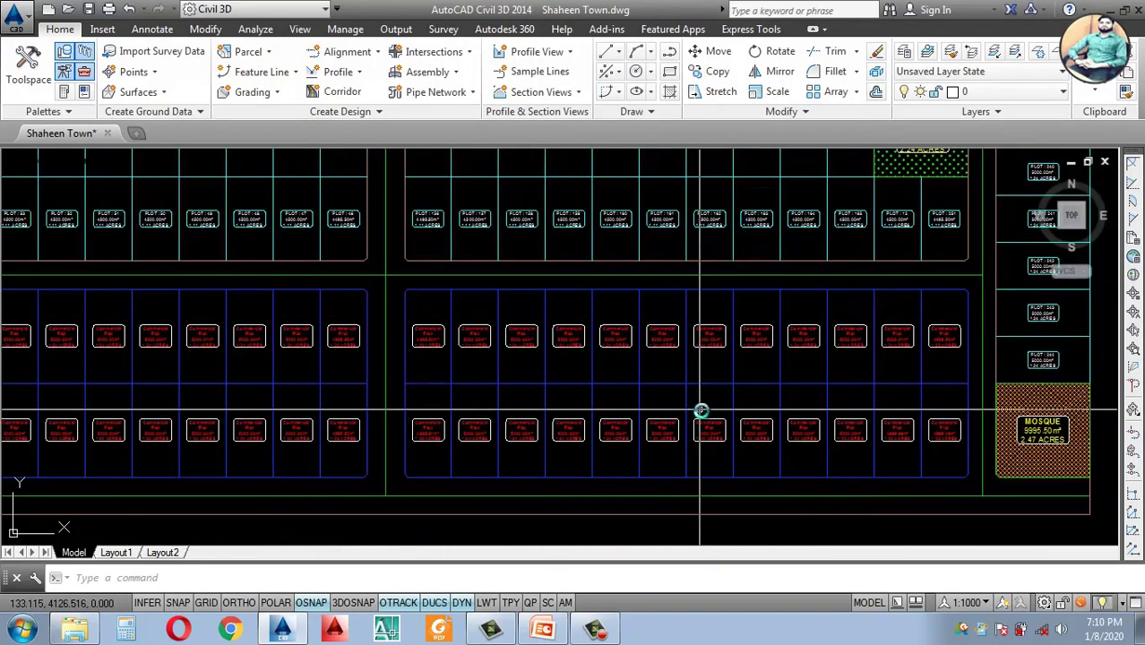
scroll(629, 408, down, 5)
scroll(613, 380, up, 2)
scroll(613, 380, down, 3)
scroll(546, 419, up, 5)
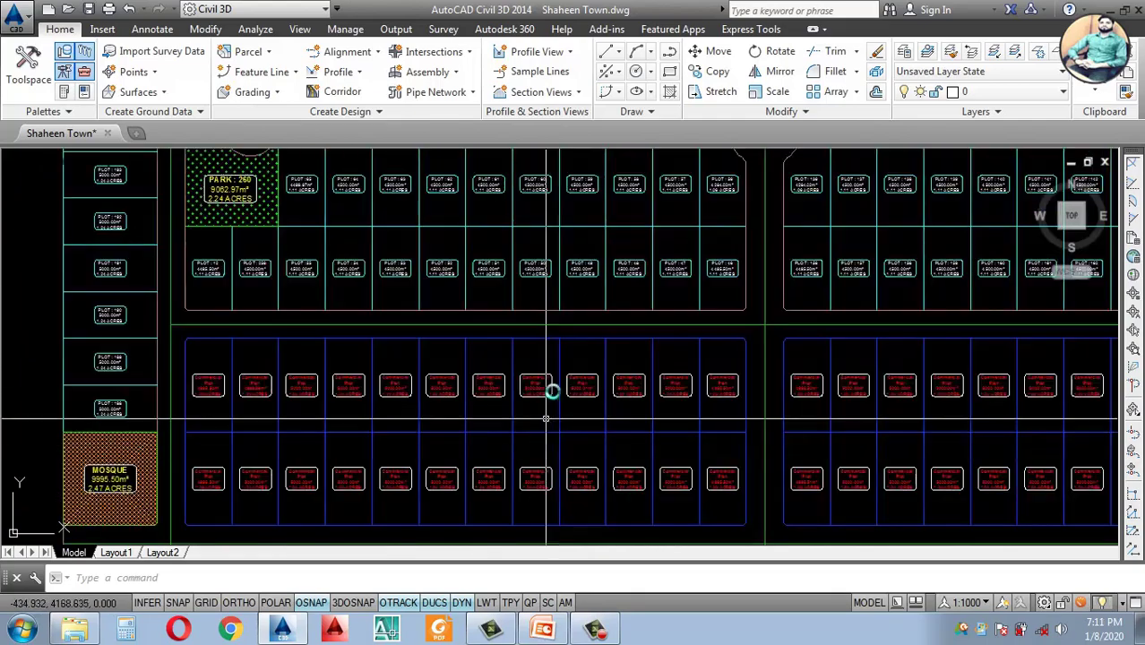
scroll(627, 387, down, 4)
scroll(739, 352, up, 4)
scroll(727, 346, down, 4)
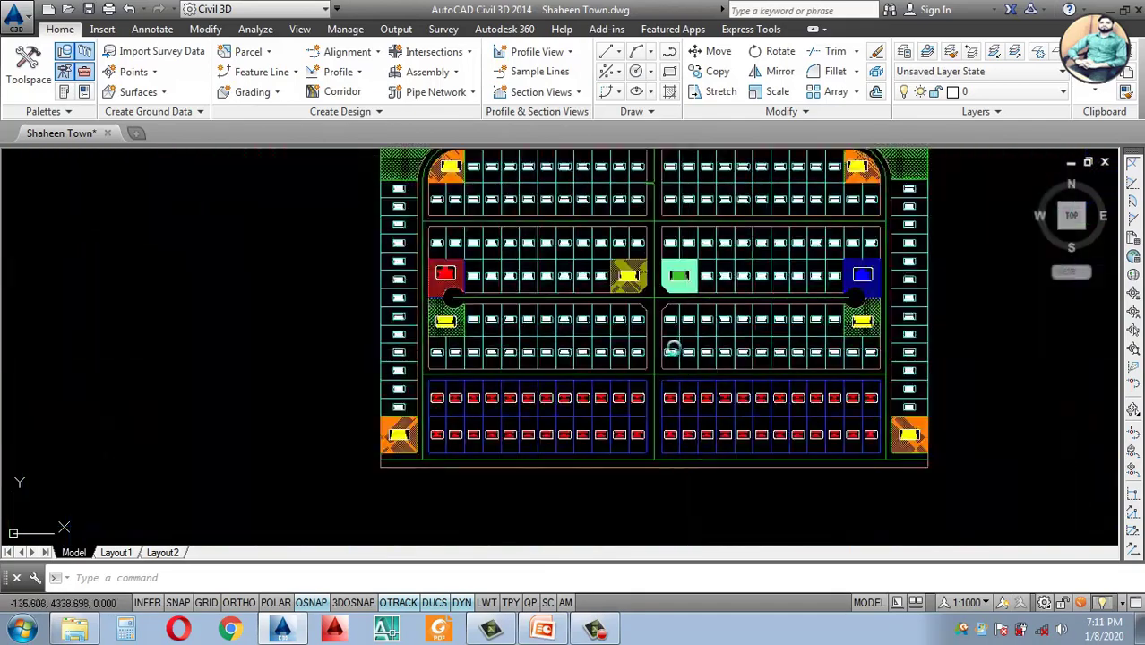
scroll(672, 345, up, 4)
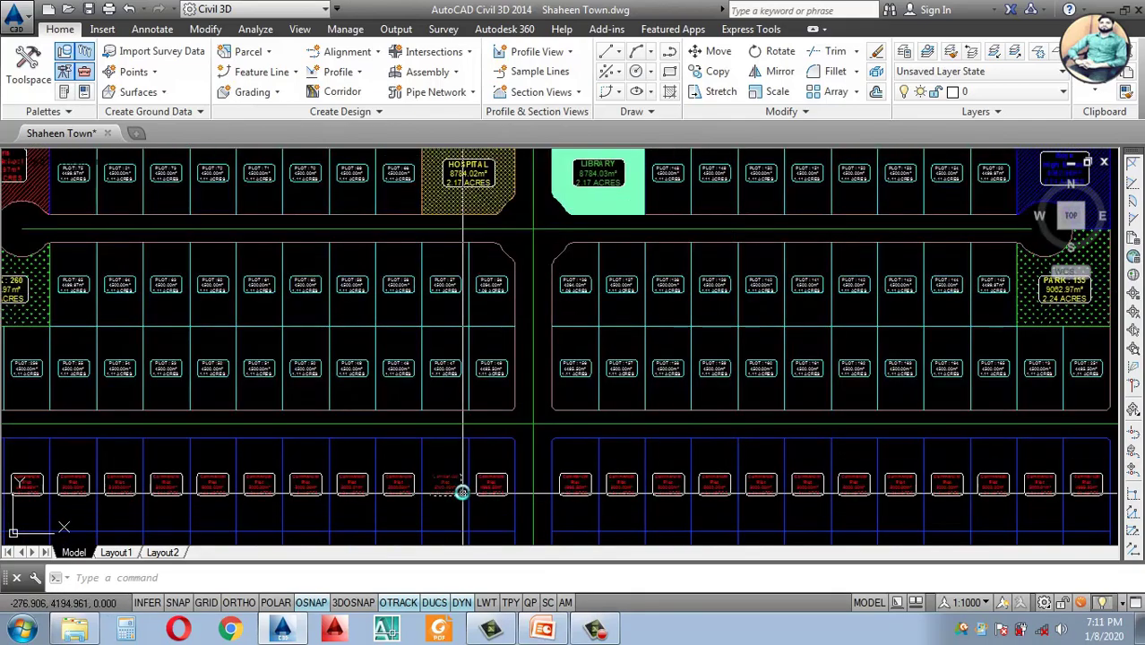
scroll(591, 461, down, 4)
scroll(518, 409, up, 3)
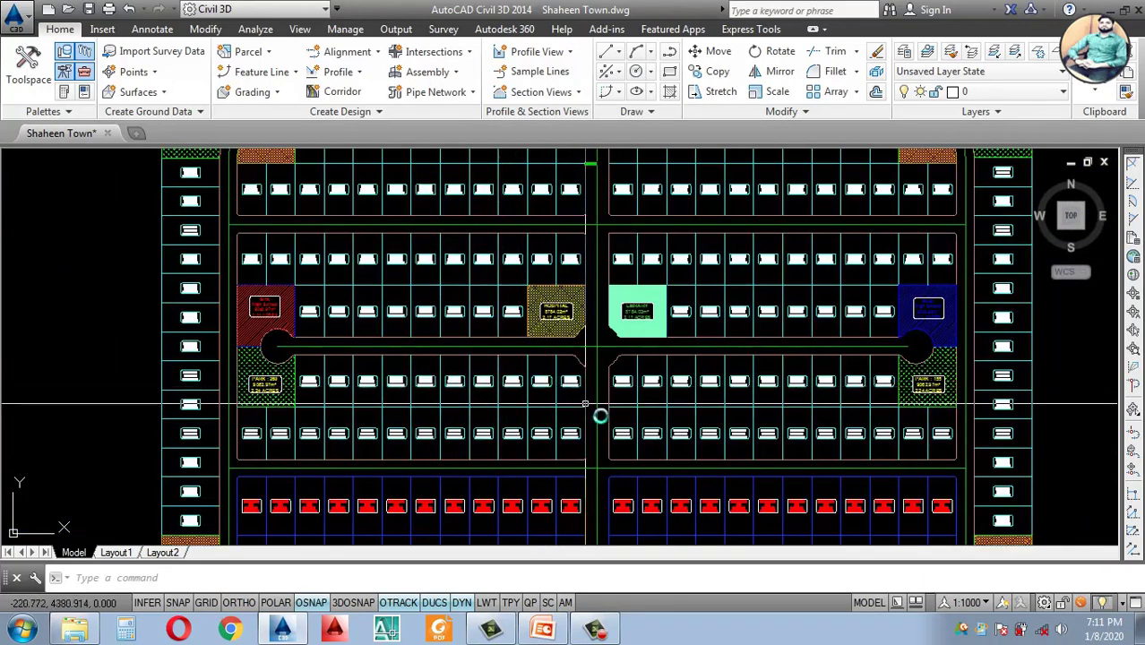
Step: Review the overall town layout, including the hospital, library, school and park parcels
scroll(585, 404, down, 3)
scroll(567, 397, up, 3)
scroll(567, 379, down, 3)
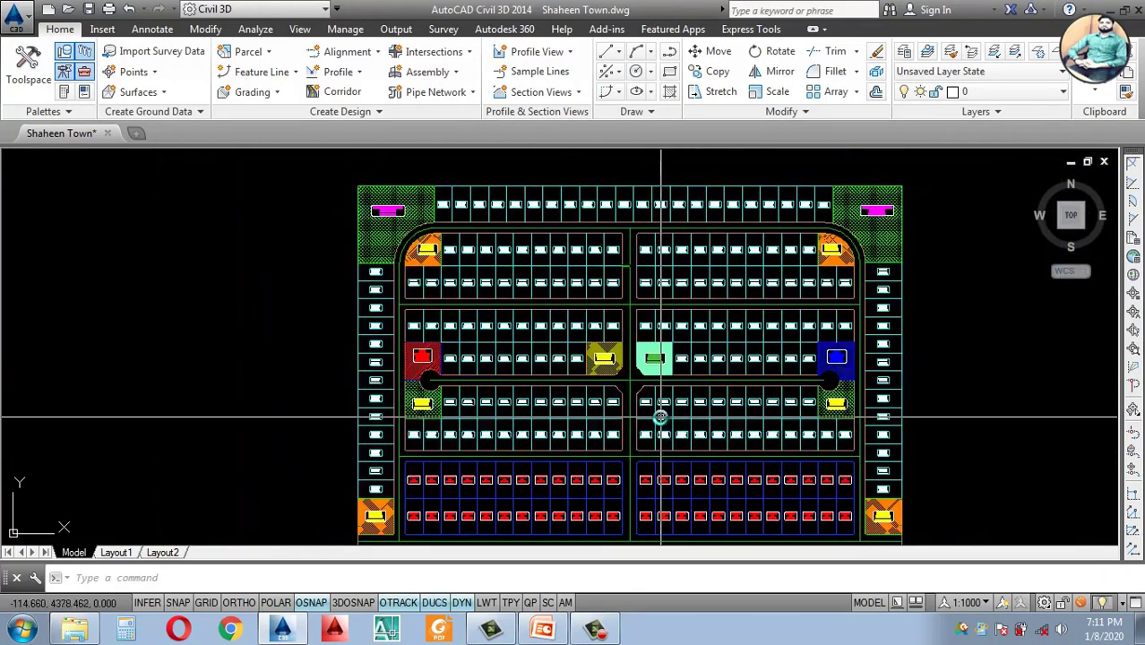
scroll(680, 421, down, 3)
scroll(683, 408, up, 3)
scroll(629, 407, down, 3)
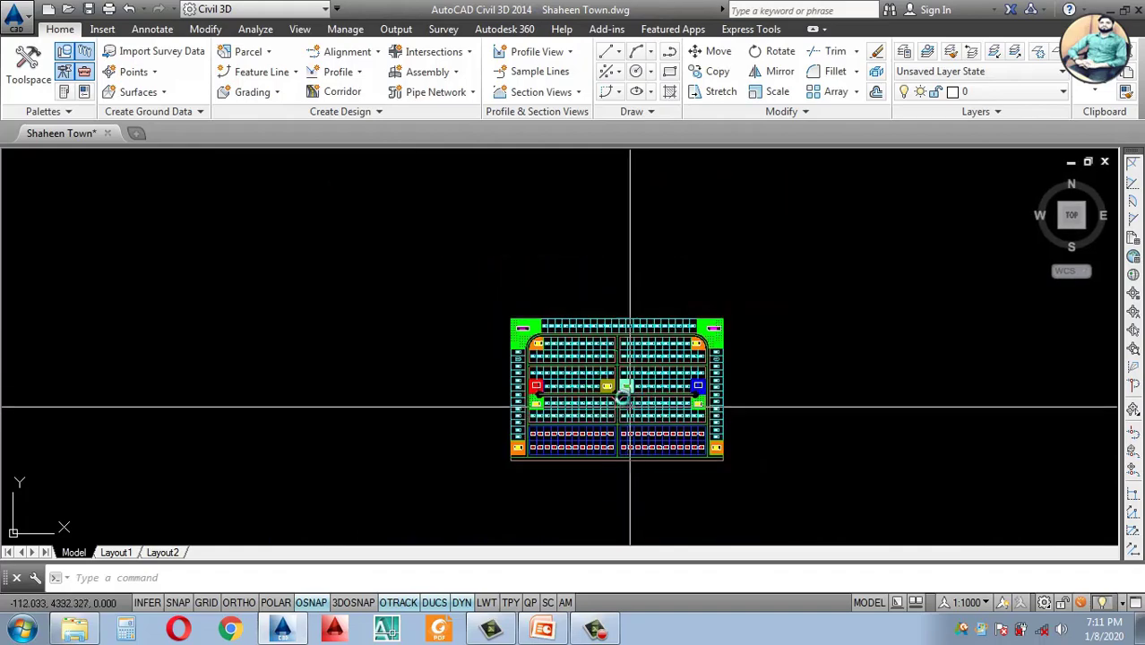
scroll(618, 394, up, 4)
scroll(466, 340, down, 2)
scroll(475, 376, up, 2)
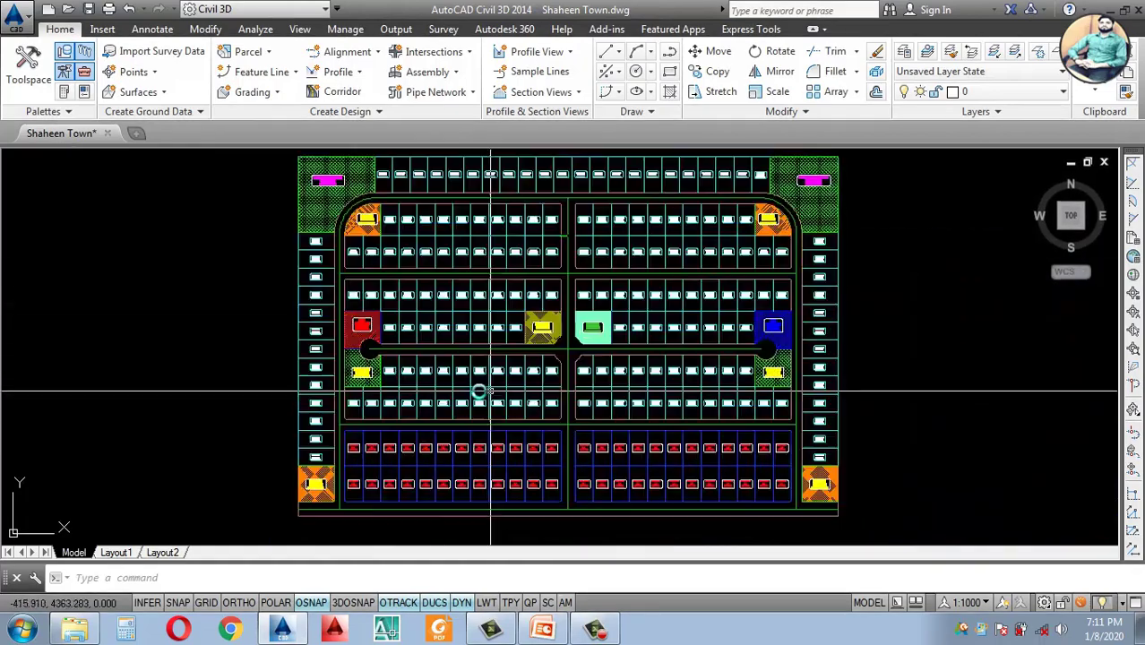
scroll(362, 386, up, 4)
scroll(577, 360, down, 3)
scroll(609, 353, up, 2)
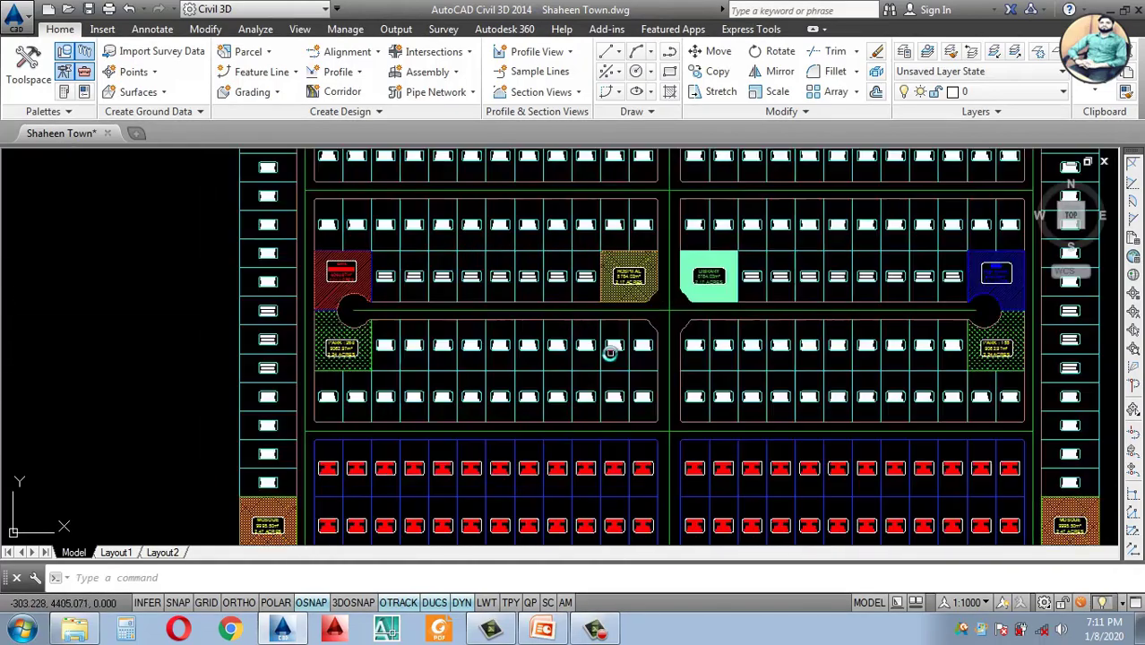
scroll(638, 288, up, 4)
scroll(635, 318, down, 2)
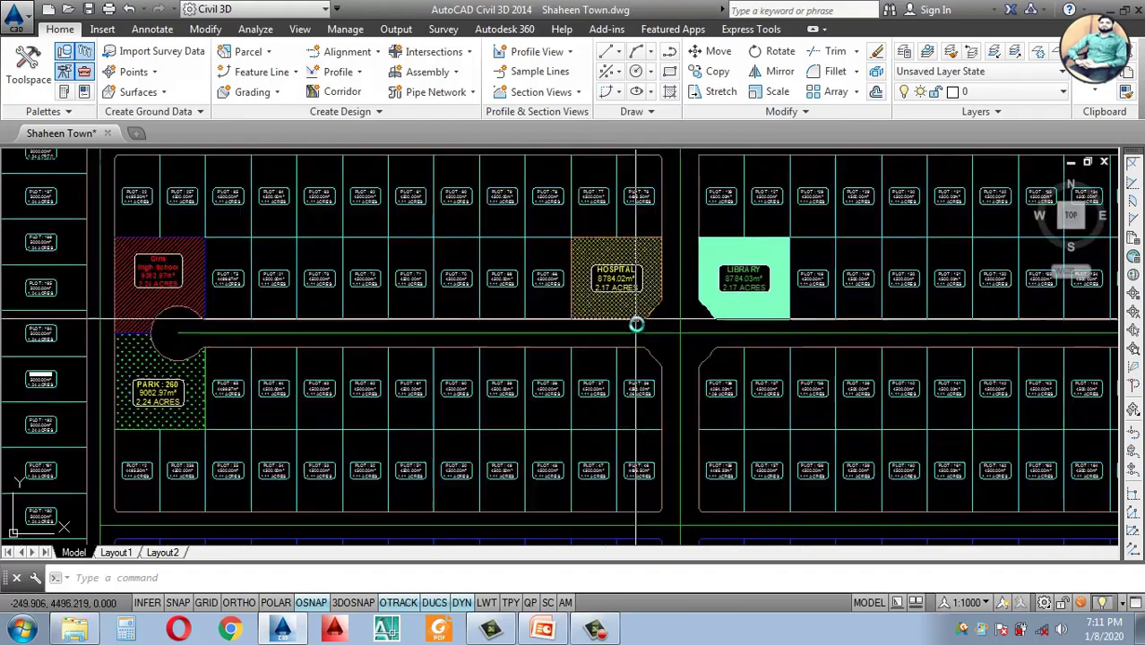
scroll(636, 325, down, 5)
scroll(681, 349, up, 3)
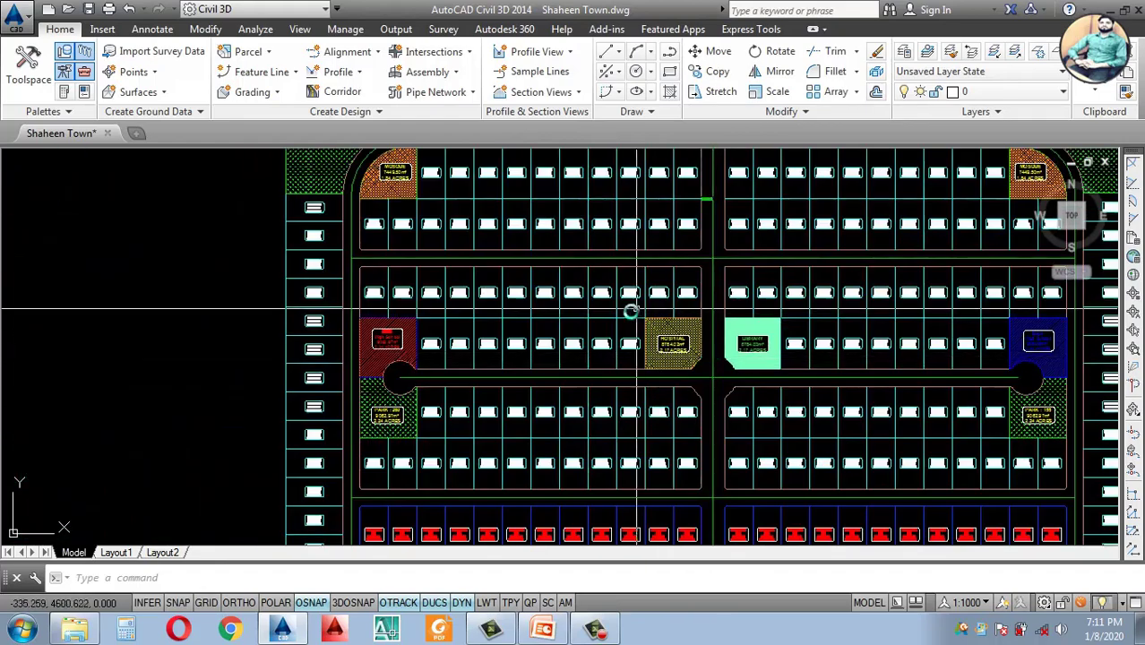
scroll(632, 311, down, 5)
scroll(651, 332, up, 5)
scroll(669, 338, down, 3)
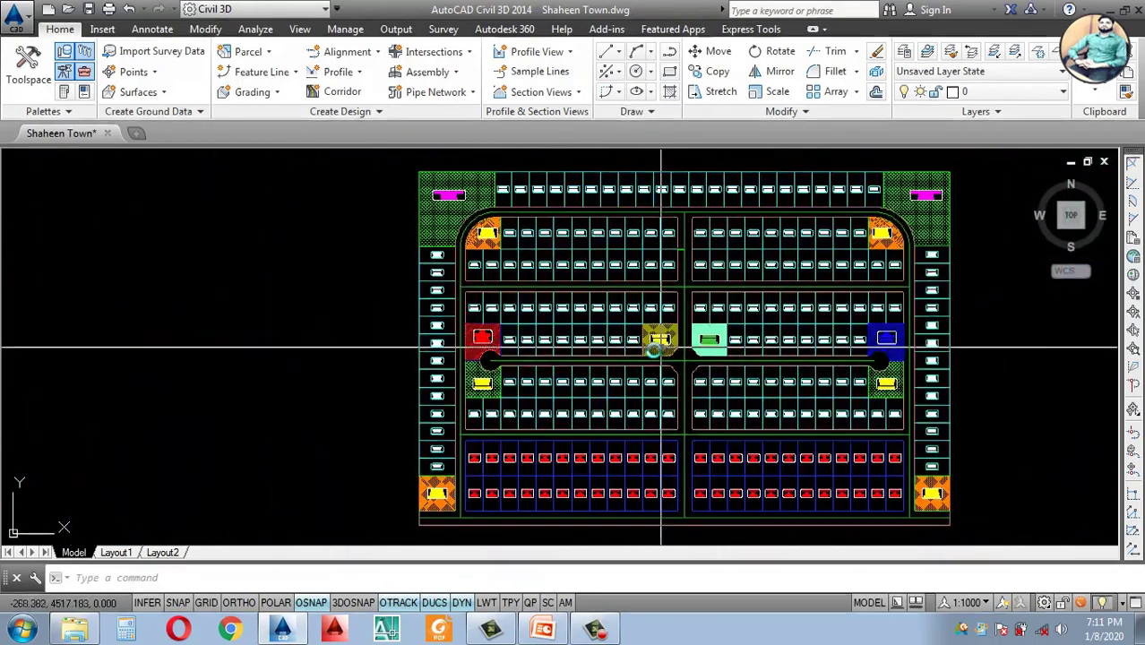
scroll(557, 266, up, 1)
scroll(582, 281, down, 6)
scroll(685, 317, up, 4)
scroll(720, 315, down, 2)
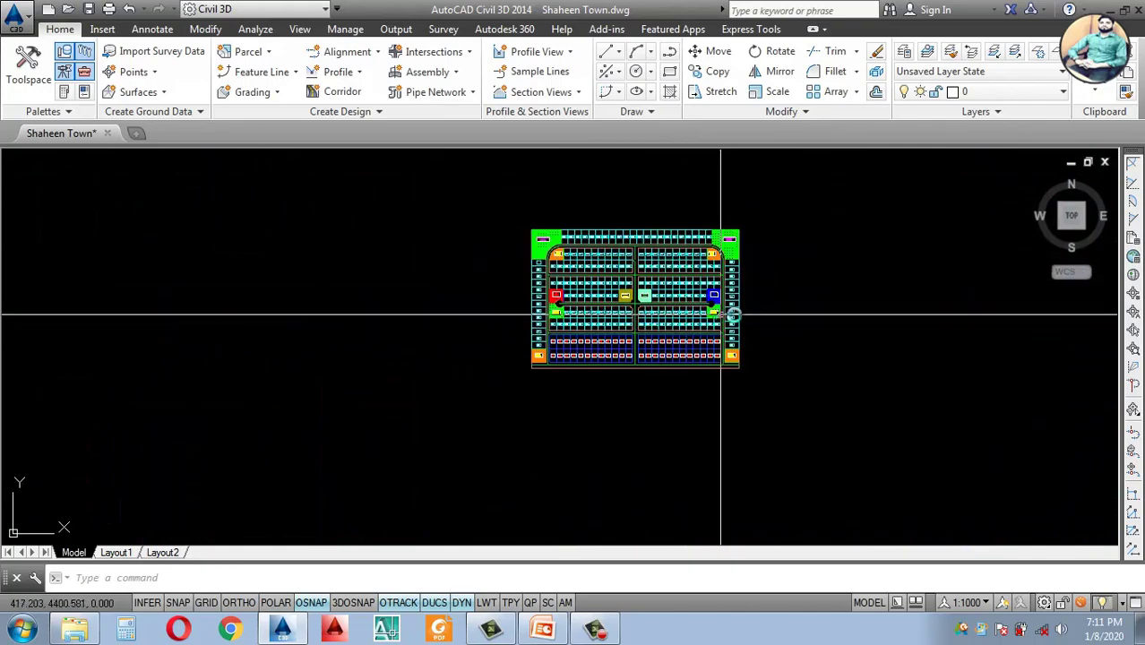
scroll(721, 315, up, 6)
scroll(718, 366, down, 6)
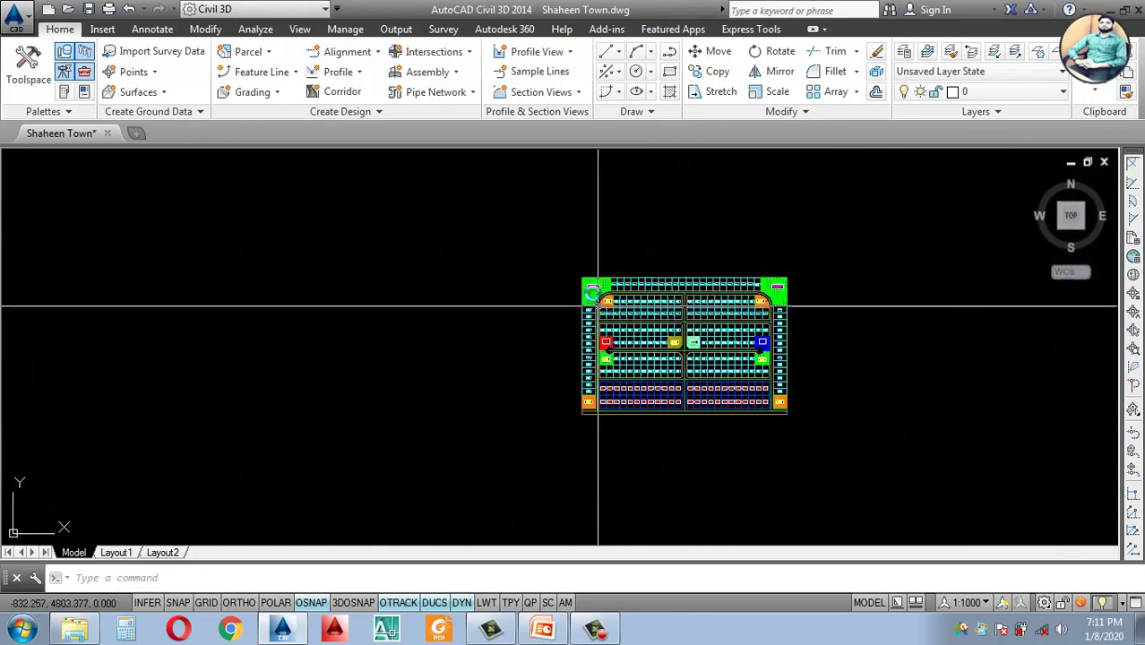
scroll(598, 305, up, 2)
click(544, 217)
click(923, 511)
scroll(776, 422, down, 3)
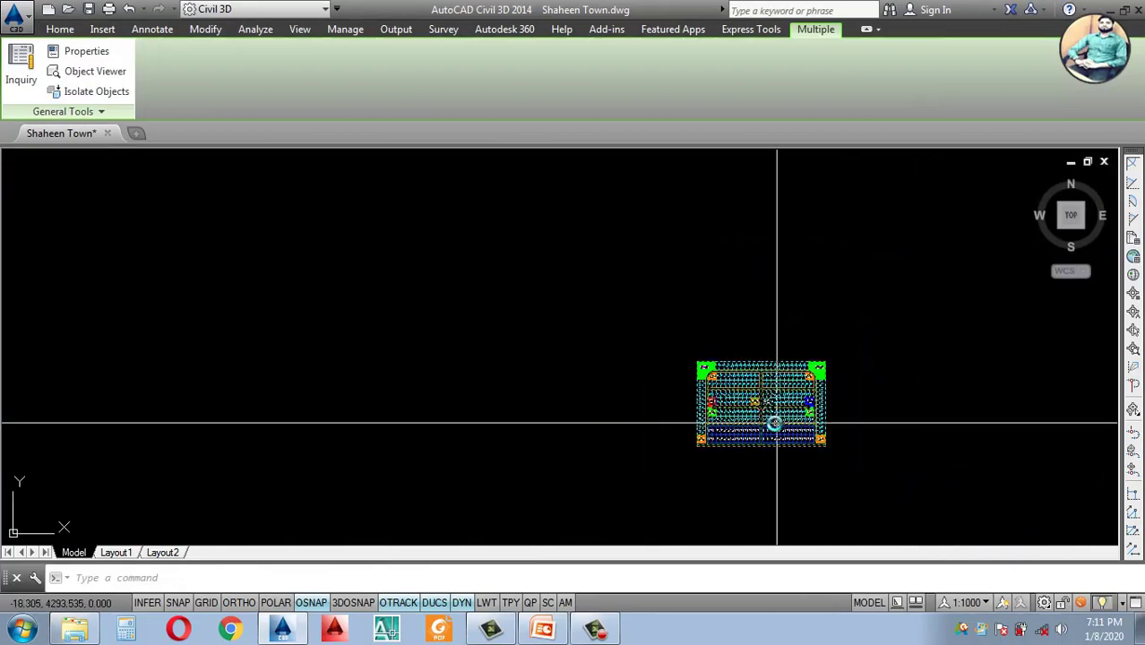
scroll(775, 421, up, 5)
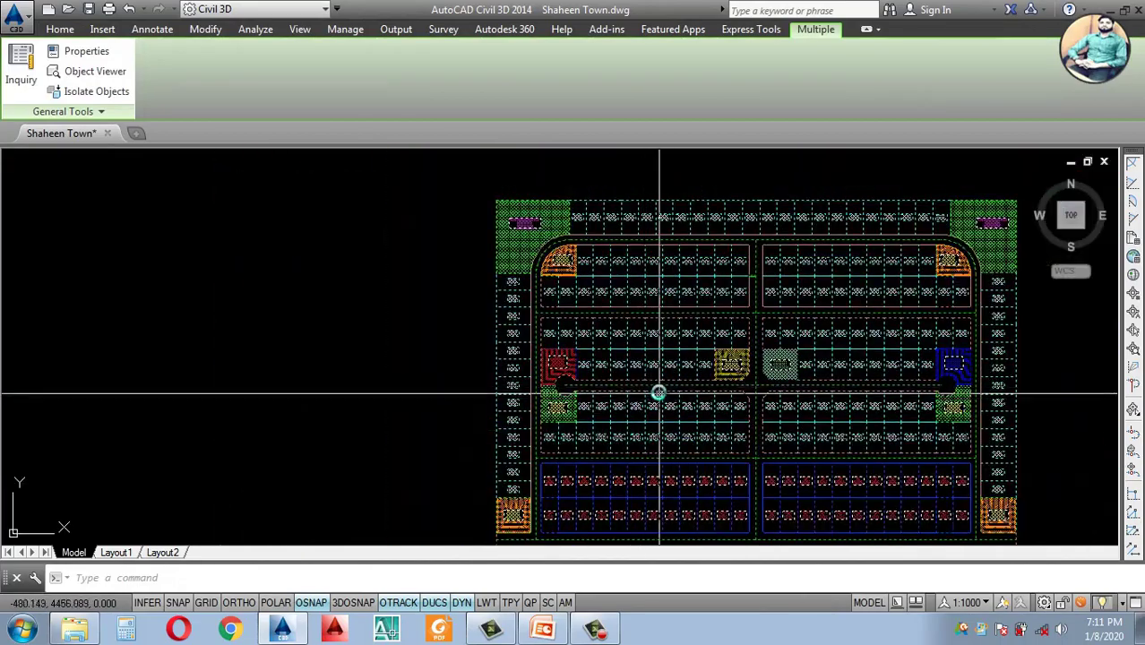
key(Escape)
scroll(557, 377, up, 2)
click(537, 370)
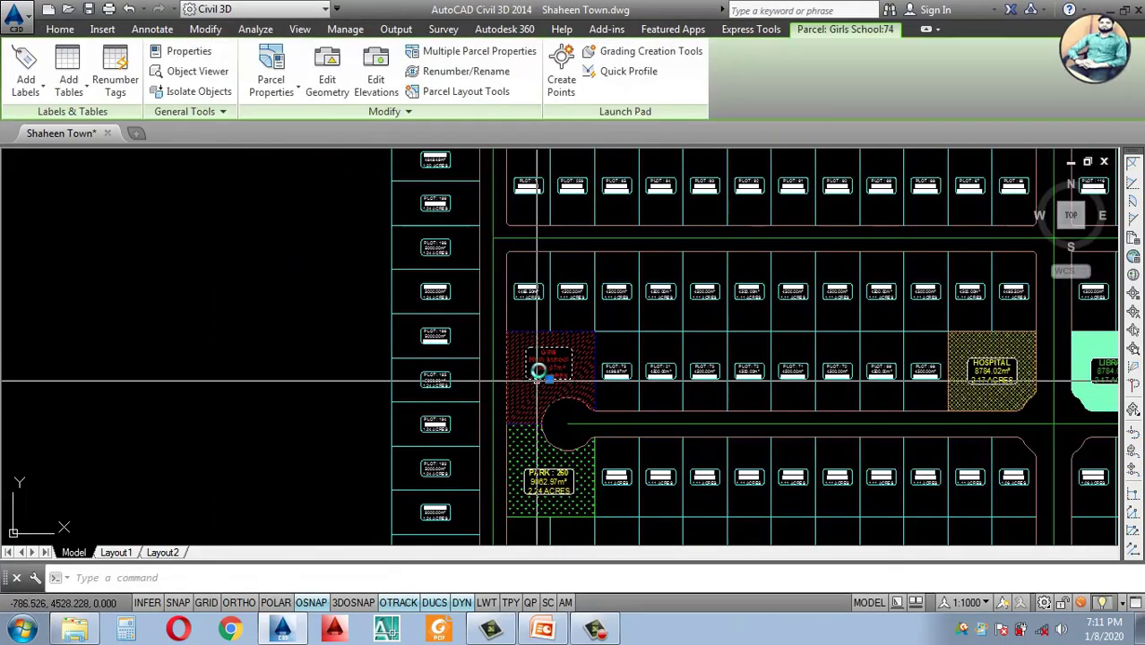
key(Escape)
Step: Compare the commercial plots with the residential plots and the northern mosque and playground areas
scroll(605, 401, down, 5)
scroll(685, 408, down, 3)
scroll(690, 421, up, 4)
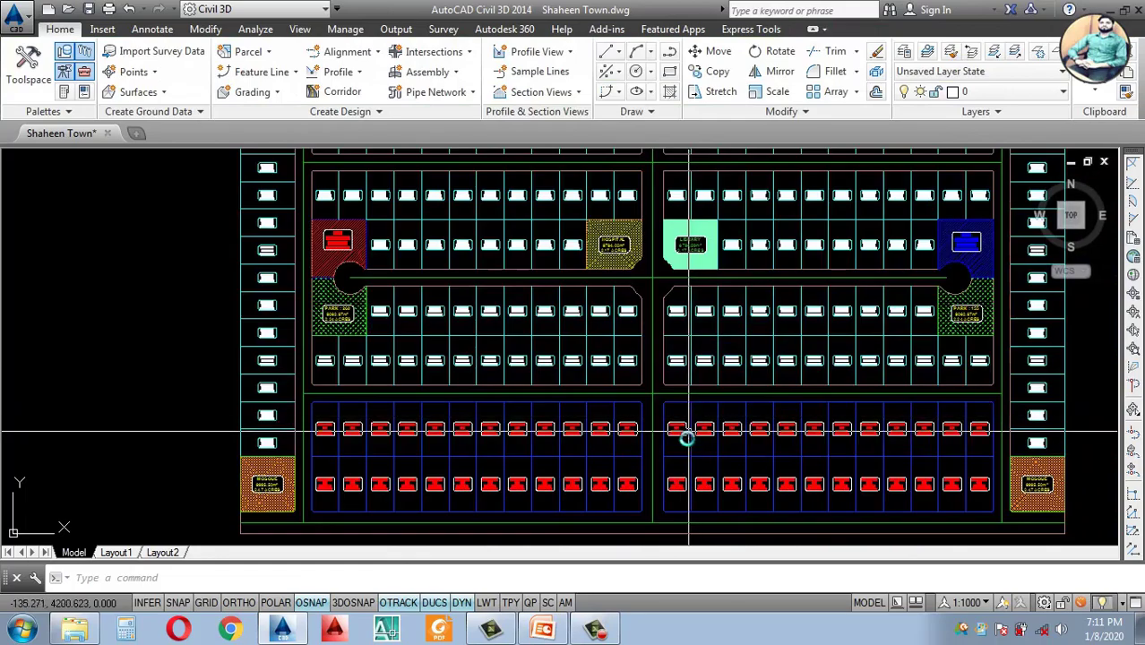
scroll(672, 426, up, 2)
scroll(677, 399, down, 5)
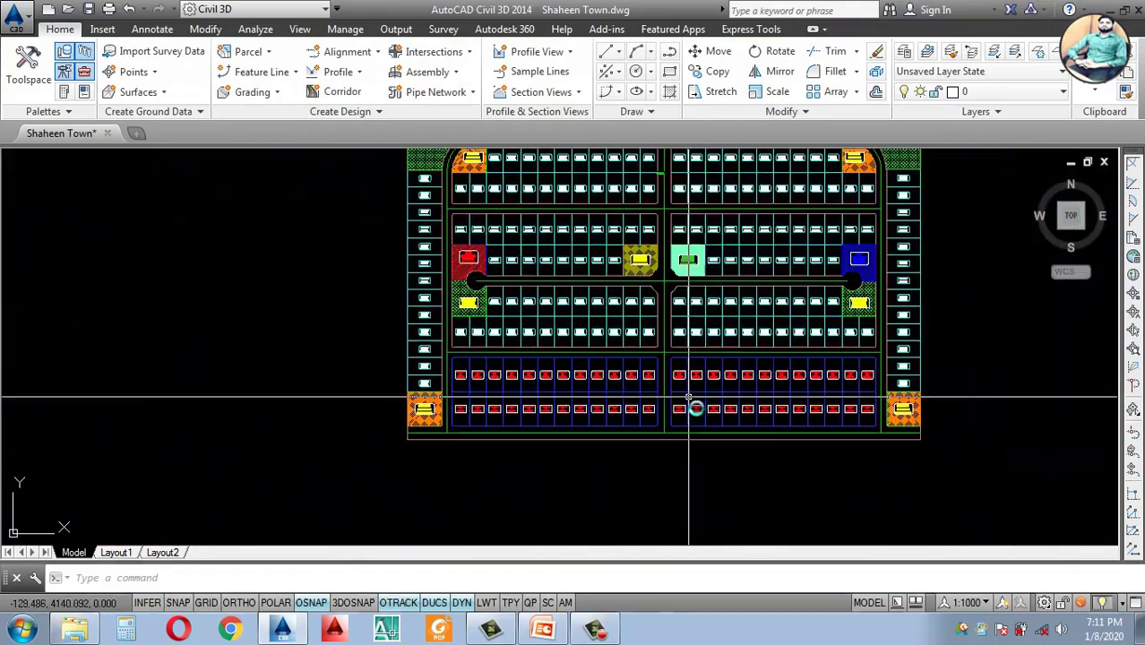
scroll(896, 421, up, 4)
scroll(940, 421, down, 4)
scroll(582, 430, up, 2)
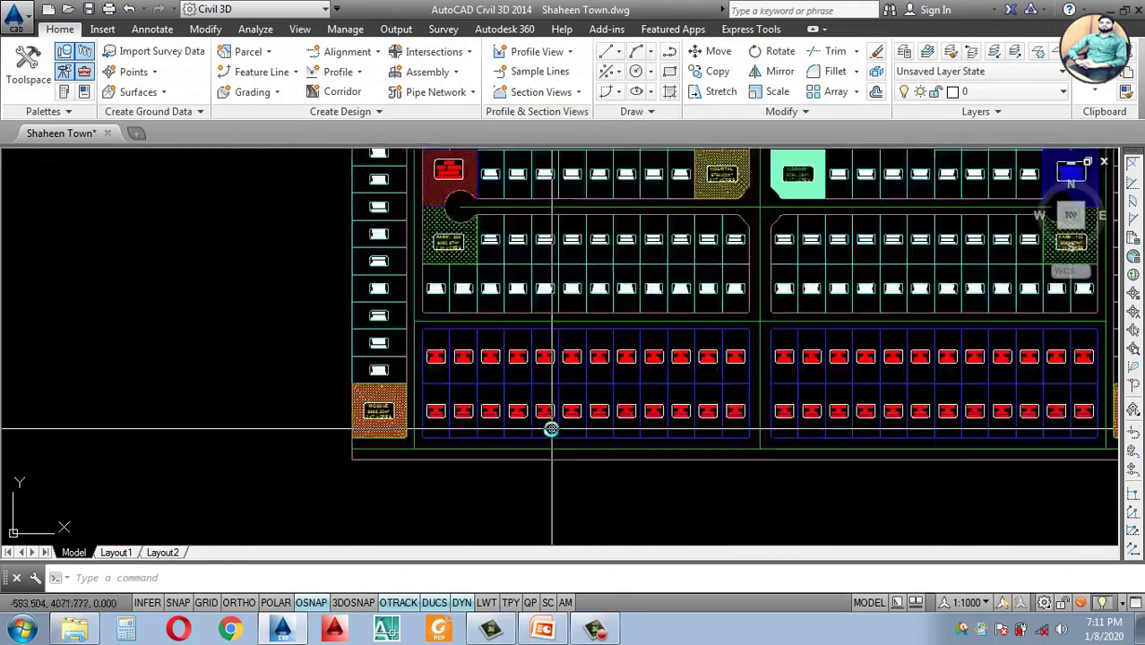
scroll(360, 455, up, 1)
scroll(459, 468, down, 4)
scroll(449, 285, up, 5)
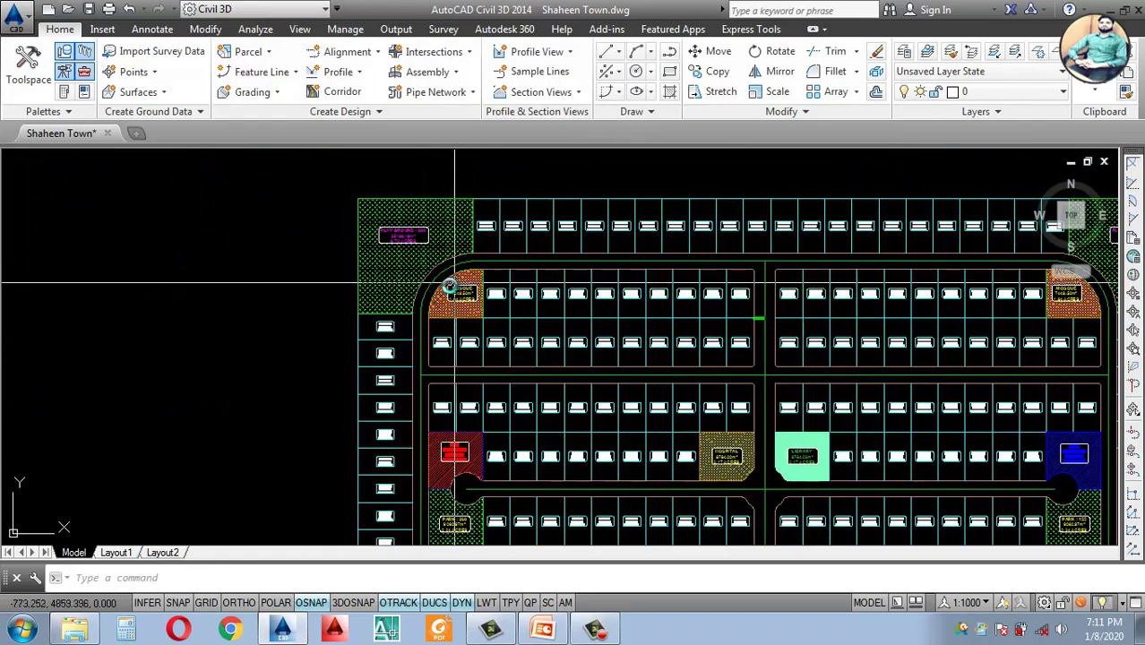
scroll(528, 367, down, 4)
scroll(631, 376, up, 6)
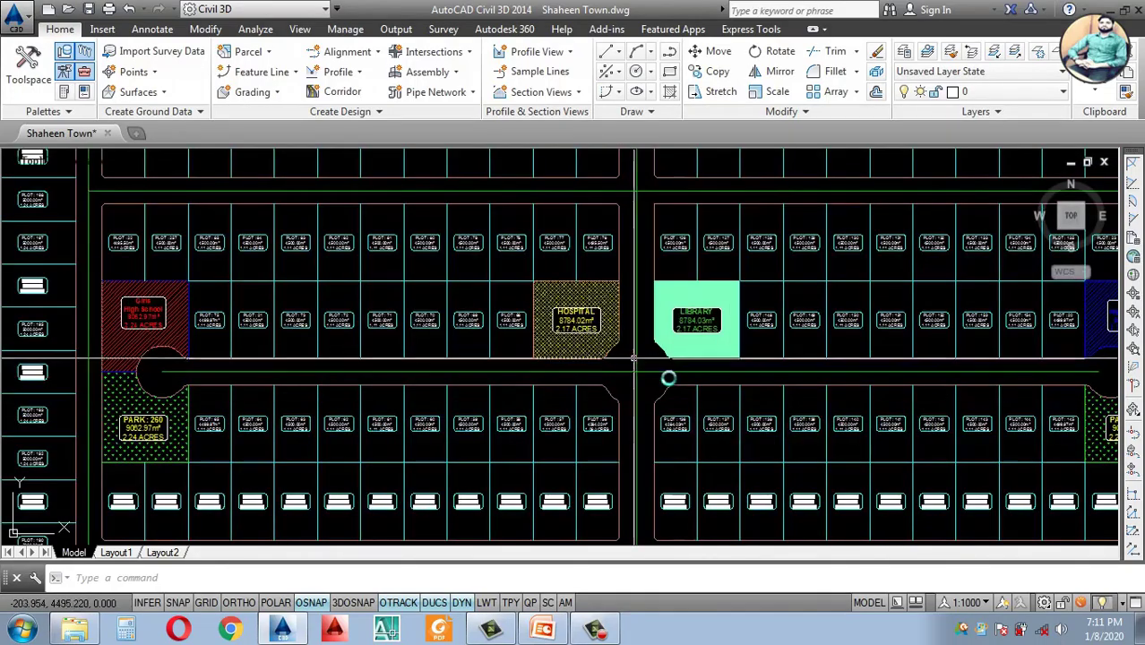
scroll(667, 289, down, 5)
scroll(667, 284, up, 5)
scroll(677, 294, down, 5)
Step: Open the parcel properties of the Road : 15 parcel and choose Road as its object style
scroll(667, 293, up, 5)
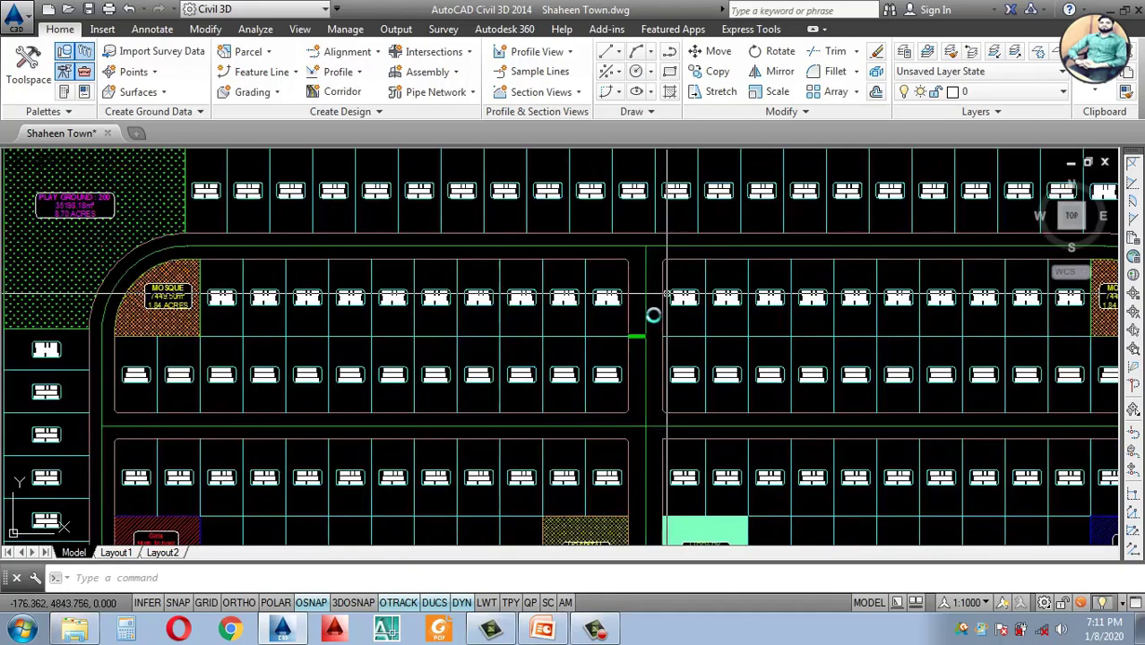
scroll(667, 294, up, 4)
click(618, 362)
click(612, 342)
right_click(610, 342)
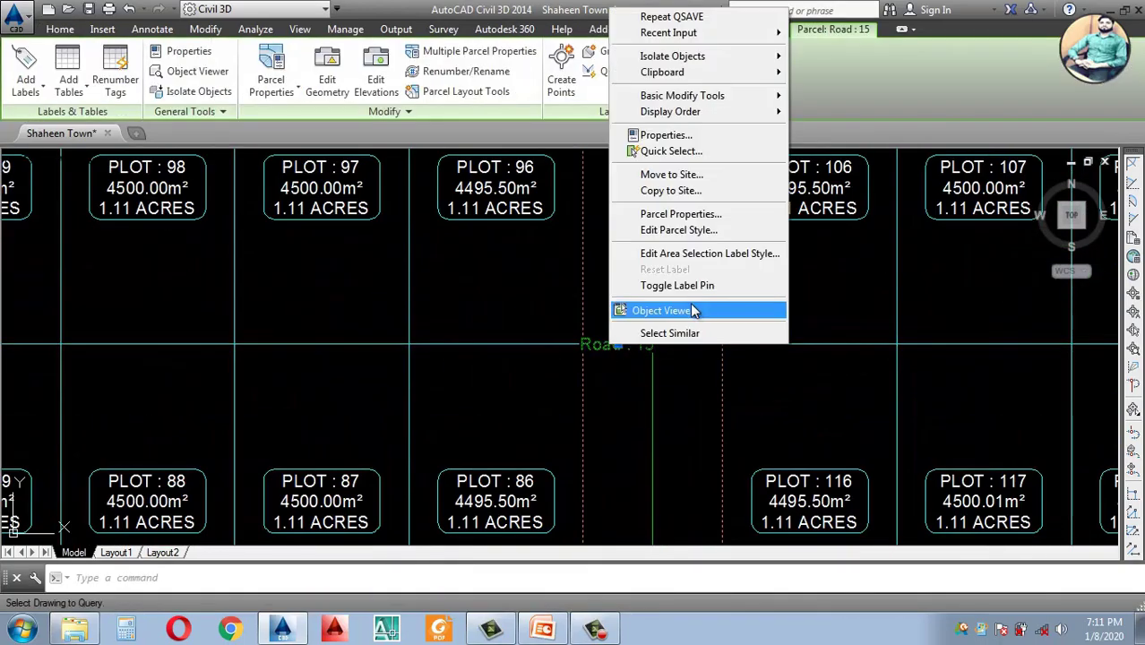
click(686, 218)
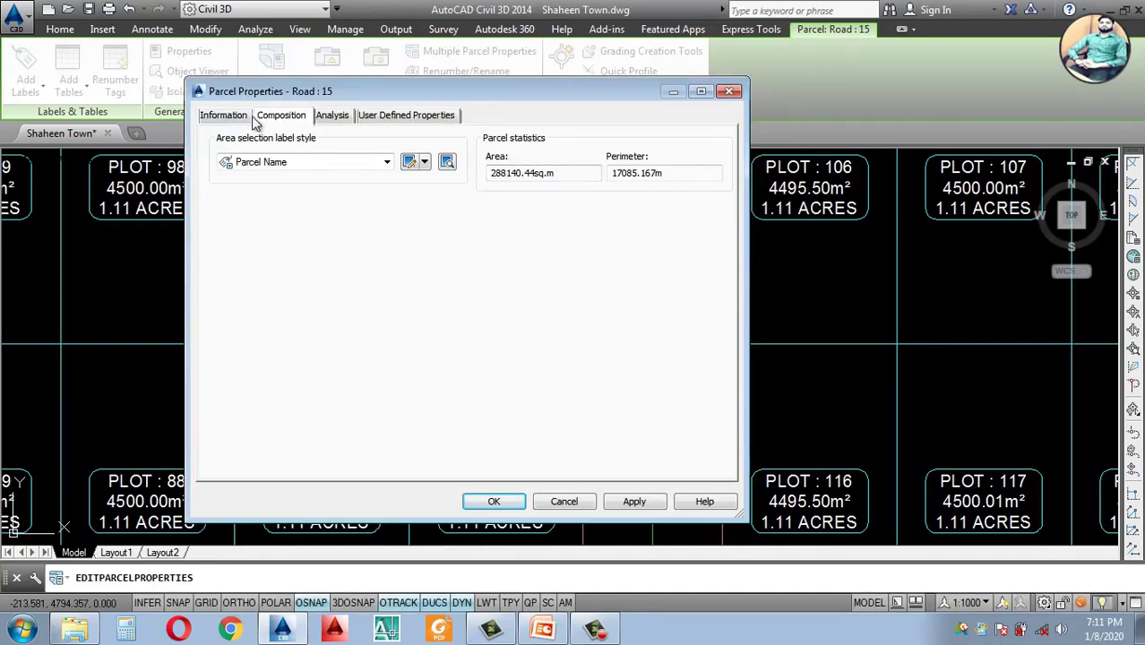
click(248, 118)
click(327, 278)
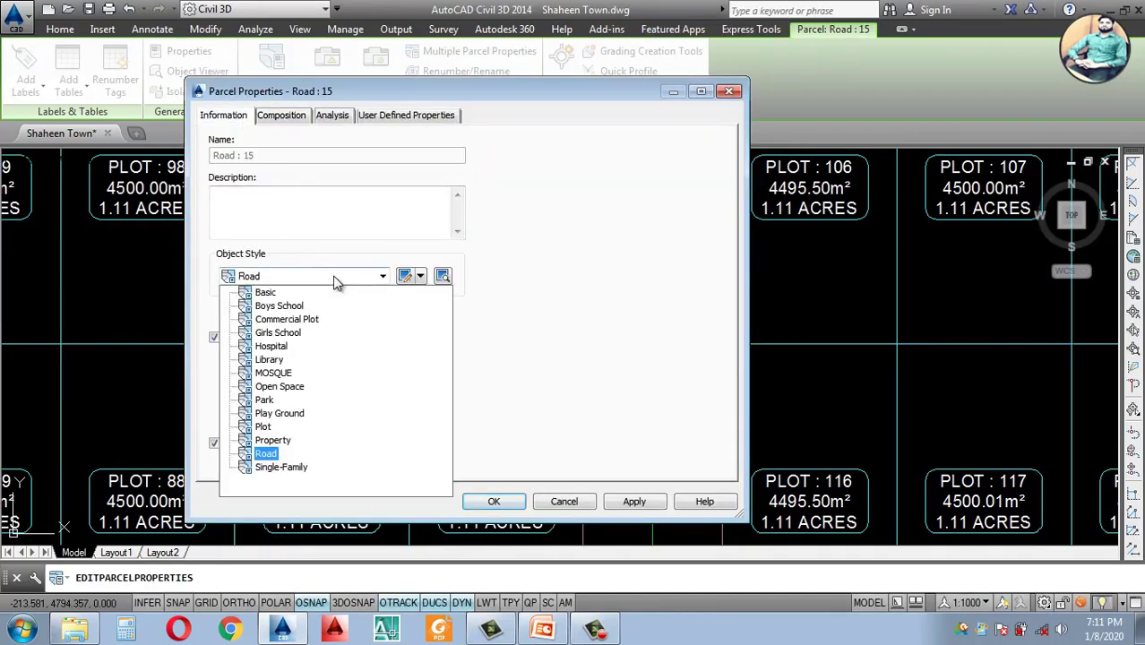
click(265, 454)
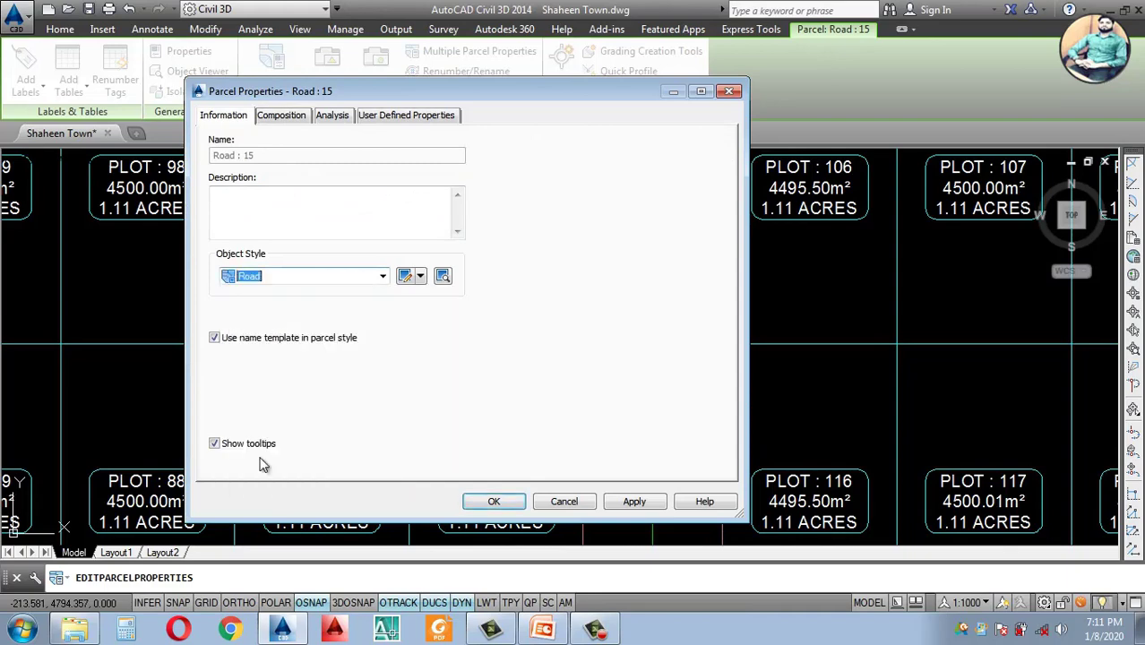
Step: Edit the Road parcel style so its parcel segments display in a darker brown true color, 153,77
click(405, 278)
click(331, 149)
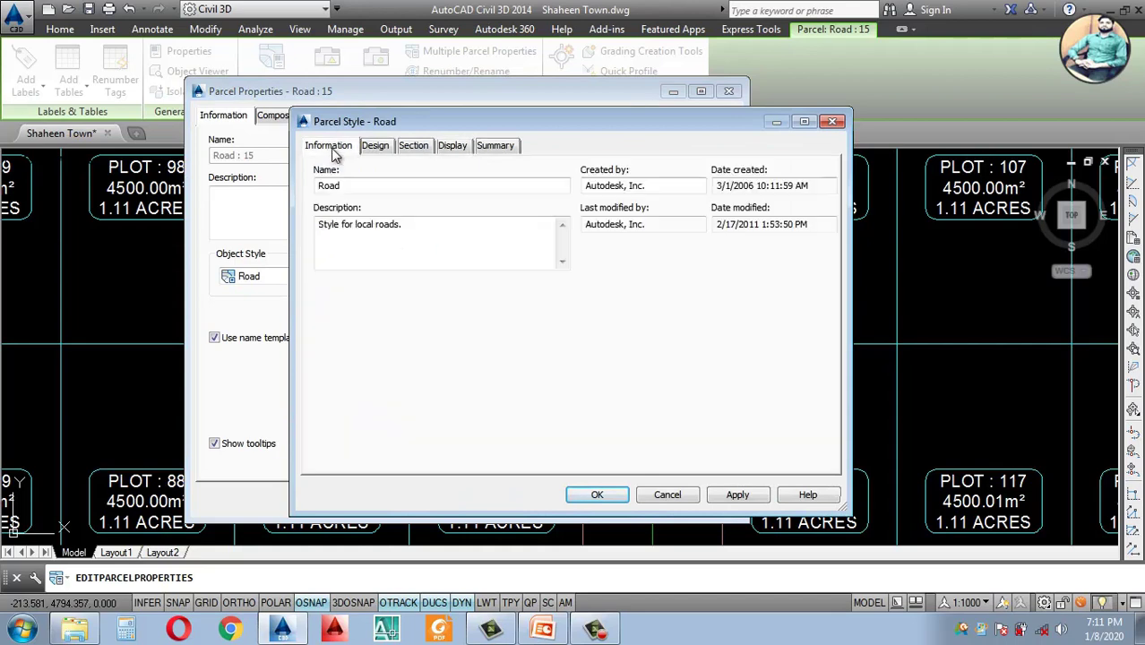
click(376, 146)
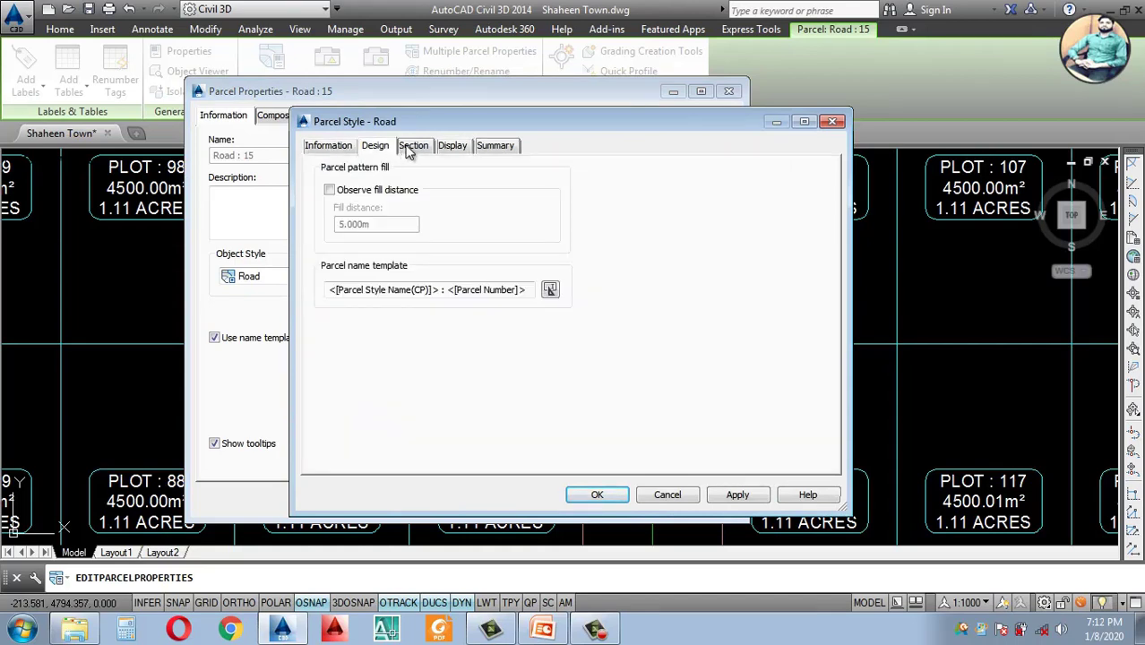
click(413, 148)
click(452, 147)
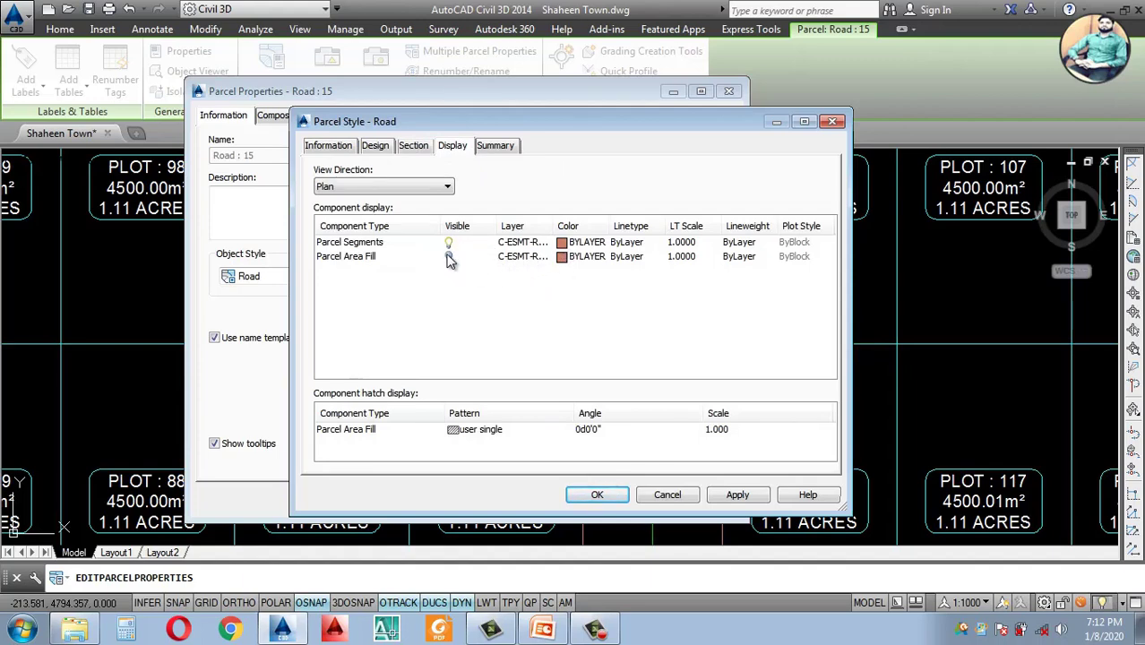
click(563, 243)
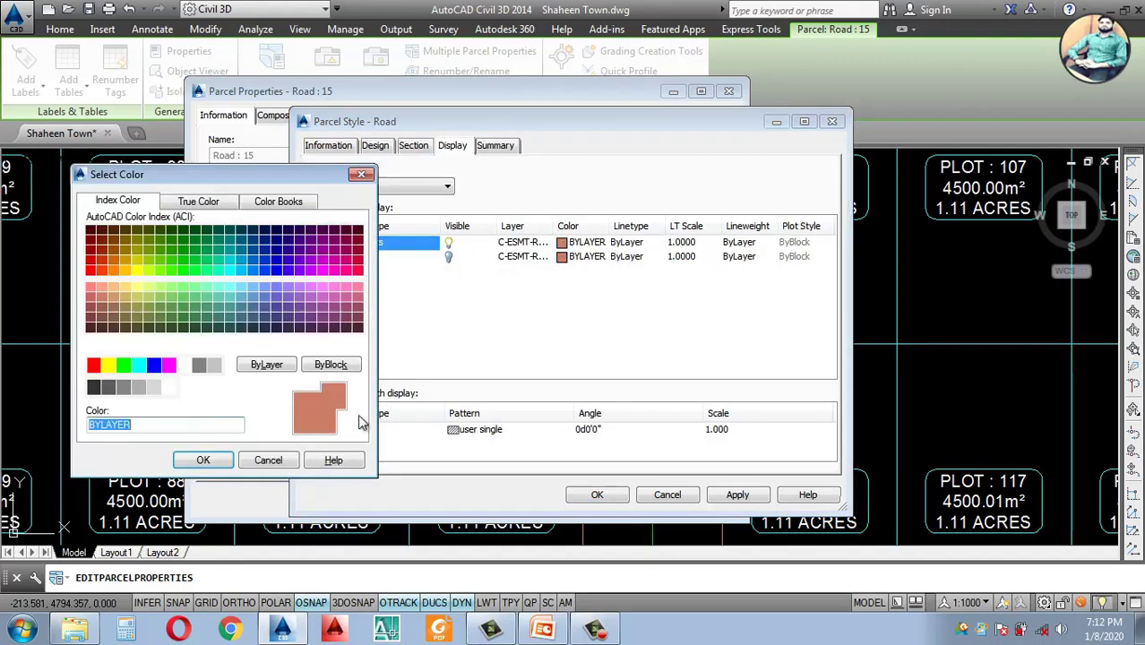
click(198, 201)
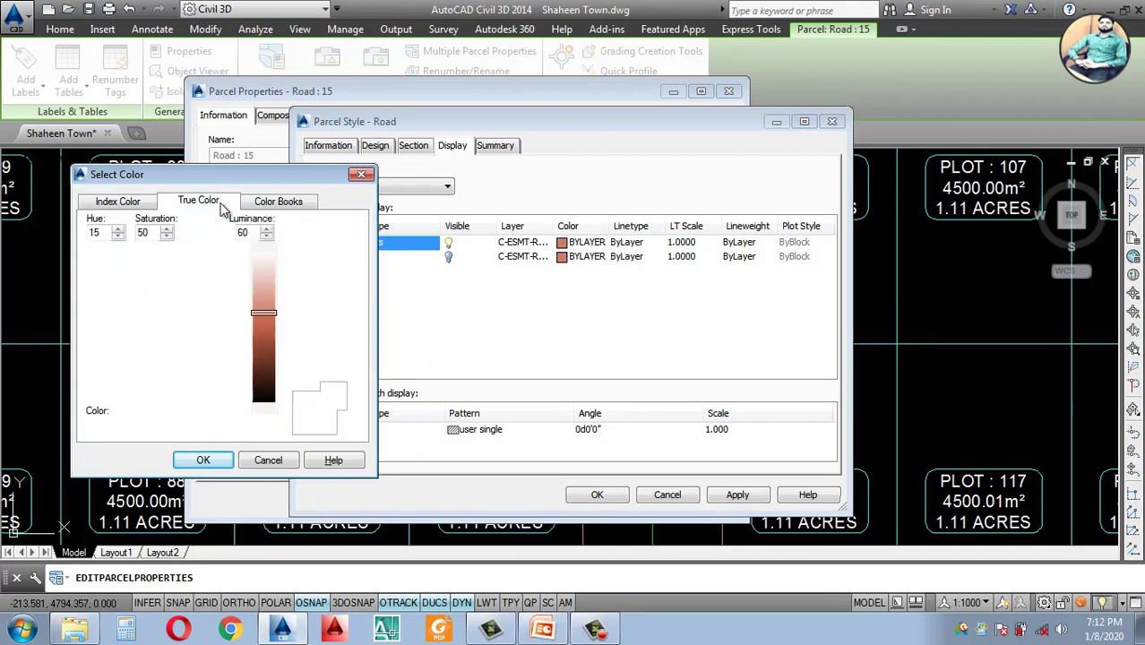
drag(256, 314, 263, 357)
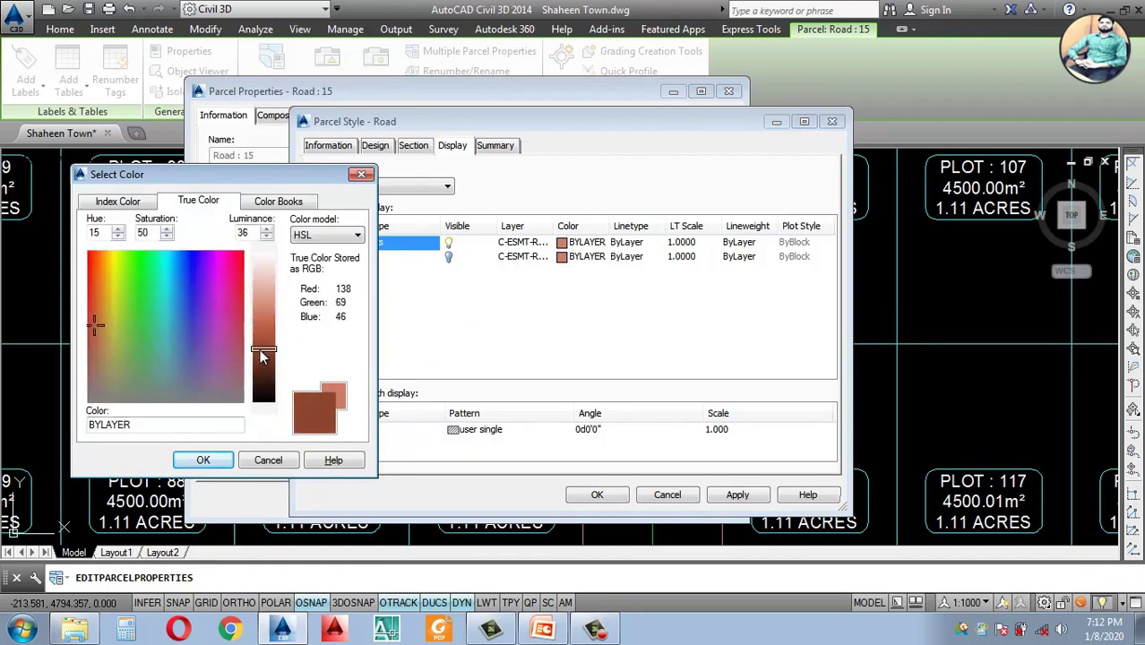
click(204, 460)
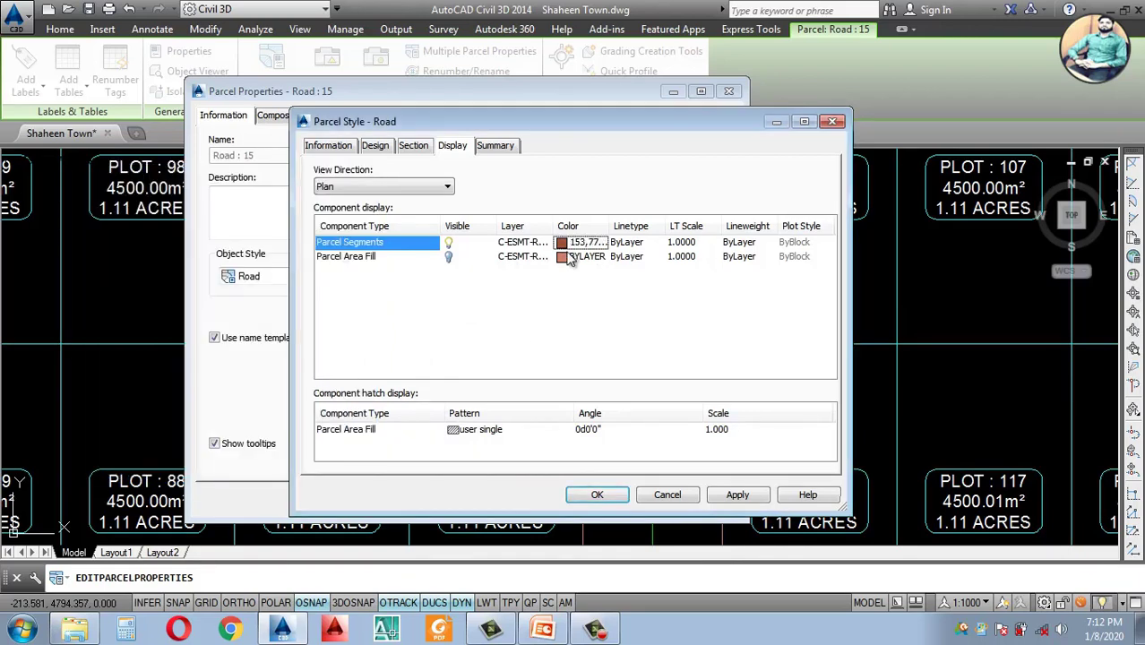
Step: Make the Road style's parcel area fill visible and set its color to gray index 251
click(449, 257)
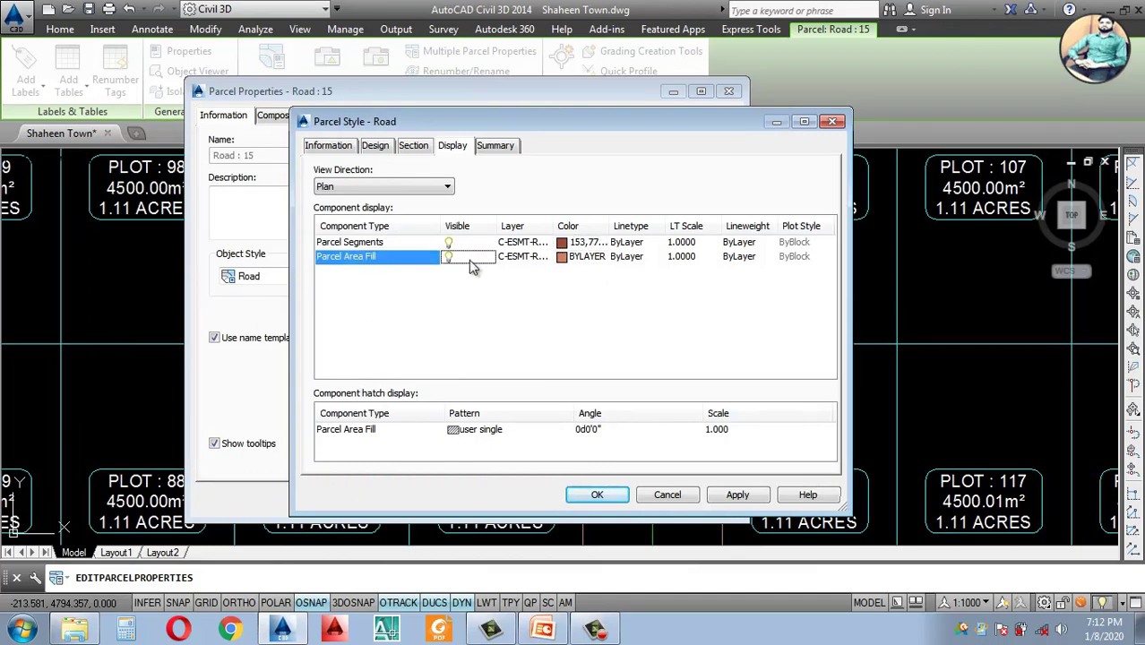
click(562, 258)
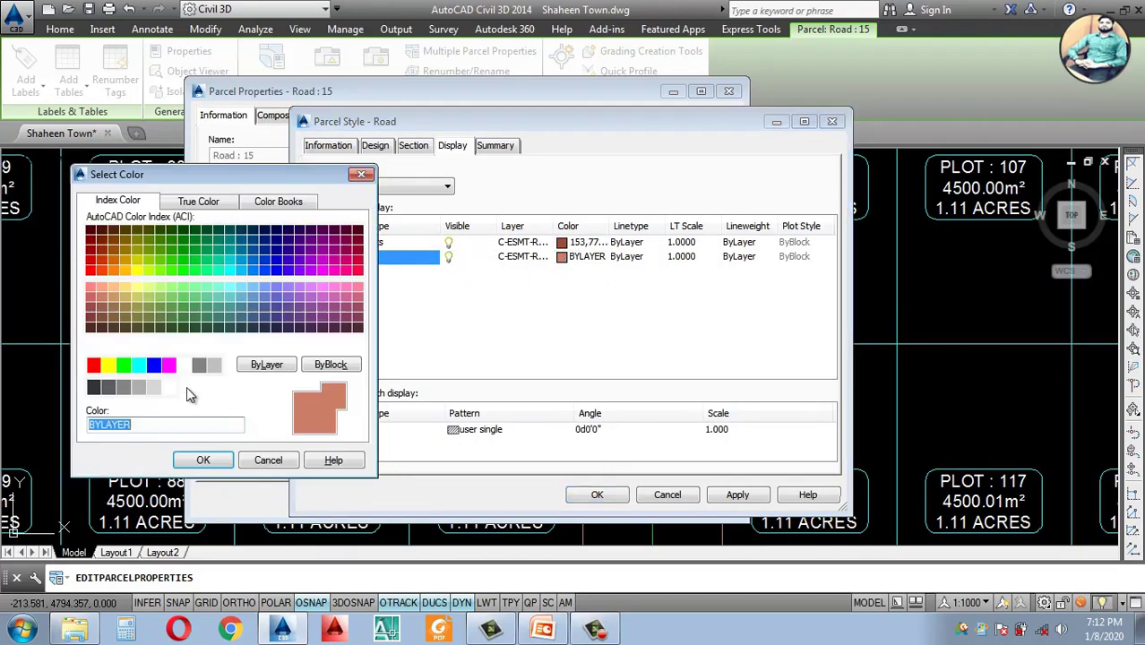
click(123, 387)
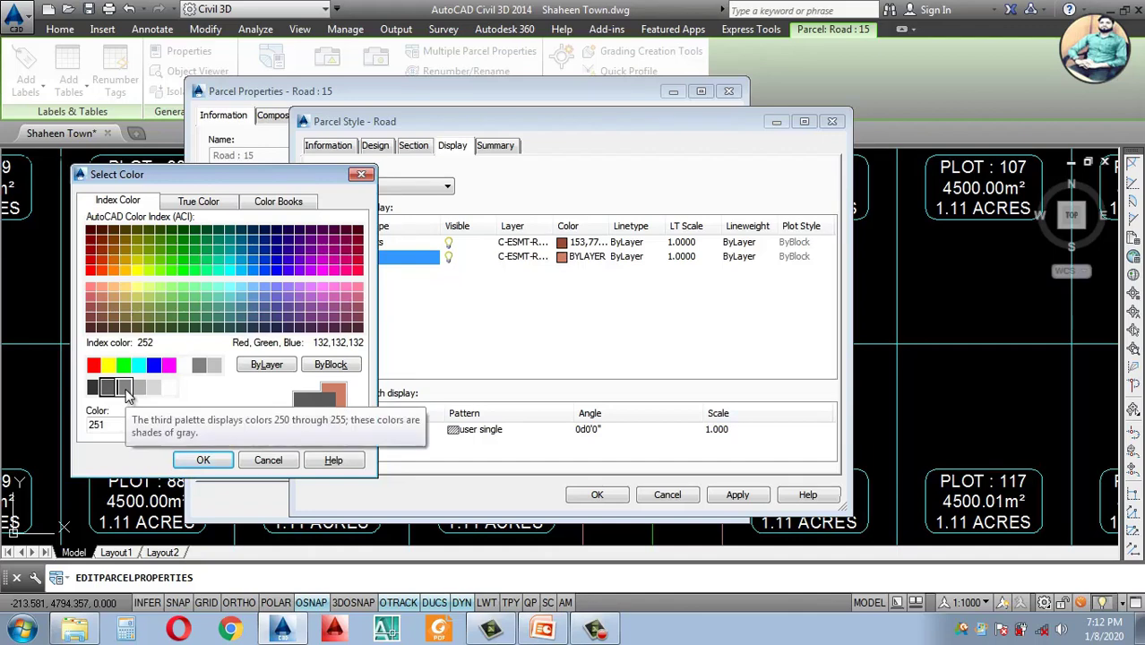
click(111, 388)
click(203, 460)
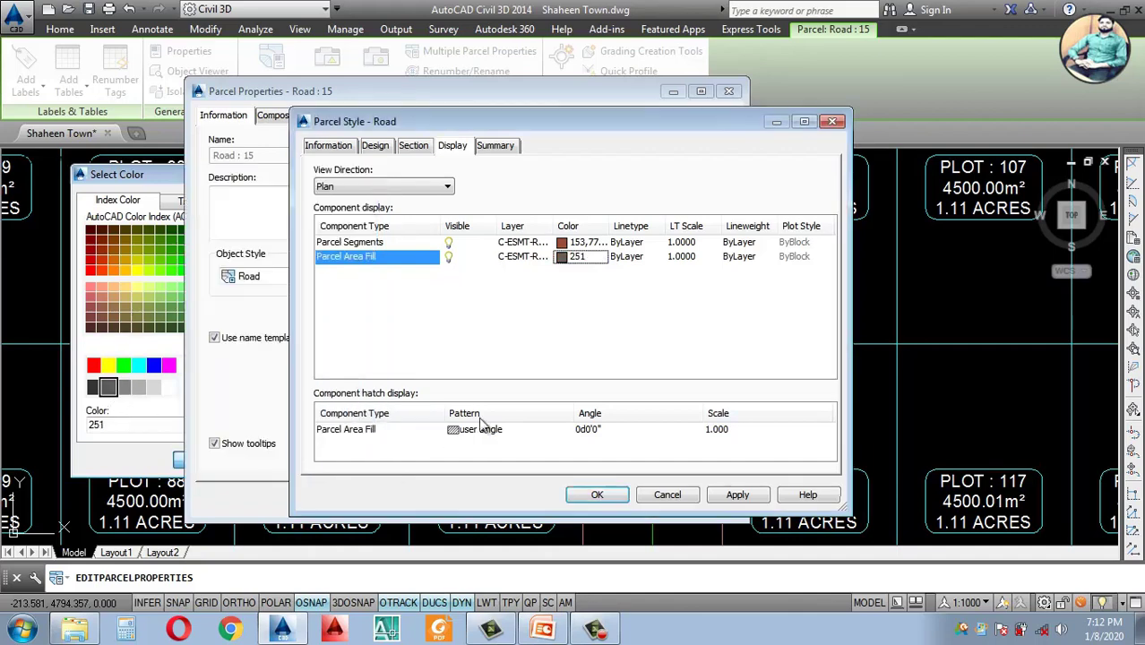
Step: Set the hatch pattern of the Road style's parcel area fill to SOLID
click(454, 429)
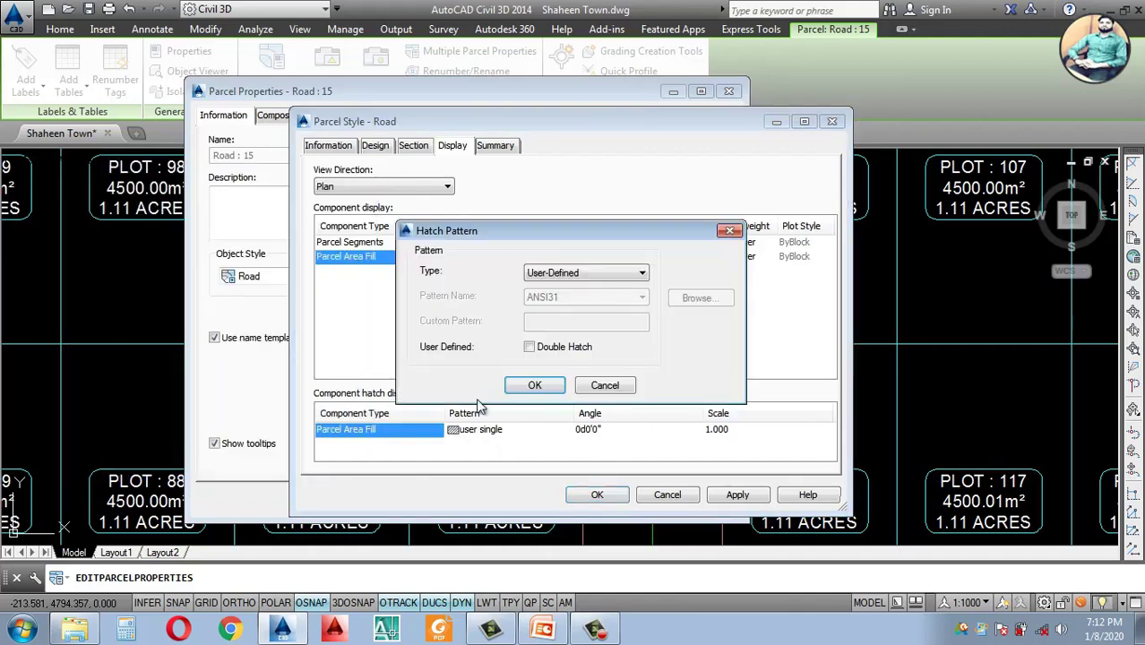
click(634, 285)
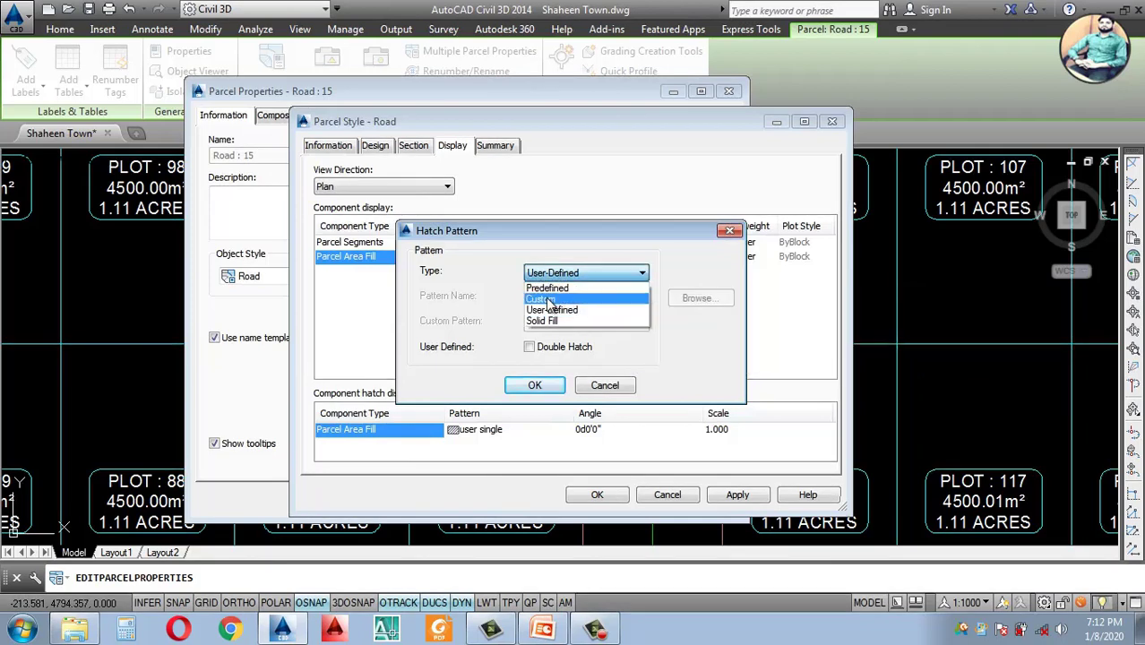
click(631, 307)
click(694, 299)
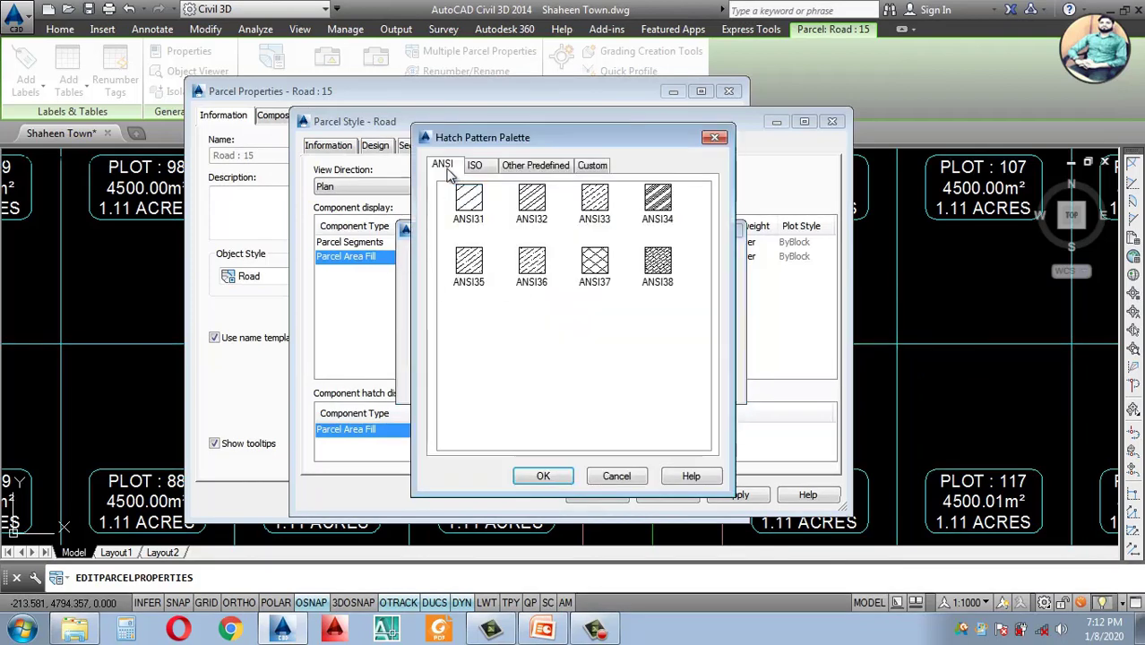
click(474, 167)
click(515, 168)
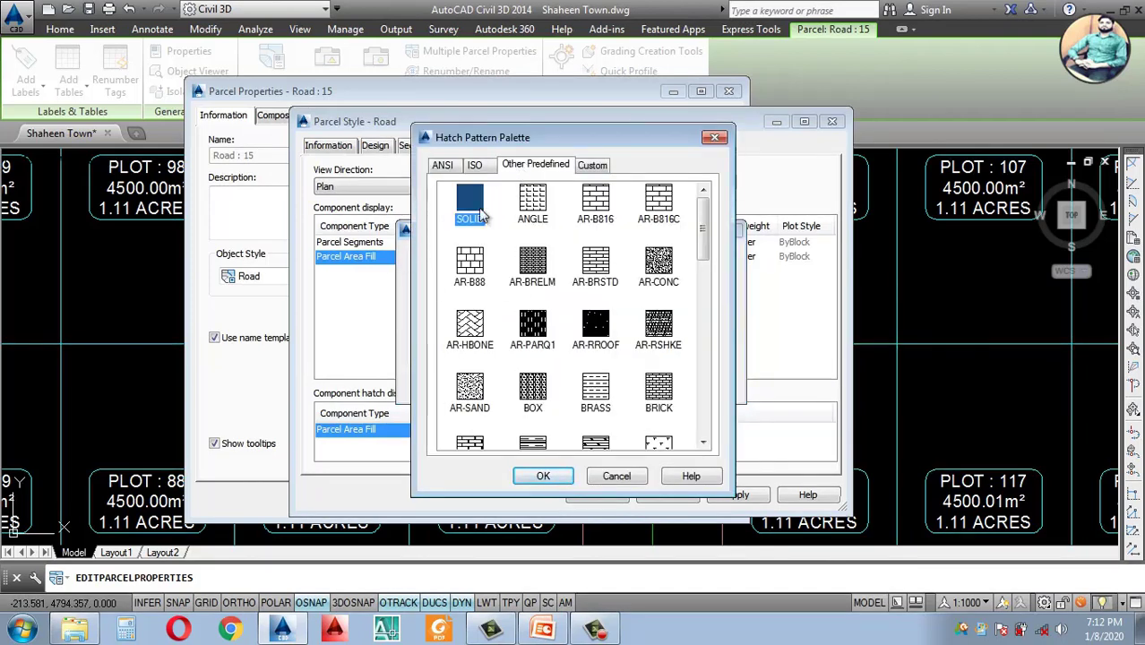
click(542, 476)
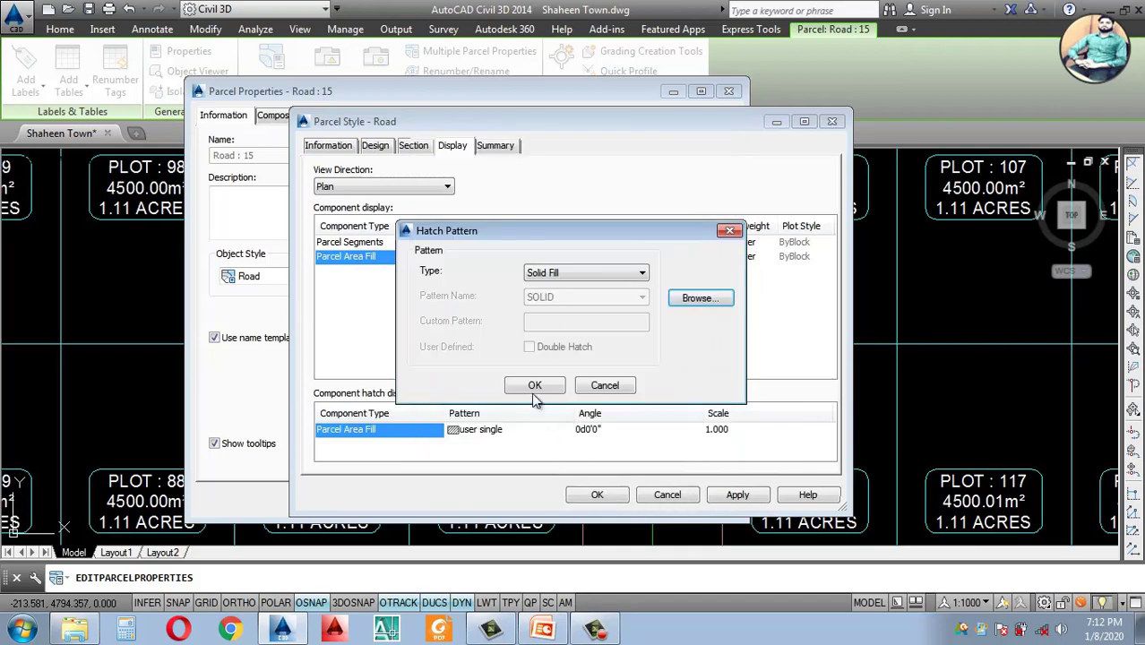
click(534, 385)
Step: Apply the Road style changes and confirm the road parcel's properties
click(736, 495)
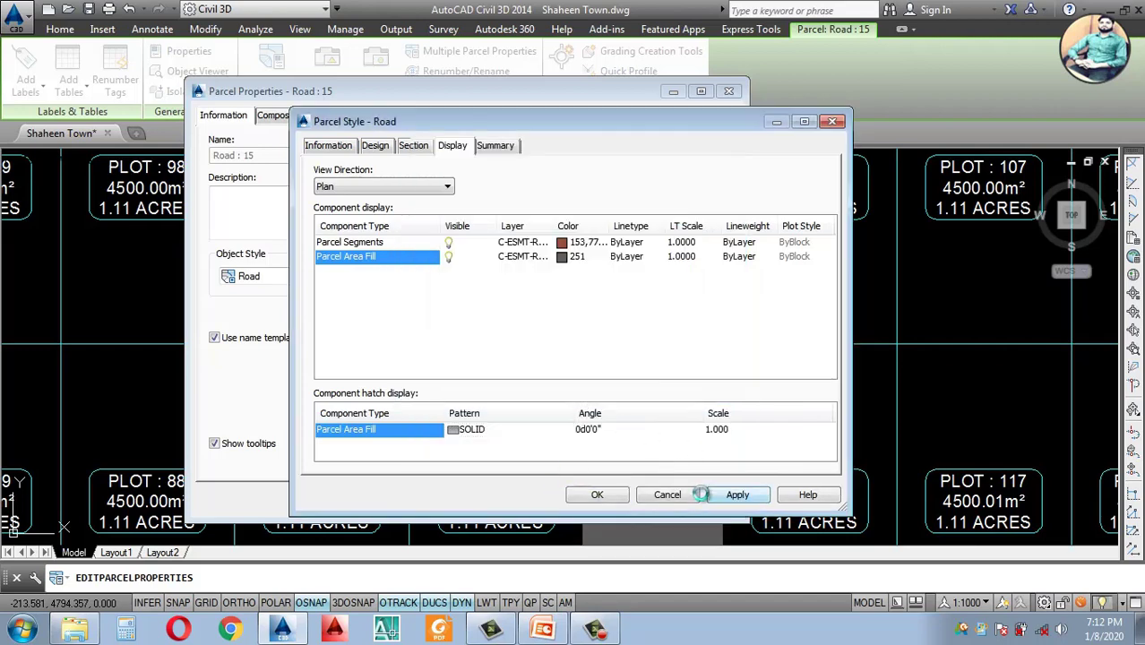
click(596, 496)
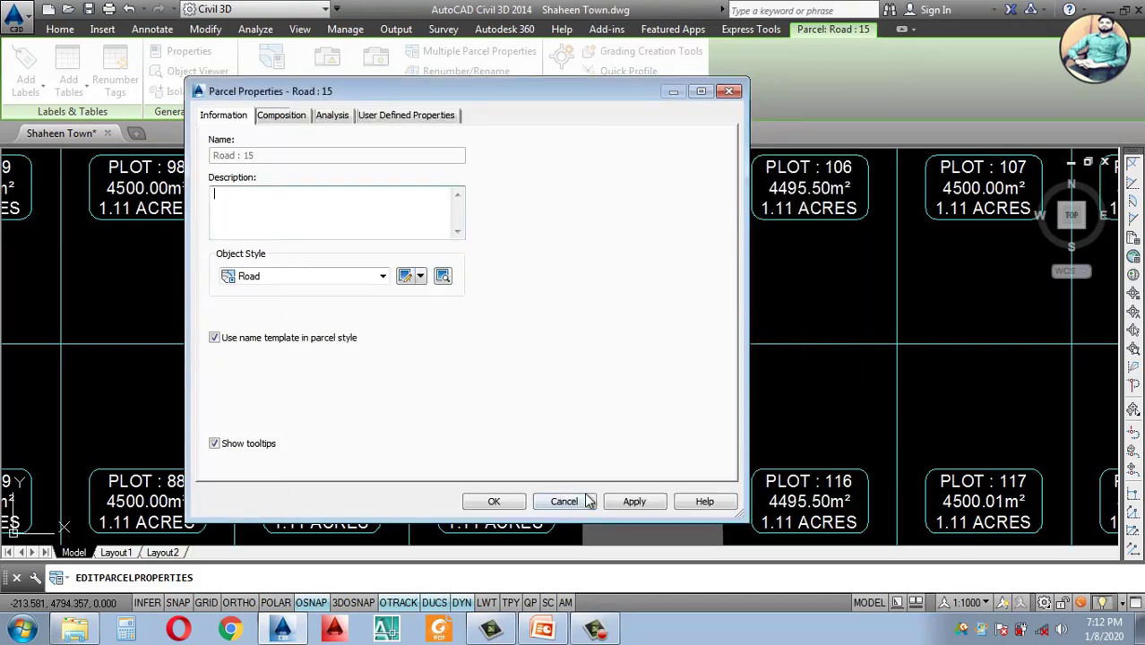
click(633, 501)
click(280, 116)
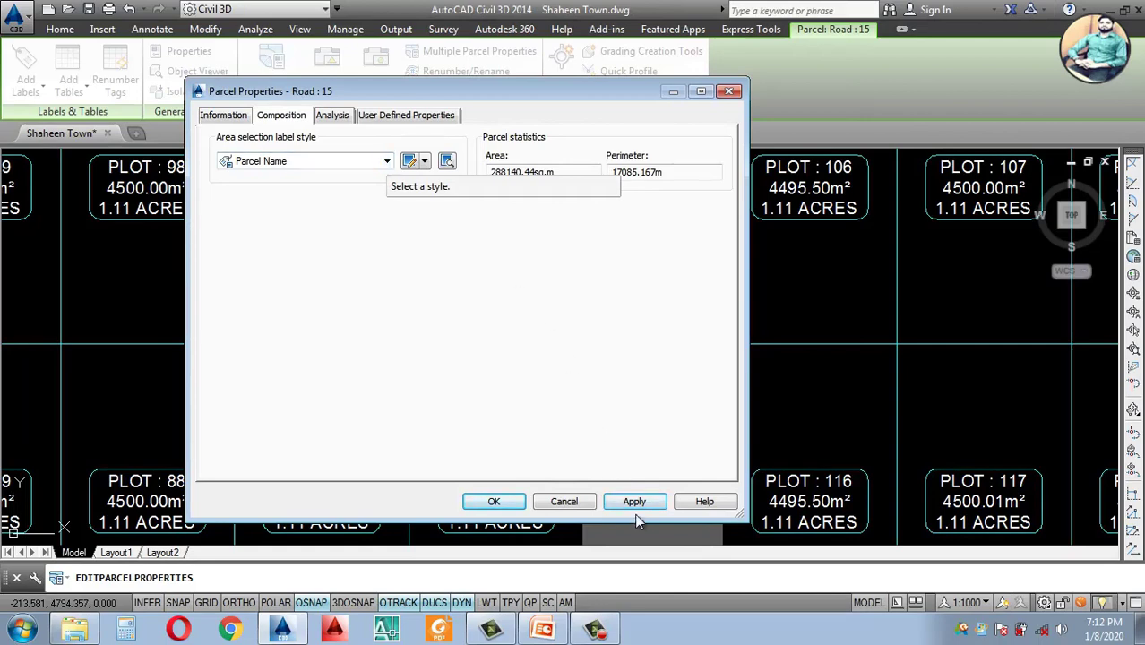
click(498, 501)
Step: Move the road parcel's area label from the northern central road to the road south of the commercial plots
scroll(514, 416, down, 5)
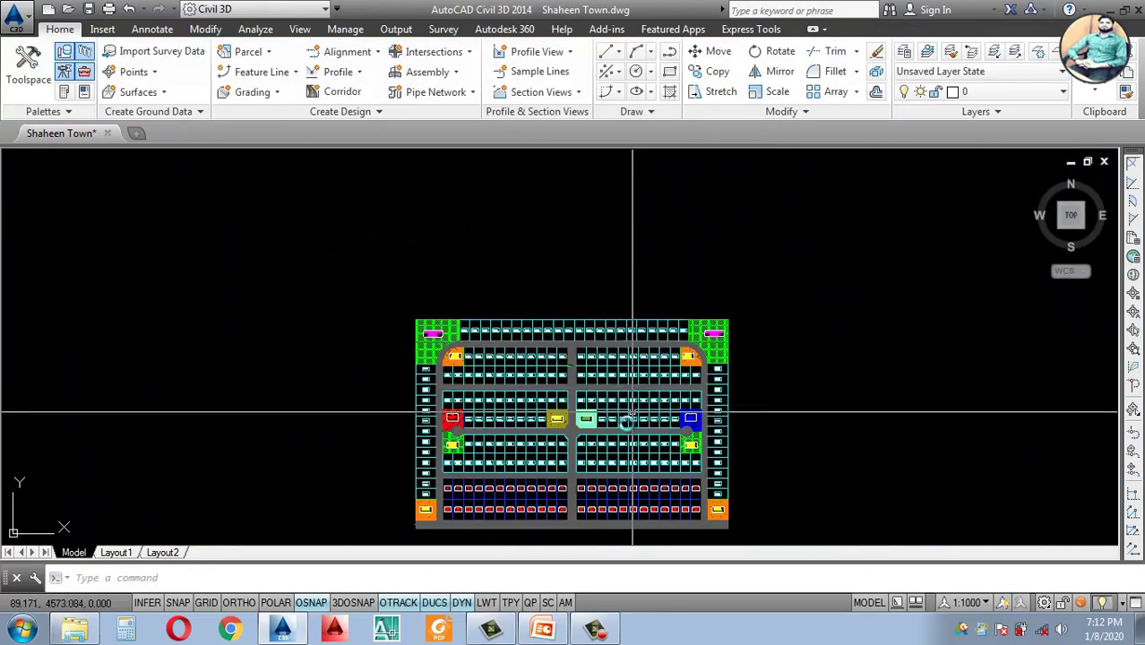
scroll(558, 437, up, 10)
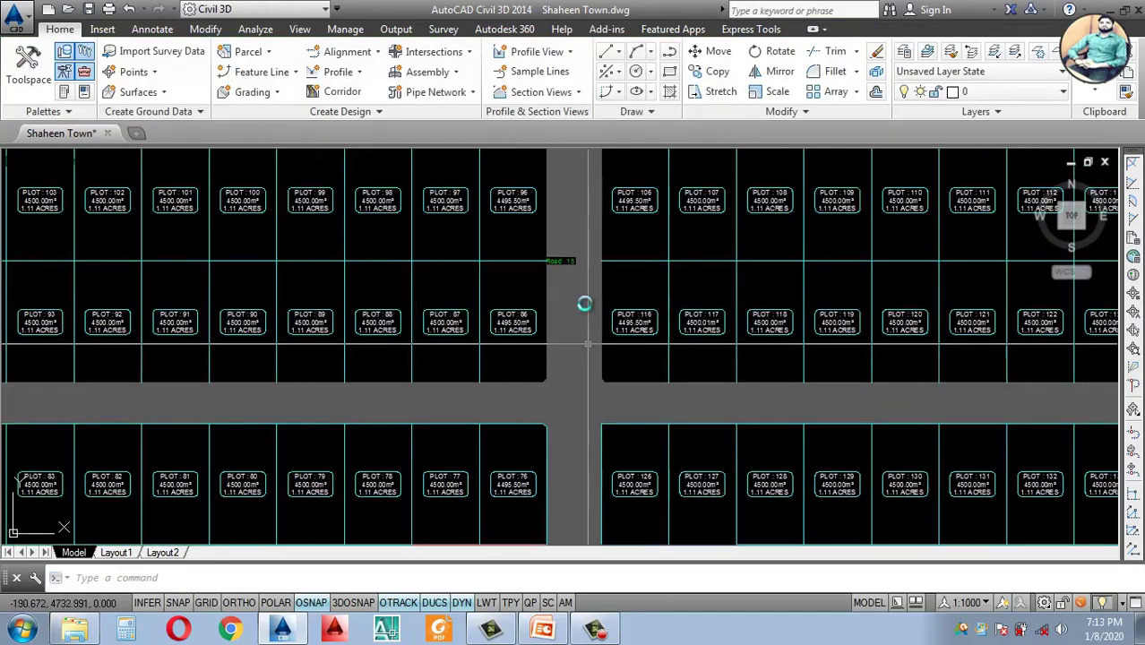
click(524, 270)
click(530, 269)
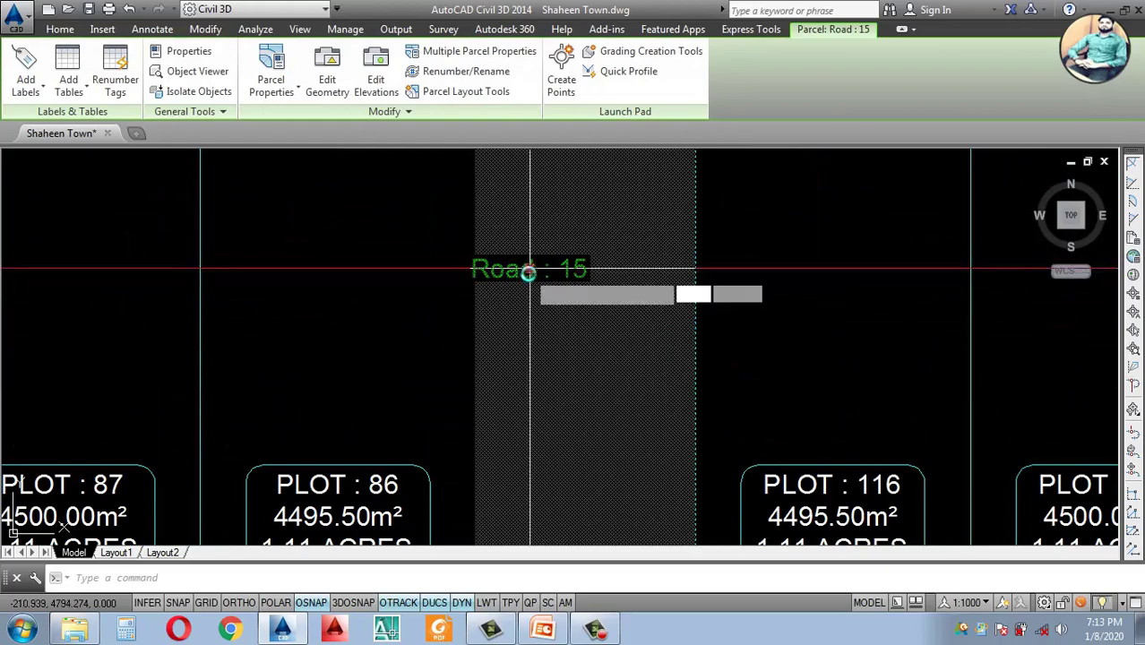
scroll(579, 300, down, 5)
scroll(596, 395, up, 7)
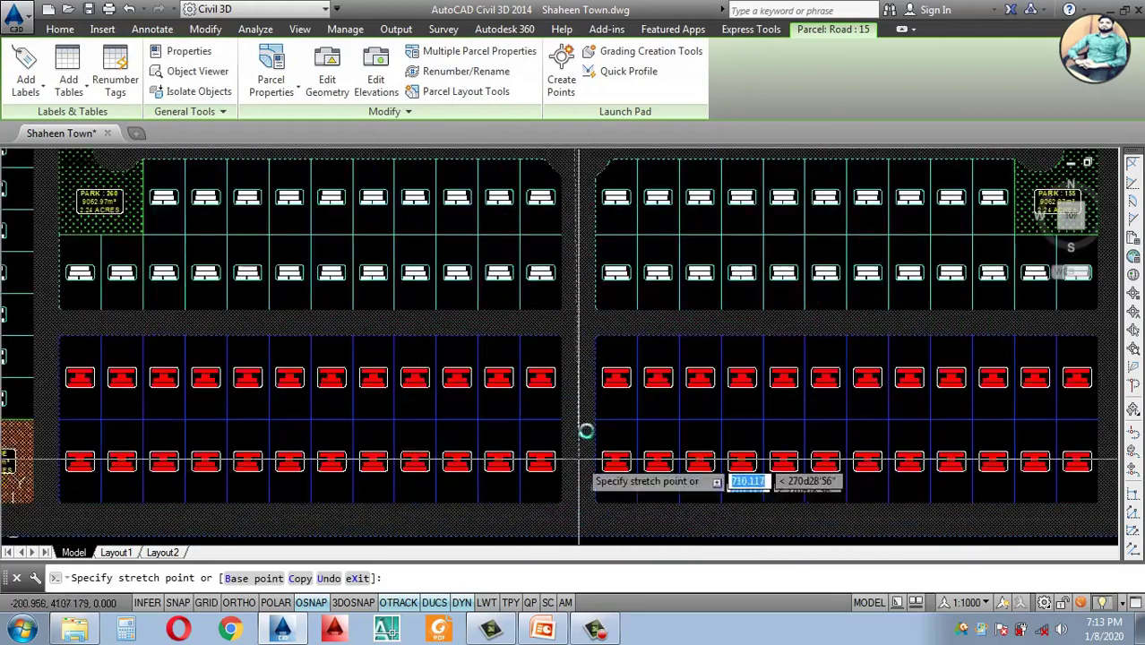
scroll(543, 484, up, 2)
scroll(497, 495, down, 7)
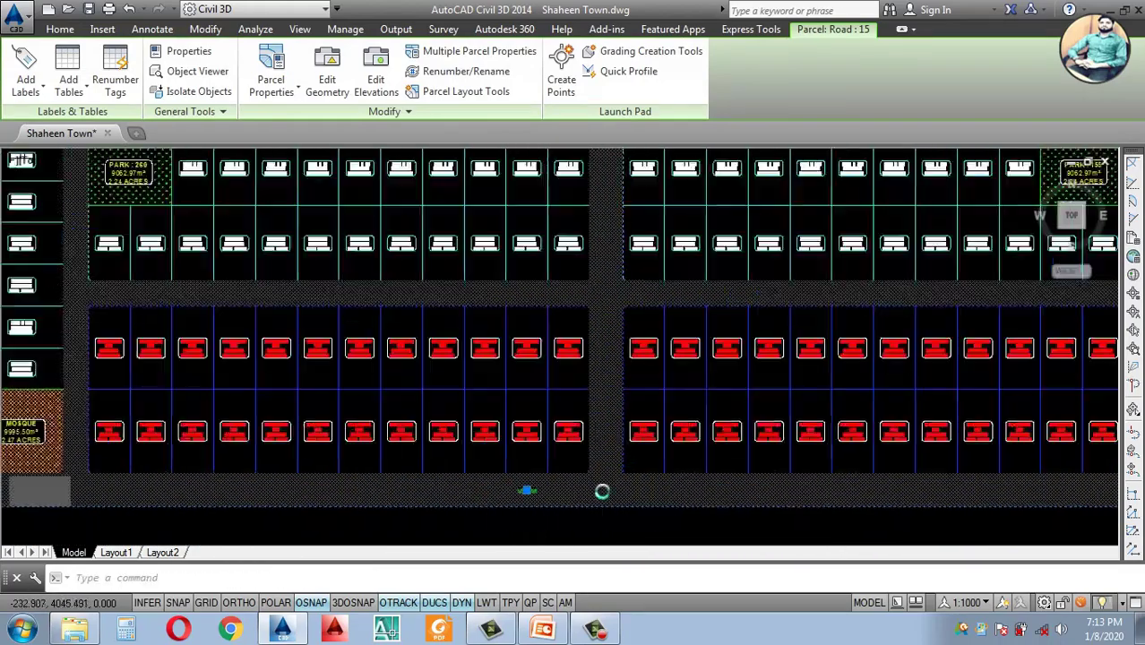
key(Escape)
key(Escape)
Step: Reposition the road label at the southern junction, centered below the vertical road between the two commercial blocks
scroll(625, 467, up, 6)
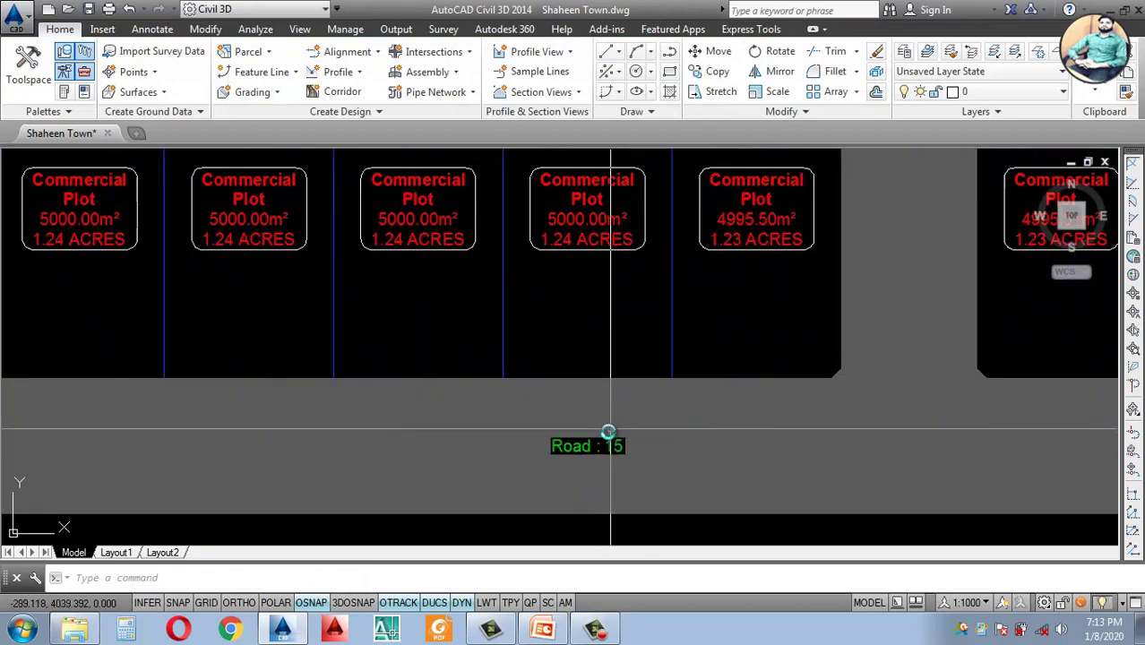
click(581, 445)
click(586, 445)
scroll(591, 447, down, 5)
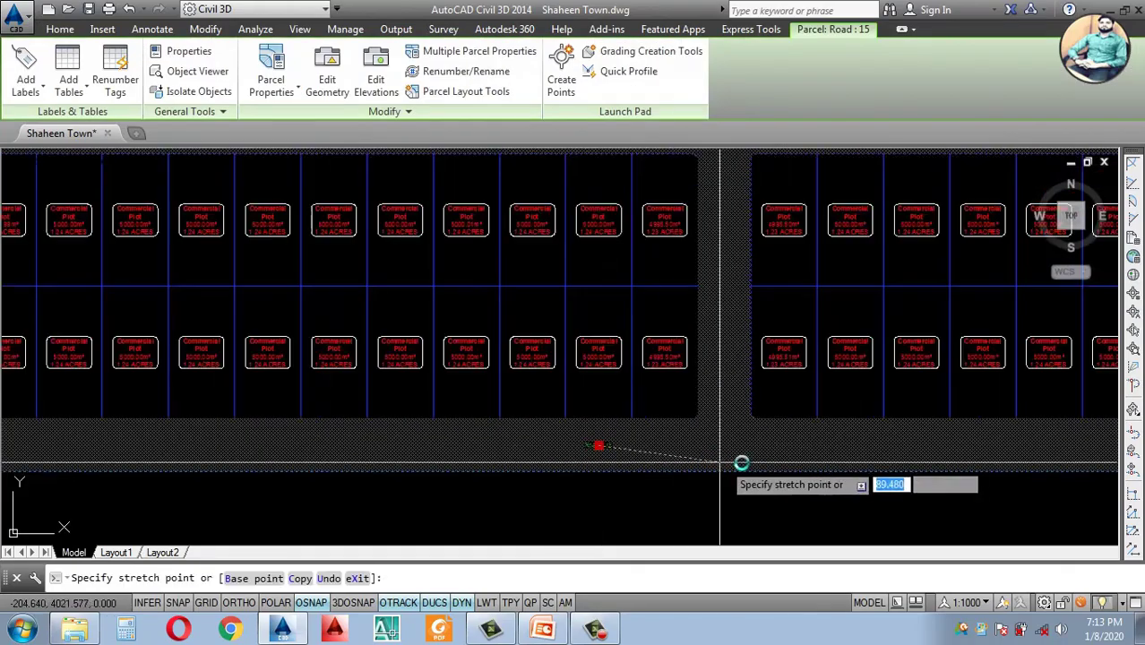
scroll(726, 449, up, 5)
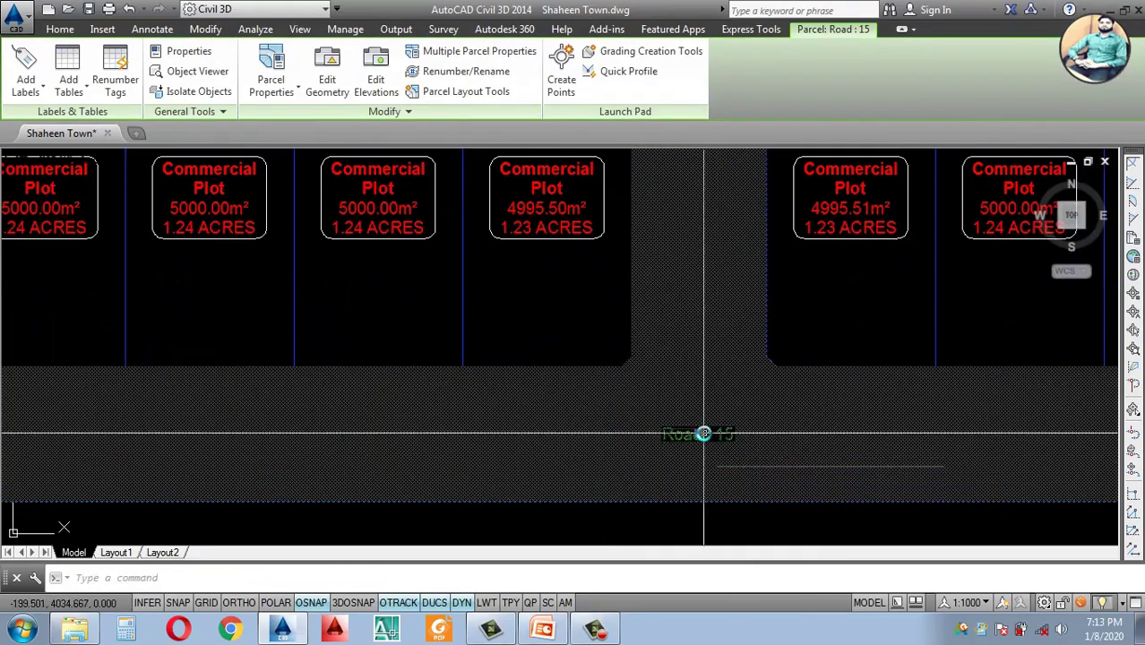
click(700, 435)
key(Escape)
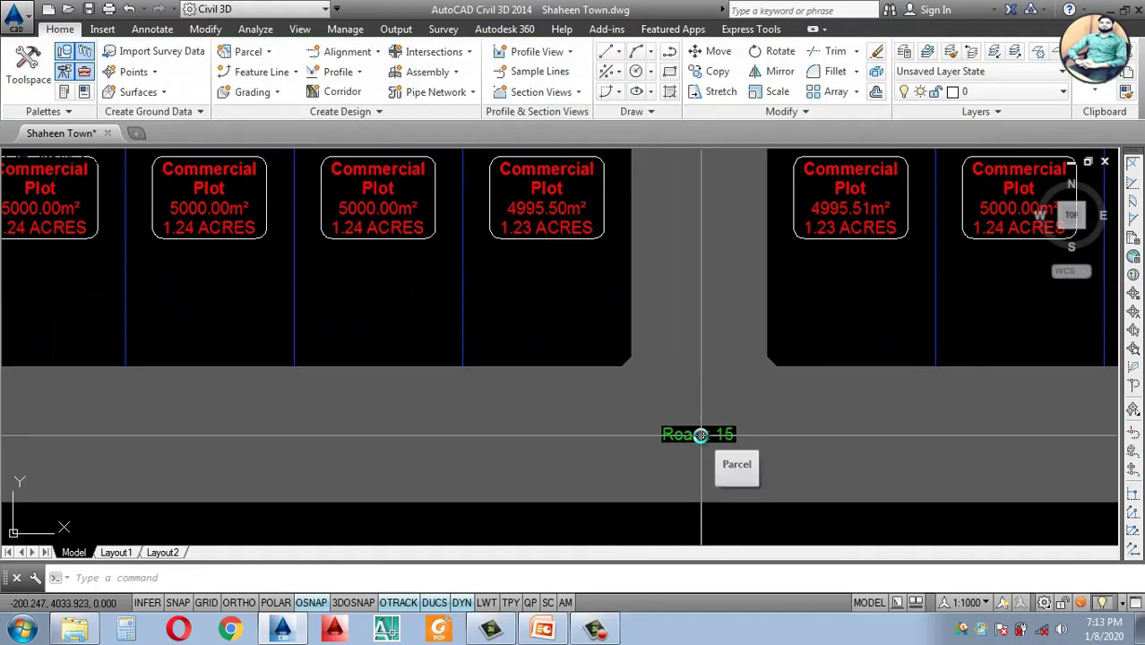
scroll(707, 429, down, 2)
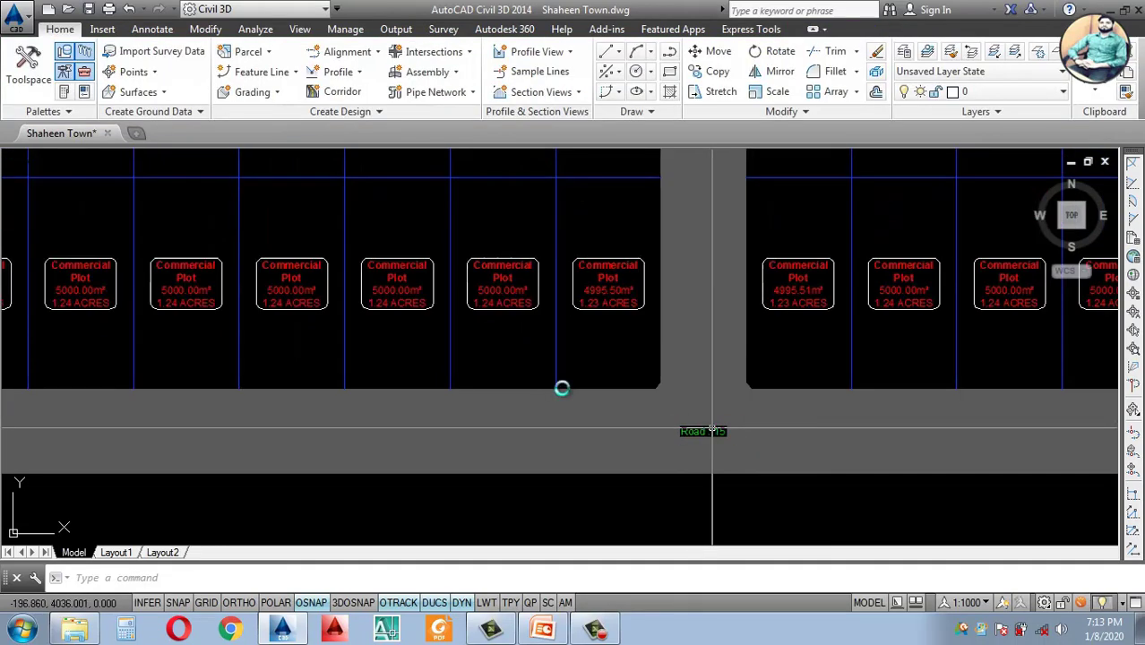
scroll(752, 462, down, 2)
scroll(672, 435, up, 4)
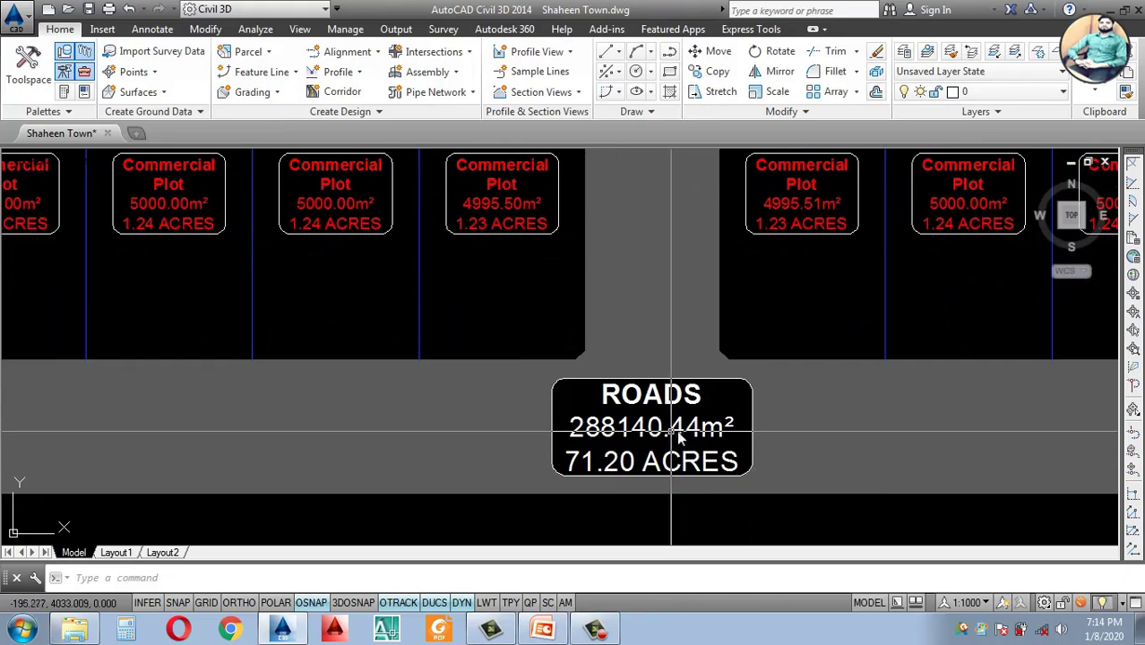
Step: Examine the repositioned road label and the complete town layout with its solid road fill
scroll(616, 439, up, 2)
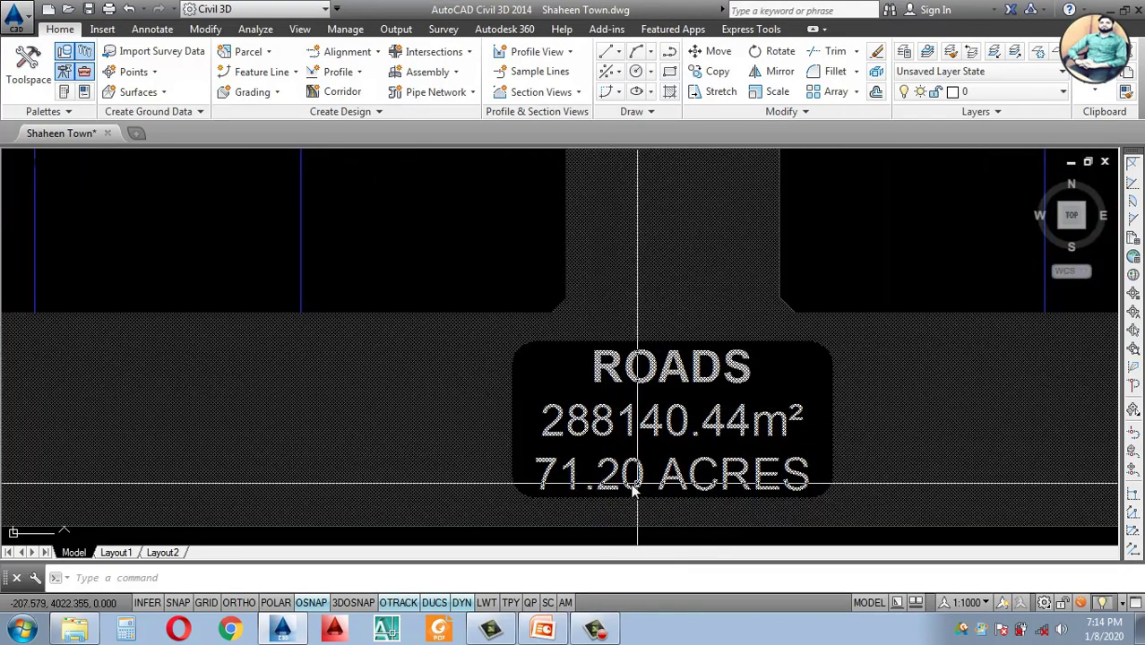
scroll(698, 488, down, 8)
scroll(685, 488, up, 2)
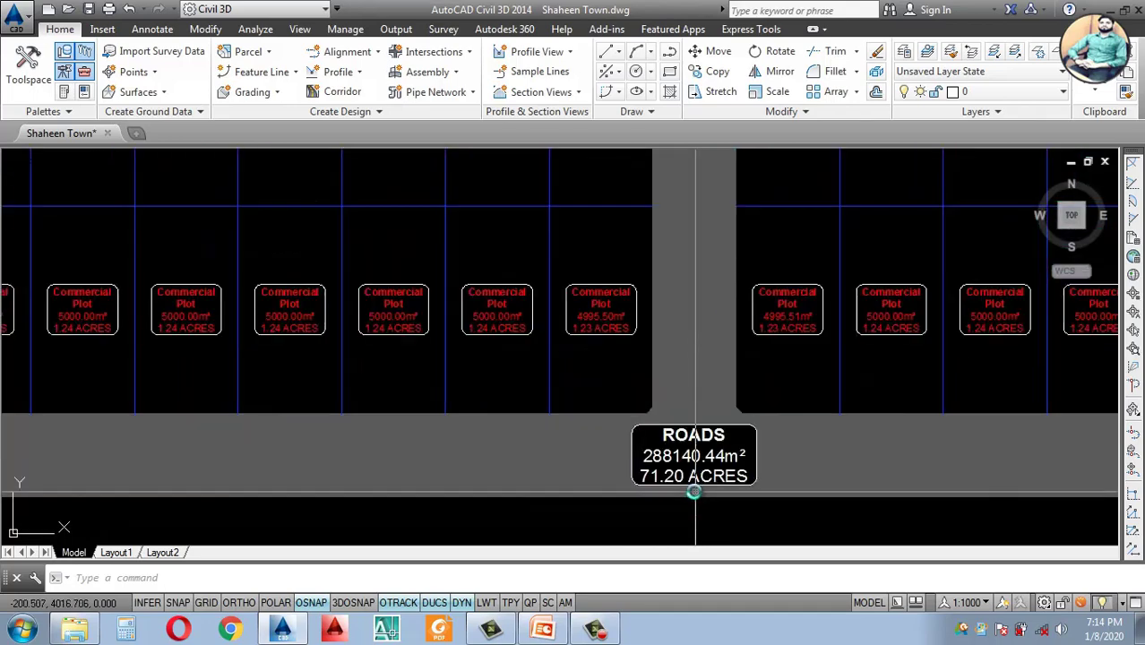
scroll(677, 467, down, 4)
scroll(677, 461, down, 4)
scroll(685, 430, up, 2)
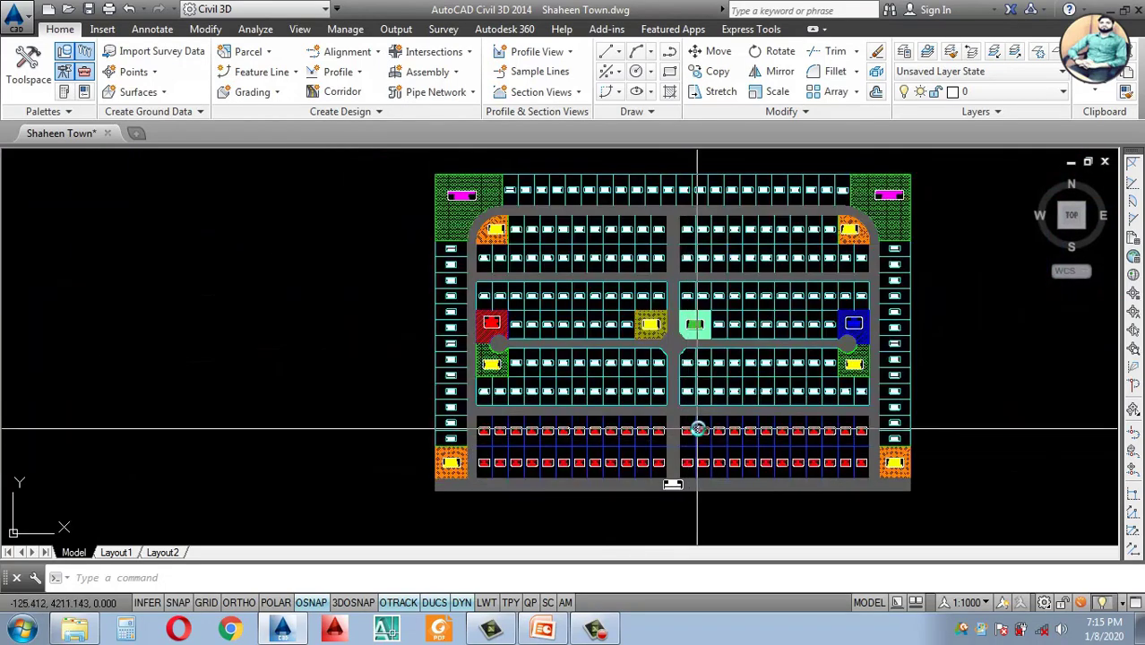
scroll(690, 394, down, 5)
scroll(734, 417, up, 4)
scroll(593, 379, up, 2)
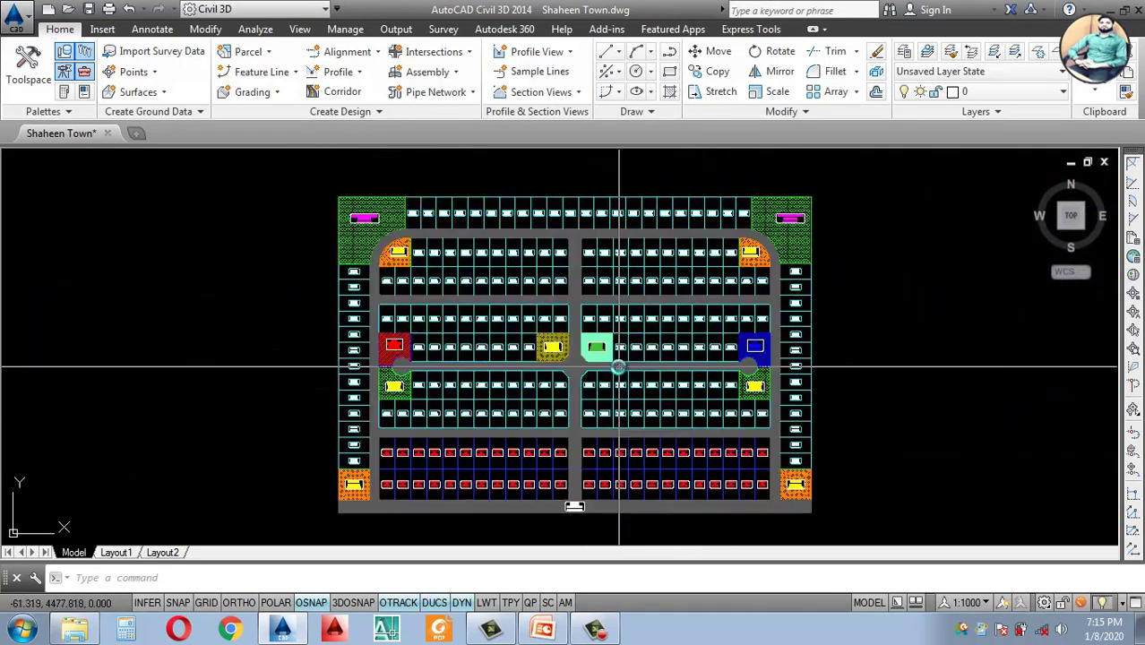
scroll(616, 365, down, 3)
scroll(582, 376, up, 3)
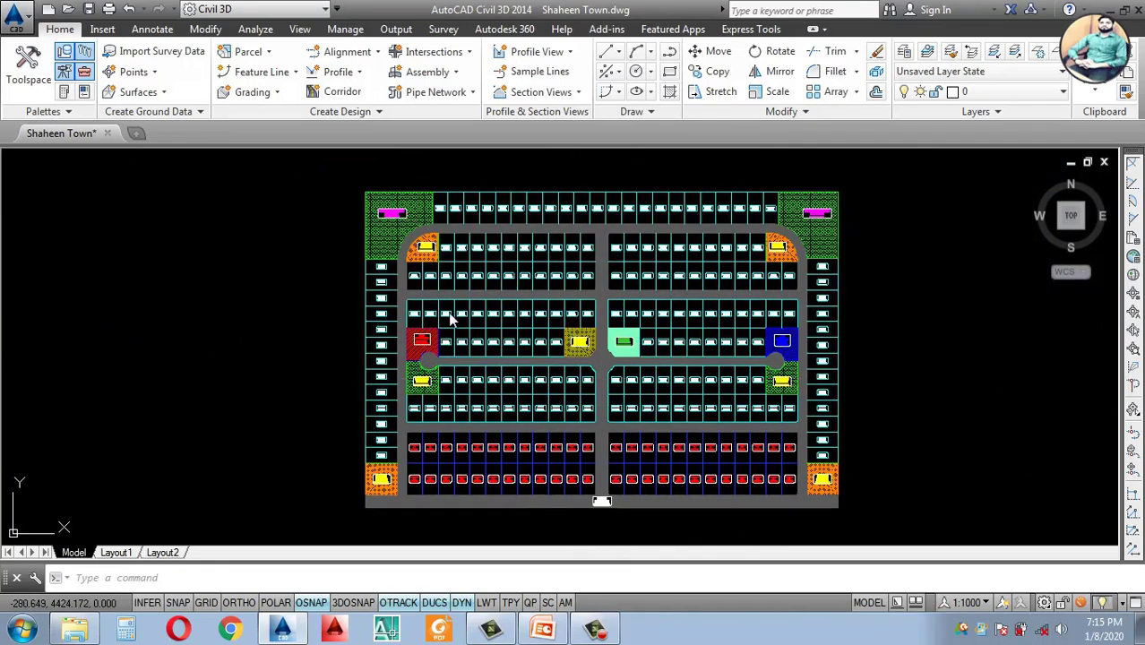
Step: Set the 2D model space uniform background color to White and confirm the options
text(op)
key(Return)
click(238, 357)
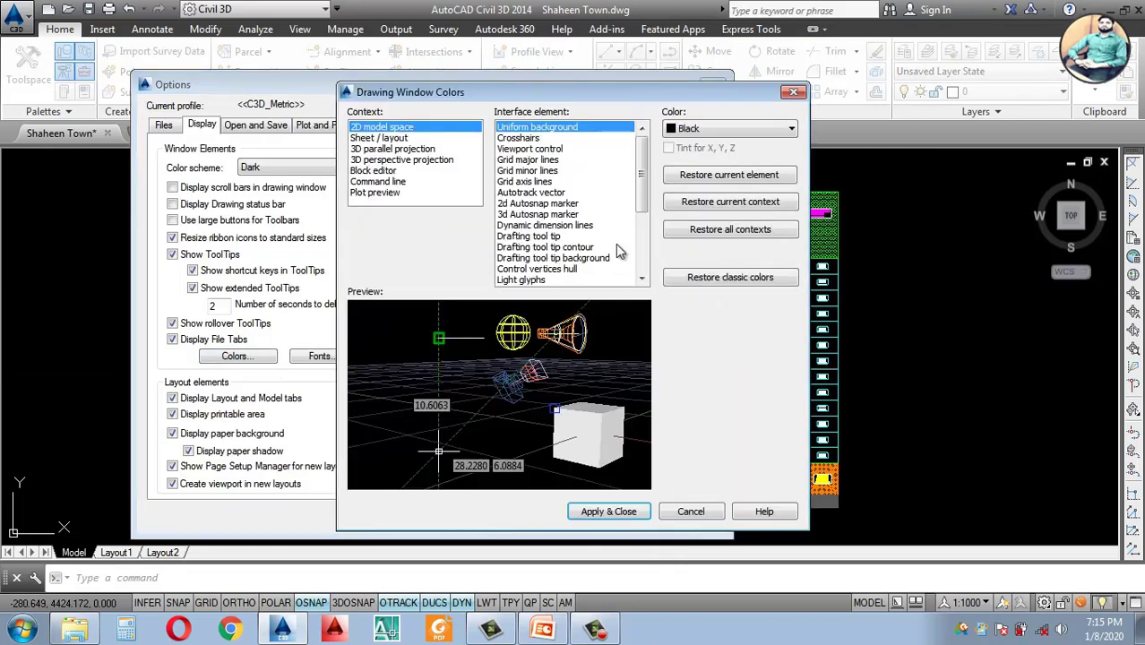
click(770, 134)
click(694, 226)
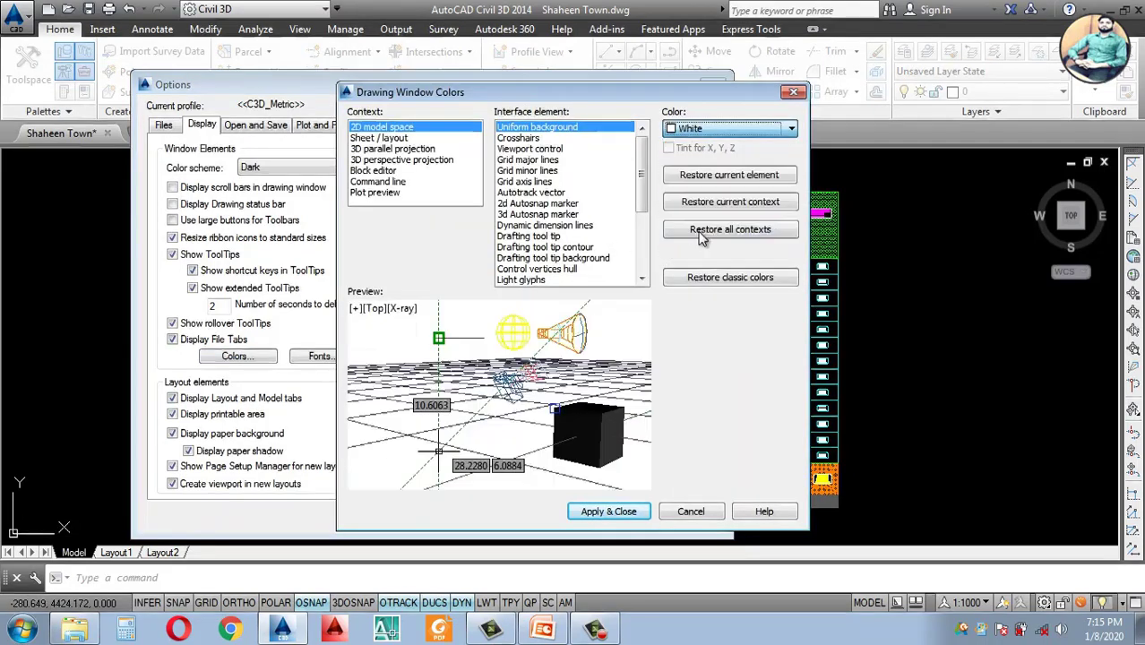
click(618, 513)
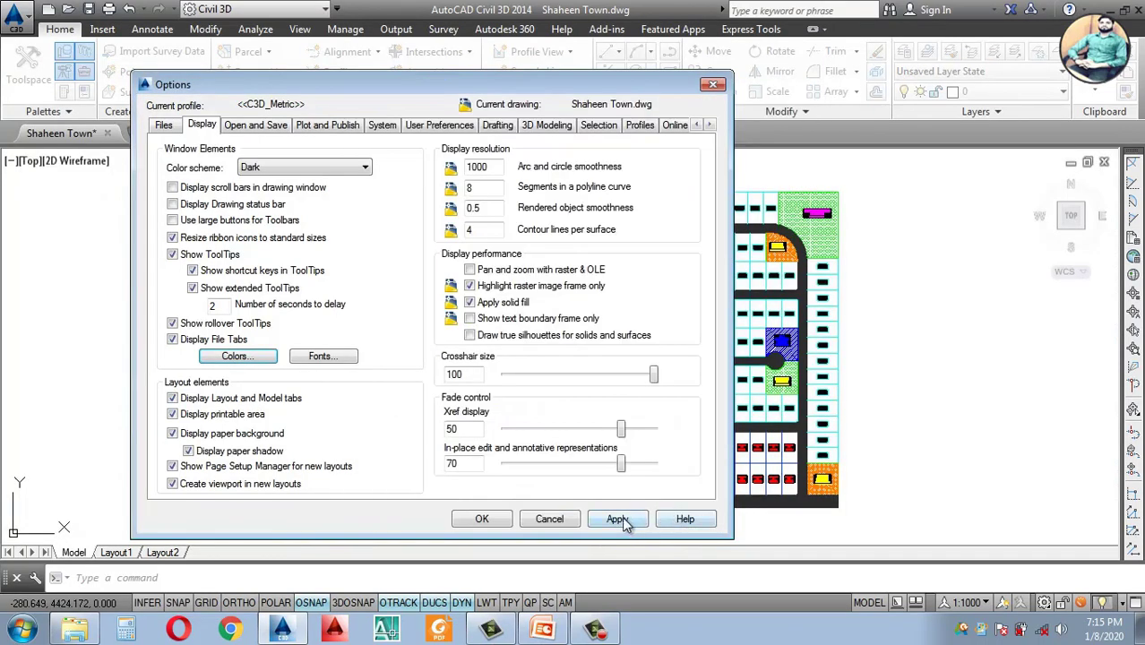
click(482, 520)
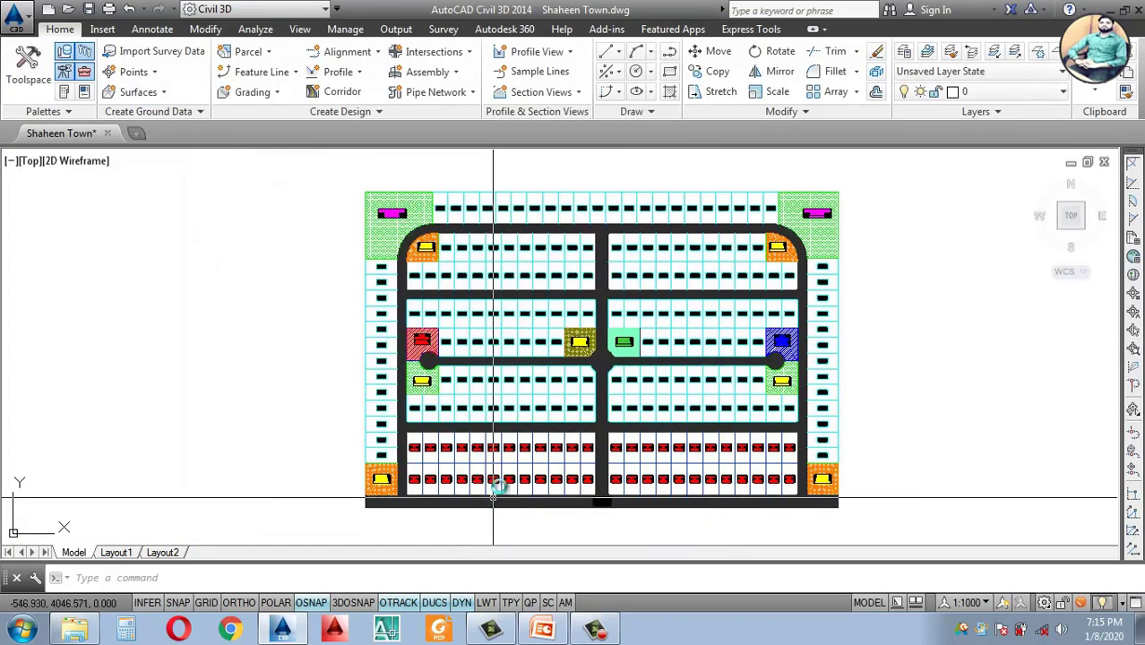
Step: Inspect the plot, mosque and road labels and fills against the white background
scroll(507, 421, down, 4)
scroll(513, 442, up, 6)
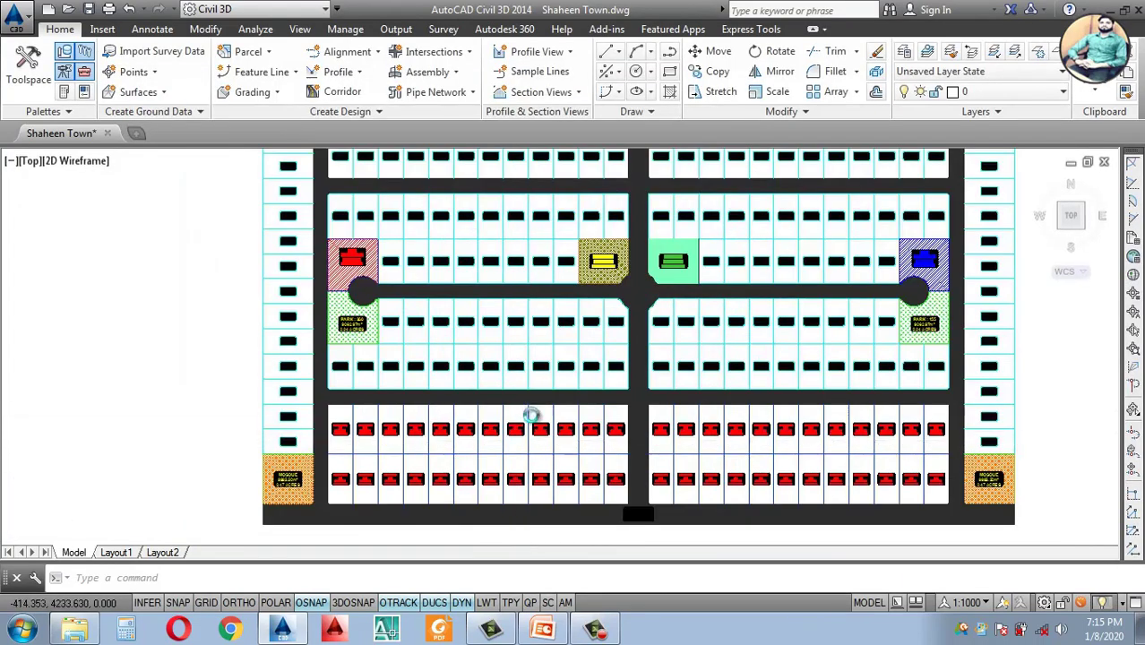
scroll(465, 460, down, 4)
scroll(463, 455, up, 4)
scroll(518, 428, down, 4)
scroll(519, 428, up, 7)
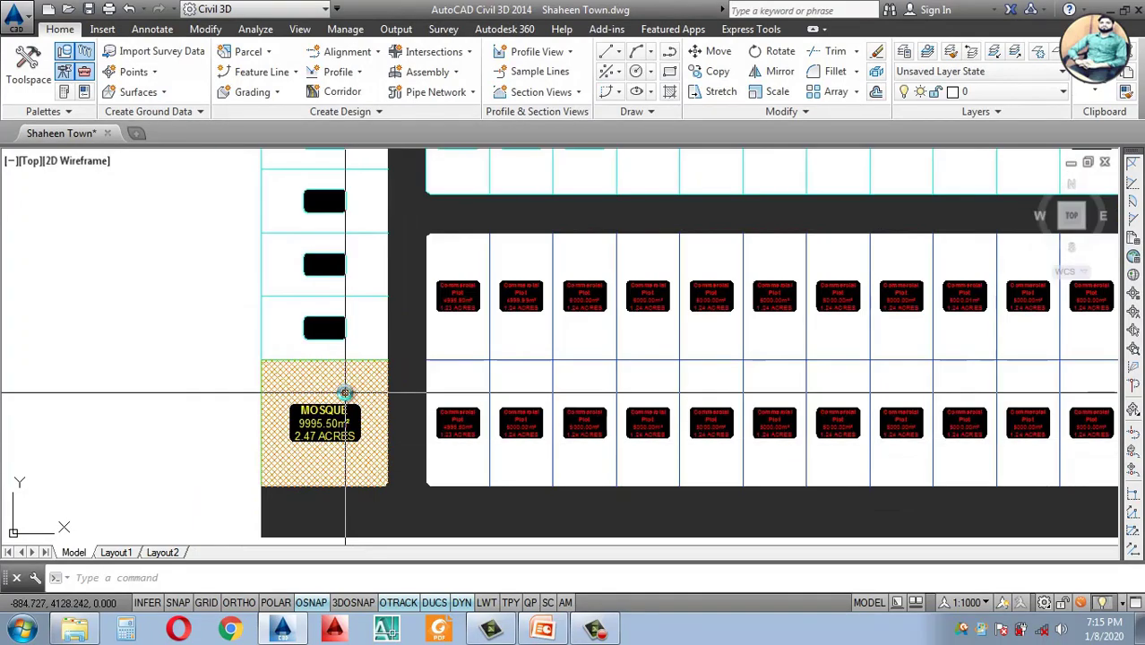
scroll(344, 391, down, 2)
scroll(327, 385, up, 5)
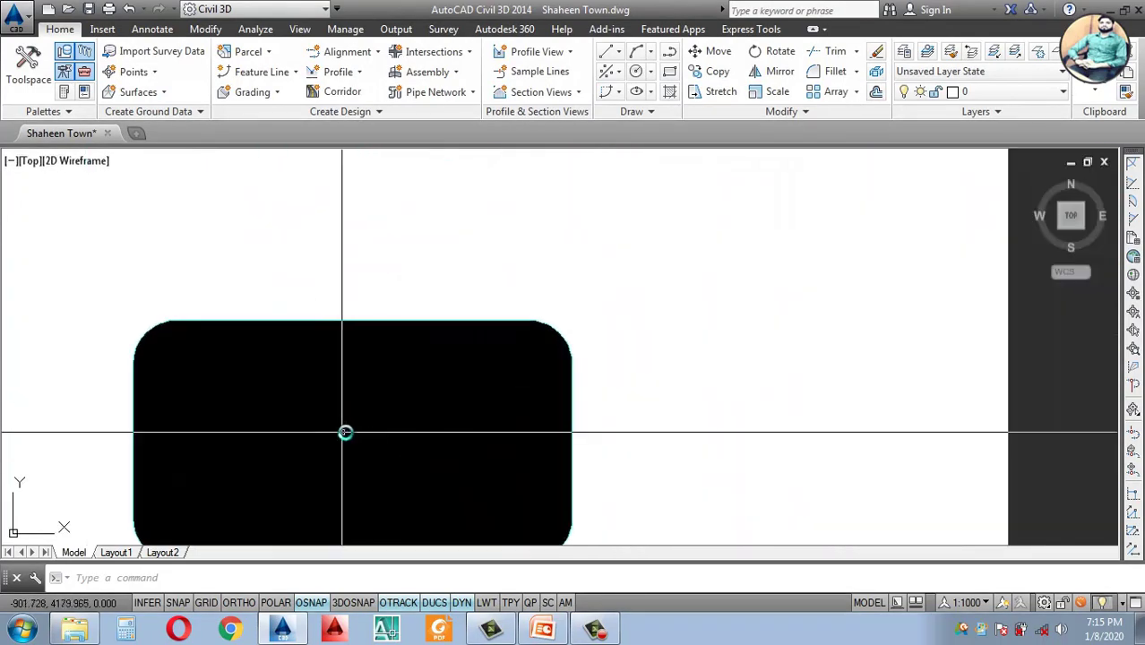
scroll(345, 429, down, 3)
scroll(359, 424, down, 5)
scroll(484, 259, up, 6)
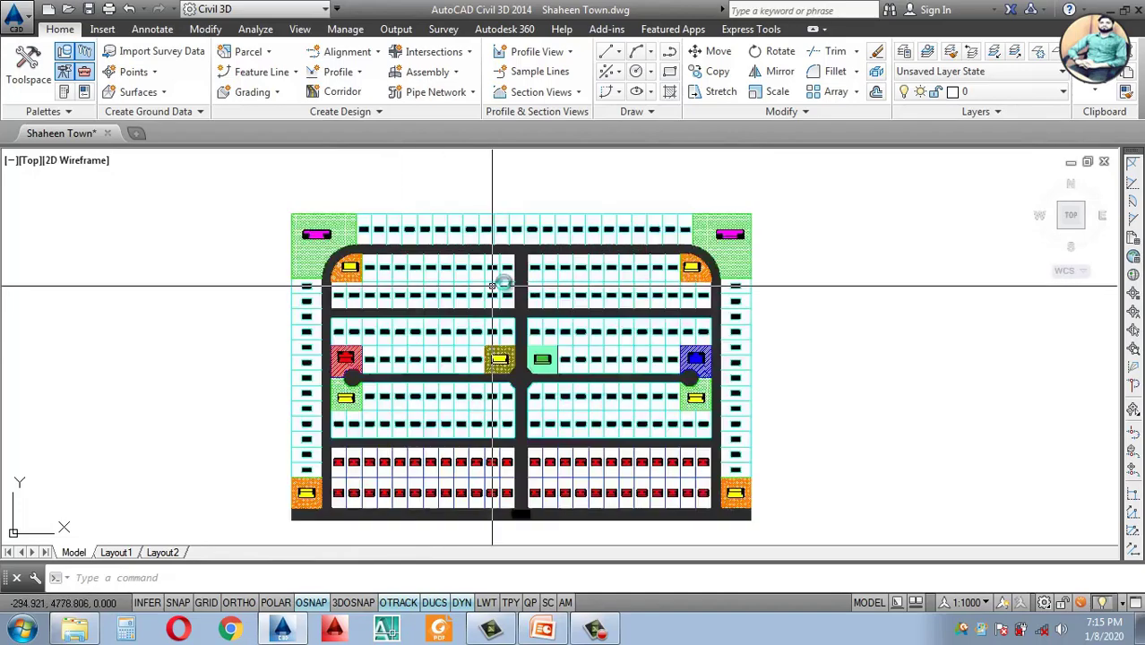
scroll(516, 237, down, 4)
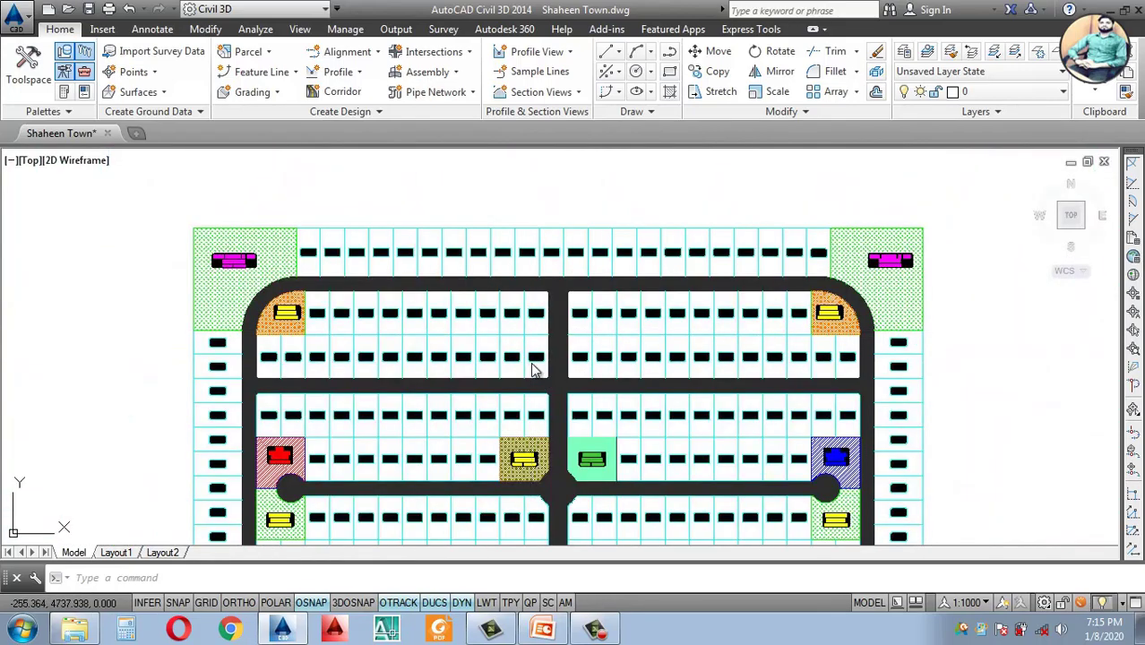
Step: Set the 2D model space uniform background color back to Black and confirm the options
click(237, 356)
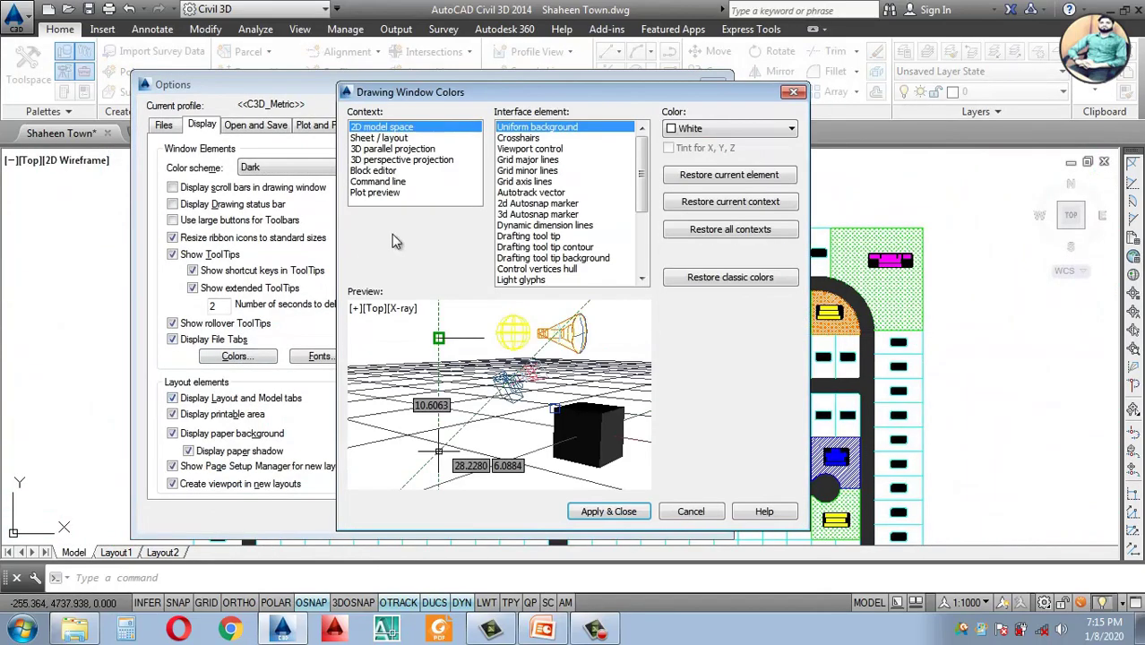
click(700, 131)
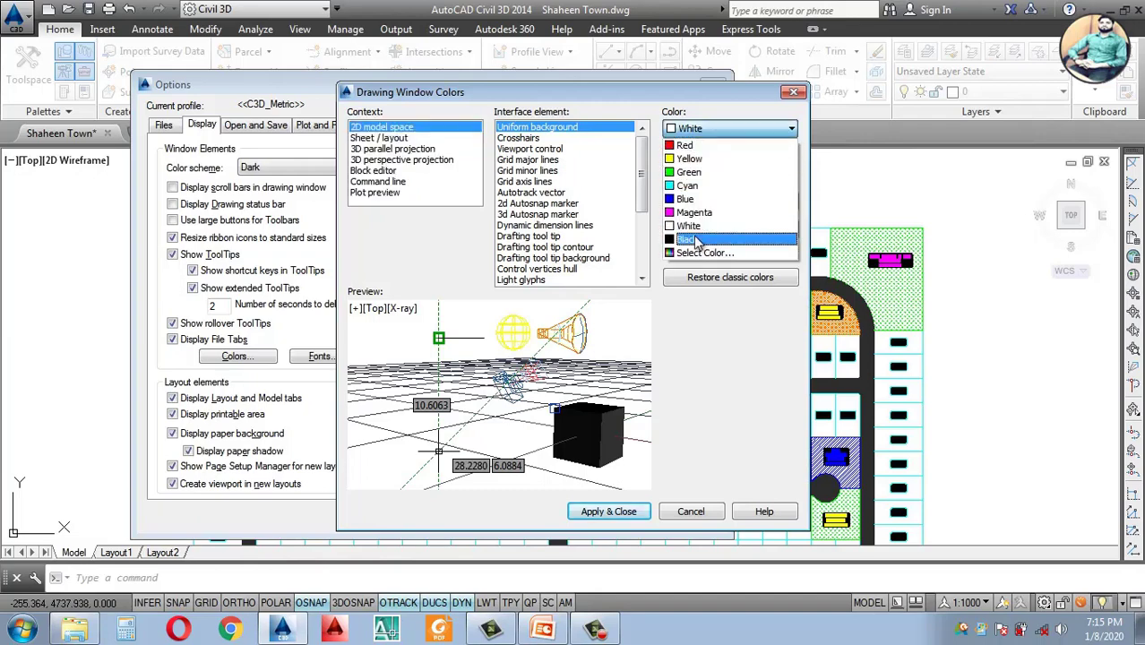
click(697, 240)
click(618, 513)
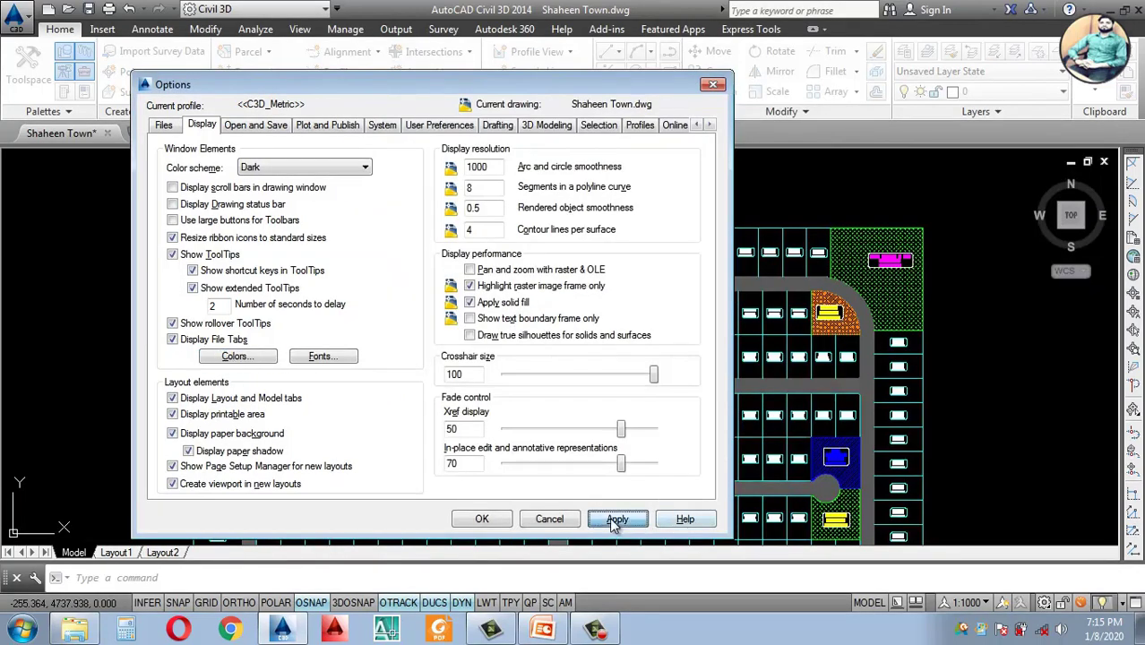
click(481, 518)
Step: Review the residential plots, commercial plots, public parcels and roads across the layout on the black background
scroll(788, 403, up, 5)
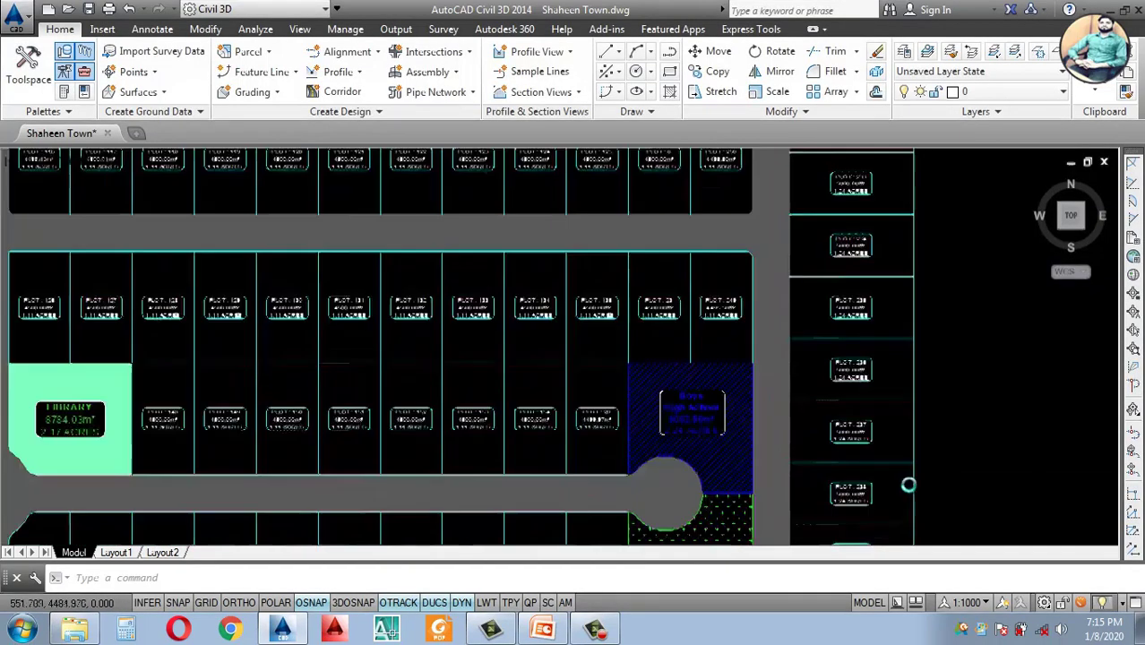
scroll(788, 403, down, 10)
scroll(560, 465, up, 7)
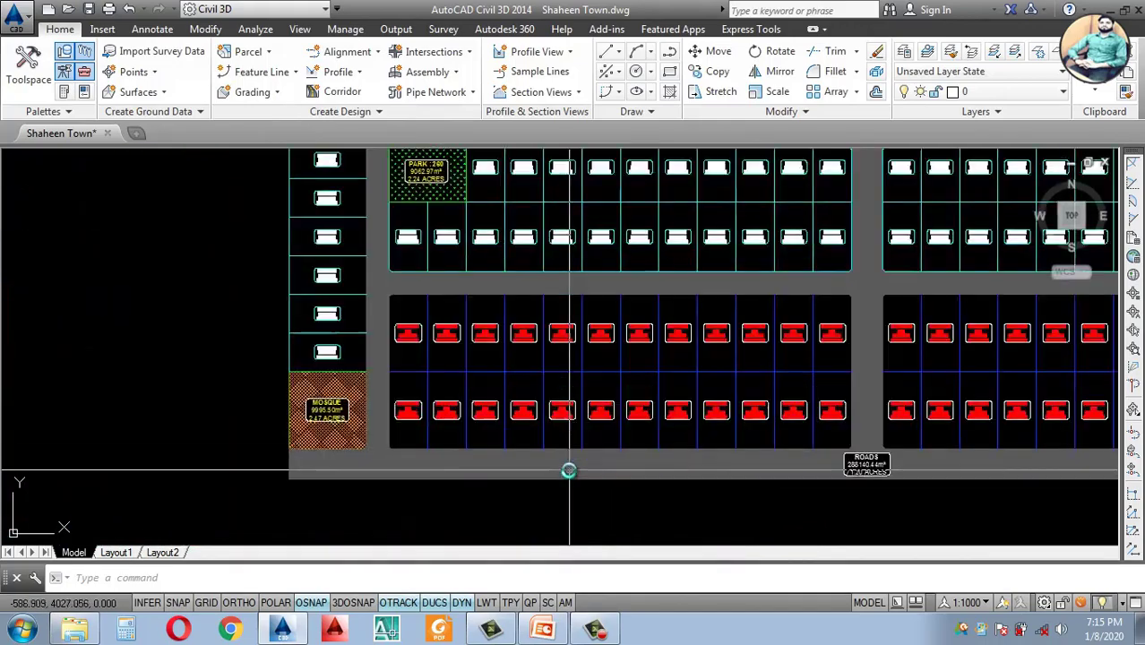
scroll(541, 462, down, 5)
scroll(521, 452, up, 5)
scroll(614, 480, down, 5)
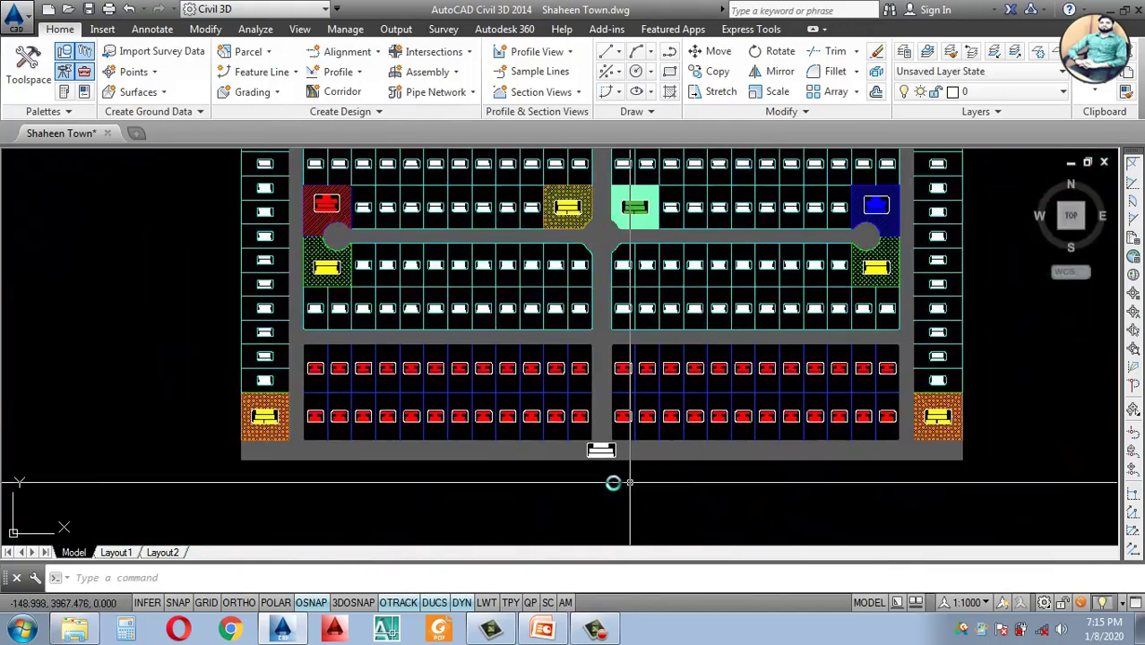
scroll(279, 452, up, 2)
scroll(396, 482, down, 3)
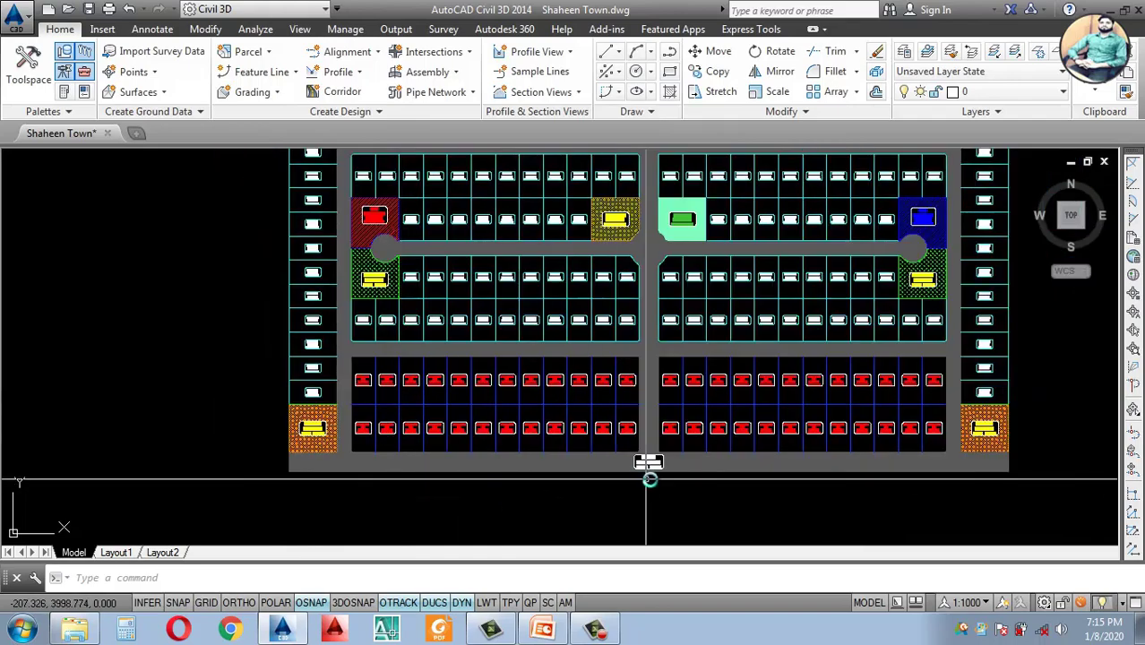
scroll(650, 468, up, 3)
scroll(669, 455, down, 3)
scroll(330, 361, up, 3)
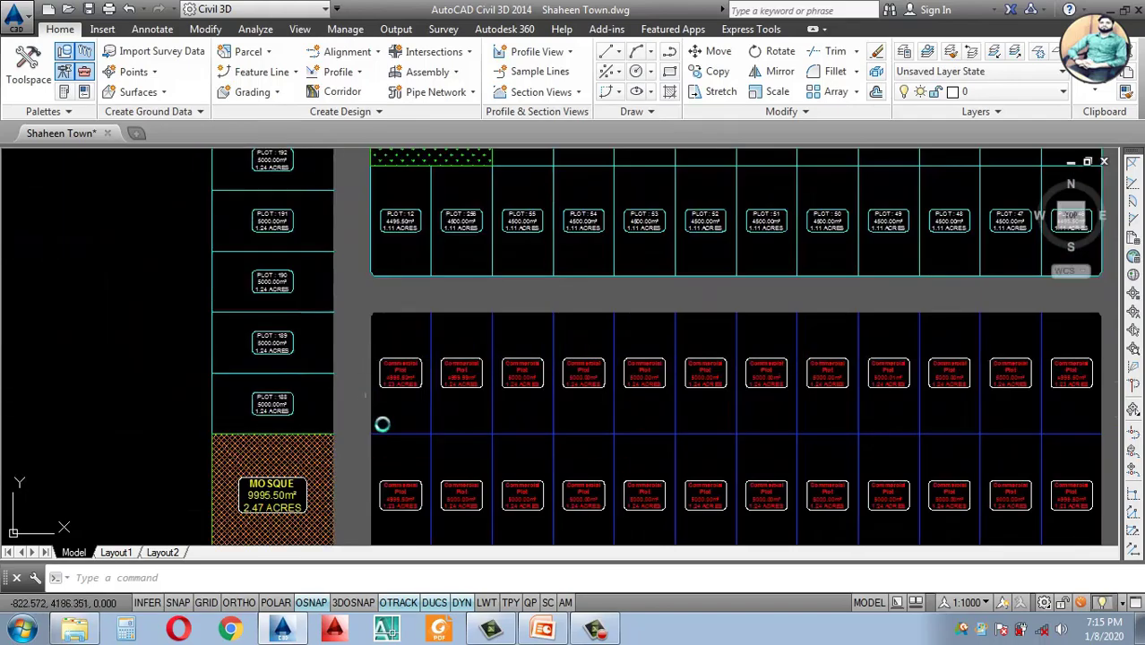
scroll(381, 422, down, 3)
scroll(380, 309, up, 3)
scroll(375, 429, down, 1)
scroll(414, 381, up, 5)
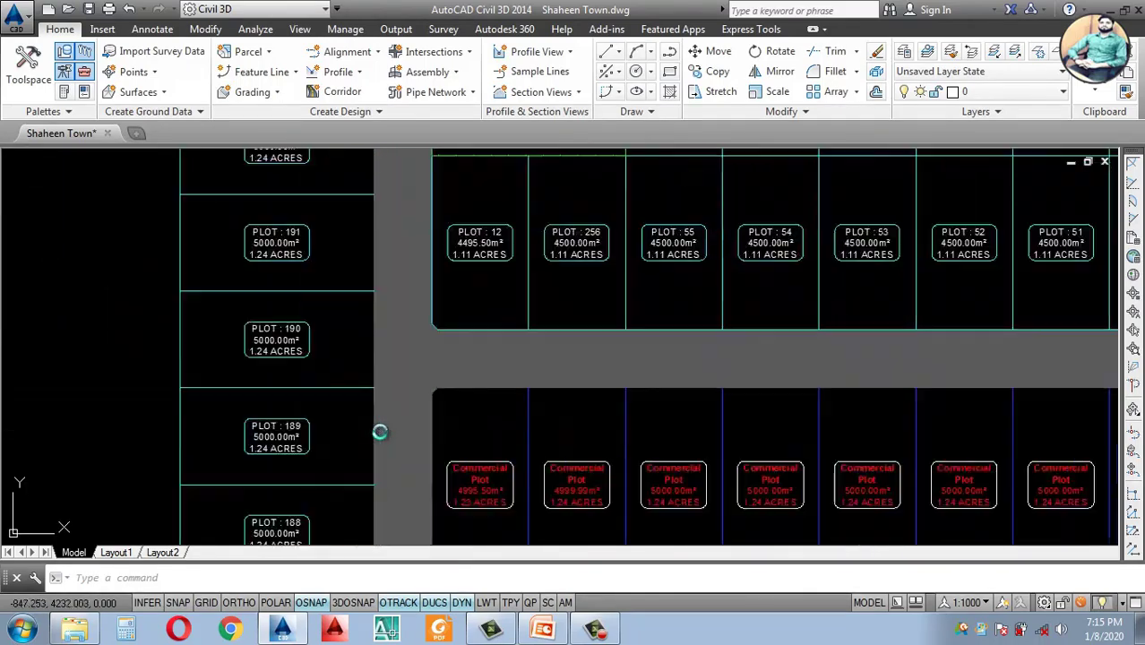
scroll(462, 403, down, 4)
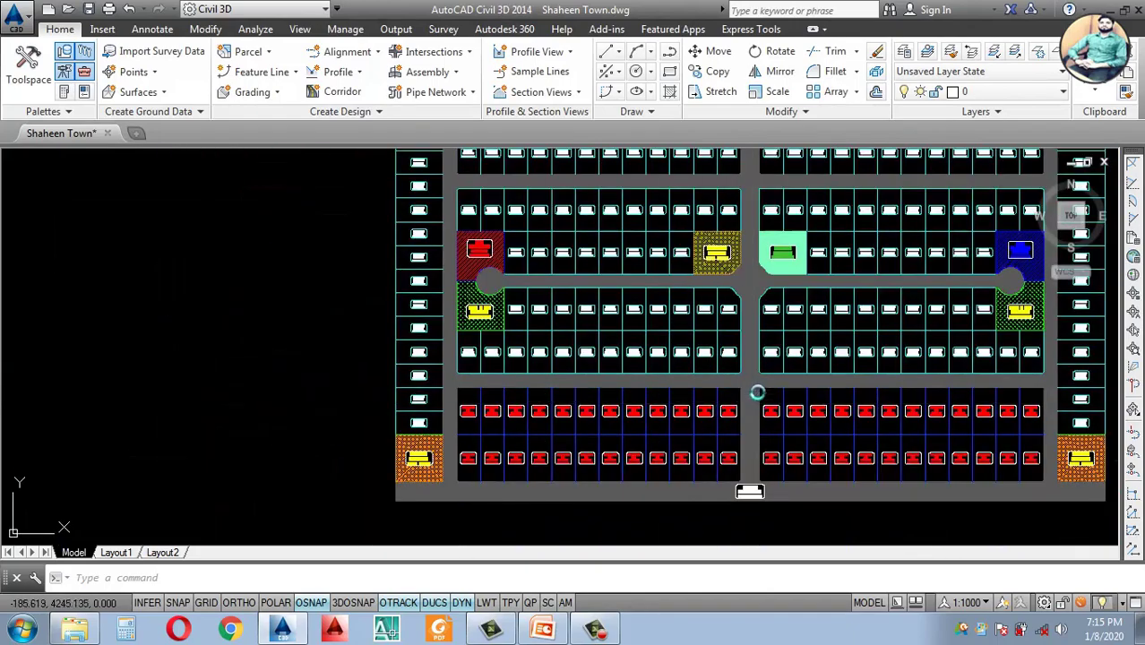
scroll(743, 394, up, 4)
scroll(694, 394, down, 5)
scroll(704, 378, up, 4)
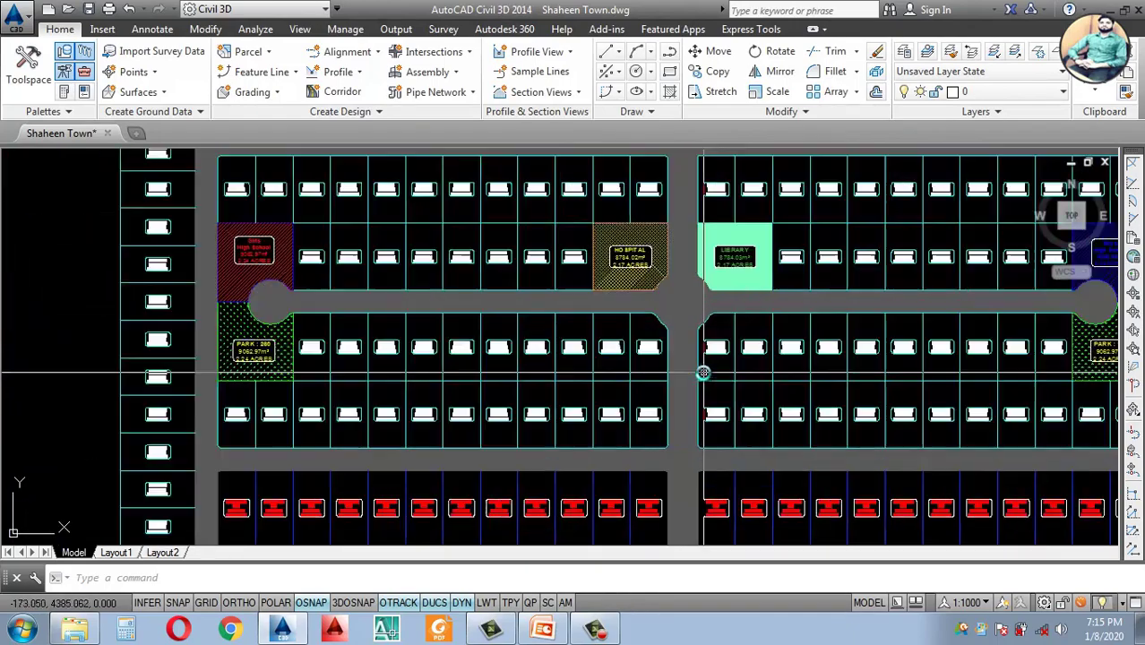
scroll(703, 373, down, 4)
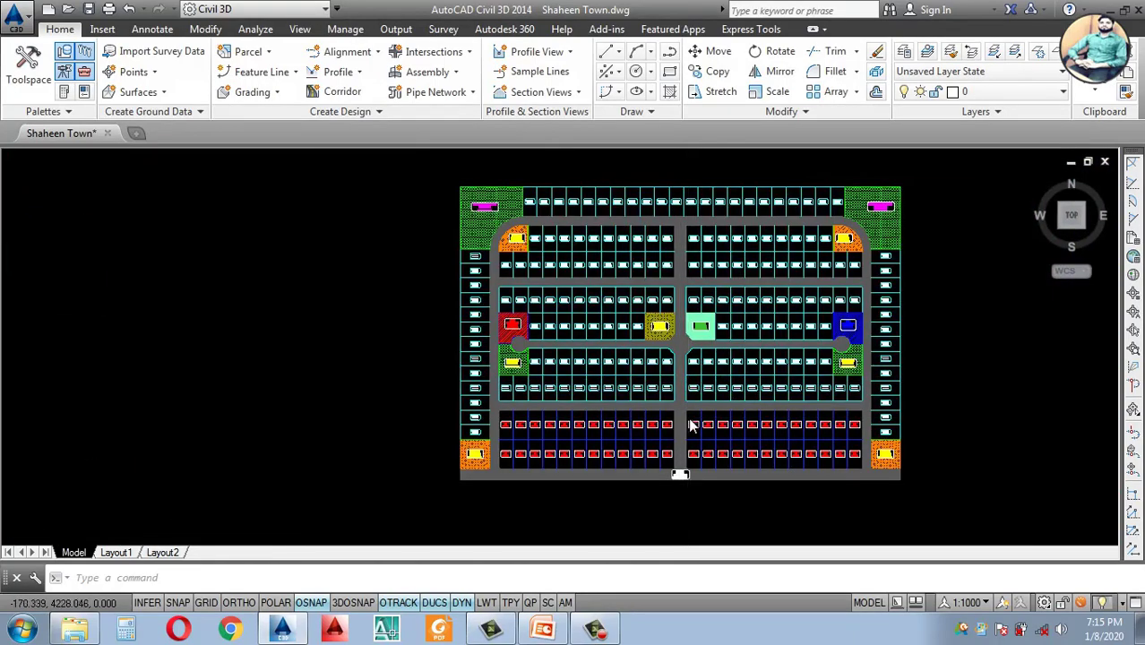
scroll(690, 427, up, 6)
scroll(684, 422, down, 4)
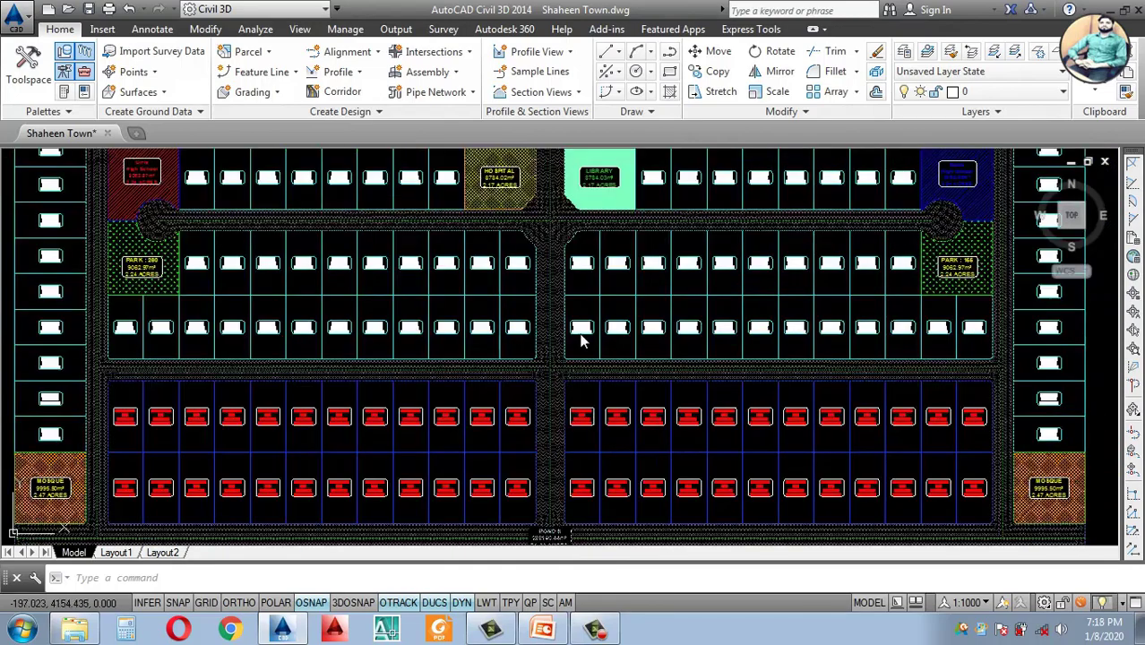
Step: Examine the hatched roads and their centerlines, focusing on the central junction beside the hospital and library parcels
scroll(567, 440, down, 4)
scroll(522, 450, up, 5)
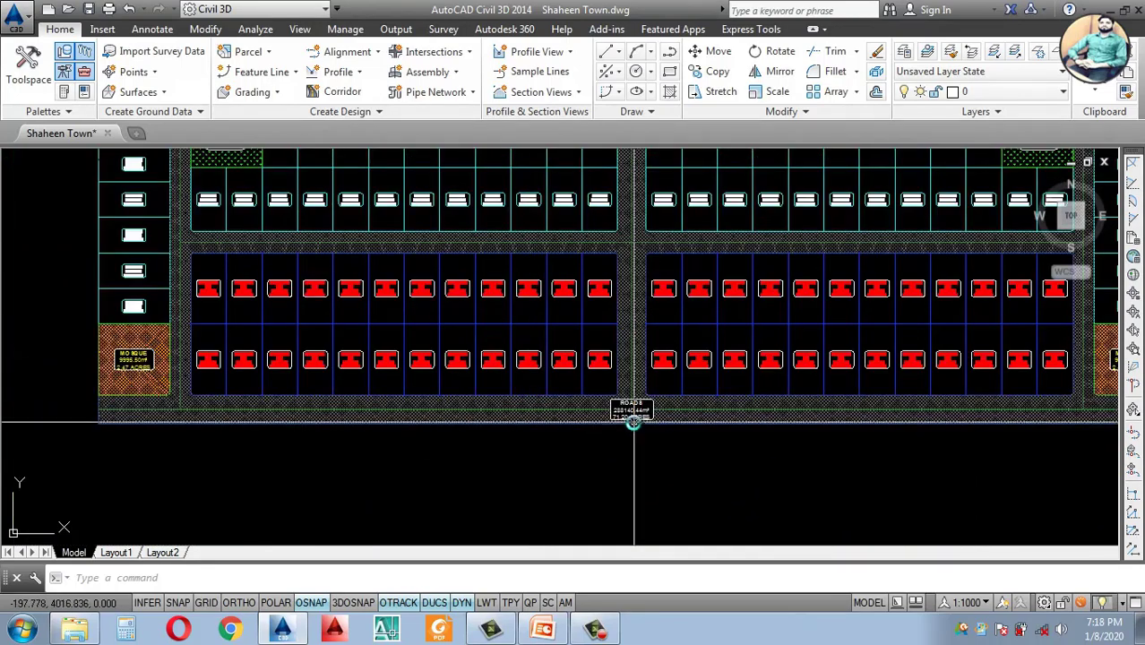
scroll(632, 422, down, 4)
scroll(629, 414, up, 6)
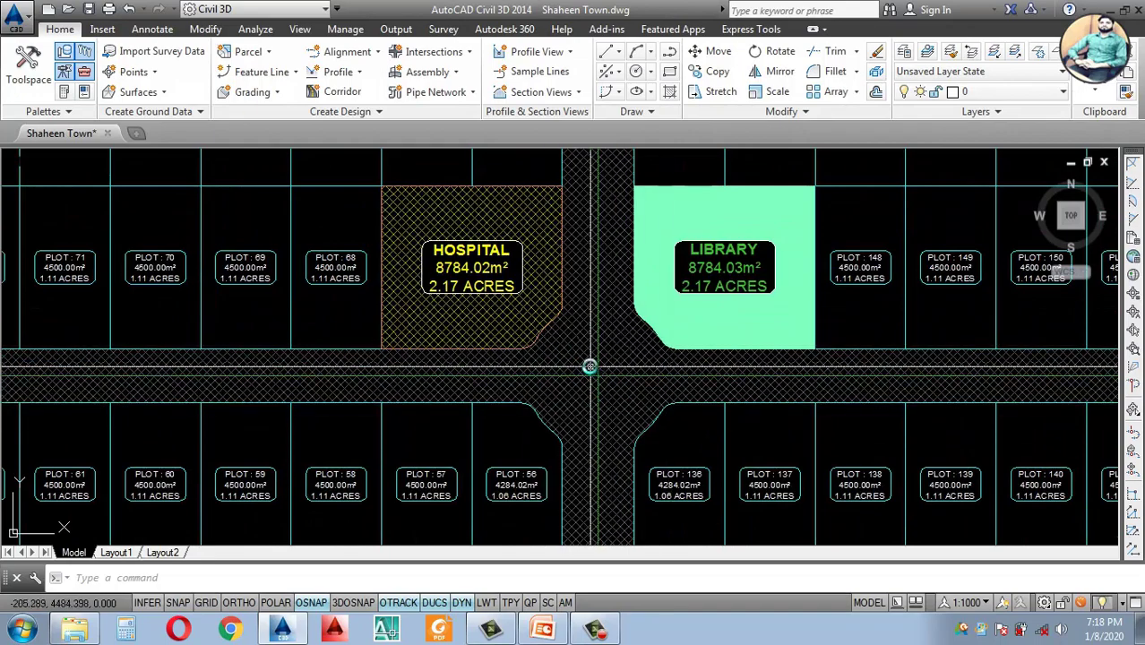
scroll(564, 385, up, 2)
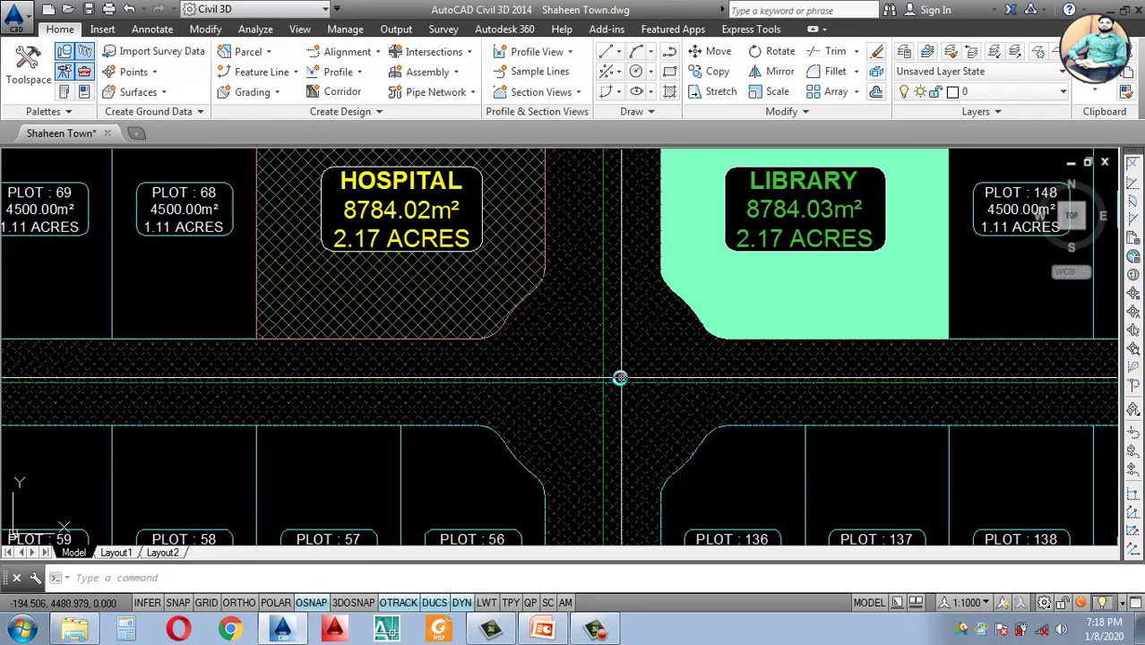
scroll(609, 380, down, 2)
scroll(609, 379, up, 2)
scroll(630, 366, down, 2)
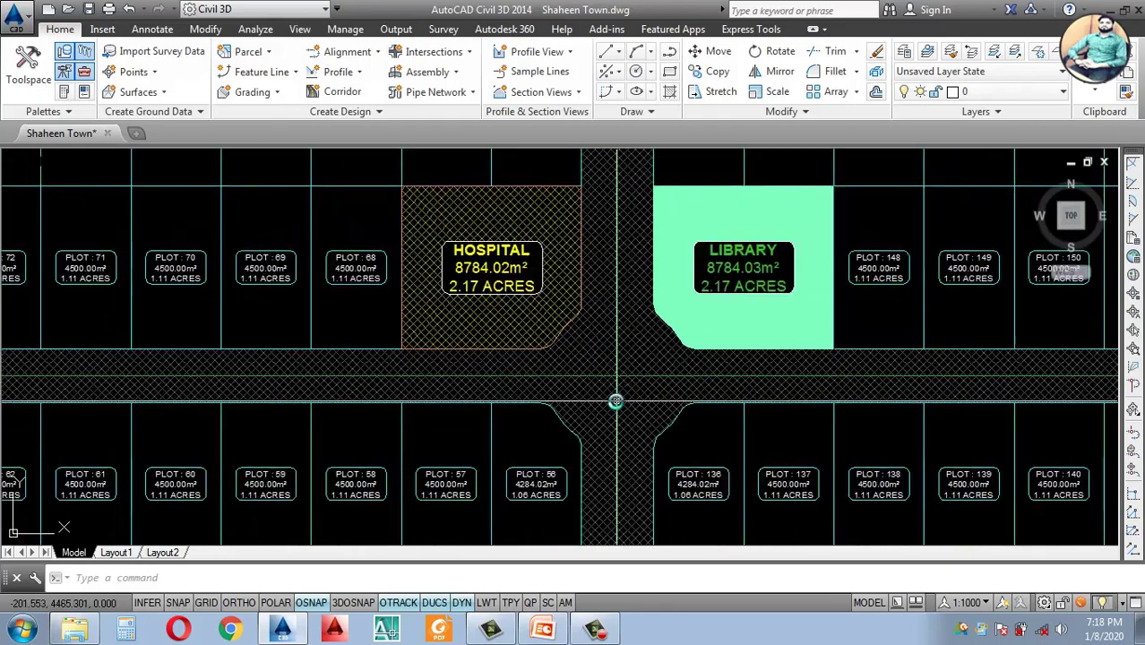
scroll(616, 401, up, 2)
scroll(626, 383, down, 2)
scroll(634, 380, up, 2)
scroll(632, 377, down, 2)
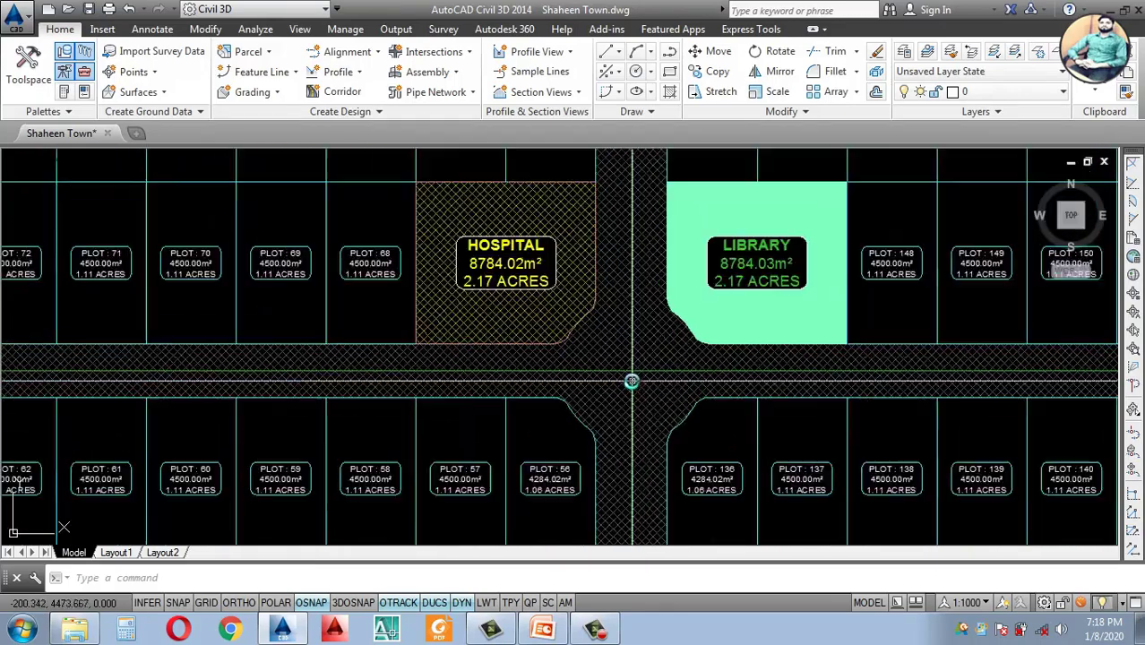
text(c)
key(Return)
scroll(641, 385, up, 3)
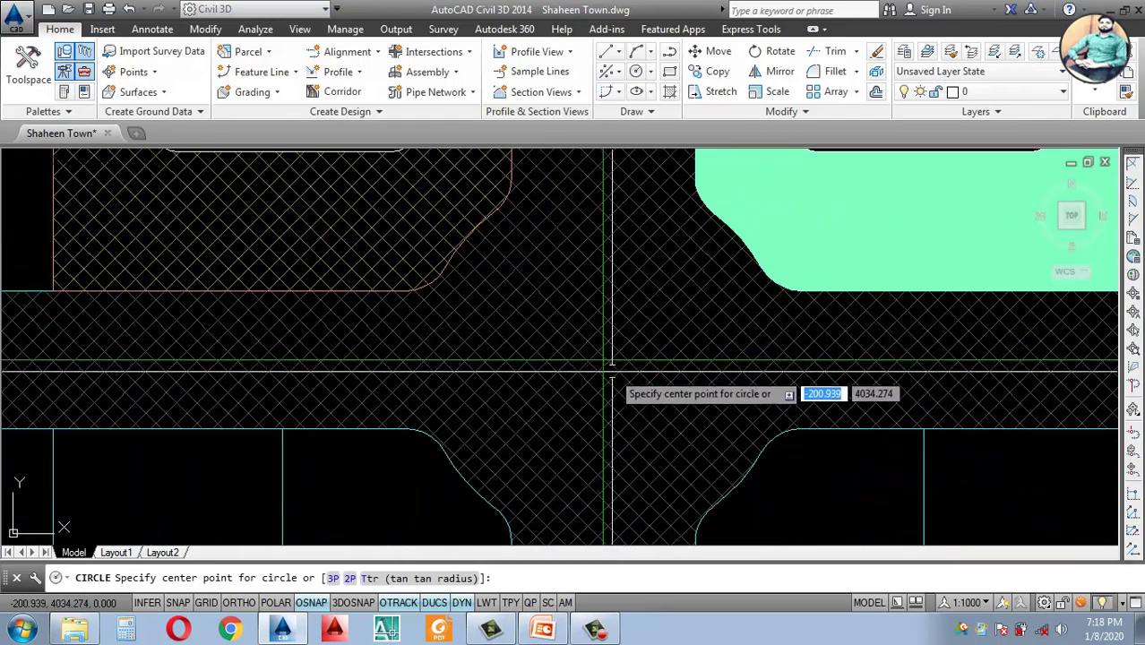
key(Escape)
click(748, 503)
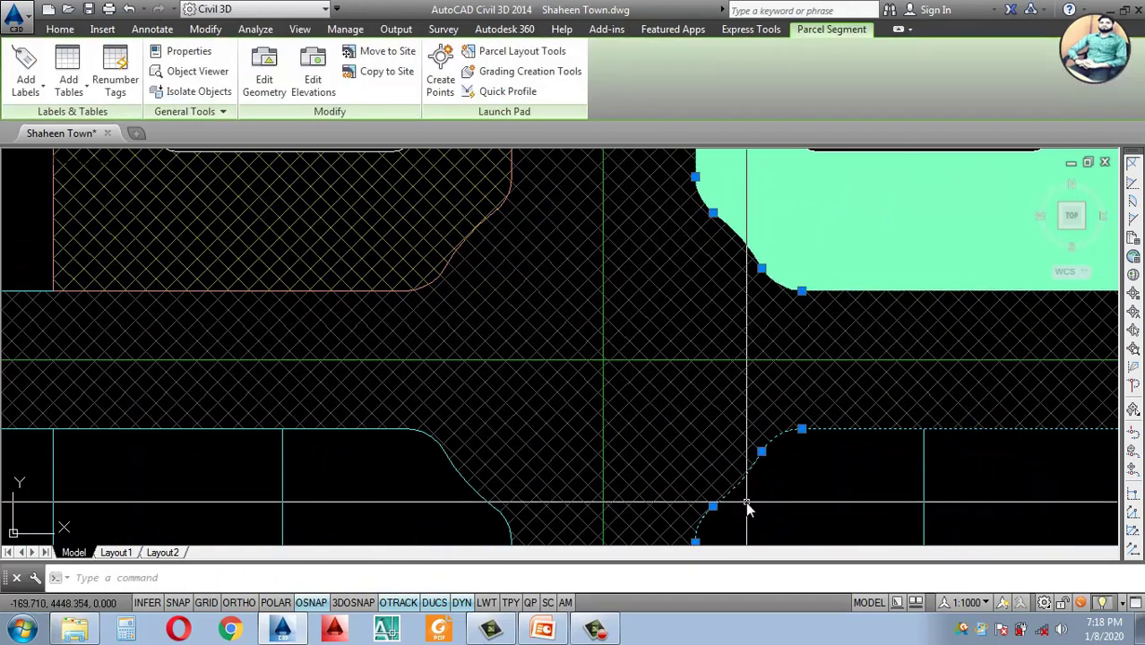
key(Escape)
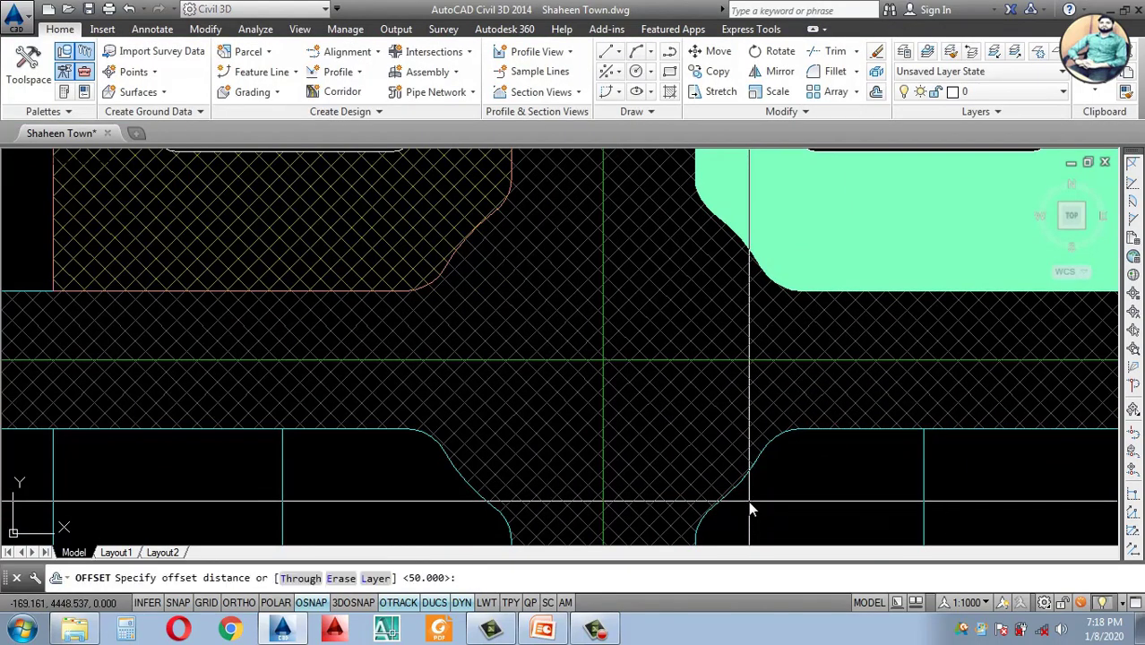
Step: Offset the parcel boundaries on both sides of the central junction by 50 into the road area
key(Return)
scroll(748, 500, up, 2)
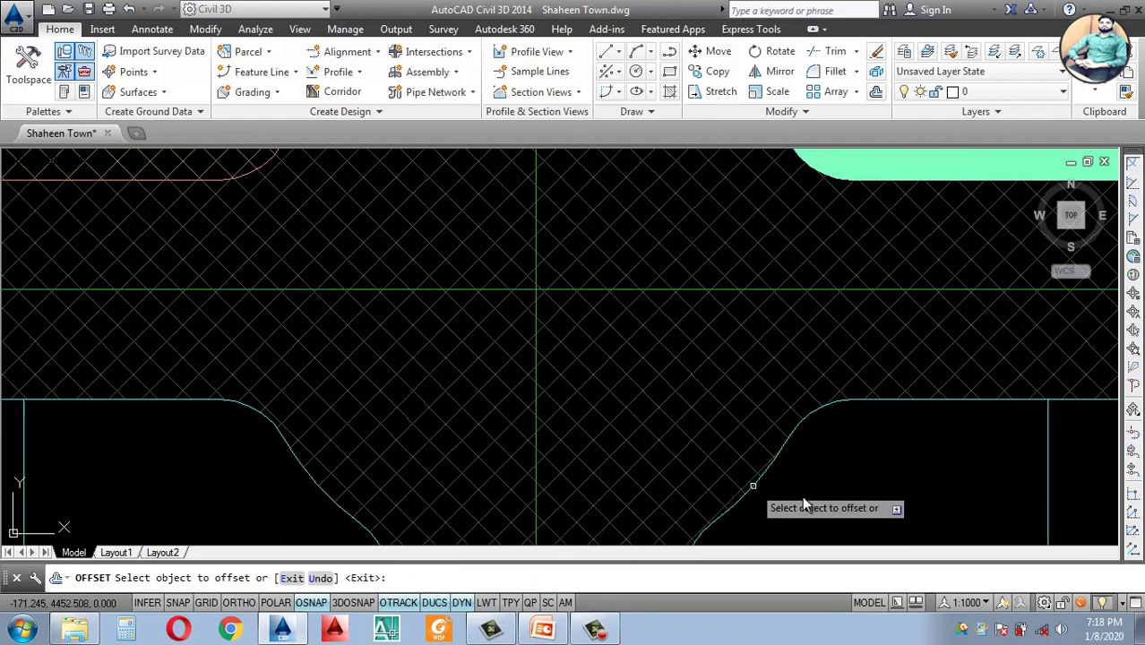
click(752, 491)
click(682, 405)
scroll(728, 430, down, 2)
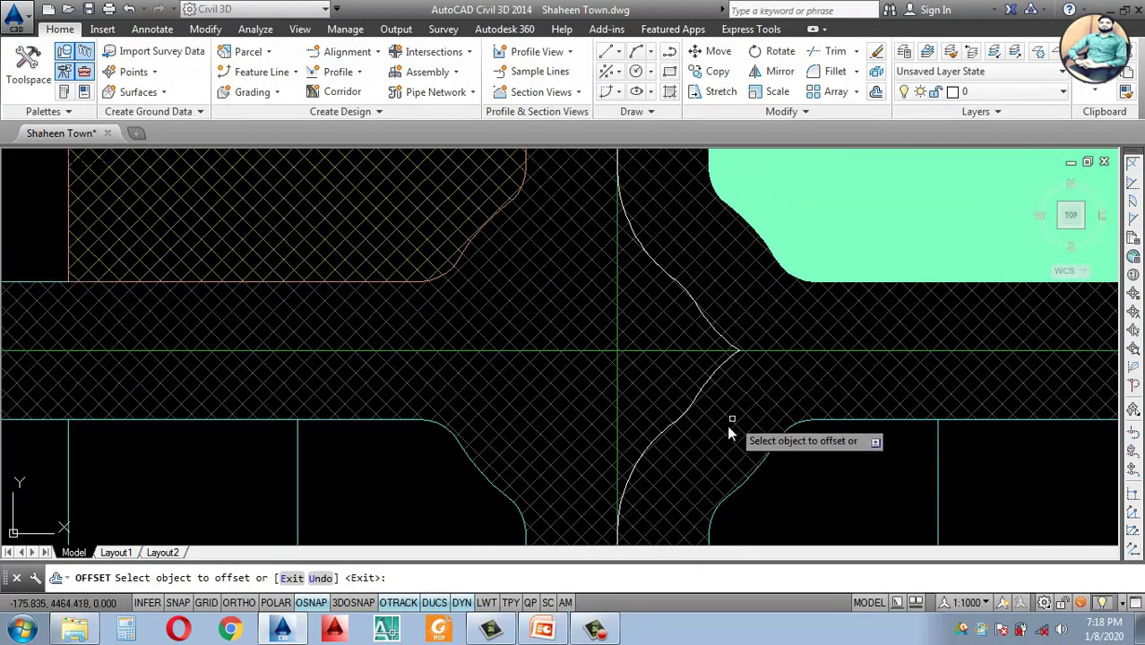
scroll(507, 498, up, 2)
click(472, 467)
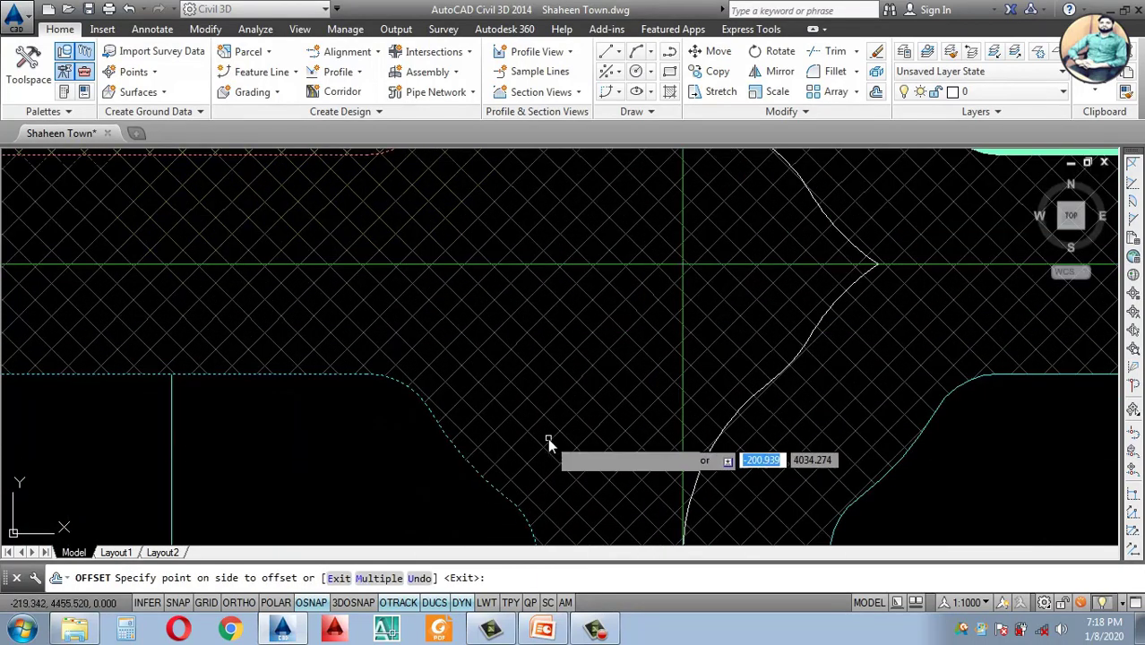
click(547, 437)
scroll(674, 366, down, 2)
scroll(694, 371, up, 2)
Step: Draw a circle centred on the crossing of the road centerlines, sized to meet the offset curves
text(c)
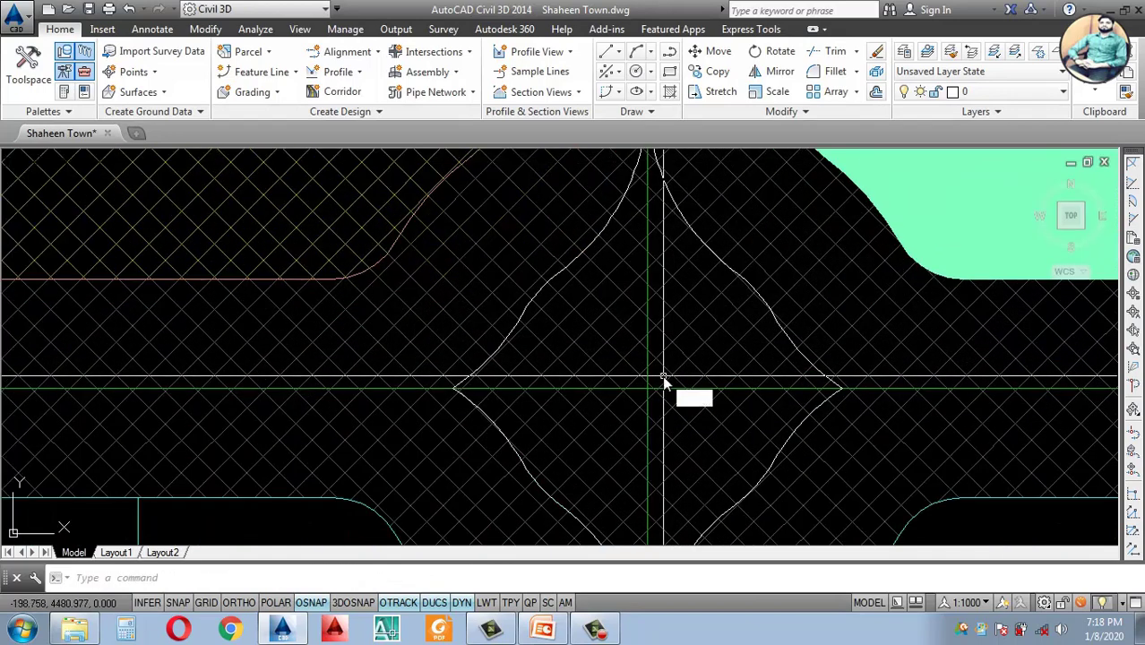
key(Return)
click(648, 388)
scroll(749, 337, up, 2)
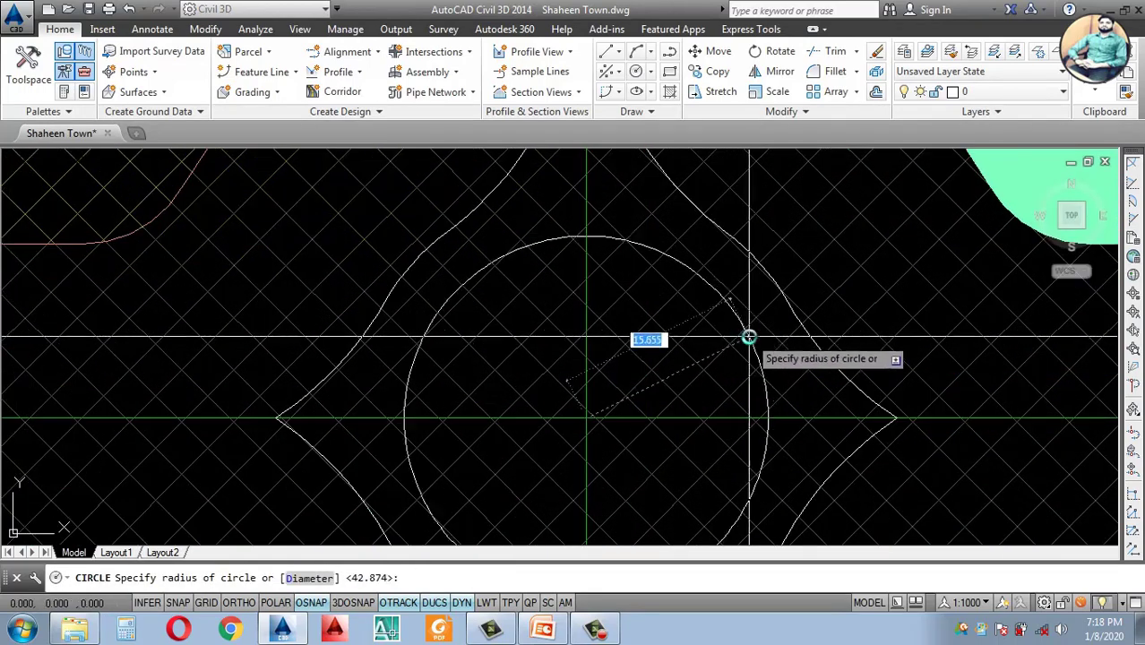
click(753, 256)
scroll(835, 360, down, 2)
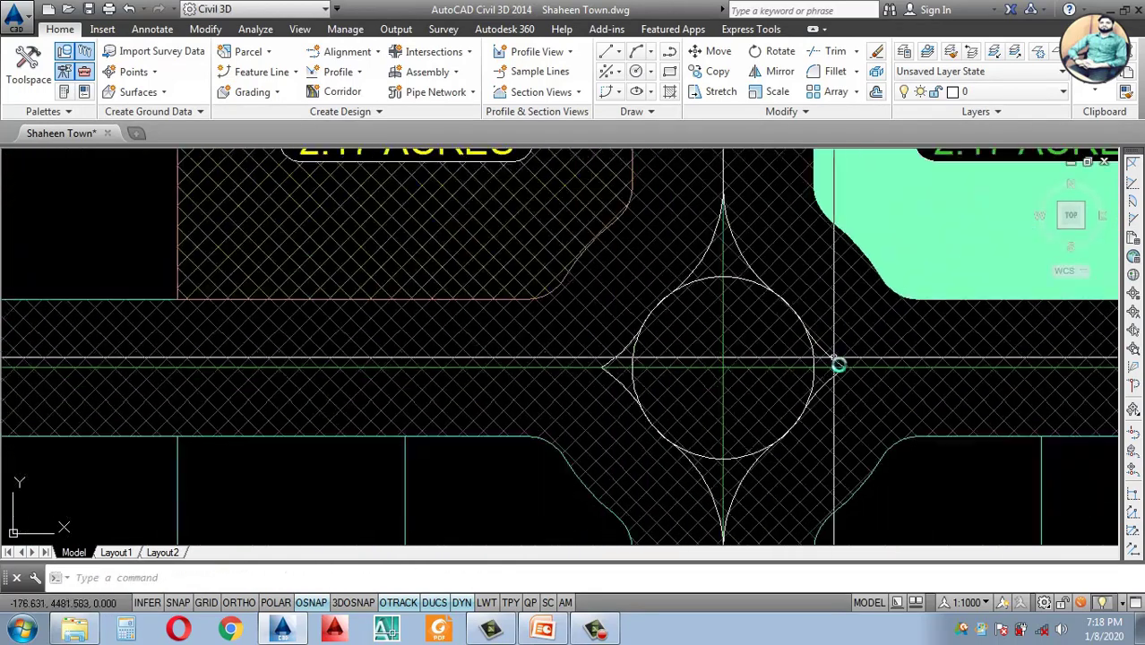
Step: Erase the two offset boundary curves around the junction, keeping only the central circle
scroll(823, 378, up, 2)
scroll(800, 392, down, 9)
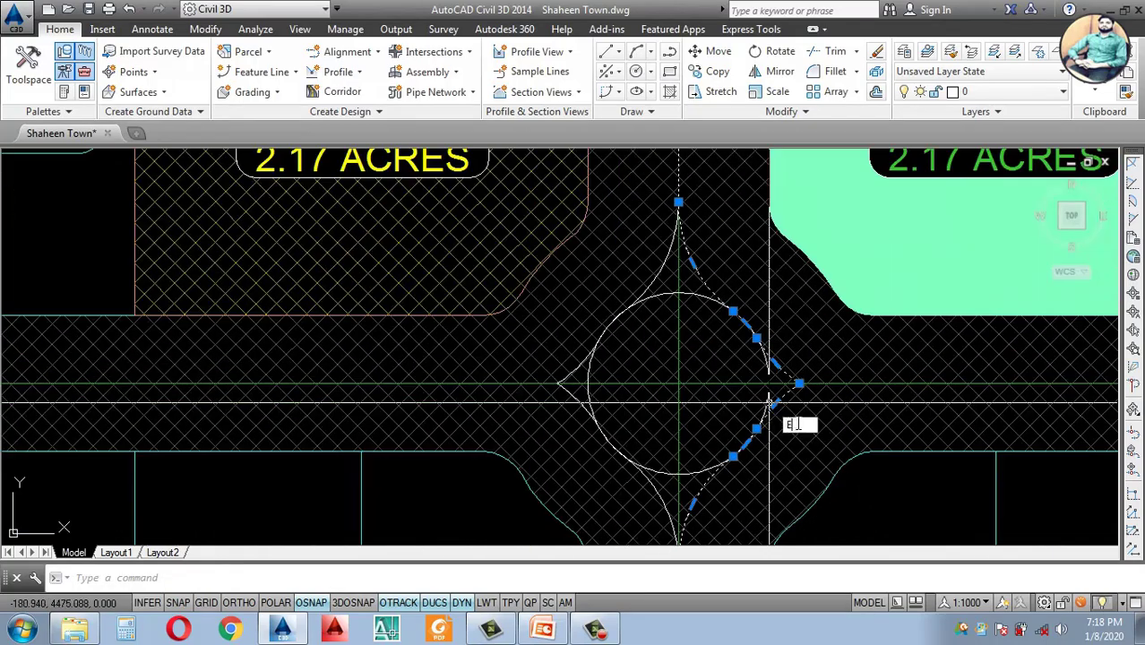
key(Escape)
scroll(697, 400, up, 7)
scroll(697, 400, up, 5)
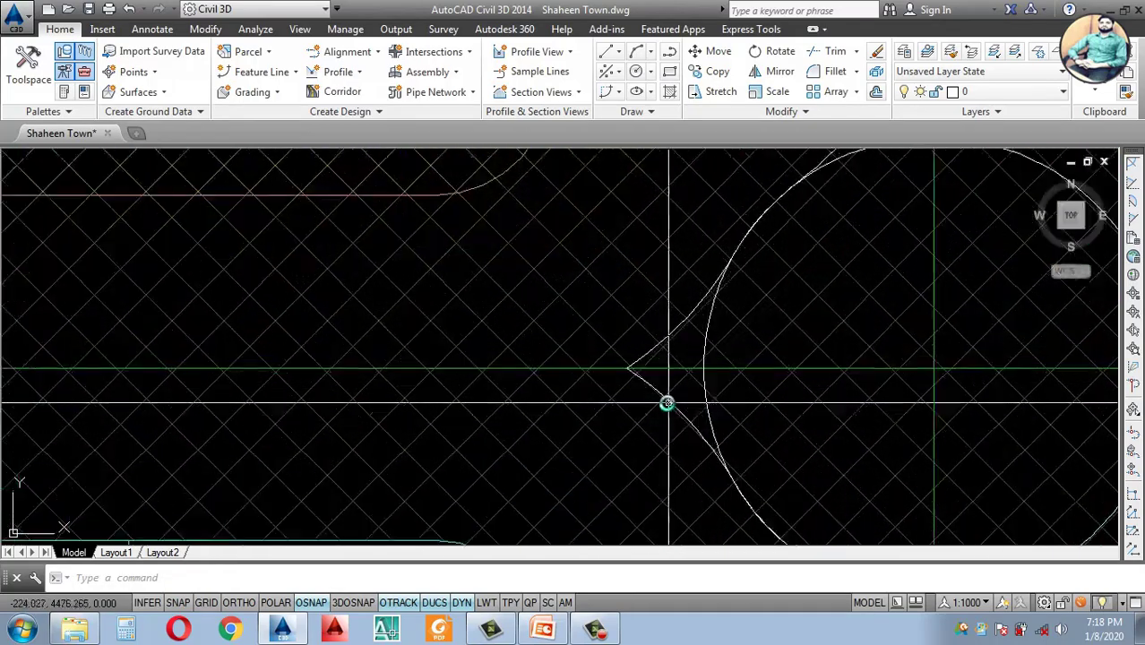
scroll(608, 356, up, 3)
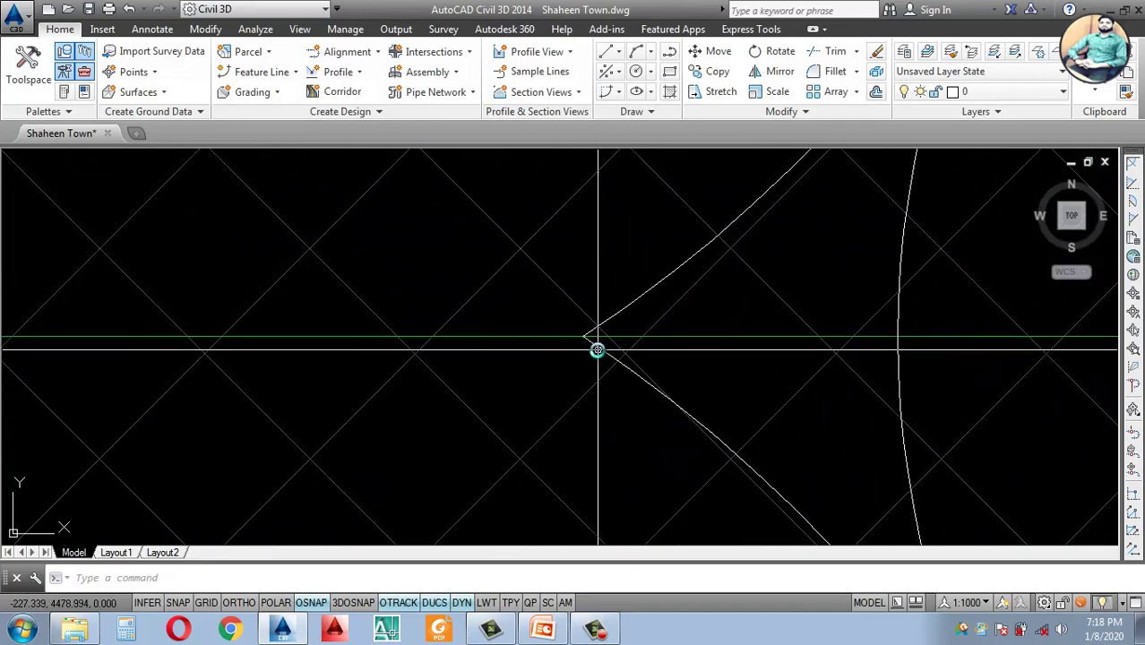
key(Escape)
scroll(600, 356, down, 8)
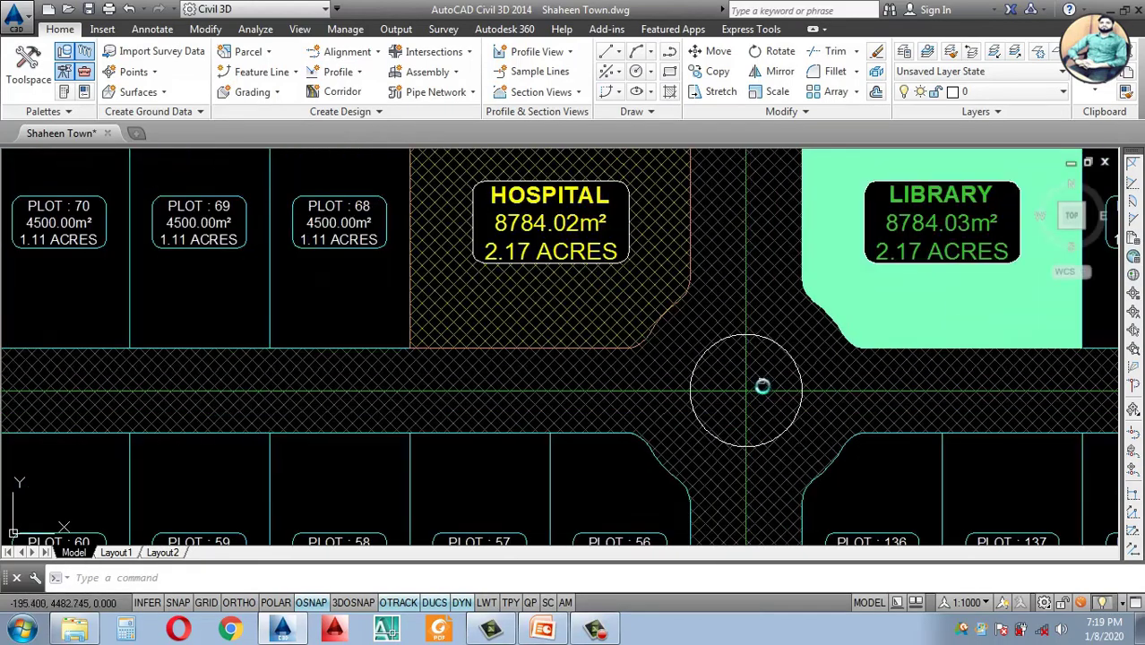
Step: Try to create a parcel directly from the full circle at the central junction
scroll(813, 415, up, 6)
scroll(828, 380, up, 2)
click(828, 371)
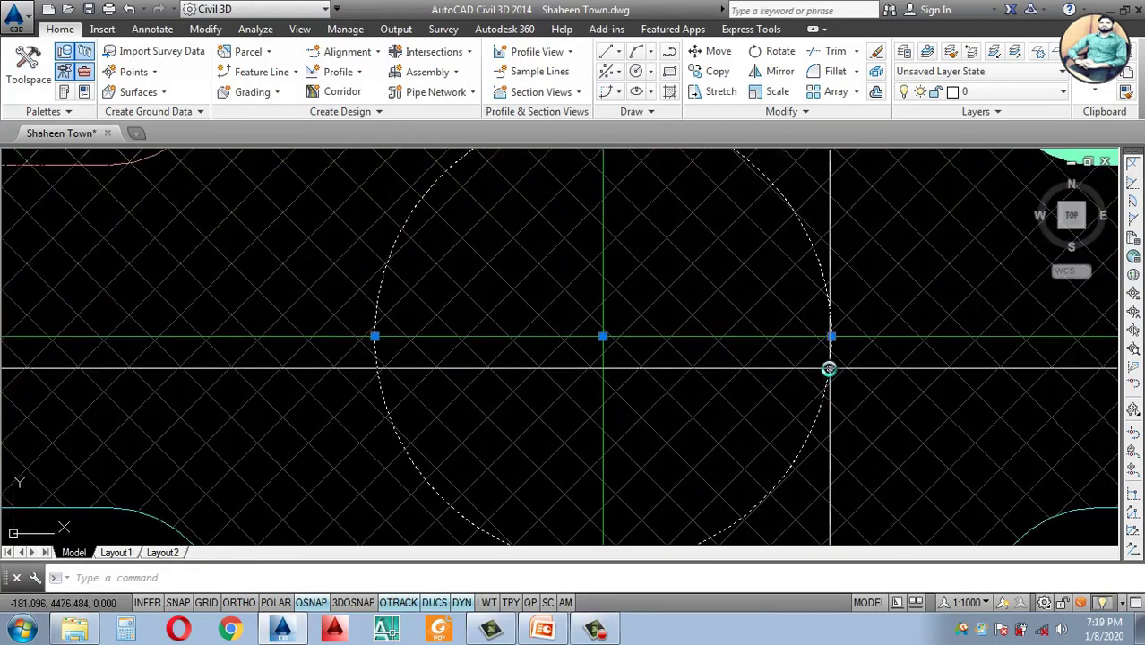
click(254, 52)
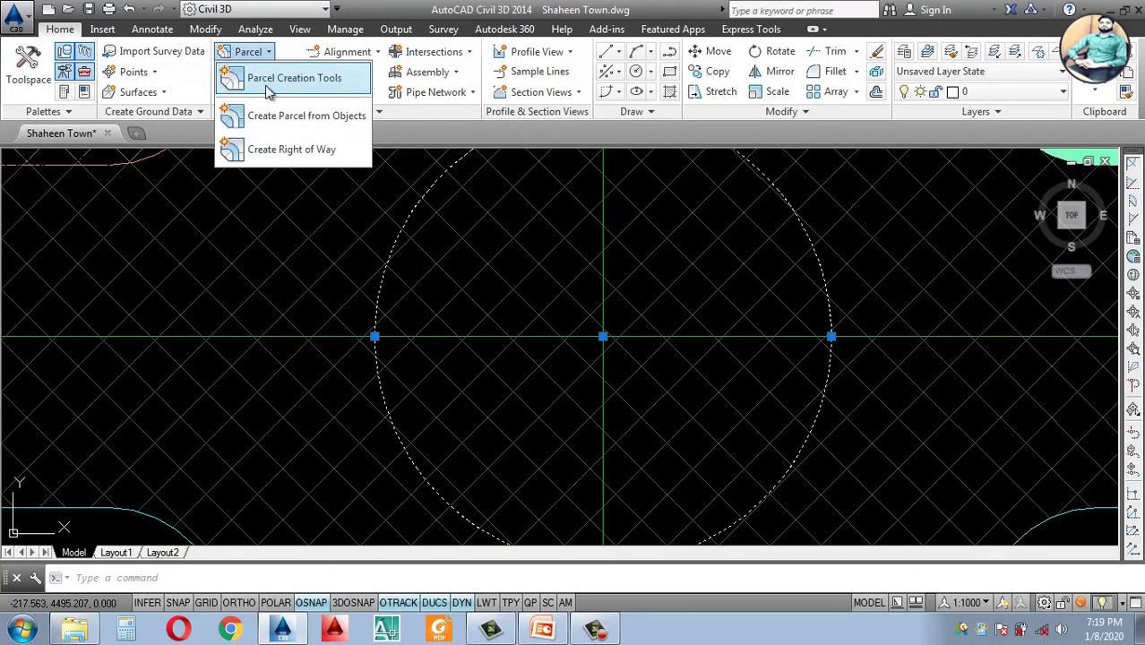
click(307, 115)
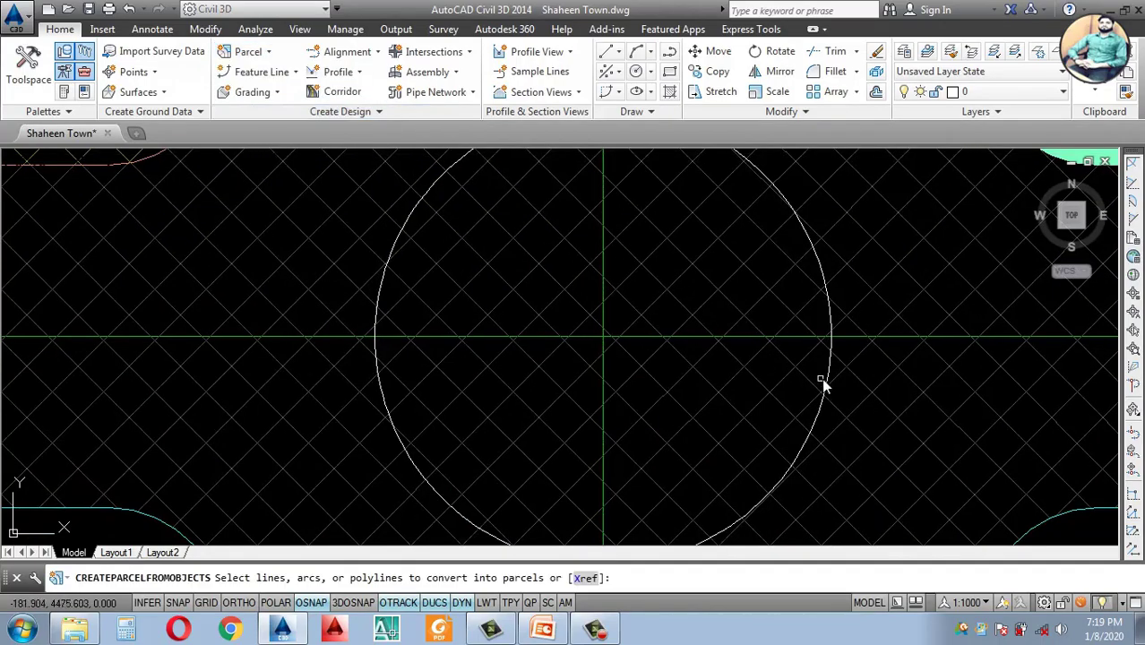
scroll(757, 362, down, 3)
scroll(766, 367, up, 2)
key(Escape)
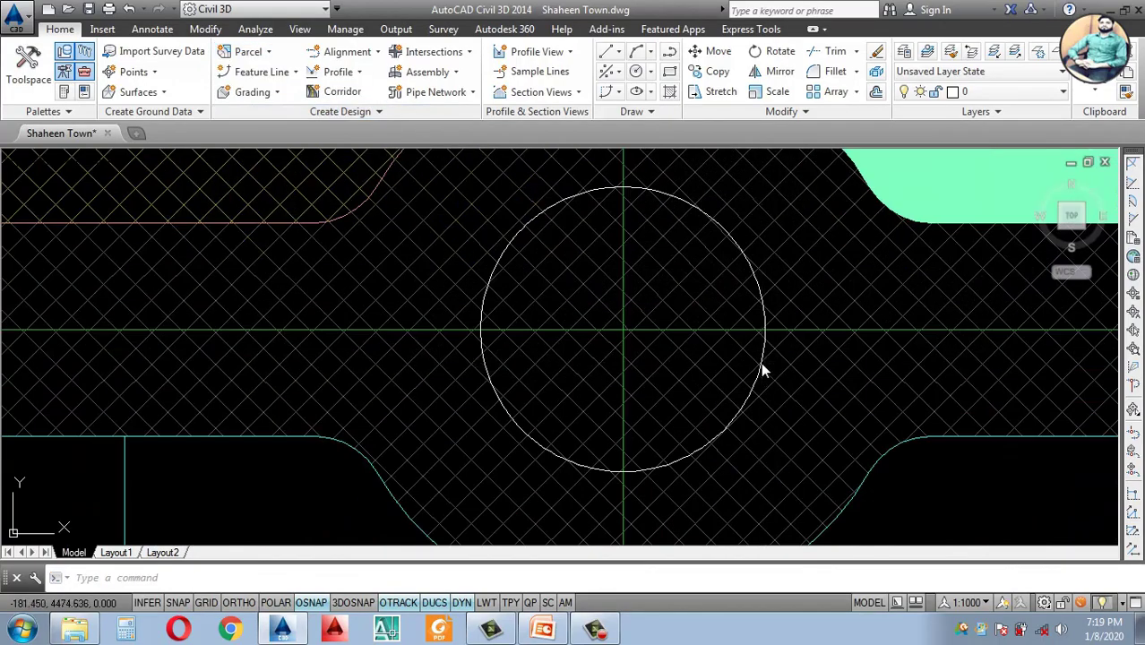
click(762, 362)
key(Escape)
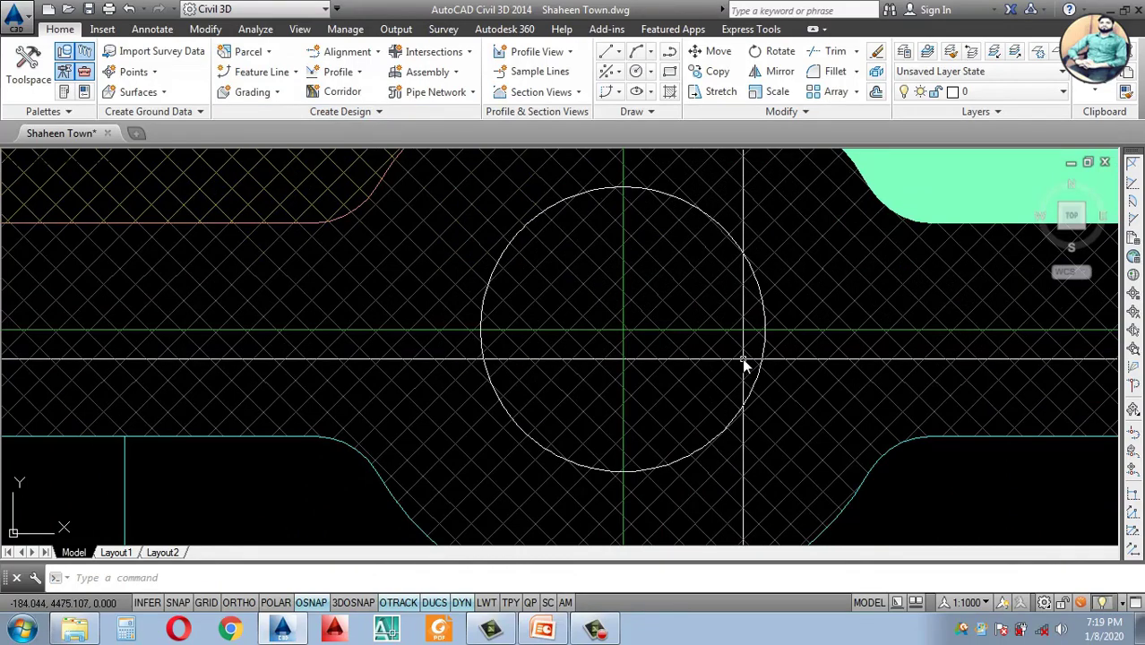
Step: Trim the circle against the road centerlines, keeping only its northwest and southeast quarter arcs
text(TR)
key(Return)
key(Return)
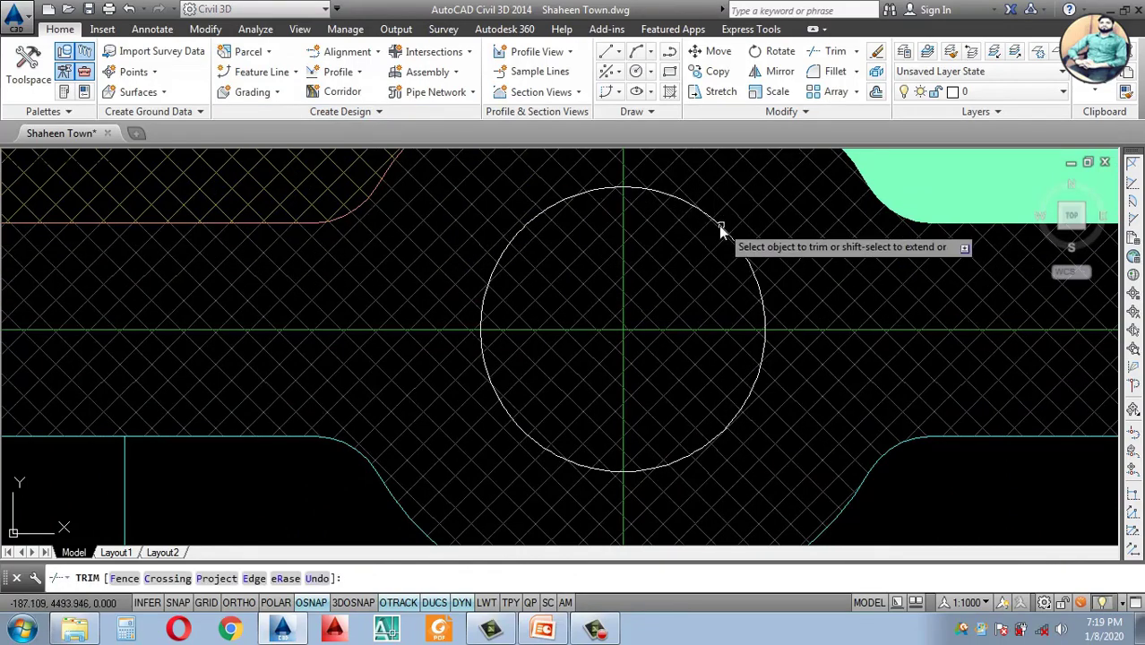
click(521, 429)
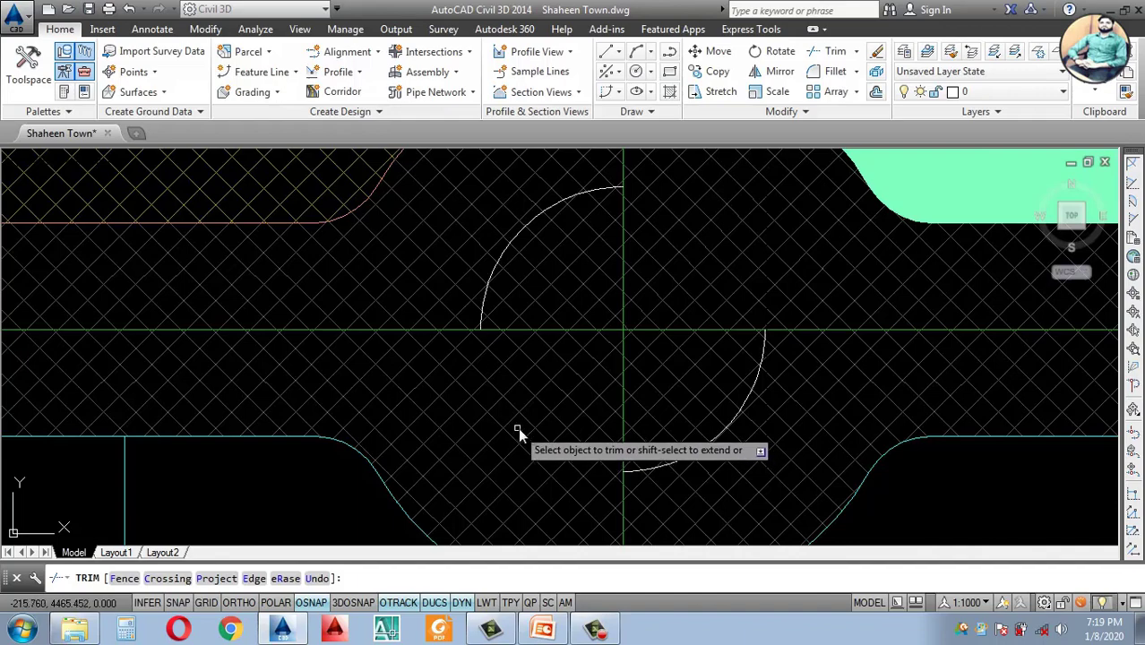
key(Return)
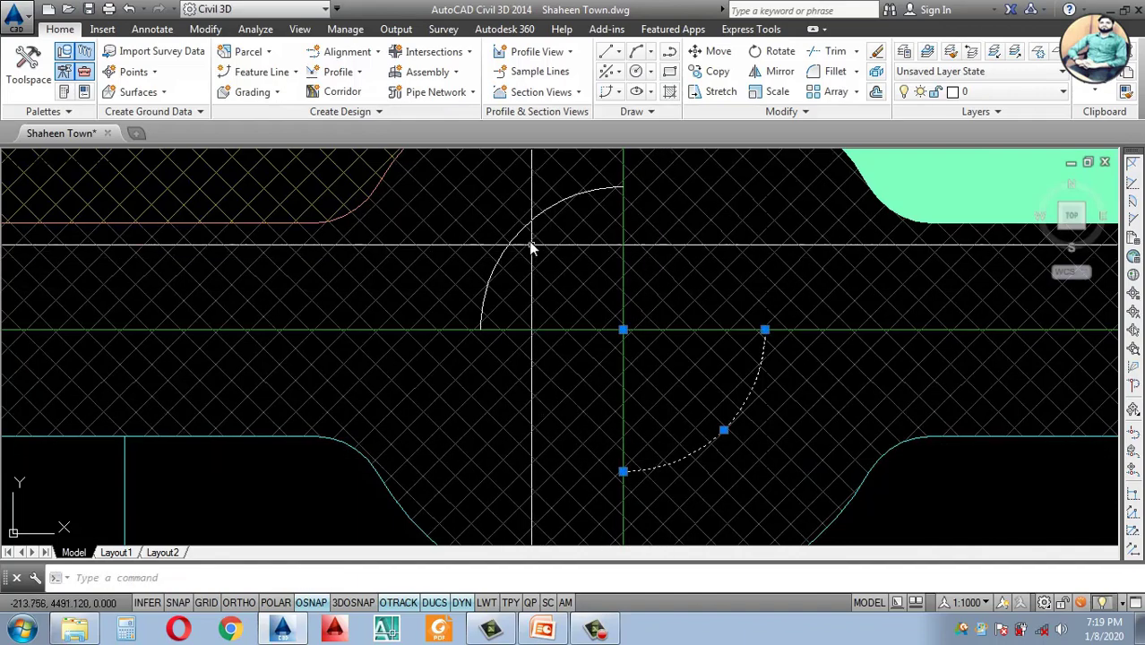
Step: Mirror both quarter arcs about the north-south road centerline, keeping the originals, to close the roundabout outline
click(520, 235)
text(MI)
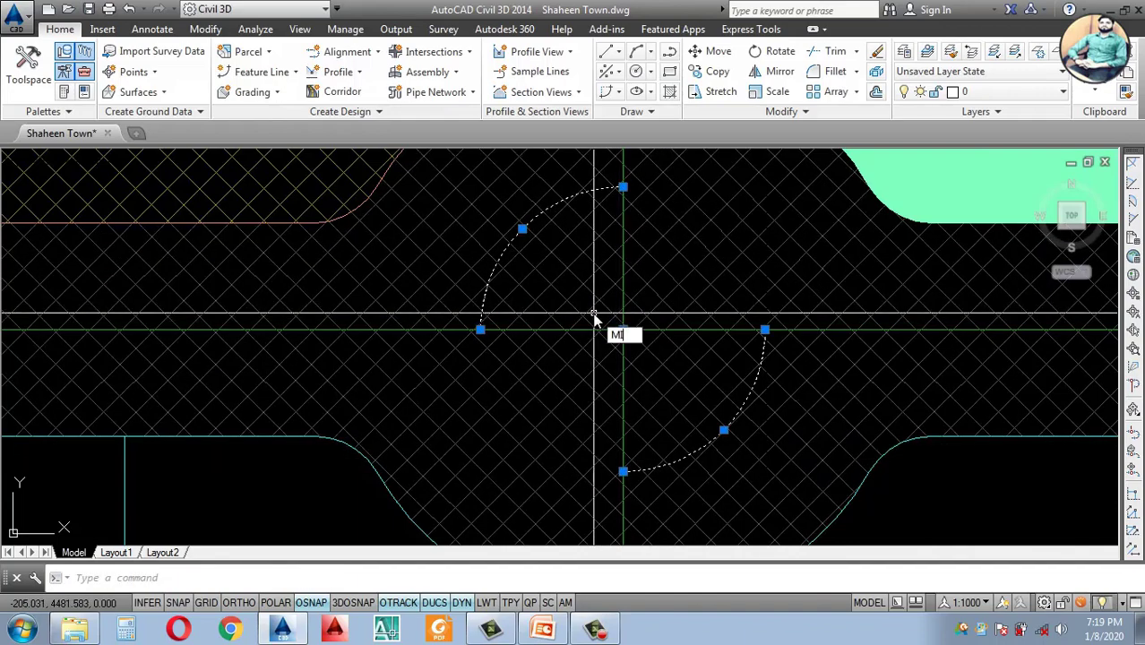
key(Return)
click(624, 331)
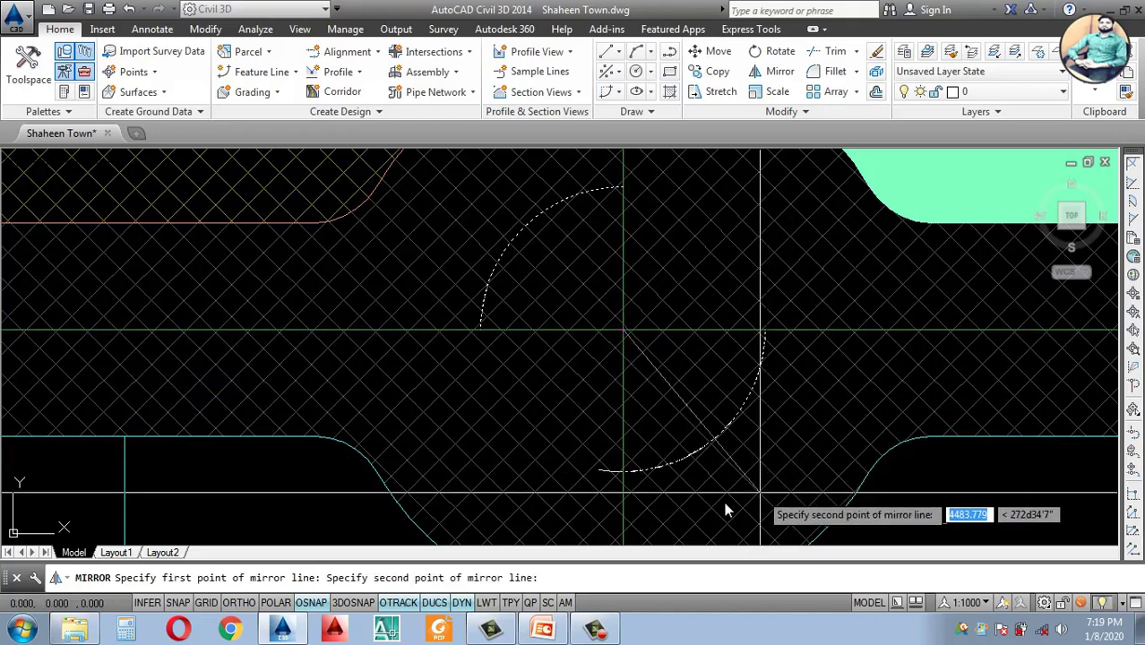
click(621, 537)
key(Return)
scroll(728, 429, down, 3)
scroll(607, 312, up, 1)
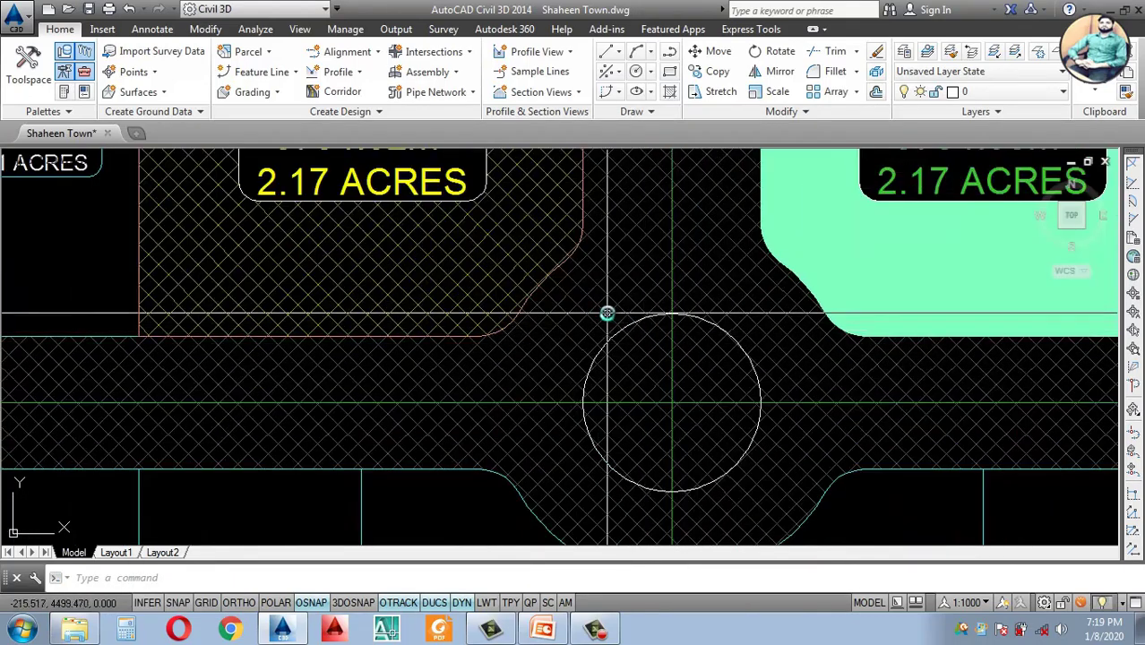
Step: Create parcels from the four quarter arcs in the Shaheen Town site, using Property style and Parcel Name area labels and erasing the existing entities
scroll(607, 312, up, 4)
click(671, 368)
scroll(773, 352, down, 3)
scroll(799, 334, up, 3)
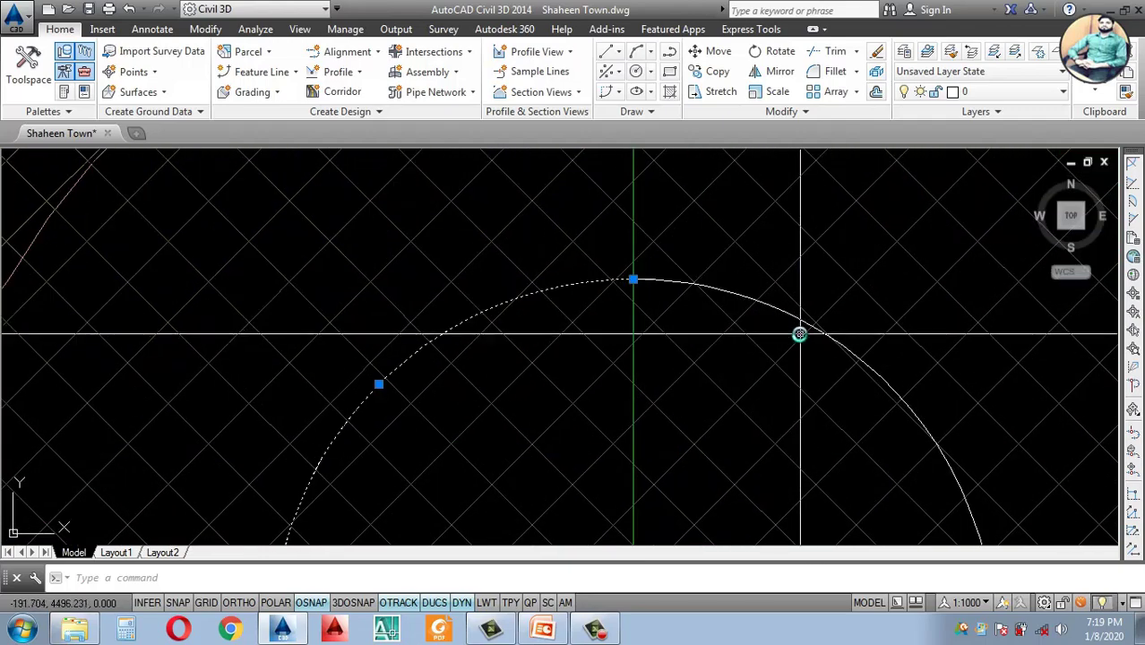
scroll(772, 315, down, 3)
scroll(808, 455, up, 3)
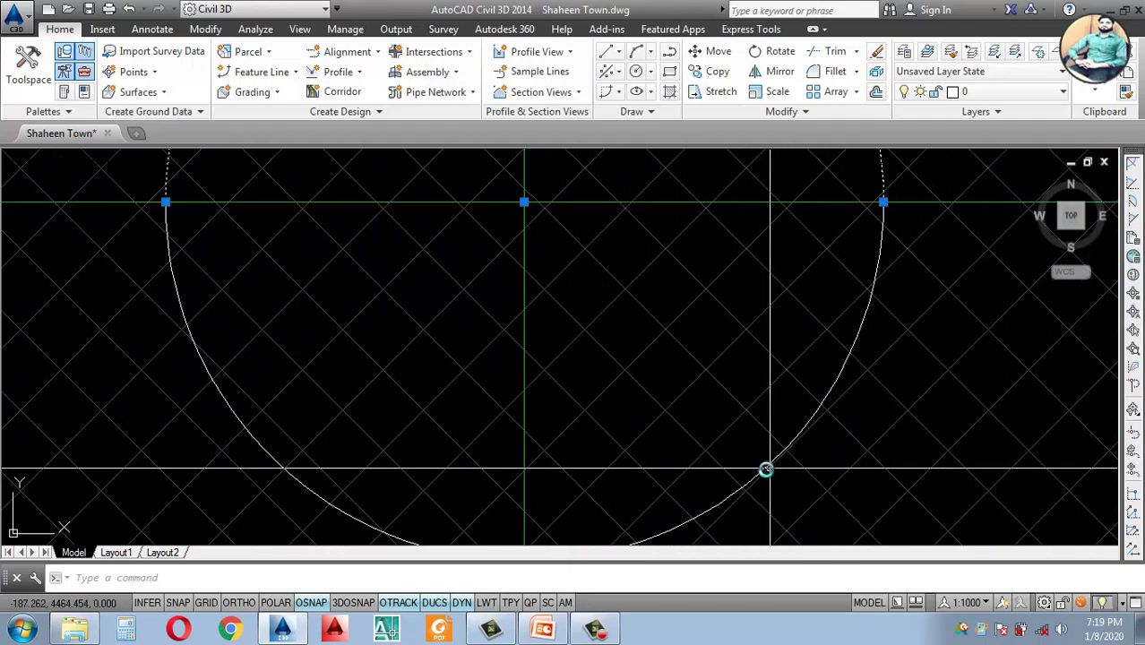
click(256, 440)
click(260, 55)
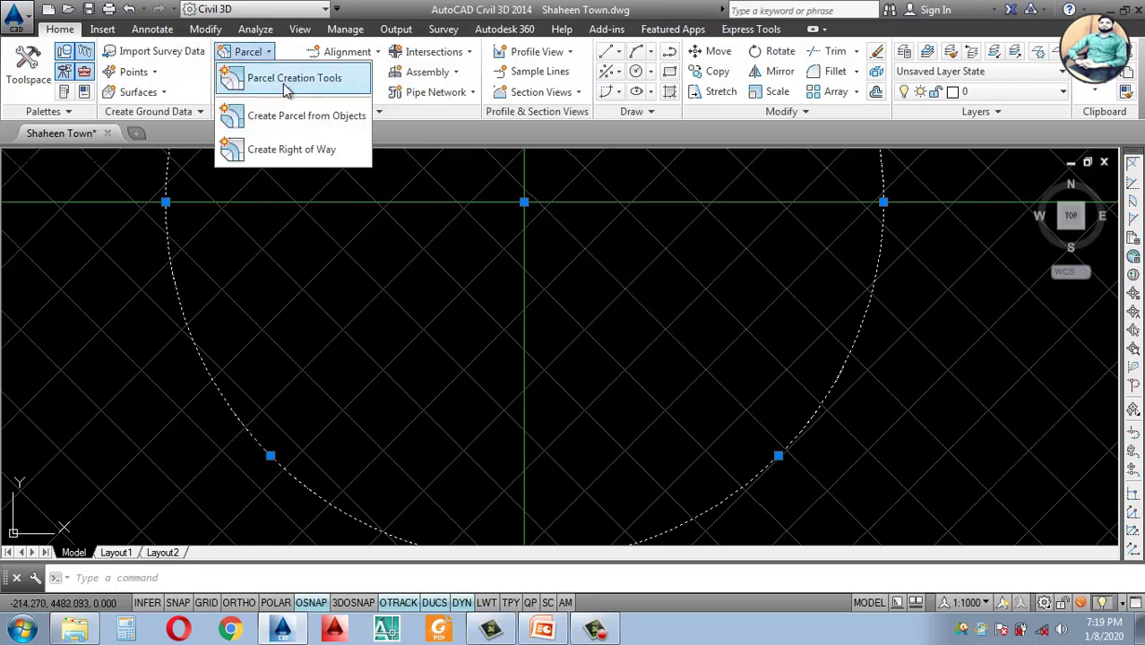
click(300, 114)
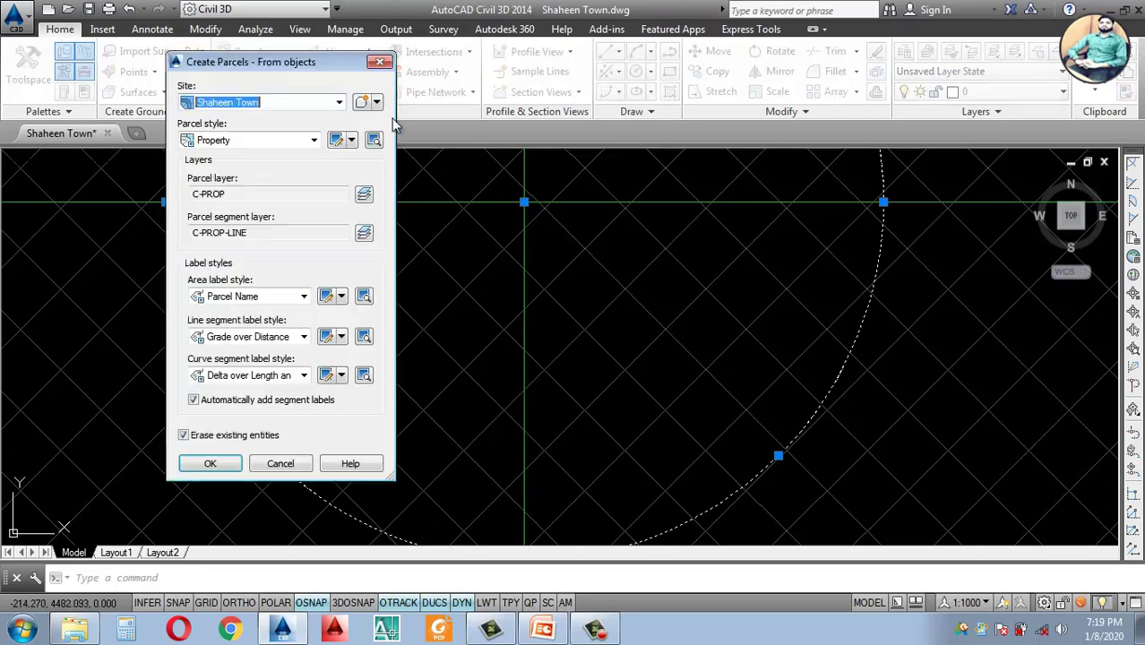
click(207, 463)
scroll(582, 387, down, 3)
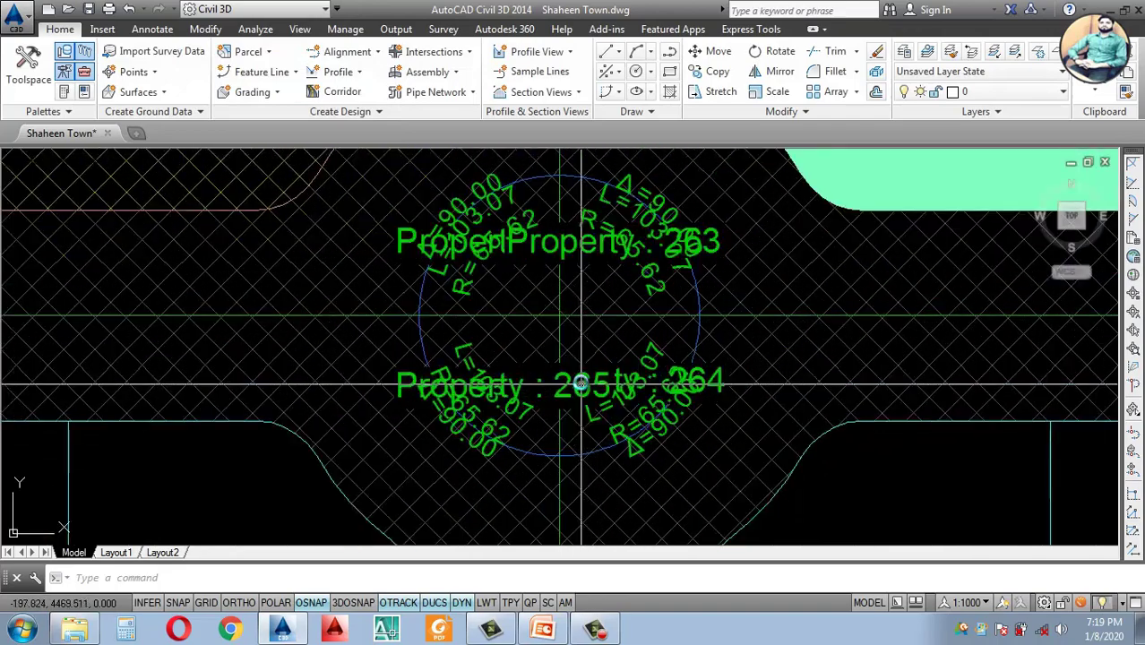
Step: Select all curve segment labels similar to the one on the roundabout's southeast arc and delete them
scroll(580, 384, down, 4)
scroll(618, 343, up, 3)
scroll(687, 336, down, 3)
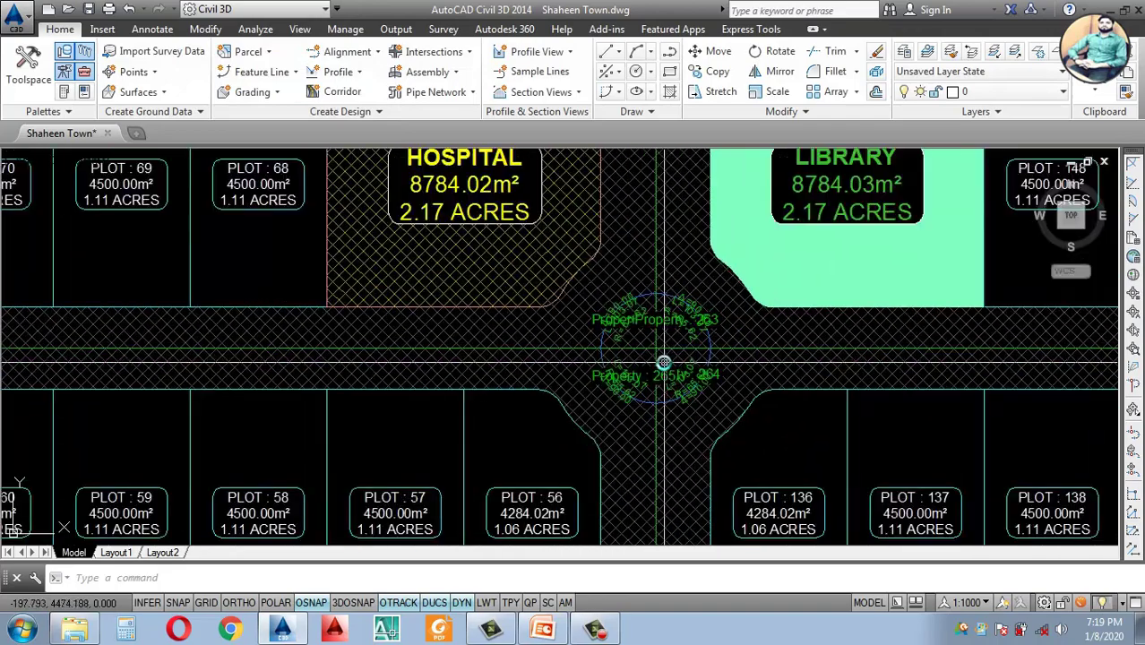
scroll(665, 363, up, 4)
scroll(685, 358, down, 2)
scroll(673, 359, up, 3)
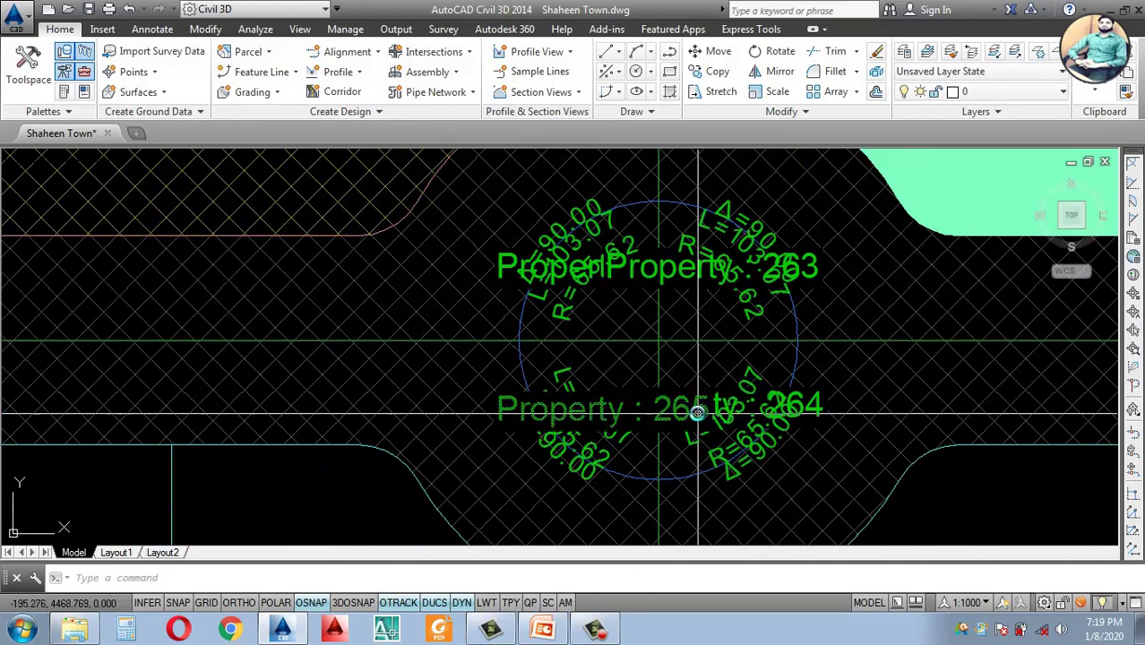
scroll(647, 433, up, 5)
click(636, 433)
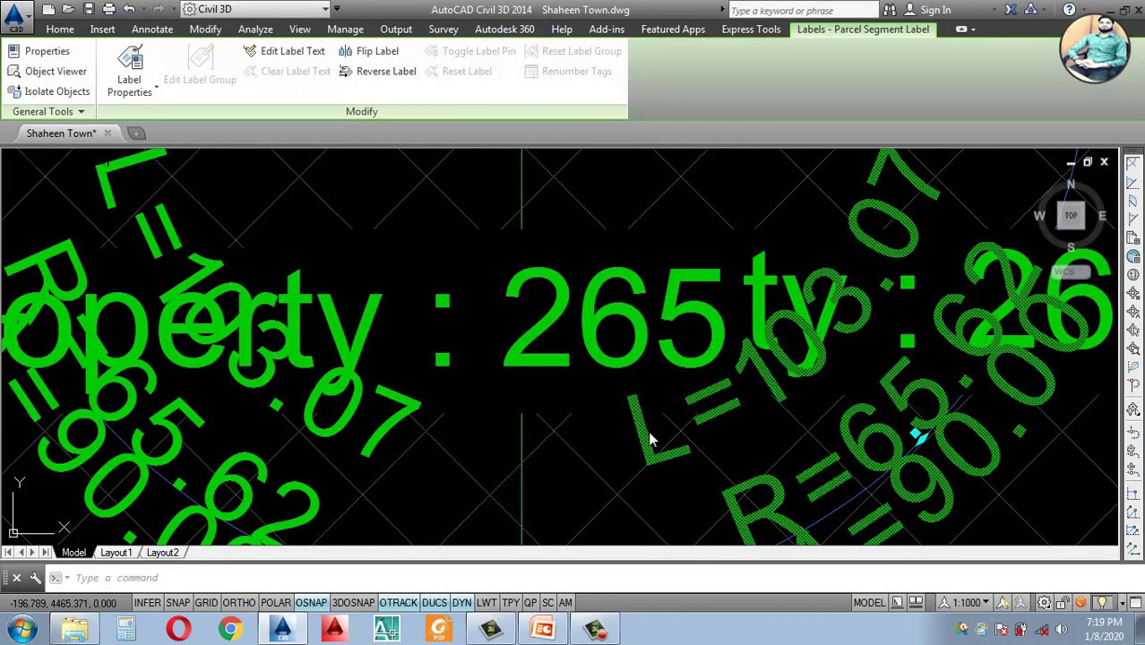
right_click(641, 433)
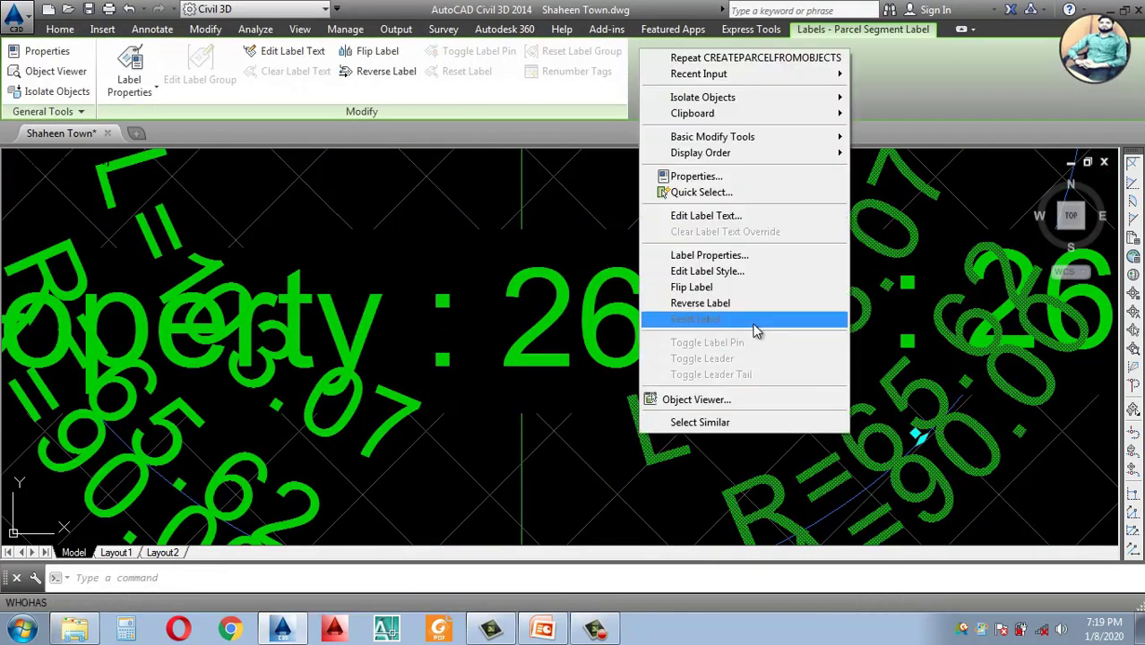
click(700, 423)
scroll(712, 396, down, 8)
key(Escape)
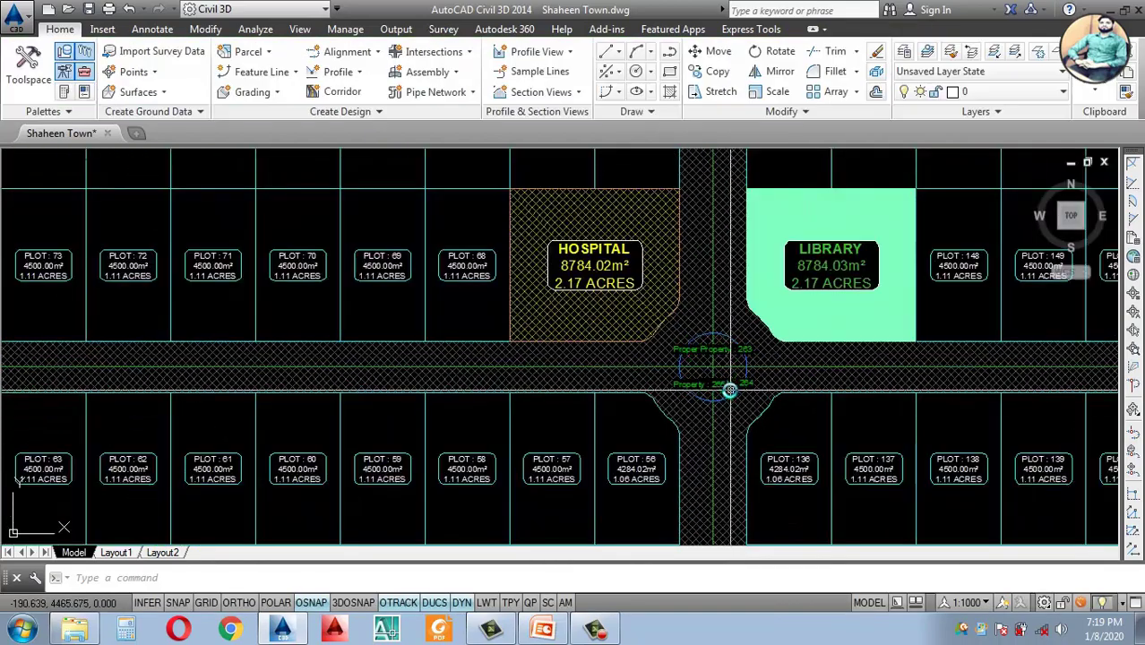
Step: Move the area label of the roundabout's southwest quarter parcel east onto the north-south road centerline
scroll(717, 391, up, 6)
click(704, 372)
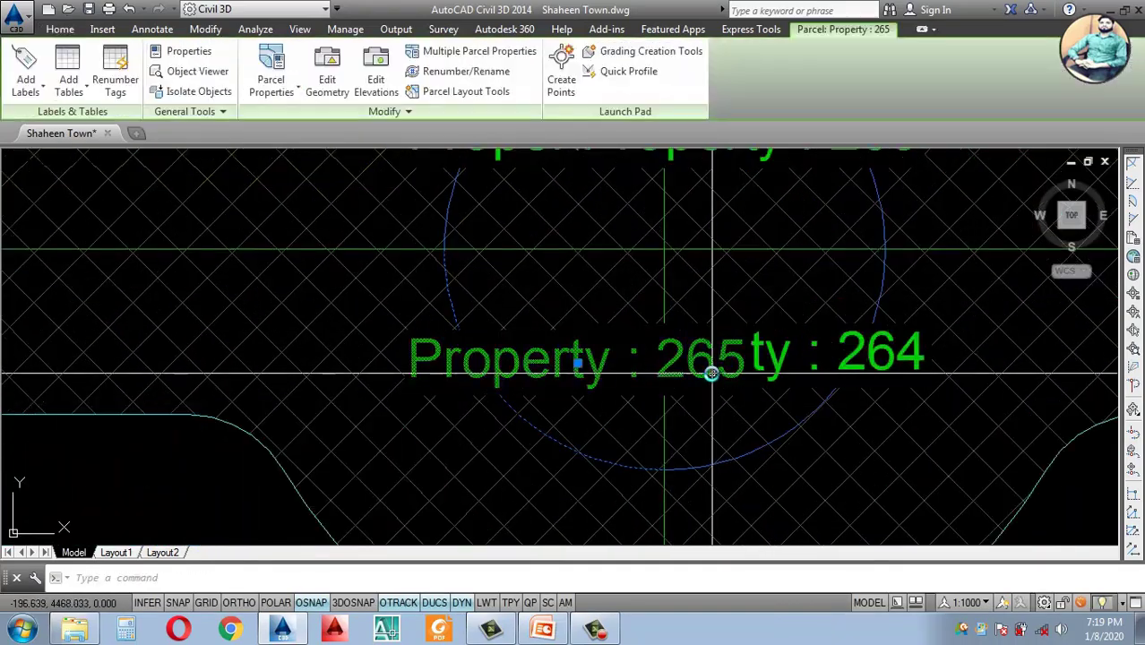
scroll(701, 371, down, 2)
scroll(700, 370, up, 4)
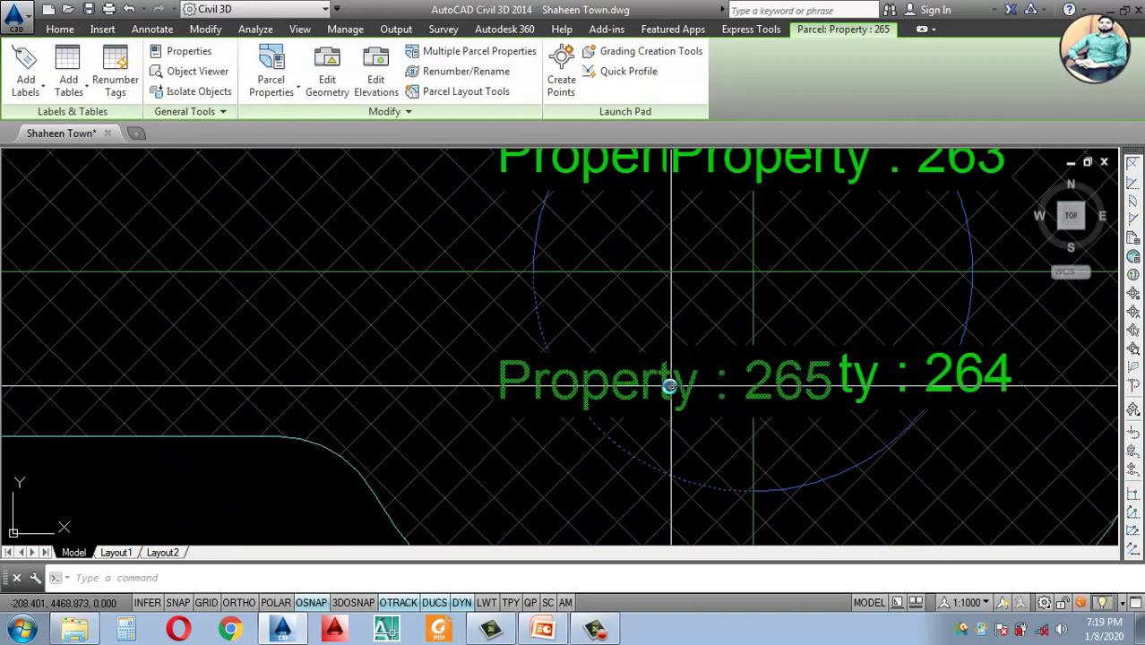
click(669, 387)
click(752, 376)
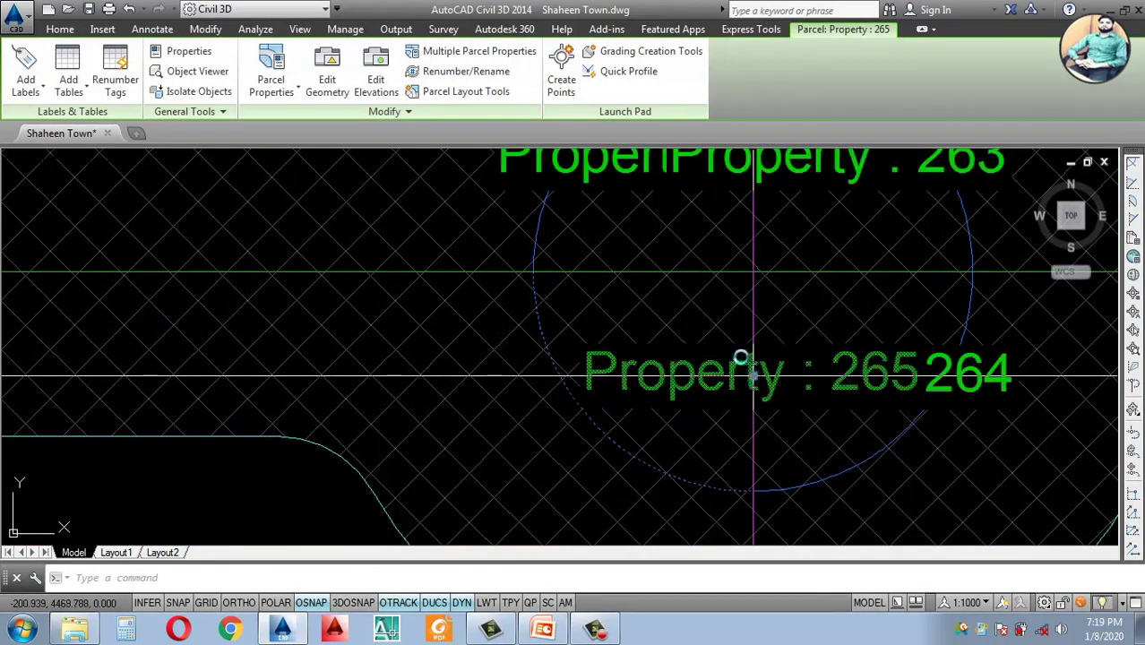
scroll(743, 354, down, 6)
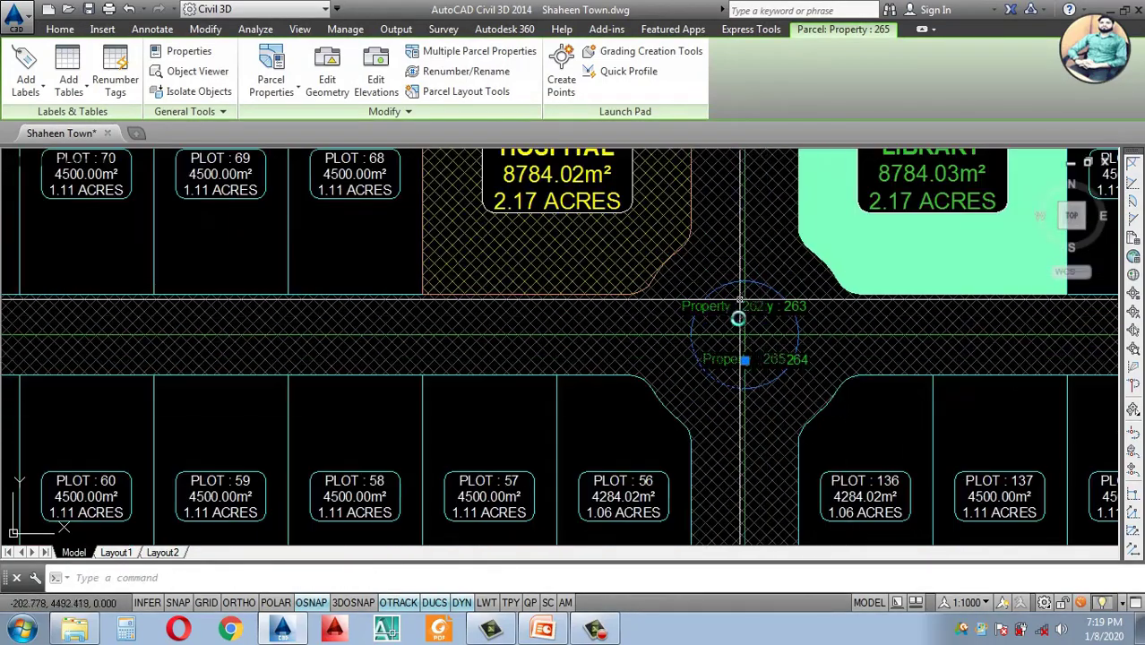
scroll(748, 358, up, 3)
scroll(747, 367, up, 5)
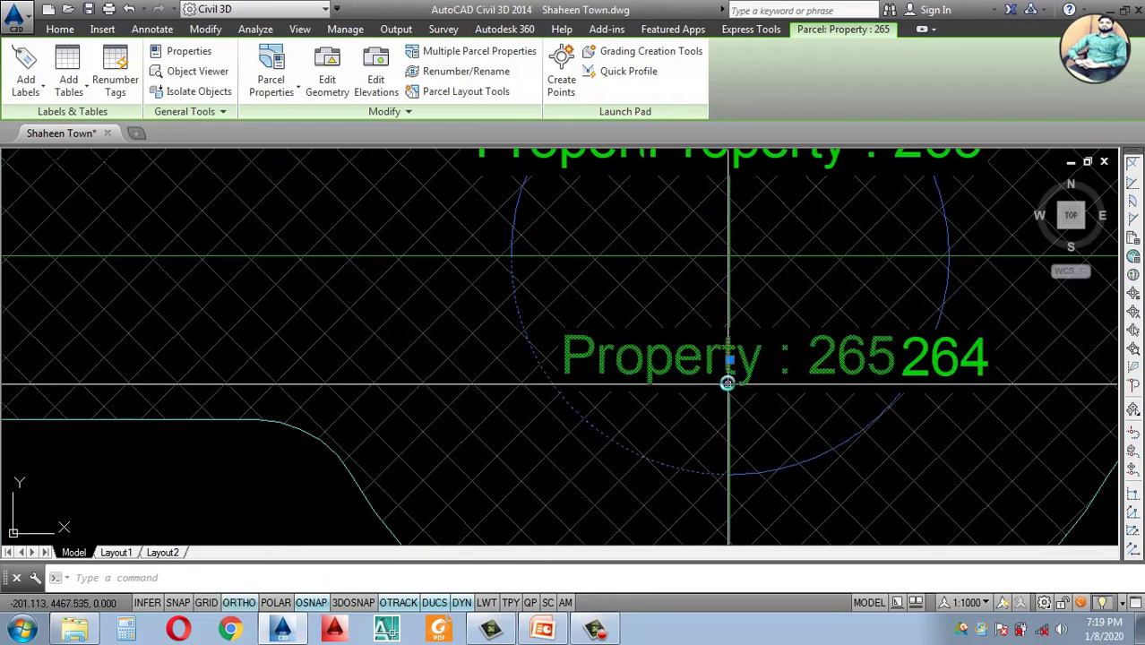
right_click(692, 369)
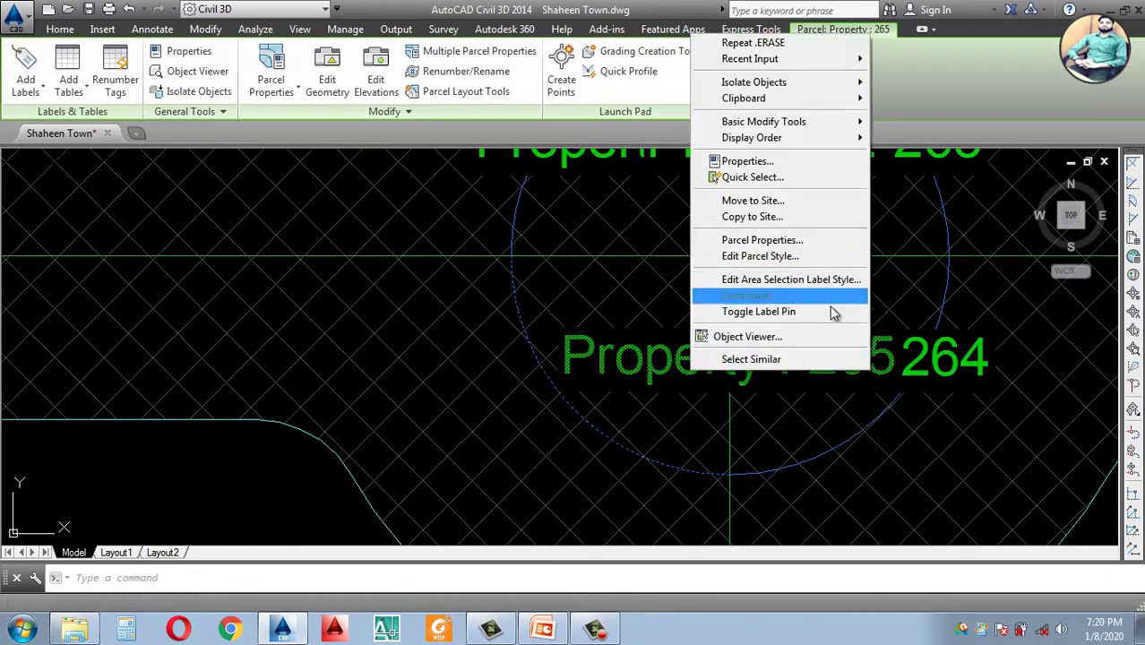
key(Escape)
key(Escape)
scroll(784, 444, down, 2)
scroll(816, 447, up, 2)
Step: Inspect the properties of the teardrop island polyline at the east end of the central road and close the Properties palette
click(815, 445)
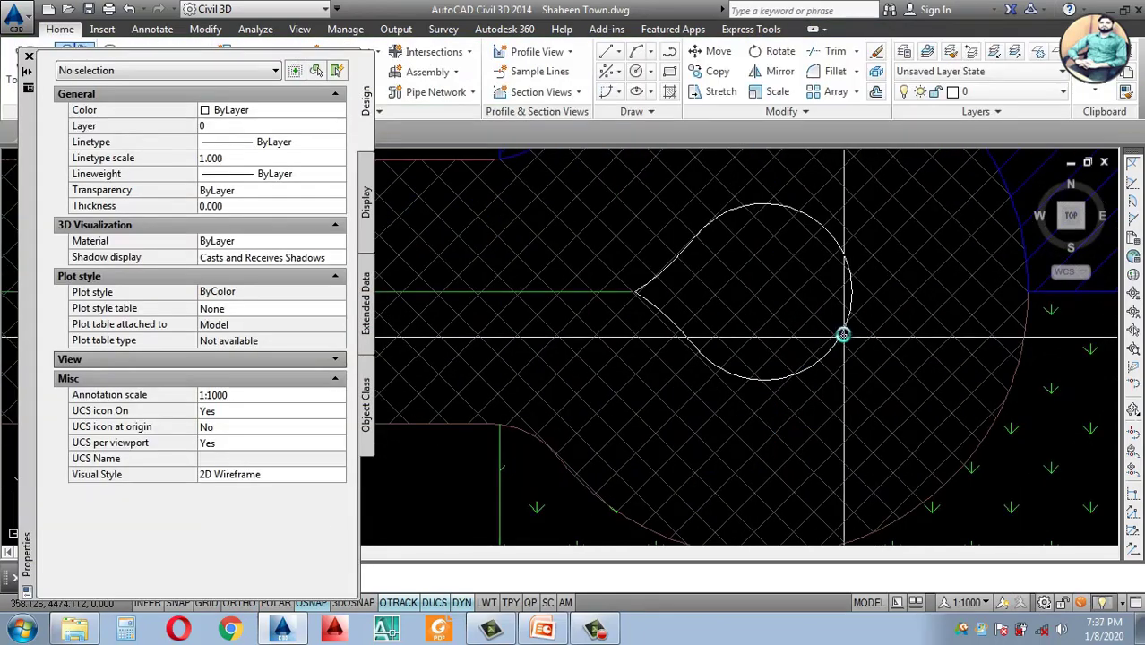
click(843, 333)
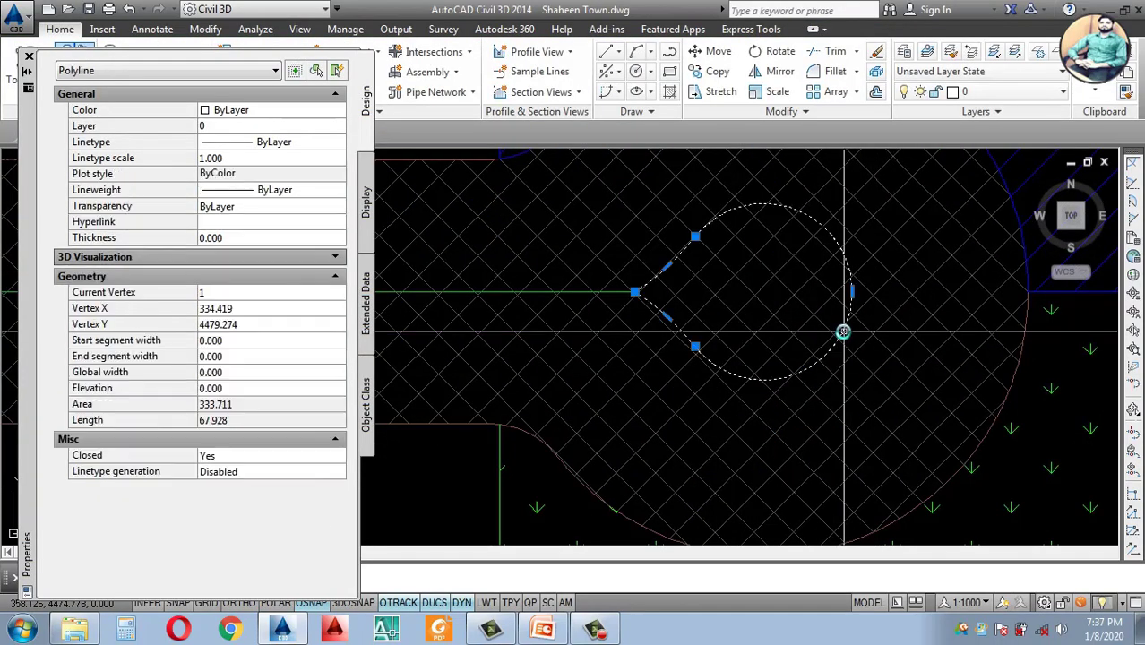
click(28, 58)
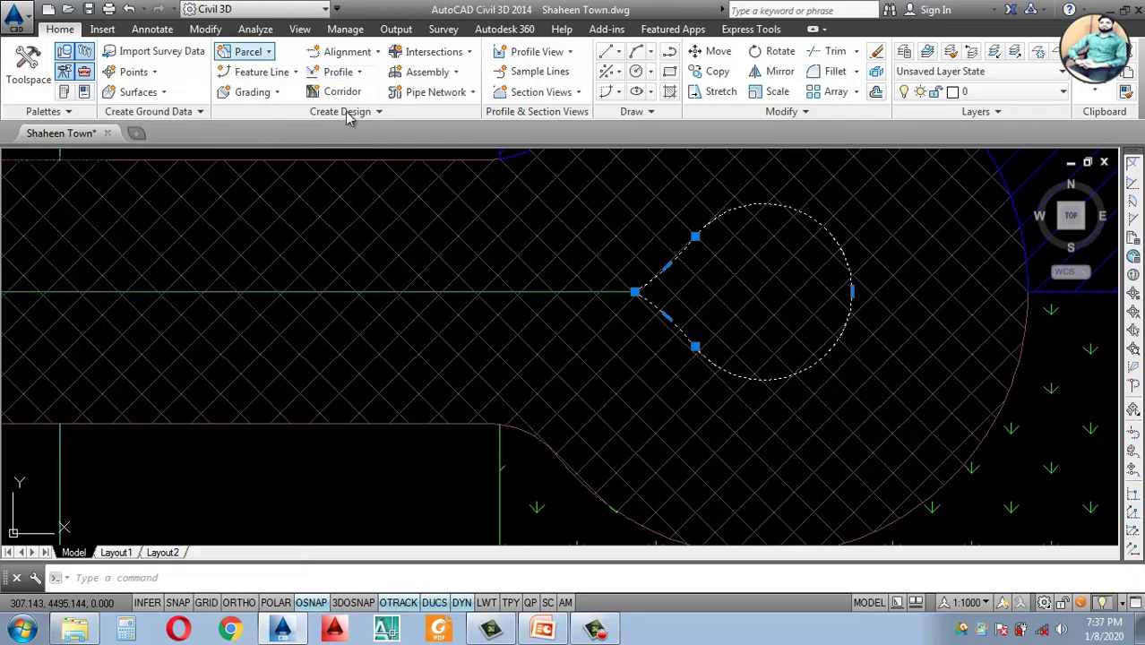
scroll(739, 345, down, 12)
key(Escape)
Step: Apply the Mosque Lable area selection label style to the southwest corner mosque parcel
scroll(405, 350, up, 6)
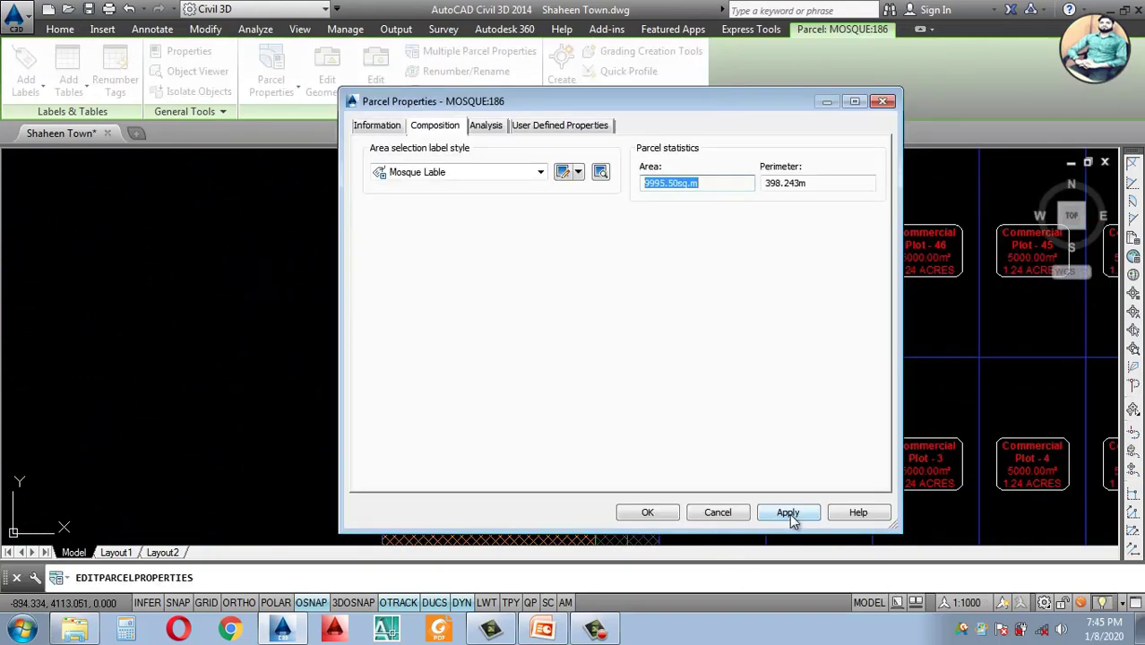
click(789, 514)
click(656, 512)
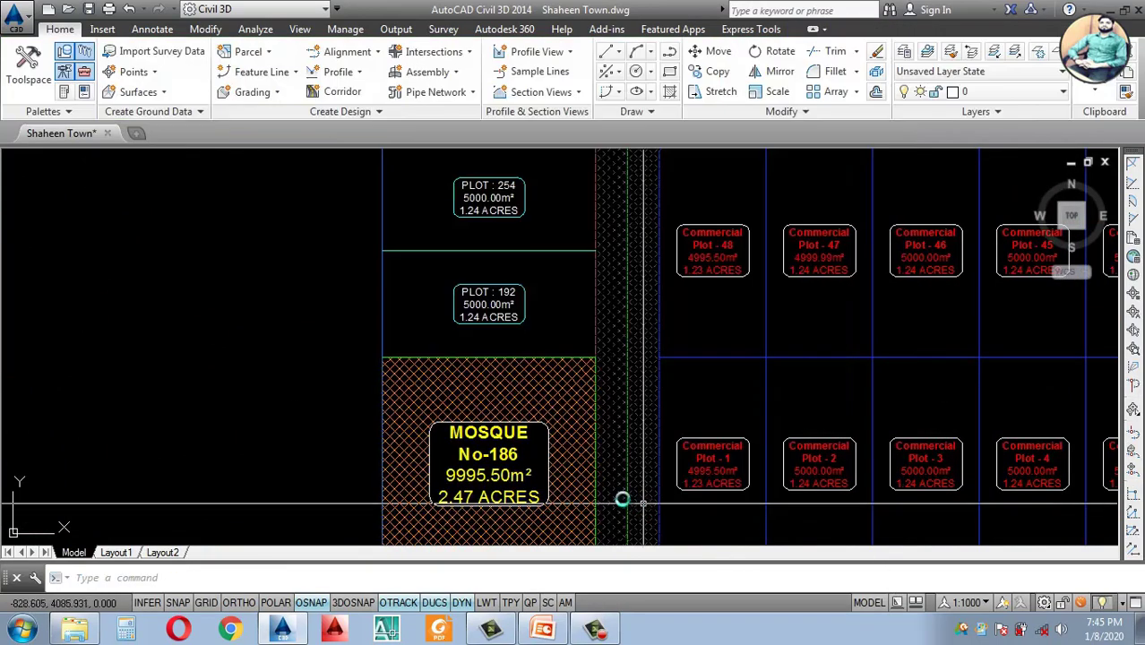
Step: Examine the area labels and numbers of the mosque parcels at the corners of the layout
scroll(494, 422, down, 2)
scroll(491, 434, up, 5)
scroll(440, 414, down, 6)
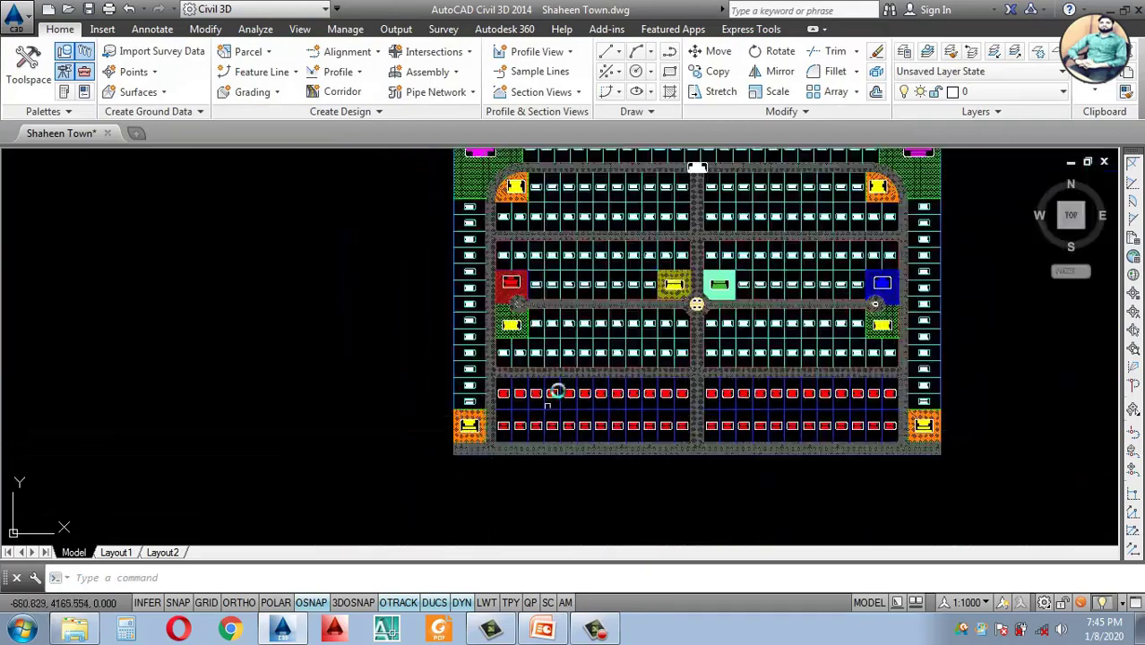
scroll(489, 330, up, 6)
scroll(489, 329, down, 6)
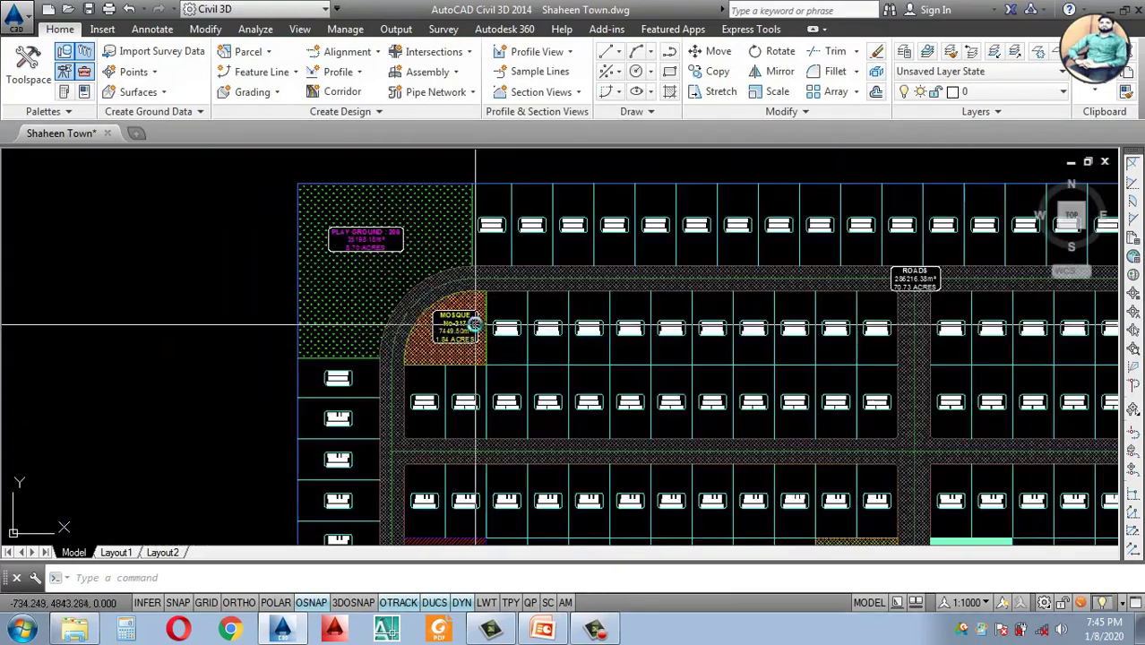
scroll(800, 340, up, 6)
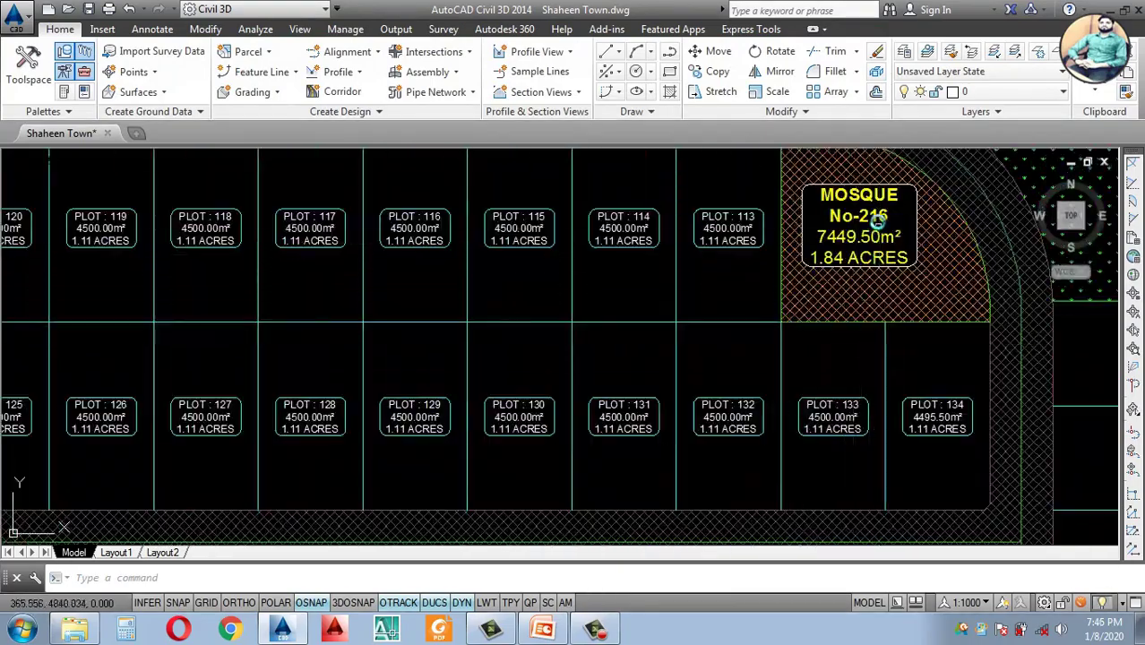
scroll(873, 265, up, 3)
scroll(876, 275, down, 8)
scroll(659, 230, down, 5)
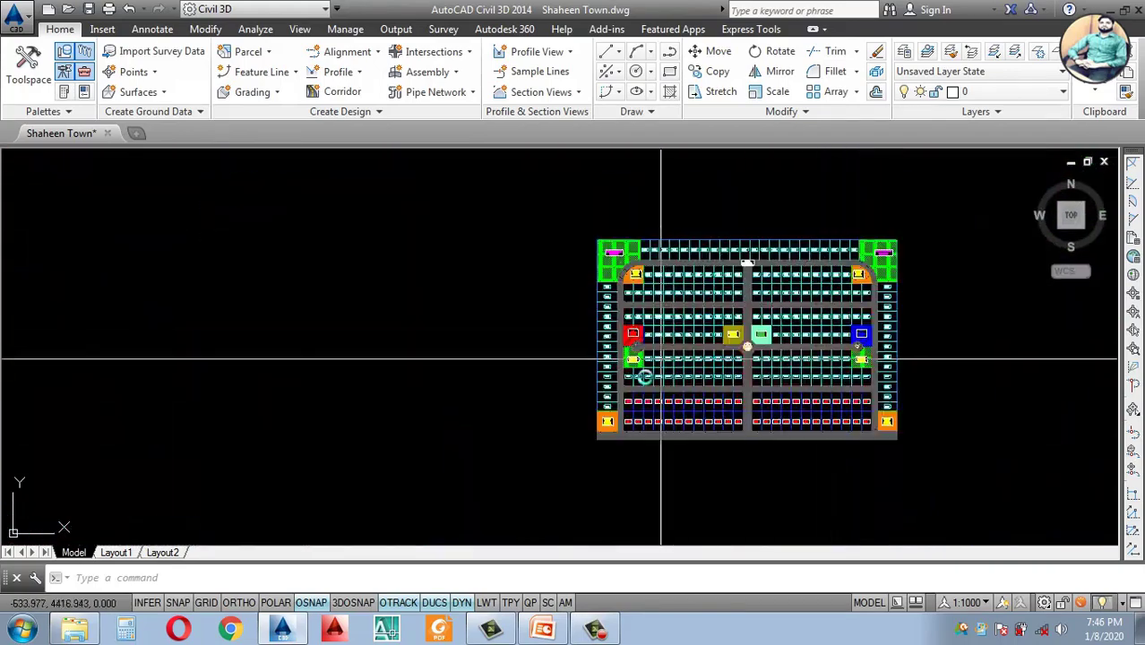
scroll(953, 245, up, 4)
scroll(587, 440, up, 3)
scroll(607, 456, down, 2)
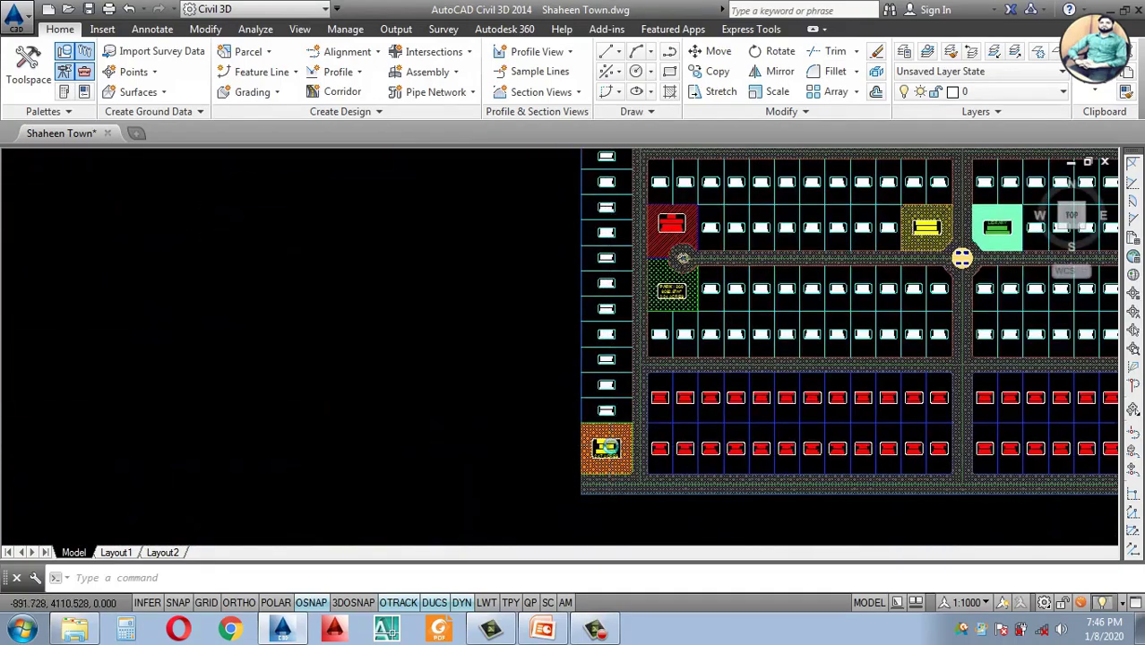
scroll(605, 449, up, 5)
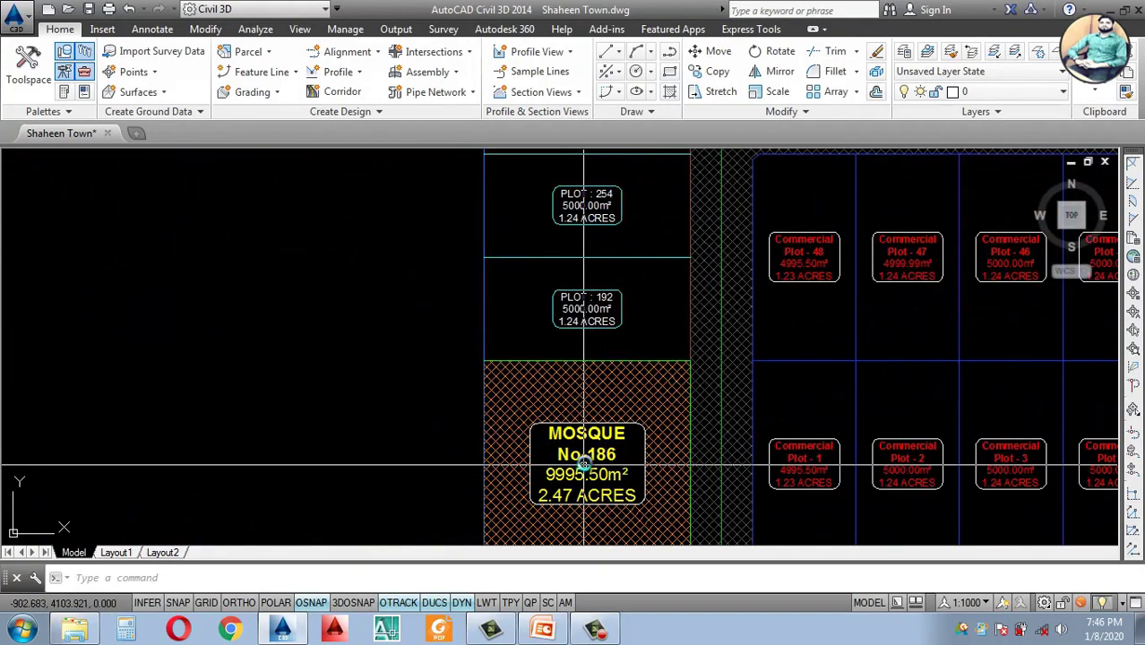
scroll(583, 464, up, 2)
scroll(579, 455, down, 3)
Step: Renumber the southwest corner mosque parcel in the Shaheen Town site as 1, with an increment value of 1
click(580, 456)
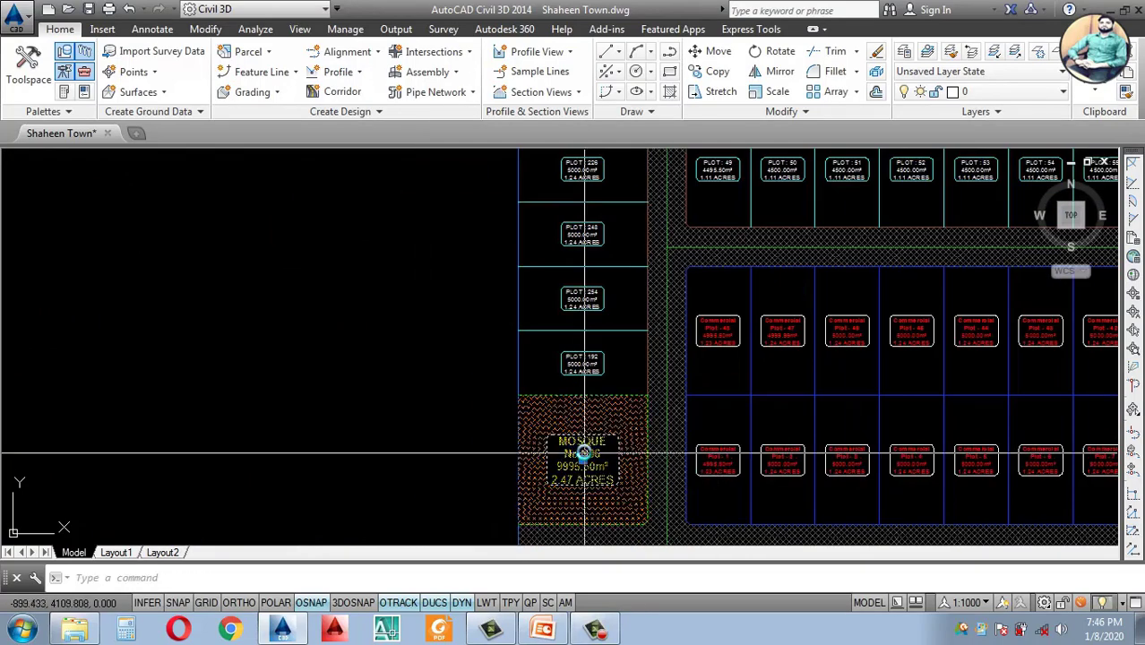
right_click(582, 457)
click(641, 244)
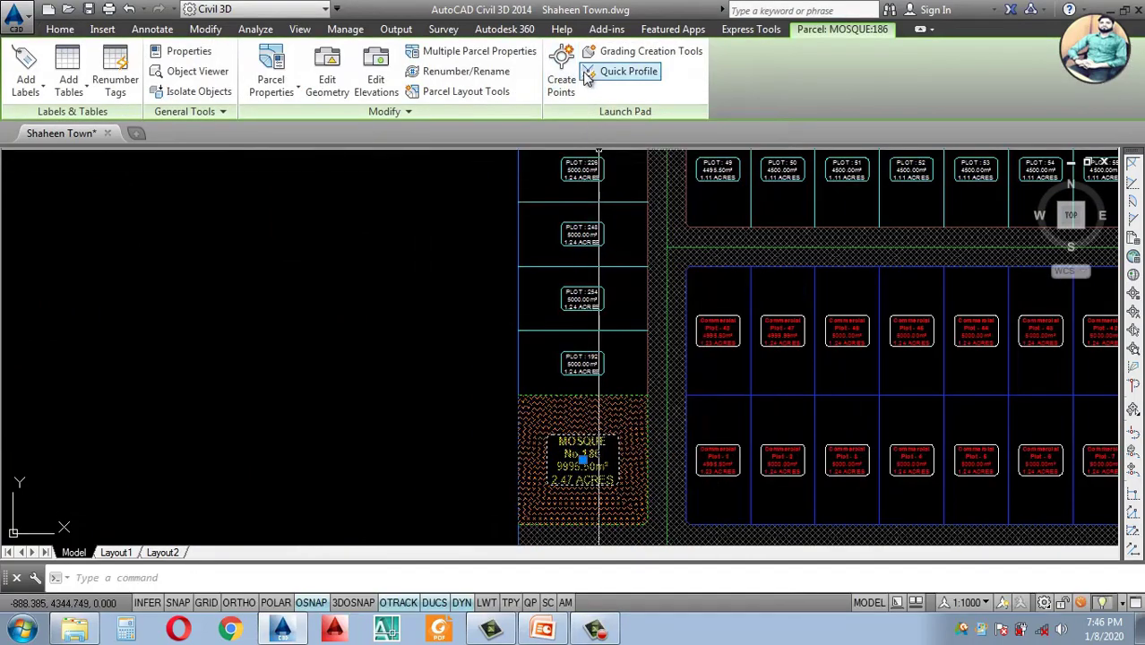
click(457, 72)
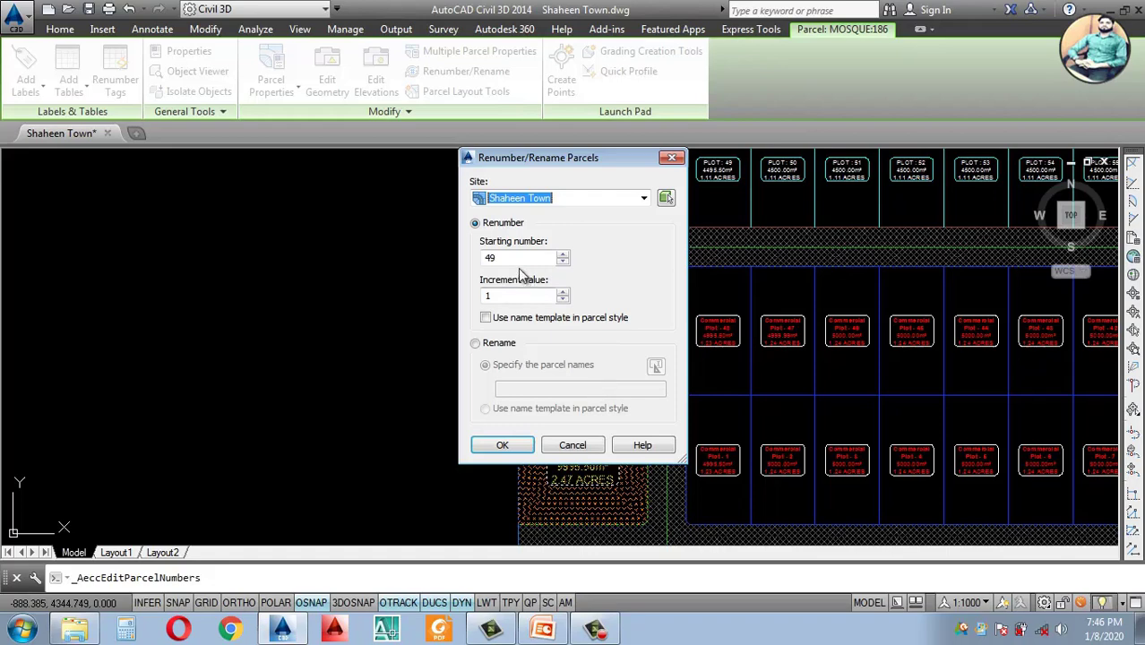
text(1)
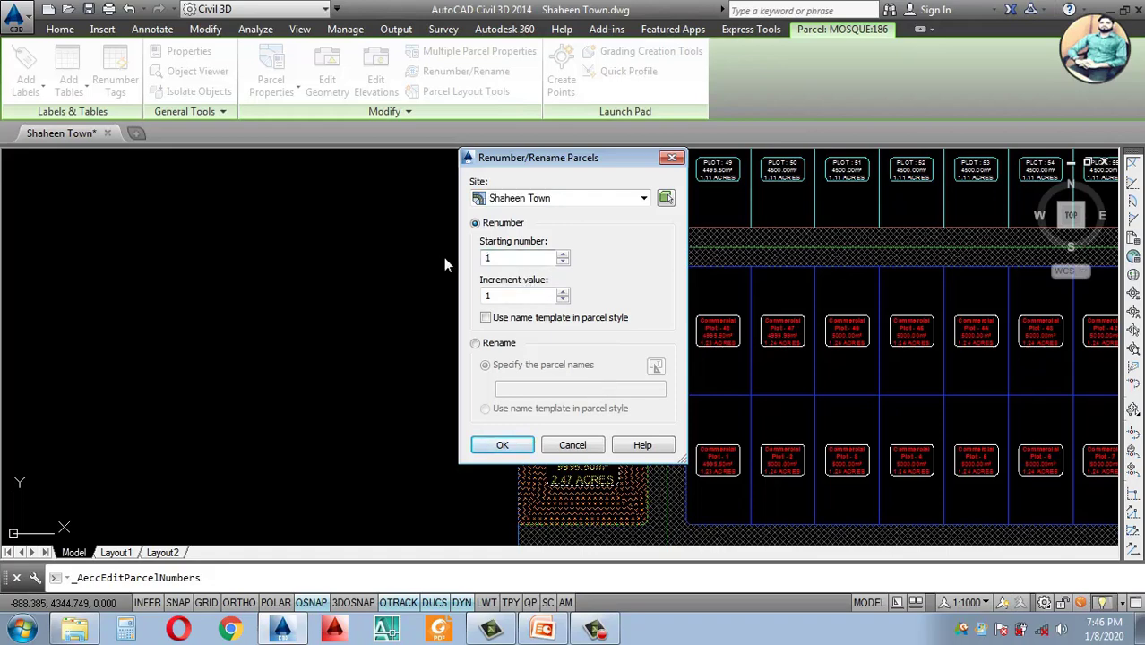
click(503, 447)
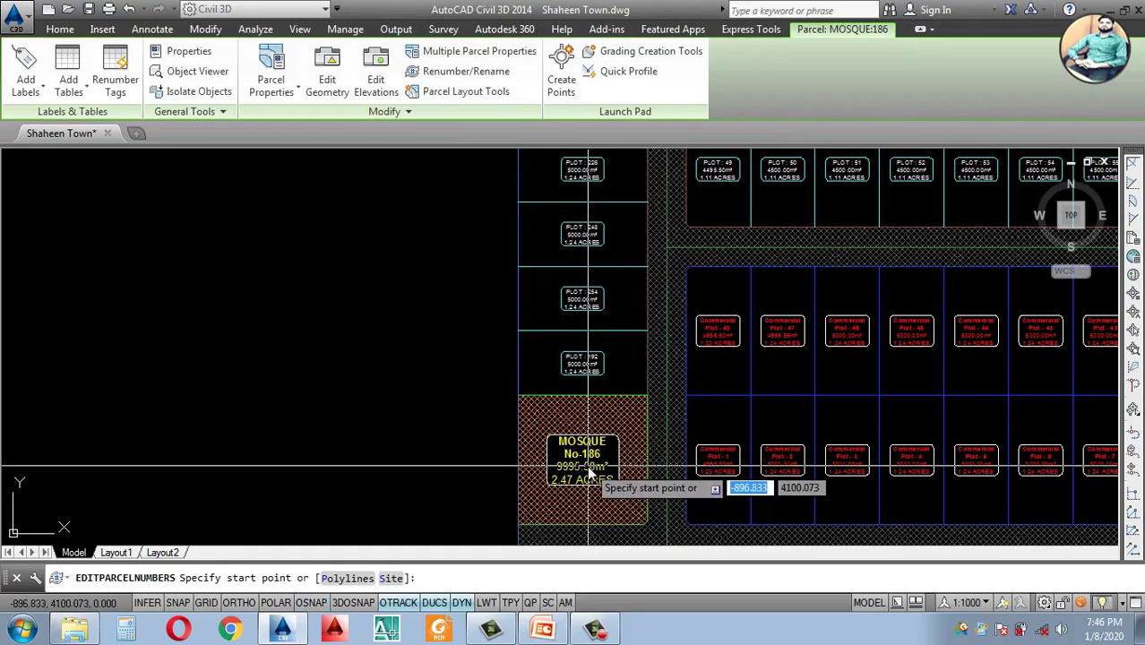
click(586, 465)
scroll(607, 419, up, 2)
click(609, 417)
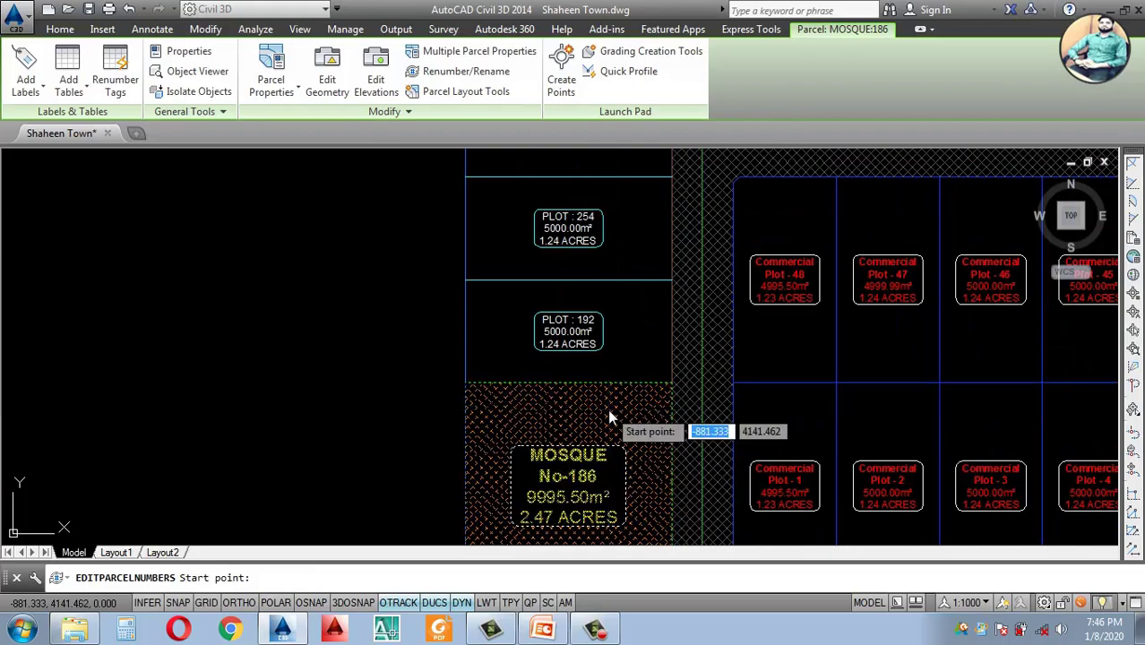
key(Escape)
Step: Renumber the northwest mosque parcel beside the curved road as 2
scroll(601, 403, down, 6)
scroll(569, 306, up, 4)
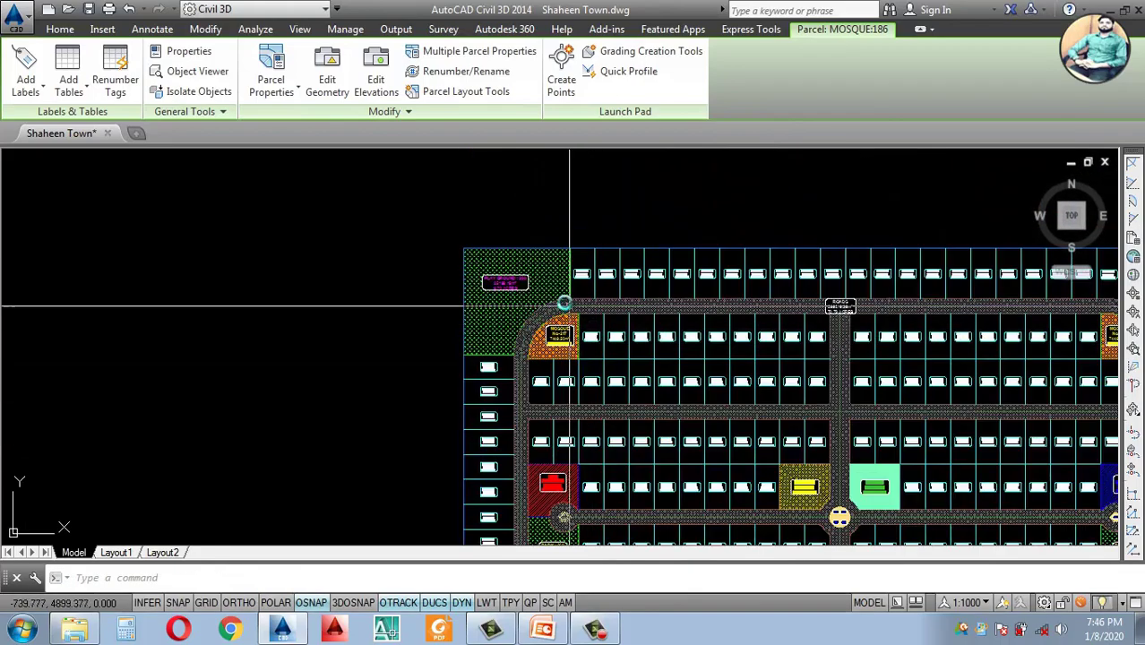
scroll(567, 304, up, 5)
key(Return)
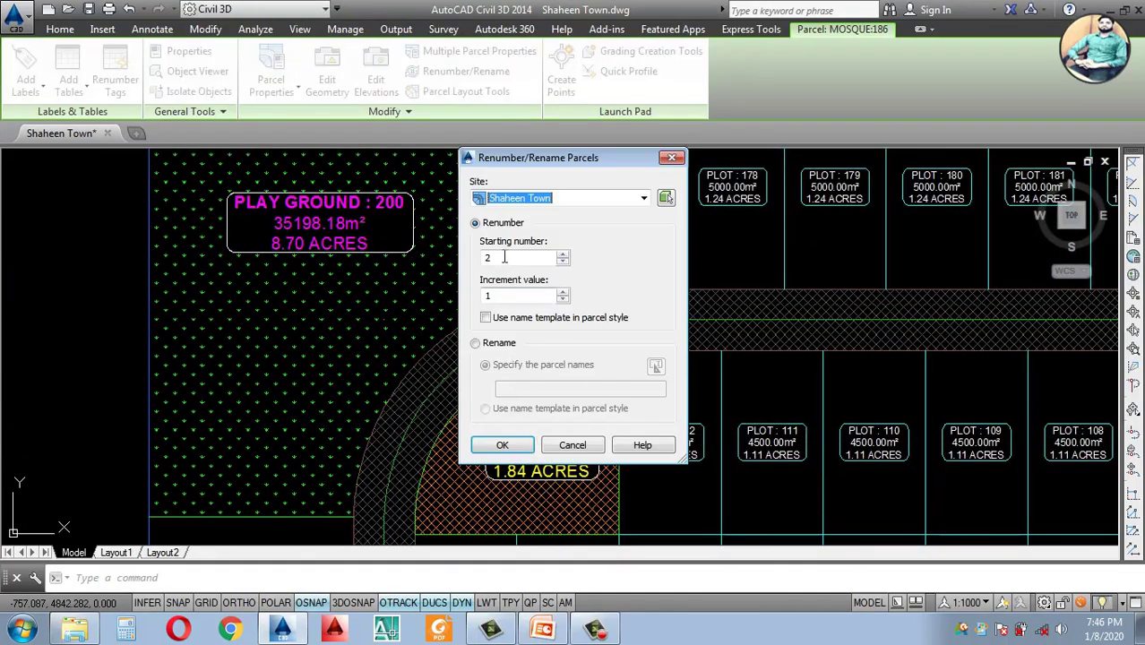
click(503, 445)
click(530, 454)
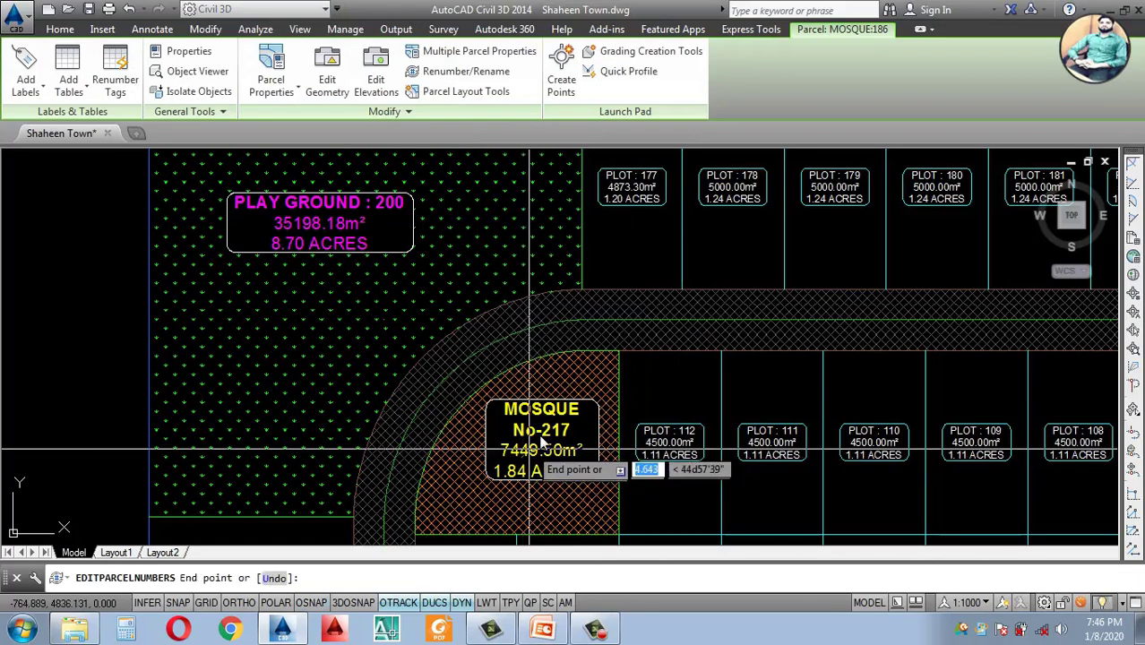
click(577, 397)
key(Return)
Step: Renumber the northeast mosque parcel beside the curved road as 3
scroll(578, 397, down, 6)
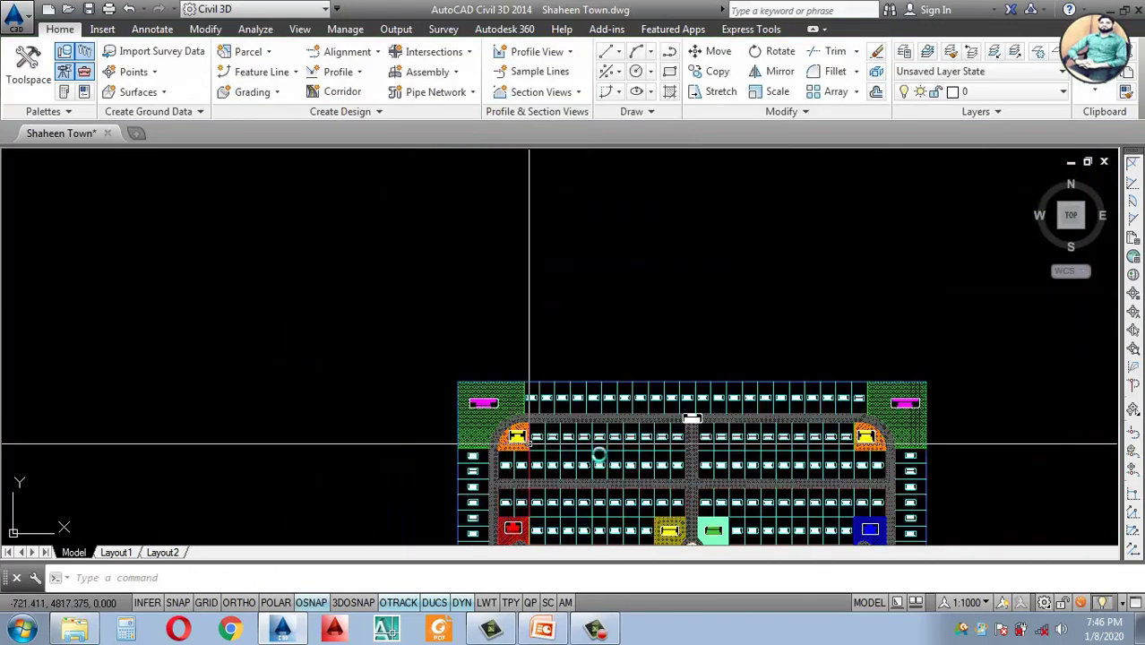
scroll(850, 443, up, 6)
scroll(850, 442, up, 2)
key(Return)
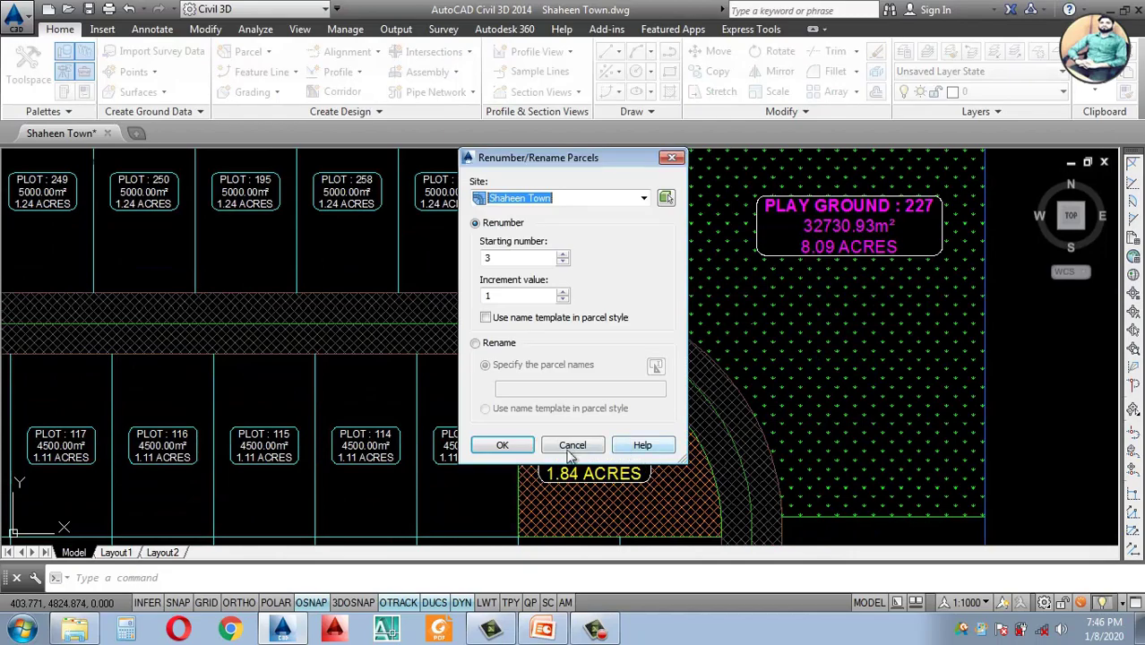
click(506, 445)
click(592, 453)
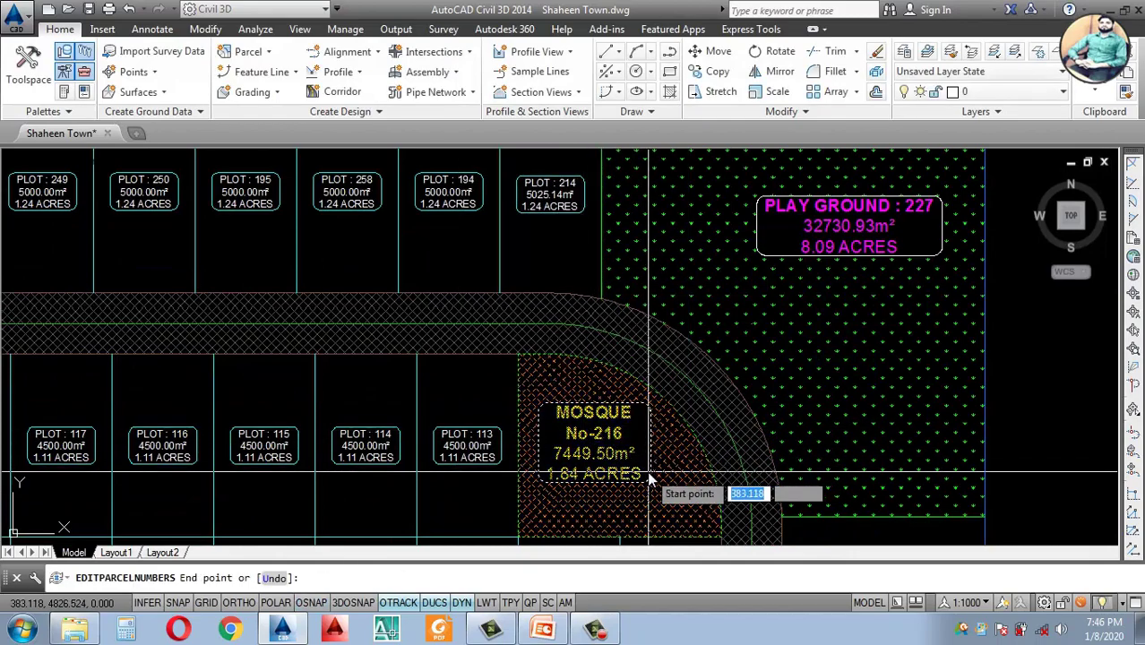
click(651, 479)
key(Return)
Step: Renumber the southeast corner mosque parcel as 4
scroll(651, 479, down, 7)
scroll(584, 376, up, 8)
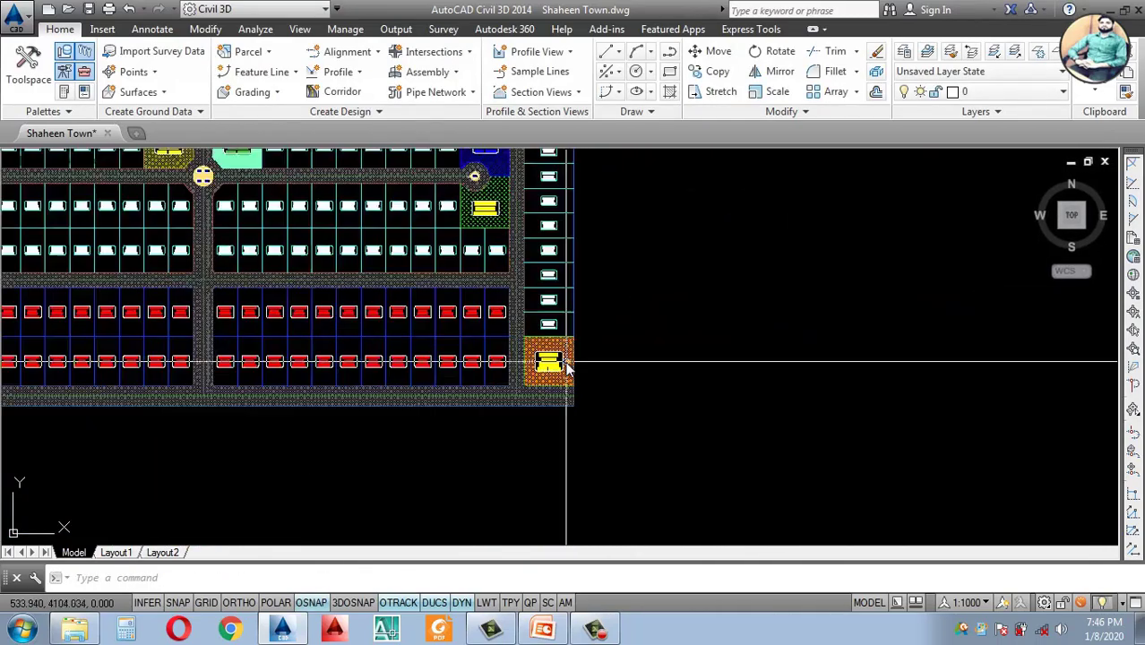
key(Return)
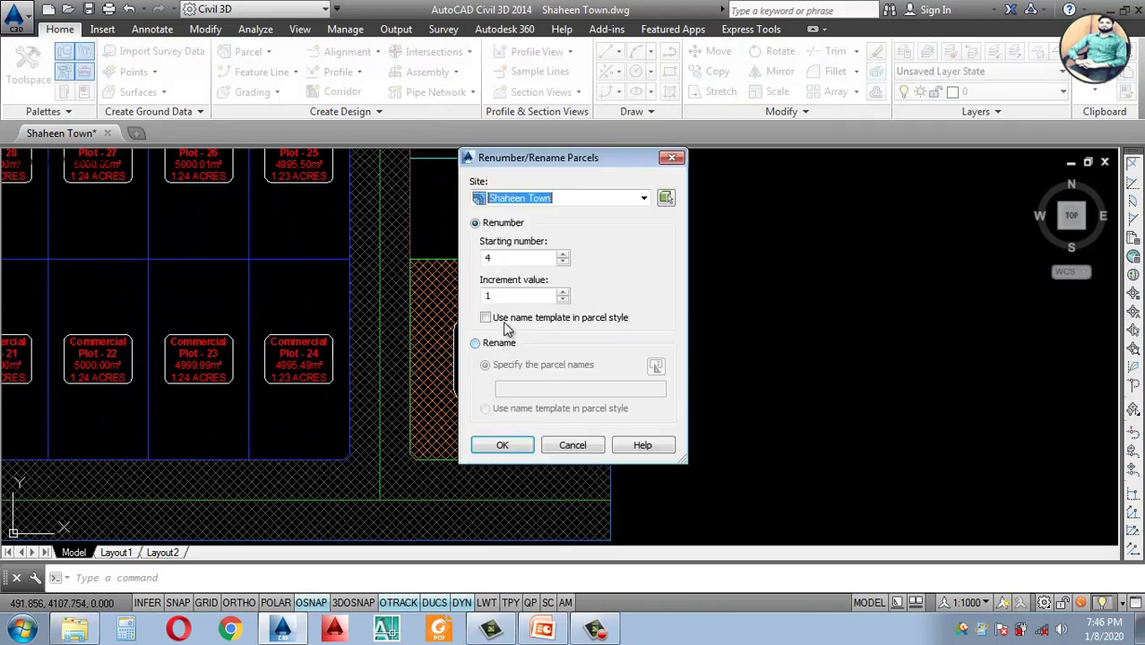
click(503, 445)
click(531, 376)
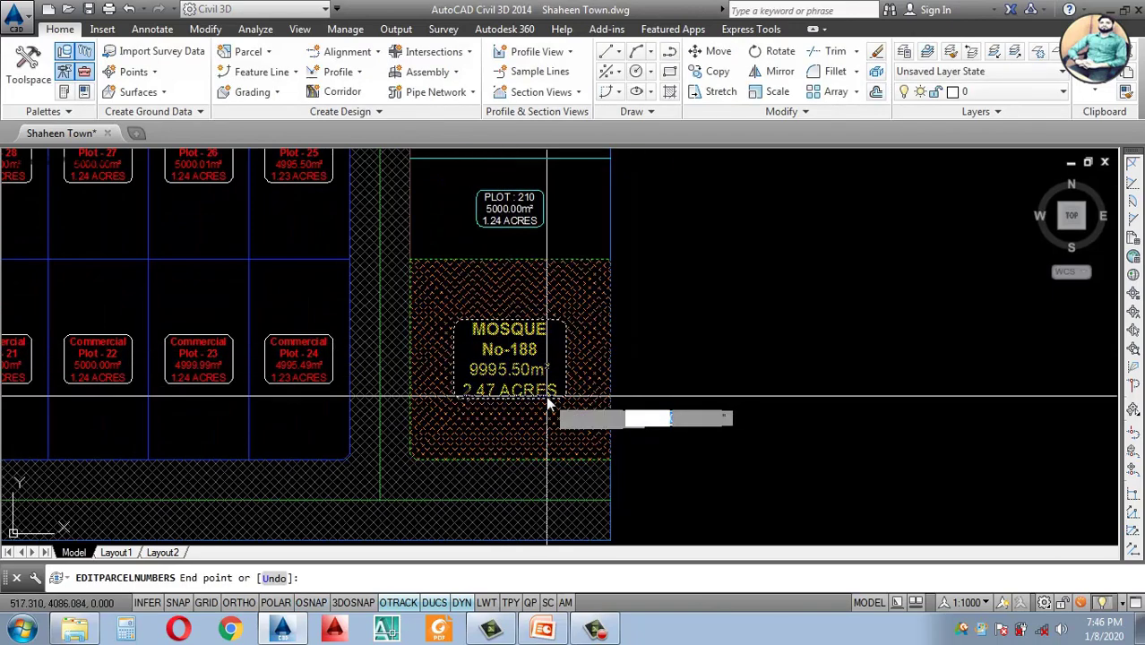
click(548, 385)
key(Return)
Step: Examine the labels and numbering of the west park, Girls High School and northwest playground parcels
scroll(548, 385, down, 8)
scroll(528, 380, up, 3)
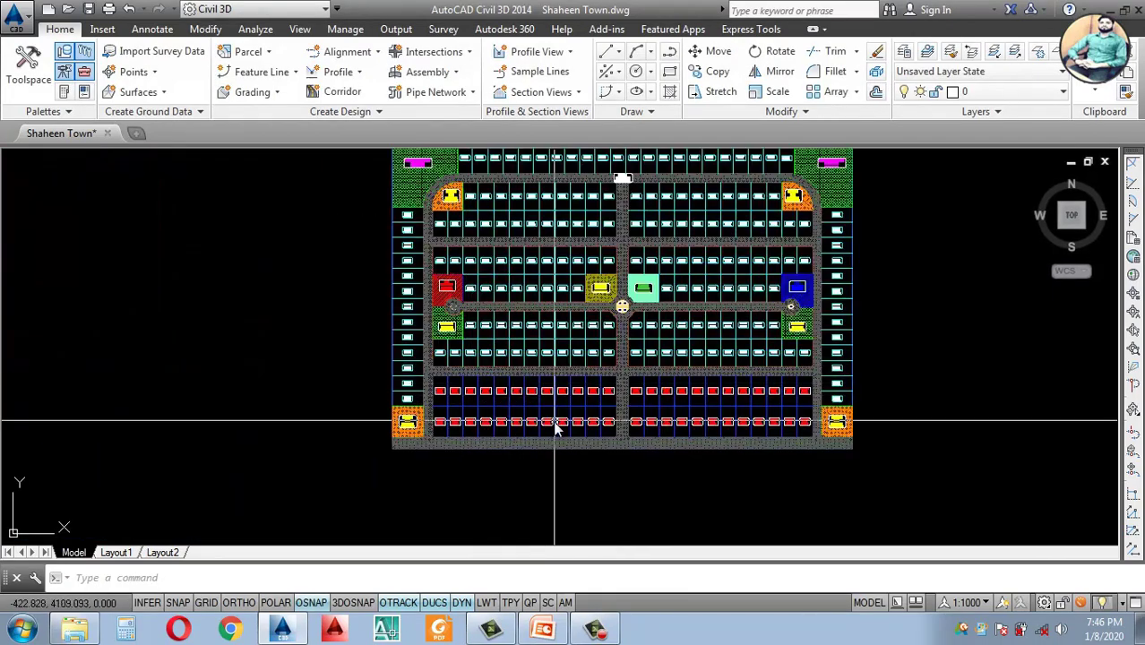
scroll(522, 376, down, 2)
scroll(522, 376, up, 8)
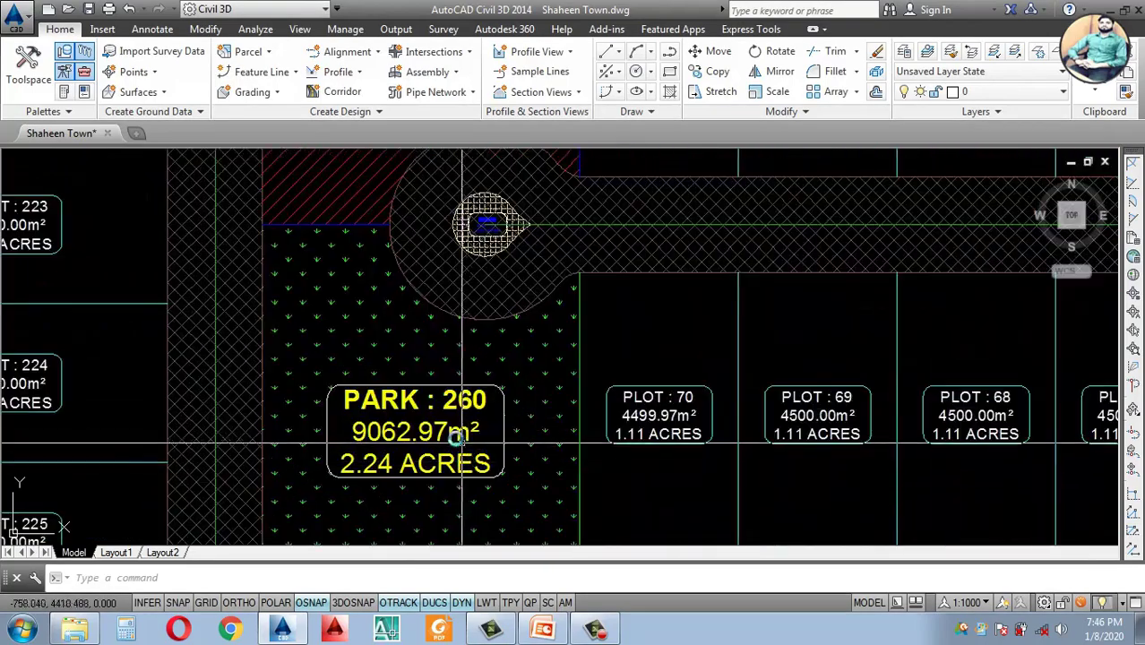
scroll(455, 416, down, 3)
scroll(456, 415, down, 5)
scroll(516, 452, up, 10)
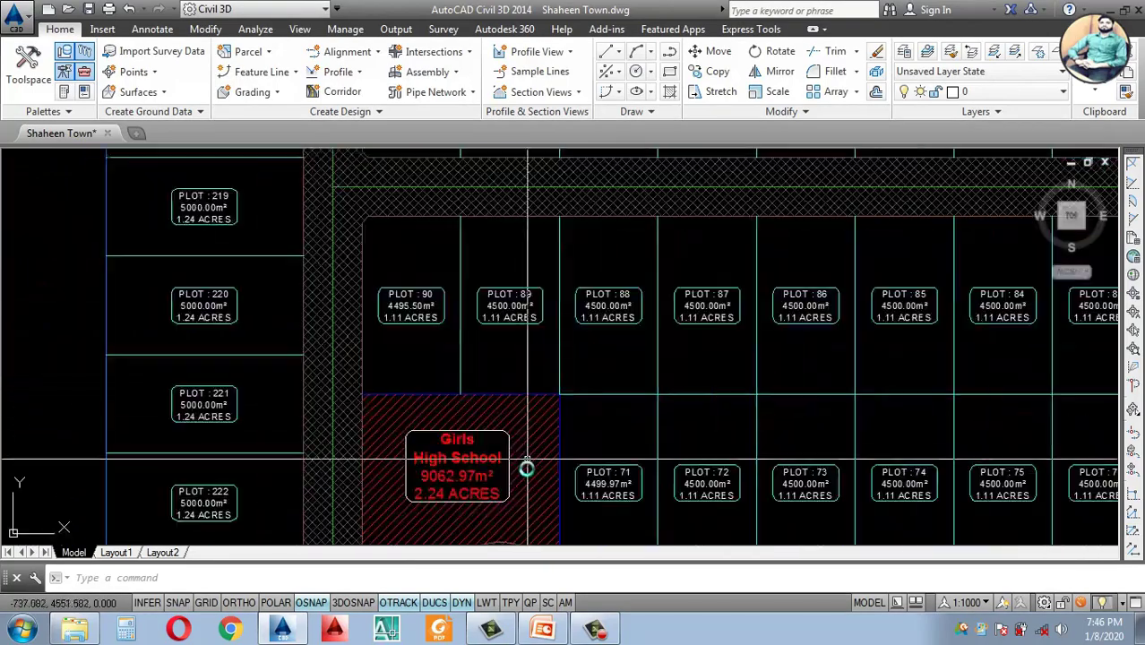
scroll(470, 421, down, 6)
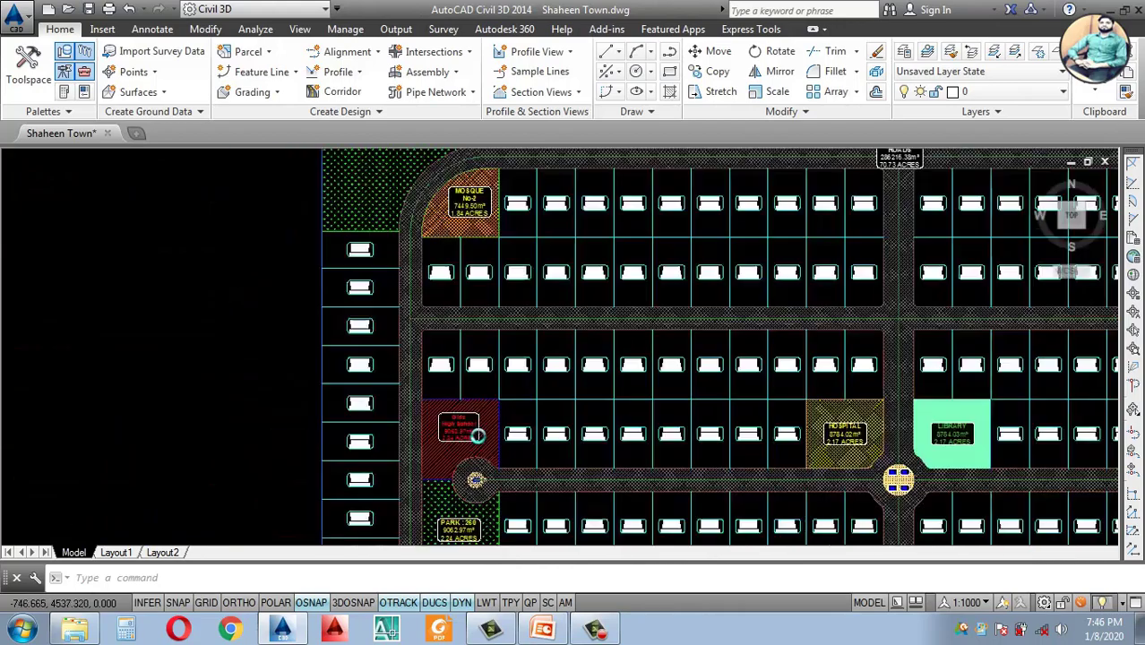
scroll(475, 337, down, 4)
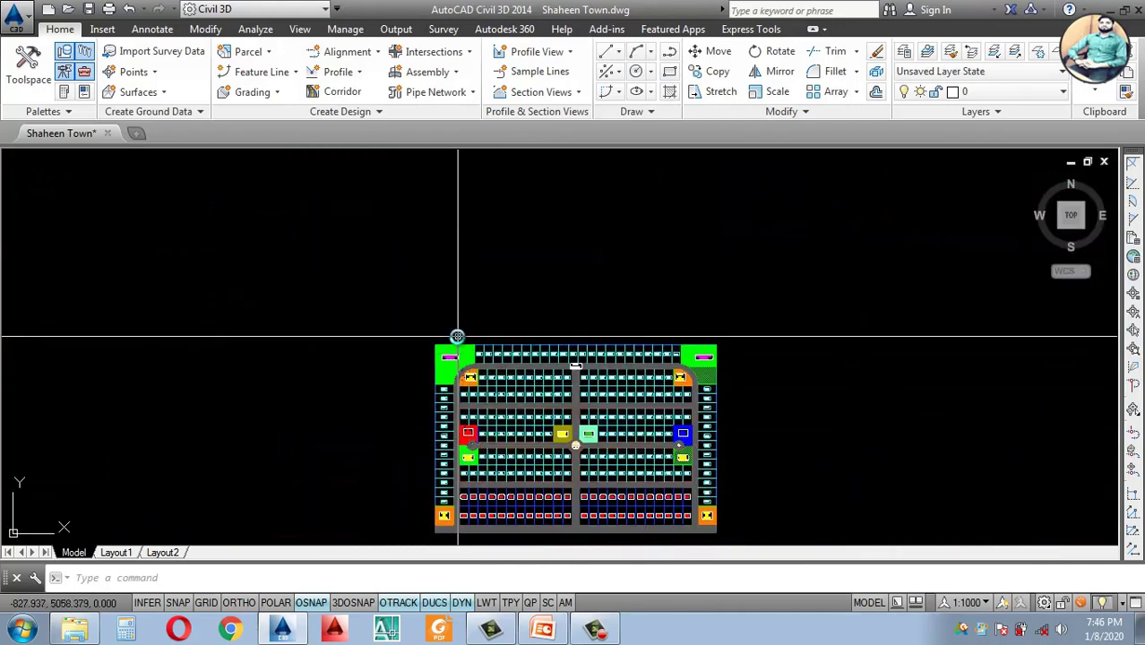
scroll(455, 380, up, 6)
scroll(455, 381, up, 3)
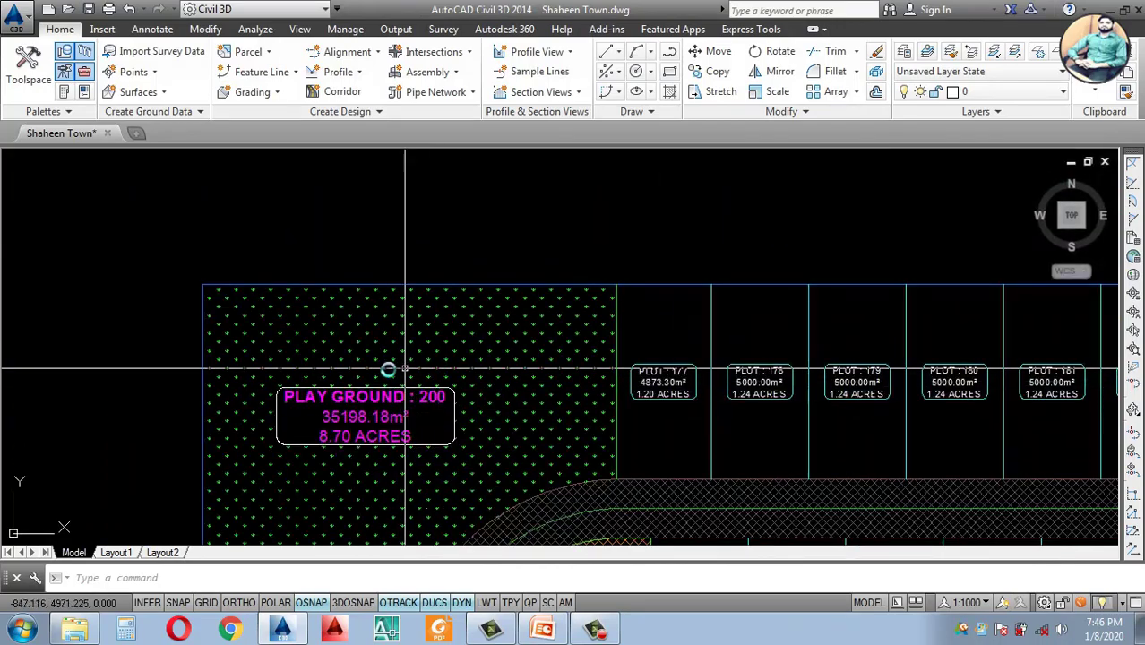
scroll(391, 374, down, 7)
scroll(775, 378, up, 6)
scroll(512, 371, down, 6)
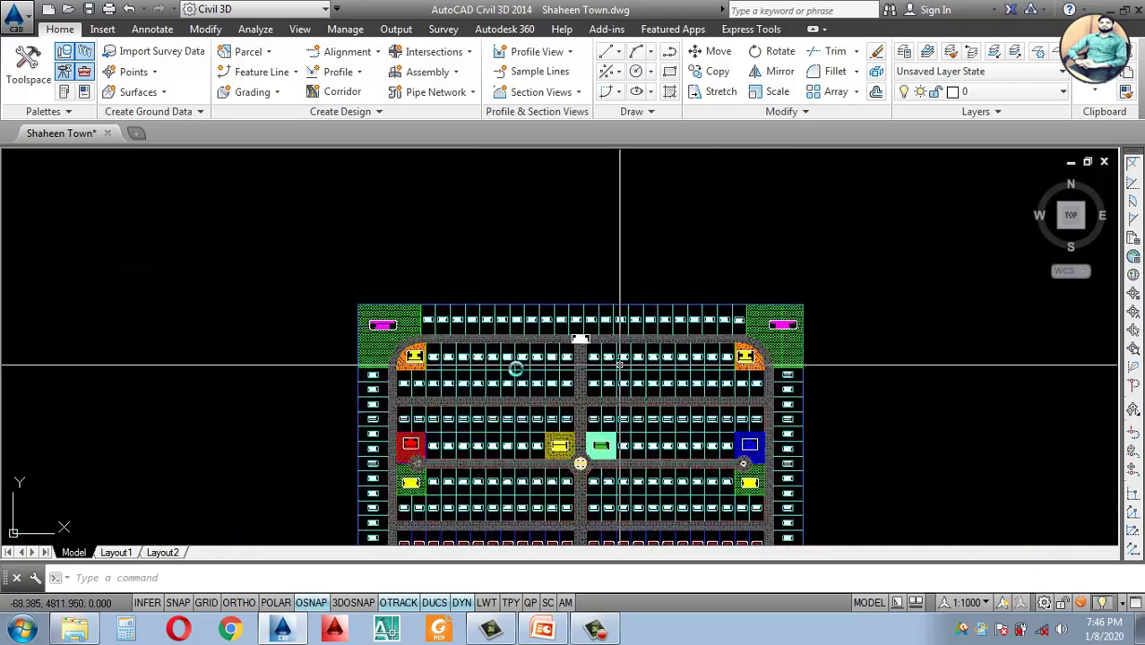
Step: Renumber the northwest playground parcel with starting number 1
scroll(383, 324, up, 6)
scroll(385, 324, up, 5)
scroll(408, 363, down, 5)
scroll(409, 364, up, 5)
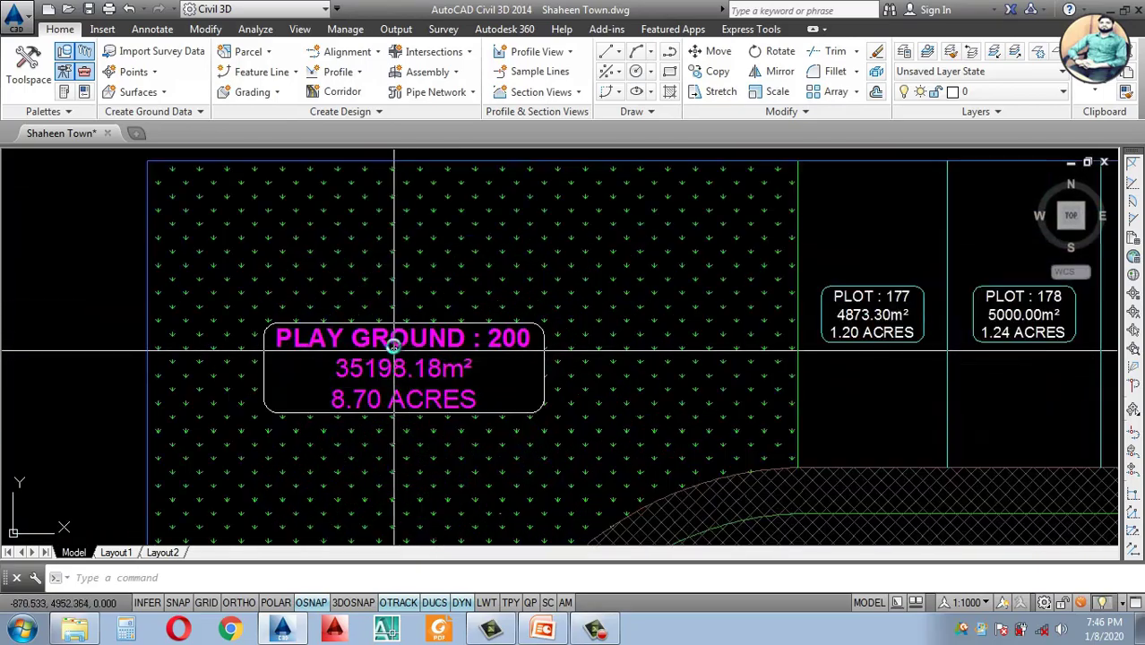
click(388, 338)
right_click(380, 358)
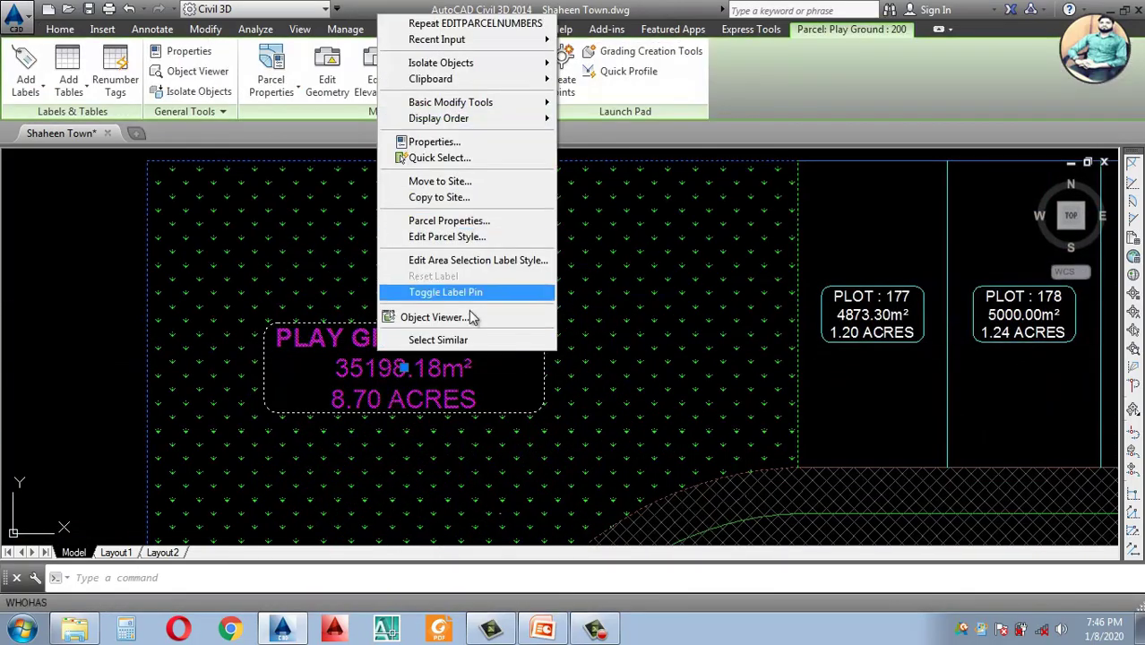
click(438, 340)
click(465, 71)
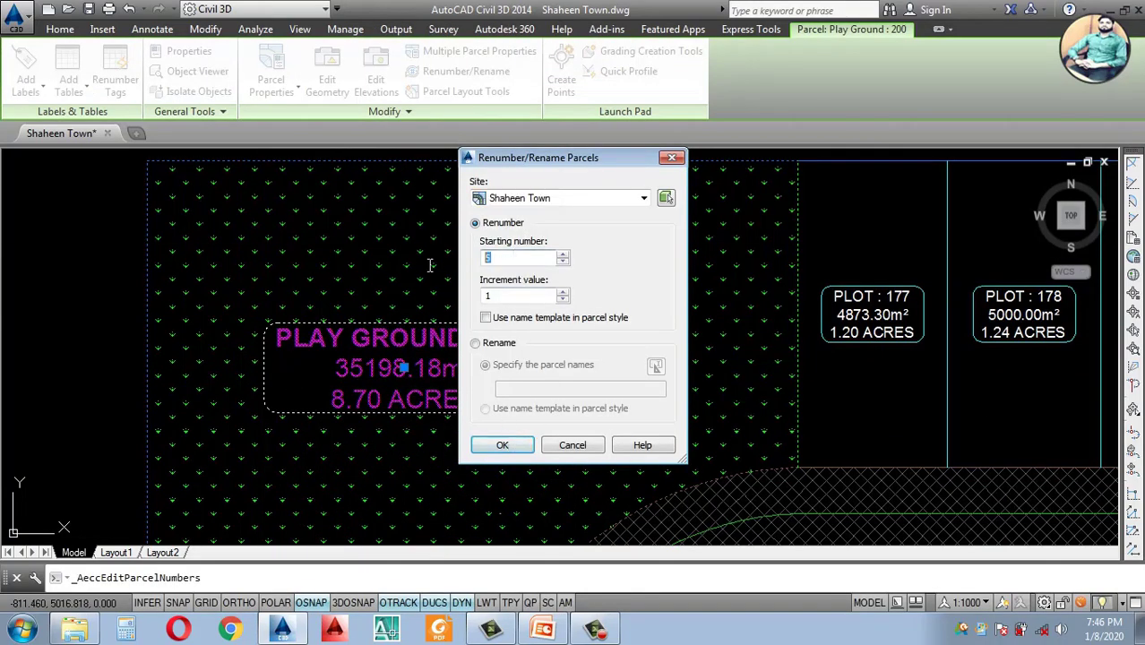
text(1)
click(499, 447)
click(363, 430)
click(508, 361)
key(Return)
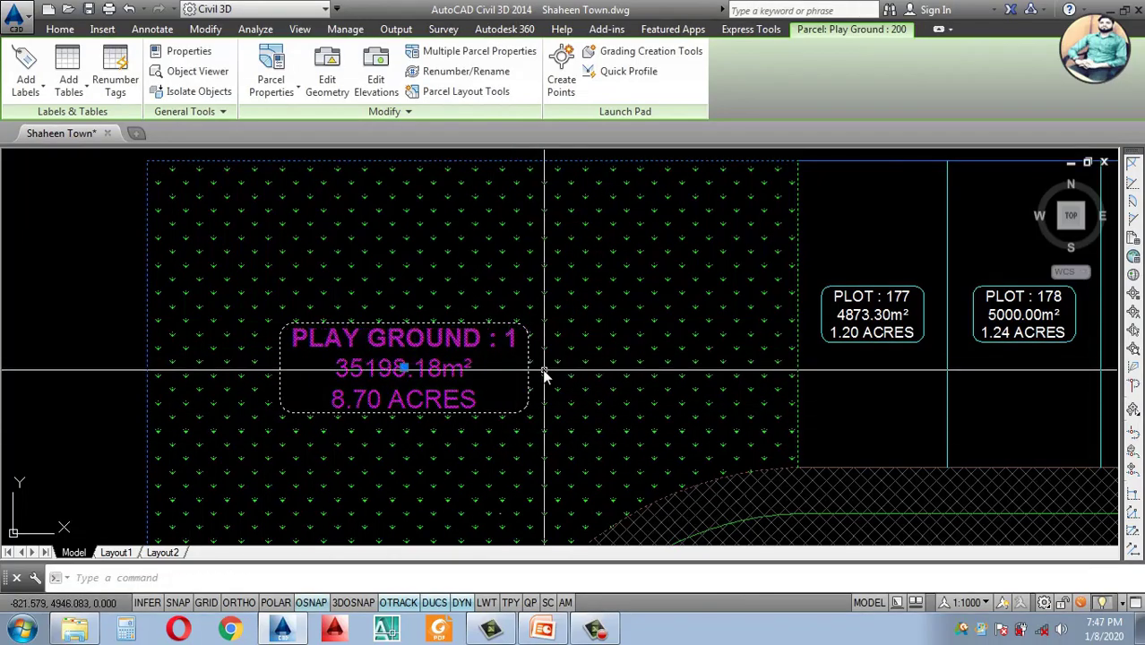
Step: Renumber the northeast playground parcel as 2
scroll(542, 368, down, 8)
scroll(598, 354, up, 8)
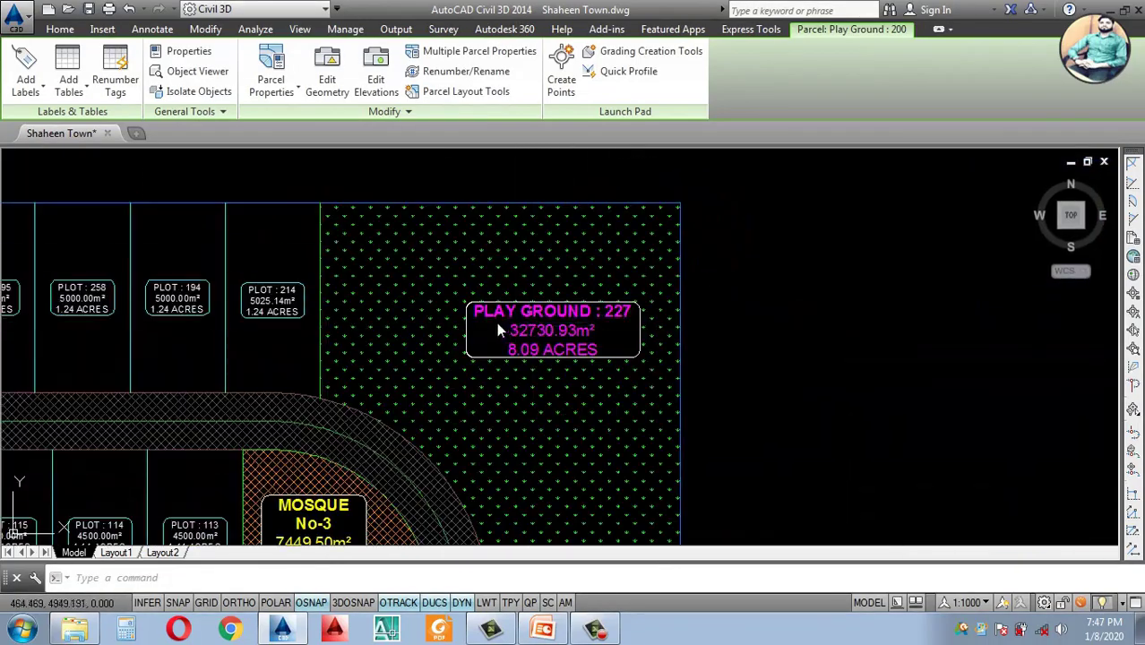
key(Return)
click(502, 447)
click(511, 329)
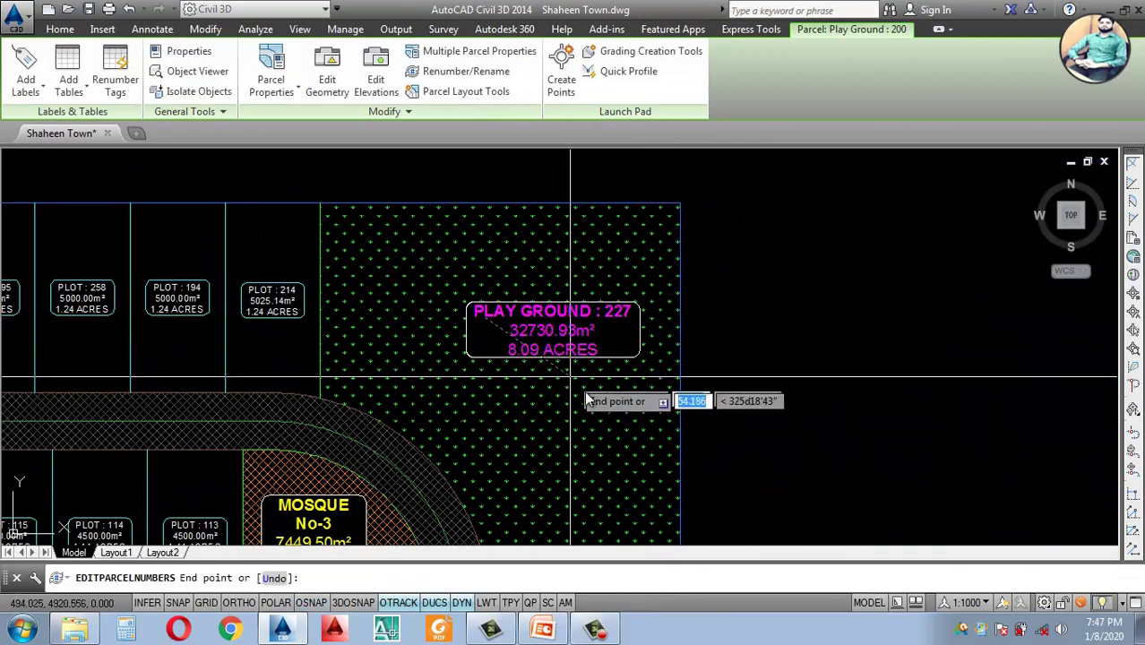
click(596, 410)
key(Return)
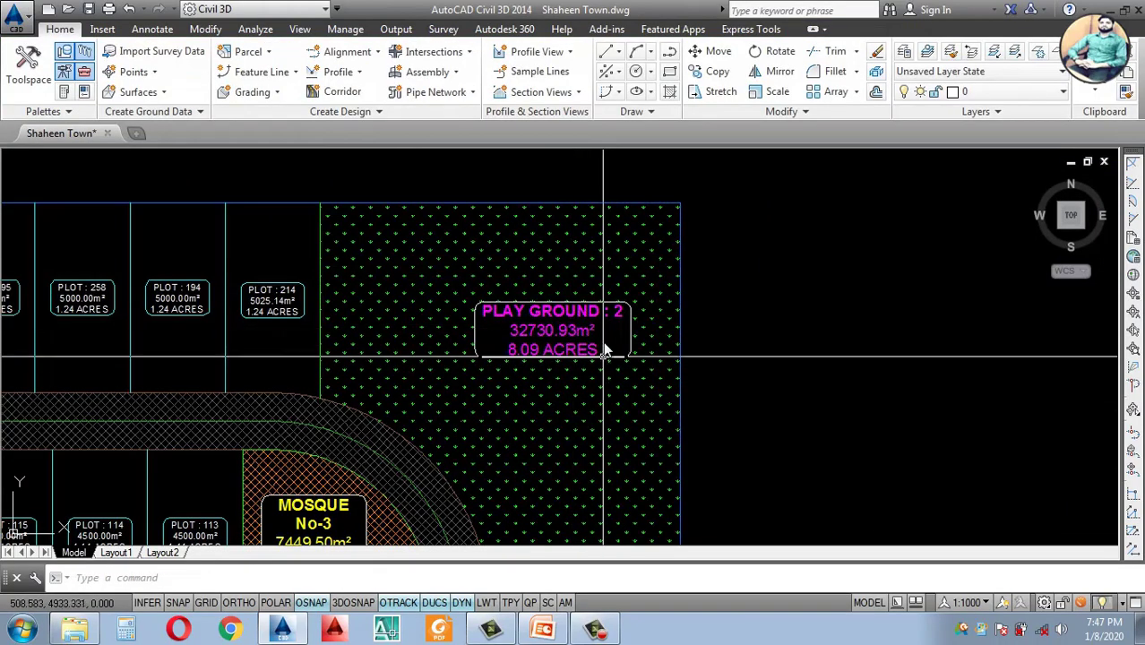
Step: Renumber the west park parcel below the Girls High School as 1
scroll(580, 357, down, 2)
scroll(634, 338, up, 4)
scroll(632, 338, down, 6)
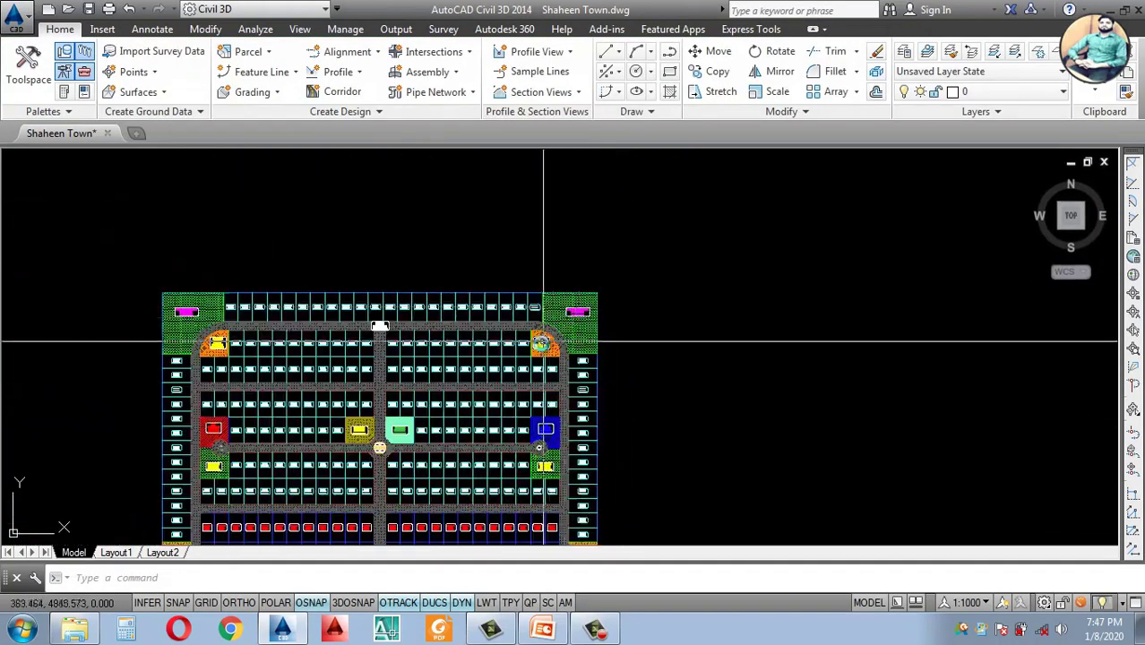
scroll(591, 348, up, 5)
scroll(600, 352, down, 6)
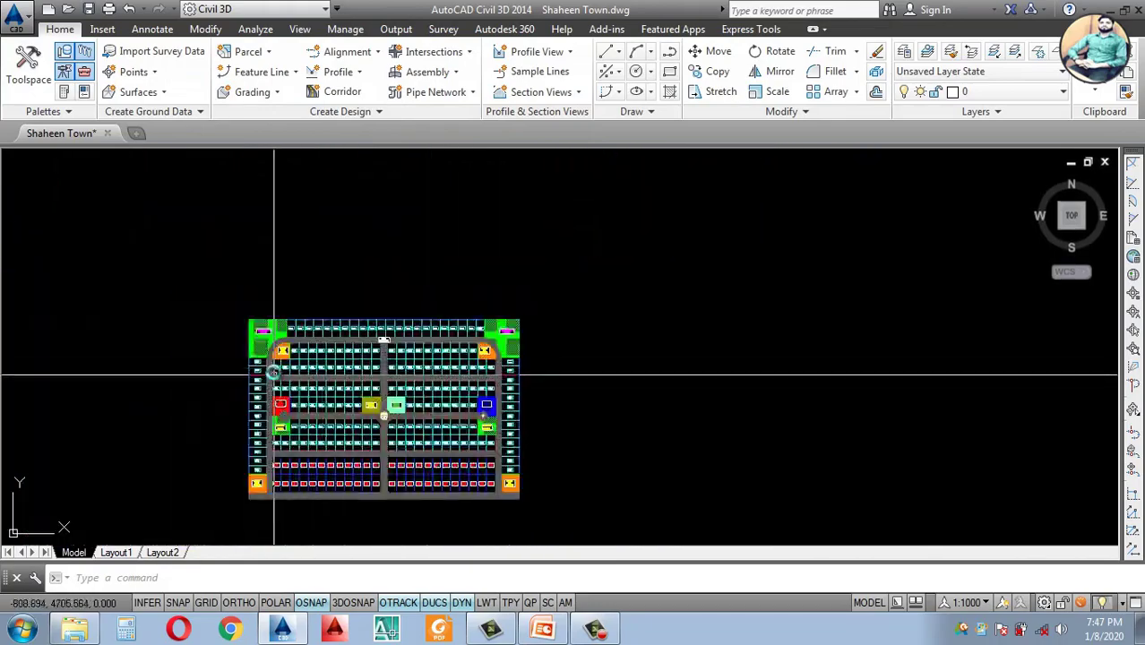
scroll(357, 426, up, 3)
scroll(376, 394, up, 8)
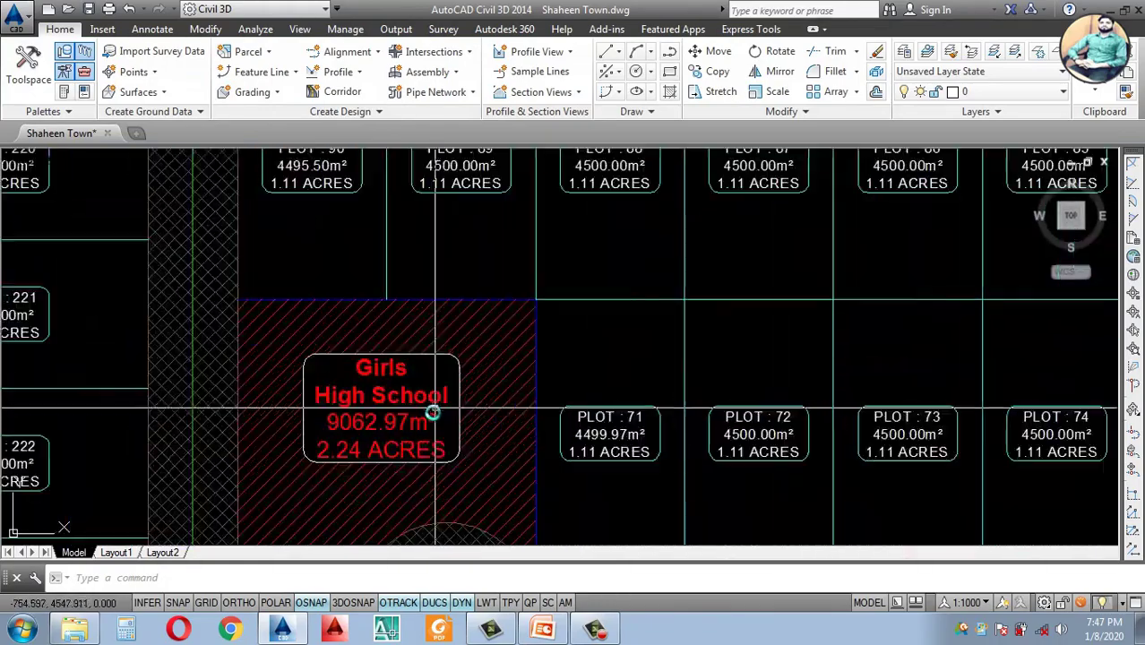
scroll(403, 421, down, 6)
scroll(399, 447, up, 8)
scroll(396, 450, down, 3)
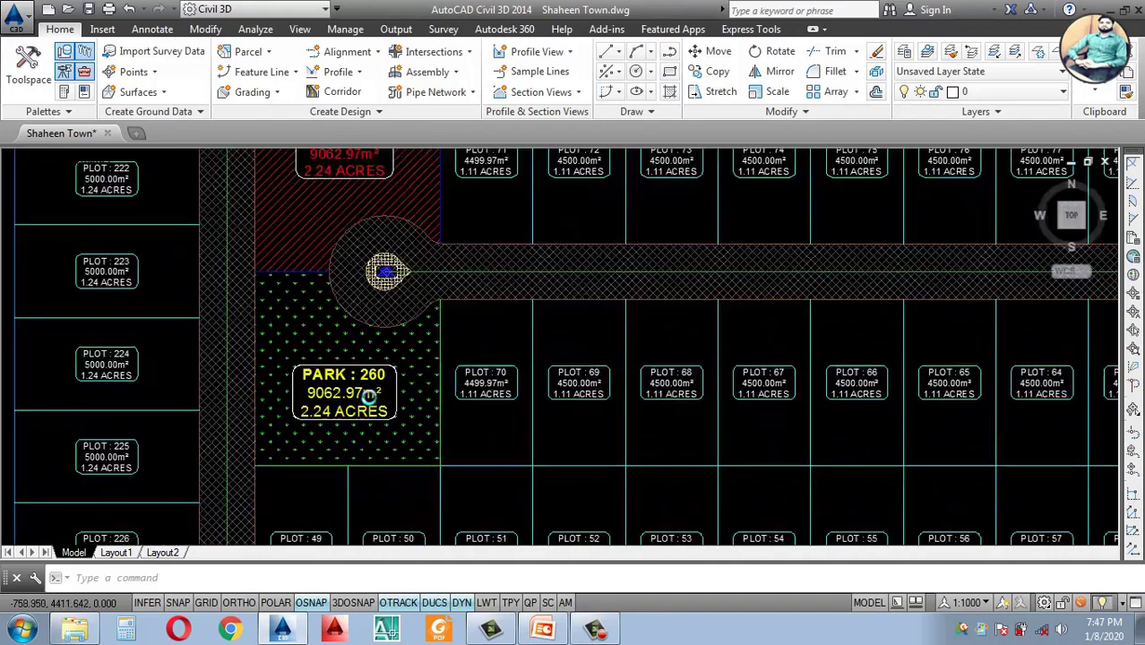
scroll(347, 416, up, 4)
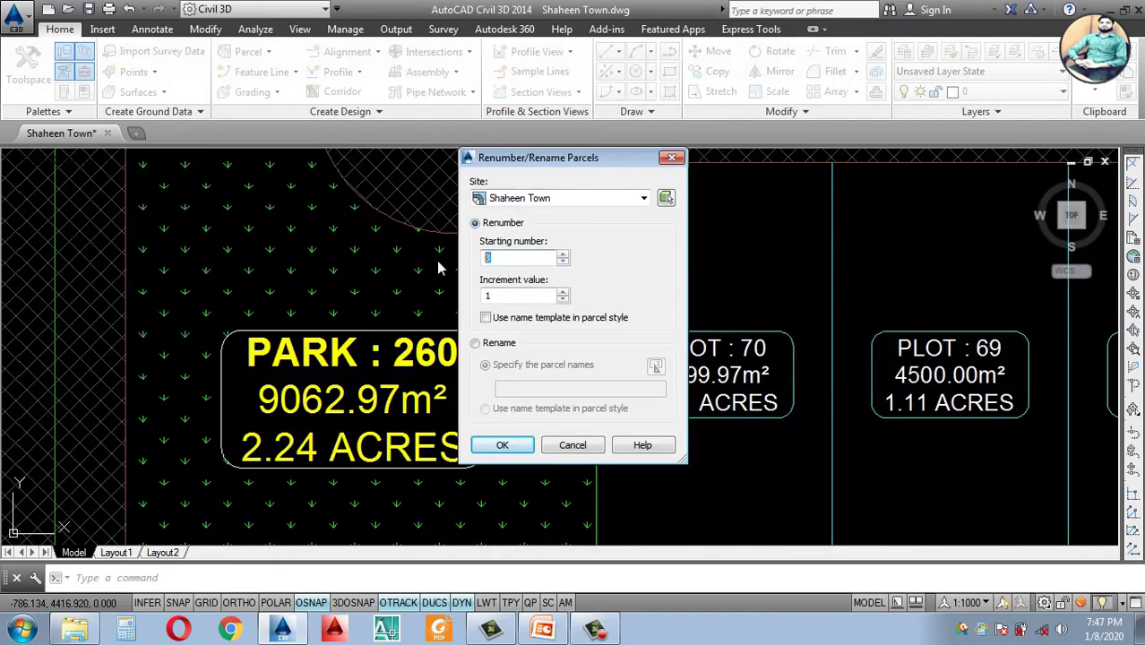
click(500, 445)
click(230, 387)
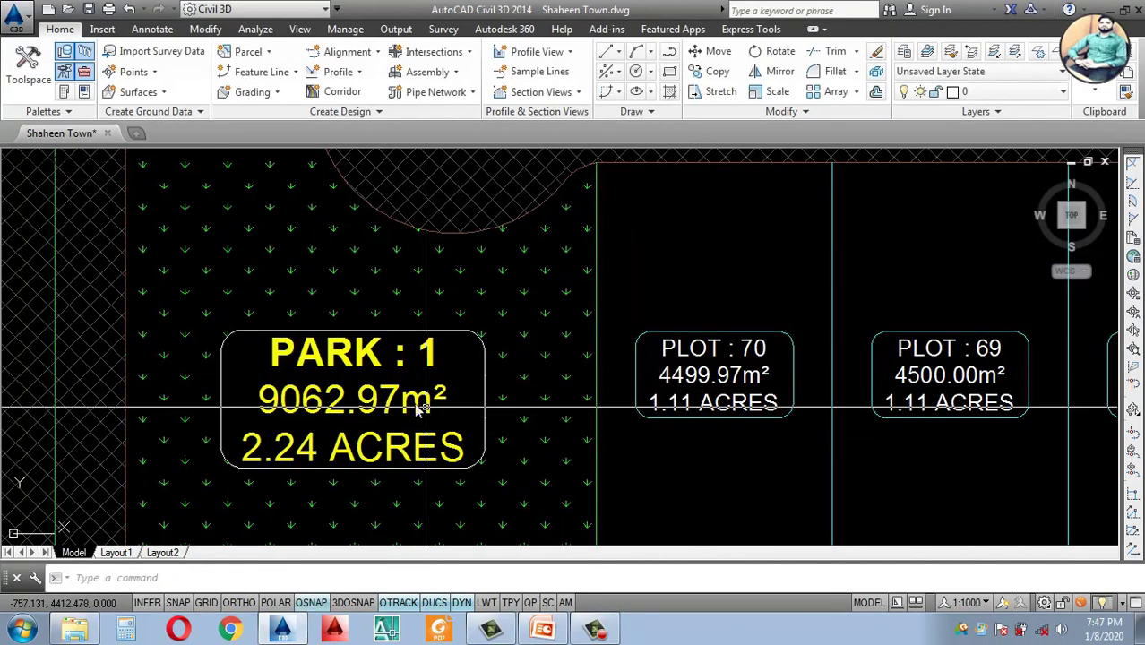
Step: Renumber the east park parcel beside the teardrop road island as 2
scroll(421, 408, down, 8)
scroll(396, 461, up, 8)
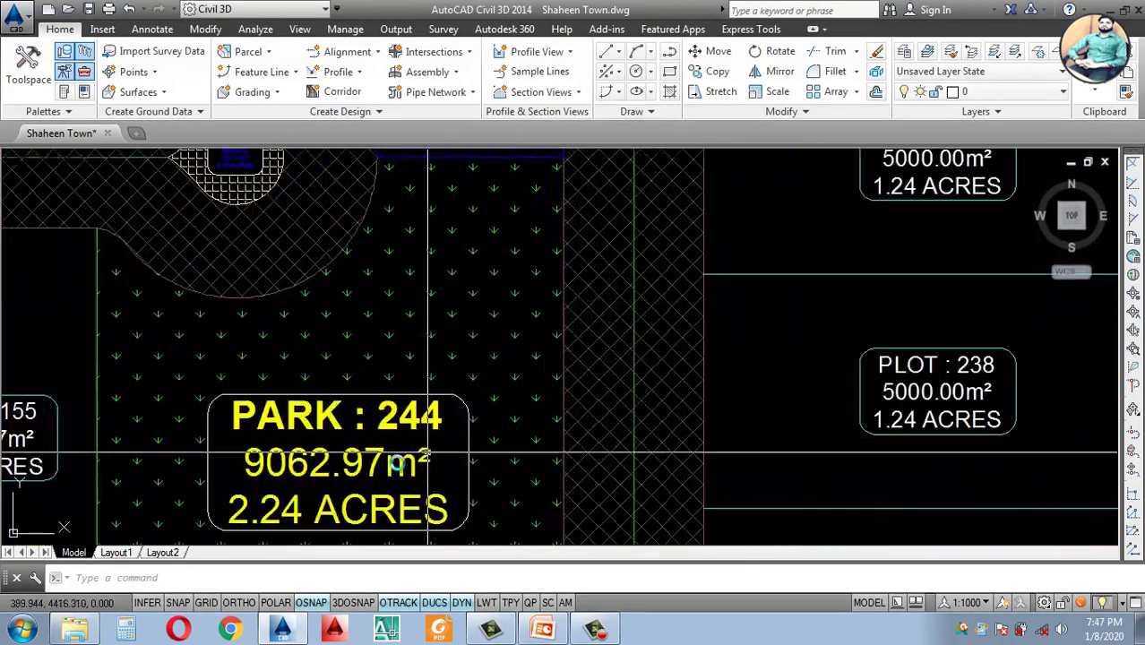
click(500, 446)
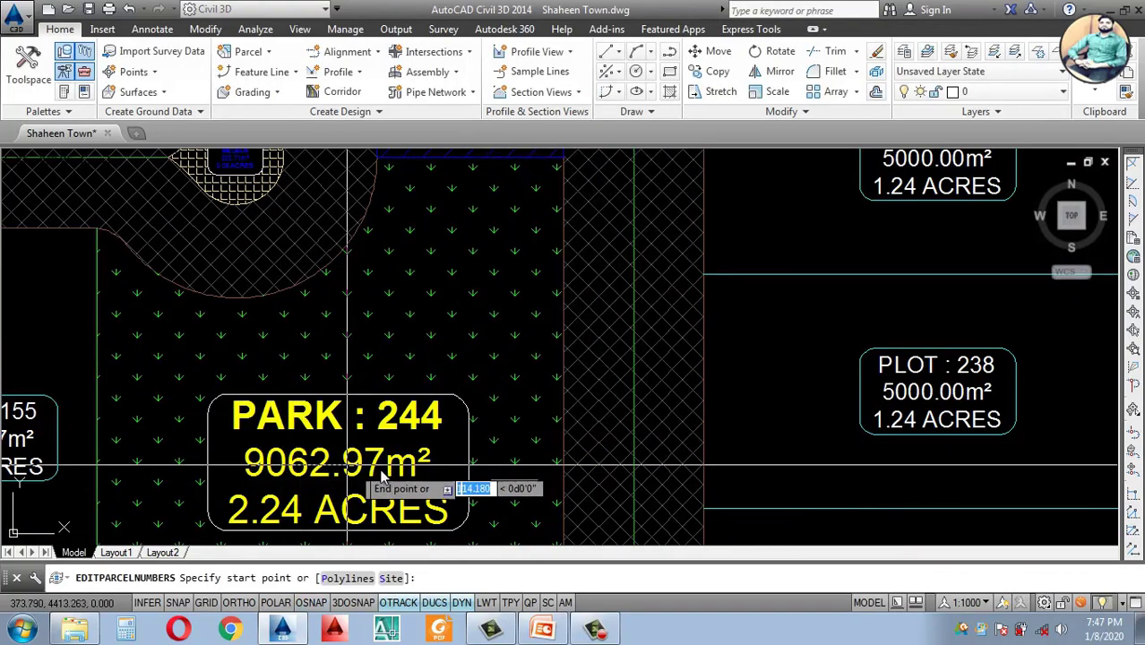
click(320, 466)
click(415, 466)
scroll(414, 465, down, 5)
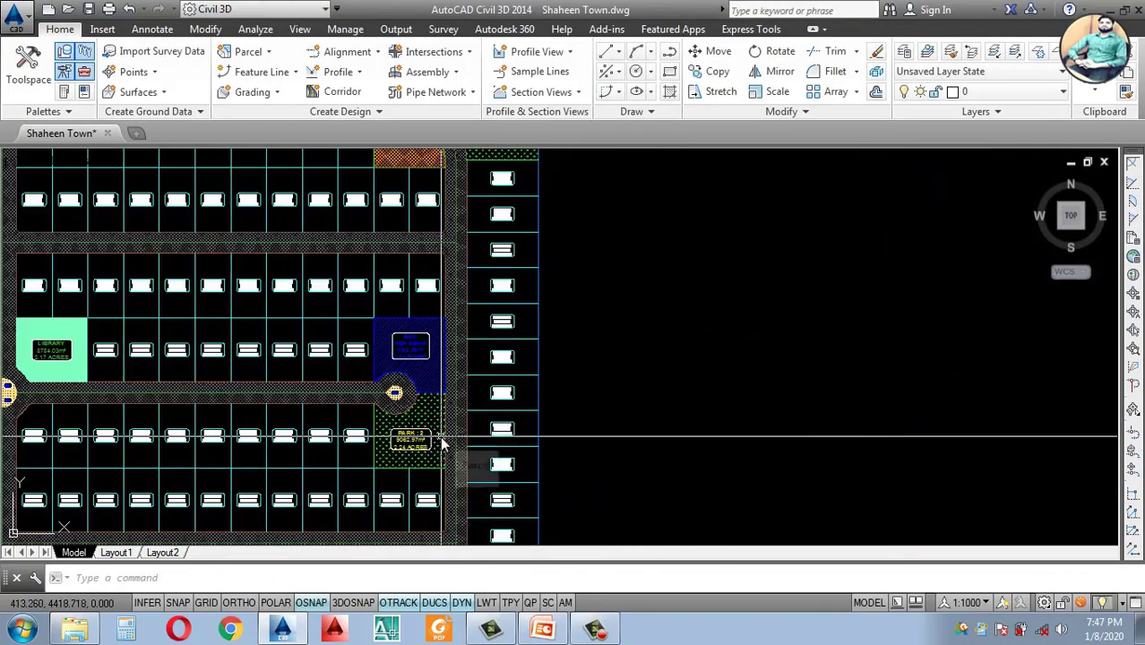
Step: Examine the numbering of the west park parcel and the mosque parcels in the southern corners
scroll(357, 431, down, 5)
scroll(488, 405, up, 8)
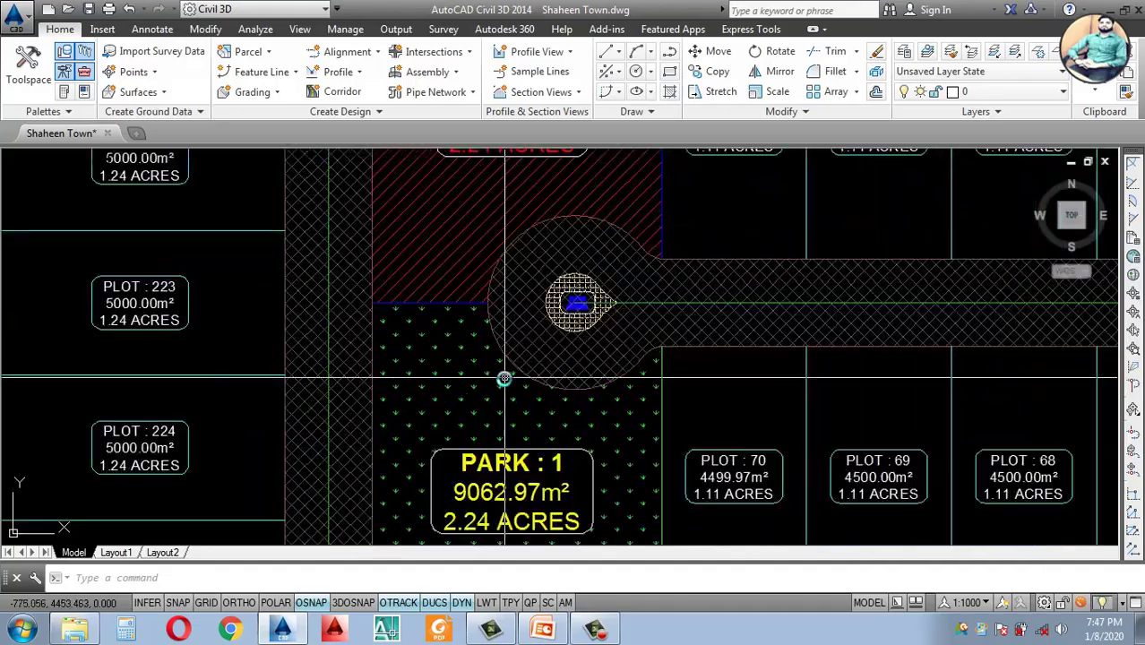
scroll(503, 378, down, 8)
scroll(483, 389, up, 5)
scroll(500, 378, up, 5)
scroll(447, 376, down, 8)
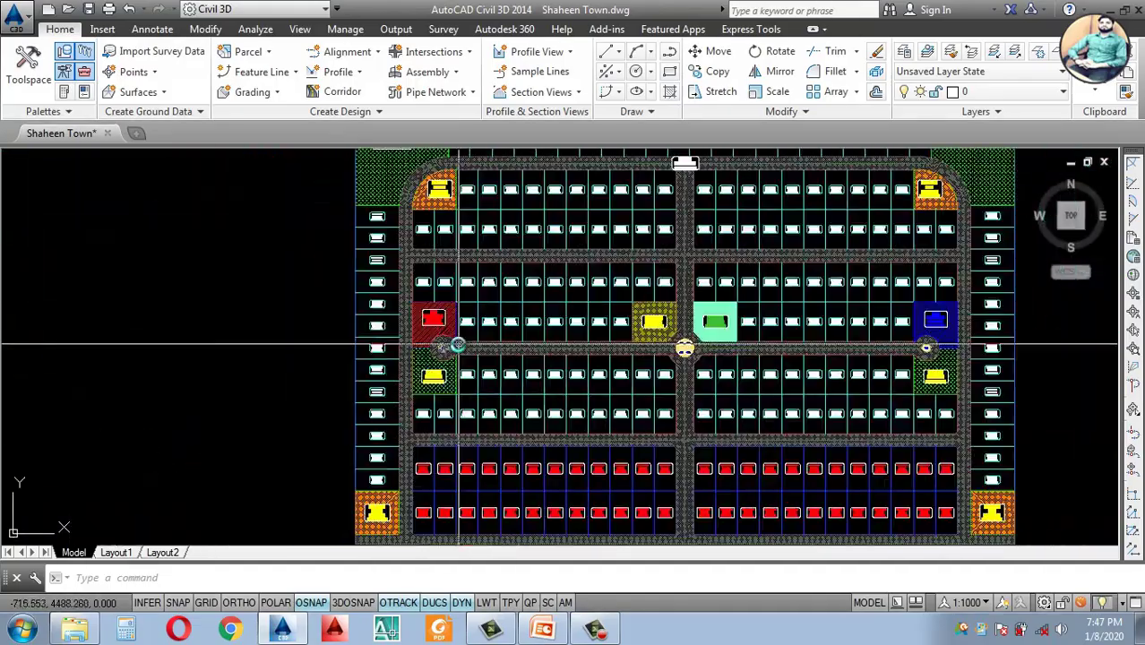
scroll(374, 508, up, 5)
scroll(375, 508, up, 5)
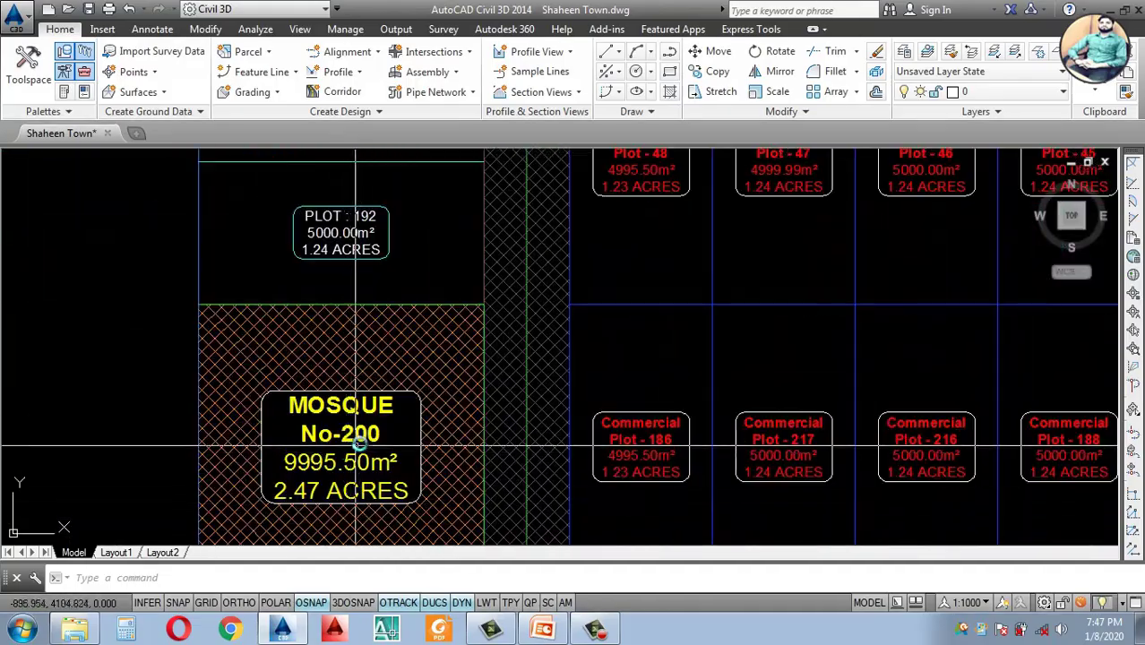
scroll(383, 478, down, 8)
scroll(370, 421, up, 5)
scroll(370, 421, up, 2)
scroll(368, 428, down, 8)
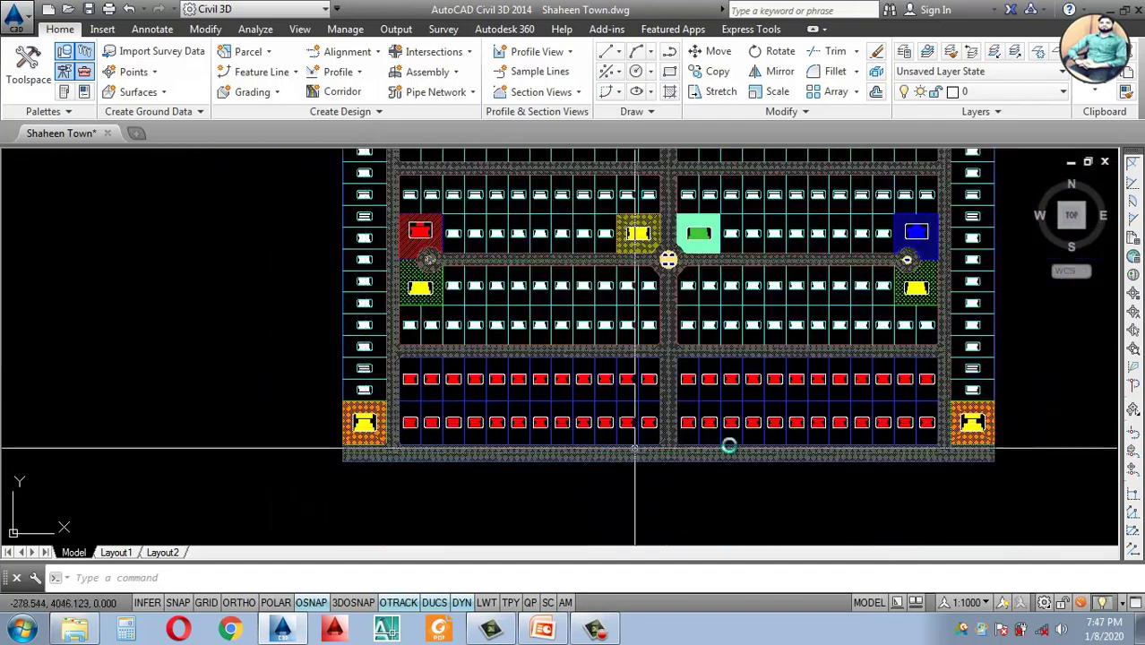
scroll(964, 429, up, 6)
scroll(964, 429, down, 6)
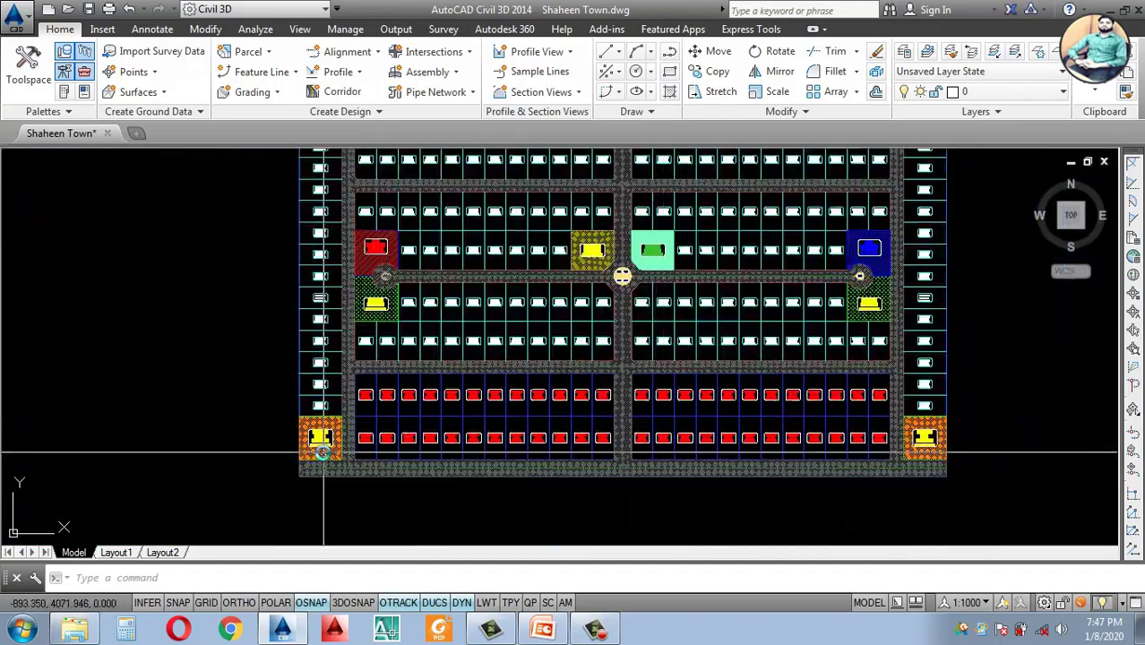
Step: Renumber the southwest corner mosque parcel with starting number 1
scroll(323, 452, up, 5)
click(328, 404)
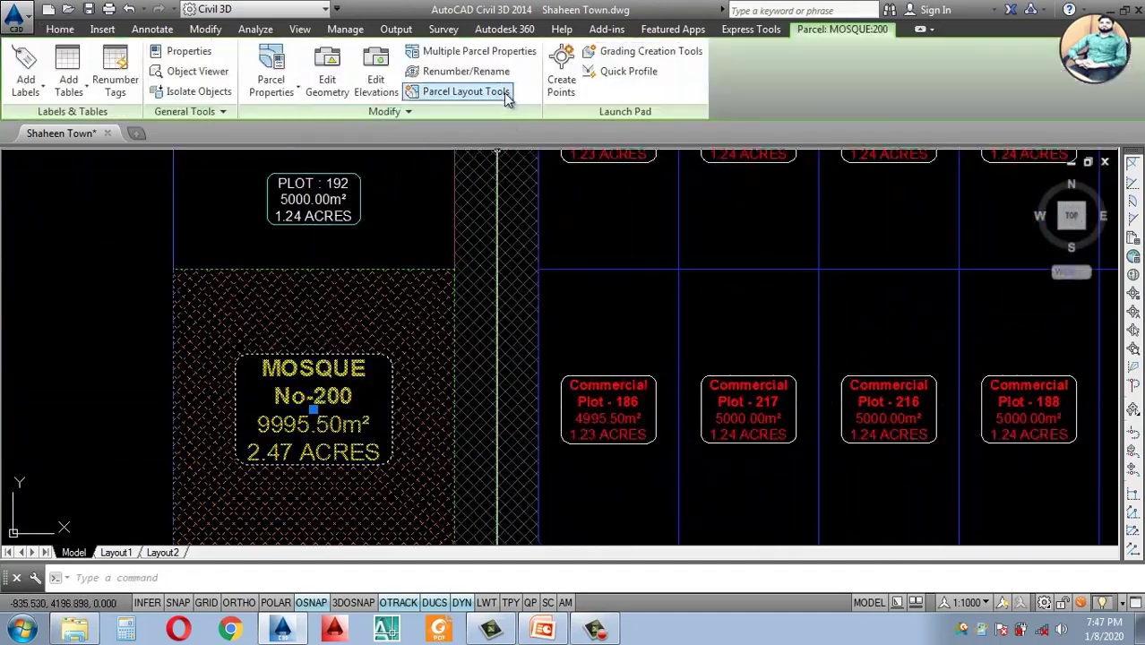
click(457, 72)
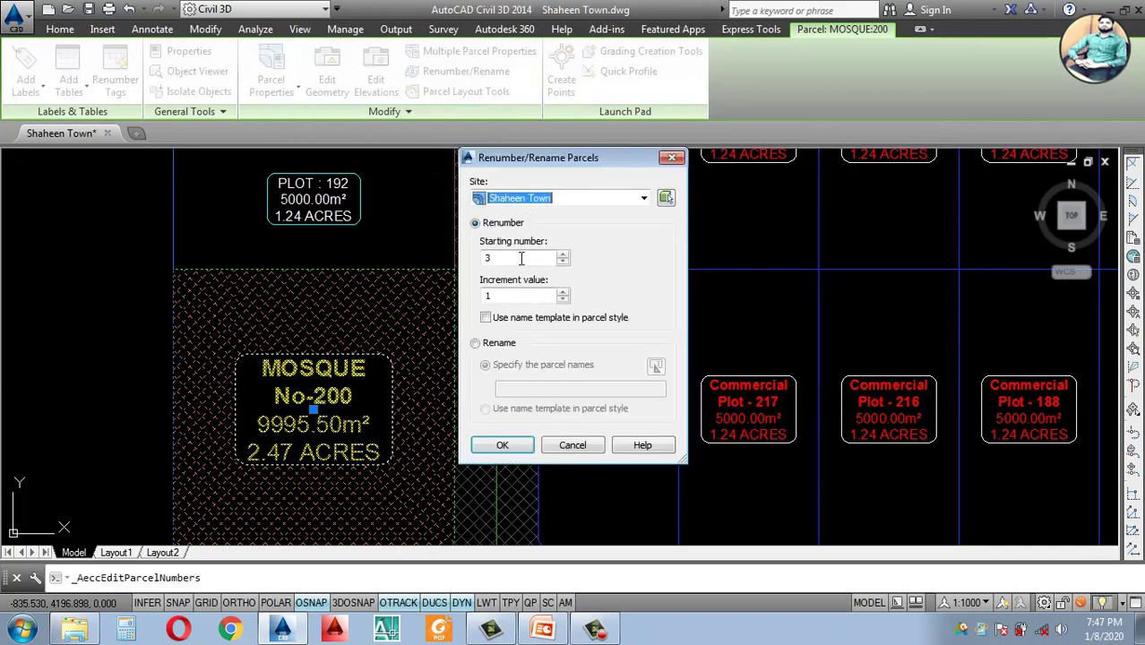
text(1)
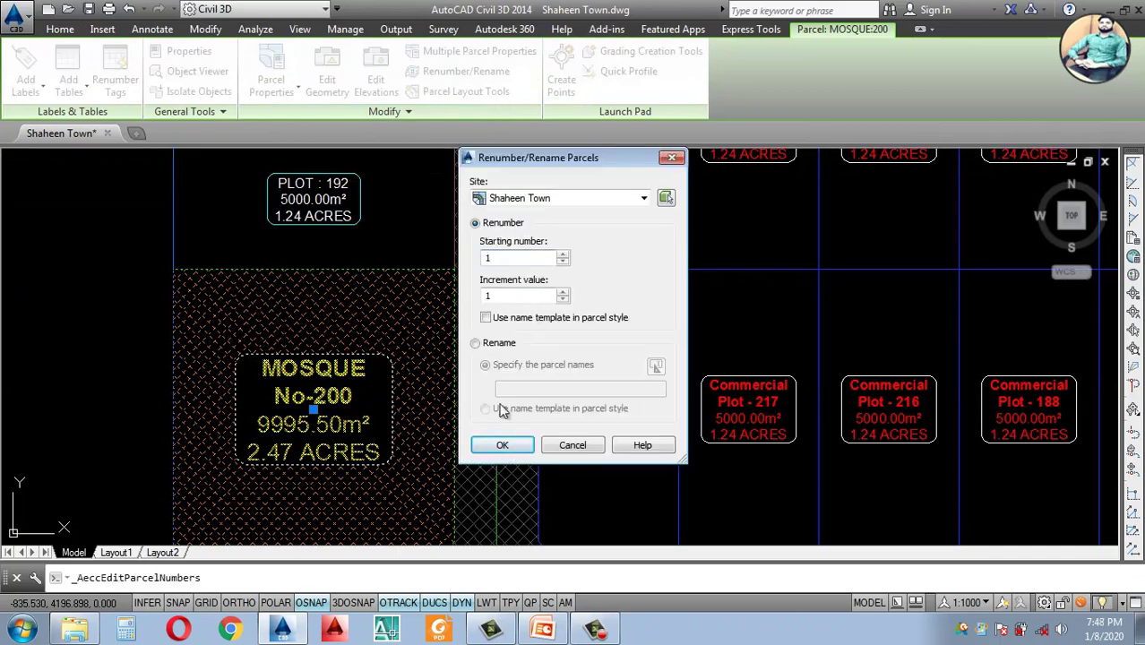
click(502, 448)
click(379, 458)
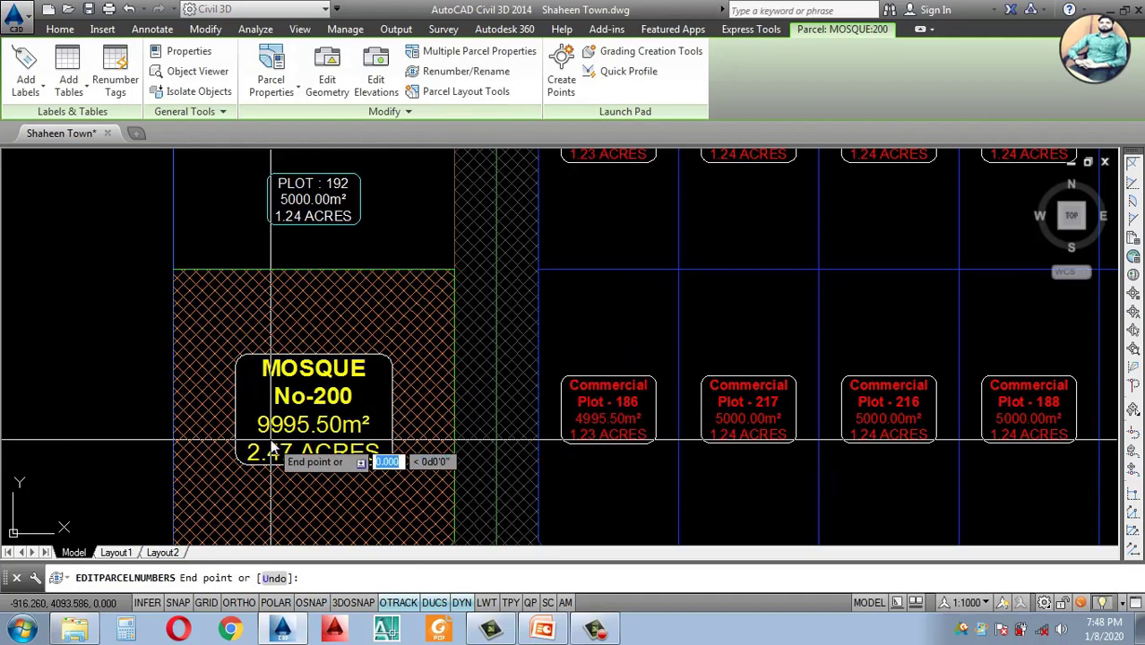
click(381, 336)
key(Escape)
scroll(358, 430, down, 6)
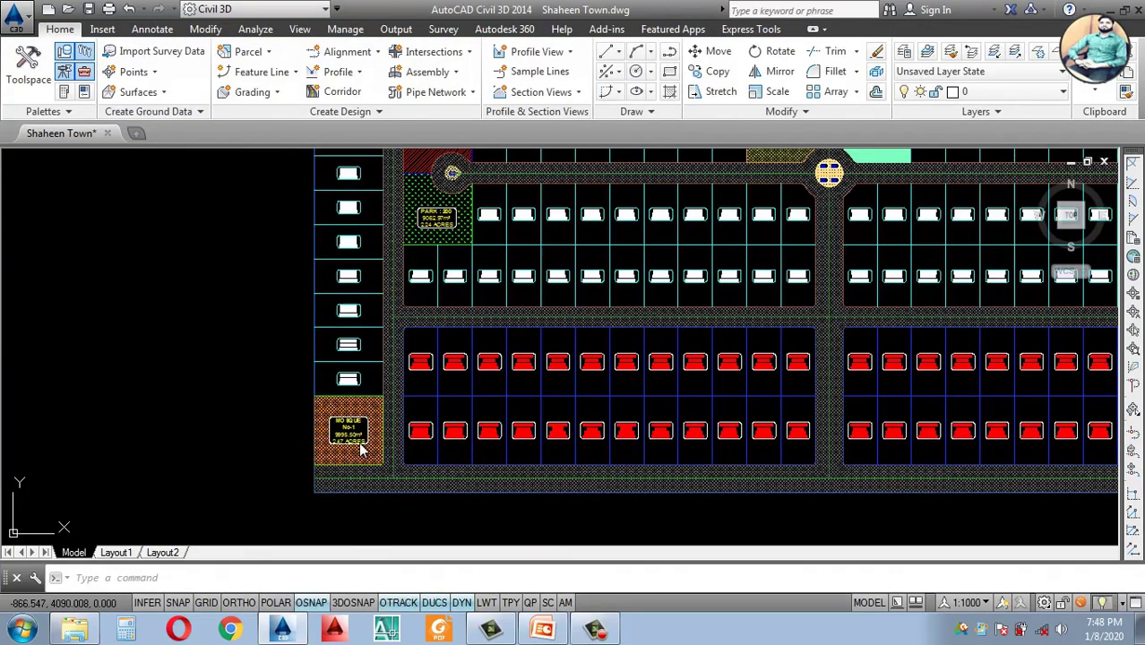
Step: Examine the numbering of the southwest mosque, west park and northern amenity parcels
scroll(359, 442, up, 5)
scroll(339, 477, down, 7)
scroll(386, 330, down, 1)
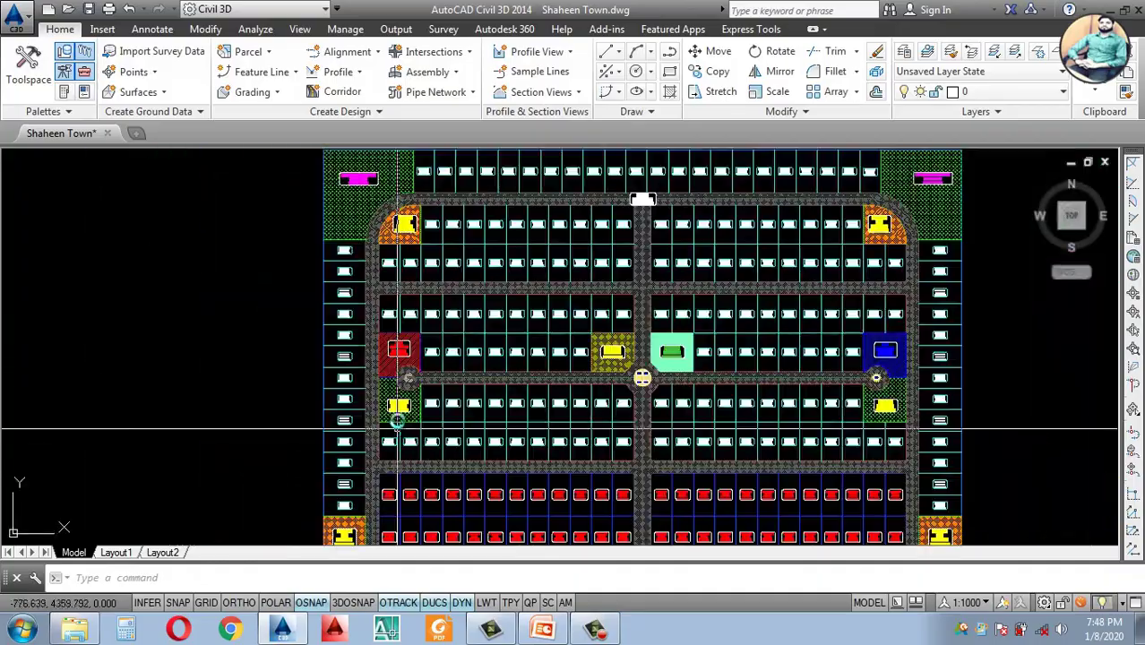
scroll(398, 305, up, 7)
scroll(417, 291, down, 6)
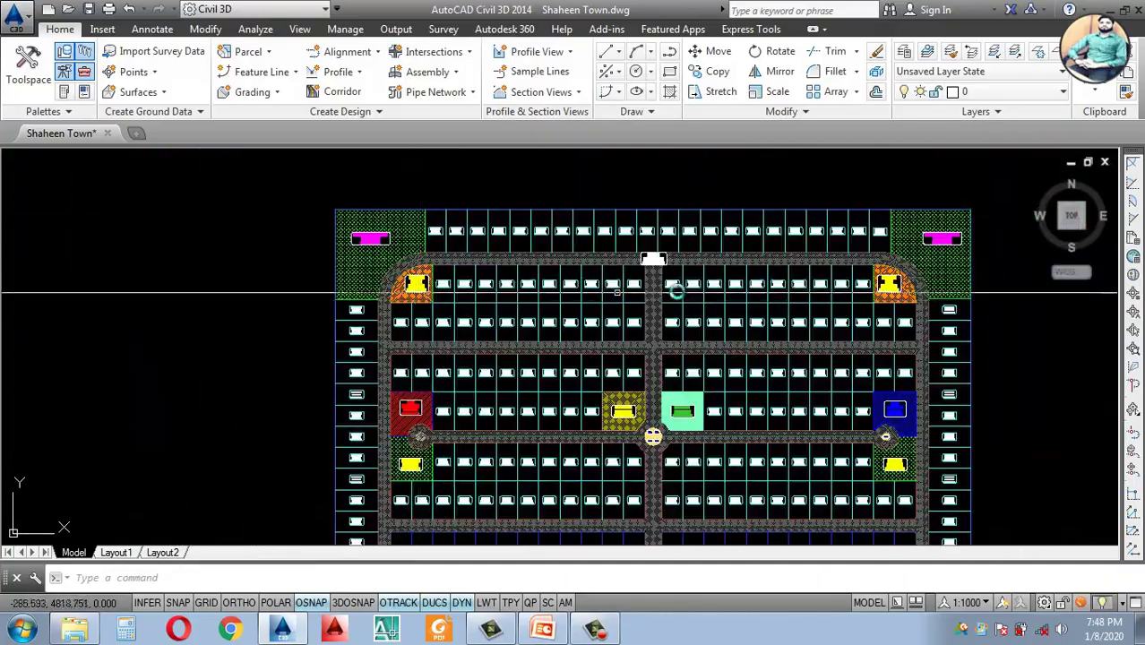
scroll(894, 306, up, 6)
scroll(894, 313, down, 6)
Step: Save the drawing and renumber the northwest mosque parcel beside the curved road as 2
scroll(417, 344, up, 7)
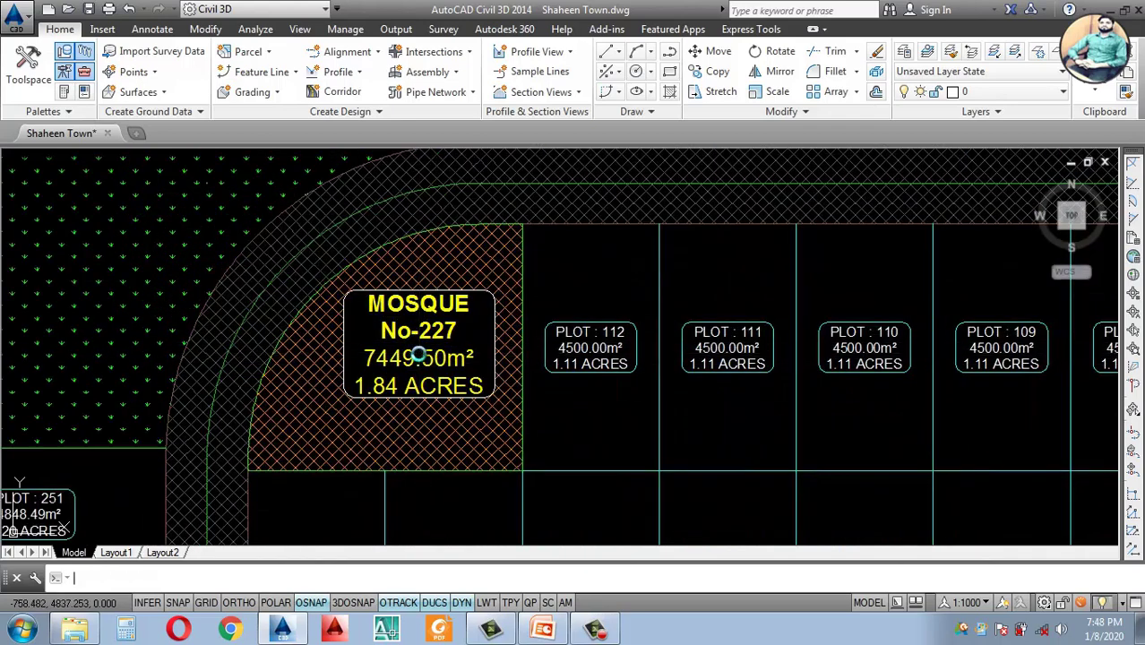
key(ctrl+s)
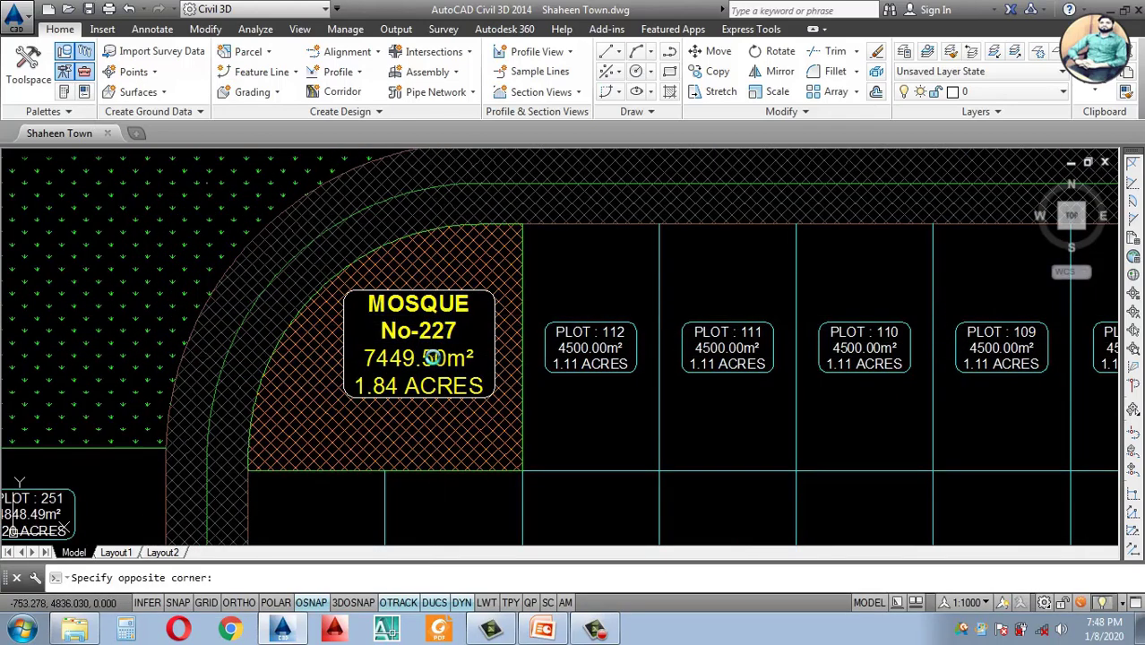
click(433, 358)
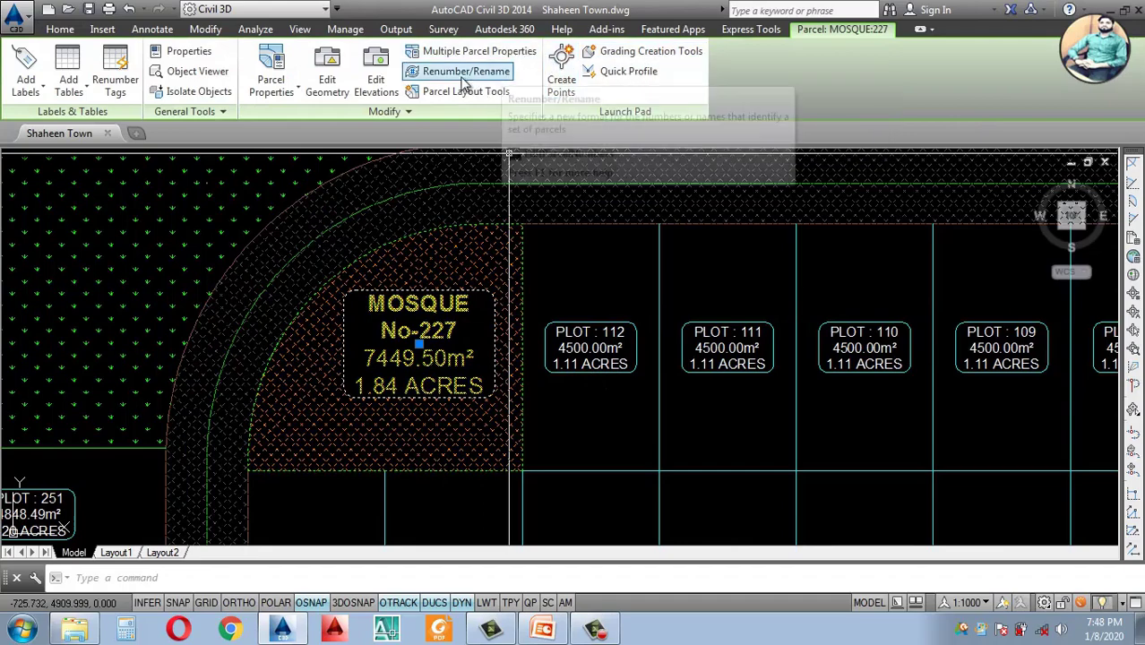
click(461, 71)
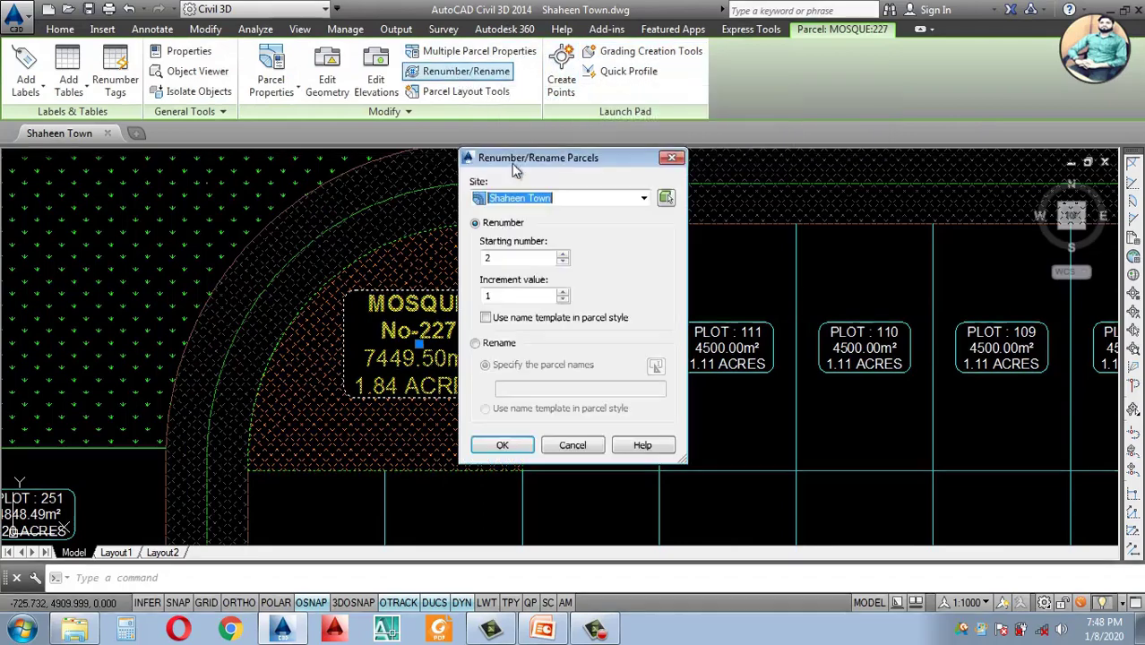
click(495, 446)
click(391, 392)
click(484, 258)
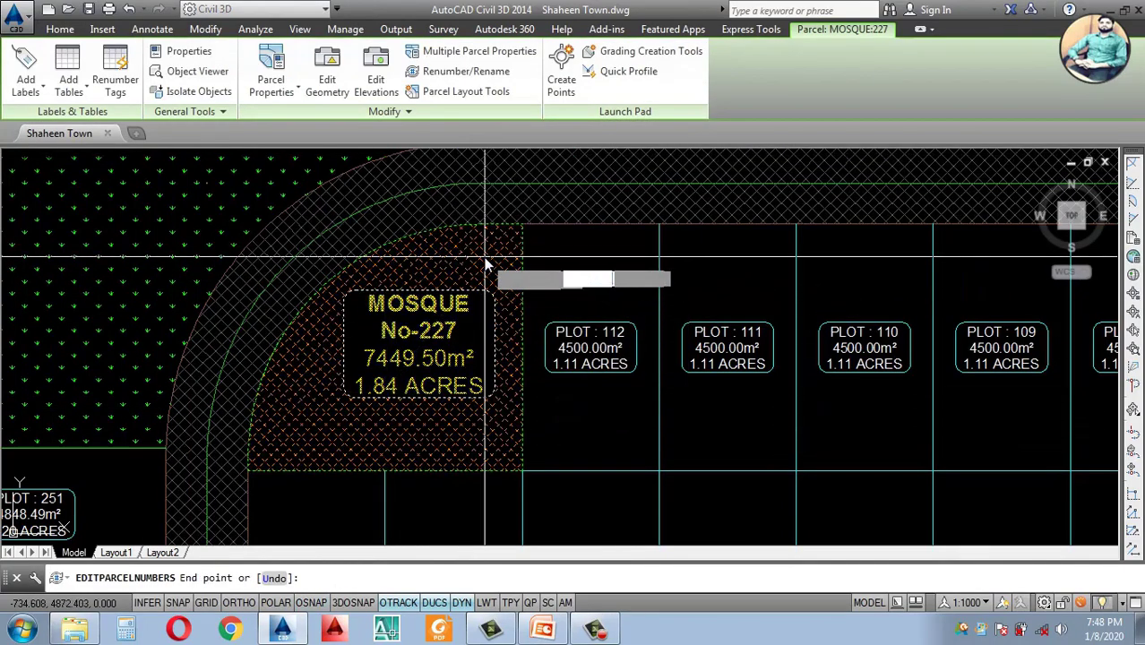
key(Return)
key(Return)
scroll(484, 259, down, 8)
key(Escape)
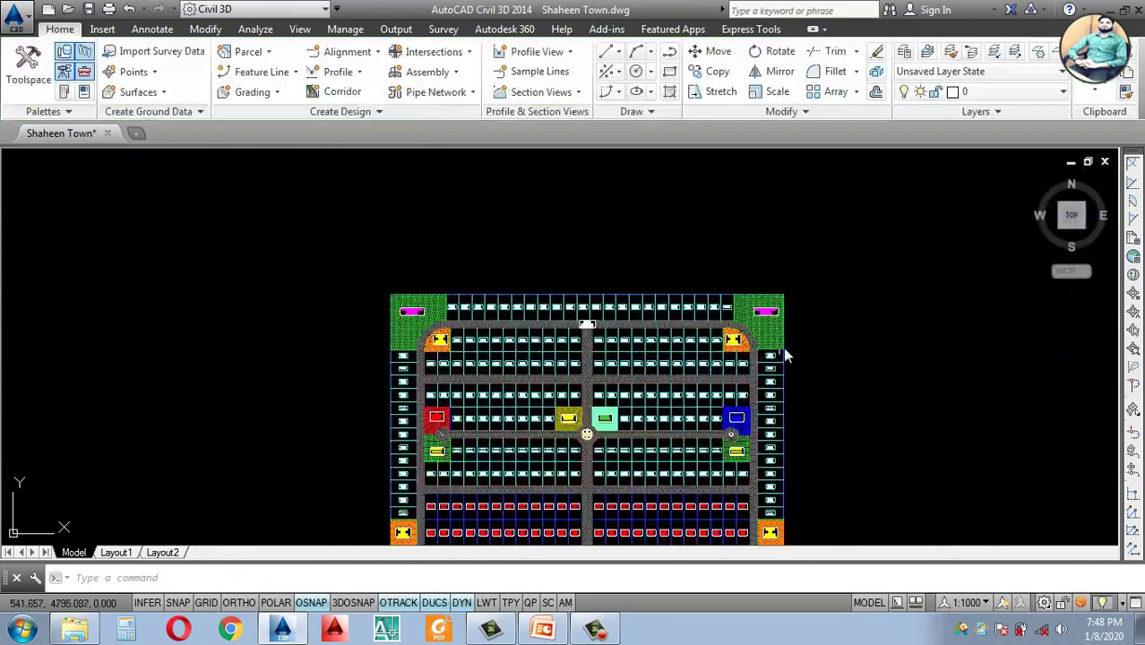
Step: Examine the numbering of the mosque parcels along the east side of the layout
scroll(713, 378, up, 4)
scroll(714, 378, down, 5)
scroll(669, 396, up, 4)
scroll(670, 395, down, 4)
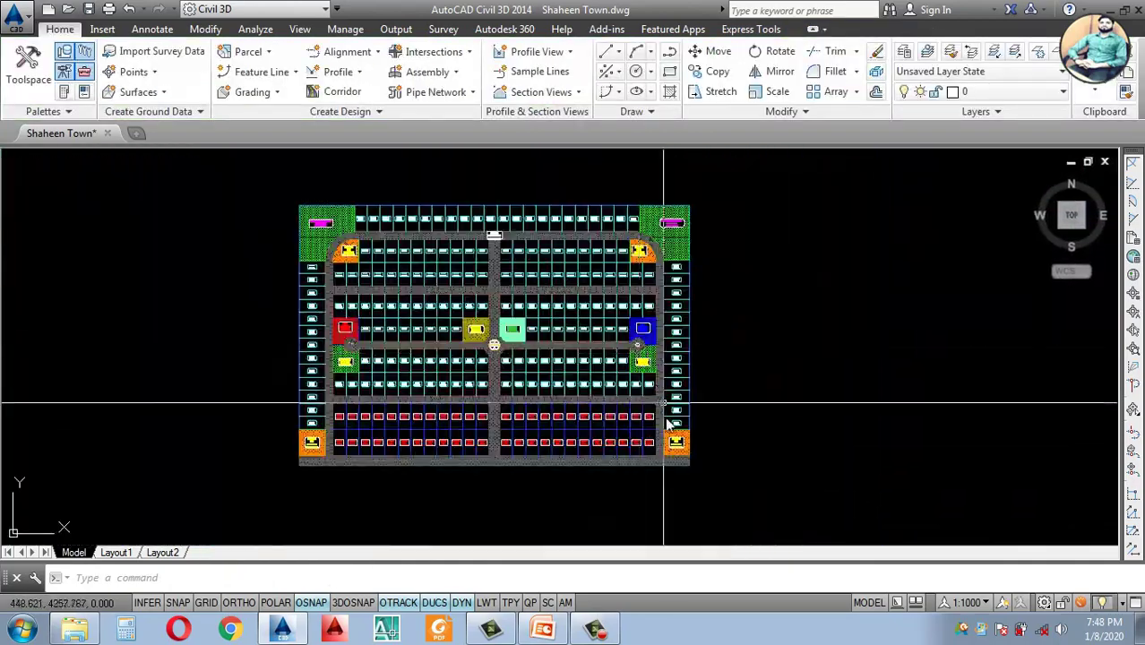
Step: Examine the numbering of the west and east park parcels beside the cul-de-sacs
scroll(686, 461, up, 5)
scroll(686, 462, up, 1)
scroll(680, 430, down, 6)
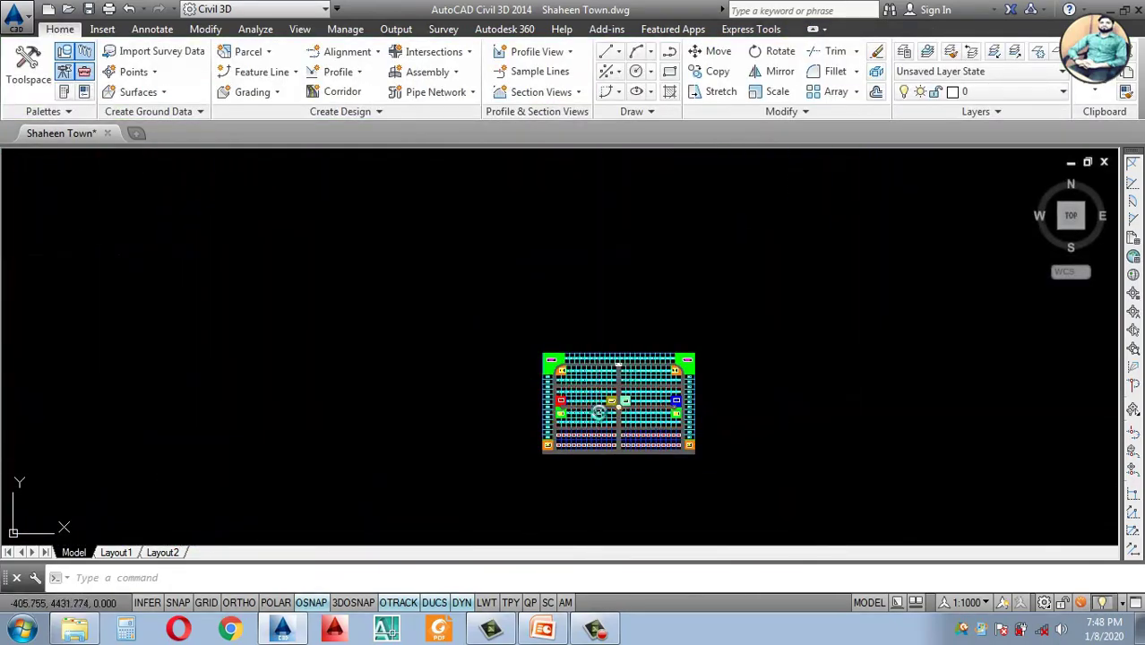
scroll(501, 418, up, 3)
scroll(501, 419, up, 6)
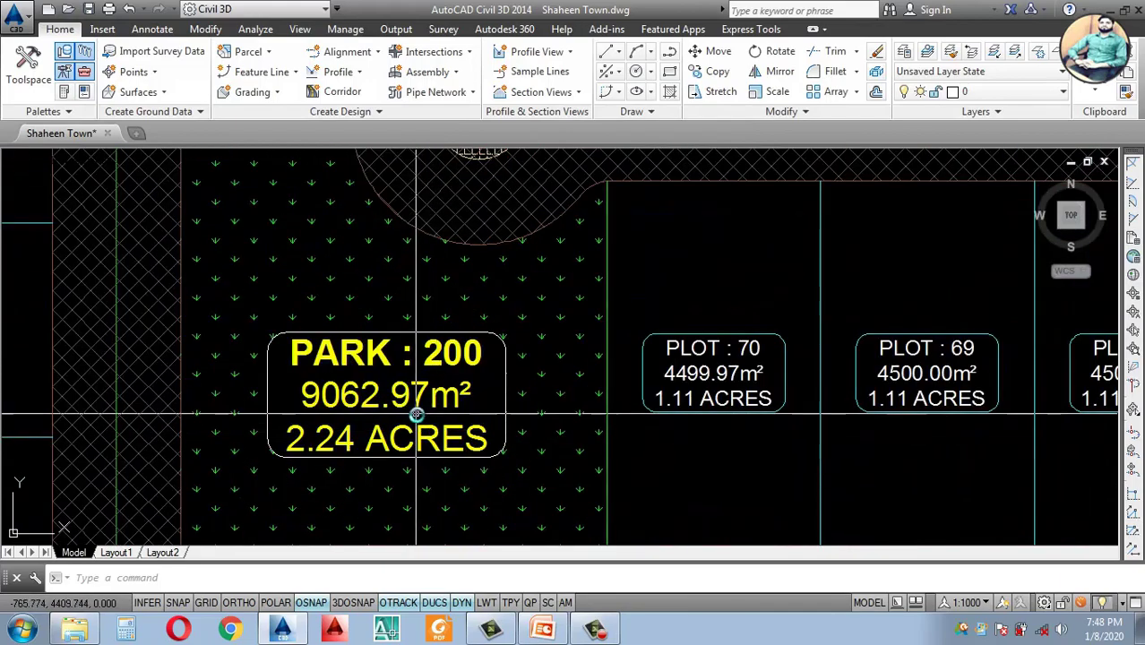
scroll(407, 385, down, 3)
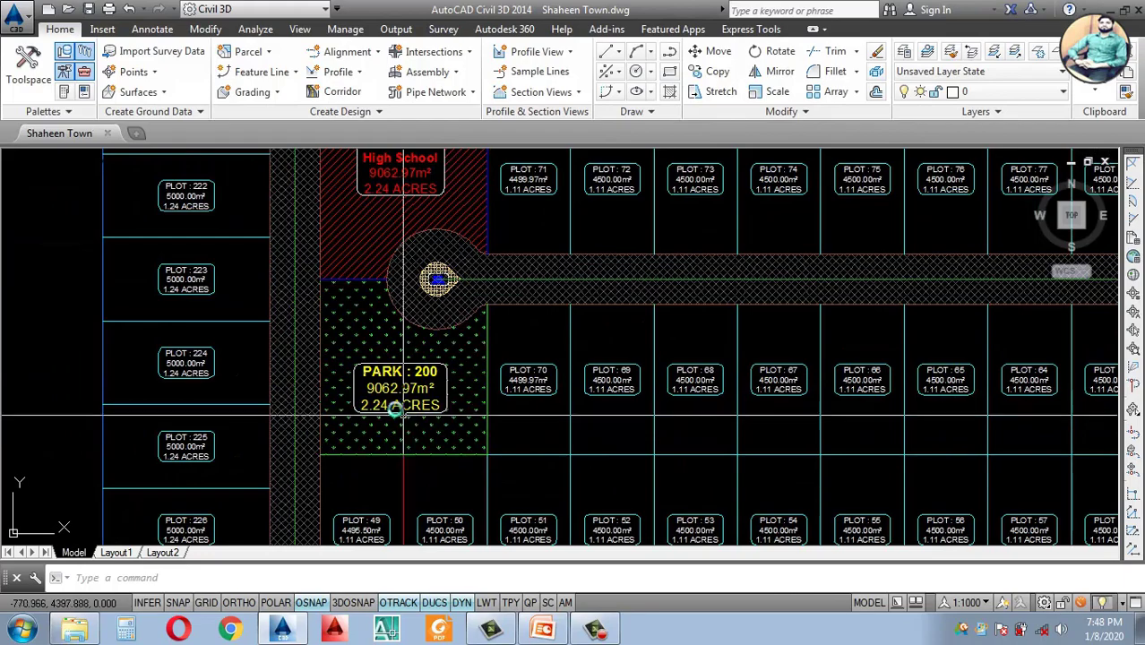
scroll(395, 408, down, 3)
scroll(398, 421, up, 7)
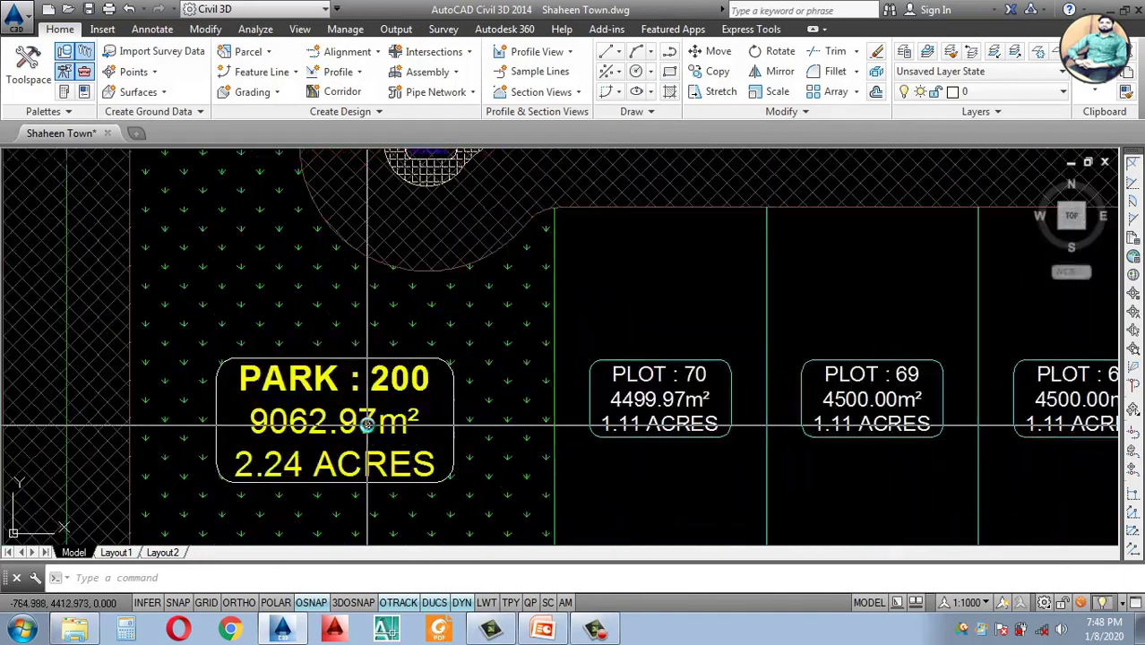
scroll(366, 425, down, 3)
scroll(411, 417, down, 3)
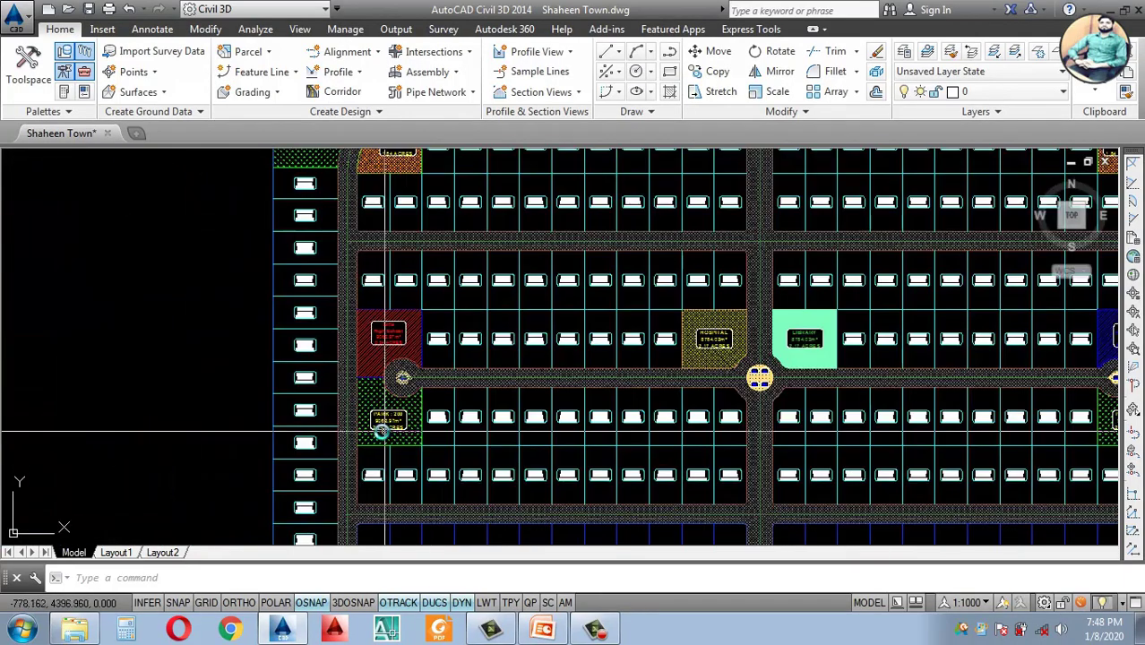
scroll(386, 426, down, 5)
scroll(705, 421, up, 8)
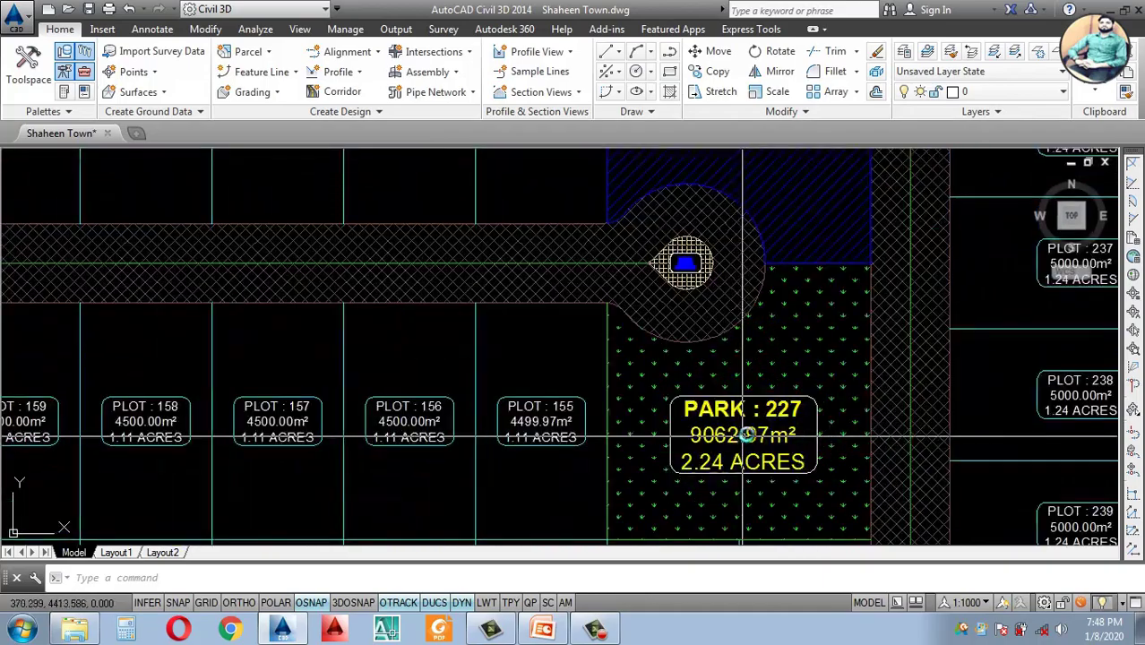
scroll(741, 412, down, 5)
scroll(769, 413, up, 6)
scroll(408, 417, down, 6)
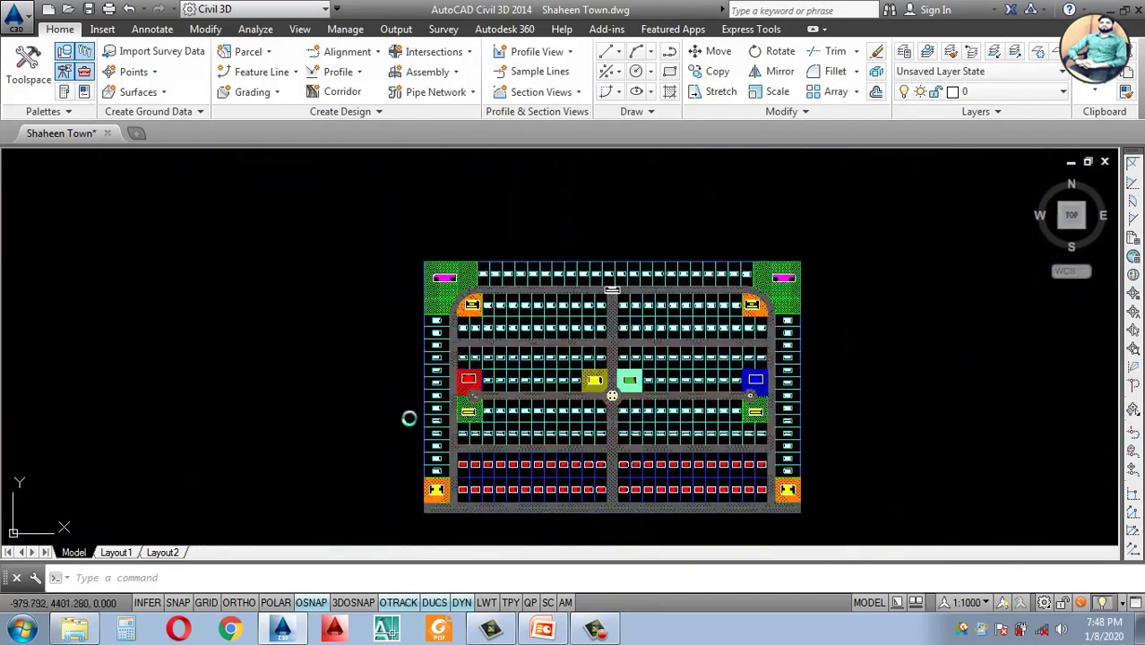
Step: Assign the Park style and the Park Lable area label style to the west park parcel
scroll(507, 392, up, 5)
scroll(466, 392, up, 2)
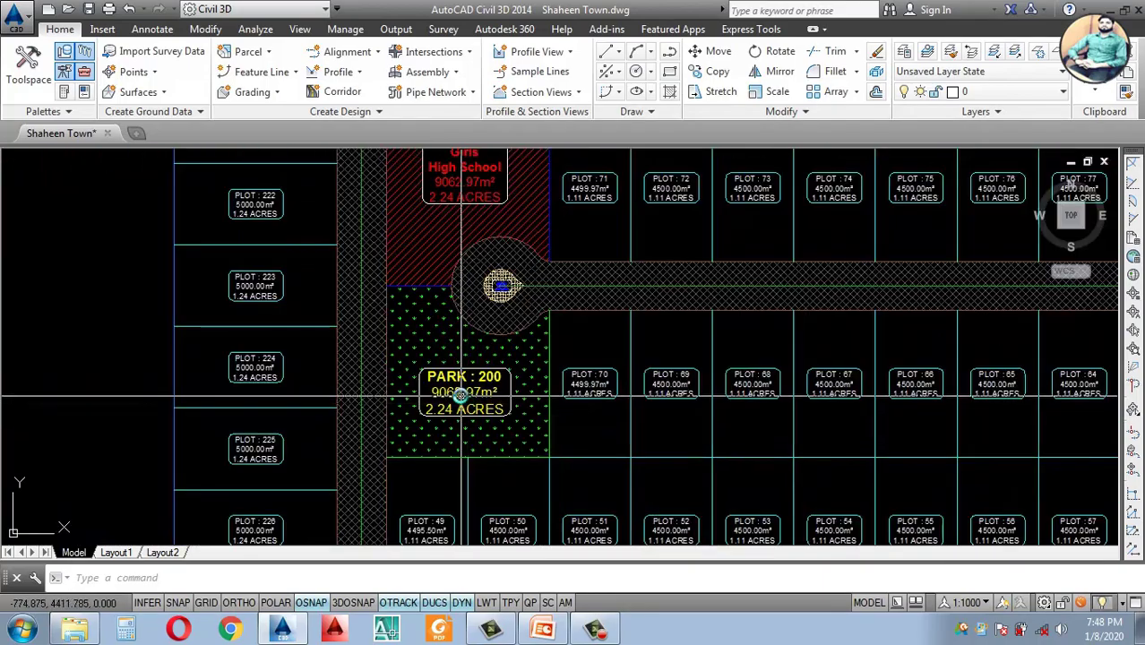
scroll(459, 396, up, 2)
click(448, 392)
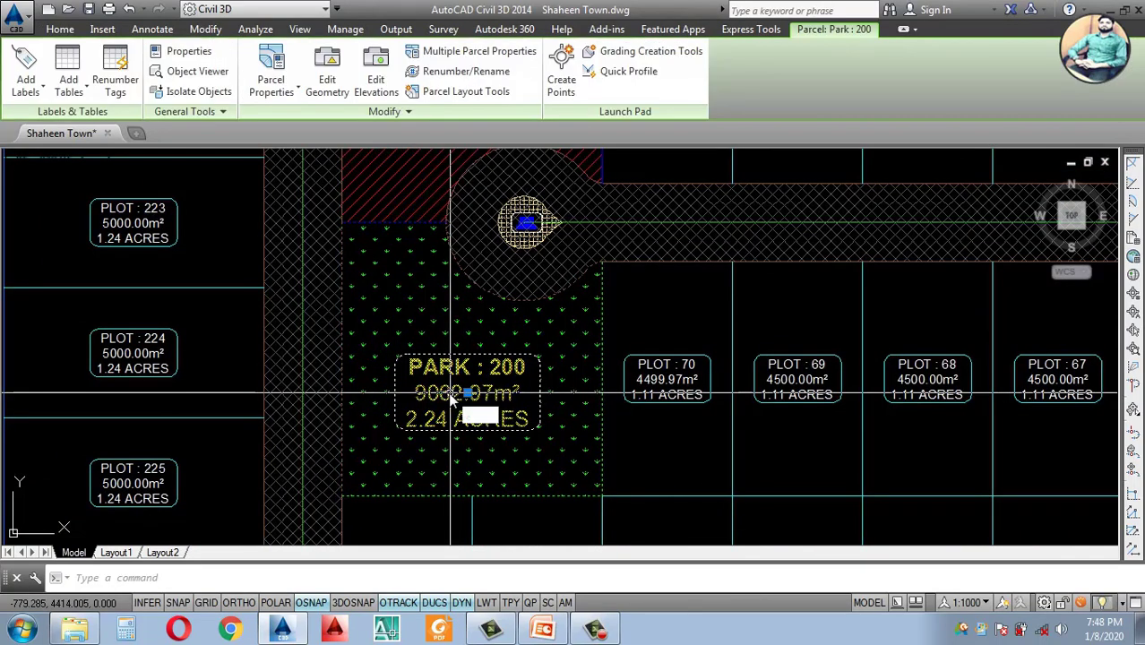
key(Return)
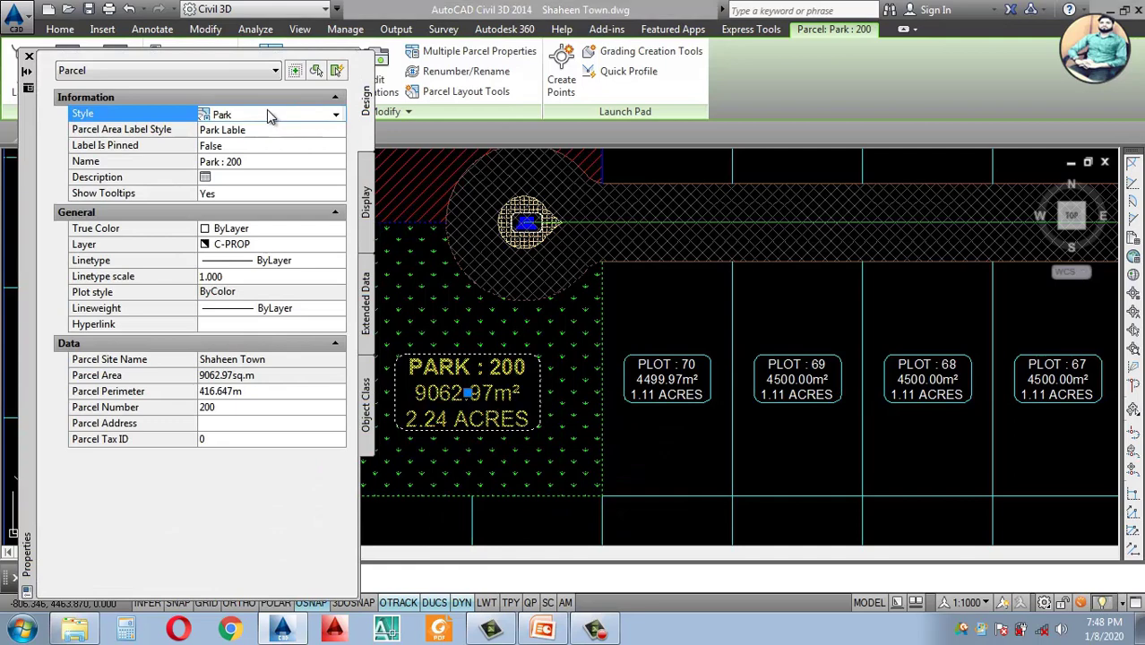
click(269, 114)
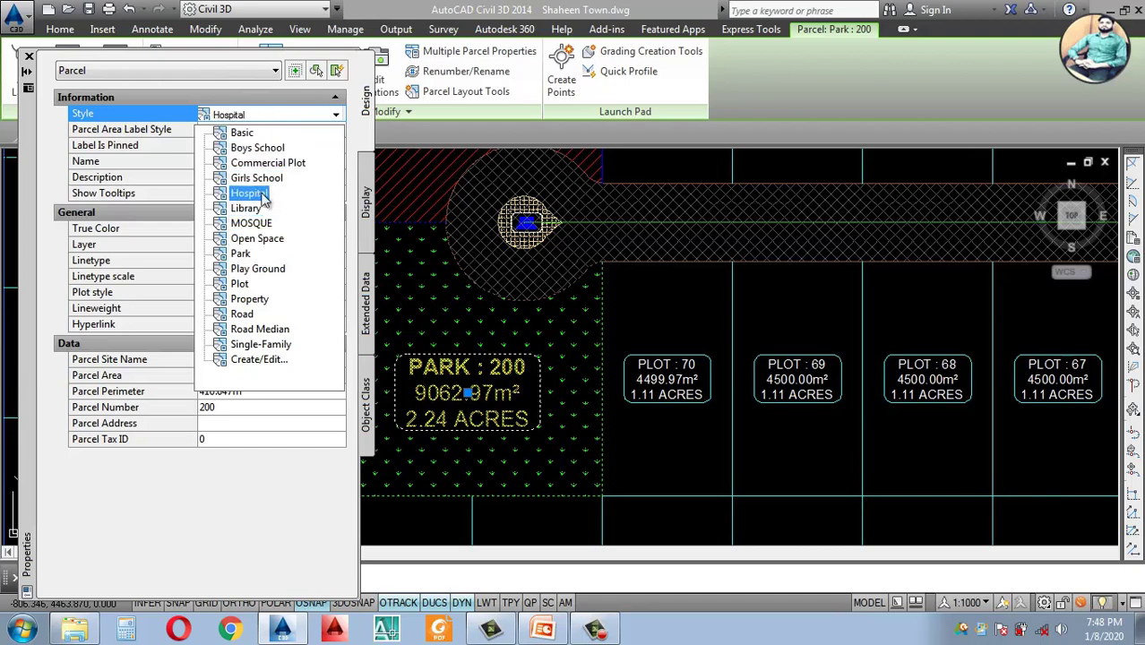
click(241, 255)
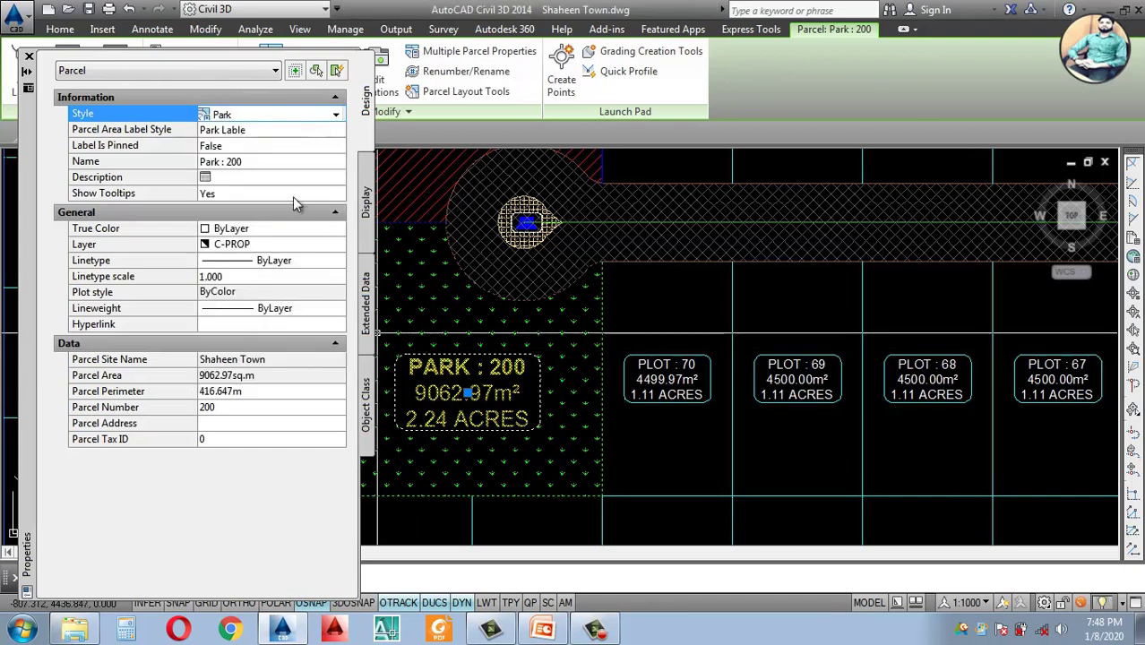
click(280, 132)
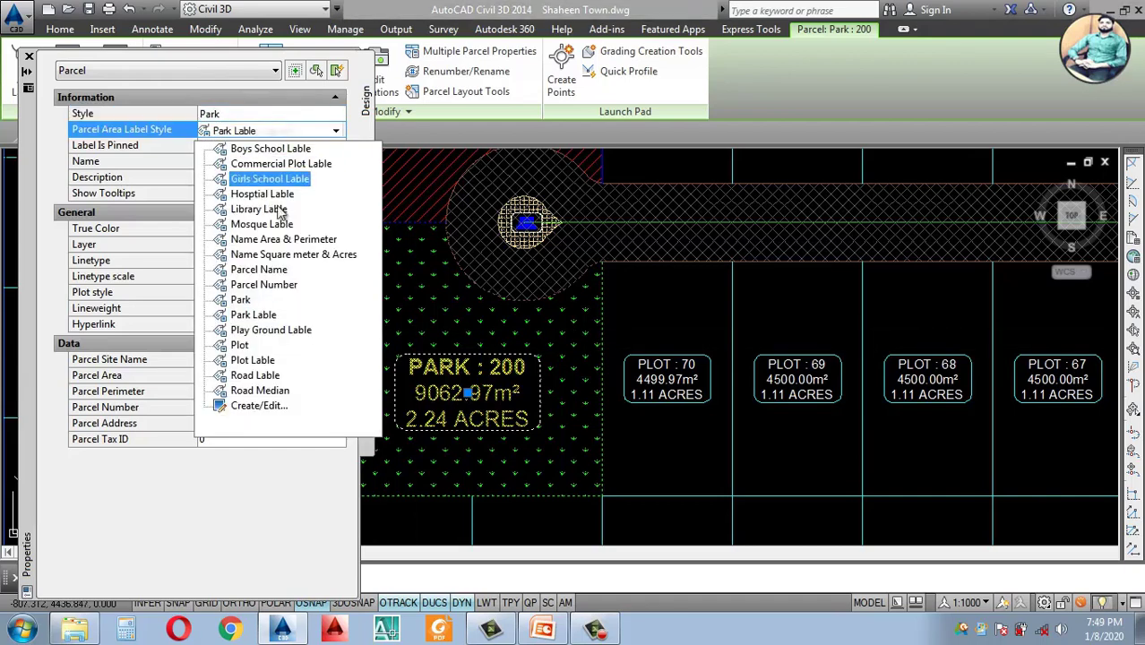
click(262, 316)
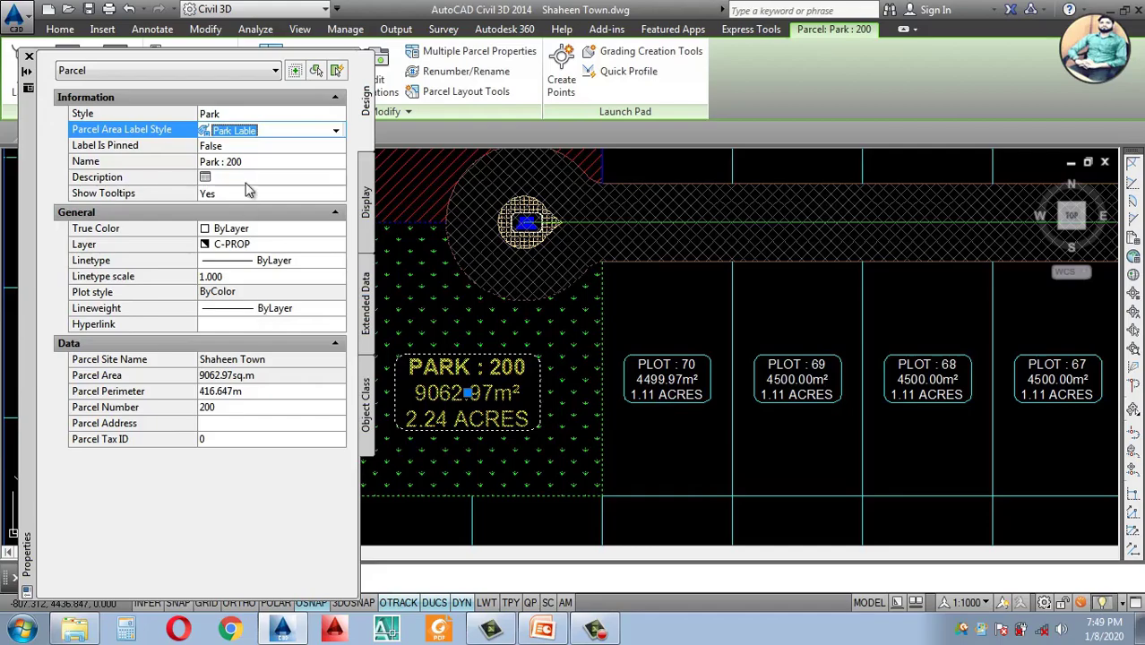
key(Escape)
Step: Assign the Park style and the Park Lable area label style to the east park parcel
scroll(553, 385, down, 10)
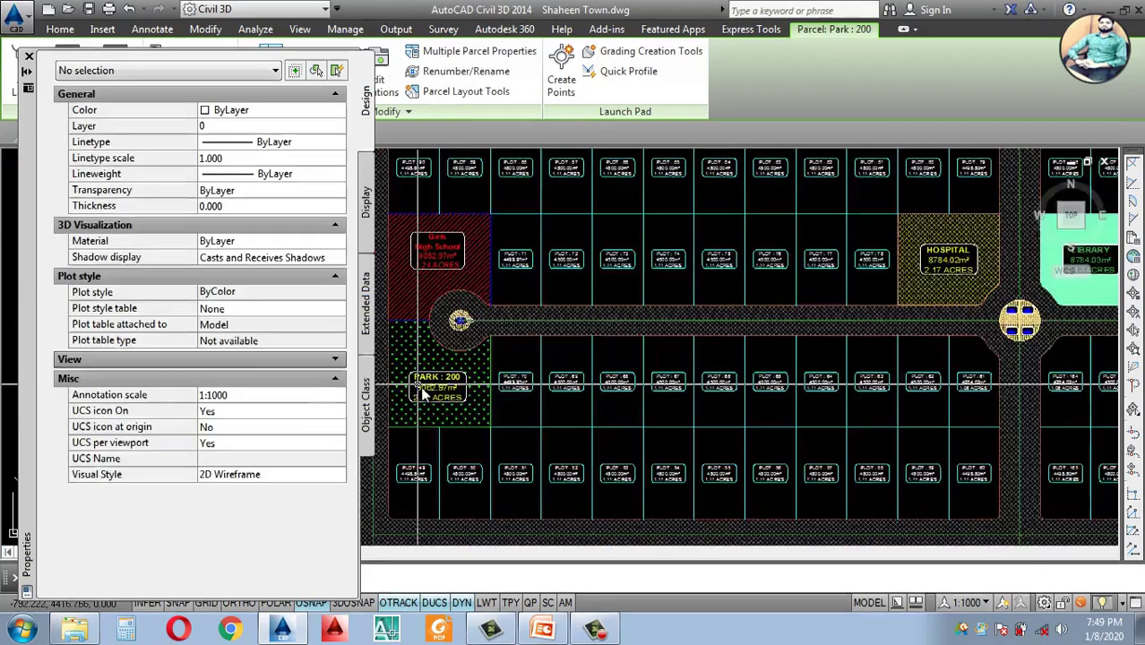
scroll(822, 374, up, 10)
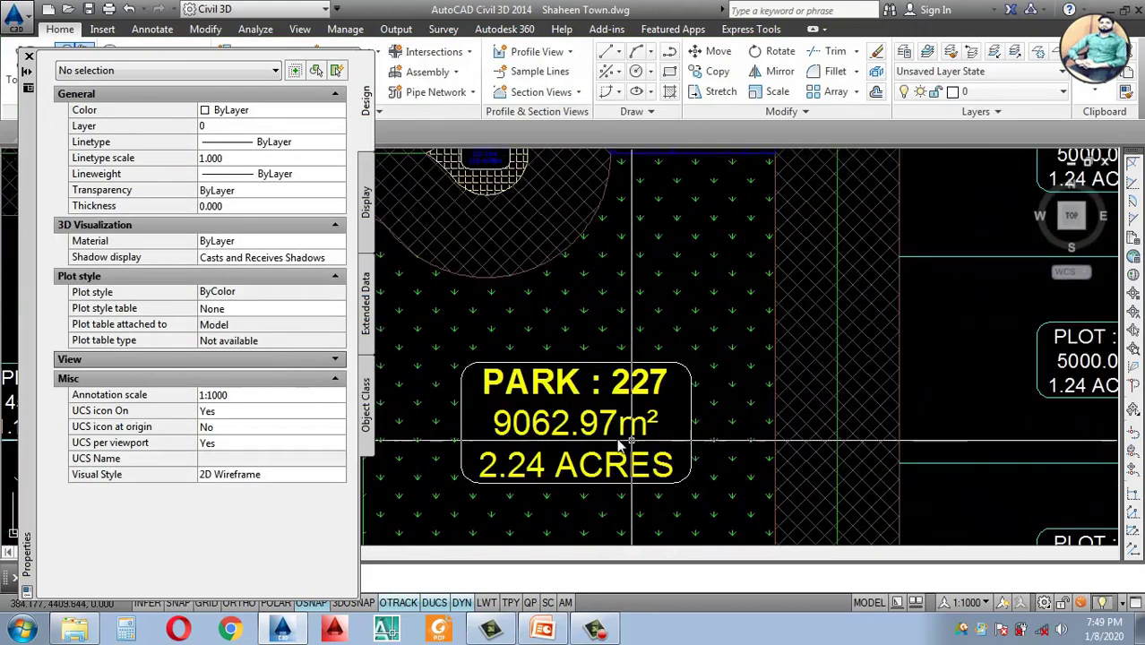
click(557, 434)
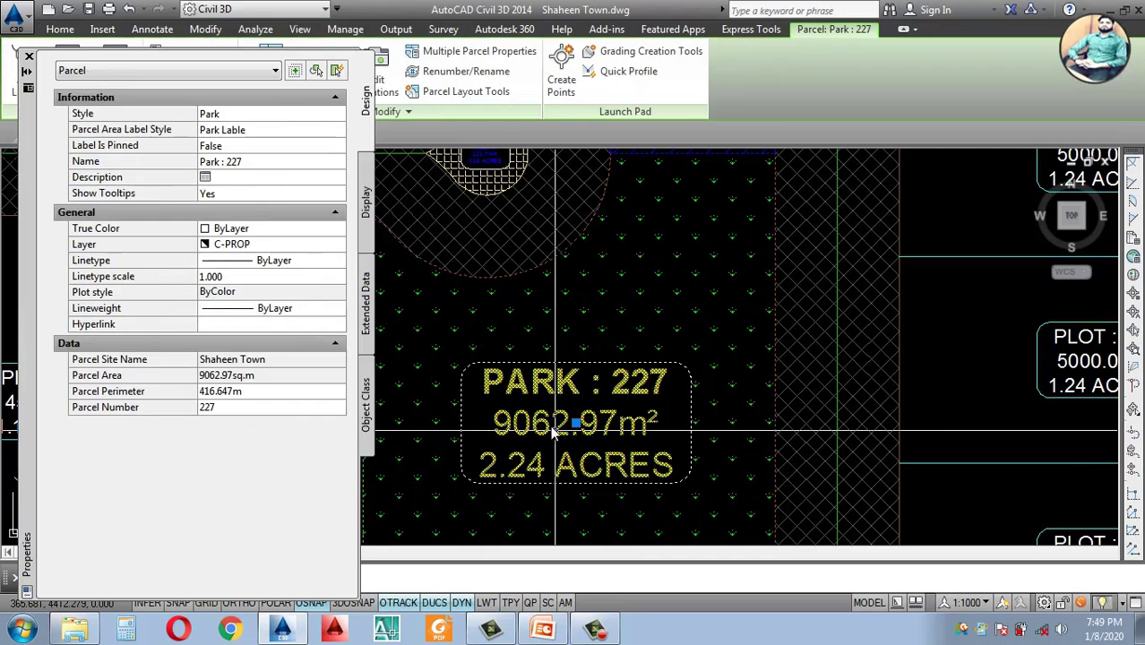
click(250, 116)
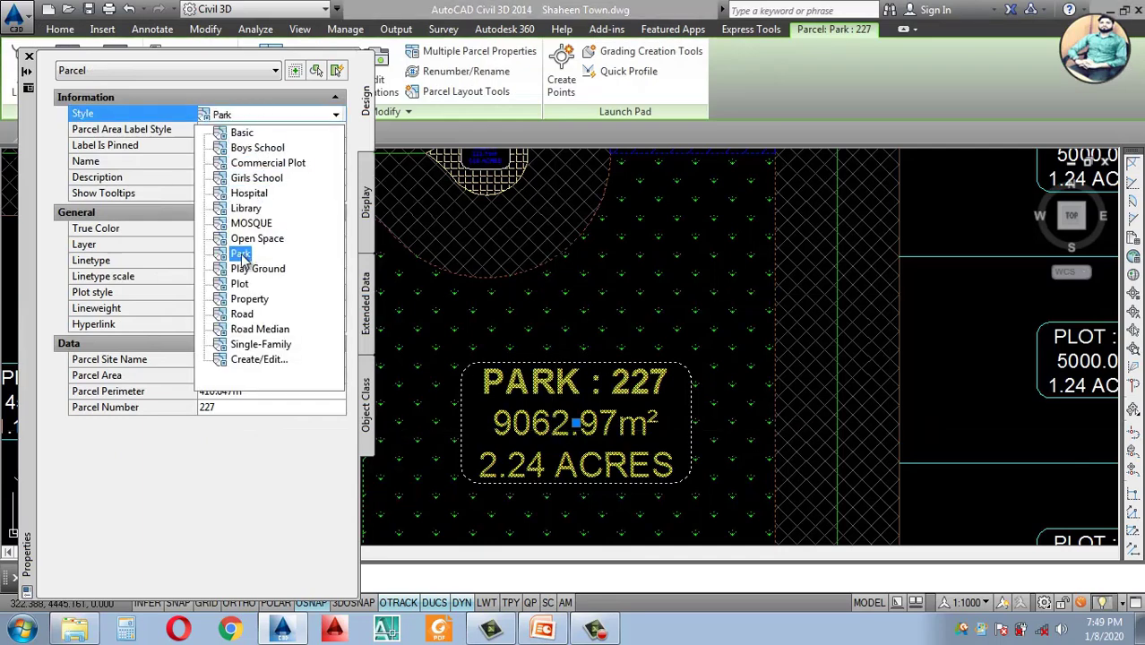
click(240, 254)
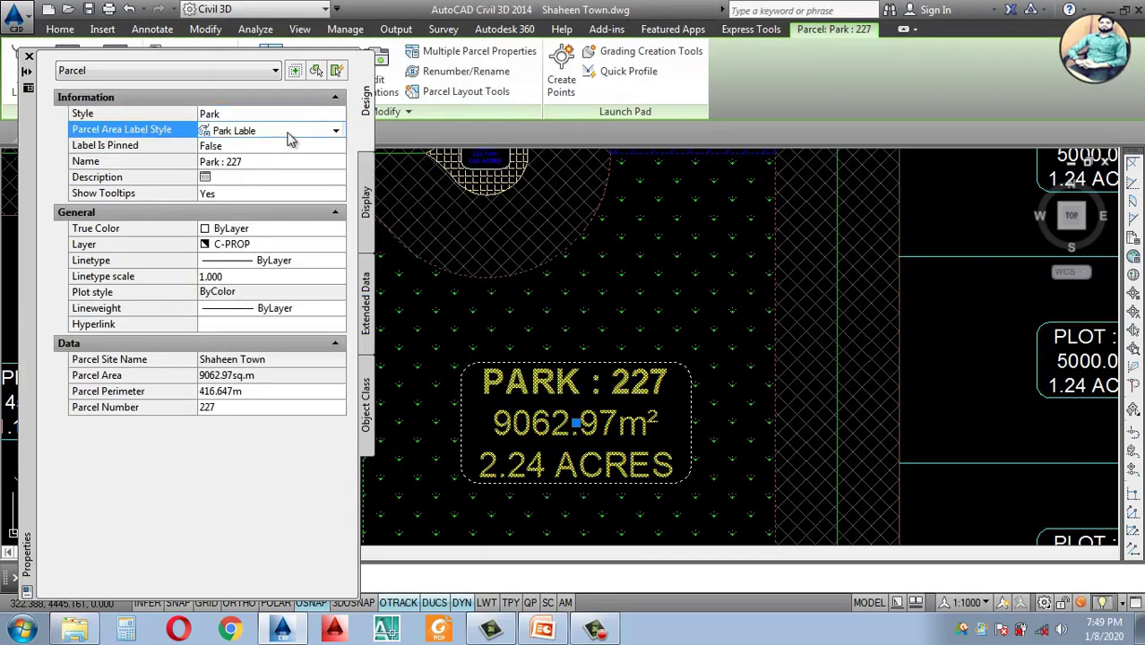
click(290, 132)
click(255, 316)
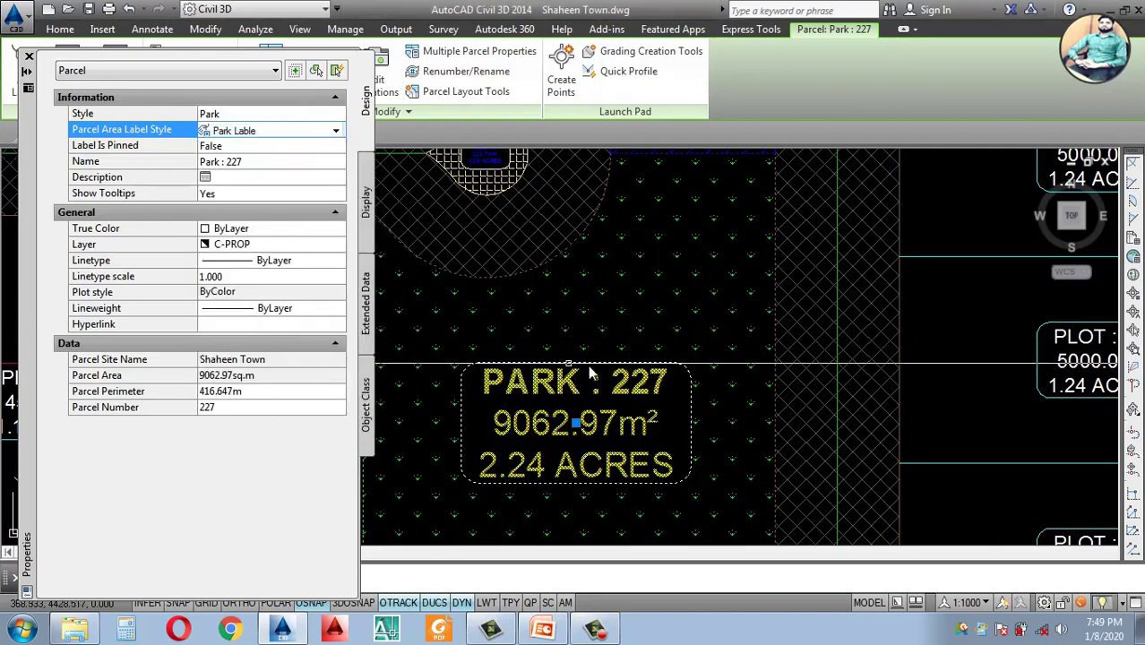
scroll(676, 367, down, 12)
key(Escape)
Step: Renumber the west park parcel with starting number 1
scroll(501, 355, up, 10)
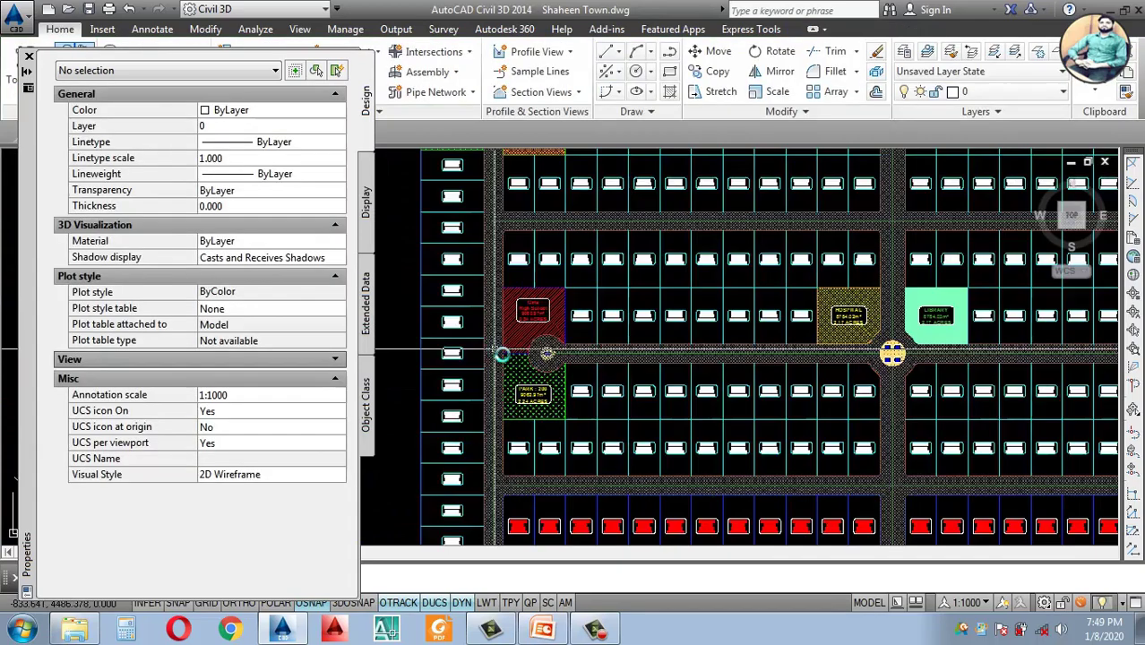
click(518, 433)
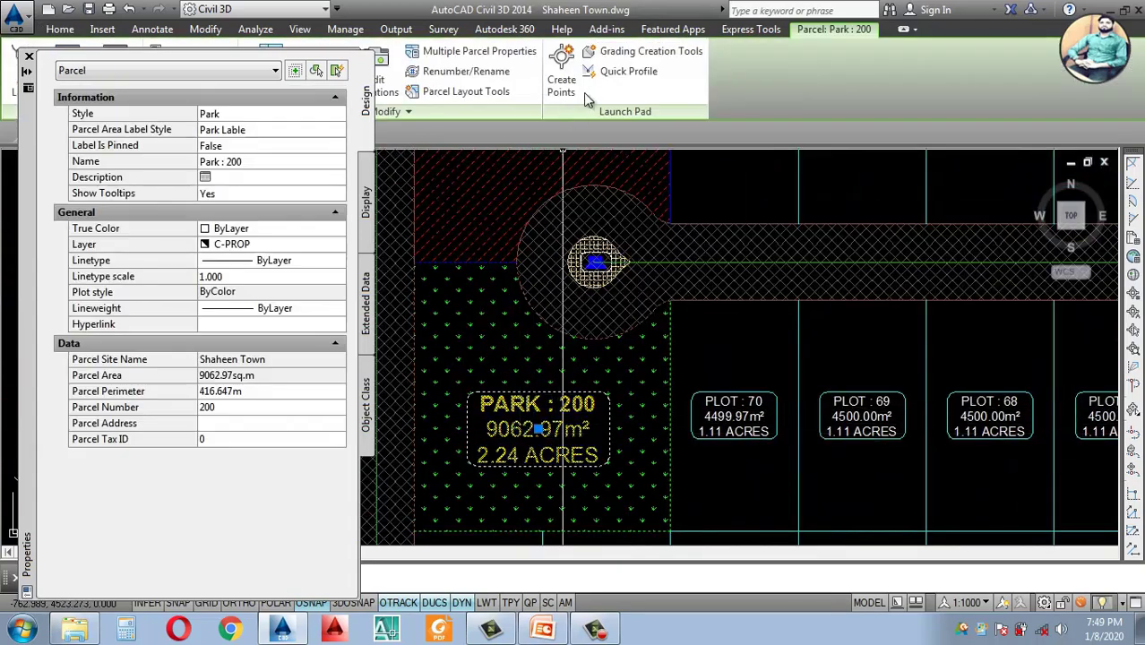
click(463, 77)
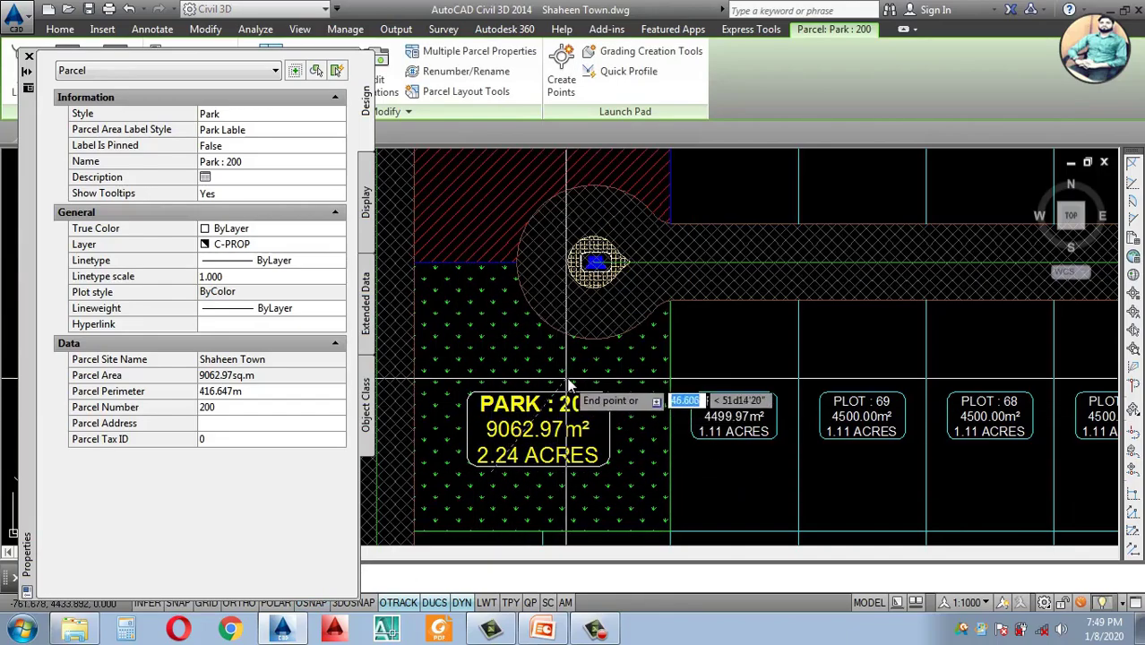
click(570, 377)
key(Return)
key(Return)
Step: Renumber the east park parcel as 2 and close the Properties palette
scroll(468, 384, down, 6)
scroll(984, 386, up, 6)
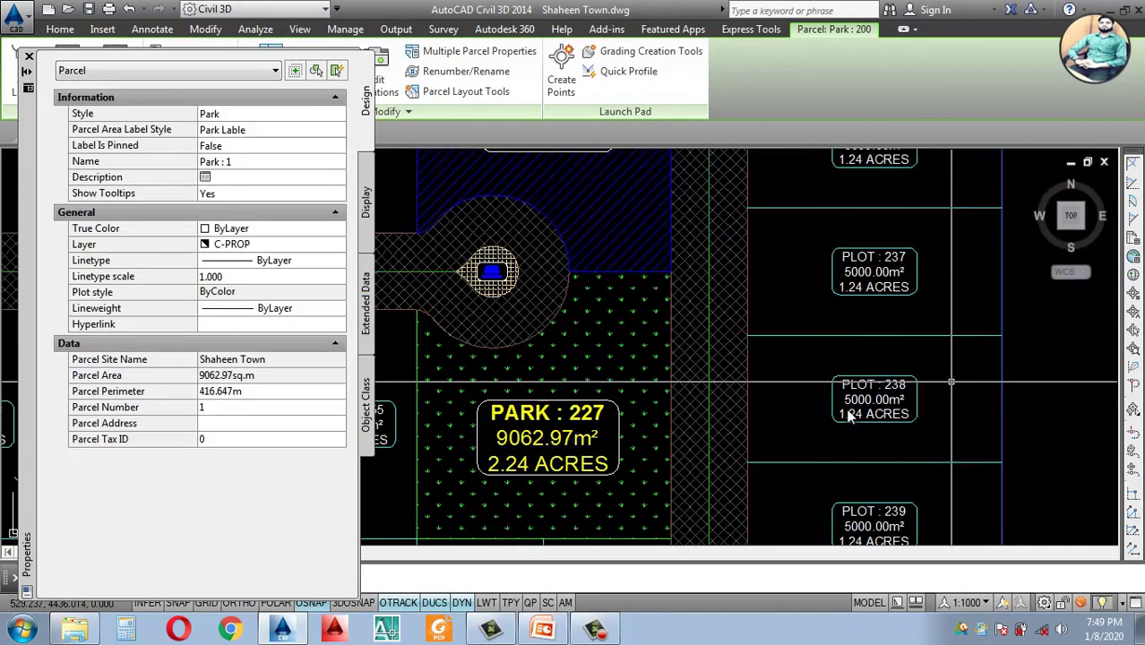
key(Return)
click(503, 445)
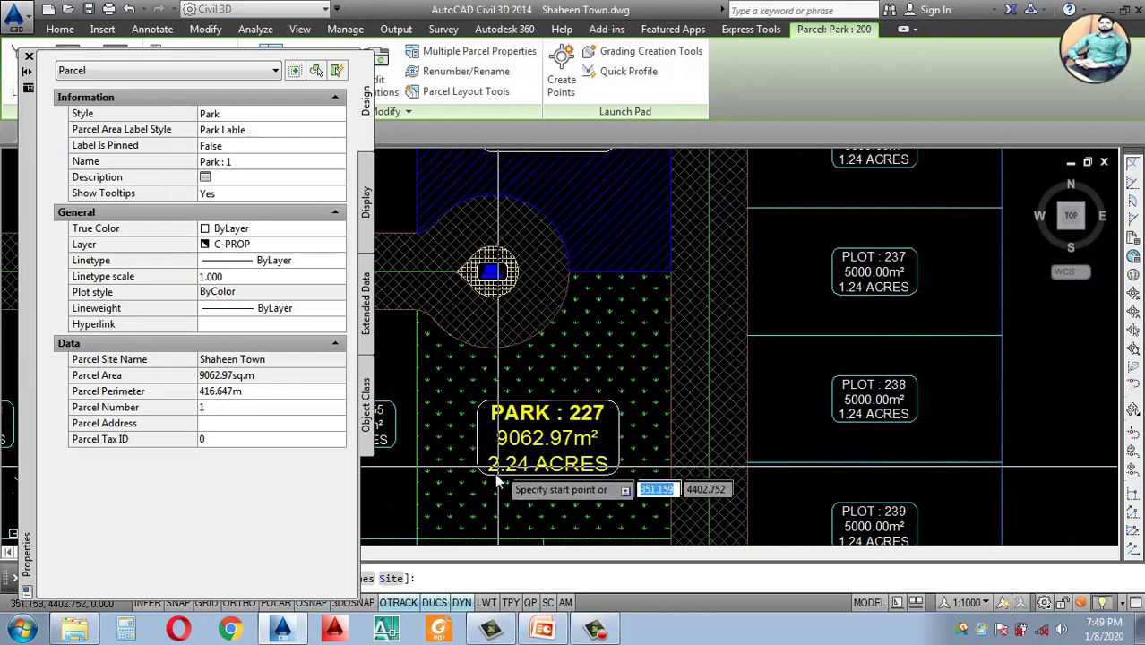
click(592, 309)
click(633, 366)
key(Return)
scroll(690, 387, down, 5)
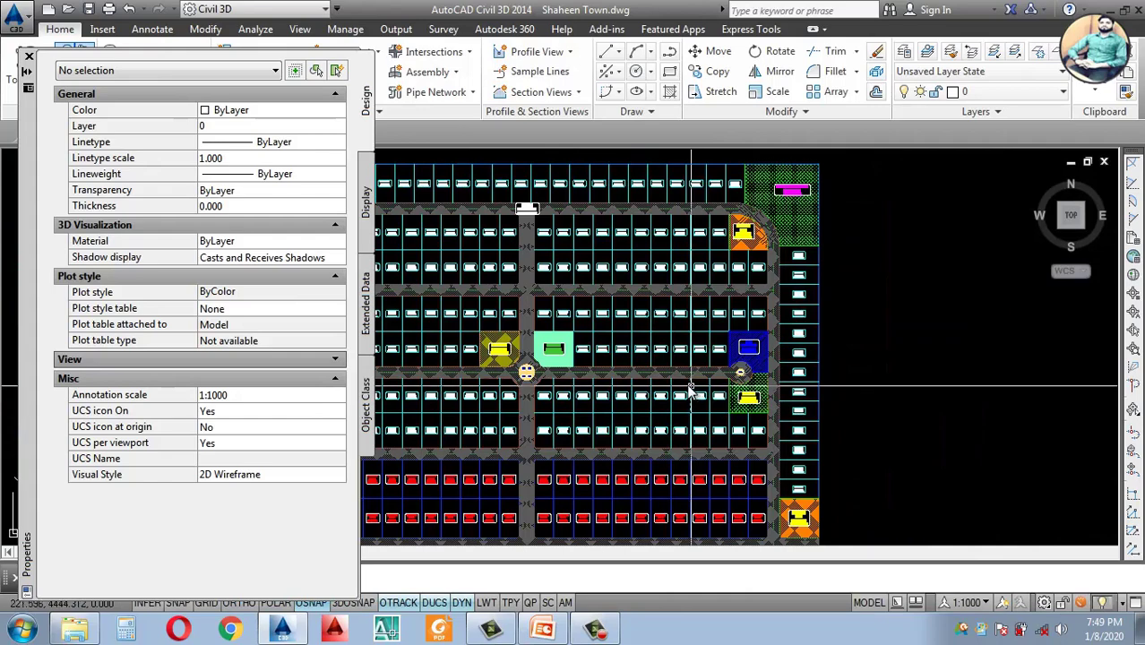
click(28, 60)
Step: Examine the mosque parcel numbering at the southern corners and across the rest of the layout
scroll(573, 230, down, 5)
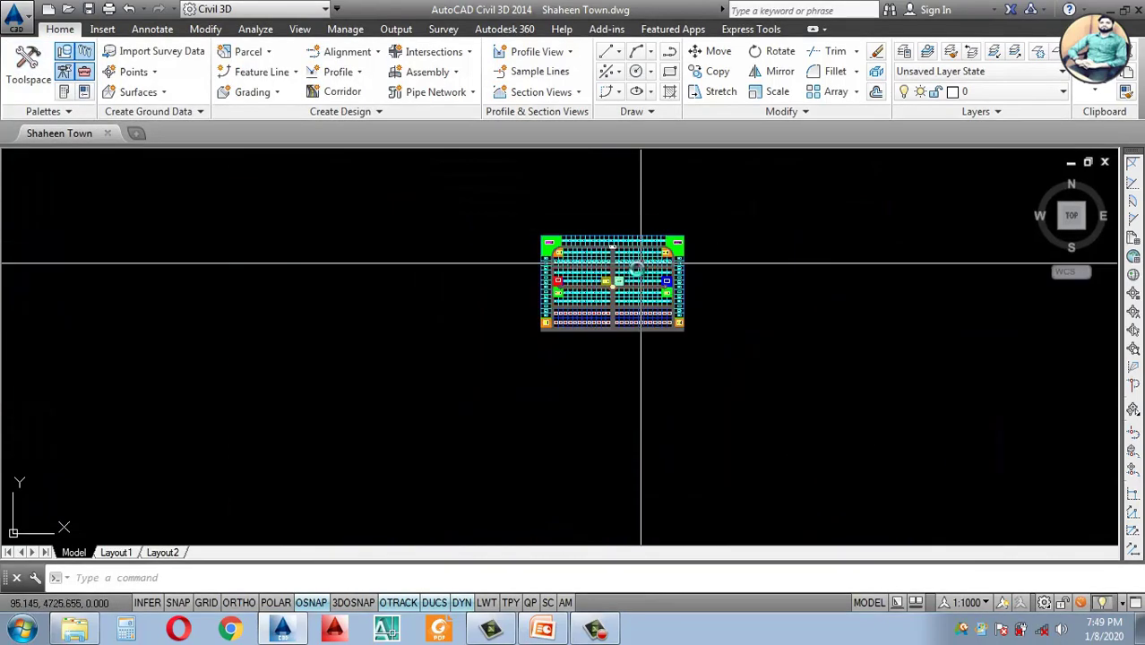
scroll(768, 395, up, 10)
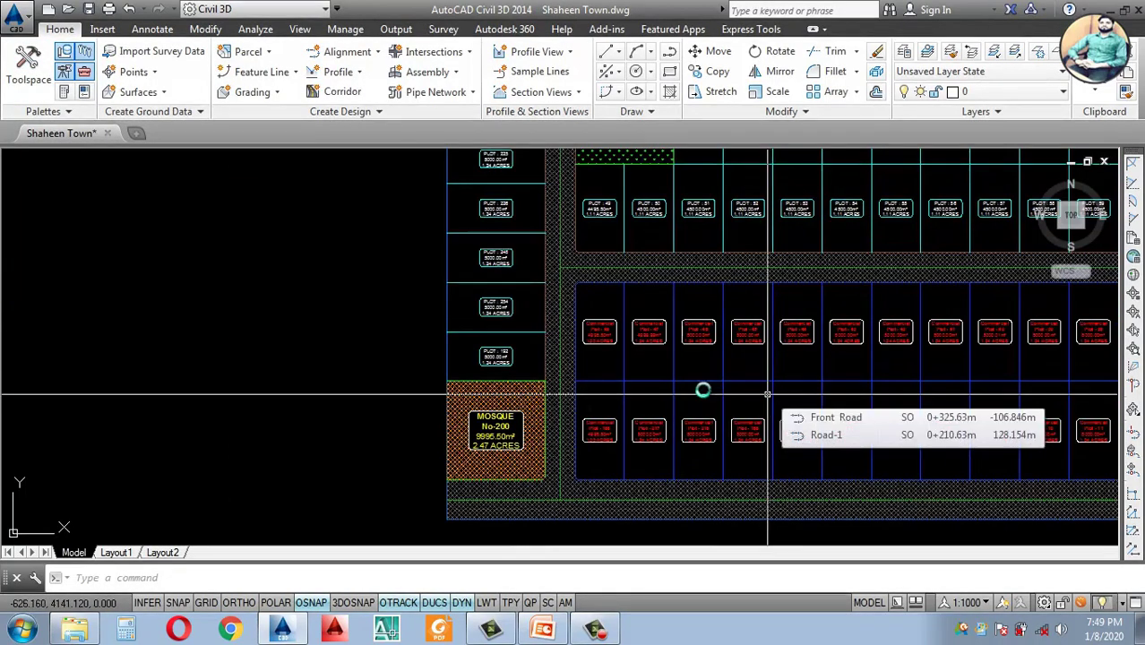
scroll(806, 394, down, 5)
scroll(941, 380, up, 5)
scroll(618, 264, down, 5)
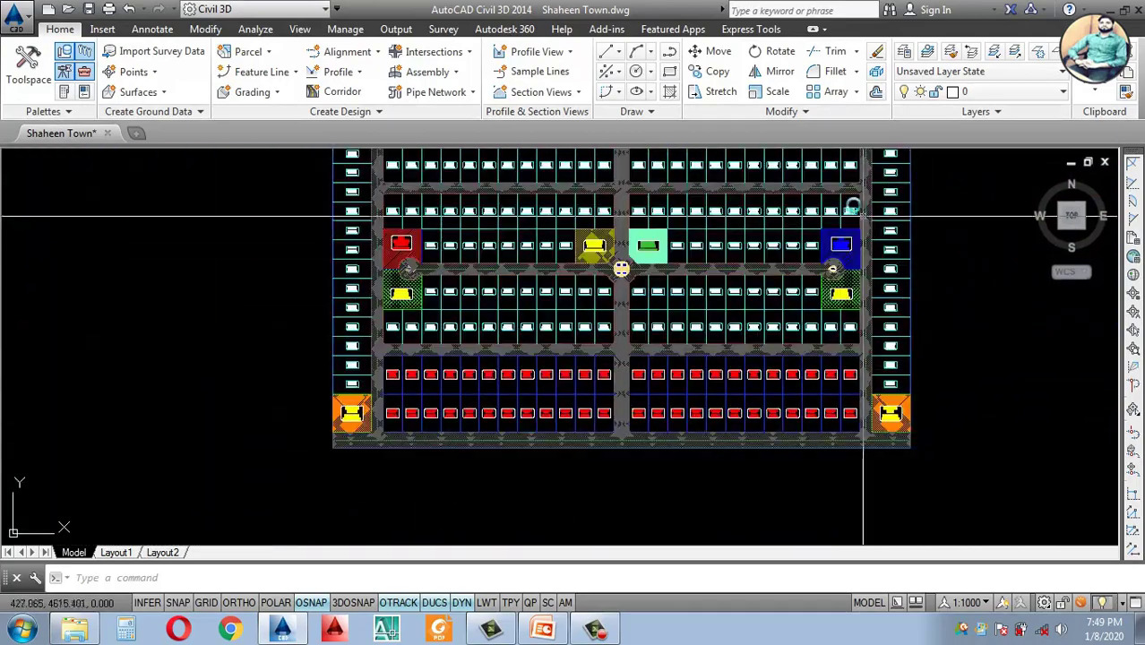
scroll(766, 467, up, 5)
scroll(623, 393, down, 6)
scroll(783, 368, down, 3)
scroll(690, 375, up, 7)
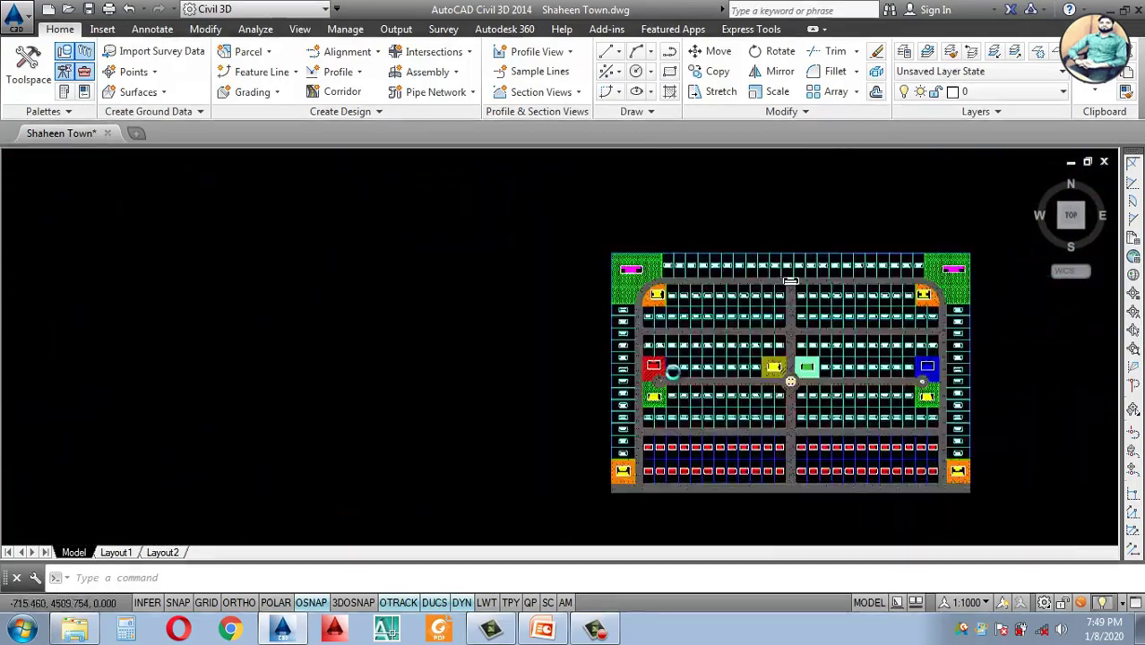
Step: Examine the numbers of both park parcels and the northwest mosque, ending with the whole layout
scroll(621, 313, down, 2)
scroll(614, 390, up, 4)
scroll(613, 390, up, 3)
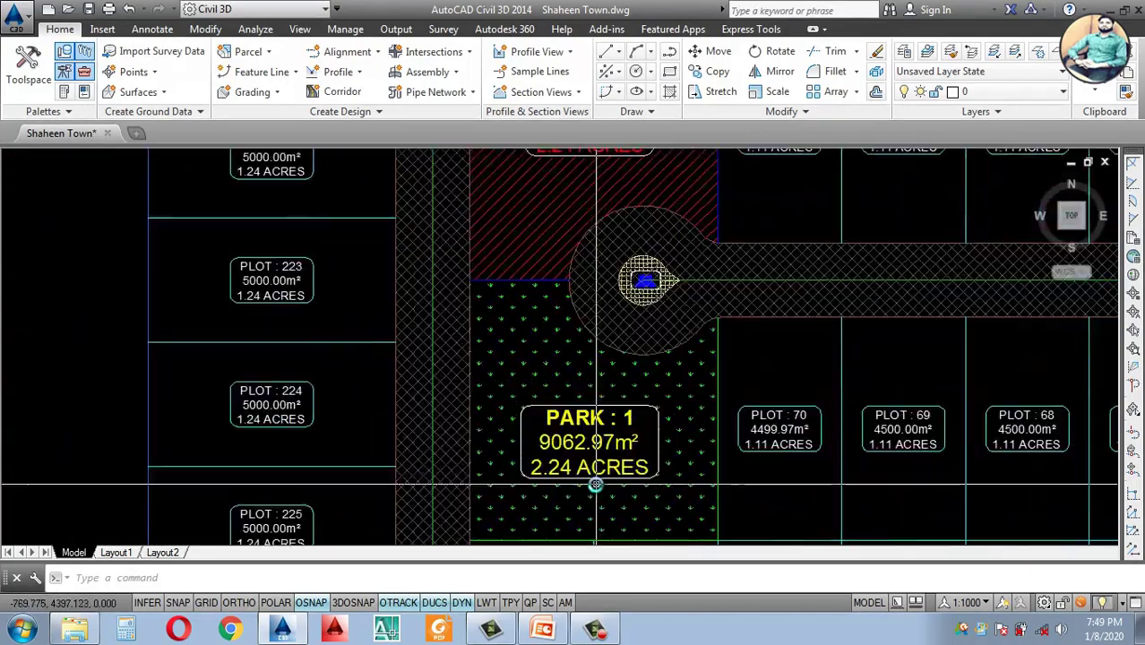
scroll(807, 399, down, 7)
scroll(871, 404, up, 5)
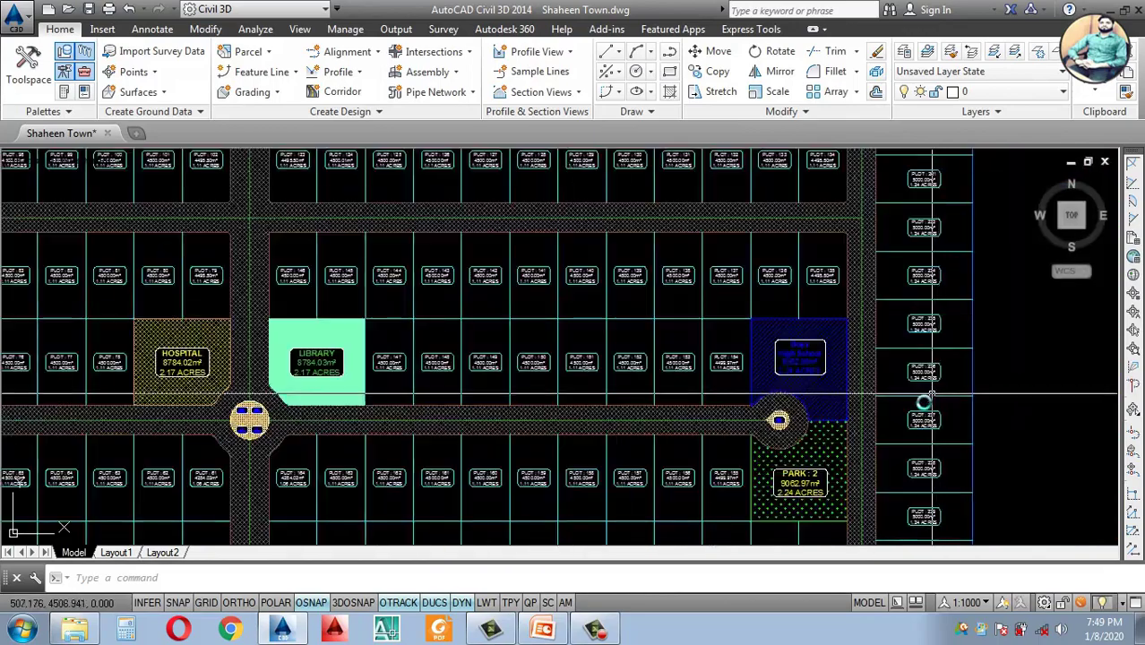
scroll(830, 475, down, 2)
scroll(830, 476, down, 3)
scroll(392, 309, up, 1)
scroll(392, 309, up, 6)
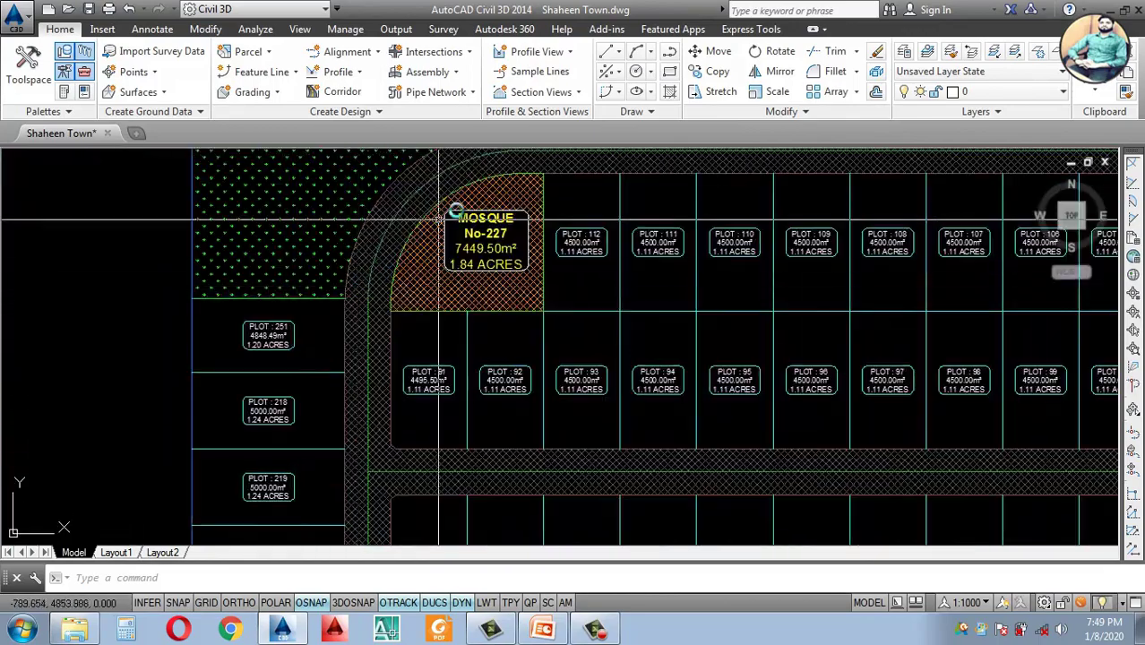
scroll(552, 322, down, 3)
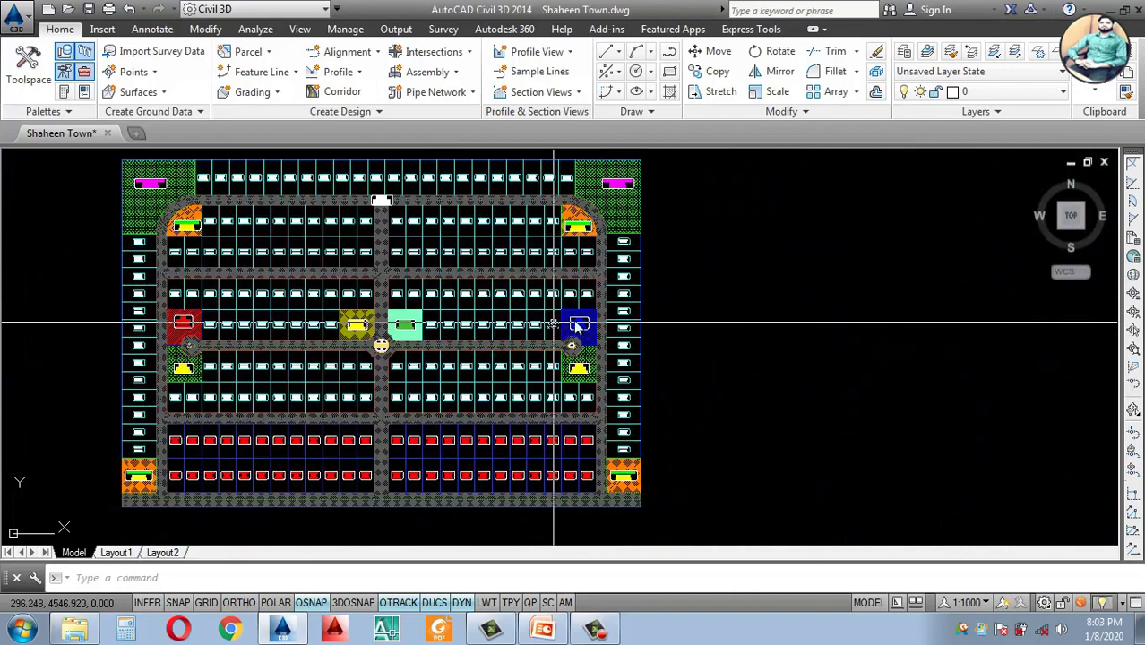
scroll(760, 358, down, 2)
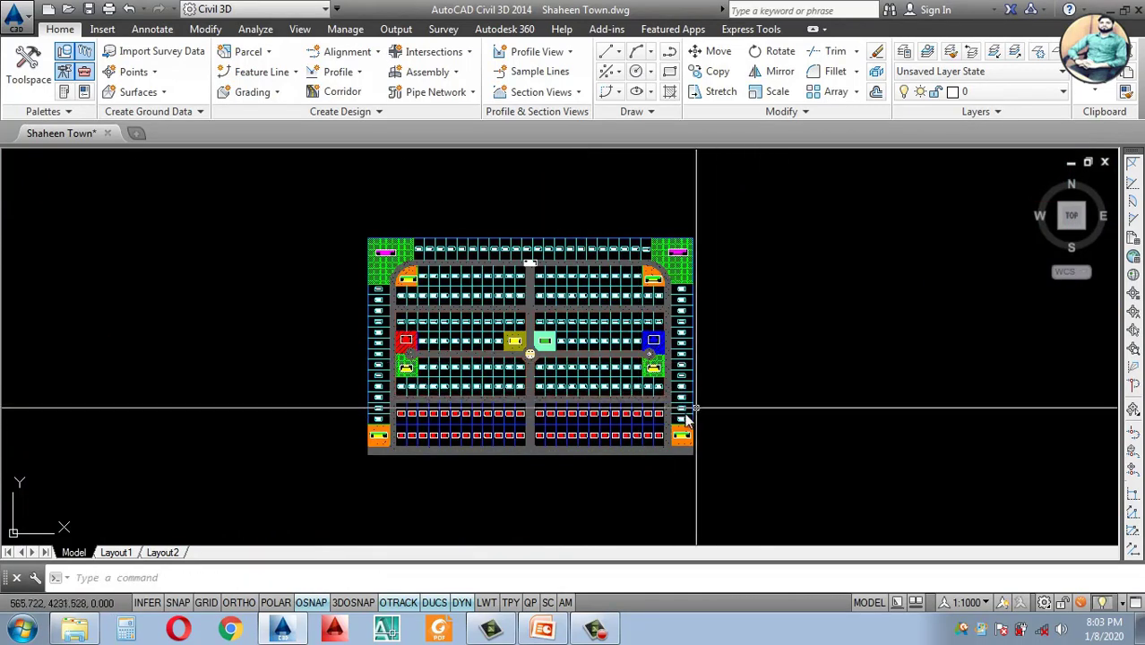
click(785, 356)
key(Escape)
scroll(636, 367, up, 2)
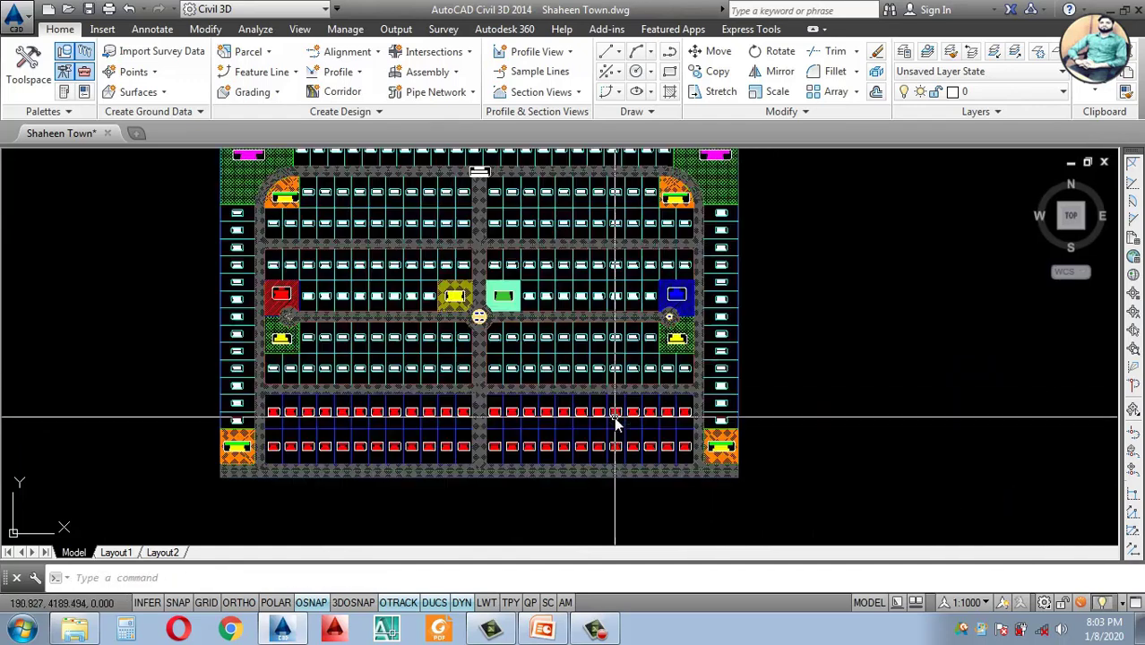
scroll(591, 403, down, 2)
scroll(663, 383, down, 2)
scroll(663, 380, up, 2)
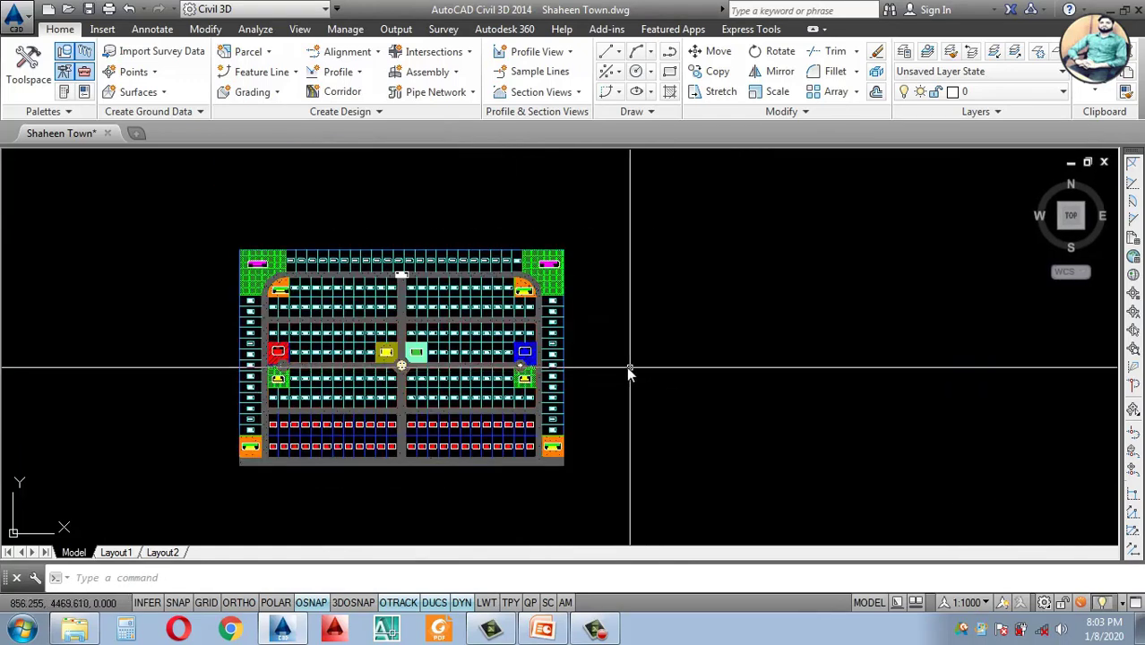
click(623, 374)
key(Escape)
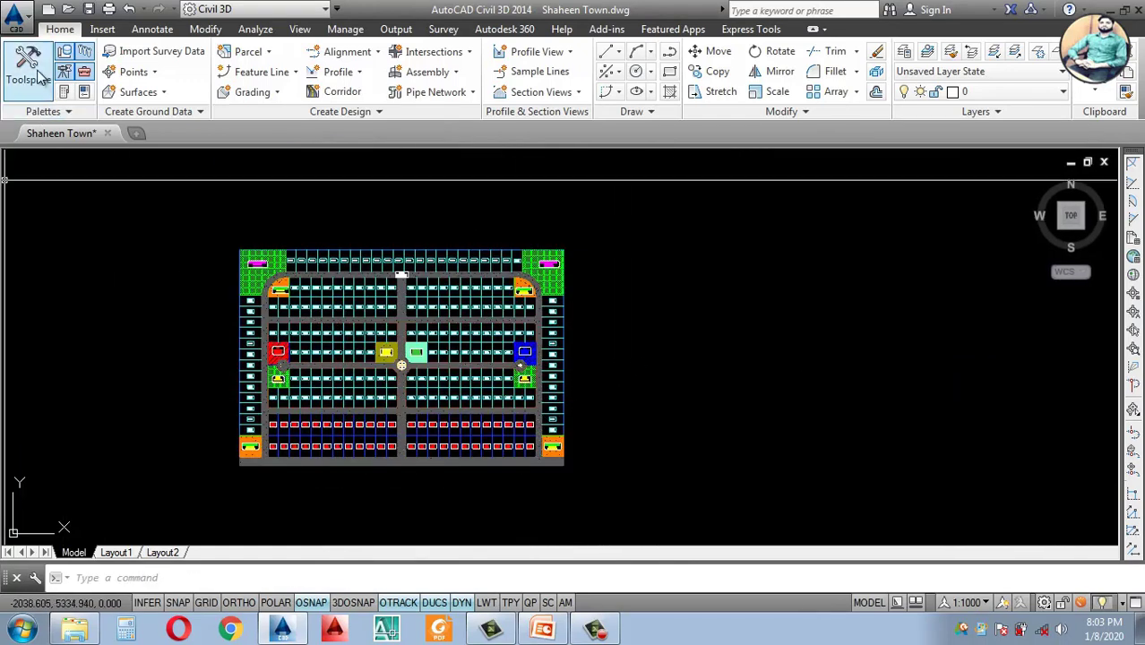
click(702, 319)
key(Escape)
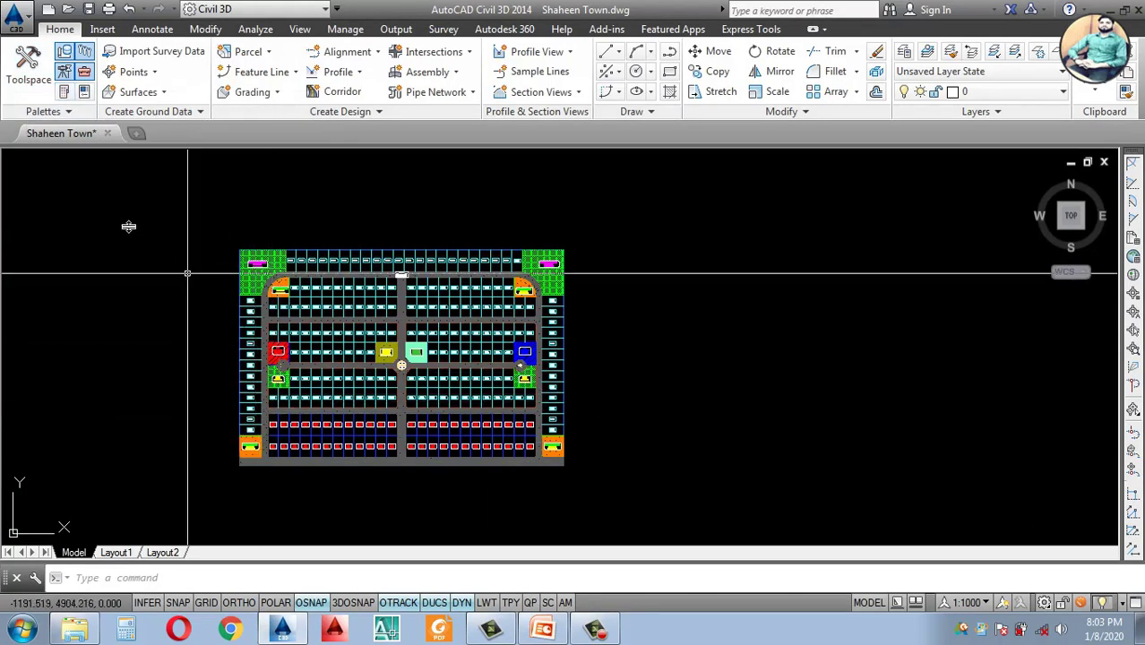
Step: Select commercial plot 1 beside the southwest mosque and open the table creation settings for parcel segments
scroll(249, 457, up, 8)
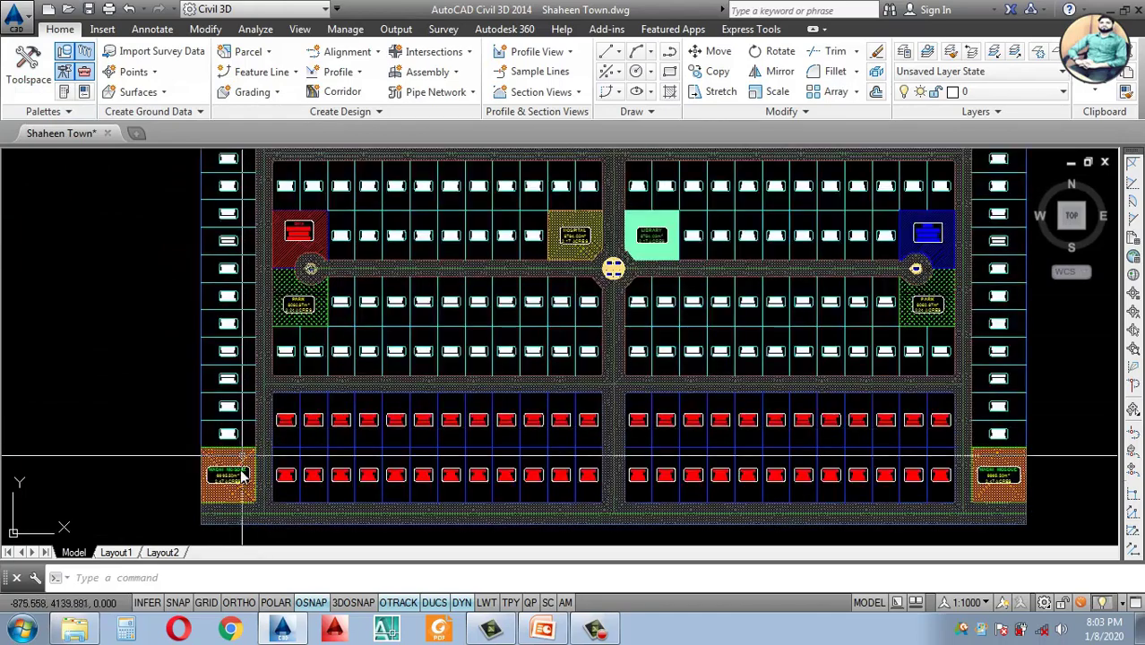
click(375, 462)
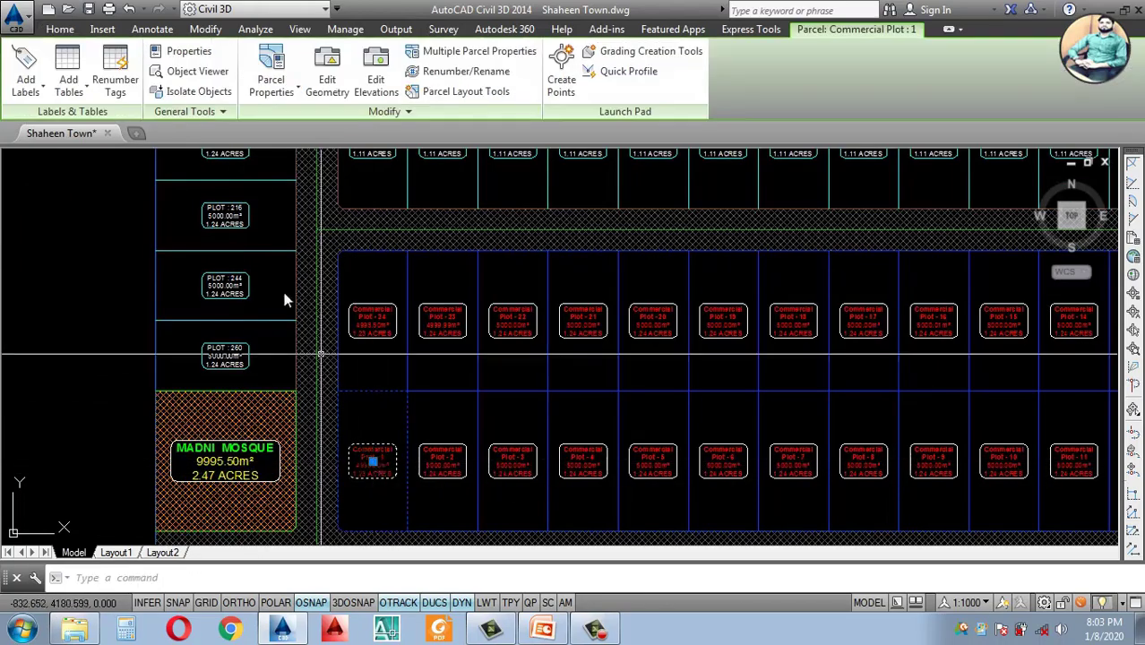
click(41, 89)
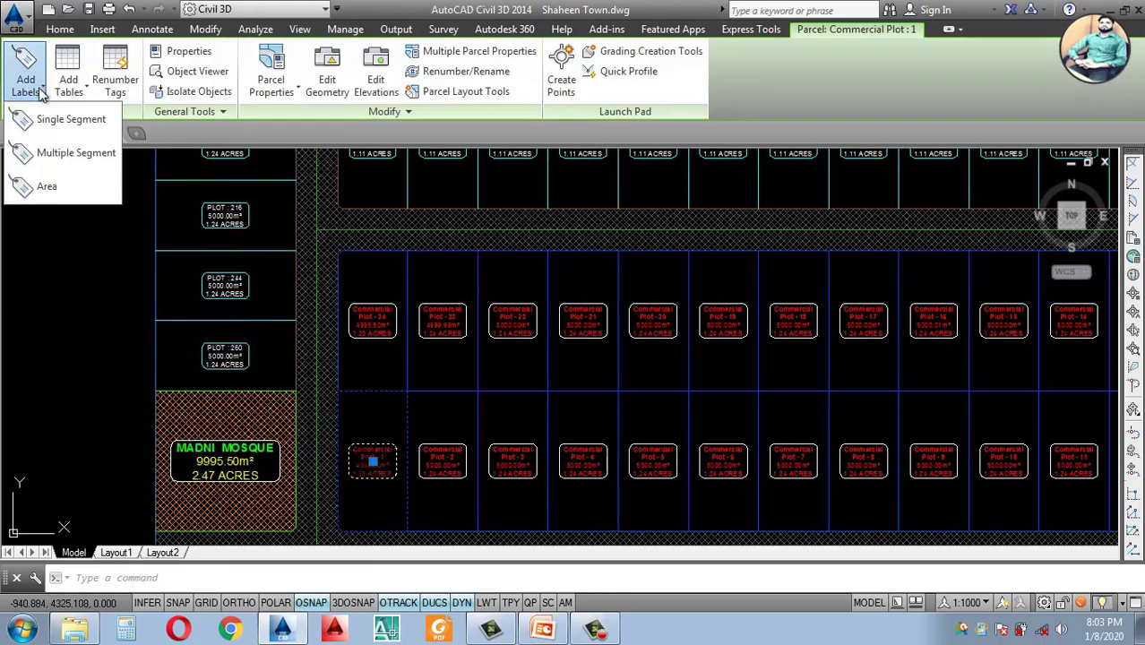
click(71, 89)
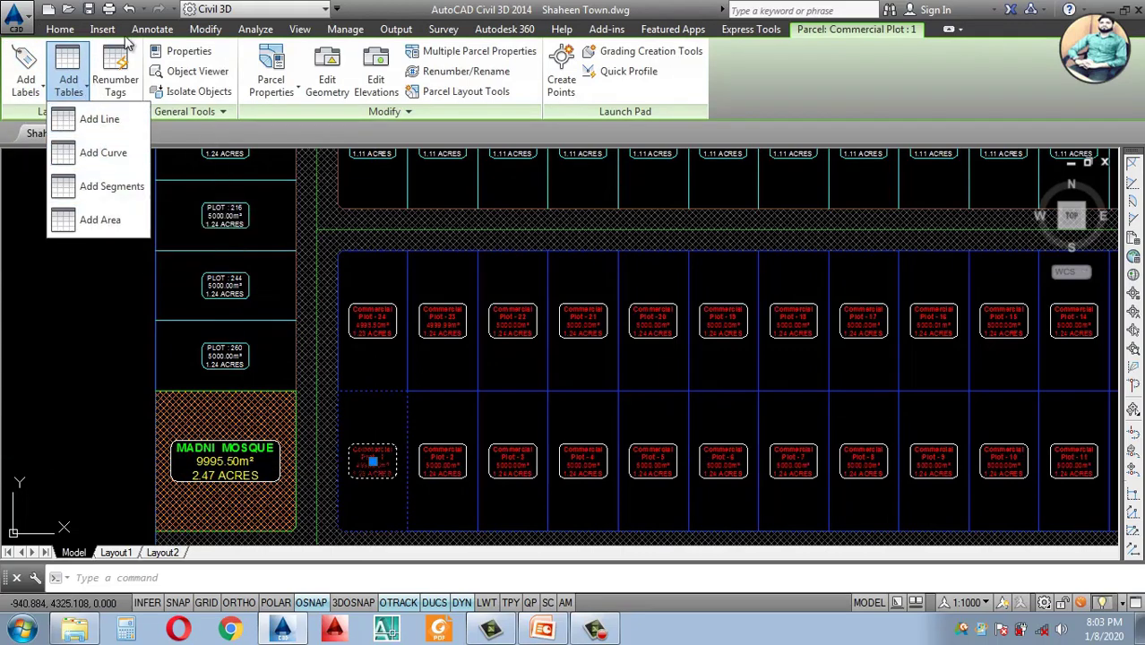
click(152, 30)
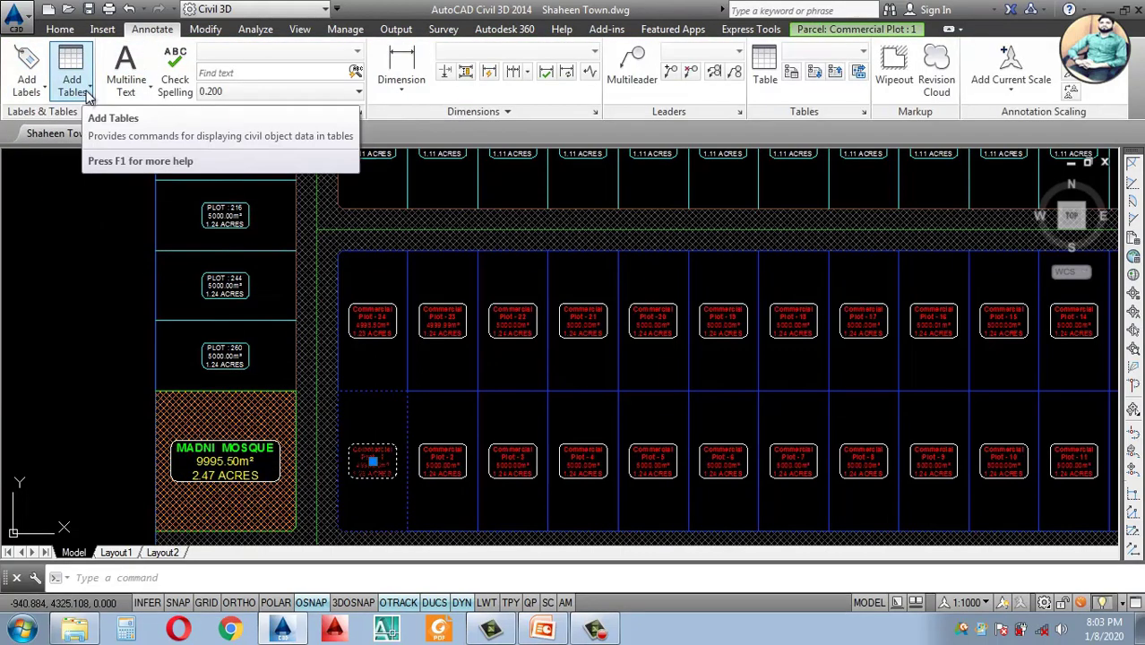
click(88, 95)
mouse_move(104, 190)
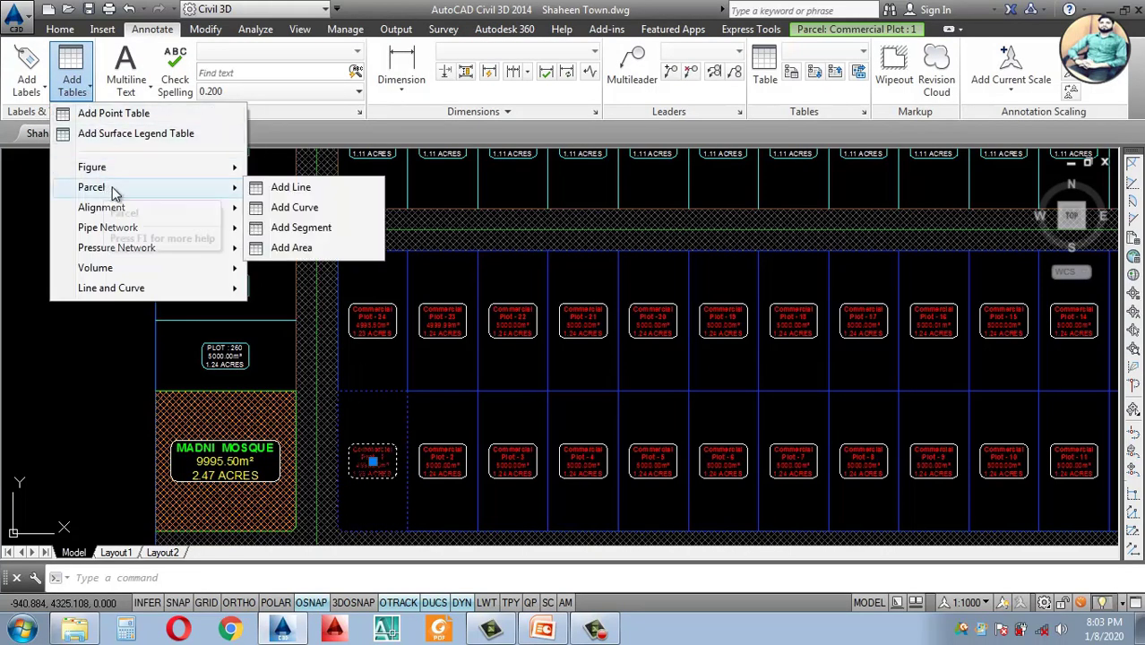
click(296, 228)
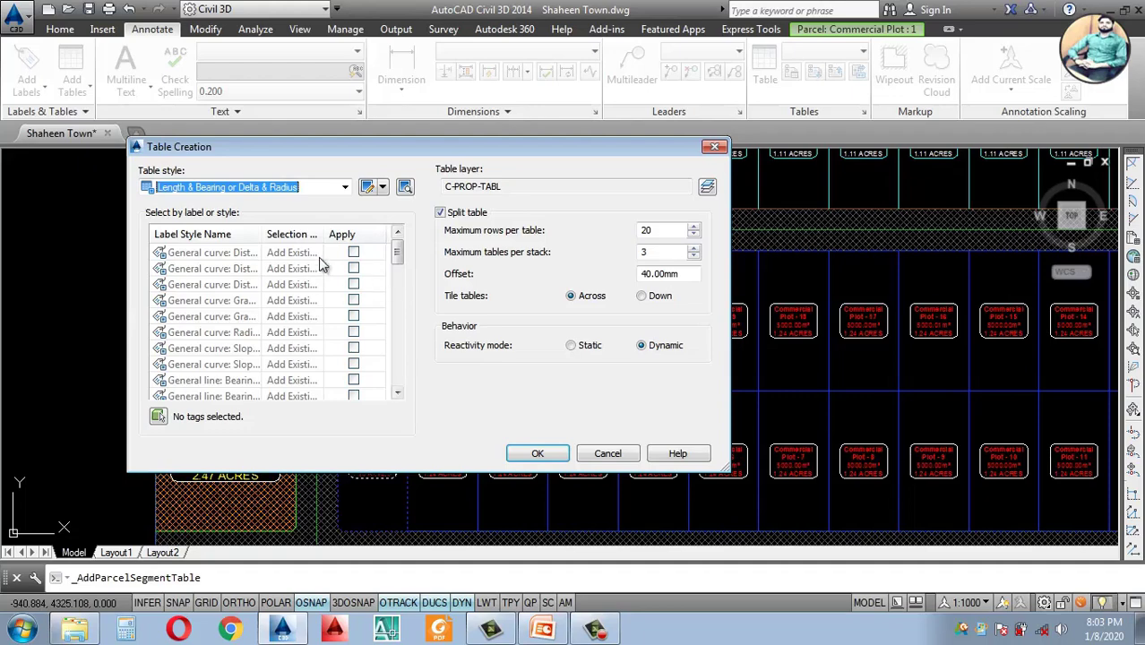
Step: Try to create a dynamic Length & Bearing or Delta & Radius segment table from the labels across the layout
click(157, 417)
scroll(332, 267, down, 5)
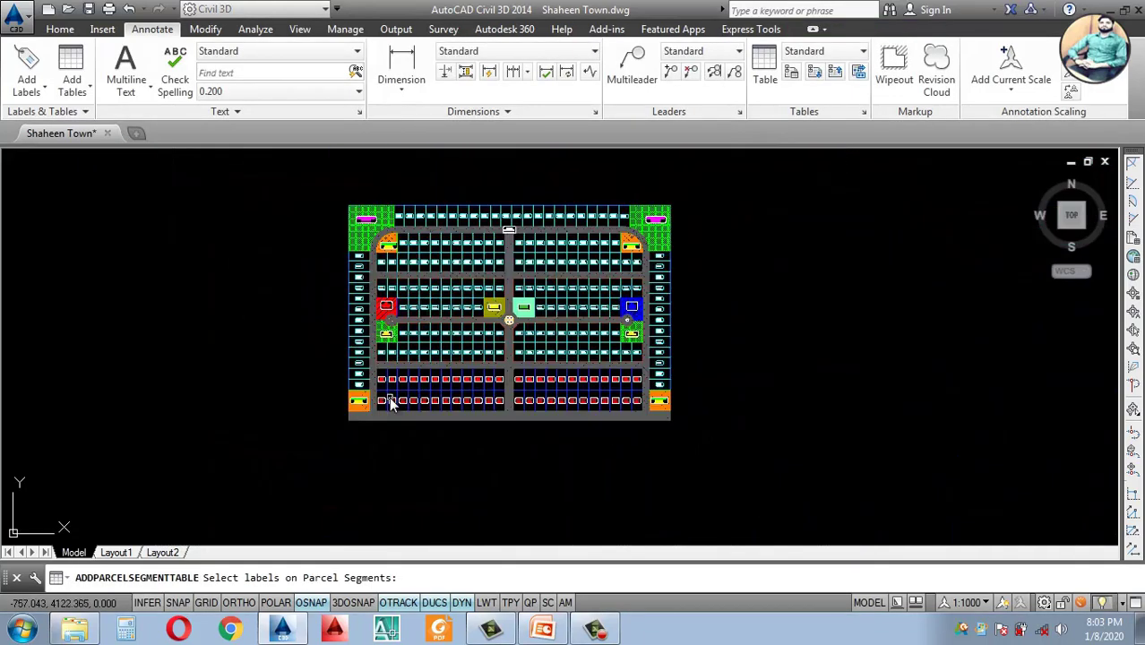
click(320, 240)
click(625, 468)
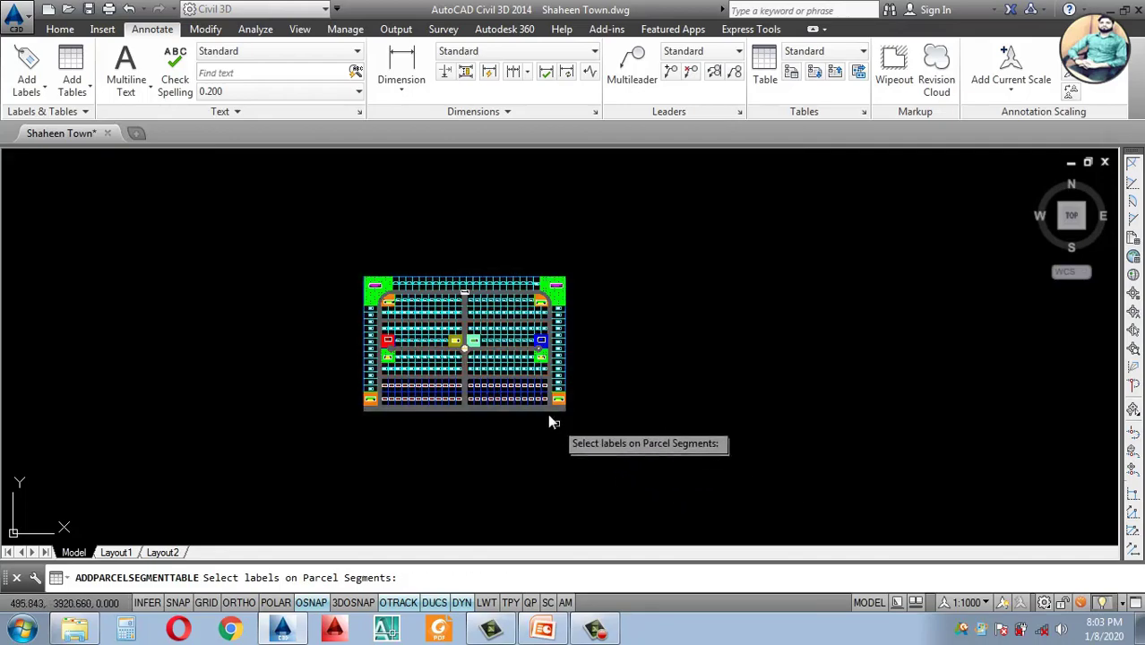
scroll(536, 349, up, 6)
scroll(664, 439, down, 5)
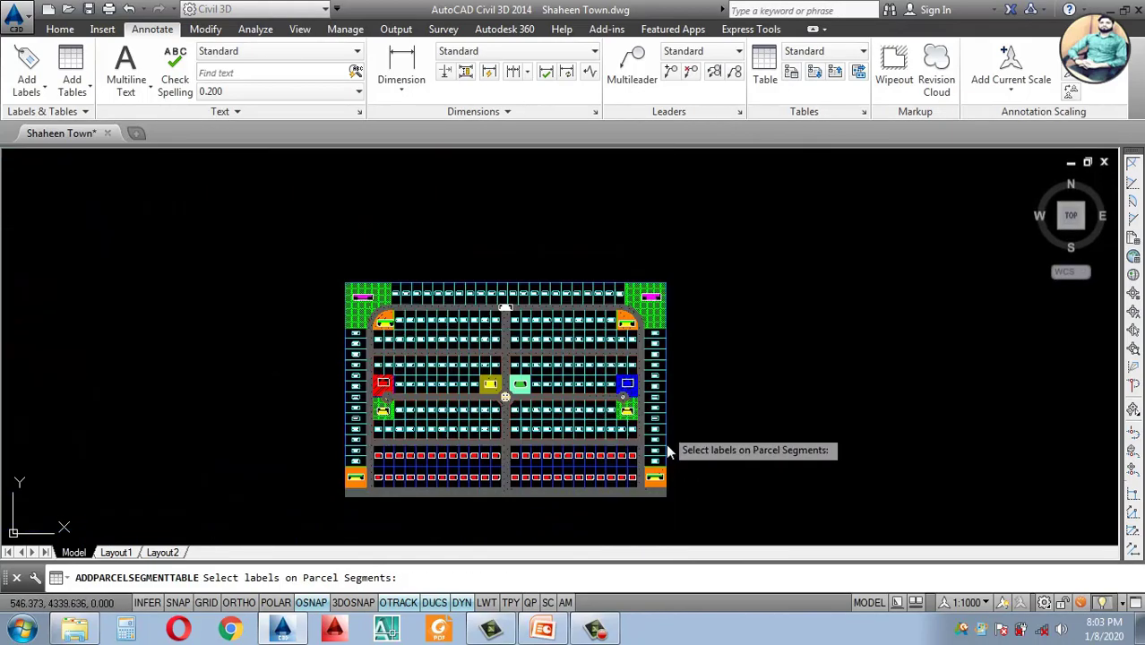
key(Return)
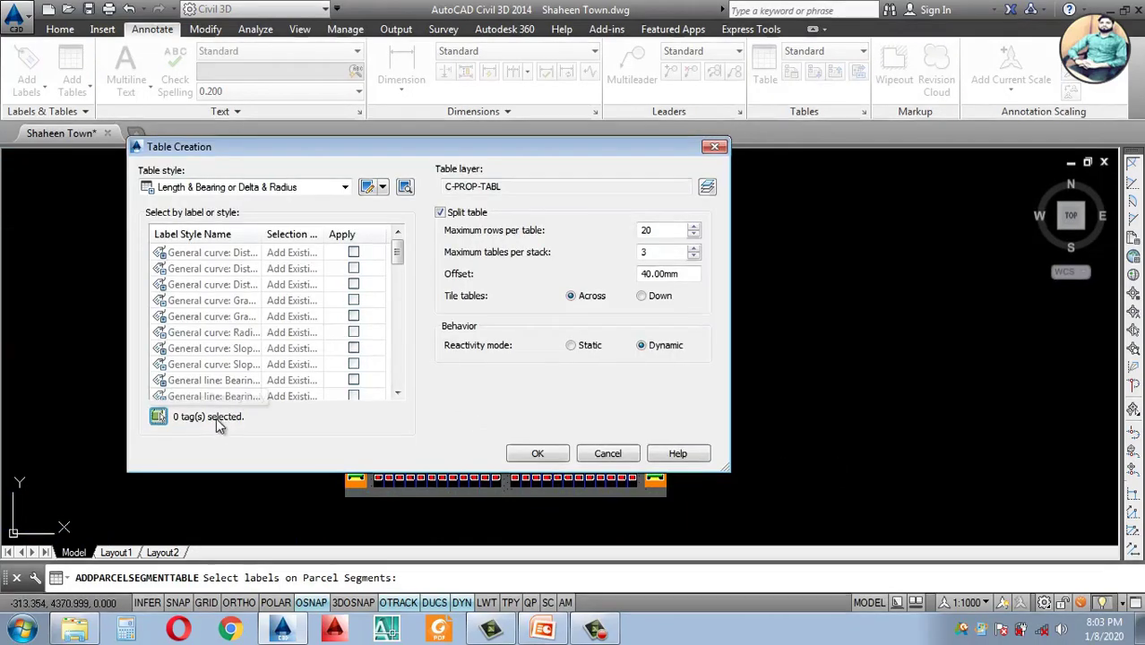
click(537, 454)
click(472, 351)
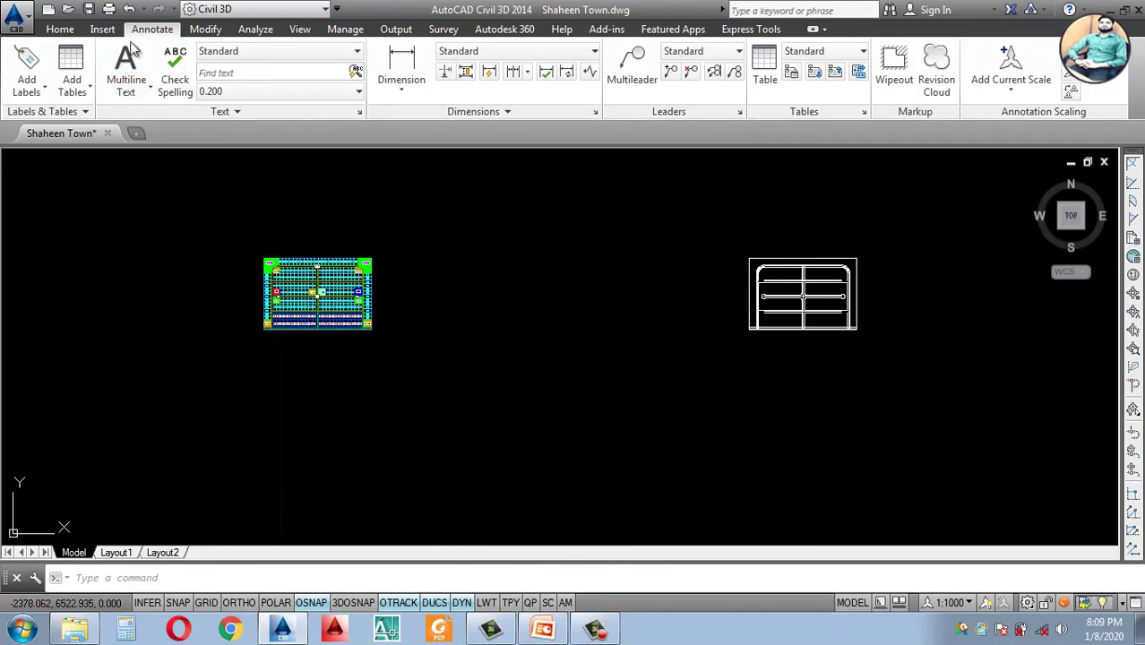
Step: Create a dynamic, split parcel area table for the whole layout in the Area Perimeter Length and Bearing style, placed just east of the layout
click(72, 85)
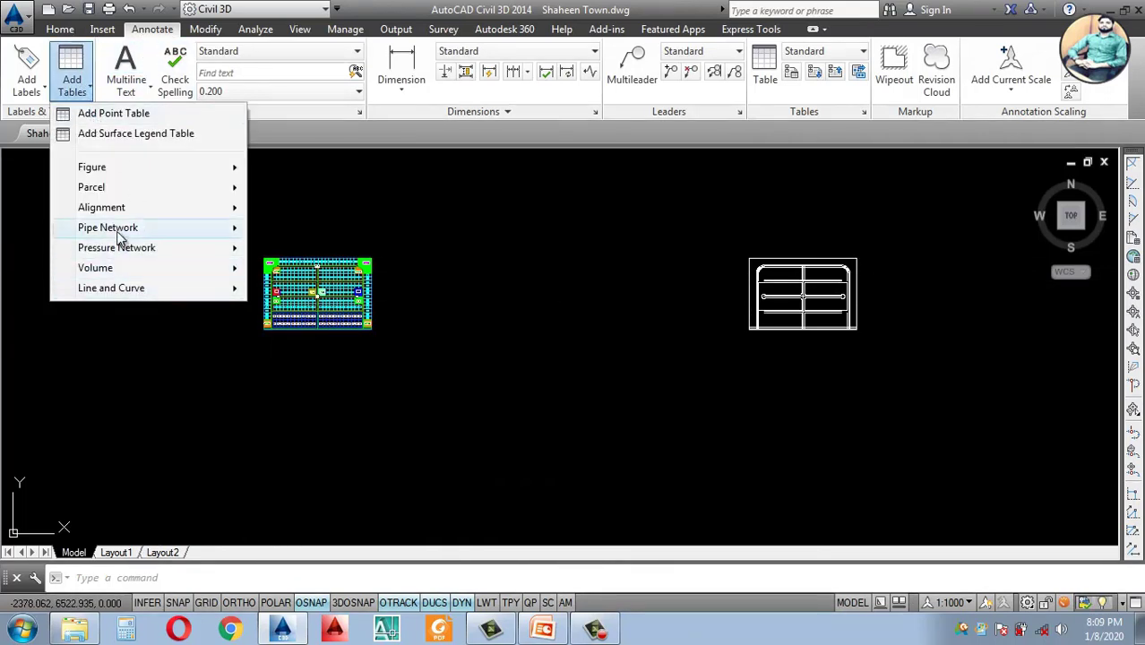
mouse_move(139, 189)
click(283, 248)
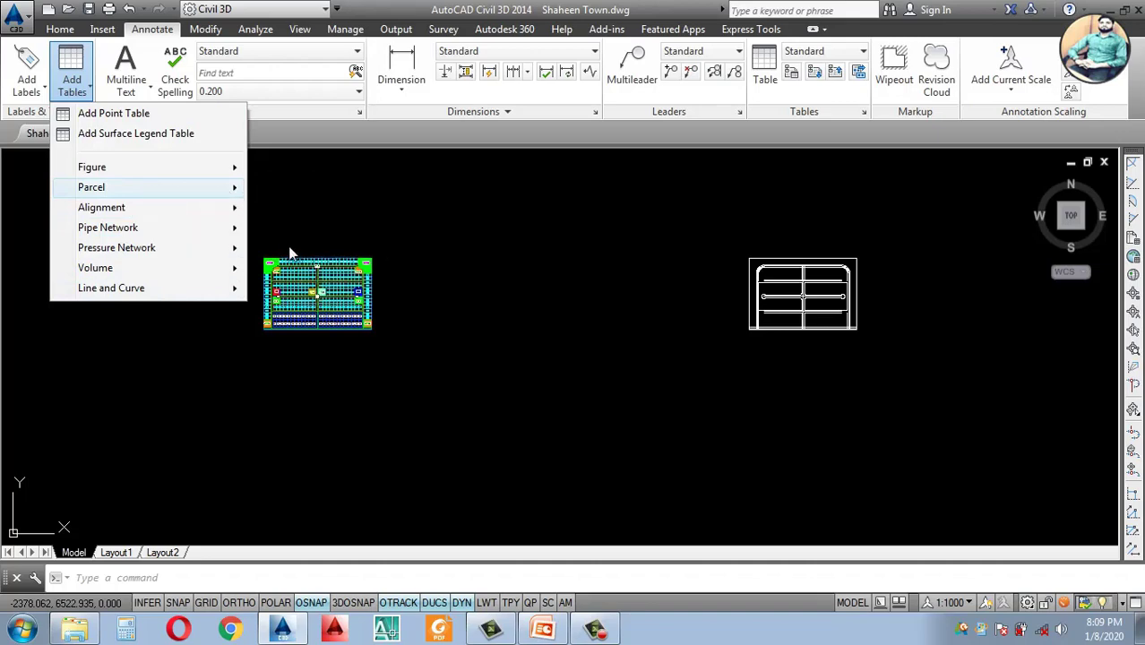
click(159, 419)
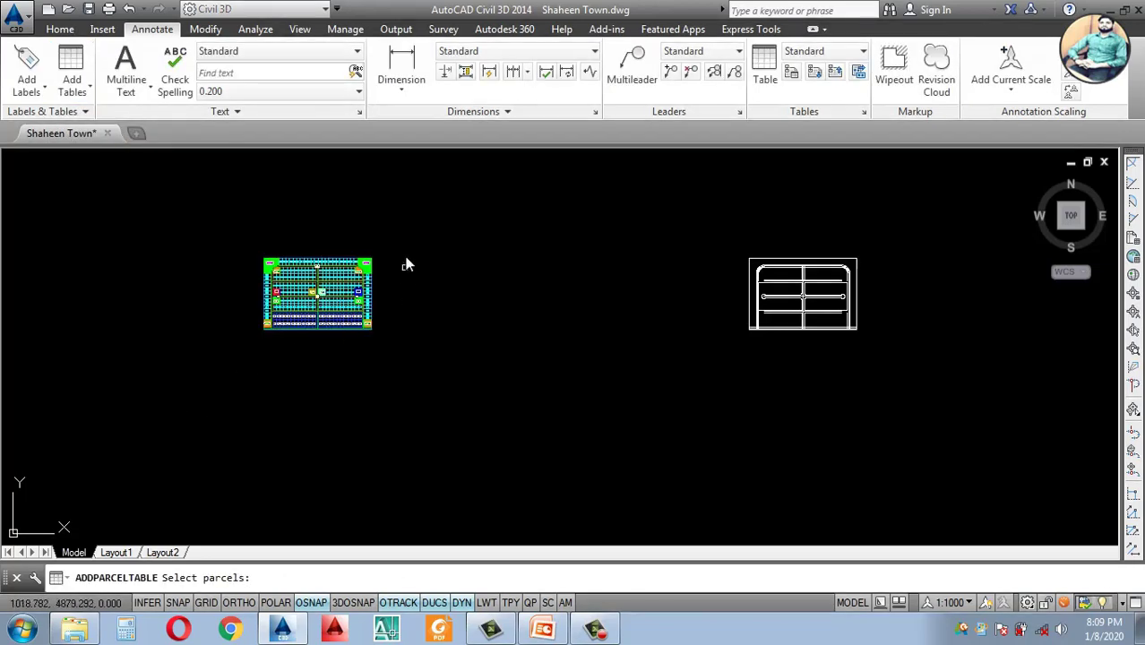
click(421, 231)
click(238, 348)
key(Return)
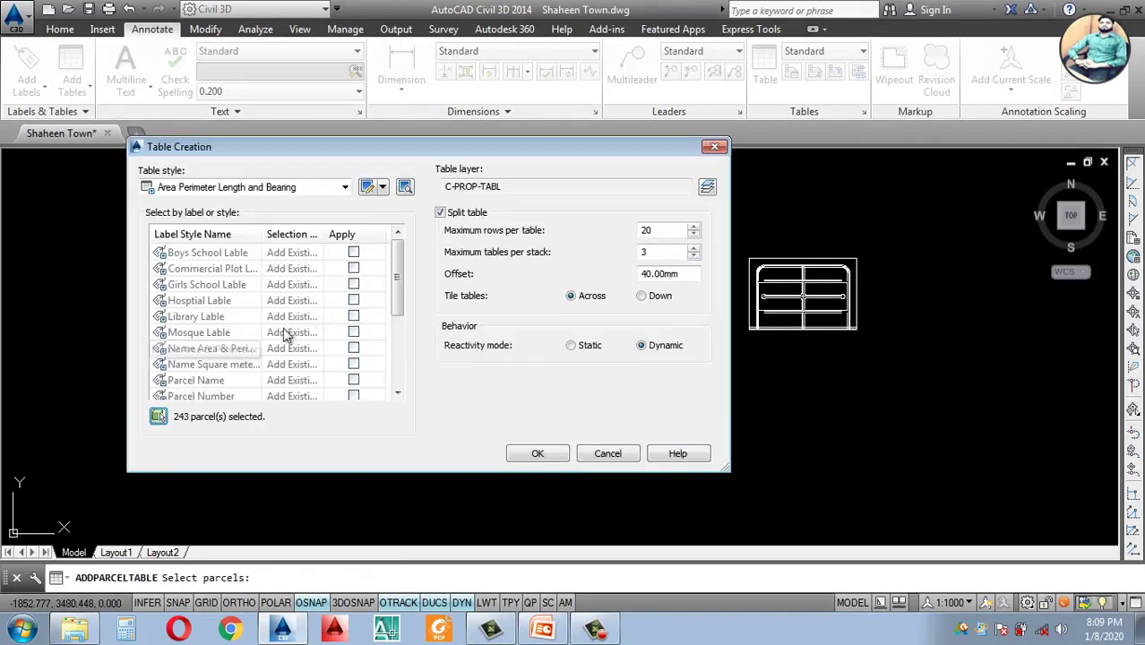
click(536, 453)
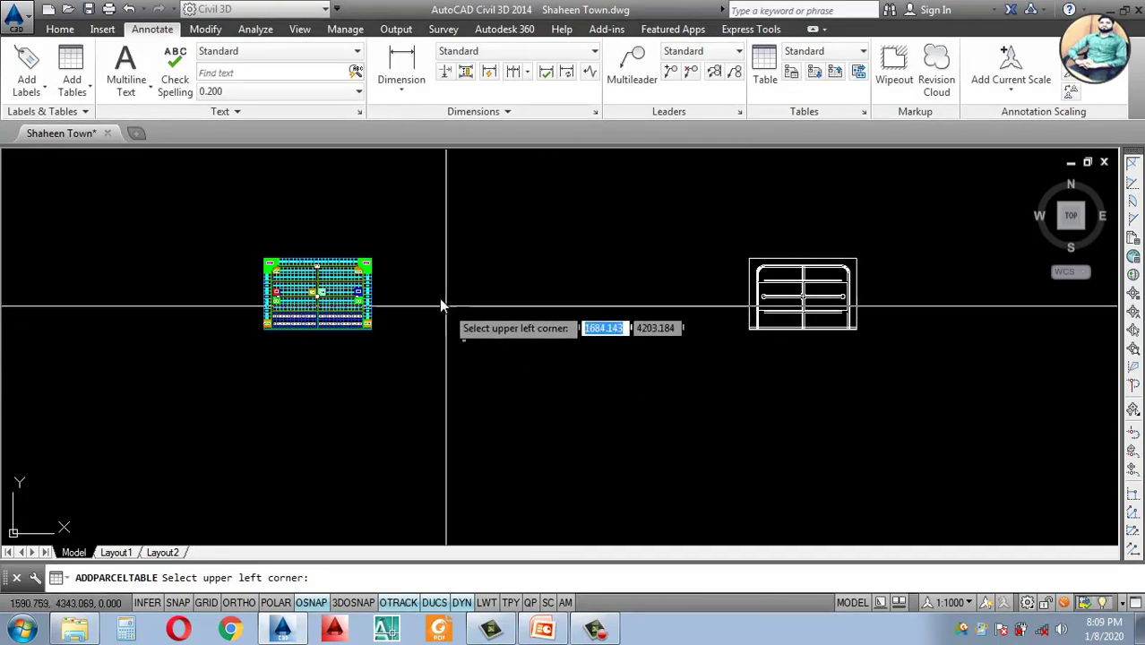
click(417, 258)
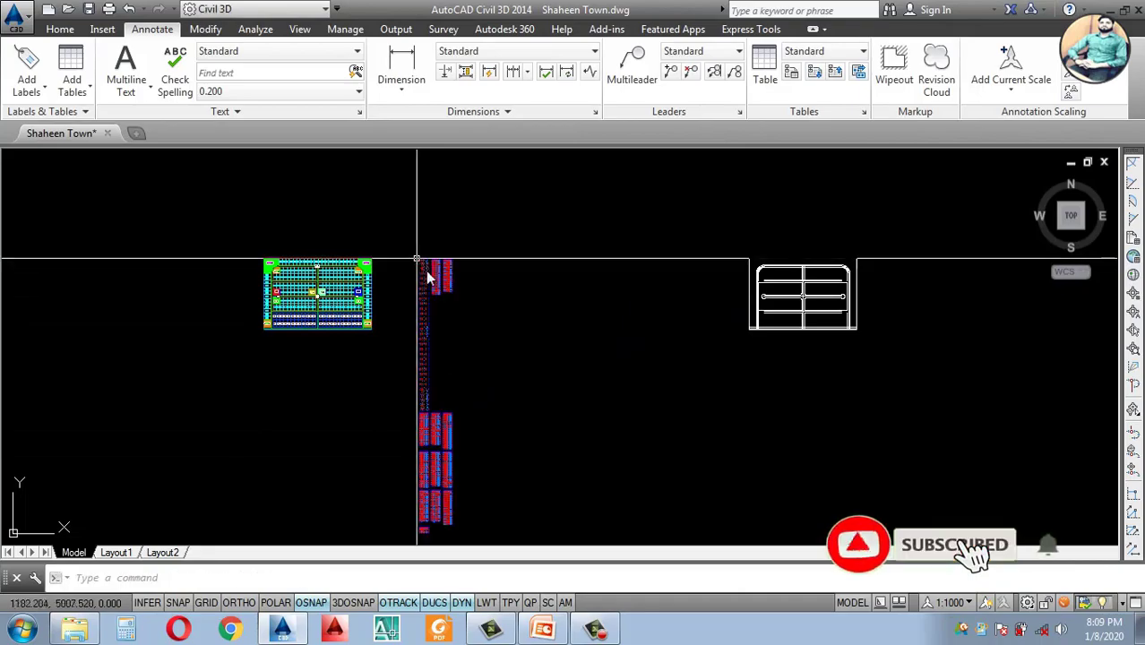
Step: Examine the columns and rows of the placed Parcel Area Tables, including areas, perimeters, segment lengths and bearings
scroll(421, 259, up, 5)
scroll(447, 250, up, 5)
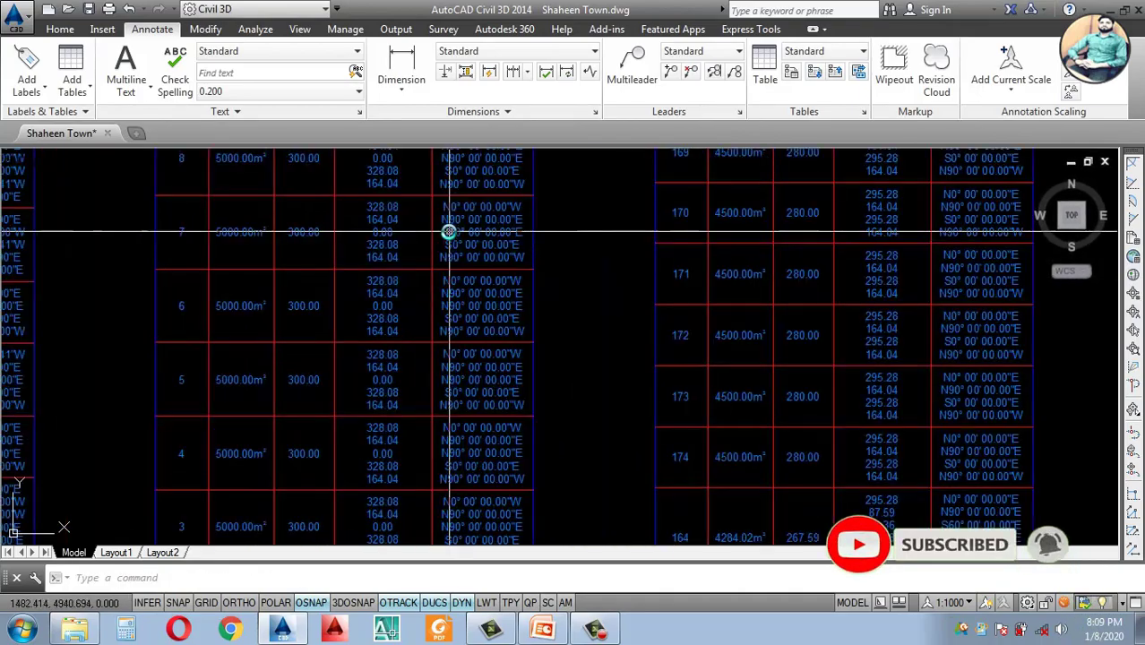
scroll(536, 317, down, 2)
scroll(511, 228, up, 2)
scroll(510, 229, up, 2)
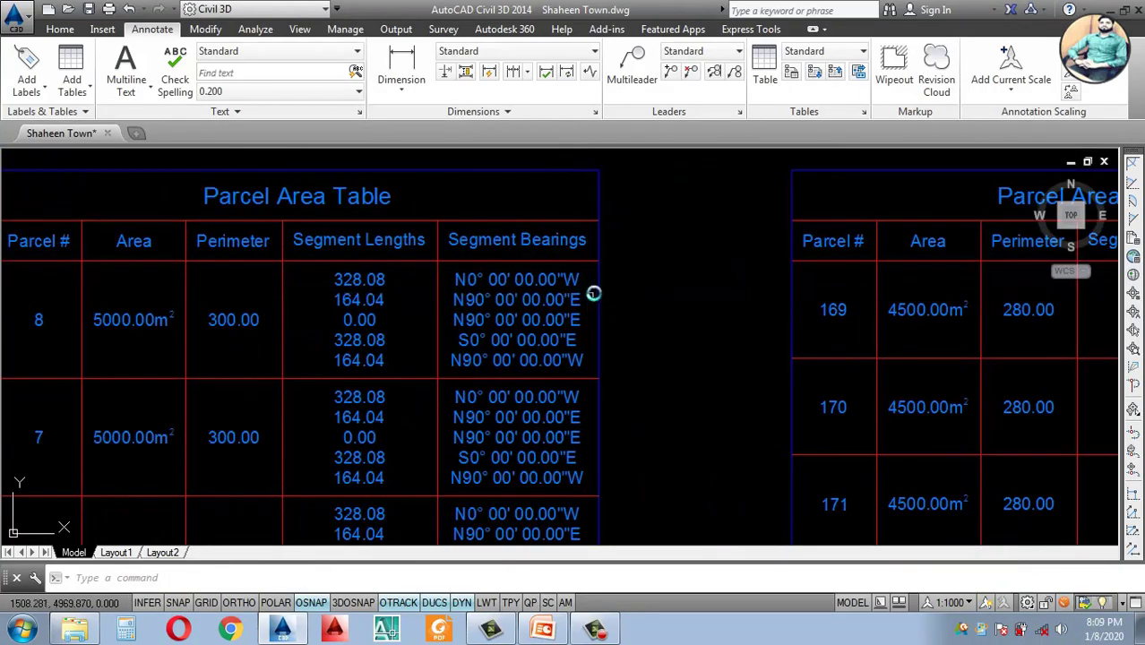
scroll(578, 332, down, 6)
scroll(502, 314, up, 6)
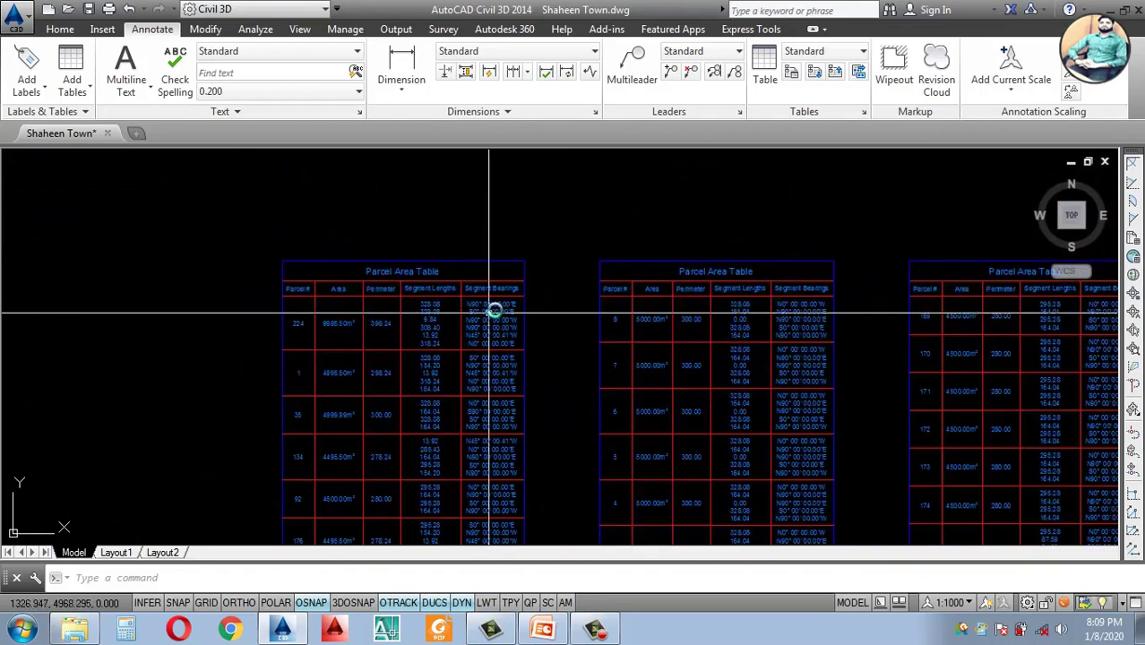
scroll(555, 305, down, 5)
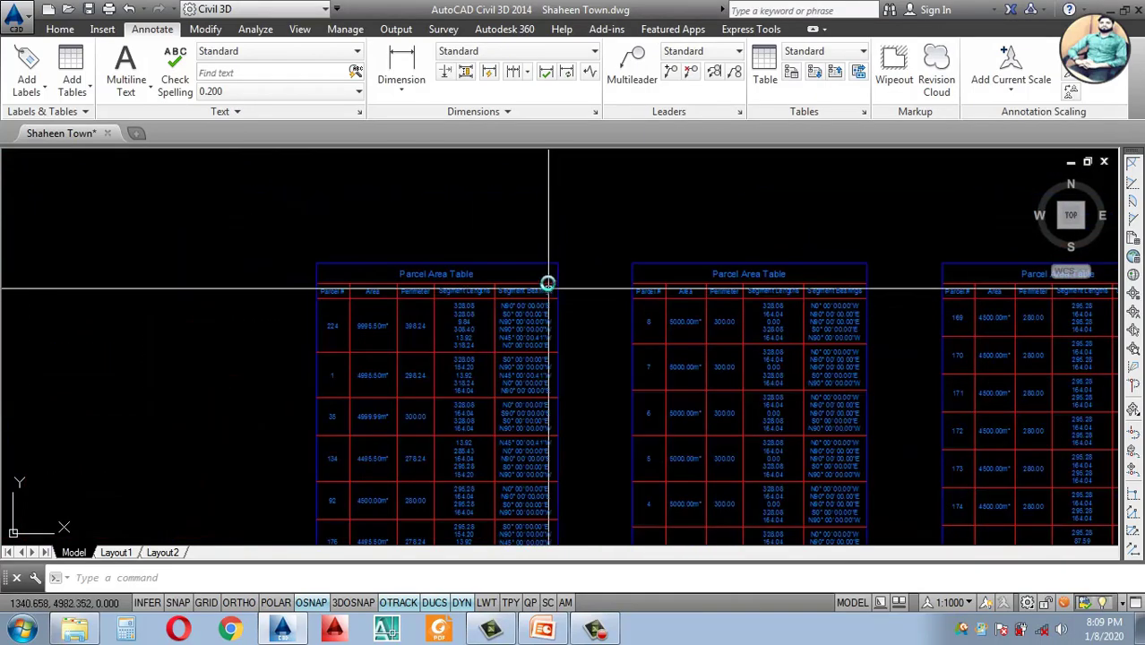
Step: Edit the style of the parcel area table and add a new column after Segment Bearings
scroll(548, 281, up, 3)
click(539, 257)
right_click(537, 256)
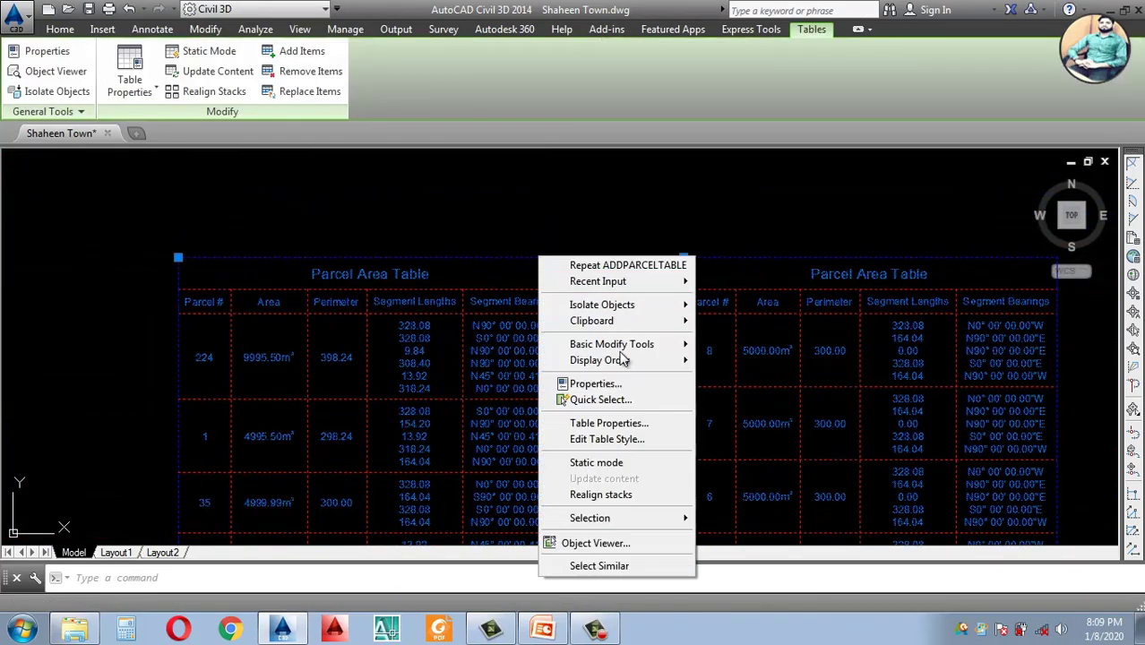
click(603, 439)
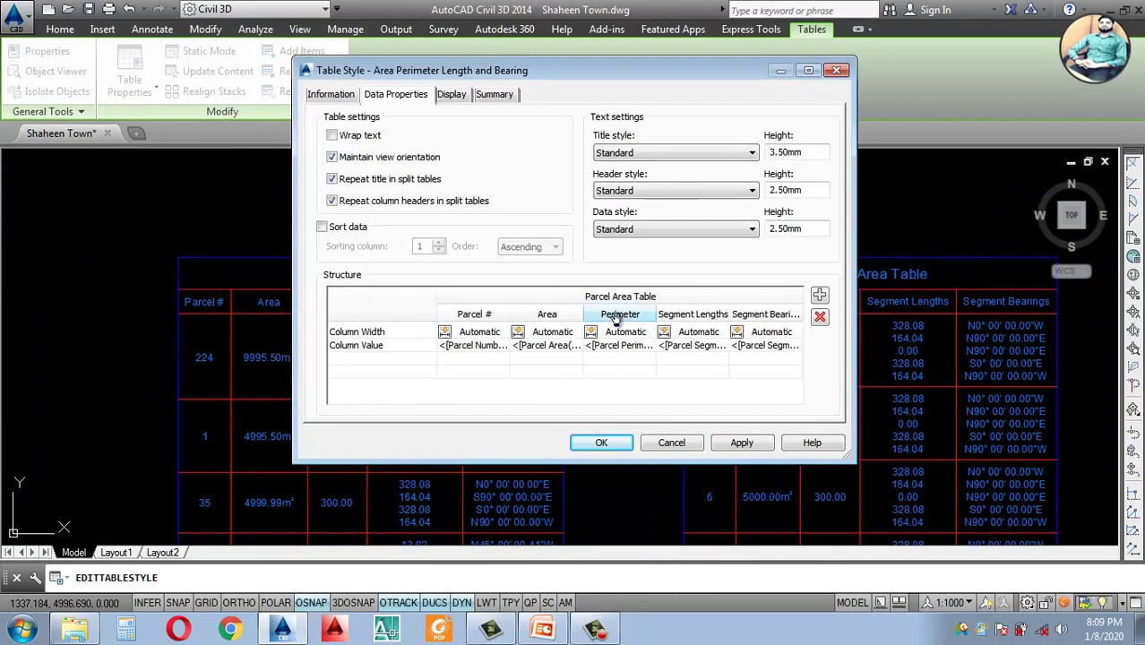
click(818, 298)
drag(650, 405, 775, 394)
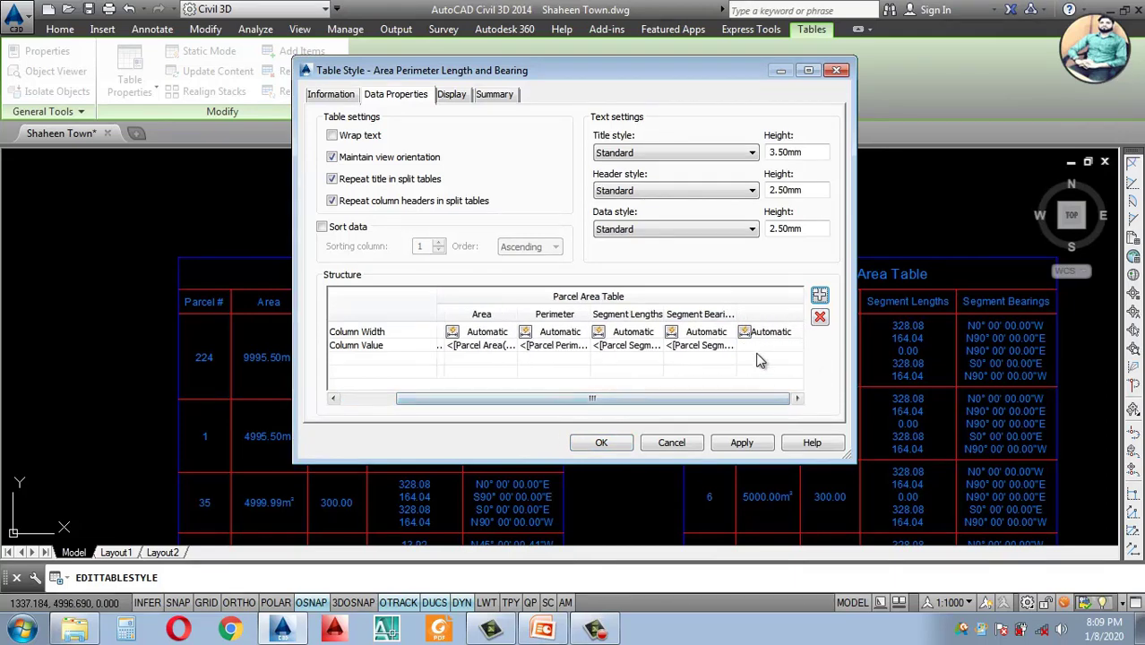
Step: Review the parcel properties available for the new column's value and leave its contents empty
click(752, 356)
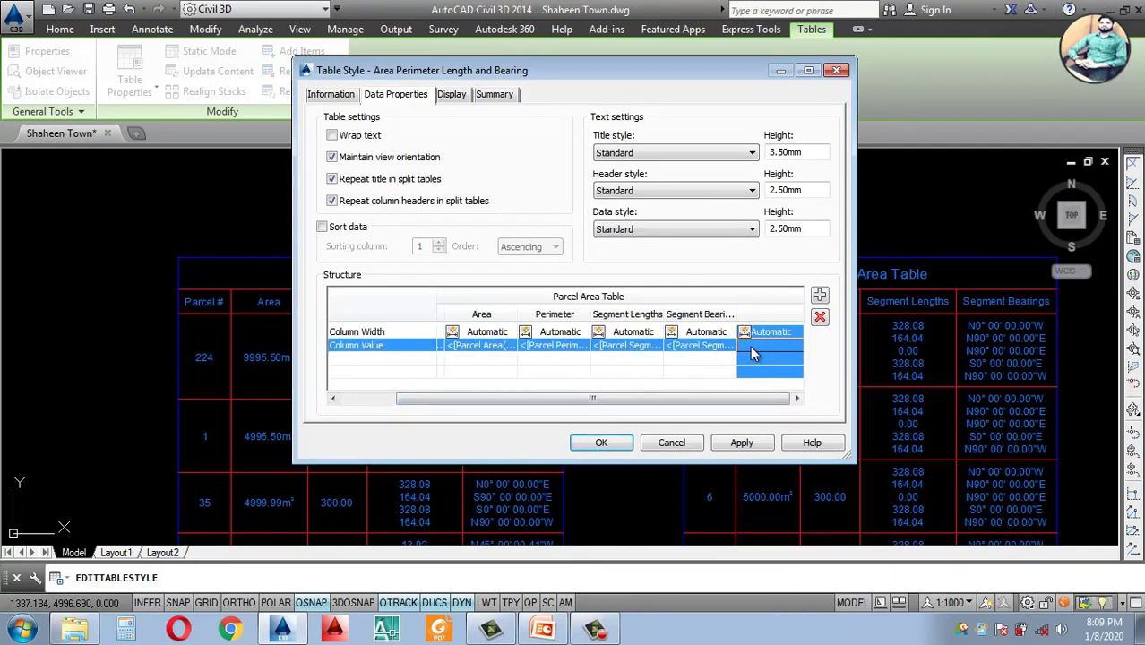
double_click(752, 354)
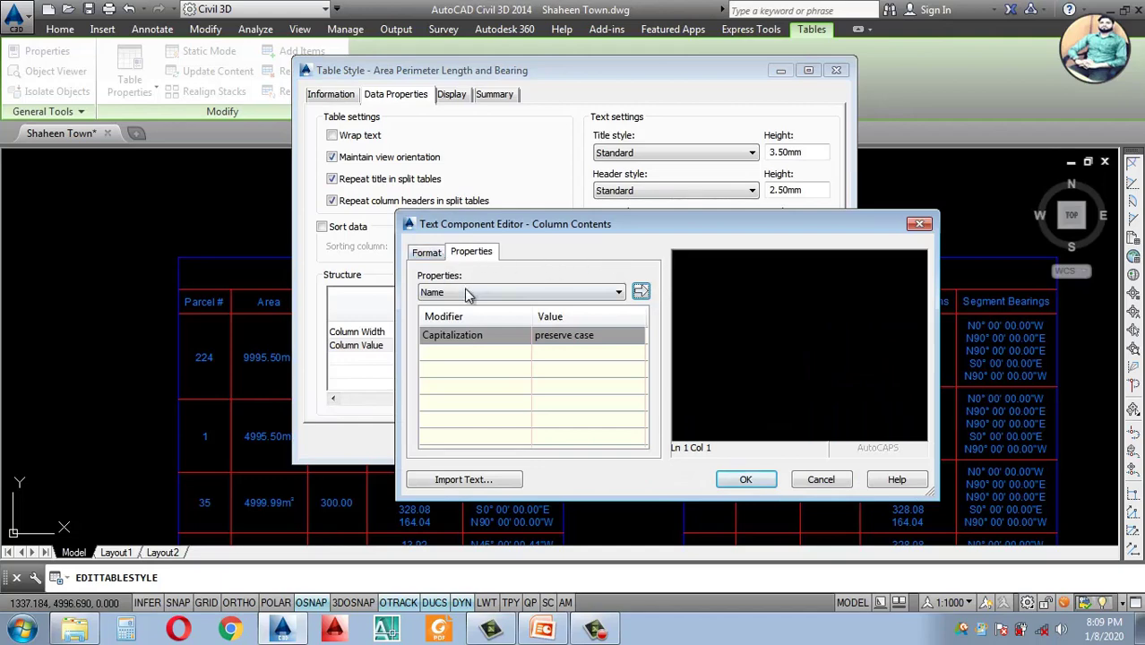
click(466, 294)
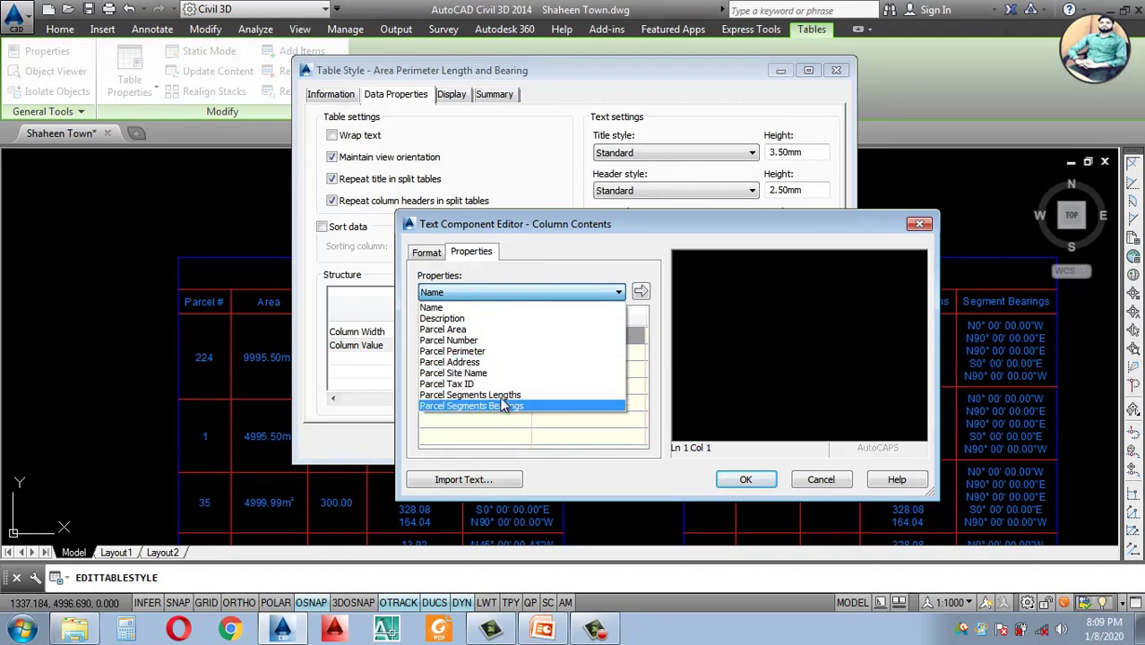
click(696, 252)
key(Escape)
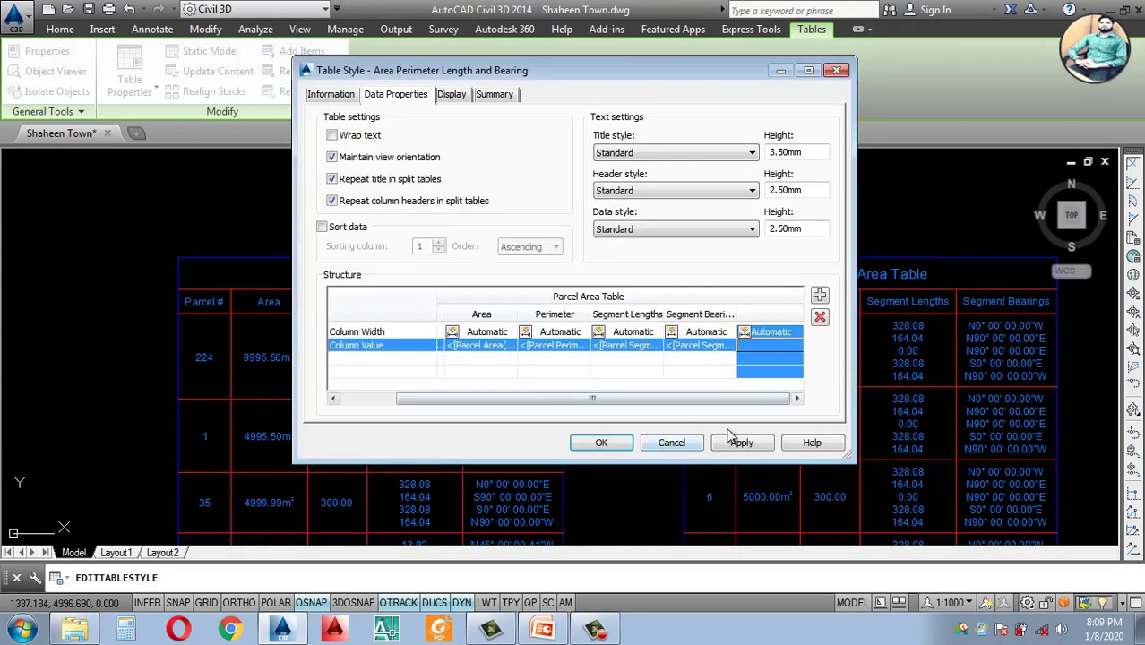
Step: Delete the empty added column from the table style and apply the style to the parcel area tables
click(818, 316)
click(740, 443)
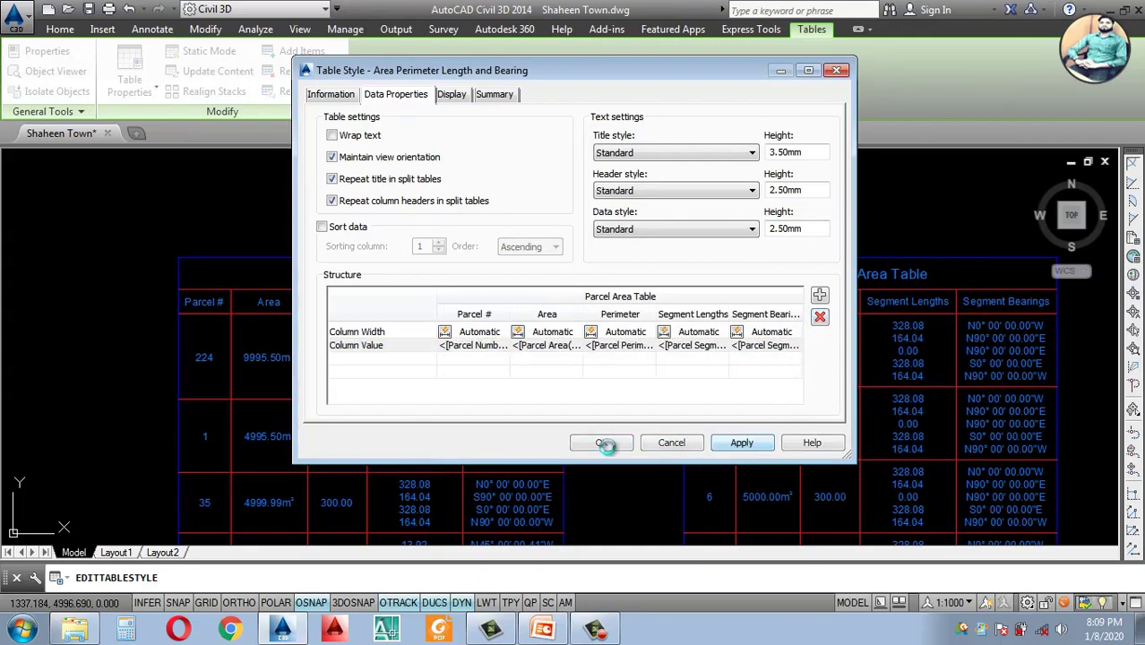
click(601, 443)
scroll(547, 317, down, 5)
scroll(565, 420, down, 8)
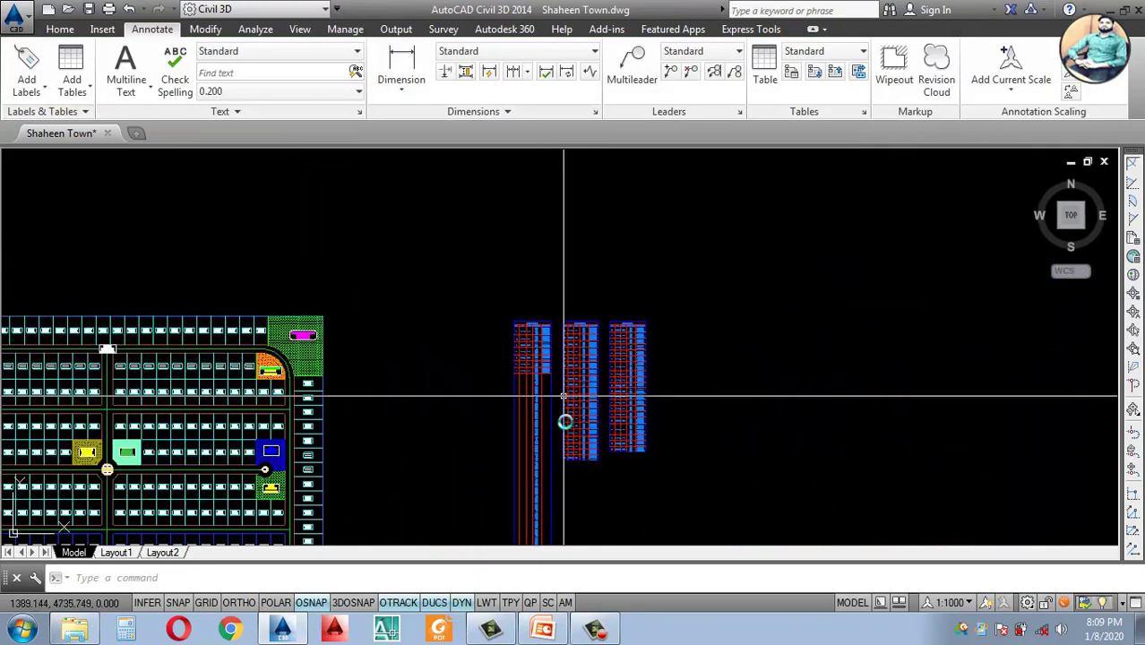
Step: Open the Toolspace toolbox and expand the Parcel reports in the Reports Manager
scroll(555, 493, up, 6)
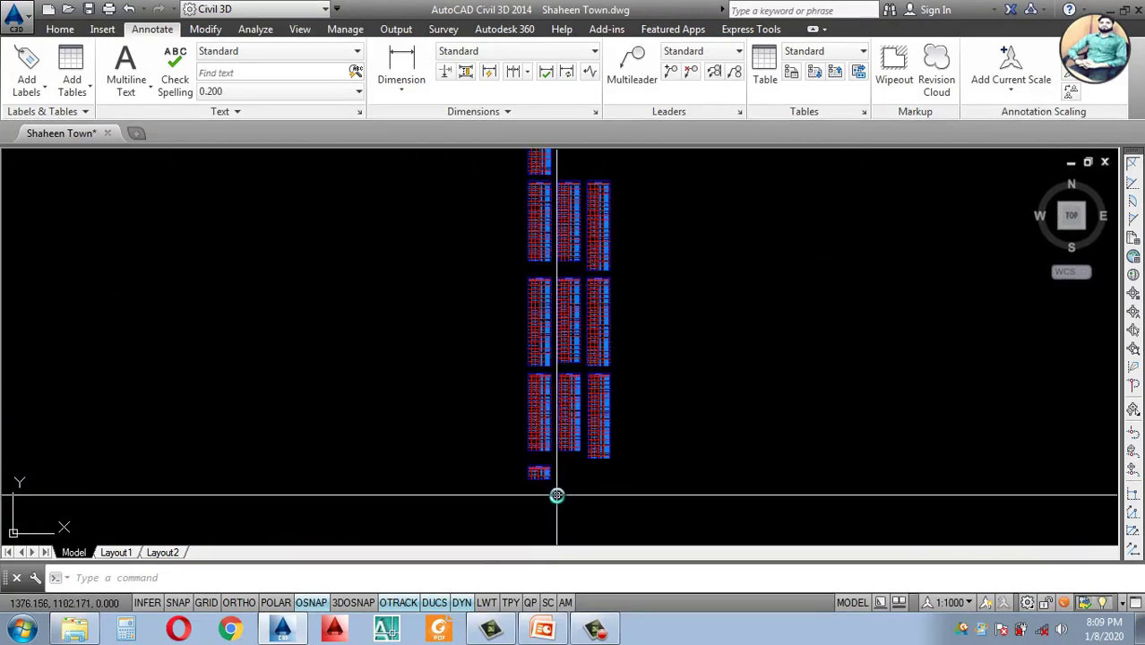
scroll(603, 481, down, 8)
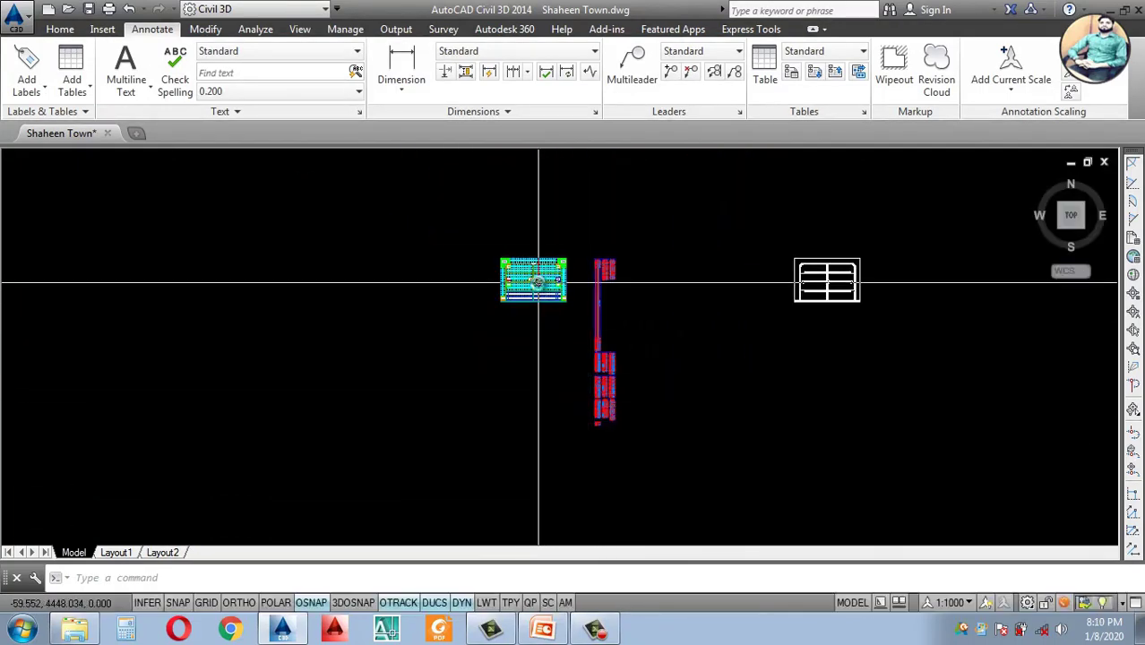
scroll(537, 259, up, 2)
click(59, 30)
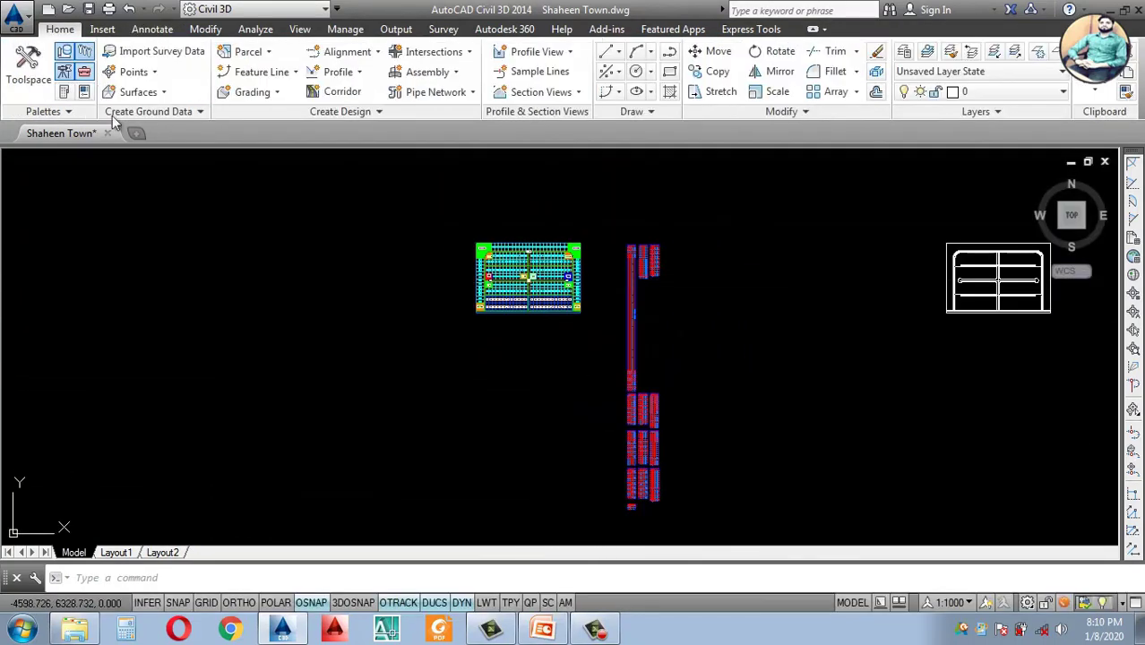
click(27, 77)
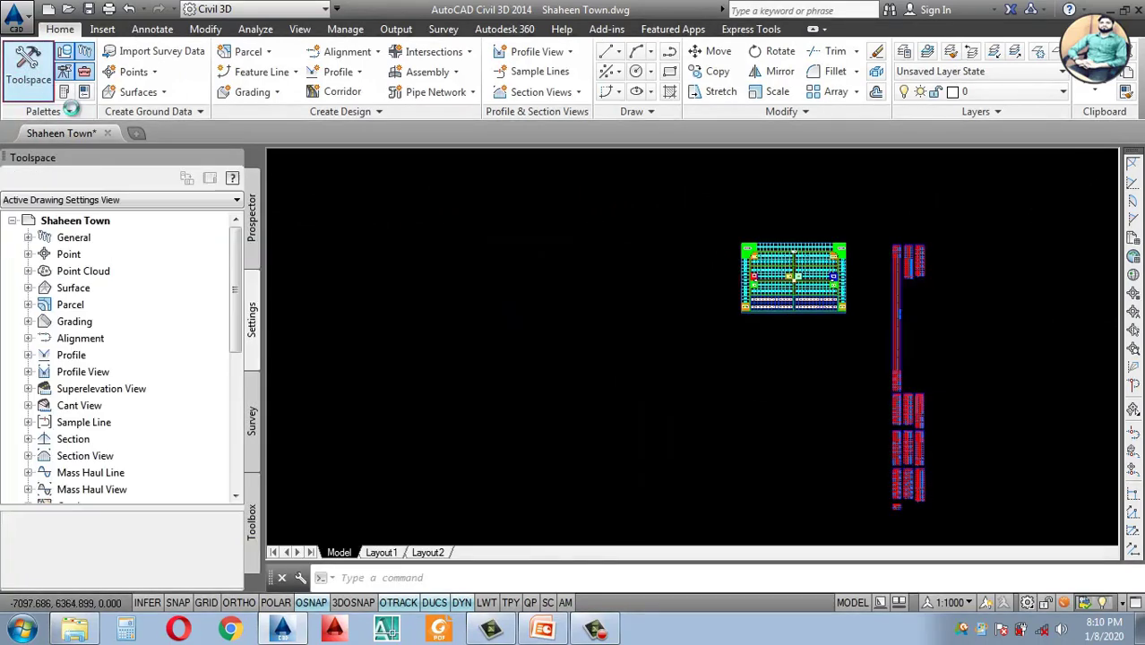
click(254, 524)
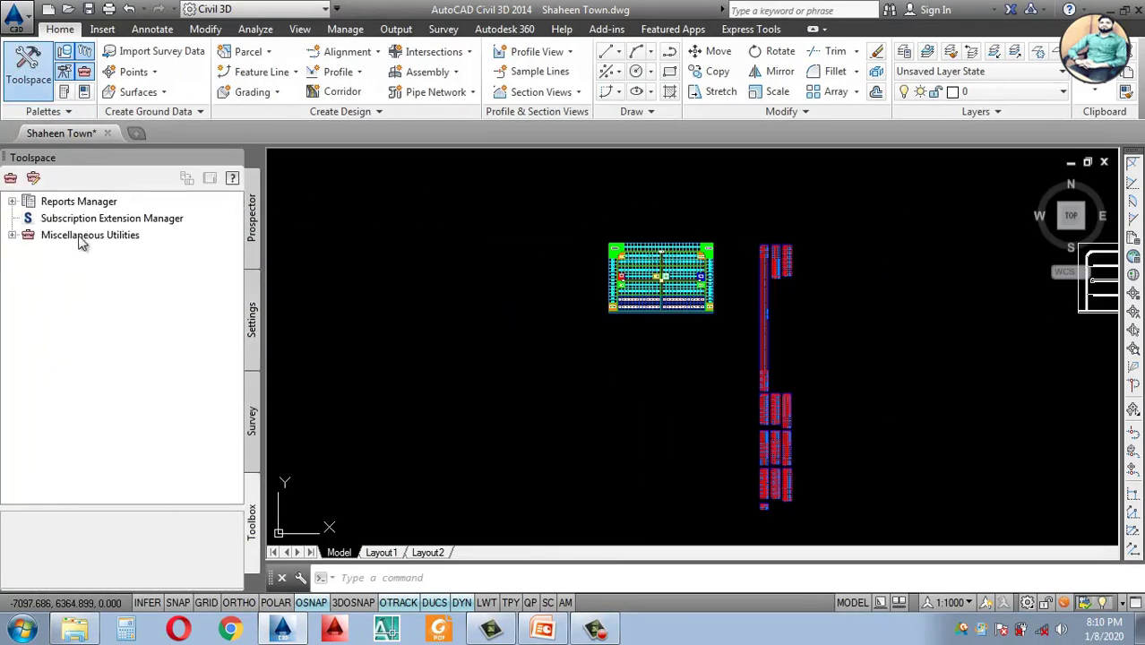
click(12, 202)
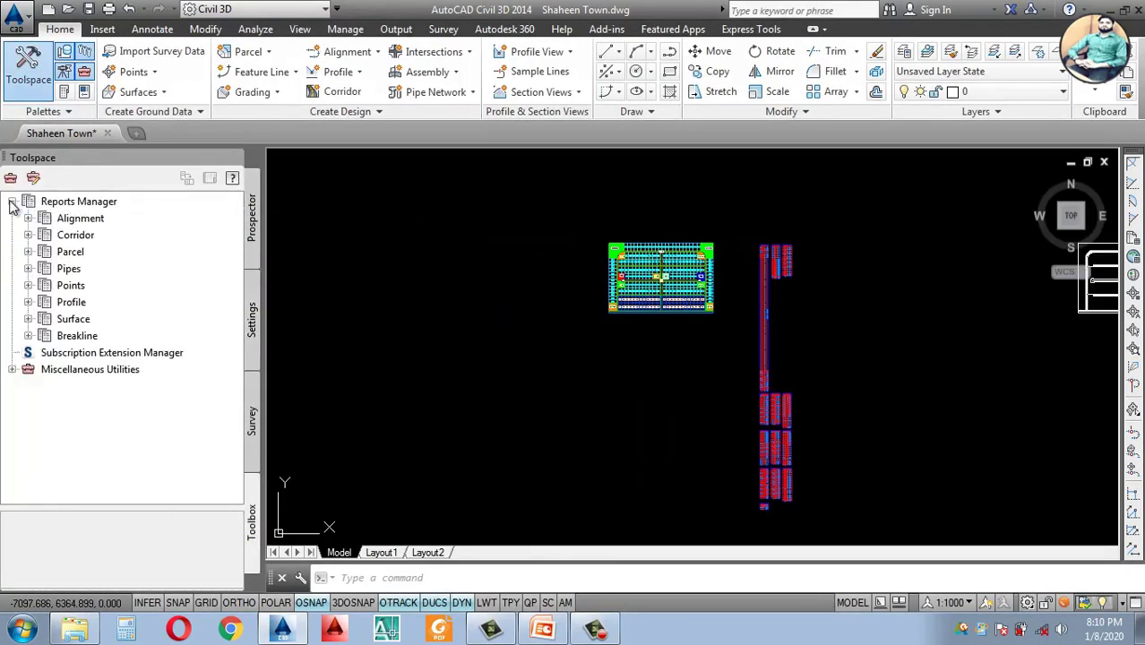
click(27, 252)
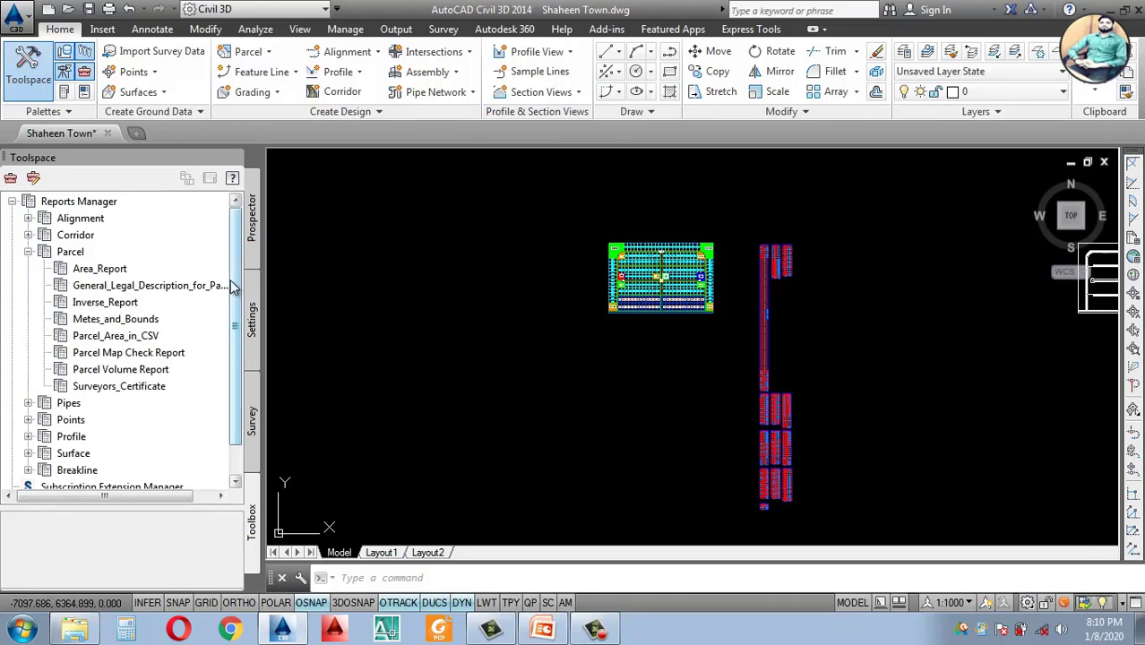
Step: Execute the parcel Area_Report to open its XML export settings
mouse_move(235, 282)
mouse_down()
mouse_move(235, 301)
mouse_move(240, 275)
mouse_up()
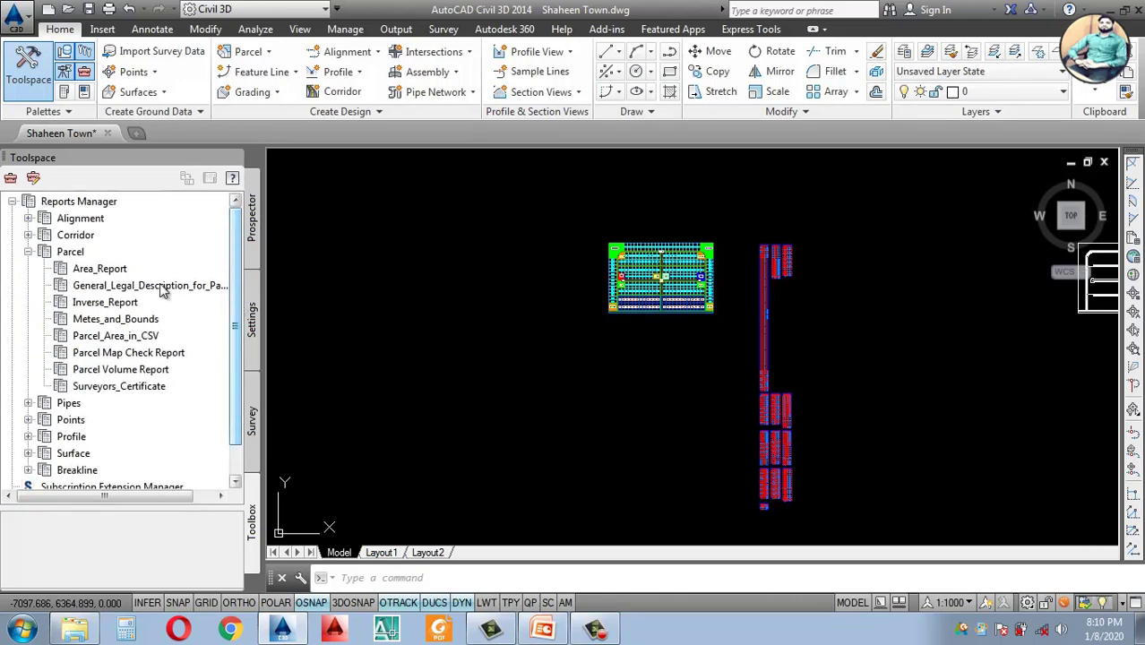
click(90, 273)
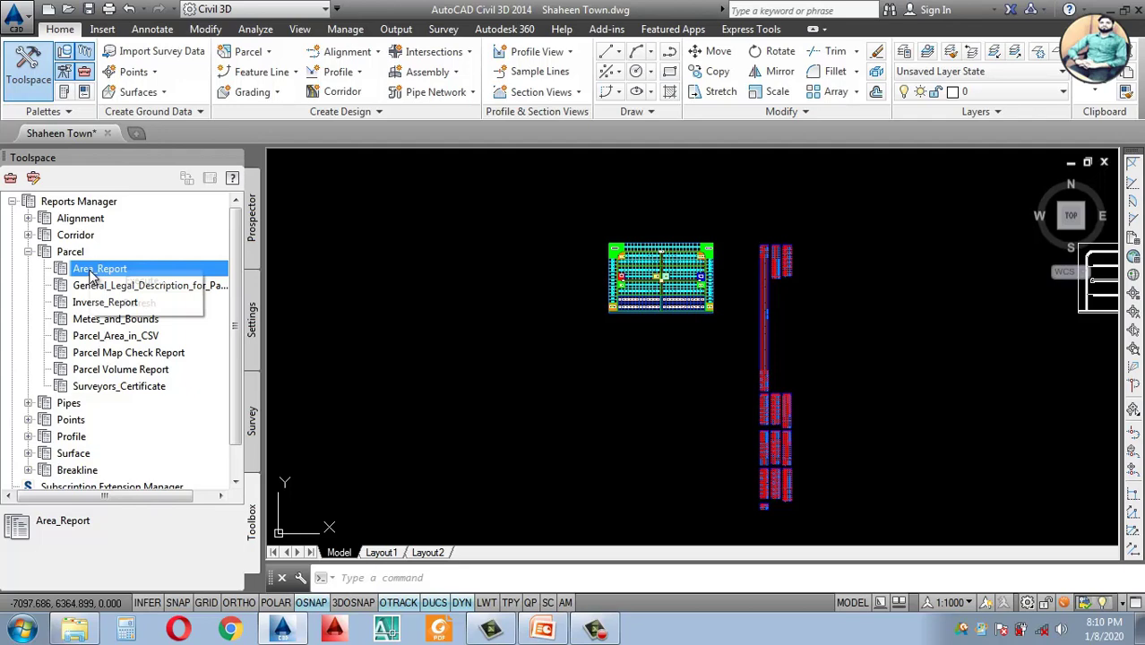
click(145, 281)
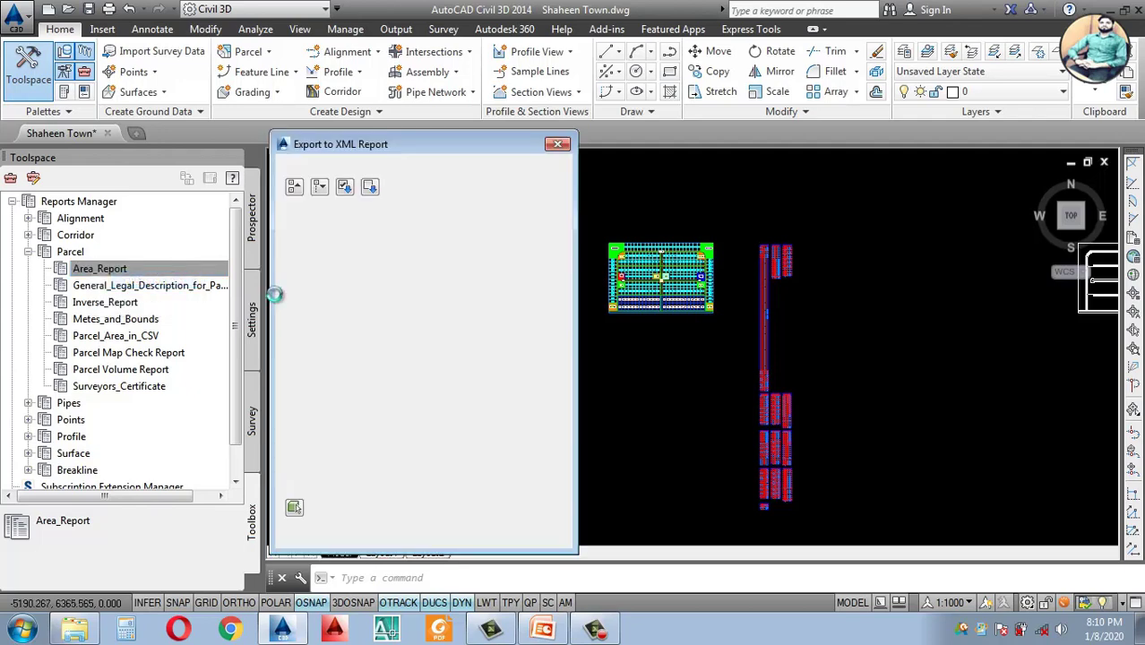
Step: Examine the list of objects offered for the area report, from point groups and alignments to plots and road medians
drag(555, 231, 548, 359)
mouse_move(539, 415)
mouse_down()
mouse_move(544, 441)
mouse_move(552, 412)
mouse_up()
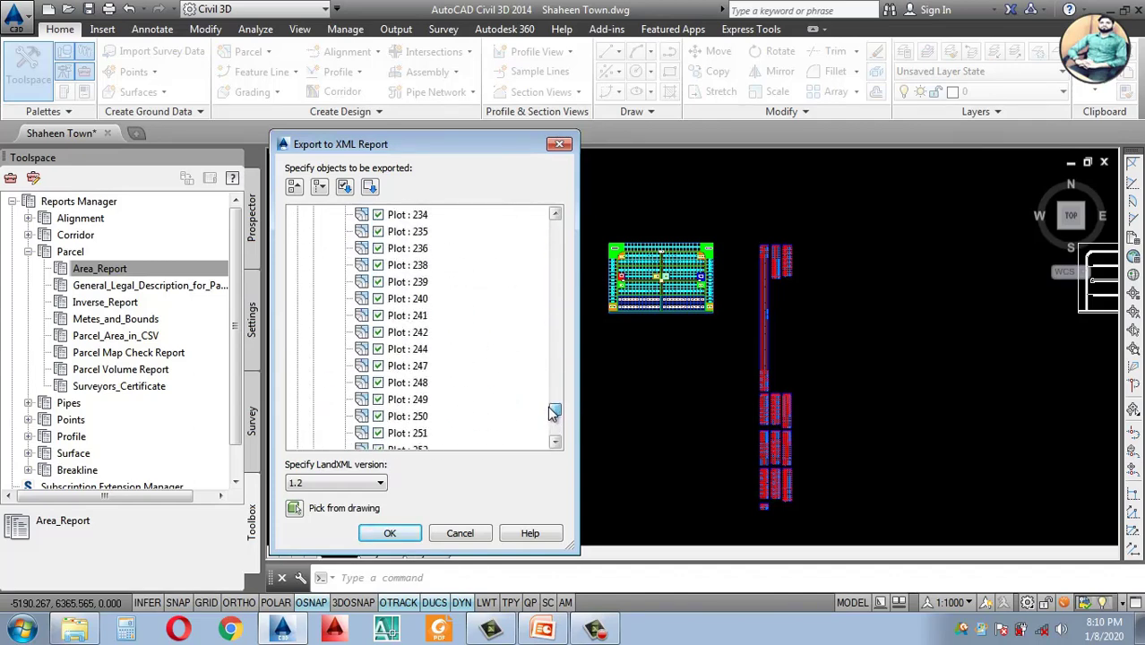
drag(556, 305, 535, 287)
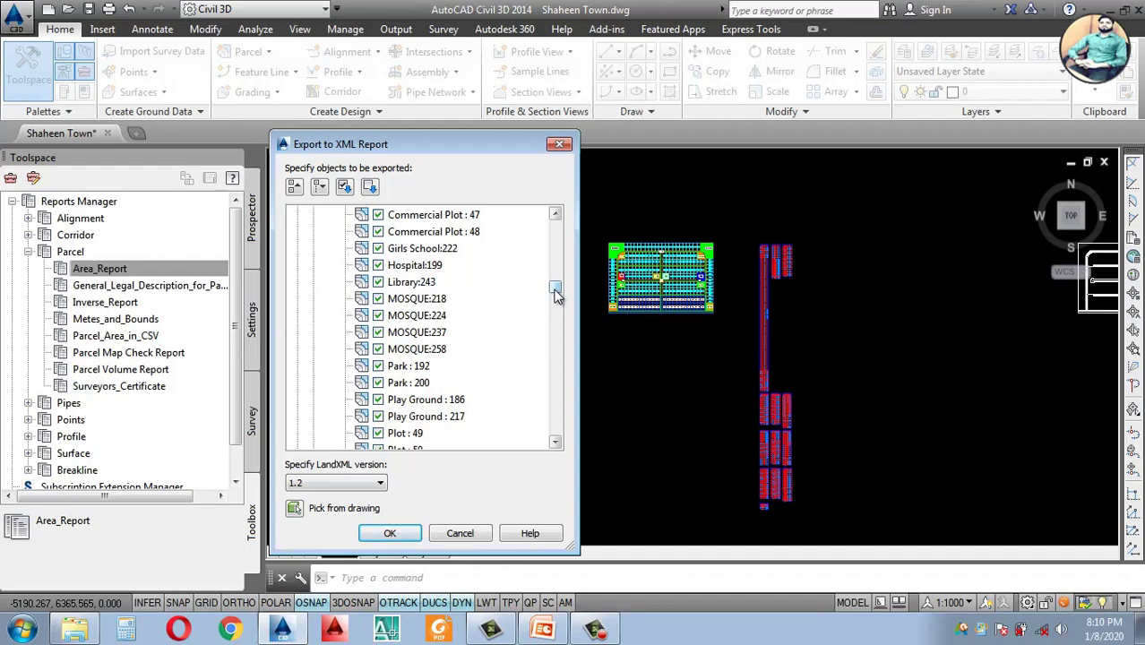
drag(556, 293, 566, 333)
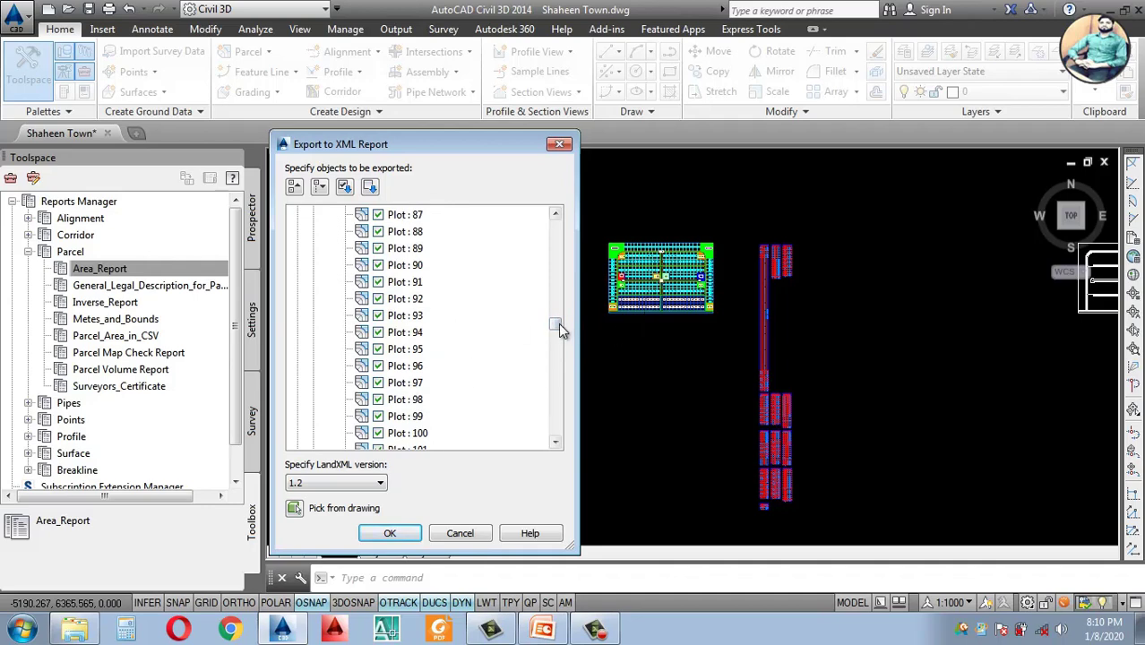
drag(558, 330, 557, 426)
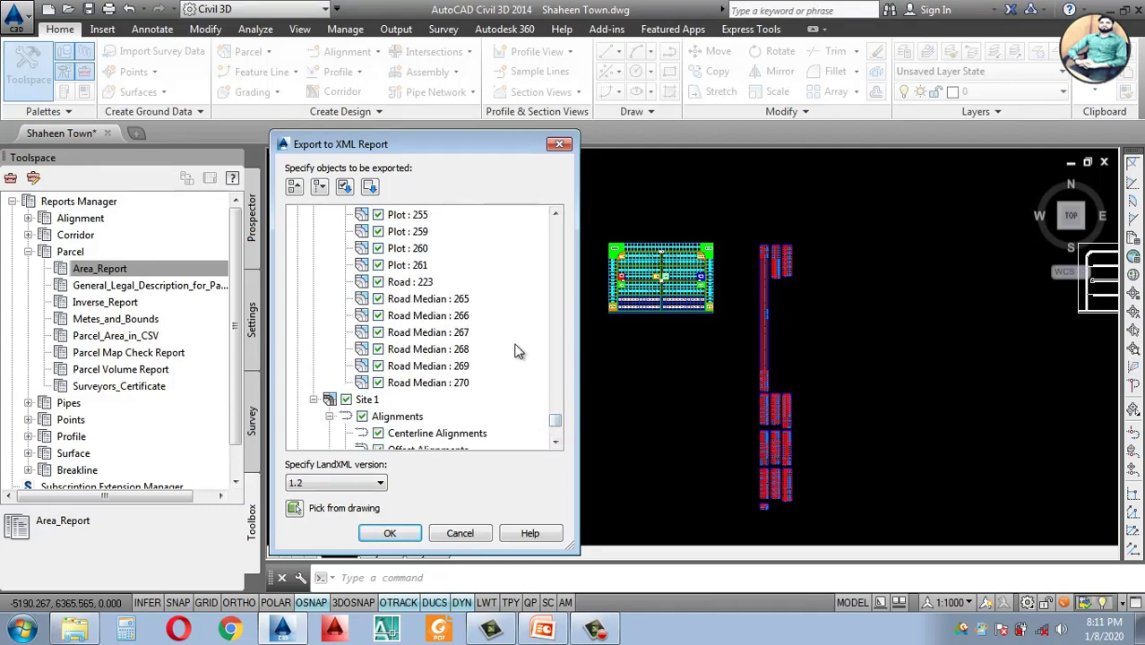
drag(557, 427, 556, 410)
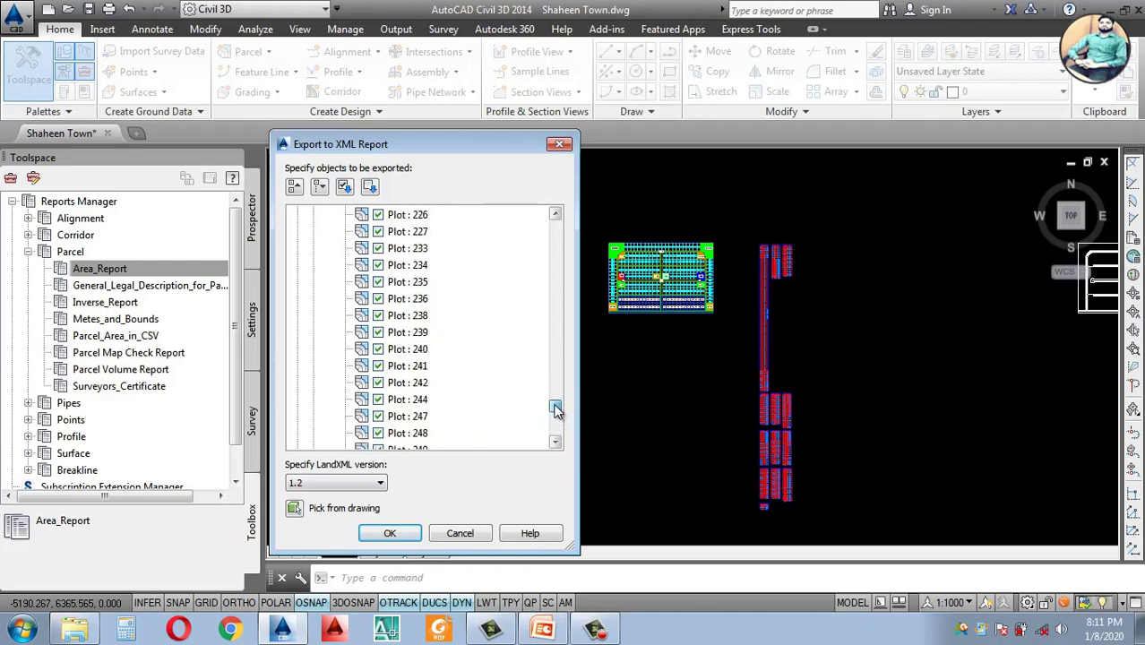
drag(563, 341, 564, 254)
scroll(557, 249, up, 1)
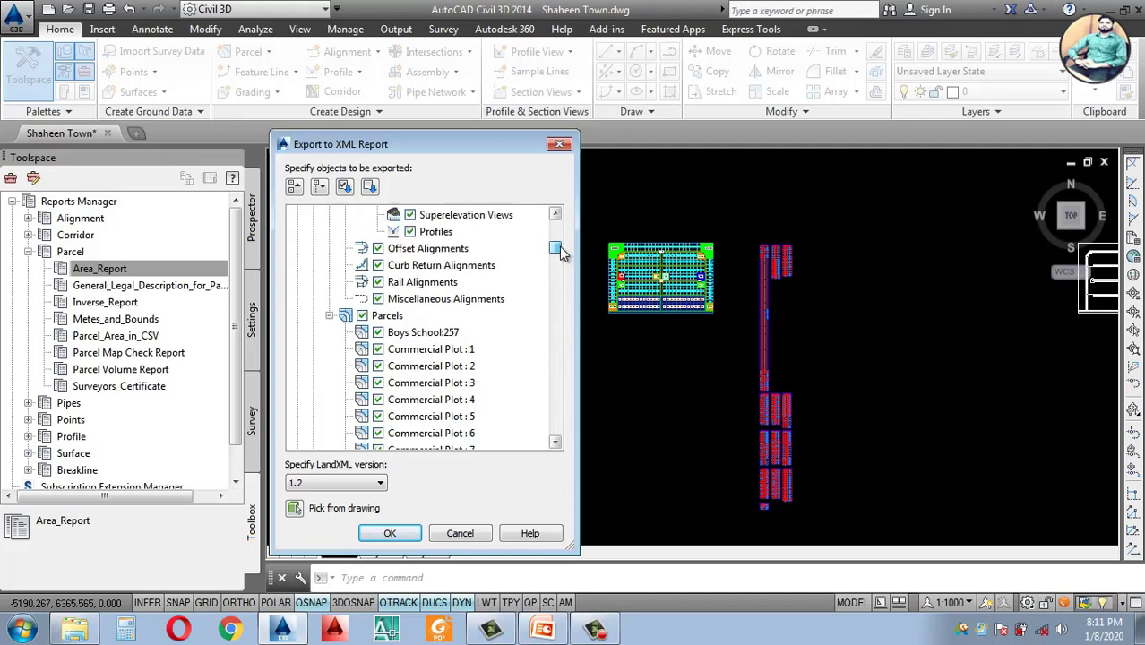
scroll(541, 286, up, 4)
scroll(538, 285, up, 2)
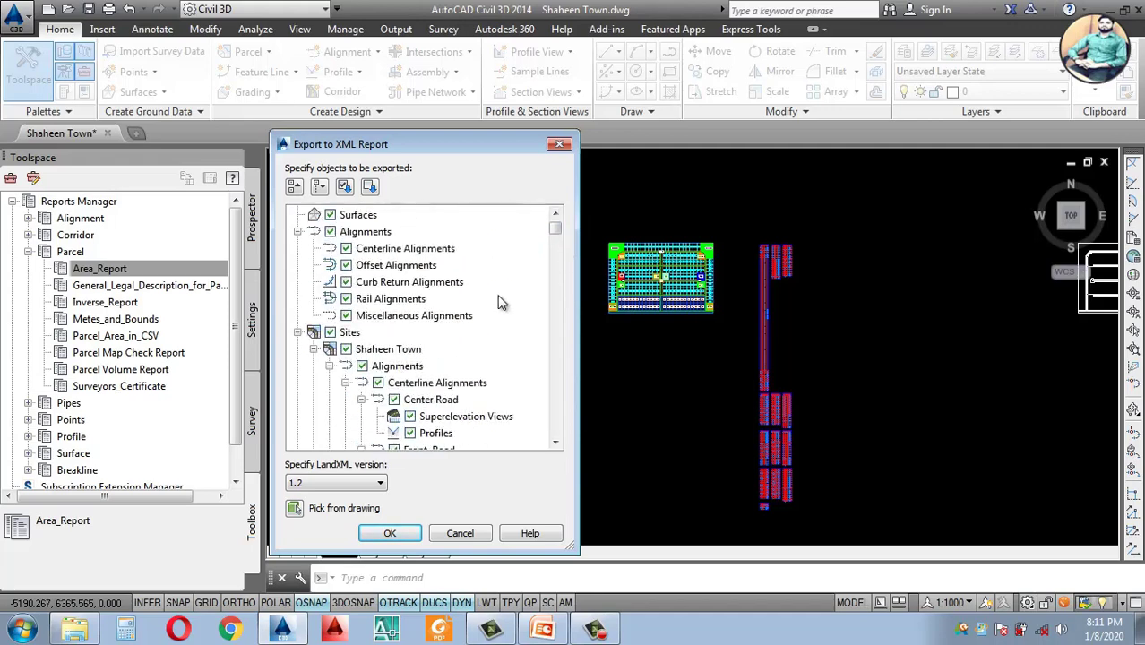
scroll(399, 330, up, 1)
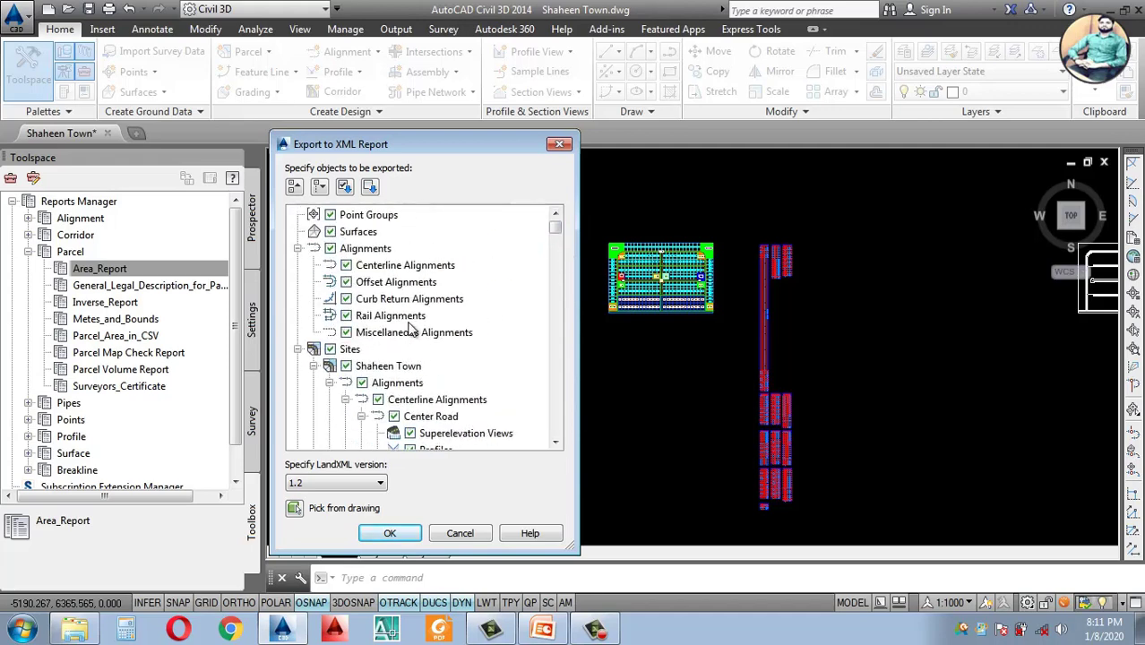
Step: Exclude the point groups, surfaces, alignments and all sites from the report export
click(330, 215)
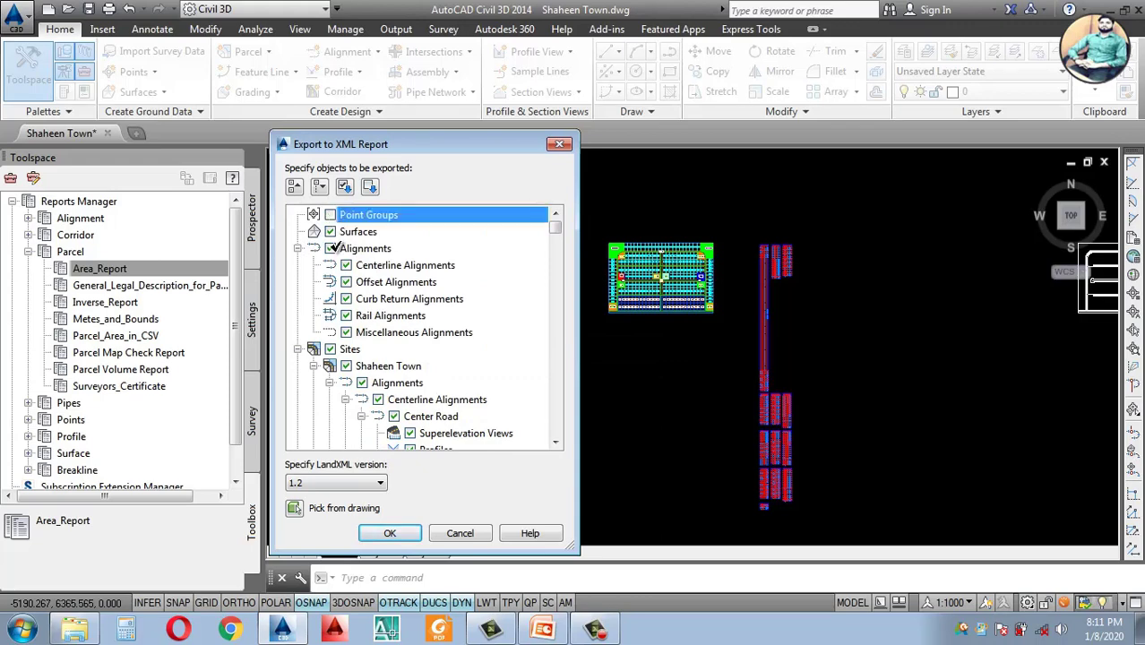
click(330, 248)
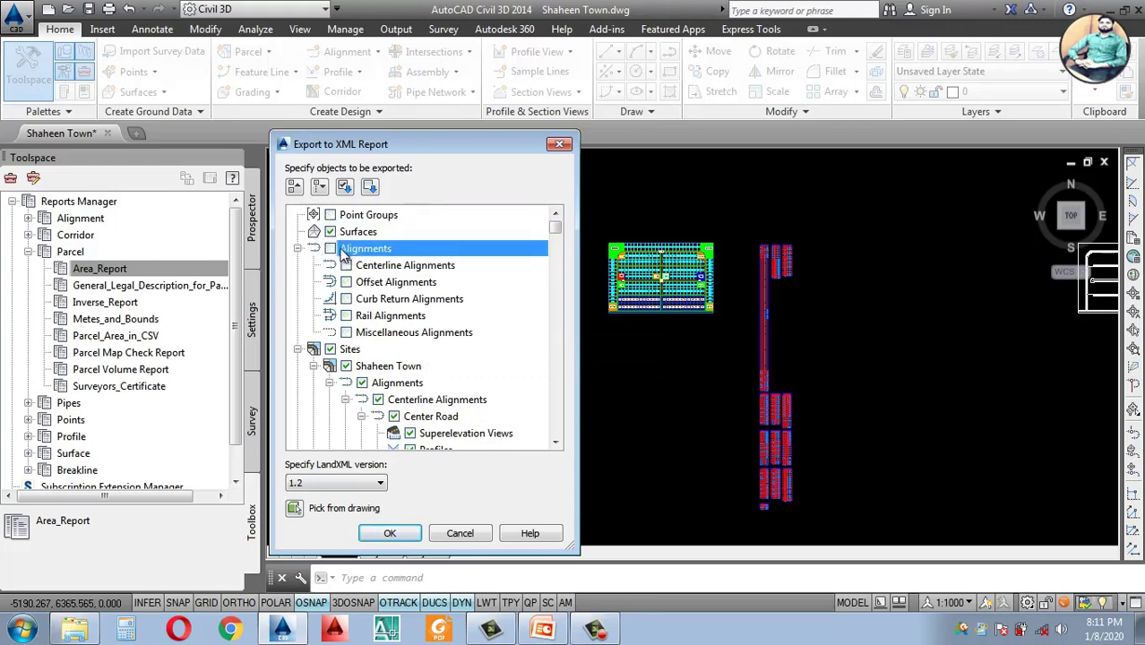
click(331, 231)
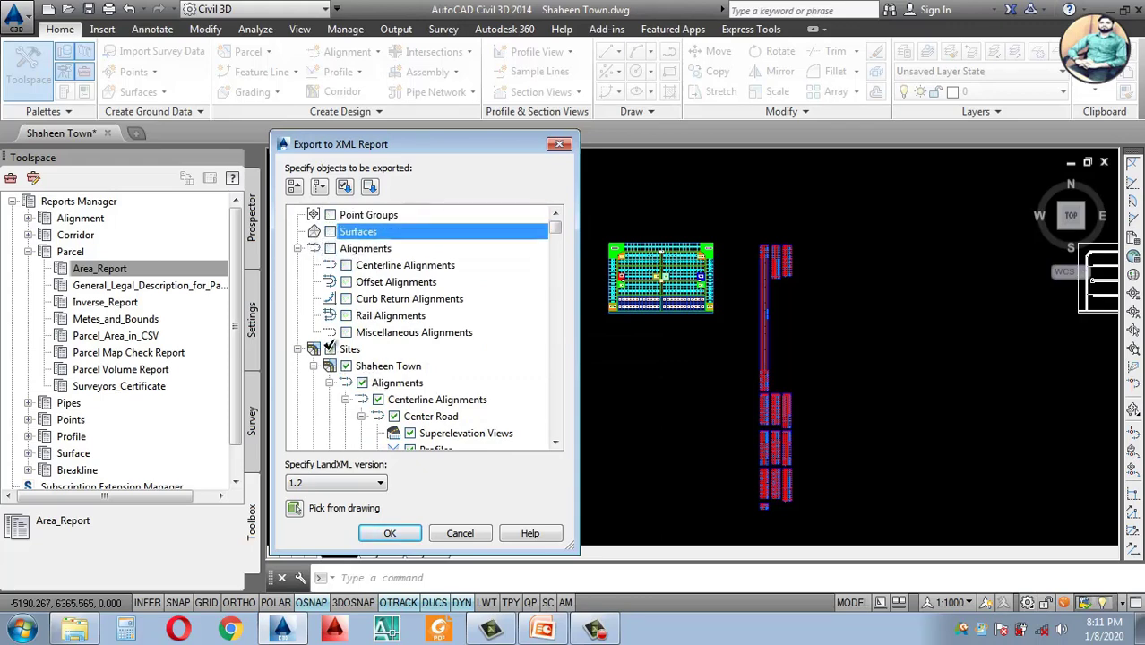
click(330, 349)
Step: Include all parcels of the Shaheen Town site in the report export
scroll(440, 328, down, 4)
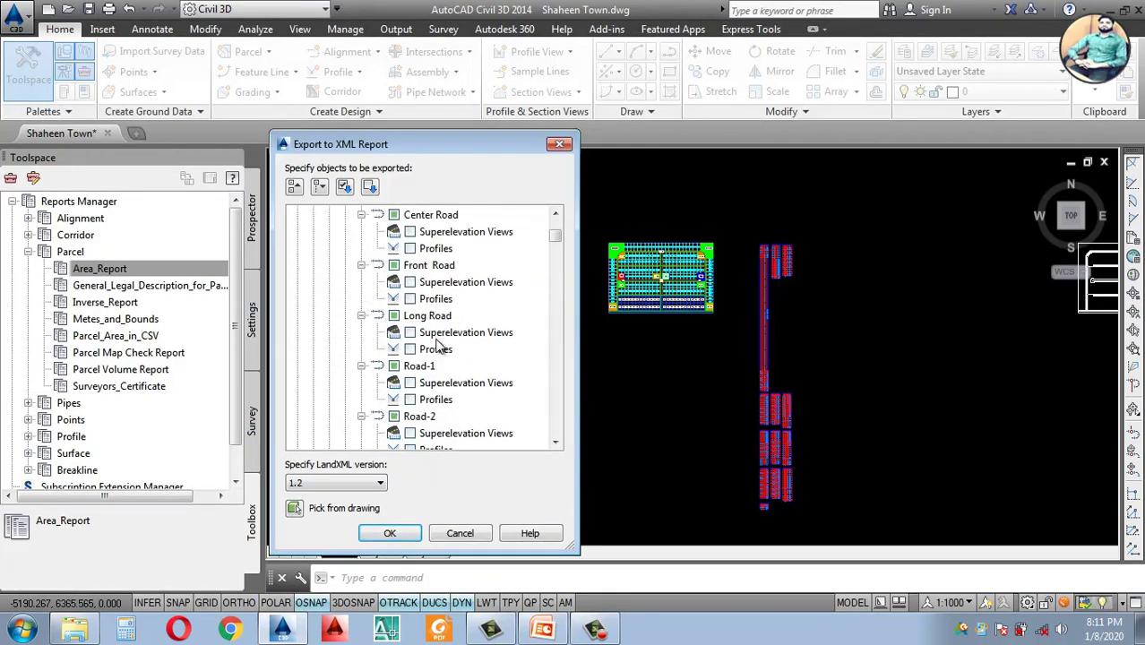
scroll(439, 344, down, 2)
scroll(440, 349, down, 2)
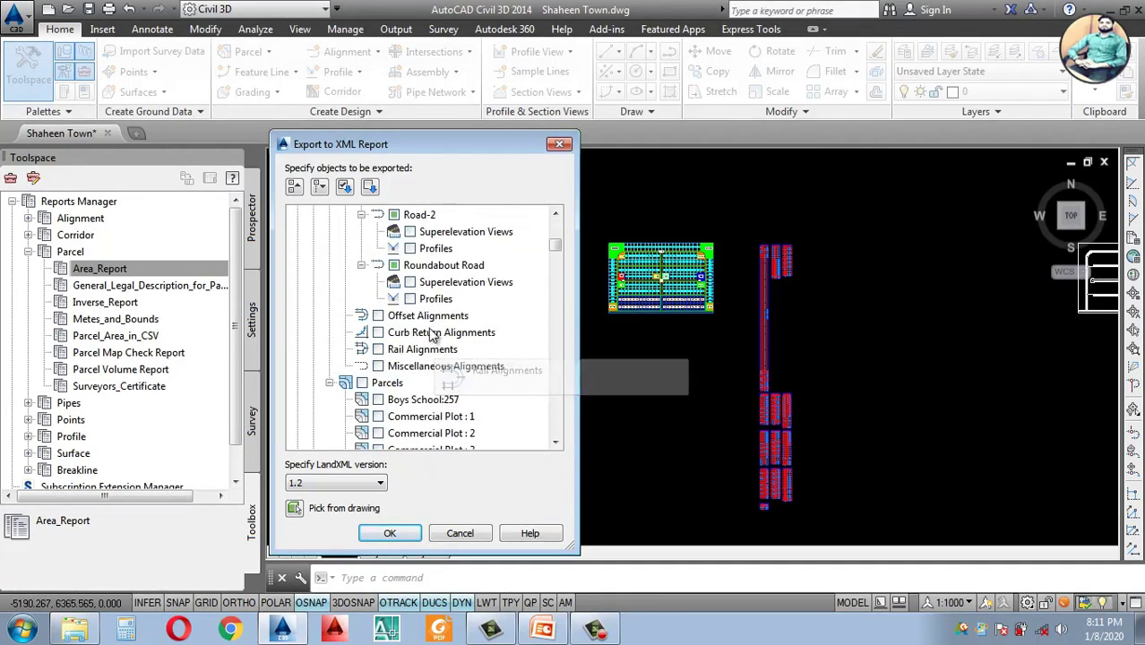
scroll(435, 339, down, 3)
scroll(435, 339, up, 1)
click(361, 281)
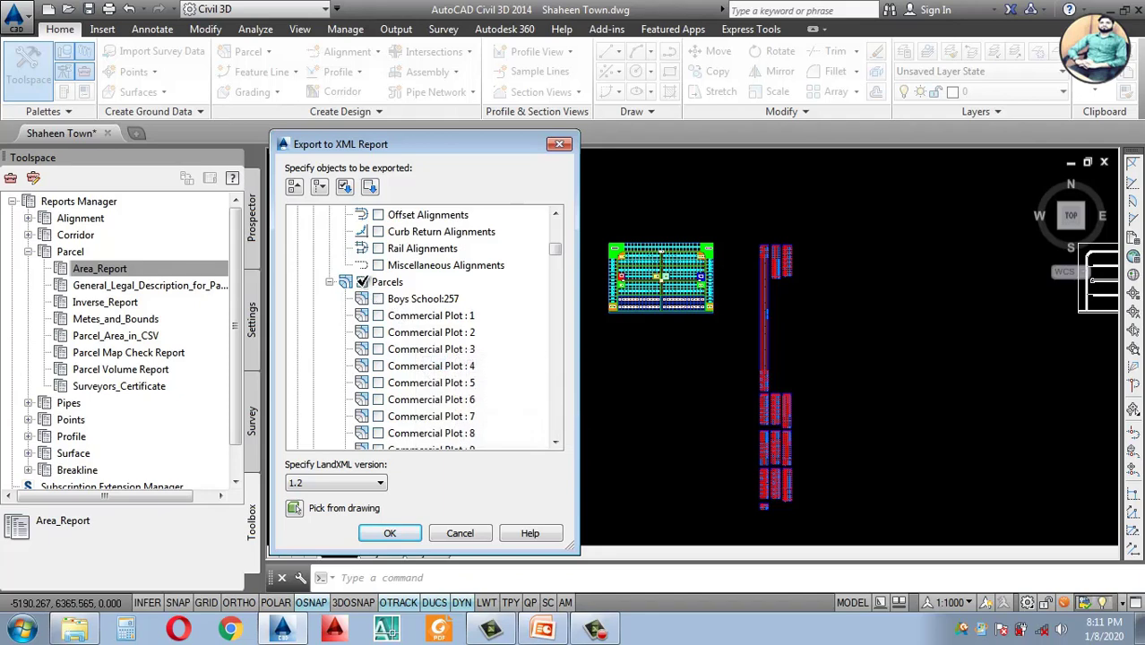
Step: Review the included Shaheen Town parcels, covering commercial plots, schools, mosques, parks, play grounds and numbered plots
scroll(421, 341, down, 13)
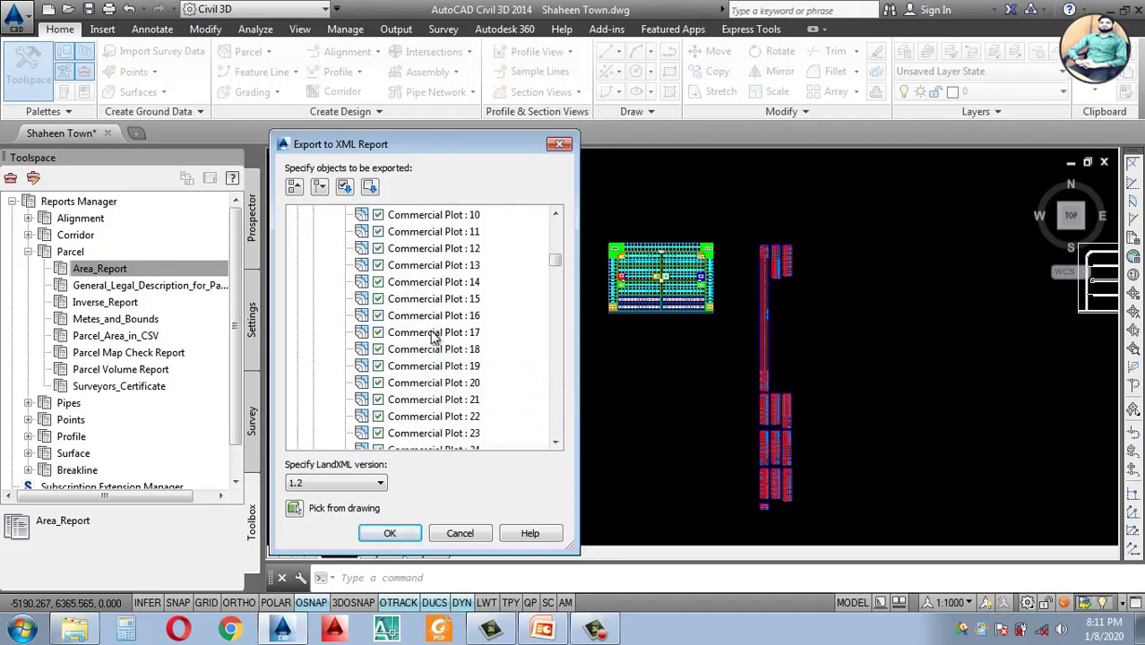
scroll(438, 363, down, 15)
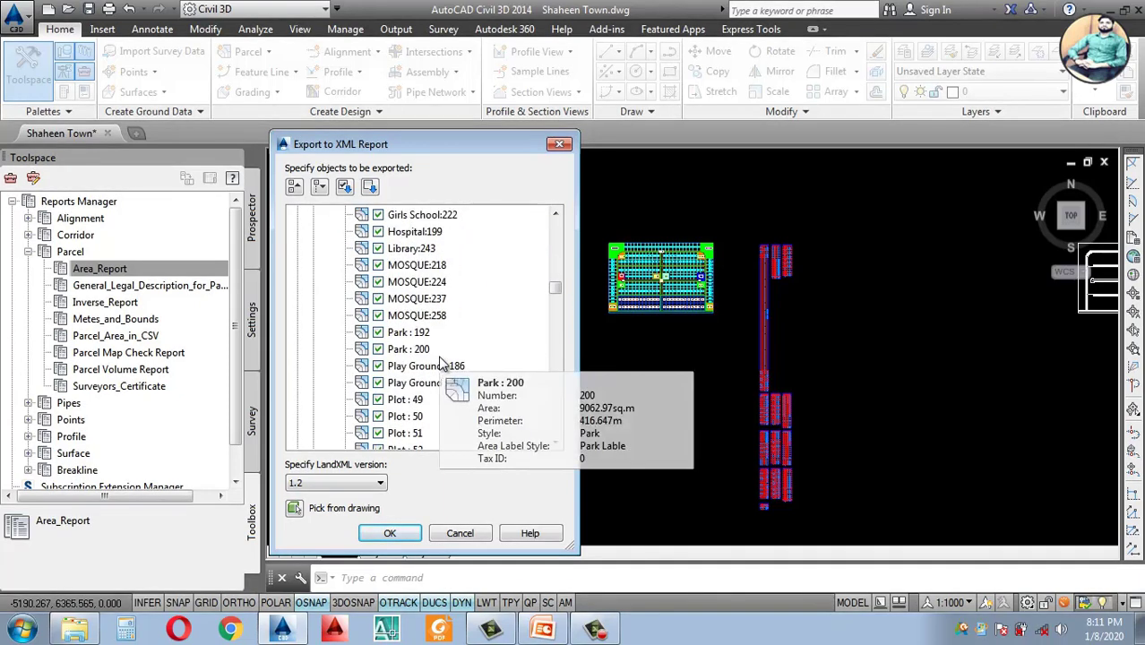
scroll(439, 360, down, 14)
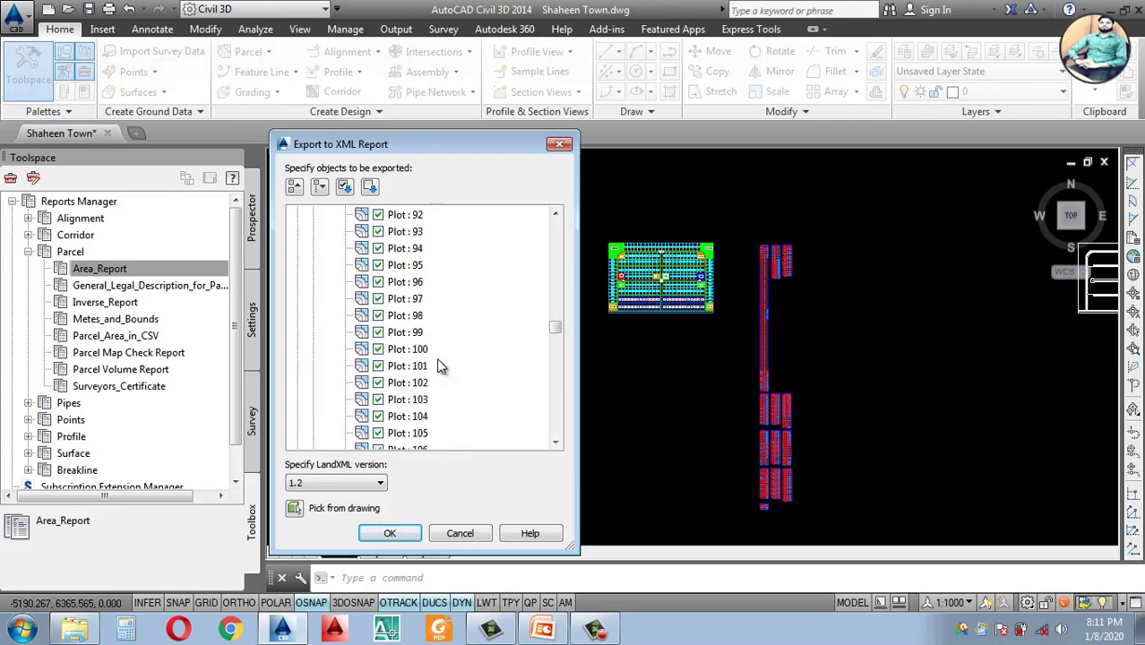
scroll(439, 366, up, 20)
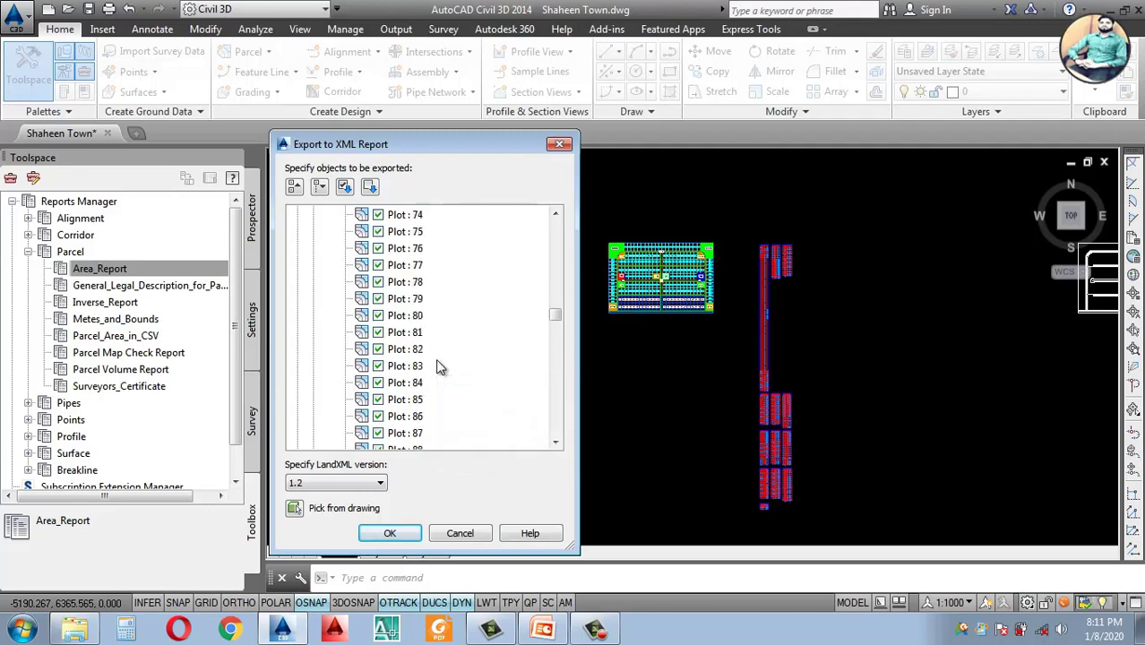
scroll(438, 368, down, 1)
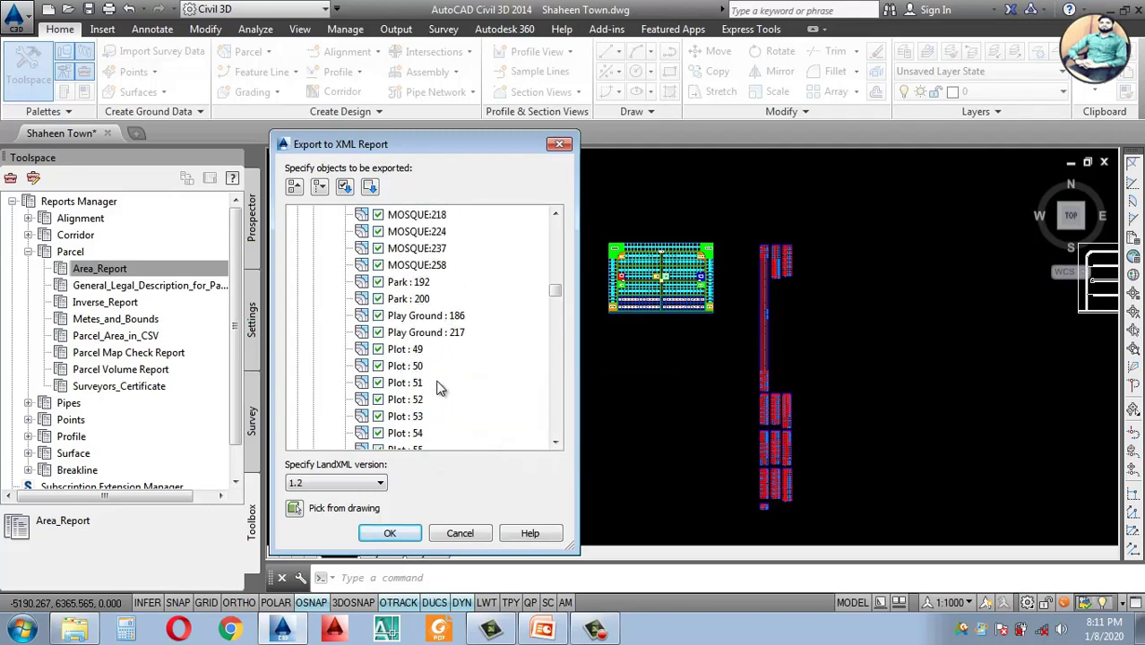
scroll(421, 319, up, 2)
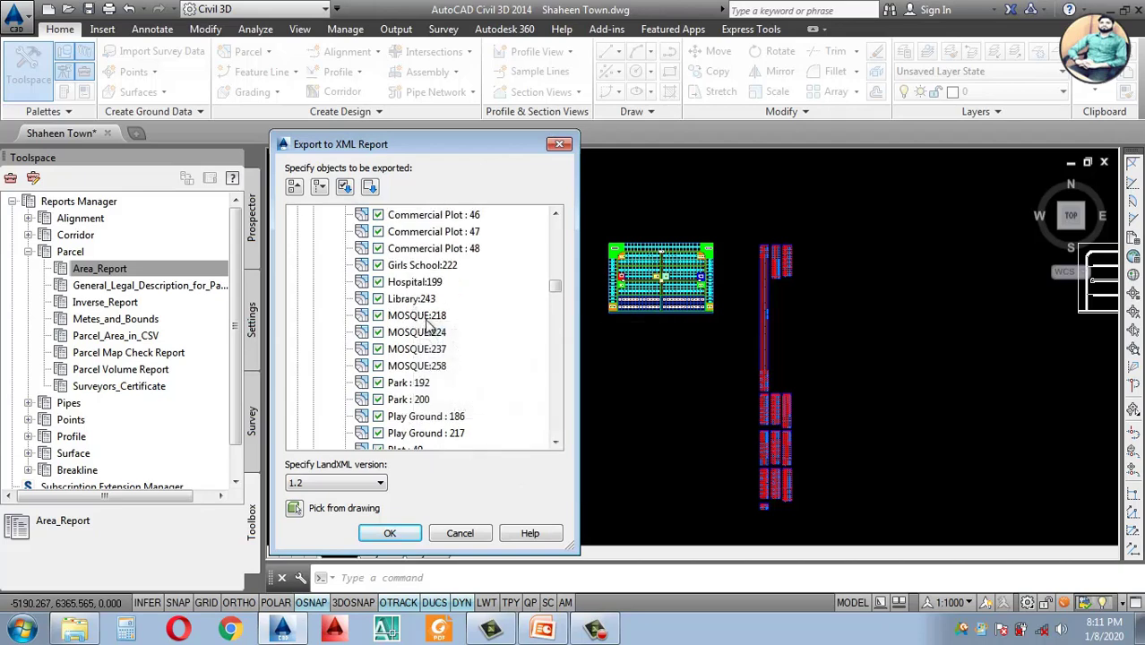
scroll(421, 345, down, 15)
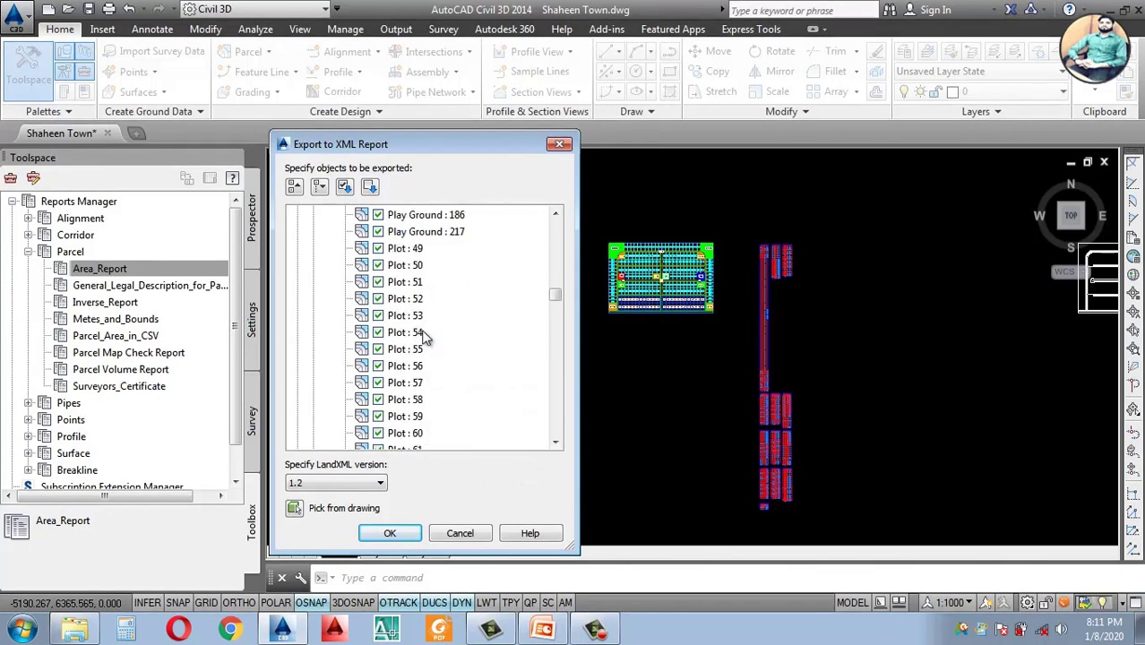
scroll(436, 356, down, 20)
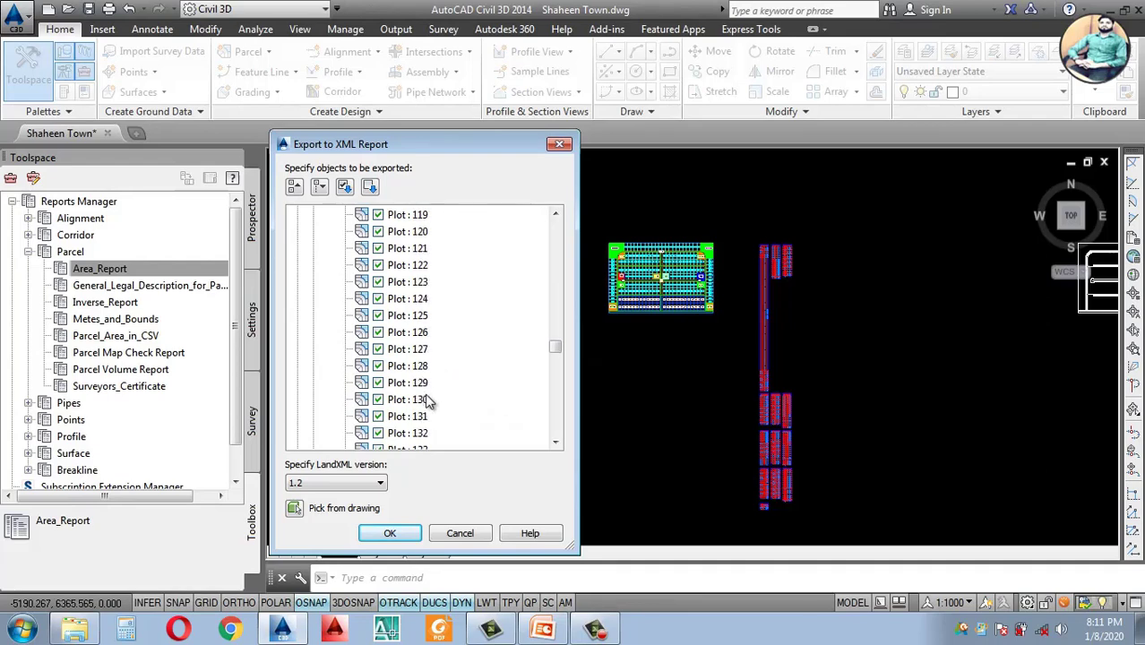
Step: Exclude Road Median parcels 265 through 270 of the Shaheen Town site from the report export
scroll(428, 434, down, 20)
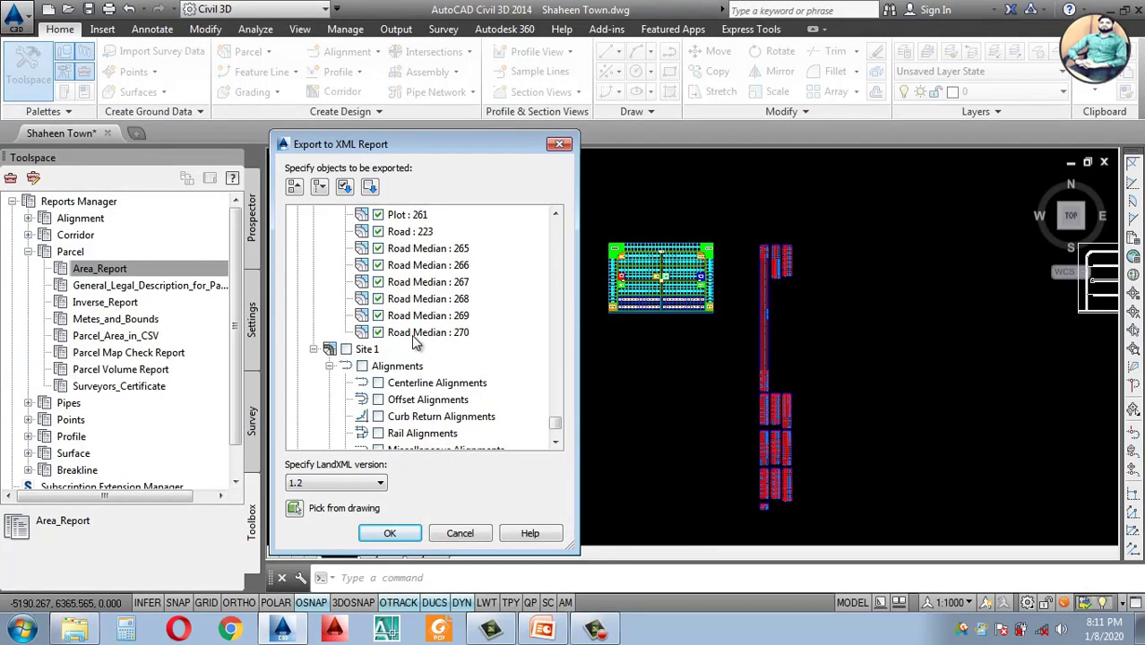
click(378, 331)
click(377, 315)
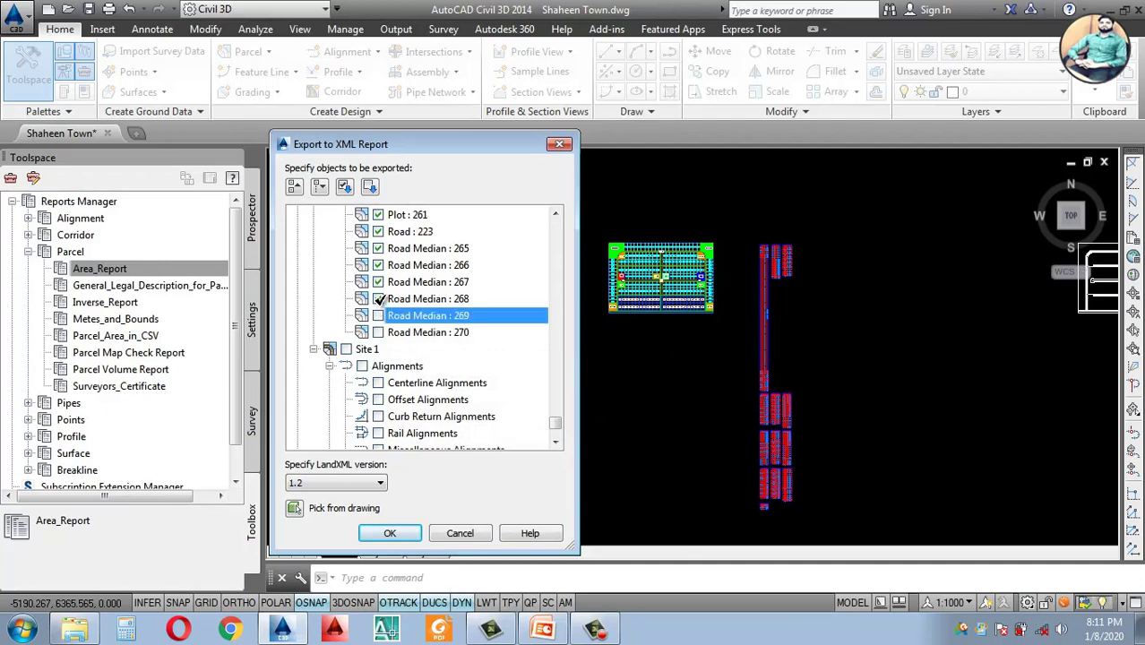
click(377, 298)
click(377, 281)
click(377, 265)
click(379, 248)
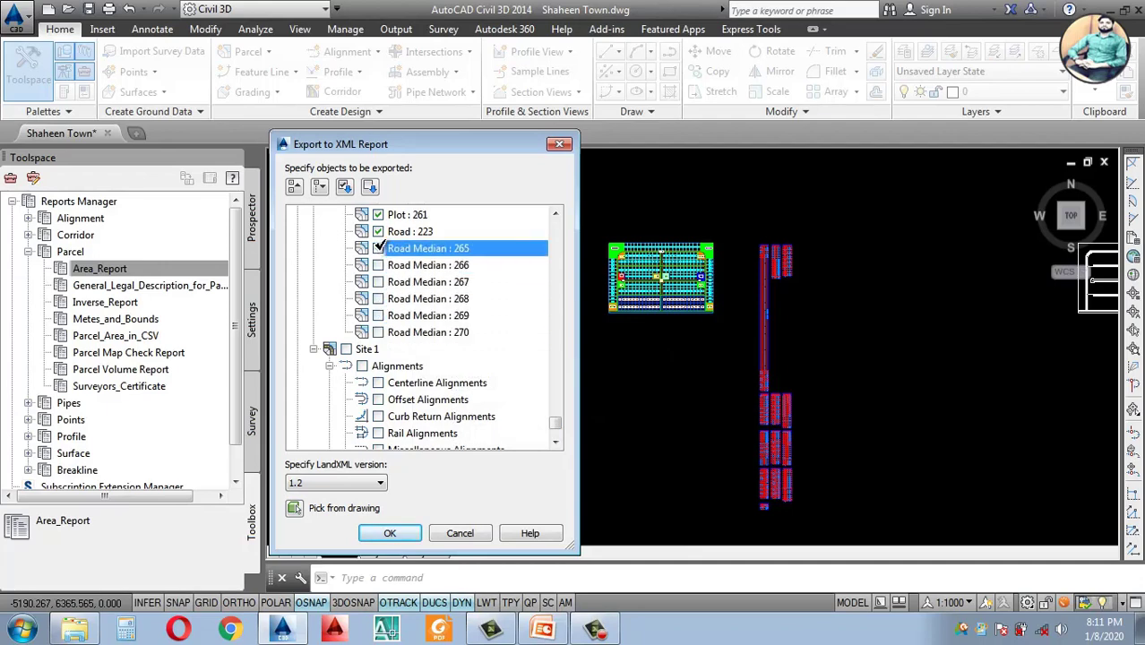
Step: Exclude the Road 223 parcel of the Shaheen Town site and accept the selection for the report export
scroll(479, 362, up, 5)
scroll(479, 362, down, 3)
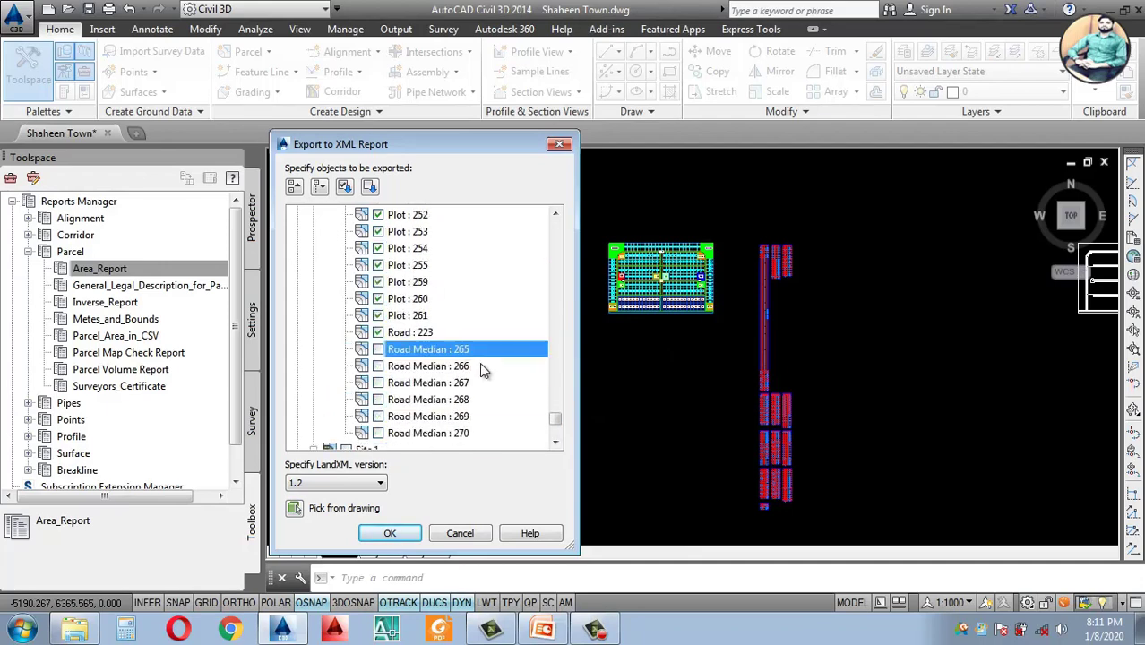
scroll(478, 362, up, 4)
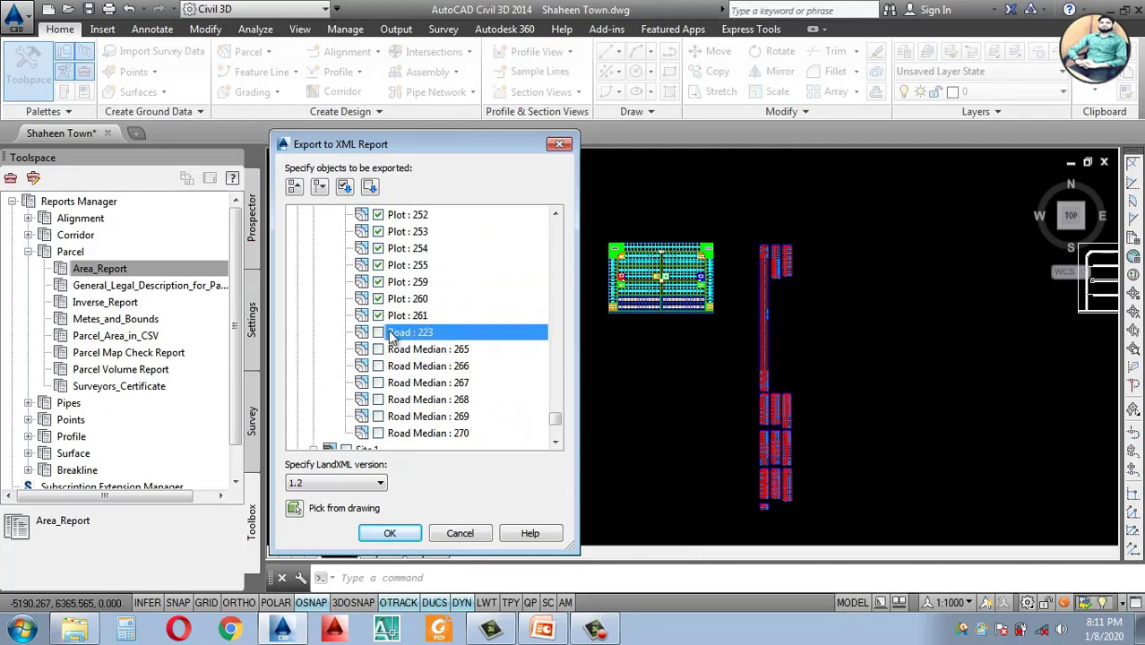
click(391, 534)
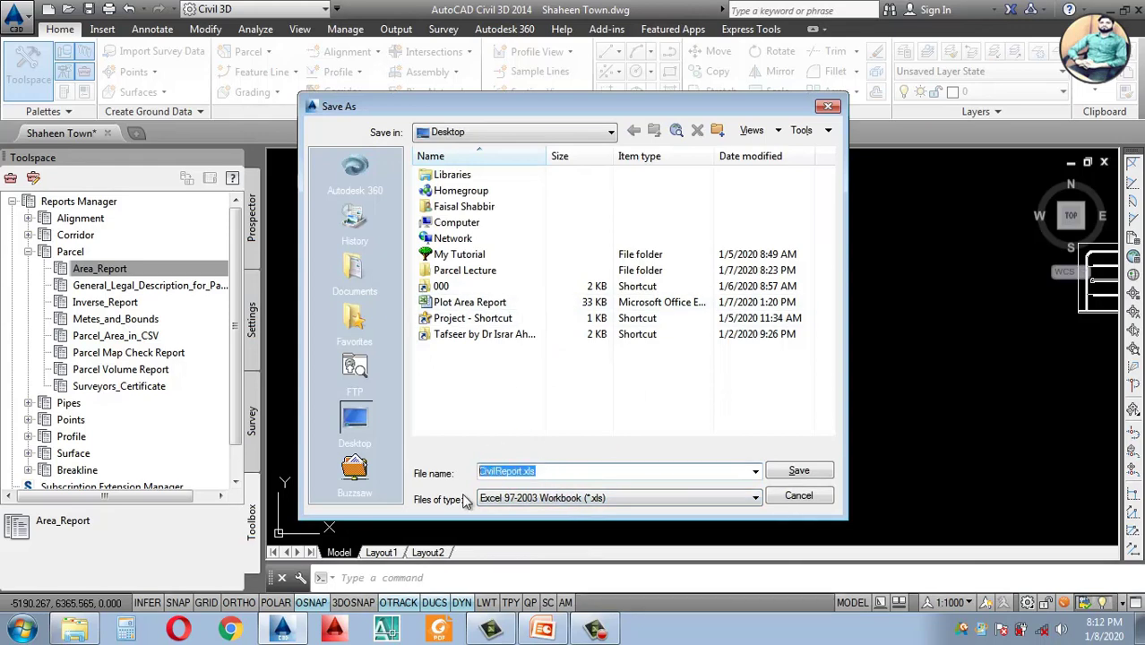
Step: Save the parcel area report on the Desktop as an Excel 97-2003 workbook named Shaheen Town Plot Area Report
text(shaheen Town Plot)
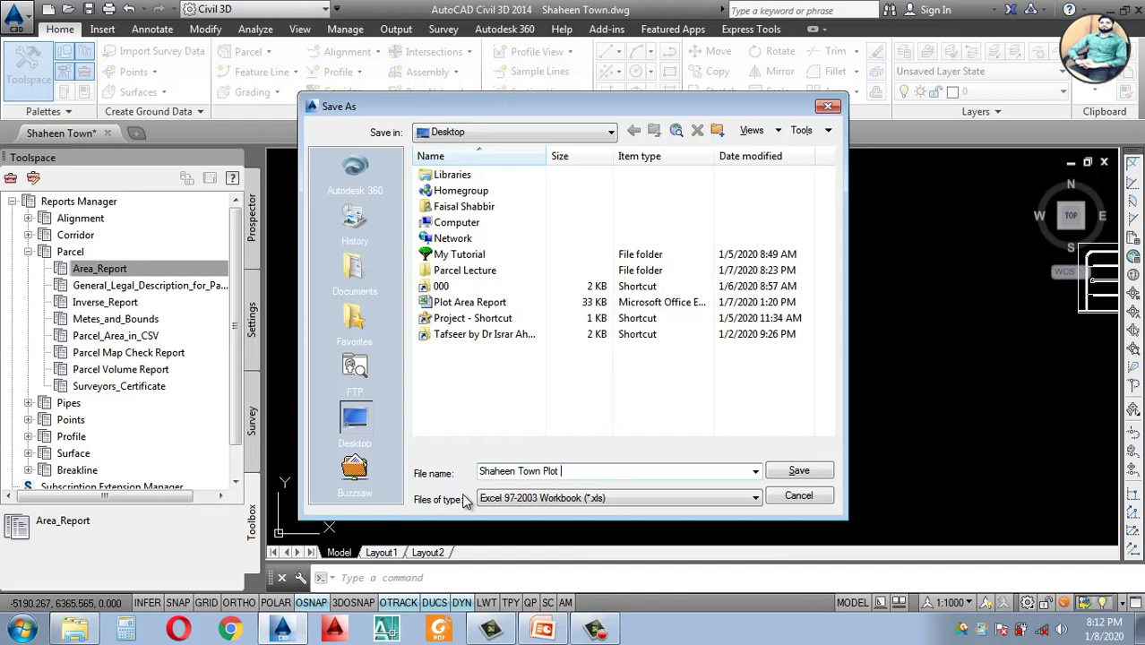
text( R)
key(BackSpace)
text(Area Report)
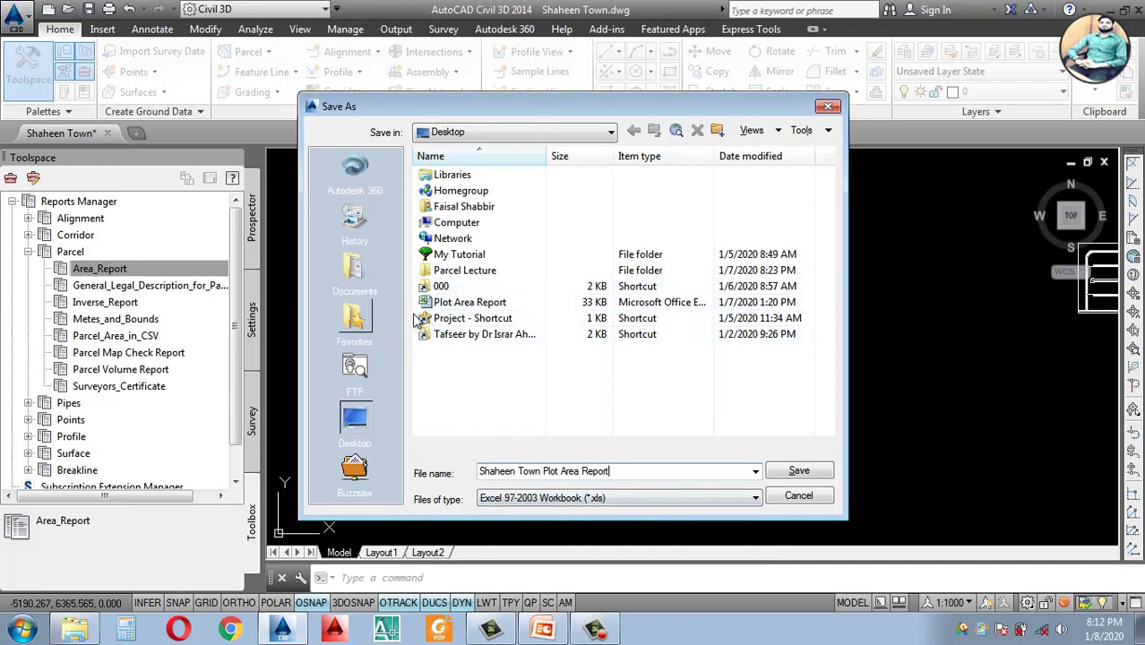
click(786, 470)
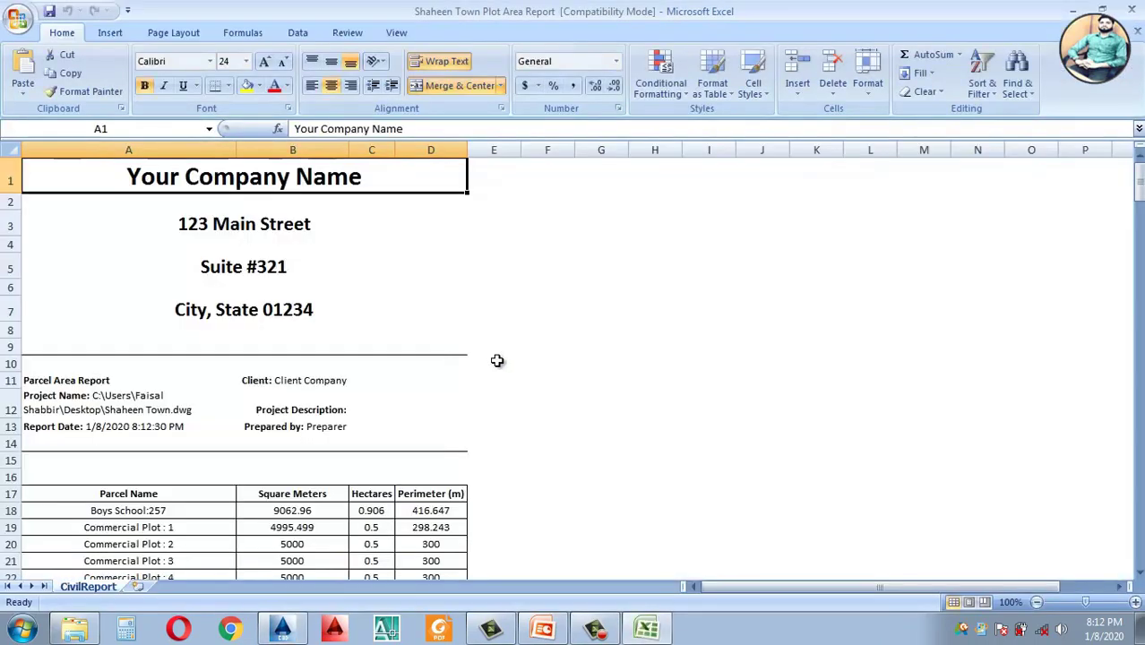
Step: Examine the square metre, hectare and perimeter values of Commercial Plot 1 and the Boys School in the Excel report
click(671, 345)
scroll(671, 346, down, 4)
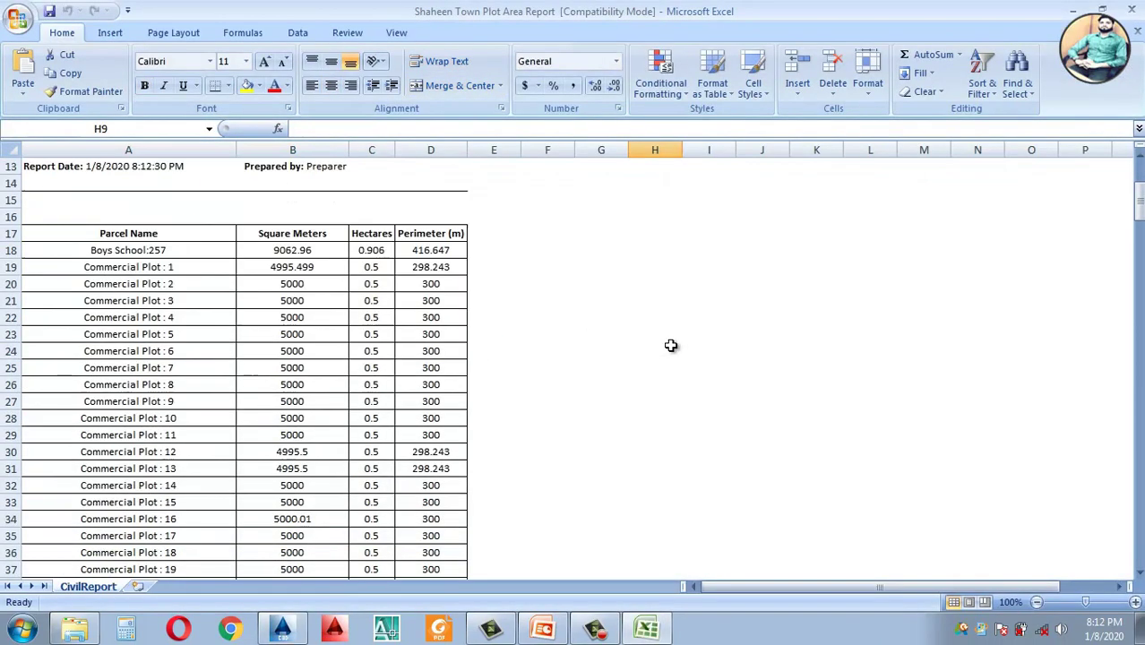
click(190, 271)
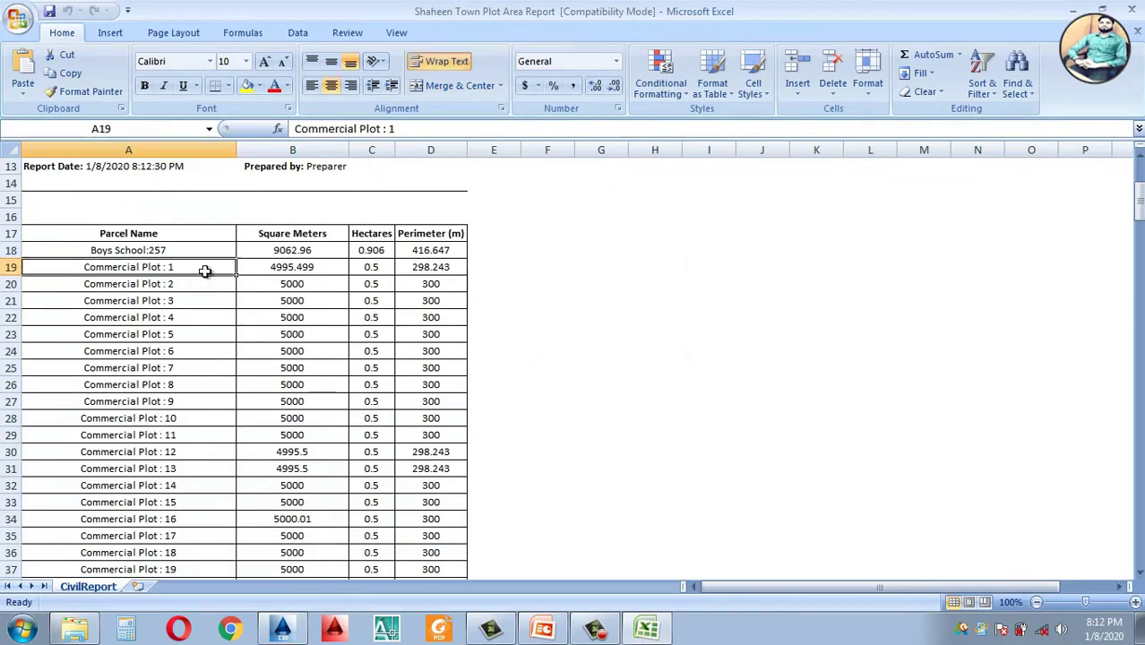
click(308, 270)
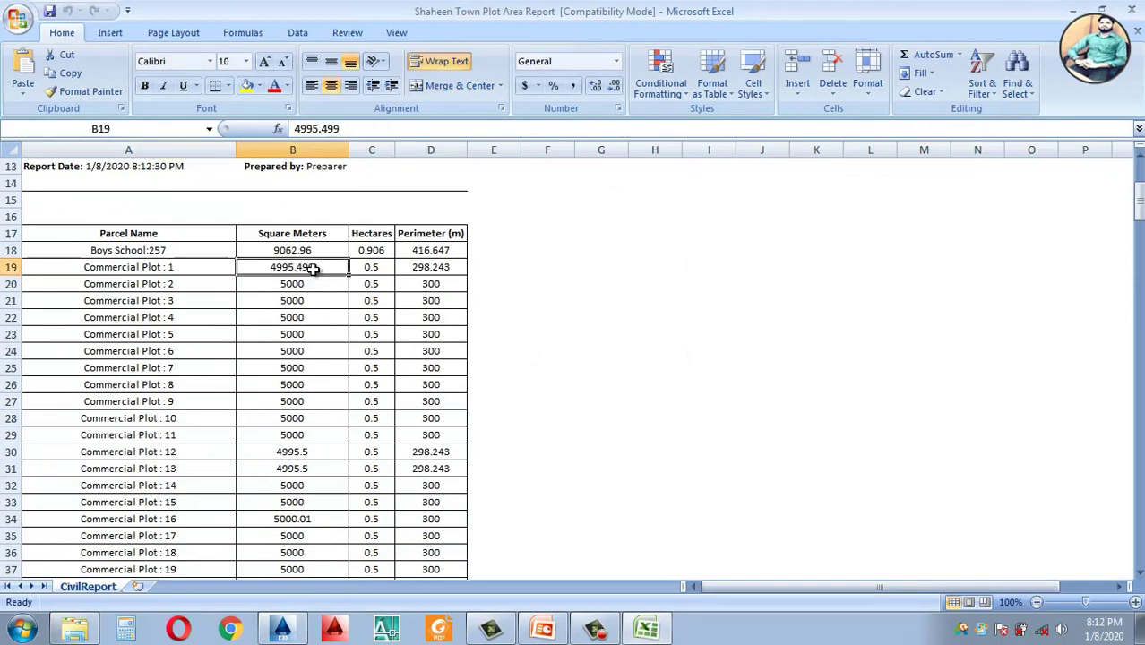
click(379, 272)
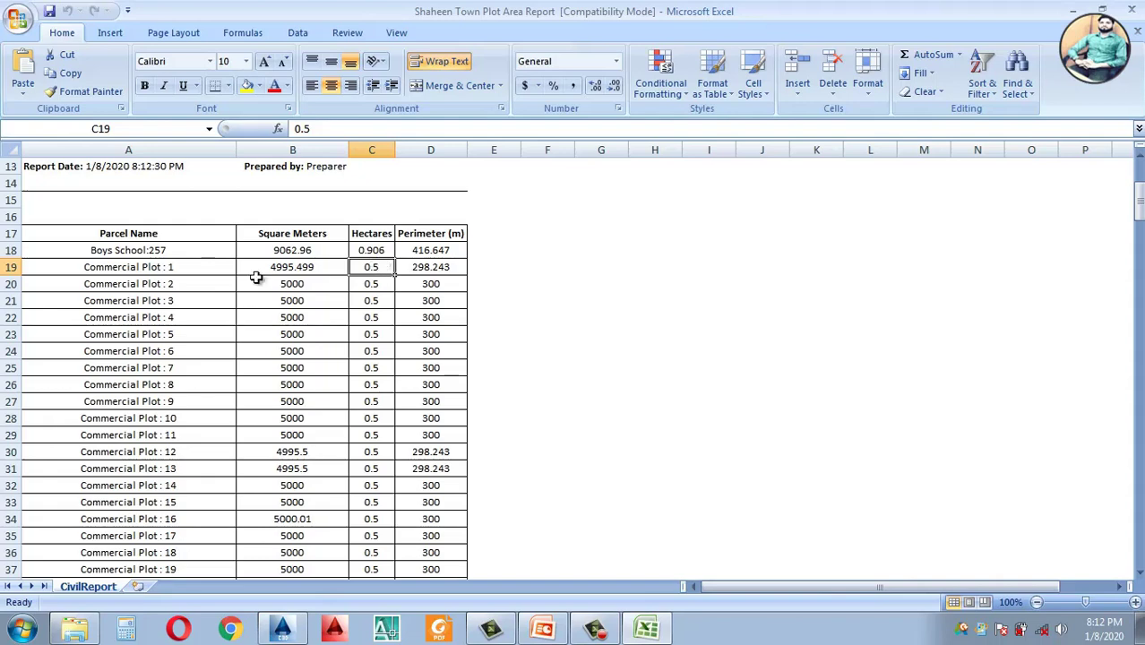
click(179, 249)
click(371, 251)
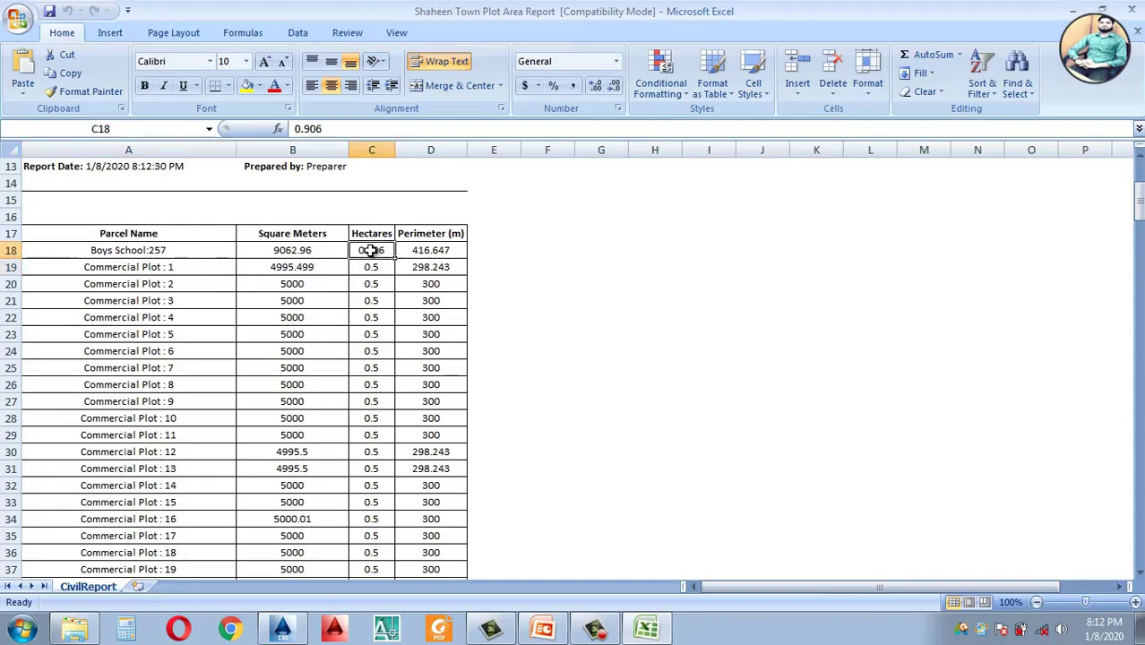
click(440, 251)
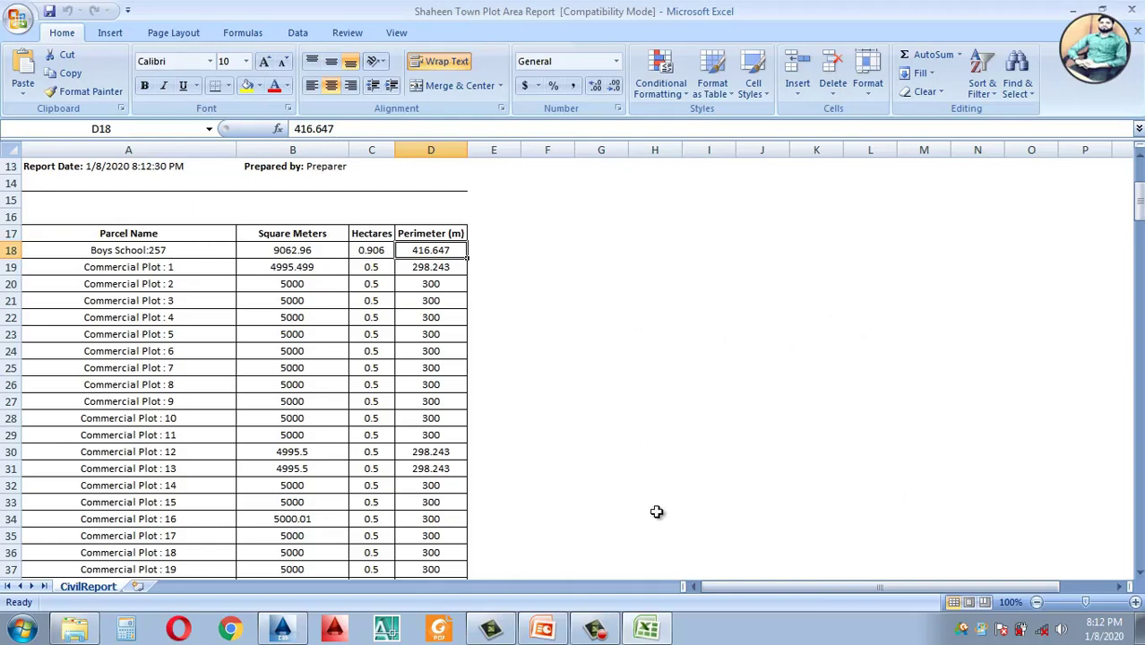
click(374, 365)
Step: Read through the report's remaining commercial, mosque, park and numbered plot rows to the end, and return to the header
scroll(357, 365, down, 20)
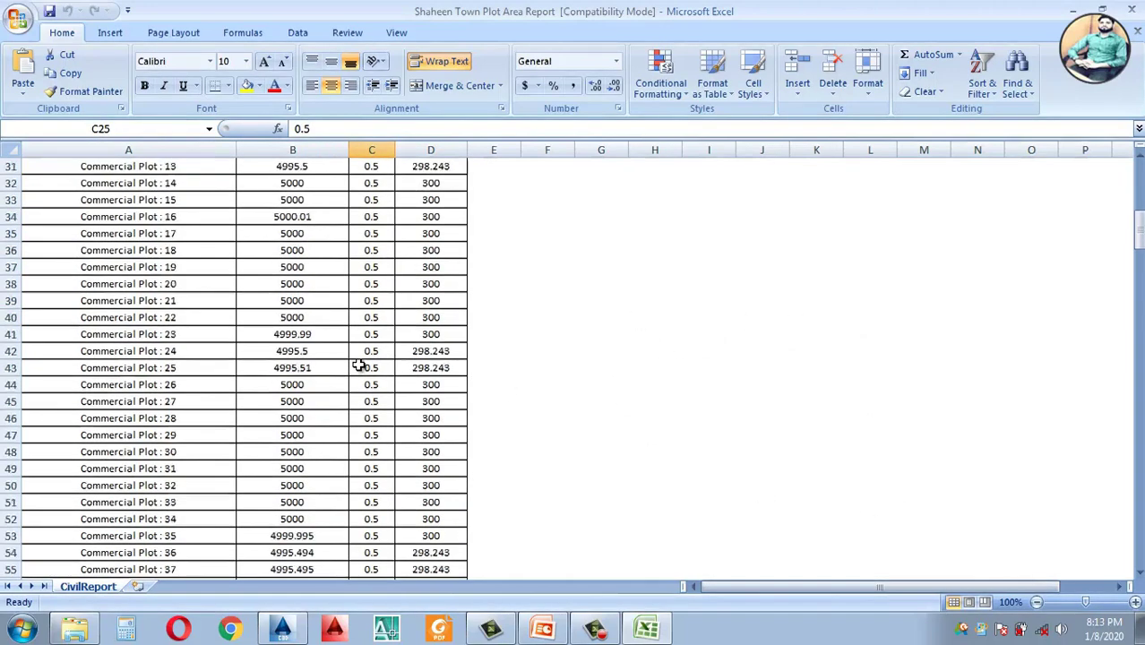
scroll(356, 367, up, 4)
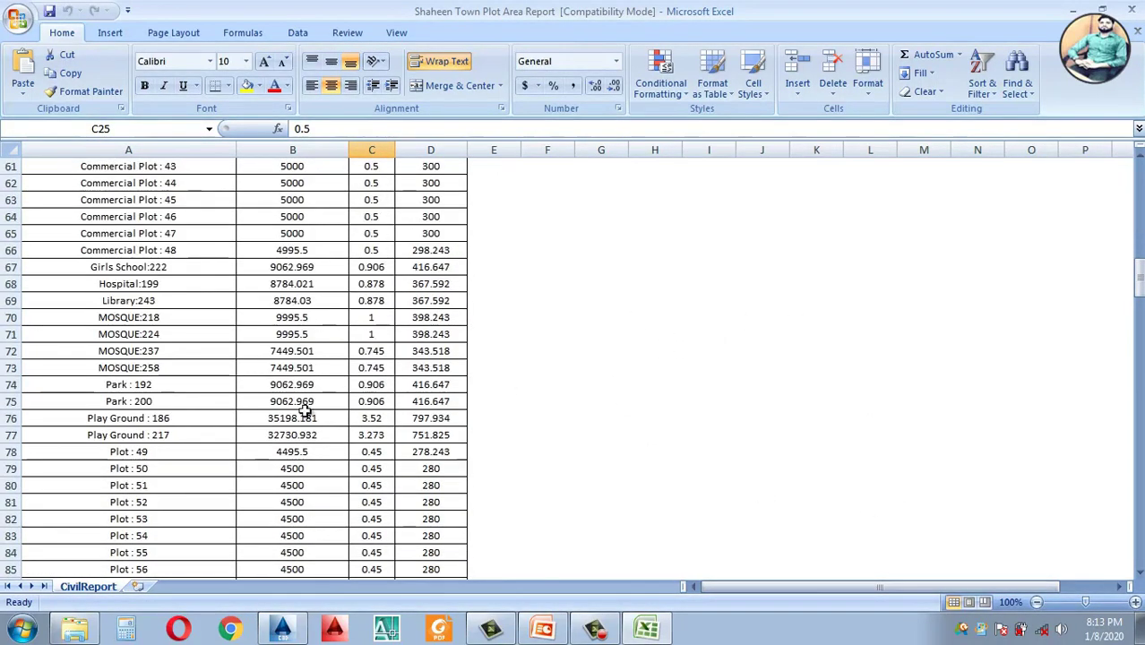
click(162, 333)
click(309, 333)
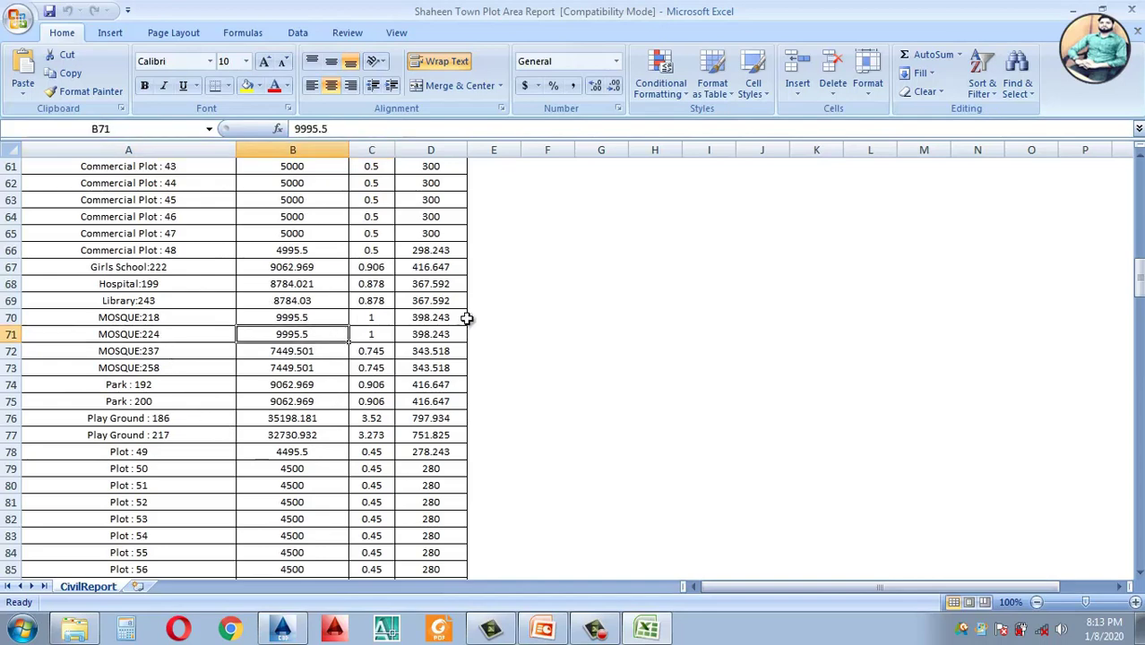
click(603, 384)
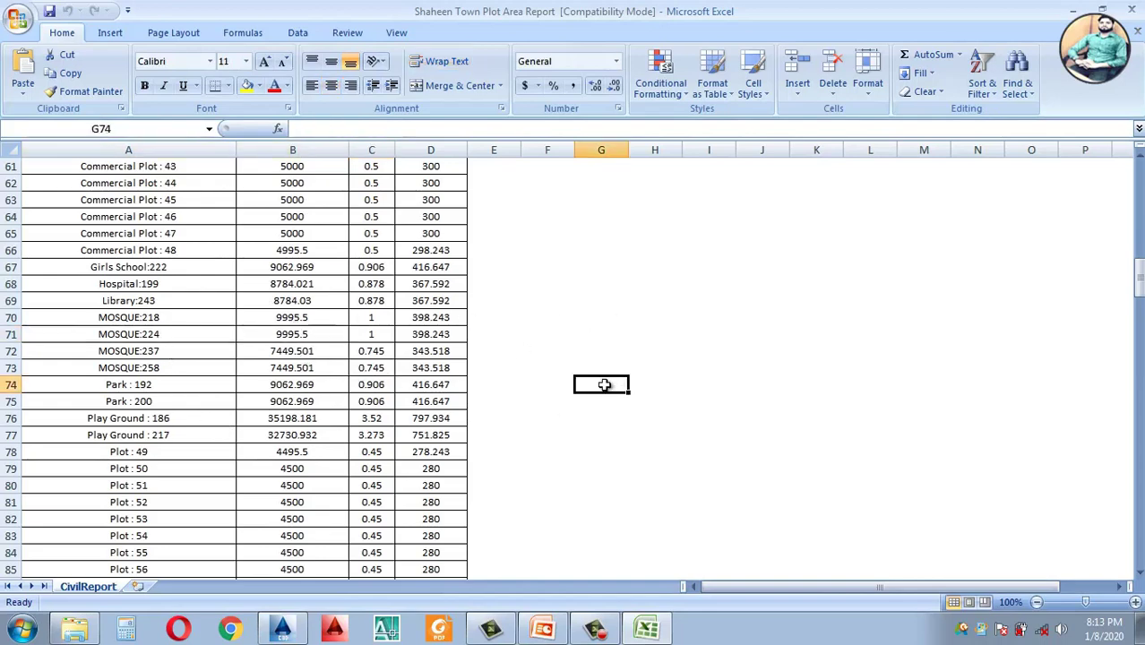
scroll(593, 396, down, 20)
scroll(320, 549, down, 20)
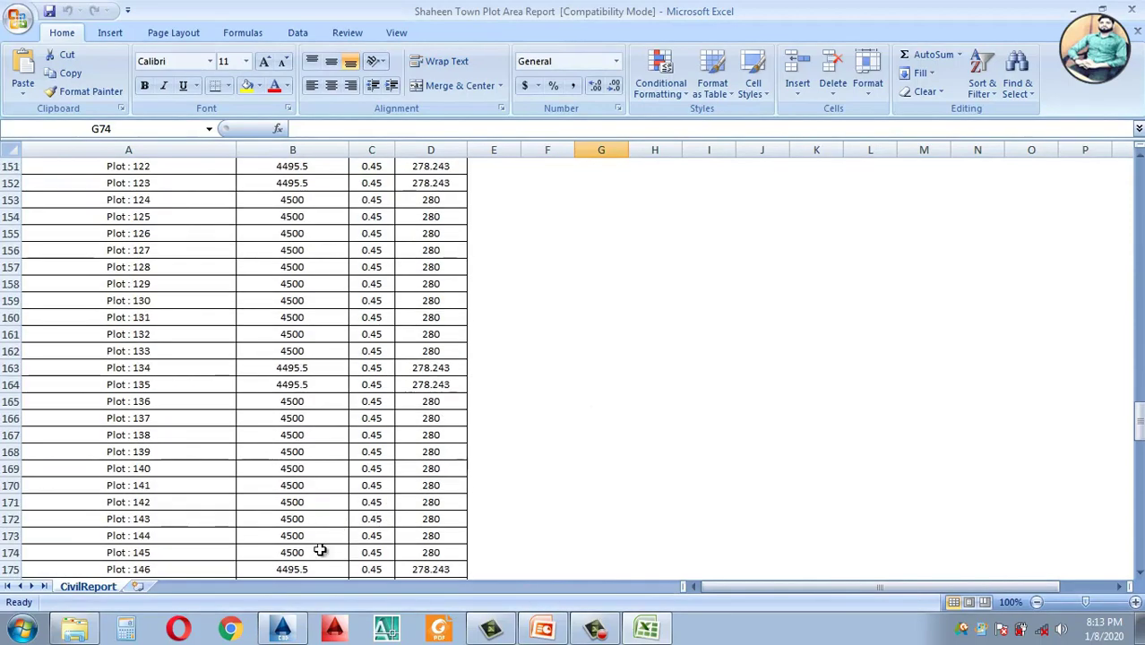
scroll(297, 587, down, 7)
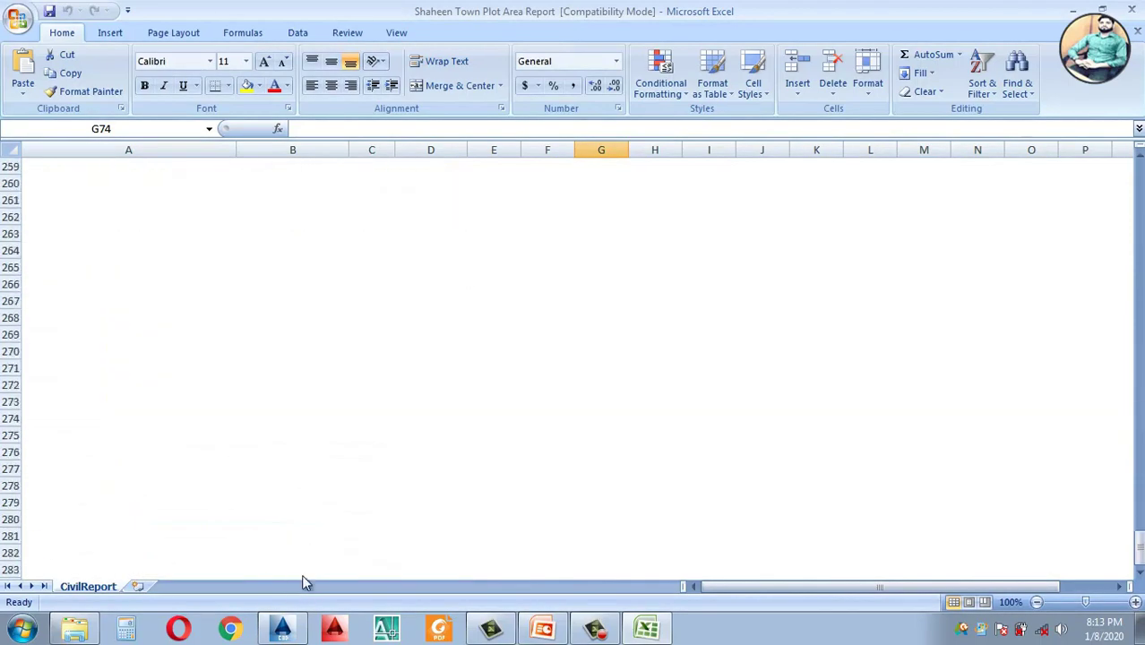
scroll(302, 580, up, 20)
scroll(342, 552, up, 20)
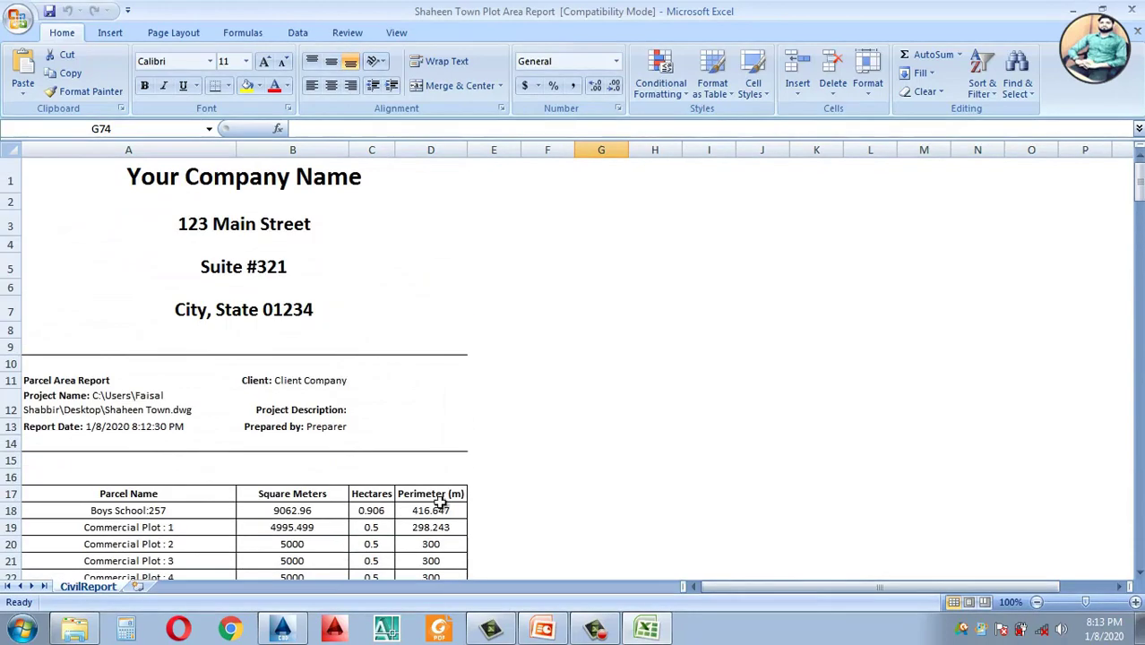
click(668, 384)
scroll(669, 387, down, 3)
scroll(669, 387, up, 3)
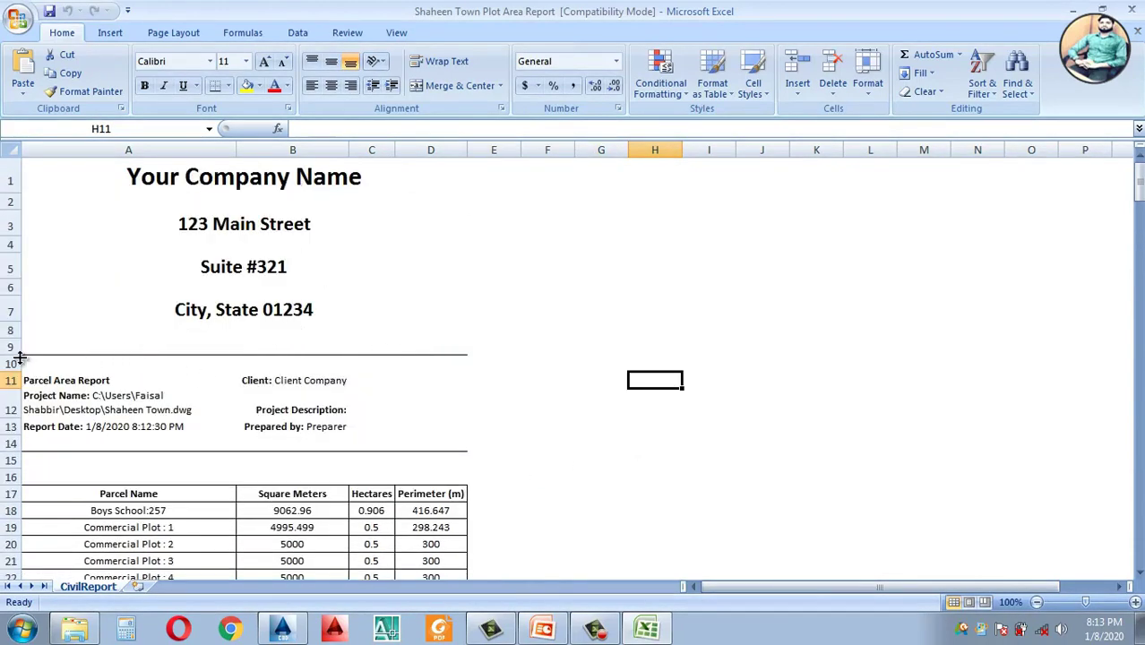
Step: Collapse header rows 4 to 9 and delete rows 1 to 3 containing the company name and street placeholders
drag(9, 350, 7, 228)
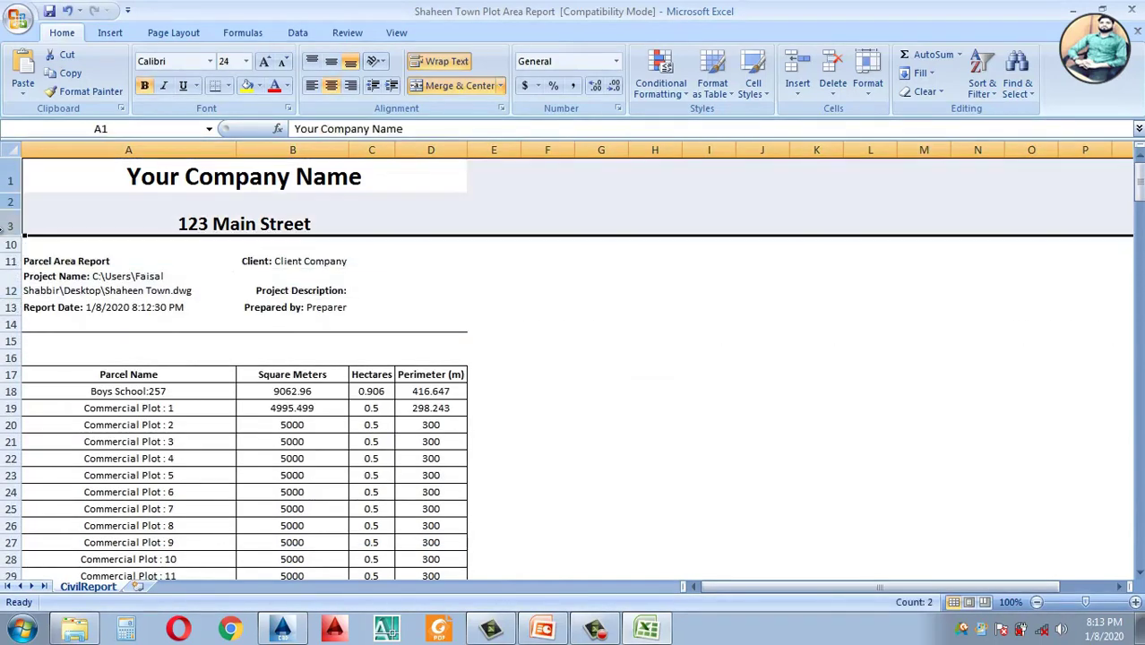
right_click(17, 219)
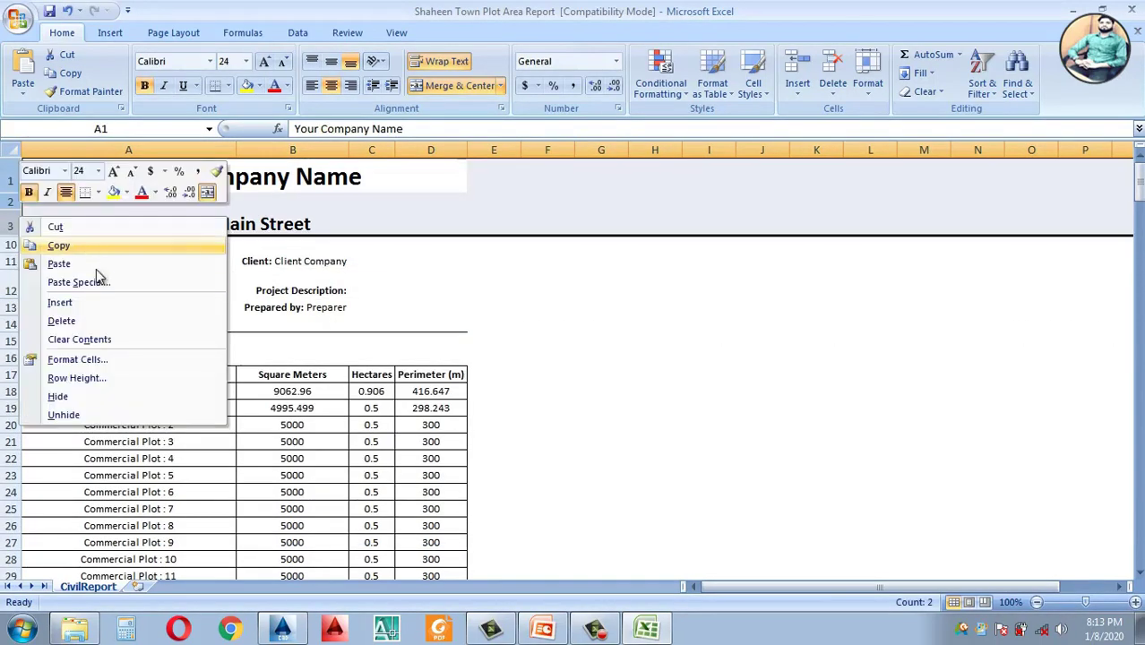
click(76, 320)
click(654, 329)
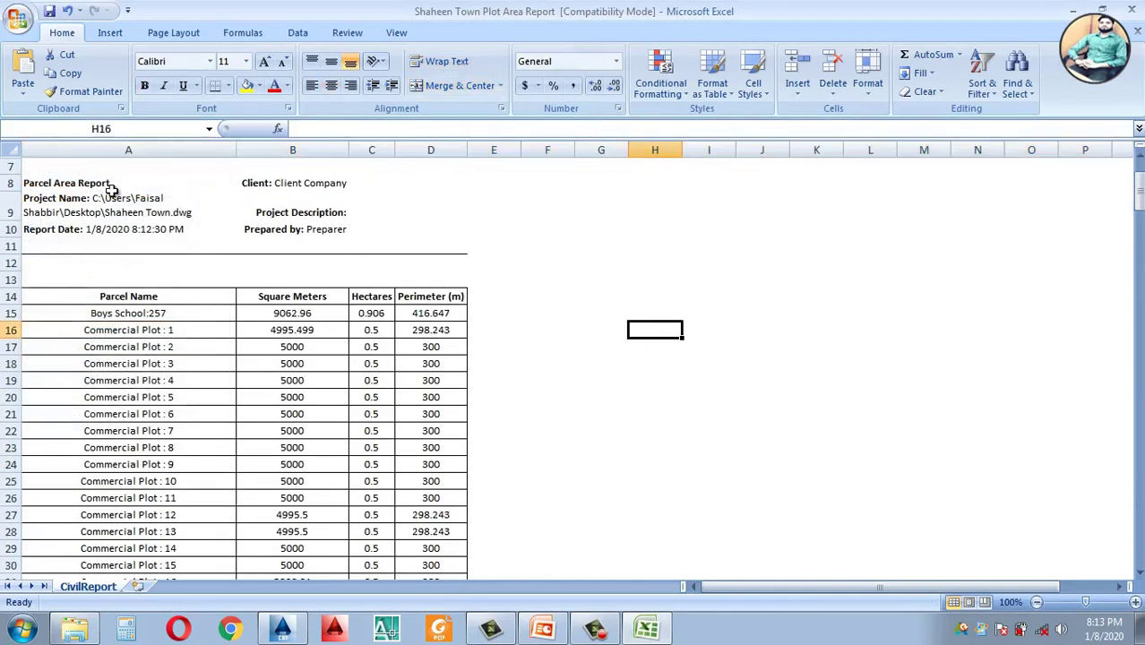
Step: Replace the project description in cell B9 with Shaheen Town Plot Area
click(157, 185)
click(310, 185)
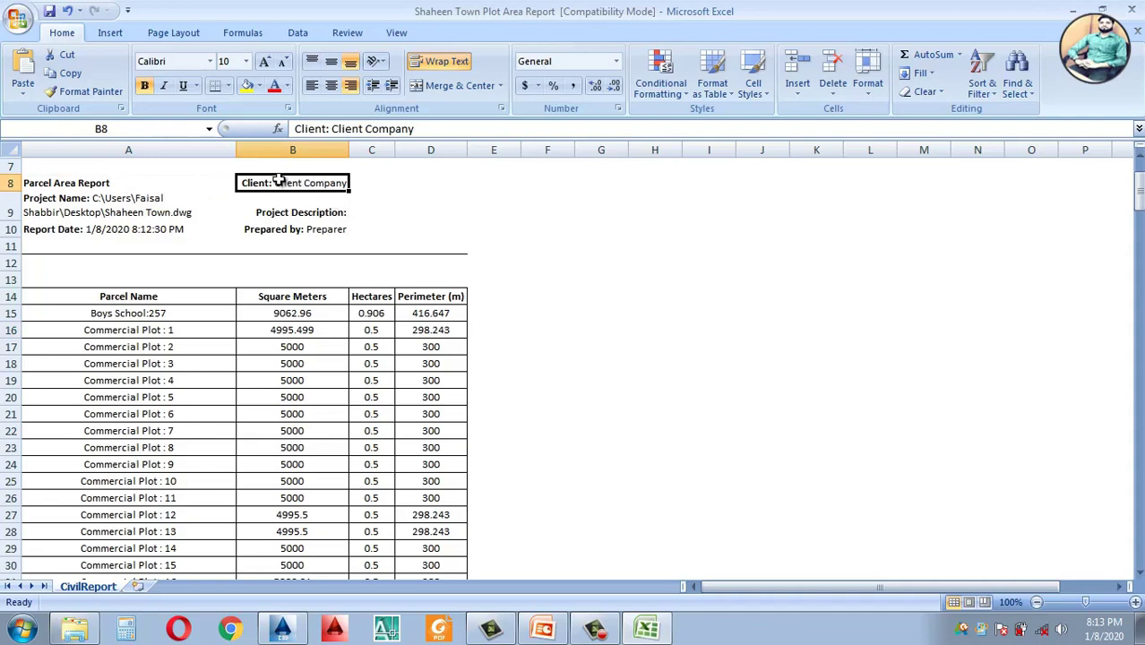
double_click(297, 212)
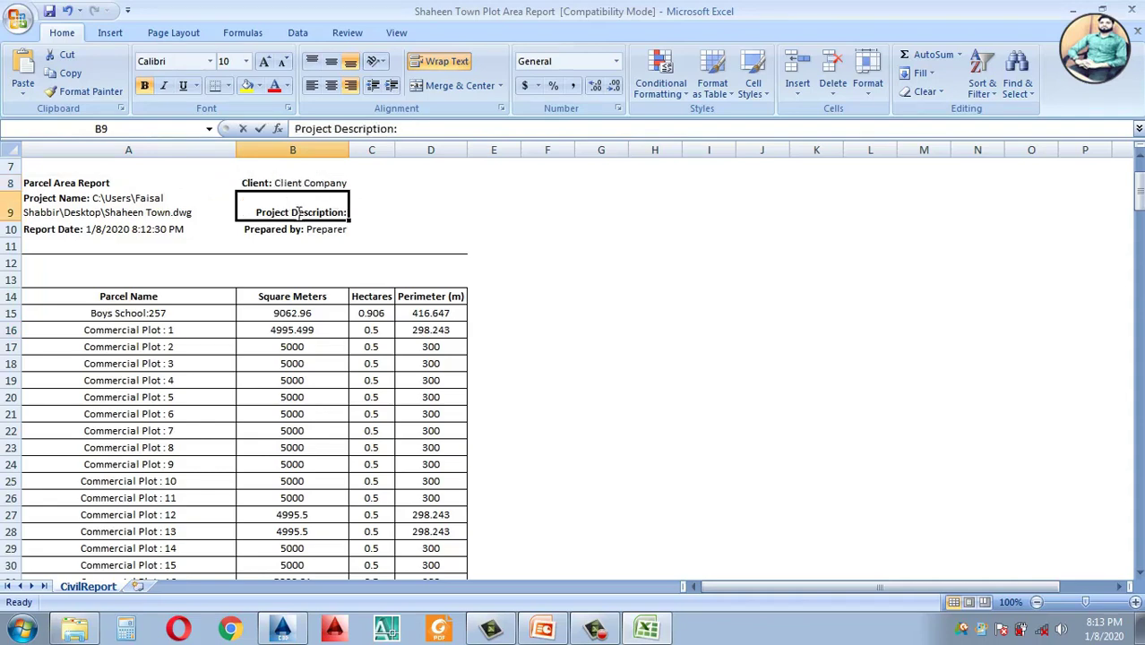
text(Shahe)
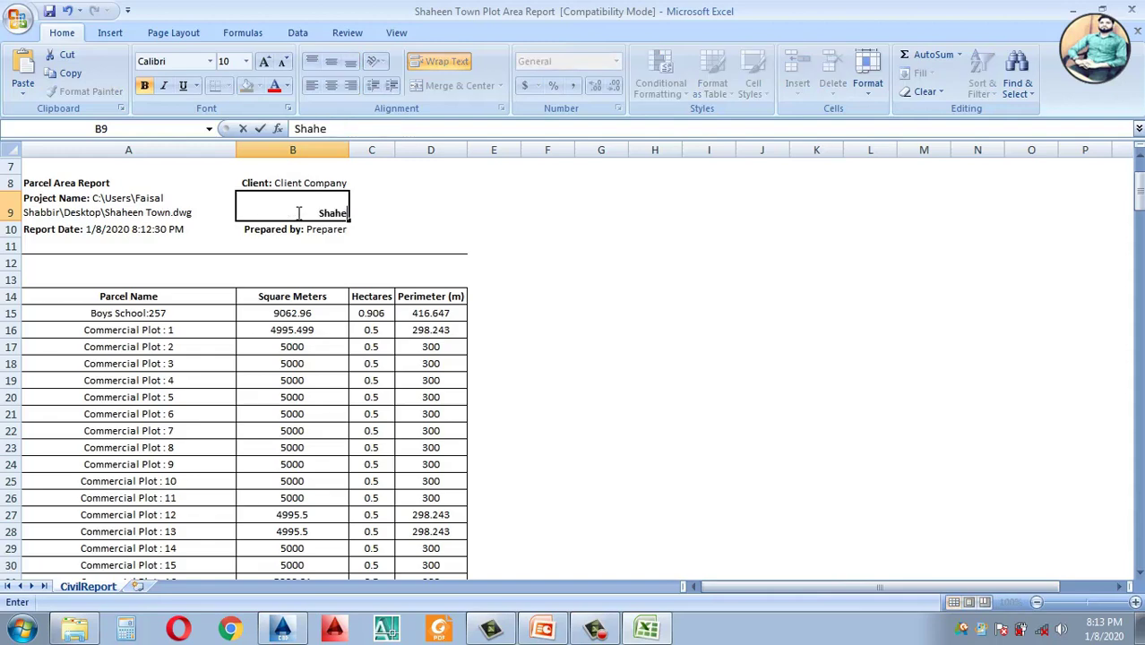
text(en Town)
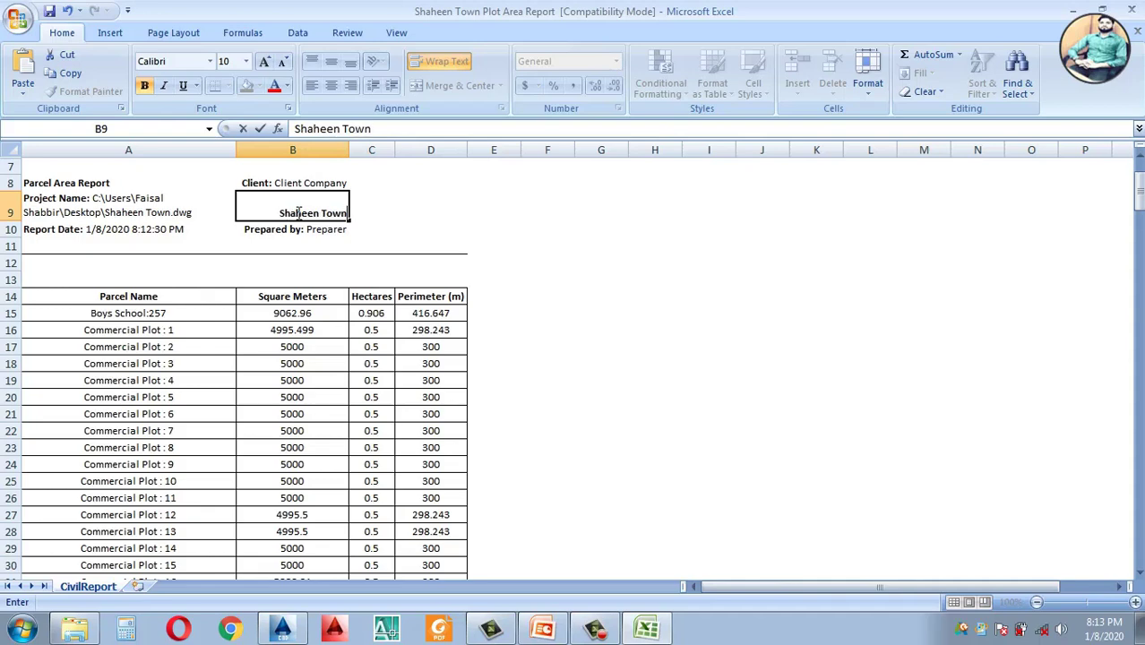
text( Plot Ar)
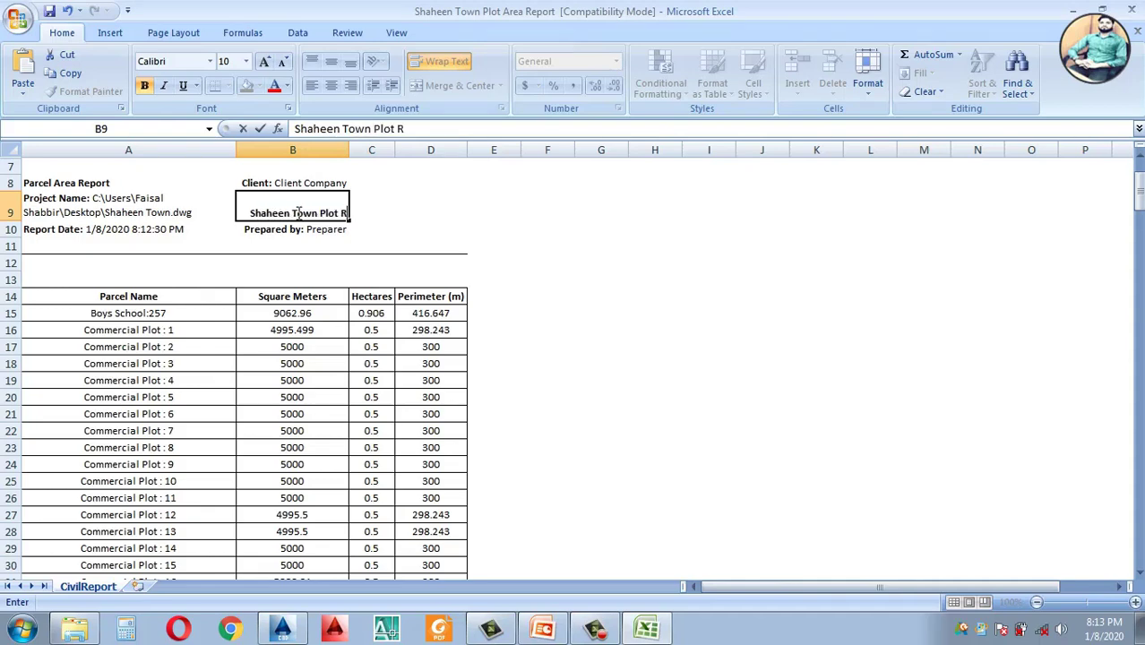
text(ea)
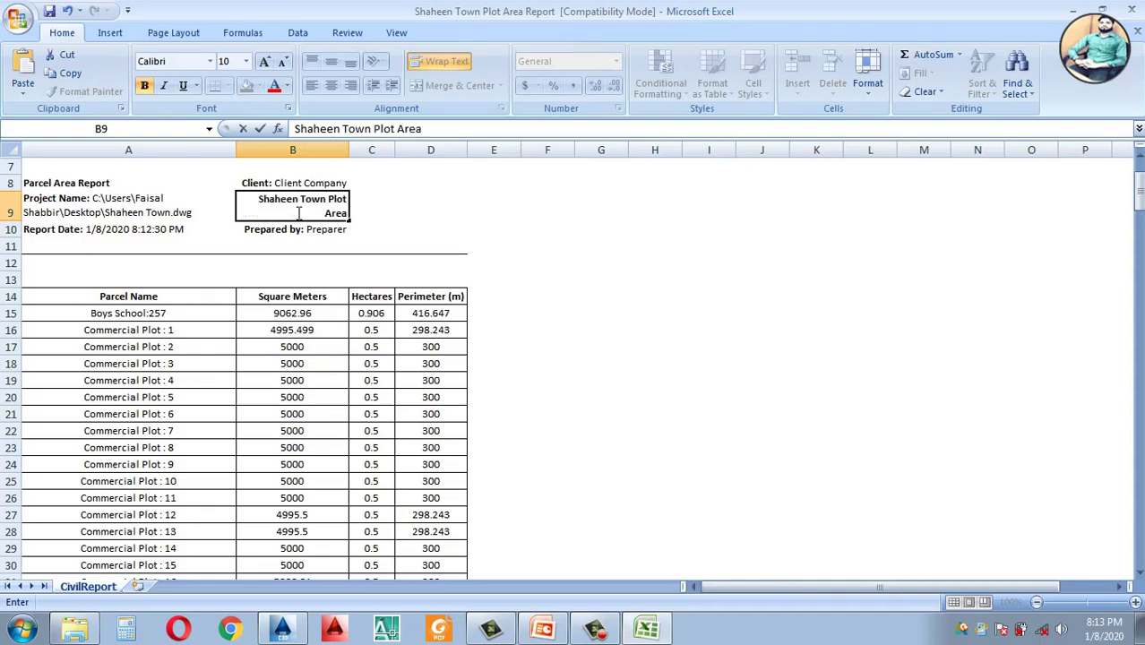
key(Return)
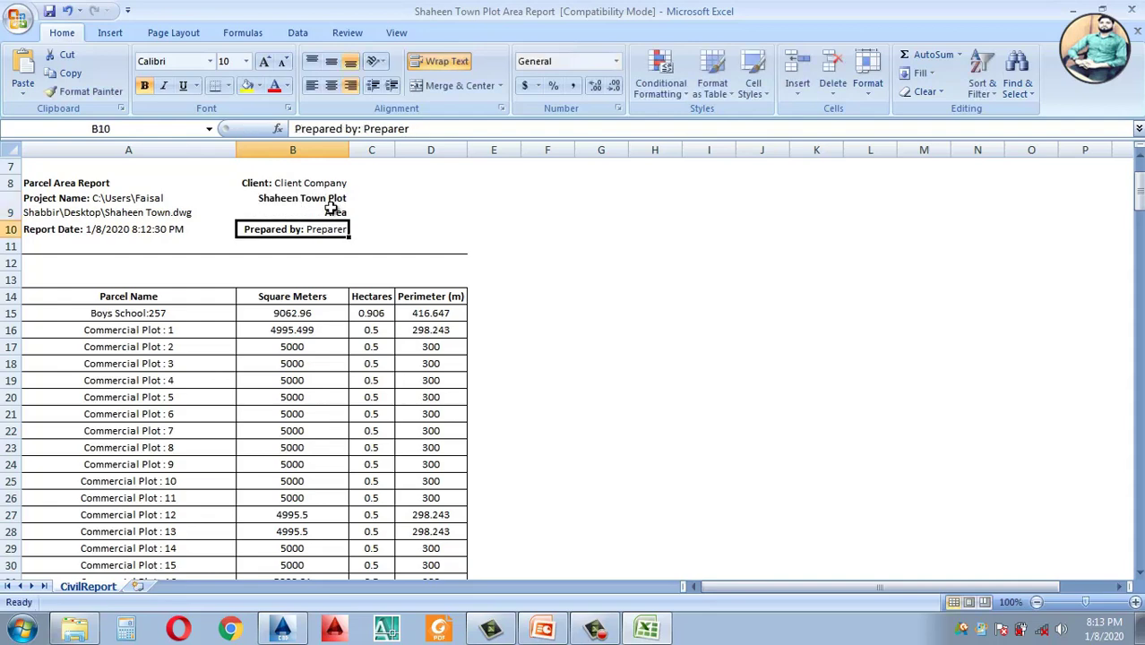
Step: Widen column B so that the text in cell B9 fits on one line
drag(350, 150, 373, 152)
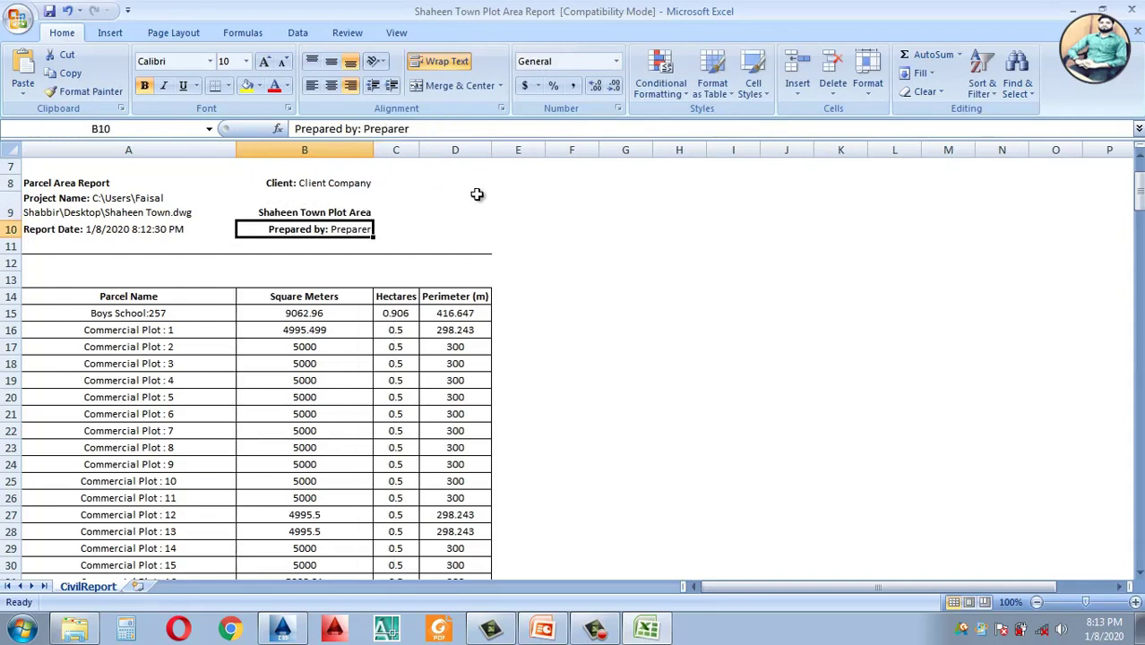
click(627, 248)
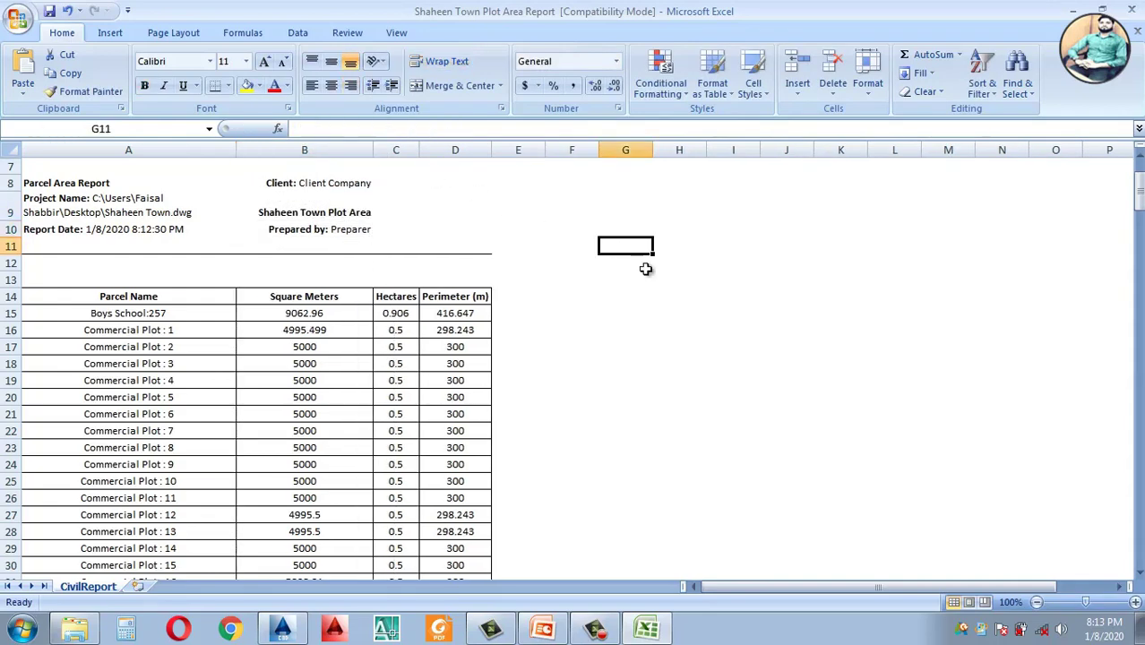
click(712, 360)
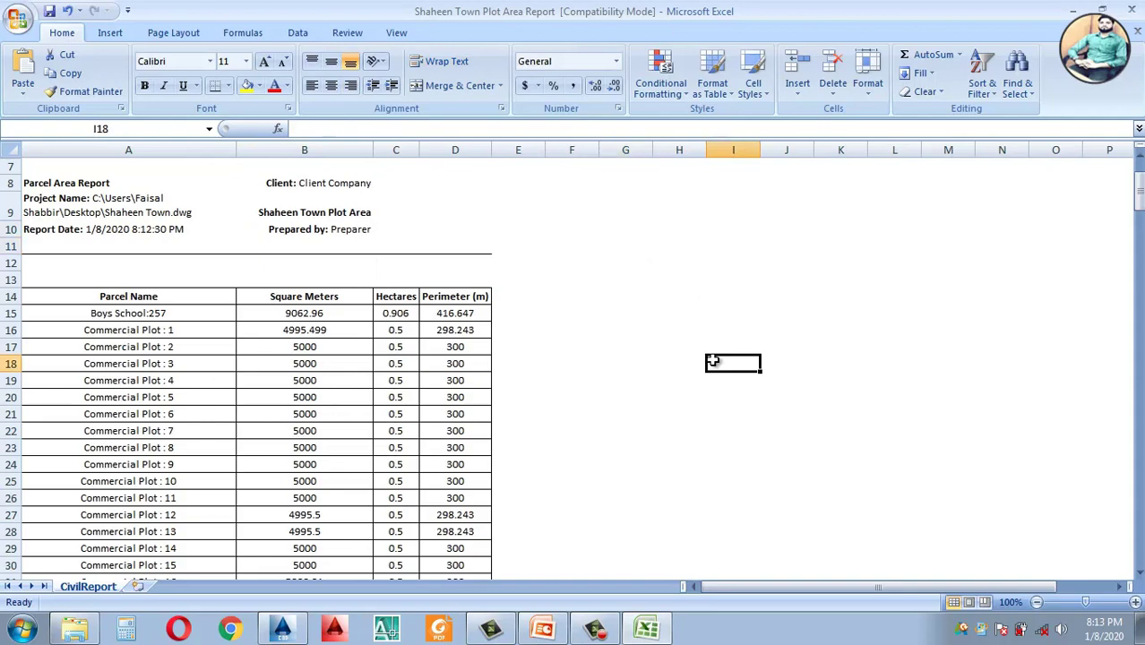
Step: Close the report workbook, return to Civil 3D and close the Toolspace
click(1126, 13)
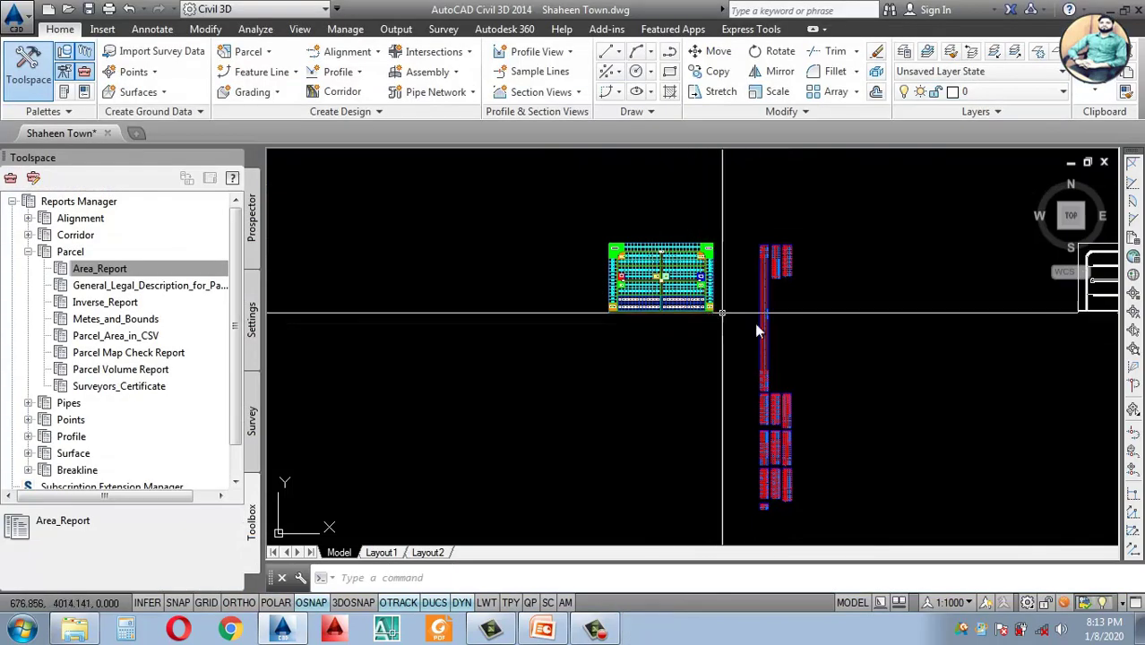
click(236, 158)
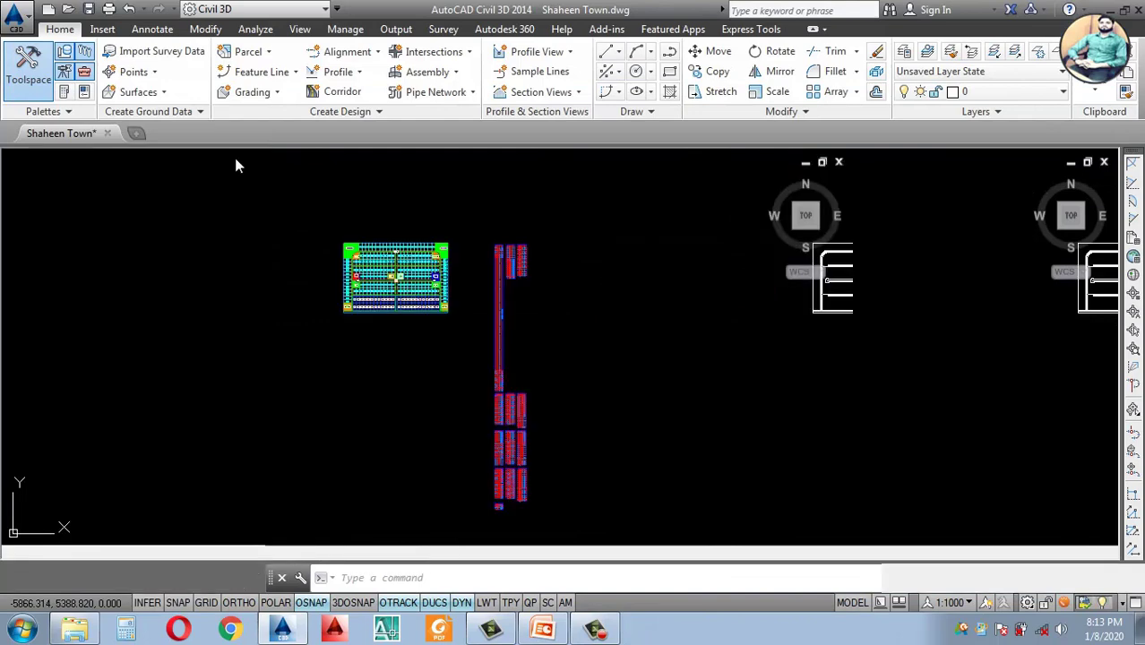
Step: Examine the separate white road and boundary outline drawn beyond the parcel area tables
scroll(645, 395, down, 2)
scroll(866, 327, up, 8)
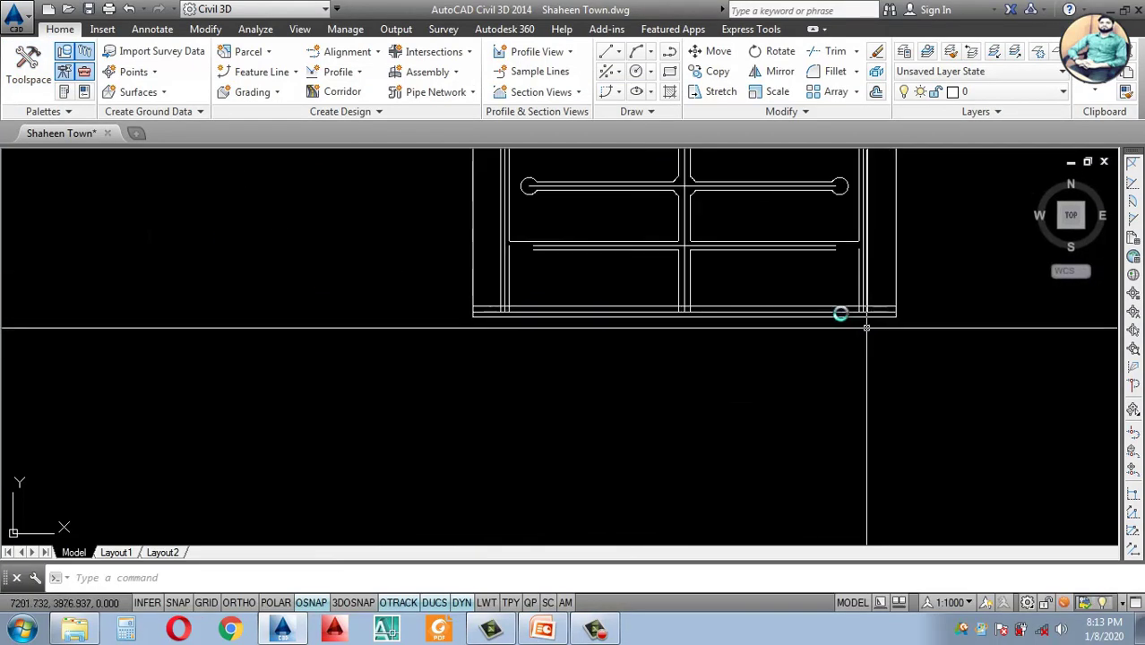
scroll(733, 302, down, 2)
scroll(746, 332, up, 3)
scroll(683, 325, down, 1)
scroll(601, 359, up, 4)
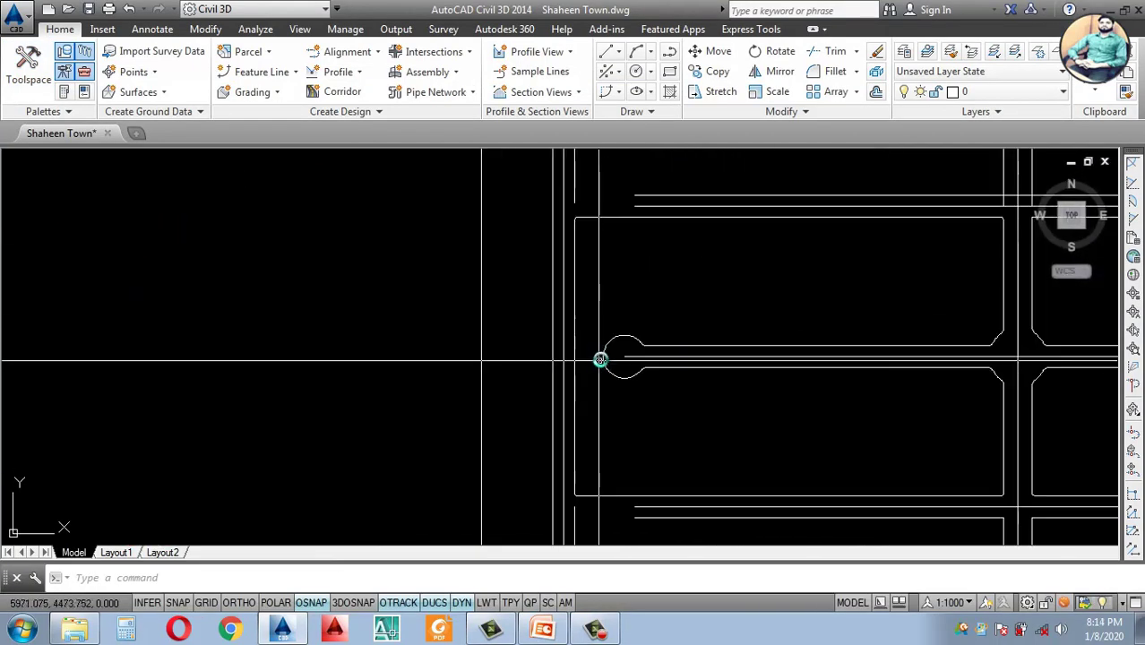
scroll(631, 358, down, 5)
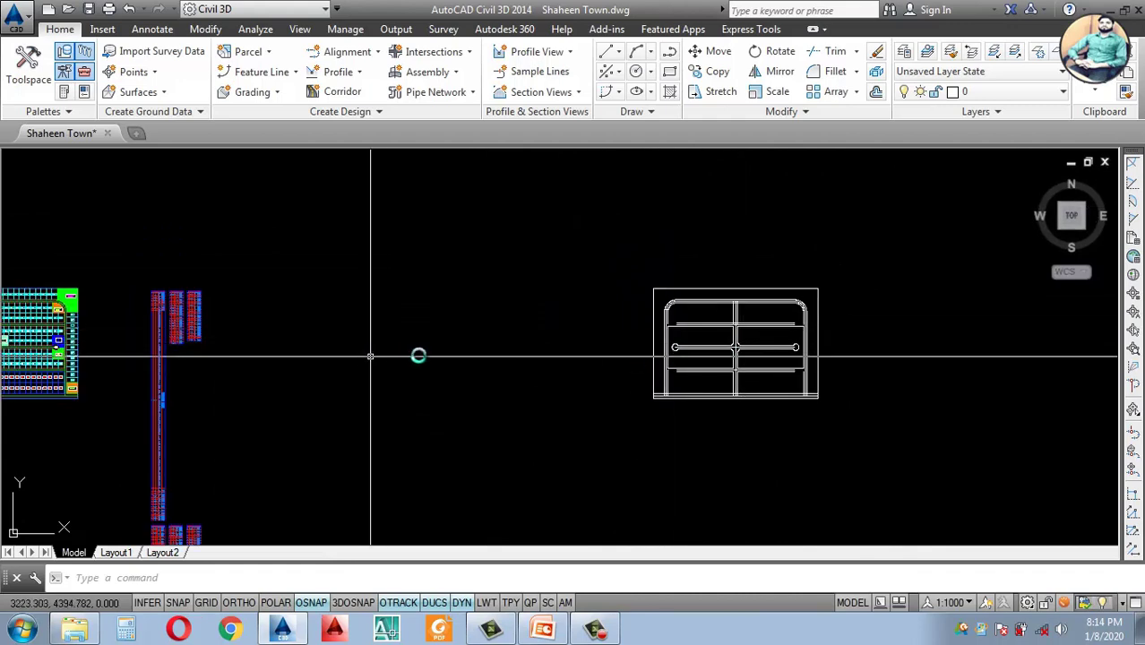
scroll(703, 332, up, 2)
scroll(222, 404, up, 3)
scroll(840, 366, up, 2)
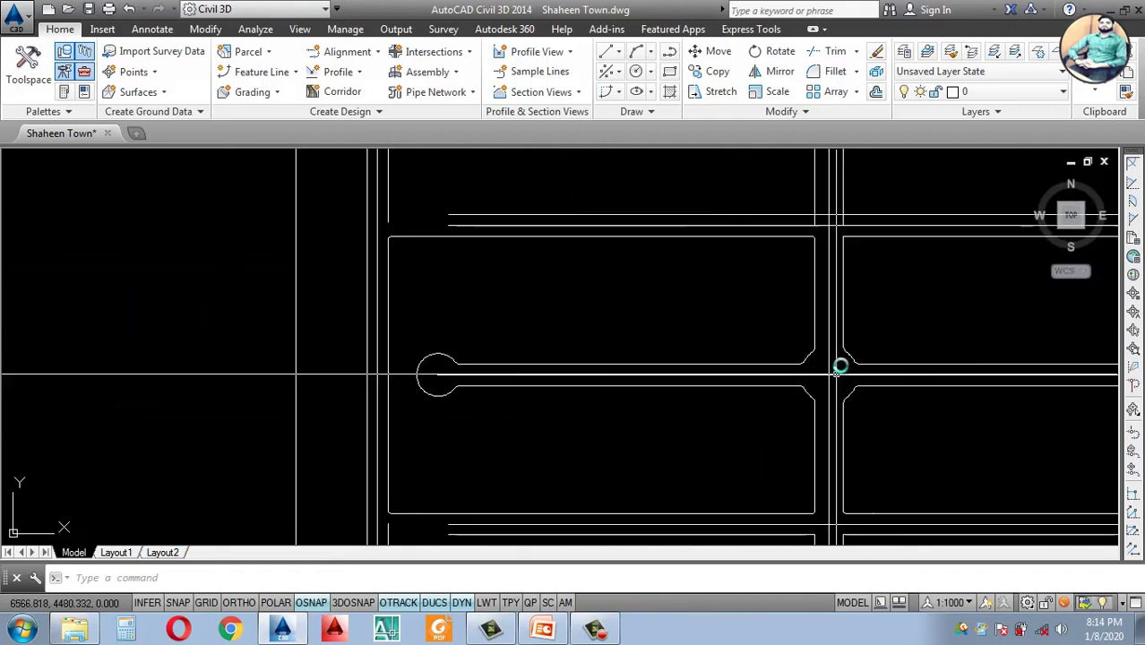
scroll(805, 414, down, 4)
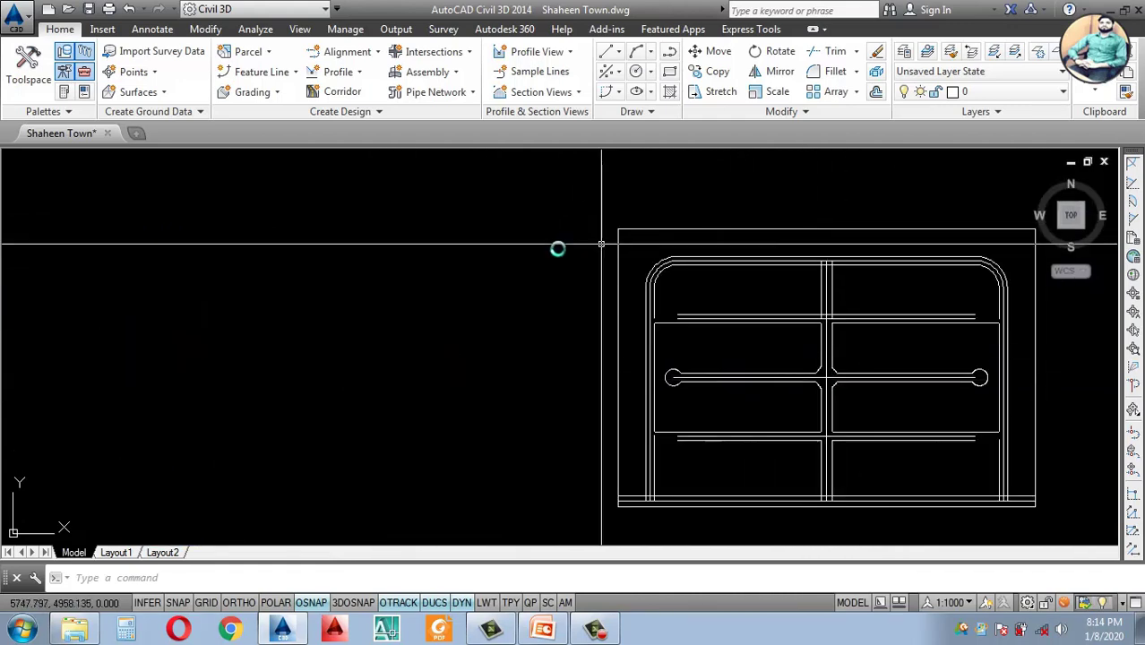
scroll(466, 323, down, 5)
scroll(180, 345, up, 5)
scroll(417, 343, down, 5)
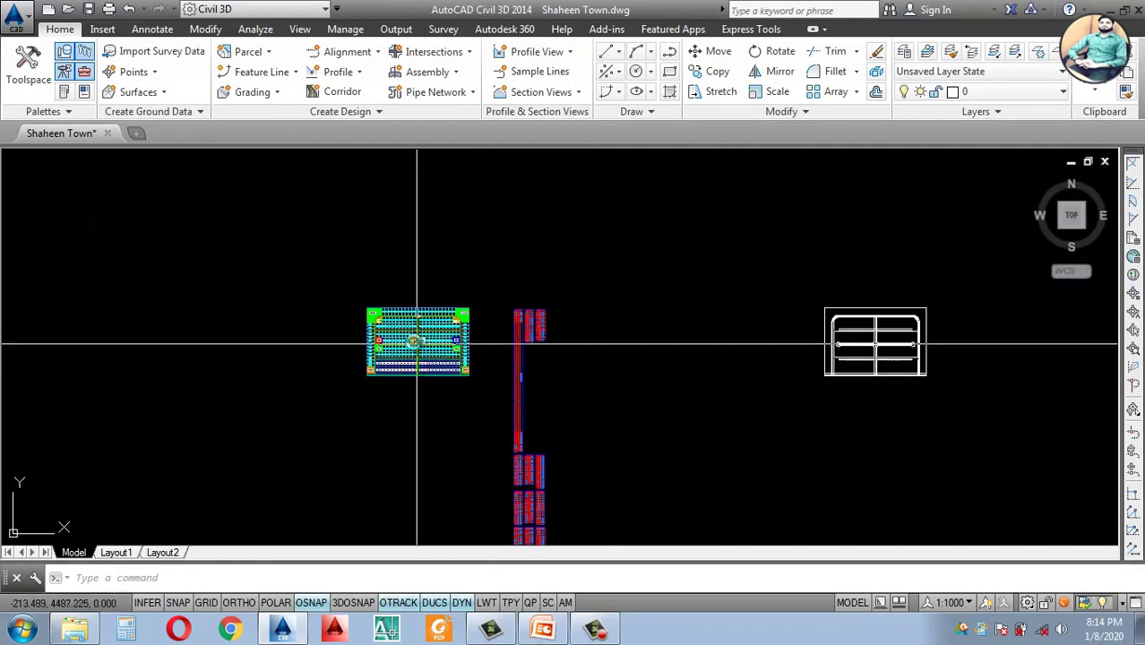
Step: Add parcel segment labels with bearings and distances to all sides of Plot 176
scroll(415, 345, up, 6)
scroll(403, 394, down, 4)
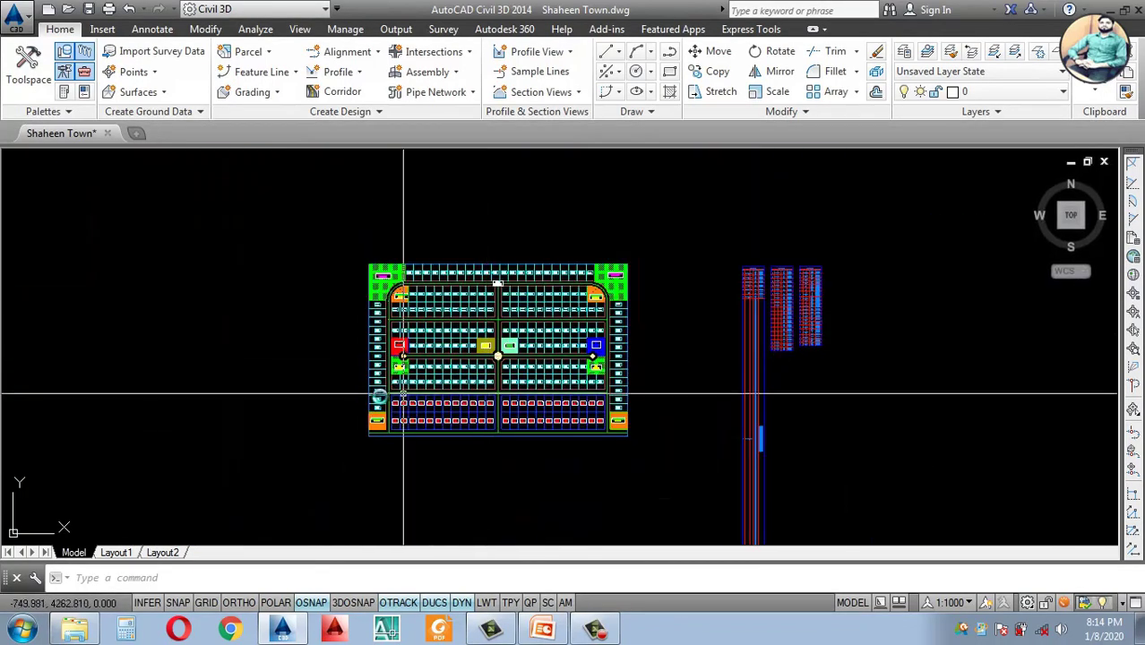
scroll(403, 394, up, 8)
scroll(529, 371, down, 4)
scroll(484, 345, up, 4)
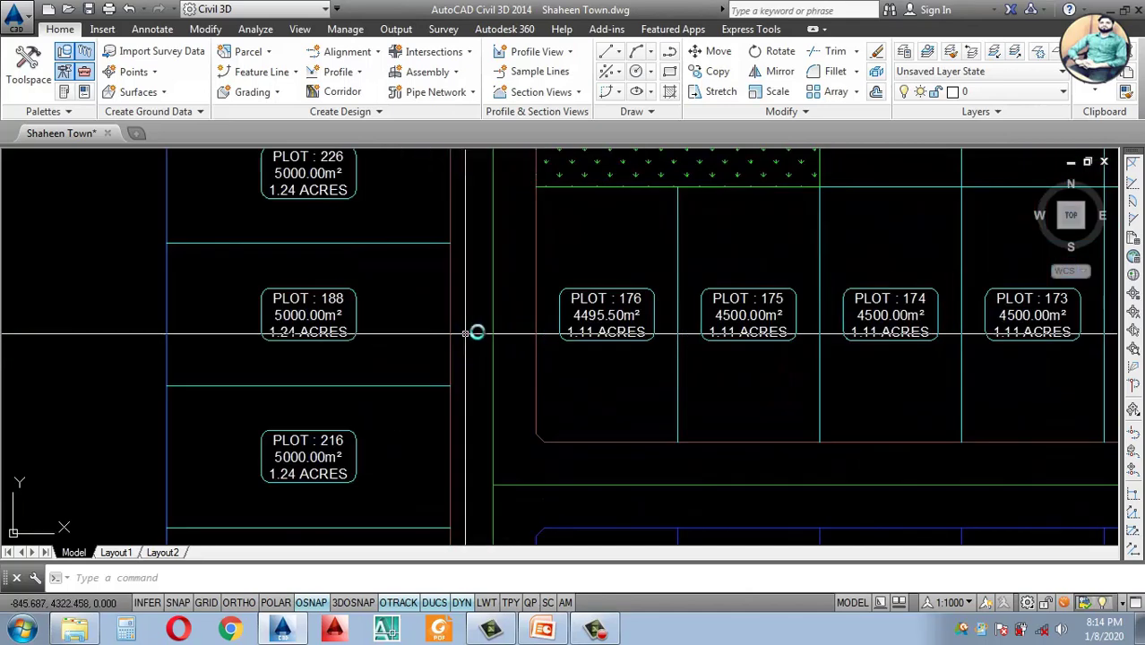
scroll(573, 372, down, 4)
scroll(600, 367, up, 4)
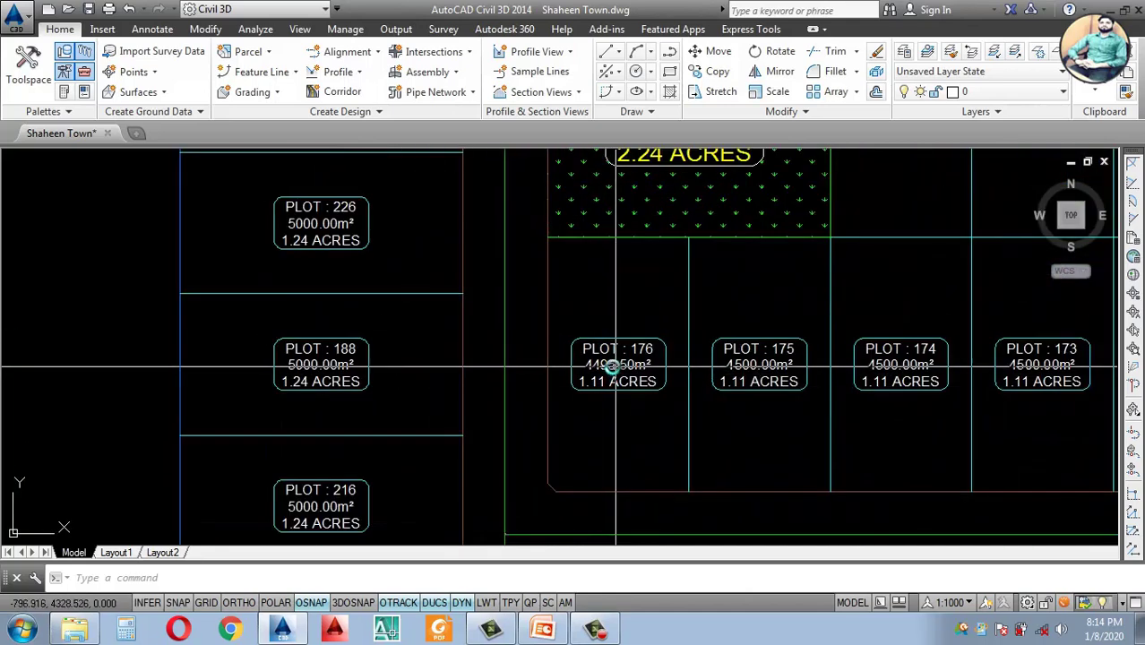
click(612, 366)
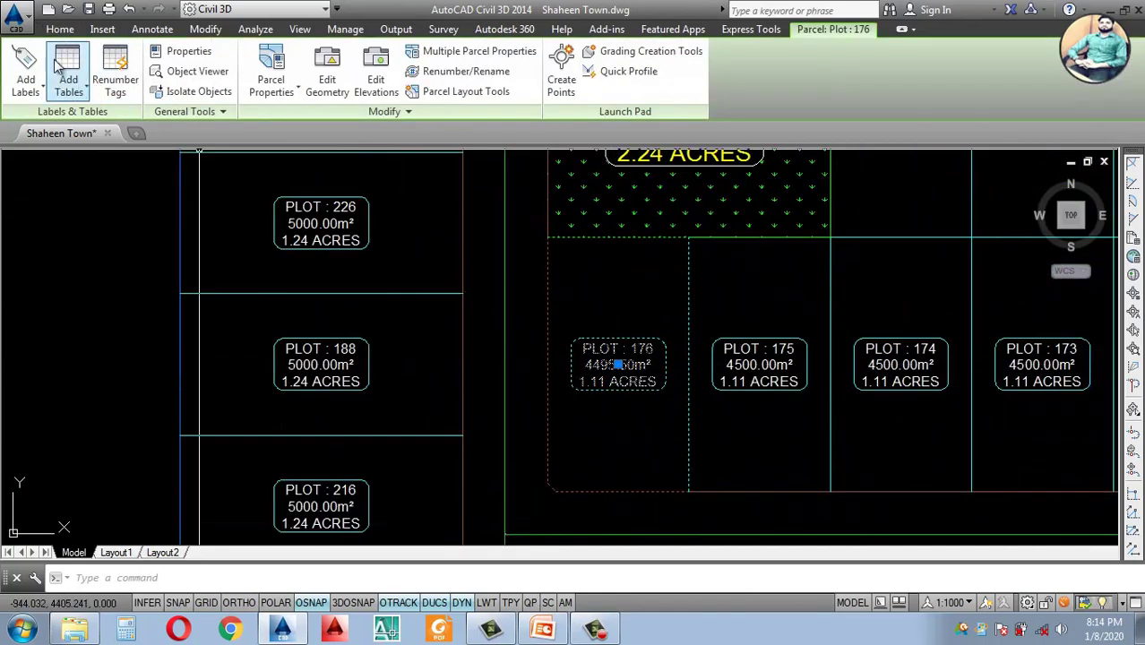
click(60, 28)
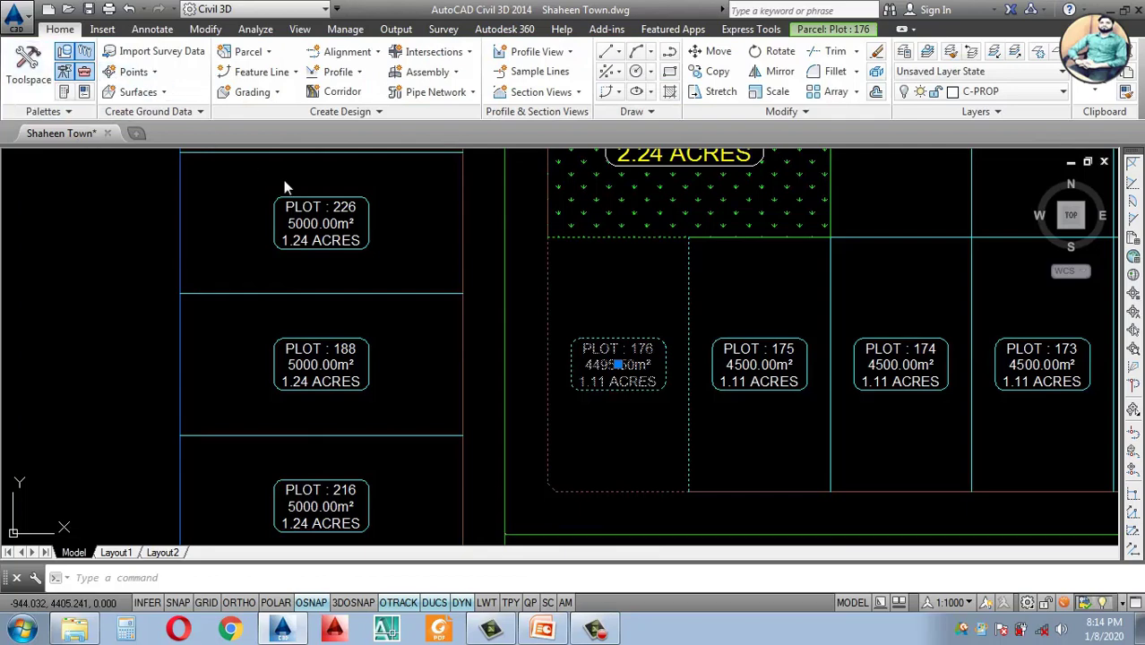
click(616, 367)
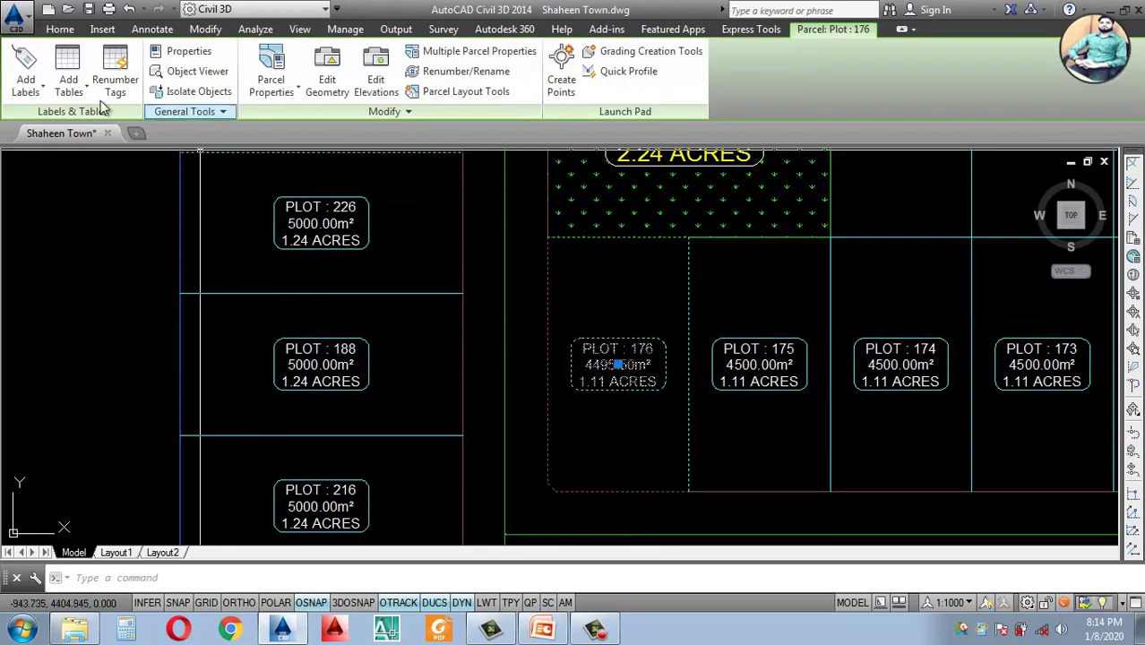
click(26, 90)
click(77, 154)
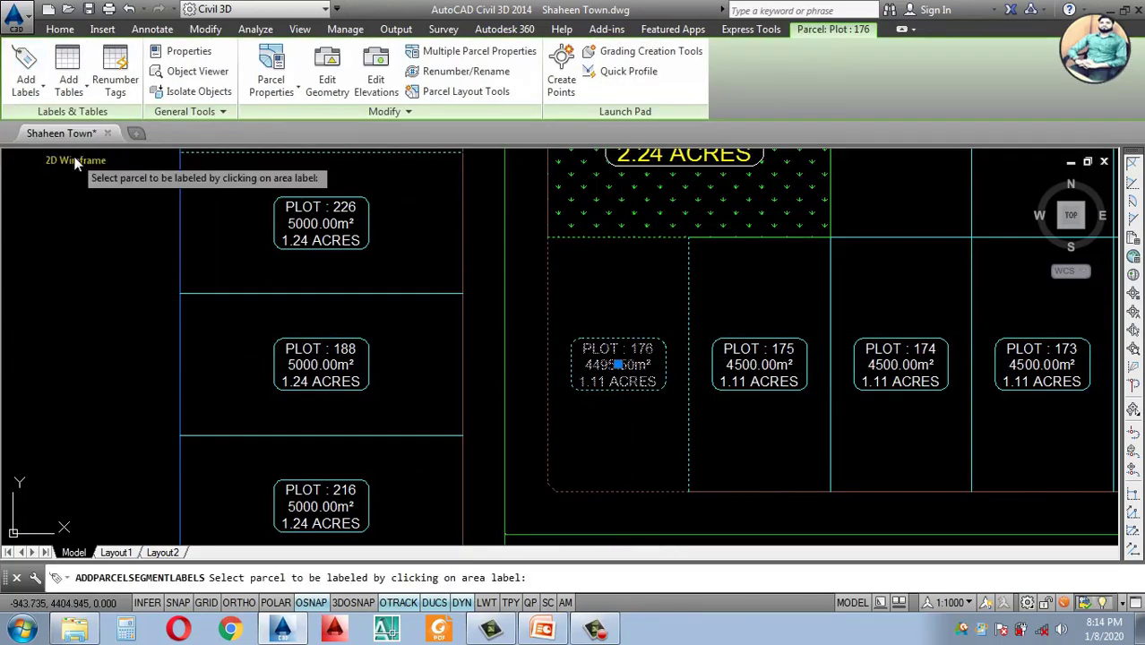
click(632, 365)
key(Return)
key(Return)
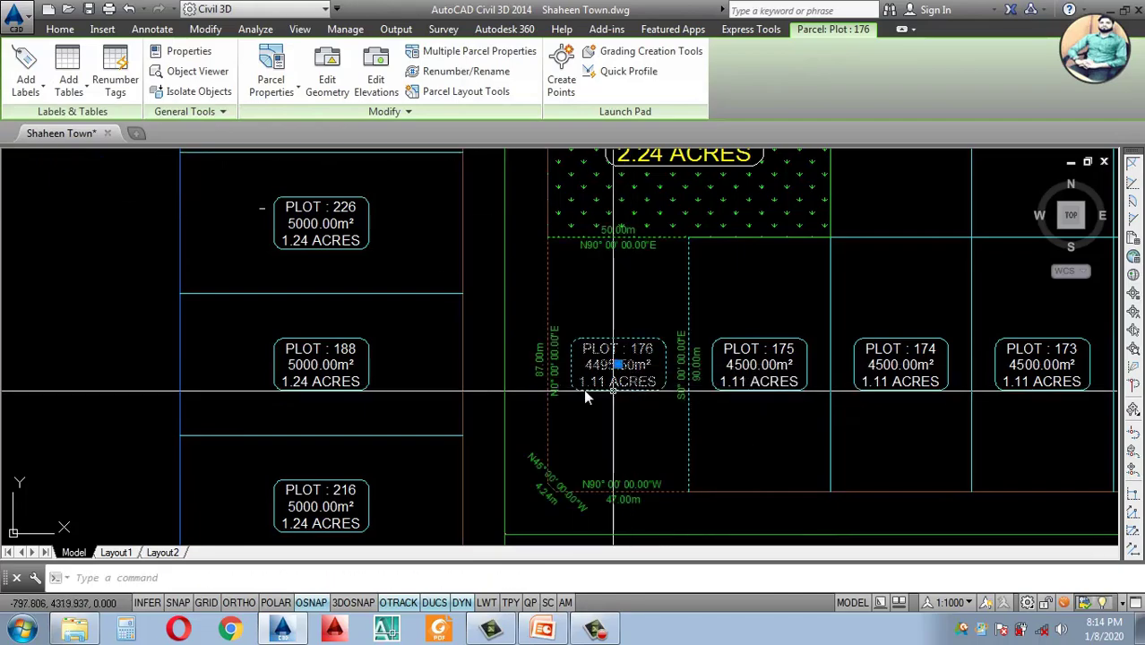
scroll(569, 390, down, 2)
key(Escape)
Step: Inspect the new segment labels around Plot 176, especially the one on its lower edge
scroll(570, 390, up, 3)
scroll(549, 361, down, 4)
scroll(529, 344, down, 3)
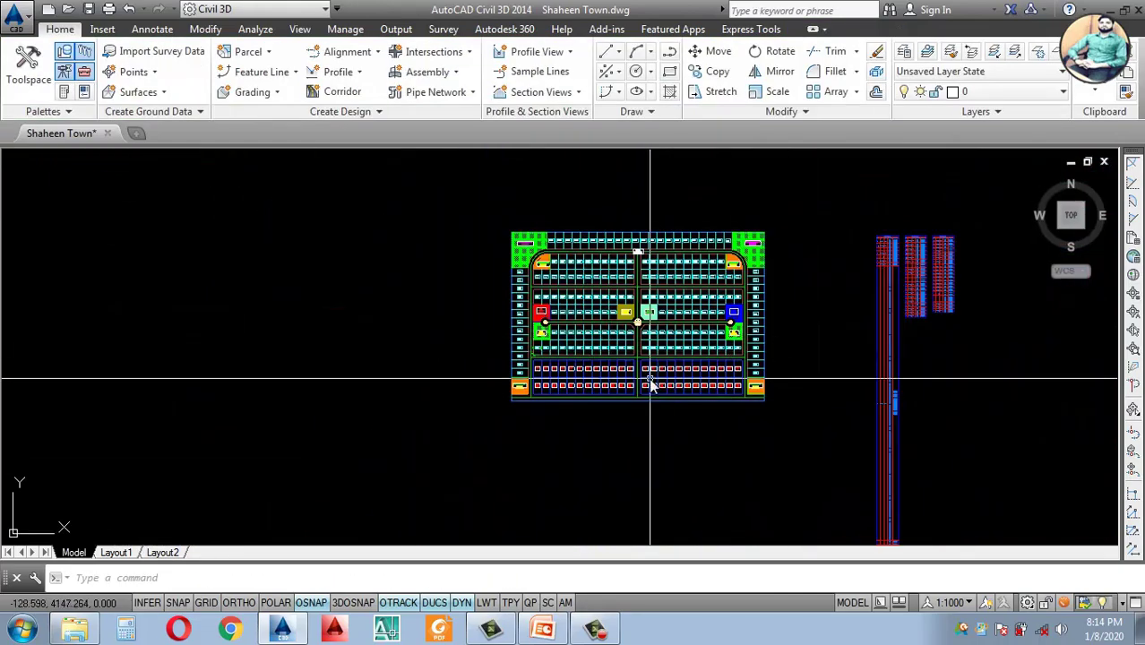
scroll(651, 383, up, 4)
scroll(670, 371, down, 4)
scroll(627, 349, up, 6)
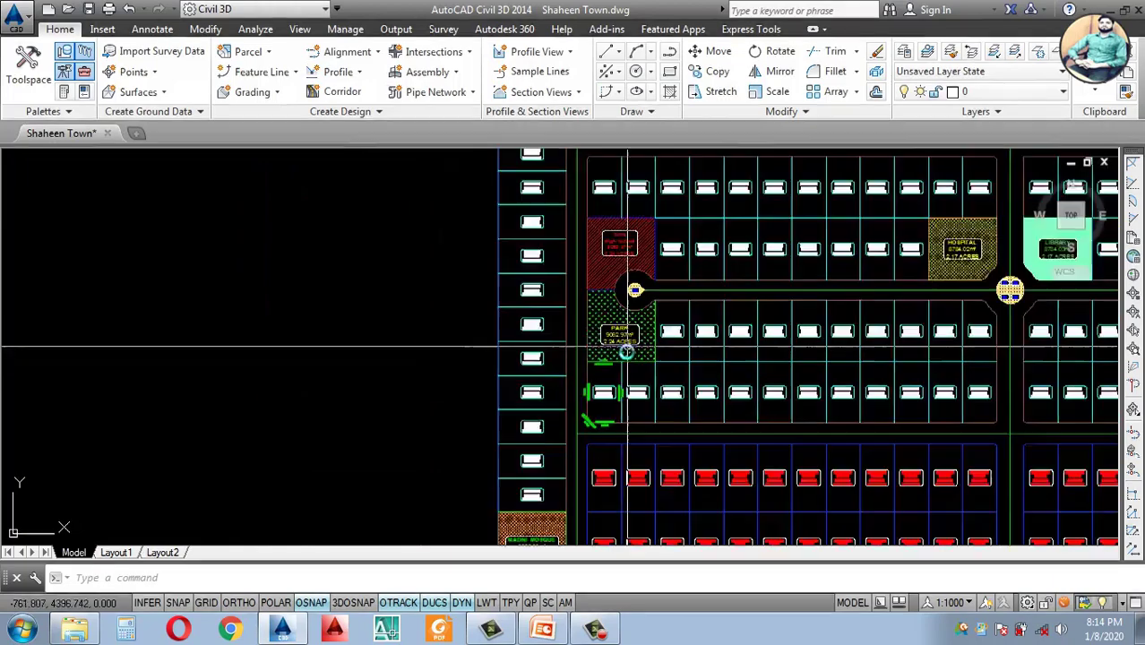
scroll(626, 352, up, 5)
click(632, 419)
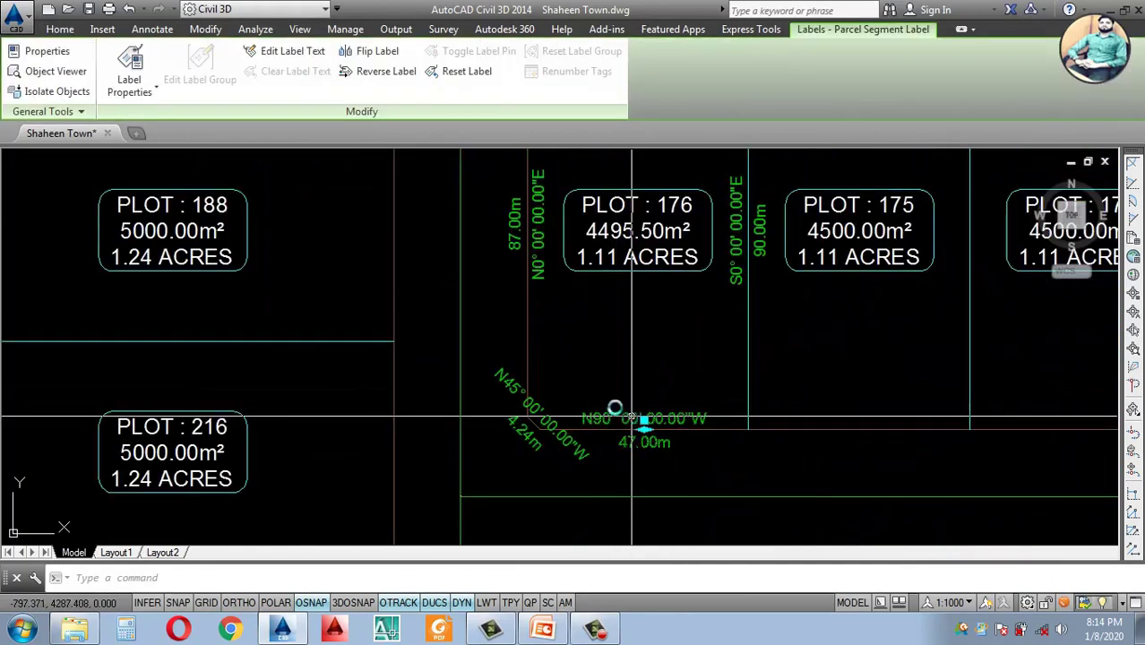
scroll(500, 312, down, 4)
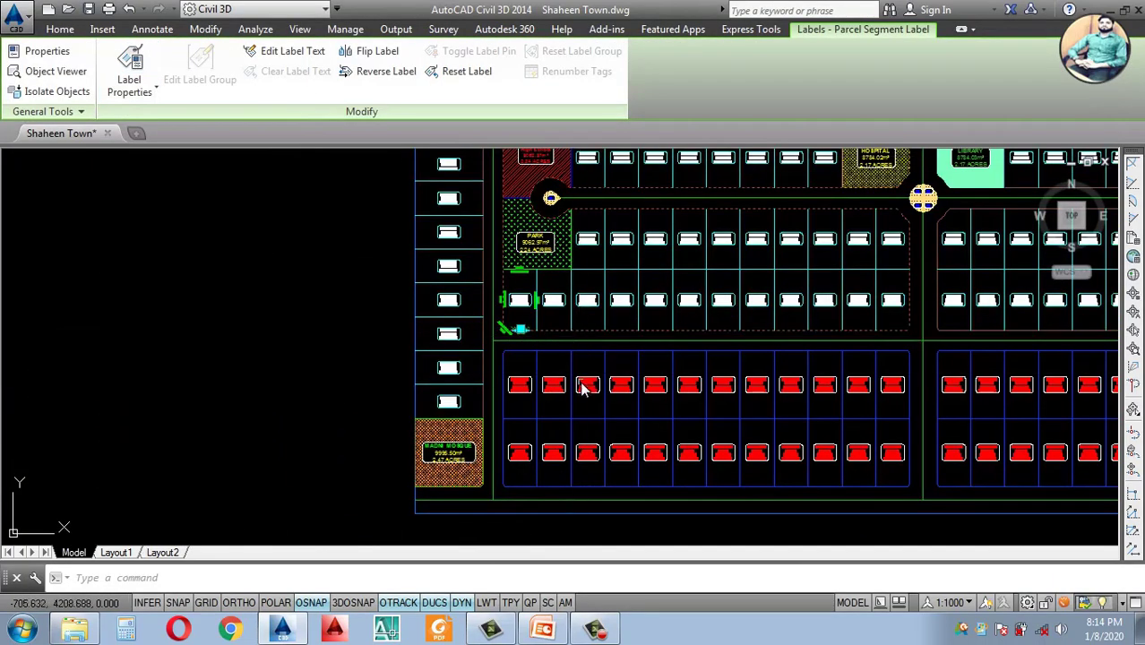
scroll(582, 387, up, 4)
key(Escape)
click(461, 301)
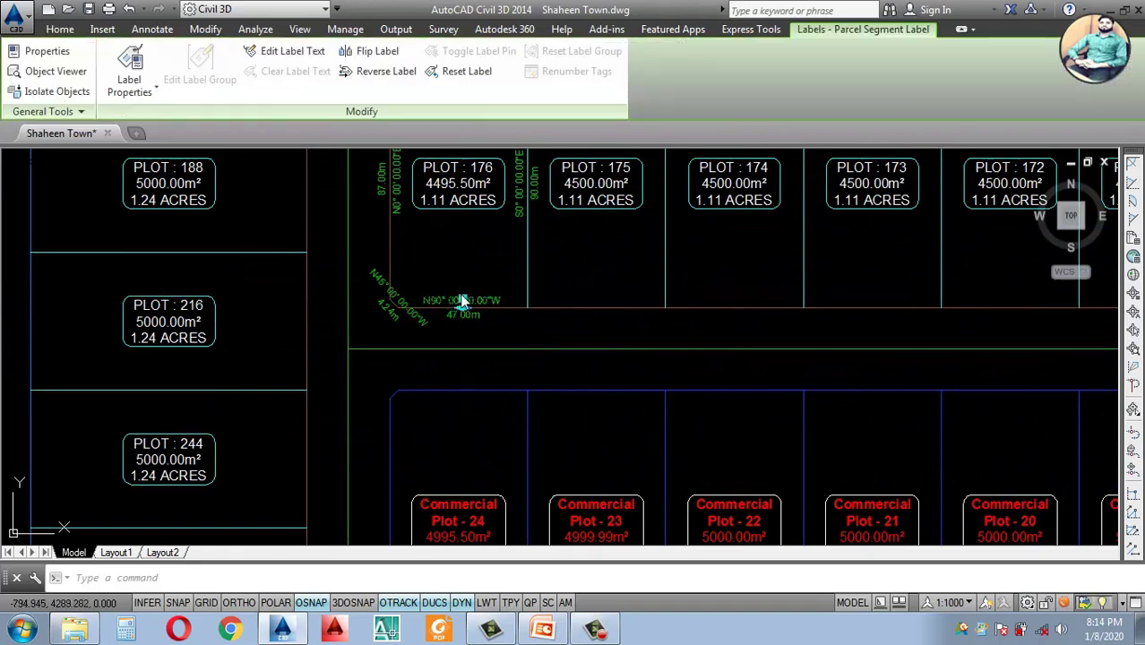
scroll(567, 357, down, 4)
key(Escape)
scroll(573, 333, down, 6)
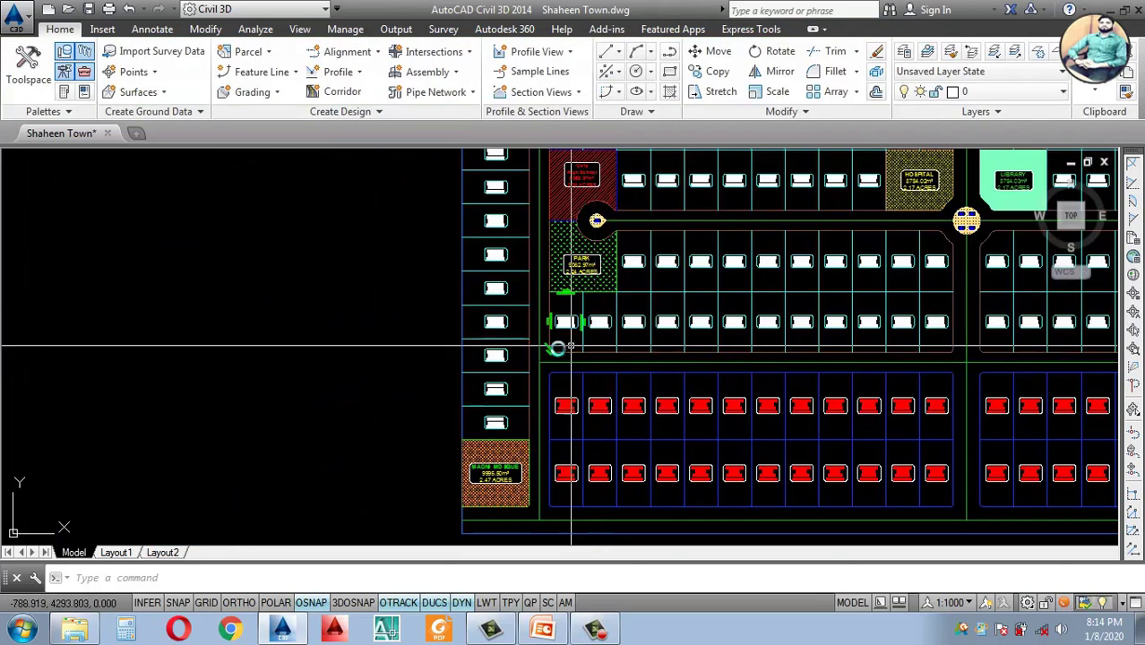
scroll(667, 306, down, 5)
scroll(668, 304, up, 4)
scroll(563, 392, down, 2)
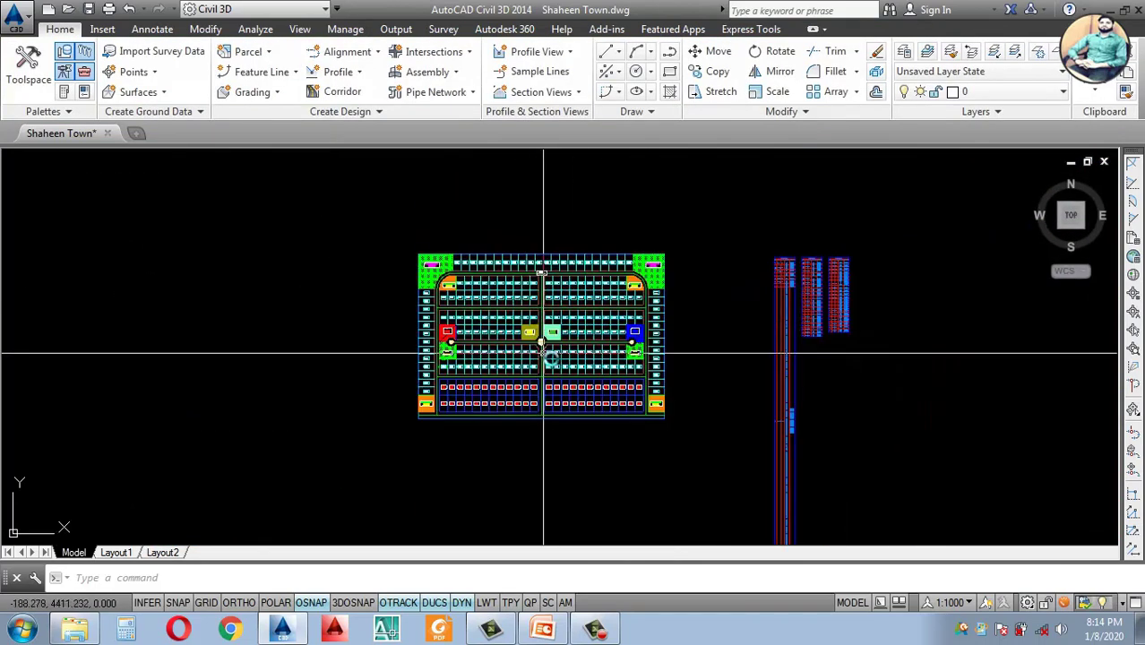
scroll(563, 350, up, 4)
scroll(582, 330, down, 4)
scroll(633, 343, up, 2)
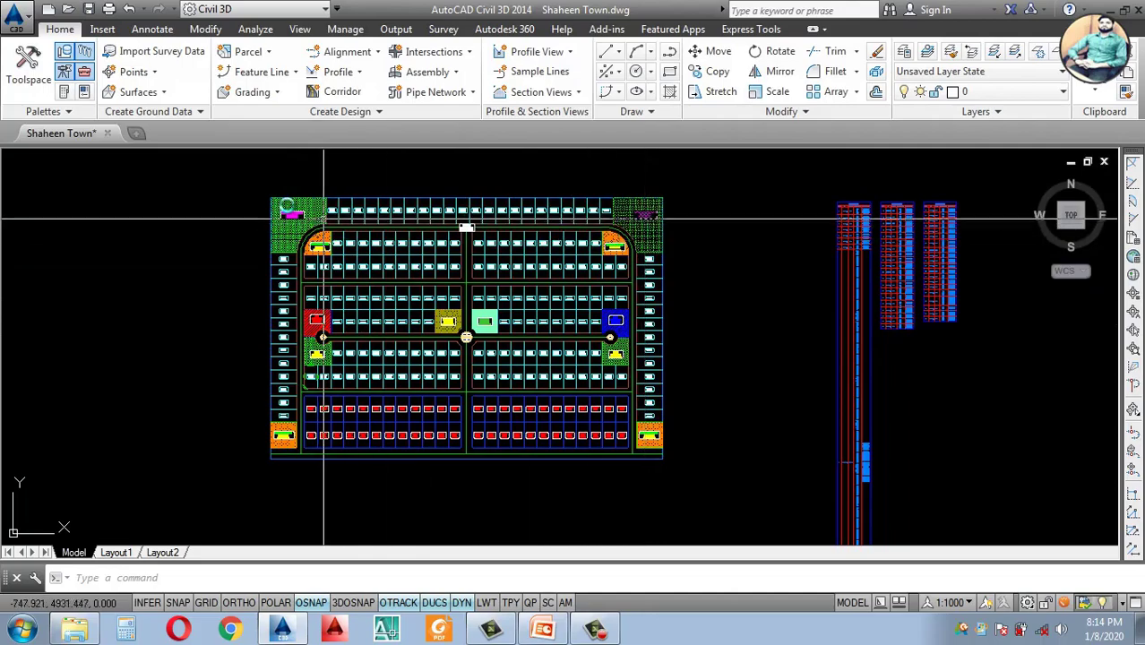
scroll(291, 224, up, 4)
scroll(409, 243, down, 4)
scroll(537, 353, down, 4)
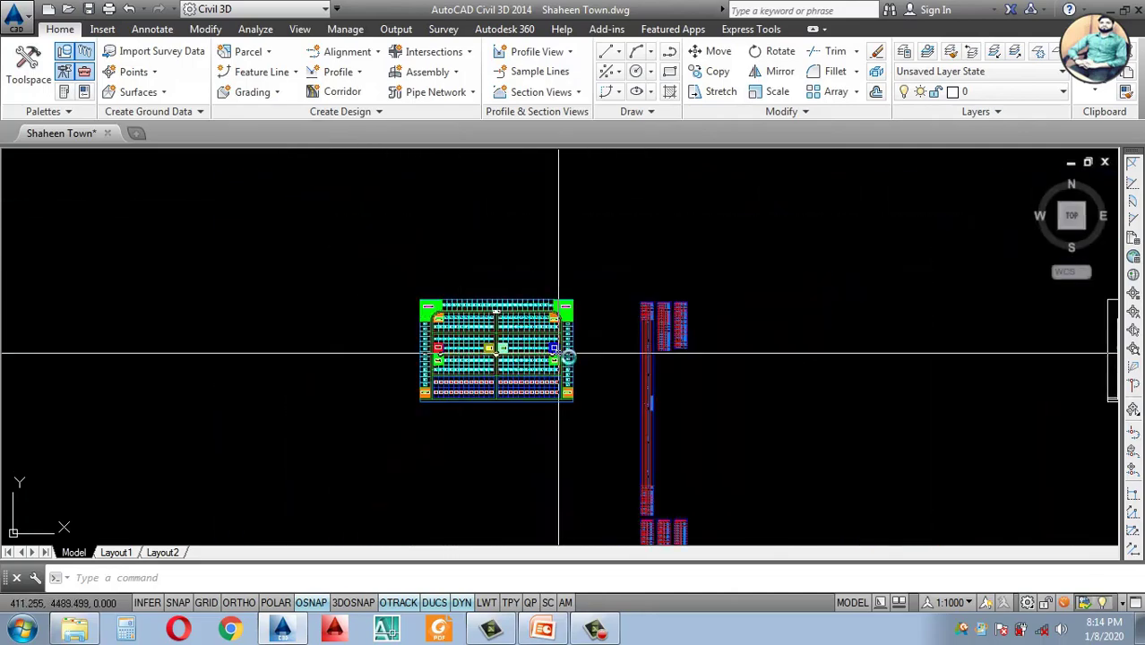
scroll(529, 358, up, 4)
scroll(516, 366, down, 4)
scroll(503, 355, up, 2)
scroll(503, 355, up, 3)
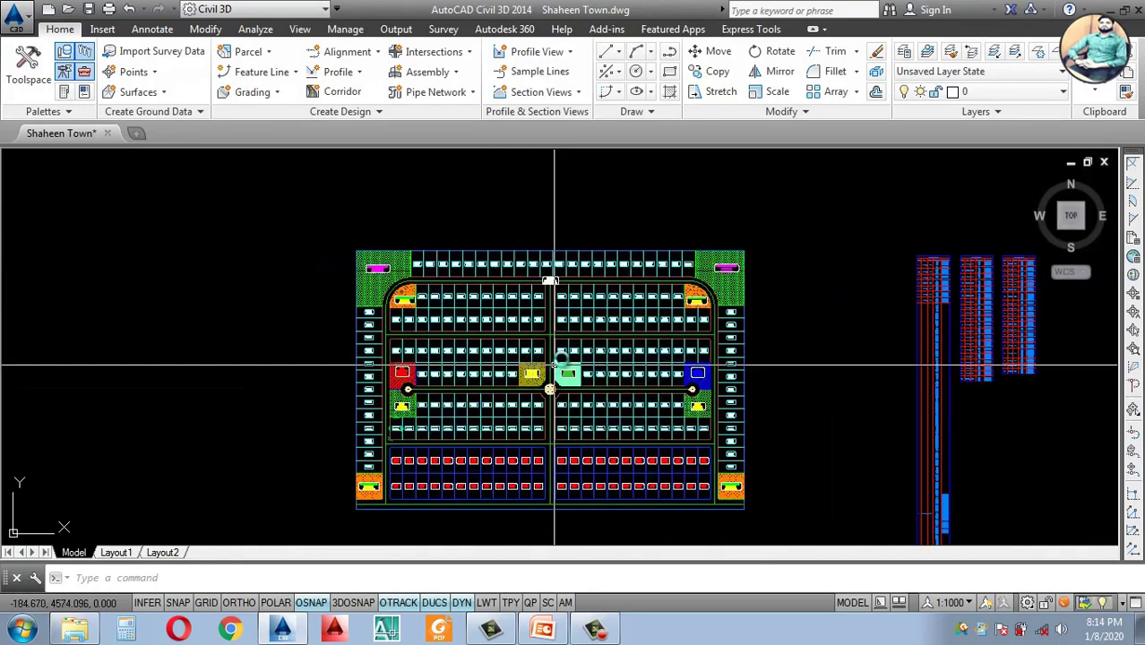
scroll(549, 380, down, 1)
scroll(549, 376, up, 4)
scroll(573, 367, down, 4)
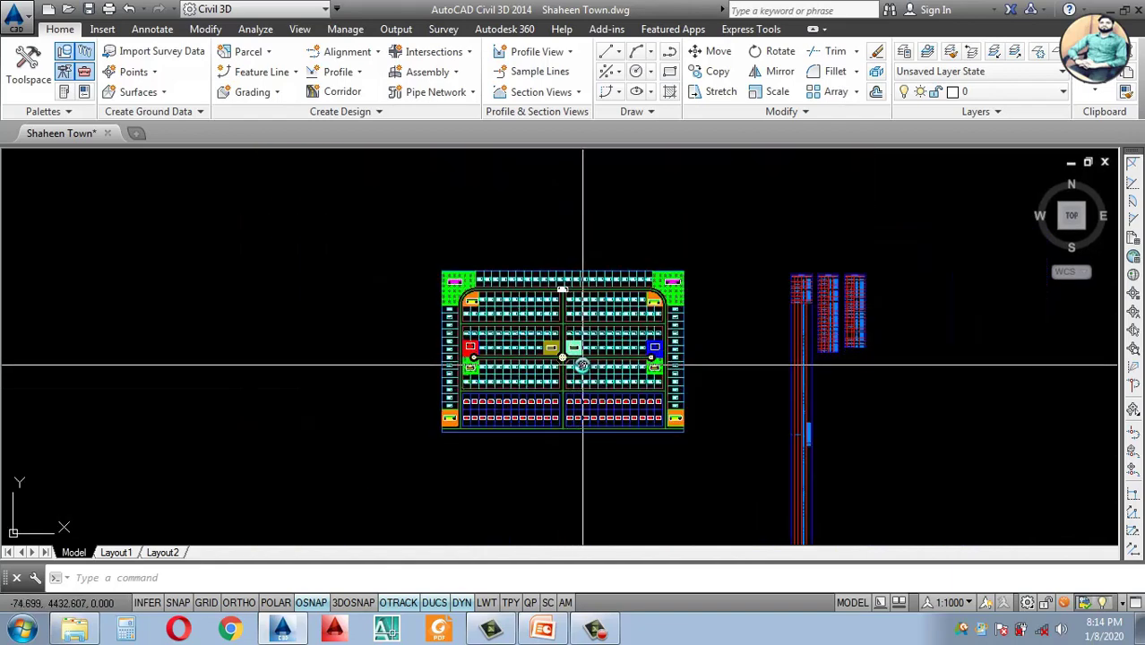
scroll(583, 366, up, 2)
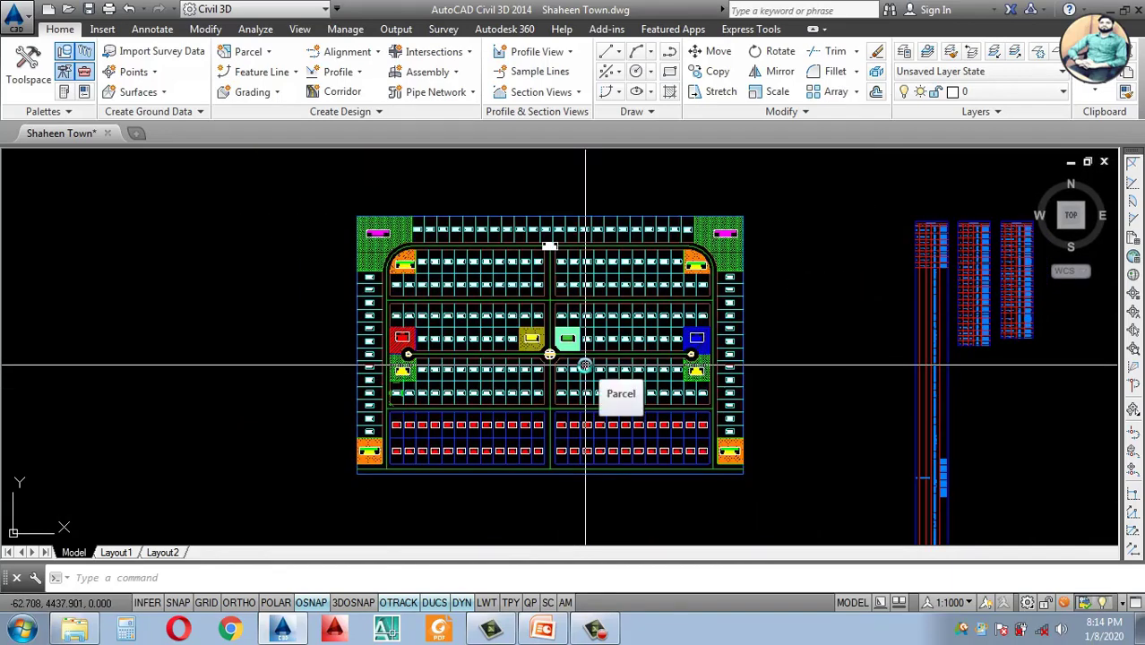